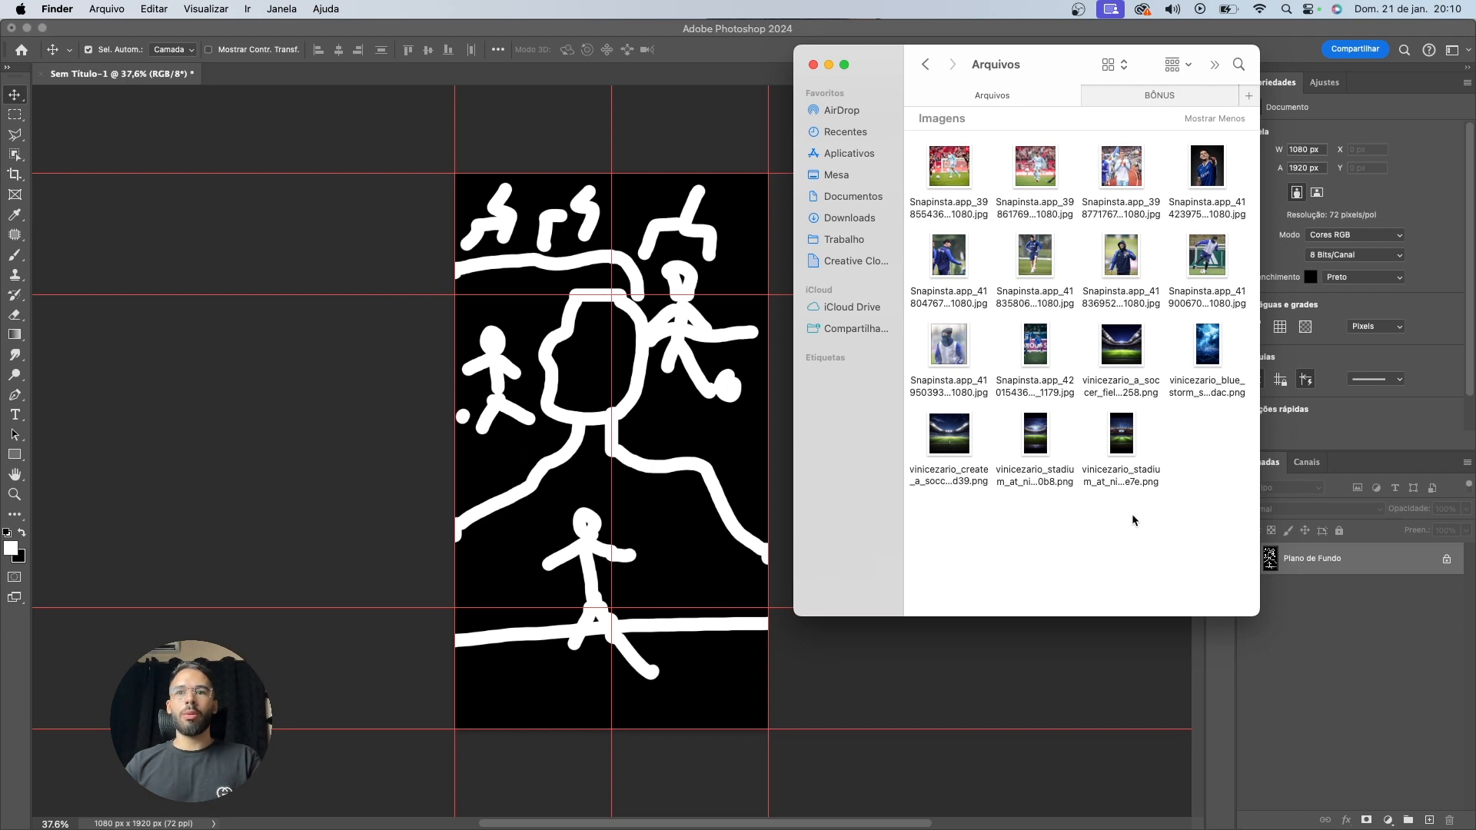
Move the floating contextual task bar clear of the sketch canvas
scroll(646, 484, "up", 2)
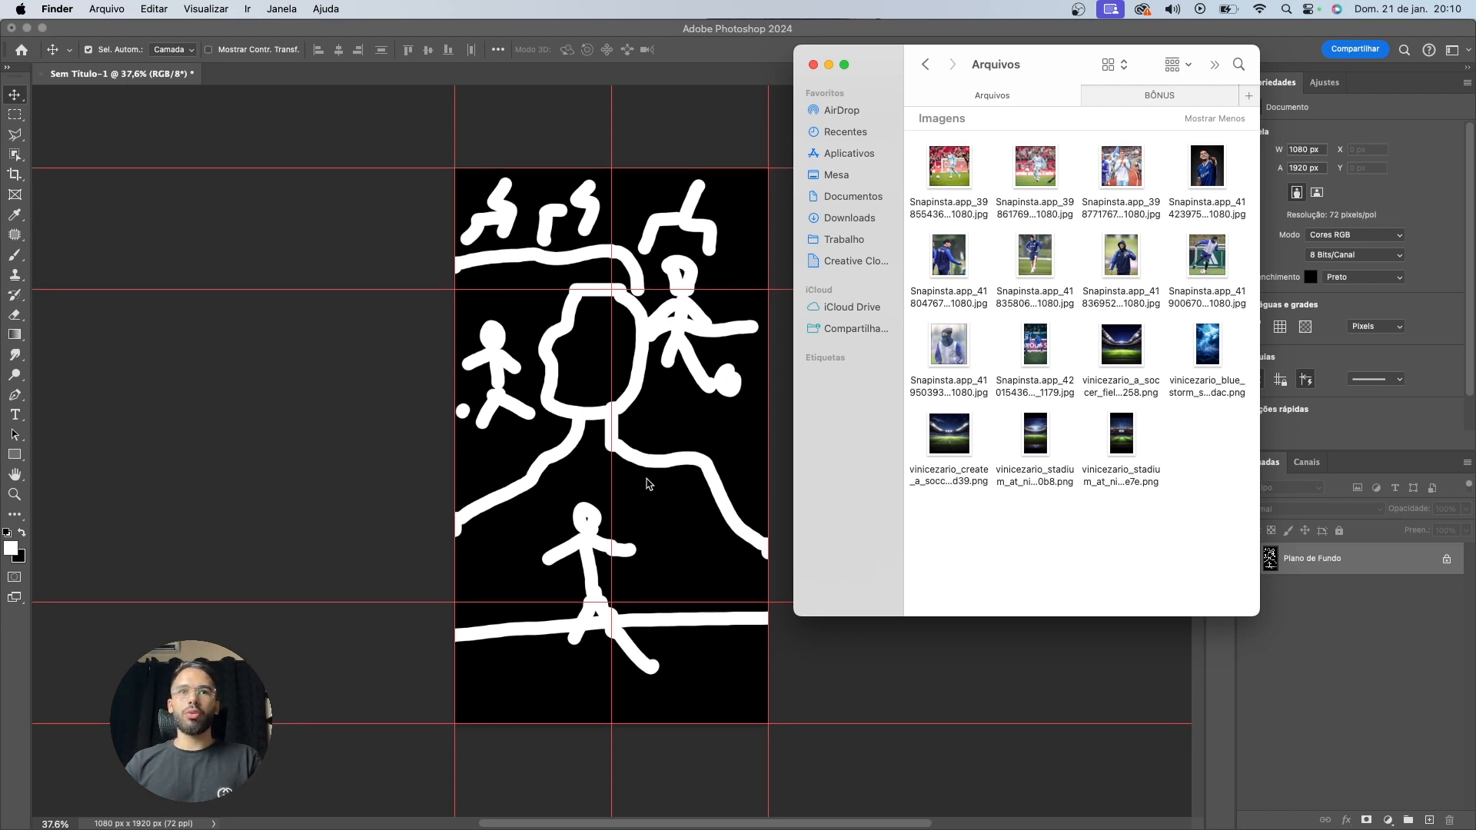
scroll(664, 437, "up", 2)
left_click(225, 341)
left_click_drag(489, 439, 456, 435)
scroll(479, 437, "down", 1)
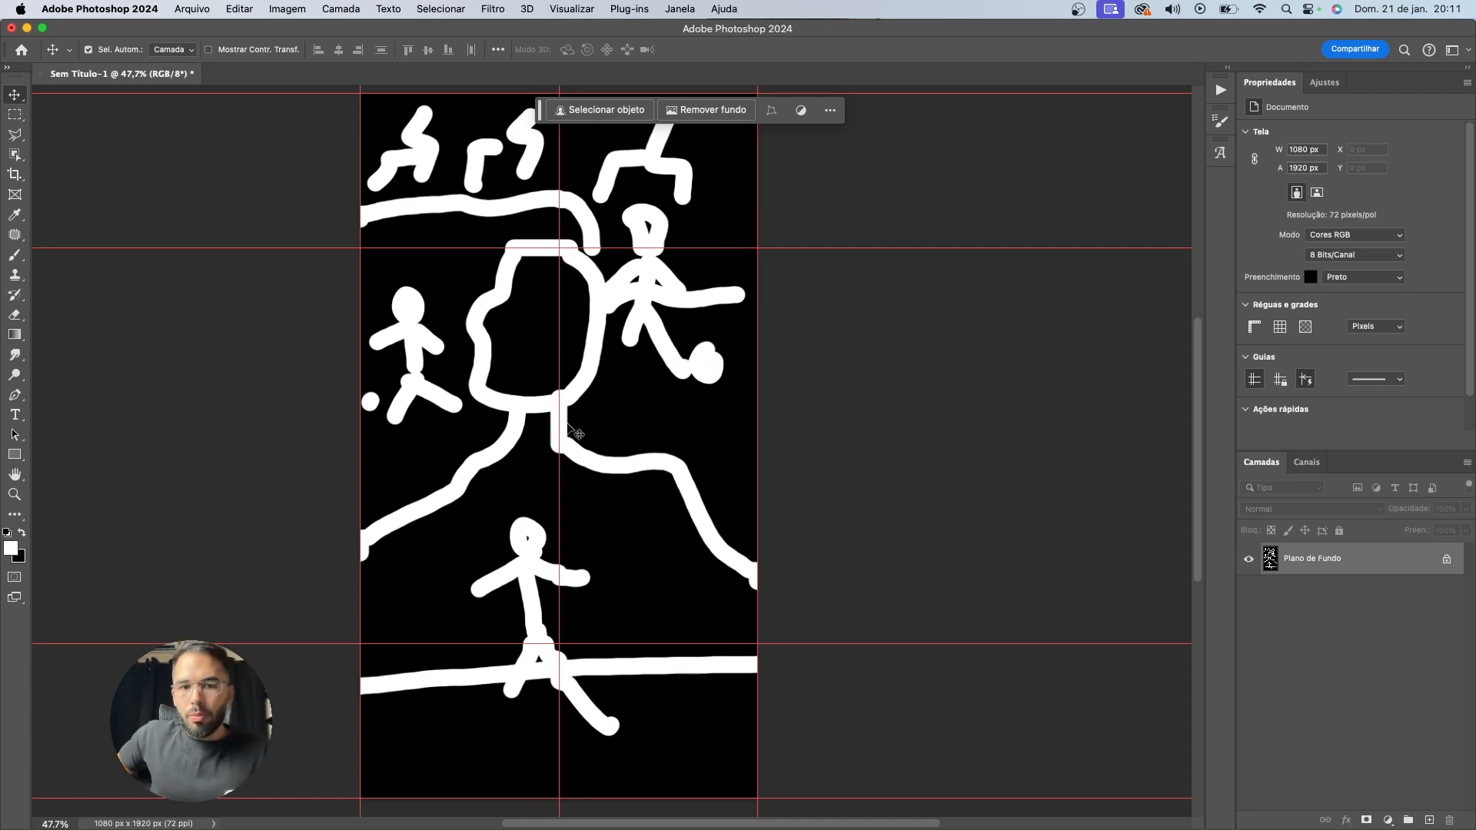
left_click_drag(539, 110, 832, 110)
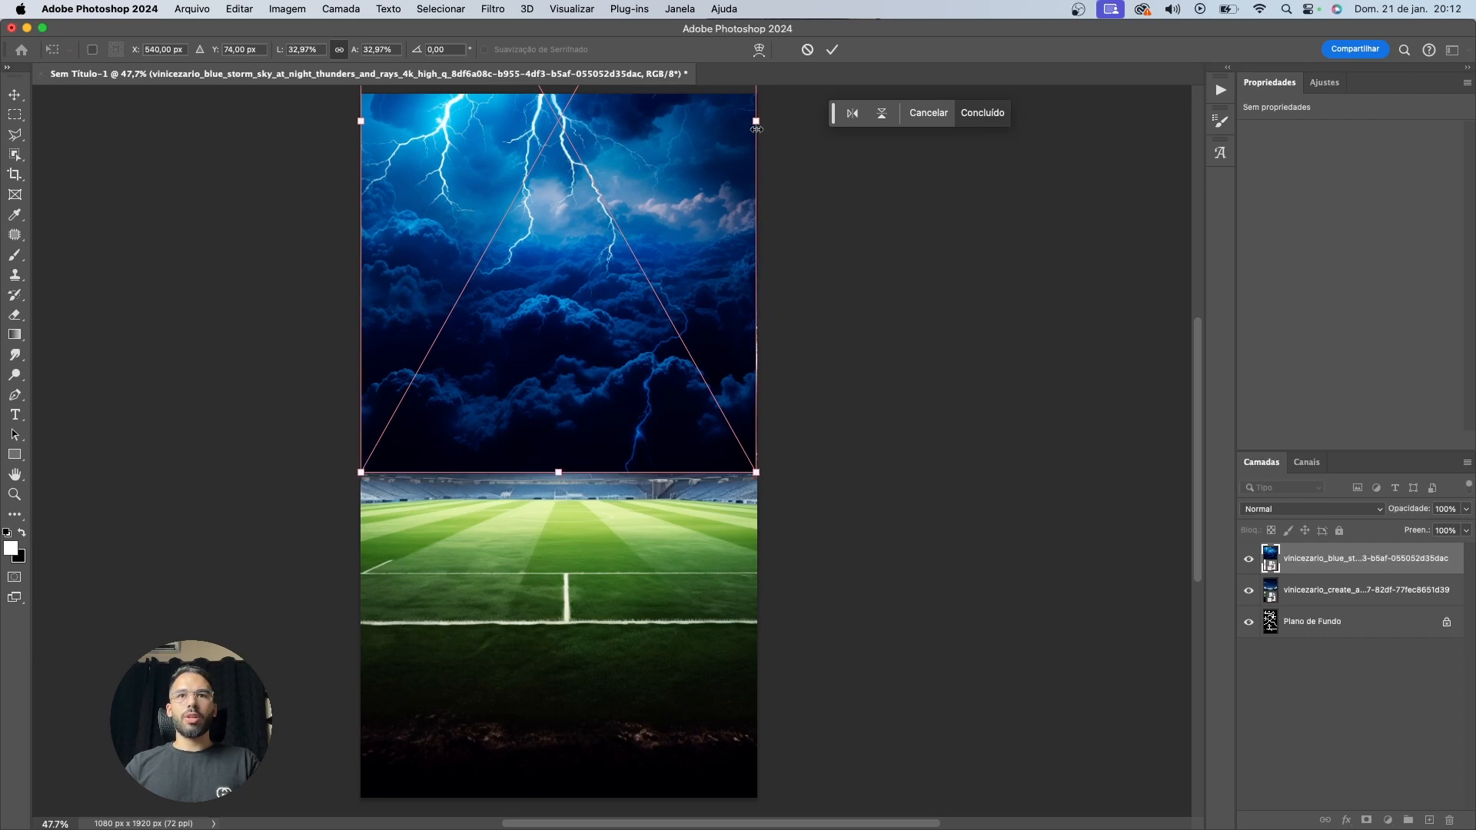
Scale the storm sky image to the 1080 px canvas width and position it over the upper part of the artwork
left_click_drag(757, 129, 759, 130)
key("Return")
left_click_drag(695, 206, 695, 221)
Hide the storm sky layer and select the night sky of the stadium image with the Object Selection tool
left_click(1249, 559)
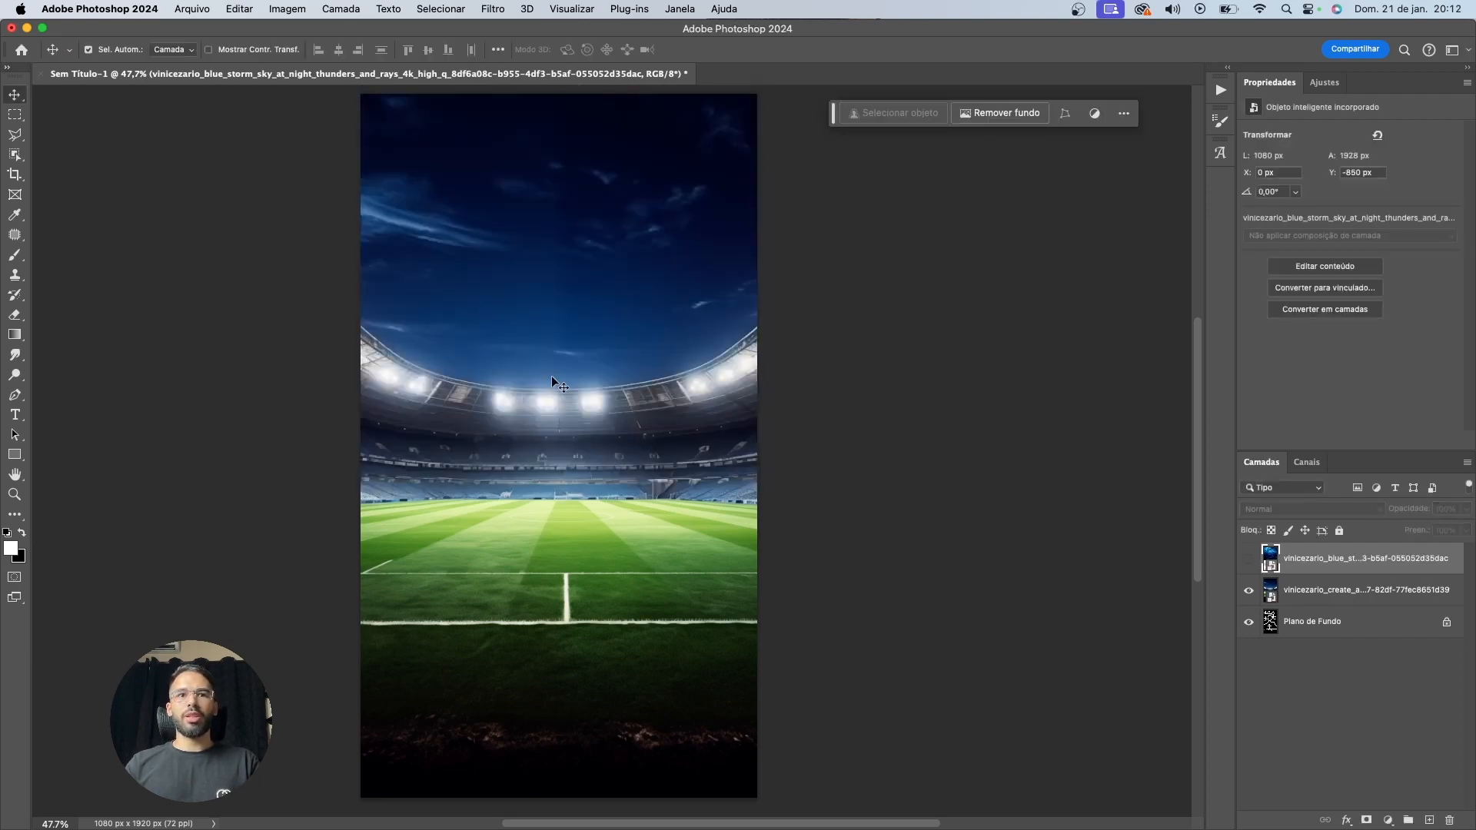
key("w")
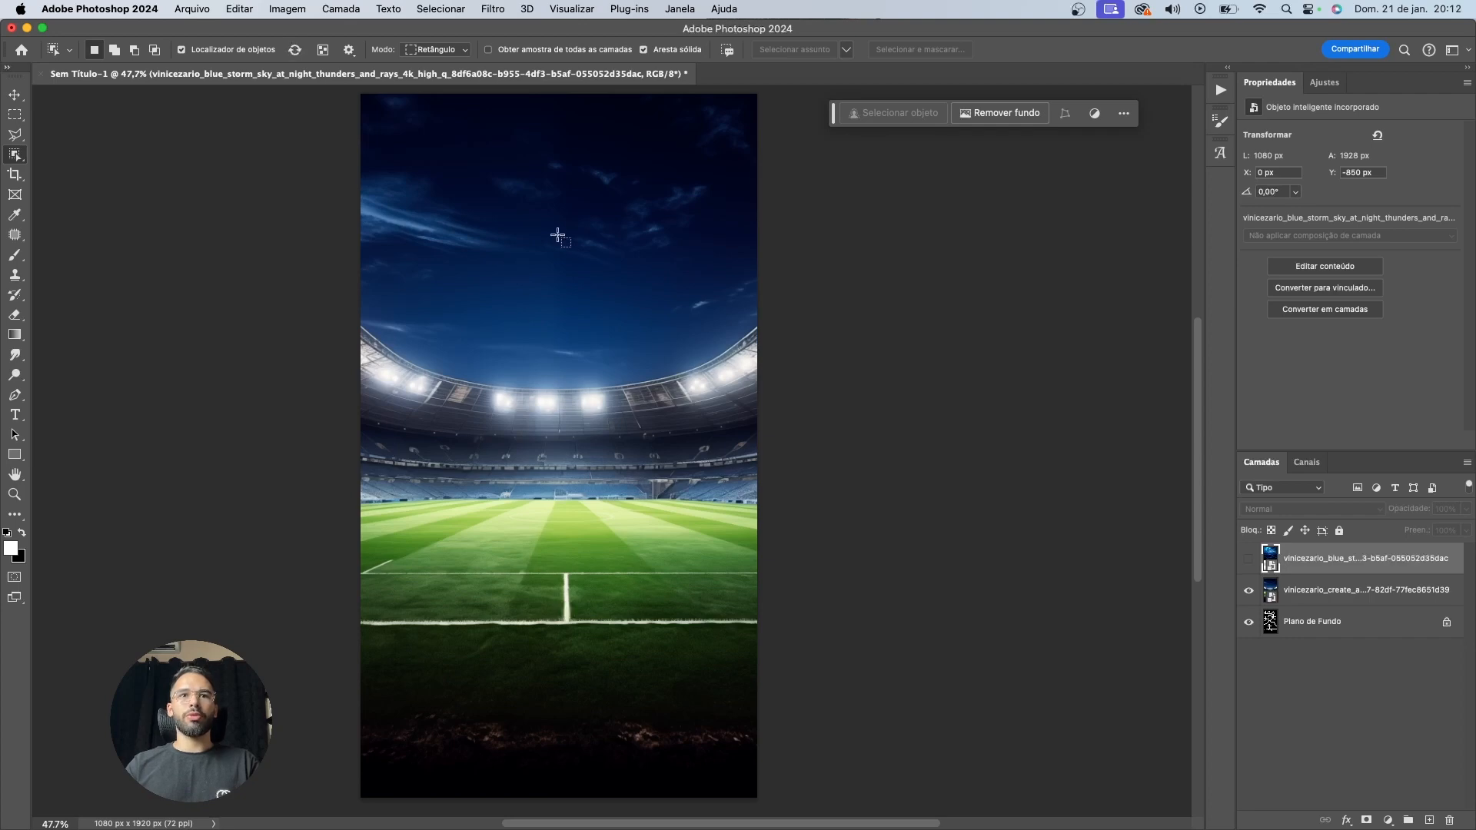
left_click(1275, 592)
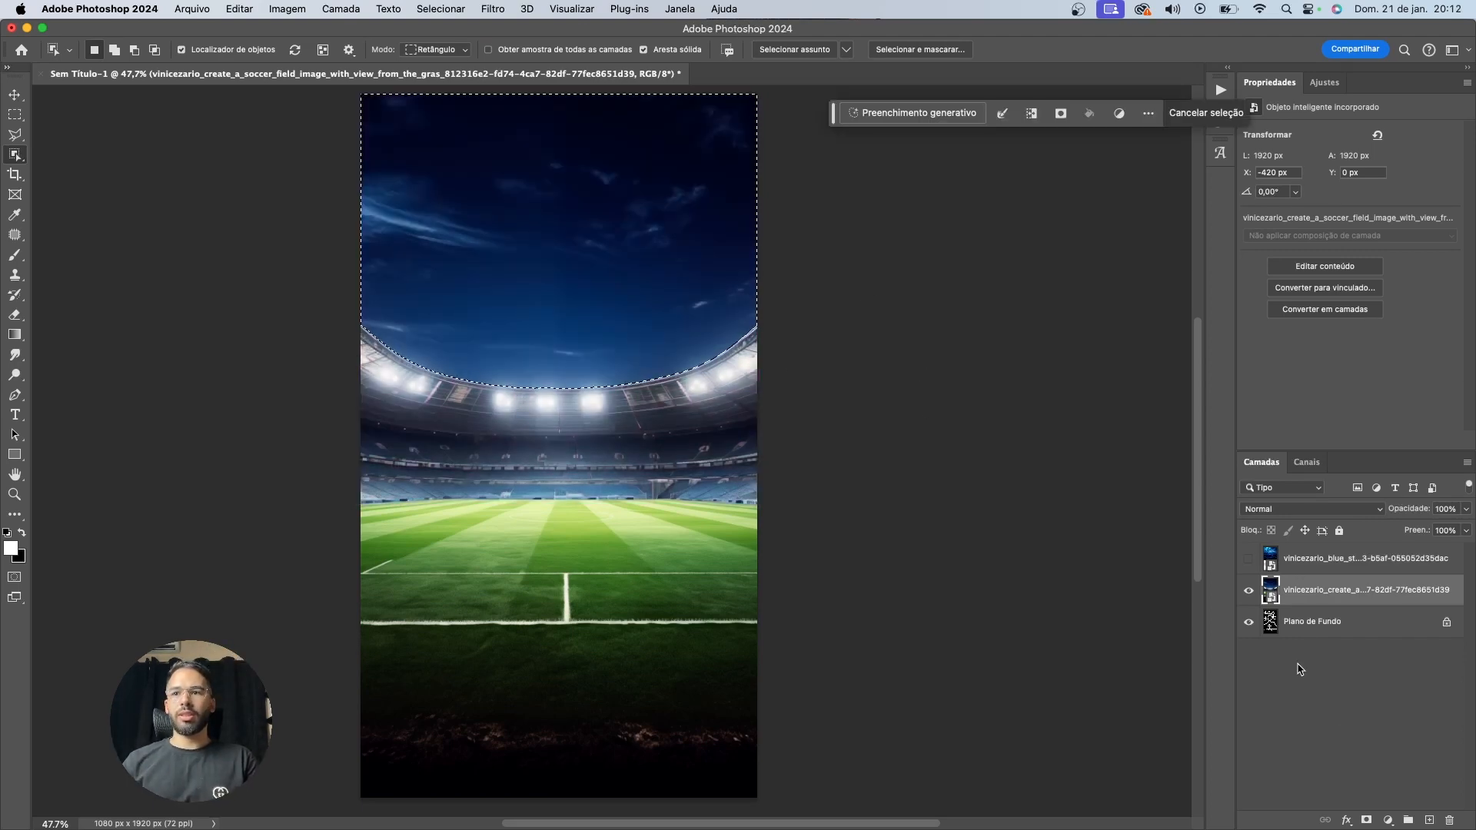
Add a layer mask to the stadium layer from the sky selection and invert it to cut out the sky
left_click(1366, 820)
key("v")
key("super+i")
Hide the sketch background layer and add a black solid color fill layer directly above it
left_click(1248, 622)
left_click(1307, 623)
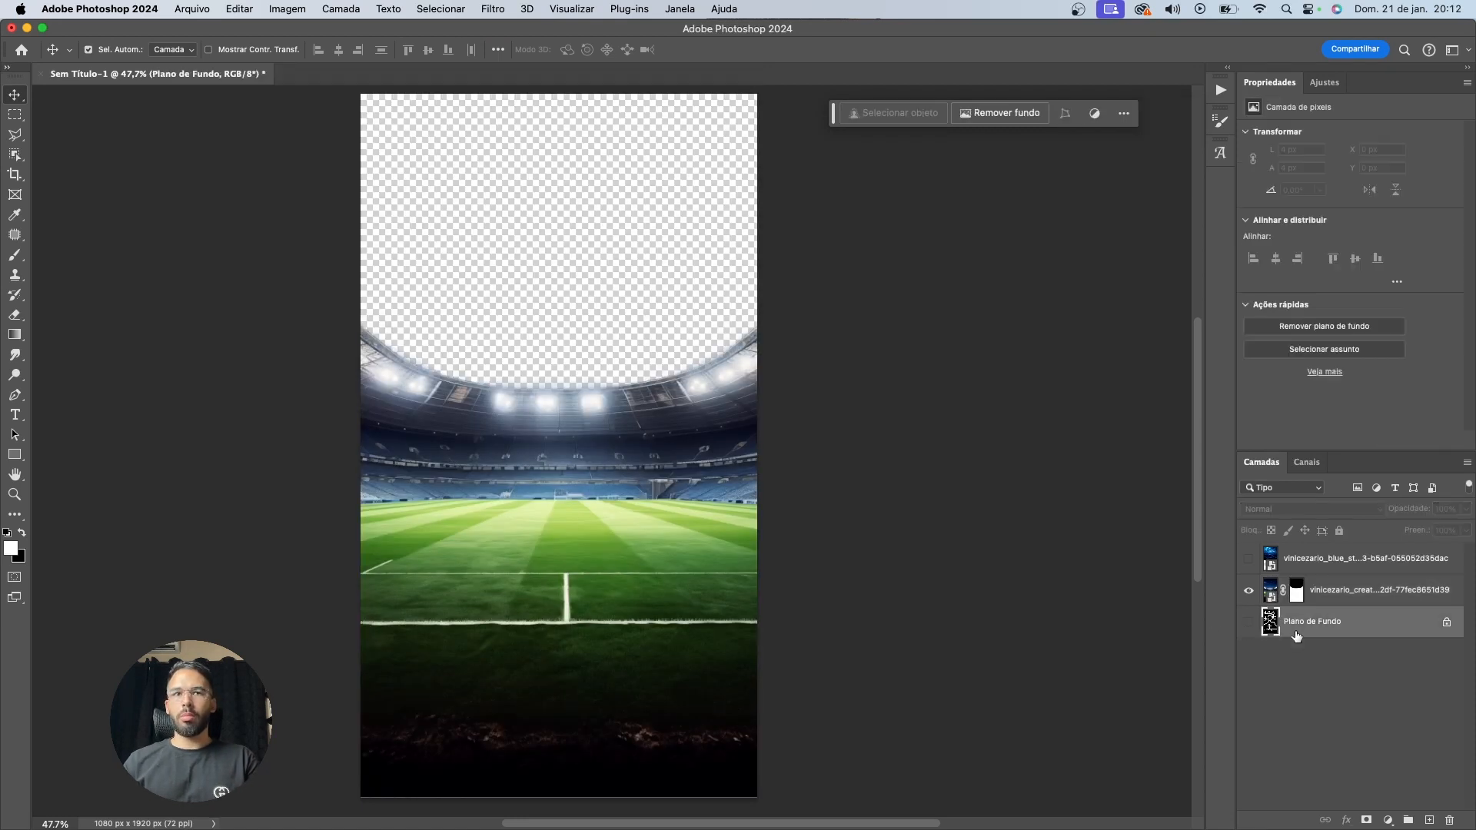
left_click(1388, 820)
left_click(1393, 580)
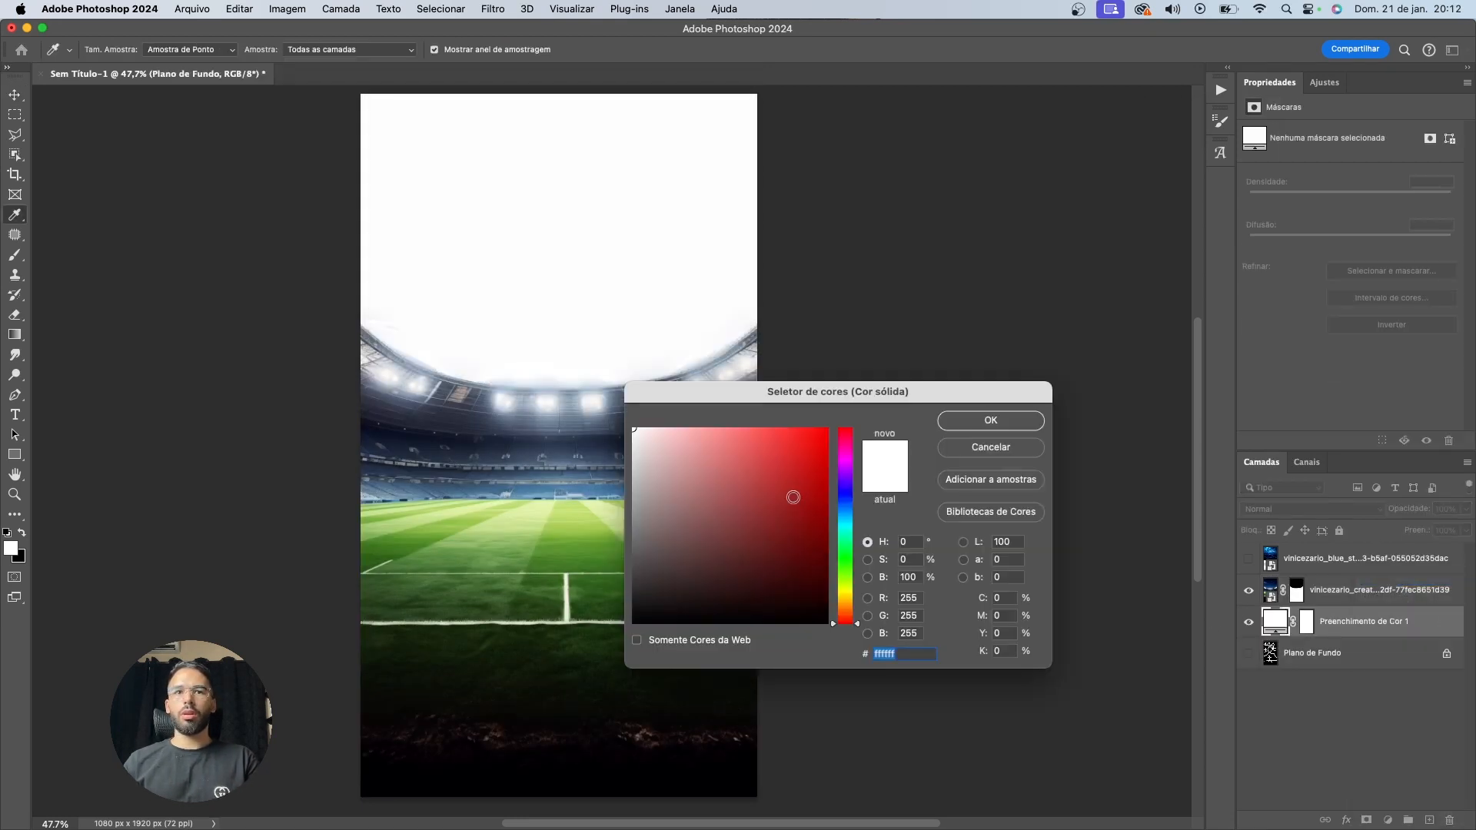
left_click_drag(692, 600, 611, 711)
key("Return")
Show the storm sky layer again and place it below the masked stadium layer
left_click(1344, 564)
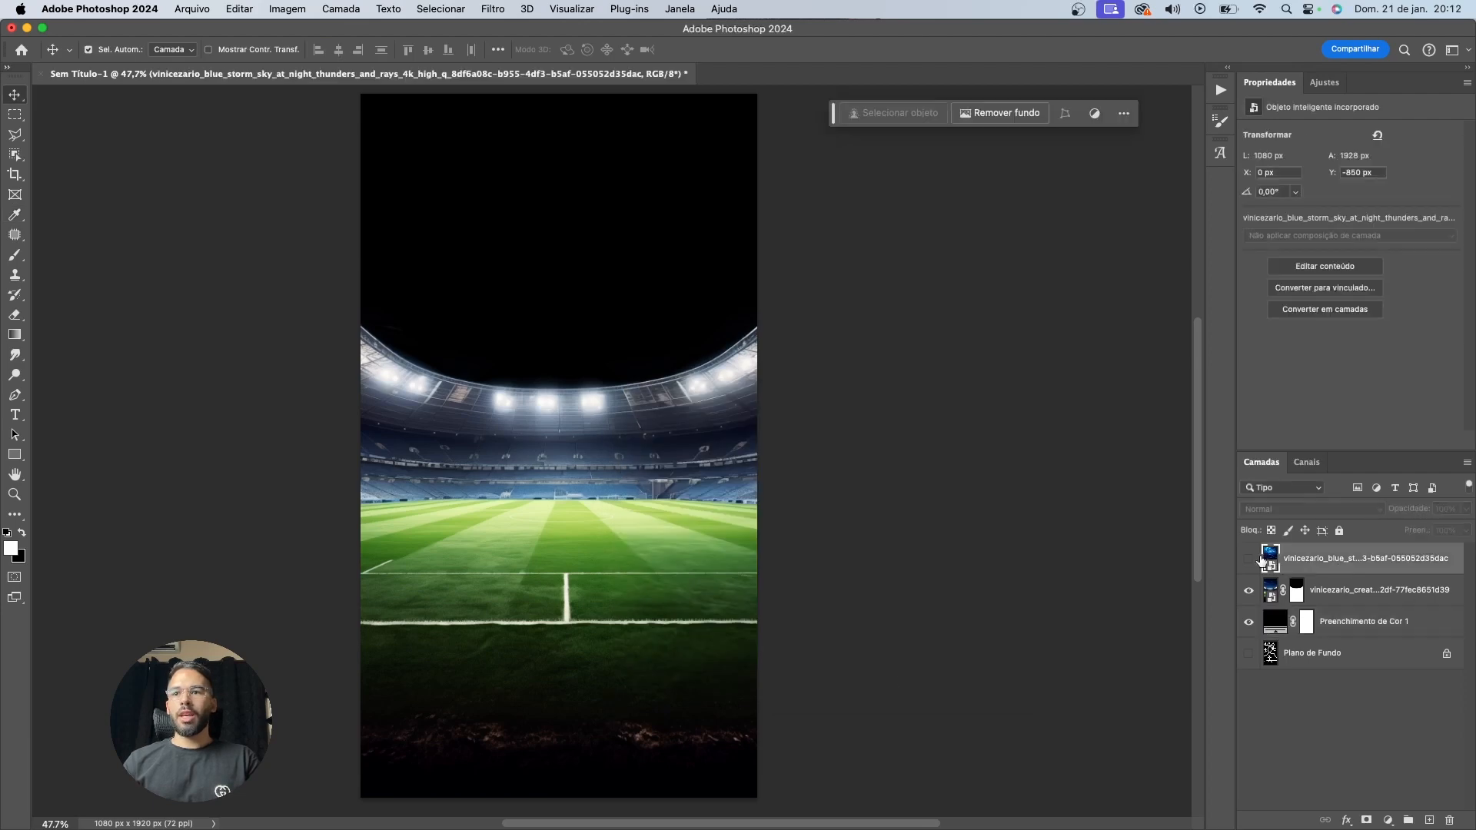
left_click(1250, 560)
left_click_drag(1299, 572, 1322, 604)
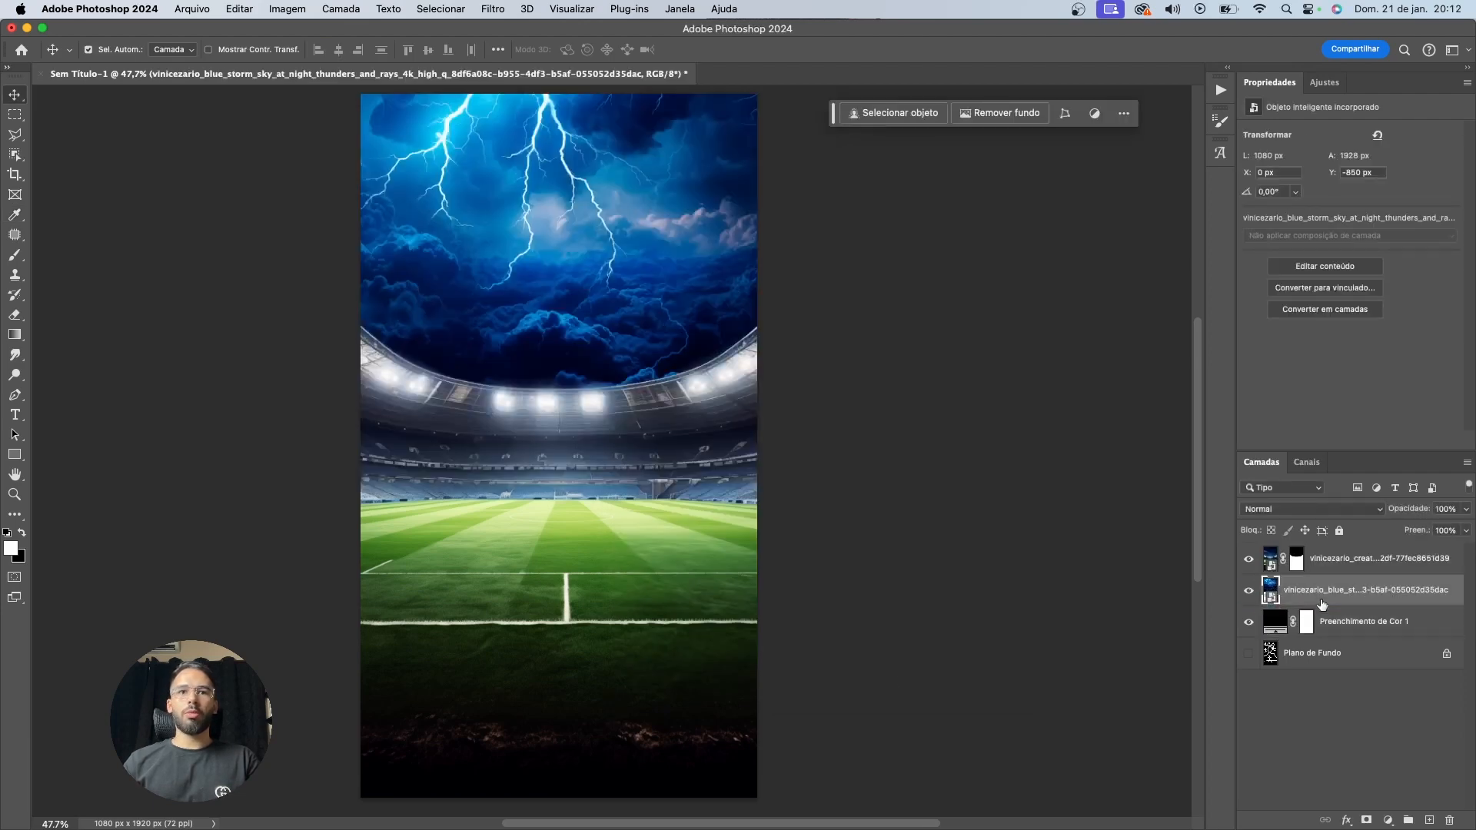
Move the storm sky up behind the stadium roof to Y -925 px
key("super+t")
mouse_move(604, 409)
left_mouse_down()
mouse_move(596, 376)
mouse_move(600, 472)
mouse_move(602, 382)
left_mouse_up()
key("Return")
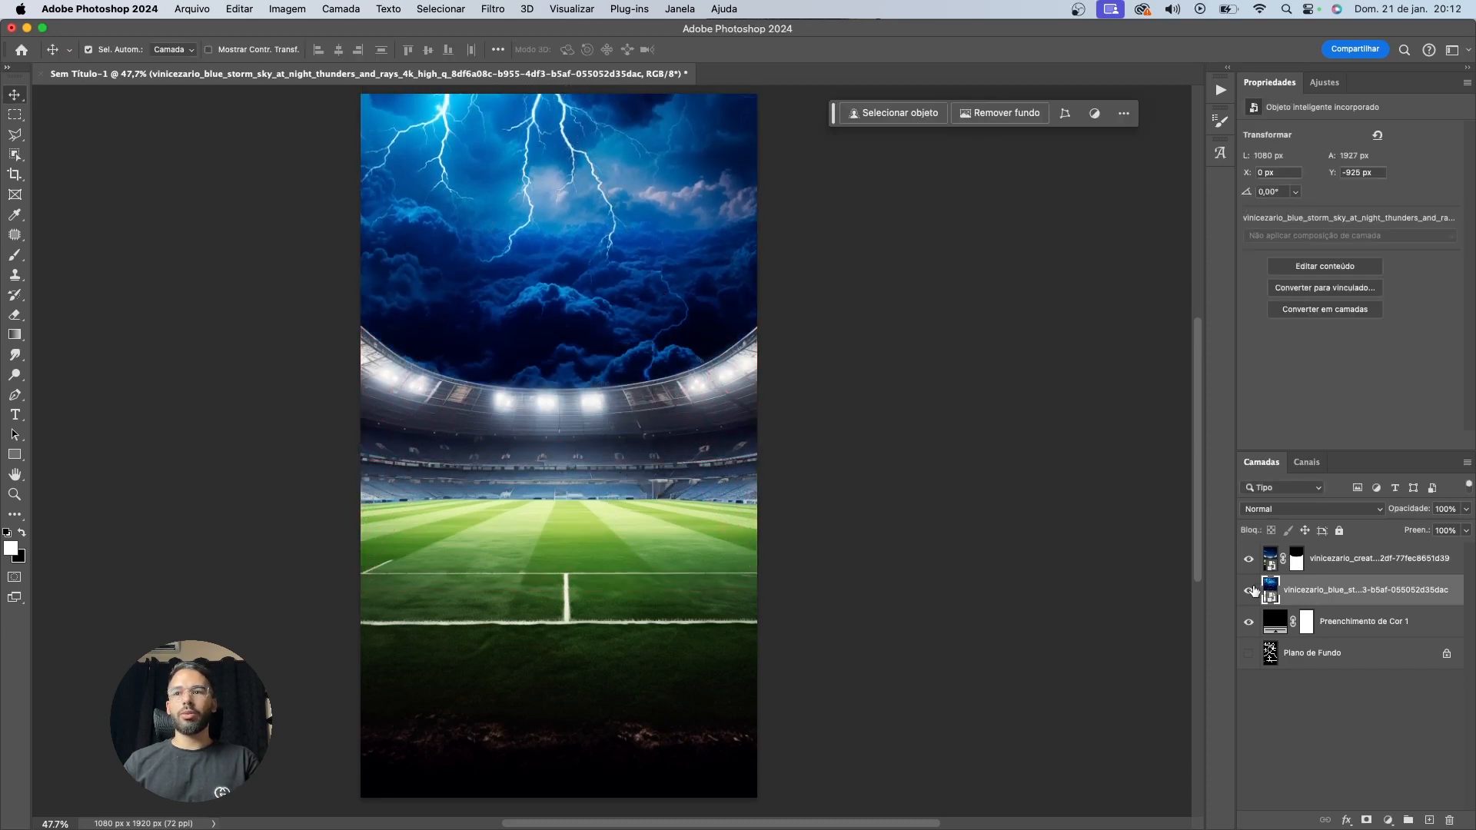
Unlock the sketch background layer, place it above the black fill, and show the stadium and storm sky layers again
left_click(1248, 621, "alt")
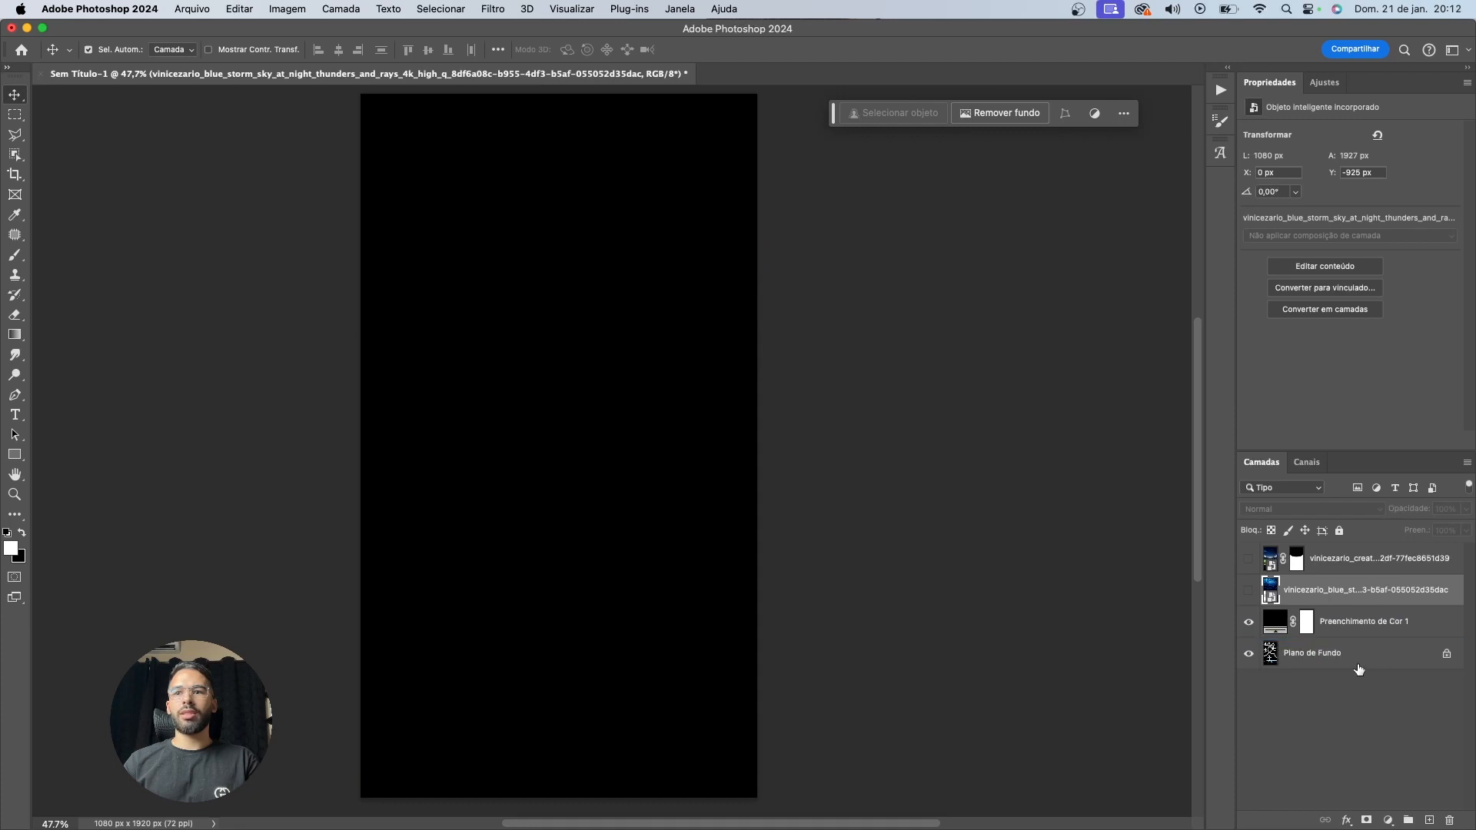
left_click(1447, 653)
left_click_drag(1415, 652, 1384, 615)
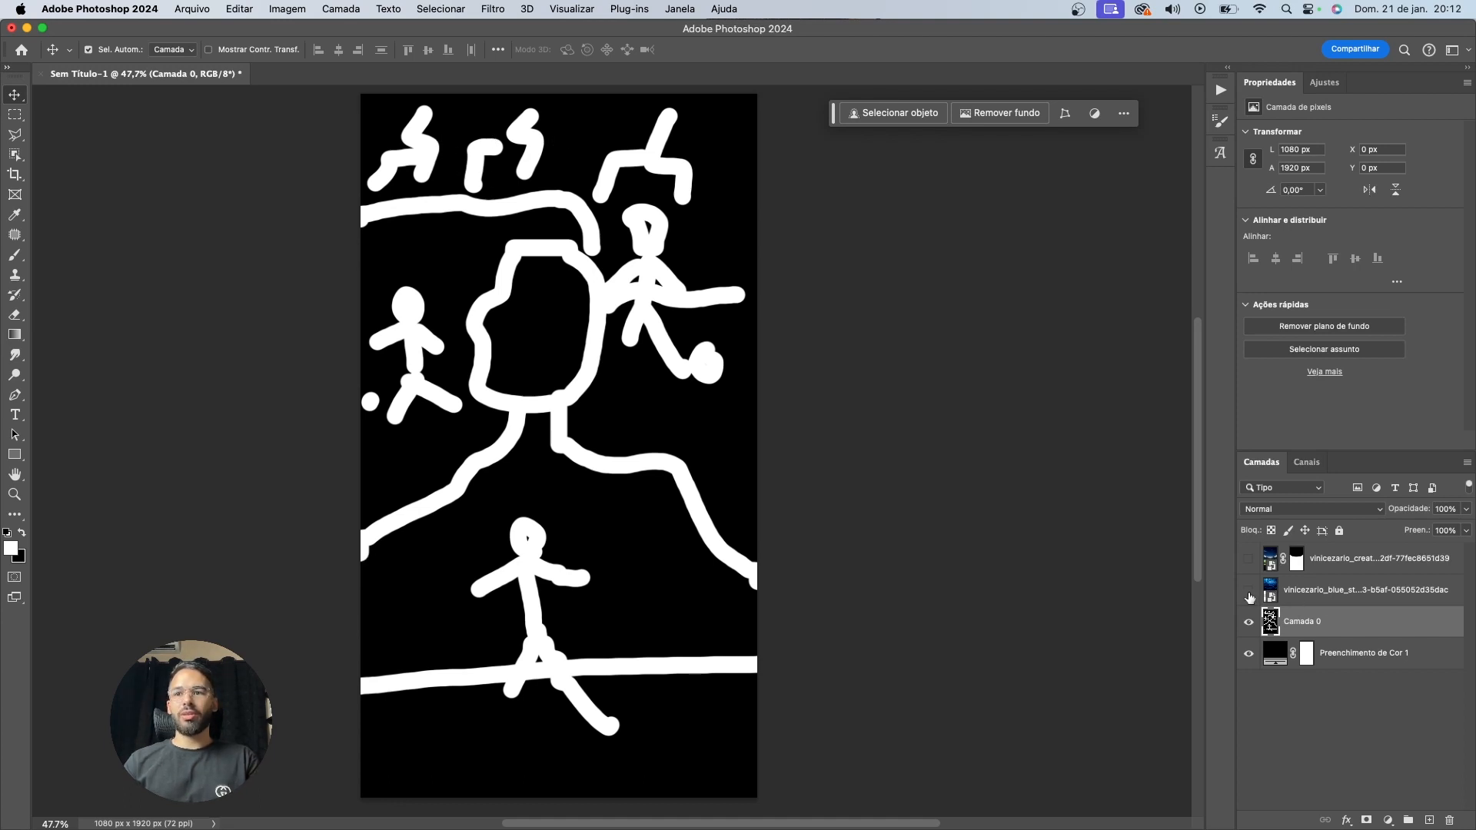
left_click_drag(1249, 595, 1245, 560)
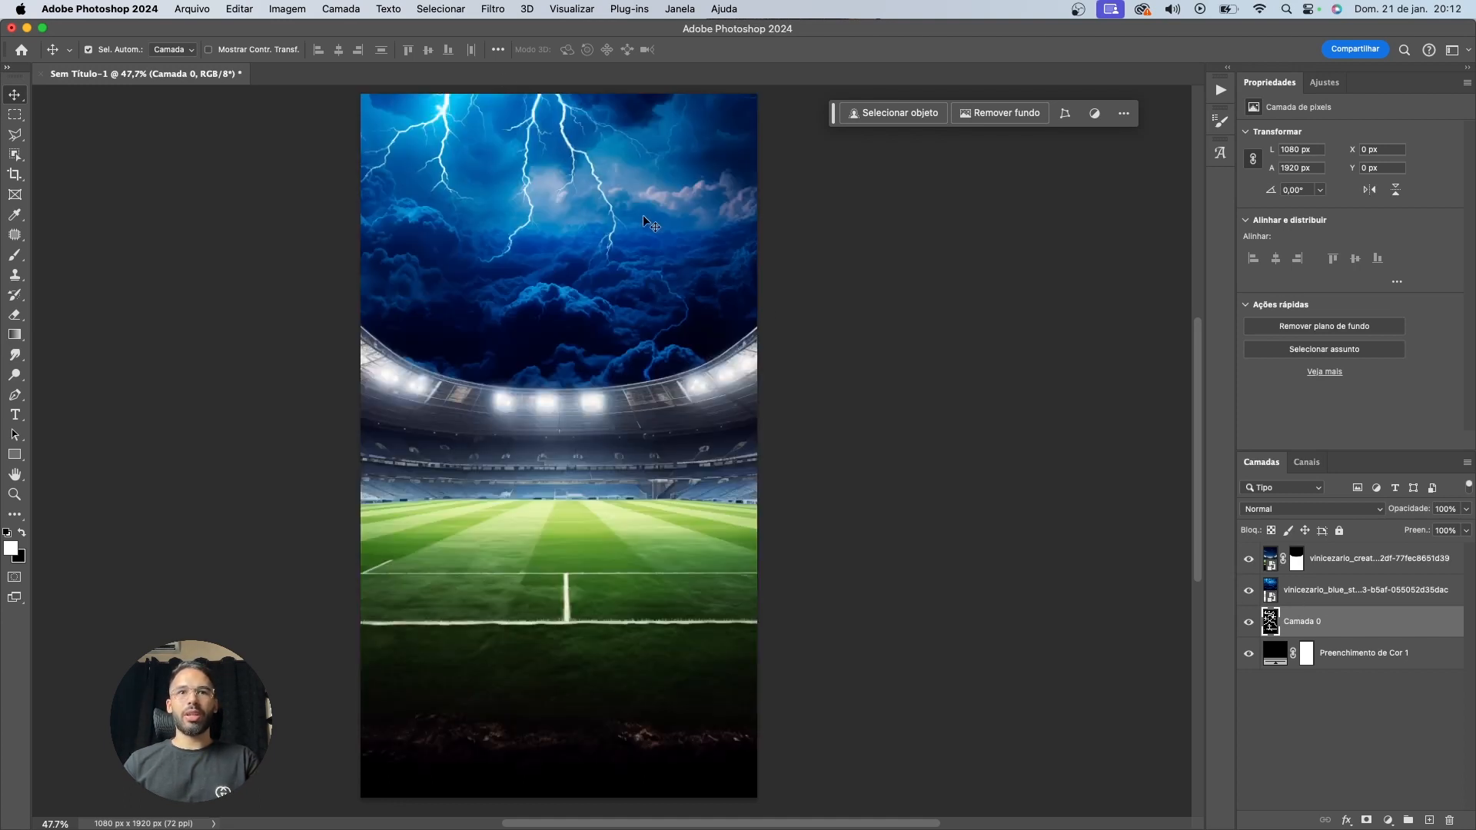
Open the storm sky smart object's contents, examine the lightning and clouds in detail, and close the file
double_click(1270, 596)
key("Return")
scroll(564, 413, "up", 6)
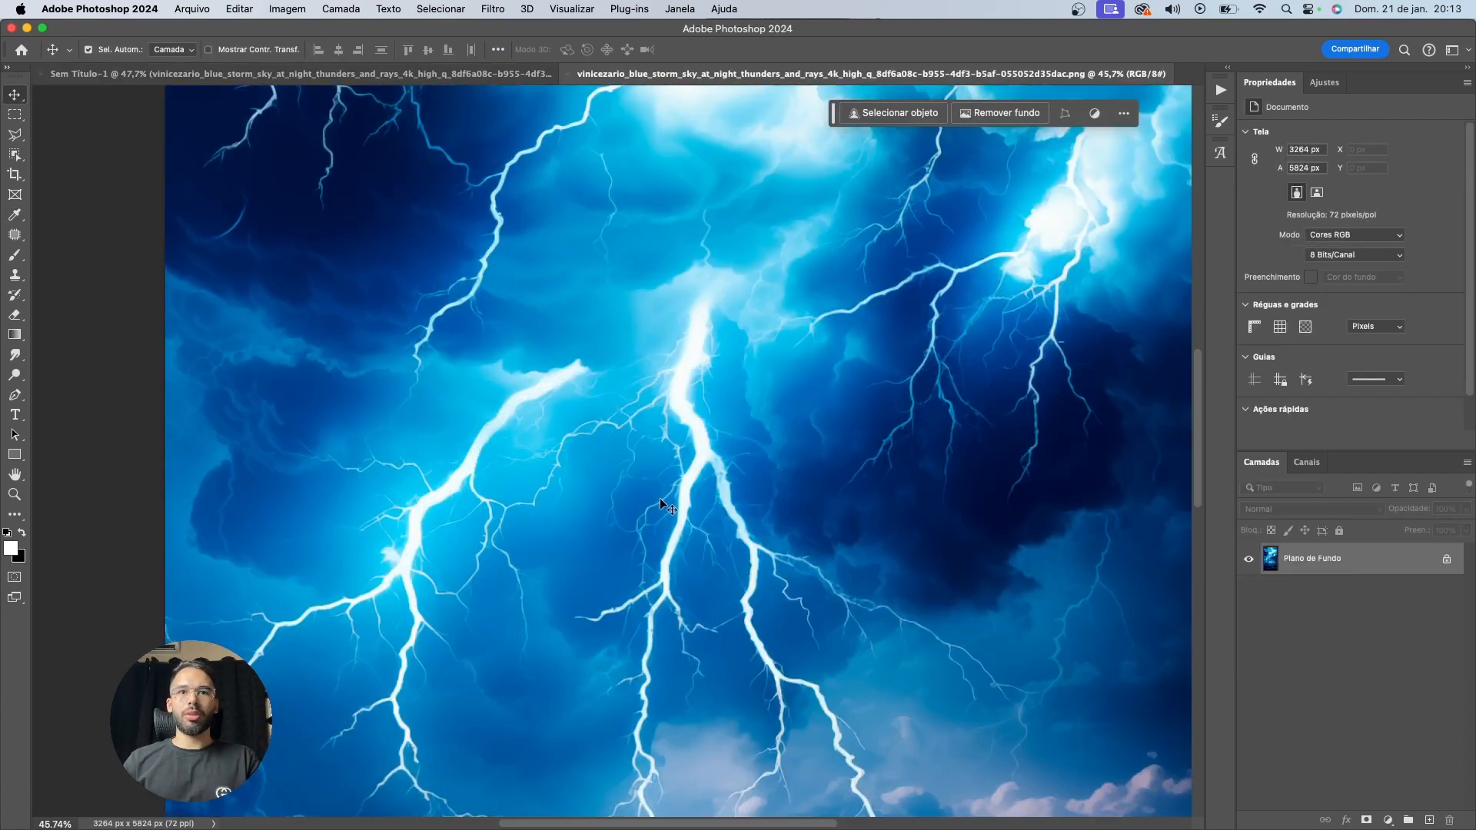
scroll(692, 523, "down", 4)
left_click_drag(834, 594, 573, 340)
left_click_drag(643, 388, 705, 182)
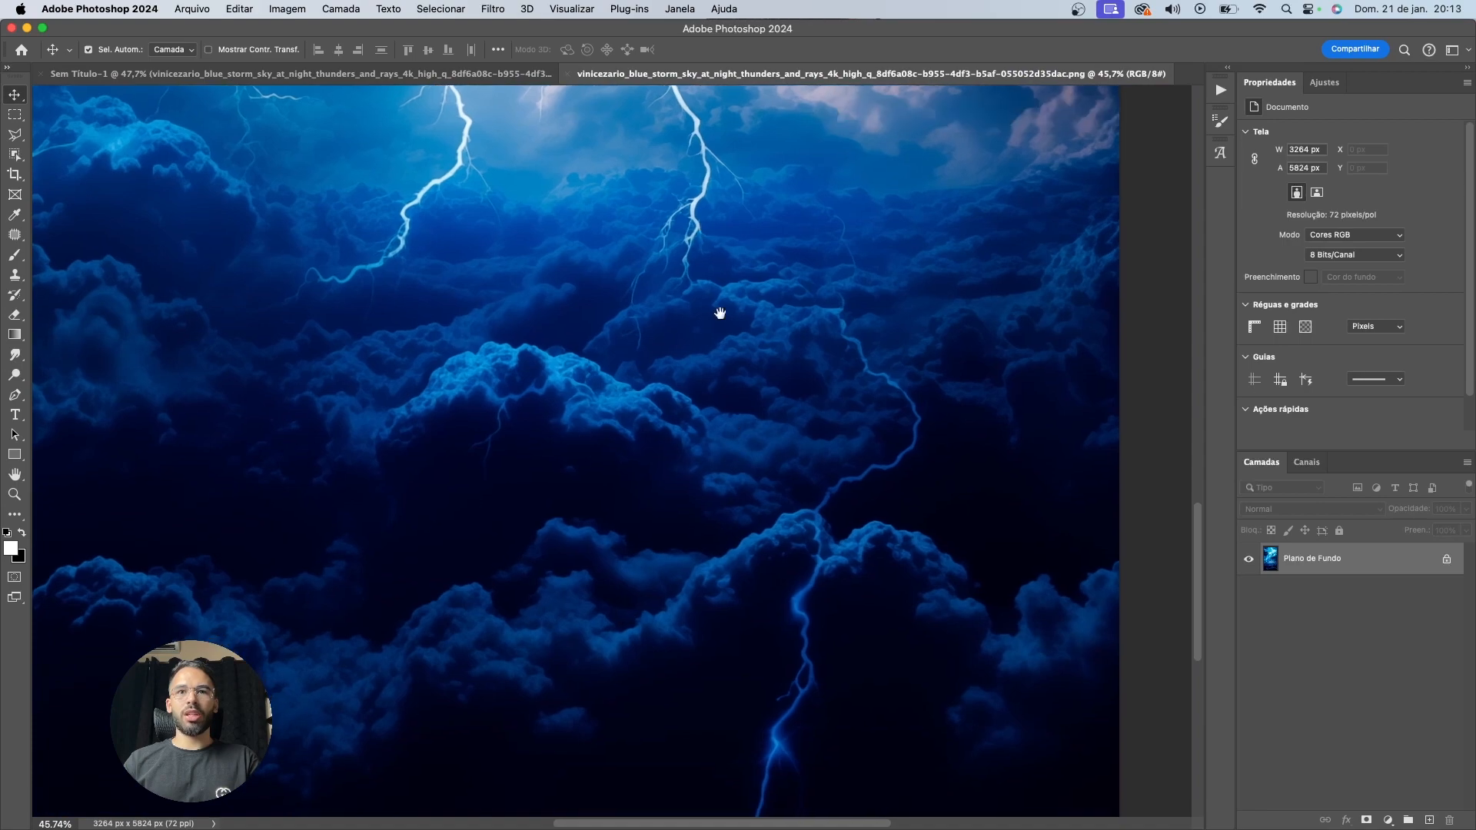
left_click_drag(750, 638, 695, 454)
left_click_drag(654, 169, 713, 407)
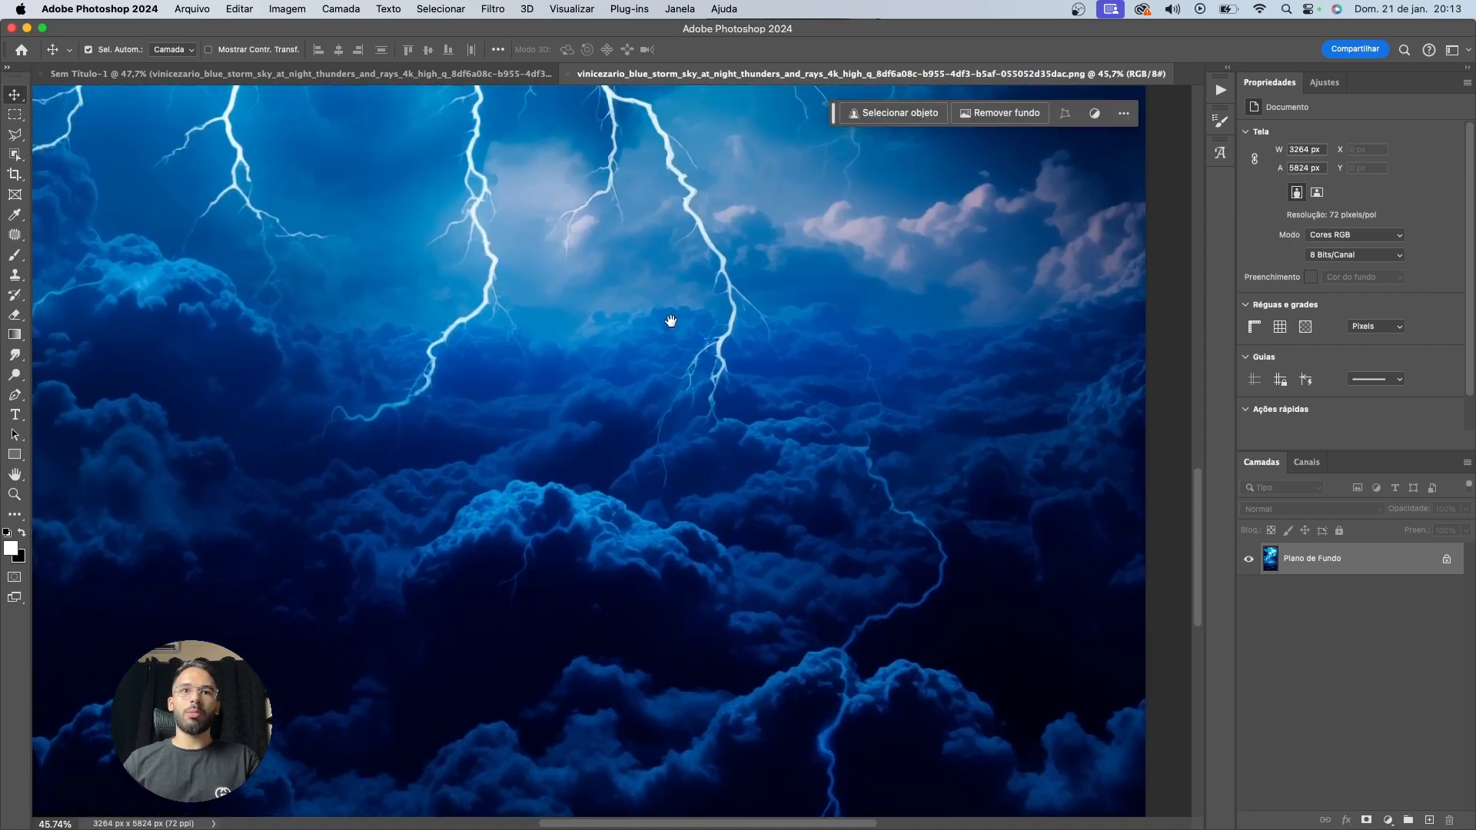
left_click_drag(616, 265, 731, 607)
left_click_drag(666, 290, 613, 560)
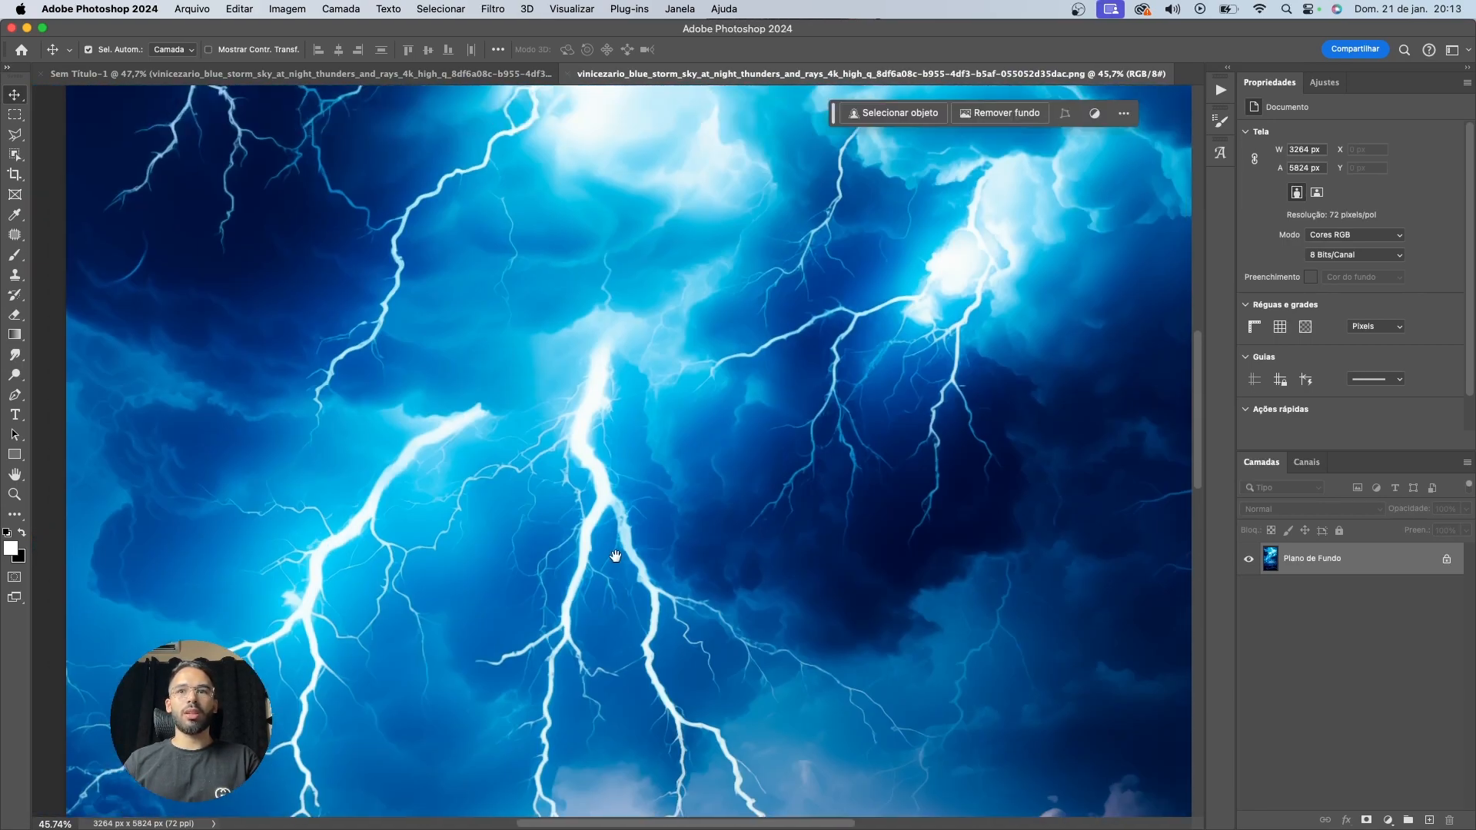
left_click_drag(701, 339, 628, 482)
left_click_drag(633, 367, 683, 586)
left_click_drag(689, 310, 701, 388)
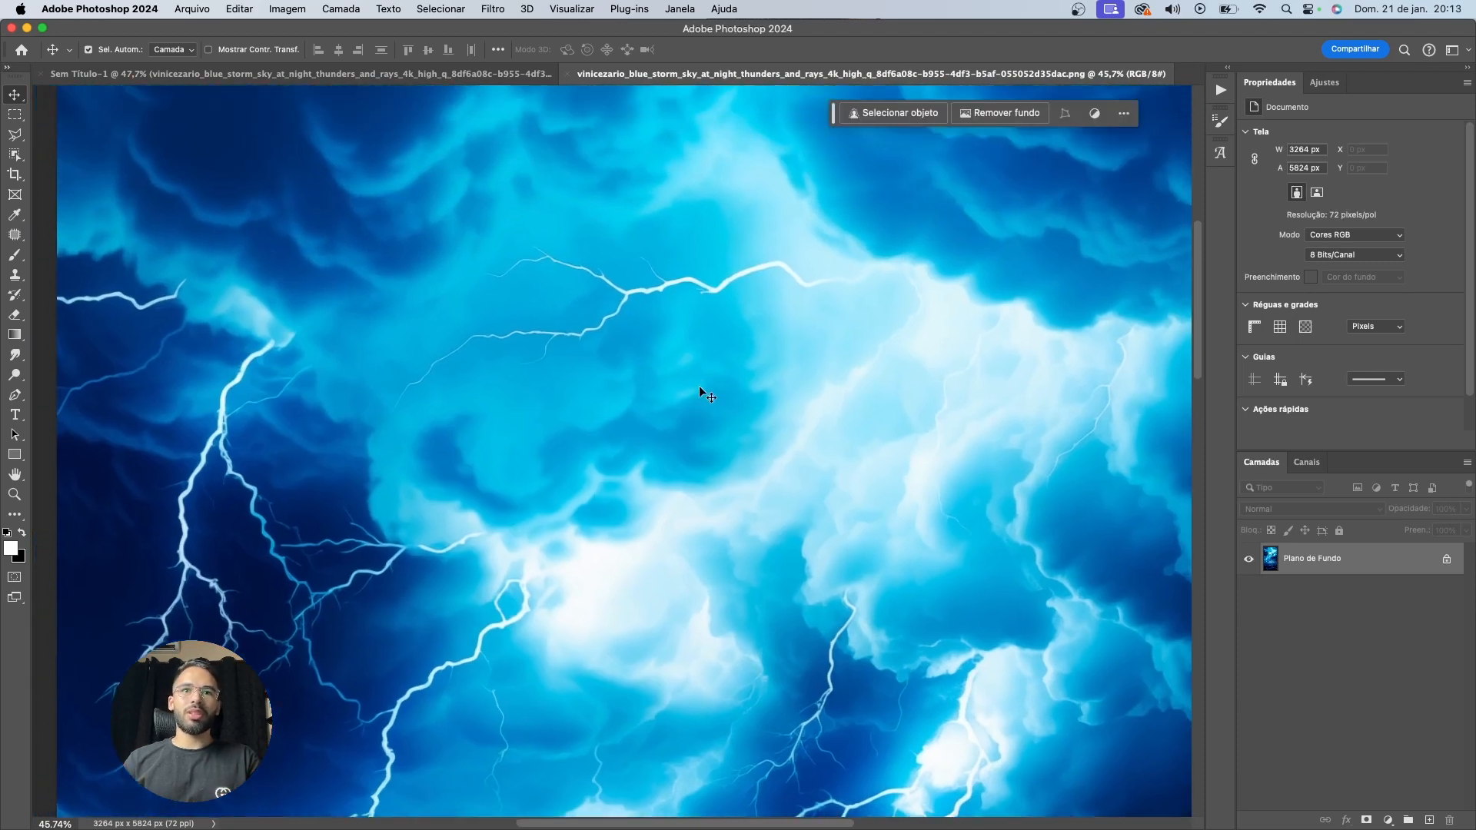
scroll(722, 388, "down", 2)
scroll(679, 412, "down", 1)
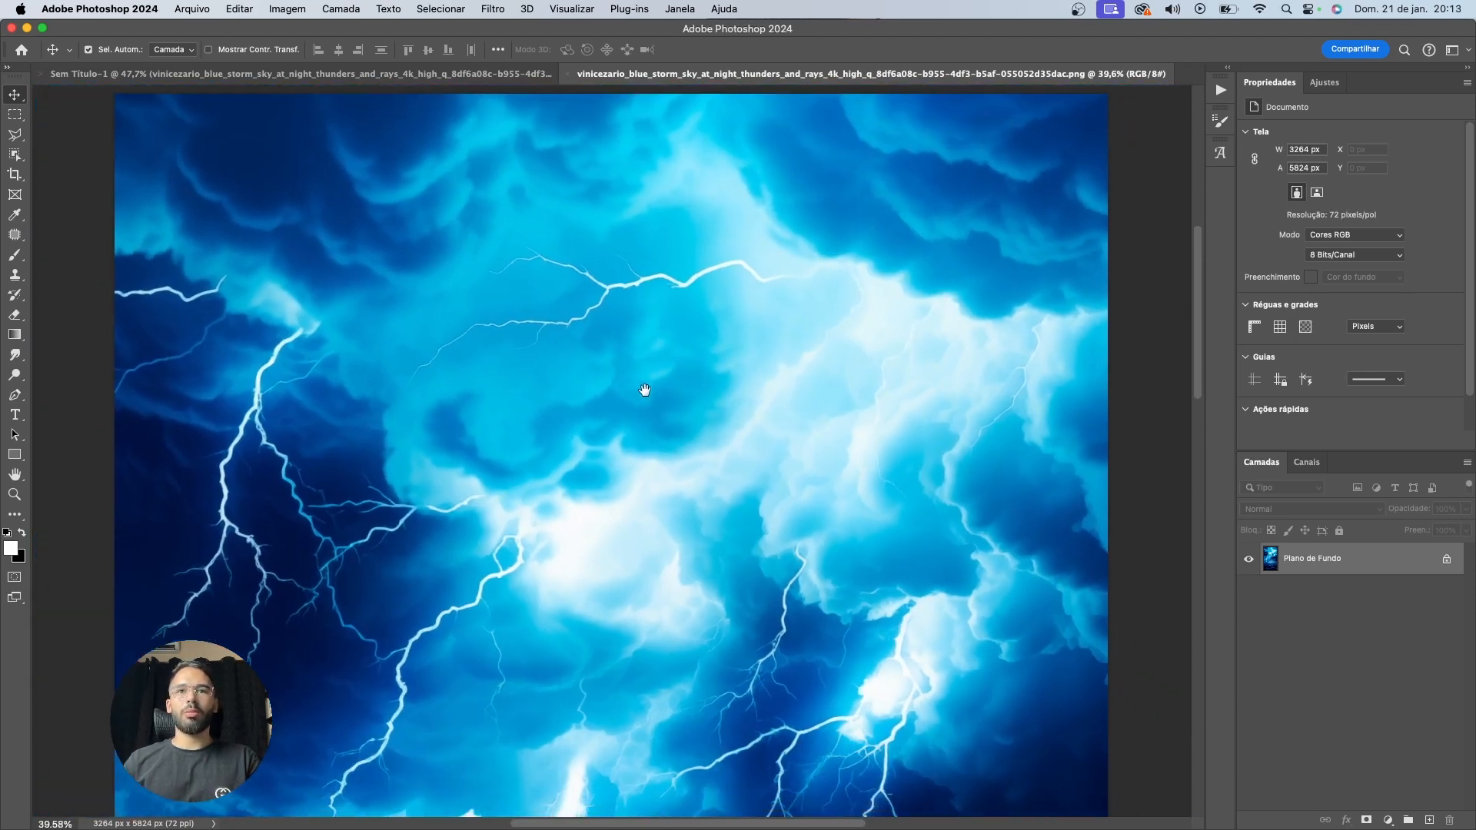
scroll(905, 543, "down", 10)
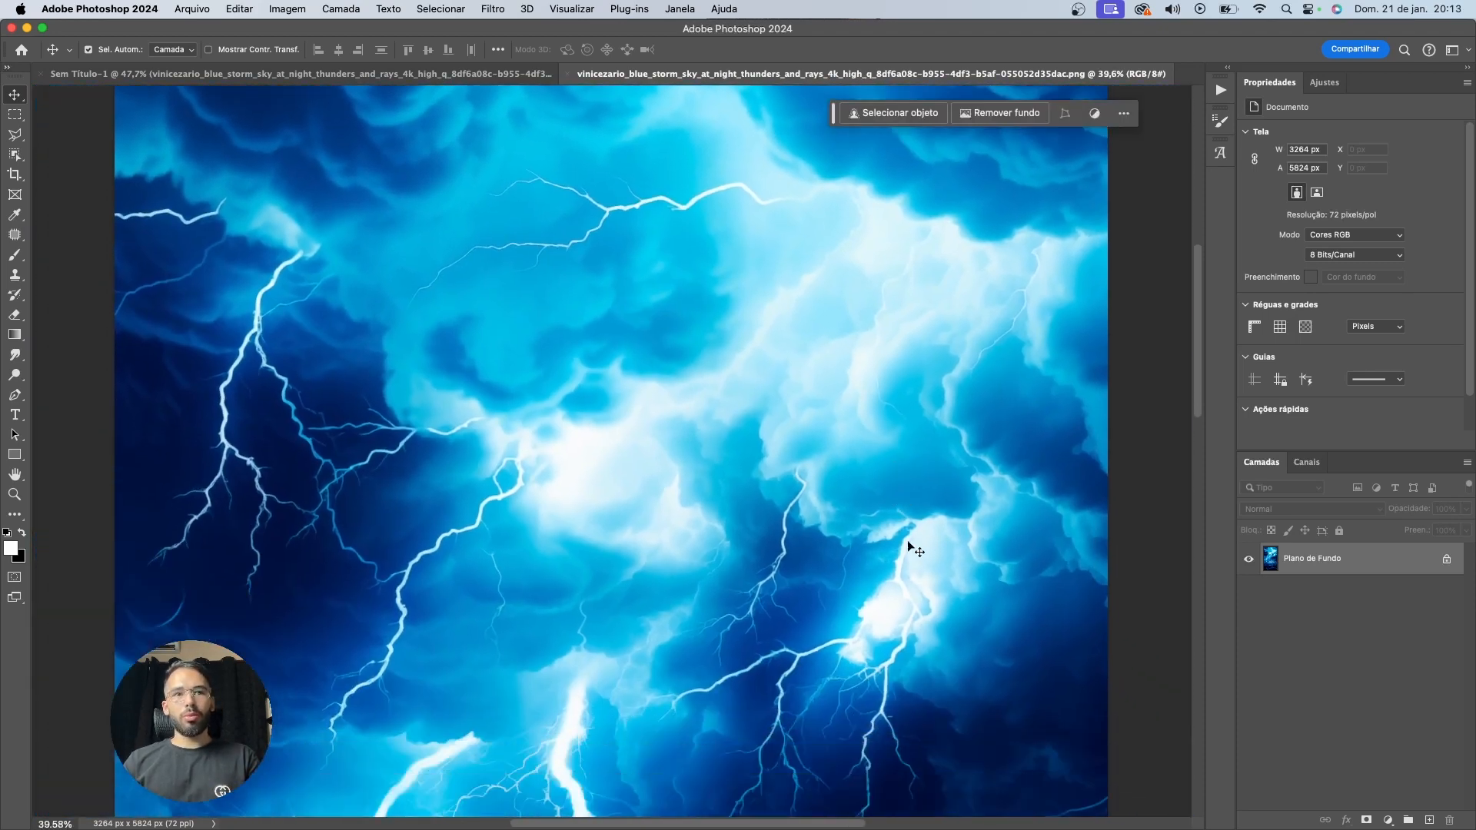
scroll(889, 543, "down", 5)
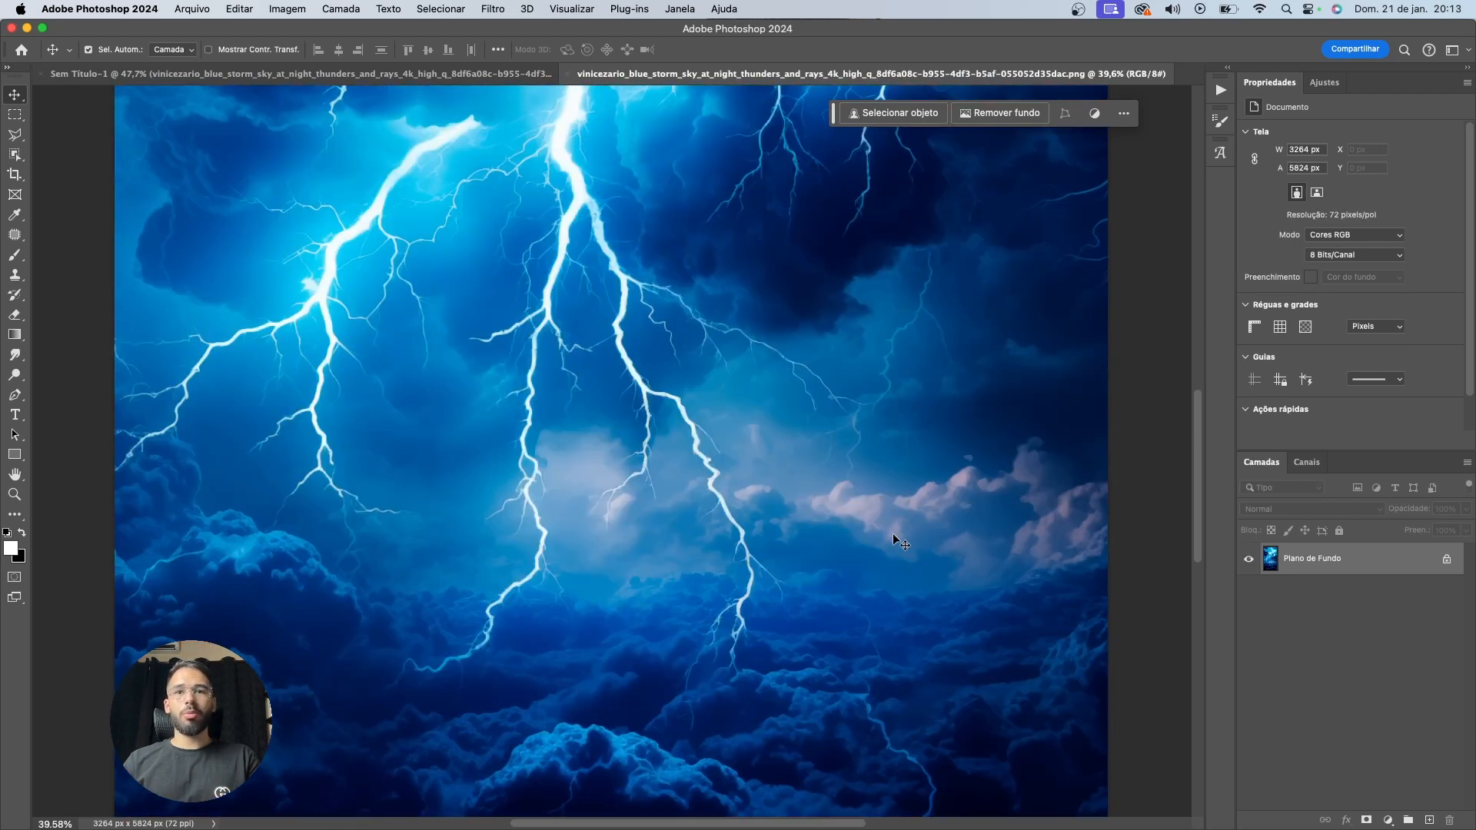
left_click(569, 75)
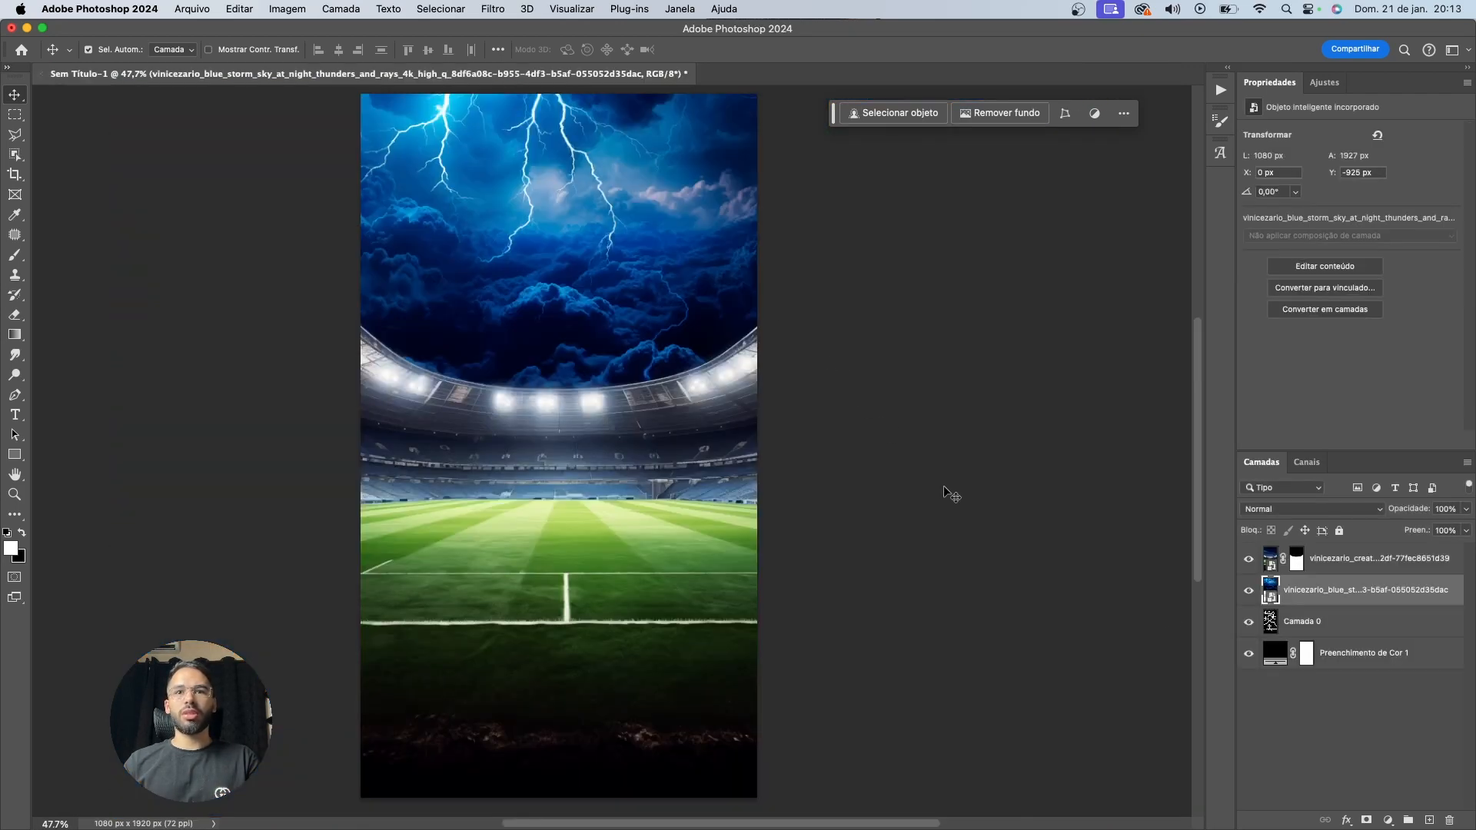
Open the stadium smart object's contents without color management, examine the pitch and stands up close, and close the file
left_click(1267, 567)
double_click(1270, 565)
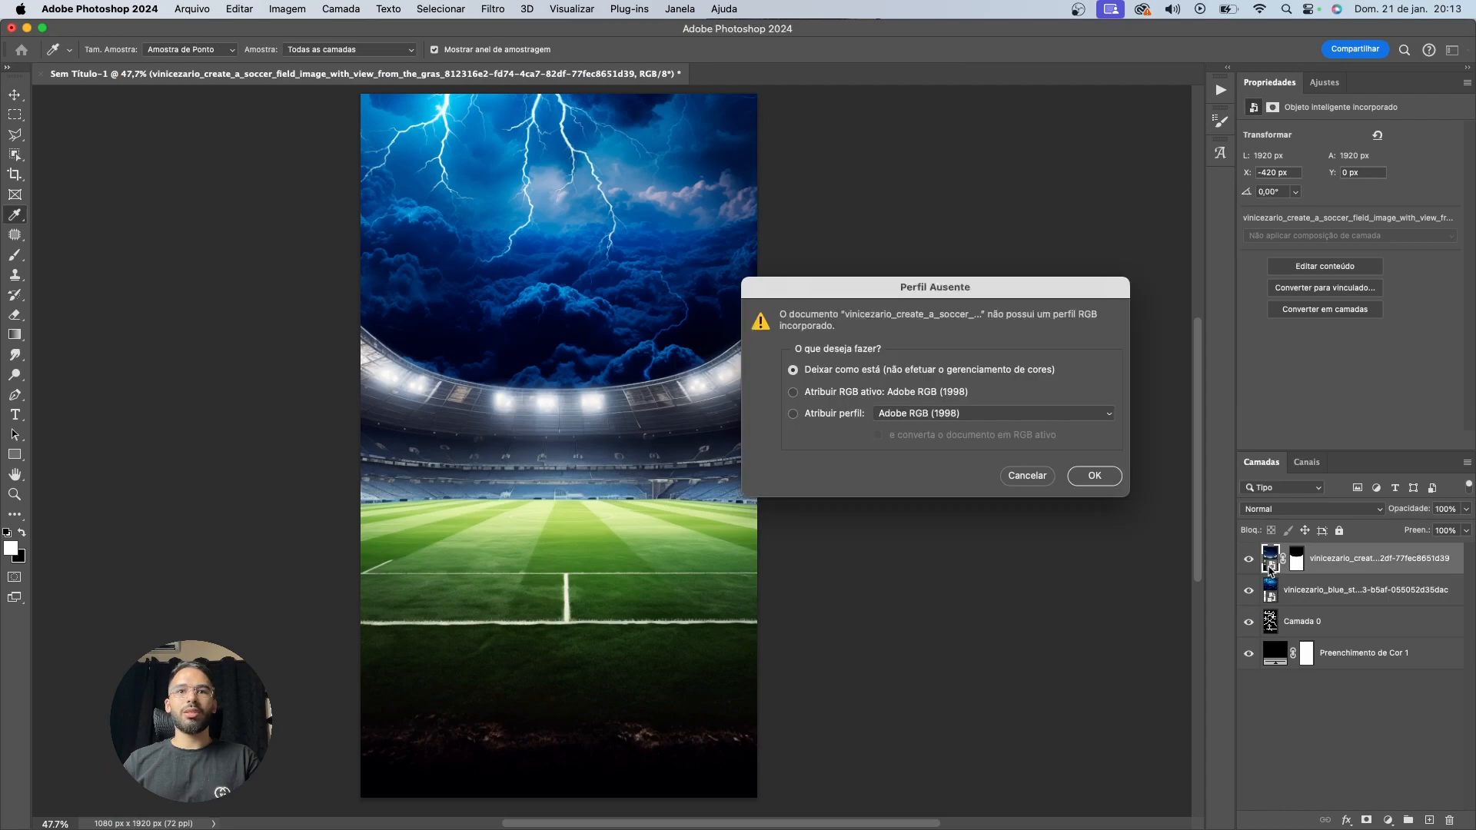
key("Return")
scroll(601, 555, "up", 6)
scroll(620, 616, "down", 4)
scroll(620, 617, "up", 3)
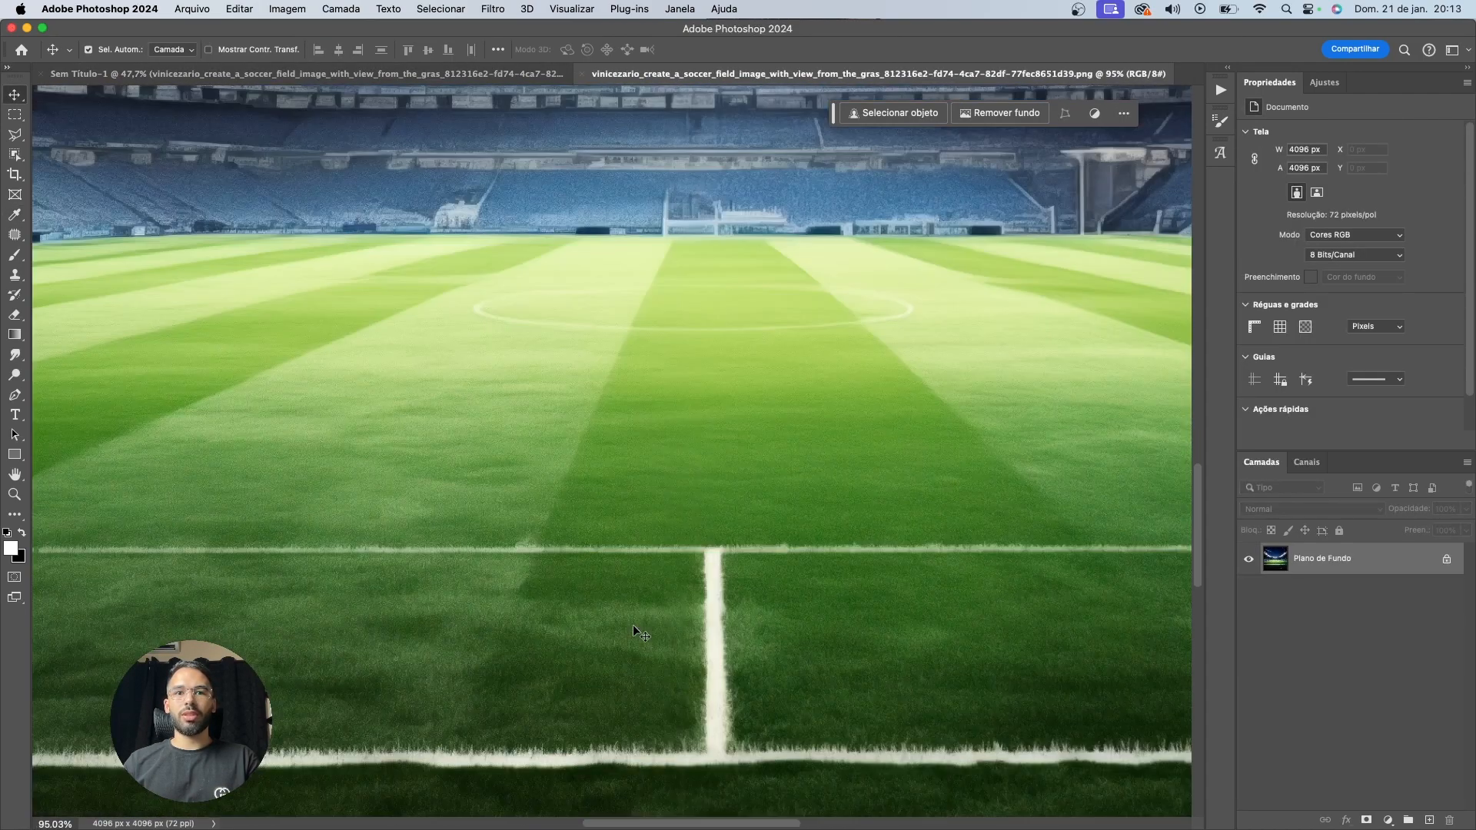
scroll(669, 576, "down", 2)
scroll(615, 654, "up", 10)
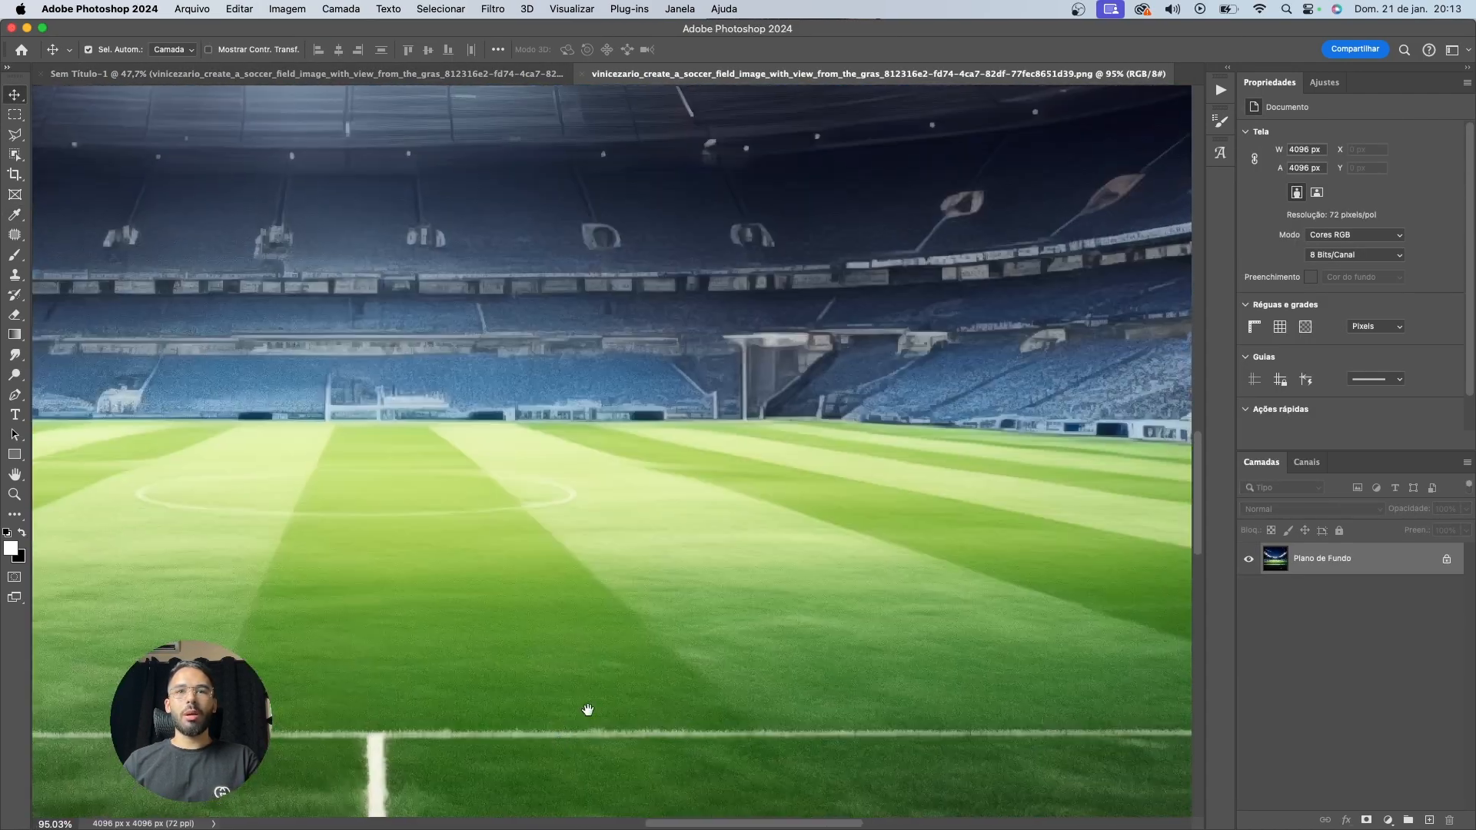
key("super+0")
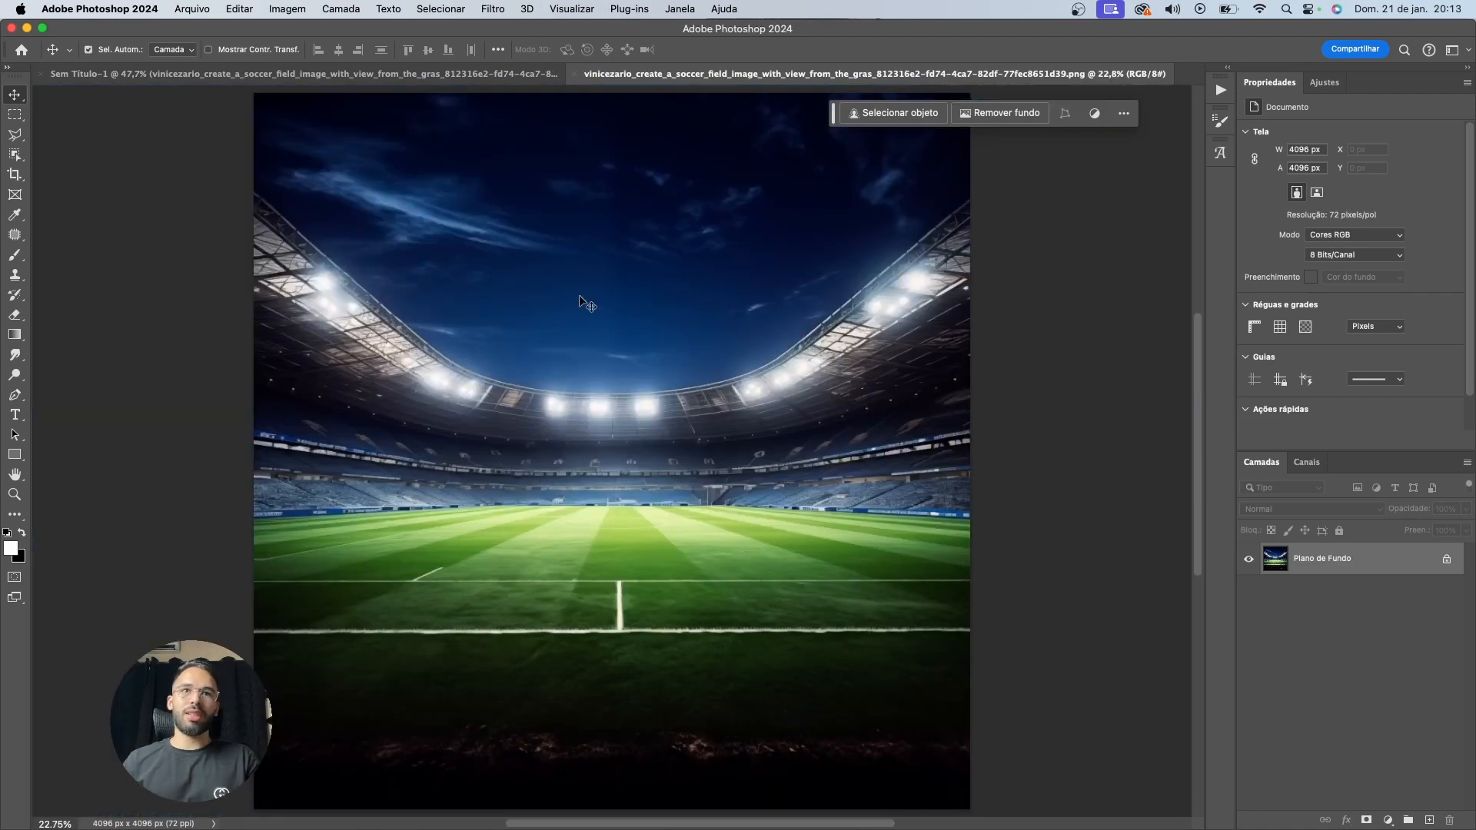
left_click(573, 74)
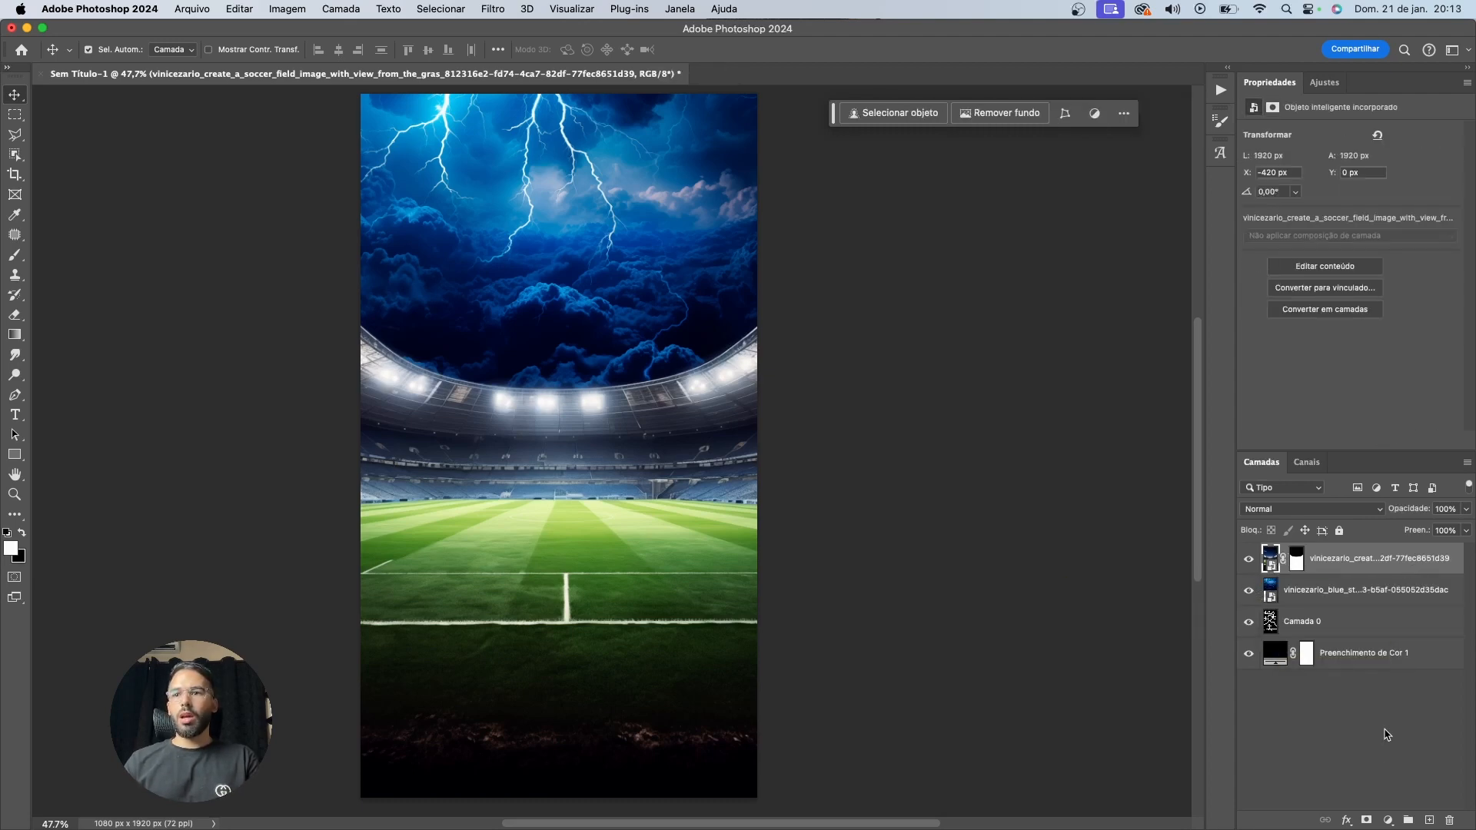
Add a blue solid color fill layer (#007eff) above the stadium layer and invert its mask to black
left_click(1387, 820)
left_click(1388, 585)
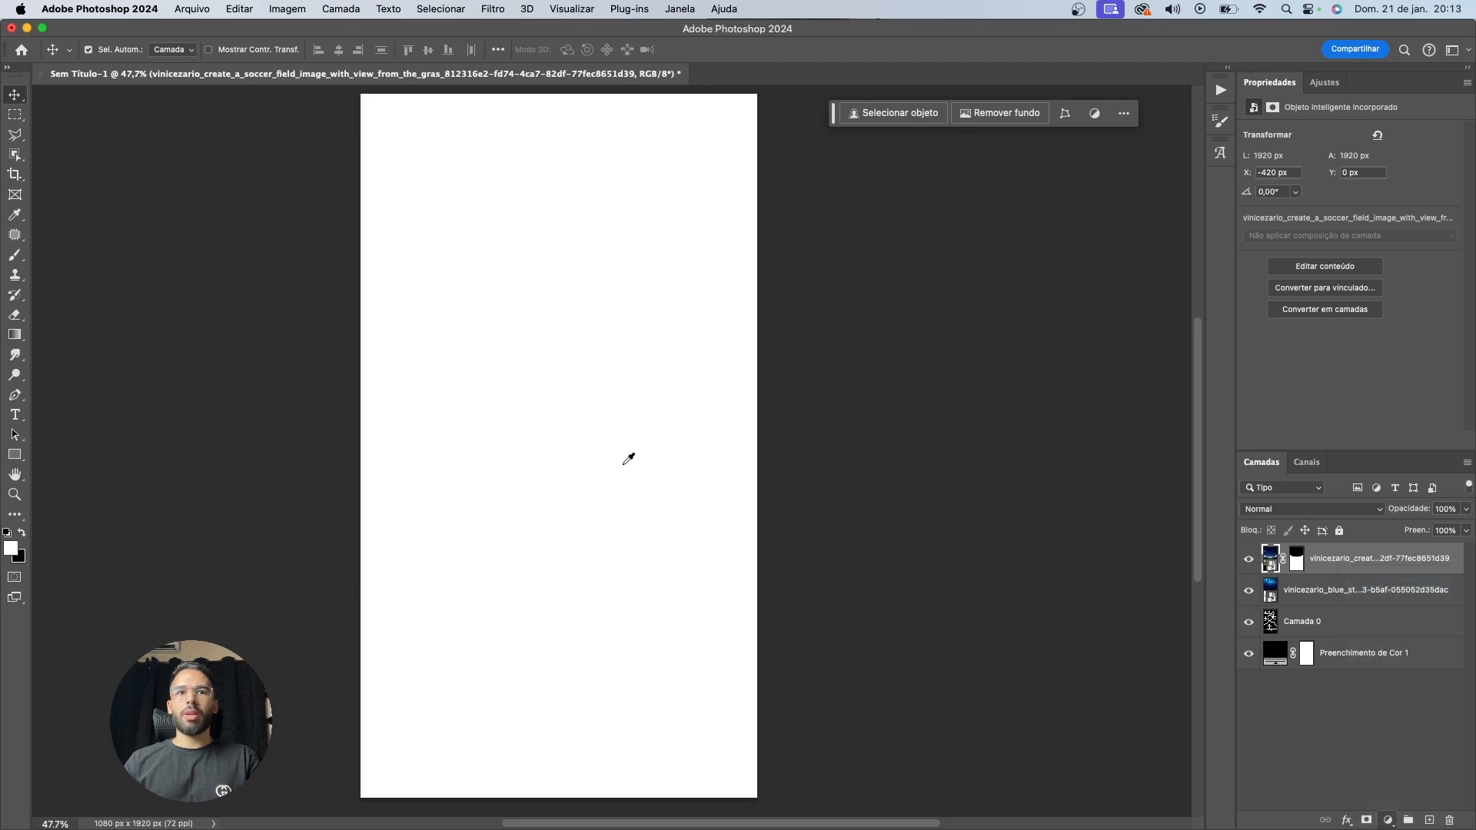
left_click_drag(840, 520, 828, 428)
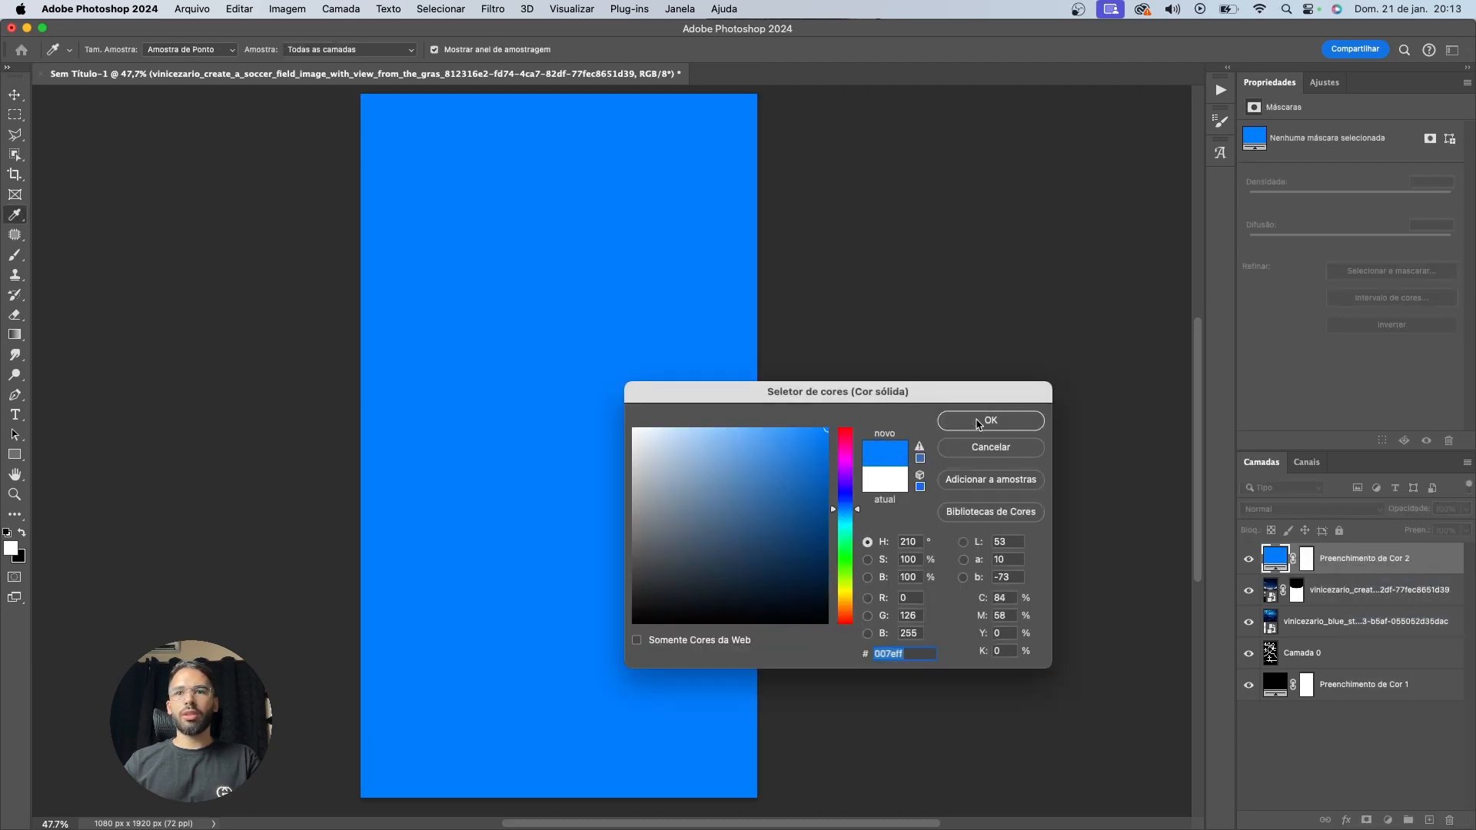
left_click(980, 420)
left_click(1306, 562)
key("super+i")
Set up a soft round brush with white as the foreground color and 10% flow
key("b")
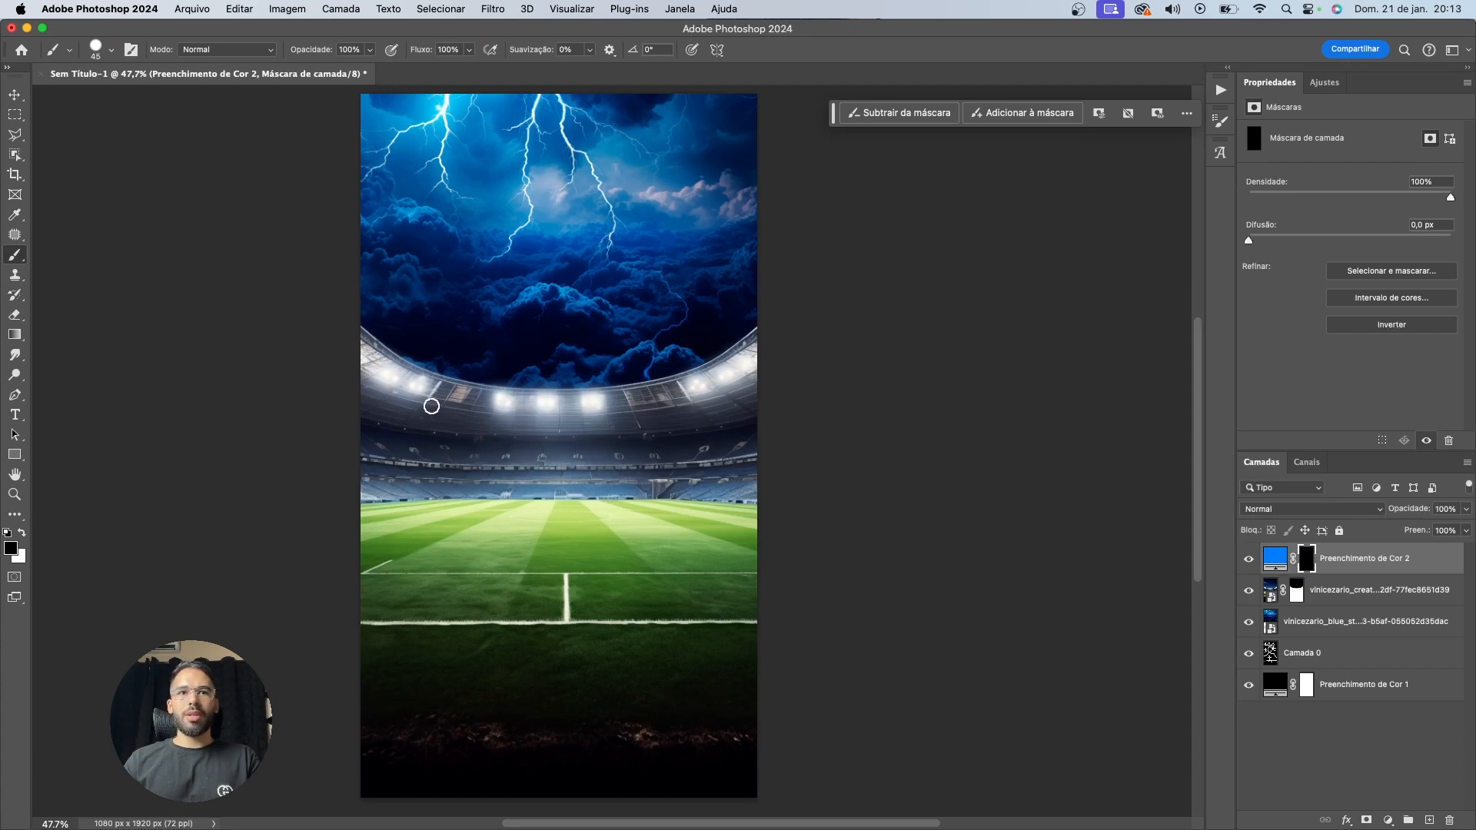
key("bracketright")
key("bracketright")
key("bracketright")
key("bracketright")
key("bracketright")
key("bracketright")
key("bracketright")
key("bracketright")
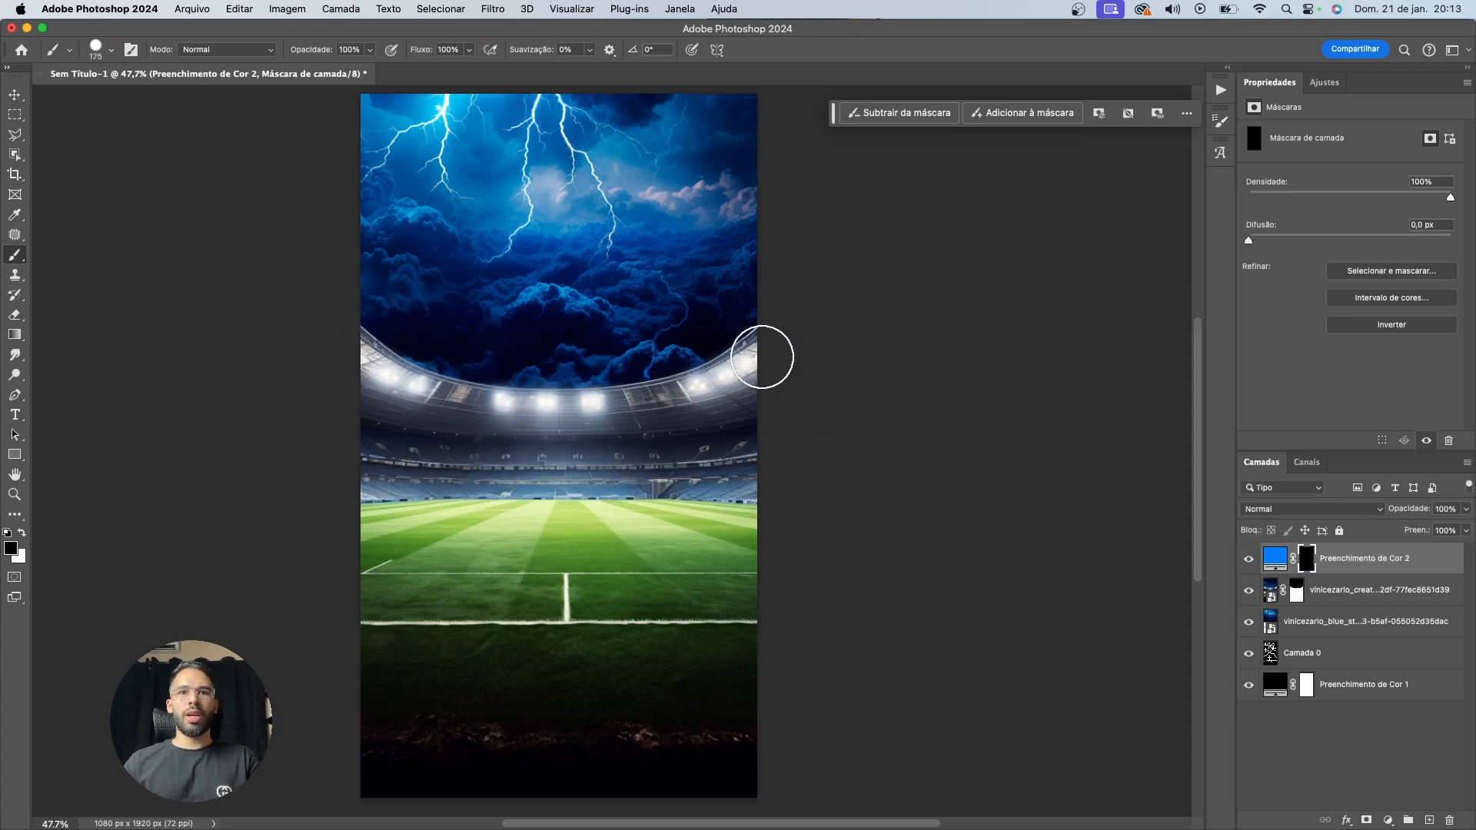
key("x")
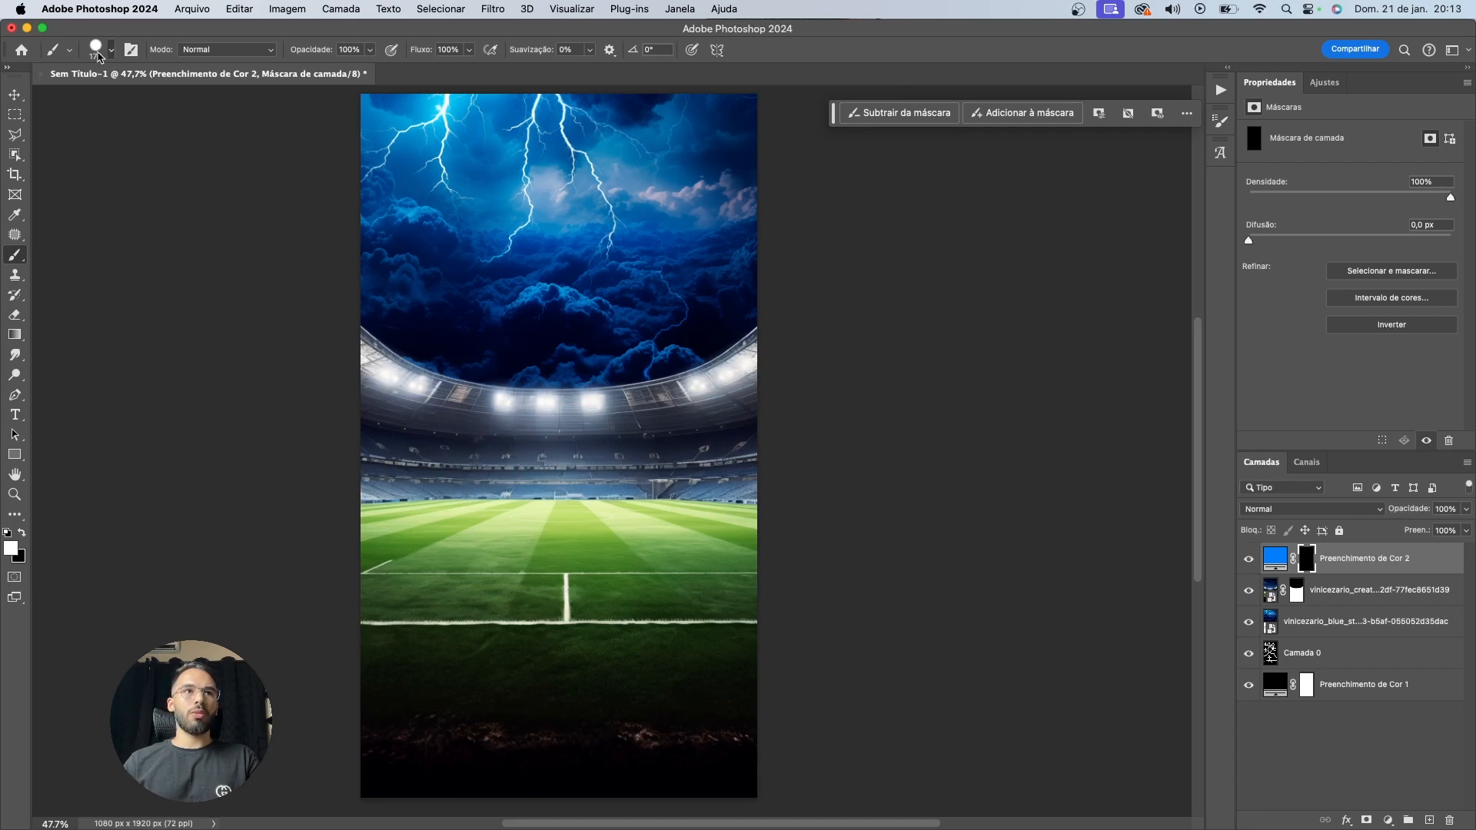
left_click(100, 57)
left_click(98, 248)
left_click(92, 50)
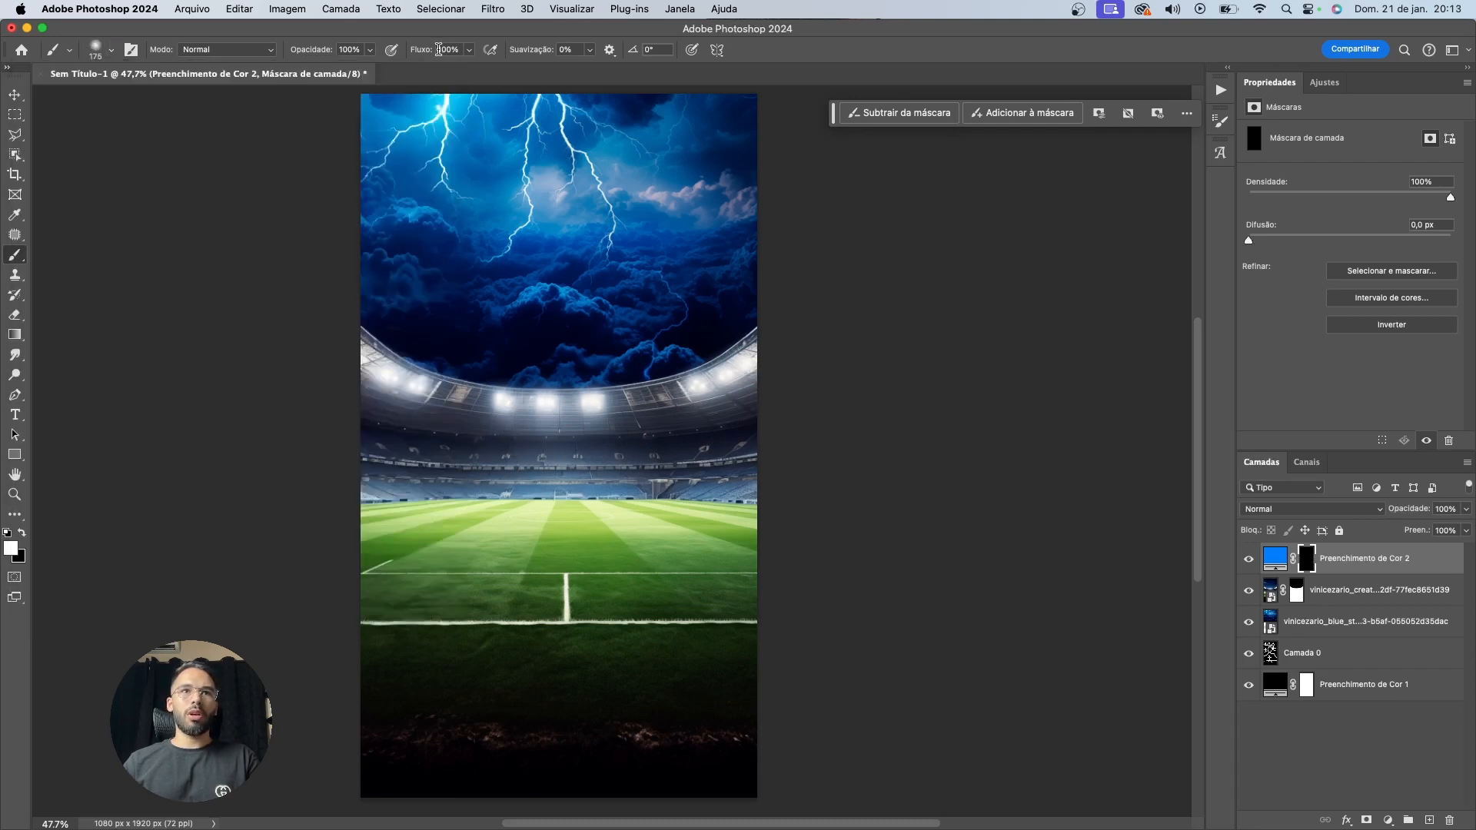
type("10")
key("Return")
Enlarge the brush to 600 px and paint a blue glow across the stadium stands on the fill layer's mask
key("bracketright")
key("bracketright")
key("bracketright")
key("bracketright")
key("bracketright")
key("bracketright")
key("bracketright")
key("bracketright")
key("bracketright")
key("bracketright")
key("bracketright")
mouse_move(734, 461)
left_mouse_down()
mouse_move(707, 408)
mouse_move(655, 425)
mouse_move(764, 382)
mouse_move(396, 404)
mouse_move(491, 415)
mouse_move(296, 325)
mouse_move(710, 432)
mouse_move(478, 419)
left_mouse_up()
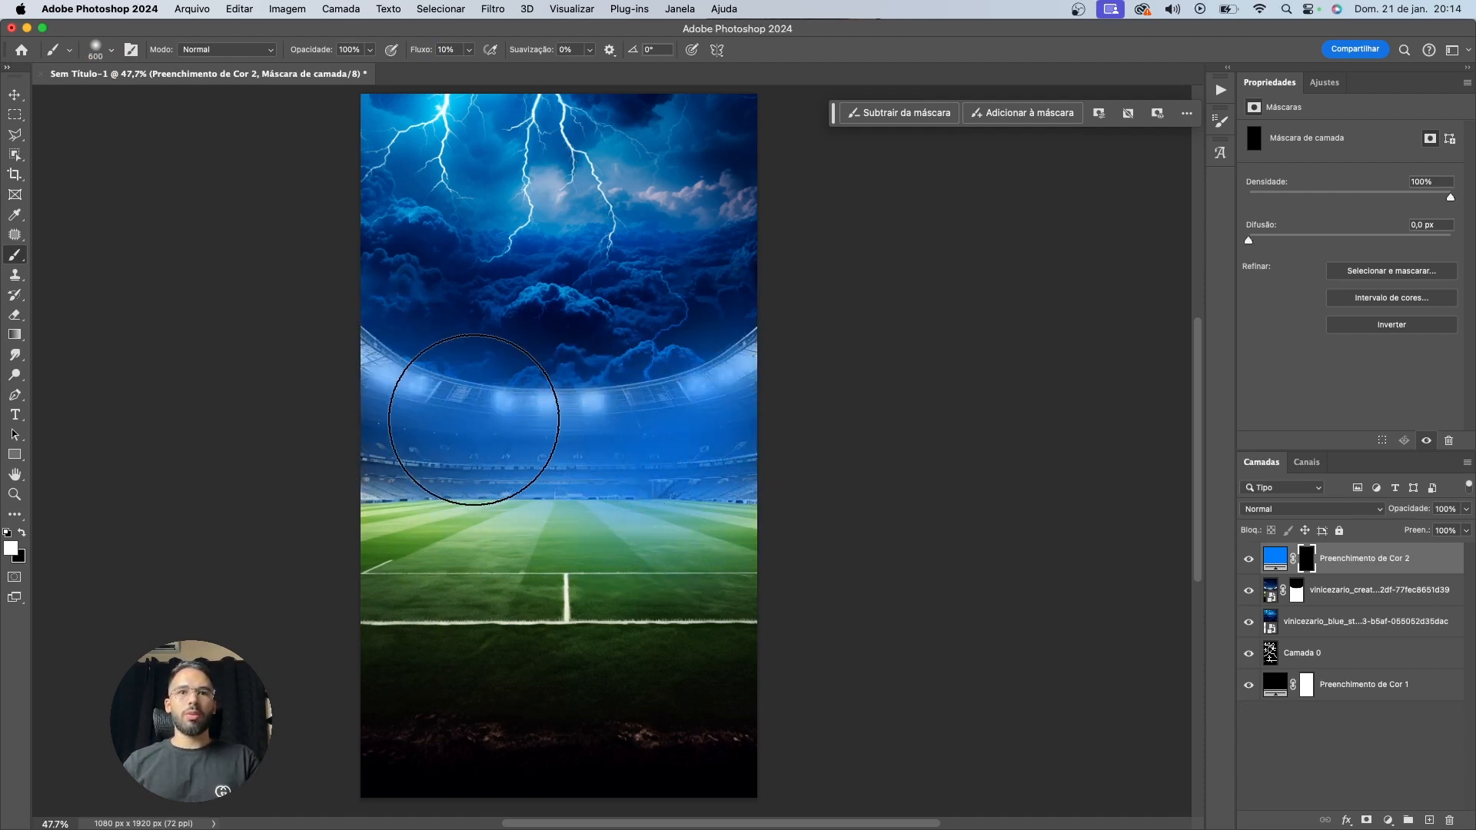
Move the blue fill layer directly below the stadium layer and set its blend mode to Cor Mais Clara
key("v")
mouse_move(1354, 560)
left_mouse_down()
mouse_move(1349, 624)
mouse_move(1325, 591)
left_mouse_up()
left_click(1328, 509)
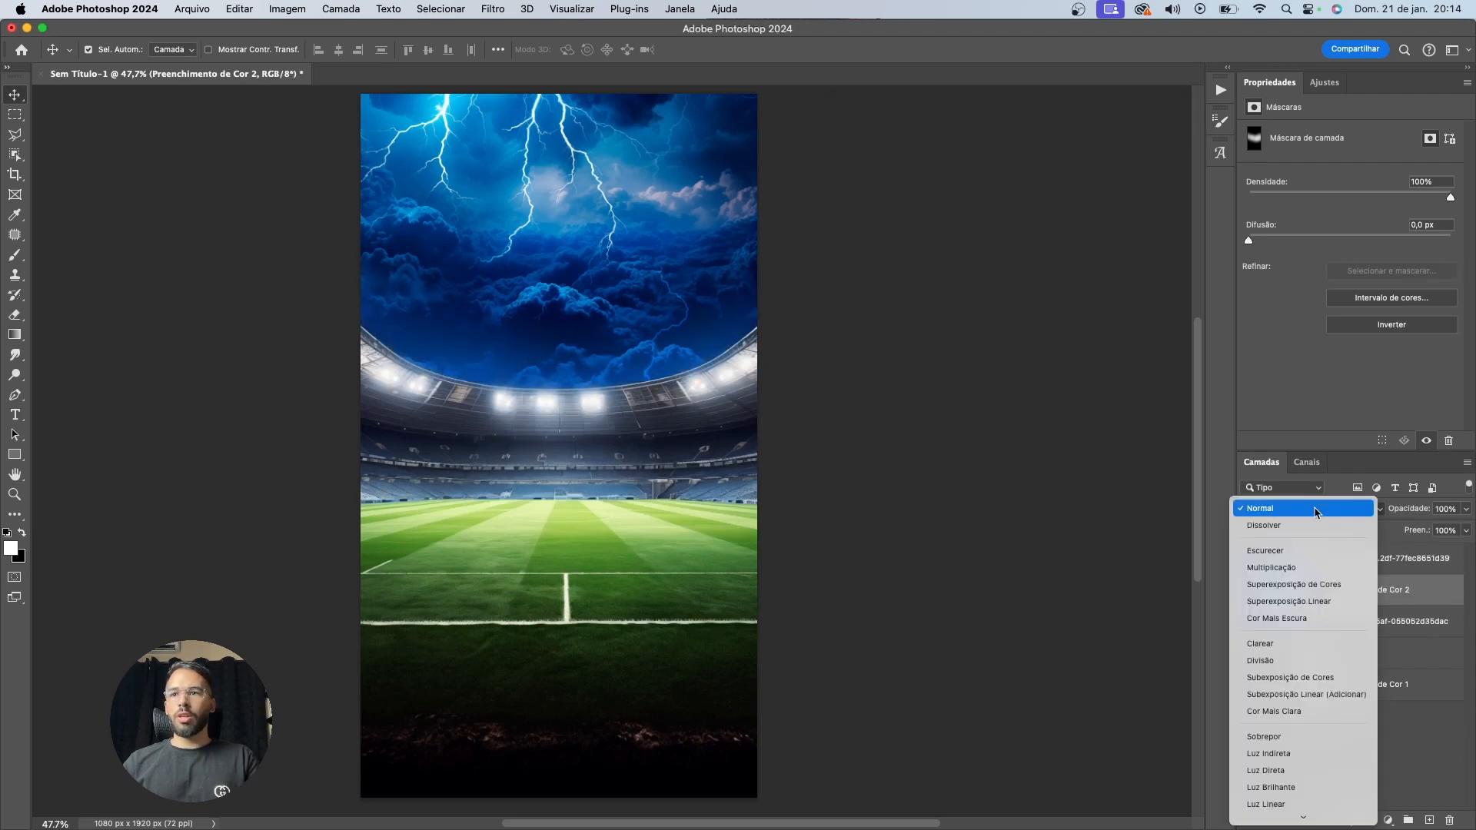
left_click(1302, 661)
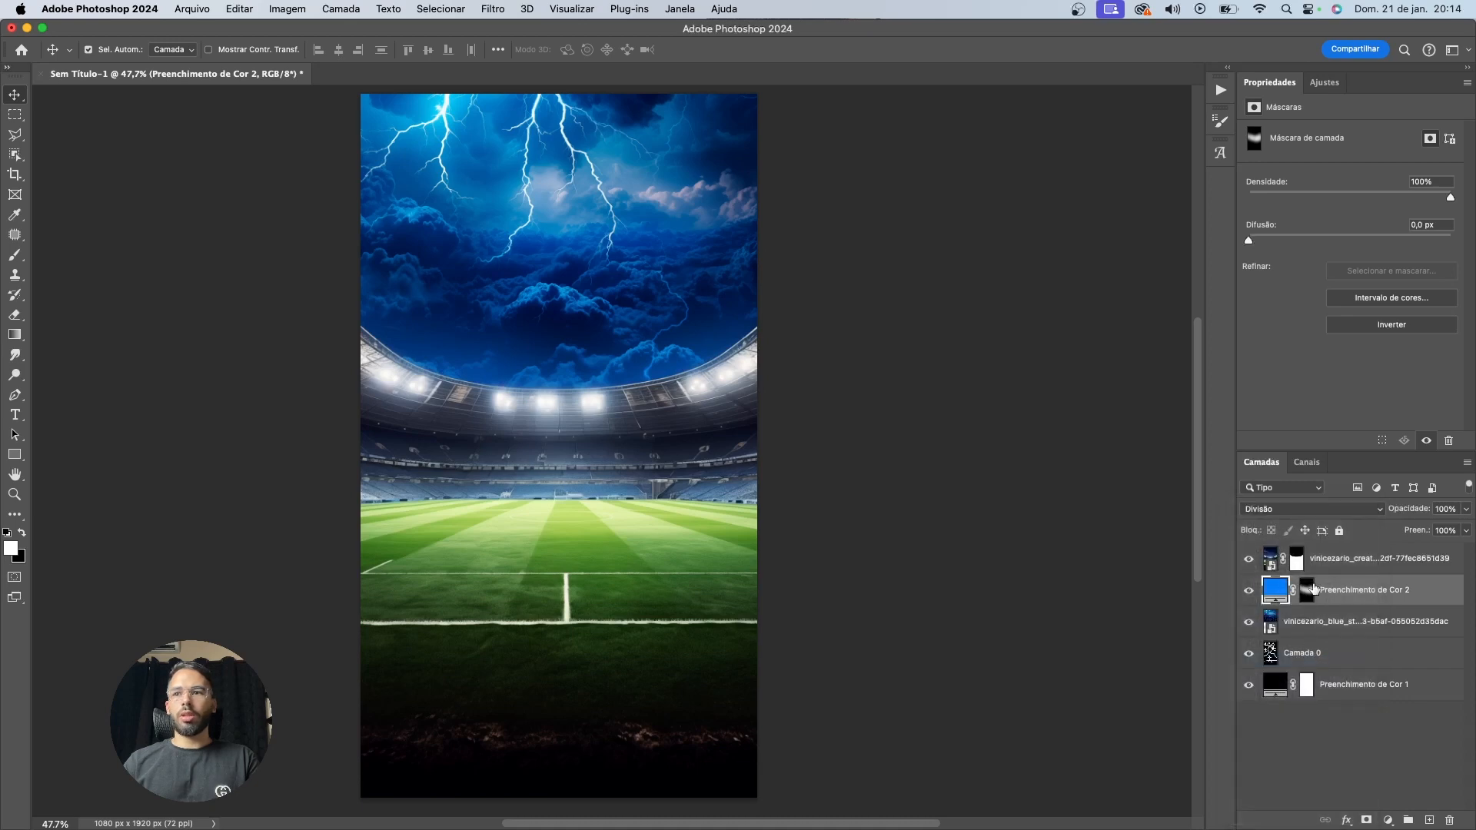
left_click(1308, 509)
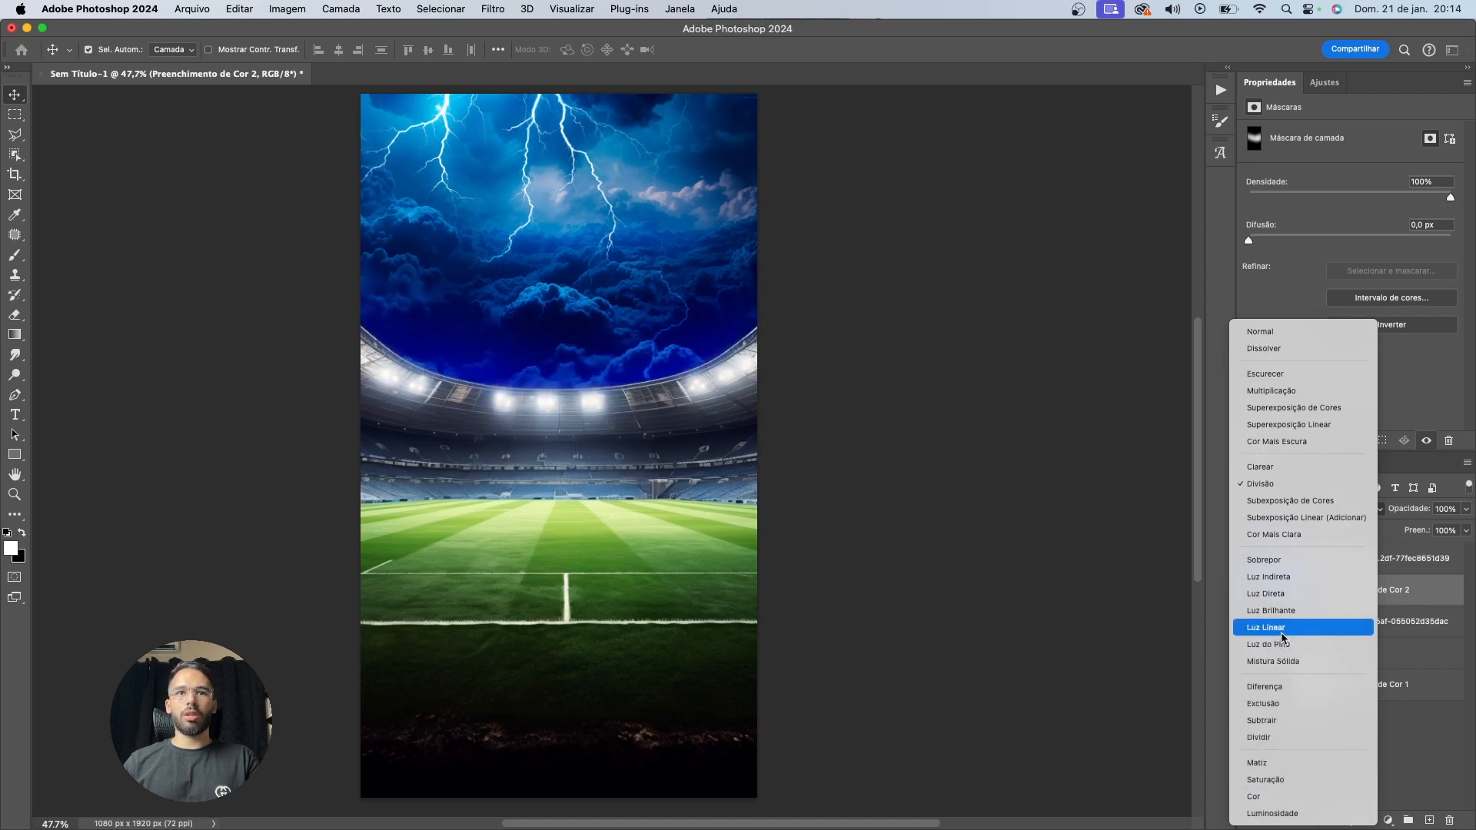
left_click(1287, 534)
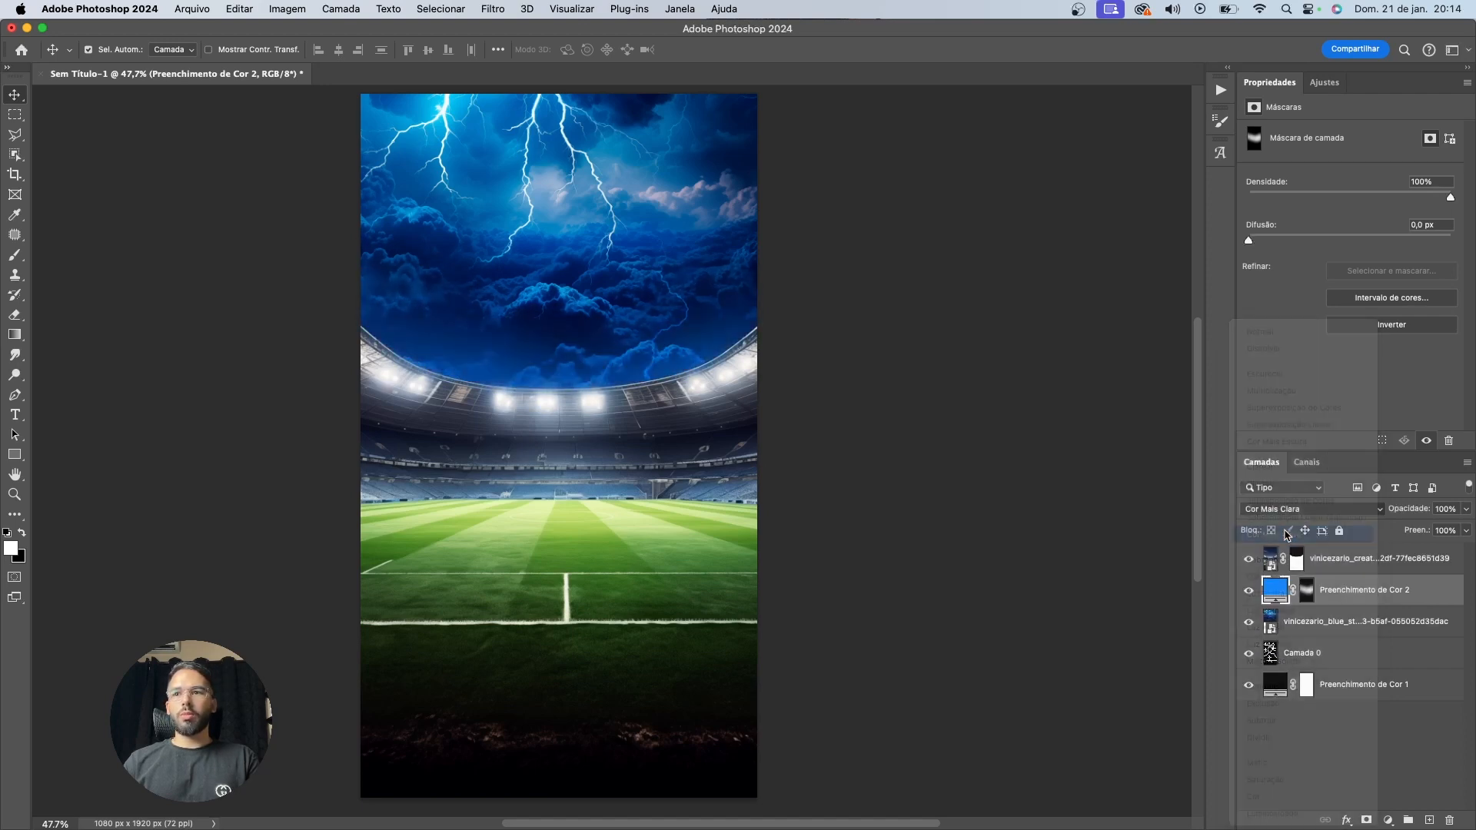
Add a Color Balance adjustment clipped to the stadium layer with midtones at red +8, green +40 and blue +68
left_click(1323, 561)
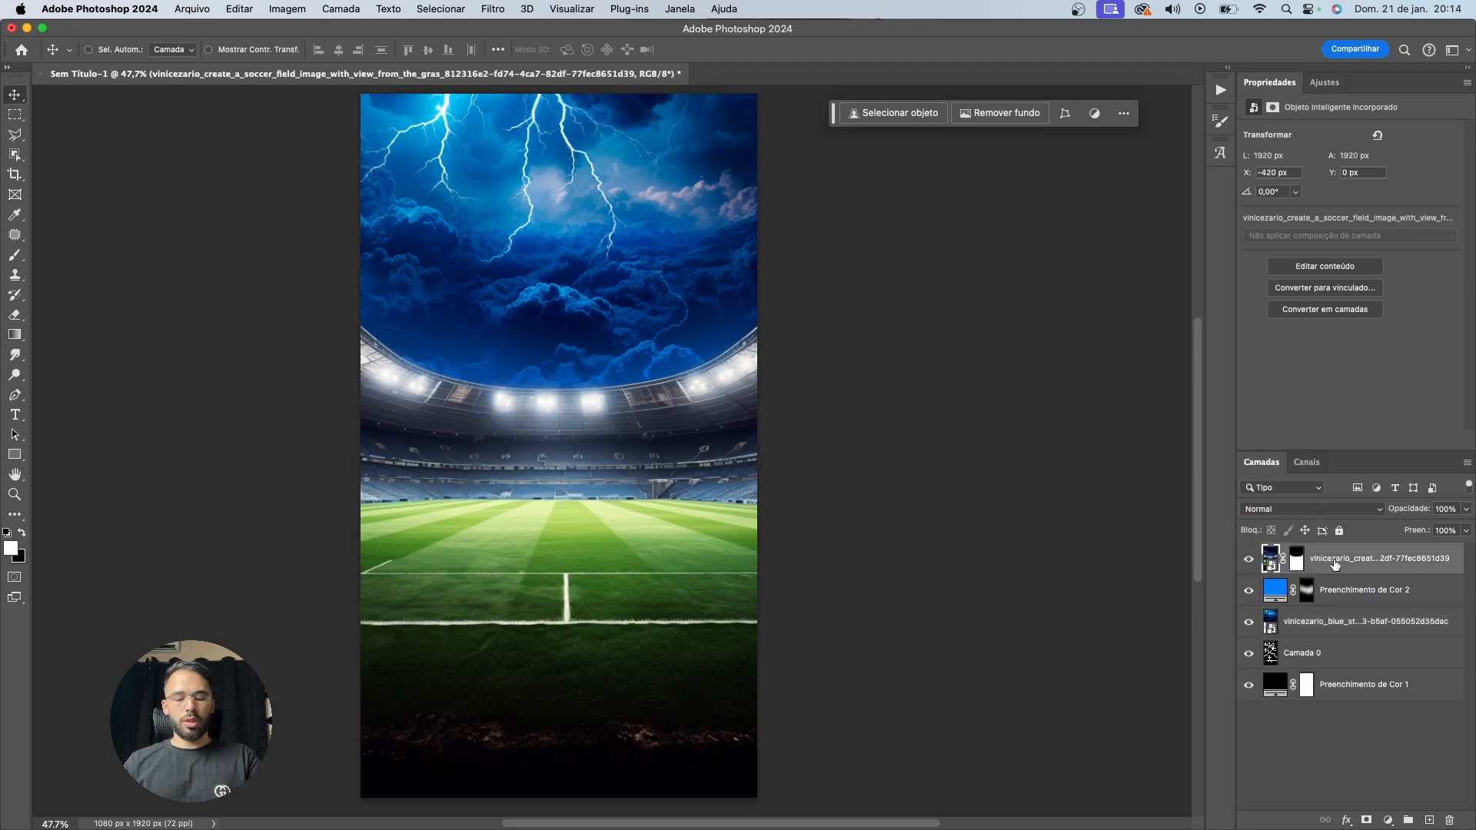
left_click(1387, 820)
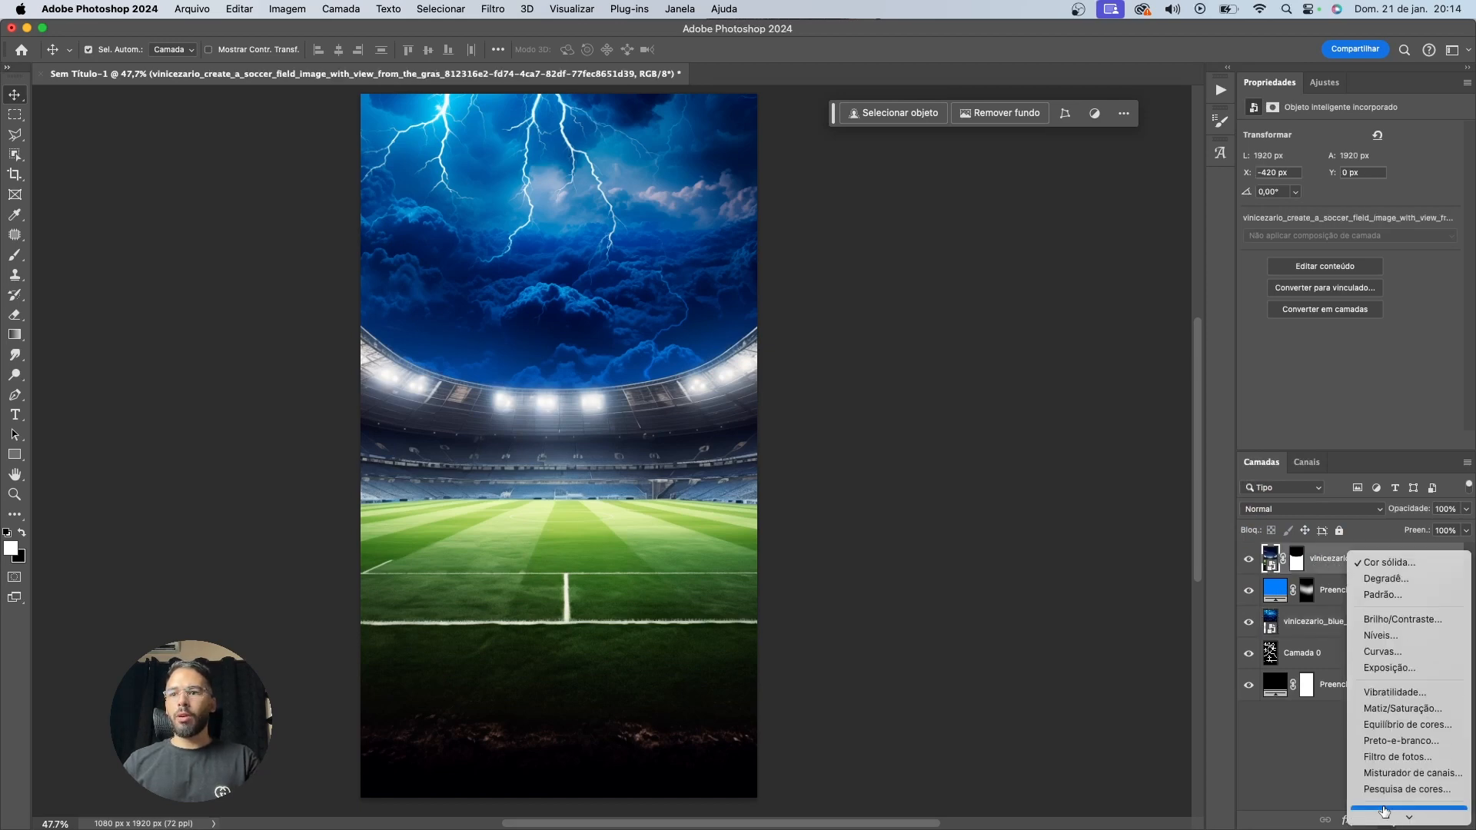
left_click(1401, 724)
left_click(1349, 571)
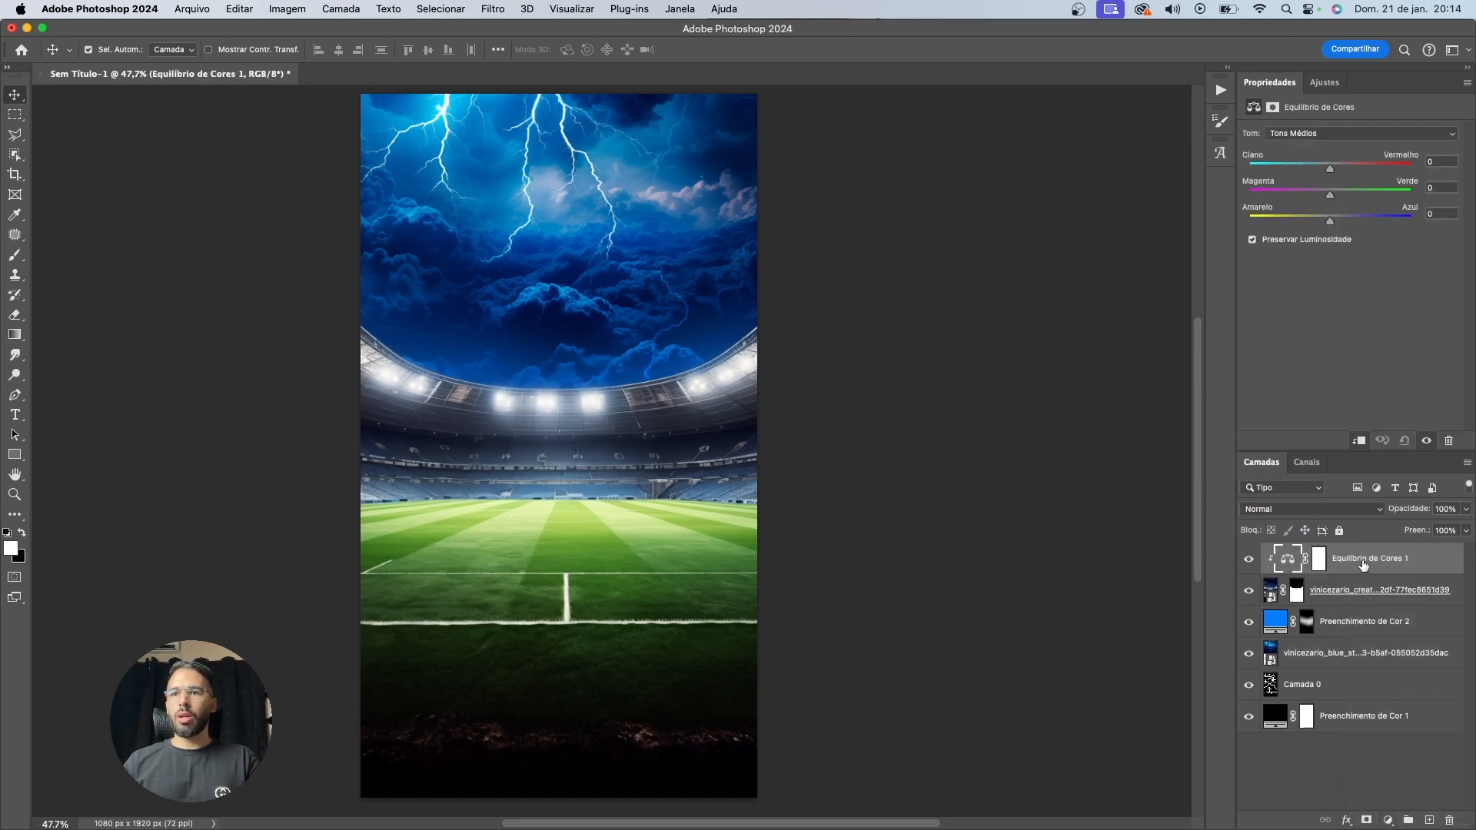
left_click_drag(1329, 221, 1354, 225)
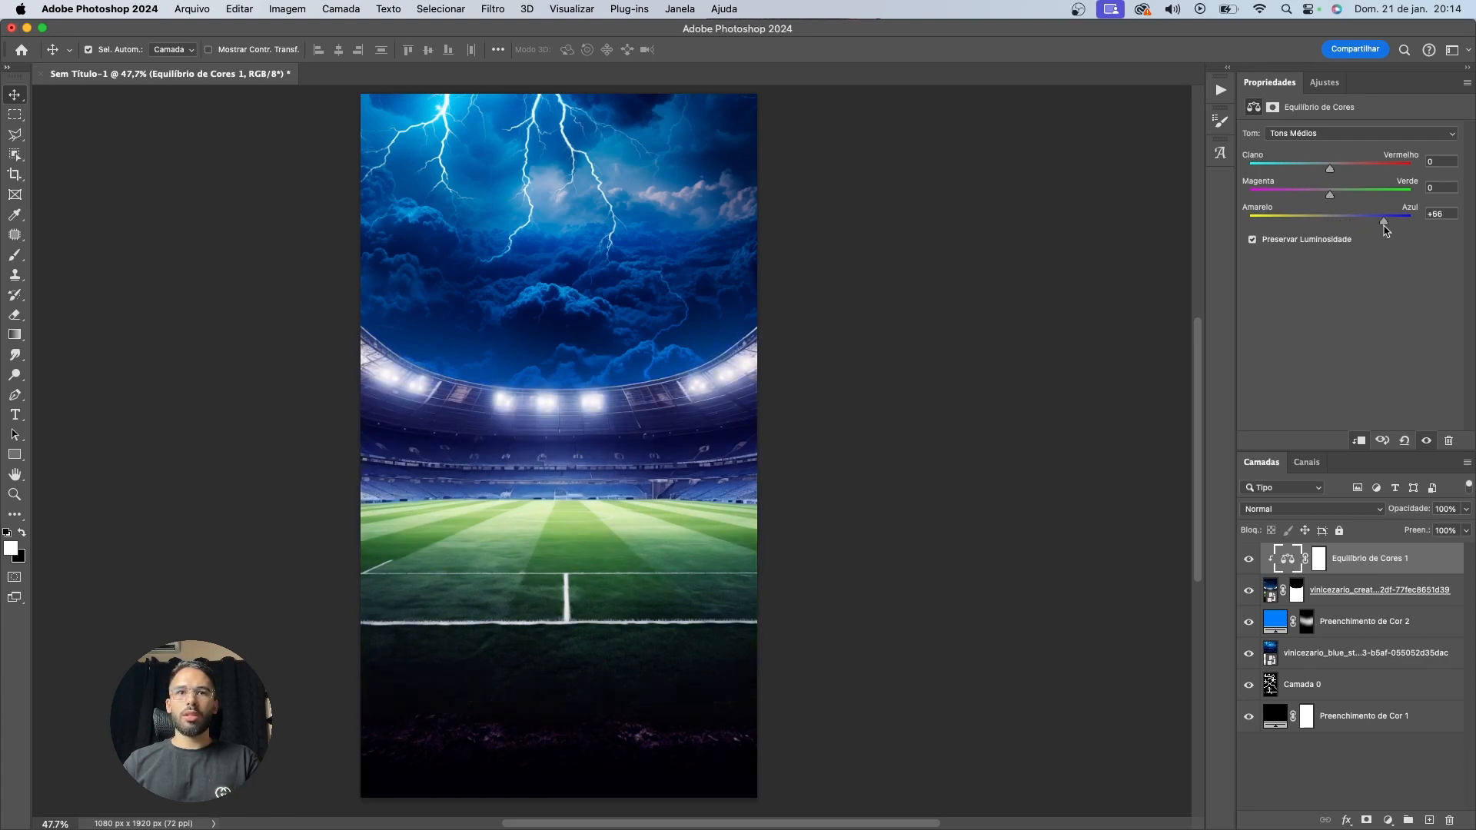
left_click_drag(1330, 193, 1375, 204)
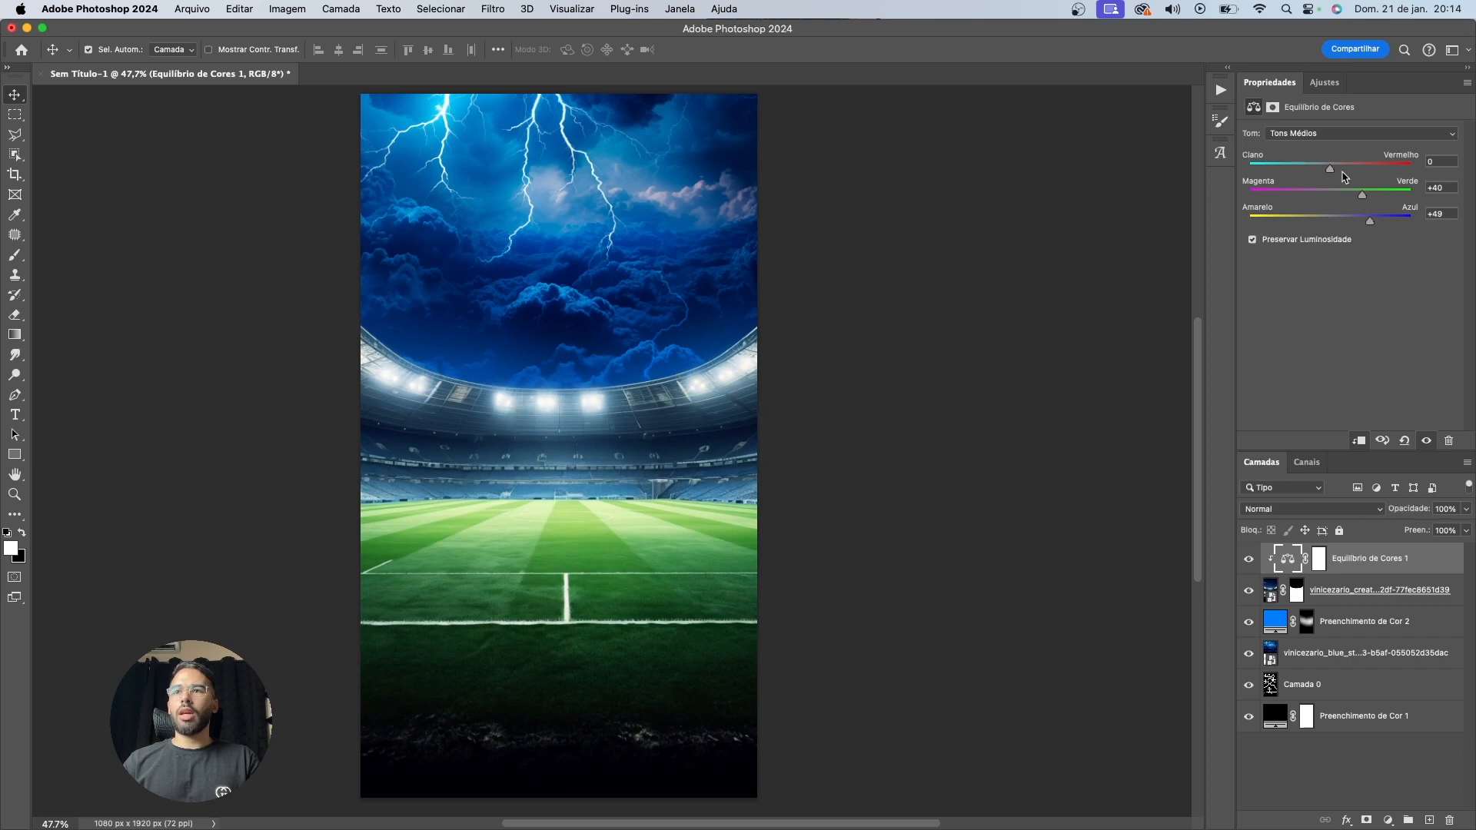
left_click_drag(1299, 170, 1345, 171)
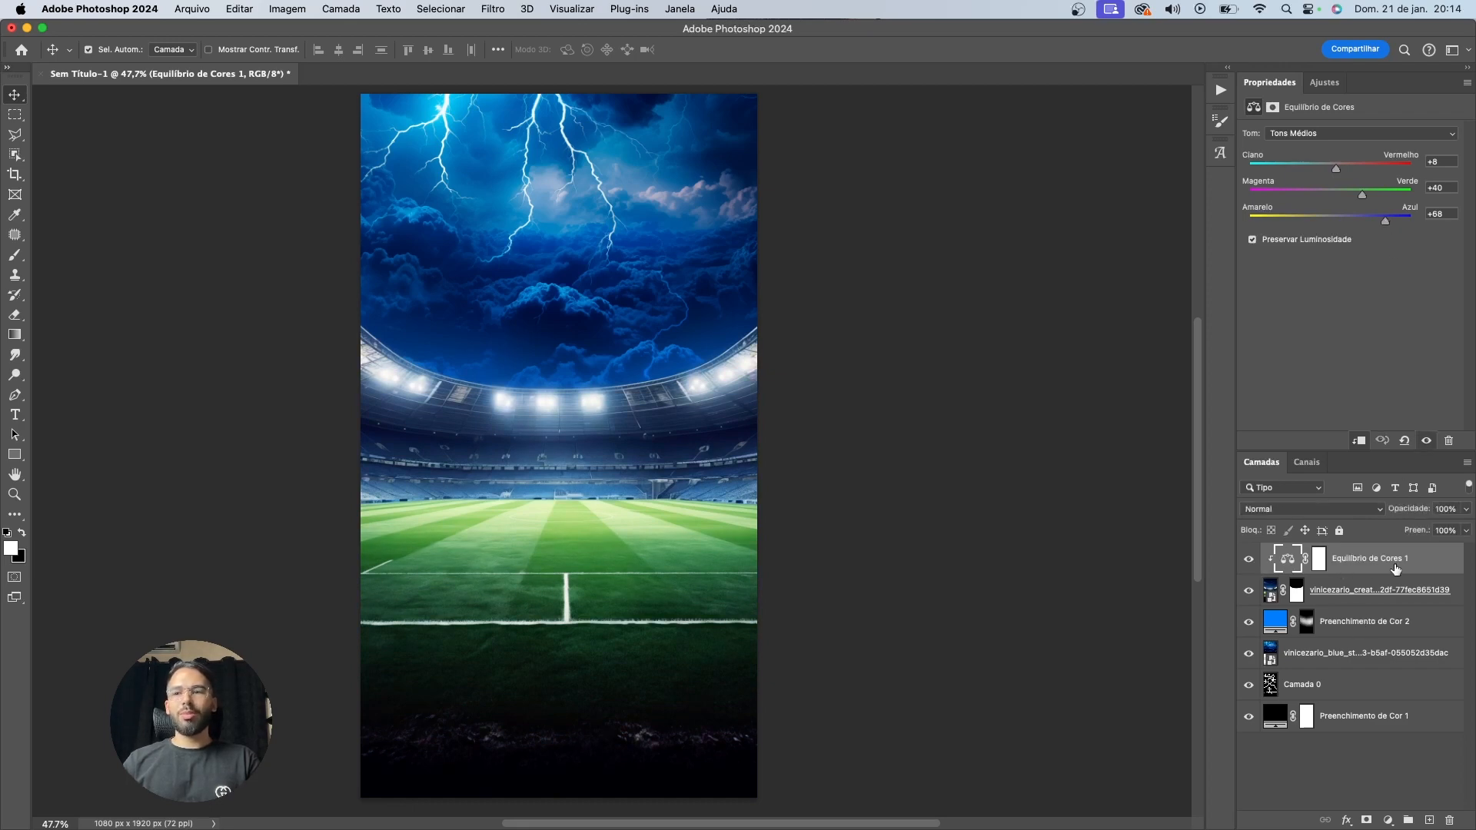
Add a Gradient Map clipped to the stadium above the Color Balance and open its gradient for editing with the Azuis presets expanded
left_click(1387, 820)
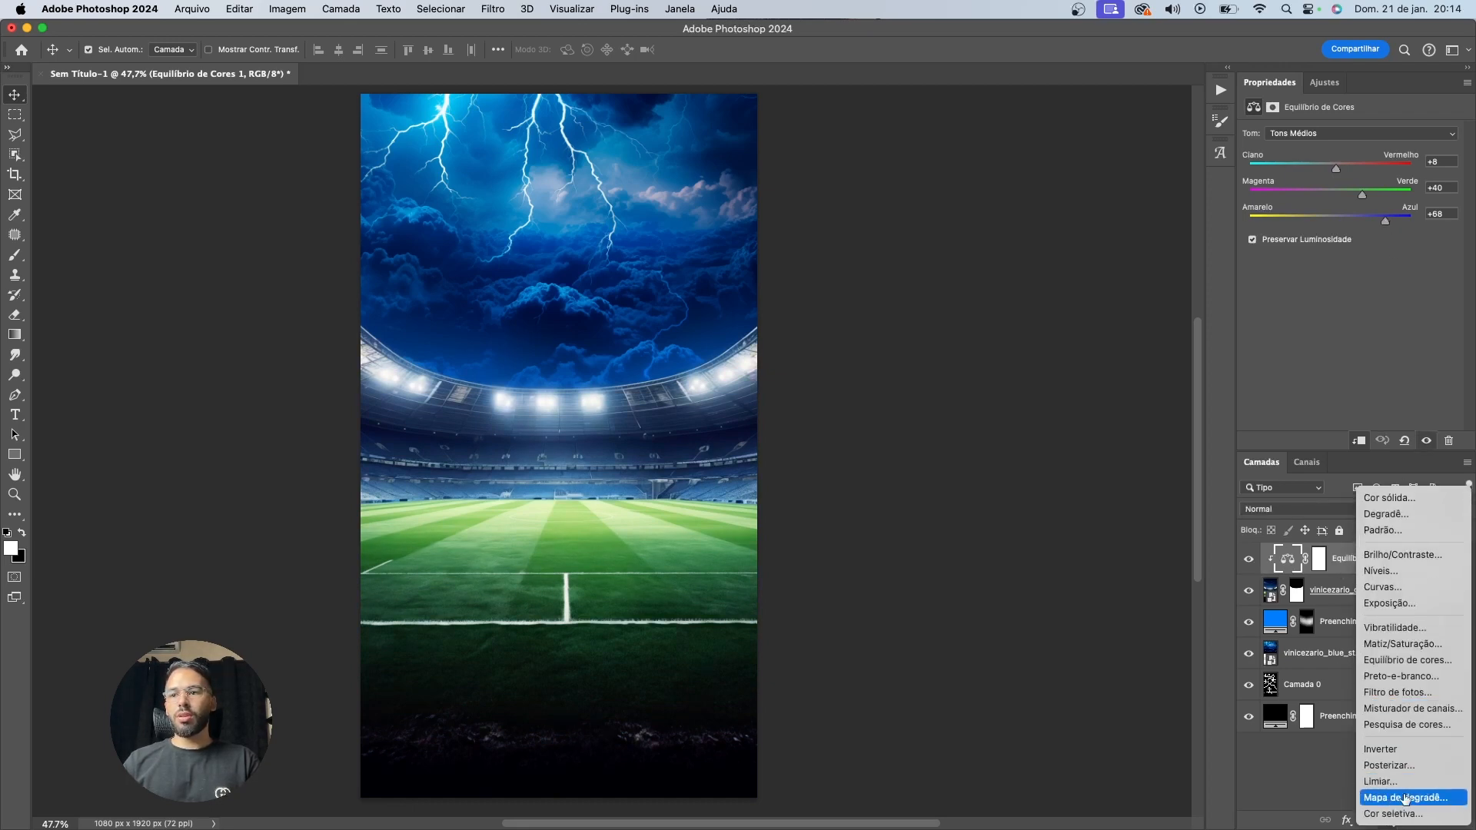
left_click(1405, 799)
key("super+alt+g")
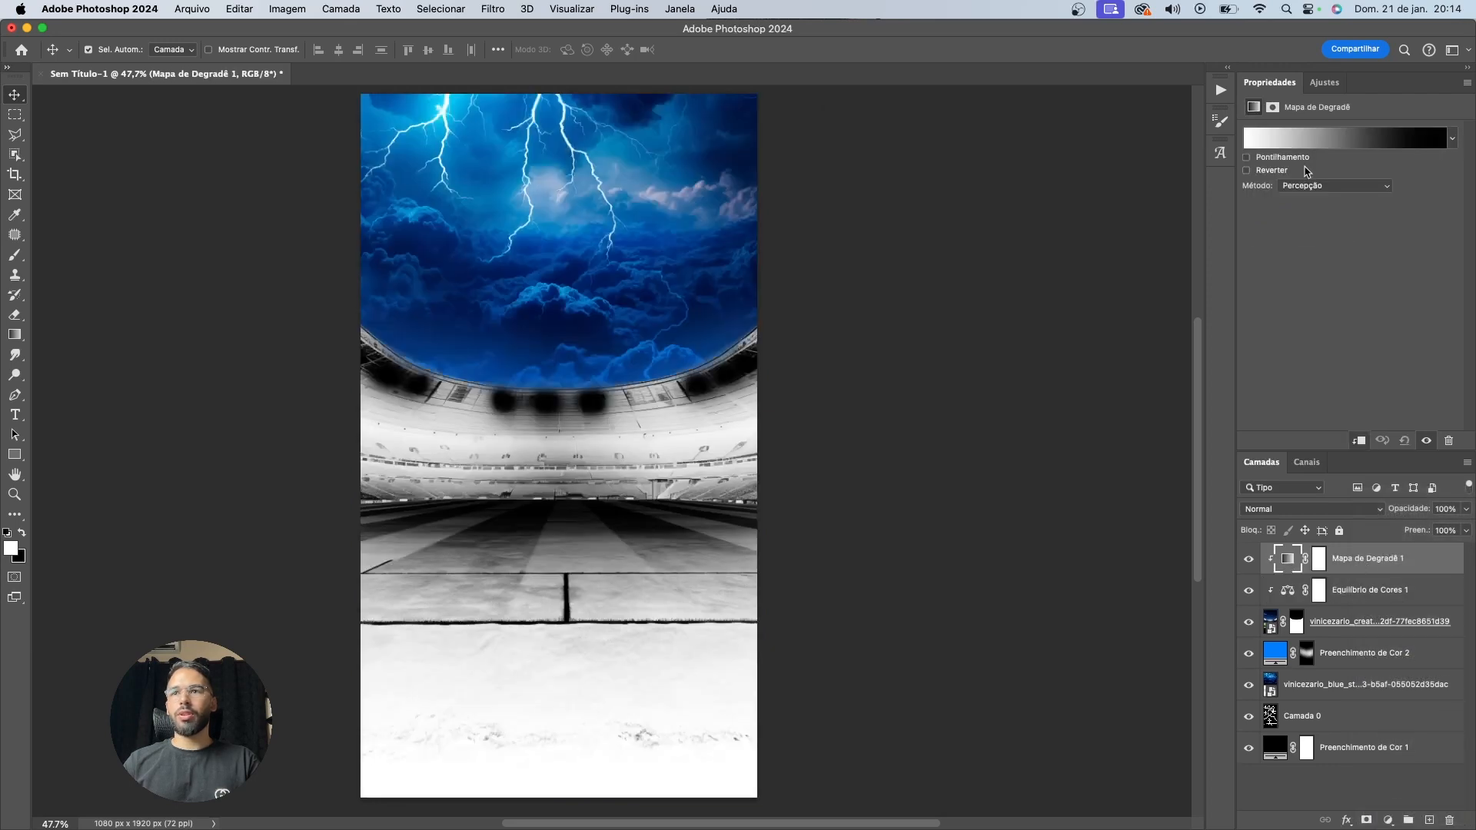
left_click(1292, 137)
left_click_drag(638, 191, 999, 205)
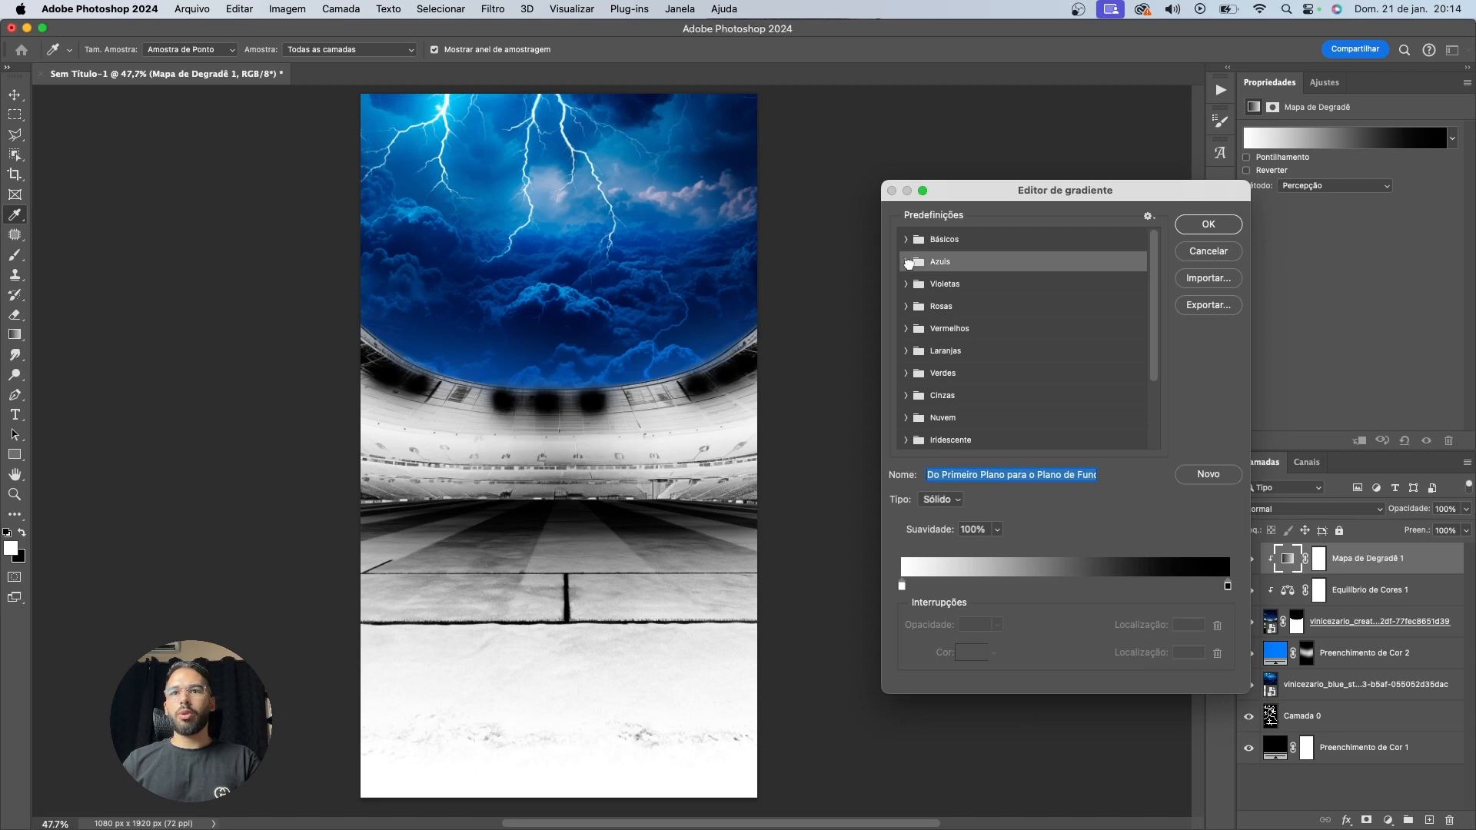
left_click(907, 262)
Try several Azuis presets on the gradient map, including Azul_03, Azul_30, Azul_12, Azul_20 and Azul_18
left_click(975, 288)
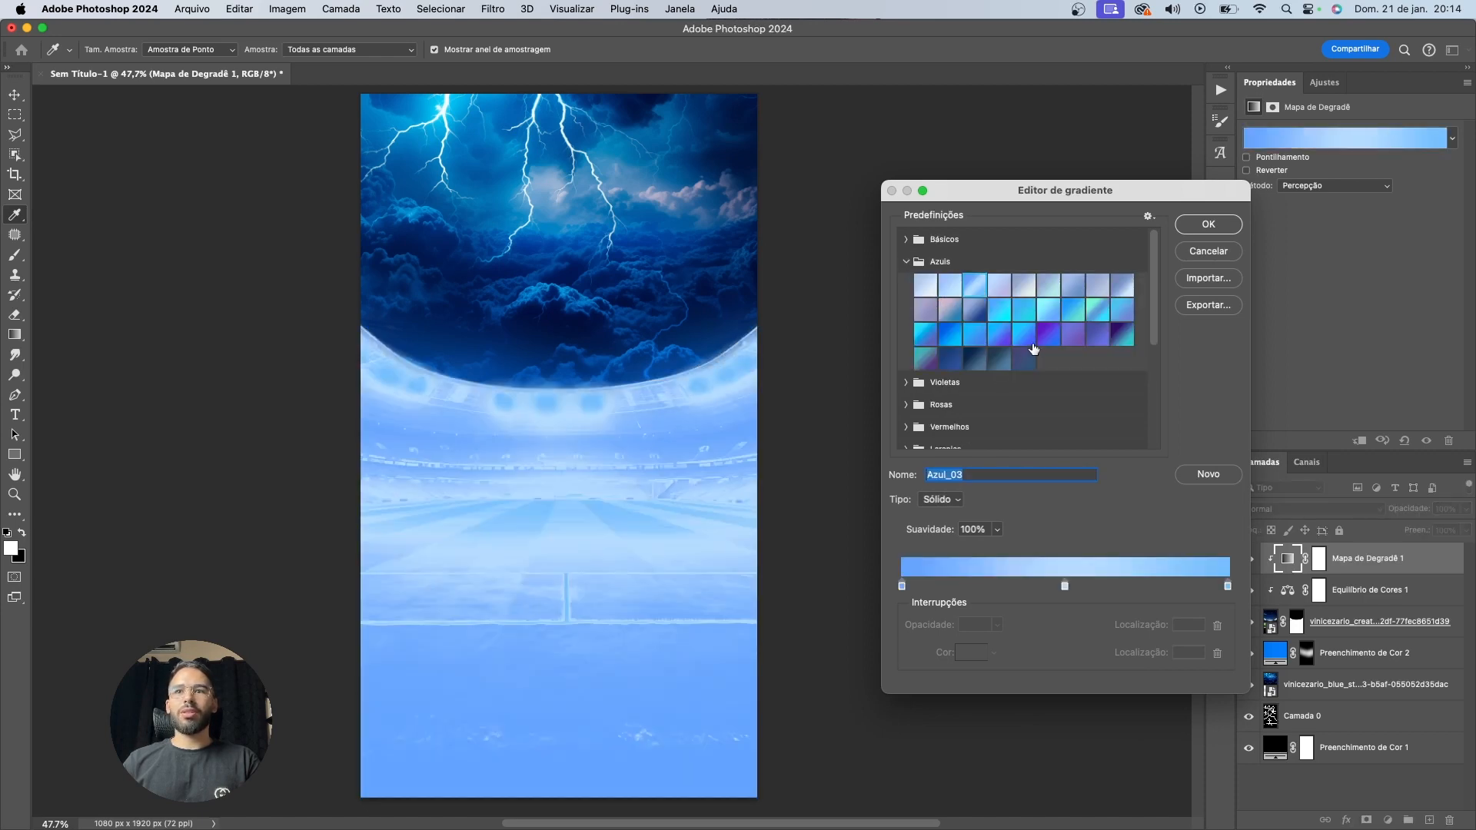
left_click(1046, 335)
left_click(1123, 336)
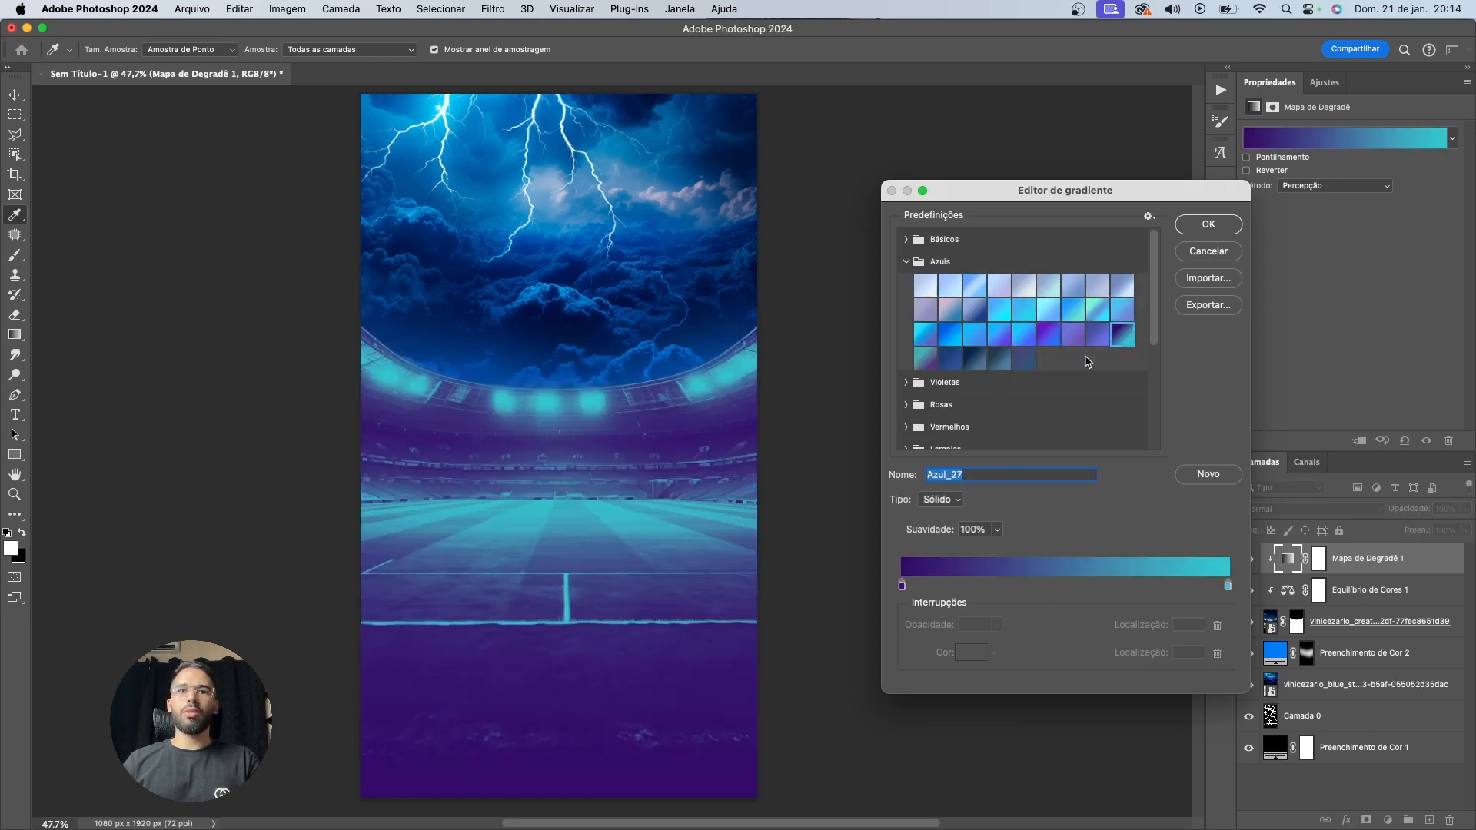
left_click(958, 359)
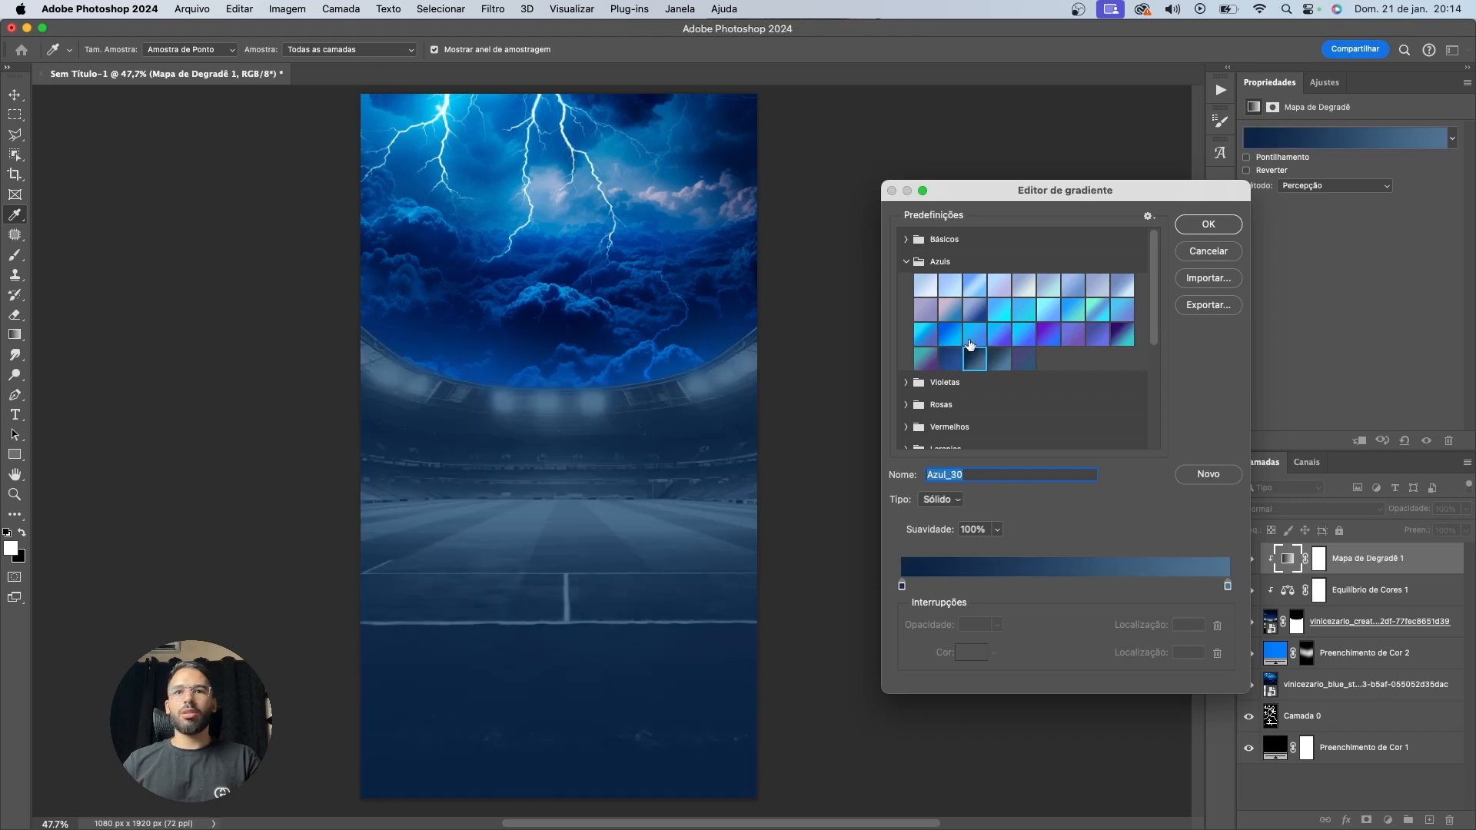
left_click(950, 332)
left_click(974, 313)
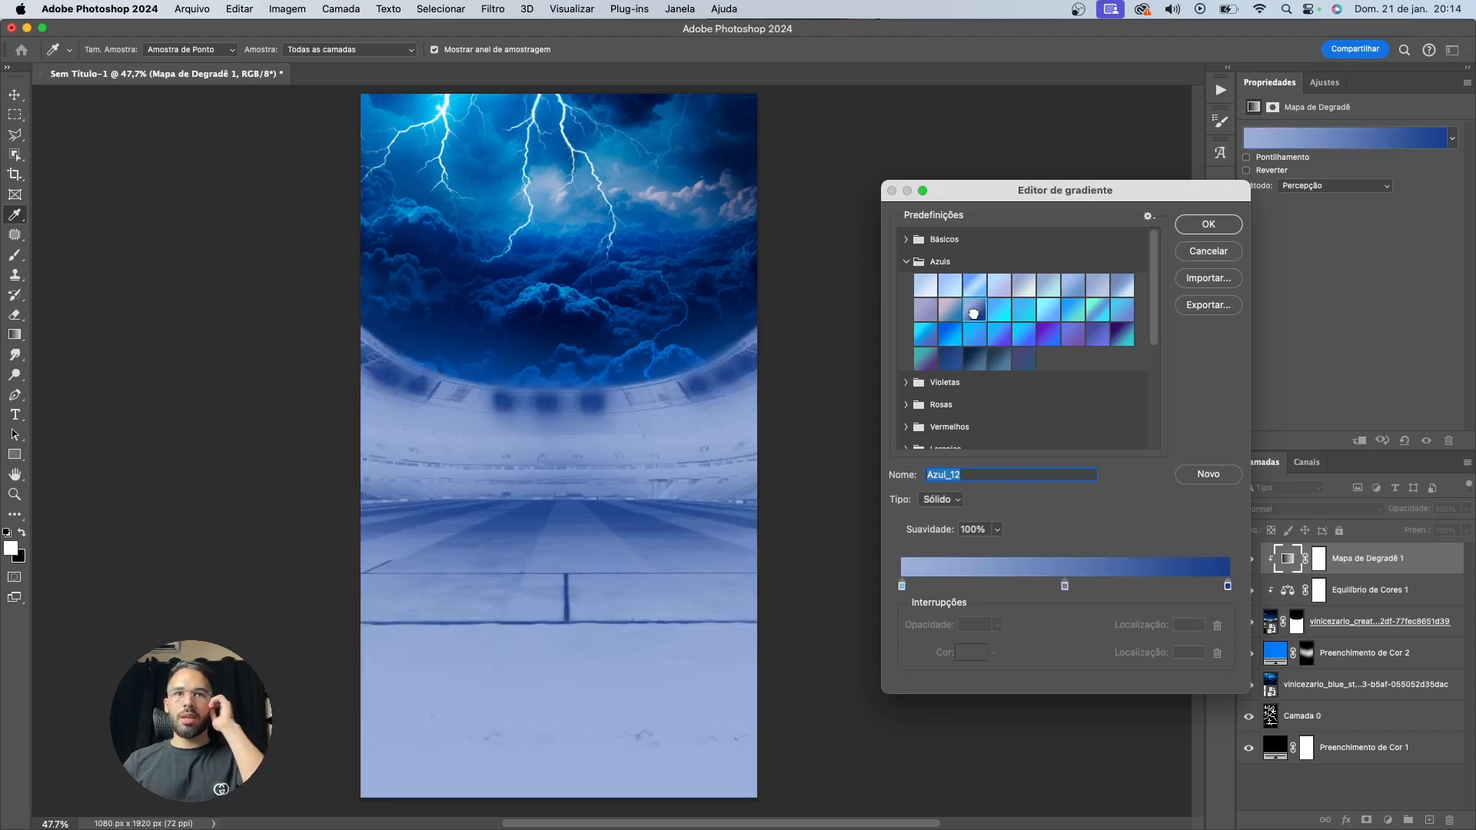
left_click(953, 326)
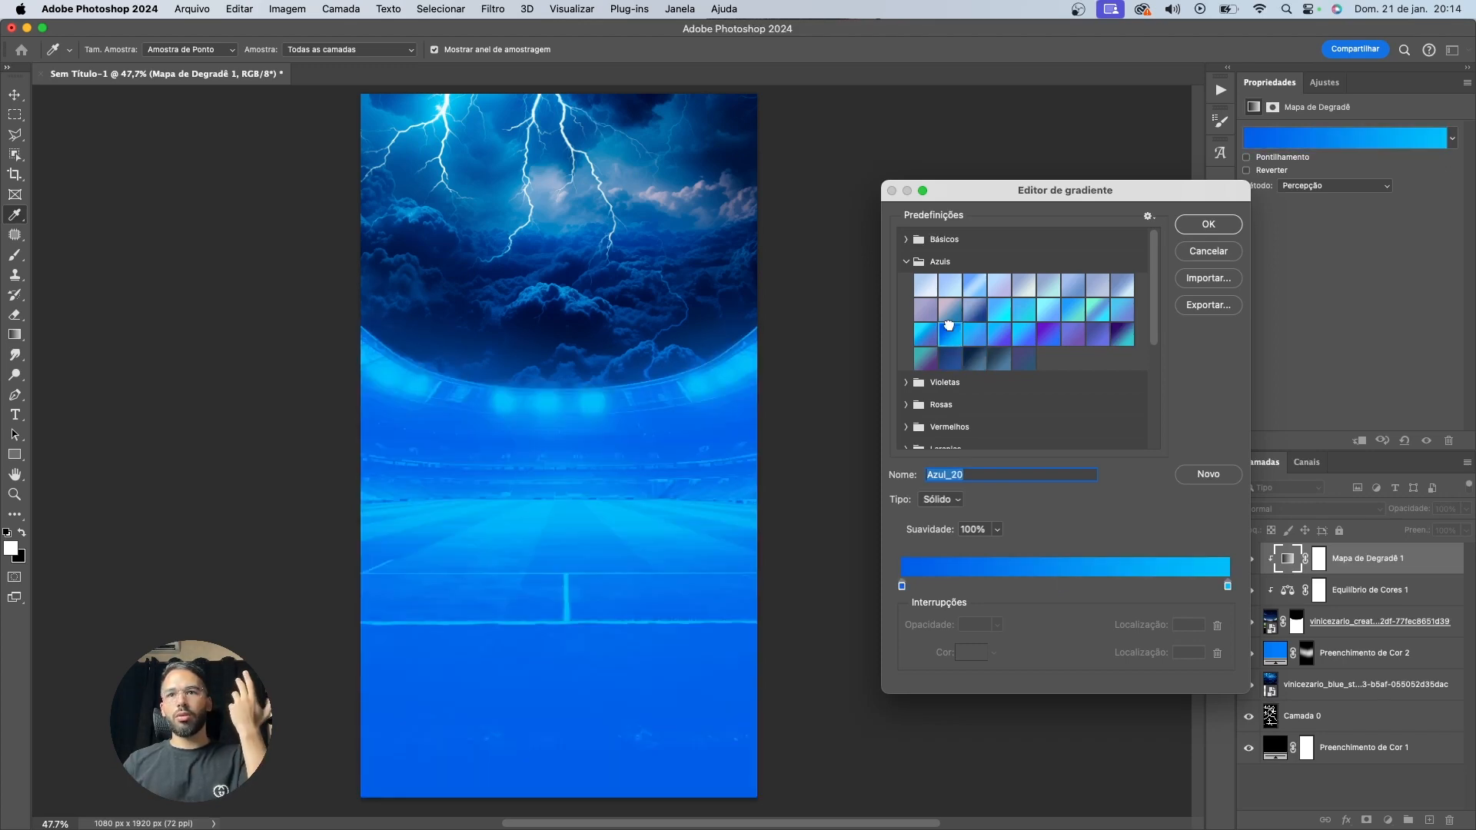
left_click(1111, 309)
left_click(1114, 311)
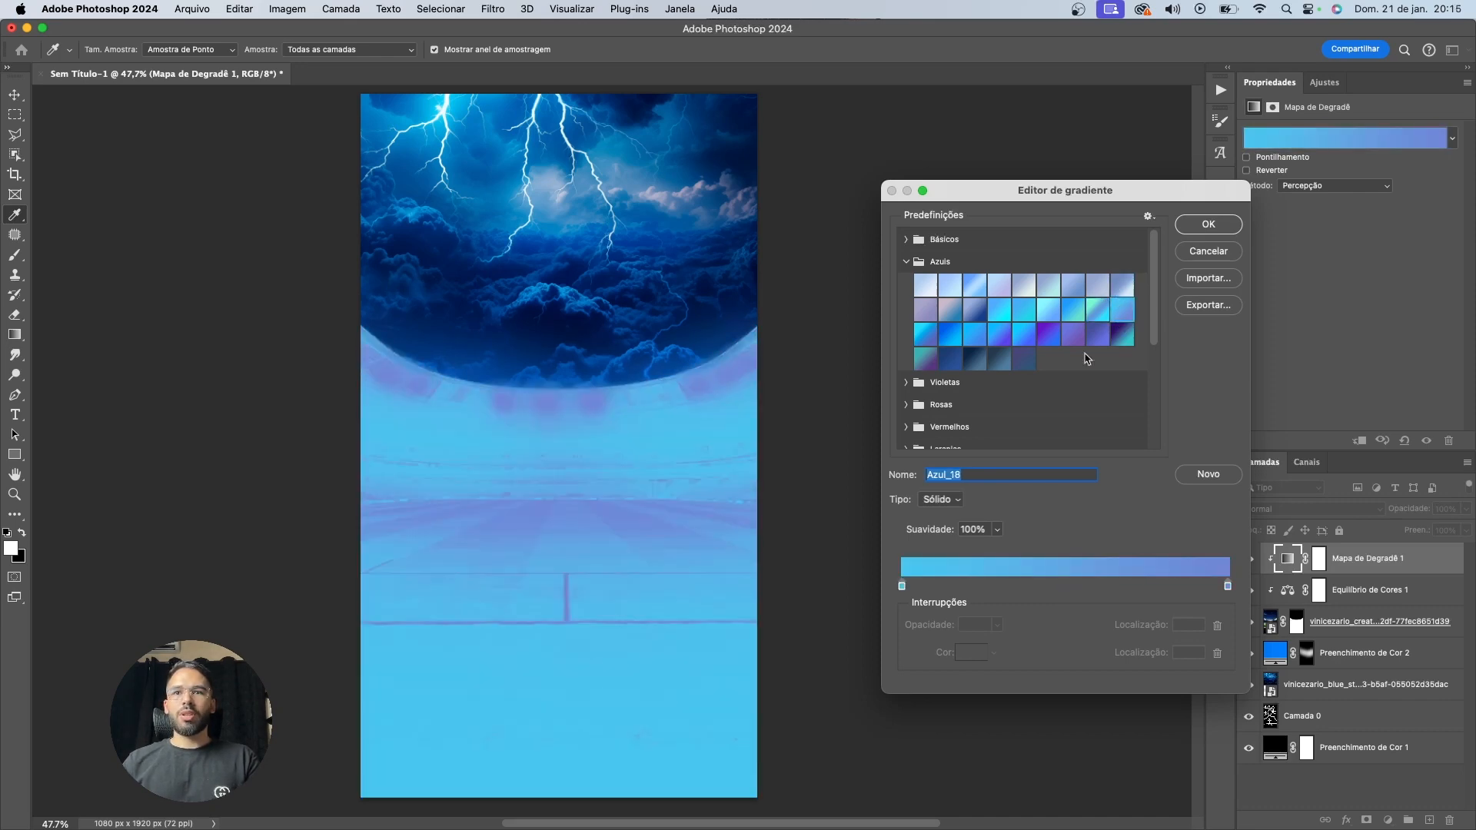
Apply the Azul_27 preset and recolor its dark starting stop to a deep navy blue
left_click(1118, 336)
double_click(902, 586)
left_click(677, 626)
left_click_drag(740, 393, 974, 392)
left_click(605, 326)
left_click(1229, 425)
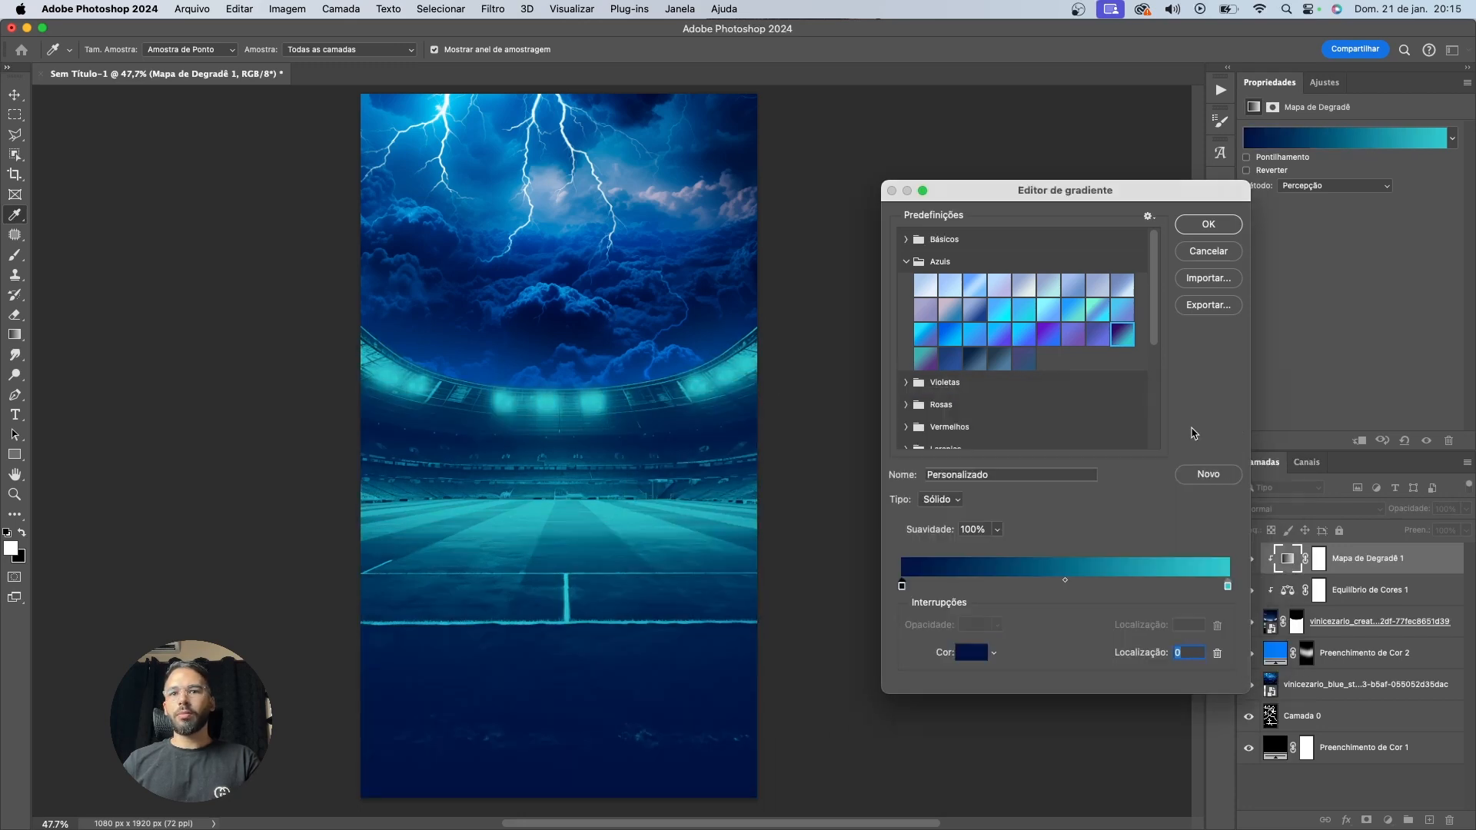
Recolor the gradient's light end stop to pure white (#ffffff)
double_click(1218, 590)
left_click(542, 231)
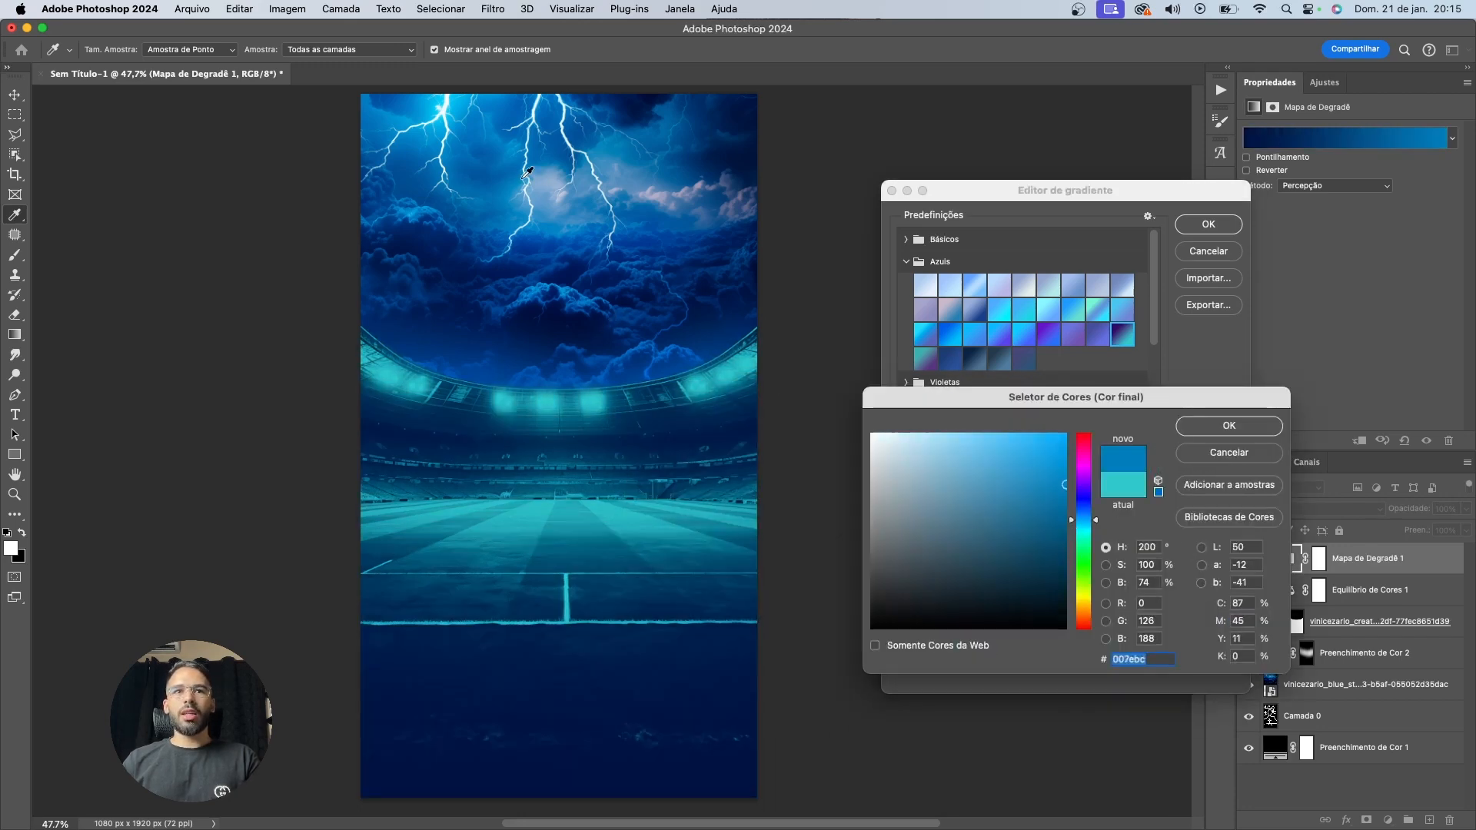
left_click(874, 434)
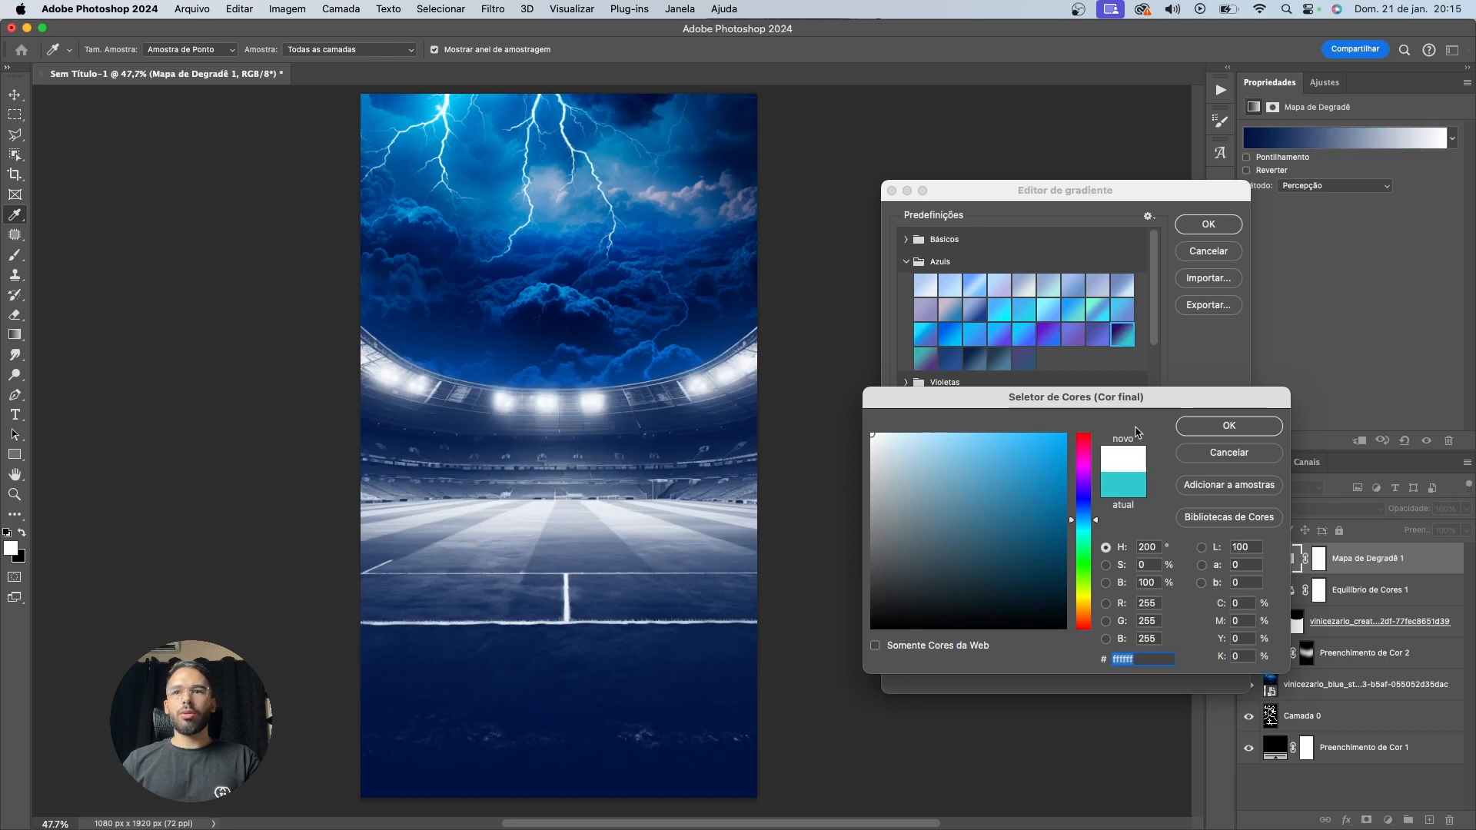
left_click(1229, 425)
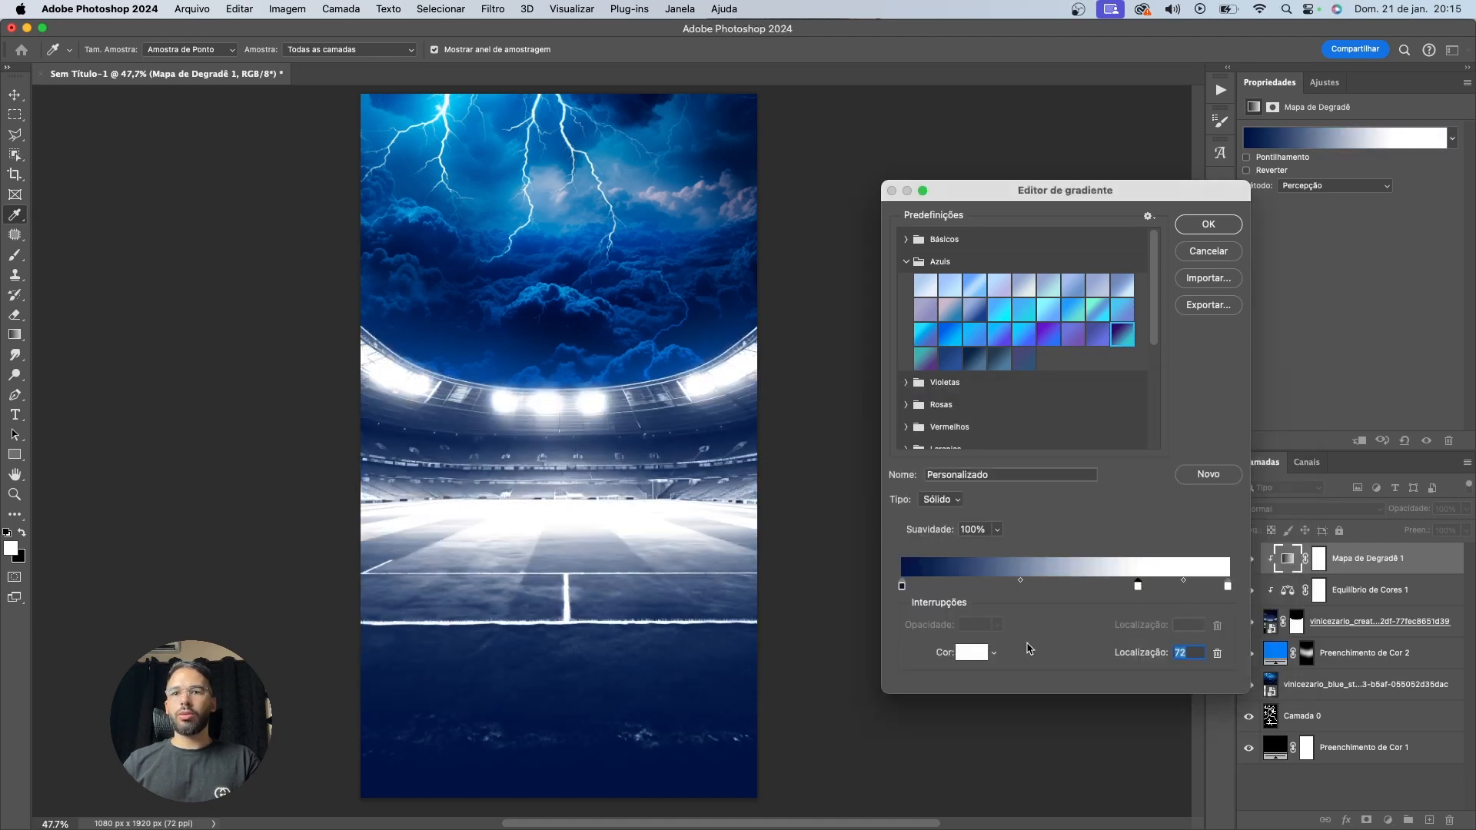
Add an intermediate stop colored bright cyan (#00c6f0) sampled from the lightning glow and shift it toward the white end
double_click(1228, 586)
left_click(583, 176)
left_click(515, 123)
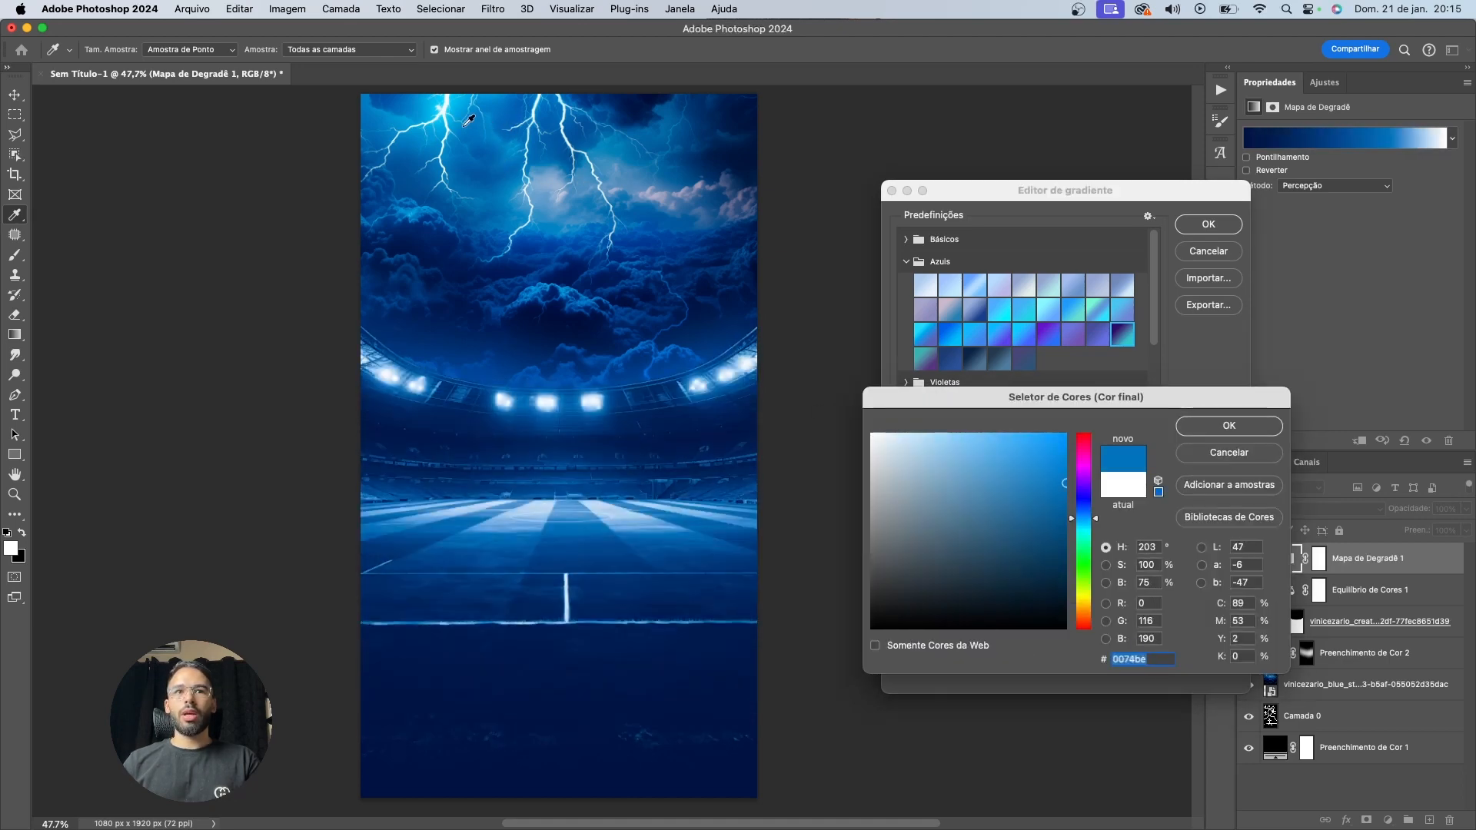
left_click(442, 108)
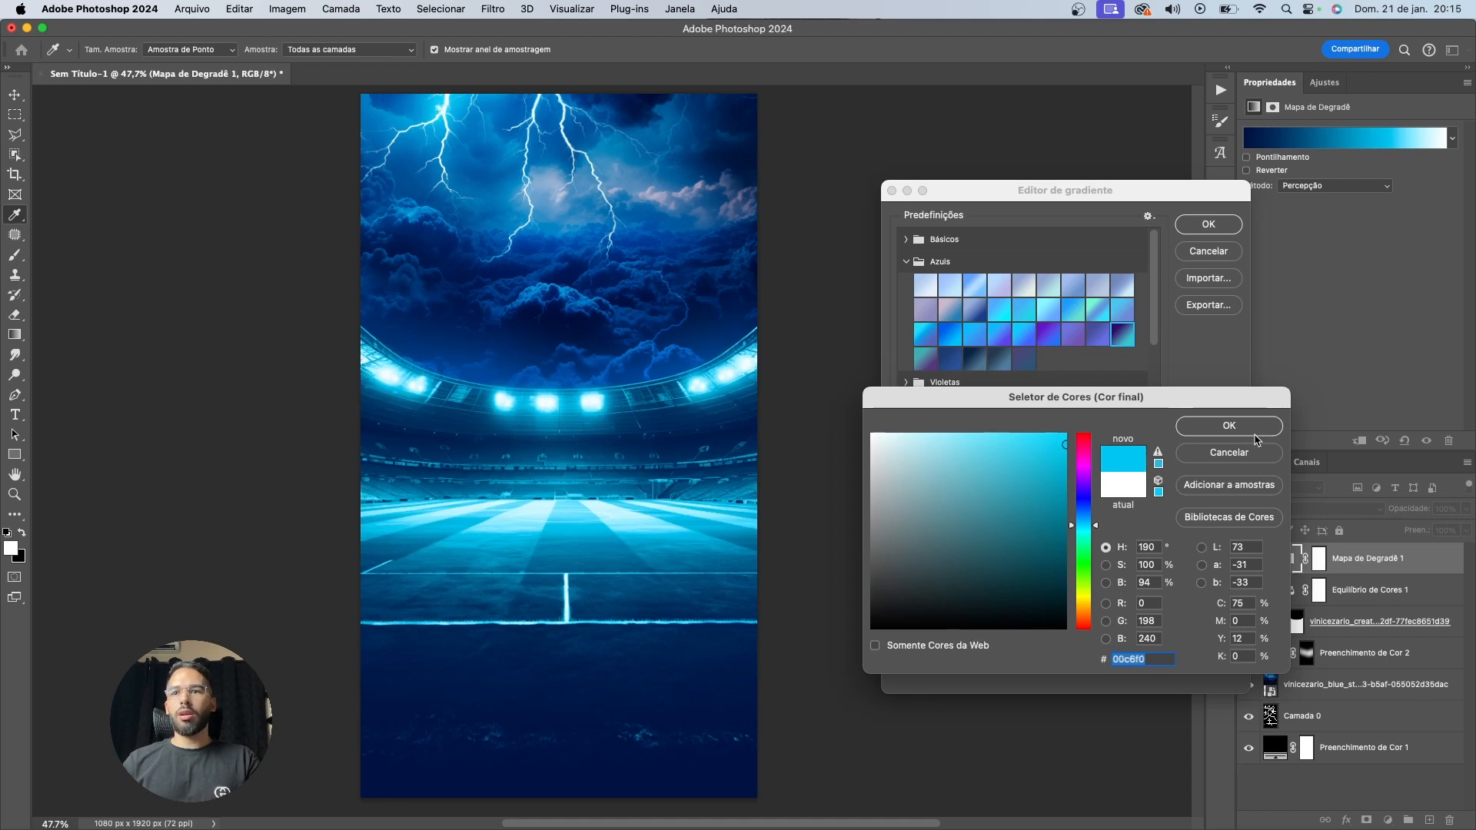
left_click(1253, 431)
left_click_drag(1138, 587, 1163, 589)
Add another gradient stop at location 39, recolor it to a muted blue and accept the gradient
left_click(1032, 587)
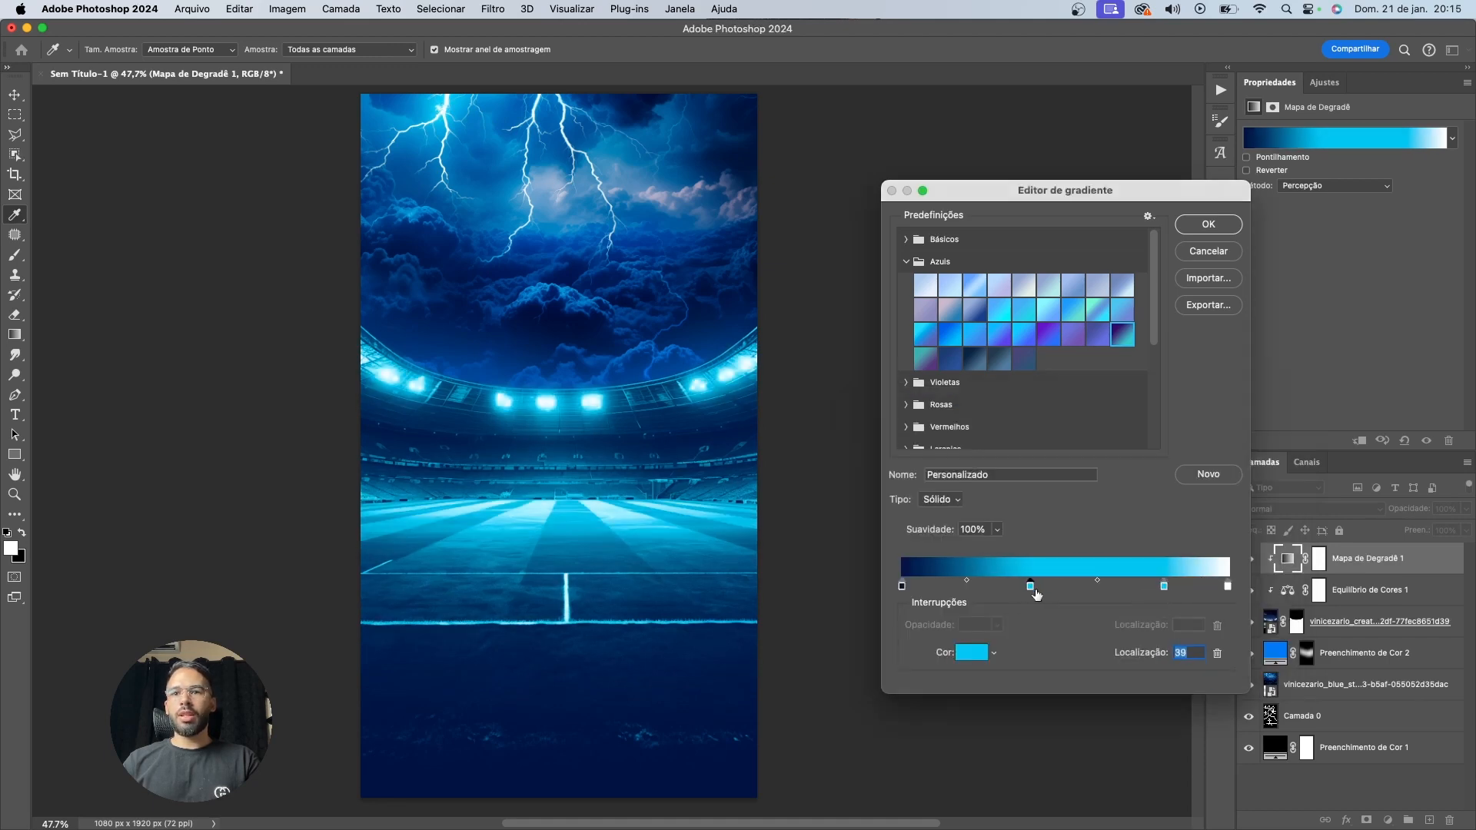
left_click(970, 650)
left_click_drag(690, 305, 638, 176)
mouse_move(974, 486)
left_mouse_down()
mouse_move(1003, 459)
mouse_move(977, 491)
left_mouse_up()
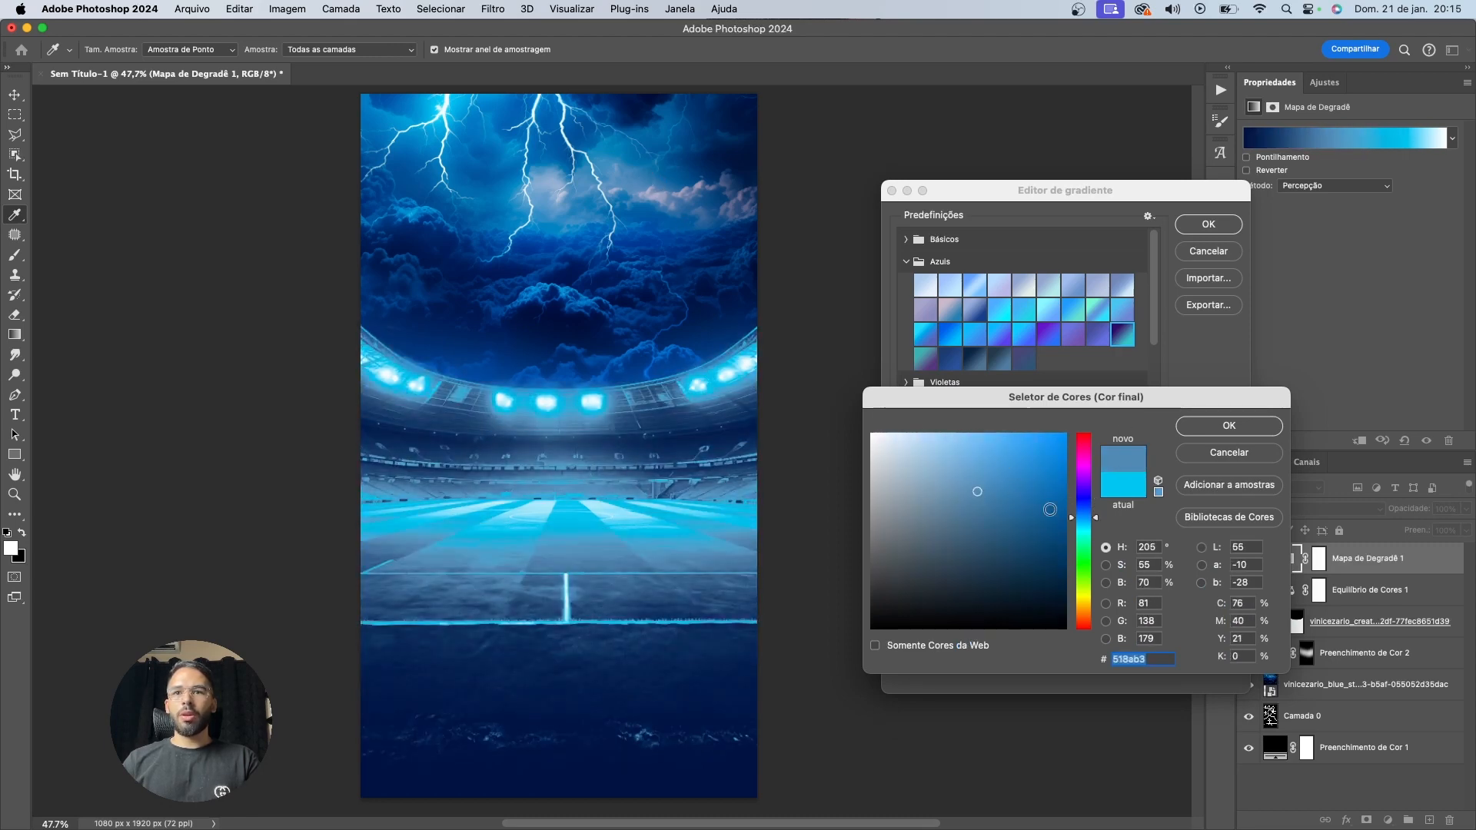
left_click(1002, 525)
left_click(1251, 431)
left_click(1208, 223)
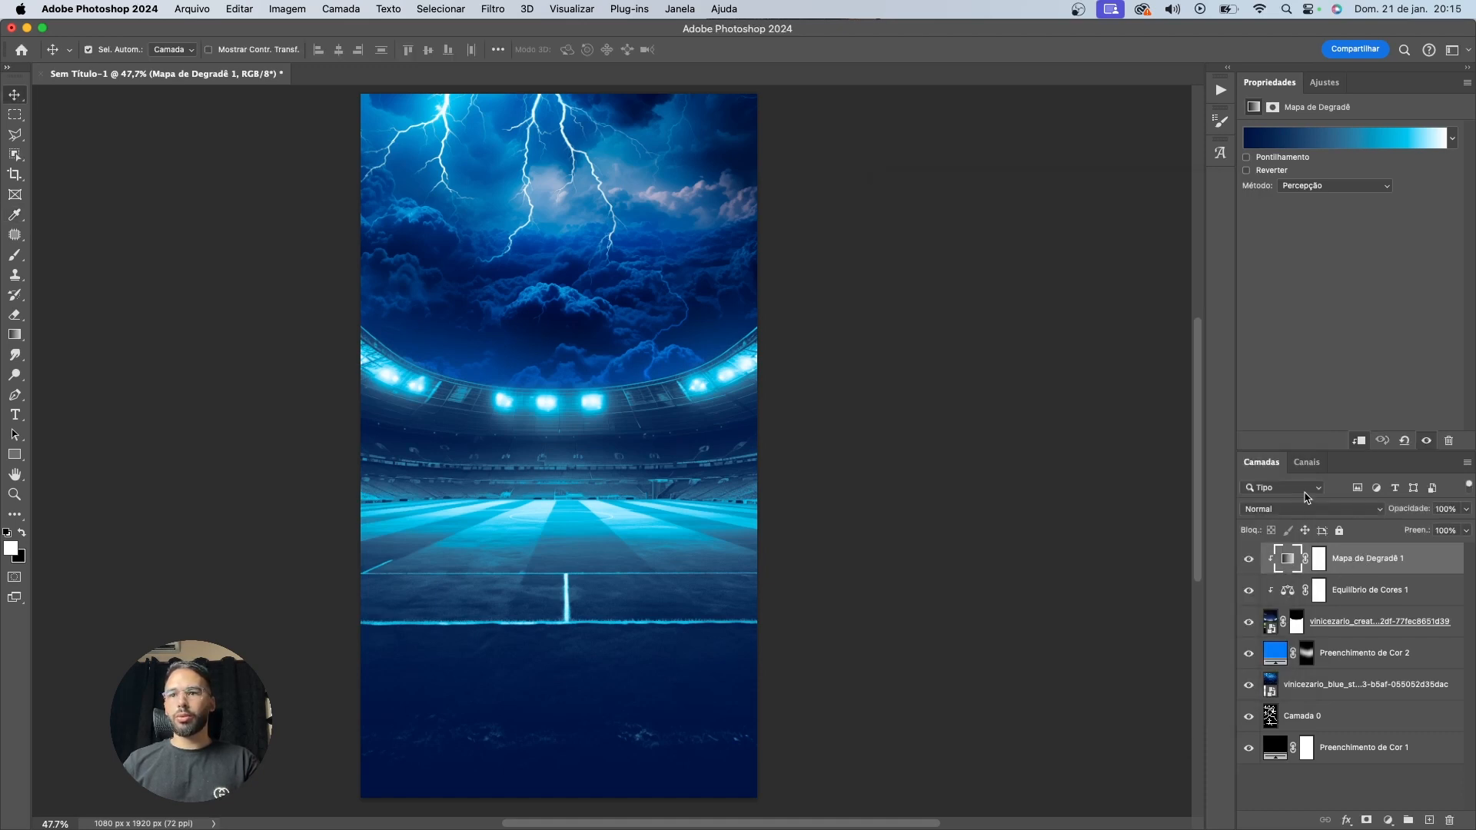
Set the gradient map layer to Luz indireta at 60% opacity, comparing the stadium with and without it
left_click(1318, 511)
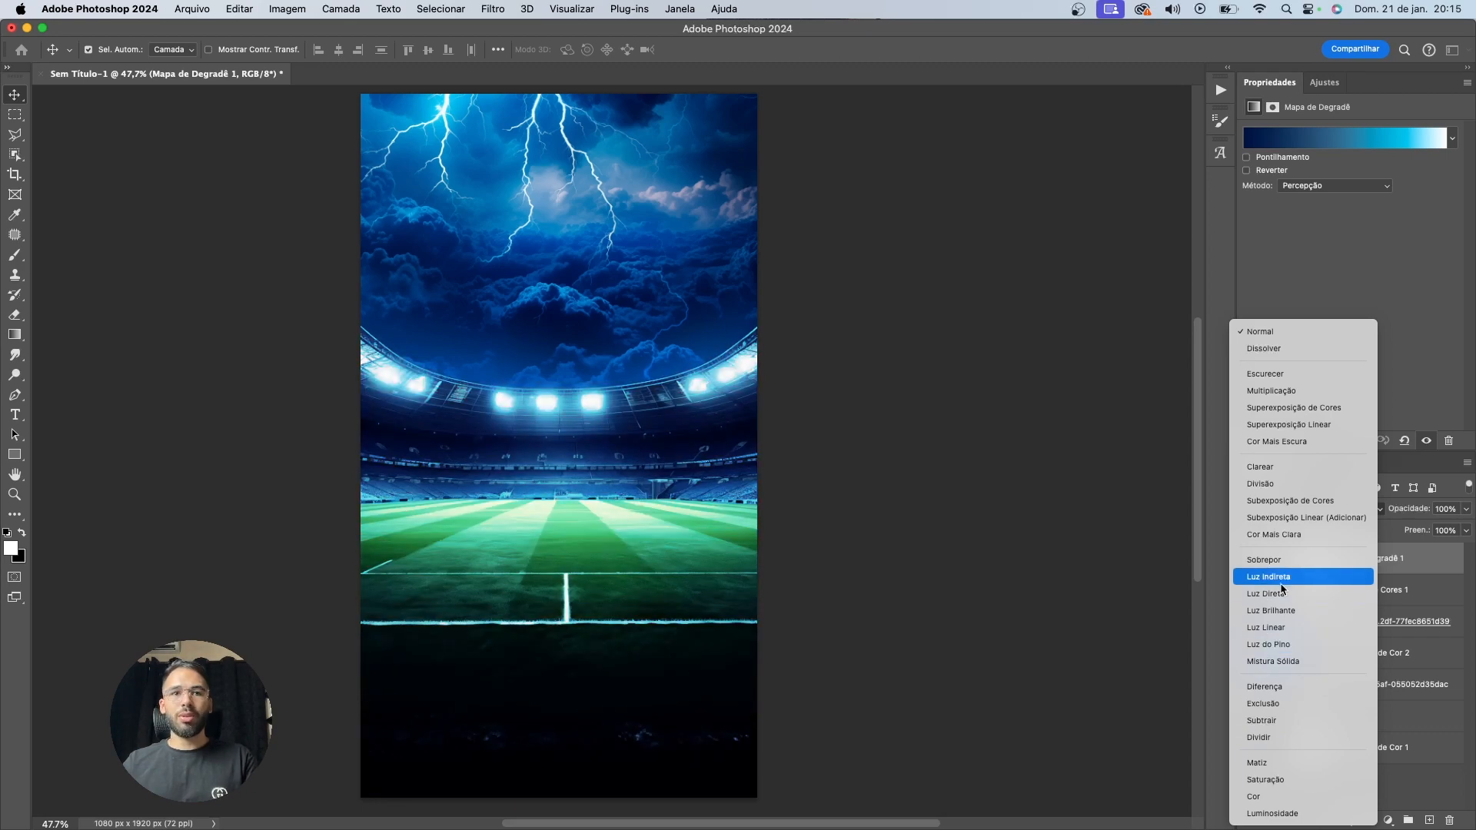
left_click(1281, 584)
left_click(1249, 560)
left_click(1249, 559)
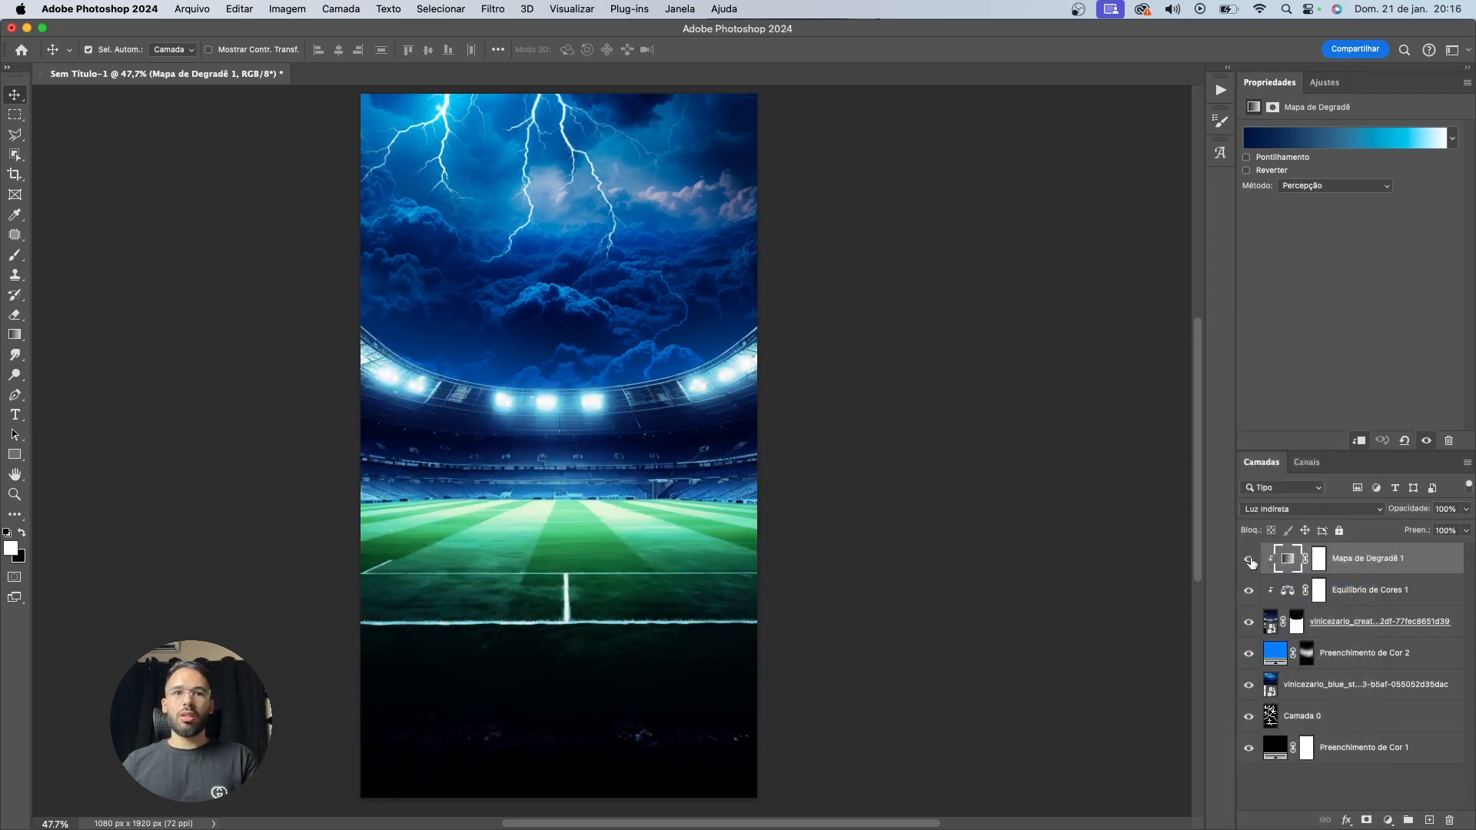
key("7")
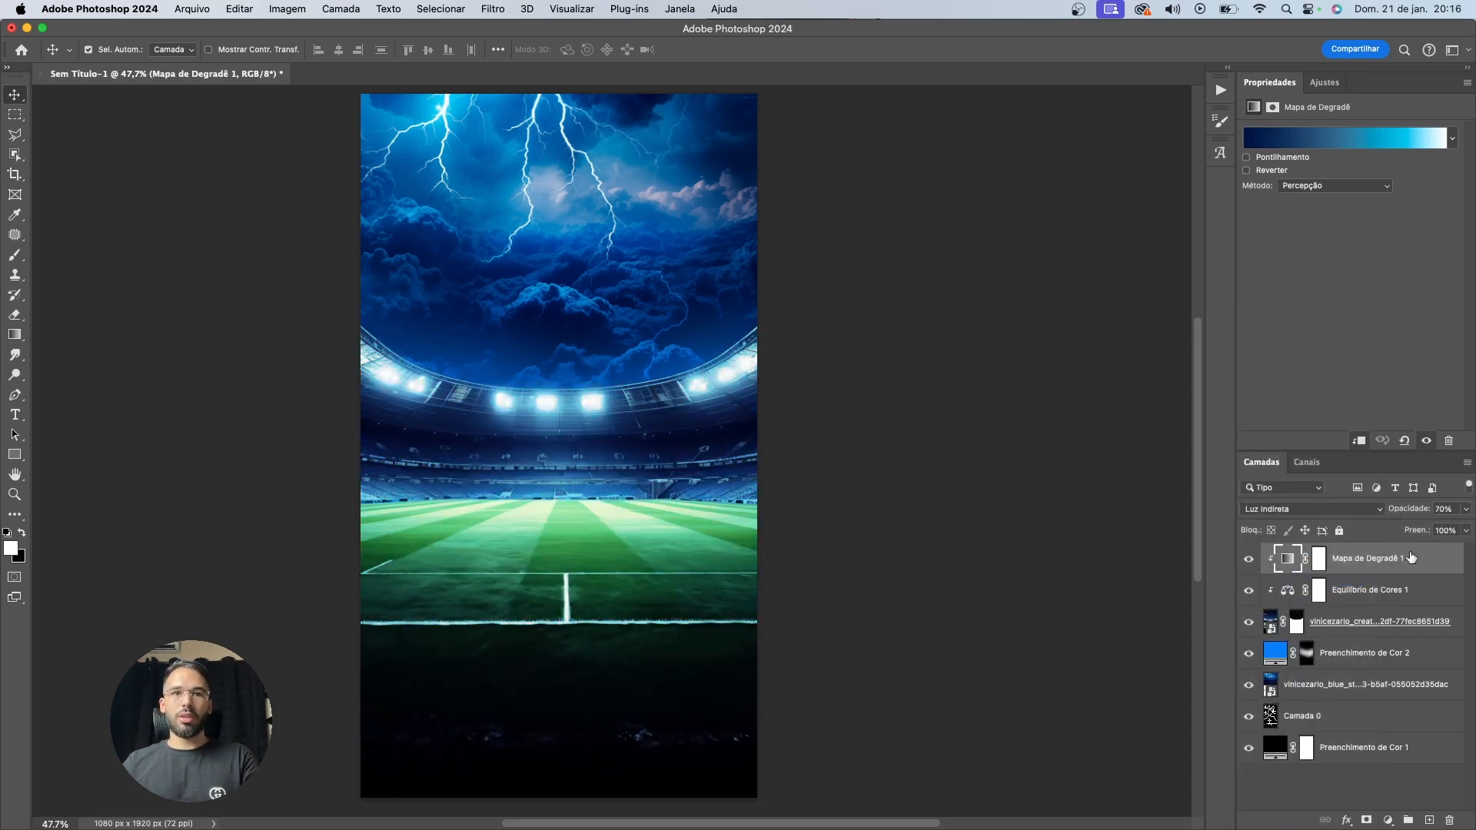
left_click(1248, 559)
left_click(1248, 559)
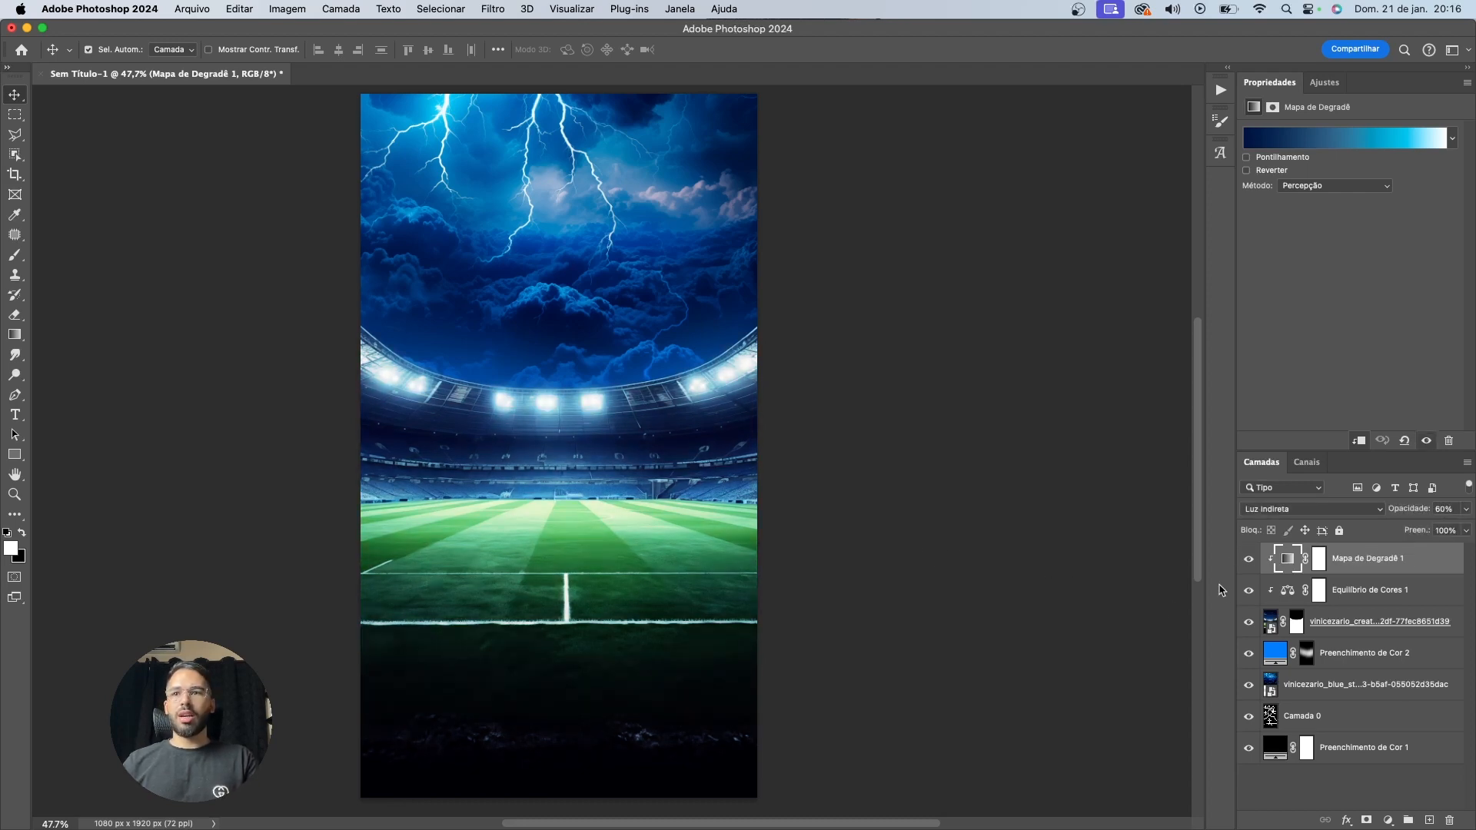
Darken the blue fill layer's color to #003469 and compare the stadium glow with the layer hidden and shown
left_click(1250, 655)
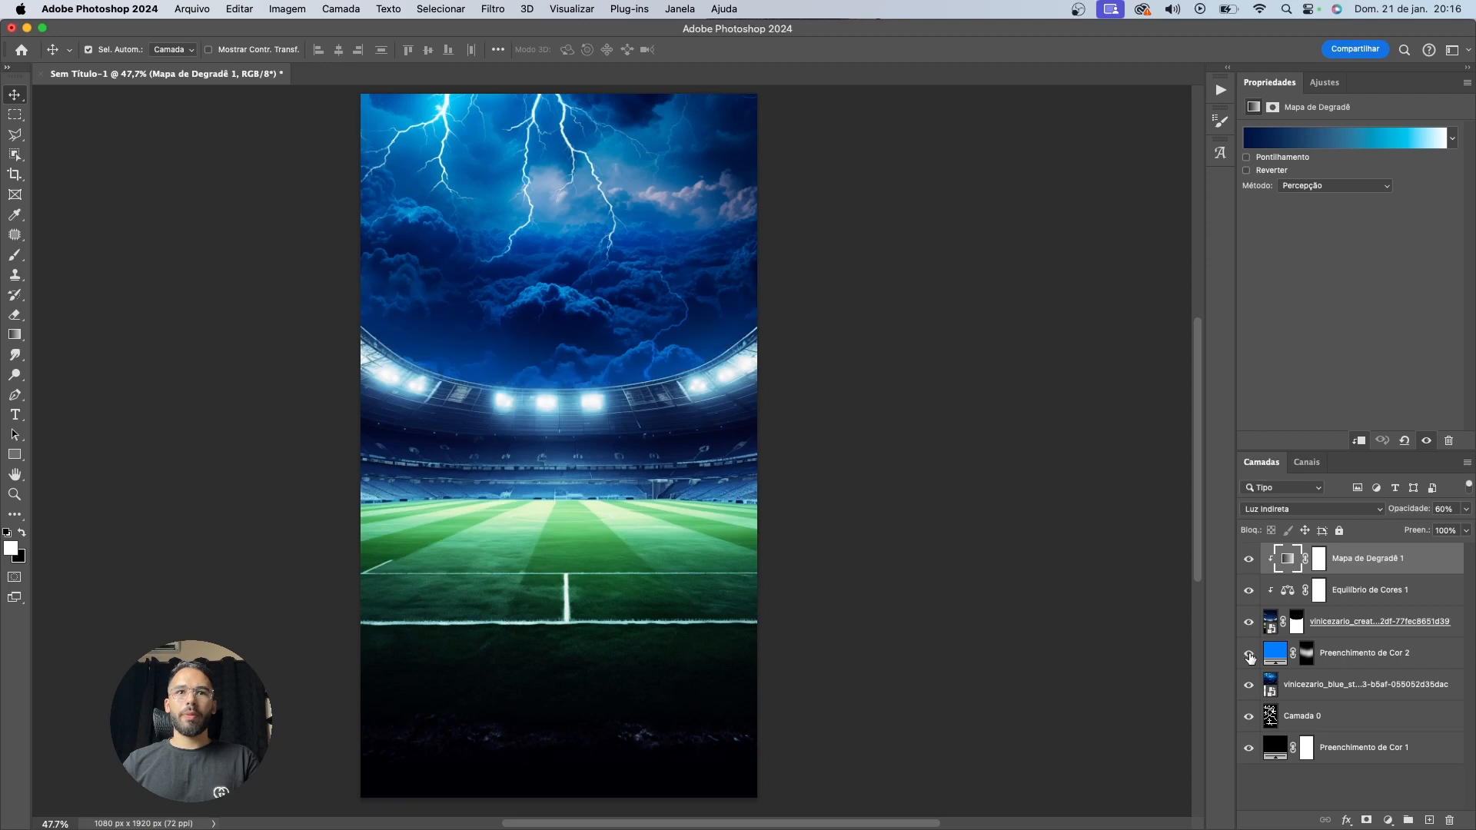
double_click(1280, 657)
left_click_drag(930, 452, 1067, 548)
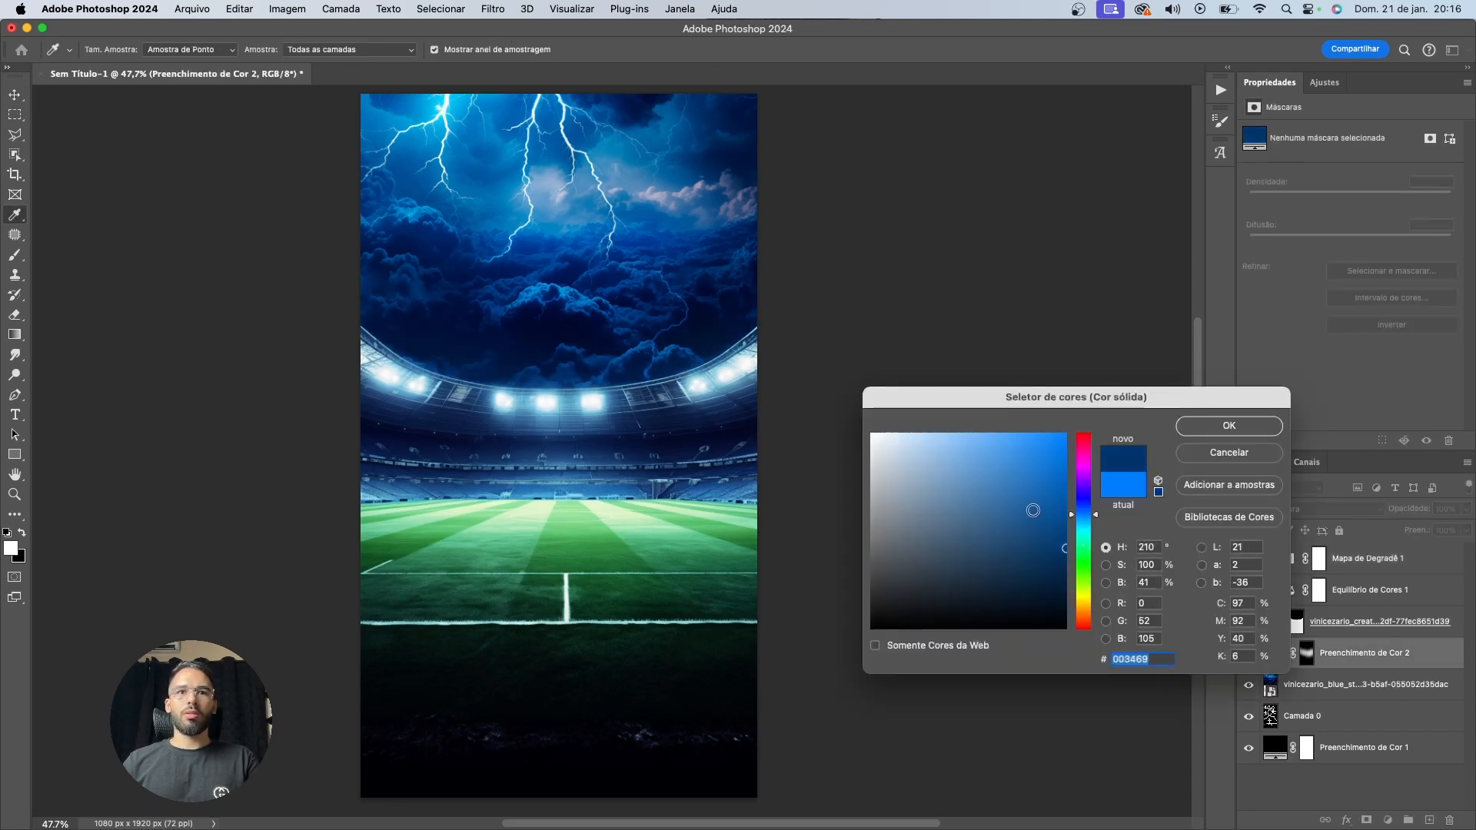
key("Return")
left_click(1249, 655)
left_click(1249, 655)
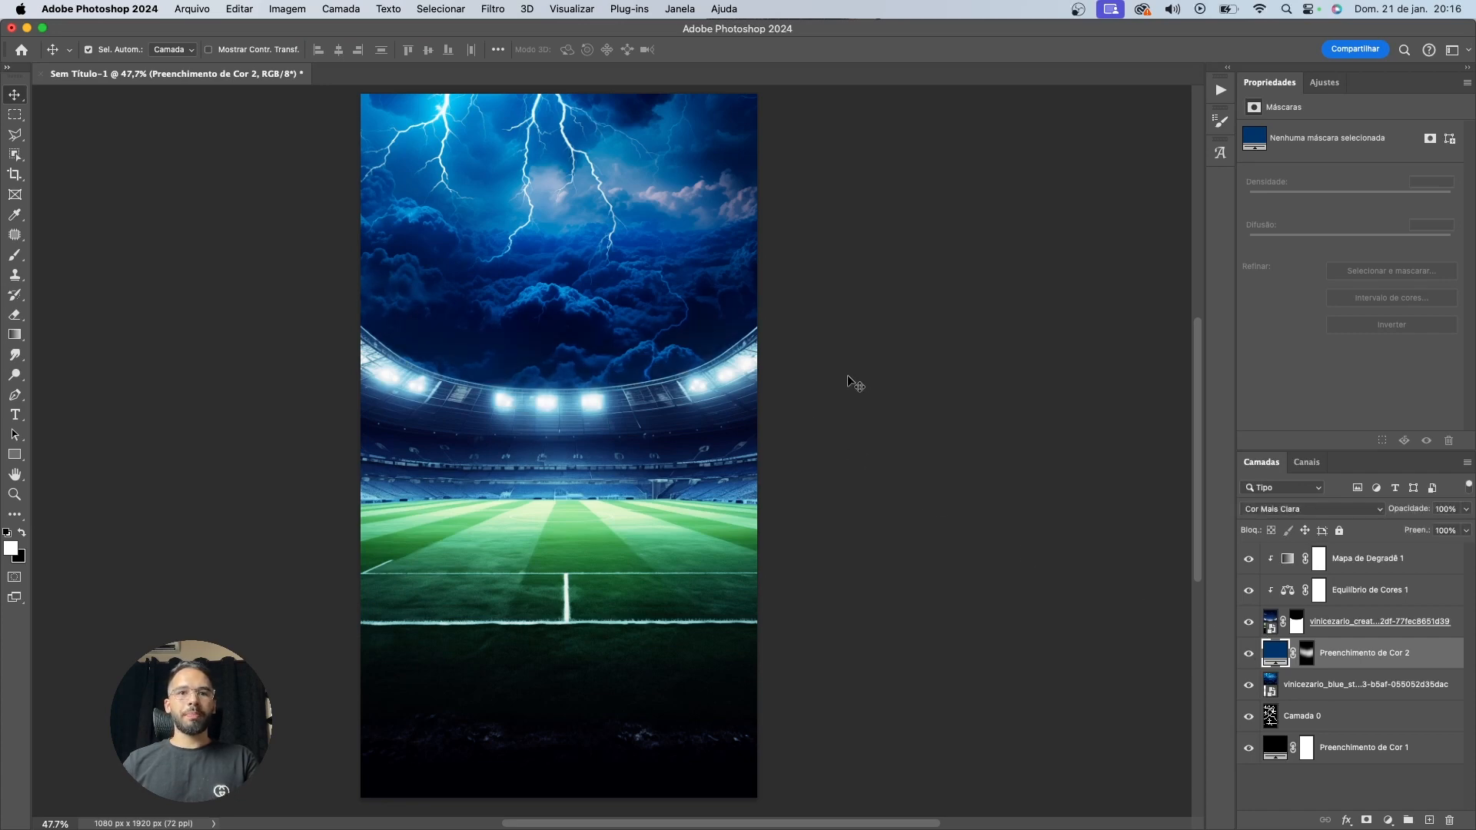
Group the layers from the storm sky up to the gradient map as "BG" and label the group blue
left_click(1349, 683, "shift")
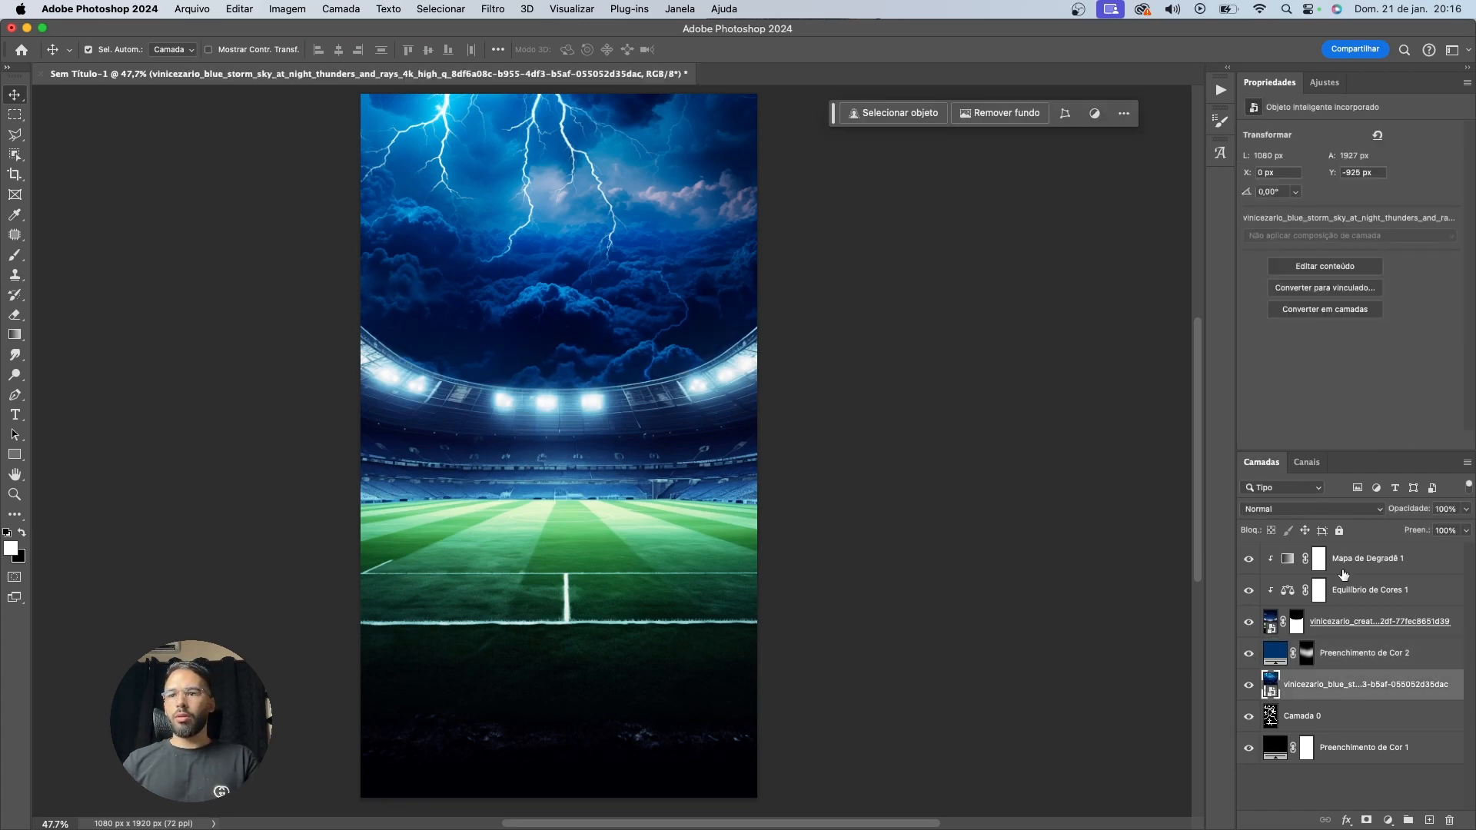
left_click(1345, 569, "shift")
key("super+g")
double_click(1313, 553)
type("BG")
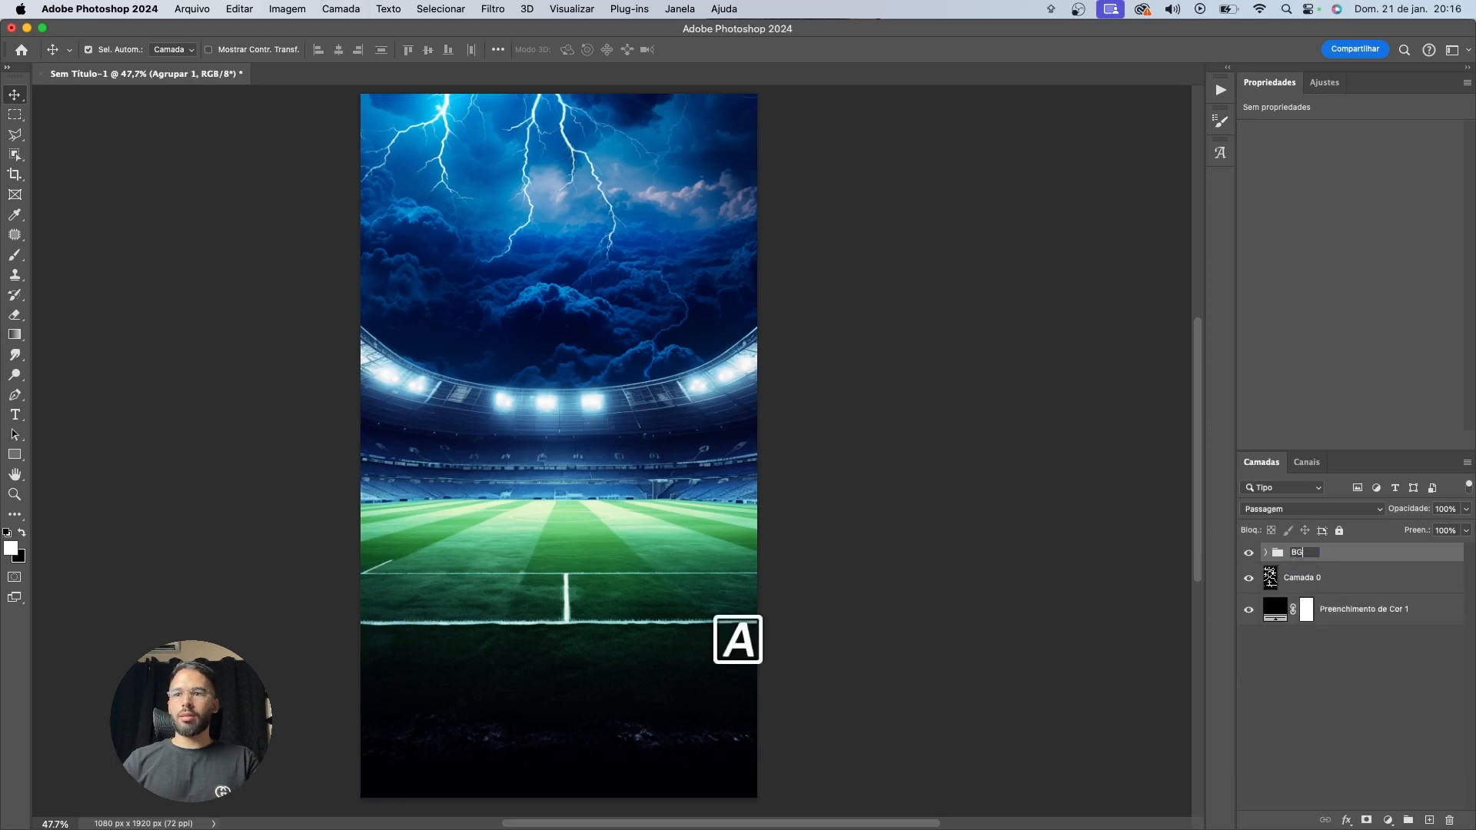
key("Return")
right_click(1266, 563)
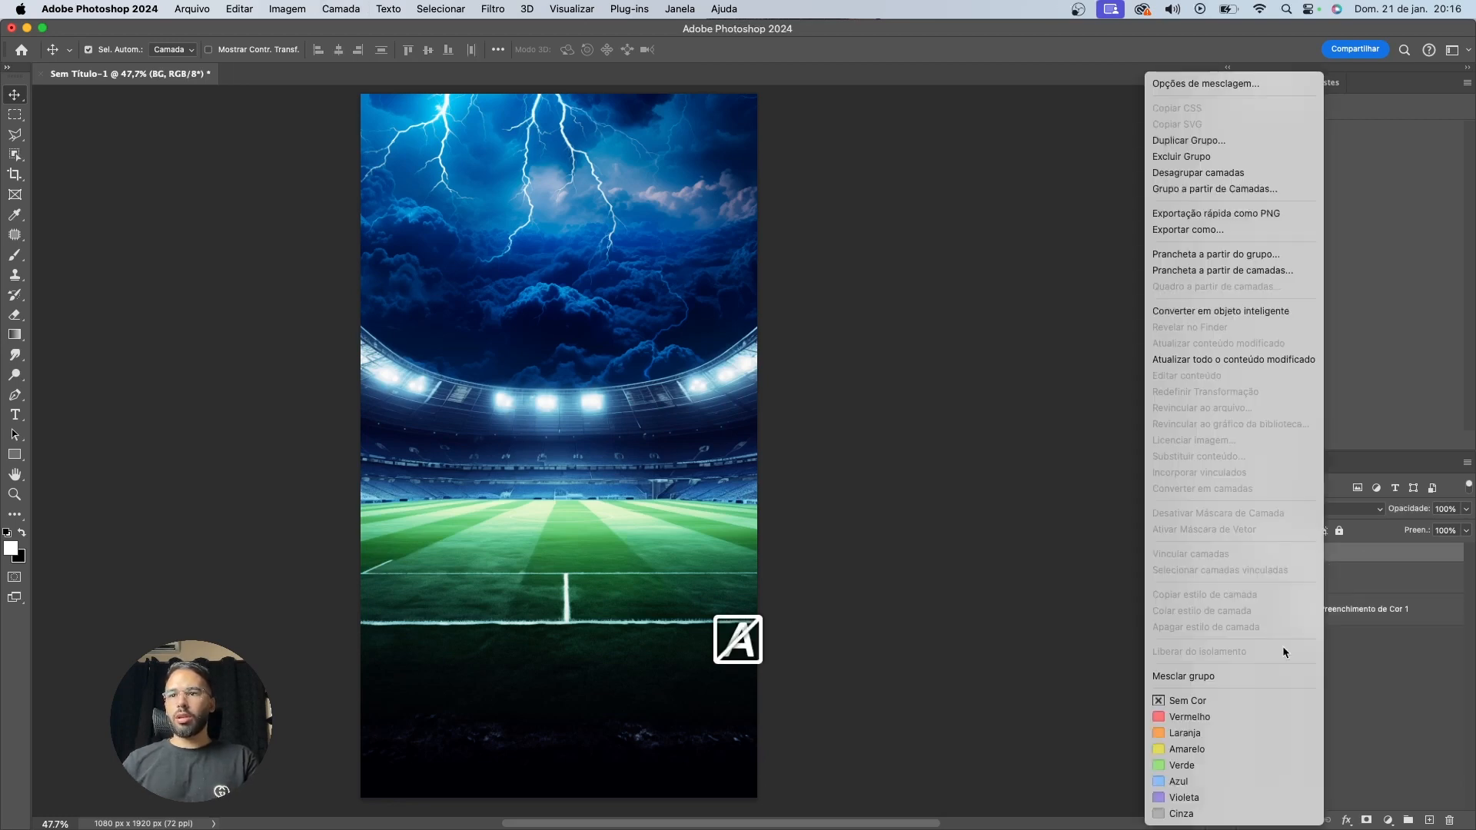
left_click(1184, 782)
Compare the BG group with the sketch beneath it and leave the group hidden
left_click(1250, 554)
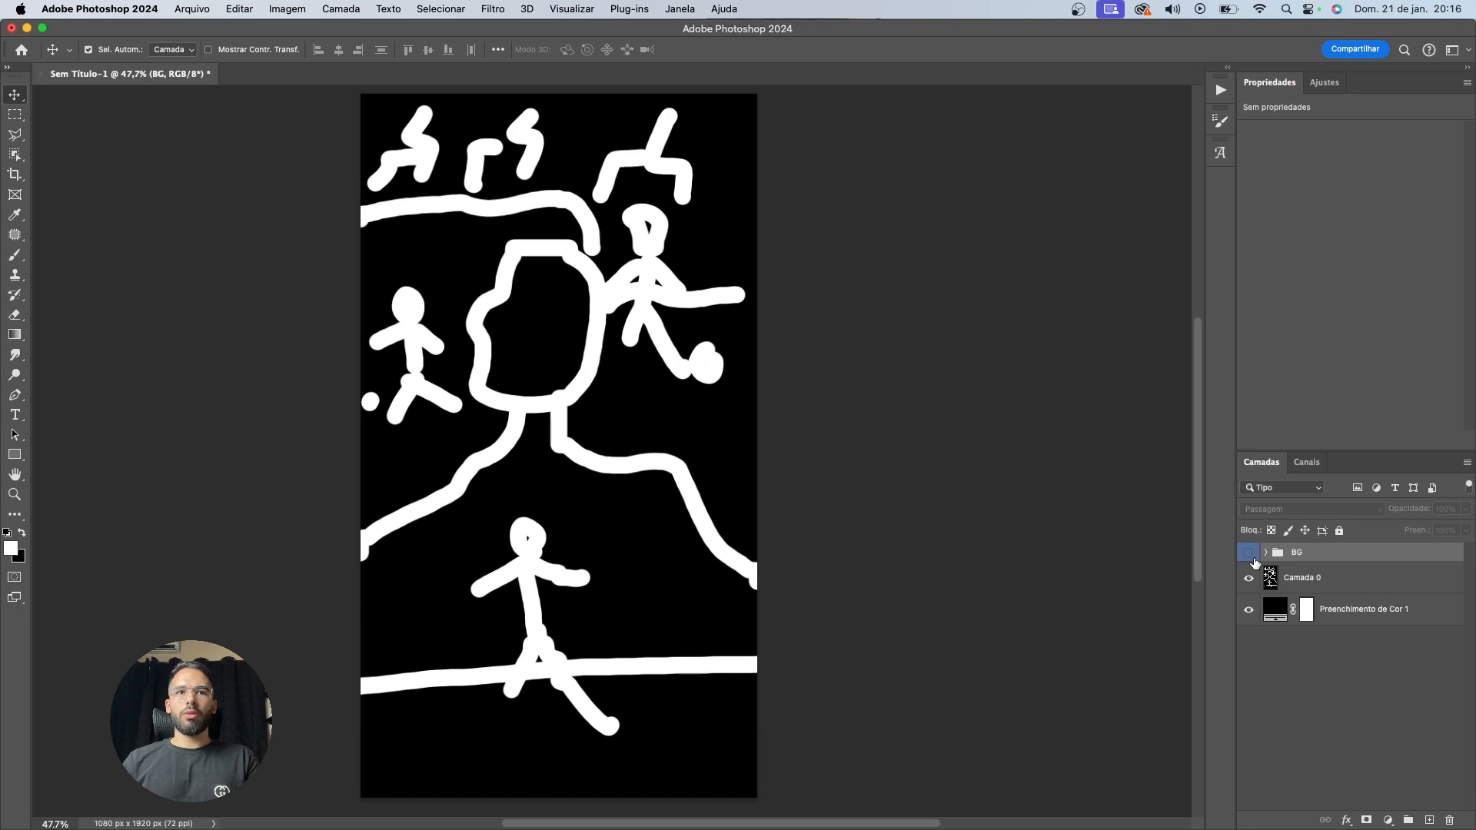
left_click(1250, 554)
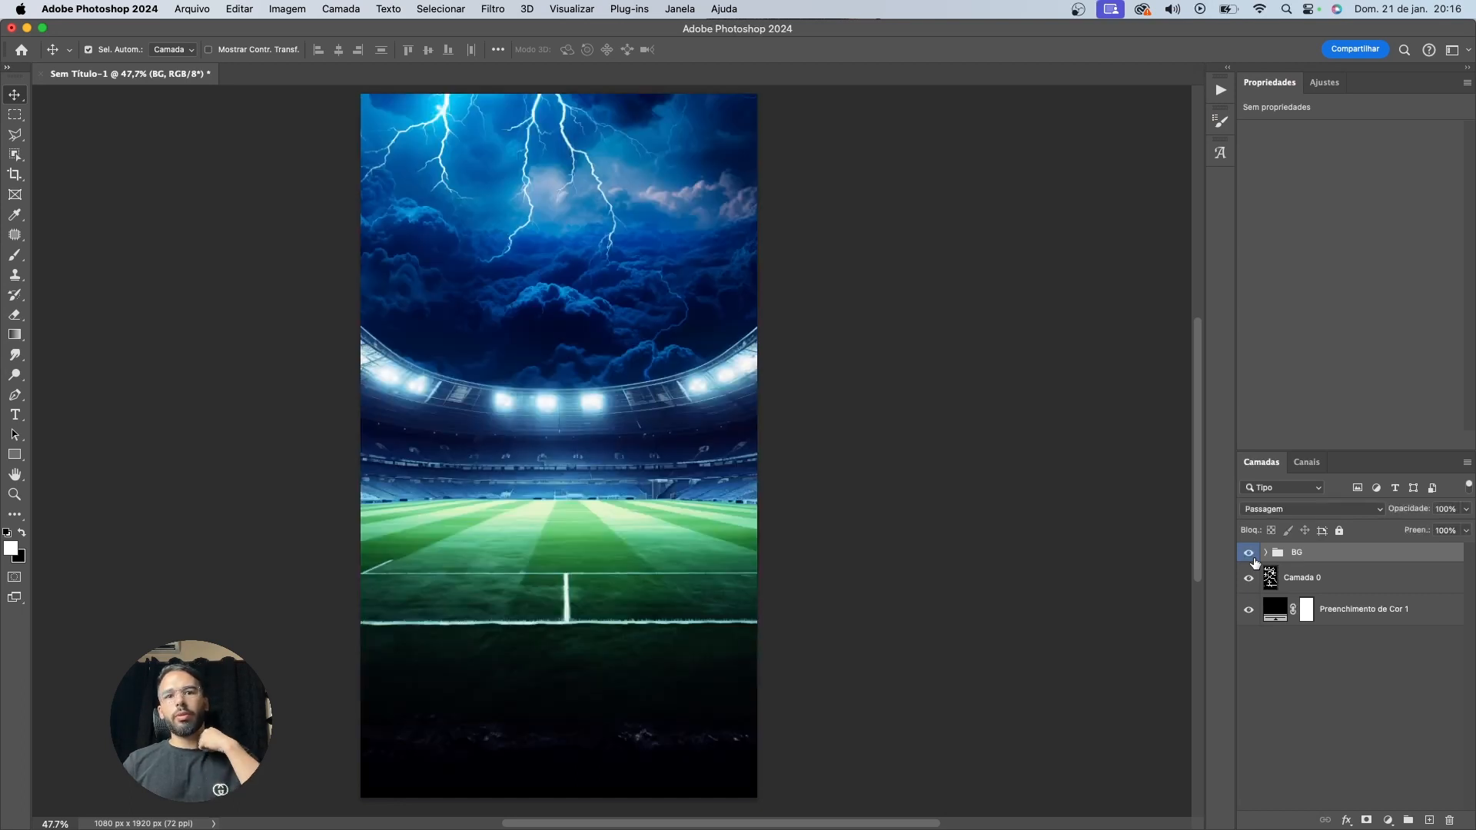
left_click(1250, 554)
left_click(1250, 554)
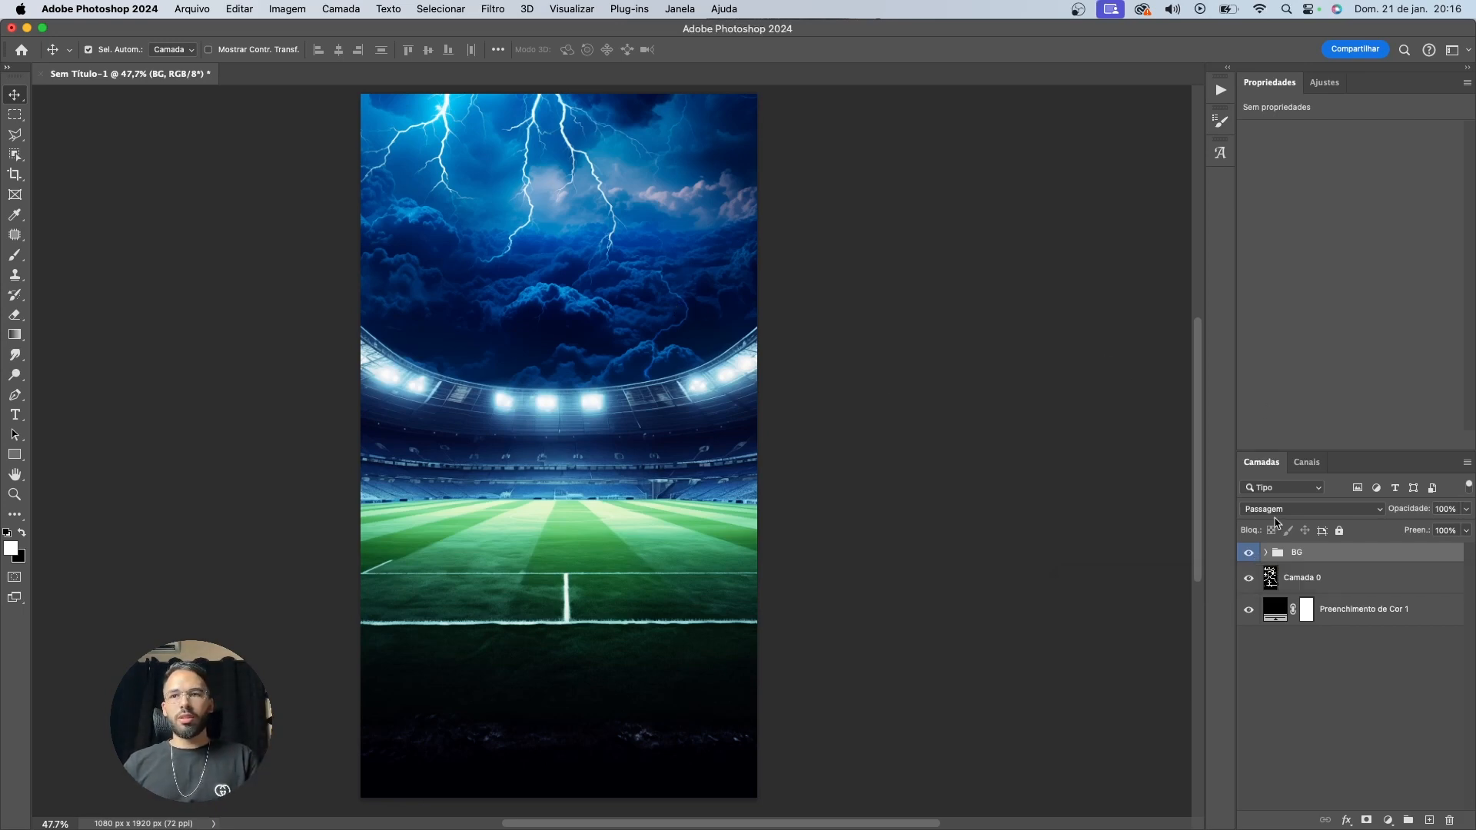
left_click(1248, 557)
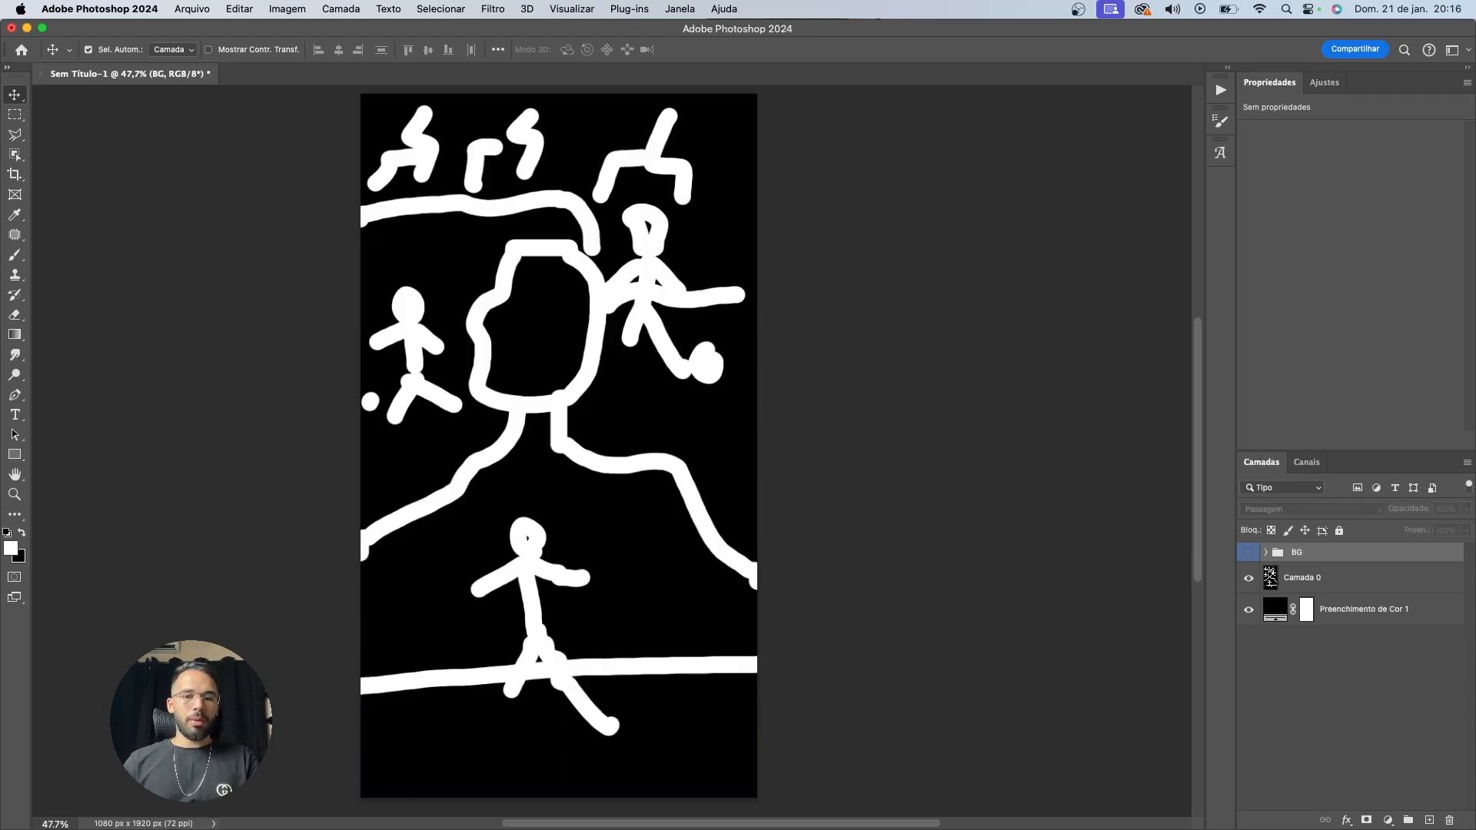
Switch to Finder and preview the player photos in the Arquivos folder to pick one for the central figure
key("super+Tab")
left_click(1122, 258)
key("space")
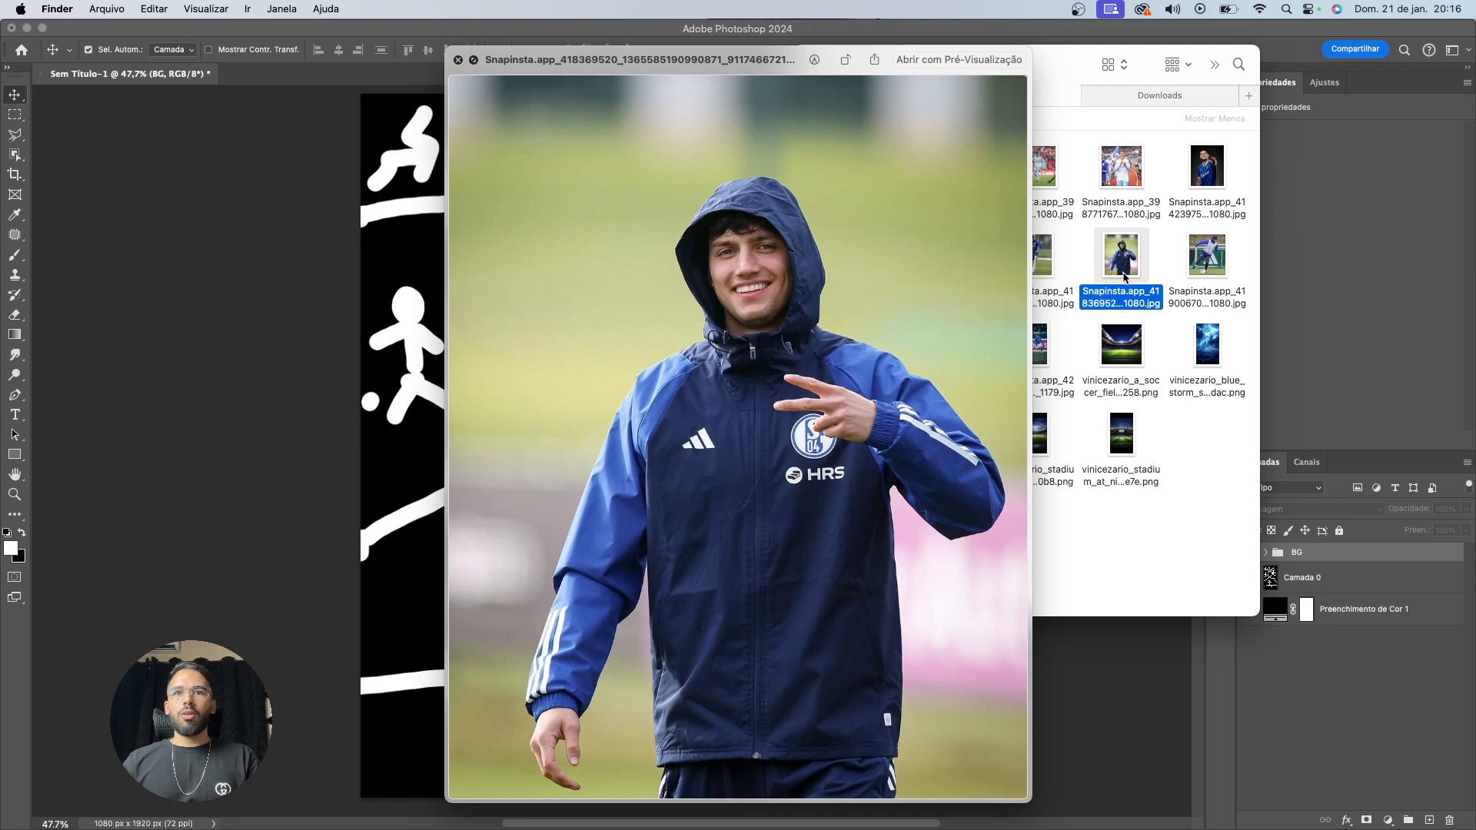
left_click(1204, 179)
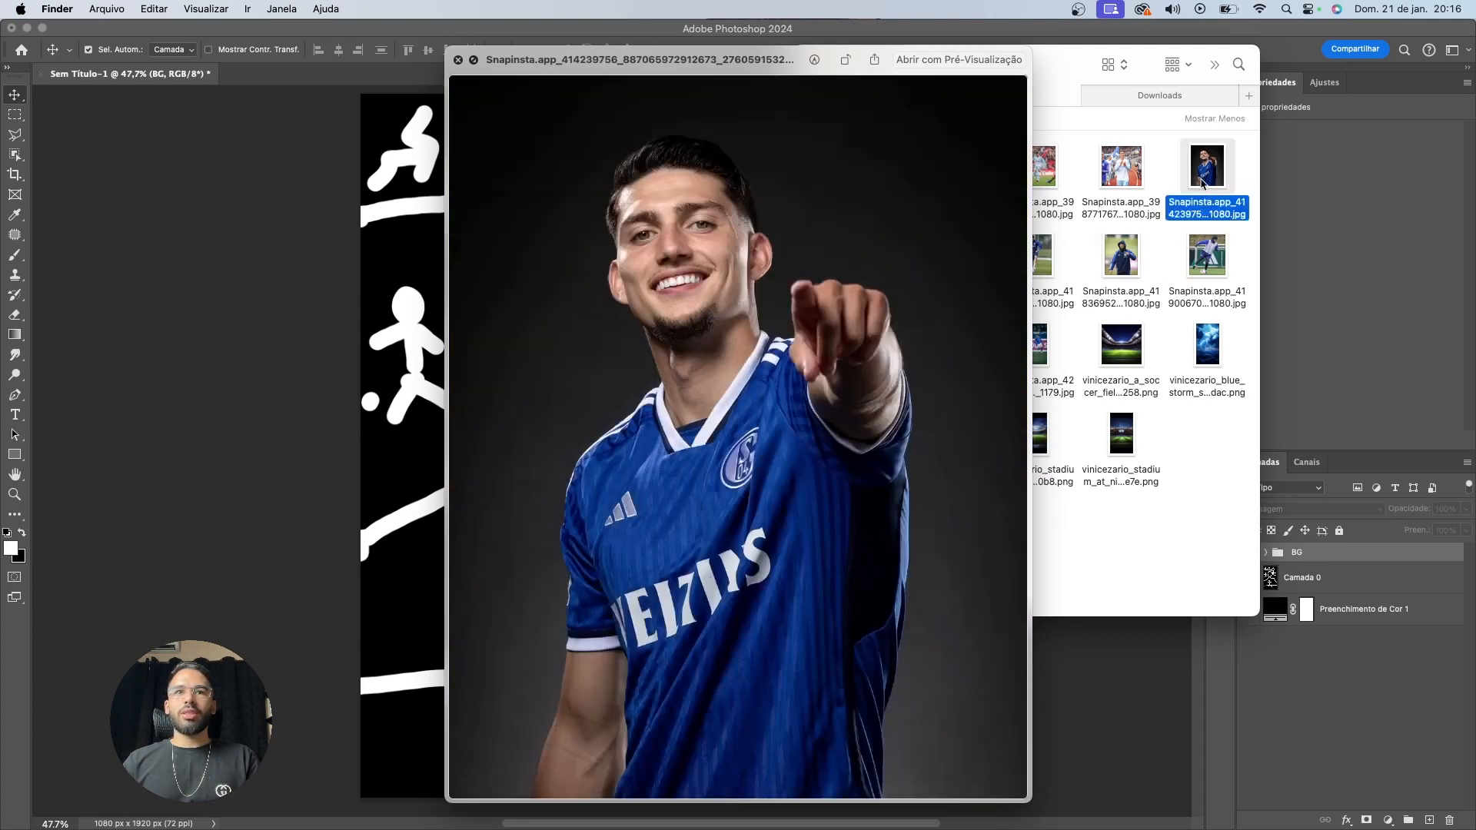
left_click(1137, 261)
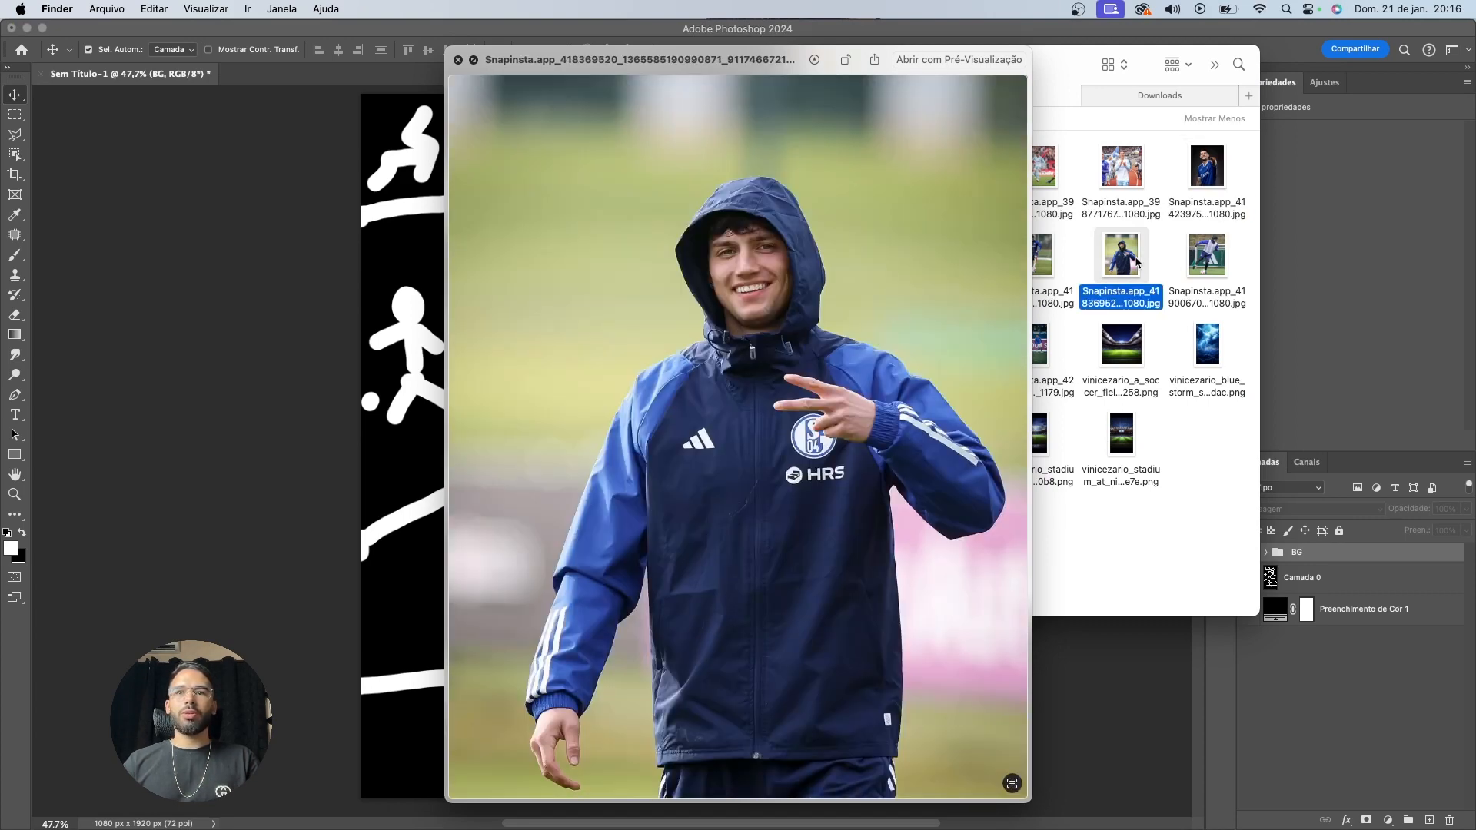
key("space")
left_click(1030, 262)
key("space")
key("space")
left_click(953, 260)
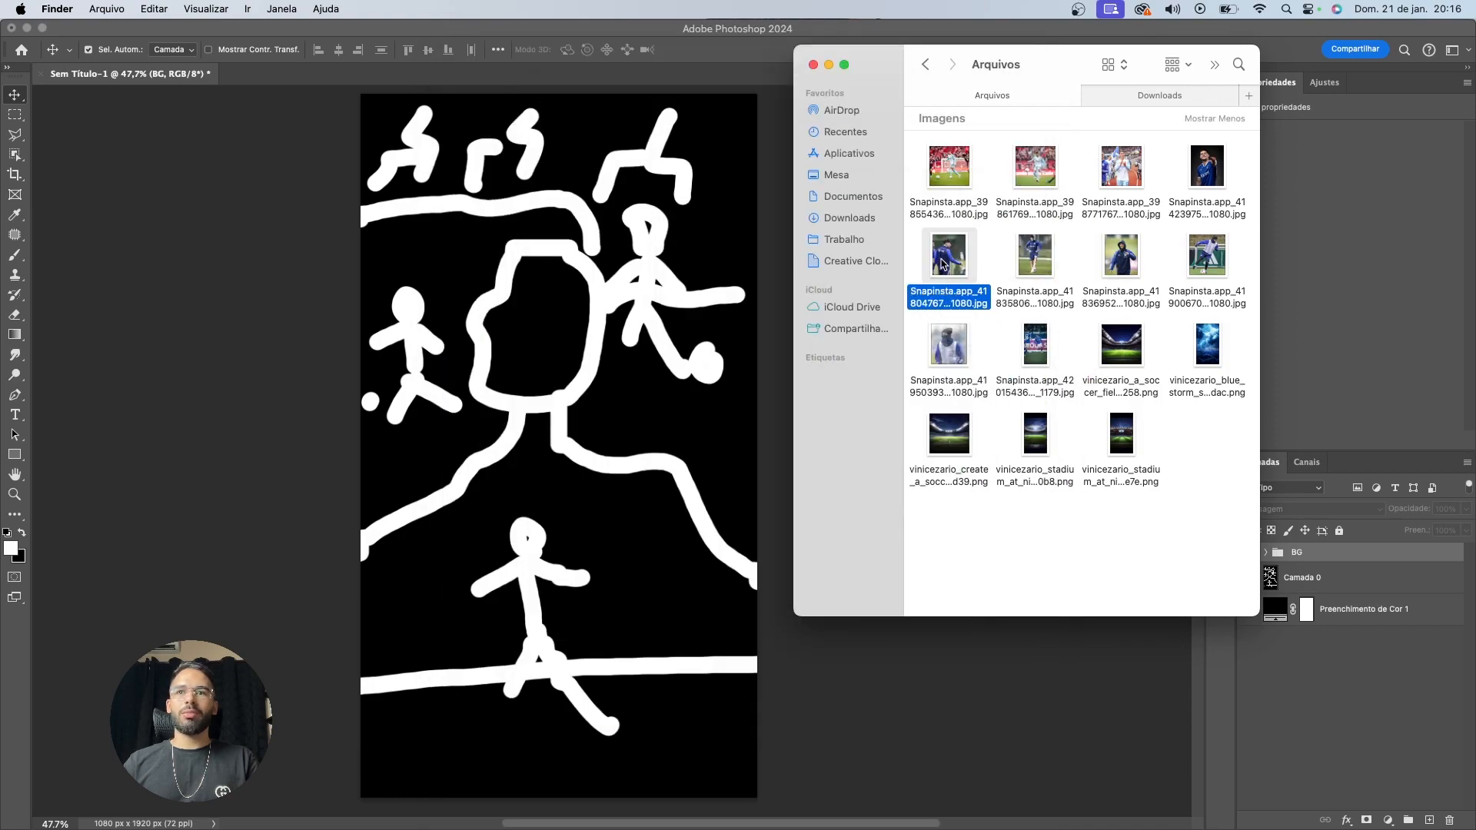
key("space")
key("space")
Place the photo of the player pointing at the camera into the poster and check it over the BG group
left_click_drag(1186, 187, 630, 465)
key("Return")
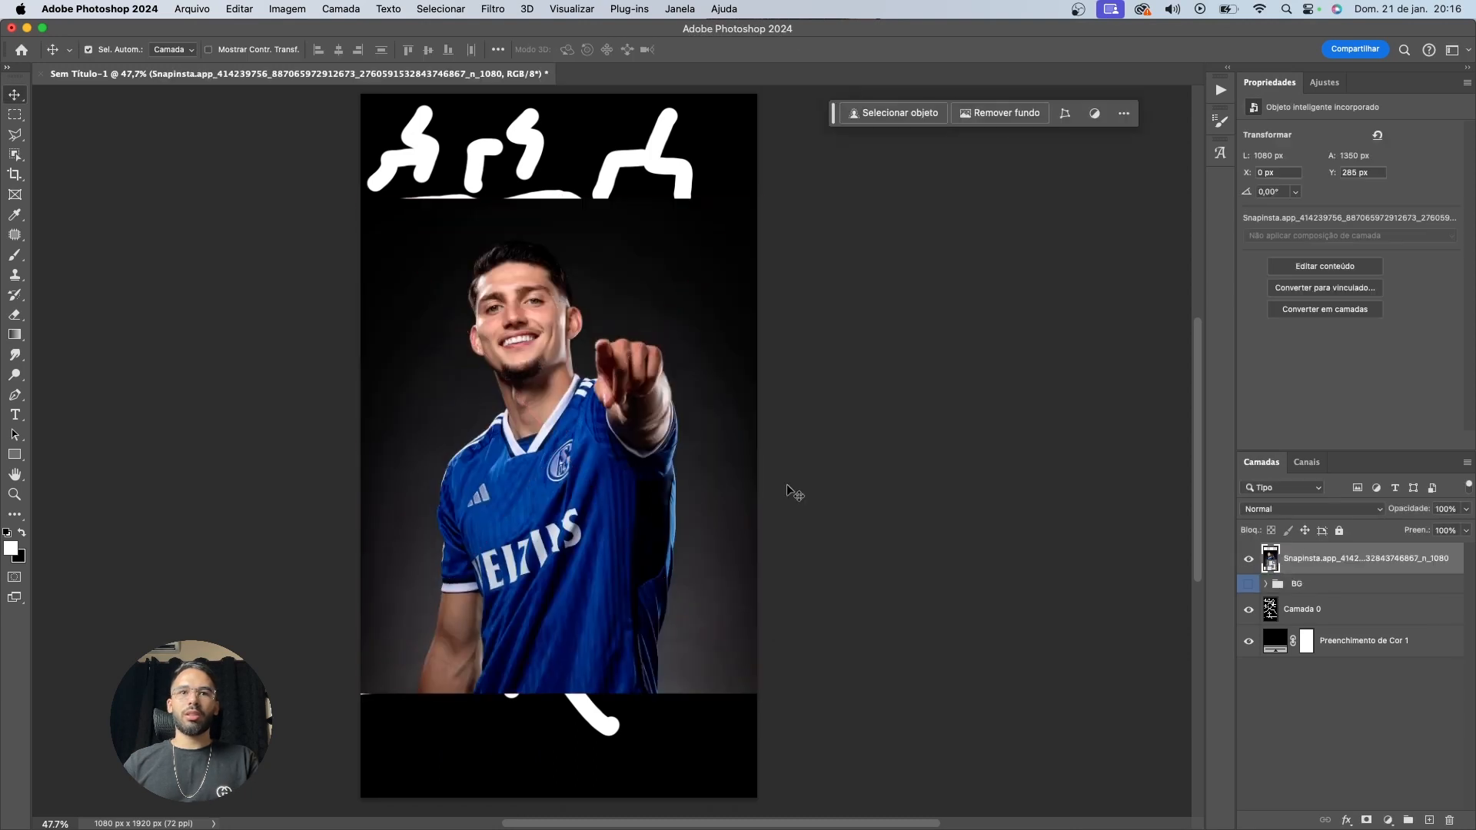
left_click(1249, 586)
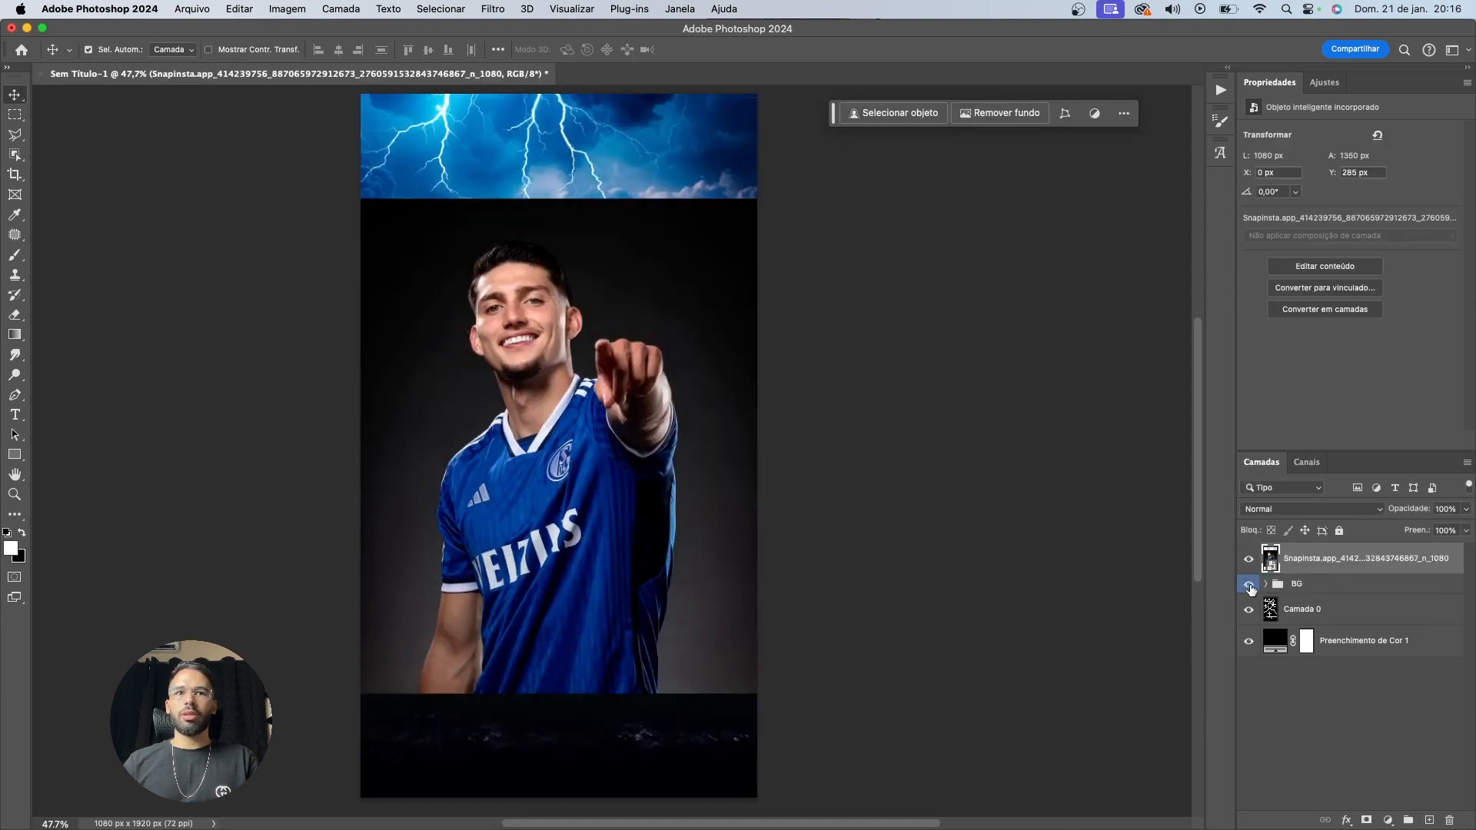
left_click(1249, 586)
key("w")
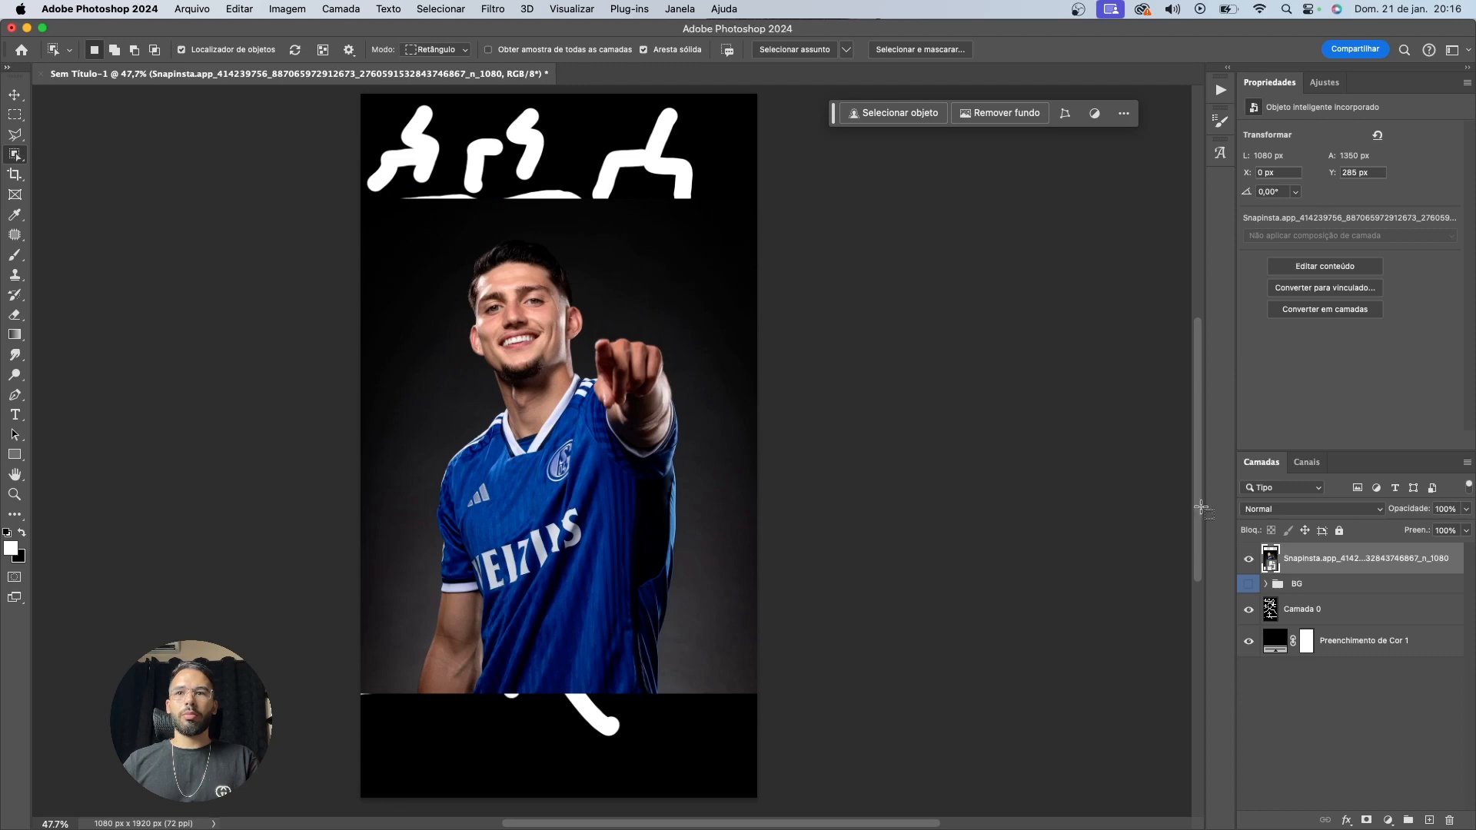
key("v")
Open the player smart object's contents, leaving the document without color management
double_click(1270, 561)
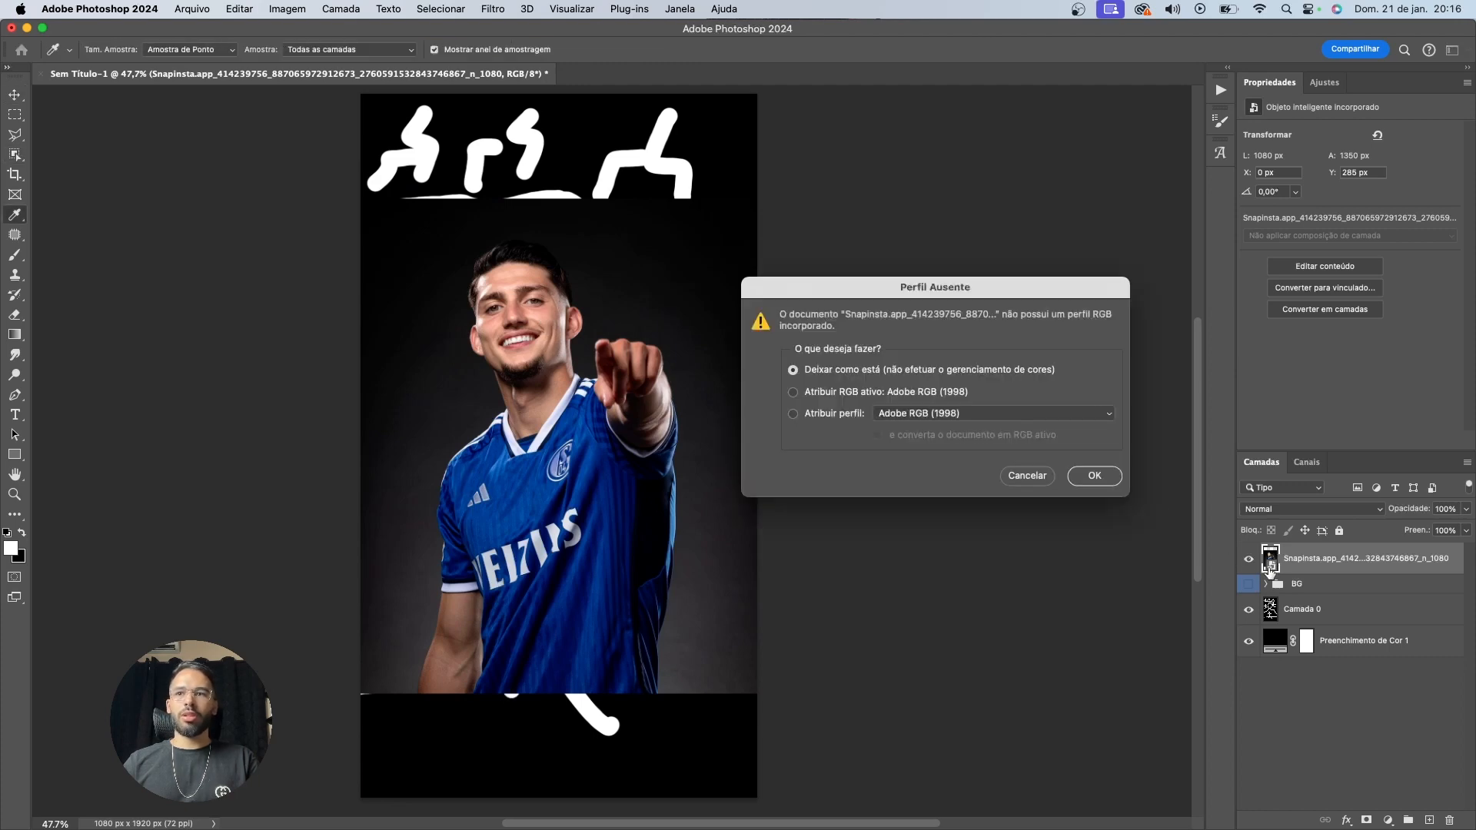
key("Return")
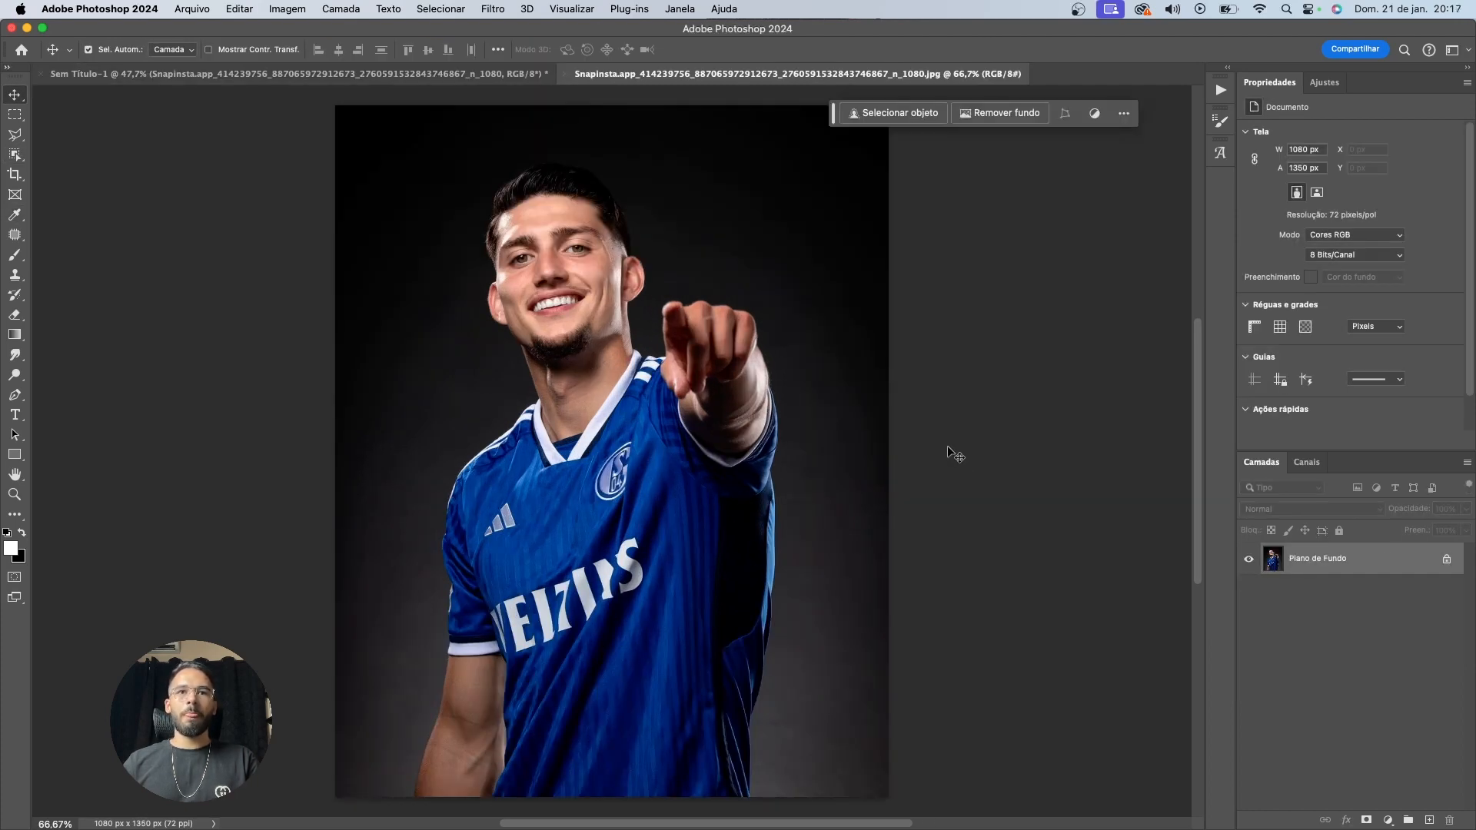
scroll(588, 302, "up", 6)
Discard the partial object selection and select the whole player with Select Subject
key("w")
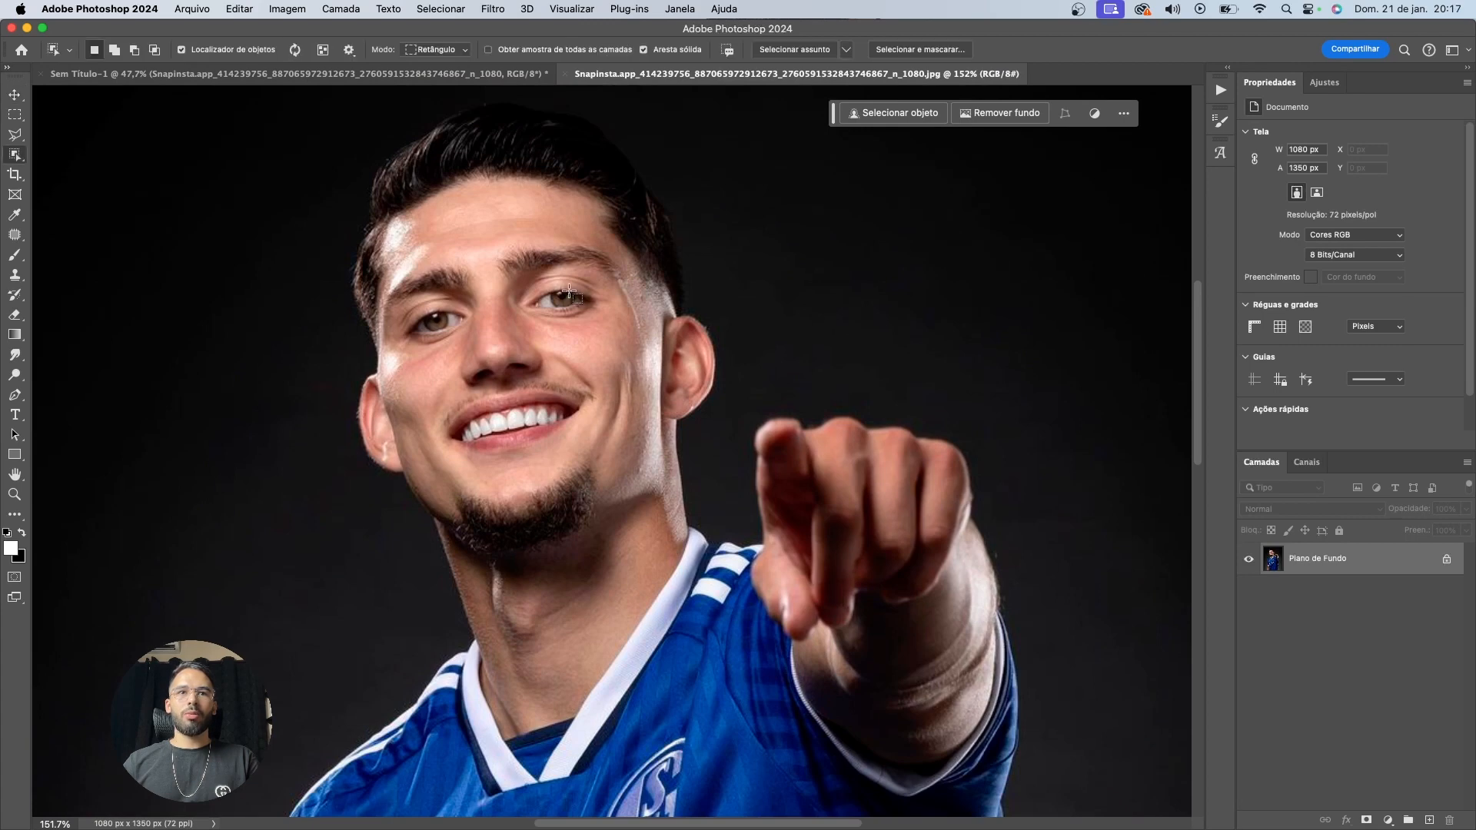
scroll(569, 292, "down", 6)
scroll(566, 343, "up", 3)
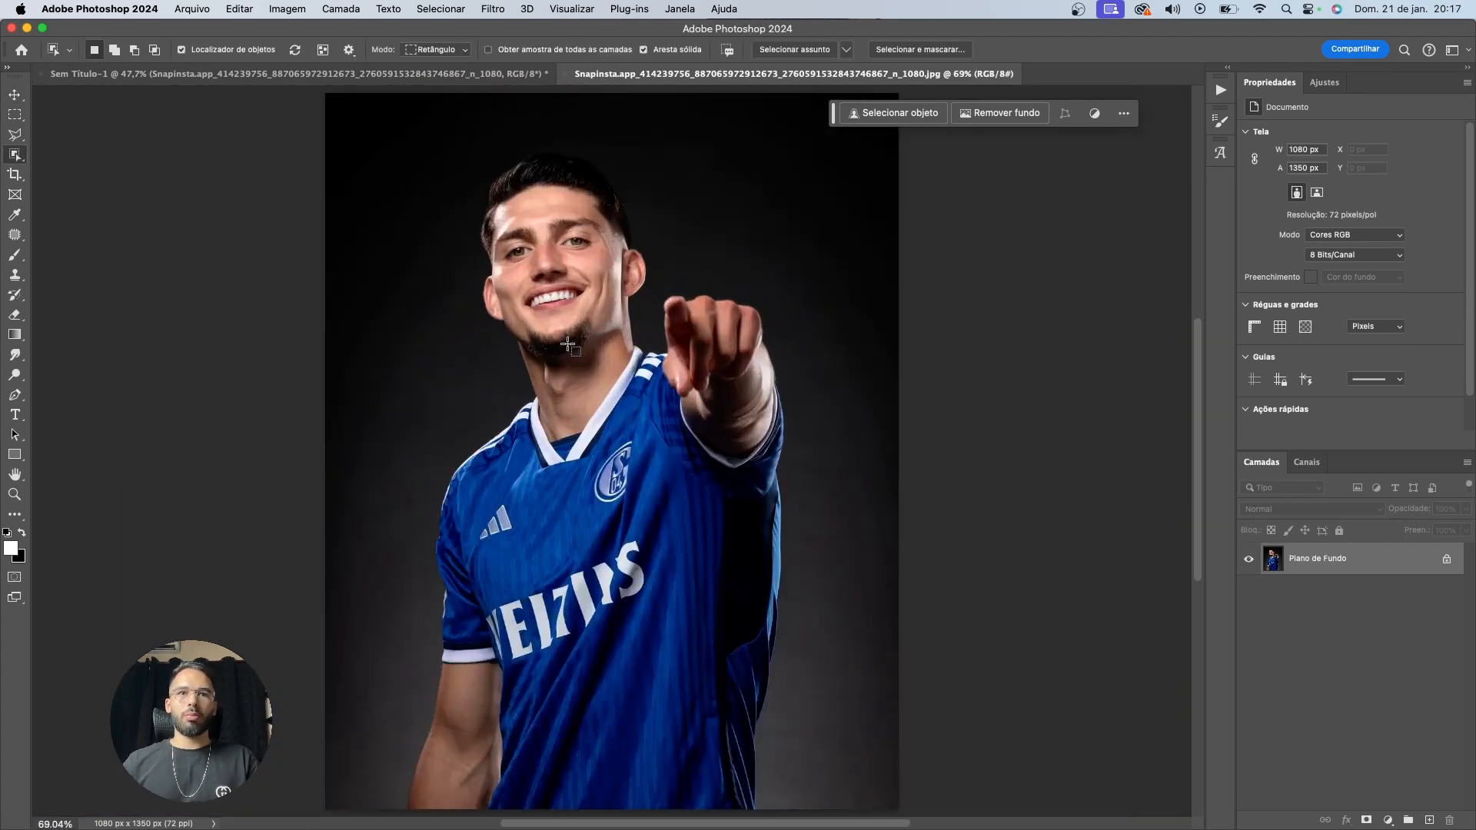
left_click_drag(519, 209, 760, 795)
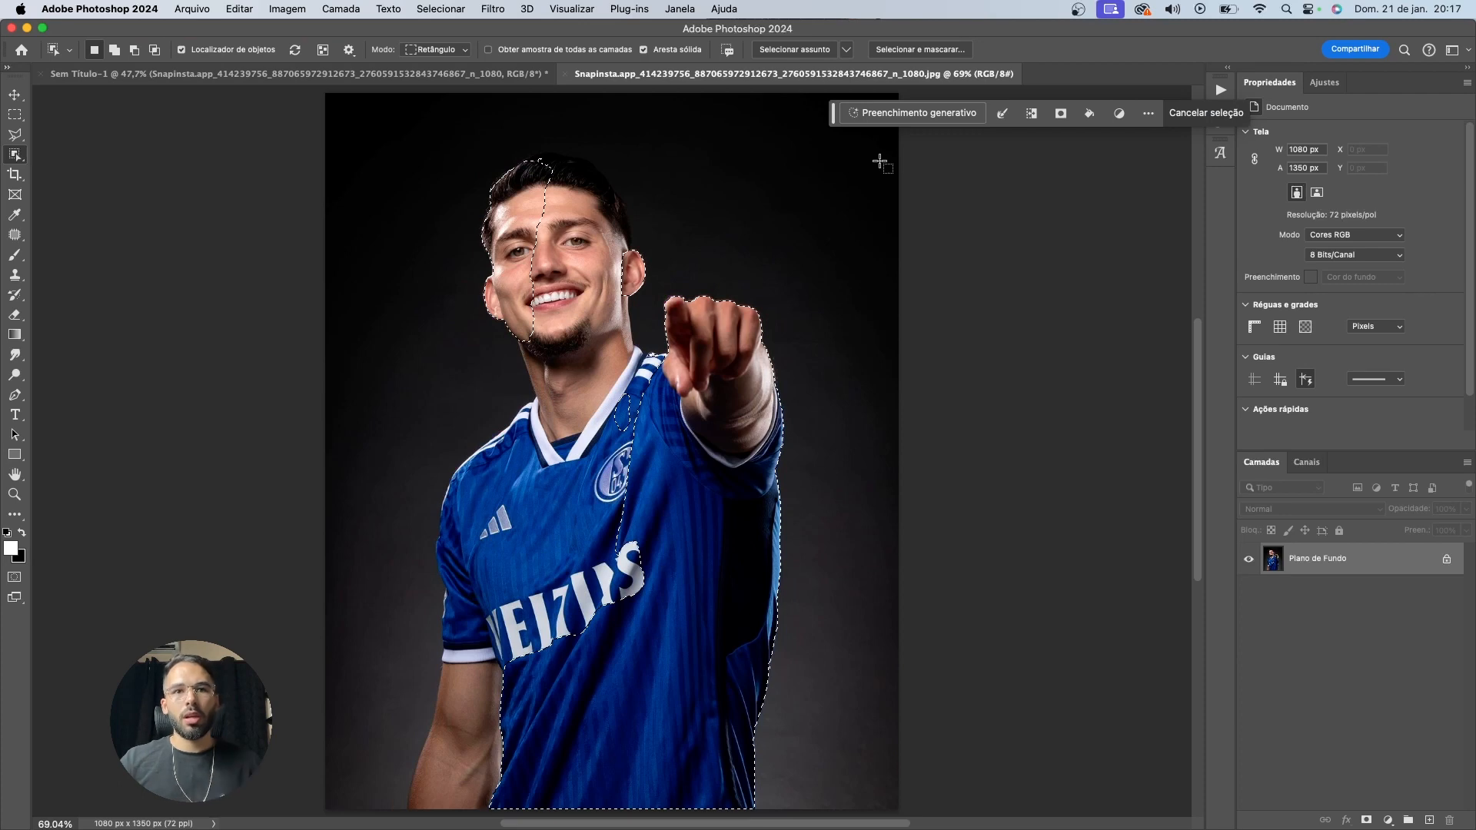
key("super+d")
left_click(813, 52)
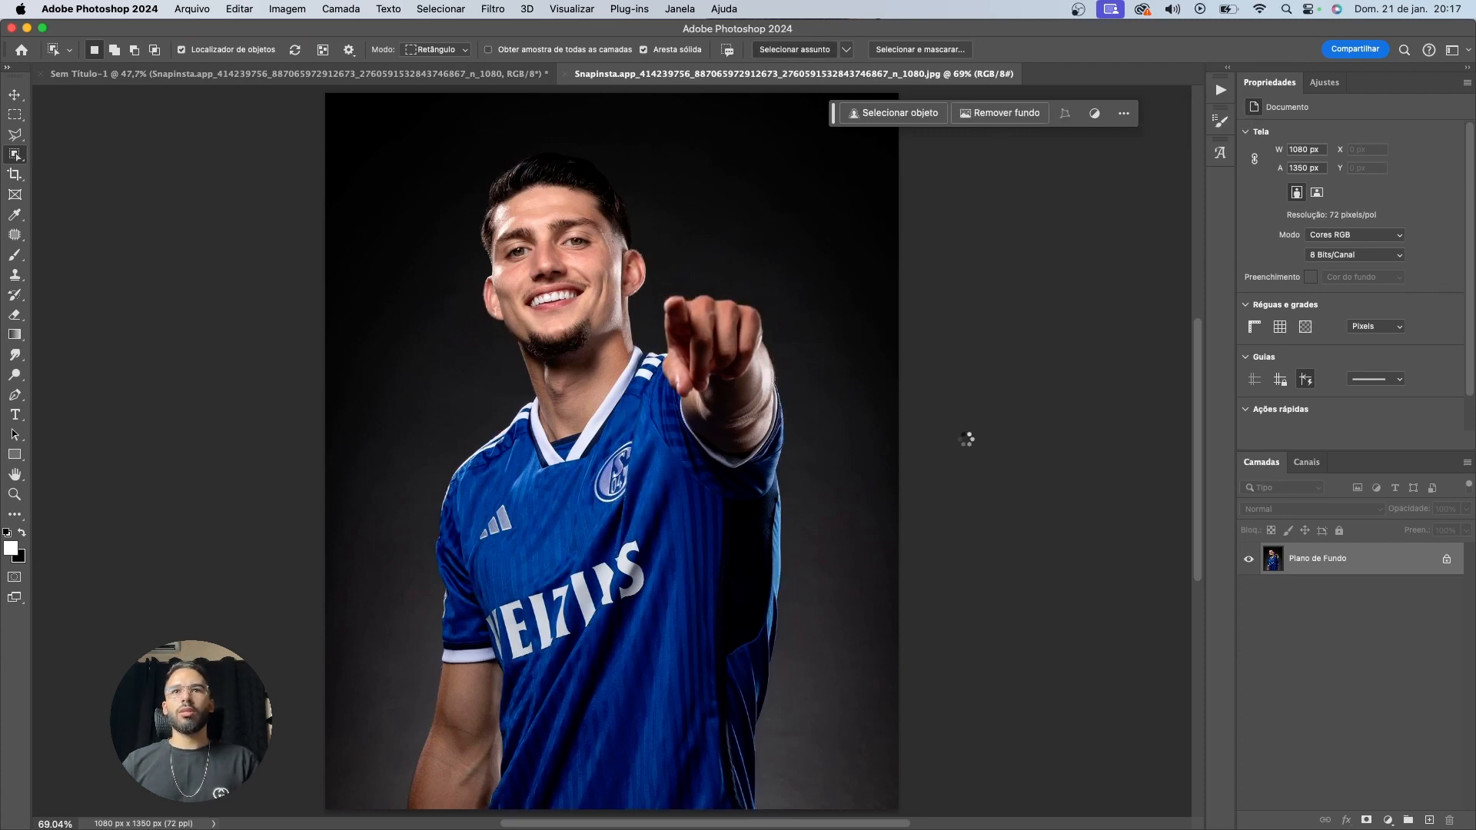
key("v")
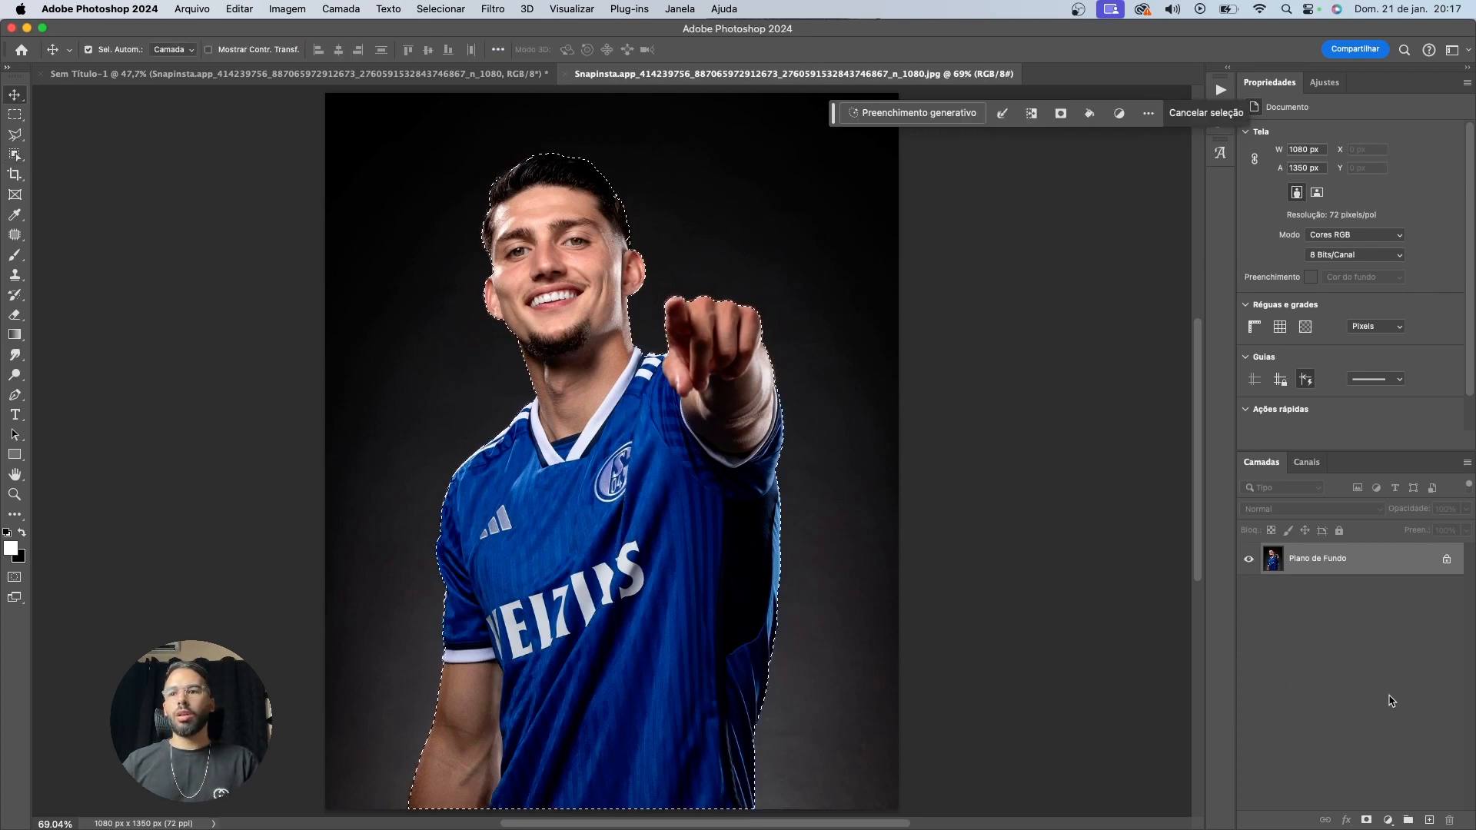
left_click(1366, 819)
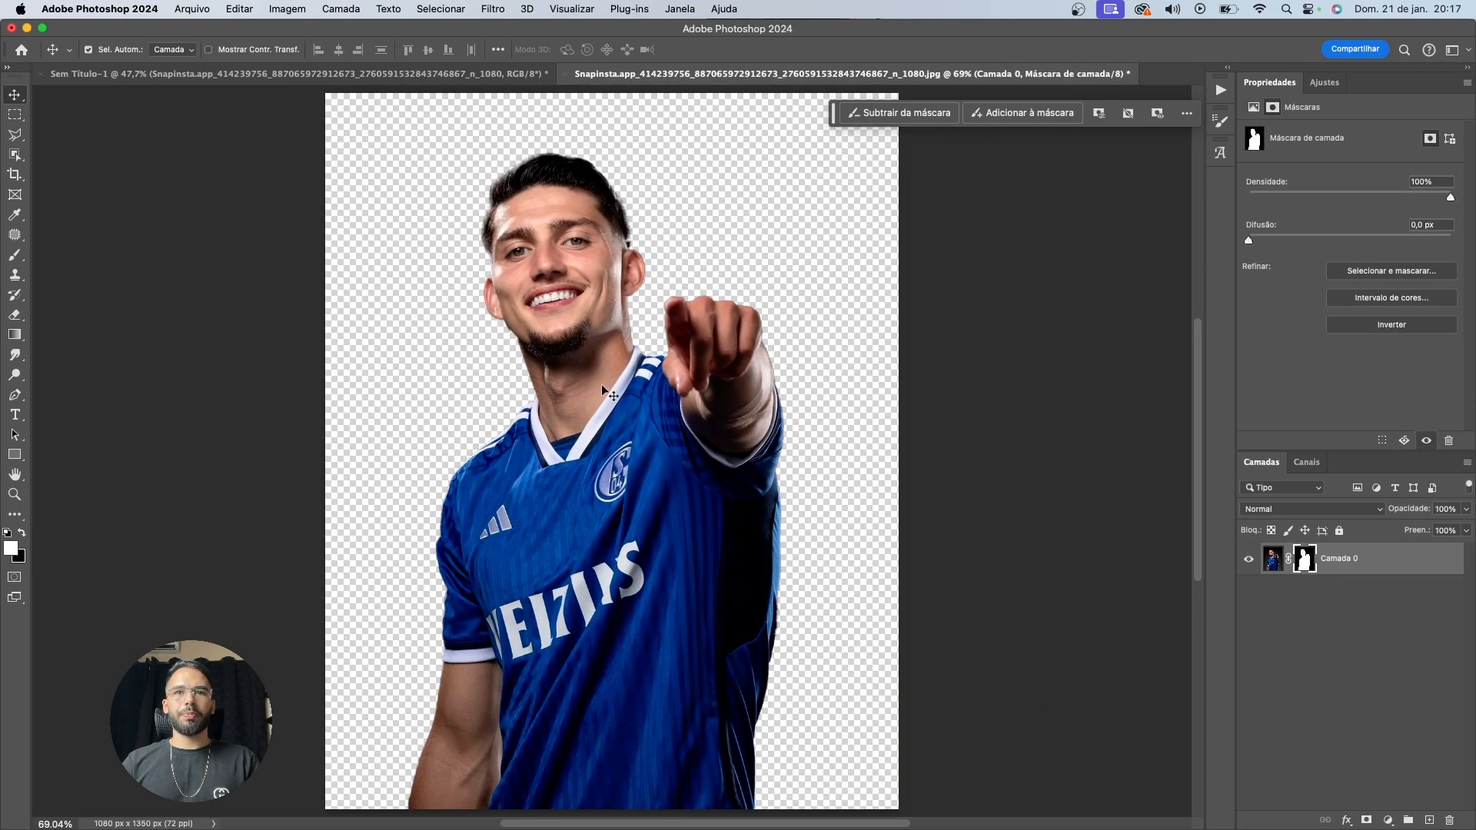
scroll(575, 245, "up", 6)
scroll(601, 339, "up", 4)
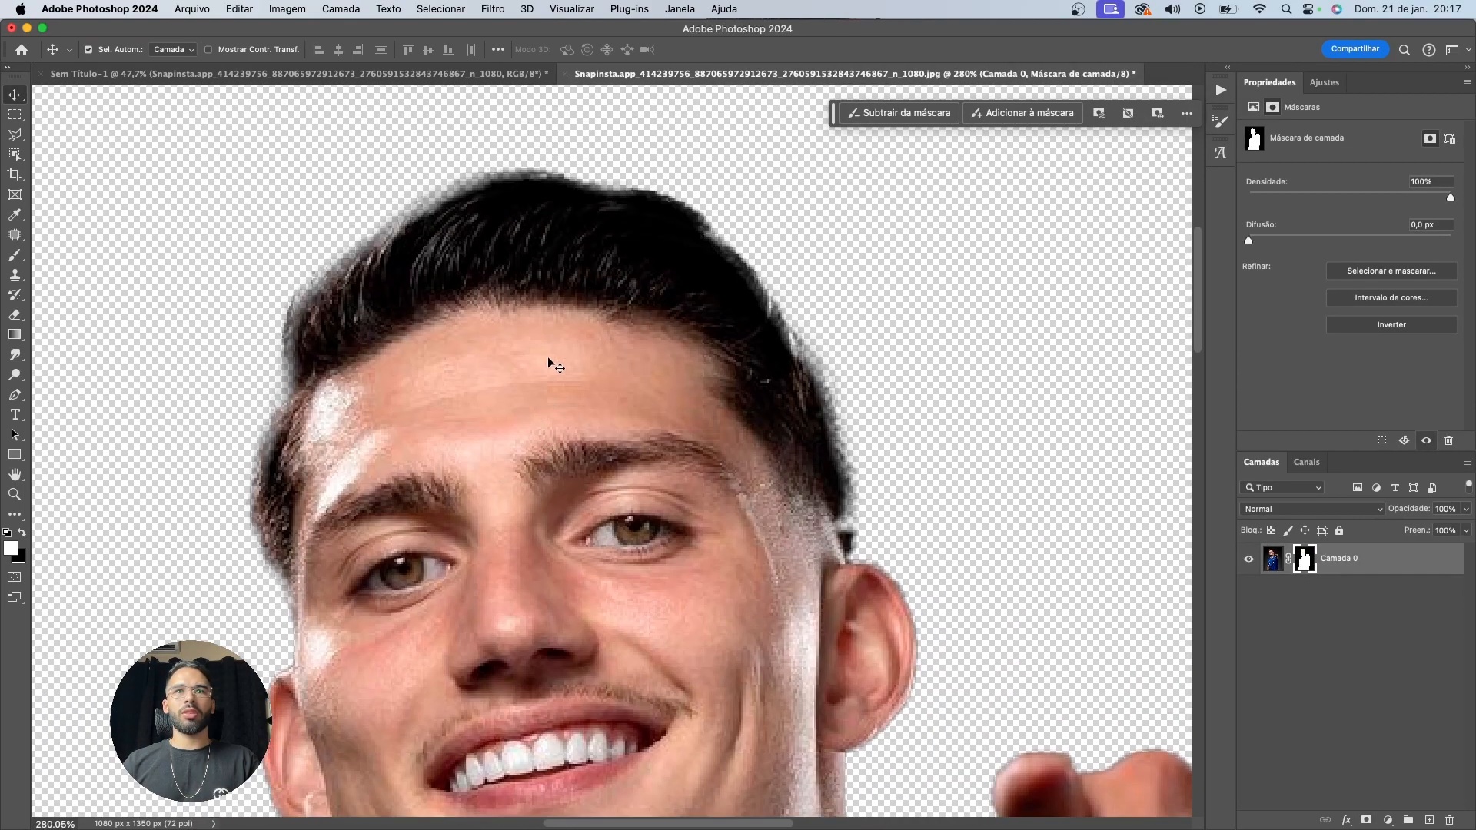
key("super+z")
Correct the selection edge around the player's hair, ears and jaw with the Lasso tool
scroll(874, 551, "up", 2)
key("l")
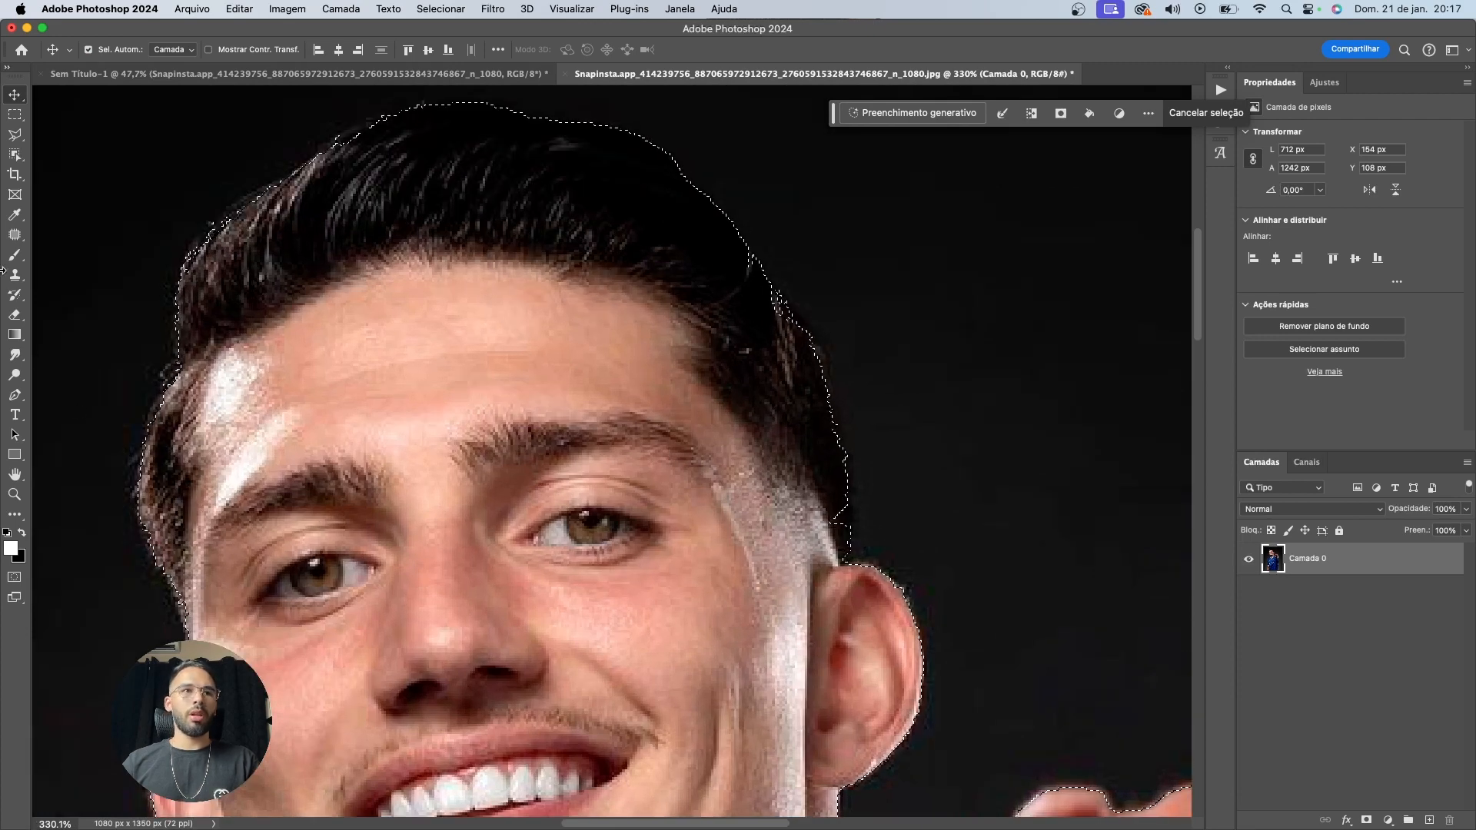
mouse_move(746, 252)
left_mouse_down()
mouse_move(821, 377)
mouse_move(846, 489)
mouse_move(847, 568)
mouse_move(819, 582)
mouse_move(724, 440)
mouse_move(692, 277)
left_mouse_up()
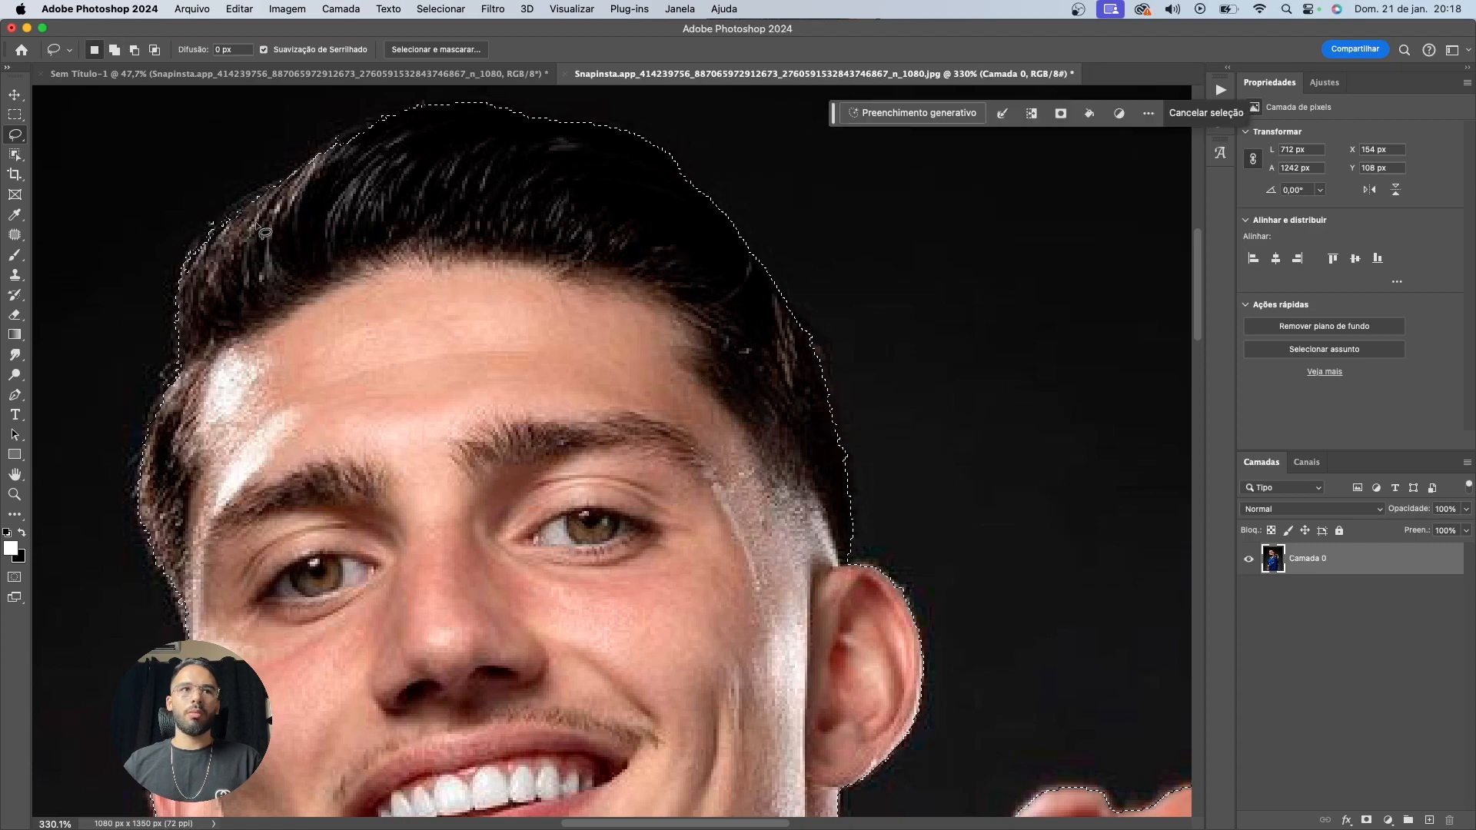
left_click_drag(351, 510, 356, 209)
left_click_drag(511, 758, 528, 531)
left_click_drag(289, 416, 365, 529)
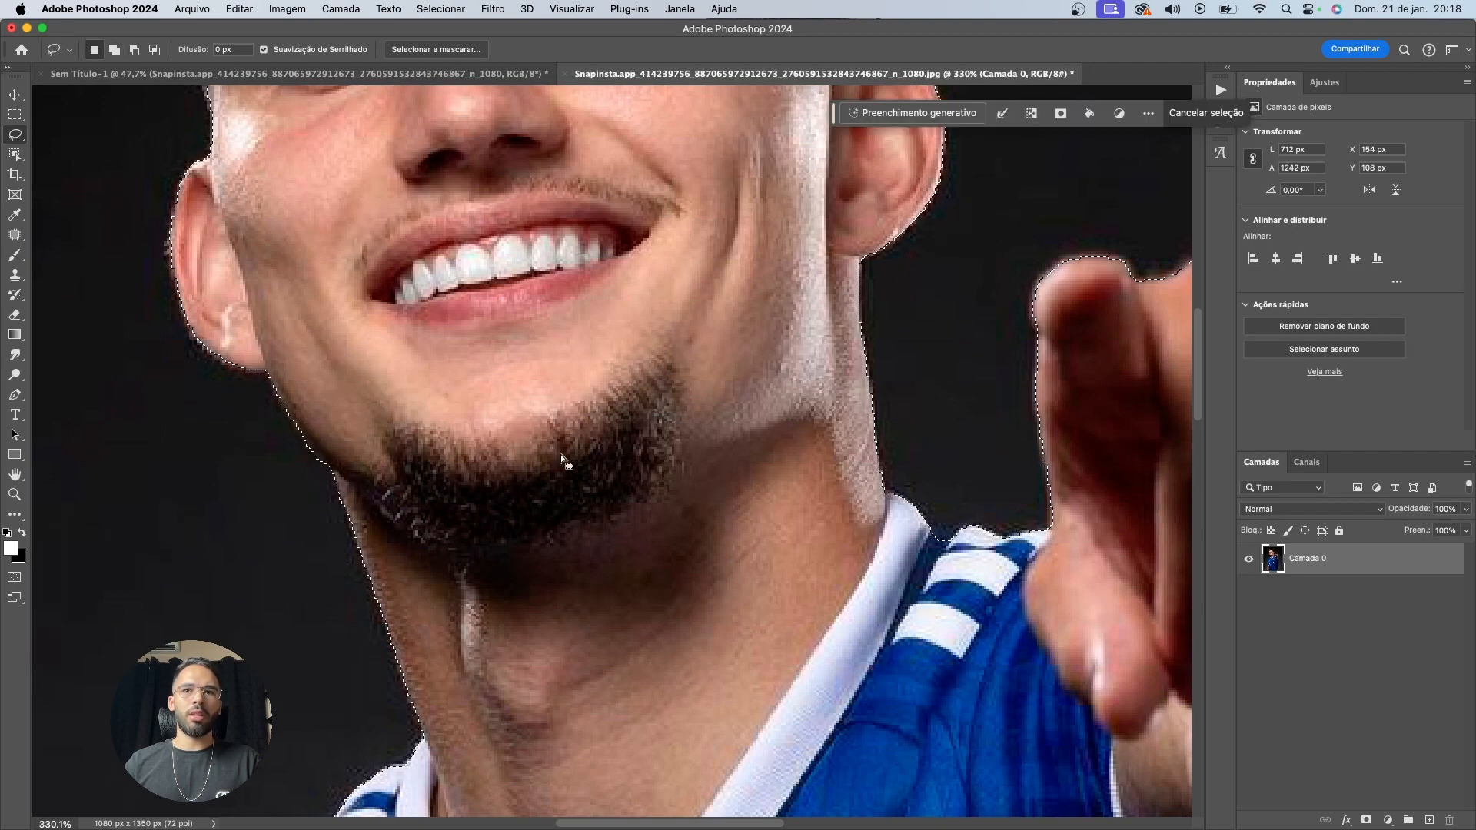
Refine the selection along the player's shoulders, arm and jersey and turn it into a layer mask
scroll(685, 466, "down", 3)
scroll(860, 501, "down", 5)
left_click_drag(997, 605, 626, 484)
left_click_drag(763, 431, 840, 299)
left_click_drag(807, 538, 734, 801)
left_click_drag(745, 451, 807, 807)
left_click_drag(899, 636, 699, 248)
left_click_drag(814, 432, 877, 799)
left_click_drag(538, 104, 617, 448)
scroll(617, 447, "down", 2)
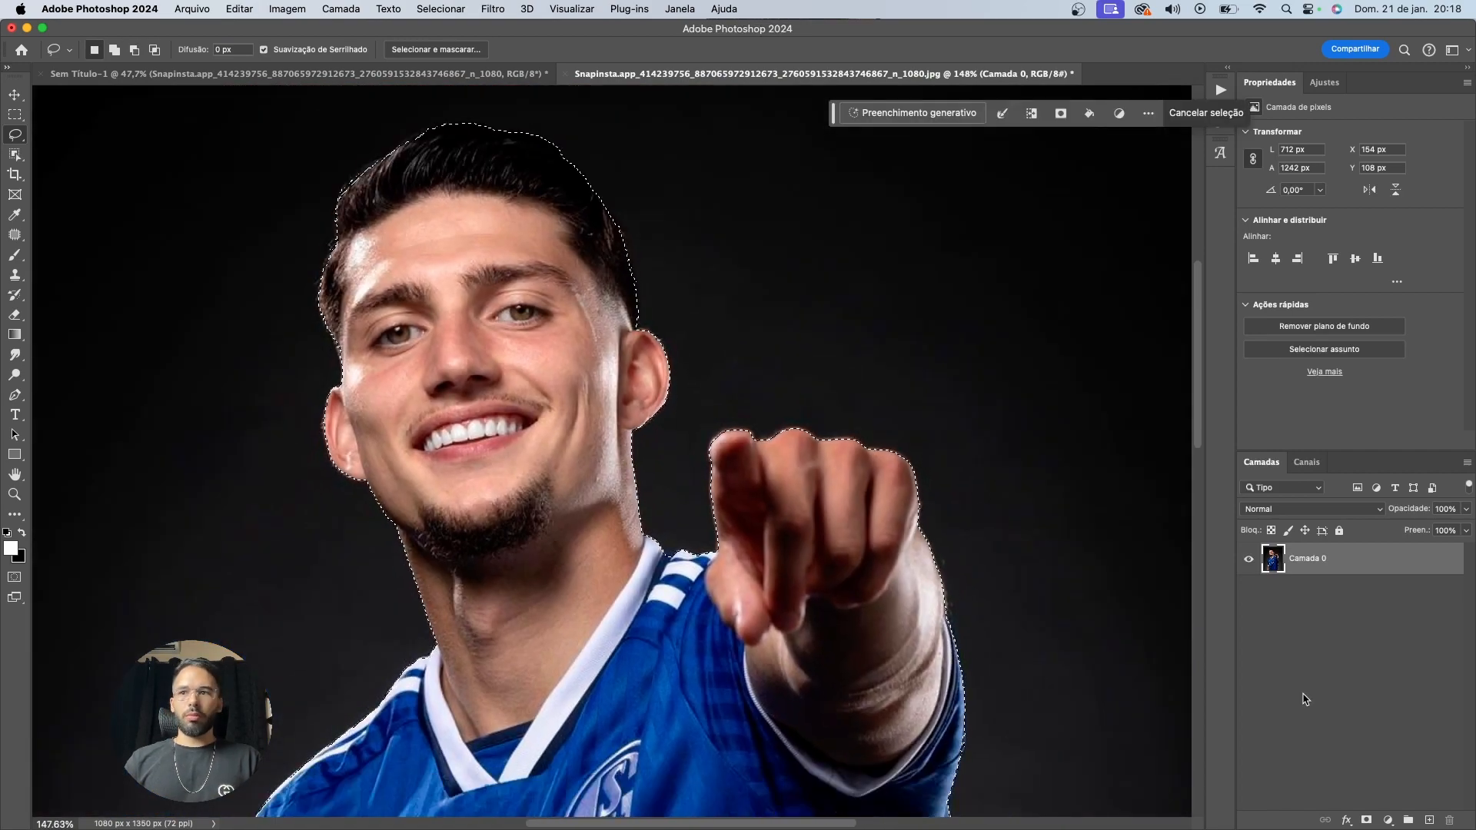
left_click(1366, 820)
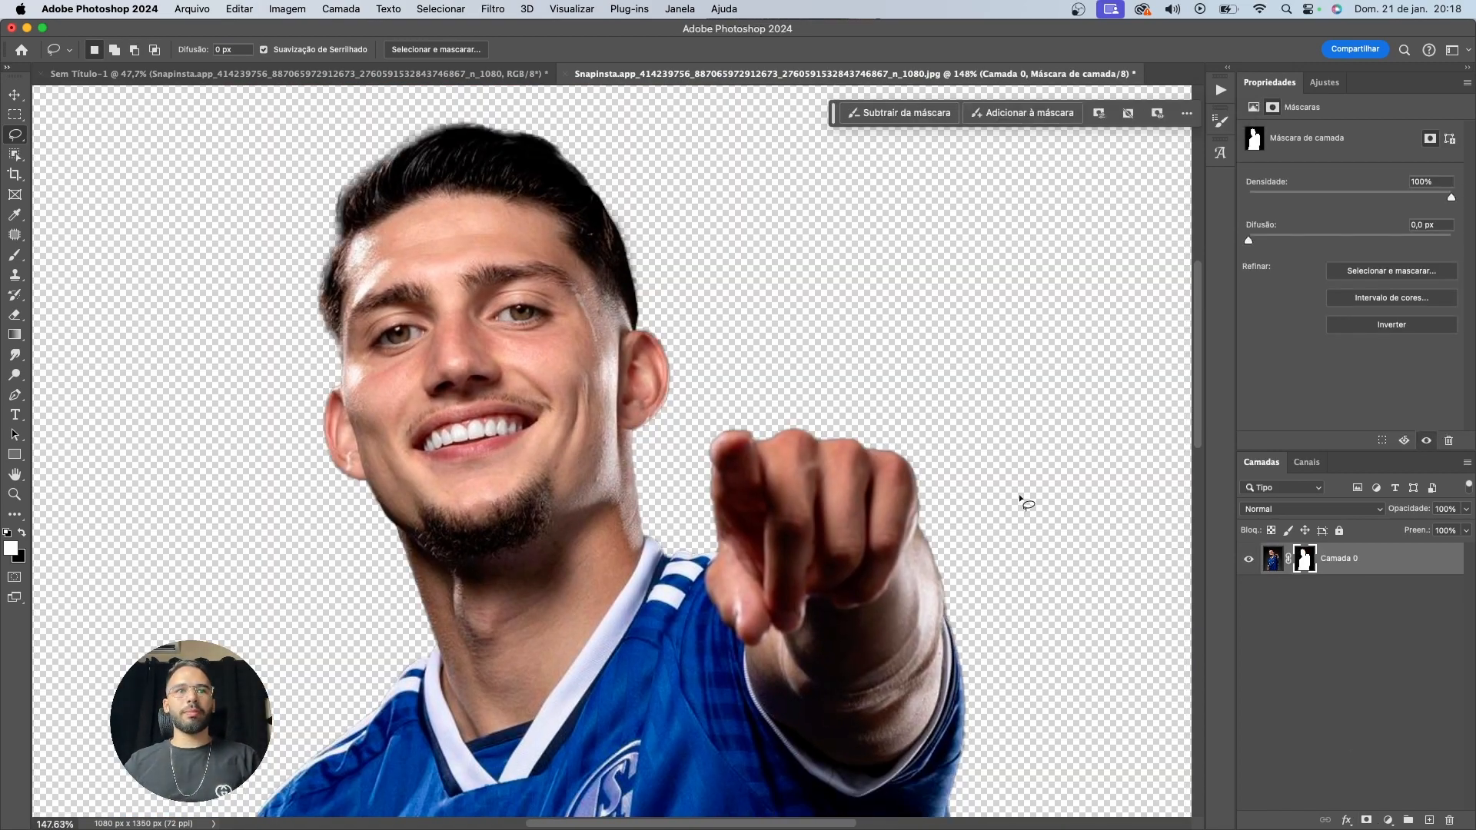
Set the brush to 14 px with 100% flow and paint the sideburn hair beside the forehead back into the mask
key("v")
scroll(271, 333, "up", 6)
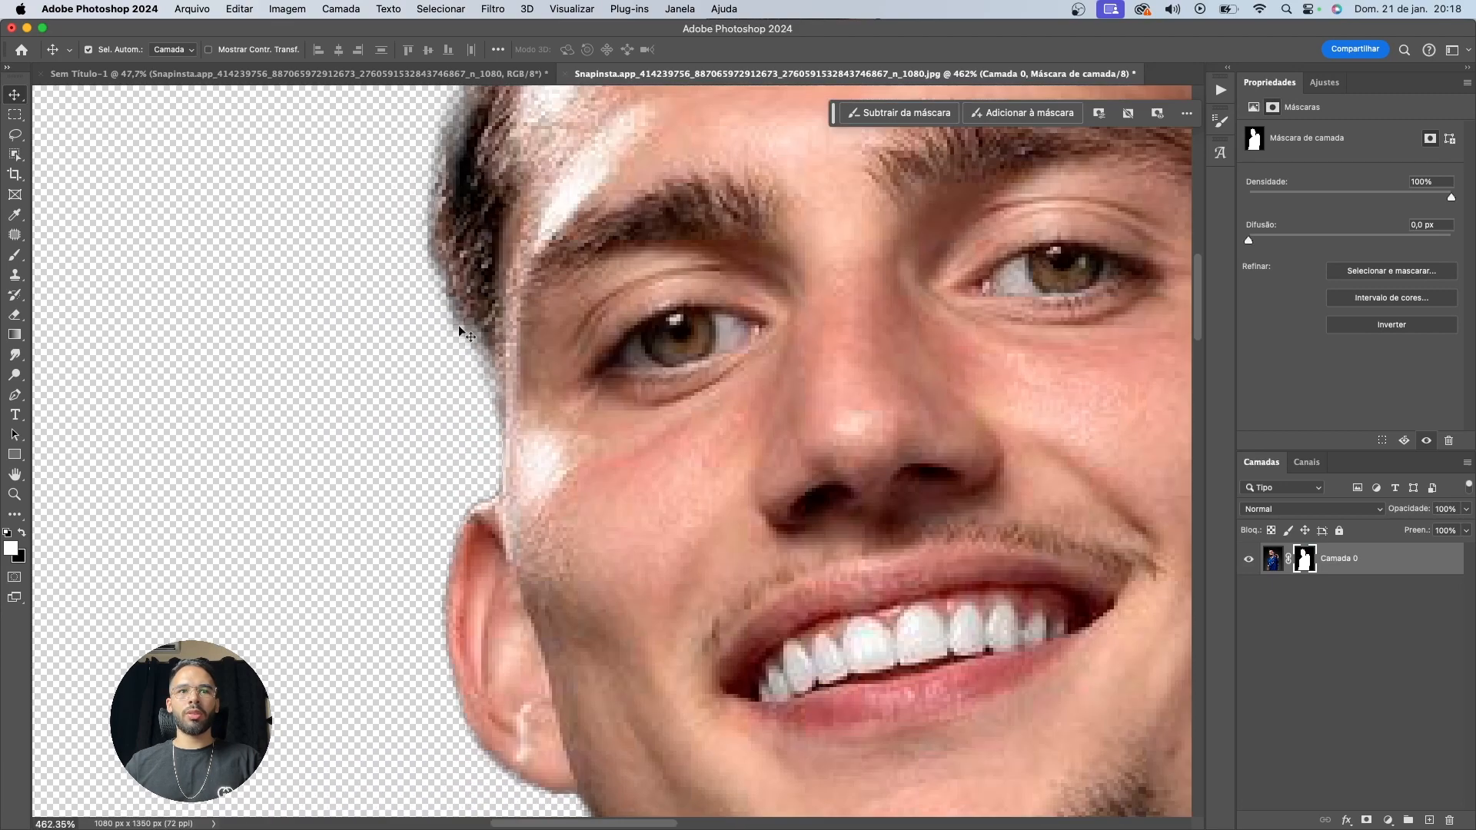
key("b")
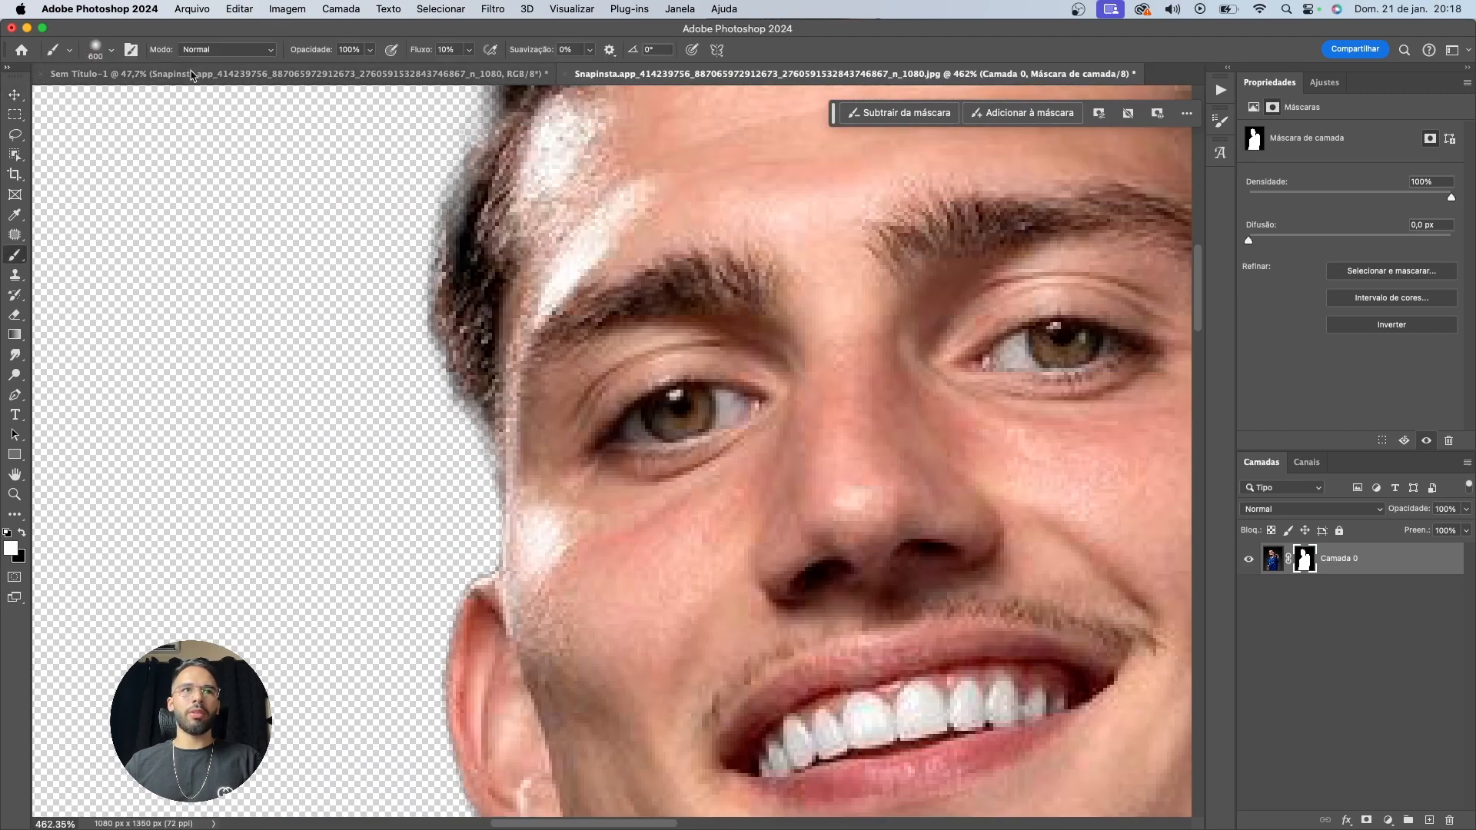
left_click(112, 50)
left_click_drag(108, 93, 96, 95)
left_click(101, 56)
key("shift+0")
mouse_move(506, 415)
left_mouse_down()
mouse_move(520, 472)
mouse_move(482, 383)
mouse_move(523, 470)
mouse_move(524, 569)
mouse_move(534, 555)
mouse_move(486, 285)
mouse_move(464, 273)
mouse_move(498, 182)
mouse_move(463, 294)
left_mouse_up()
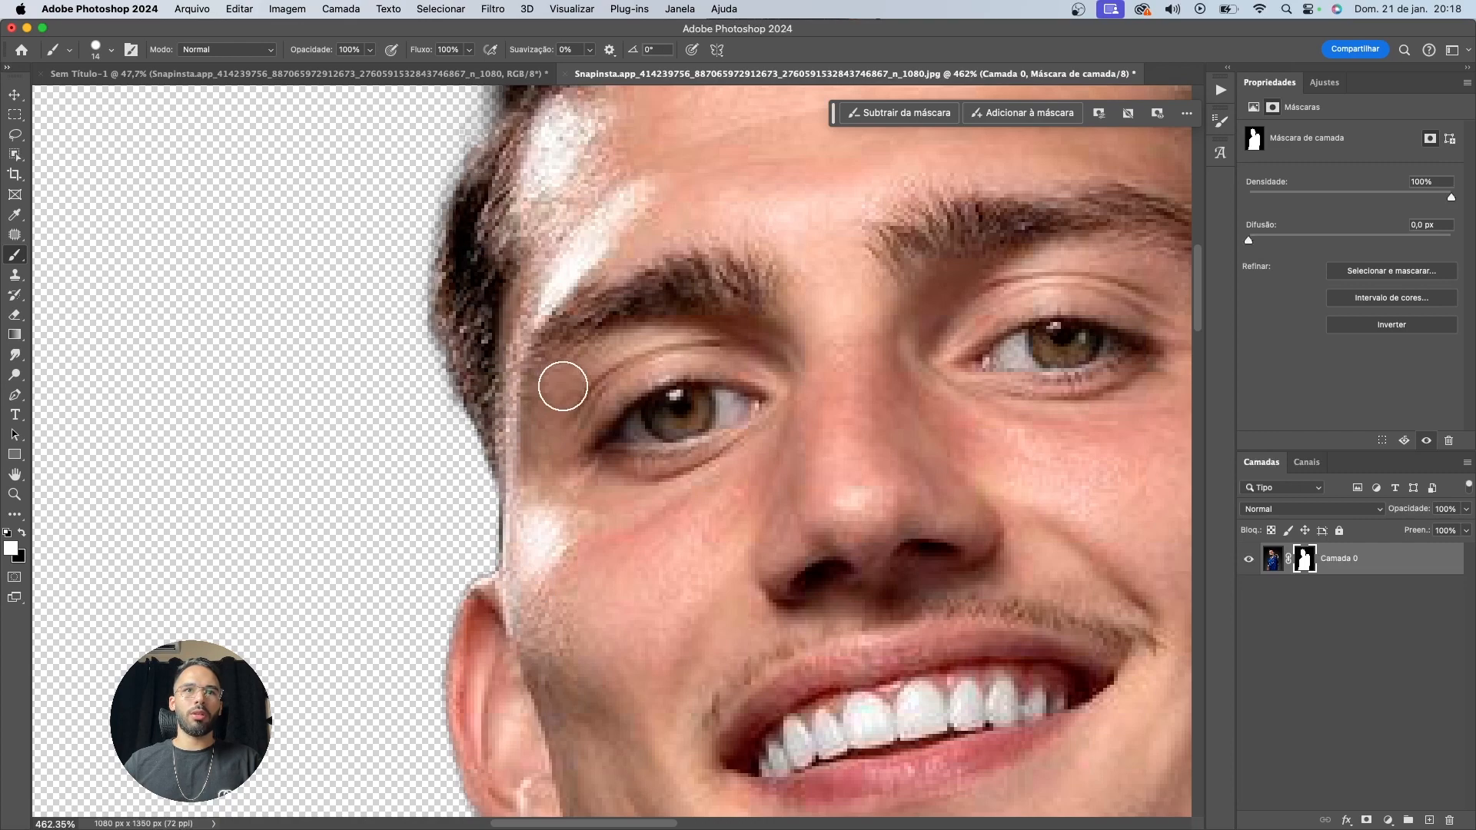
Paint white on the mask along the top and far side of the hair to clean up its edge
scroll(555, 387, "up", 4)
mouse_move(537, 394)
left_mouse_down()
mouse_move(511, 353)
mouse_move(520, 294)
left_mouse_up()
scroll(648, 220, "up", 3)
mouse_move(550, 372)
left_mouse_down()
mouse_move(723, 243)
mouse_move(806, 203)
mouse_move(874, 193)
mouse_move(1064, 224)
left_mouse_up()
left_click_drag(1013, 339, 567, 304)
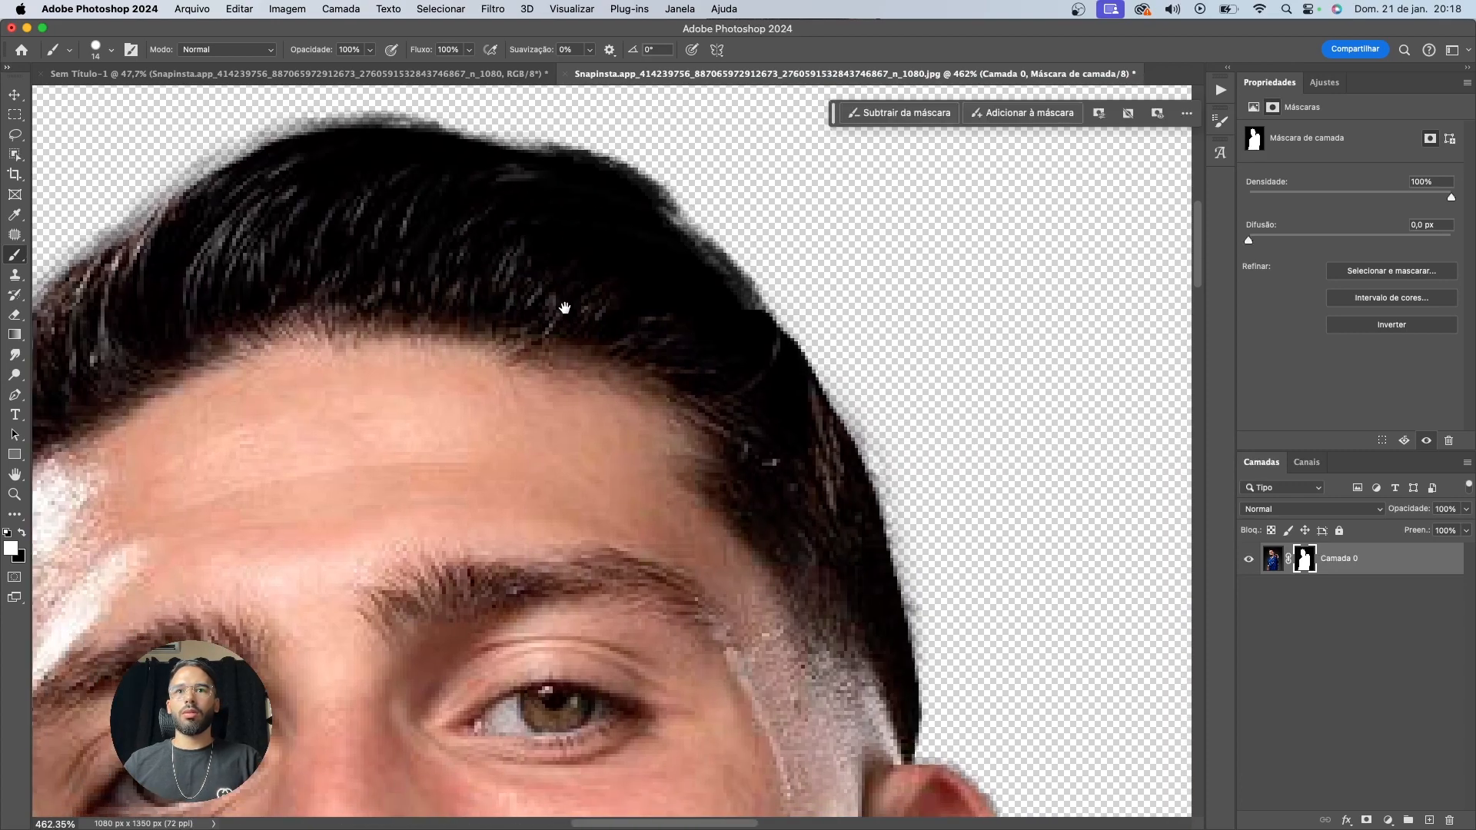
mouse_move(643, 221)
left_mouse_down()
mouse_move(716, 284)
mouse_move(765, 375)
left_mouse_up()
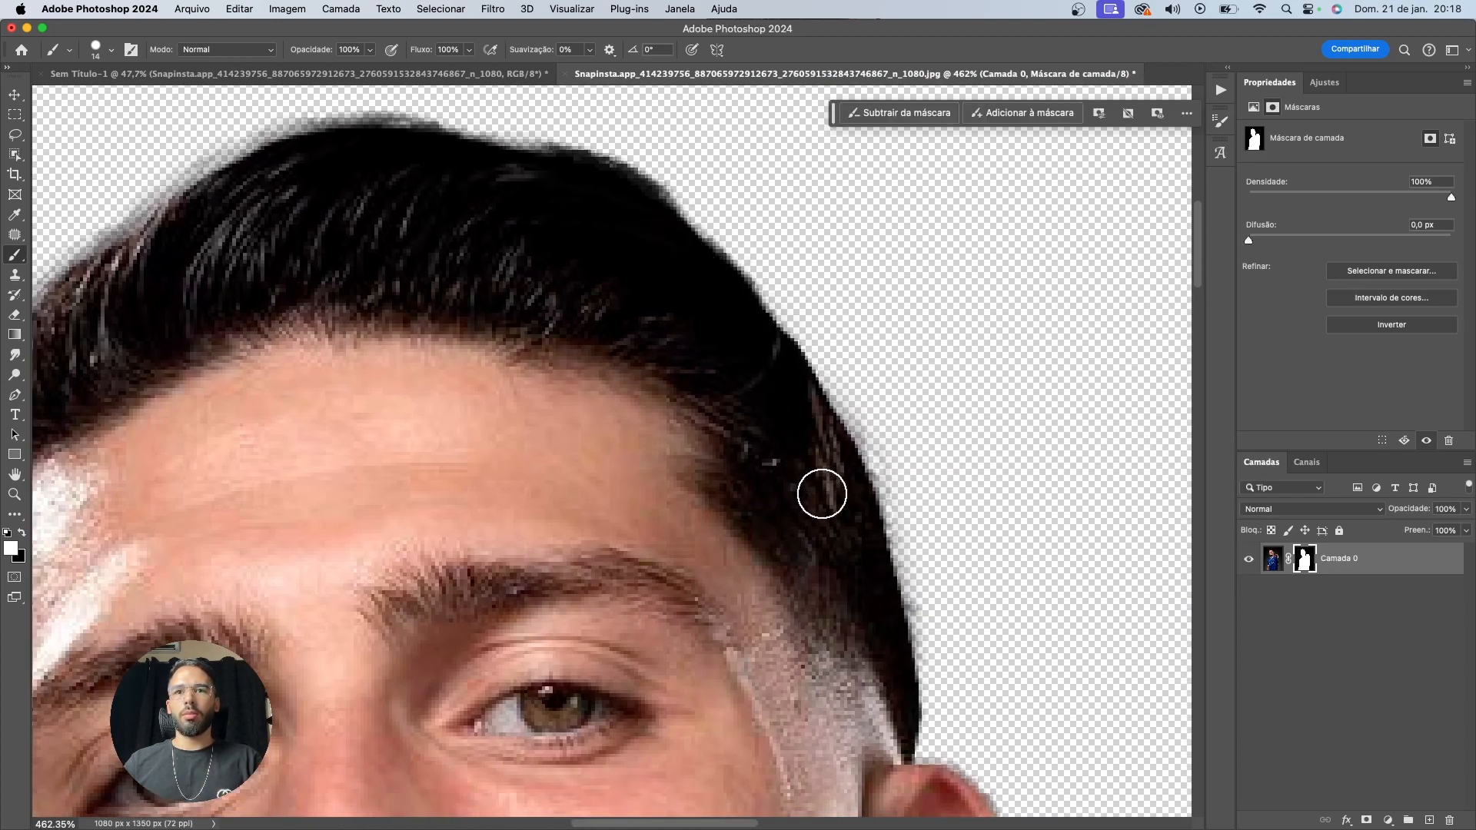
Load the player's layer mask as a selection, expand it and invert it to cover the area around the cut-out
scroll(837, 638, "down", 5)
scroll(834, 561, "down", 4)
scroll(830, 541, "down", 6)
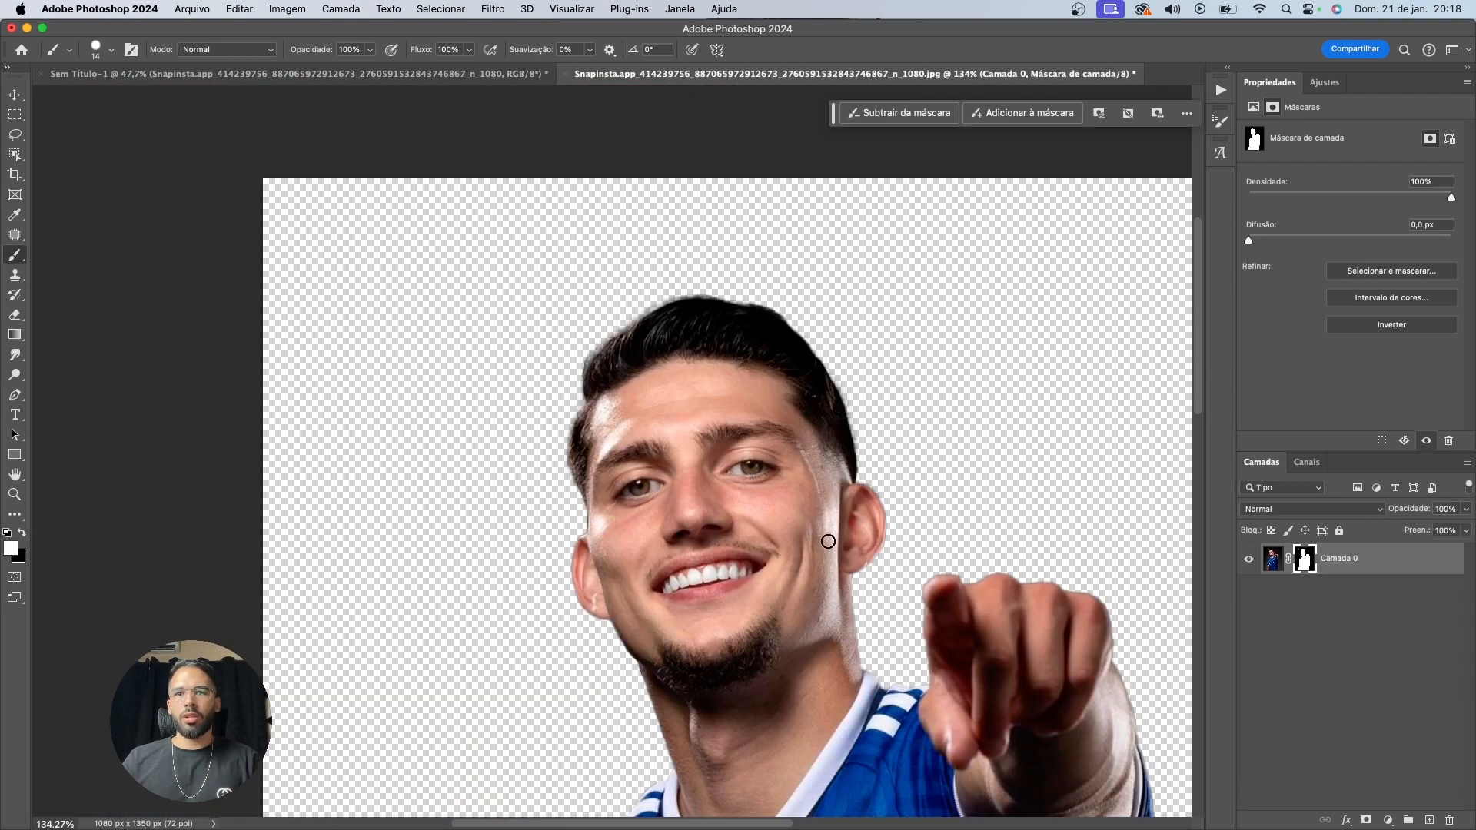
key("v")
left_click(1307, 560, "super")
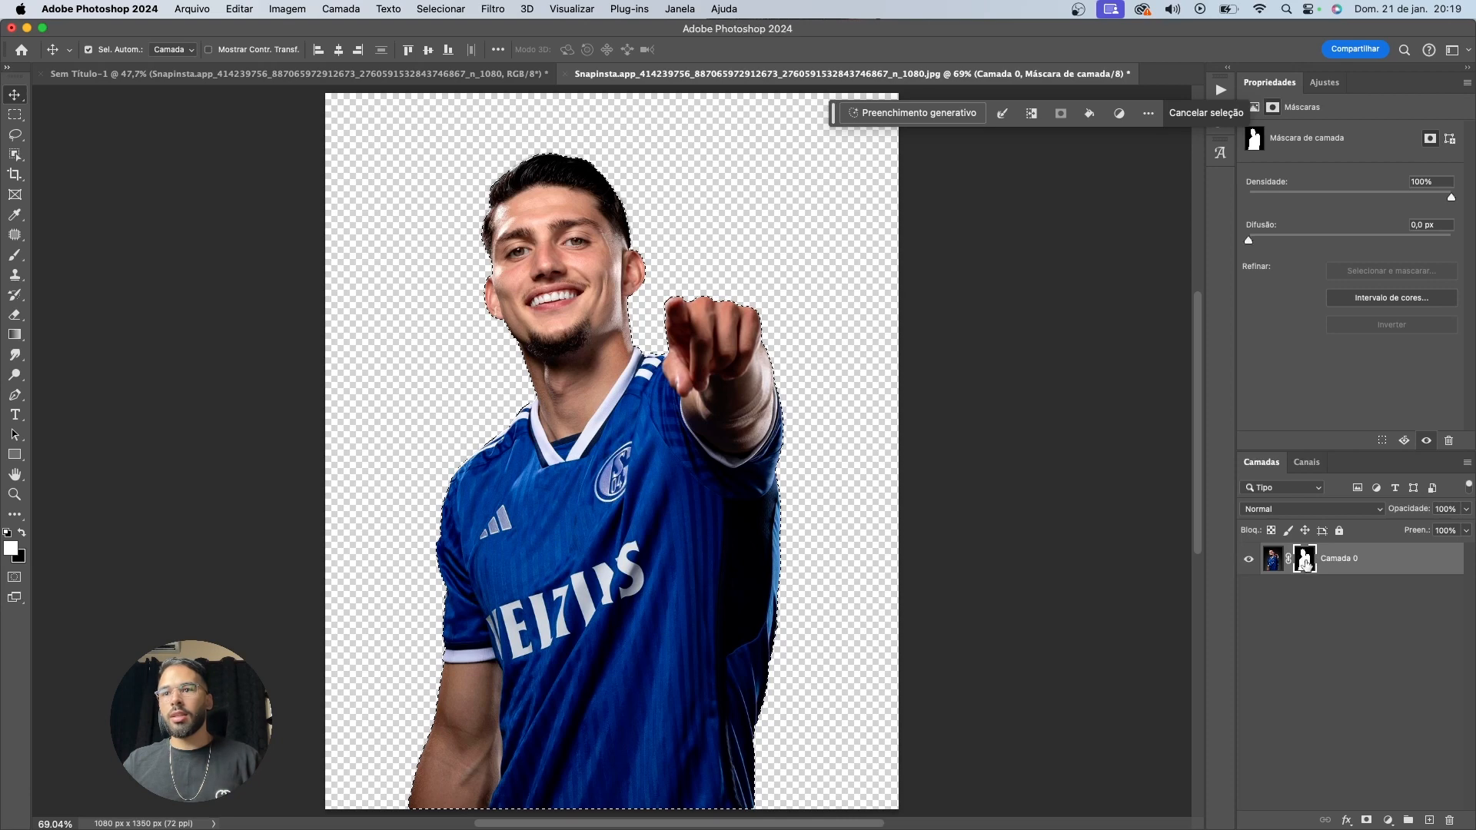
left_click(430, 9)
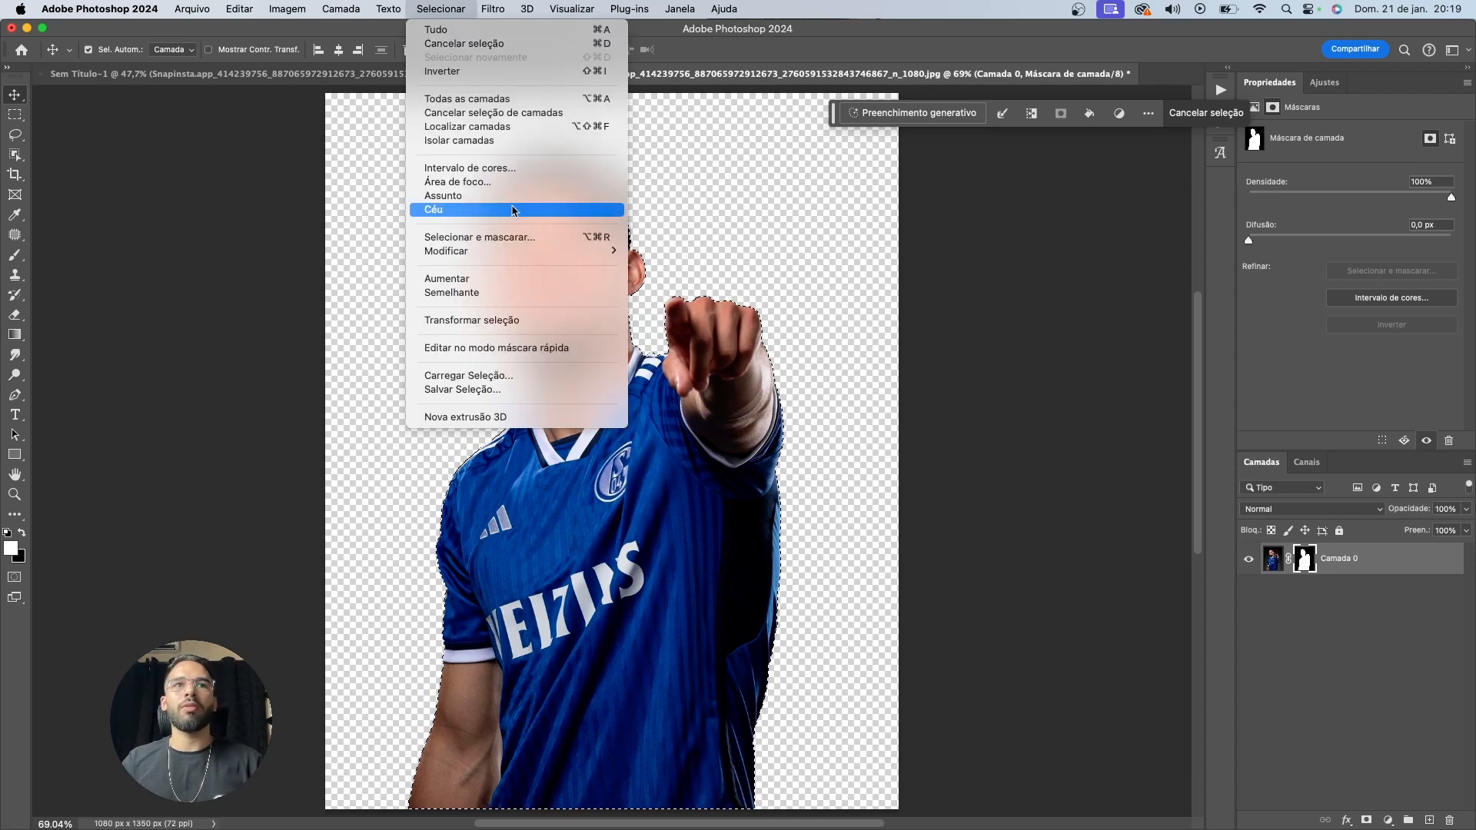
mouse_move(567, 252)
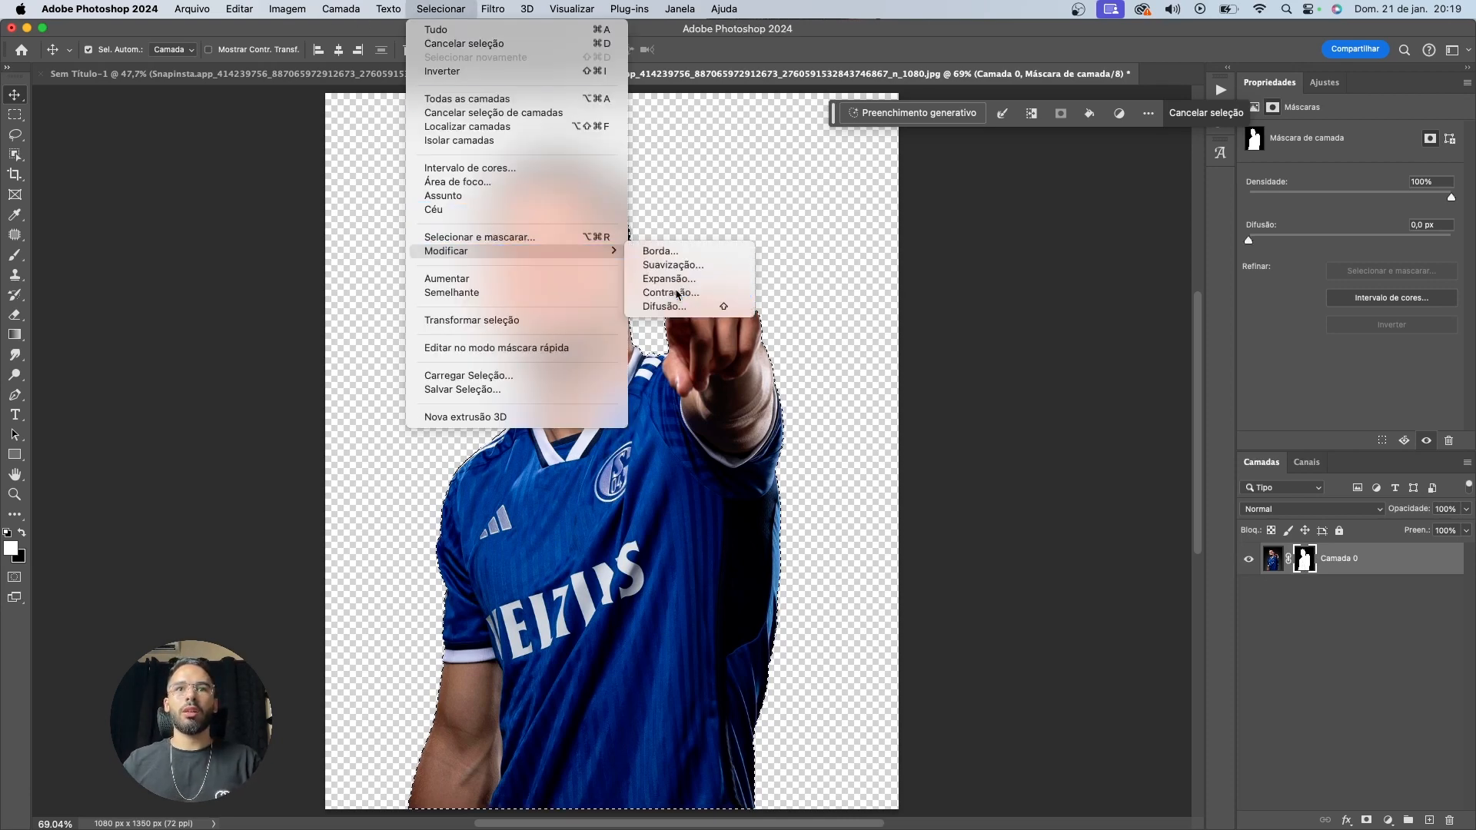
left_click(664, 279)
key("Return")
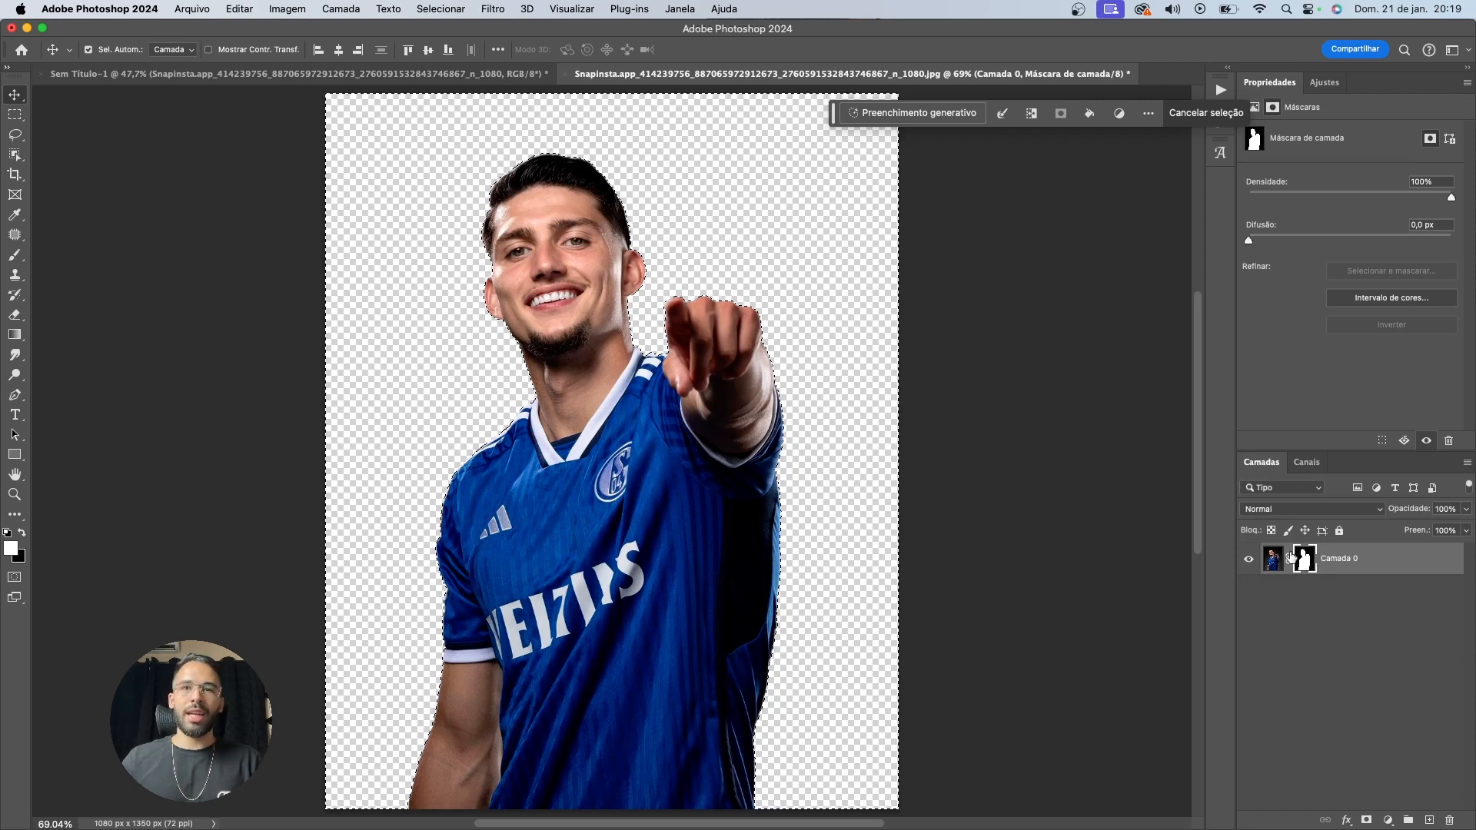
Check the cut-out edge at the player's ear up close and clear the selection
scroll(611, 236, "up", 10)
scroll(869, 507, "up", 1)
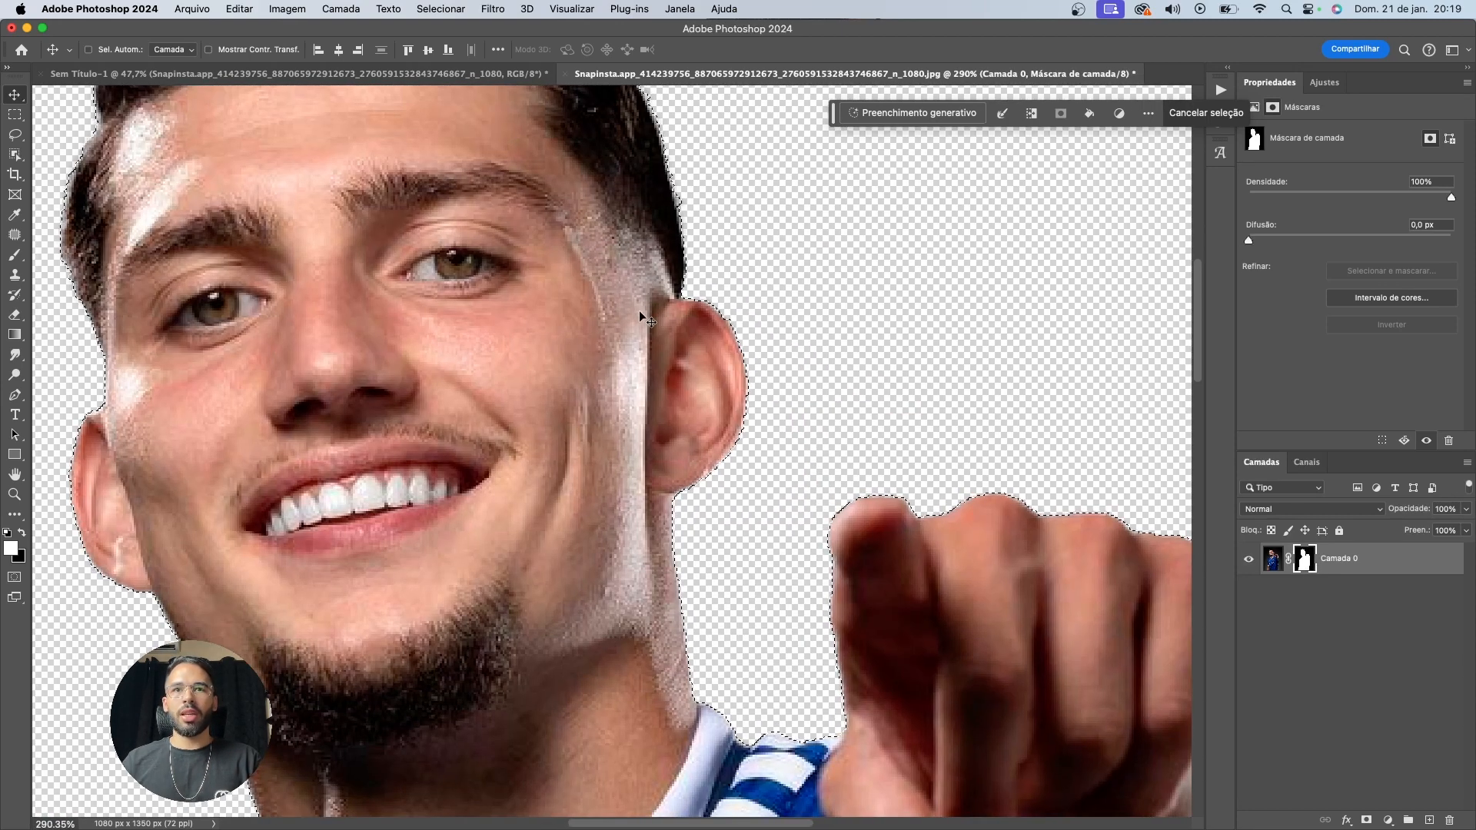
scroll(658, 320, "up", 5)
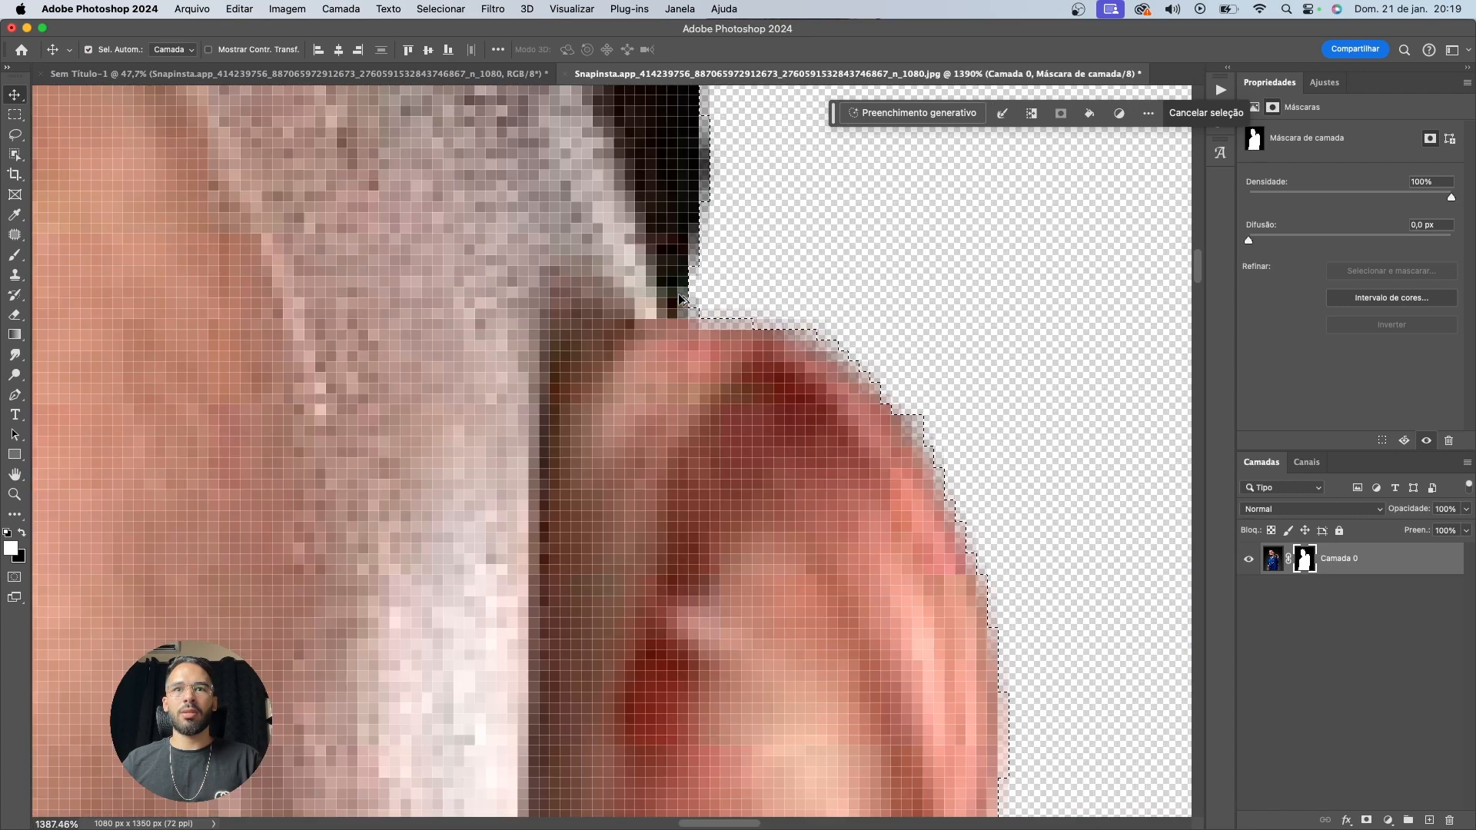
scroll(680, 300, "down", 15)
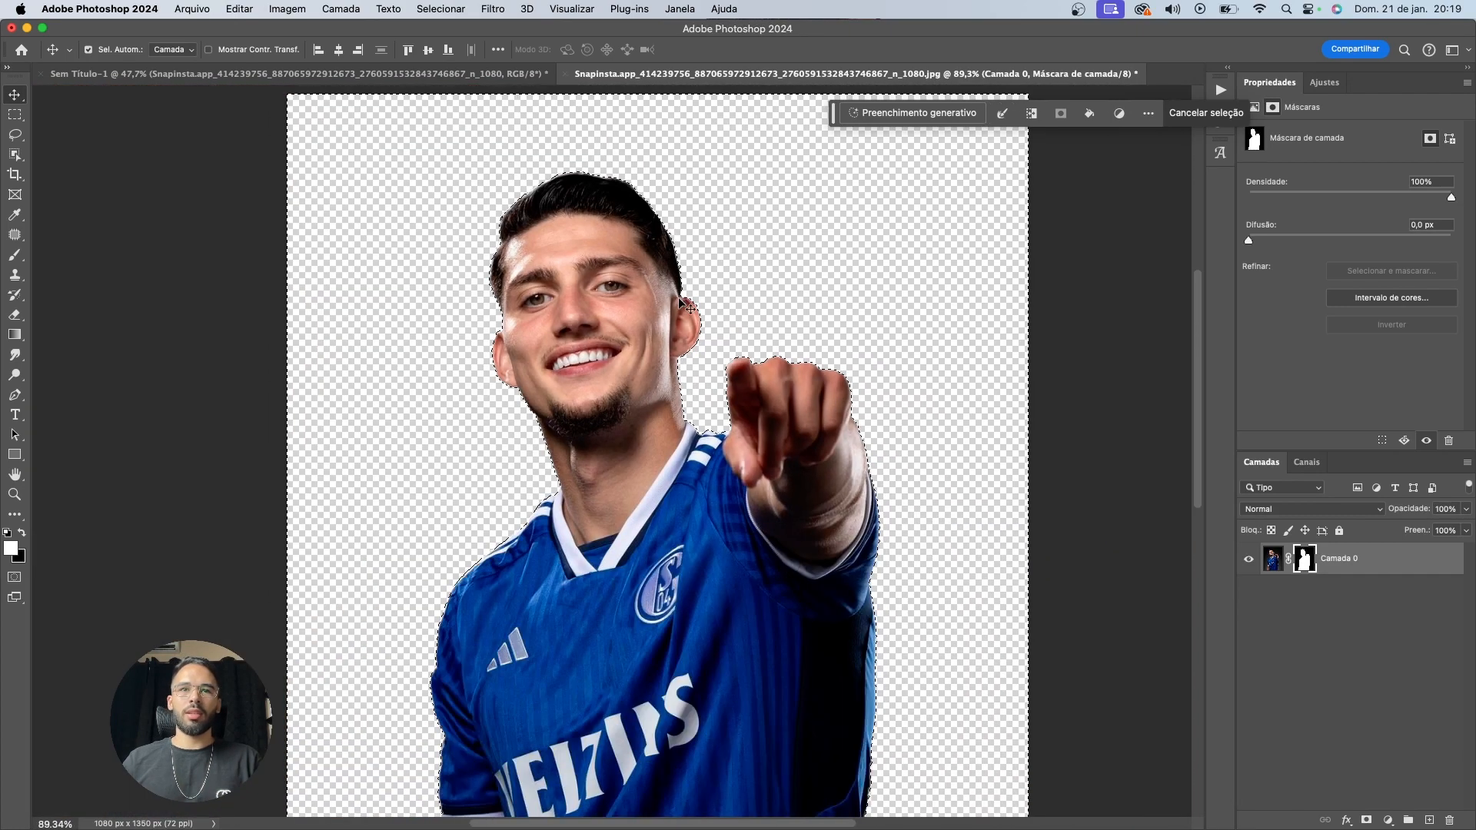
scroll(678, 298, "down", 2)
key("super+d")
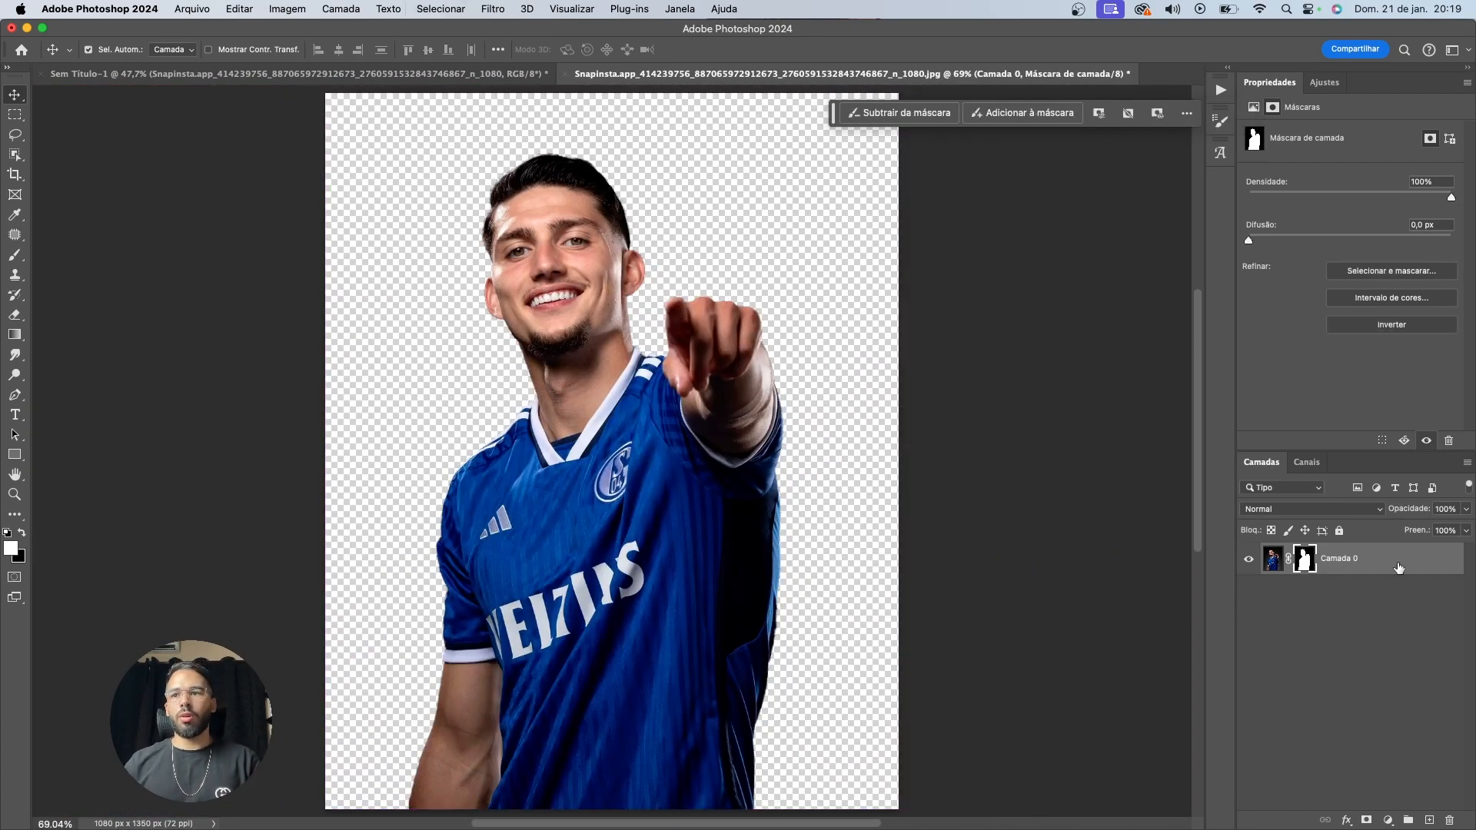
Convert the masked player layer to a smart object, copy it into the poster document and hide the original photo
right_click(1378, 567)
left_click(1338, 343)
left_click_drag(1357, 566, 476, 389)
left_click(1249, 592)
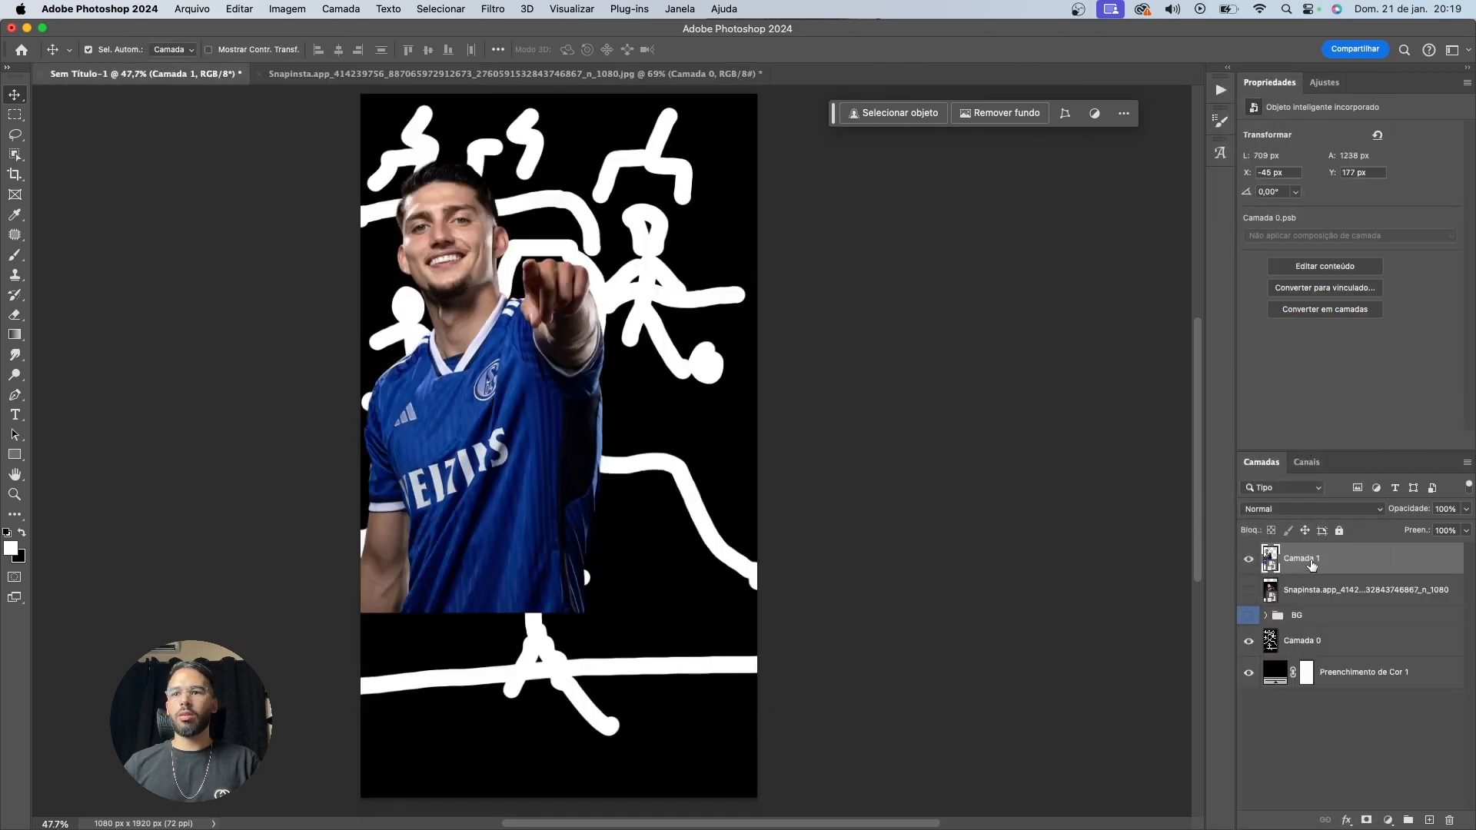
key("super+t")
left_click_drag(542, 278, 629, 340)
key("Escape")
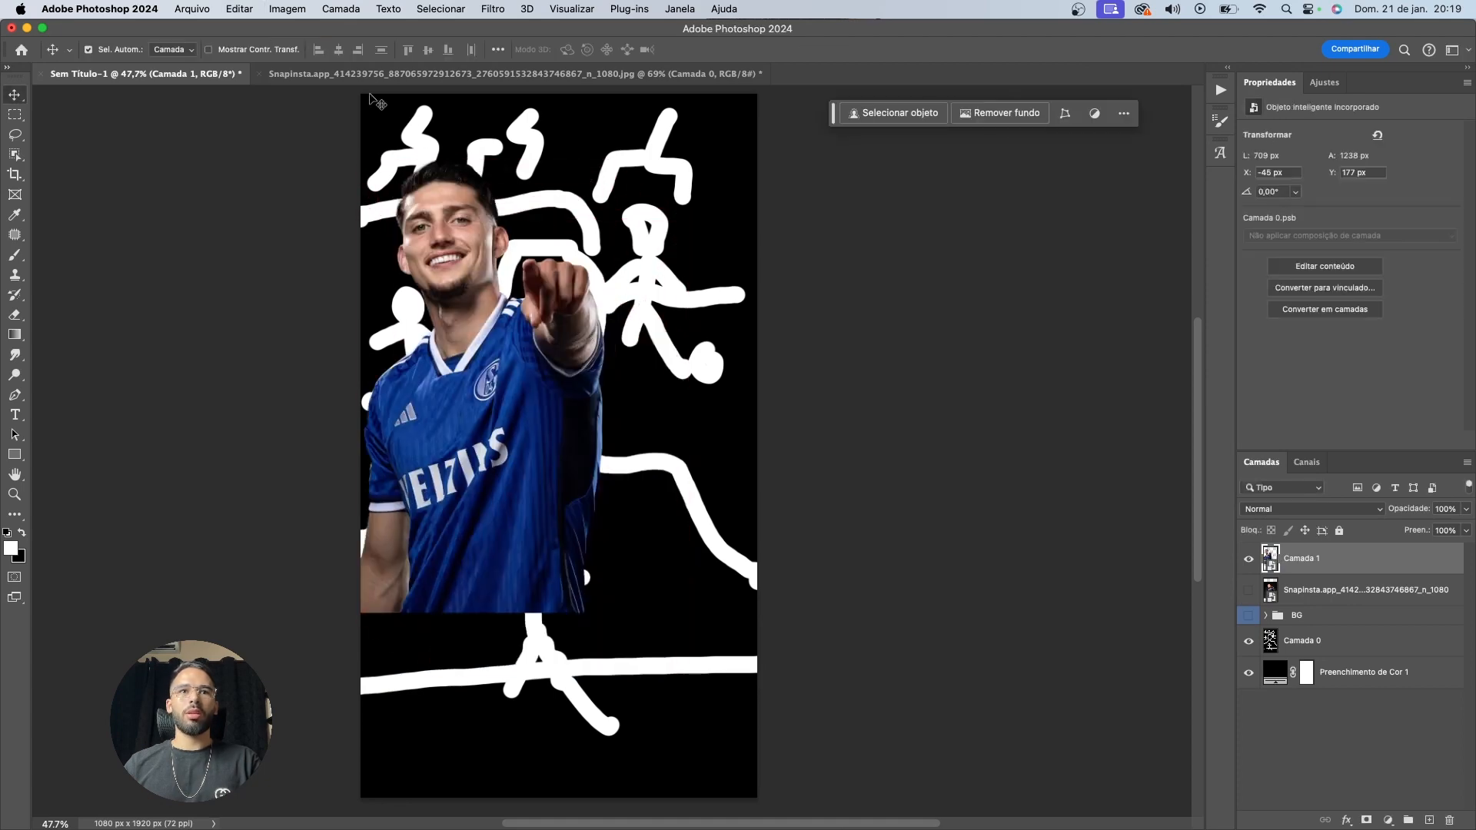
Move the player cut-out to the centre of the poster at X 540 px, Y 960 px
key("super+t")
left_click_drag(532, 344, 596, 401)
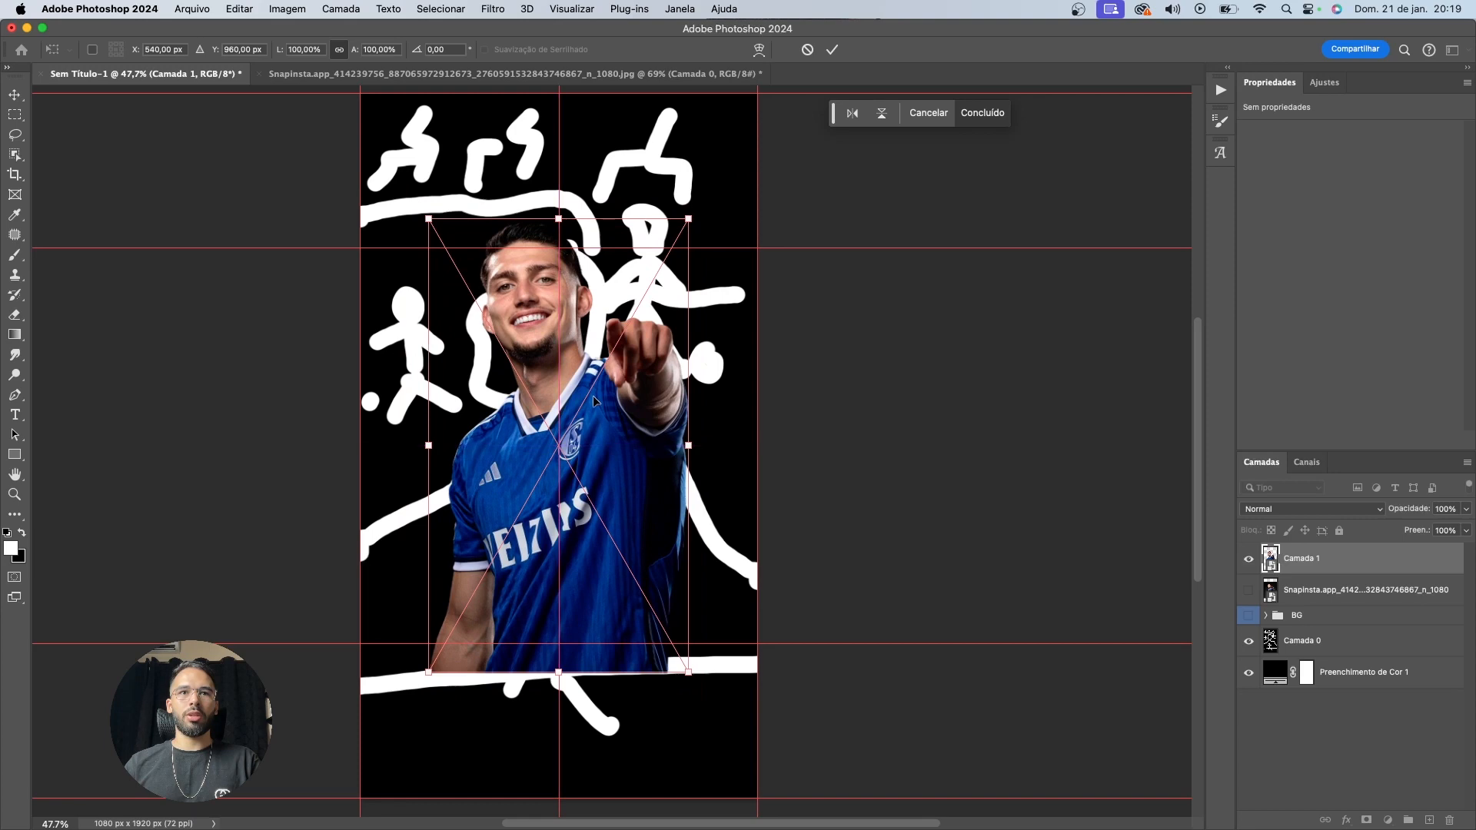
key("Return")
scroll(495, 379, "up", 5)
scroll(538, 385, "down", 6)
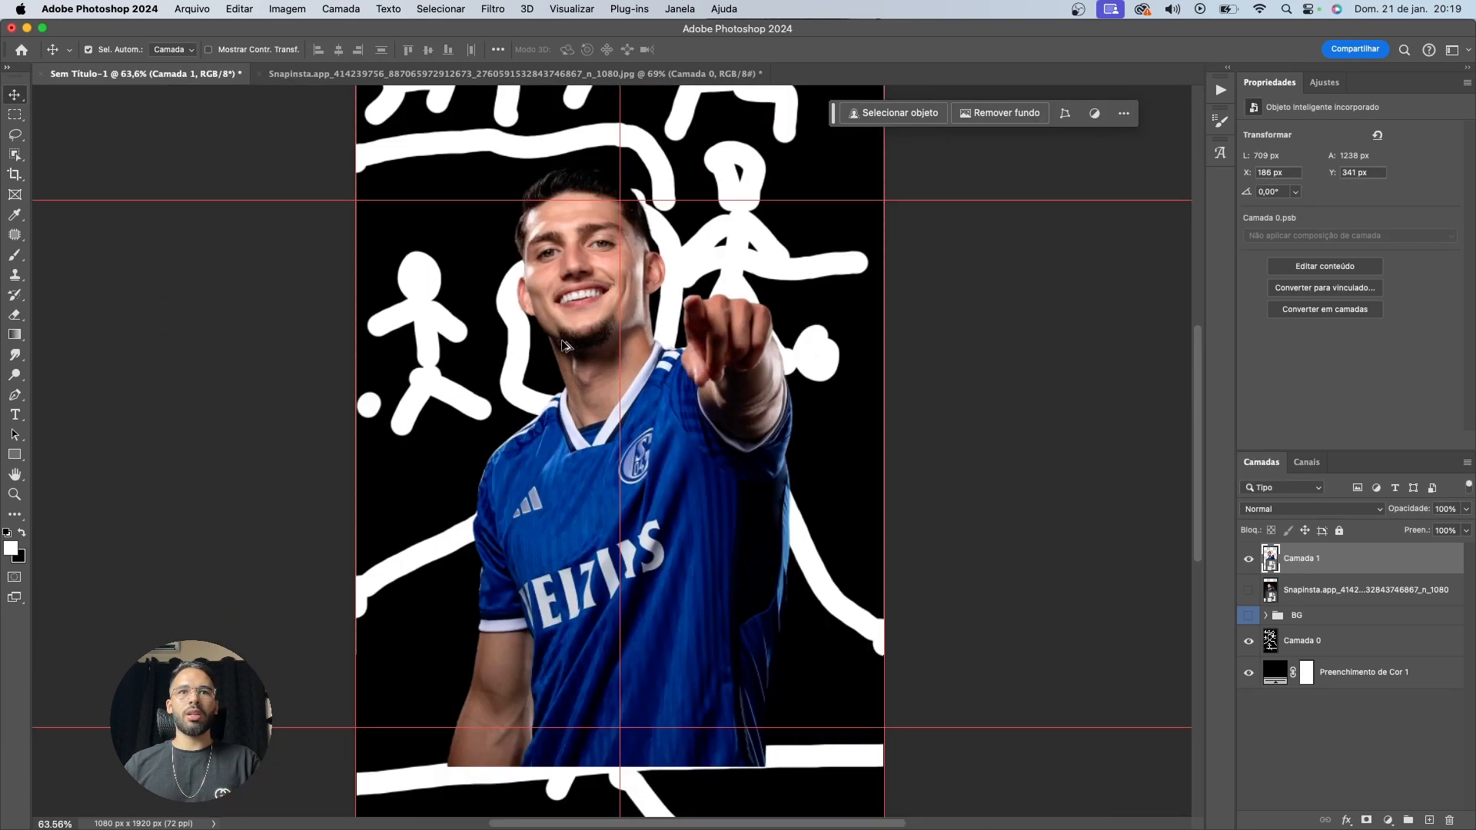
Enlarge the player to about 849 x 1483 px, centred horizontally with its lower edge on the poster's bottom edge
scroll(632, 422, "up", 1)
scroll(632, 418, "up", 1)
key("super+t")
left_click_drag(678, 371, 701, 515)
scroll(675, 434, "down", 2)
scroll(674, 442, "down", 2)
scroll(635, 538, "up", 2)
left_click_drag(848, 552, 799, 541)
left_click_drag(687, 539, 687, 465)
left_click_drag(645, 735, 647, 760)
left_click_drag(648, 204, 648, 201)
key("Return")
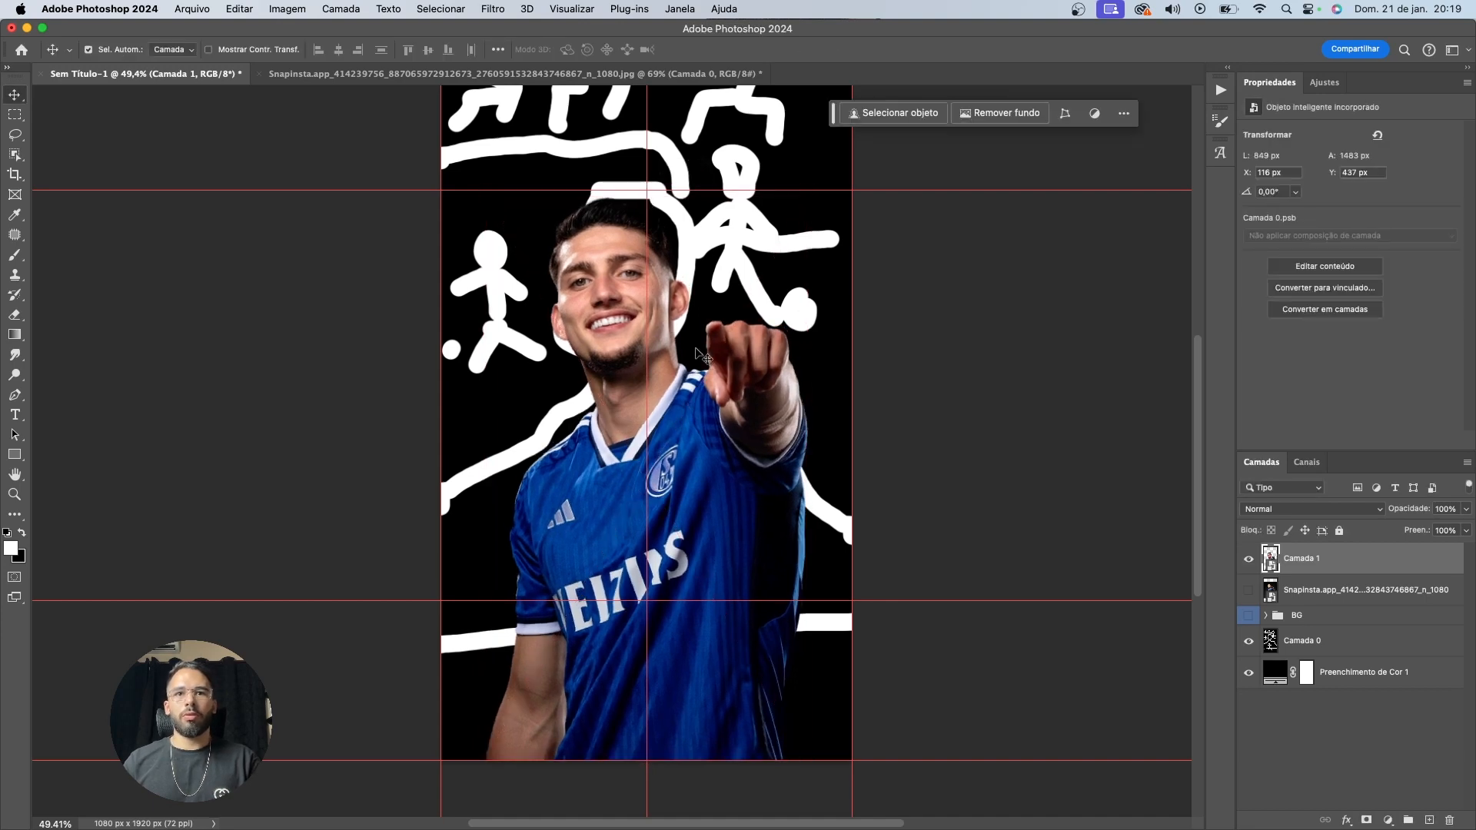
Scale the player down to about 779 x 1361 px, keeping it horizontally centred at about Y 420 px
key("super+semicolon")
key("super+semicolon")
key("super+t")
left_click_drag(646, 759, 646, 714)
key("Return")
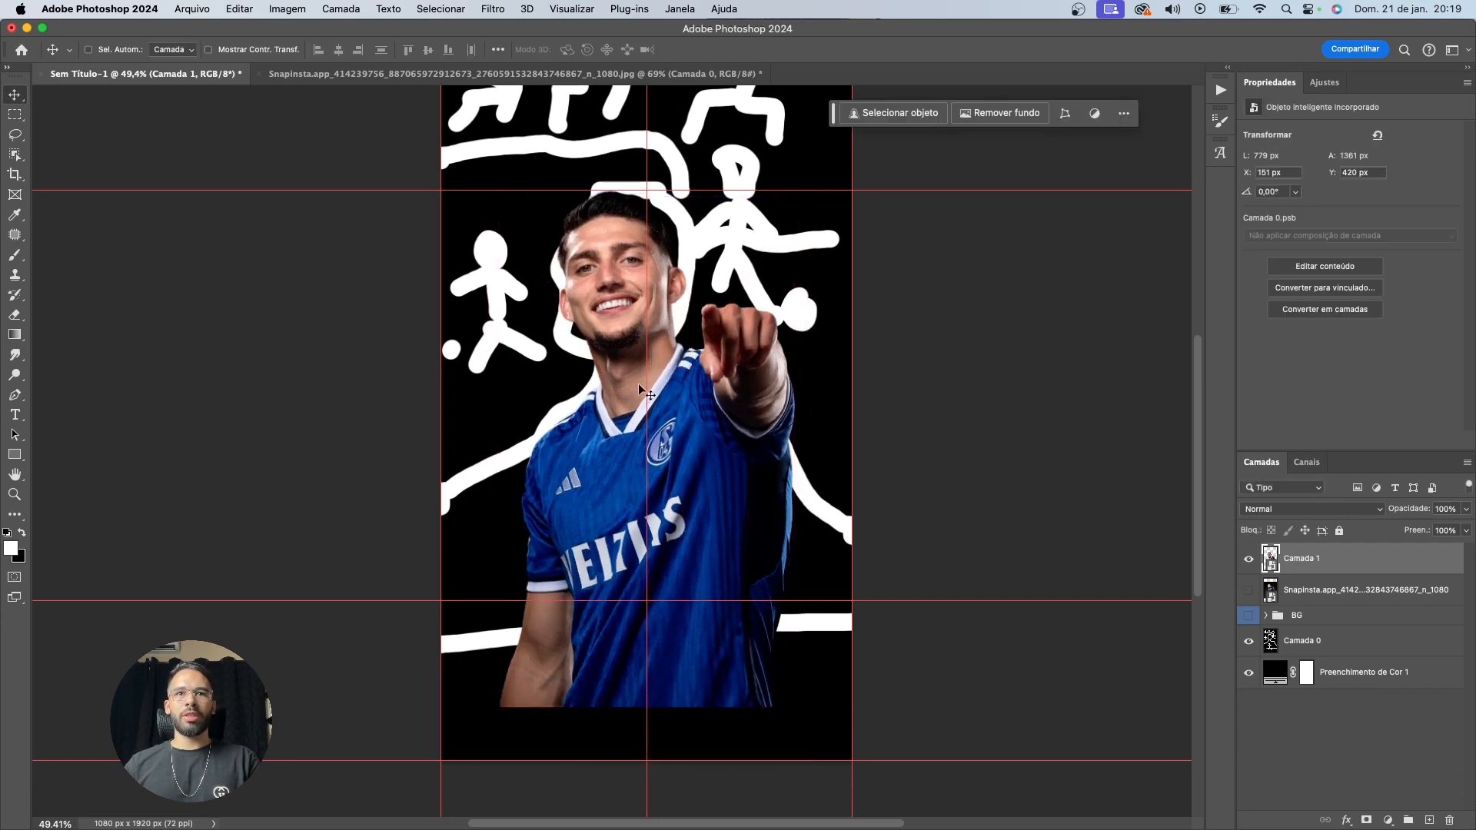
Show the original photo layer briefly to compare it with the cut-out, and reselect the cut-out layer
left_click(1294, 601)
left_click(1248, 590)
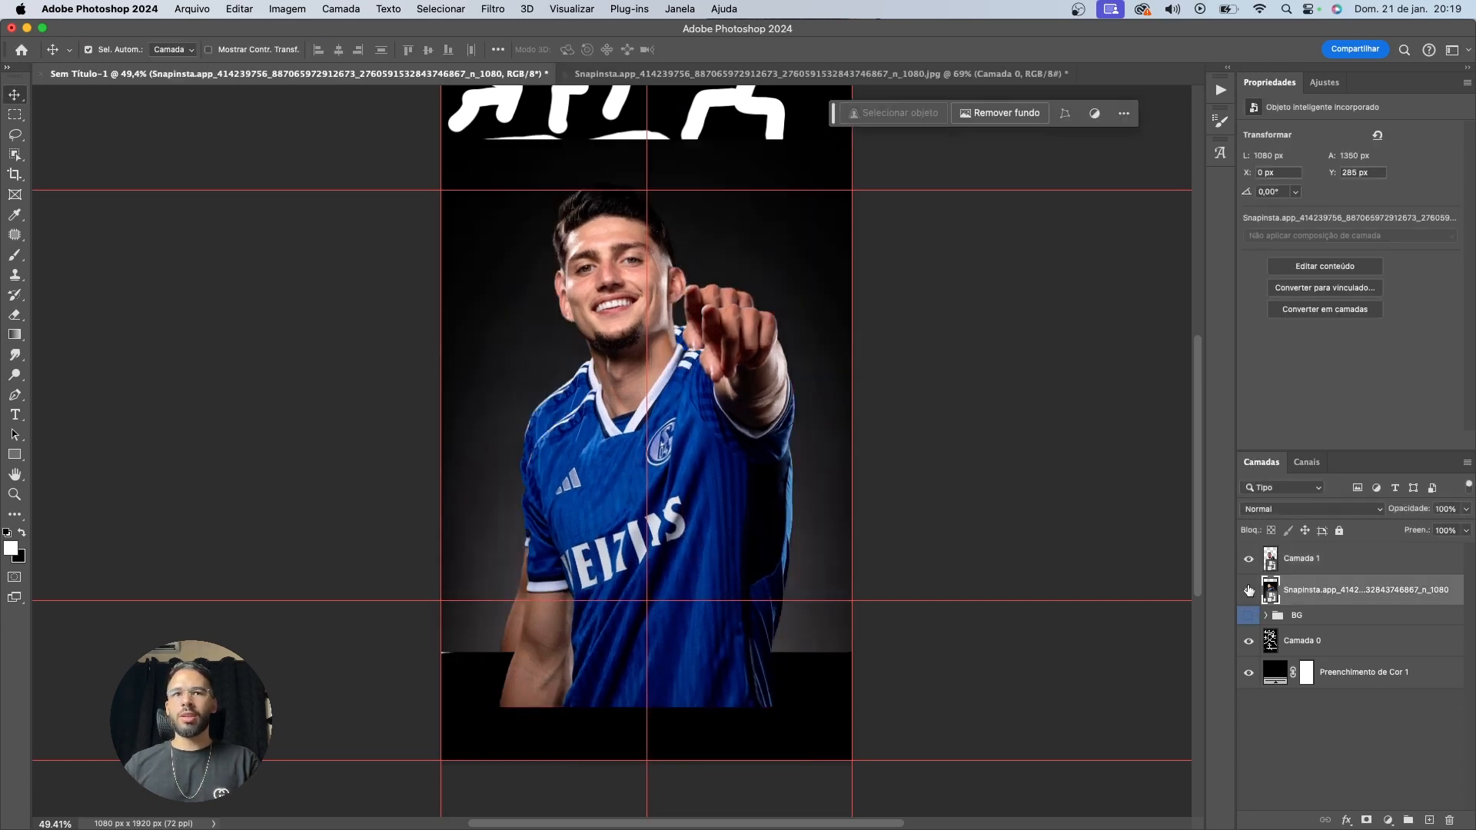
left_click(1248, 591)
left_click(1299, 573)
Rename the cut-out layer as FOTO PRINCIPAL and duplicate it
scroll(452, 233, "up", 10)
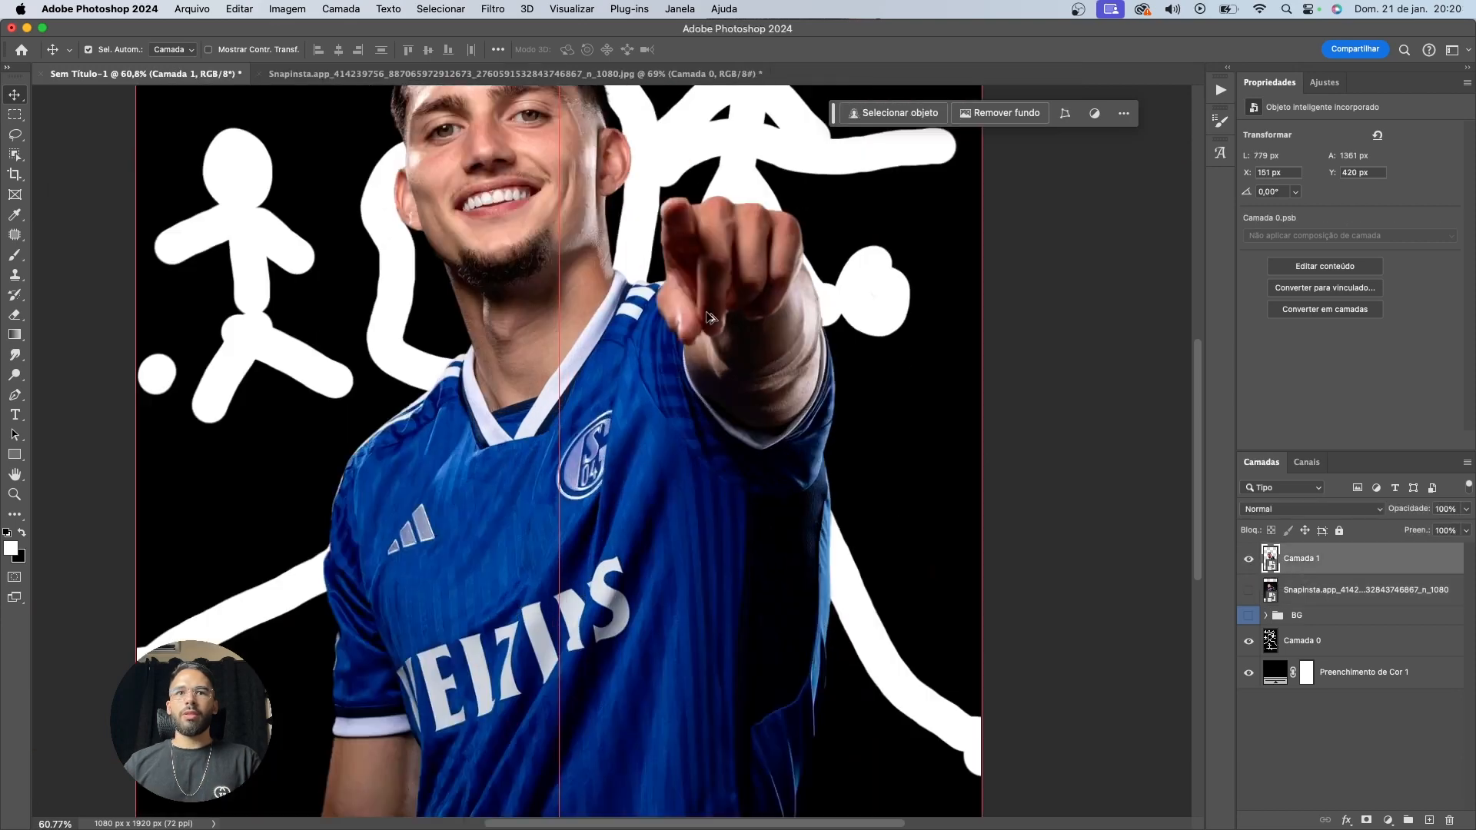
scroll(513, 300, "down", 2)
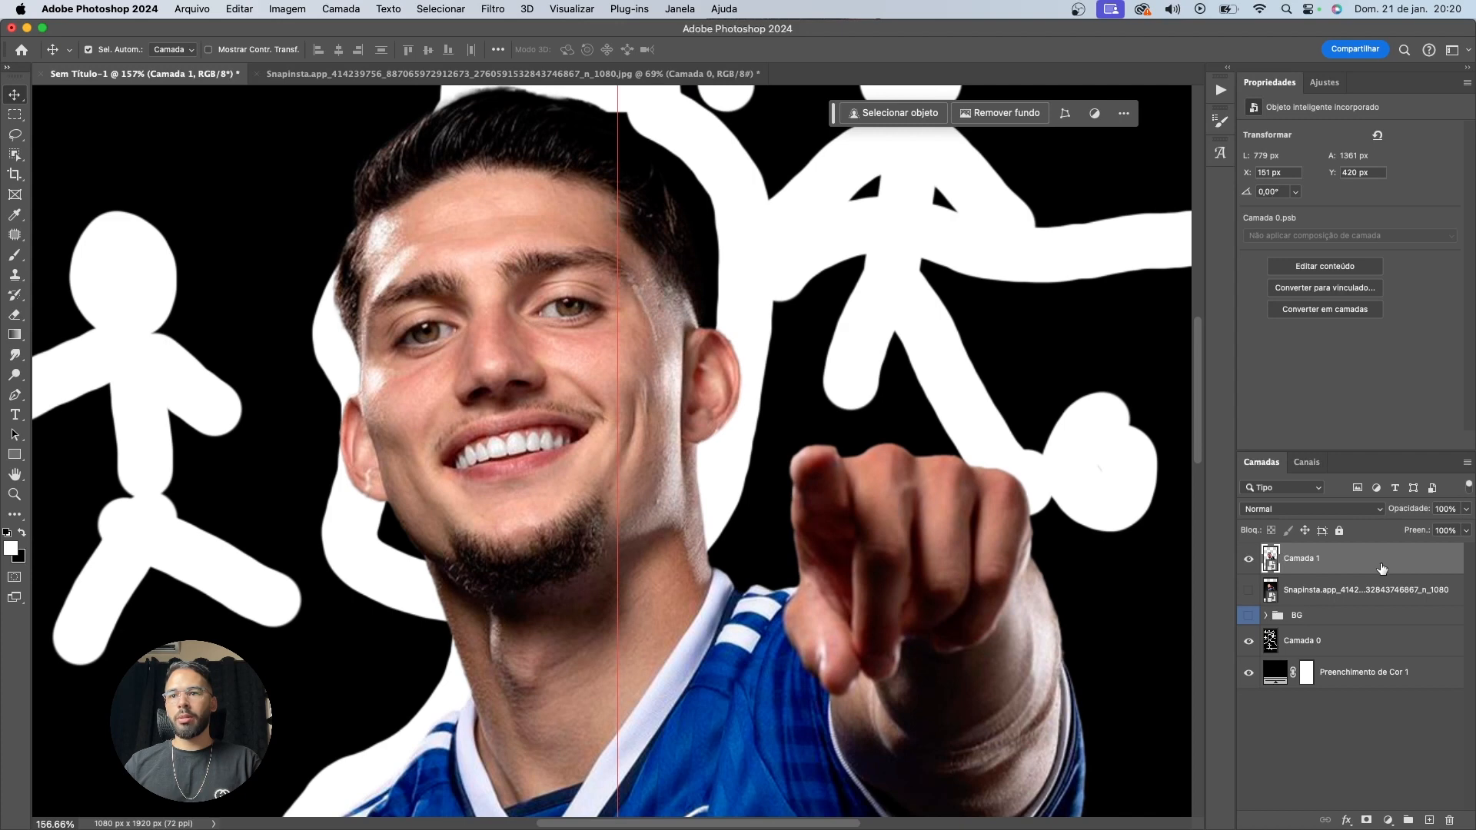
double_click(1309, 562)
type("FOTO PRINCIPAL")
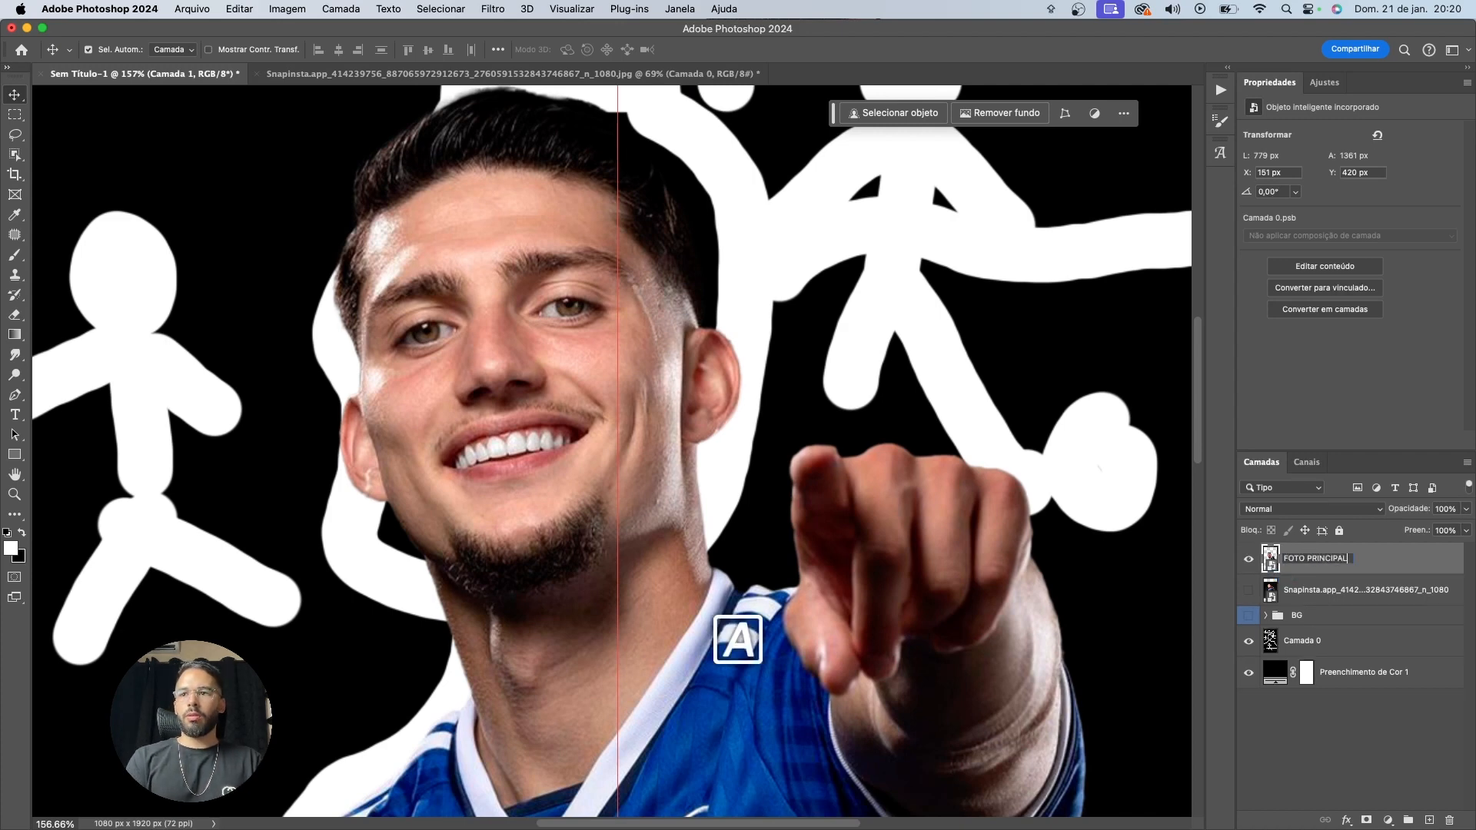
key("Return")
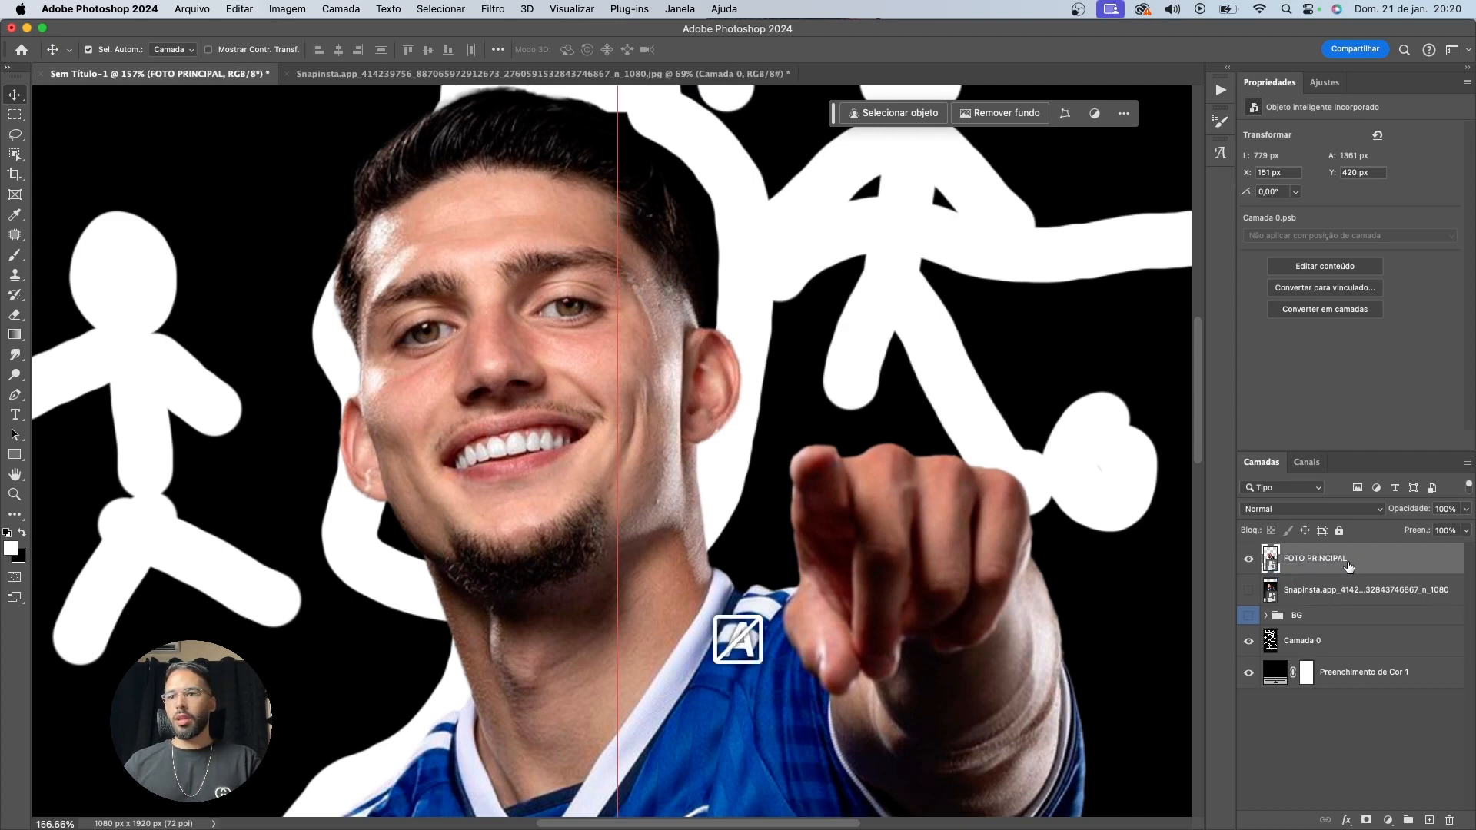
key("super+j")
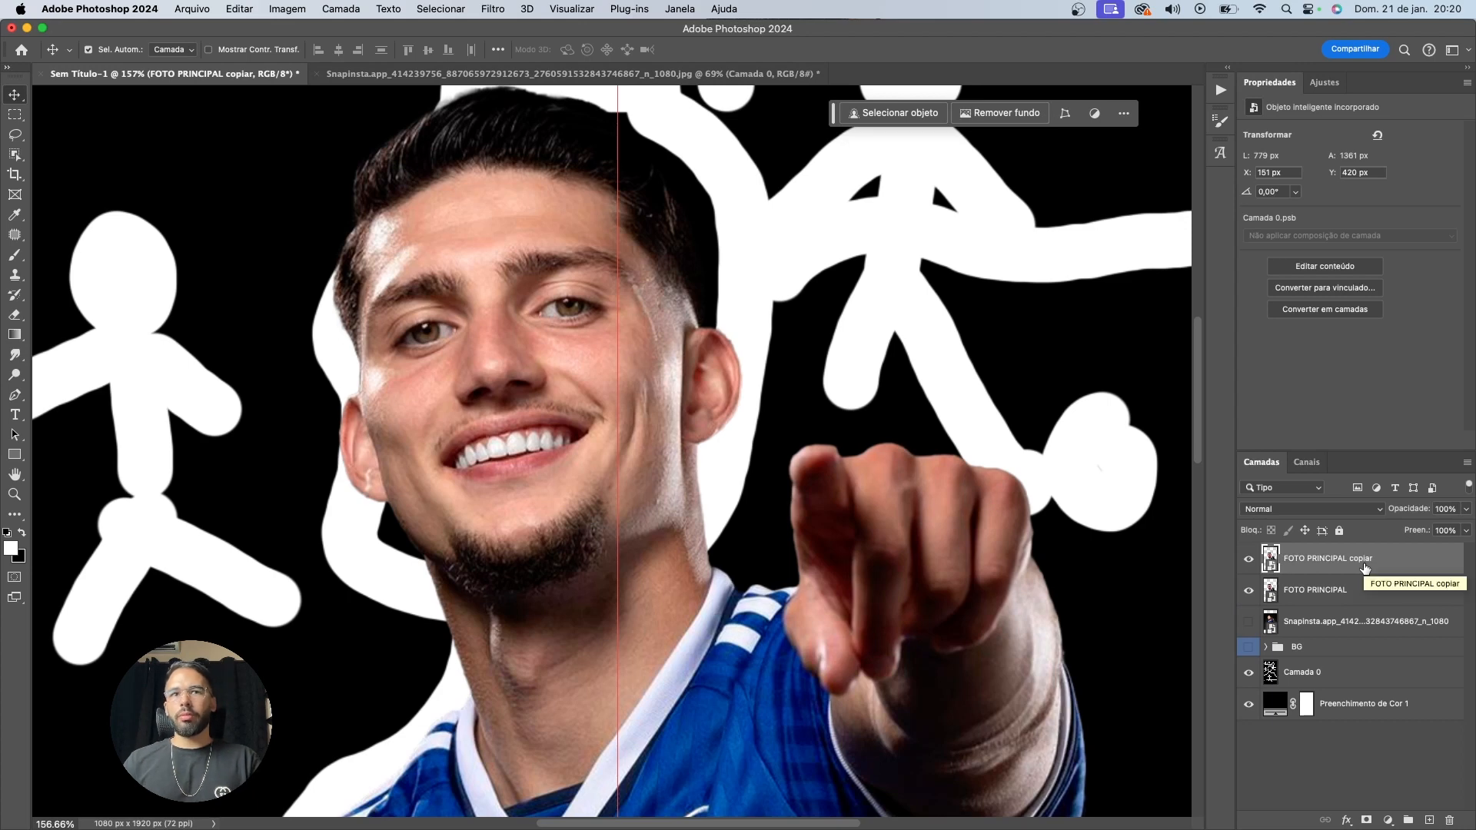
Apply the High Pass filter (Alta Frequência) with a 2.4 px radius to the duplicated player layer
left_click(492, 8)
mouse_move(677, 348)
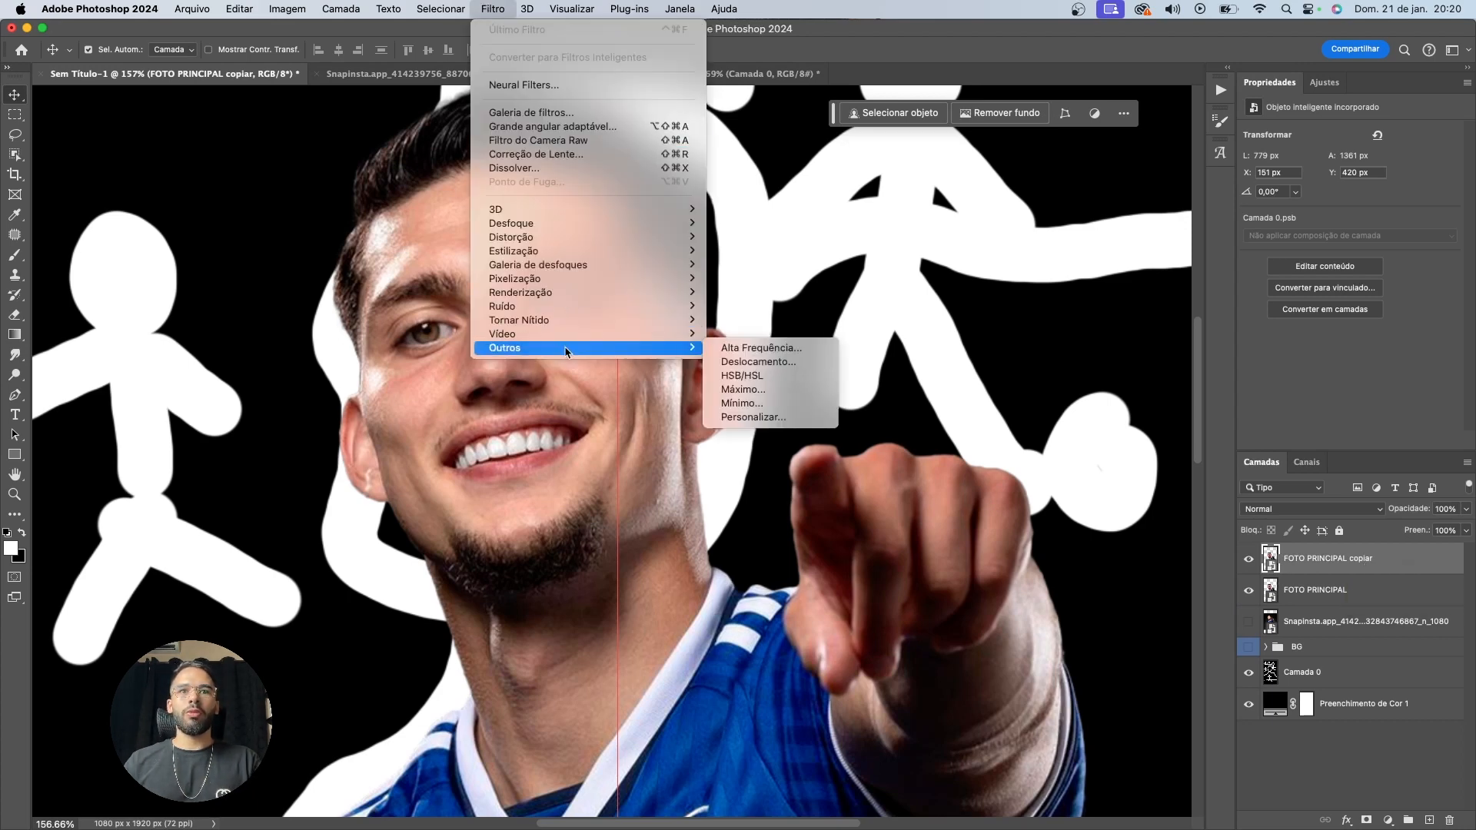
left_click(740, 348)
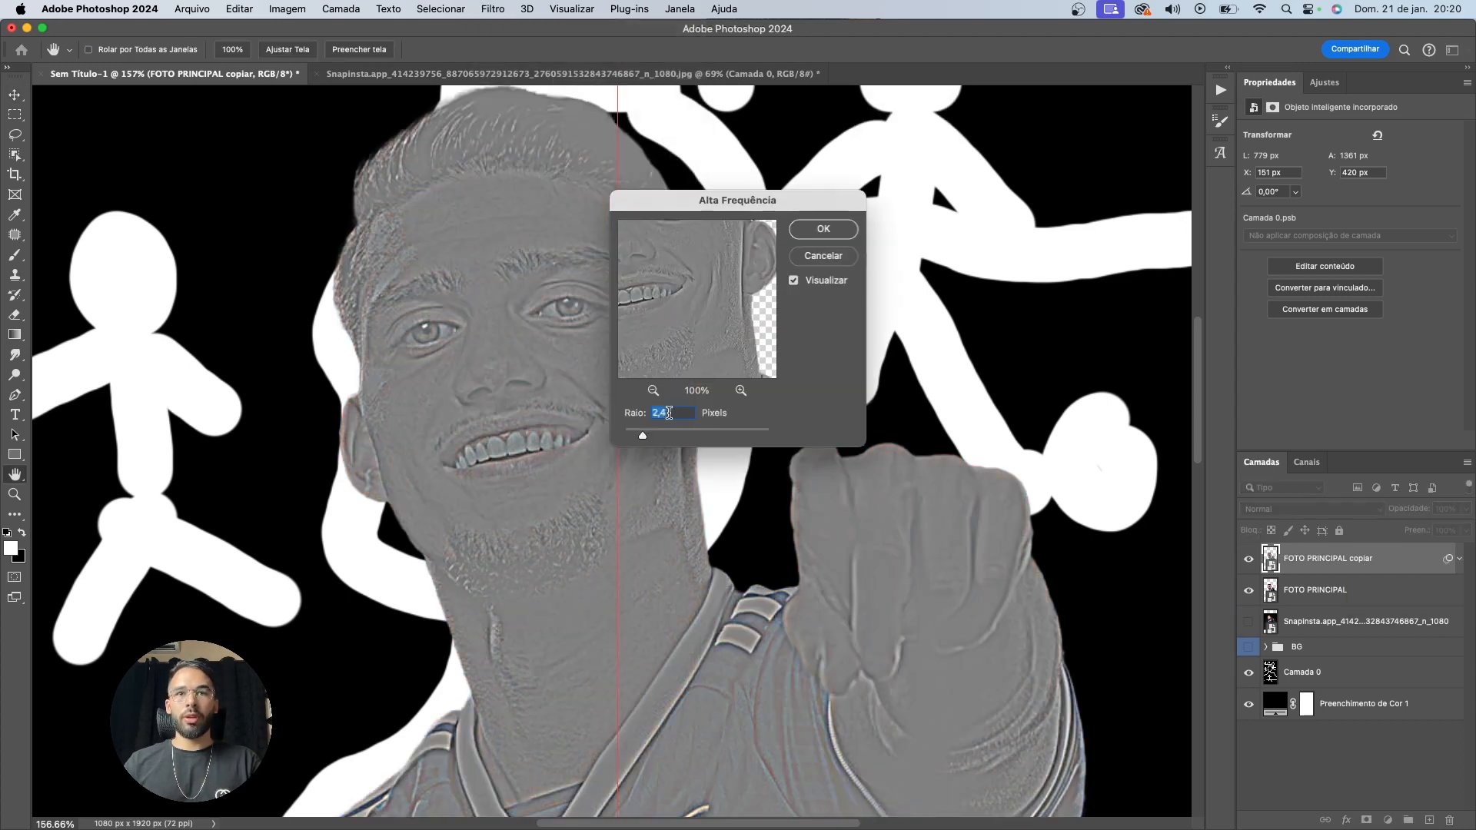
left_click_drag(752, 210, 888, 227)
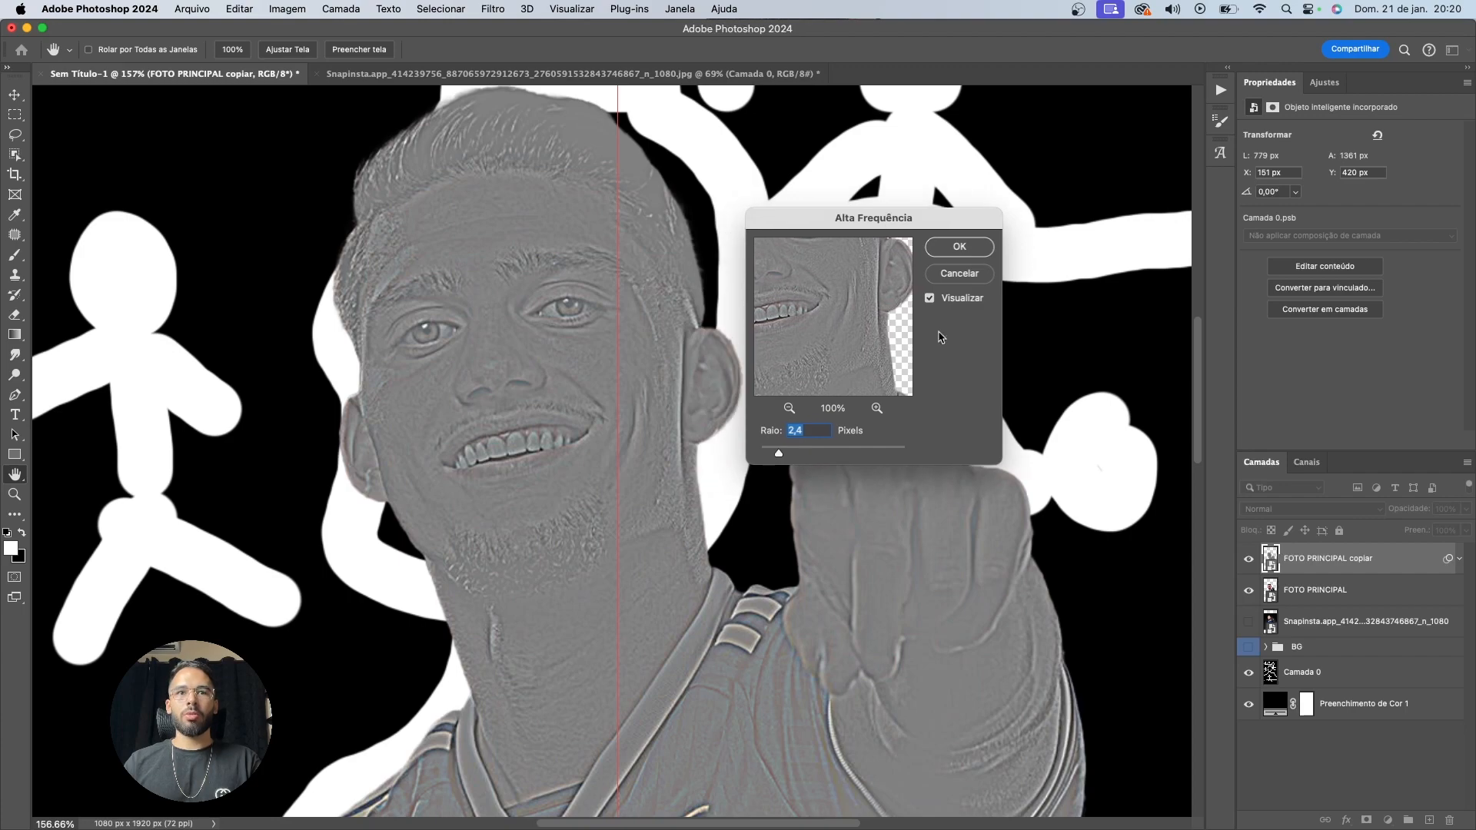
left_click(960, 246)
Try the Luz Direta (Hard Light) blend mode on the High Pass copy
left_click(1265, 509)
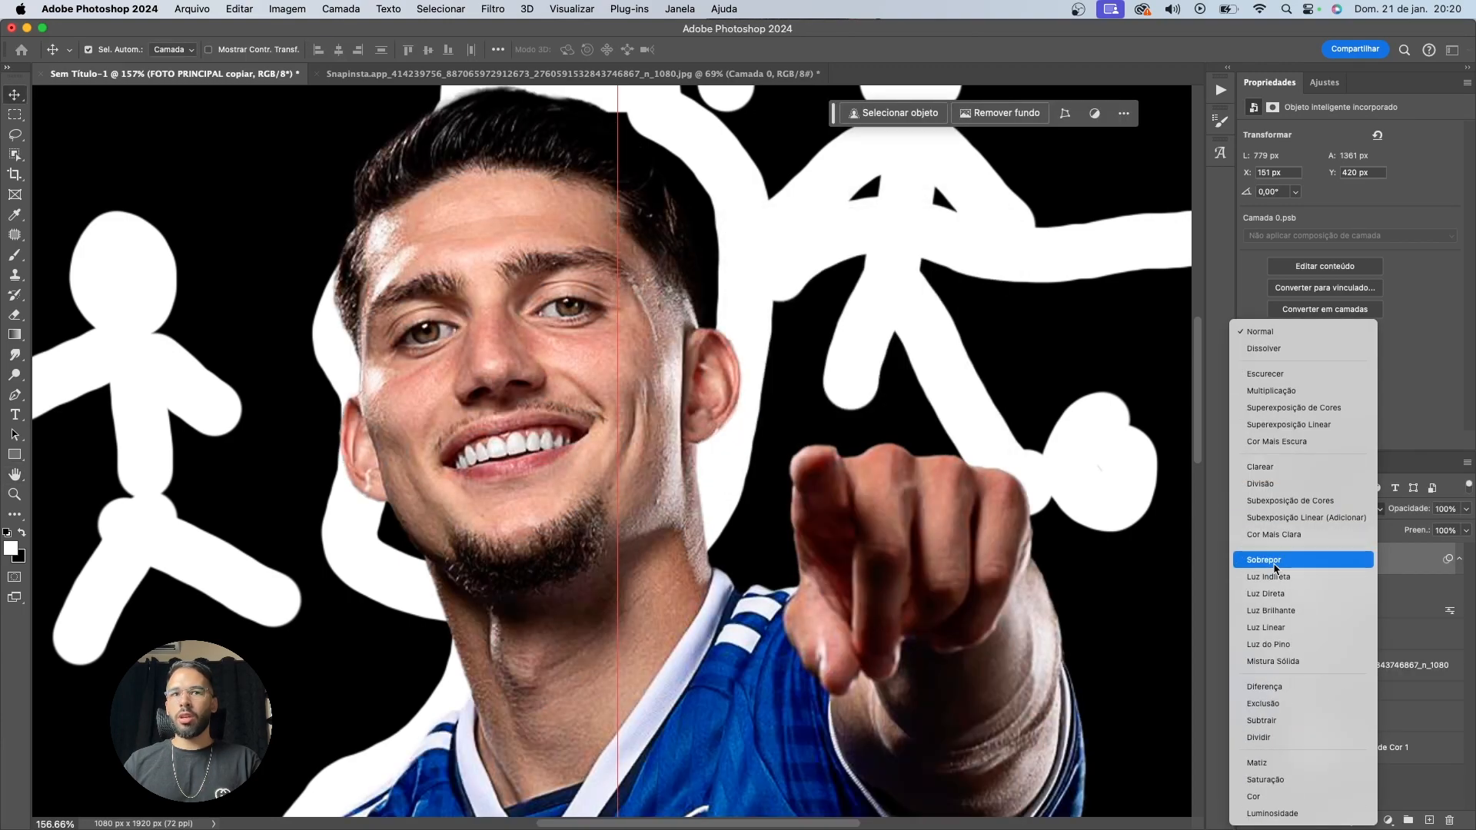
left_click(1283, 596)
left_click(1282, 511)
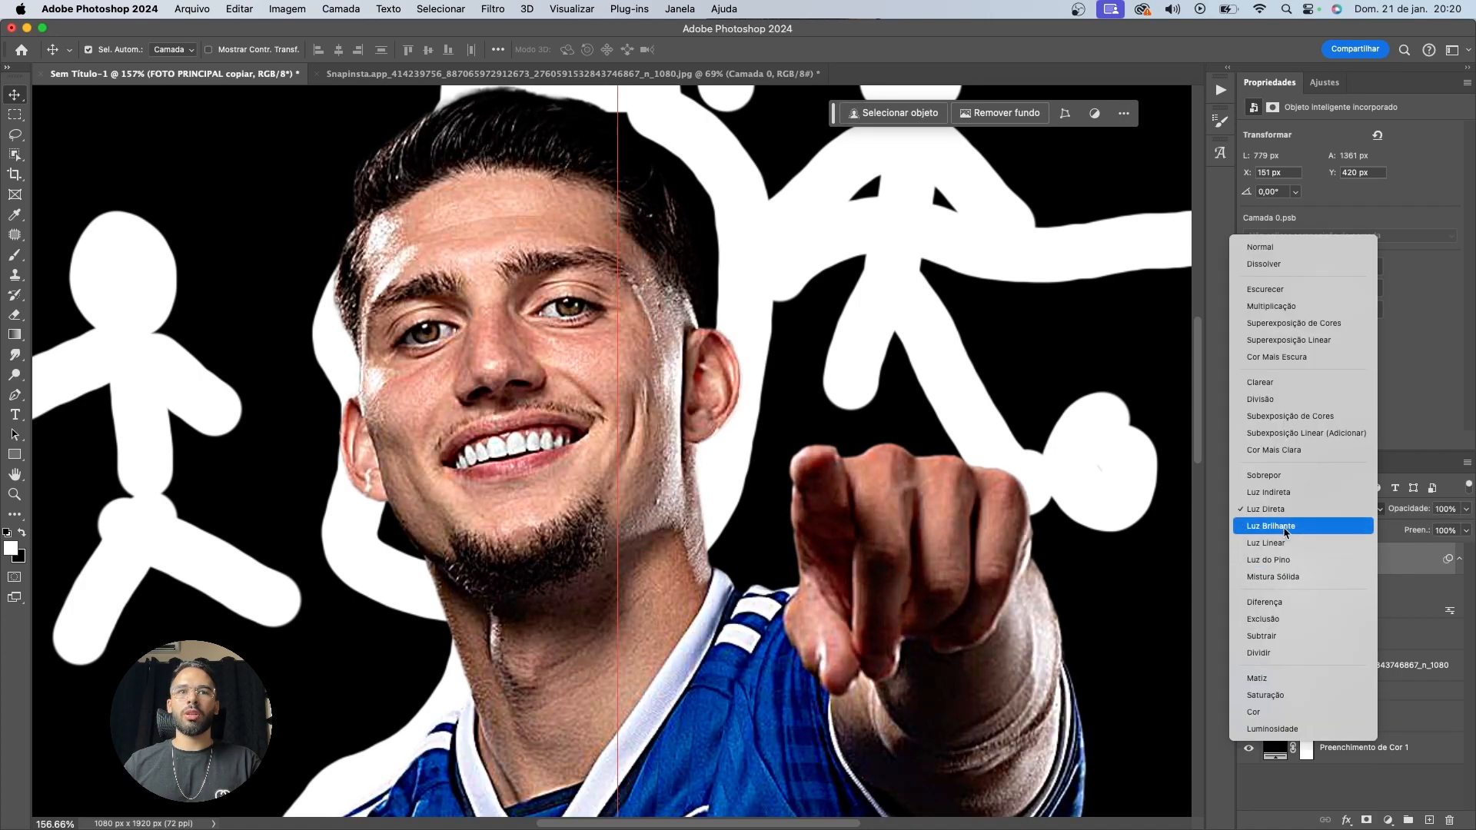
left_click(1280, 509)
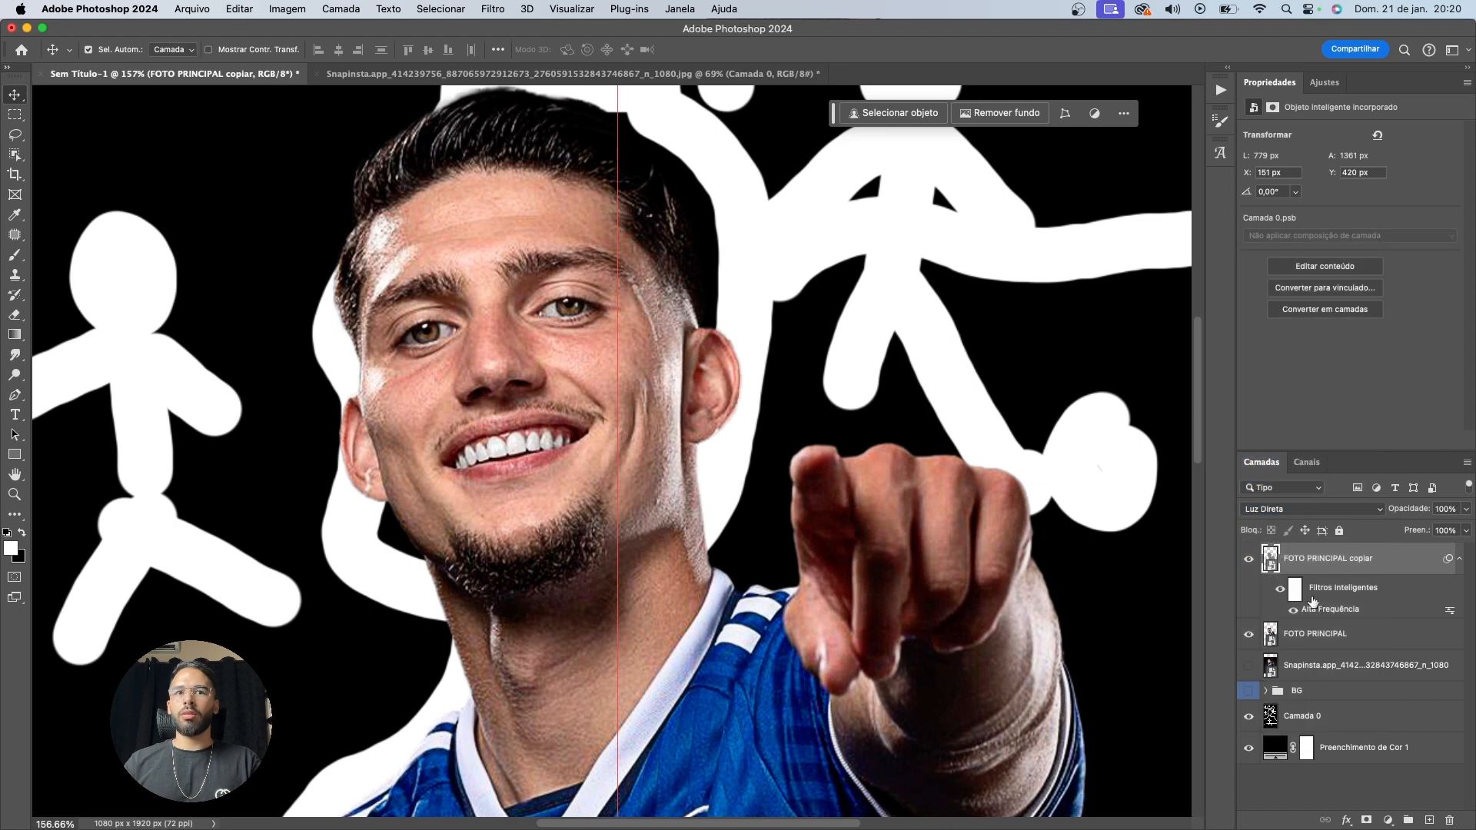
Set the High Pass copy's blend mode to Sobrepor (Overlay) and check the sharpening on the face
left_click(1271, 511)
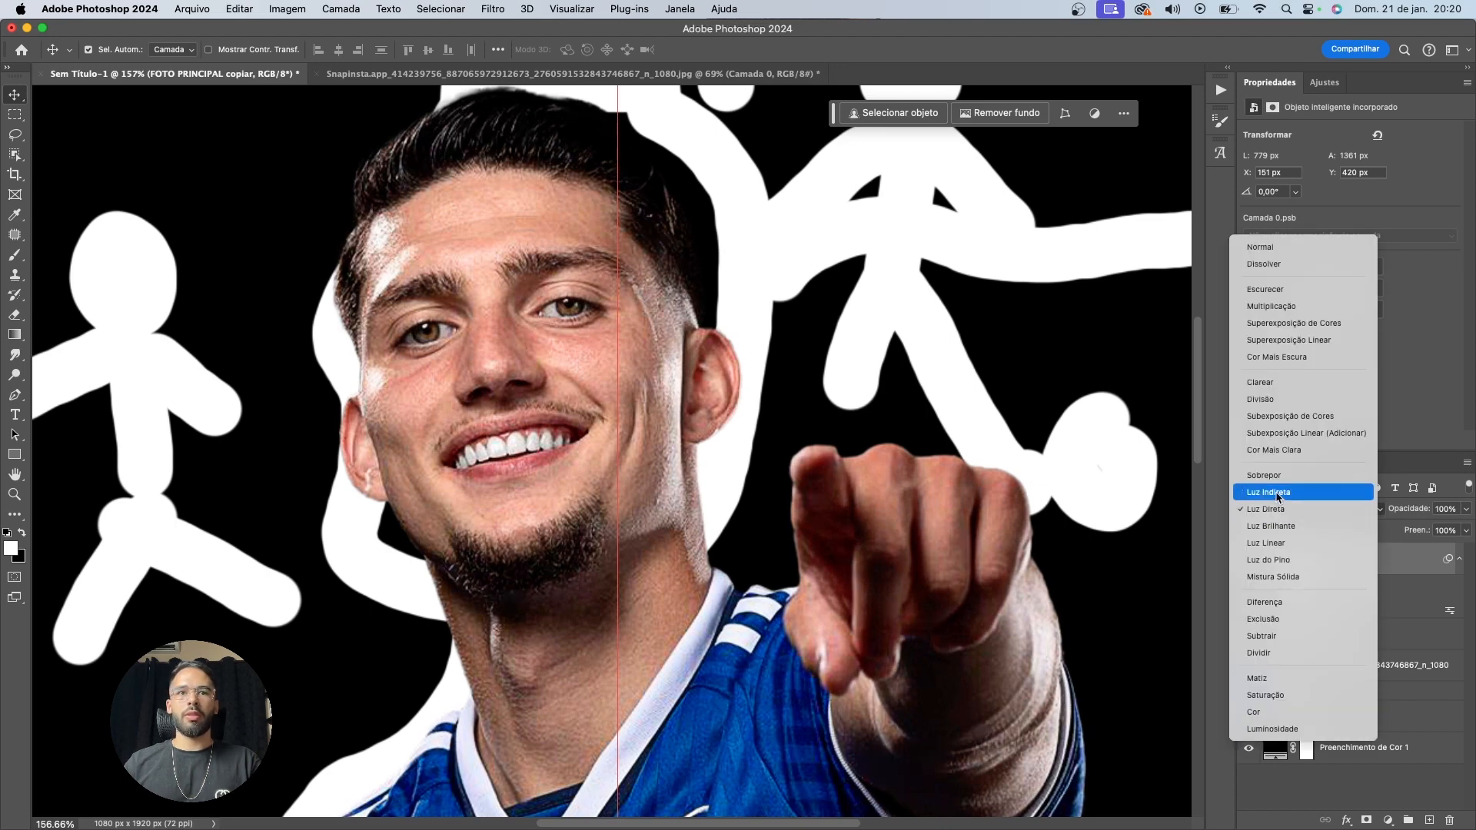
left_click(1280, 475)
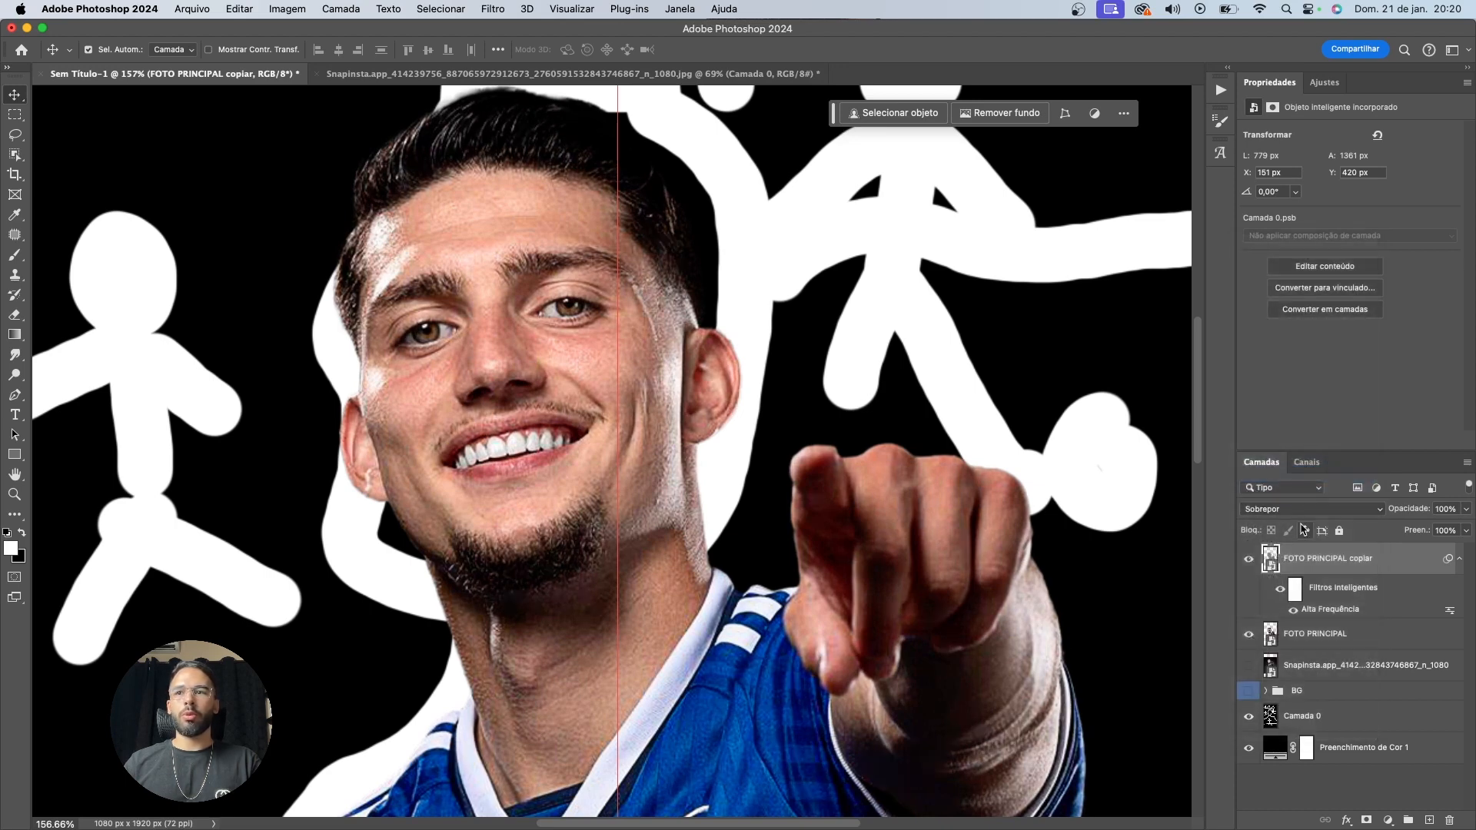
scroll(704, 392, "down", 2)
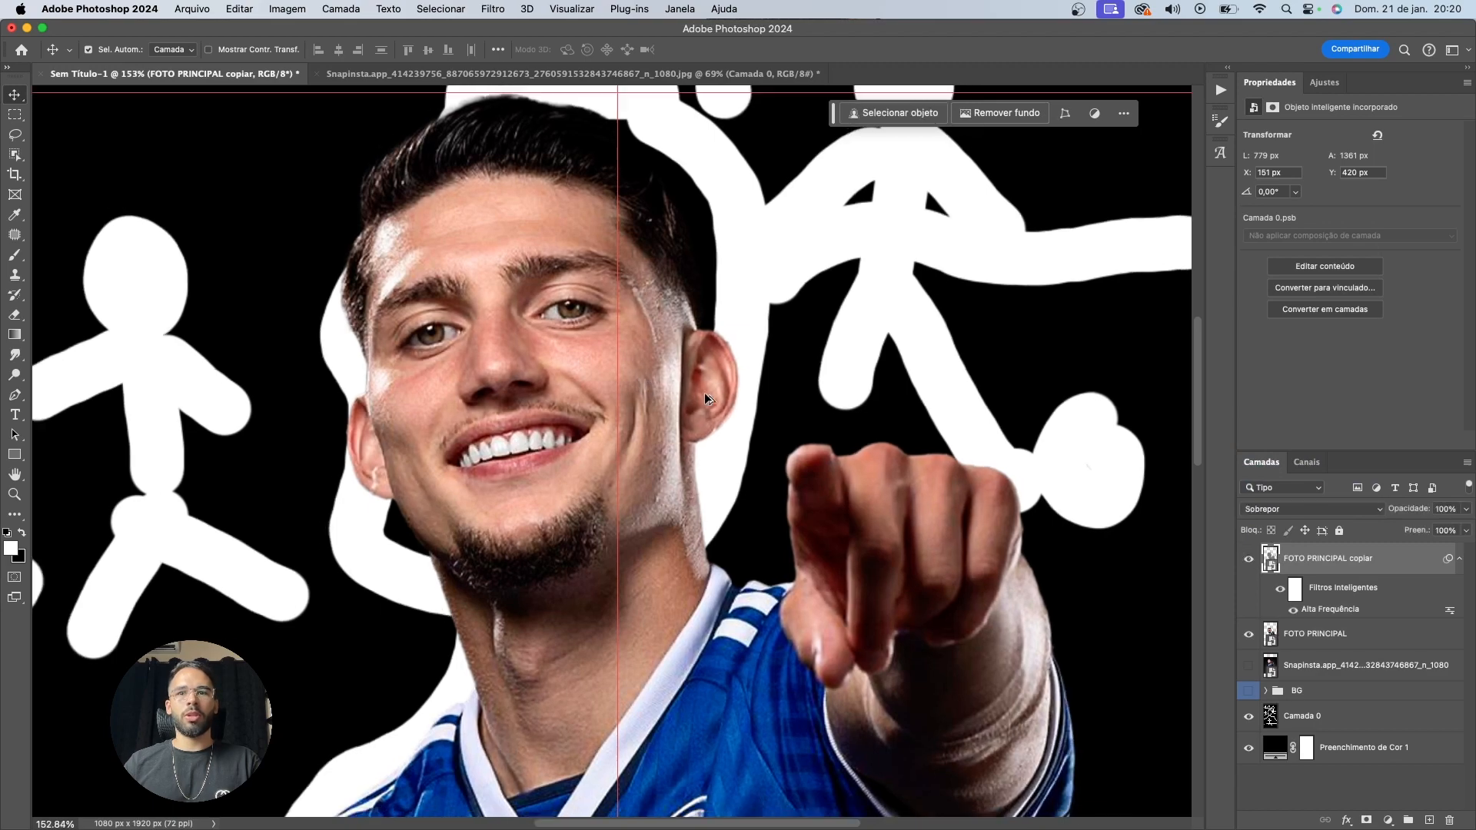
scroll(537, 264, "up", 2)
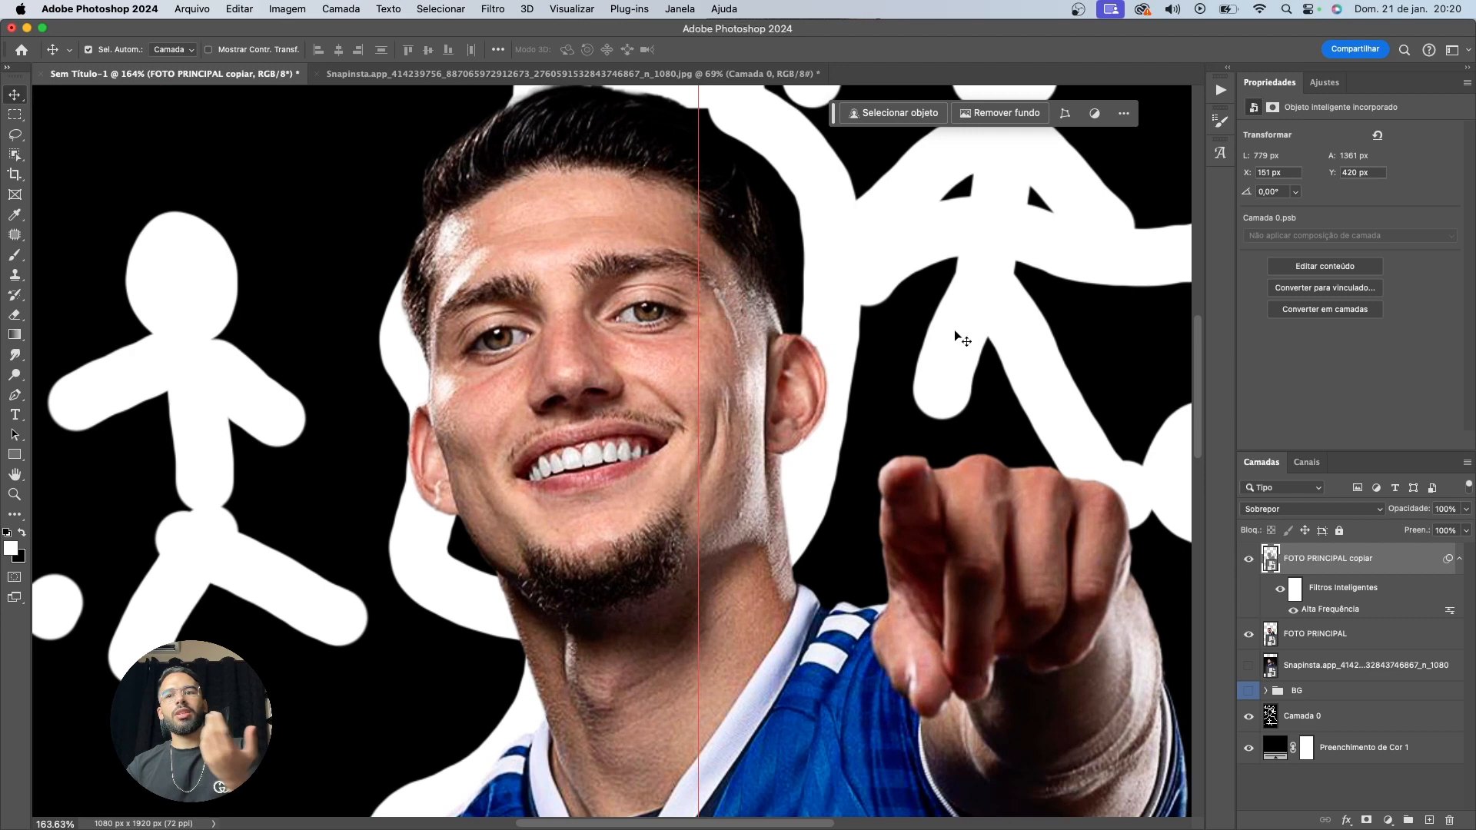
Rename the filtered copy as HIGH PASS
double_click(1334, 559)
type("A")
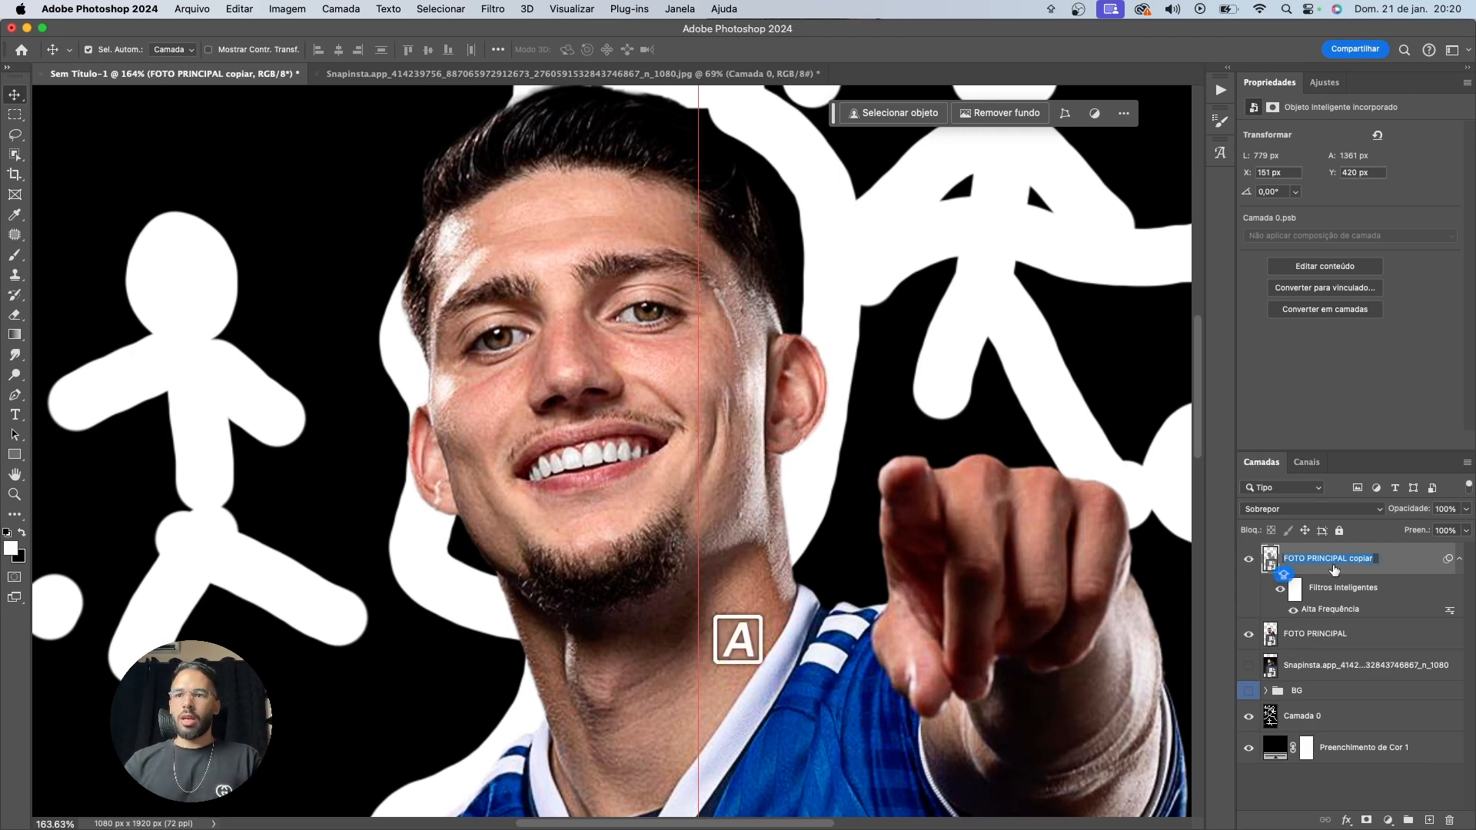
type("IGH PASS")
key("Return")
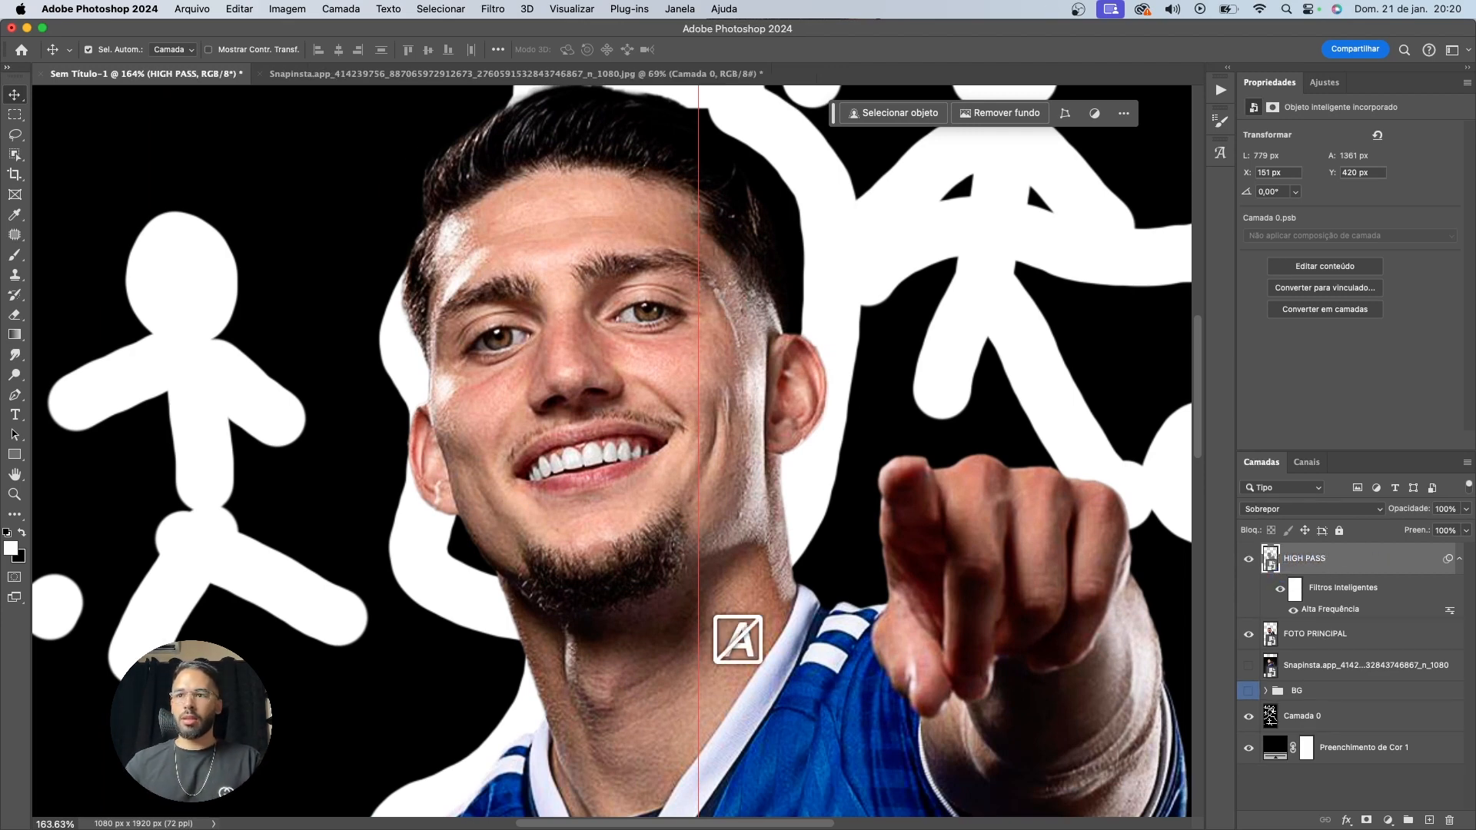
Combine the HIGH PASS and FOTO PRINCIPAL layers into one smart object
left_click(1313, 635, "shift")
right_click(1313, 635)
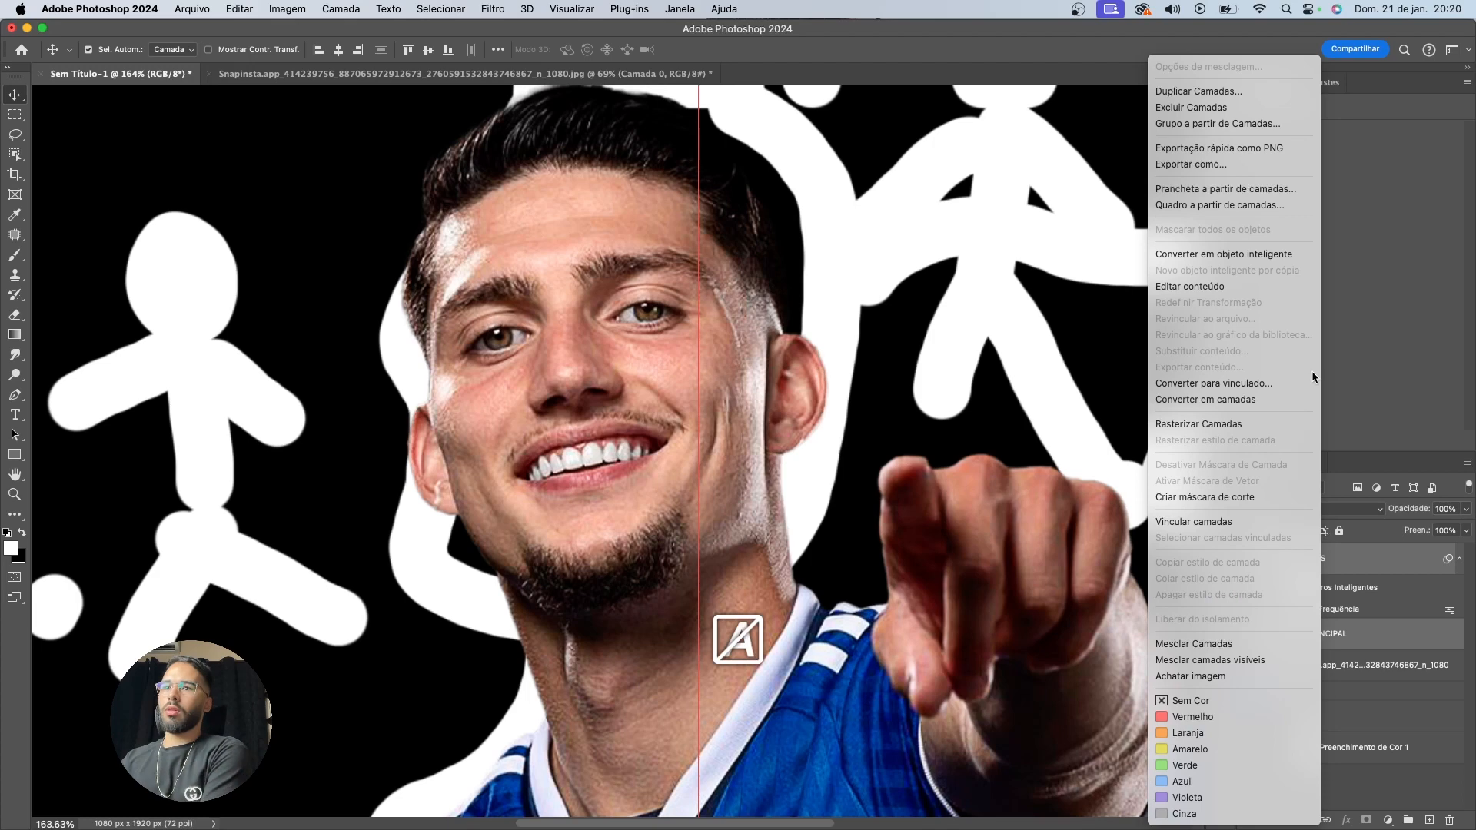
left_click(1261, 252)
Apply the Camera Raw filter to HIGH PASS with sharpening 42, radius 0.5, detail 57, noise reduction 20 and colour noise reduction 18
left_click(496, 10)
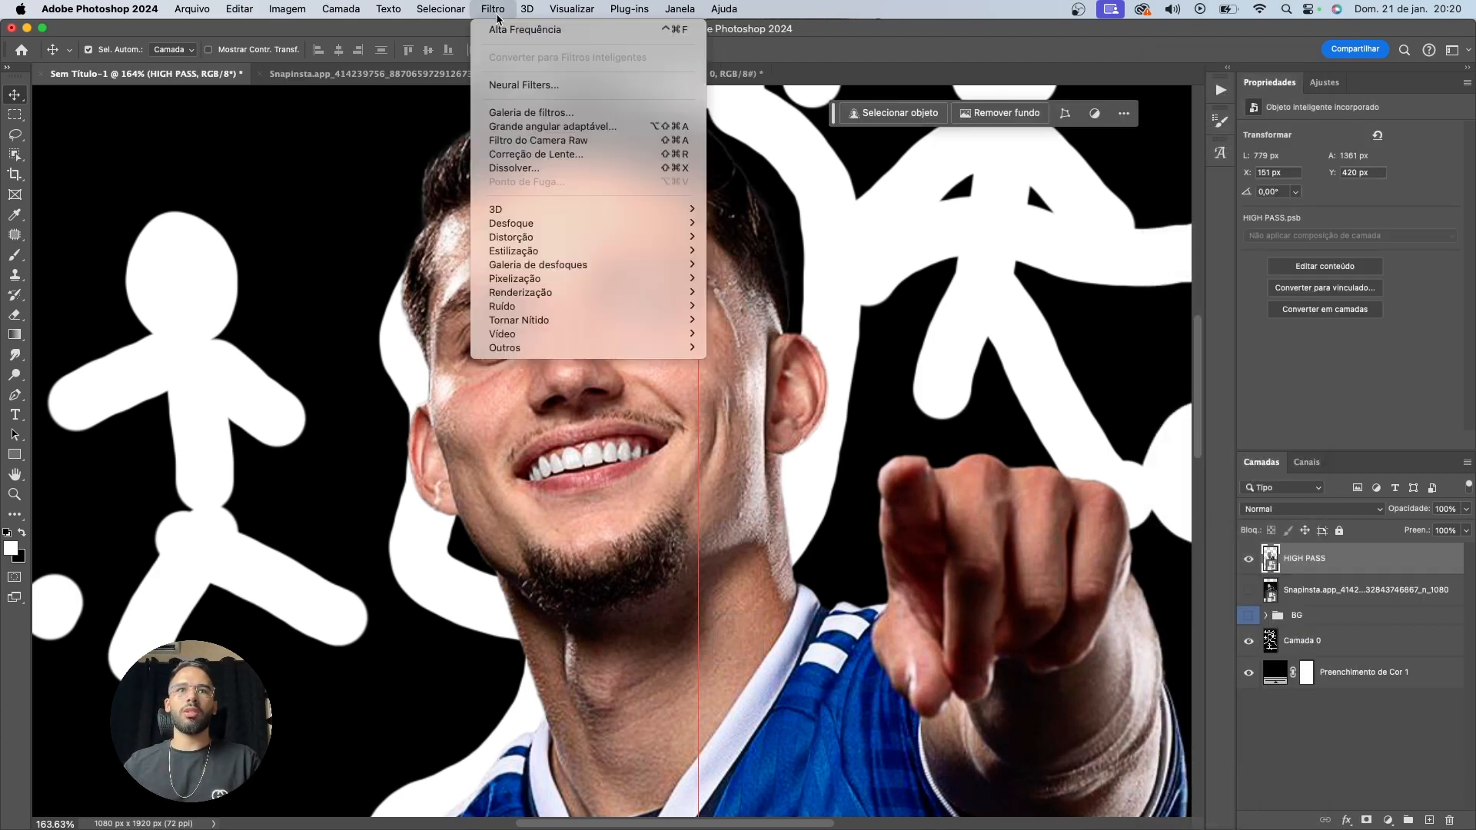
left_click(559, 141)
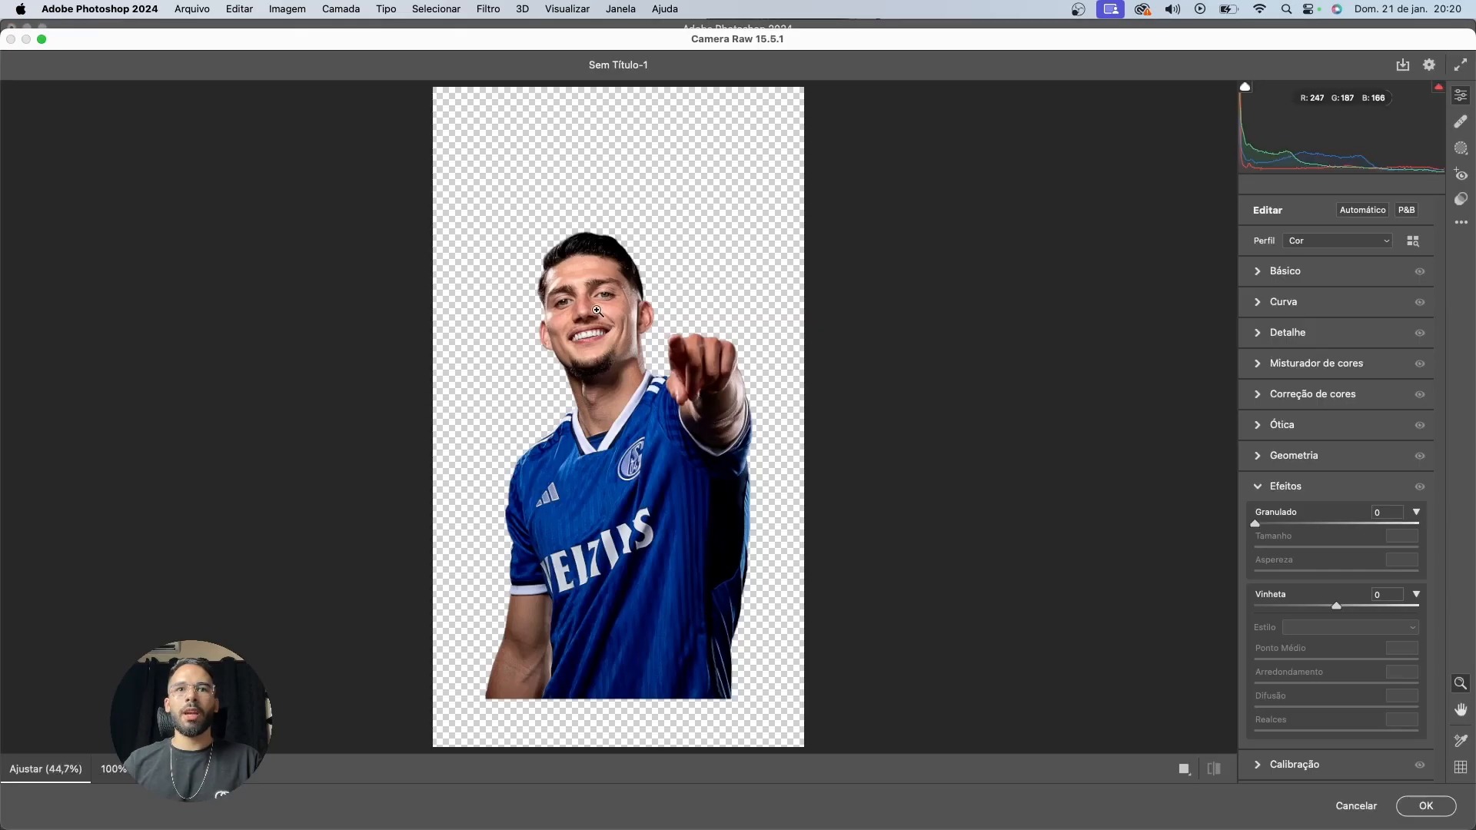
left_click_drag(596, 311, 853, 363)
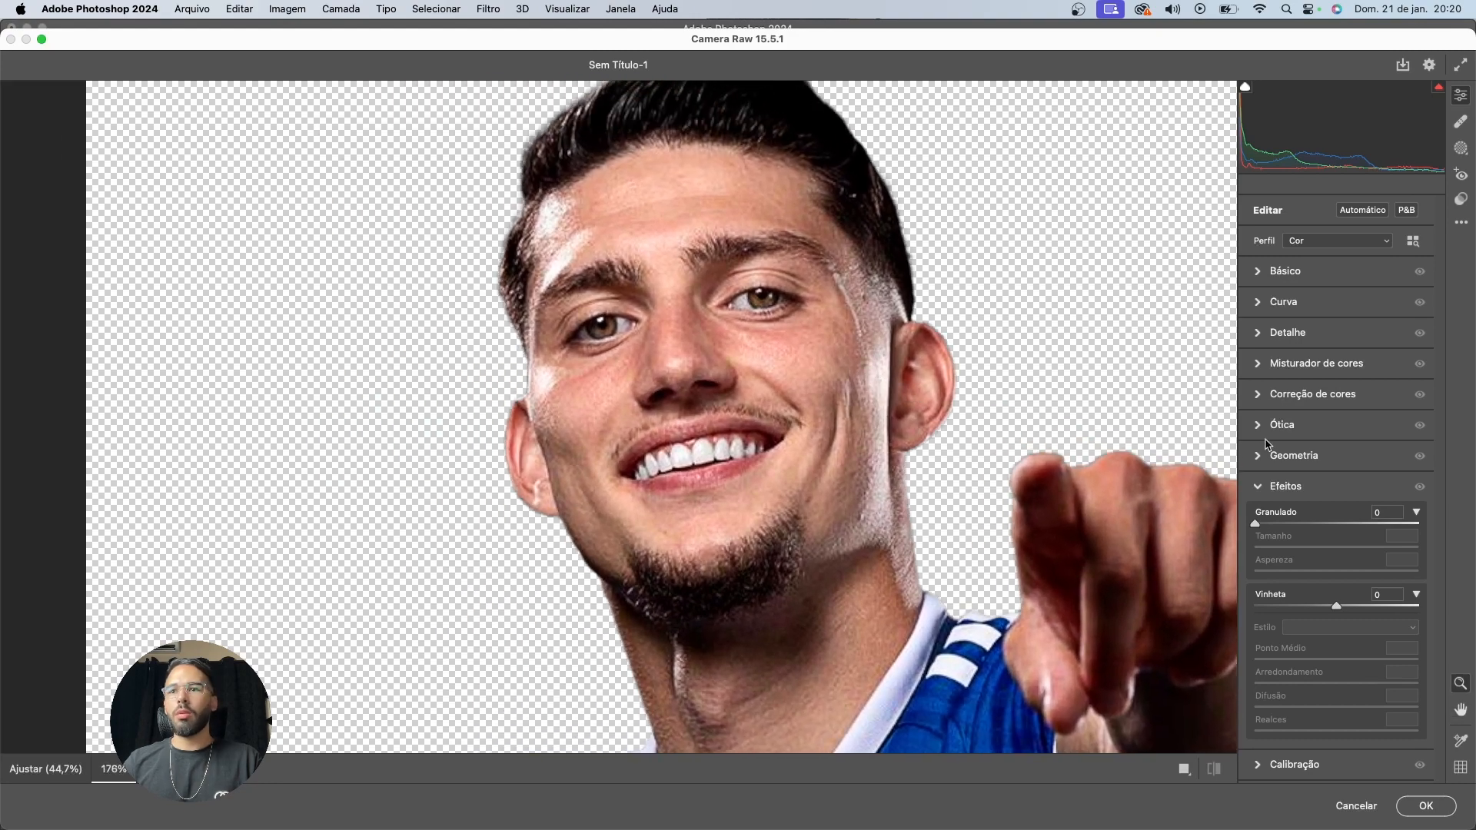
left_click(1294, 336)
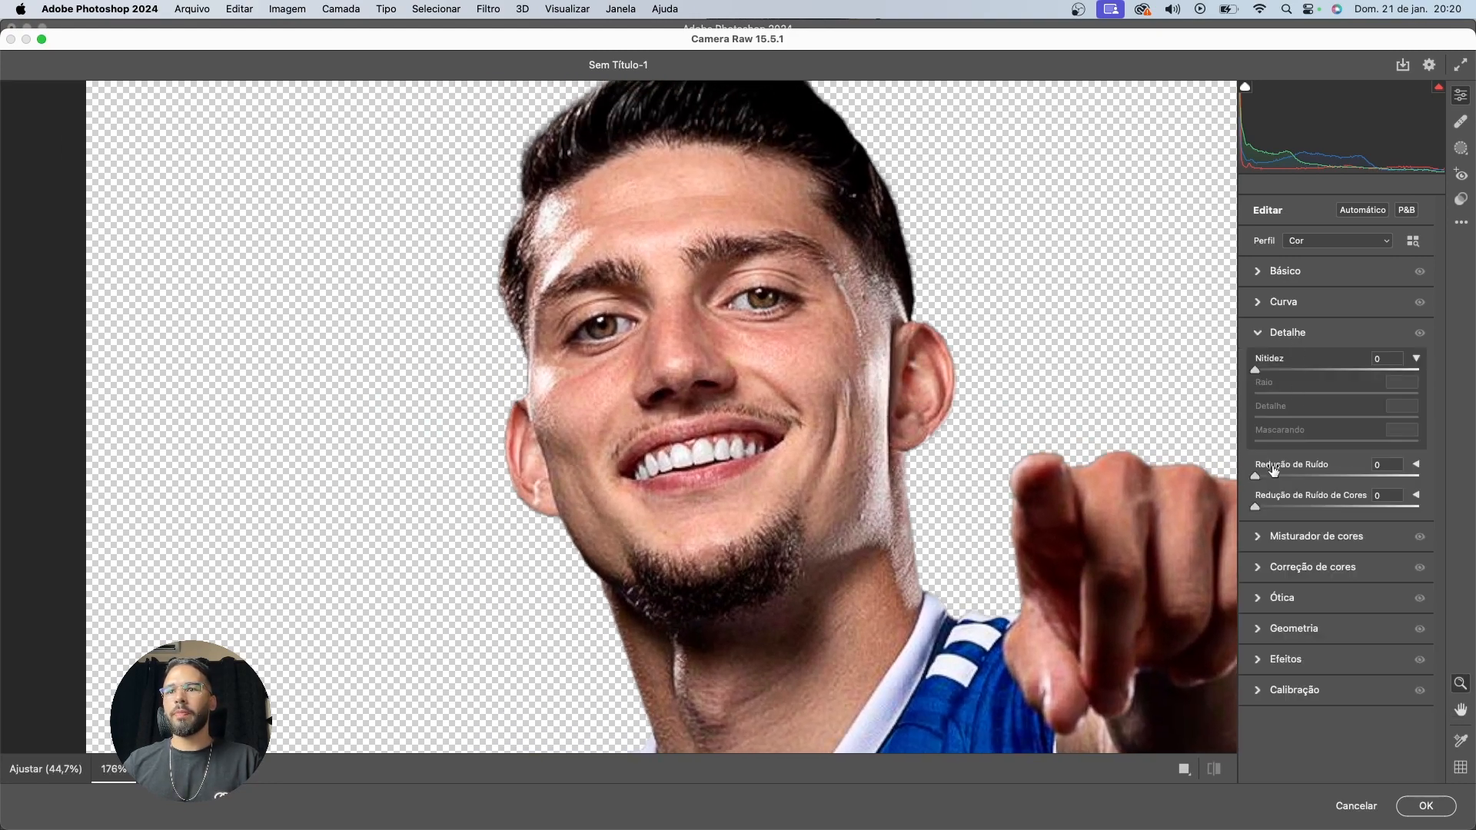
mouse_move(1284, 370)
left_mouse_down()
mouse_move(1301, 368)
mouse_move(1254, 393)
mouse_move(1286, 413)
mouse_move(1276, 371)
left_mouse_up()
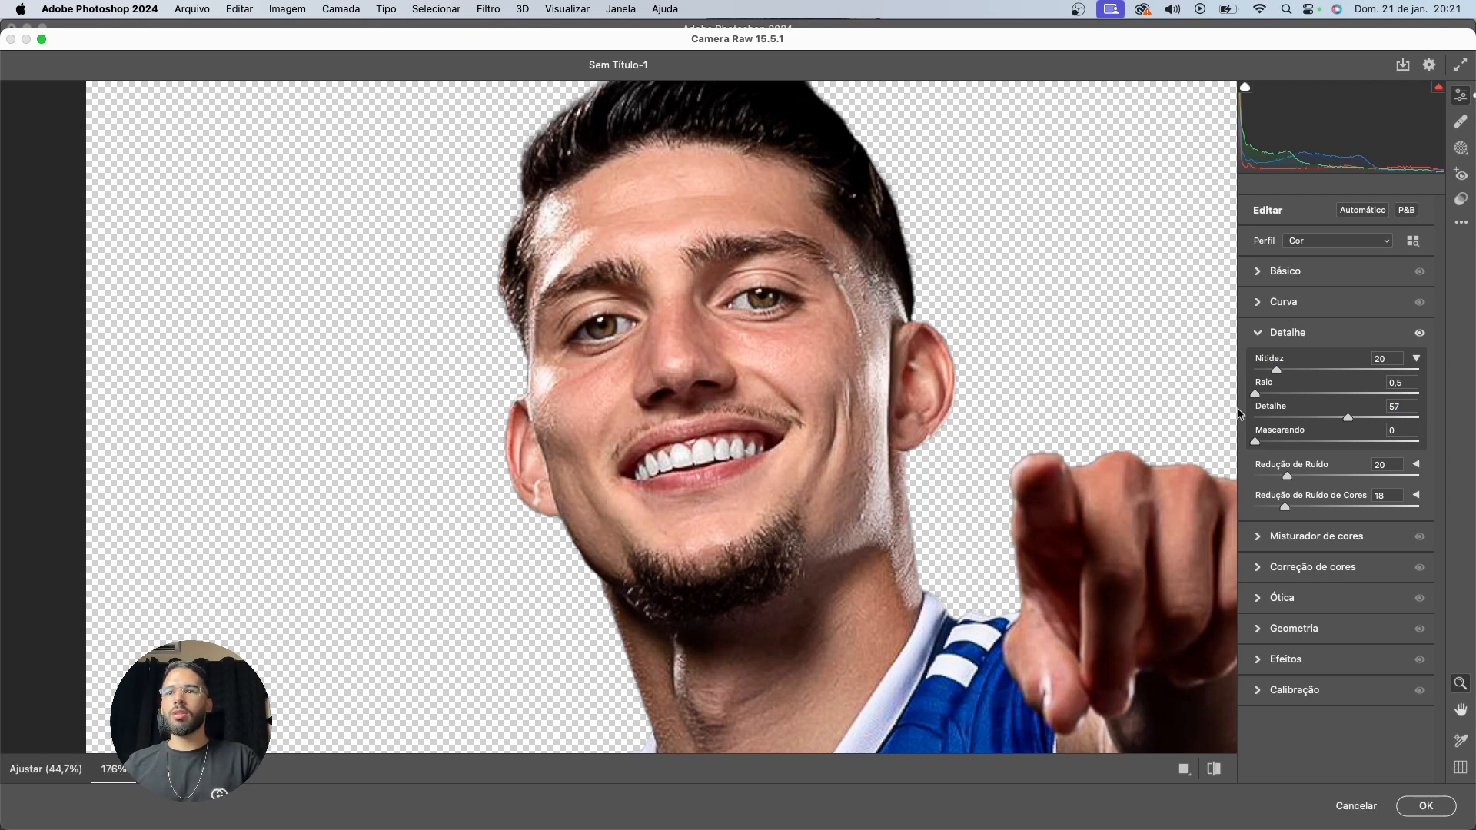
left_click_drag(1288, 368, 1366, 379)
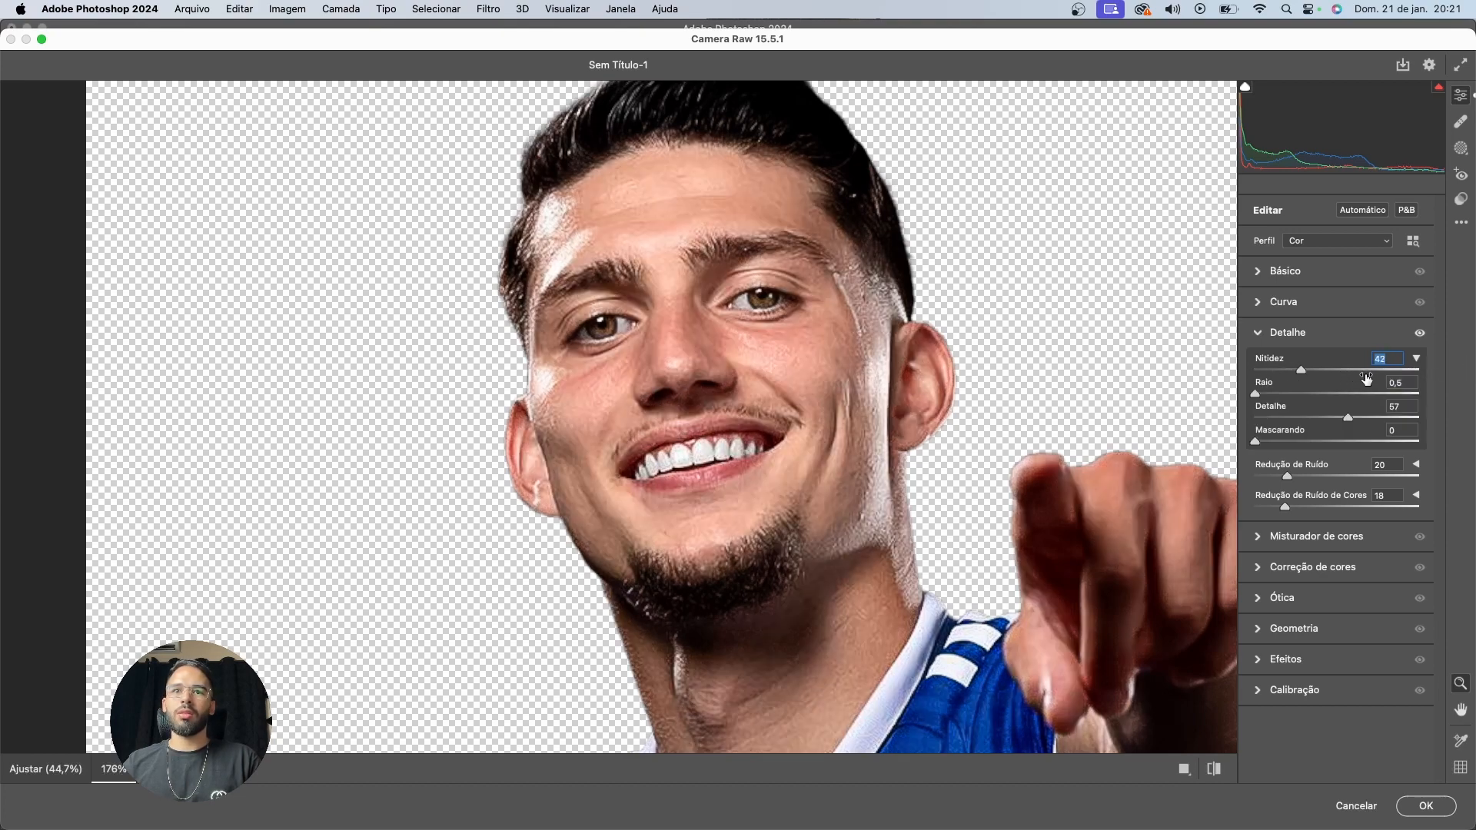
left_click(1421, 802)
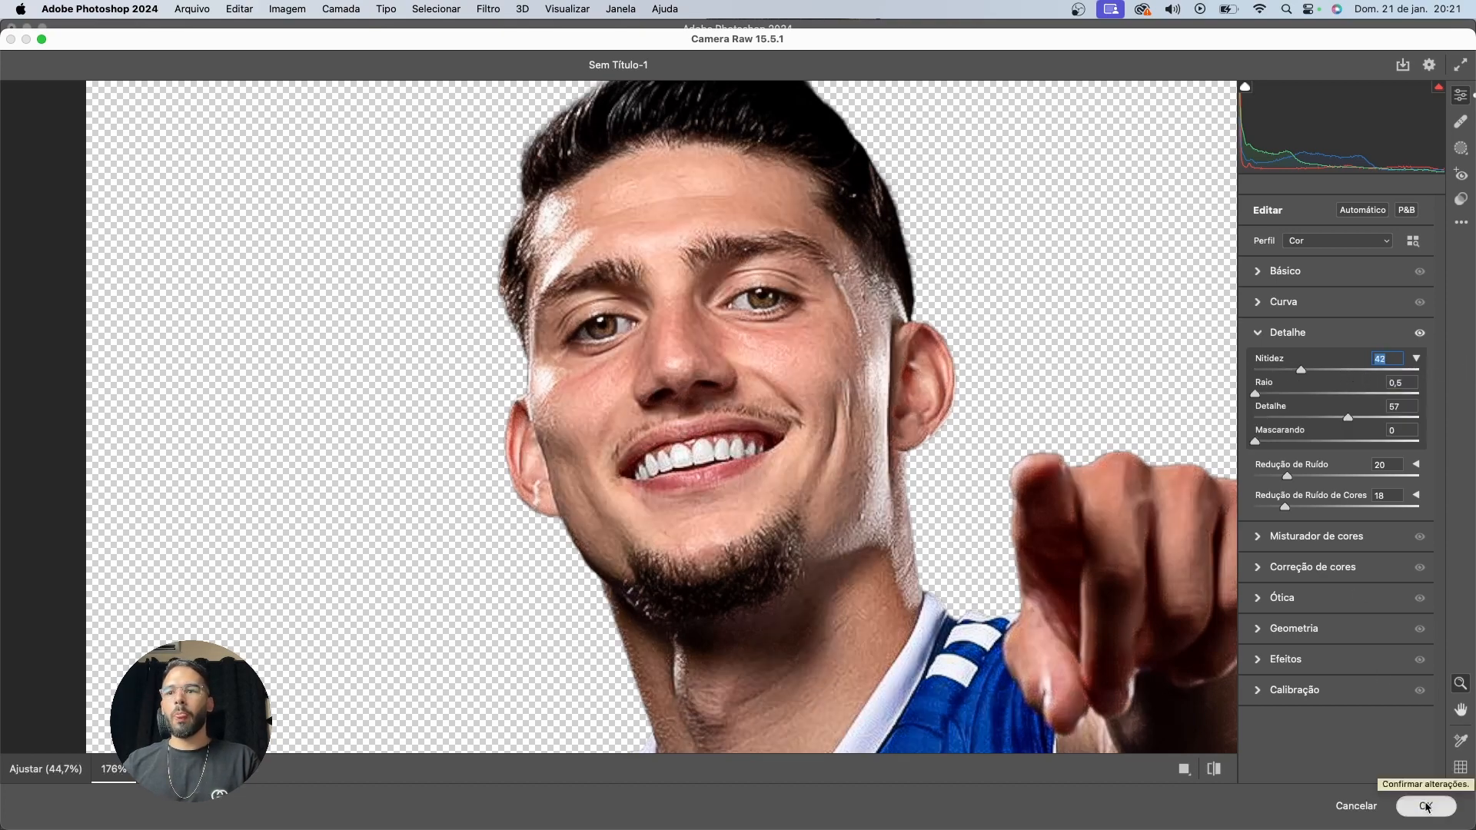
scroll(655, 411, "down", 1)
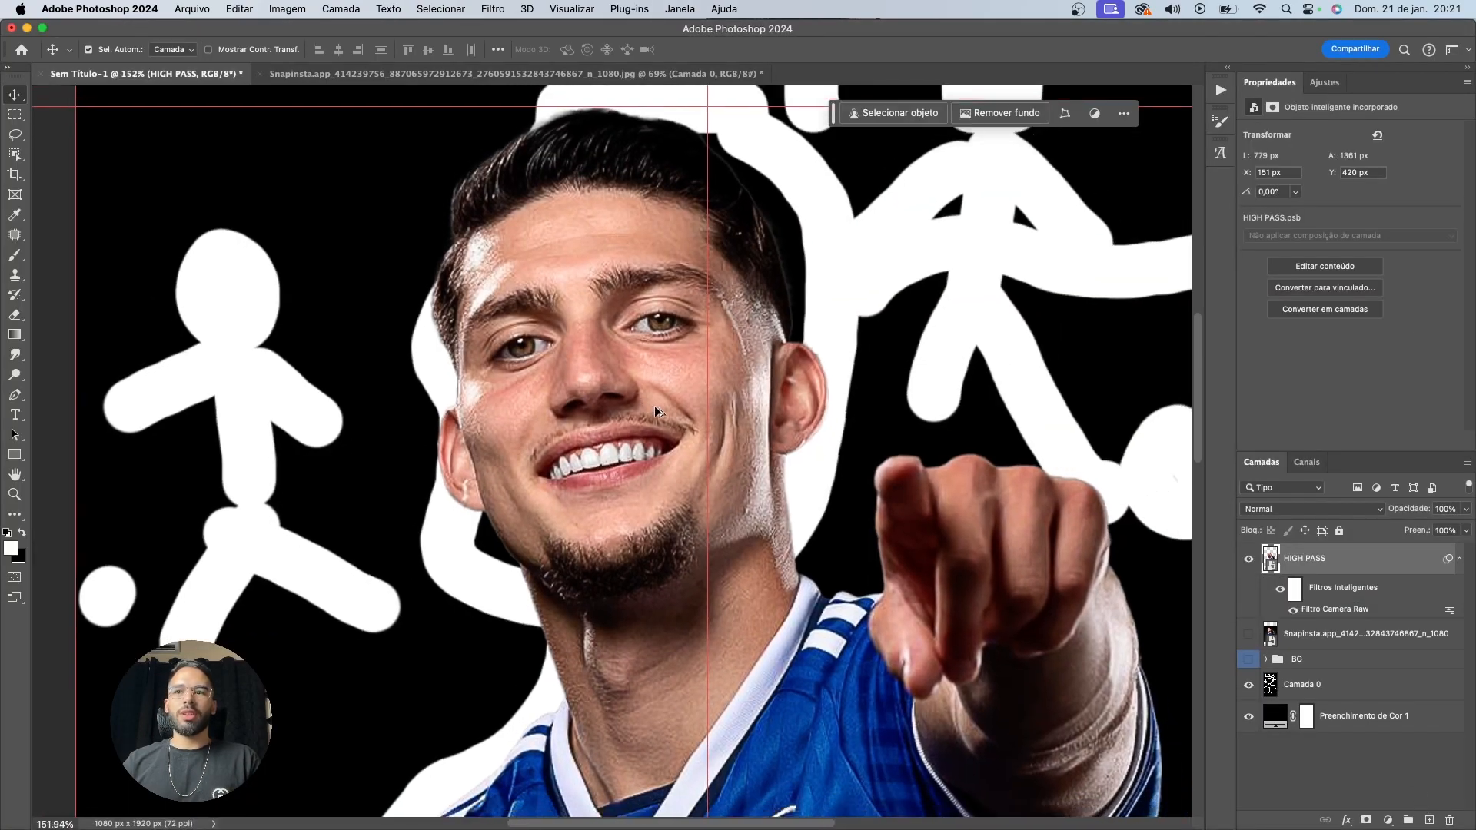
Apply the Pintura a óleo (Oil Paint) filter to HIGH PASS with stylization 0.5, cleanliness 4.0, scale 0.1, bristle detail 0.0 and no lighting
left_click(493, 9)
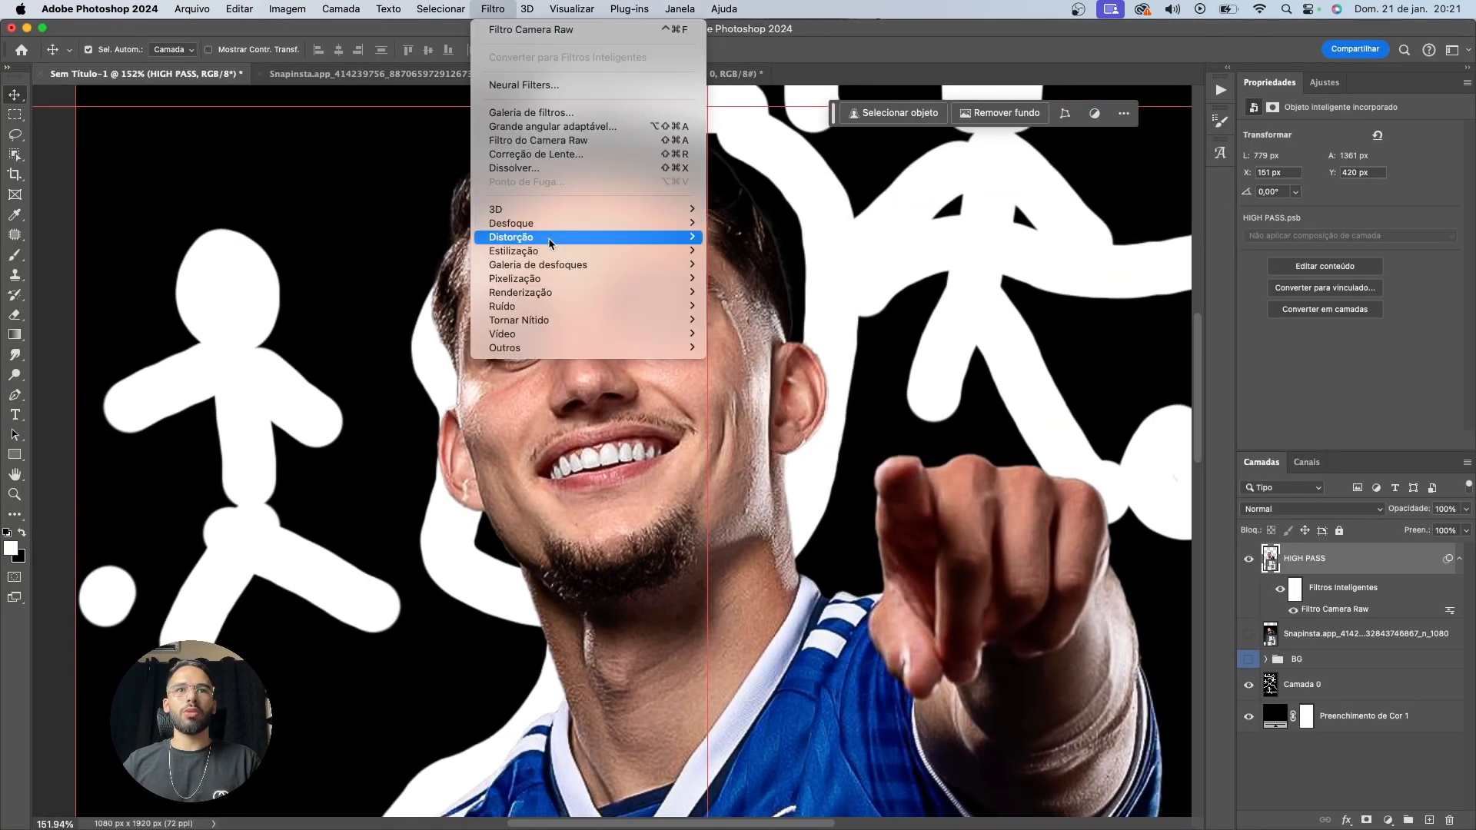
mouse_move(569, 252)
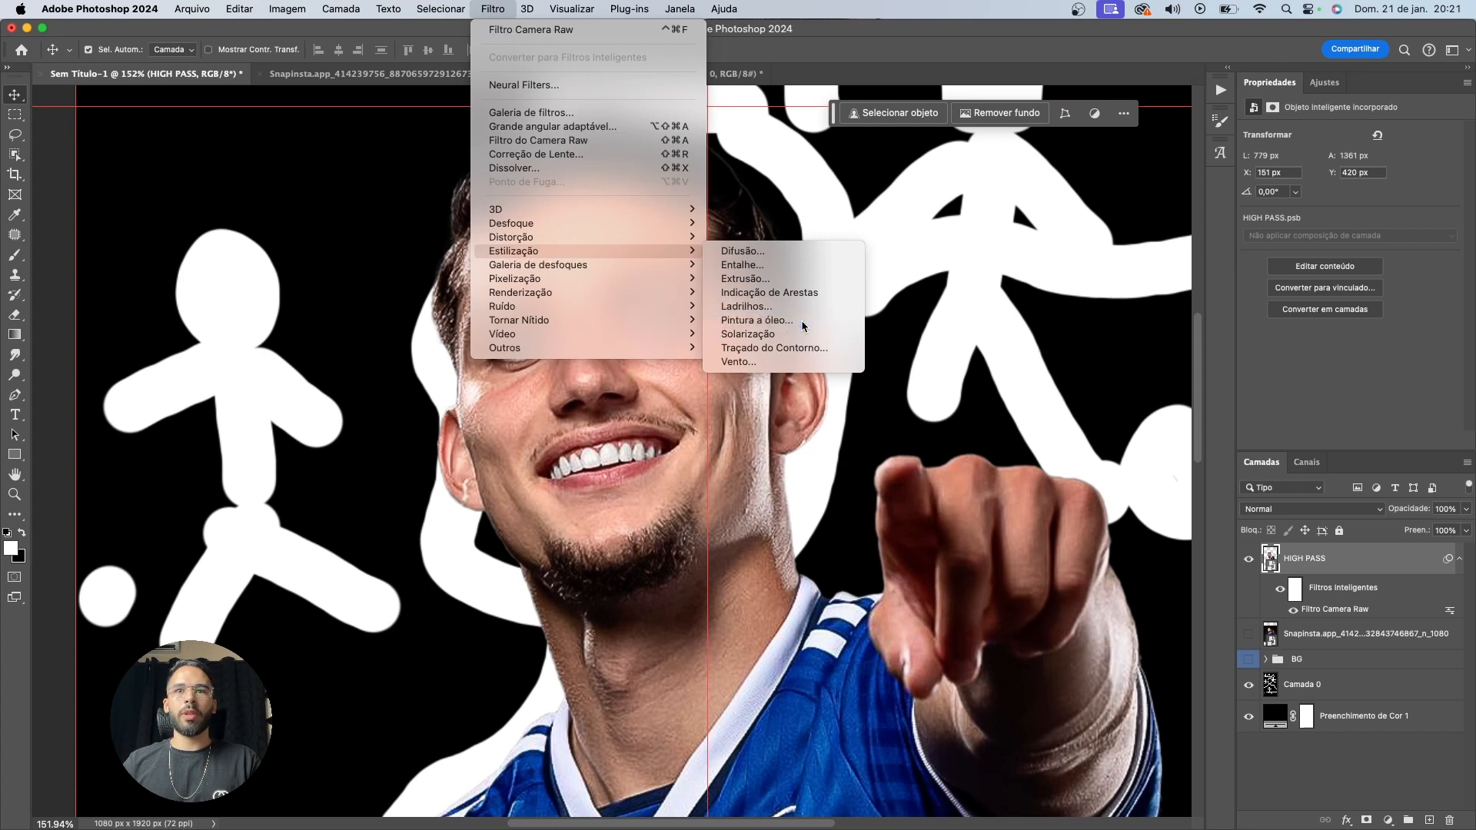
left_click(803, 320)
left_click_drag(1245, 424, 1202, 424)
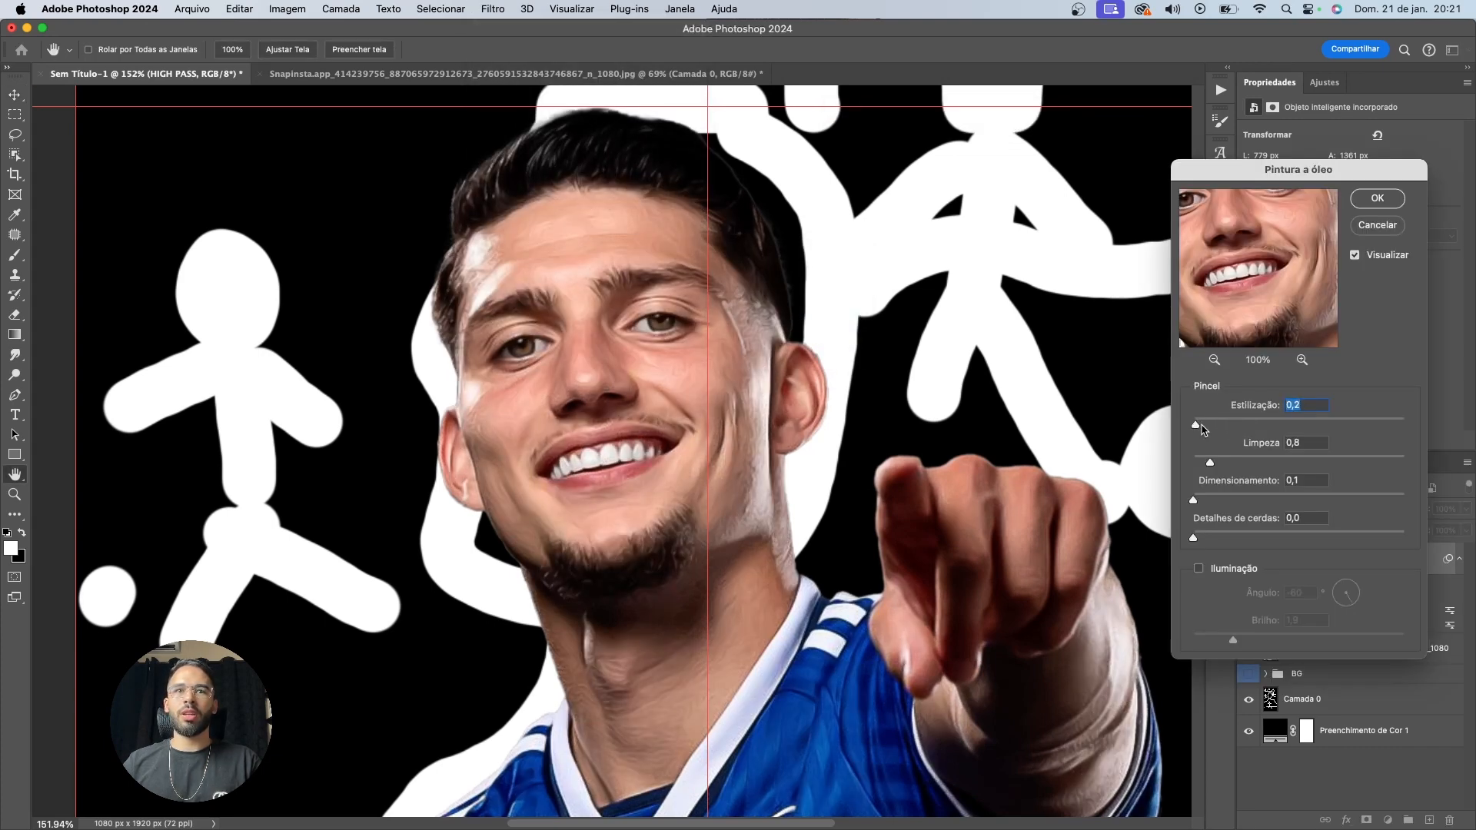
left_click_drag(1266, 462, 1331, 469)
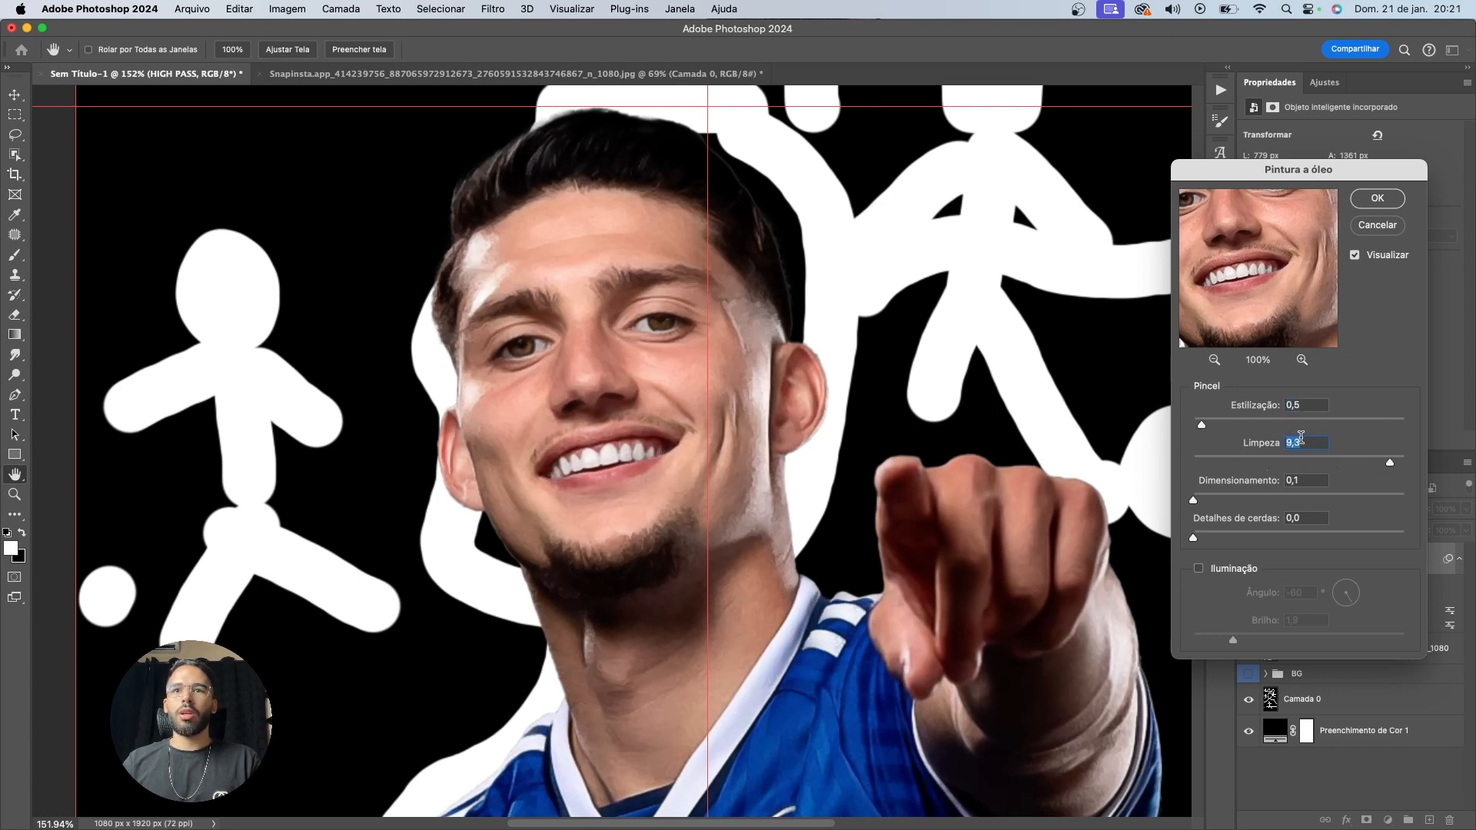
left_click(1278, 461)
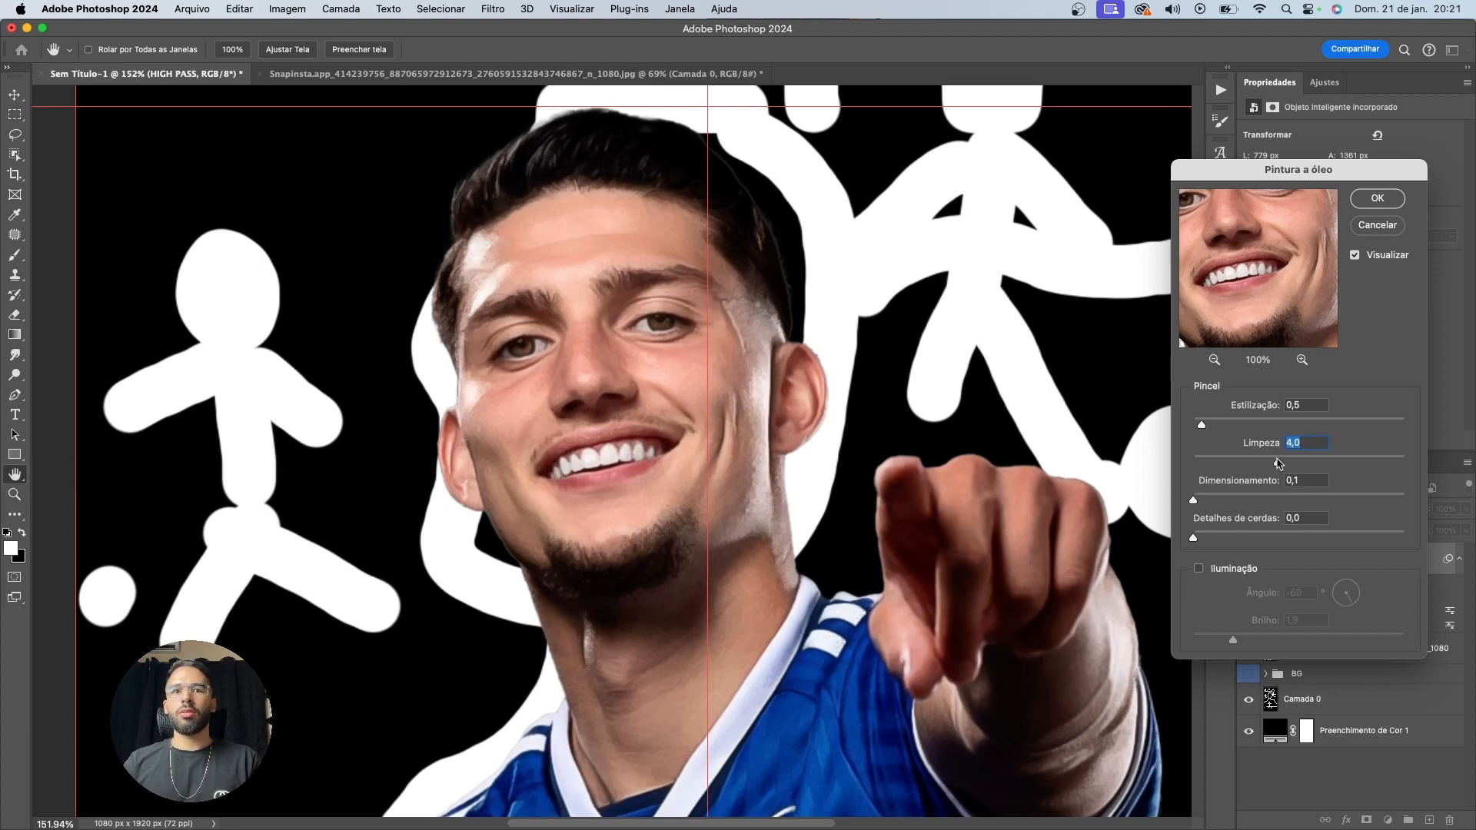
key("Return")
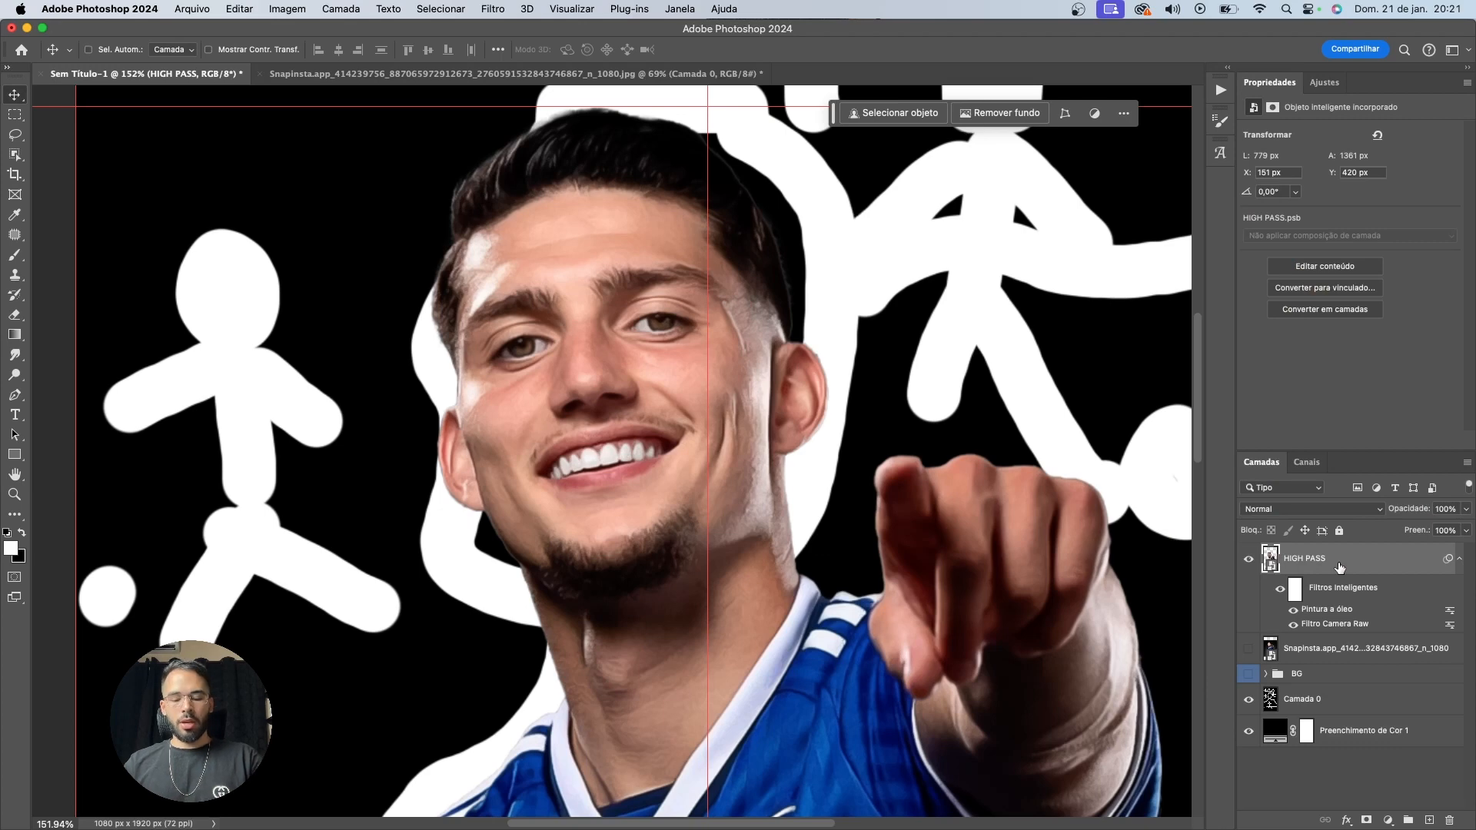
Duplicate the HIGH PASS layer and delete the Oil Paint filter from the original, keeping it only on the visible copy
key("super+j")
left_click(1249, 560)
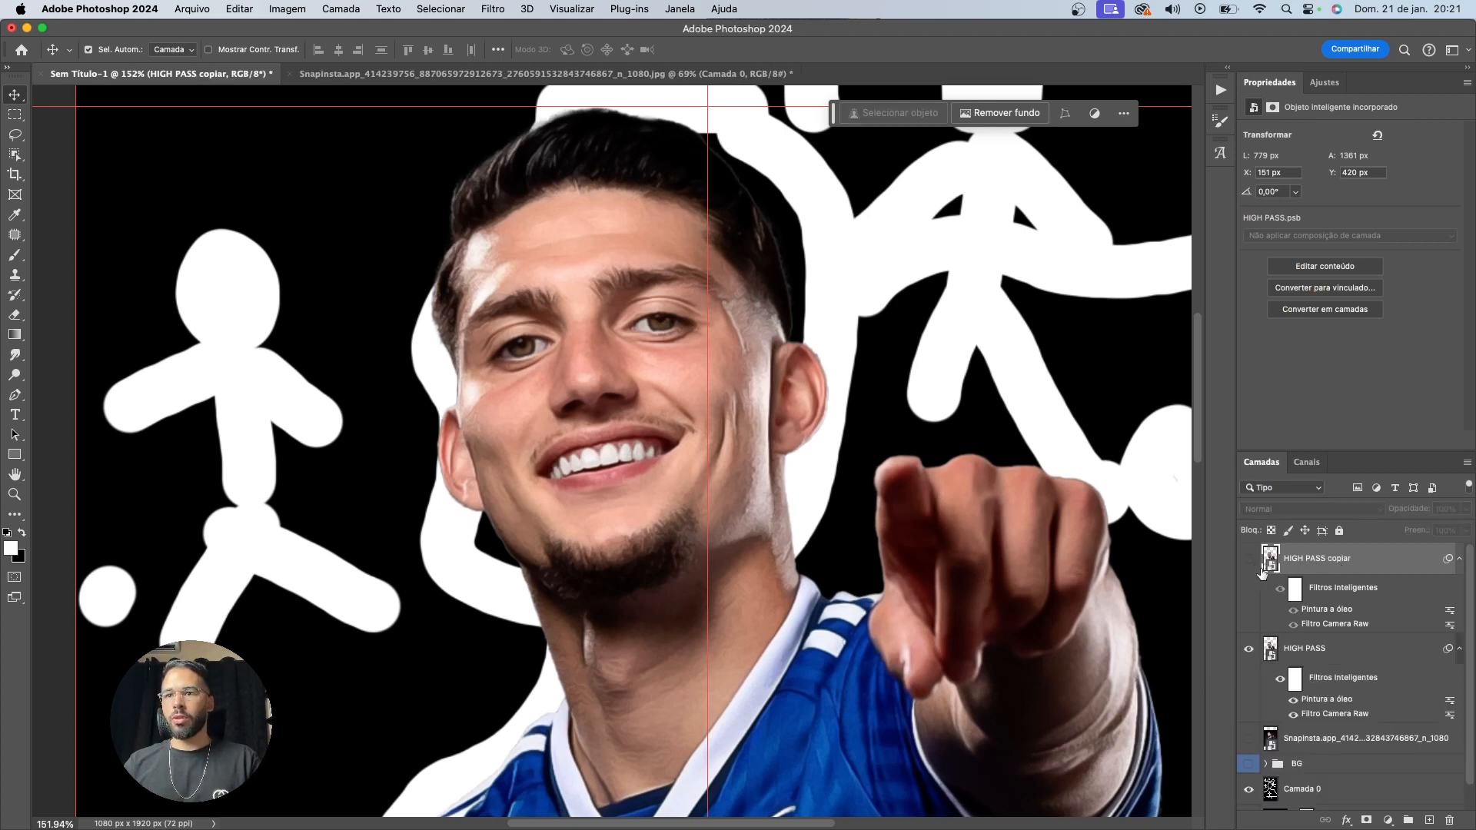
right_click(1334, 716)
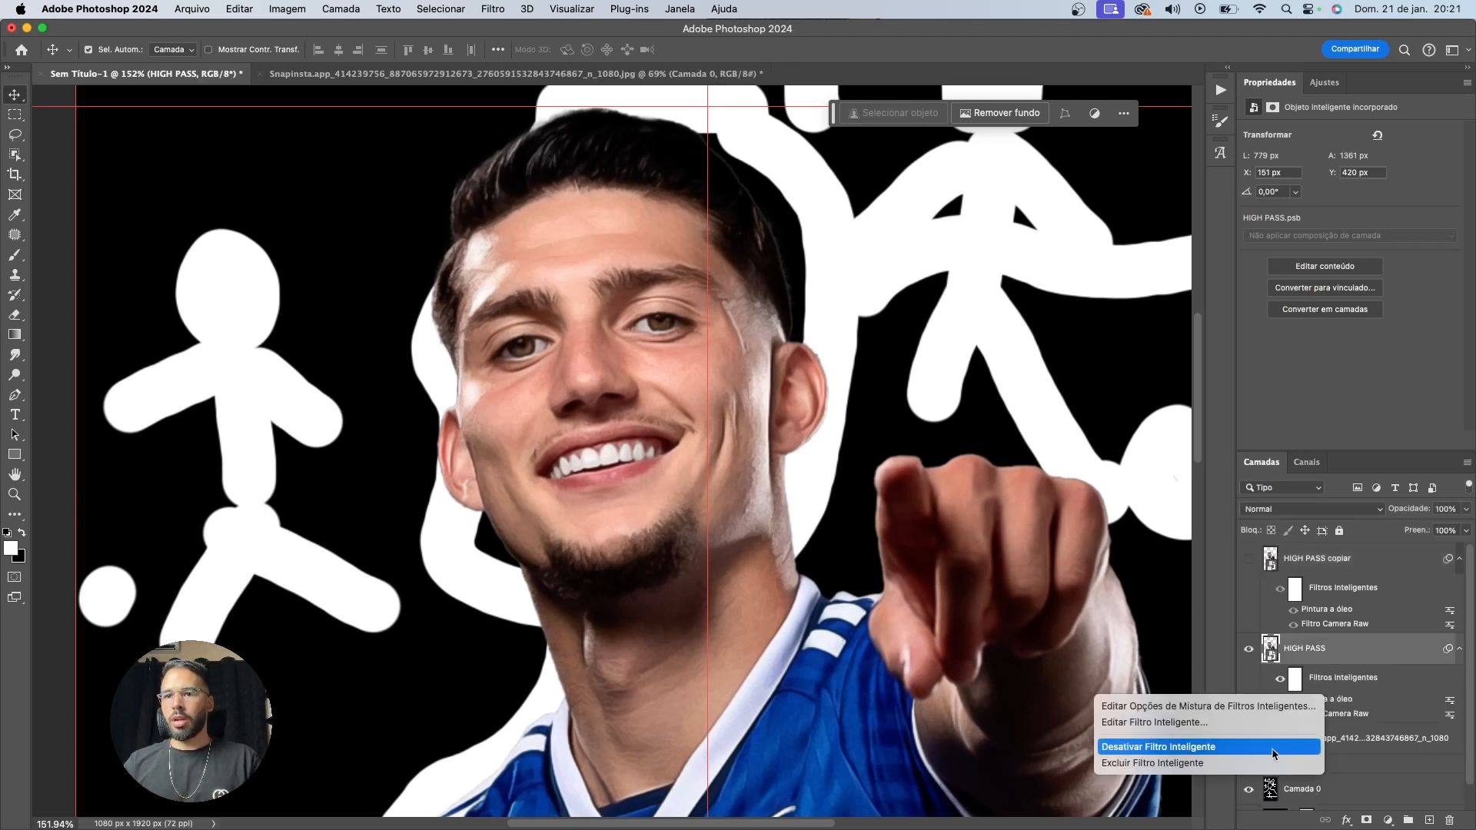
left_click(1310, 721)
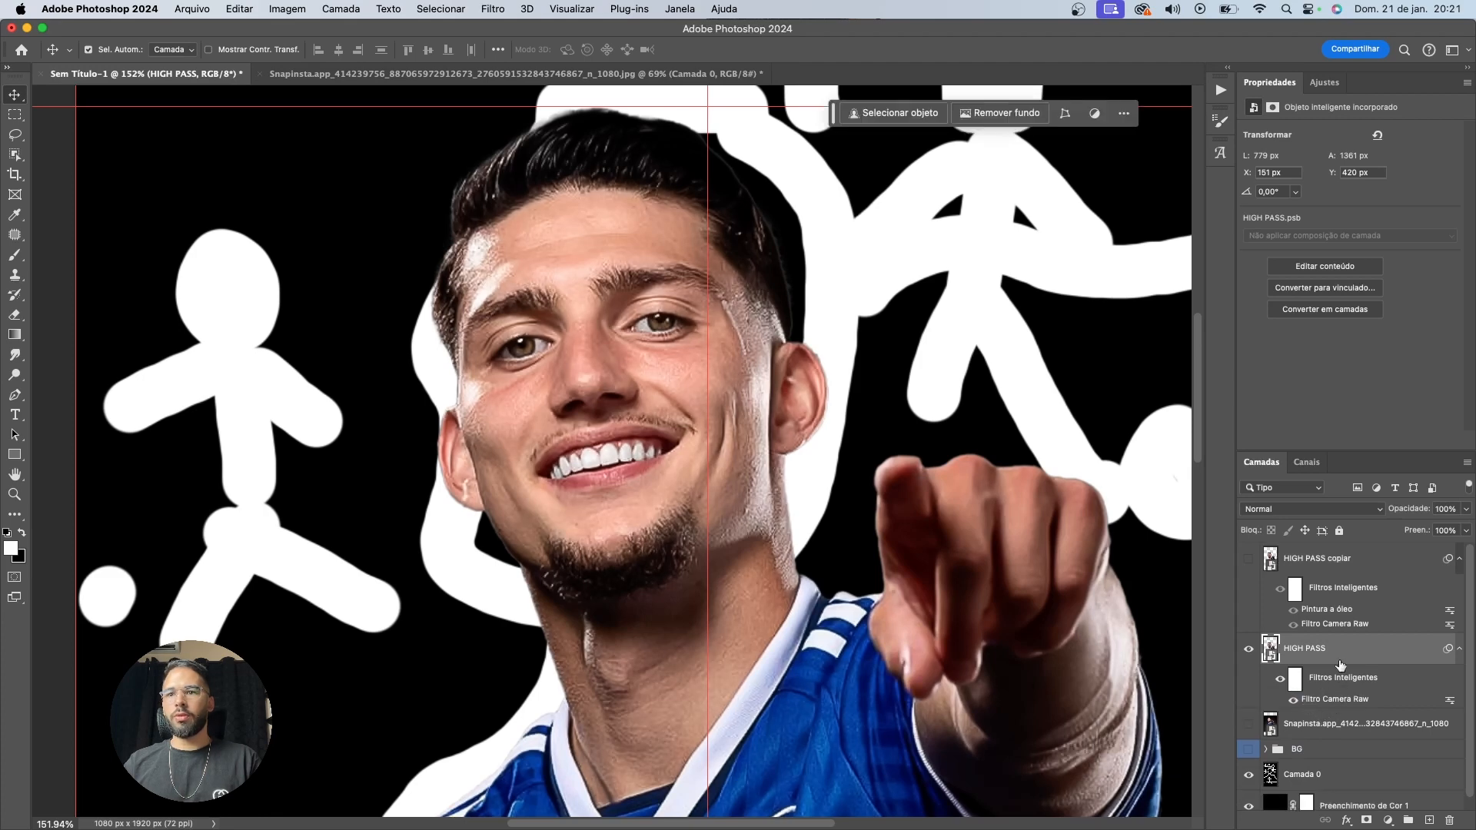
left_click(1249, 560)
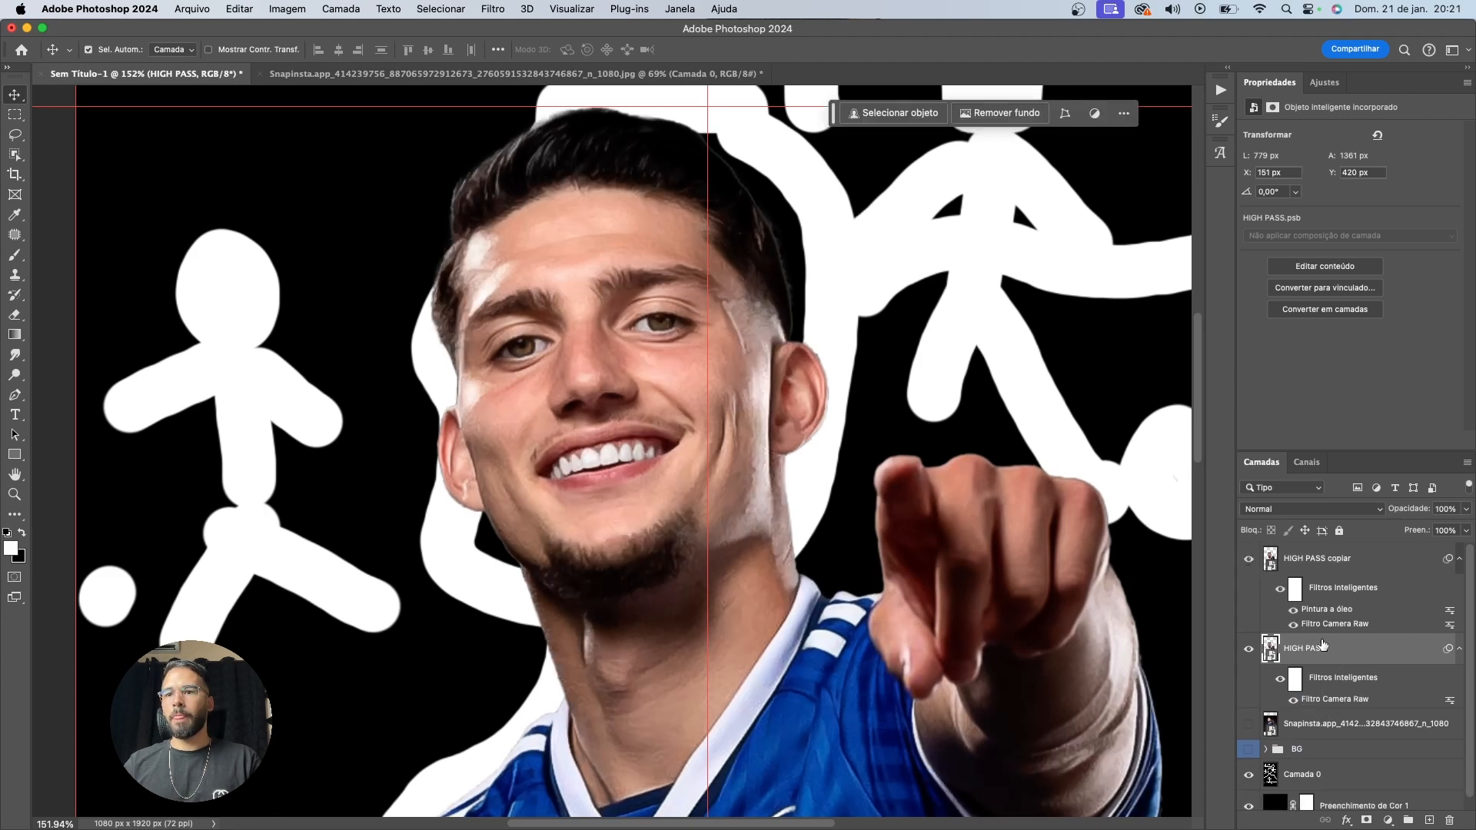
Rename the HIGH PASS copy as PINTURA A AOLEO
double_click(1320, 571)
key("Caps_Lock")
key("Escape")
double_click(1341, 559)
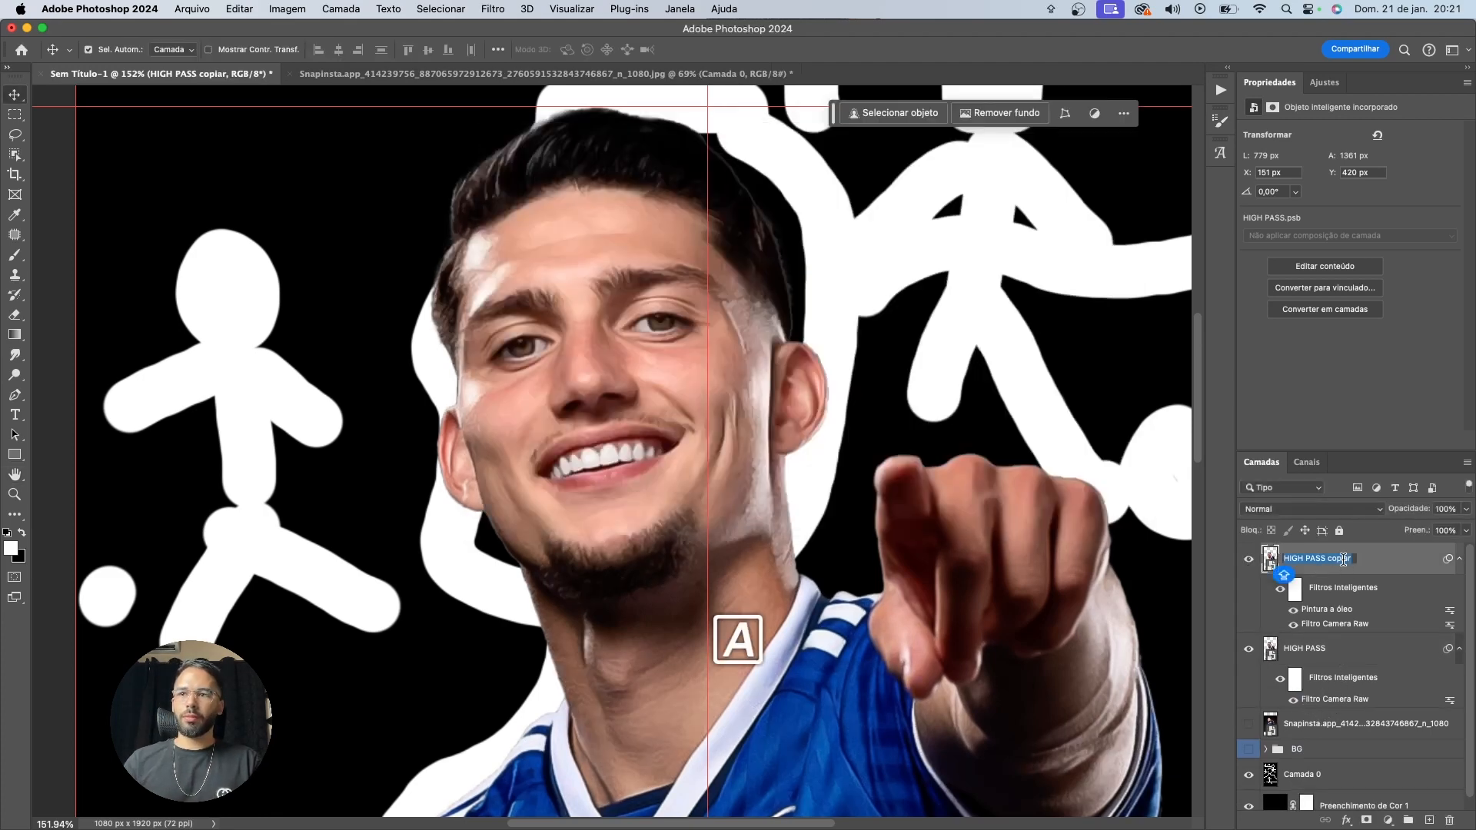
type("PINTURA A AOLEO")
key("Return")
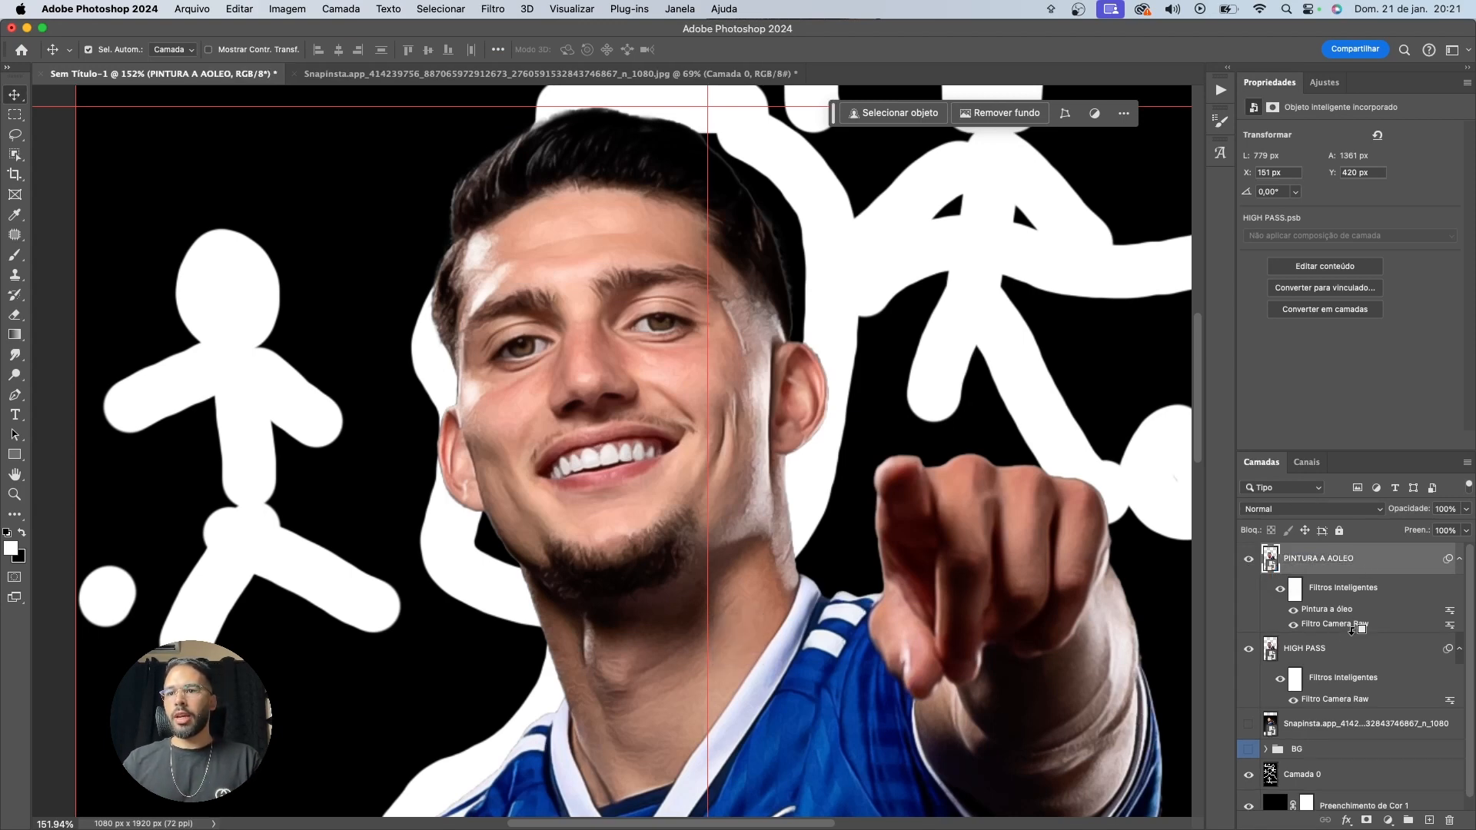
Clip PINTURA A AOLEO to the HIGH PASS layer and add an inverted, fully black layer mask to it
left_click(1351, 628, "alt")
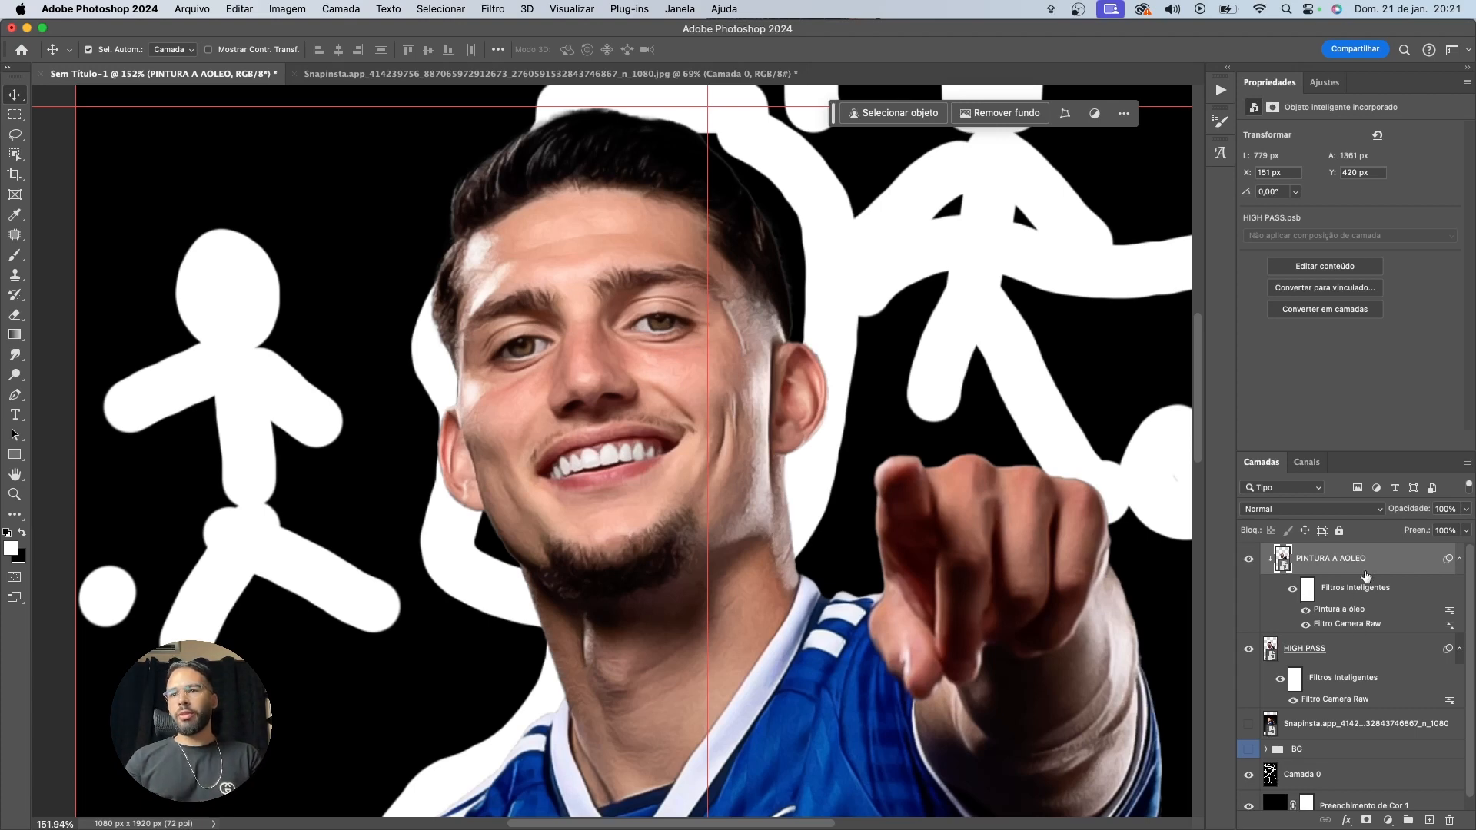
left_click(1366, 821)
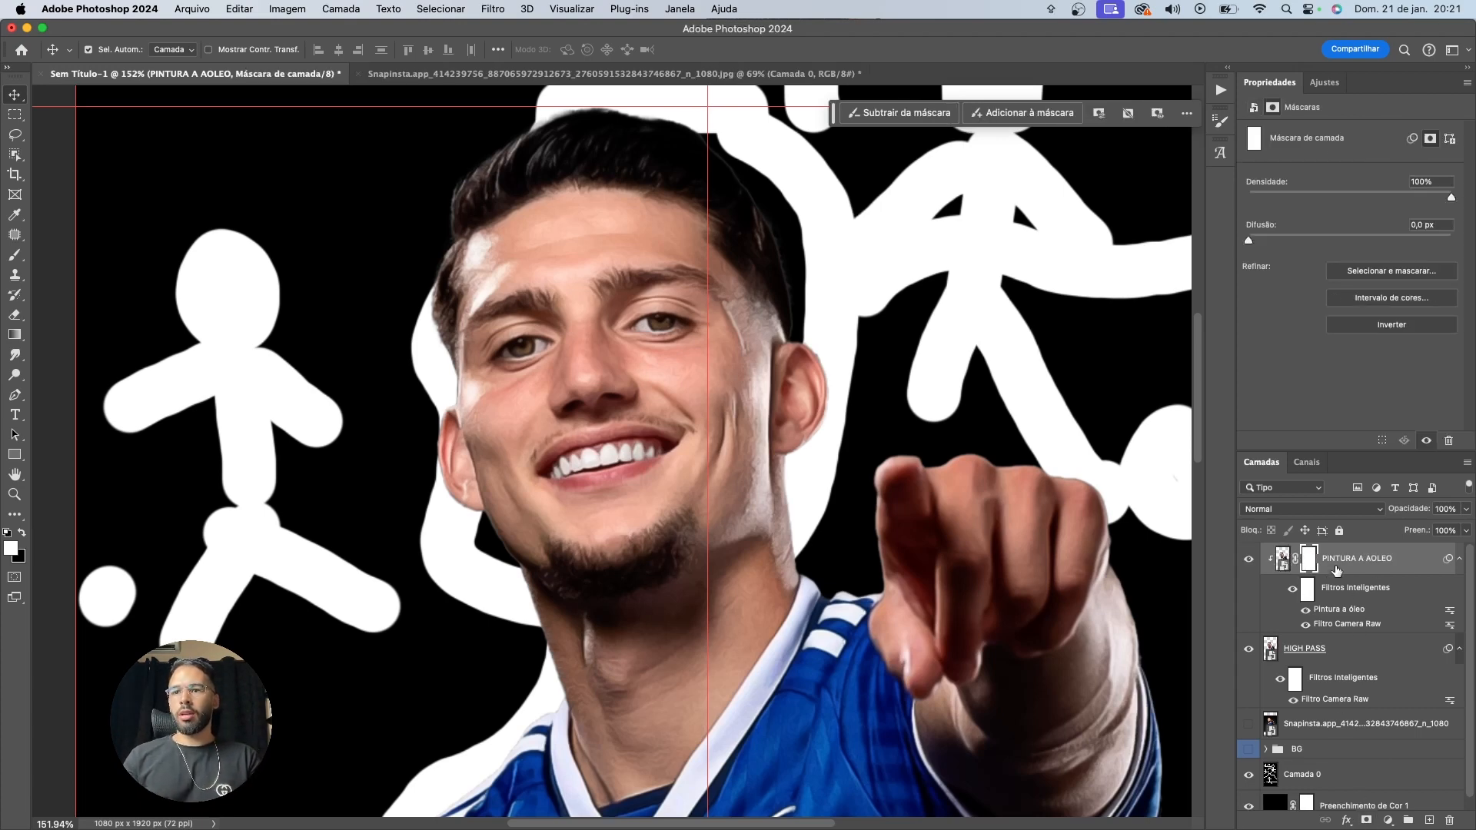
key("super+i")
Paint white on the mask with a 35 px brush to bring the oil-paint smoothing onto the player's forehead and central face
key("b")
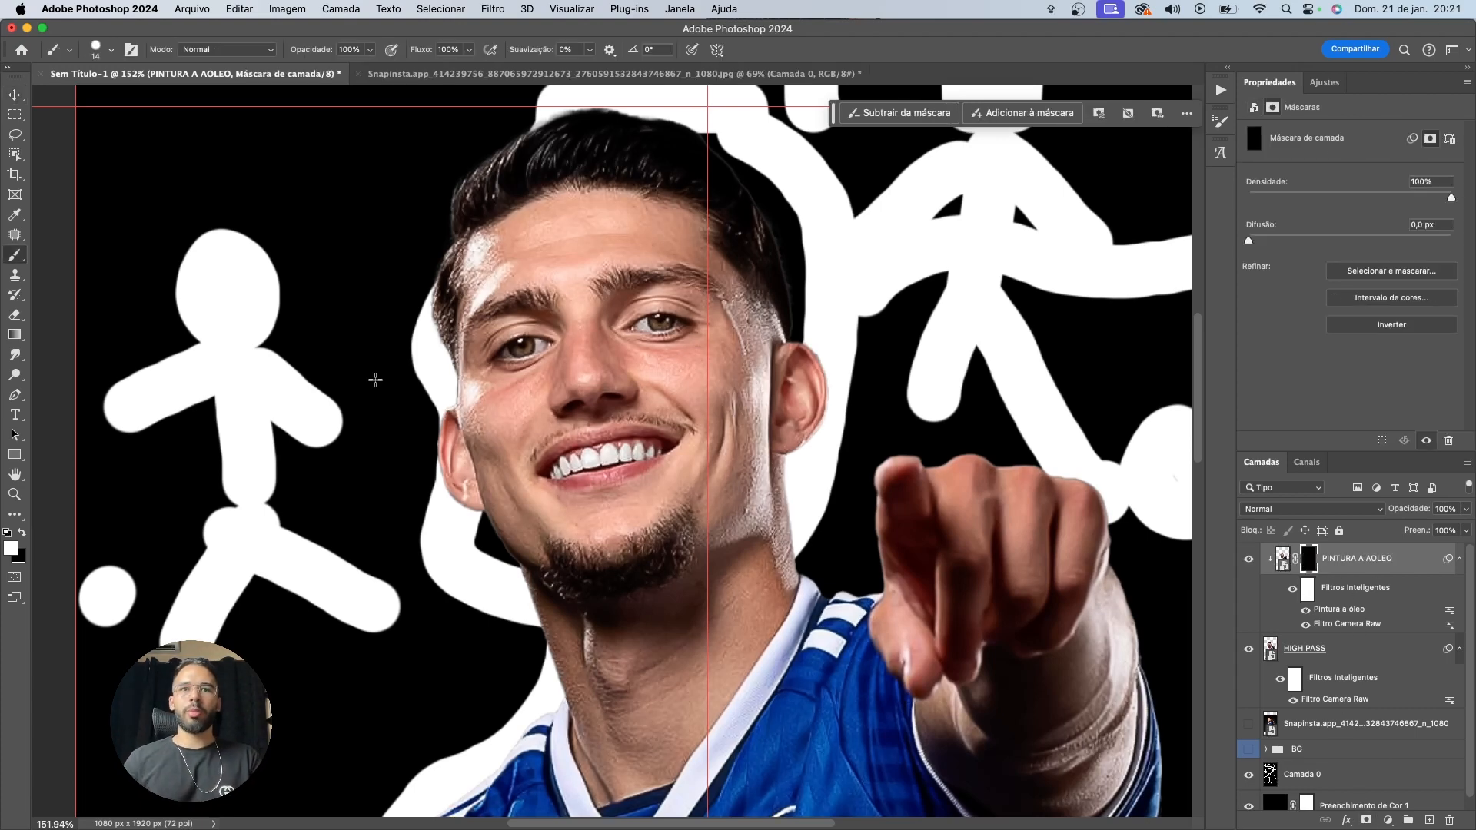
key("Caps_Lock")
key("bracketright")
key("bracketright")
scroll(582, 260, "up", 1)
mouse_move(582, 260)
left_mouse_down()
mouse_move(531, 254)
mouse_move(594, 236)
mouse_move(518, 253)
mouse_move(495, 277)
mouse_move(486, 253)
mouse_move(604, 213)
mouse_move(681, 243)
mouse_move(569, 273)
mouse_move(585, 367)
mouse_move(551, 423)
mouse_move(628, 369)
mouse_move(472, 431)
mouse_move(536, 396)
mouse_move(494, 465)
mouse_move(491, 448)
mouse_move(504, 493)
mouse_move(501, 414)
mouse_move(526, 541)
mouse_move(512, 498)
mouse_move(675, 493)
mouse_move(715, 469)
mouse_move(726, 517)
mouse_move(741, 474)
mouse_move(727, 394)
mouse_move(719, 481)
mouse_move(732, 322)
mouse_move(743, 382)
mouse_move(750, 331)
mouse_move(740, 378)
mouse_move(697, 380)
mouse_move(678, 401)
mouse_move(704, 416)
mouse_move(672, 362)
left_mouse_up()
mouse_move(605, 231)
left_mouse_down()
mouse_move(571, 244)
mouse_move(574, 278)
left_mouse_up()
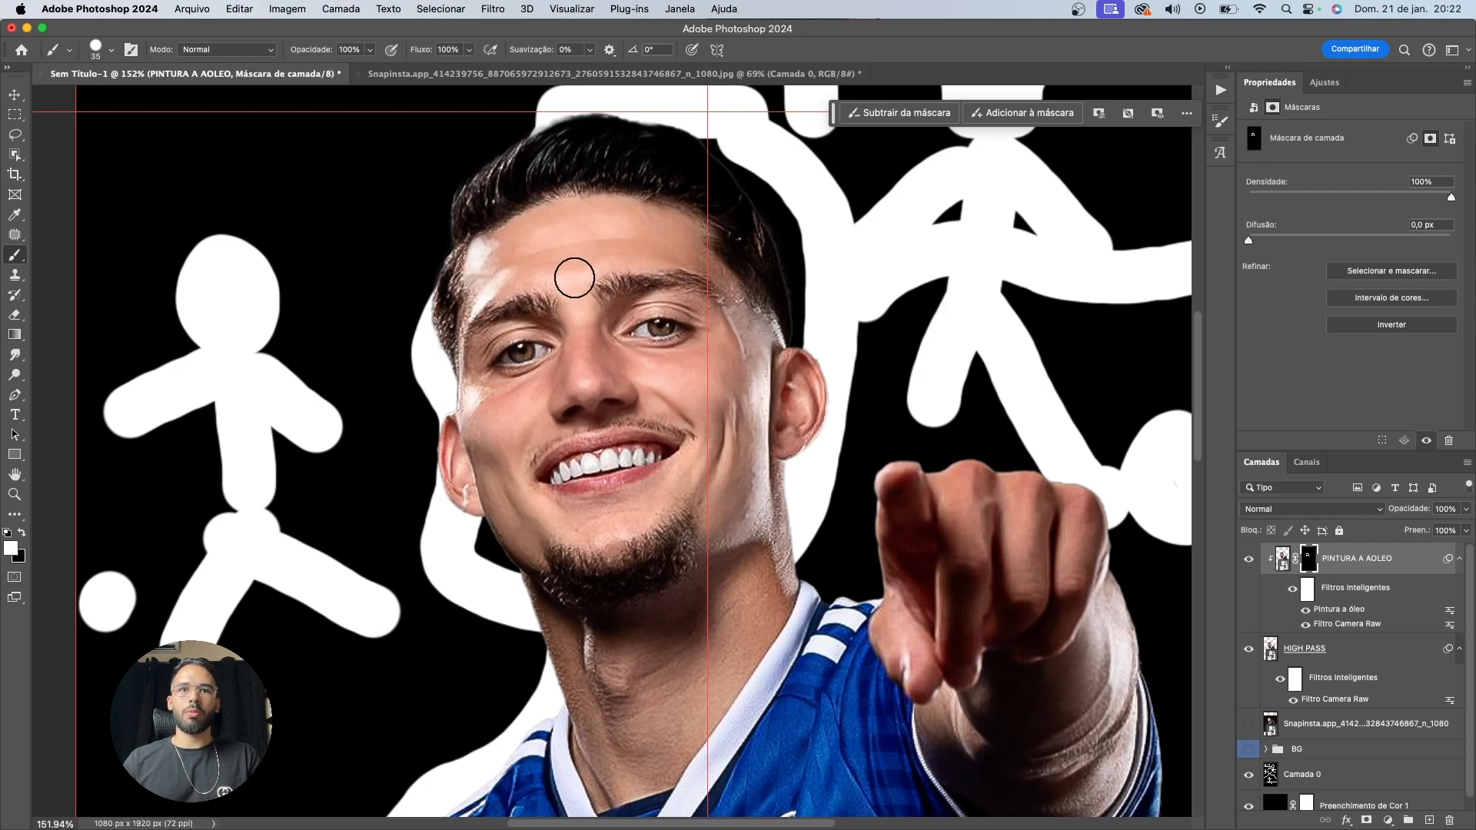
Extend the white mask painting along the temple, hairline, nose and around the eyes with a 10 to 20 px brush
scroll(476, 258, "up", 5)
key("bracketleft")
key("bracketleft")
key("bracketleft")
mouse_move(475, 304)
left_mouse_down()
mouse_move(461, 368)
mouse_move(476, 282)
mouse_move(448, 445)
left_mouse_up()
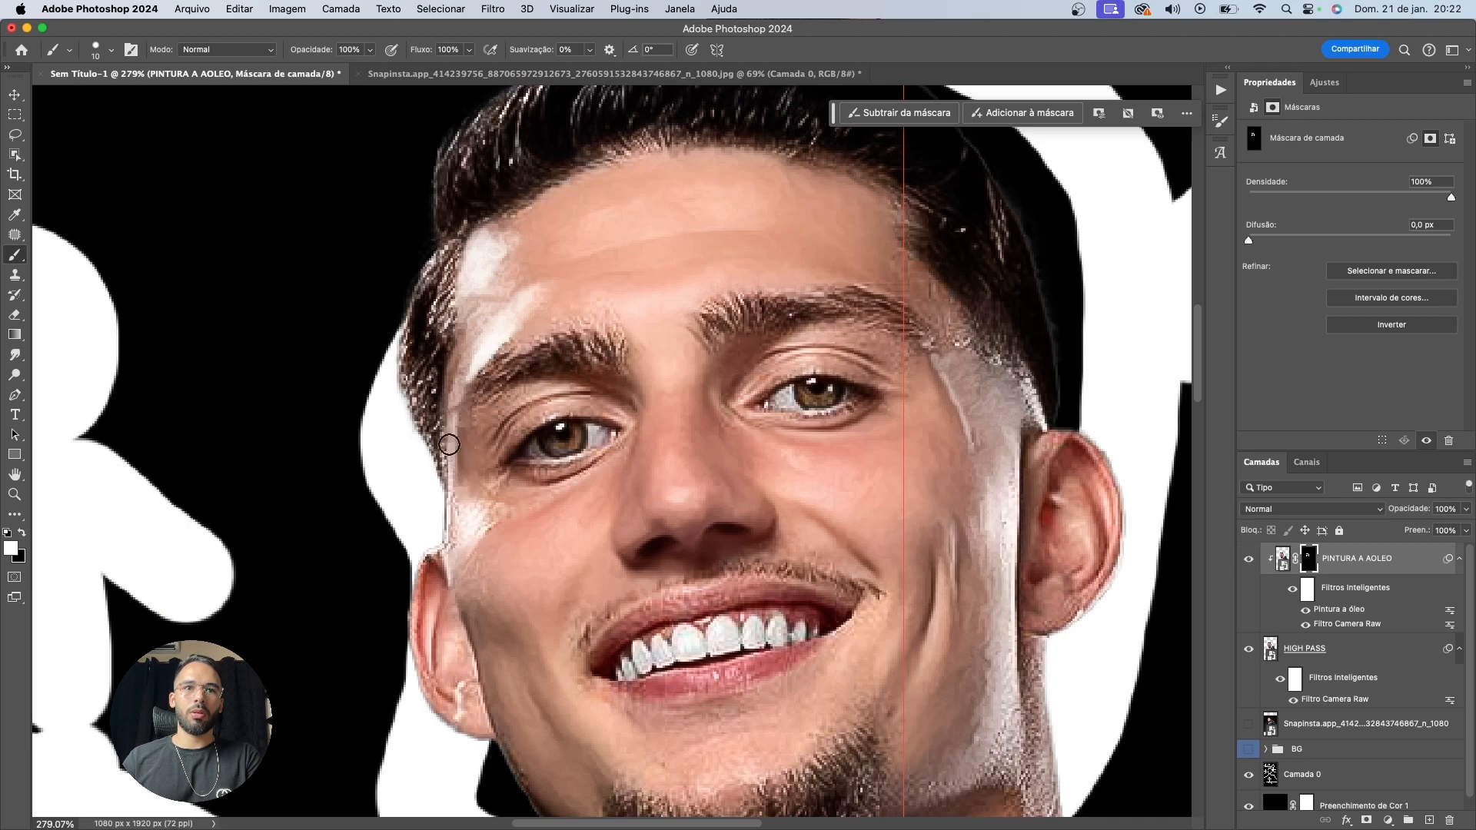
key("bracketright")
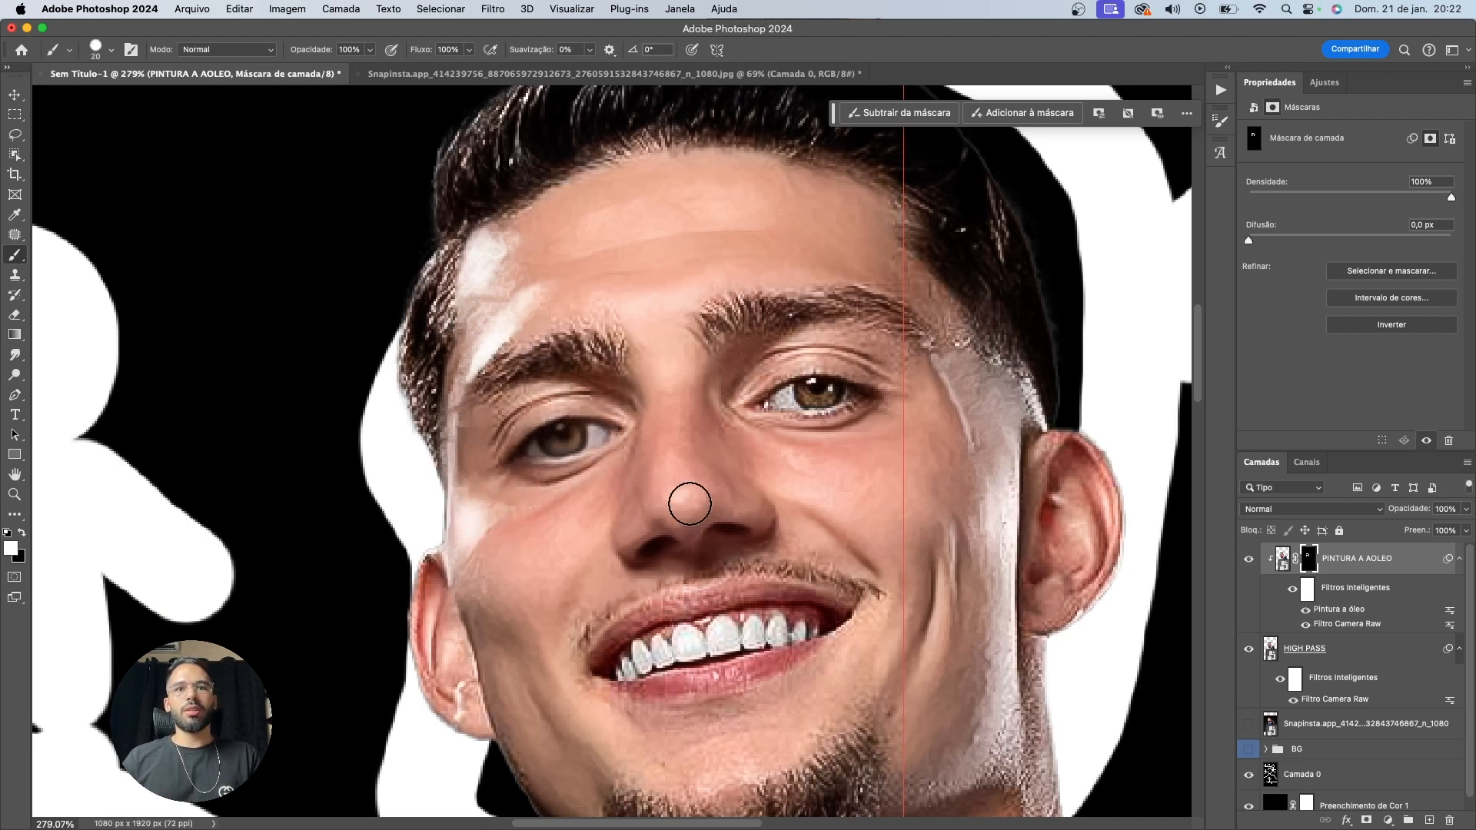
scroll(547, 394, "up", 1)
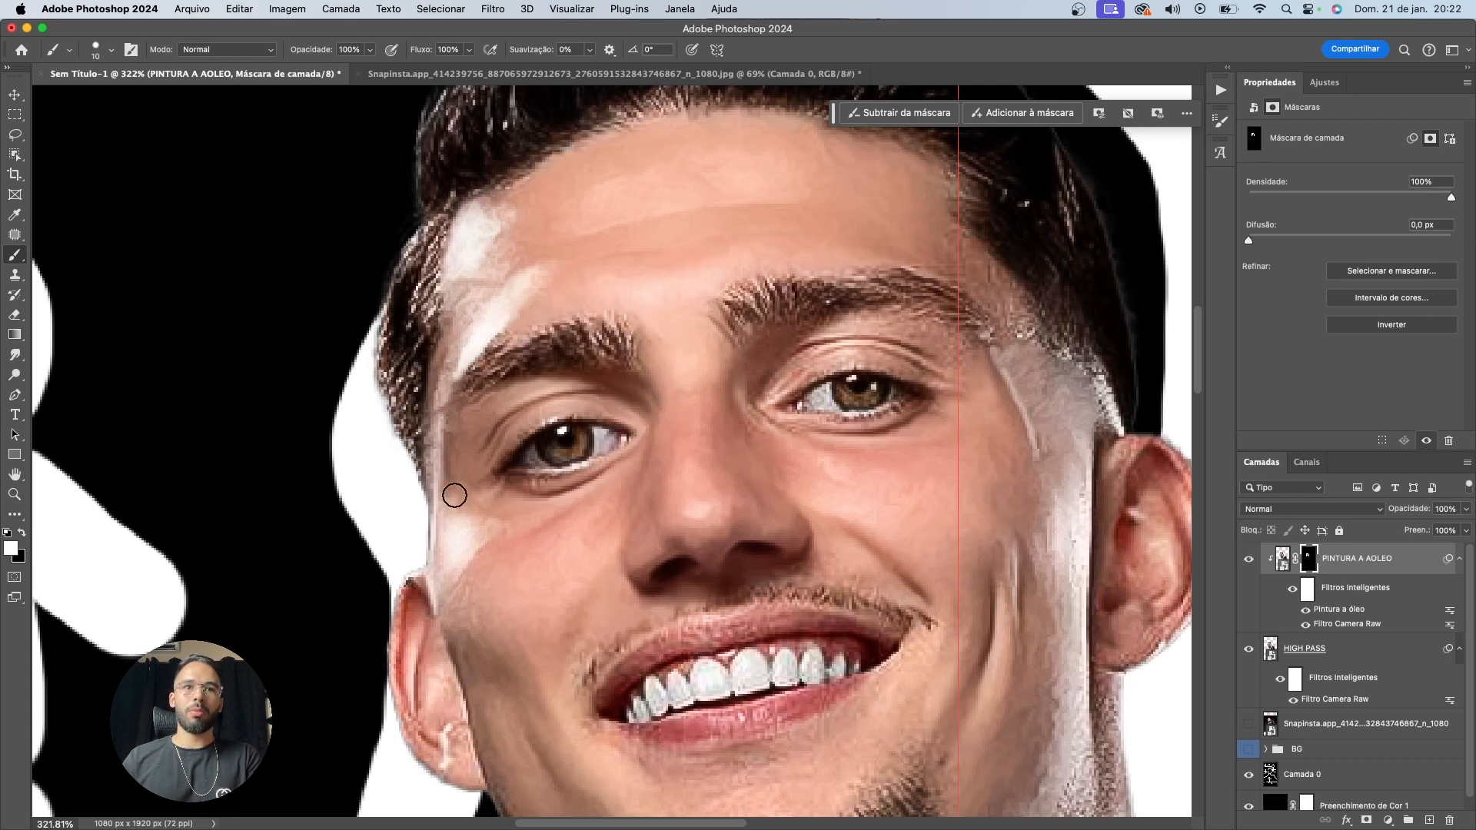
key("bracketright")
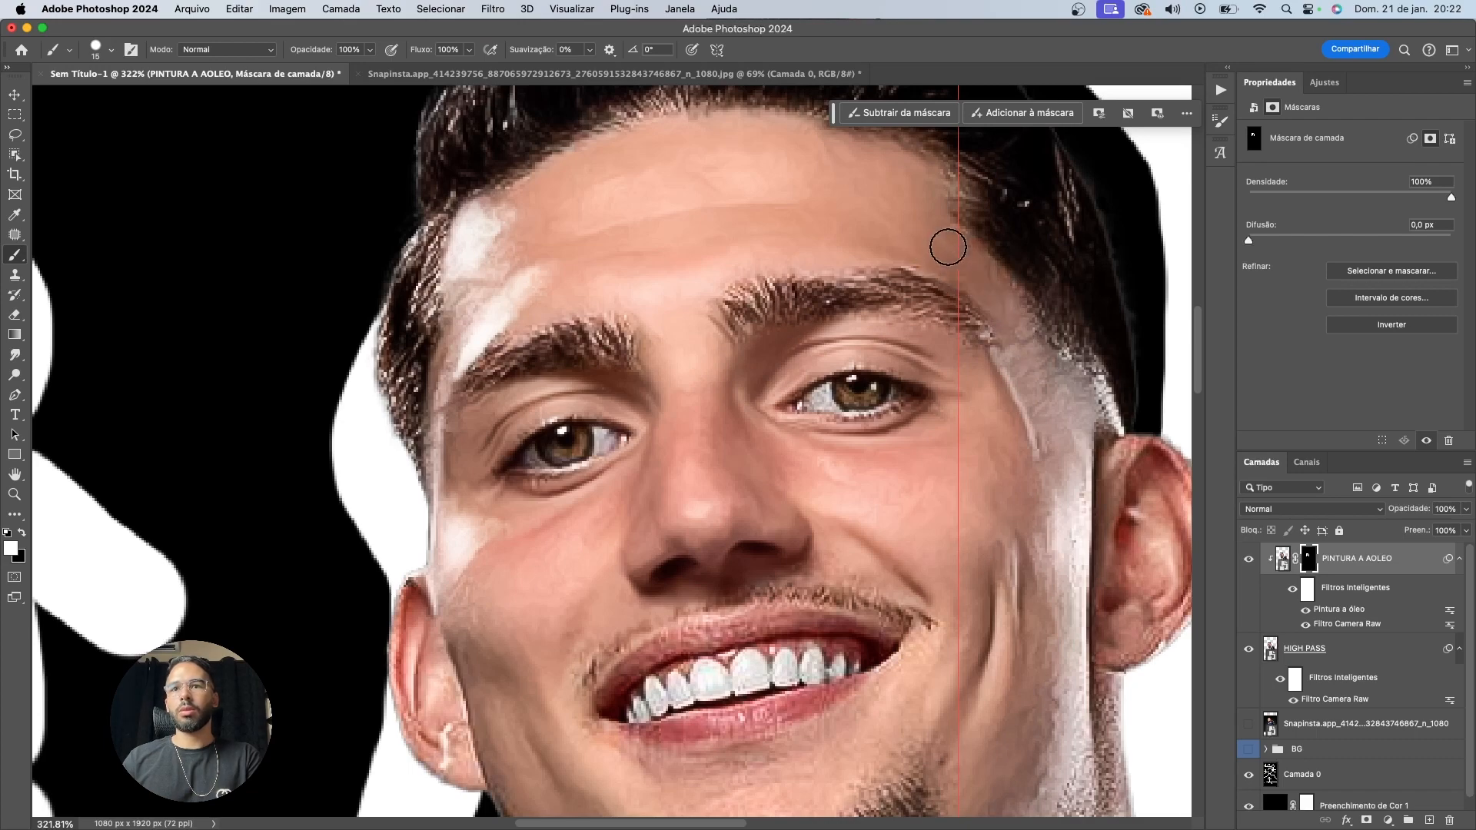
Smooth the lower face and the ear with the earring using a 25 px brush, and restore the earring detail with a 10 px black brush
scroll(1087, 473, "down", 6)
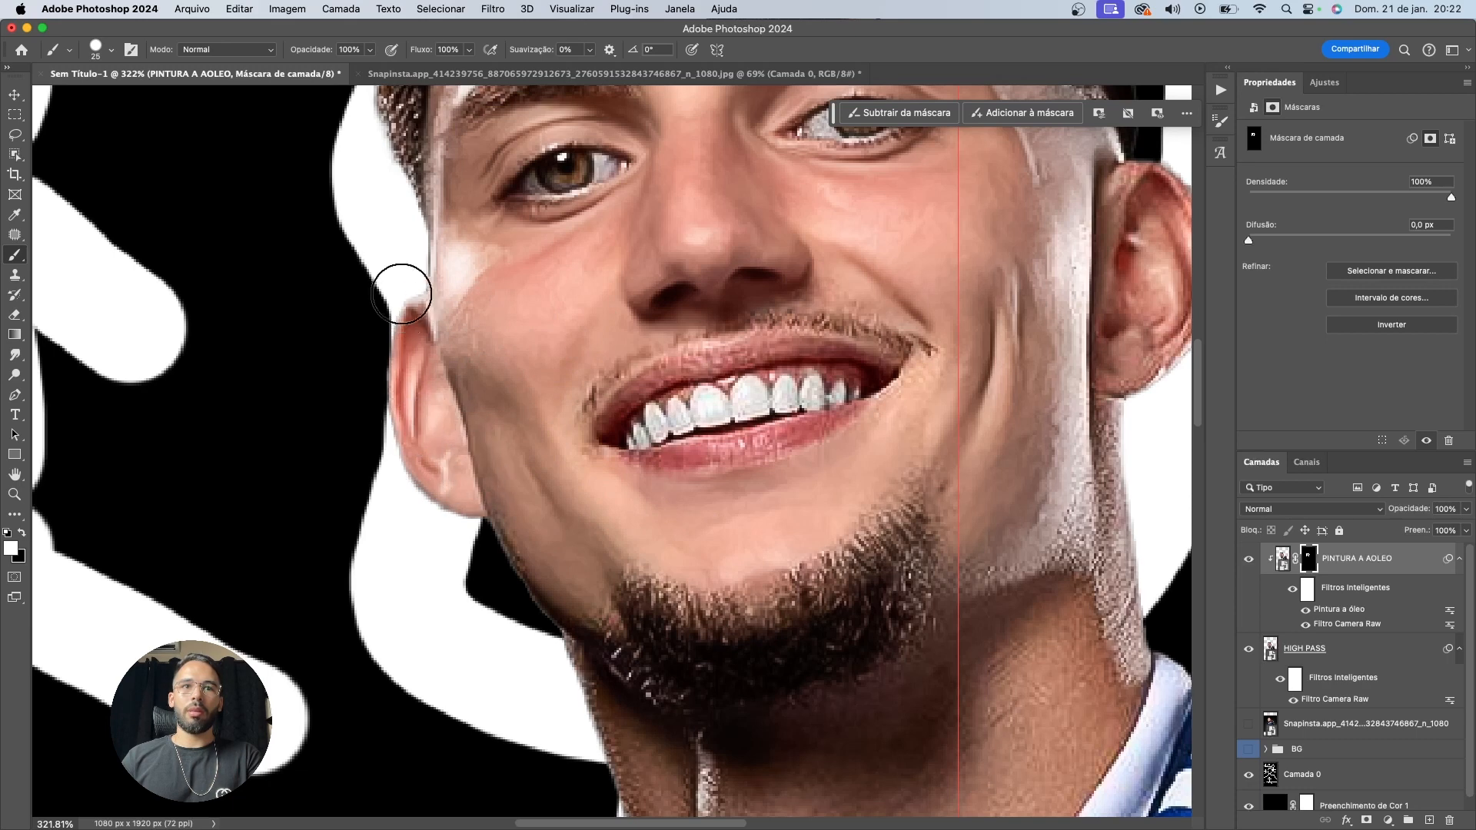
left_click_drag(1035, 367, 941, 402)
key("x")
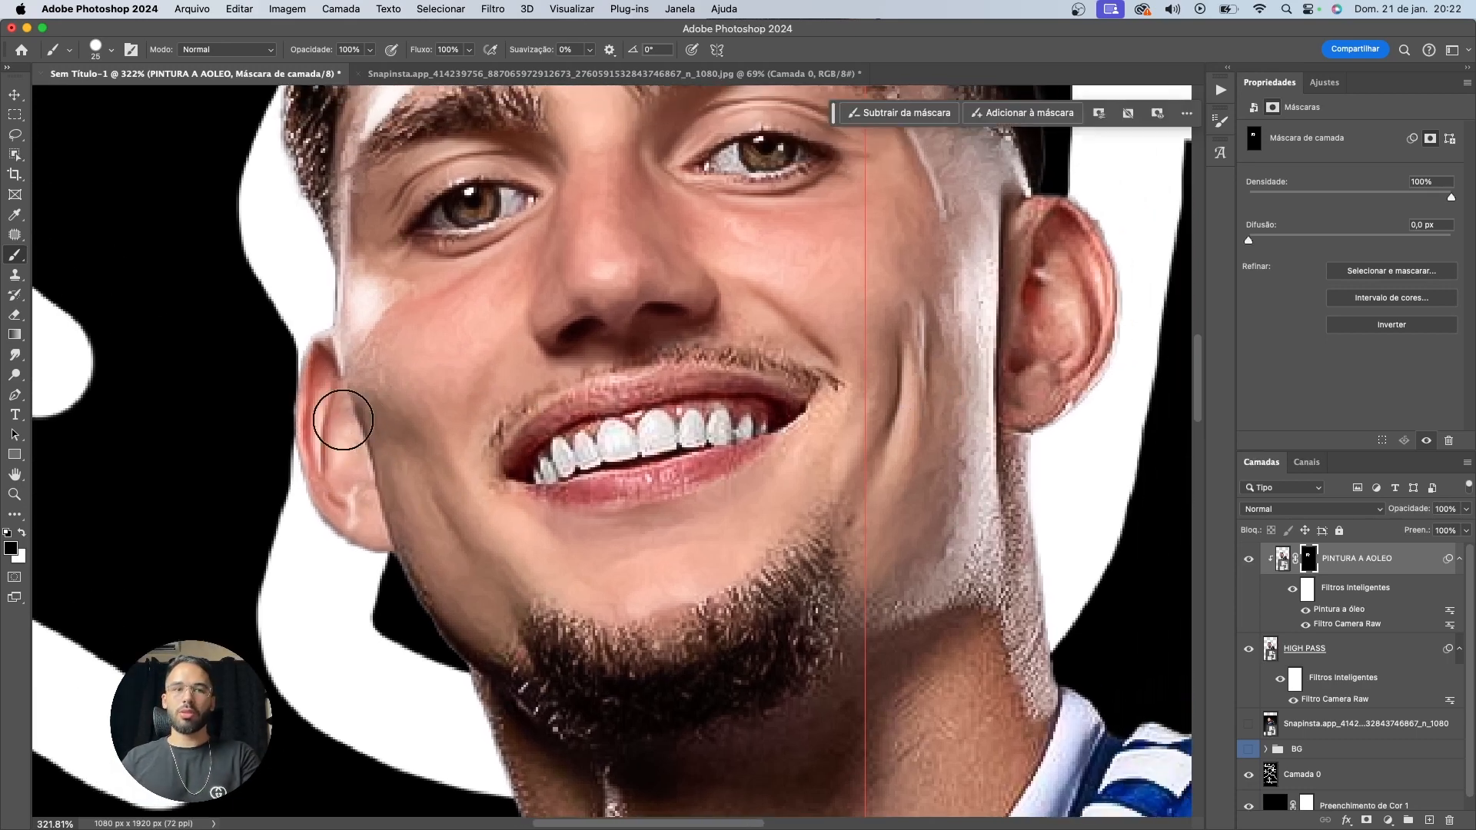
key("bracketleft")
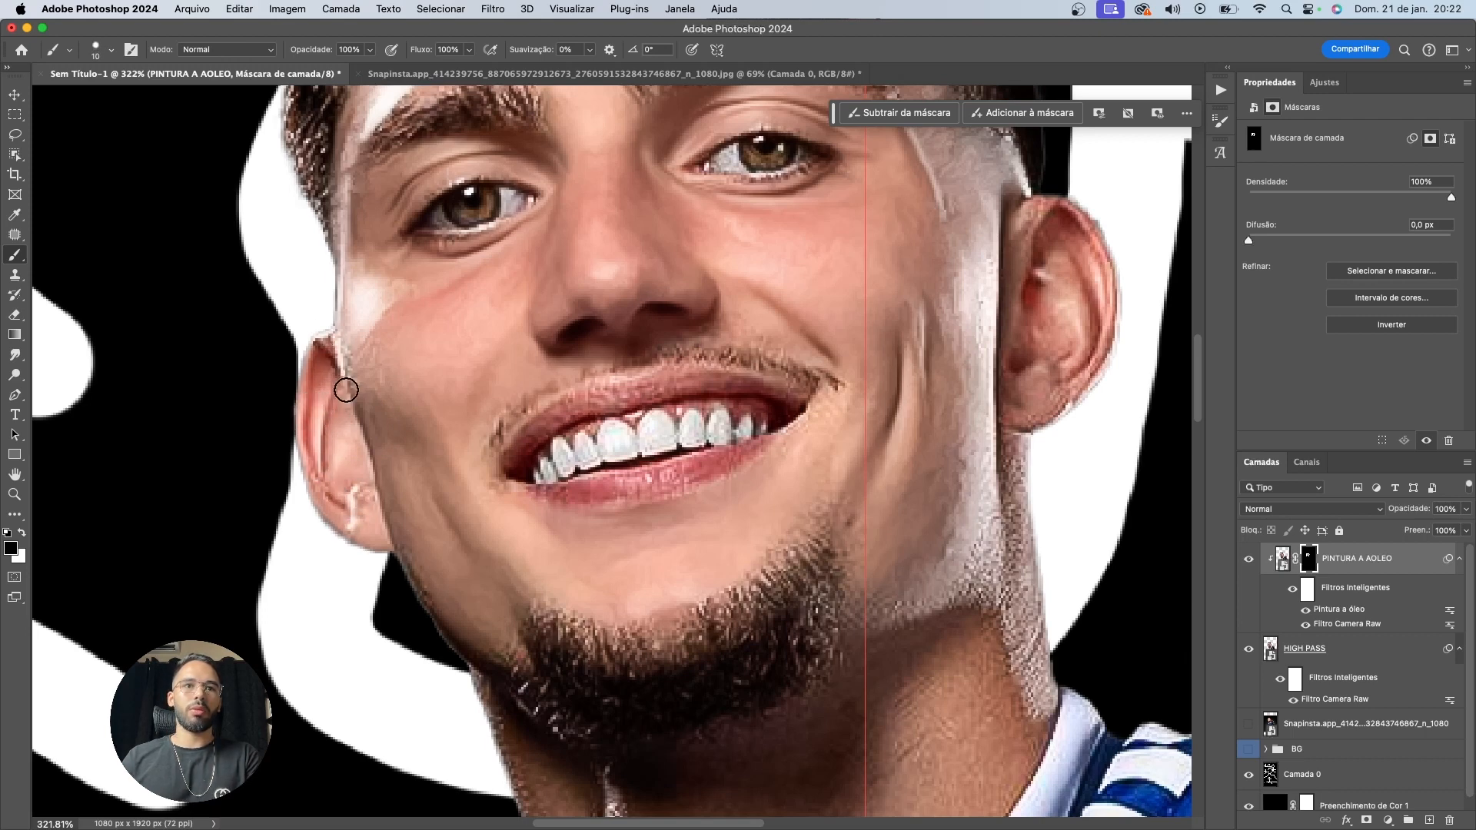
key("super+z")
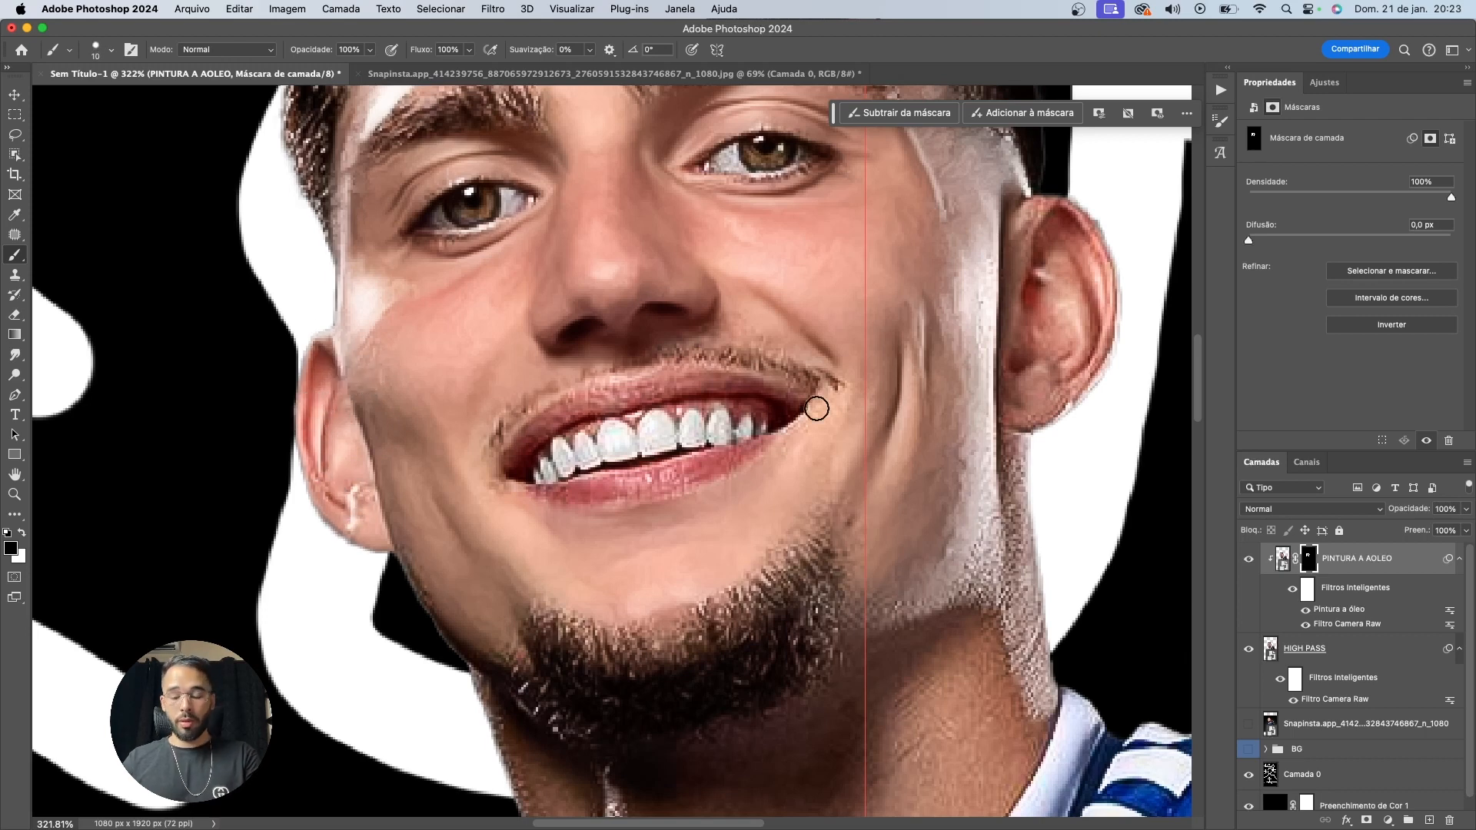
Paint white on the mask with a 25 px brush to smooth the player's other ear, and reduce the brush to 15 px with black
key("bracketright")
scroll(1025, 415, "up", 2)
key("x")
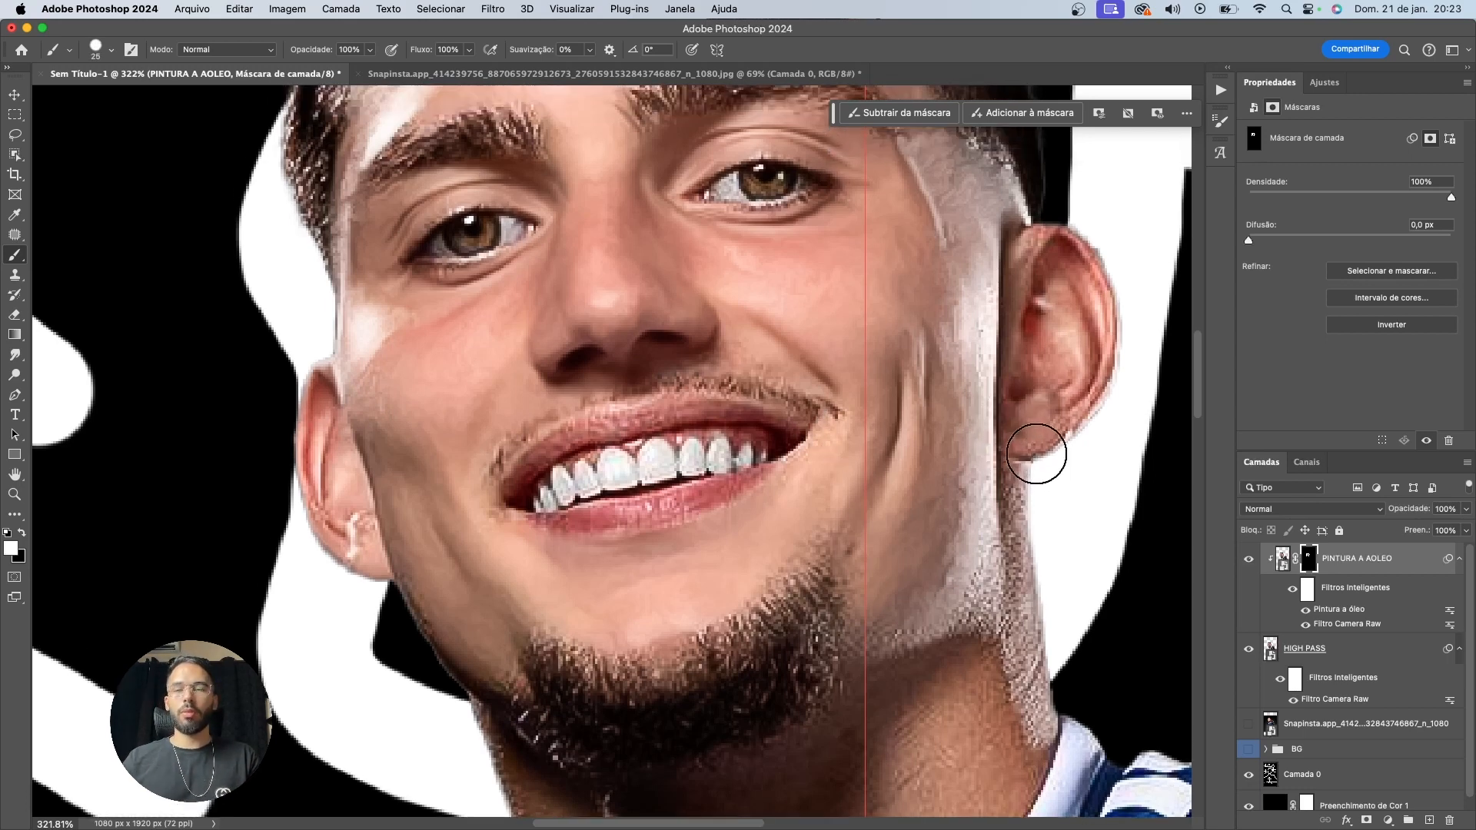
scroll(1101, 384, "up", 2)
mouse_move(1101, 384)
left_mouse_down()
mouse_move(1053, 268)
mouse_move(1014, 337)
mouse_move(1111, 283)
mouse_move(1030, 480)
left_mouse_up()
key("bracketleft")
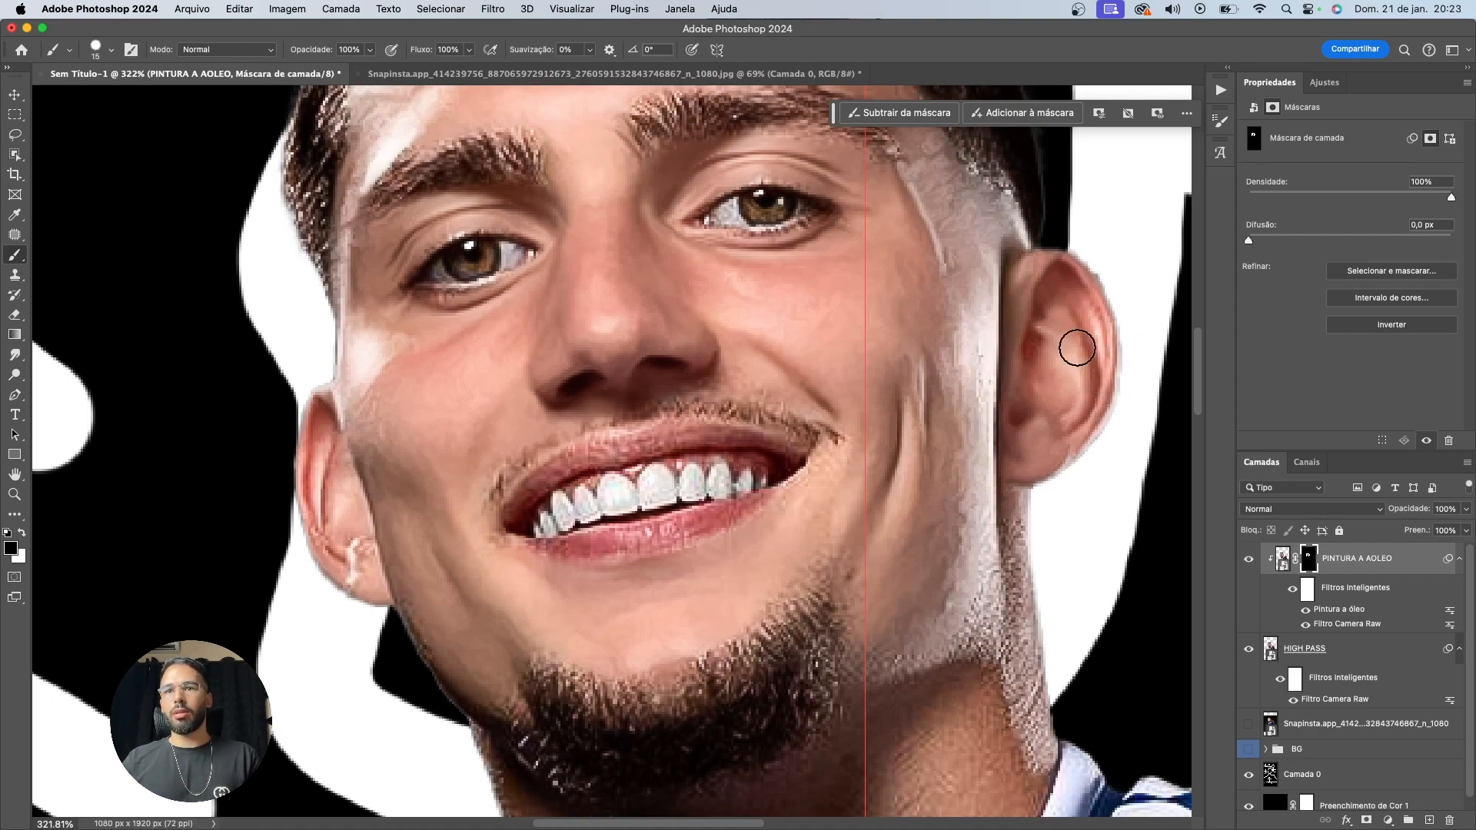
scroll(1118, 467, "down", 5)
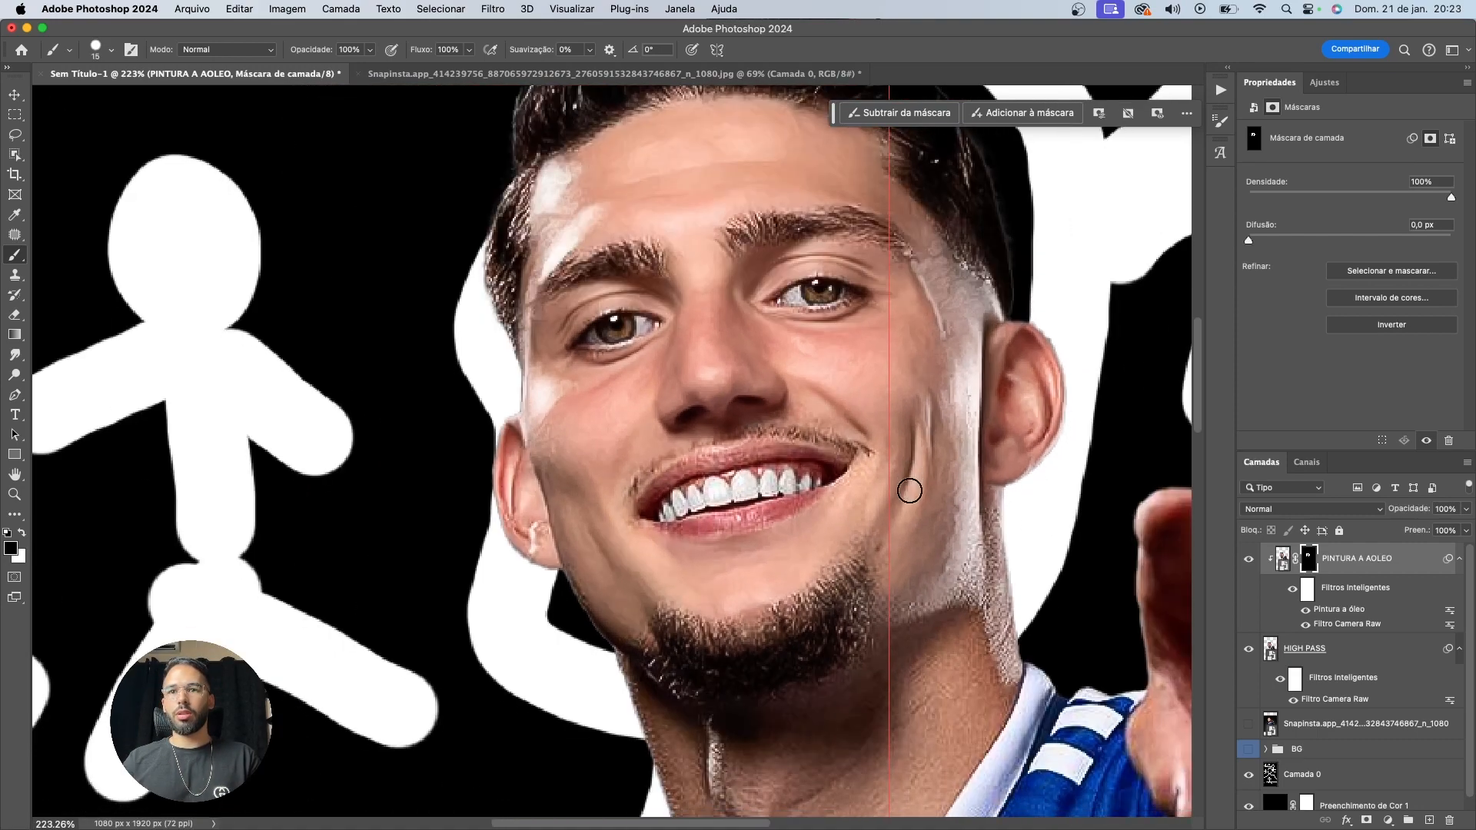
Paint white on the oil-paint layer's mask with a 40 px brush to smooth the skin of the player's neck
key("x")
key("bracketright")
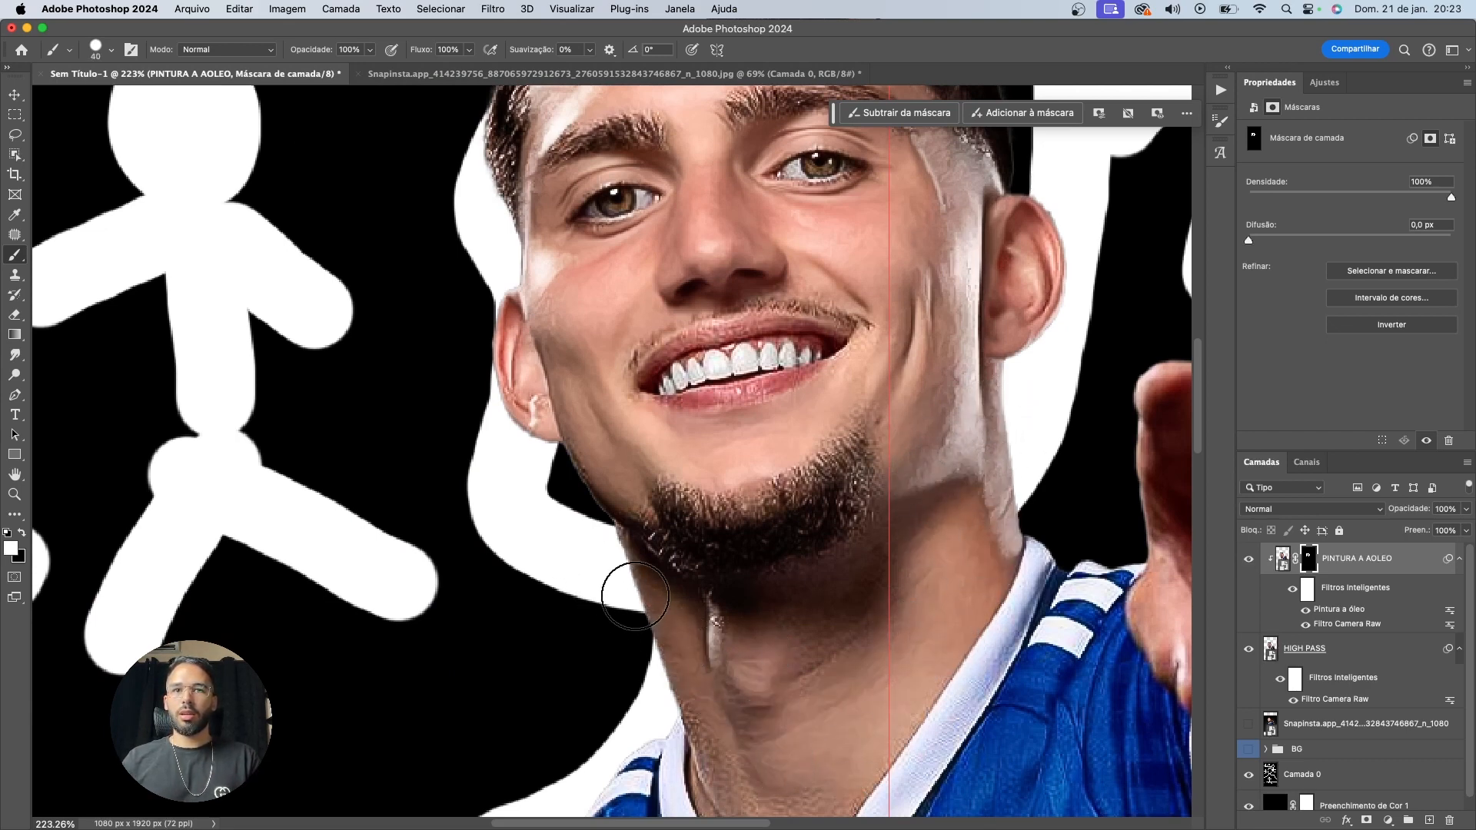
scroll(708, 567, "down", 5)
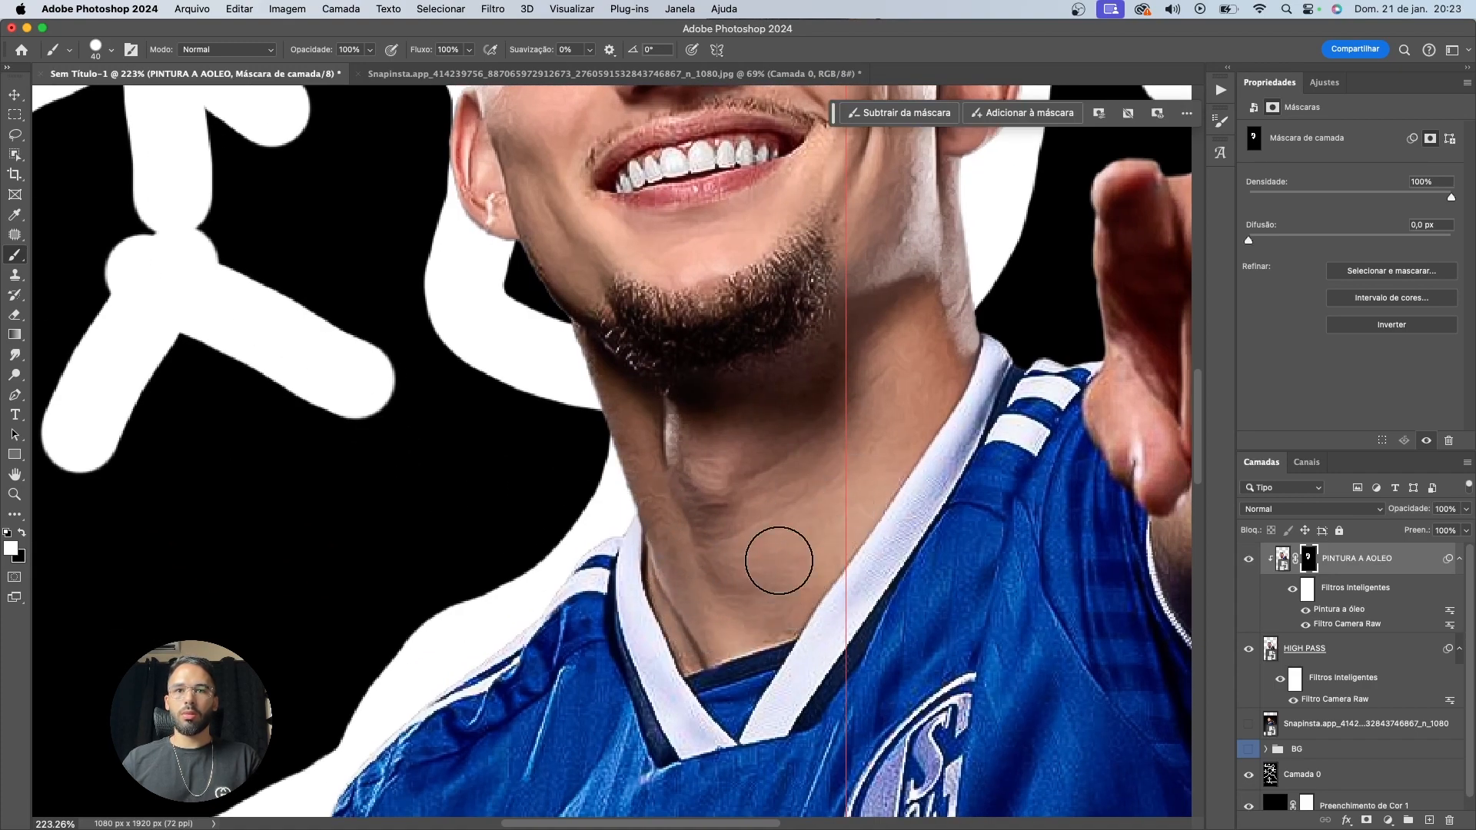
scroll(792, 537, "down", 5)
scroll(824, 492, "up", 5)
scroll(733, 348, "down", 3)
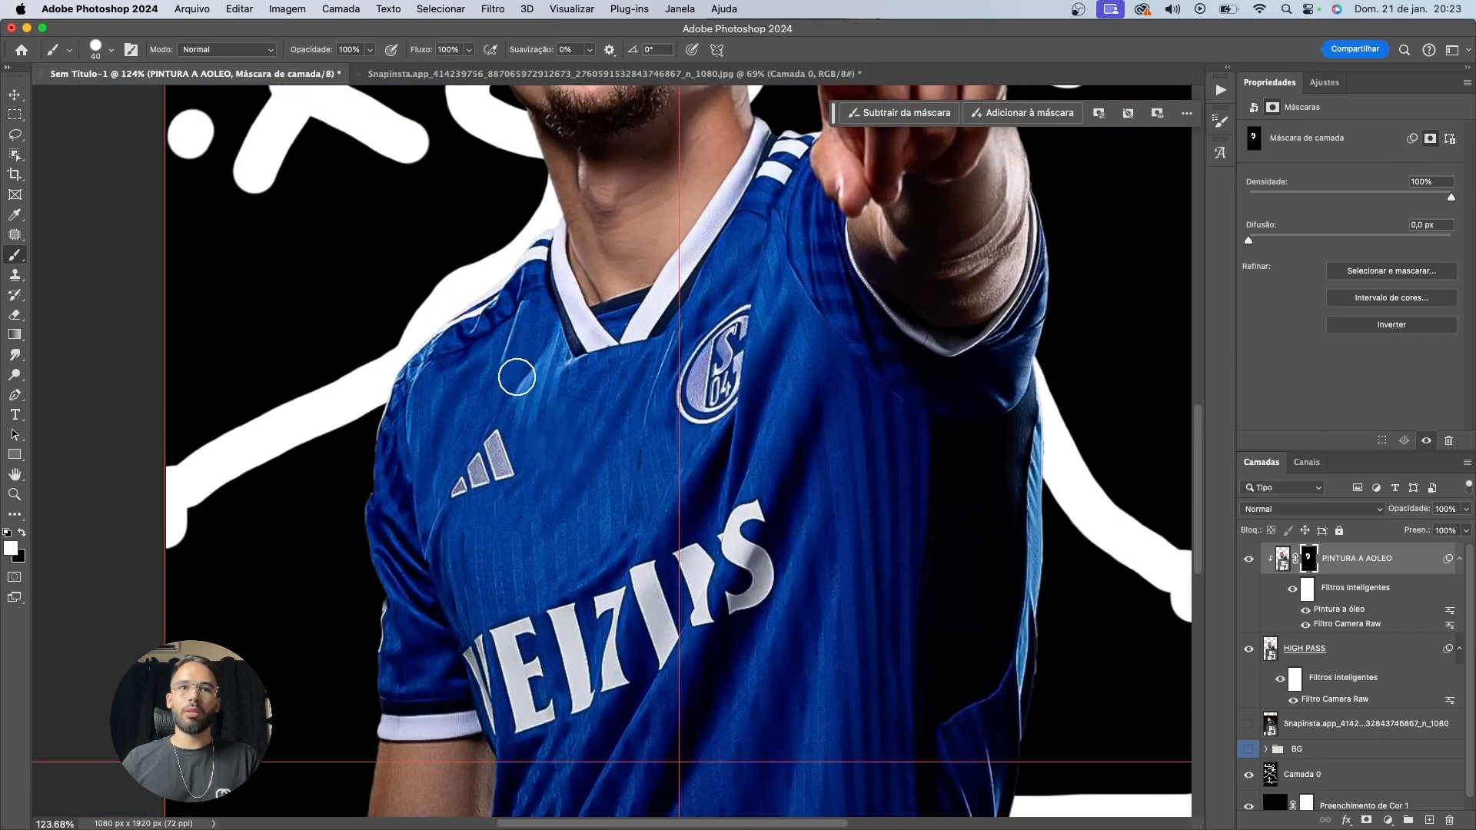
Paint white on the mask with a 40 px brush to smooth the player's lowered arm below the sleeve
scroll(516, 378, "down", 5)
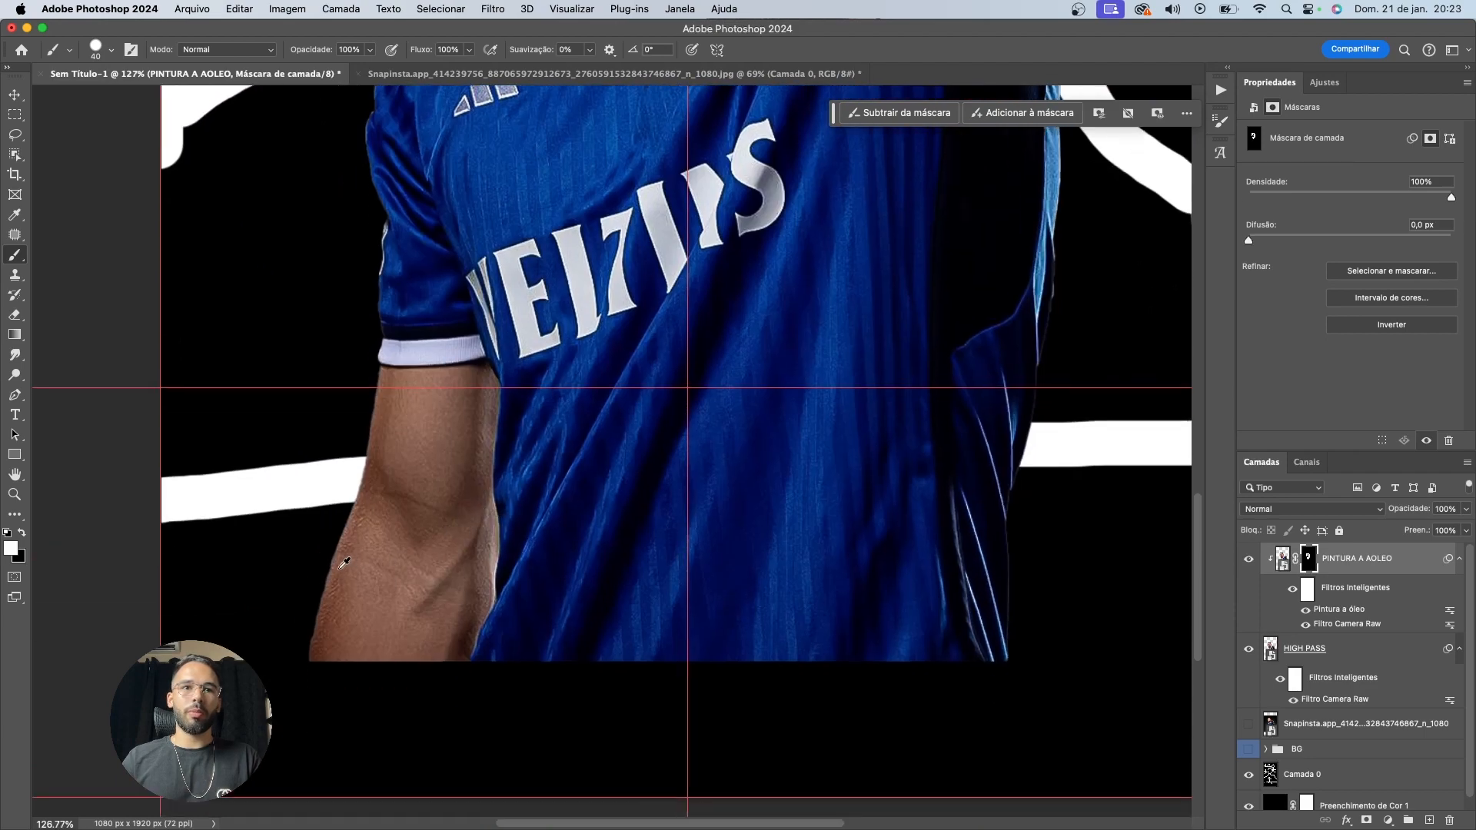
scroll(348, 564, "up", 3)
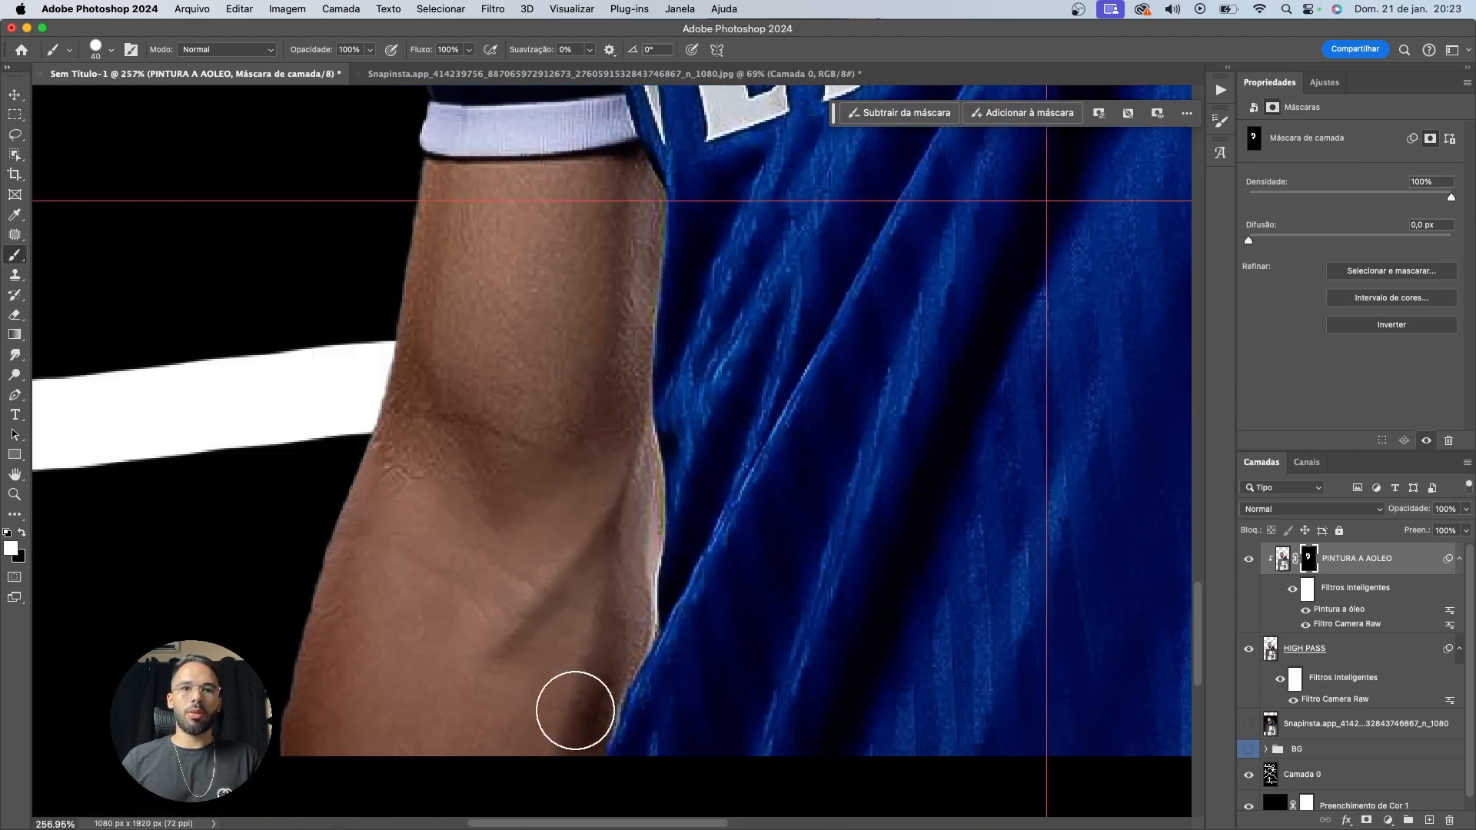
scroll(499, 481, "up", 1)
mouse_move(649, 509)
left_mouse_down()
mouse_move(574, 464)
mouse_move(540, 379)
mouse_move(431, 316)
mouse_move(608, 282)
left_mouse_up()
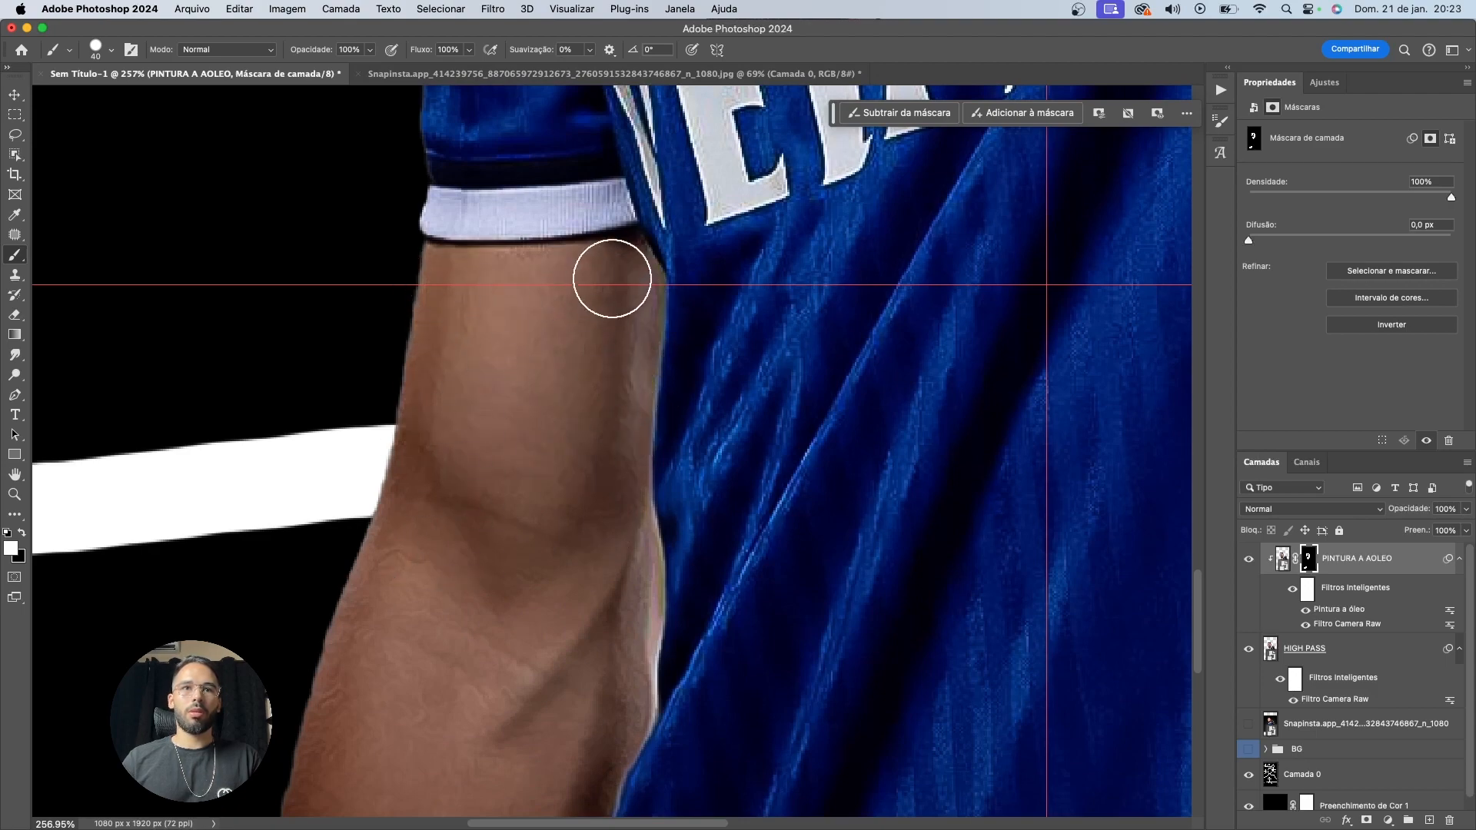
scroll(582, 477, "down", 3)
left_click_drag(579, 484, 431, 640)
Enlarge the brush to 60 px and paint white on the mask over the pointing hand and its forearm
scroll(432, 640, "up", 6)
scroll(431, 640, "right", 3)
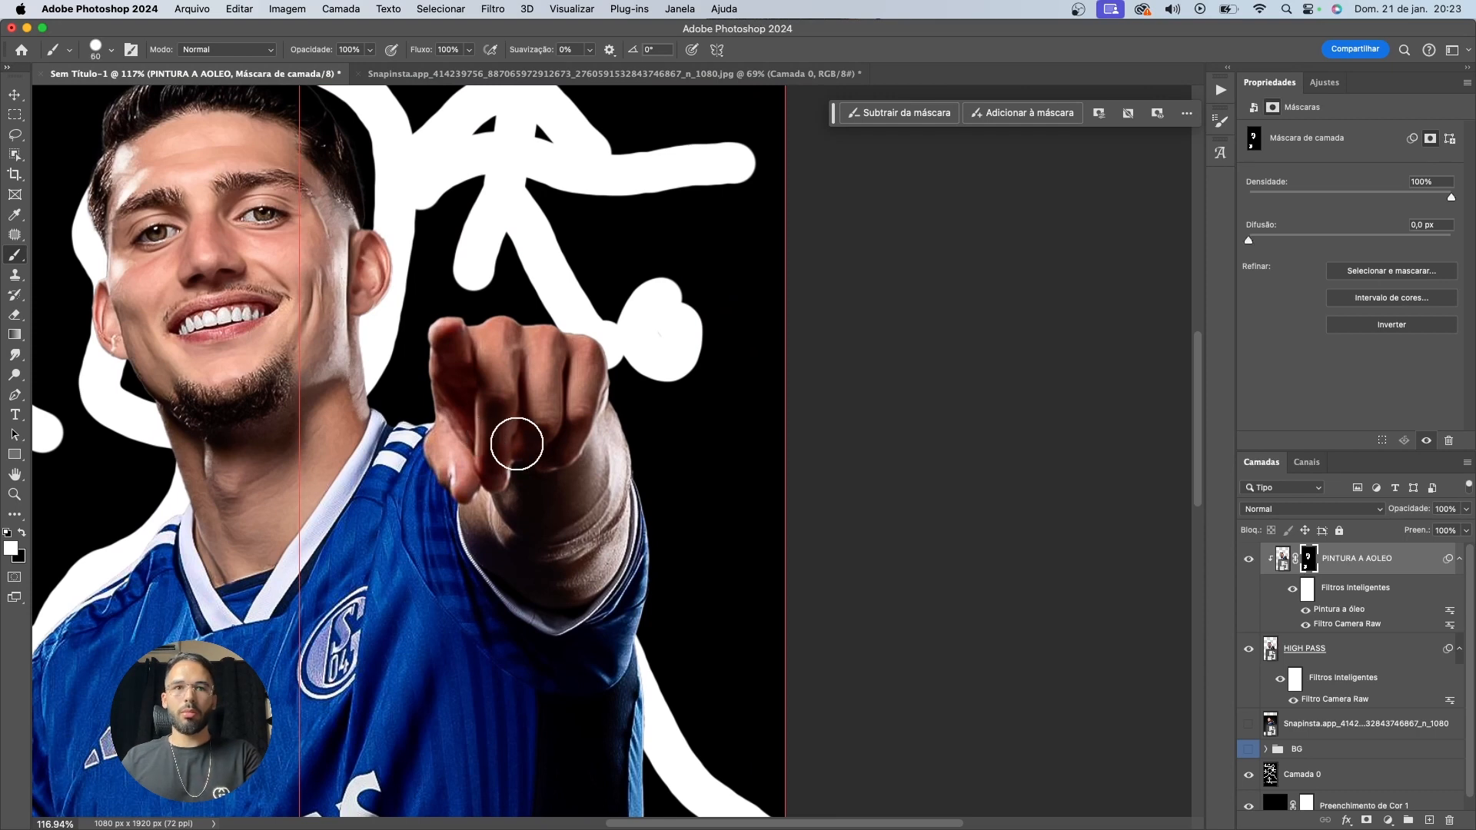
scroll(544, 438, "up", 3)
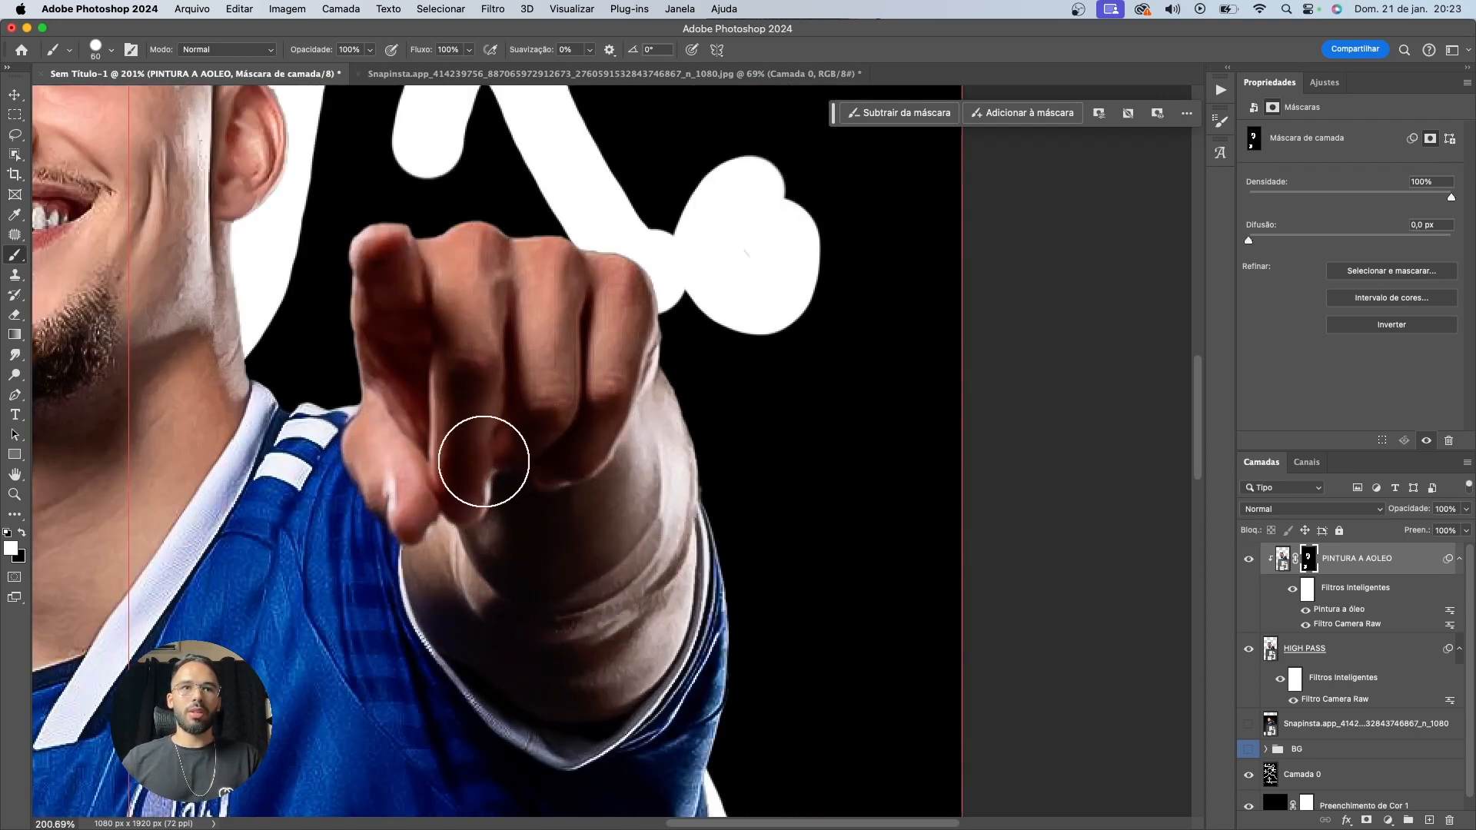
scroll(626, 346, "left", 3)
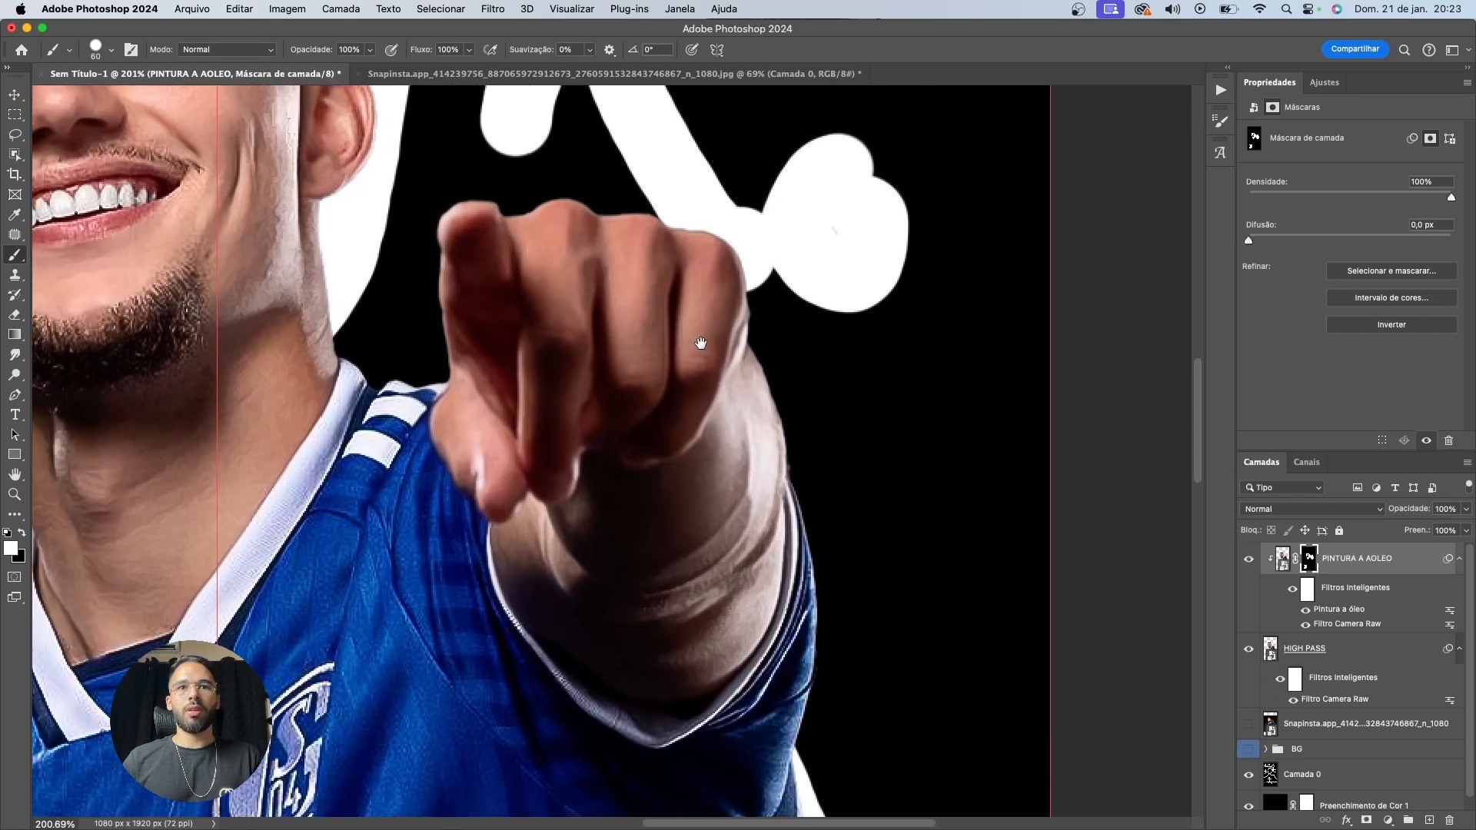
key("x")
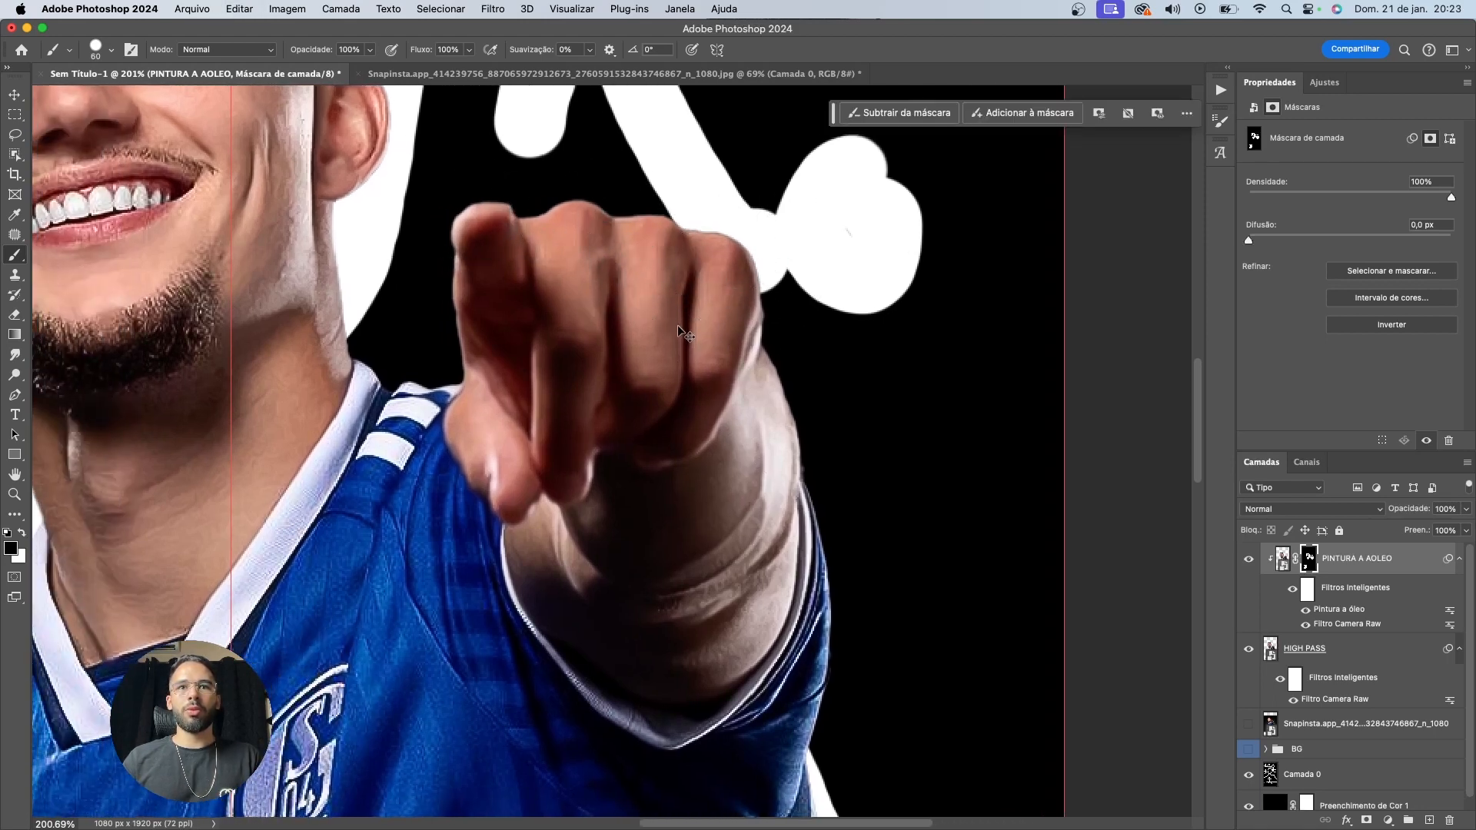
key("x")
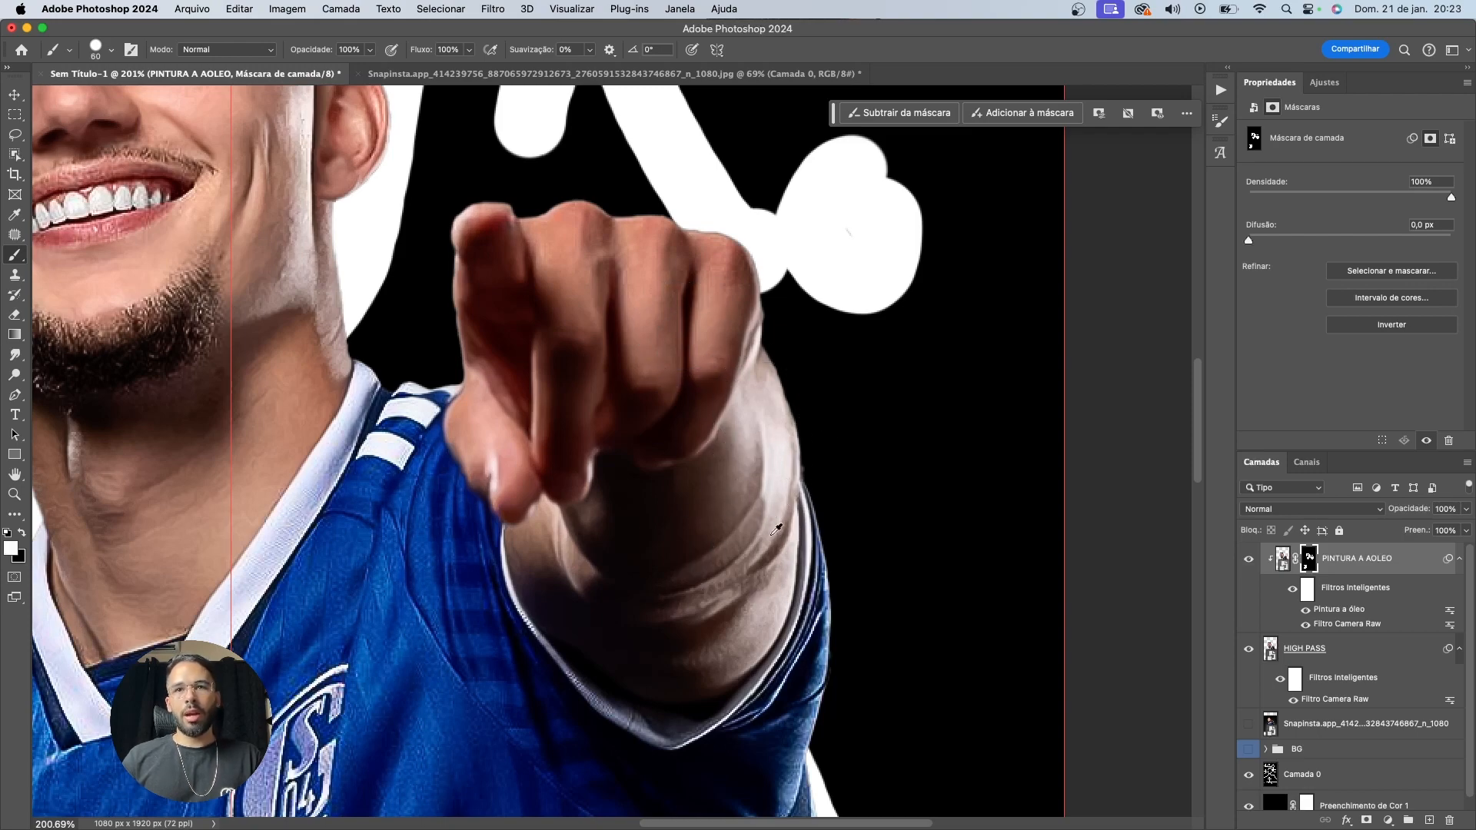
Add a Levels adjustment layer clipped to the PINTURA A AOLEO layer and invert its mask to black
scroll(775, 529, "down", 10)
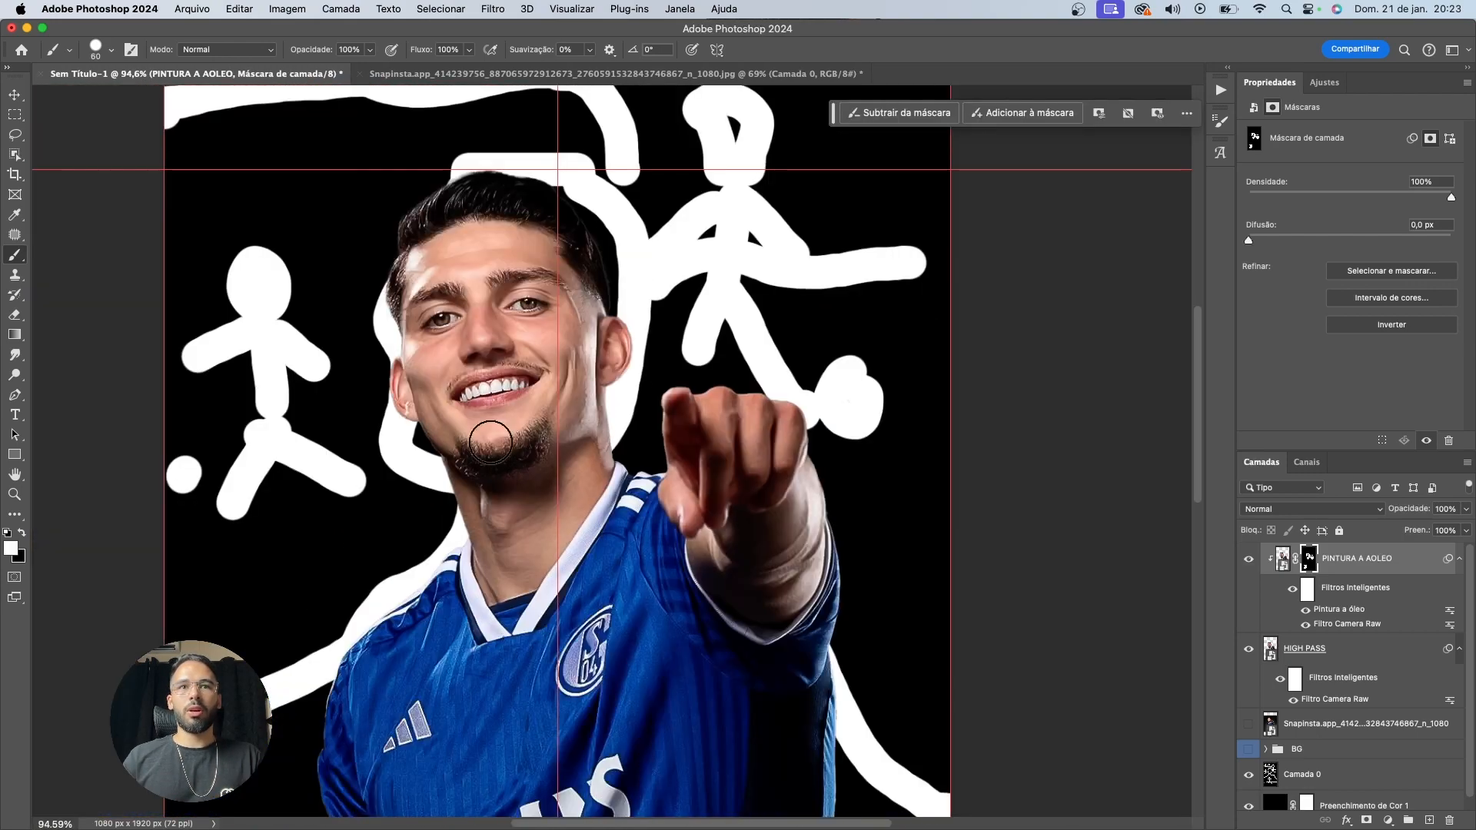
left_click_drag(430, 361, 623, 359)
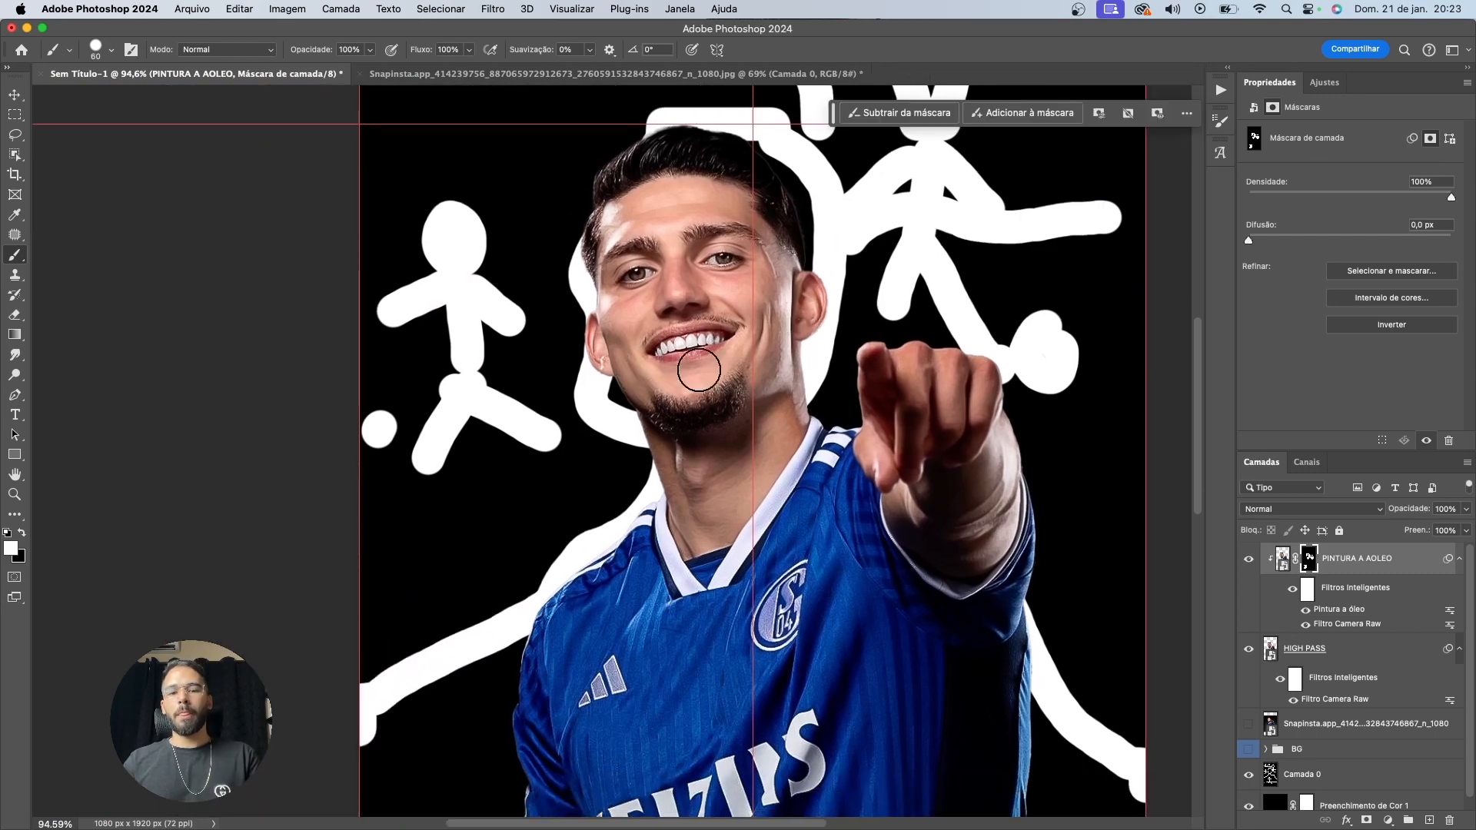
scroll(699, 371, "up", 12)
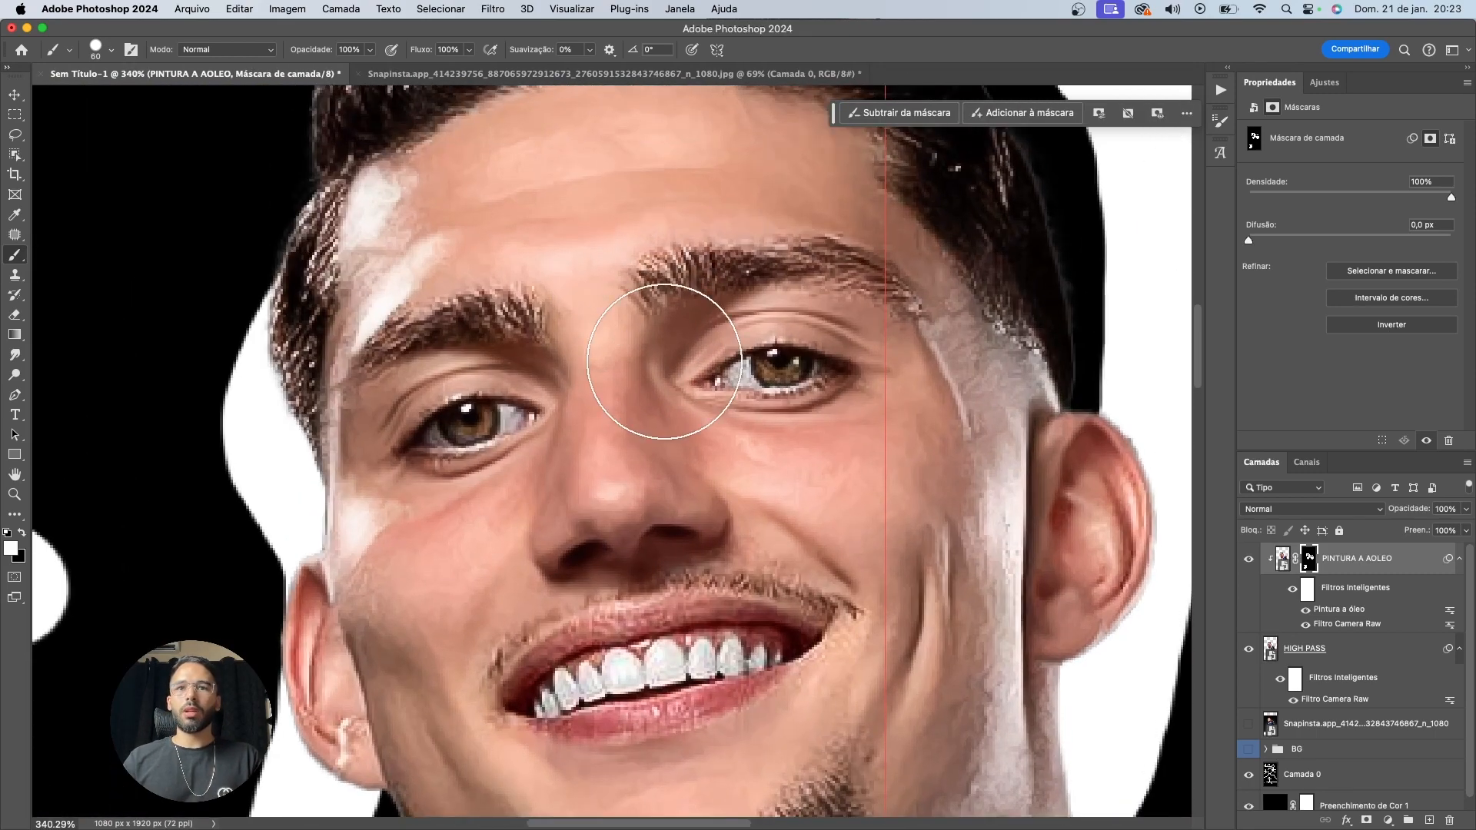
scroll(664, 361, "up", 2)
scroll(708, 369, "up", 2)
key("v")
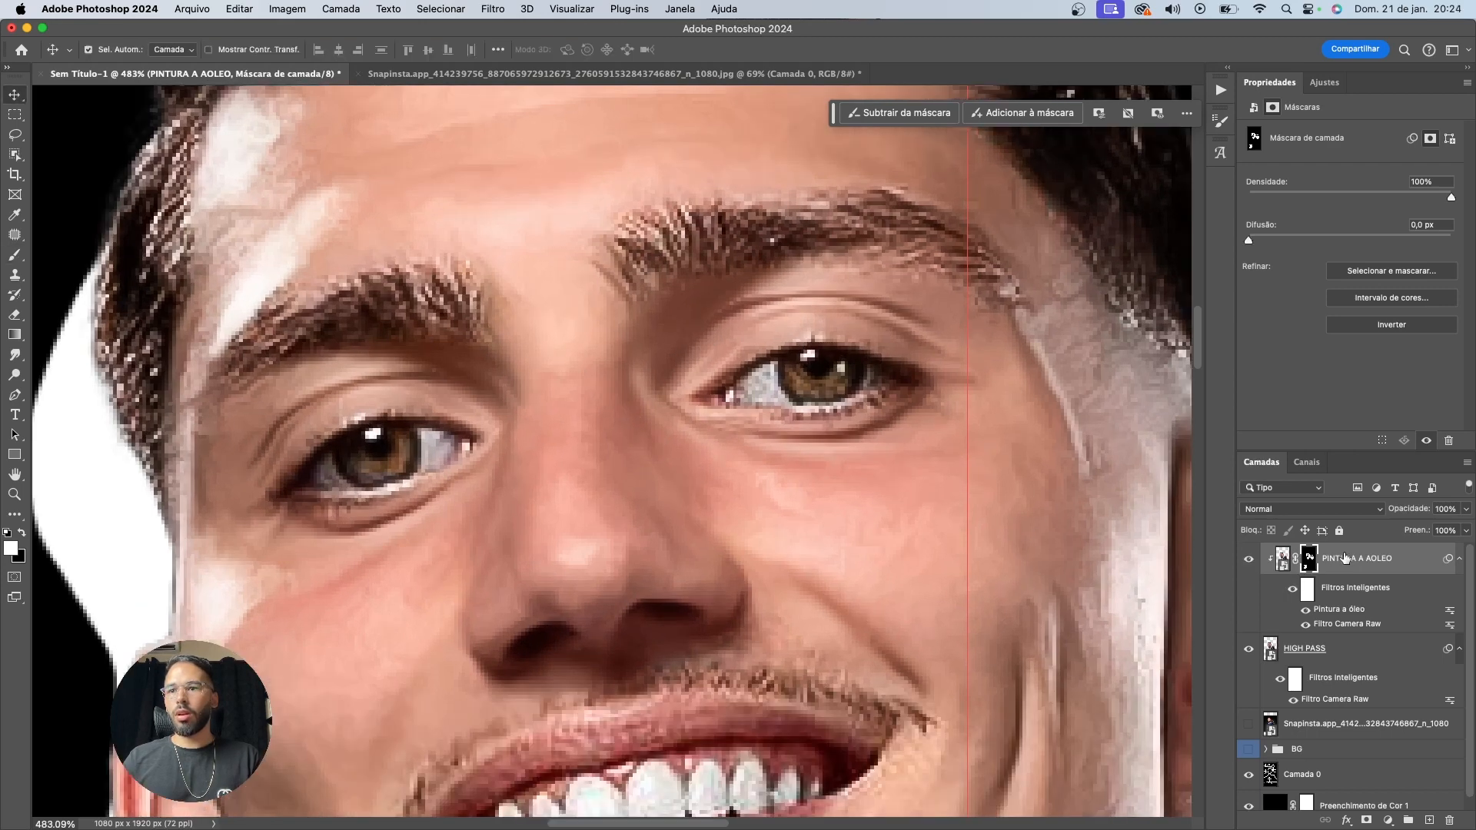
left_click(1282, 559)
left_click(1388, 820)
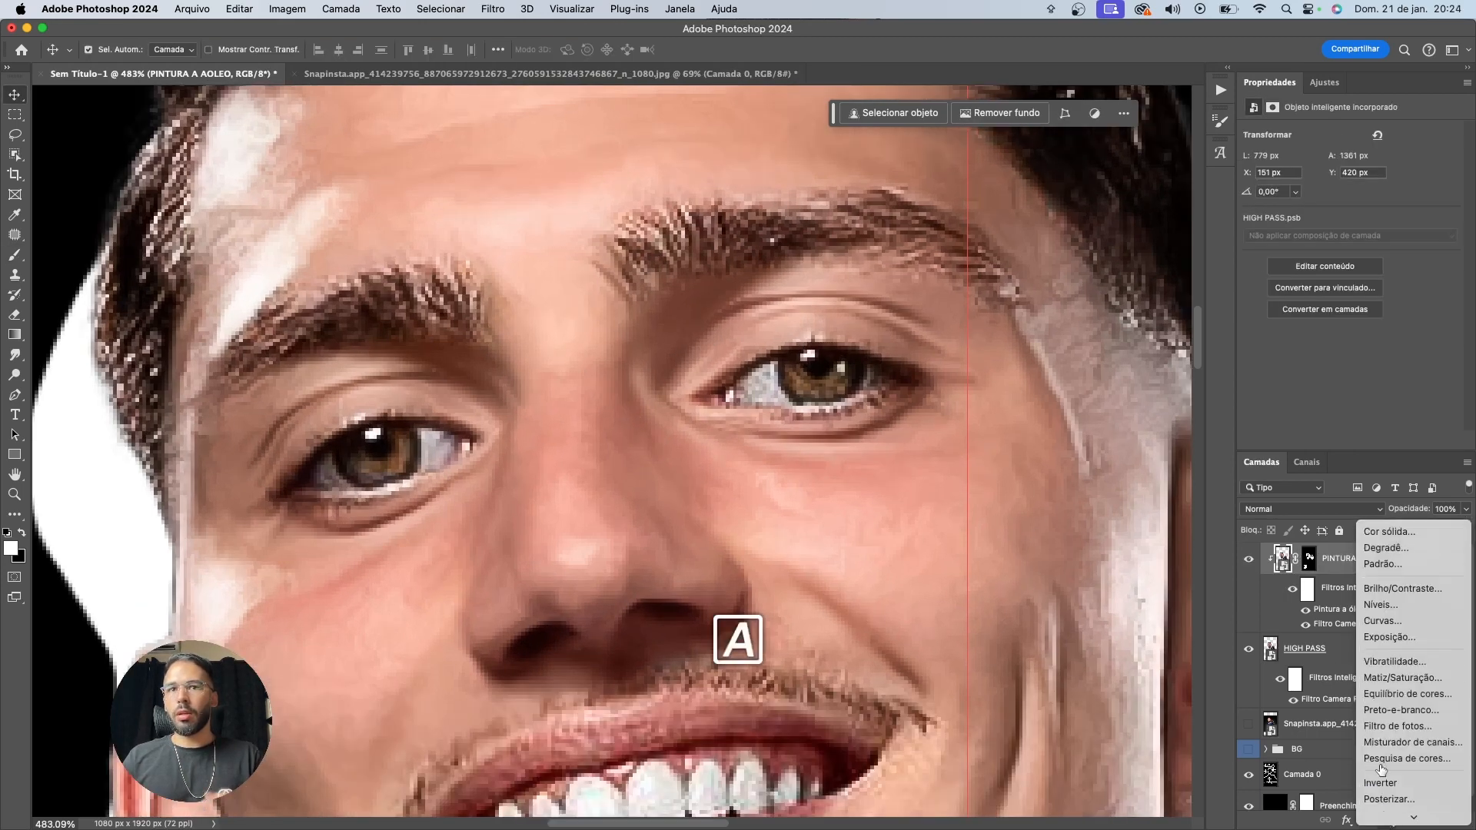
left_click(1393, 607)
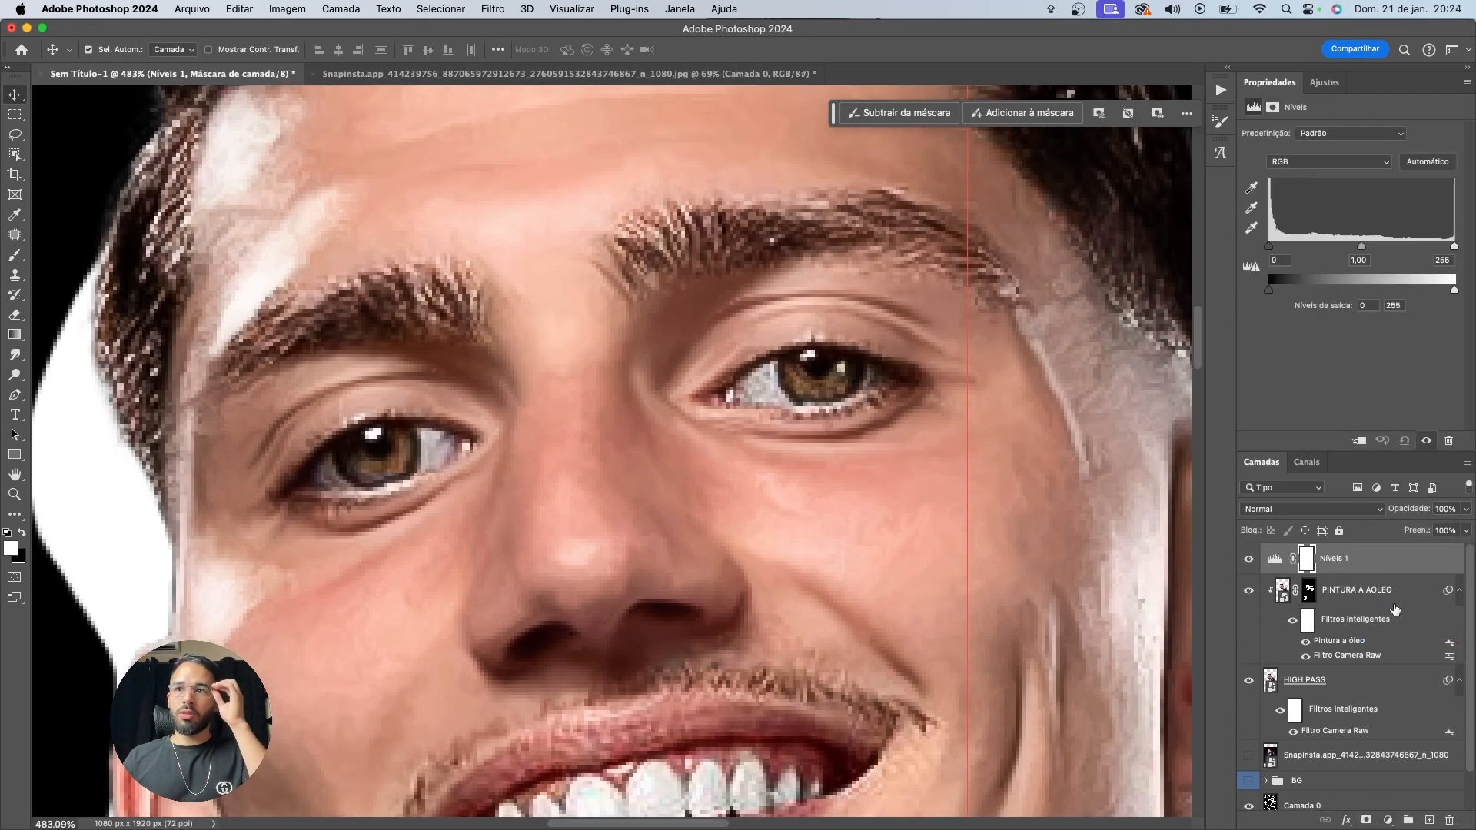
left_click(1355, 570, "alt")
left_click(1318, 559)
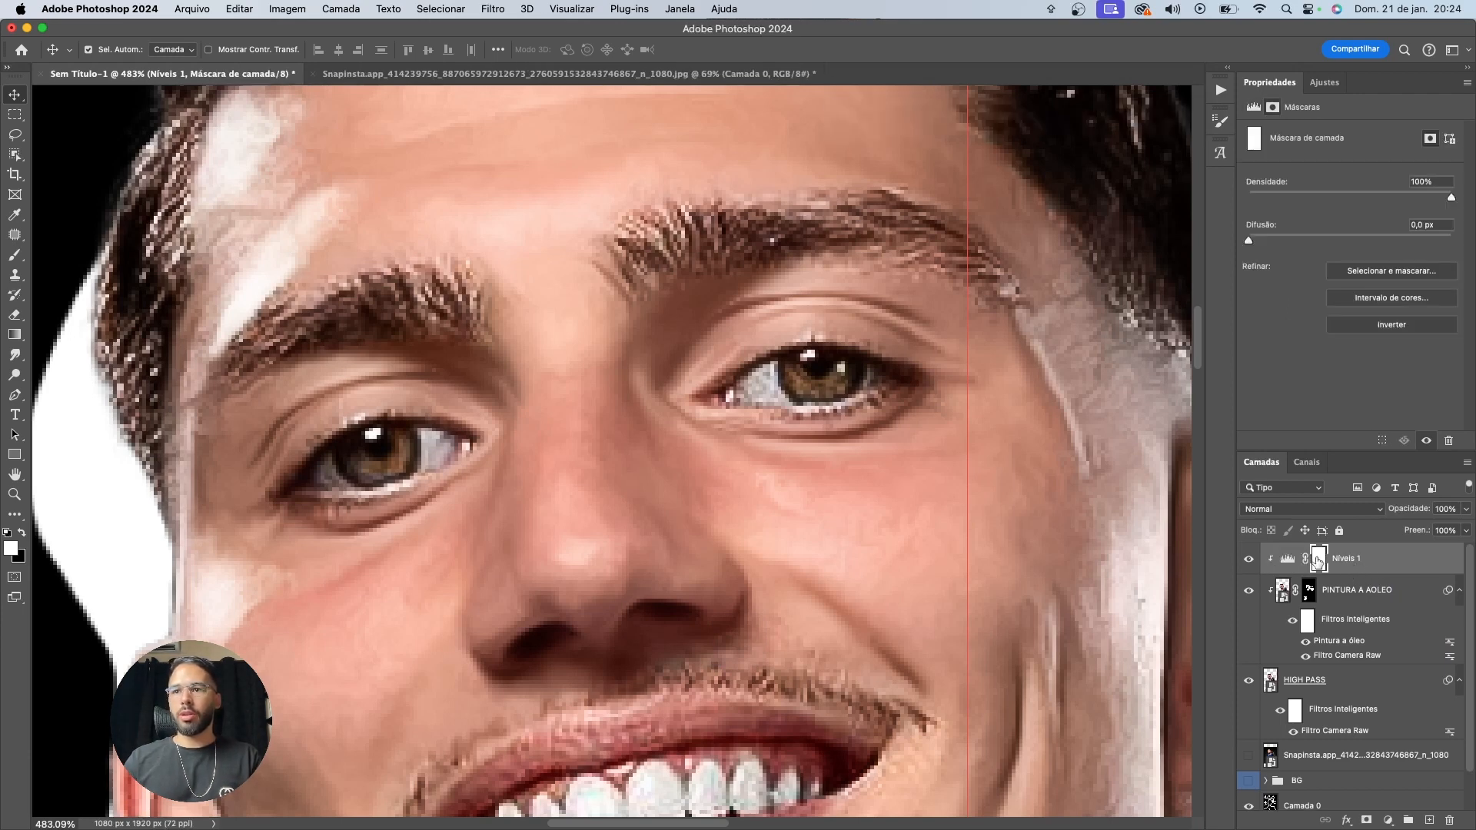
Reduce the brush to 3 px and paint white on the Levels mask over the white of the player's left eye
key("b")
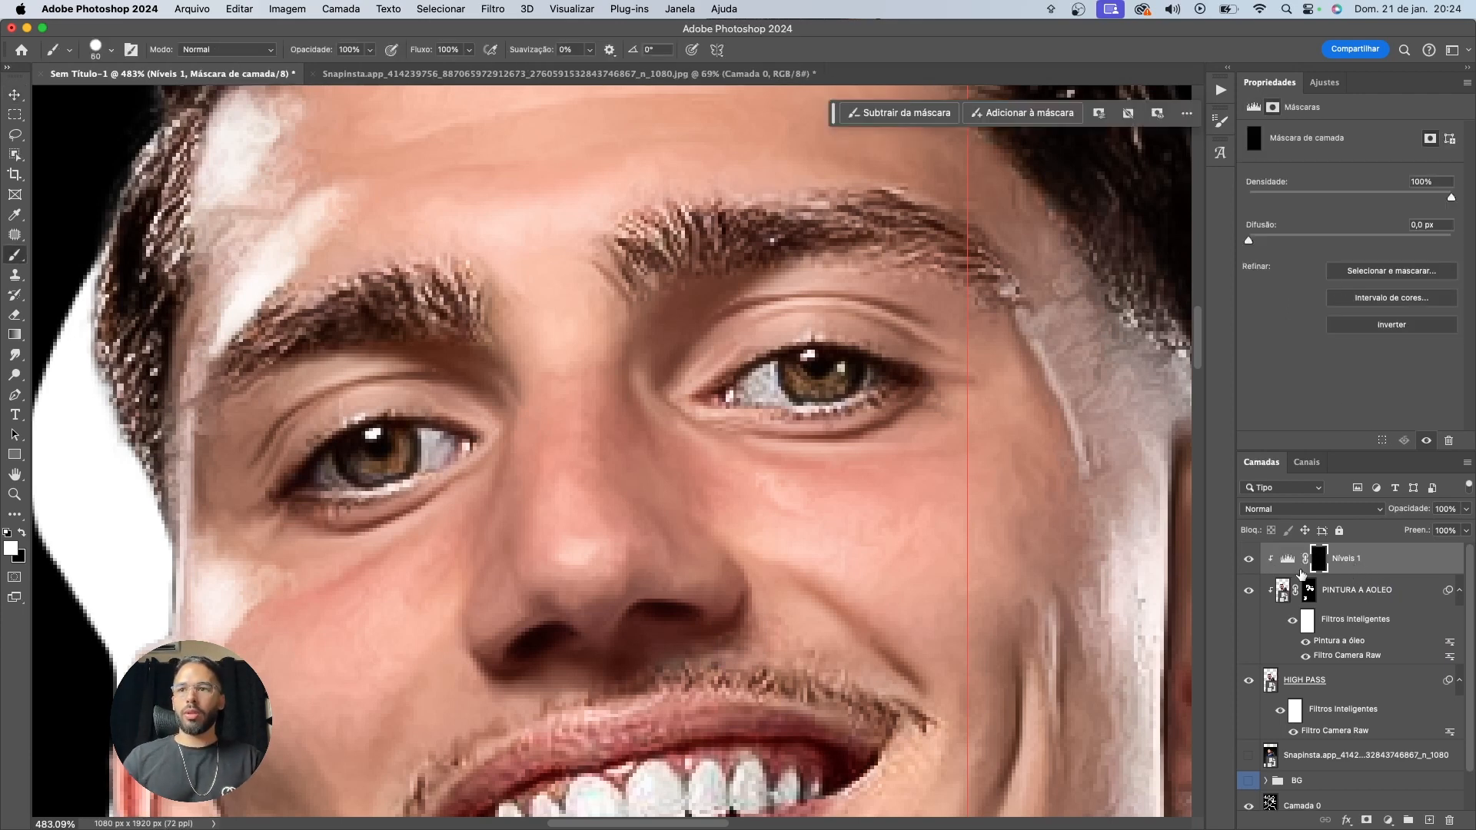
key("Caps_Lock")
key("bracketleft")
key("bracketleft")
key("bracketleft")
key("bracketleft")
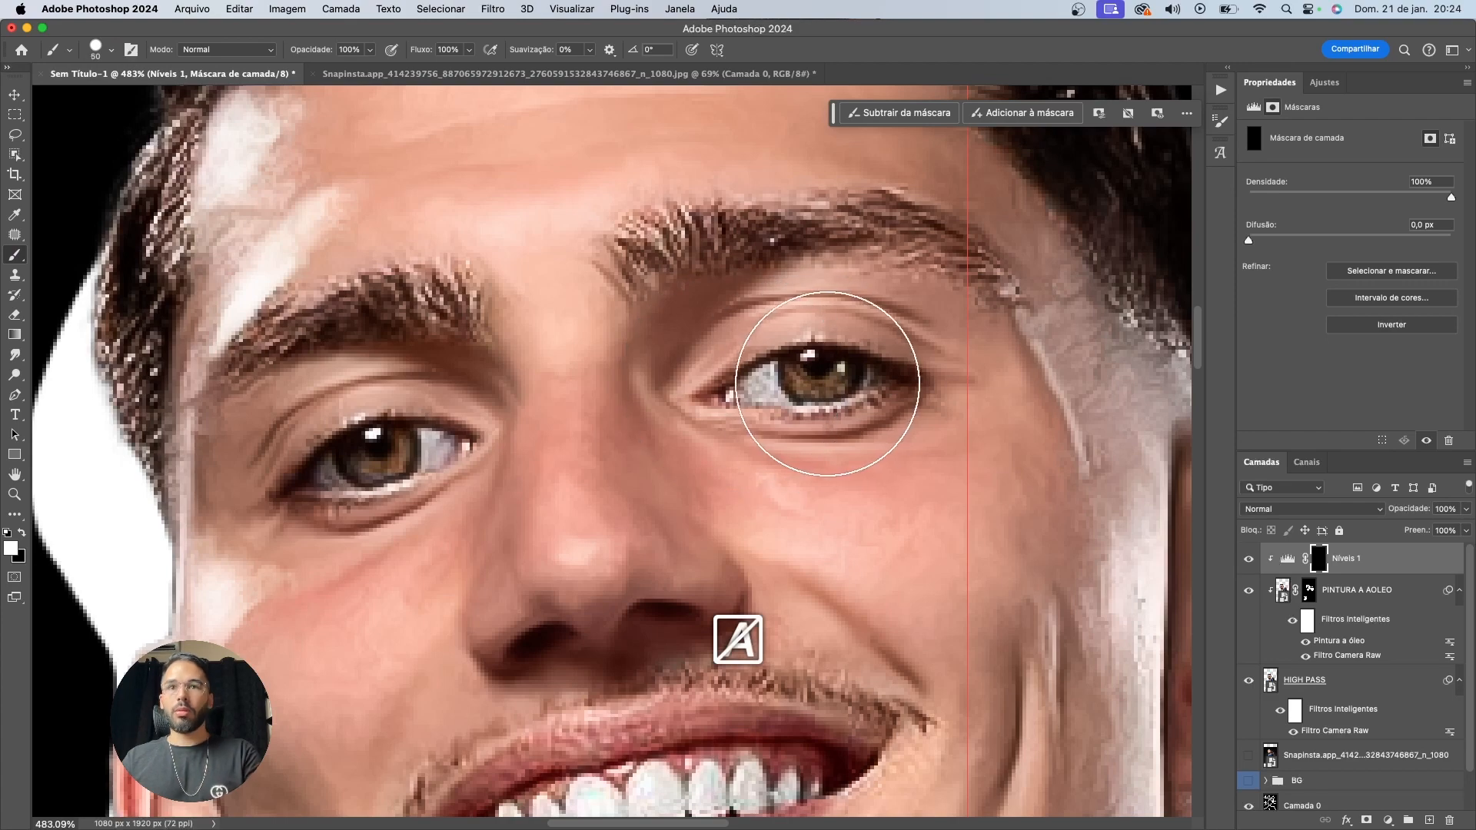
key("bracketleft")
key("bracketleft")
key("bracketleft")
key("bracketleft")
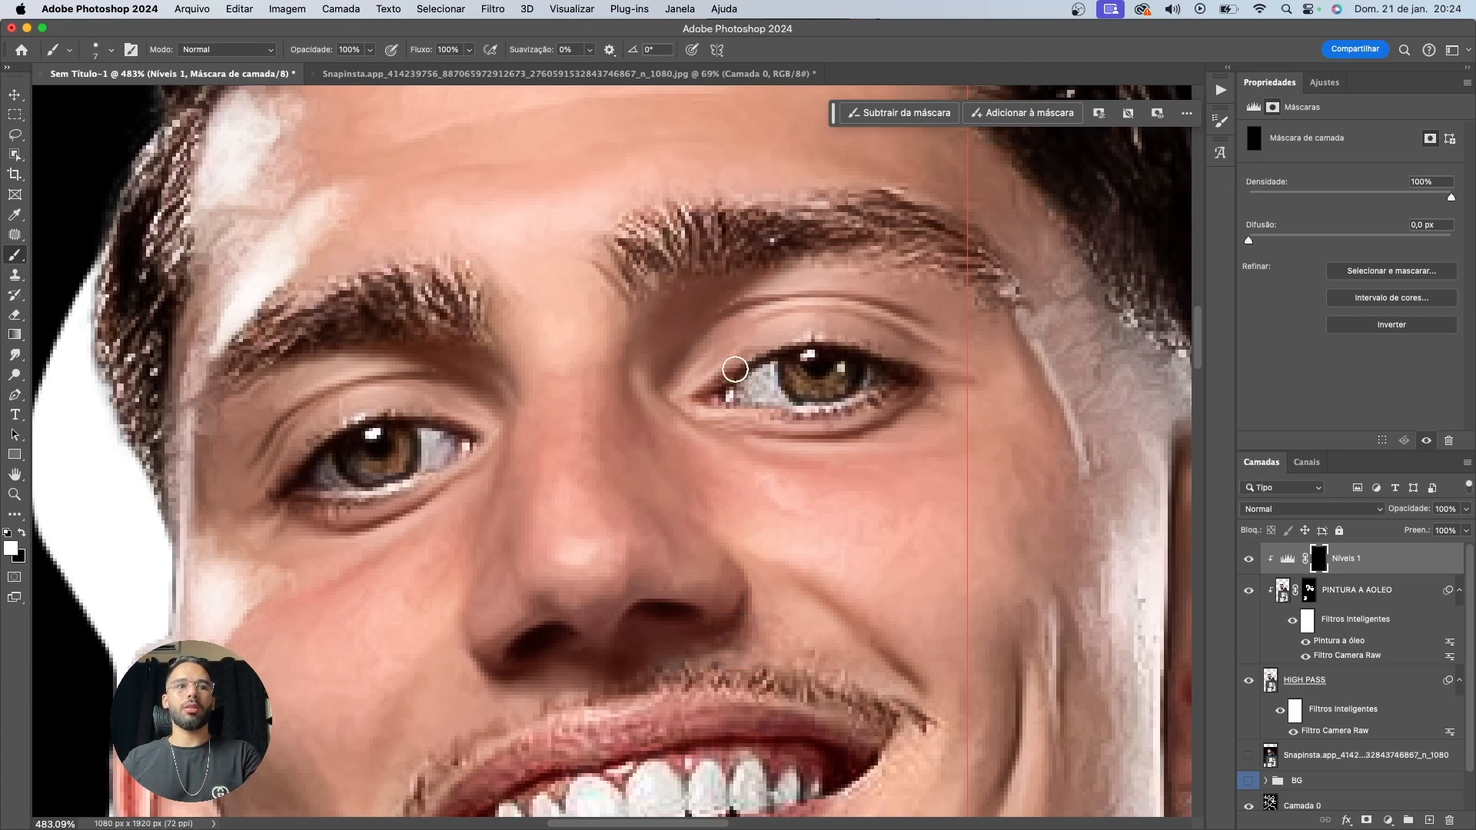
scroll(772, 383, "up", 3)
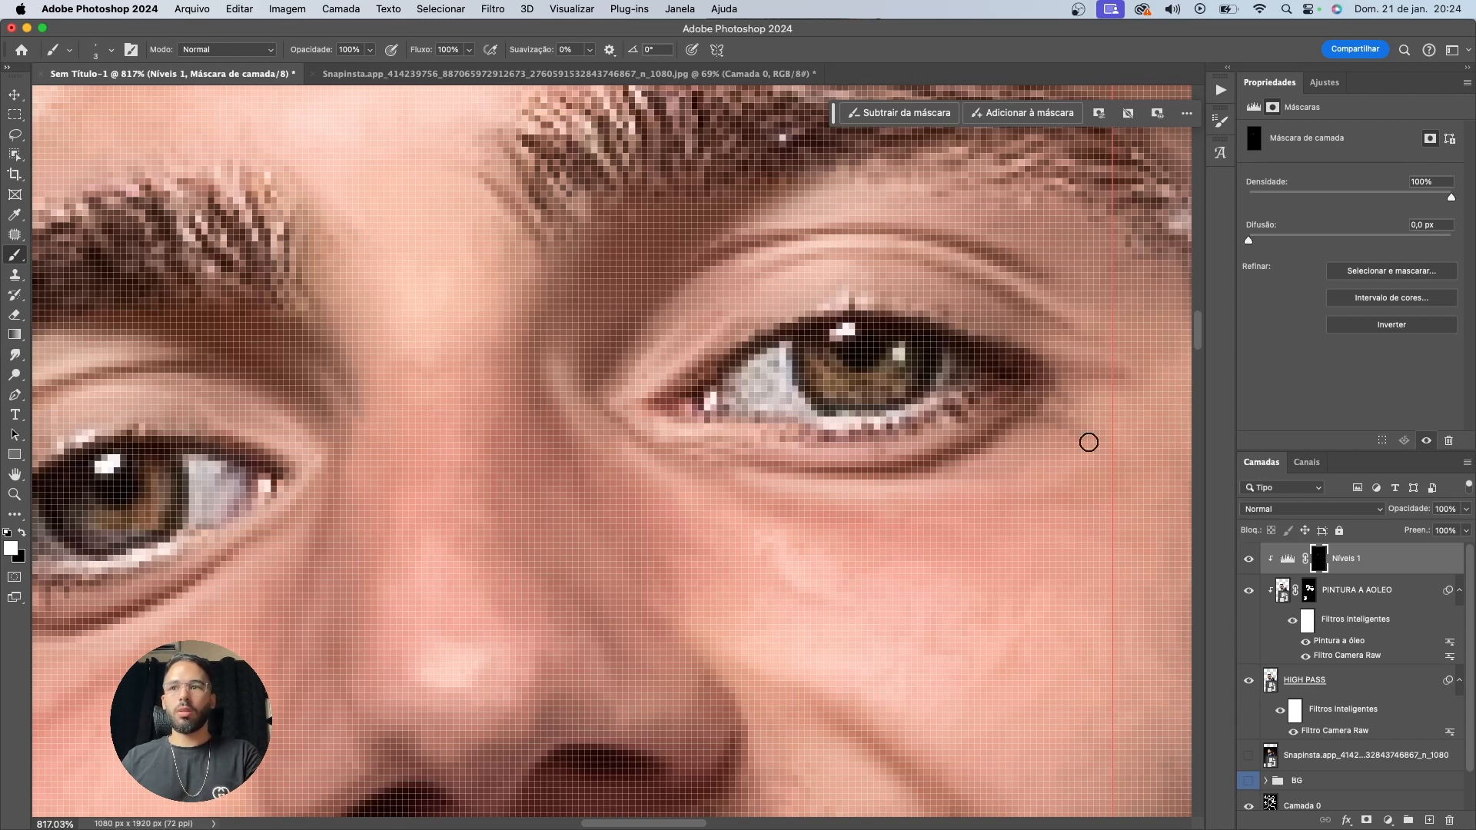
Set the Levels midtones to 1,76, return to the layer's mask, and hide the guides and pixel grid
left_click(1369, 560)
left_click_drag(1361, 249, 1324, 257)
left_click(1319, 560)
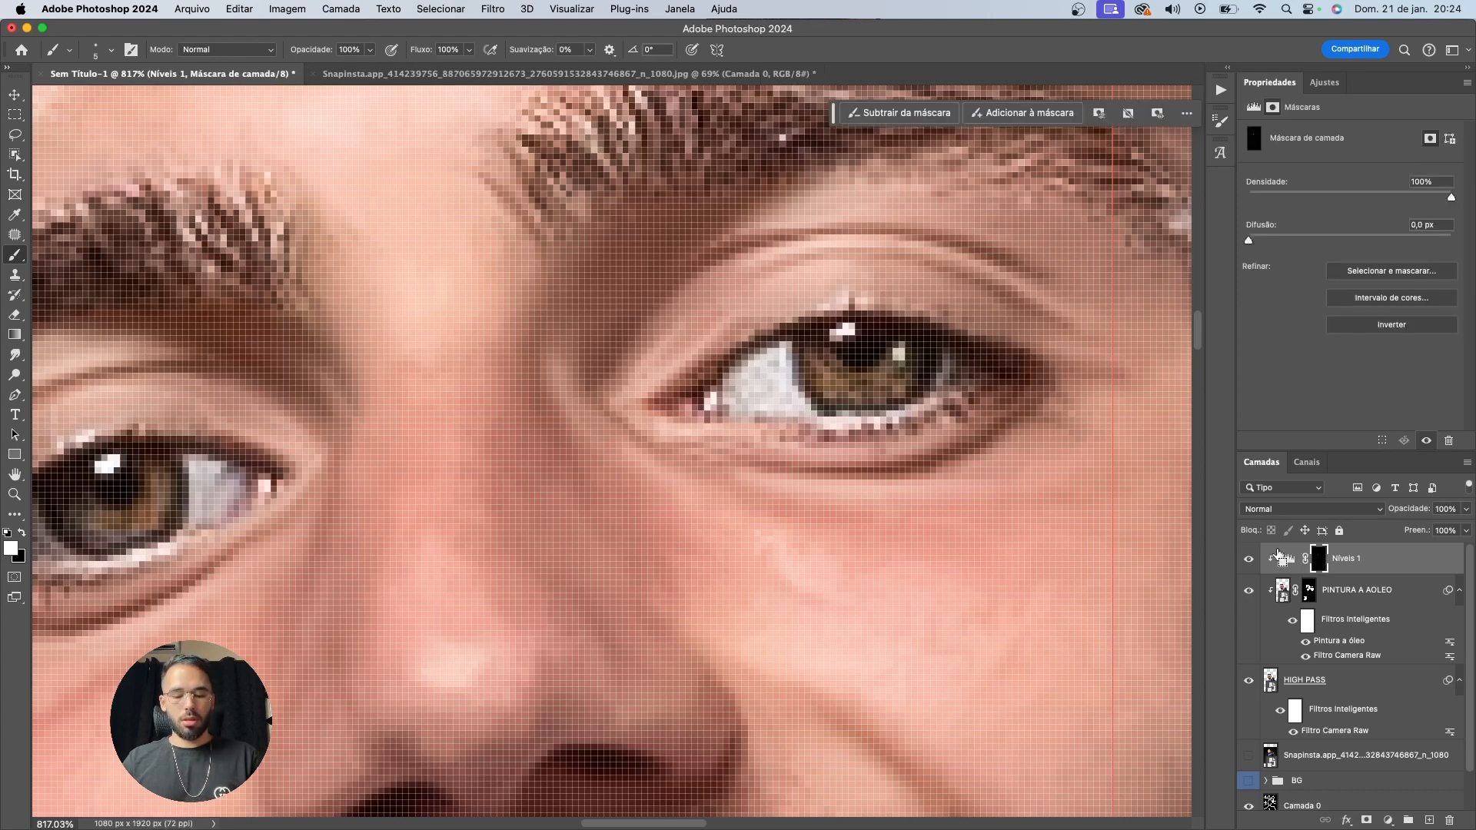
key("super+h")
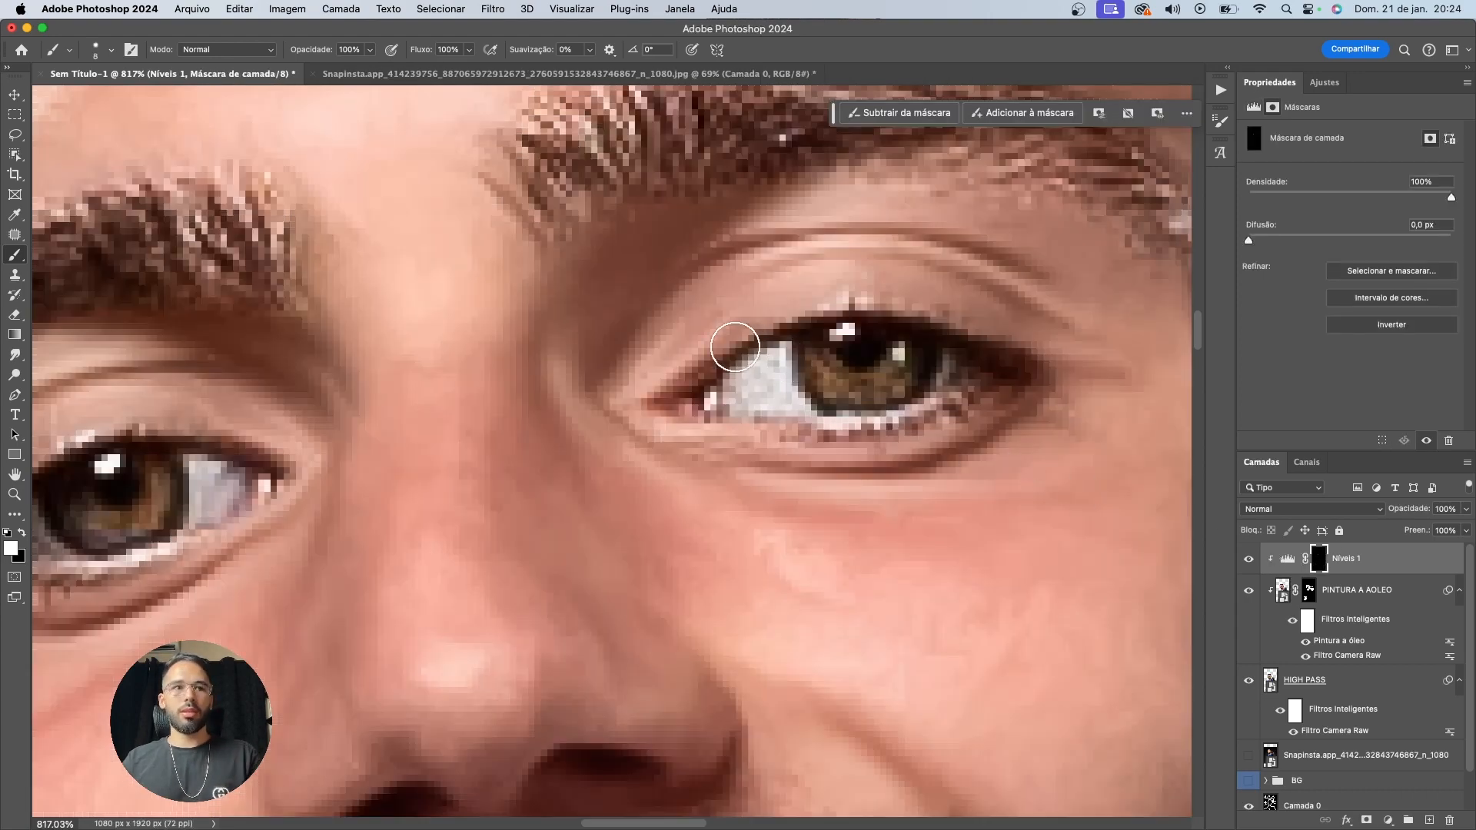
Brighten the white of the player's left eye on both sides of the iris with a 5 px brush, correcting the mask's edges in black
key("x")
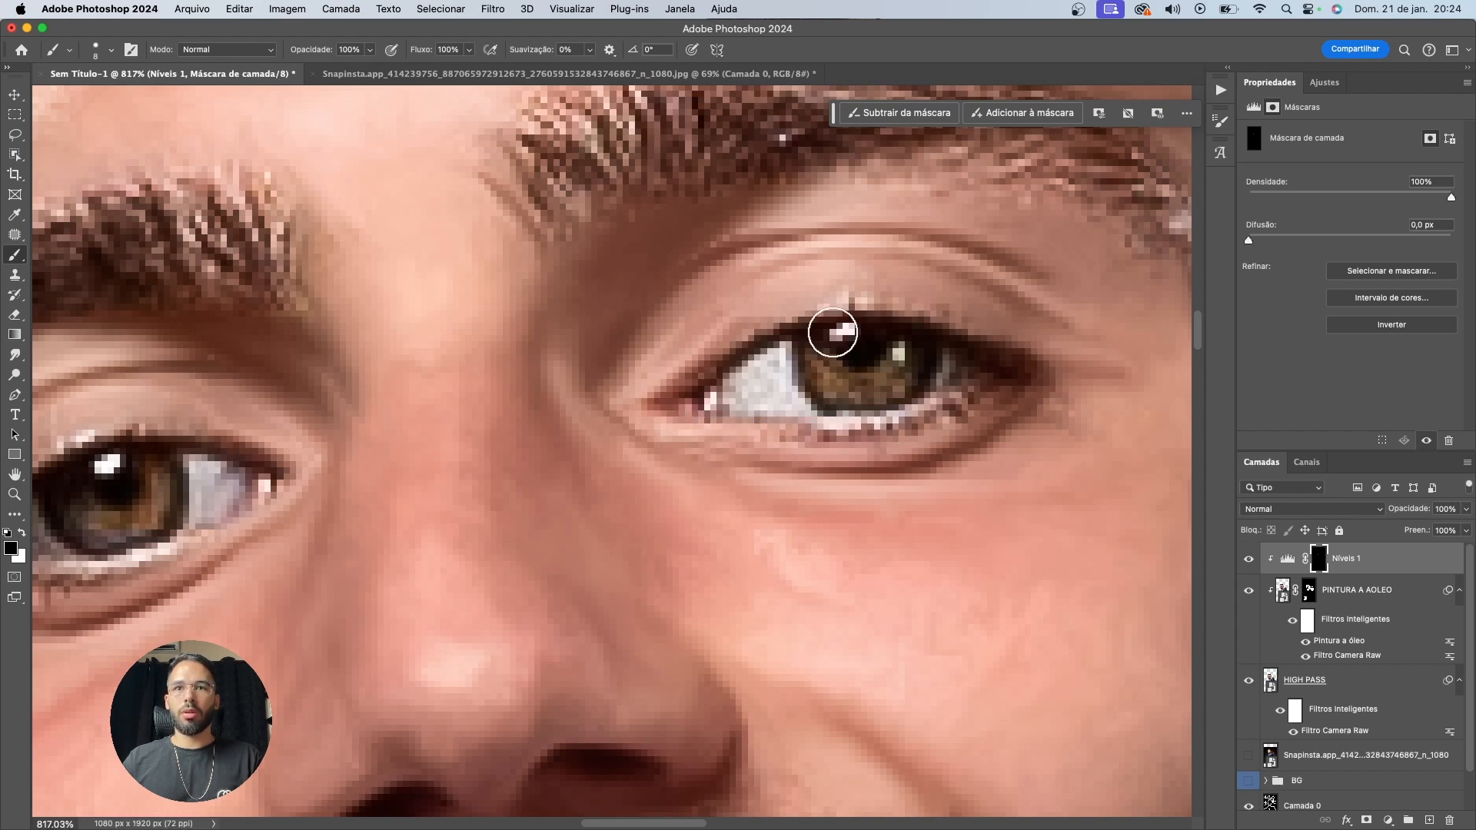
key("x")
scroll(761, 375, "up", 5)
key("bracketleft")
key("bracketleft")
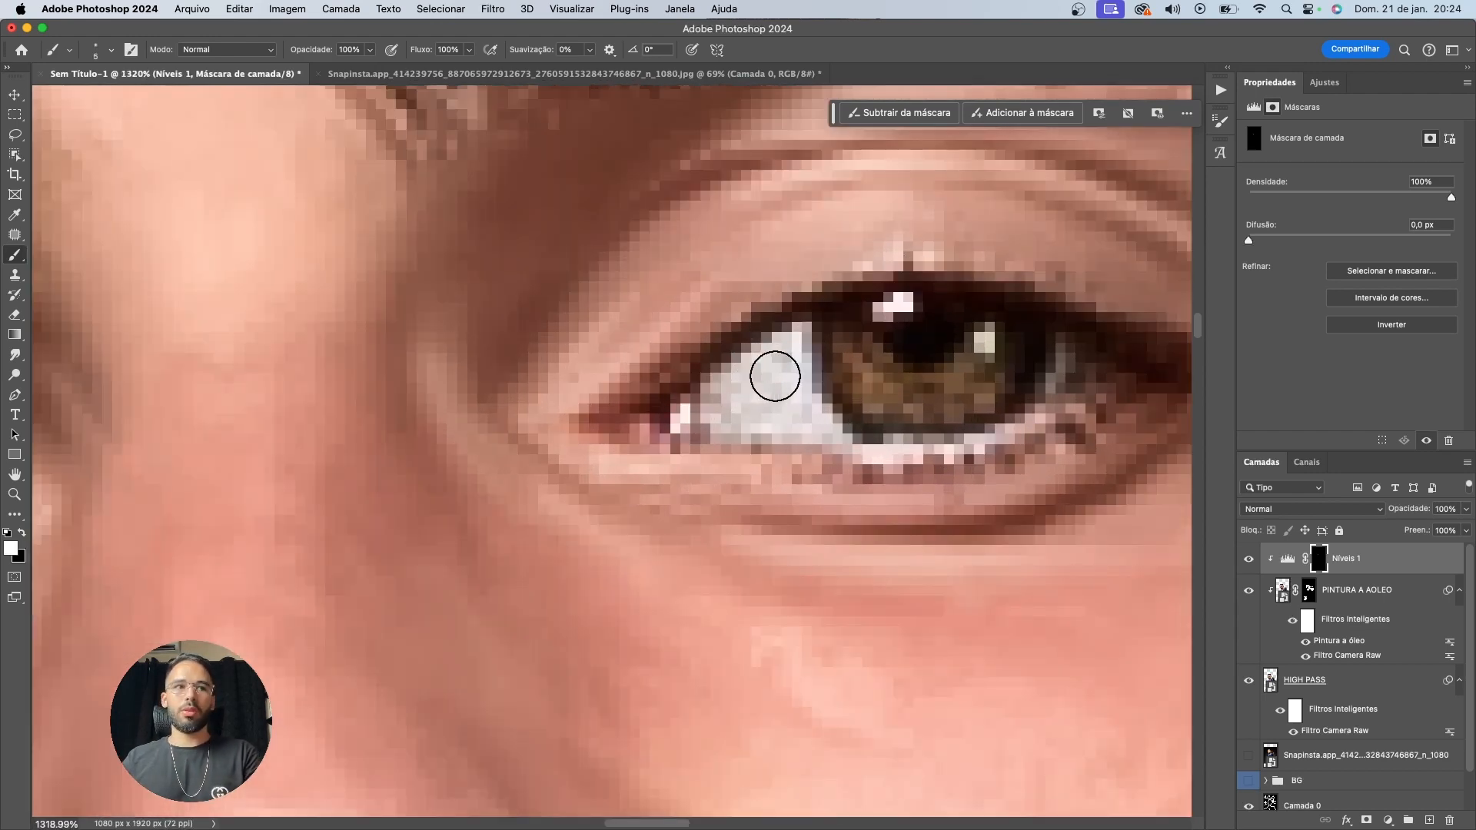
mouse_move(728, 408)
left_mouse_down()
mouse_move(708, 405)
mouse_move(853, 428)
mouse_move(908, 411)
mouse_move(847, 356)
mouse_move(869, 319)
left_mouse_up()
key("x")
key("x")
left_click_drag(1077, 359, 1087, 355)
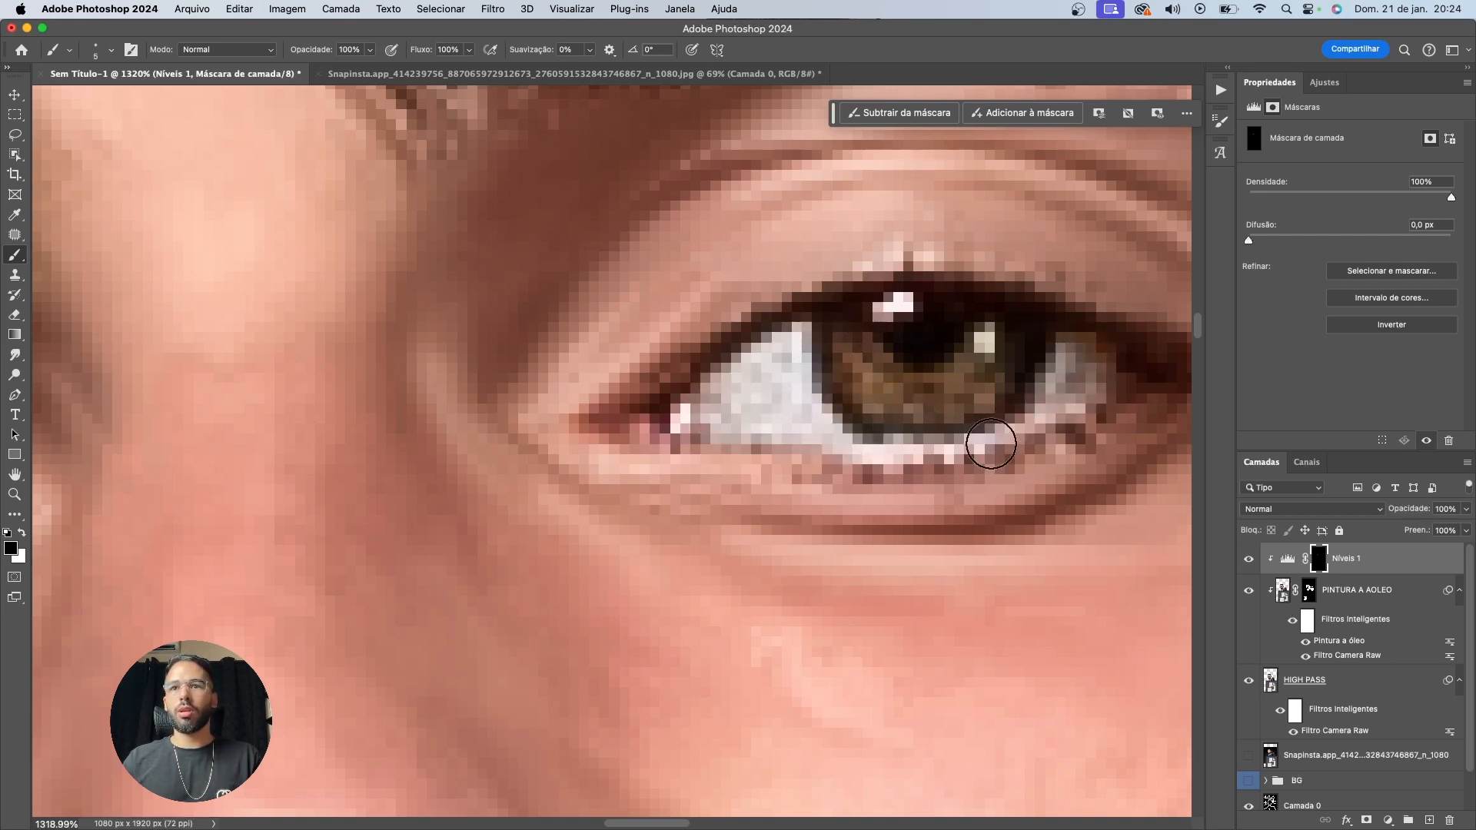
key("x")
Paint white on the Levels mask with a 4 px brush to brighten the white of the player's right eye
scroll(986, 415, "down", 5)
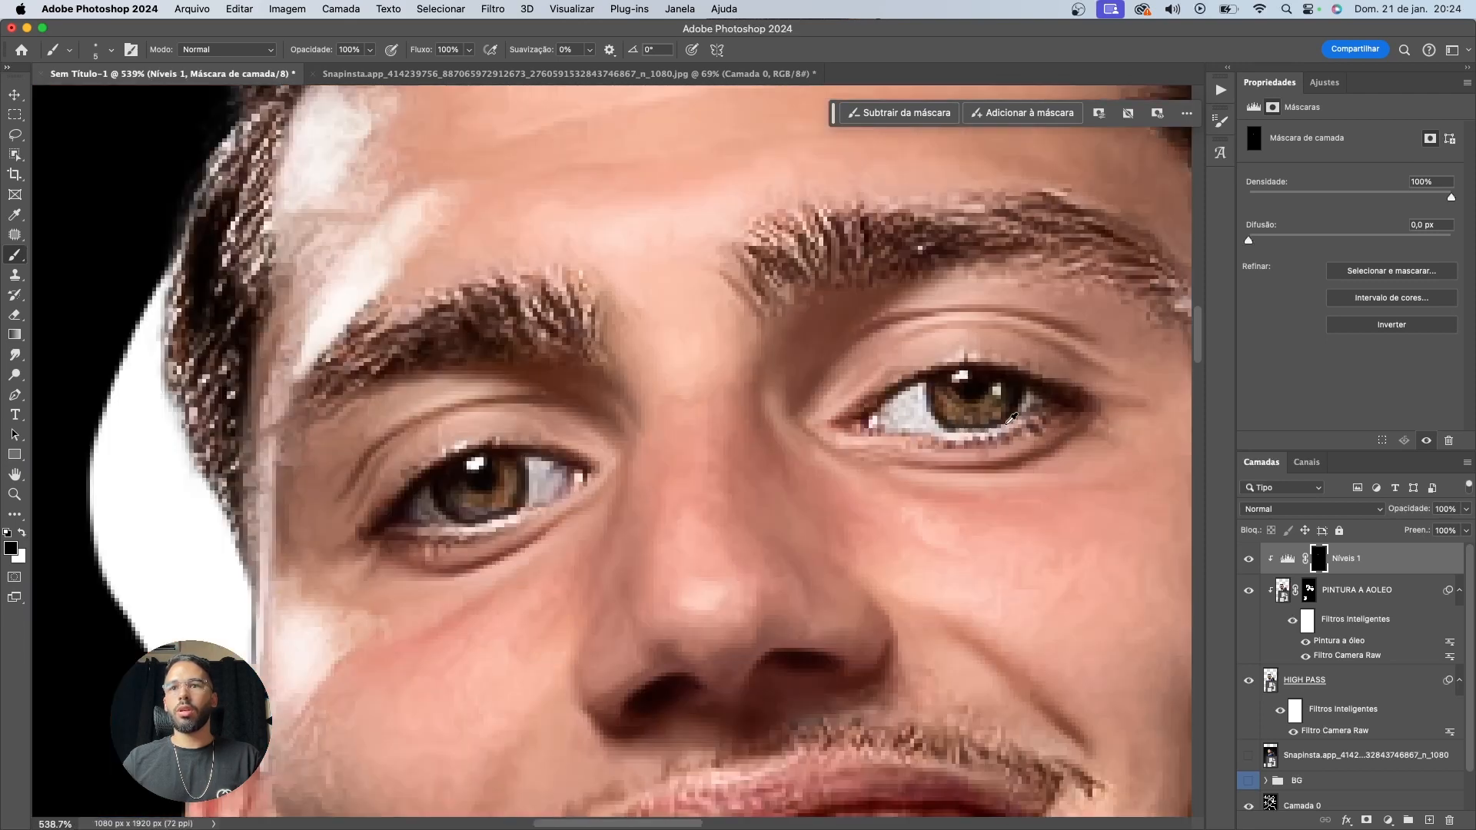
scroll(454, 477, "up", 6)
key("x")
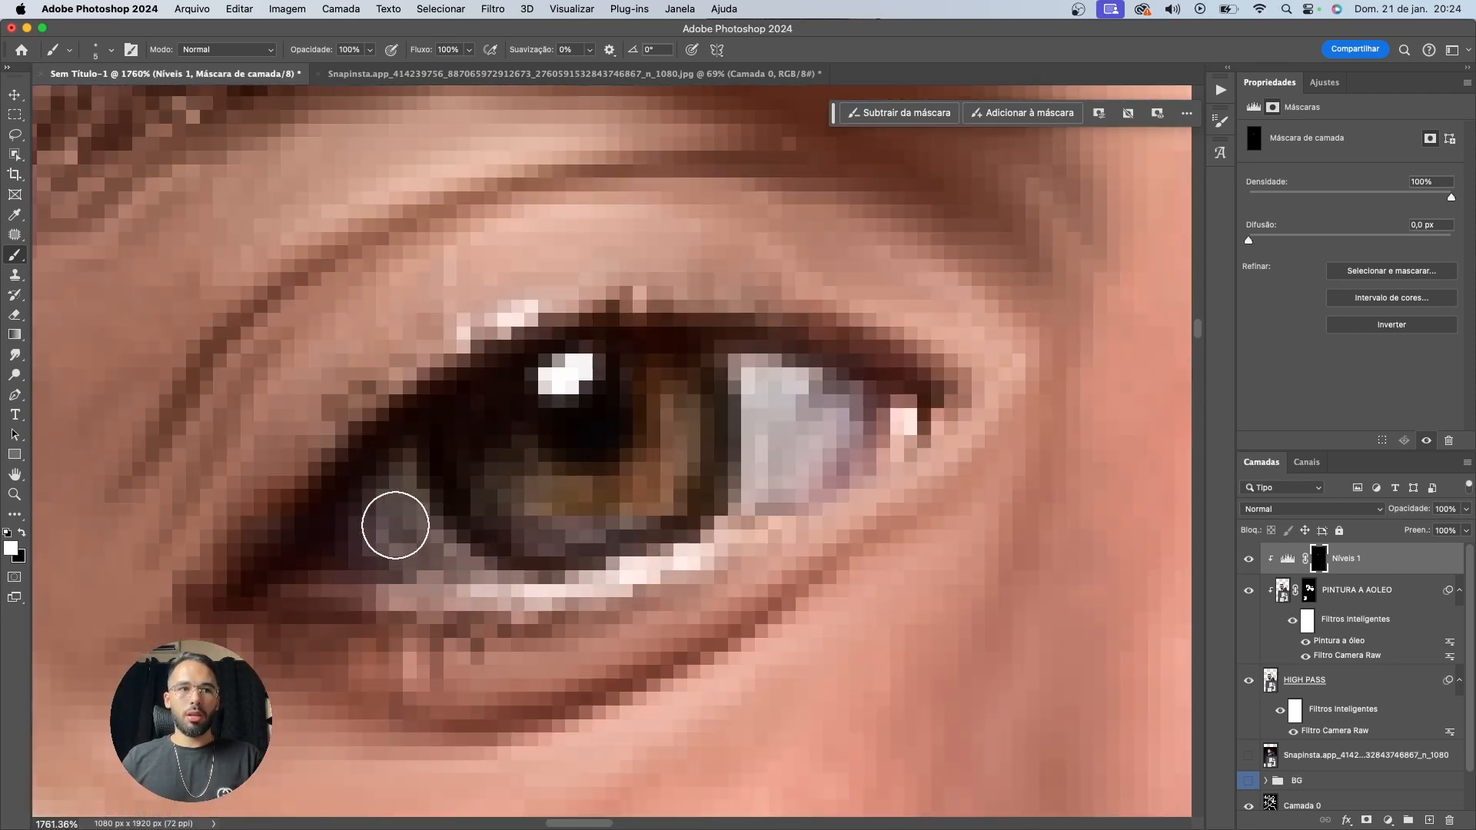
key("bracketleft")
mouse_move(395, 525)
left_mouse_down()
mouse_move(369, 528)
mouse_move(415, 517)
mouse_move(346, 533)
mouse_move(420, 523)
mouse_move(402, 551)
left_mouse_up()
mouse_move(724, 441)
left_mouse_down()
mouse_move(778, 428)
mouse_move(792, 463)
mouse_move(850, 402)
mouse_move(749, 368)
mouse_move(768, 474)
mouse_move(778, 405)
left_mouse_up()
scroll(780, 428, "down", 4)
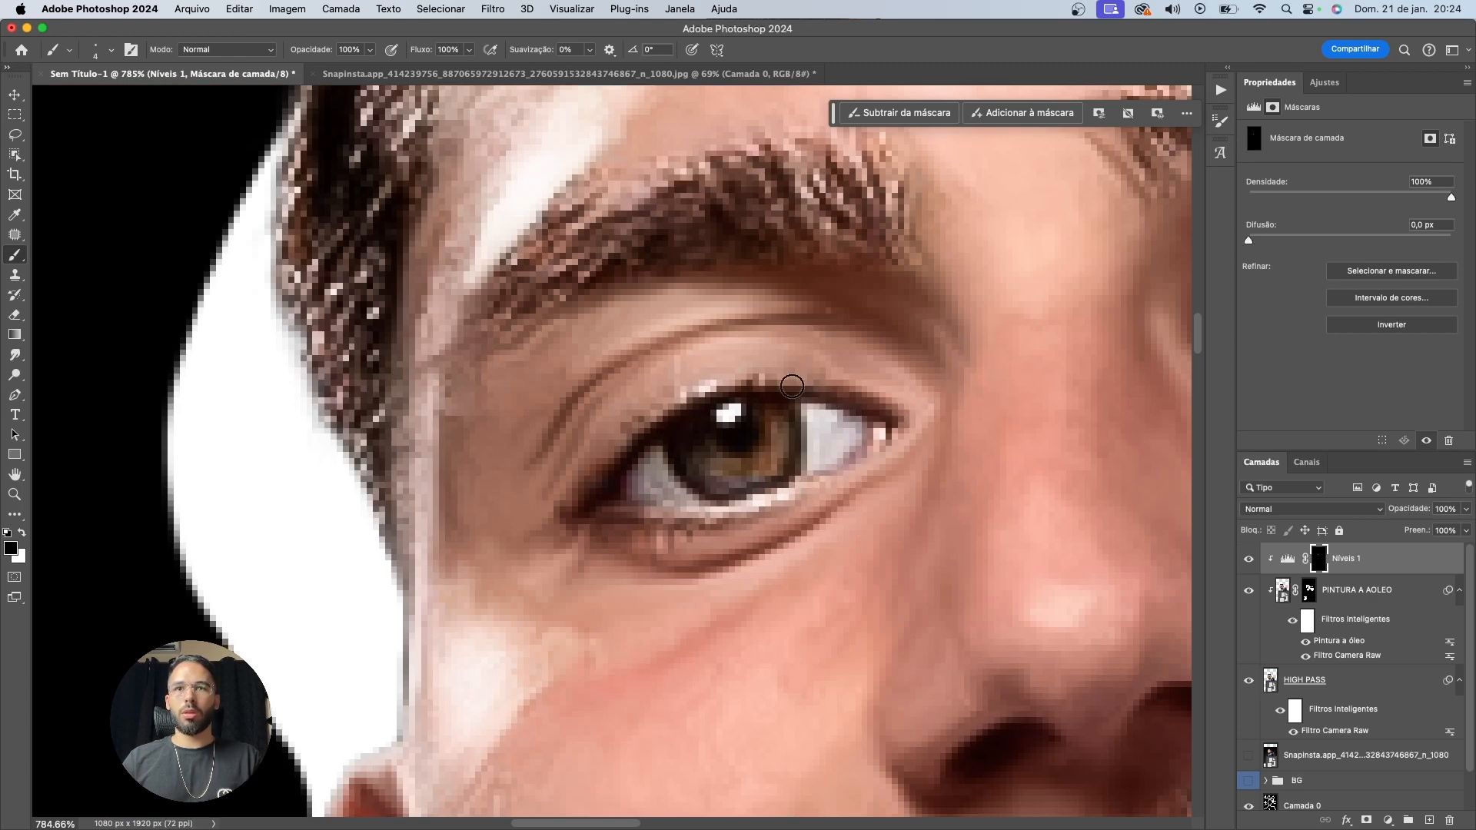
Toggle the Levels layer's visibility to compare the player's eyes with and without the brightening
scroll(791, 386, "down", 8)
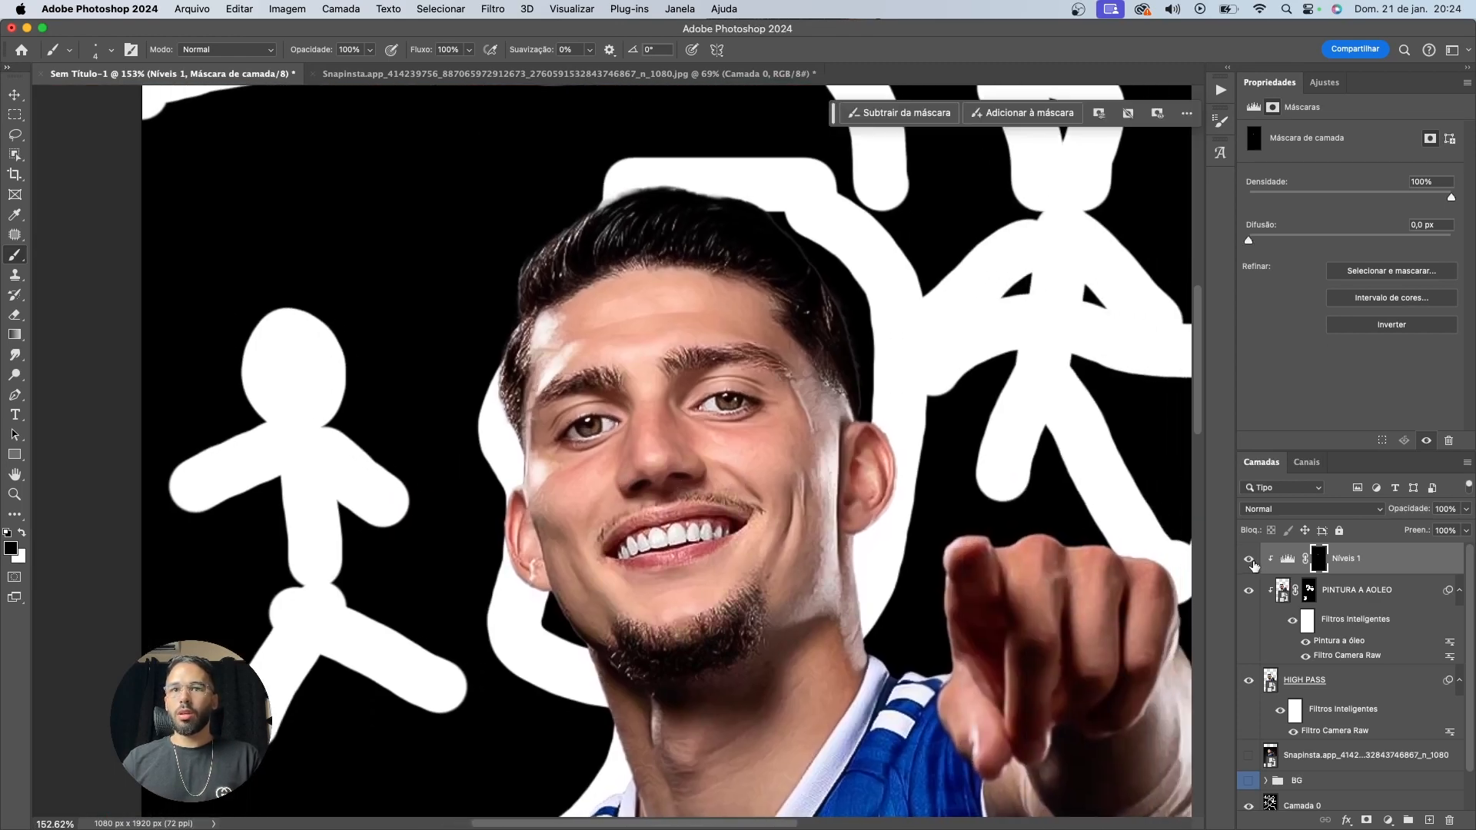
left_click(1248, 558)
scroll(1038, 479, "up", 5)
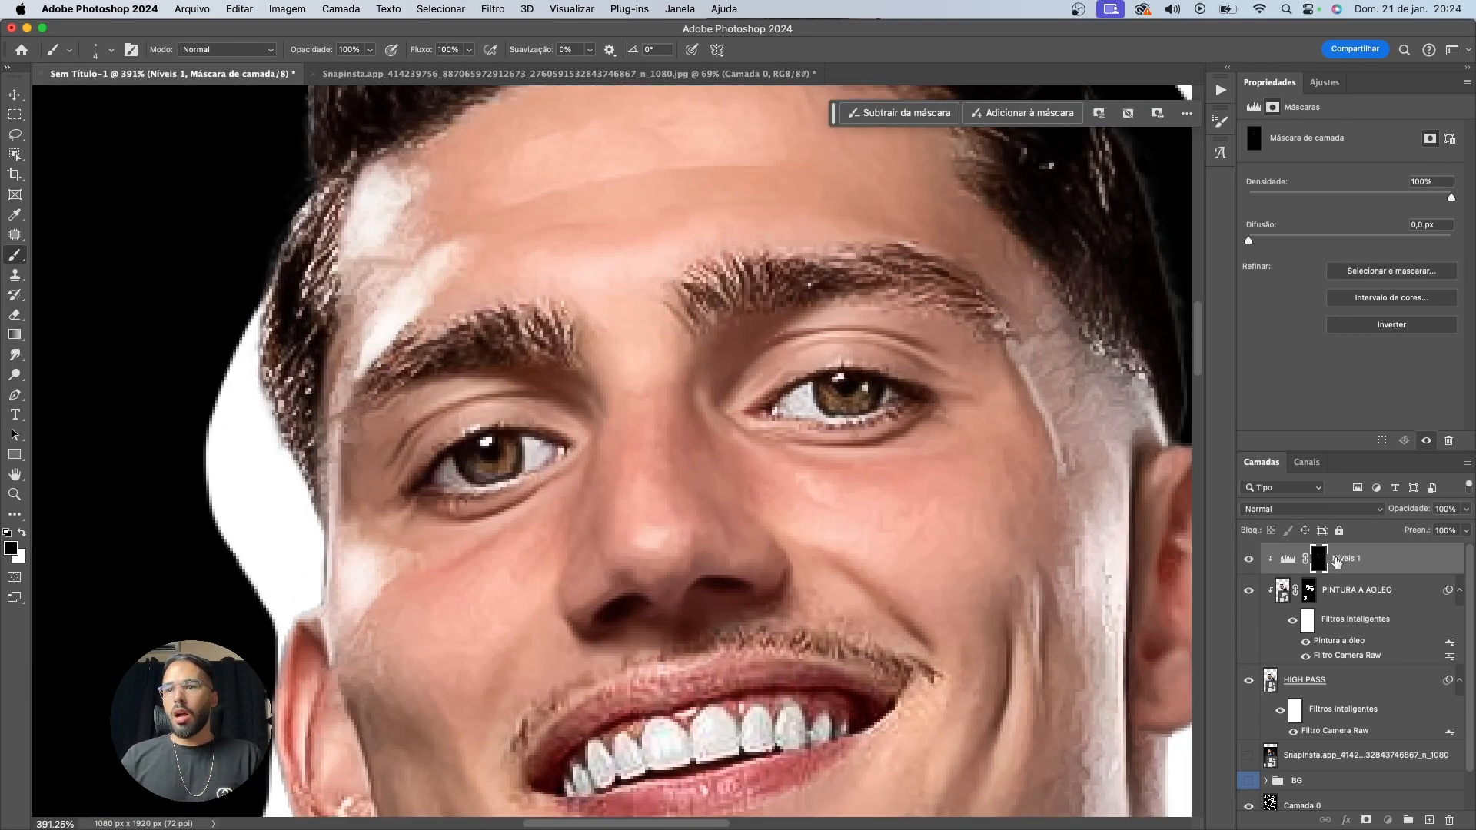
Add a Curves adjustment layer above the Levels layer
left_click(1336, 562)
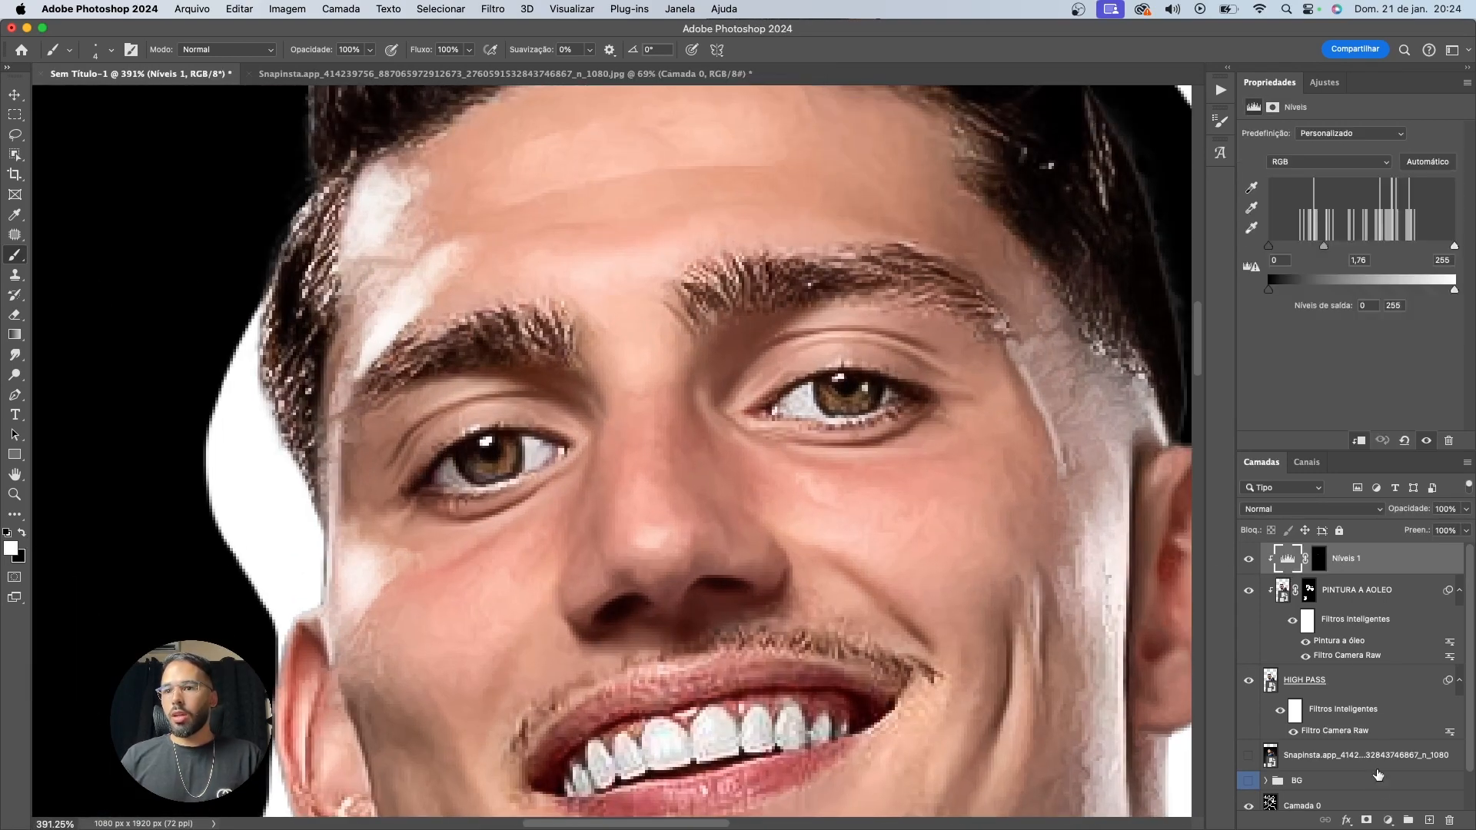
left_click(1383, 804)
scroll(1373, 604, "up", 1)
left_click(1363, 566)
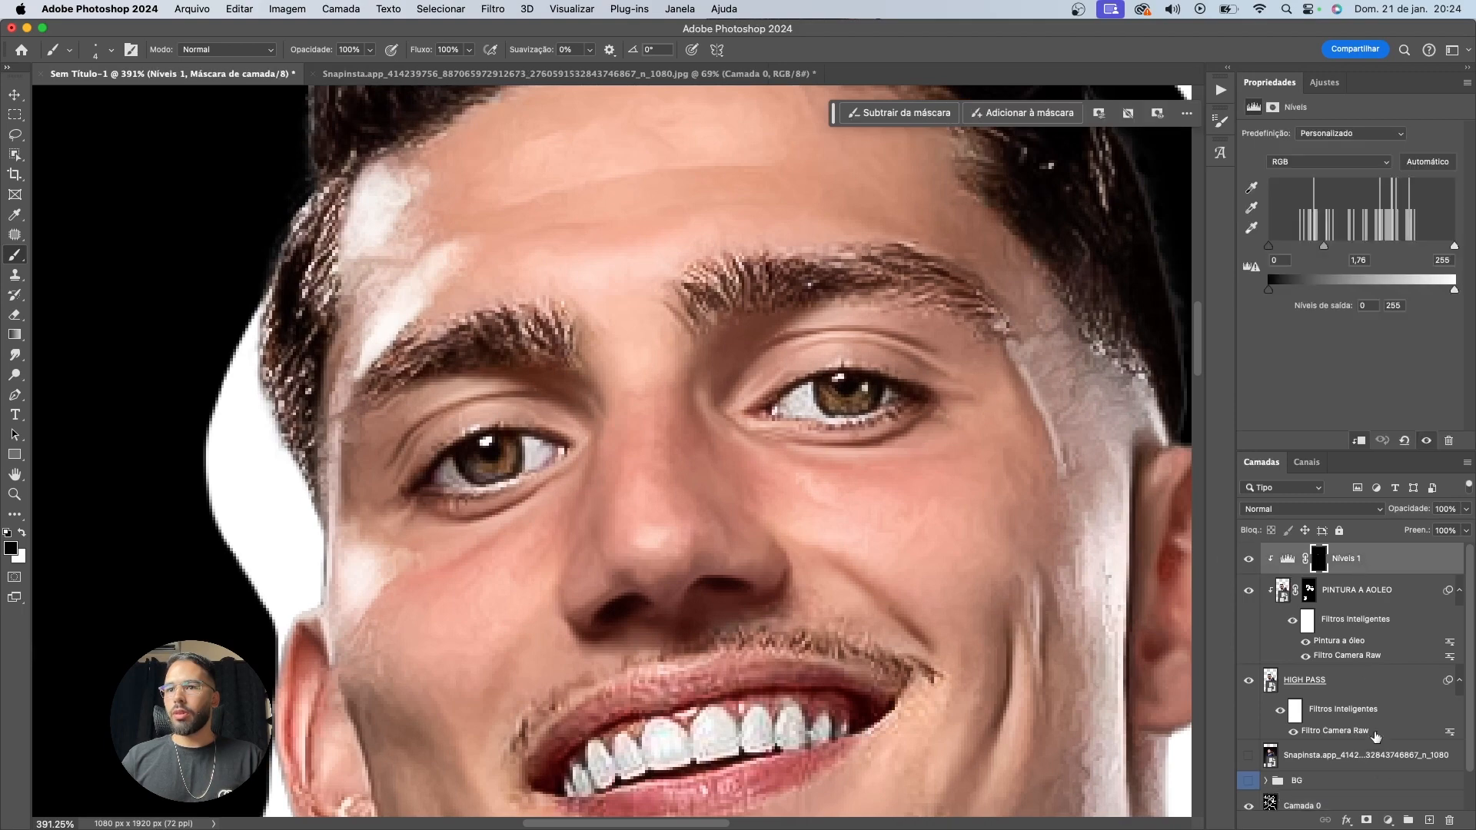
left_click(1388, 820)
left_click(1429, 668)
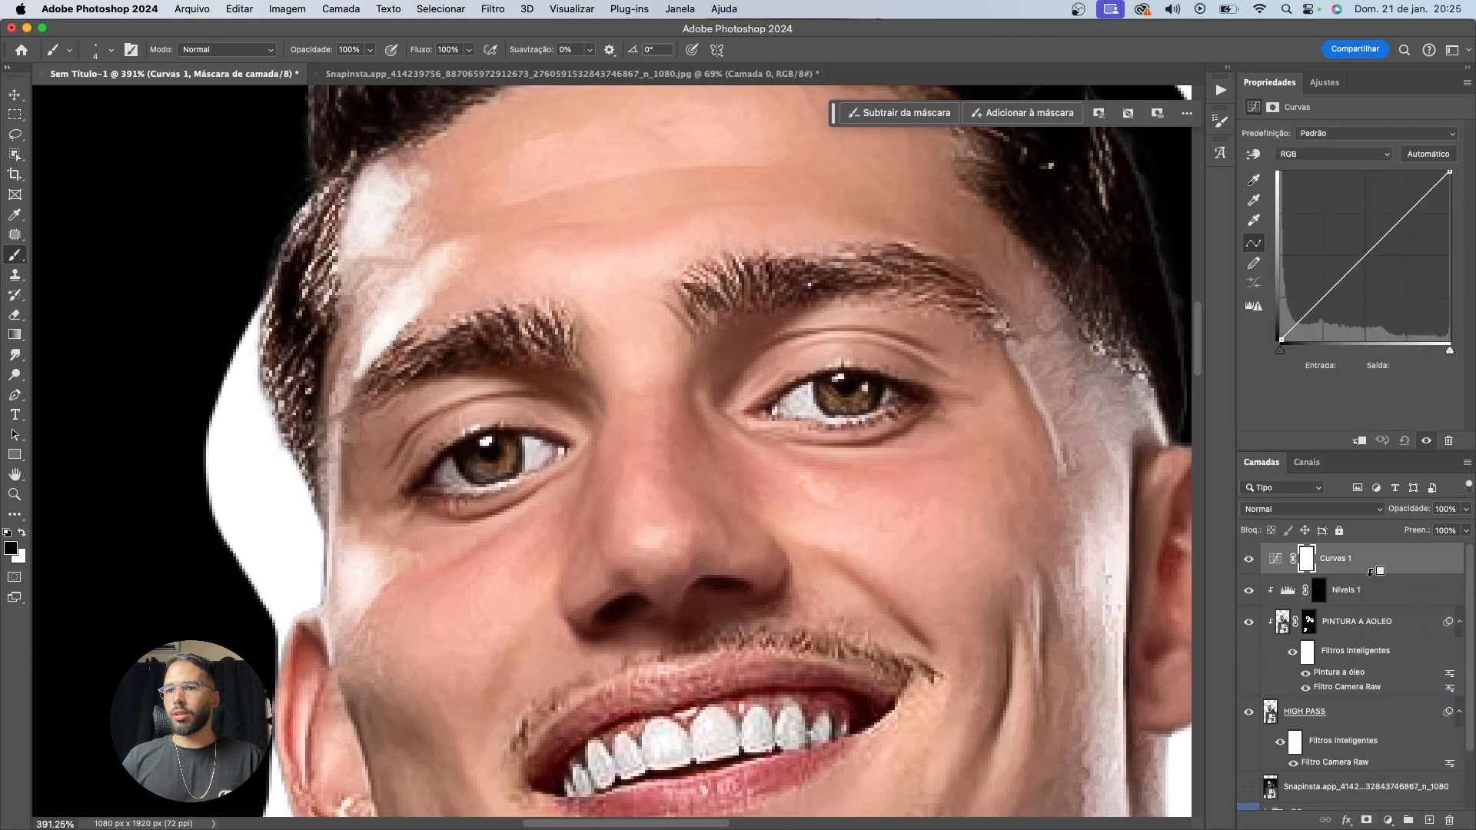
Bend the clipped Curves layer's curve into a steep S for strong contrast and invert its mask to black
left_click_drag(1333, 289, 1334, 313)
left_click_drag(1374, 259, 1359, 246)
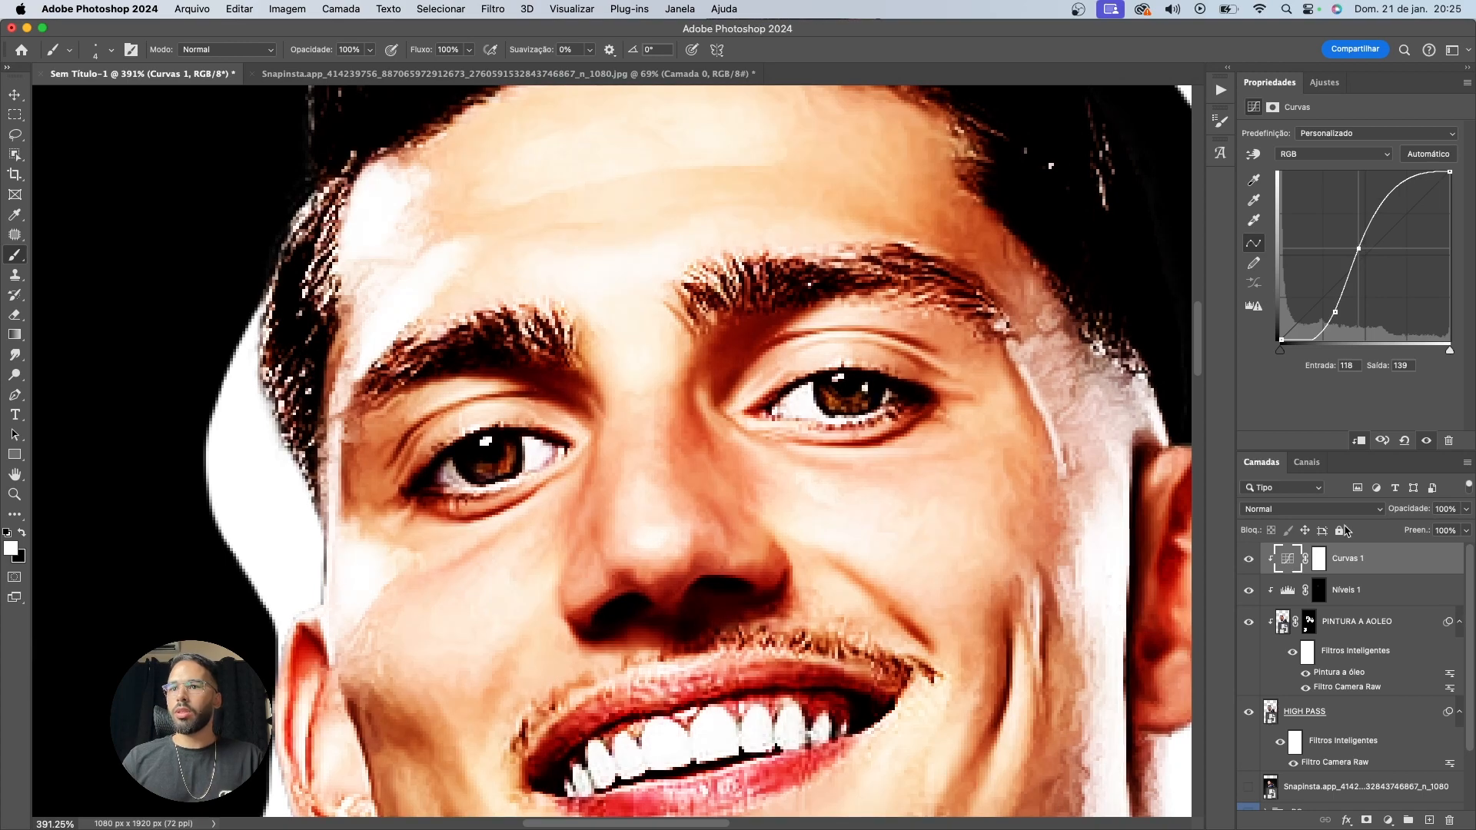
left_click(1320, 558)
key("super+i")
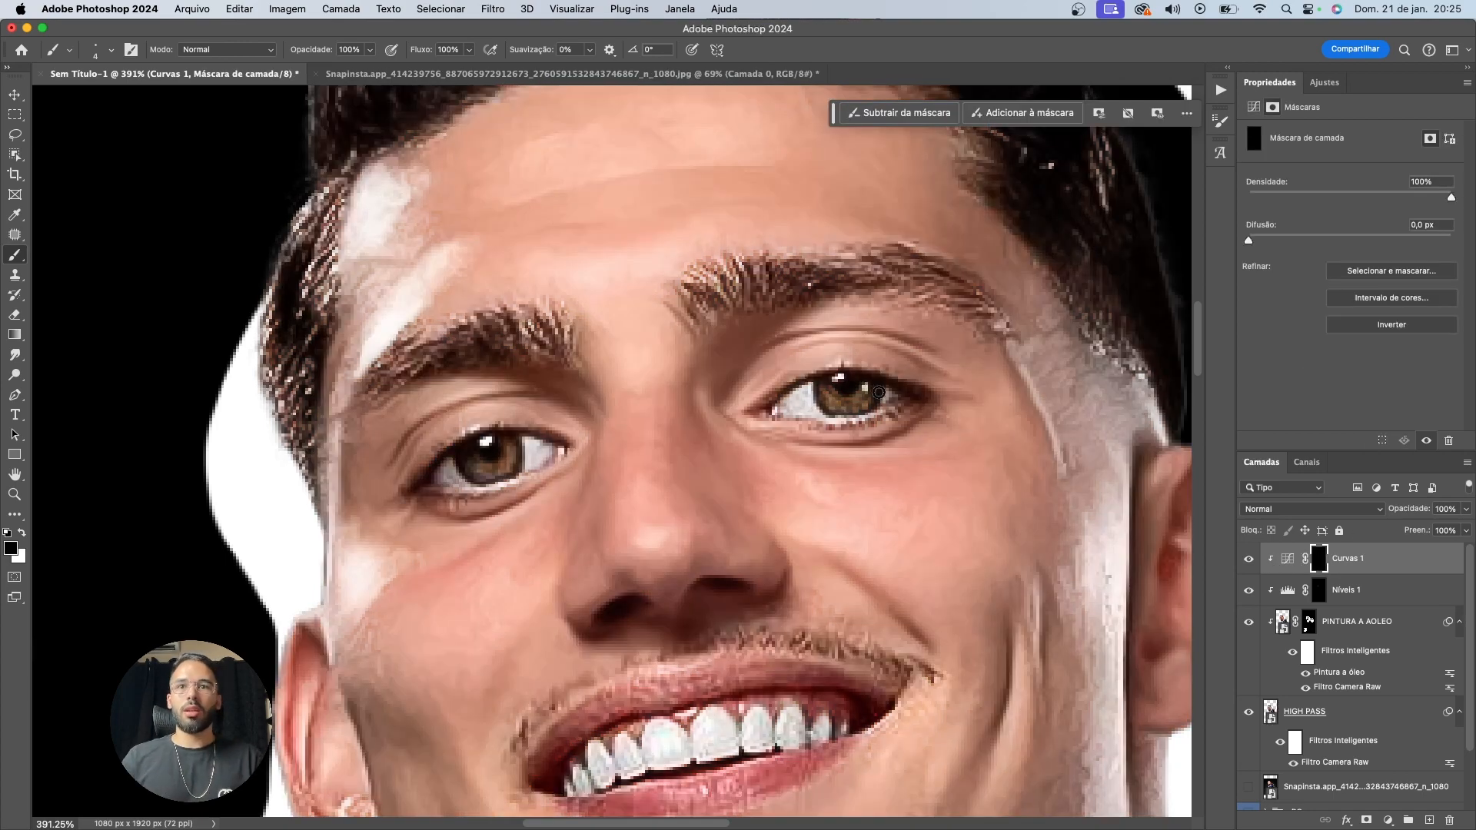
Paint white on the Curves mask over the iris of the player's left eye with a 7 px brush, restoring the highlight in black
scroll(879, 393, "up", 5)
key("x")
mouse_move(781, 402)
left_mouse_down()
mouse_move(768, 396)
mouse_move(863, 408)
mouse_move(801, 362)
left_mouse_up()
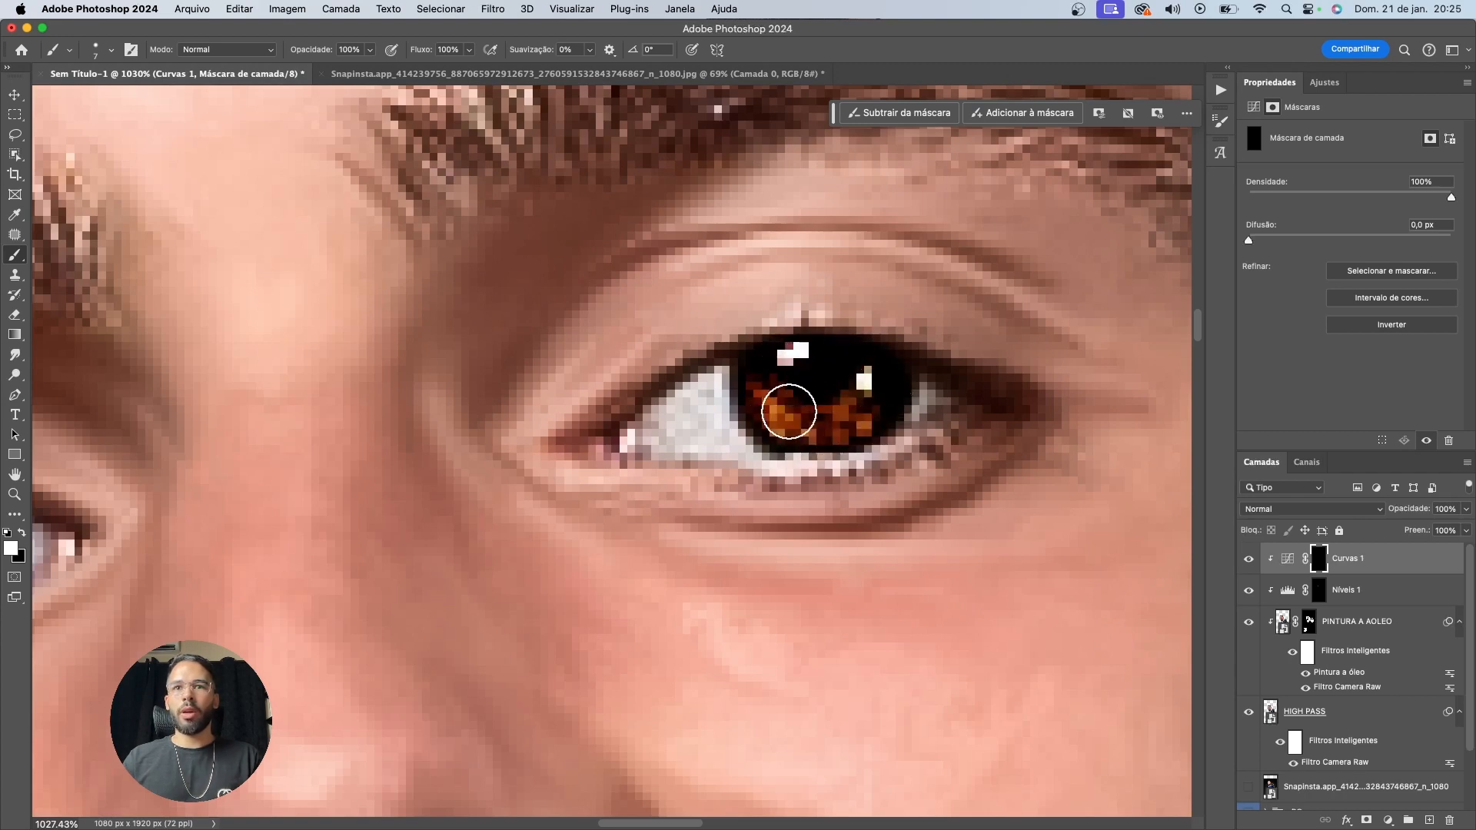
key("x")
left_click(810, 369)
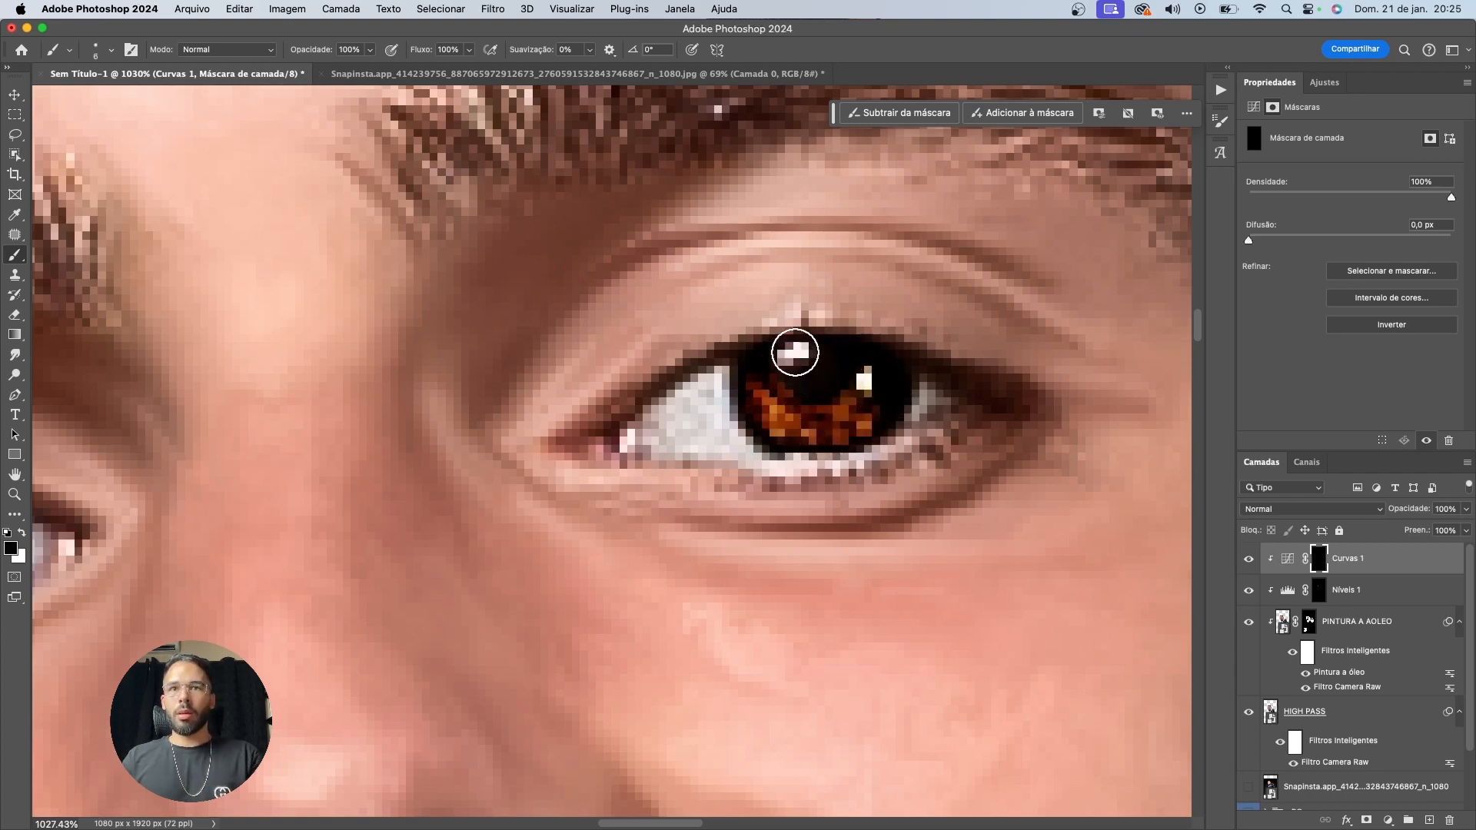
scroll(877, 415, "down", 5)
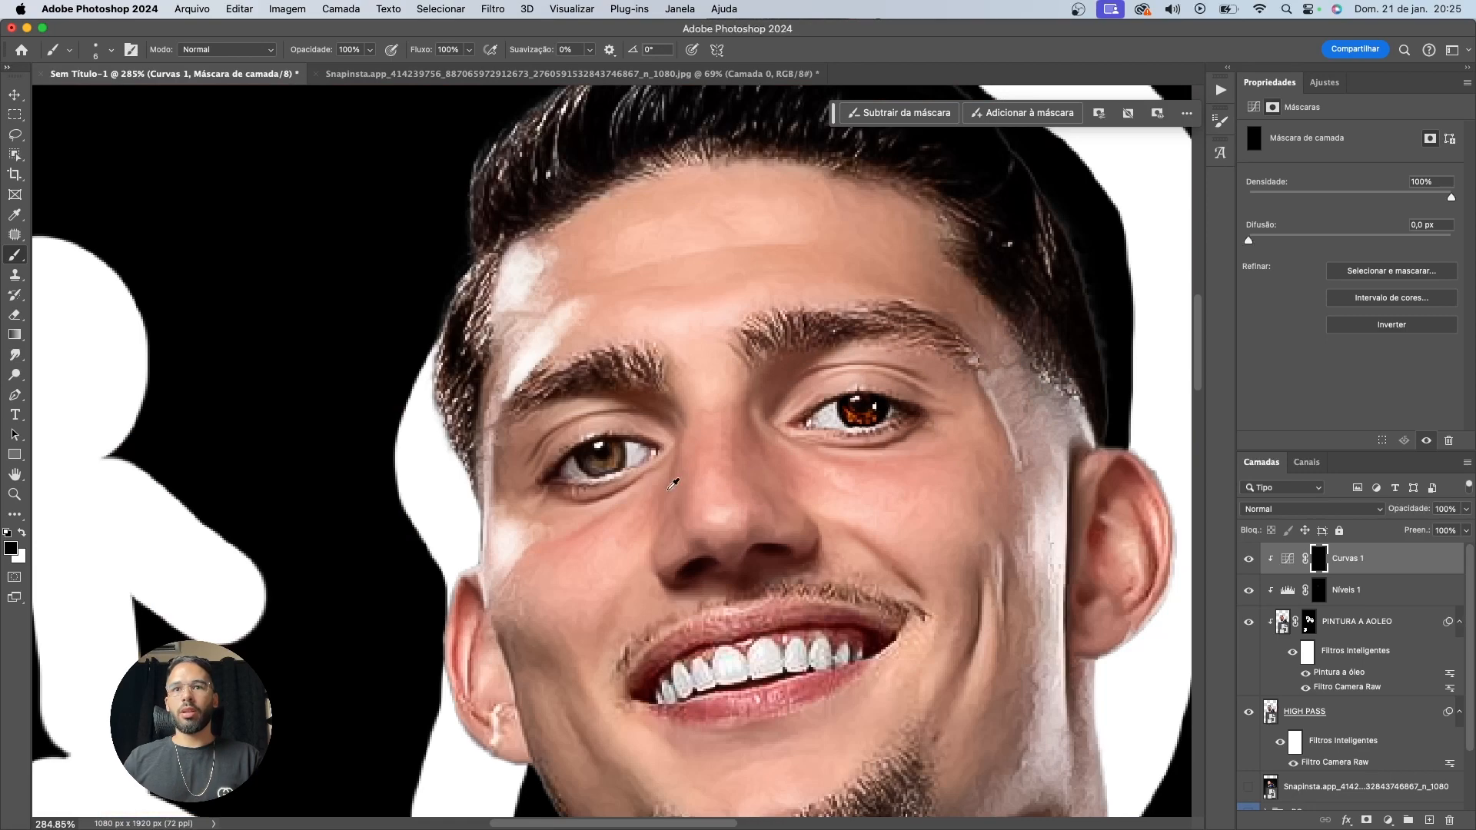
Reveal the Curves effect on the iris of the player's right eye in white, masking its highlight back with black
scroll(601, 465, "up", 5)
key("x")
mouse_move(531, 459)
left_mouse_down()
mouse_move(593, 516)
mouse_move(641, 450)
mouse_move(641, 477)
mouse_move(577, 435)
left_mouse_up()
key("x")
left_click(584, 432)
scroll(590, 438, "down", 5)
scroll(734, 498, "down", 2)
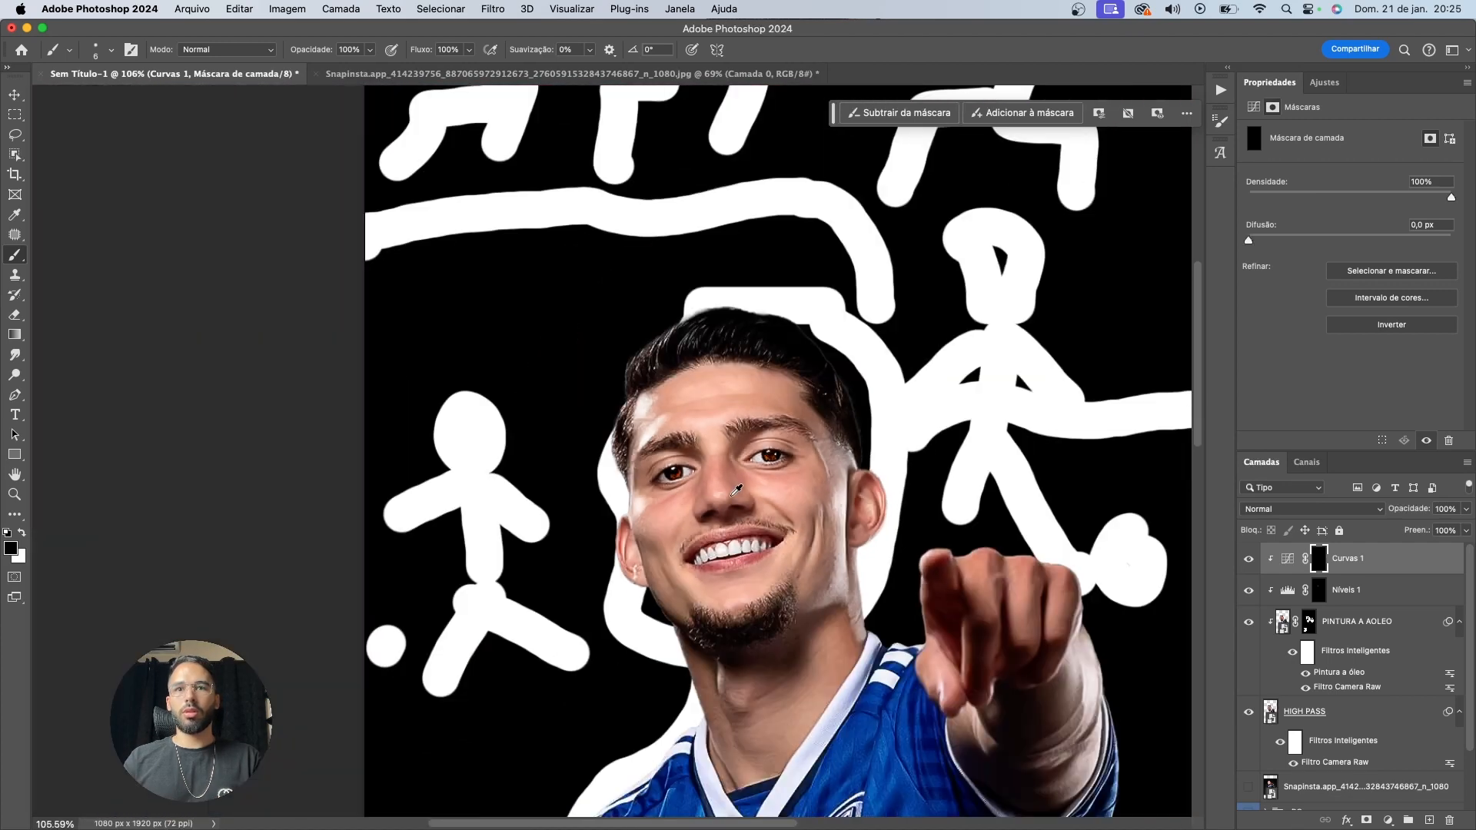
Reshape the Curves adjustment to lighten the irises, raising the lower point and setting the upper one to input 164, output 214
scroll(755, 489, "up", 1)
key("v")
left_click(1288, 558)
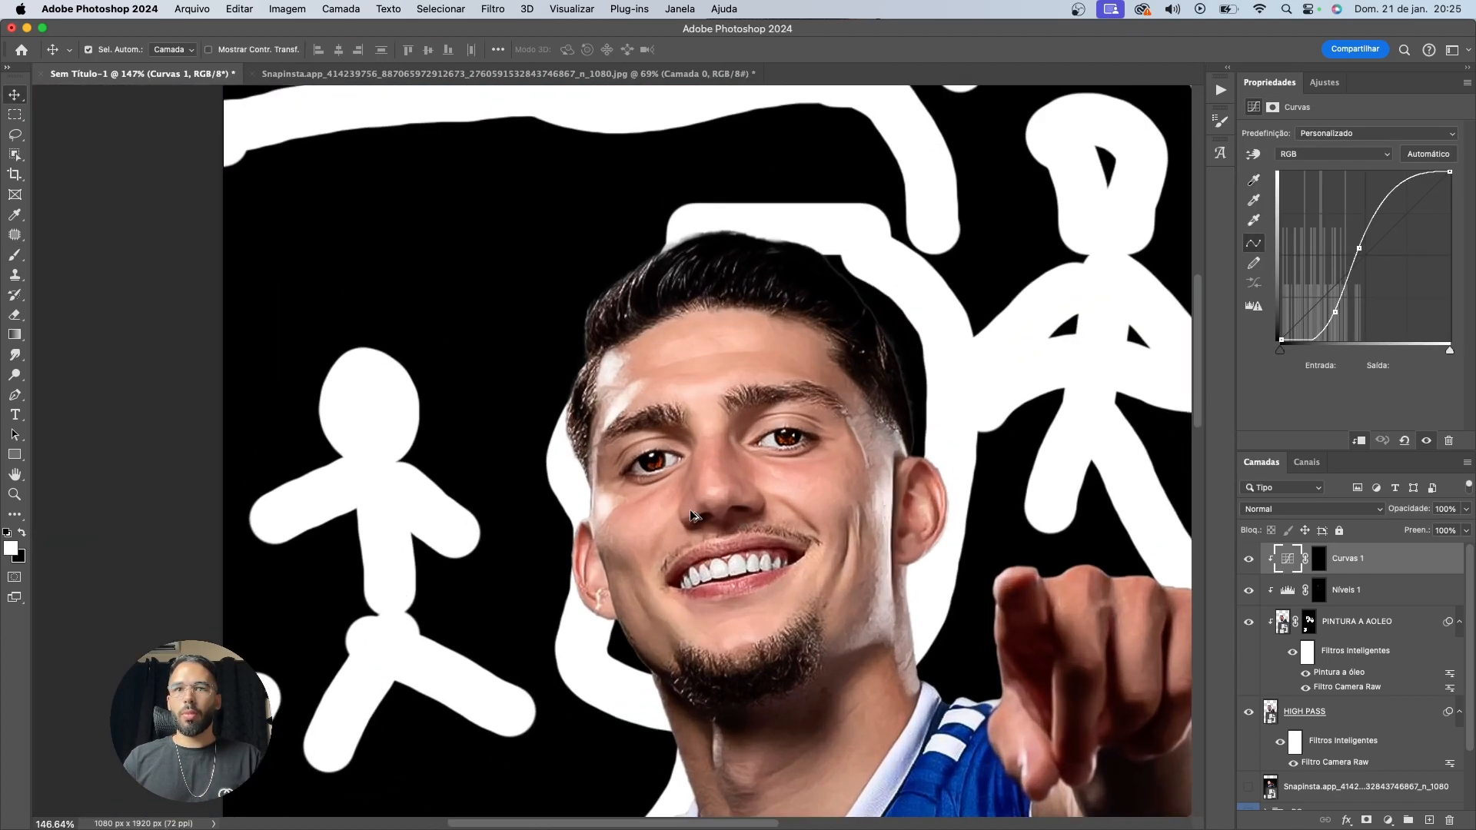
scroll(861, 515, "up", 3)
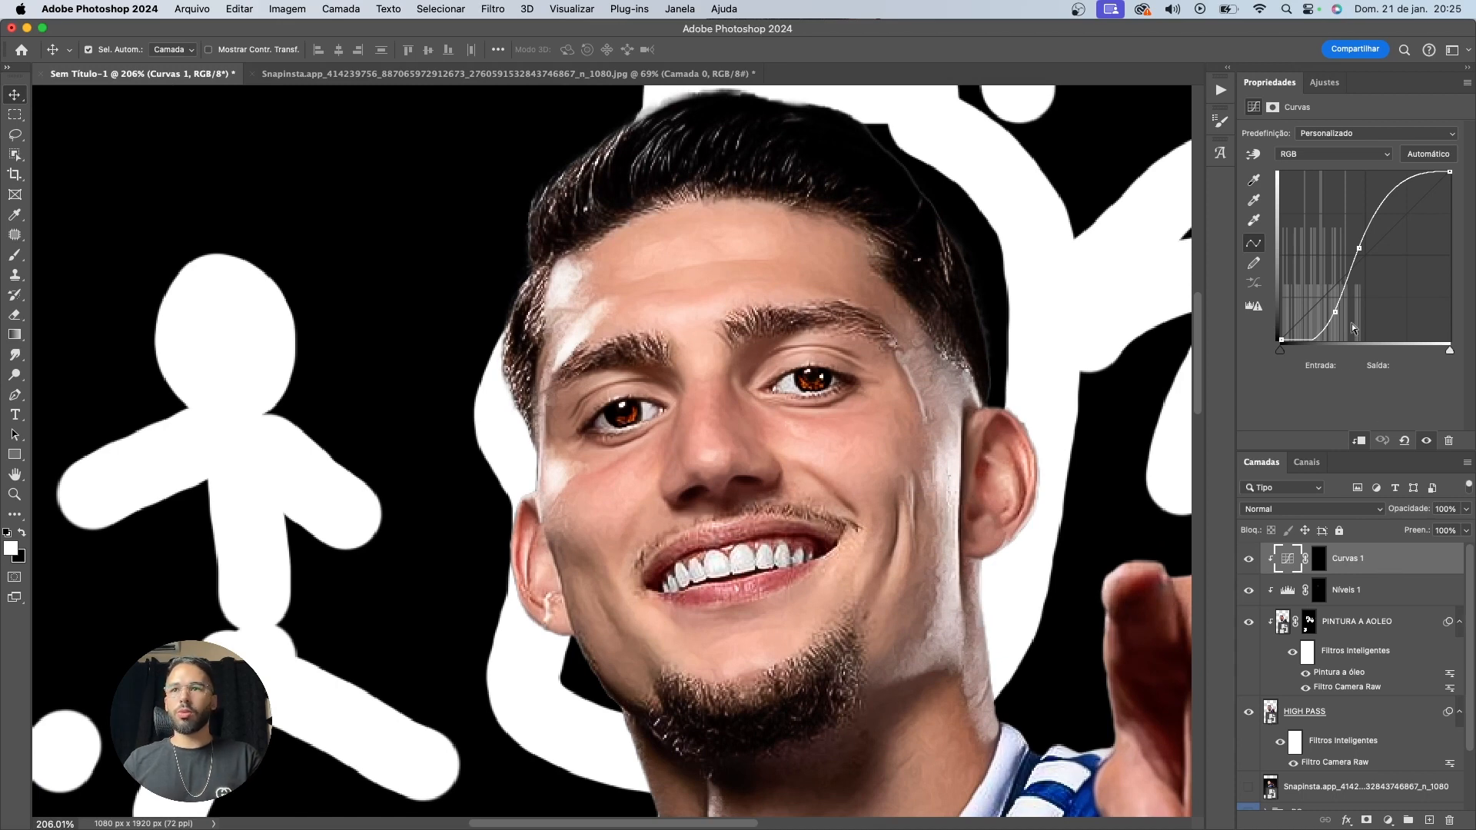
left_click_drag(1335, 309, 1341, 223)
scroll(701, 343, "down", 8)
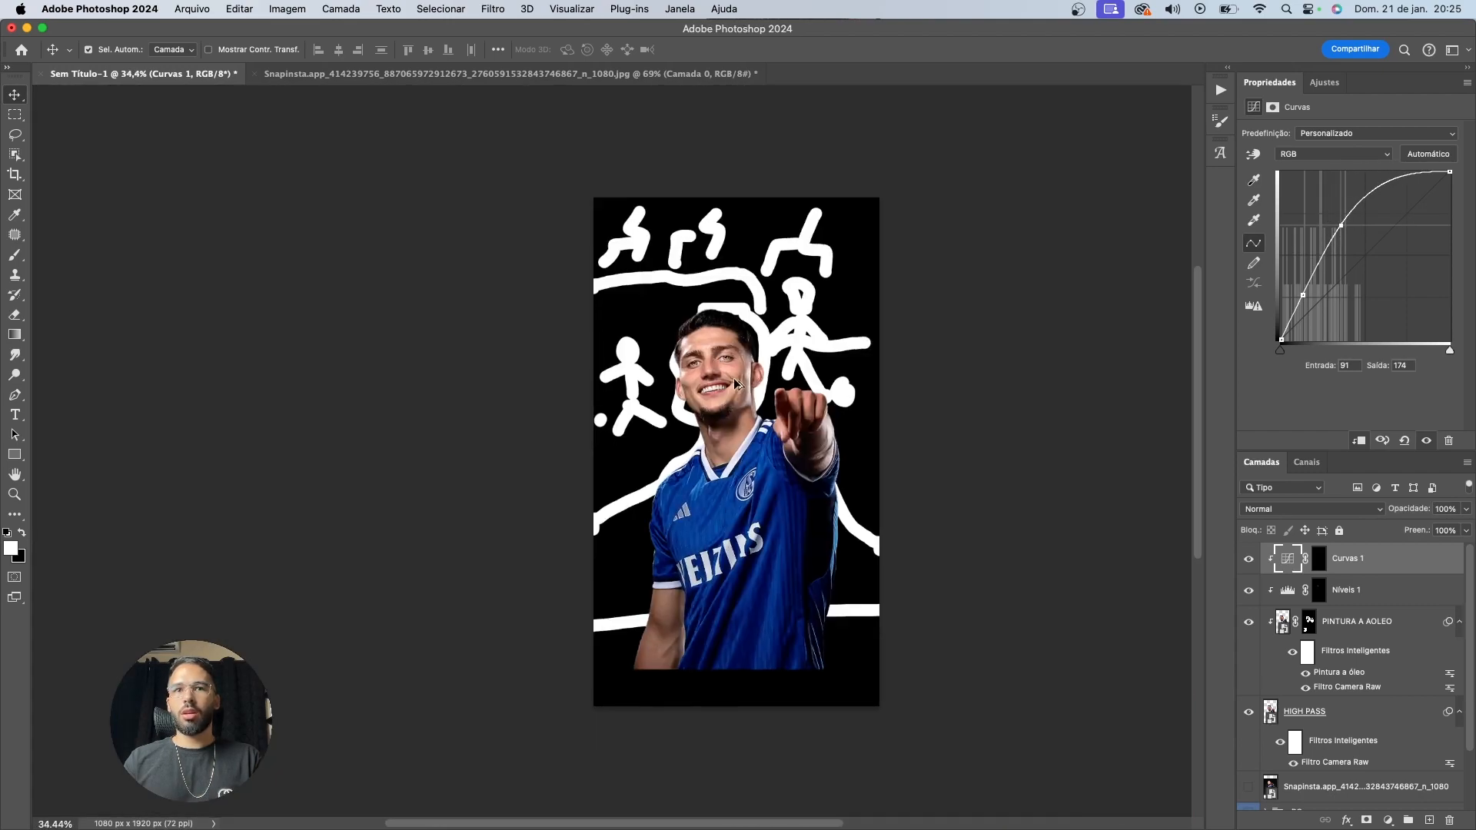
scroll(699, 336, "up", 7)
left_click(1247, 558)
left_click_drag(1296, 290, 1308, 301)
left_click_drag(1341, 226, 1389, 198)
Toggle the Curves layer's visibility to compare the irises with and without the lightening
left_click(1249, 559)
left_click(1249, 559)
left_click(1249, 559)
left_click(1249, 560)
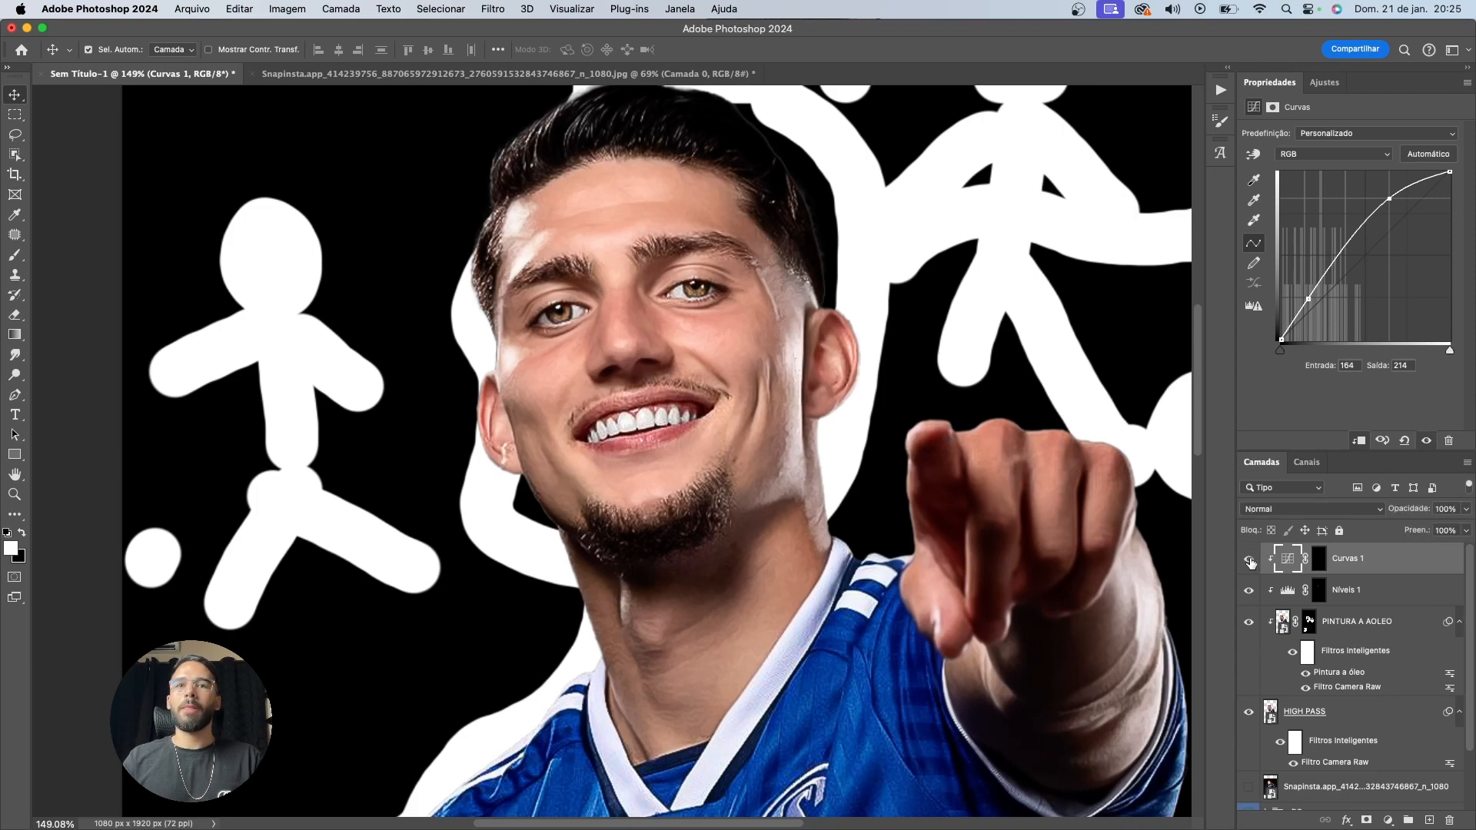
scroll(1176, 529, "down", 5)
scroll(1176, 529, "up", 8)
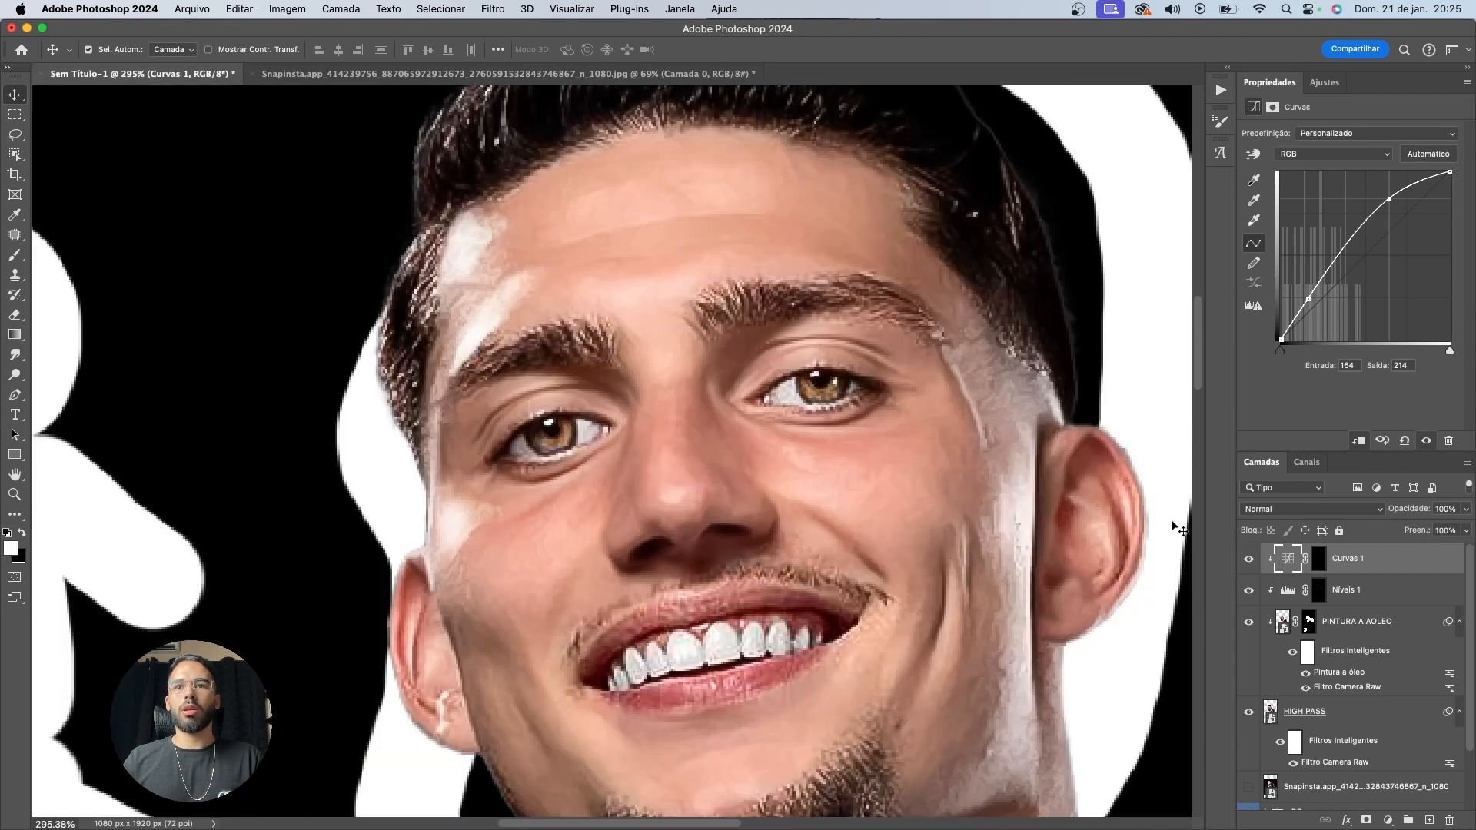
Duplicate the Curves layer, clipping the copy to the layers below and naming it EFEITO BRILHANTE
left_click(1325, 511)
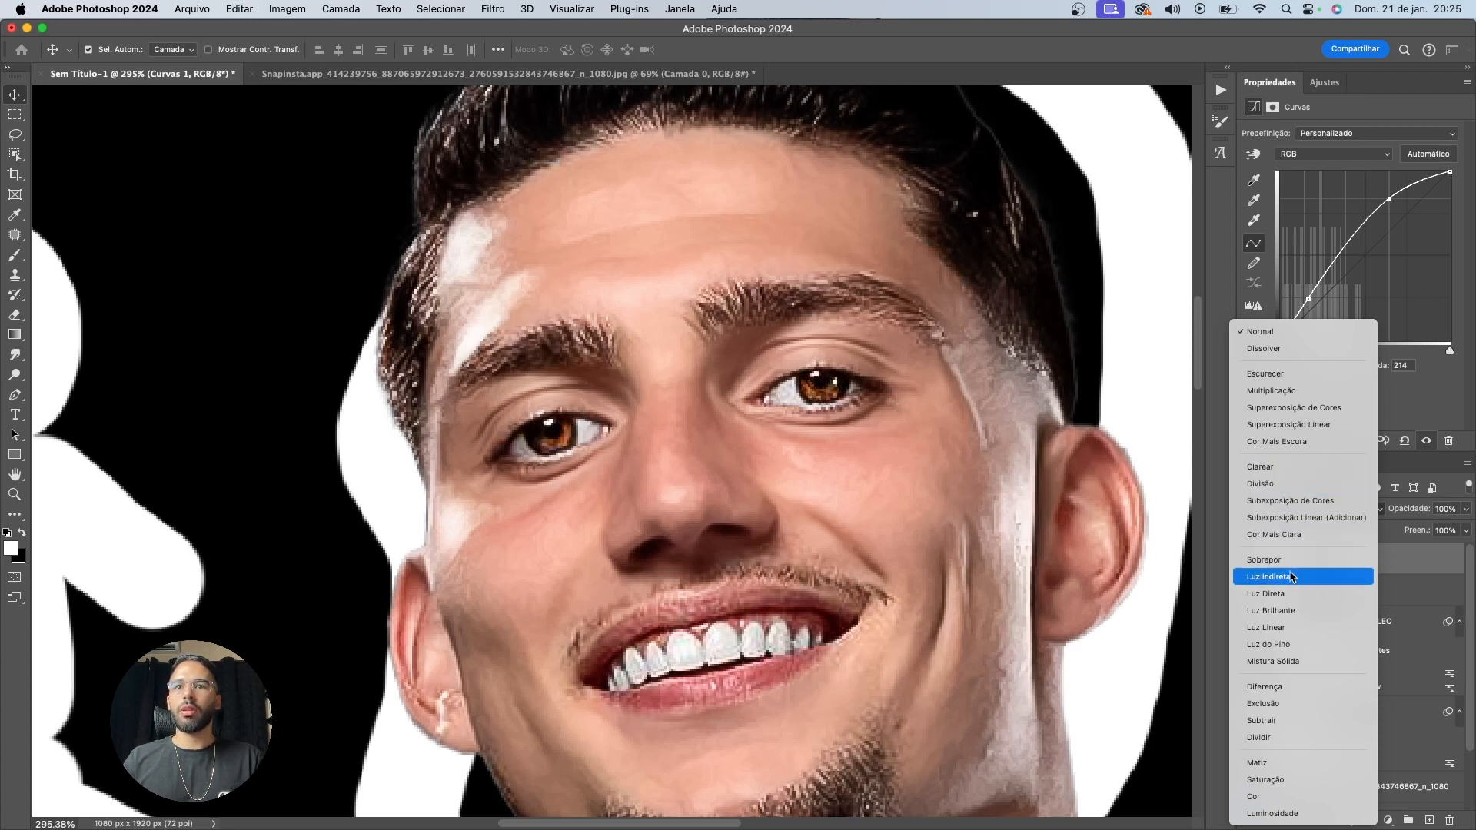
left_click(1414, 565)
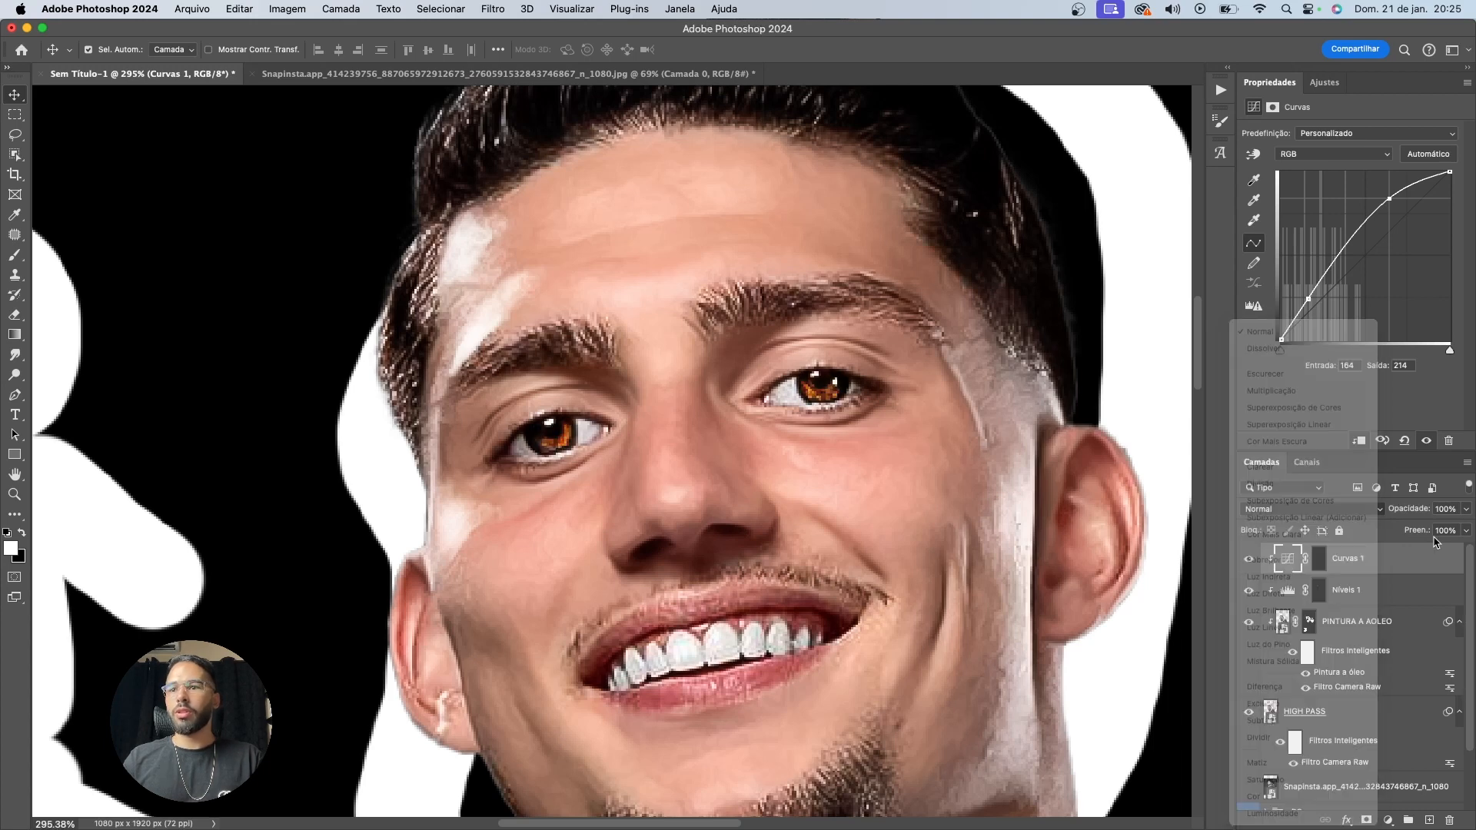
key("super+j")
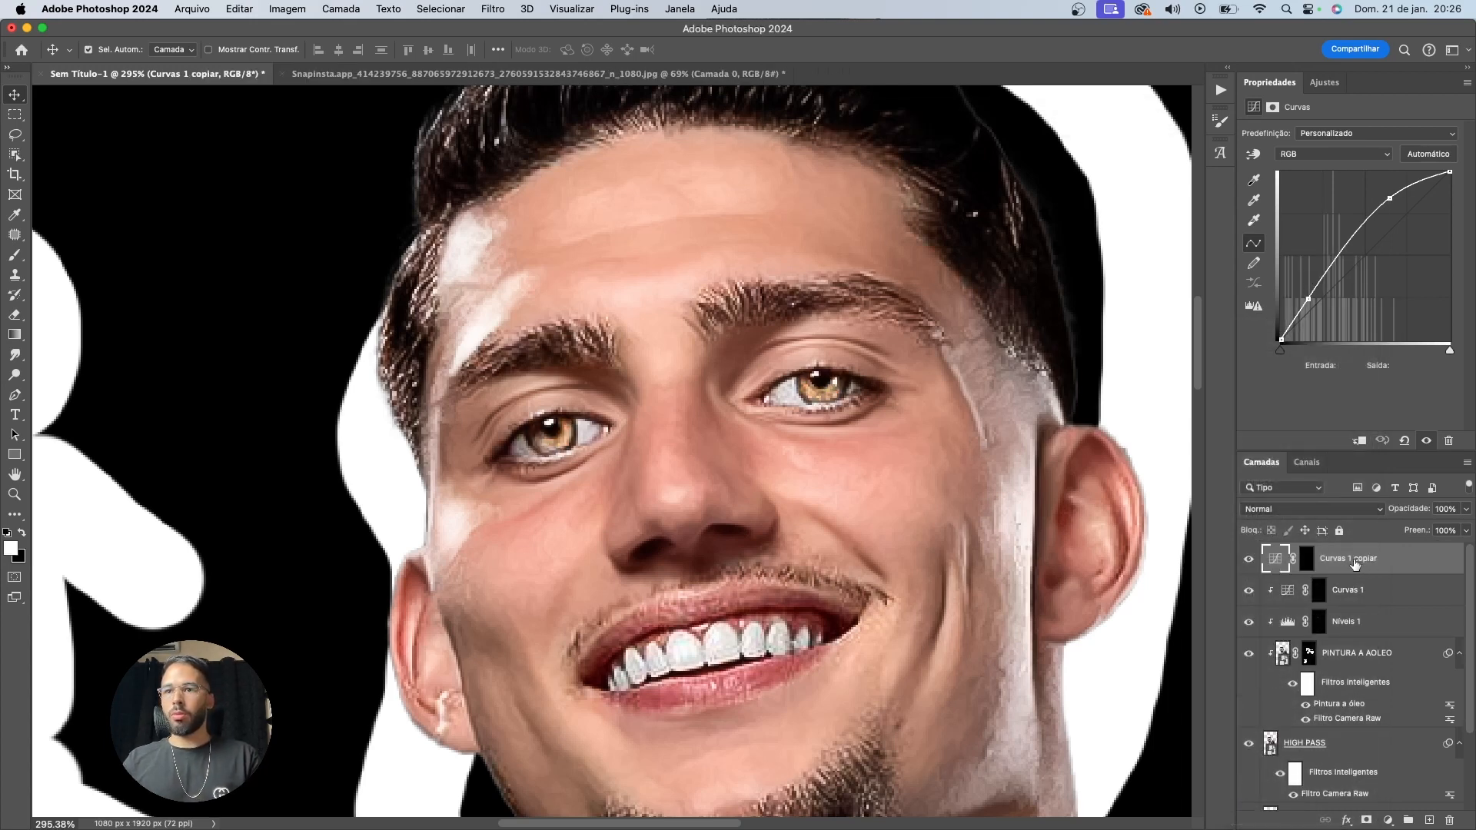
left_click(1353, 570, "alt")
double_click(1347, 559)
type("Ef")
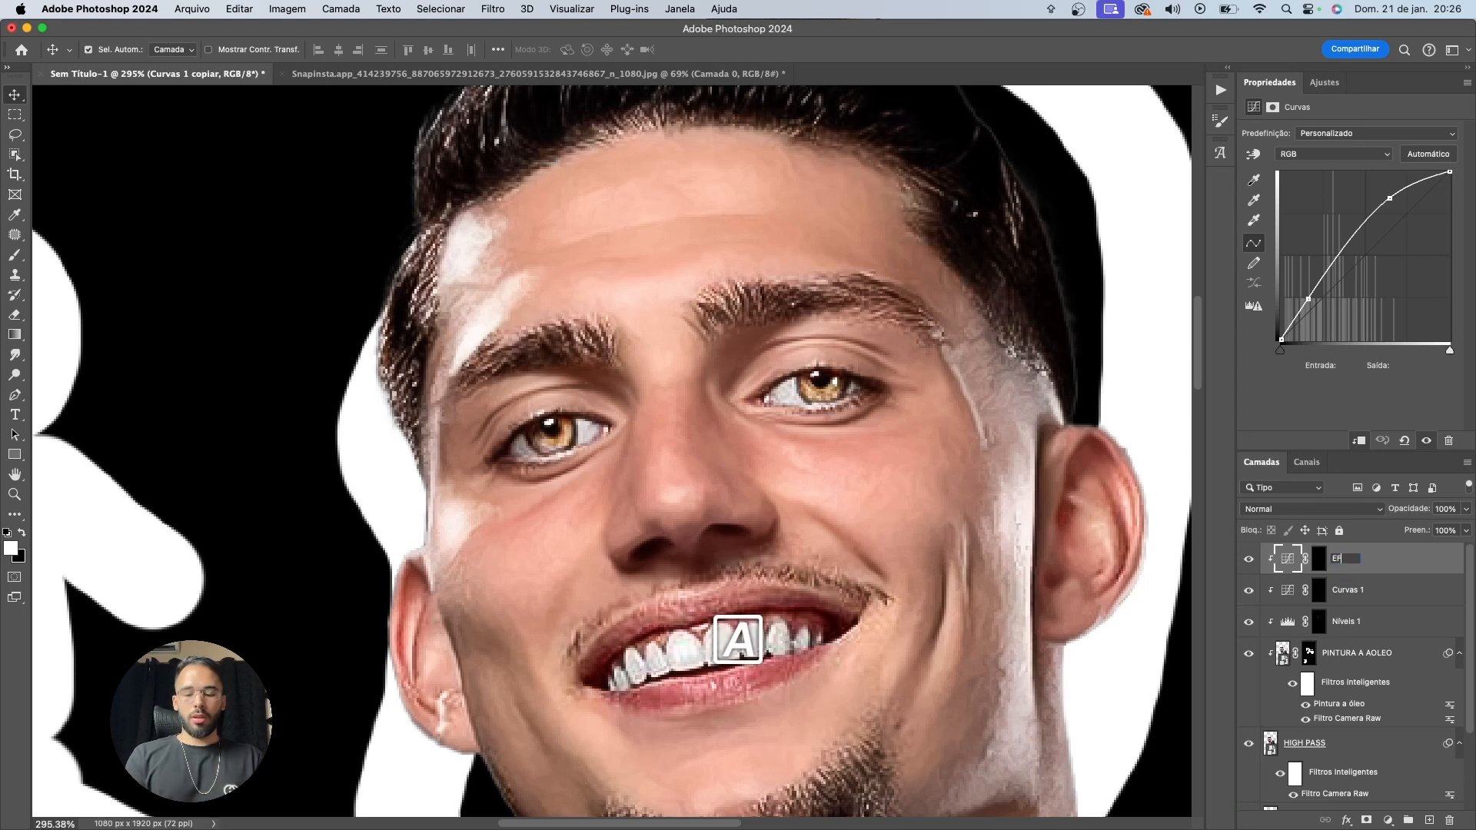
type("EITO BRILHANTE")
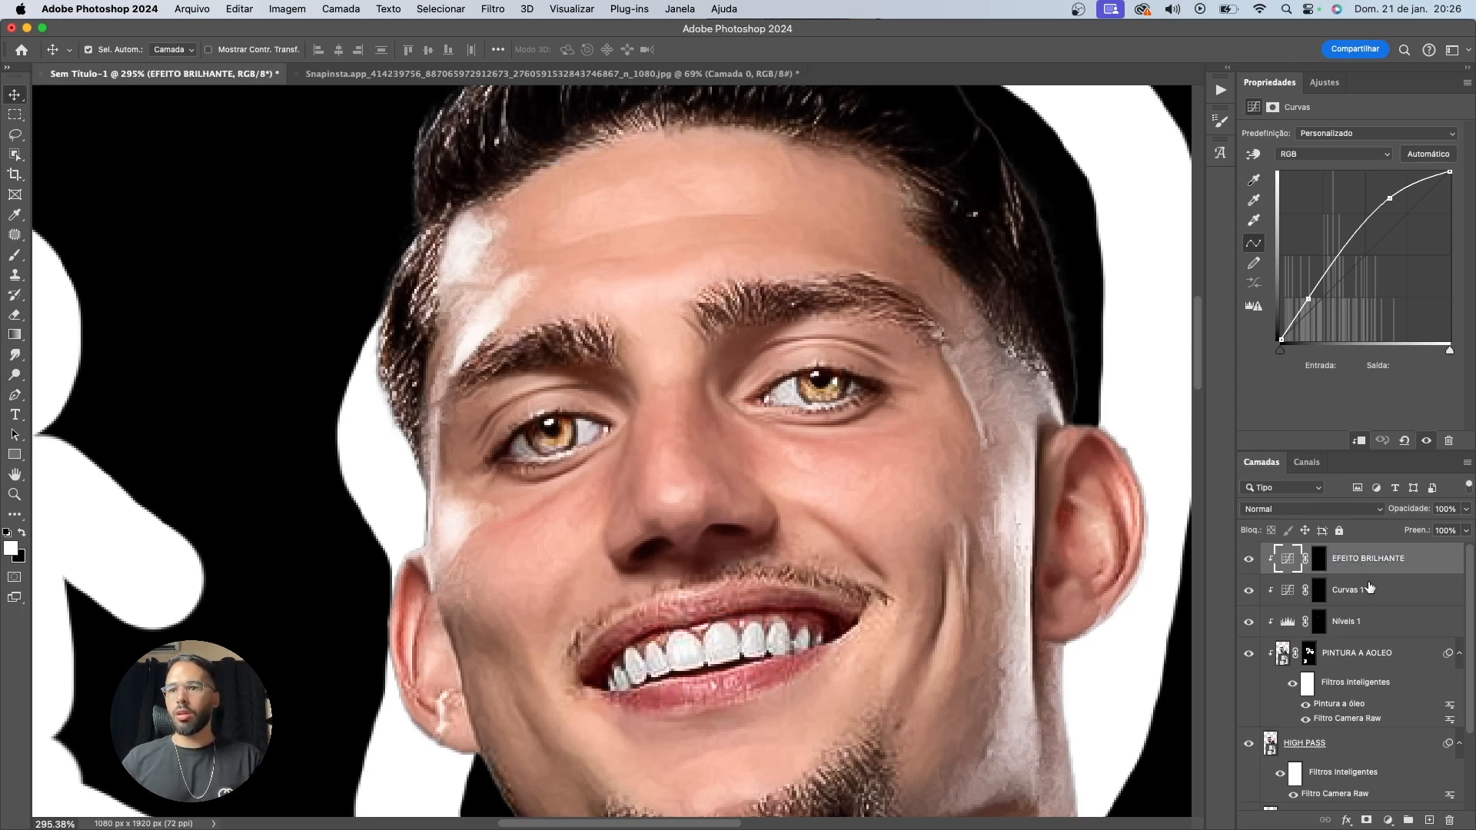
Rename the original Curves layer as OLHO CLAREADO
double_click(1349, 591)
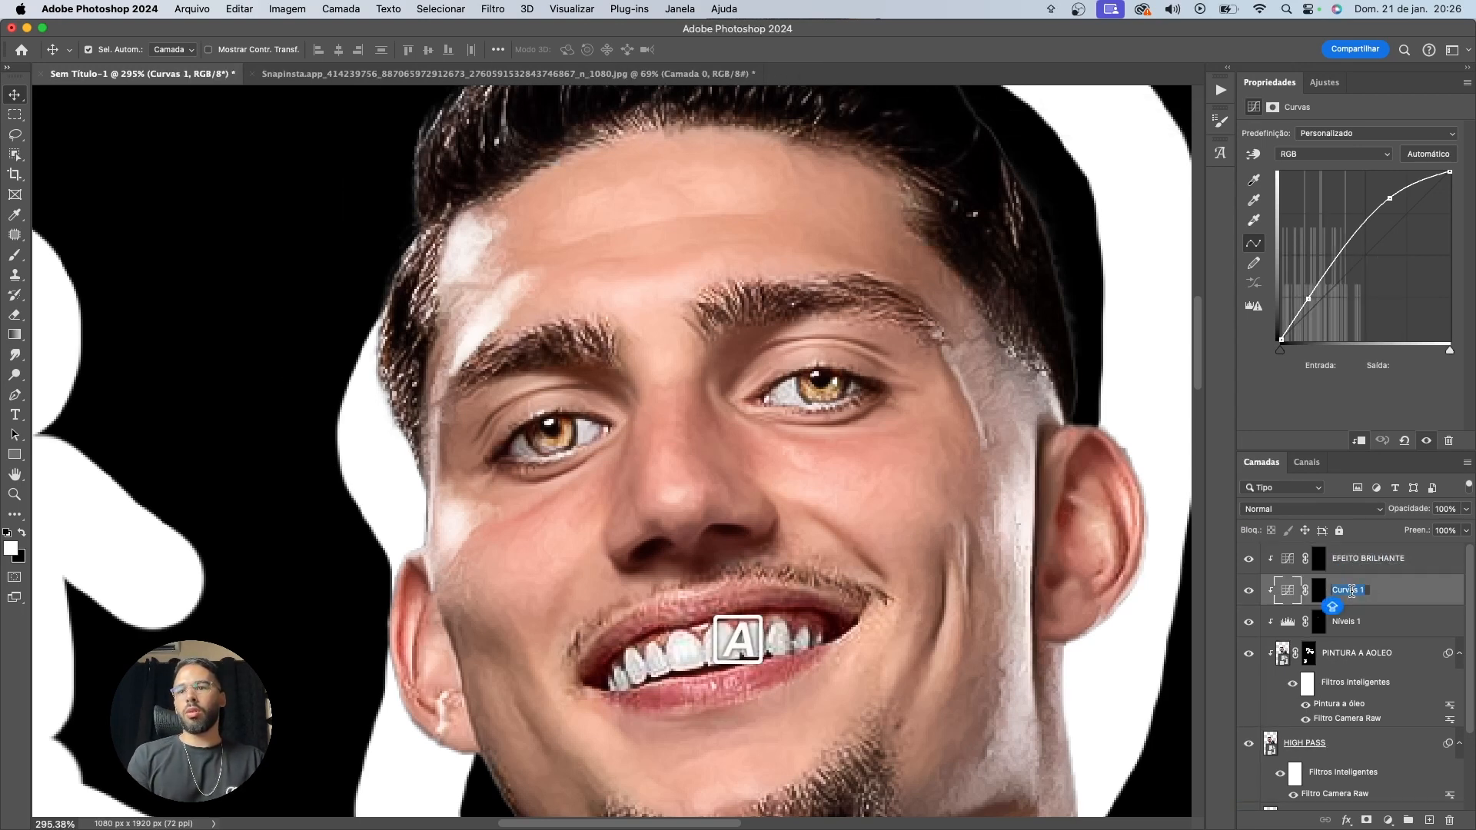
type("OLHO CLAREADO")
key("Return")
Set the blend mode of the EFEITO BRILHANTE layer to Subexposição de Cores
left_click(1362, 563)
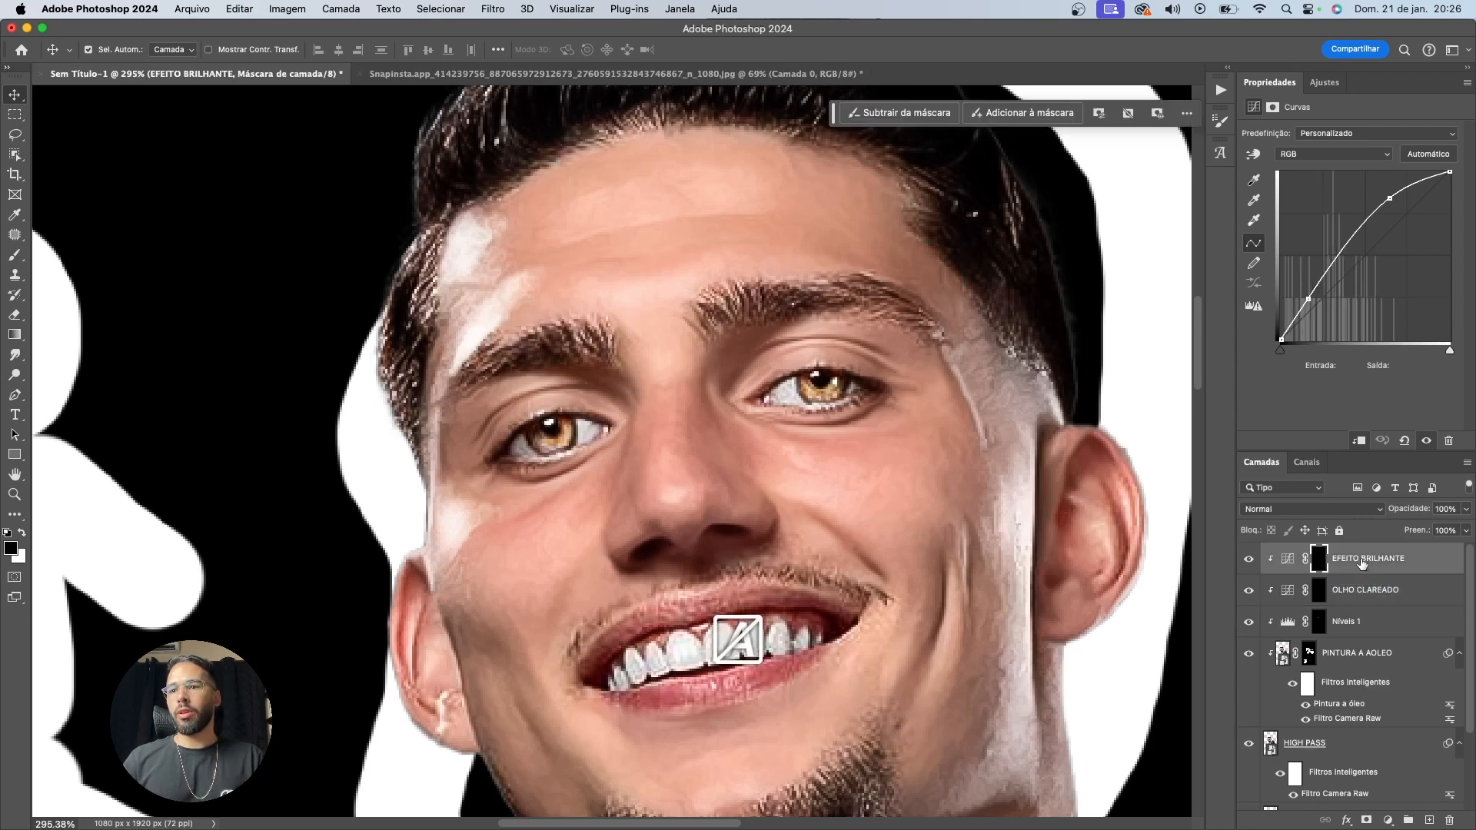
left_click(1319, 510)
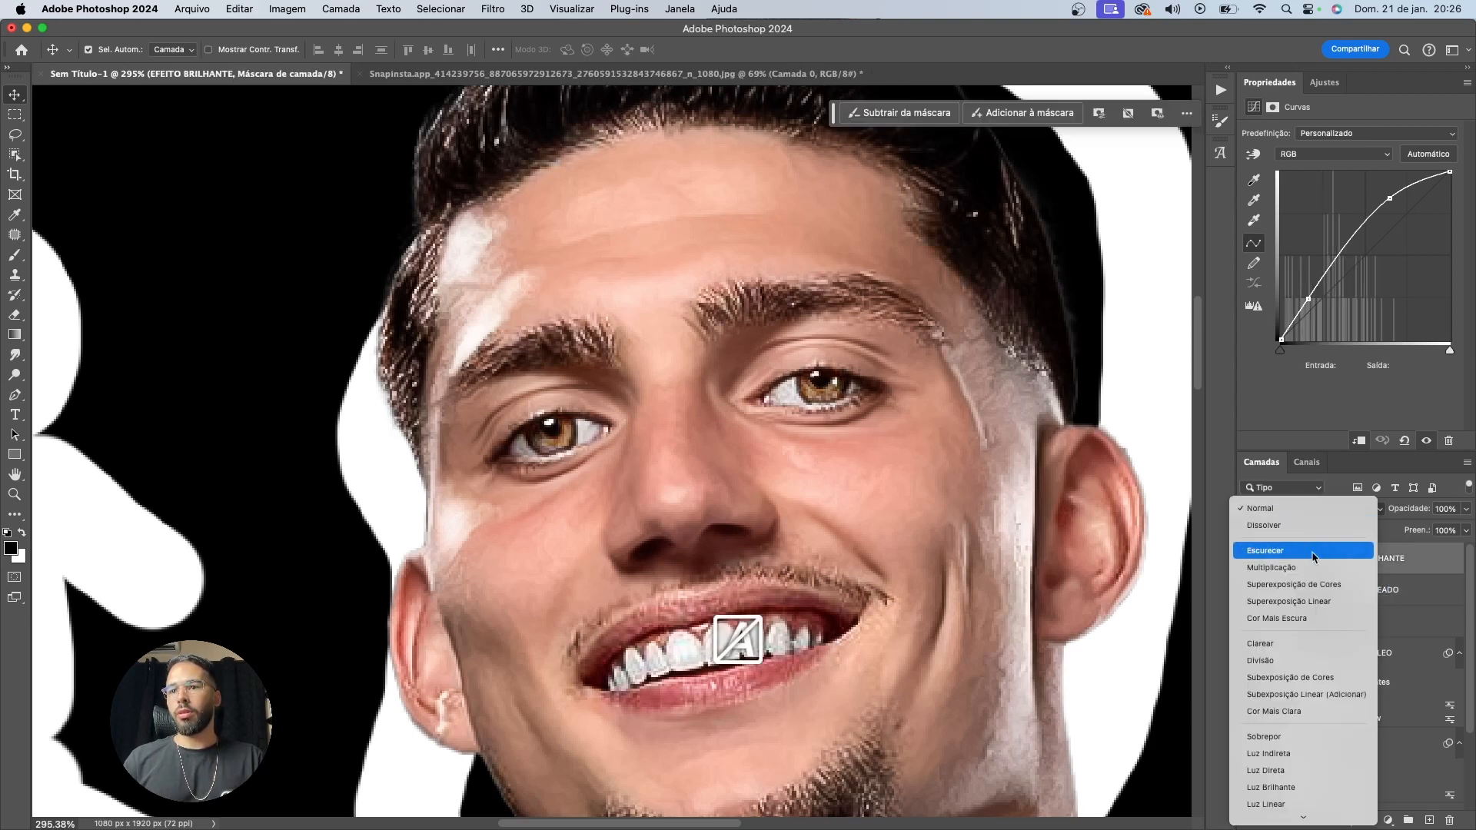
left_click(1299, 677)
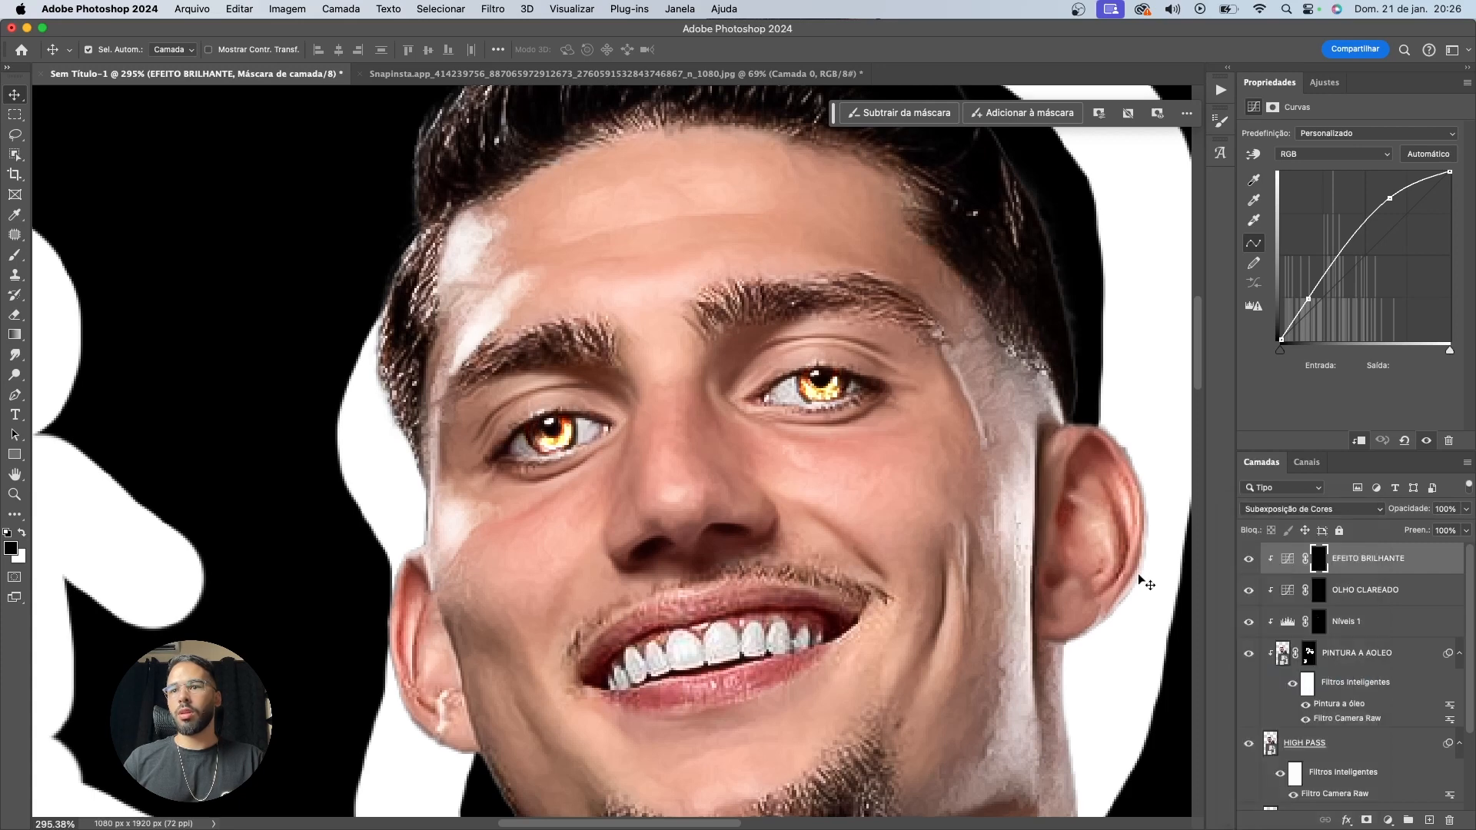
scroll(1149, 569, "down", 3)
Preview other blend modes on the OLHO CLAREADO layer with EFEITO BRILHANTE temporarily hidden
left_click(1393, 592)
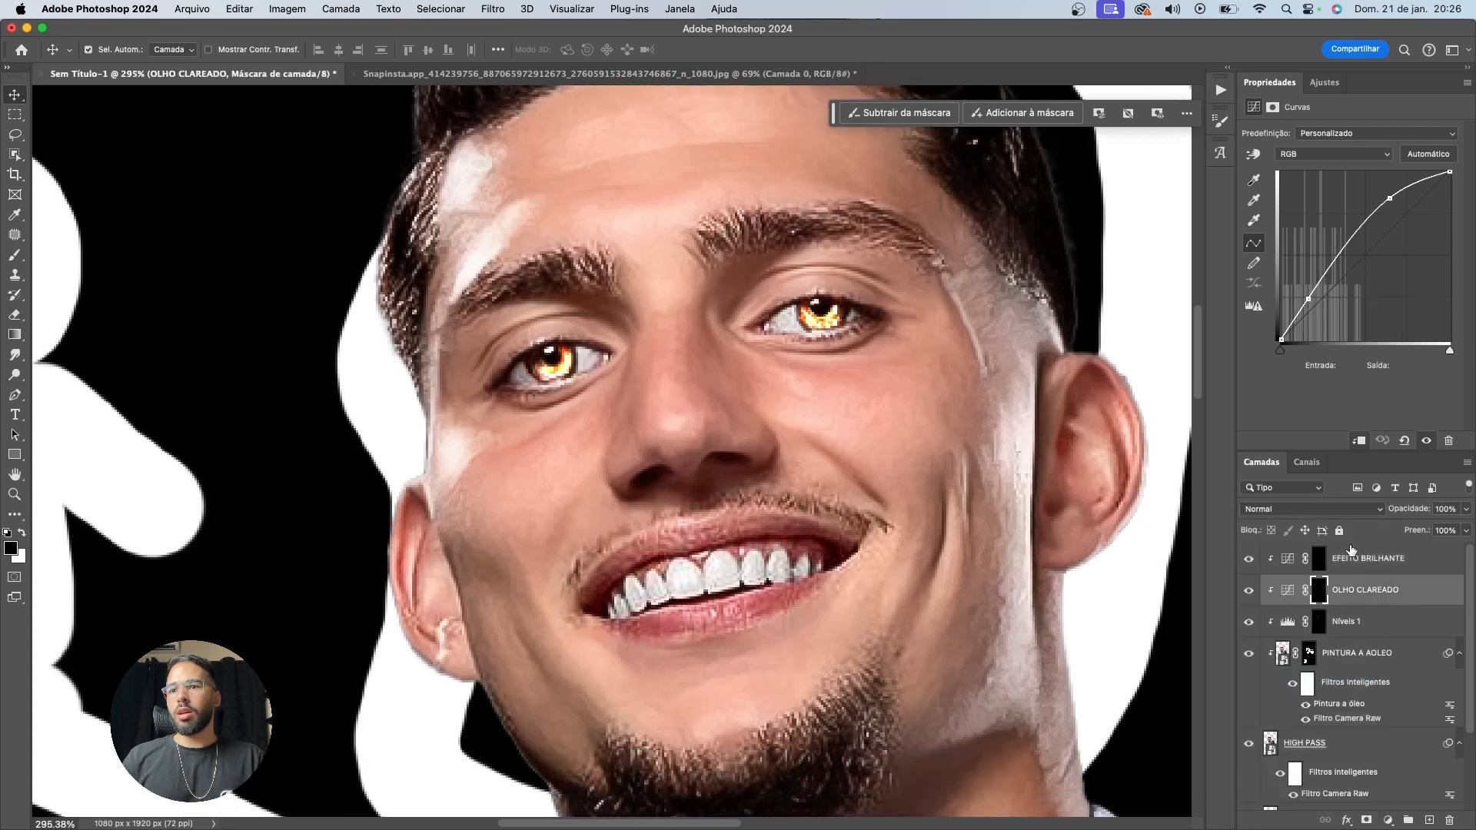
left_click(1251, 564)
left_click(1288, 510)
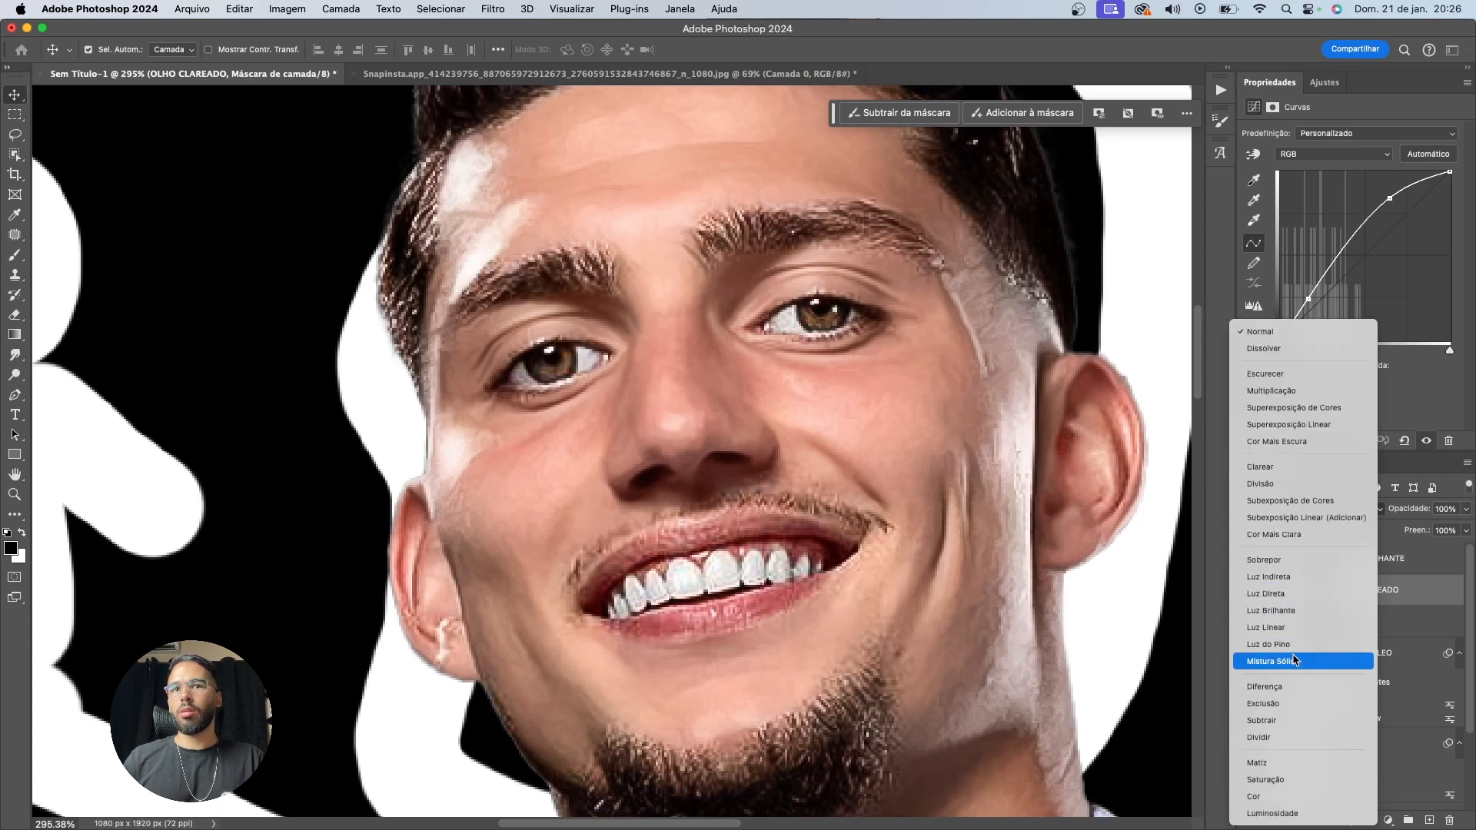
left_click(1415, 590)
left_click(1336, 560)
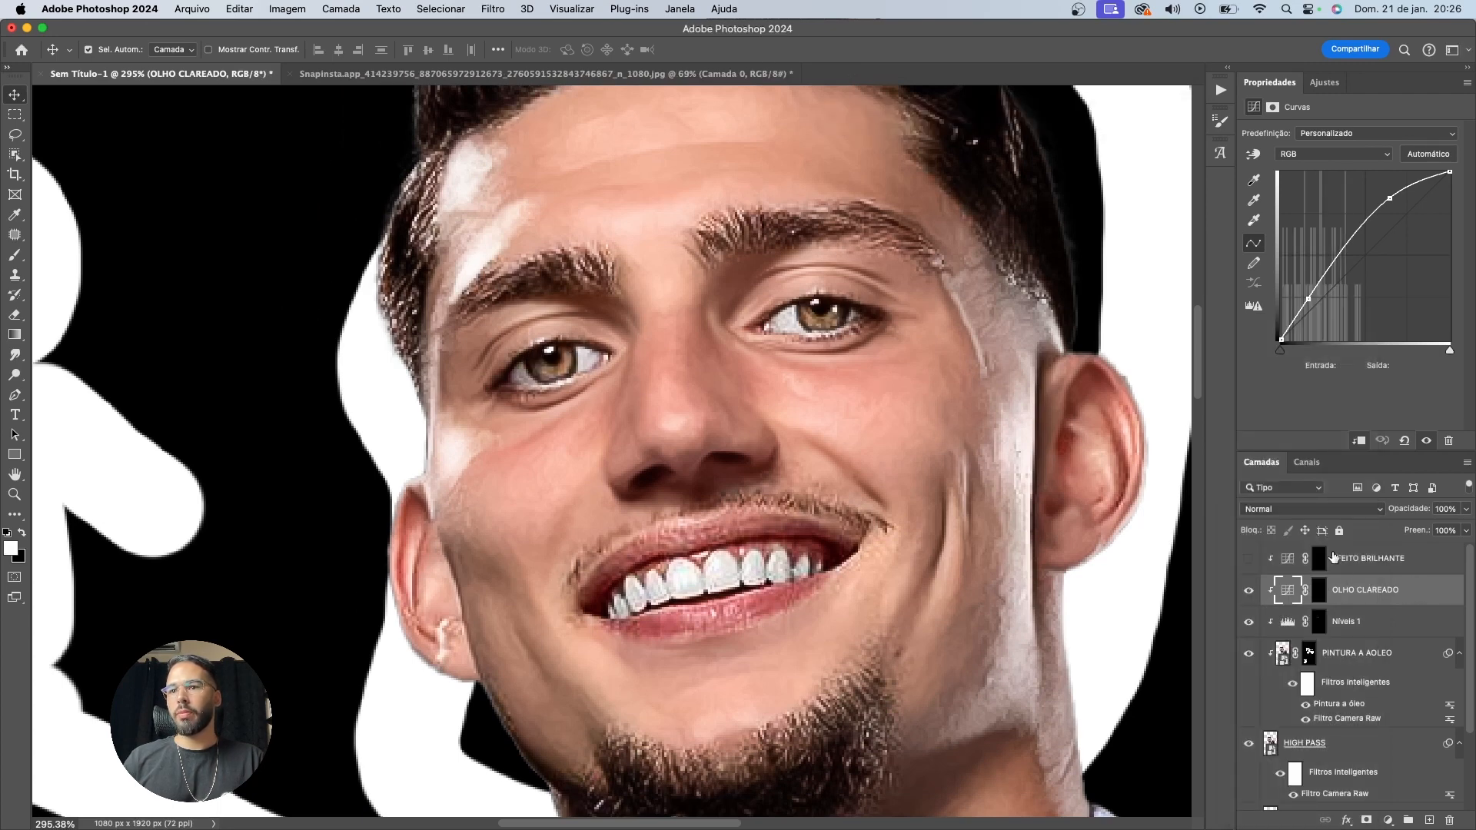
left_click(1248, 559)
Toggle the EFEITO BRILHANTE layer's visibility to compare the eyes with and without the glow
left_click(1287, 559)
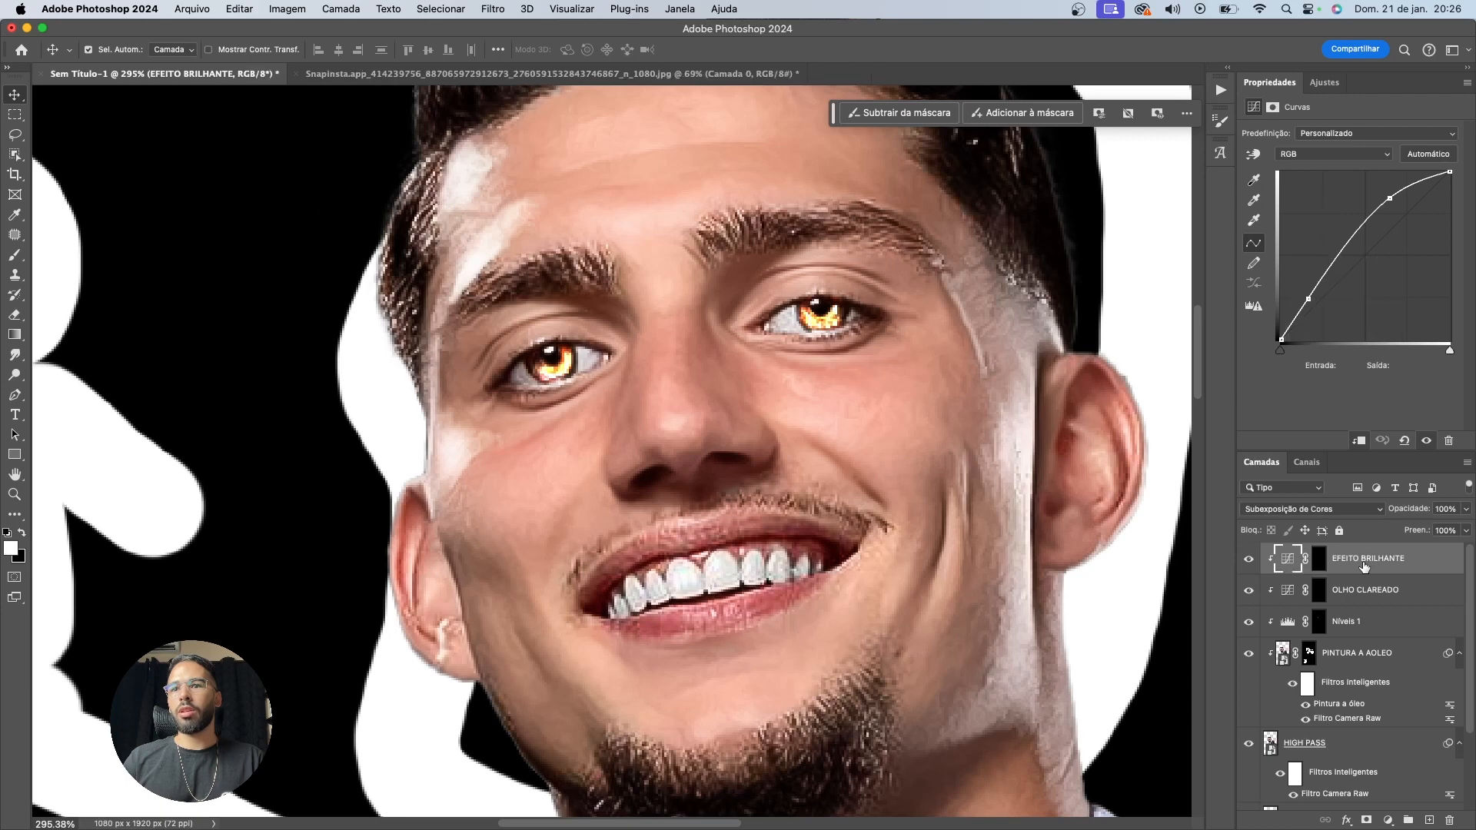
left_click(1248, 559)
left_click(1248, 559)
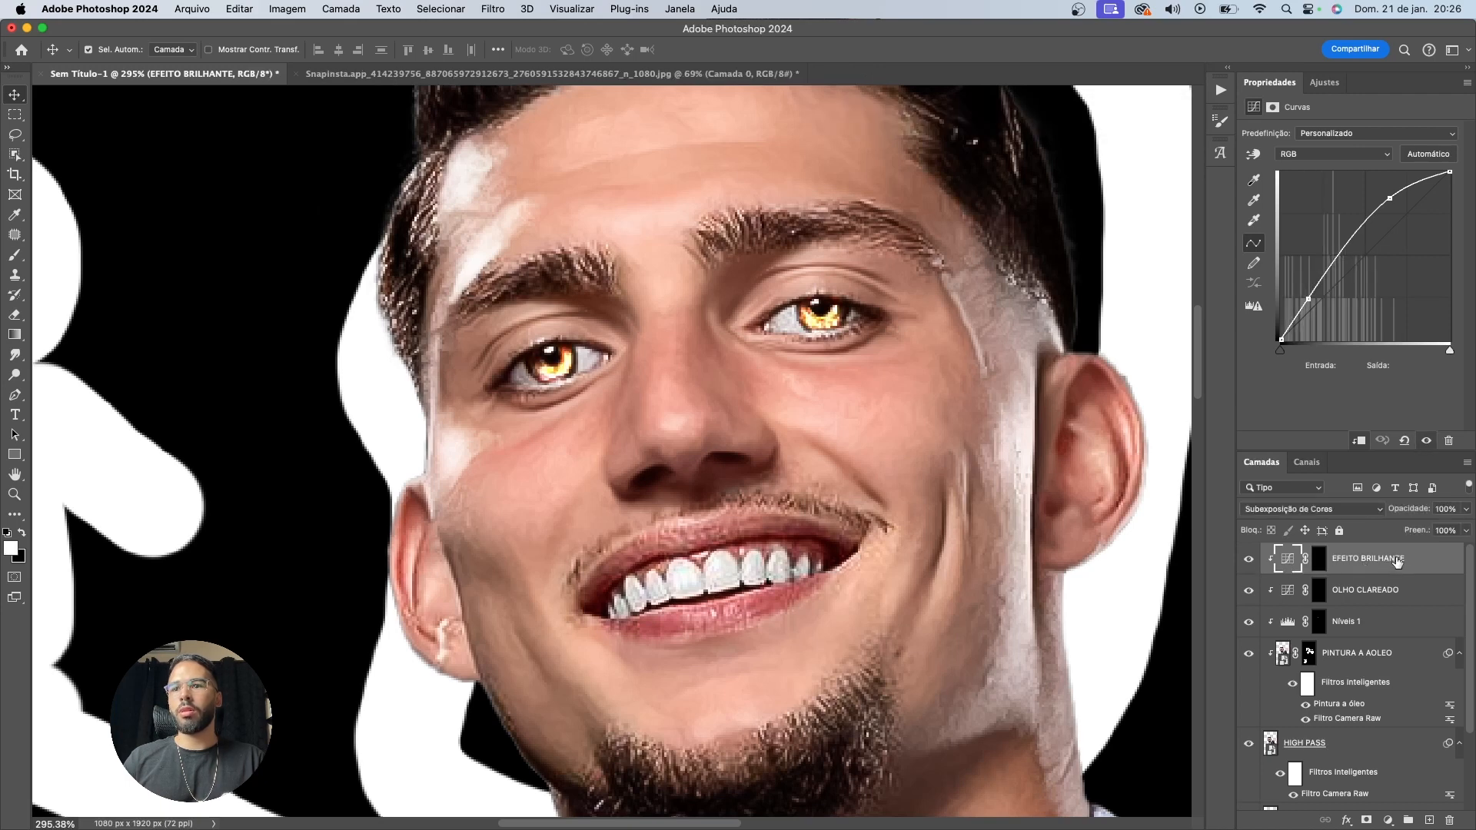
Try feathering the EFEITO BRILHANTE mask and converting the layer for smart filters, undoing the conversion
left_click(1317, 555)
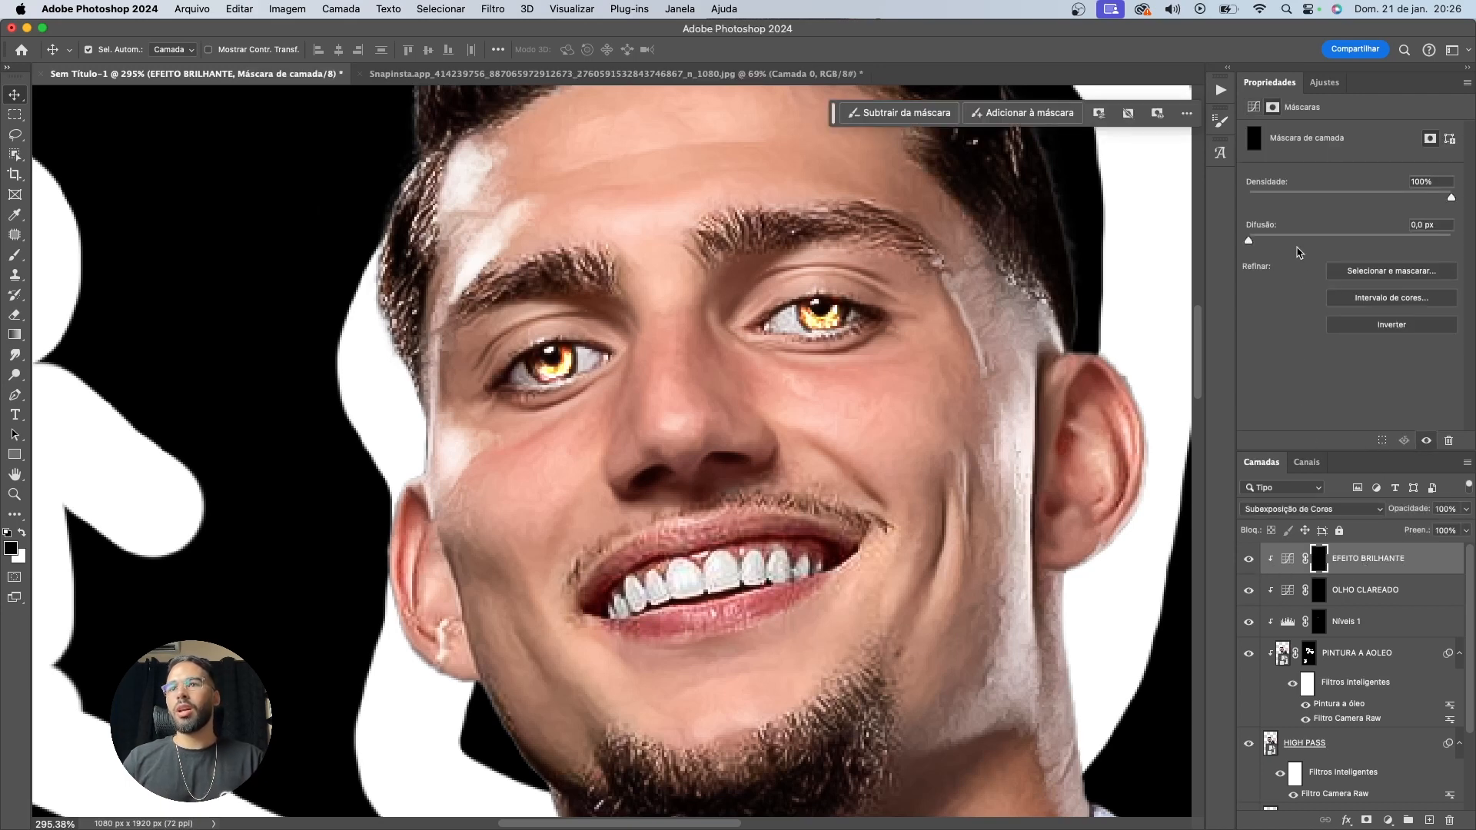
left_click_drag(1283, 238, 1243, 243)
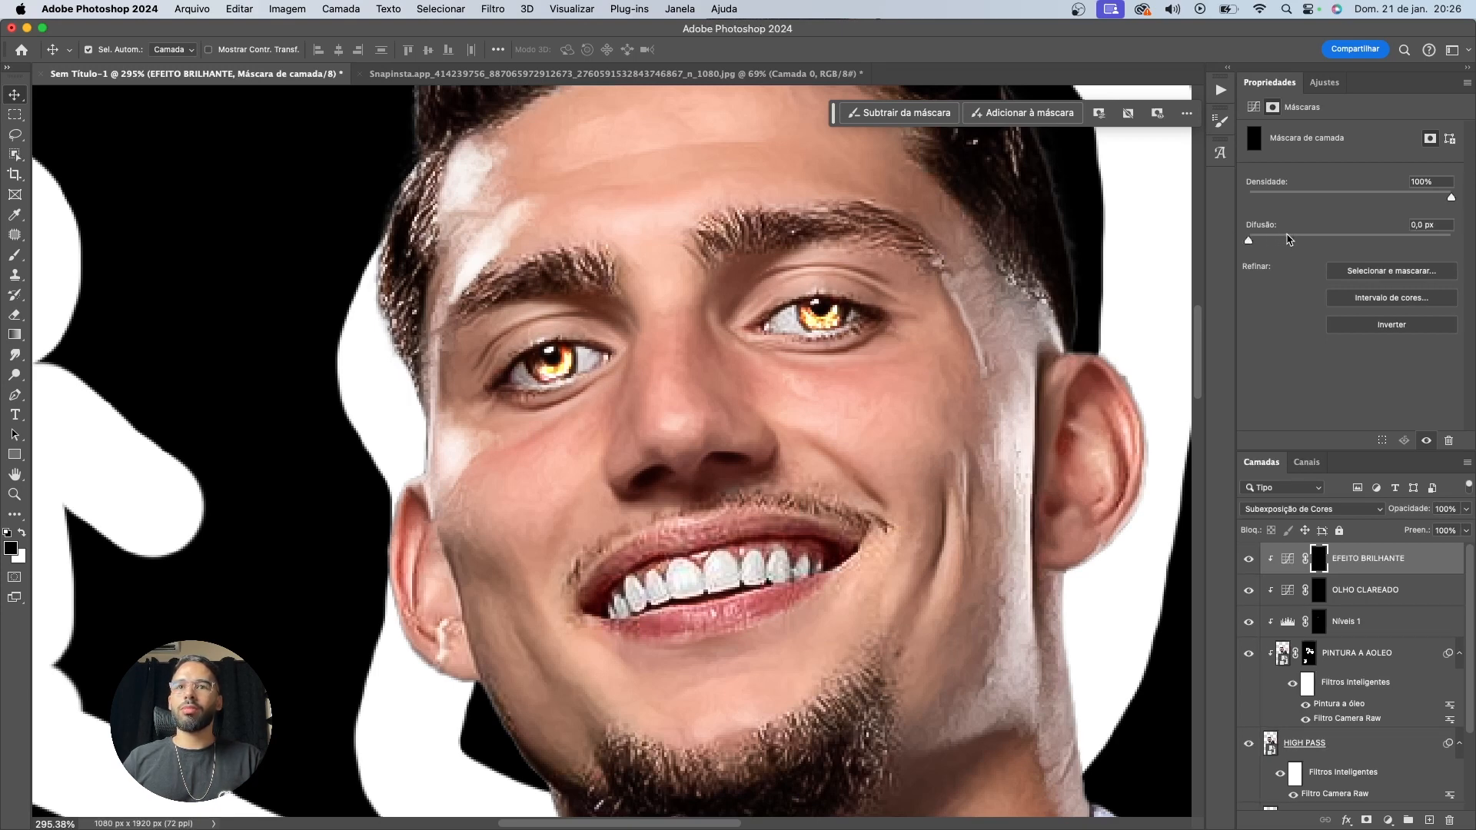
left_click(1288, 558)
left_click(493, 8)
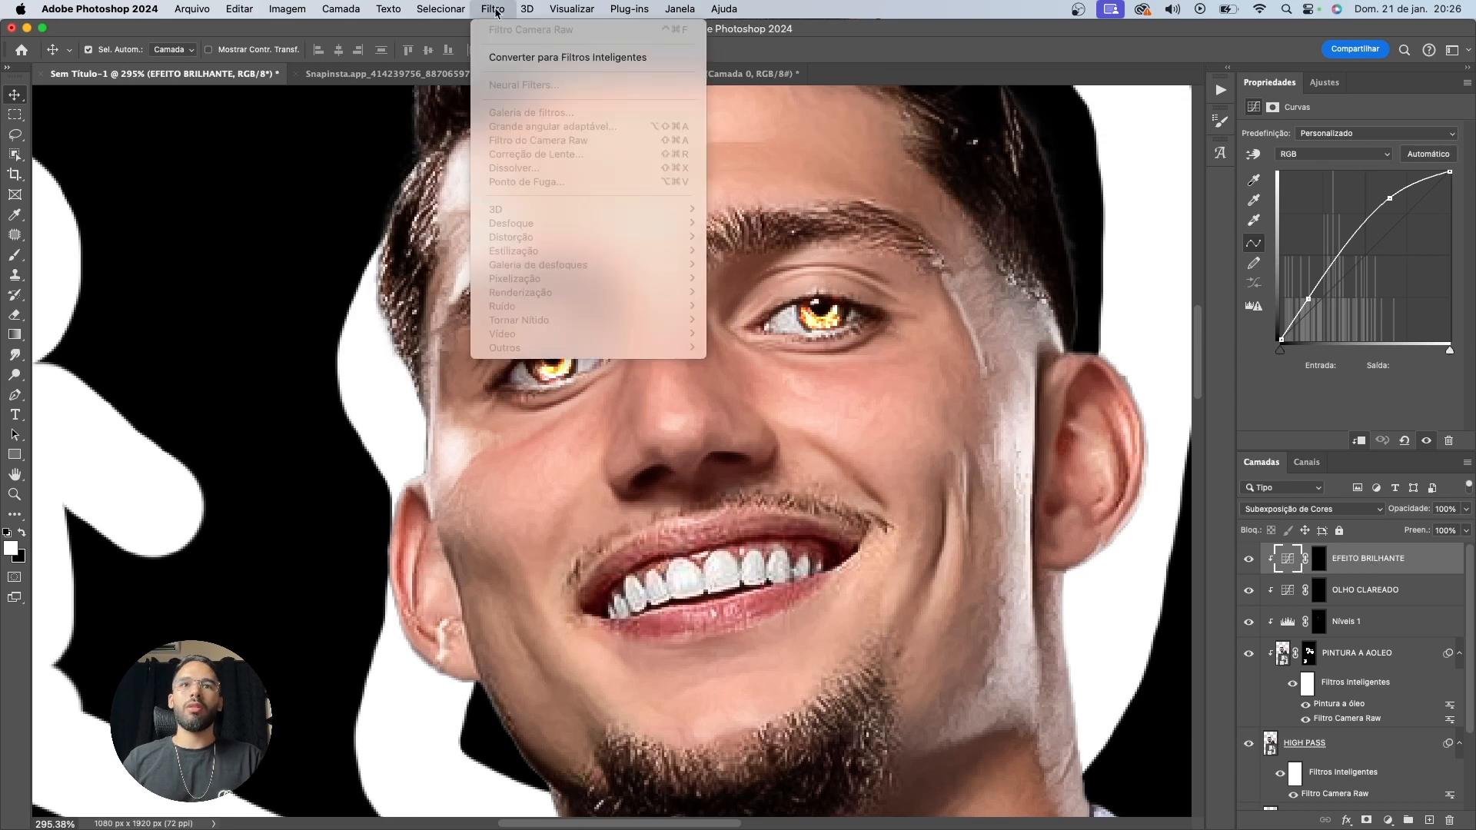
left_click(567, 57)
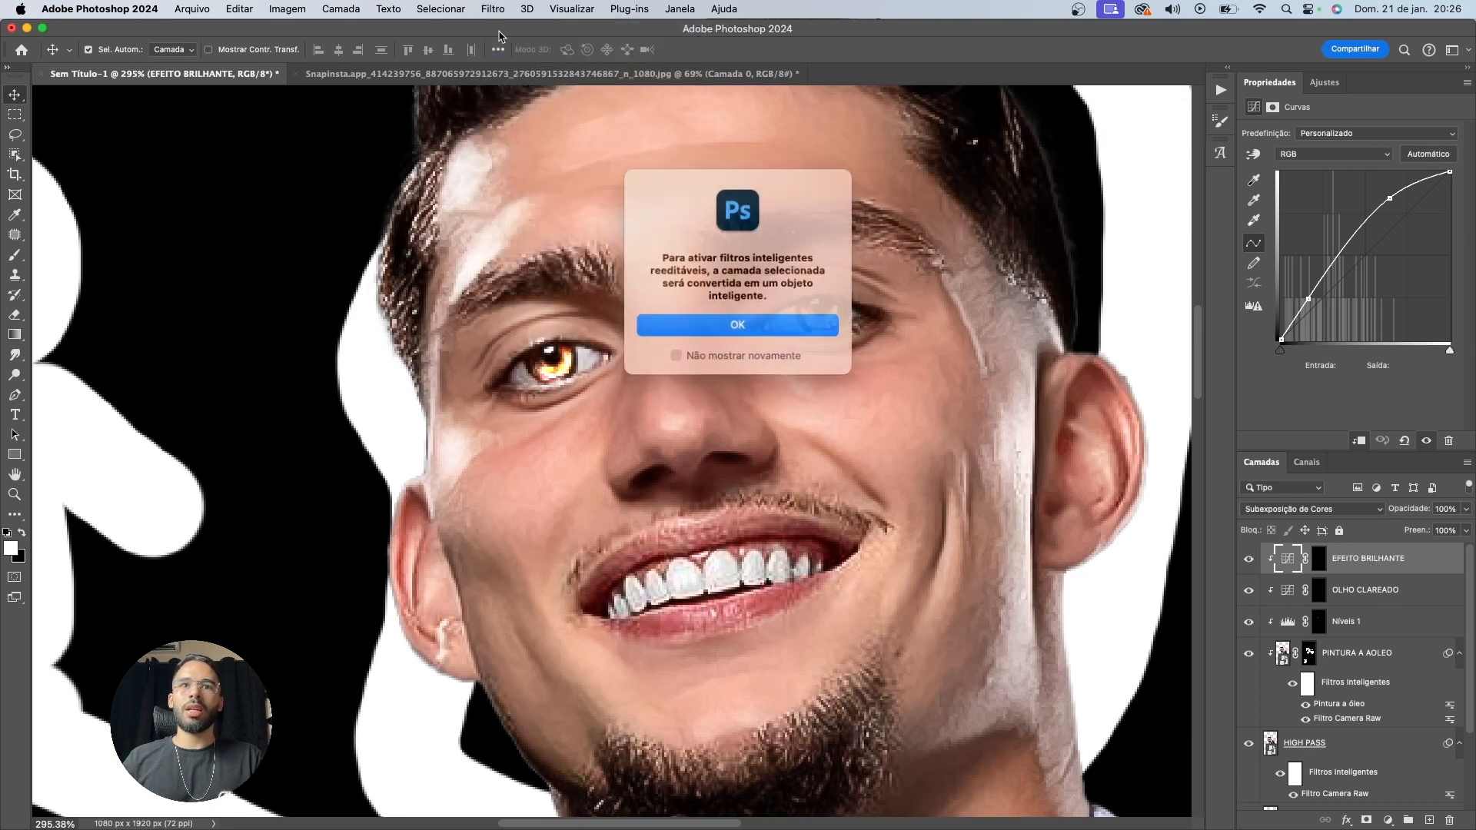
left_click(738, 324)
key("super+z")
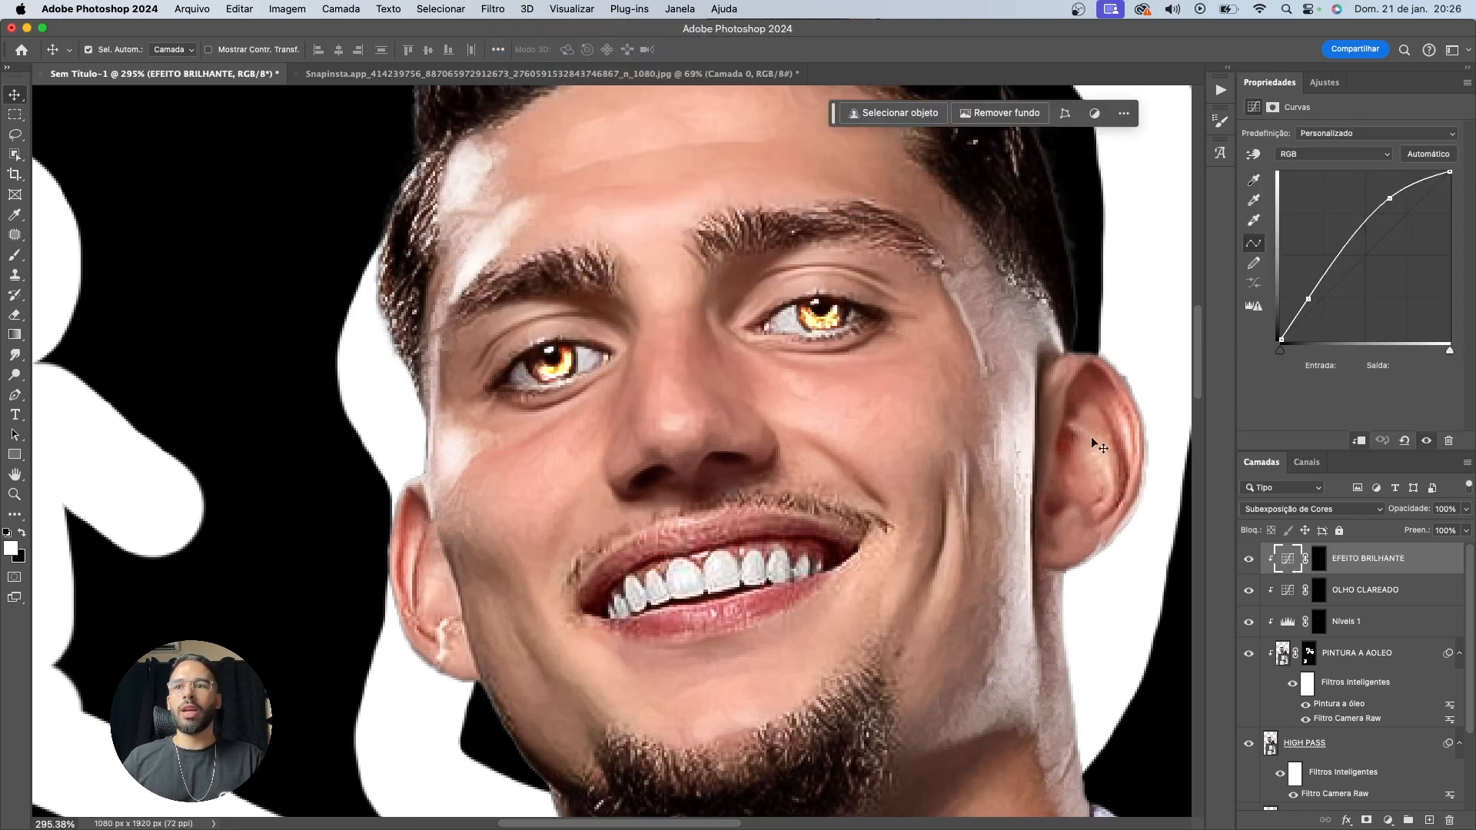
Feather the EFEITO BRILHANTE layer's mask by 4.5 px to soften the eye glow
left_click(1317, 559)
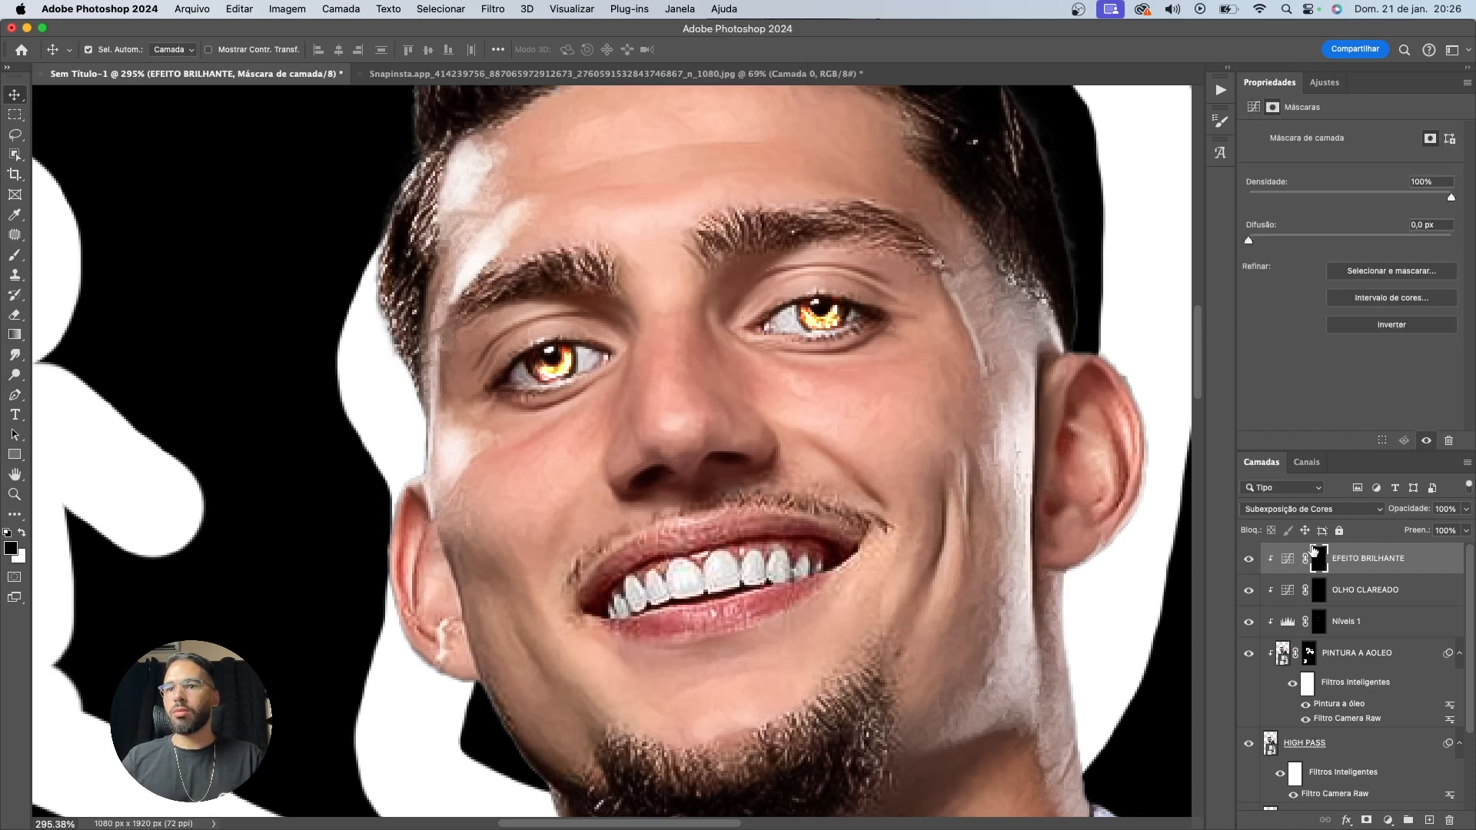
left_click_drag(1276, 236, 1295, 240)
key("super+z")
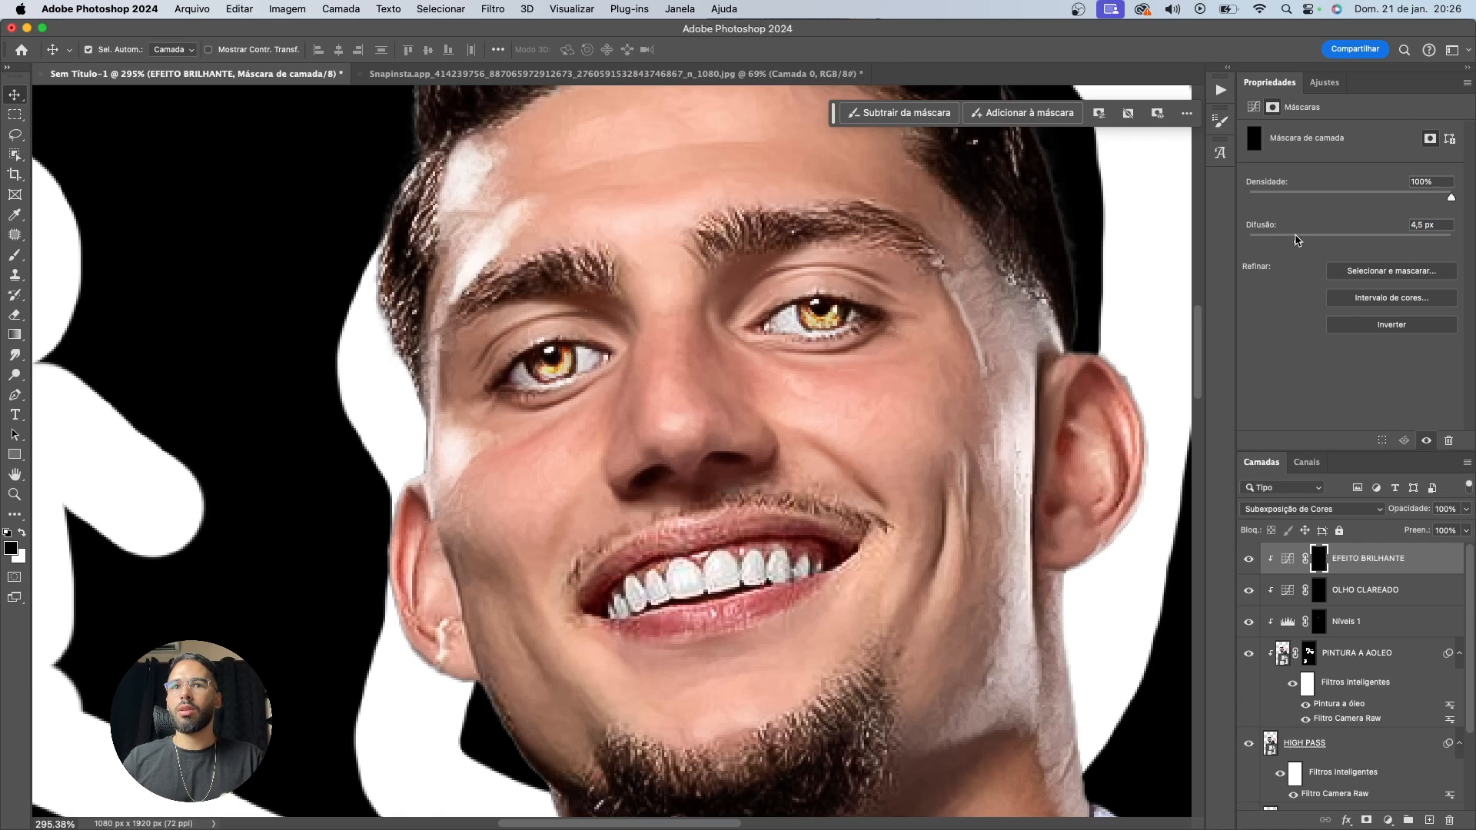
Preview other blend modes on the EFEITO BRILHANTE layer, keep Subexposição de Cores, and check the eyes from farther out
left_click(1373, 567)
left_click(1311, 509)
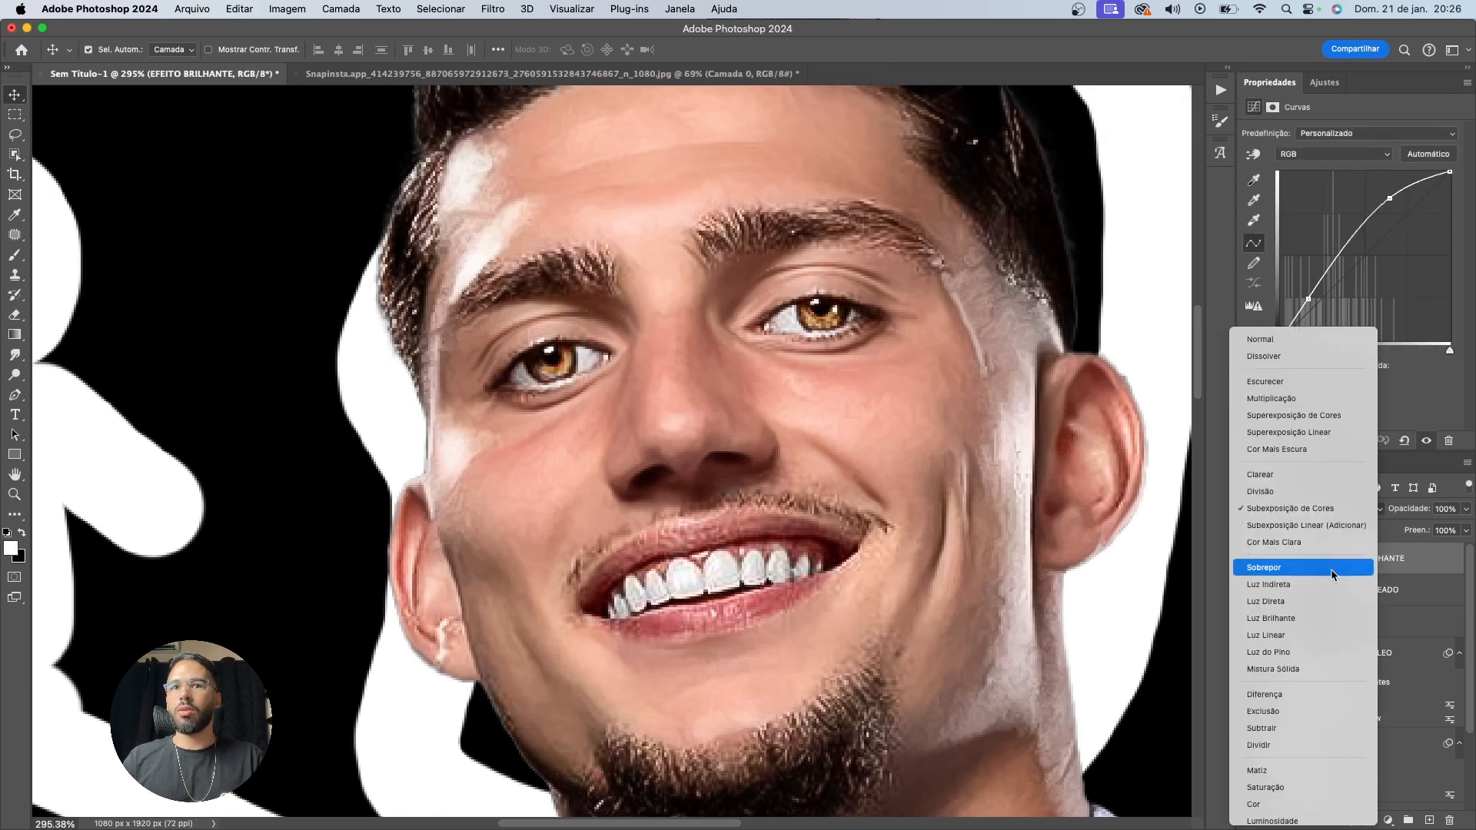
left_click(1337, 511)
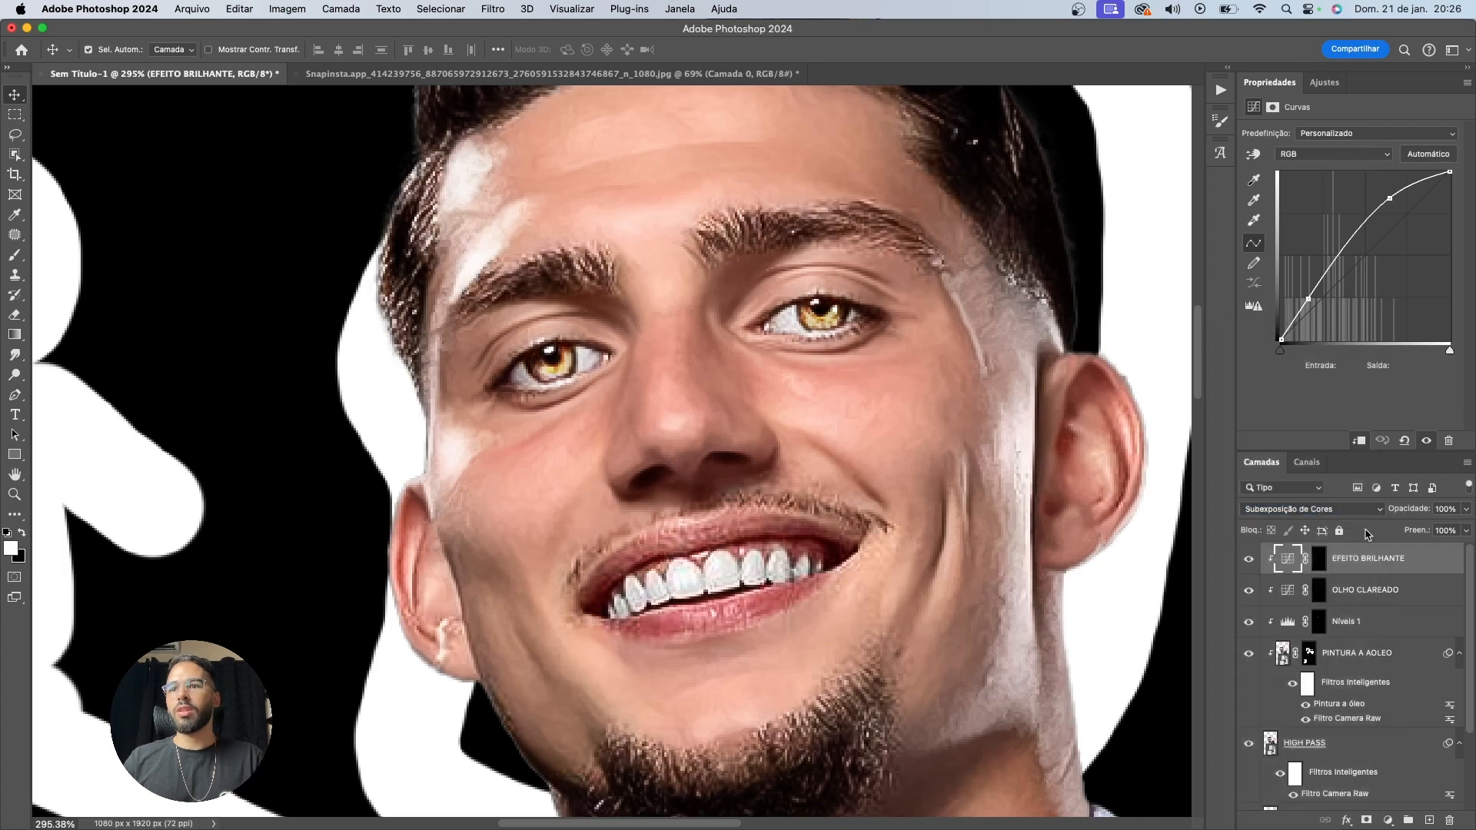
scroll(723, 301, "down", 6)
scroll(741, 355, "up", 3)
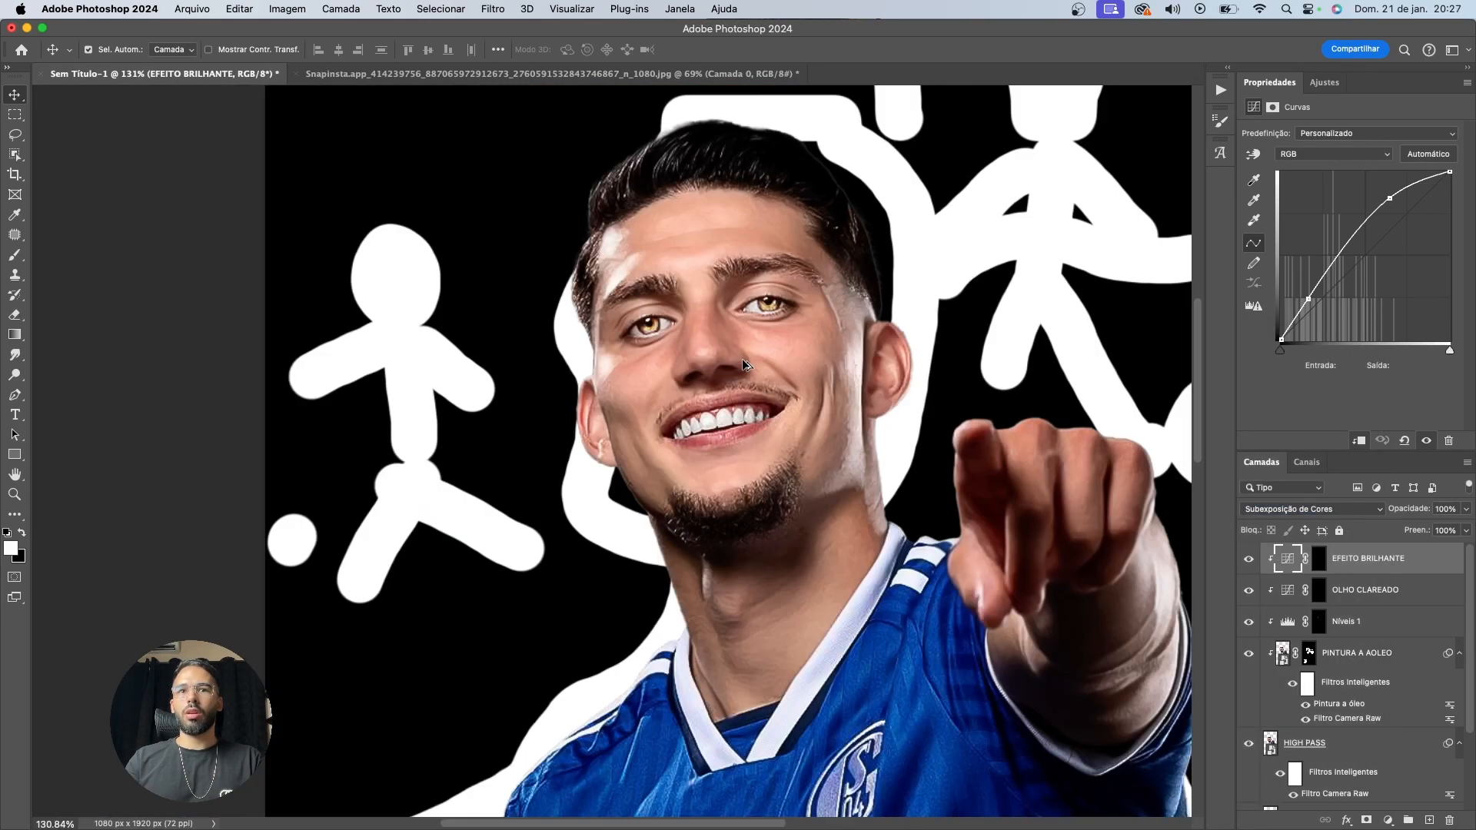
Set the EFEITO BRILHANTE layer's opacity to 30% and compare the eyes with the layer hidden and shown
key("3")
scroll(736, 374, "up", 3)
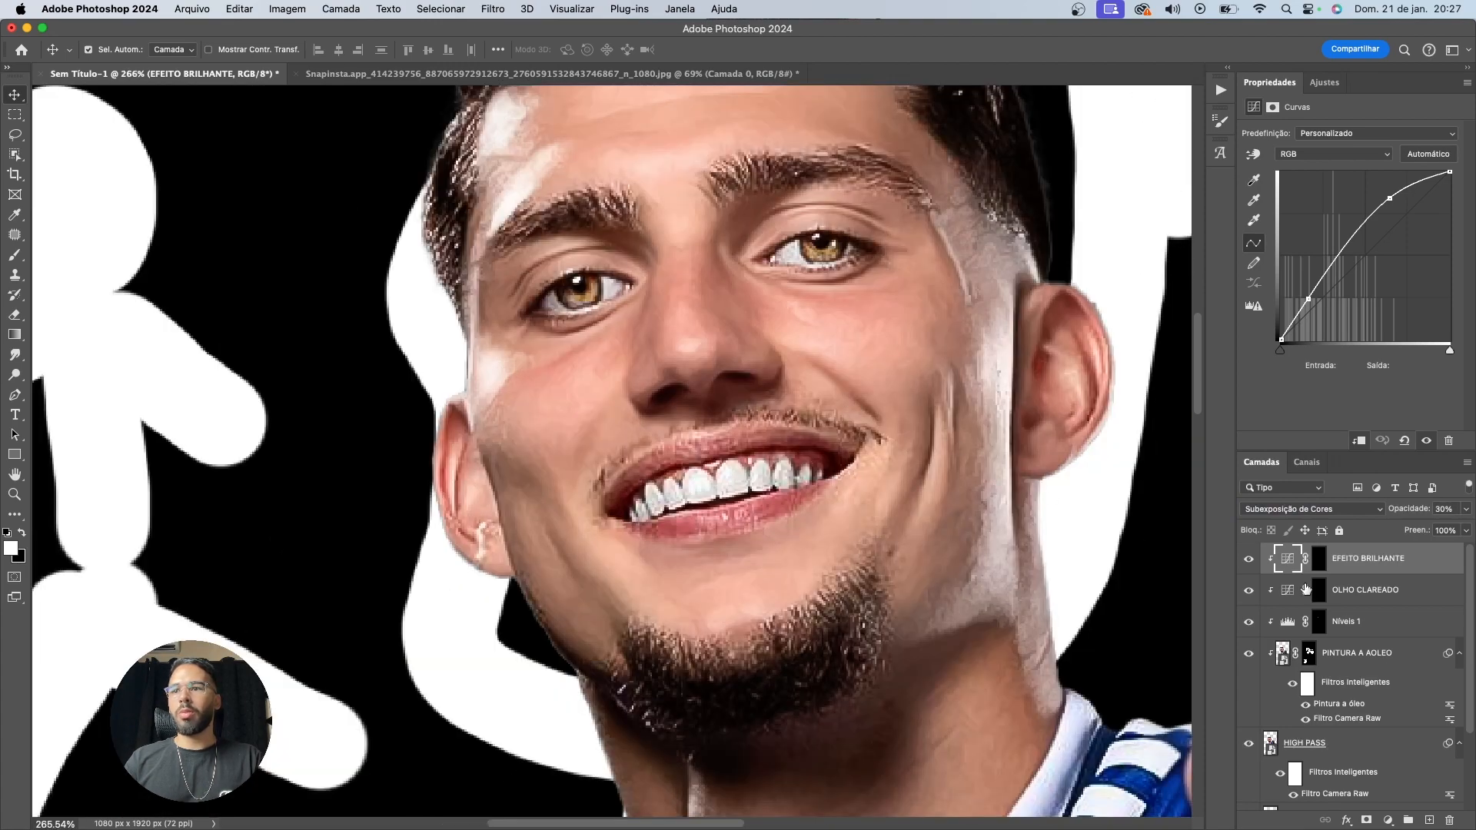
scroll(1017, 569, "up", 1)
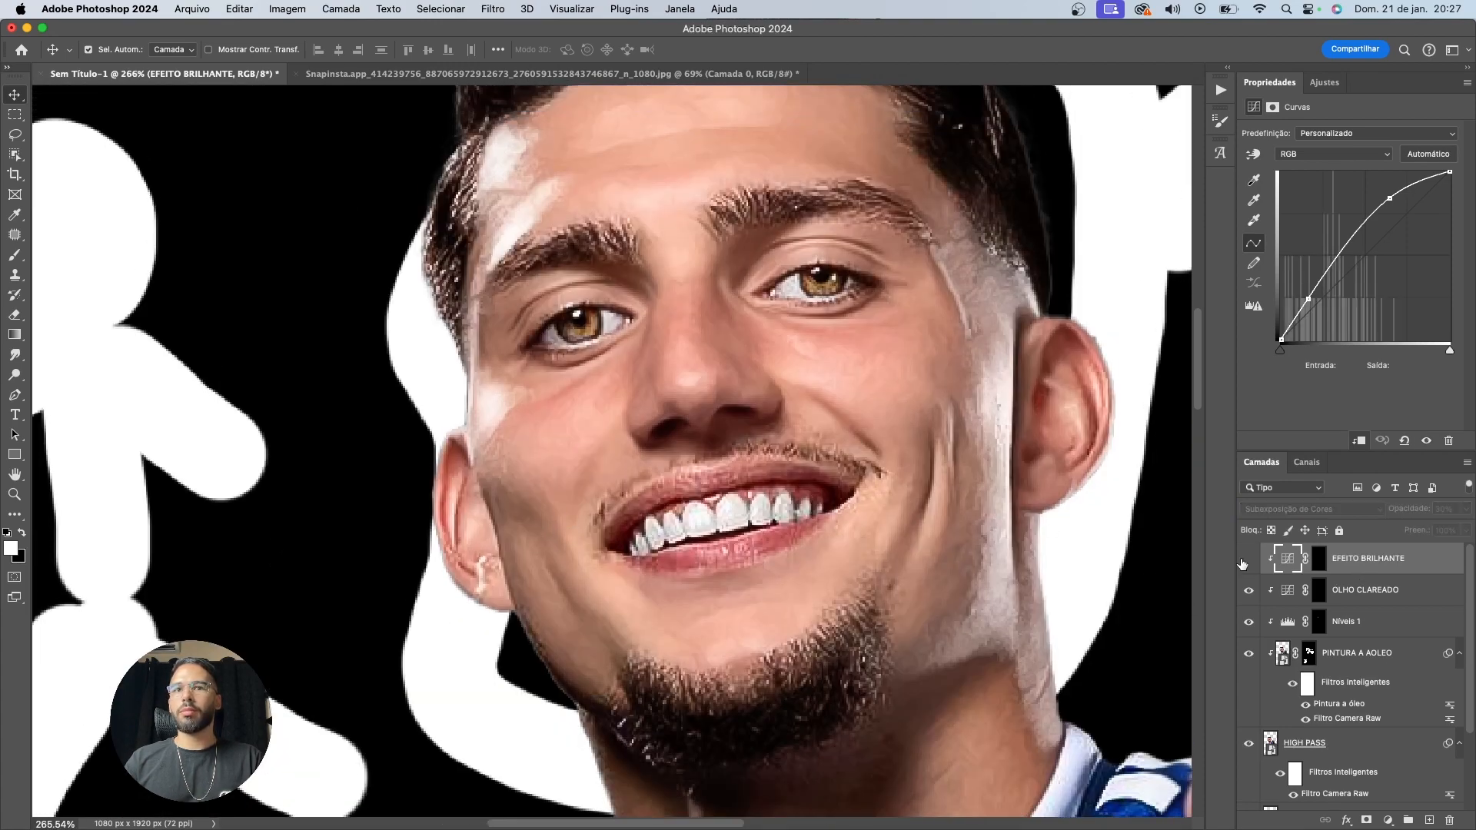
scroll(835, 434, "down", 6)
scroll(896, 492, "down", 3)
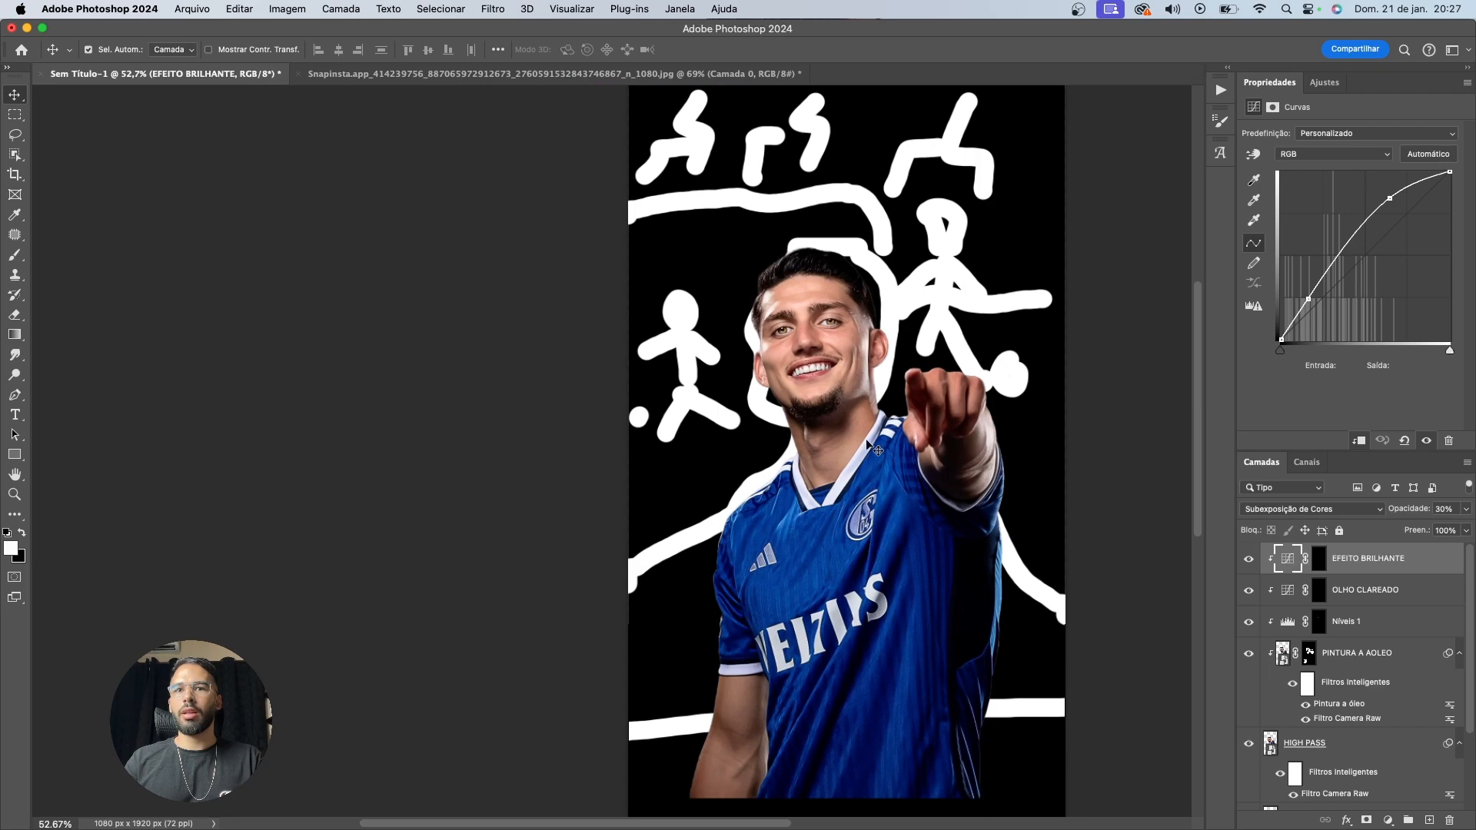
scroll(868, 446, "down", 1)
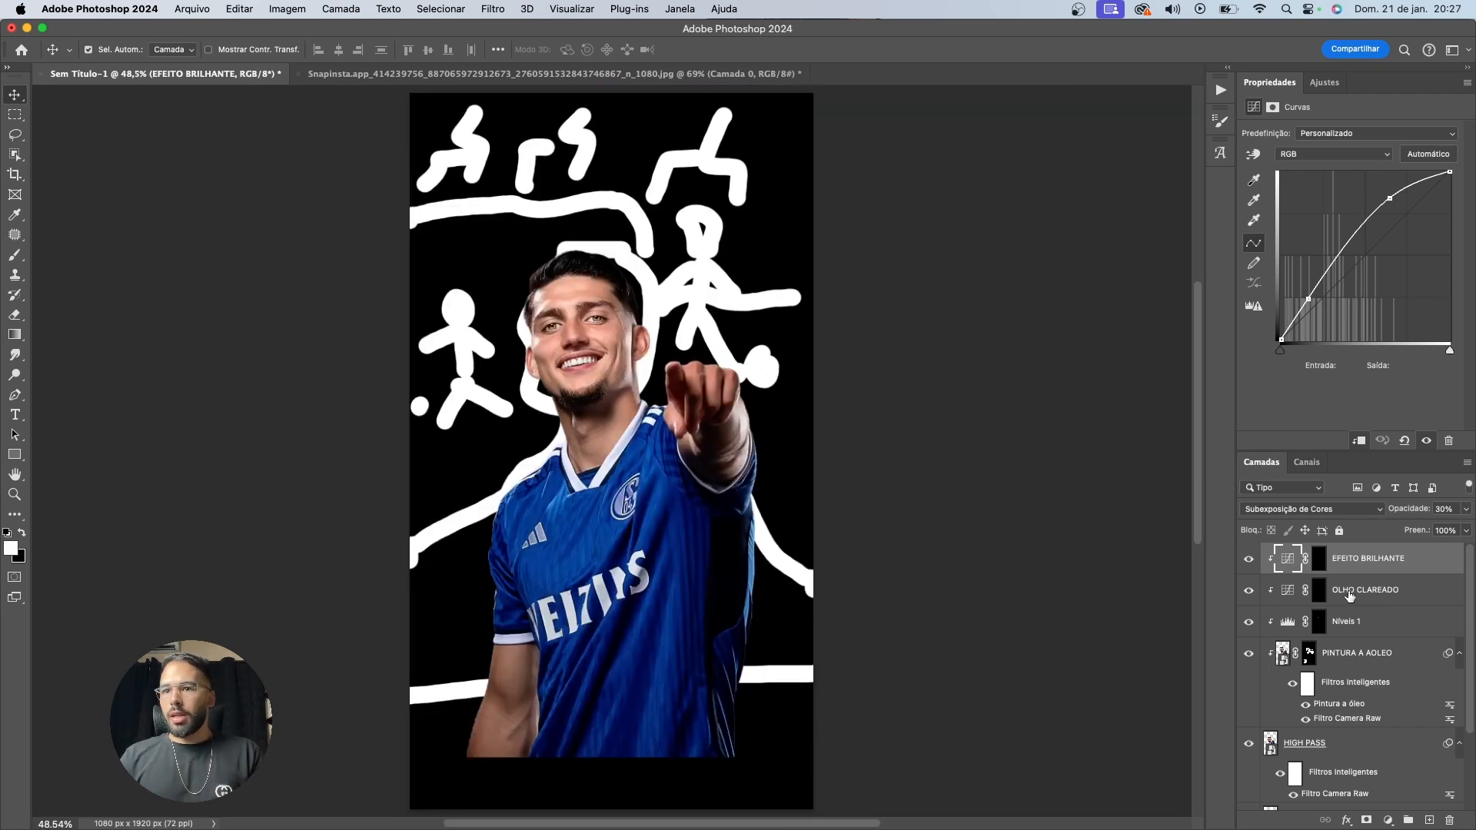
Group the retouched player's layers, from EFEITO BRILHANTE down to the base photo, and name the group FOTO JOGADOR
scroll(1349, 696, "down", 1)
left_click(1348, 724, "shift")
key("super+g")
key("Caps_Lock")
double_click(1314, 553)
type("MODELO")
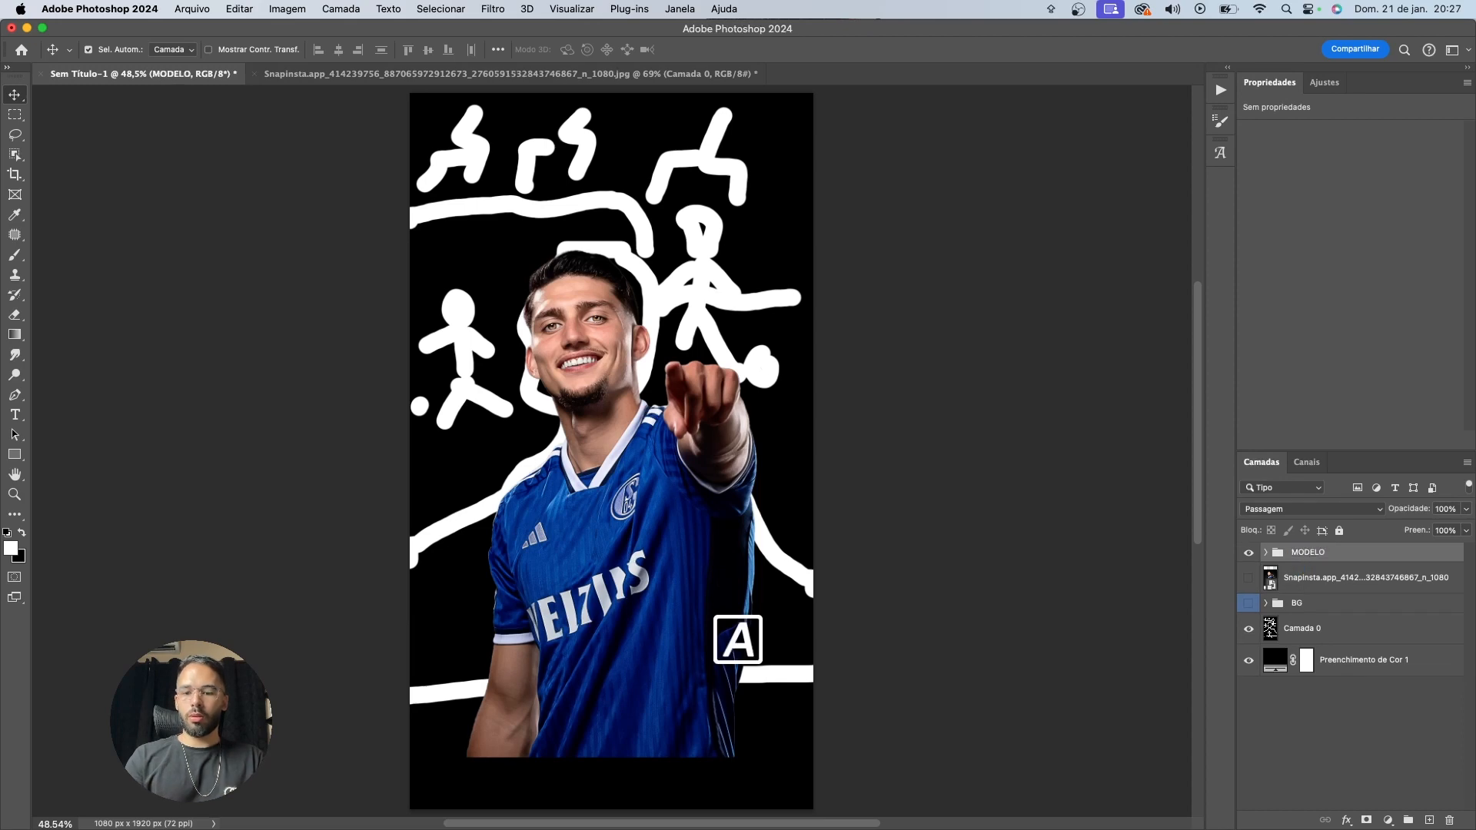
type("JOGA")
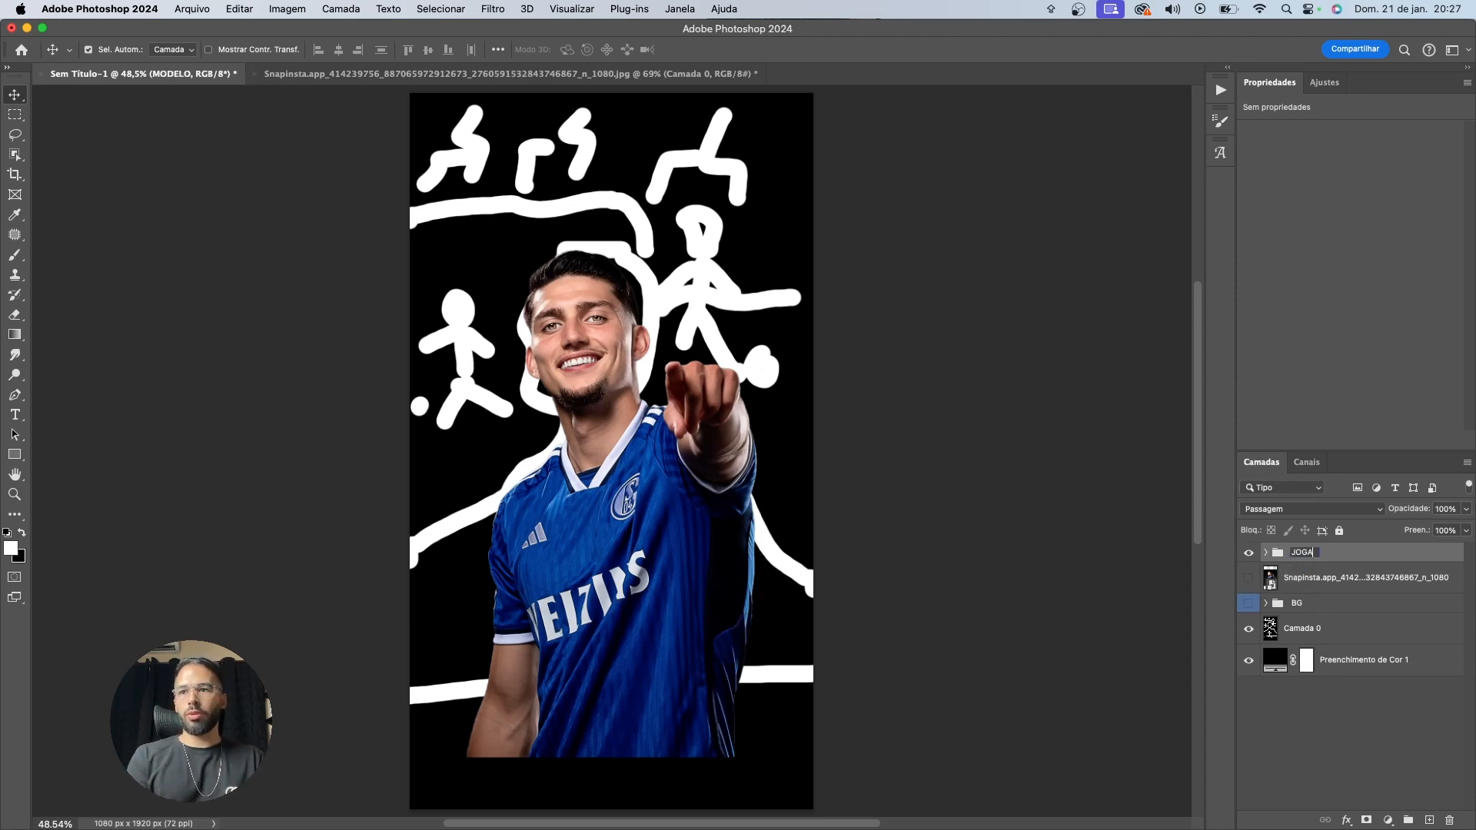
type("TO")
key("Return")
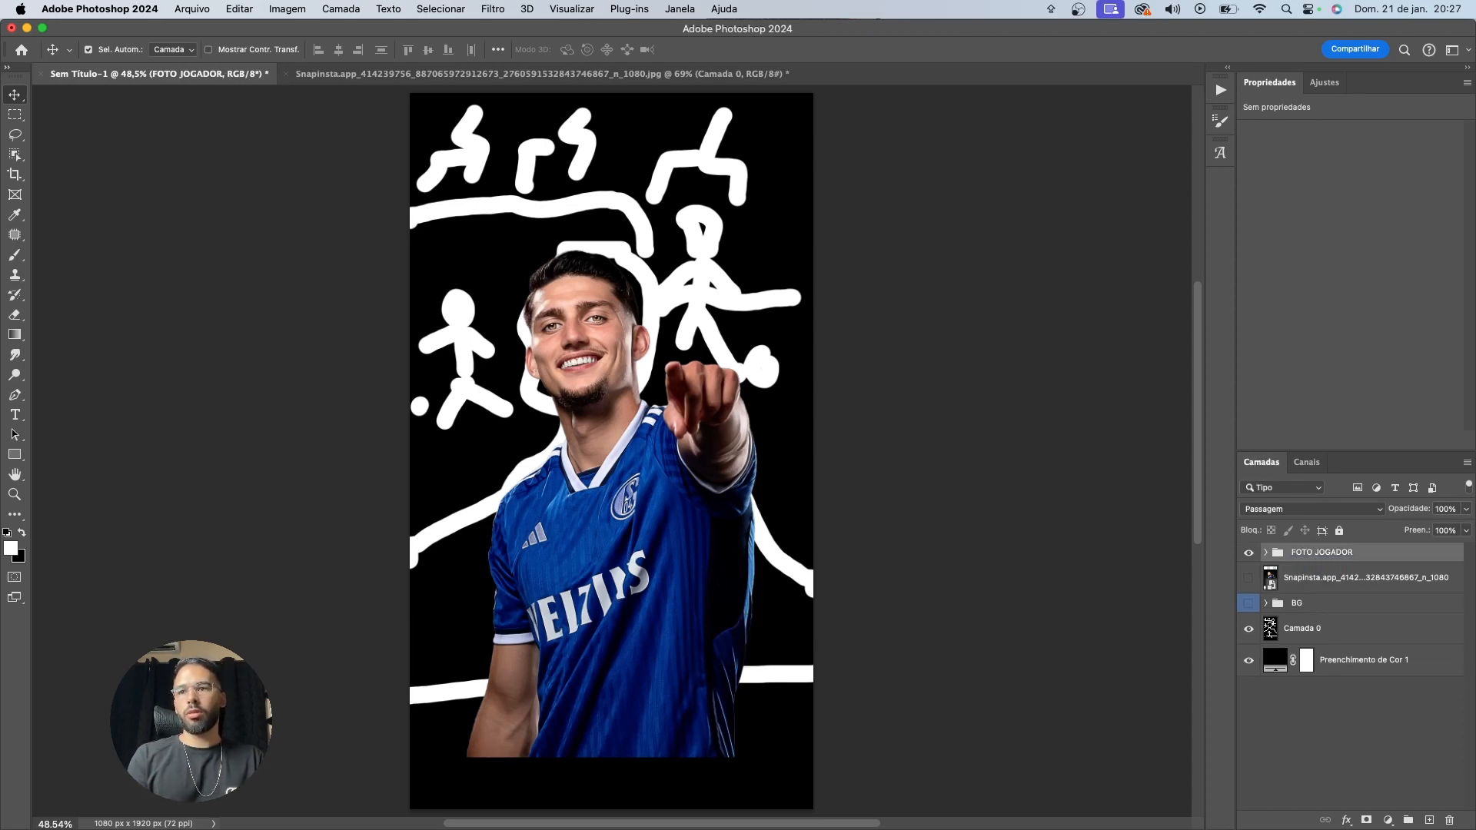
key("Caps_Lock")
Move the FOTO JOGADOR group directly above BG and show the stadium background behind the player
left_click_drag(1299, 560, 1295, 591)
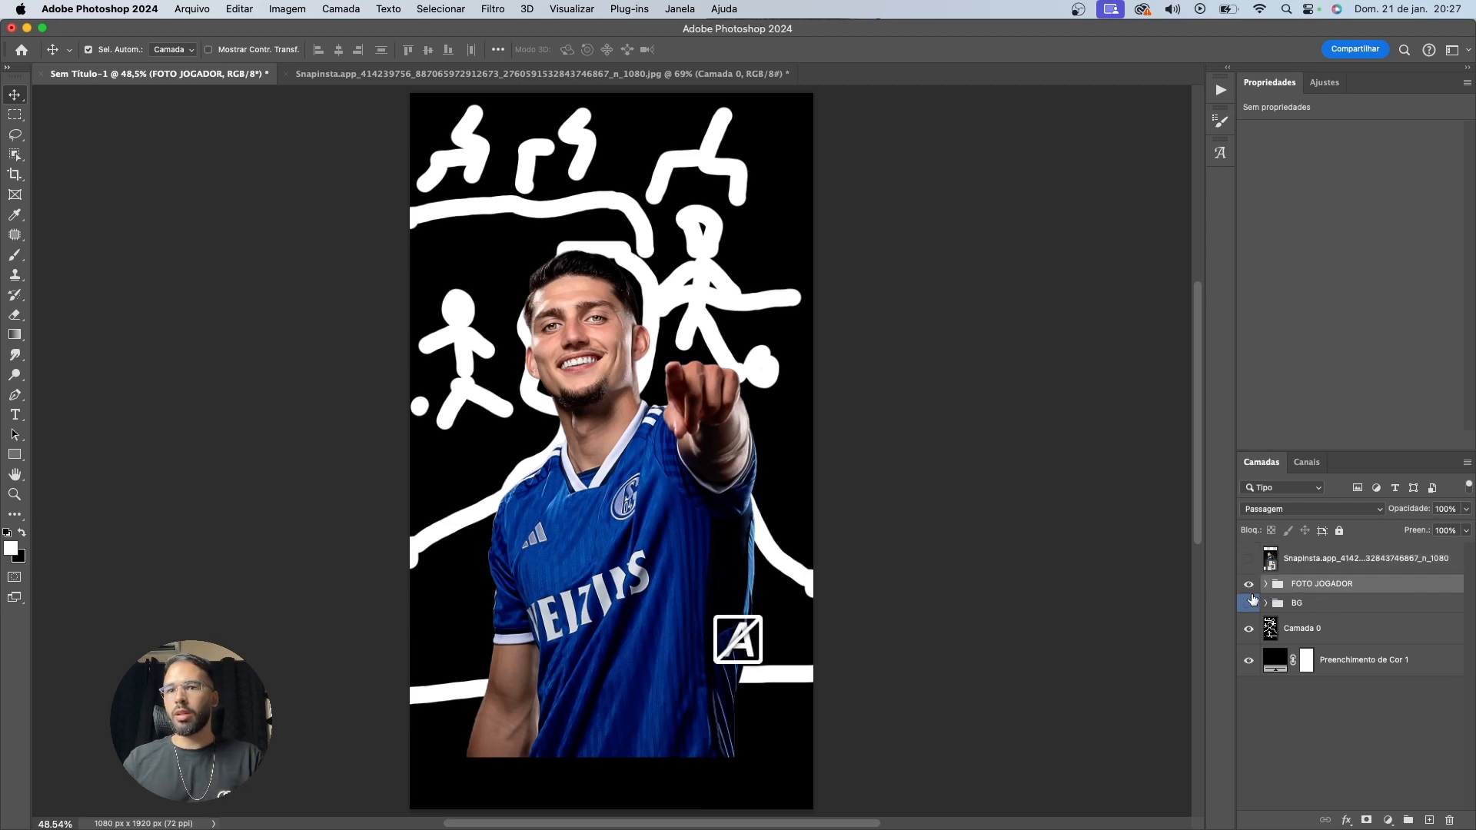
left_click(1248, 602)
scroll(584, 323, "up", 5)
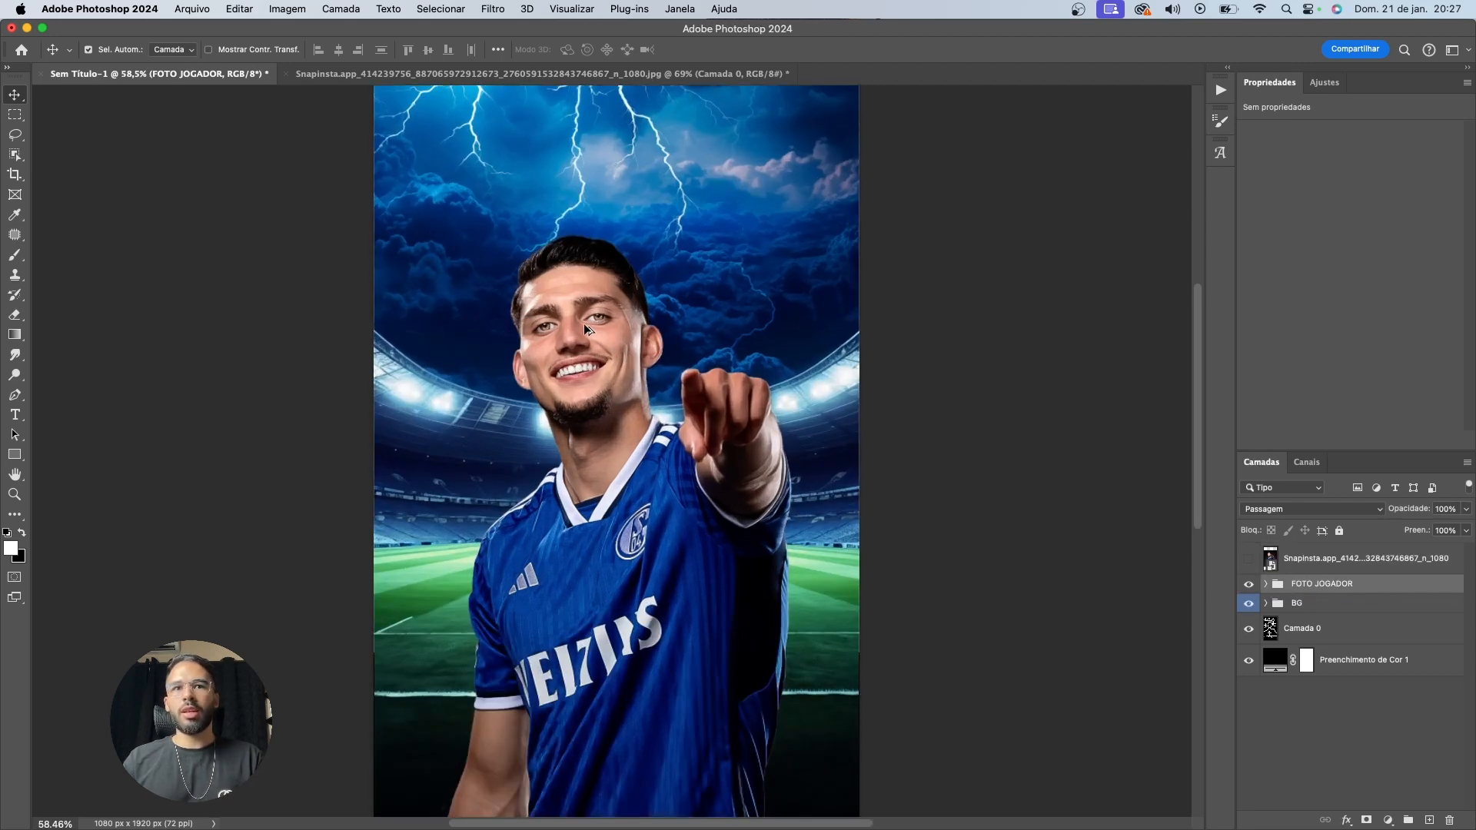
scroll(628, 443, "down", 5)
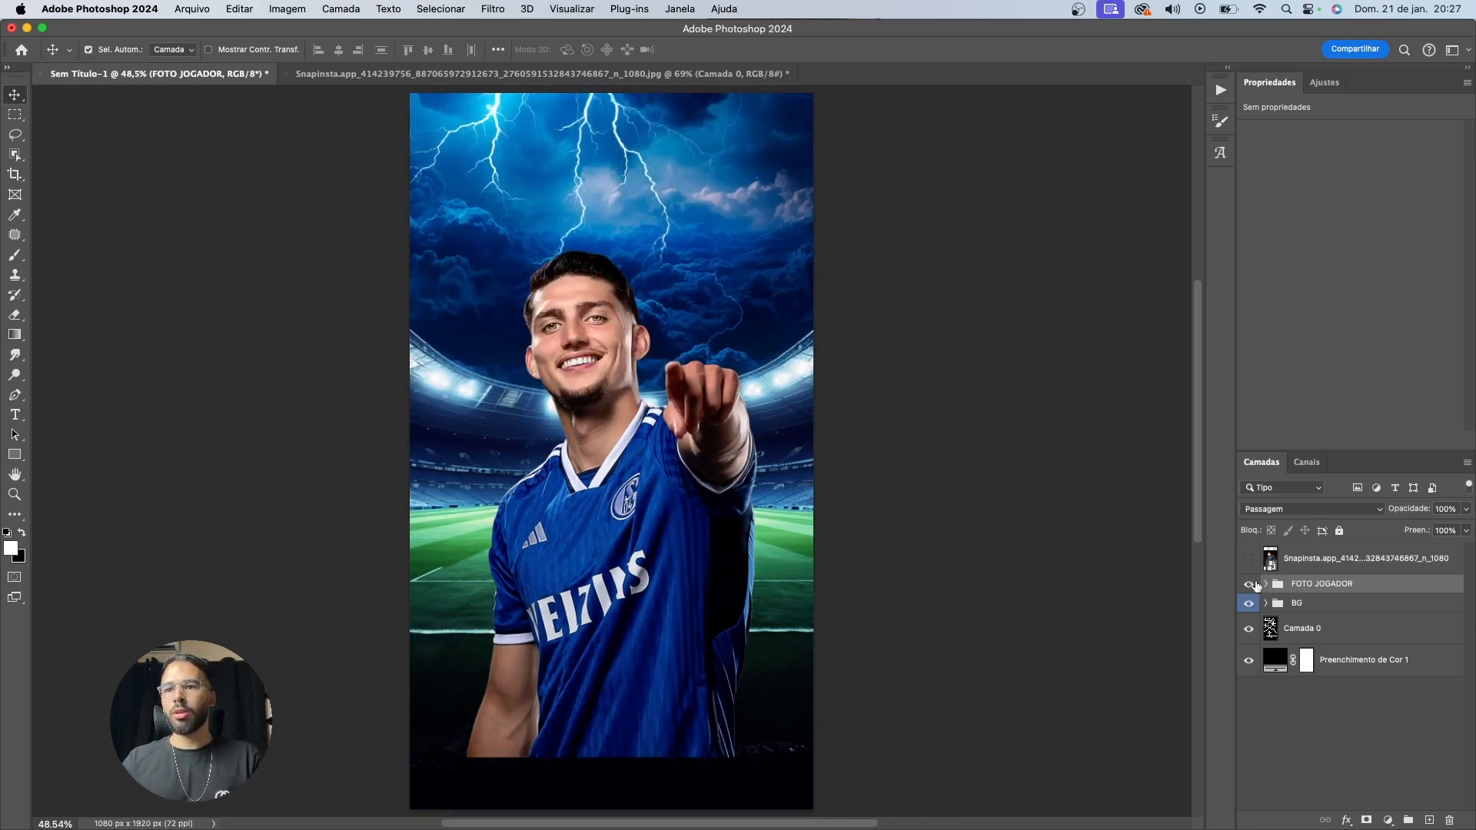
left_click(1250, 604)
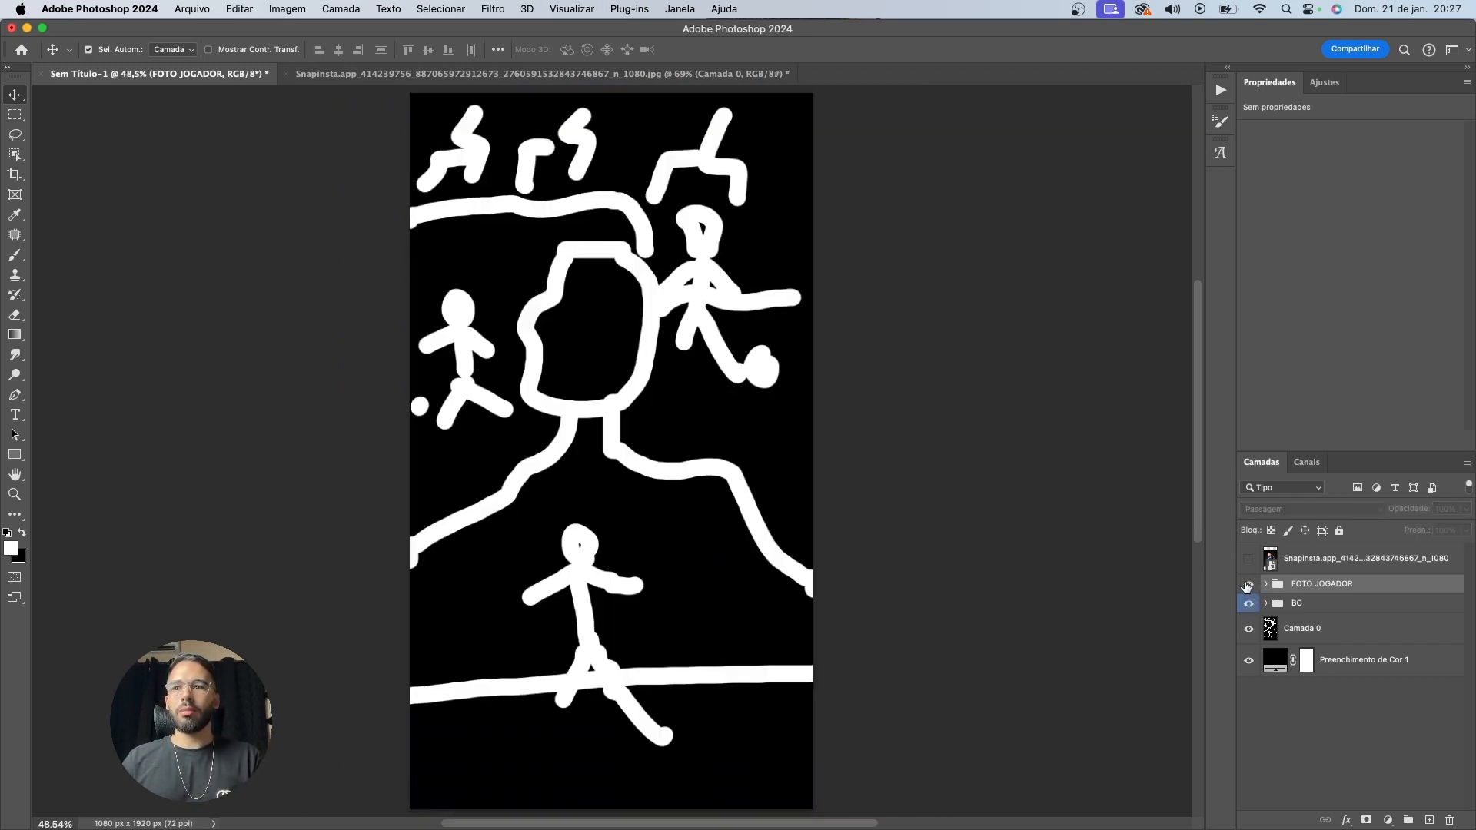
mouse_move(1247, 585)
left_mouse_down()
mouse_move(1249, 606)
mouse_move(1249, 584)
left_mouse_up()
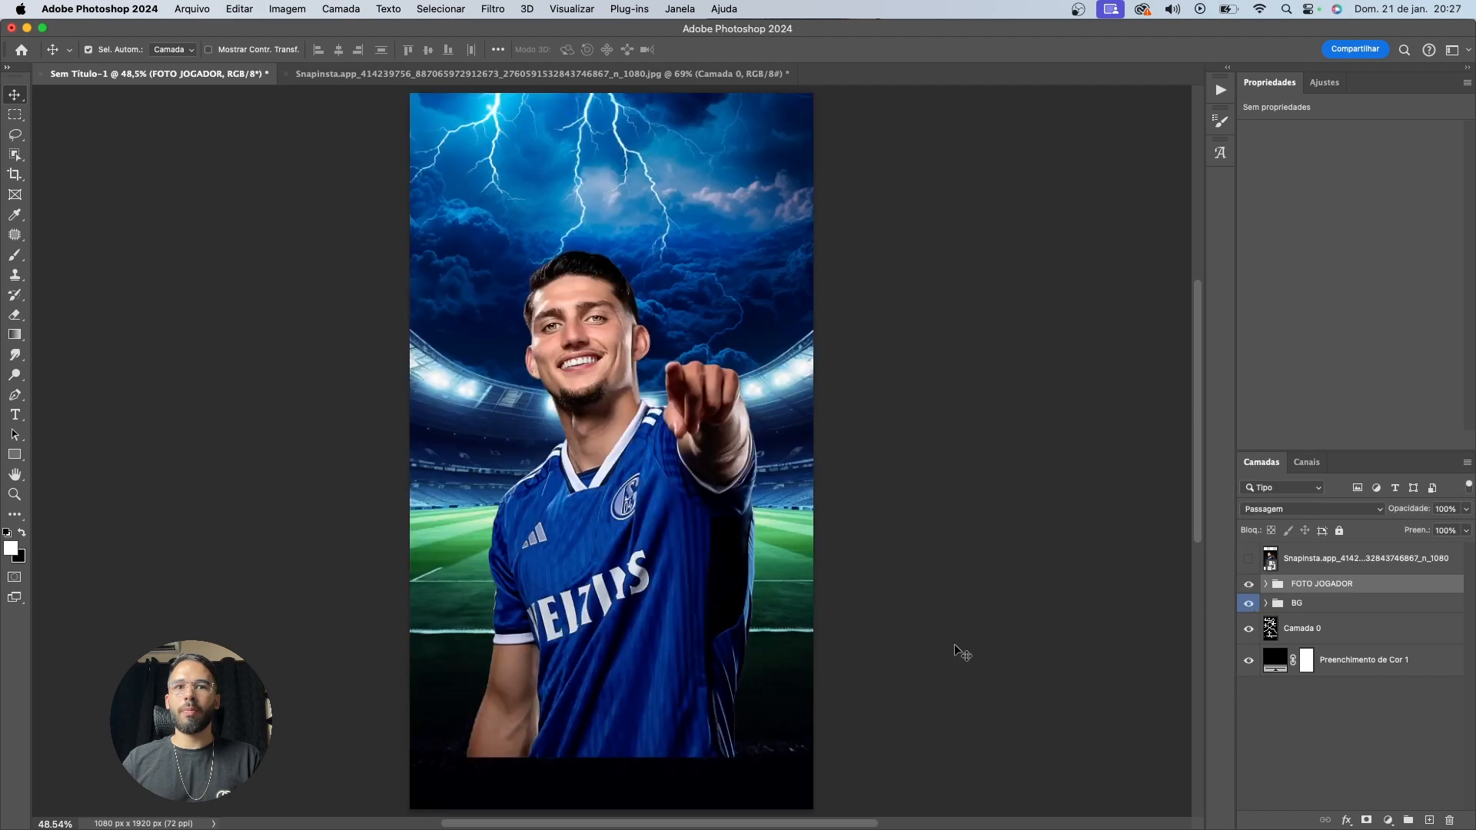
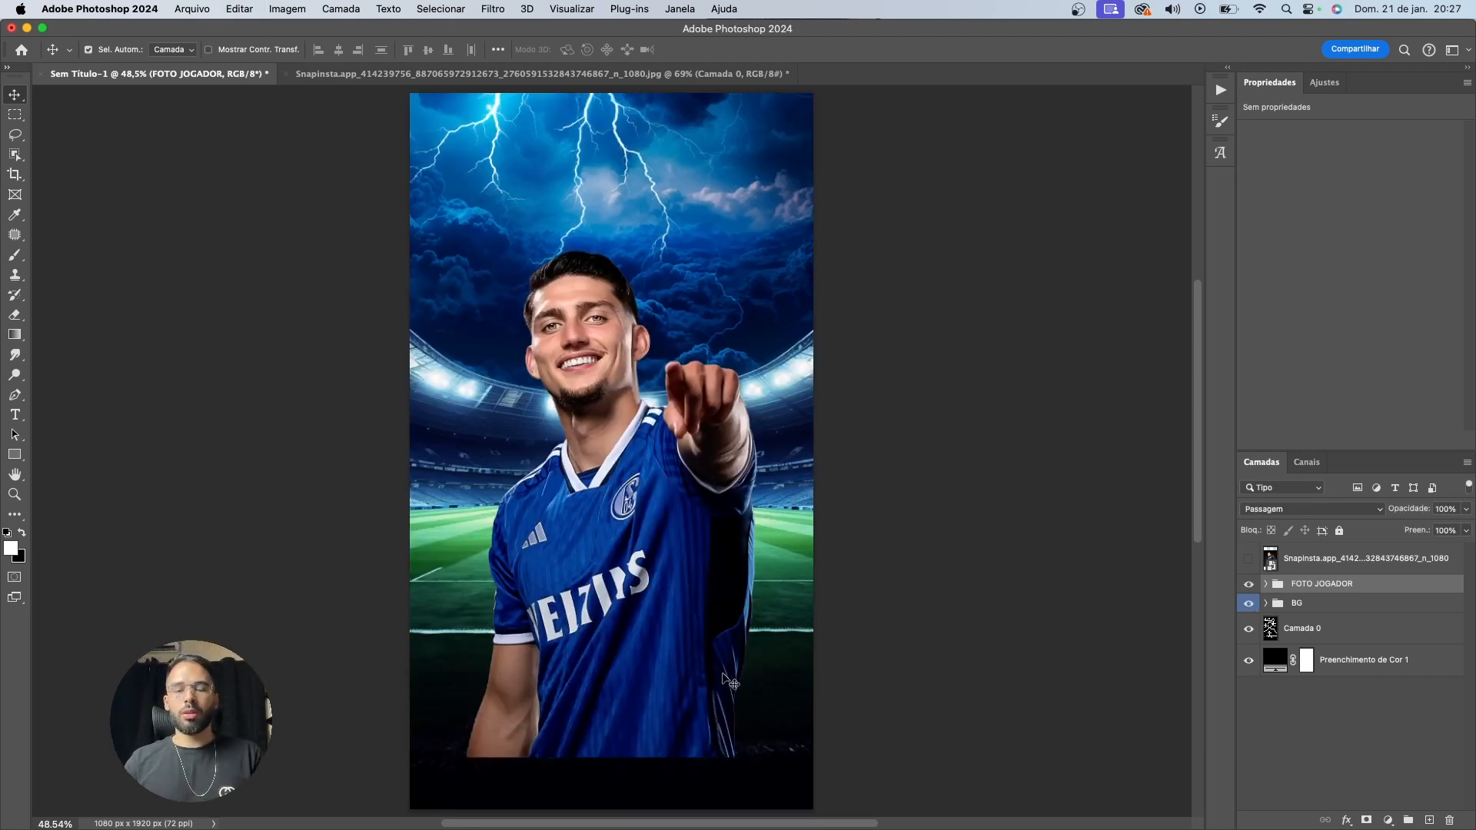
Bring the Camada 0 sketch above the FOTO JOGADOR group to consult the planned layout
key("super+Tab")
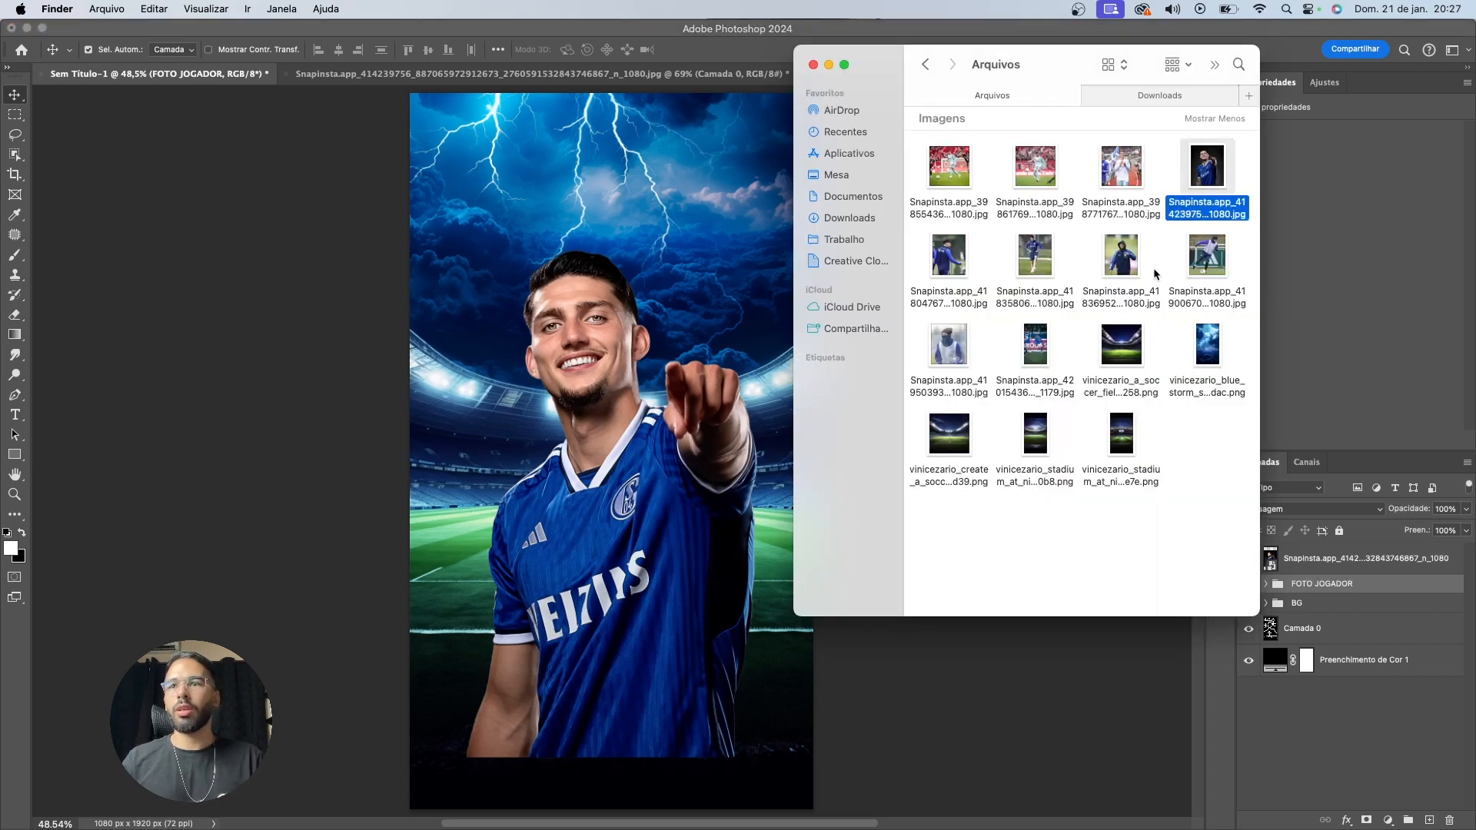
key("super+Tab")
left_click_drag(1306, 628, 1310, 570)
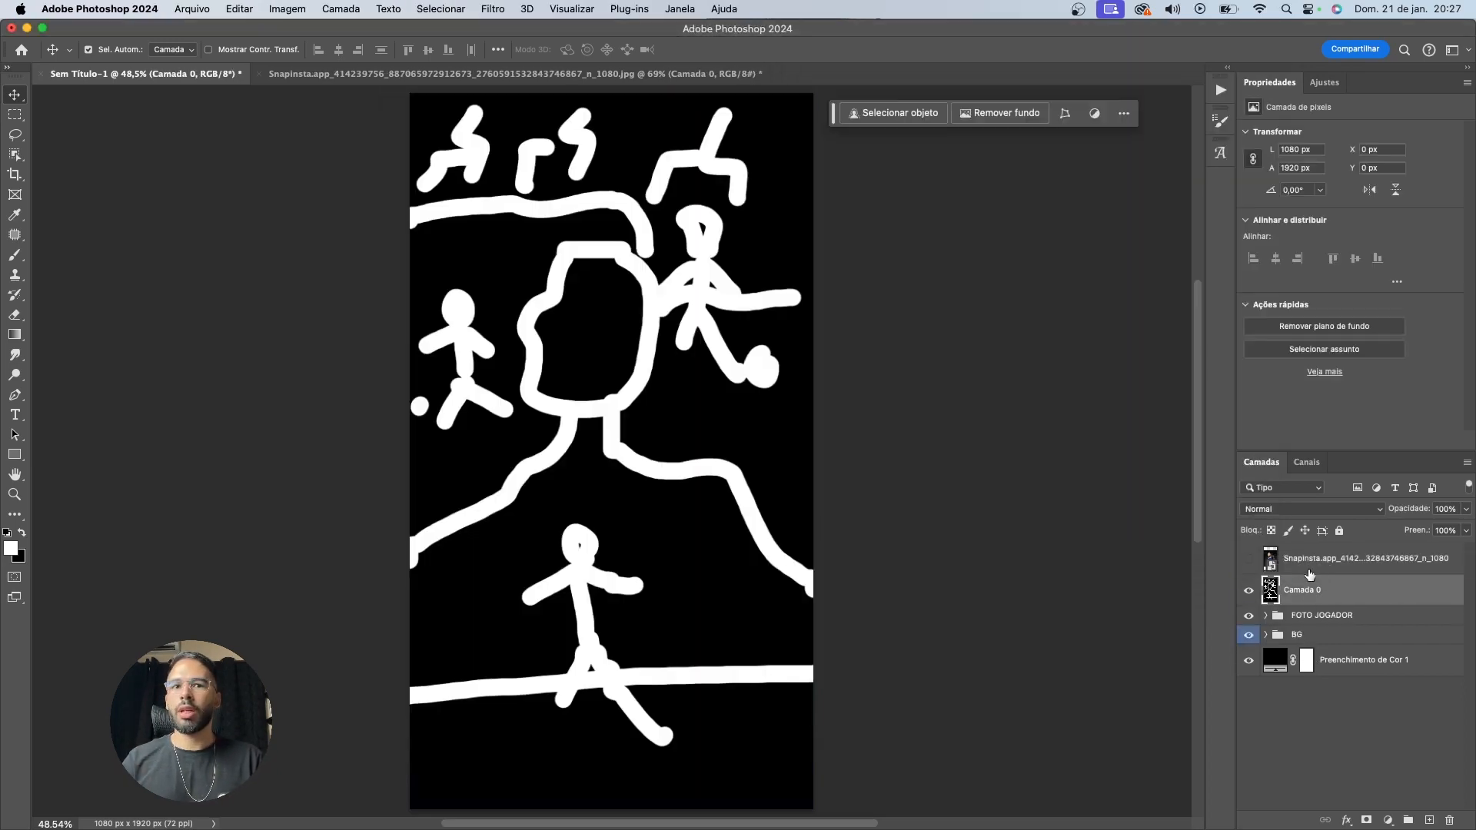
Switch to Finder and preview the player photos in the Arquivos folder to choose one for the lower figure
key("super+Tab")
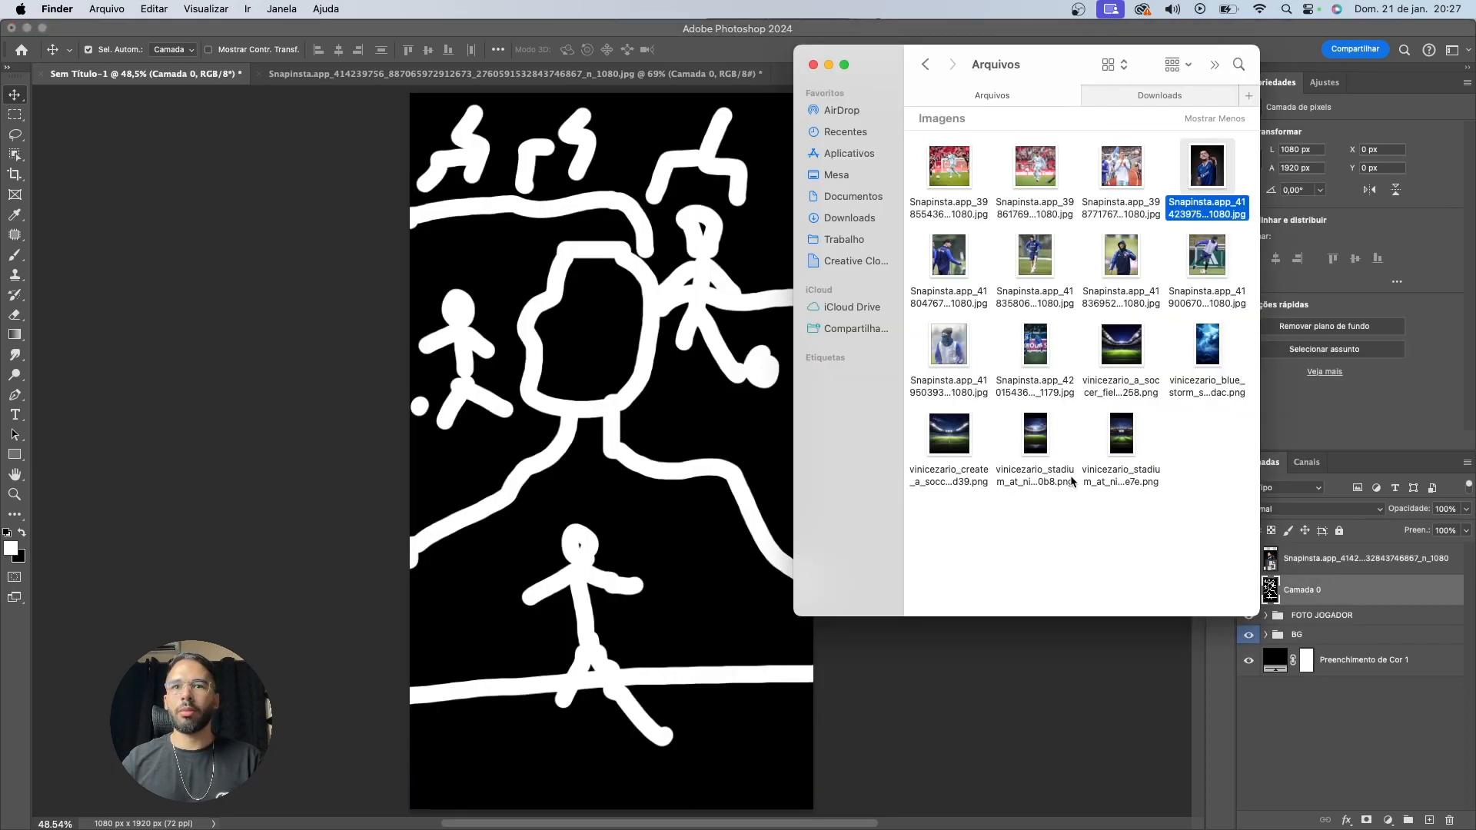
left_click(1205, 266)
key("space")
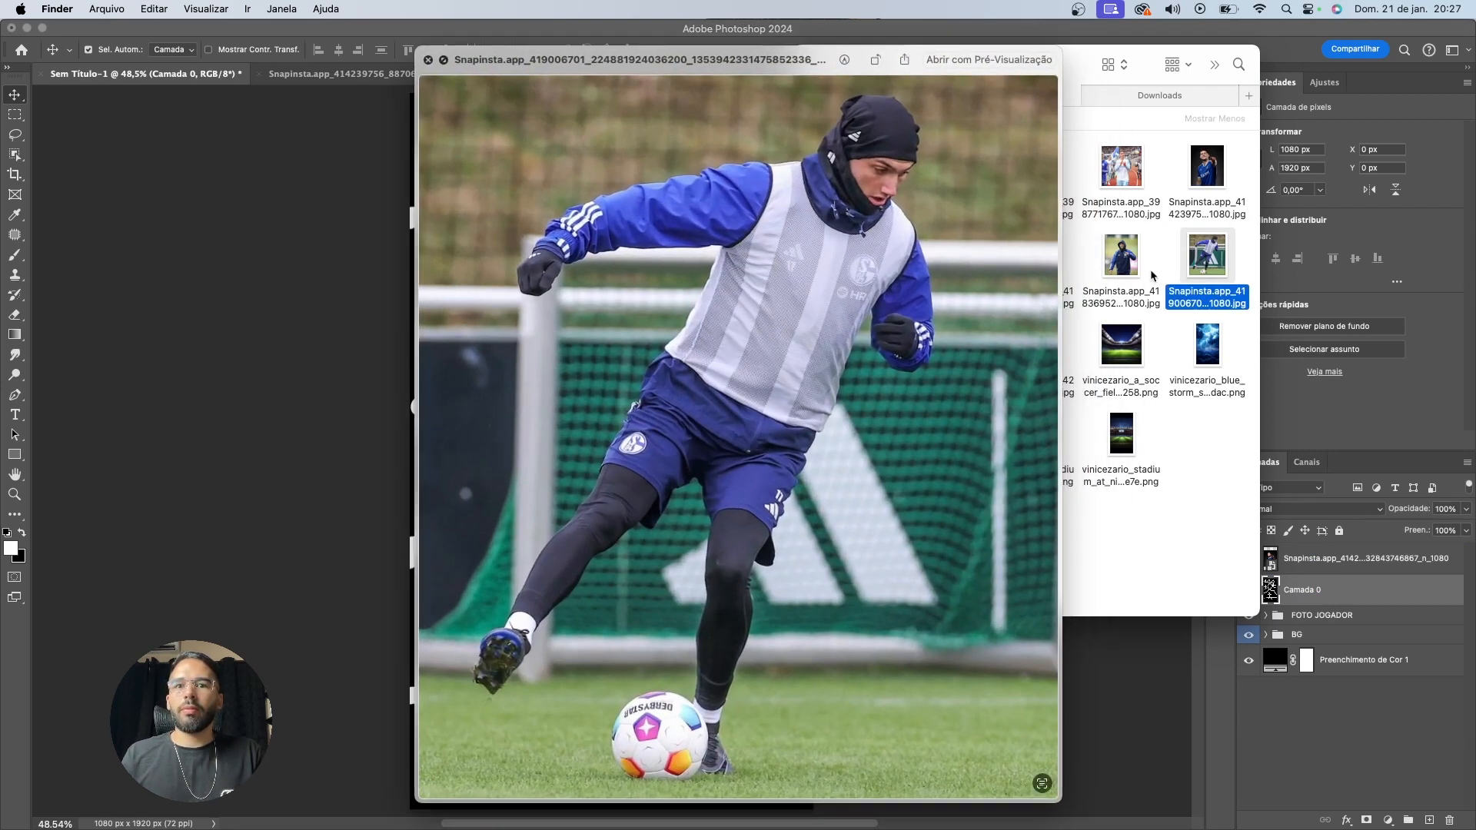
key("space")
left_click(1027, 354)
key("space")
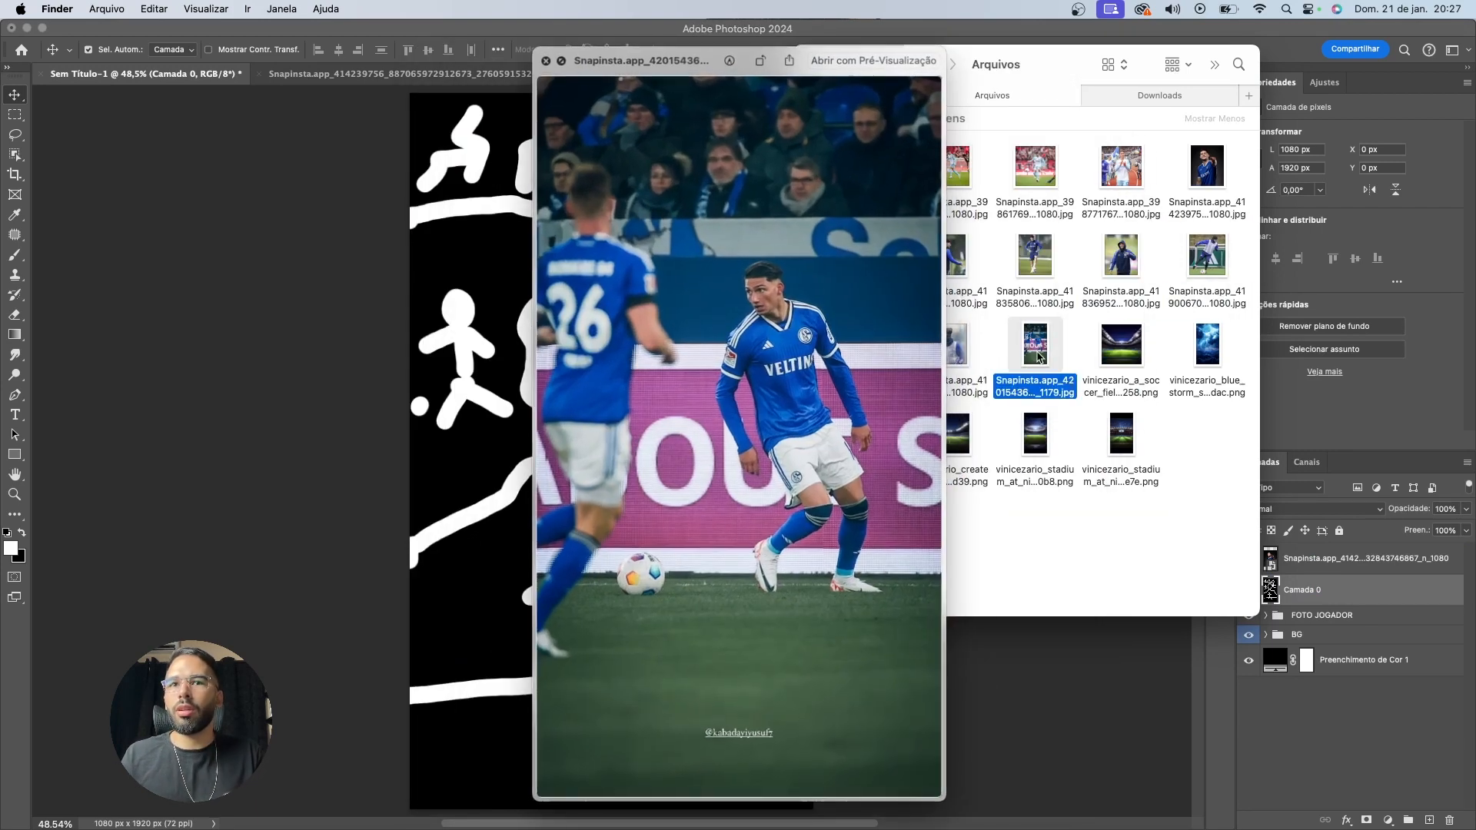
key("space")
left_click(1033, 261)
key("space")
key("space")
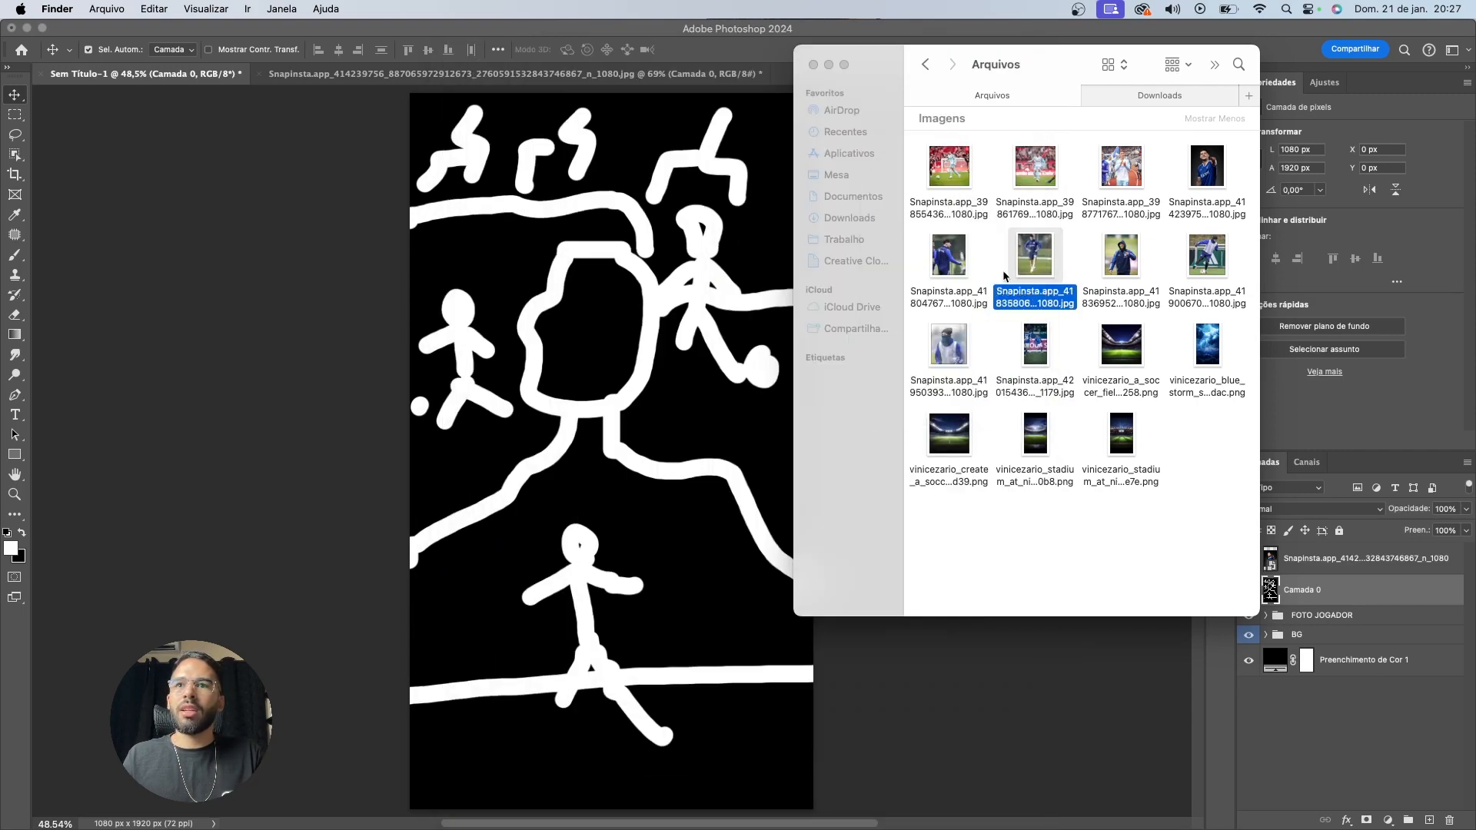
left_click(958, 270)
key("space")
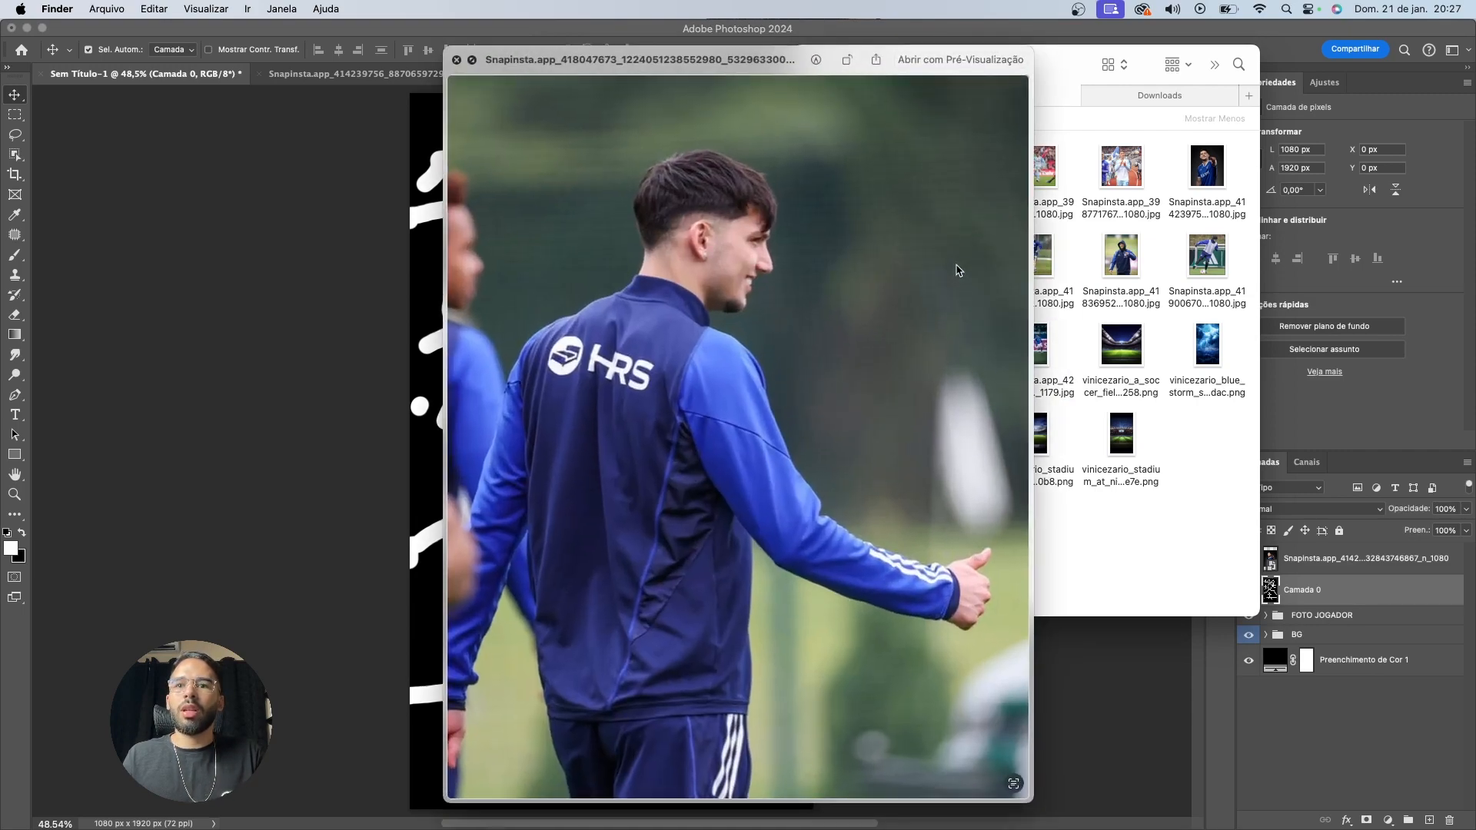
key("space")
Place the photo of the player resting a foot on the ball at the canvas's lower edge, and move the Camada 0 sketch below BG
left_click(1030, 264)
key("space")
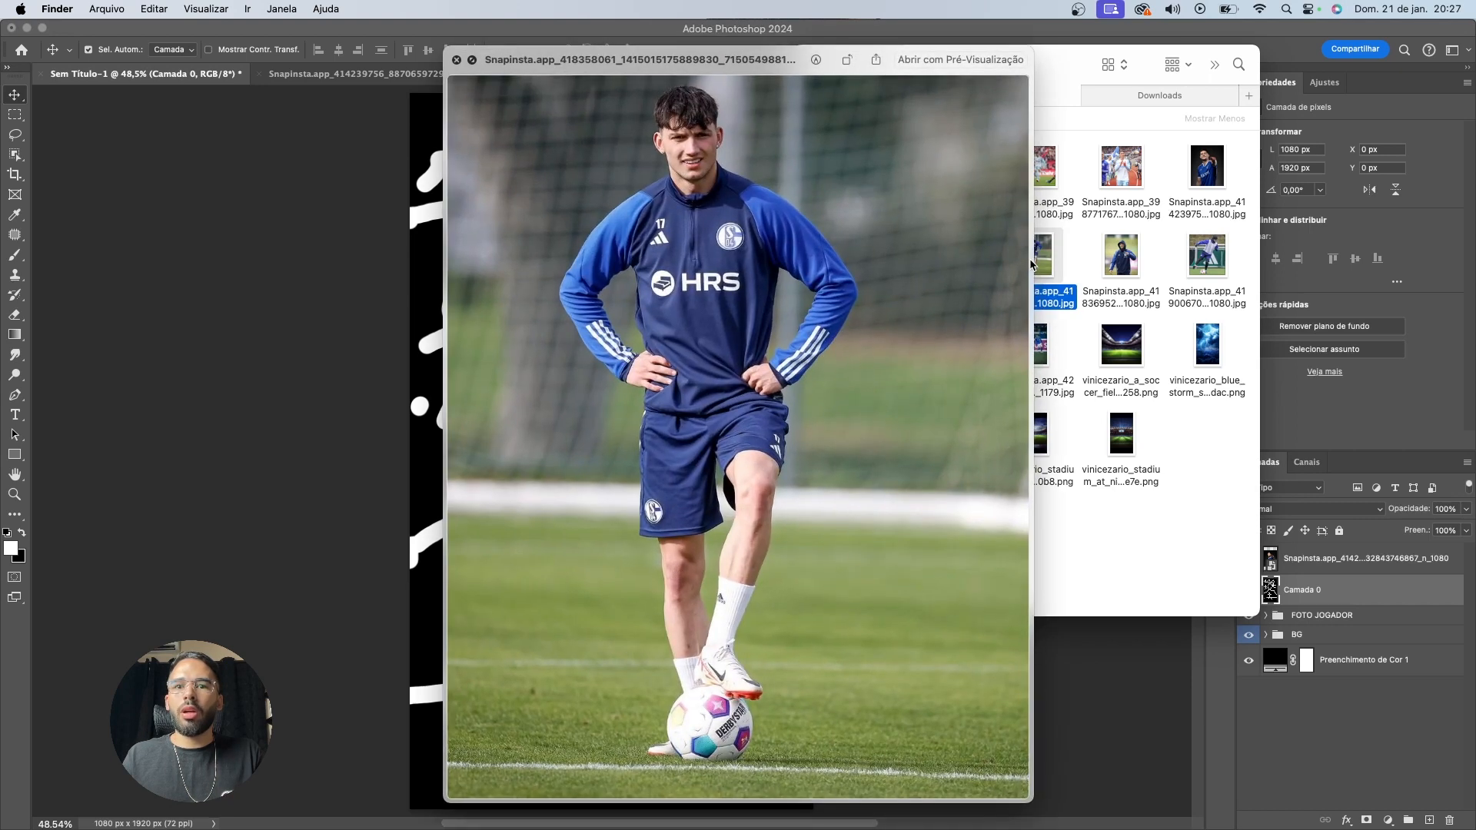
key("space")
left_click_drag(1030, 264, 694, 550)
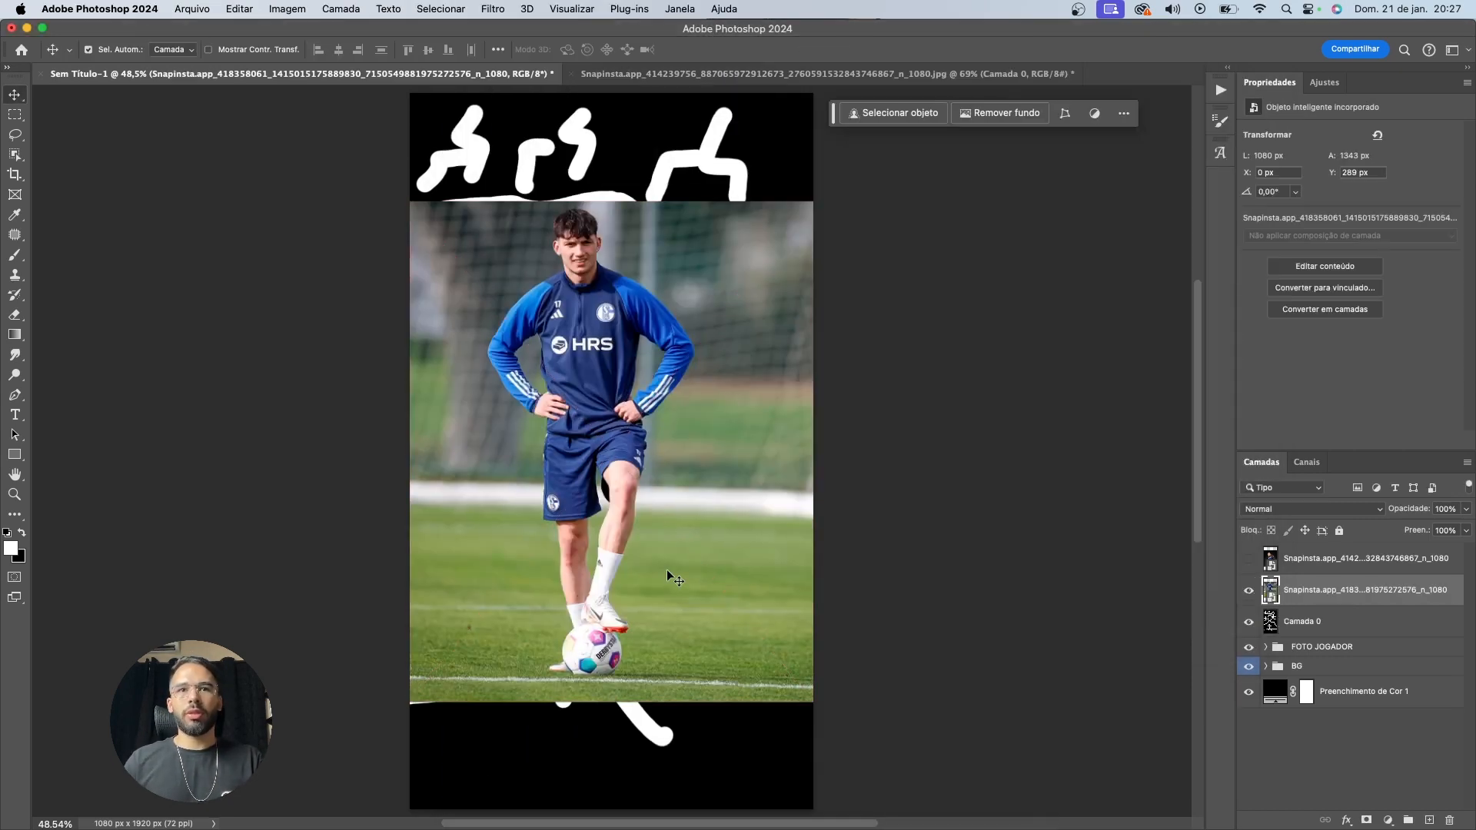
left_click_drag(614, 402, 613, 509)
key("Return")
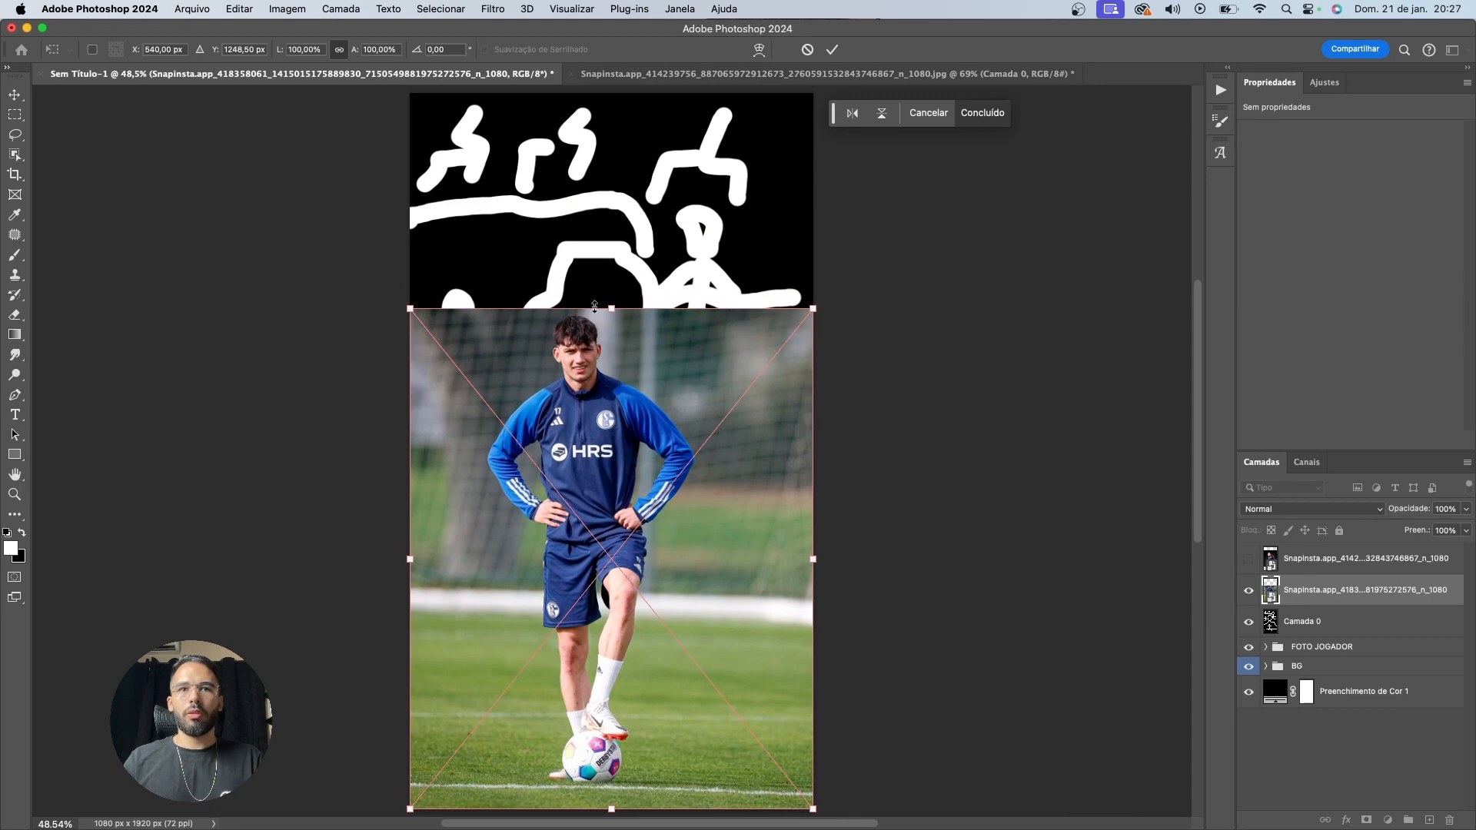
left_click_drag(1289, 628, 1291, 681)
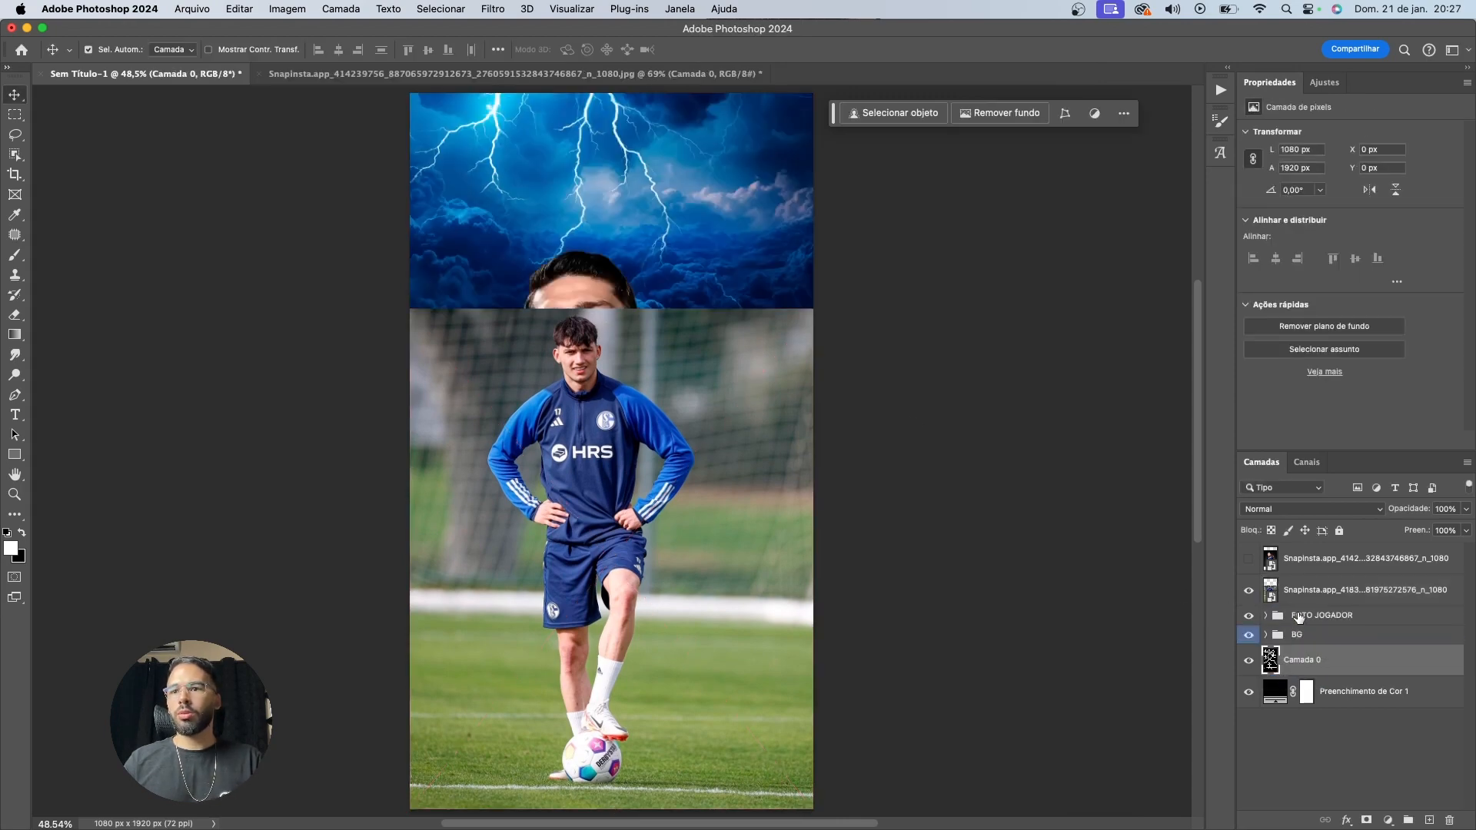
Select the standing player and ball on the placed photo with the Object Selection tool
key("w")
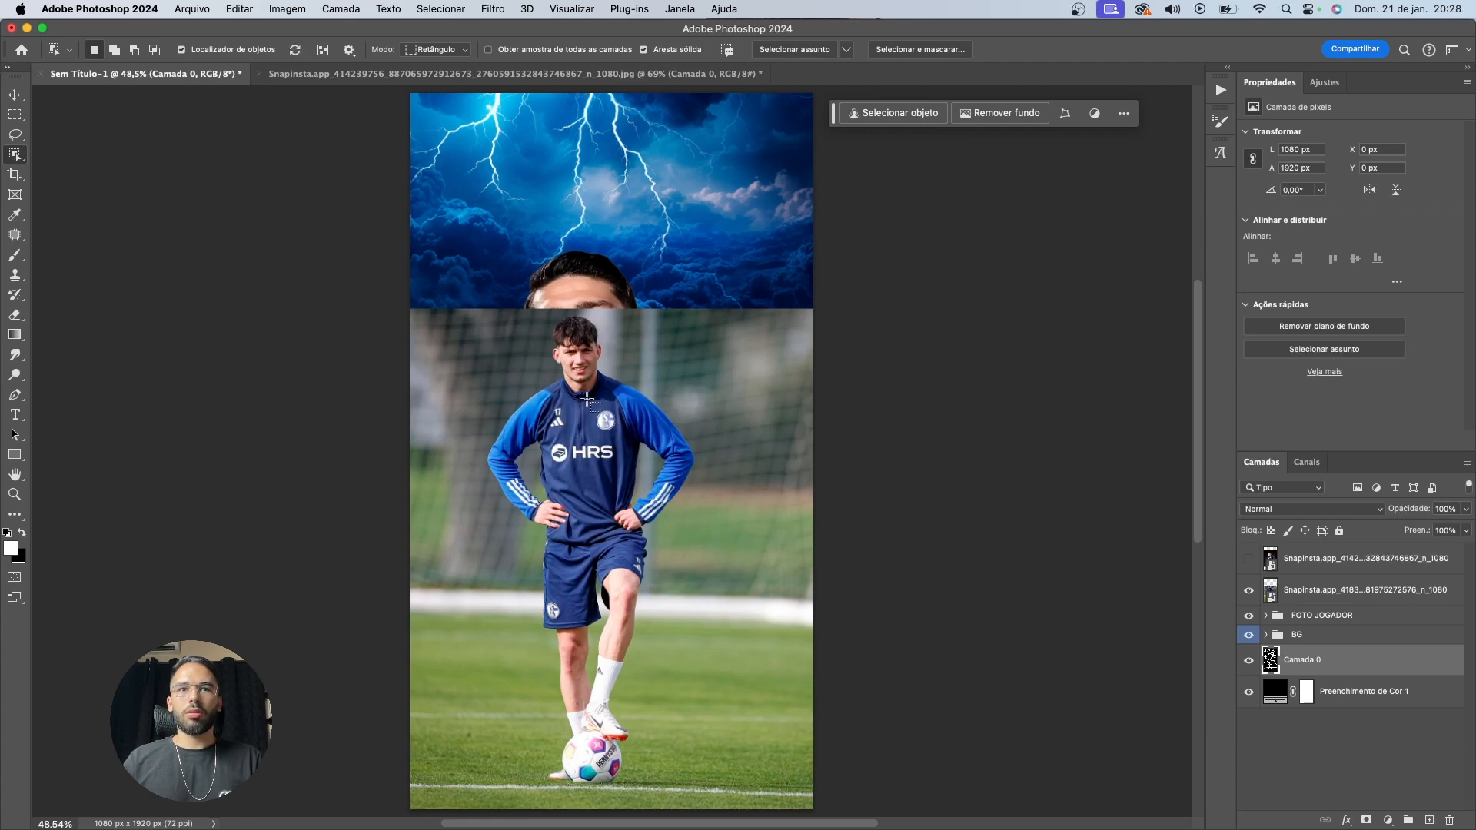
left_click(1324, 591)
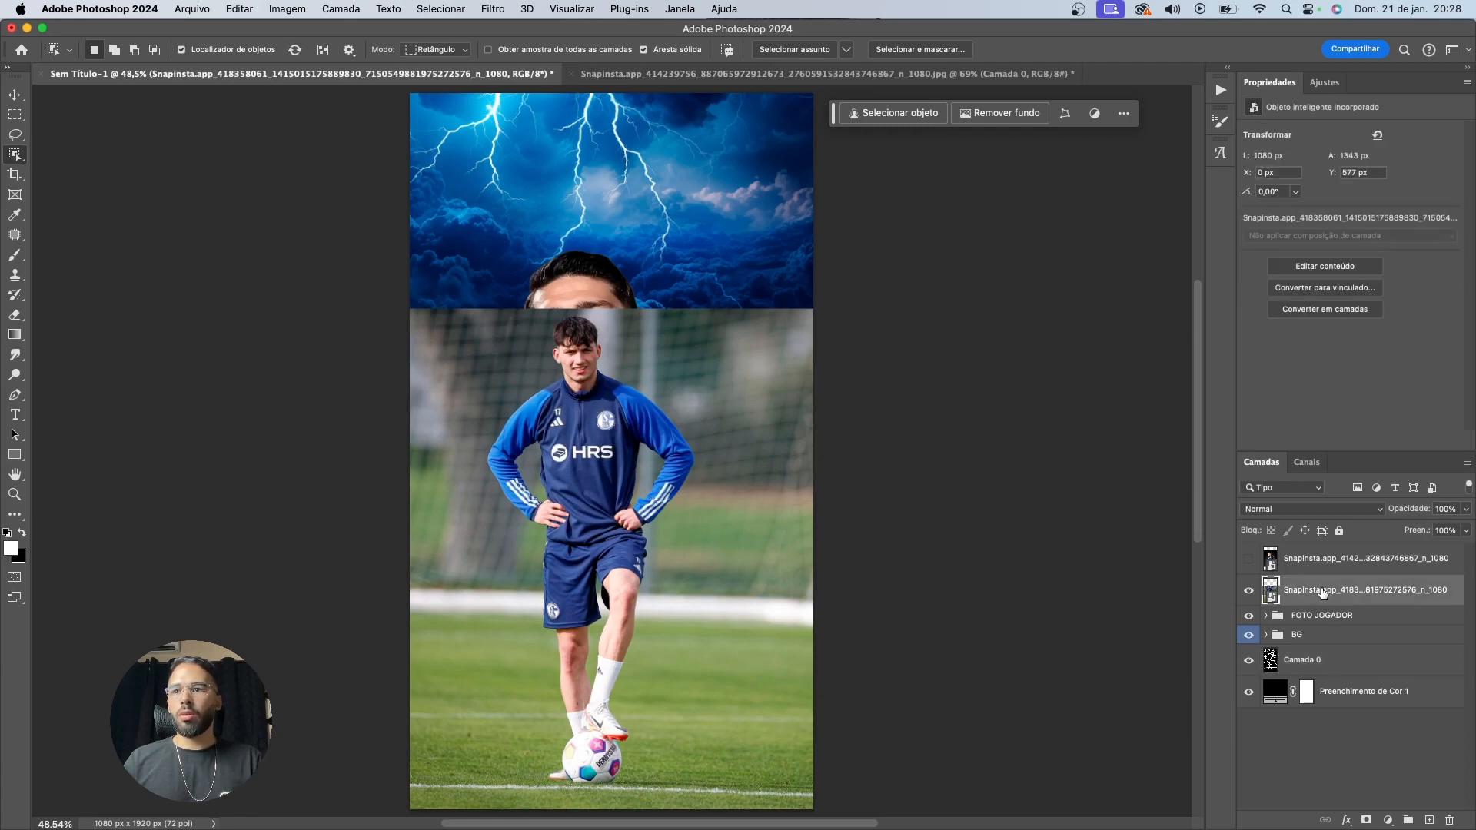
right_click(20, 161)
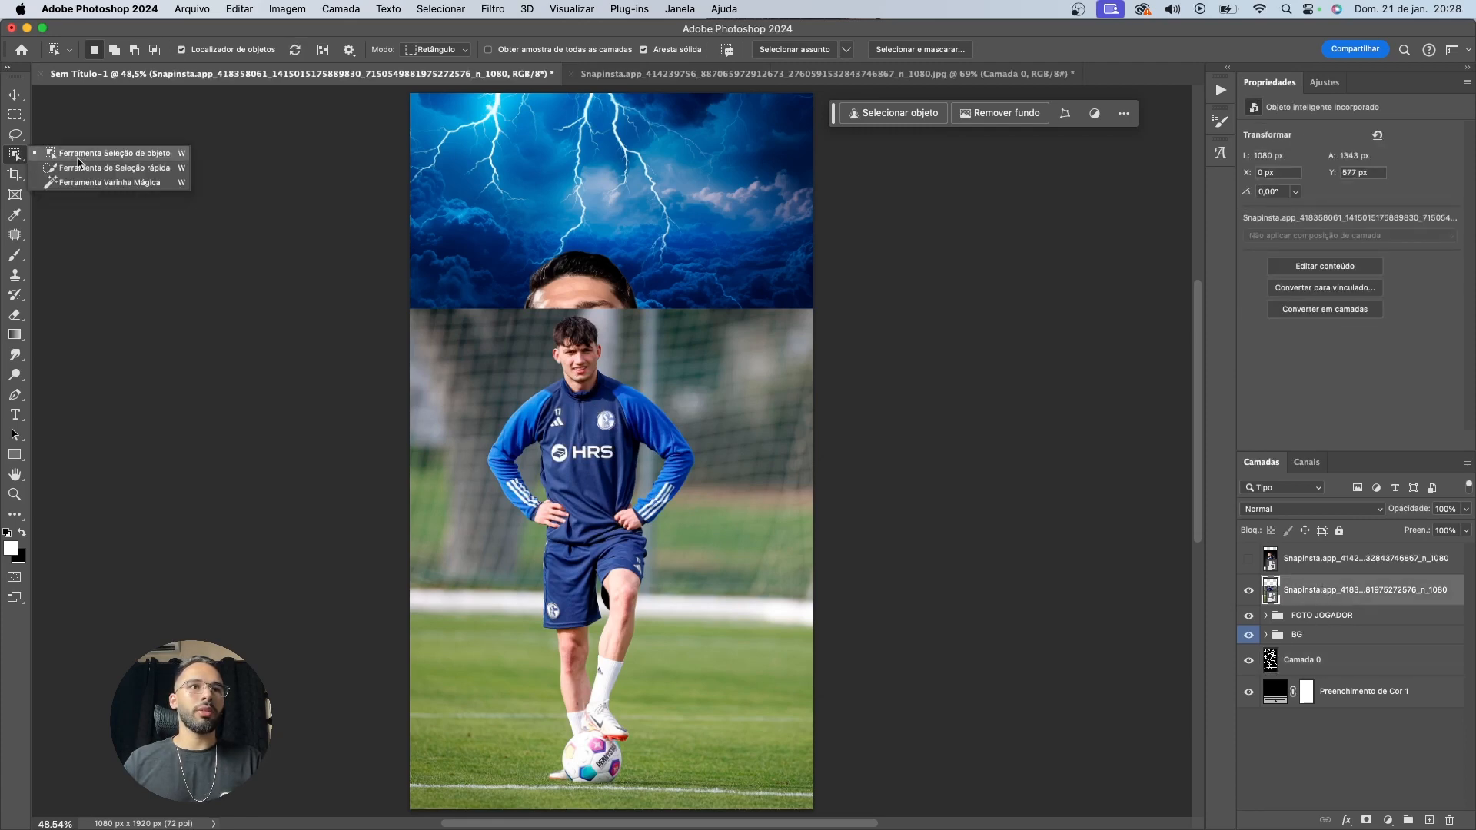
left_click(113, 157)
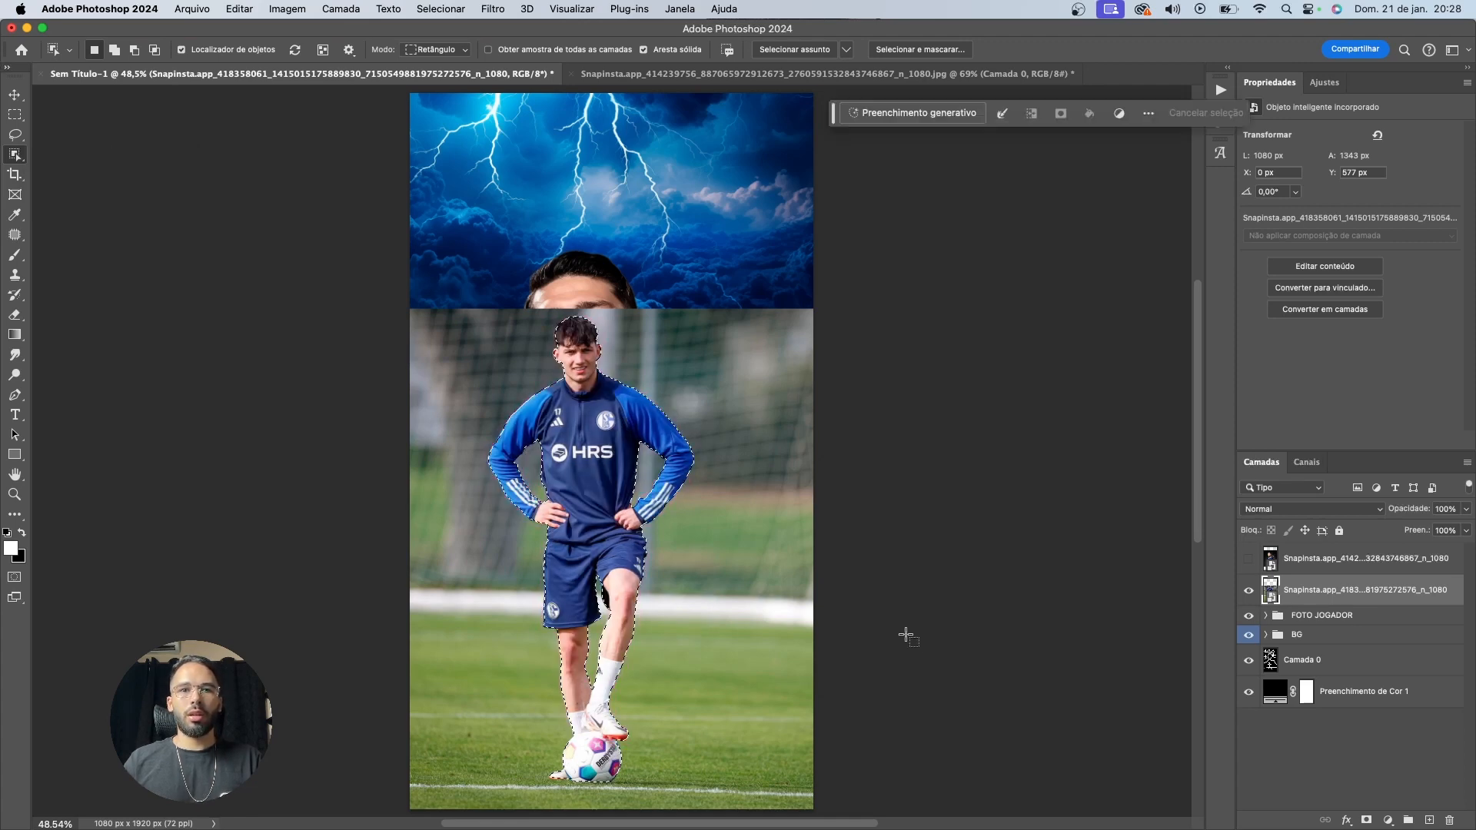
Add the whole grass area below the white line to the player selection with the Polygonal Lasso
scroll(908, 640, "down", 3)
left_click(15, 115)
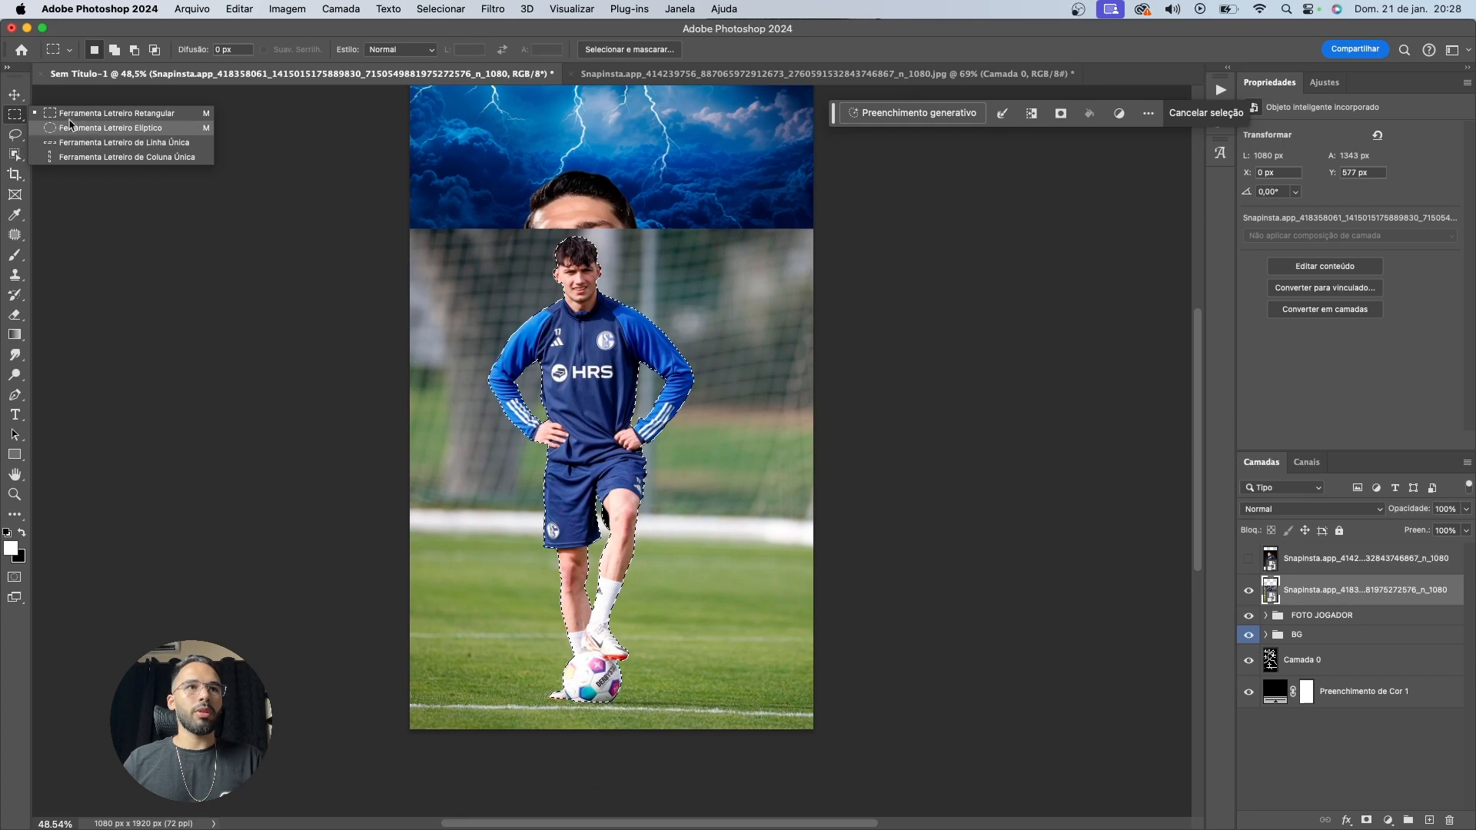
right_click(15, 134)
left_click(92, 147)
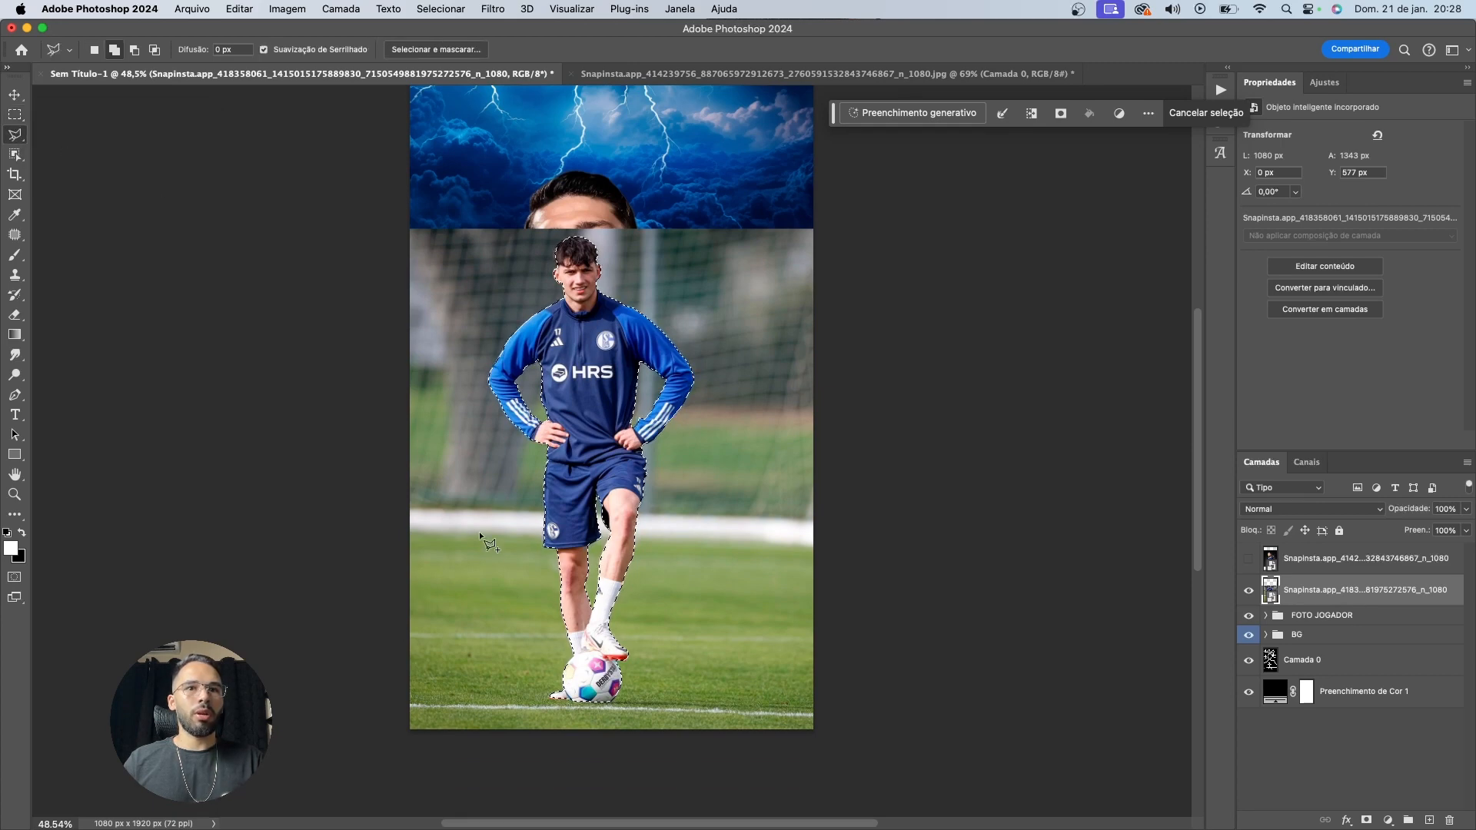
left_click(405, 526)
left_click(838, 535)
left_click(823, 740)
left_click(356, 744)
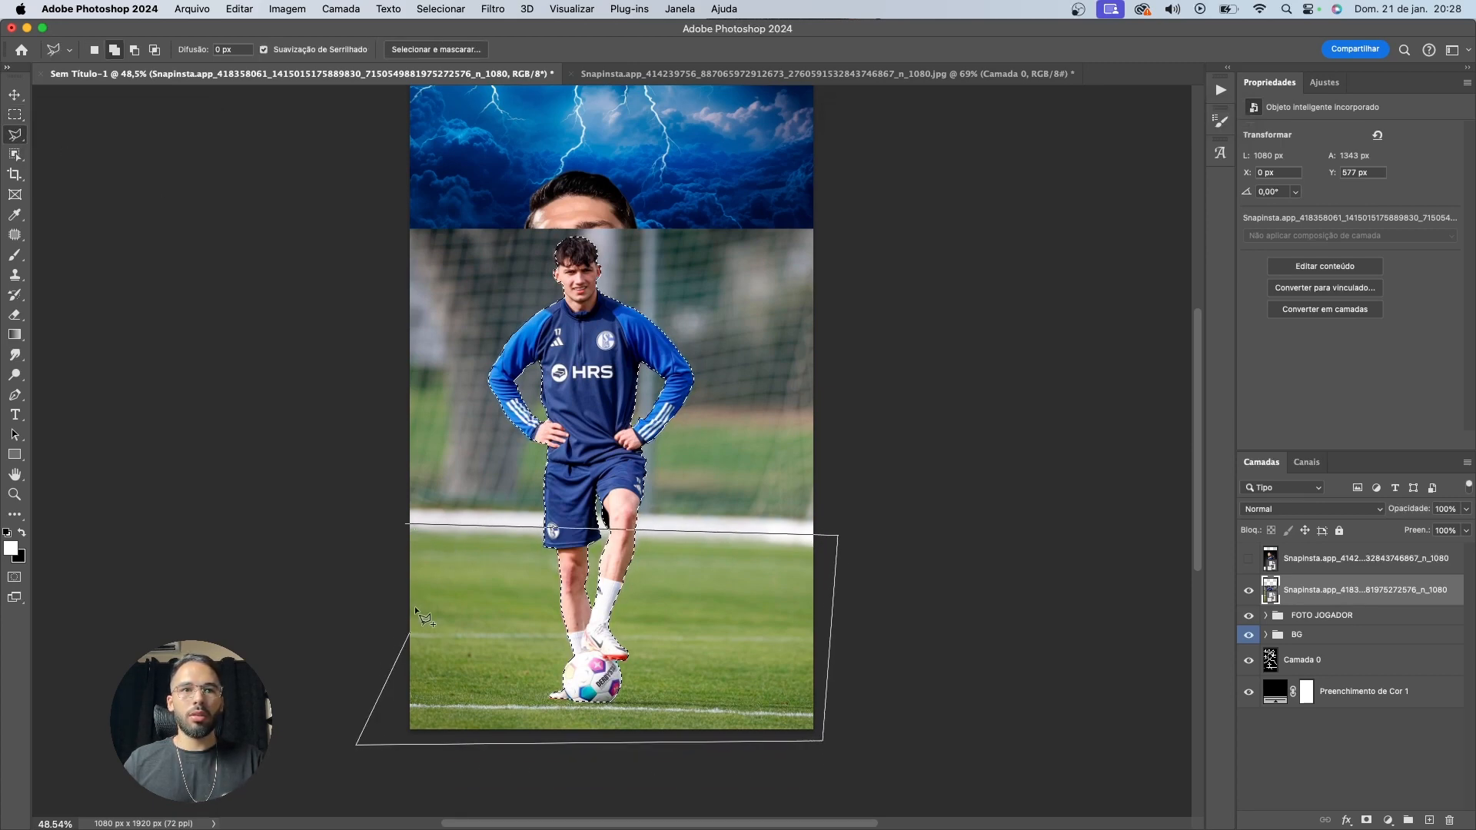
left_click(409, 528)
Mask the placed photo with the selection, keeping only the standing player and the grass strip
scroll(611, 568, "up", 2)
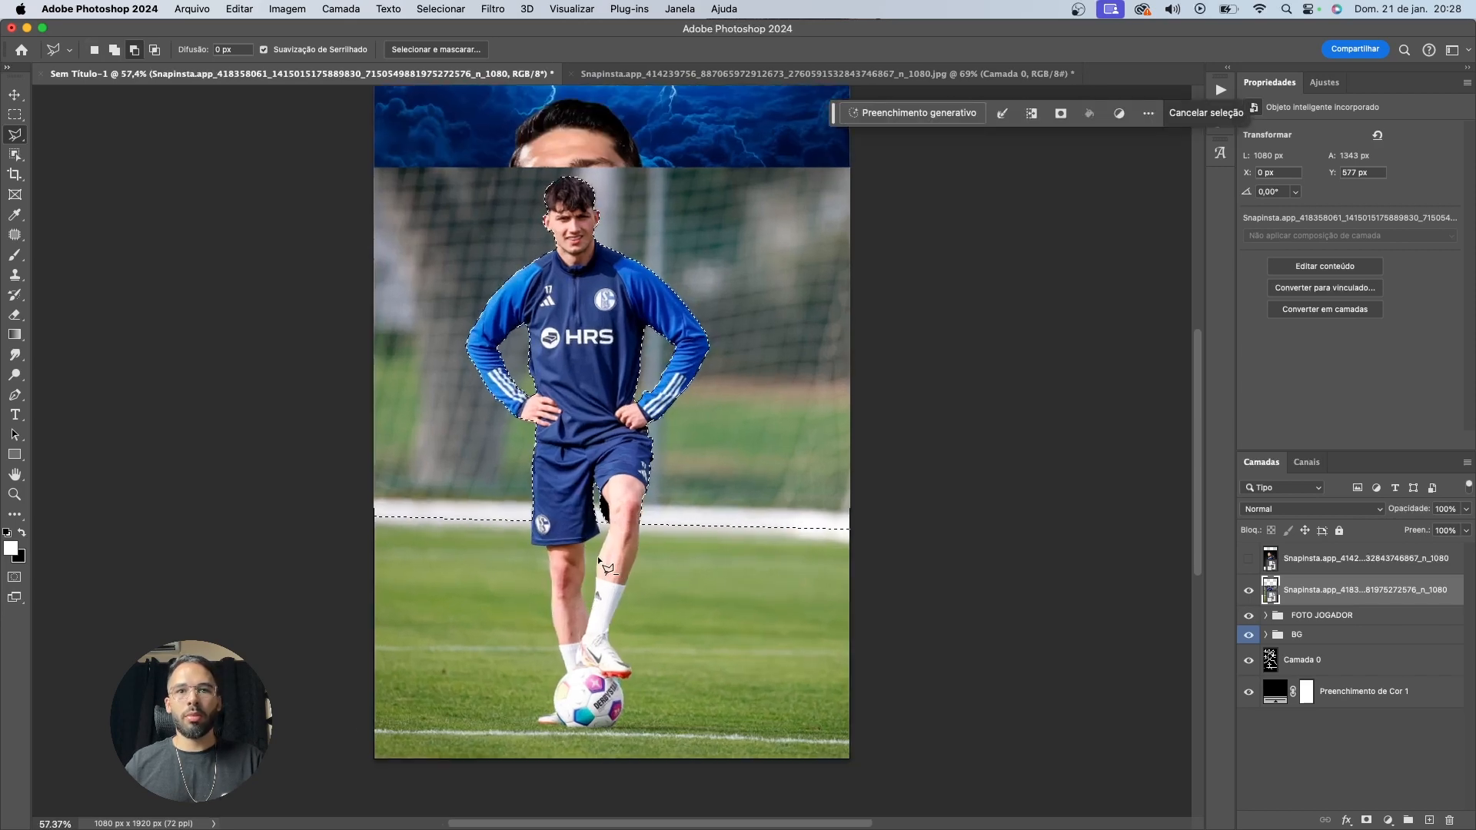
left_click(1366, 819)
key("v")
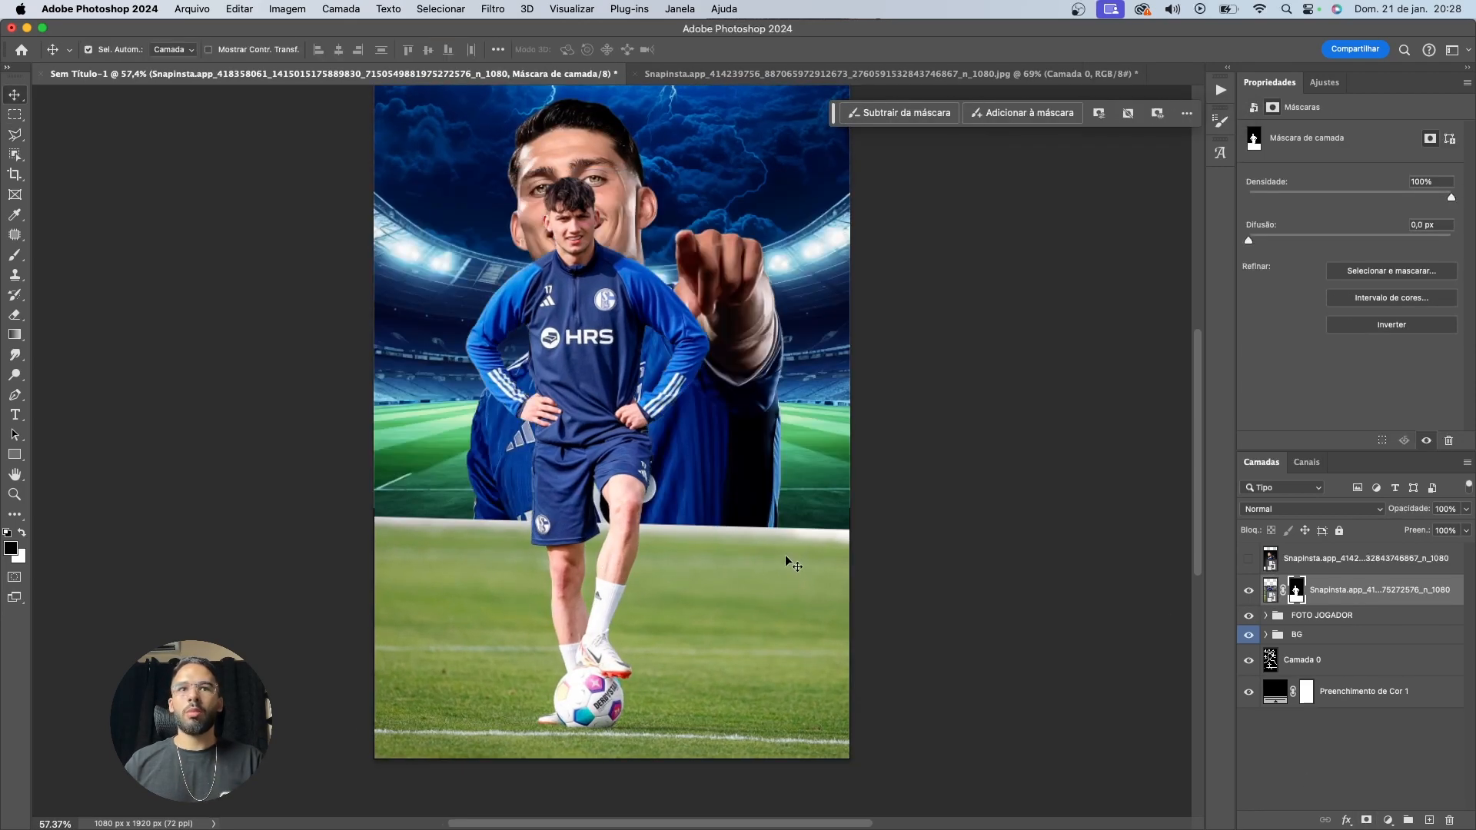
scroll(741, 592, "up", 1)
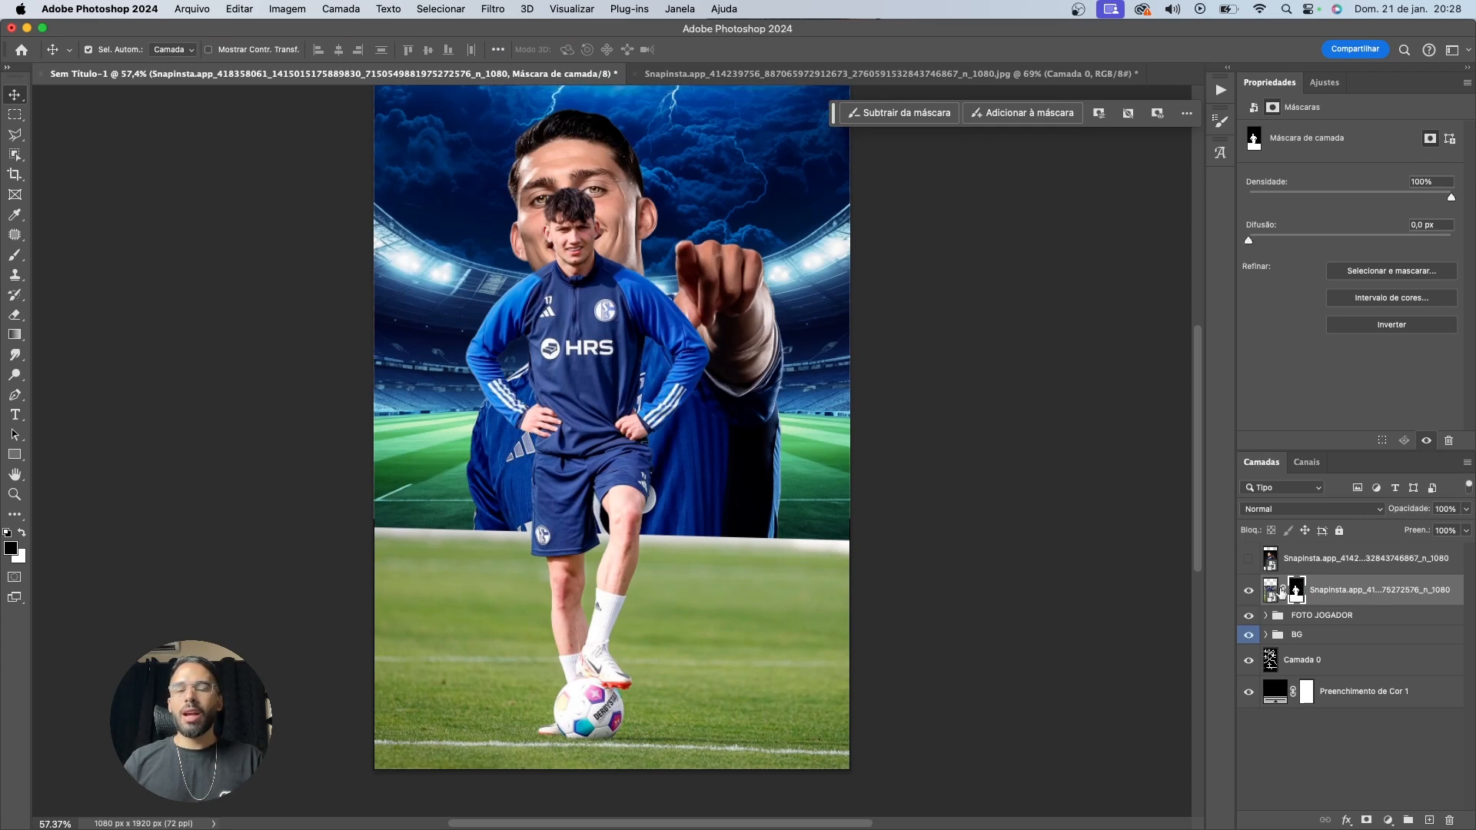
Select the standing player and ball again on the masked photo with the Object Selection tool
key("w")
left_click(600, 379)
key("v")
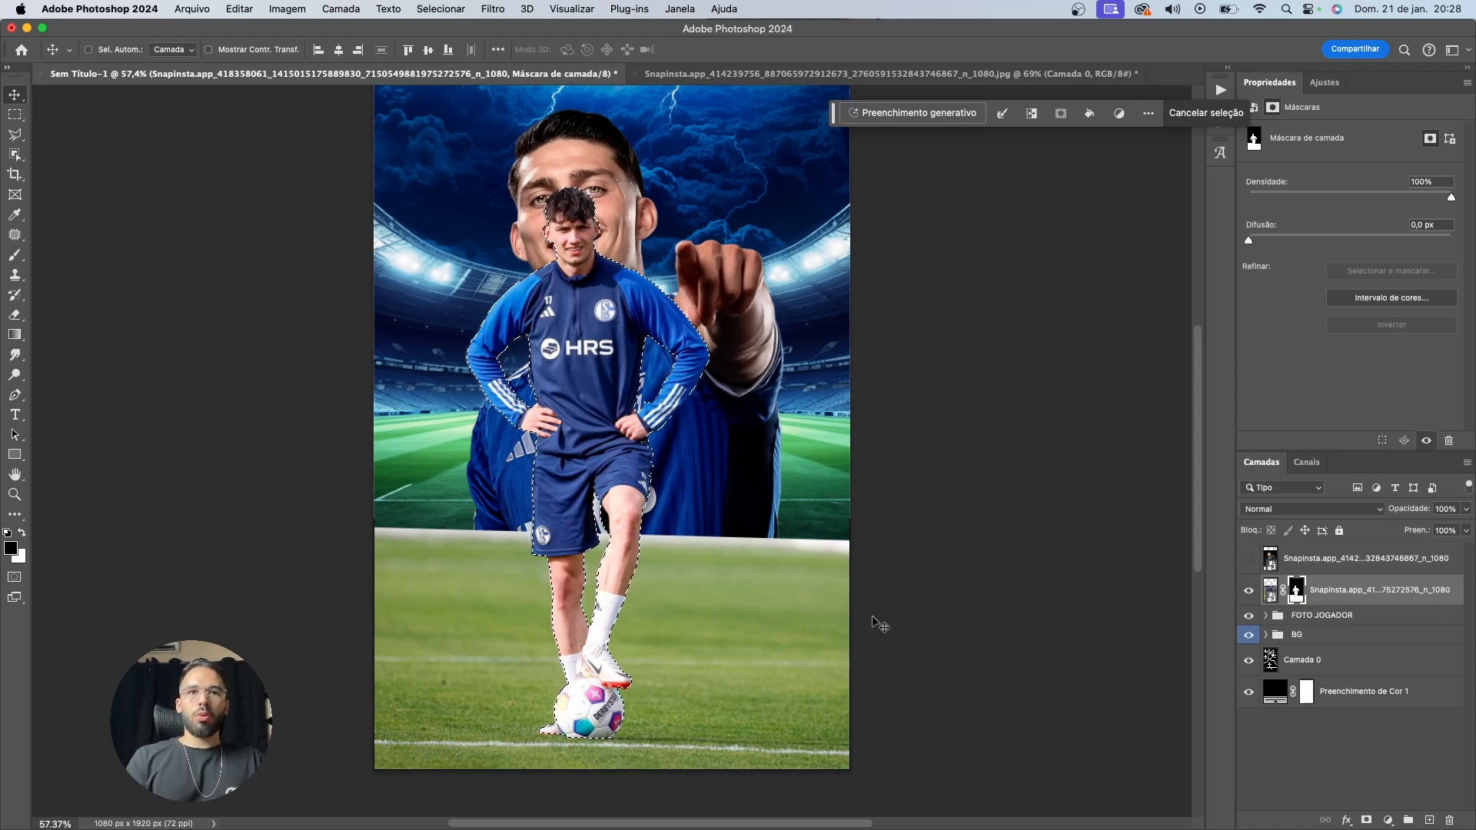
Try to fade the grass's upper edge around the standing player on the mask, using an inverted selection and a 700 px soft black brush
key("shift+super+i")
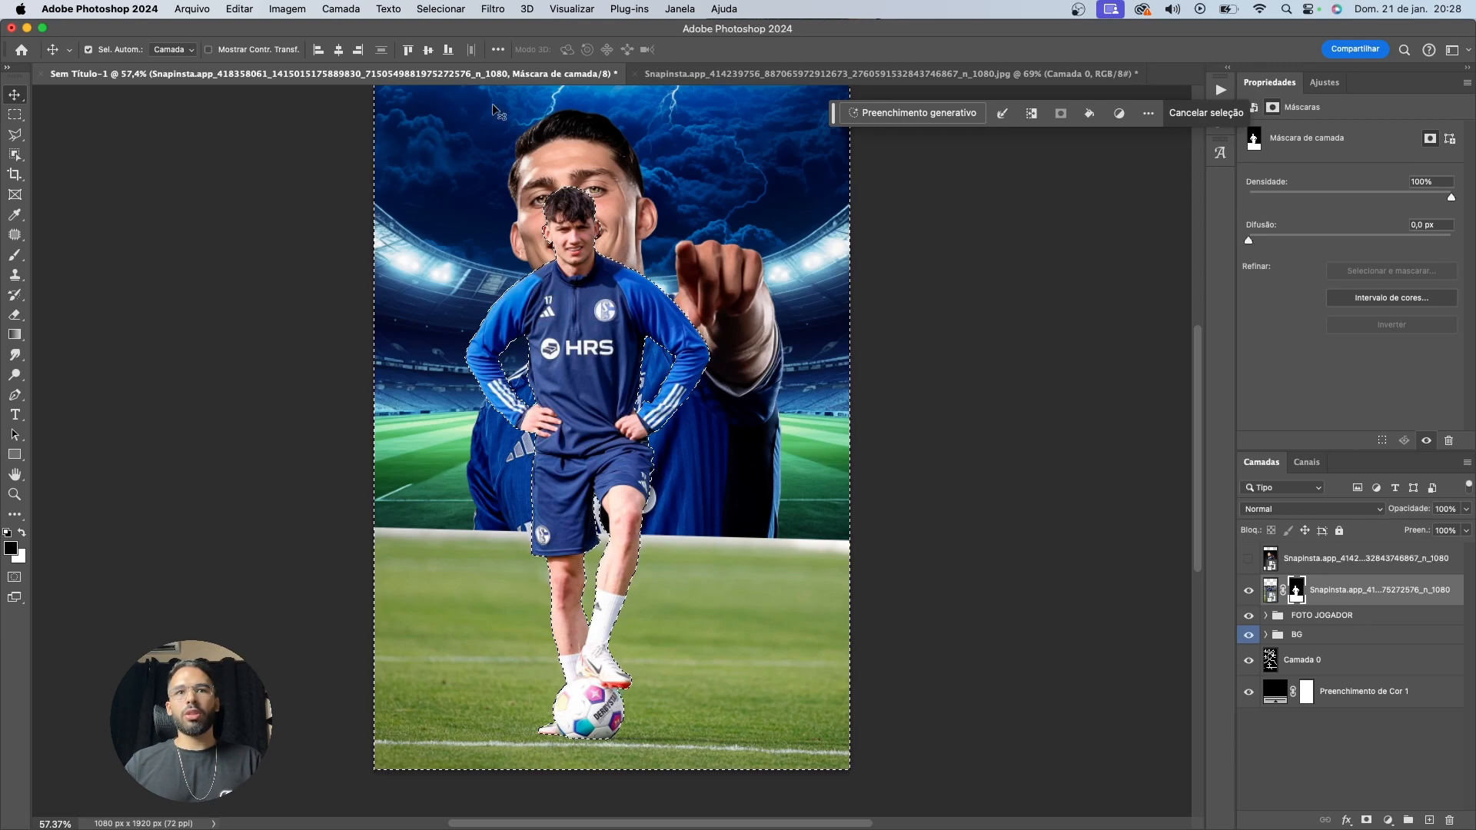
scroll(547, 431, "up", 2)
key("b")
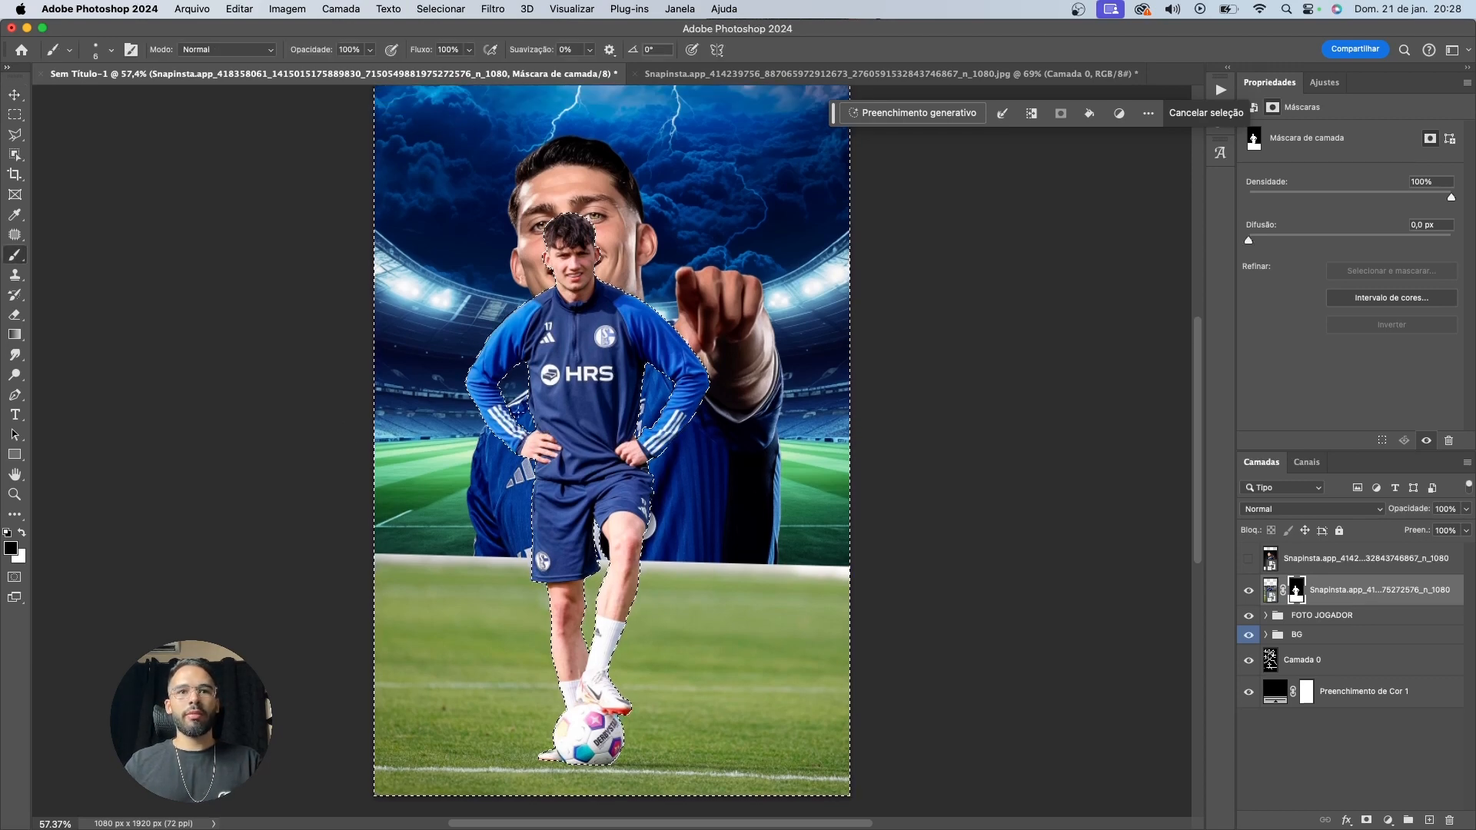
left_click(110, 50)
left_click(118, 98)
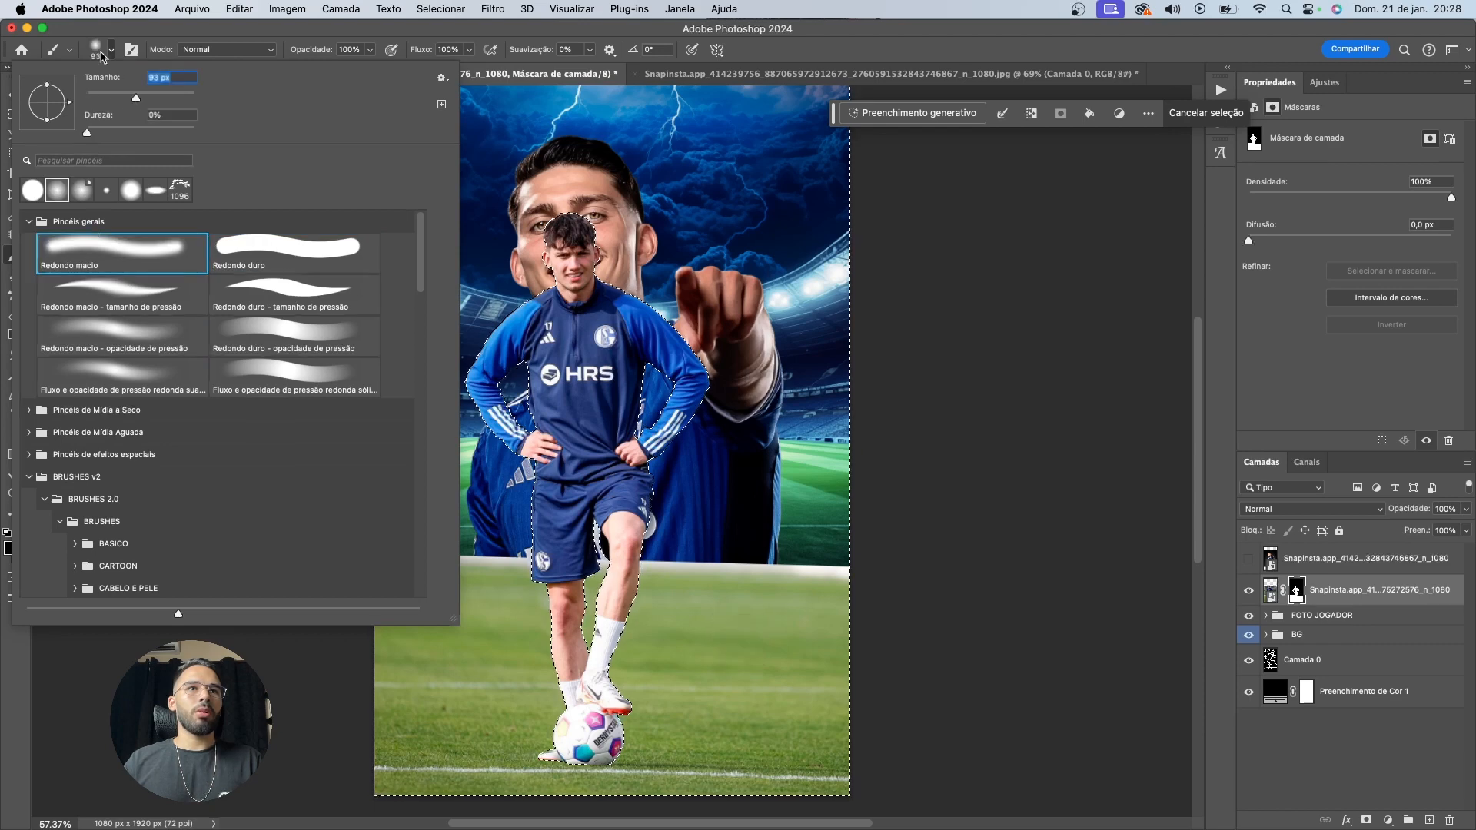
left_click(111, 50)
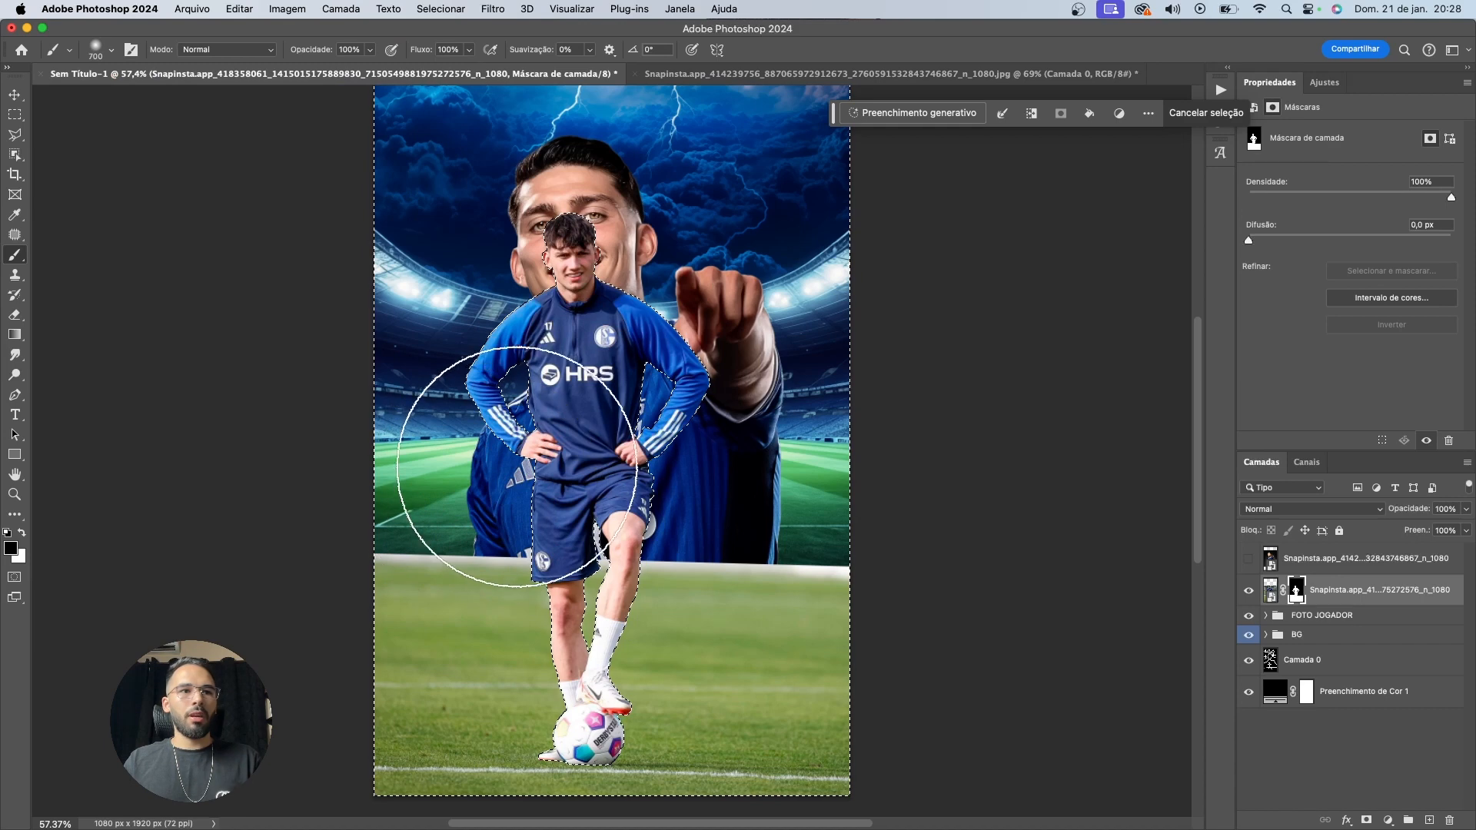
left_click_drag(257, 461, 825, 476)
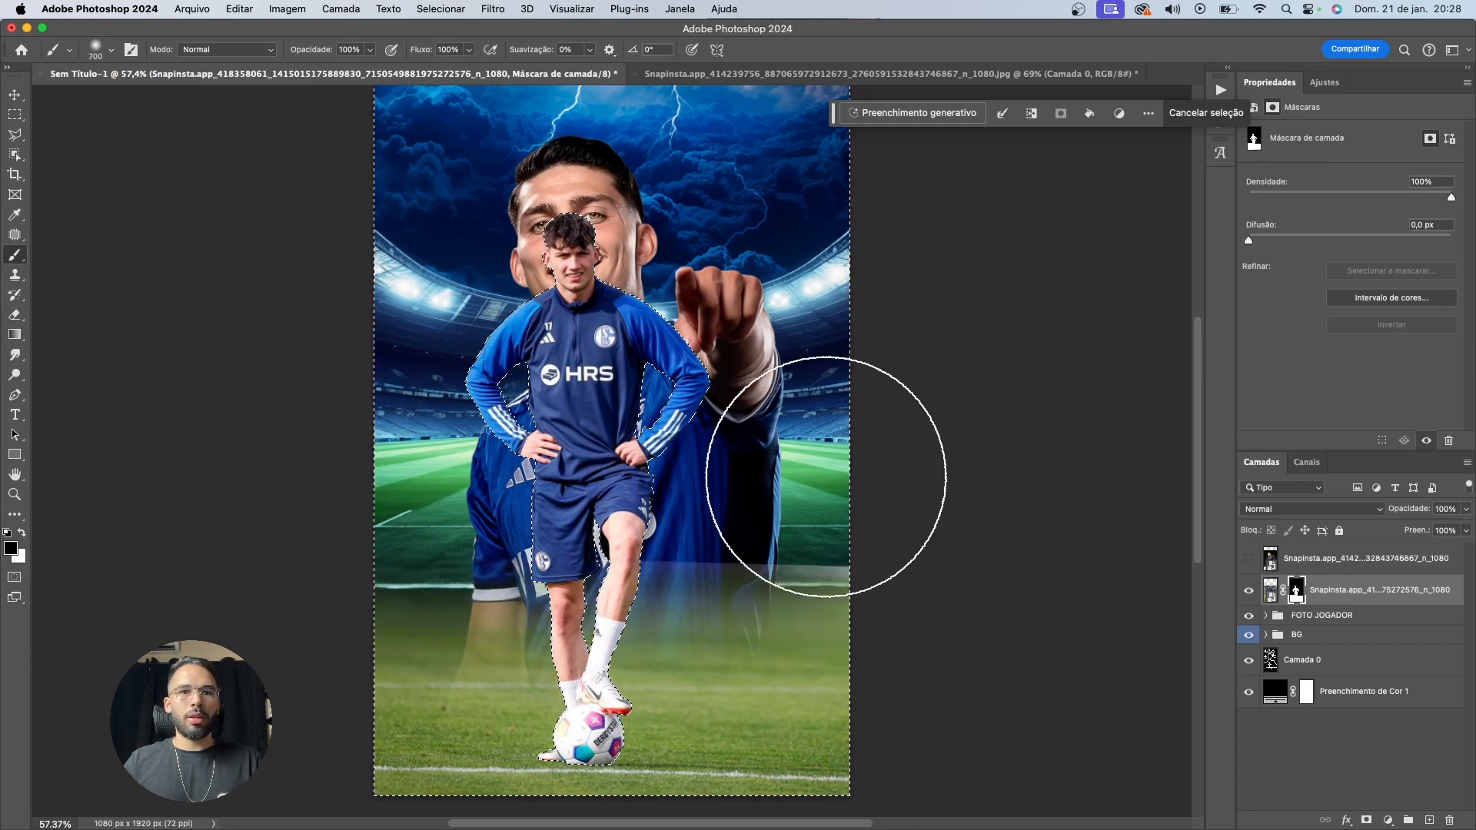
key("ctrl+d")
key("ctrl+z")
key("ctrl+z")
Try to fade the grass's upper edge on the mask with a short vertical black-to-transparent gradient, and clear the selection
key("bracketleft")
key("bracketleft")
key("bracketleft")
key("bracketleft")
key("bracketleft")
key("bracketleft")
key("bracketleft")
key("bracketleft")
key("g")
left_click_drag(606, 564, 600, 684)
key("v")
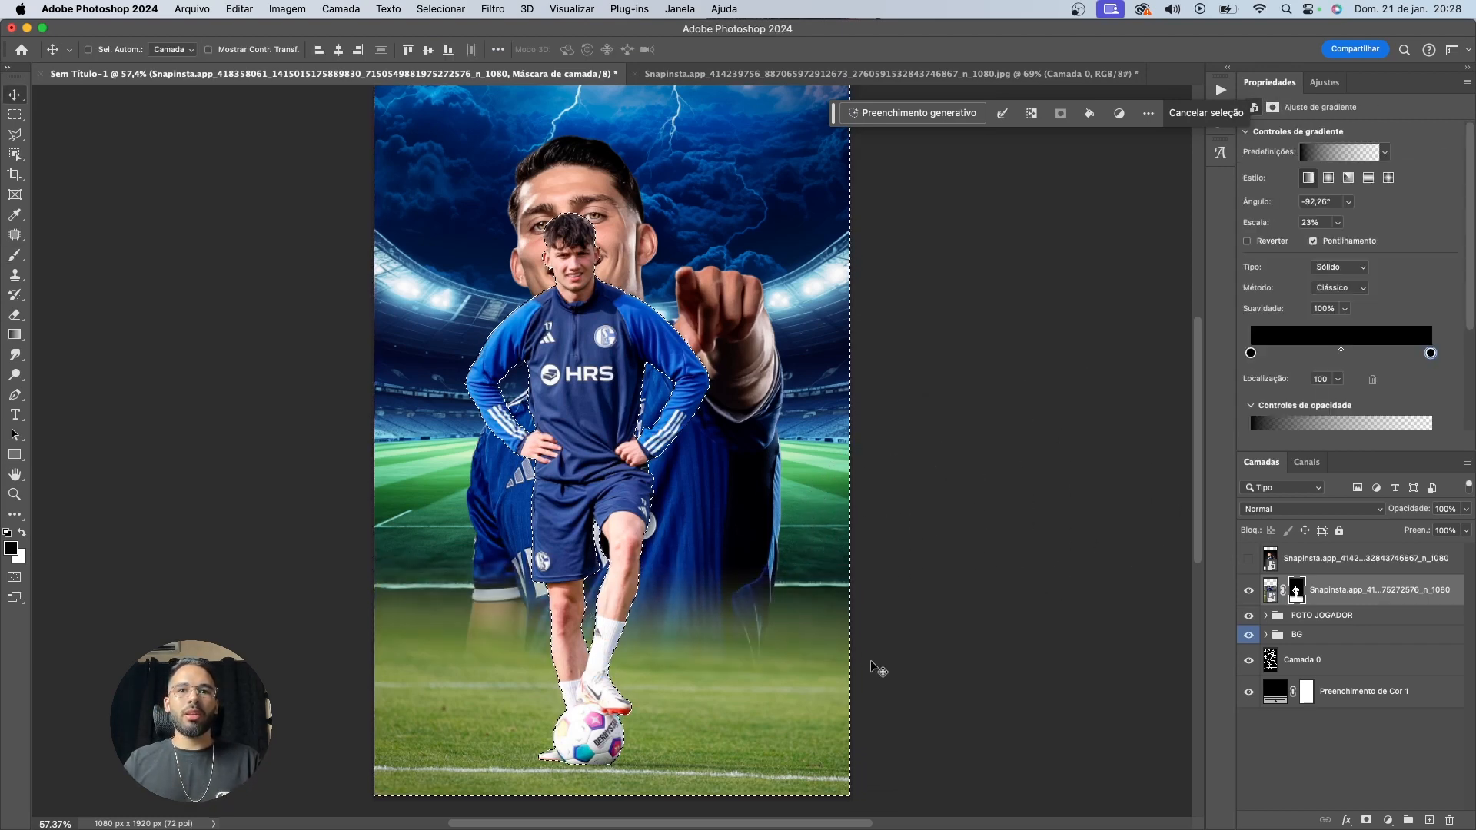
key("super+d")
scroll(844, 622, "down", 2)
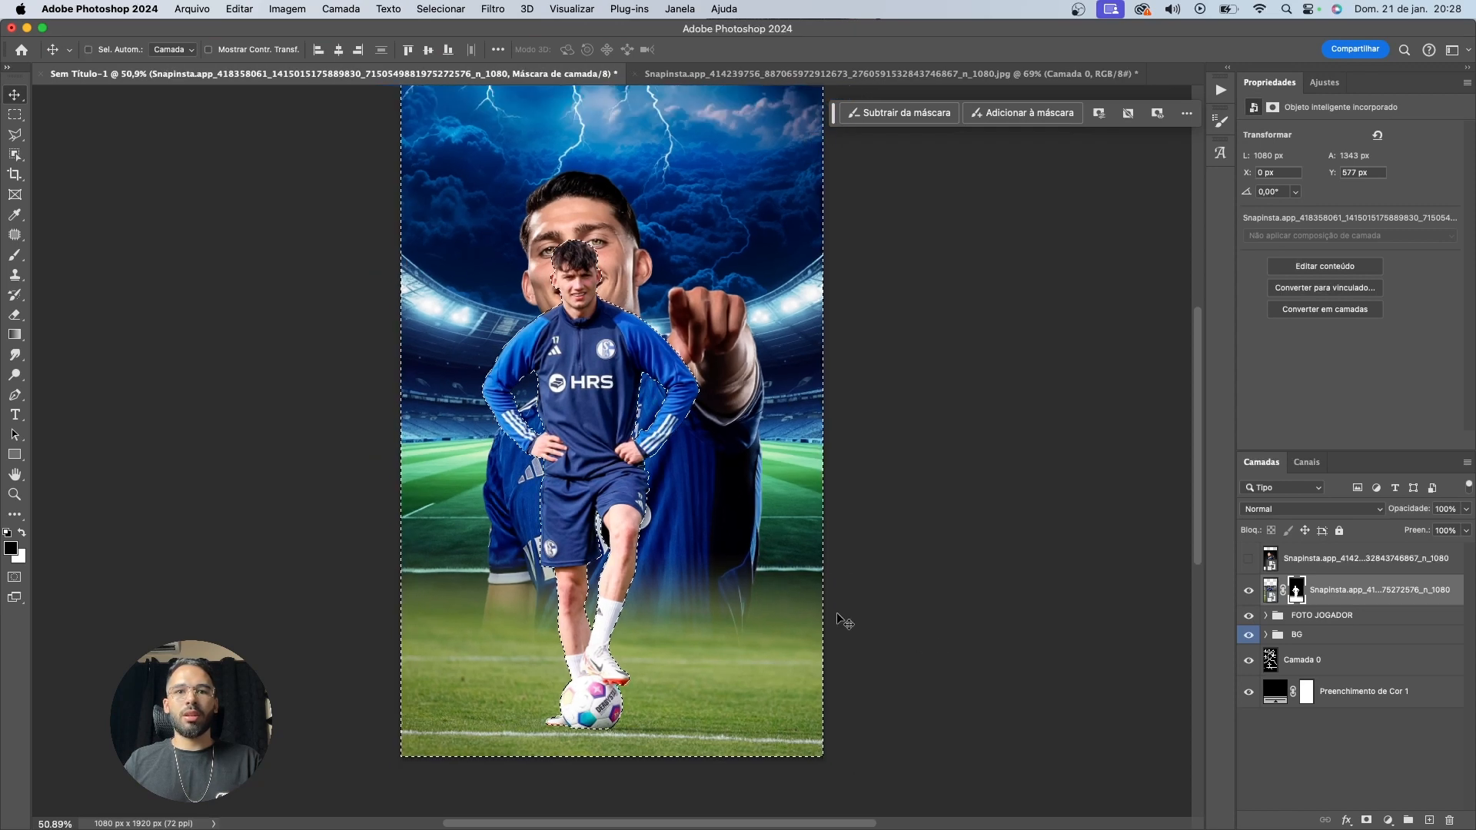
Undo the last fade and draw a shorter vertical gradient on the mask lower down, near the standing player's feet
key("super+z")
key("super+z")
key("g")
left_click_drag(564, 624, 563, 675)
key("super+d")
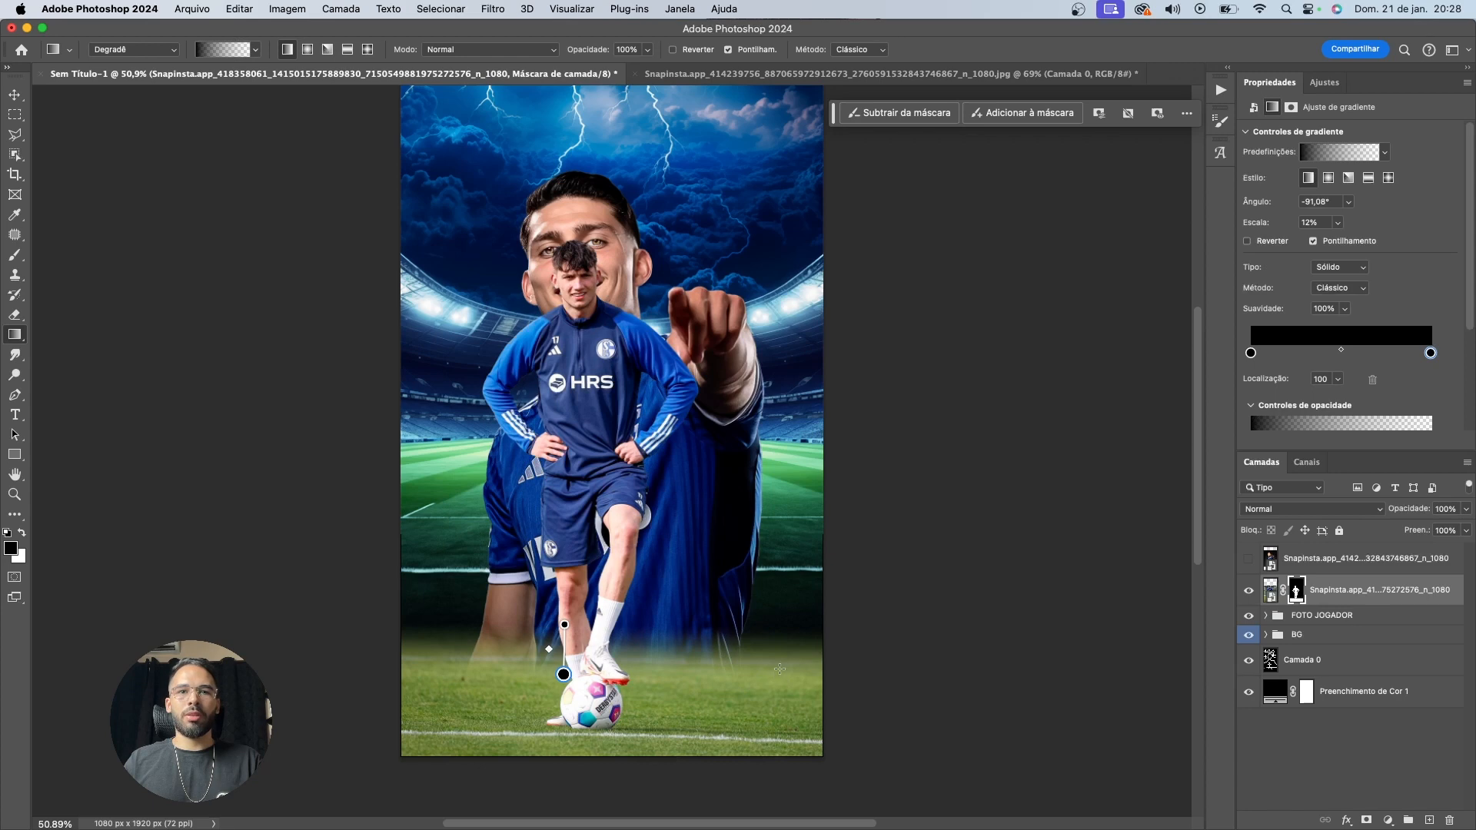
key("v")
scroll(729, 588, "up", 1)
Undo the gradient fades on the grass mask and clear the selection
key("super+z")
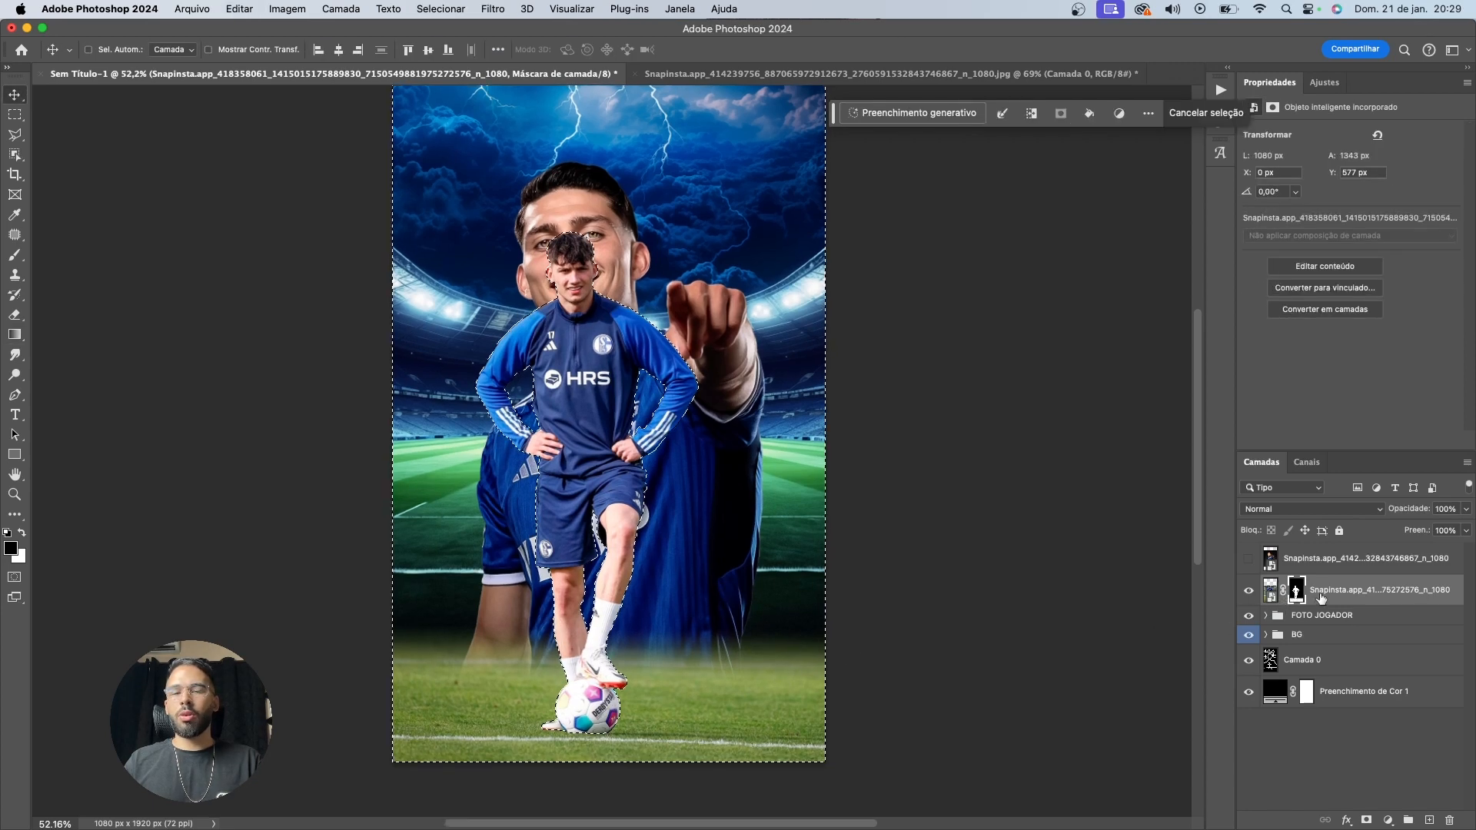
key("super+z")
left_click(1341, 596, "super")
key("super+d")
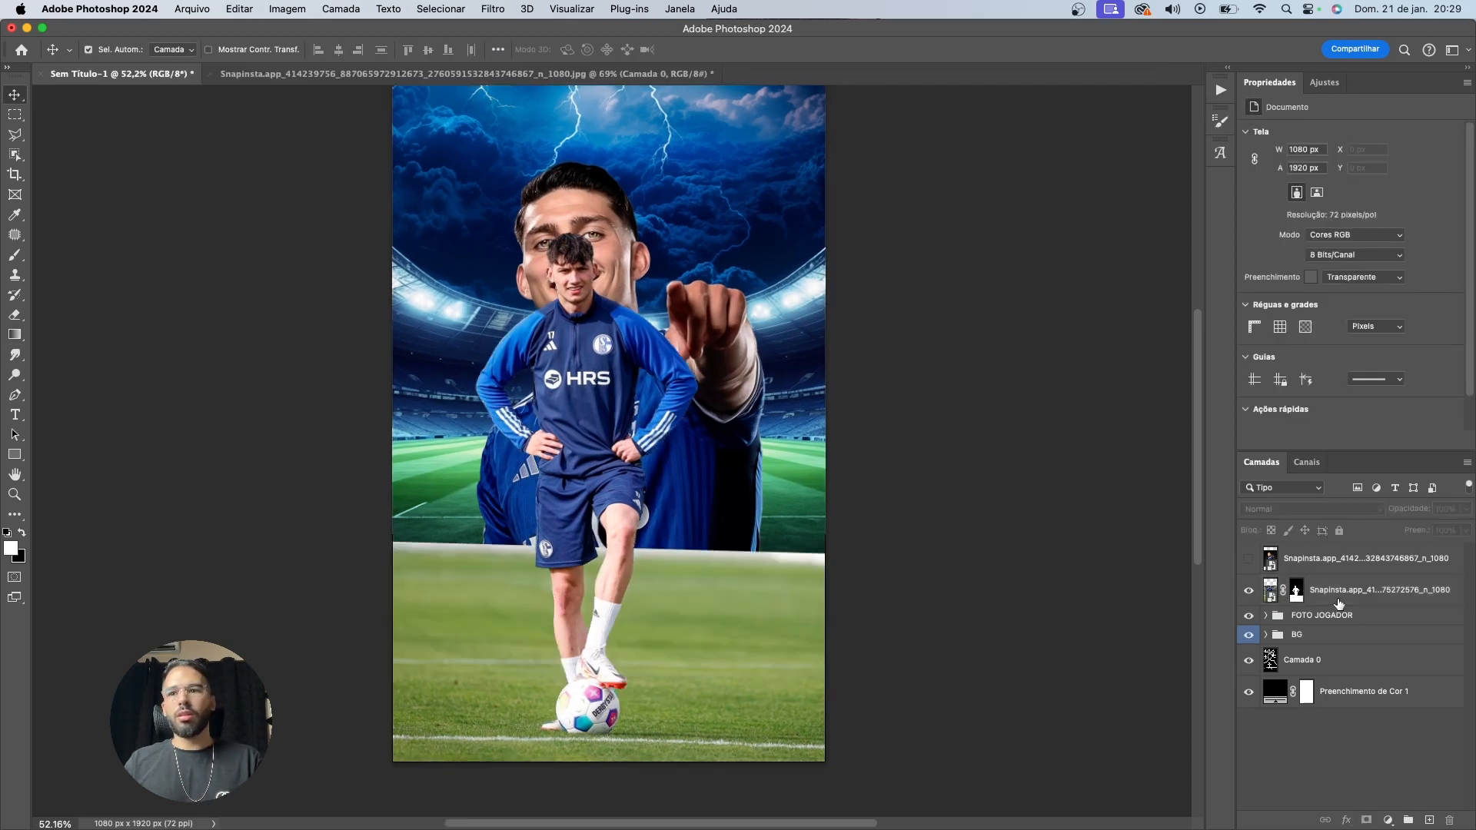
key("t")
key("v")
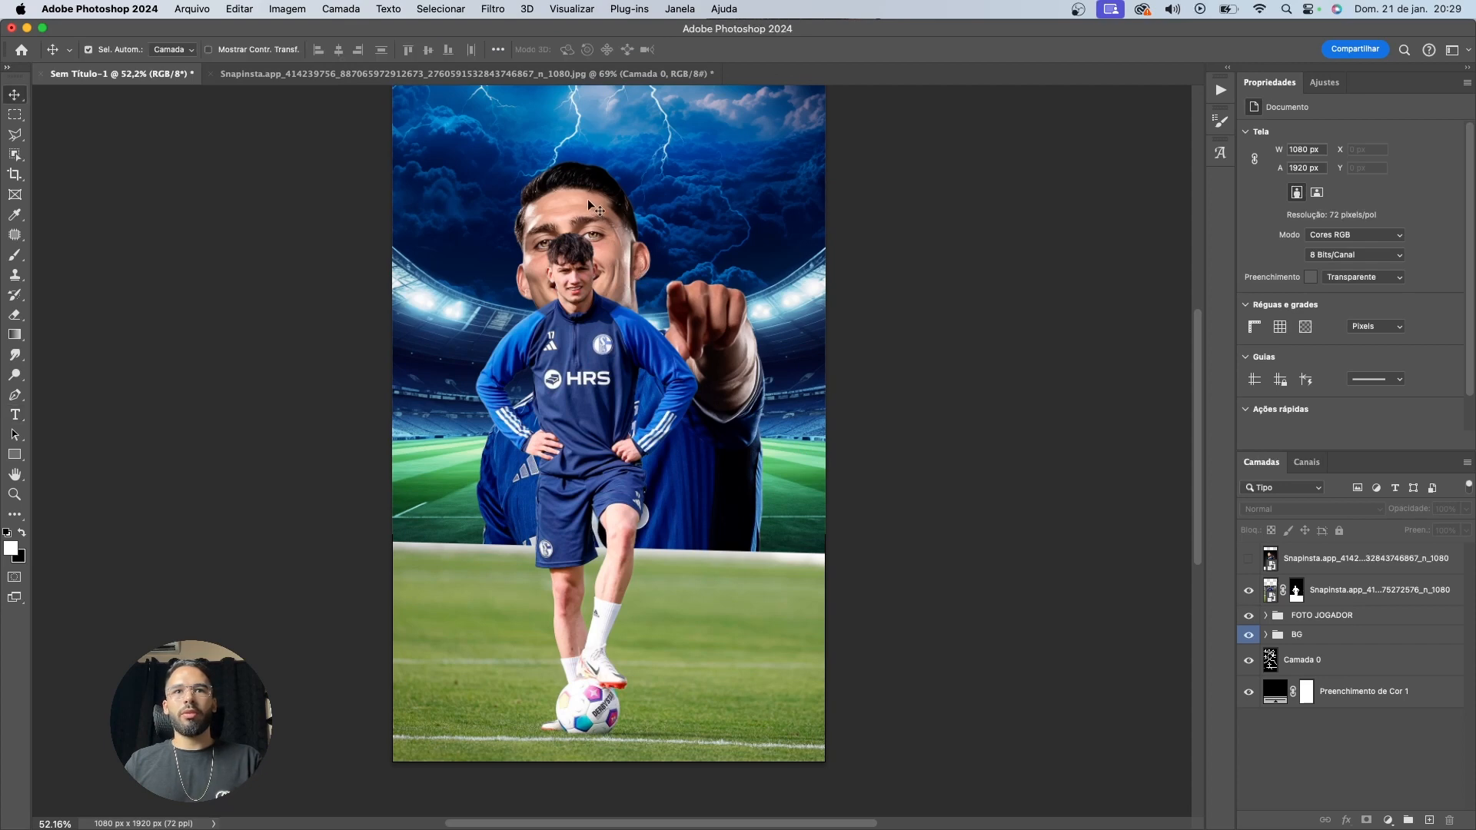
scroll(955, 542, "up", 3)
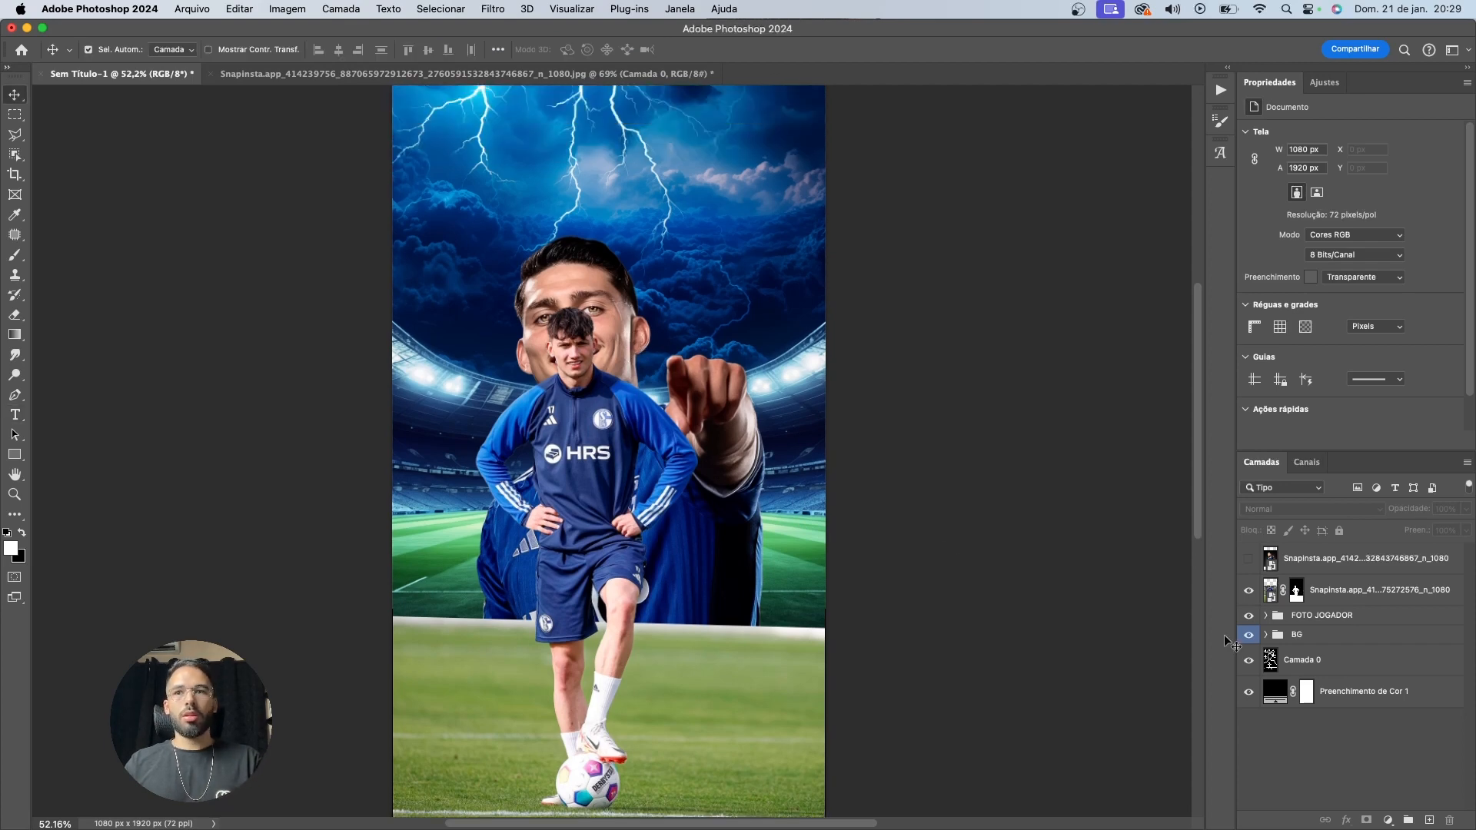
Scale the masked standing-player photo down to about 666 x 828 px and move it to the lower middle of the poster
left_click(1346, 602)
key("super+0")
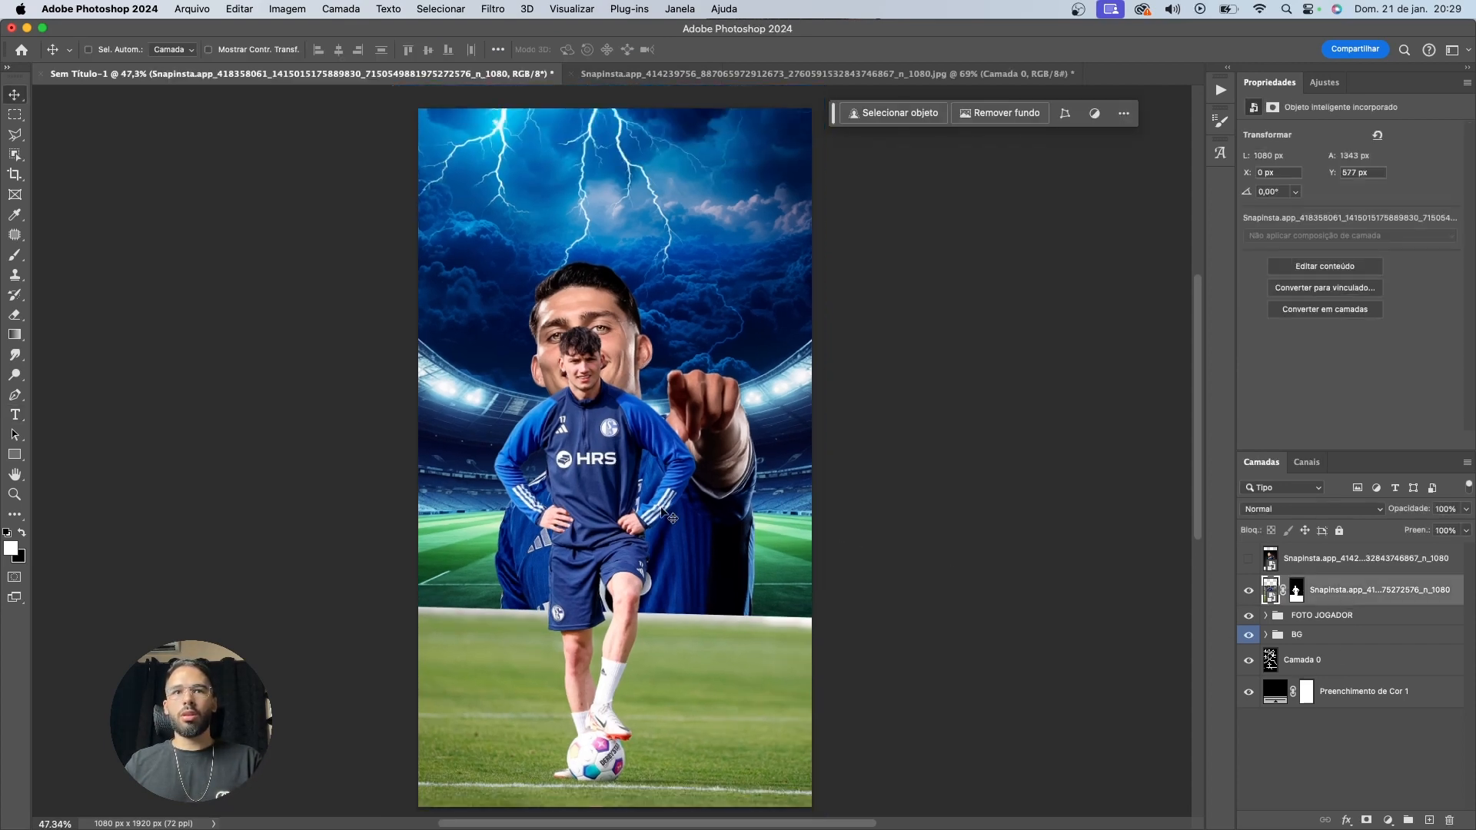
key("super+t")
left_click_drag(614, 318, 614, 412)
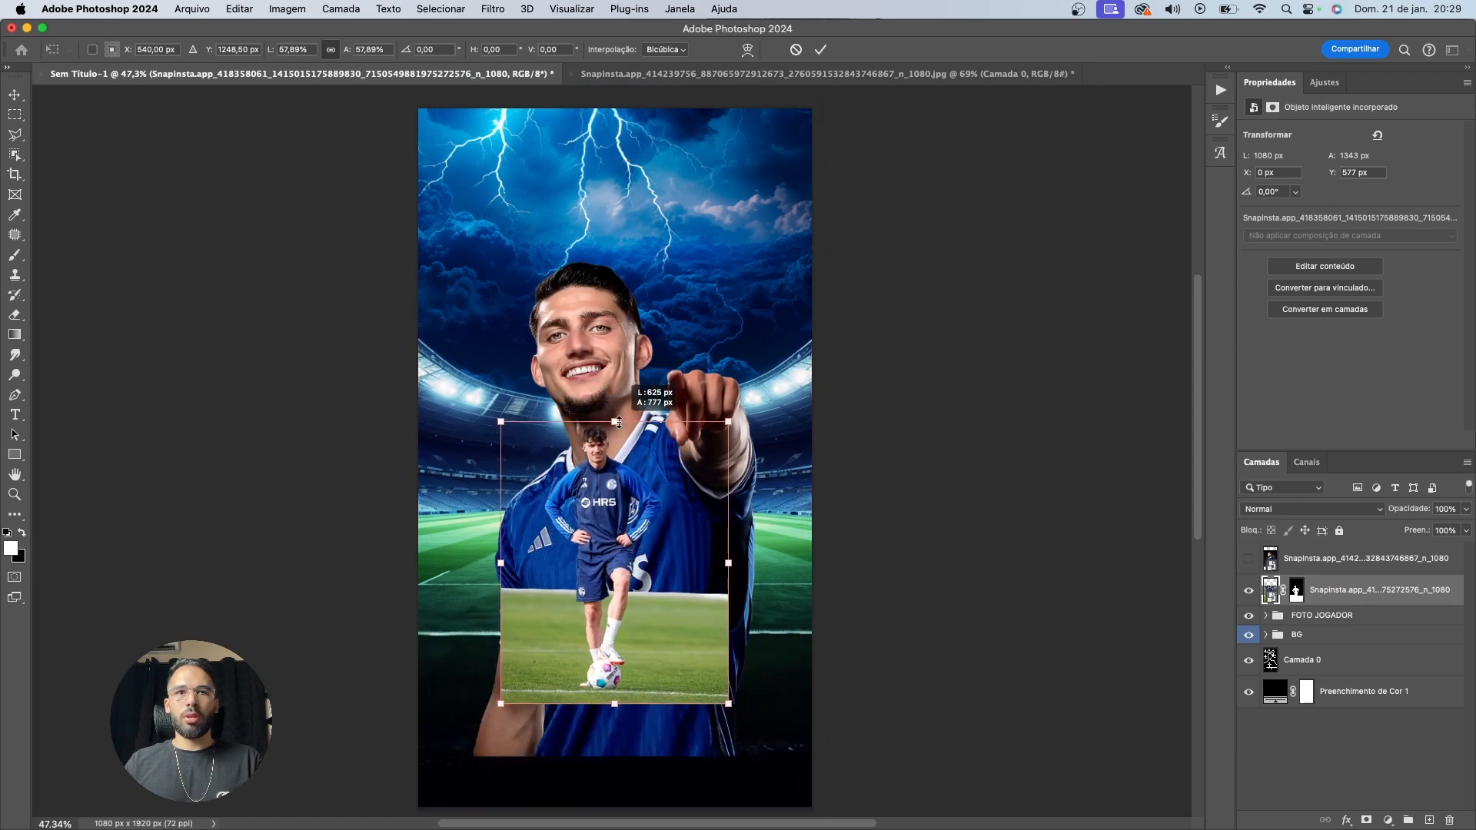
left_click_drag(626, 468, 626, 545)
key("Return")
scroll(626, 545, "down", 5)
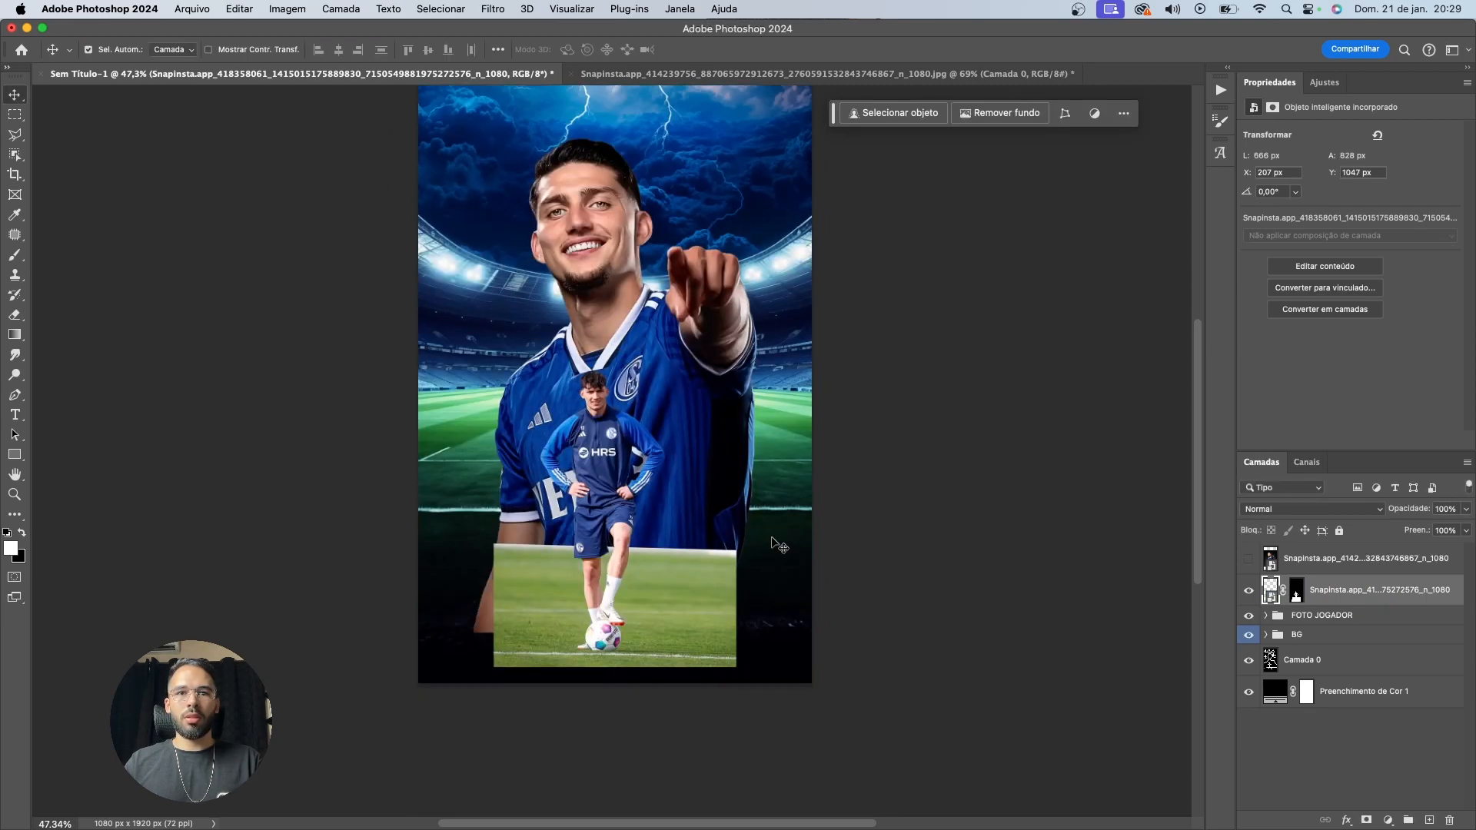
Delete the standing-player photo's layer mask and show the poster's guides
right_click(1296, 591)
left_click(1158, 625)
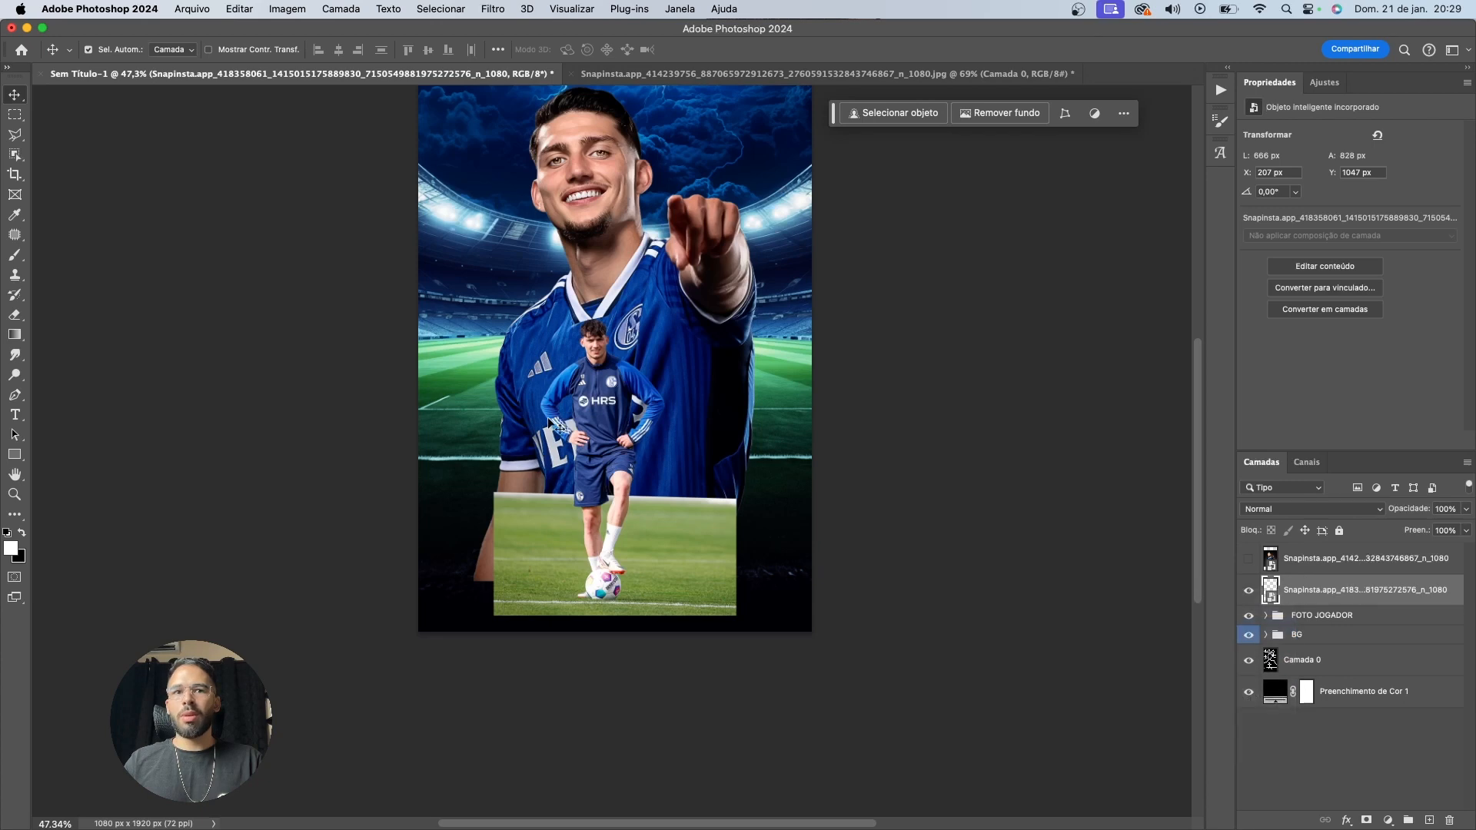
key("super+t")
key("Return")
scroll(660, 519, "up", 3)
key("super+semicolon")
scroll(538, 507, "up", 1)
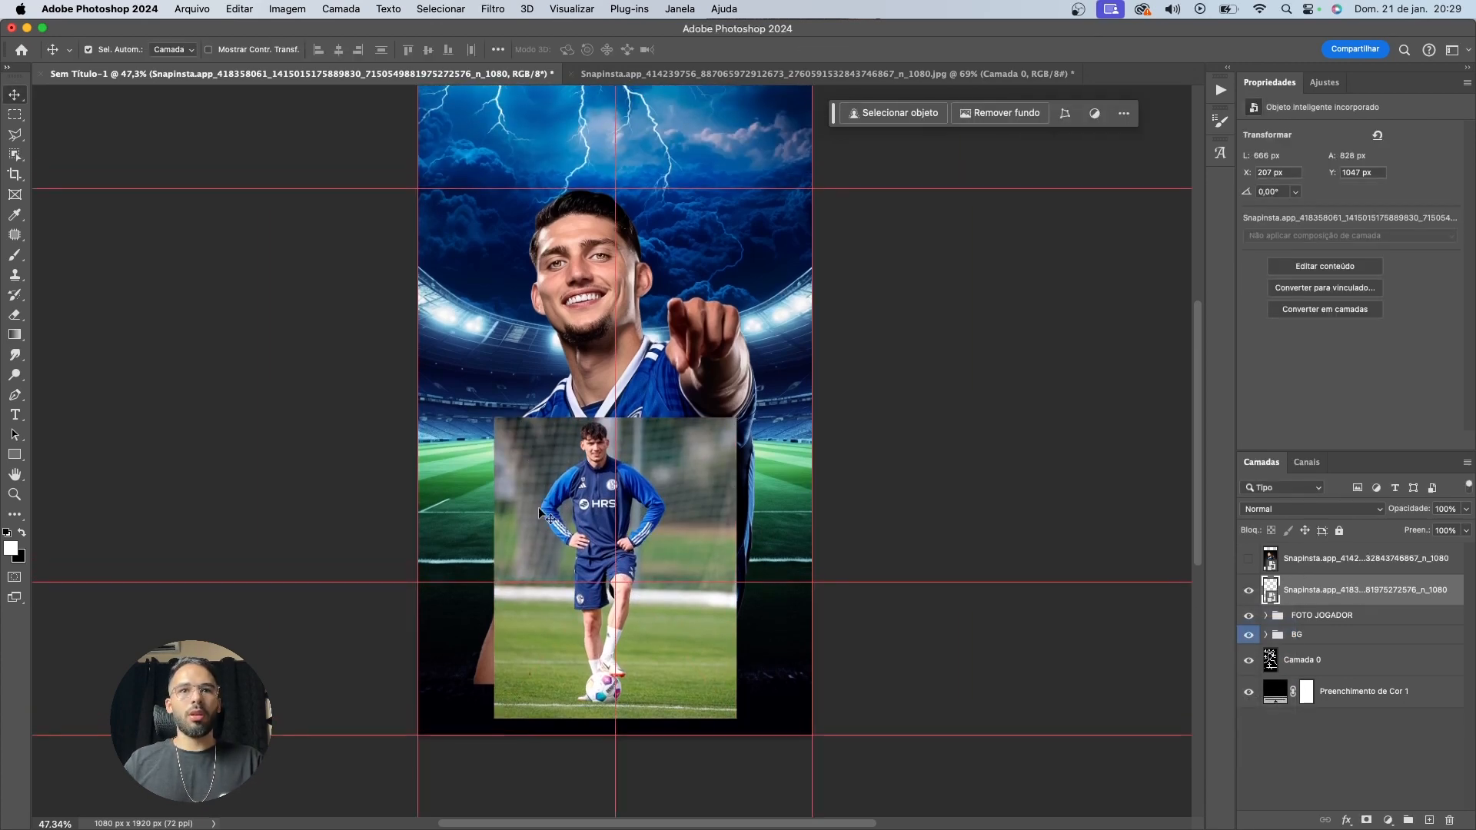
Select the poster's lower part with the Rectangular Marquee, full width from the photo's top edge to the poster's bottom edge
left_click(17, 115)
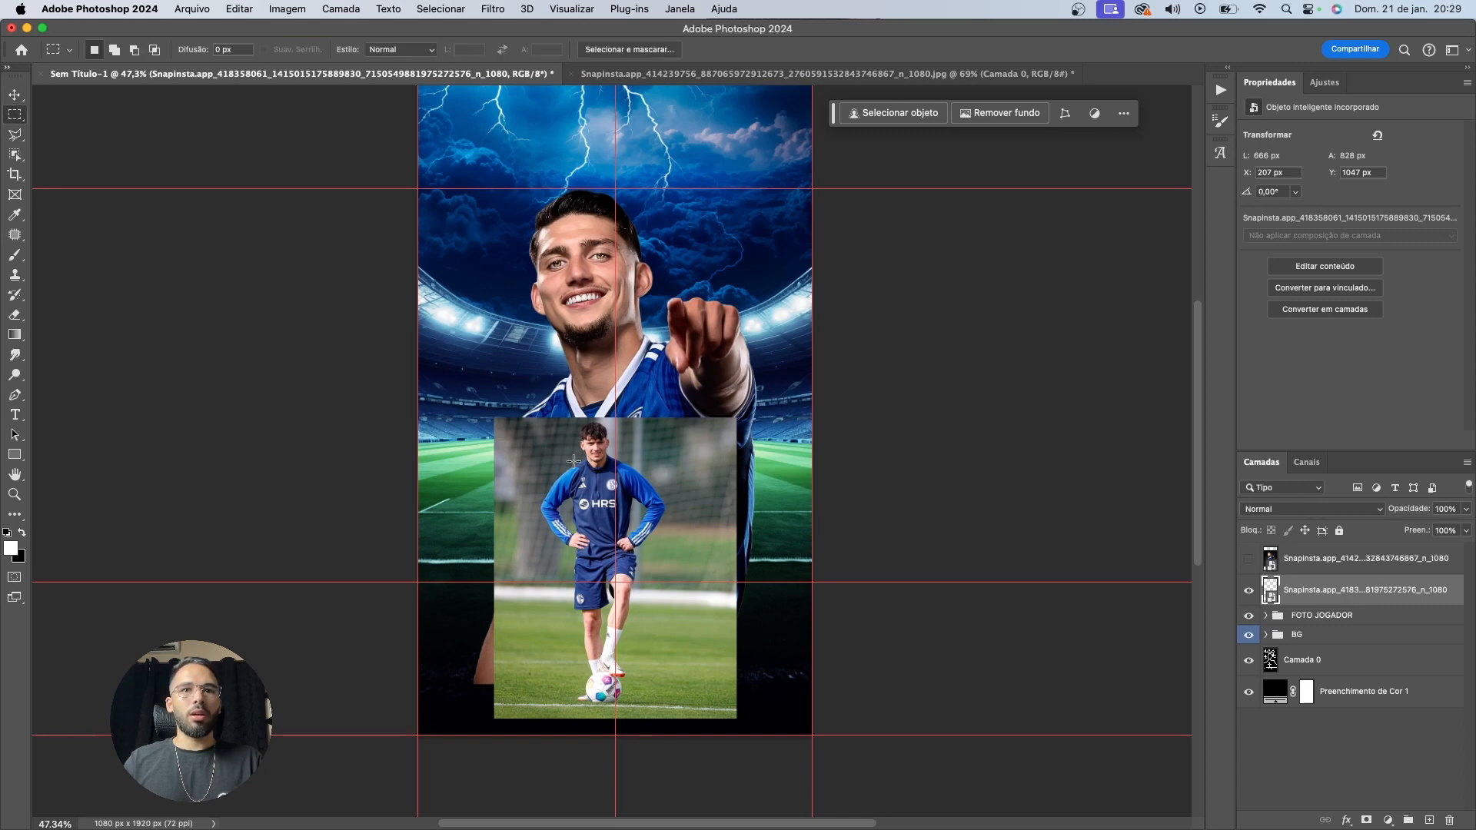
key("v")
left_click_drag(409, 415, 827, 752)
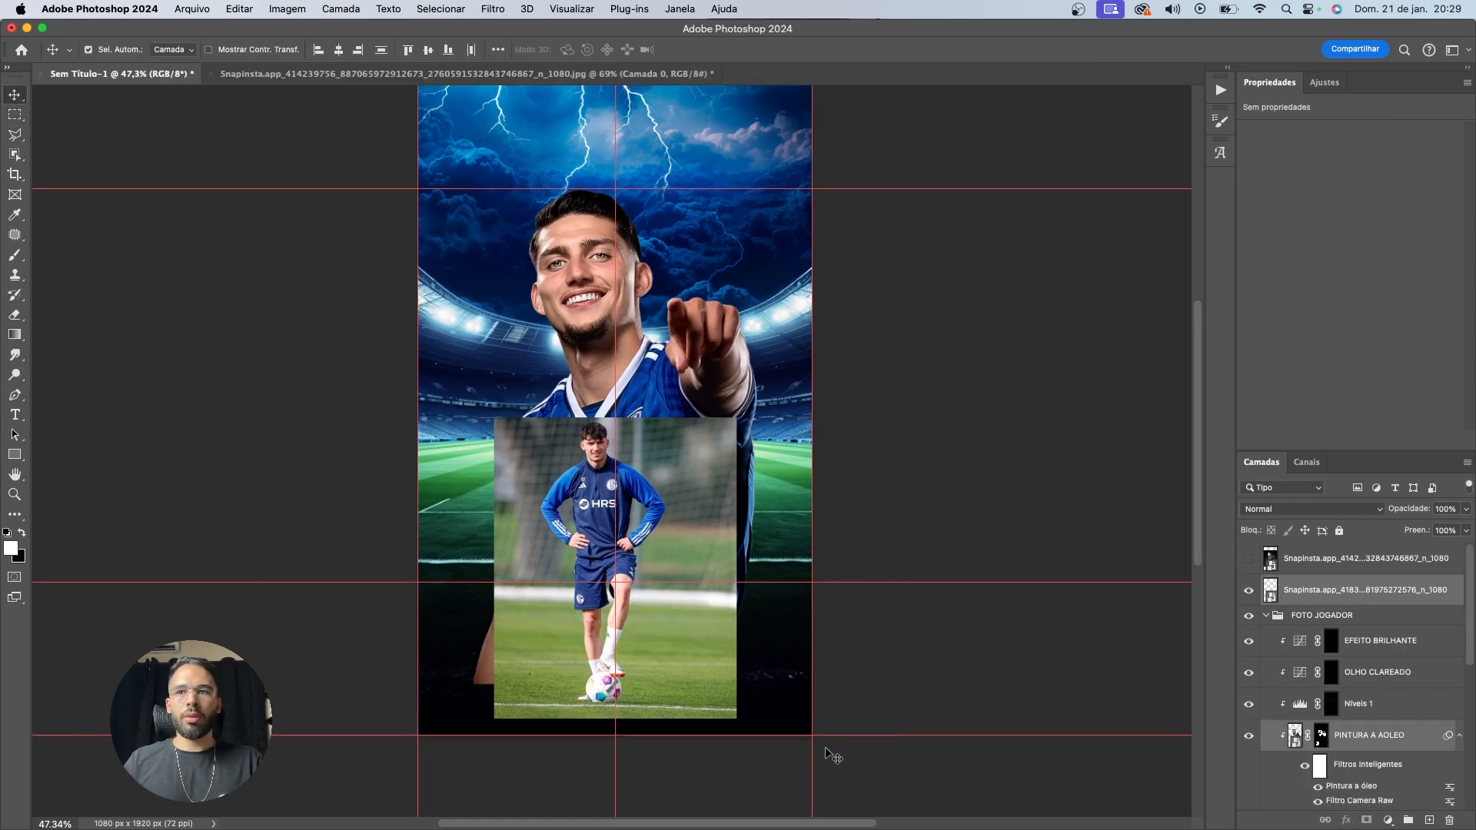
left_click(15, 114)
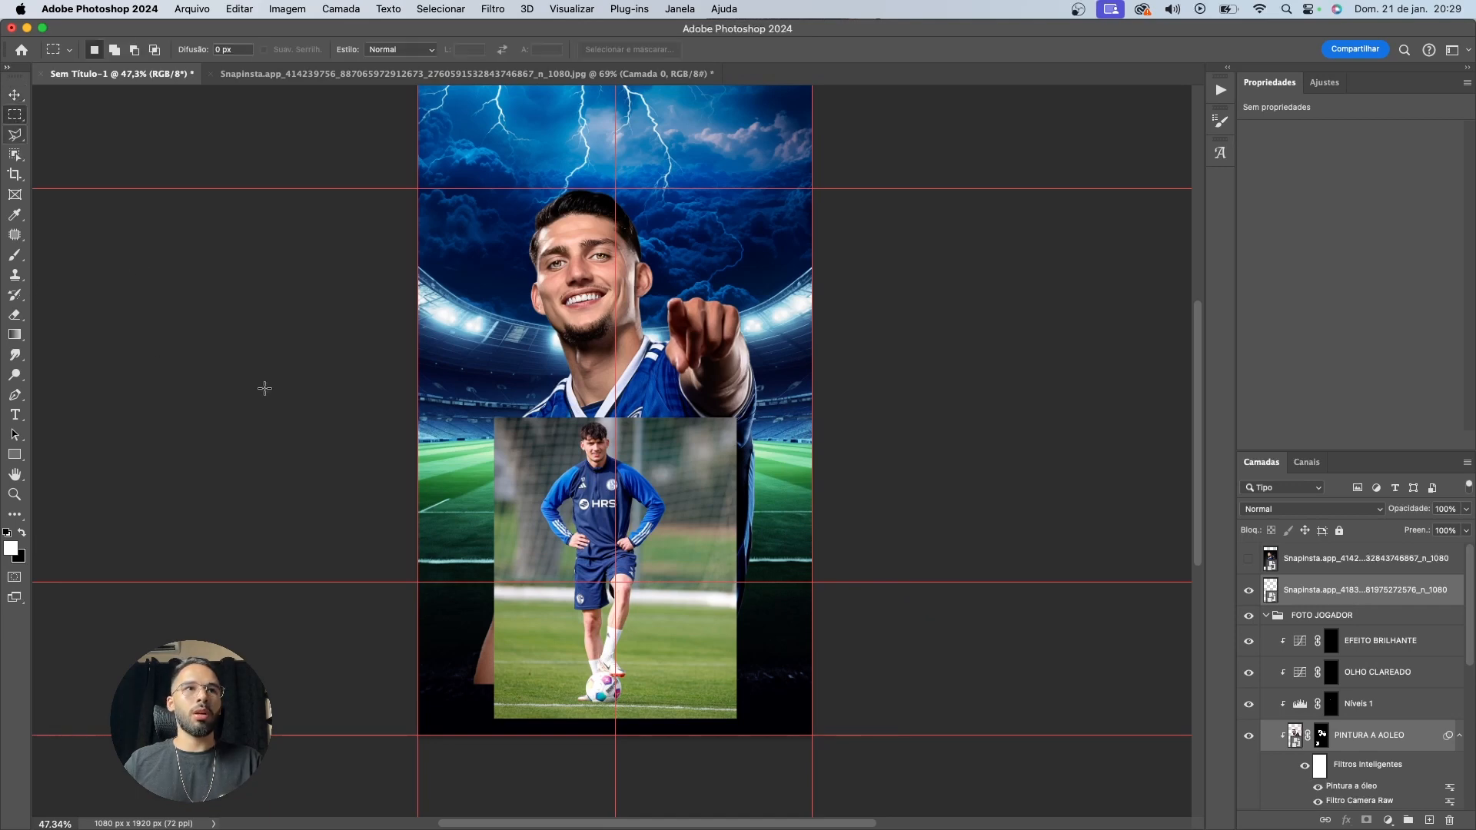
mouse_move(403, 428)
left_mouse_down()
mouse_move(718, 715)
mouse_move(837, 777)
left_mouse_up()
left_click_drag(714, 642, 713, 628)
scroll(918, 730, "down", 10)
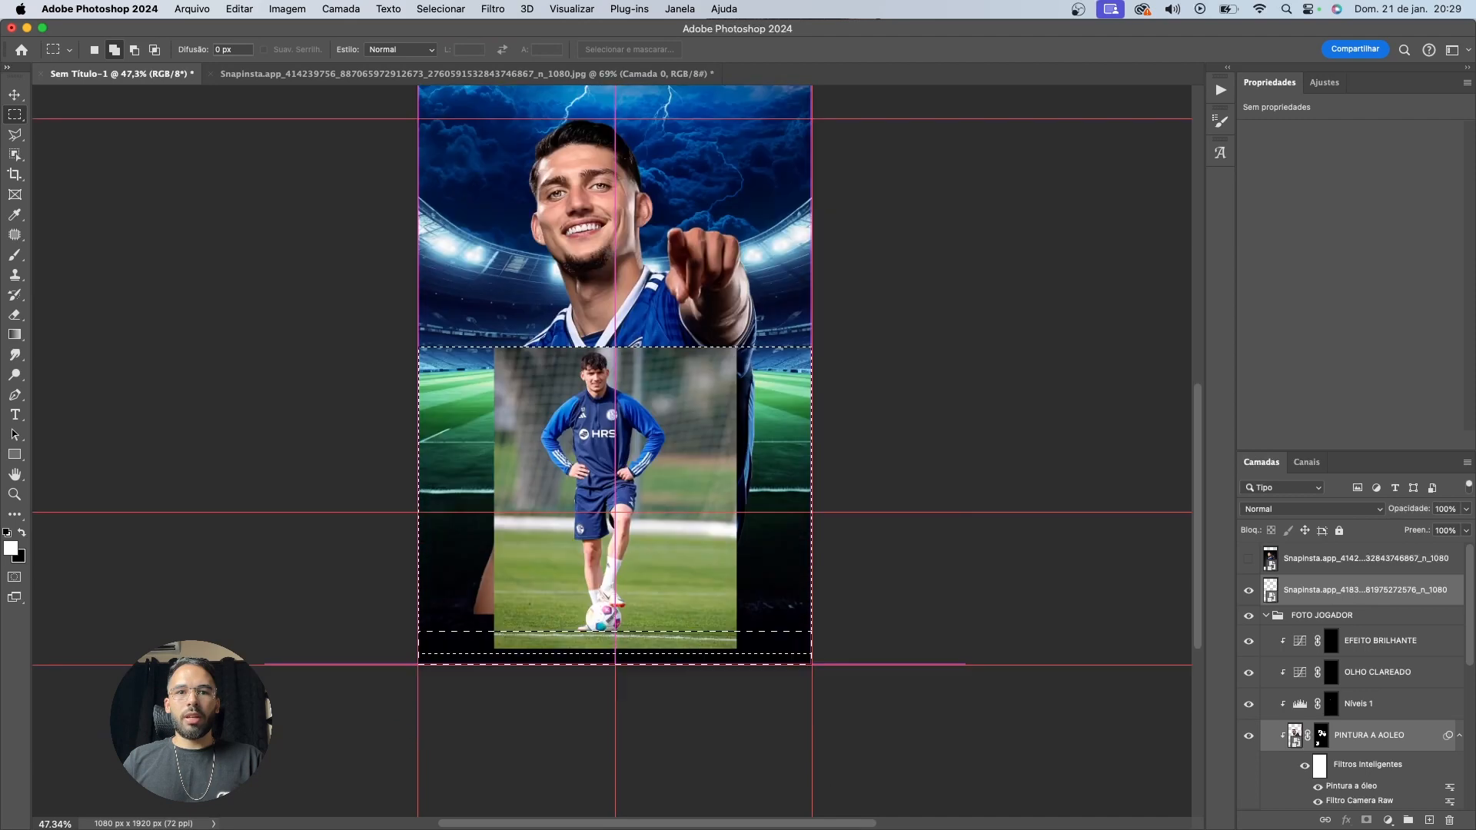
scroll(918, 729, "up", 10)
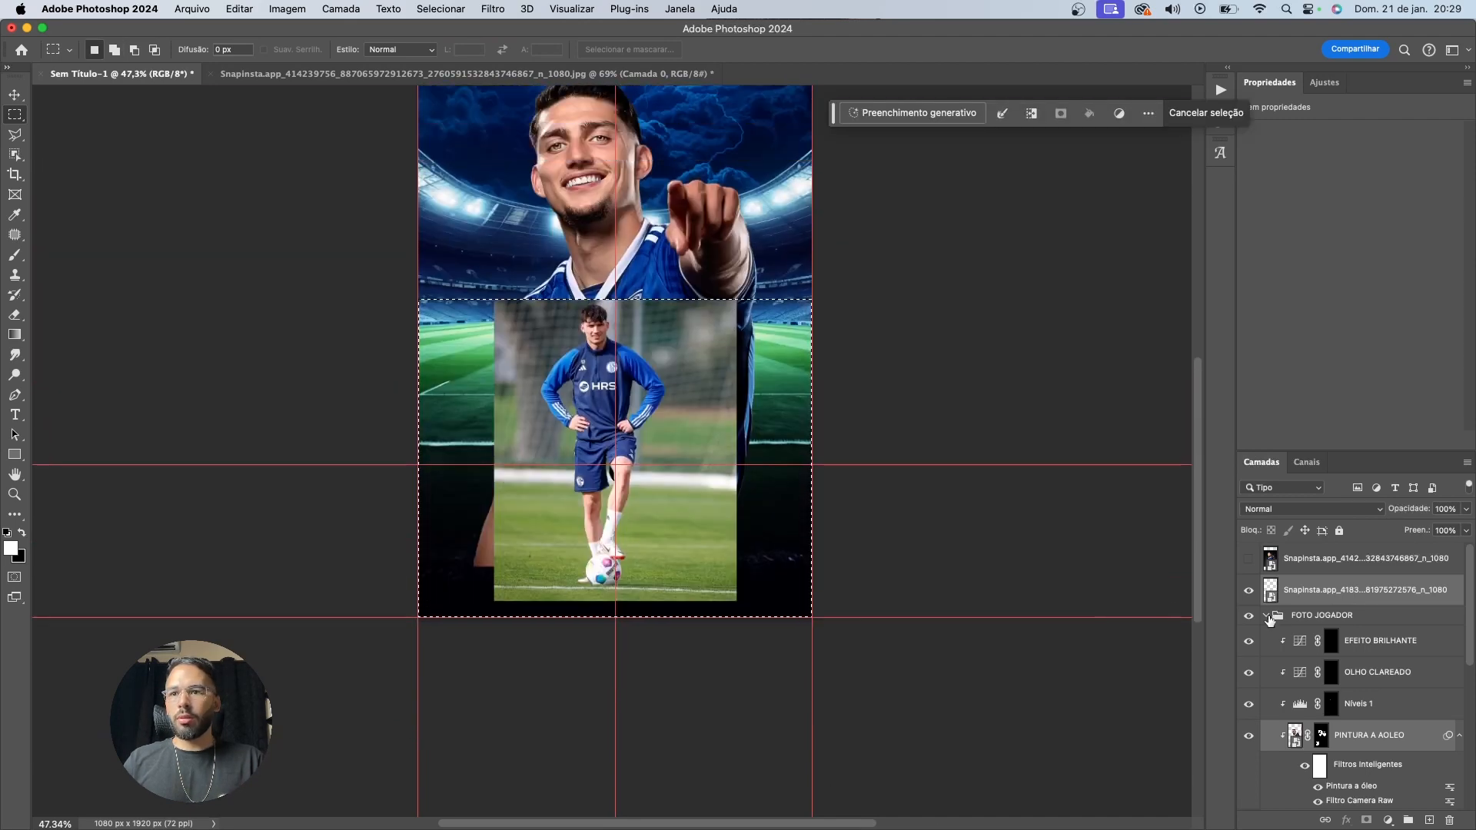
Collapse the FOTO JOGADOR group, select the standing-player photo layer, and hide the BG group, FOTO JOGADOR group and Camada 0 sketch
left_click(1267, 615)
left_click(1306, 604)
left_click(1265, 636)
left_click(1248, 634)
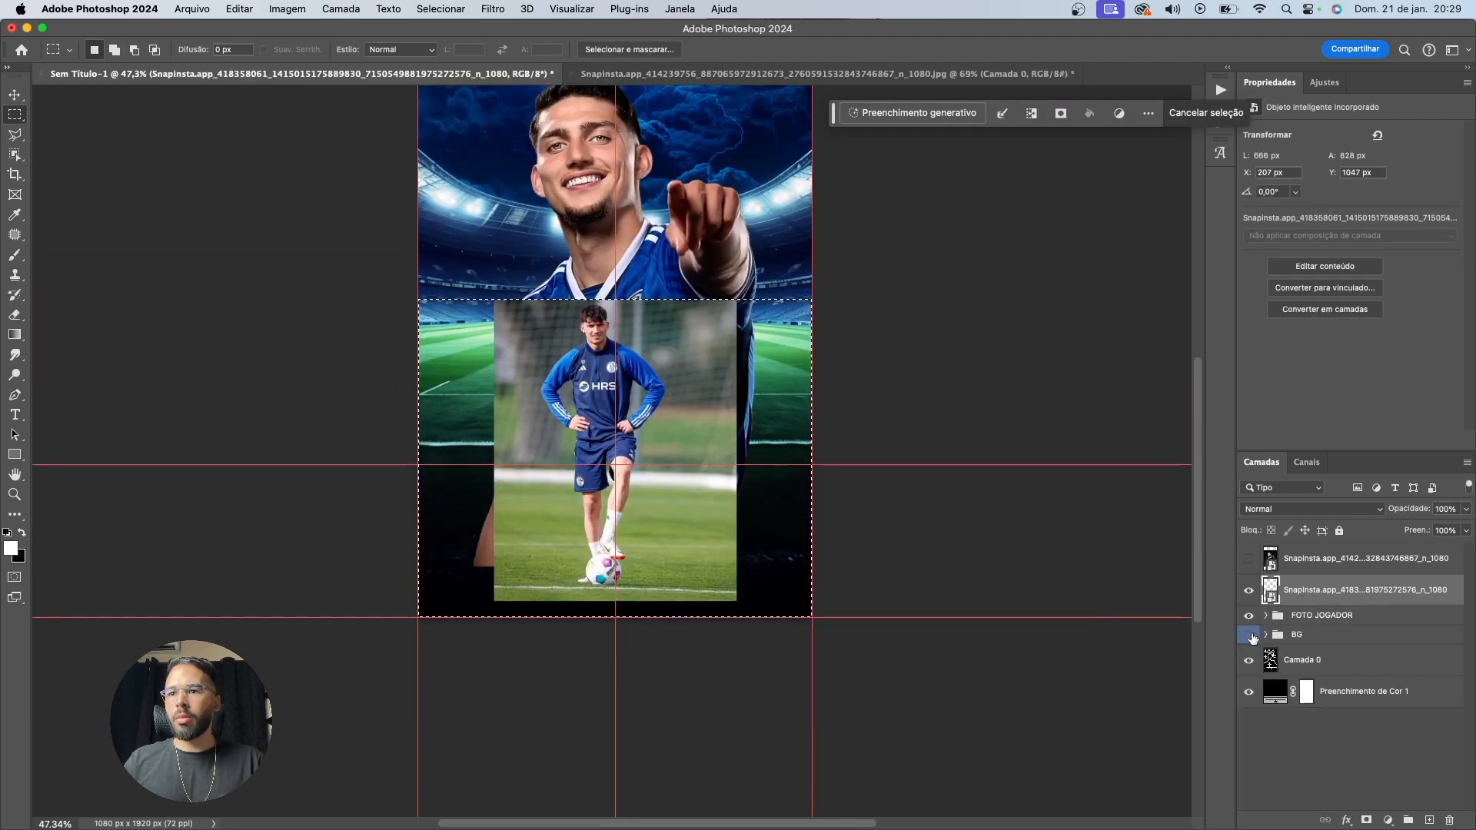
left_click(1247, 590)
left_click(1247, 591)
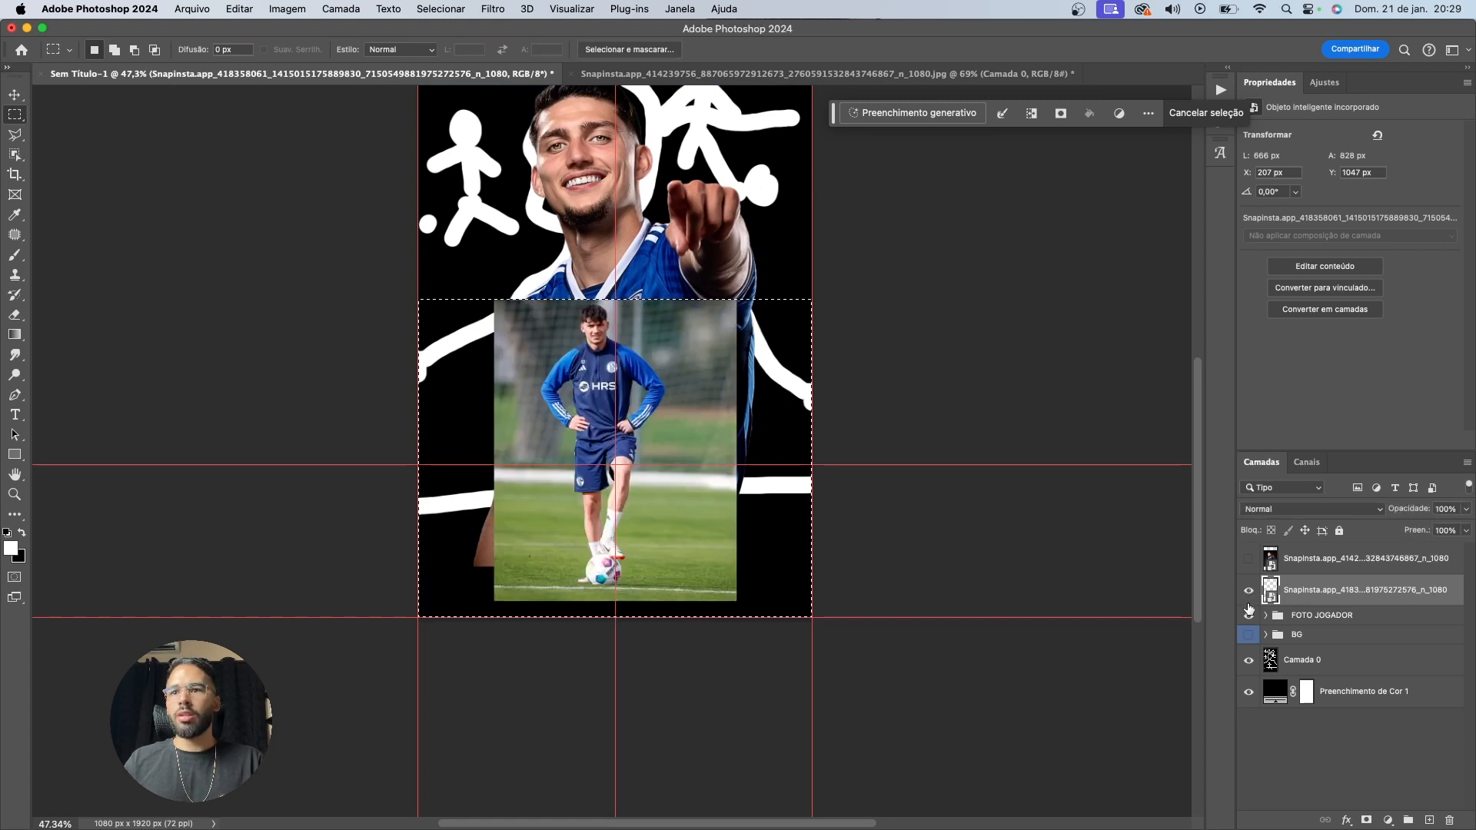
left_click(1248, 615)
left_click(1248, 659)
scroll(734, 532, "up", 1)
scroll(734, 532, "up", 3)
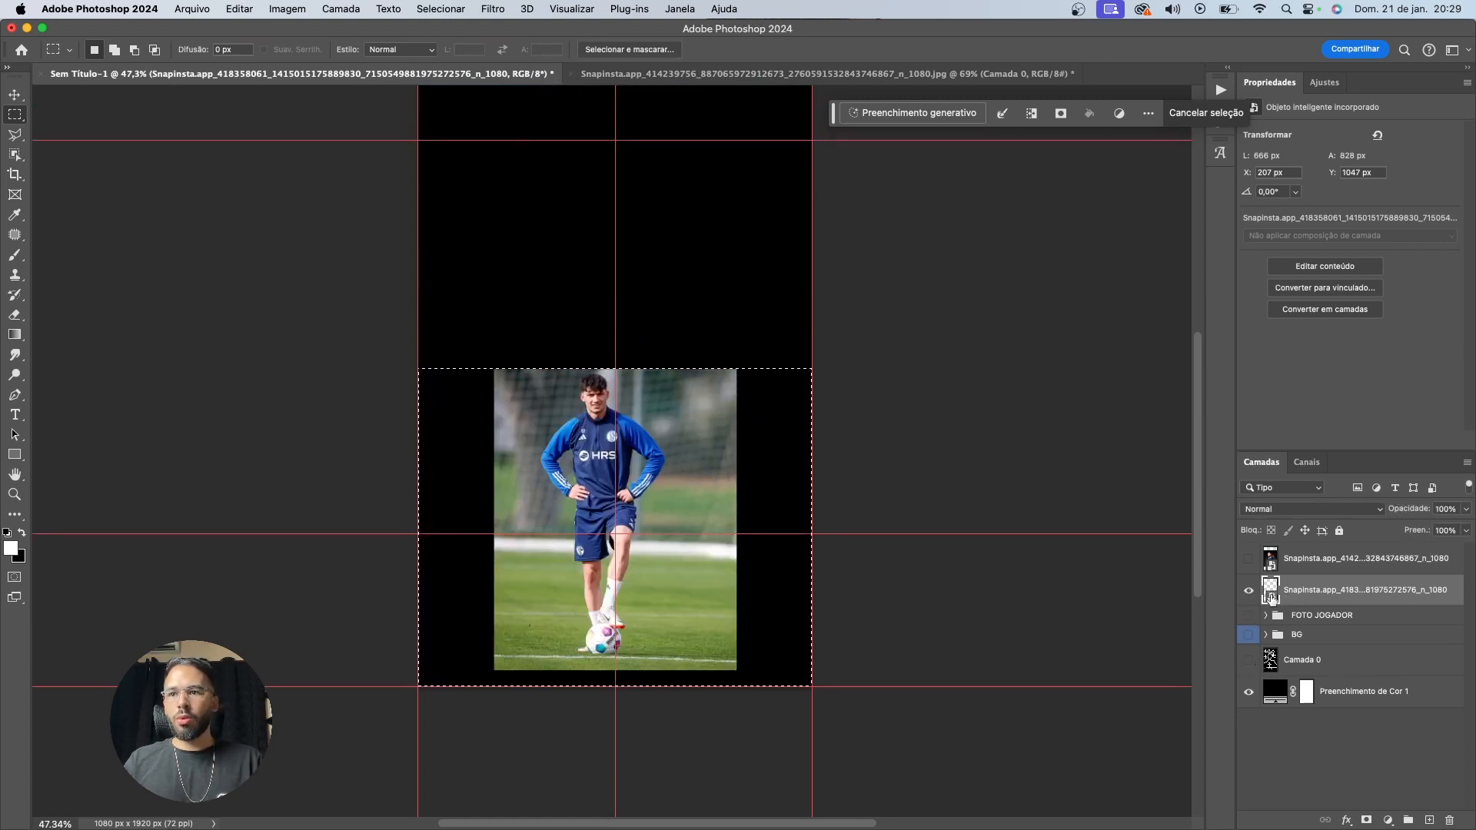
Subtract the photo's area from the selection, and add narrow strips overlapping the photo's two side edges
left_click_drag(1269, 596, 1272, 605)
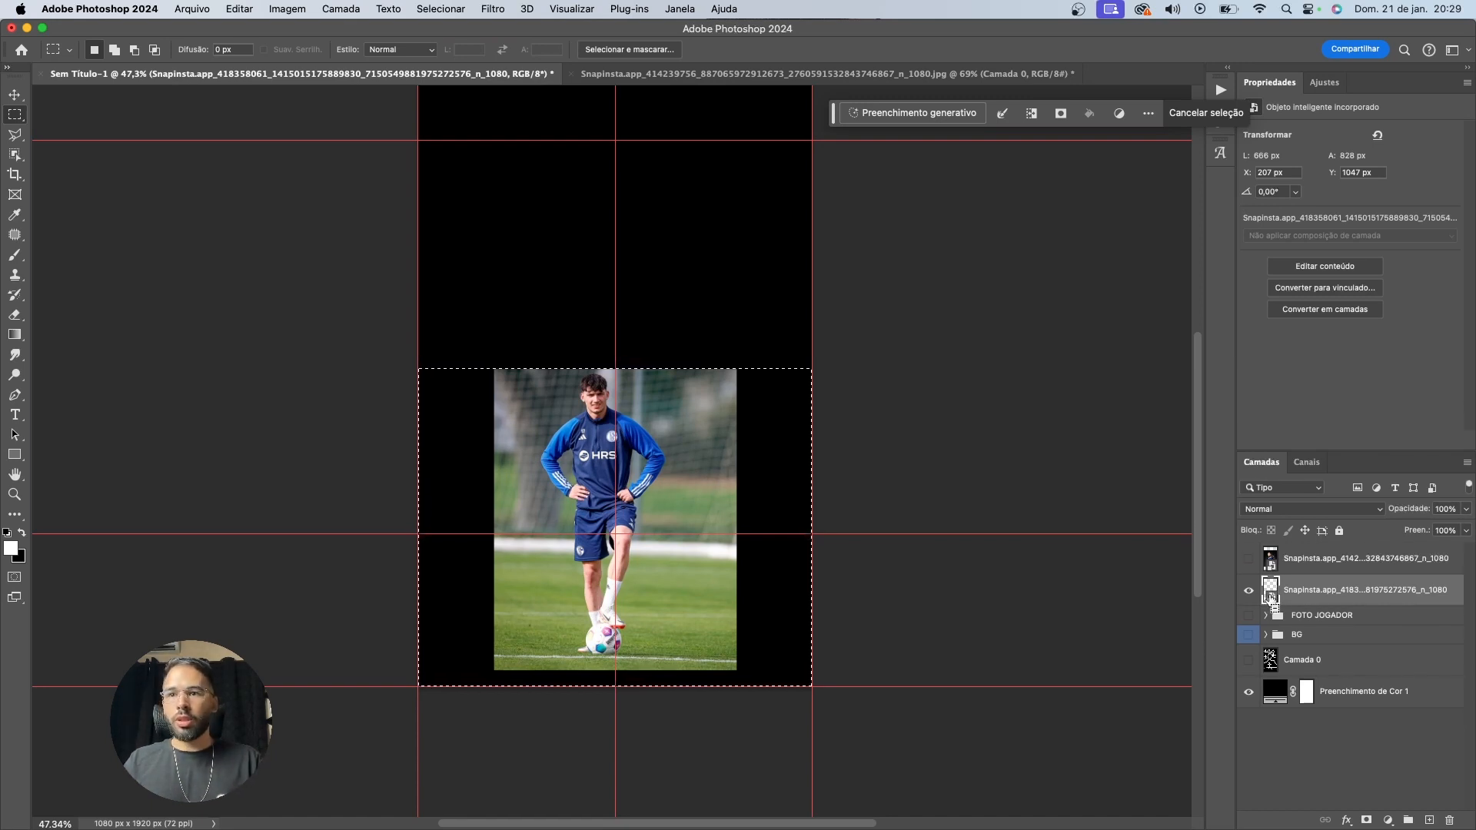
left_click(1270, 598, "alt+super")
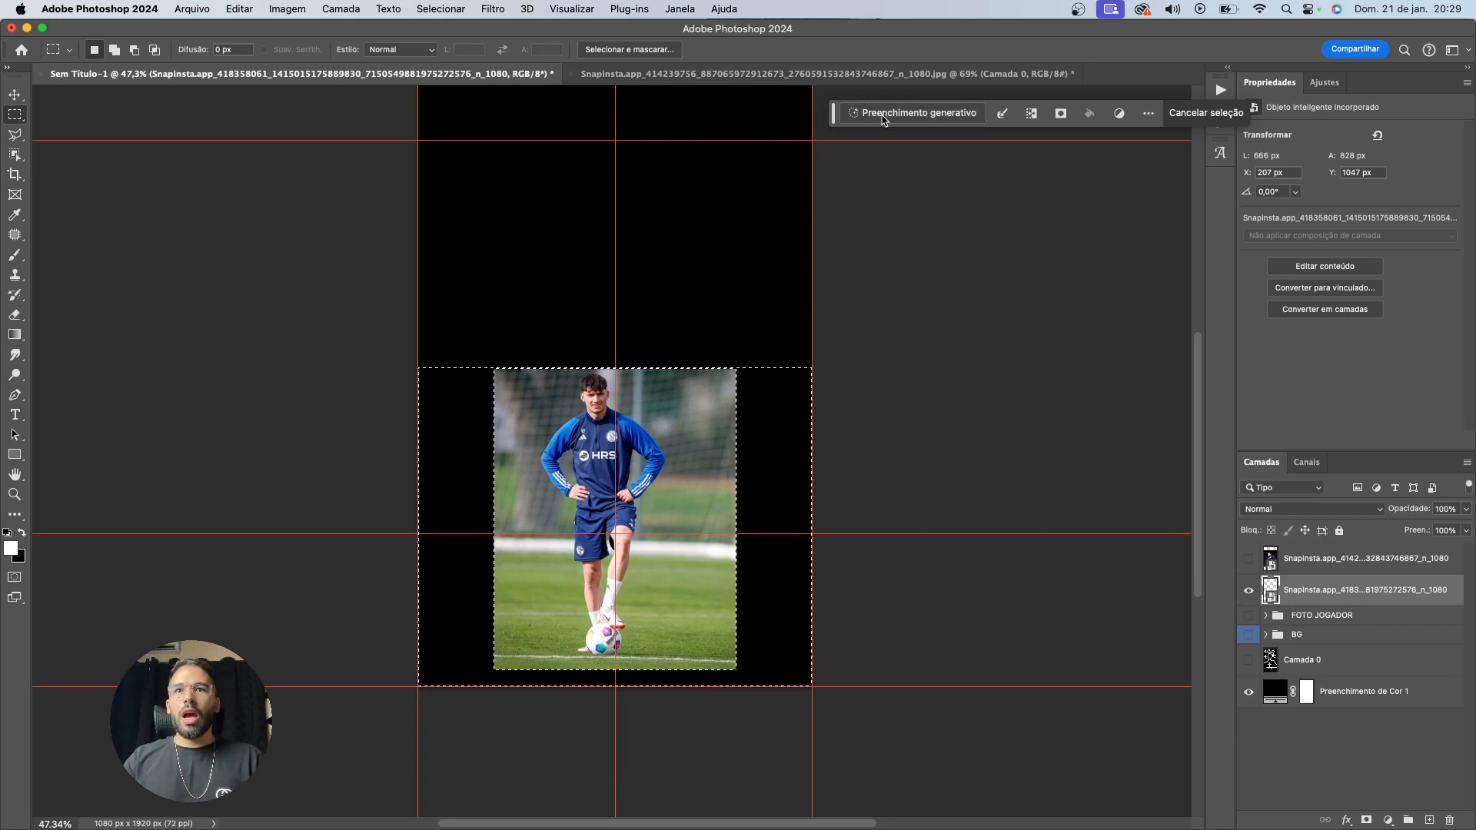
left_click_drag(473, 382, 505, 458)
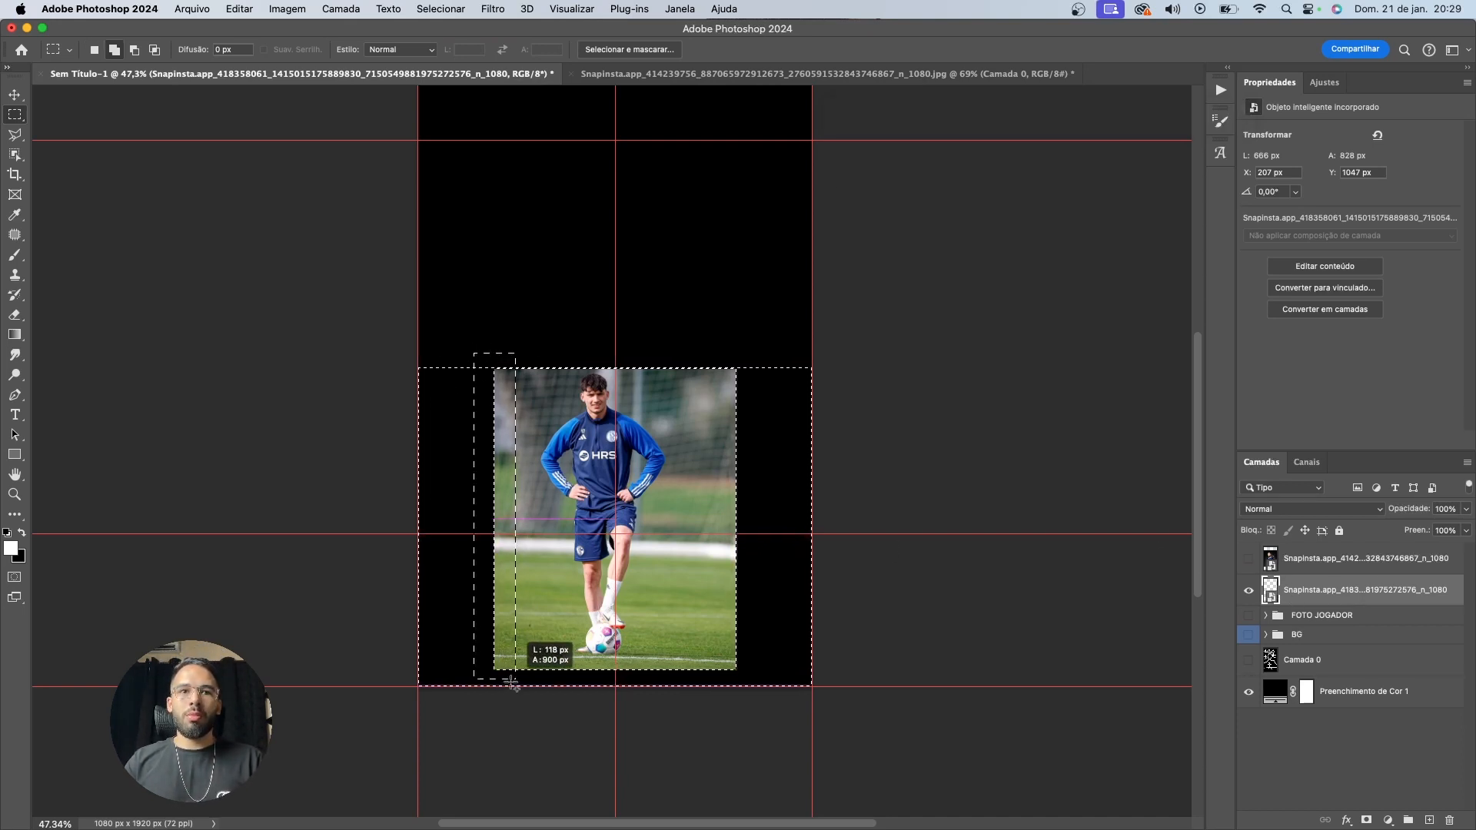
left_click_drag(508, 684, 508, 685)
left_click_drag(767, 352, 718, 717)
Extend the photo across the selection with Generative Fill using the prompt "fill", and choose the second variation
left_click(884, 117)
type("fill")
key("Return")
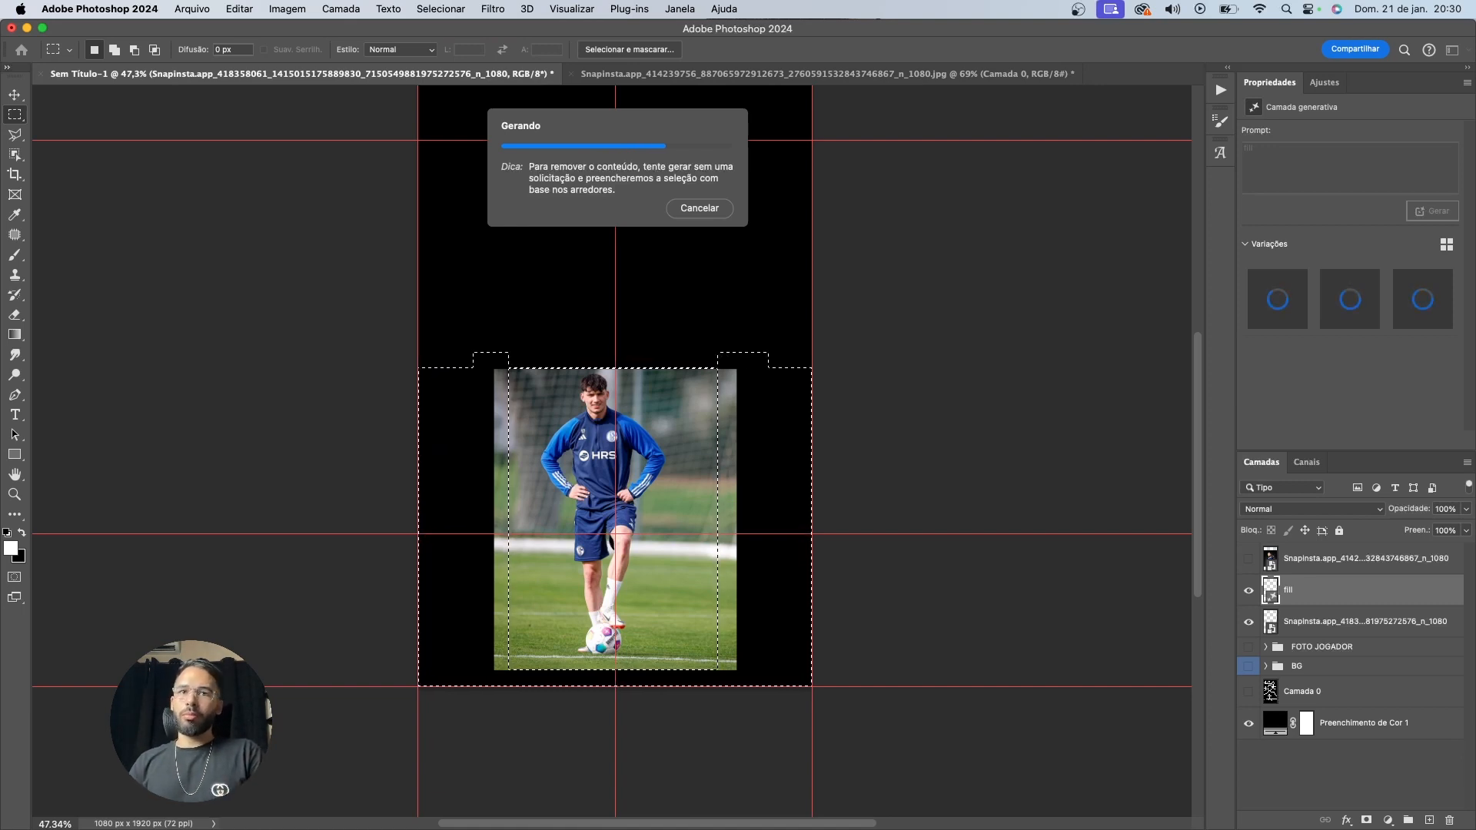
left_click(1352, 299)
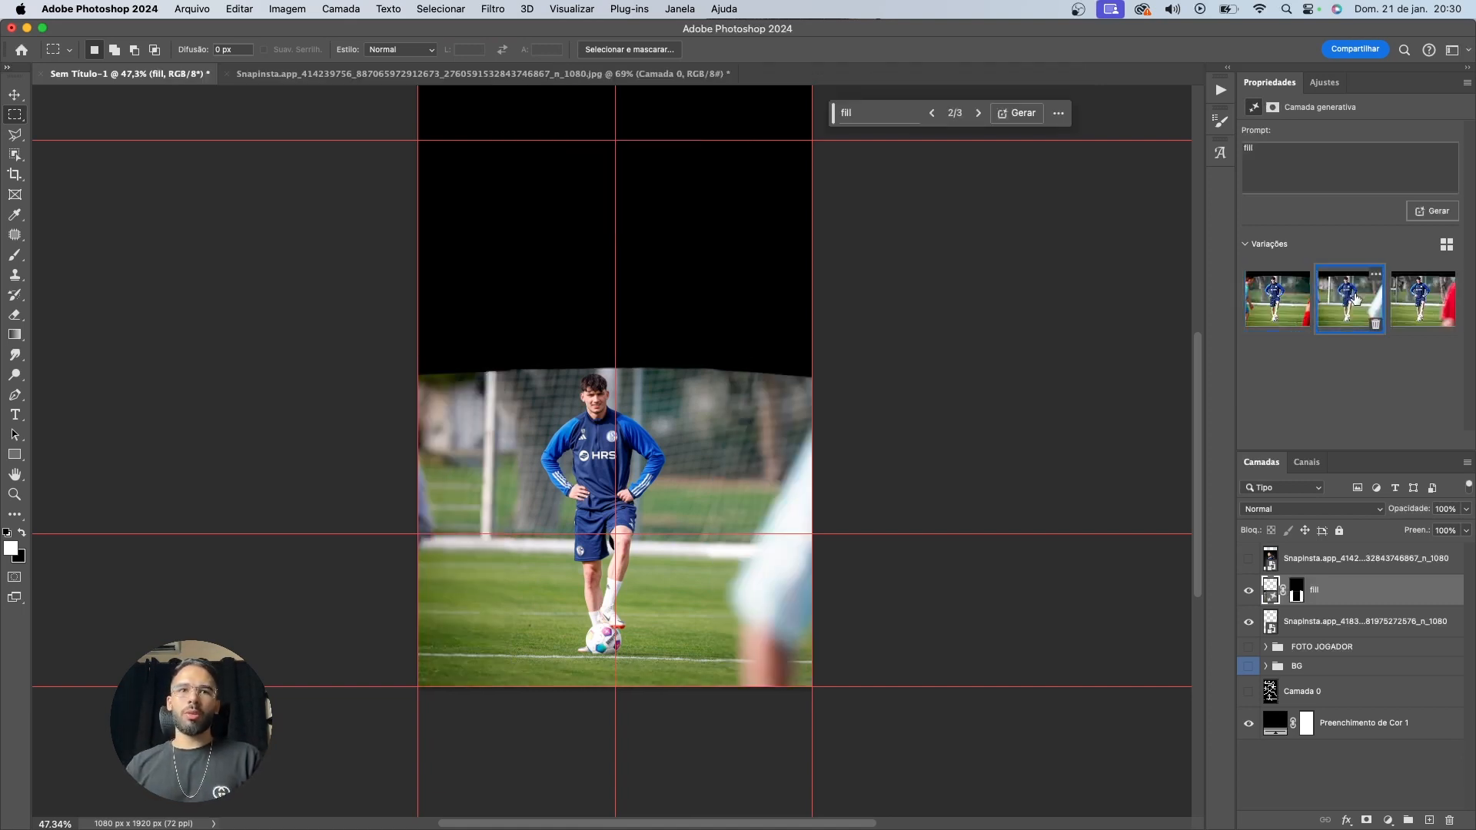
left_click(1421, 299)
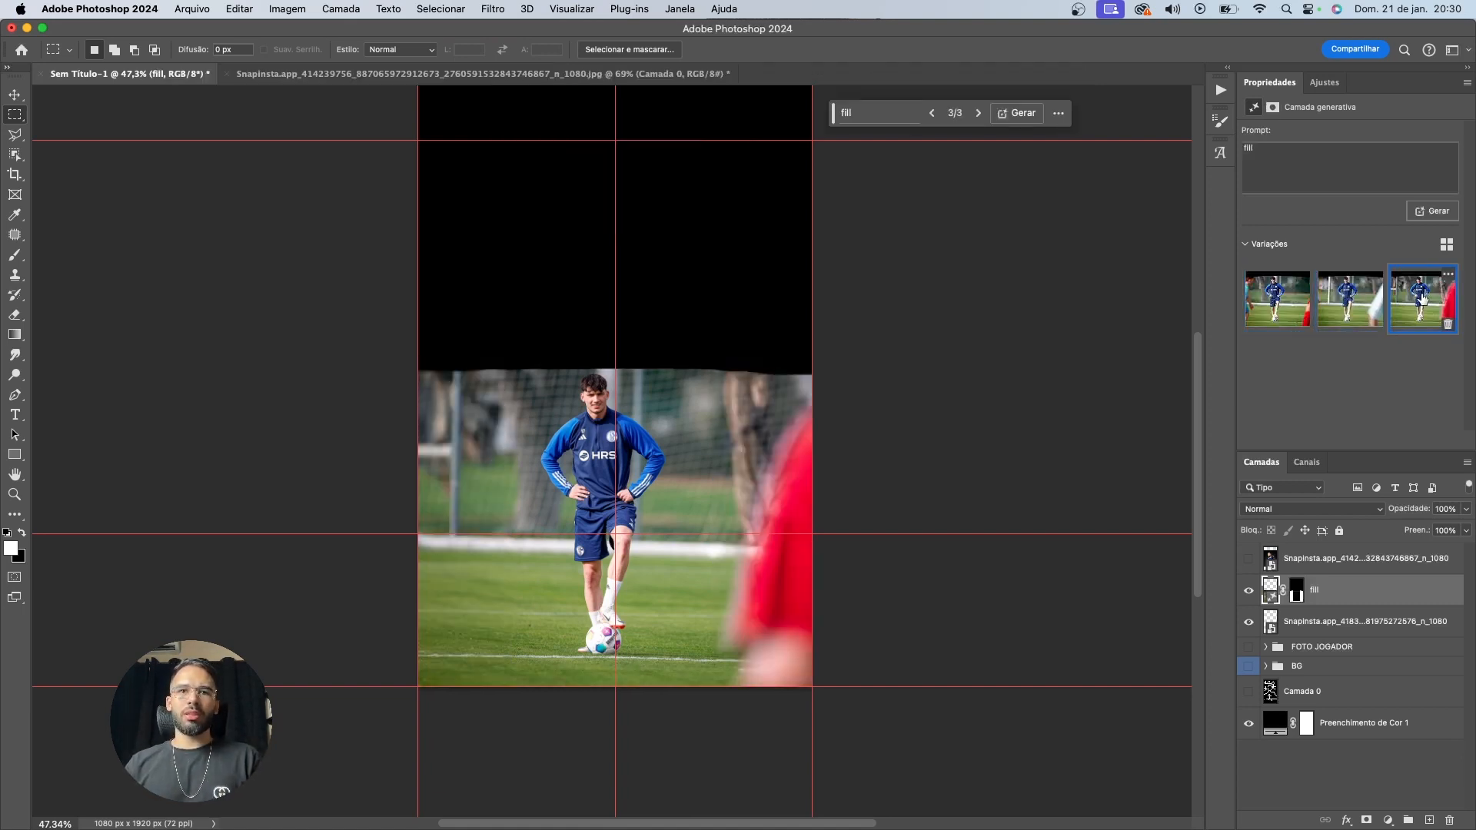
left_click(1376, 298)
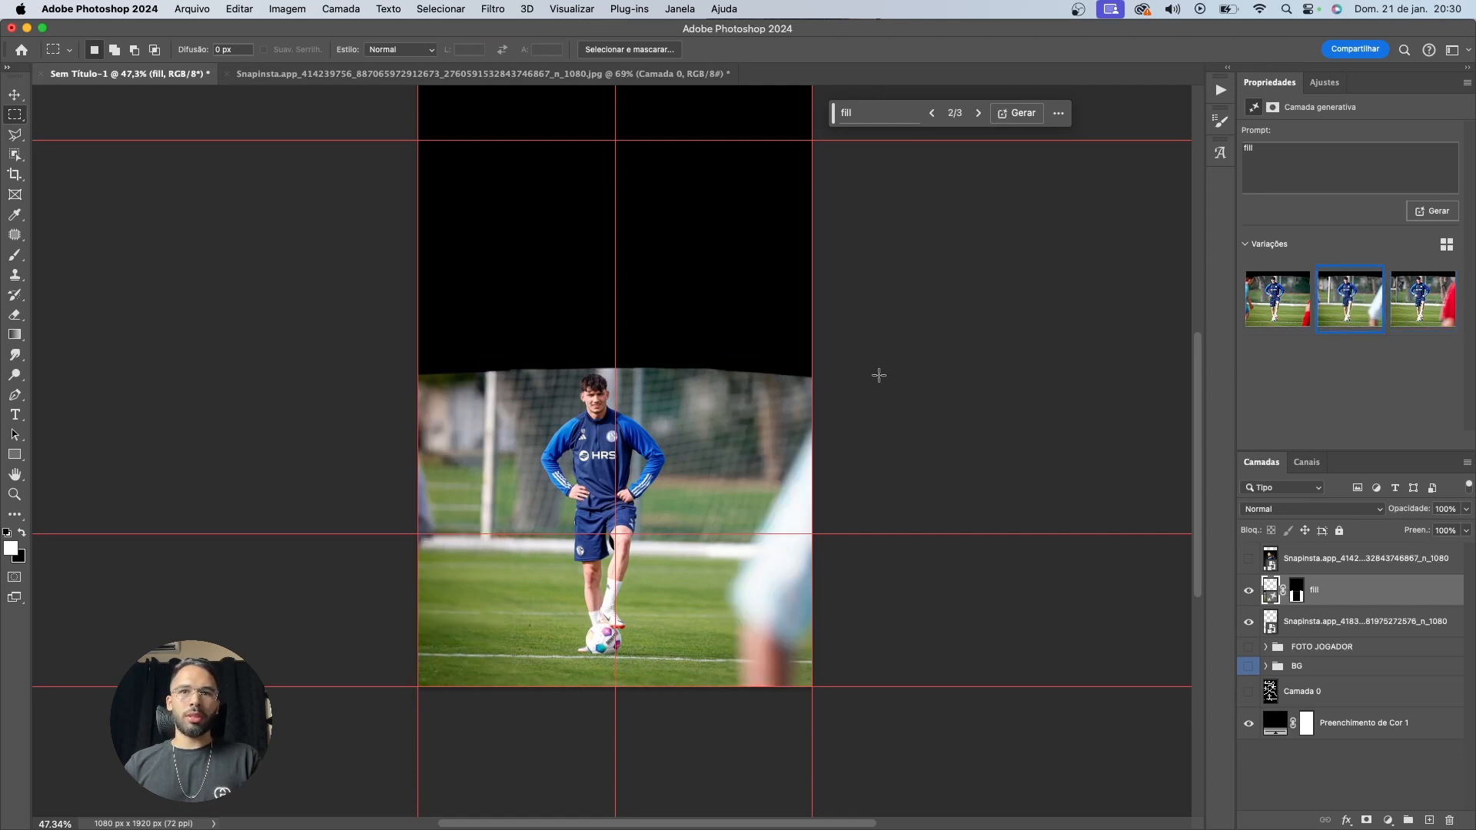
Select the area around the blurred white figure, run Generative Fill with the prompt "remove white", and choose the third variation
left_click_drag(811, 371, 751, 653)
left_click_drag(716, 744, 716, 744)
left_click(907, 113)
type("remove white")
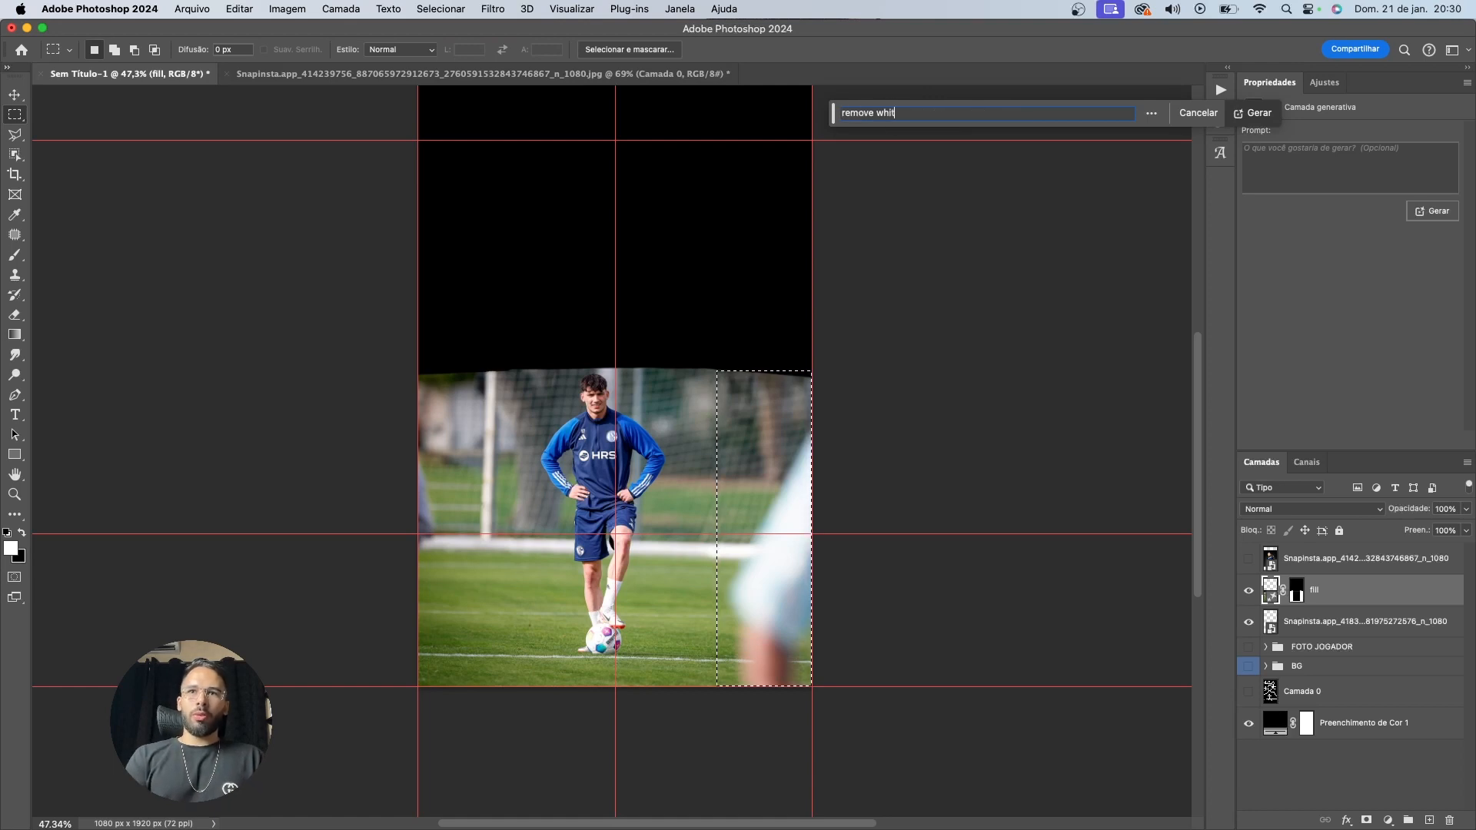
key("Return")
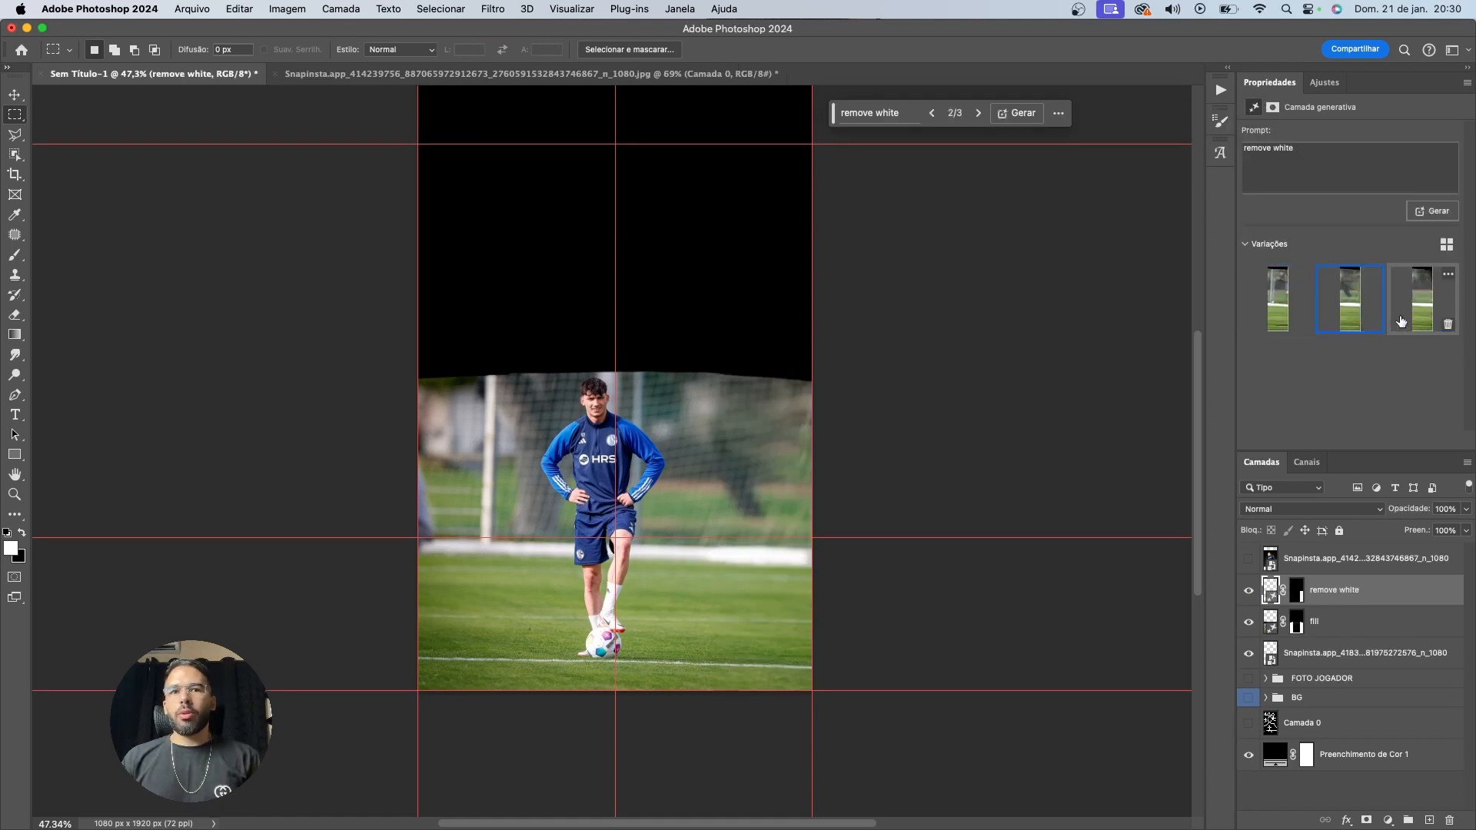
left_click(1401, 322)
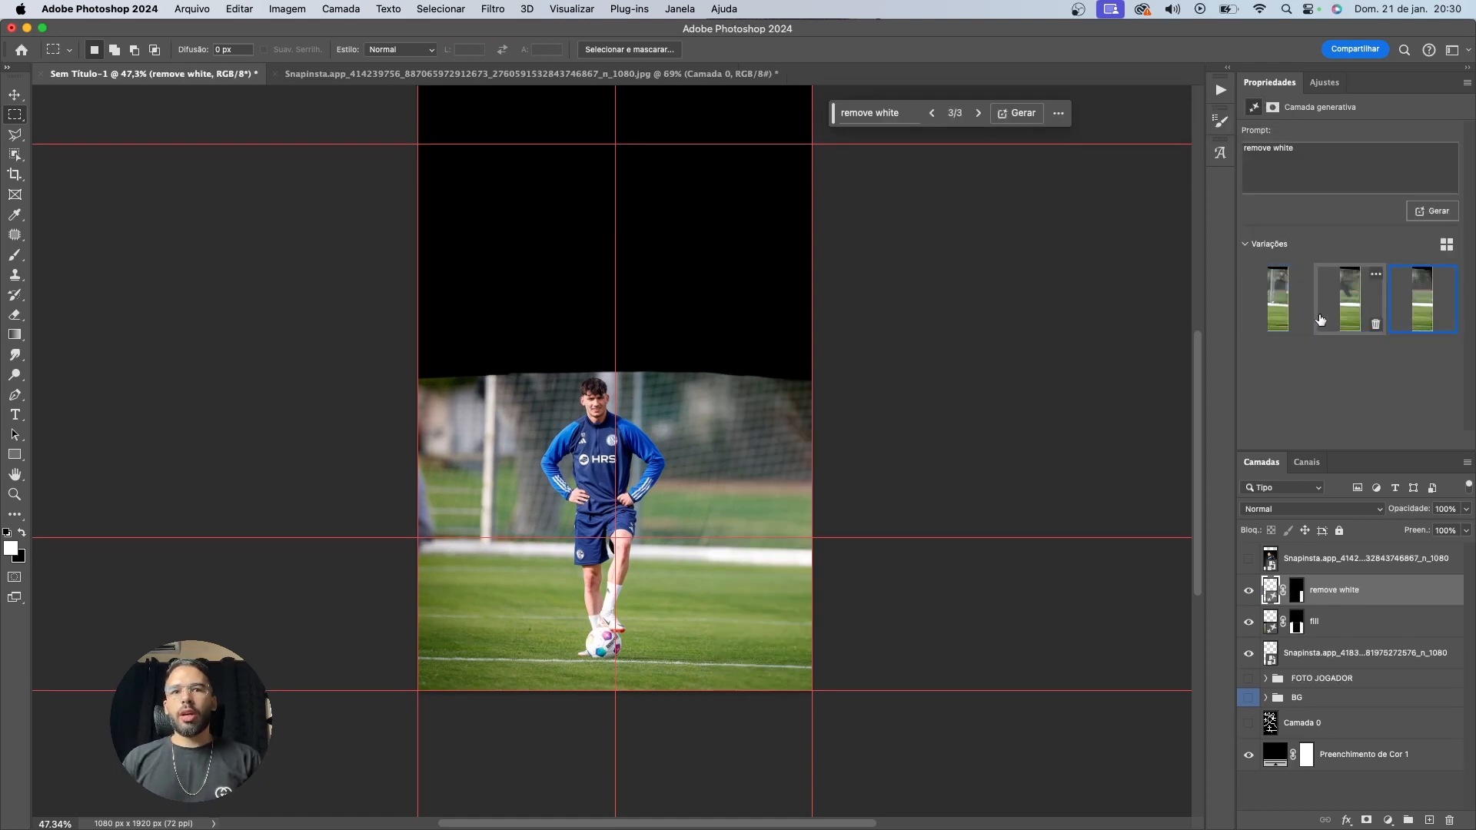
Group the remove white, fill and standing-player photo layers, name the group FOTO ABAIXO, and convert it to a smart object
left_click(1322, 659, "shift")
key("super+g")
double_click(1296, 590)
type("FPT")
type("O ABAIXO")
key("Return")
right_click(1299, 586)
left_click(1201, 312)
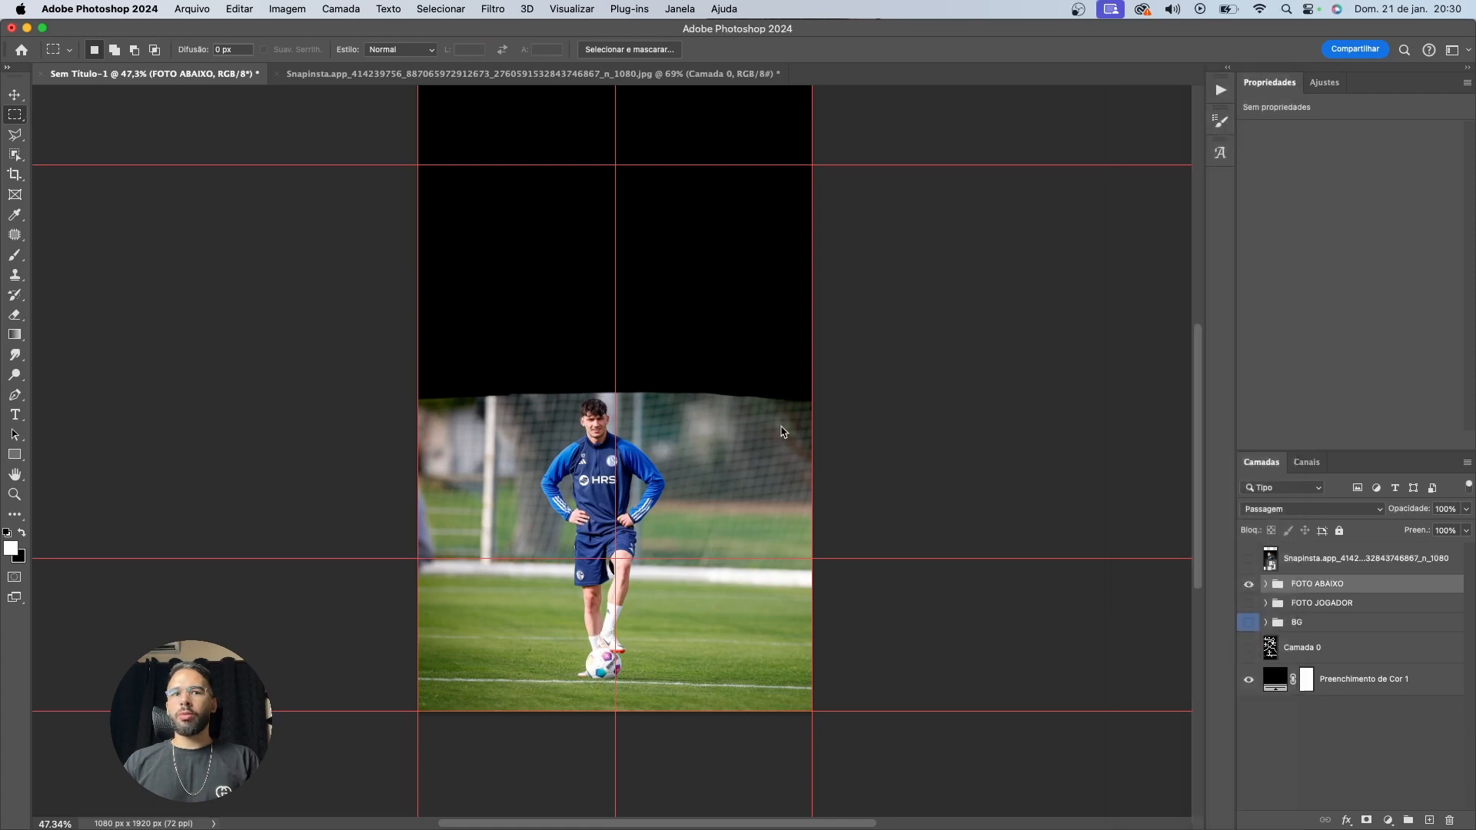
Show the FOTO JOGADOR and BG groups, check their composite with FOTO ABAIXO hidden, and show FOTO ABAIXO again
scroll(632, 618, "up", 5)
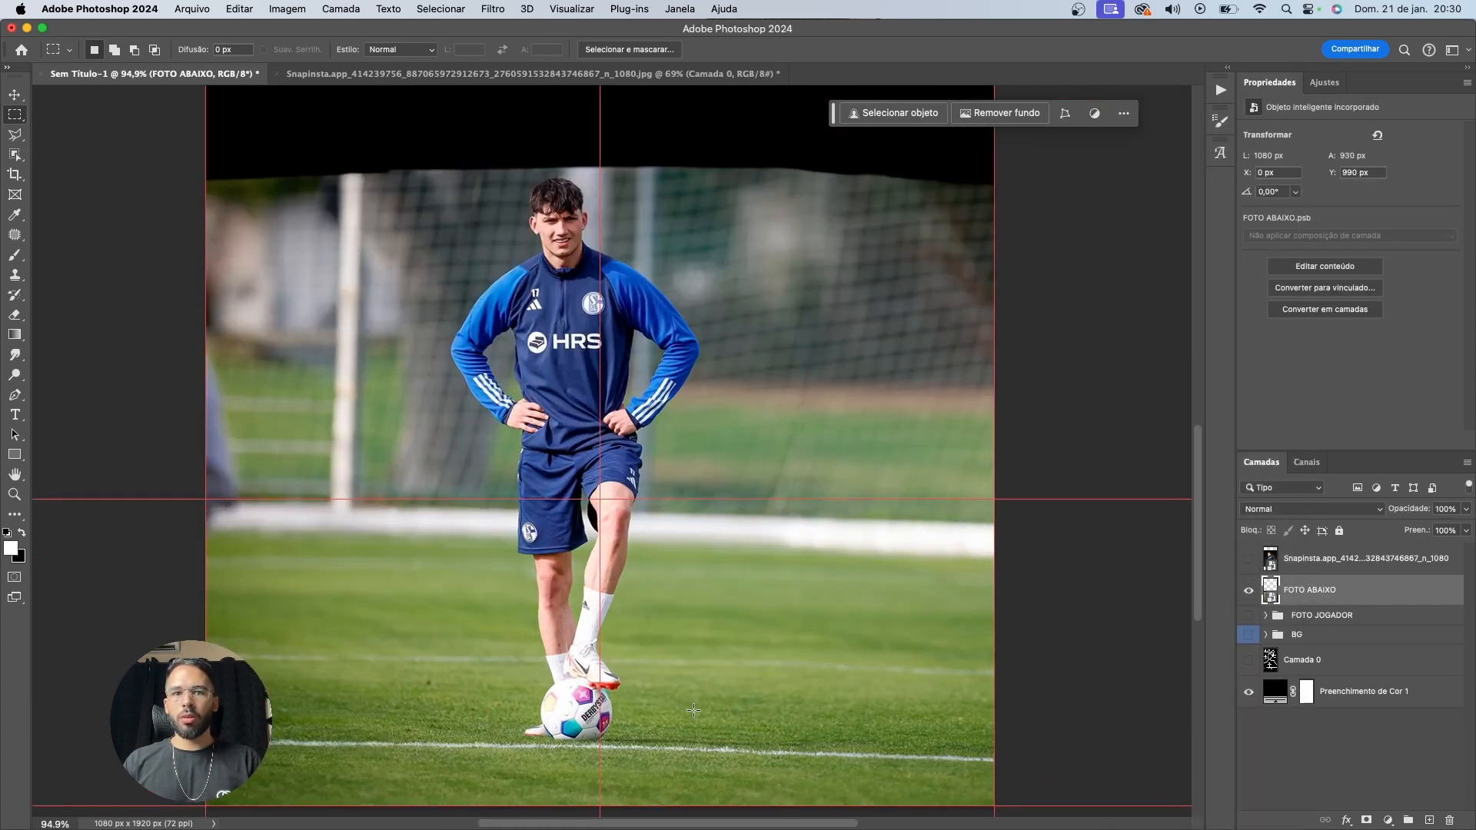
key("v")
left_click(1248, 590)
left_click(1249, 616)
left_click(1248, 659)
left_click(1249, 638)
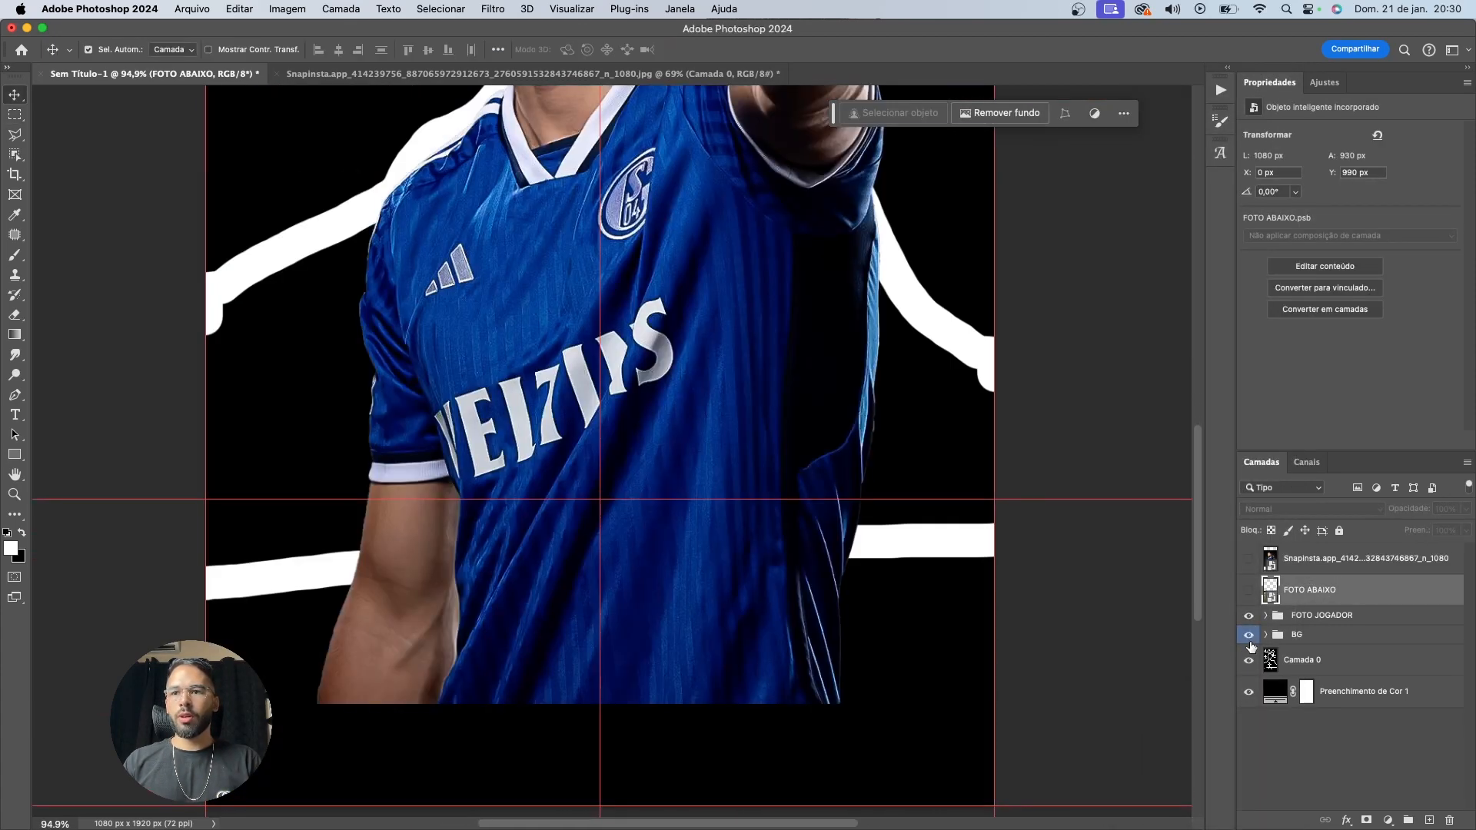
left_click(1248, 659)
scroll(1180, 647, "down", 5)
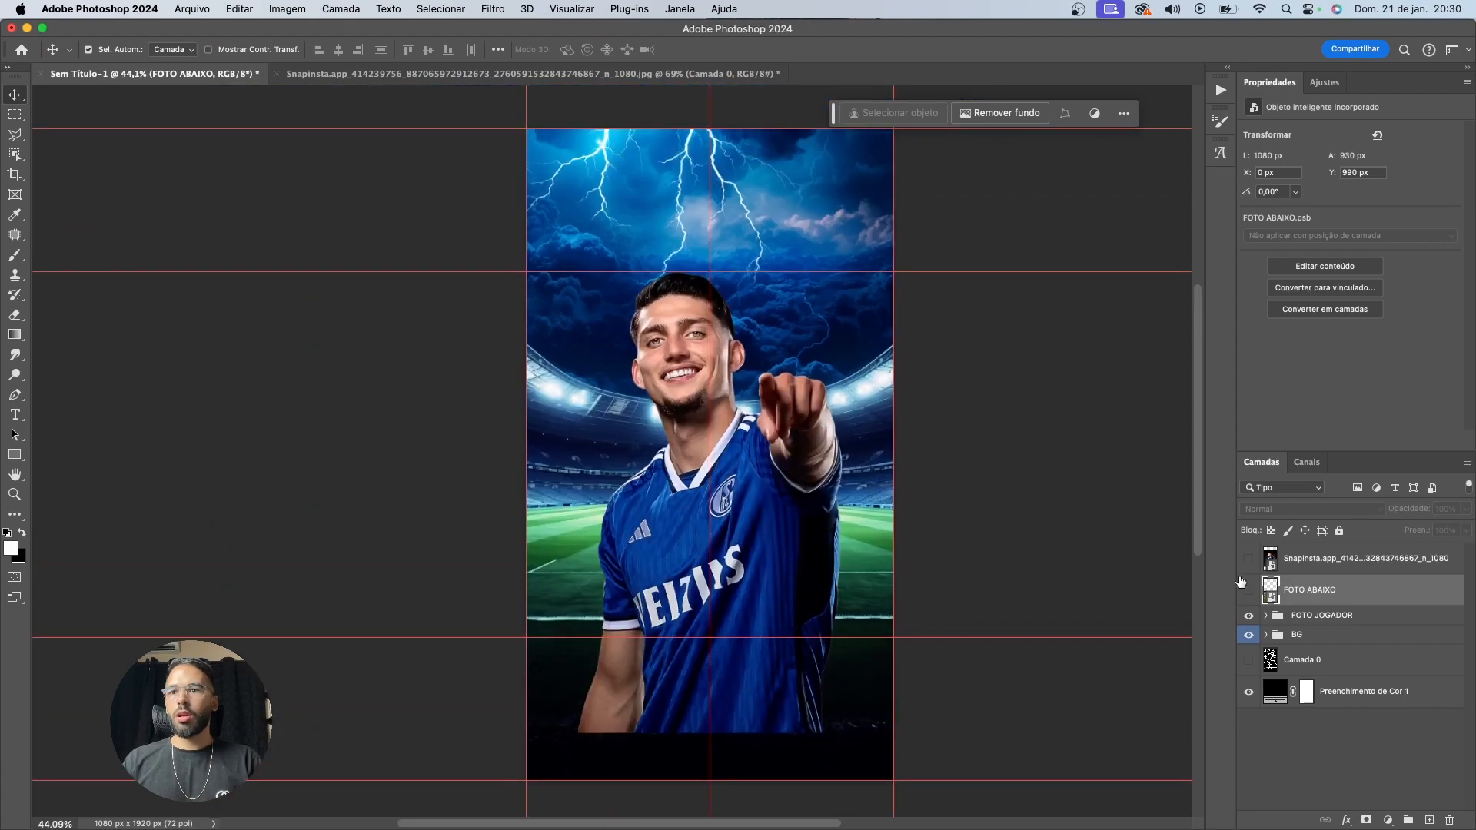
left_click(1248, 590)
scroll(745, 643, "up", 2)
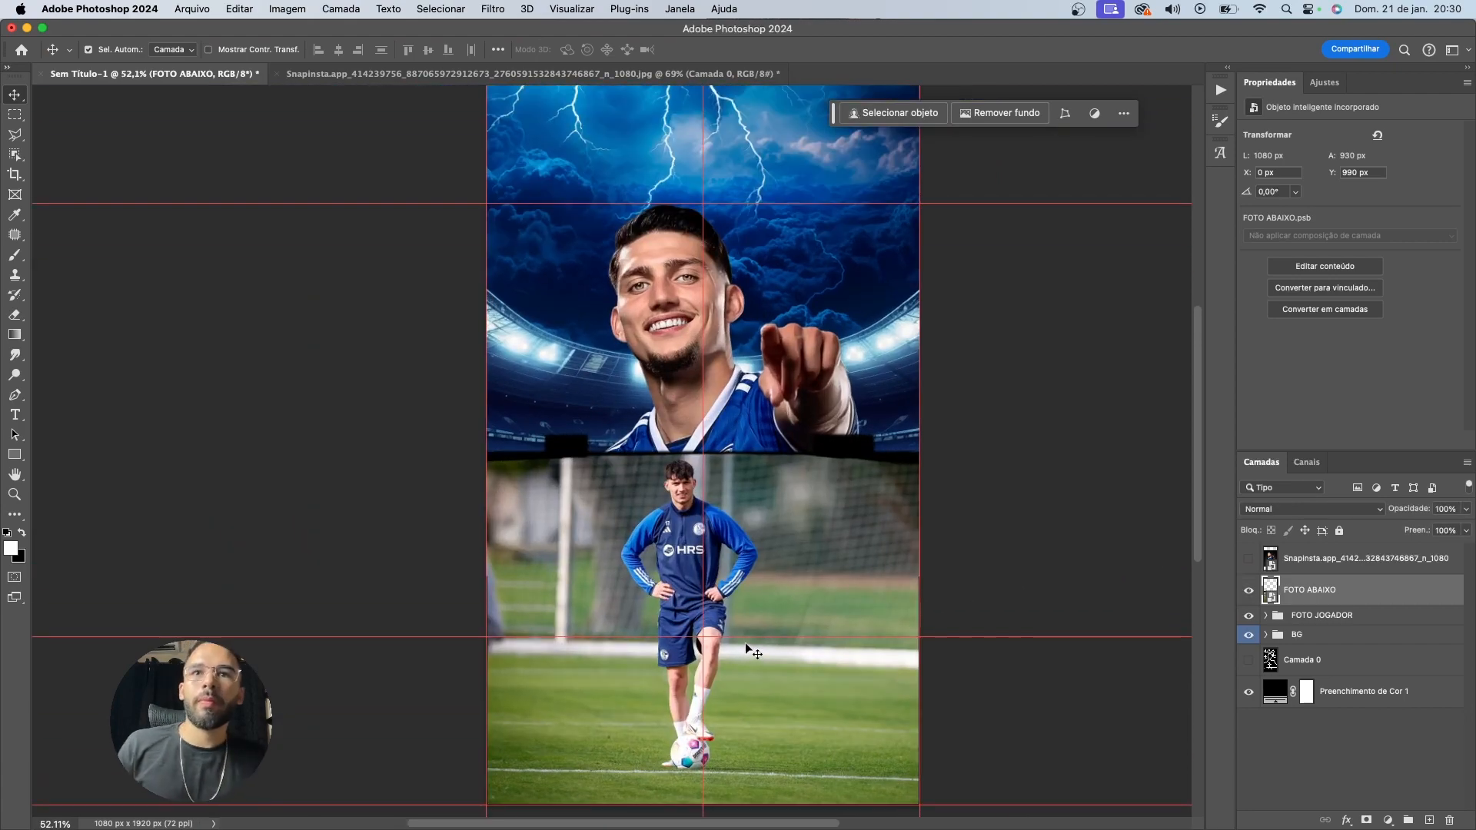
scroll(745, 641, "down", 1)
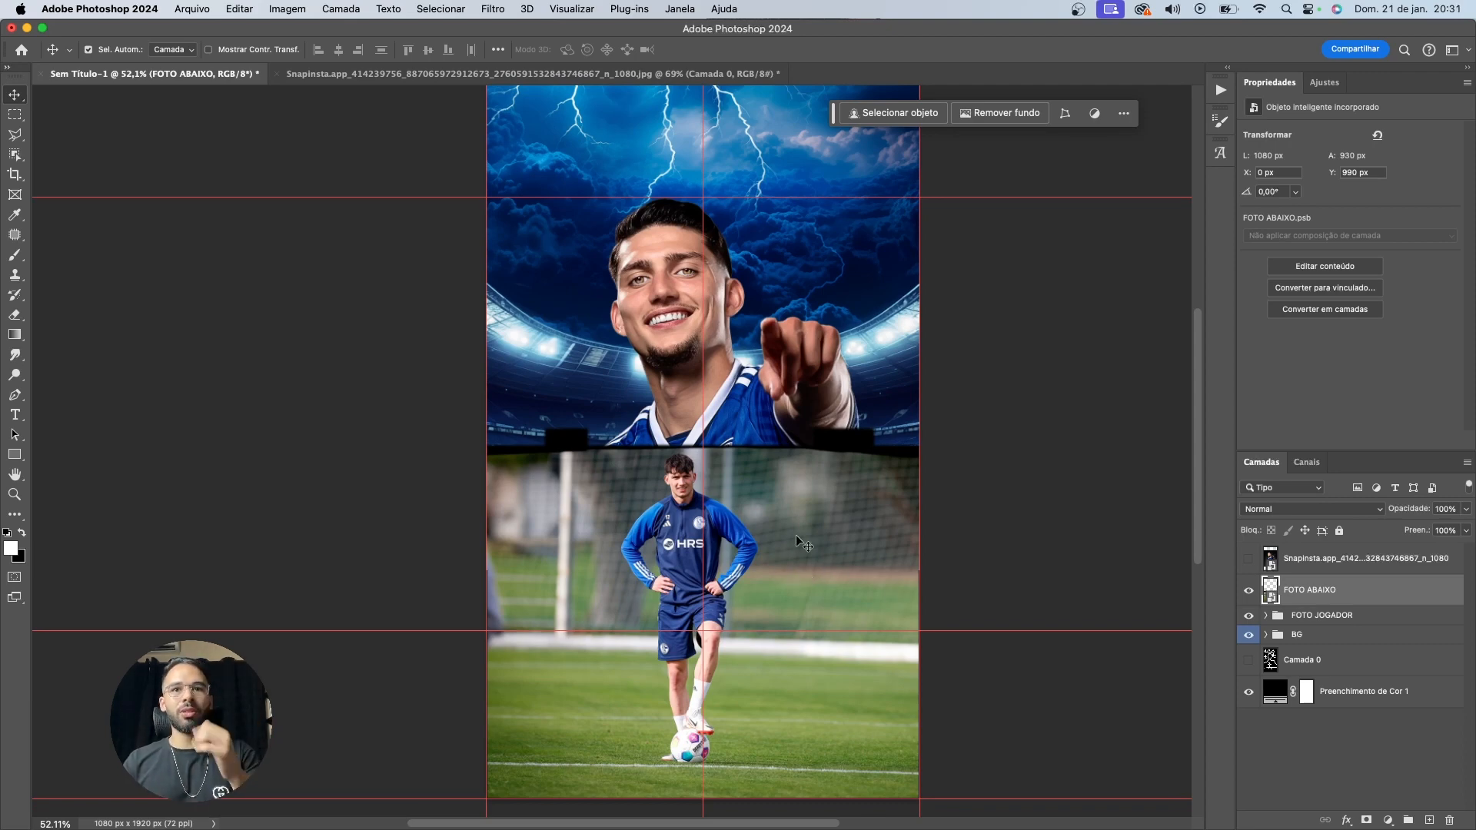
Select the standing player with Object Selection, copy him from FOTO ABAIXO to a new layer, and name it YUSUF
key("w")
scroll(673, 596, "up", 2)
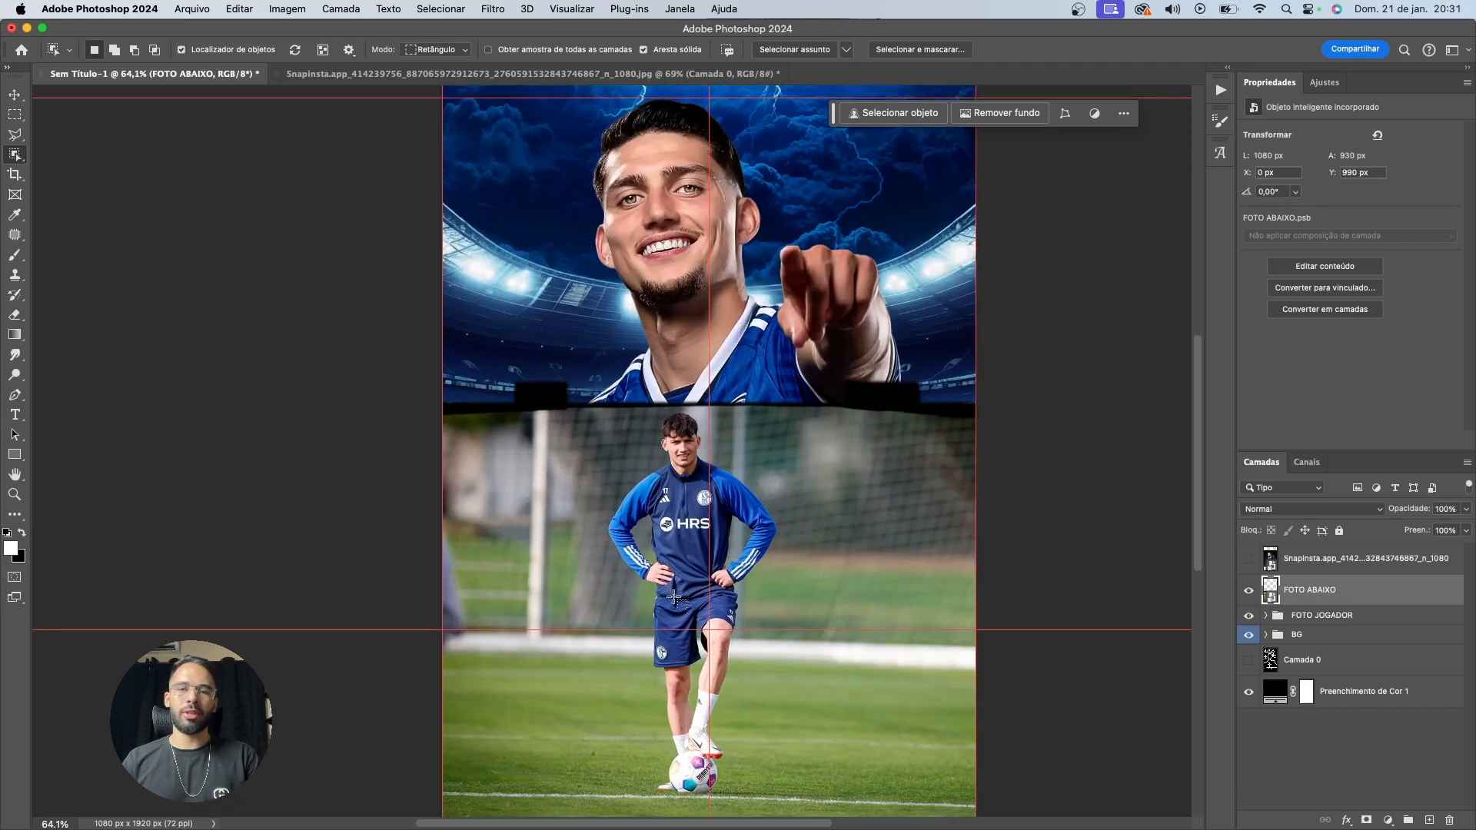
scroll(673, 597, "down", 2)
scroll(675, 434, "down", 2)
left_click(675, 434)
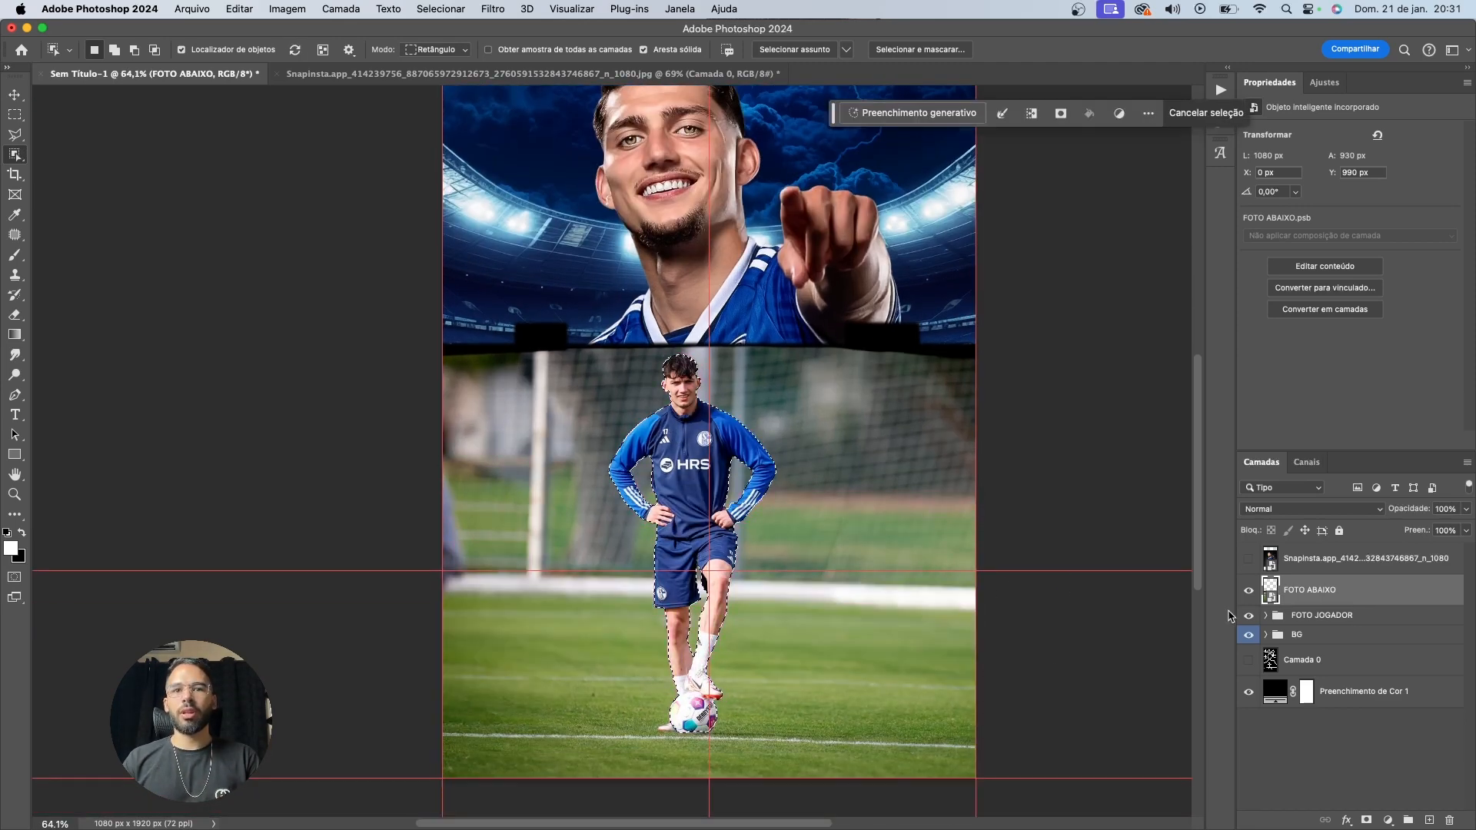
key("v")
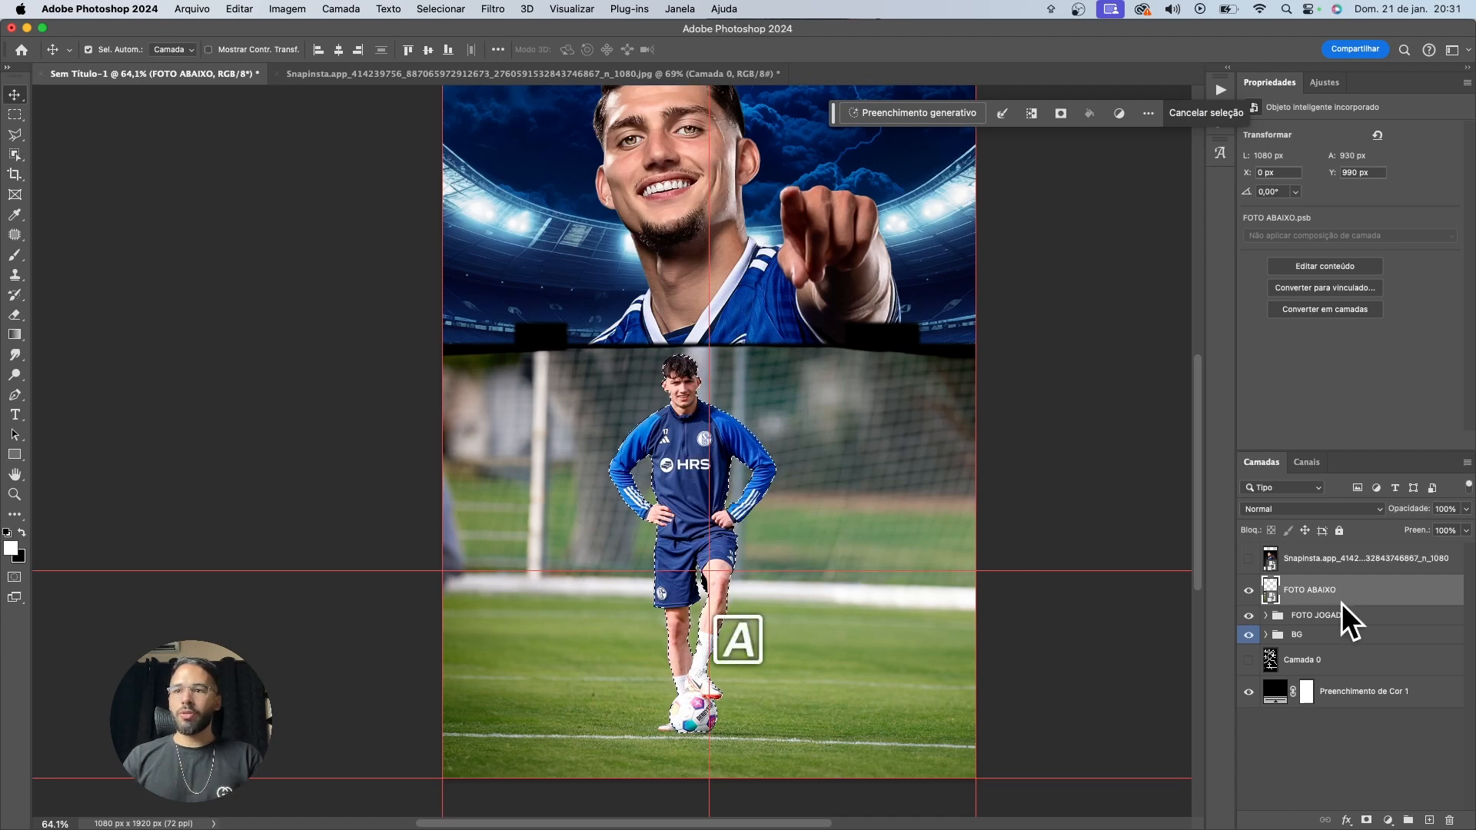
key("super+j")
double_click(1302, 590)
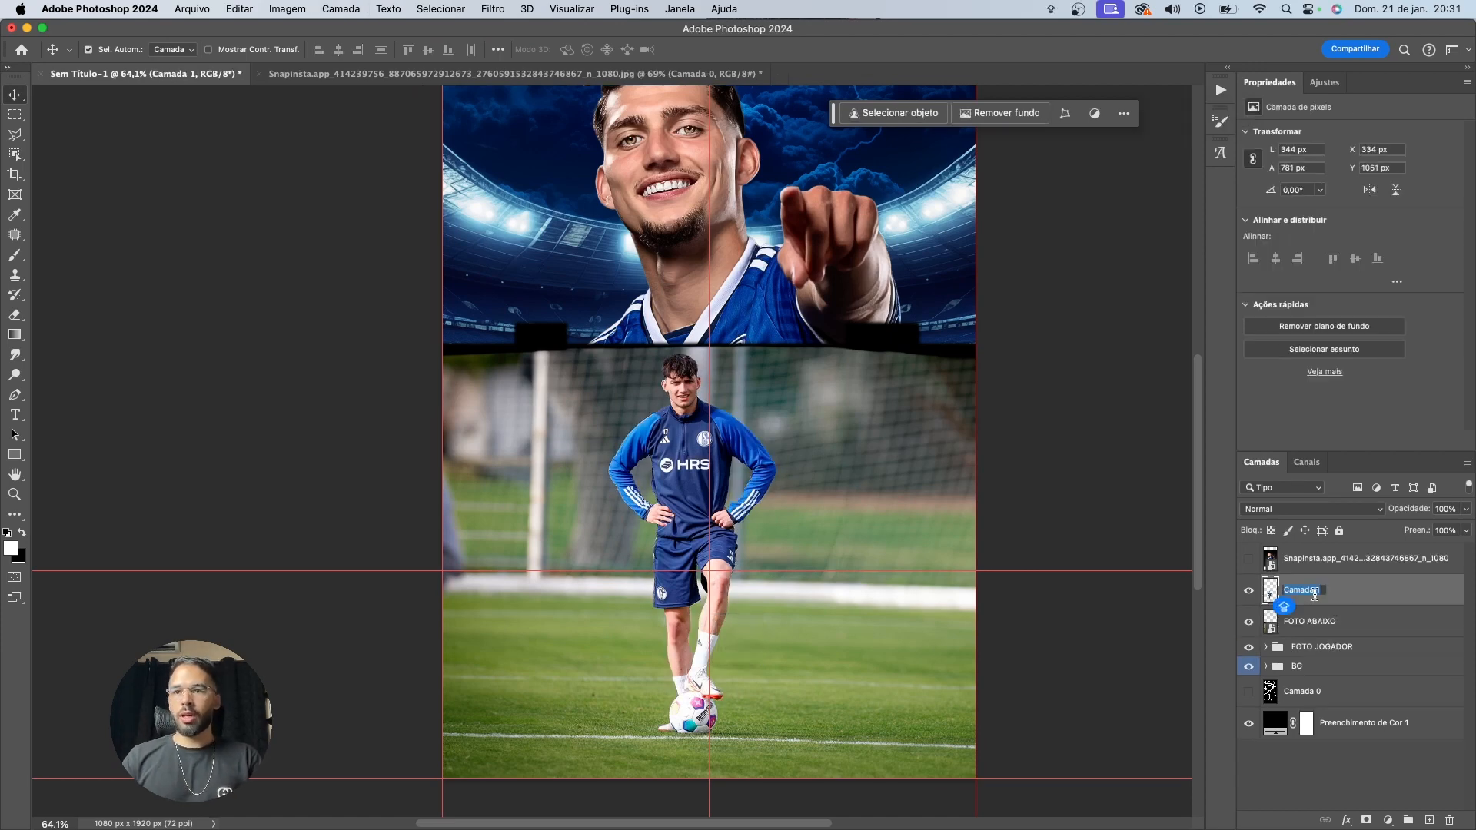
type("YUSUF")
key("Return")
key("Caps_Lock")
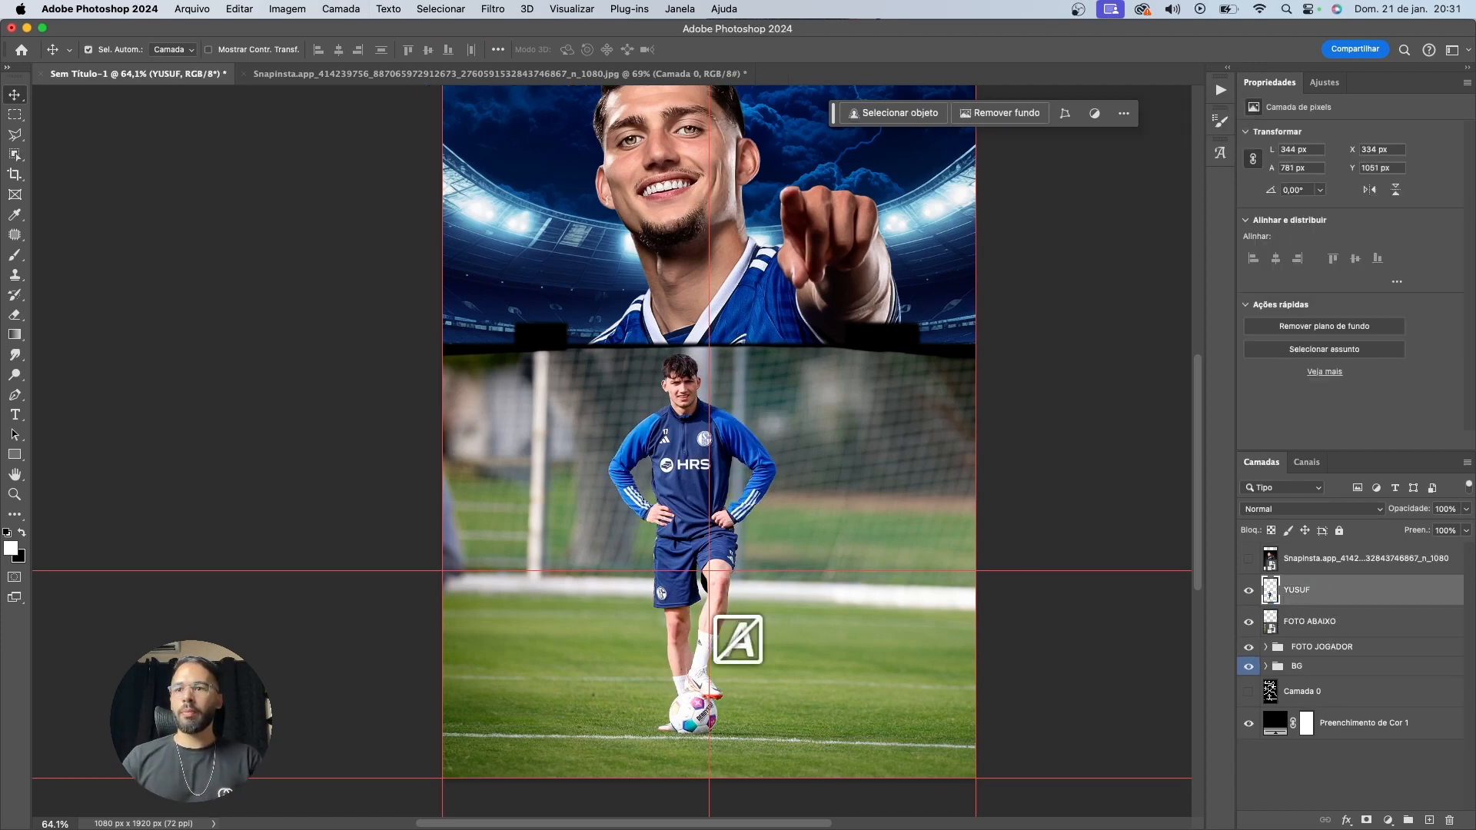
Add a layer mask to FOTO ABAIXO from the inverted outline of the YUSUF layer, hiding the player in the photo
left_click(1336, 621)
left_click(1272, 591, "super")
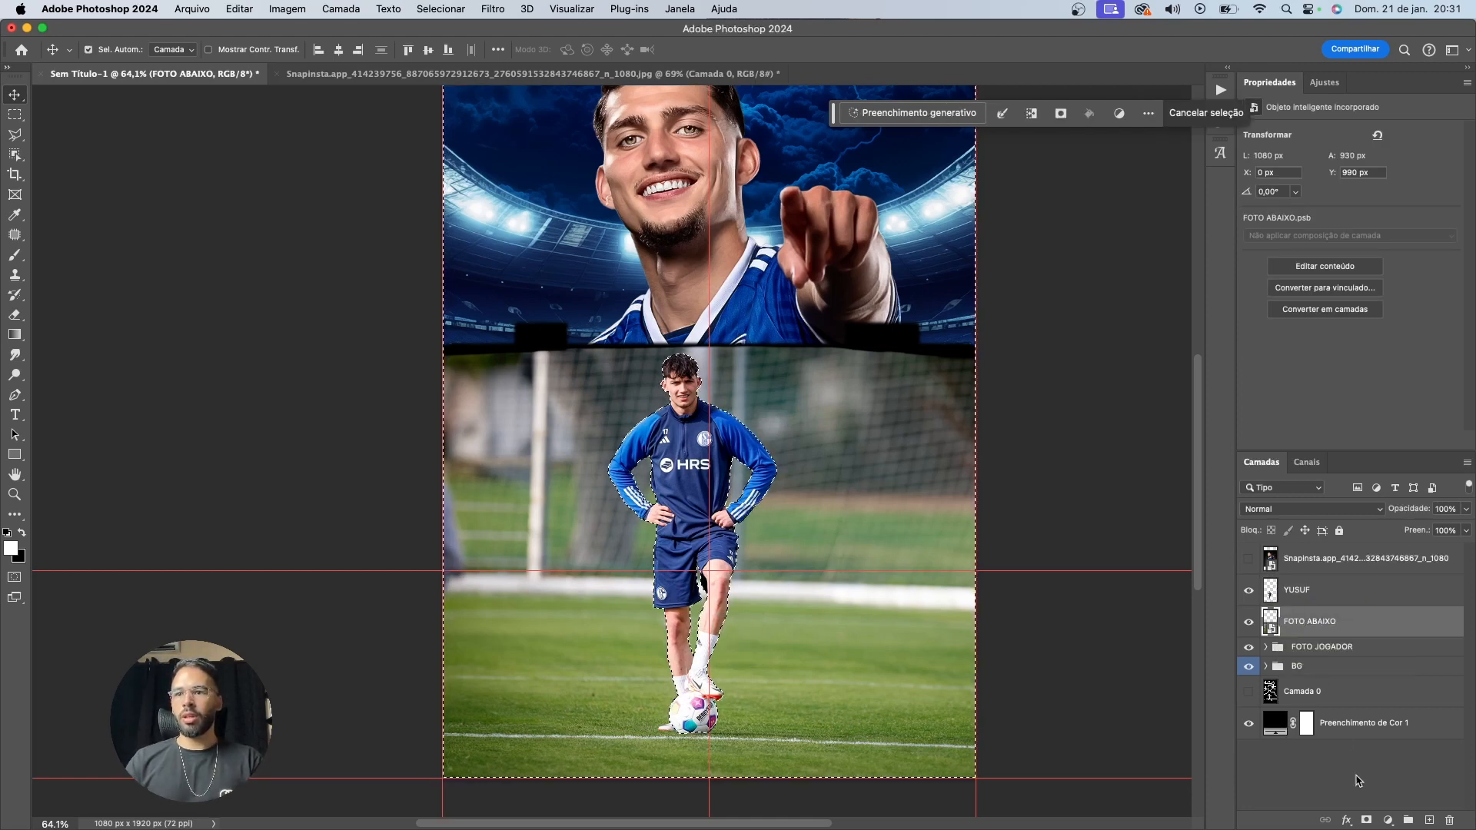
left_click(1367, 819)
Draw a short vertical black-to-transparent gradient on the FOTO ABAIXO mask to fade out the photo above the grass, redoing the first attempt
key("g")
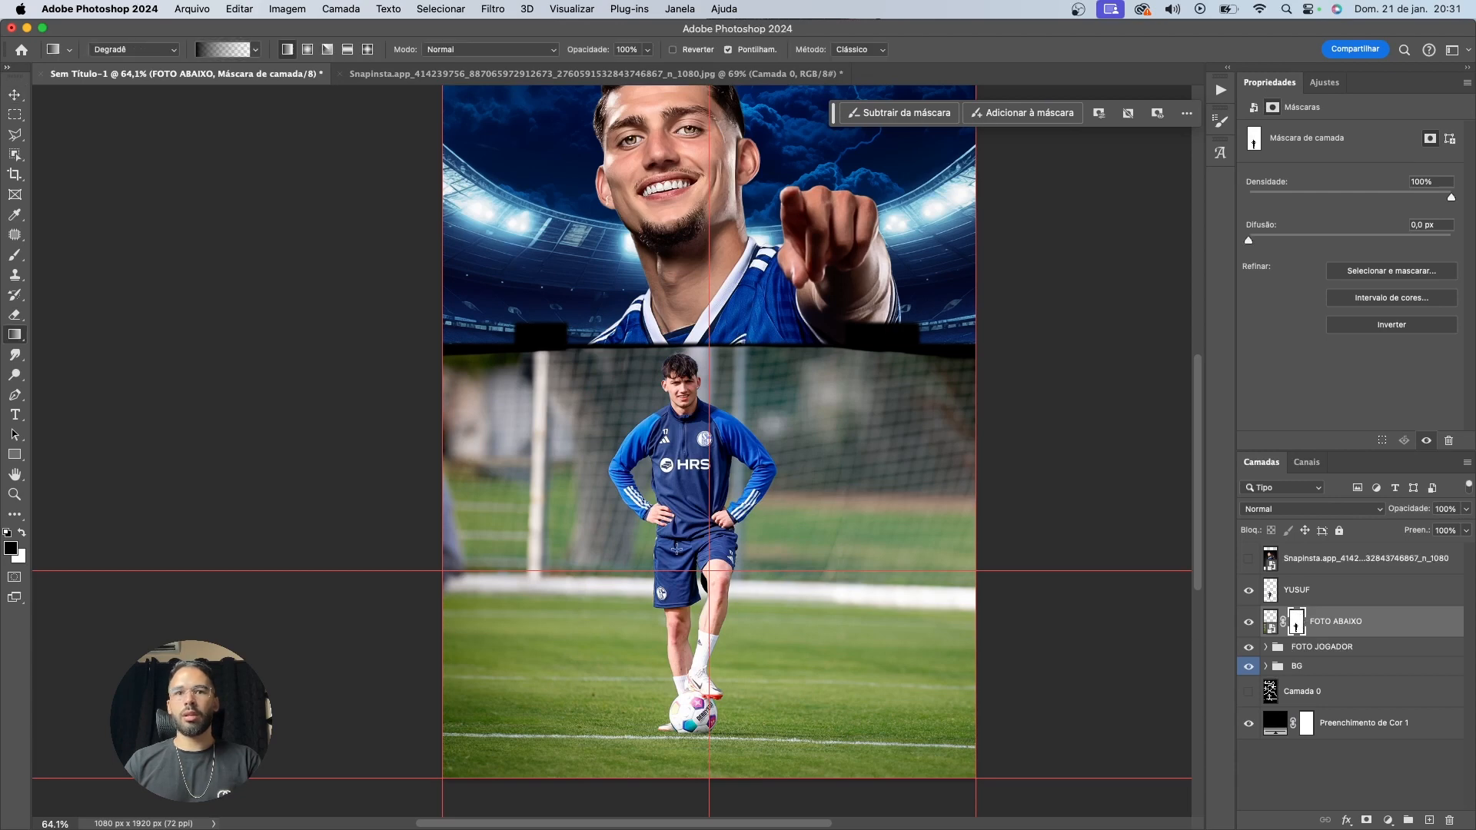
left_click_drag(692, 506, 698, 596)
key("super+z")
scroll(698, 596, "up", 5)
key("super+z")
left_click_drag(702, 543, 698, 594)
scroll(700, 594, "down", 5)
key("v")
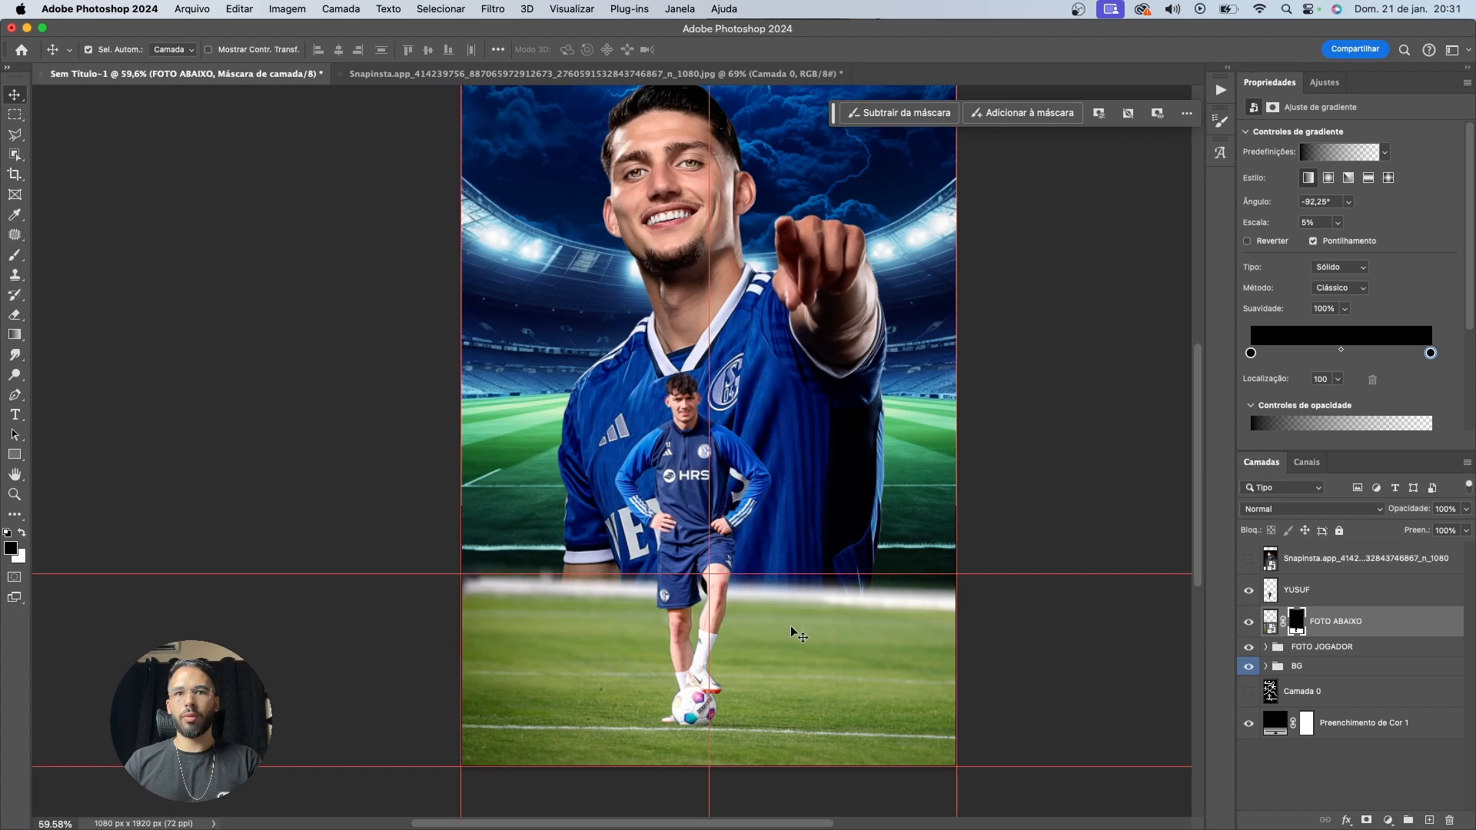
Scale down the FOTO JOGADOR group so its lower edge ends just below the horizontal guide above the pitch photo
scroll(800, 635, "up", 2)
scroll(800, 635, "down", 1)
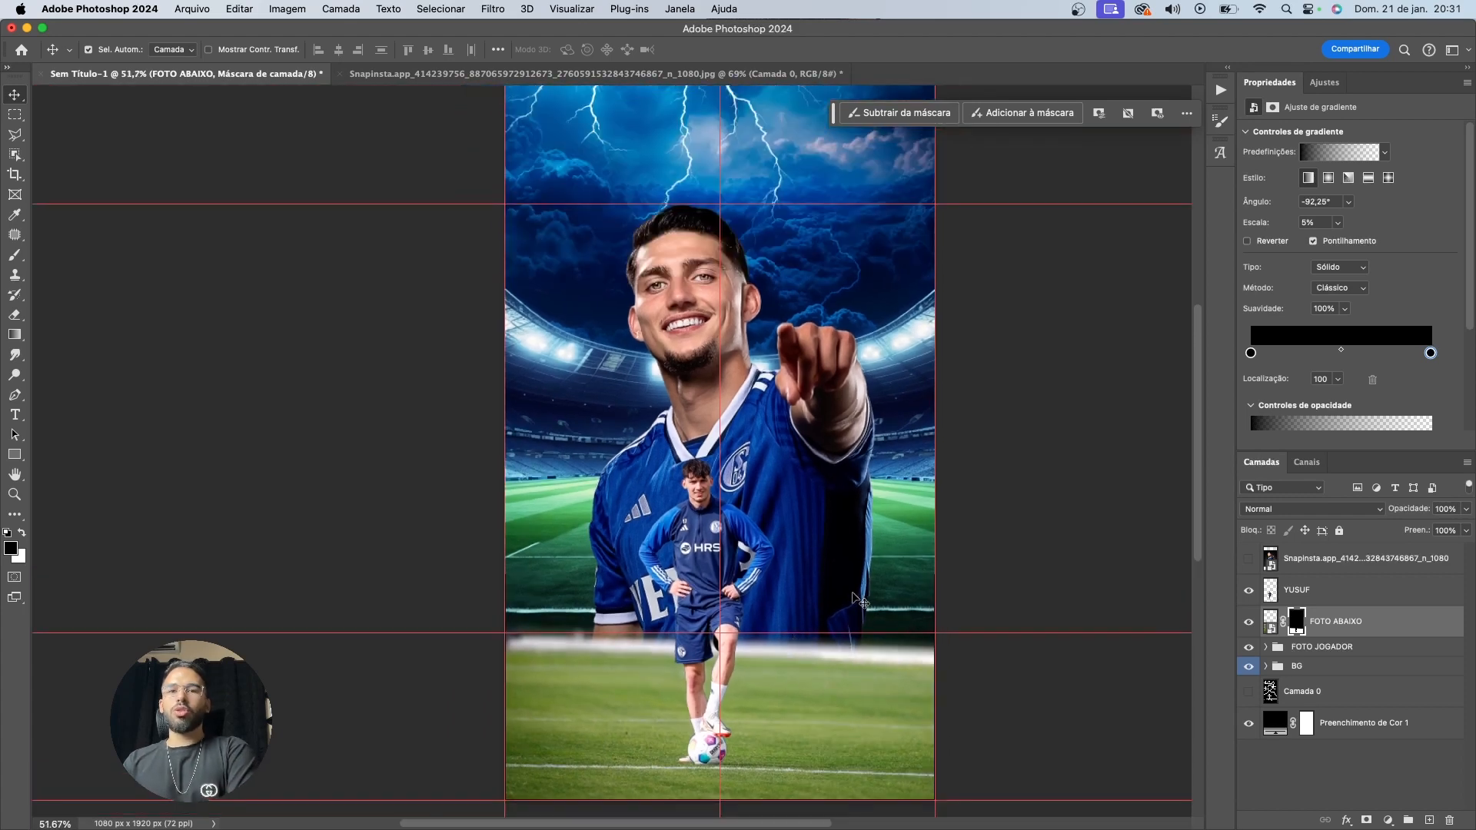
left_click(1330, 619)
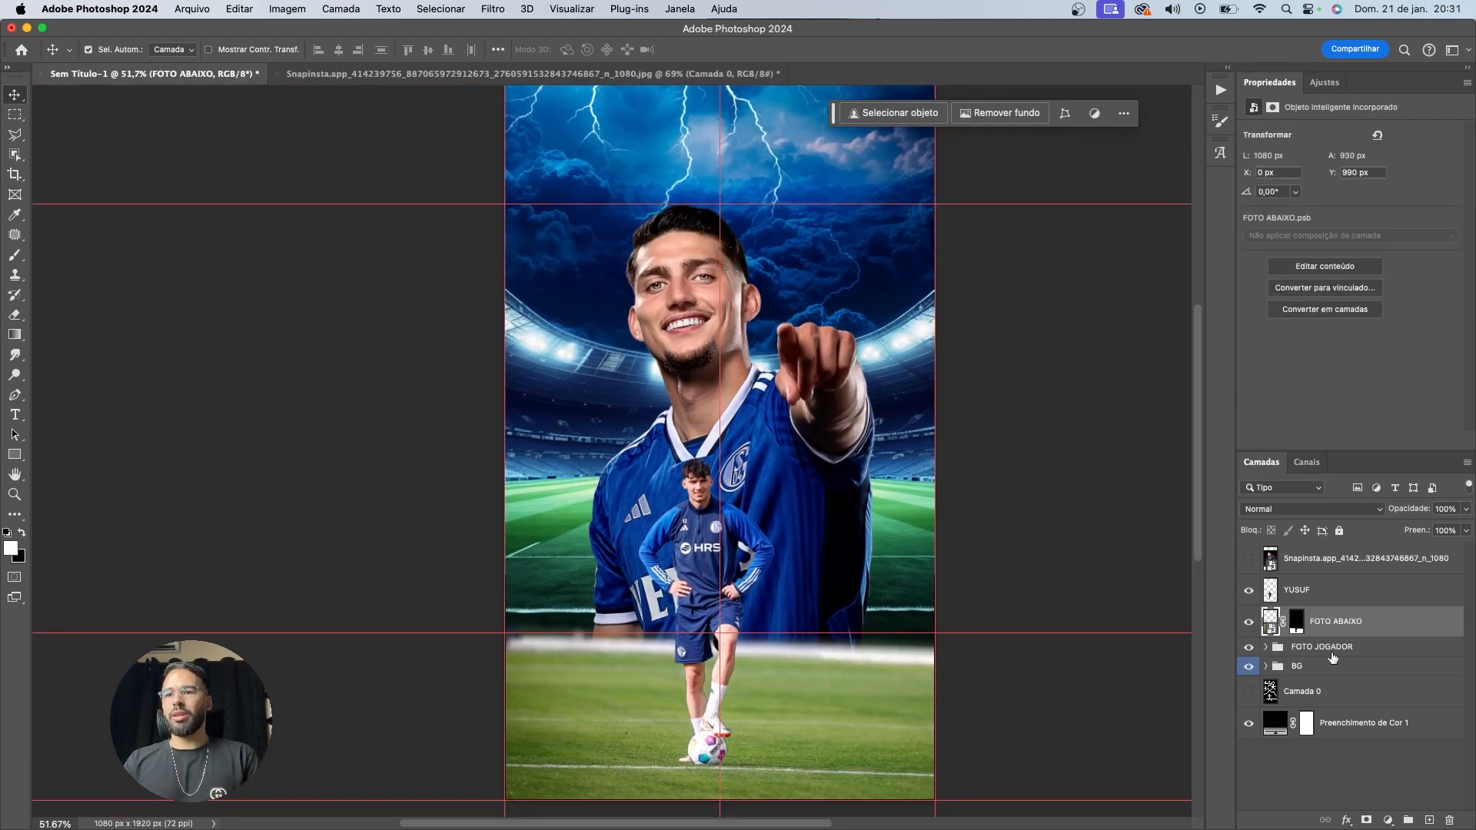
left_click(1331, 652)
key("super+t")
left_click_drag(712, 744, 720, 653)
key("Return")
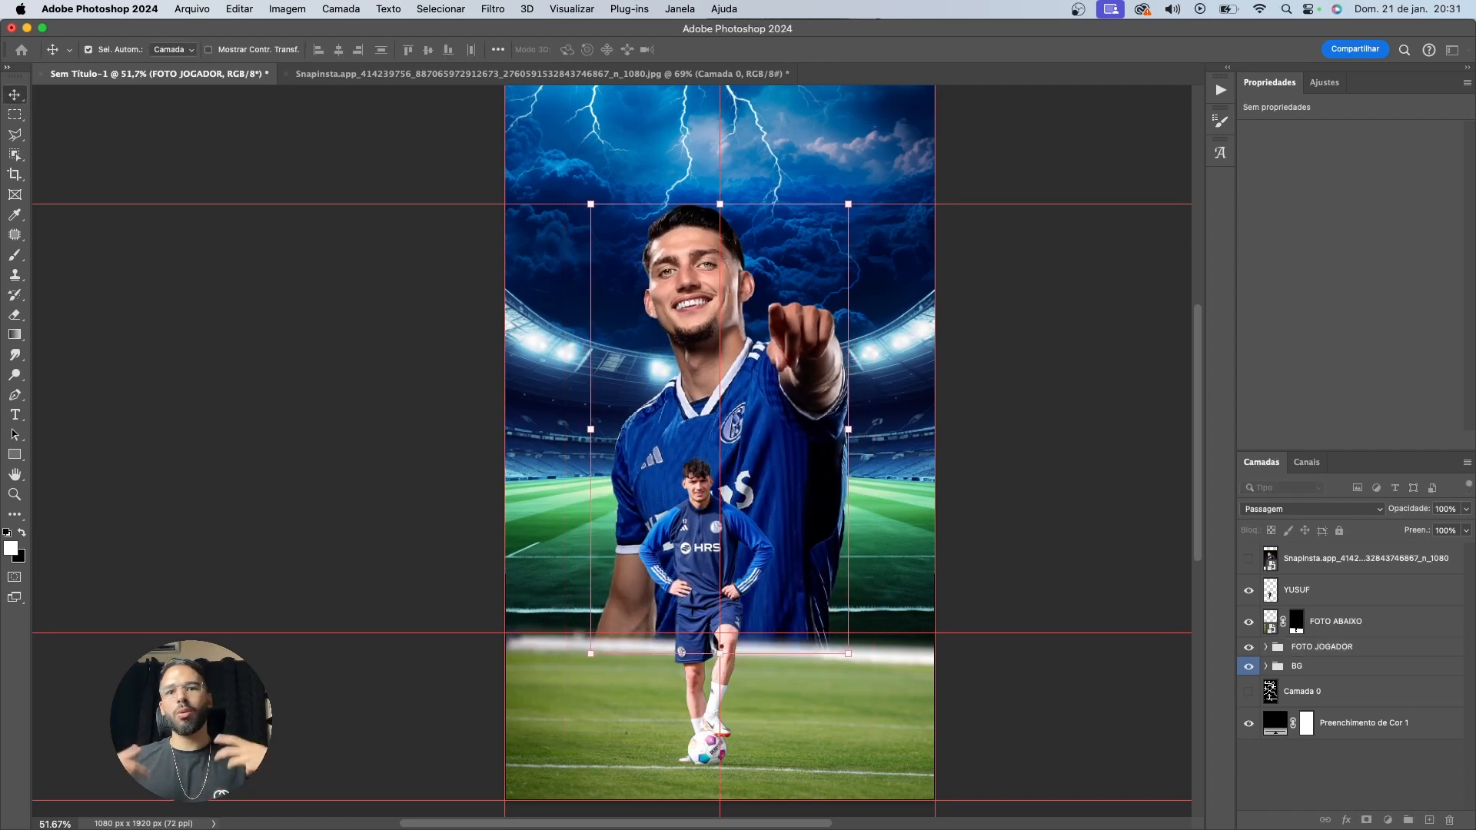
Group the small player cutout layer with the FOTO ABAIXO layer and name the group FOTO ABAIXO
scroll(735, 638, "down", 2)
scroll(736, 638, "up", 2)
scroll(734, 638, "up", 2)
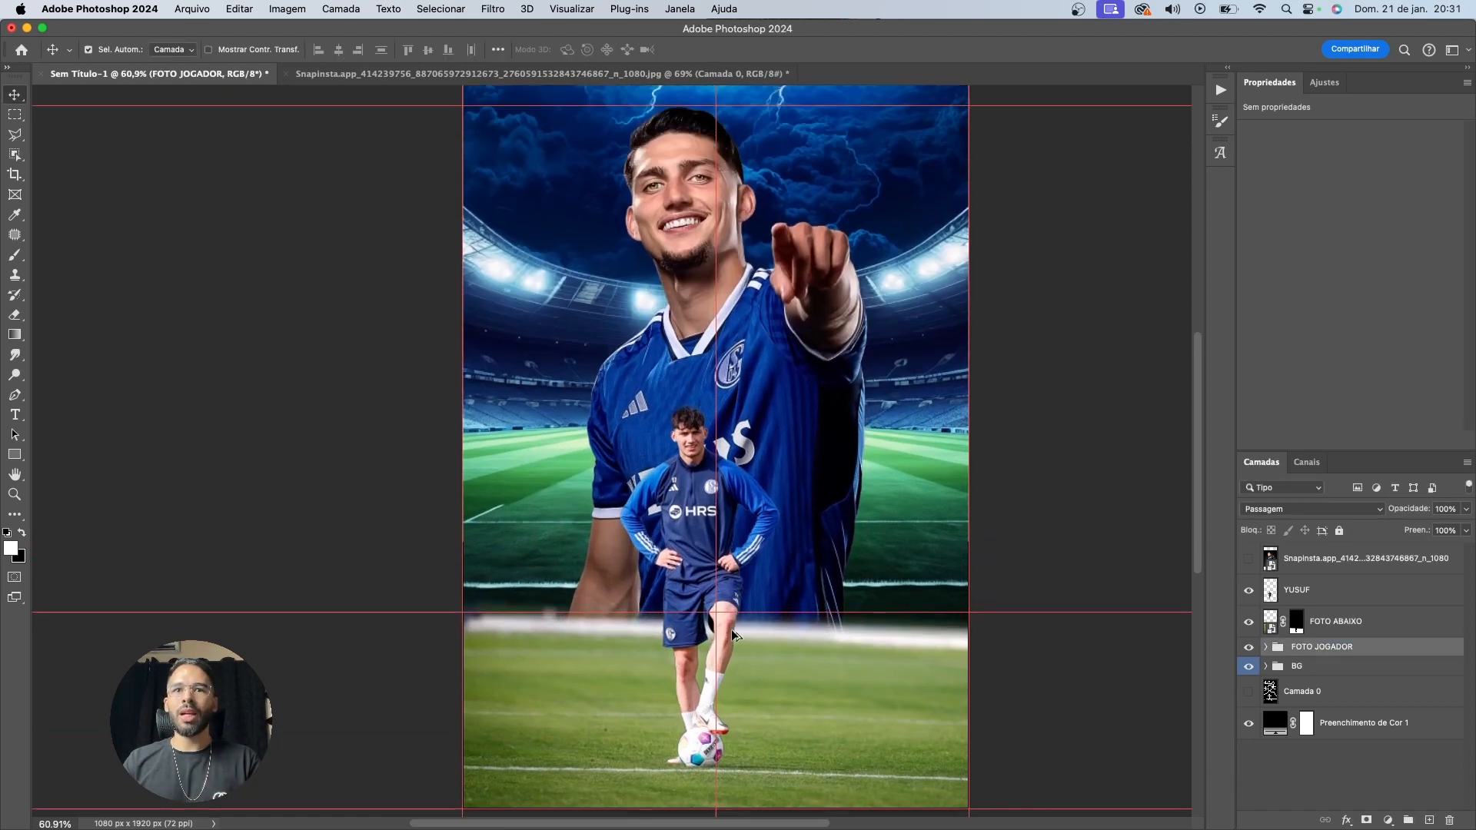
scroll(736, 661, "down", 2)
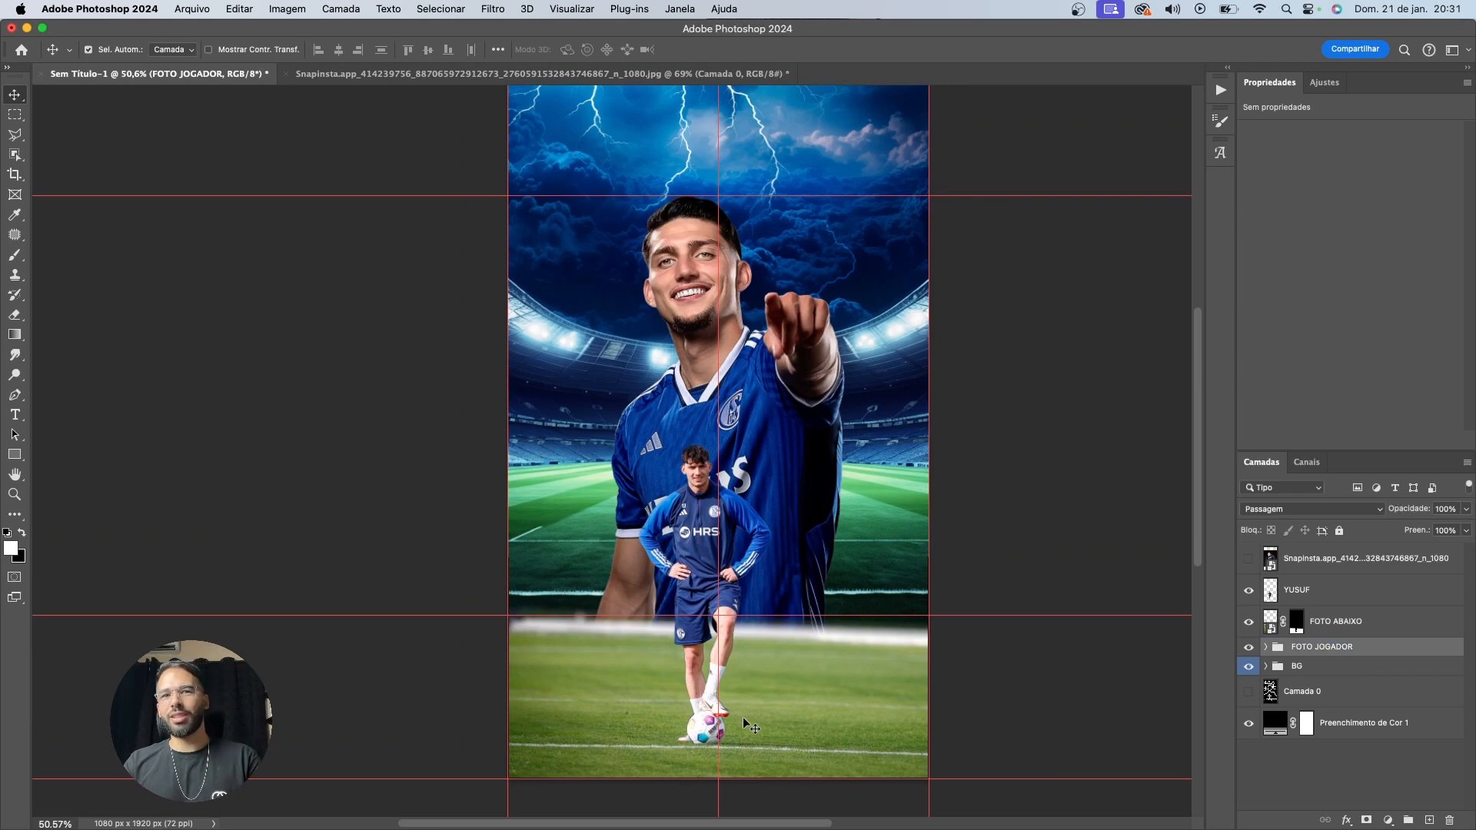
scroll(1136, 657, "up", 1)
left_click(1332, 606)
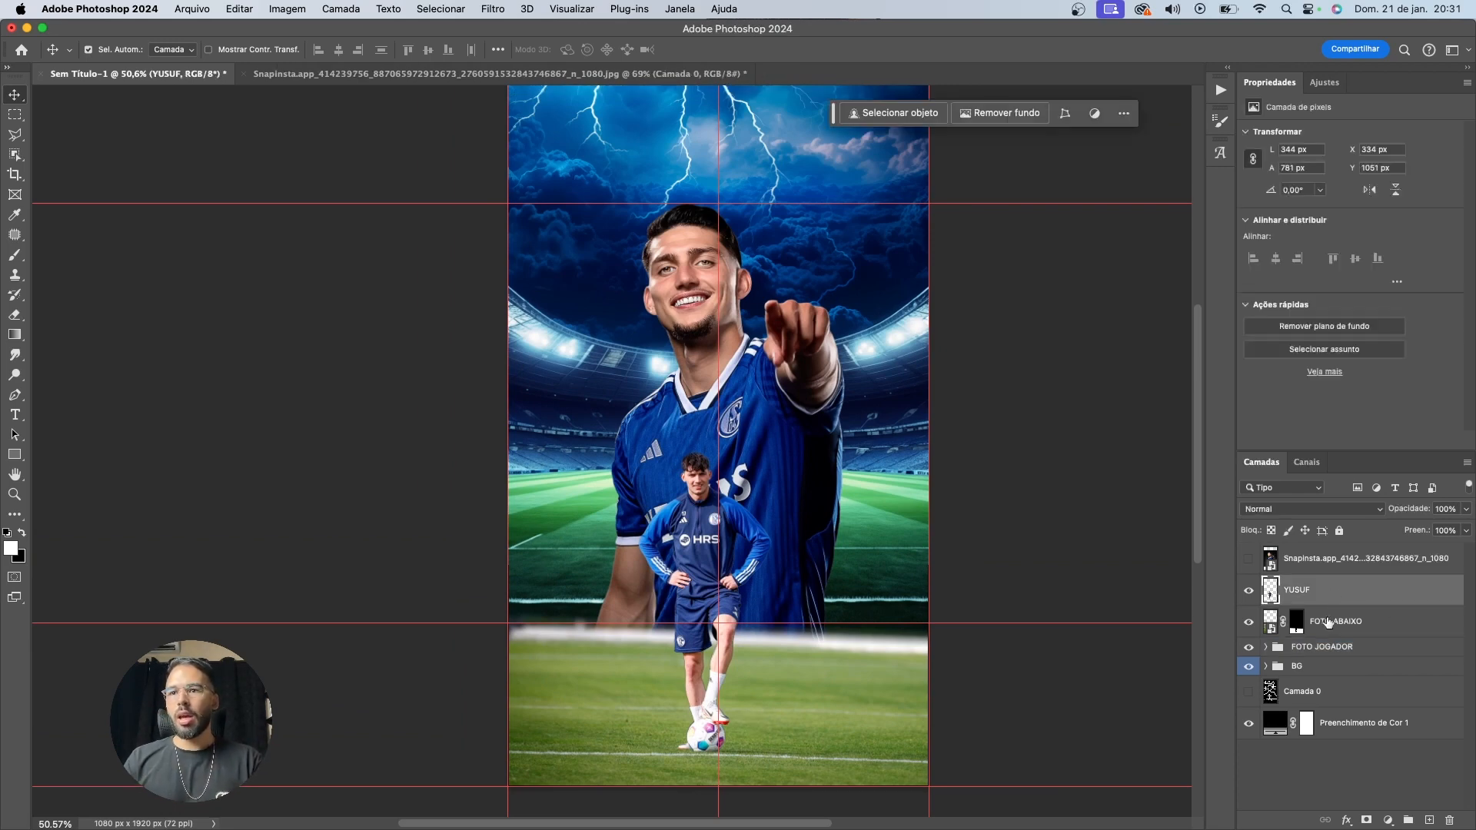
left_click(1328, 622, "shift")
key("super+g")
double_click(1315, 584)
type("FOTO ABAIXO")
key("Return")
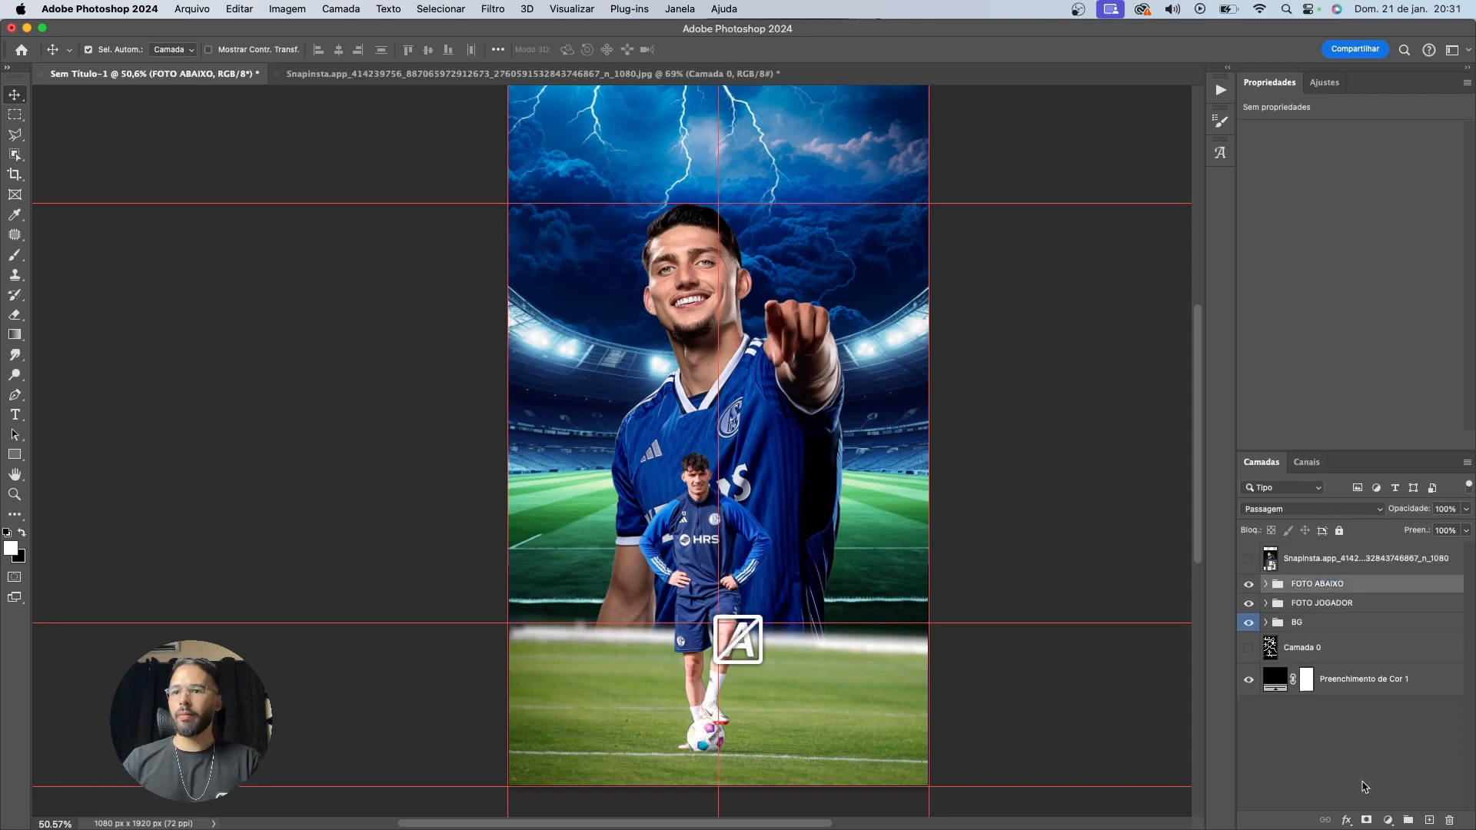
Add a Color Balance adjustment layer clipped to the FOTO ABAIXO group
left_click(1387, 819)
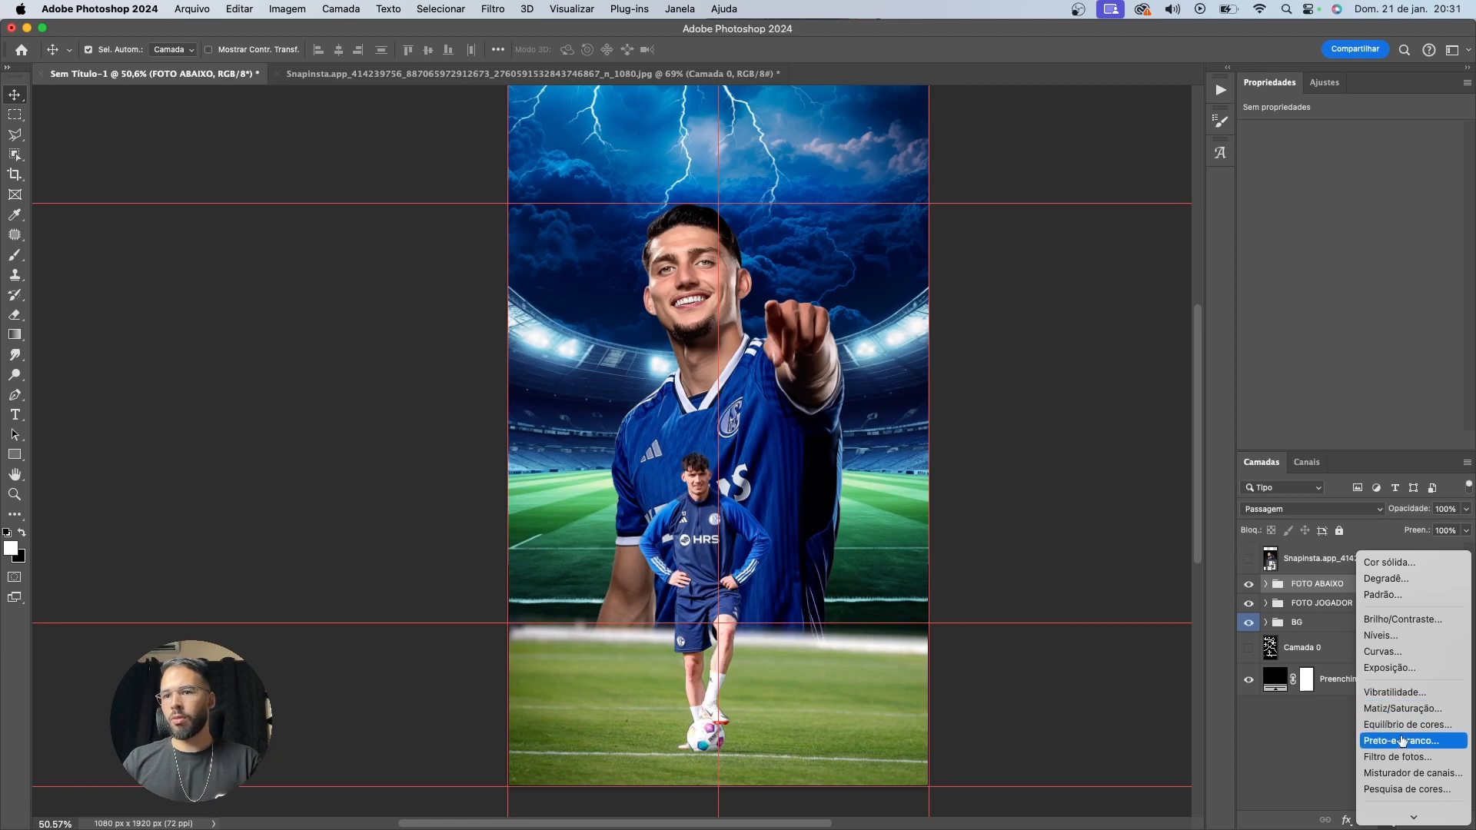
left_click(1408, 724)
left_click(1357, 600, "alt")
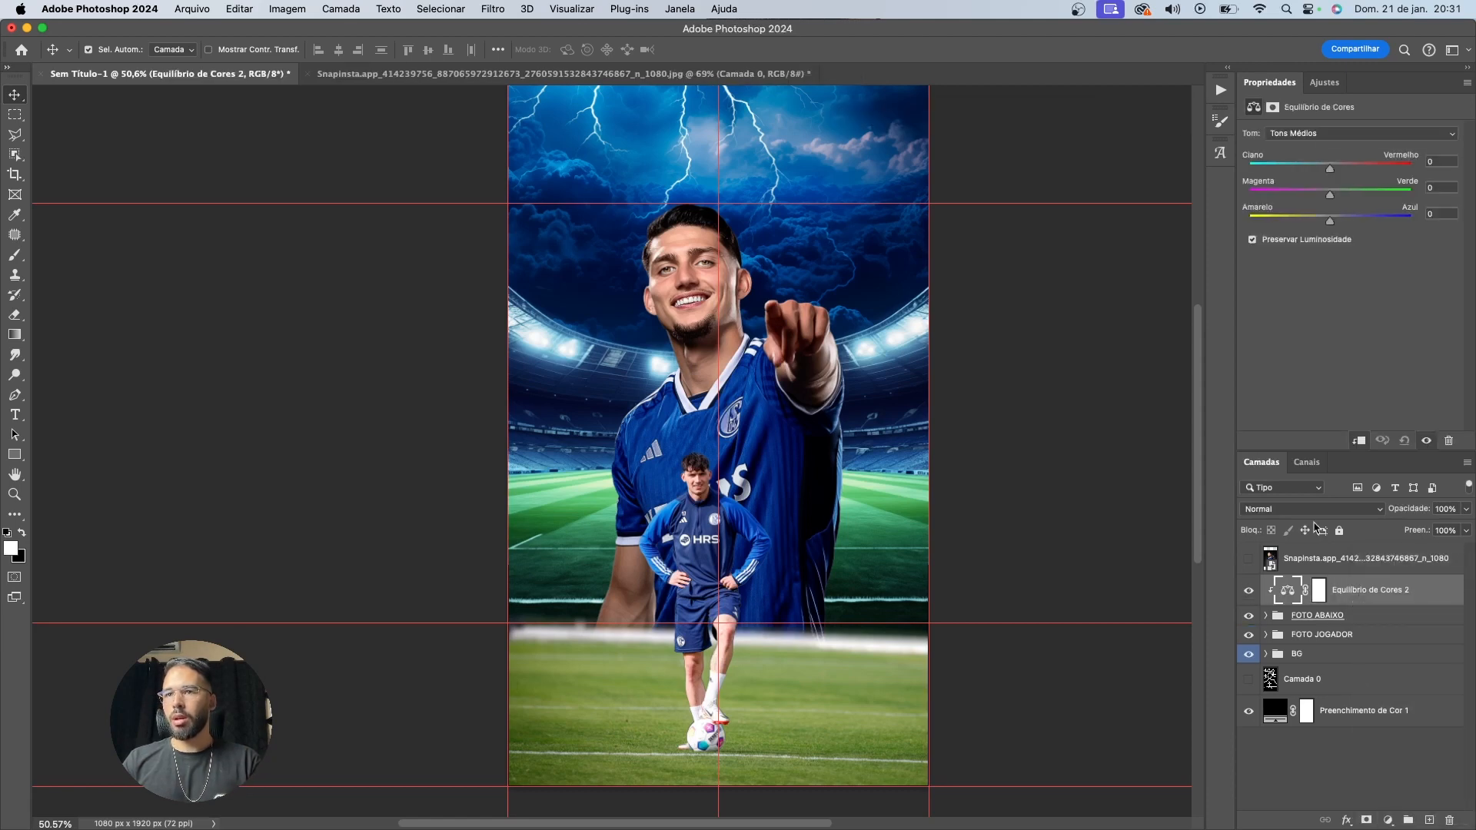
Copy the BG group's Color Balance and Gradient Map adjustment layers above the FOTO ABAIXO group, clipped to it
left_click(1273, 655)
left_click(1266, 654)
left_click_drag(1337, 698, 1372, 611)
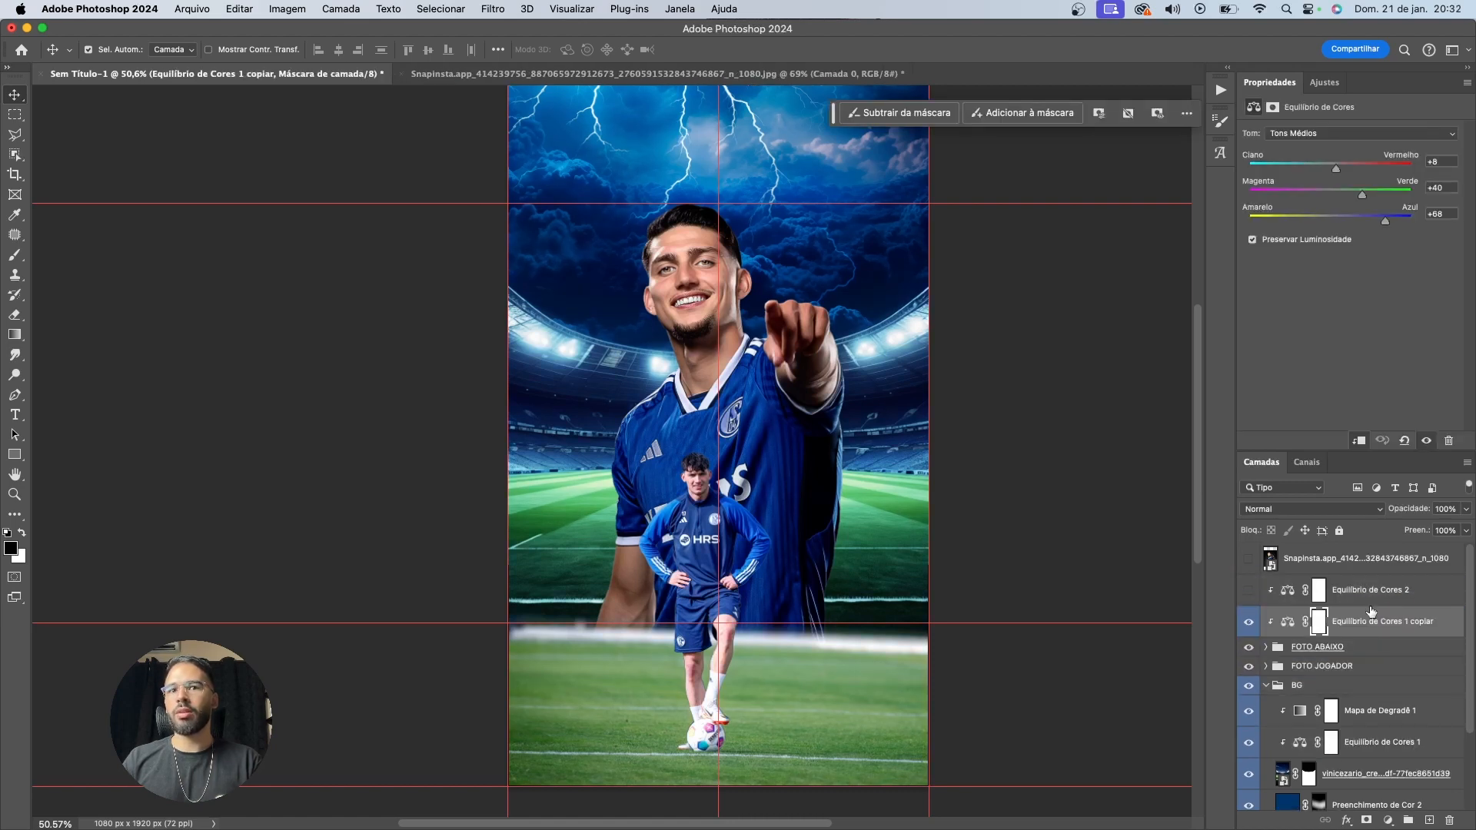
left_click(1249, 622)
left_click_drag(1332, 719, 1366, 598)
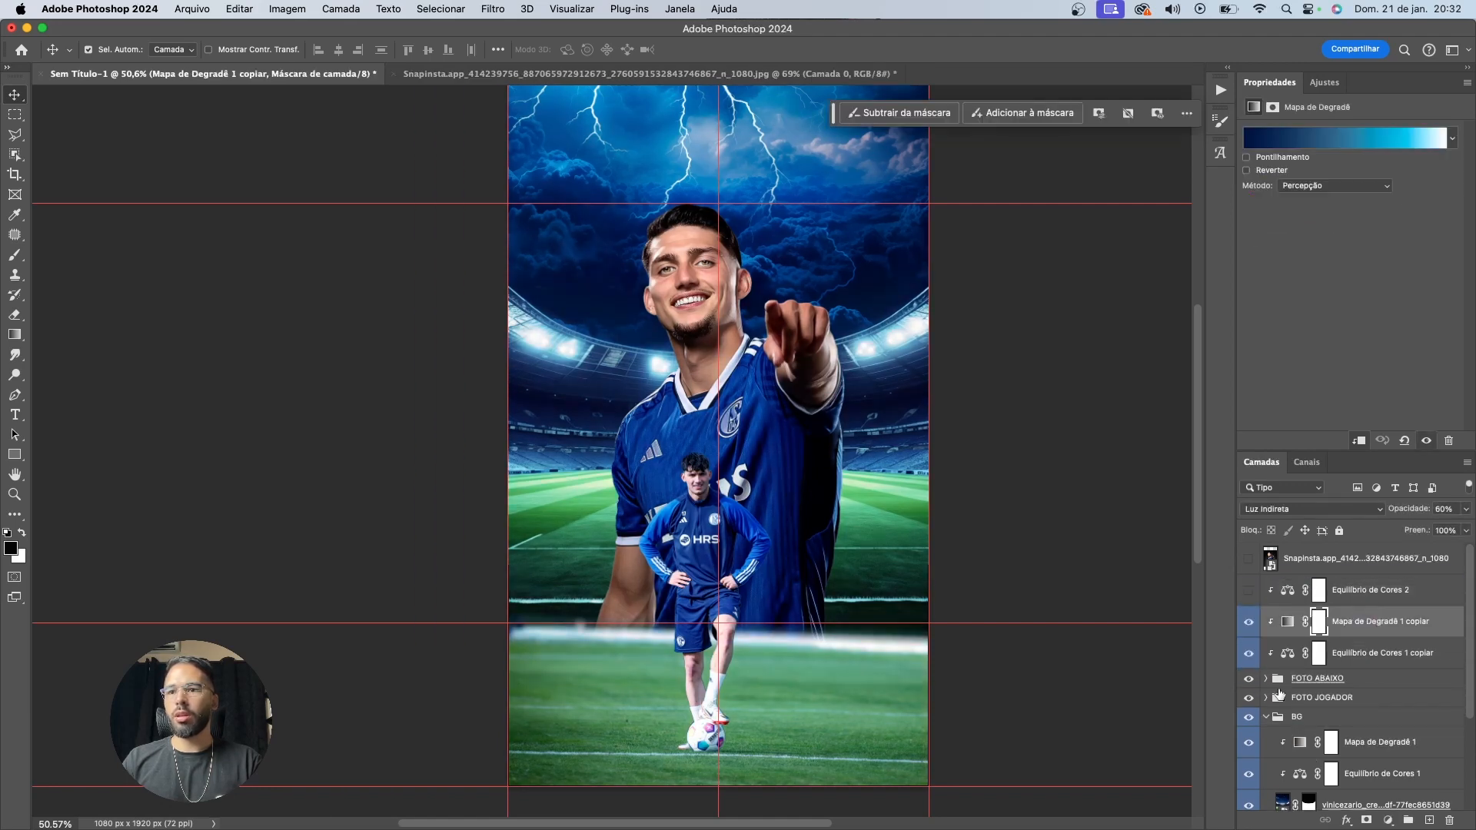
left_click(1266, 718)
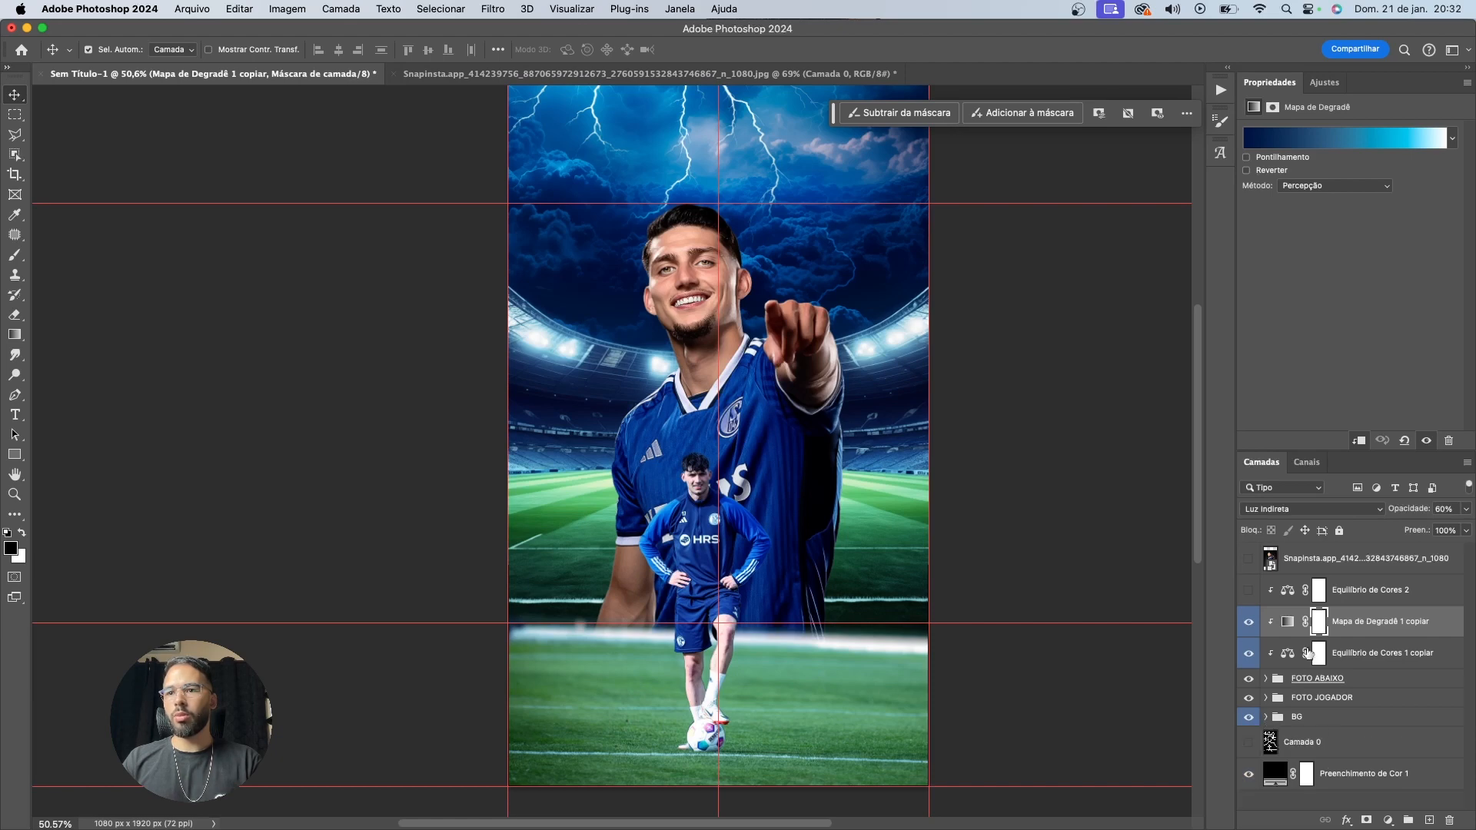
Compare the lower photo with and without the copied Gradient Map and Color Balance adjustments
left_click(1291, 623)
left_click(1248, 624)
left_click(1249, 624)
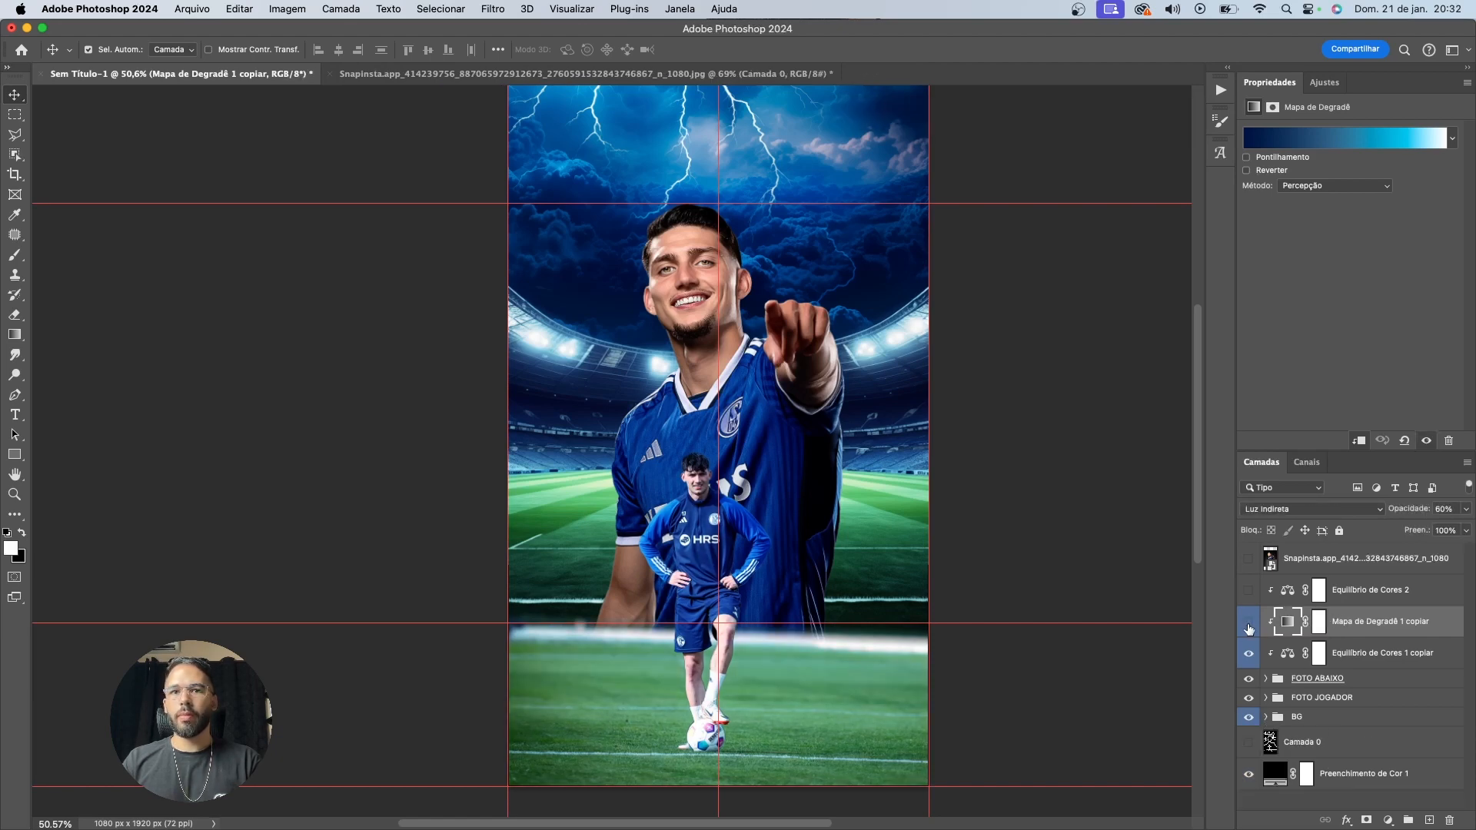
left_click(1248, 624)
left_click(1249, 624)
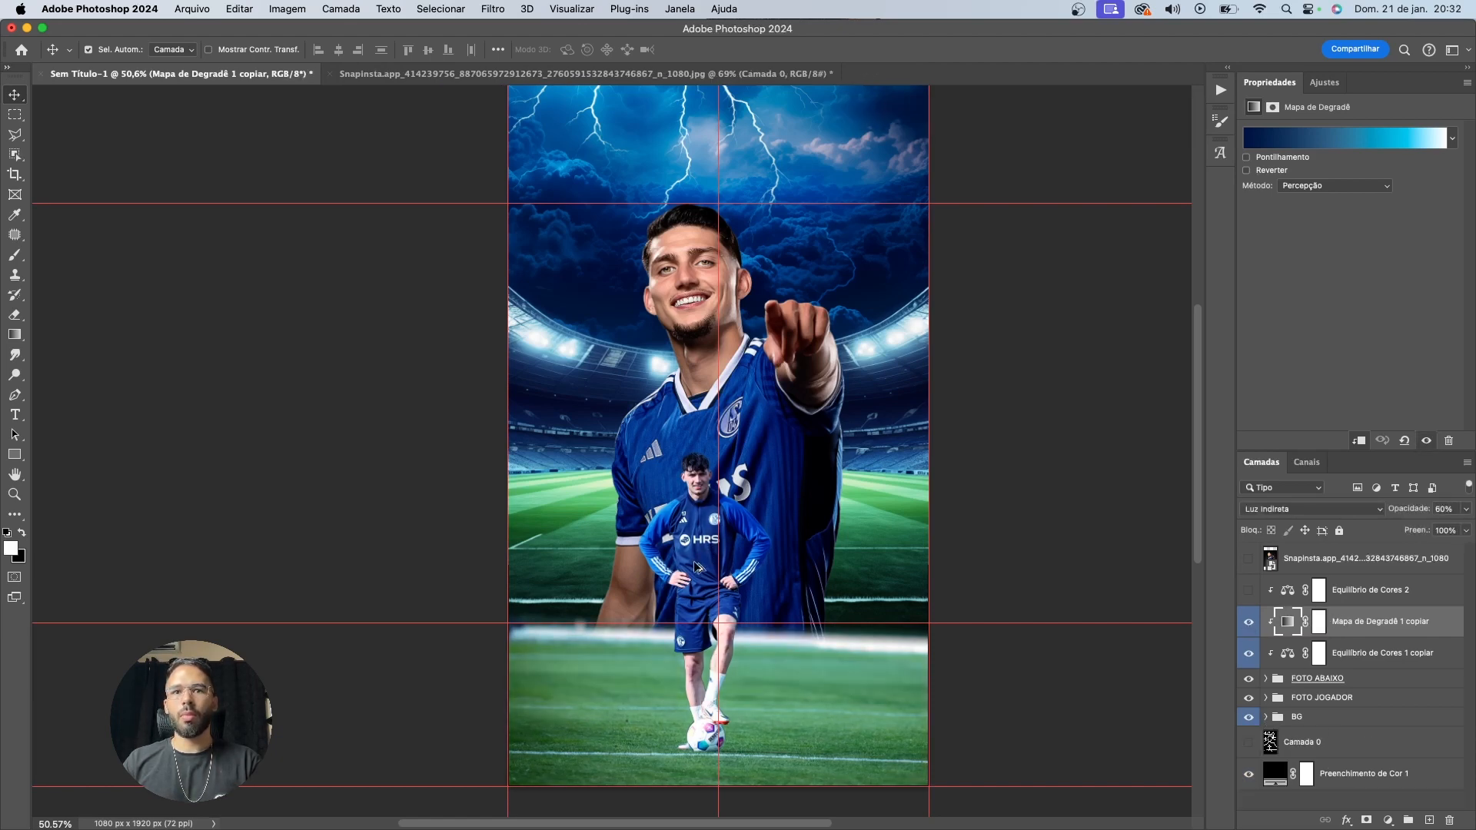
scroll(696, 567, "up", 5)
scroll(696, 359, "down", 5)
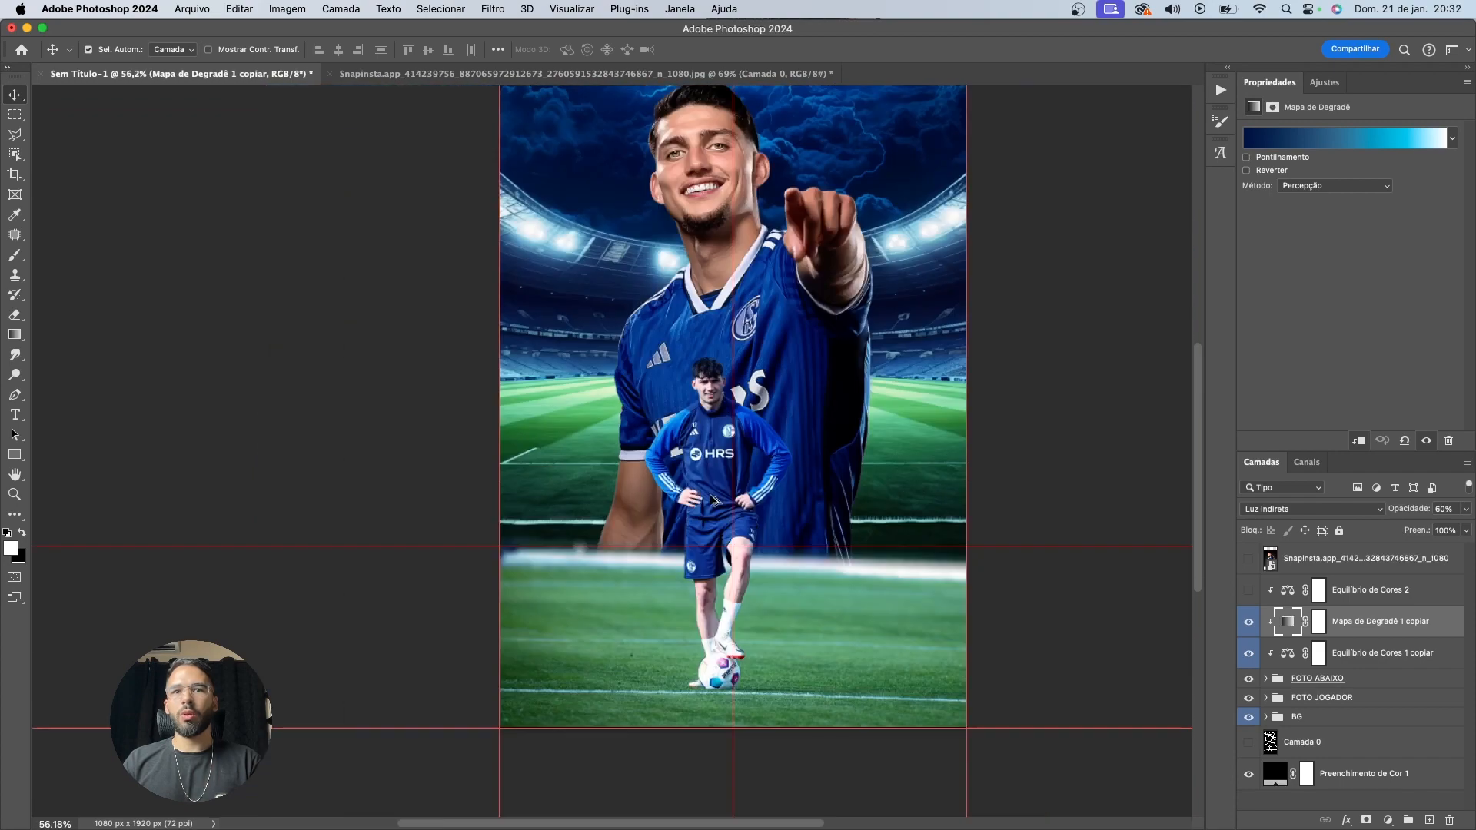
scroll(702, 343, "up", 1)
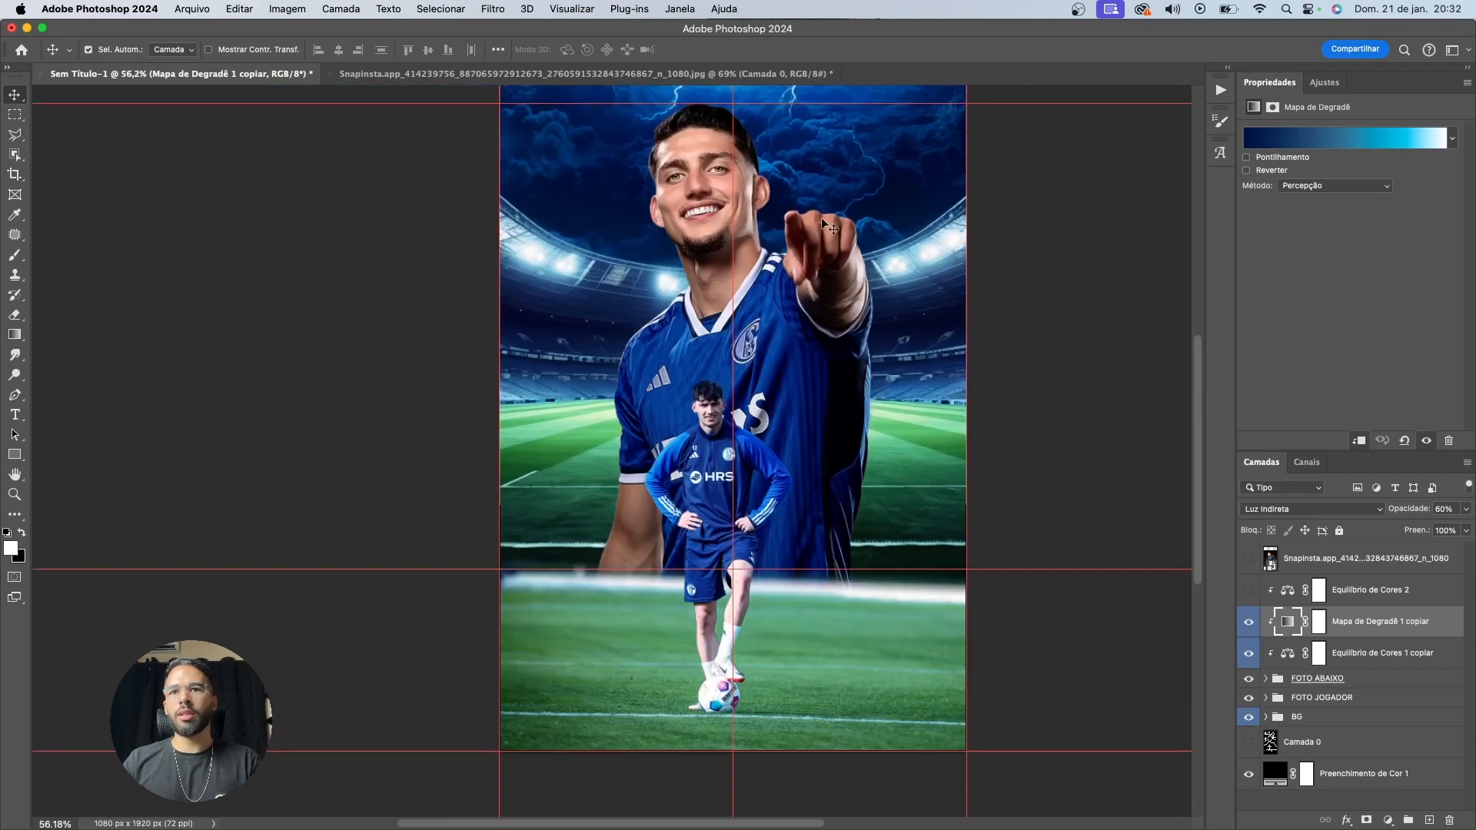
left_click(1247, 632)
left_click(1247, 635)
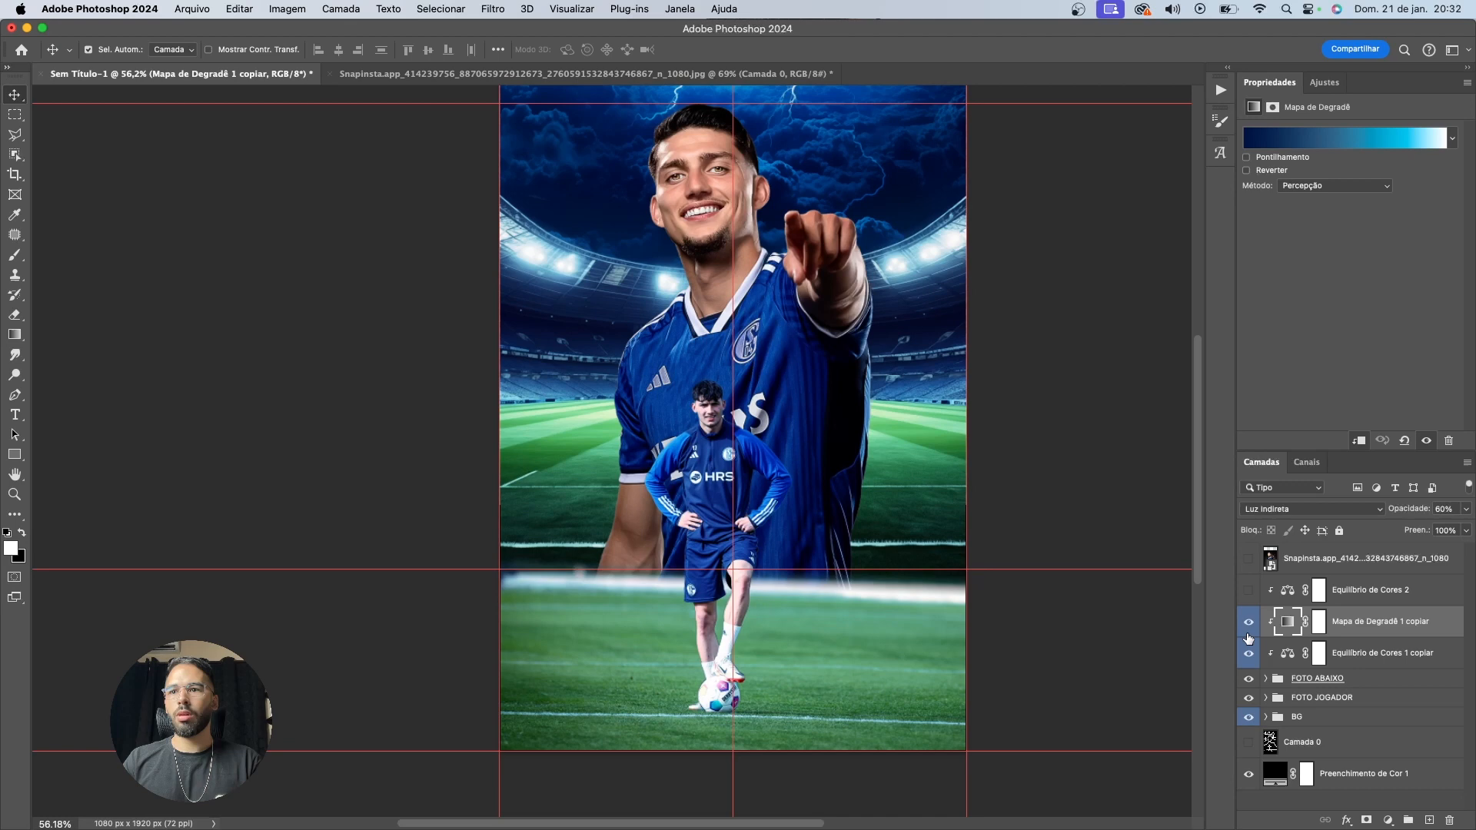
left_click(1247, 655)
left_click_drag(1247, 659, 1247, 621)
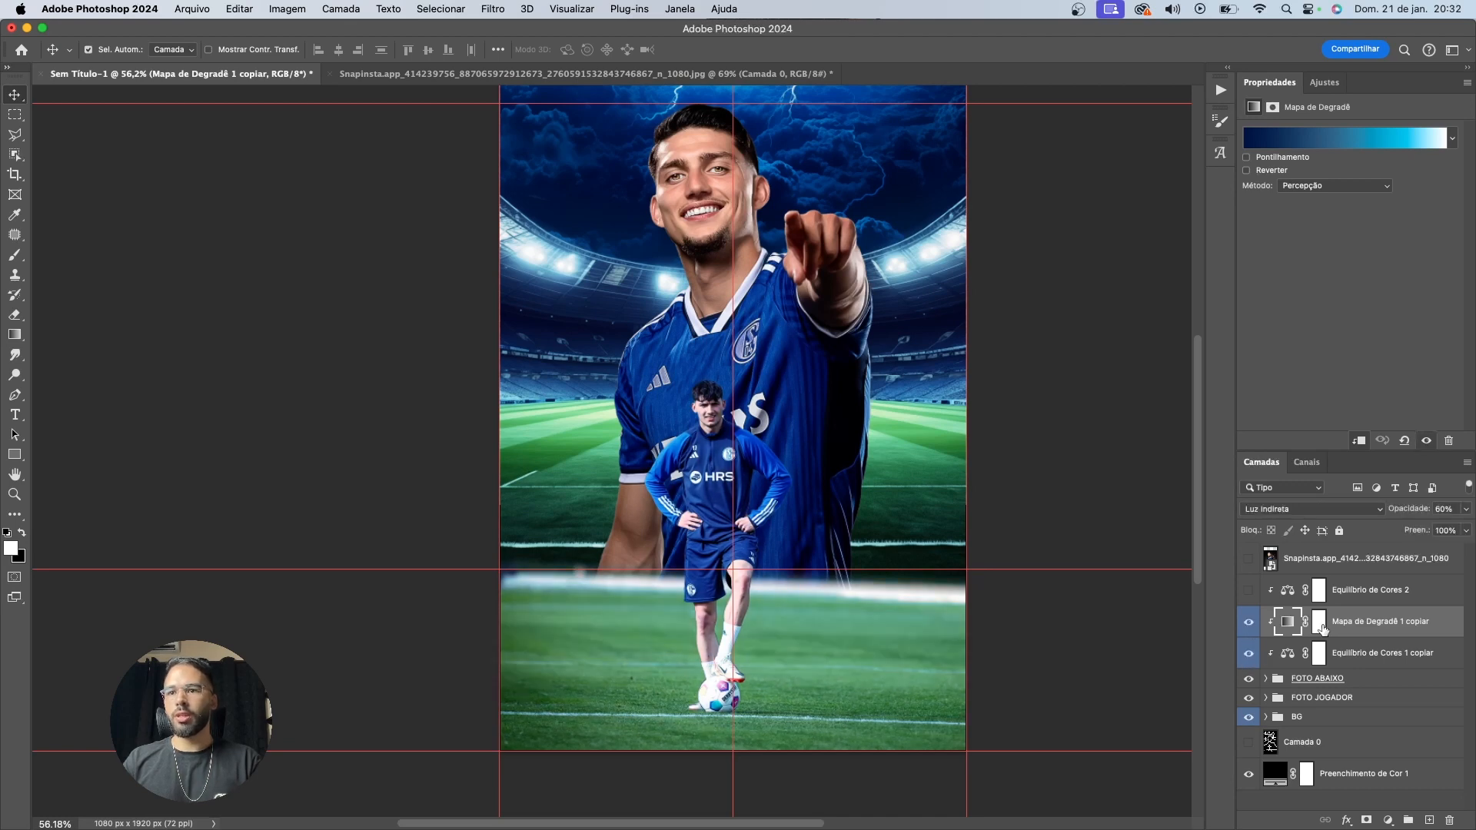
Load the outline of the small player cutout inside the FOTO ABAIXO group as a selection
left_click(1319, 621)
key("b")
scroll(708, 462, "up", 3)
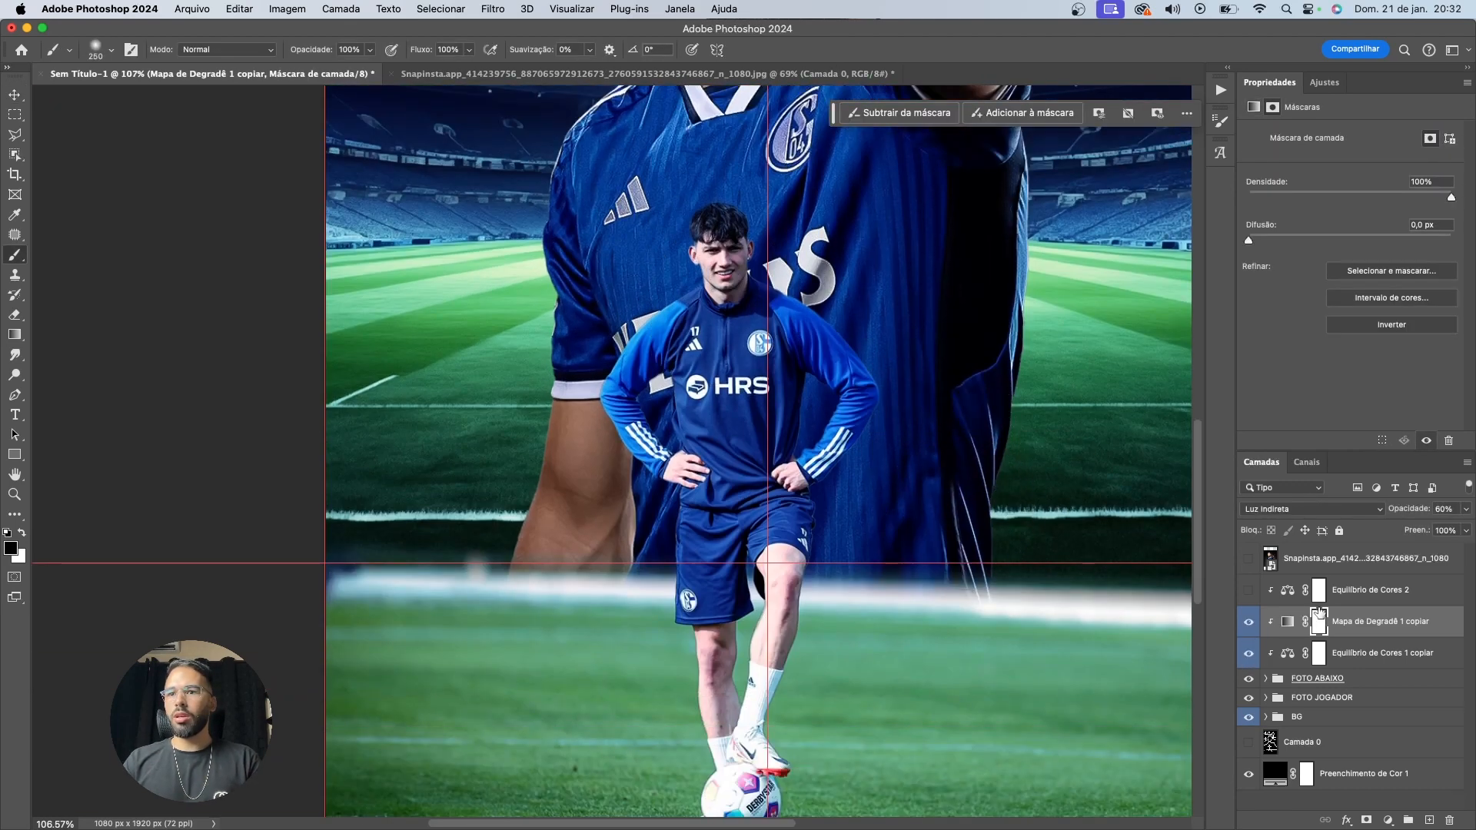
left_click(1274, 679)
left_click(1265, 679)
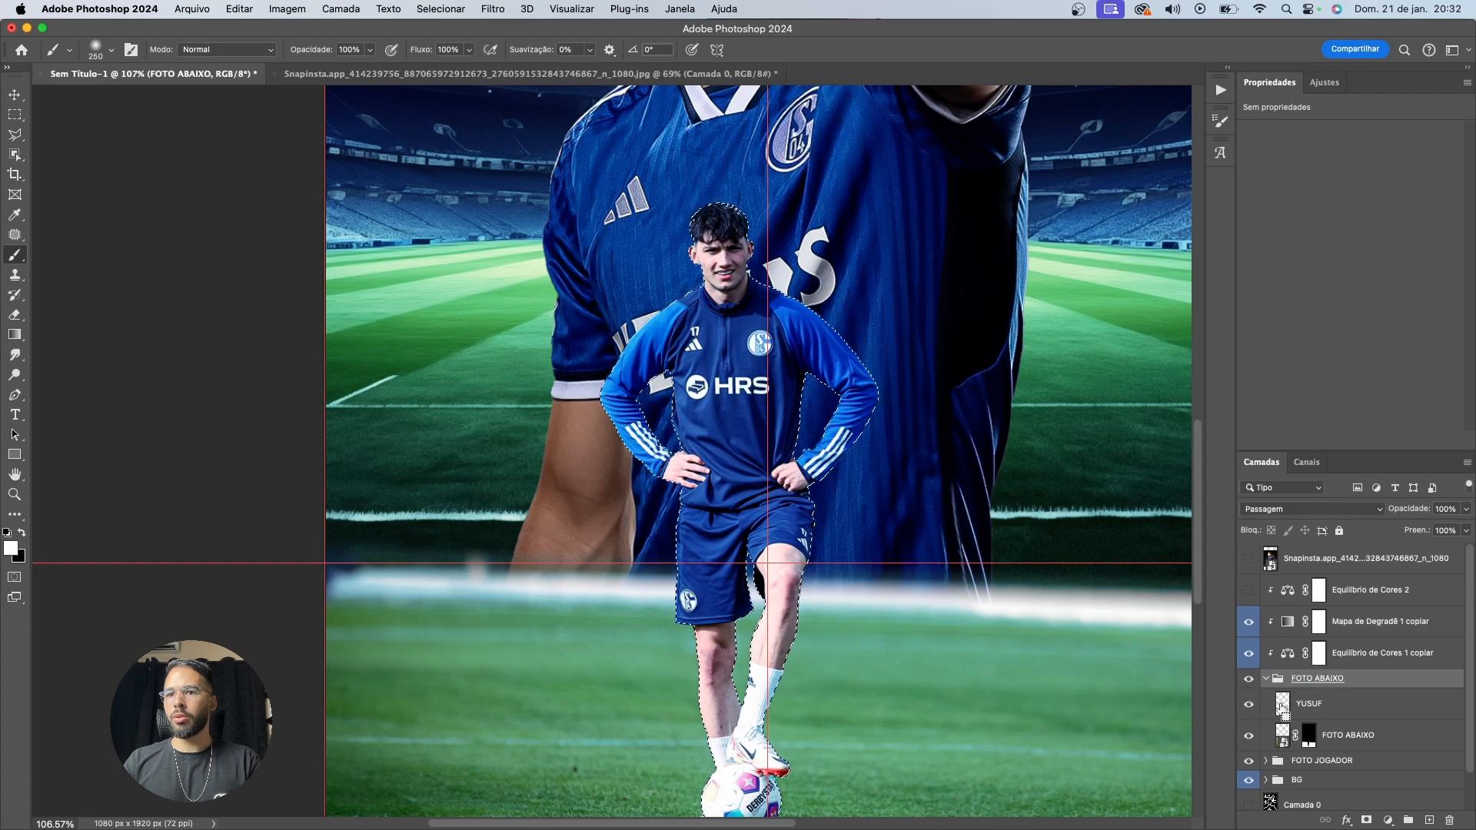
left_click(1281, 707, "super")
Fill the selected player outline with black on the masks of the copied Gradient Map and Color Balance layers, and deselect
left_click(1265, 679)
left_click(1319, 621)
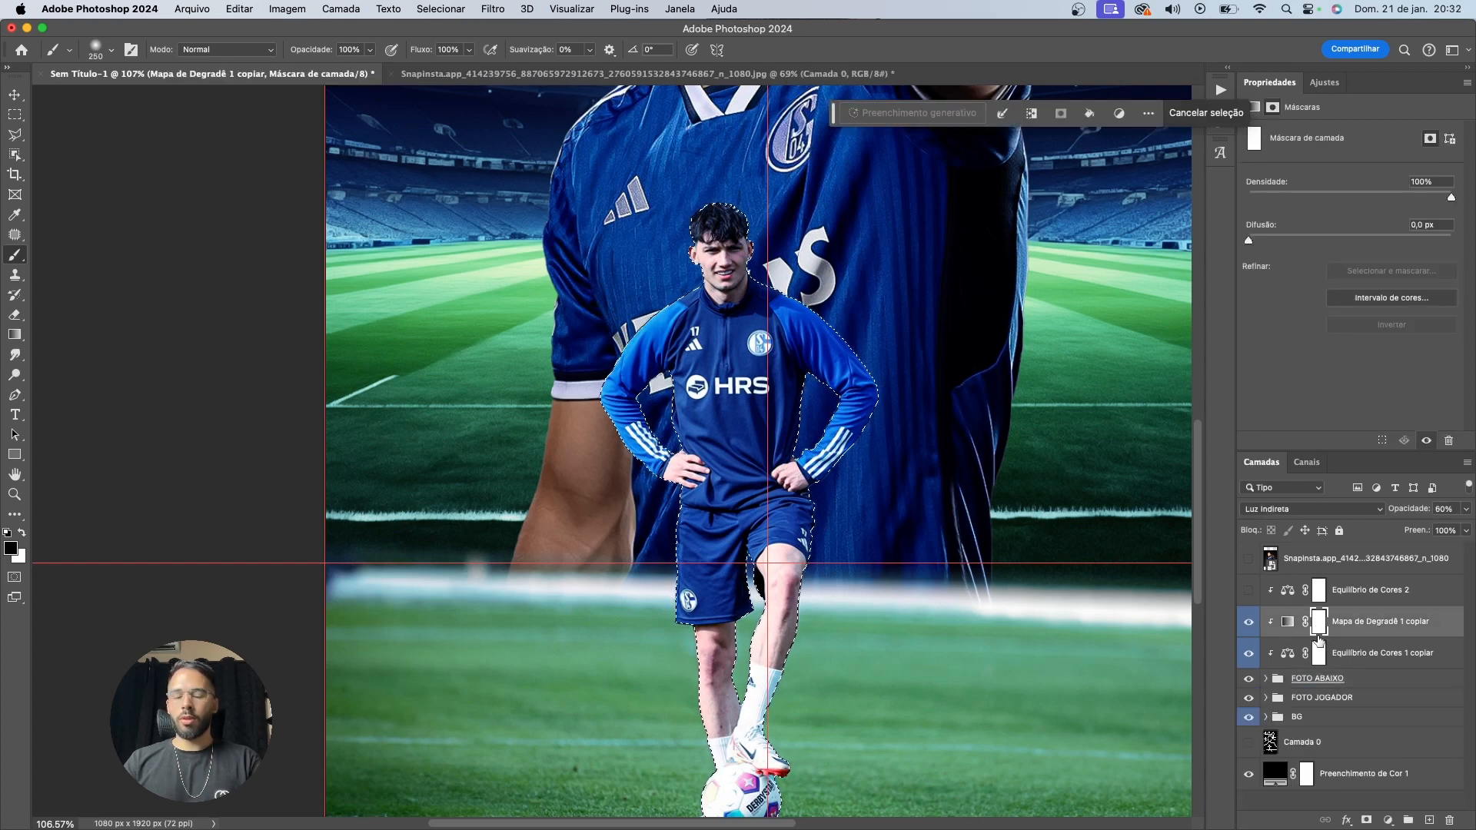
key("alt+BackSpace")
left_click(1320, 653)
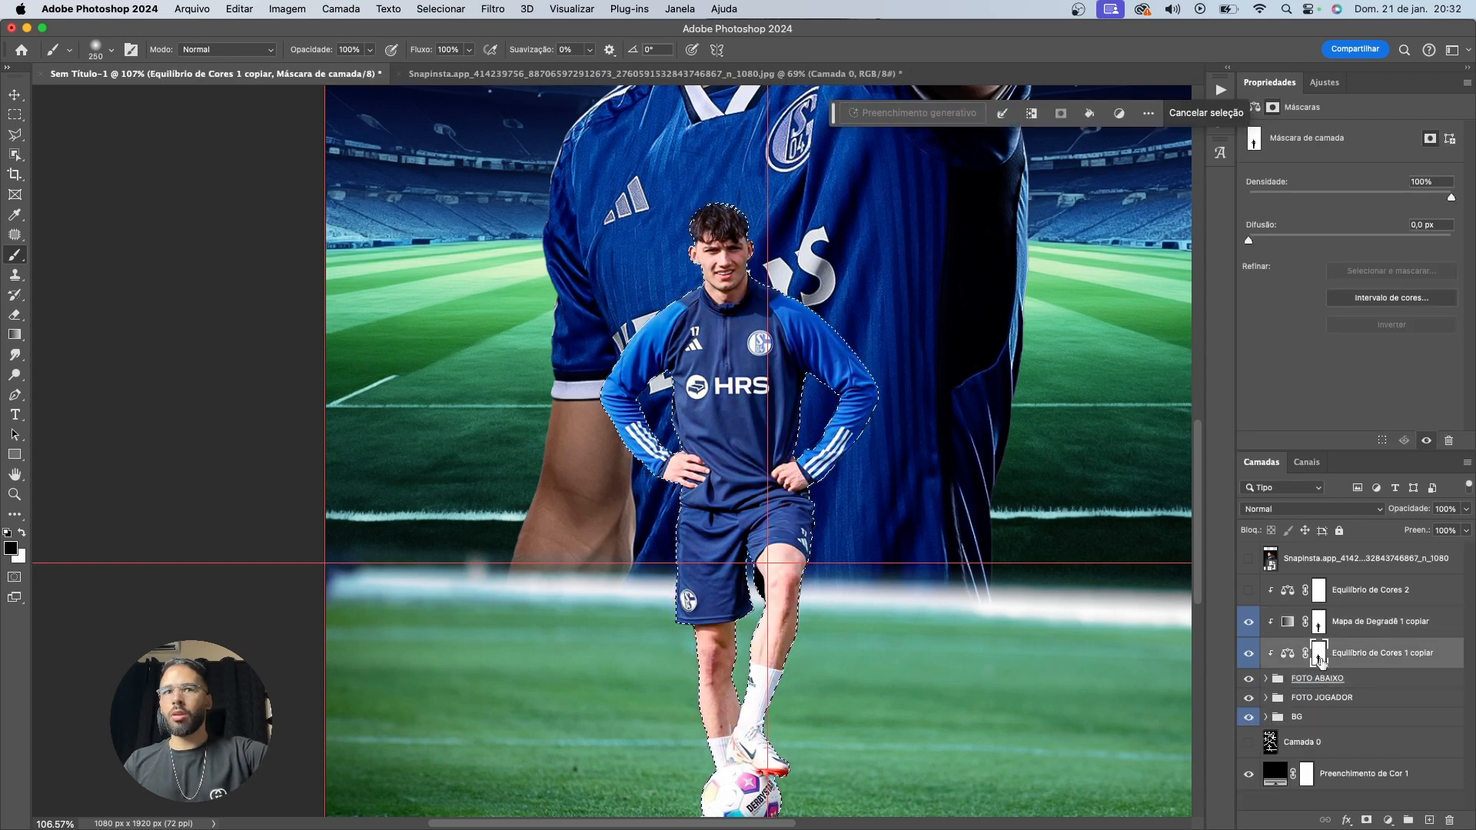
key("super+d")
scroll(974, 614, "down", 5)
key("v")
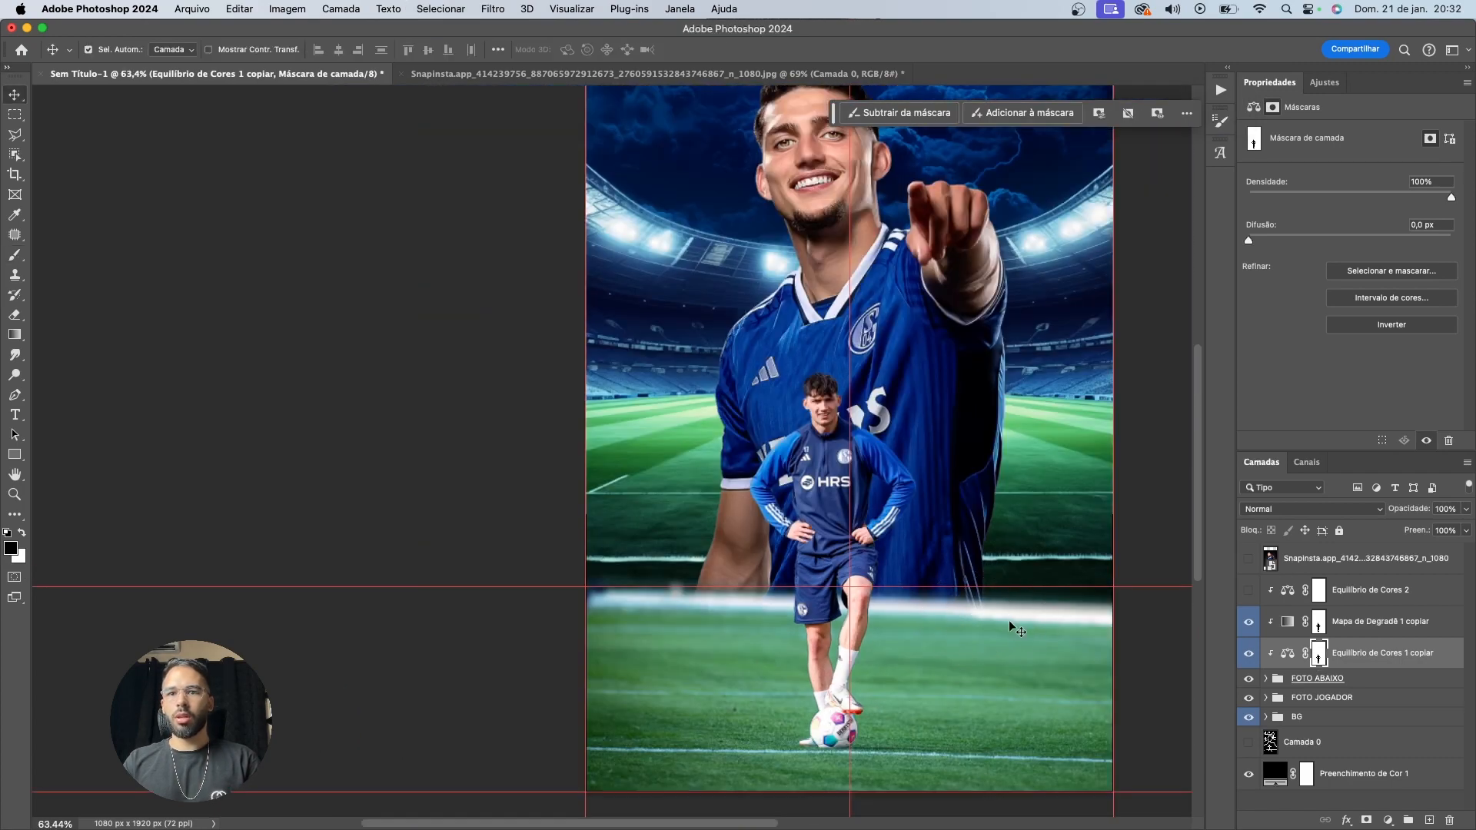
scroll(831, 663, "up", 5)
scroll(792, 681, "down", 4)
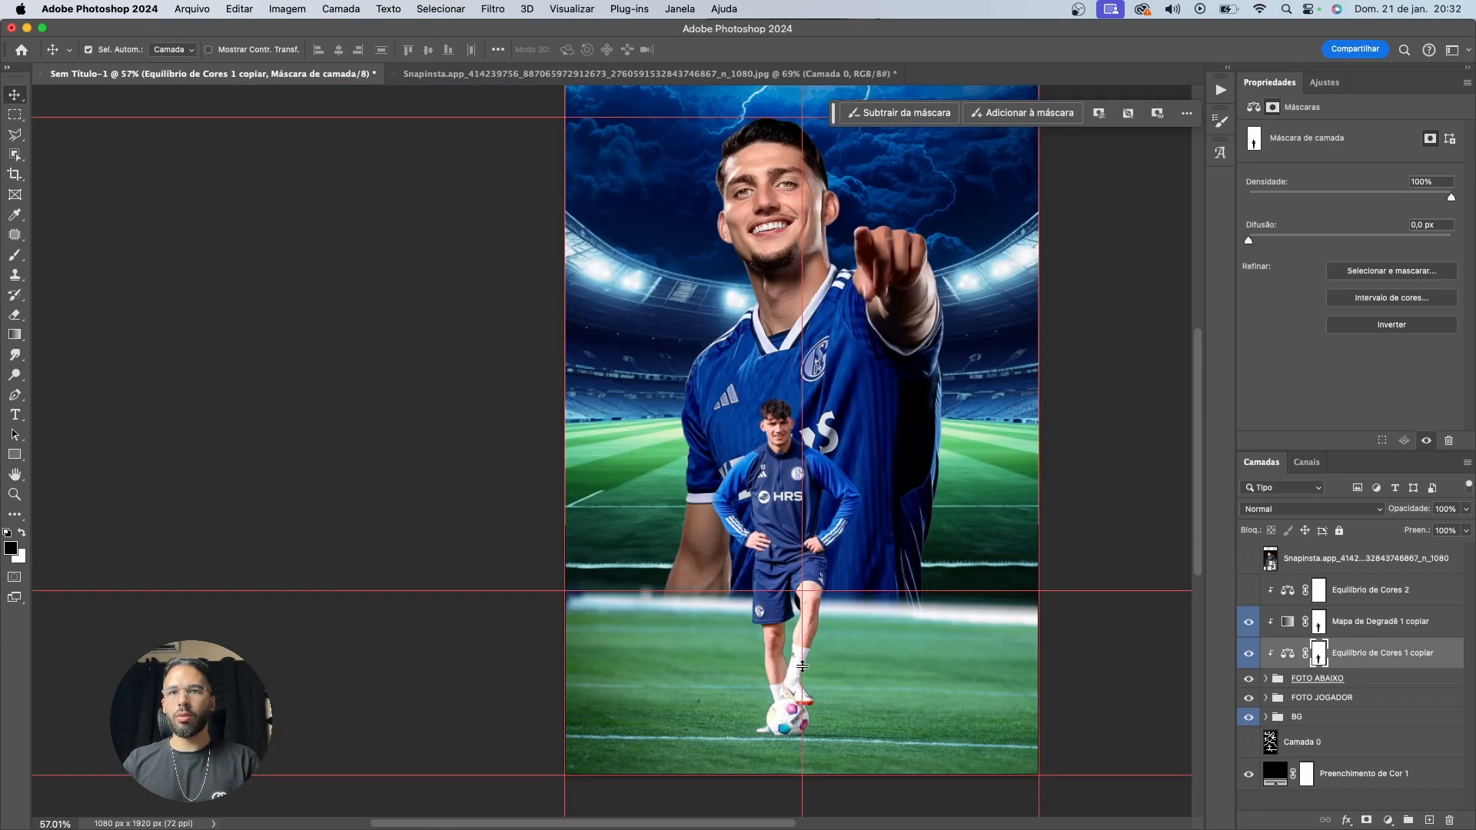
scroll(795, 661, "up", 7)
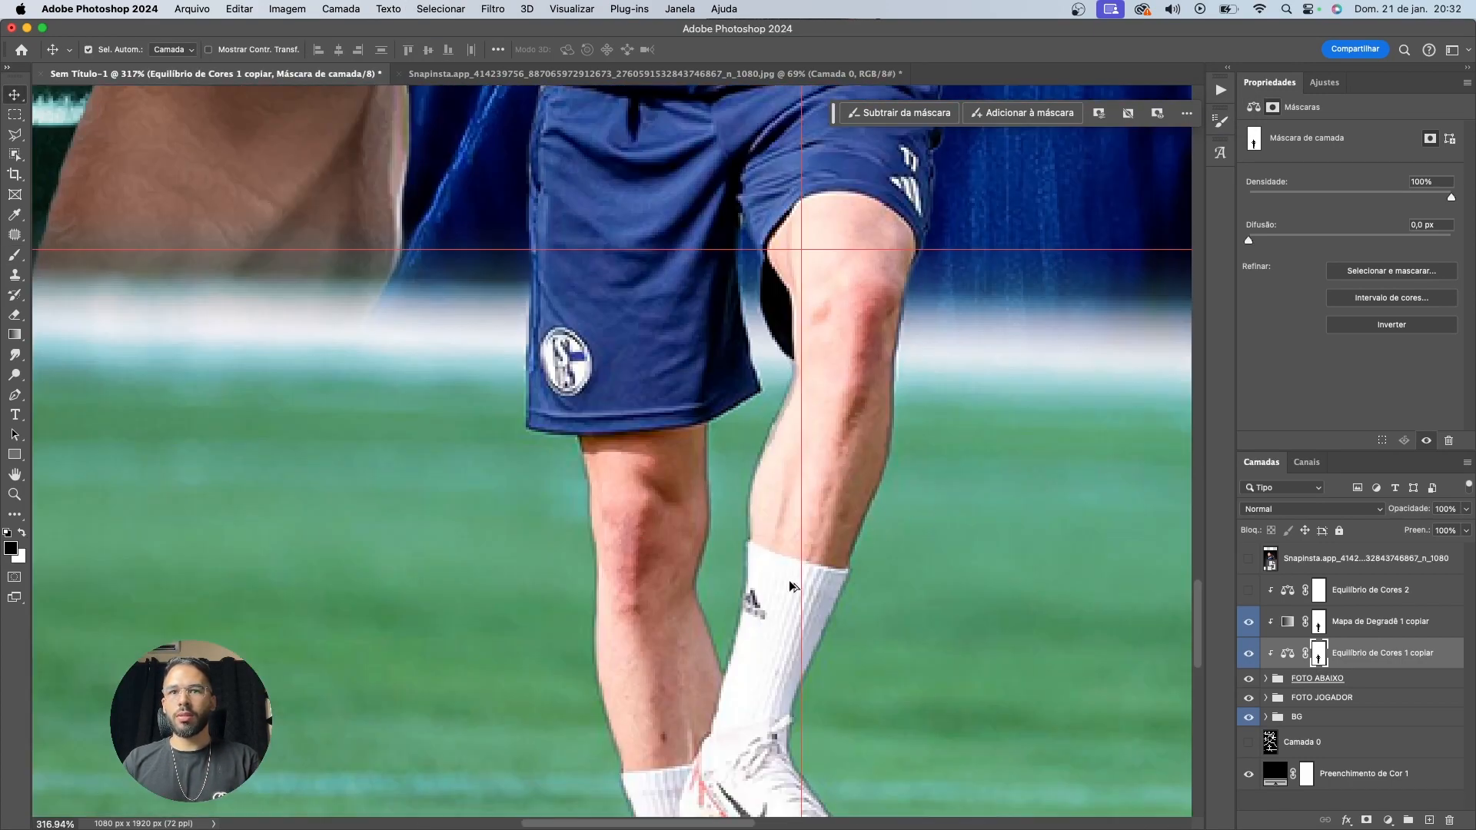
left_click(1319, 628)
key("b")
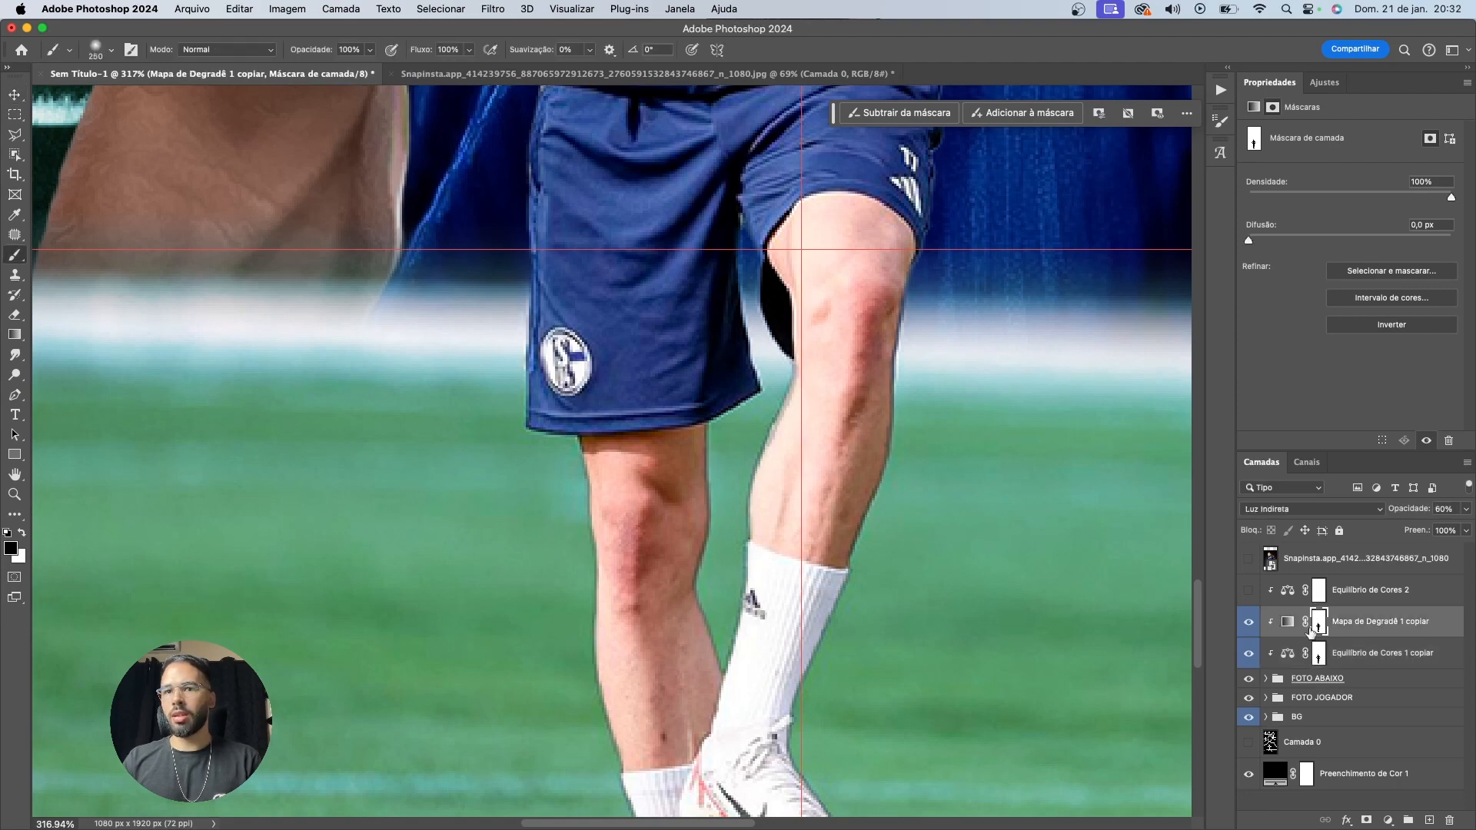
scroll(650, 546, "up", 4)
key("bracketleft")
key("bracketleft")
key("bracketleft")
key("bracketleft")
key("bracketleft")
key("bracketleft")
key("bracketleft")
key("bracketleft")
key("bracketleft")
key("bracketleft")
key("bracketleft")
key("bracketleft")
key("bracketleft")
key("bracketleft")
key("bracketleft")
key("bracketleft")
key("bracketleft")
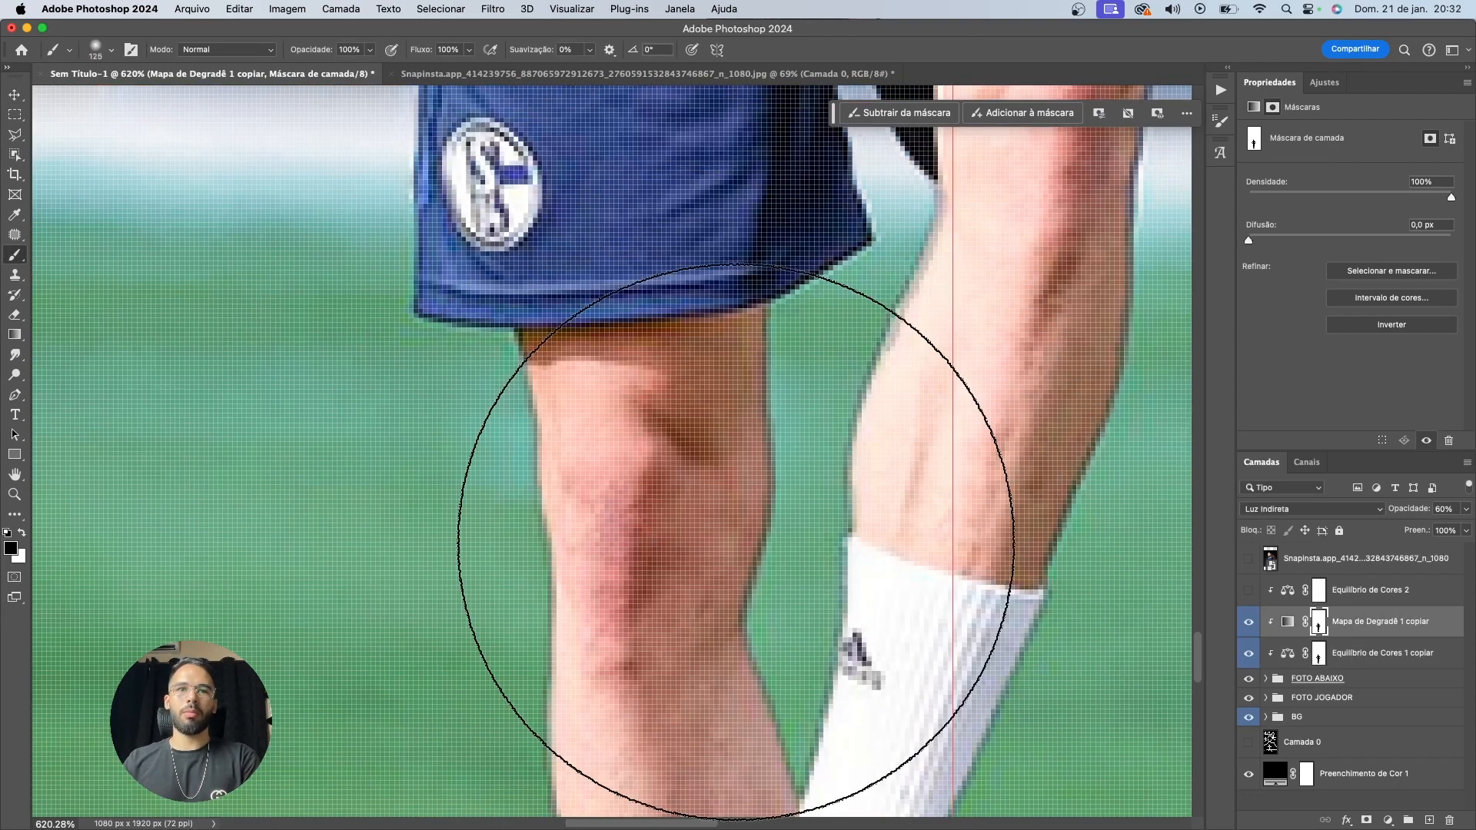
key("x")
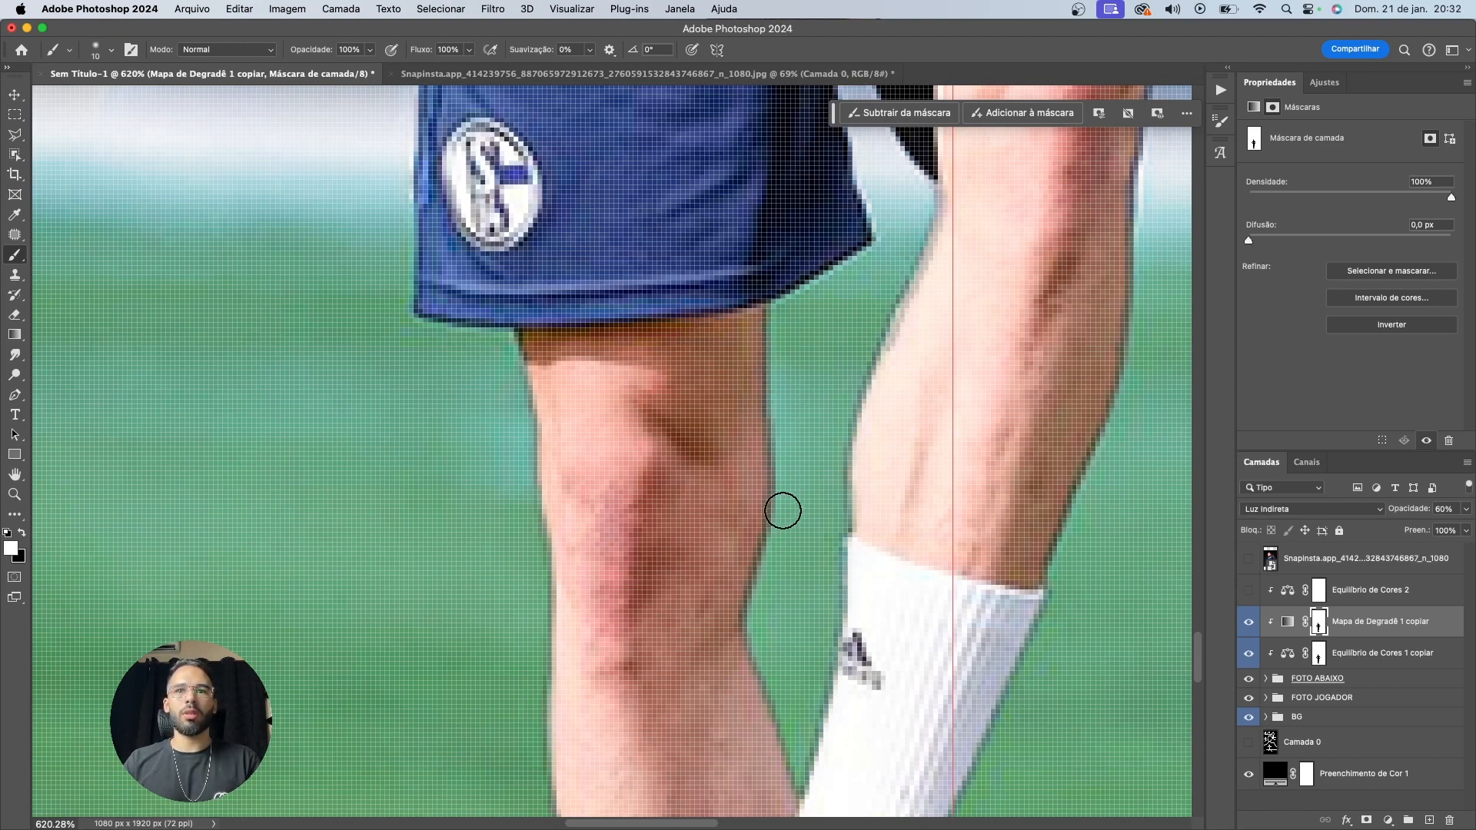
key("x")
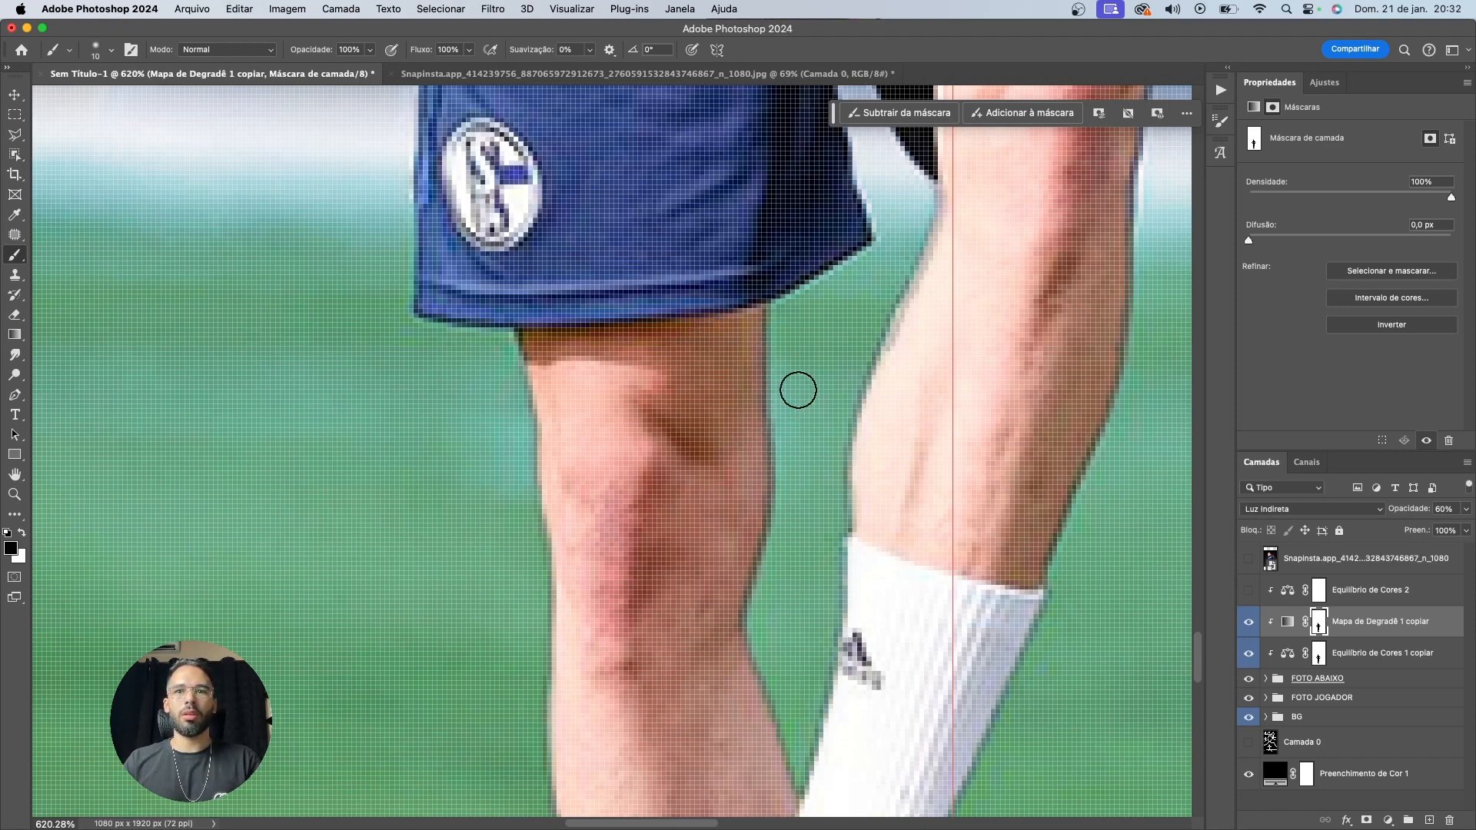
scroll(781, 587, "down", 10)
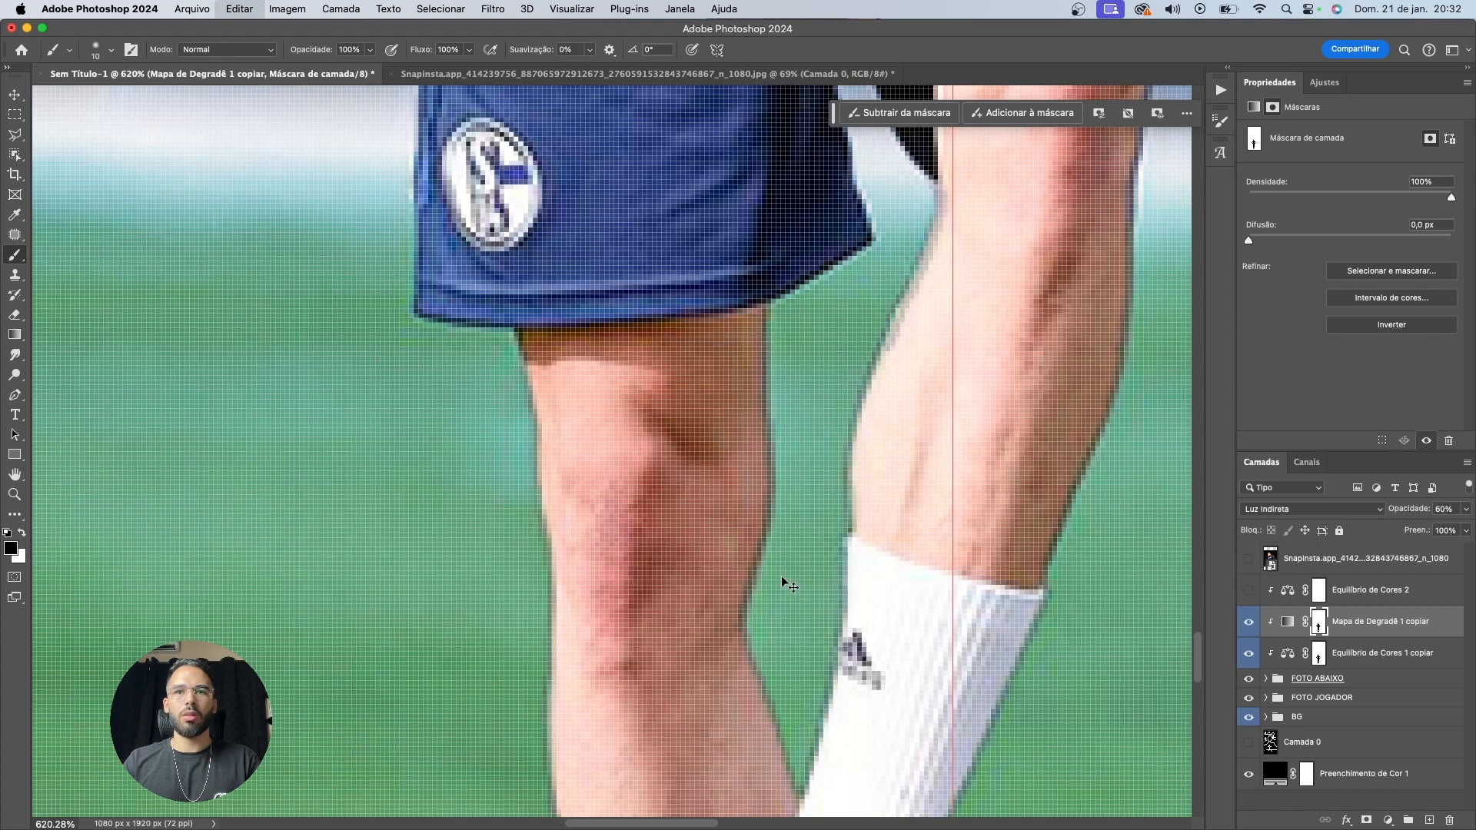
key("v")
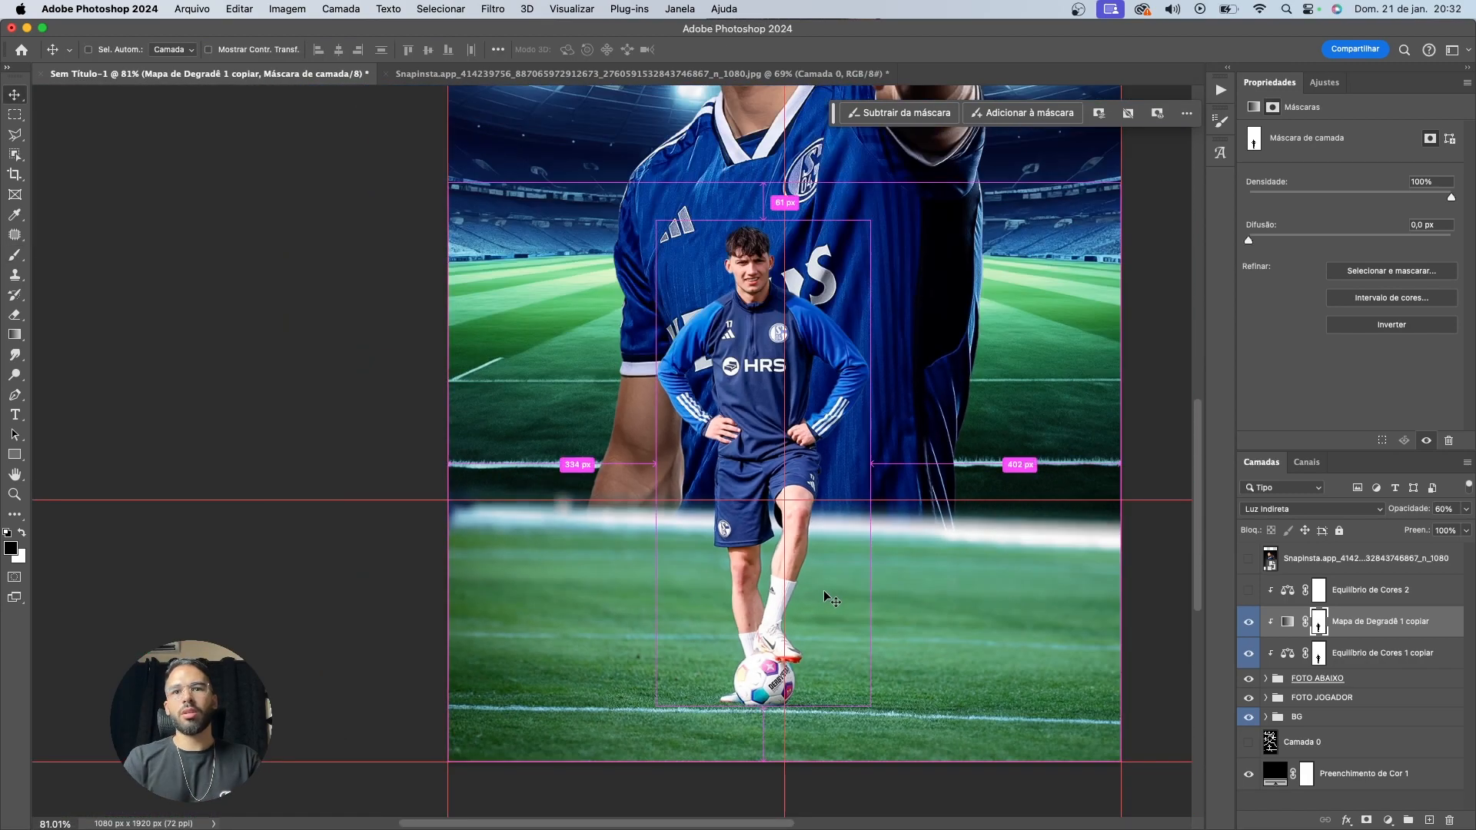
Delete the unused Equilíbrio de Cores 2 adjustment layer above the copied Gradient Map
scroll(828, 598, "down", 3)
left_click(1363, 604)
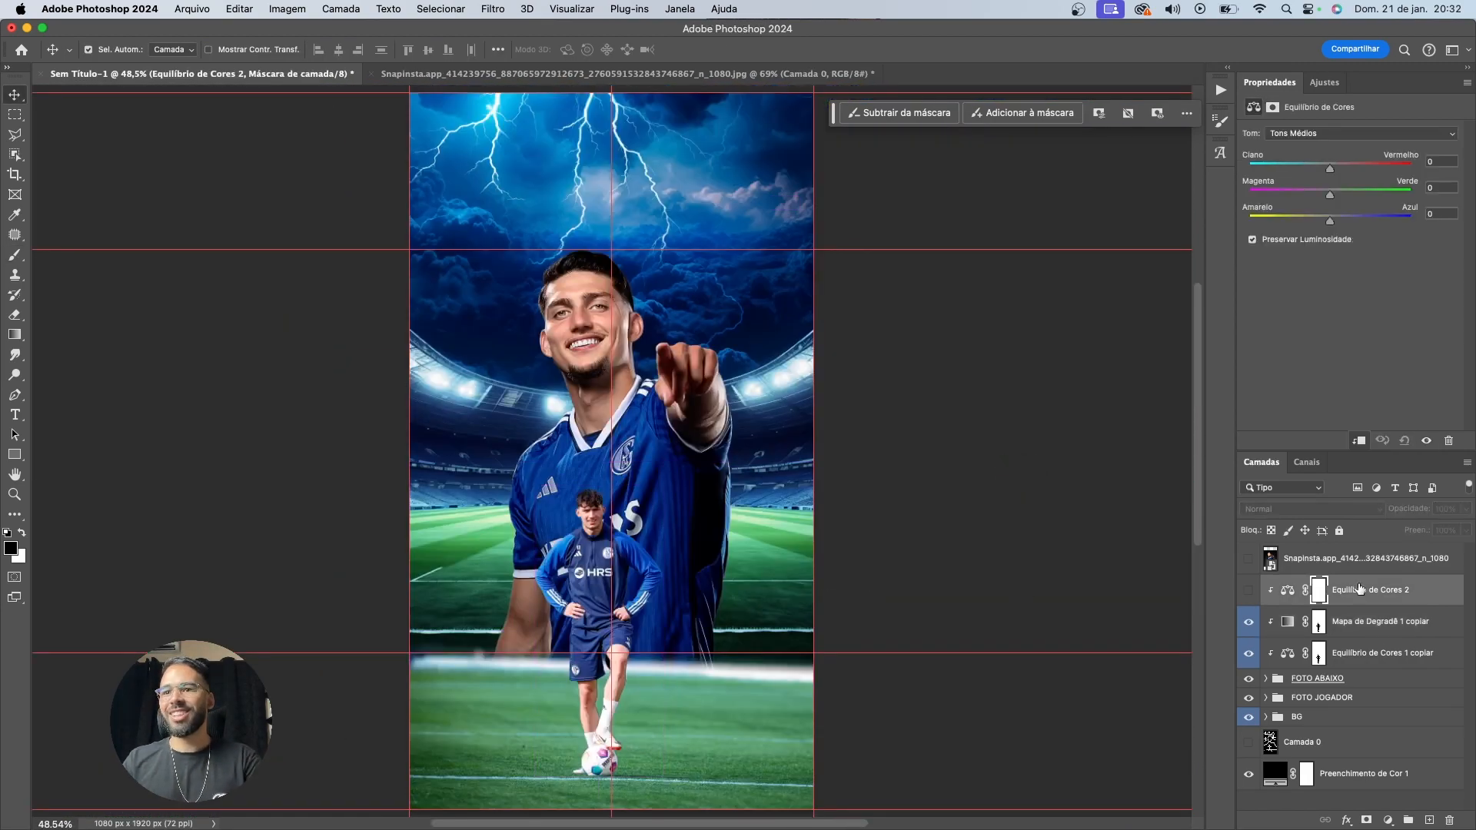
key("Delete")
Show and hide the topmost reference image layer to compare it with the composition
left_click(1249, 566)
left_click(1248, 566)
left_click(1248, 566)
left_click(1248, 566)
Set the OLHO CLAREADO curves layer in the FOTO JOGADOR group to 50% opacity
scroll(602, 359, "up", 5)
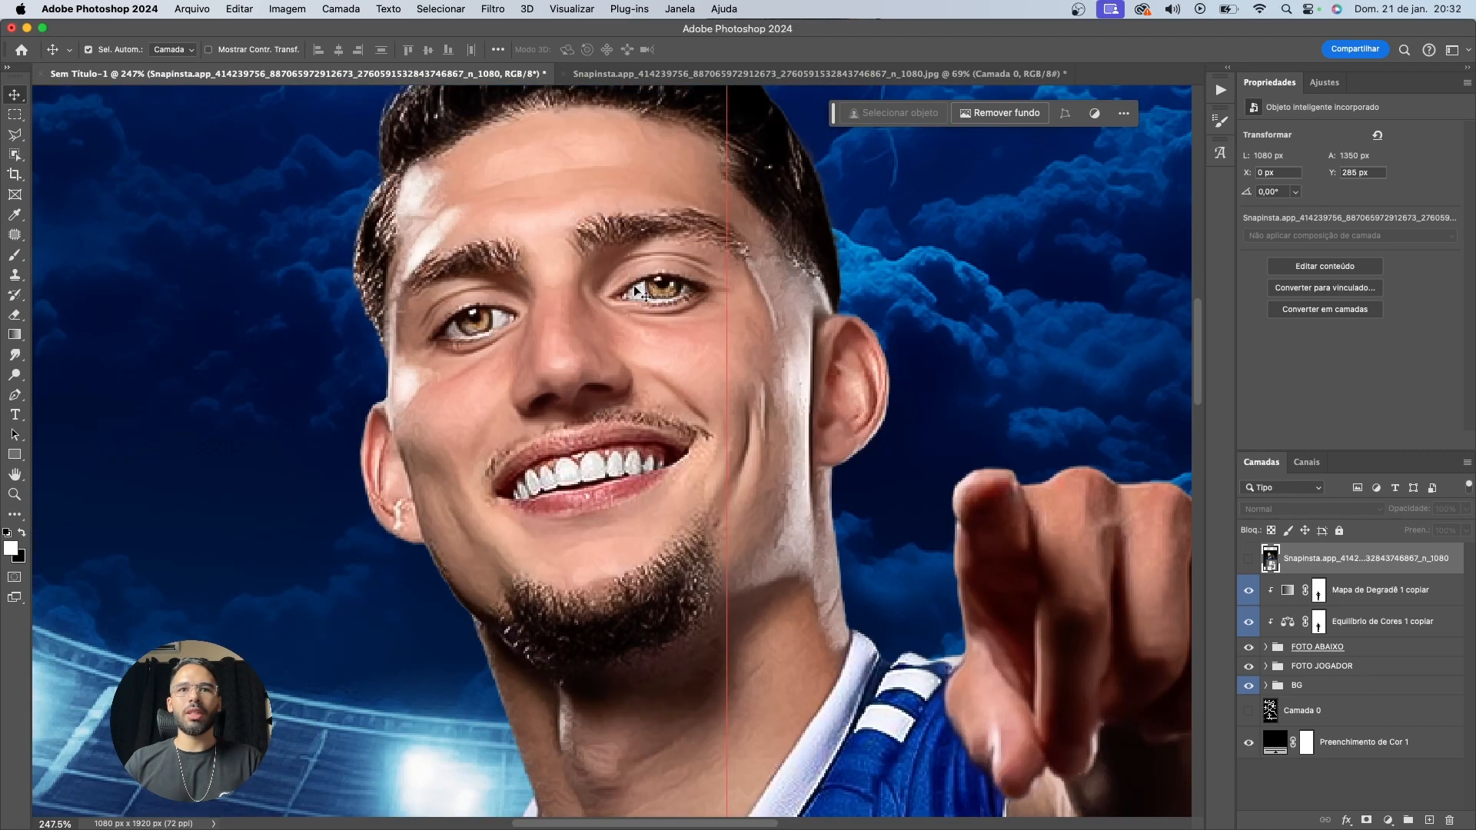
left_click(659, 286)
scroll(1349, 728, "up", 2)
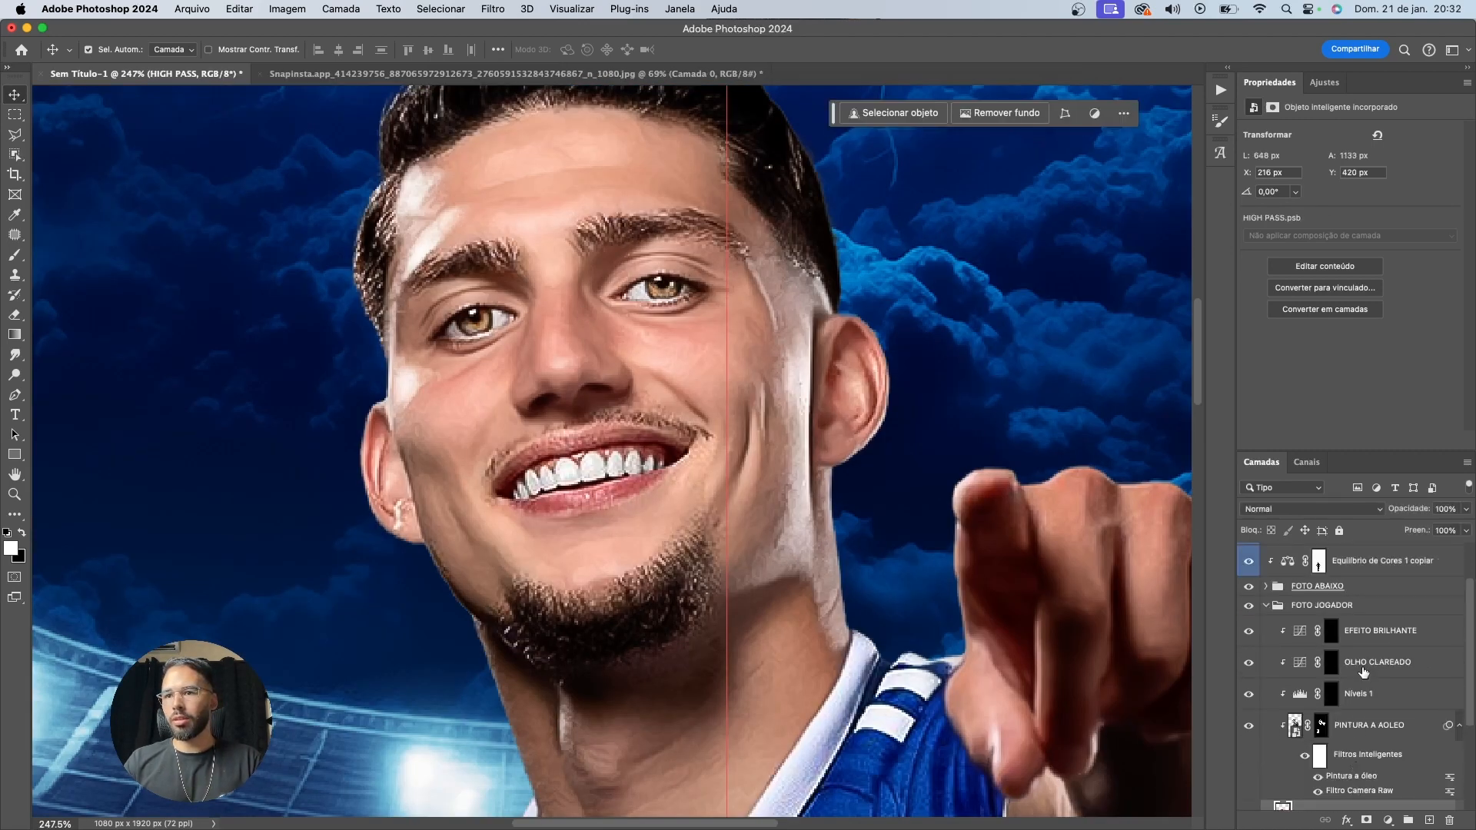
left_click(1367, 661)
left_click(1373, 636, "shift")
left_click(1356, 644)
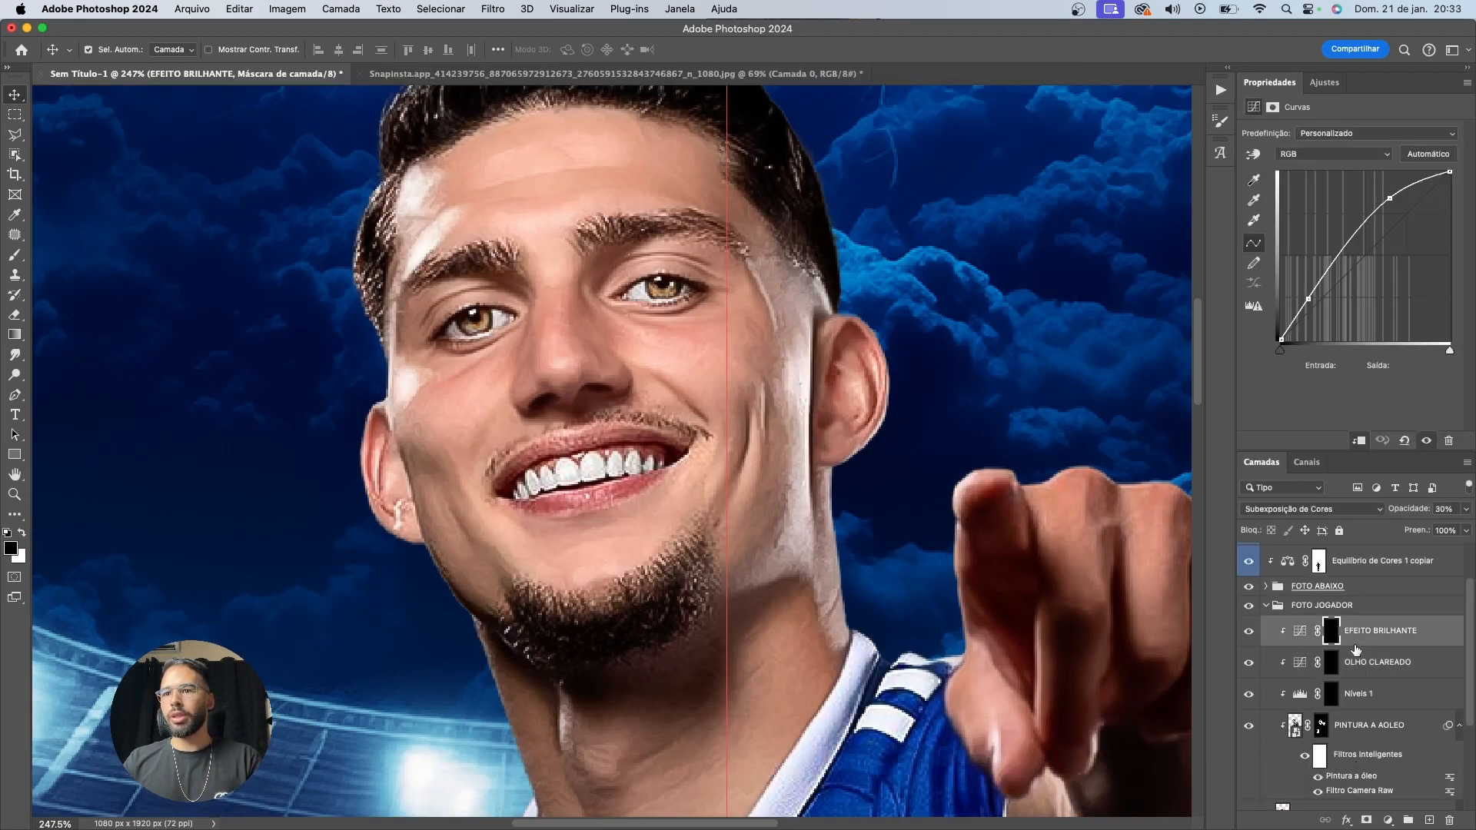
left_click(1369, 666)
key("5")
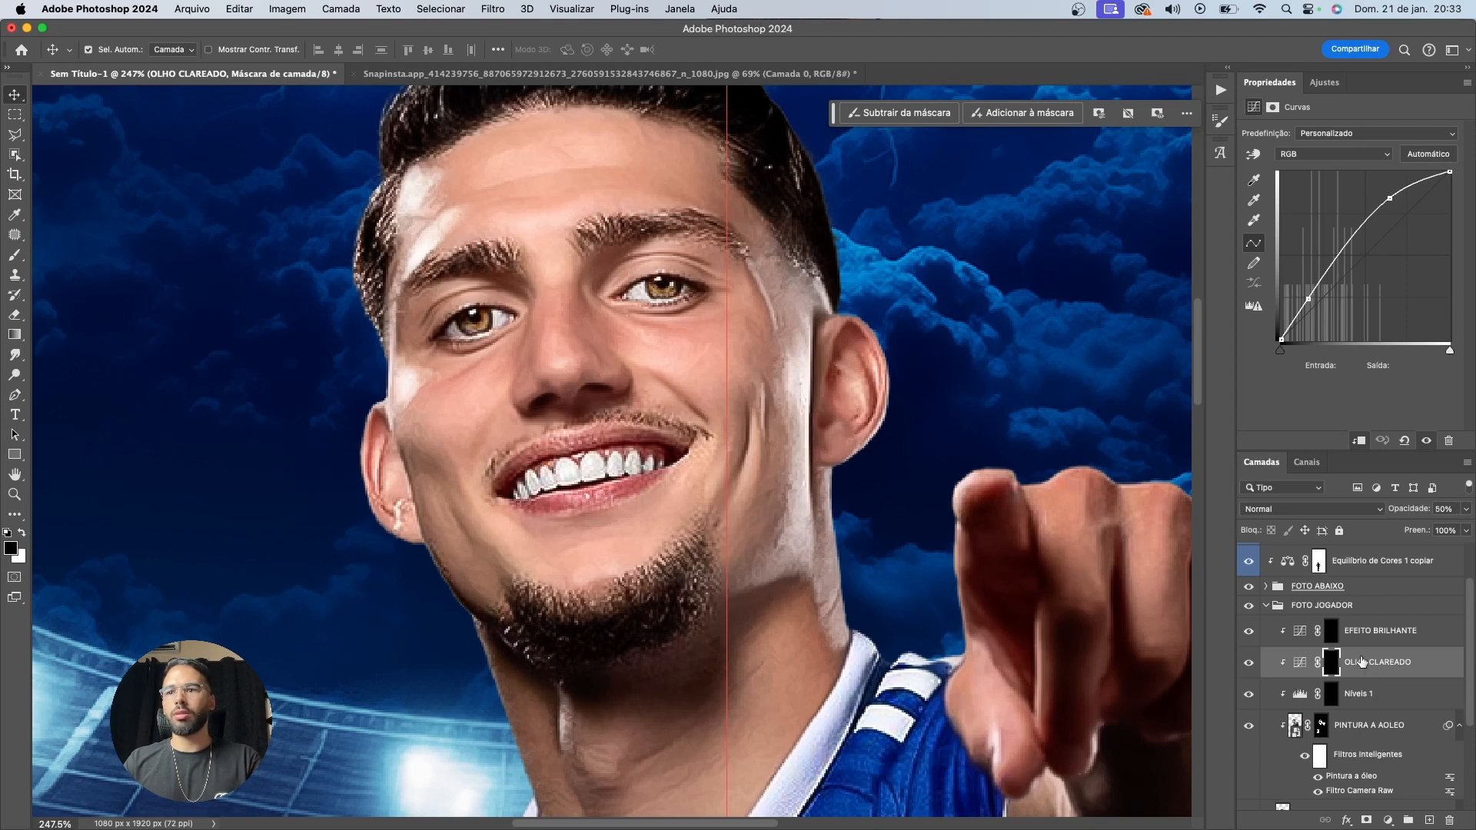
Reduce the EFEITO BRILHANTE curves layer to 10% opacity
left_click(1357, 640)
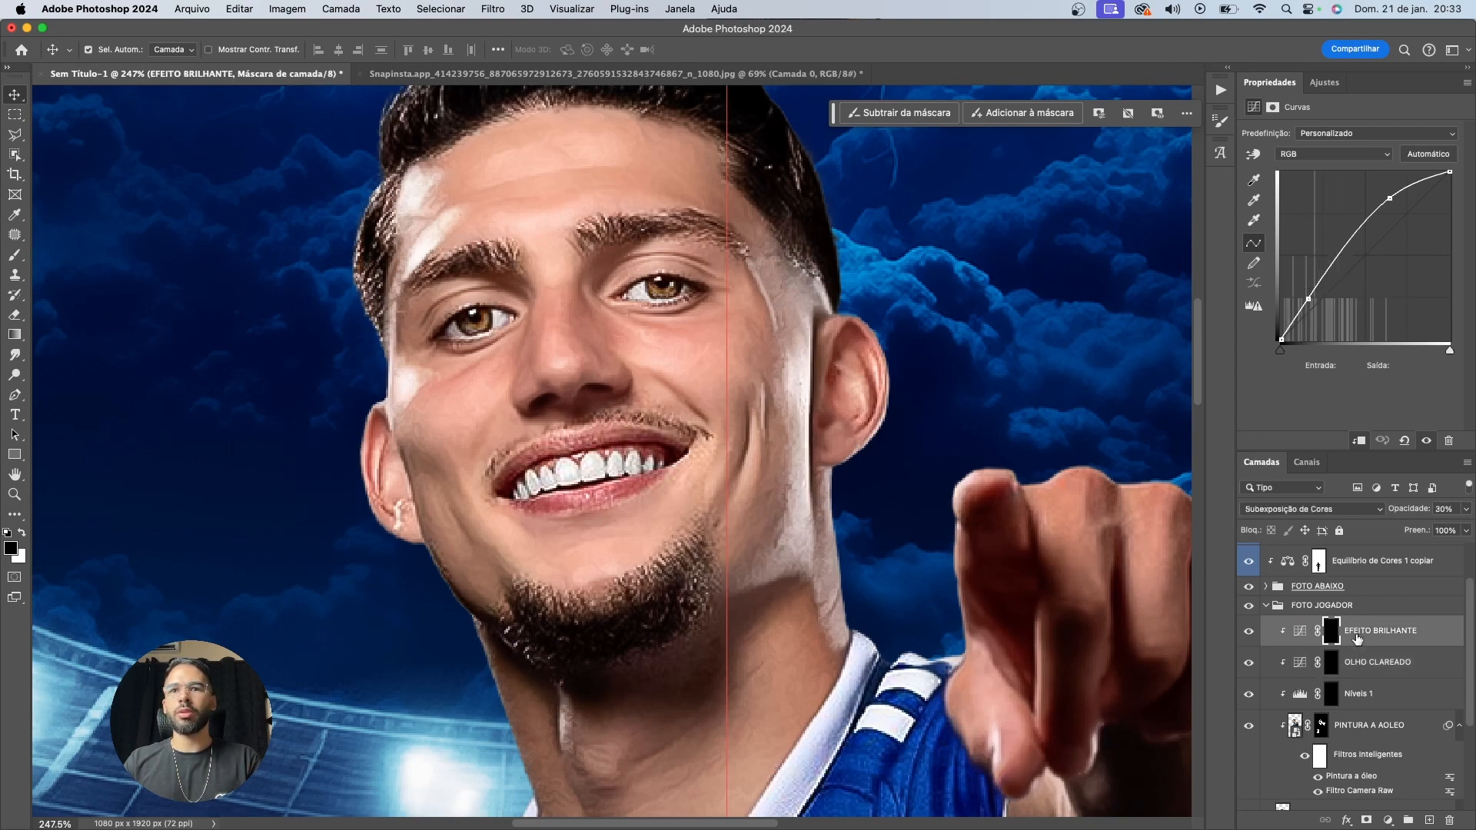
key("super+1")
scroll(955, 619, "down", 2)
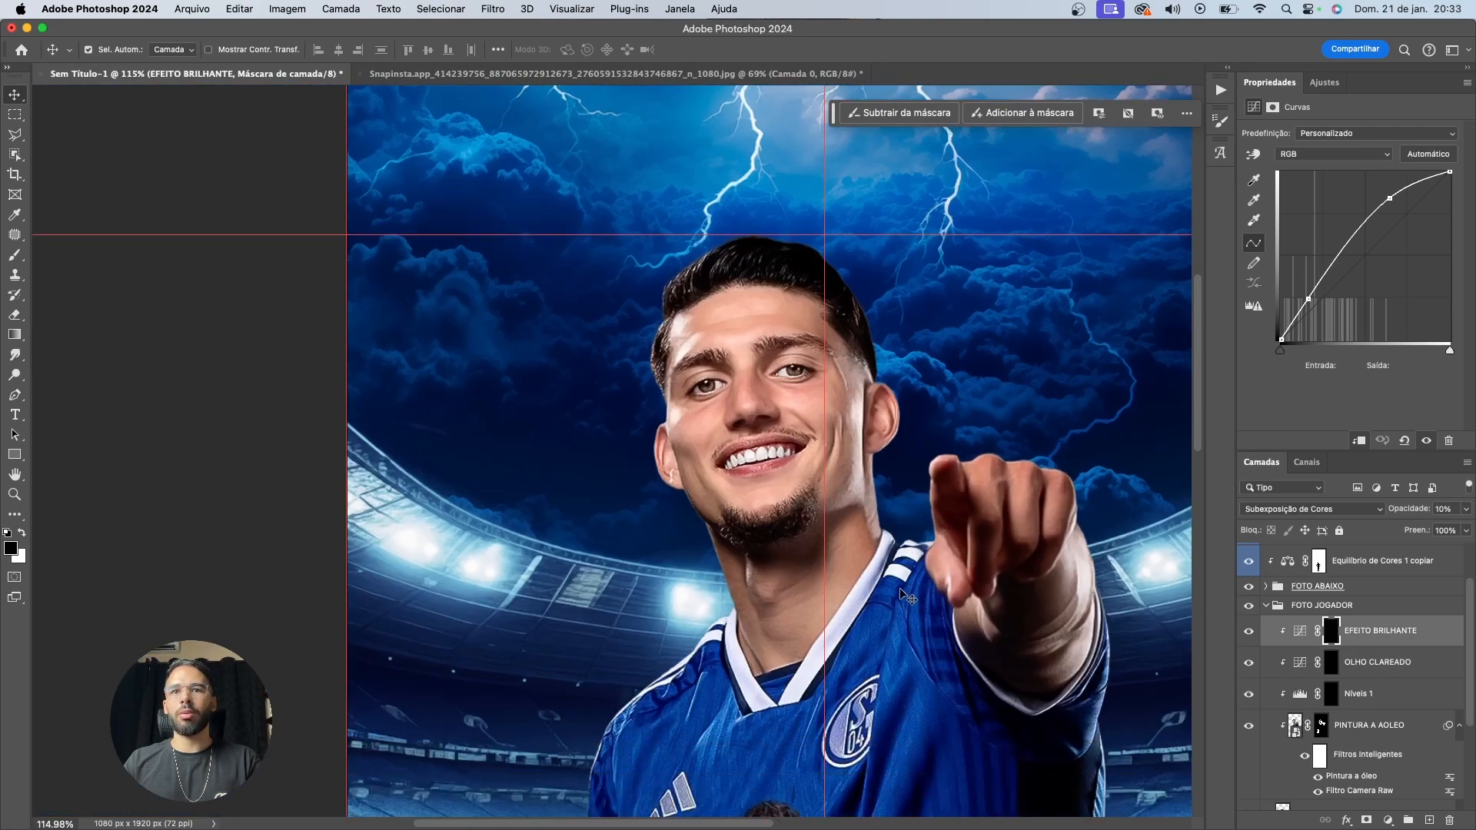
key("super+0")
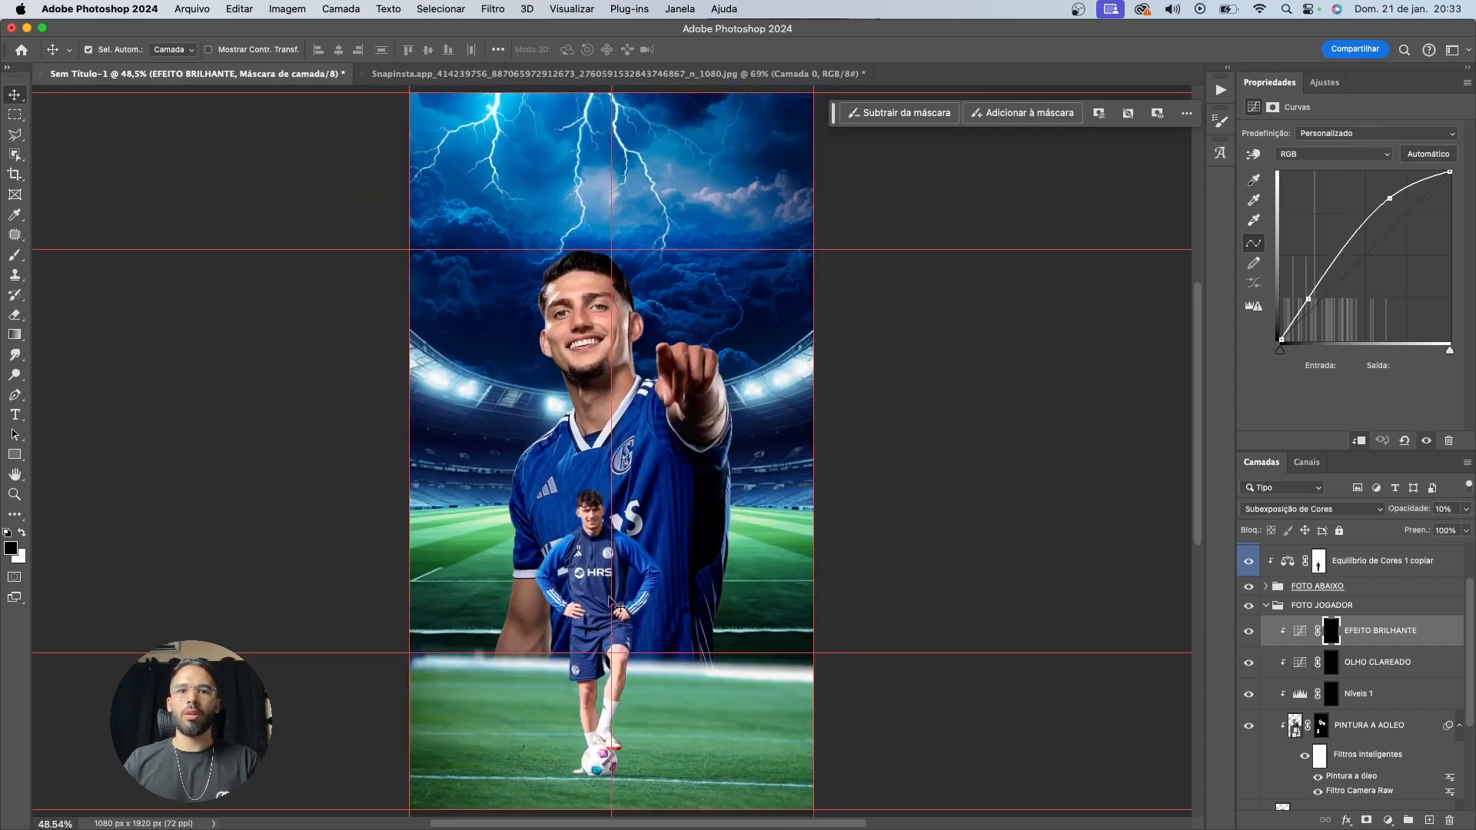
scroll(661, 610, "down", 1)
key("1")
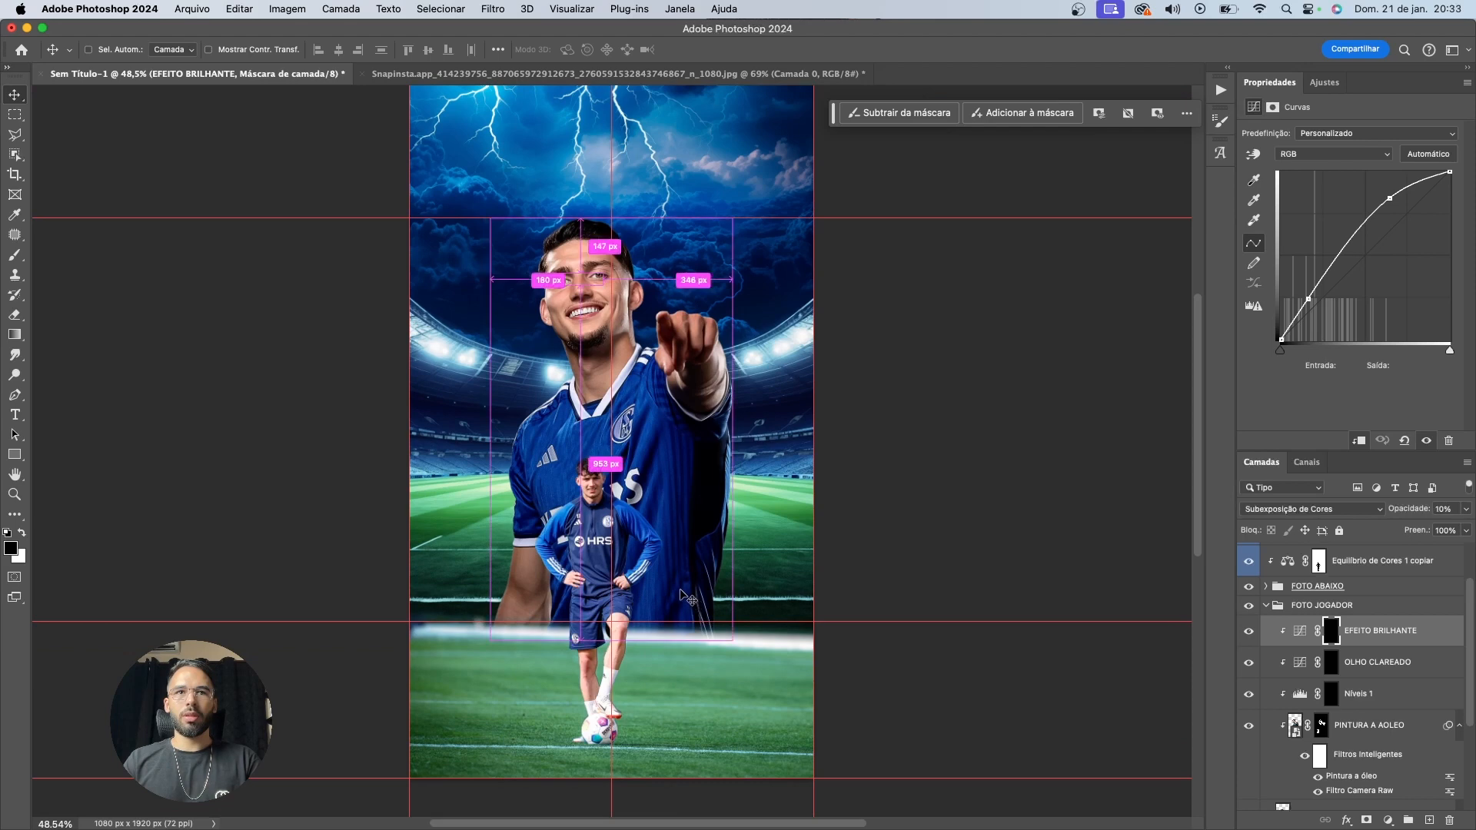
Hide the EFEITO BRILHANTE and OLHO CLAREADO layers
key("super+z")
key("super+z")
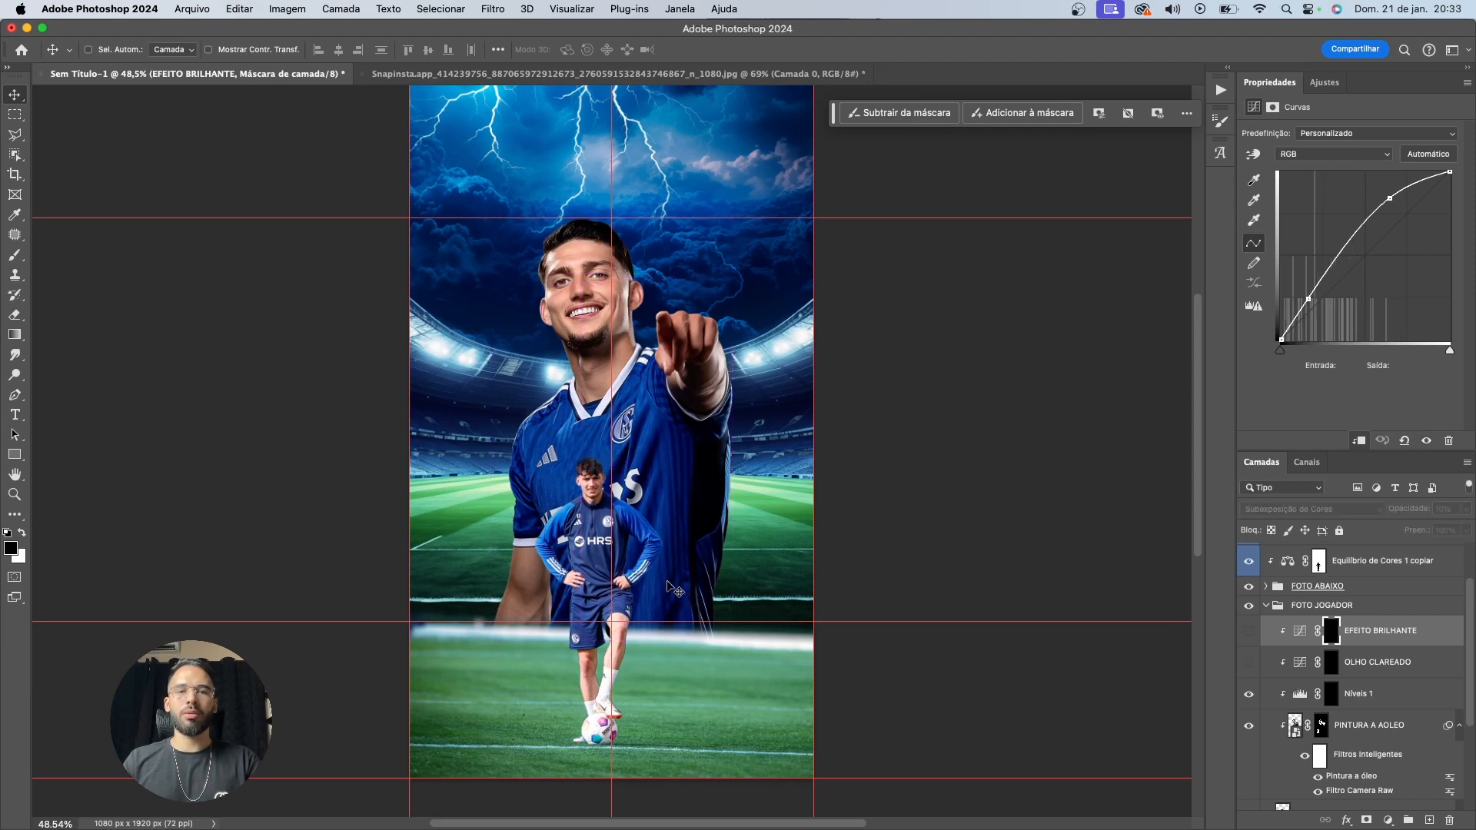
scroll(676, 585, "up", 1)
scroll(676, 588, "up", 2)
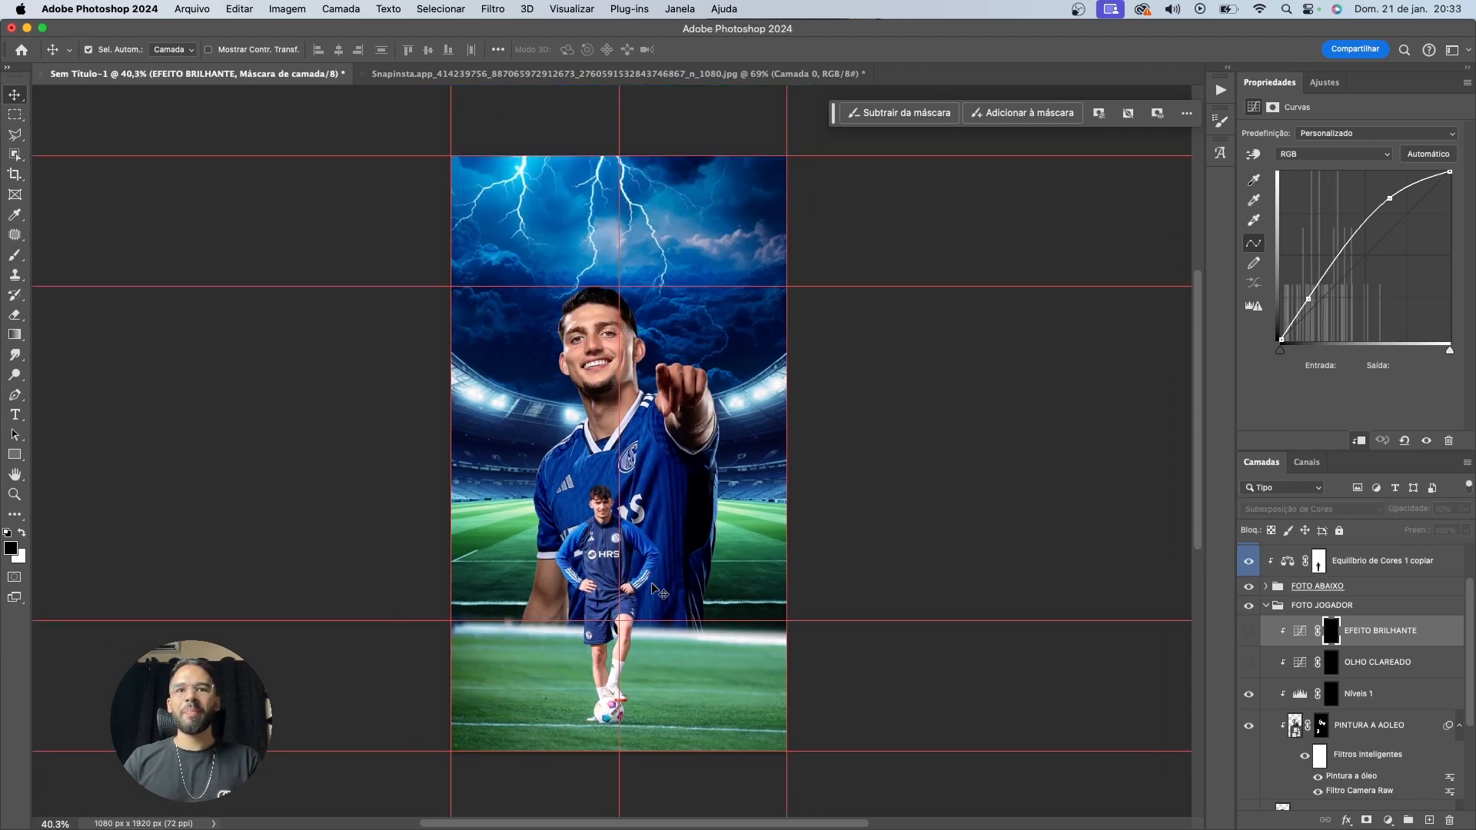
Hide the guides and collapse the FOTO JOGADOR group
key("super+semicolon")
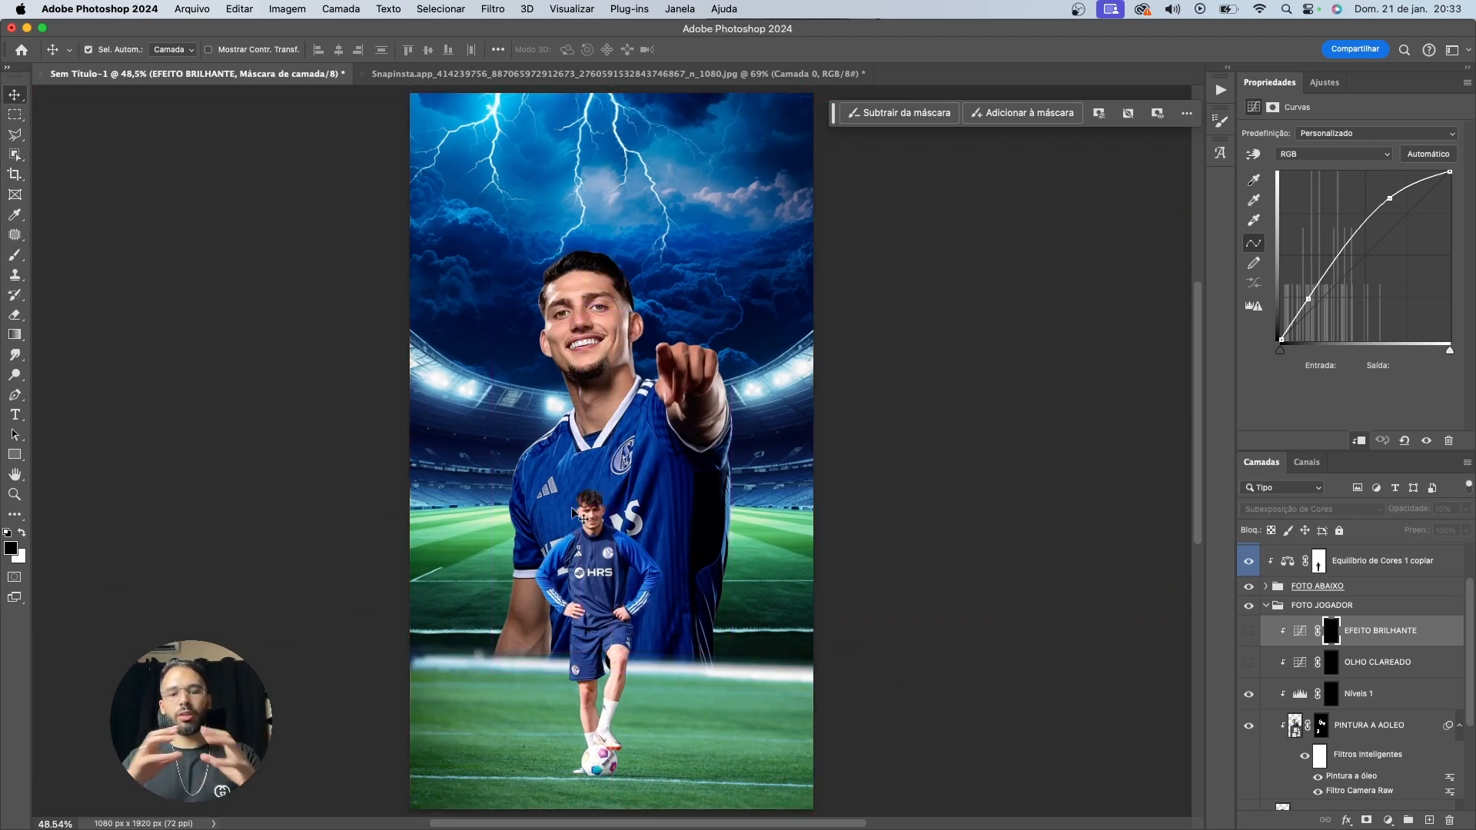
scroll(1296, 645, "up", 1)
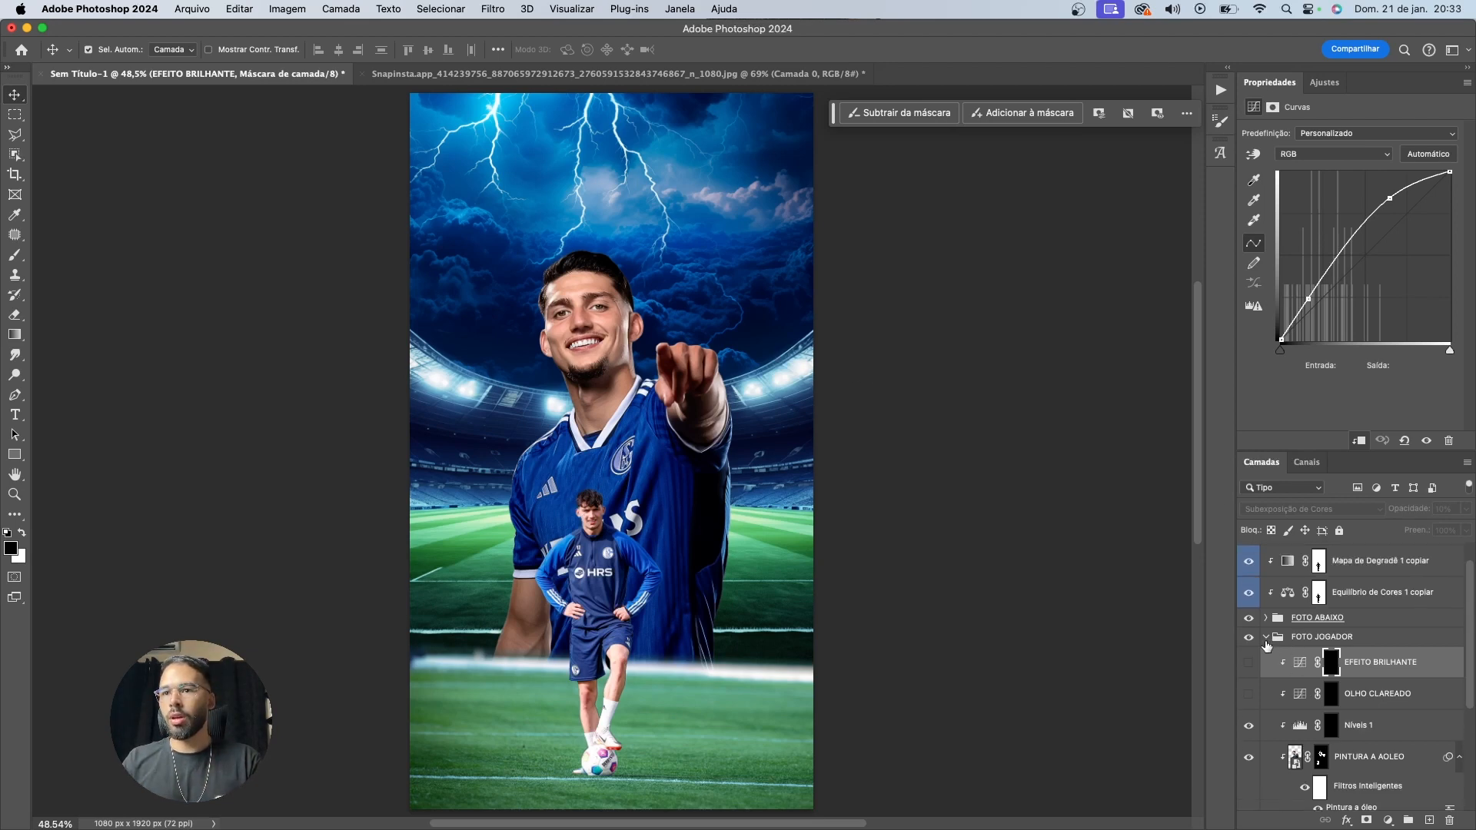
left_click(1266, 641)
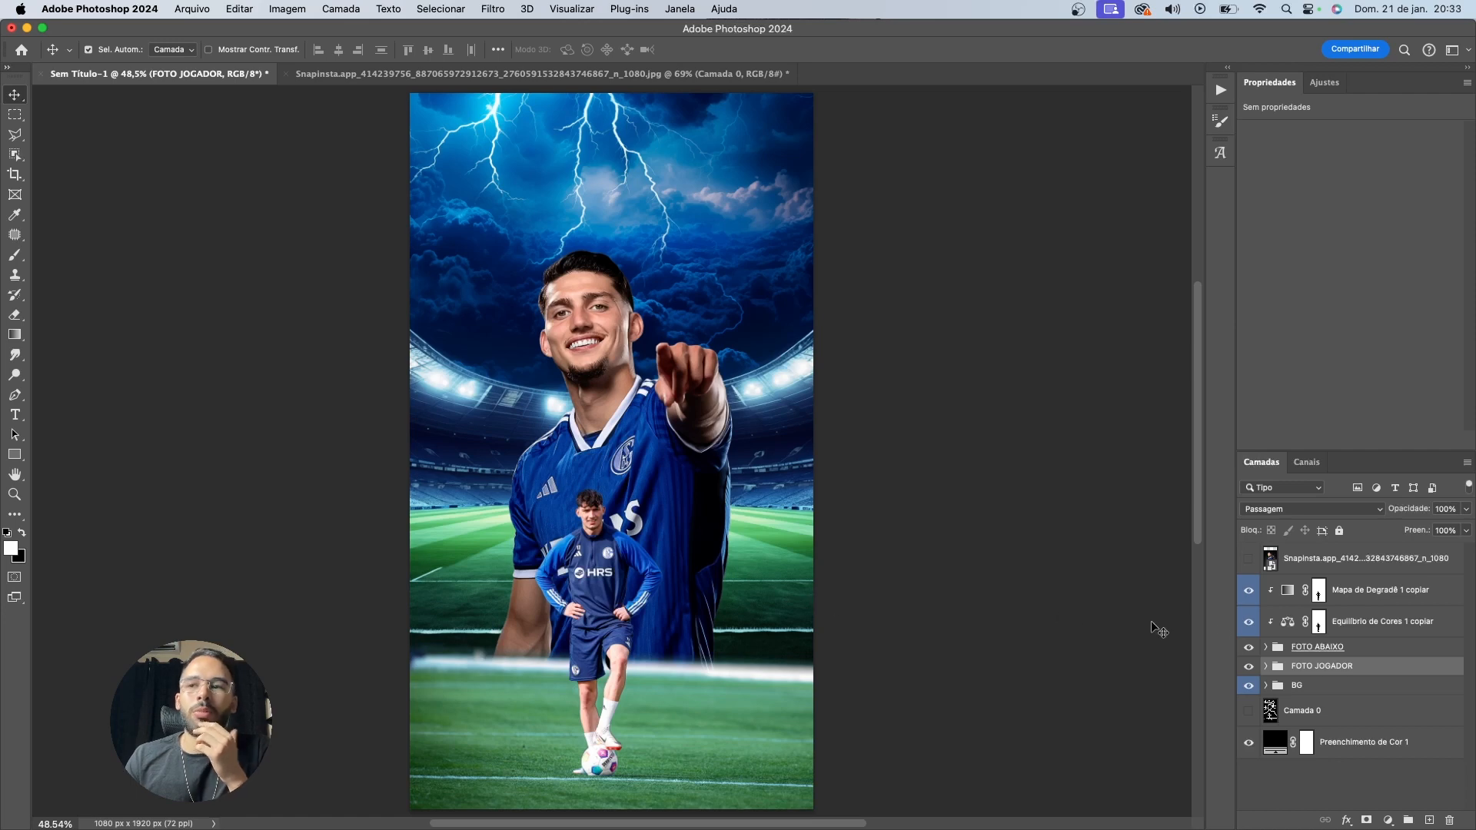
Enlarge the FOTO JOGADOR group proportionally from its base until the player's head overlaps the lightning in the sky
left_click(1363, 601)
left_click(1334, 653)
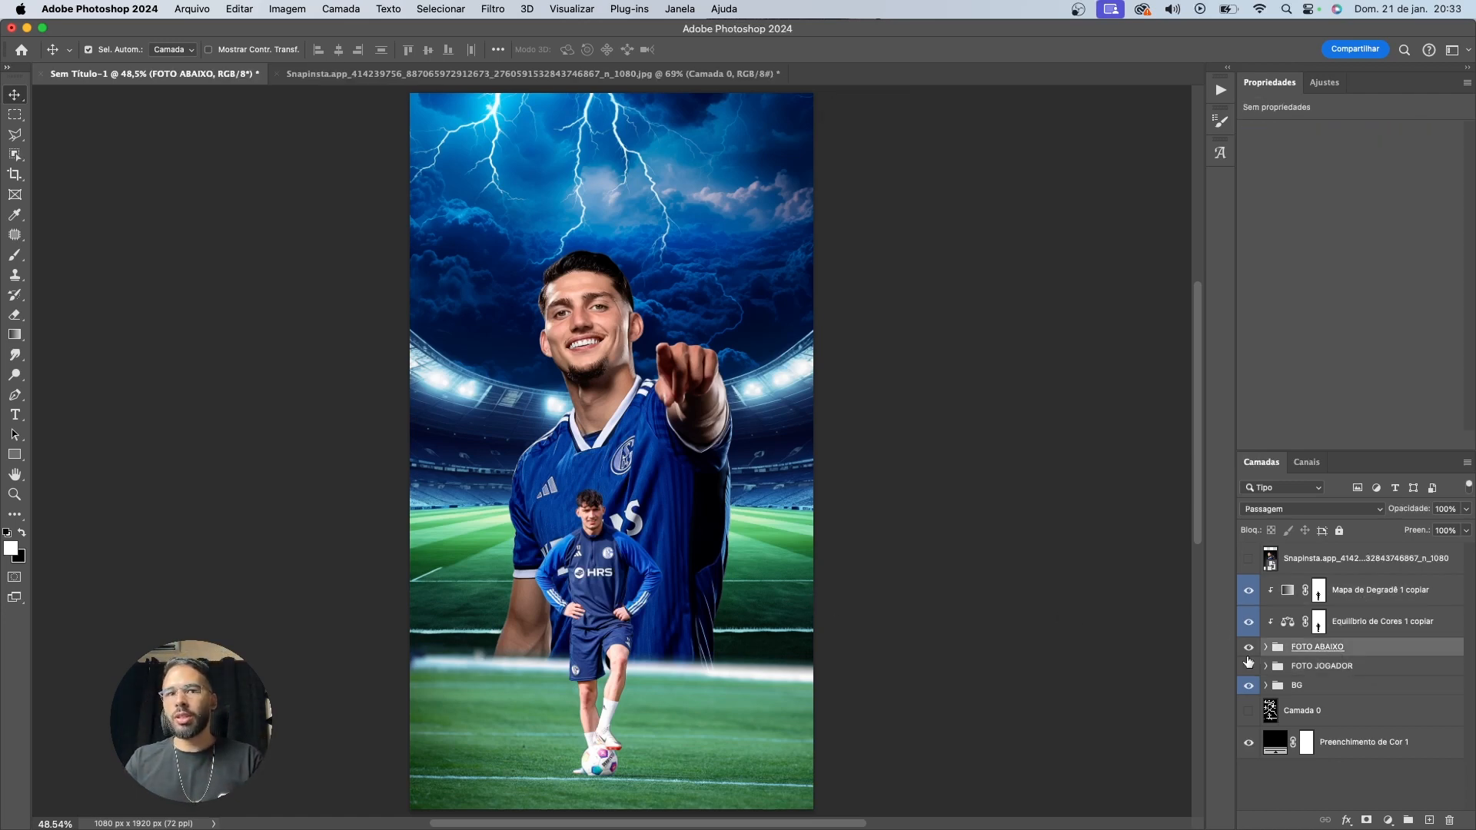
left_click(1357, 599, "shift")
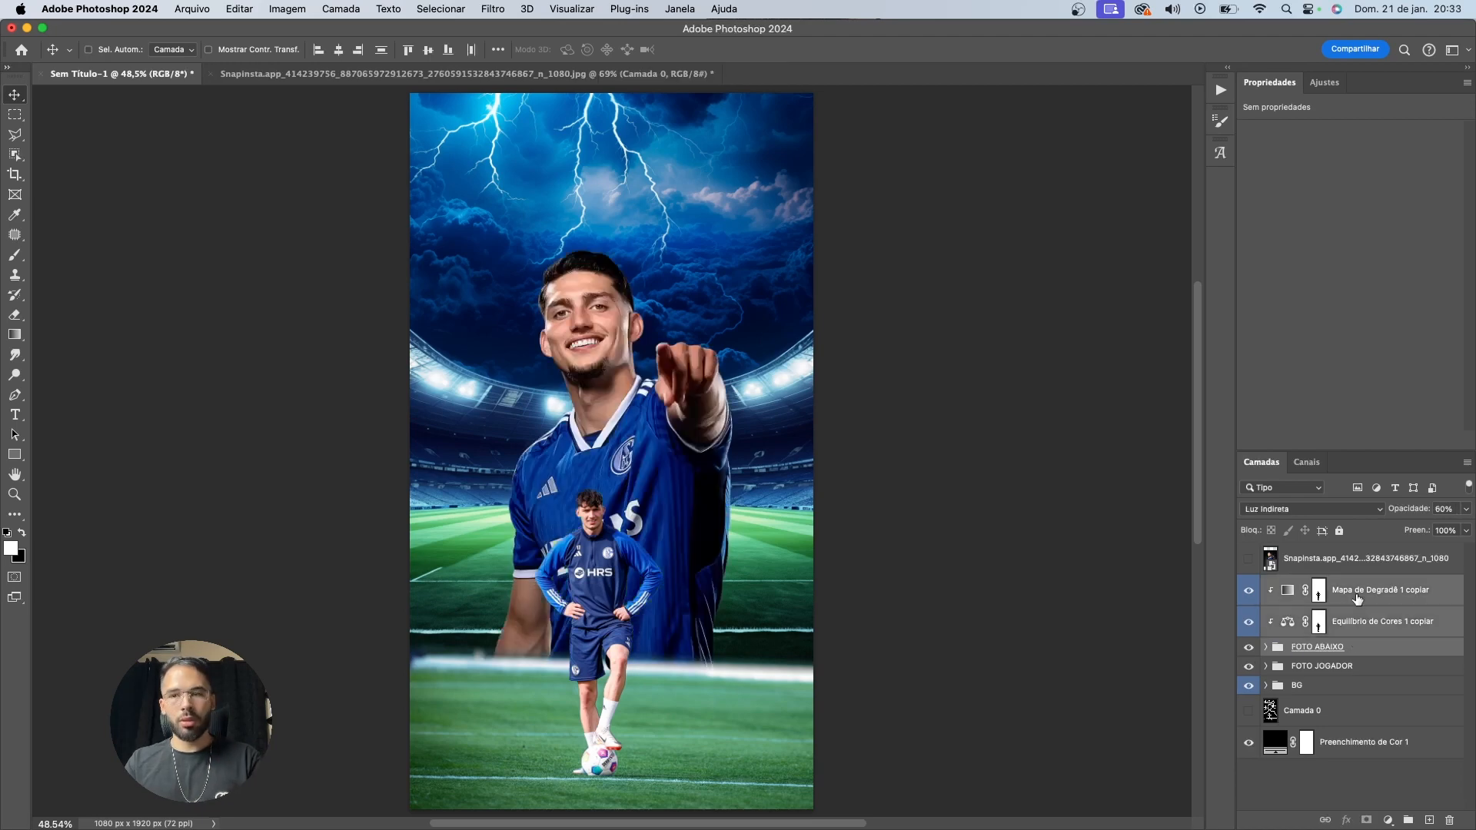
left_click(1364, 652)
left_click(1353, 666)
key("super+t")
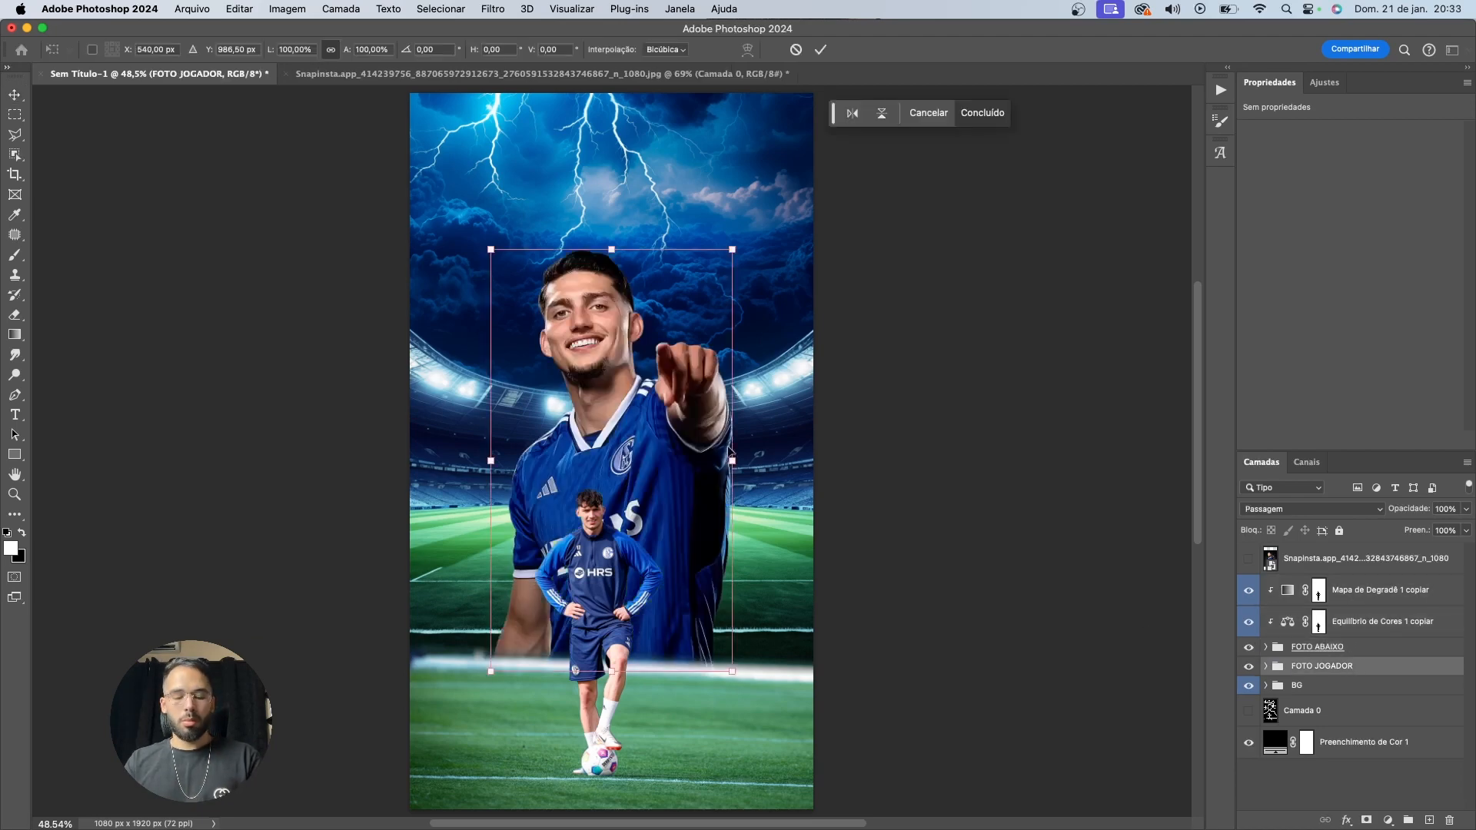
left_click_drag(620, 244, 622, 139)
key("Return")
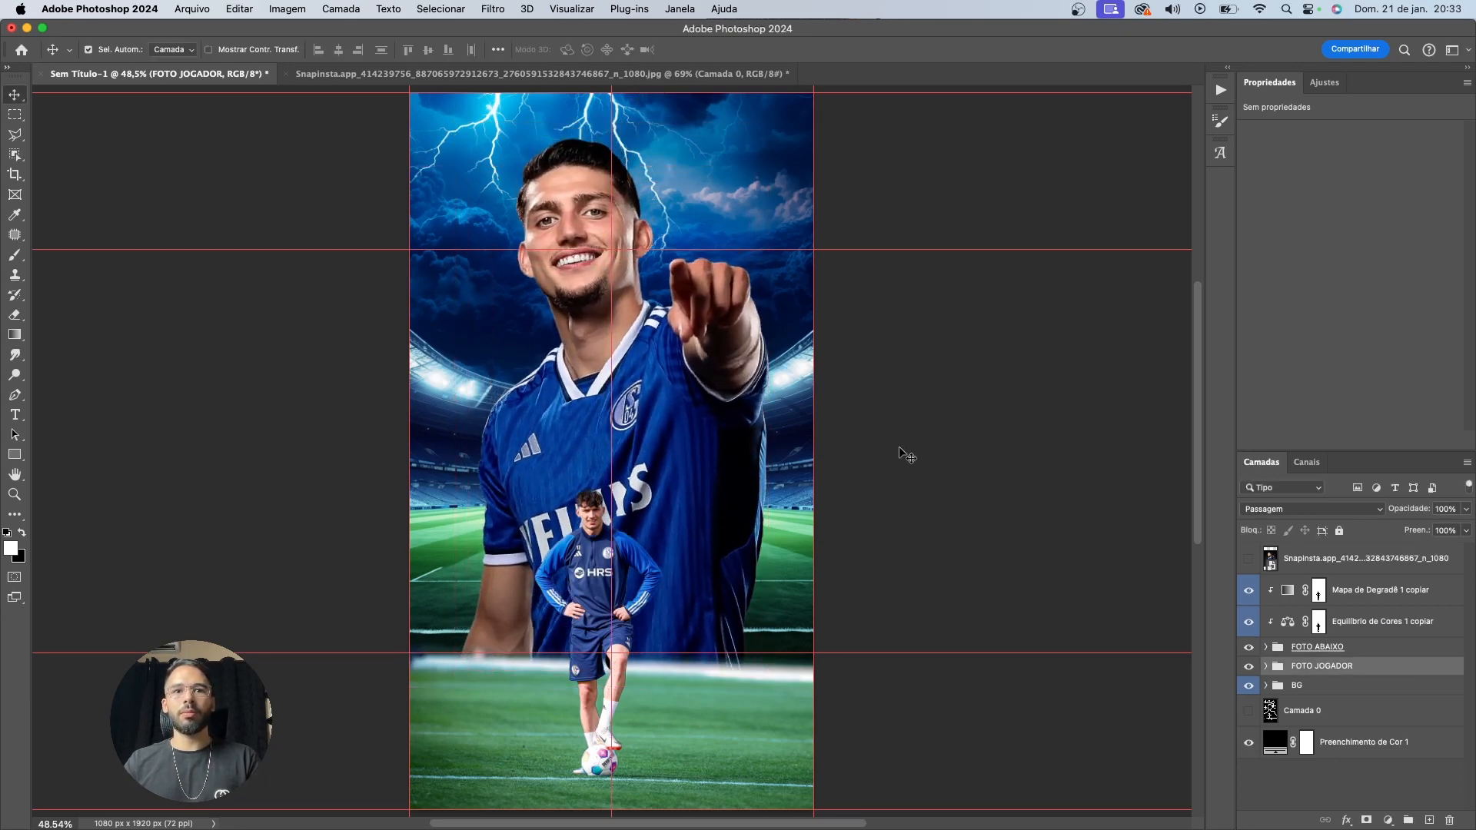
Group the layers from BG up to the copied Gradient Map as ARTE, and delete the topmost reference image layer
left_click(1249, 589)
left_click(1249, 589)
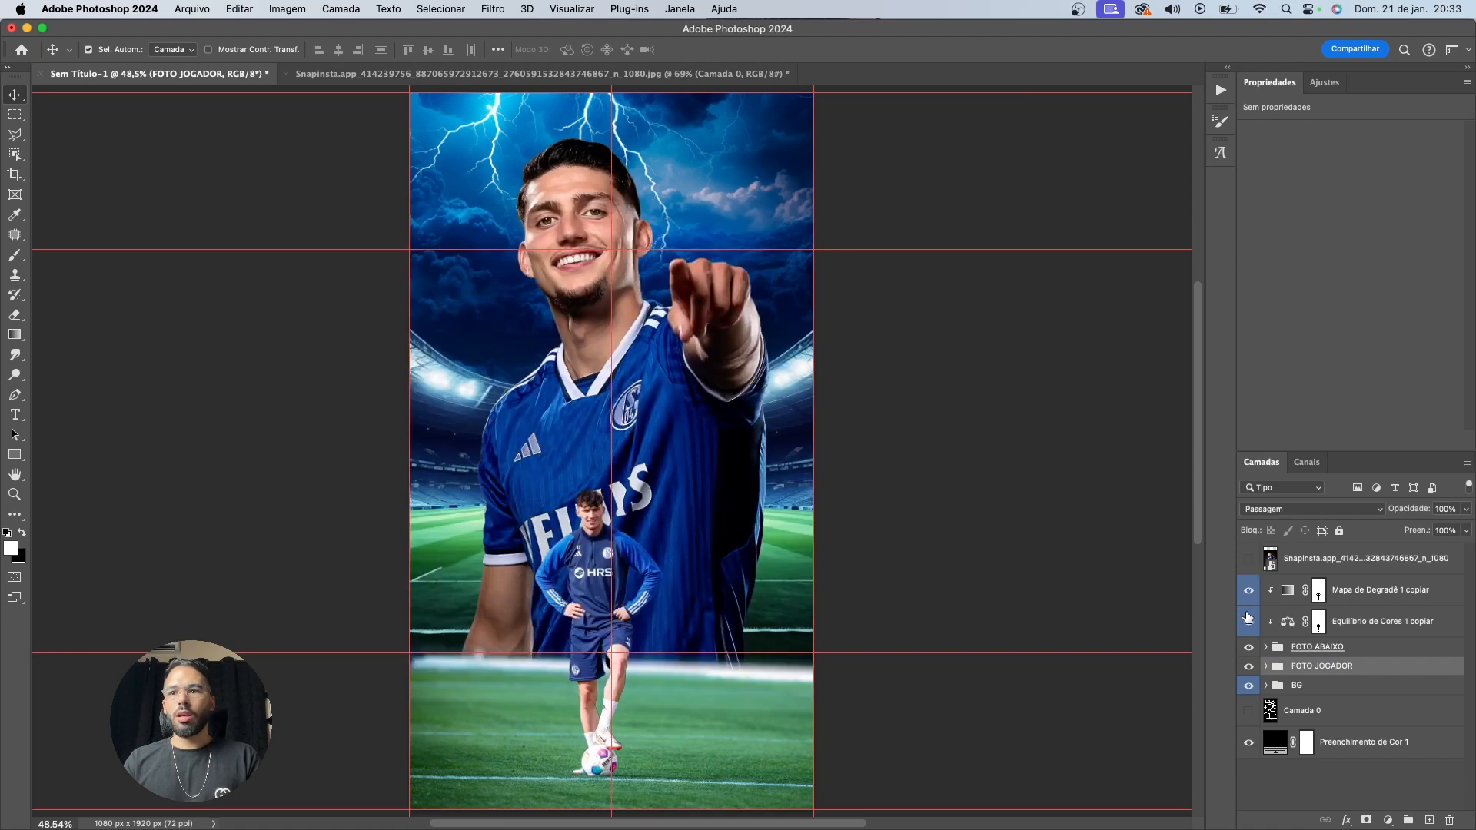
left_click(1286, 686)
left_click(1328, 592, "shift")
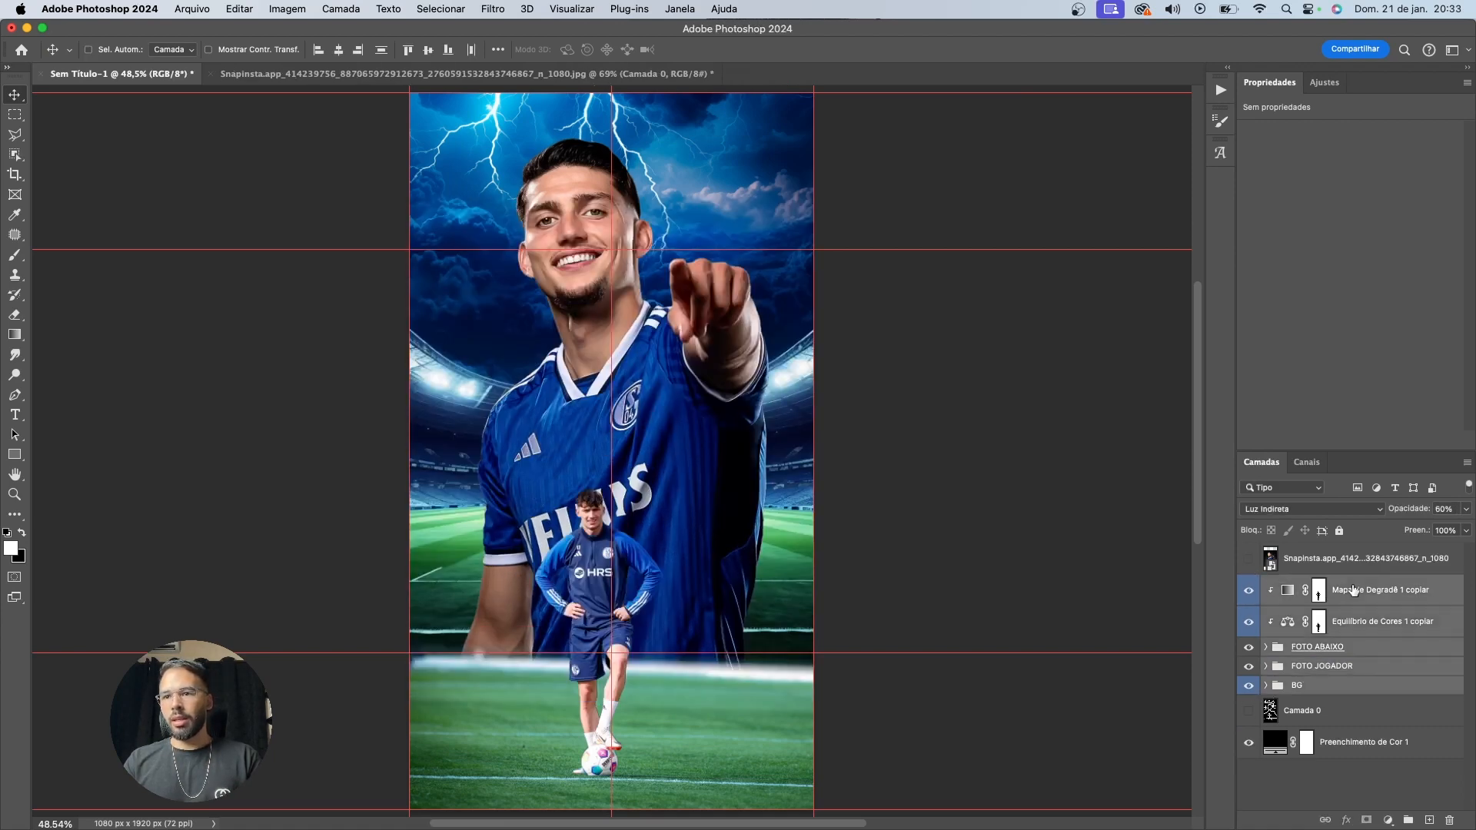
key("super+g")
double_click(1320, 582)
type("GE")
type("TE")
key("Return")
left_click_drag(1285, 566, 1285, 598)
key("Delete")
Show the Camada 0 layout sketch and toggle the ARTE group's visibility to compare the artwork with it
left_click(1249, 577)
left_click(1248, 552)
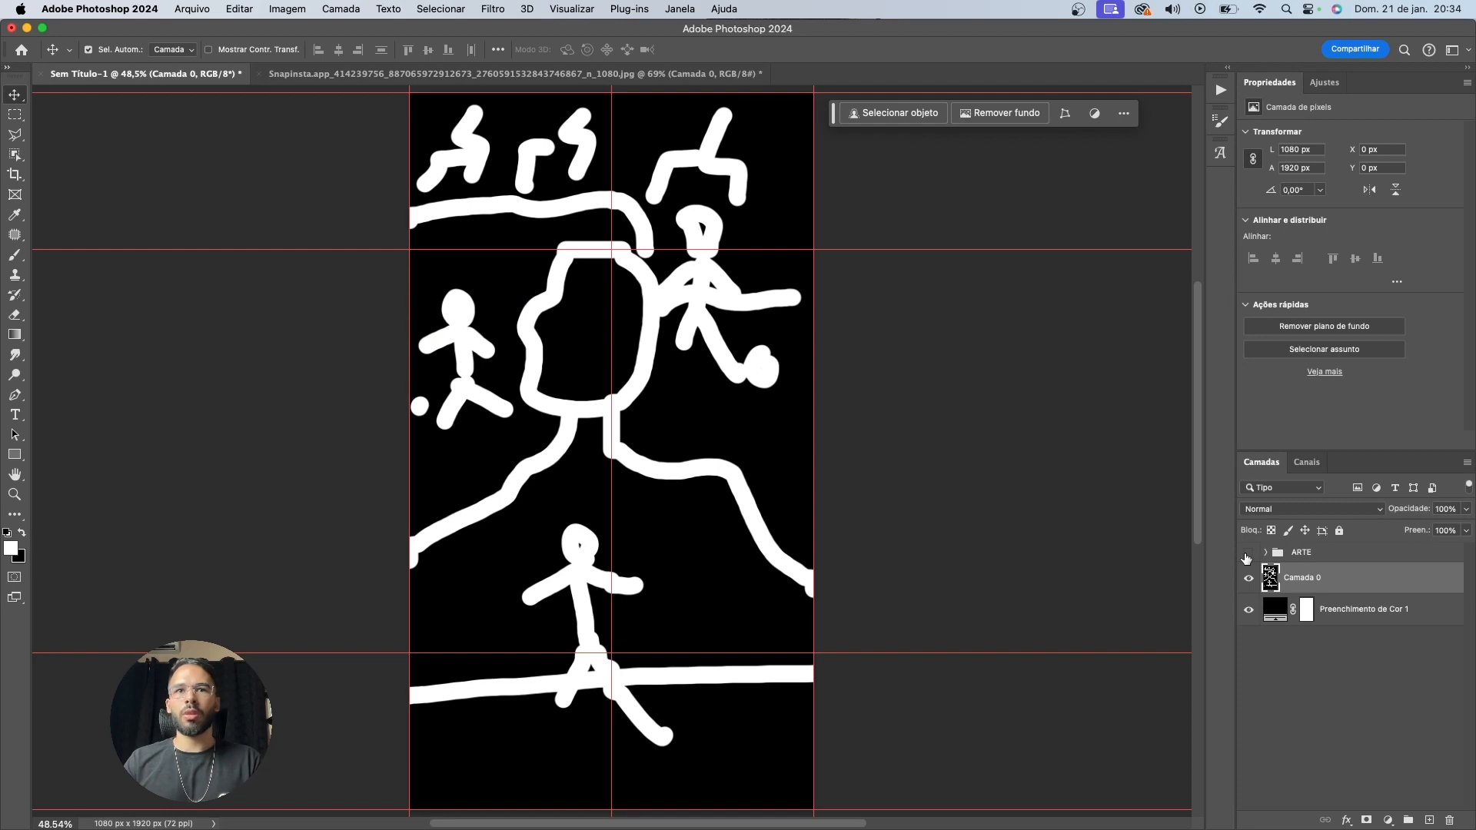
left_click(1248, 555)
left_click(1248, 554)
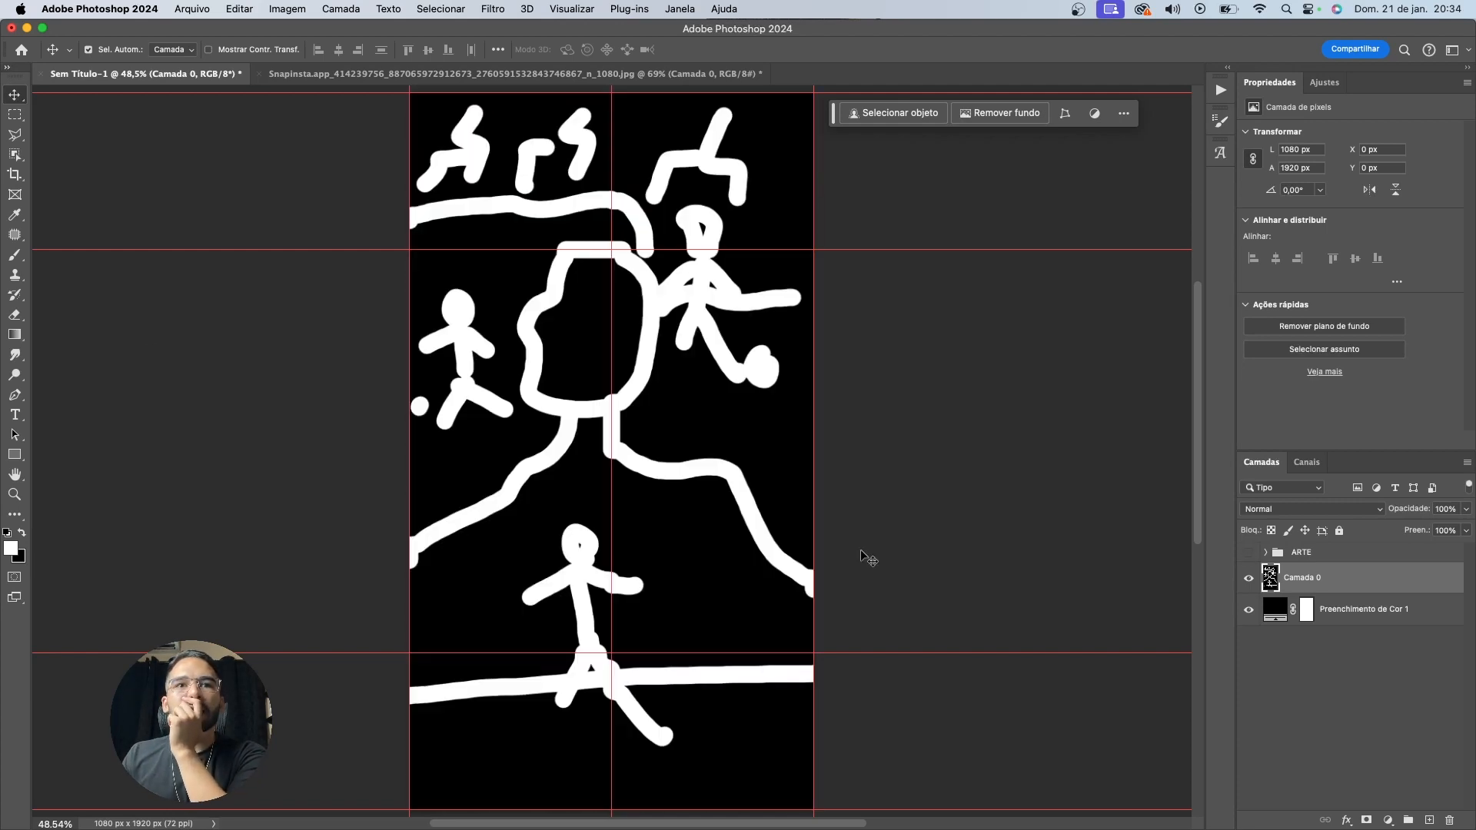
left_click(1249, 553)
Switch to Finder and preview the player photos in the Arquivos folder to choose a secondary image
key("super+Tab")
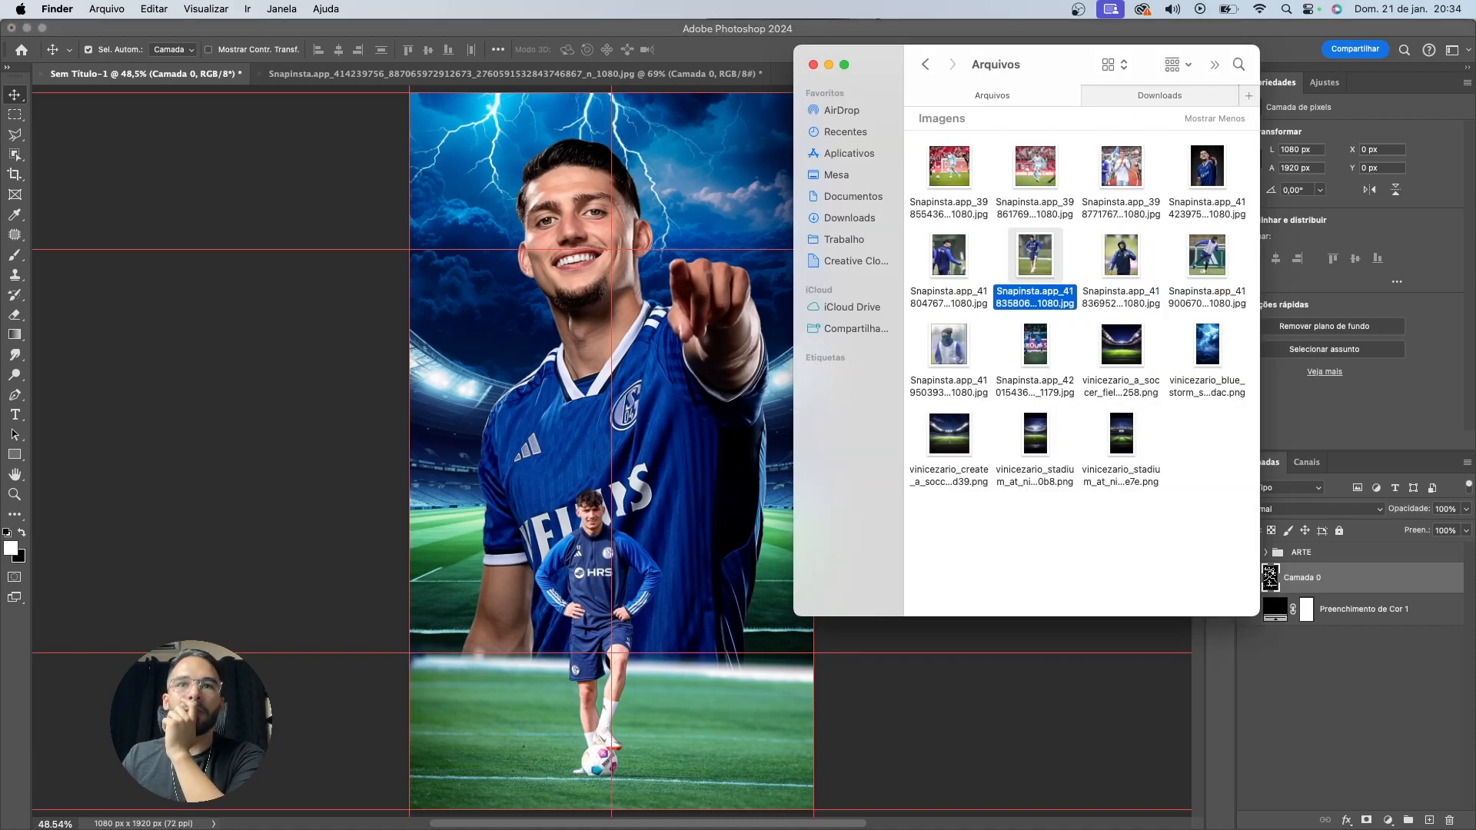
left_click(1025, 377)
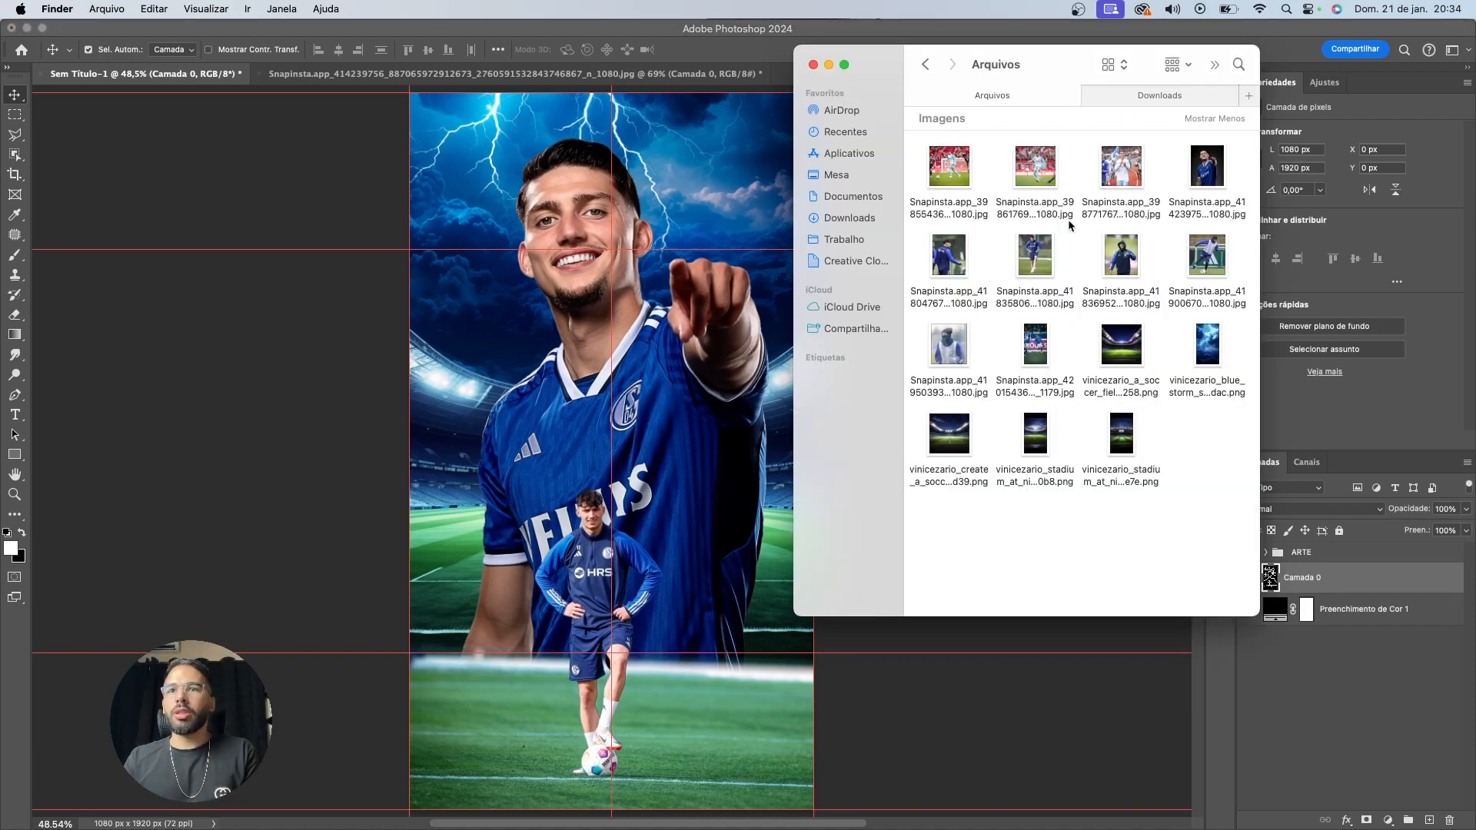
key("space")
key("space")
left_click(945, 172)
key("space")
key("space")
left_click(1110, 184)
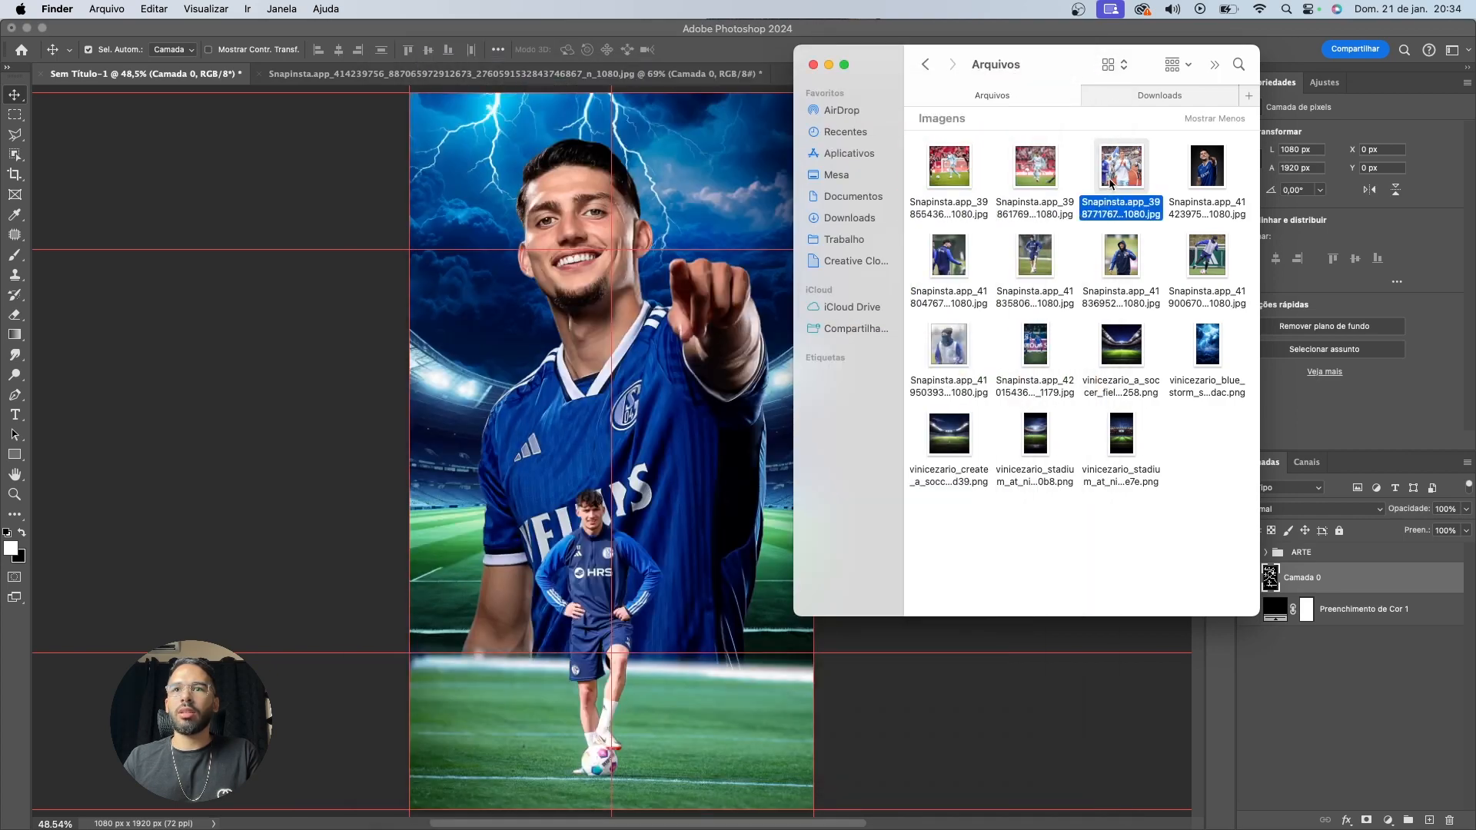
key("space")
key("space")
left_click(1206, 168)
key("space")
key("space")
left_click(959, 278)
key("space")
key("space")
left_click(1049, 256)
key("space")
key("space")
Place the Snapinsta.app_418047673 player photo in the poster and move its layer into ARTE, directly below FOTO JOGADOR
left_click_drag(1043, 257, 637, 377)
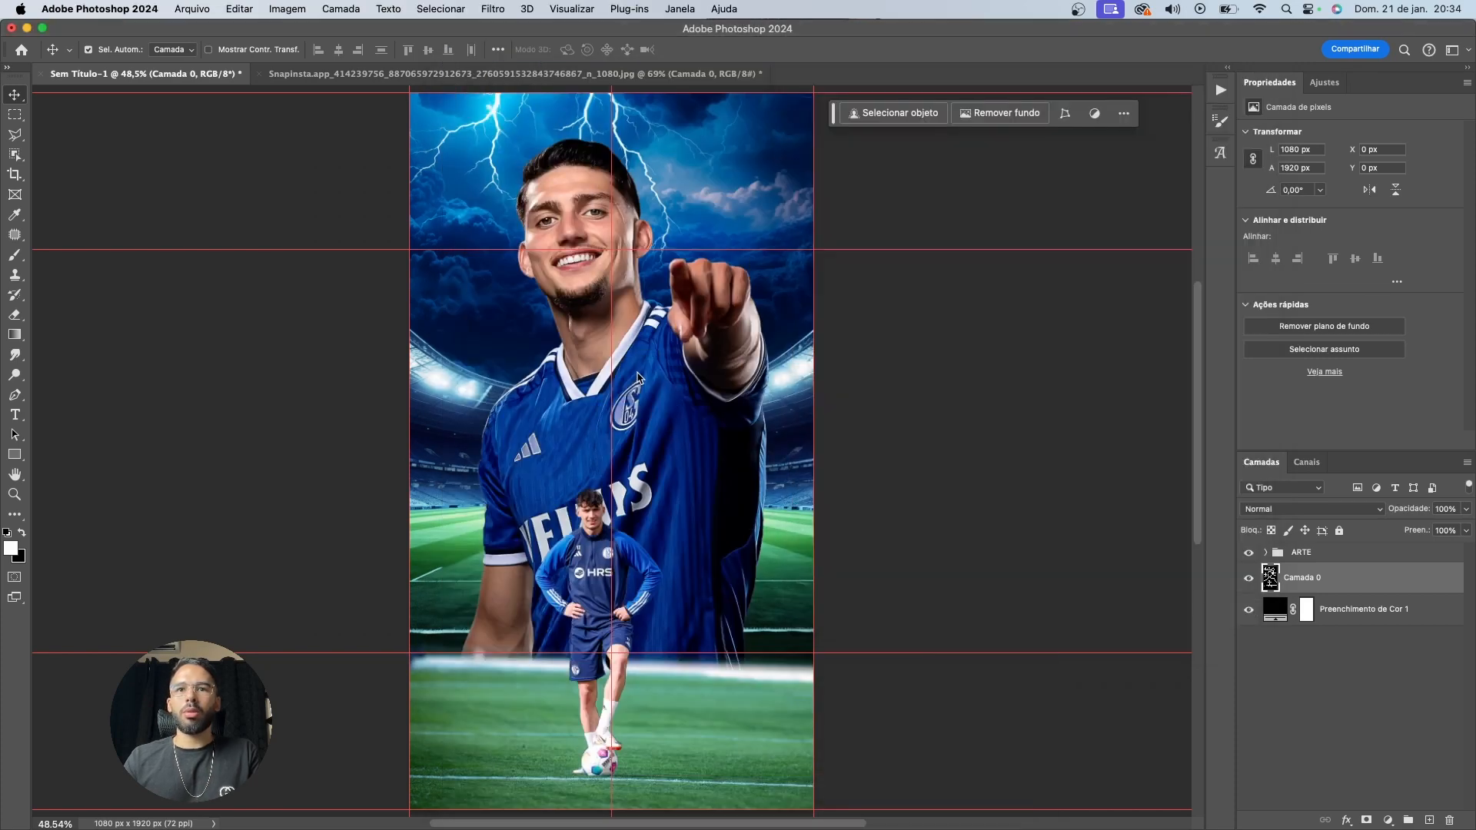
key("Return")
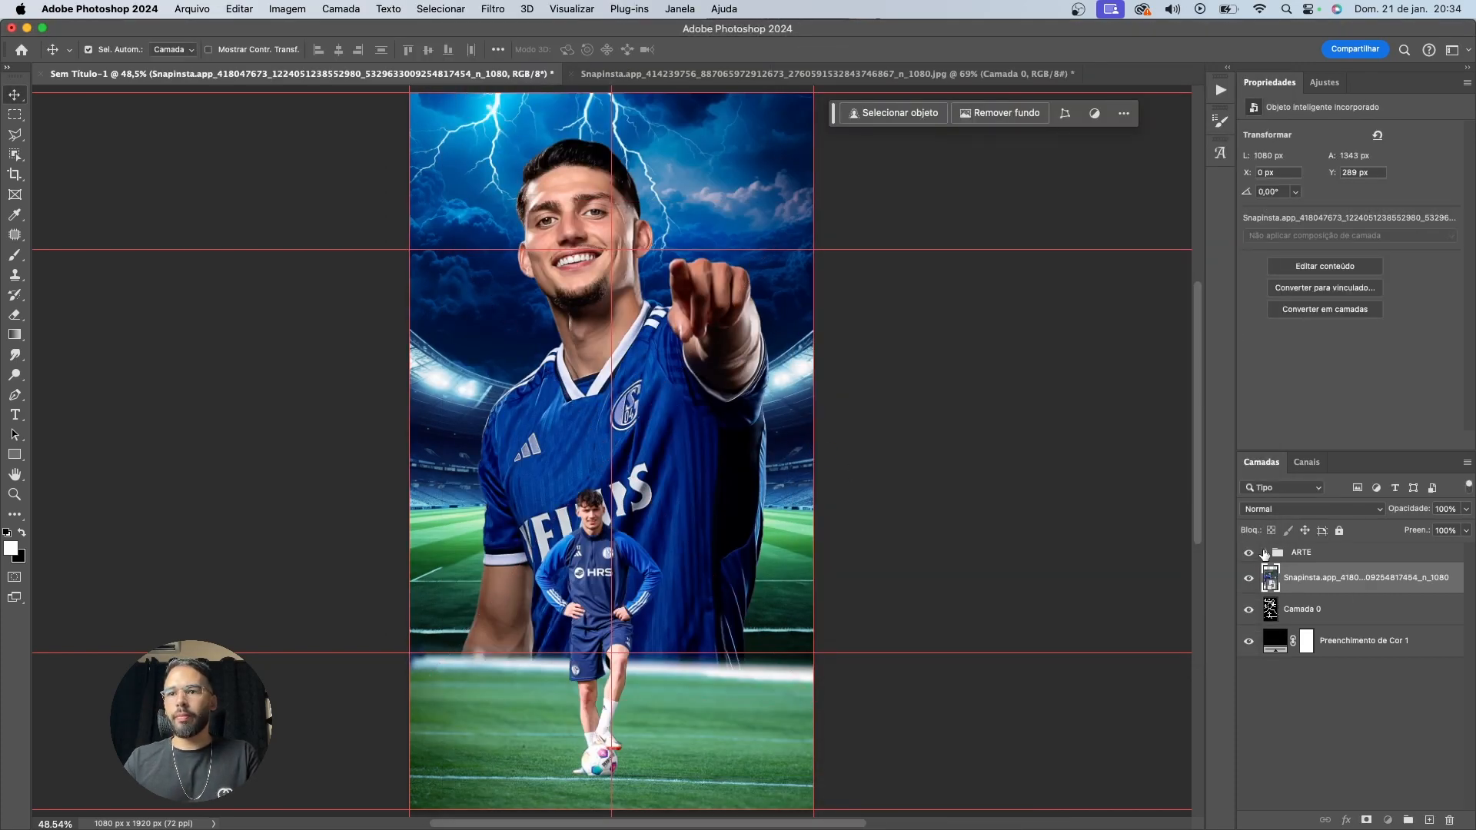
left_click(1265, 552)
left_click_drag(1302, 674, 1302, 671)
Scale the placed player photo to about 654 x 812 px and position it behind the main player's pointing arm
left_click_drag(731, 437, 852, 369)
key("ctrl+t")
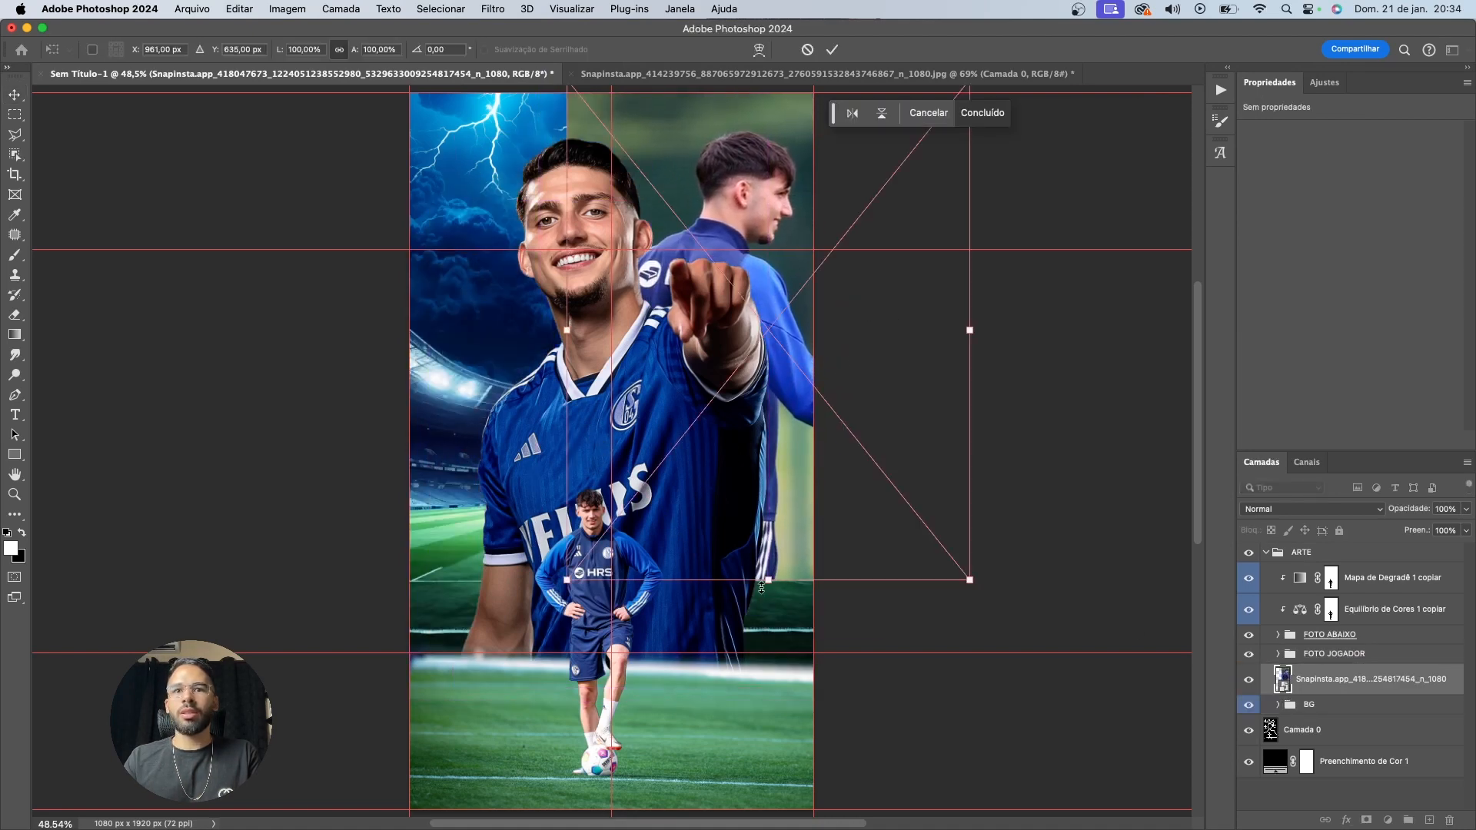
left_click_drag(765, 578, 756, 492)
left_click_drag(753, 435, 688, 388)
key("Return")
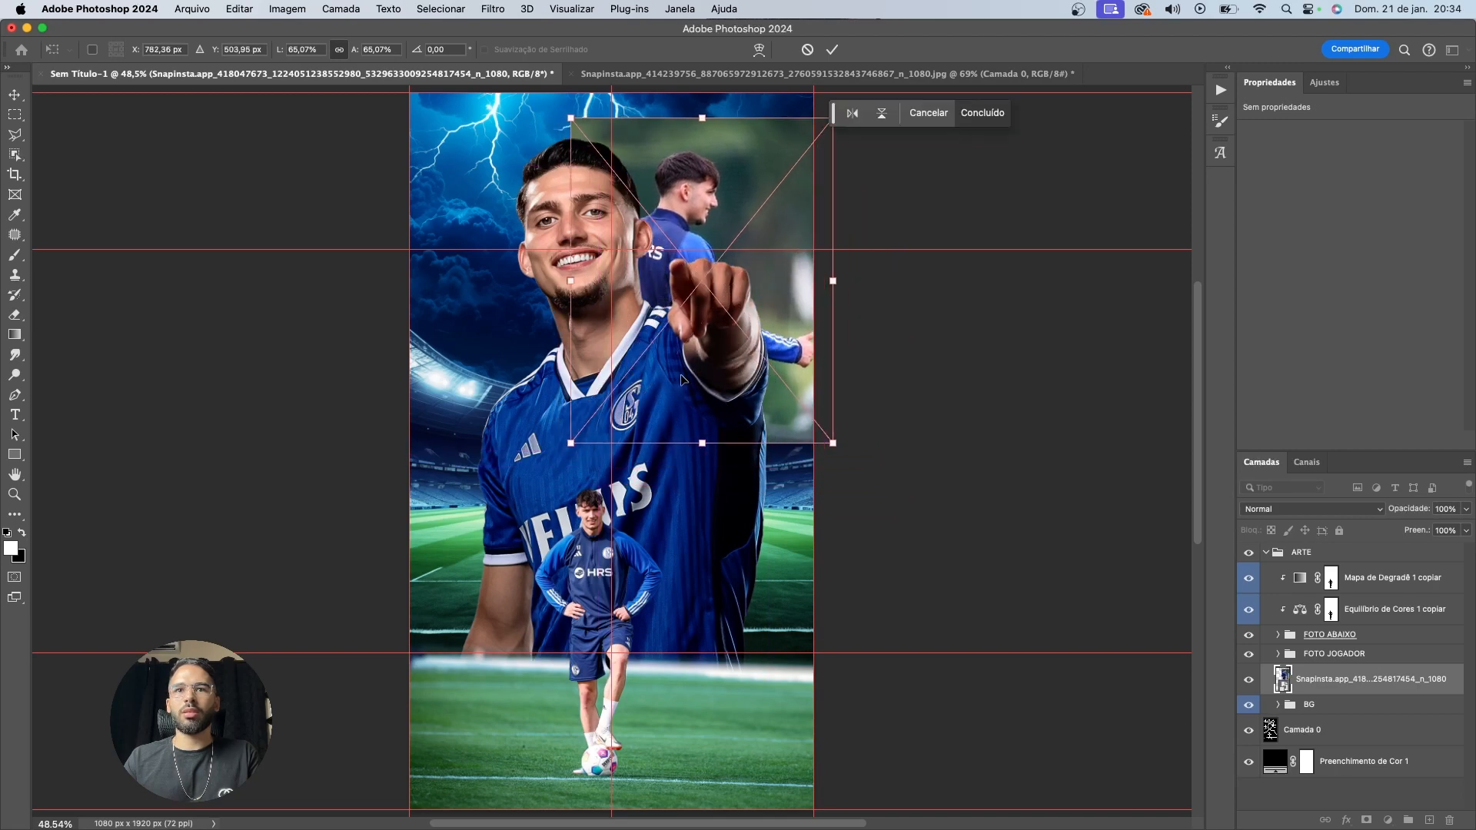
key("ctrl+t")
left_click_drag(832, 282, 831, 286)
key("Return")
key("ctrl+t")
key("Return")
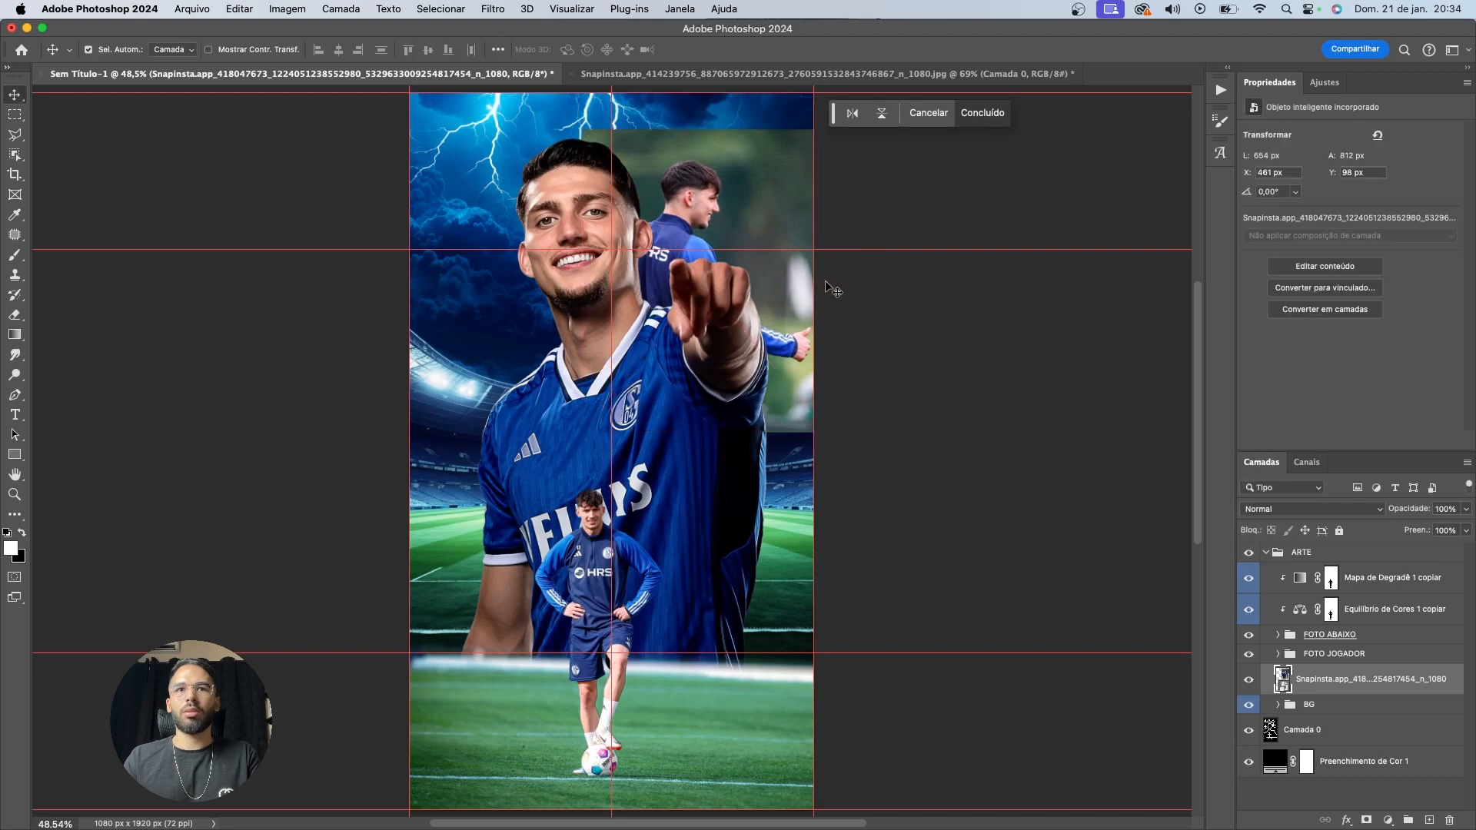
Select the player in the placed photo with the Object Selection tool and mask out the photo's background
key("w")
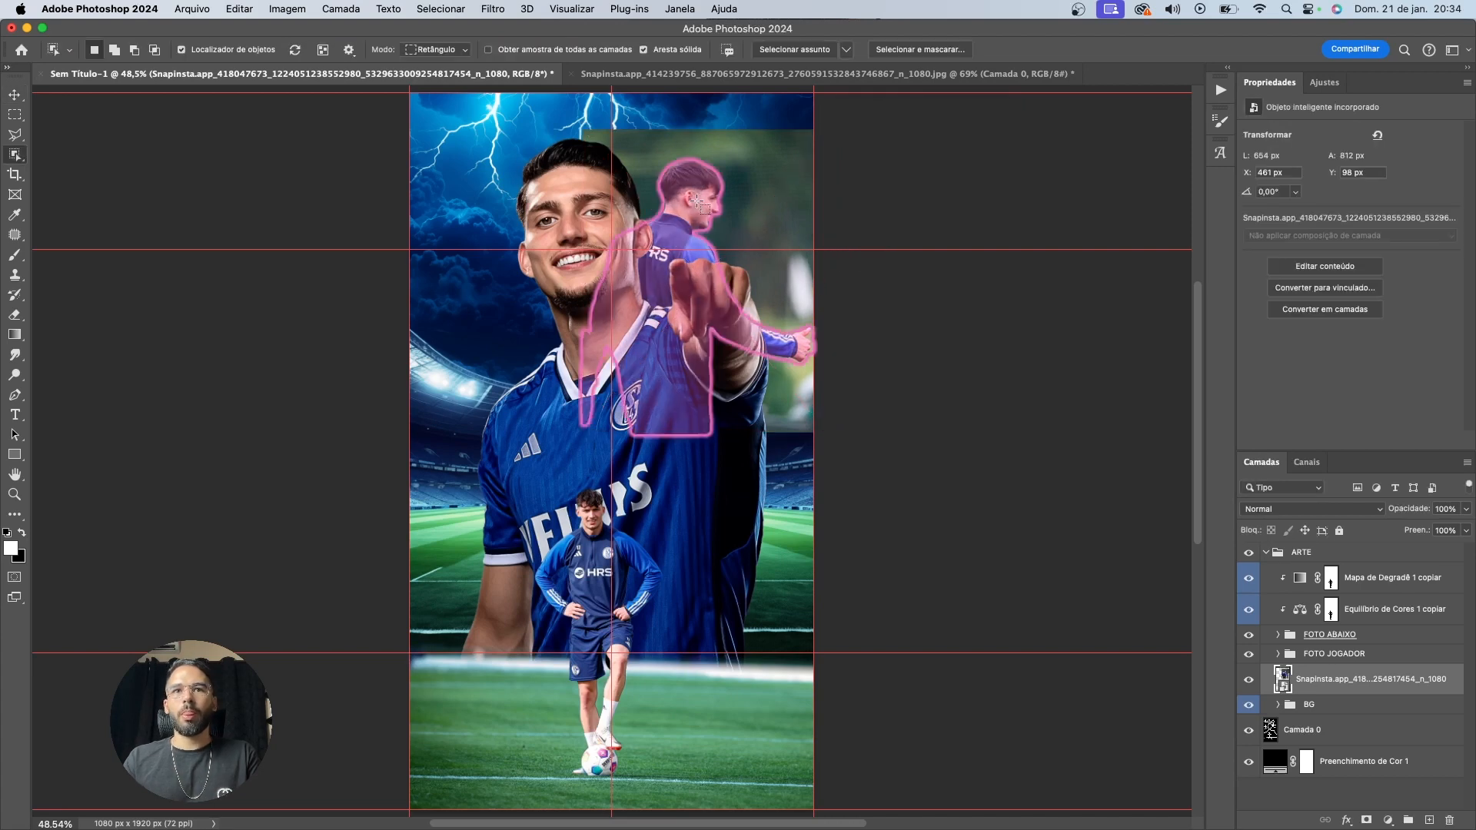
left_click(1368, 820)
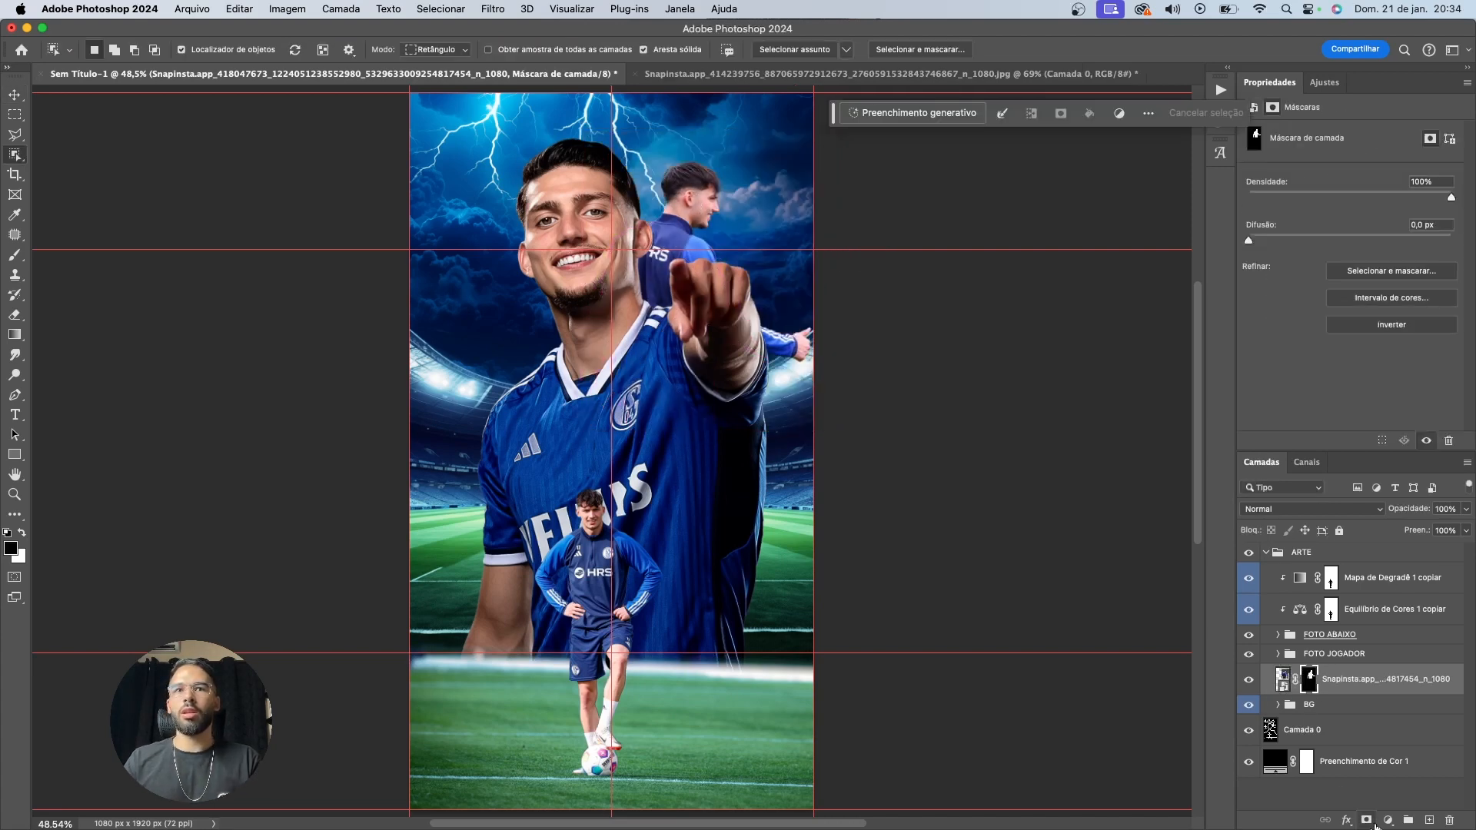
key("v")
Preview more player photos in Finder and place the Snapinsta.app_419503937 photo of the player in a balaclava below FOTO JOGADOR
key("super+Tab")
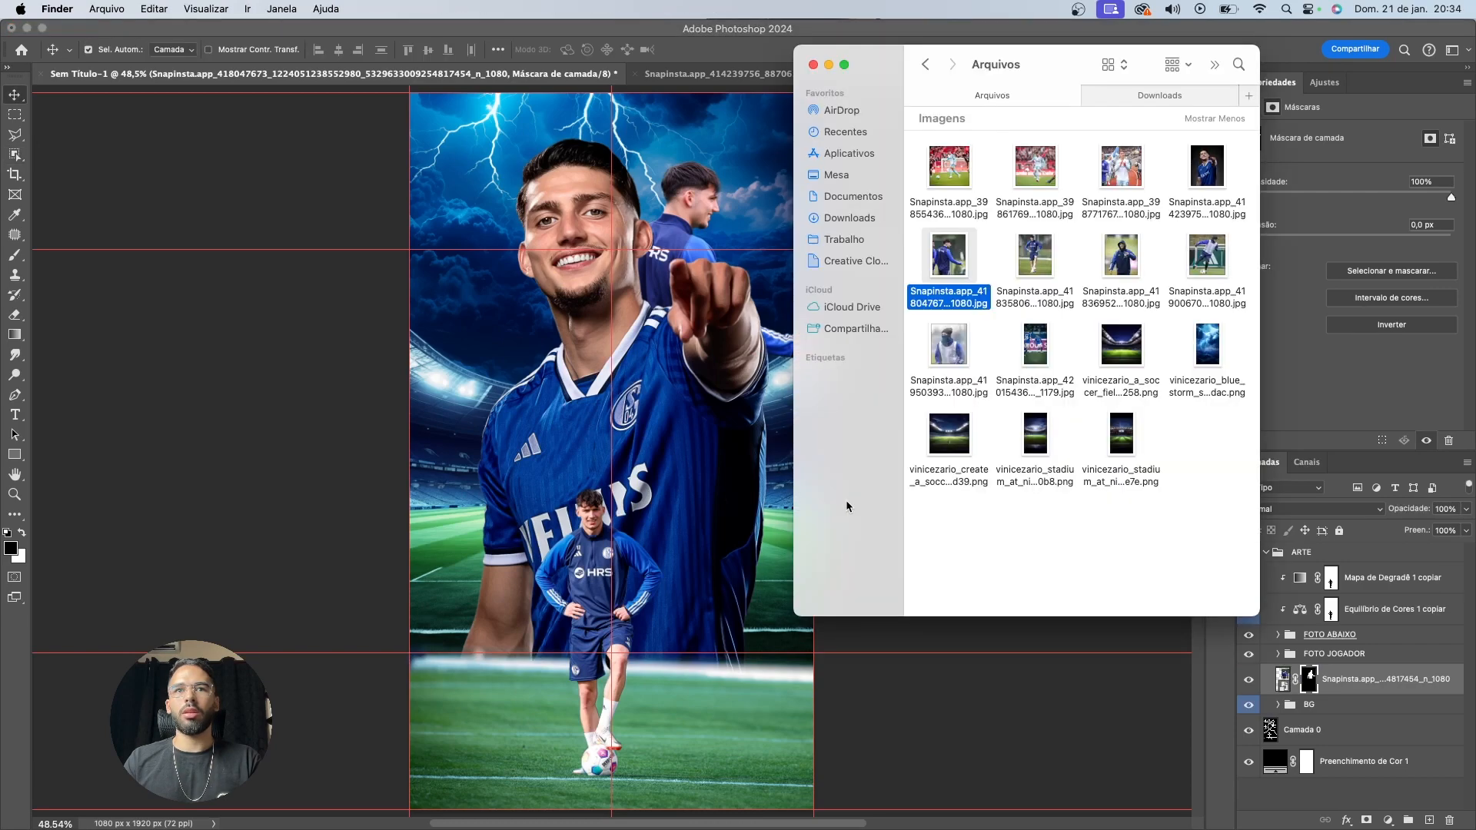
left_click(1036, 262)
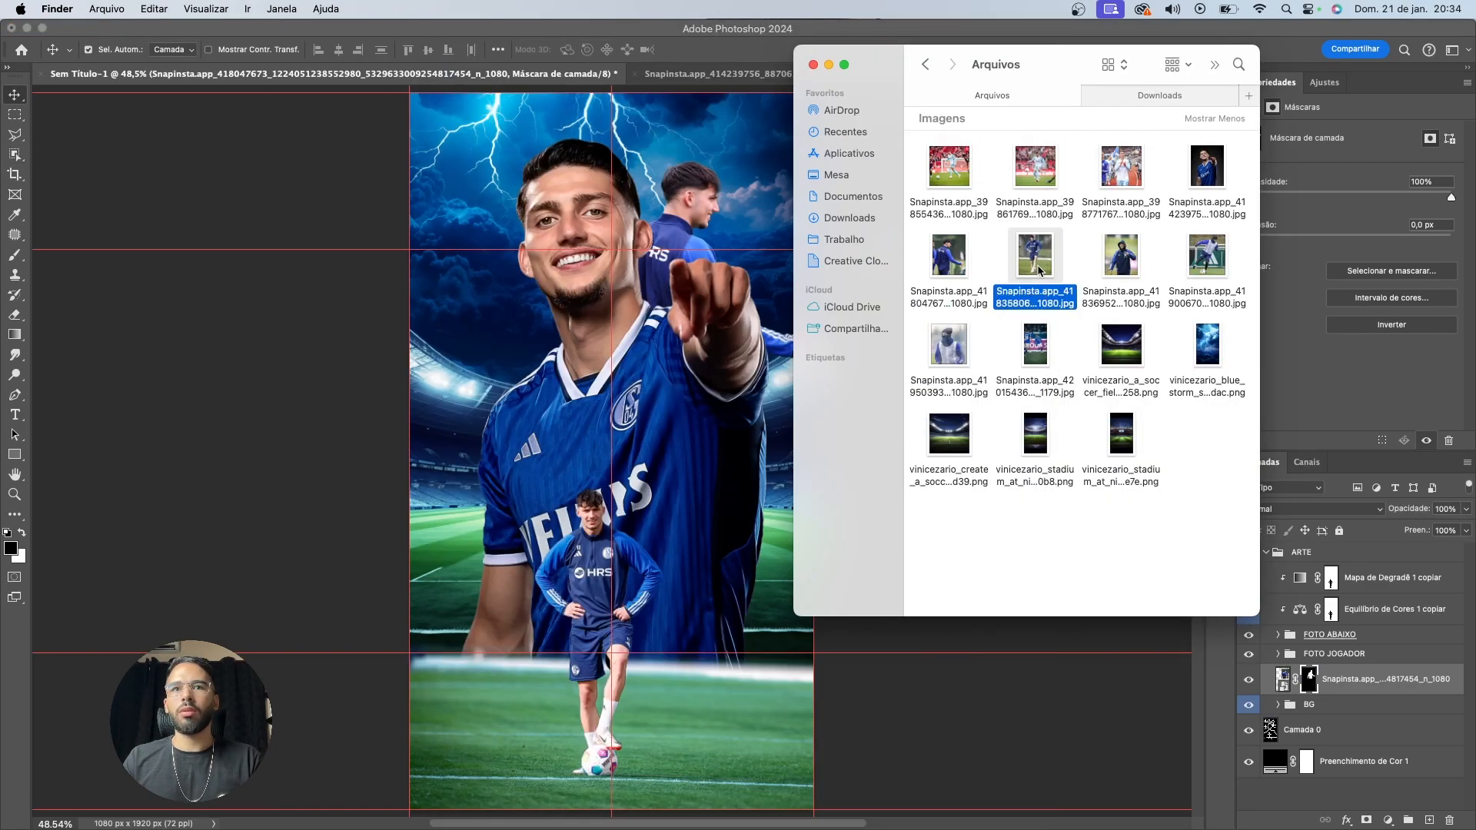
left_click(1135, 255)
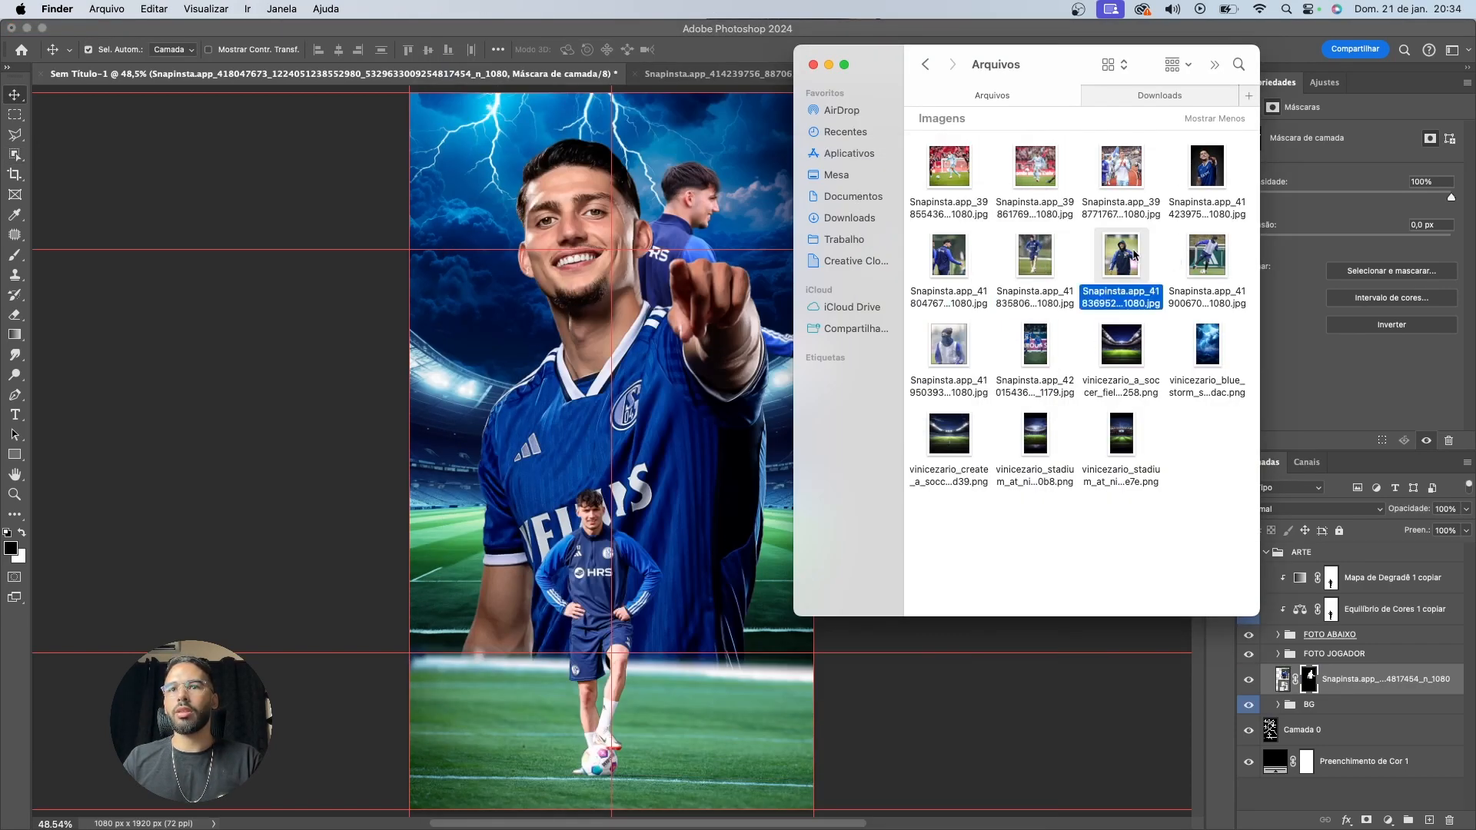
key("space")
key("space")
left_click(1205, 256)
key("space")
key("space")
left_click(967, 343)
key("space")
key("space")
left_click(619, 283)
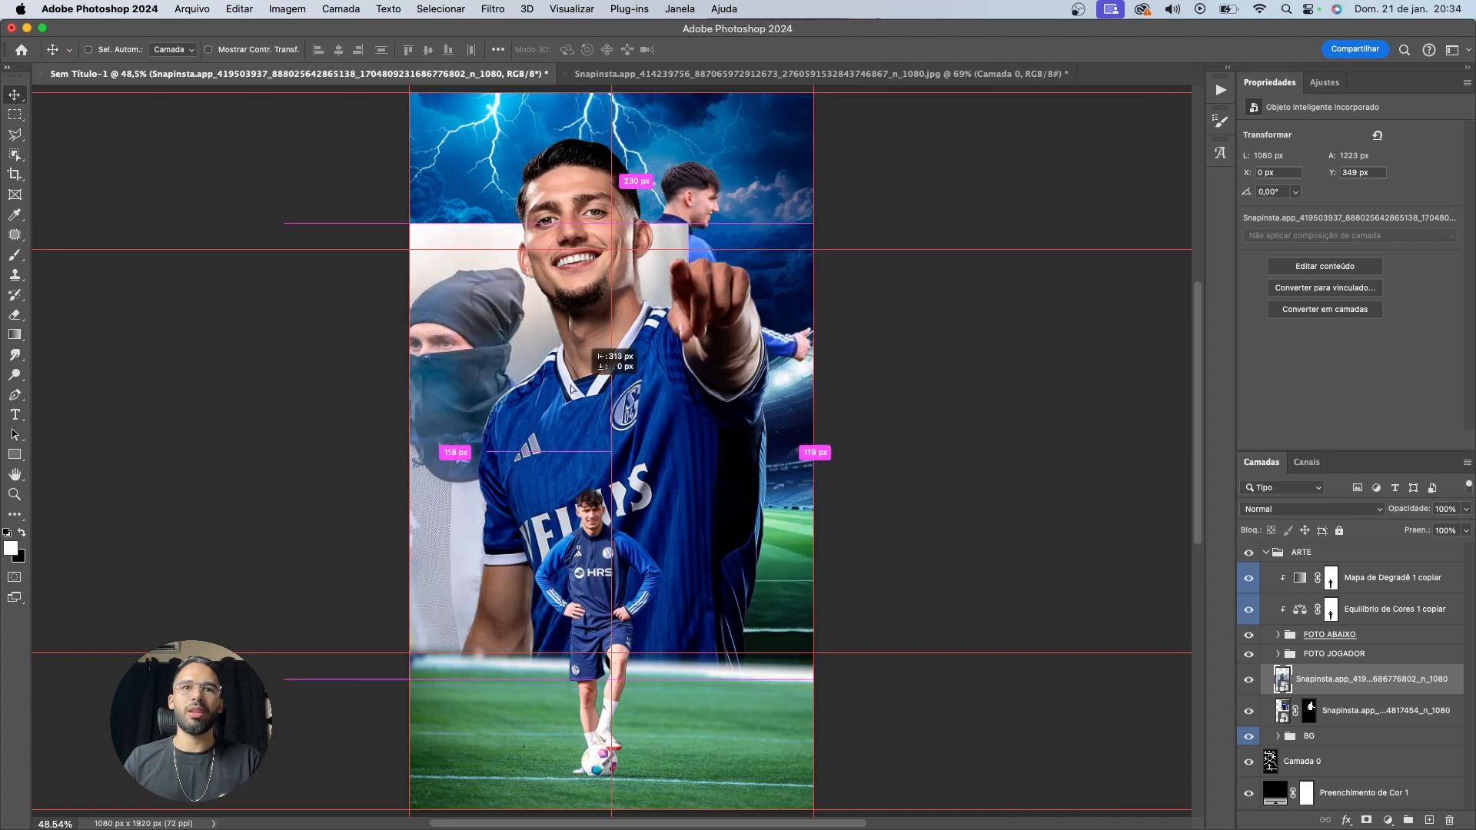
Shift the balaclava photo to about X -119, Y 370 px and move its layer to the top of the ARTE group
key("Return")
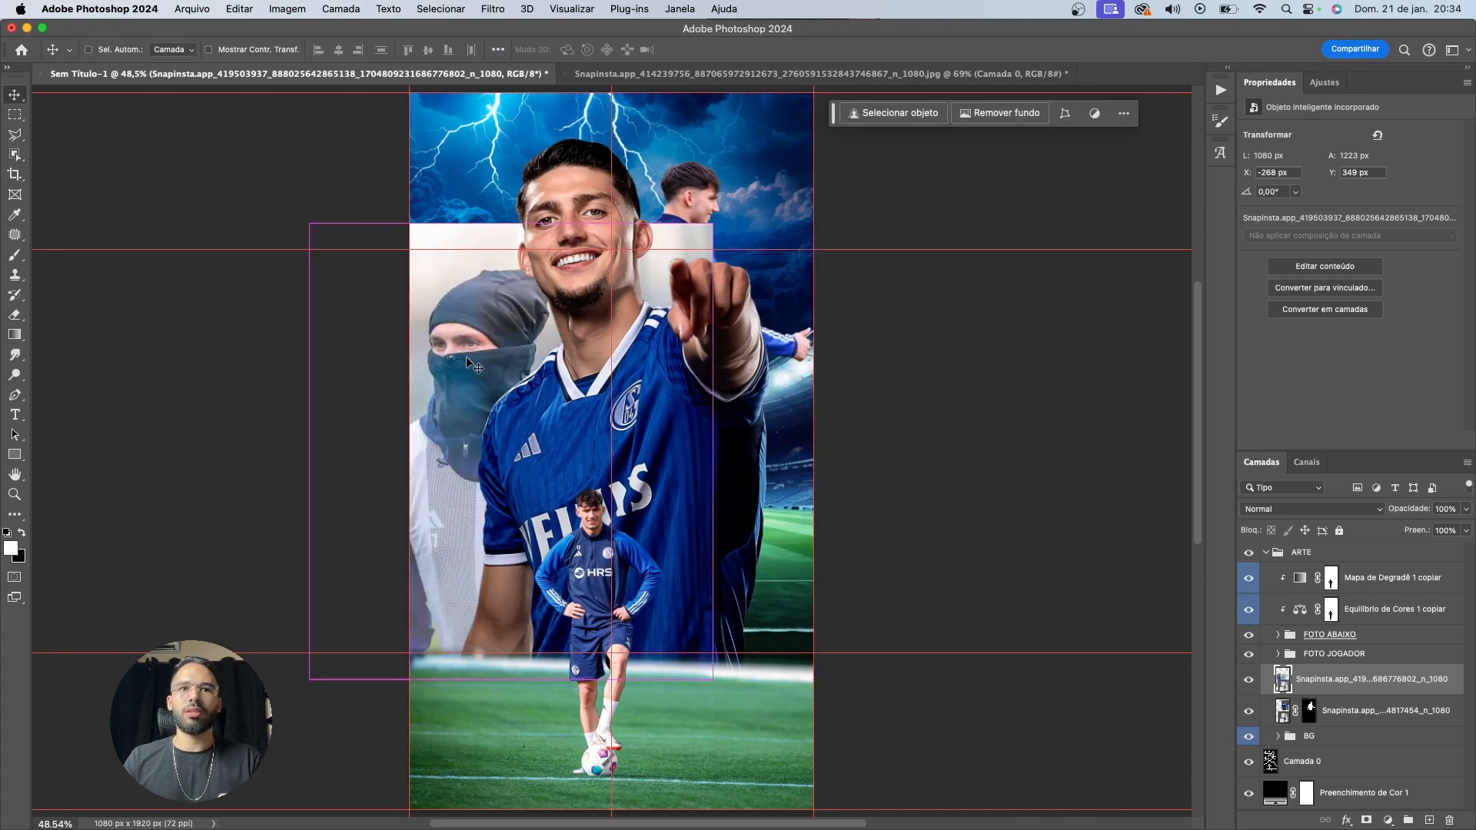
left_click_drag(449, 361, 504, 369)
left_click_drag(1370, 677, 1368, 569)
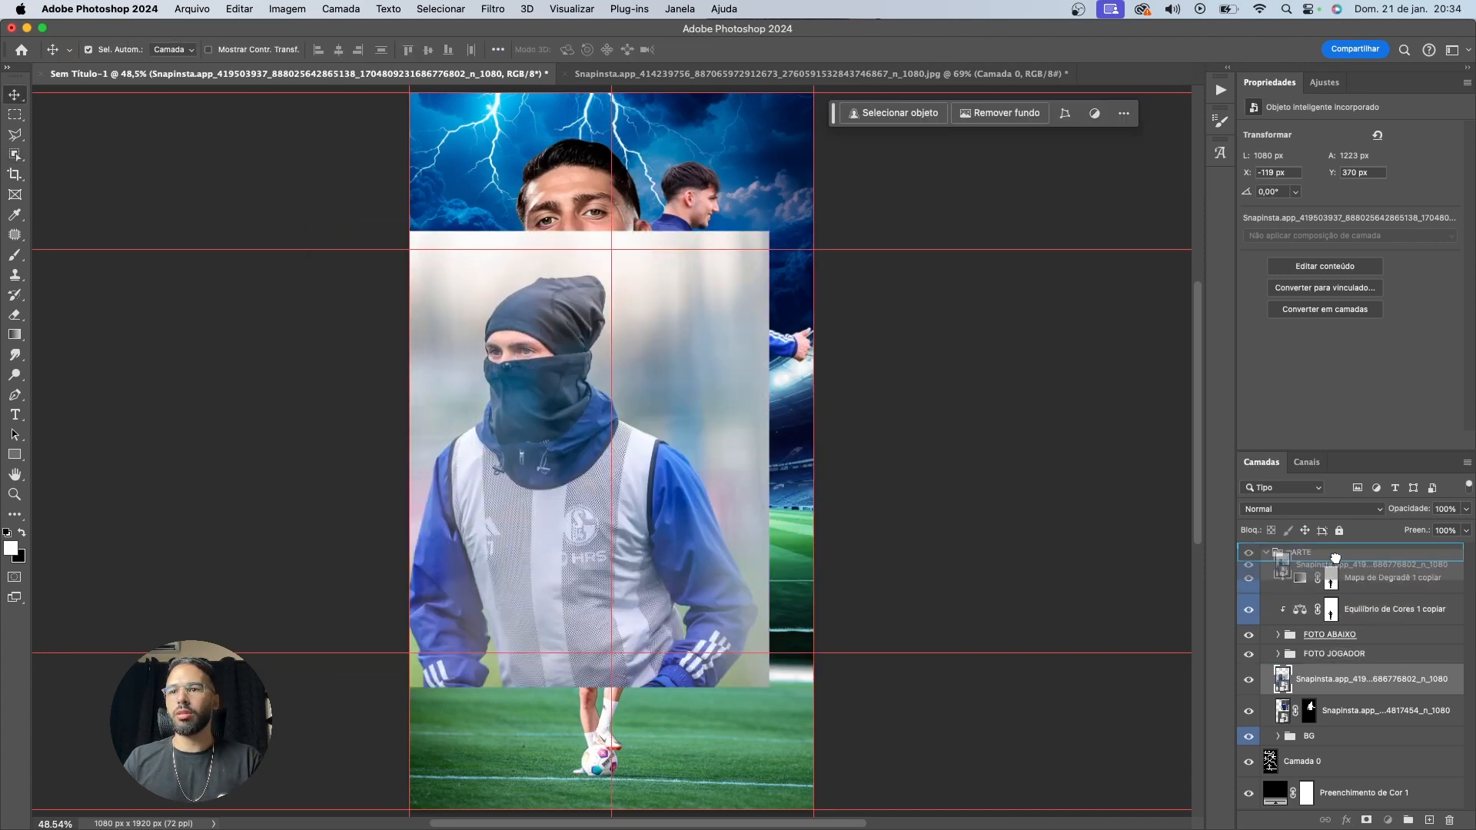
Mask out the balaclava photo's background with the Object Selection tool and return its layer to directly below FOTO JOGADOR
key("w")
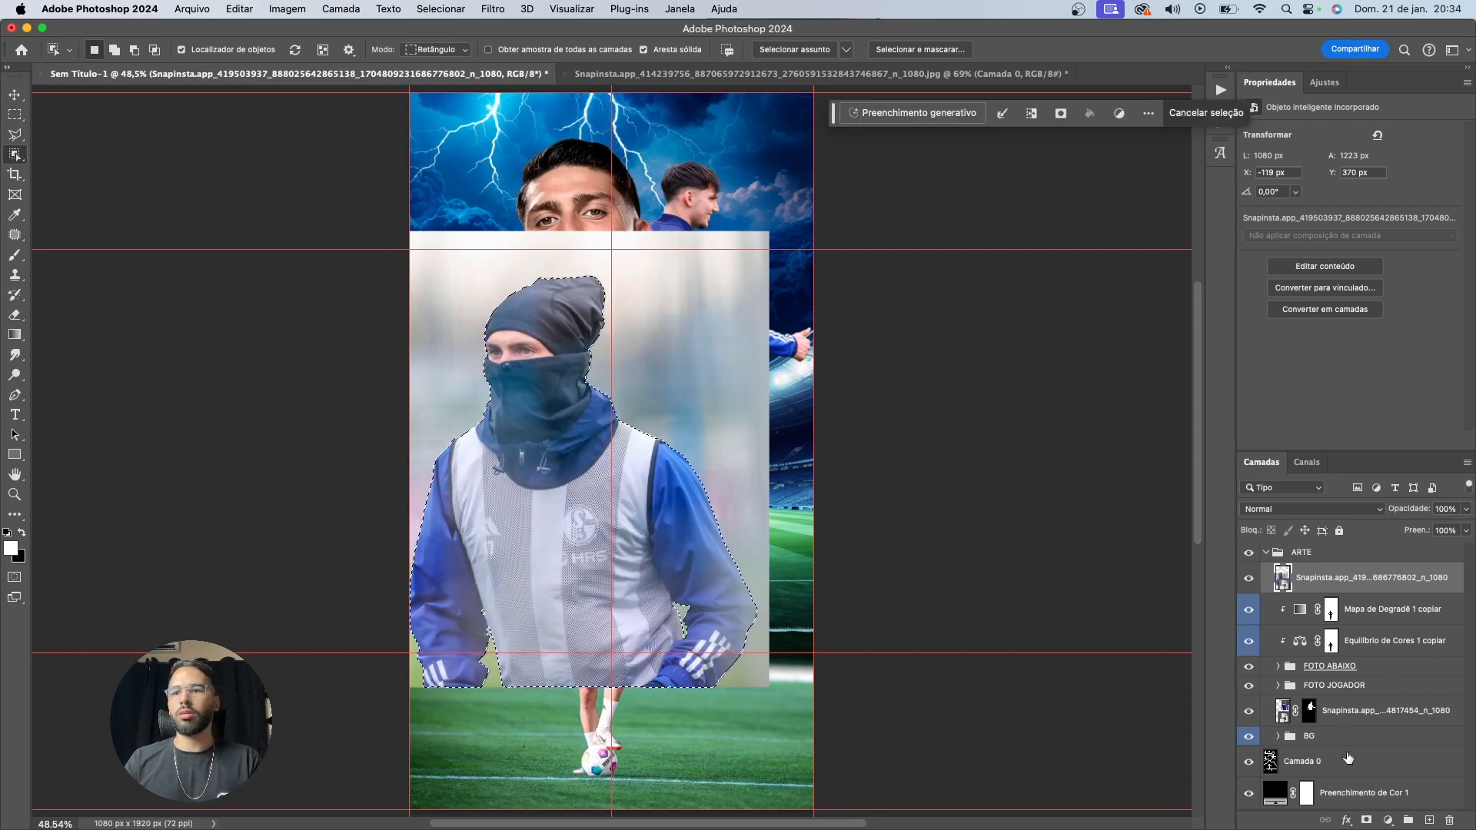
left_click(1365, 820)
key("v")
left_click_drag(1352, 582, 1349, 694)
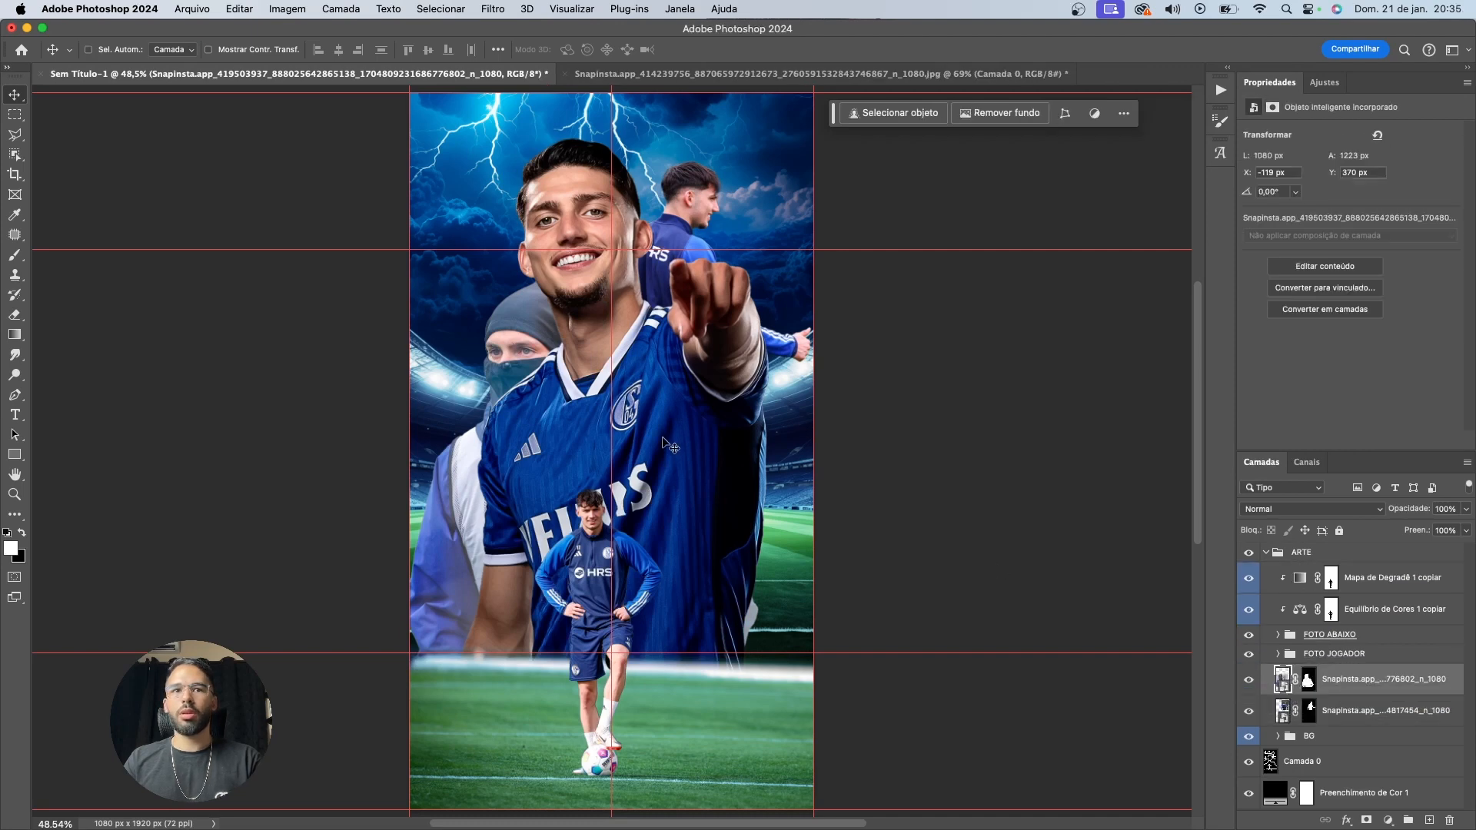
Scale the balaclava player to about 83% (898 x 1017 px) and place him behind the main player's non-pointing shoulder
key("ctrl+t")
left_click_drag(756, 459, 673, 395)
left_click_drag(542, 362, 528, 344)
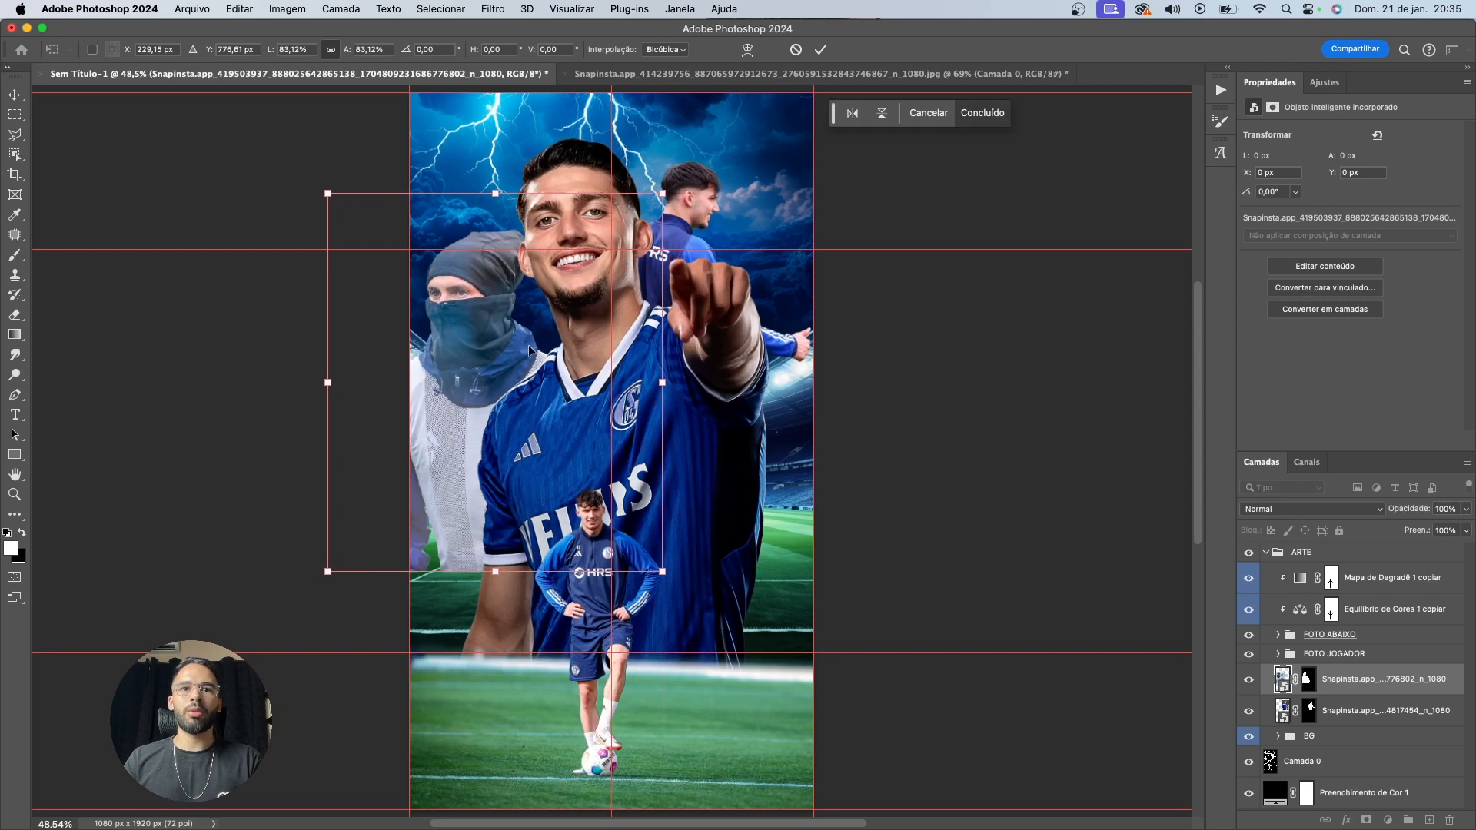
key("Return")
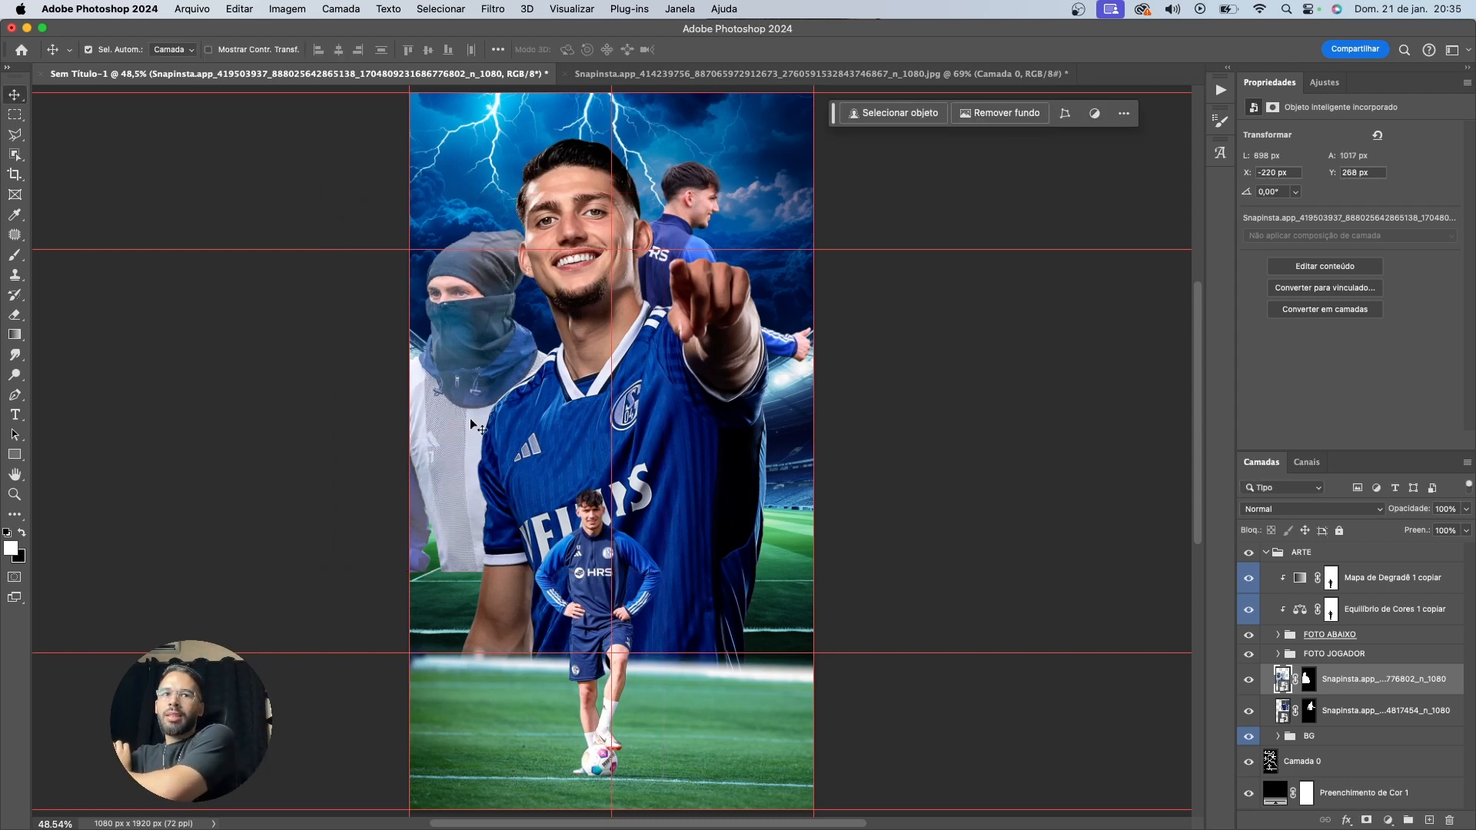
Rename the balaclava player's layer as NINJA and the thumbs-up player's layer as JOINHA
scroll(485, 361, "up", 3)
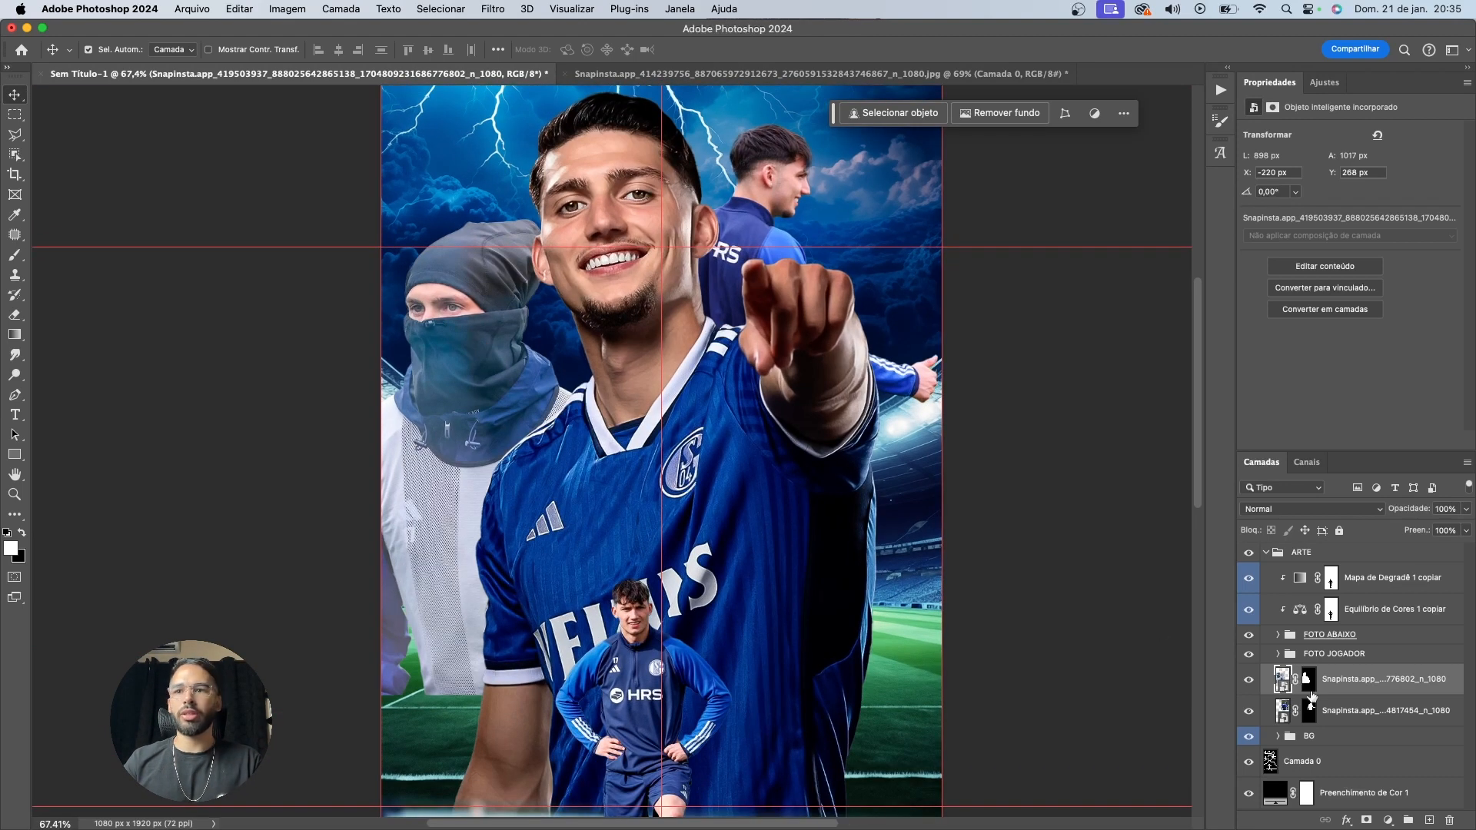
double_click(1372, 680)
type("NINJA")
key("Return")
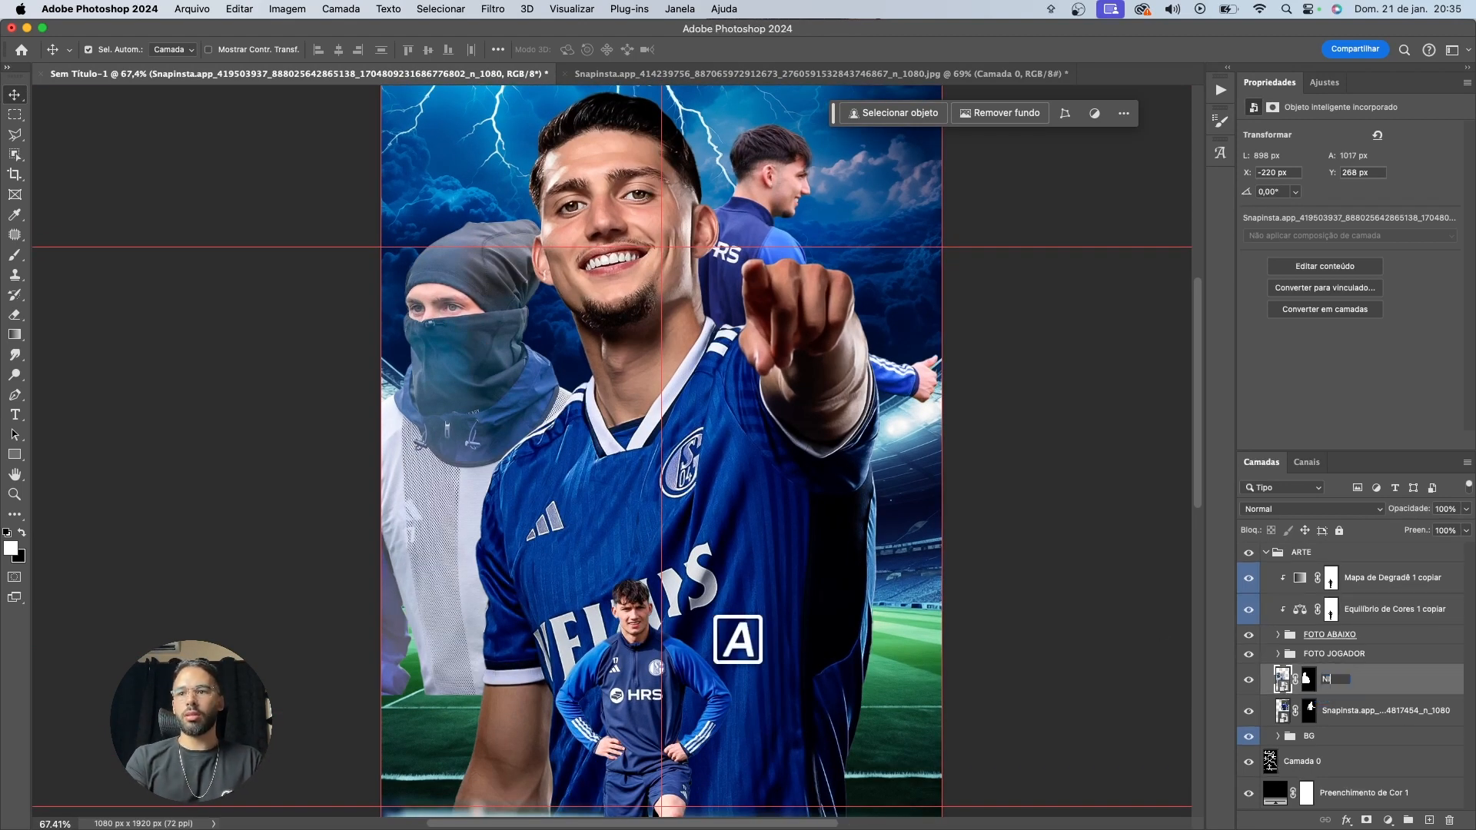
double_click(1396, 716)
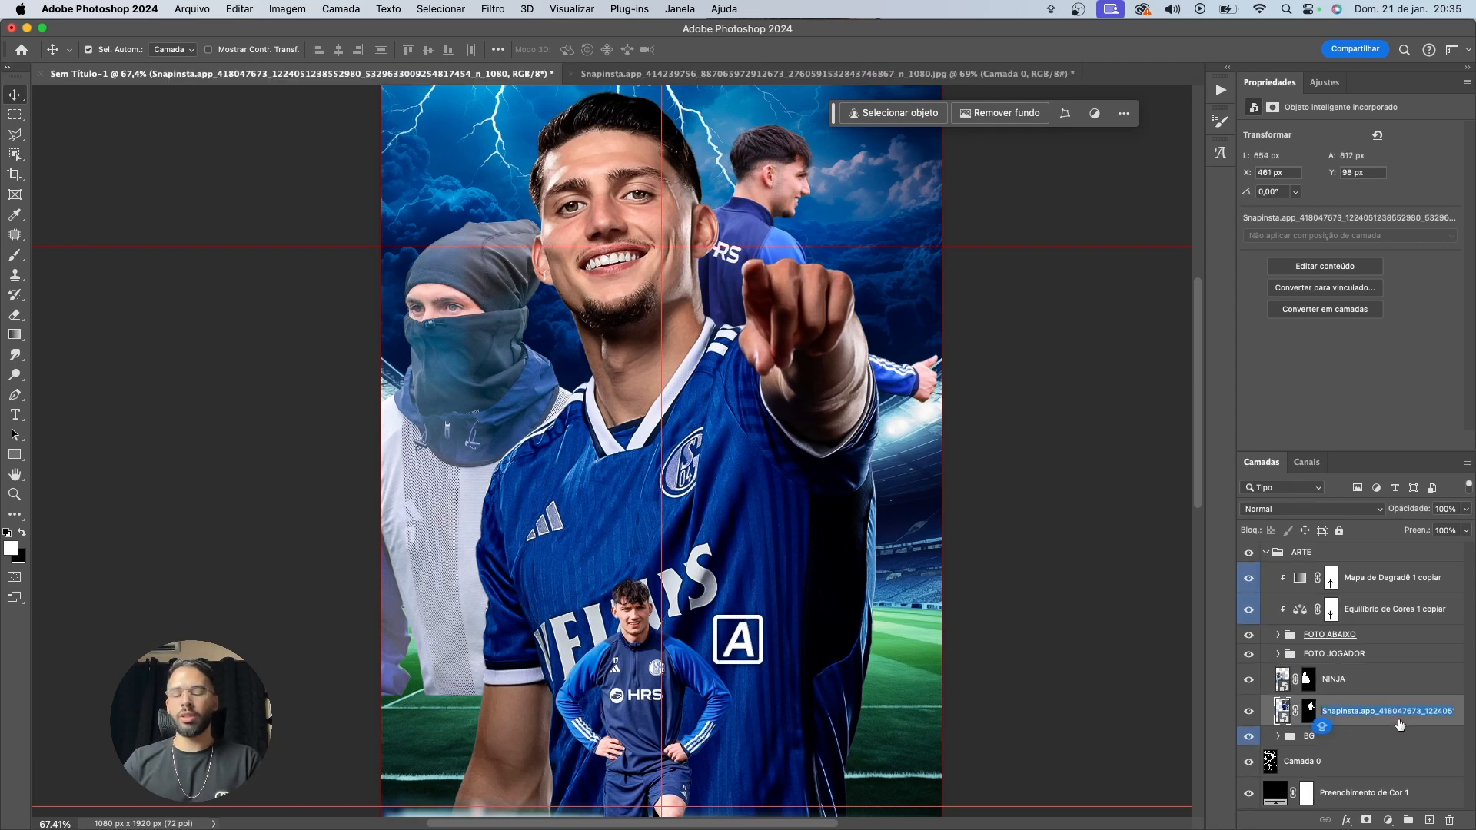
type("JOINHA")
key("Return")
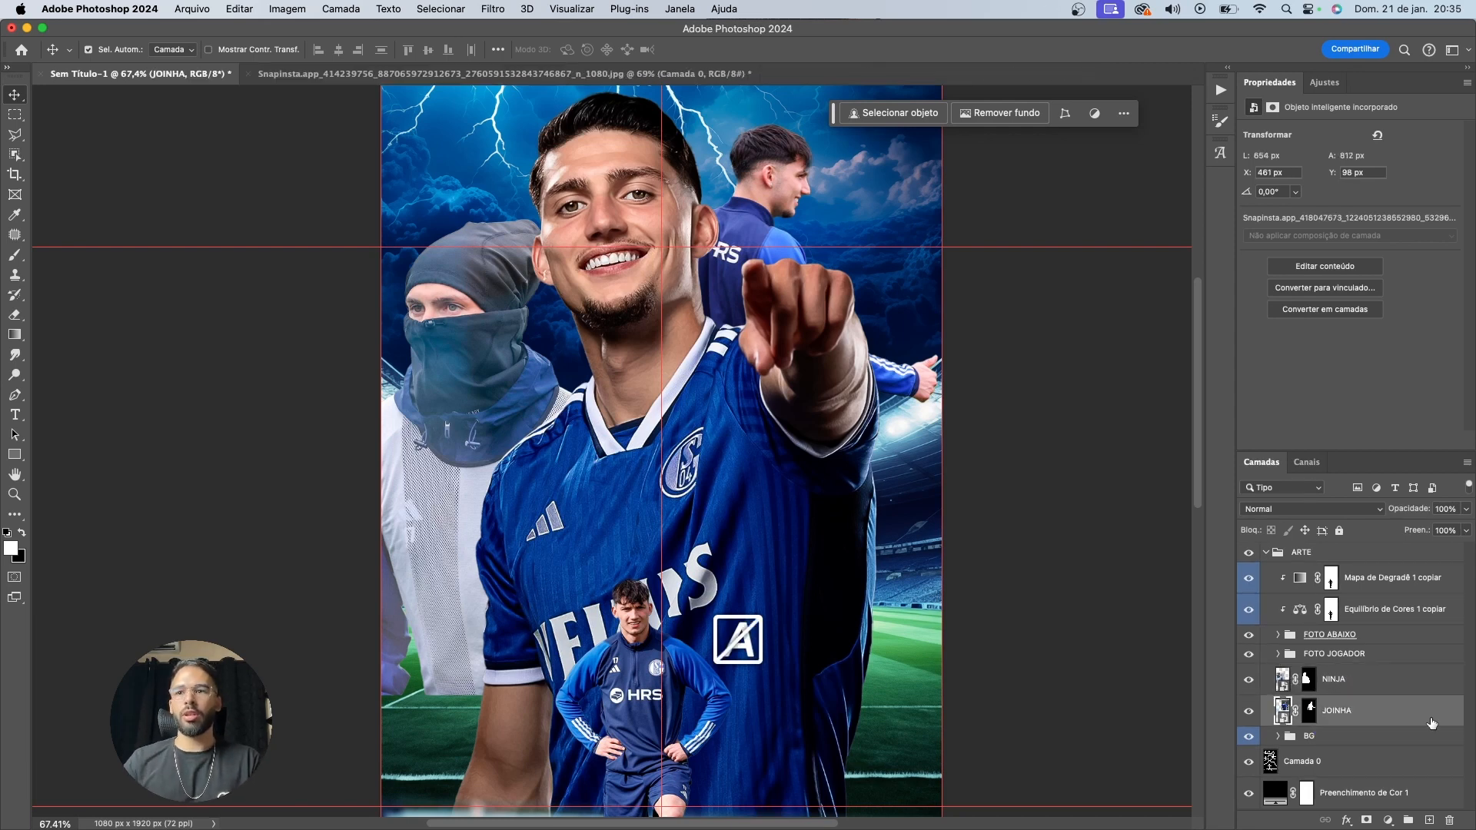
Add a Curves adjustment clipped to NINJA and darken it with a point at about input 80, output 29
left_click(1391, 691)
left_click(1389, 820)
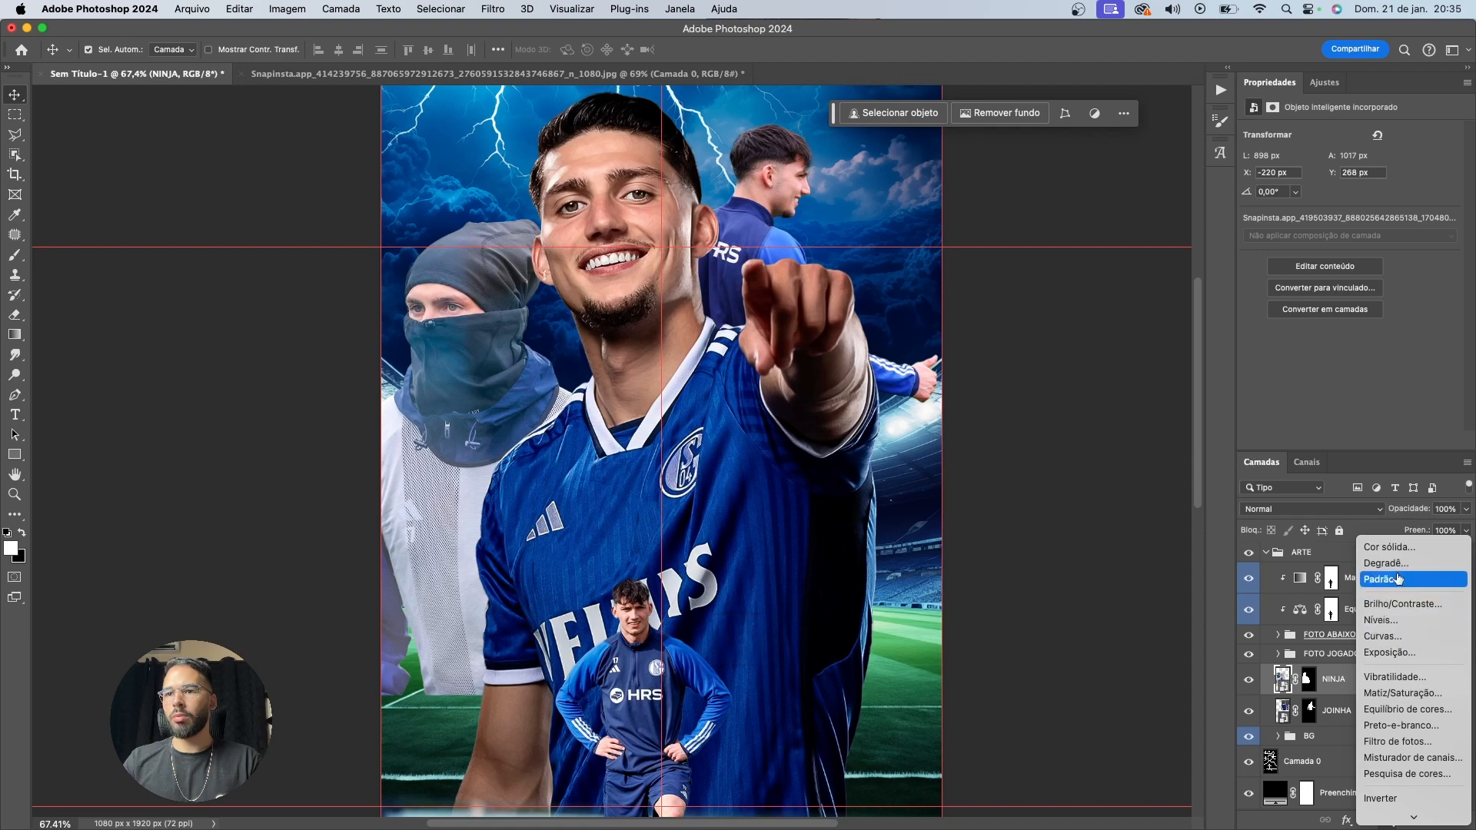
left_click(1392, 639)
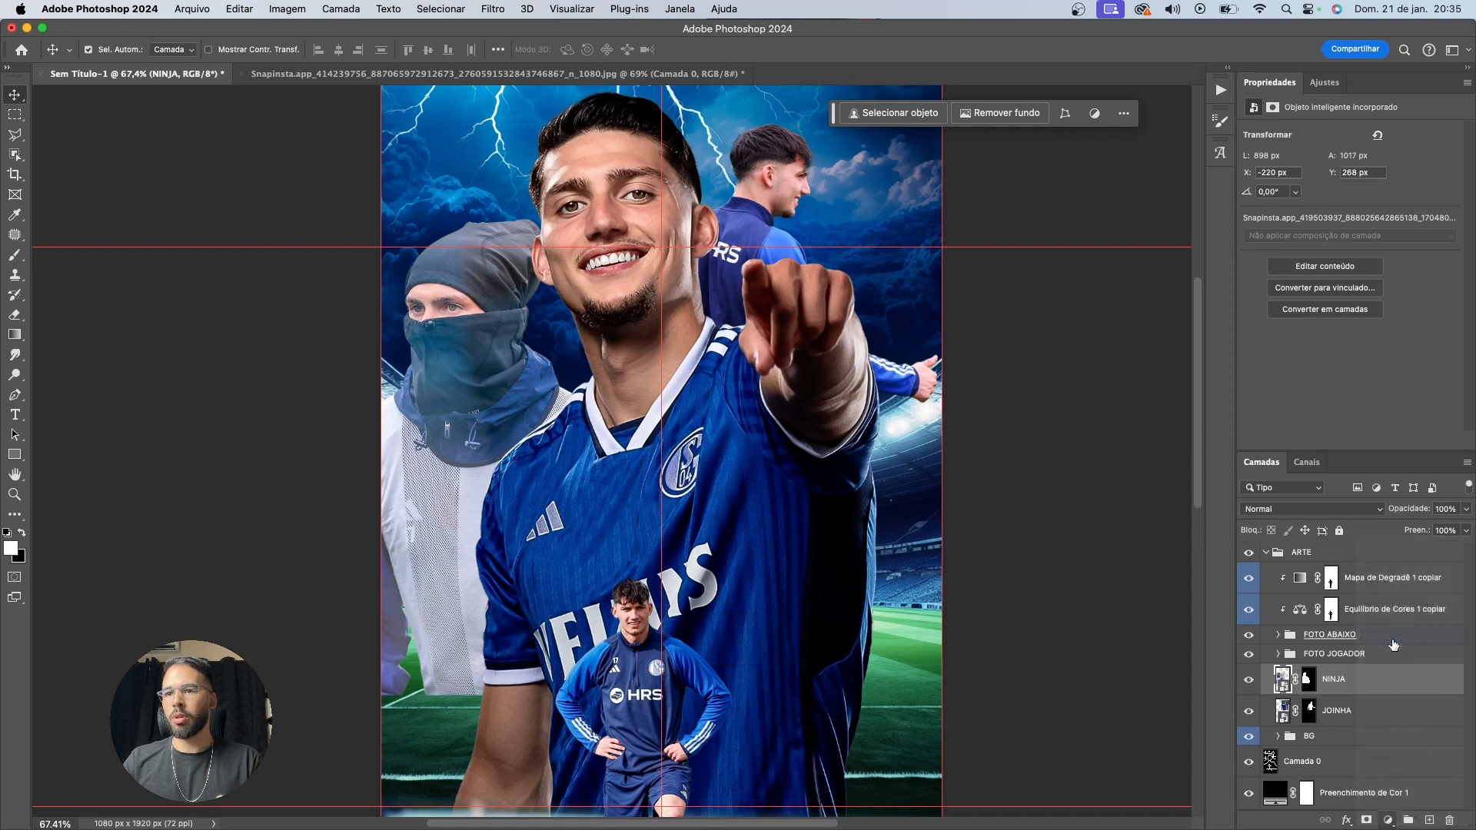
key("super+0")
key("super+alt+g")
left_click_drag(1323, 315, 1333, 321)
scroll(471, 331, "up", 5)
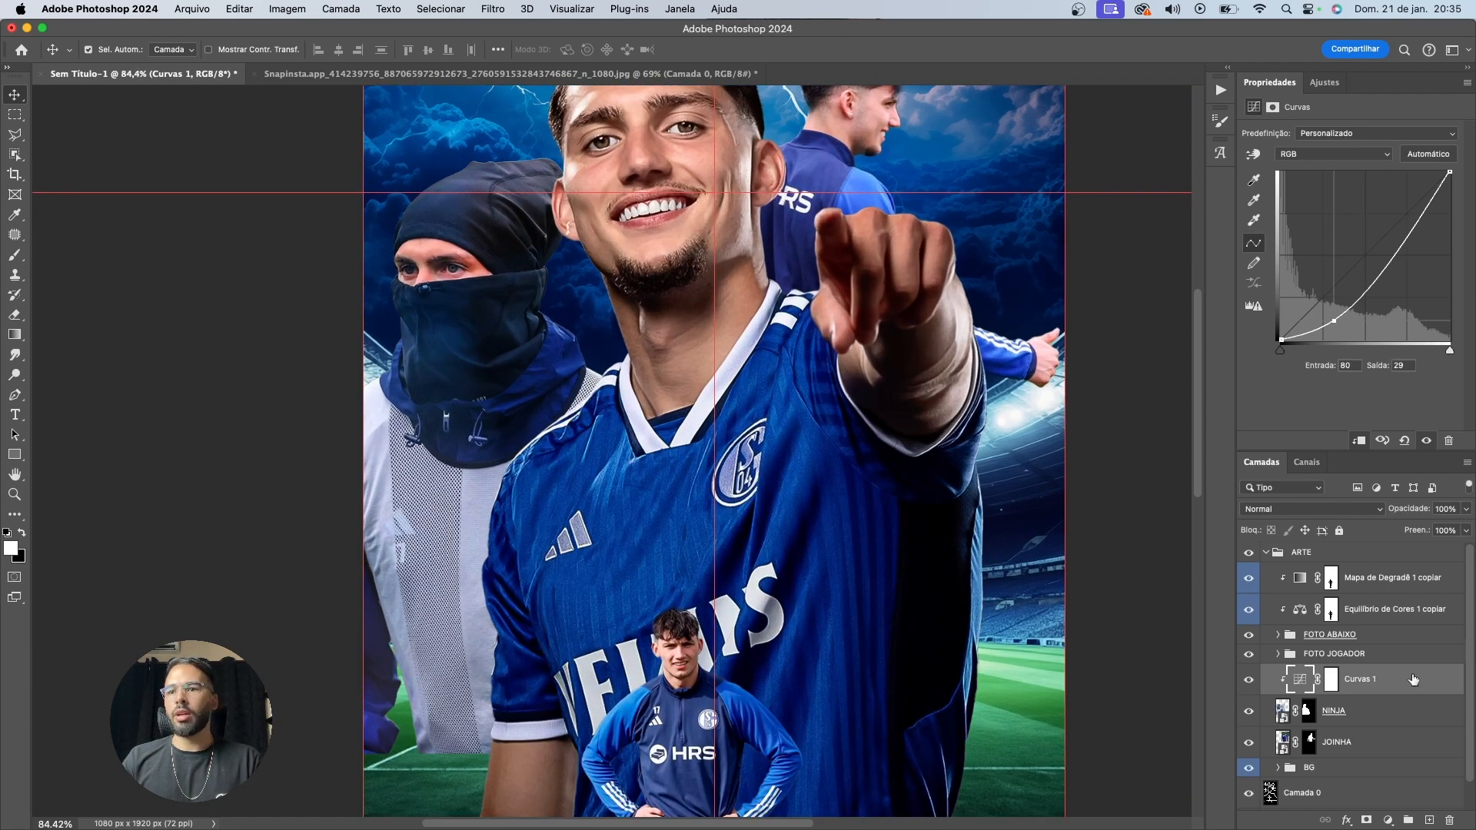
Darken the NINJA curve's shadows further by moving its point to about input 68, output 19
left_click(1387, 820)
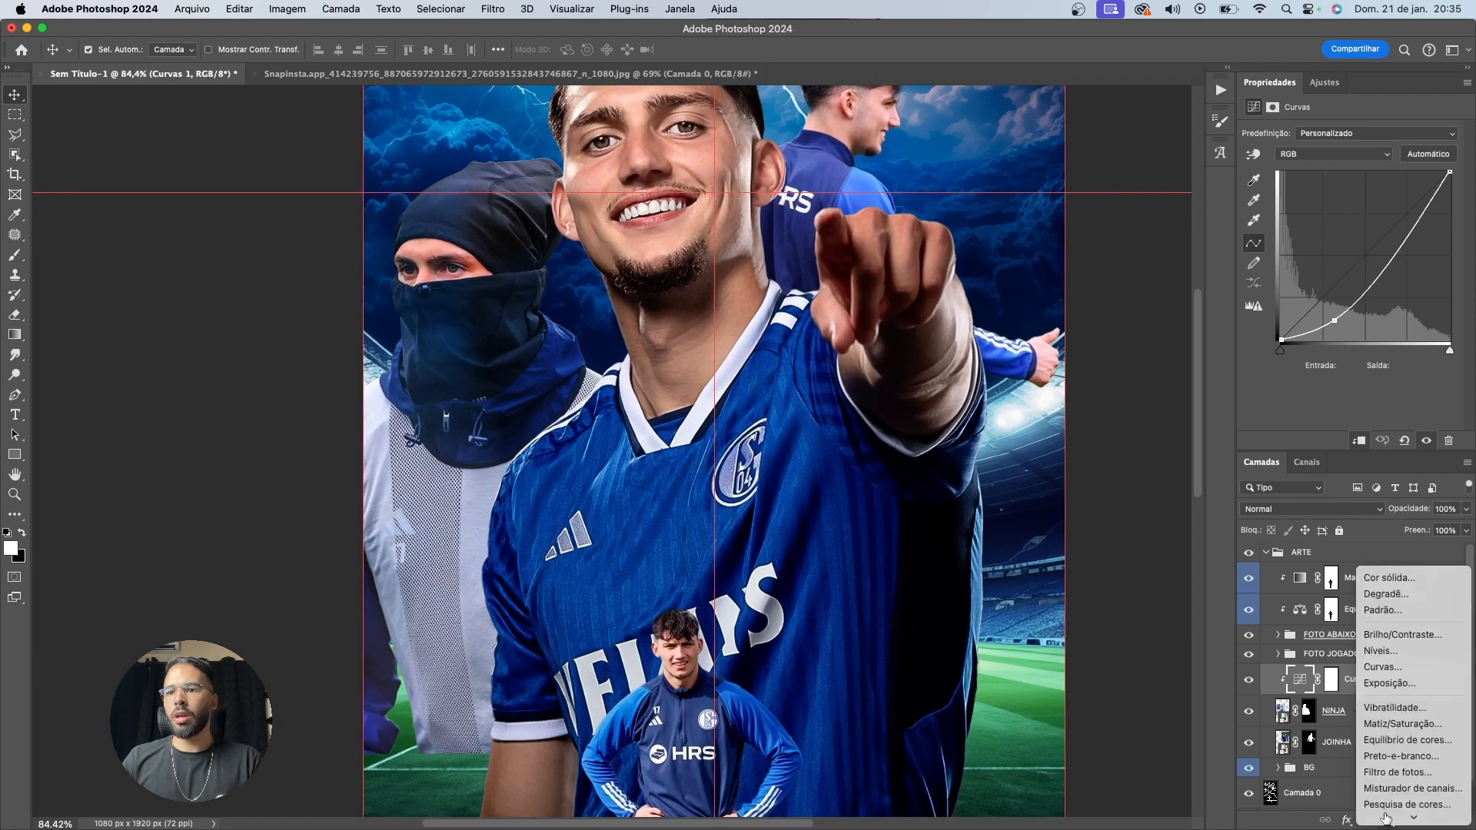
left_click(1283, 238)
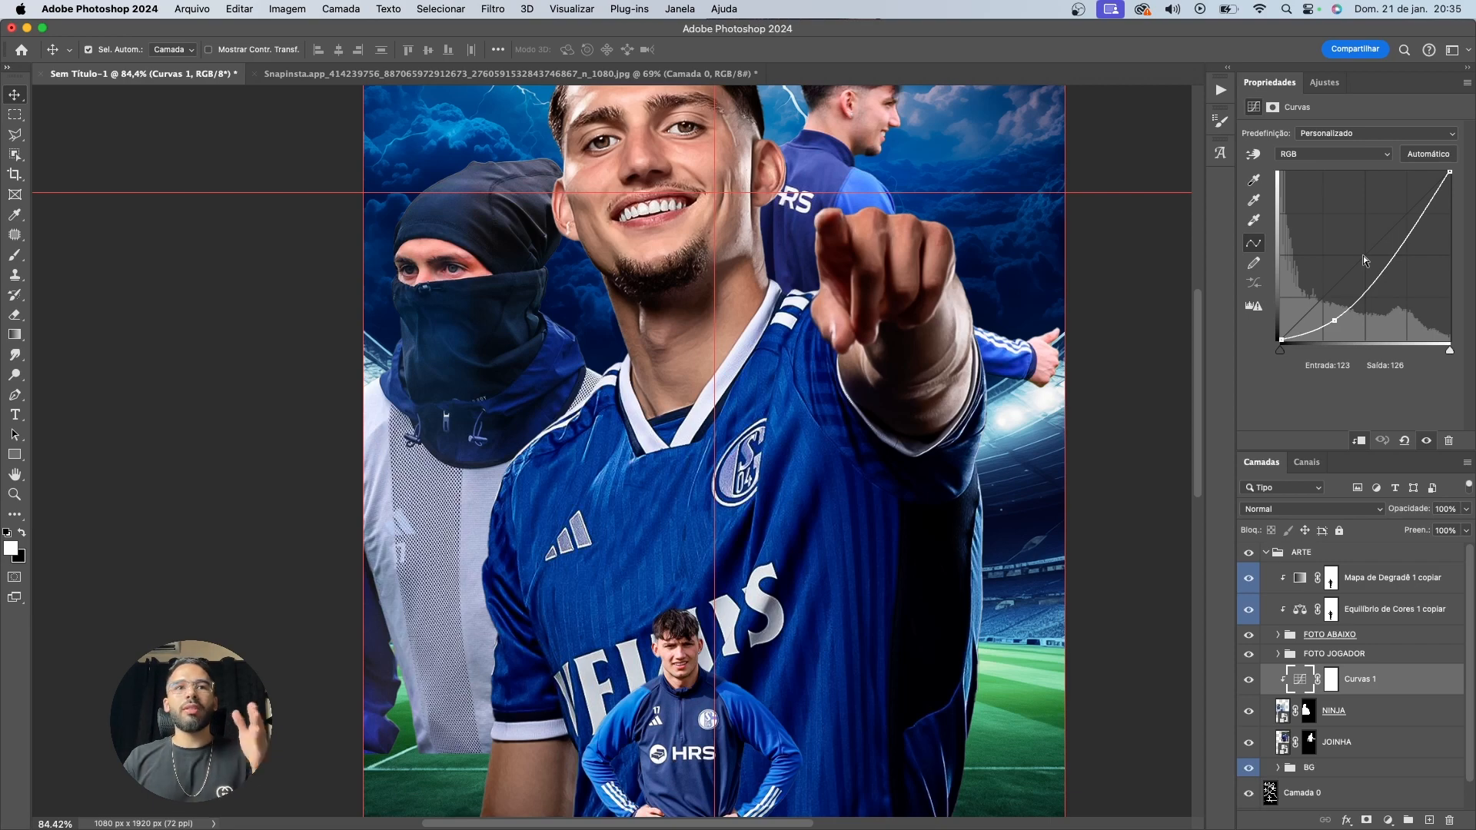
left_click(1334, 319)
mouse_move(1334, 319)
left_mouse_down()
mouse_move(1296, 273)
mouse_move(1305, 281)
mouse_move(1287, 287)
mouse_move(1333, 338)
mouse_move(1426, 331)
mouse_move(1306, 325)
mouse_move(1323, 326)
left_mouse_up()
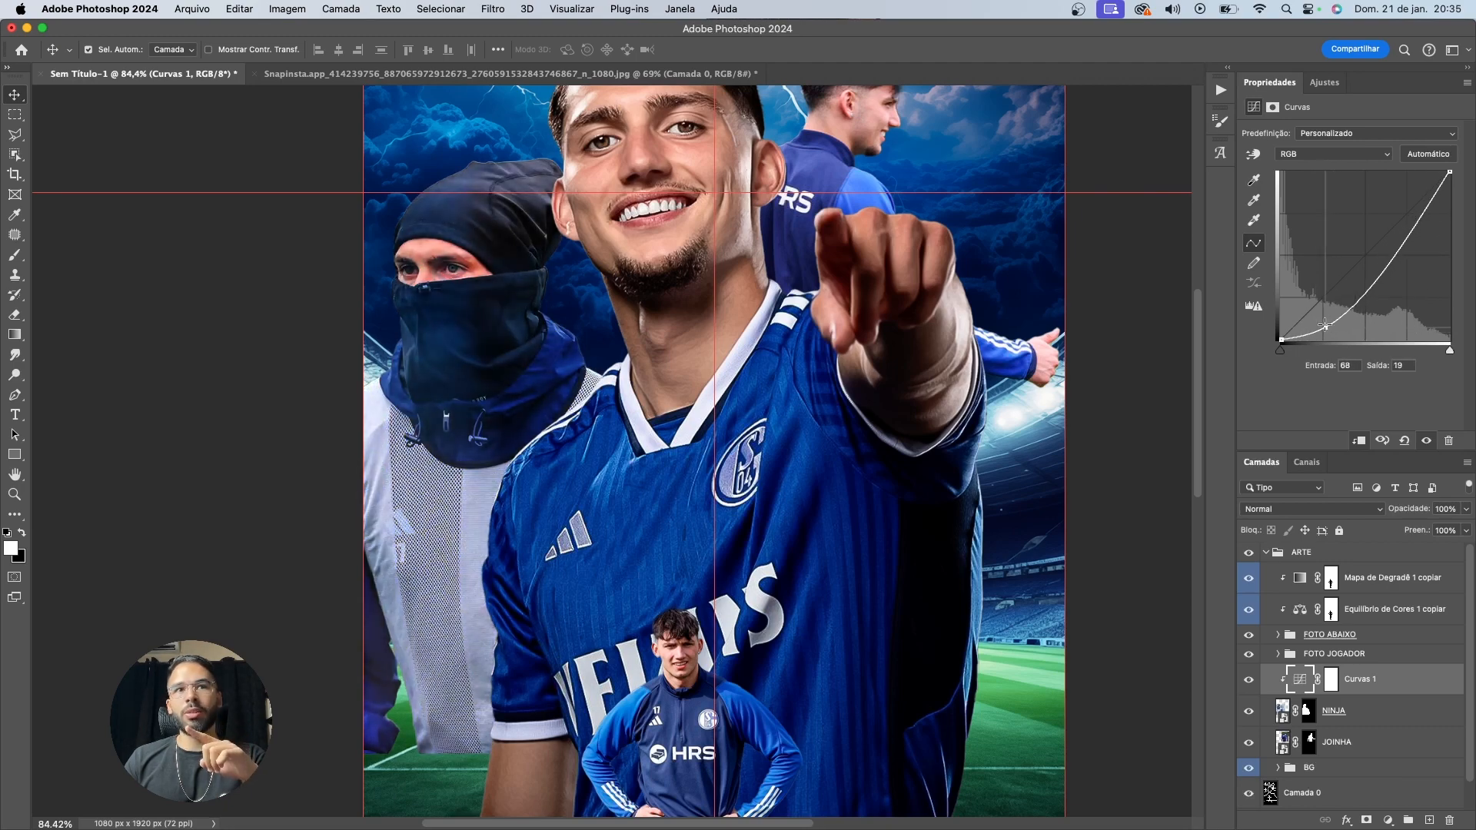
Load the NINJA layer mask as a selection and contract it
left_click(1308, 711, "super")
left_click(441, 8)
mouse_move(607, 251)
left_click(746, 294)
key("Return")
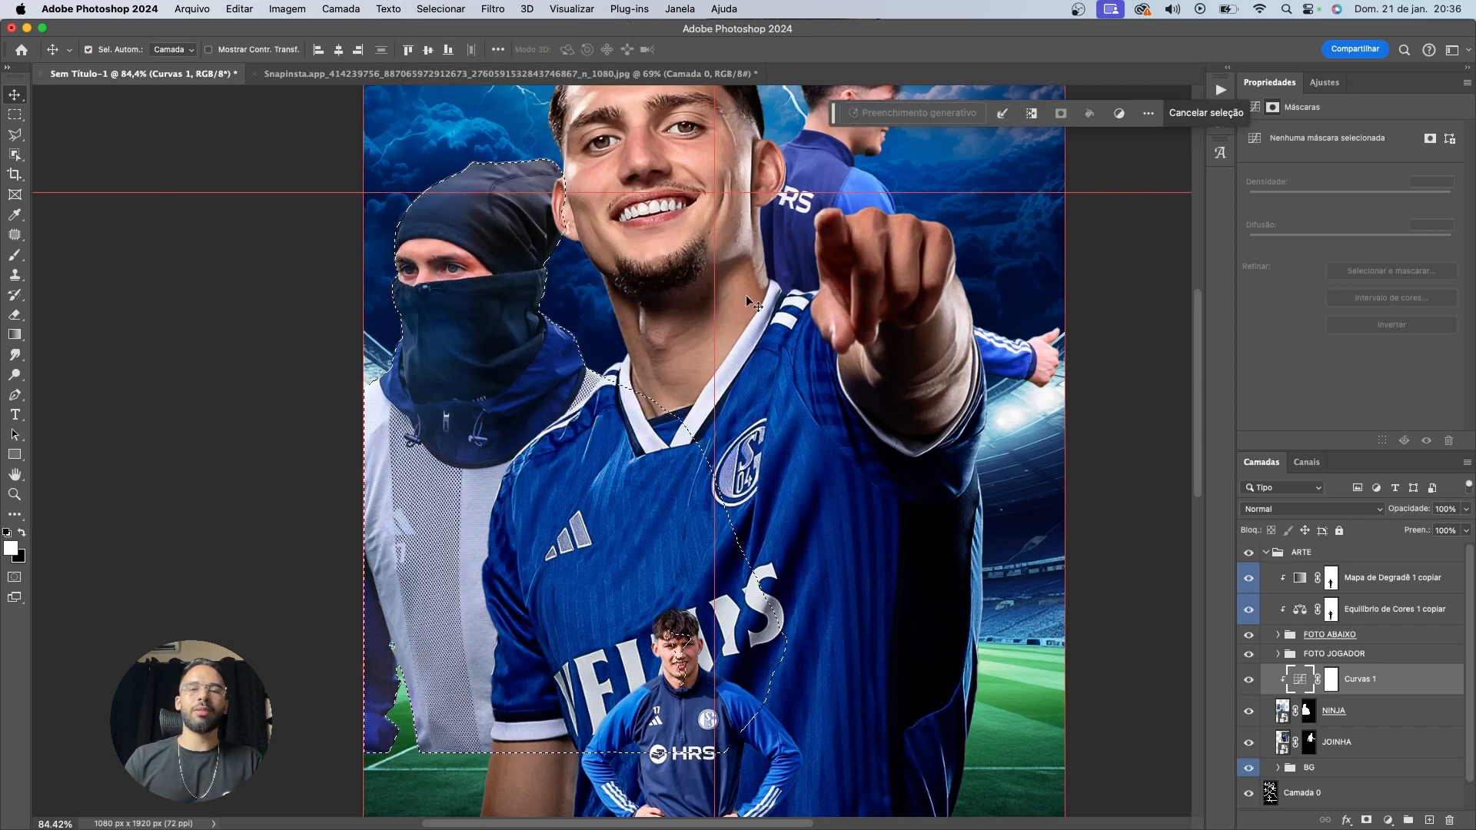
Fill the area outside the contracted outline with black on the NINJA mask to trim the cutout's edge, and deselect
left_click(1307, 711)
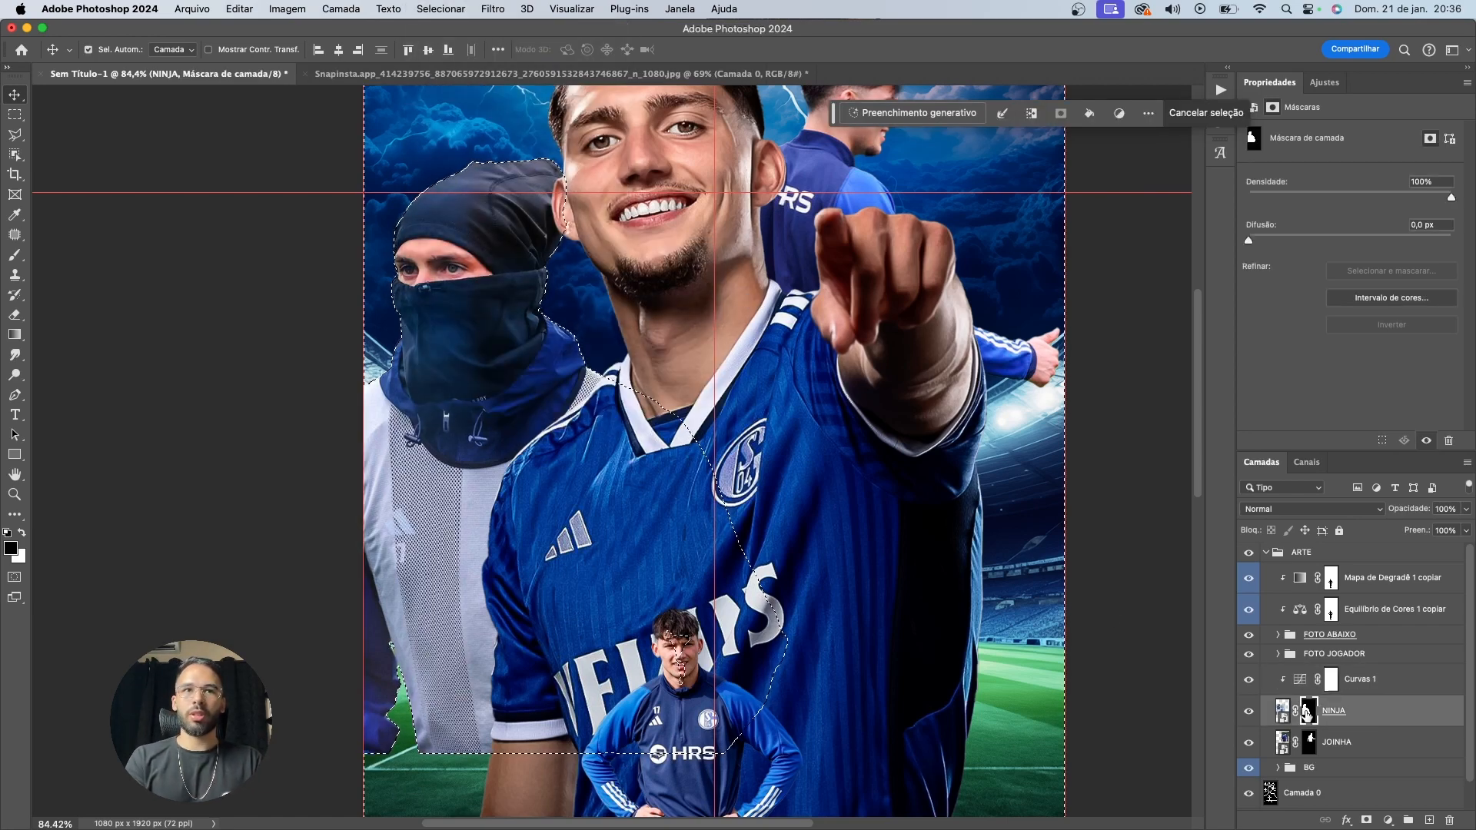
key("super+BackSpace")
key("super+d")
key("alt+BackSpace")
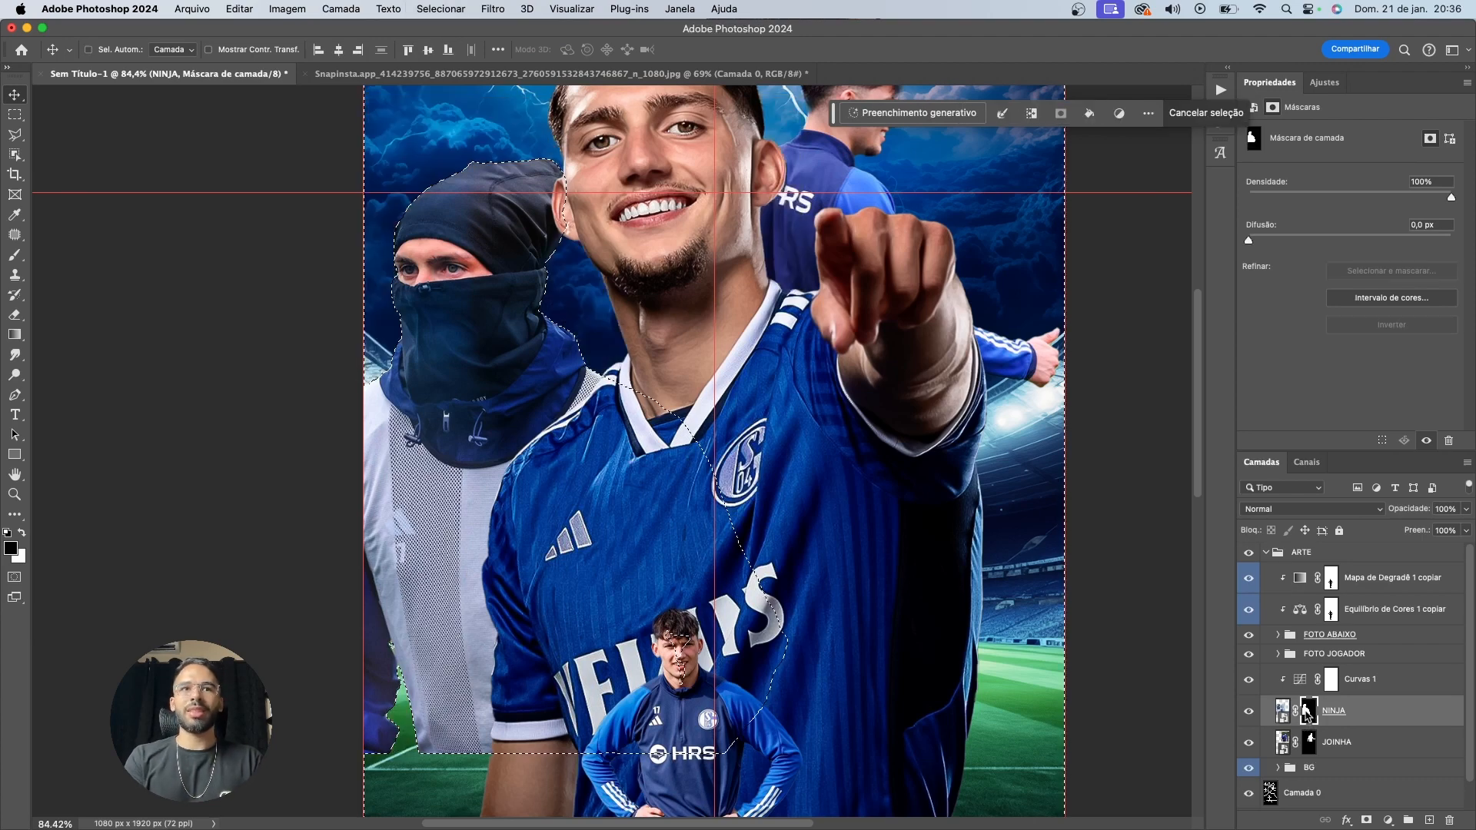
key("super+d")
Add a Hue/Saturation adjustment above Curvas 1, clipped to NINJA, and set its saturation to about -18
left_click(1355, 691)
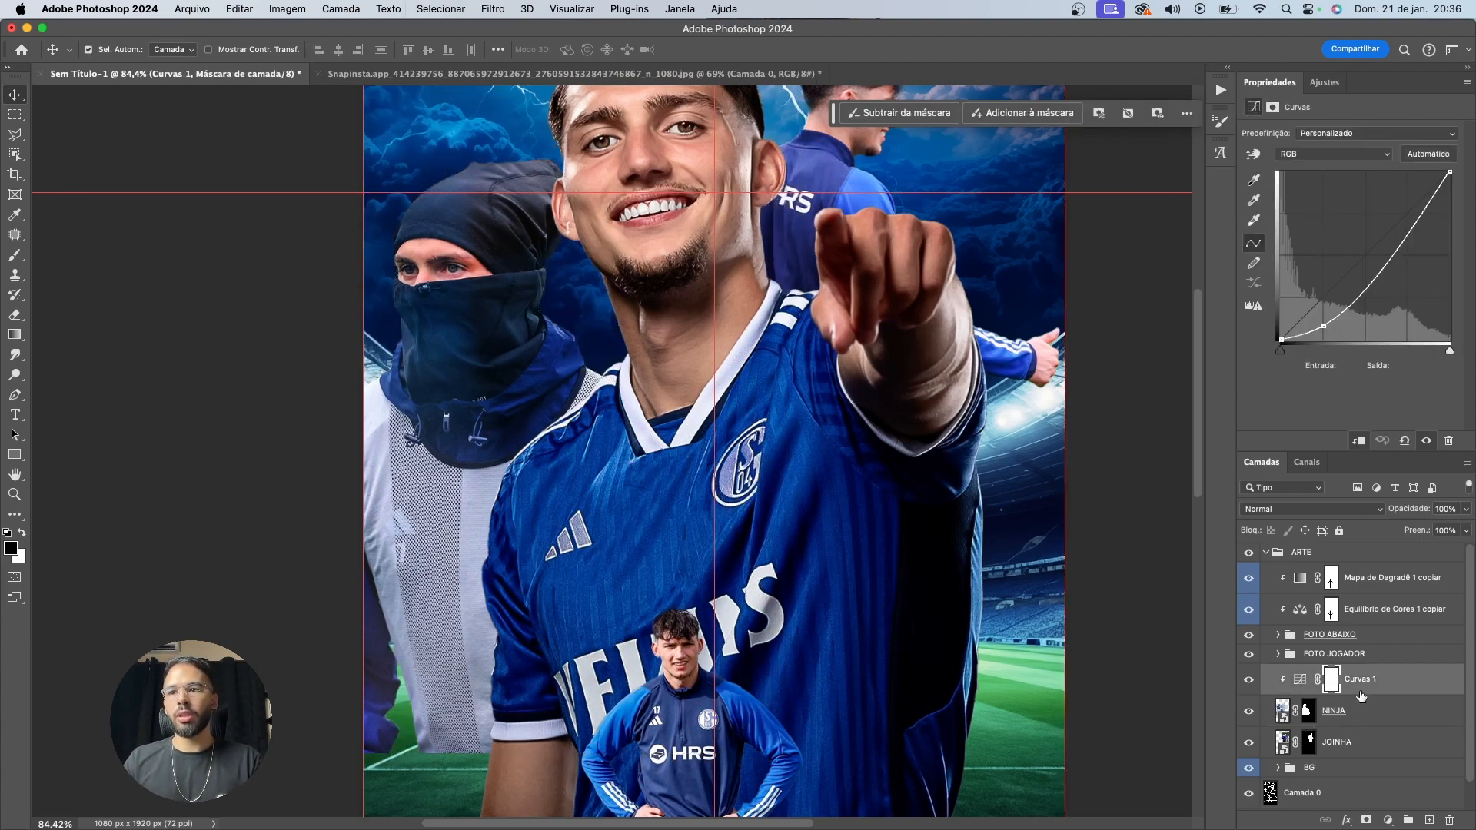
left_click(1388, 820)
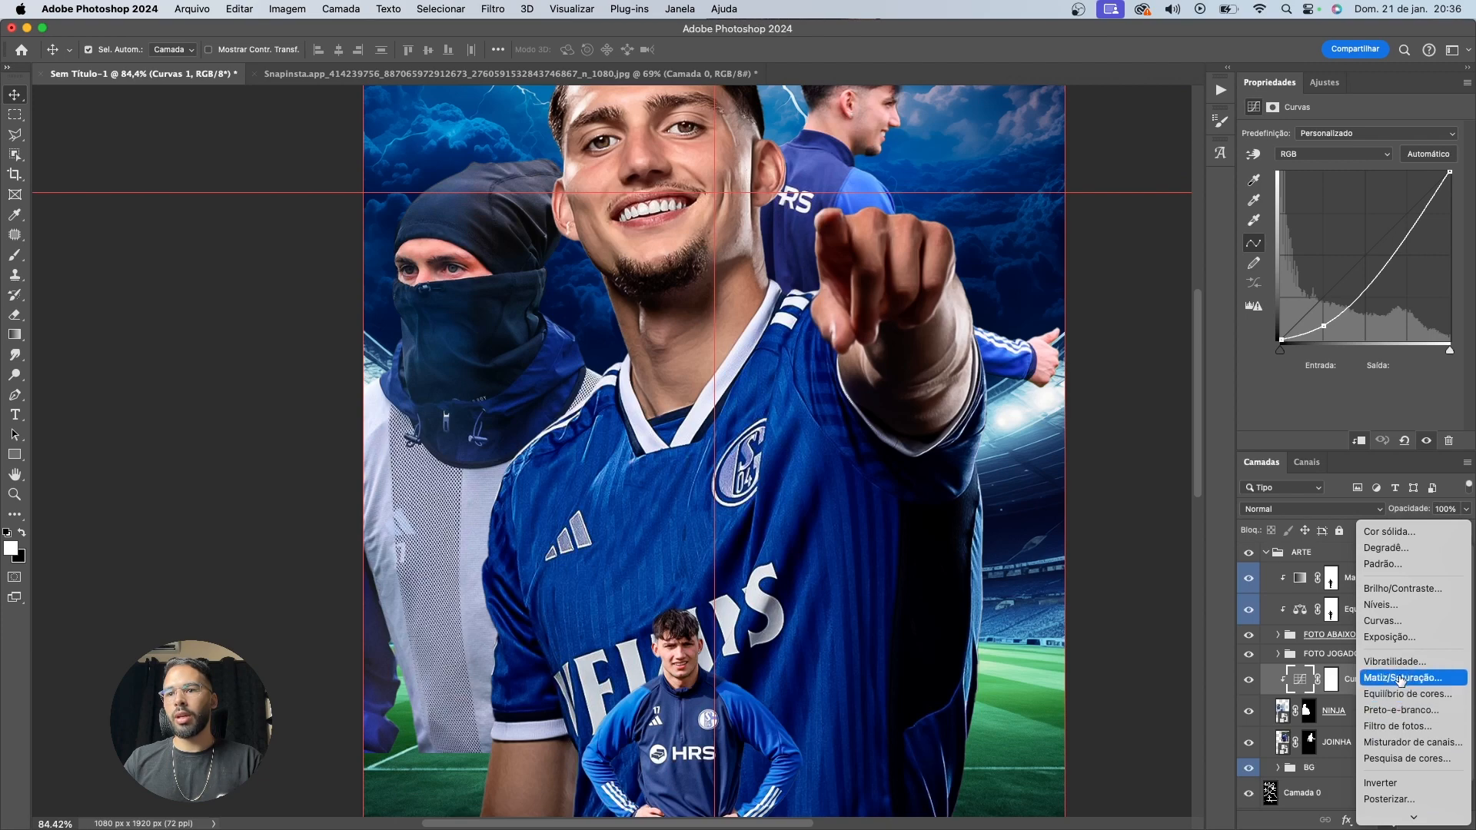
left_click(1401, 678)
left_click(1332, 708, "alt")
left_click(1371, 689)
left_click_drag(1351, 221, 1338, 222)
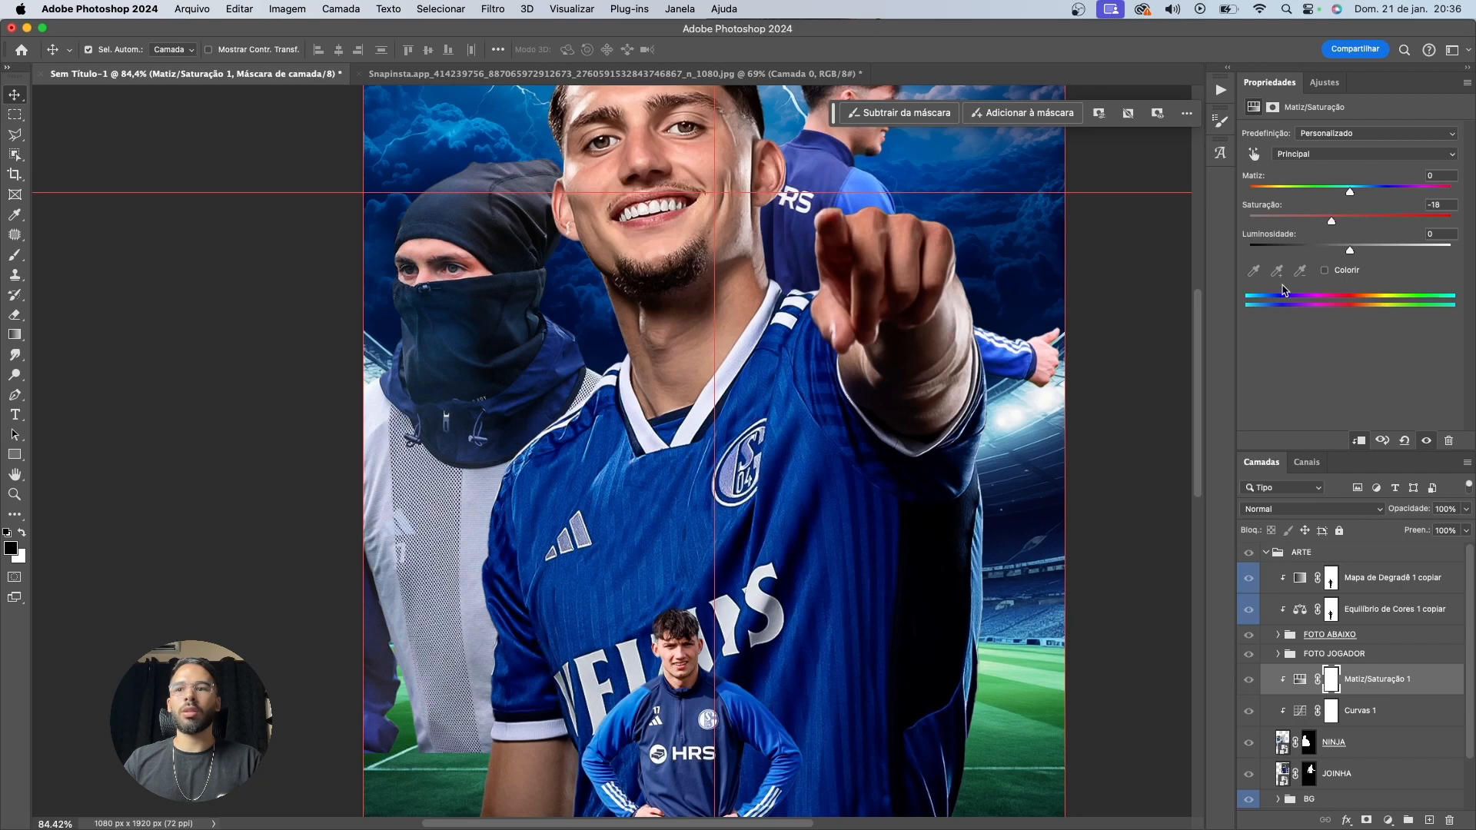
Deselect all layers and hide the guides to check the whole poster
scroll(807, 474, "down", 1)
left_click(1105, 378)
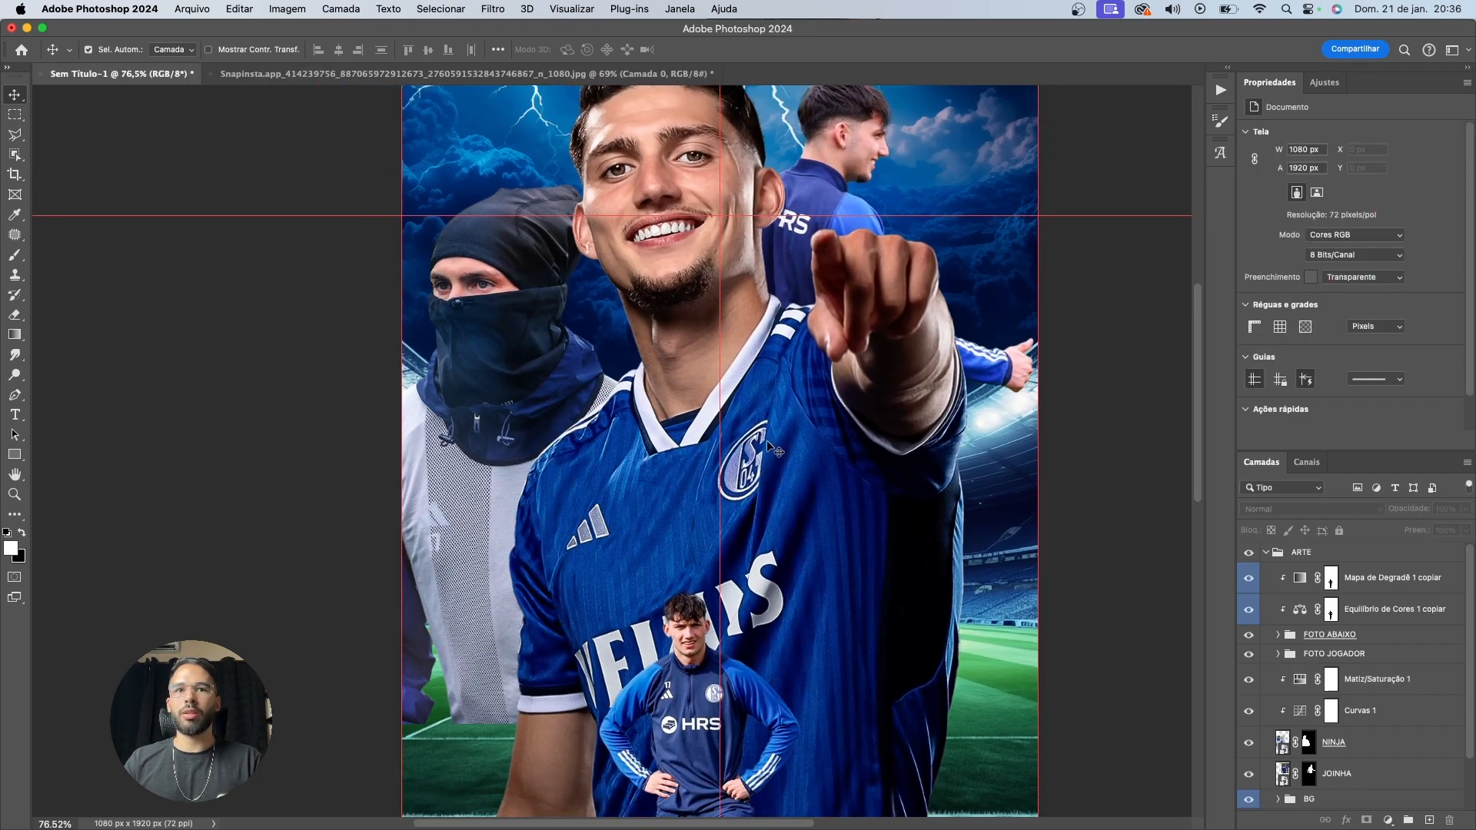
scroll(768, 442, "down", 5)
scroll(767, 446, "down", 7)
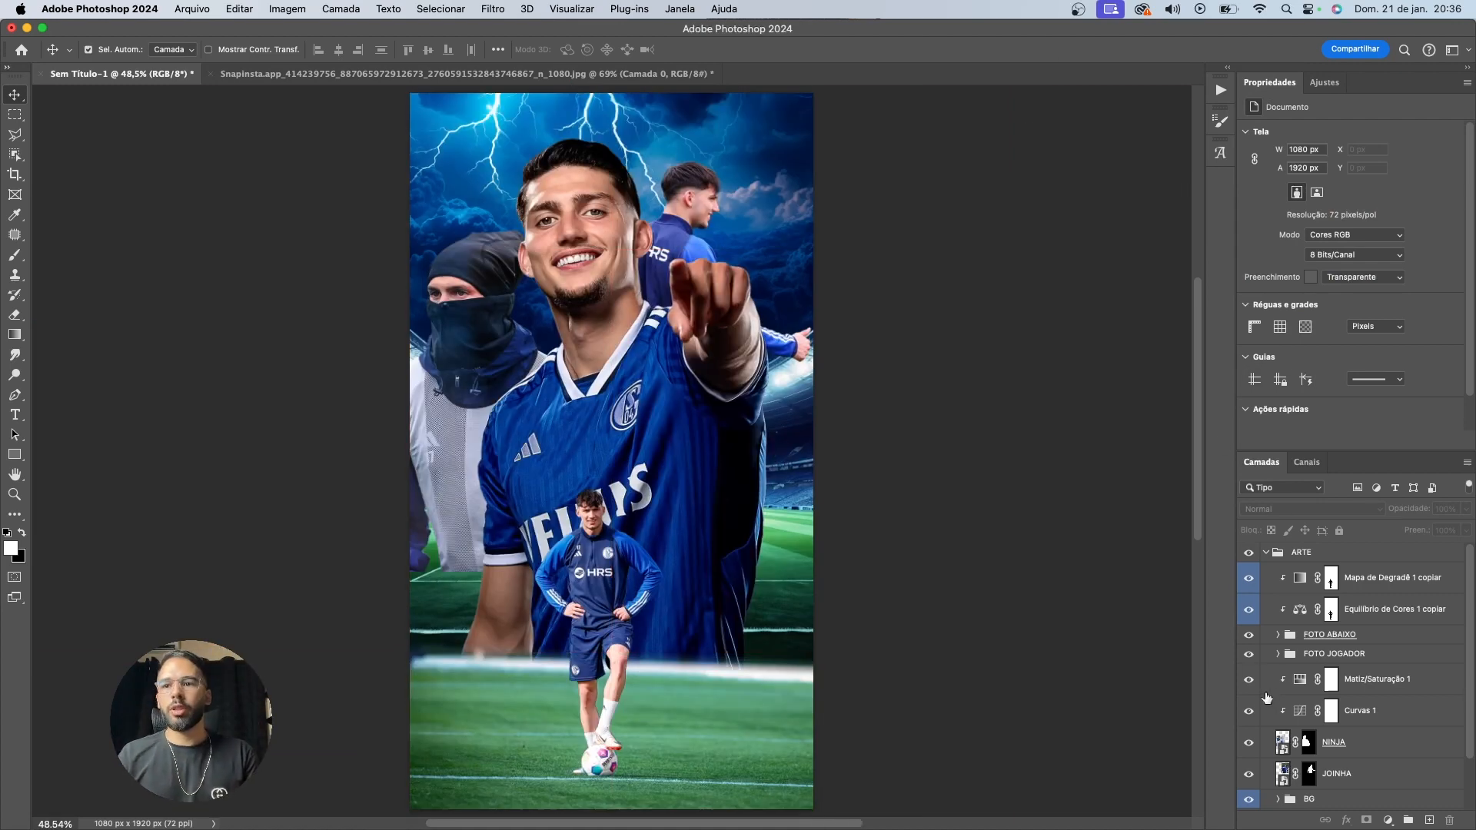
key("super+z")
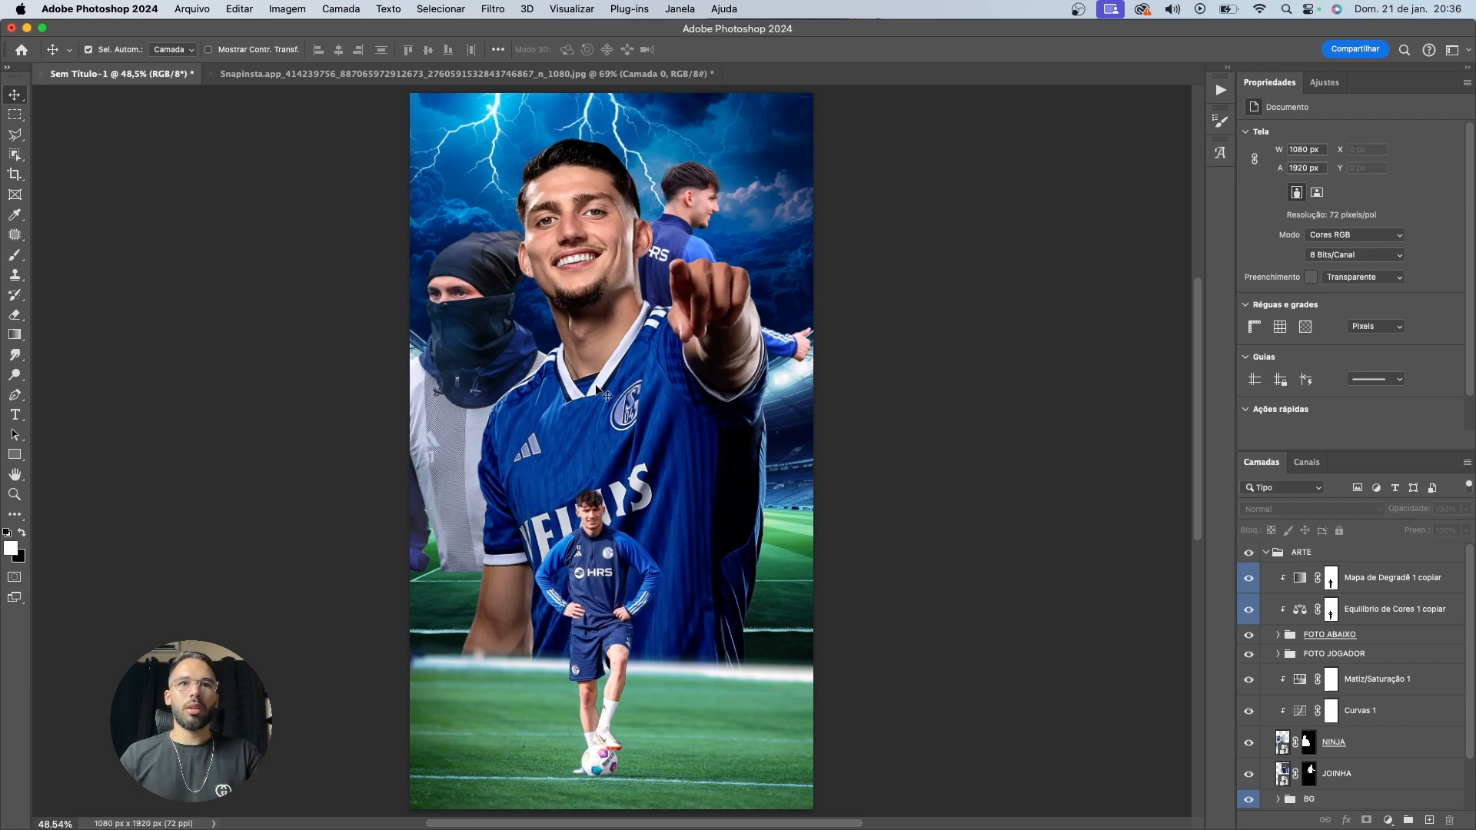
Paint white on the JOINHA layer mask with a 25 px brush to restore the player's hair above his forehead
scroll(658, 193, "up", 3)
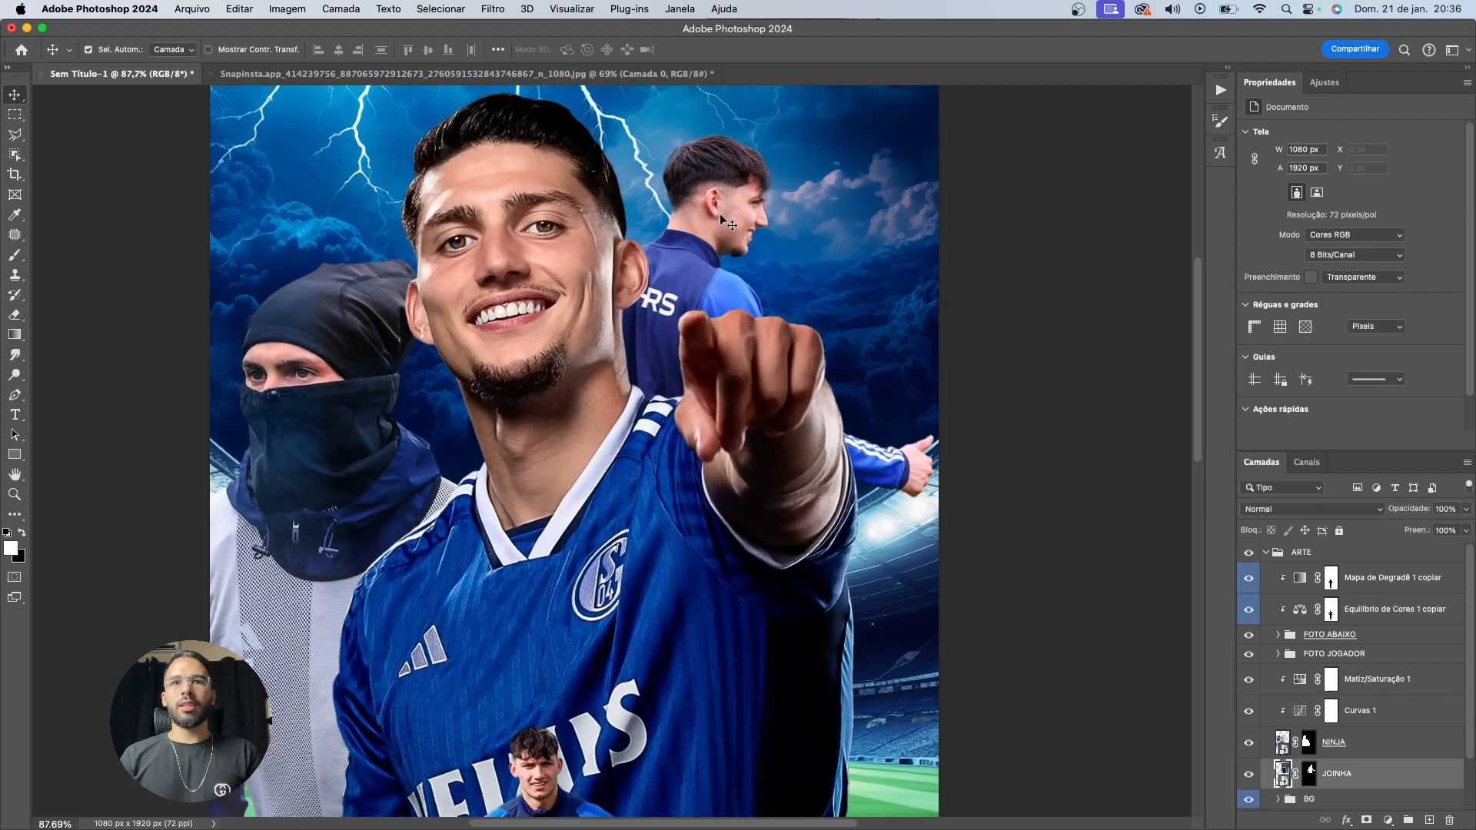
left_click(722, 215)
scroll(738, 216, "up", 4)
left_click_drag(750, 222, 749, 265)
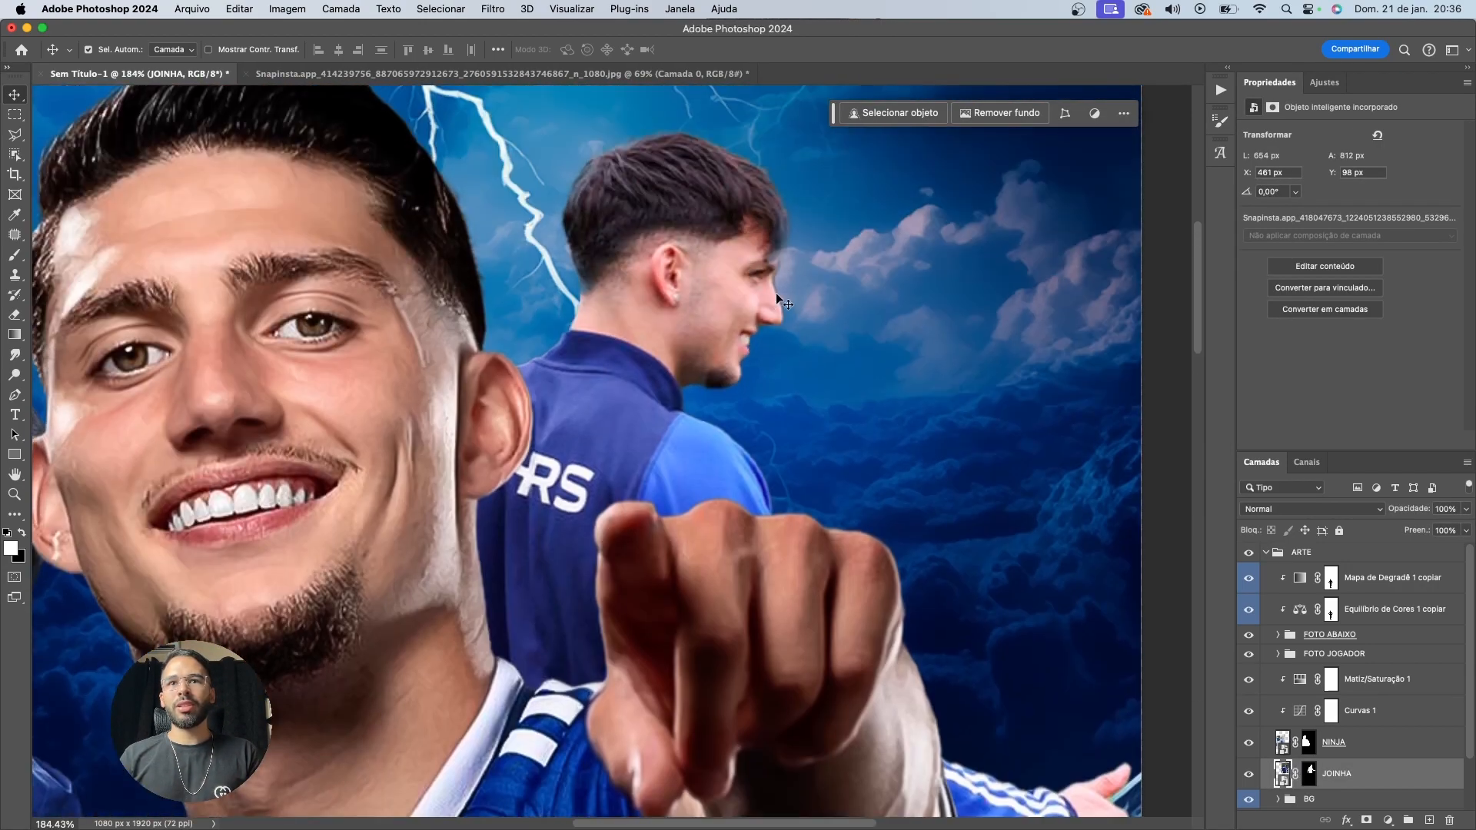
left_click(1309, 773)
key("b")
key("x")
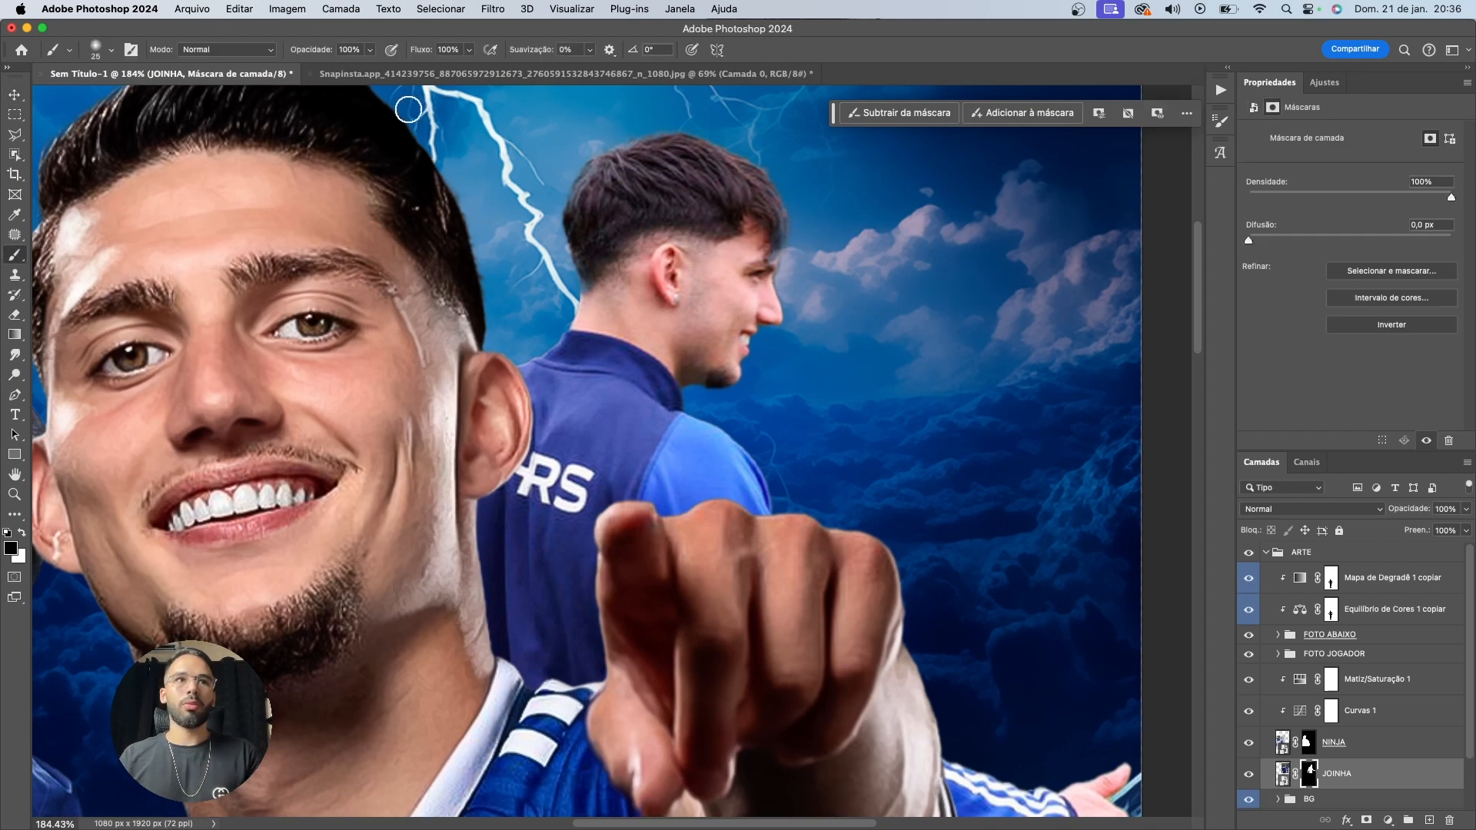
left_click(103, 50)
left_click(306, 265)
left_click(114, 50)
key("x")
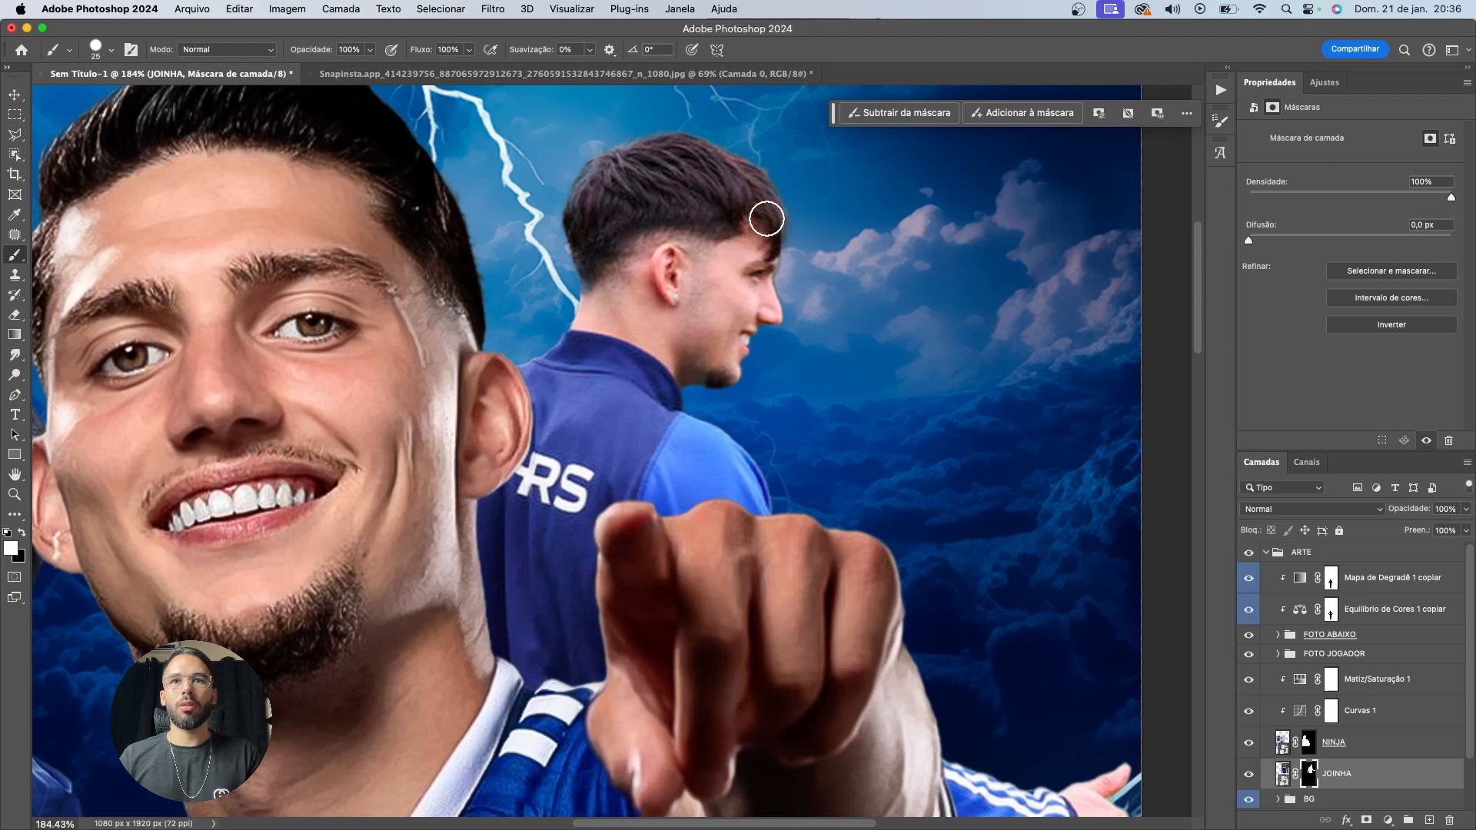
mouse_move(769, 224)
left_mouse_down()
mouse_move(742, 190)
mouse_move(765, 211)
left_mouse_up()
key("v")
Apply the Camera Raw filter to JOINHA: raise the sharpness, with detail 47, noise reduction 14 and color noise reduction 15
key("super+j")
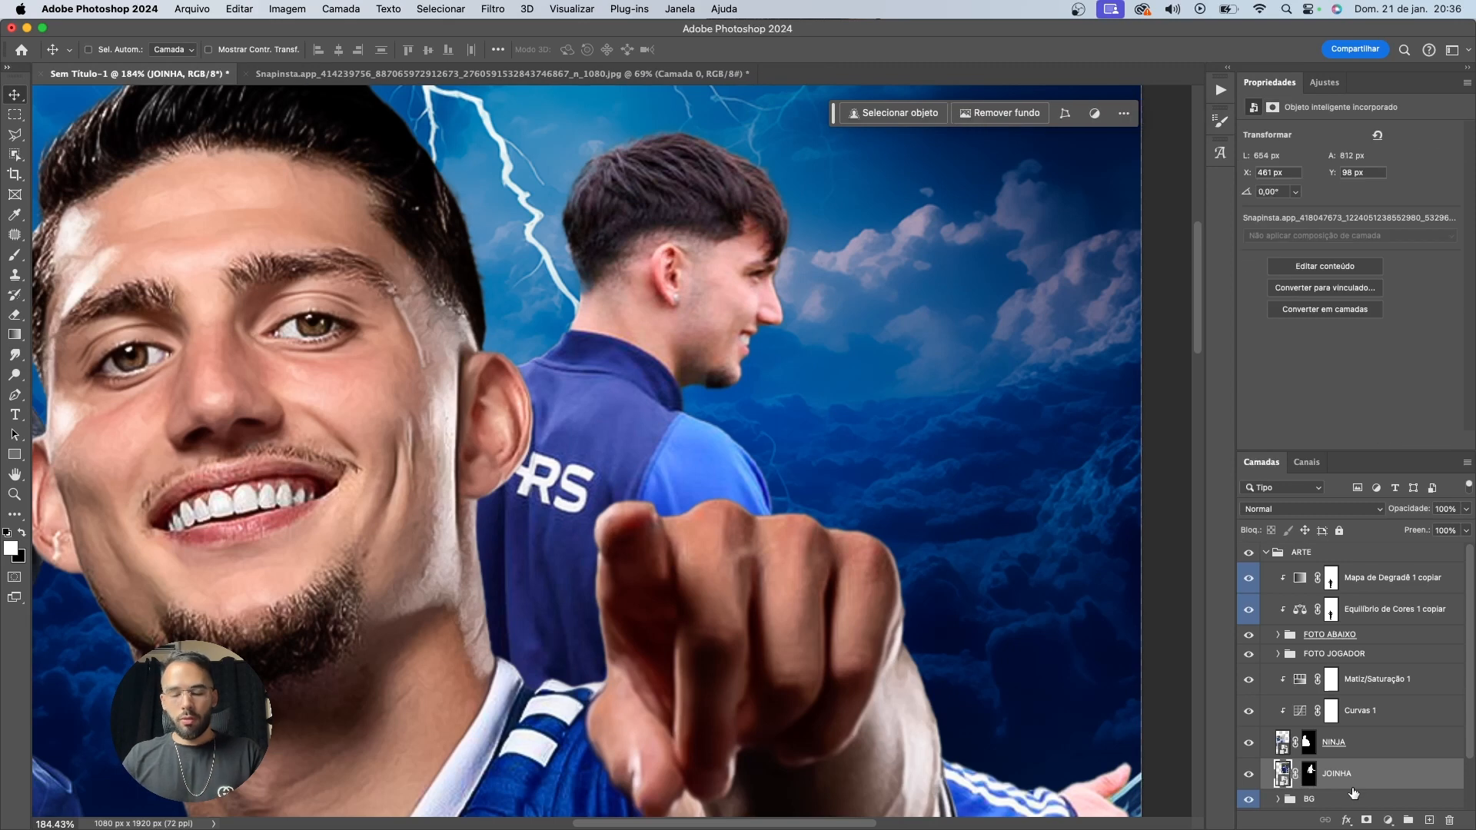
key("BackSpace")
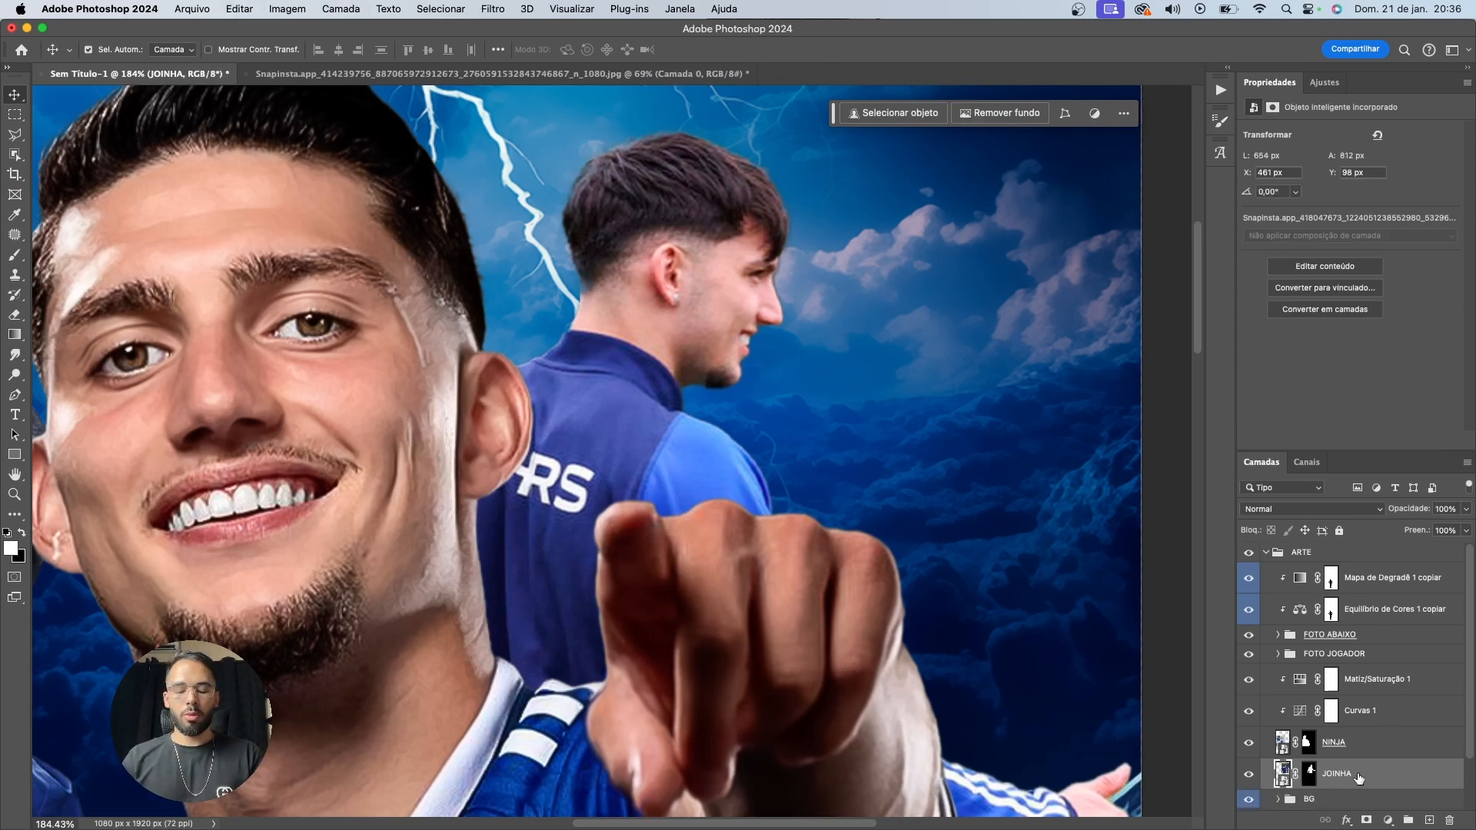
left_click(499, 10)
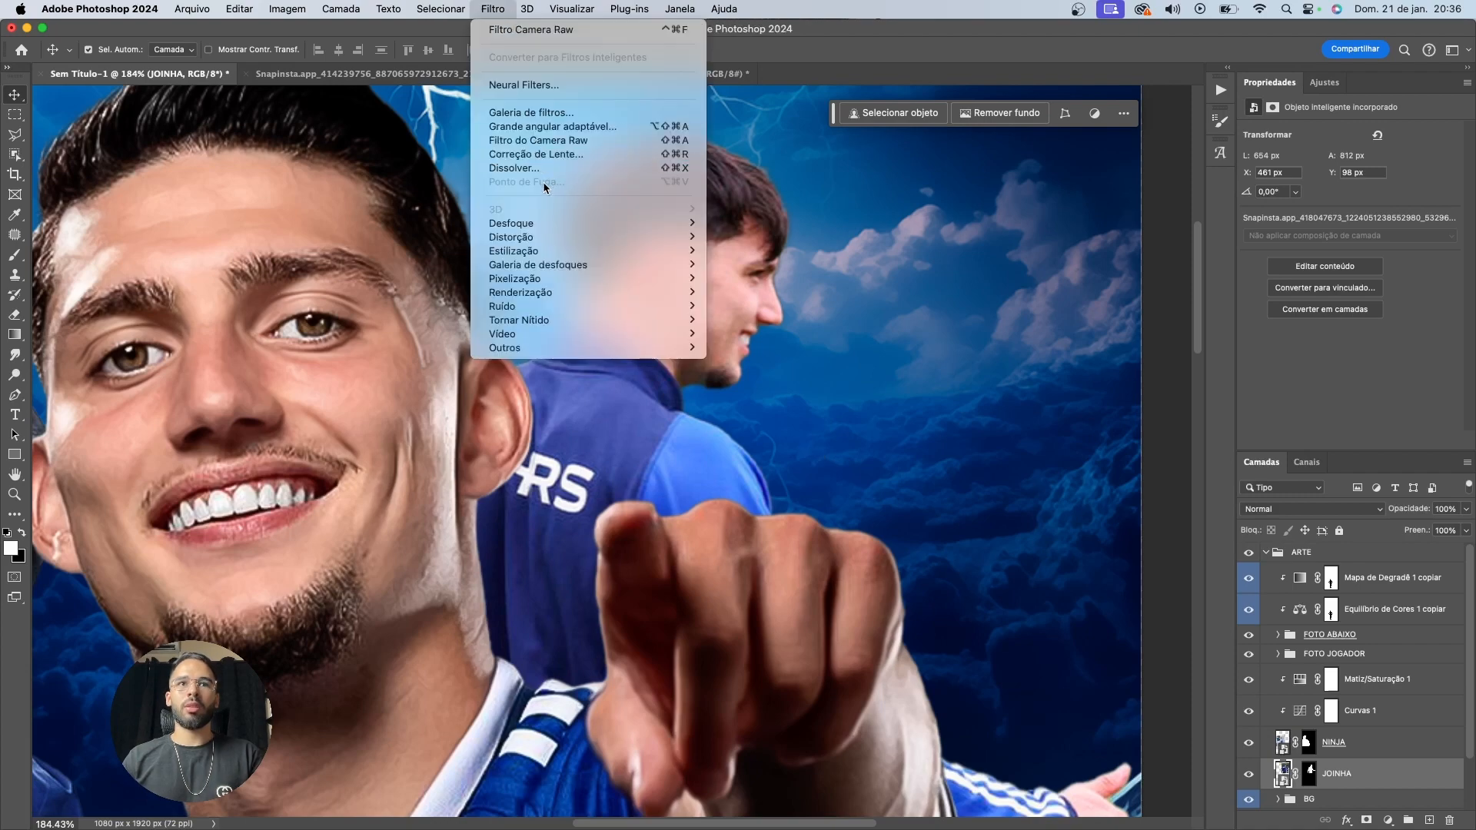
mouse_move(584, 349)
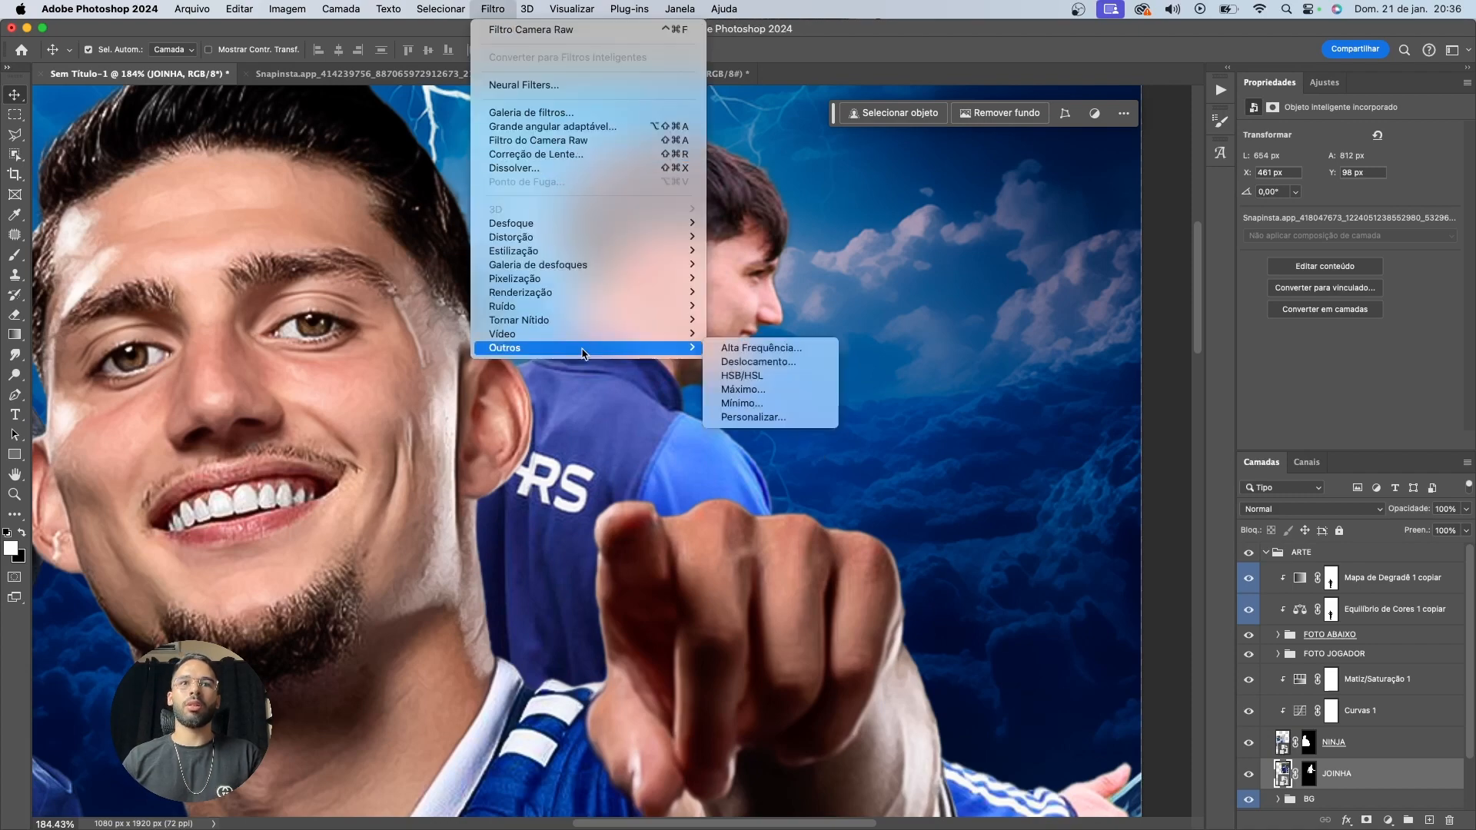
left_click(538, 140)
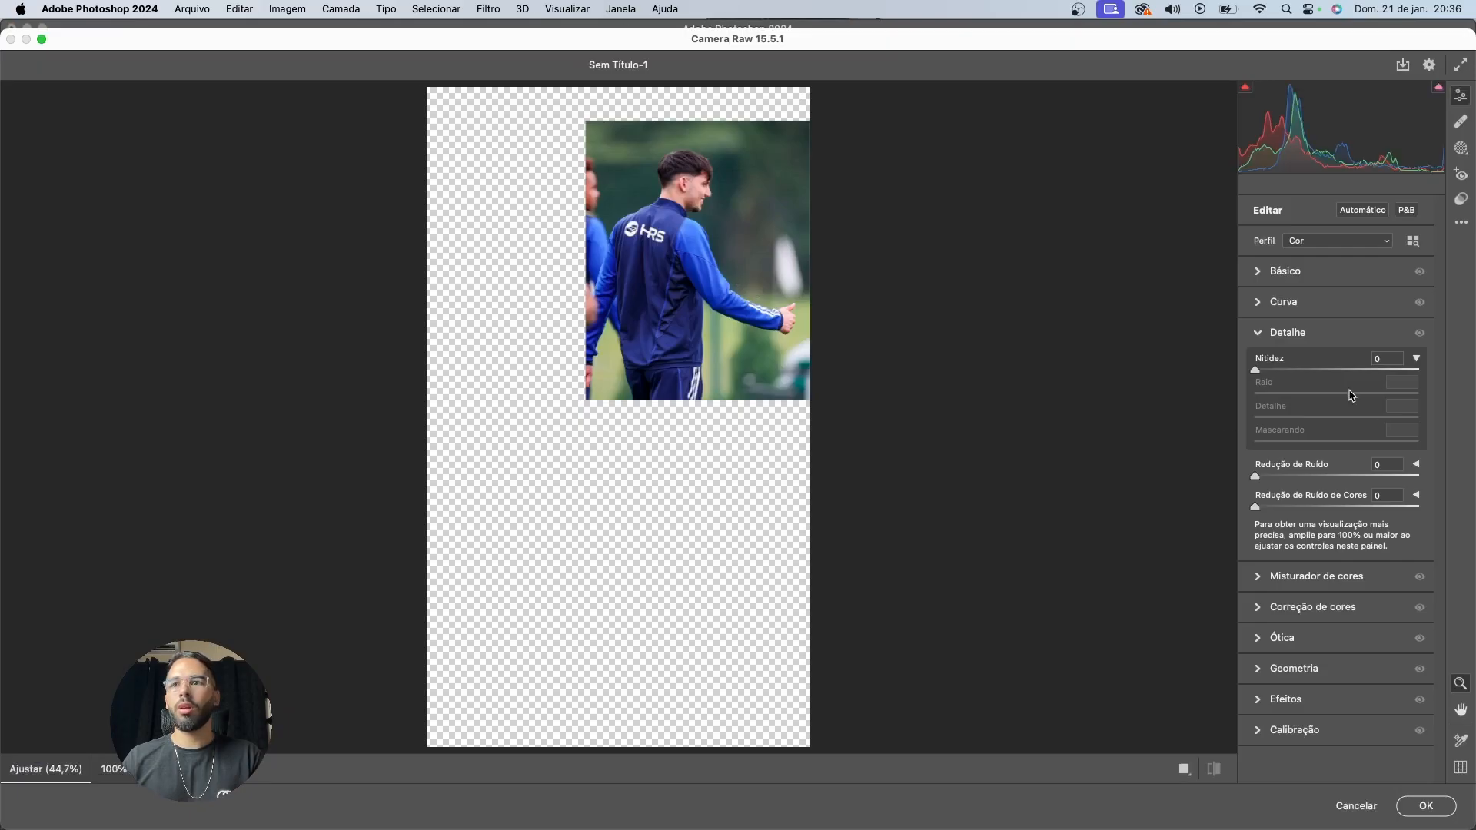
left_click(760, 296)
left_click_drag(721, 266, 848, 351)
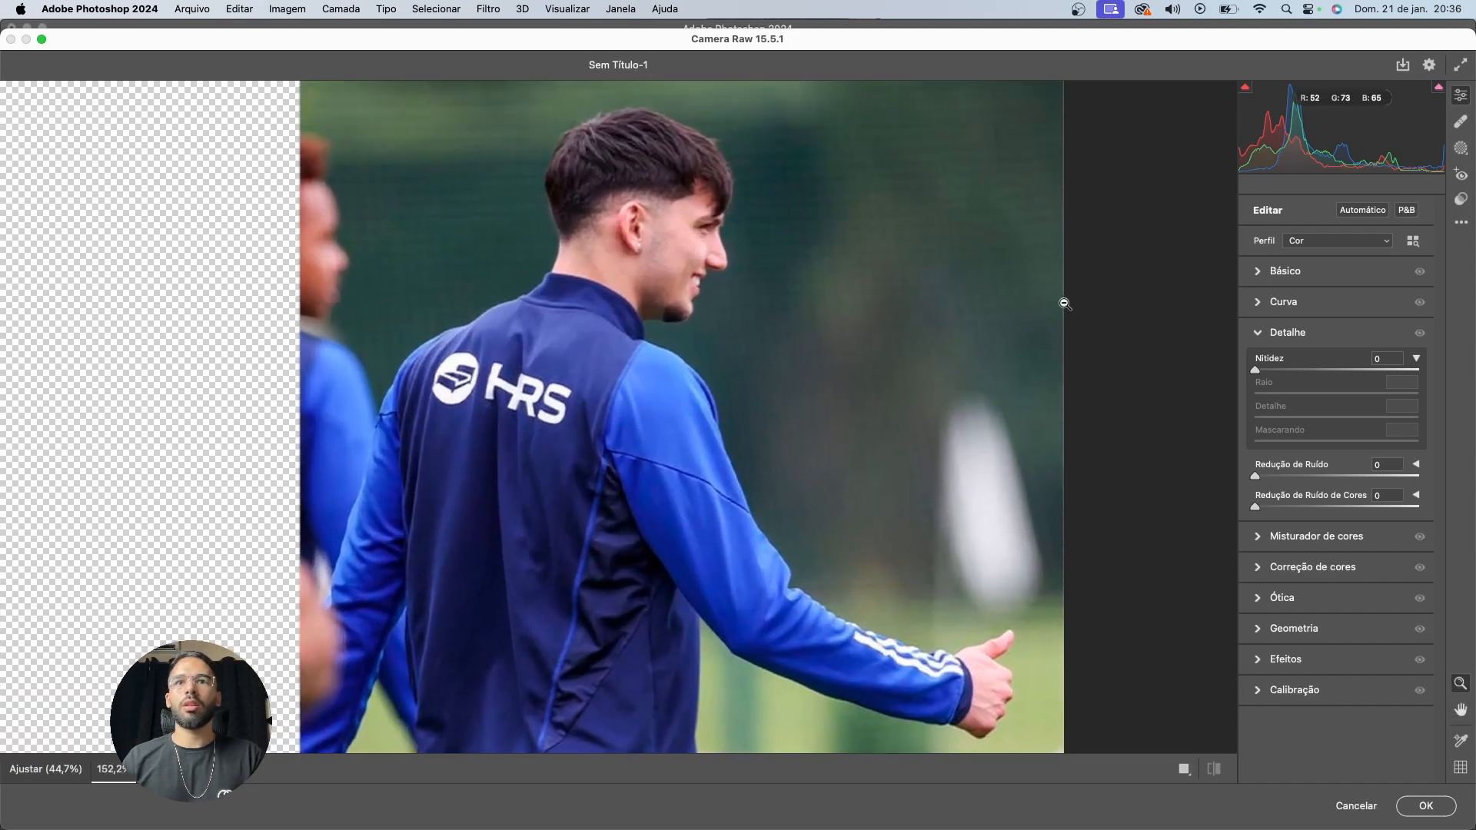
left_click_drag(1276, 370, 1296, 370)
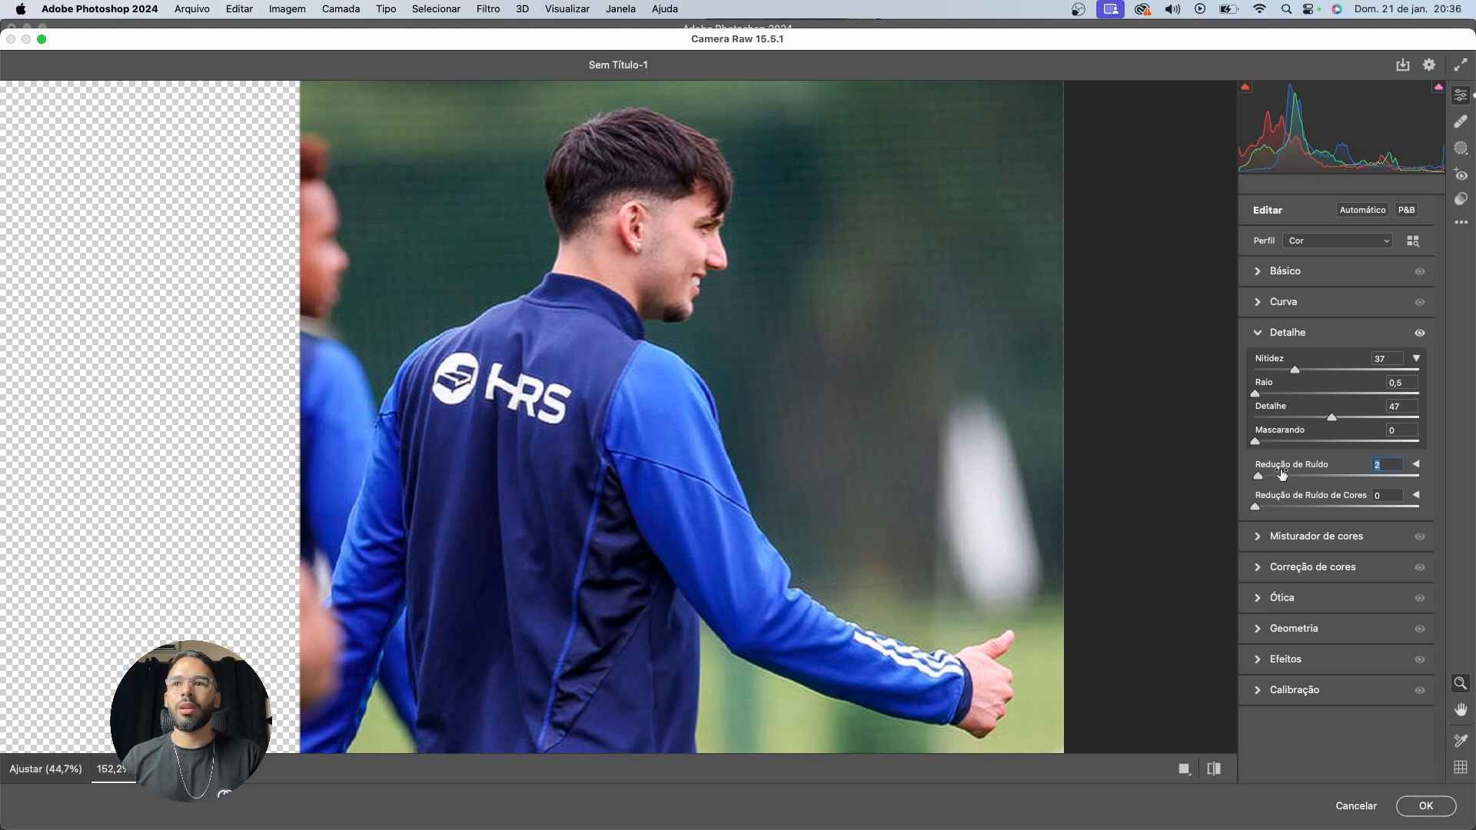
left_click_drag(1289, 506, 1296, 507)
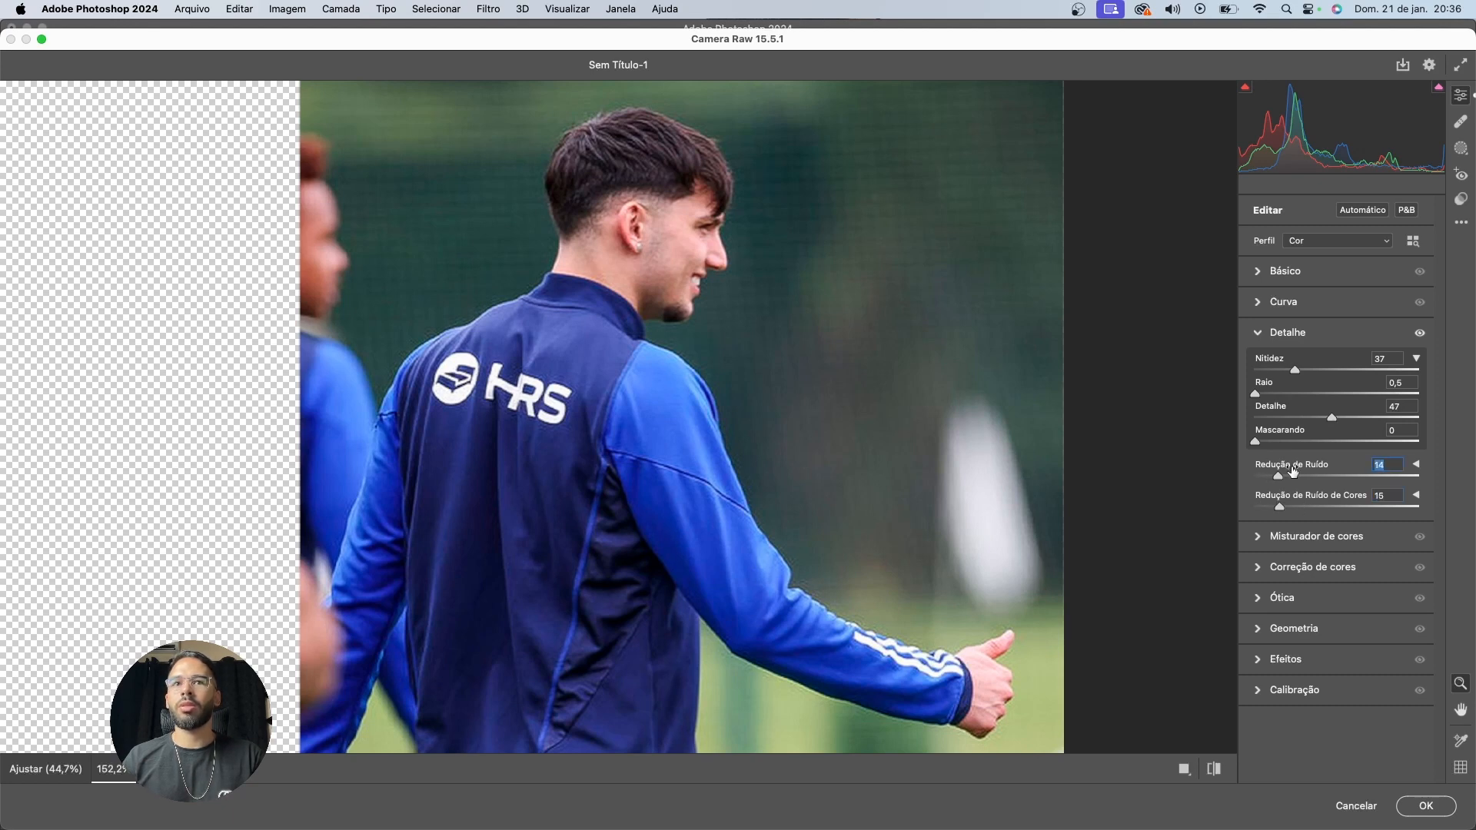
left_click_drag(1295, 370, 1305, 370)
left_click(1402, 807)
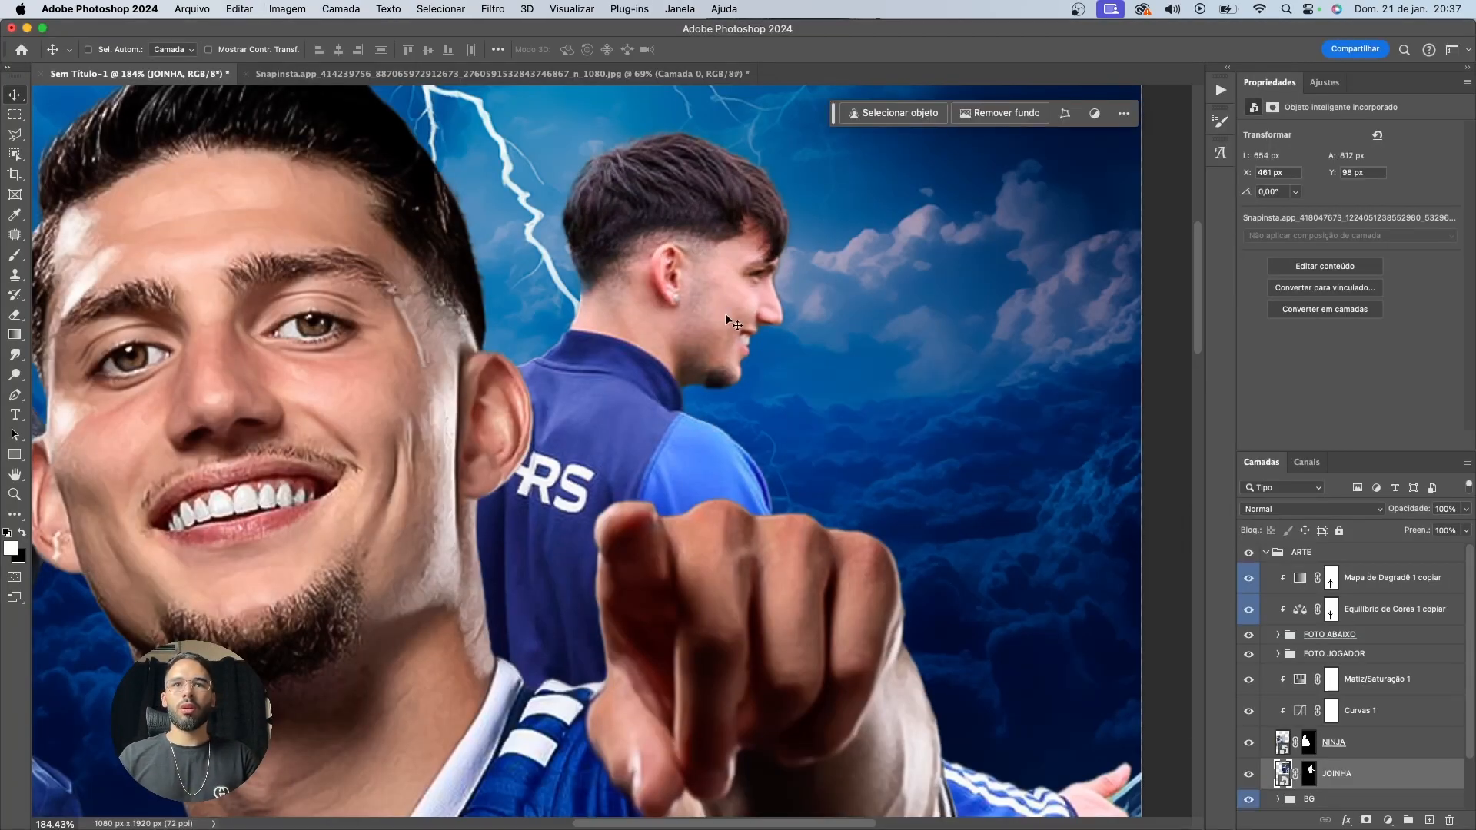
Turn on the EFEITO BRILHANTE and OLHO CLAREADO adjustments in the FOTO JOGADOR group and select EFEITO BRILHANTE
scroll(726, 313, "down", 3)
scroll(719, 317, "down", 3)
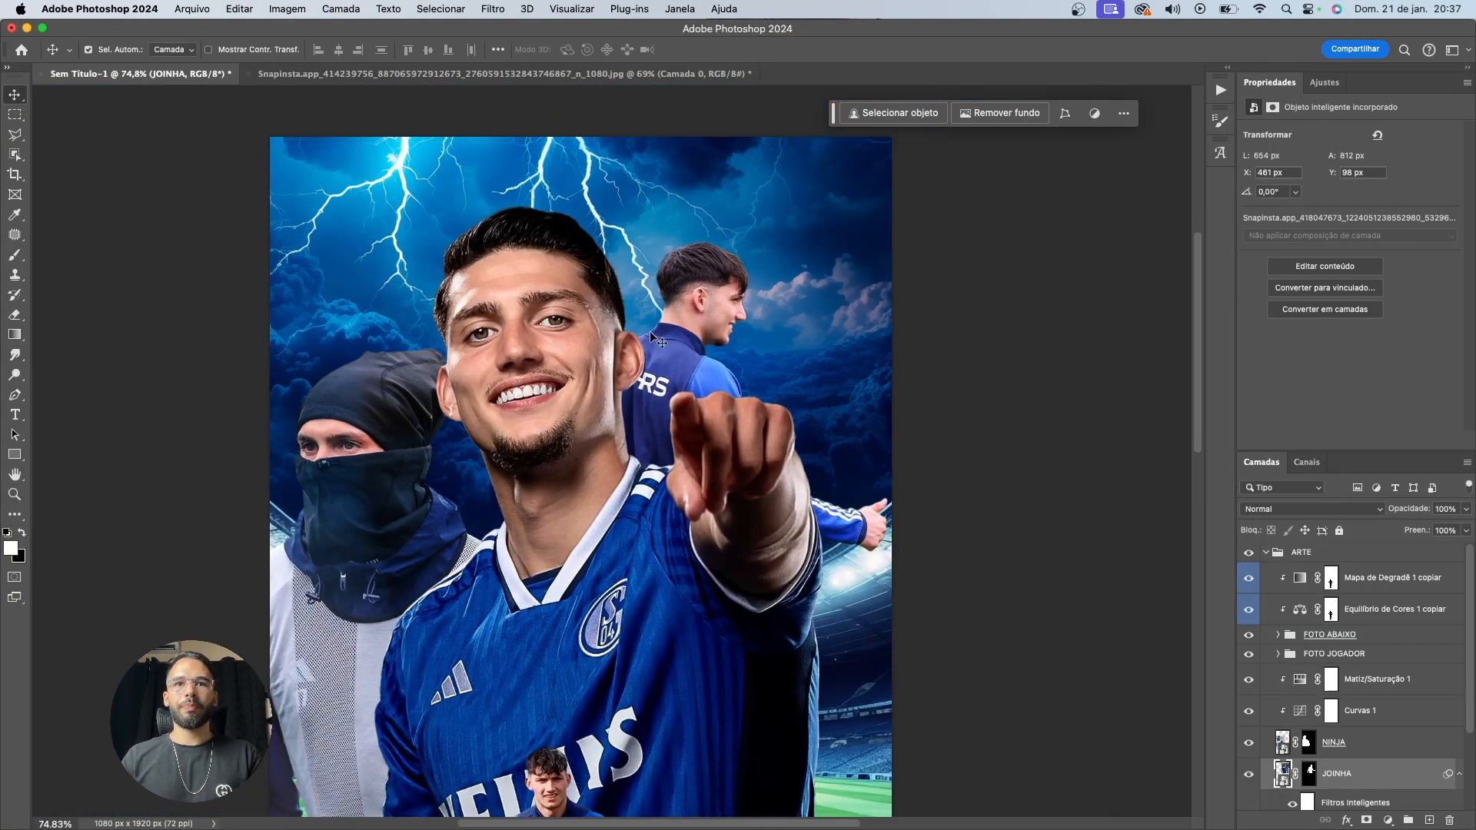
scroll(650, 334, "up", 10)
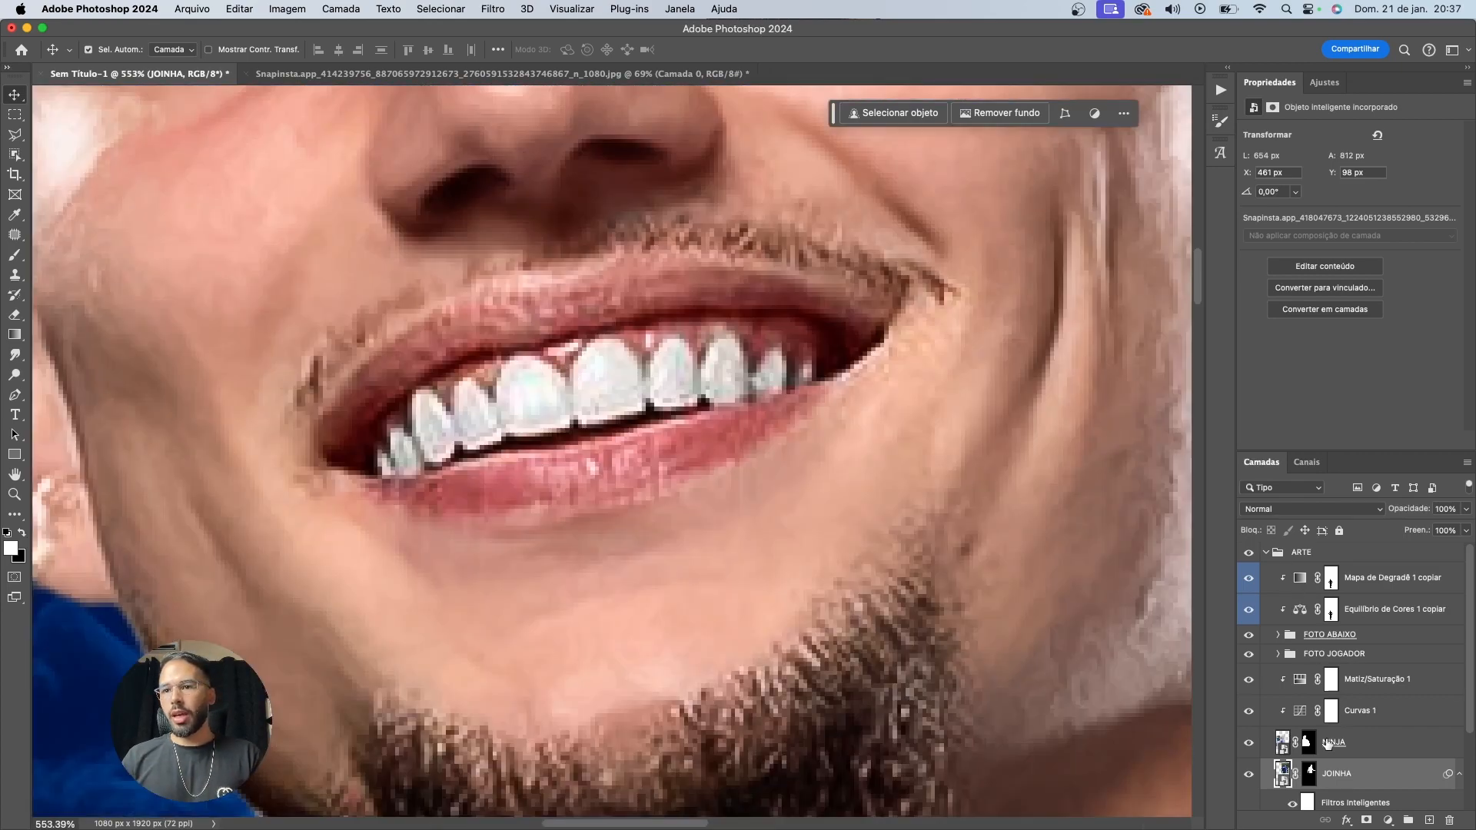
left_click(567, 376)
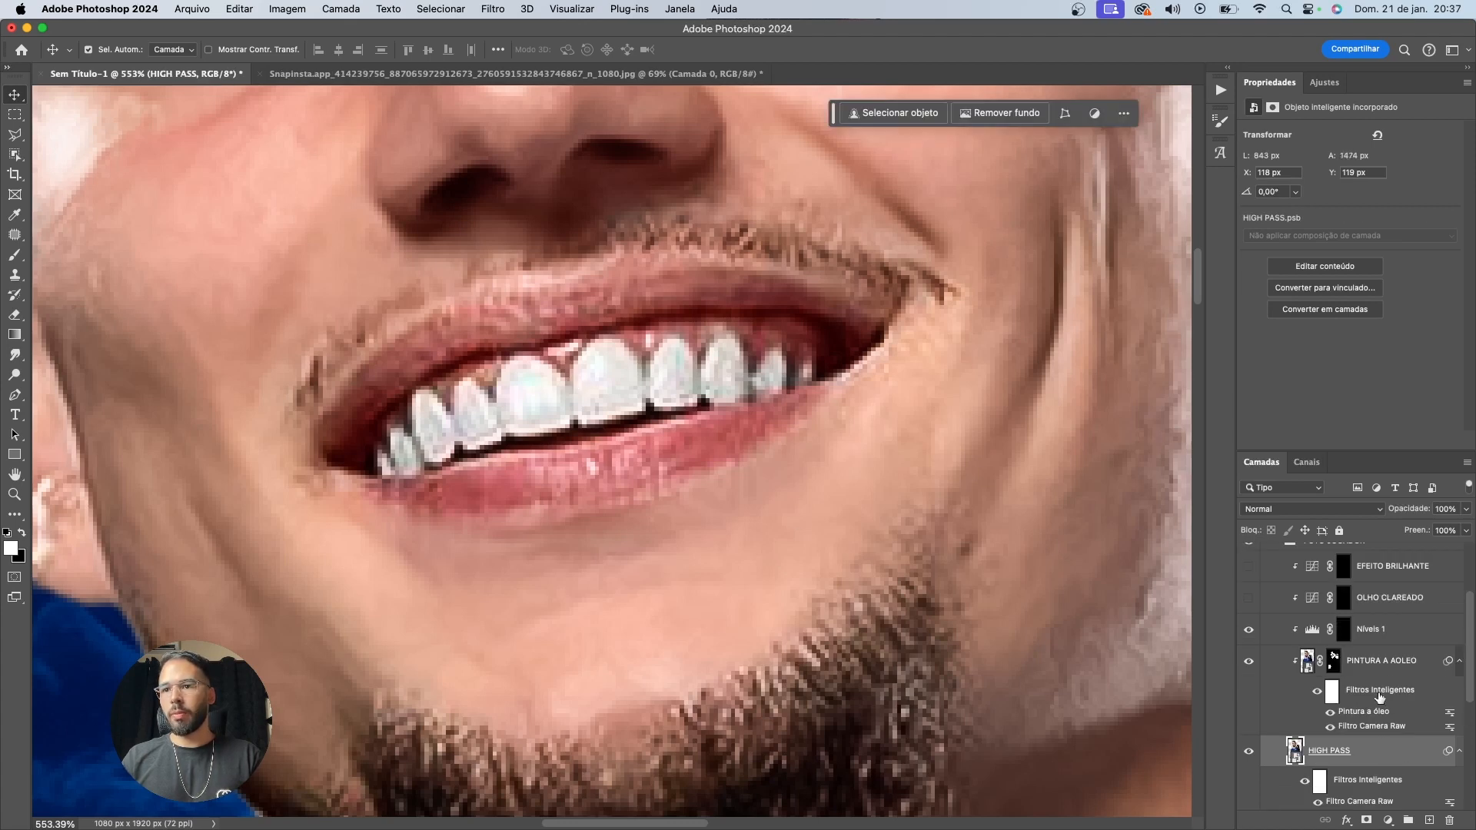
scroll(1372, 682, "up", 2)
left_click(1389, 655)
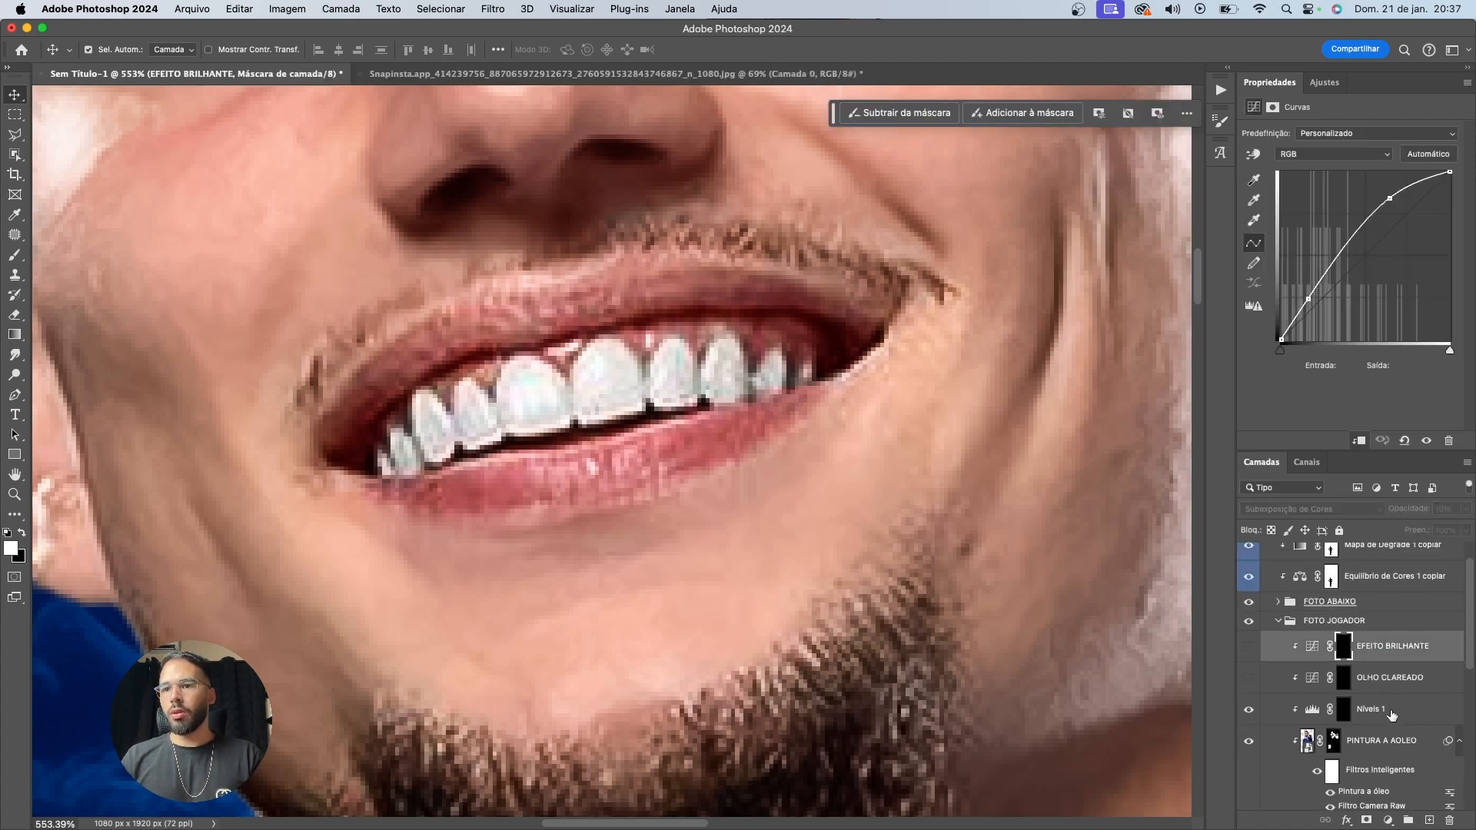
scroll(1003, 649, "down", 5)
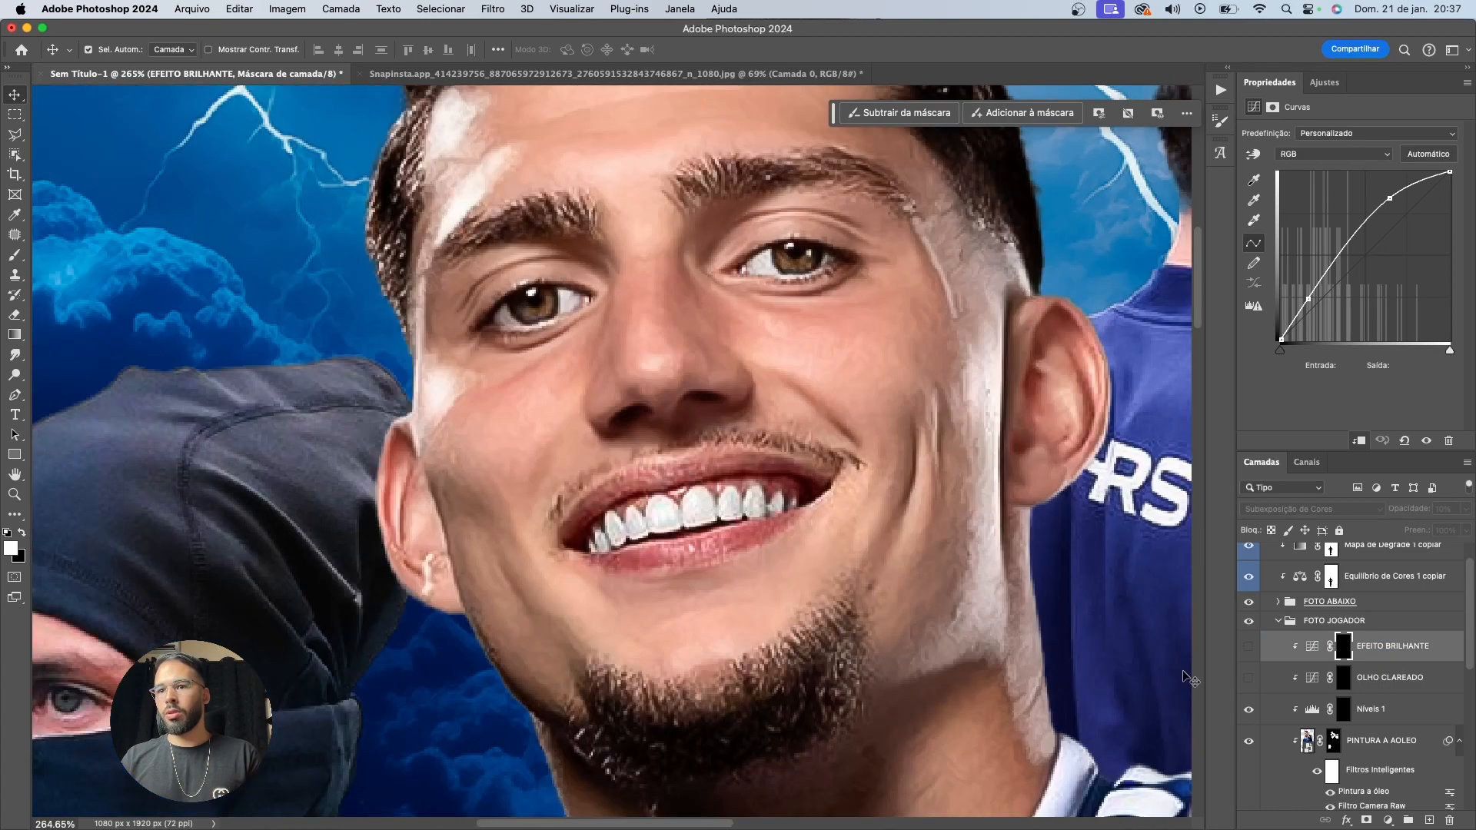
left_click_drag(1247, 649, 1248, 678)
left_click(1313, 646)
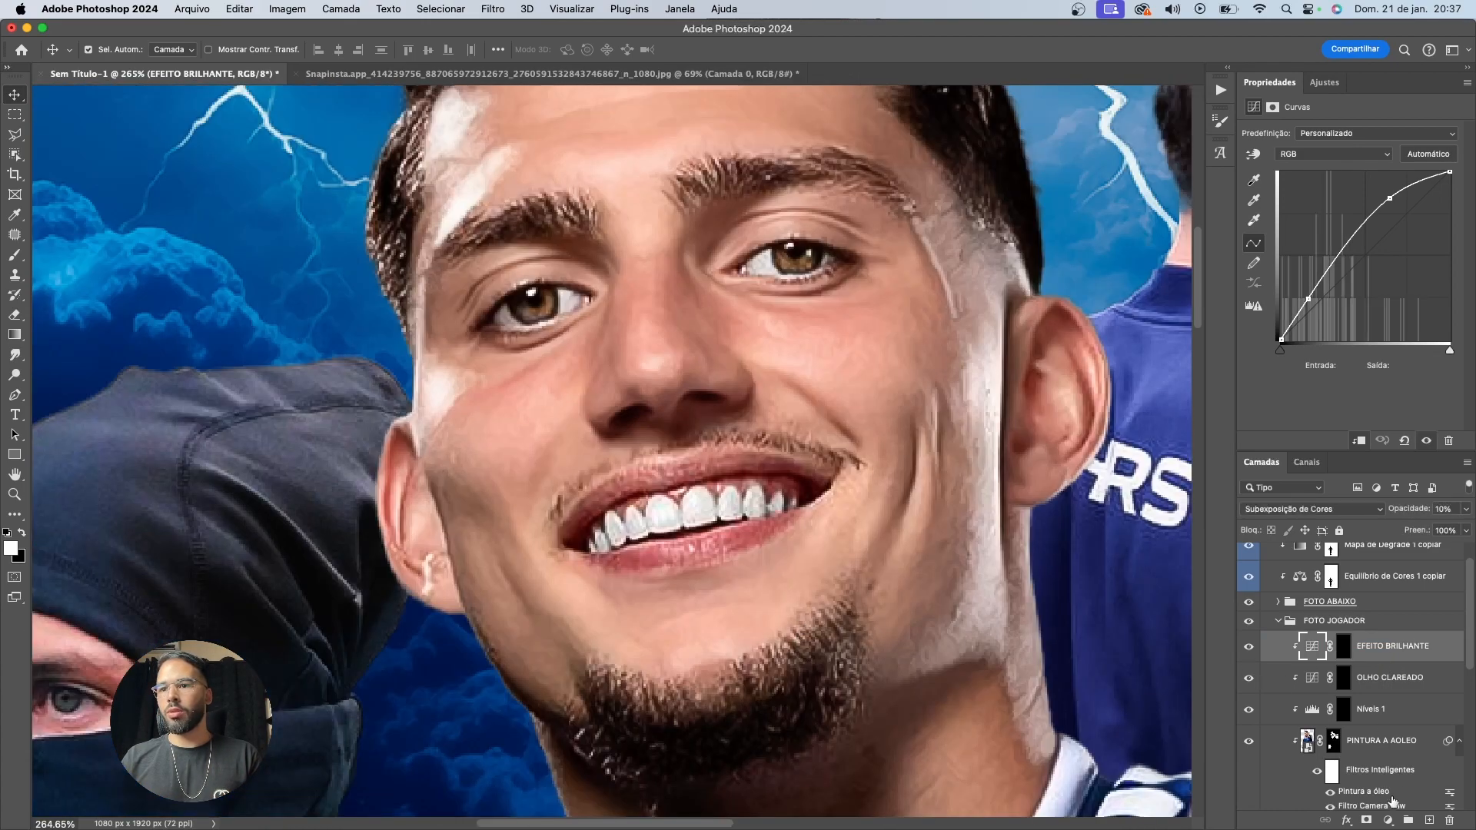
Add a clipped Hue/Saturation adjustment above EFEITO BRILHANTE with saturation -100, and invert its mask to black
left_click(1387, 820)
left_click(1400, 723)
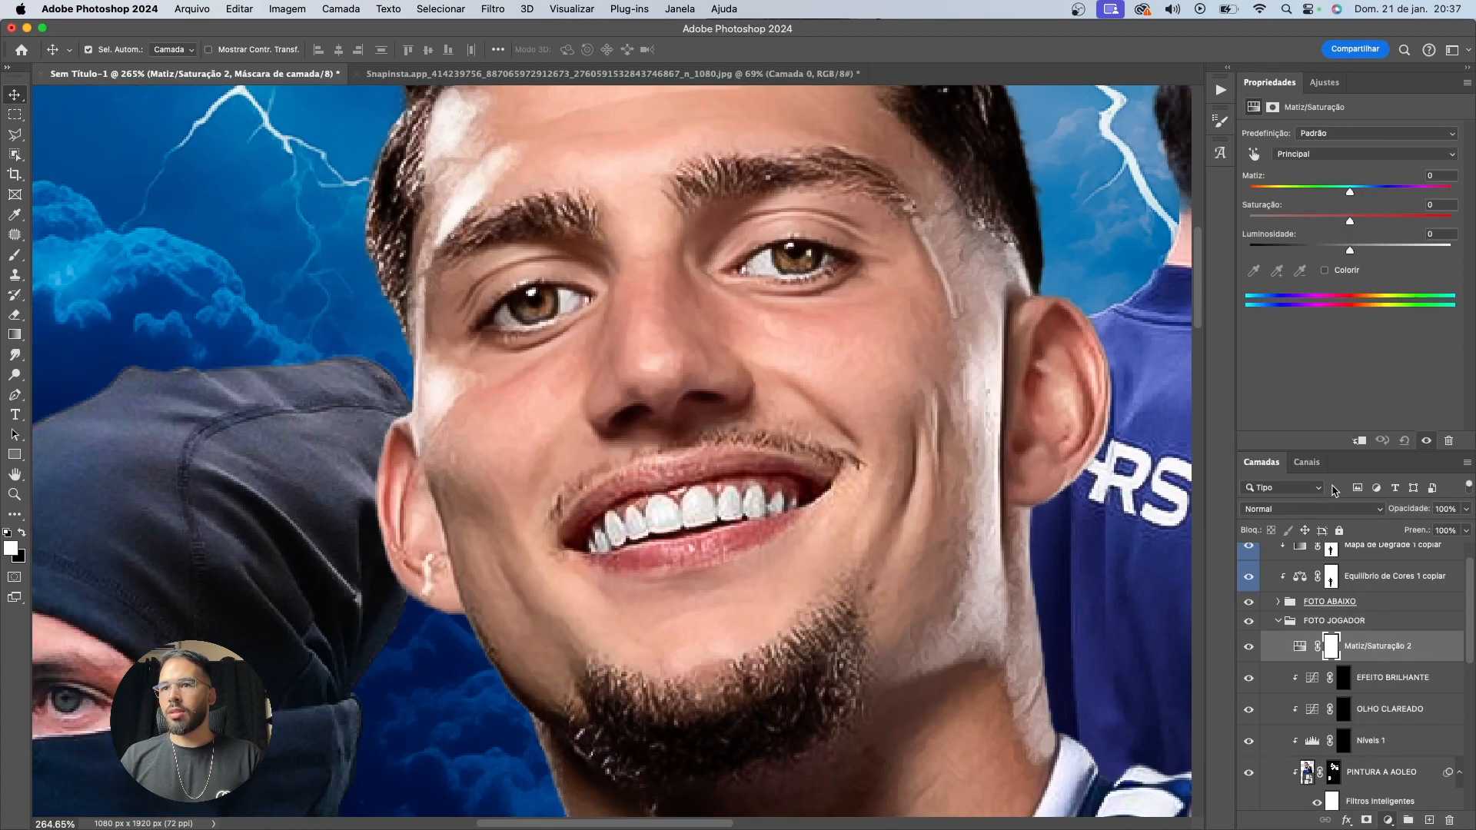
left_click_drag(1346, 217, 1186, 236)
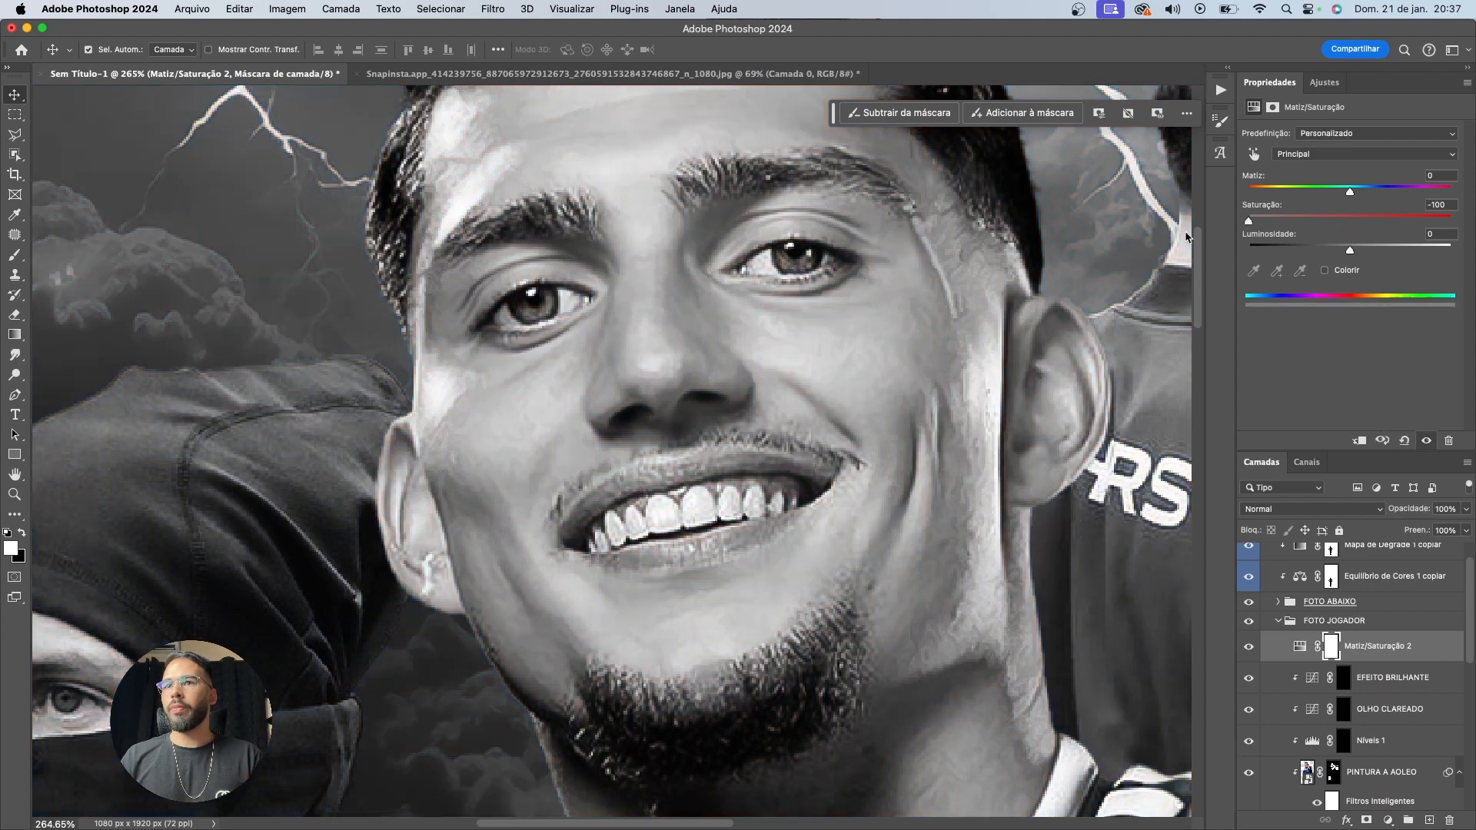
left_click(1376, 659, "alt")
left_click(1342, 645)
key("ctrl+i")
Paint white with a 6 px brush over the main player's teeth on the Matiz/Saturação 2 mask to desaturate them
key("b")
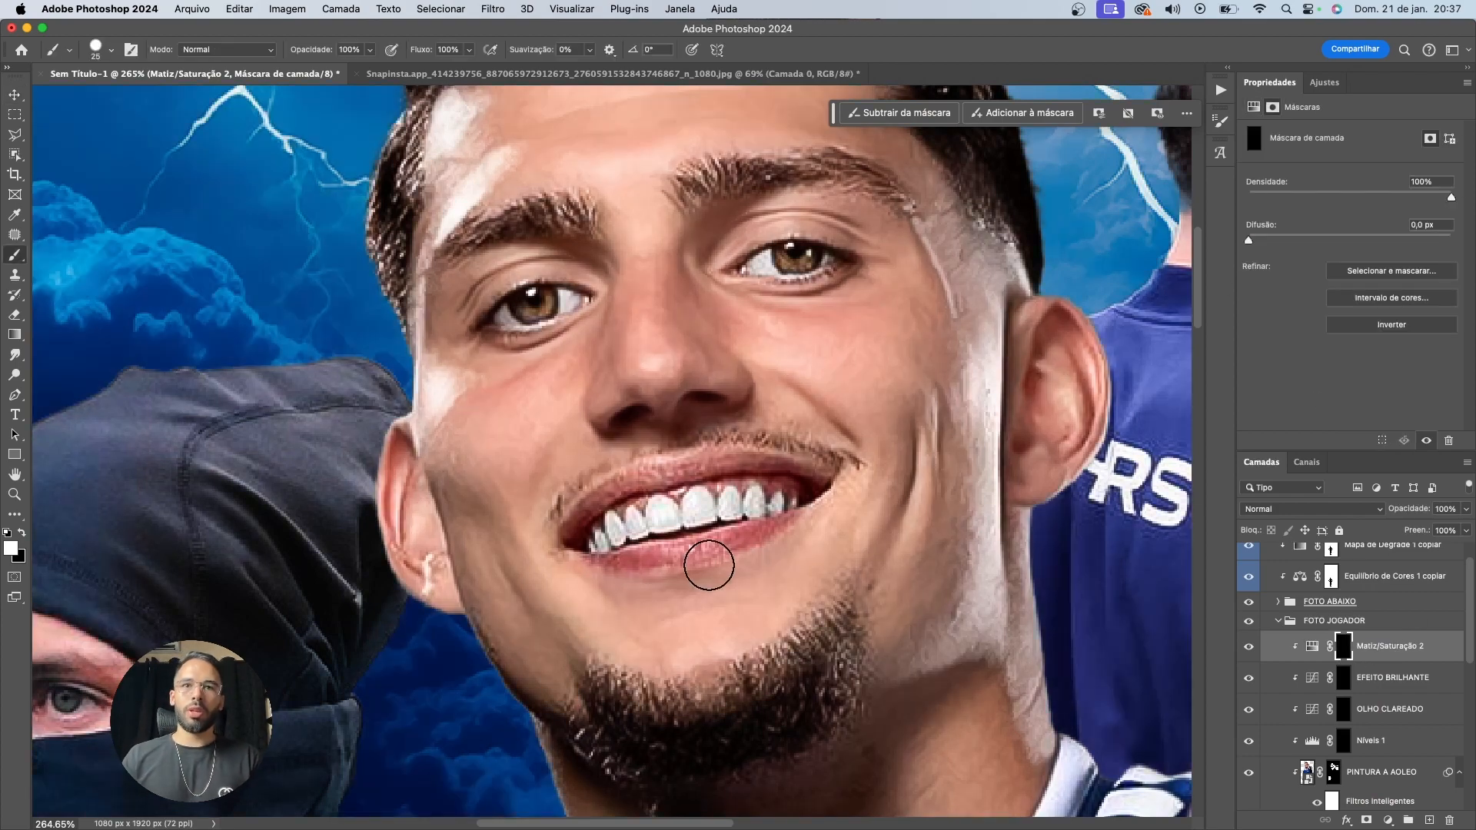
scroll(671, 516, "up", 8)
key("bracketleft")
key("bracketleft")
key("bracketleft")
key("bracketleft")
left_click(110, 50)
left_click(110, 49)
key("bracketleft")
mouse_move(420, 567)
left_mouse_down()
mouse_move(451, 570)
mouse_move(431, 516)
mouse_move(468, 573)
mouse_move(532, 568)
mouse_move(510, 503)
mouse_move(566, 565)
mouse_move(671, 524)
mouse_move(641, 466)
mouse_move(601, 485)
mouse_move(624, 536)
mouse_move(781, 490)
mouse_move(710, 535)
mouse_move(800, 497)
mouse_move(788, 417)
mouse_move(753, 446)
mouse_move(750, 489)
mouse_move(755, 432)
mouse_move(870, 489)
mouse_move(894, 473)
mouse_move(879, 419)
mouse_move(843, 481)
mouse_move(860, 464)
mouse_move(973, 477)
mouse_move(980, 413)
mouse_move(760, 511)
mouse_move(470, 568)
mouse_move(450, 551)
mouse_move(427, 599)
mouse_move(386, 619)
mouse_move(389, 576)
left_mouse_up()
scroll(863, 538, "right", 10)
mouse_move(681, 444)
left_mouse_down()
mouse_move(704, 421)
mouse_move(699, 455)
left_mouse_up()
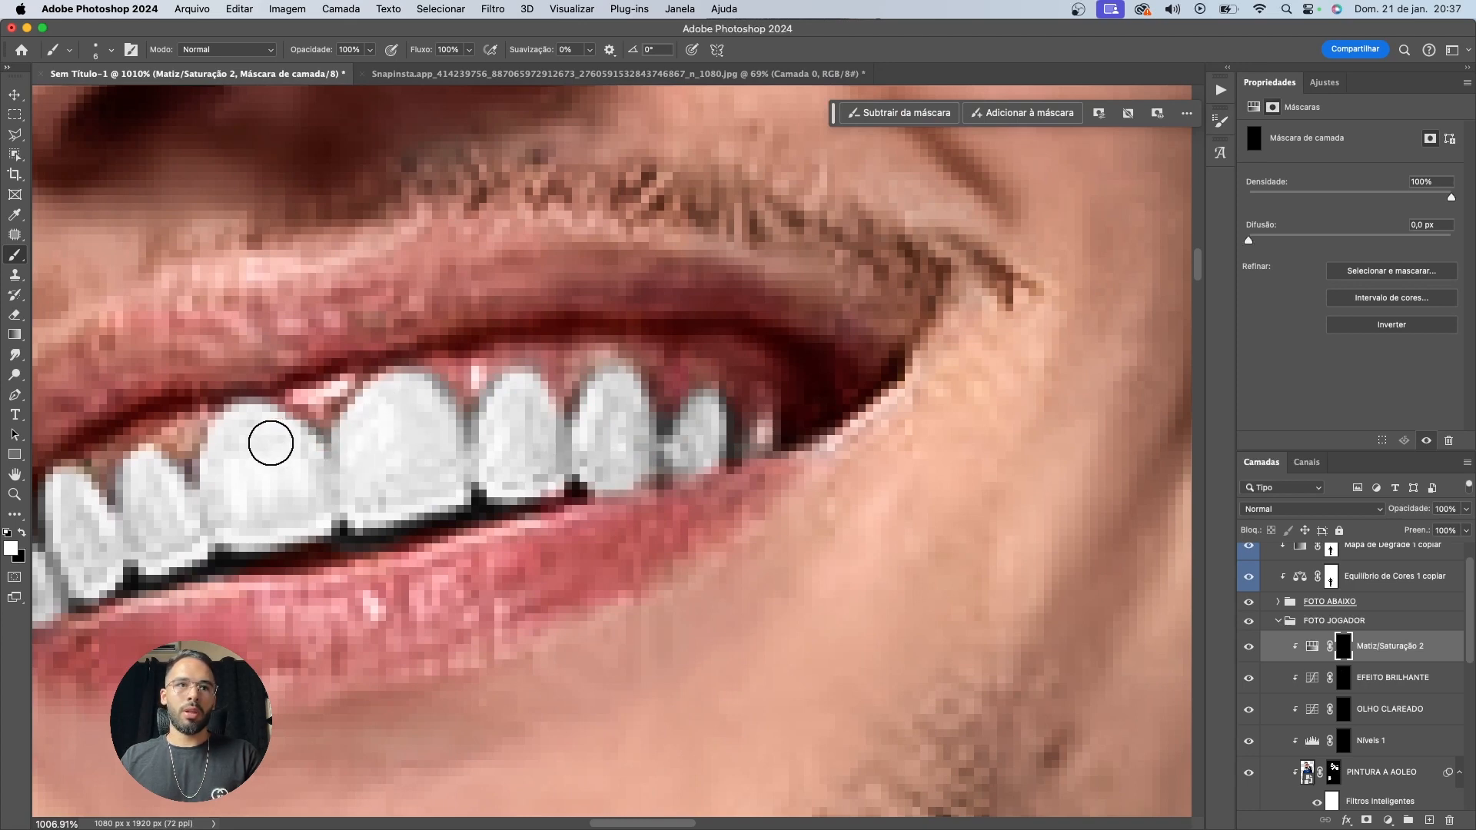
scroll(281, 444, "left", 6)
left_click_drag(282, 445, 315, 484)
scroll(538, 492, "down", 8)
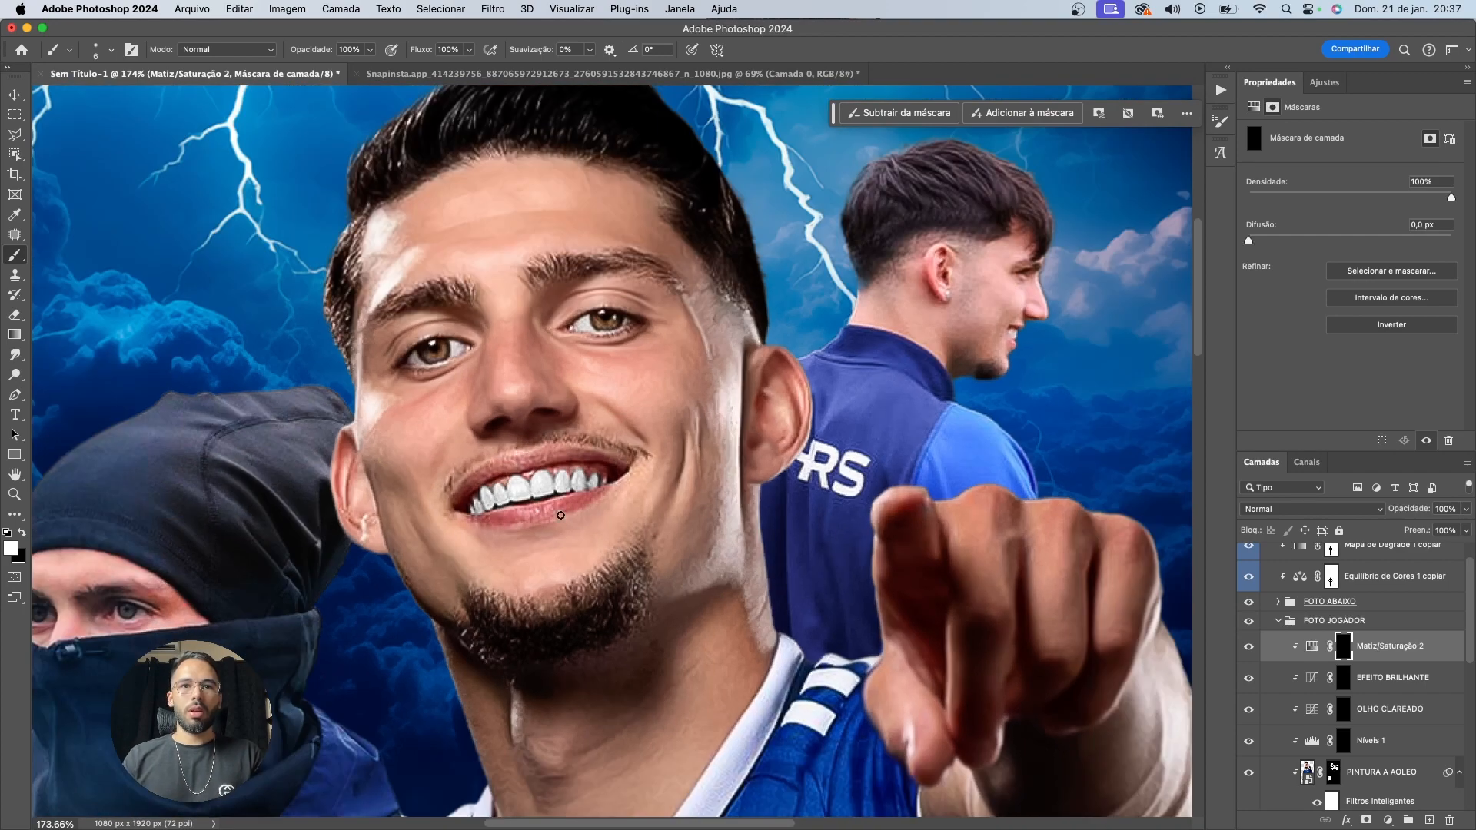
Refine the Matiz/Saturação 2 mask around the teeth edges with a black 2 to 3 px brush and check the smile
scroll(567, 522, "up", 5)
scroll(511, 455, "up", 3)
key("x")
key("bracketleft")
key("bracketleft")
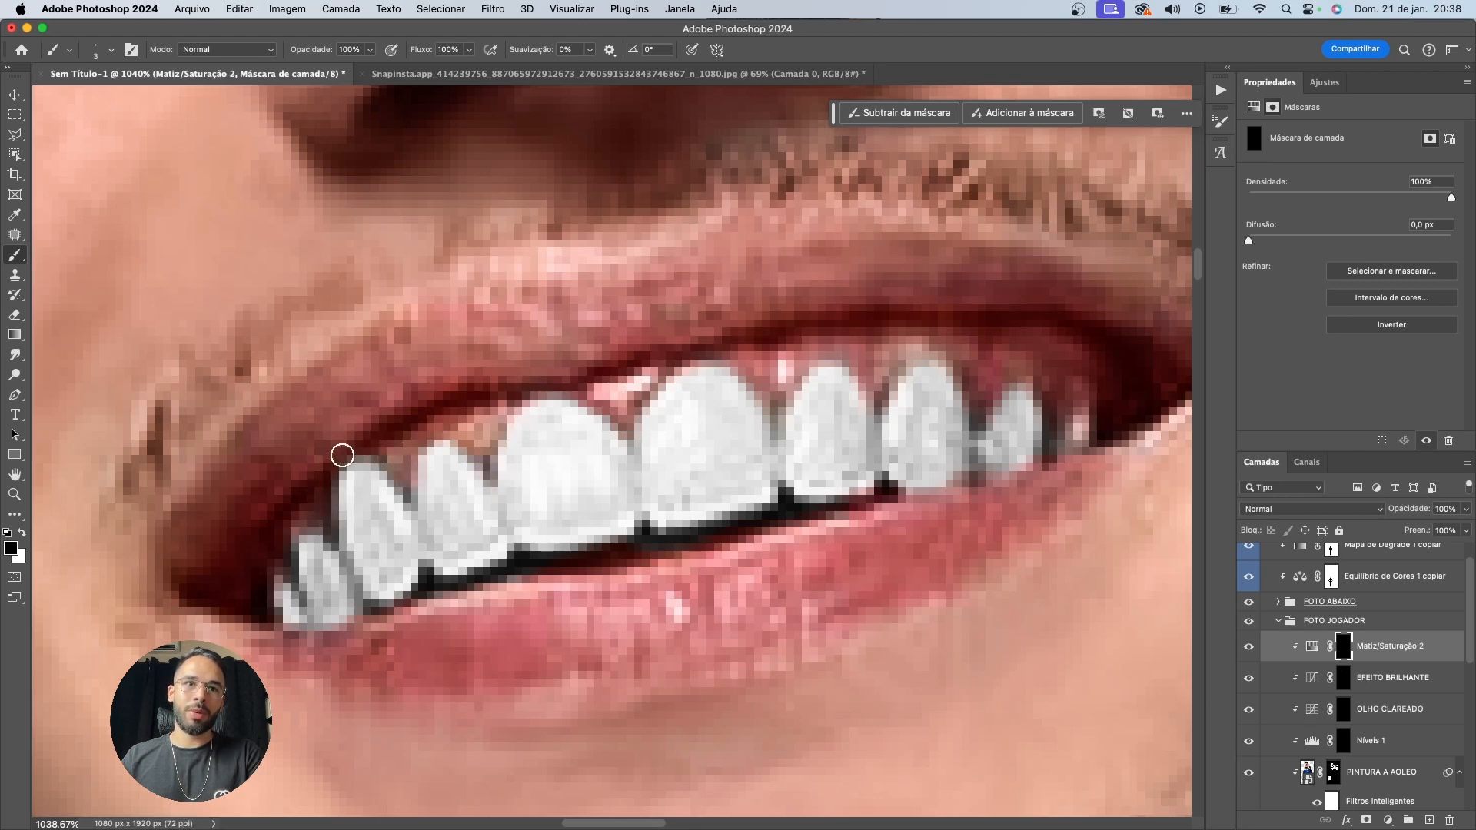
scroll(601, 478, "down", 5)
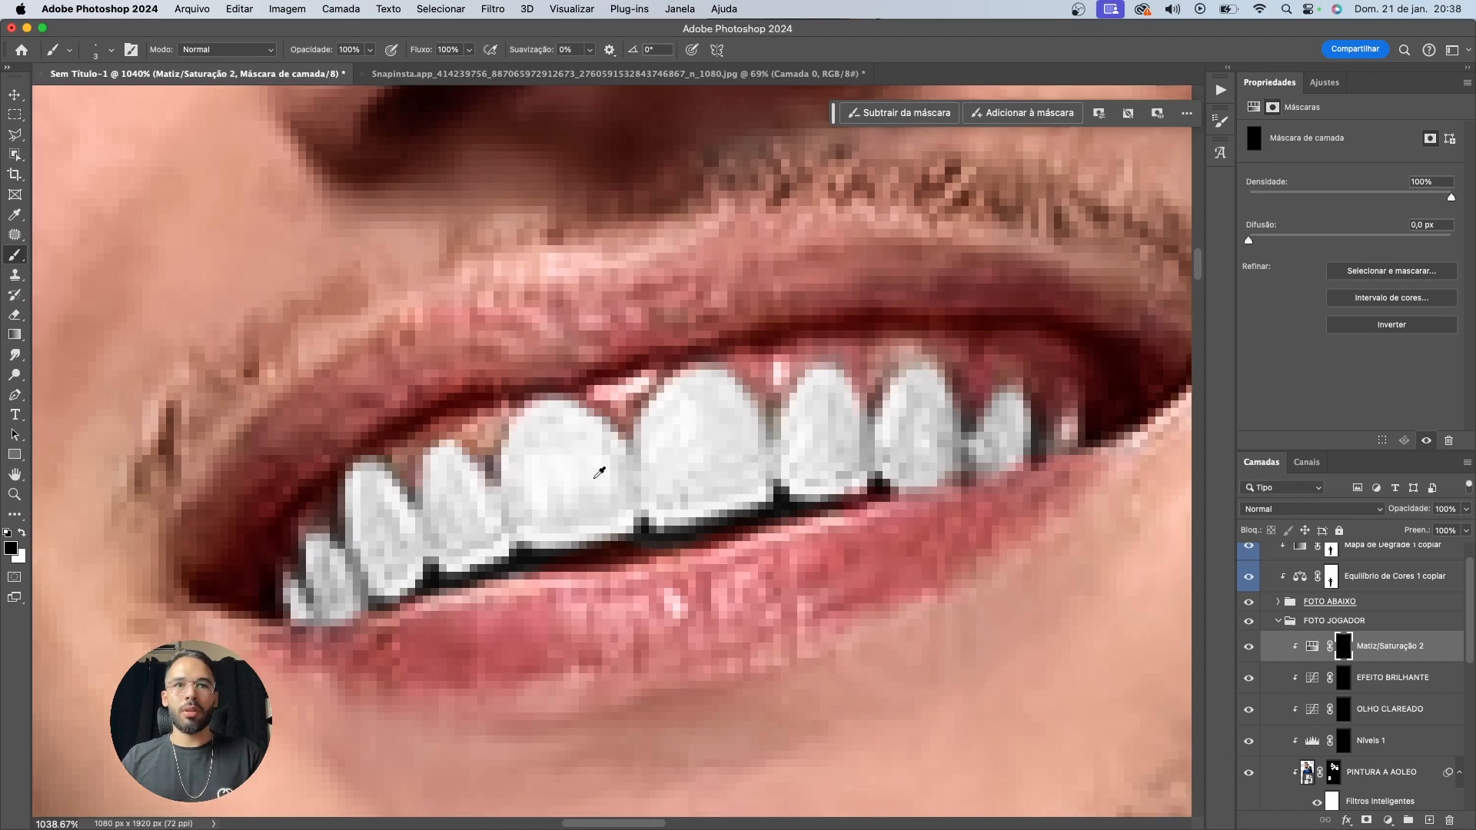
scroll(601, 479, "down", 3)
scroll(592, 478, "up", 10)
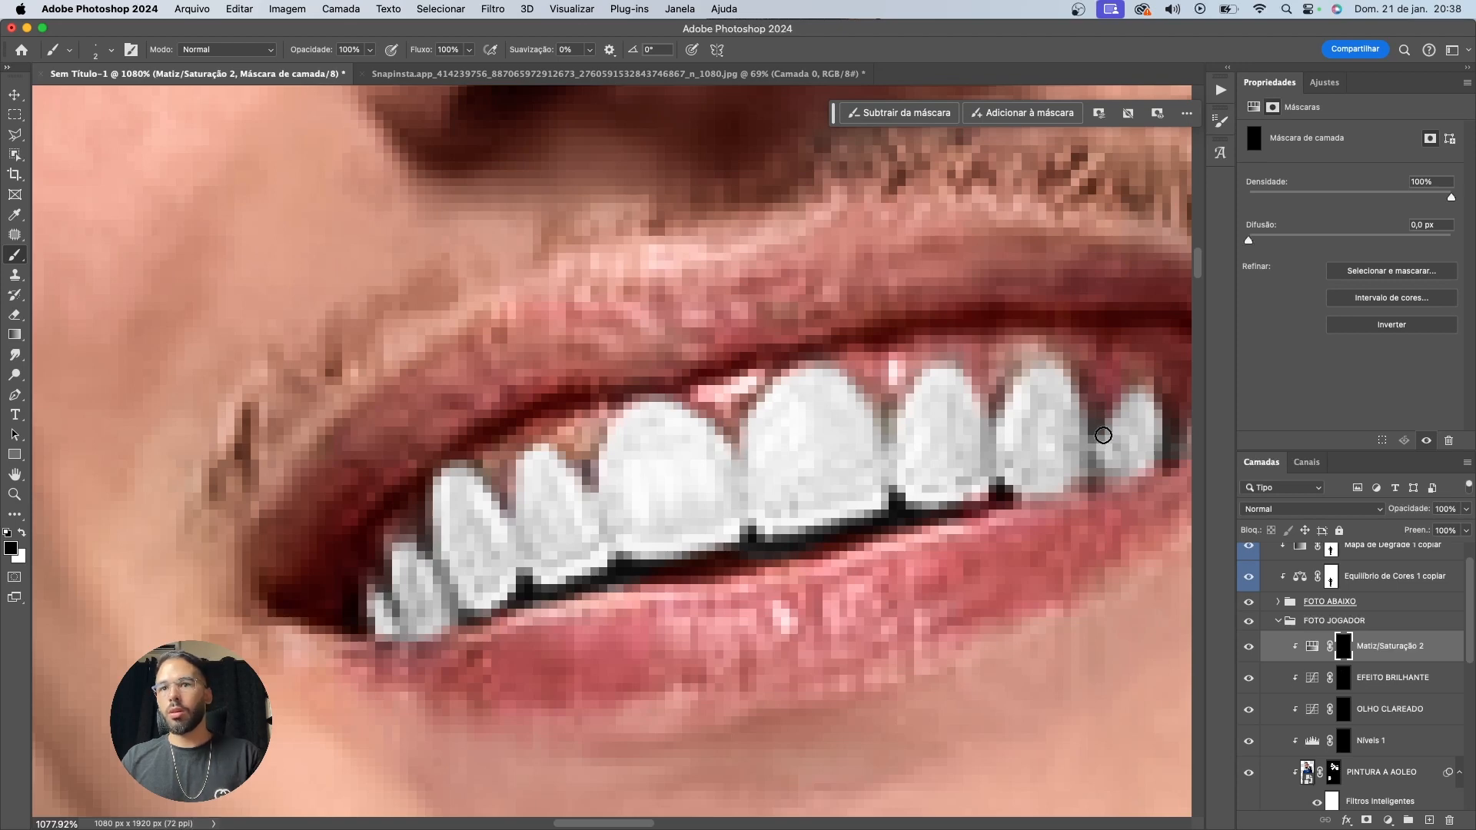
scroll(1111, 378, "down", 10)
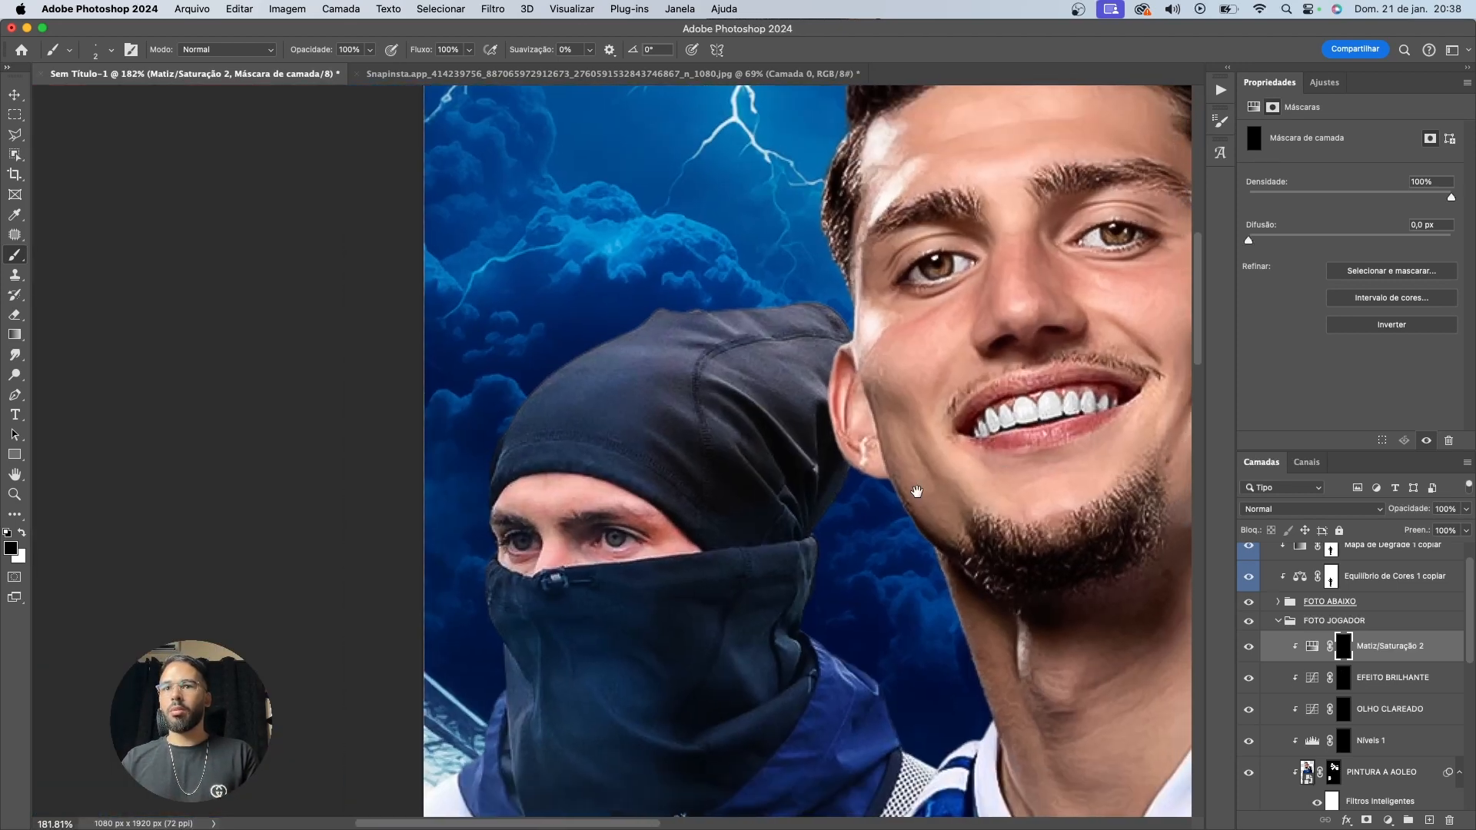
left_click_drag(1038, 472, 658, 561)
scroll(669, 500, "up", 10)
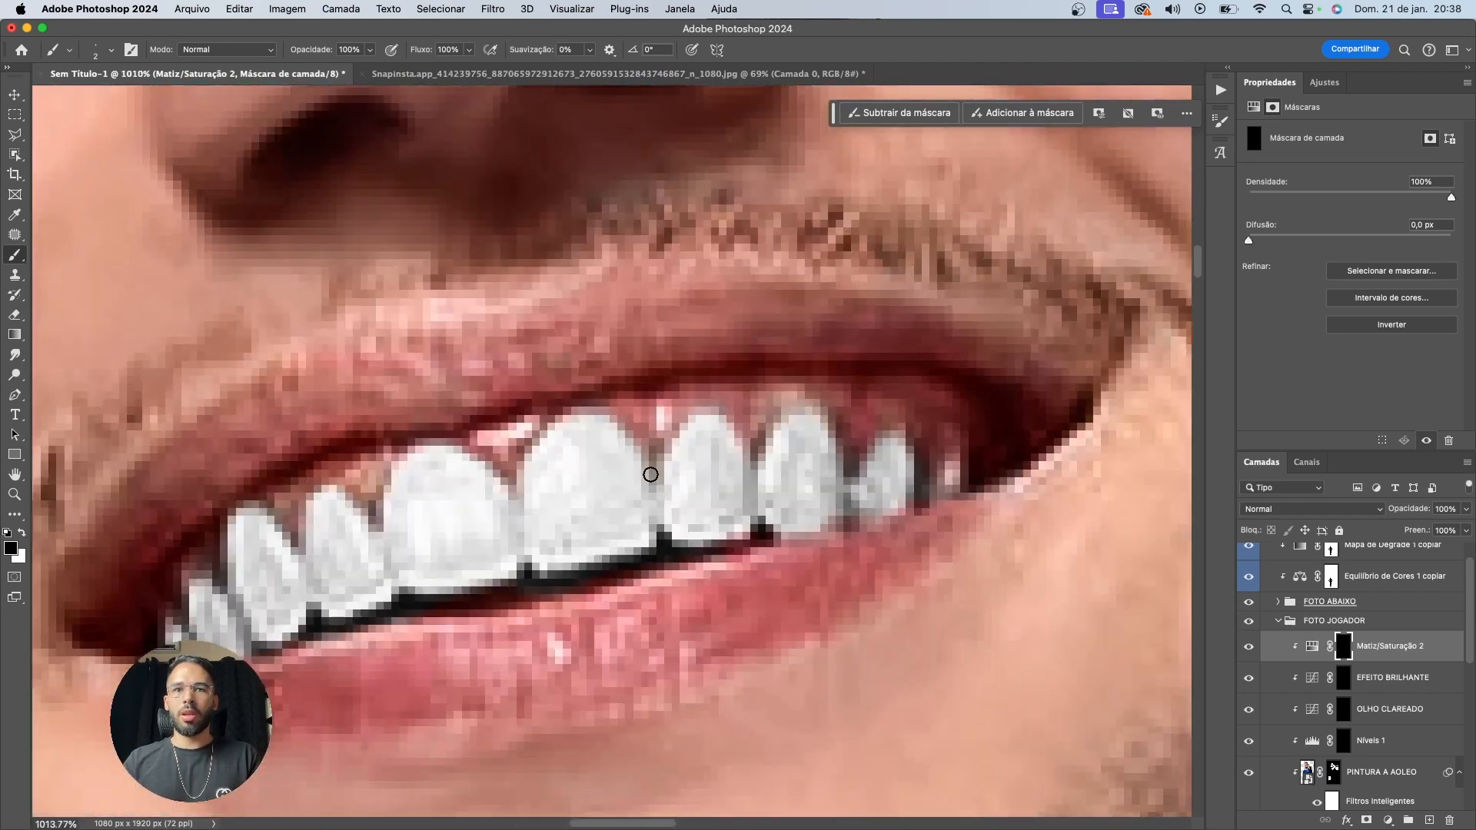
scroll(663, 460, "down", 10)
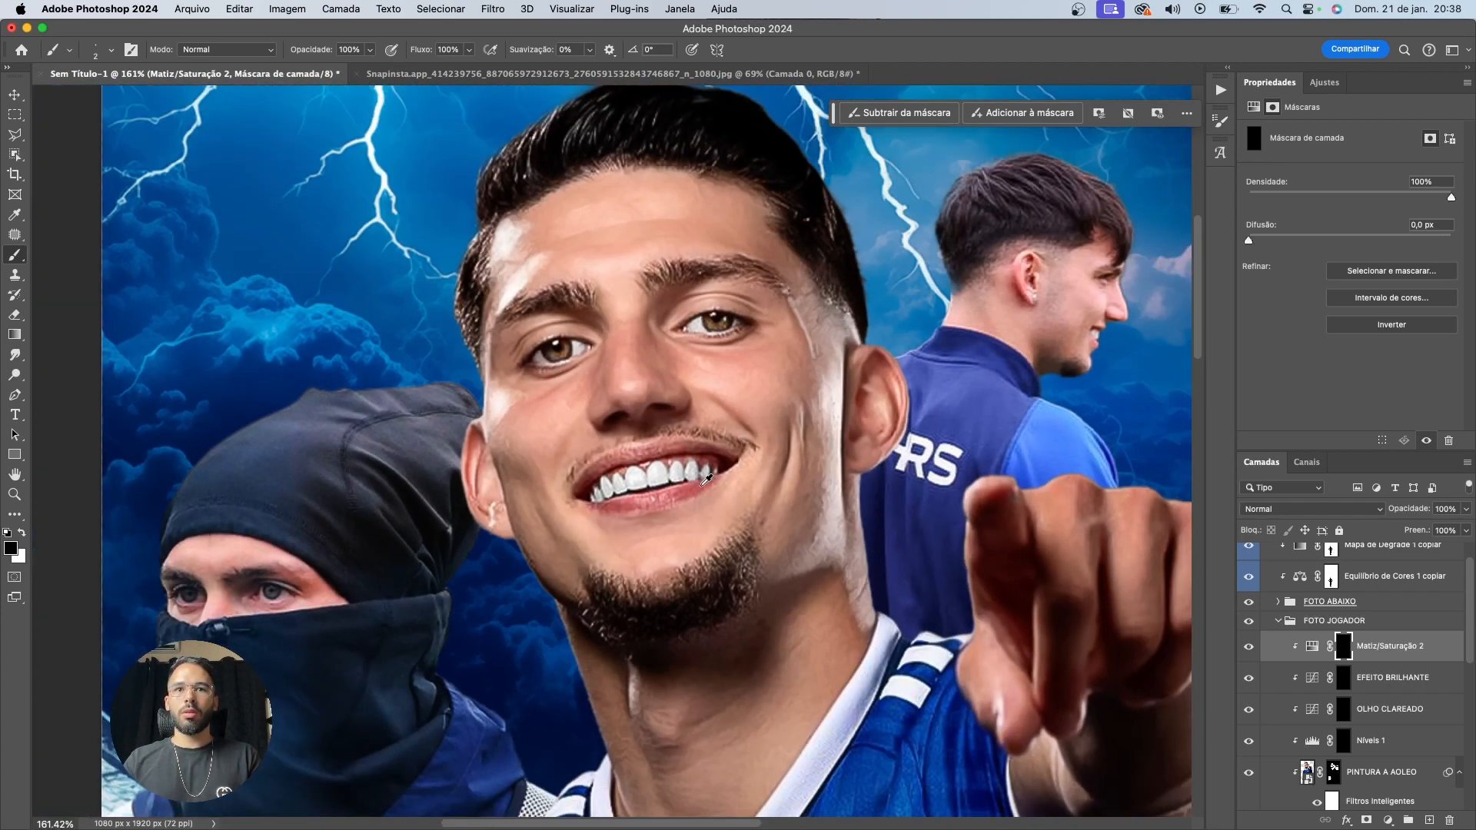
key("v")
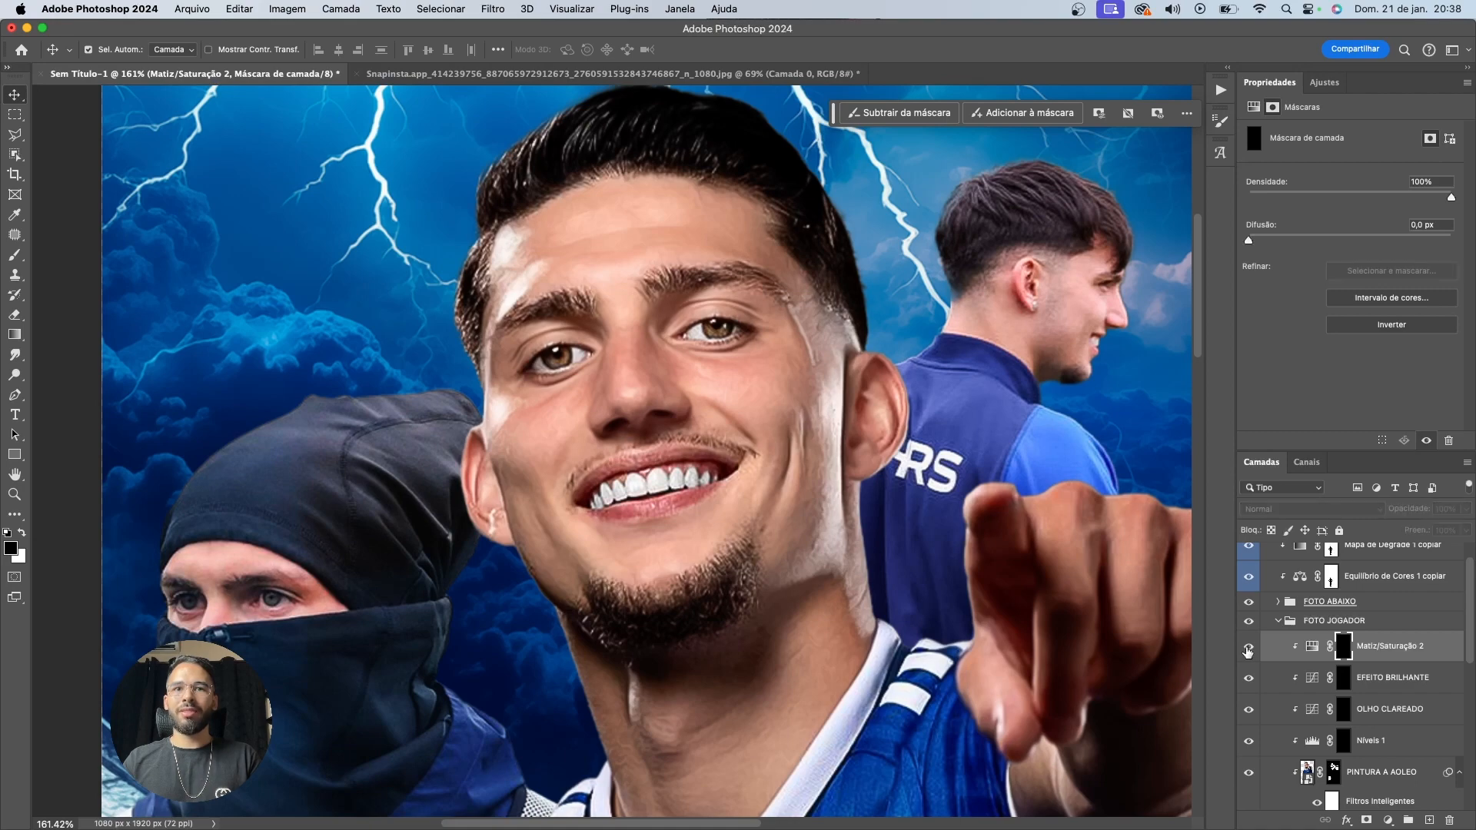
Add a Levels adjustment clipped above Matiz/Saturação 2 and give it the same teeth mask
scroll(679, 525, "up", 8)
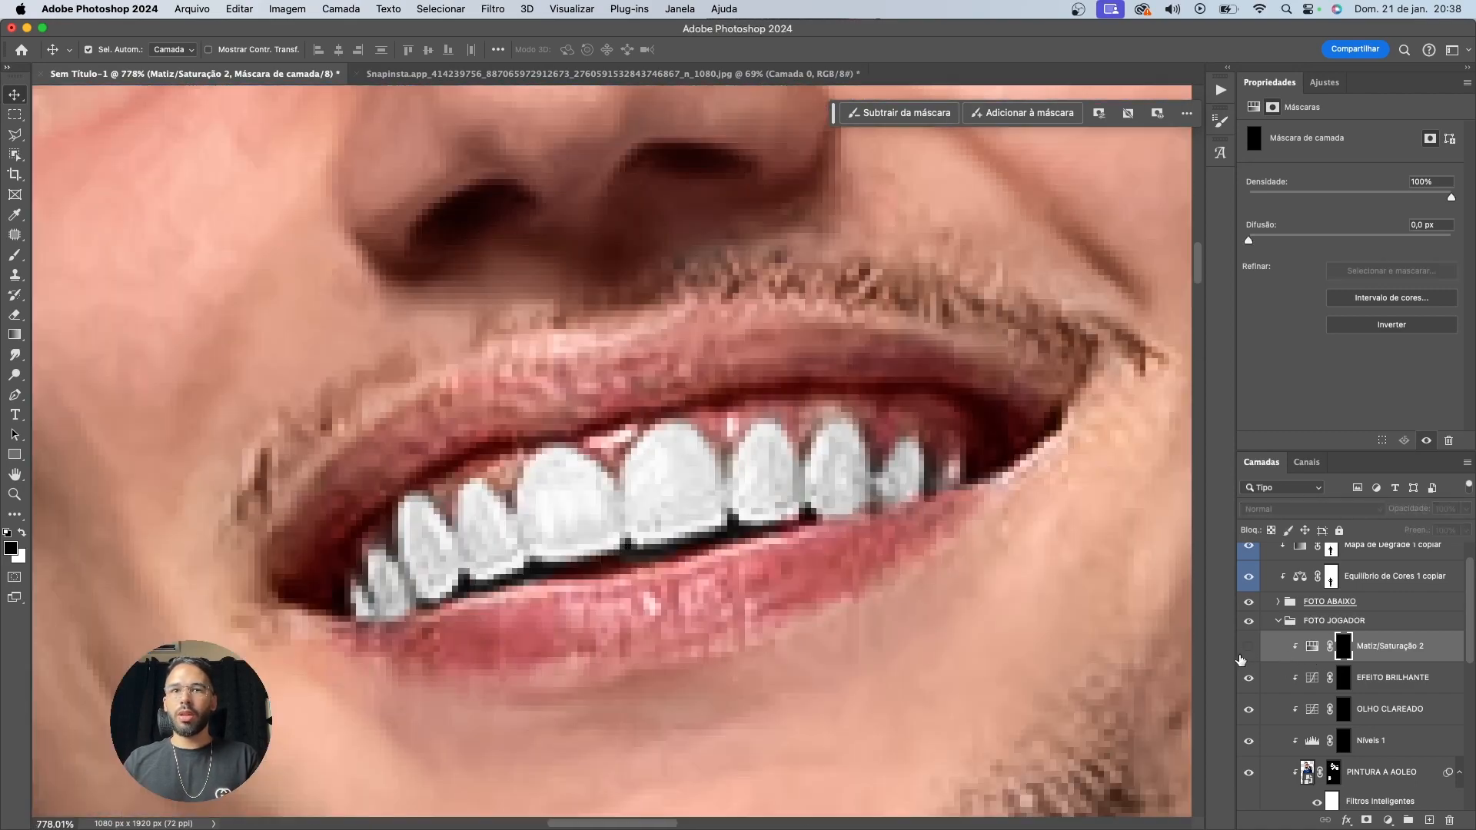
left_click(1419, 647)
left_click(1389, 821)
left_click(1402, 640)
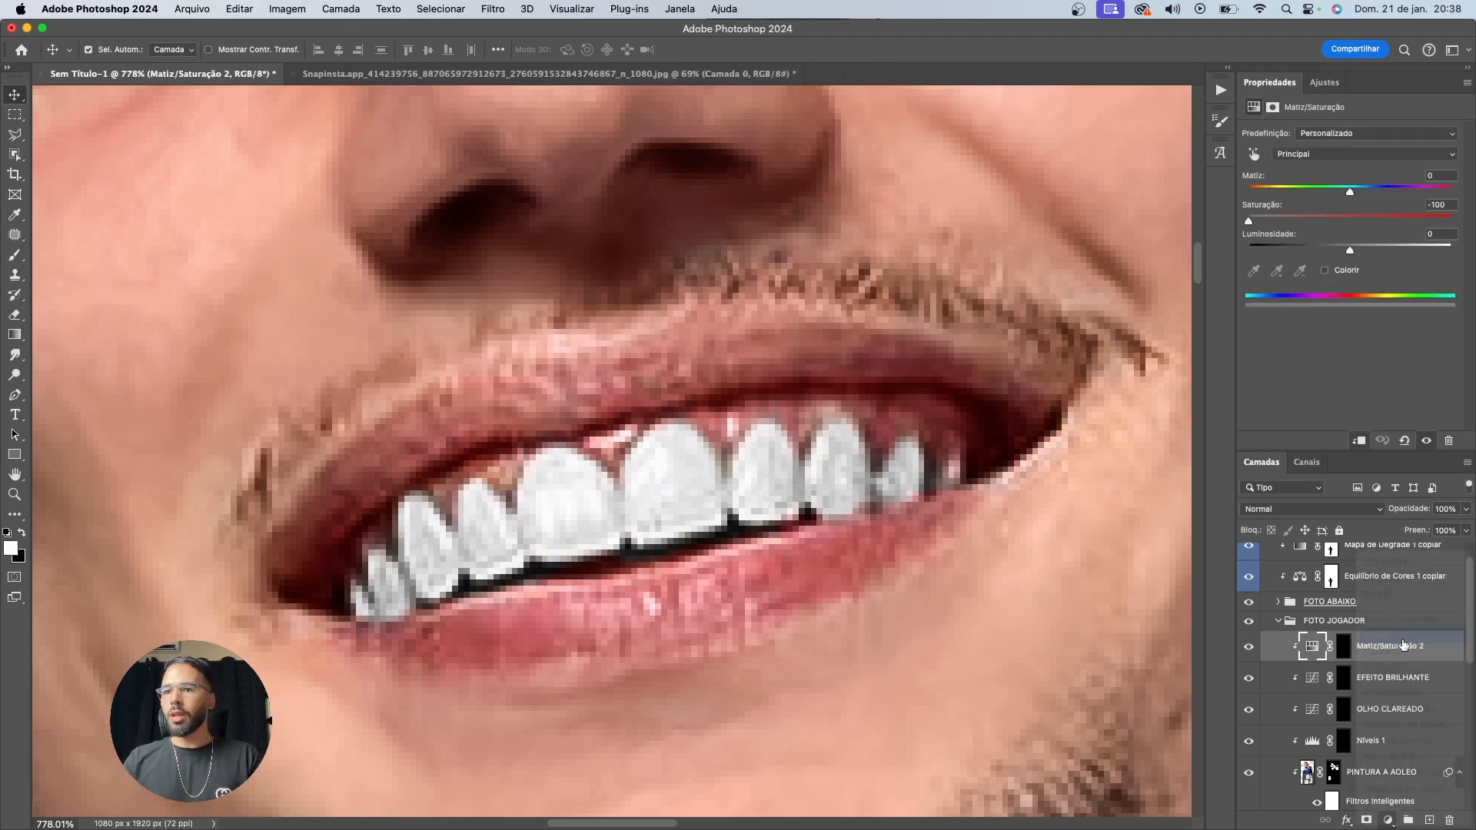
left_click(1372, 659, "alt")
key("super+i")
left_click(1312, 646)
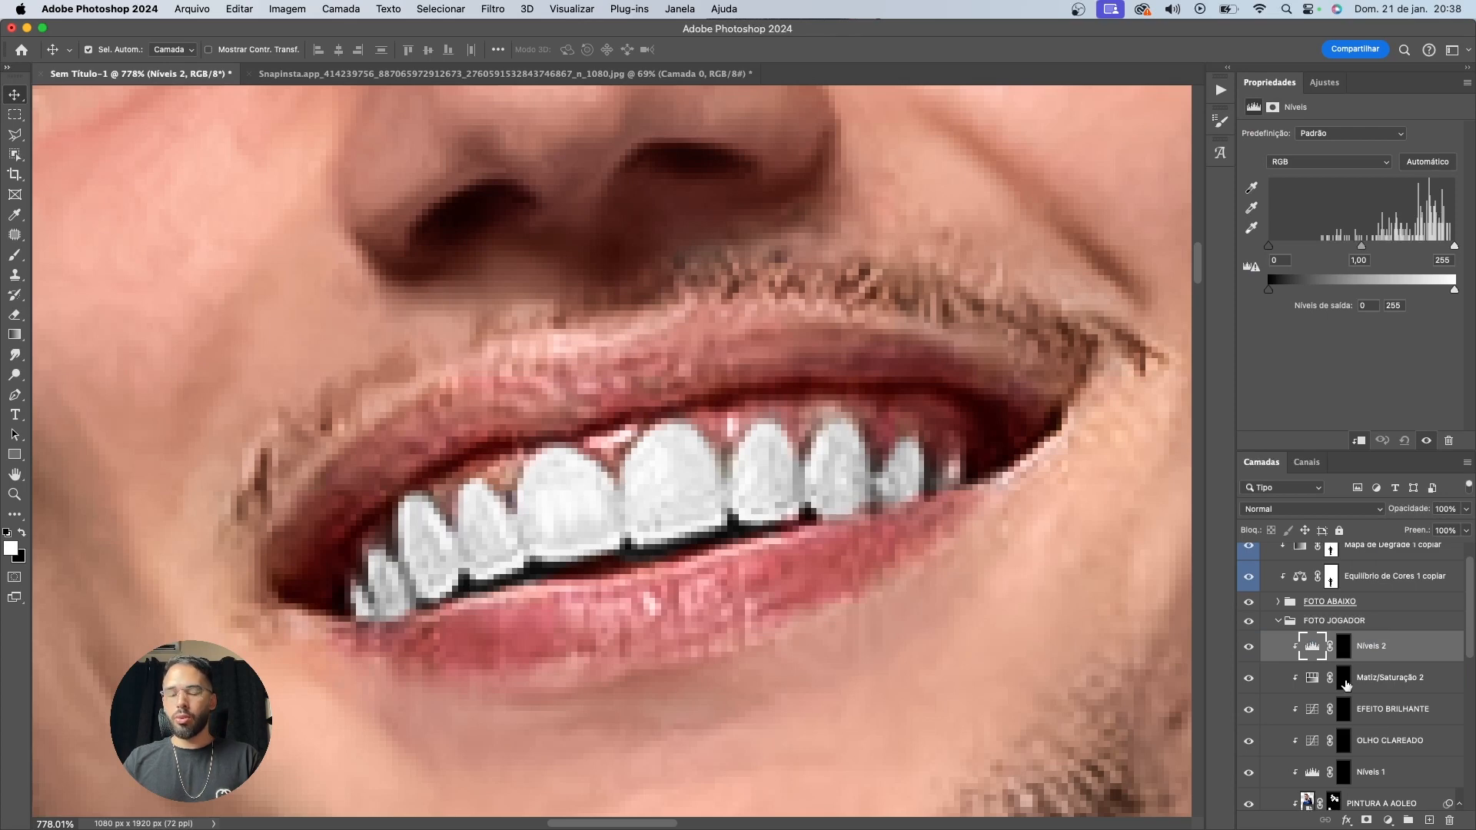
left_click_drag(1346, 684, 1346, 658)
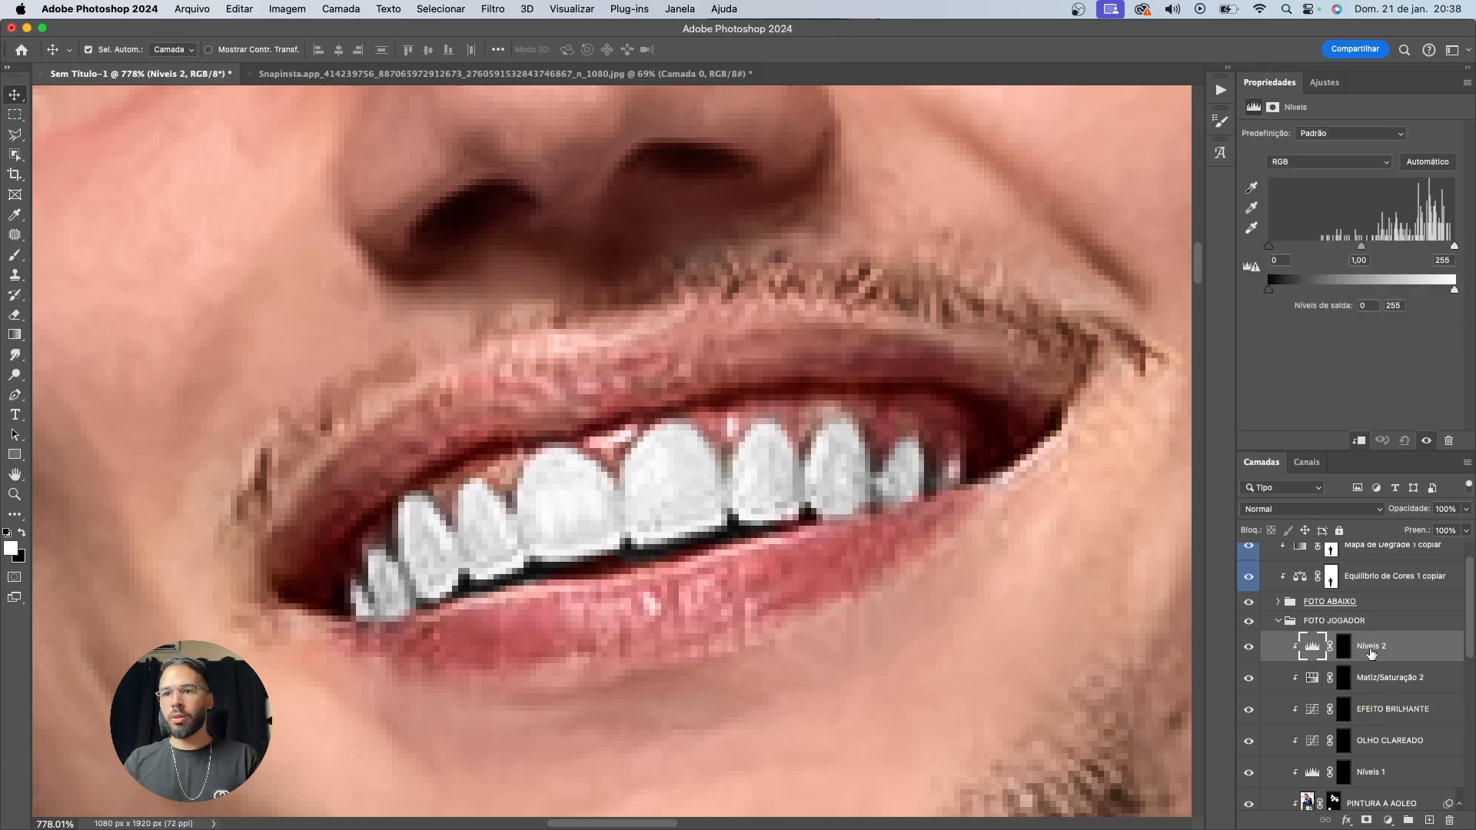
Set the midtones of Níveis 2 to 0,95 and compare the teeth with and without both correction layers
mouse_move(1367, 251)
left_mouse_down()
mouse_move(1341, 251)
mouse_move(1460, 253)
mouse_move(1367, 252)
left_mouse_up()
scroll(707, 517, "down", 5)
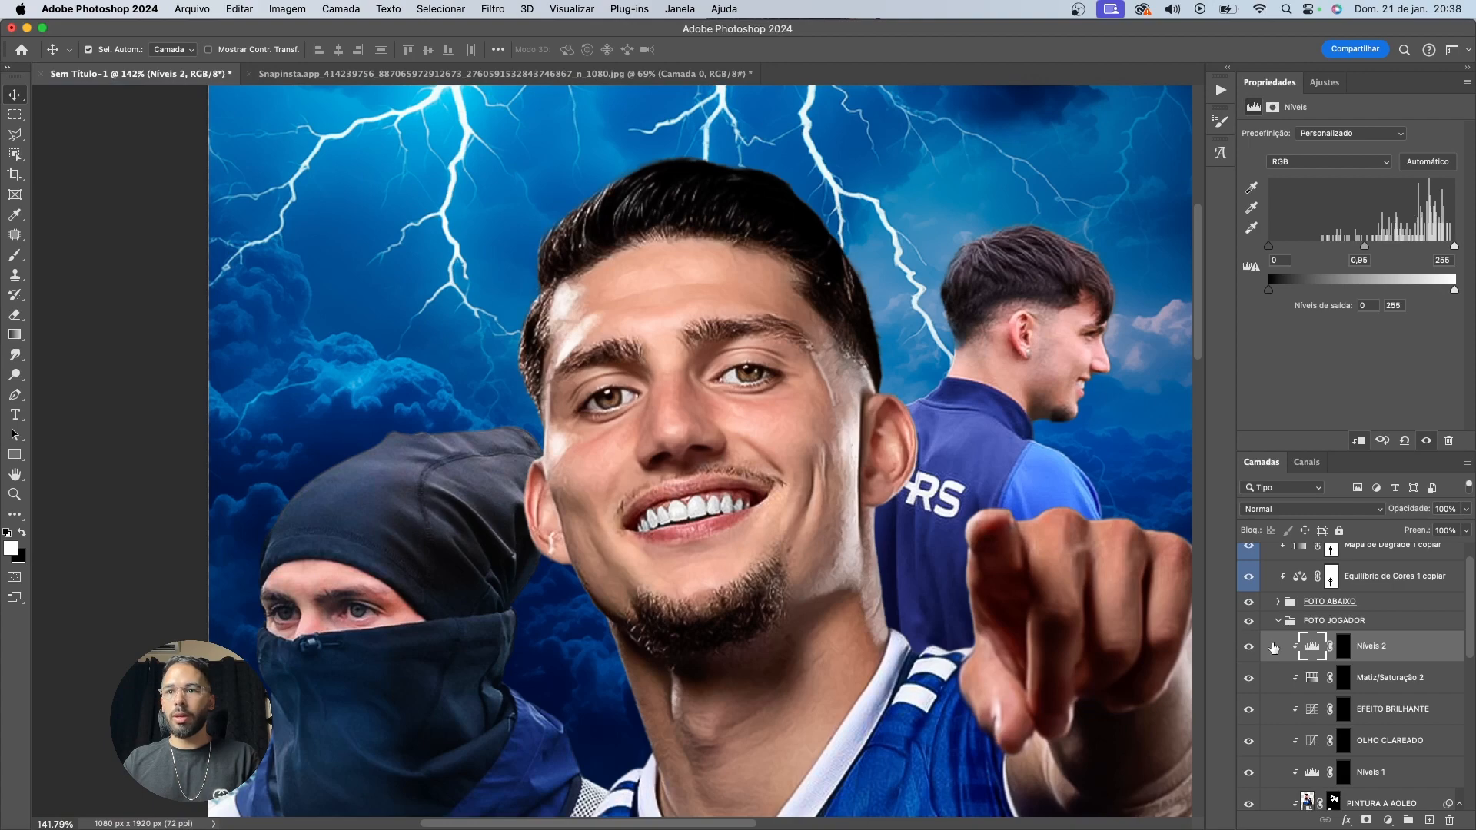
left_click_drag(1250, 678, 1248, 645)
key("super+z")
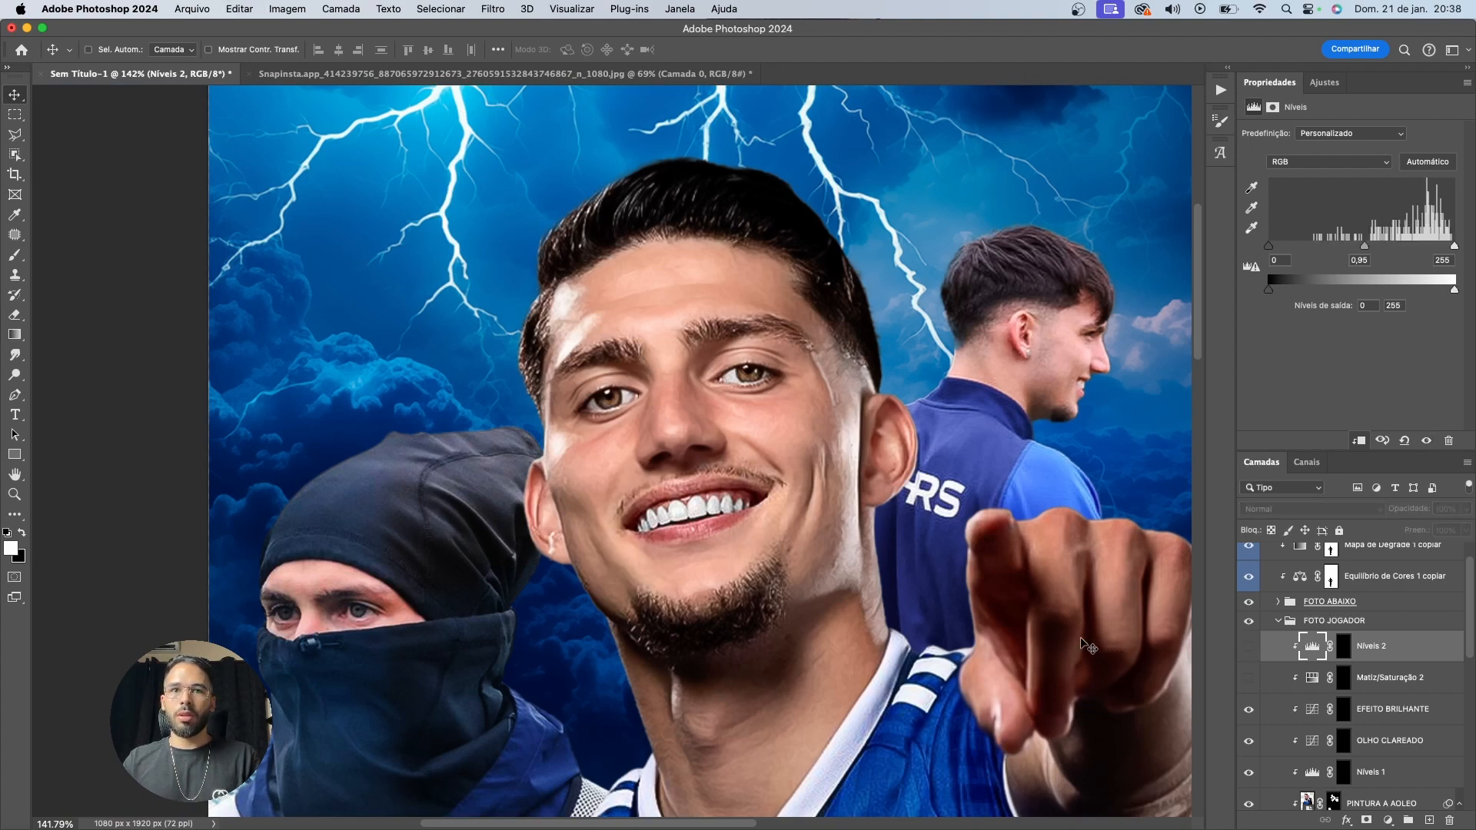
key("super+shift+z")
scroll(769, 538, "up", 5)
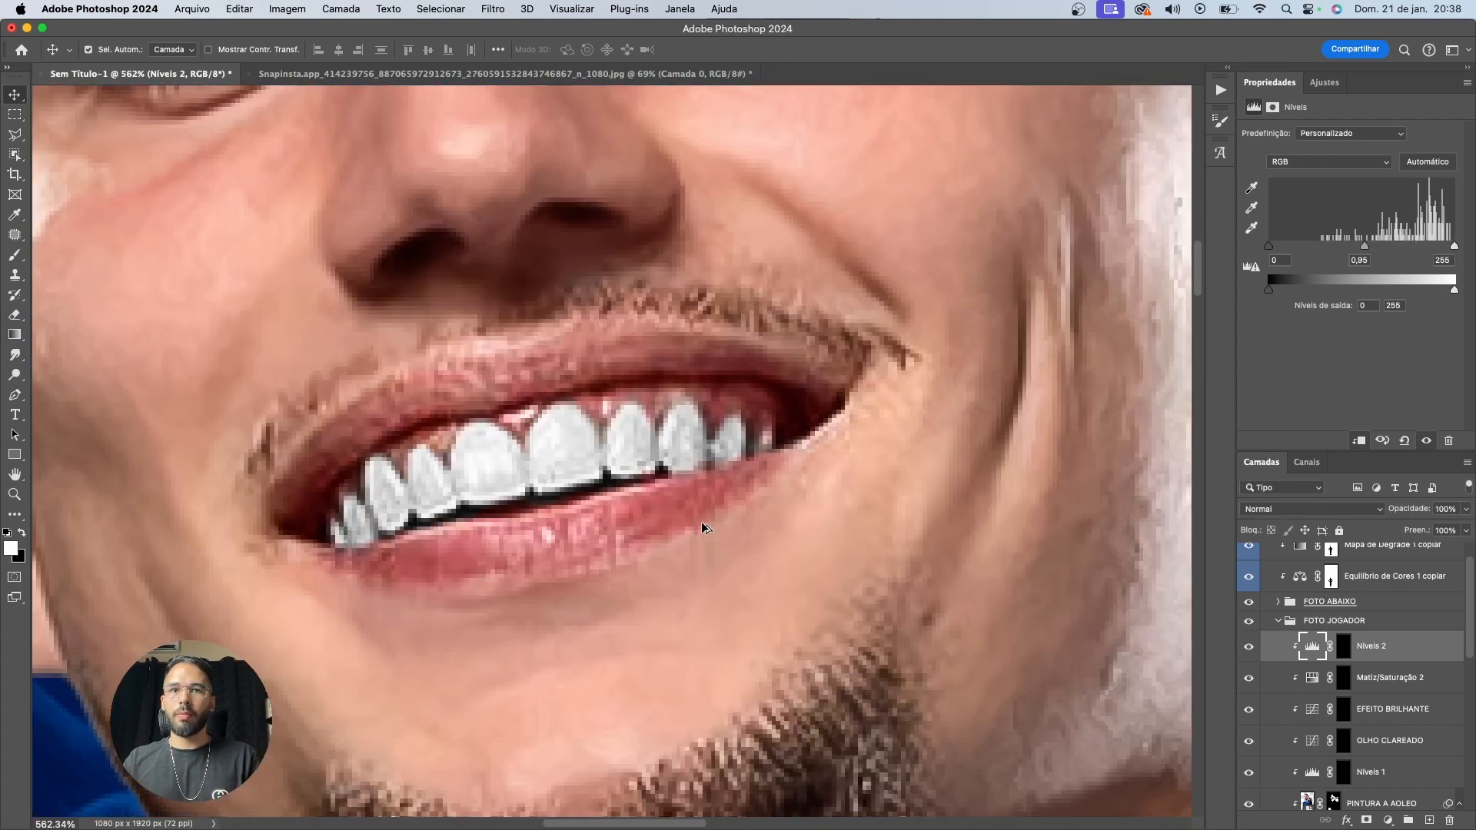
Add a Curves adjustment clipped above Níveis 2 and give it the same teeth mask
left_click(1390, 820)
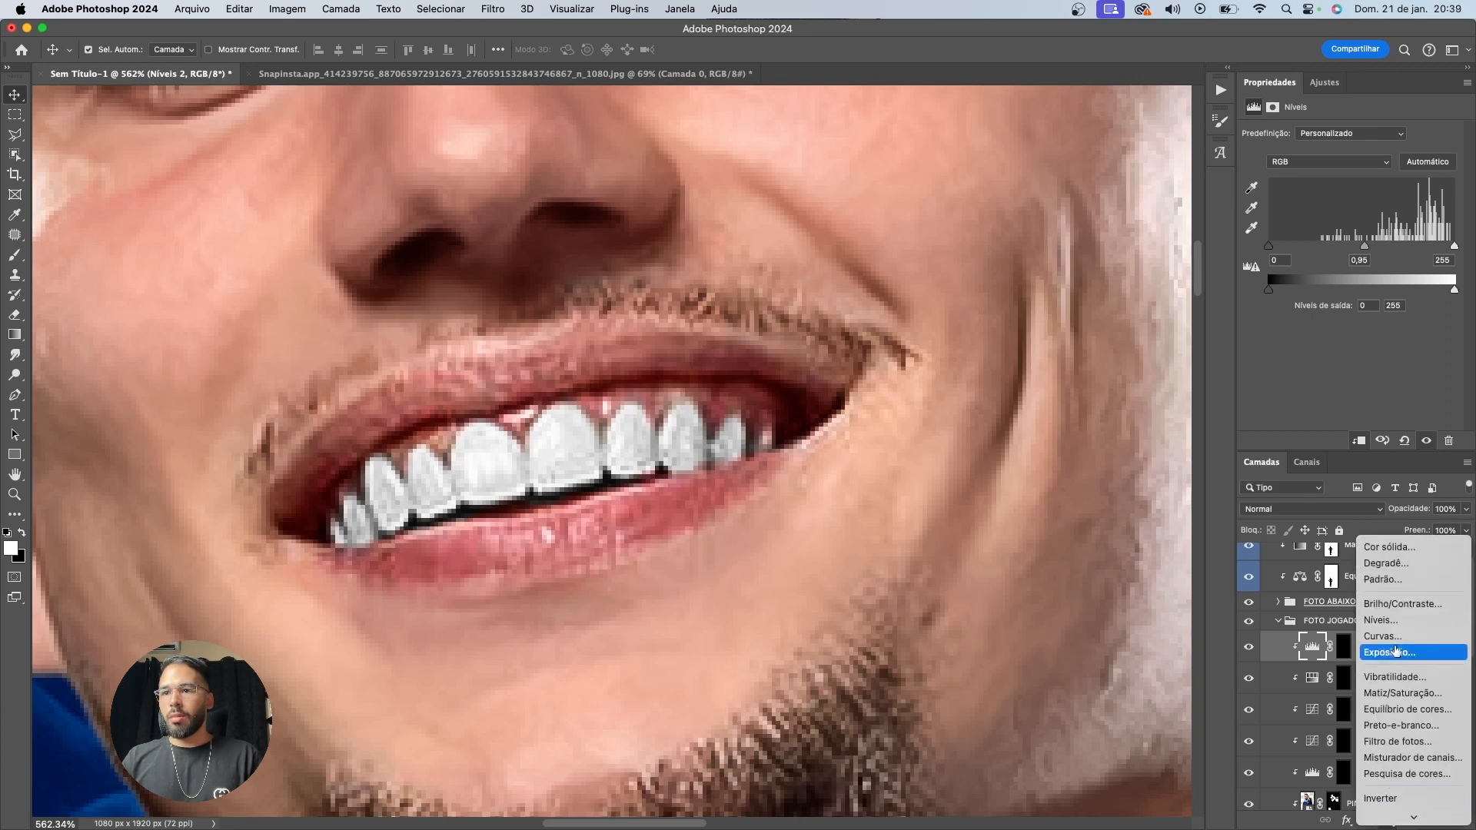
left_click(1376, 648)
left_click_drag(1344, 680, 1339, 645)
left_click(1381, 660, "alt")
Shape the Curvas 2 curve with a midtone point and a raised highlight point to brighten the teeth
left_click_drag(1352, 266, 1340, 258)
scroll(715, 403, "down", 5)
scroll(719, 413, "up", 4)
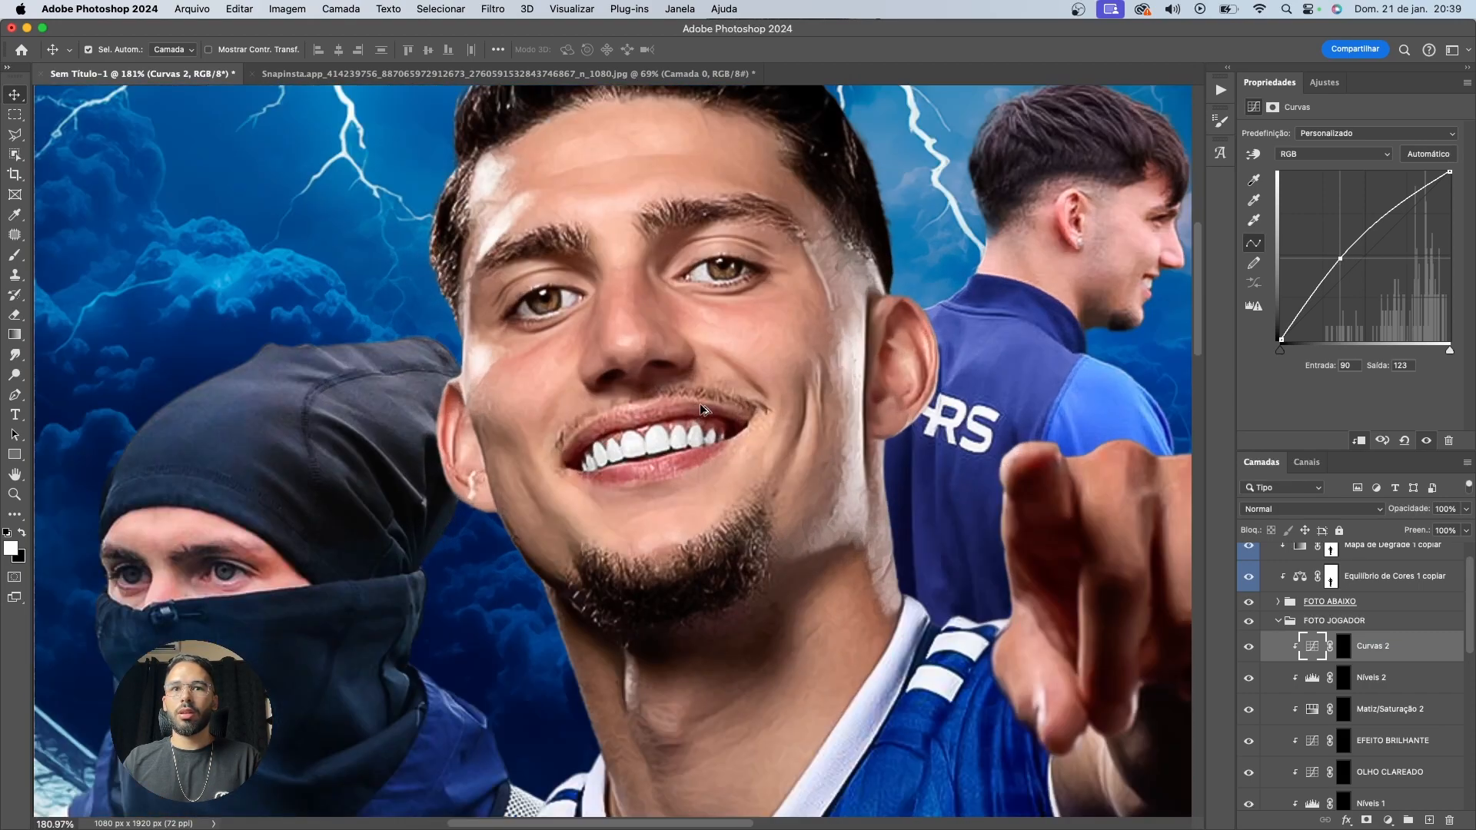
mouse_move(1341, 260)
left_mouse_down()
mouse_move(1393, 203)
mouse_move(1353, 251)
left_mouse_up()
left_click_drag(1391, 206, 1401, 208)
left_click_drag(1353, 251, 1362, 258)
Rename the Curvas 2, Níveis 2 and Matiz/Saturação 2 layers as DENTE BRANCO
double_click(1373, 645)
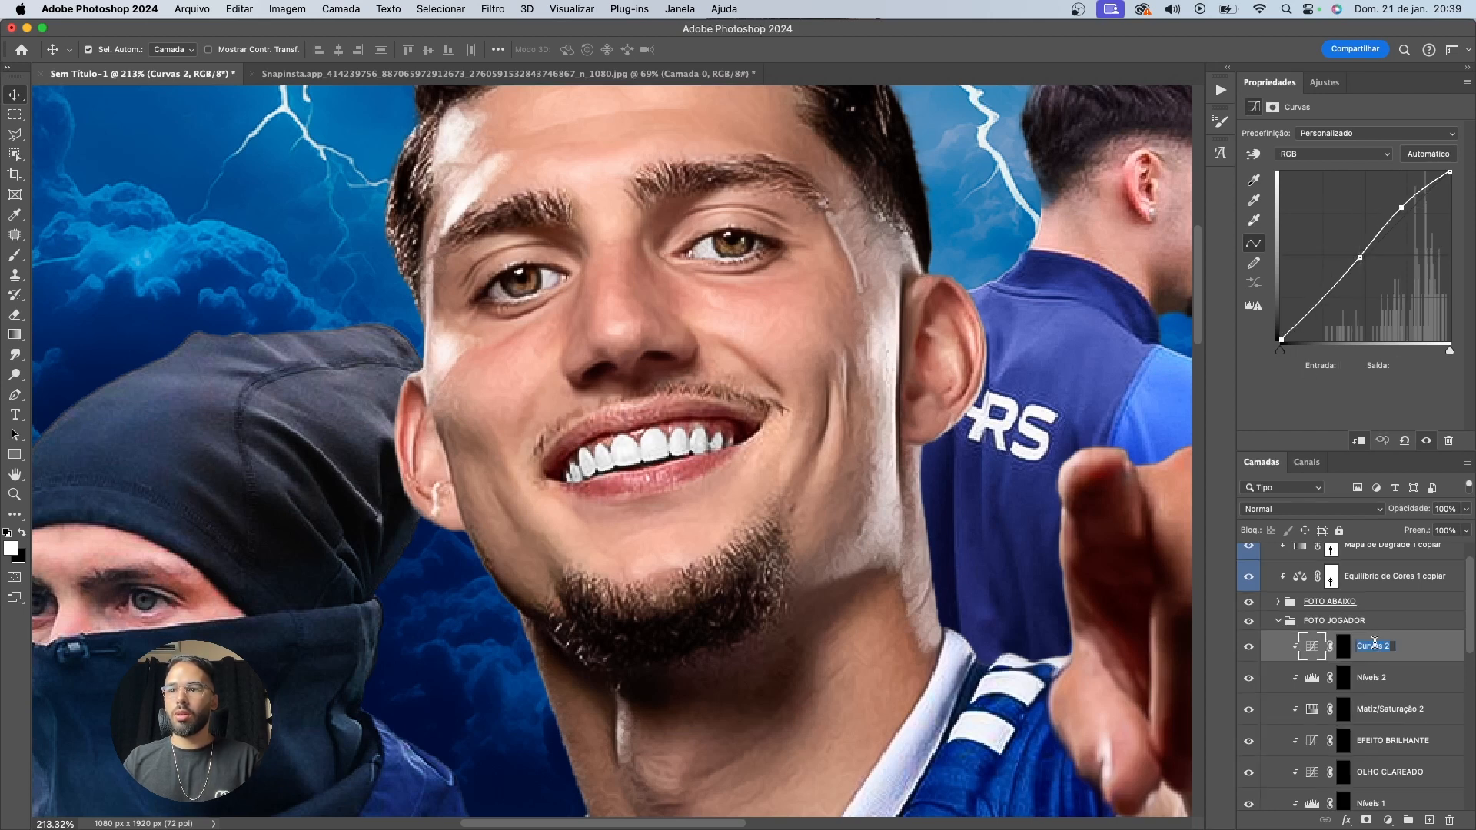
type("DENTE BRANCO")
key("super+a")
key("super+c")
key("Return")
double_click(1380, 678)
key("super+v")
double_click(1387, 708)
key("super+v")
key("Return")
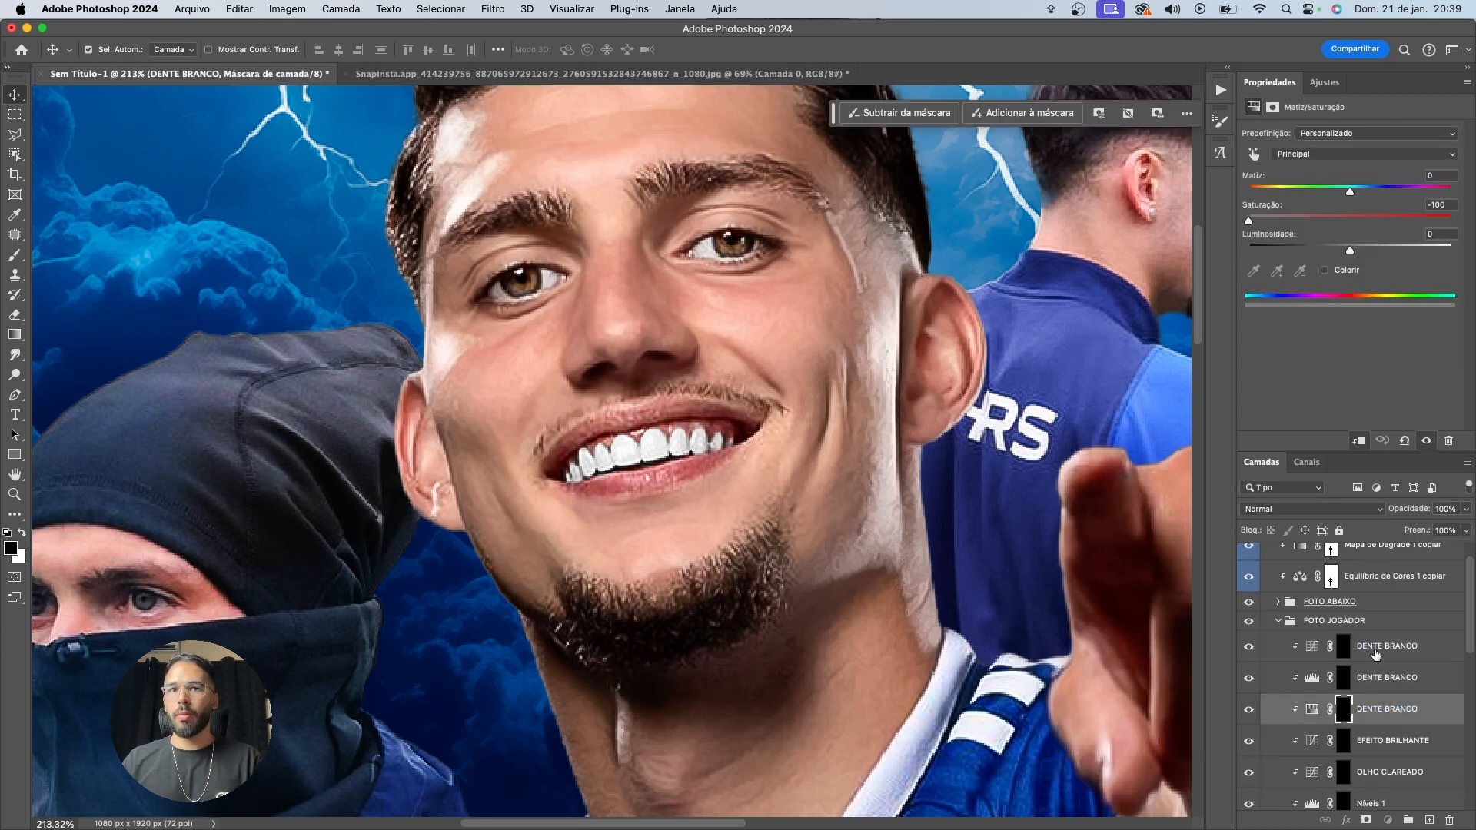
Compare the smile with and without the DENTE BRANCO layers and examine the whole poster, including the players' lower edges
left_click(1376, 652)
left_click(1249, 709)
key("super+z")
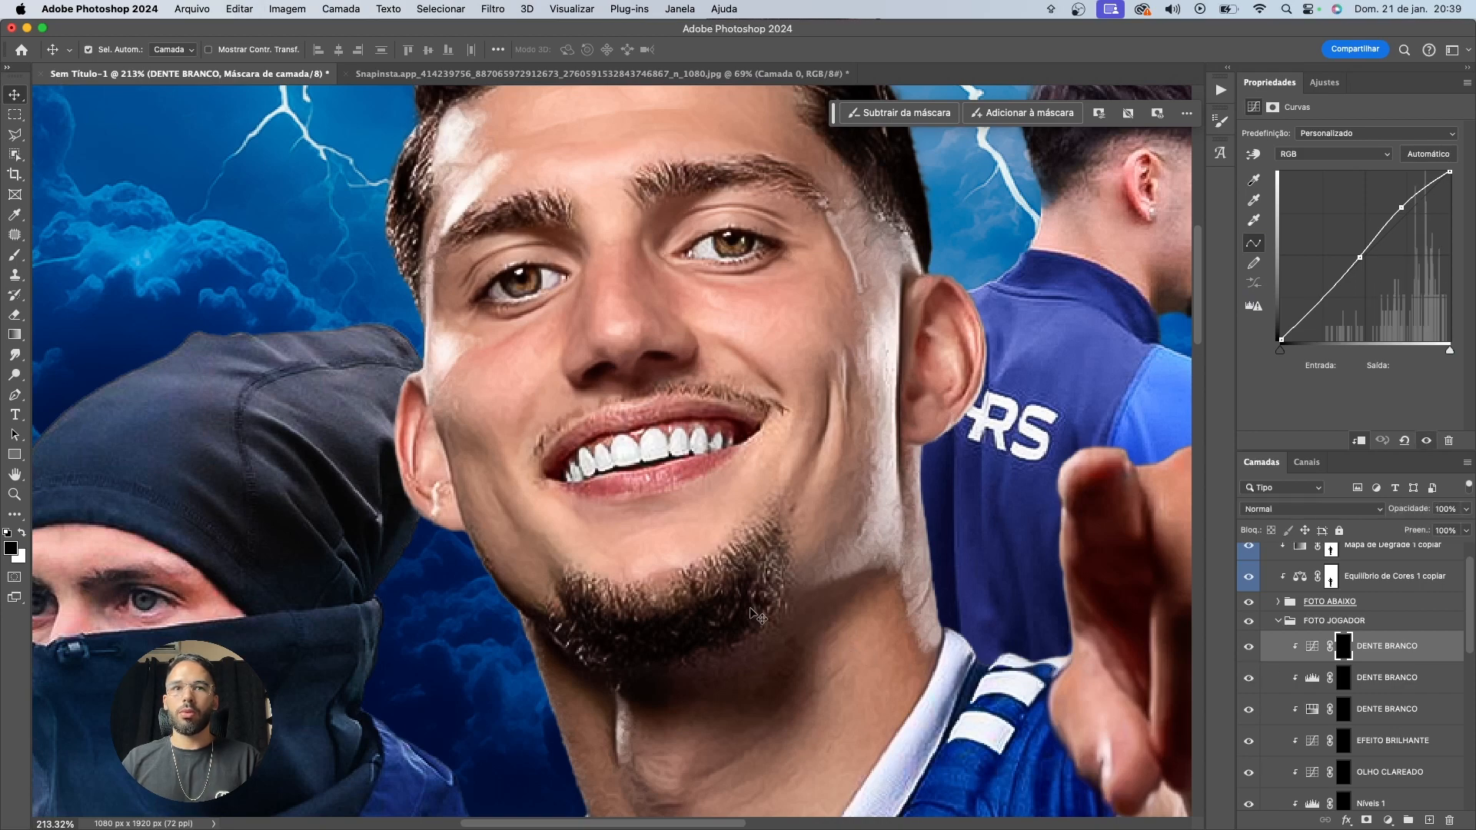
scroll(737, 611, "down", 5)
scroll(736, 612, "down", 5)
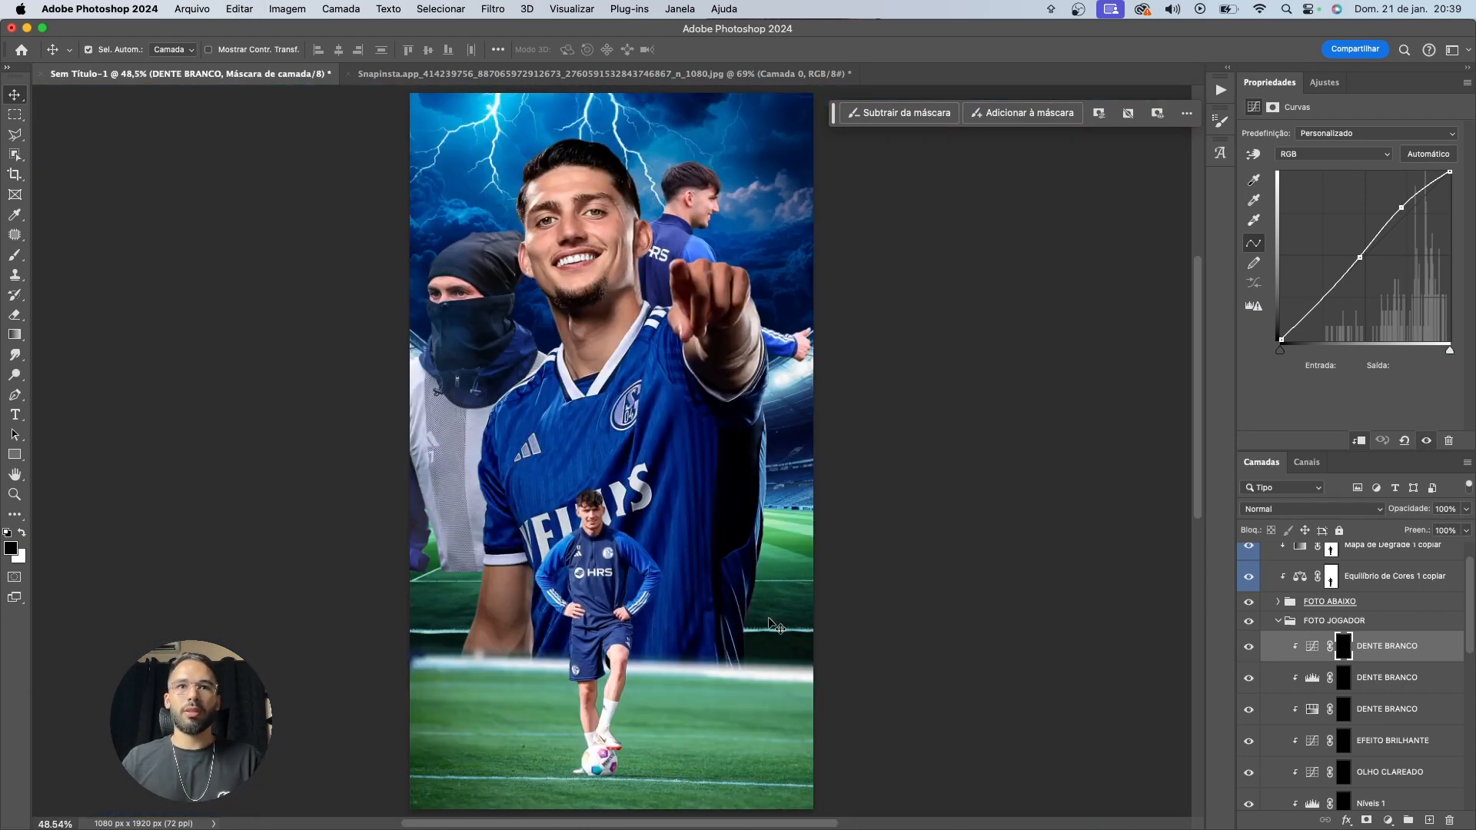
key("super+shift+z")
key("super+z")
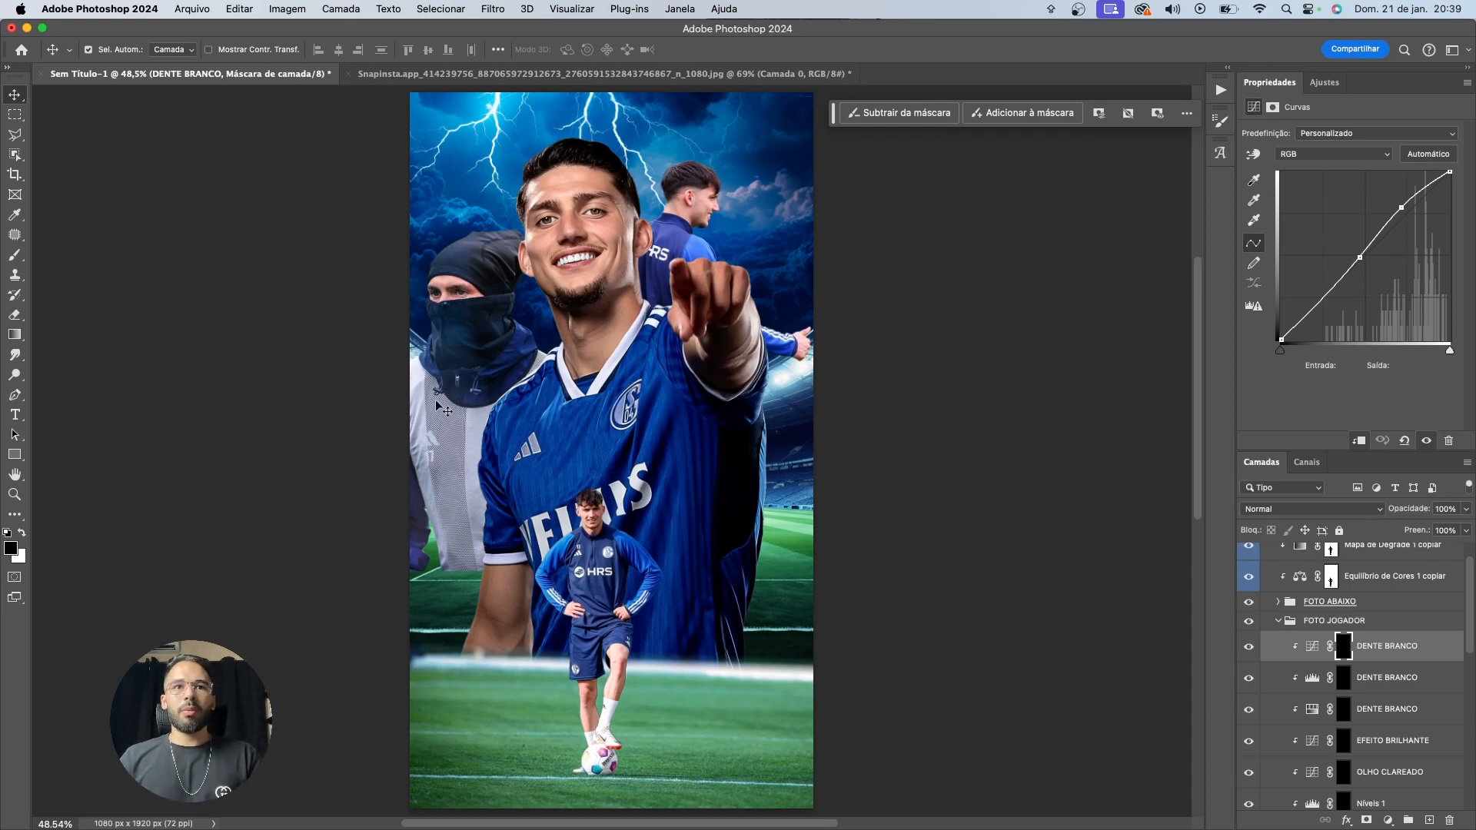
scroll(435, 583, "up", 5)
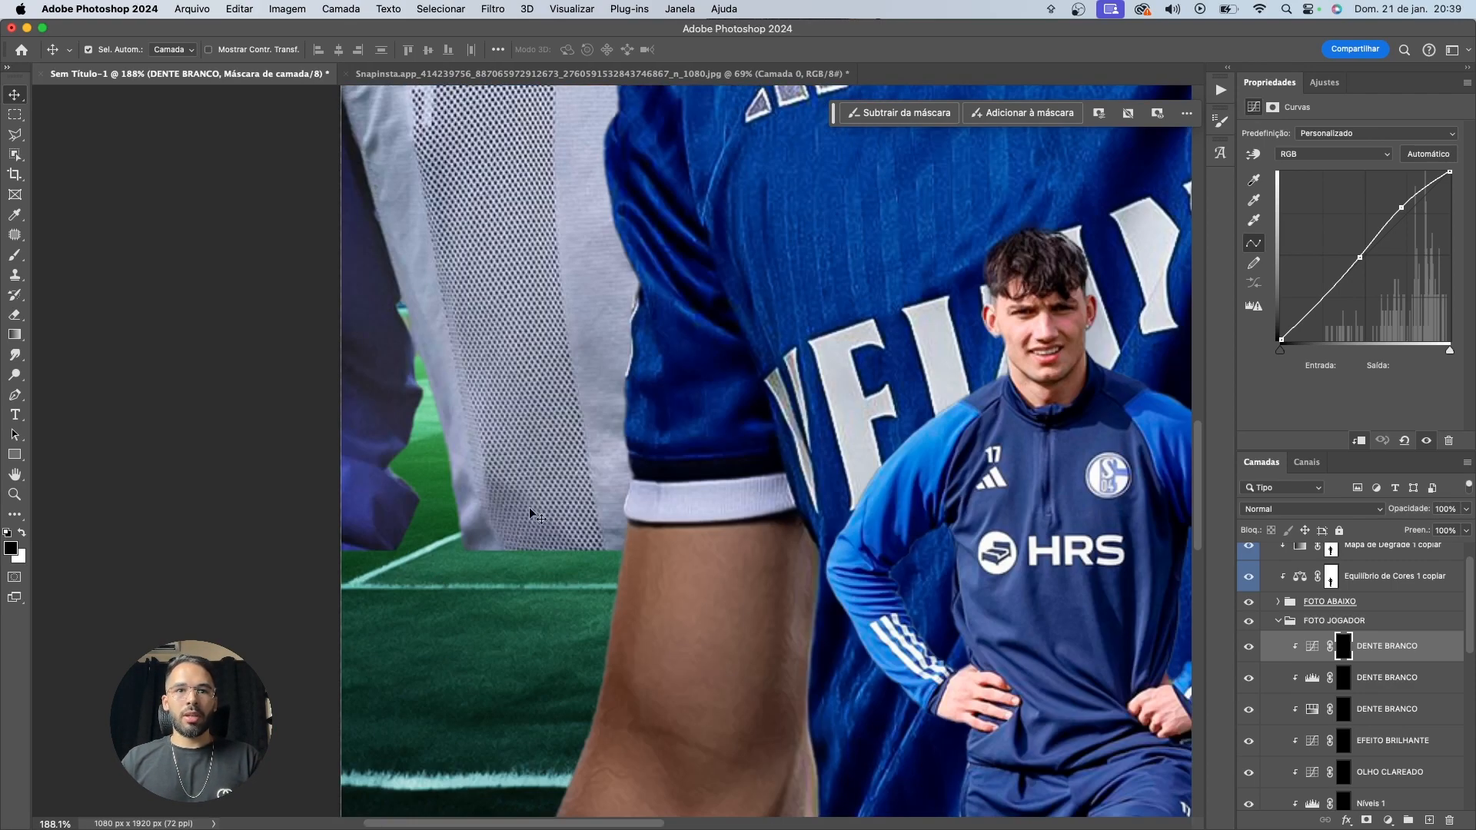
scroll(580, 499, "down", 3)
left_click_drag(768, 422, 409, 606)
left_click_drag(704, 358, 830, 623)
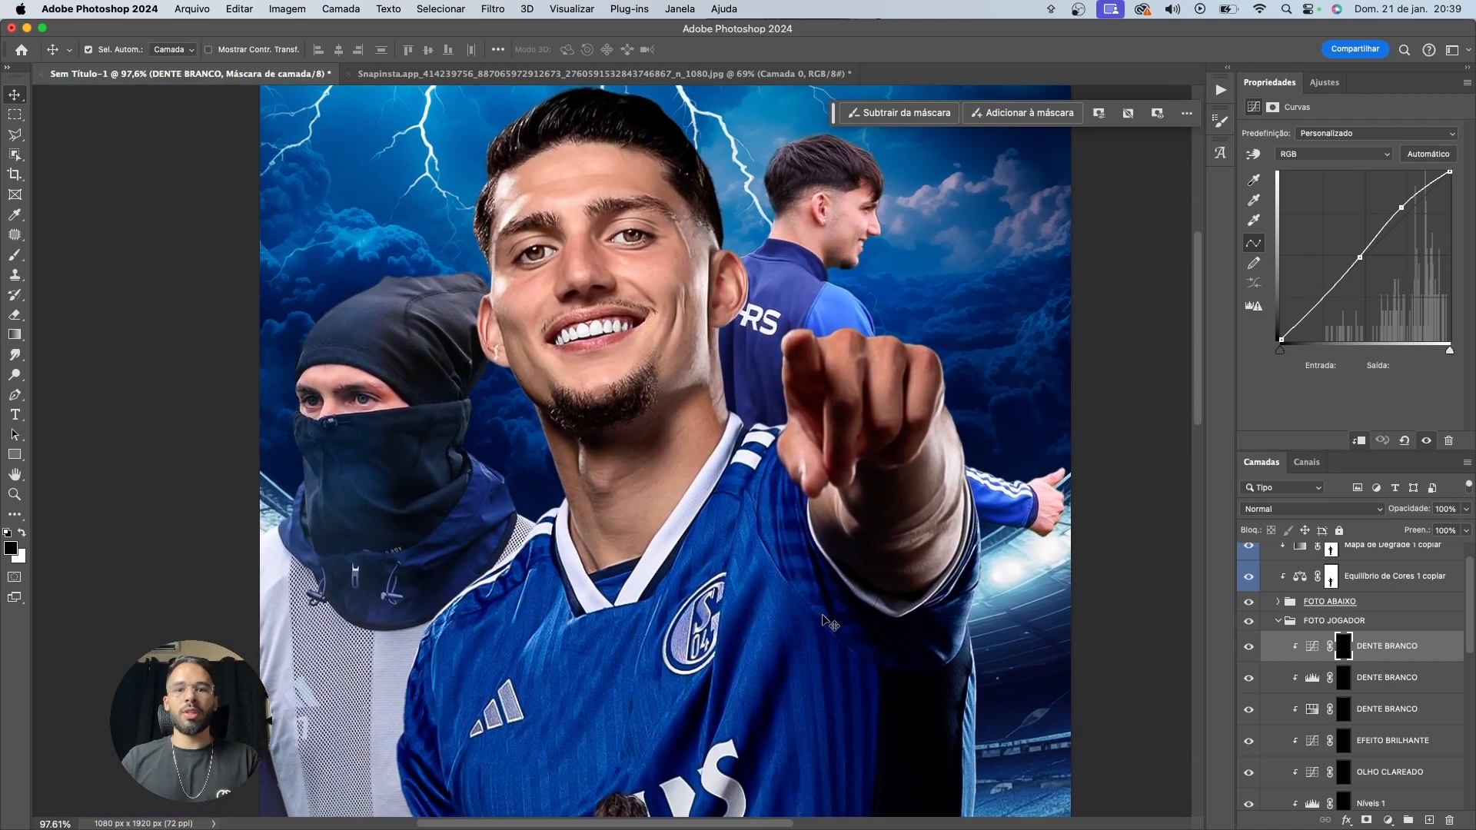
key("super+0")
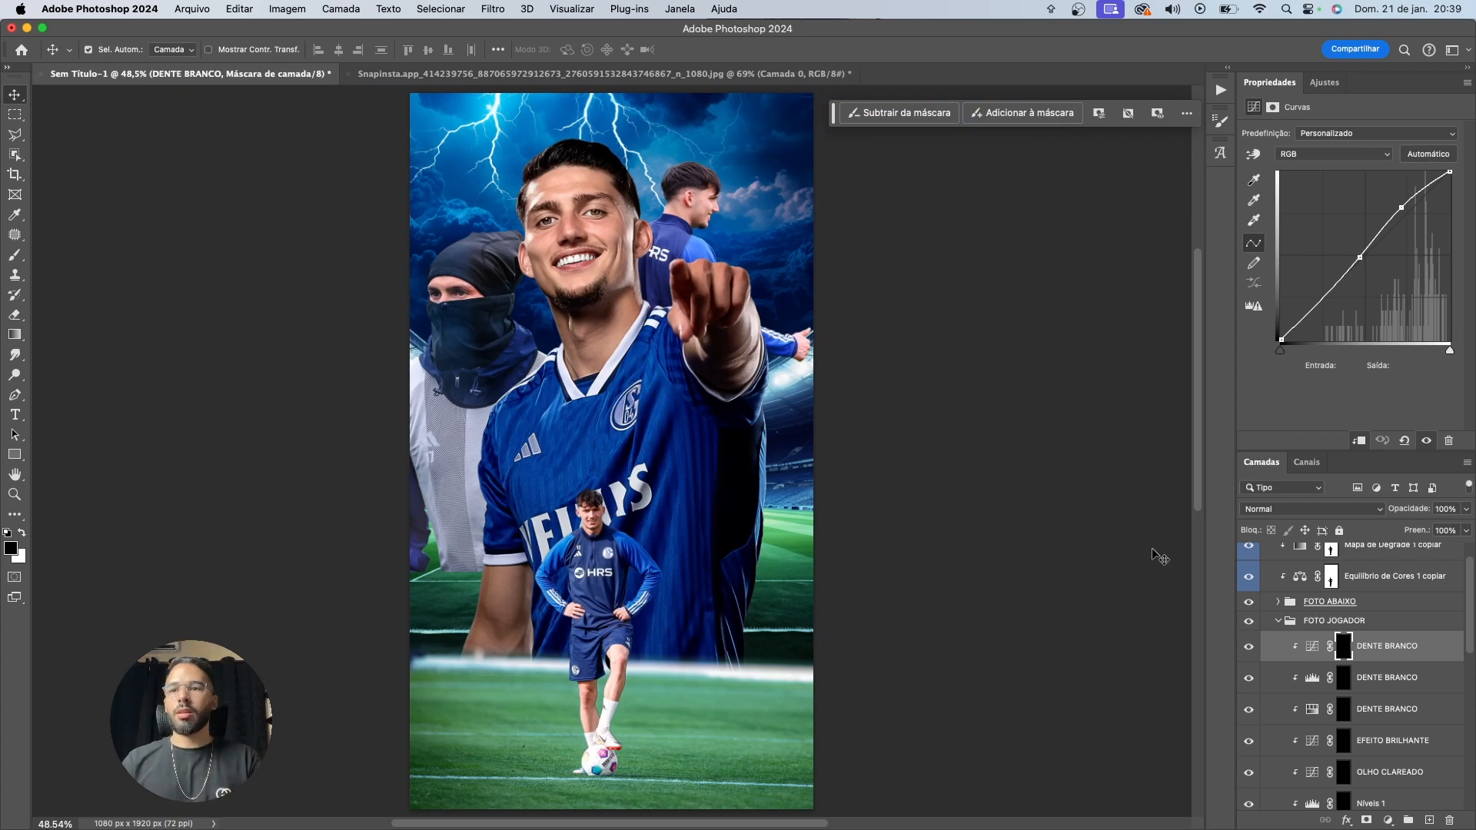
Collapse the FOTO JOGADOR group and group Matiz/Saturação 1, Curvas 1 and the NINJA layer as "ninja"
left_click(1279, 621)
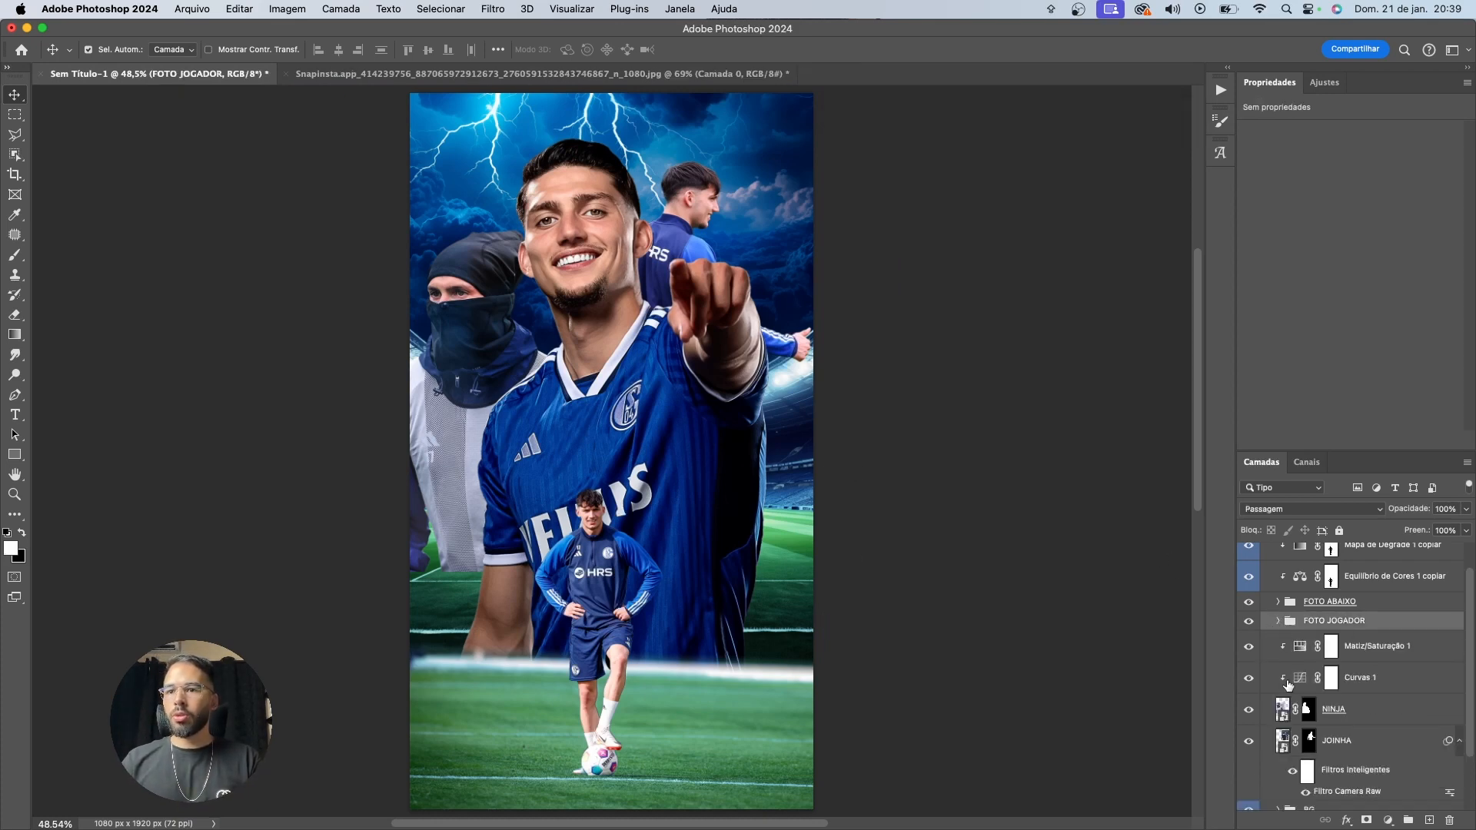
left_click(1346, 650)
scroll(1351, 692, "down", 1)
left_click(1356, 681, "shift")
key("super+g")
double_click(1334, 644)
type("ninja")
key("Return")
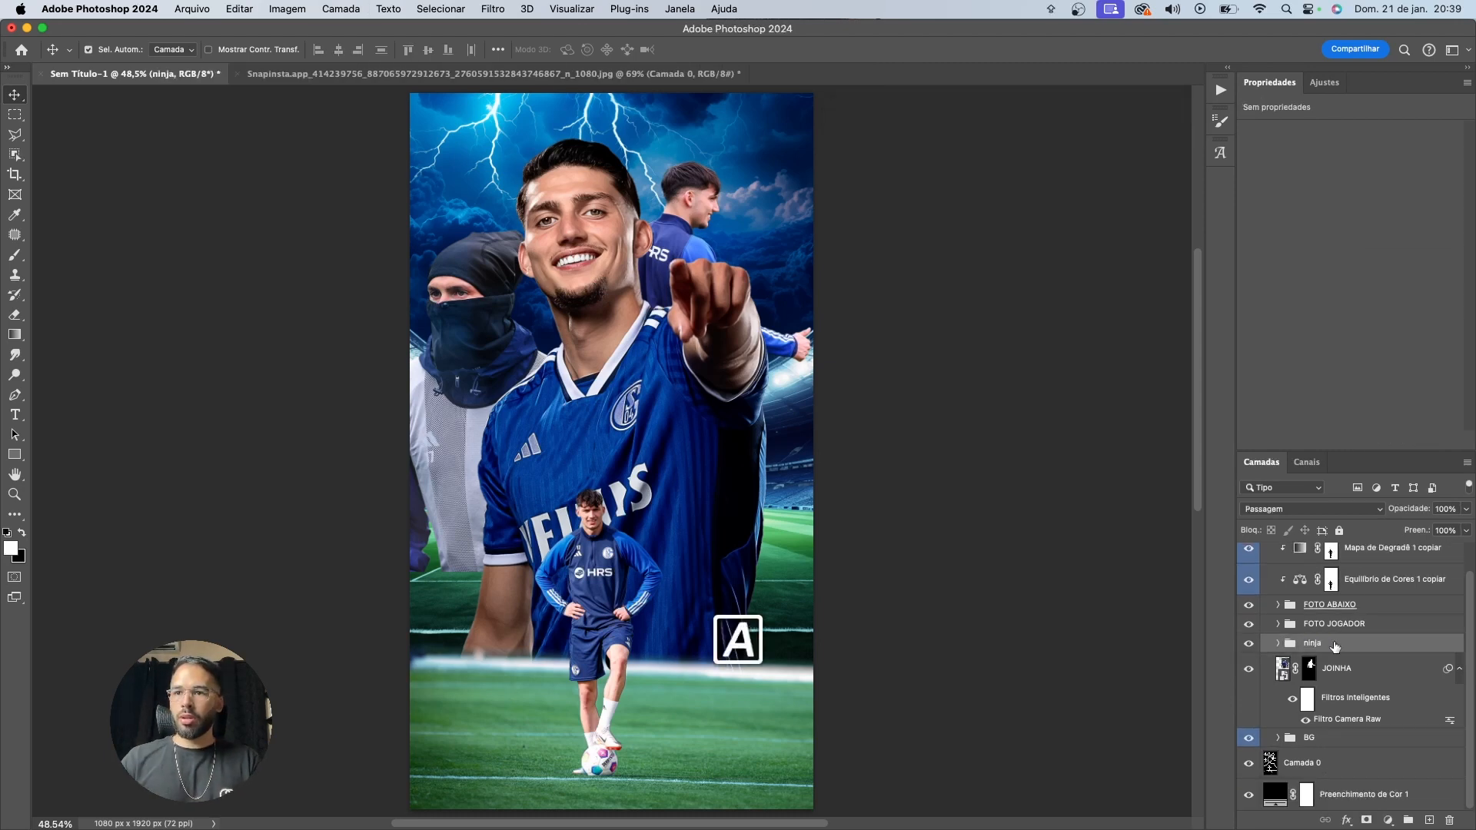
Put the JOINHA layer in its own group named JOINHA and collapse it
left_click(1339, 668)
key("super+g")
double_click(1323, 663)
type("JOINHA")
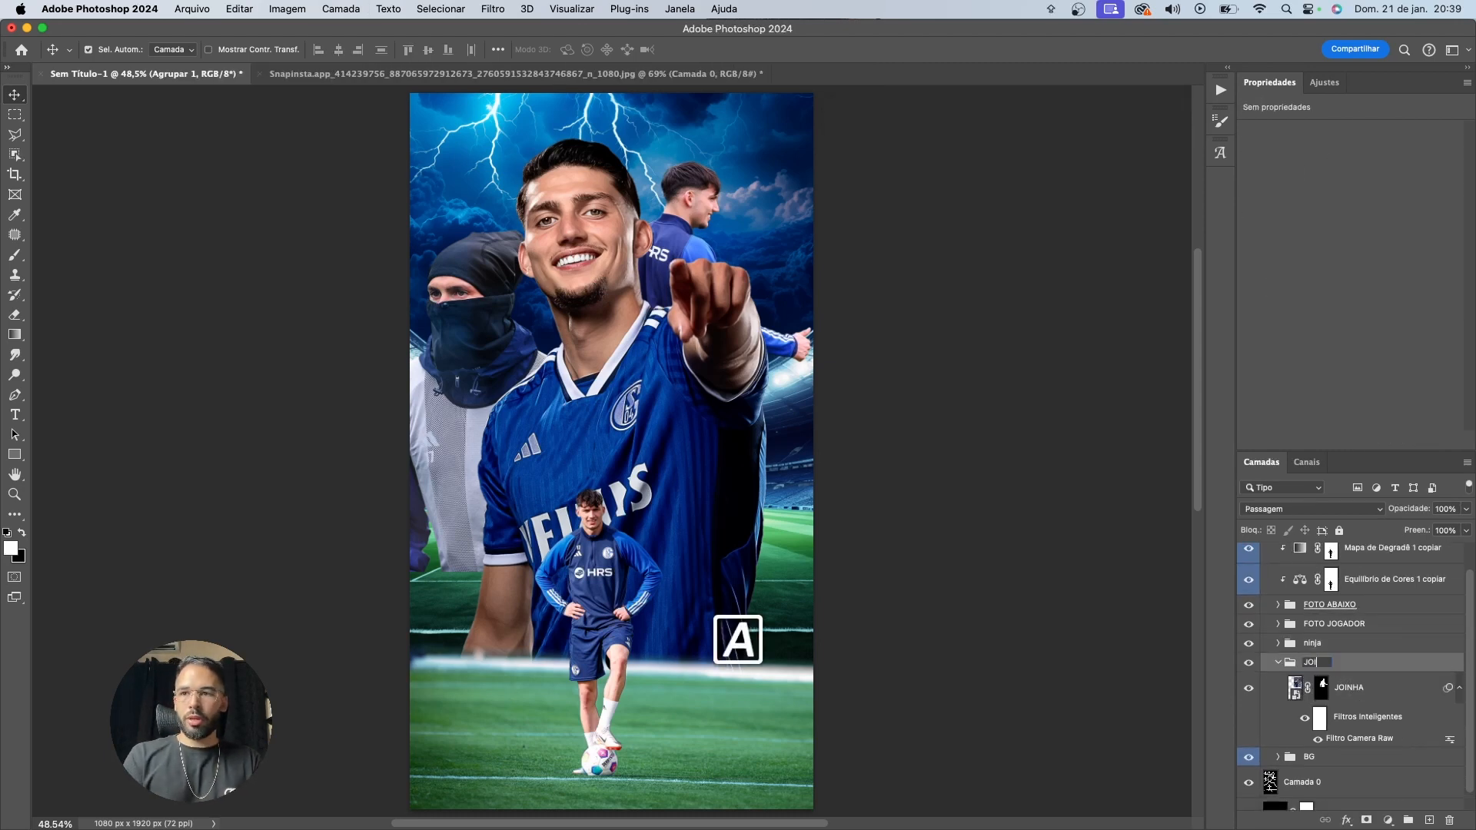
key("Return")
left_click(1278, 662)
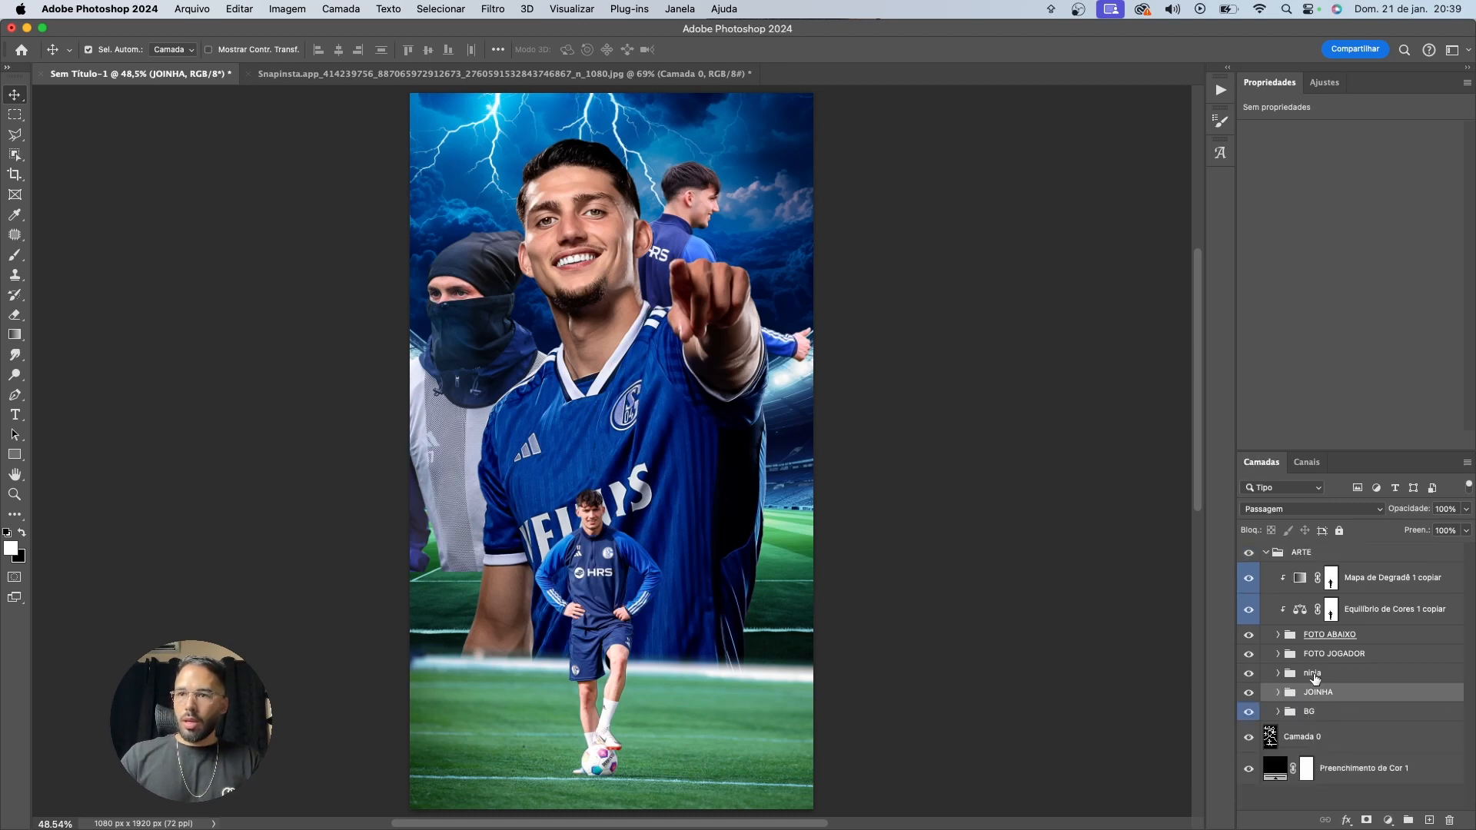
Rename the ninja group as NINJA in capitals
double_click(1312, 674)
type("MNI")
type("NJA")
key("Return")
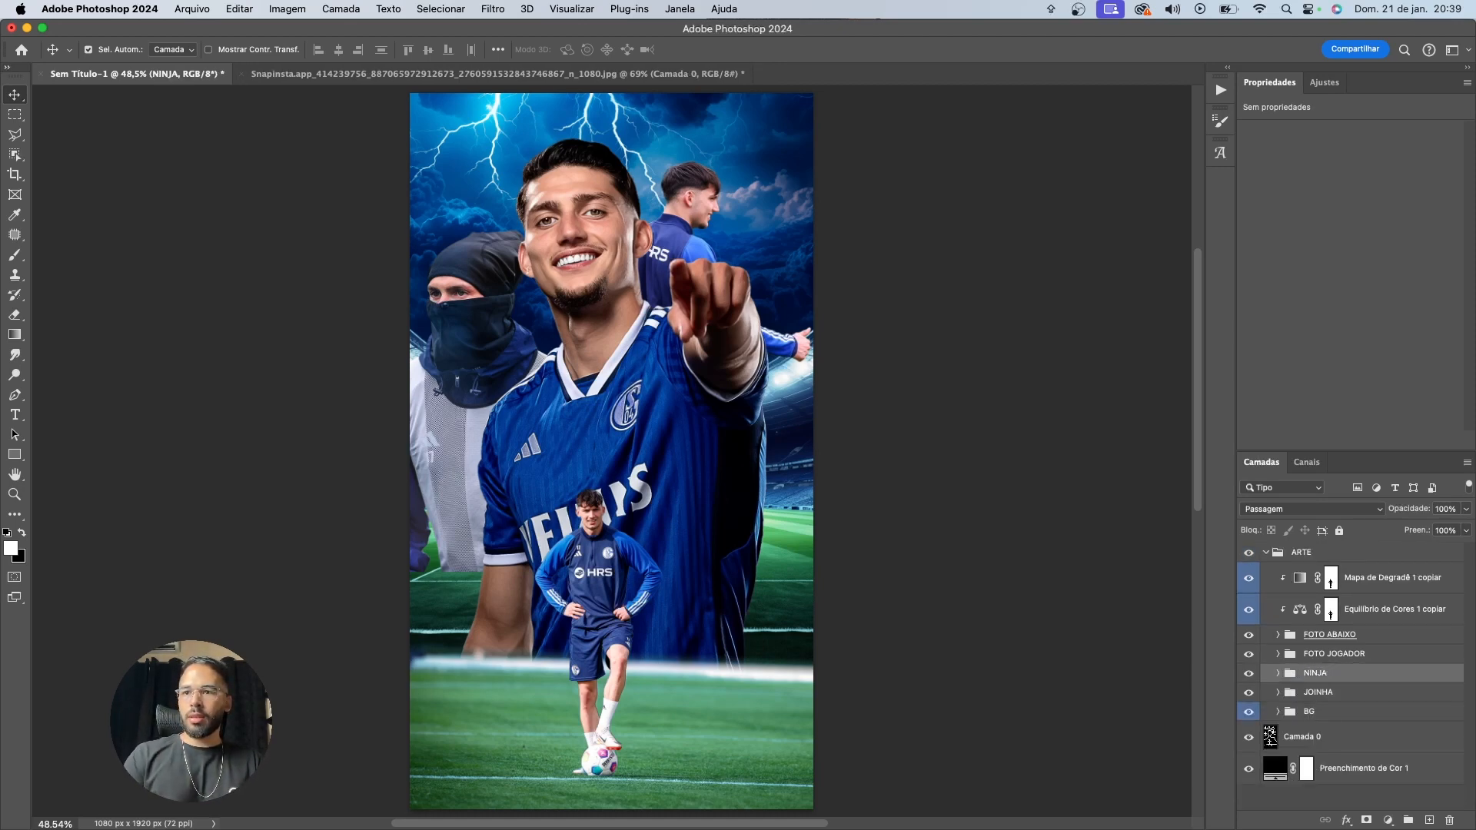
Group Mapa de Degradê 1 copiar, Equilíbrio de Cores 1 copiar and the FOTO ABAIXO group under the name FOTO ABAIXO
left_click(1353, 588)
left_click(1352, 639, "shift")
key("super+g")
double_click(1329, 572)
type("FOTO ABAIXO")
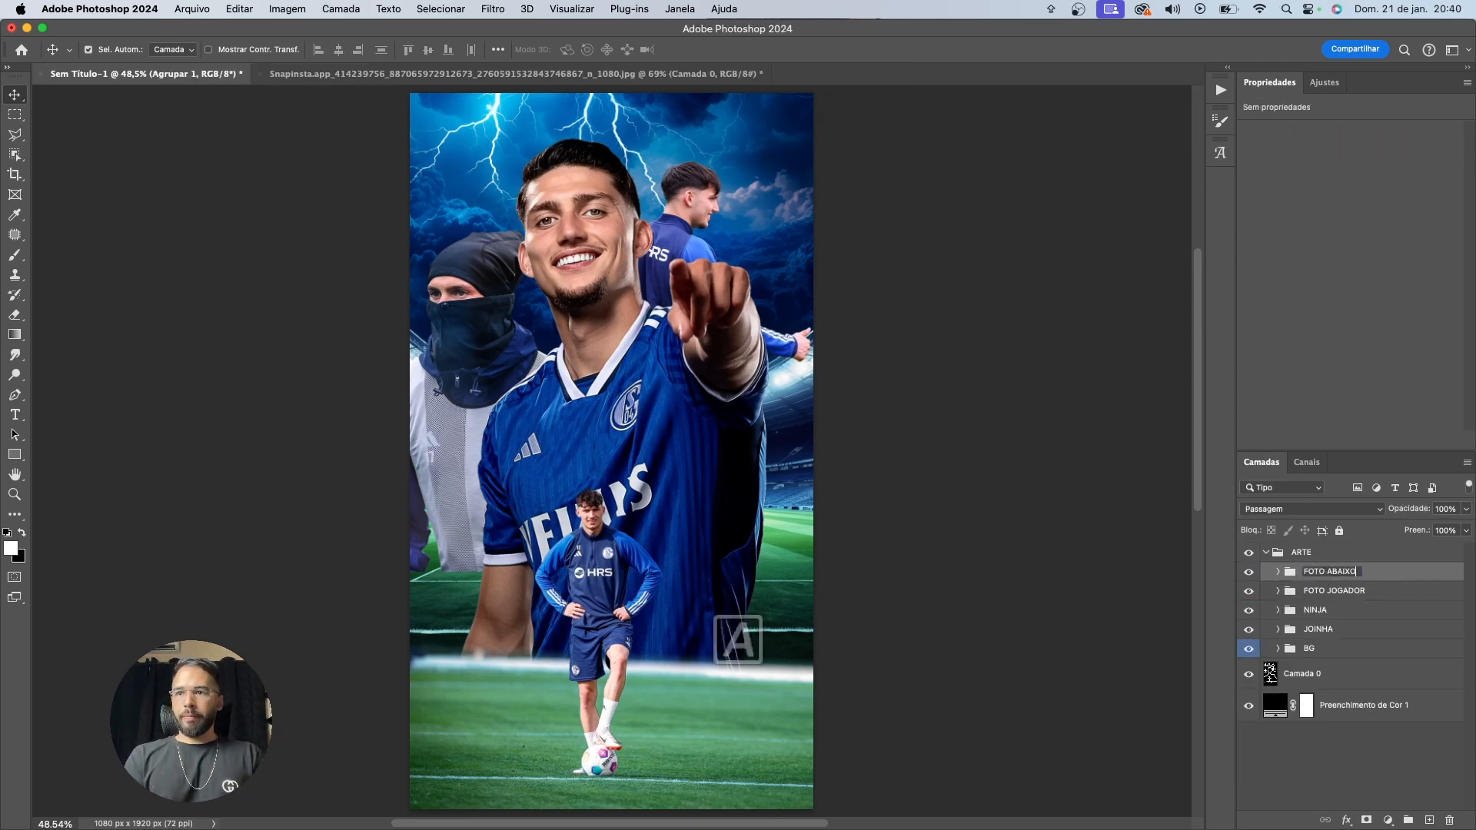
key("Return")
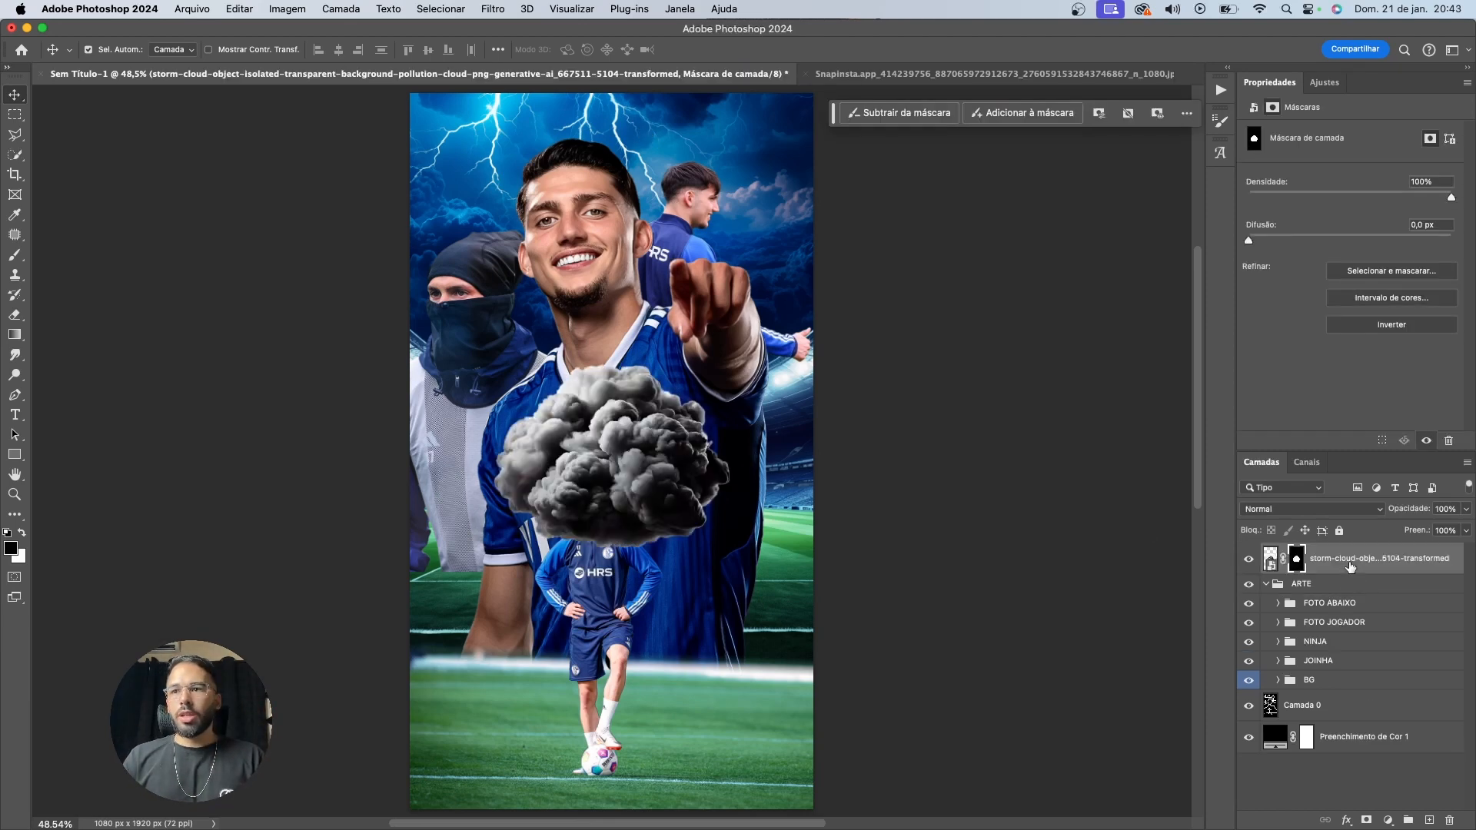
Place the storm cloud over the masked player's lower body at about X -255, Y 937 px, stacked between FOTO JOGADOR and NINJA
left_click(1270, 559)
key("a")
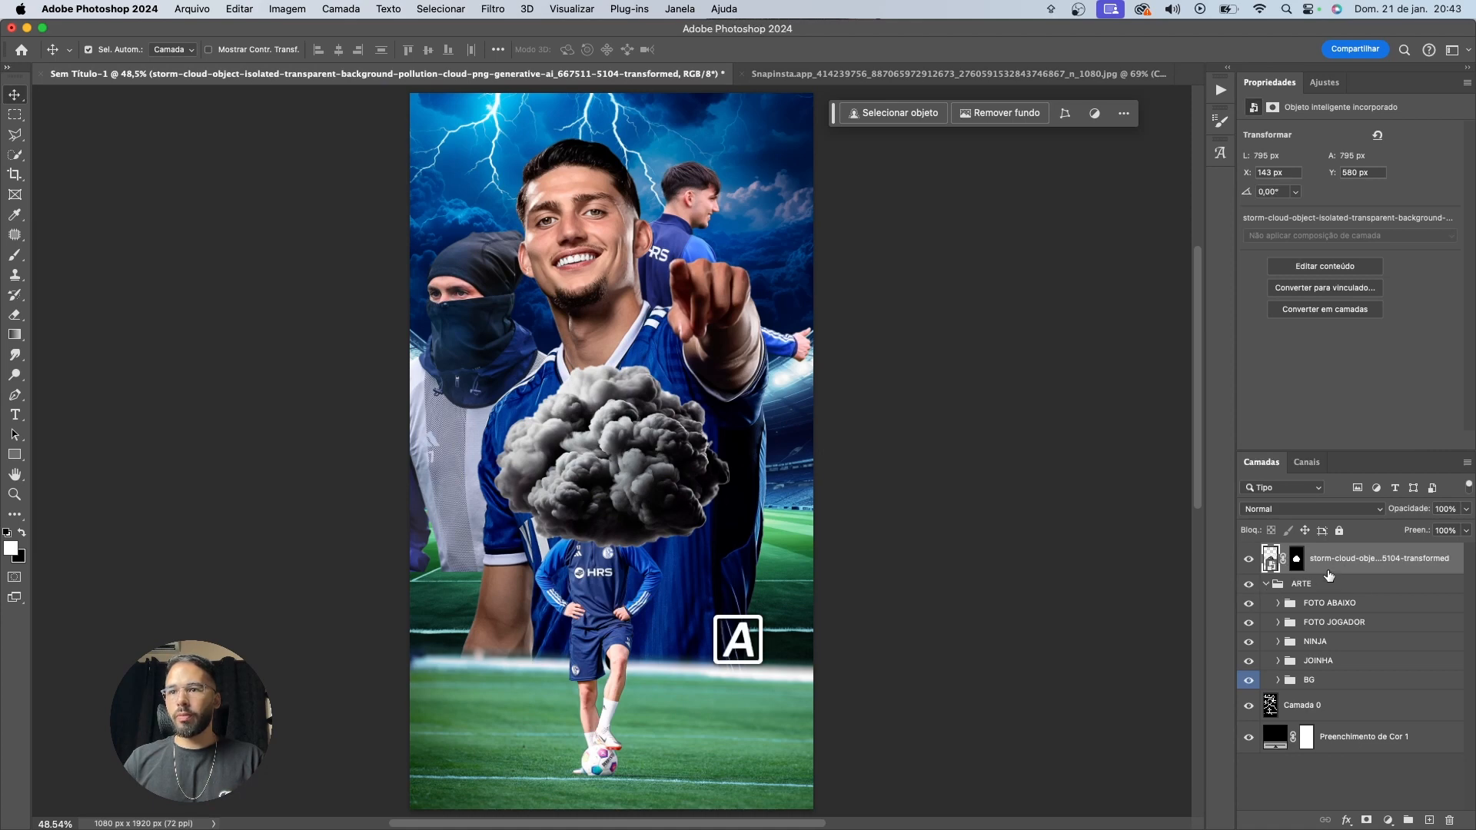
scroll(503, 456, "up", 2)
left_click_drag(632, 456, 491, 611)
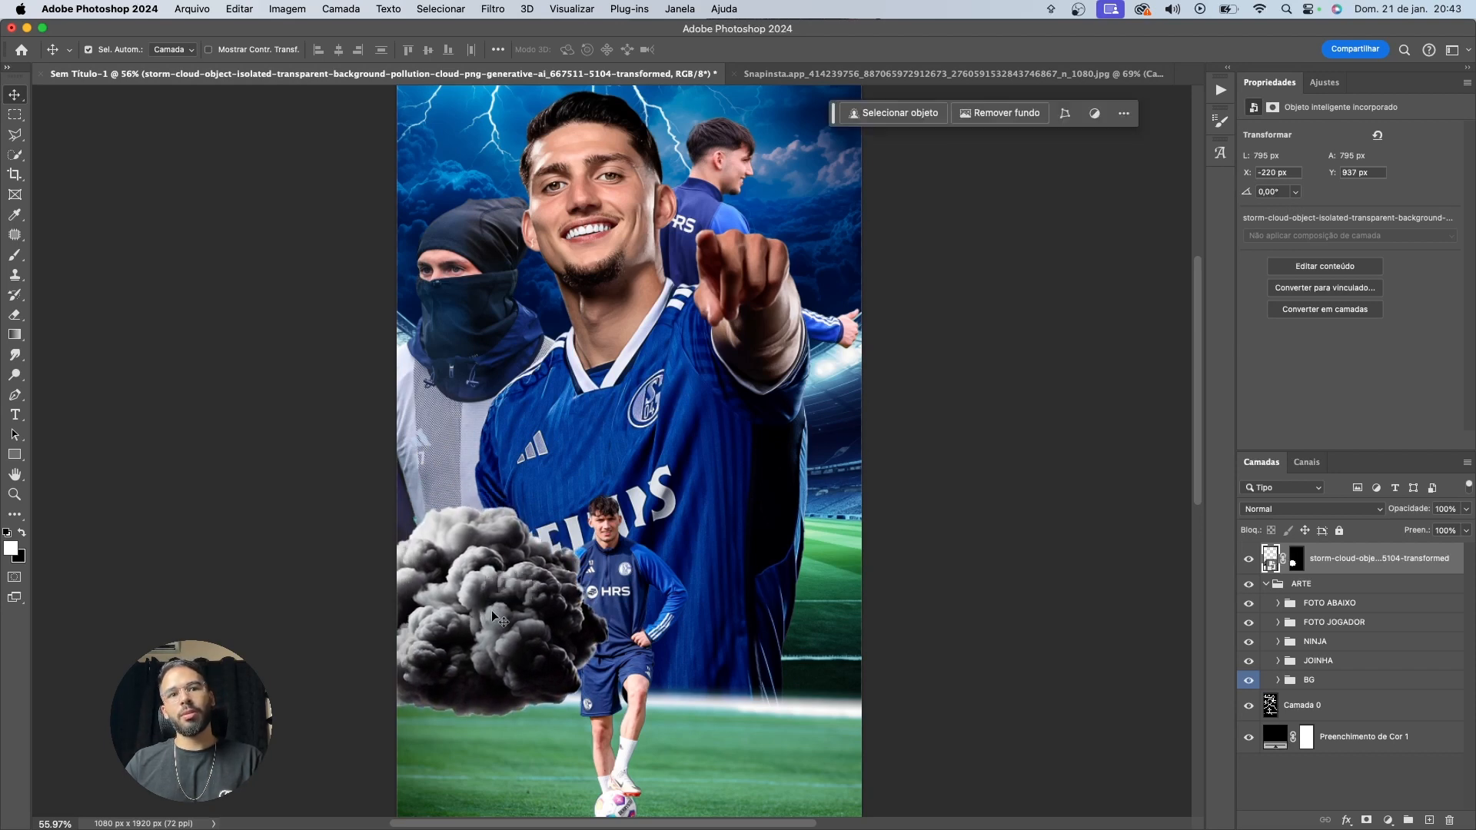
left_click_drag(1369, 570, 1352, 631)
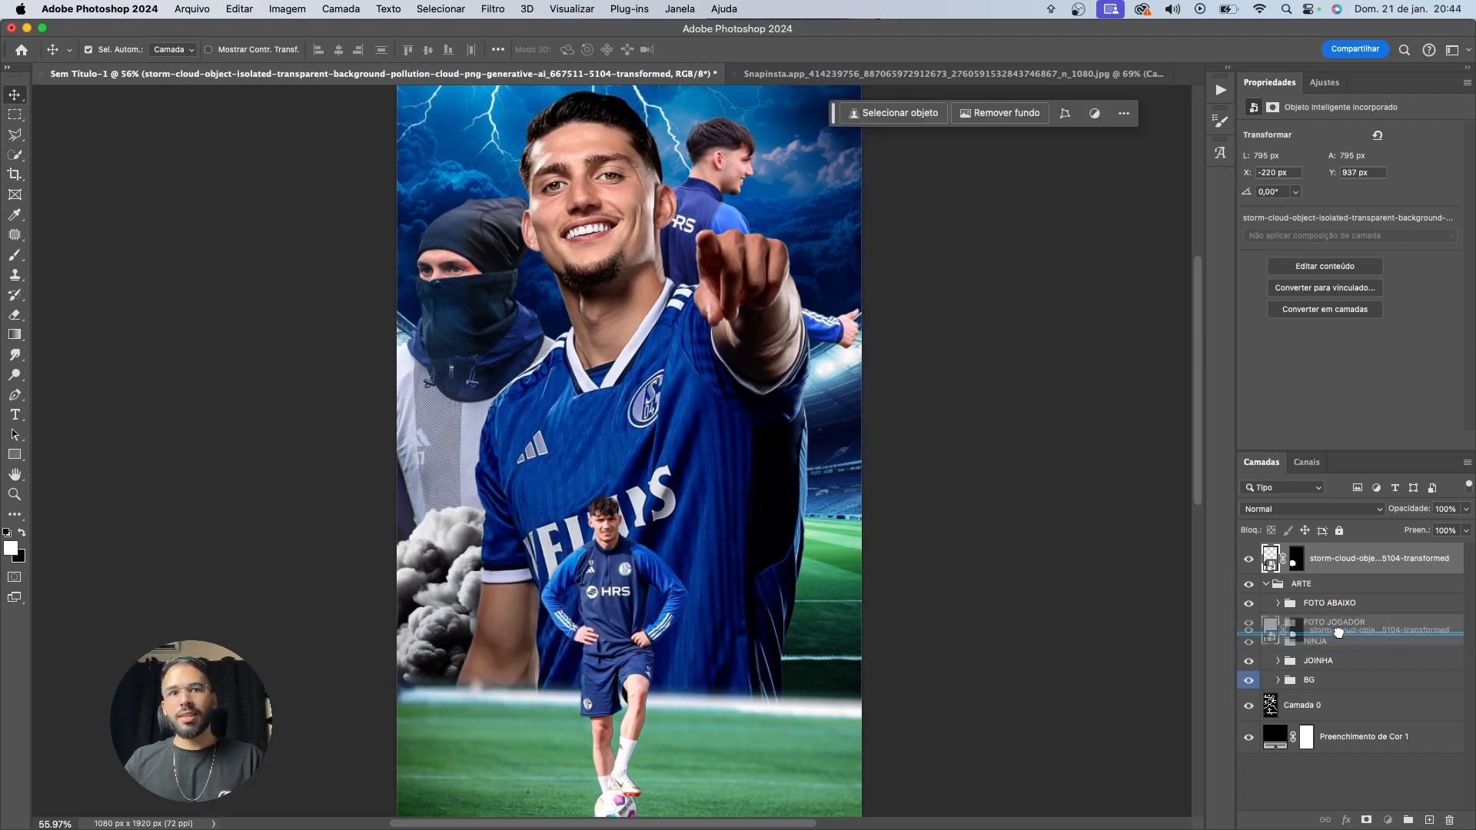
left_click_drag(497, 608, 492, 571)
left_click(455, 252, "super")
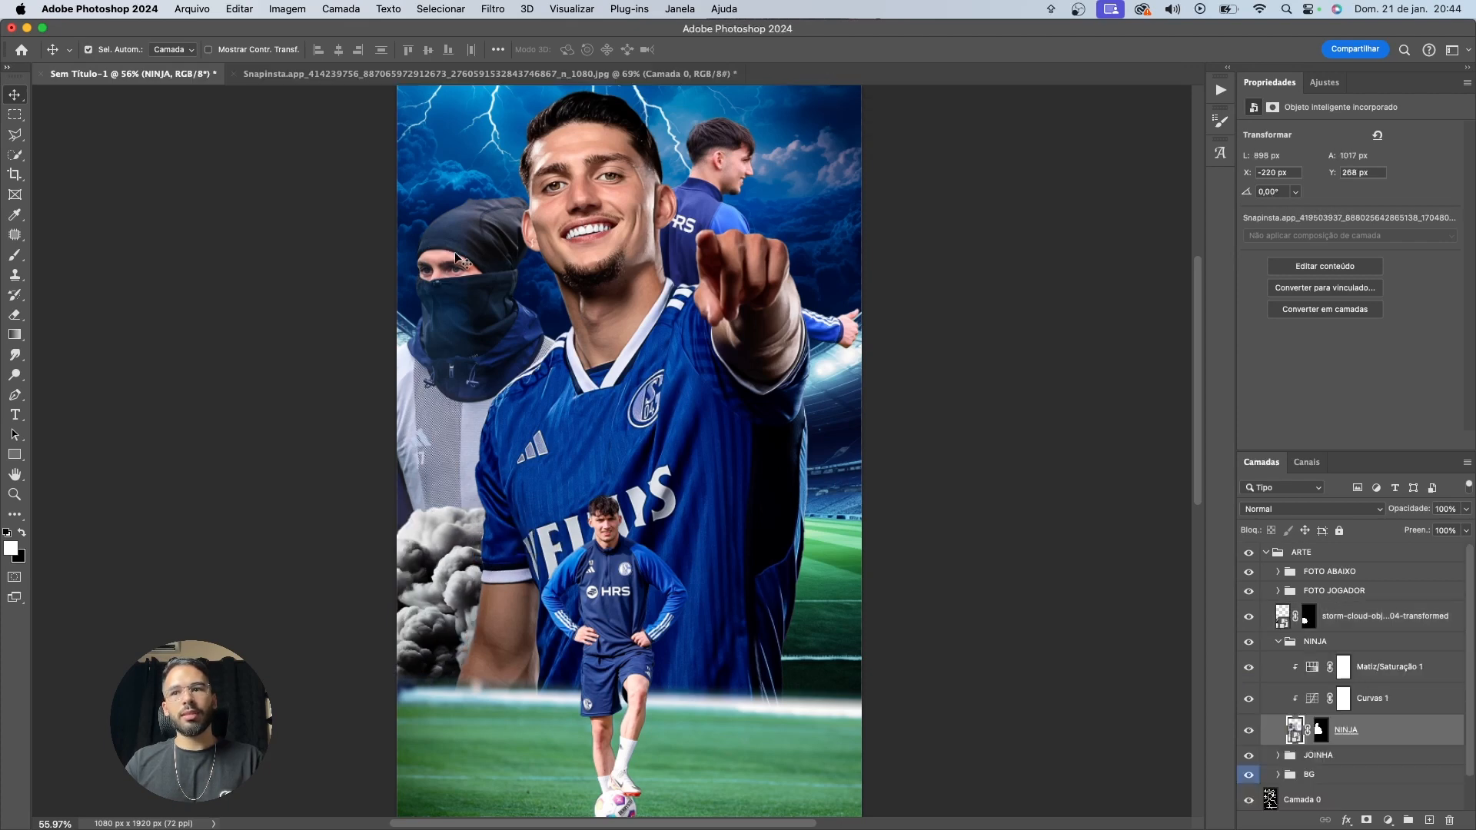
left_click(1425, 666)
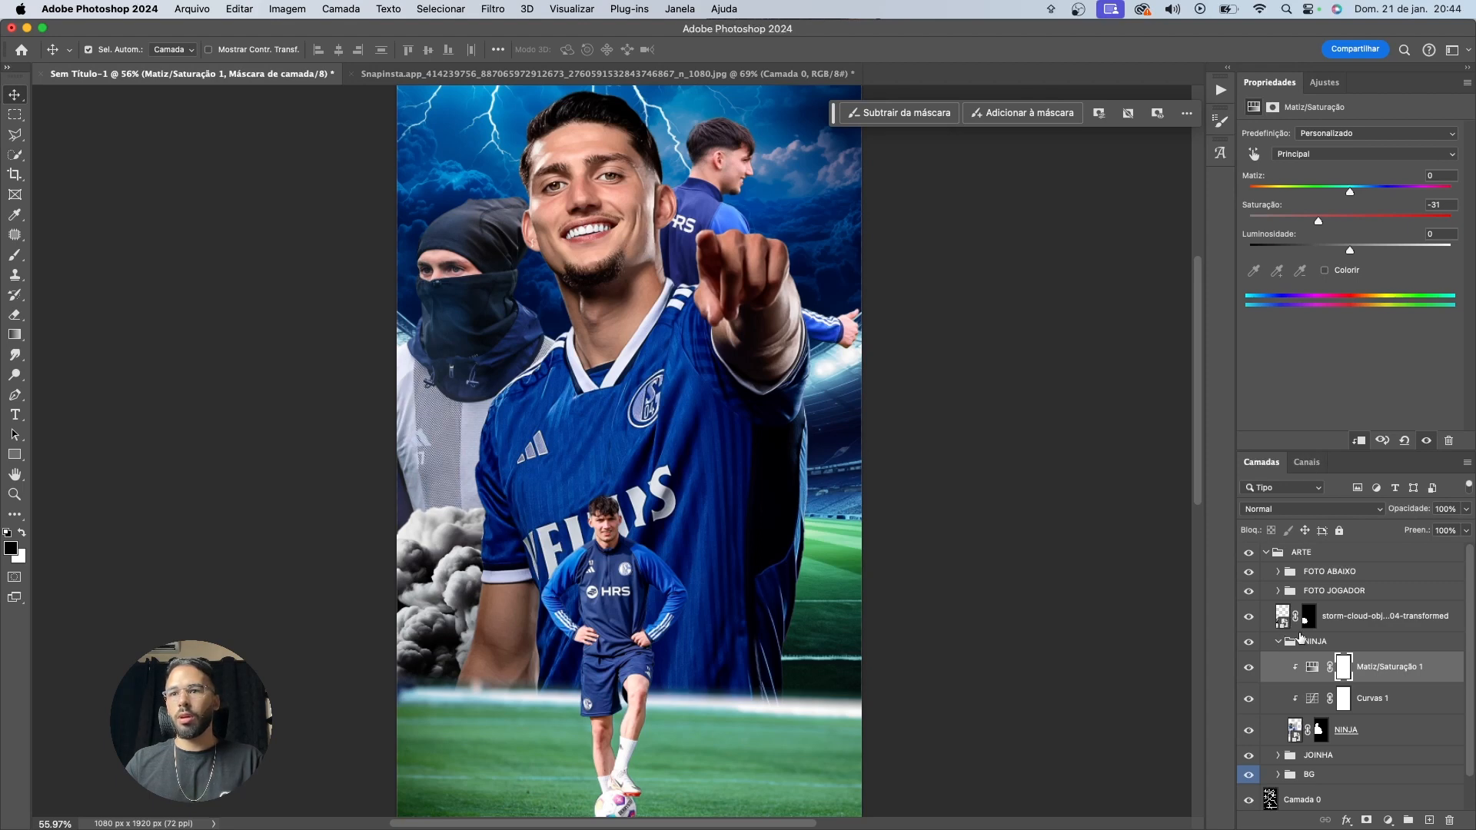
left_click(1322, 619)
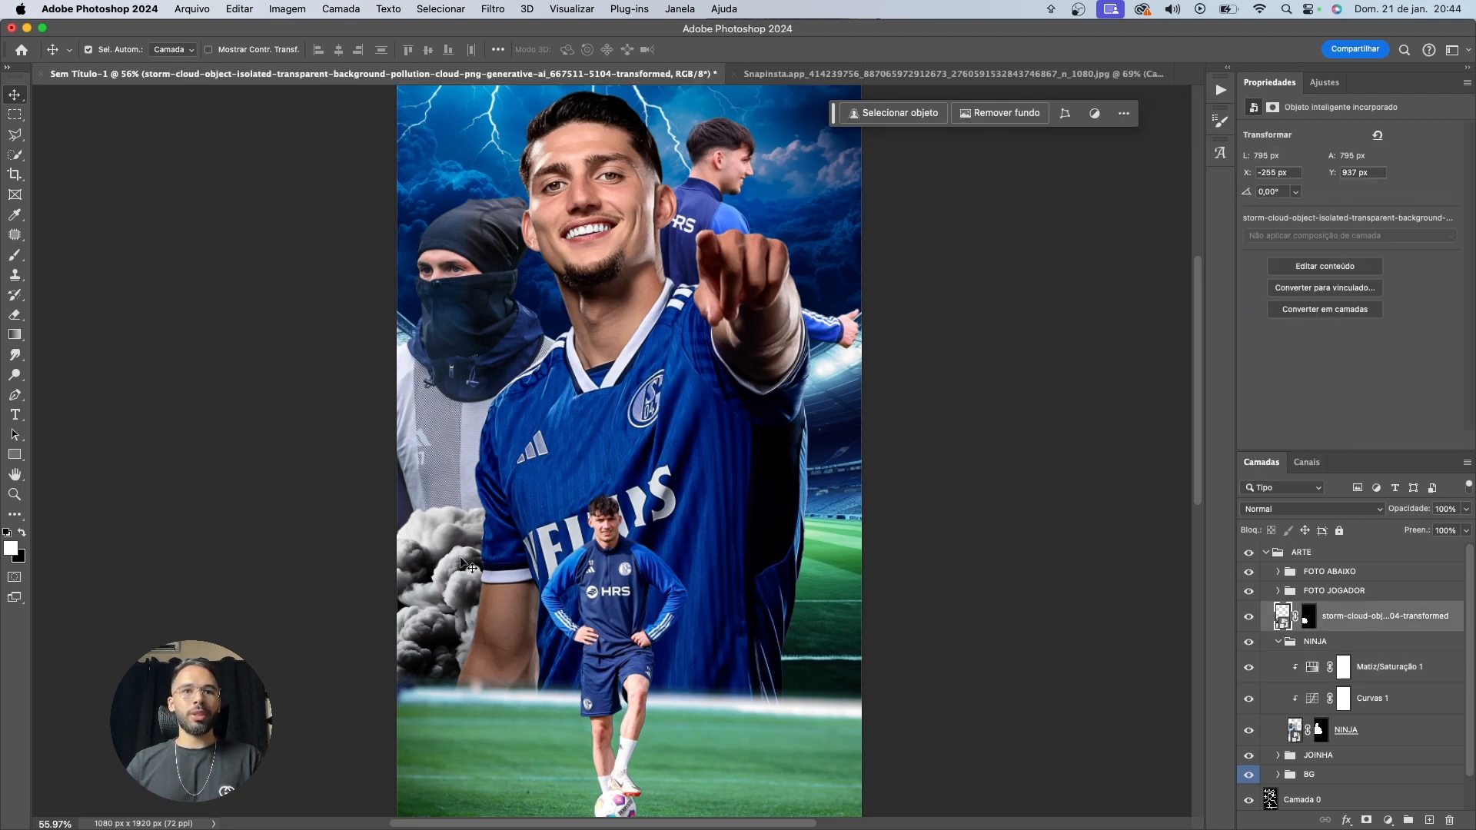
double_click(1276, 644)
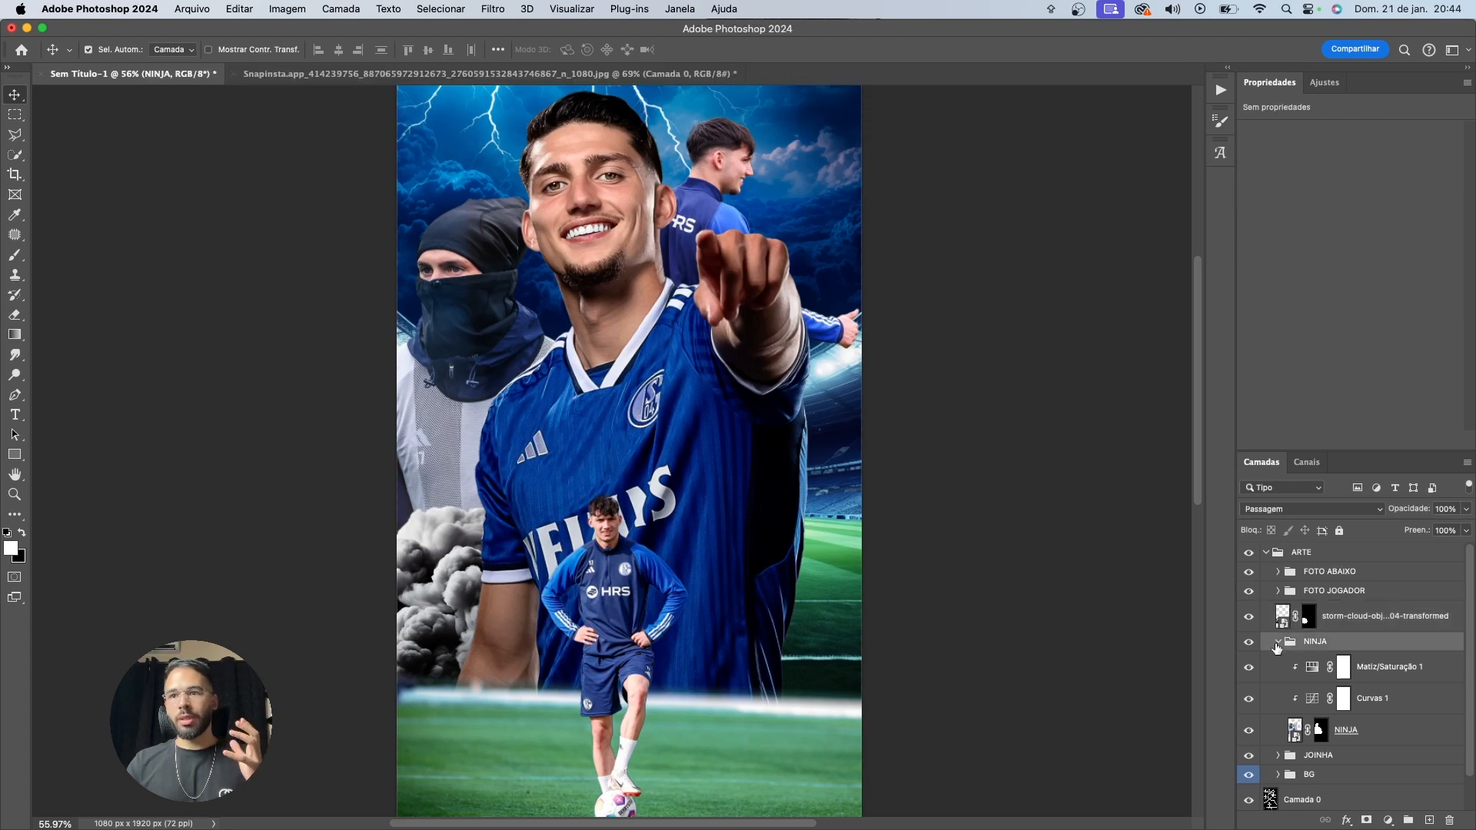
key("Escape")
left_click(1278, 641)
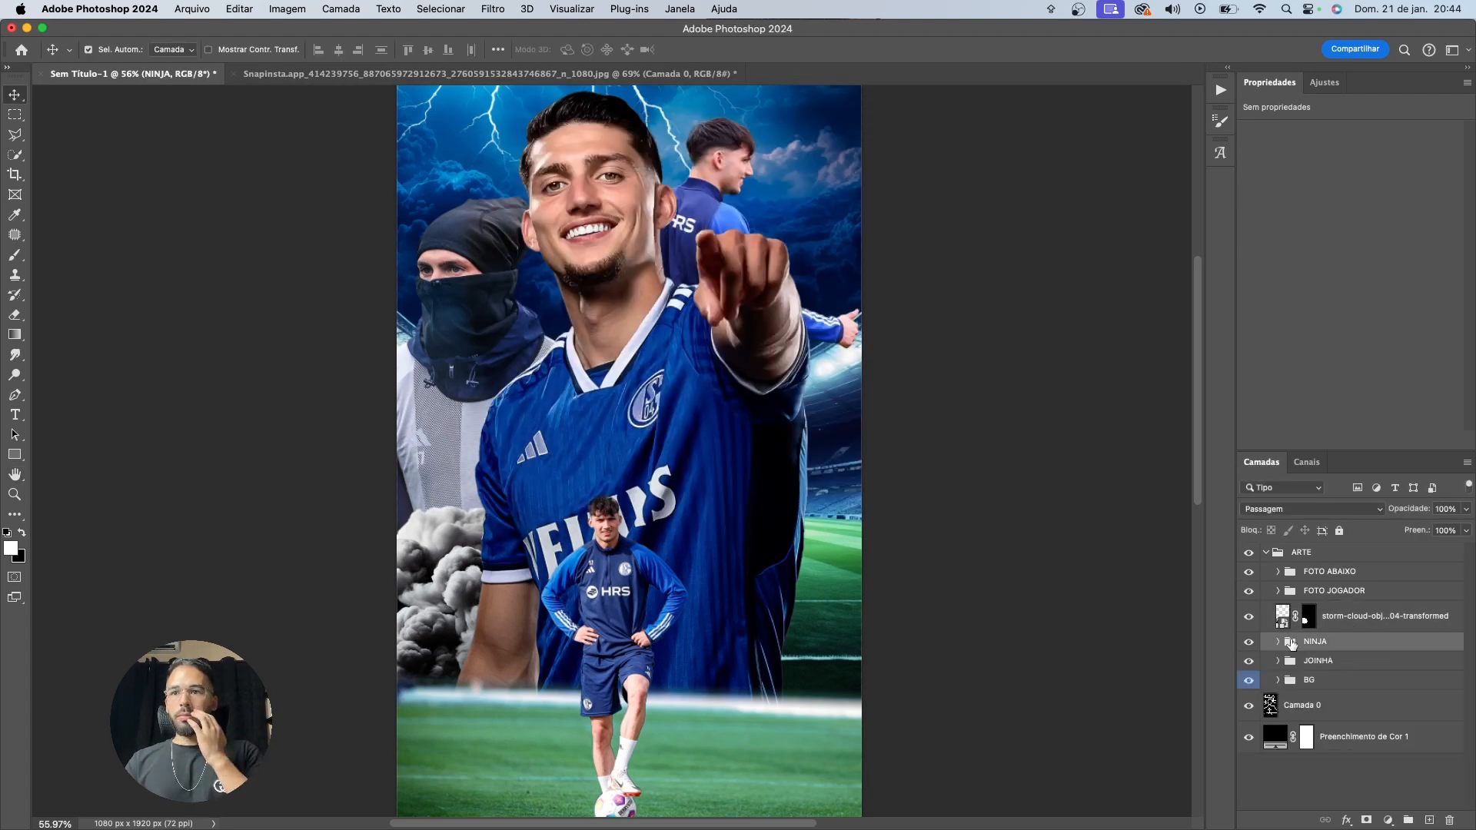
Add a Curves adjustment clipped to the storm cloud layer and pull its curve down to darken the cloud
left_click(1384, 618)
key("v")
left_click(1386, 821)
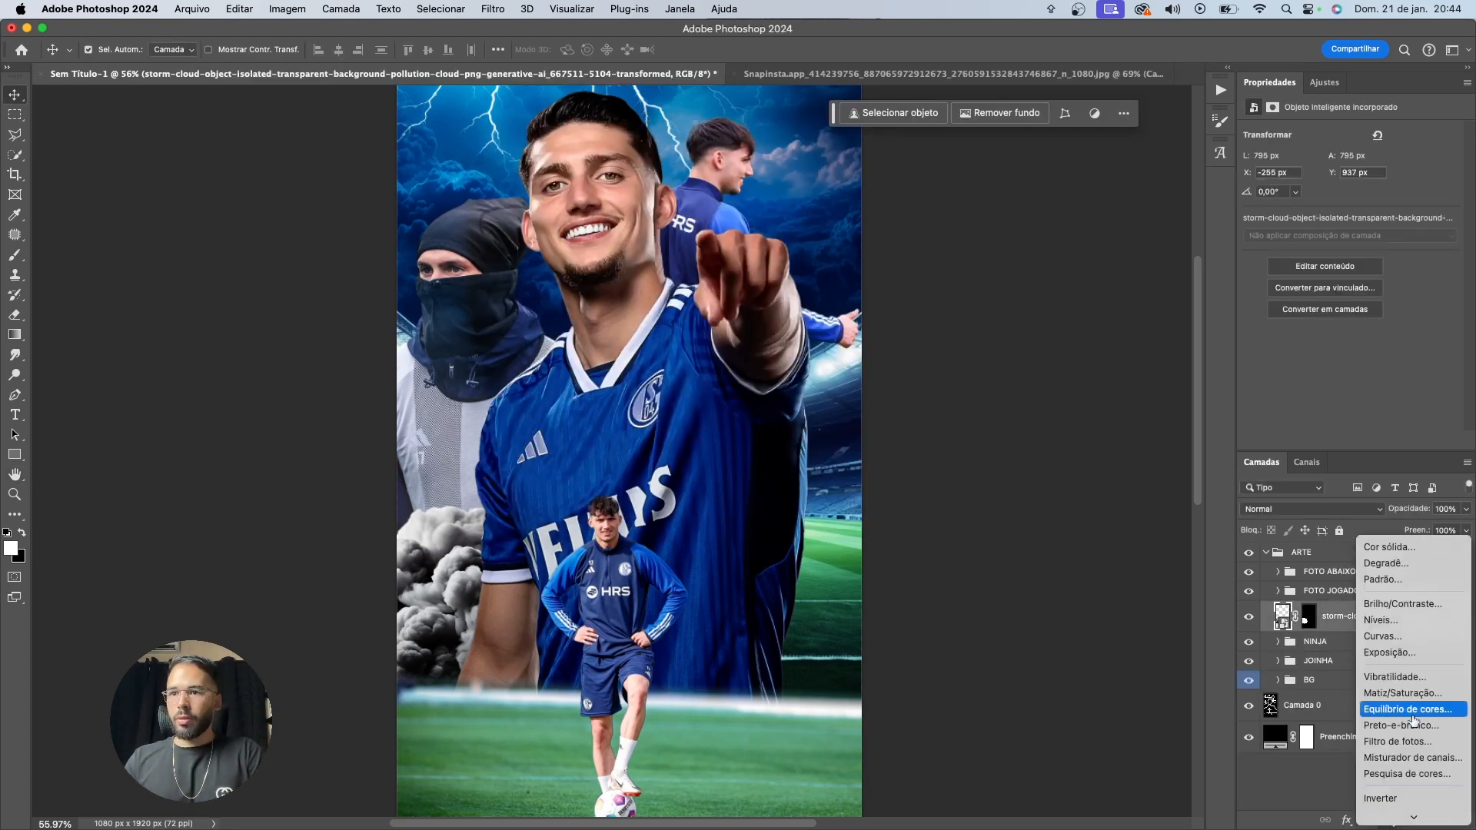
left_click(1404, 639)
left_click(1347, 627, "alt")
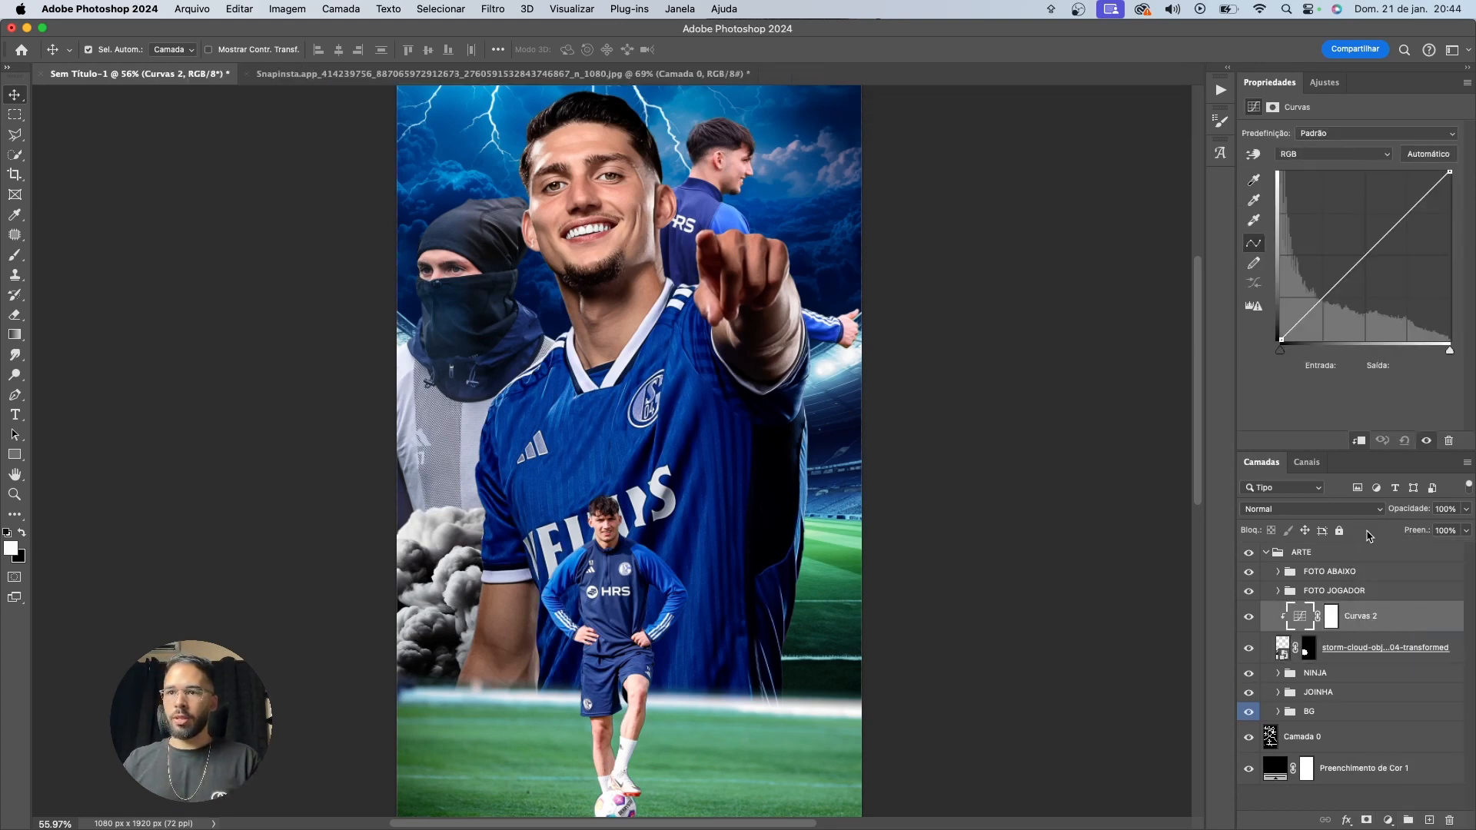
left_click_drag(1346, 275, 1327, 303)
left_click(1371, 626)
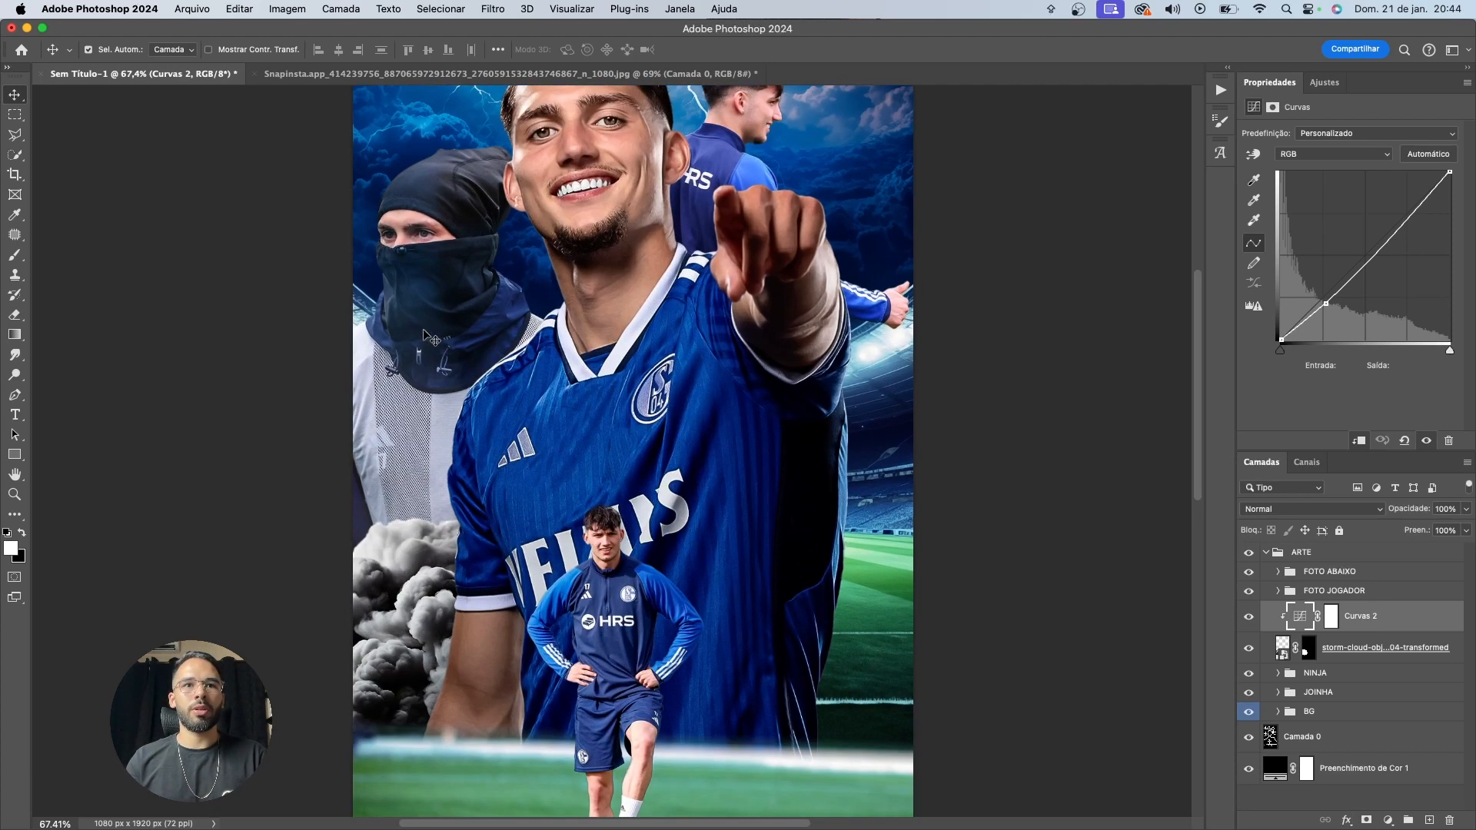
Add a black solid color fill above Matiz/Saturação 1 in the NINJA group and clip it to the masked player
left_click(430, 338)
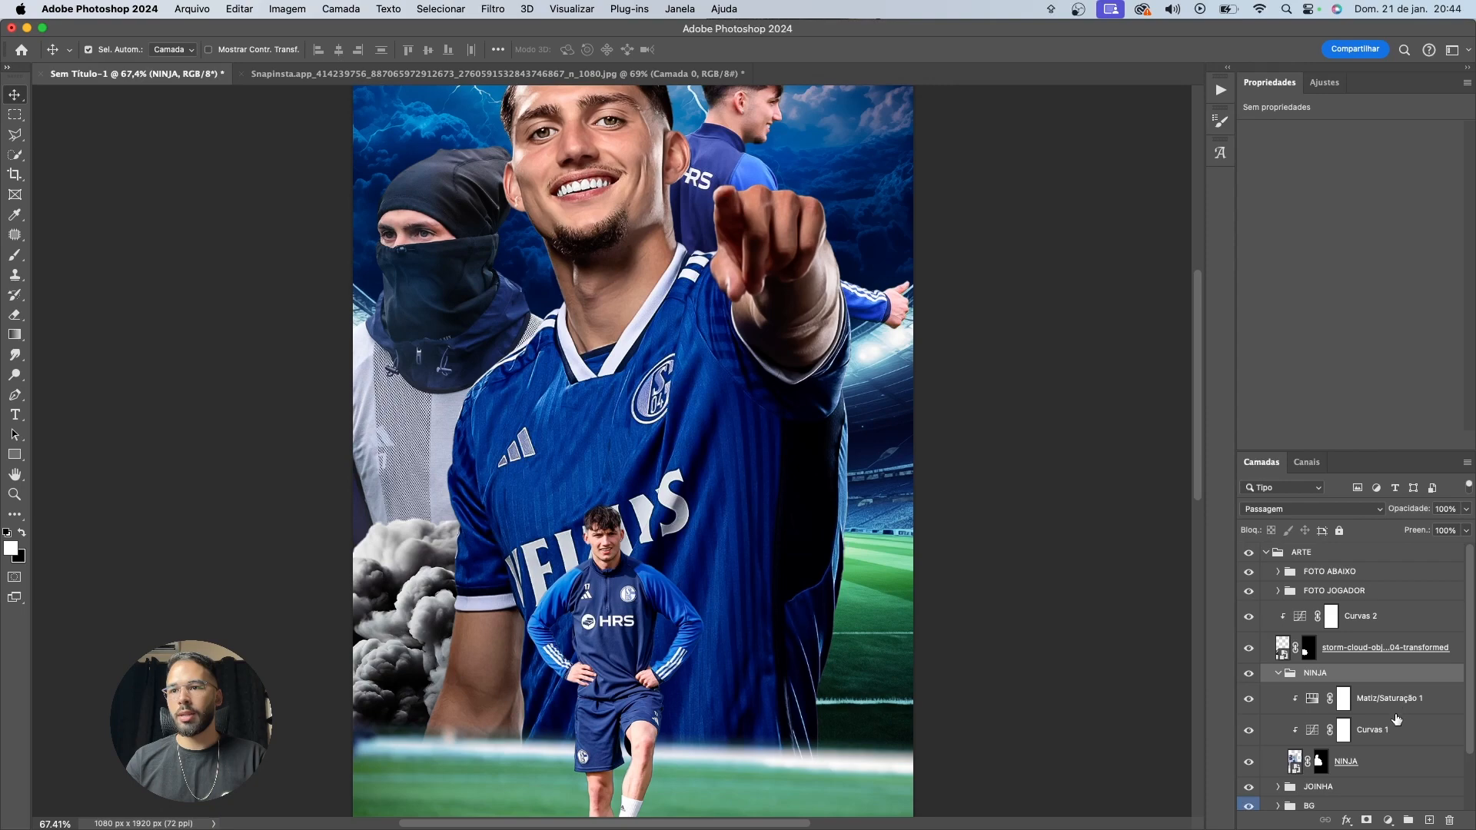
left_click(1393, 701)
left_click(1388, 820)
left_click(1386, 581)
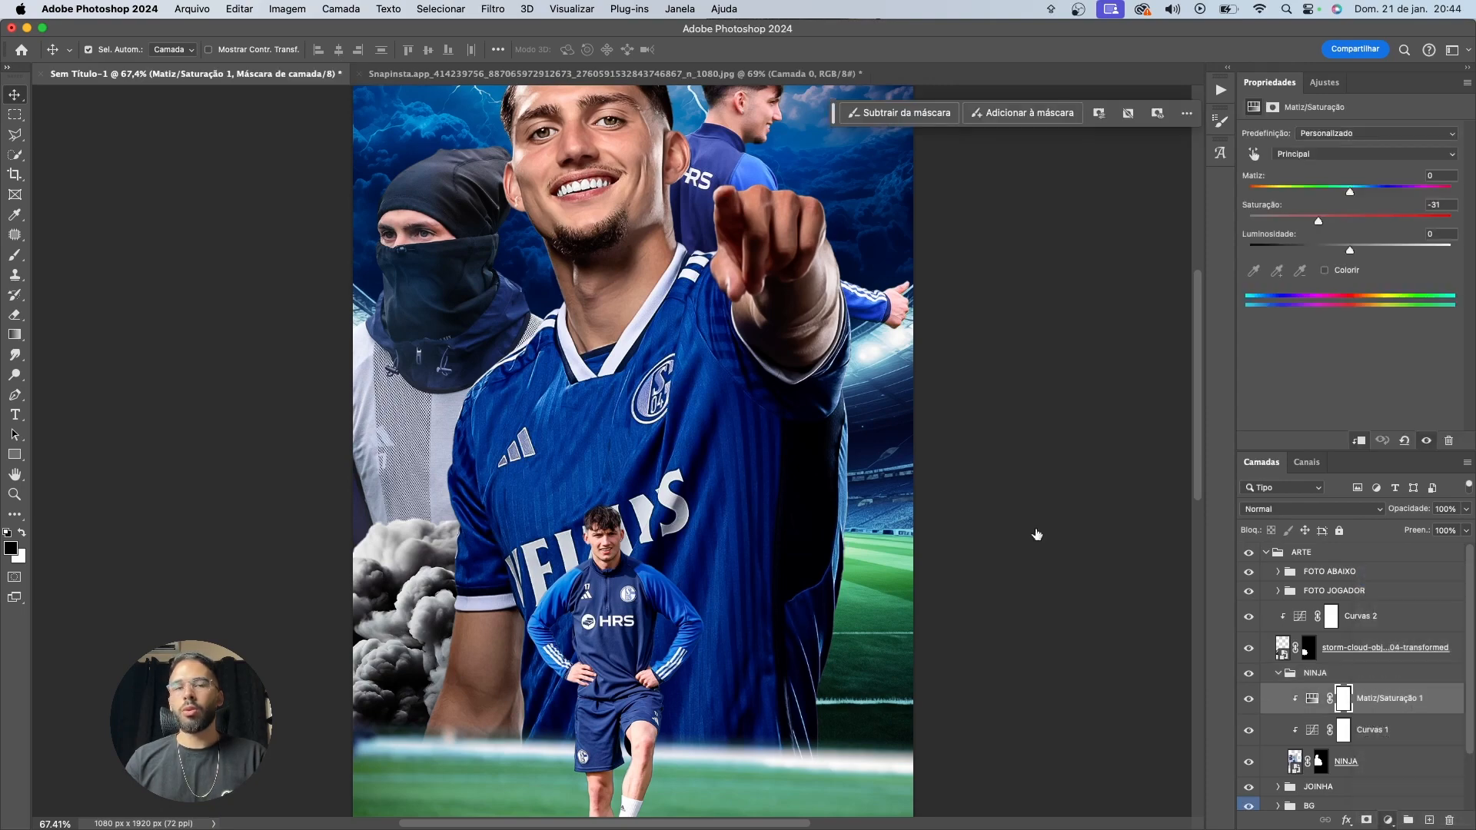
left_click_drag(872, 463, 857, 748)
key("Return")
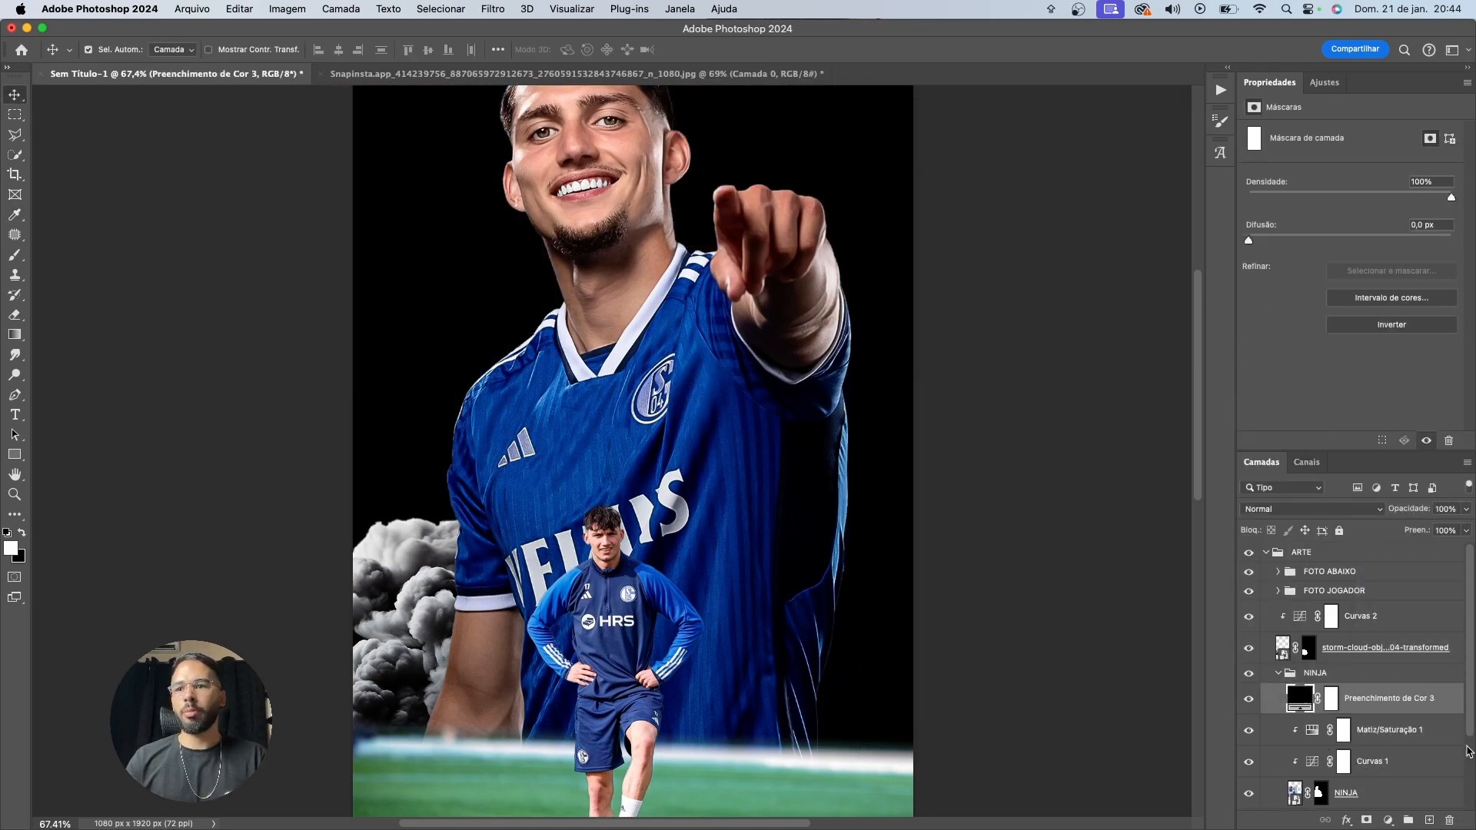
left_click(1388, 714, "alt")
Draw a vertical black-to-transparent gradient on the black fill's mask so the masked player darkens only toward his lower body
left_click(1333, 701)
key("g")
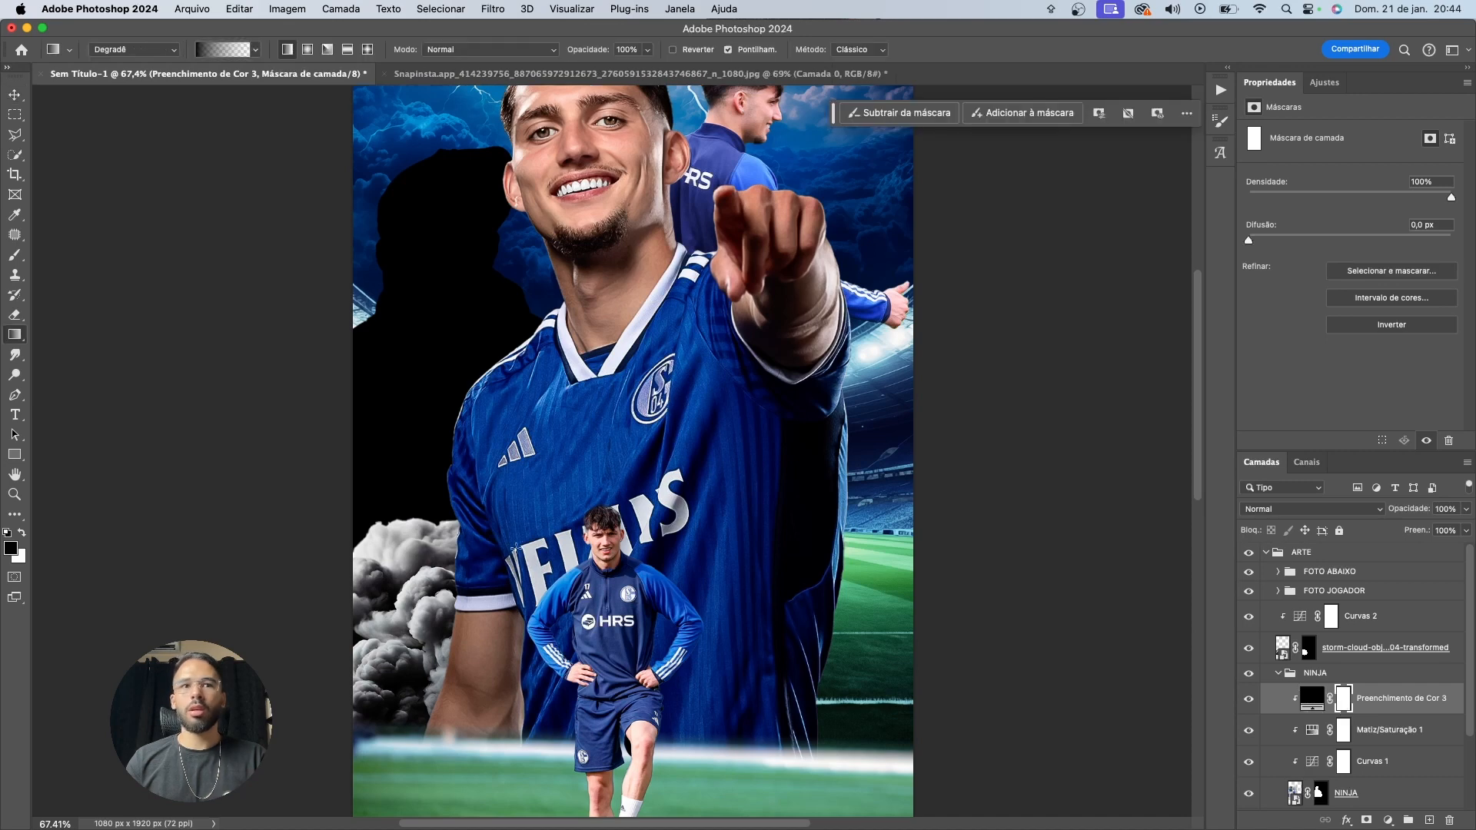
left_click_drag(414, 425, 407, 649)
key("v")
scroll(531, 600, "down", 3)
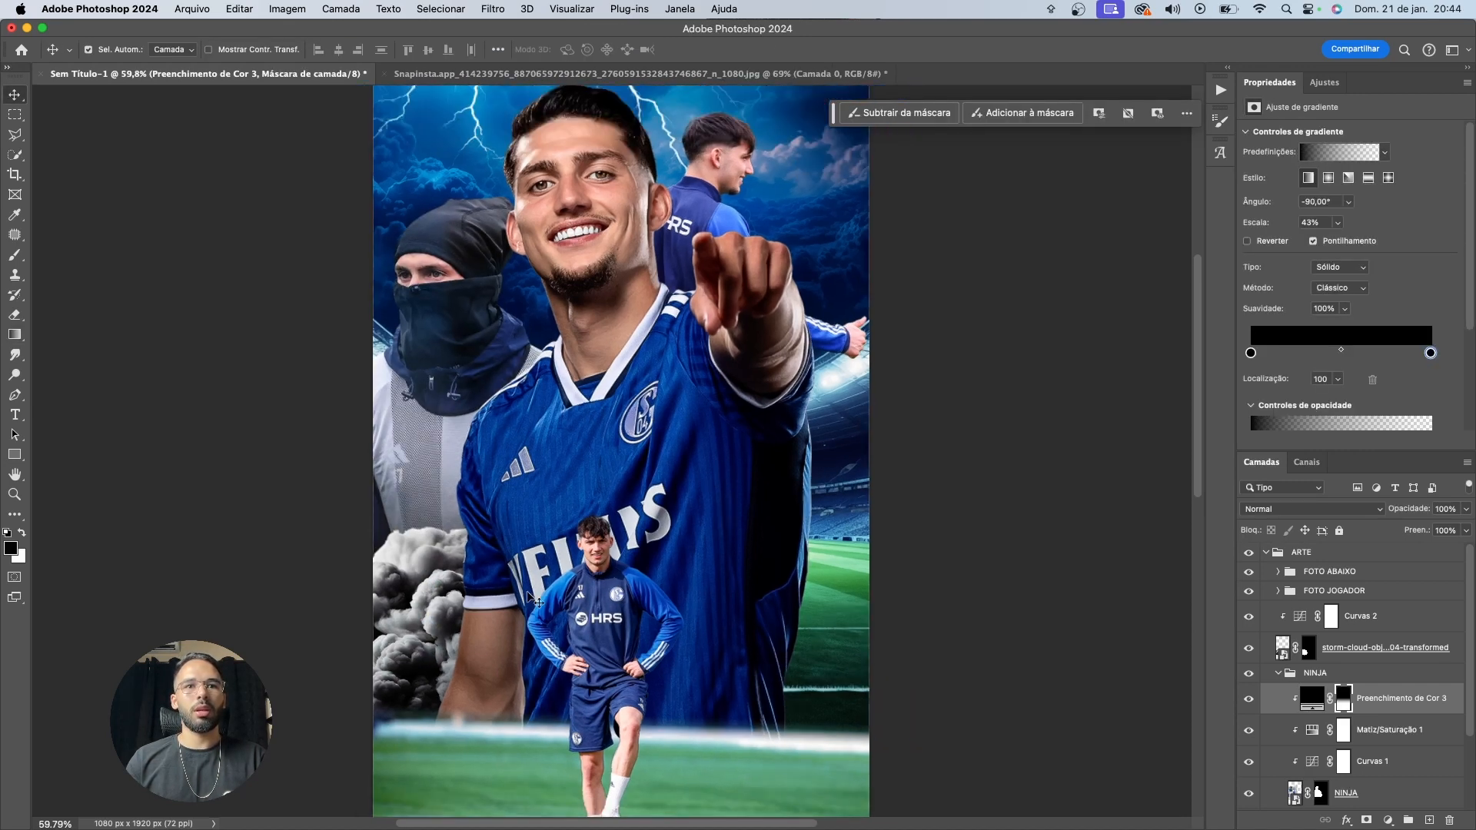
scroll(531, 600, "up", 3)
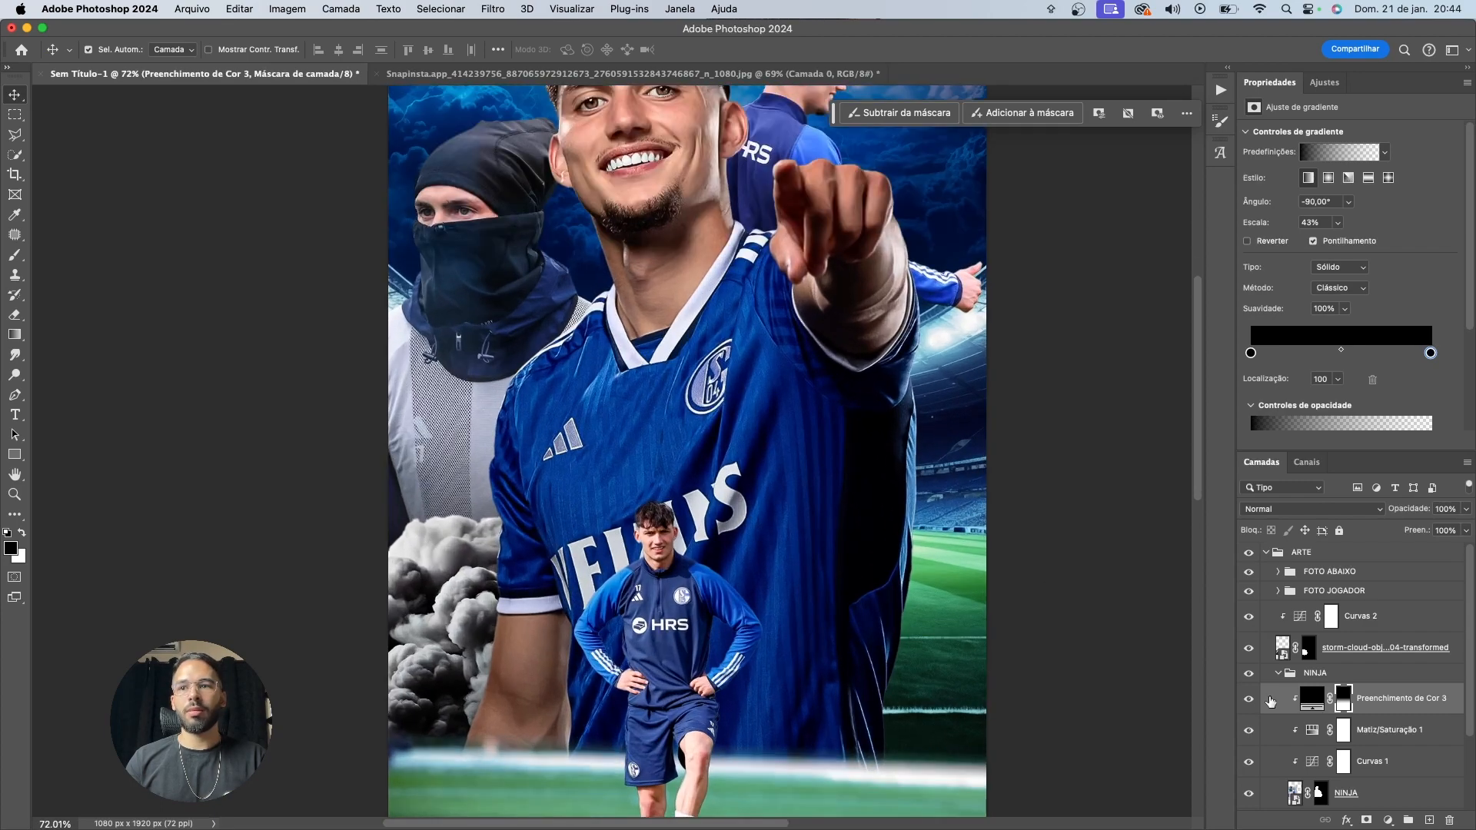
left_click(1271, 702)
scroll(525, 405, "up", 5)
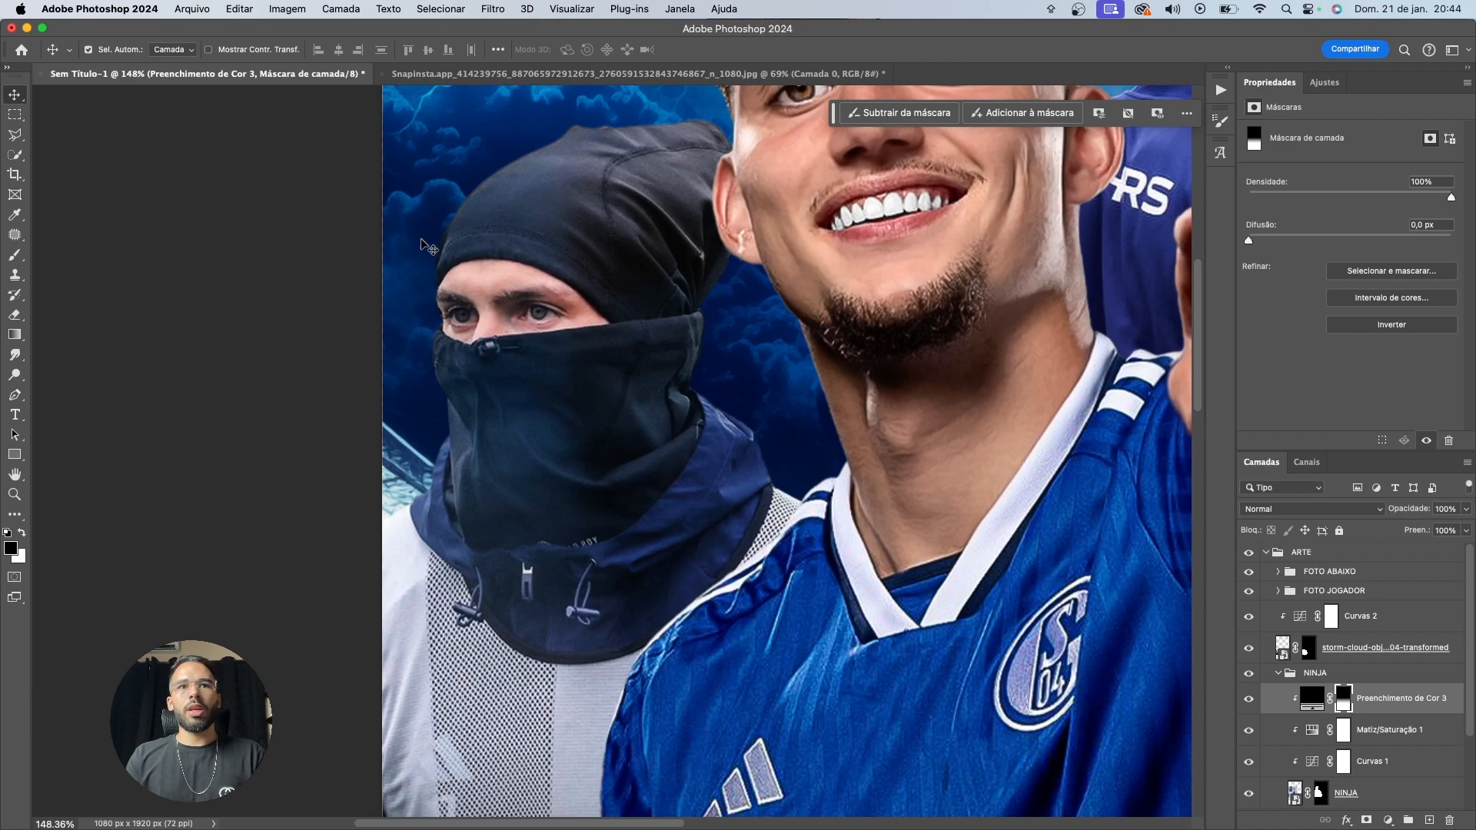
Add a Levels adjustment clipped above Matiz/Saturação 1 in the NINJA group and set its midtone value to 0.66
scroll(419, 250, "up", 2)
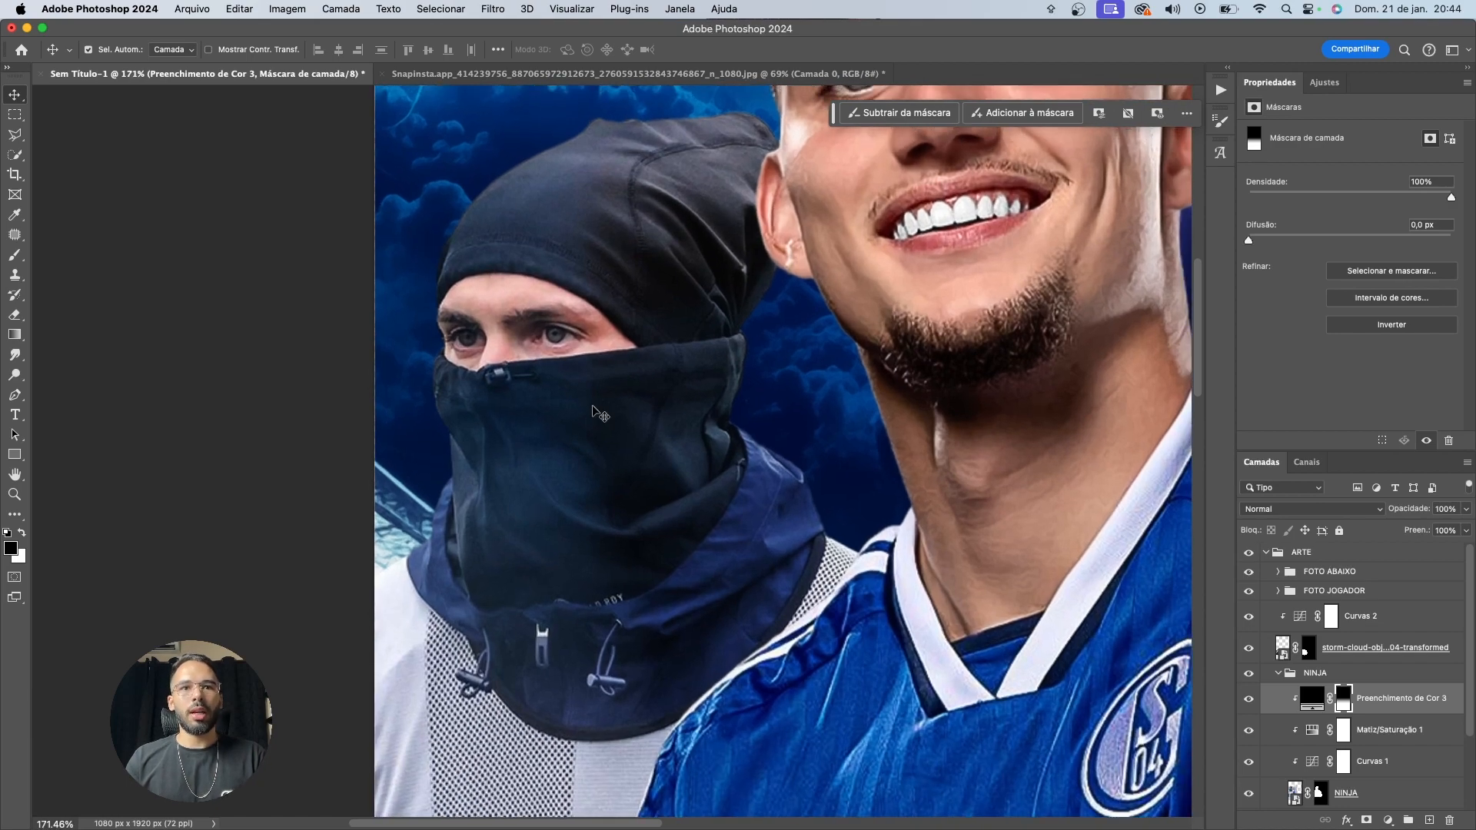
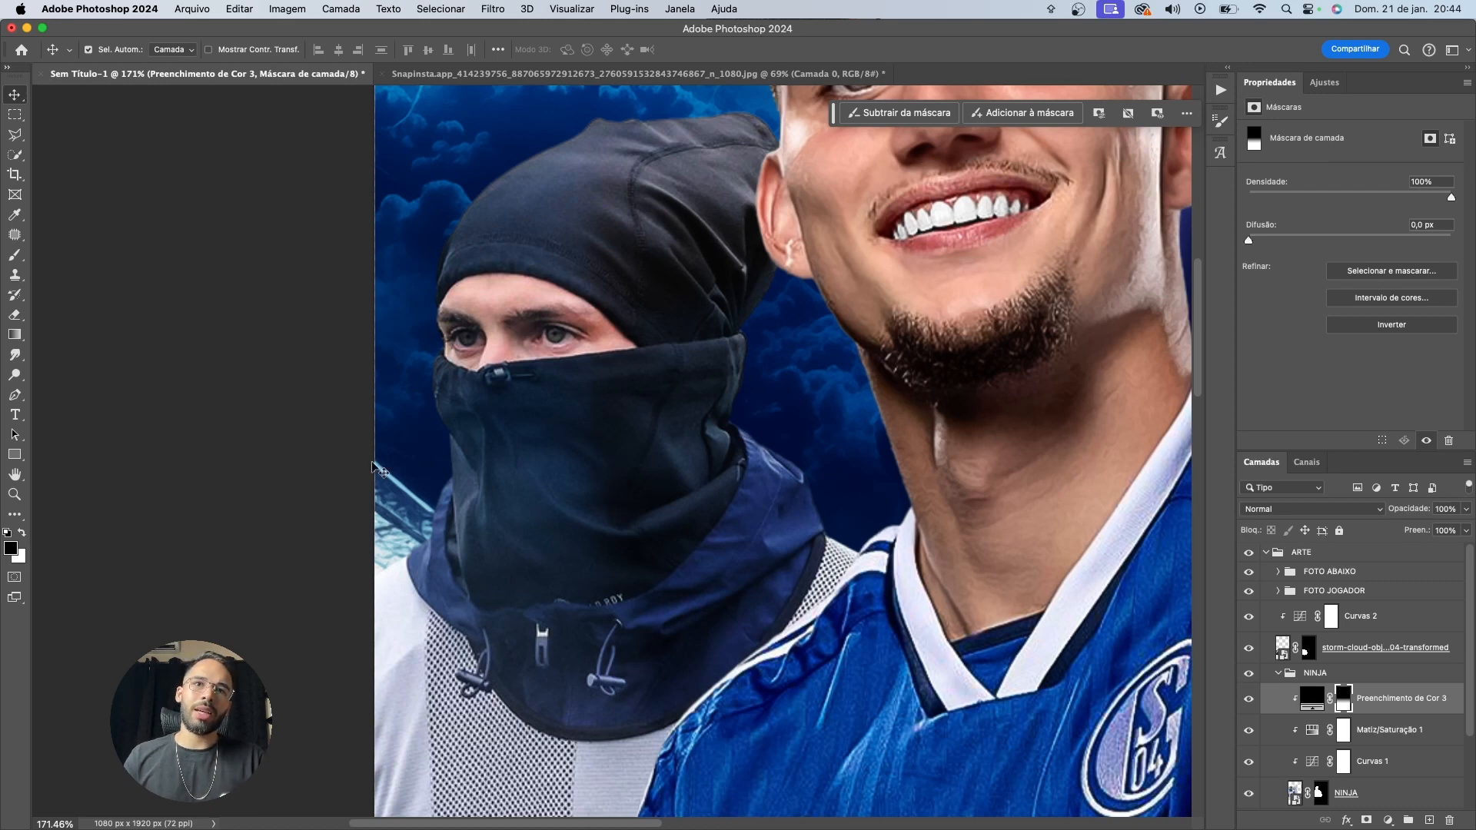
left_click(1376, 695)
scroll(1375, 700, "down", 3)
left_click(1401, 676)
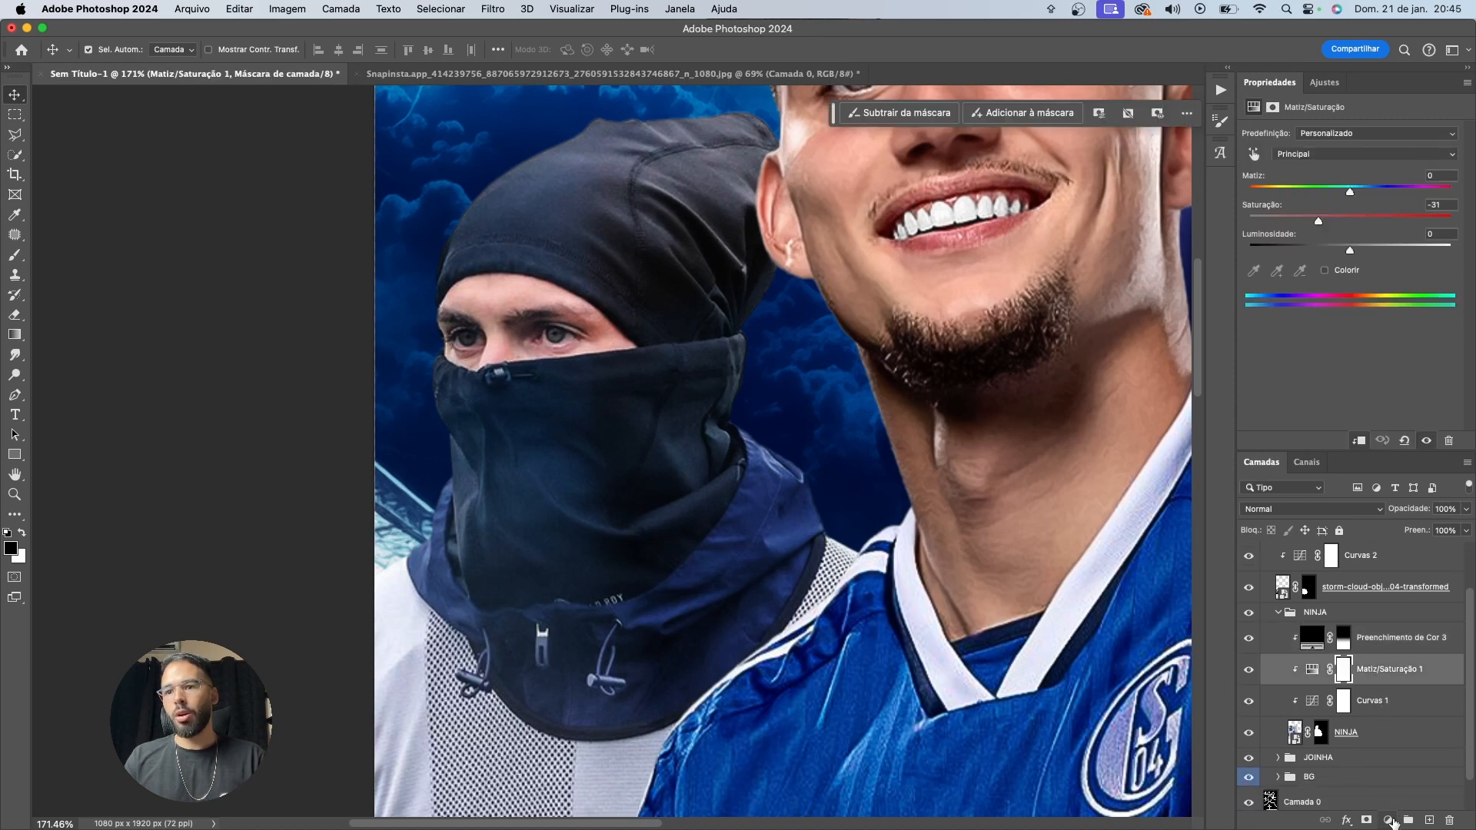
left_click(1387, 820)
left_click(1394, 620)
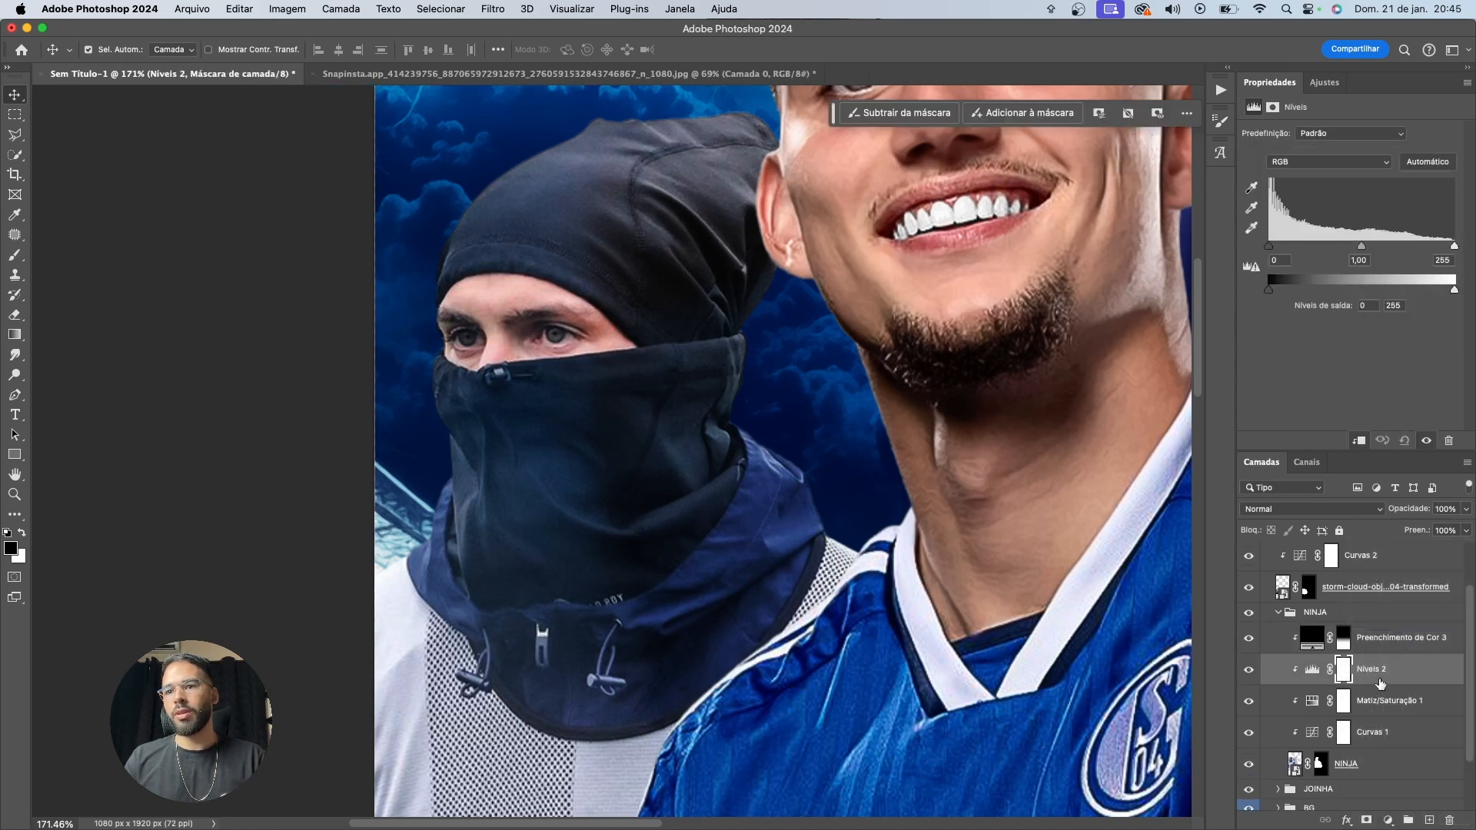
mouse_move(1362, 247)
left_mouse_down()
mouse_move(1342, 247)
mouse_move(1384, 252)
left_mouse_up()
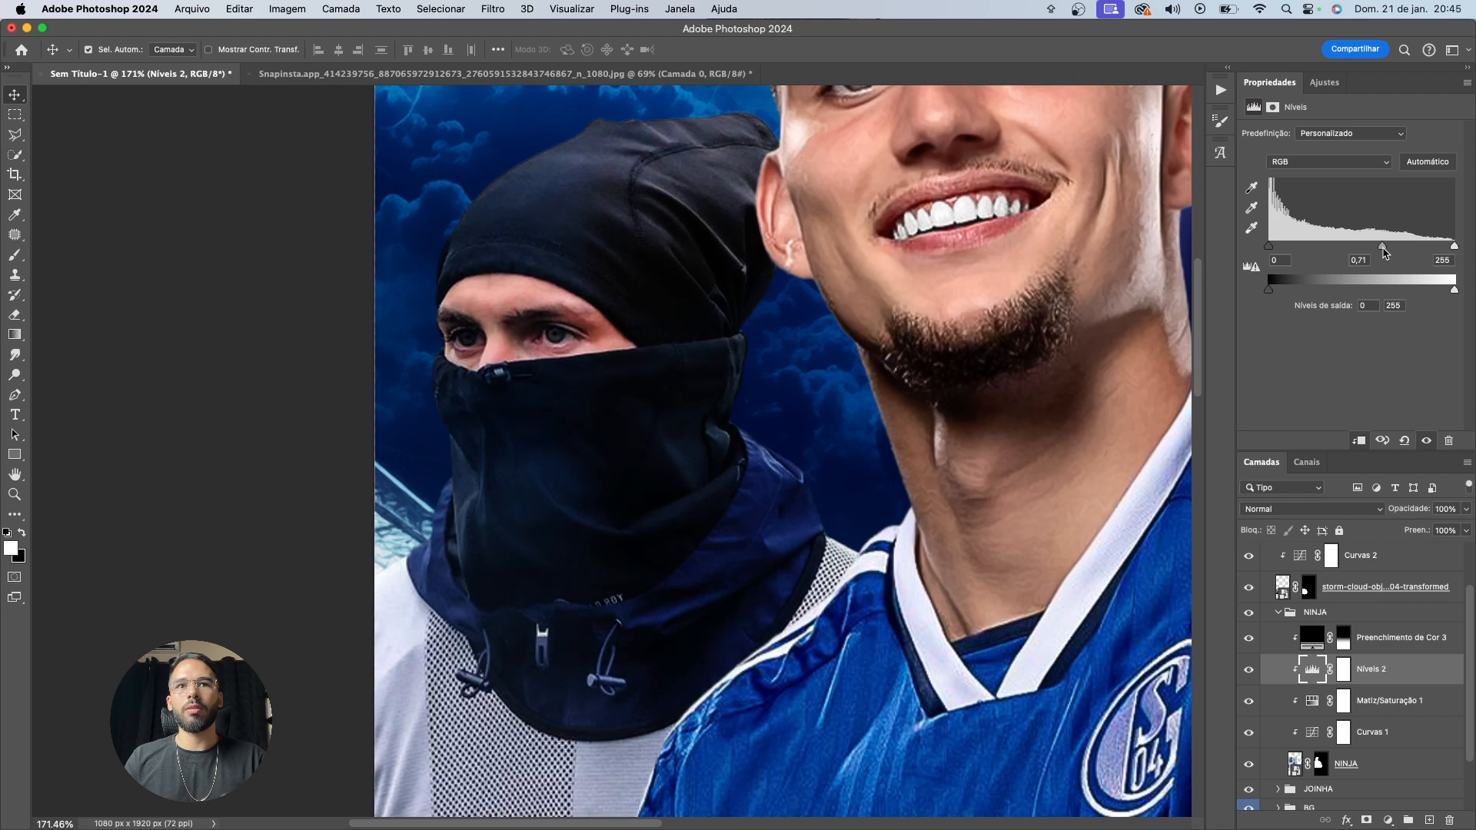
Invert the Níveis 2 mask and paint white with a soft 83 px brush over the masked player's hood and face covering
left_click(1342, 670)
key("ctrl+i")
key("b")
key("x")
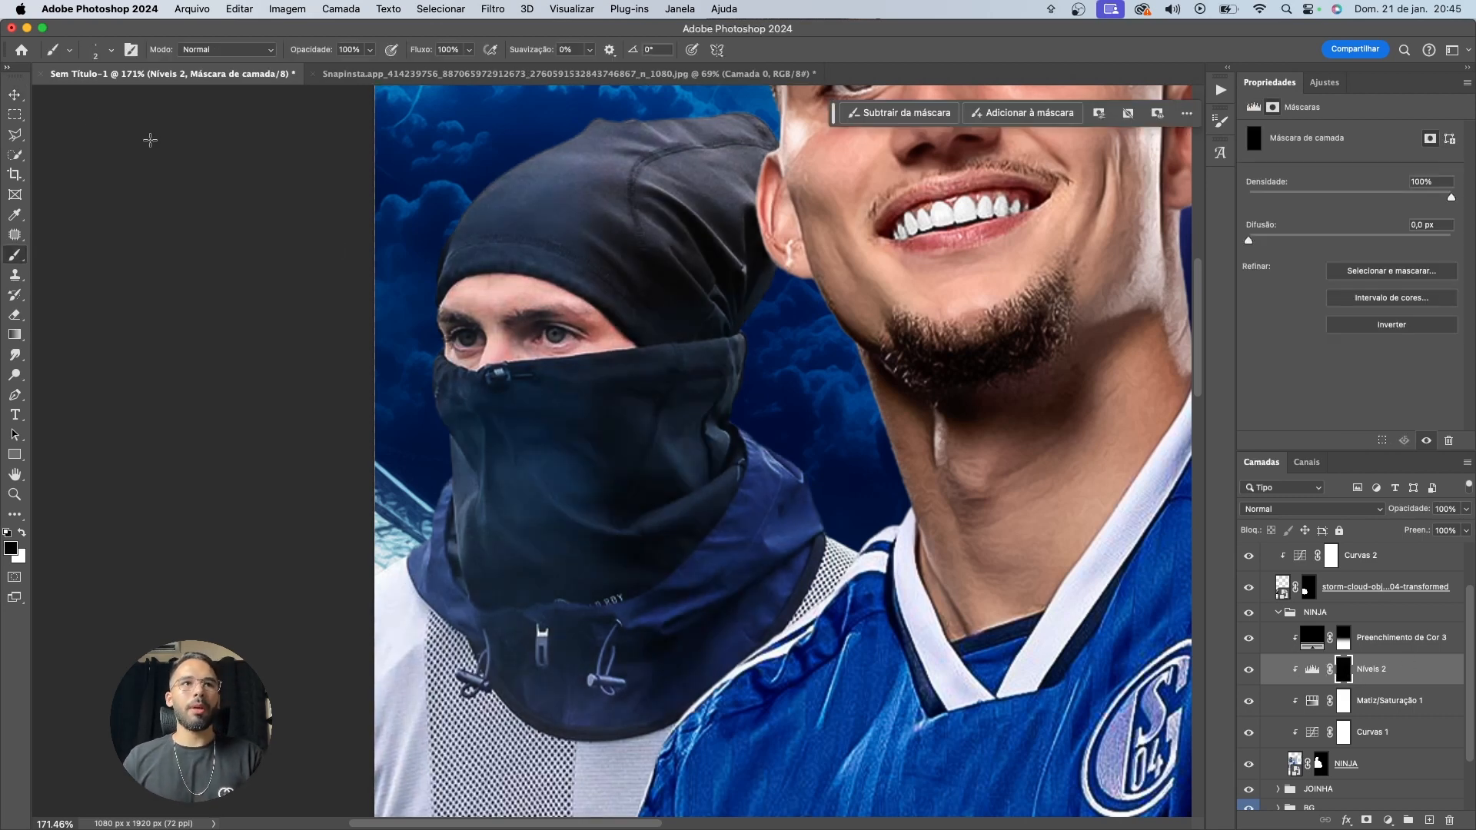
left_click(110, 51)
left_click(140, 272)
left_click(128, 96)
left_click(89, 51)
key("Caps_Lock")
key("x")
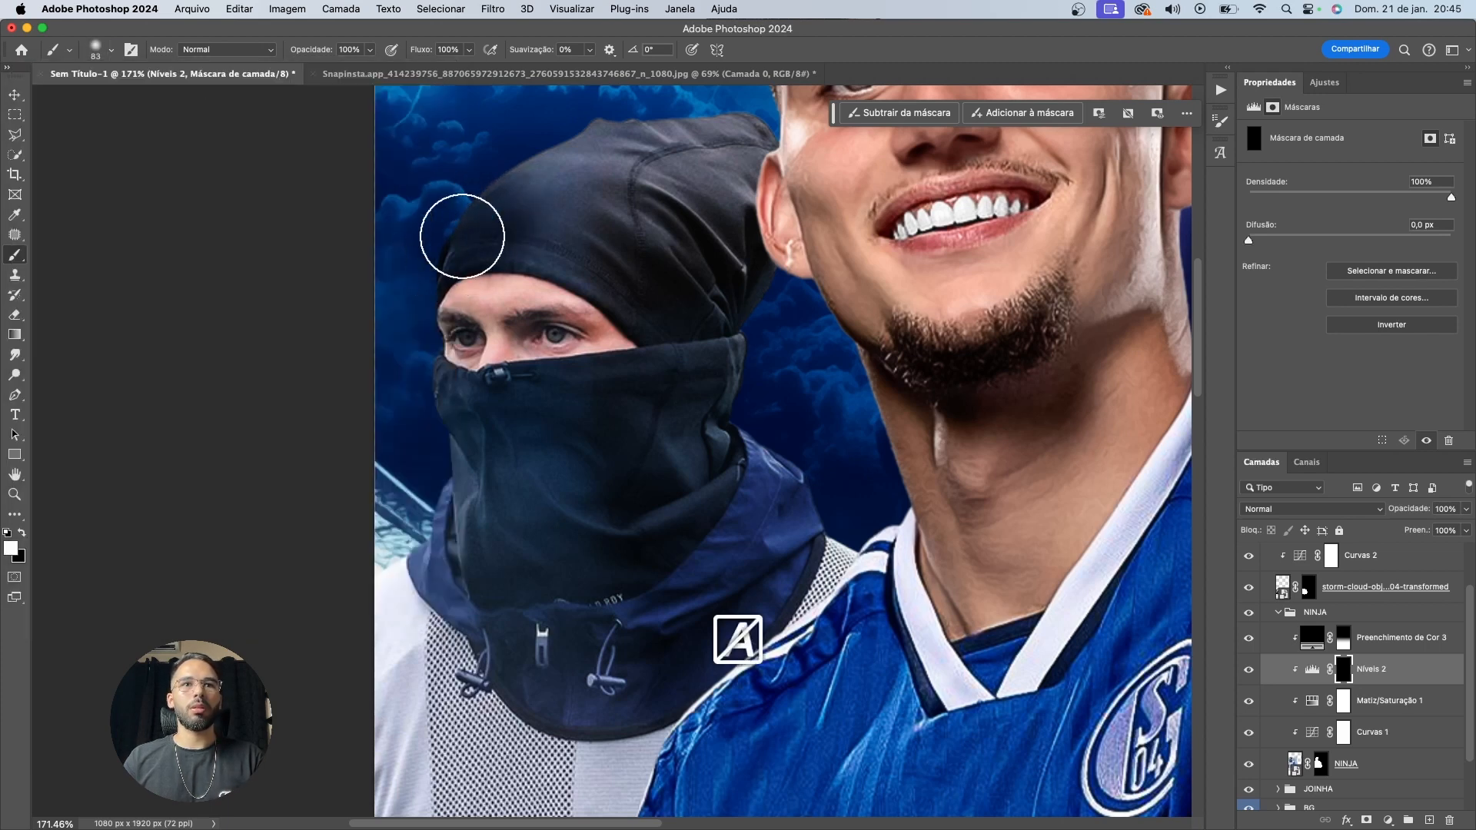
mouse_move(500, 224)
left_mouse_down()
mouse_move(556, 248)
mouse_move(555, 84)
mouse_move(570, 231)
left_mouse_up()
mouse_move(666, 386)
left_mouse_down()
mouse_move(573, 431)
mouse_move(520, 389)
mouse_move(491, 544)
mouse_move(543, 702)
mouse_move(586, 579)
mouse_move(538, 325)
mouse_move(479, 317)
left_mouse_up()
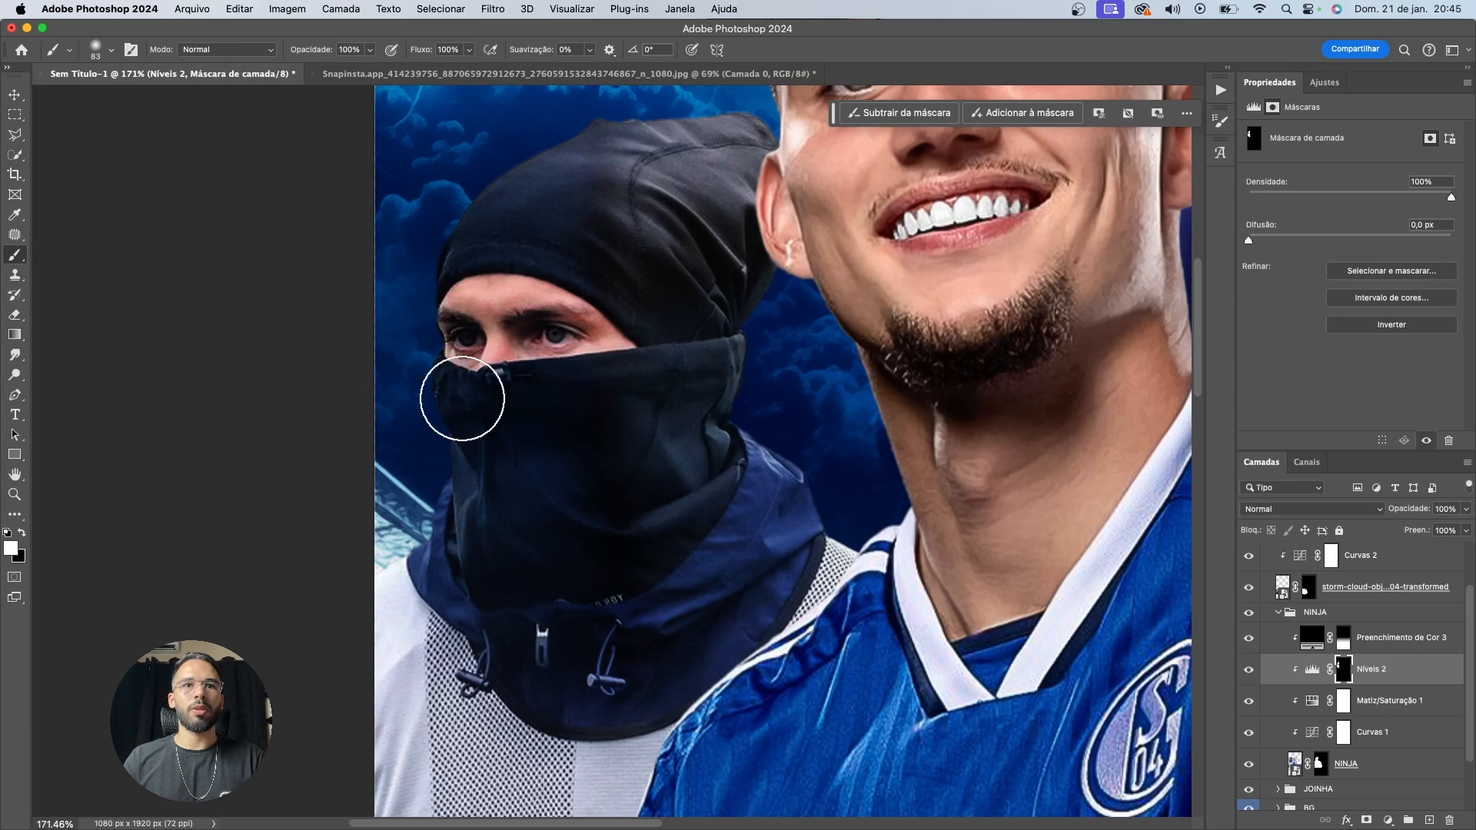
mouse_move(572, 201)
left_mouse_down()
mouse_move(744, 131)
mouse_move(593, 468)
mouse_move(731, 241)
mouse_move(780, 361)
left_mouse_up()
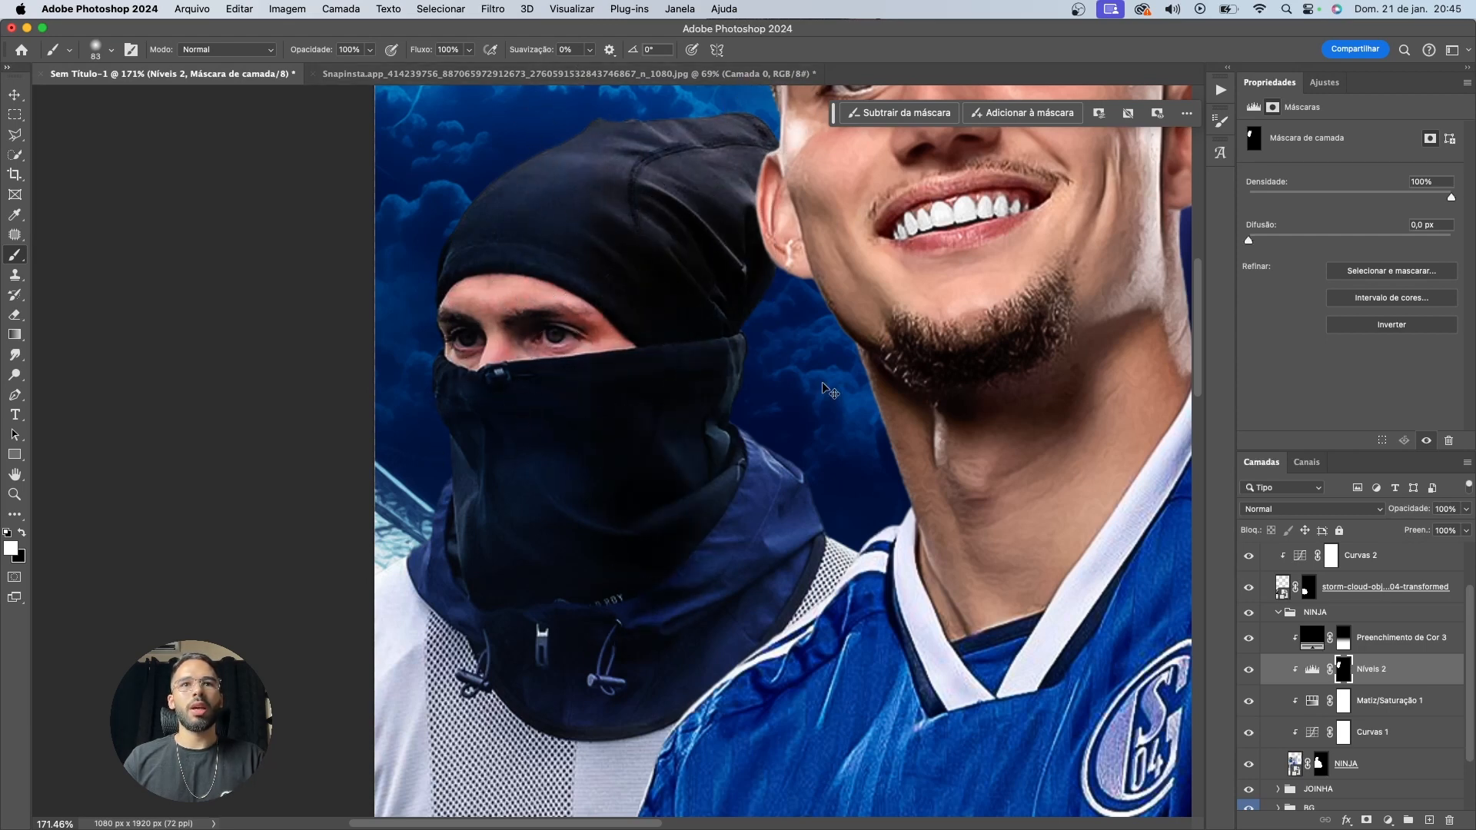
Lower the Níveis 2 layer's opacity to 71%
key("v")
left_click(1391, 669)
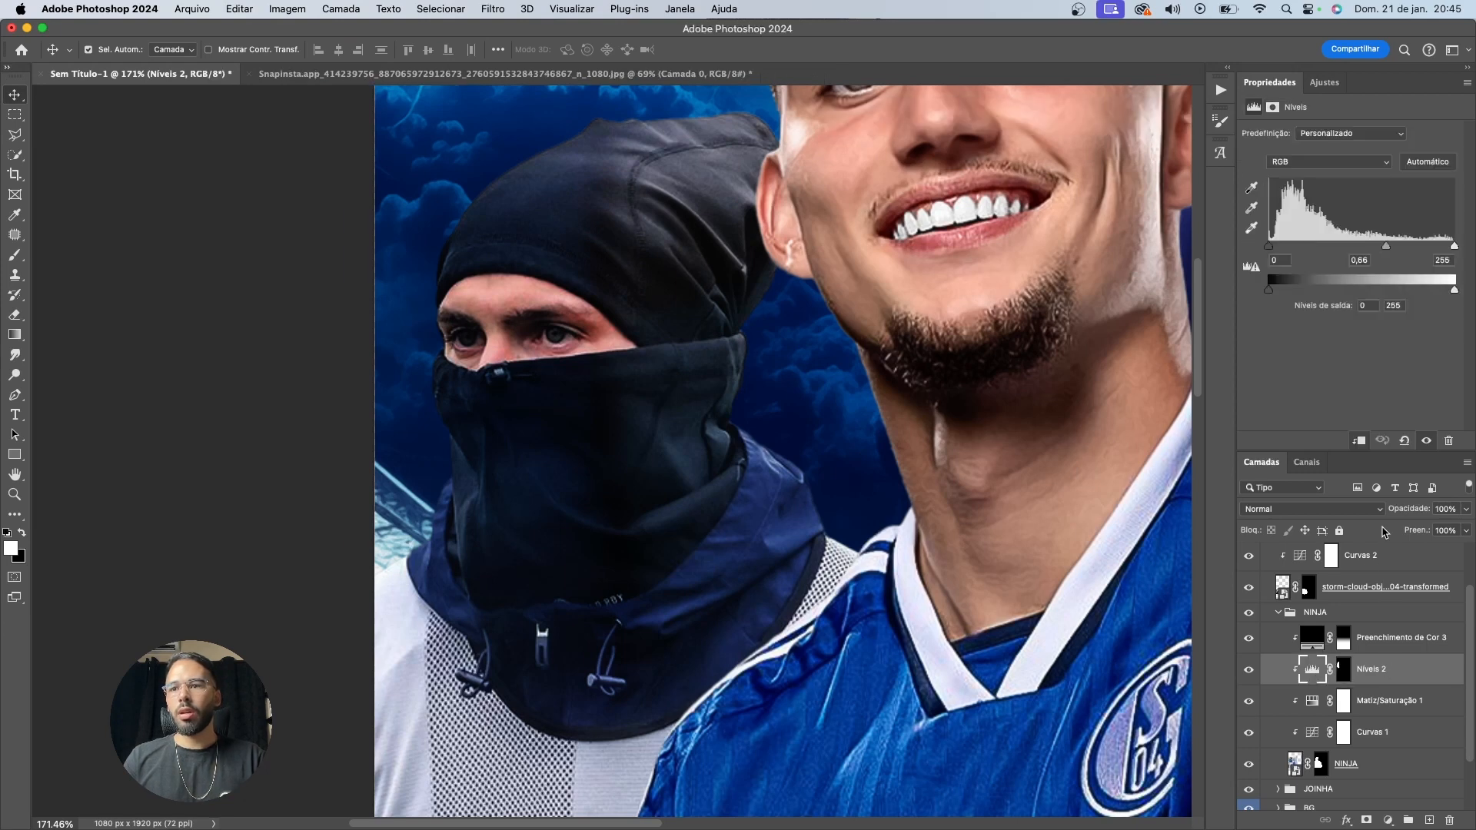
left_click_drag(1407, 513, 1386, 516)
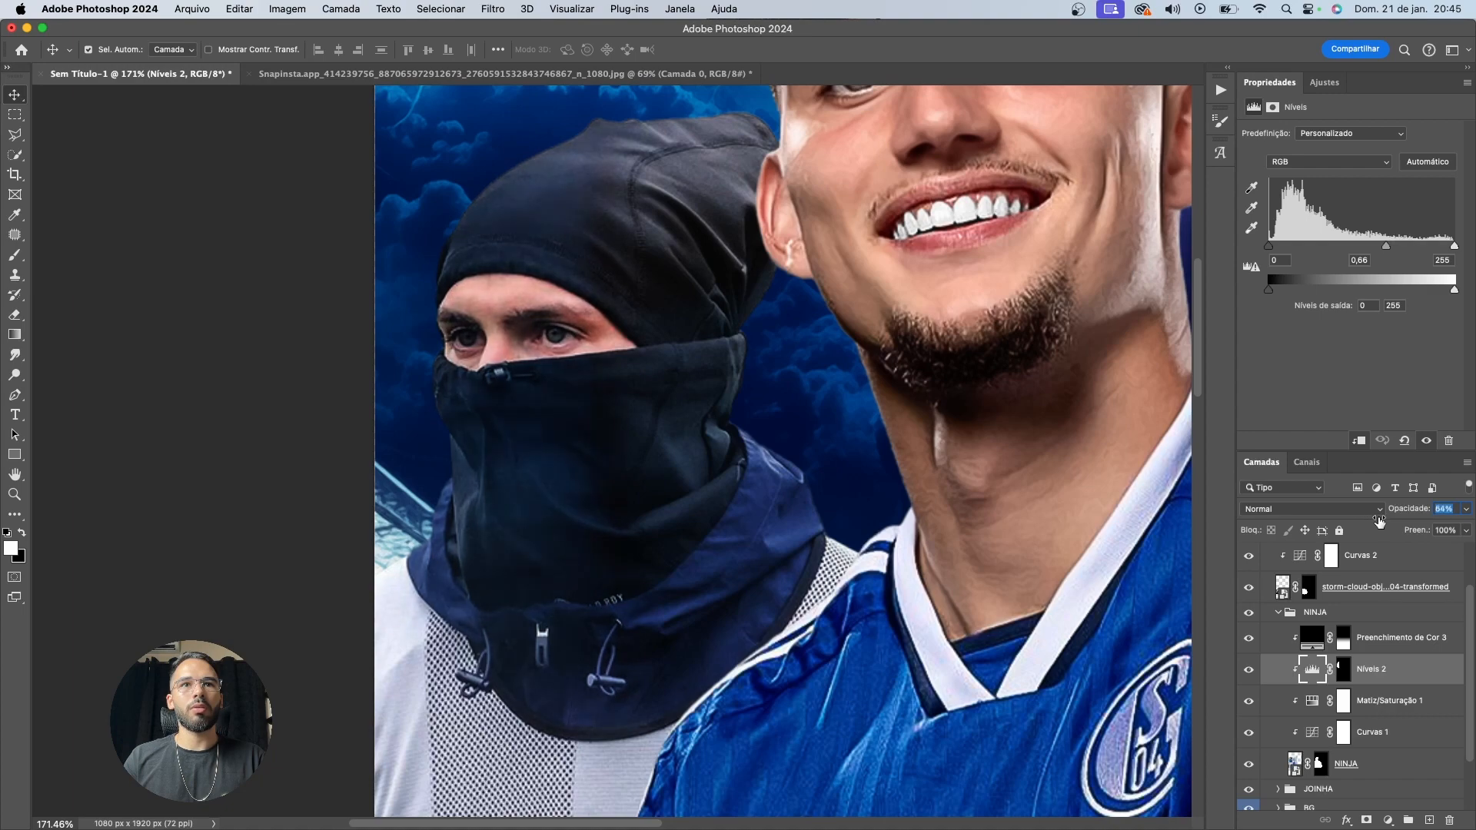
scroll(594, 433, "down", 6)
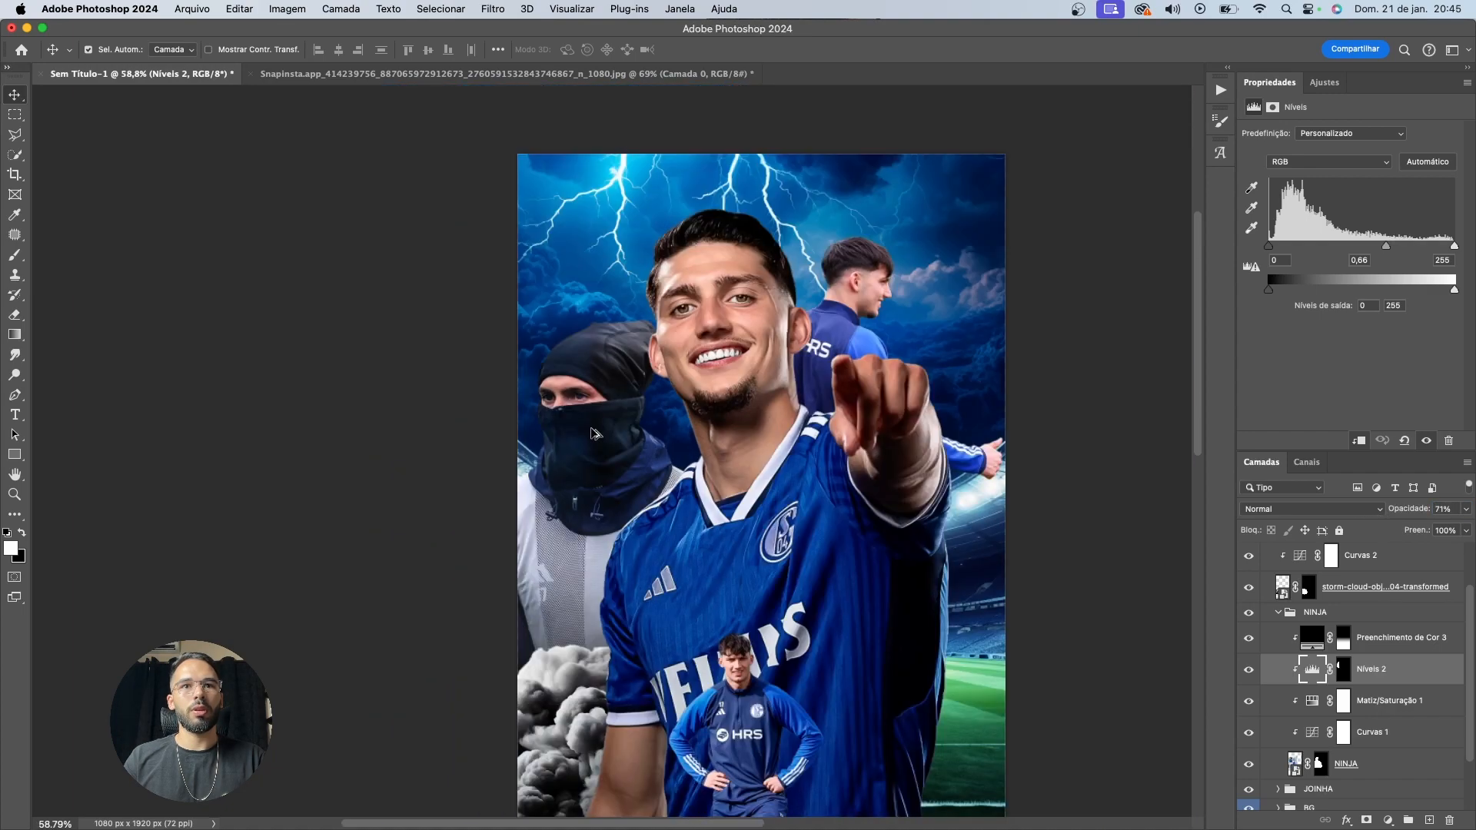
scroll(594, 433, "up", 6)
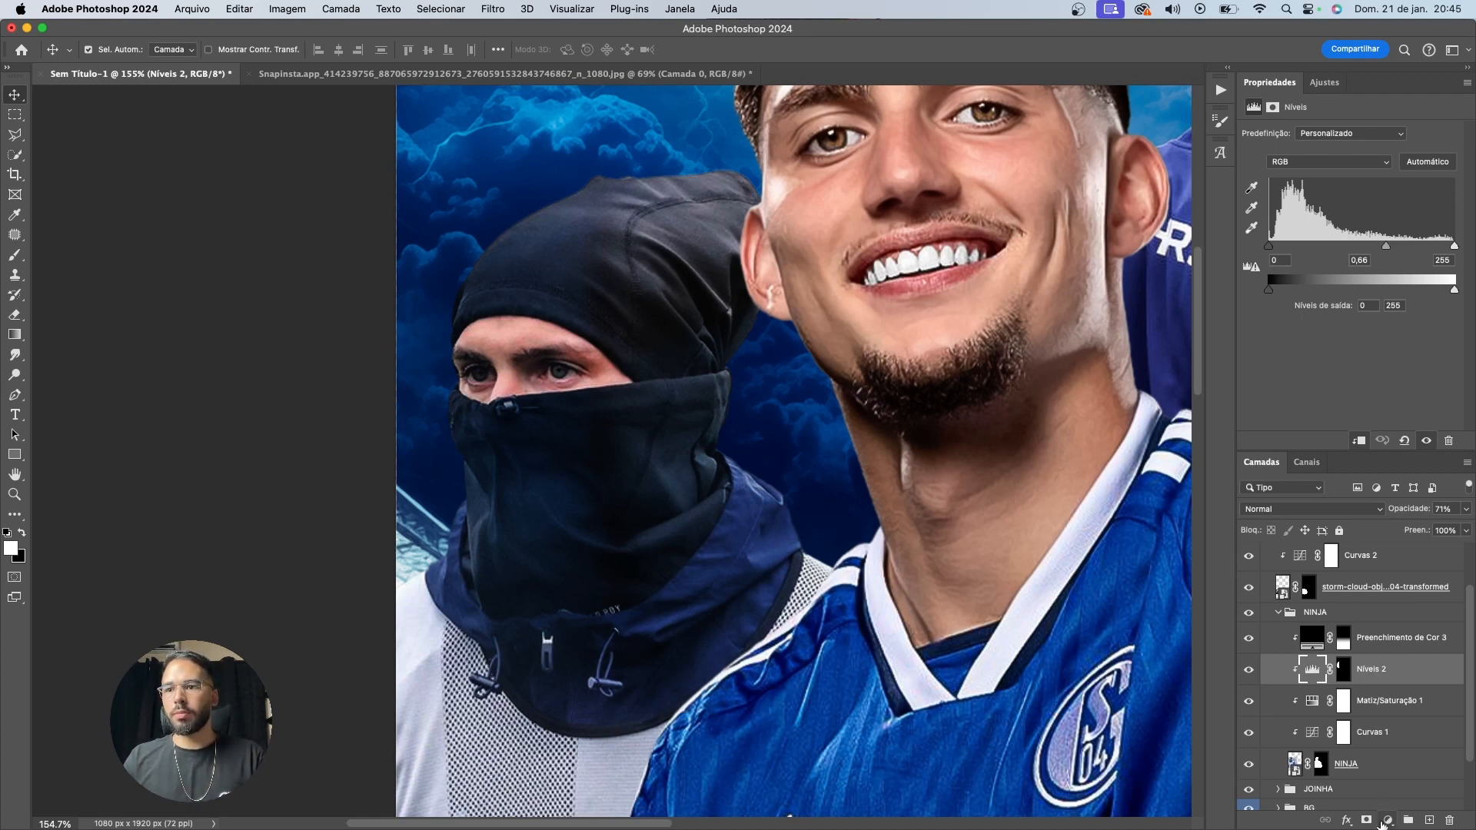
Add a second clipped Levels adjustment above Níveis 2 and darken its midtones
left_click(1383, 822)
left_click(1401, 636)
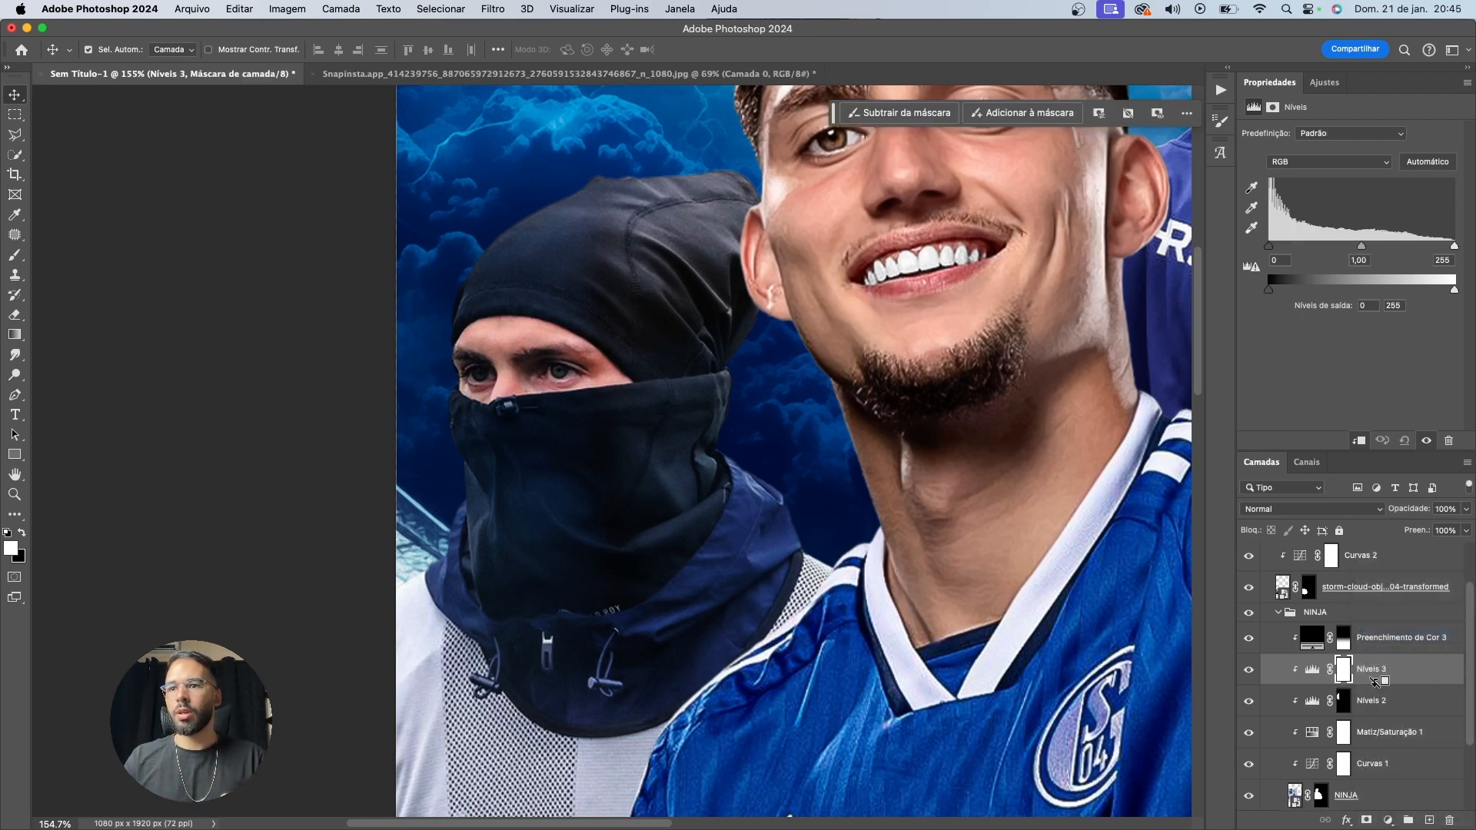
left_click(1313, 669)
left_click_drag(1362, 247, 1386, 268)
Invert the Níveis 3 mask and paint white over the side of the hood and neck cover nearest the main player
left_click(1346, 674)
key("super+i")
key("b")
mouse_move(753, 169)
left_mouse_down()
mouse_move(689, 151)
mouse_move(629, 343)
mouse_move(712, 264)
left_mouse_up()
mouse_move(666, 549)
left_mouse_down()
mouse_move(645, 517)
mouse_move(728, 553)
mouse_move(771, 415)
left_mouse_up()
key("v")
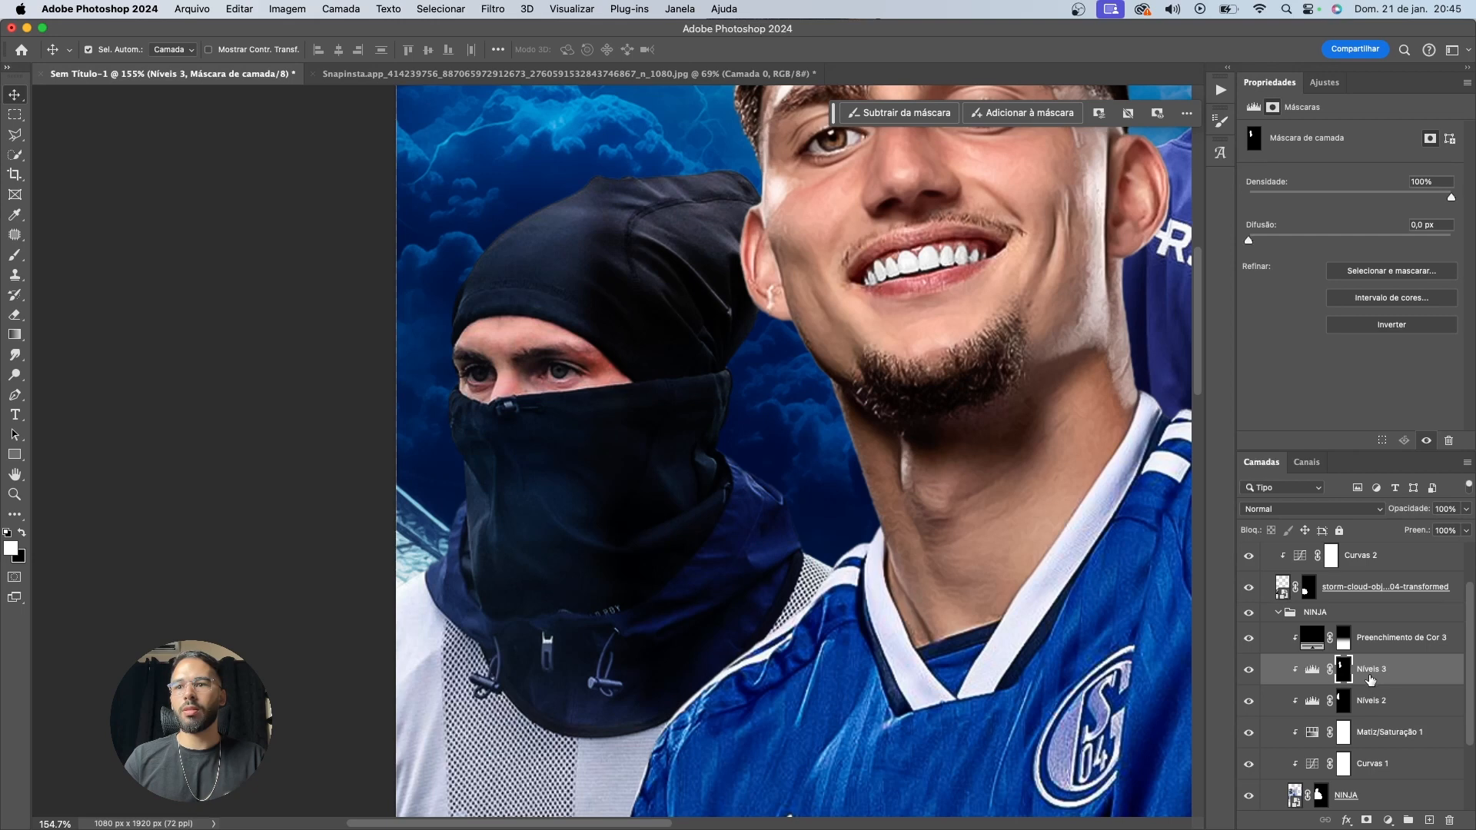
Compare the Níveis 3 shading against neutral midtones, then set its midtone value to 0.67
left_click(1368, 678)
left_click_drag(1389, 250, 1358, 250)
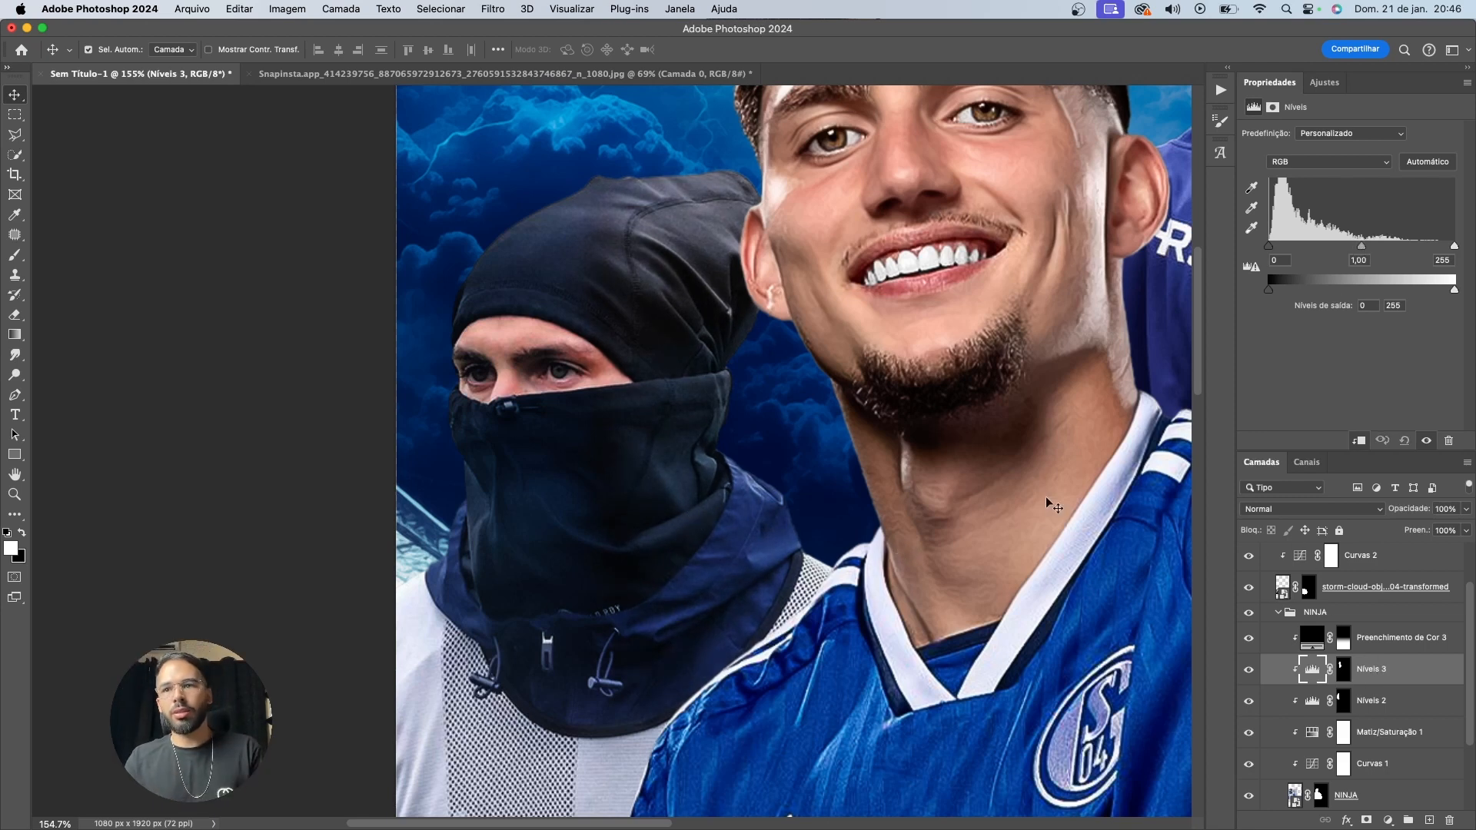
left_click(1250, 671)
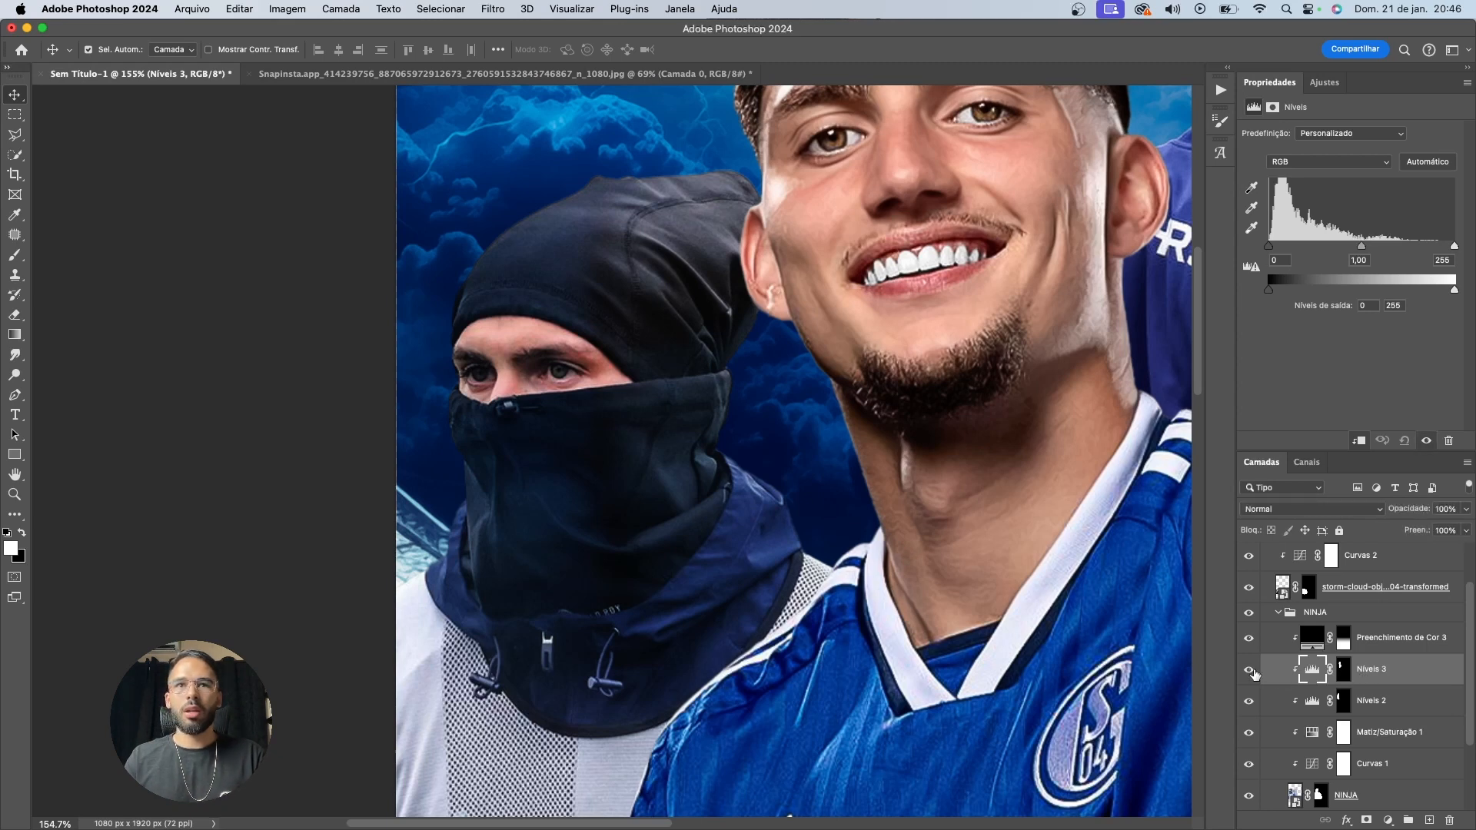
left_click(1251, 671)
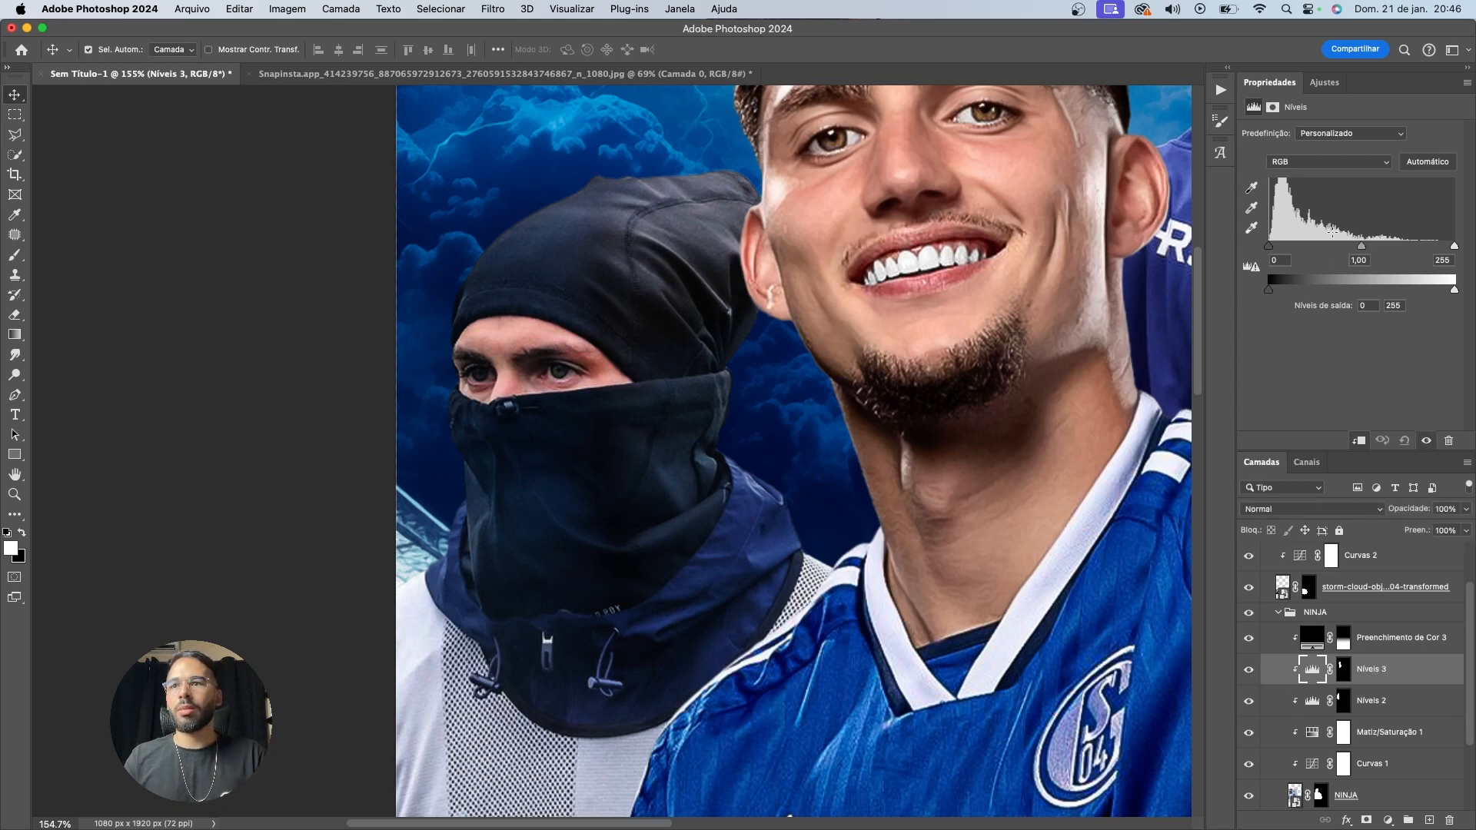
left_click_drag(1363, 246, 1388, 254)
Set the Níveis 3 layer's blend mode to Multiplicação and its opacity to 31%
left_click(1338, 510)
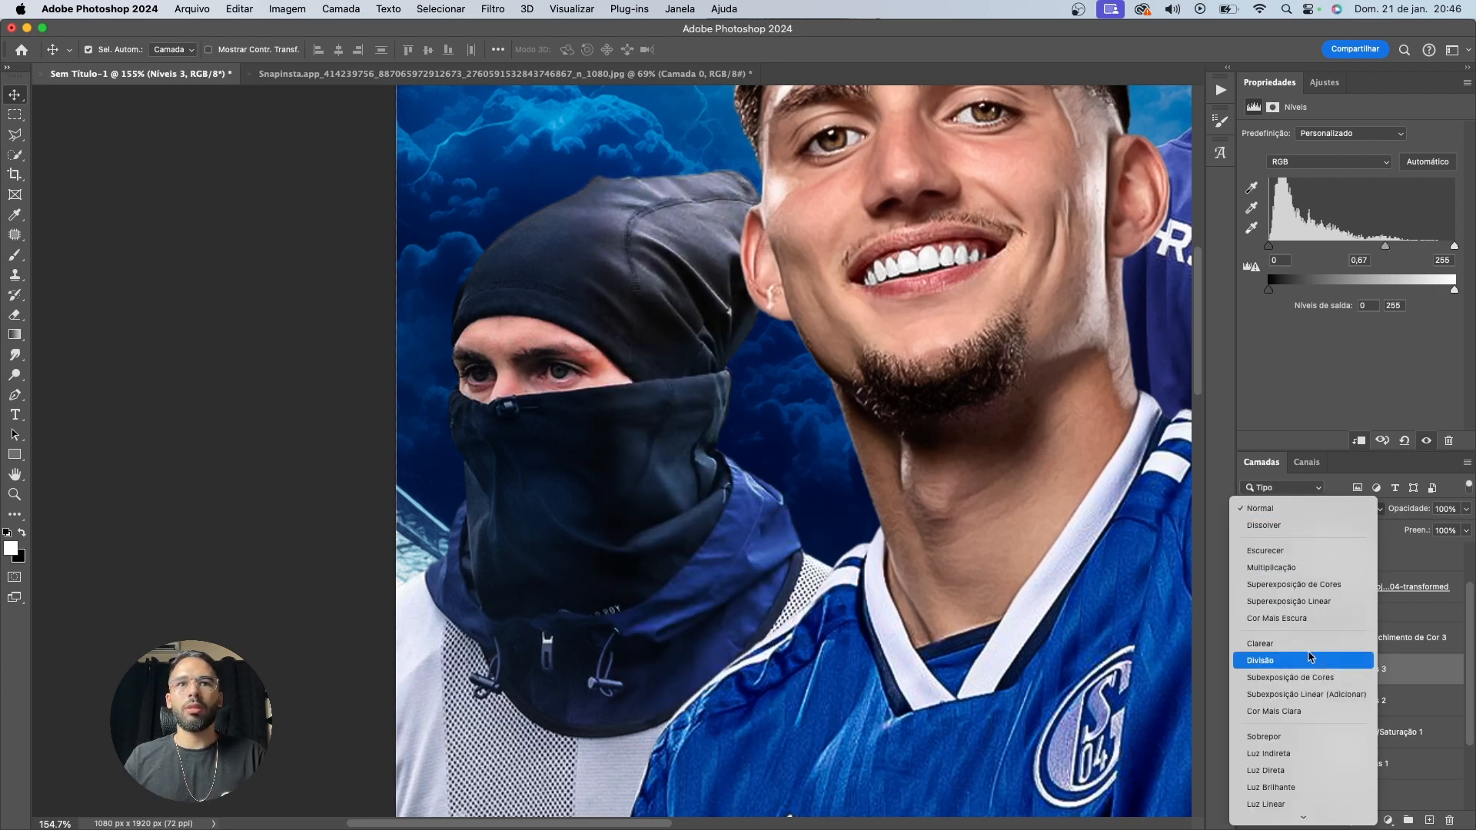
left_click(1299, 567)
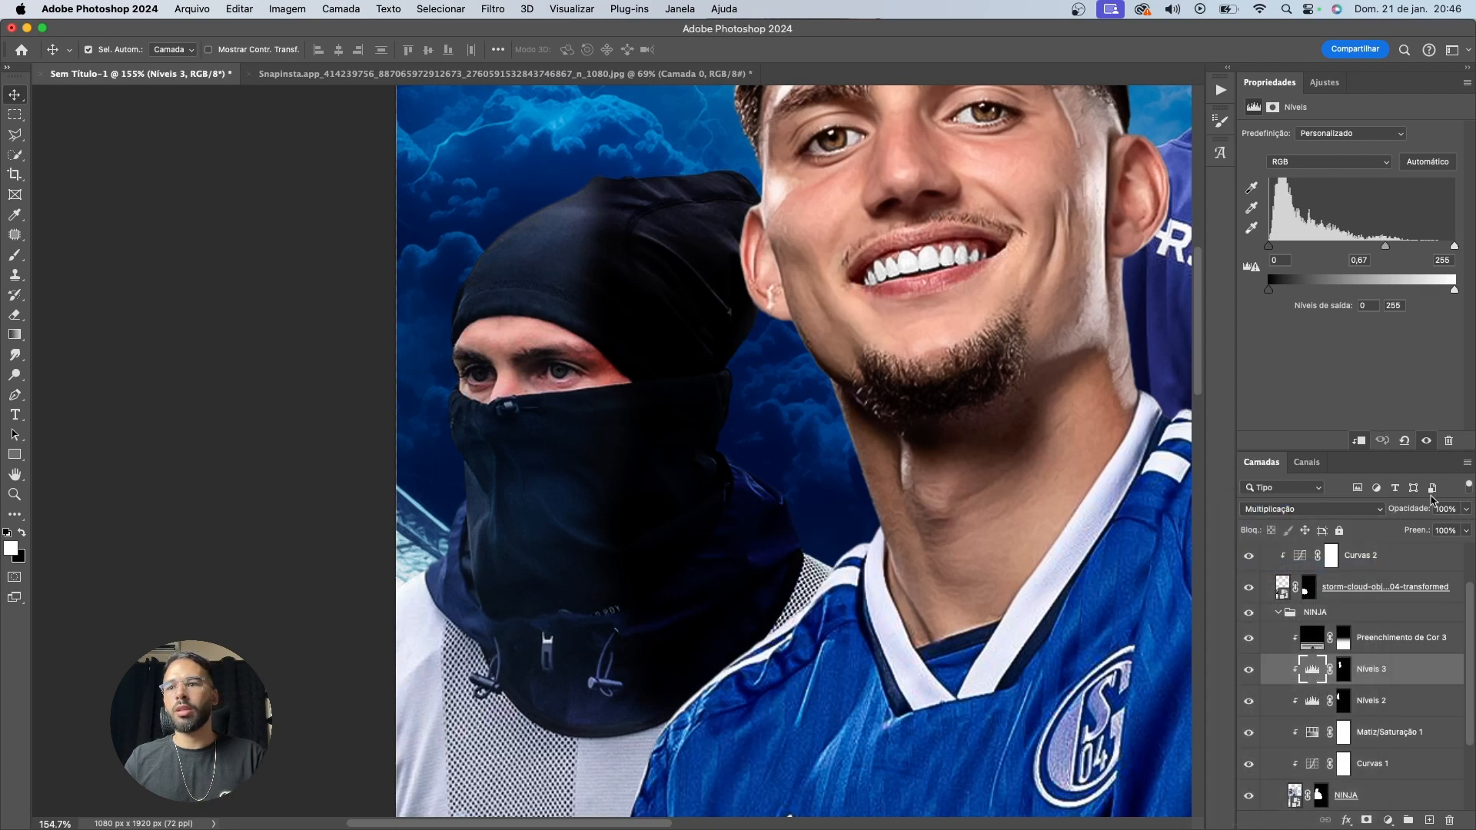
left_click_drag(1419, 508, 1386, 507)
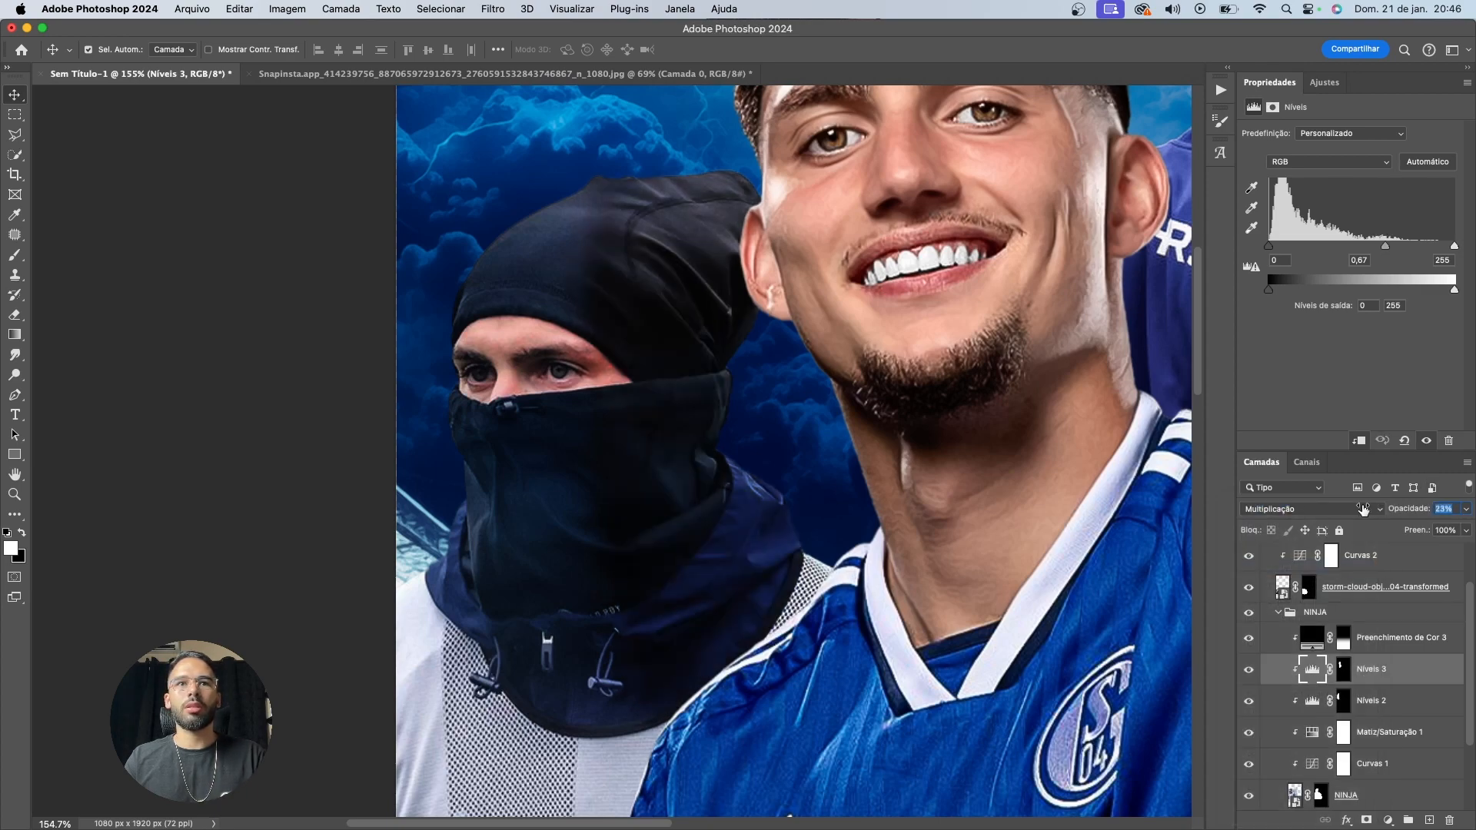
scroll(666, 513, "down", 5)
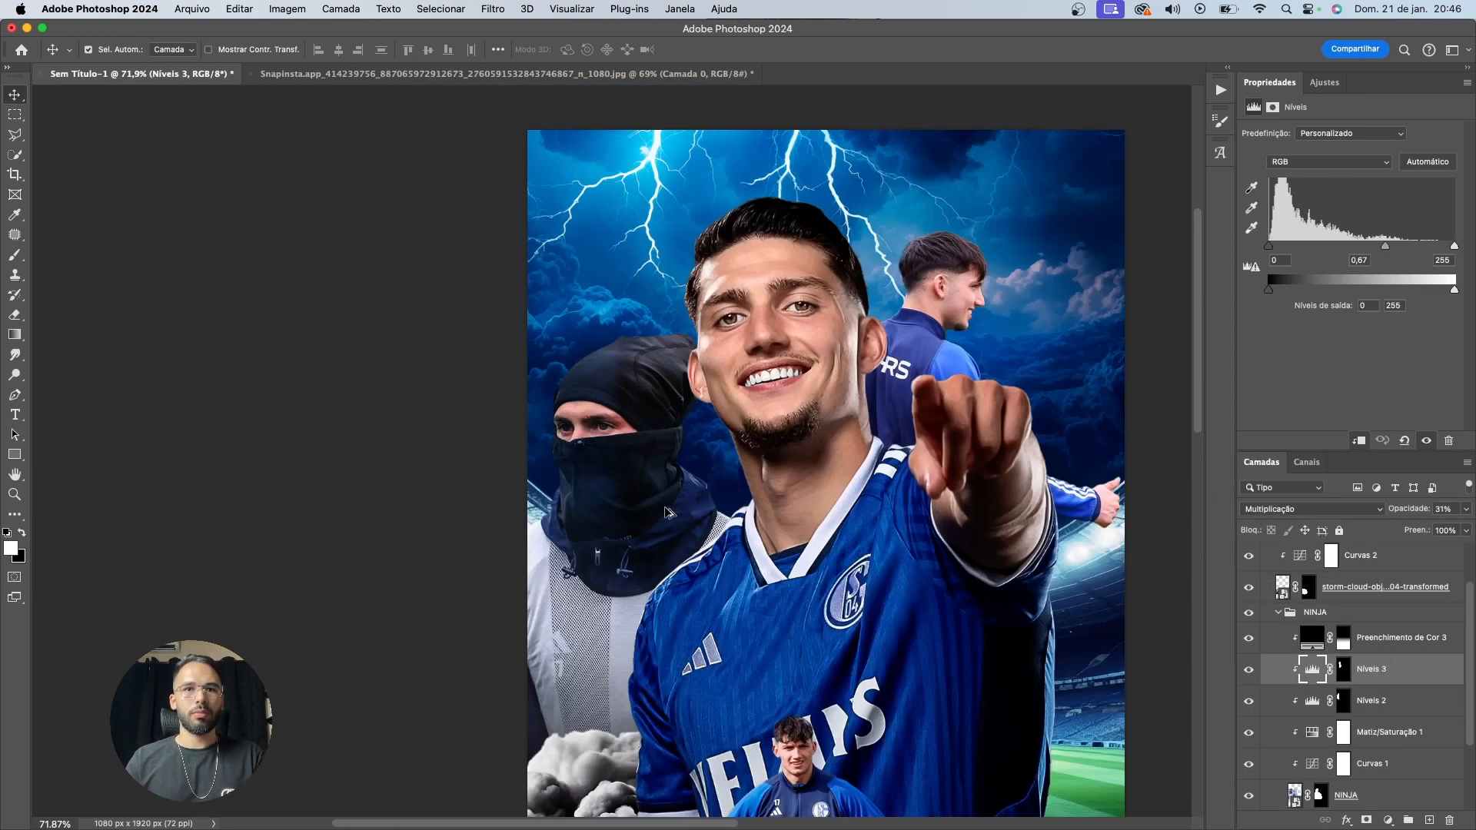
scroll(527, 435, "up", 5)
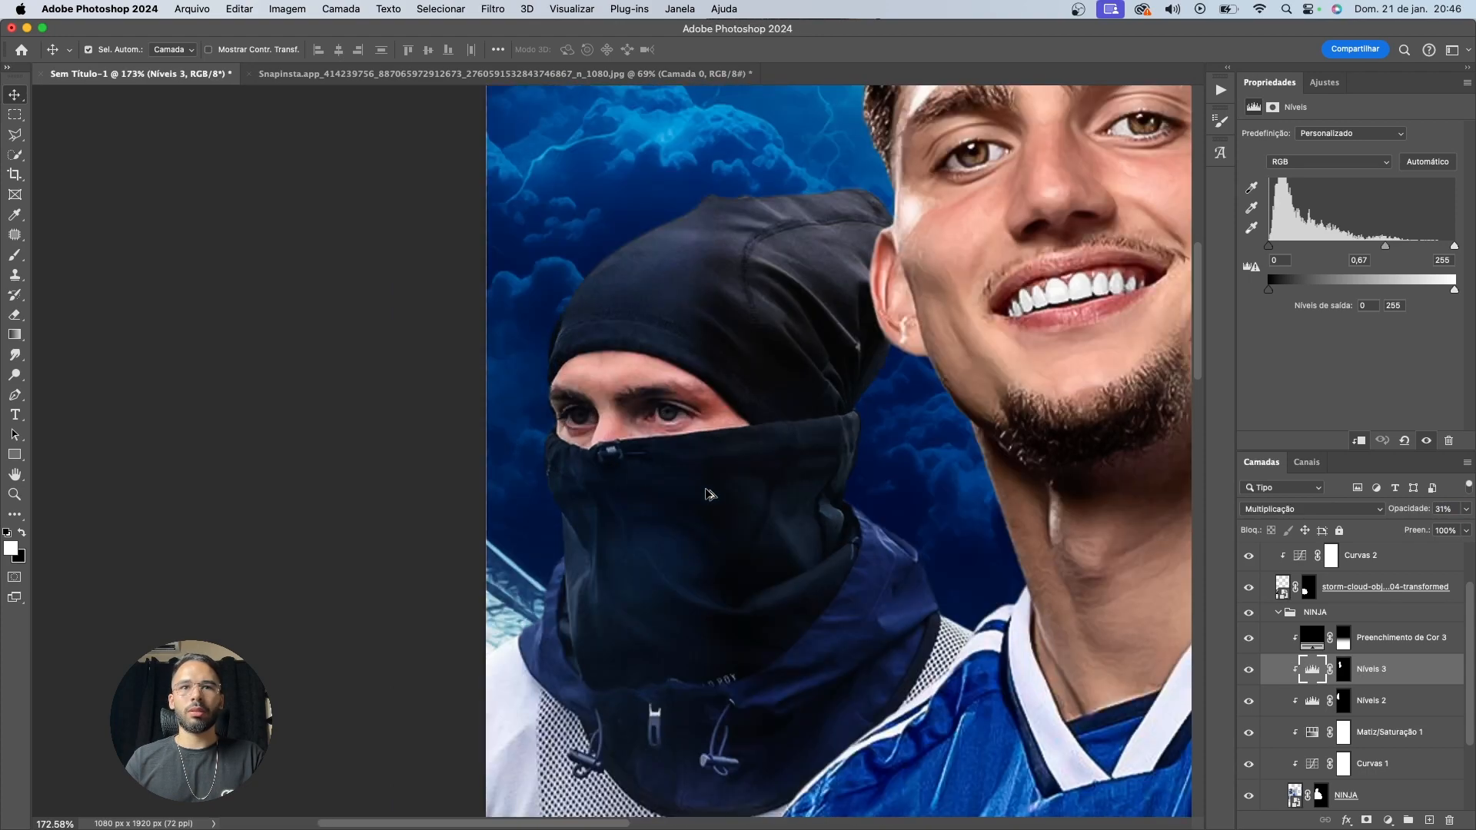
Add a Hue/Saturation adjustment clipped above Níveis 3 and set its saturation to -100
left_click(1388, 820)
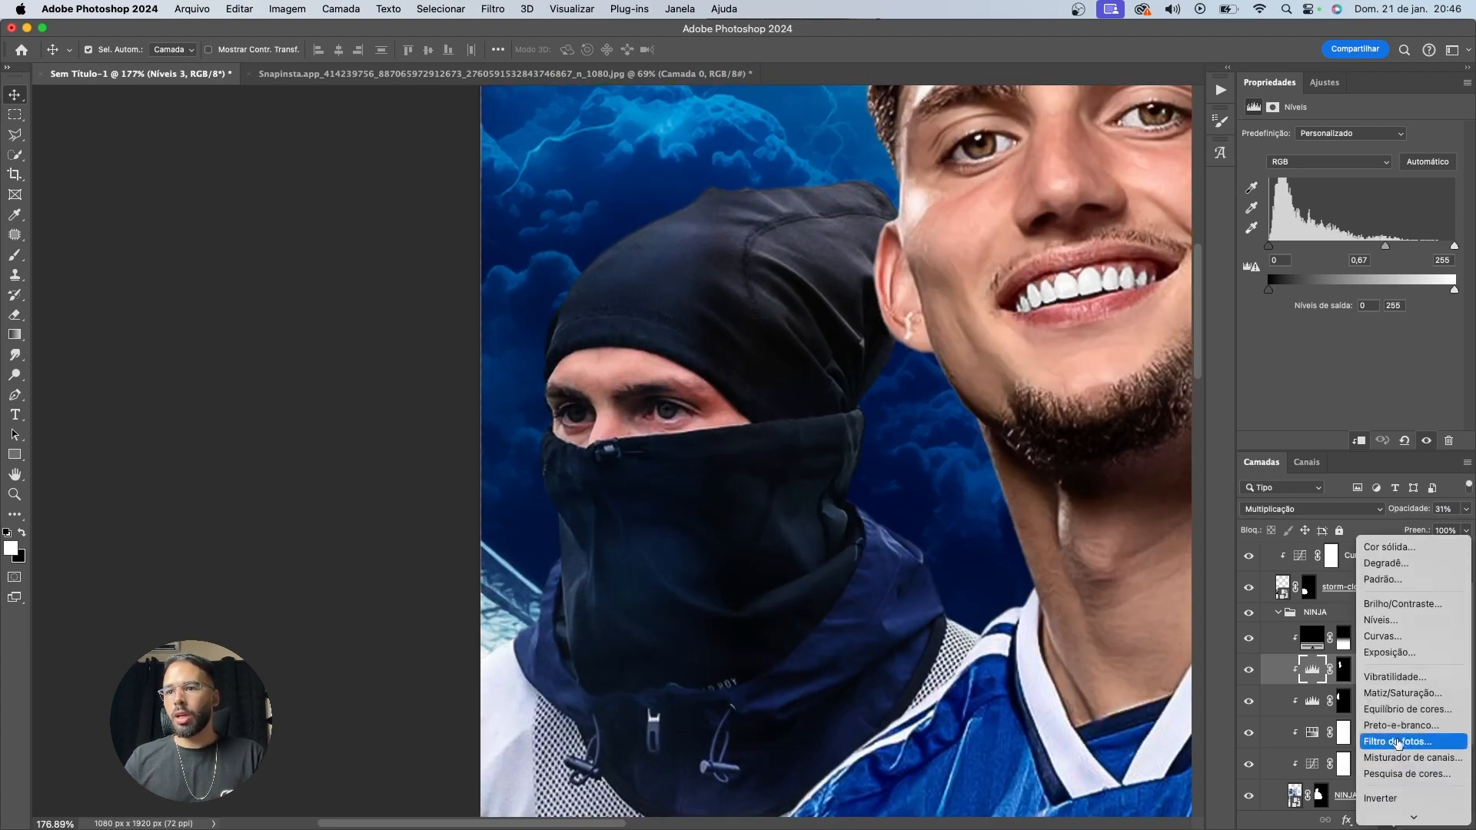
left_click(1394, 701)
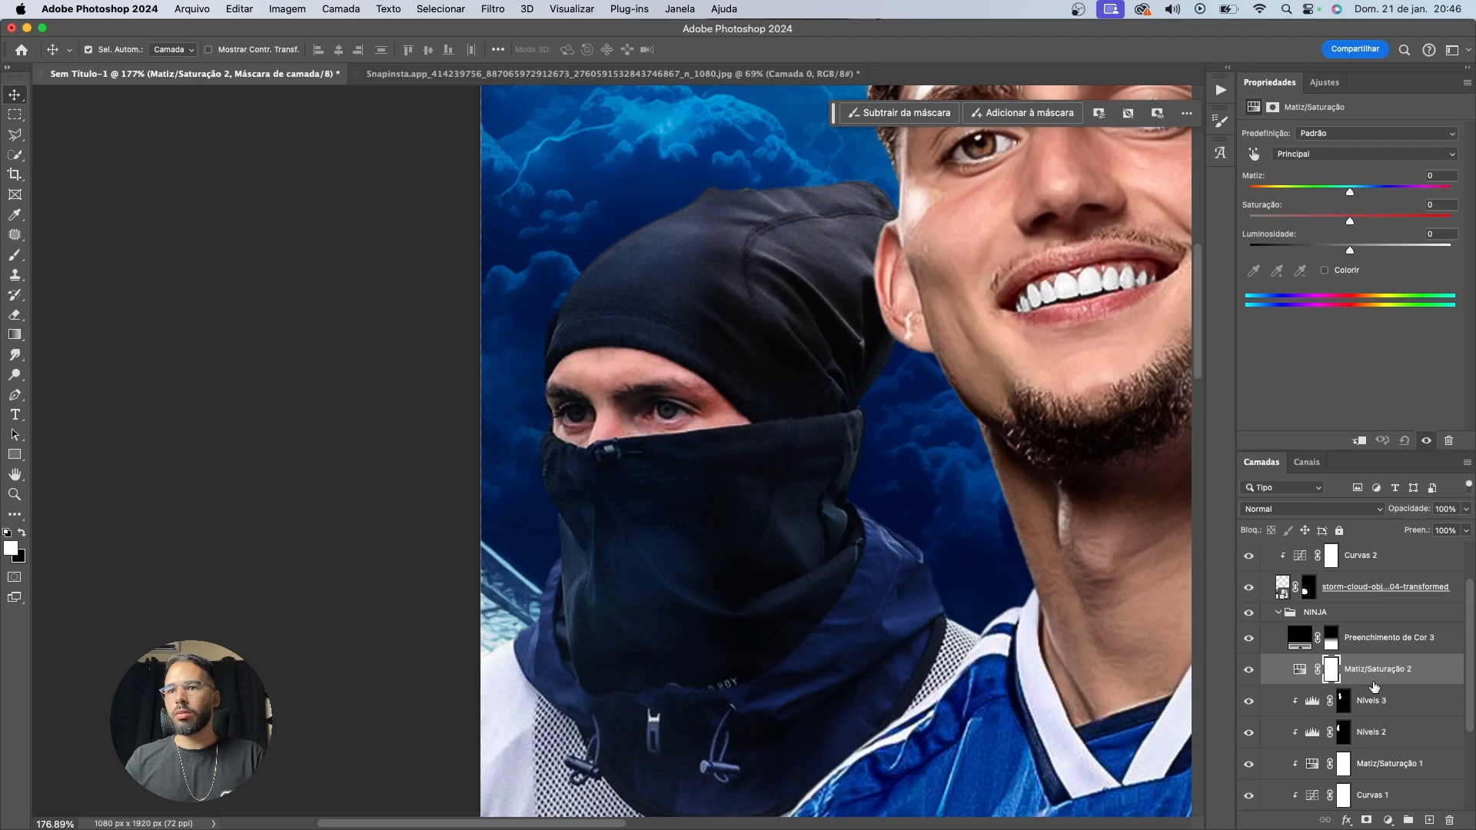
left_click(1377, 675)
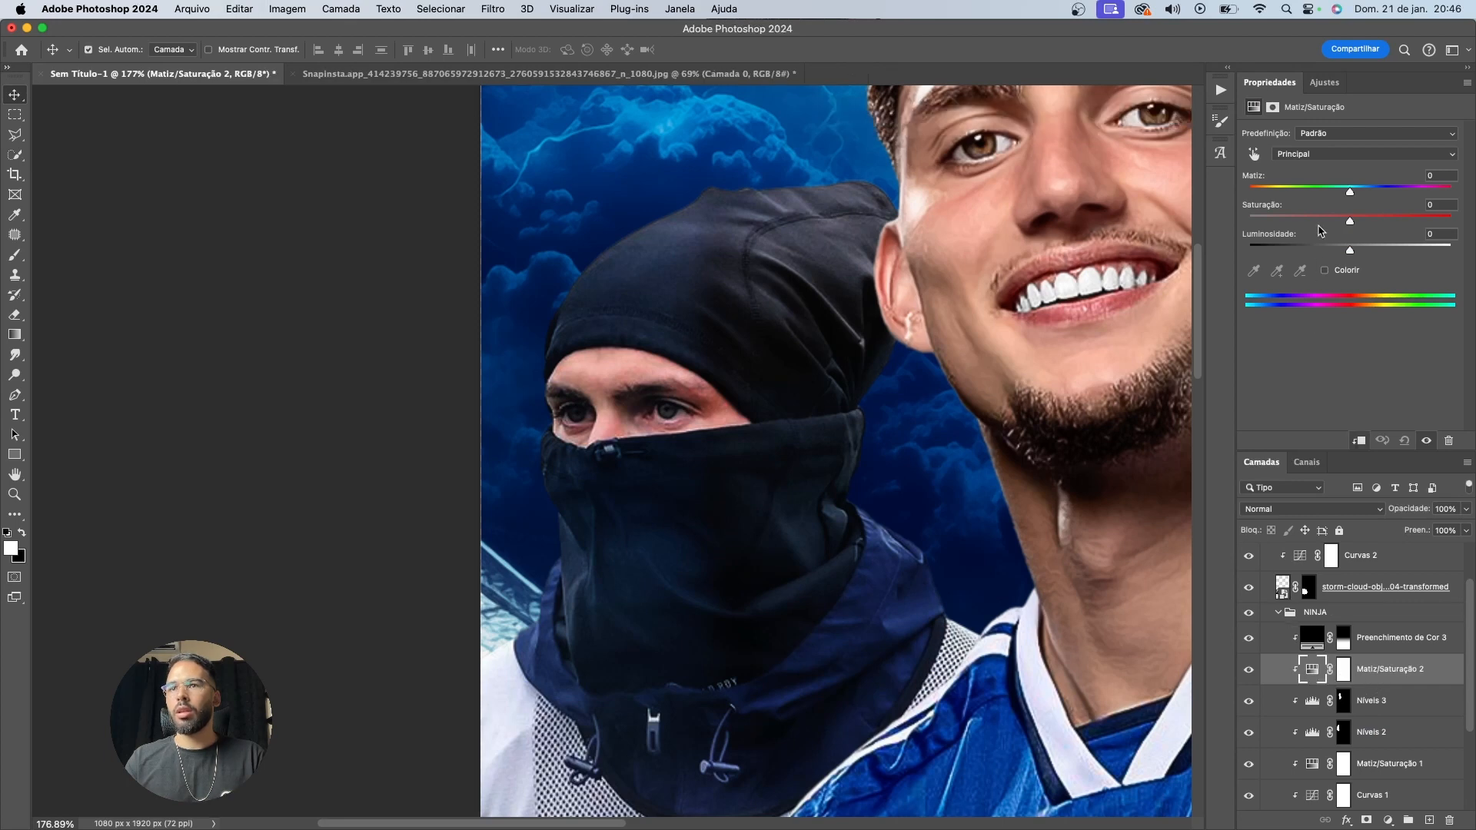
left_click_drag(1350, 222, 1172, 240)
Invert the Matiz/Saturação 2 mask and paint white over the hood, face covering and collar to desaturate only the fabric
left_click(1344, 669)
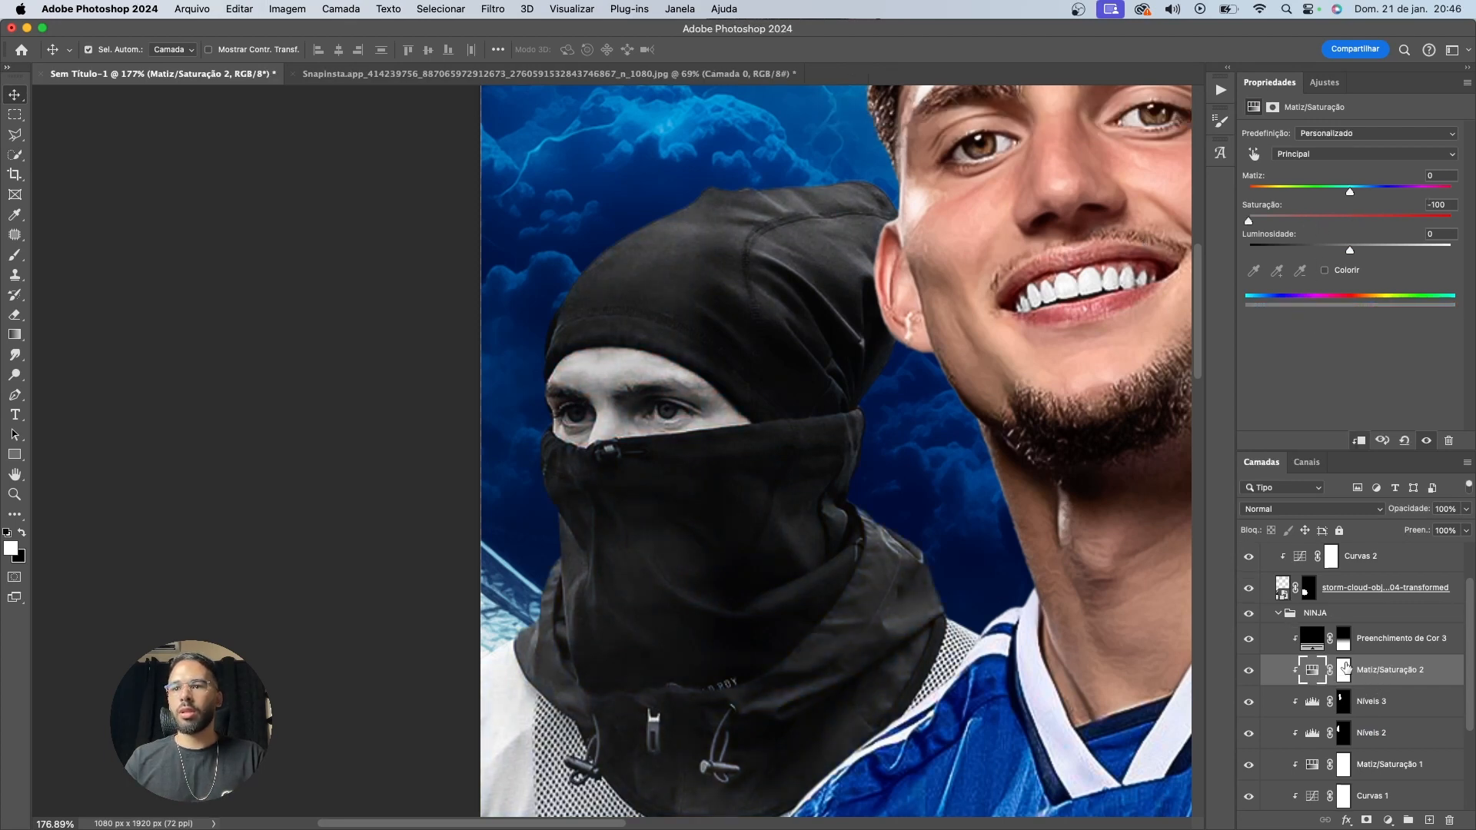
key("b")
key("cmd+i")
mouse_move(835, 363)
left_mouse_down()
mouse_move(748, 304)
mouse_move(800, 336)
mouse_move(646, 181)
mouse_move(777, 122)
mouse_move(914, 308)
mouse_move(857, 316)
mouse_move(878, 366)
mouse_move(598, 239)
mouse_move(550, 291)
mouse_move(650, 290)
mouse_move(550, 322)
mouse_move(563, 306)
mouse_move(744, 346)
mouse_move(813, 432)
mouse_move(719, 503)
mouse_move(527, 491)
mouse_move(686, 520)
mouse_move(553, 506)
mouse_move(729, 485)
mouse_move(642, 576)
mouse_move(557, 619)
mouse_move(765, 573)
mouse_move(698, 634)
mouse_move(814, 559)
mouse_move(808, 491)
mouse_move(836, 492)
mouse_move(877, 421)
mouse_move(784, 625)
mouse_move(846, 634)
mouse_move(904, 535)
mouse_move(679, 698)
mouse_move(690, 671)
mouse_move(606, 638)
mouse_move(559, 566)
mouse_move(649, 656)
mouse_move(875, 578)
mouse_move(715, 700)
mouse_move(633, 693)
mouse_move(794, 696)
mouse_move(686, 697)
mouse_move(787, 614)
mouse_move(773, 752)
left_mouse_up()
scroll(814, 501, "down", 3)
Refine the Matiz/Saturação 2 mask in black around the masked player's eyes, reducing the brush to 30 px, to restore the skin color
key("x")
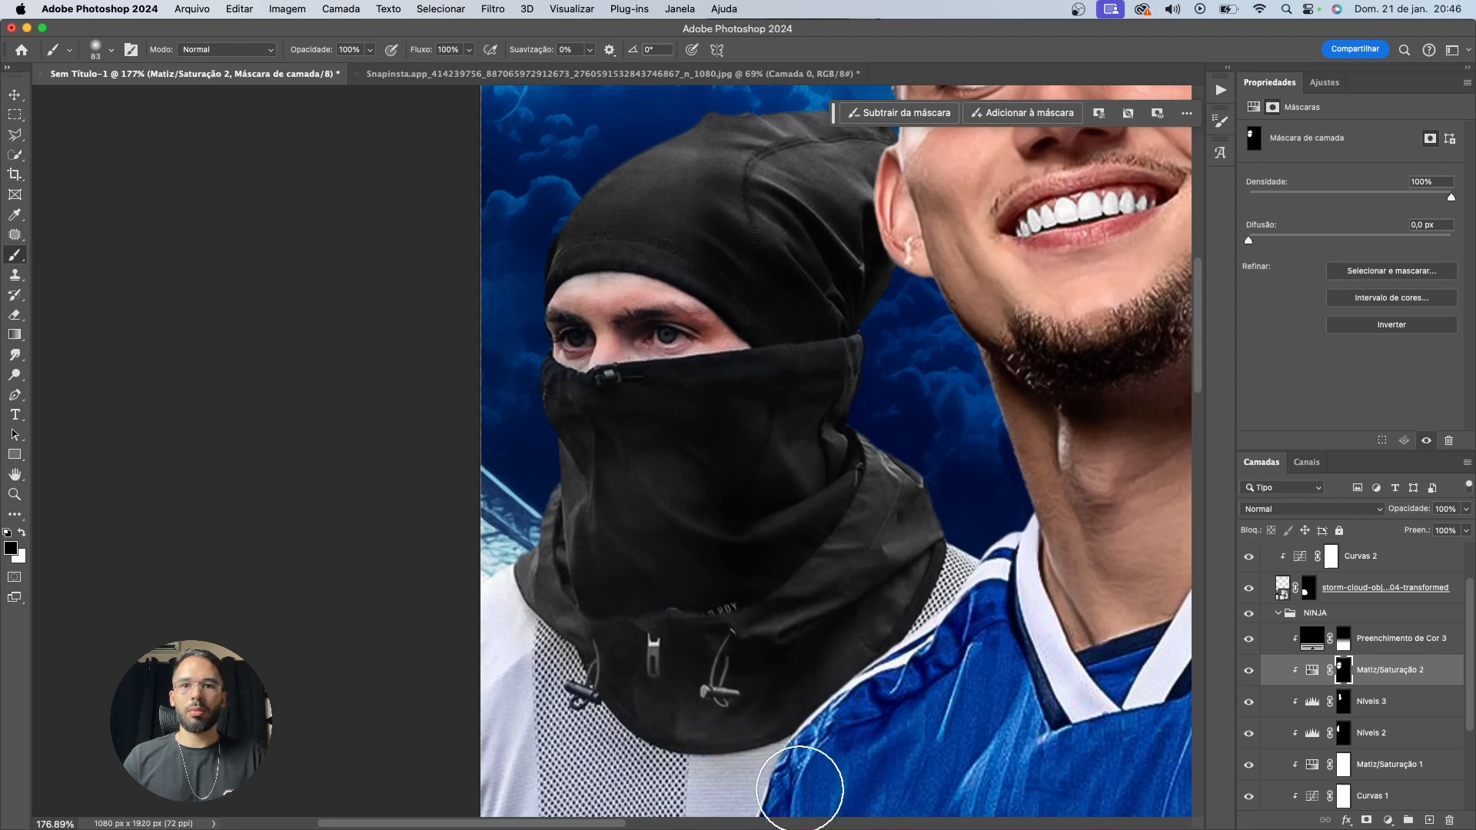
scroll(638, 323, "up", 1)
scroll(602, 300, "up", 5)
key("bracketleft")
key("bracketleft")
key("bracketleft")
key("bracketleft")
key("bracketleft")
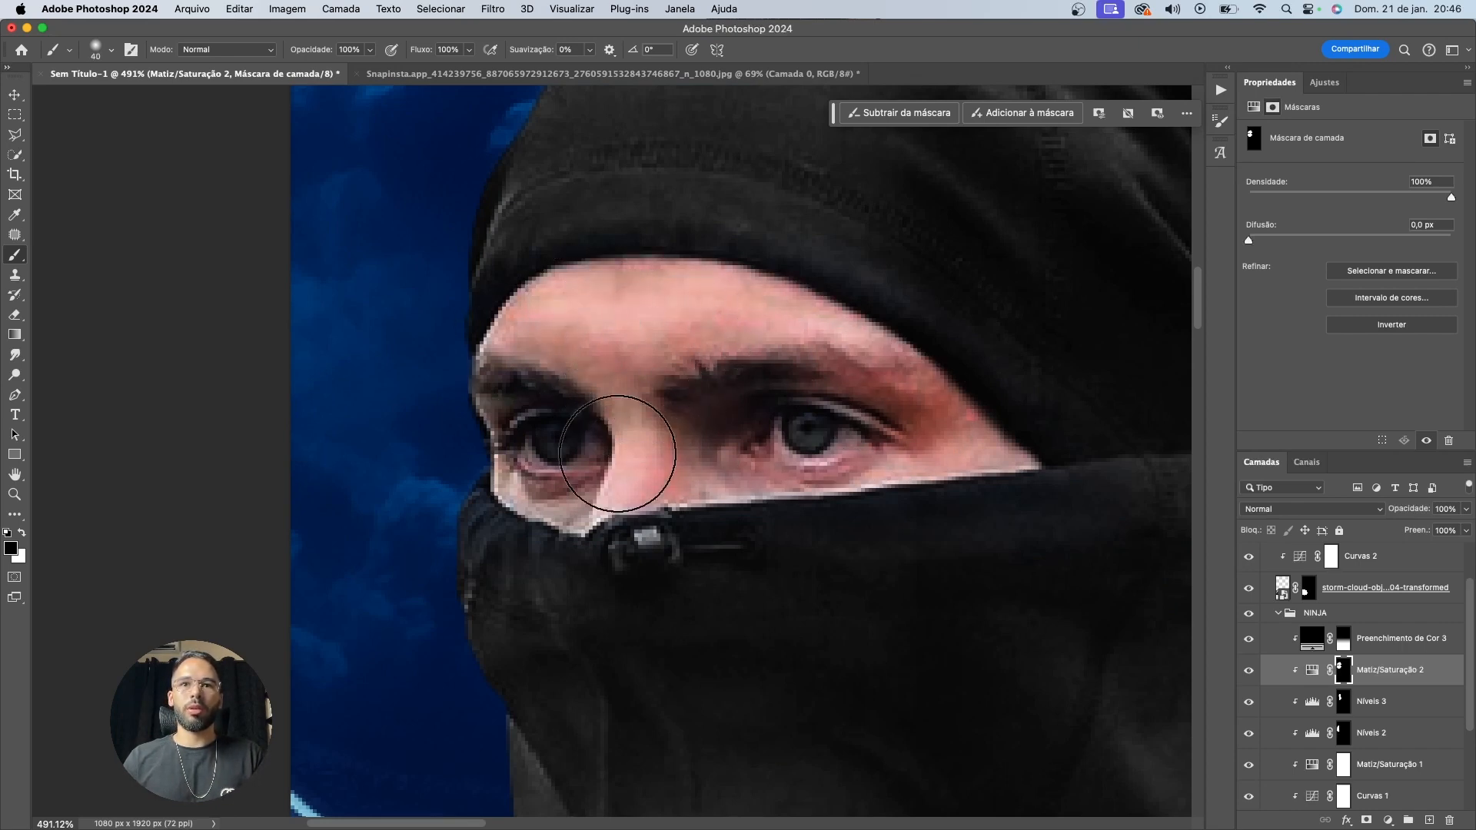
key("bracketleft")
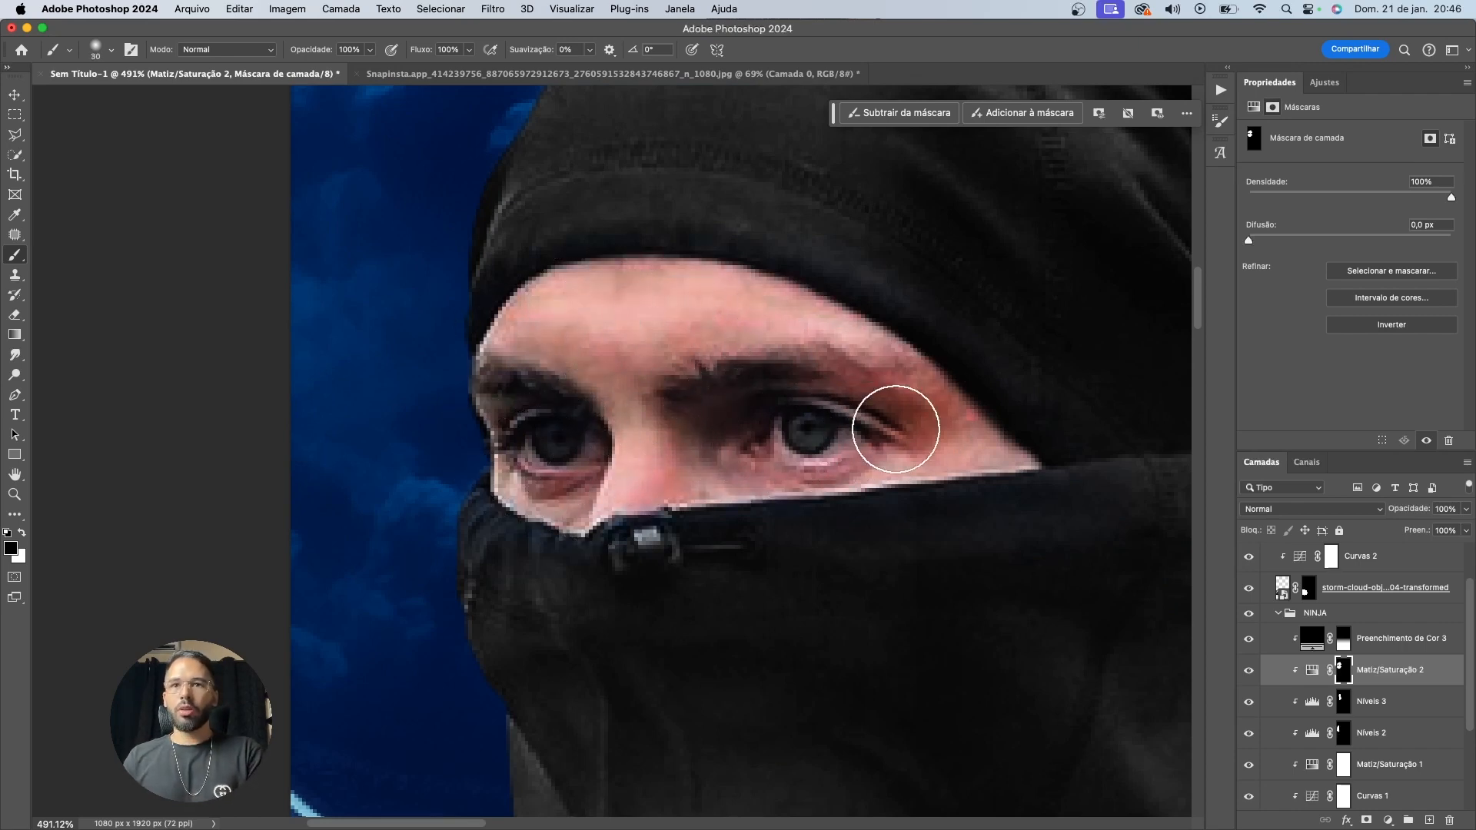
Compare the masked player with and without the Matiz/Saturação 2 adjustment, and examine how he fits the whole poster
scroll(991, 492, "down", 8)
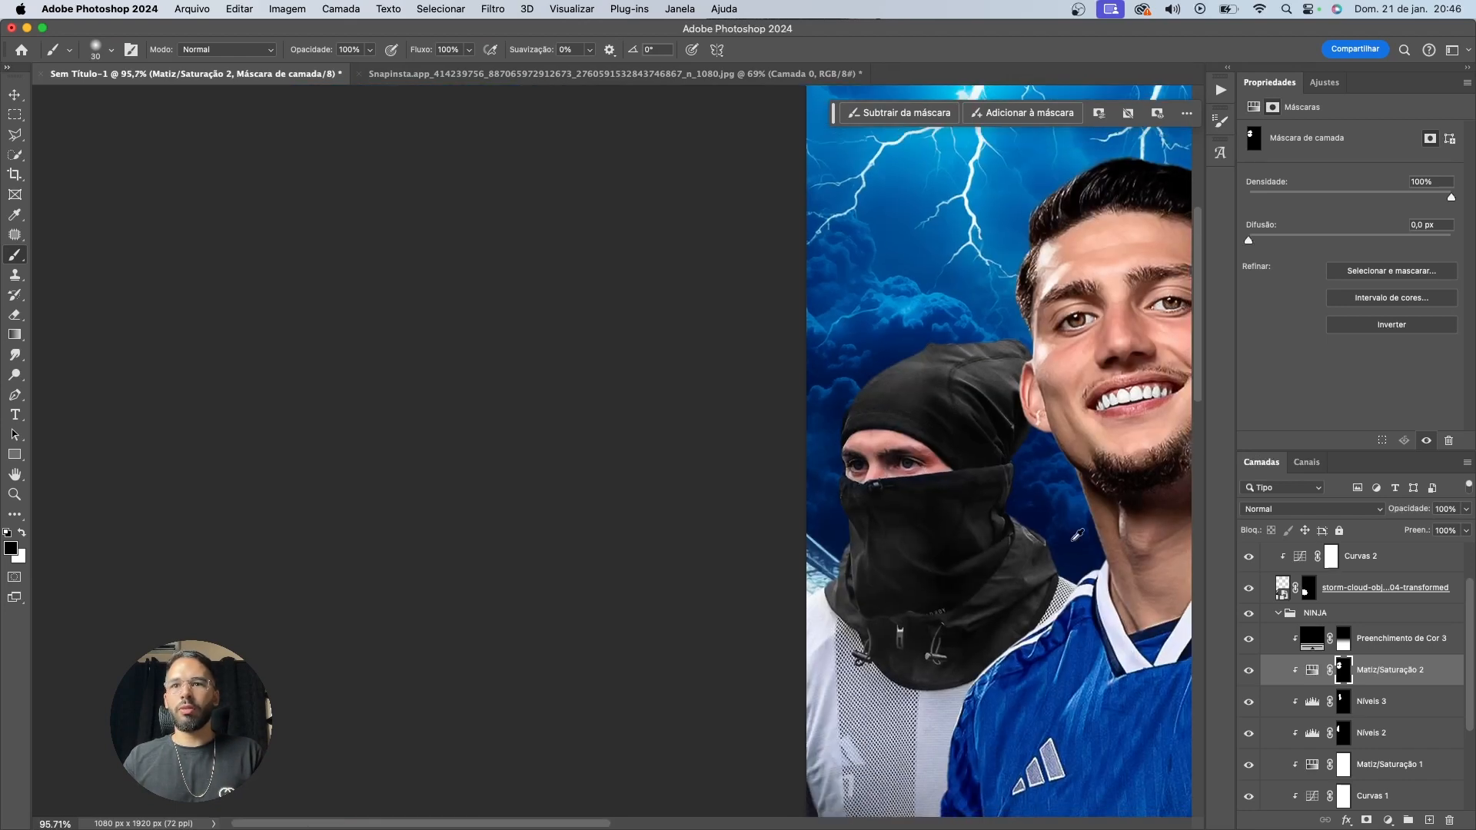
key("v")
scroll(999, 508, "right", 5)
left_click(1248, 670)
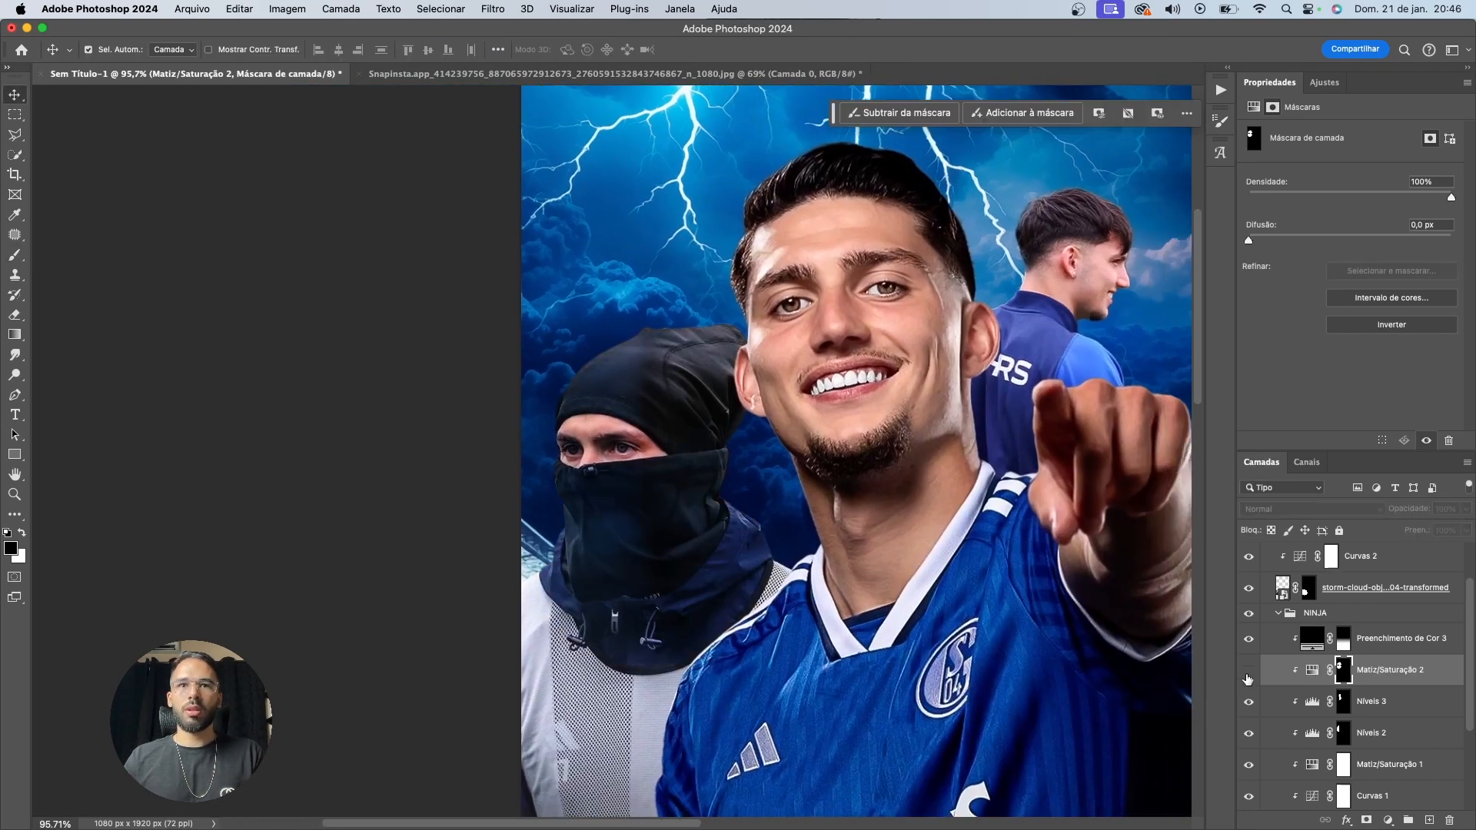
left_click(1248, 670)
left_click(1248, 671)
left_click(1248, 670)
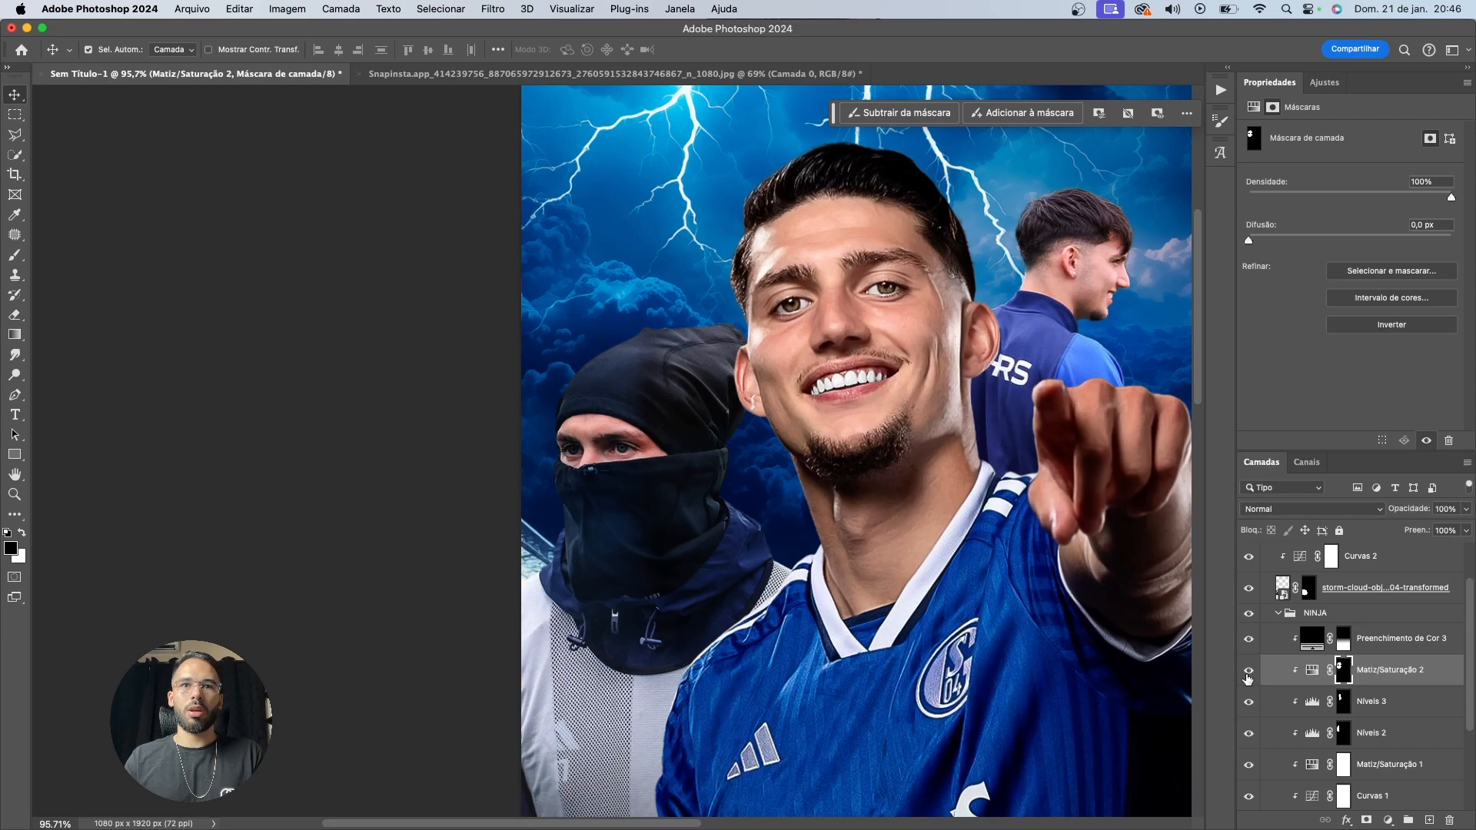
left_click(1249, 675)
left_click(1249, 674)
left_click(1248, 674)
left_click(1248, 674)
scroll(638, 477, "down", 3)
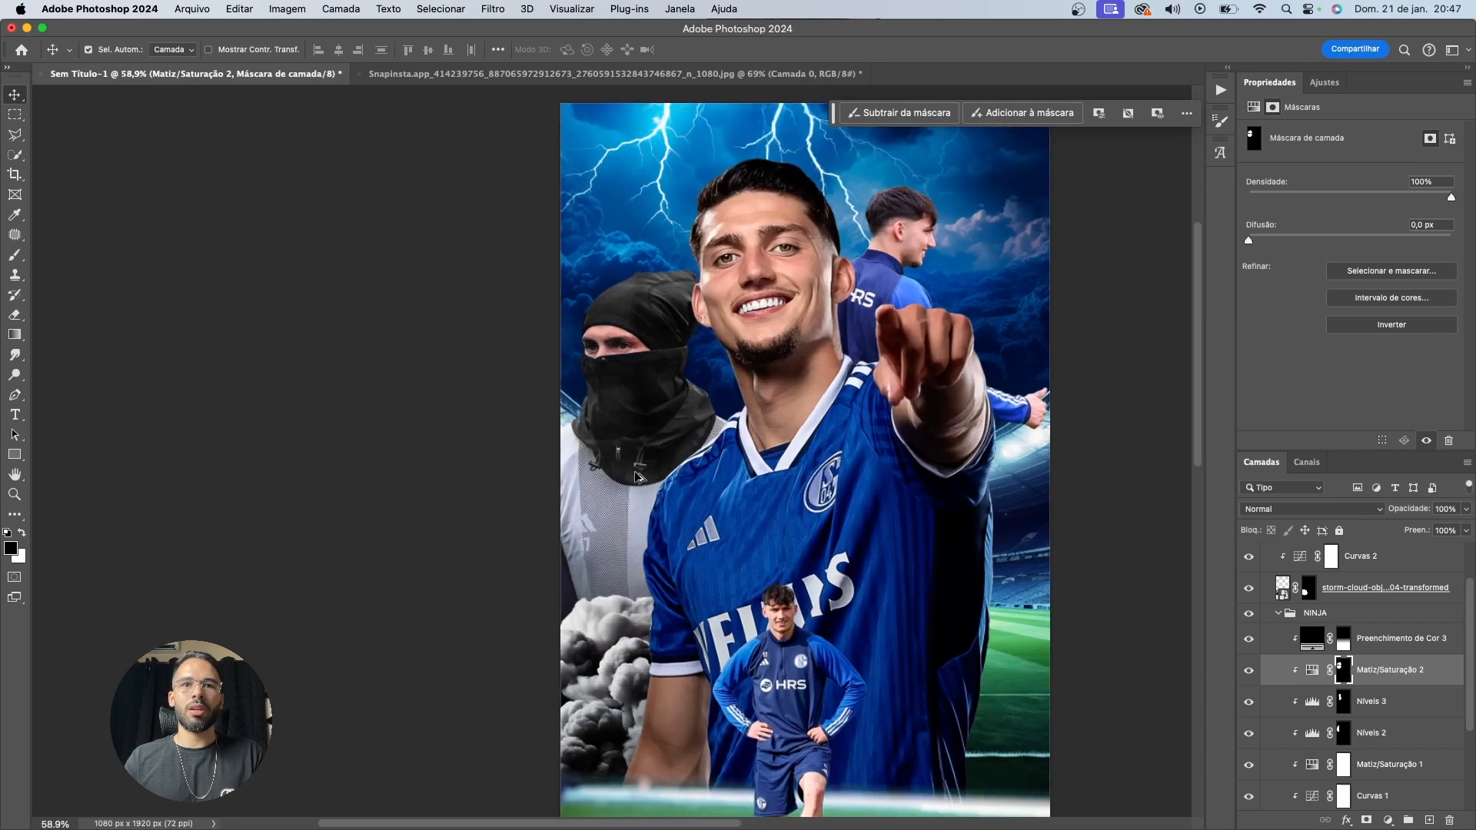
scroll(638, 477, "up", 3)
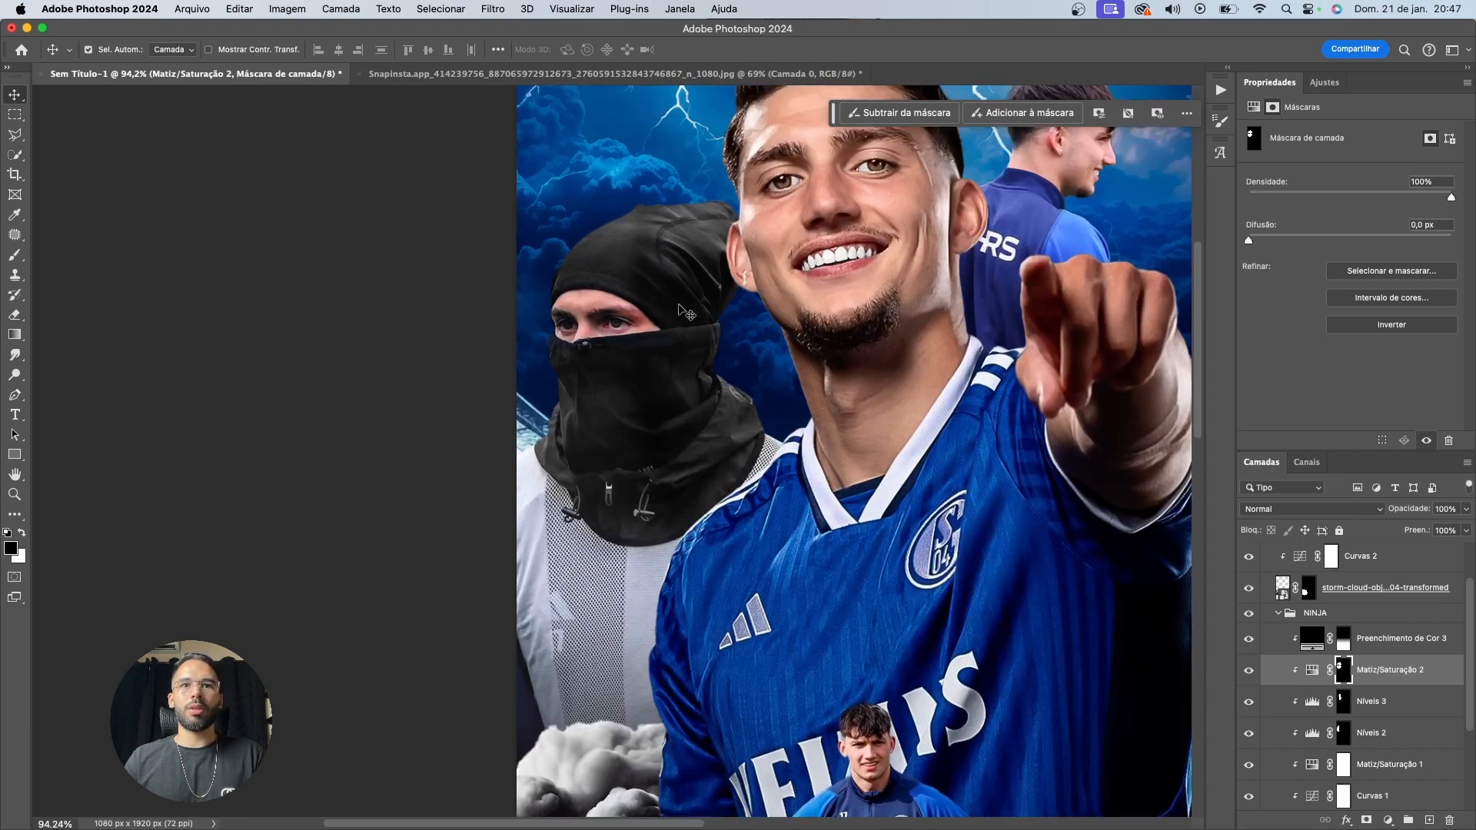
Adjust the NINJA layer in Camera Raw: temperature +7, tint +5, exposure -0,06, contrast +29, highlights +22, shadows -26, whites -64, blacks -41, texture +19
scroll(684, 305, "down", 3)
scroll(680, 312, "up", 3)
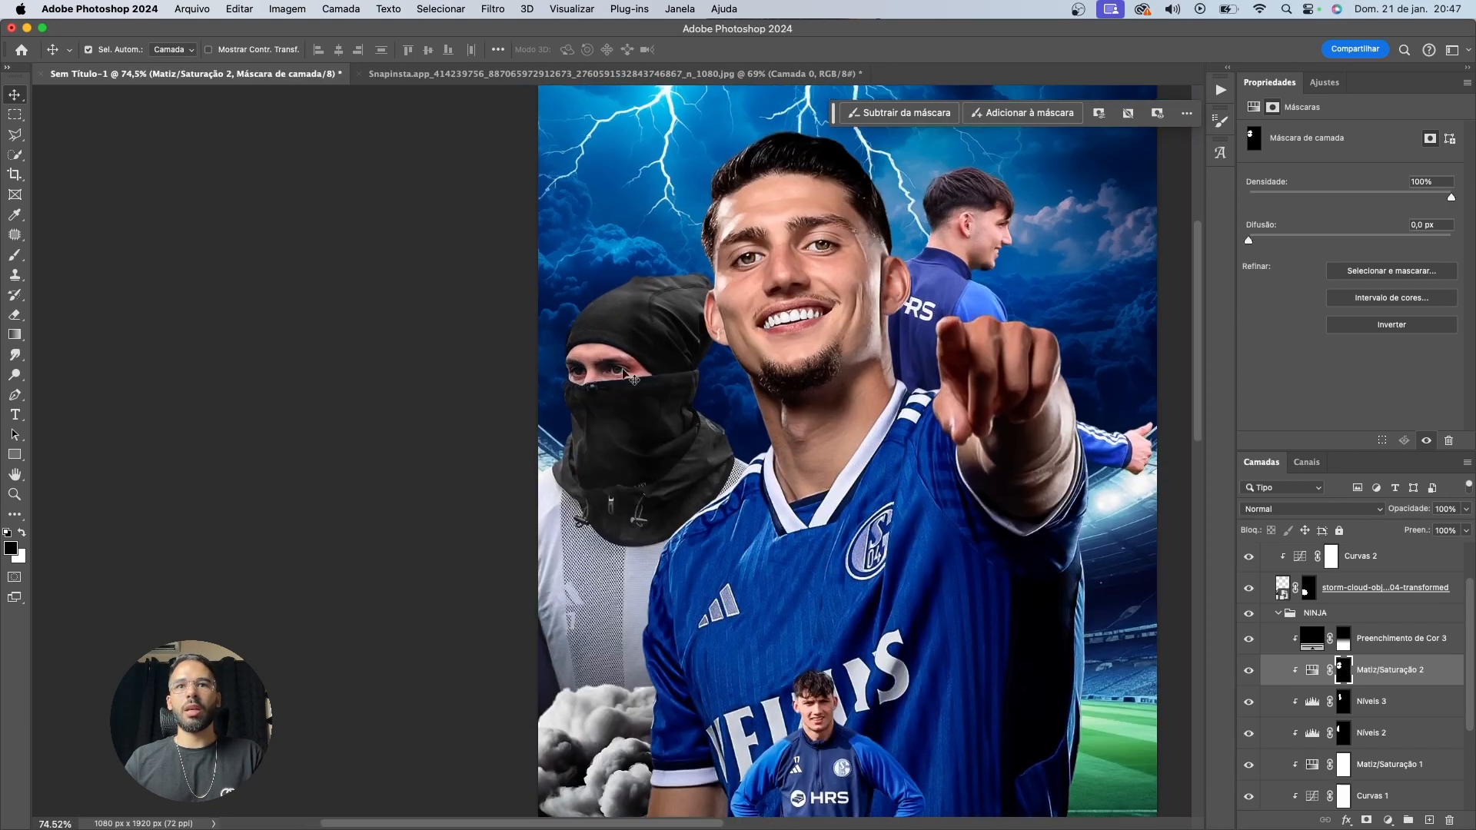
left_click(622, 361)
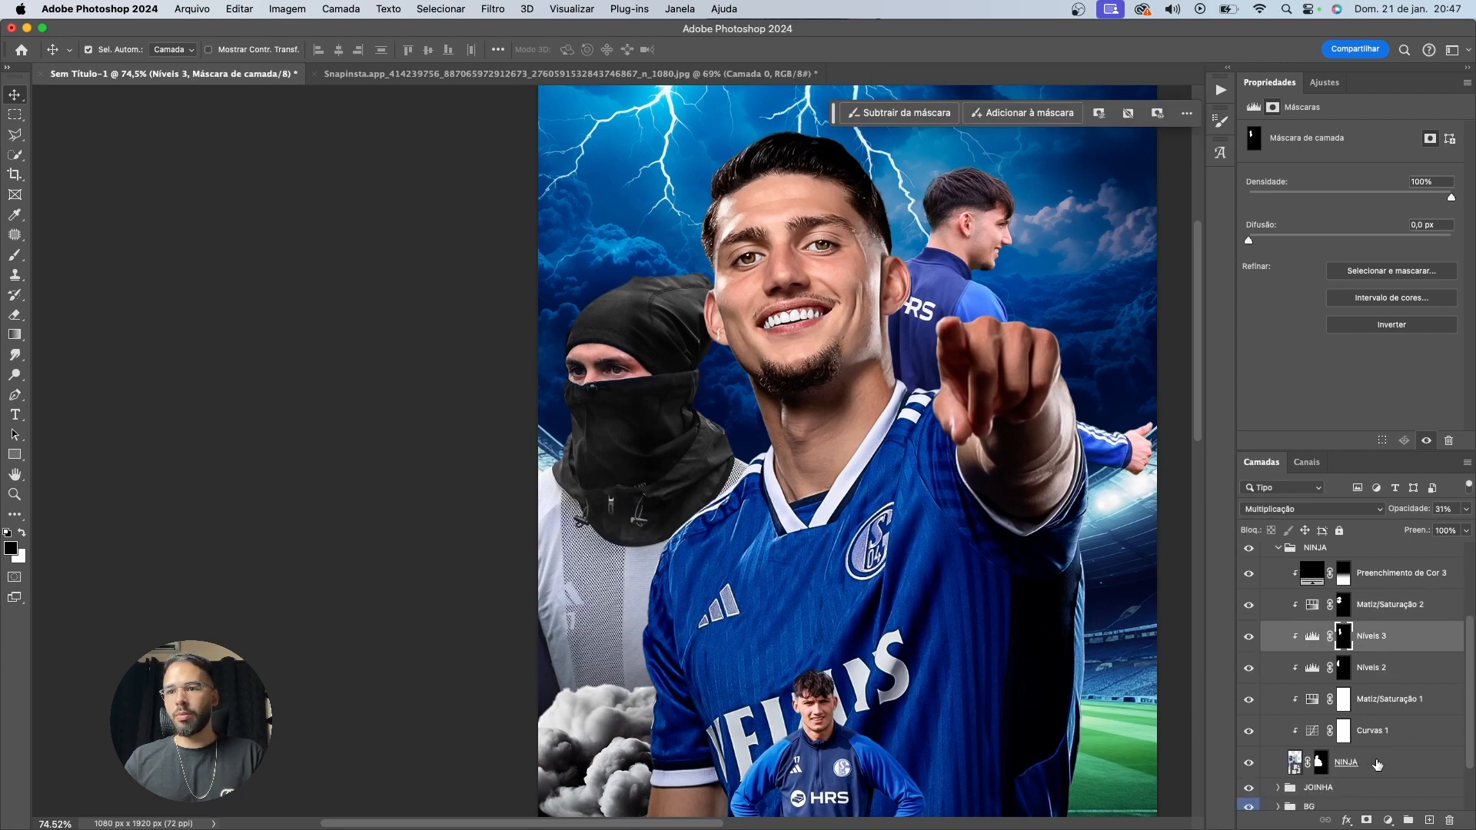
left_click(484, 10)
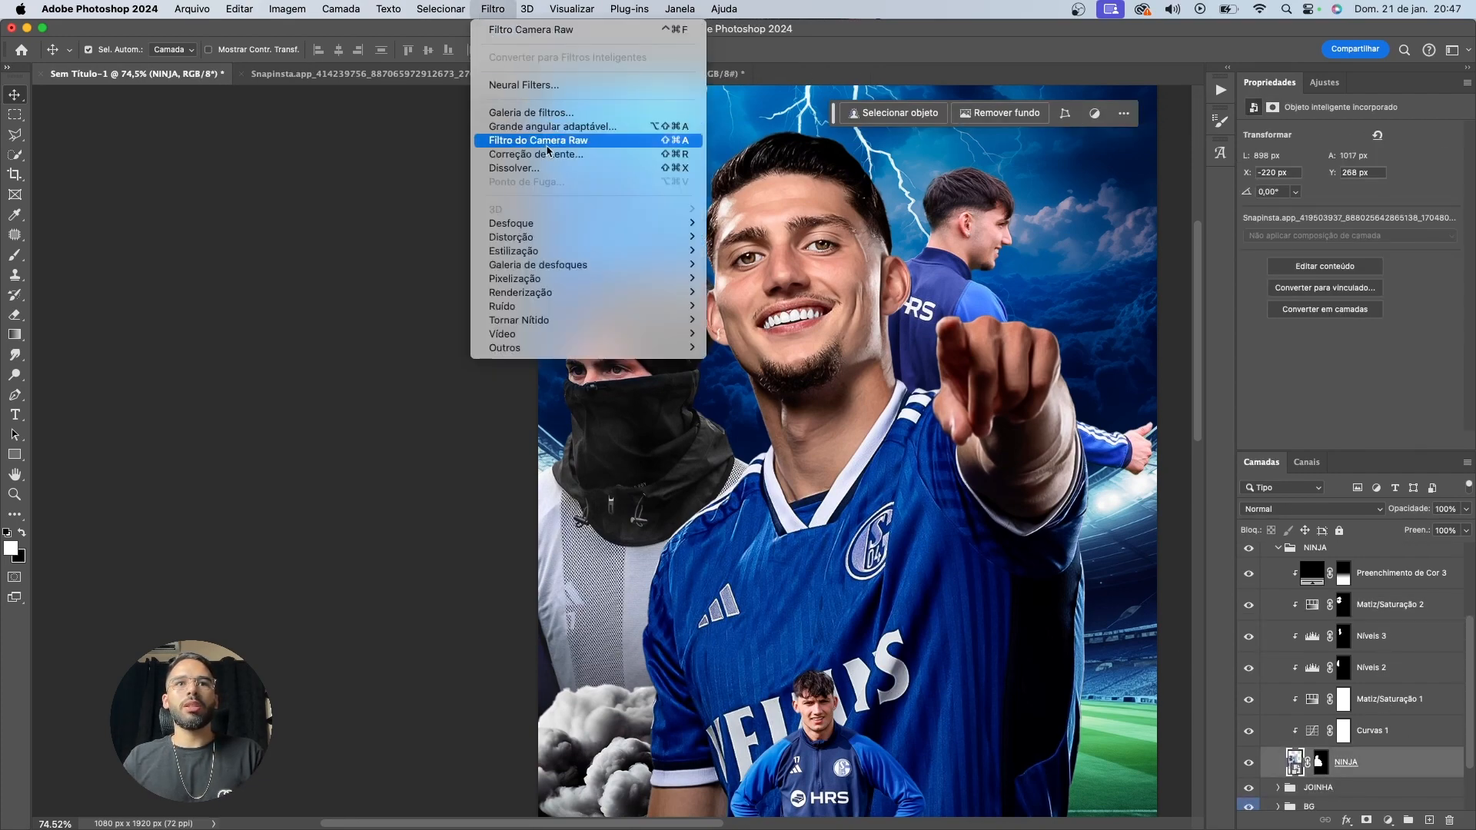
left_click(548, 146)
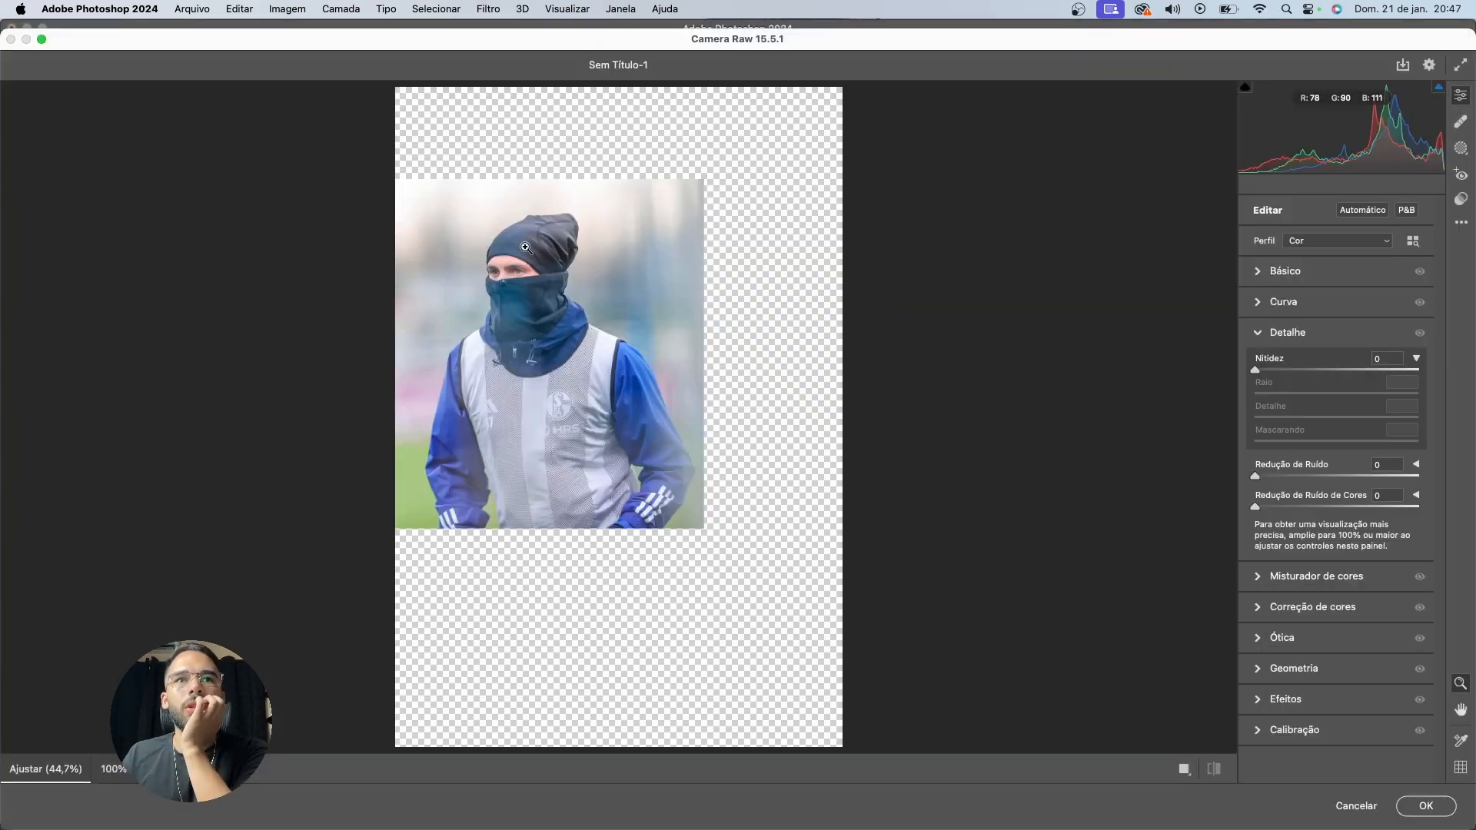
left_click_drag(528, 250, 679, 274)
left_click(1326, 278)
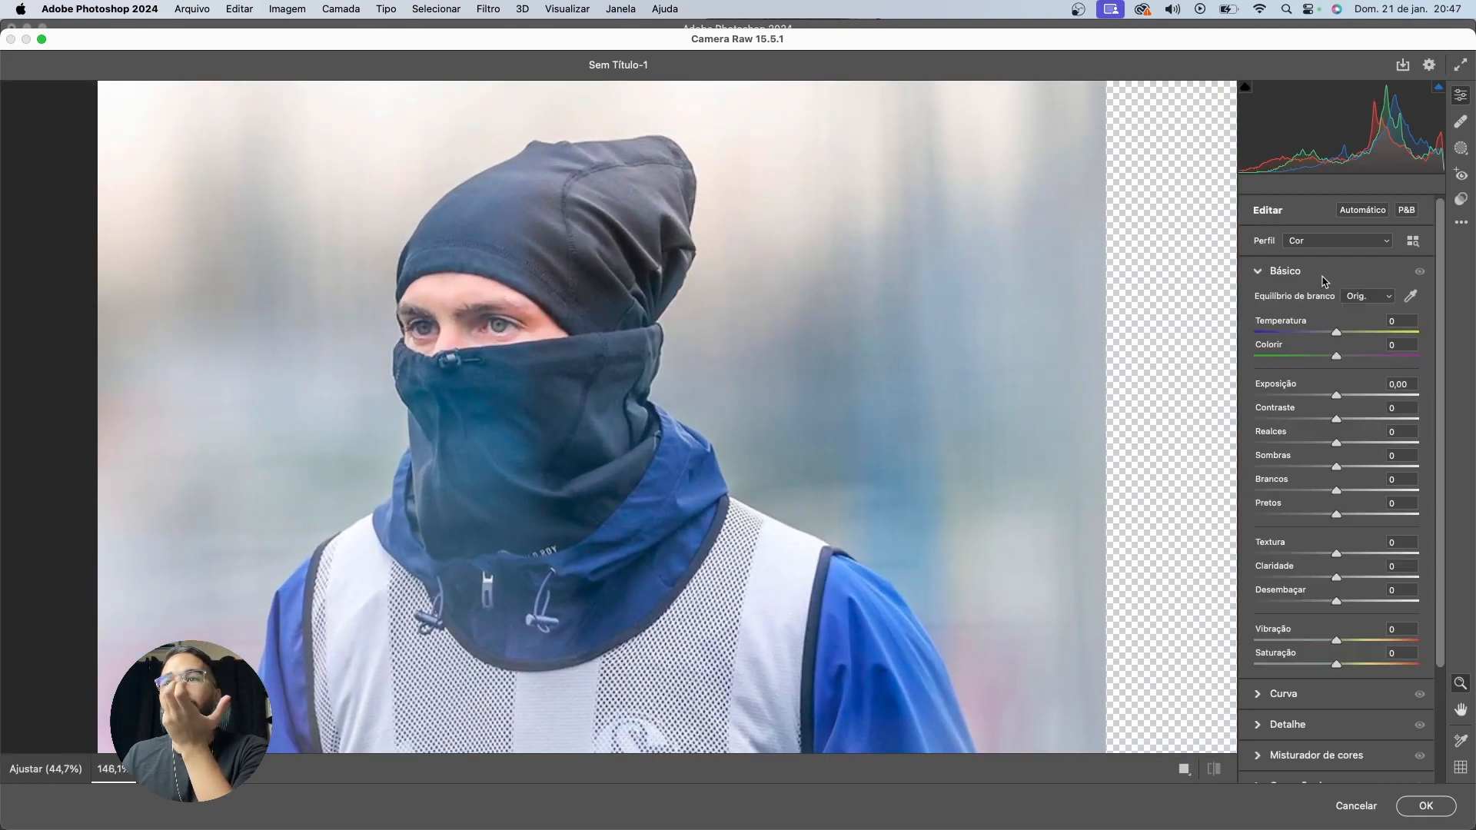
left_click_drag(1282, 383, 1233, 504)
mouse_move(1297, 321)
left_mouse_down()
mouse_move(1284, 350)
mouse_move(1280, 323)
left_mouse_up()
scroll(1289, 518, "down", 1)
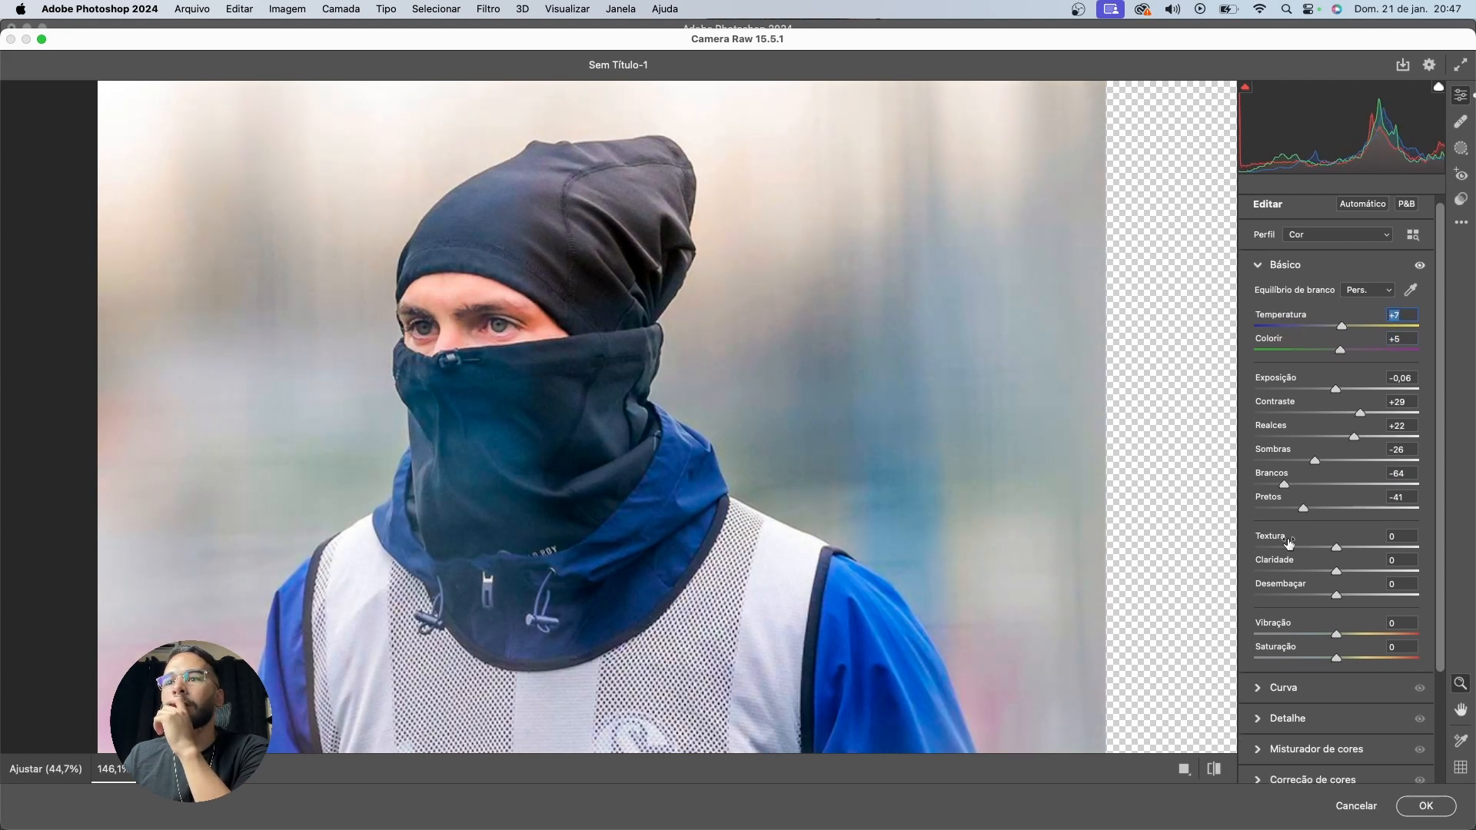
left_click_drag(1279, 547, 1299, 543)
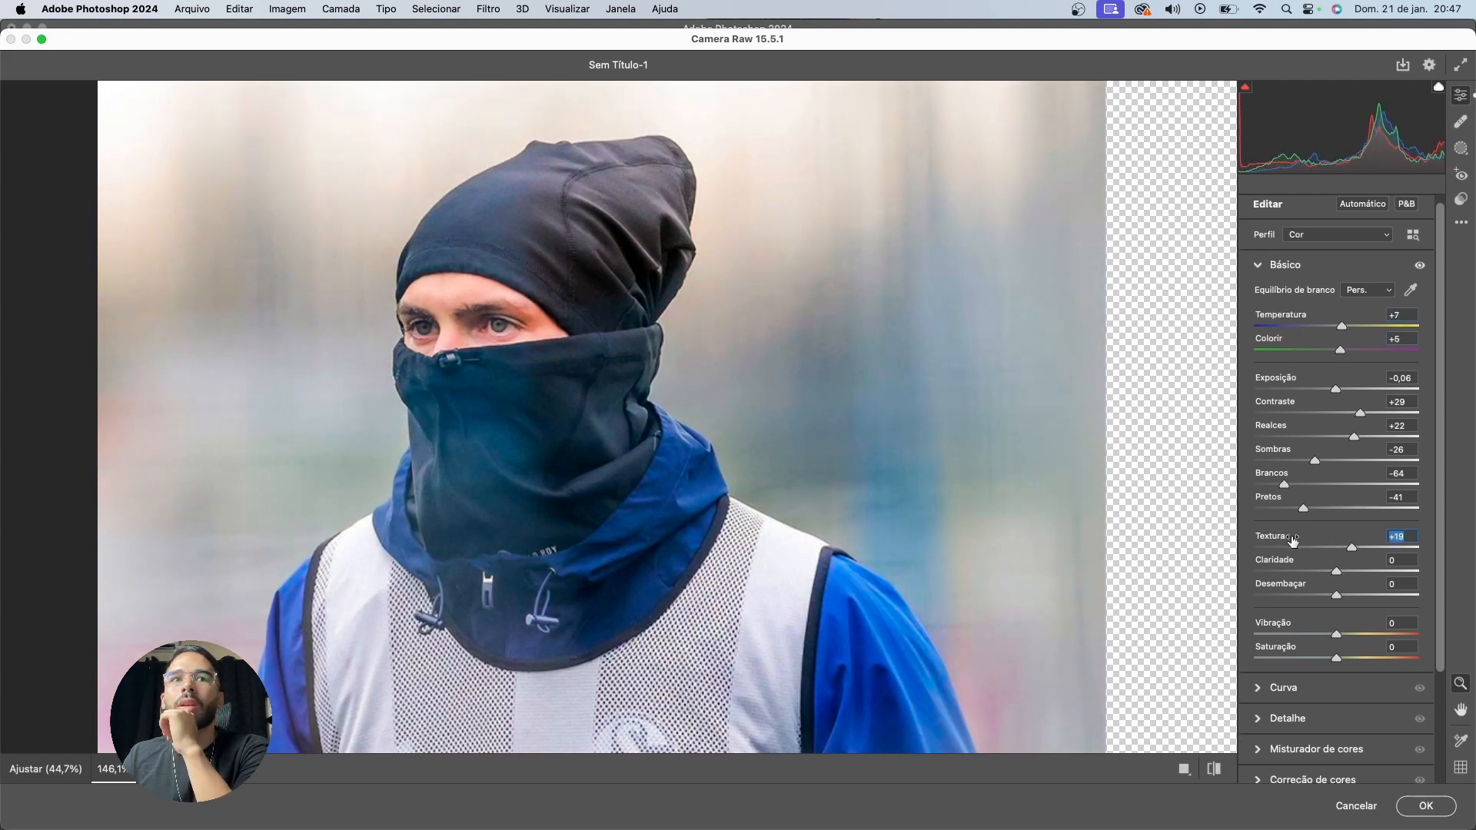
Sharpen the masked player with sharpness 51, radius 0,5 and detail 61, and apply the Camera Raw filter
left_click(1295, 267)
left_click(1292, 332)
left_click_drag(1267, 379, 1305, 409)
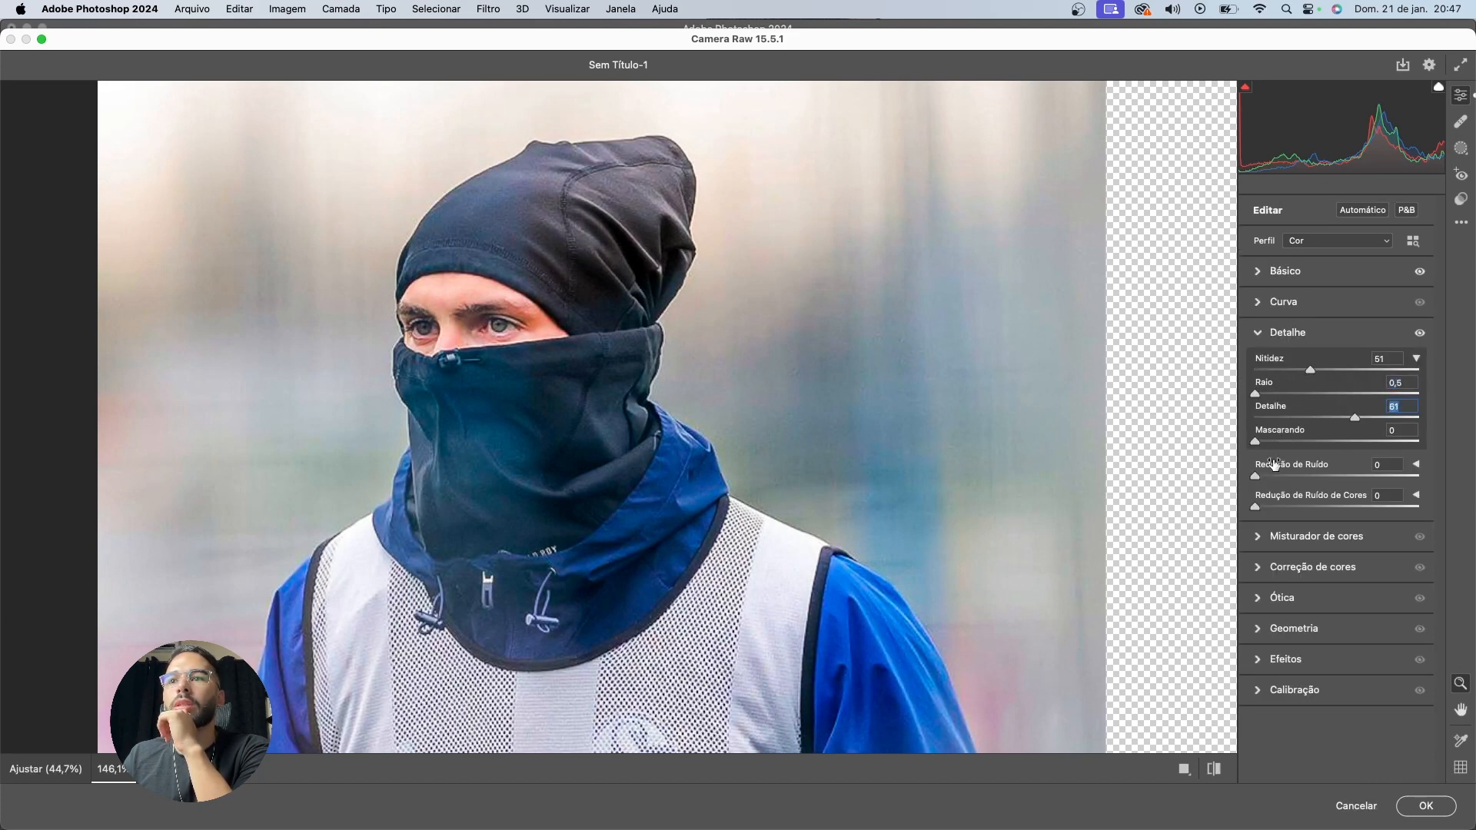
left_click(1282, 371)
left_click(1273, 475)
left_click(1274, 506)
left_click(1288, 333)
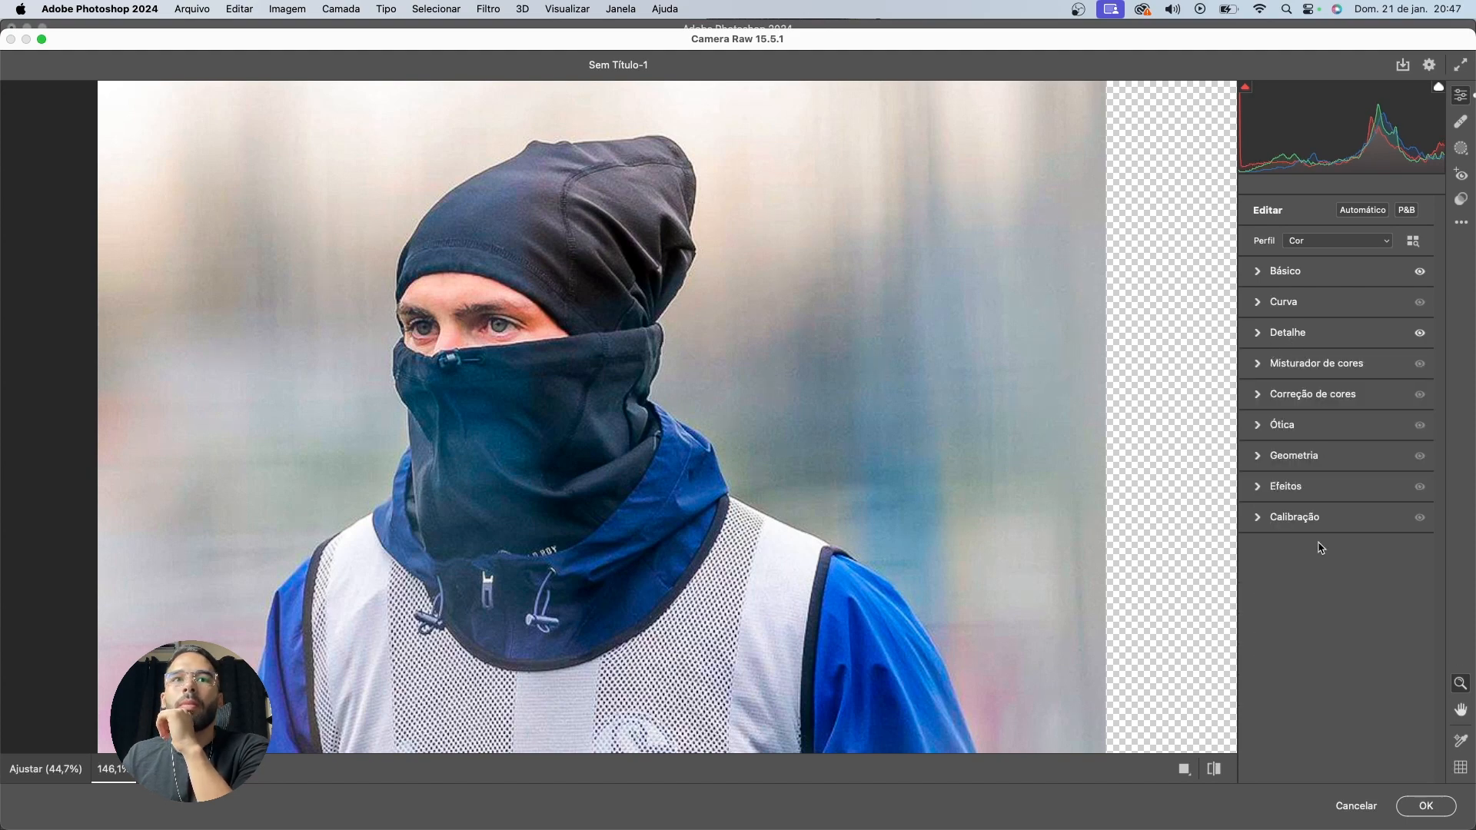
left_click(1426, 806)
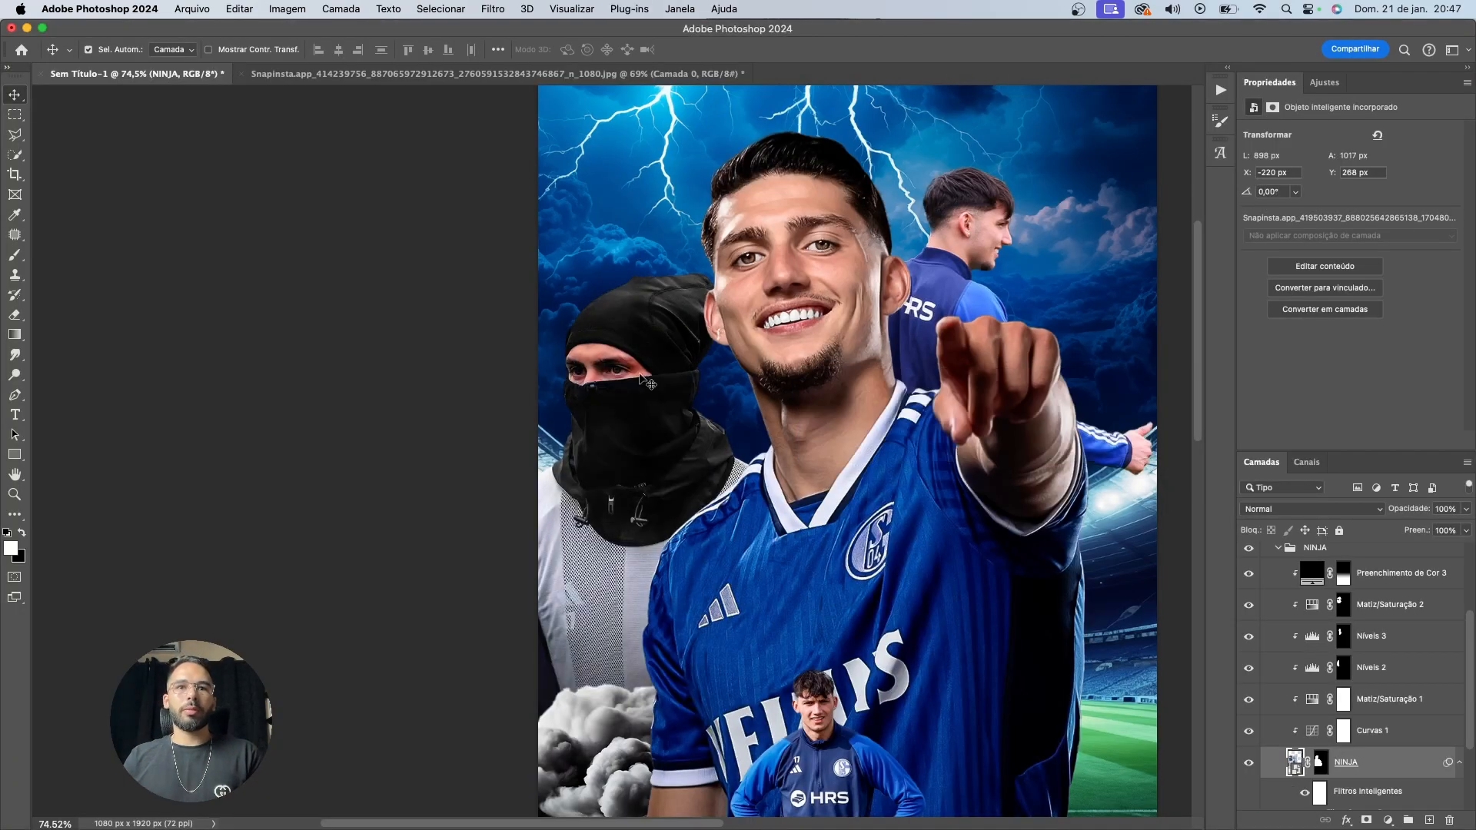
Compare the masked player's adjustments on and off, and delete Níveis 3 and Níveis 2 from the NINJA group
scroll(629, 382, "up", 3)
left_click(1345, 606)
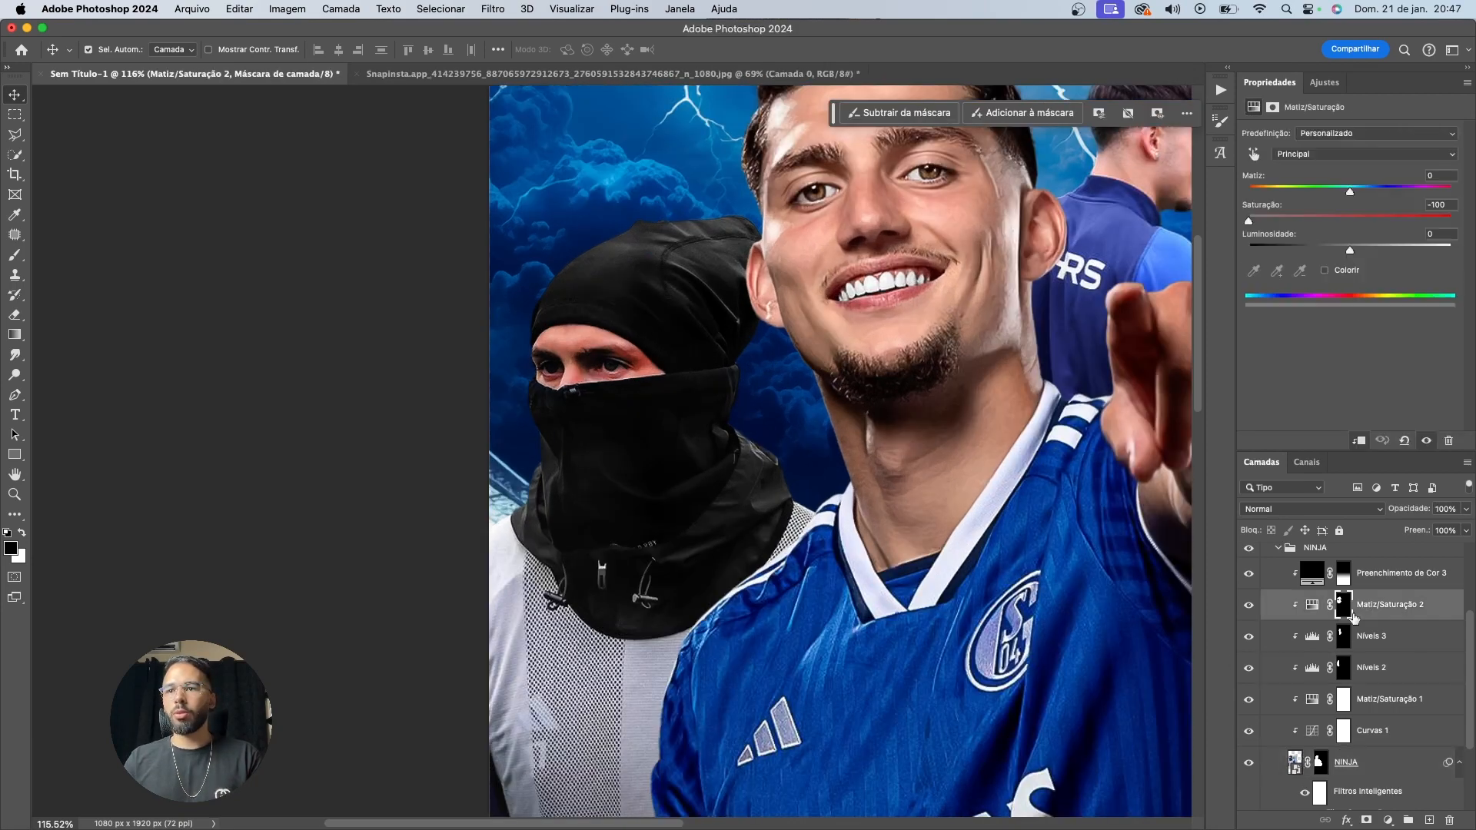
left_click(1249, 608)
left_click(1249, 608)
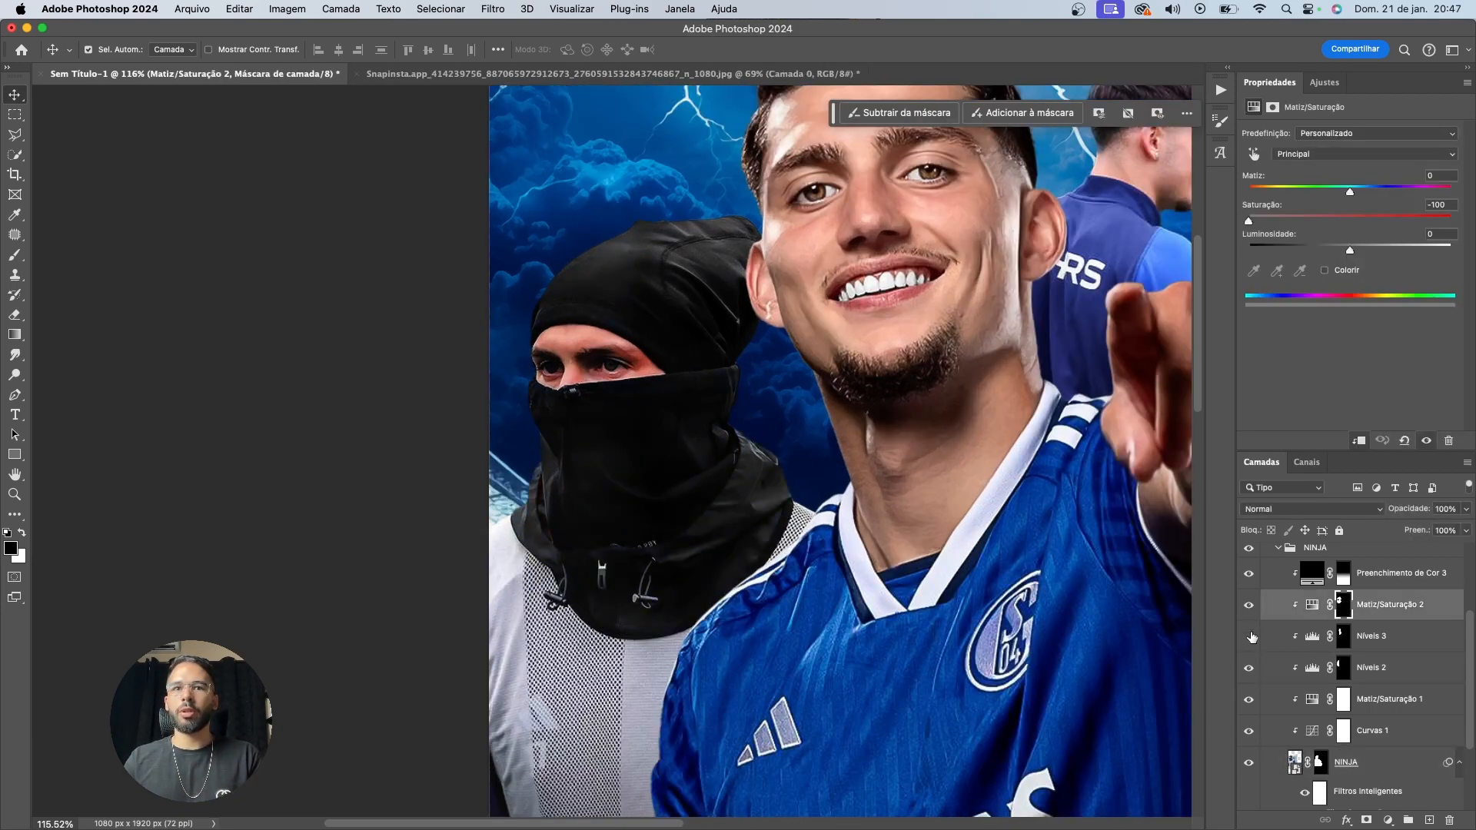
left_click(1249, 637)
double_click(1385, 646)
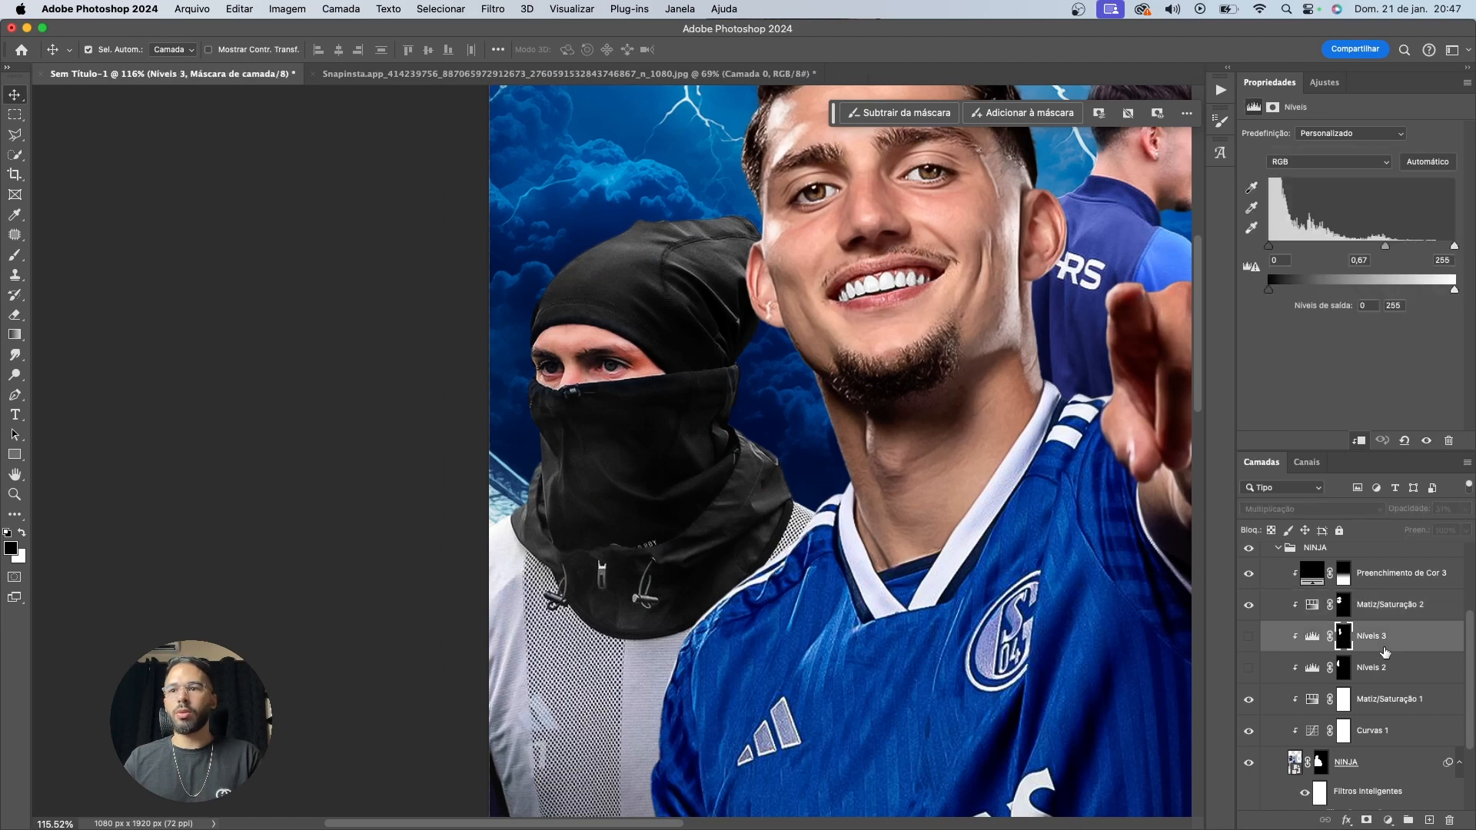
key("Escape")
left_click(1395, 669, "shift")
key("Delete")
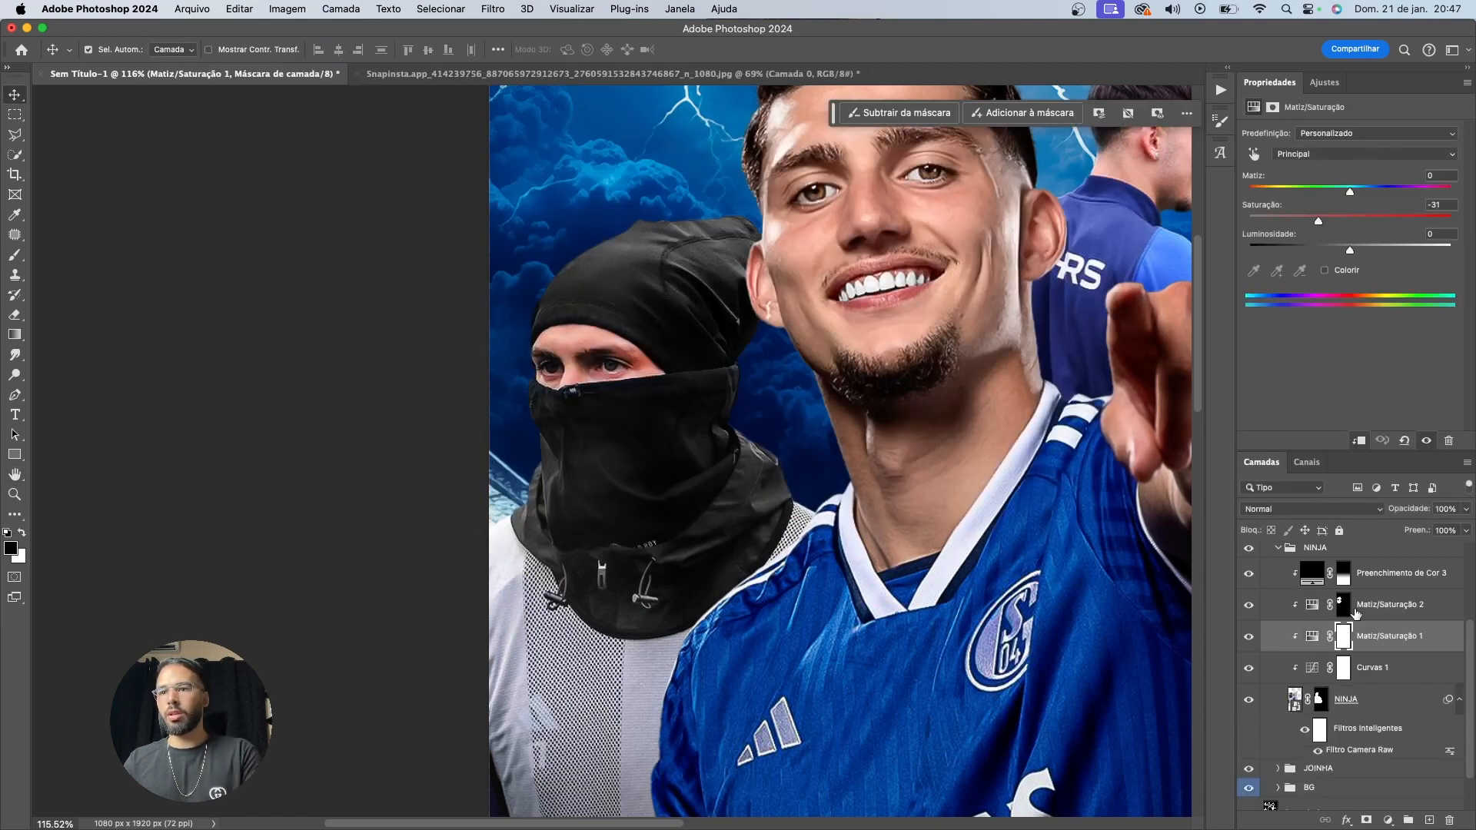
Add a Color Balance adjustment above Preenchimento de Cor 3 in the NINJA group, clipped to the masked player
scroll(882, 562, "down", 6)
scroll(722, 488, "down", 3)
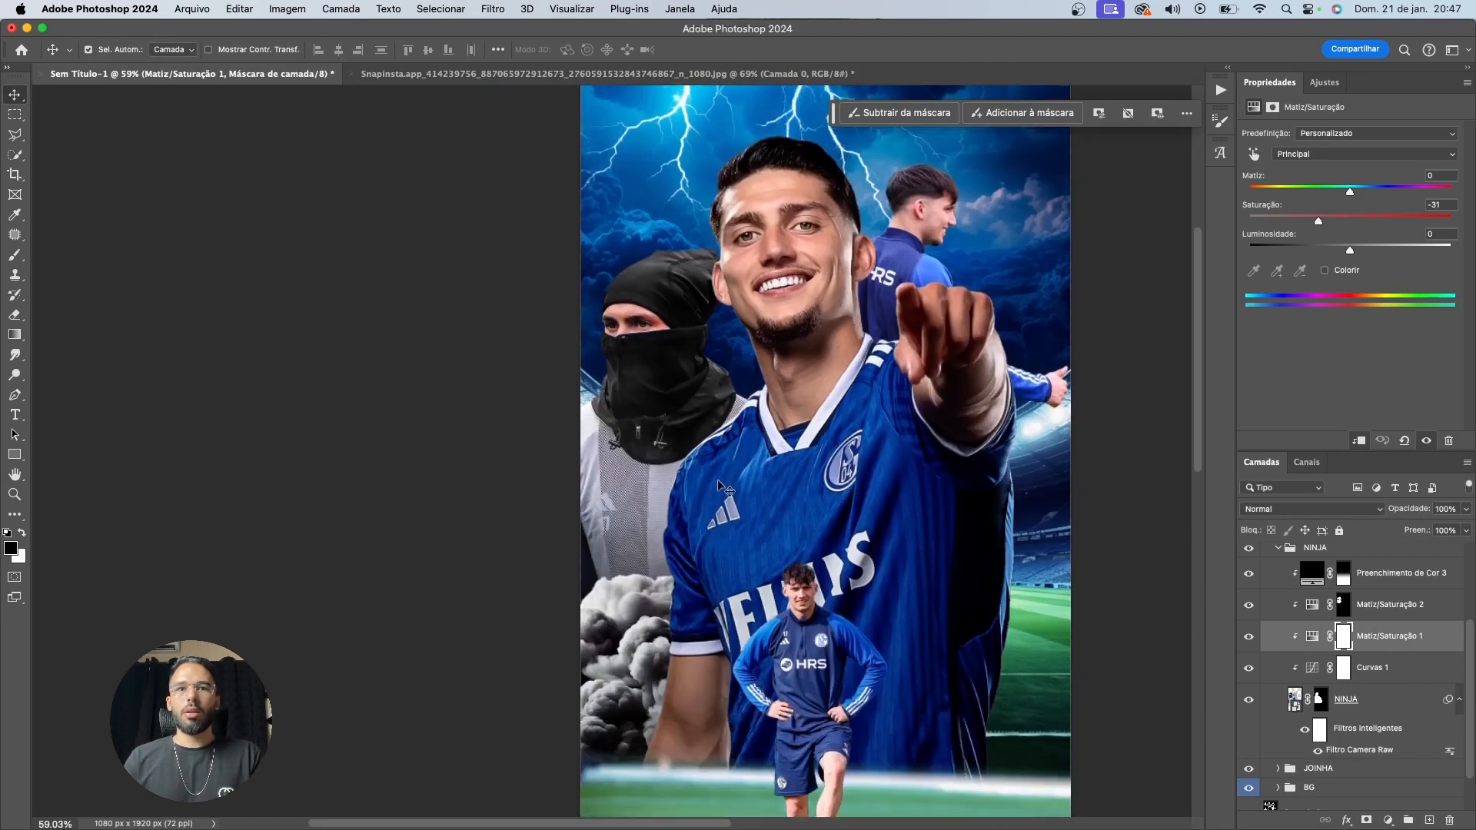
scroll(715, 484, "up", 5)
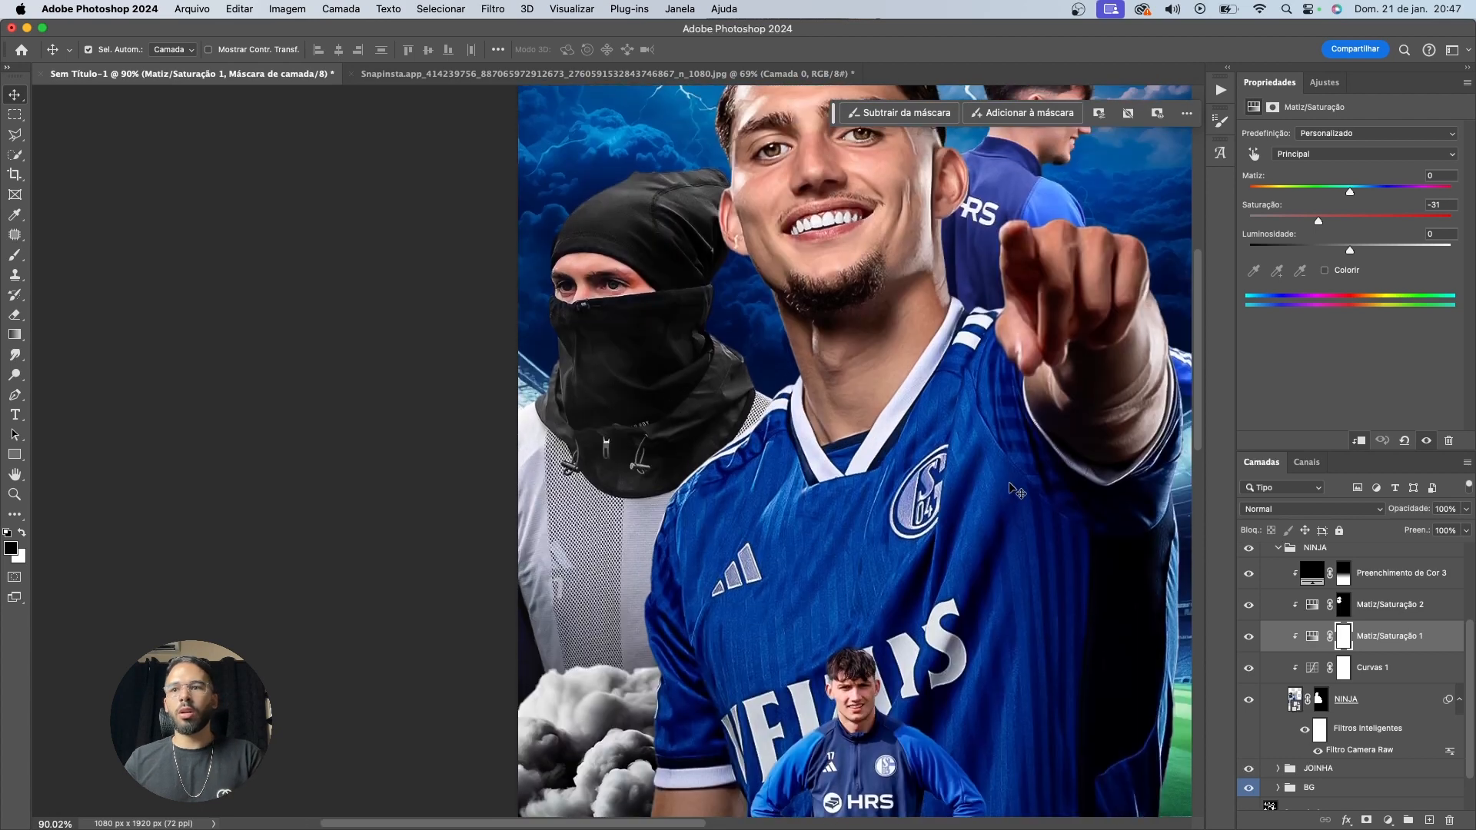
left_click(1390, 674)
left_click(1384, 576)
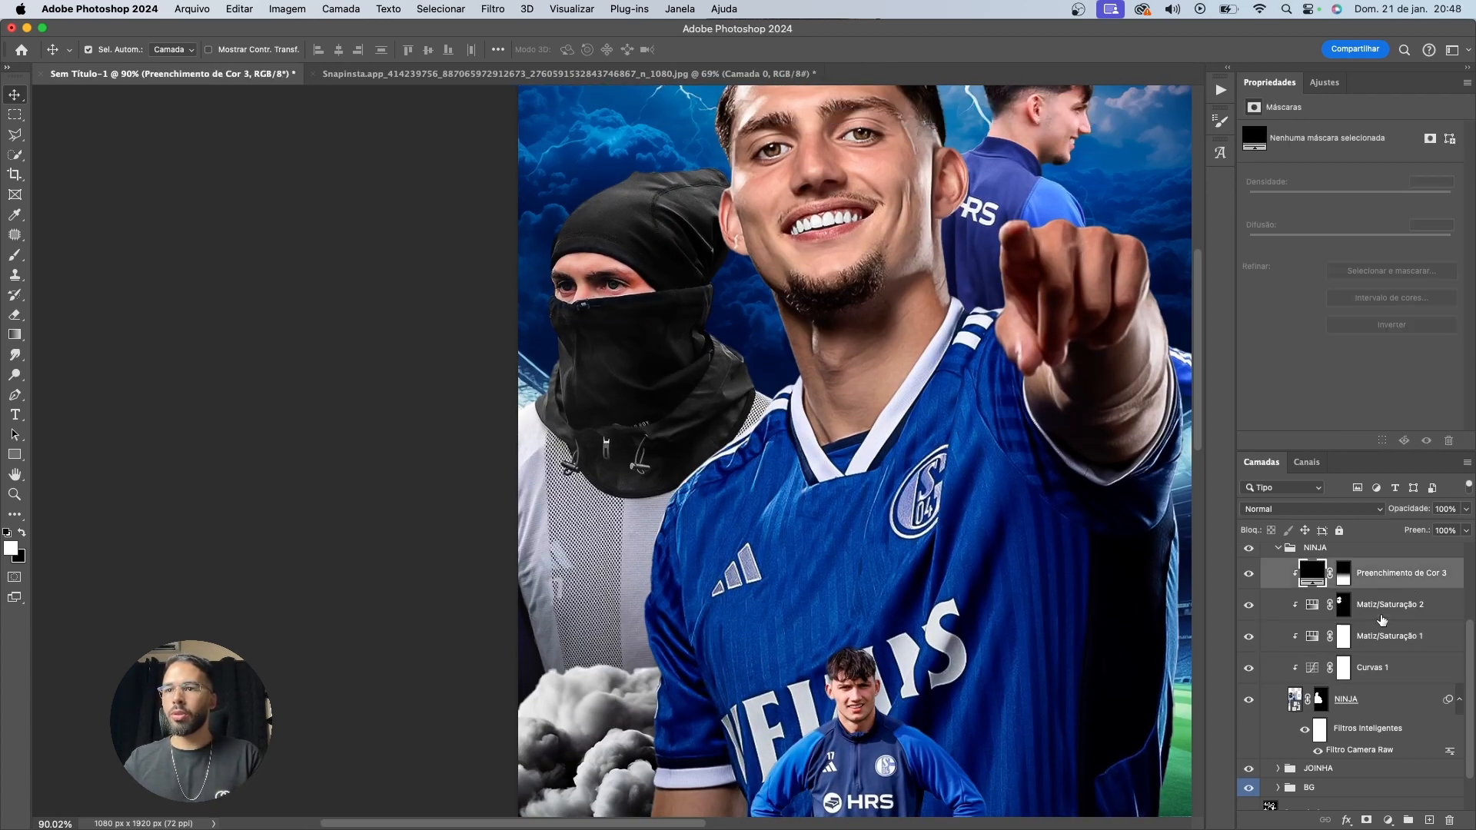
left_click(1388, 821)
left_click(1407, 709)
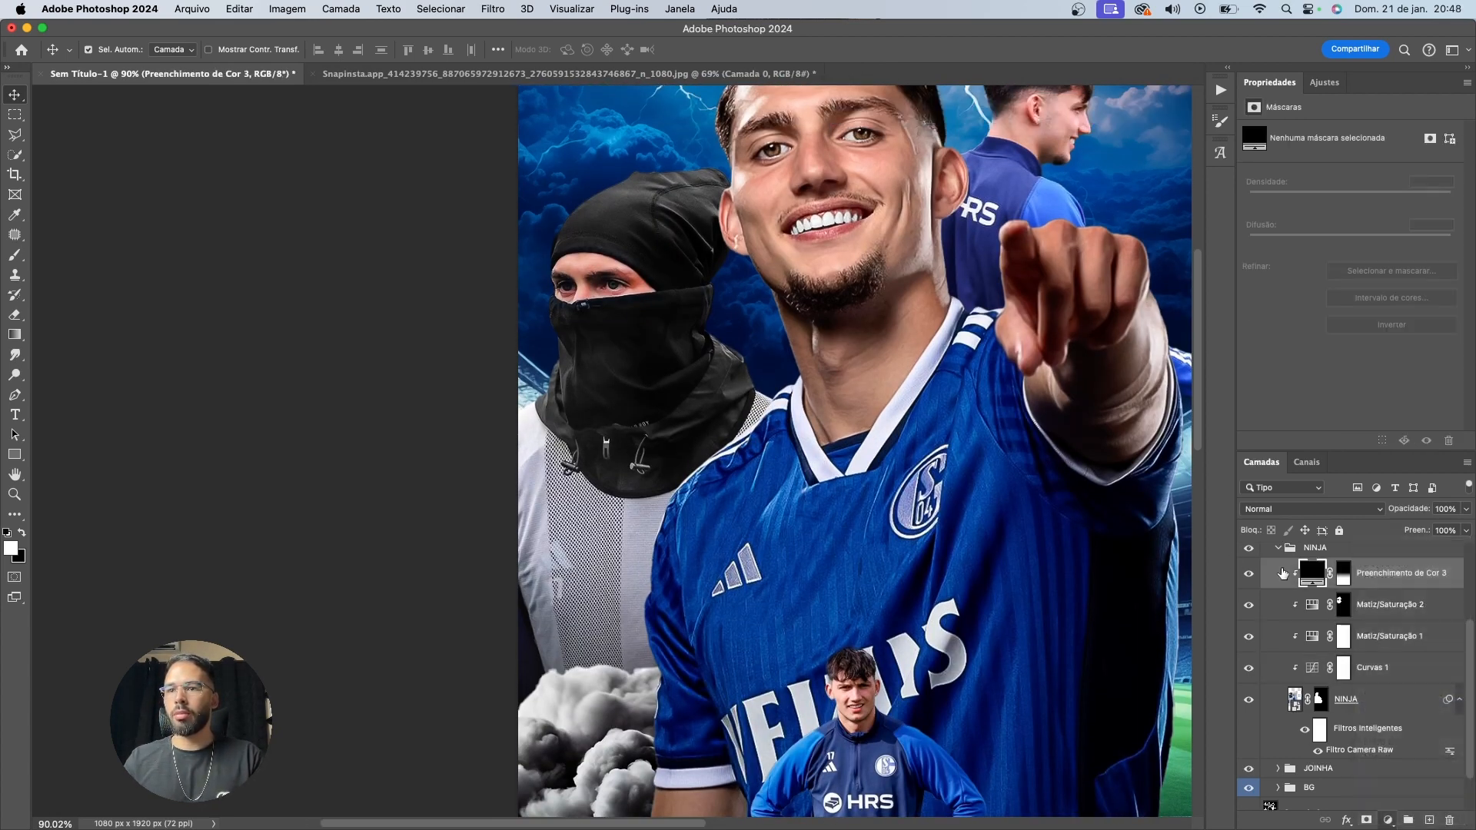
left_click(1361, 583)
scroll(1375, 595, "up", 2)
left_click(1396, 643, "alt")
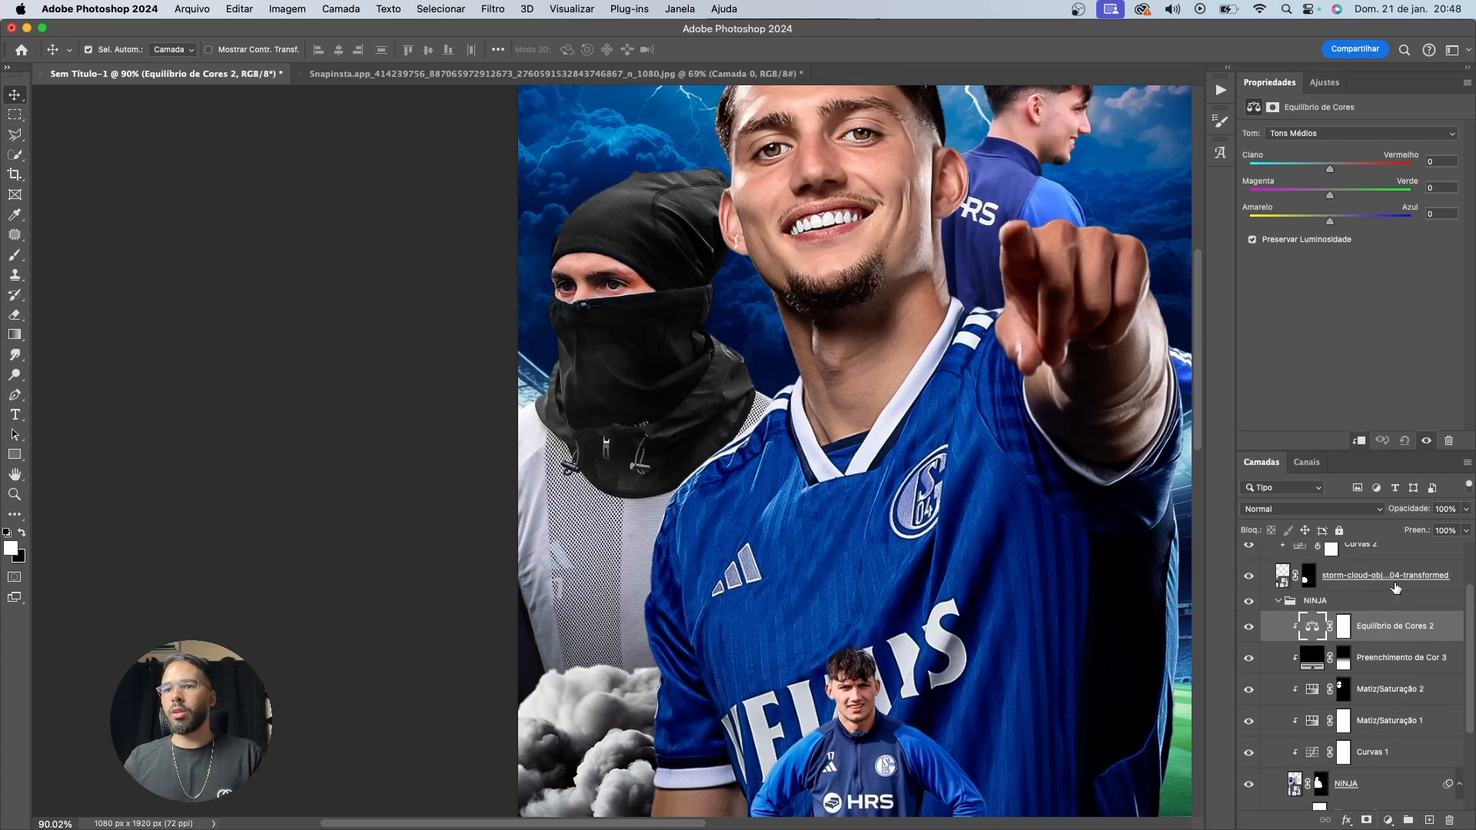
Set the masked player's Color Balance midtones to red +7, green +16 and blue +27, checking the match against the whole poster
left_click_drag(1330, 221, 1351, 221)
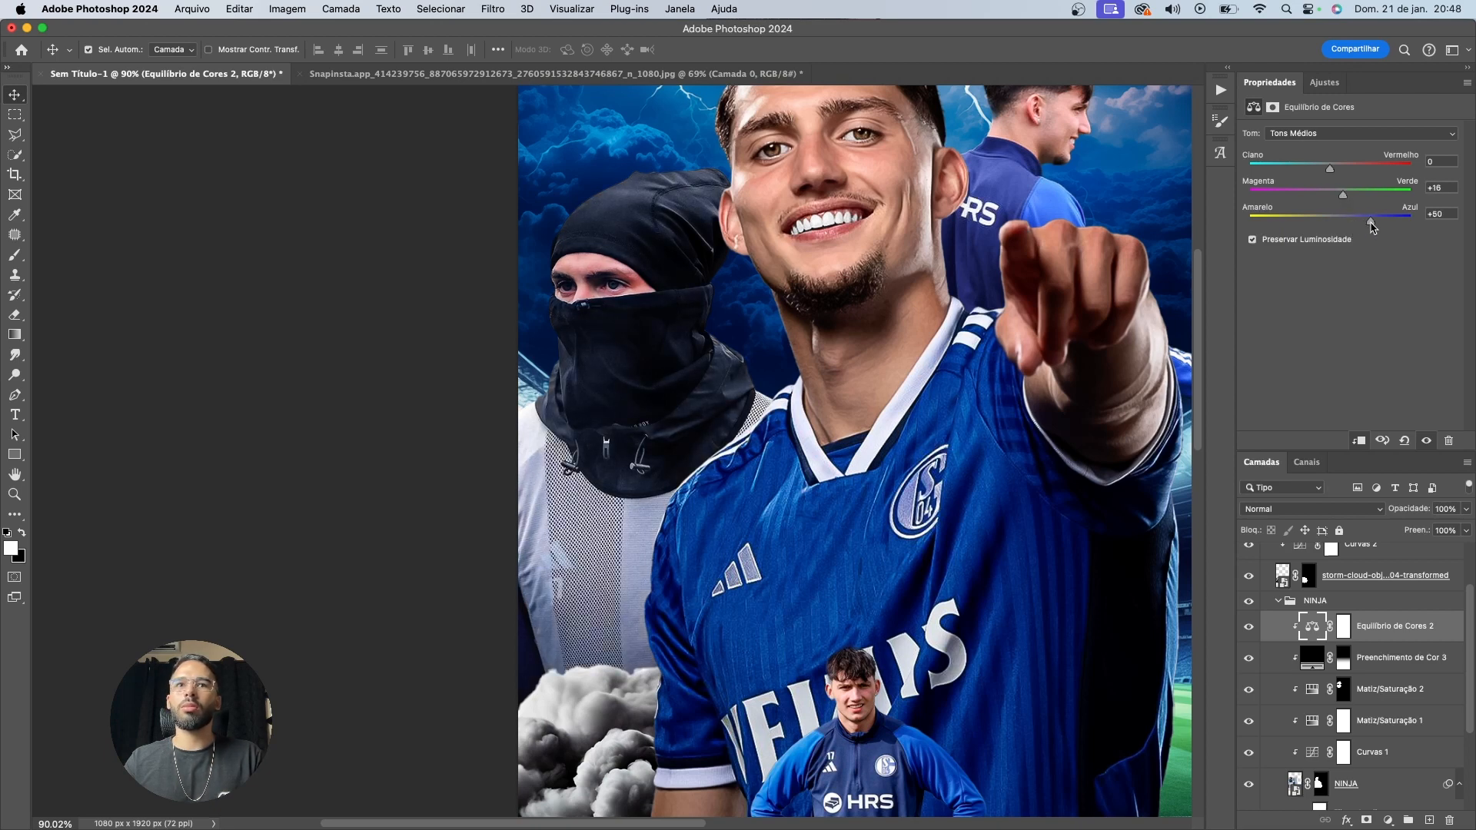
scroll(1037, 372, "up", 2)
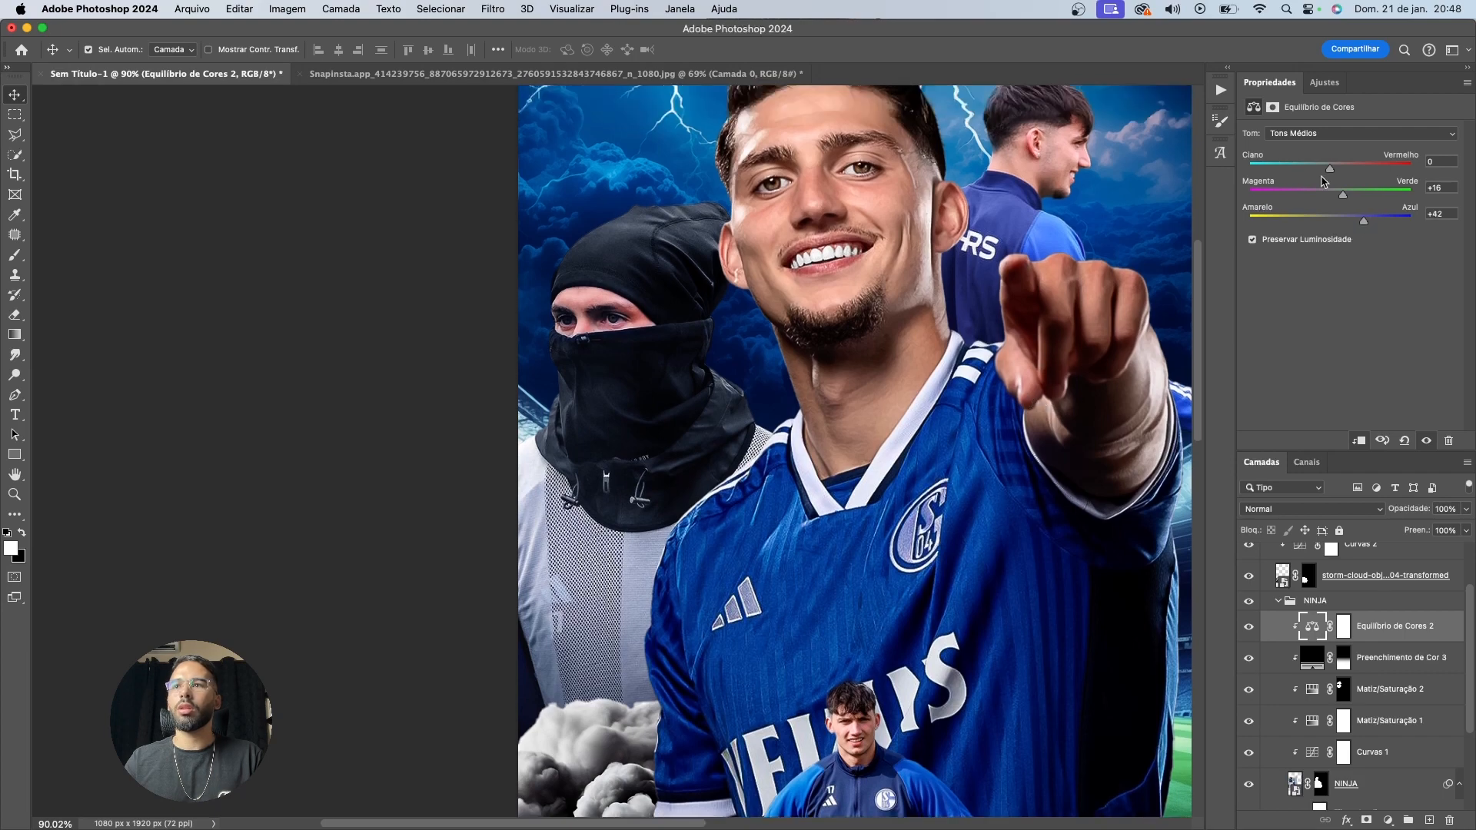
left_click_drag(1331, 170, 1339, 170)
scroll(849, 427, "down", 6)
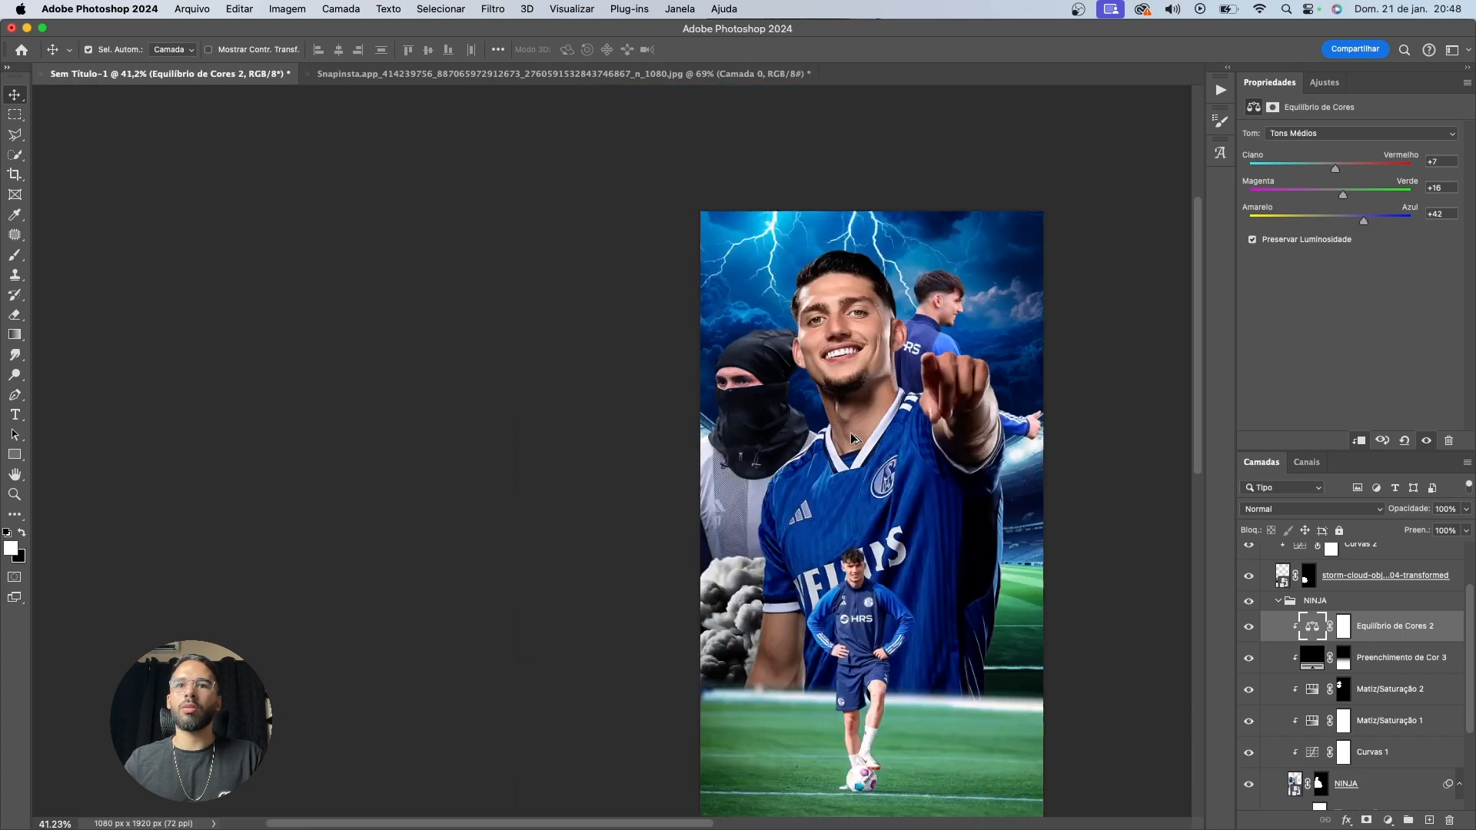
scroll(865, 475, "up", 3)
scroll(865, 474, "up", 1)
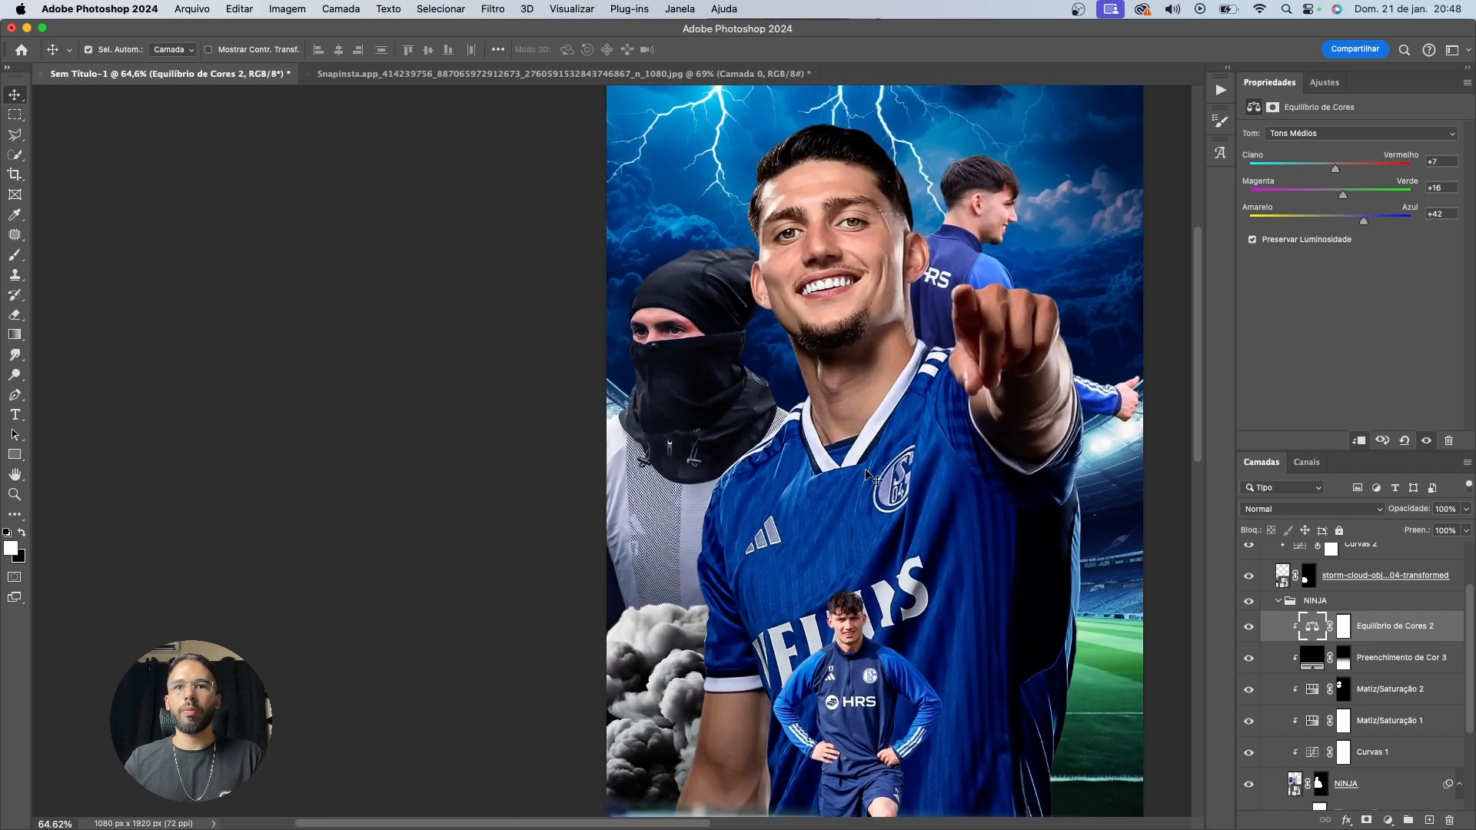
scroll(869, 476, "down", 2)
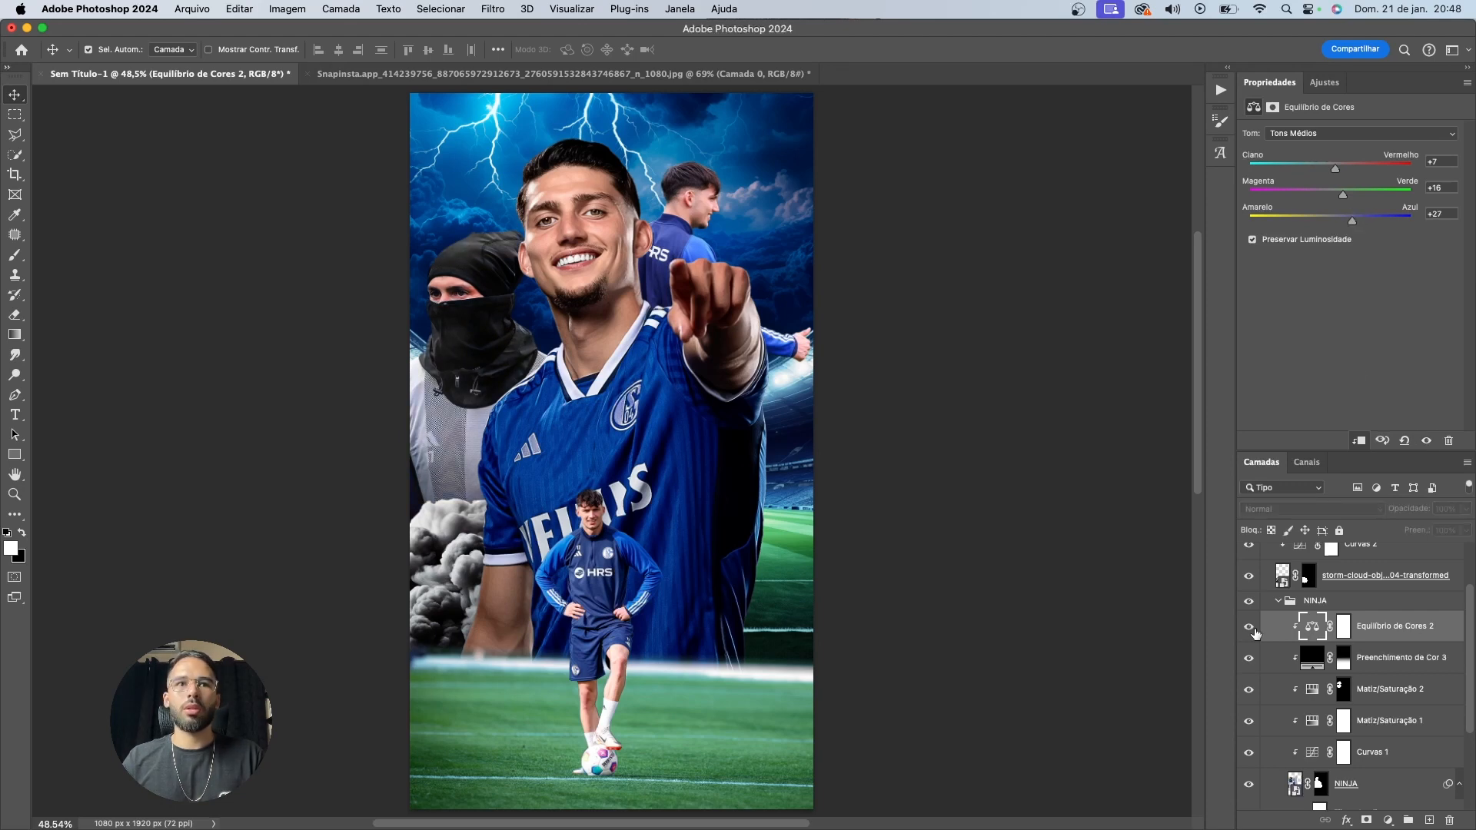
scroll(535, 481, "down", 2)
scroll(535, 480, "up", 2)
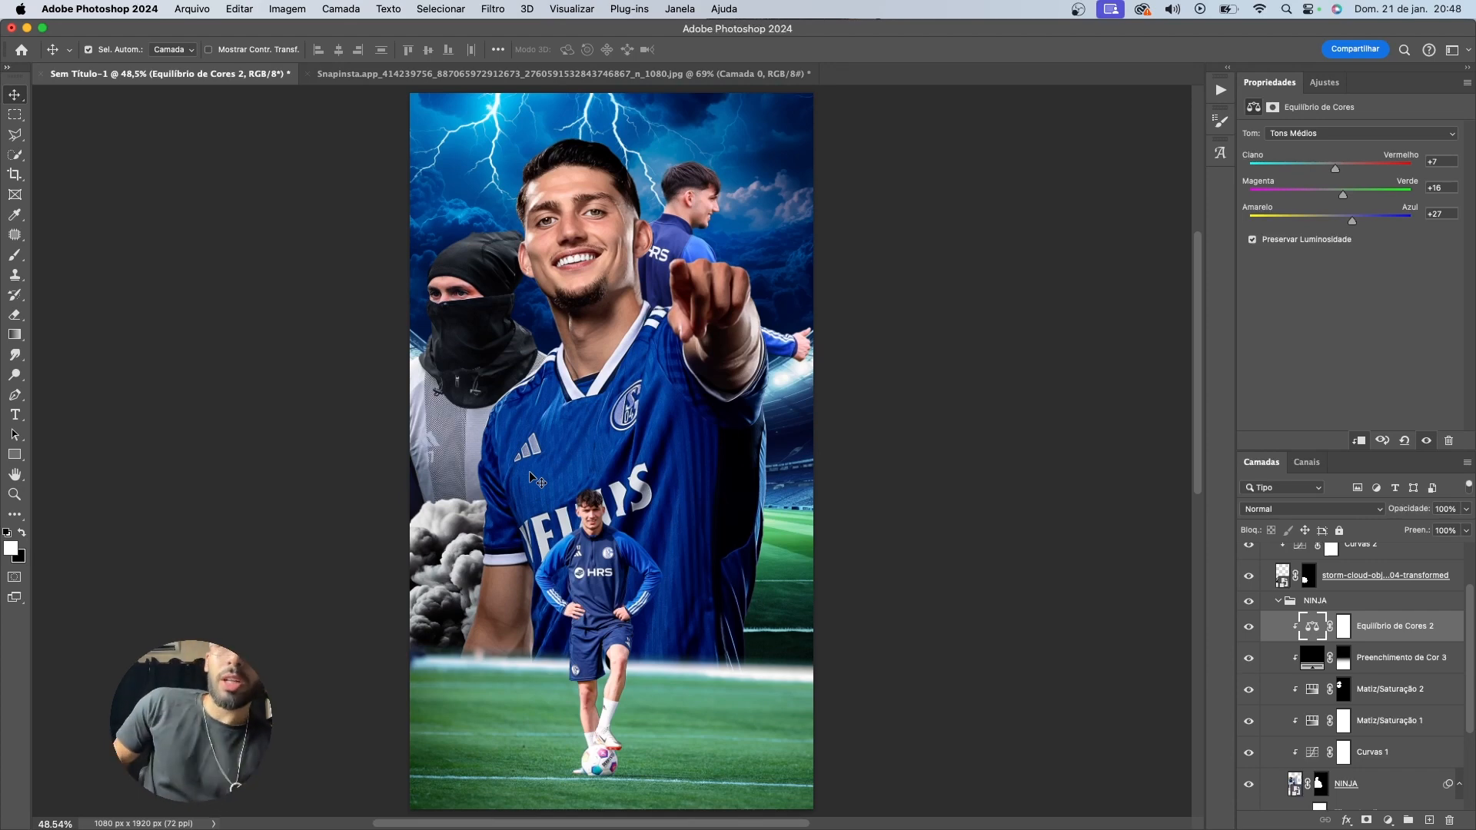
Collapse the NINJA group and add a Color Balance adjustment above Curvas 2 for the storm cloud
left_click(424, 565)
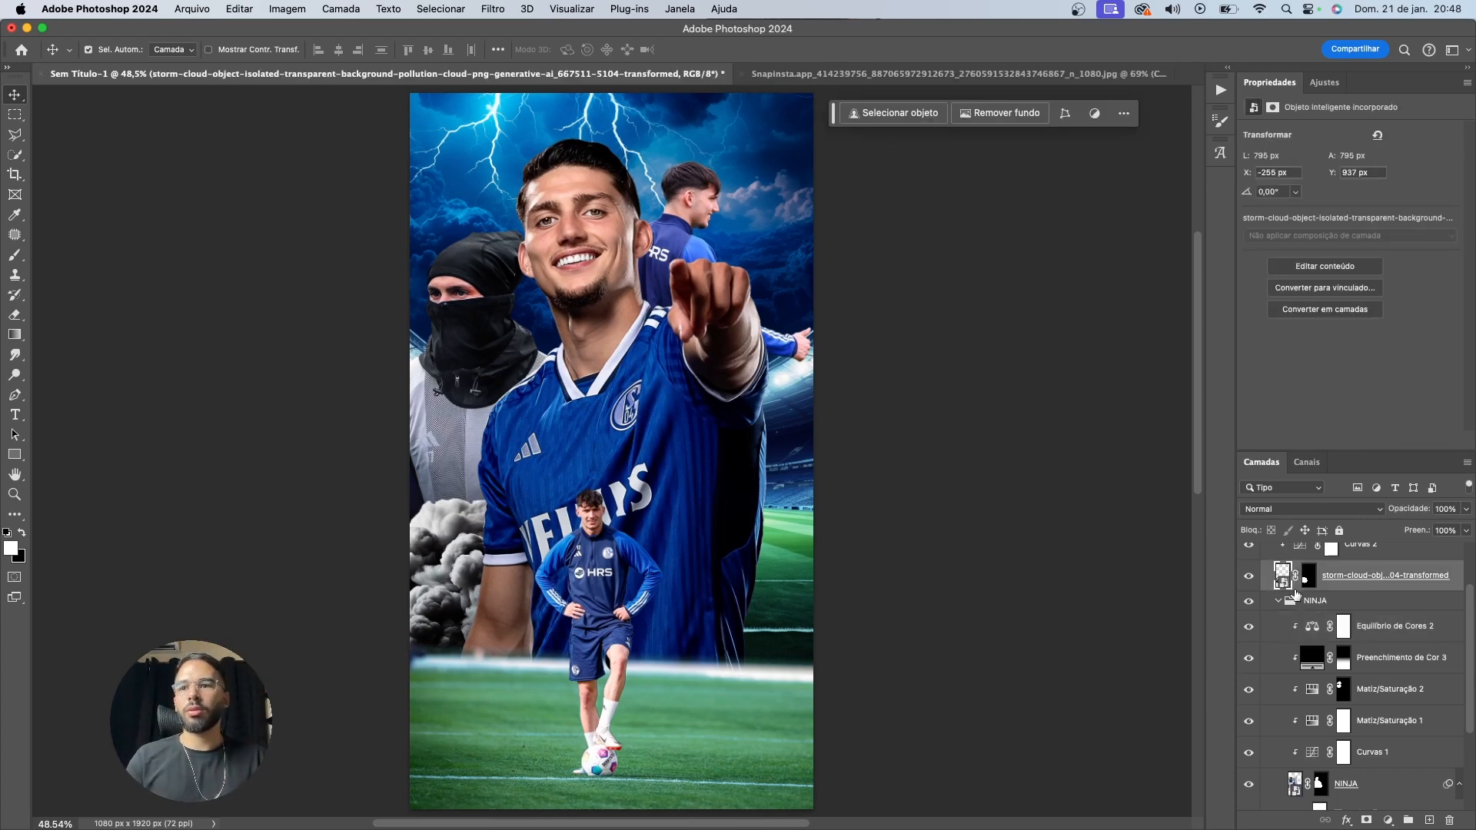
left_click(1279, 603)
mouse_move(1348, 653)
left_mouse_down()
mouse_move(1349, 613)
mouse_move(1355, 643)
left_mouse_up()
key("super+z")
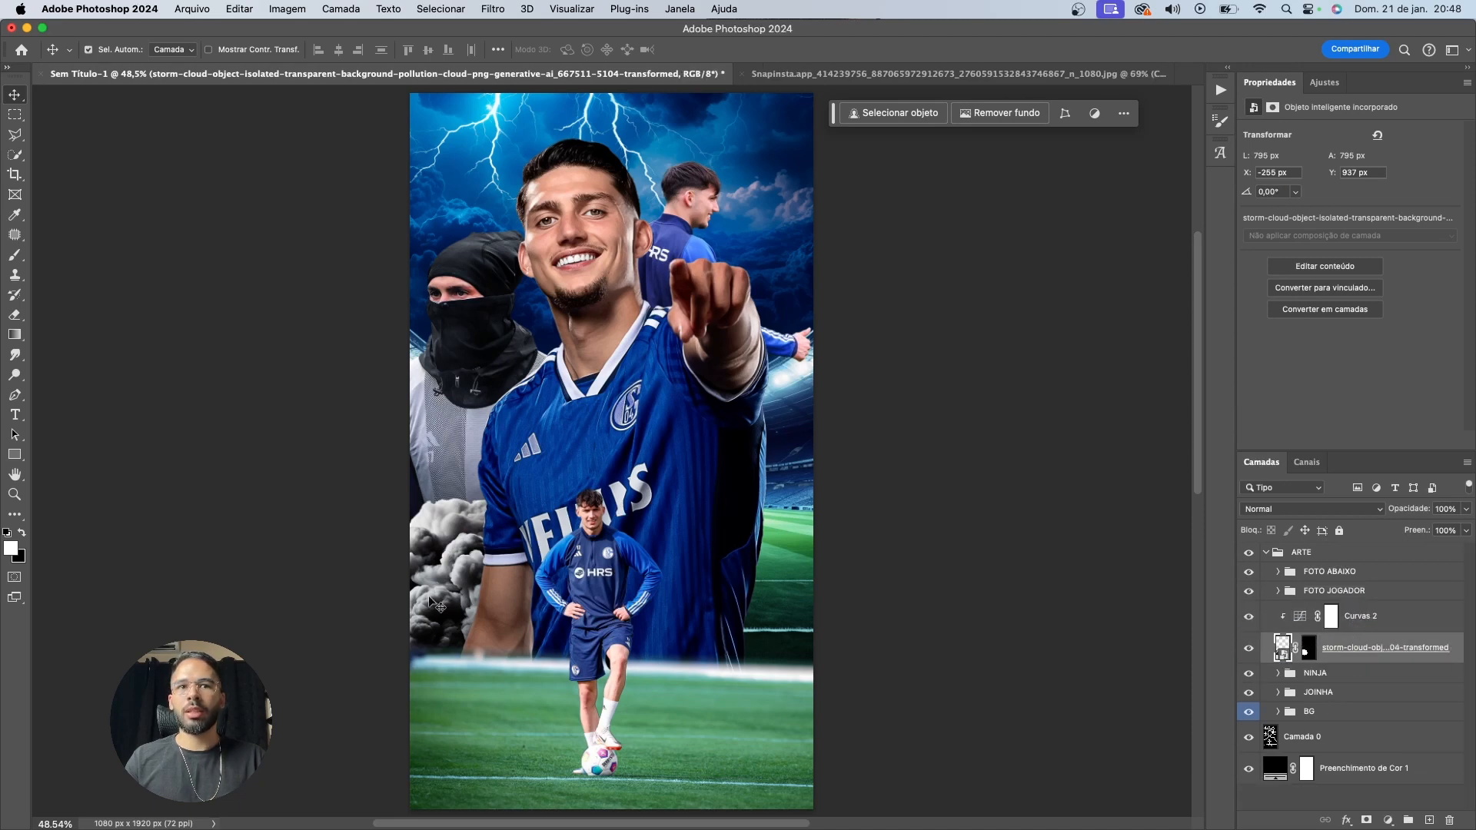
scroll(419, 573, "up", 2)
scroll(419, 573, "up", 3)
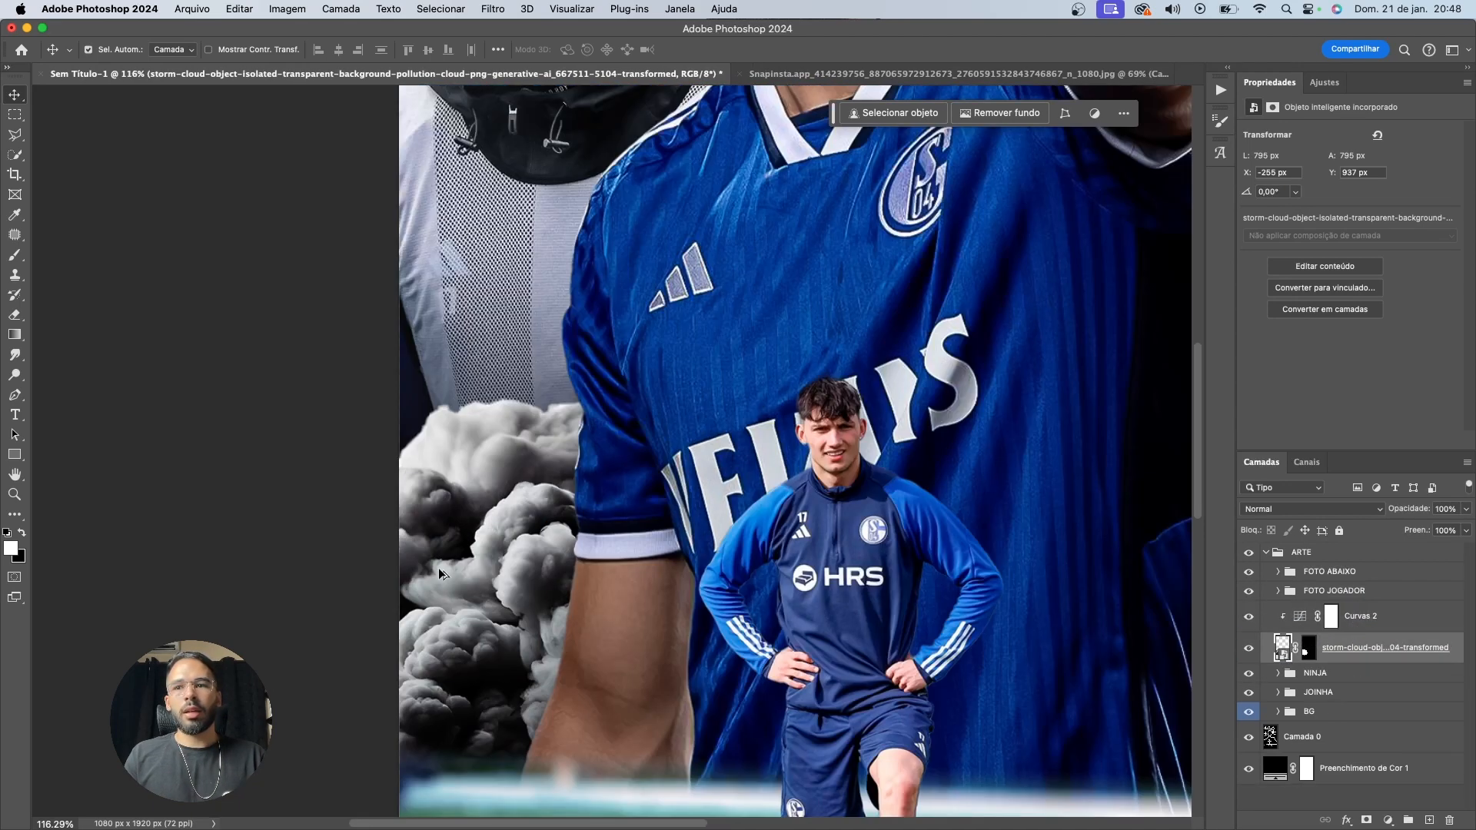
left_click(1376, 618)
left_click(1388, 820)
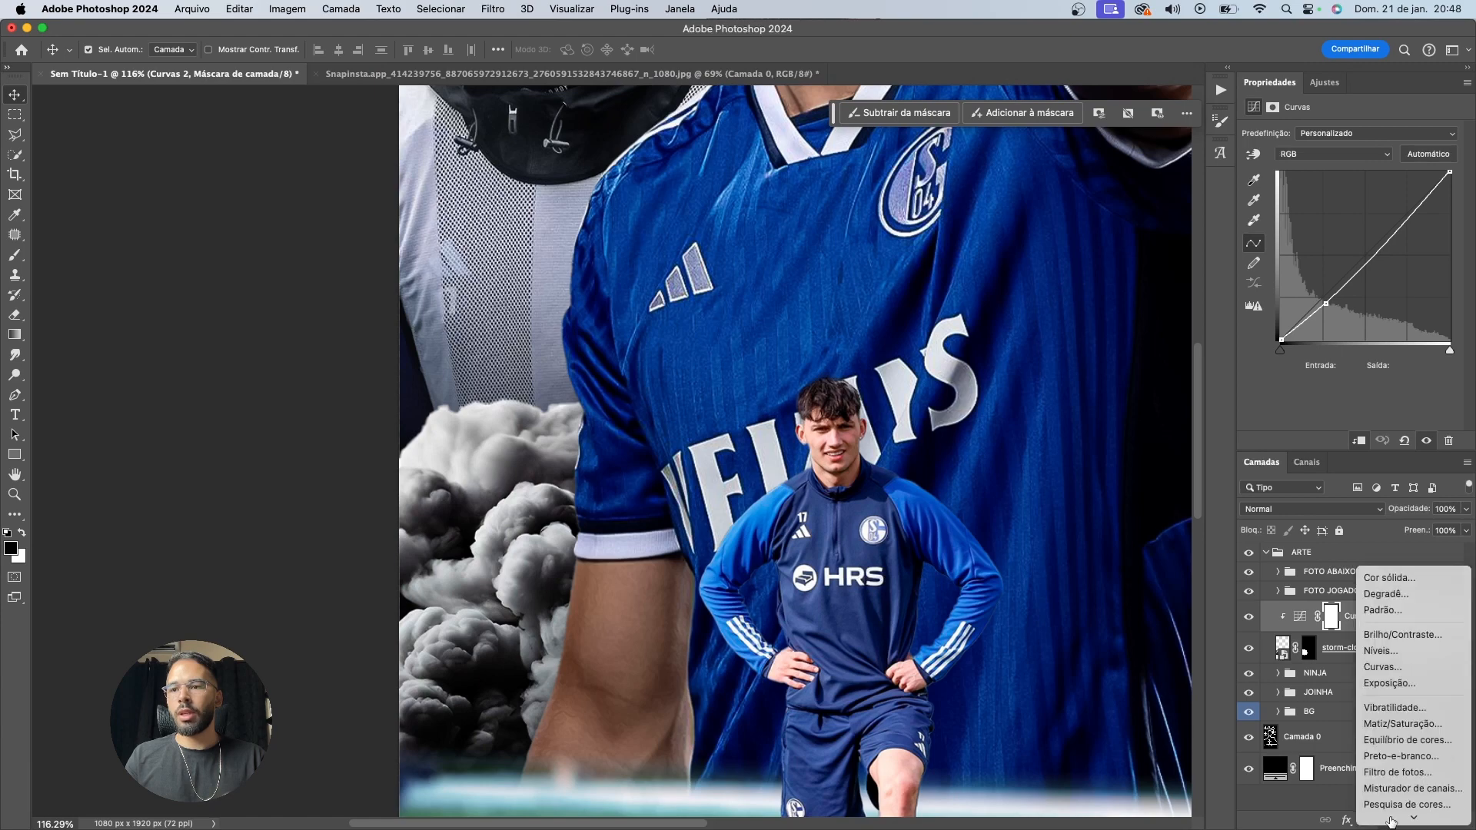
left_click(1407, 739)
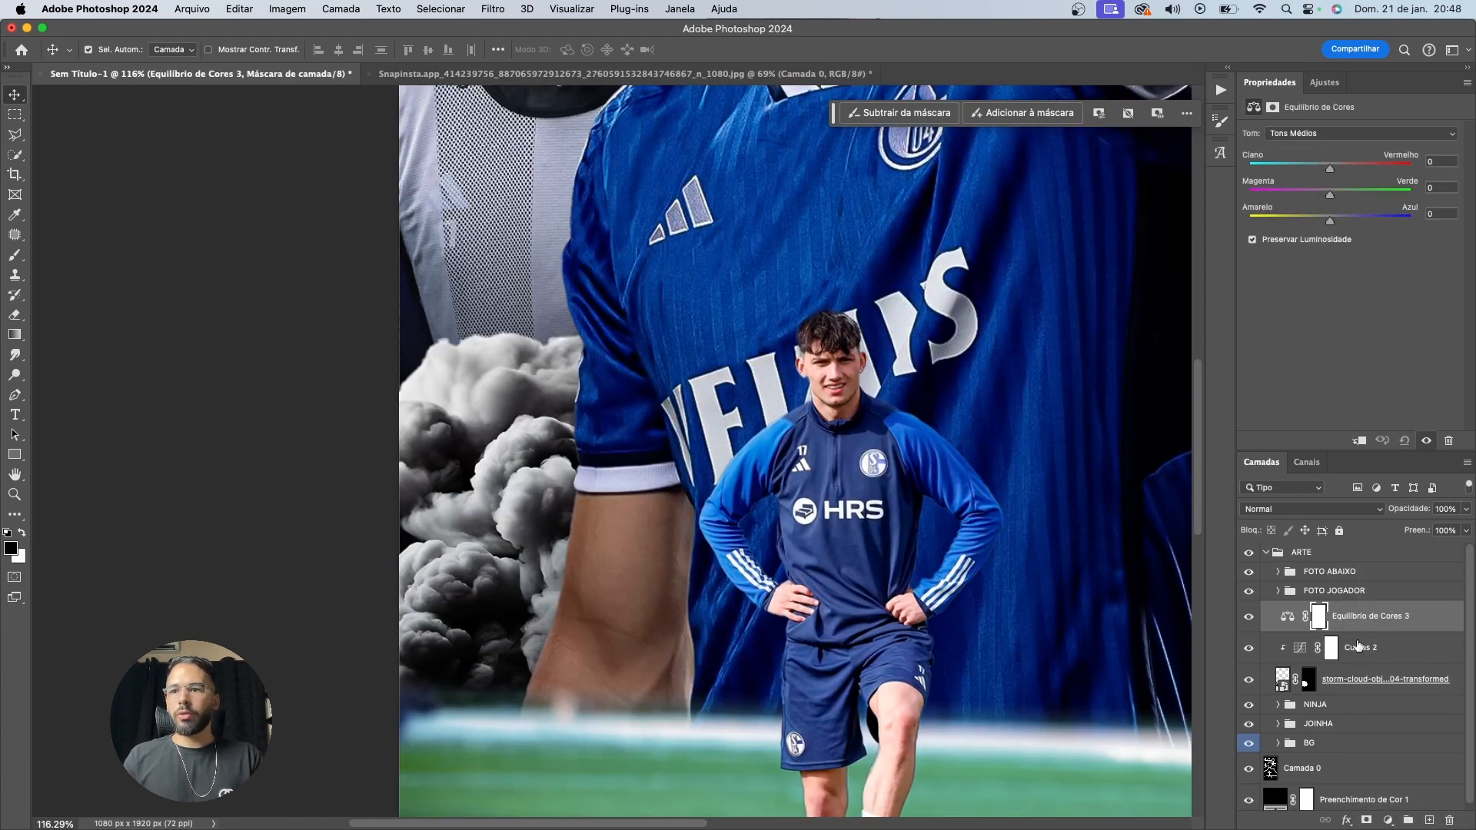
Clip the cloud's Color Balance and set its midtones to green +26 and blue +63, checking the tint against the full poster
left_click_drag(1334, 223, 1414, 224)
left_click_drag(1333, 199, 1369, 198)
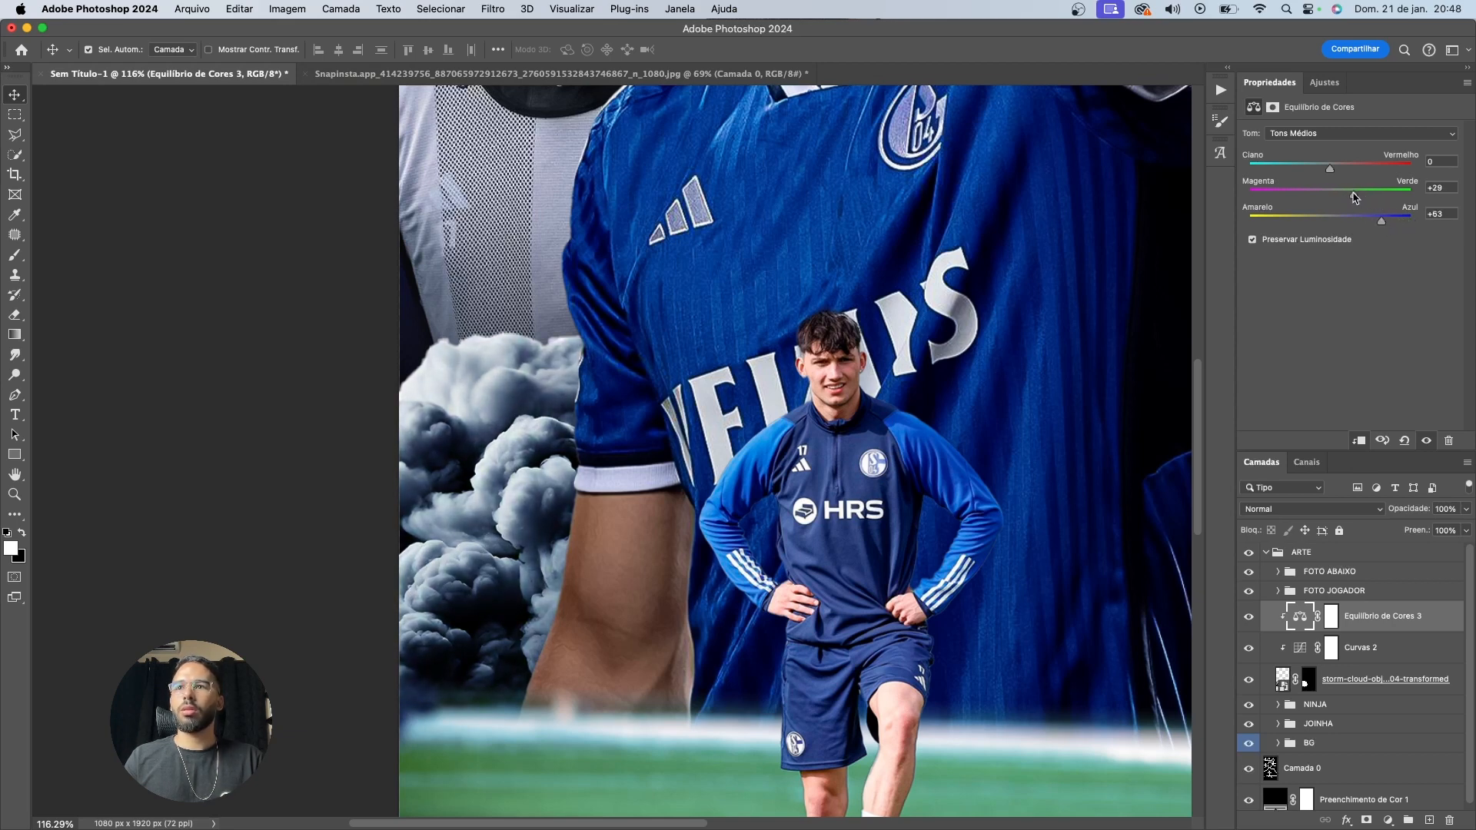
scroll(857, 401, "down", 8)
scroll(825, 392, "up", 4)
scroll(823, 407, "up", 1)
scroll(821, 412, "down", 1)
key("super+0")
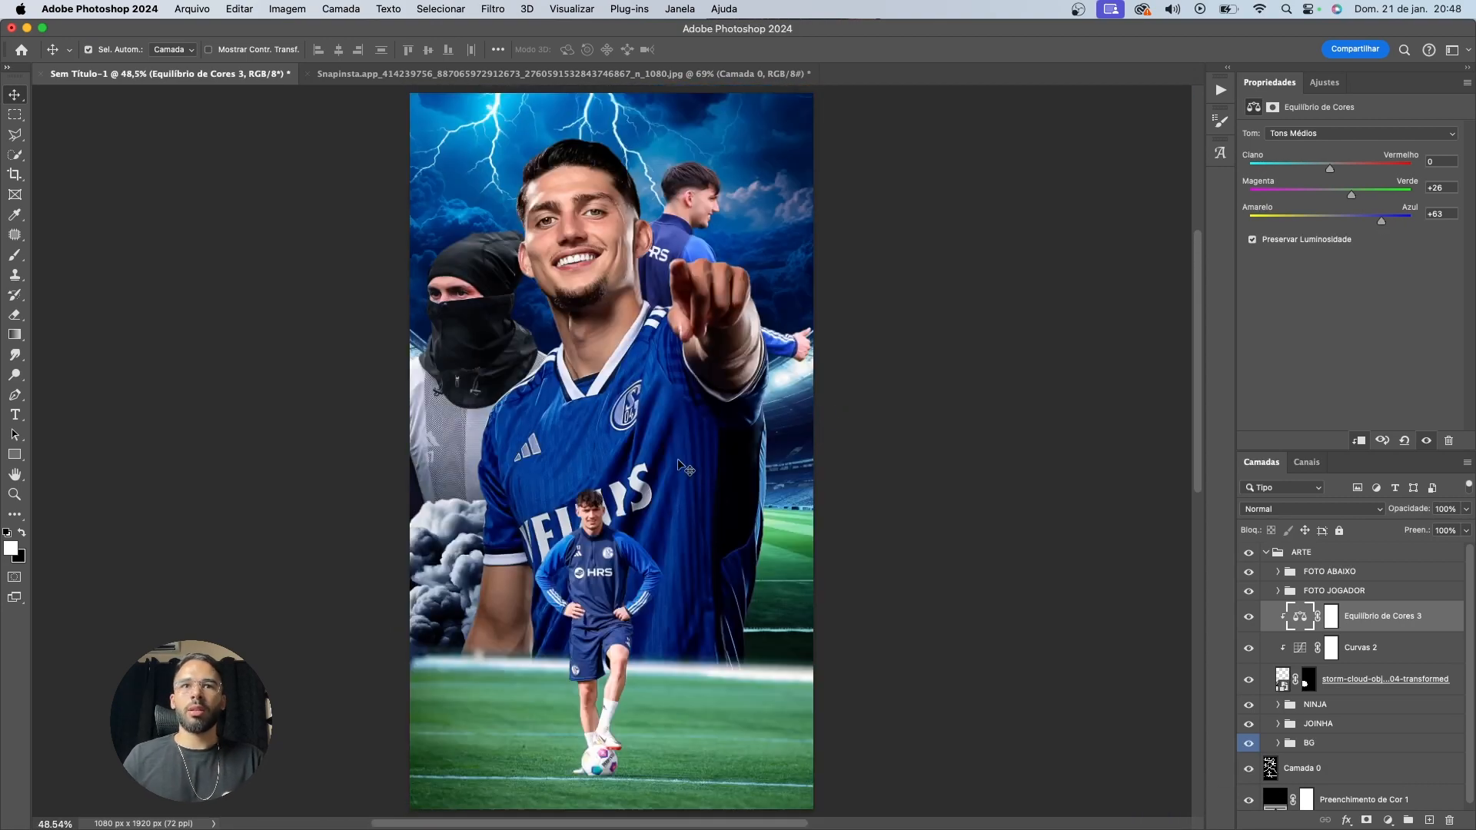
Add a Color Balance adjustment above the topmost DENTE BRANCO layer in the FOTO JOGADOR group, clipped to the main player
left_click(659, 453)
scroll(1353, 692, "up", 4)
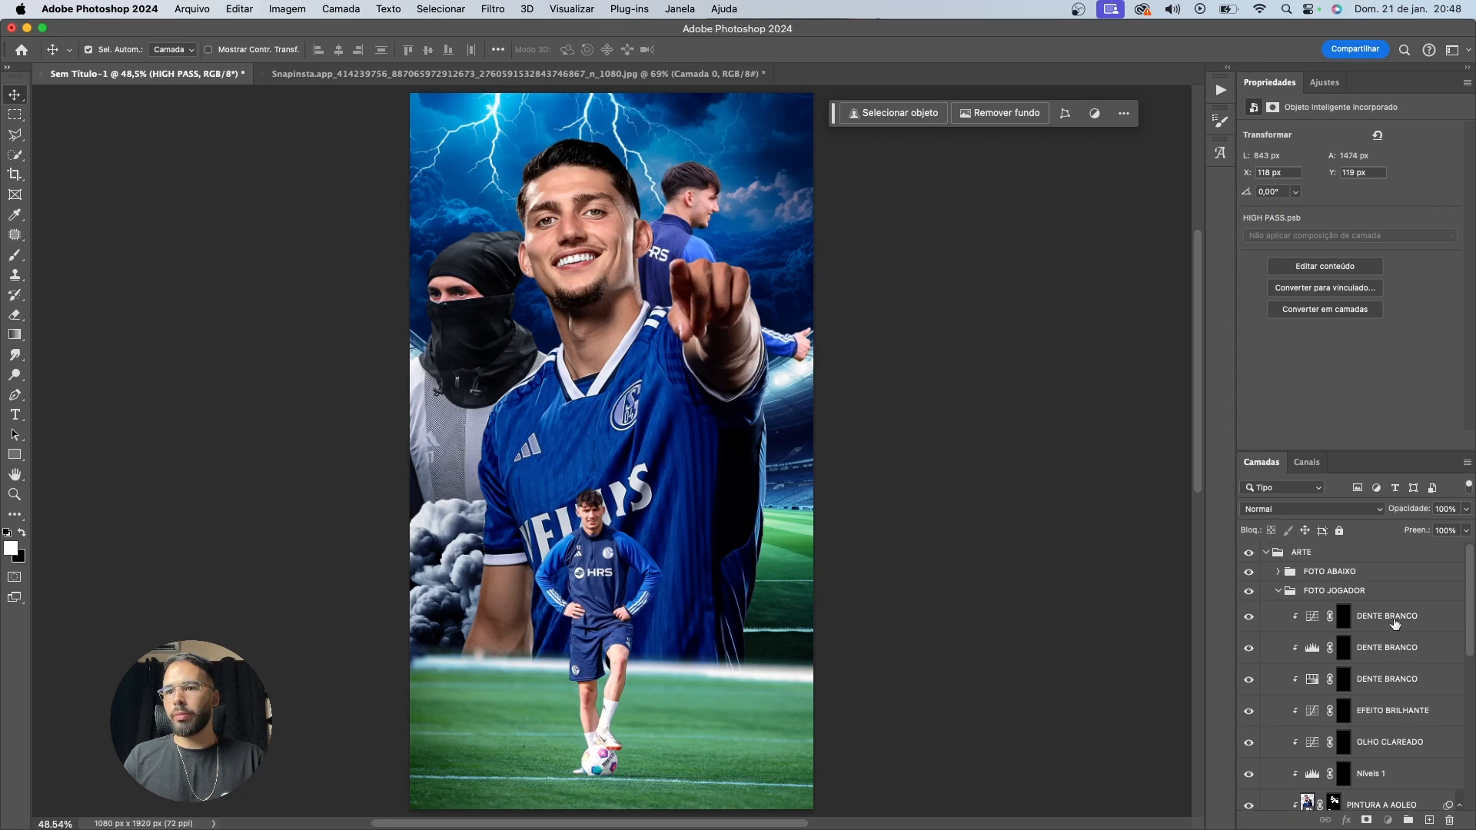
left_click(1391, 619)
left_click(1387, 820)
left_click(1384, 715)
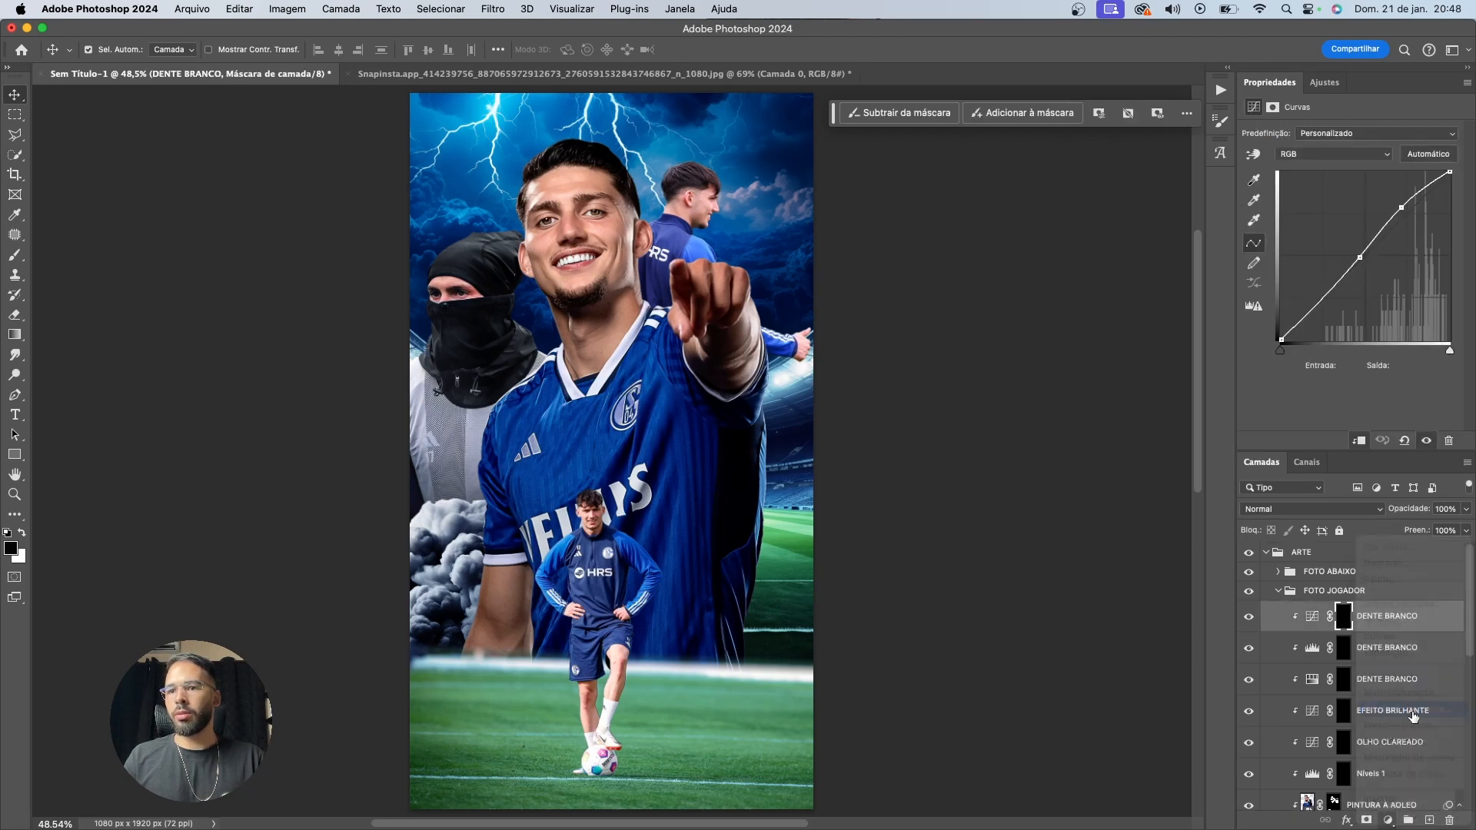
left_click(1313, 616)
Set the main player's Color Balance midtones to red -25, green +50 and blue +100 at 50% opacity, and collapse the FOTO JOGADOR group
left_click_drag(1330, 220, 1362, 198)
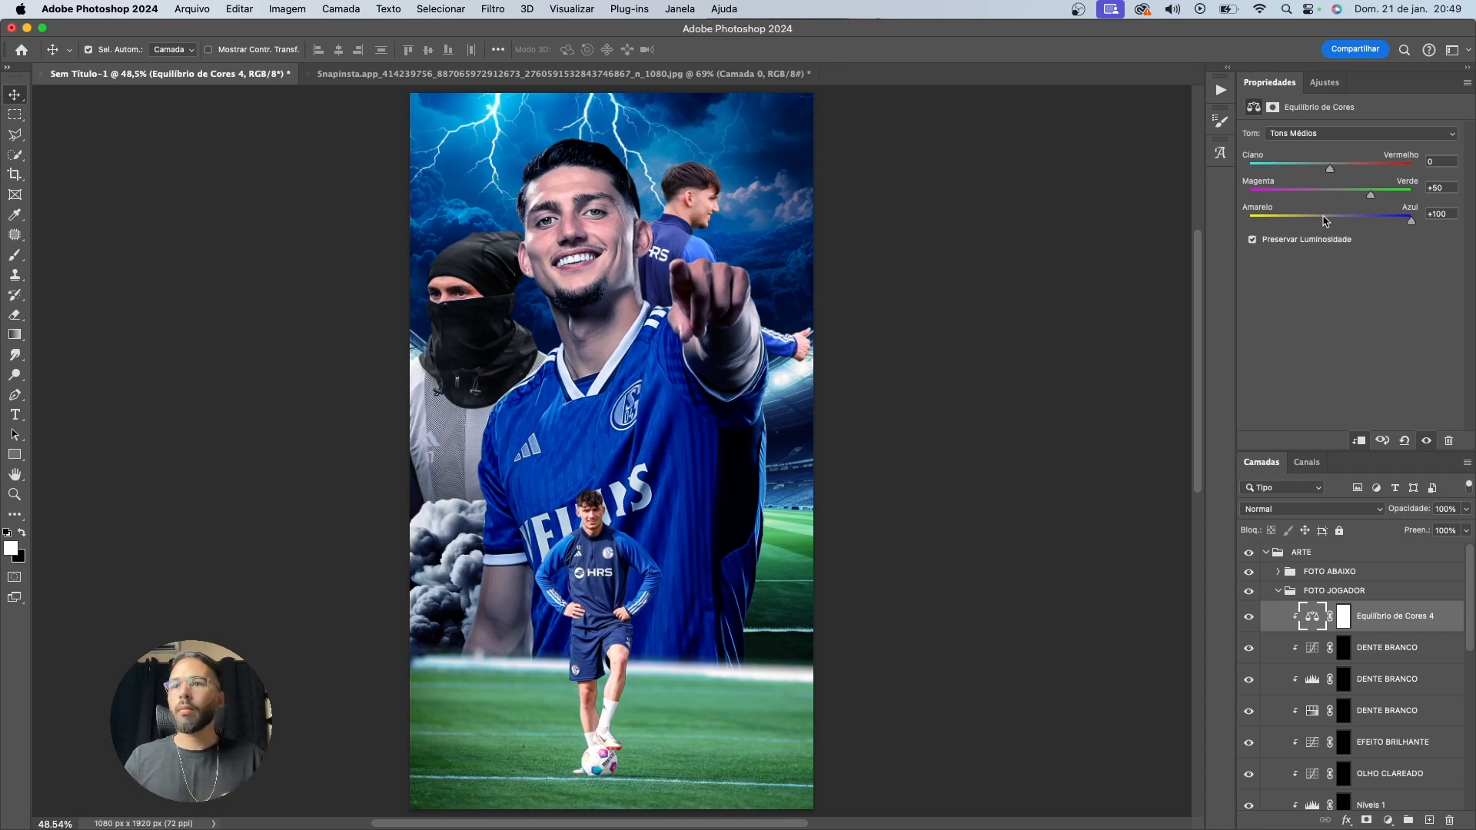
scroll(736, 341, "up", 3)
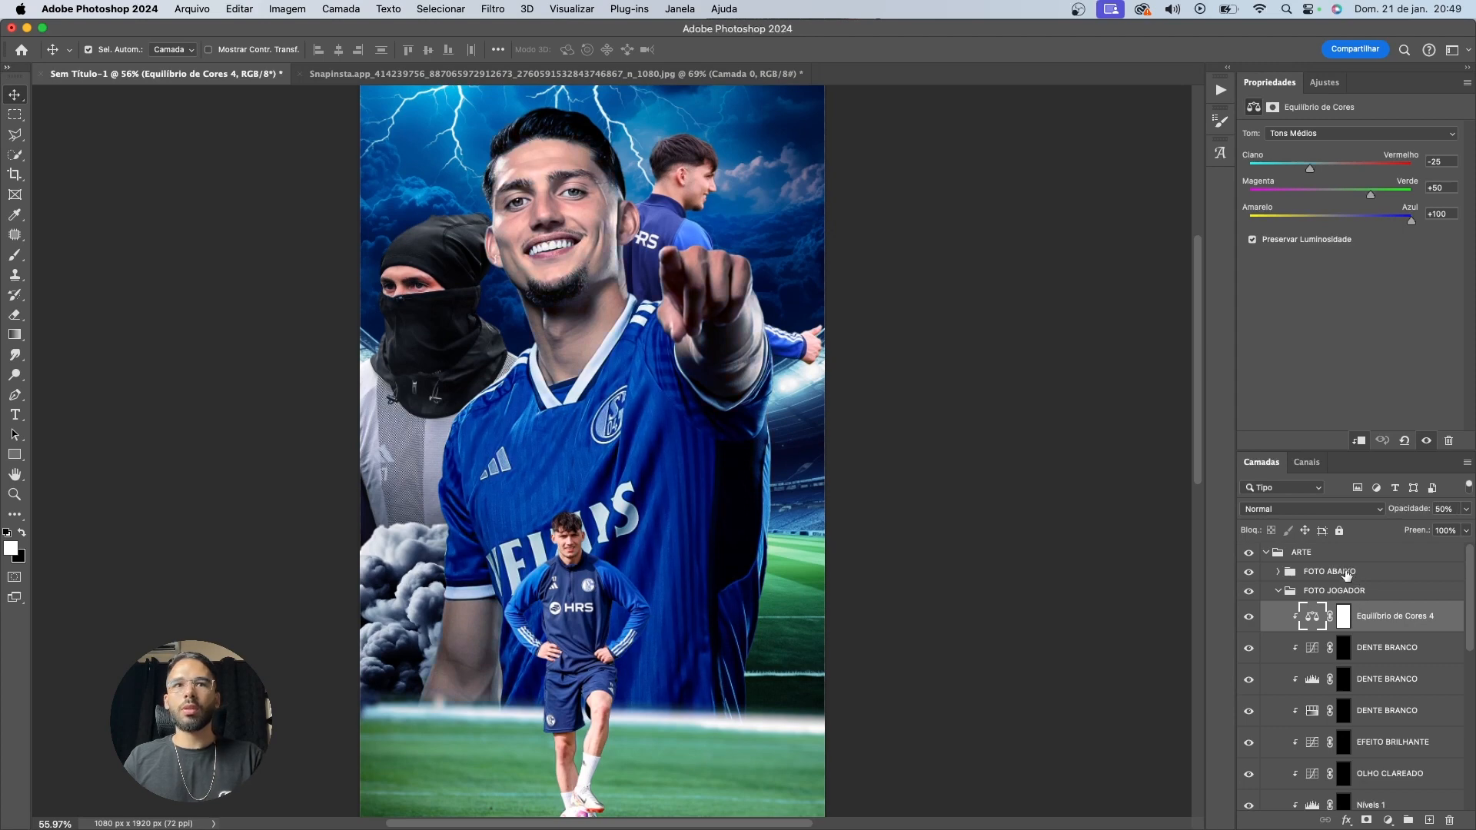
left_click(1254, 616)
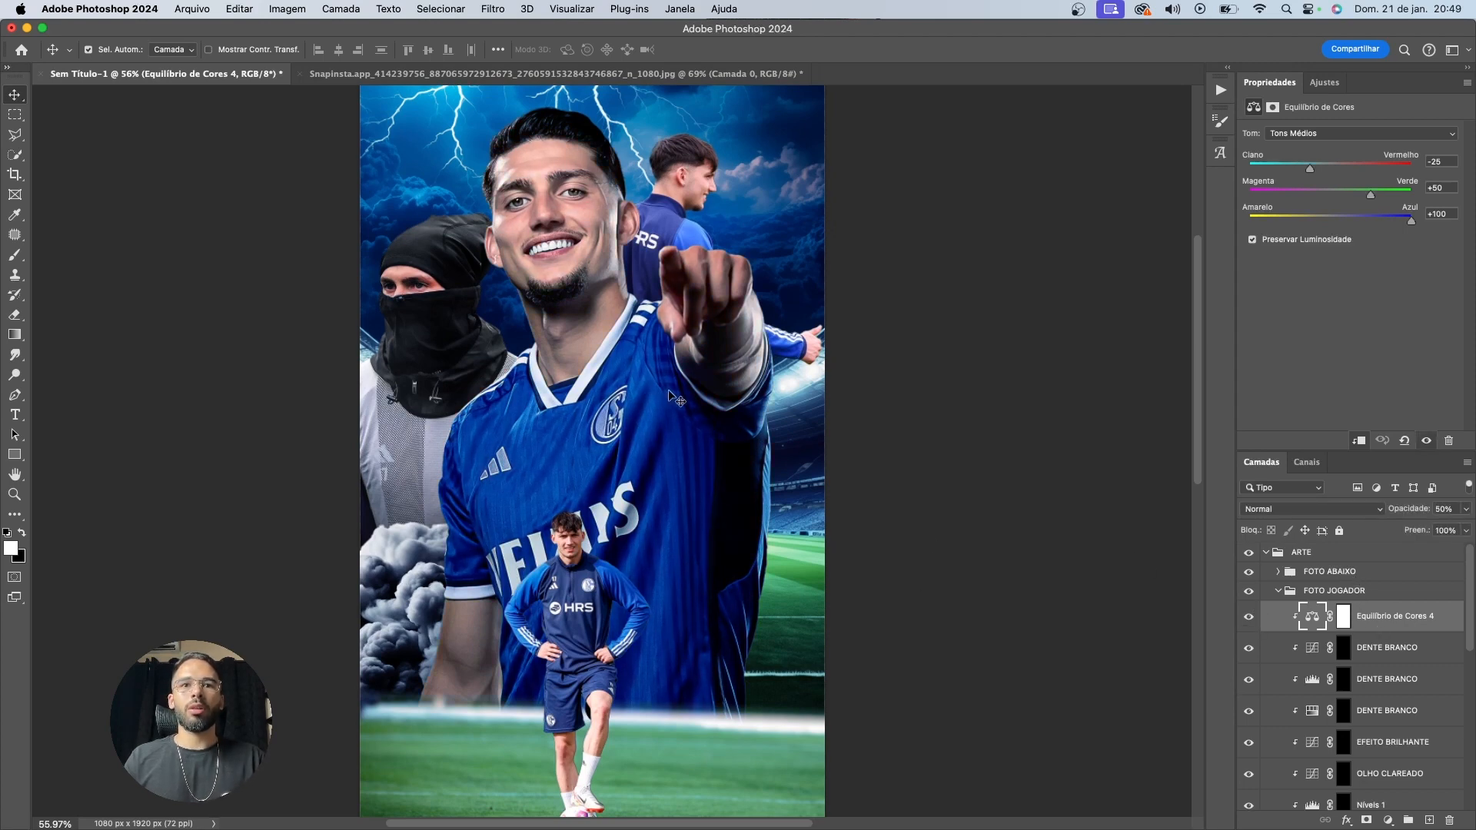
scroll(590, 324, "up", 5)
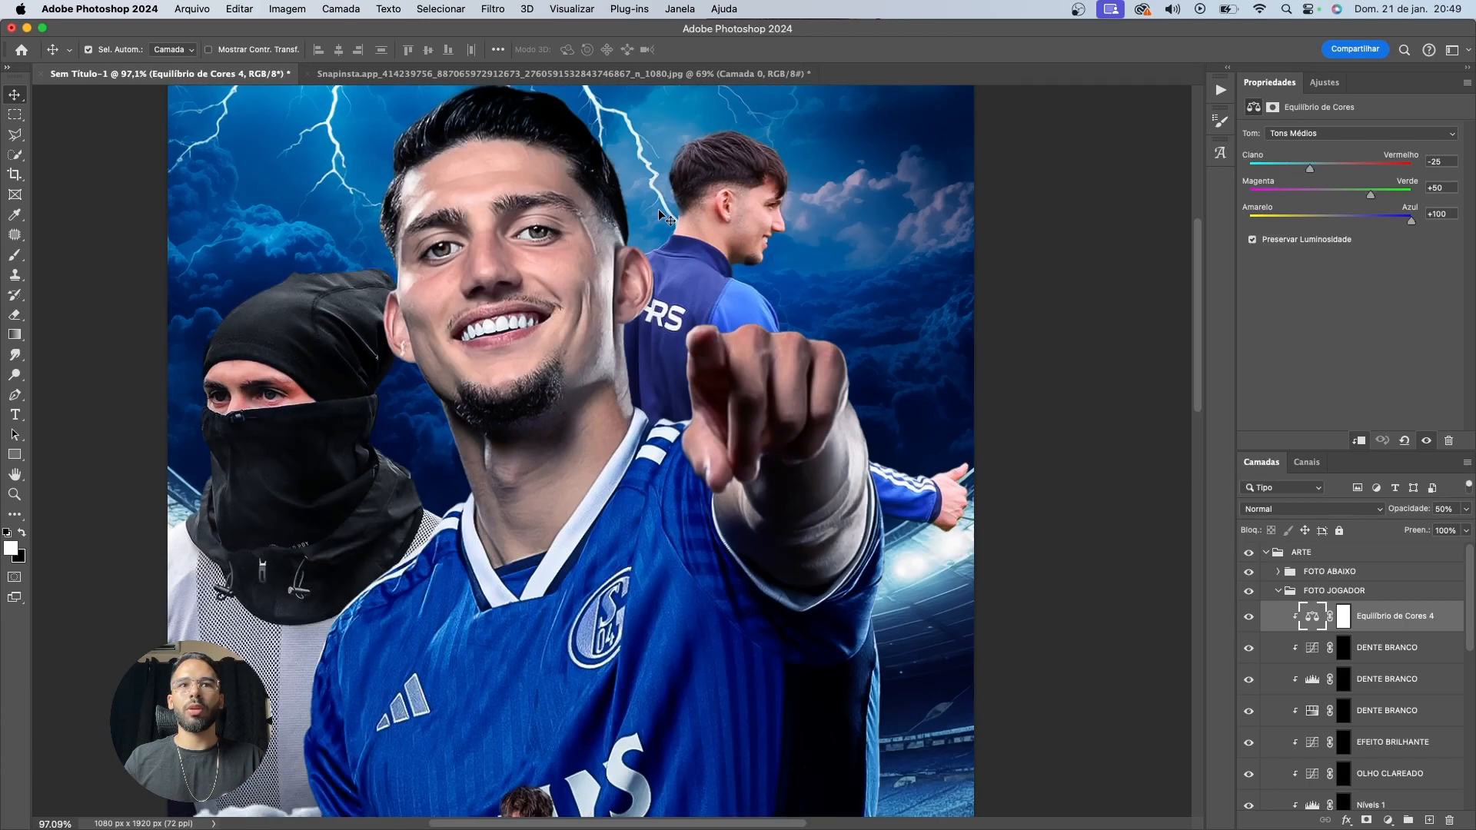
scroll(671, 212, "down", 6)
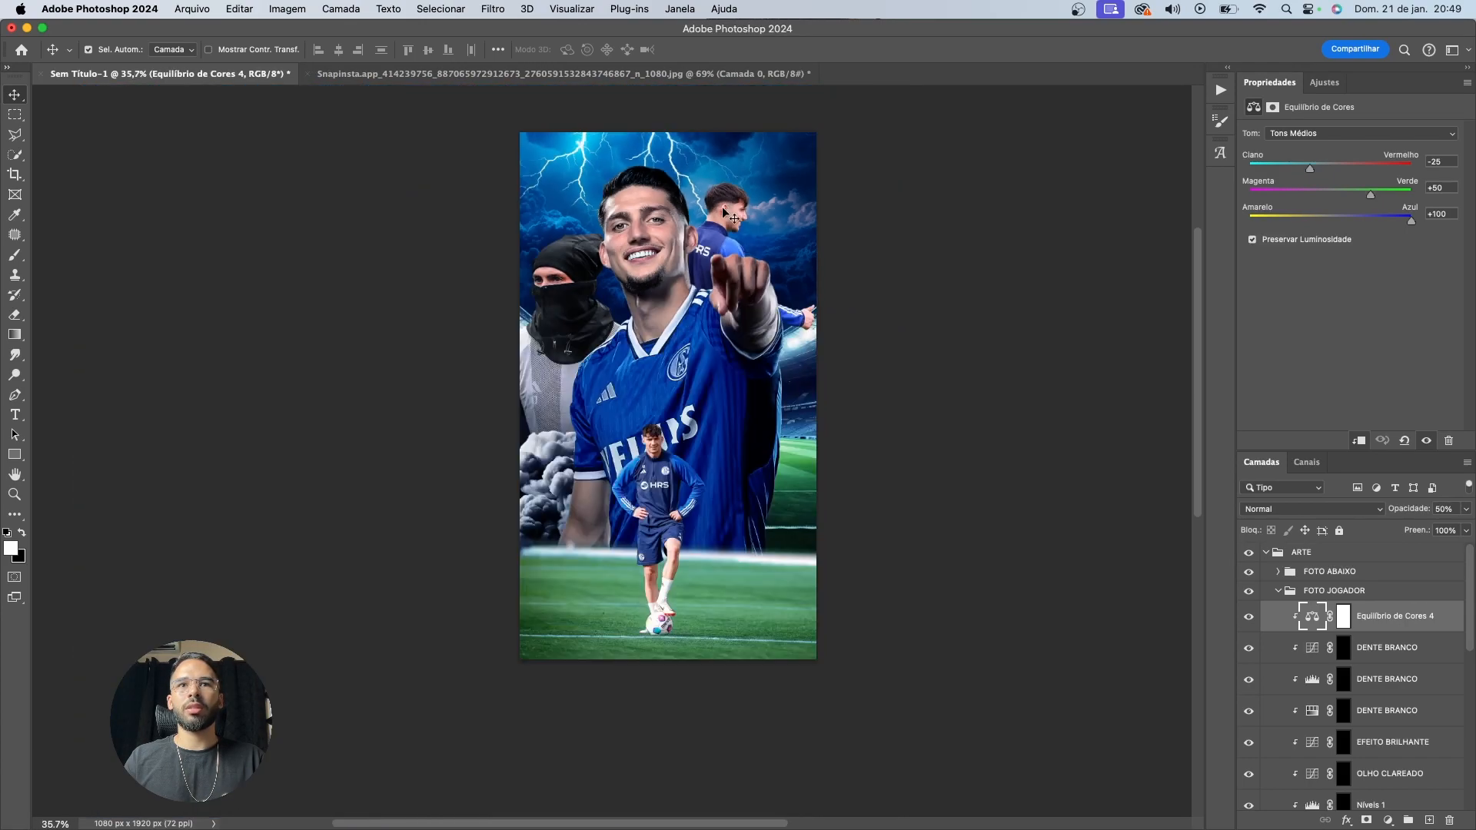
scroll(723, 209, "up", 2)
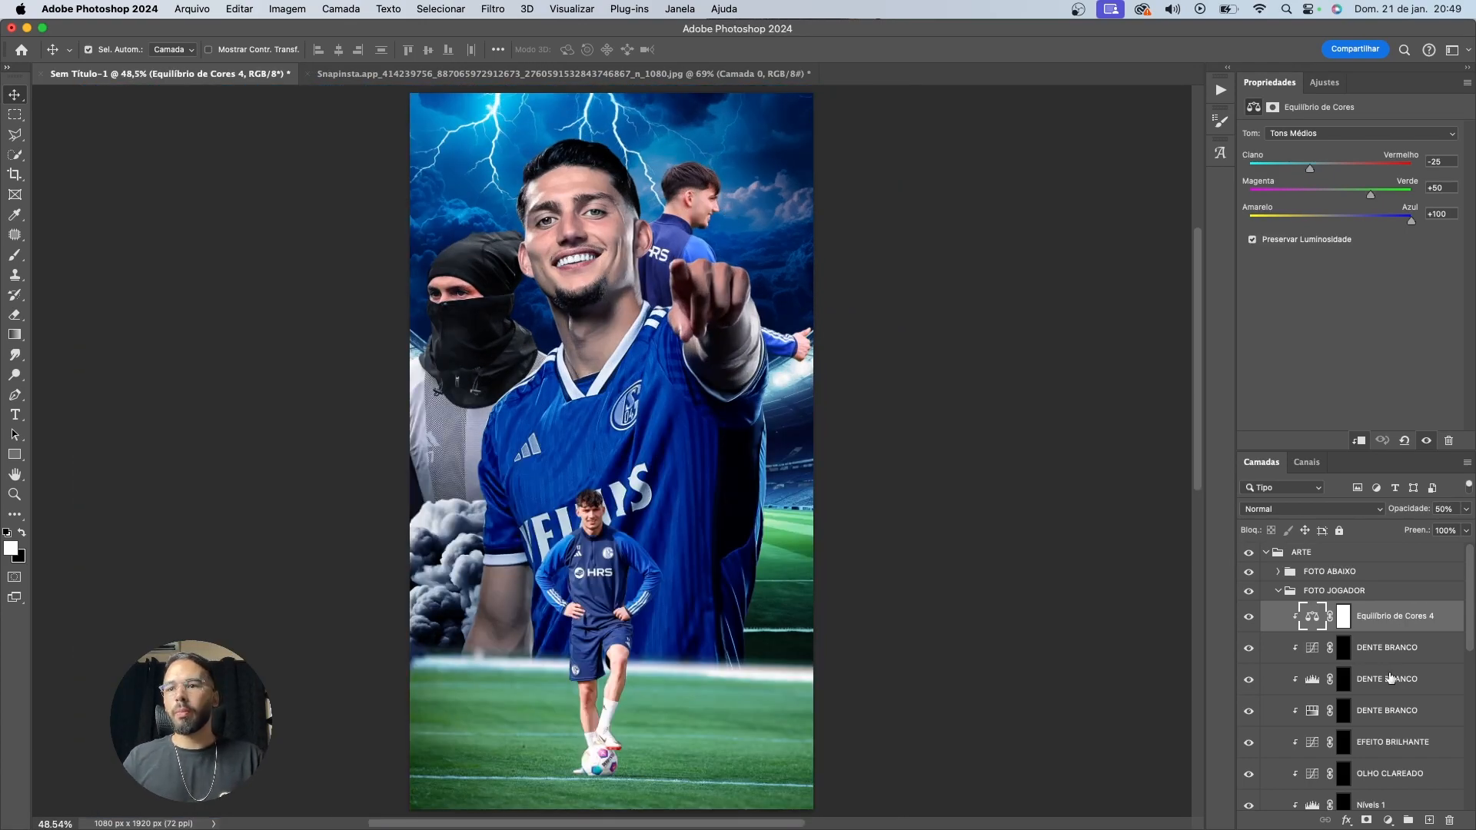
left_click(1280, 591)
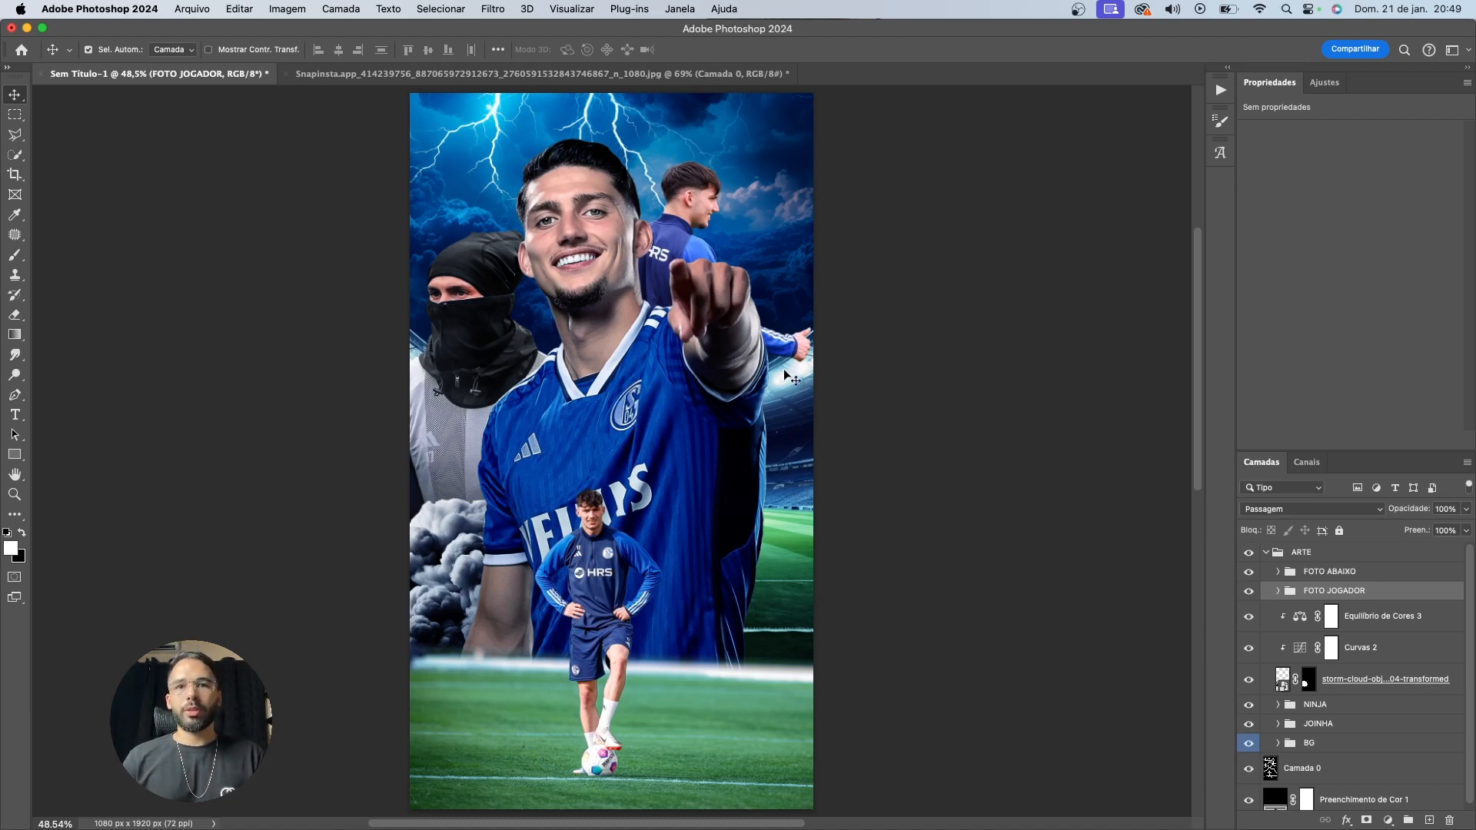
Group the storm cloud with its Curves and Color Balance layers as NUVEM, and convert the group to a smart object
left_click(468, 582)
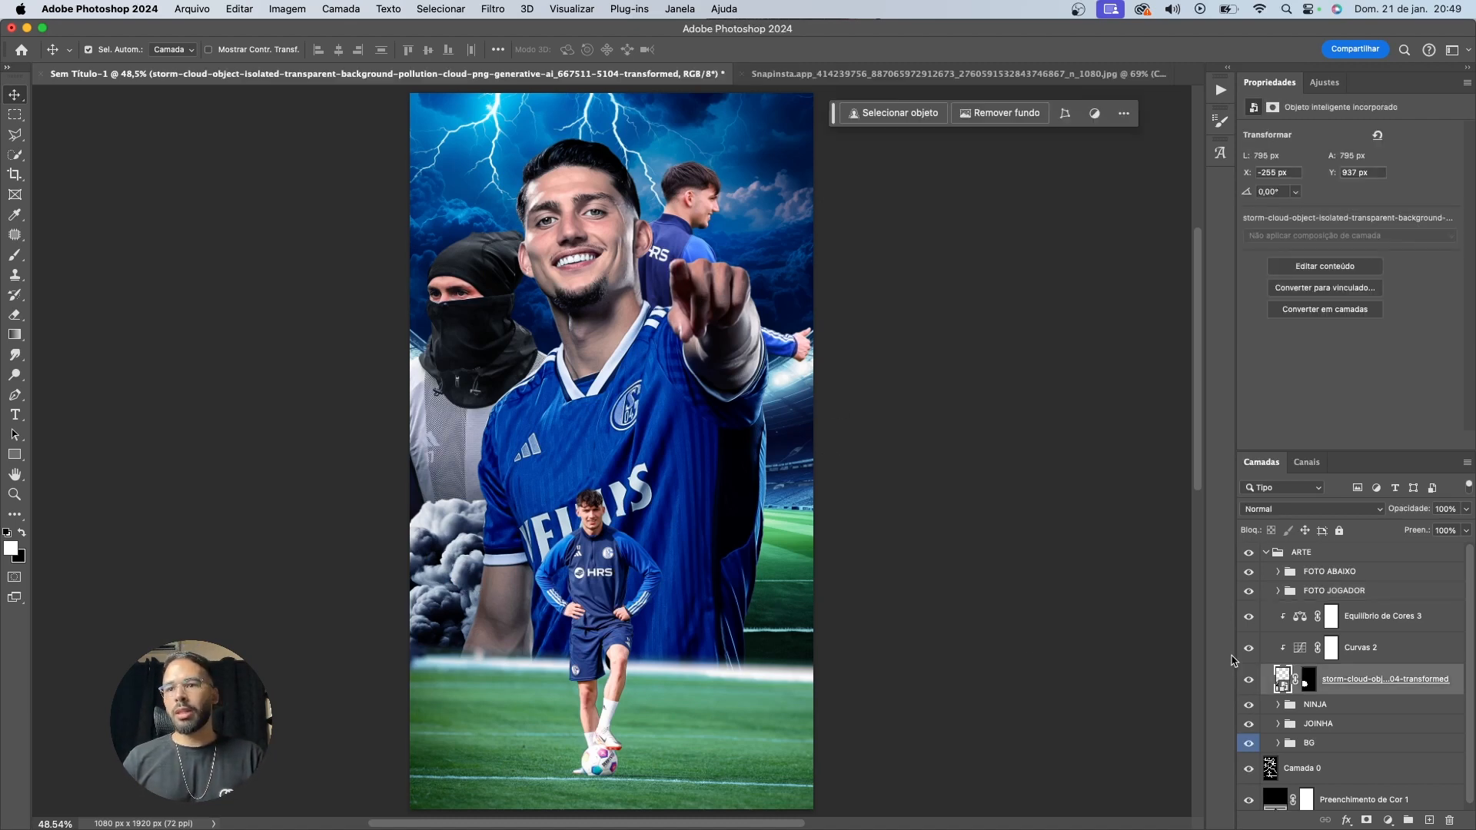
left_click(1384, 624, "shift")
key("super+g")
double_click(1339, 611)
type("NUVEM")
key("Return")
right_click(1377, 603)
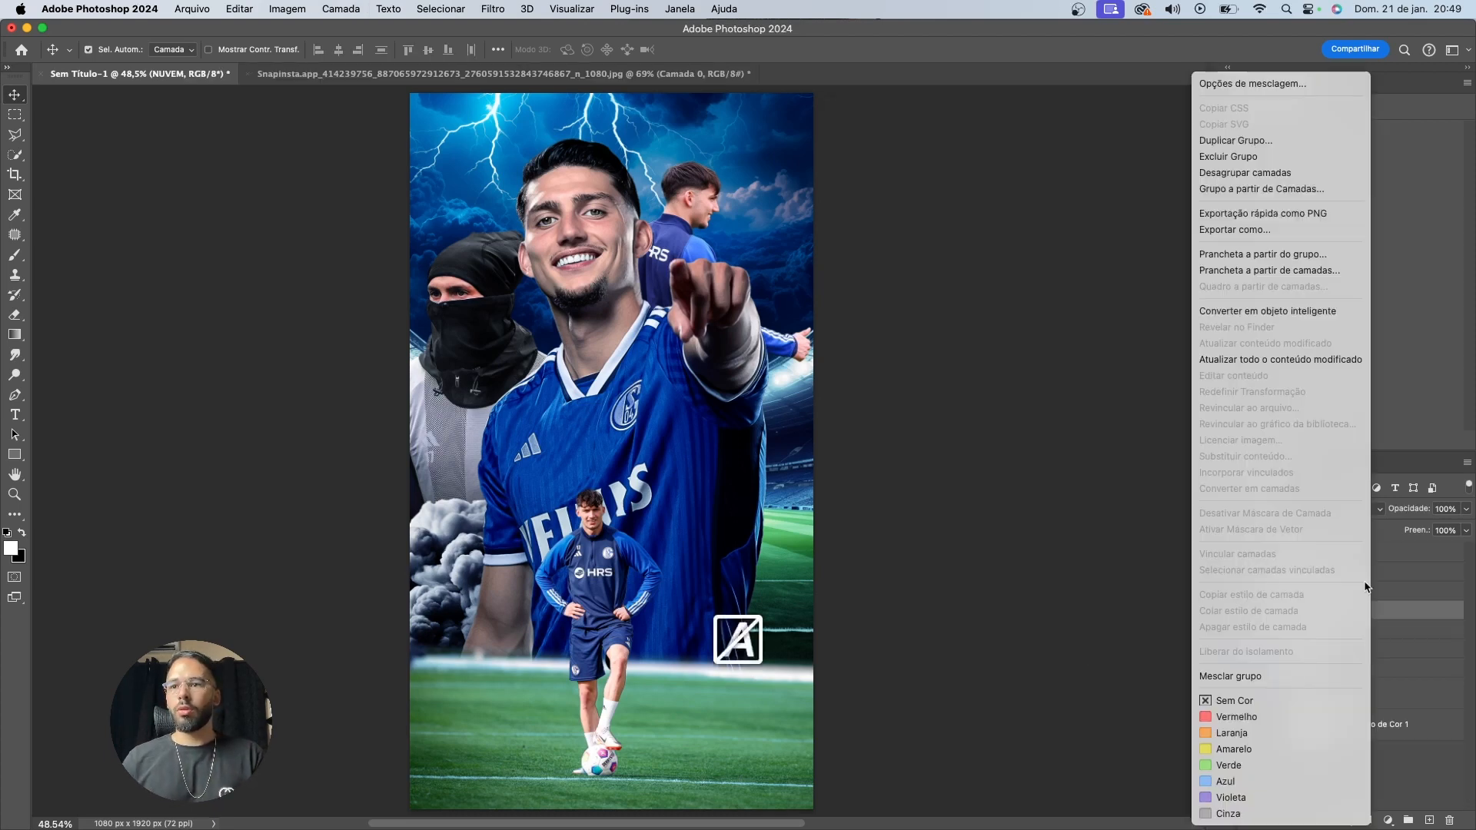
left_click(1299, 313)
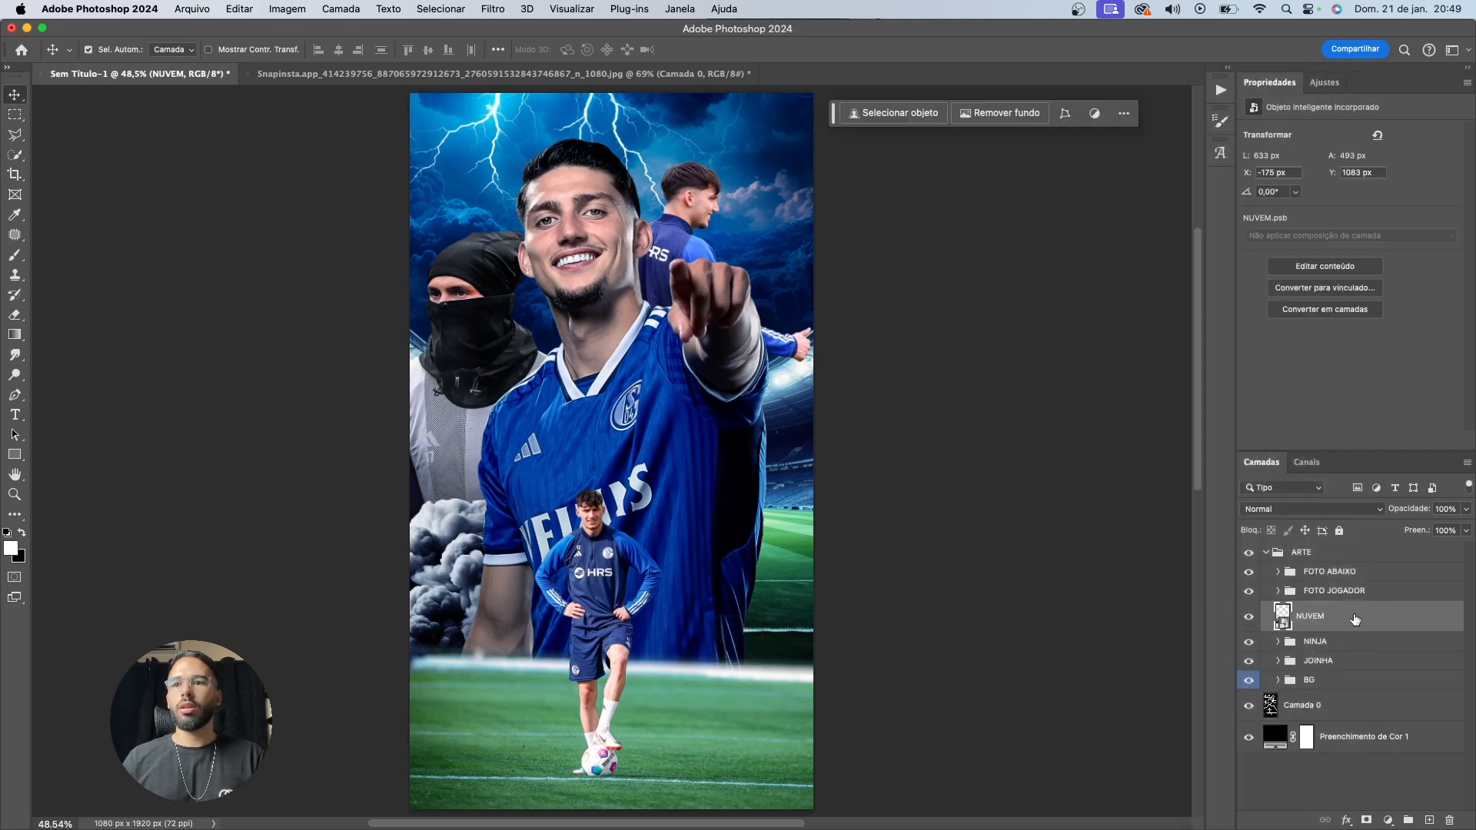
Duplicate the NUVEM cloud and enlarge the copy to about 180% over the poster's right side
key("super+j")
key("super+t")
left_click_drag(769, 624, 768, 680)
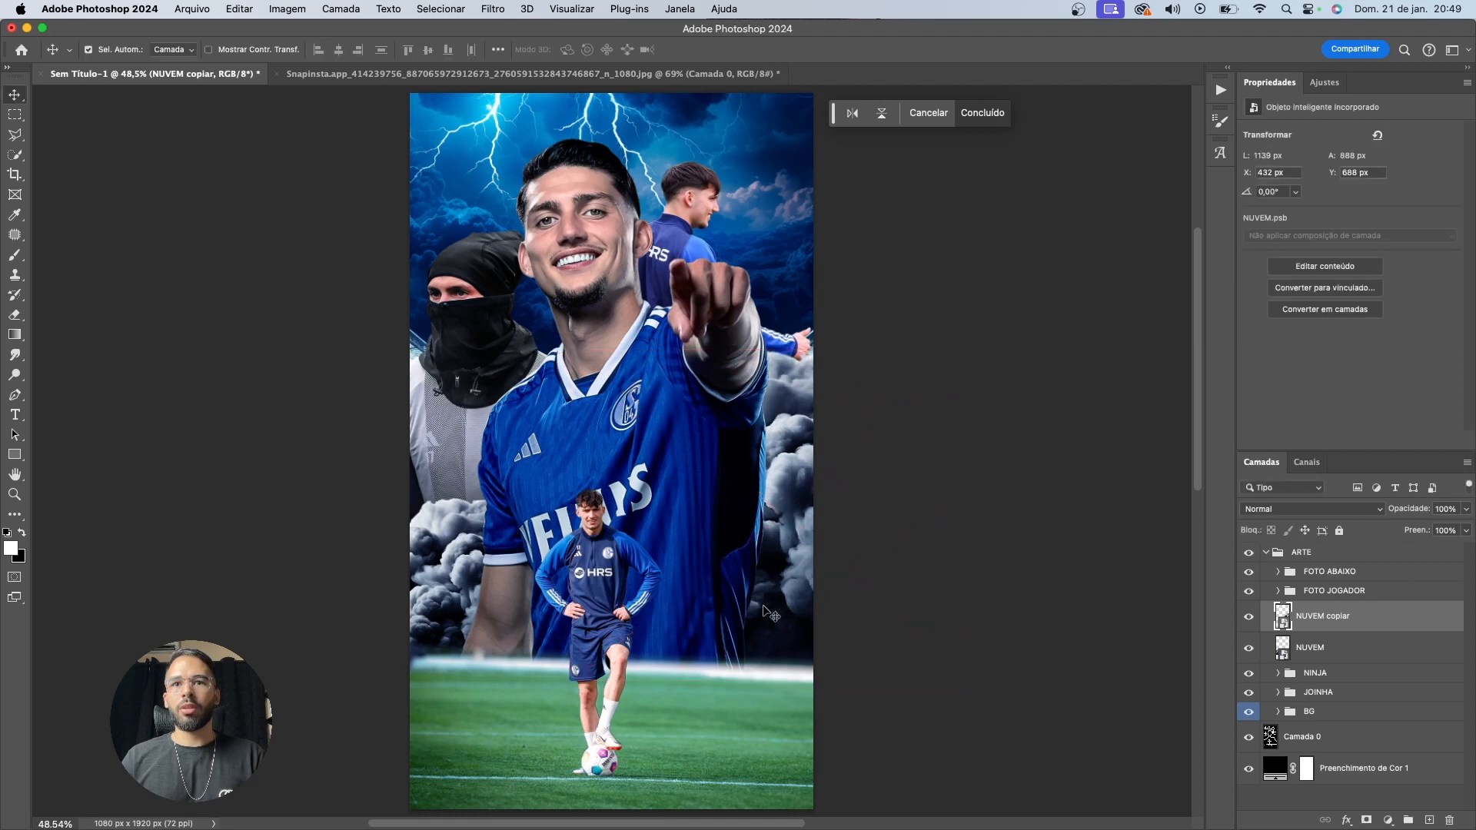
Flip the cloud copy horizontally and move it to X 540 px, behind the main player at the poster's right edge
right_click(775, 568)
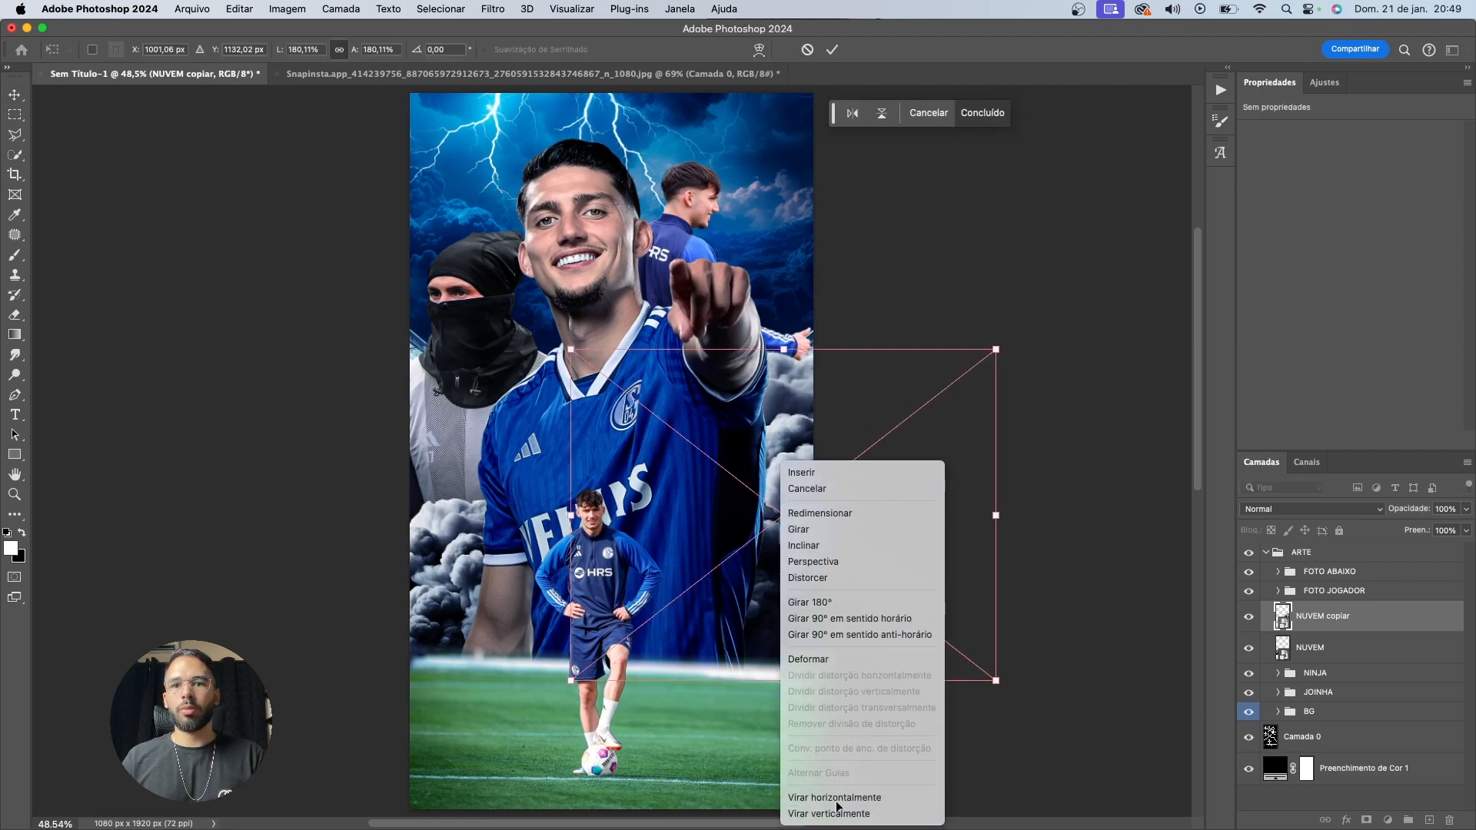
left_click(830, 796)
left_click_drag(773, 422, 831, 427)
key("Return")
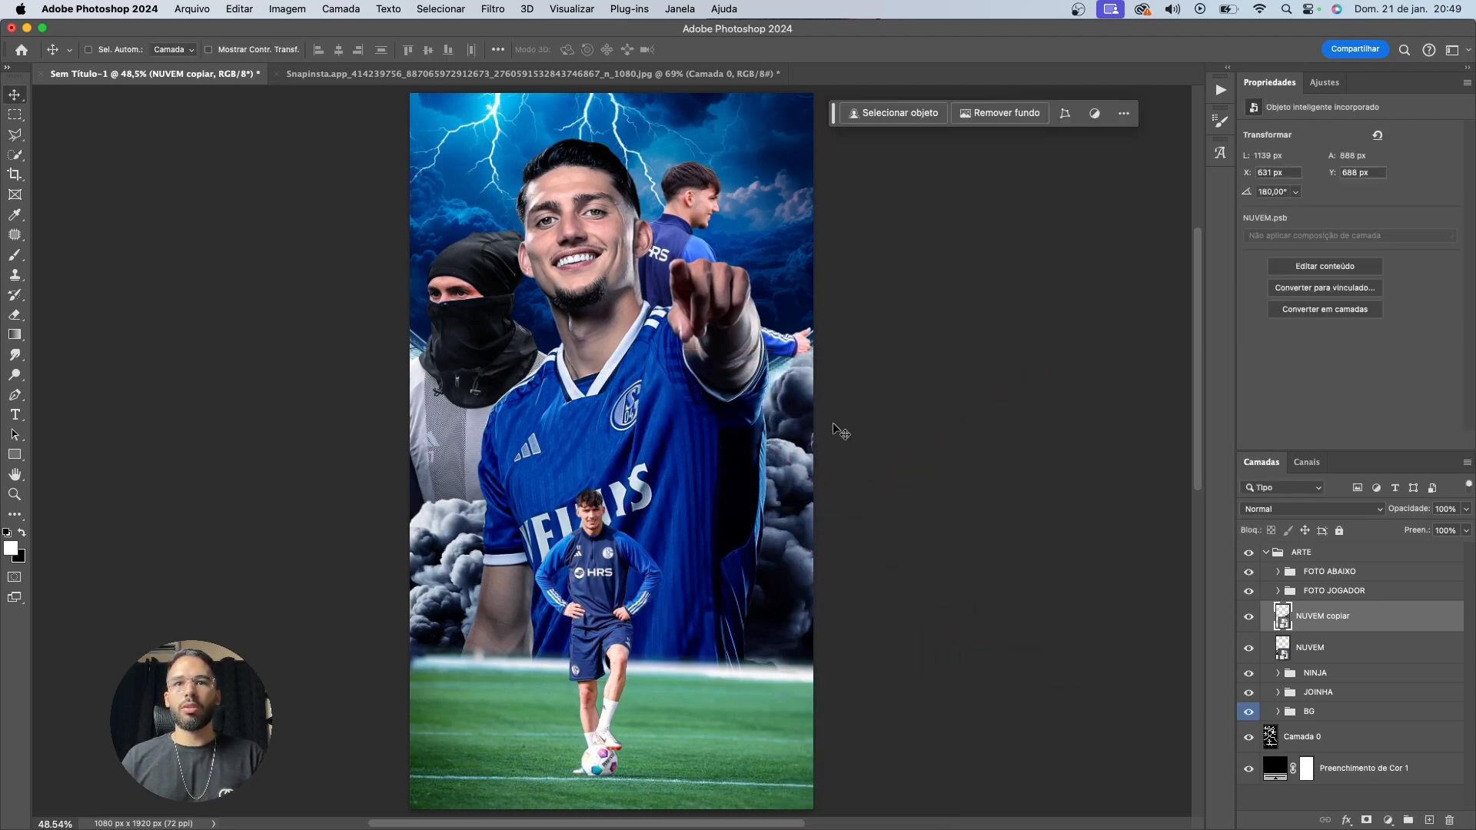
scroll(668, 592, "down", 1)
scroll(664, 586, "down", 2)
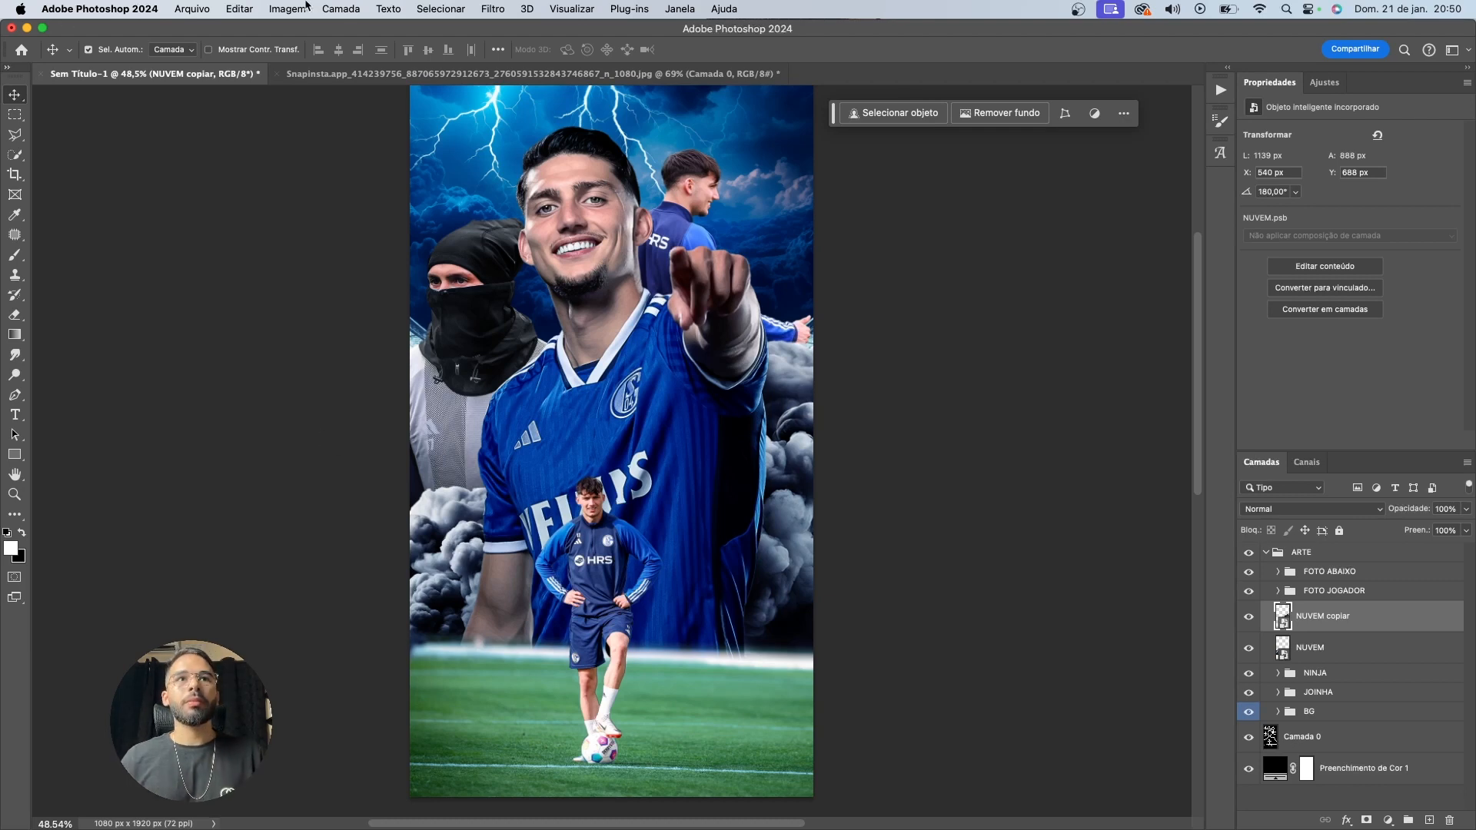
left_click(492, 9)
mouse_move(548, 224)
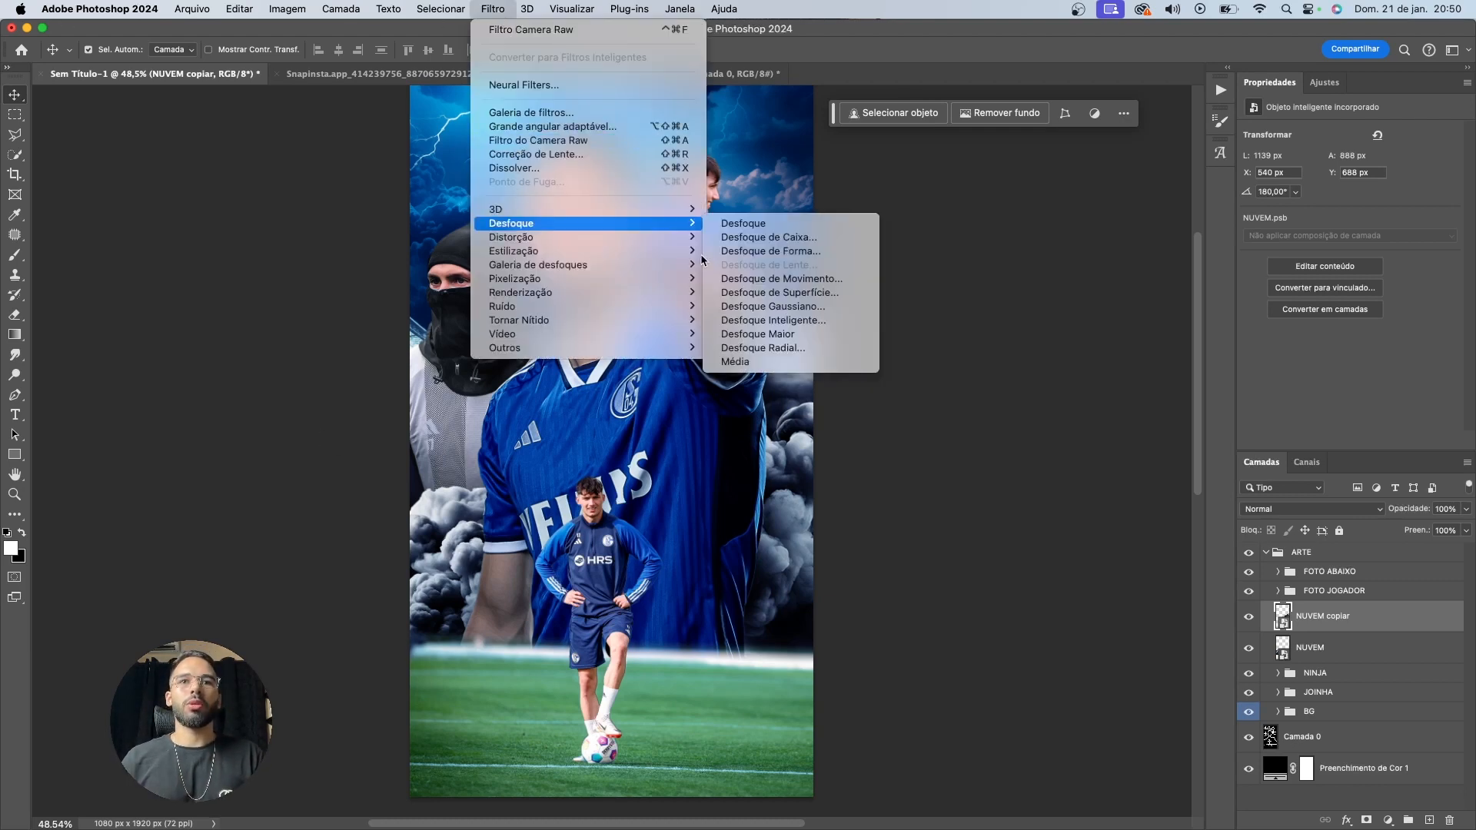
left_click(811, 305)
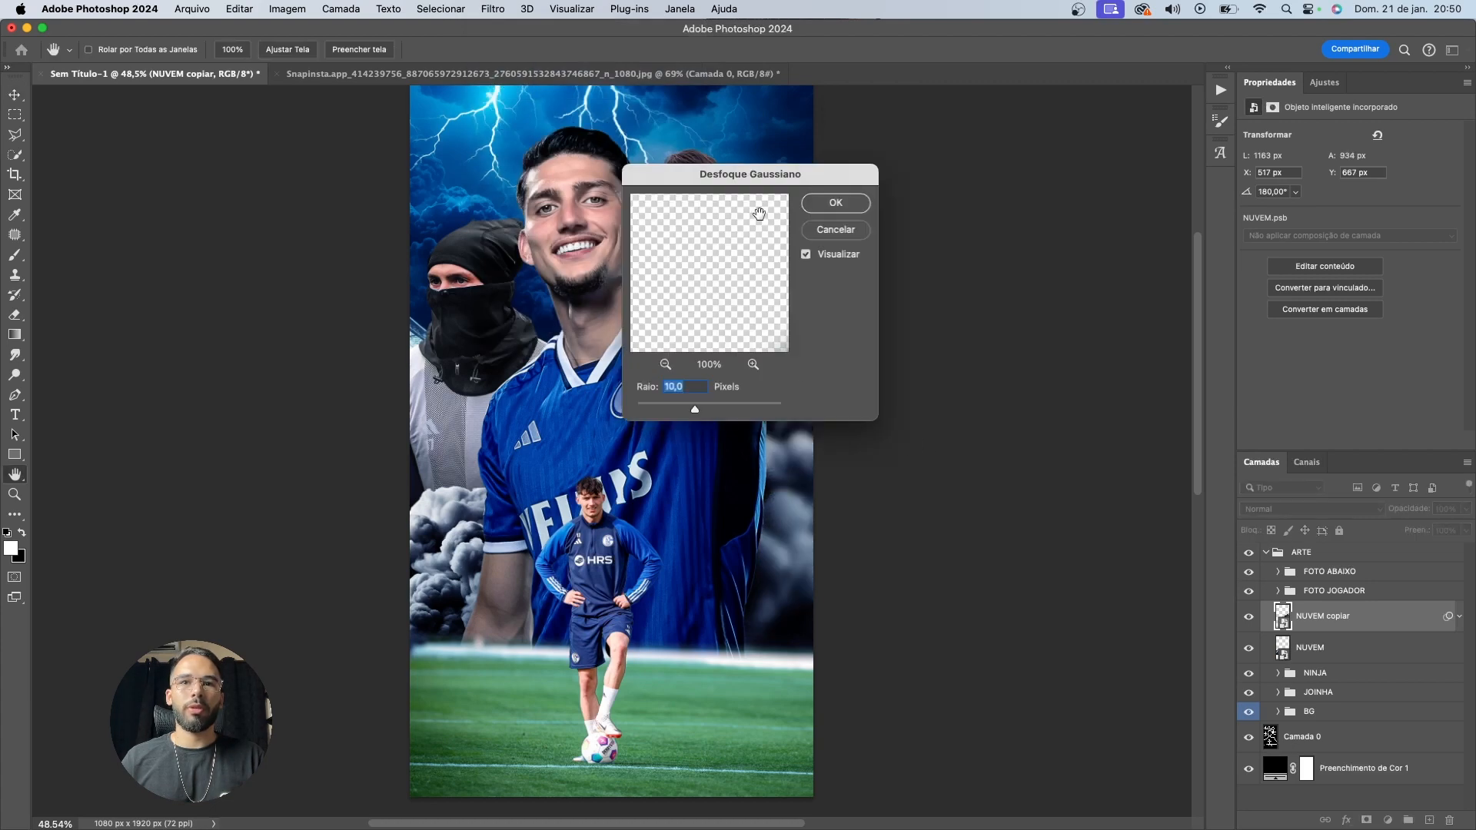
left_click(835, 229)
Try a Gaussian Blur on the original NUVEM cloud, previewing radii of 5 and 20 pixels
left_click(1319, 645)
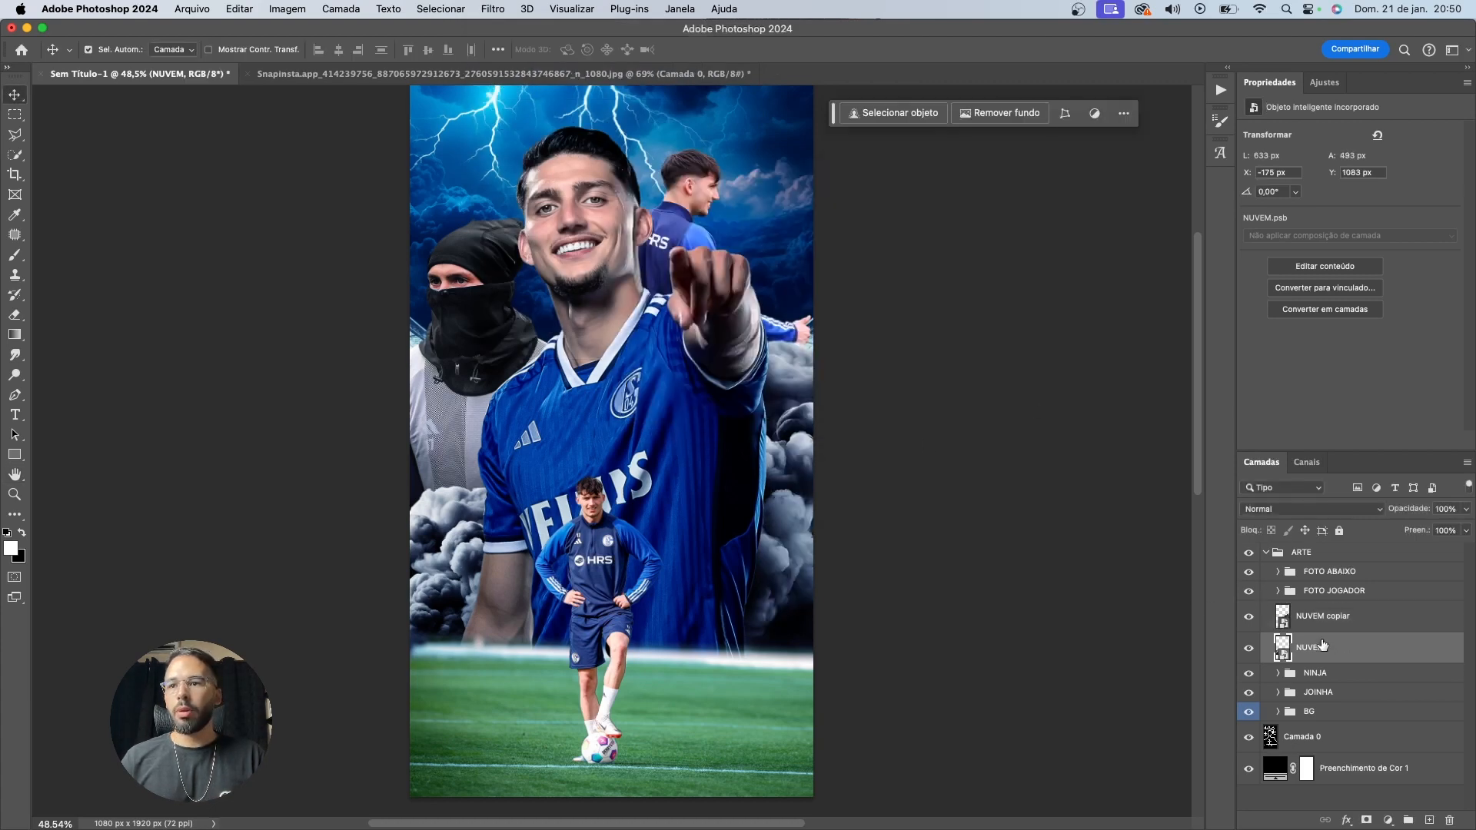
left_click(482, 12)
mouse_move(572, 226)
left_click(779, 310)
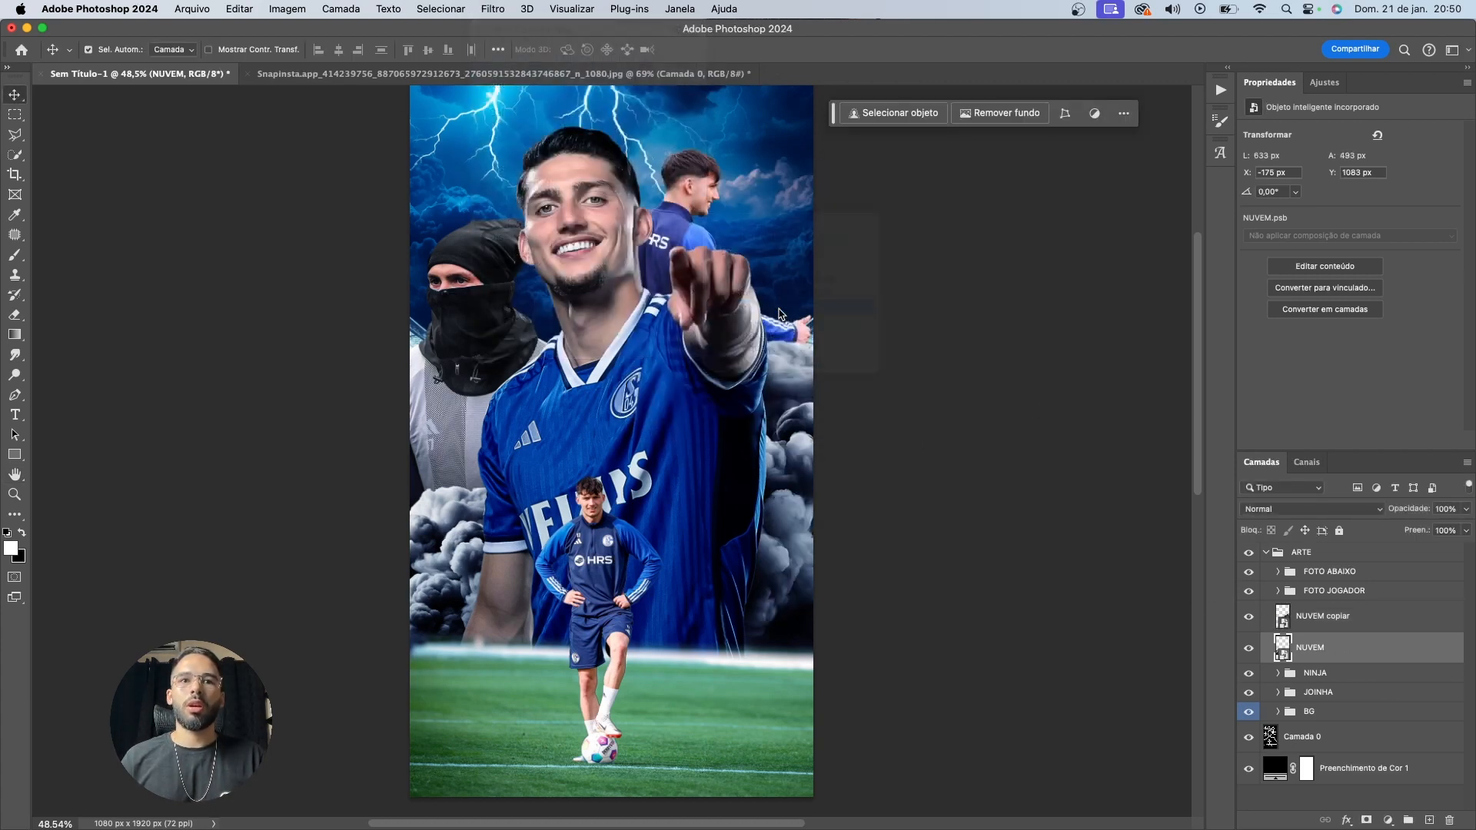
left_click_drag(722, 189, 937, 229)
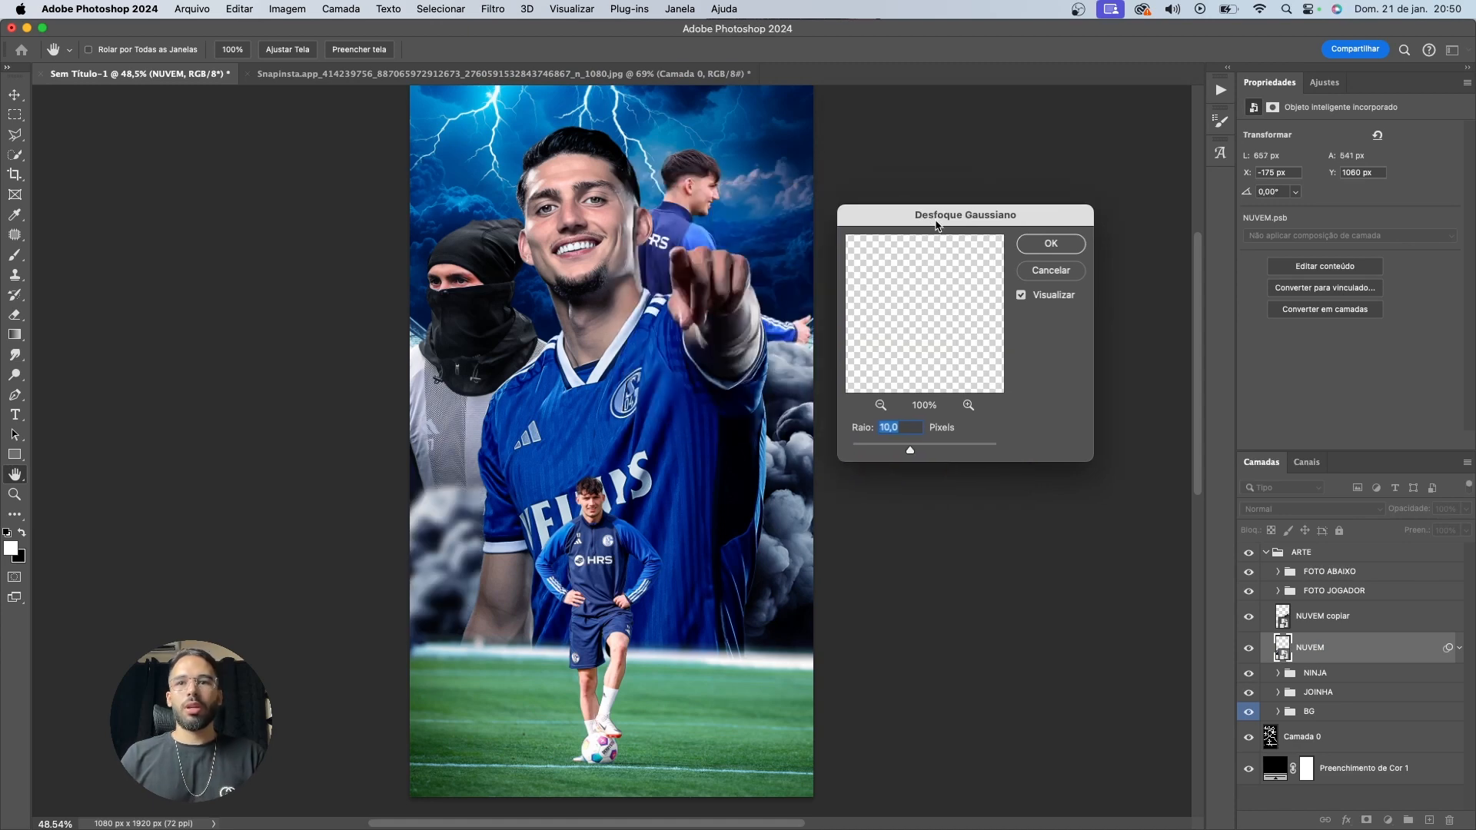
type("2")
type("5")
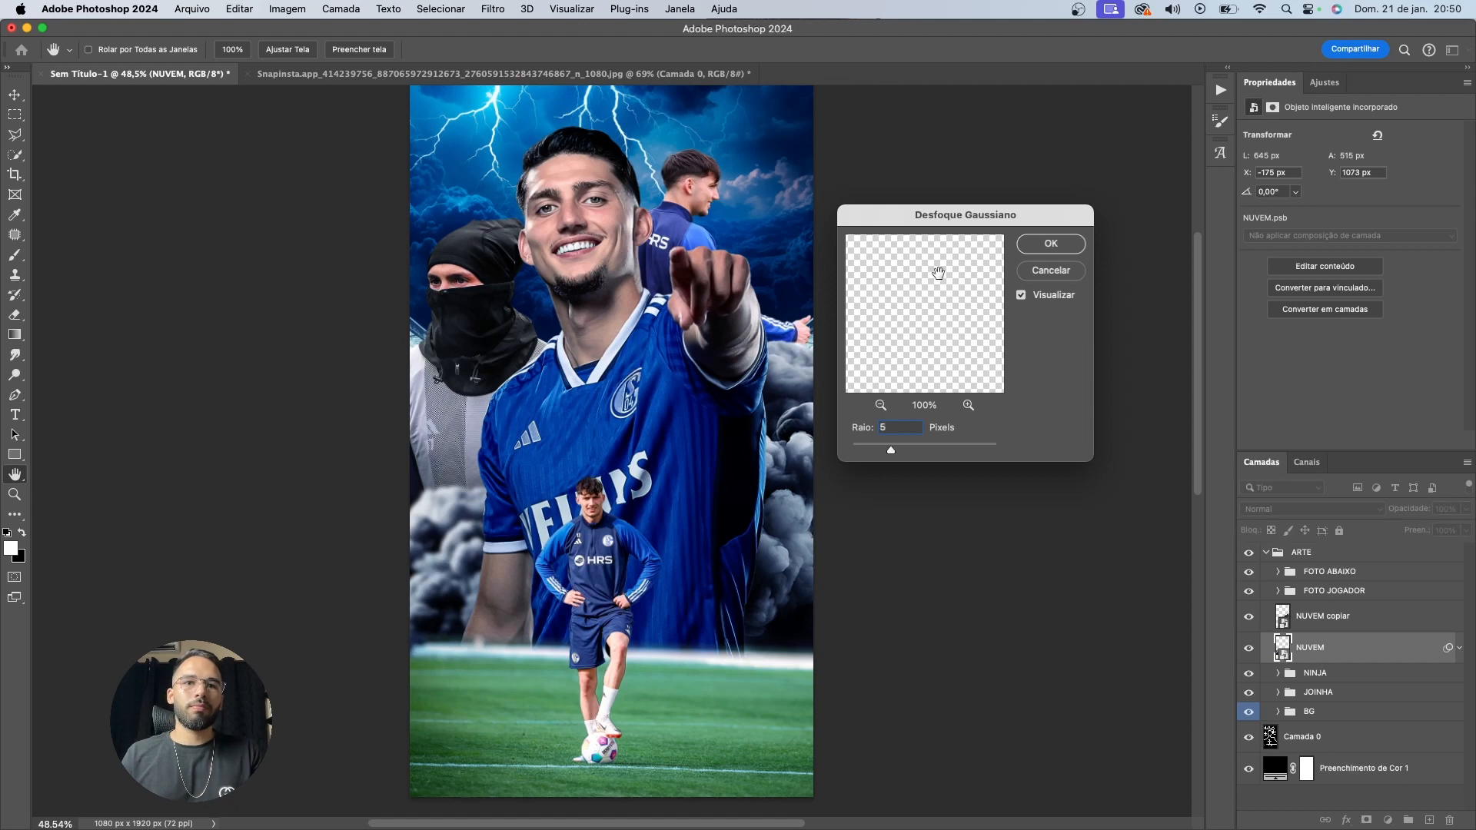
type("2")
key("BackSpace")
key("BackSpace")
type("20")
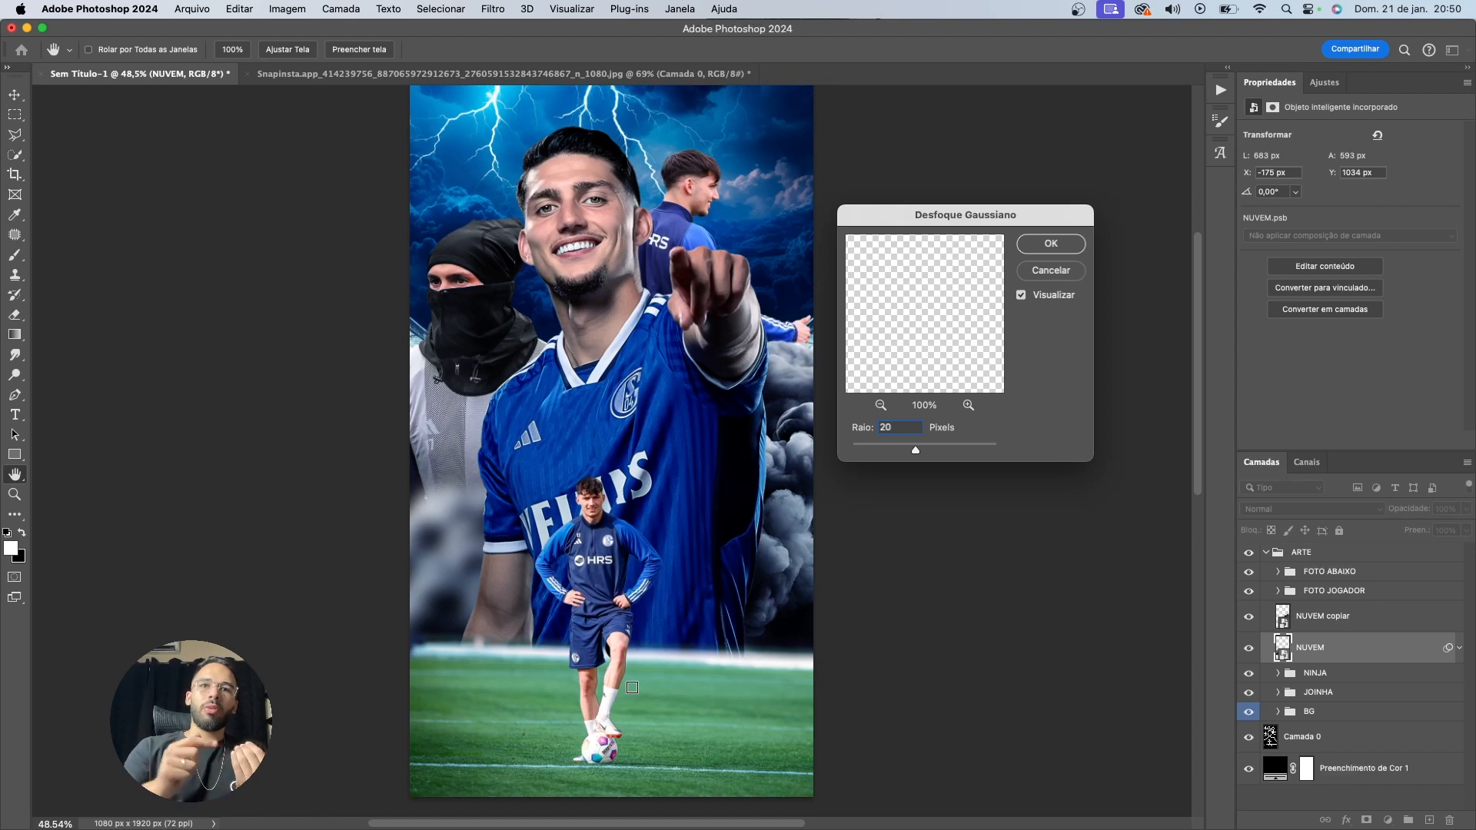
key("Return")
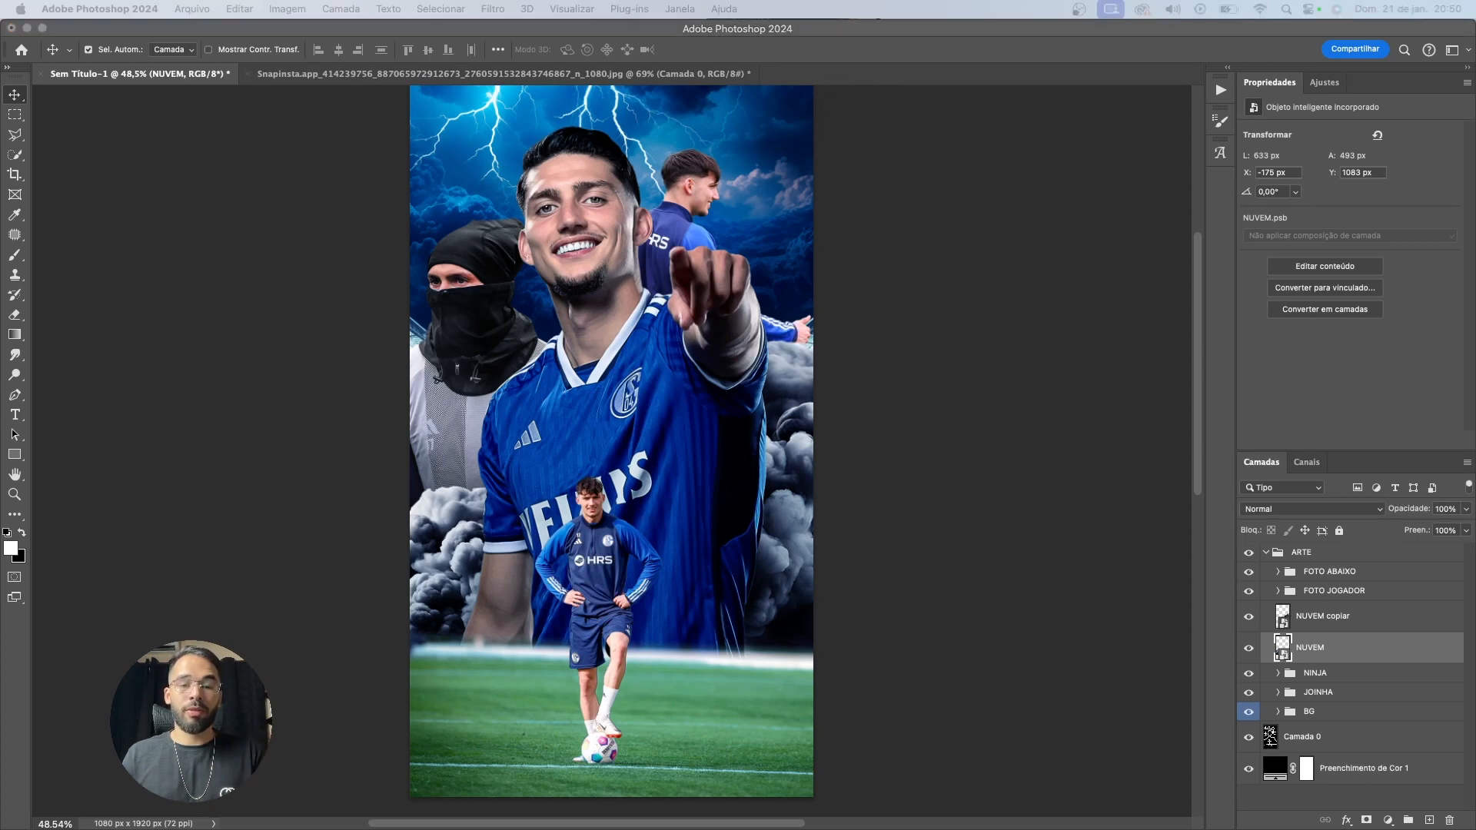
Rename the NUVEM copiar layer as NUVEM DIREITA
left_click(1382, 655)
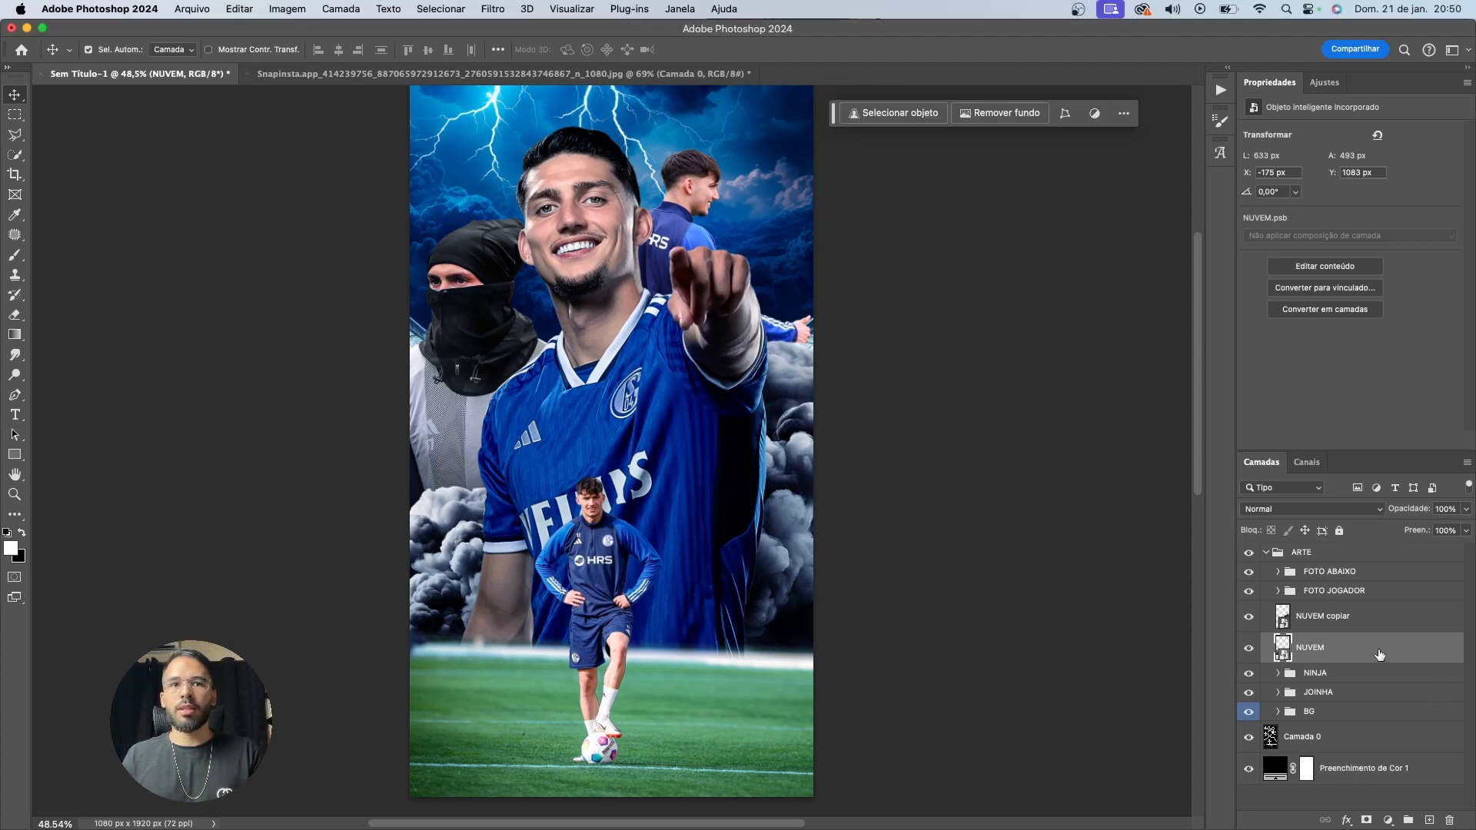
double_click(1322, 616)
type("NUVEM 2")
key("Return")
double_click(1320, 620)
type("NMUVEM")
key("BackSpace")
key("BackSpace")
key("BackSpace")
key("BackSpace")
key("BackSpace")
type("UVEM DIREITA")
key("Return")
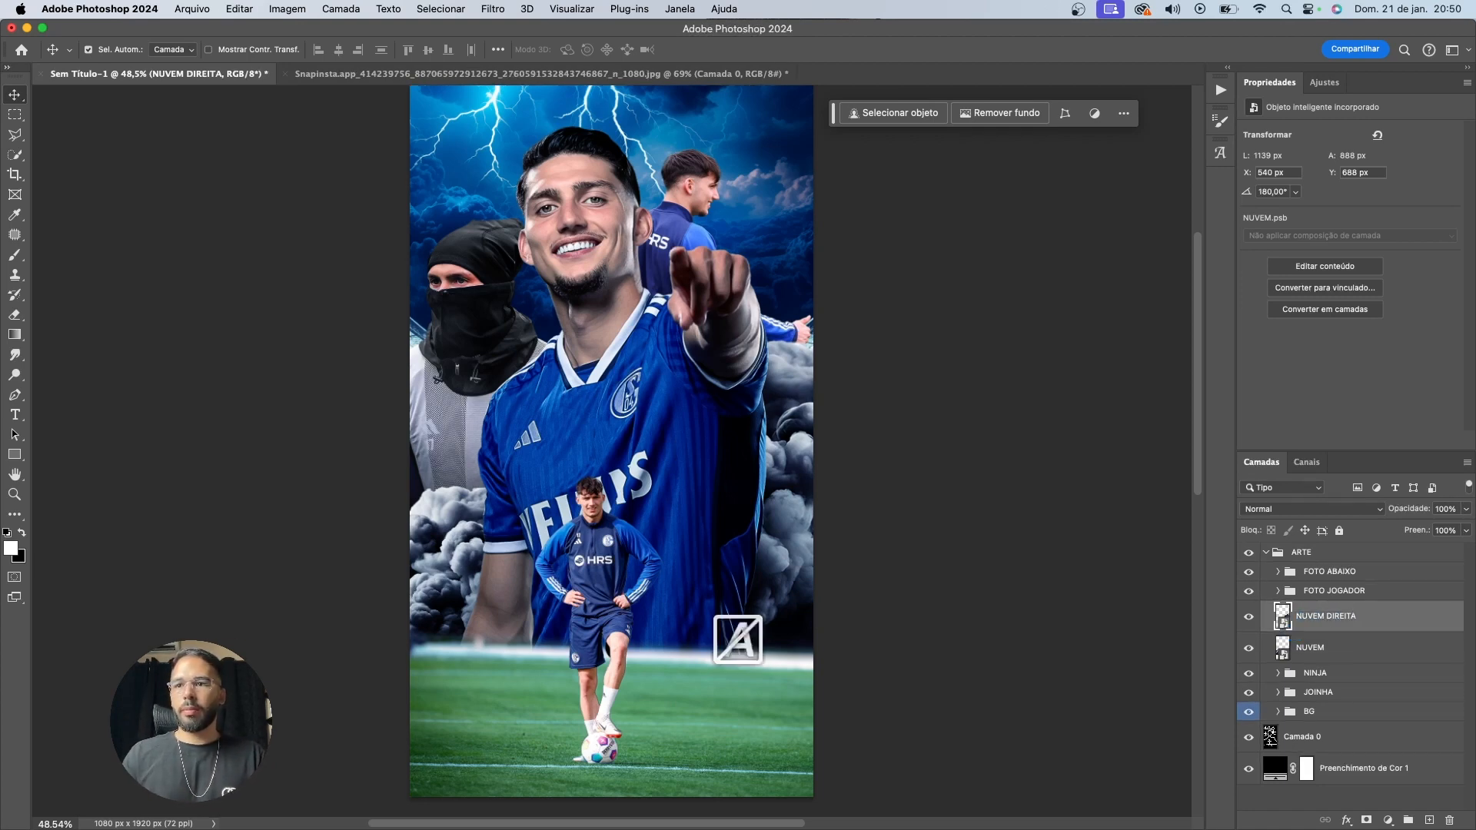
Rename the original NUVEM layer as NUVEM ESQUERDA
left_click(1321, 647)
double_click(1310, 648)
key("super+z")
key("super+shift+z")
double_click(1319, 648)
key("Right")
type("ESQUERDA")
key("Return")
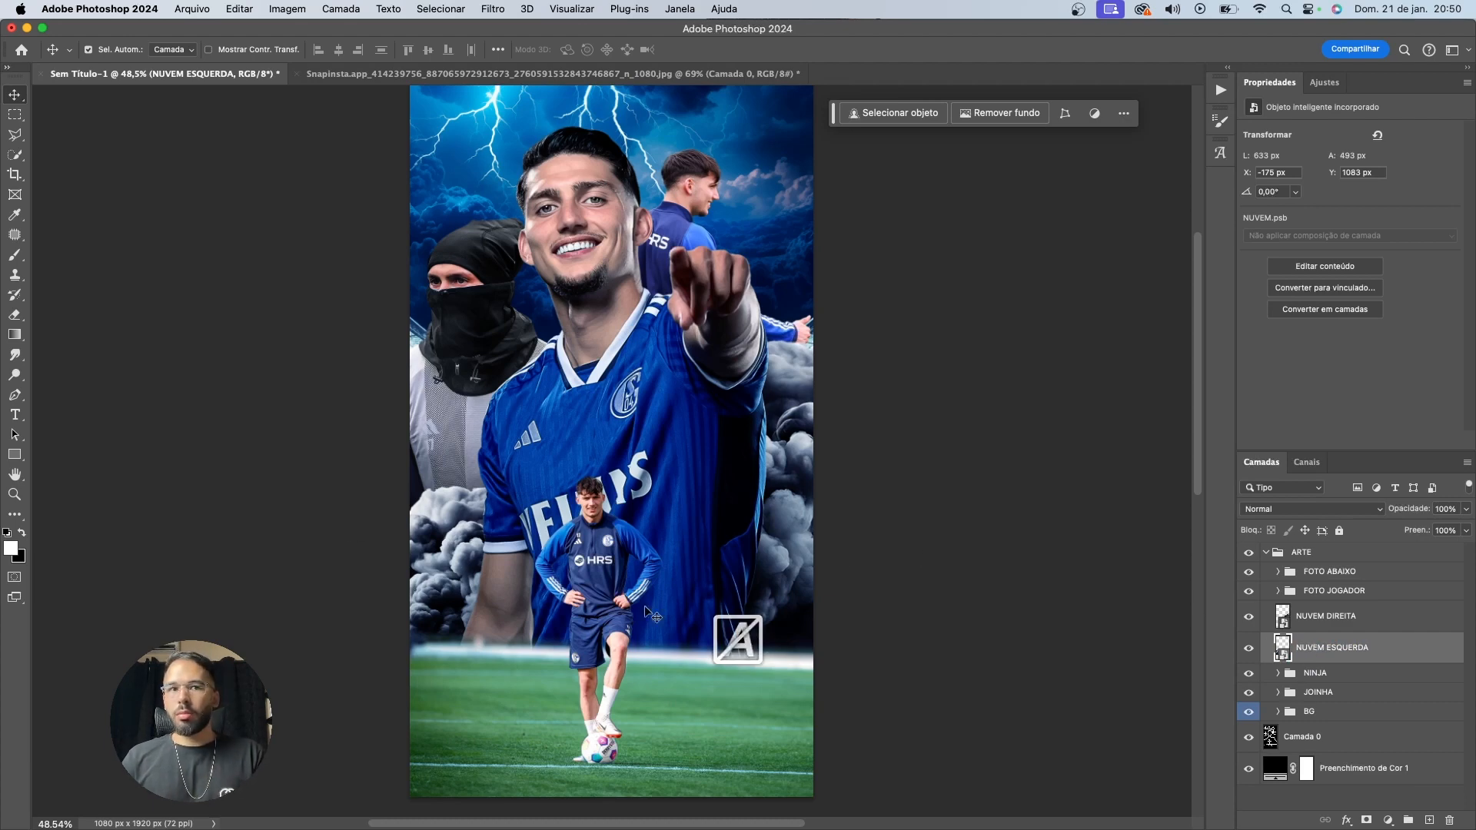
Squash the black gradient fill Preenchimento de Cor 3 vertically so its shading starts lower on the masked player's torso
left_click(444, 459)
left_click(1386, 634)
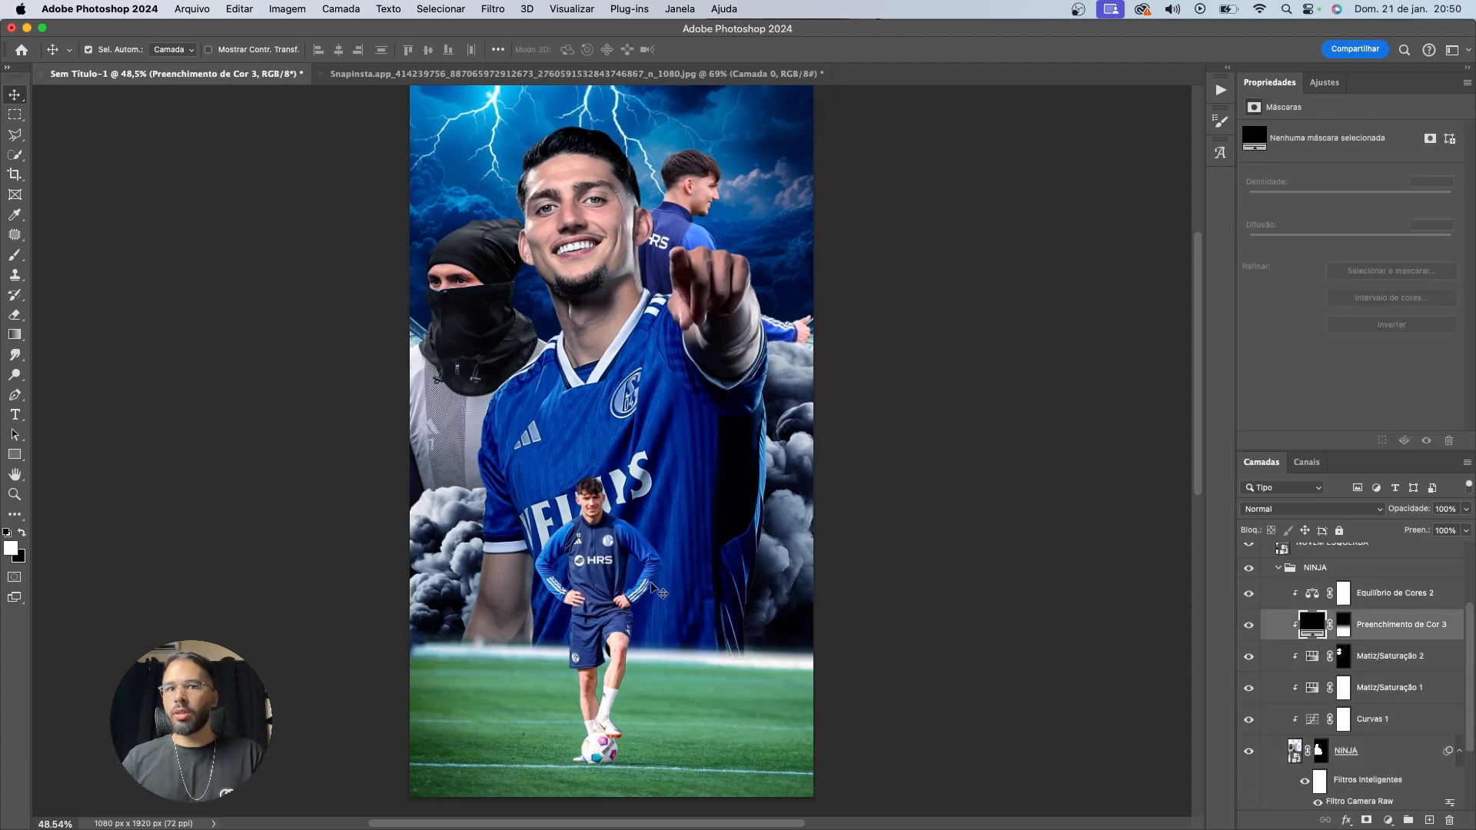
key("super+t")
left_click_drag(612, 380, 619, 472)
left_click_drag(587, 588, 588, 550)
key("Return")
scroll(584, 590, "down", 1)
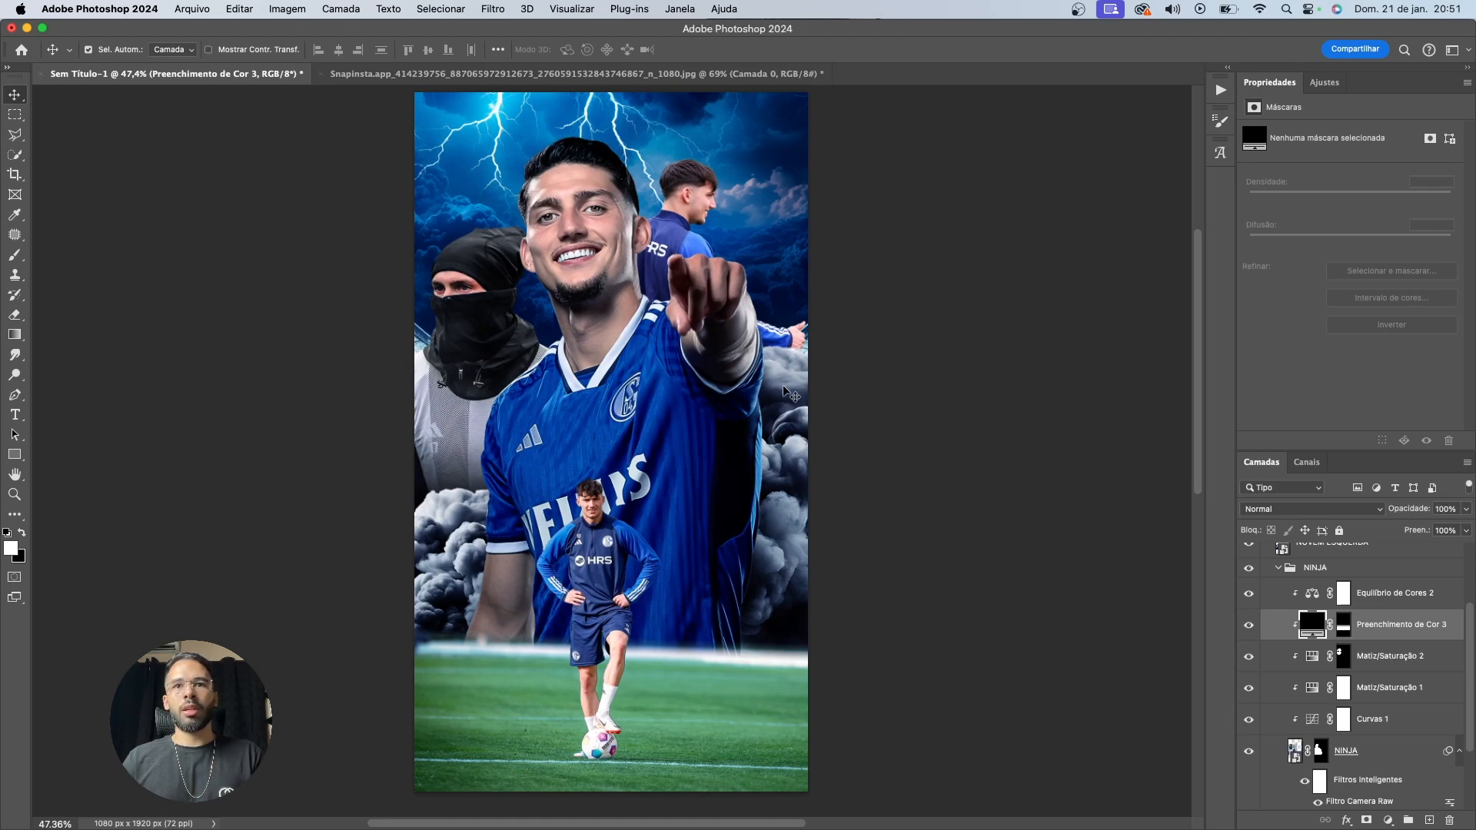
Add a black (000000) Solid Color fill above the JOINHA player and clip it to that layer
left_click(792, 347)
scroll(1353, 749, "down", 1)
left_click(1388, 819)
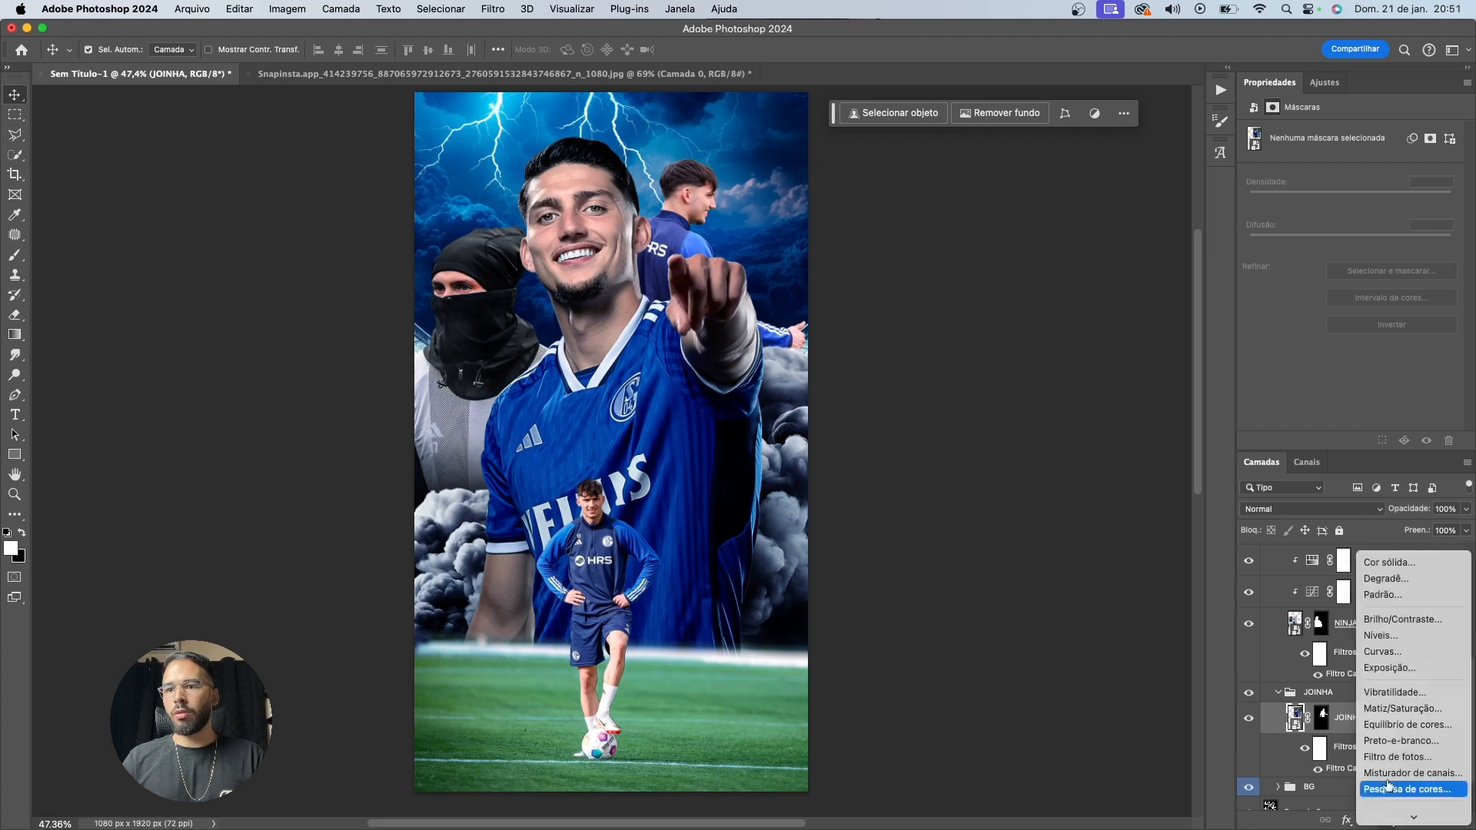
left_click(1387, 560)
left_click(869, 629)
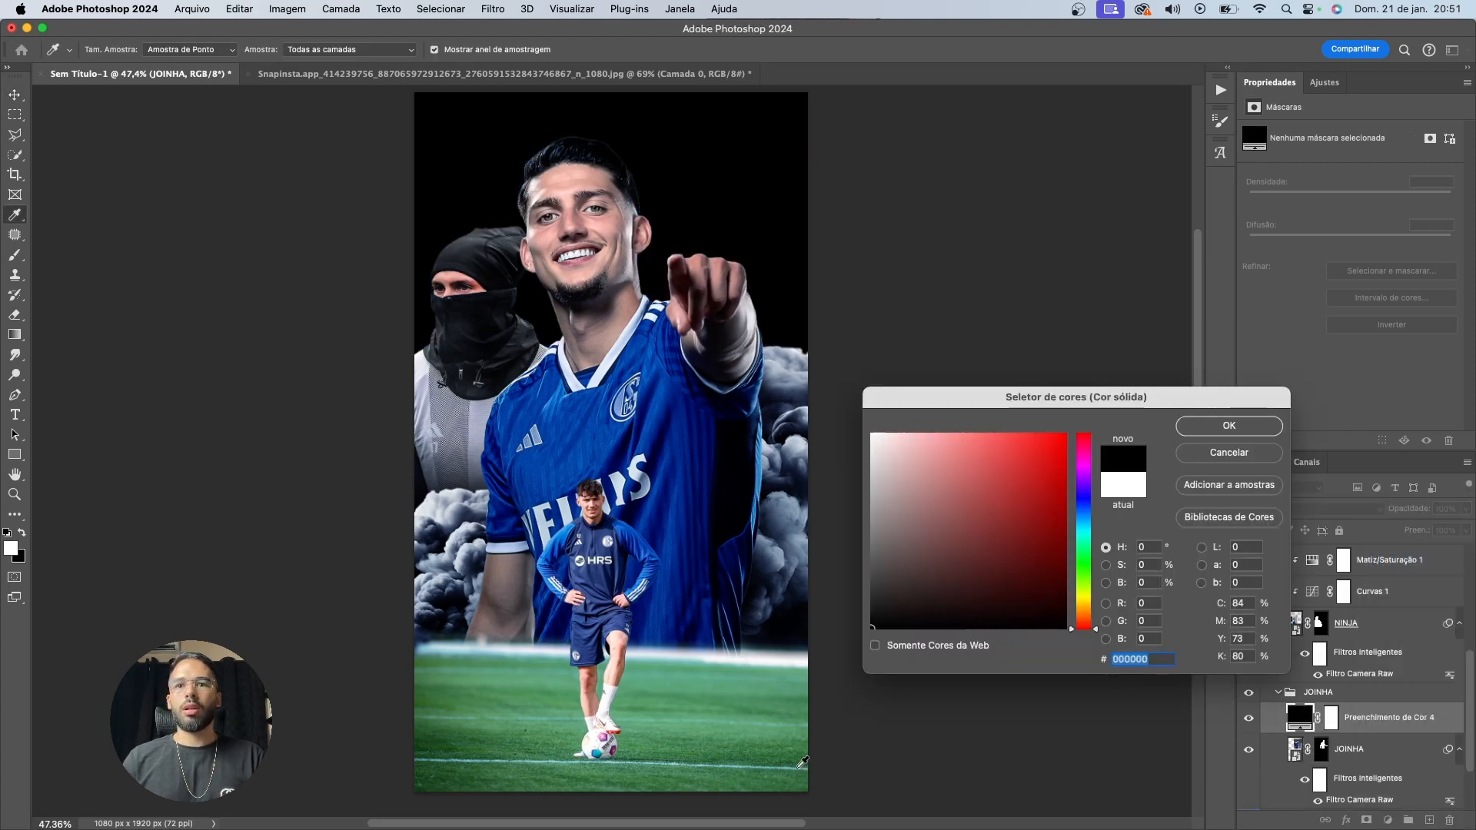
key("Return")
left_click(1357, 732, "alt")
Mask the JOINHA player's black fill with a short, near-vertical black-to-transparent gradient that clears the shading from his upper body
left_click(1344, 717)
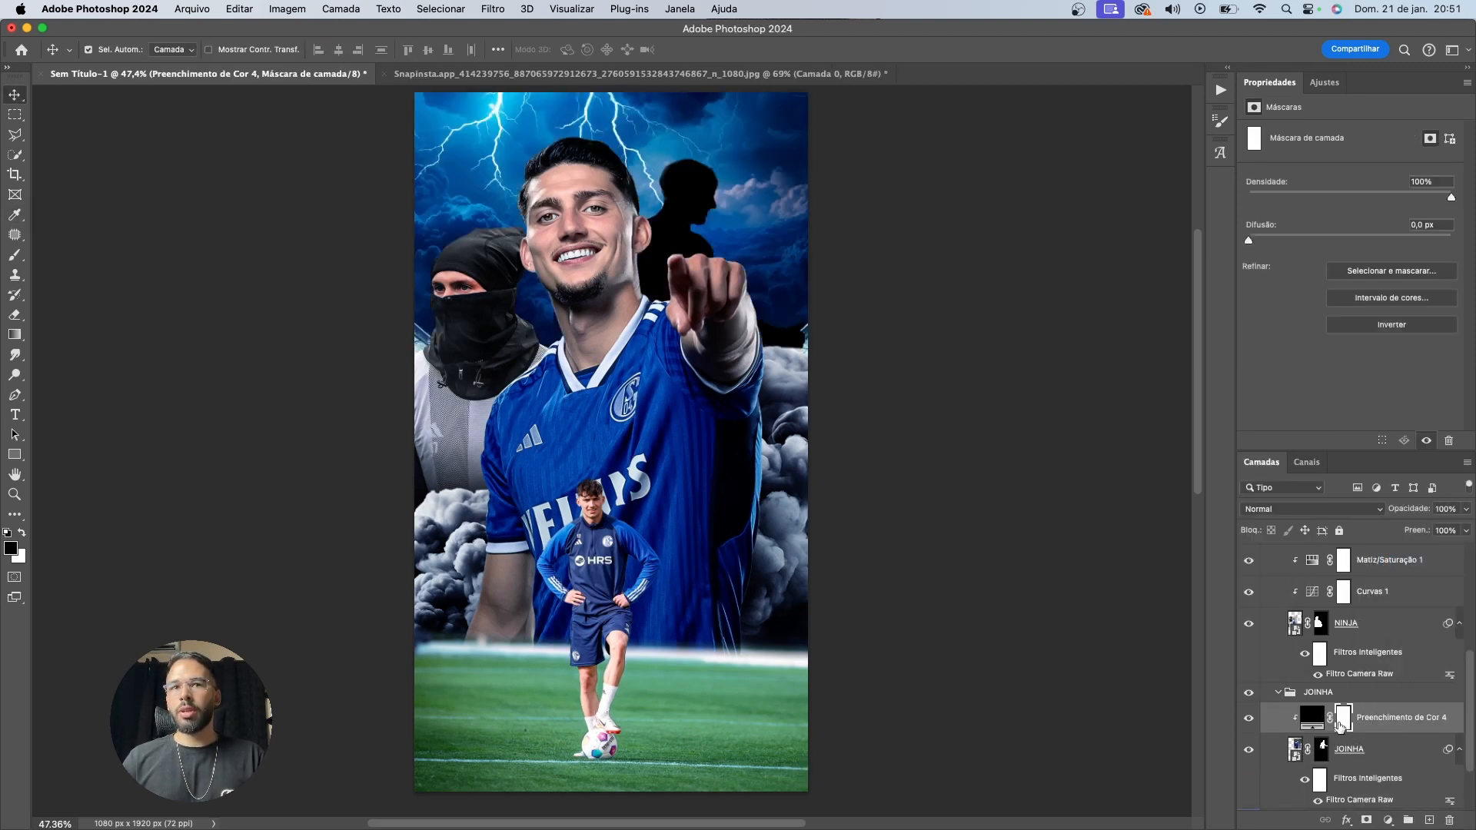
key("g")
key("x")
left_click_drag(682, 232, 729, 477)
key("super+z")
left_click_drag(715, 302, 710, 395)
key("super+z")
left_click_drag(726, 329, 727, 365)
key("v")
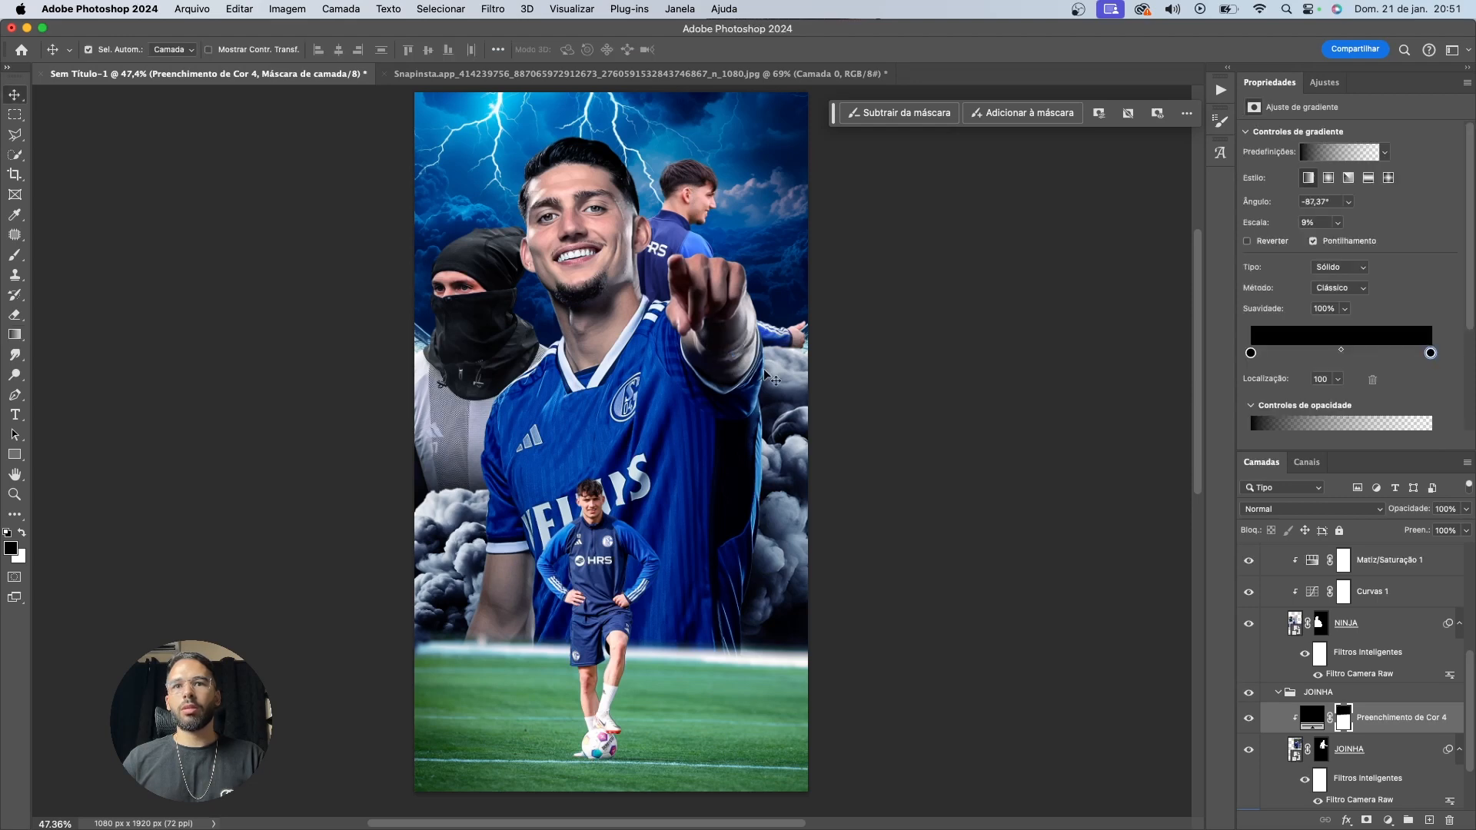
Collapse the JOINHA and NINJA layer groups
scroll(892, 439, "down", 1)
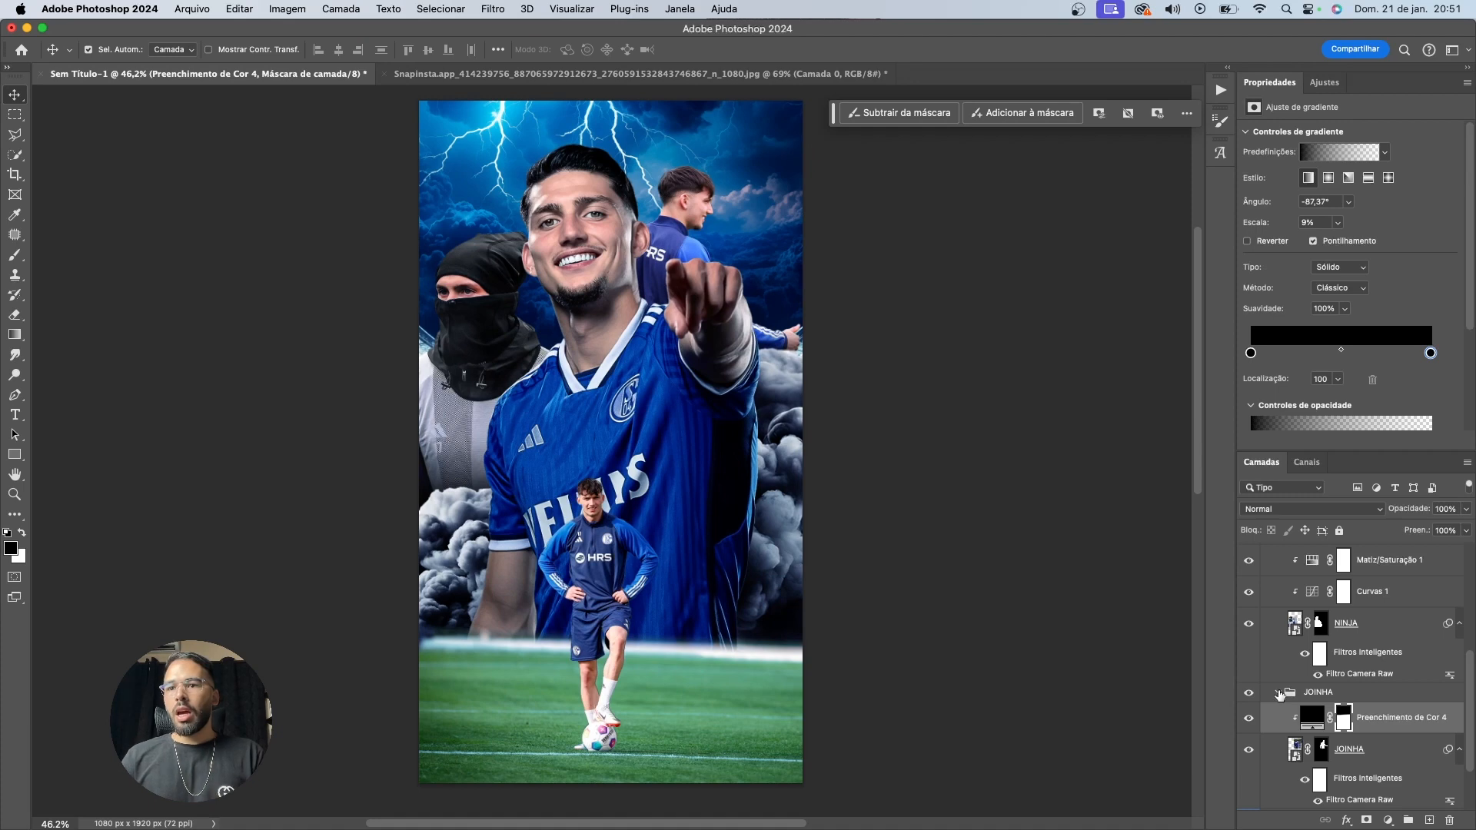
left_click(1278, 692)
scroll(1295, 626, "up", 3)
left_click(1277, 603)
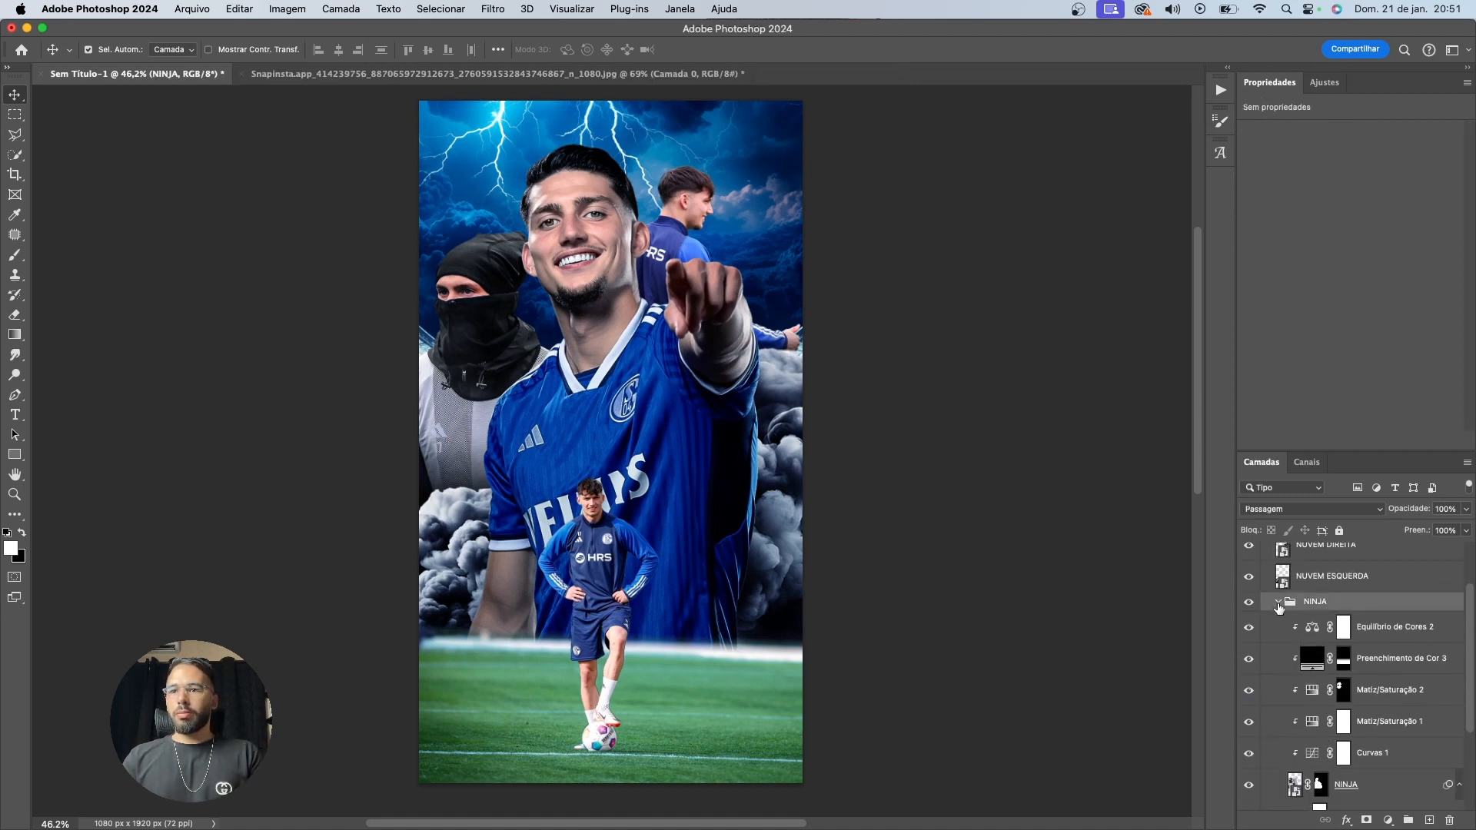
Add a black (000000) Solid Color fill above NUVEM ESQUERDA, clip it to that layer and invert its mask to black
left_click(1278, 604)
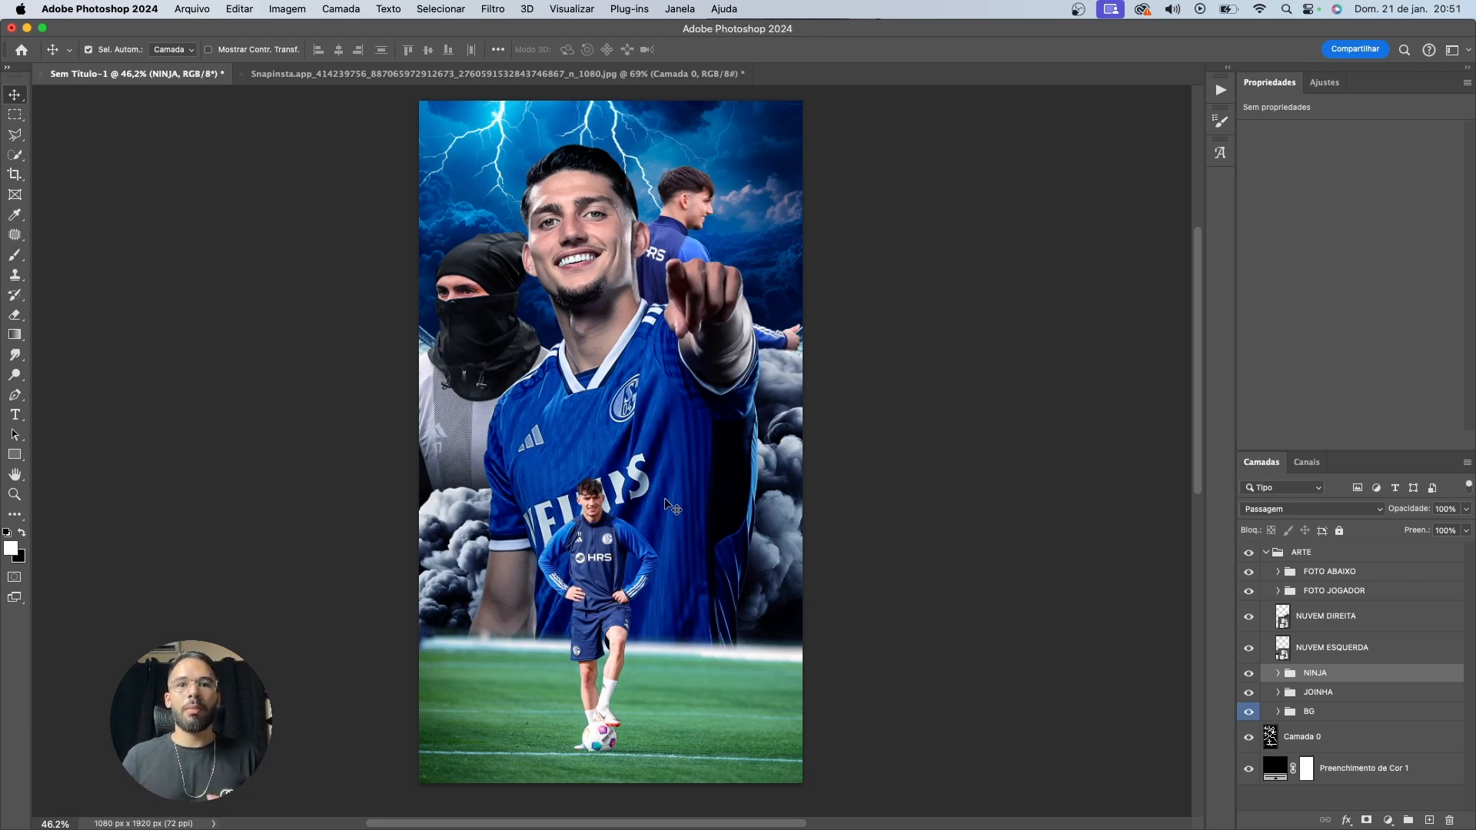
scroll(542, 392, "up", 1)
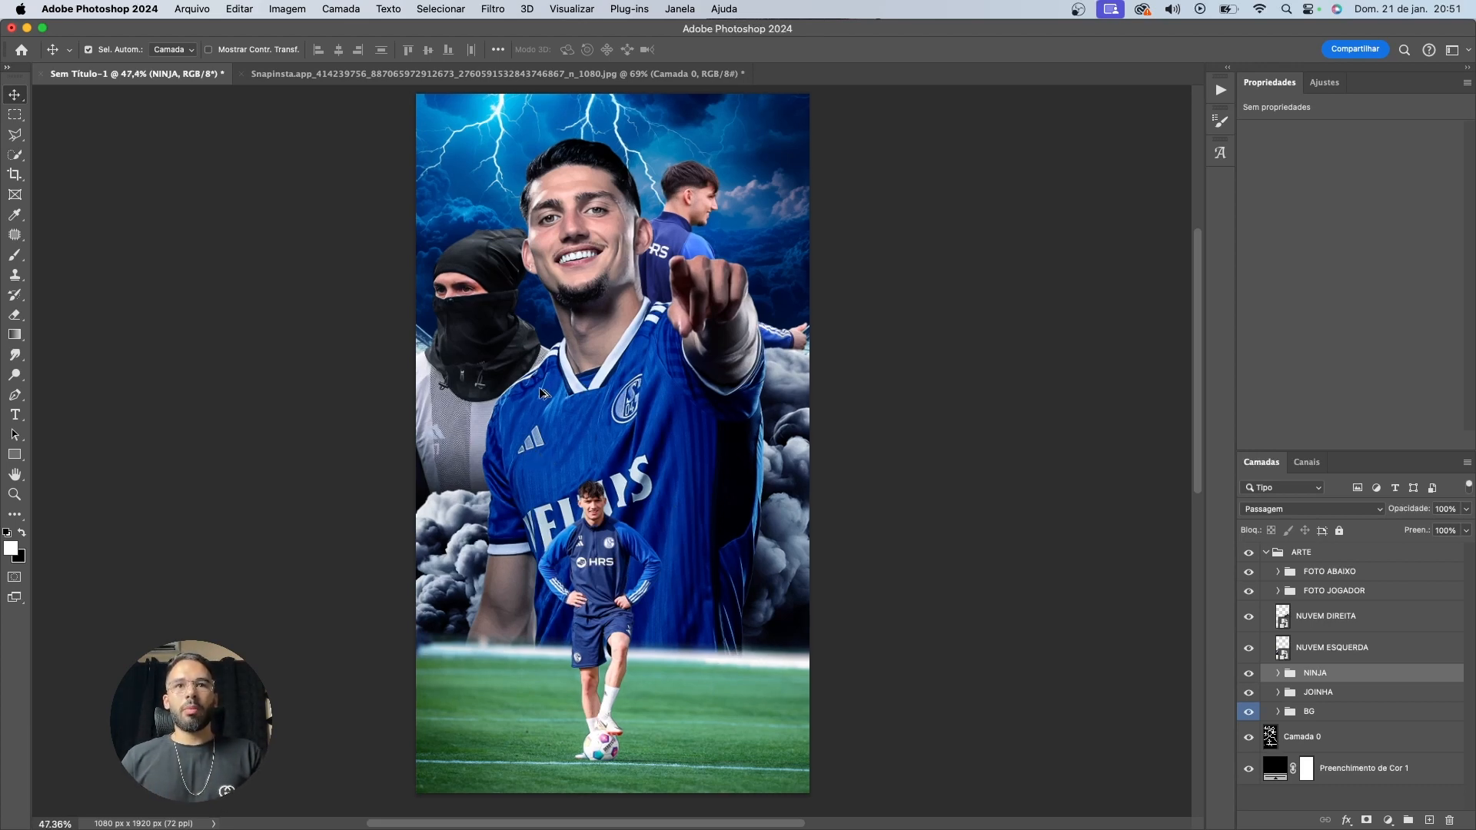
scroll(485, 553, "up", 4)
left_click(468, 555)
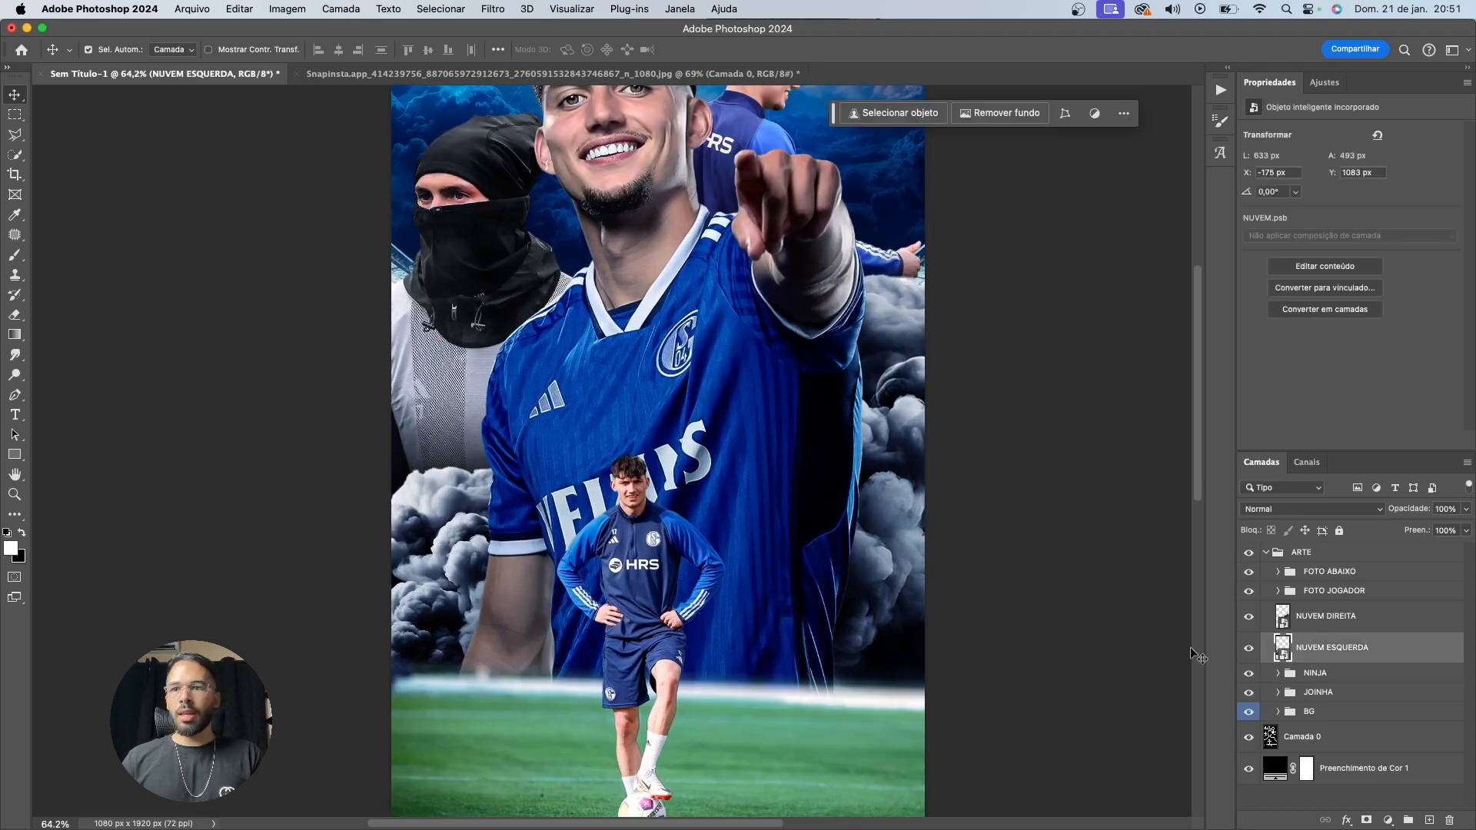
left_click(1387, 821)
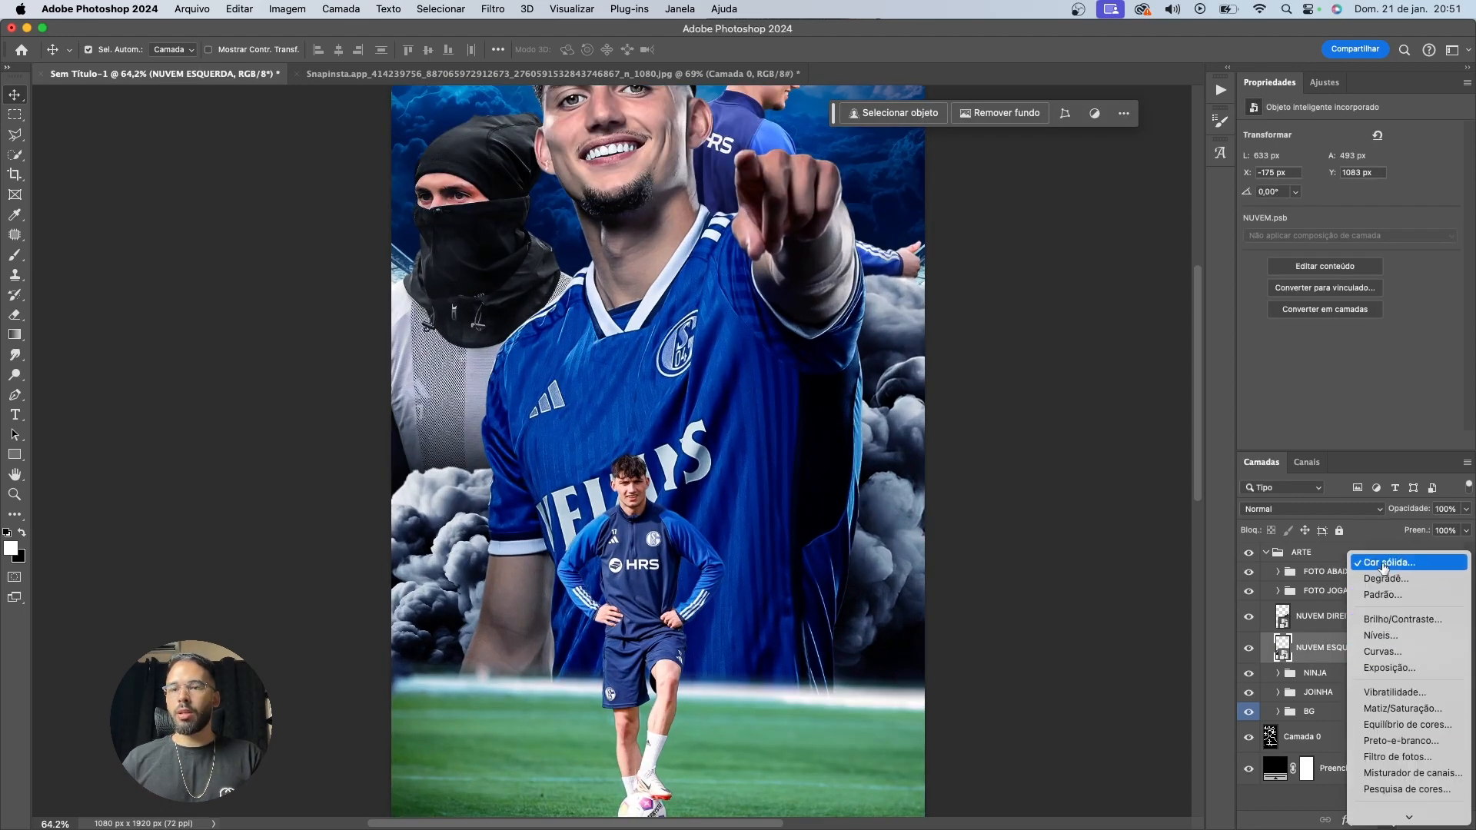
left_click(1386, 569)
type("000000")
key("Return")
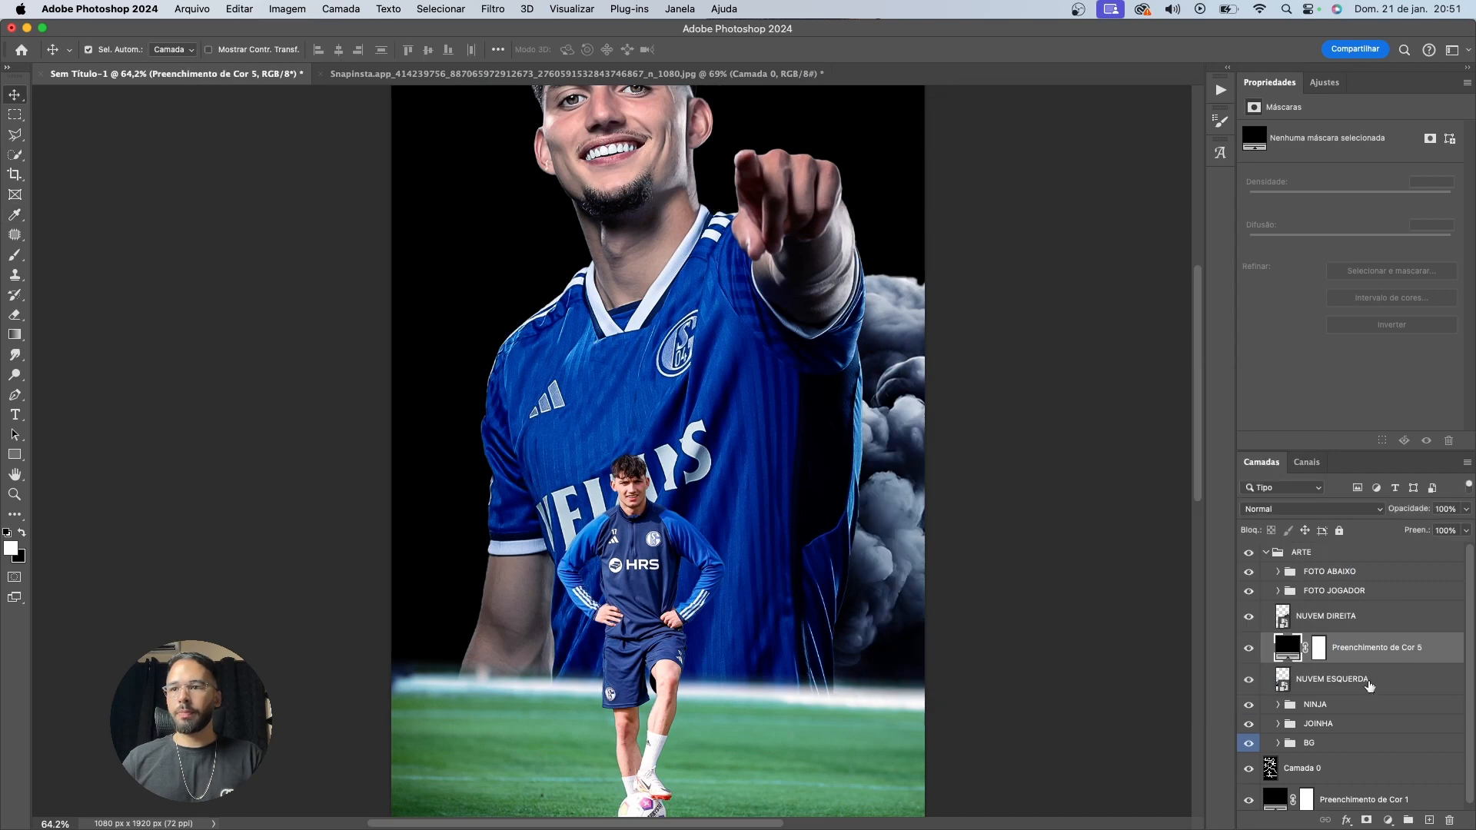
left_click(1331, 662, "alt")
left_click(1331, 655)
key("super+i")
Paint white on the black fill's mask with a soft 400 px brush to shade the left cloud beside the main player's arm
key("b")
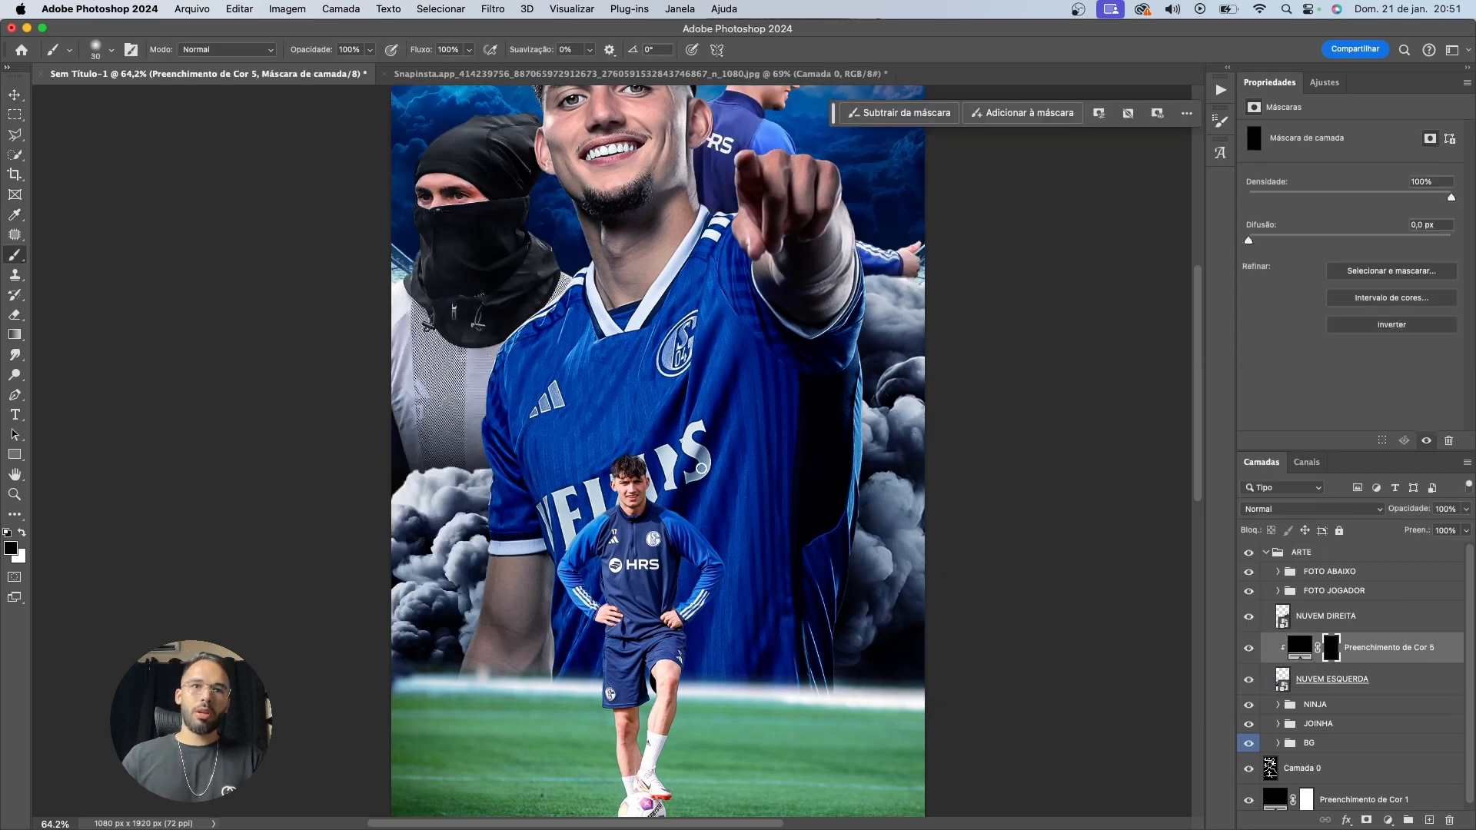
key("bracketright")
key("bracketright")
key("bracketright")
key("bracketright")
key("bracketright")
key("bracketright")
key("bracketright")
key("bracketright")
key("bracketright")
key("bracketright")
key("bracketright")
key("bracketright")
key("bracketright")
key("bracketright")
key("bracketright")
key("bracketright")
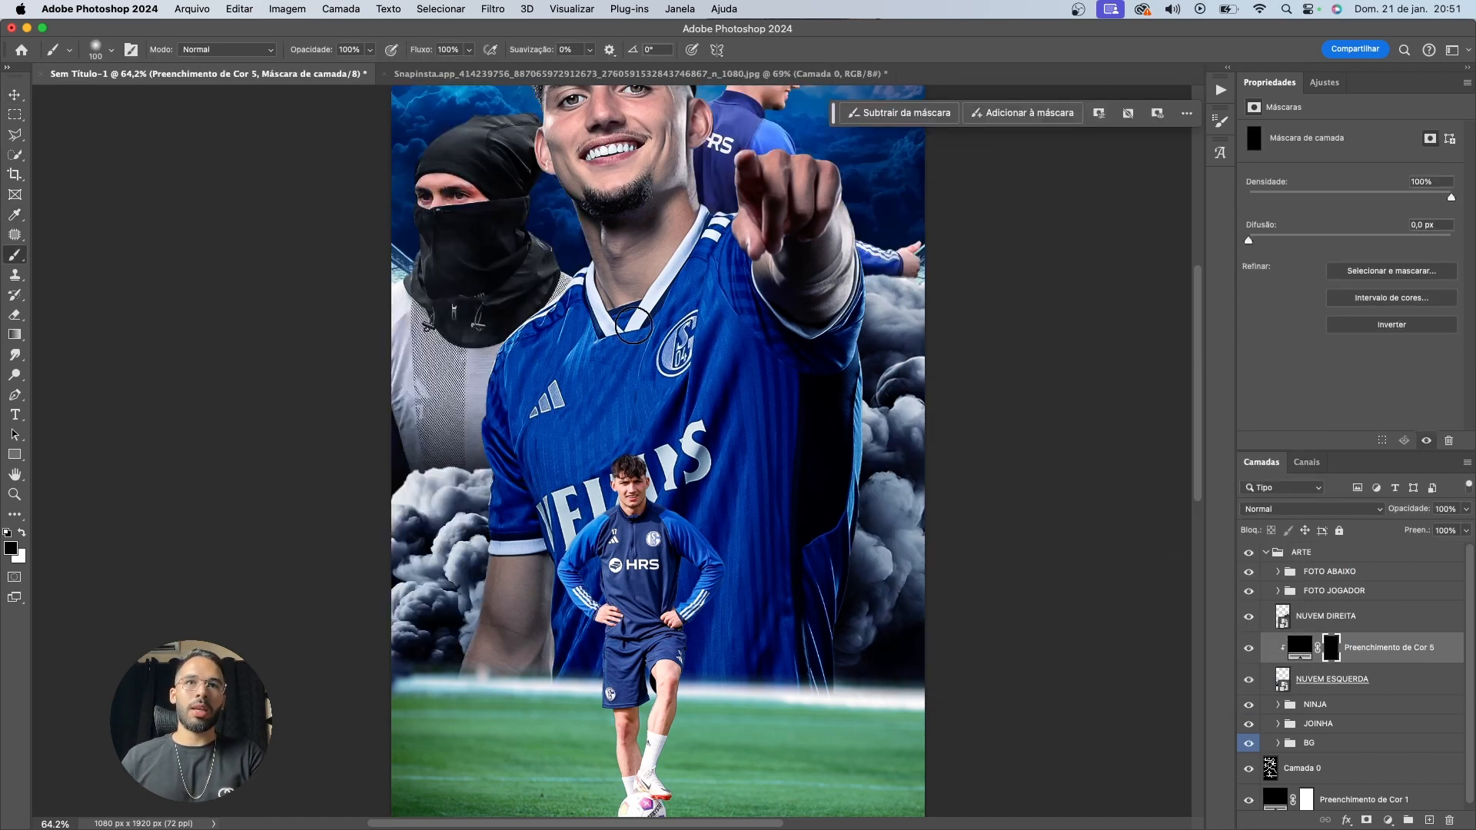
key("x")
left_click_drag(565, 498, 561, 607)
scroll(589, 598, "up", 1)
key("super+z")
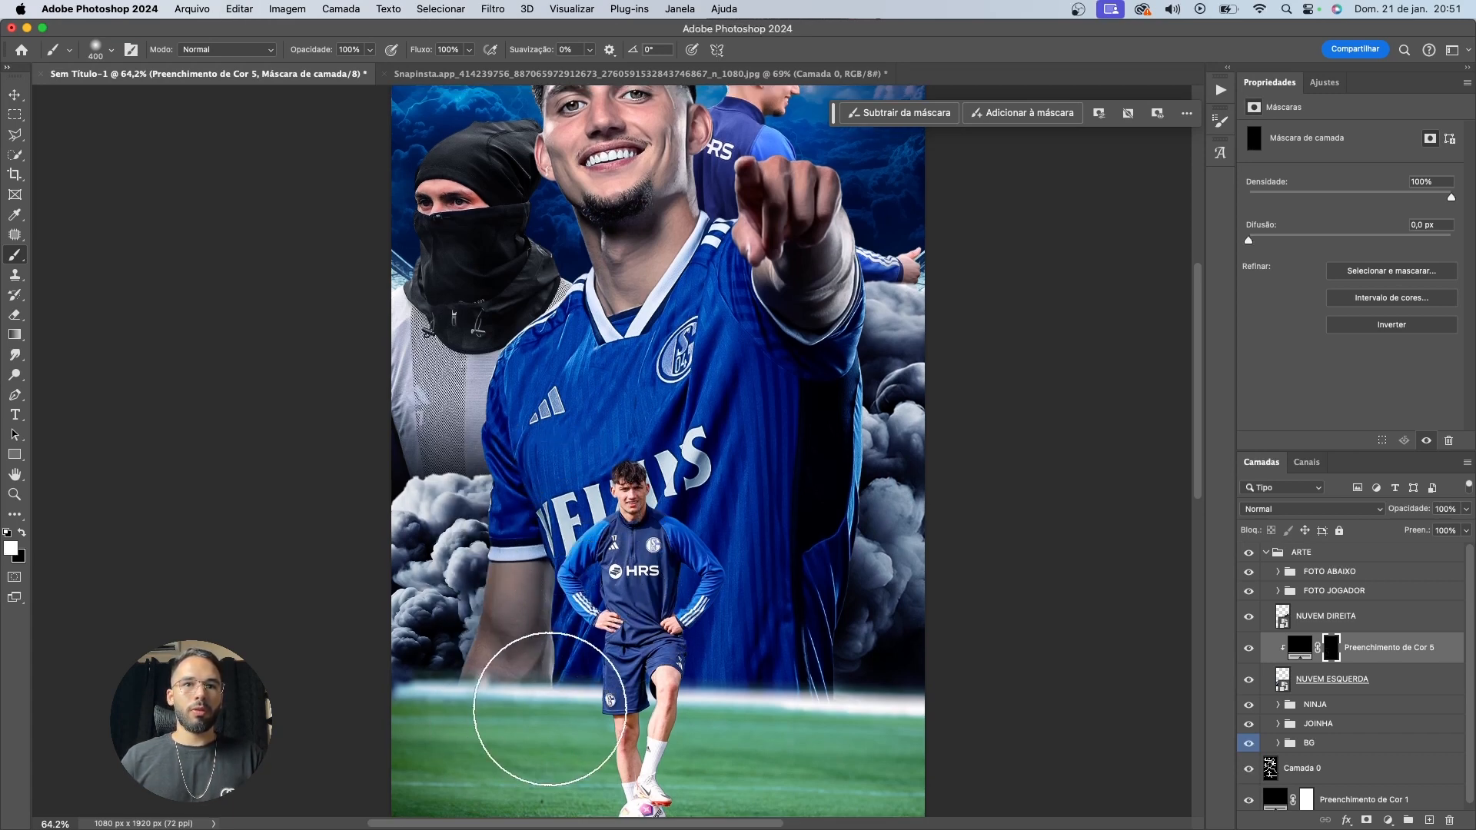
mouse_move(540, 784)
left_mouse_down()
mouse_move(554, 682)
mouse_move(791, 692)
mouse_move(676, 626)
mouse_move(667, 648)
left_mouse_up()
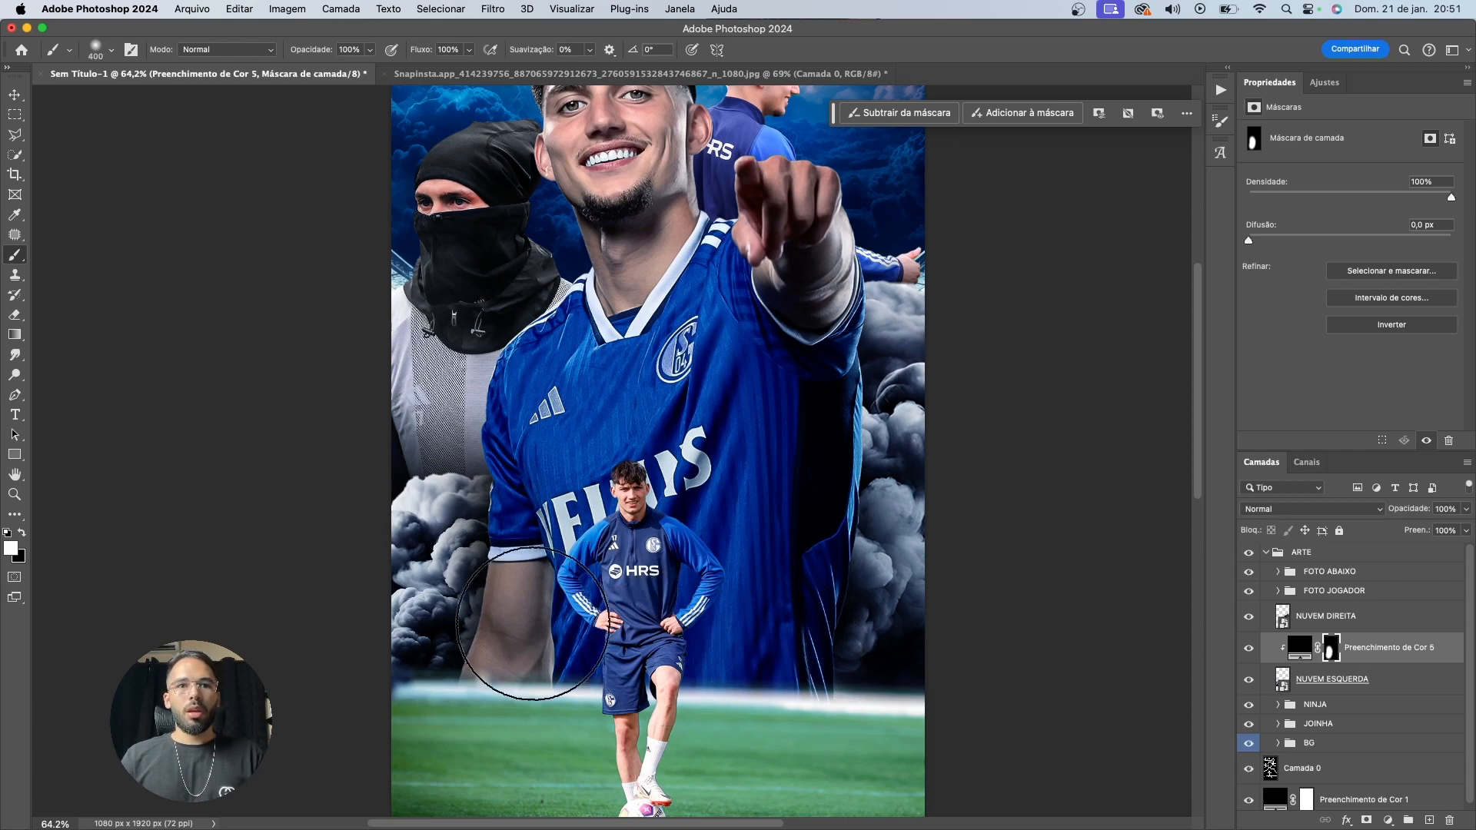
Paint black on the fill's mask to clear part of the shading from the left cloud near the main player's sleeve
scroll(457, 533, "up", 3)
scroll(484, 572, "down", 3)
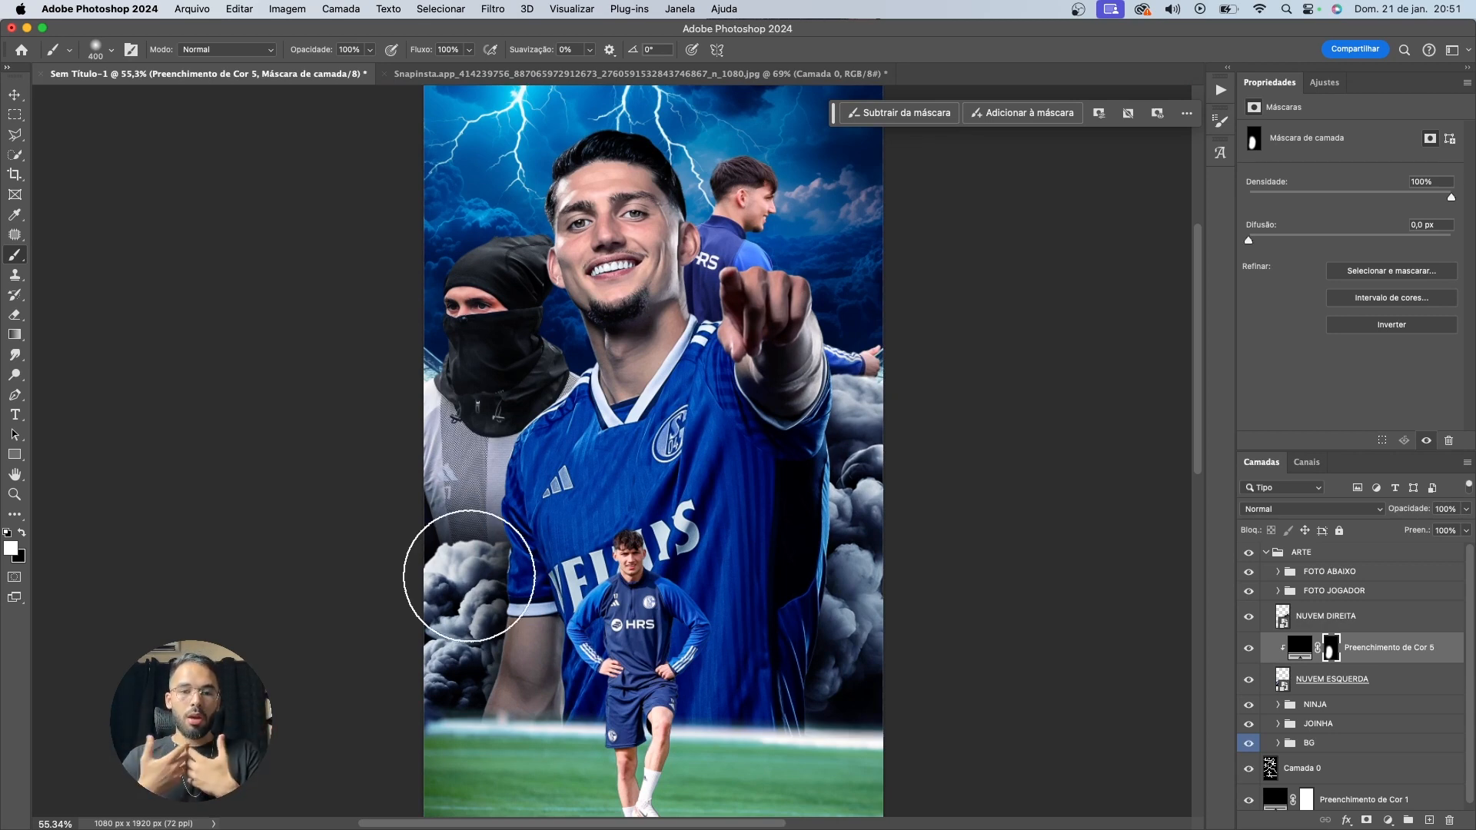
scroll(469, 576, "up", 5)
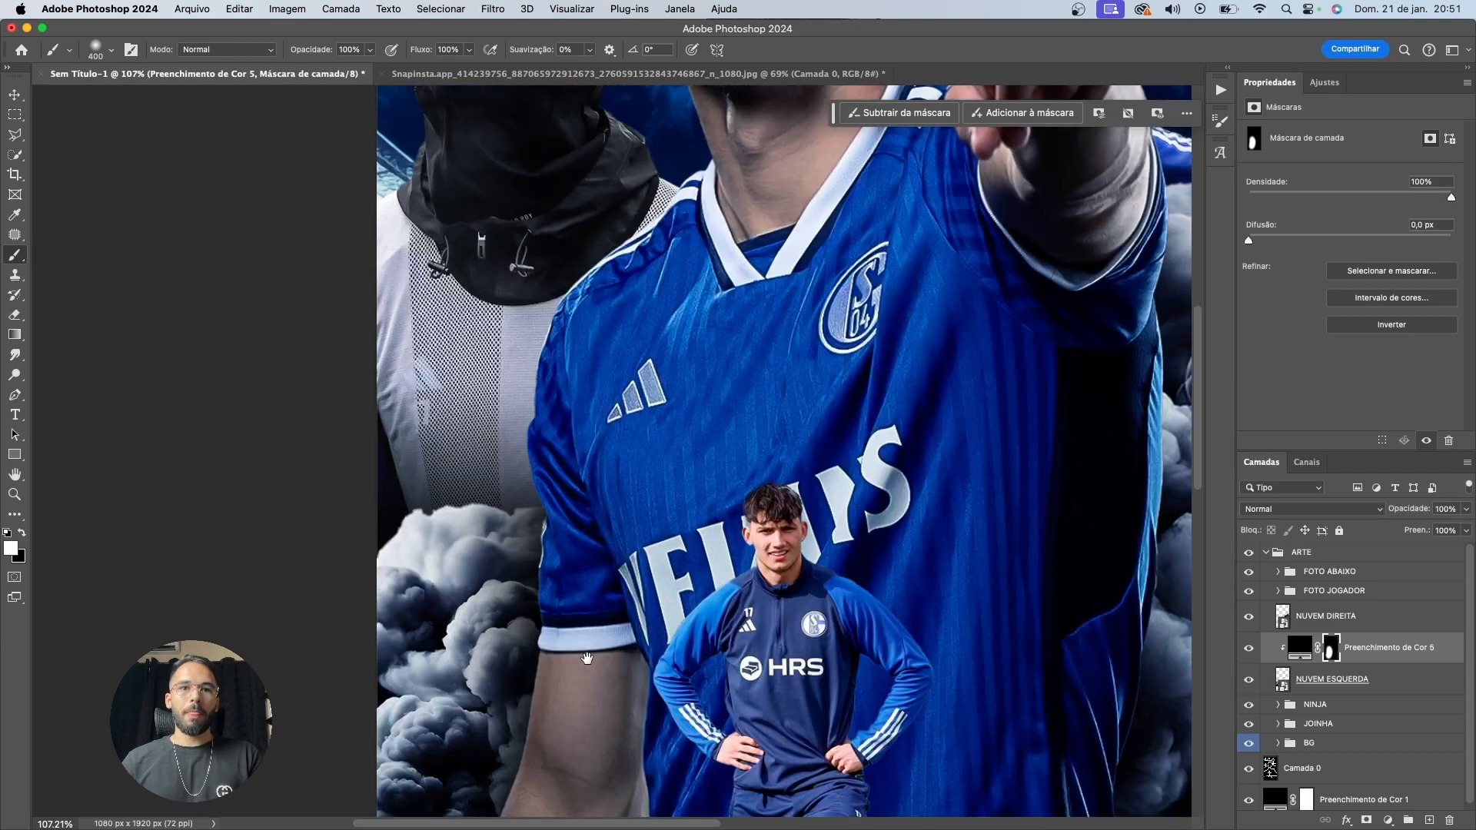
key("v")
scroll(592, 590, "up", 3)
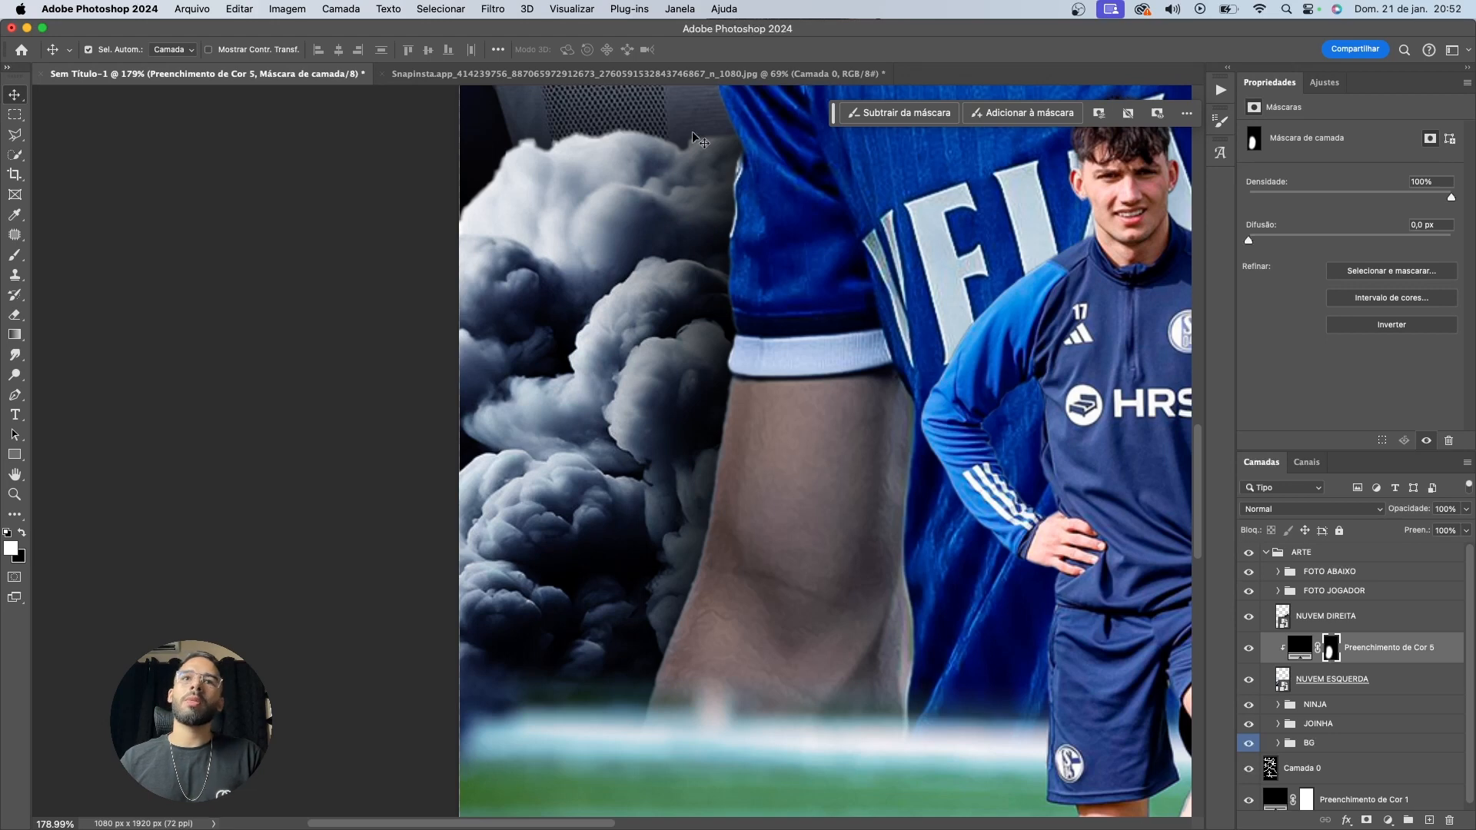
scroll(680, 382, "up", 3)
scroll(680, 382, "right", 3)
key("b")
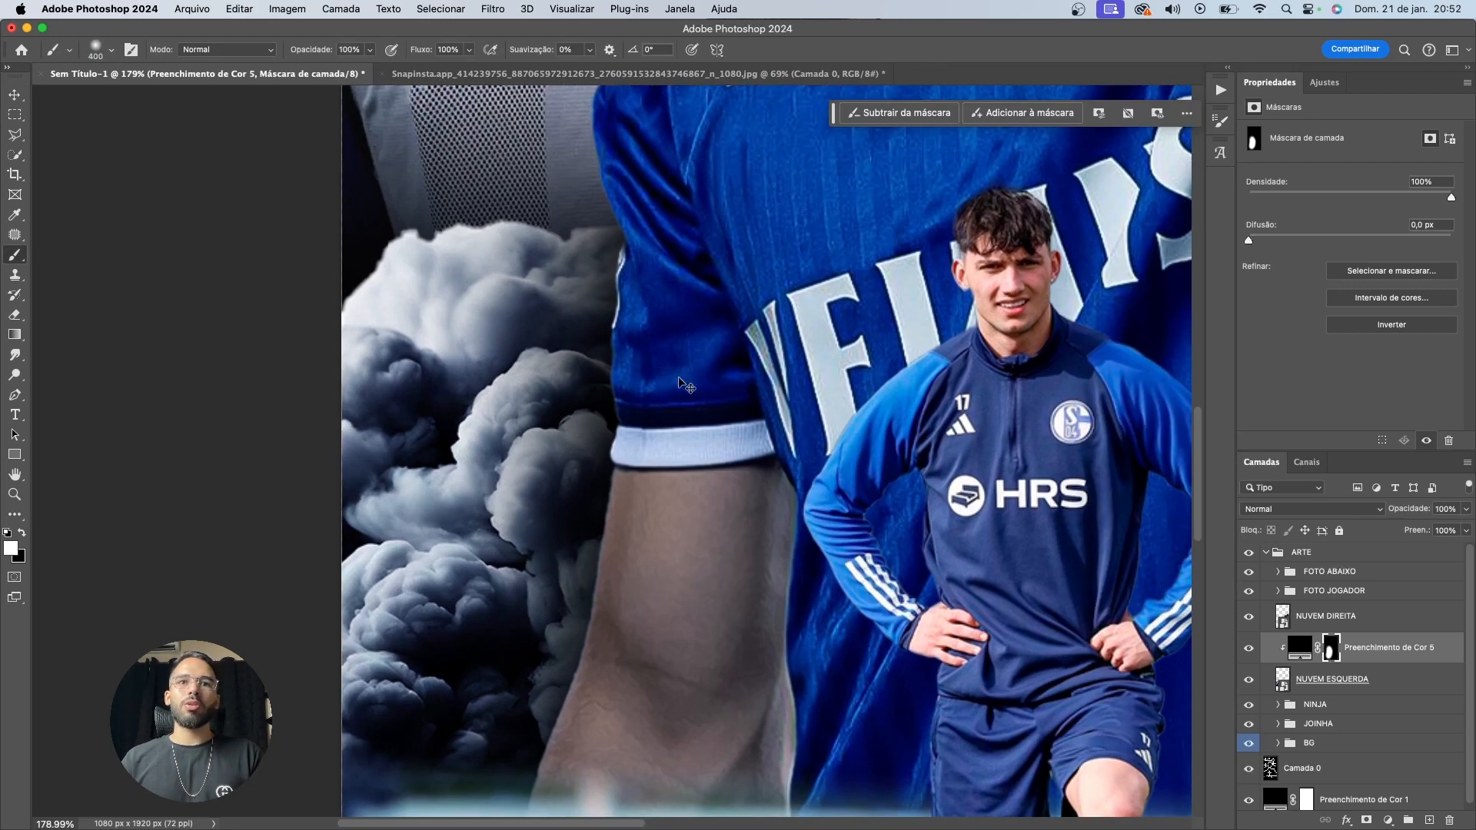
key("x")
left_click(514, 405)
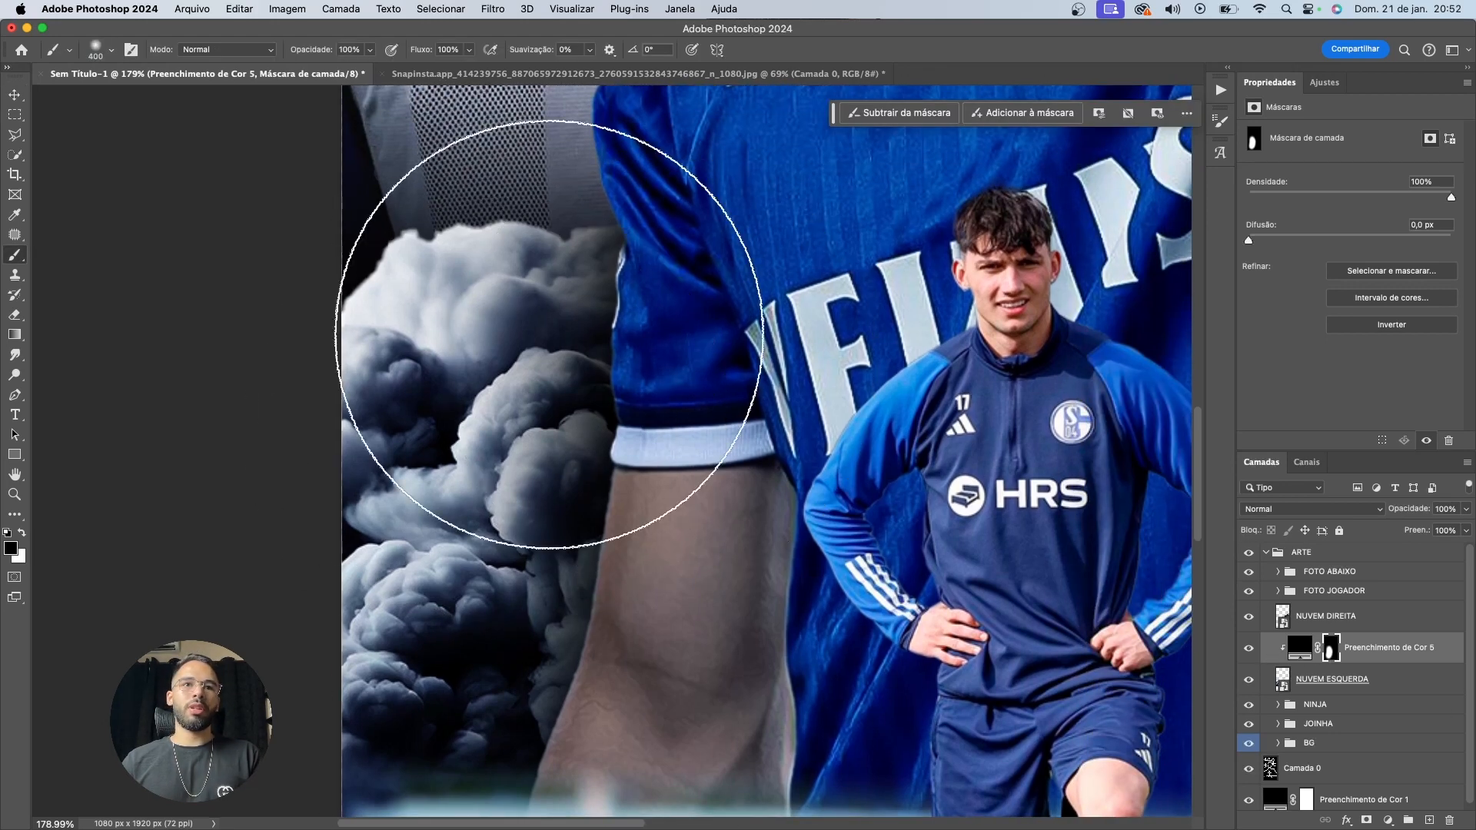
key("x")
mouse_move(774, 297)
left_mouse_down()
mouse_move(632, 389)
mouse_move(972, 708)
left_mouse_up()
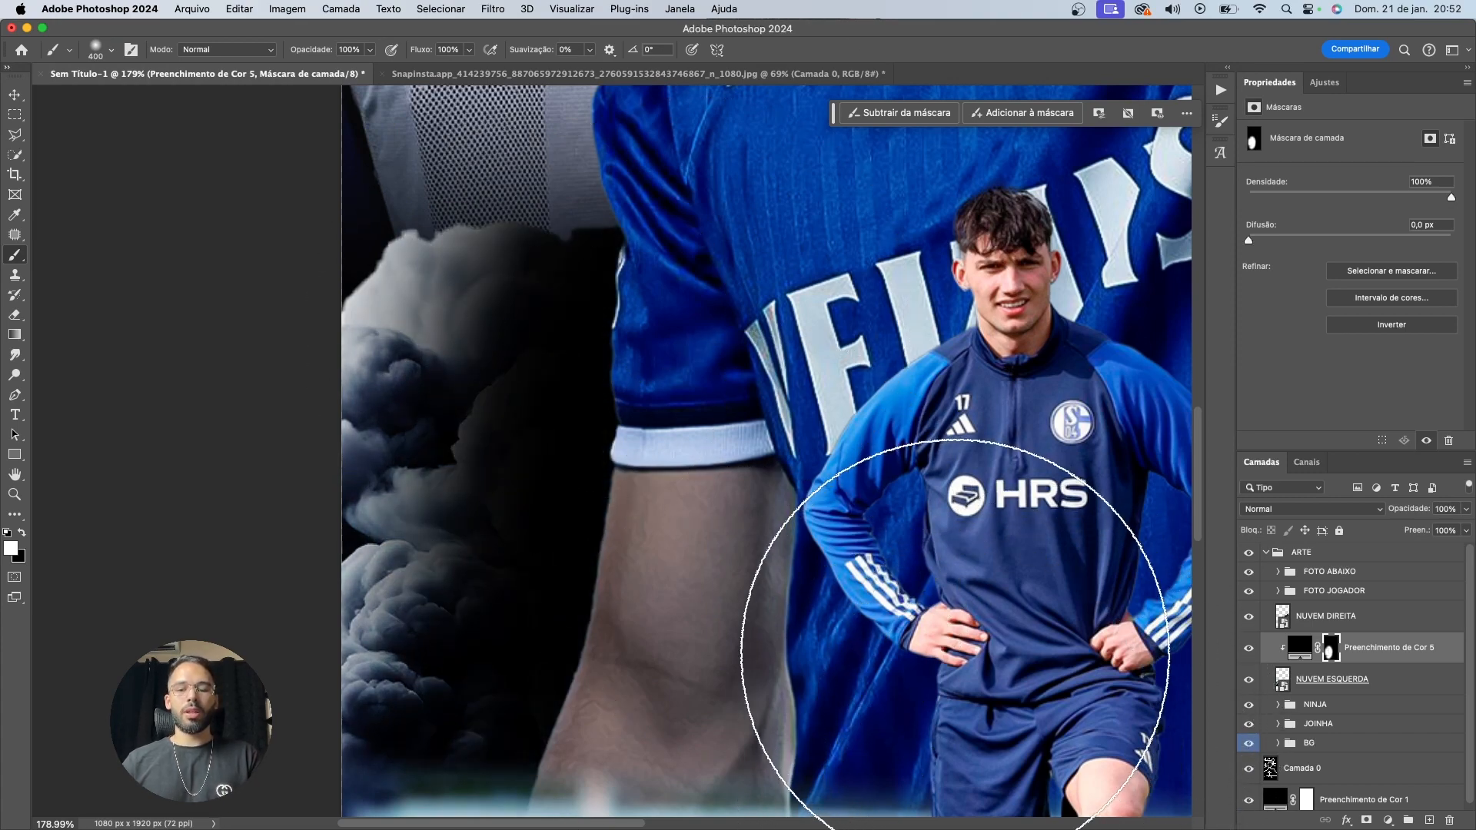
key("super+z")
Refine the left cloud's shading along the main player's arm with a brush reduced to 90 px and 40% flow
key("bracketleft")
key("bracketleft")
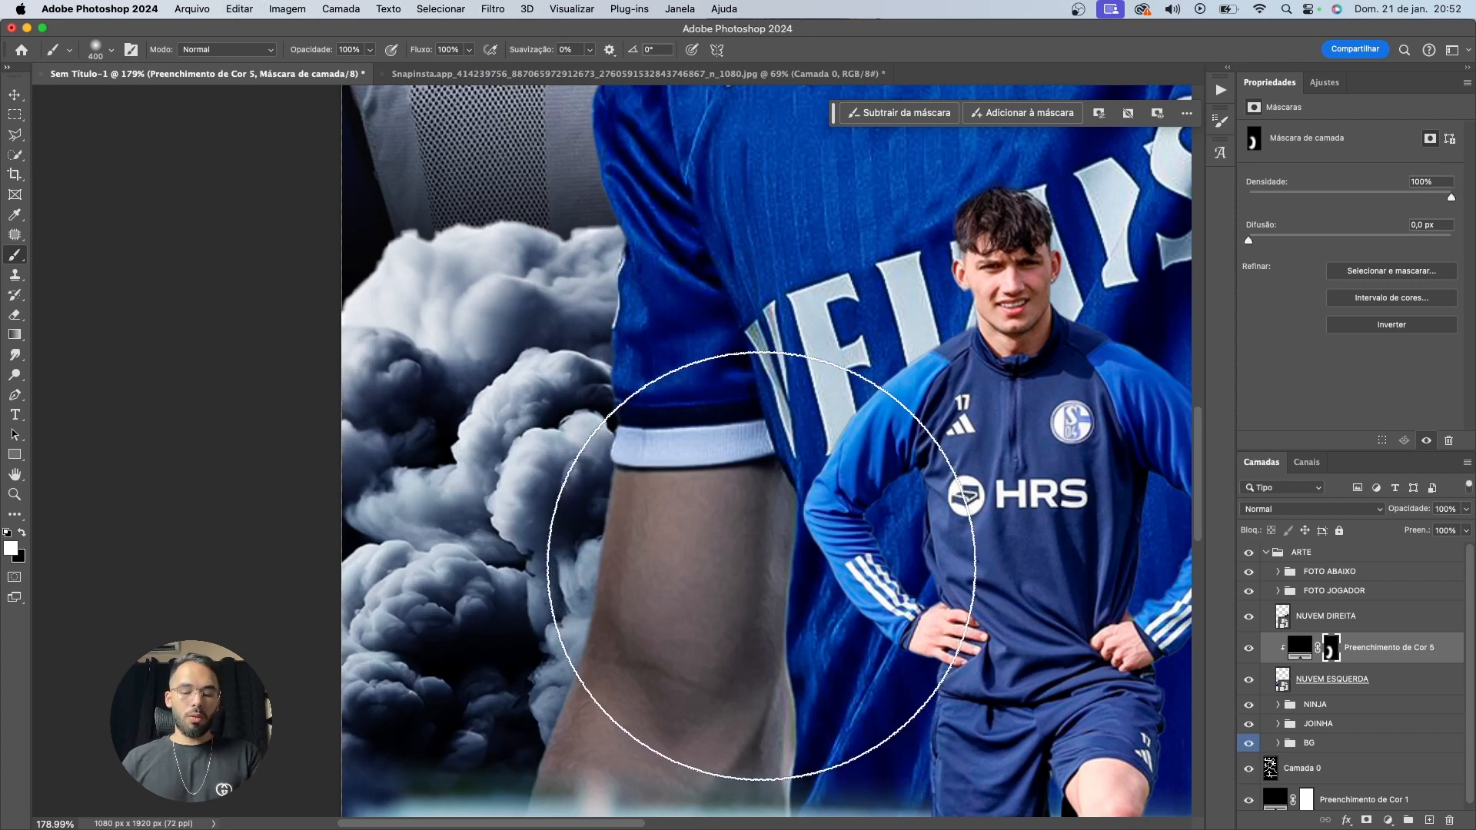
key("bracketleft")
key("bracketleft")
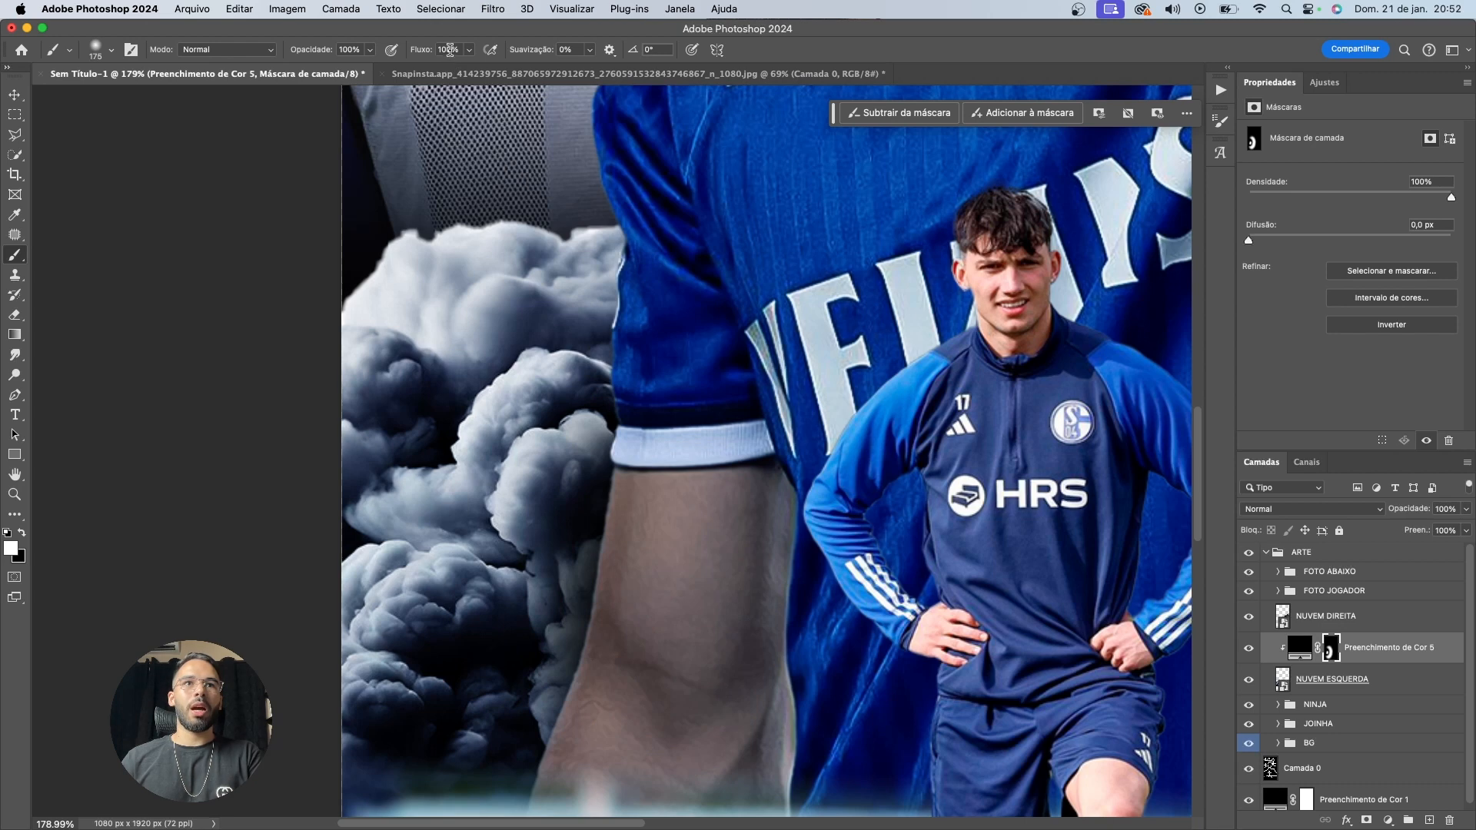
key("bracketleft")
key("bracketleft")
key("bracketleft")
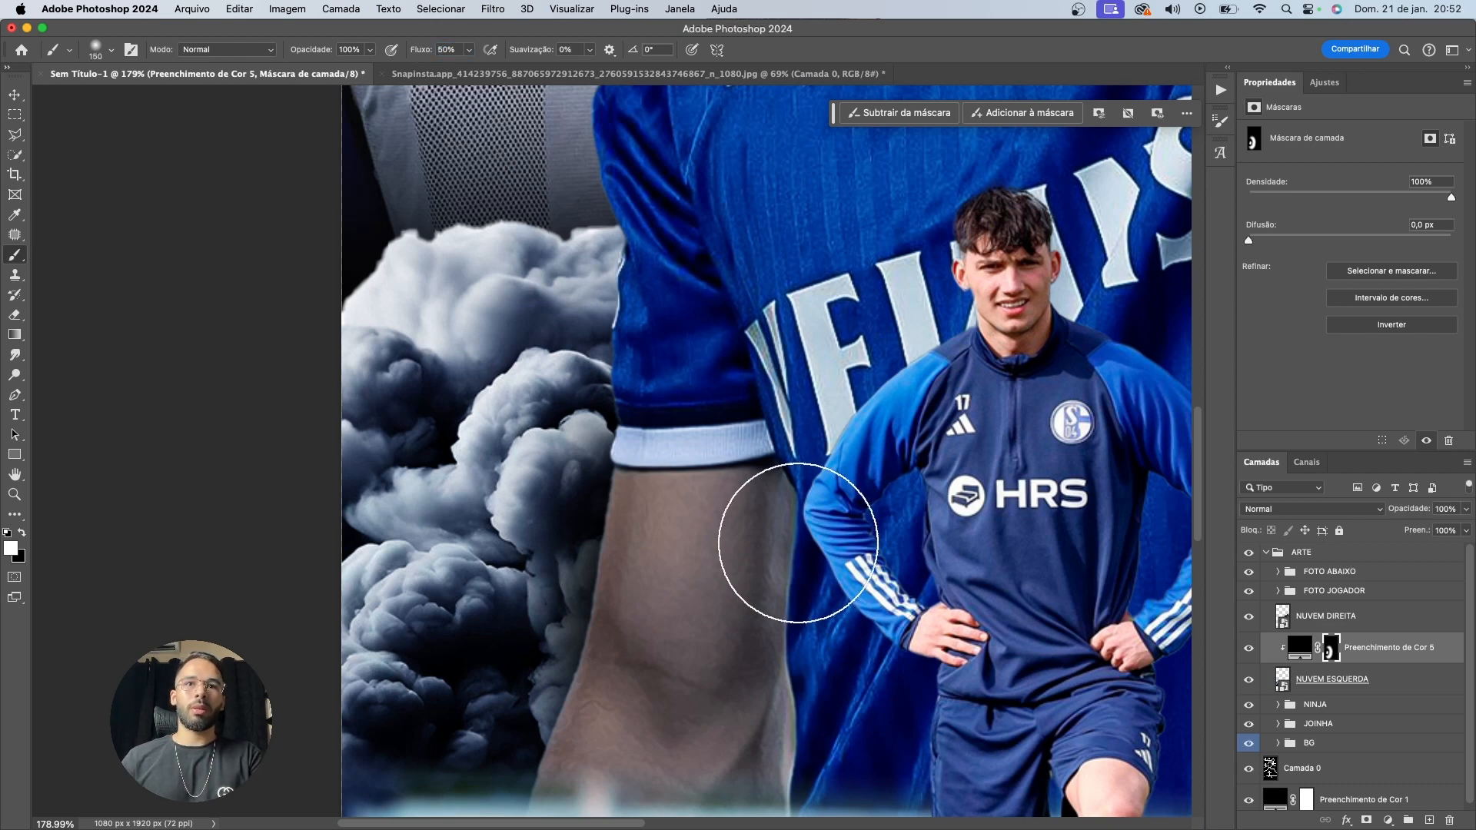
key("bracketleft")
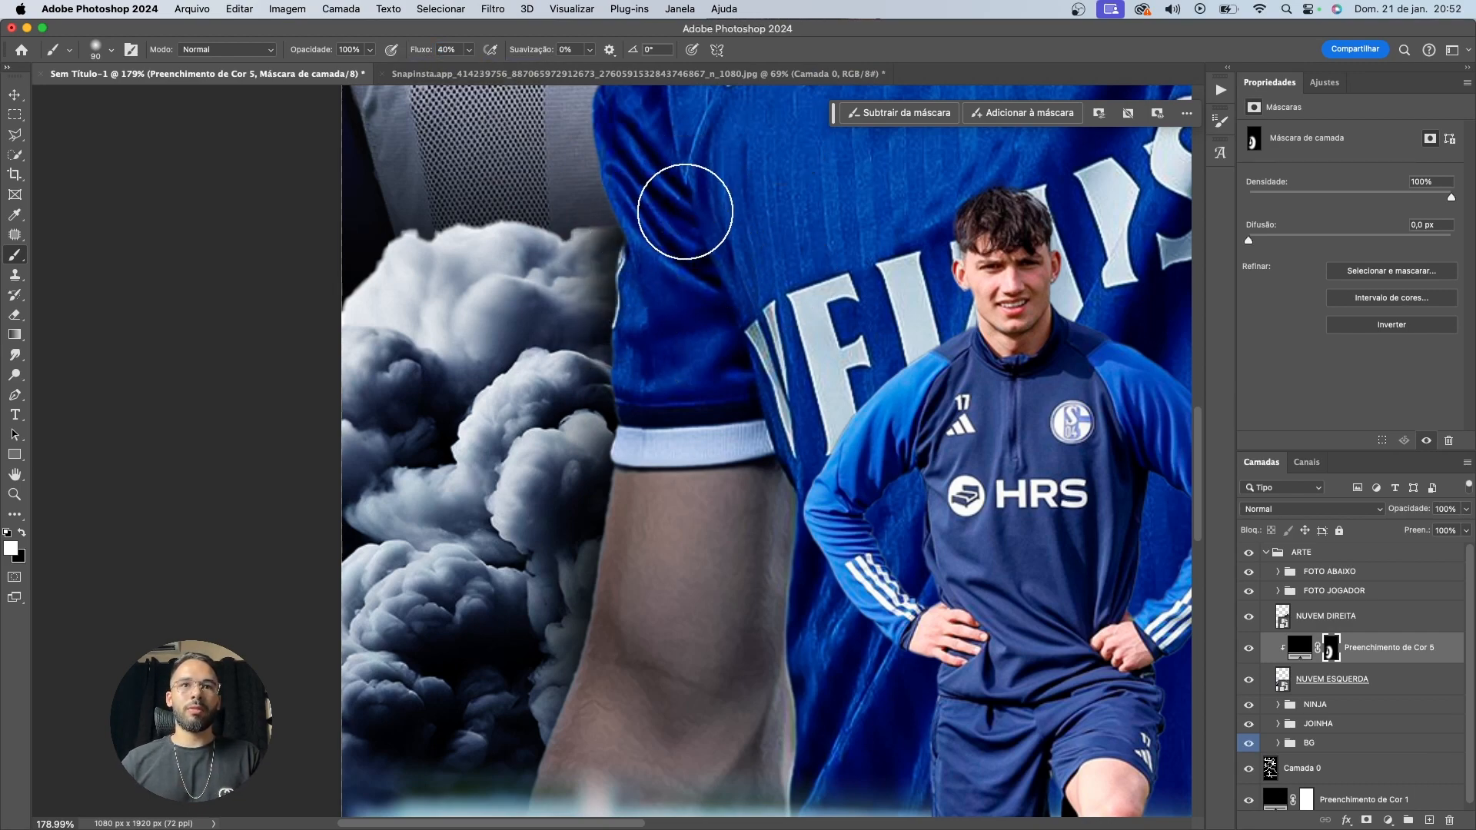
Examine how the left cloud's shading meets the main player's arm and sleeve, and the masked player's torso behind them
scroll(682, 215, "down", 5)
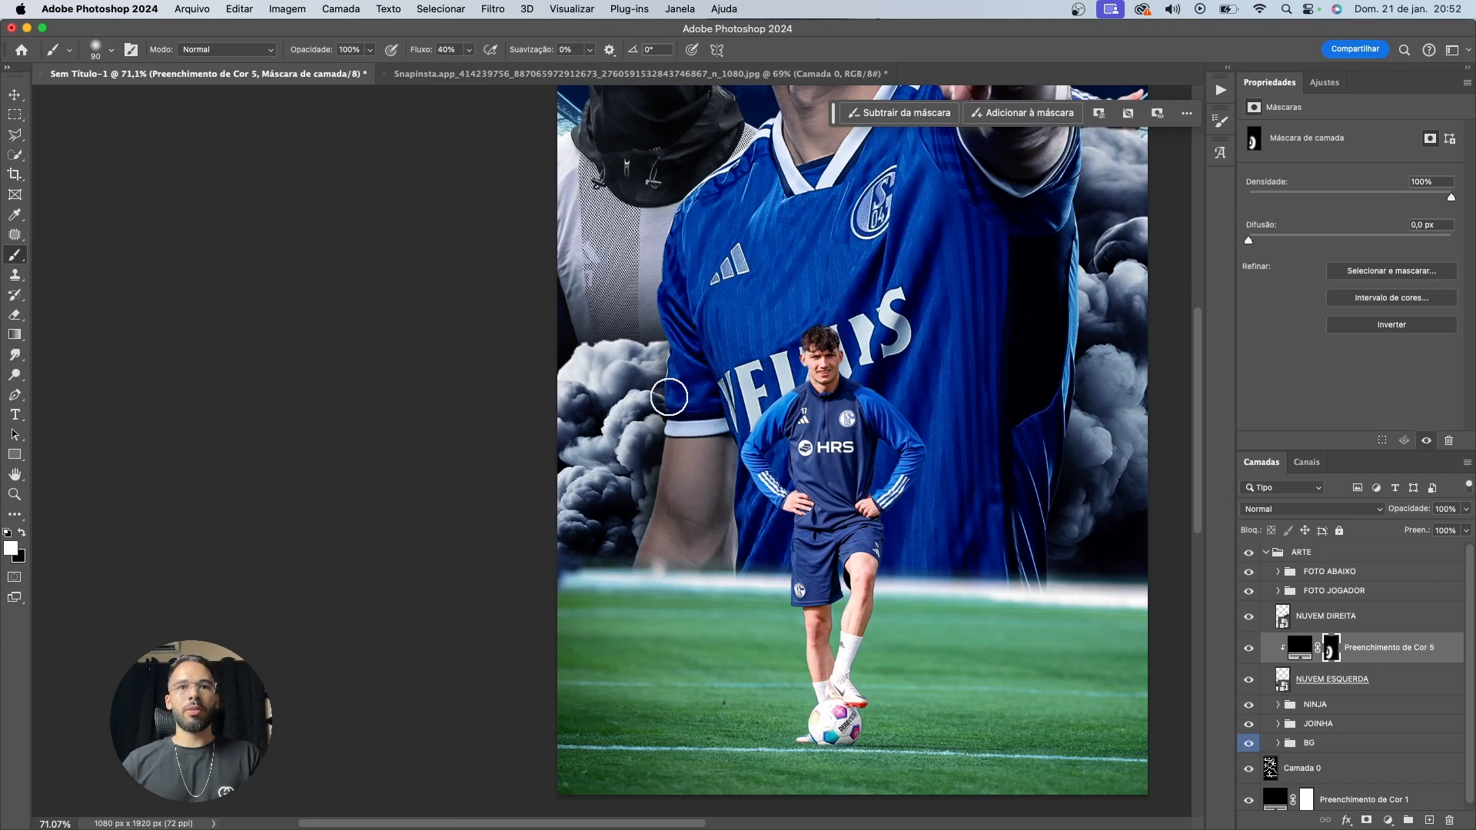
scroll(658, 369, "up", 3)
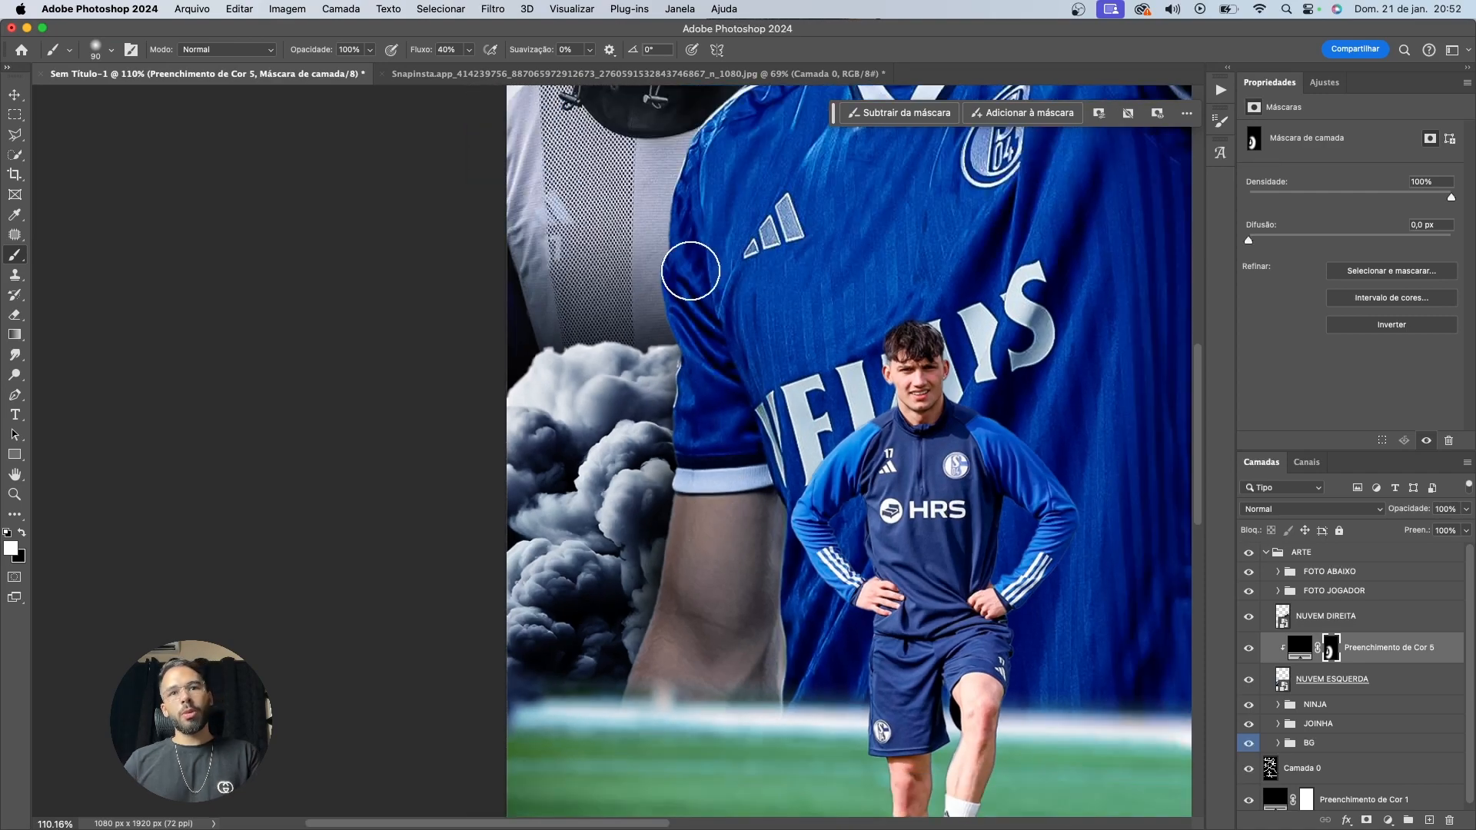
scroll(686, 702, "up", 1)
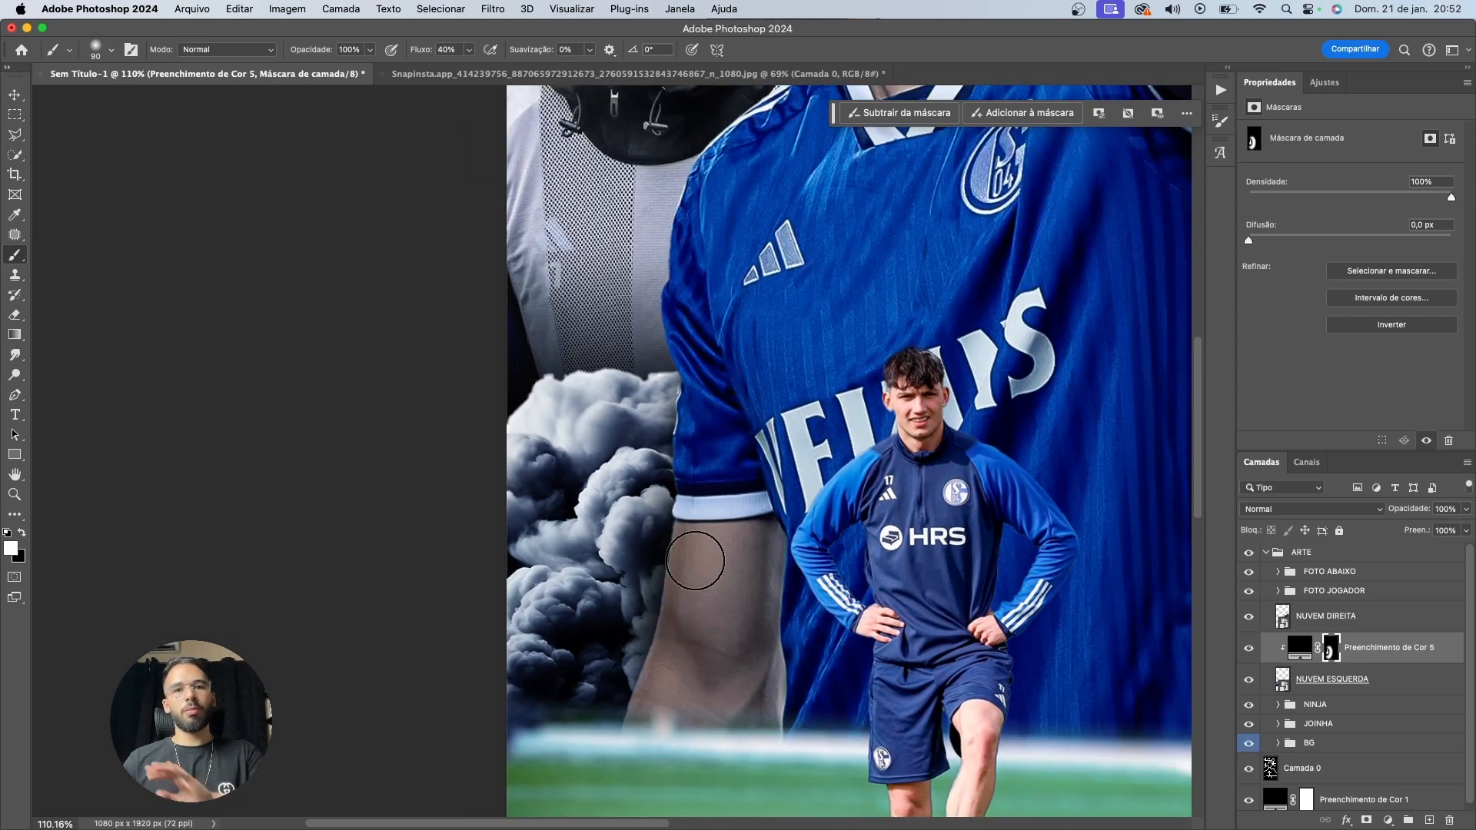
scroll(687, 577, "down", 1)
scroll(676, 636, "up", 1)
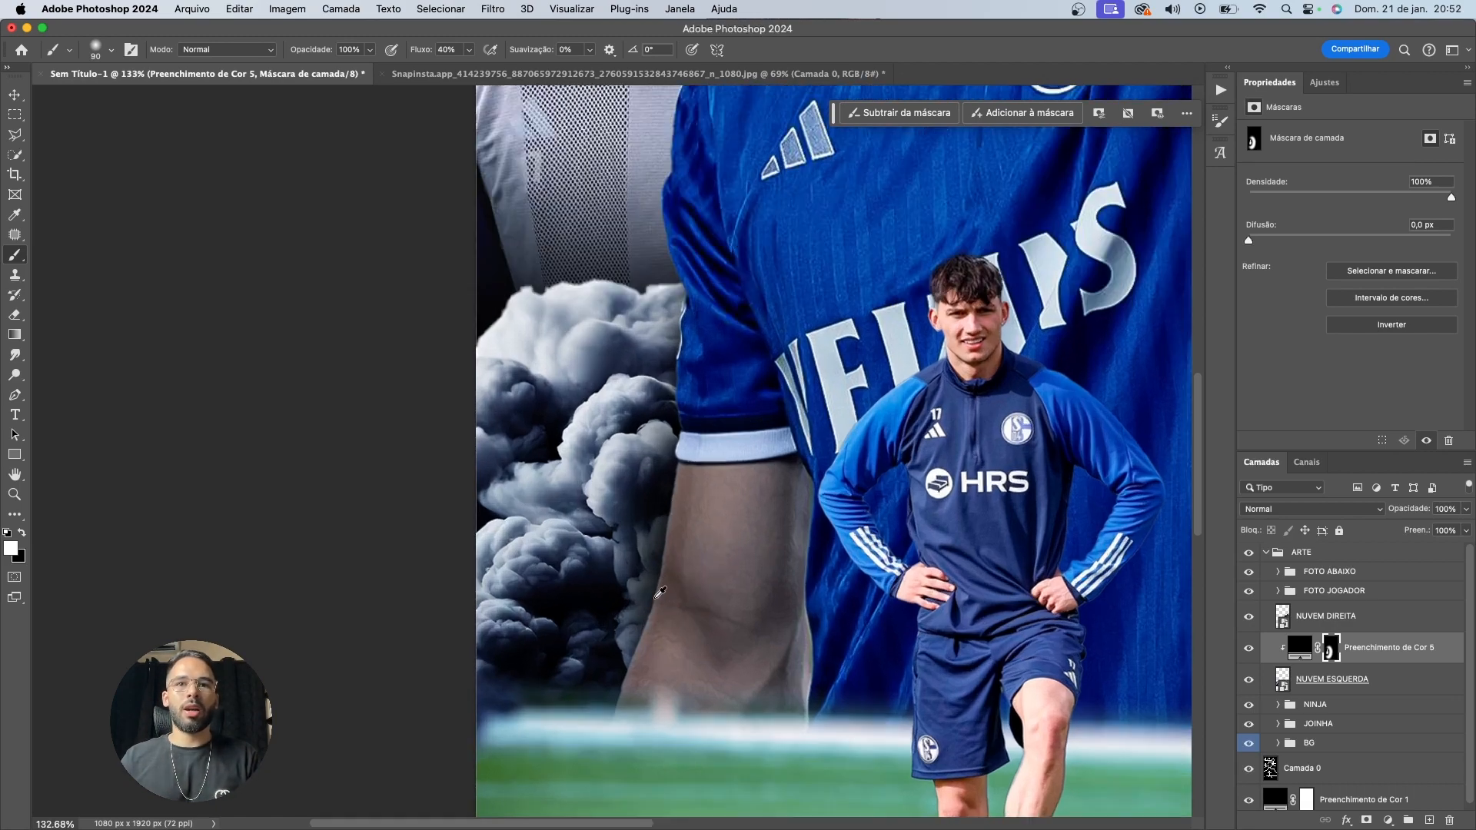
scroll(723, 599, "up", 1)
key("v")
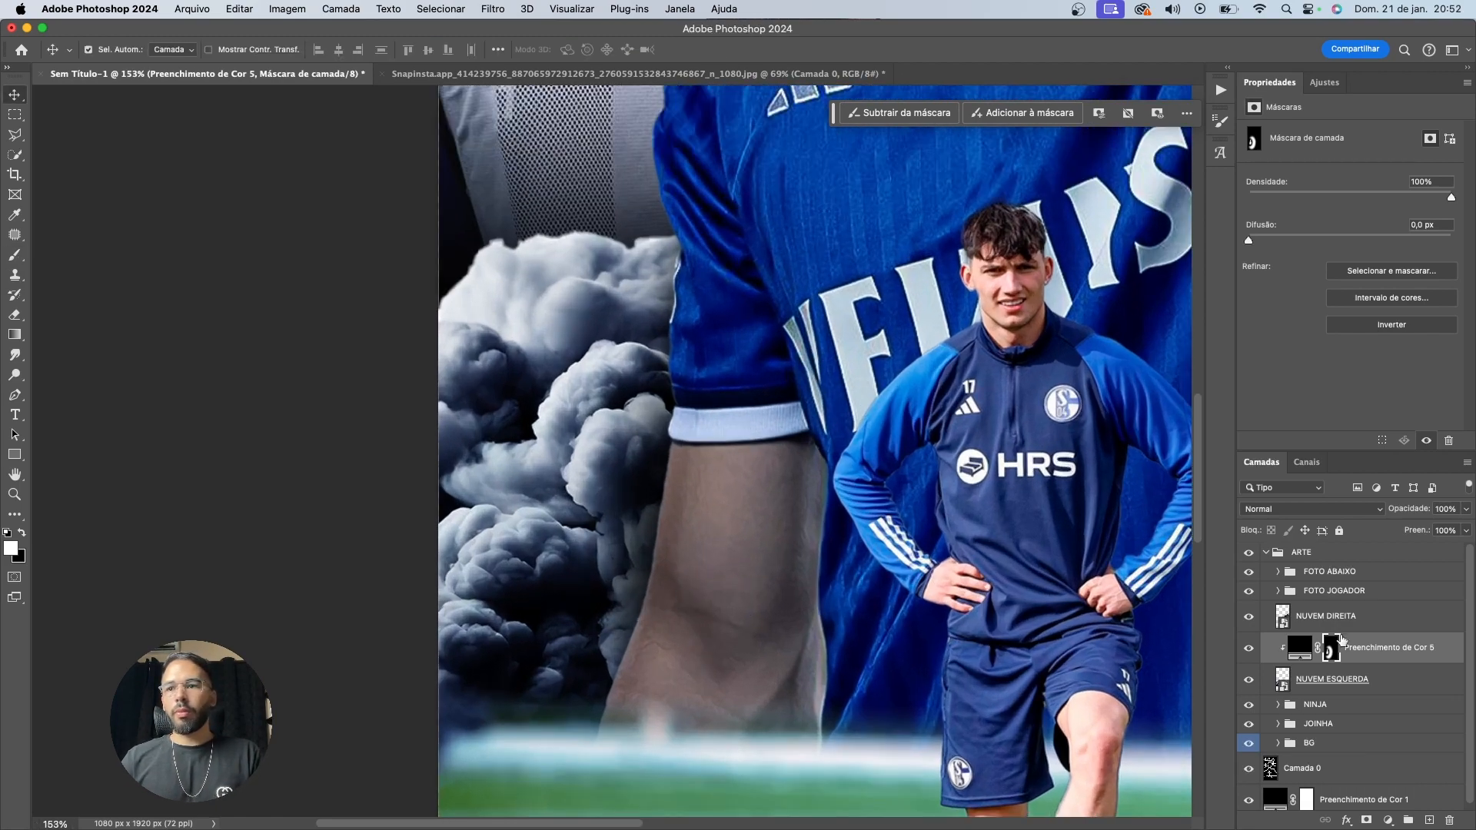
scroll(529, 474, "down", 2)
scroll(580, 471, "up", 8)
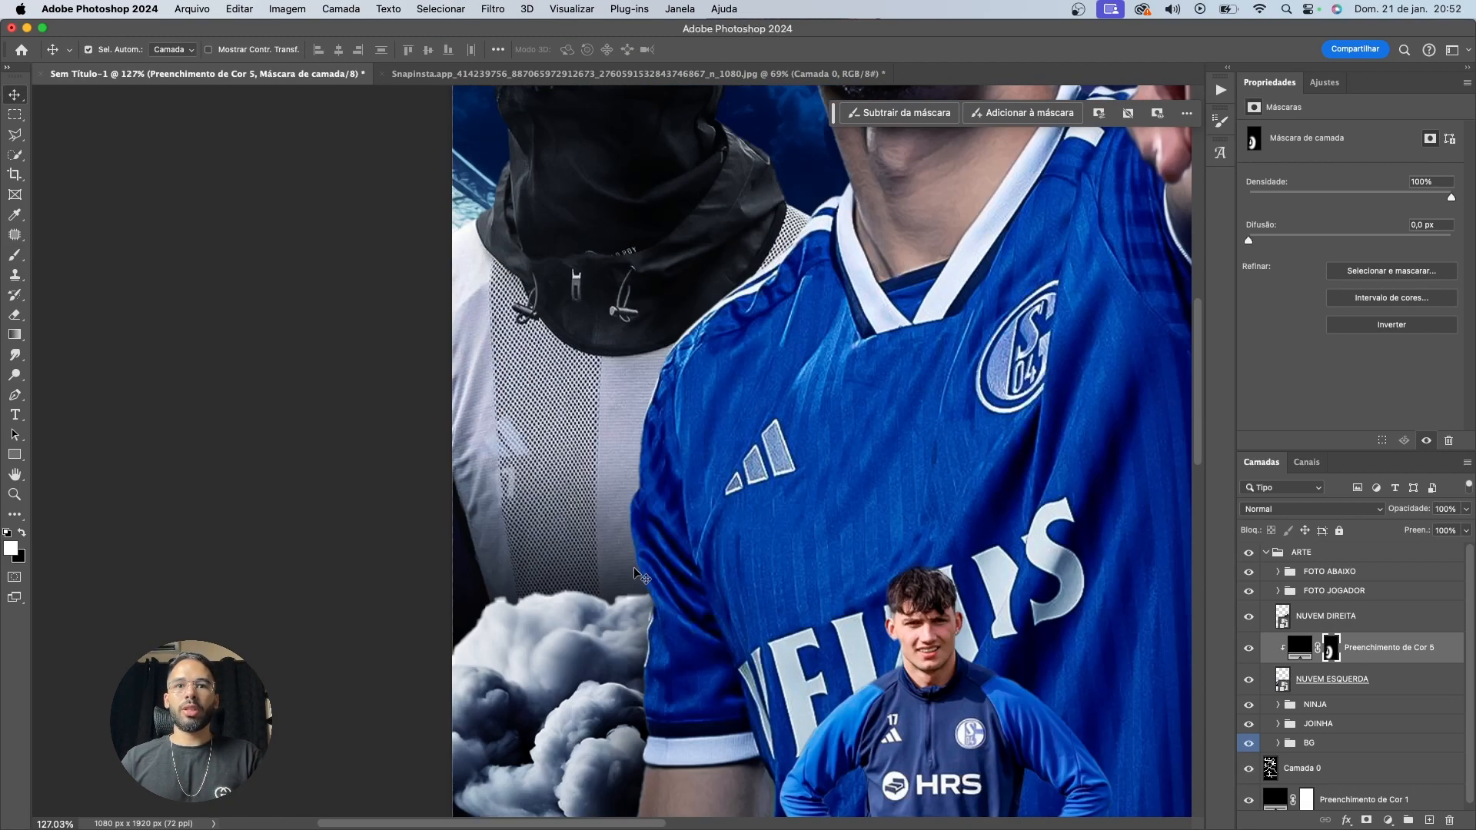
scroll(618, 590, "down", 1)
scroll(619, 592, "up", 4)
scroll(675, 533, "up", 1)
scroll(654, 615, "up", 3)
scroll(648, 467, "down", 2)
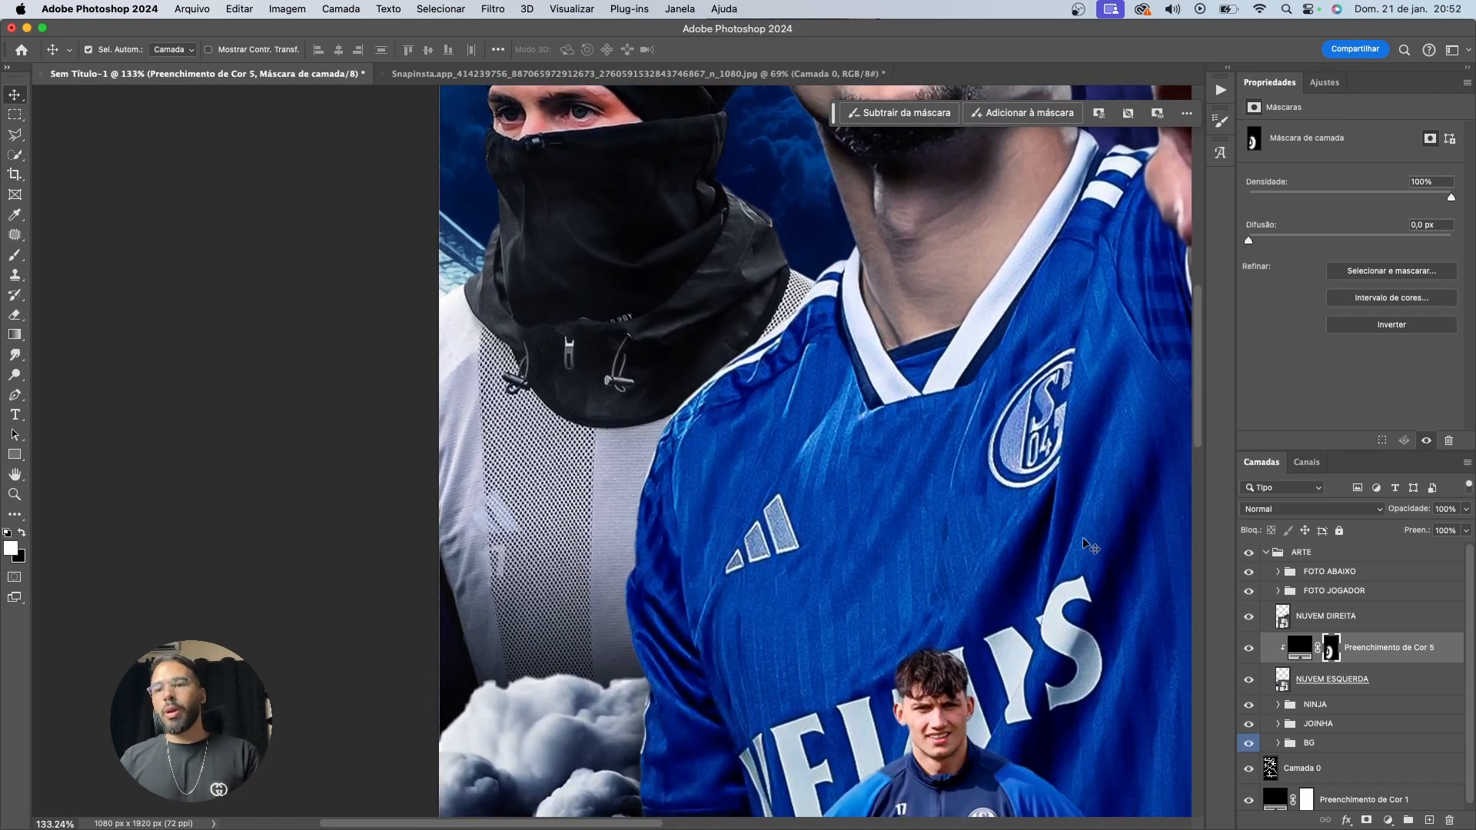
Add a black (000000) Solid Color fill above Equilíbrio de Cores 2 in the NINJA group, clip it and invert its mask
left_click(1301, 706)
left_click(1278, 705)
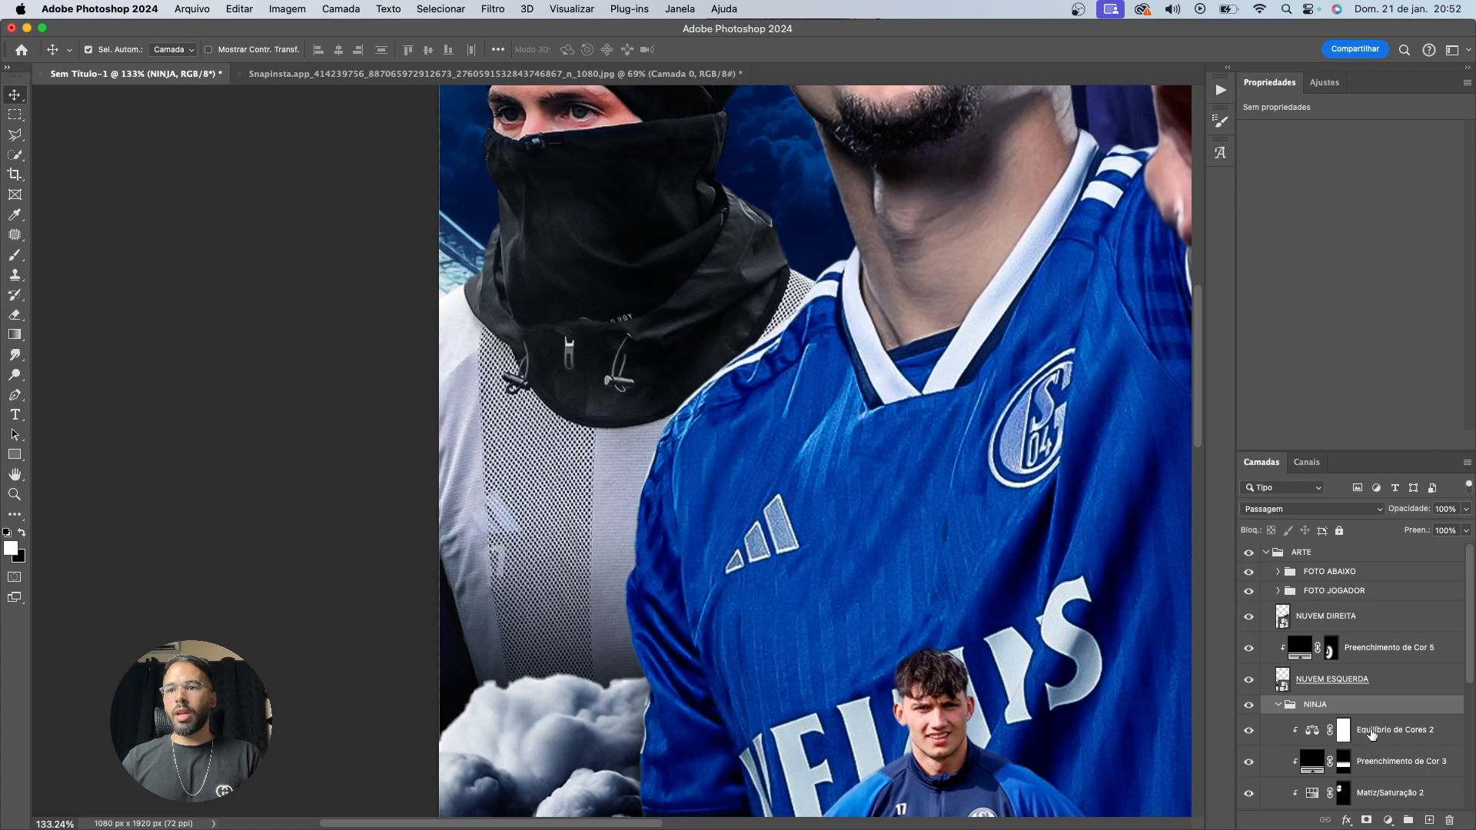
left_click(1372, 734)
left_click(1388, 820)
key("Escape")
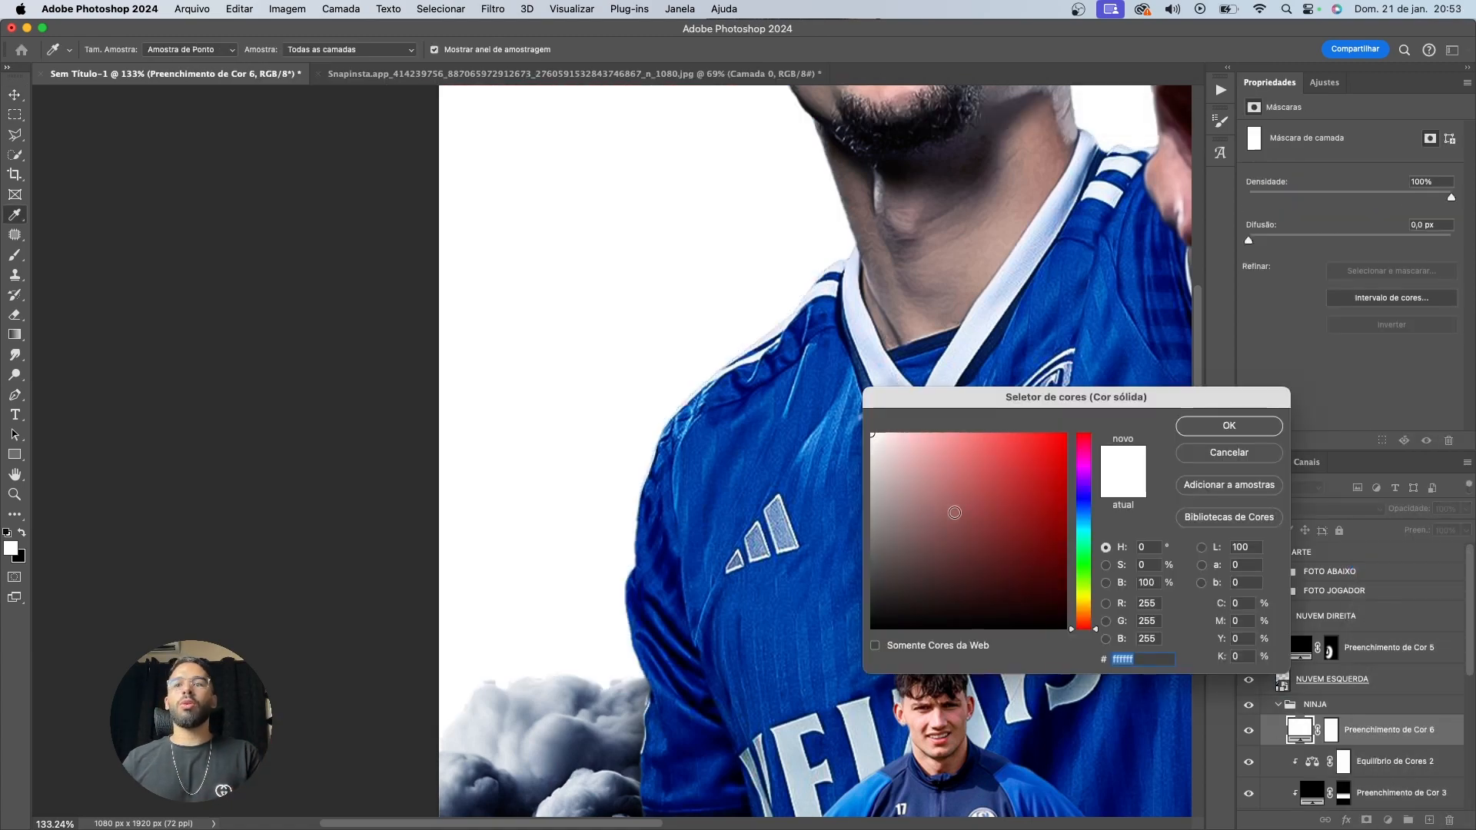
type("000000")
key("Return")
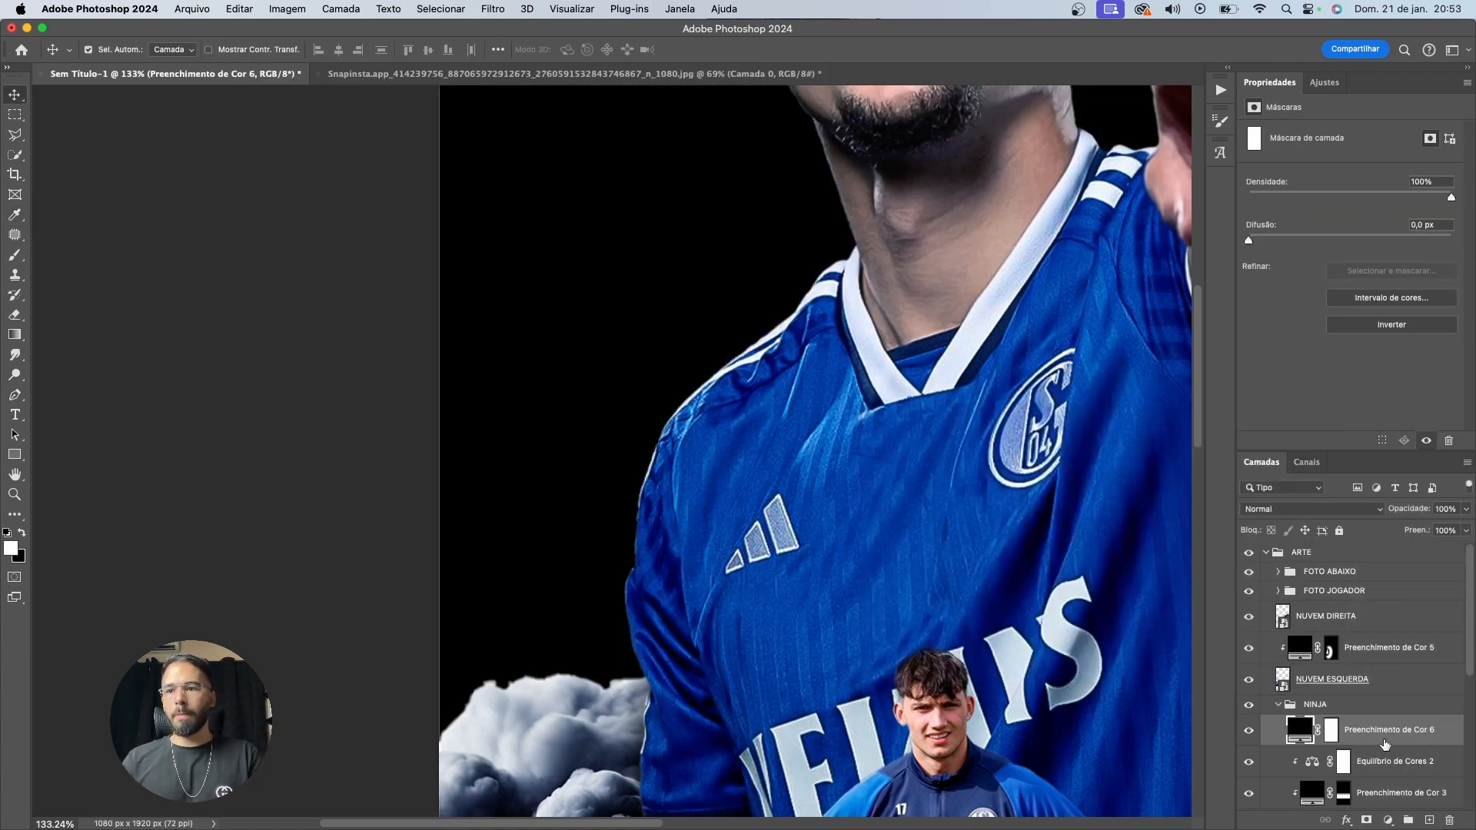
key("super+0")
left_click(1355, 746, "alt")
key("super+i")
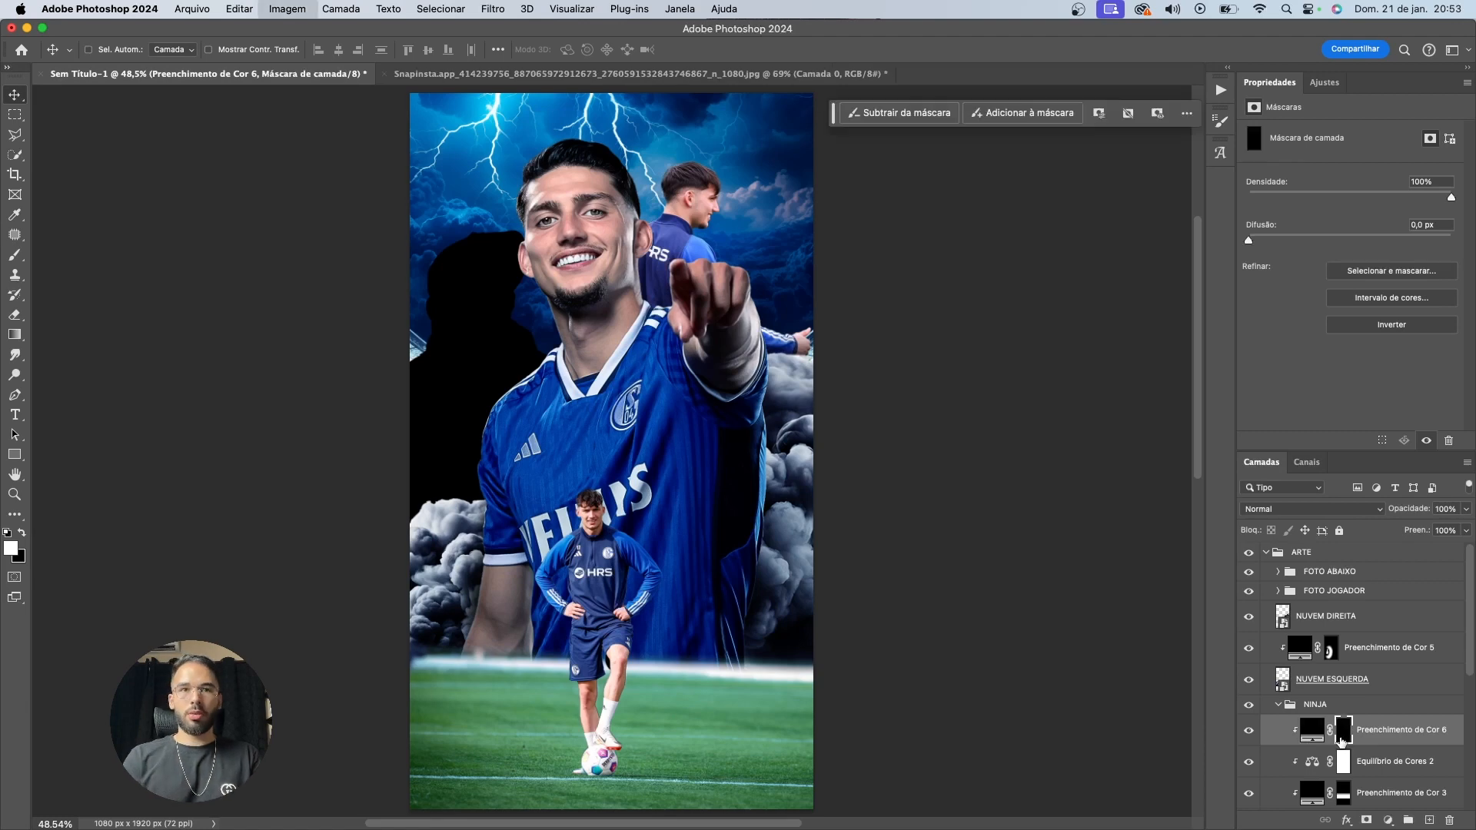
Paint white on the new fill's mask with a soft 400 px brush to shade the masked player beside the main player's shoulder
key("b")
scroll(534, 413, "up", 5)
left_click_drag(520, 514, 497, 563)
key("super+z")
mouse_move(530, 660)
left_mouse_down()
mouse_move(560, 429)
mouse_move(716, 321)
left_mouse_up()
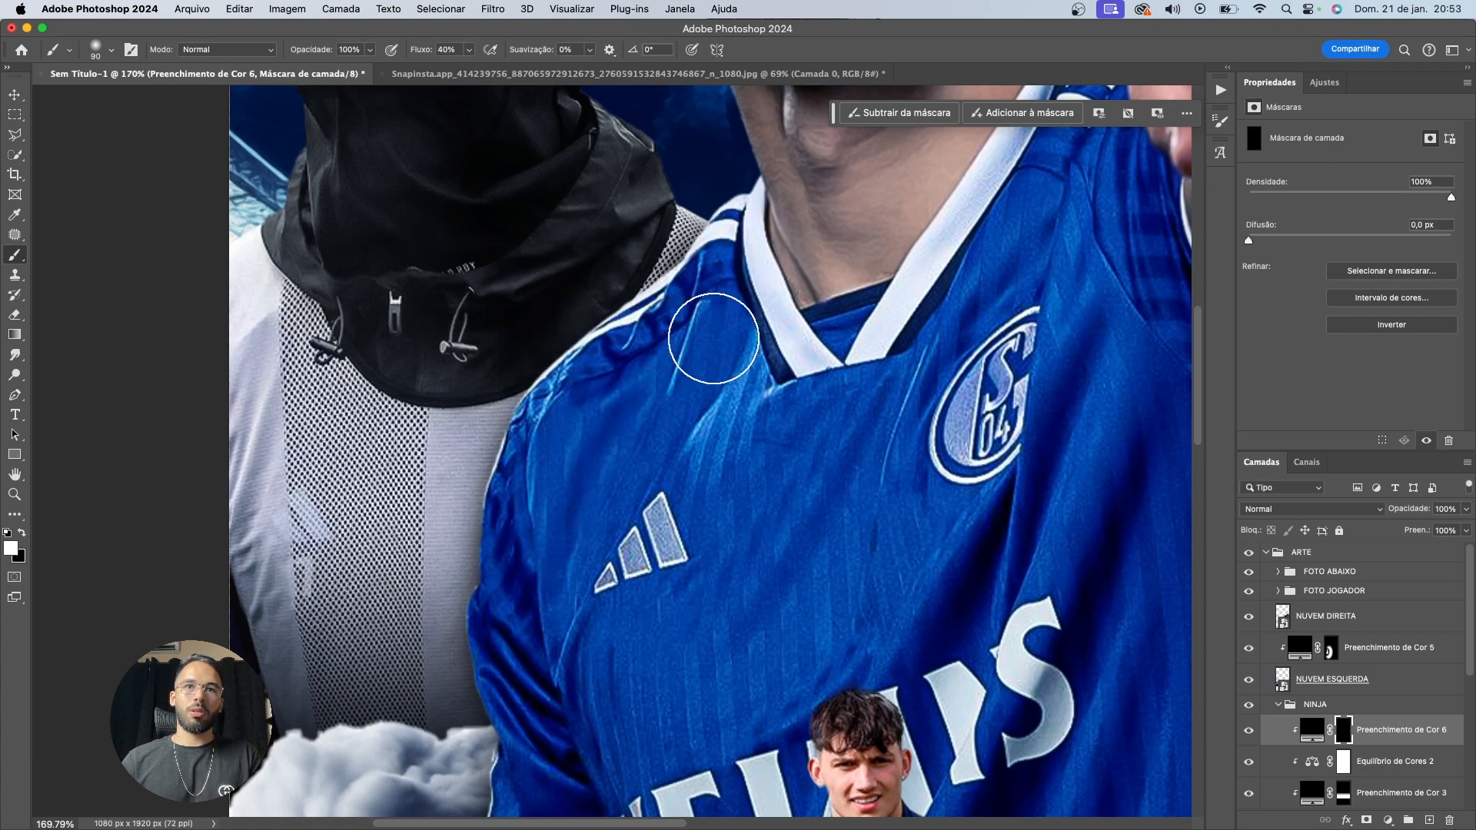
key("bracketright")
key("bracketright")
key("bracketright")
key("bracketright")
key("bracketright")
key("bracketright")
key("bracketright")
key("bracketright")
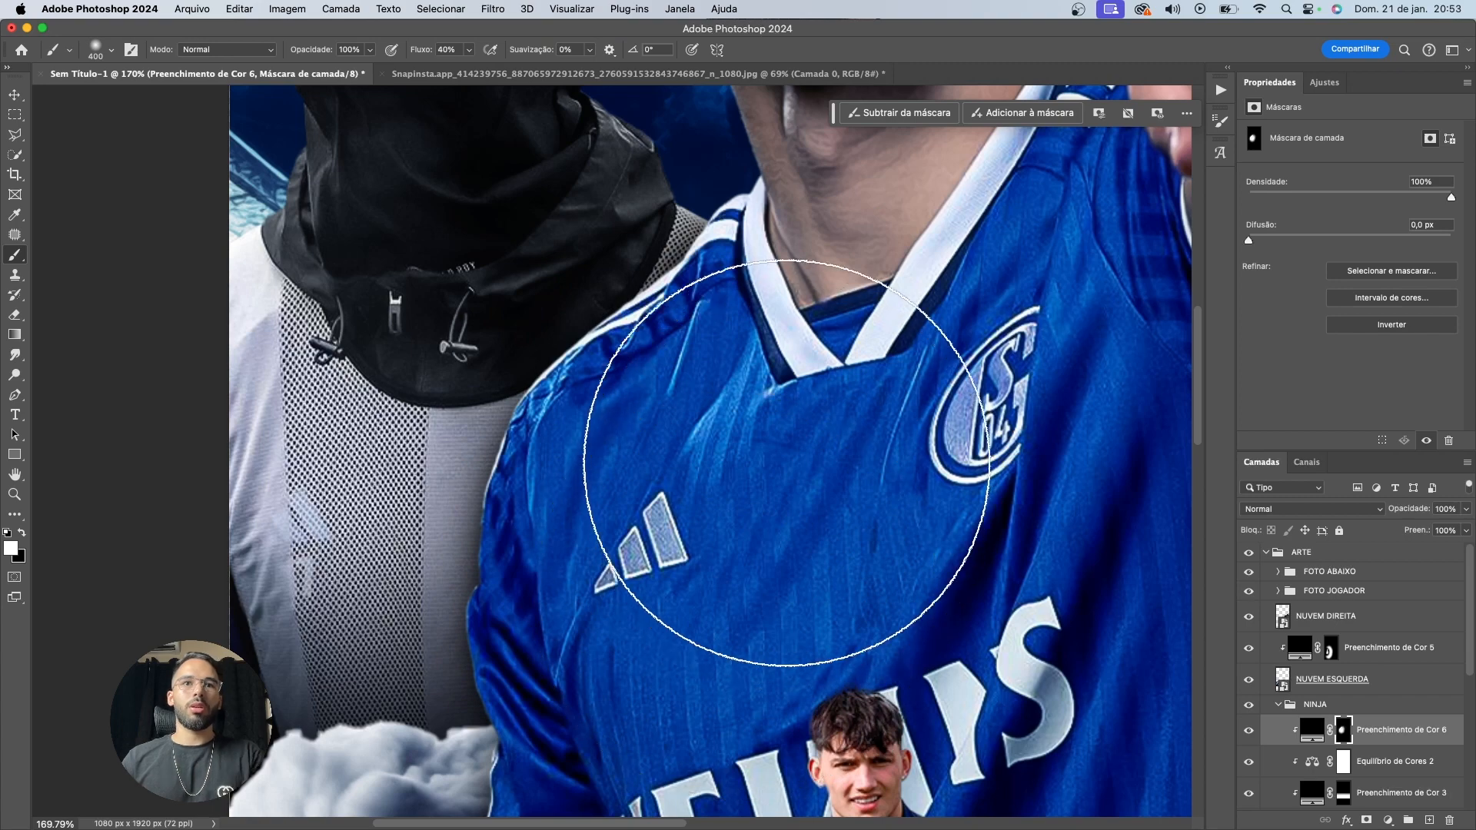
Extend the shadow over the masked player's torso with larger soft white dabs on the mask, enlarging the brush up to 1200 px
scroll(738, 530, "down", 6)
key("bracketright")
key("bracketright")
key("bracketright")
key("bracketright")
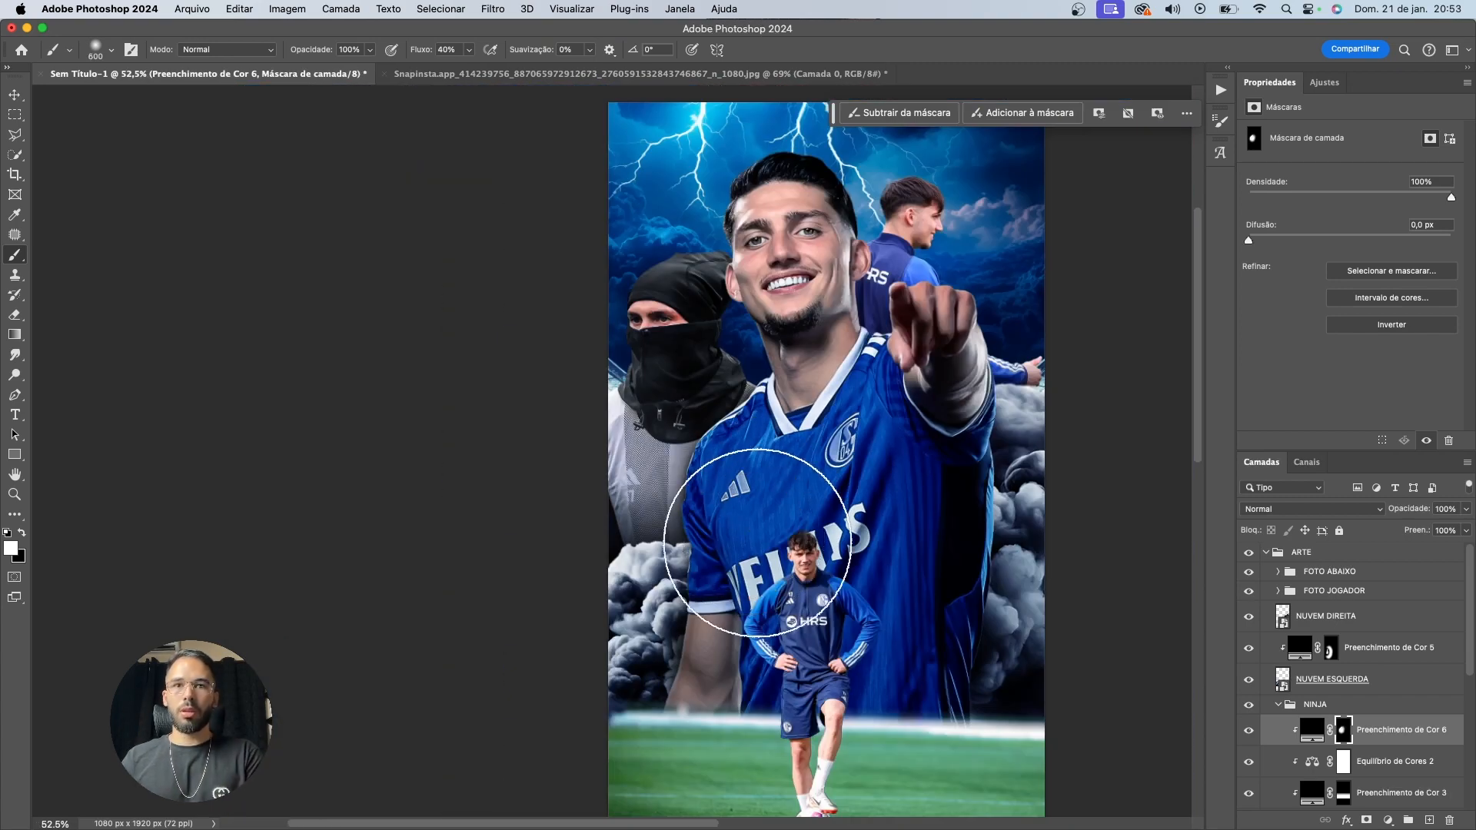
key("bracketright")
key("bracketright")
key("bracketright")
key("bracketright")
left_click(844, 568)
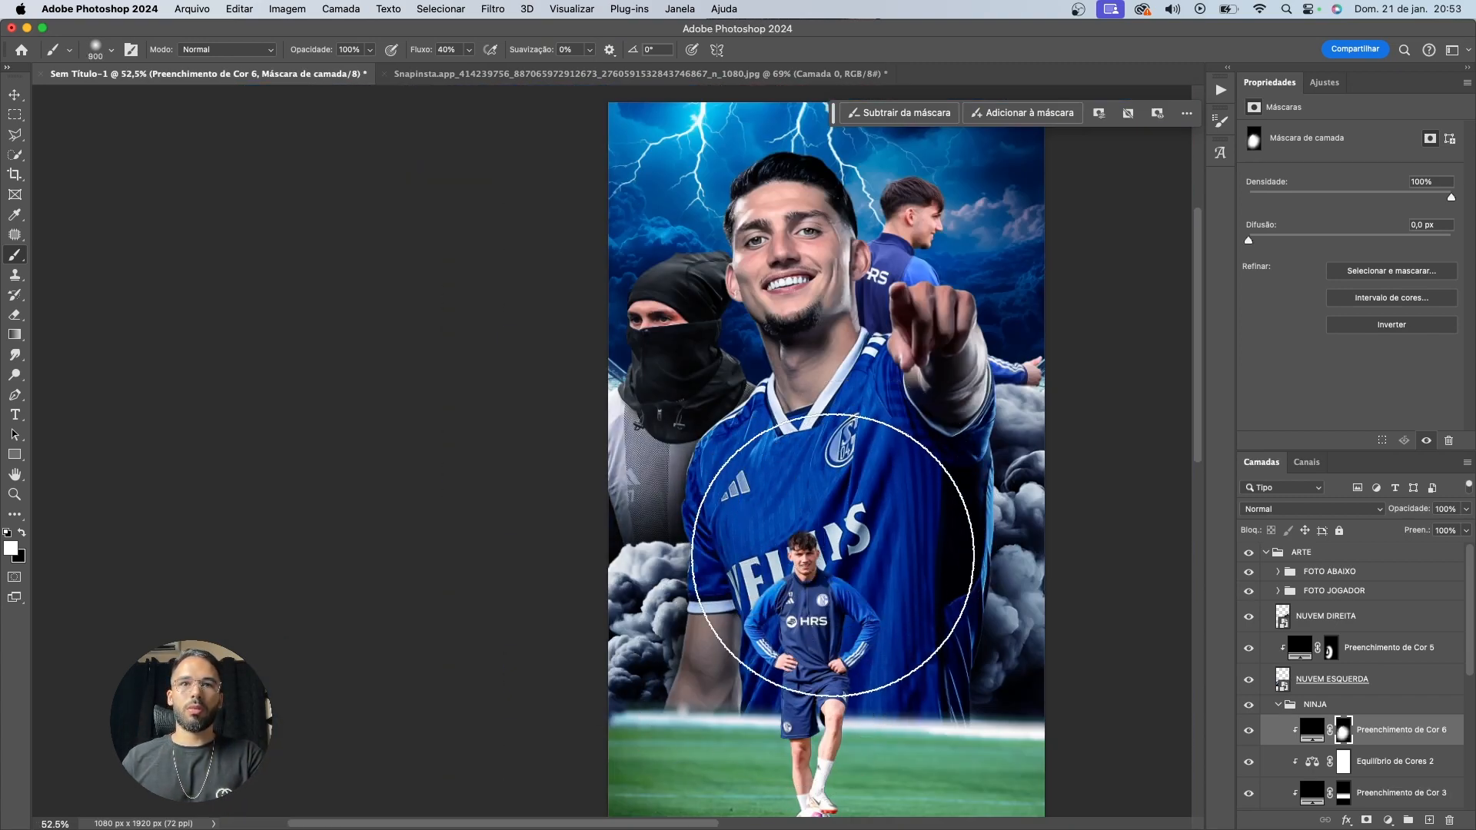
left_click(801, 678)
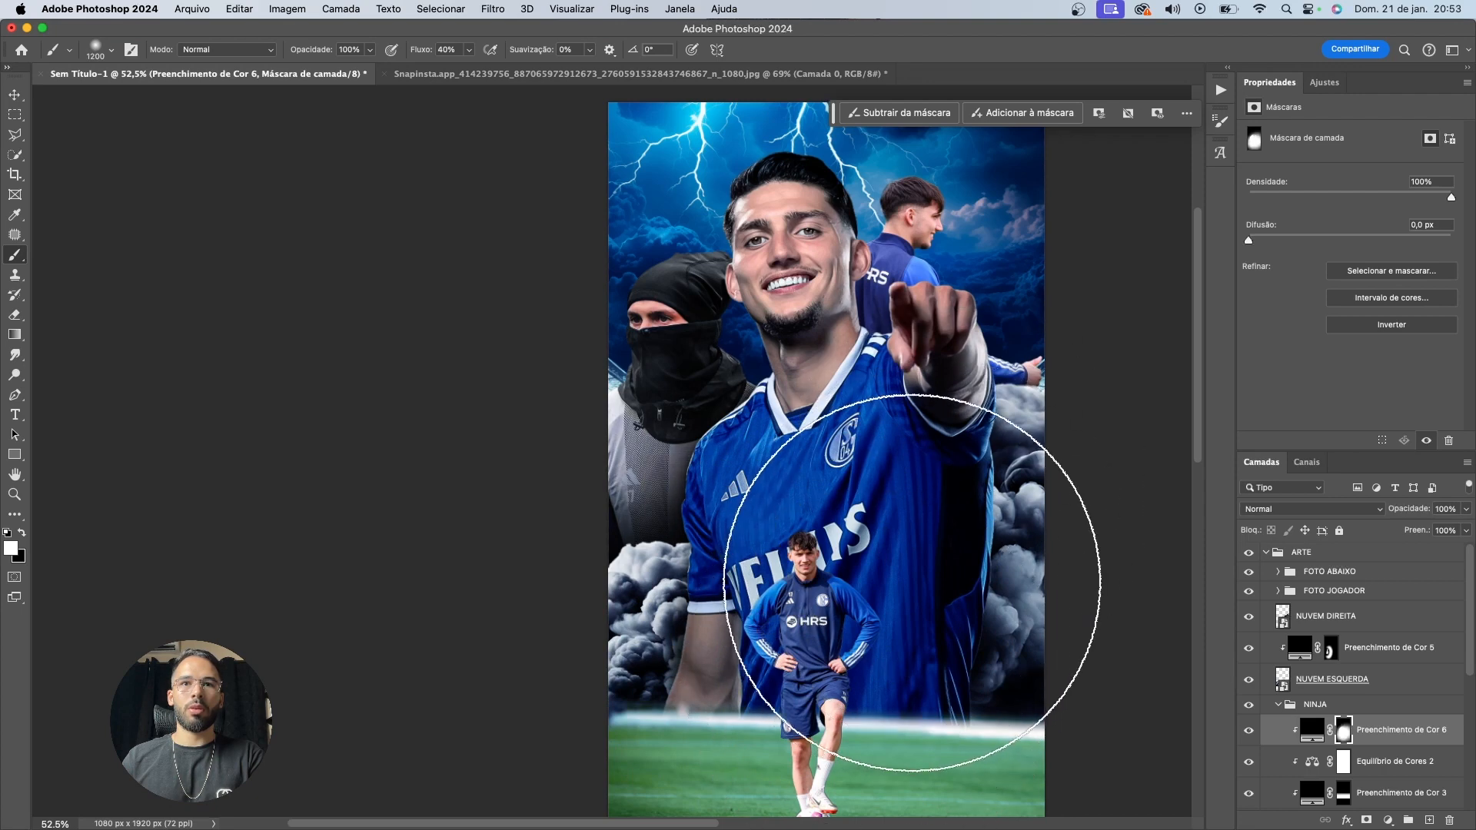
Lower the opacity of the Preenchimento de Cor 6 shadow fill in the NINJA group to 50%
scroll(707, 431, "up", 1)
key("v")
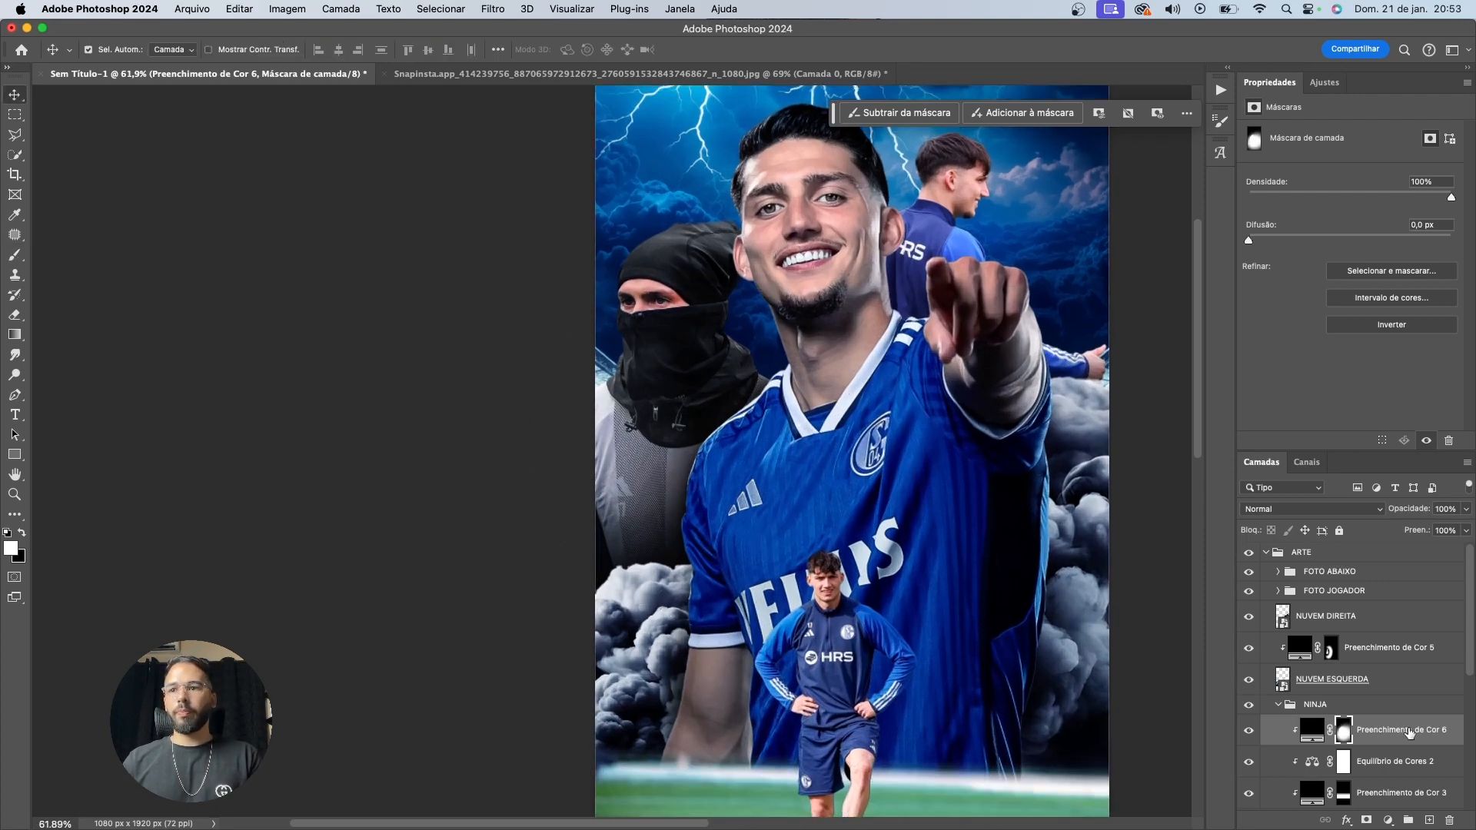
left_click(1311, 729)
left_click(1248, 730)
left_click(1249, 731)
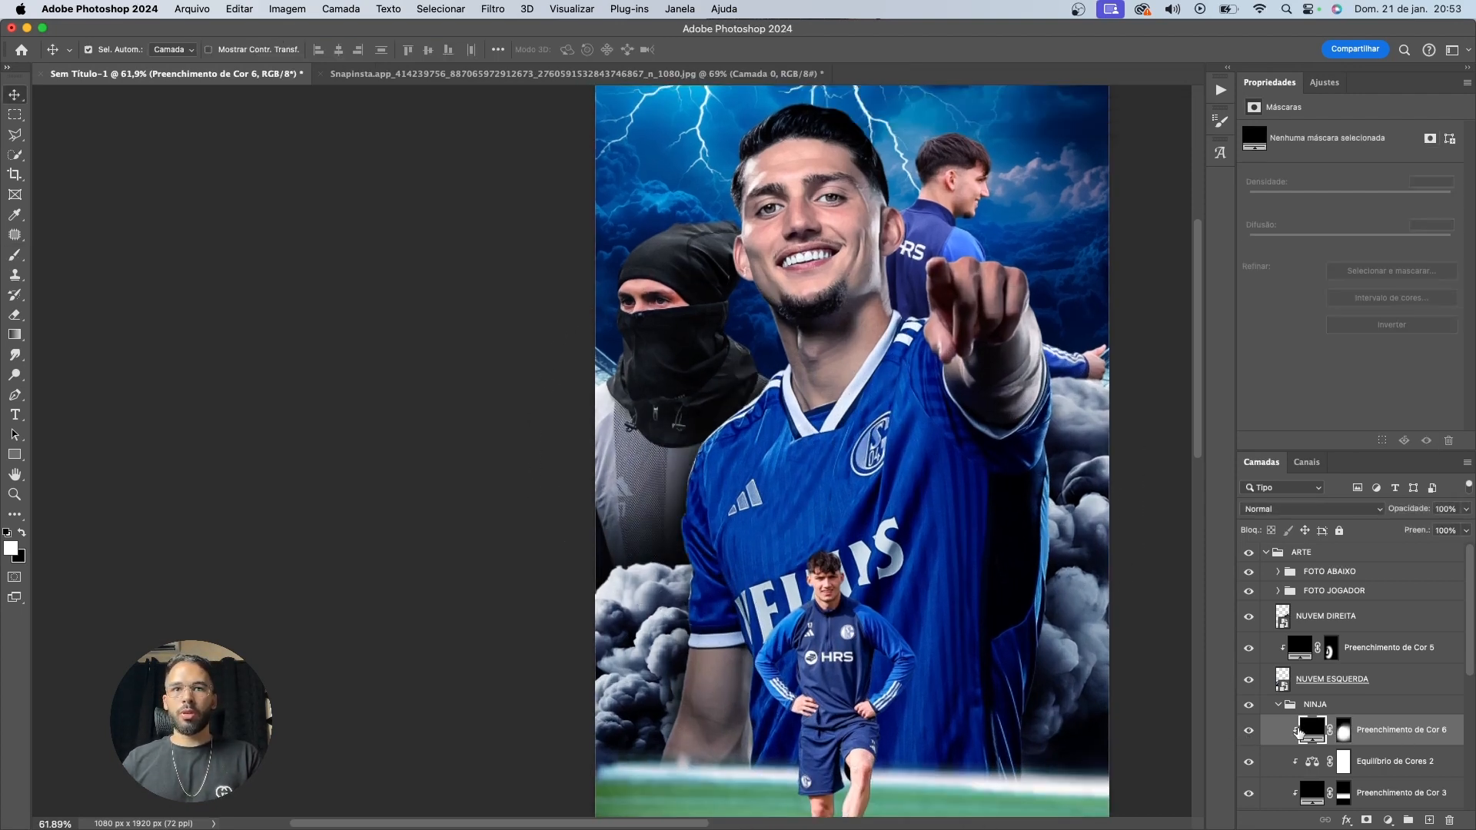
key("6")
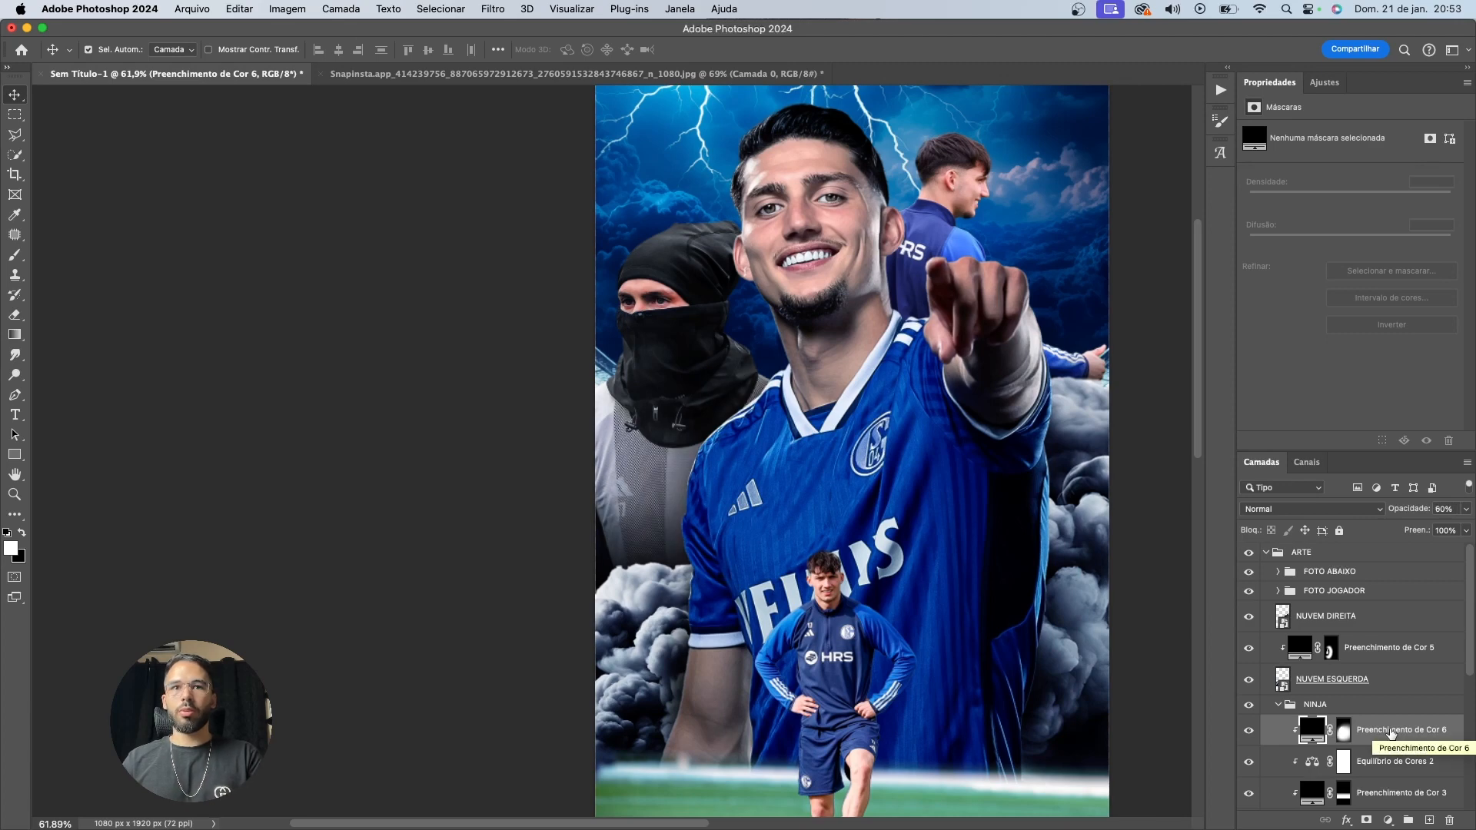
key("7")
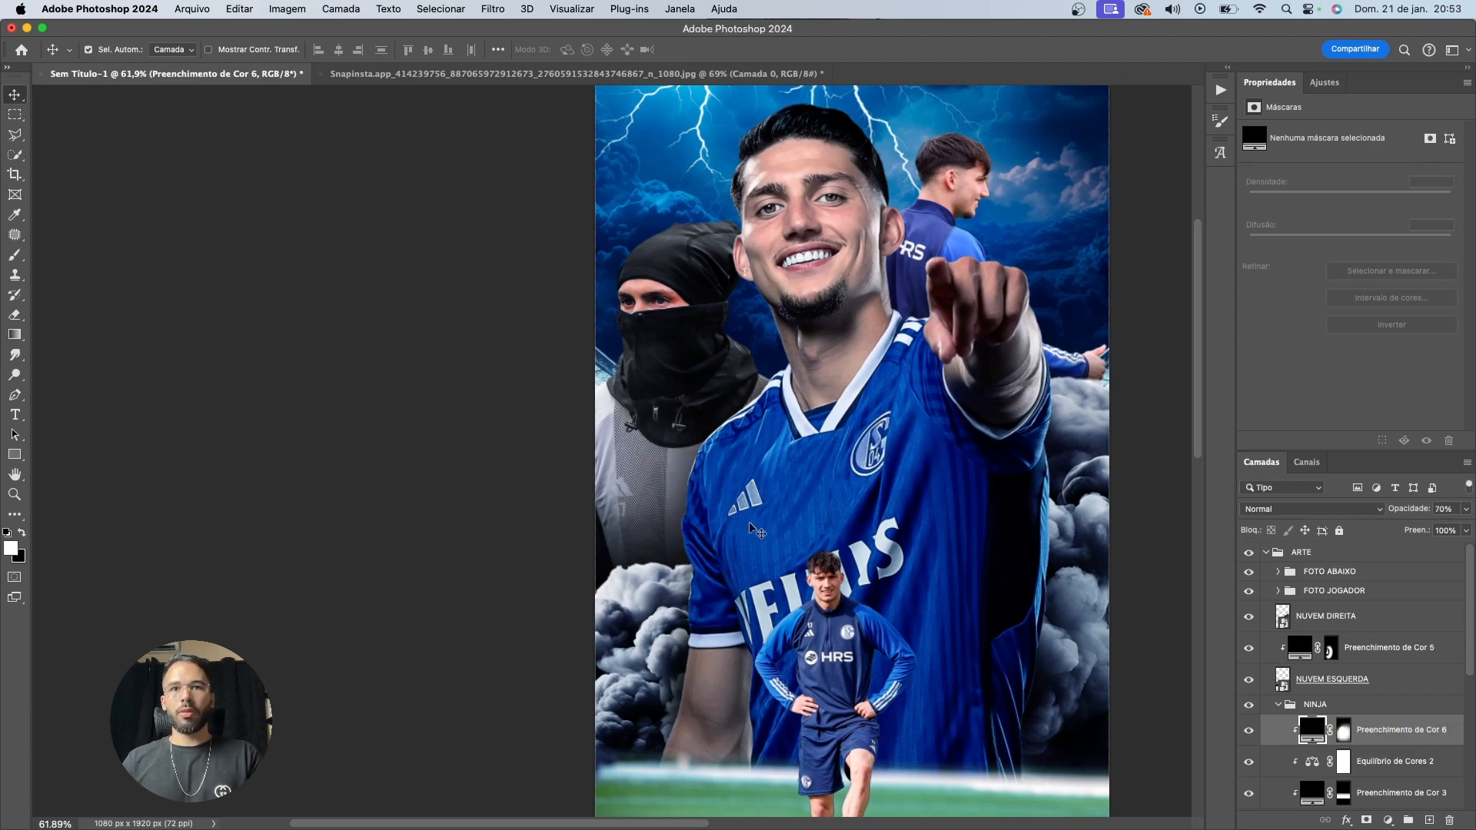
scroll(748, 523, "down", 3)
key("5")
scroll(749, 529, "down", 3)
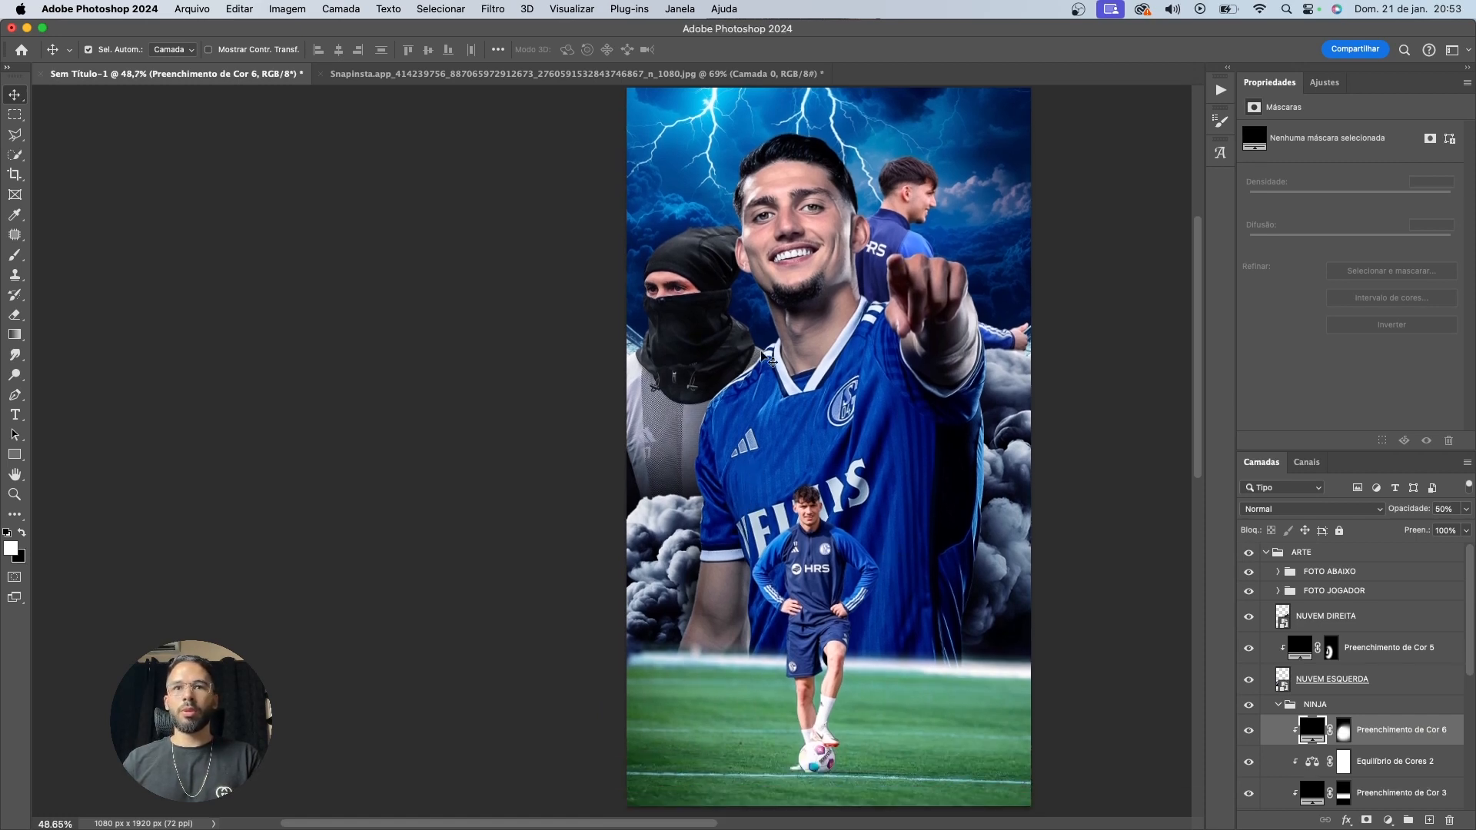
Add a Vibrance adjustment above Preenchimento de Cor 6 in the NINJA group, clip it and set vibrance to -100
scroll(768, 360, "up", 5)
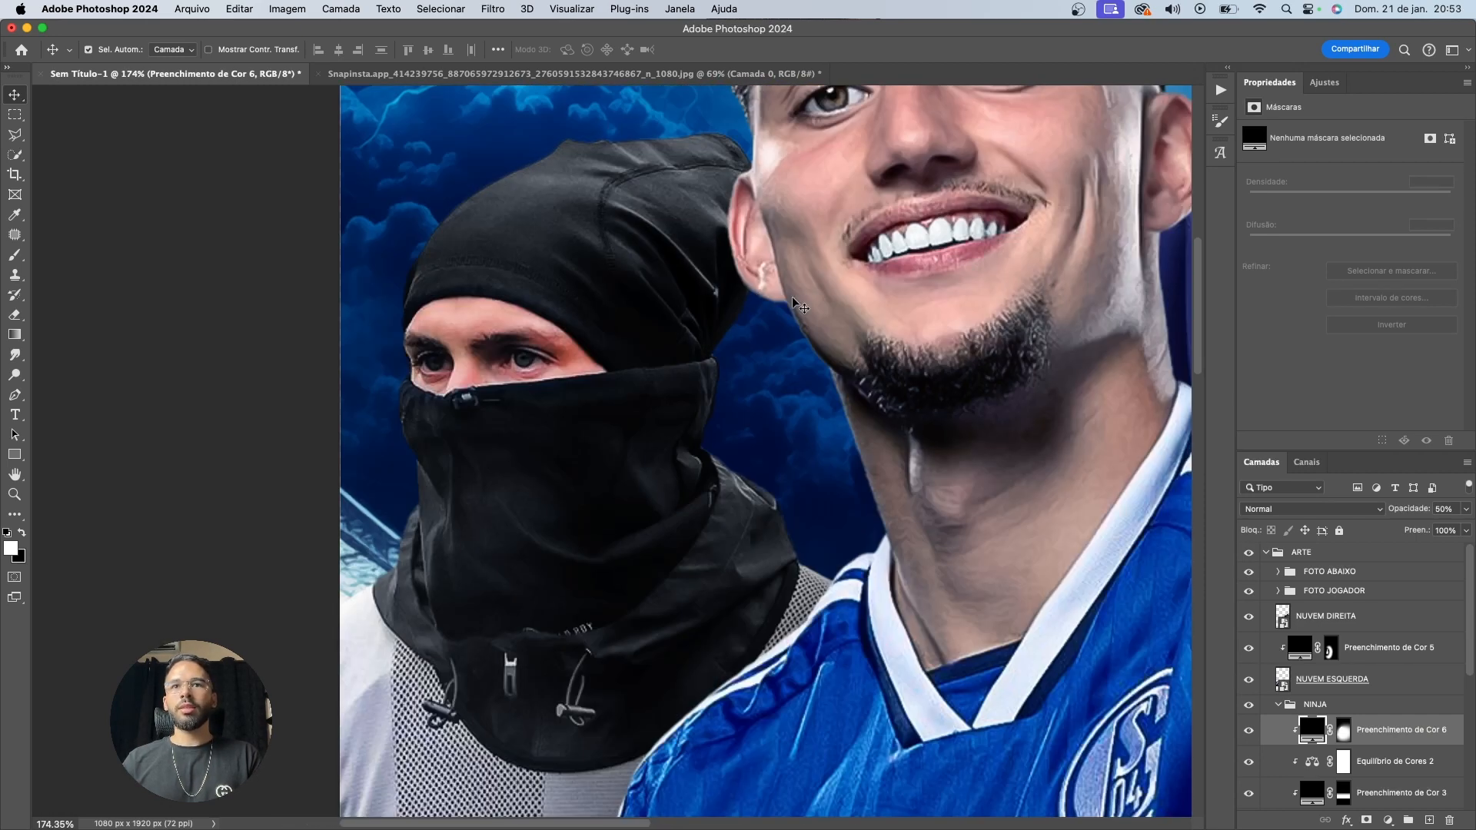
left_click(475, 352)
scroll(461, 350, "up", 3)
left_click(1385, 692)
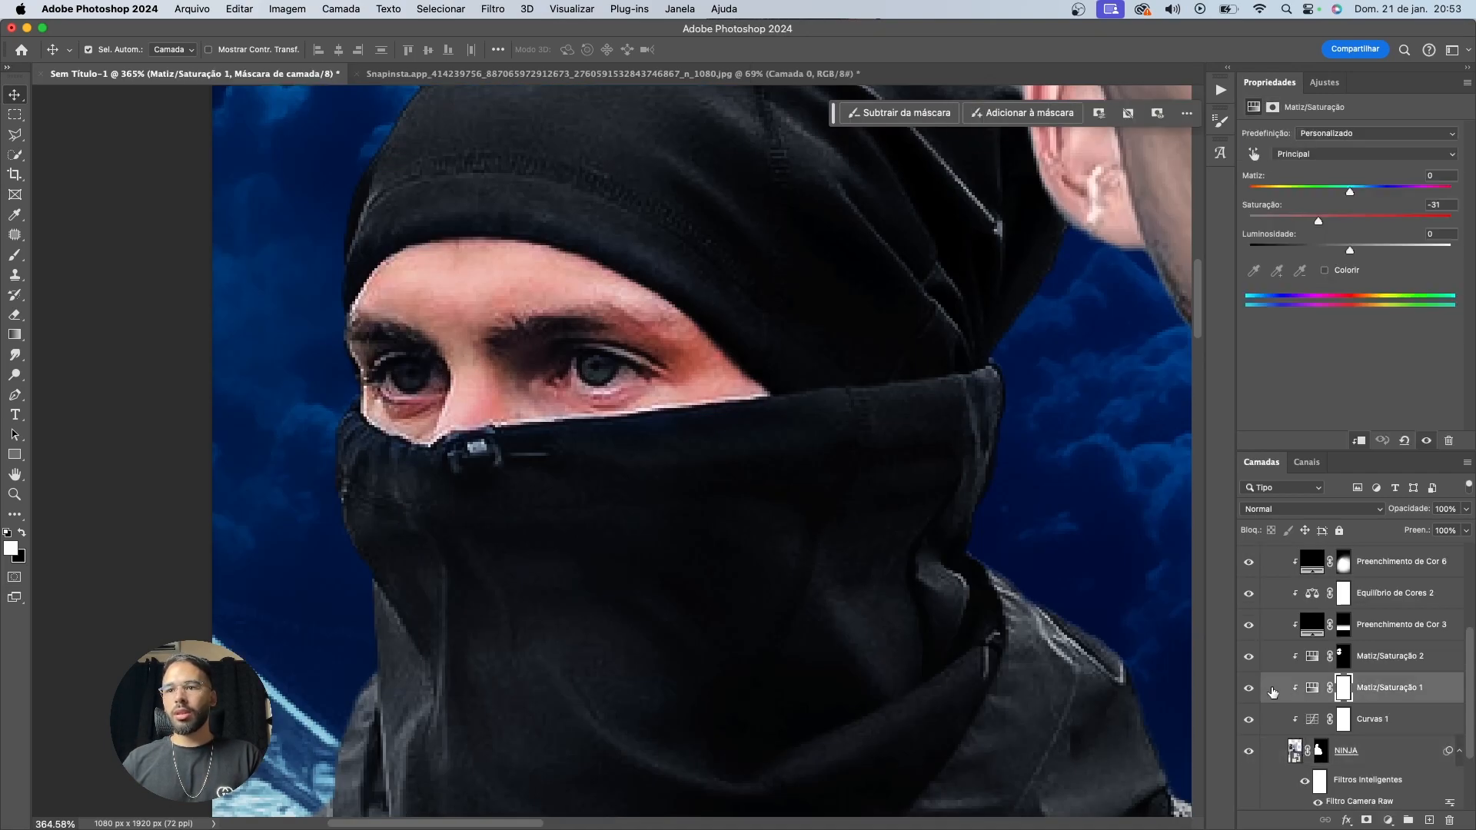
scroll(1396, 644, "up", 2)
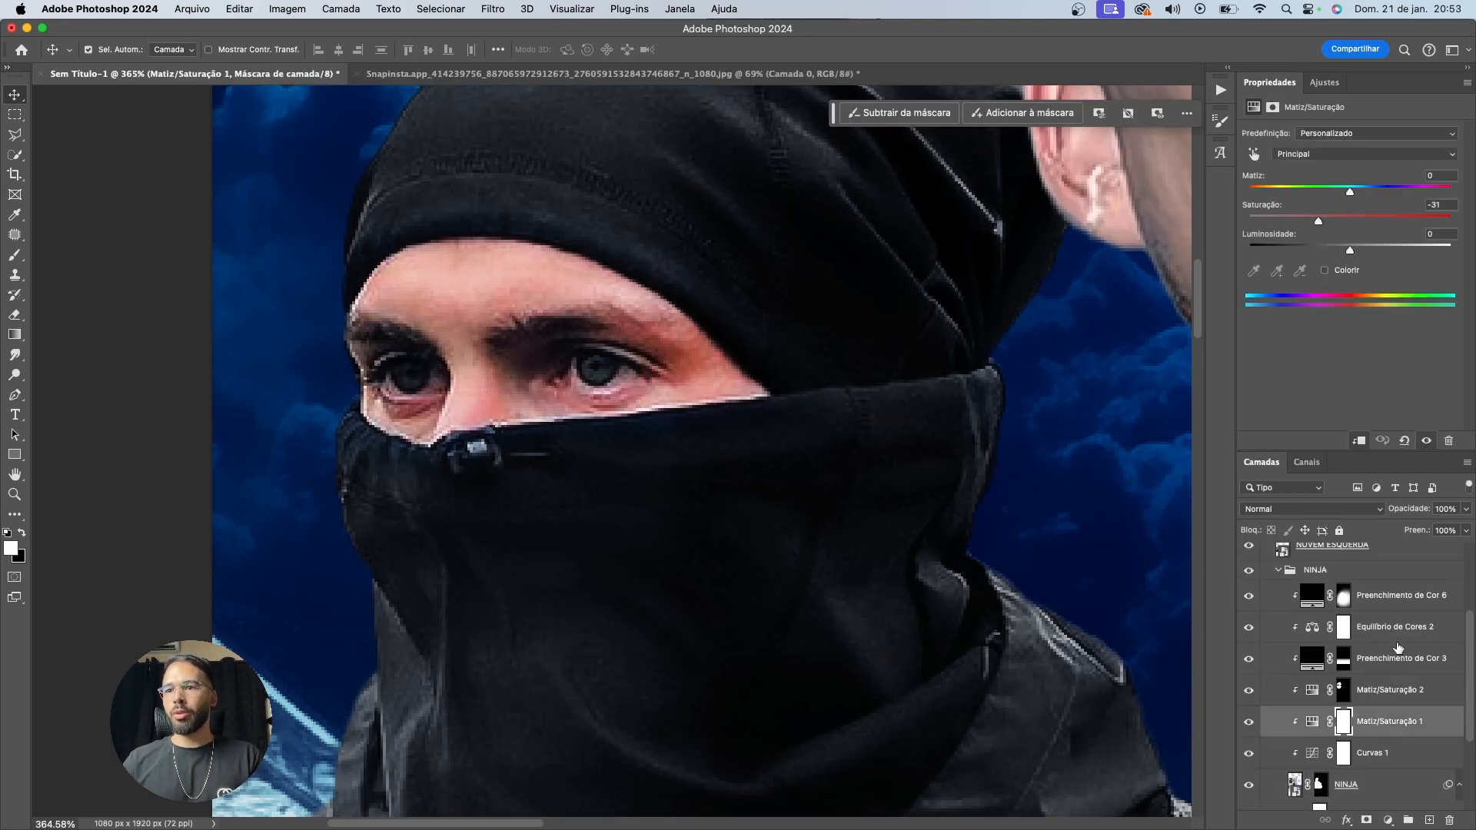
left_click(1390, 632)
left_click(1407, 573)
left_click(1407, 600)
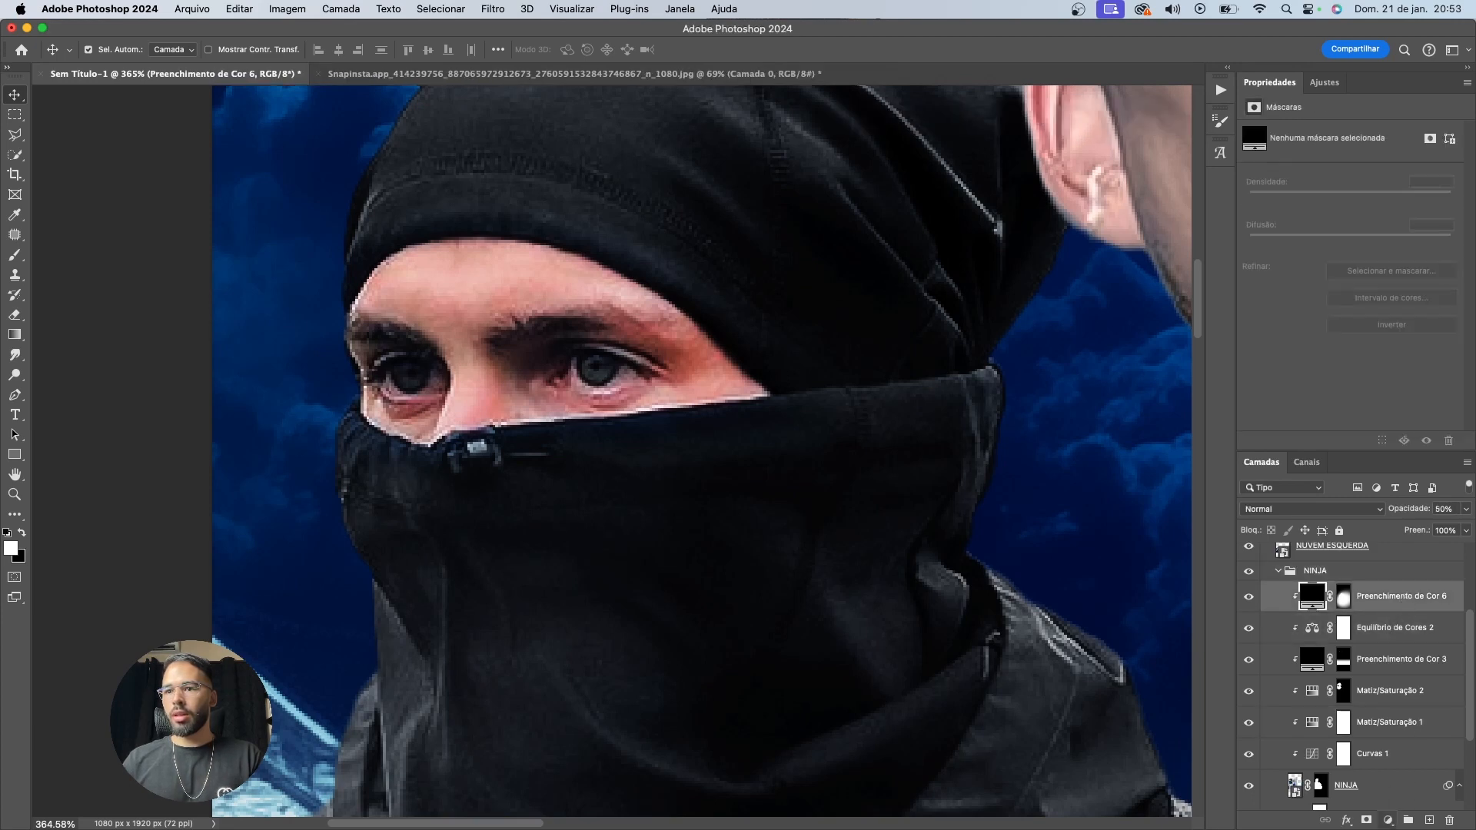
left_click(1387, 820)
left_click(1392, 707)
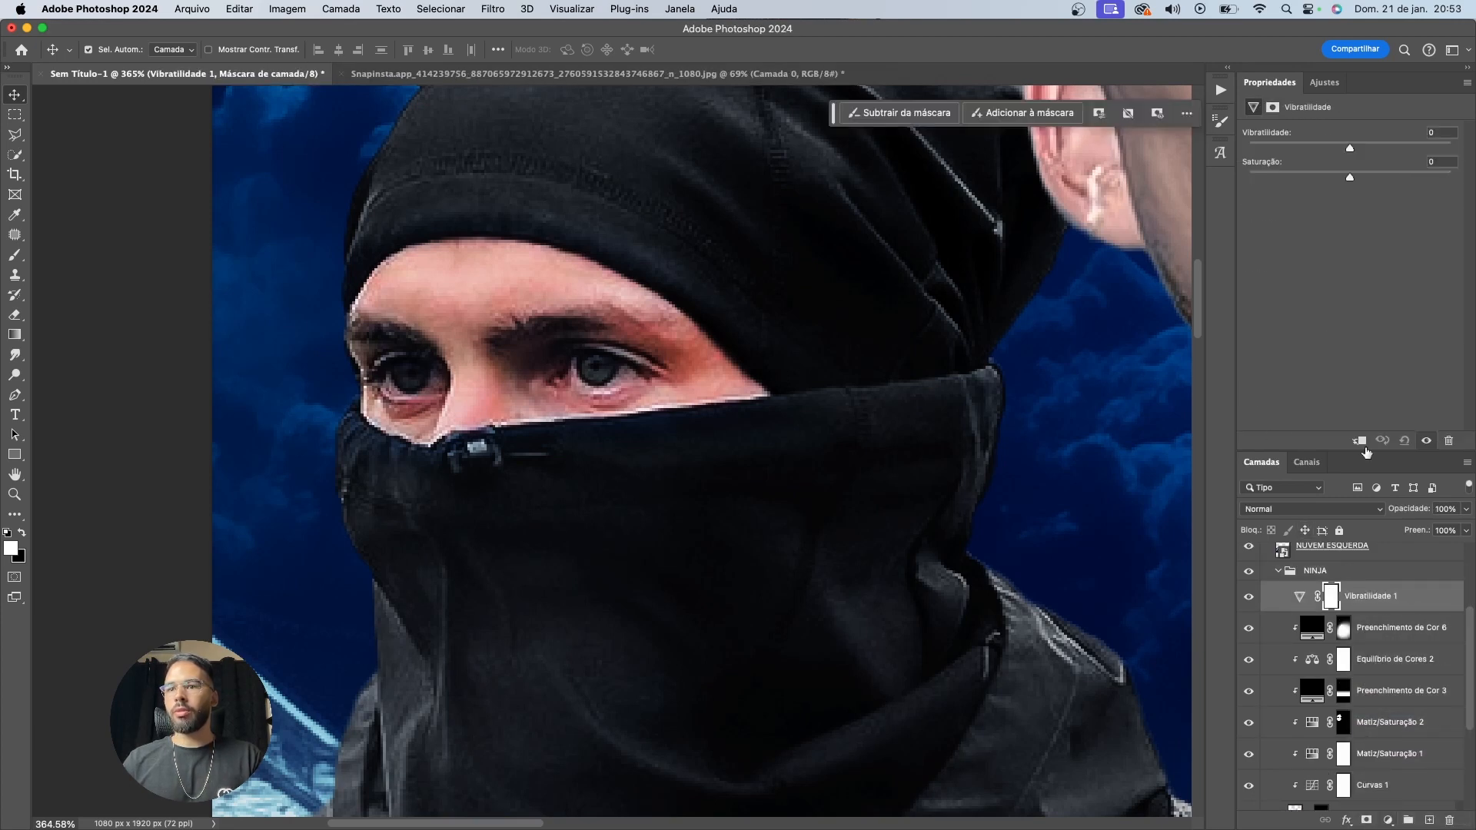
left_click(1359, 441)
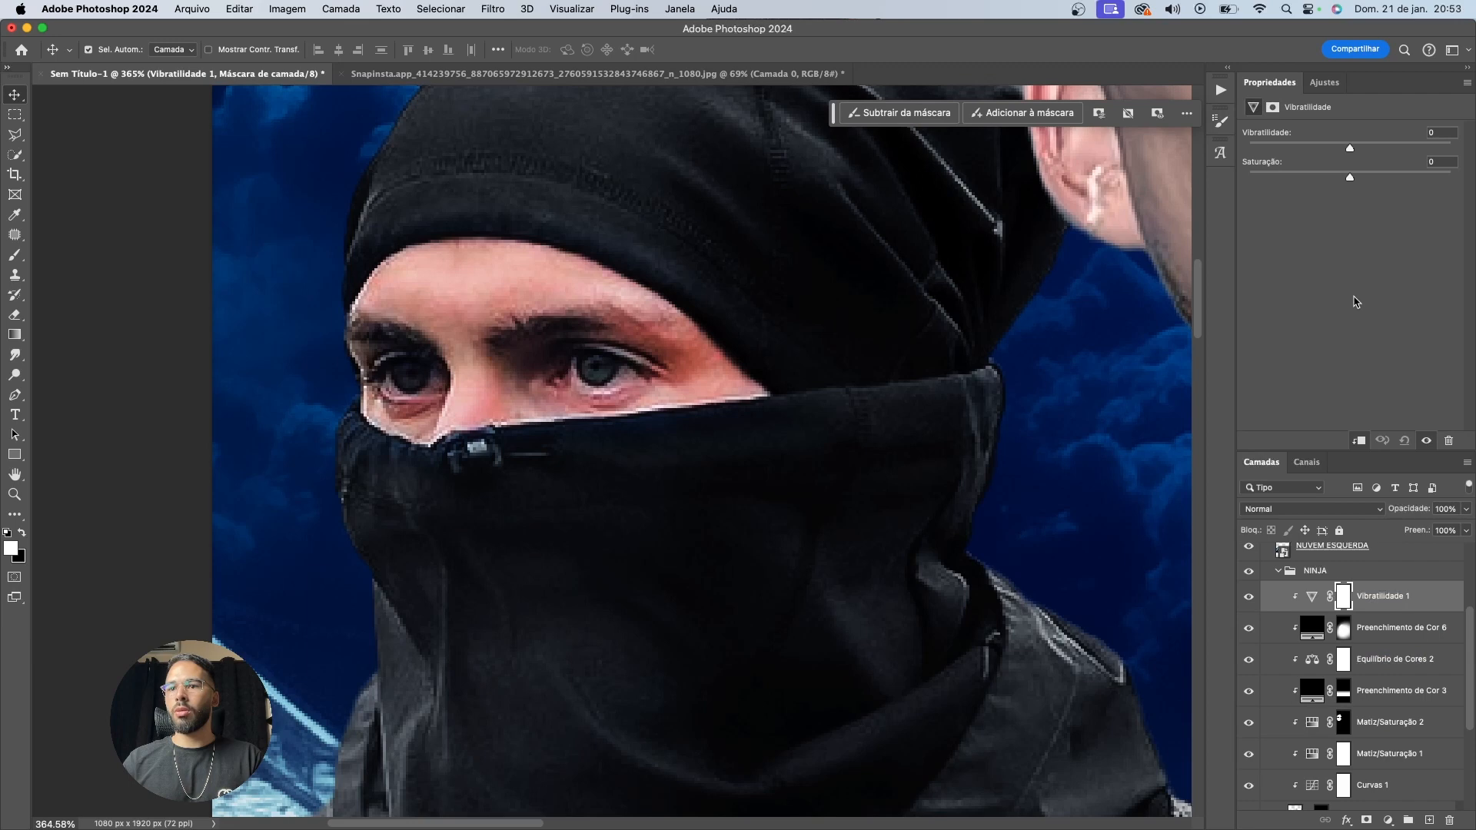
left_click_drag(1350, 148, 1256, 149)
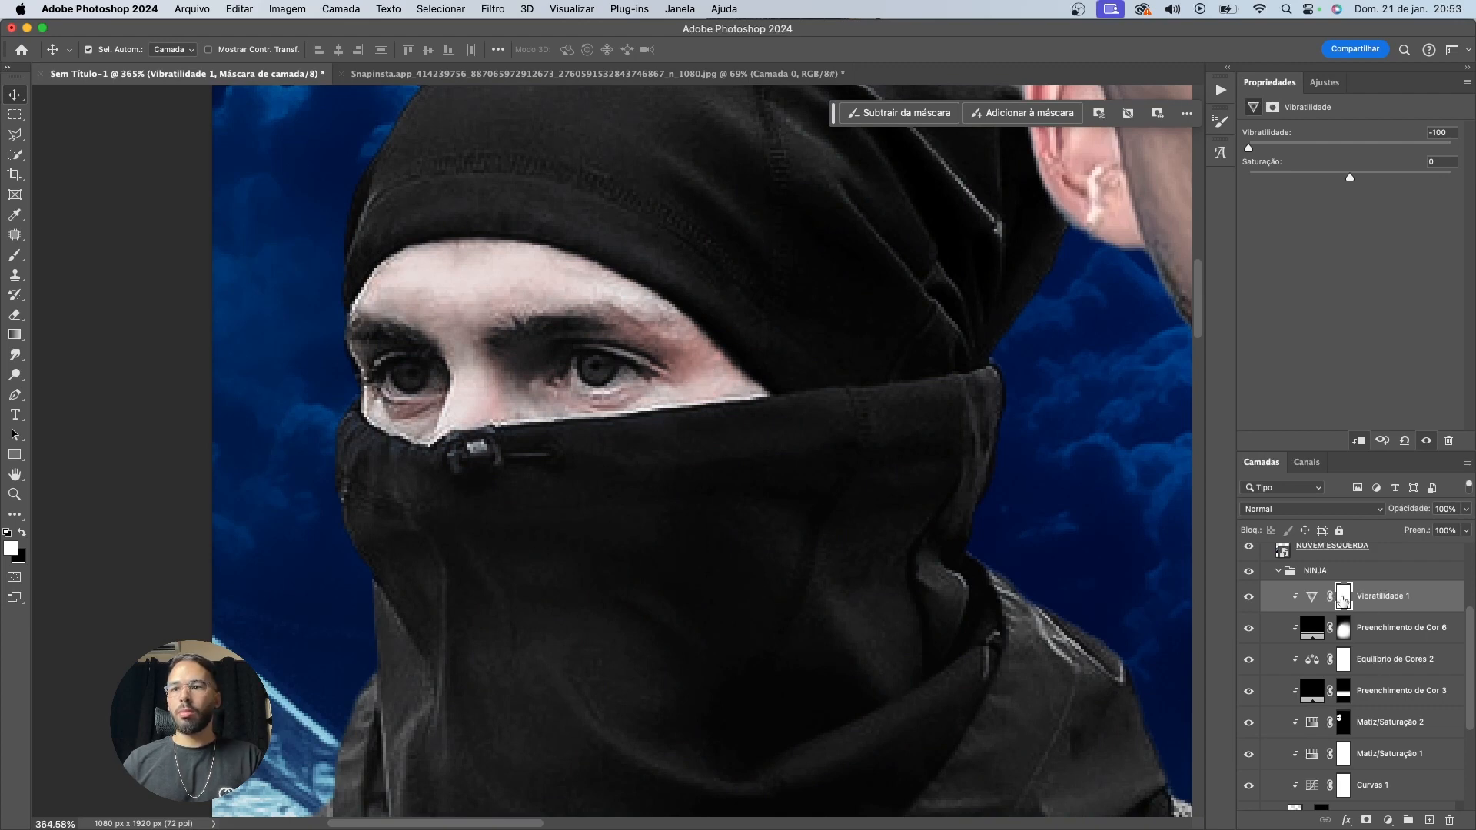
Invert the Vibrance adjustment's mask and paint white over the reddish skin around the masked player's eyes with a soft 35 to 15 px brush
left_click(1343, 598)
key("super+i")
key("b")
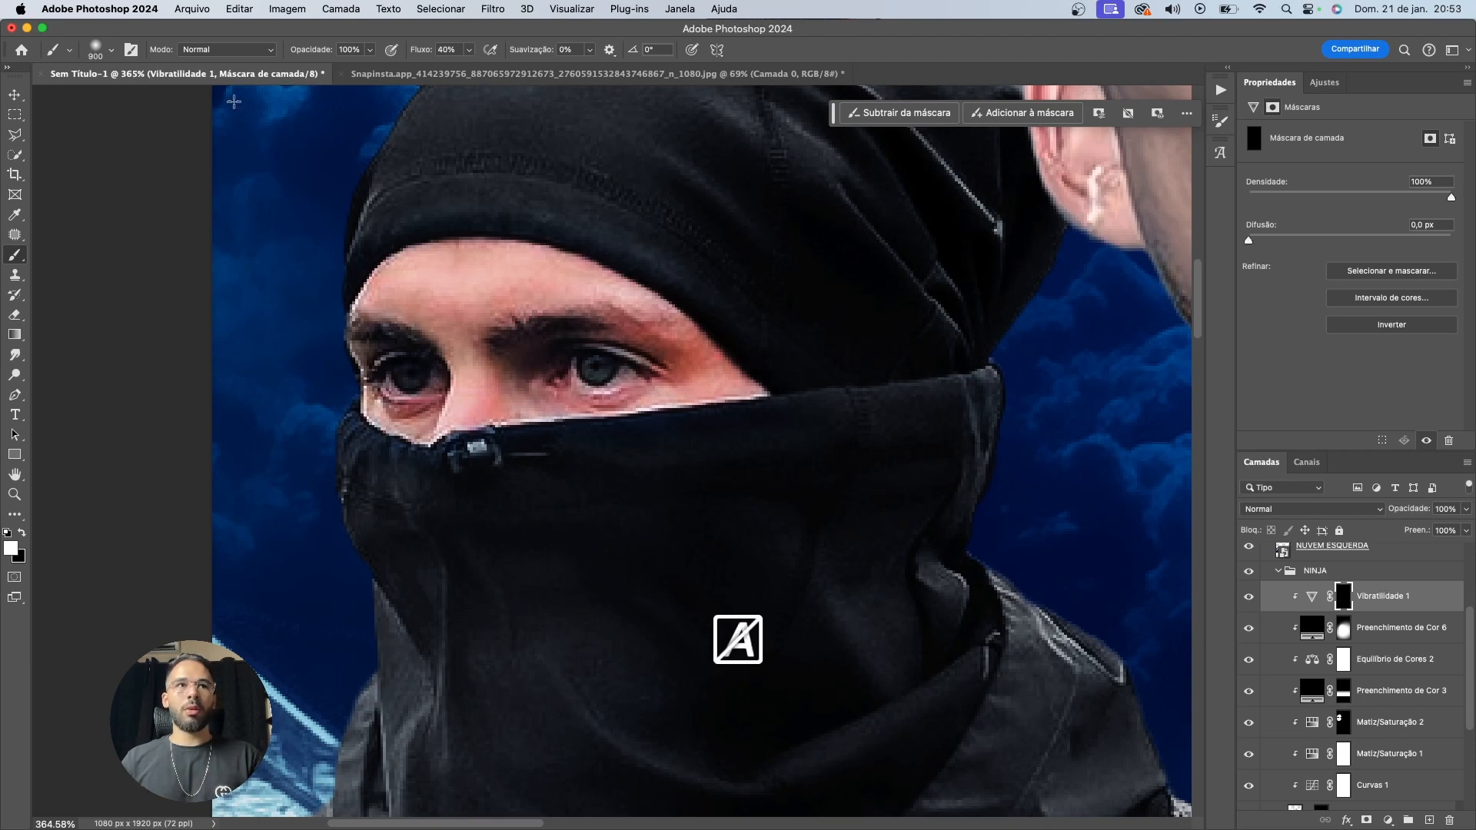
left_click(110, 50)
key("Return")
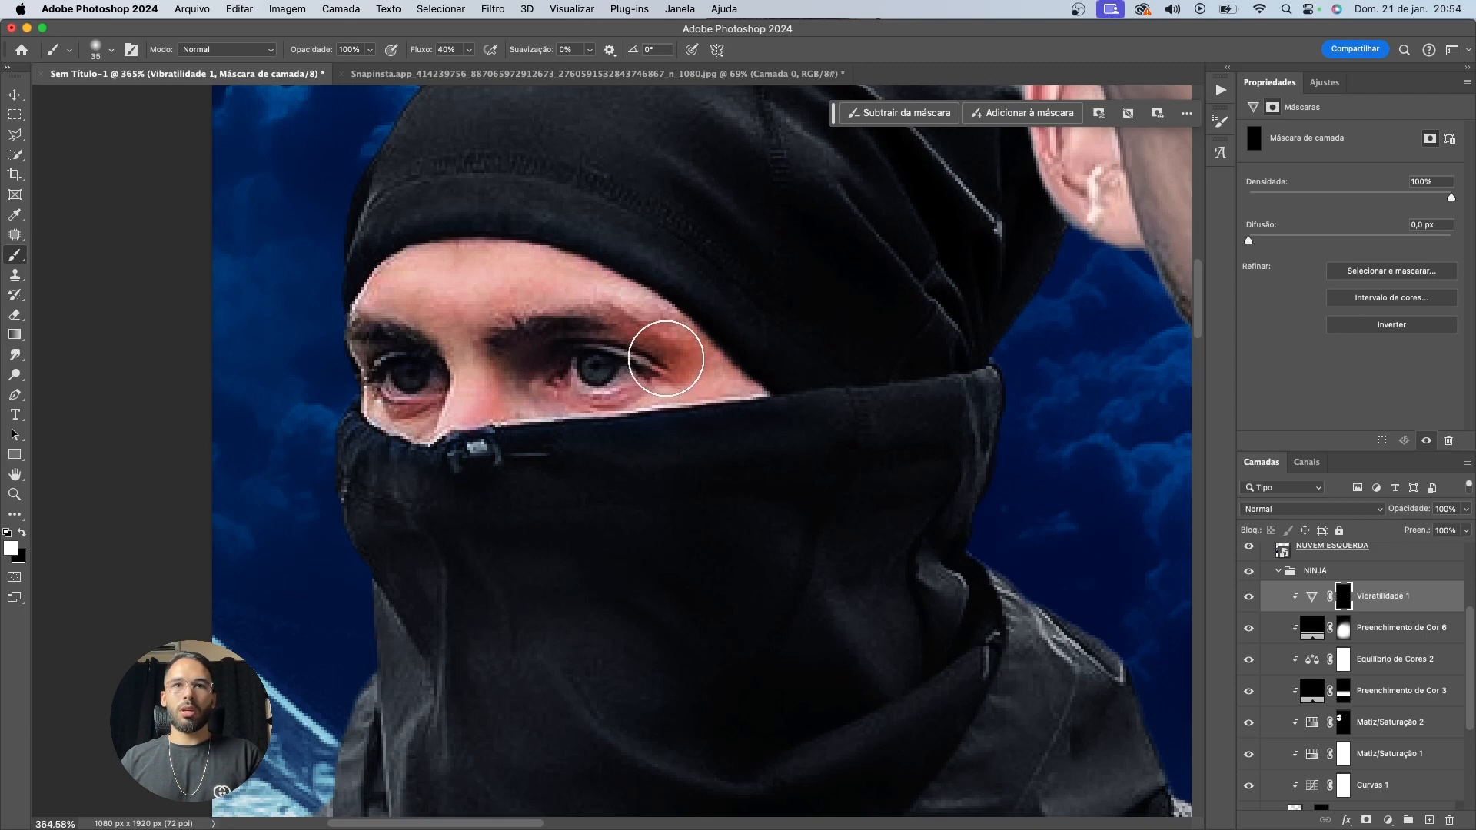
key("bracketright")
key("bracketright")
key("bracketleft")
key("bracketleft")
key("bracketleft")
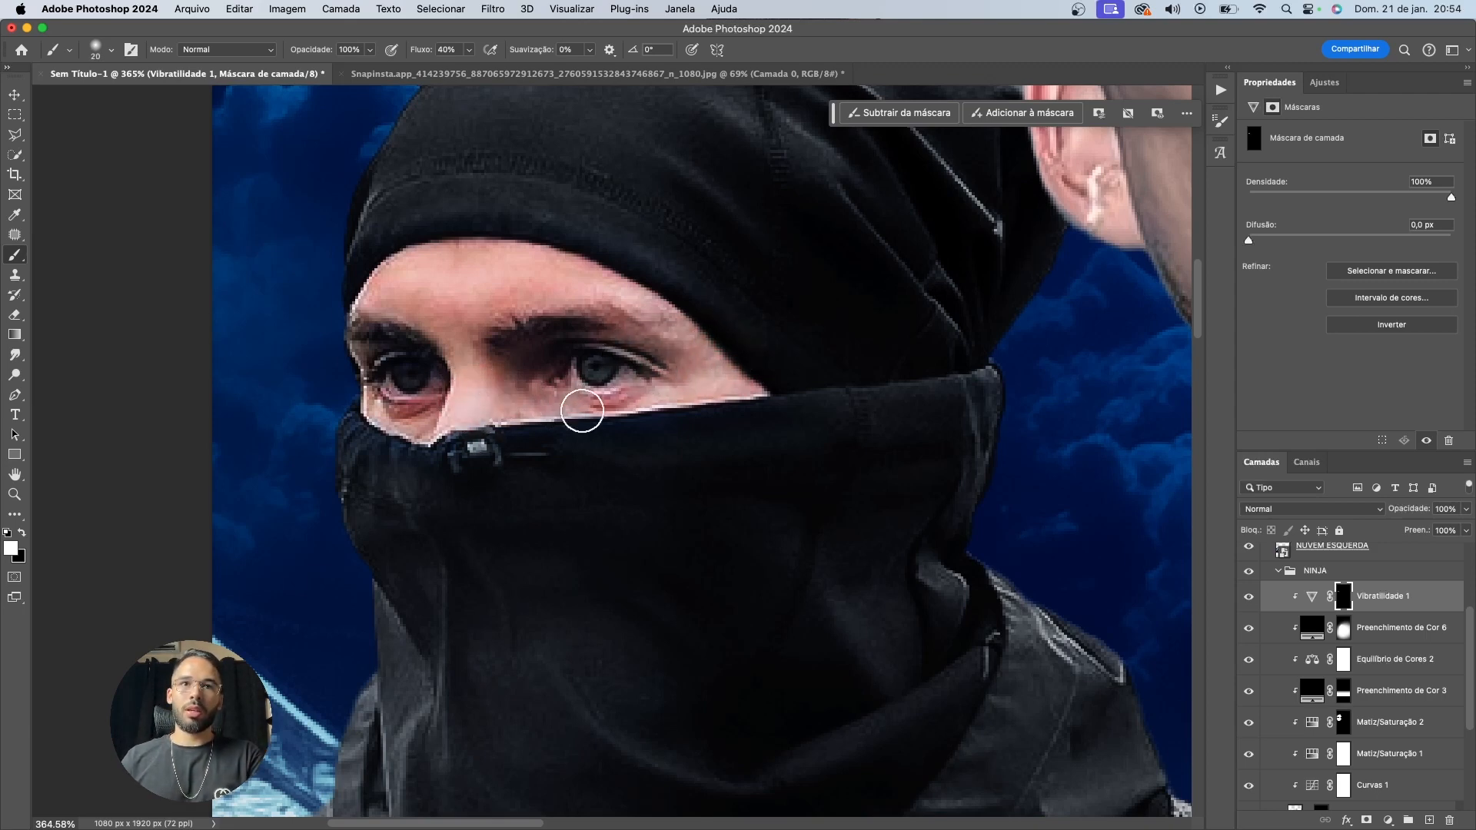
left_click_drag(417, 409, 452, 424)
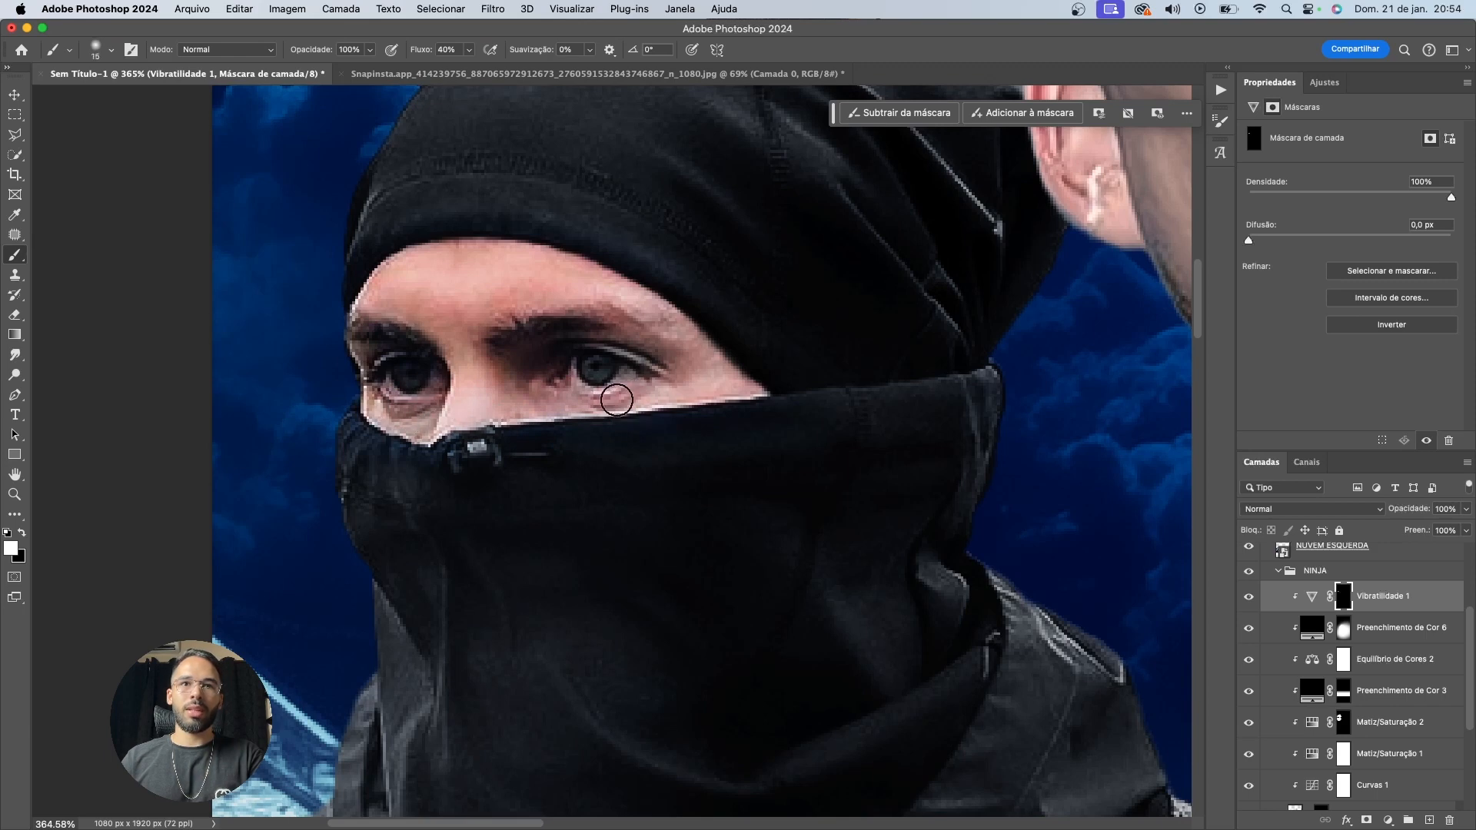
key("v")
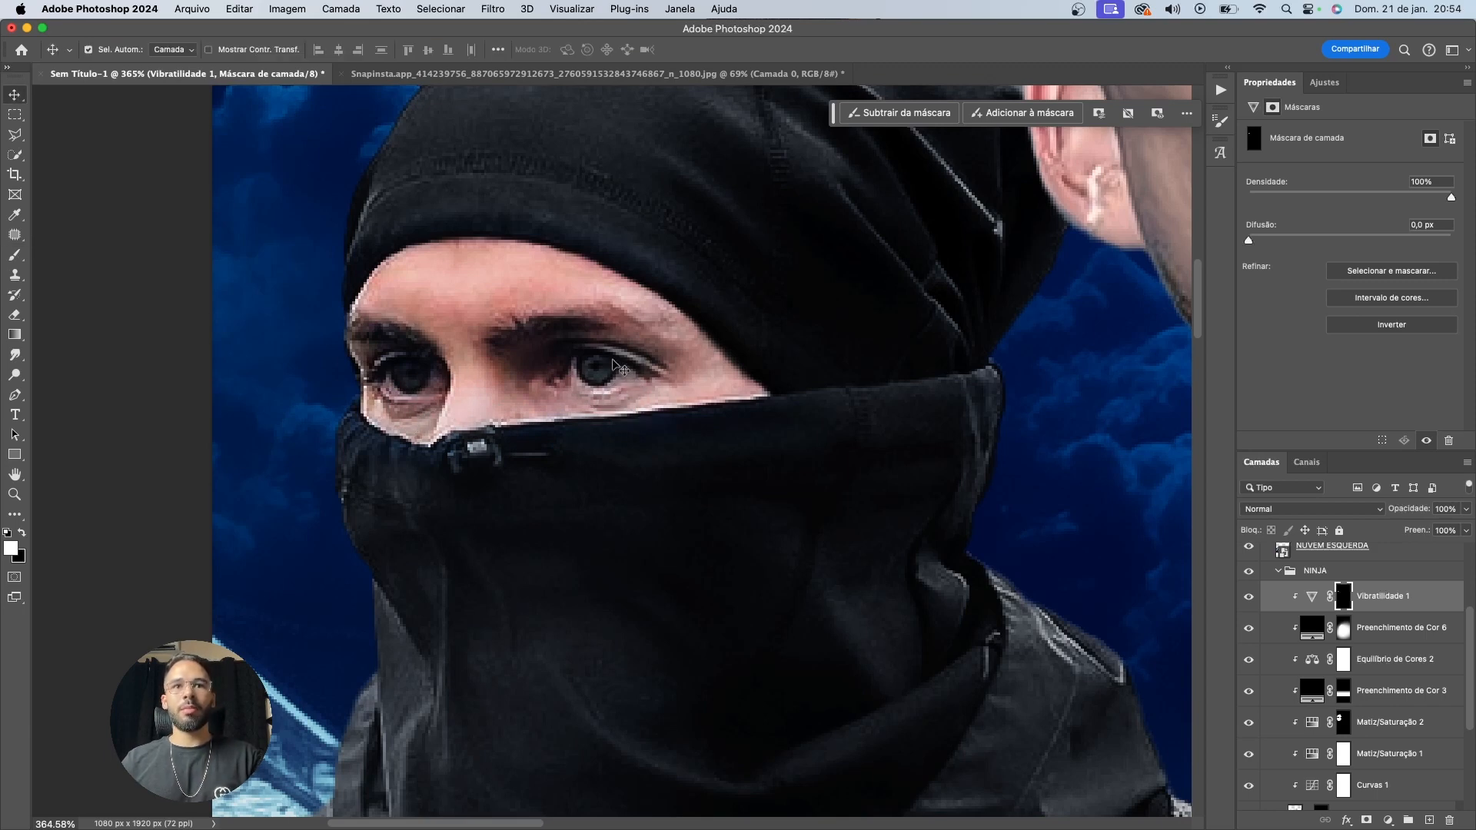
Set the vibrance of the masked player's Vibratilidade 1 adjustment to -58
scroll(688, 406, "down", 2)
left_click(1381, 612)
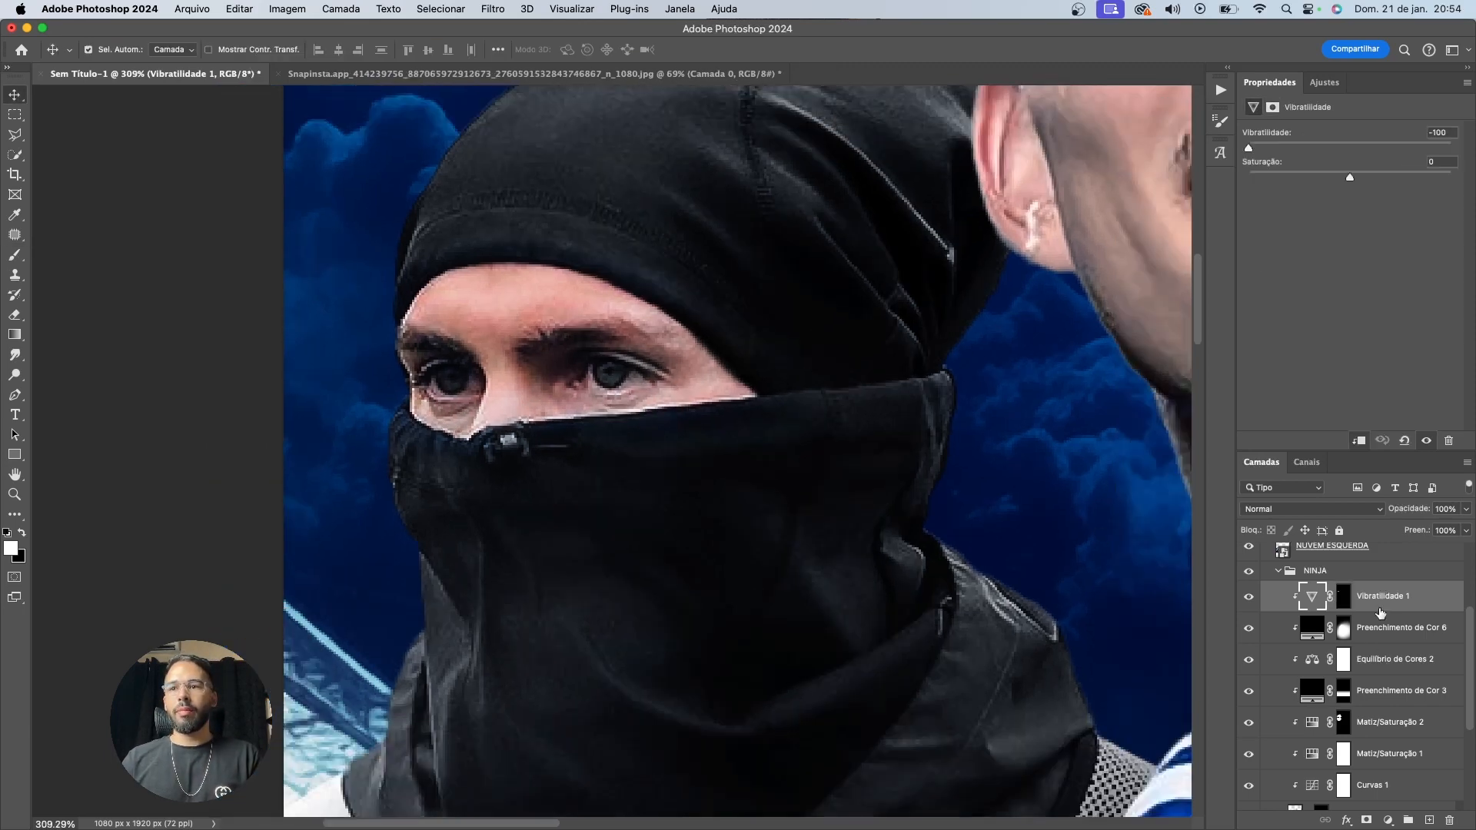
mouse_move(1269, 150)
left_mouse_down()
mouse_move(1305, 152)
mouse_move(1275, 152)
mouse_move(1292, 151)
left_mouse_up()
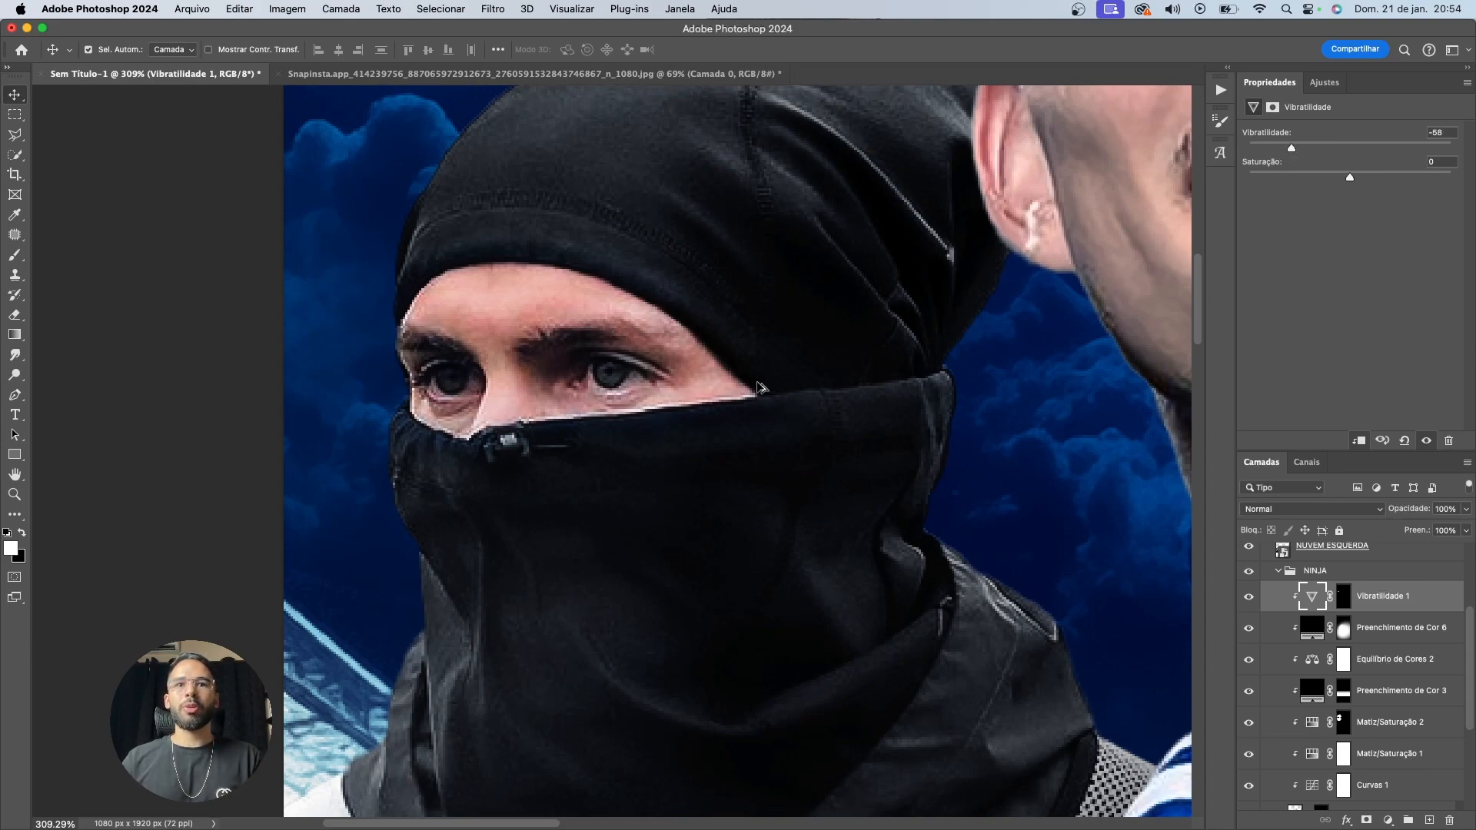
Compare the masked player's eye area with and without the Vibrance adjustment, and examine his skin tone against the main player's
scroll(736, 390, "down", 5)
scroll(685, 392, "up", 4)
left_click(1251, 597)
left_click(1251, 597)
scroll(619, 482, "down", 3)
scroll(622, 485, "down", 3)
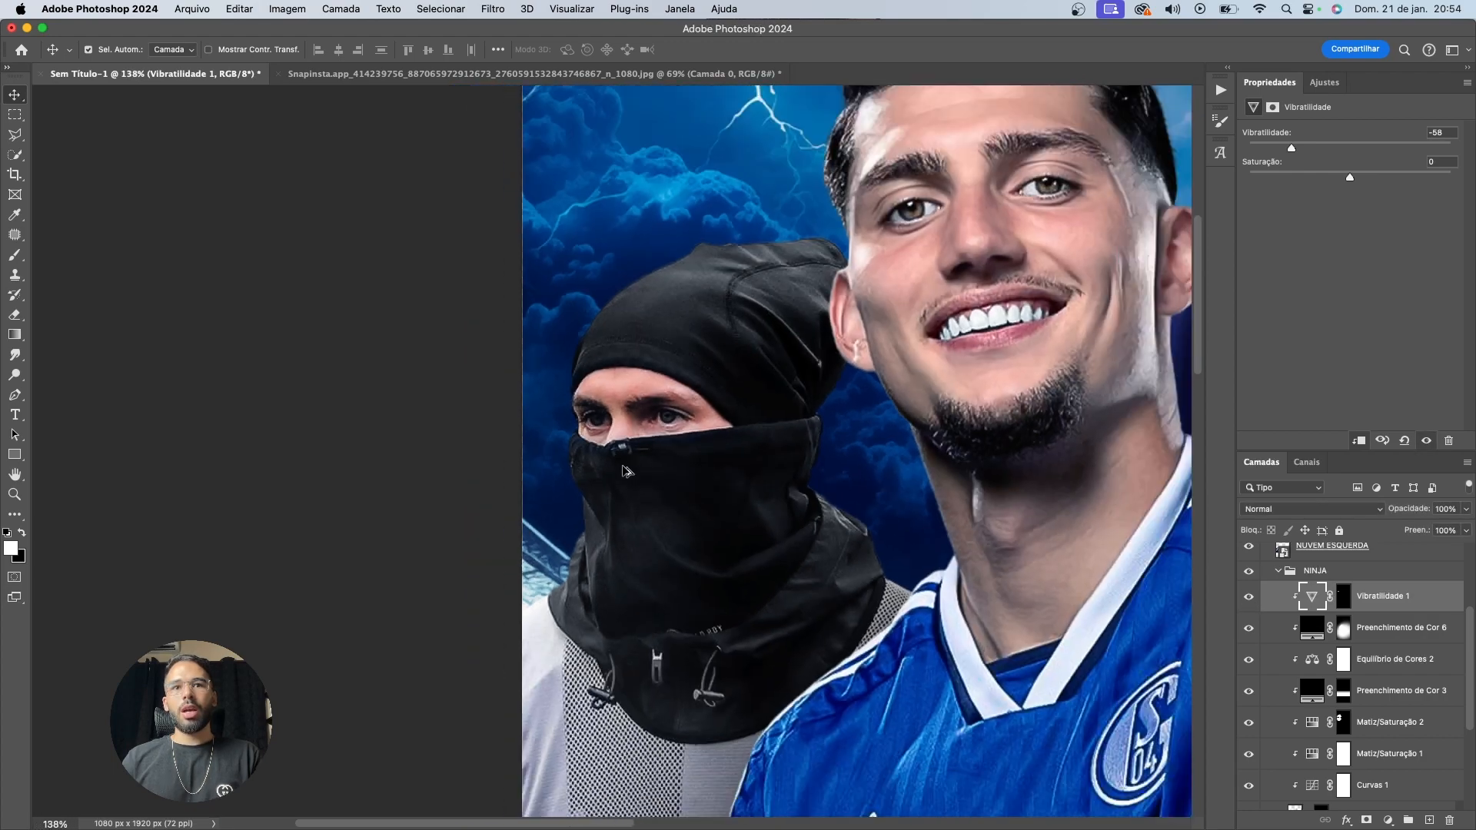
scroll(638, 462, "up", 5)
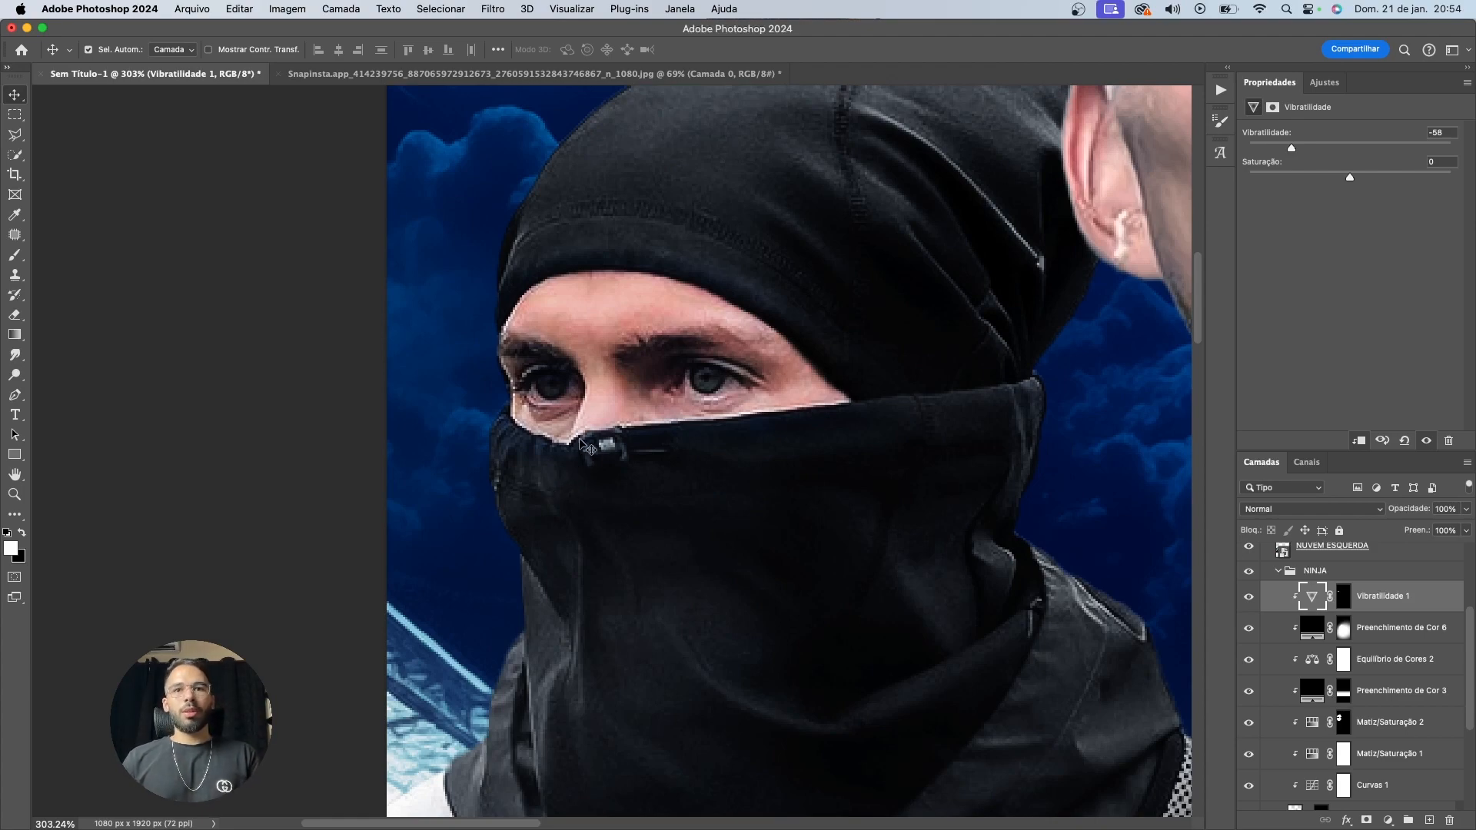
scroll(590, 448, "down", 3)
scroll(584, 469, "up", 5)
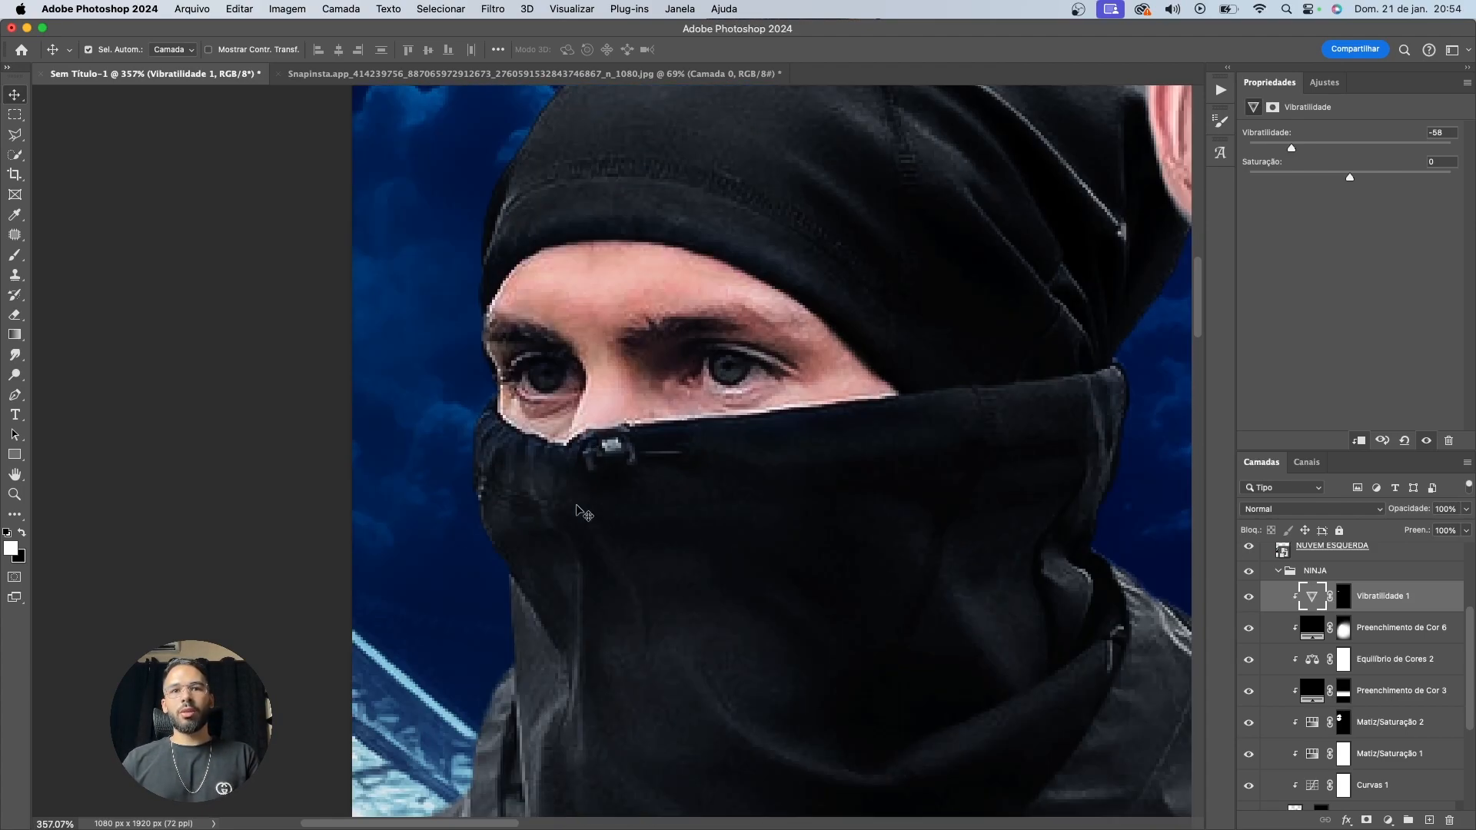
scroll(569, 509, "down", 5)
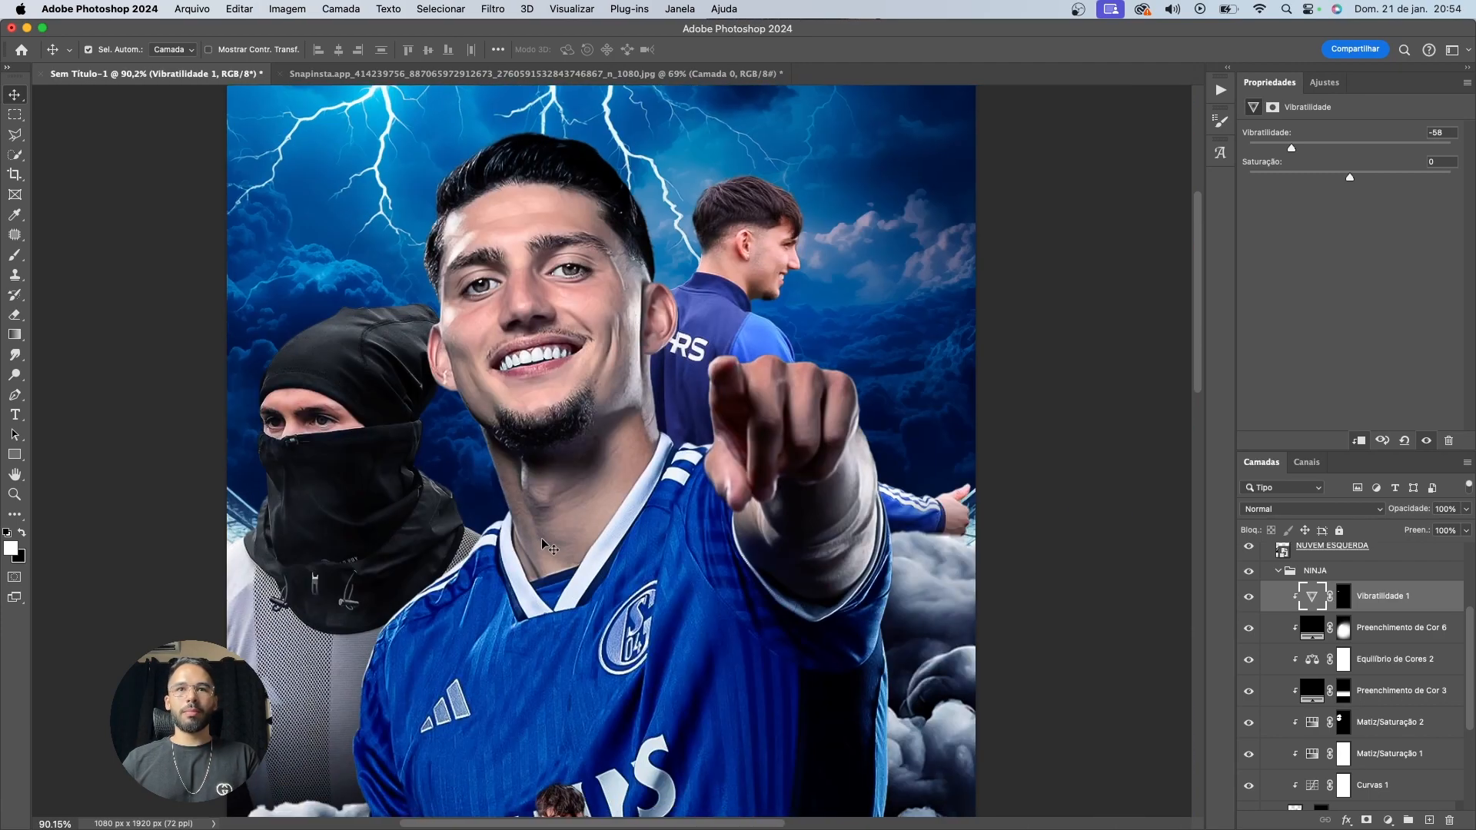
scroll(434, 475, "down", 2)
scroll(296, 384, "up", 2)
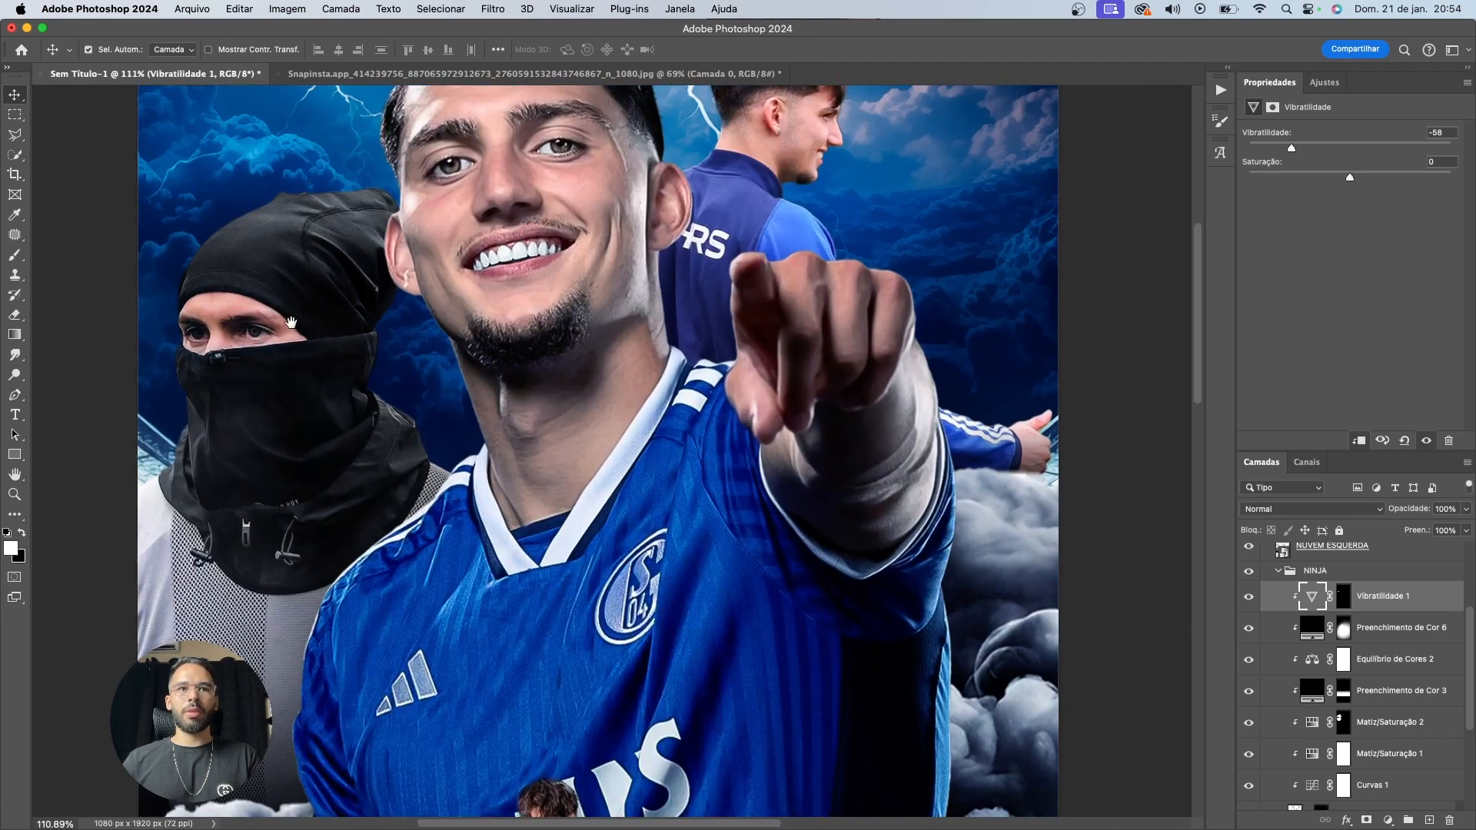
Select the mask of the Matiz/Saturação 2 adjustment in the NINJA group
scroll(290, 321, "up", 2)
left_click(1343, 722)
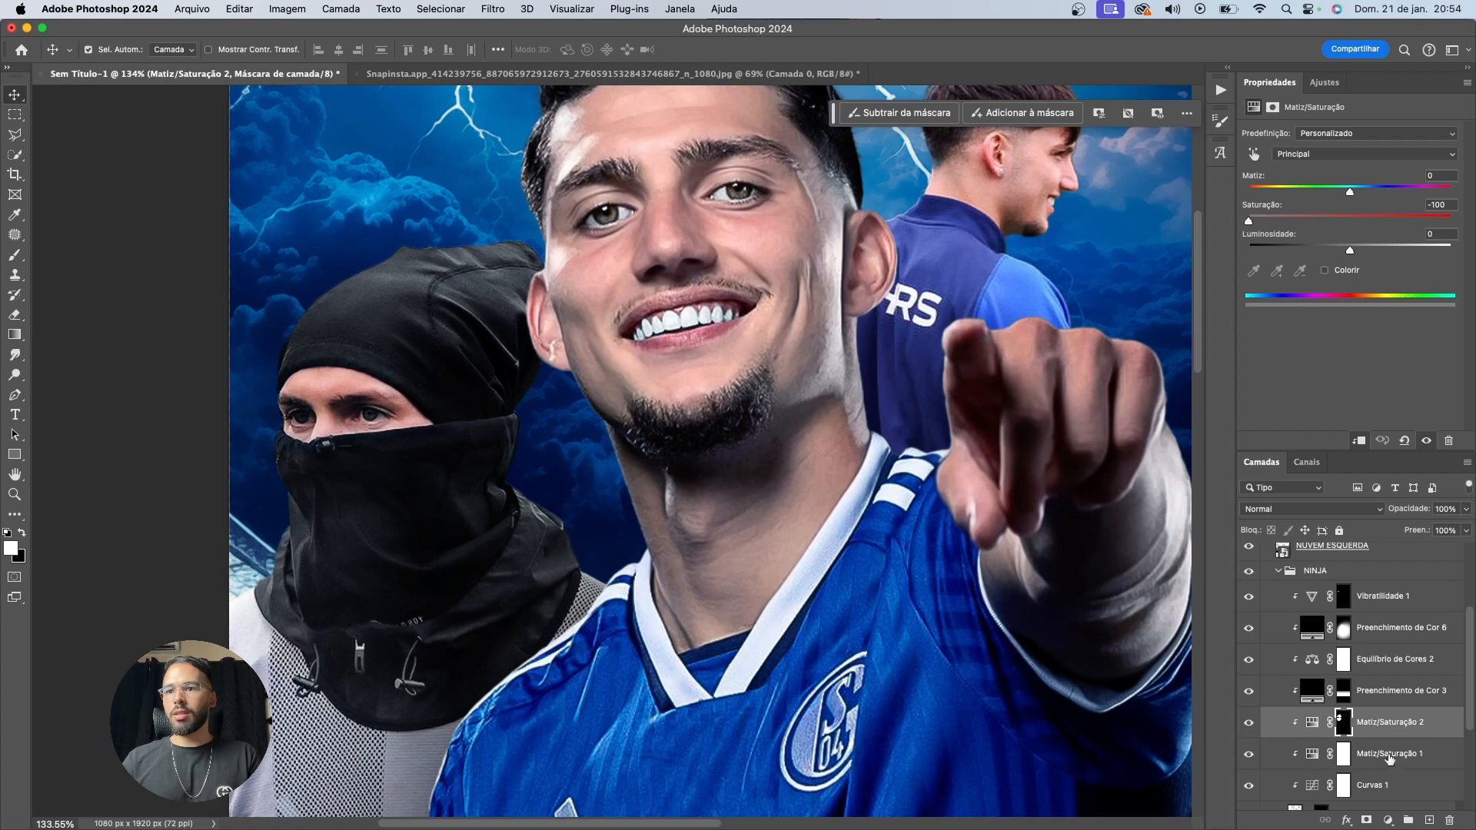
Add a black solid-colour fill layer above Vibratilidade 1 in the NINJA group and clip it to the masked figure
left_click(1375, 604)
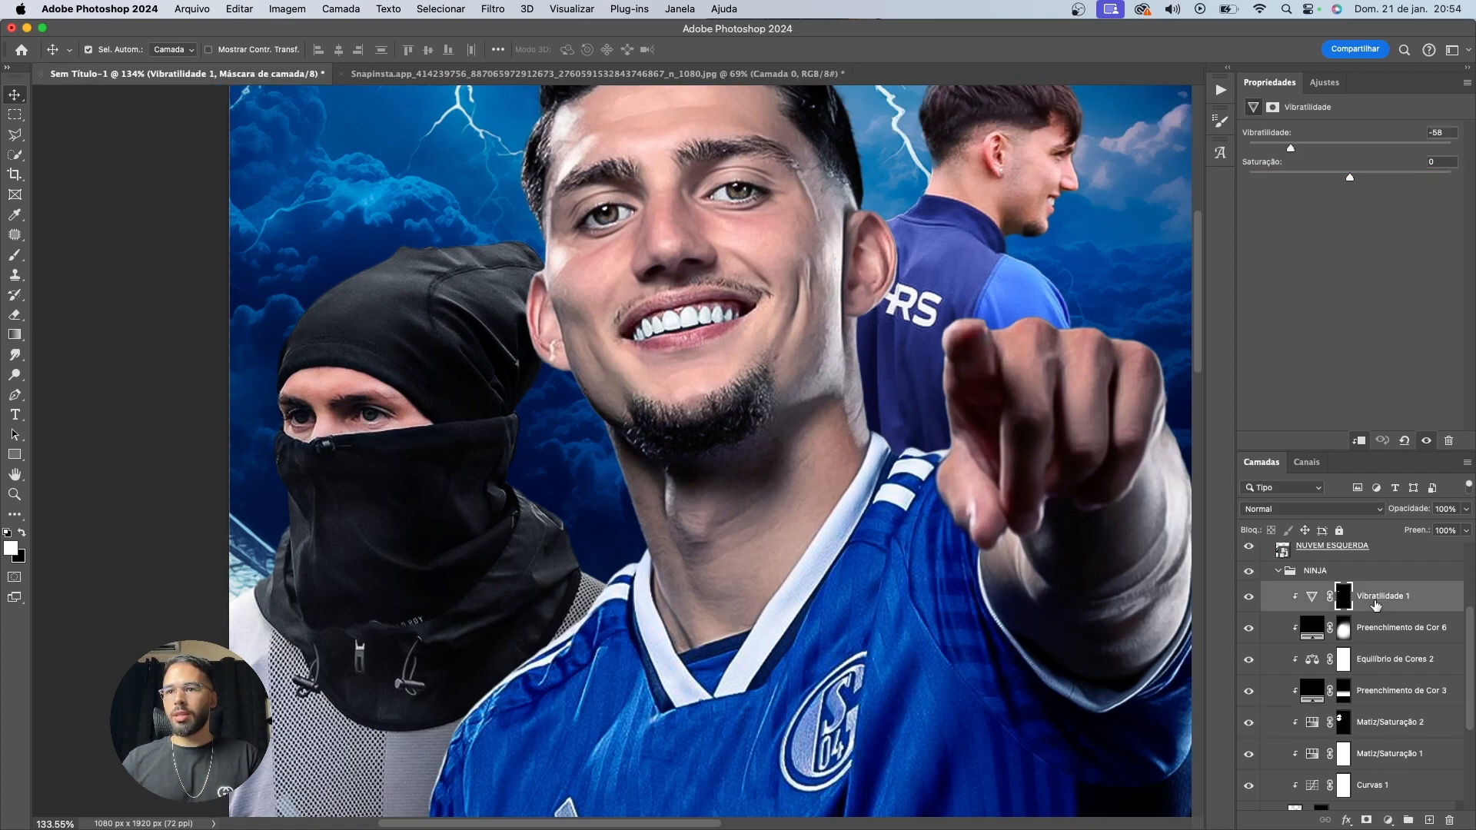
left_click(1389, 820)
left_click(1376, 576)
left_click_drag(892, 492, 801, 662)
key("Return")
left_click(1365, 612, "alt")
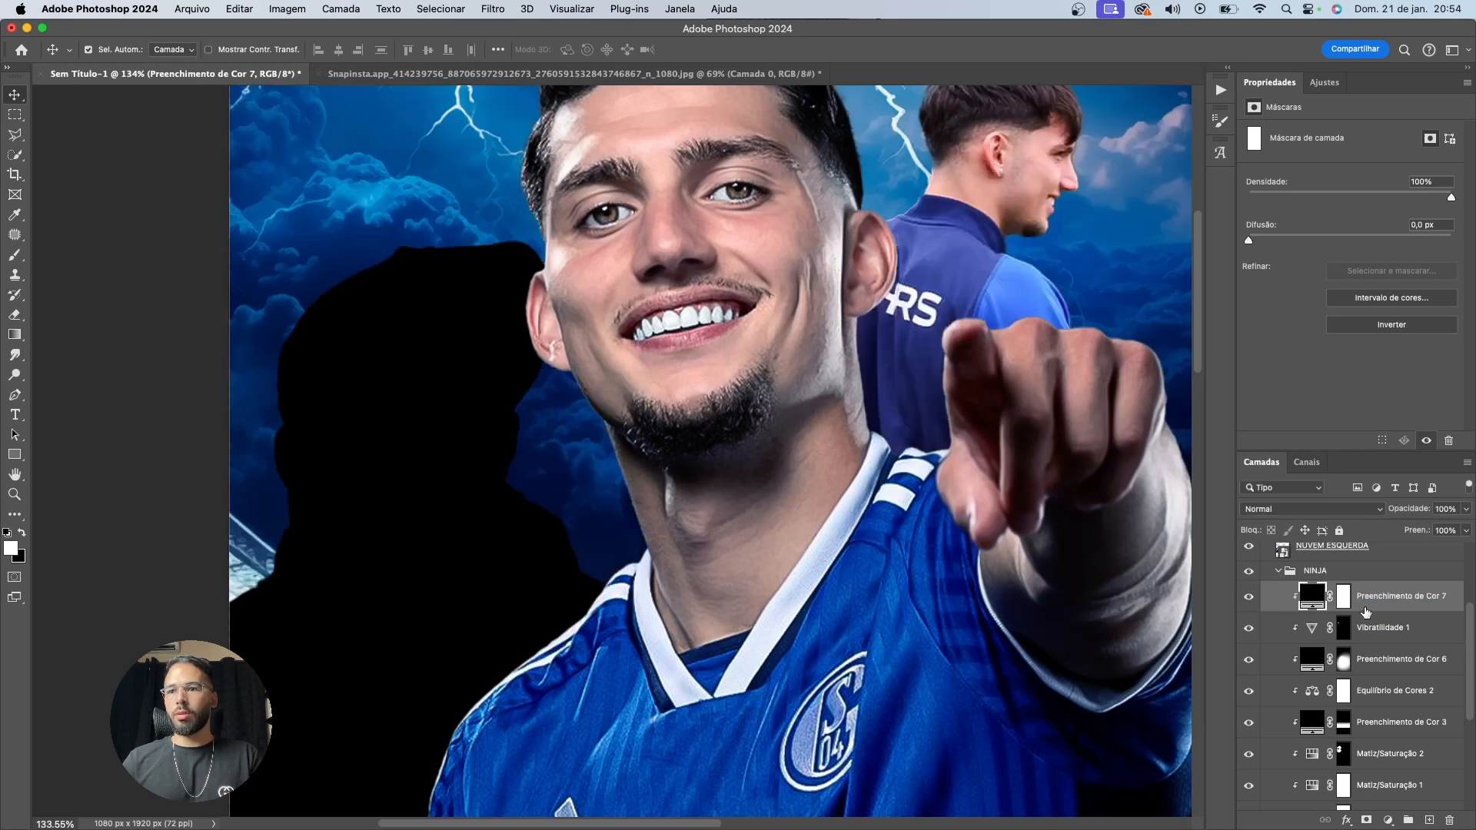
Invert the new black fill's layer mask so the fill is hidden, ready for the Brush tool
left_click(1344, 598)
key("b")
key("super+i")
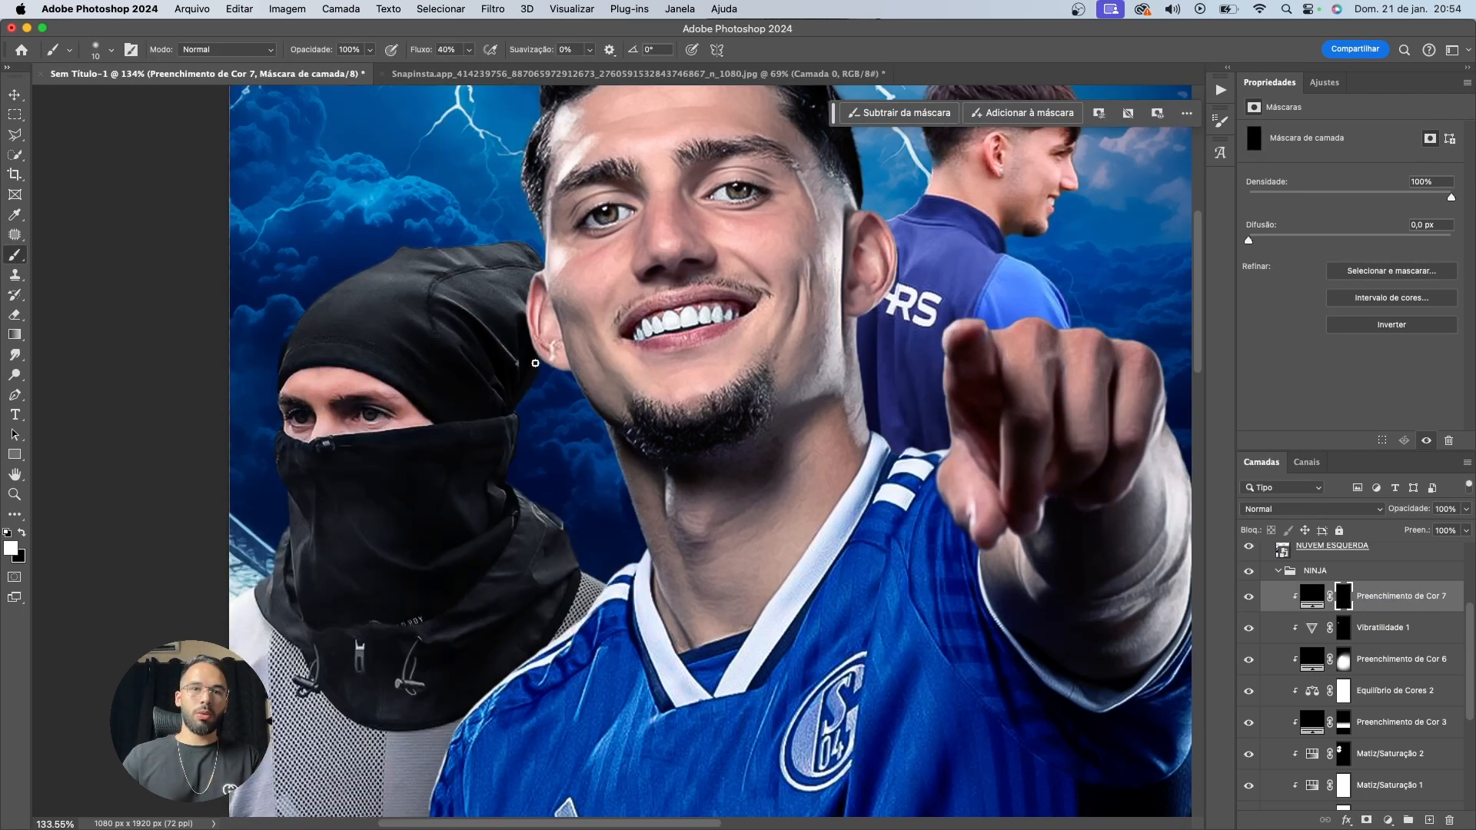
Dab white at 40% flow on the fill mask with a soft brush enlarged to 200–800 px, shading the hood beside the central player
key("bracketright")
key("bracketright")
key("bracketright")
key("bracketright")
key("bracketright")
key("bracketright")
key("bracketright")
key("bracketright")
key("bracketright")
key("bracketright")
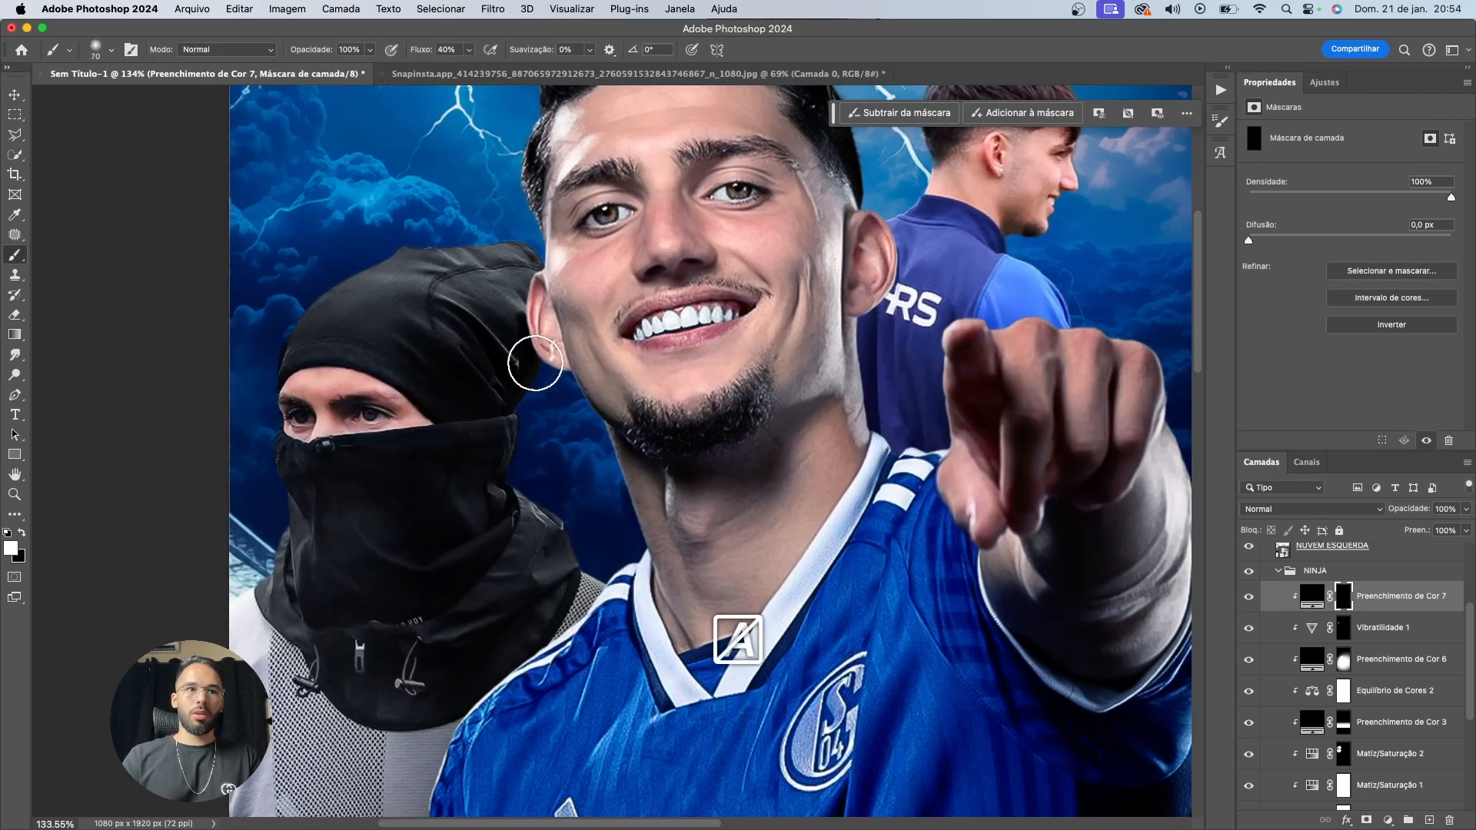
key("bracketright")
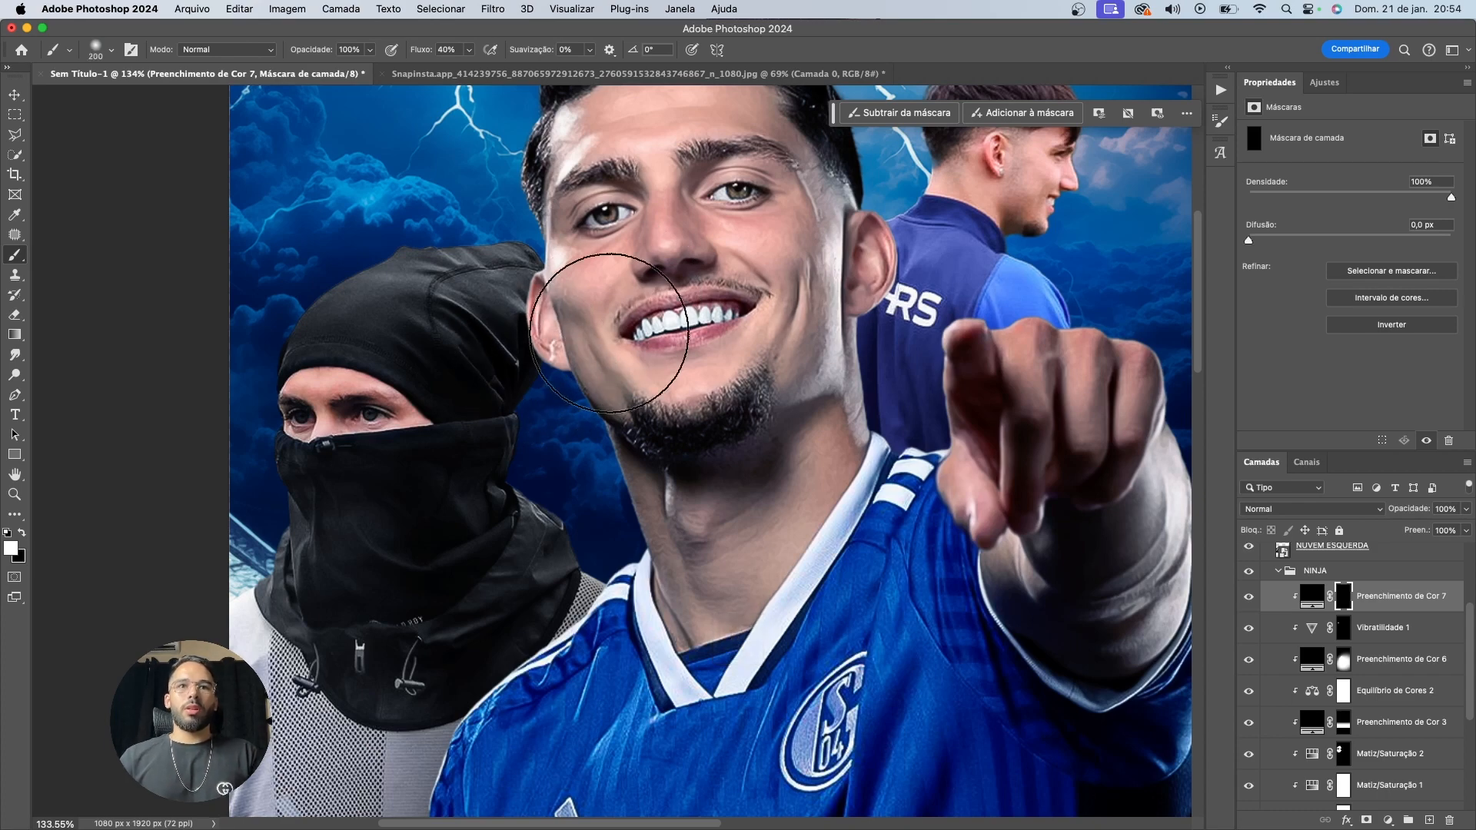
left_click(636, 360)
key("bracketright")
key("bracketright")
key("bracketright")
key("bracketright")
key("bracketright")
left_click(626, 300)
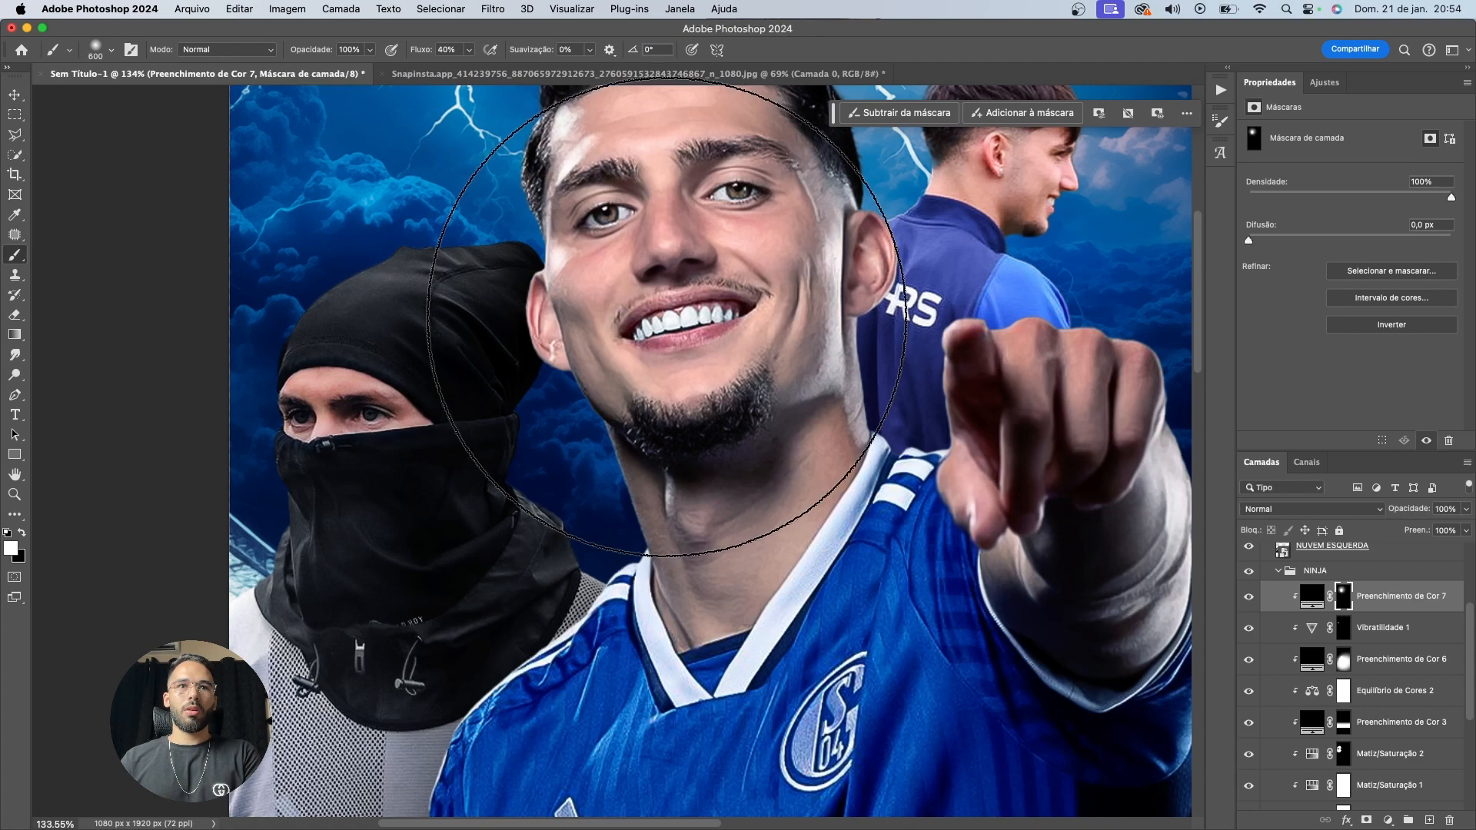
key("bracketright")
key("bracketright")
key("bracketright")
left_click(689, 425)
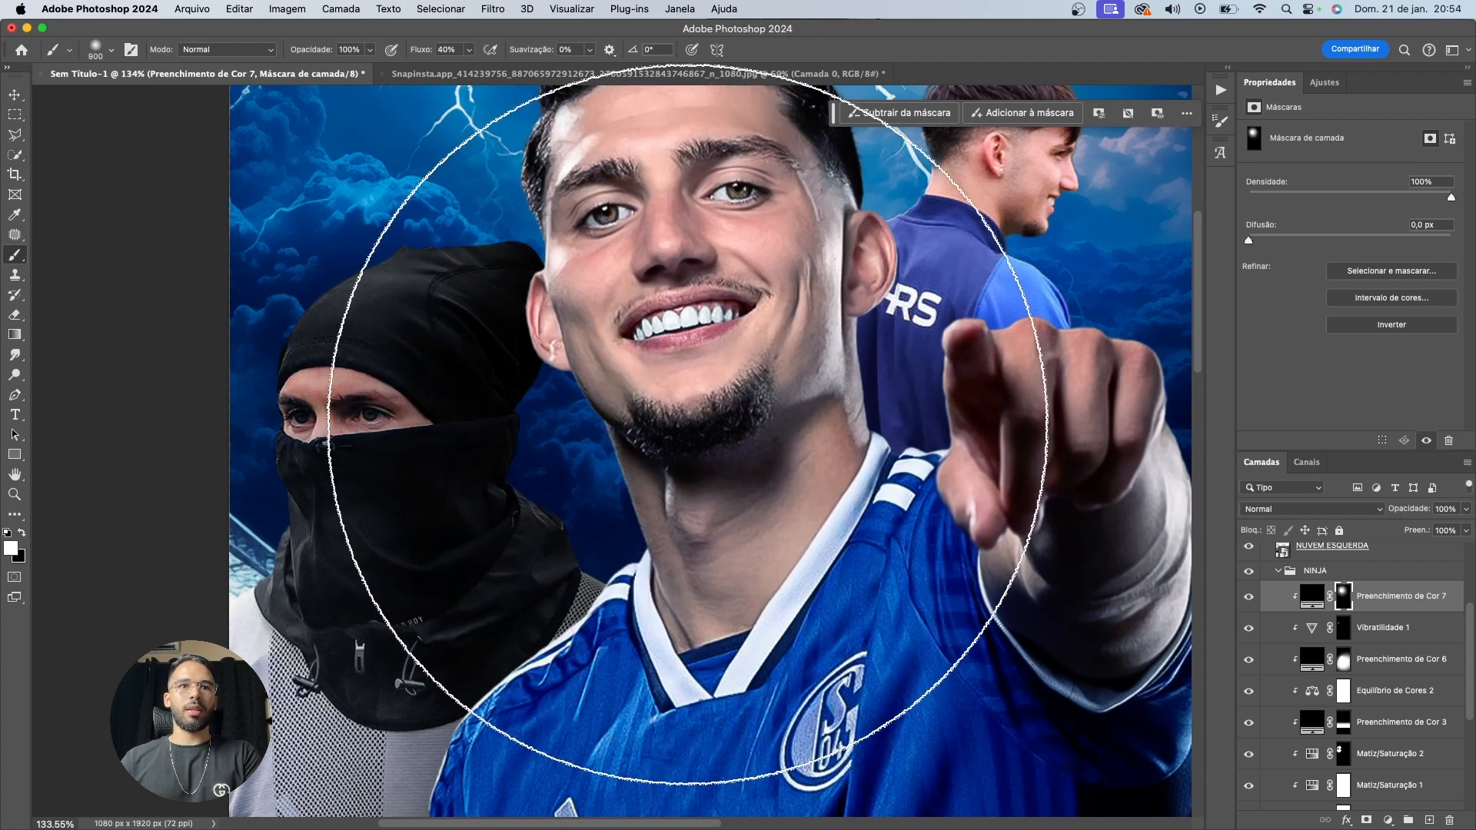
Paint black on the fill mask over the ninja's exposed forehead and eyes with a smaller brush, clearing the shading from the face
key("bracketleft")
key("bracketleft")
key("bracketleft")
key("bracketleft")
key("bracketleft")
key("bracketleft")
key("bracketleft")
left_click_drag(261, 388, 481, 464)
key("x")
key("bracketleft")
key("bracketleft")
key("bracketleft")
key("bracketleft")
key("bracketleft")
key("bracketleft")
key("bracketleft")
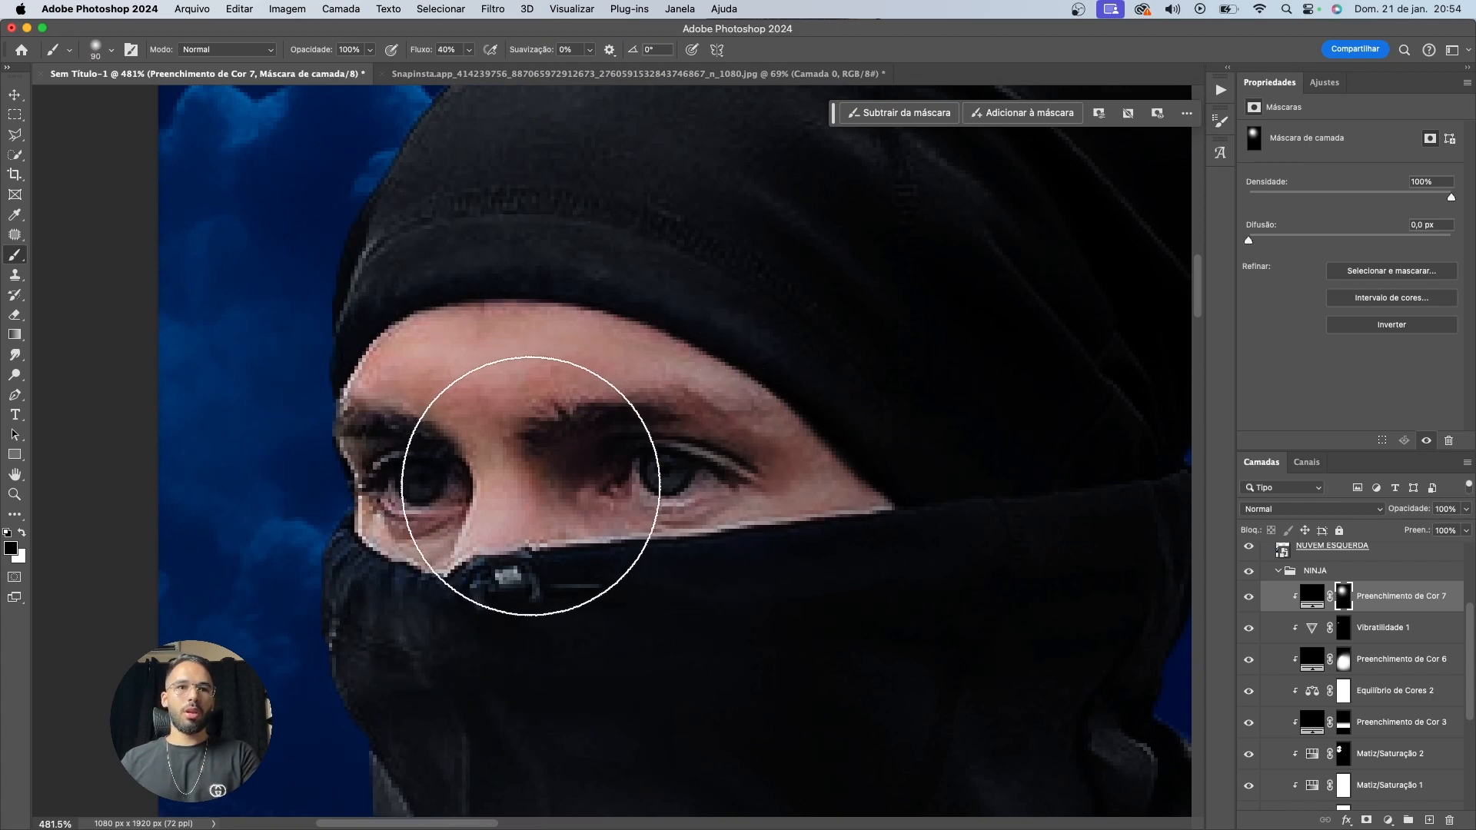
key("bracketleft")
key("bracketleft")
key("bracketleft")
key("bracketleft")
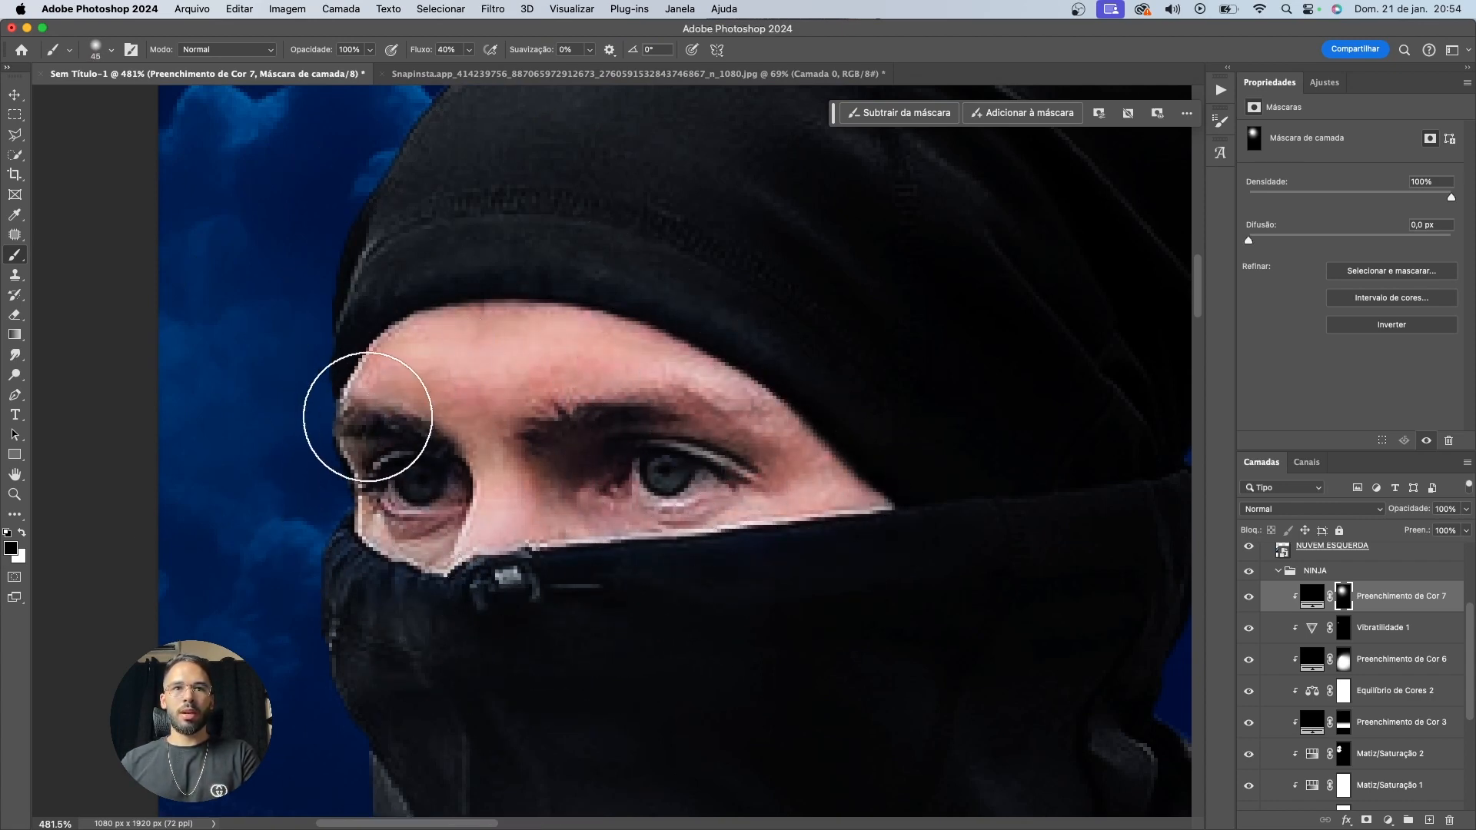
key("bracketleft")
key("bracketleft")
Add a Levels adjustment layer above Matiz/Saturação 2 in the NINJA group and invert its mask to black
left_click_drag(521, 503, 592, 504)
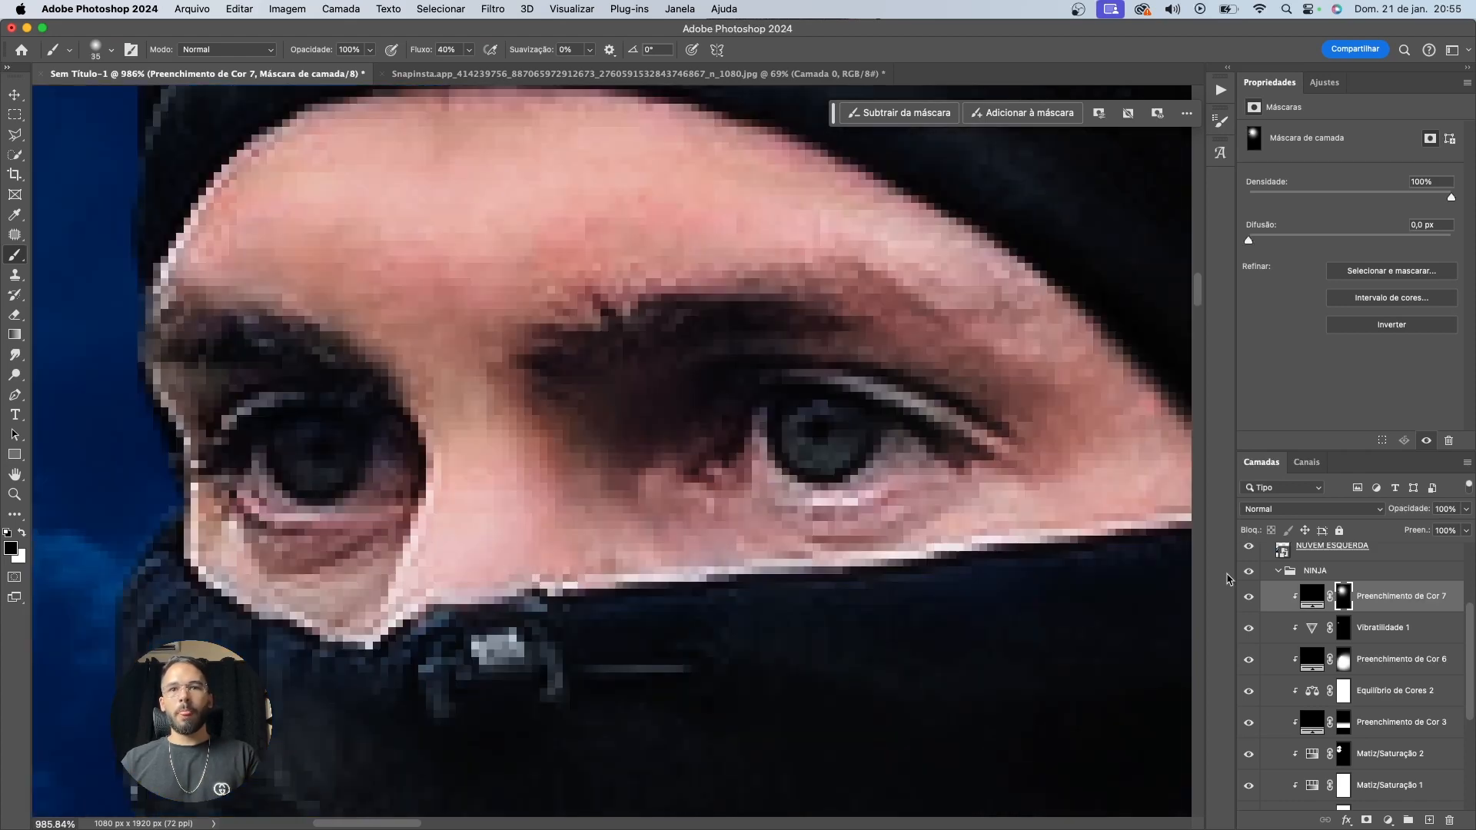
key("v")
left_click(1397, 604)
scroll(1376, 692, "down", 2)
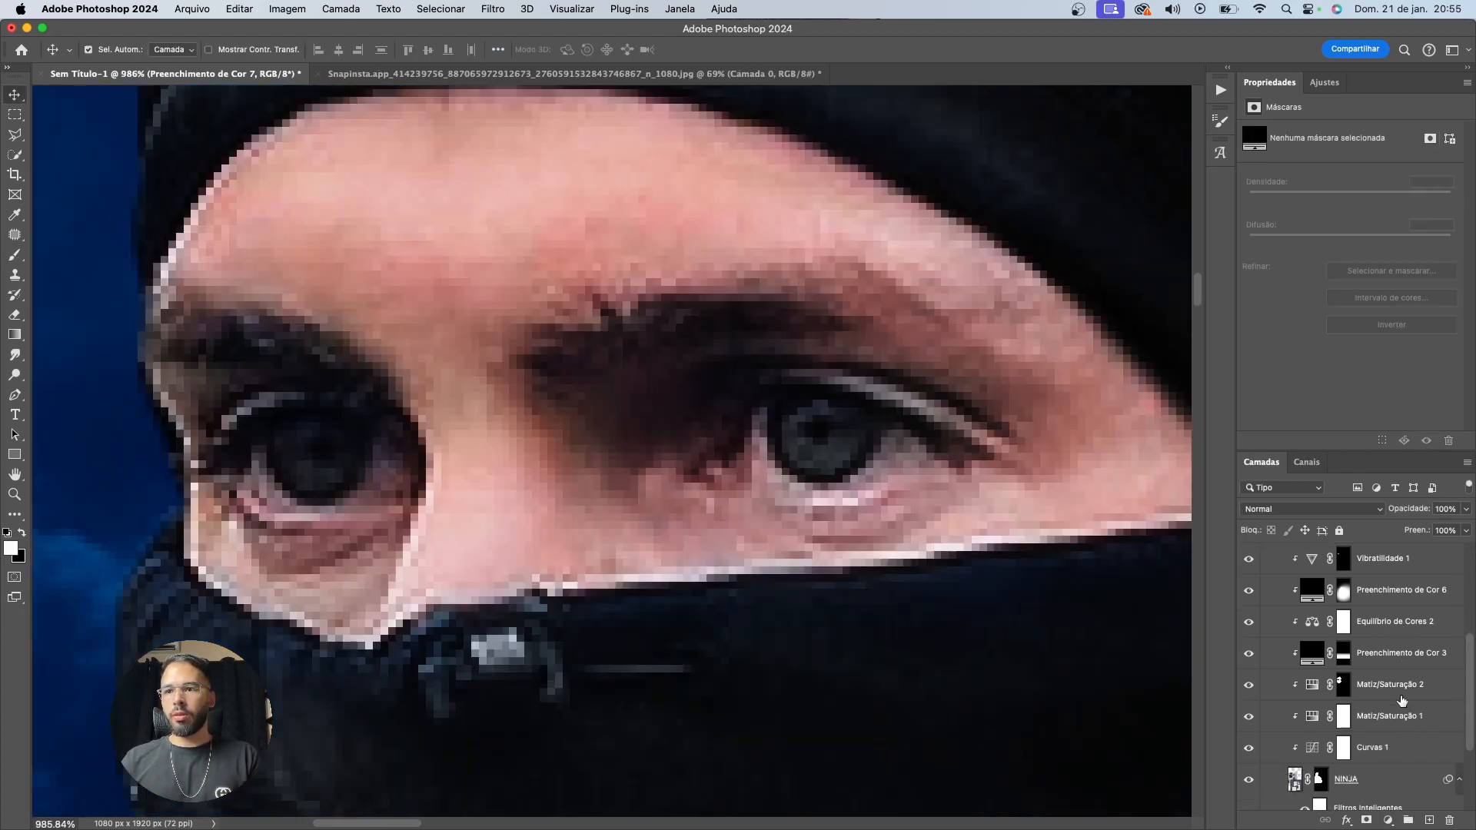
left_click(1343, 684)
left_click(1384, 820)
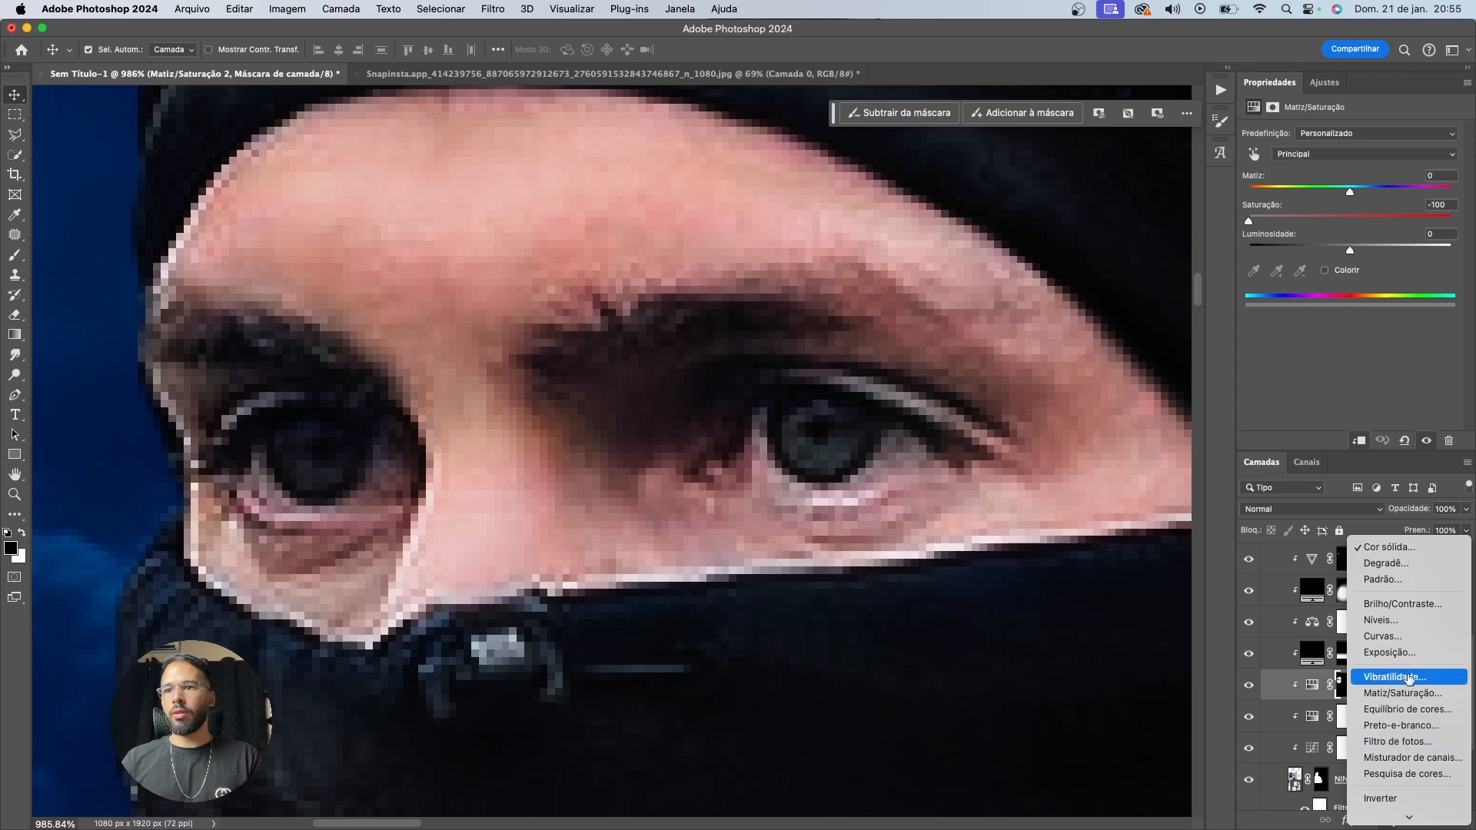
left_click(1401, 625)
key("super+i")
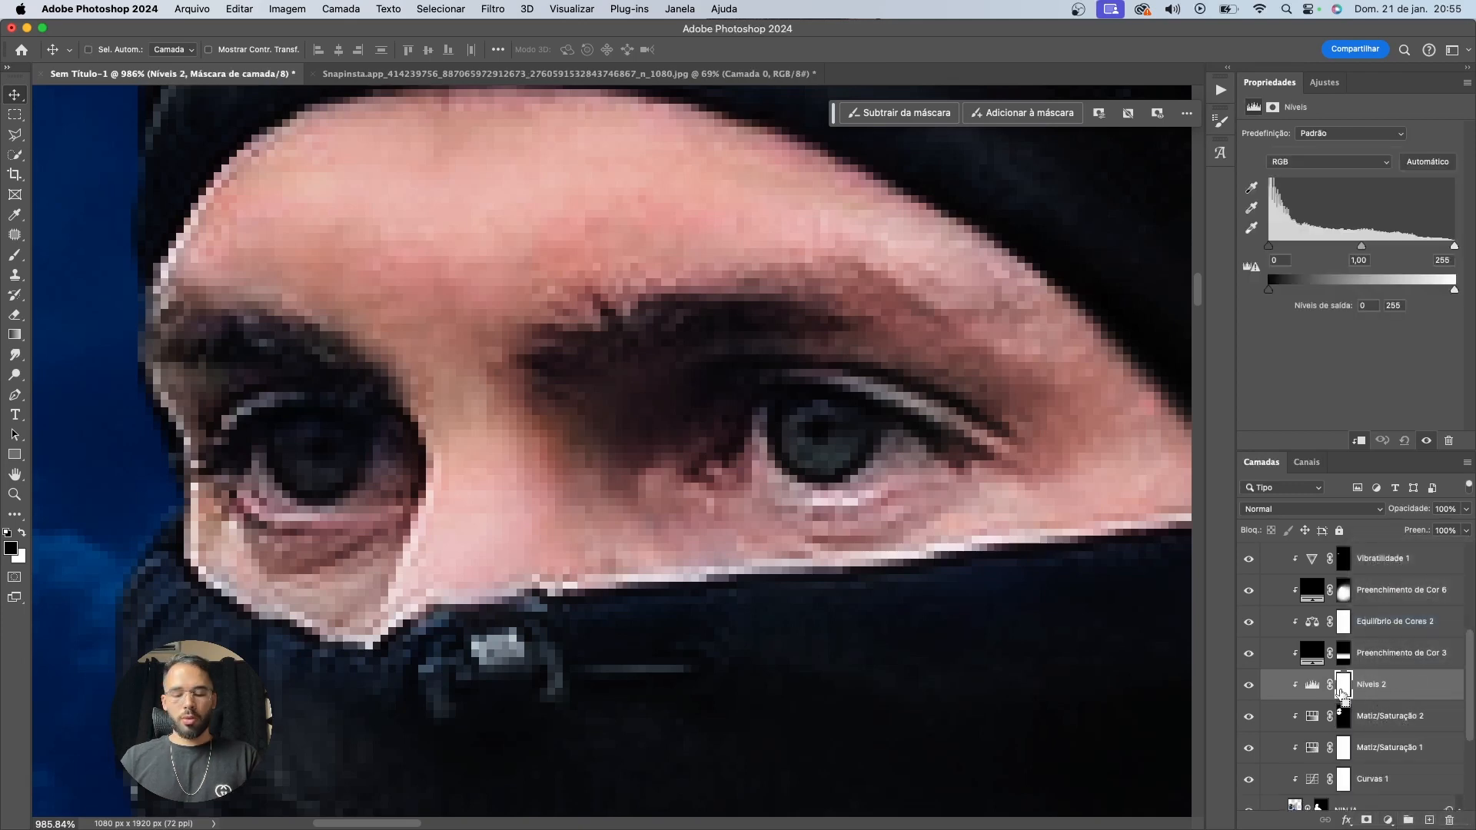
Paint the white of the ninja's right-hand eye on the Levels mask with a 4 px brush at 100% flow and set the midtones to 2,10
key("b")
key("bracketleft")
key("bracketleft")
key("bracketleft")
key("bracketleft")
key("bracketleft")
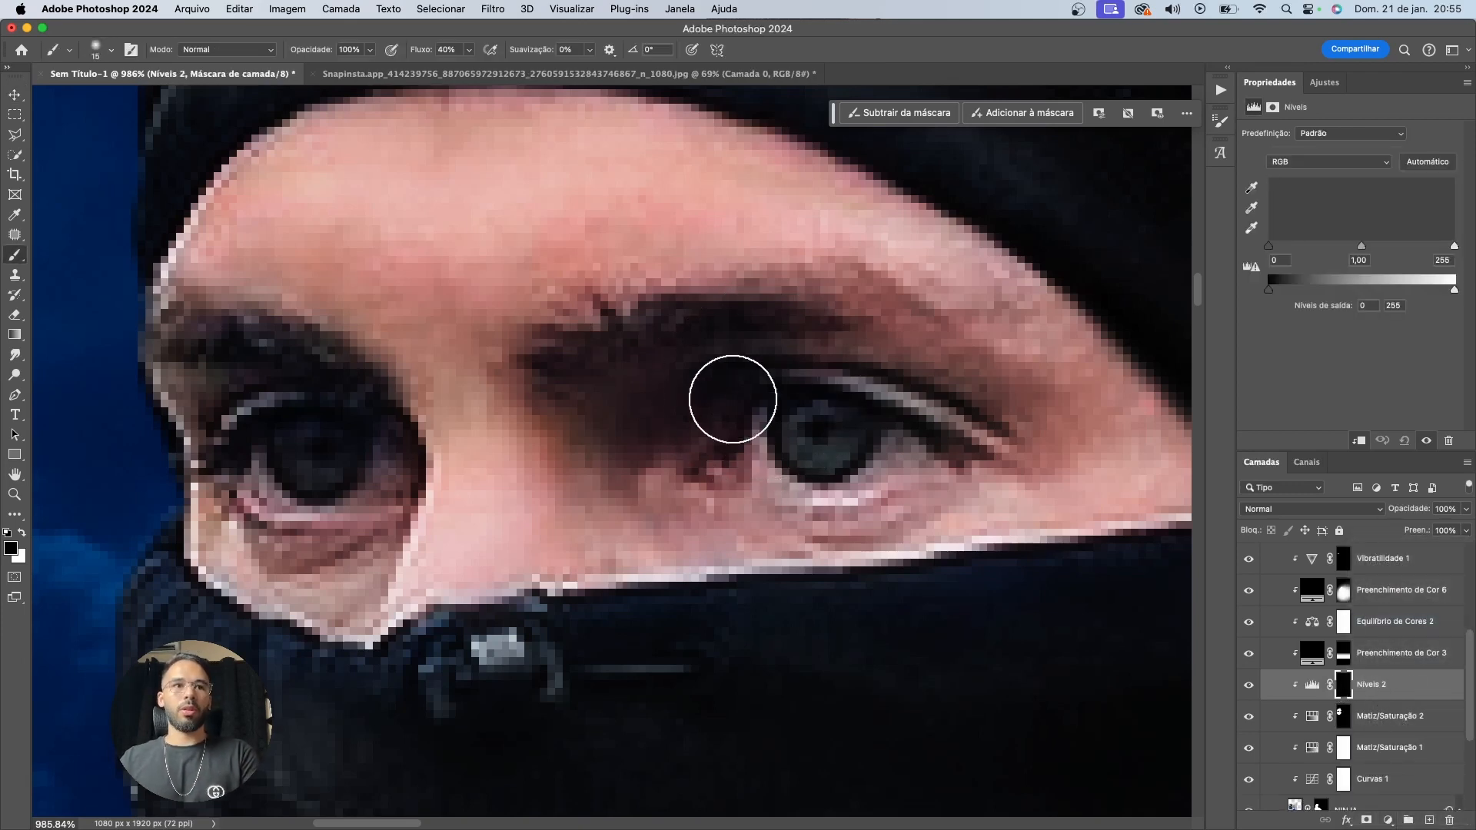
key("shift+0")
key("bracketleft")
key("bracketleft")
key("bracketleft")
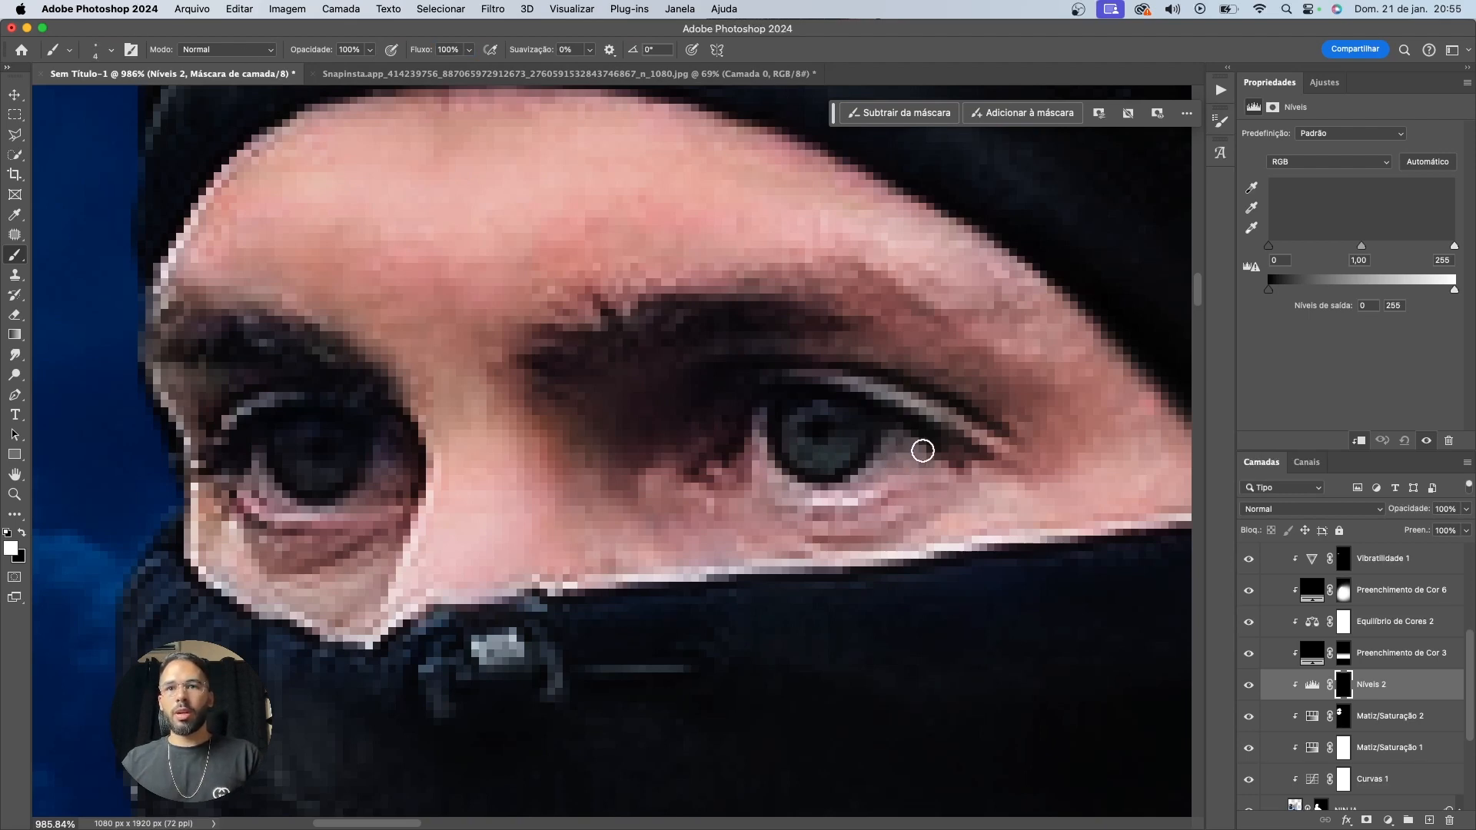
mouse_move(1362, 246)
left_mouse_down()
mouse_move(1384, 246)
mouse_move(1298, 254)
mouse_move(1312, 246)
left_mouse_up()
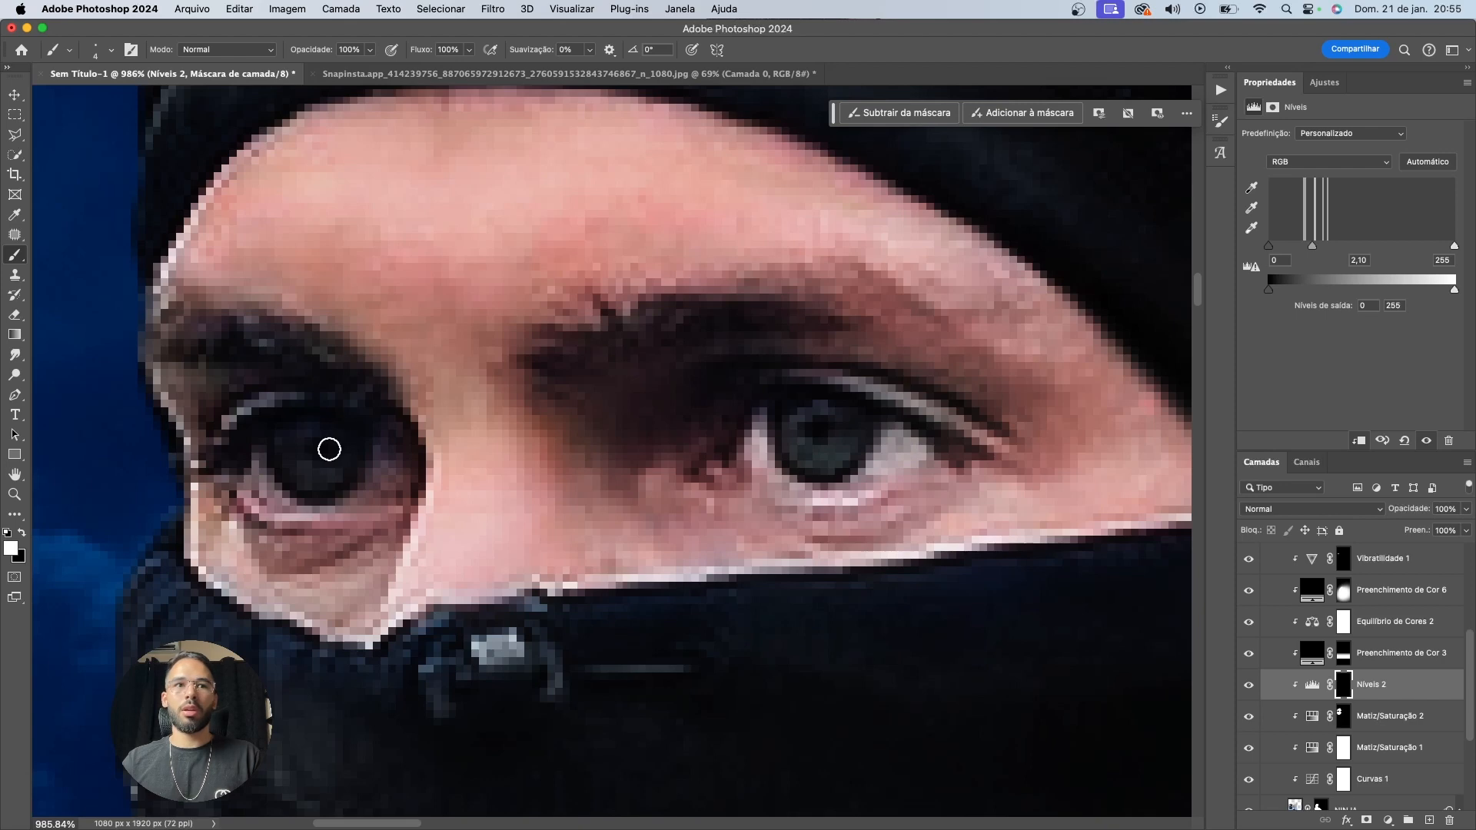
Paint the white of the ninja's left-hand eye on both sides of the iris into the Levels mask
mouse_move(382, 447)
left_mouse_down()
mouse_move(395, 452)
mouse_move(380, 463)
left_mouse_up()
left_click_drag(273, 488, 253, 468)
scroll(373, 417, "down", 5)
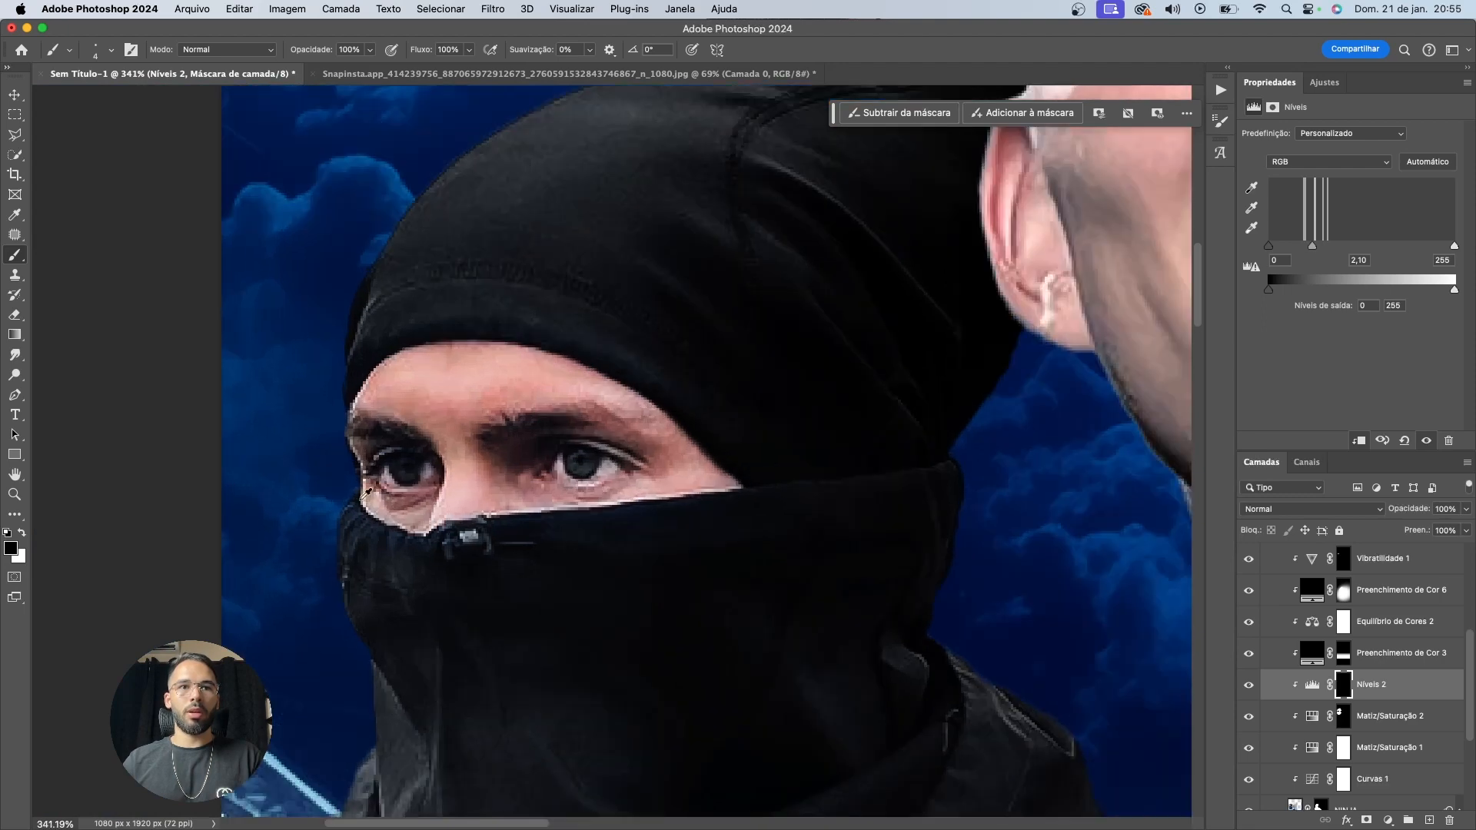
Switch to the Redondo duro brush at 4 px and repaint the inner corner and lower edge of the left-hand eye's white
scroll(366, 492, "up", 5)
left_click(110, 50)
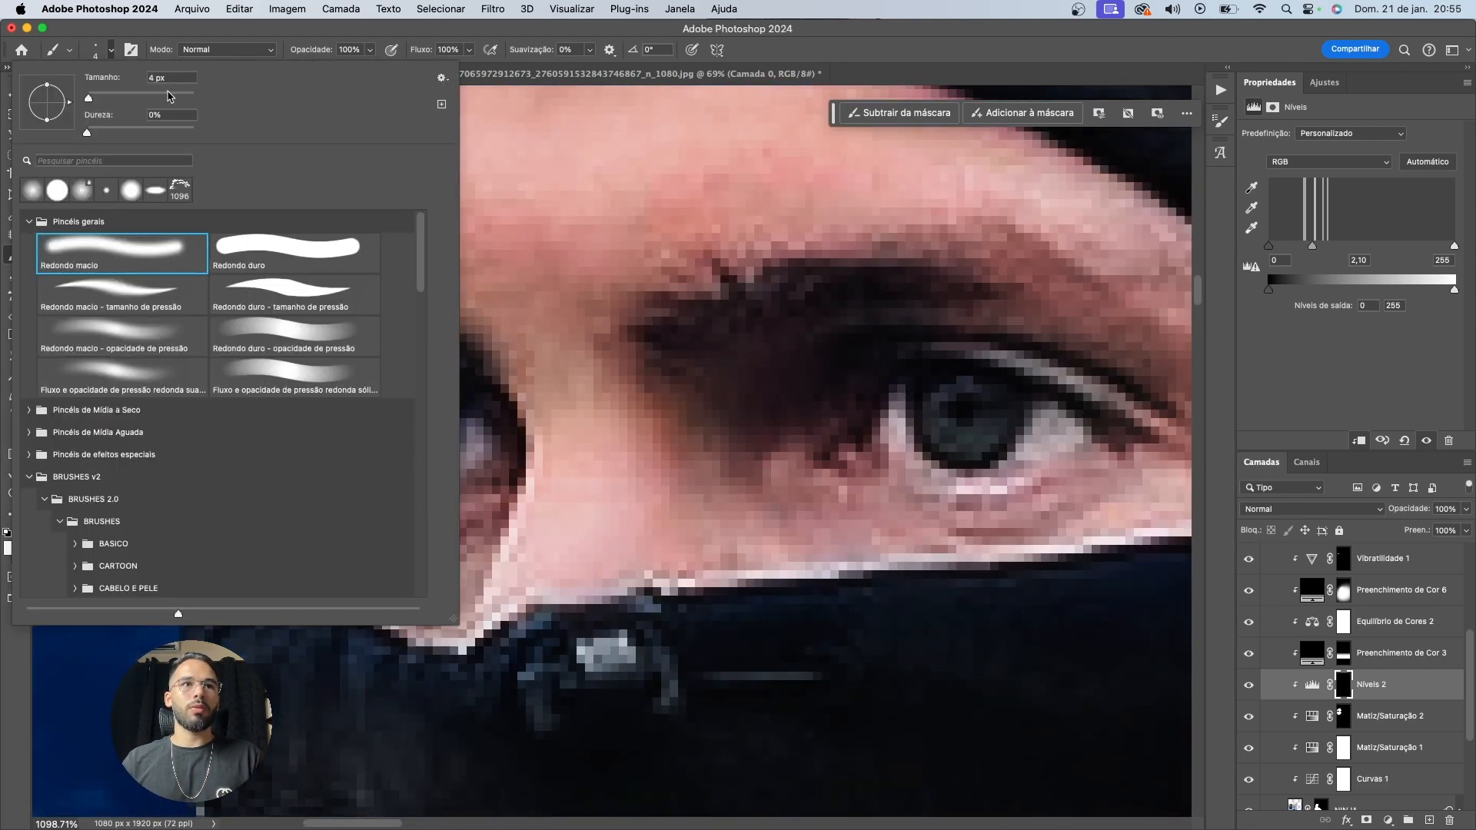
left_click(240, 236)
left_click(111, 51)
key("x")
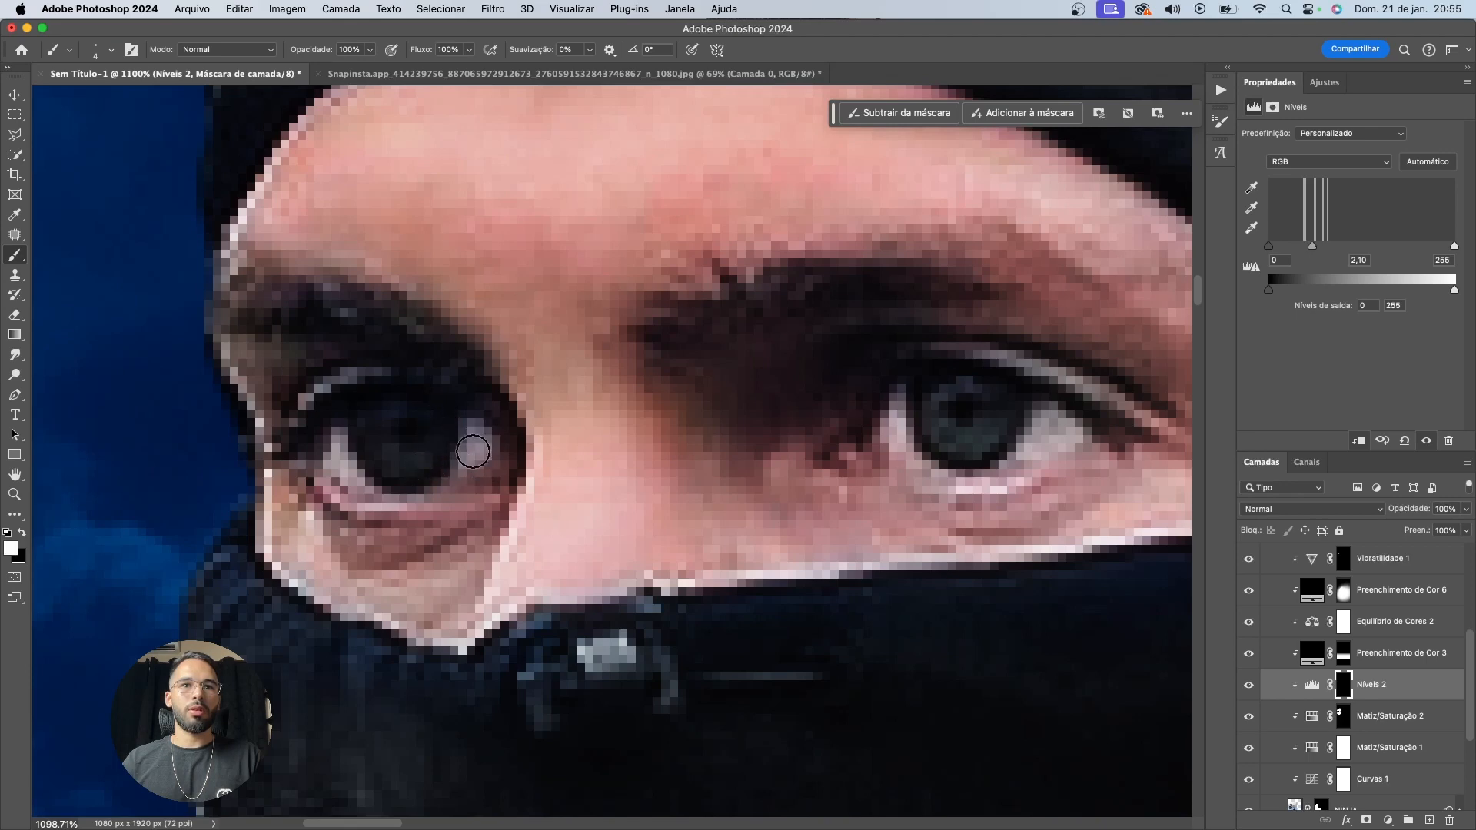
left_click_drag(506, 447, 409, 495)
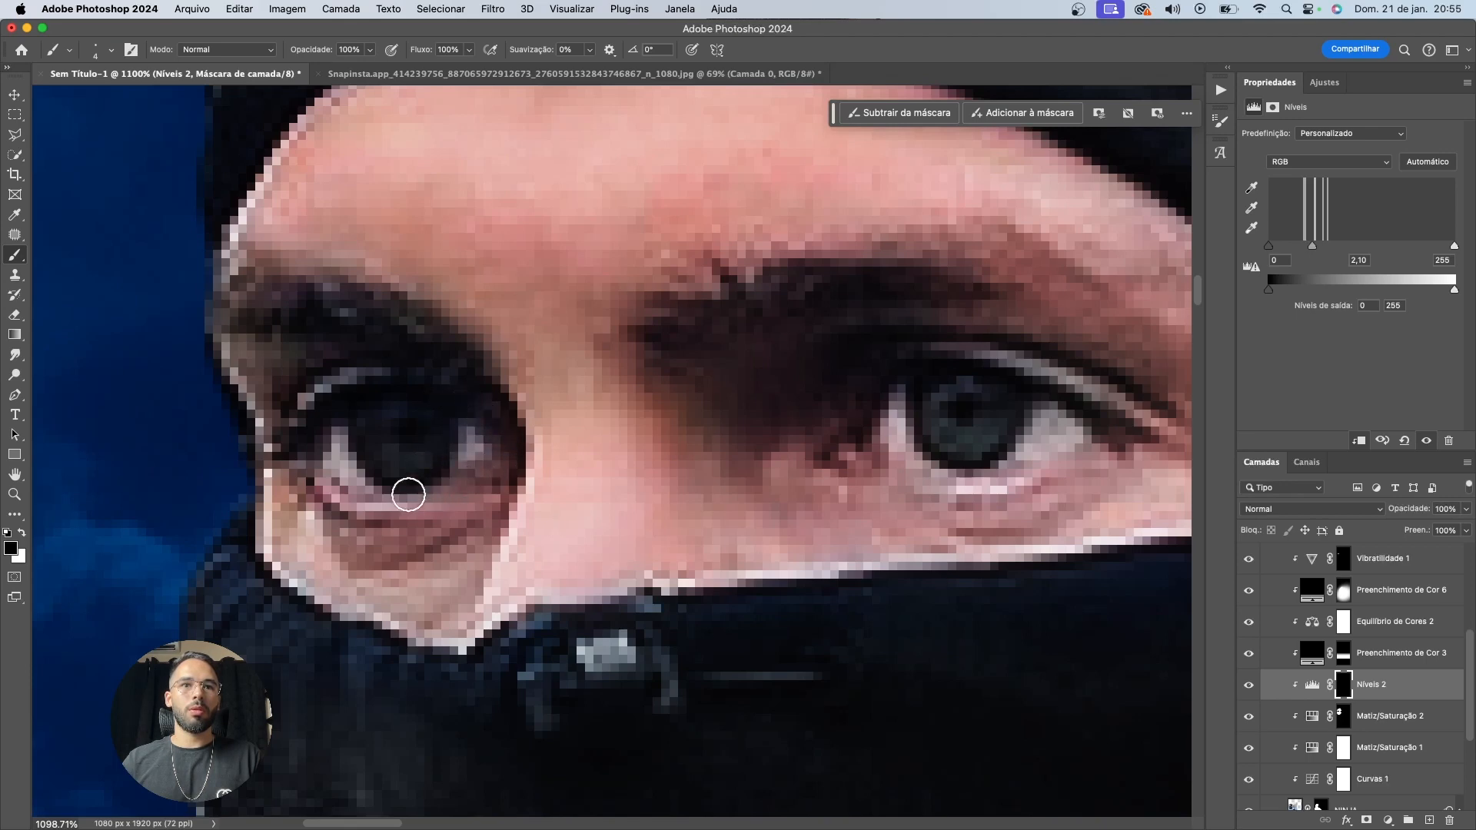
Touch up the Levels mask around the left-hand eye's iris, alternating between black and white paint
key("x")
key("x")
scroll(476, 433, "down", 5)
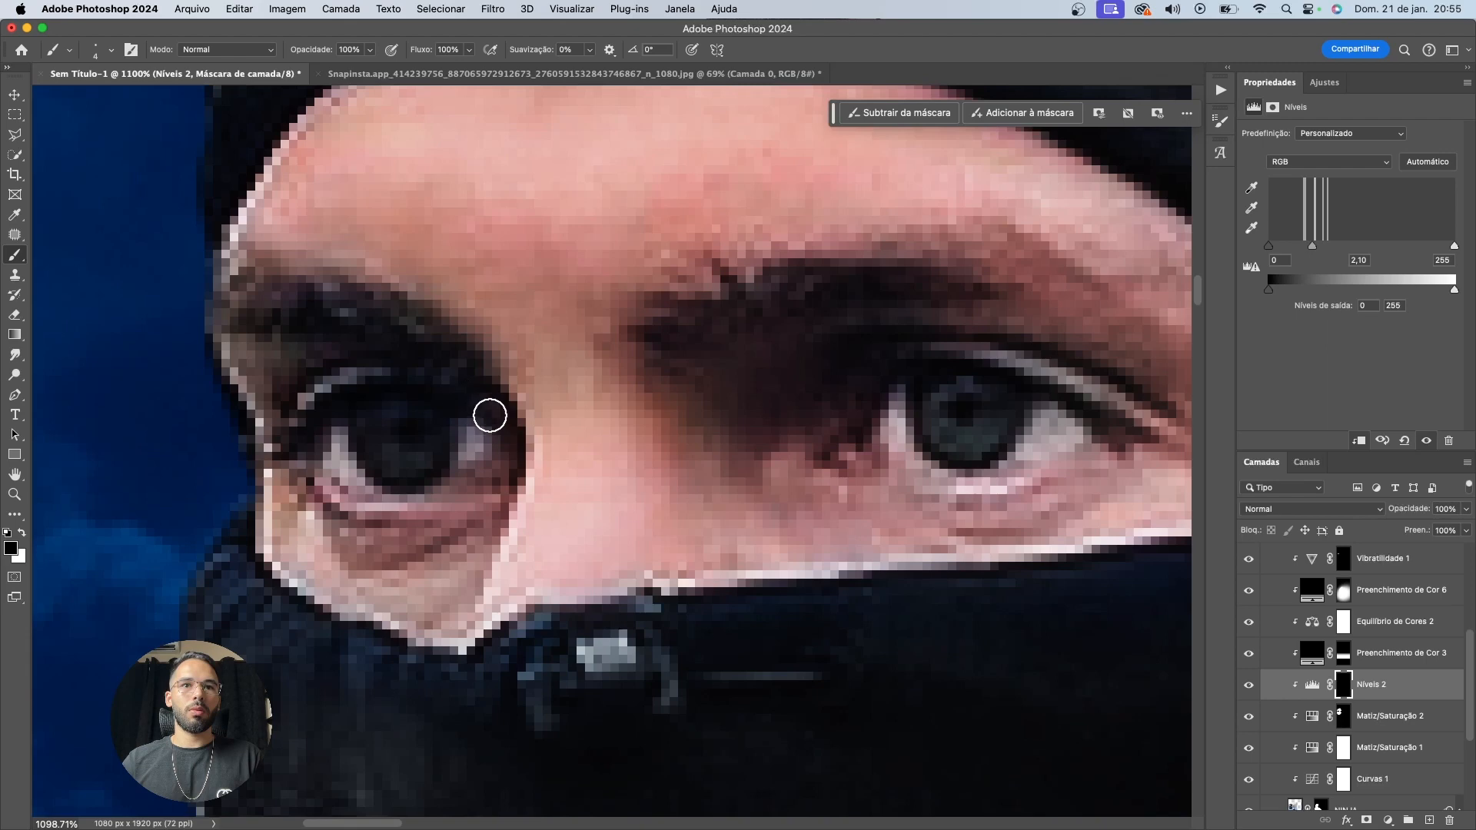
scroll(650, 499, "down", 3)
scroll(650, 499, "up", 5)
key("x")
key("x")
scroll(684, 422, "down", 3)
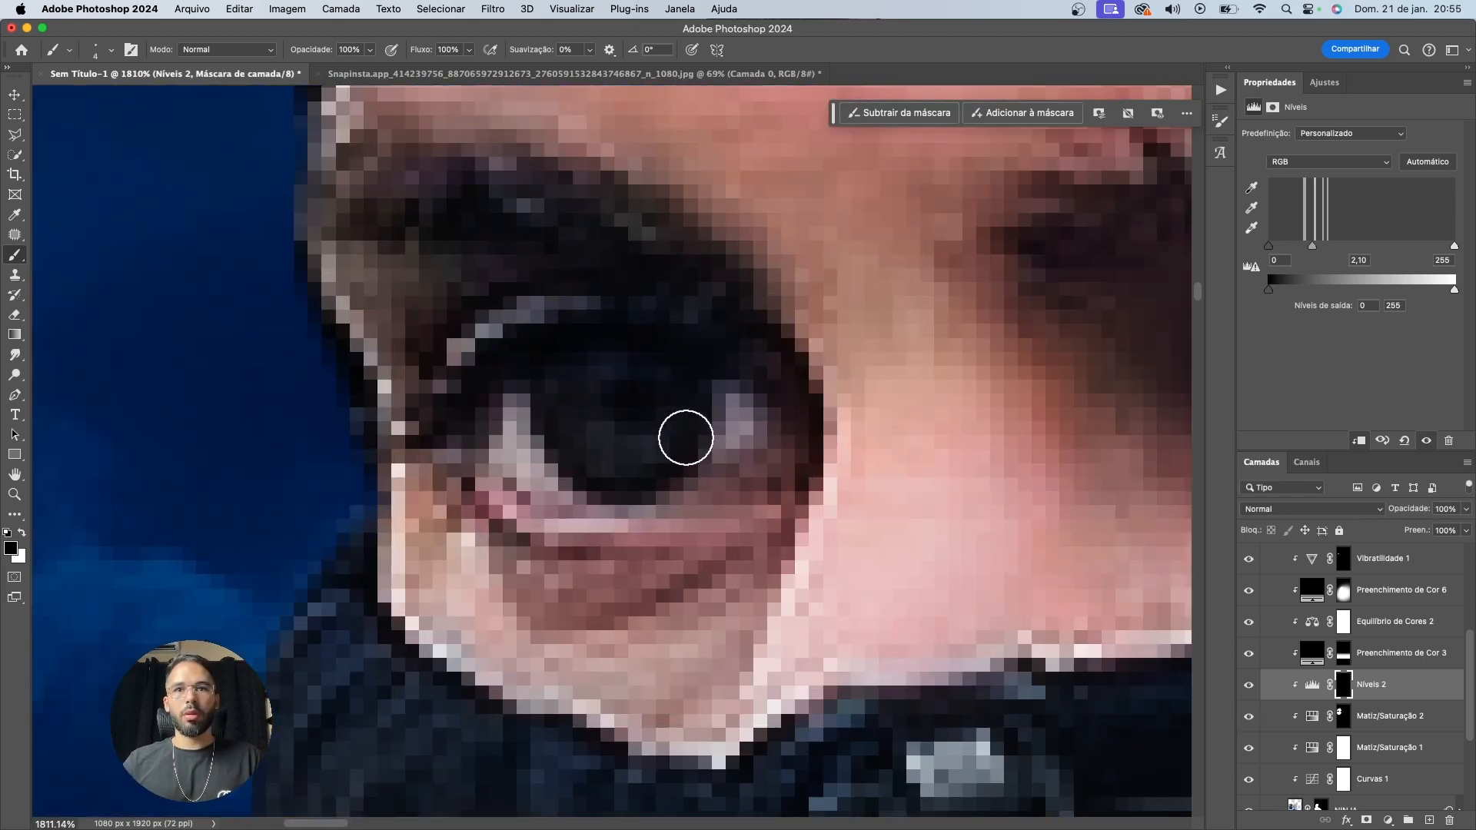
scroll(792, 510, "down", 3)
scroll(946, 507, "up", 3)
scroll(749, 484, "down", 3)
scroll(846, 480, "up", 3)
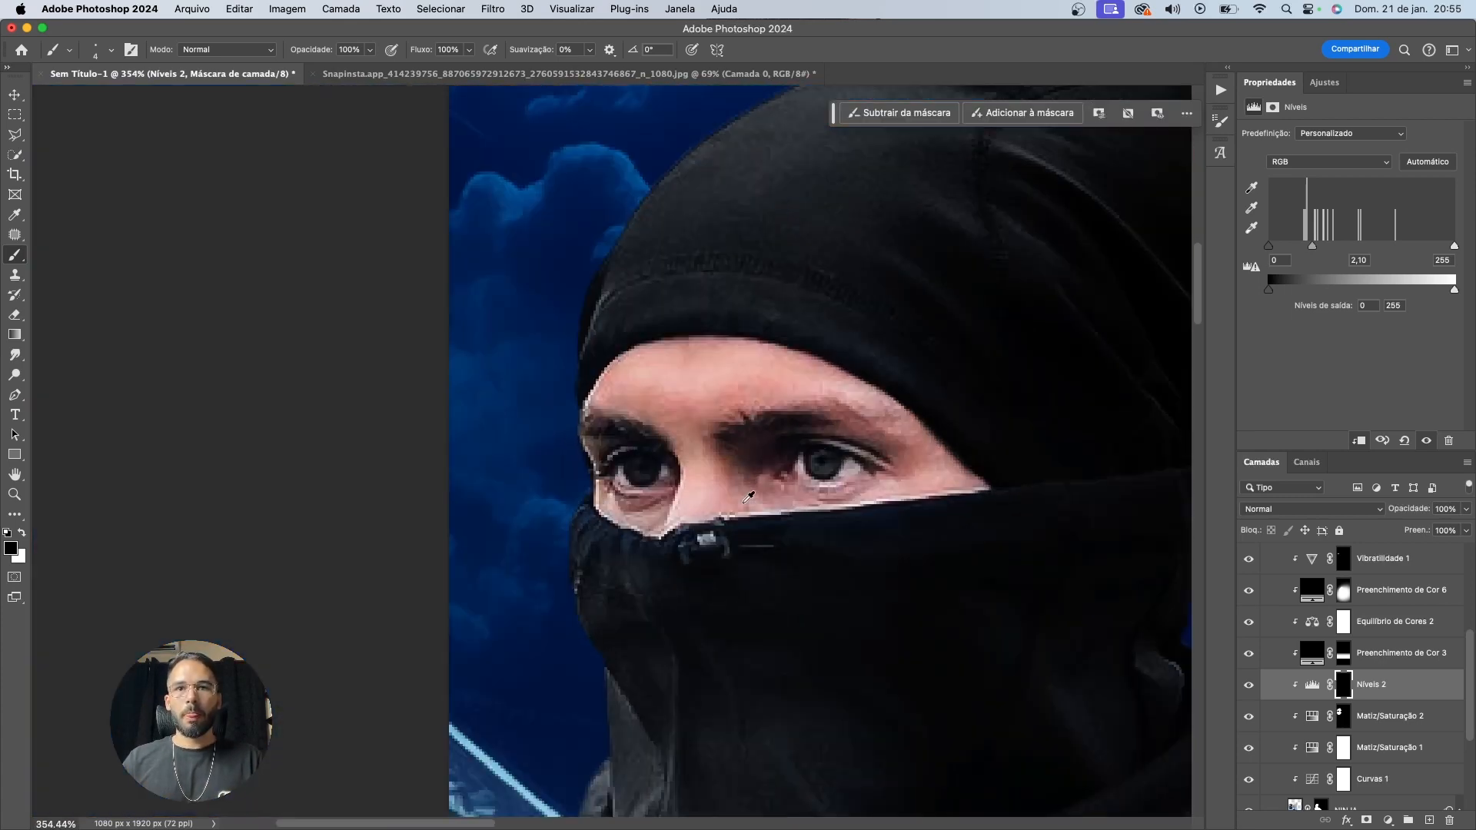
Add a Curves adjustment above Níveis 2 and brighten it strongly, with a lower curve point at input 42, output 96
left_click(1396, 682)
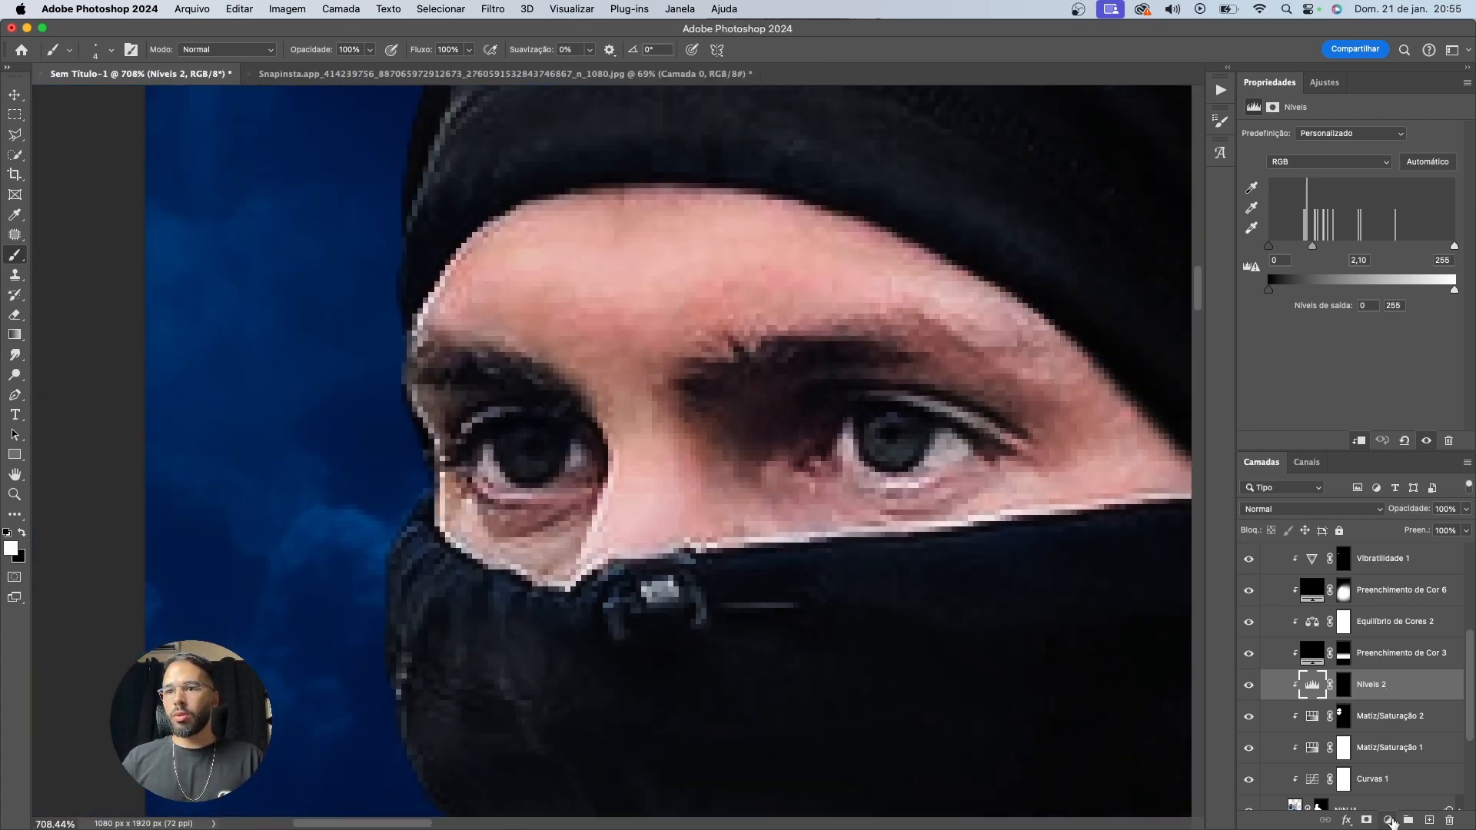
left_click(1388, 821)
left_click(1384, 638)
left_click(1312, 684)
left_click_drag(1359, 262, 1347, 208)
mouse_move(1303, 281)
left_mouse_down()
mouse_move(1315, 288)
mouse_move(1309, 277)
left_mouse_up()
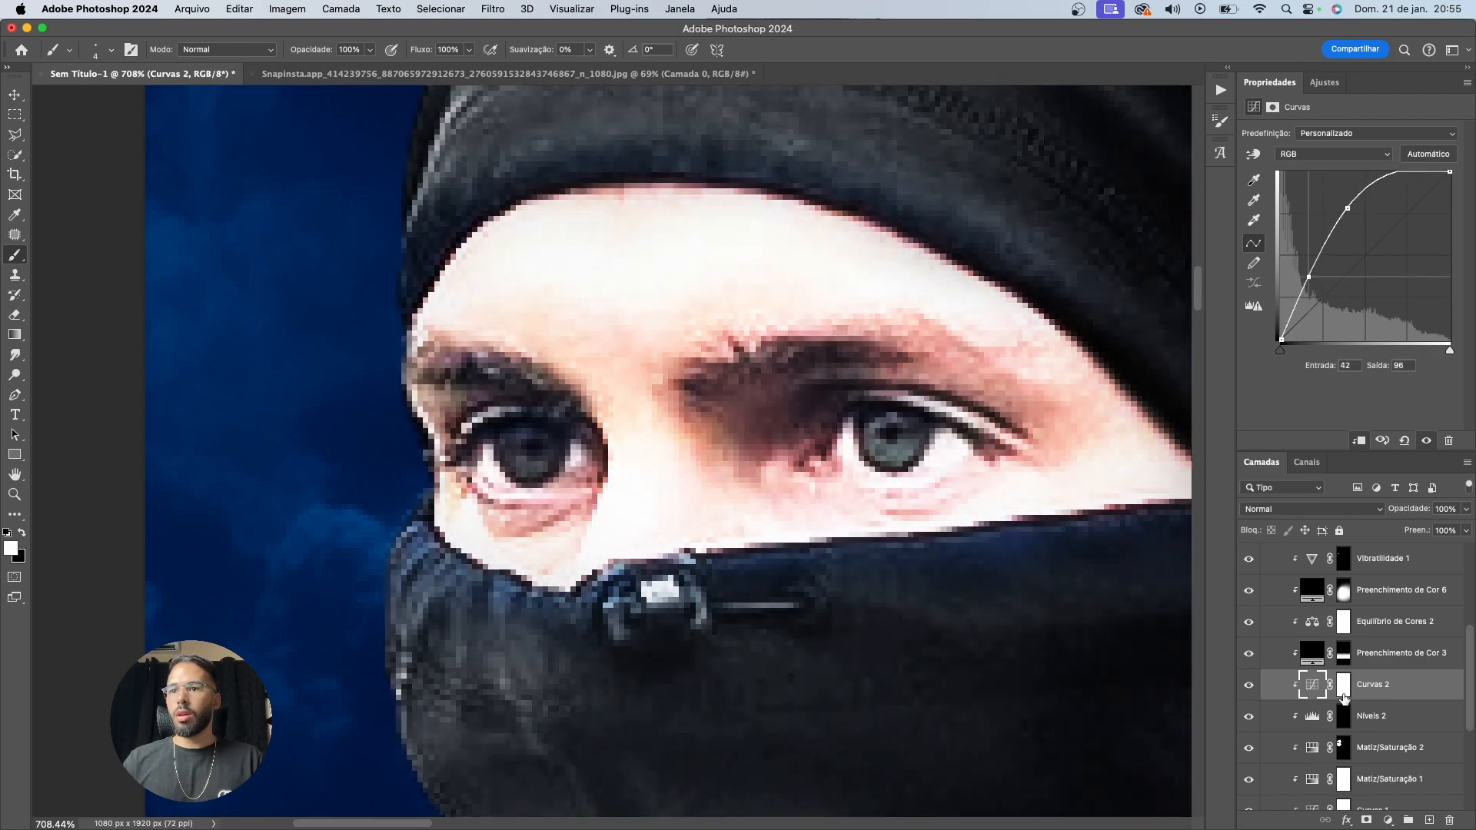
Invert the Curves mask to black and paint both of the ninja's irises in white with the 4 px brush
left_click(1342, 699)
key("ctrl+i")
key("x")
scroll(874, 437, "up", 3)
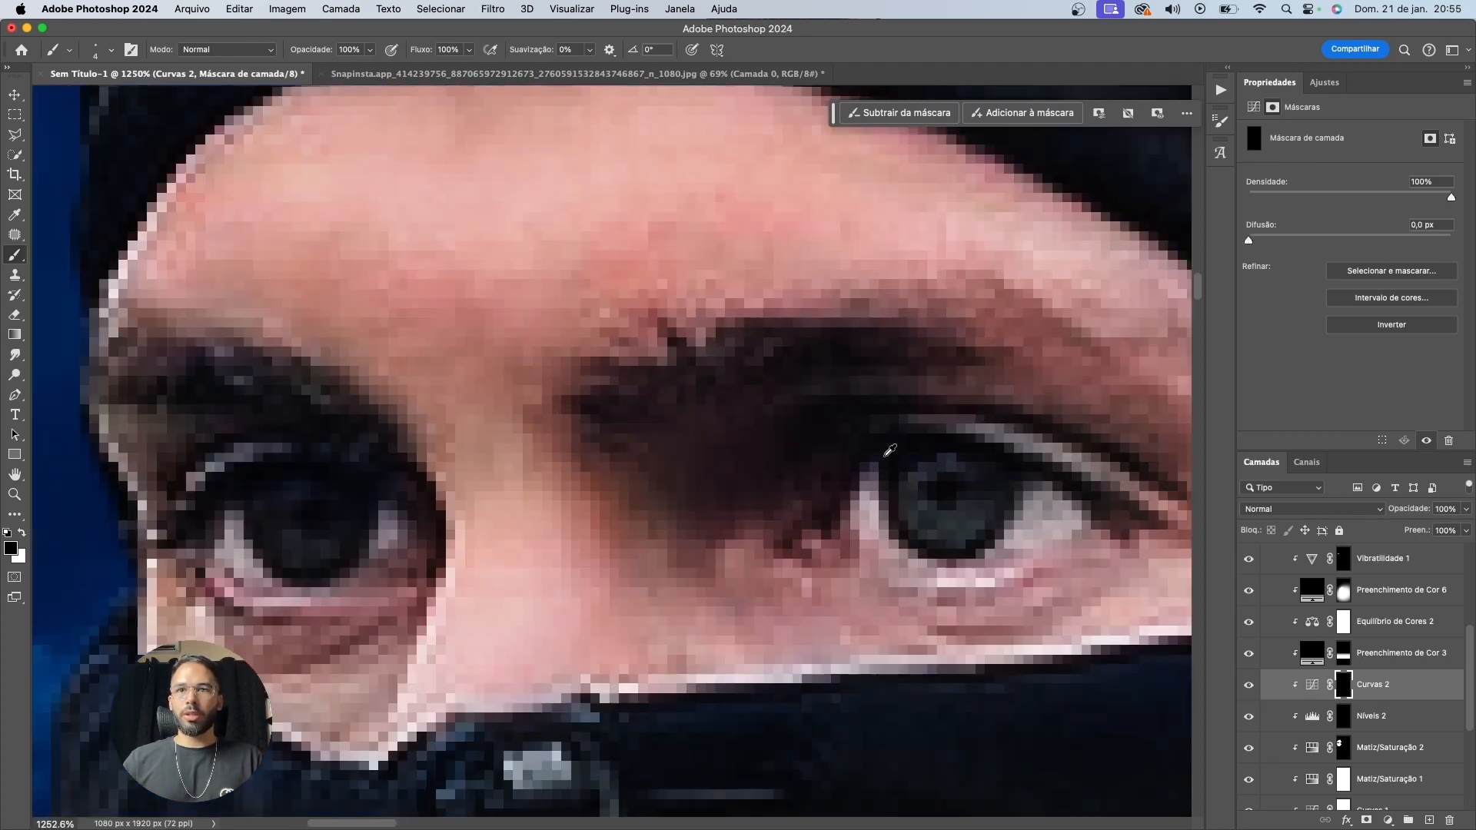
key("x")
mouse_move(961, 523)
left_mouse_down()
mouse_move(930, 464)
mouse_move(936, 525)
mouse_move(985, 488)
mouse_move(975, 522)
mouse_move(952, 465)
mouse_move(960, 493)
mouse_move(942, 515)
mouse_move(913, 486)
mouse_move(941, 539)
mouse_move(991, 490)
left_mouse_up()
mouse_move(272, 516)
left_mouse_down()
mouse_move(290, 557)
mouse_move(336, 507)
mouse_move(284, 536)
mouse_move(317, 498)
mouse_move(332, 516)
mouse_move(316, 561)
mouse_move(291, 540)
left_mouse_up()
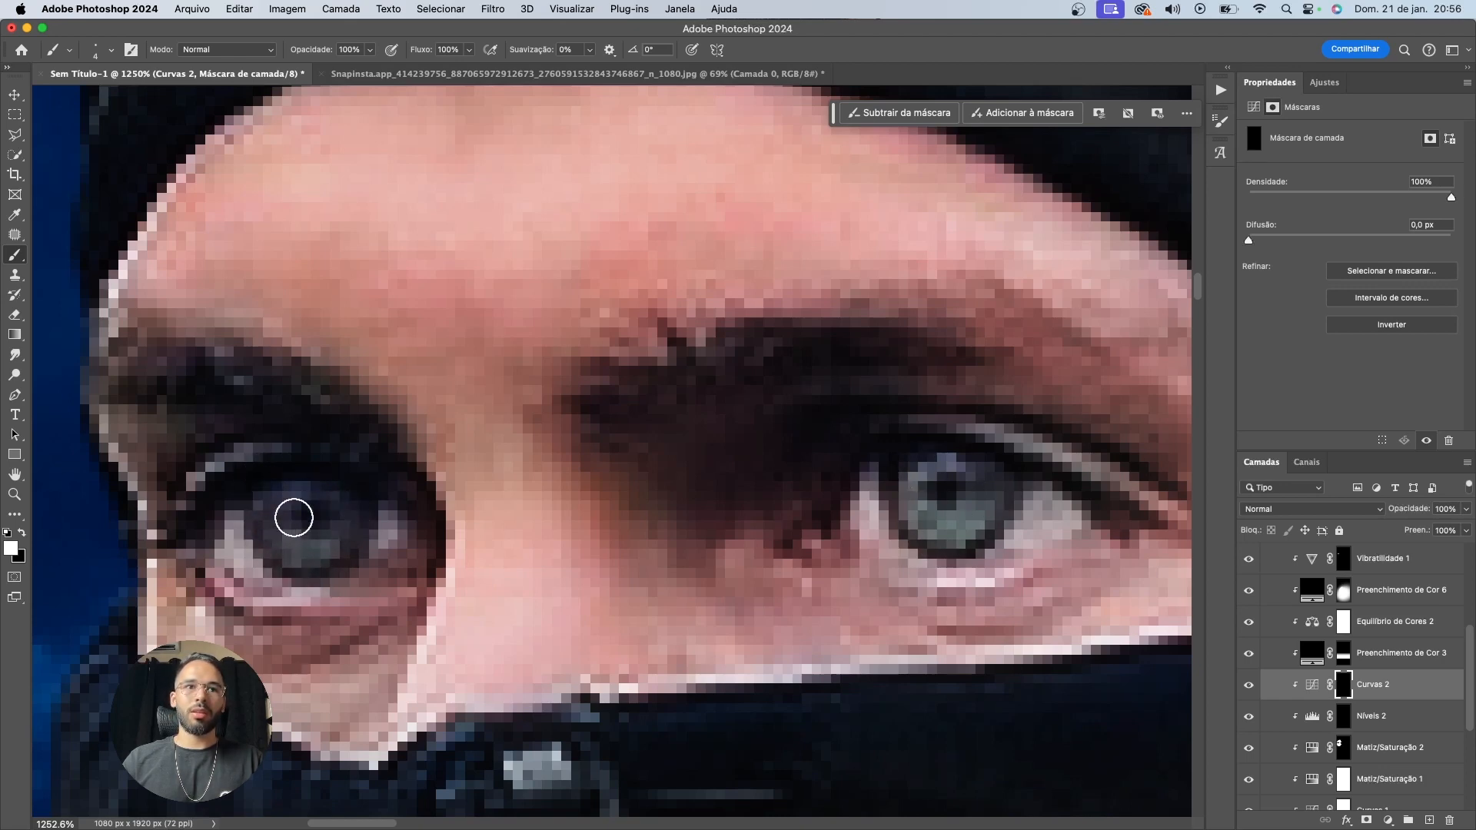
scroll(333, 501, "down", 10)
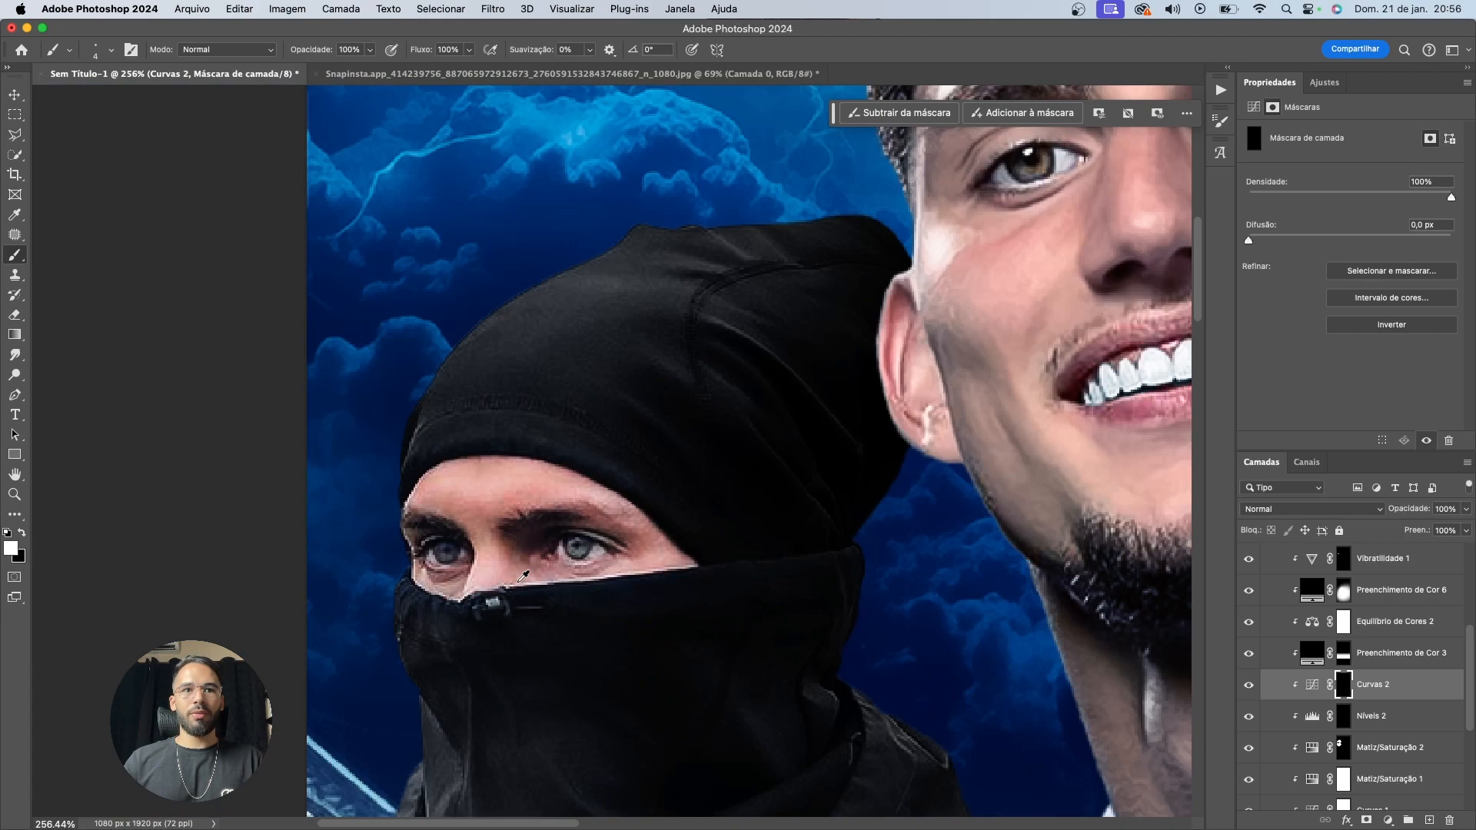
scroll(496, 599, "down", 4)
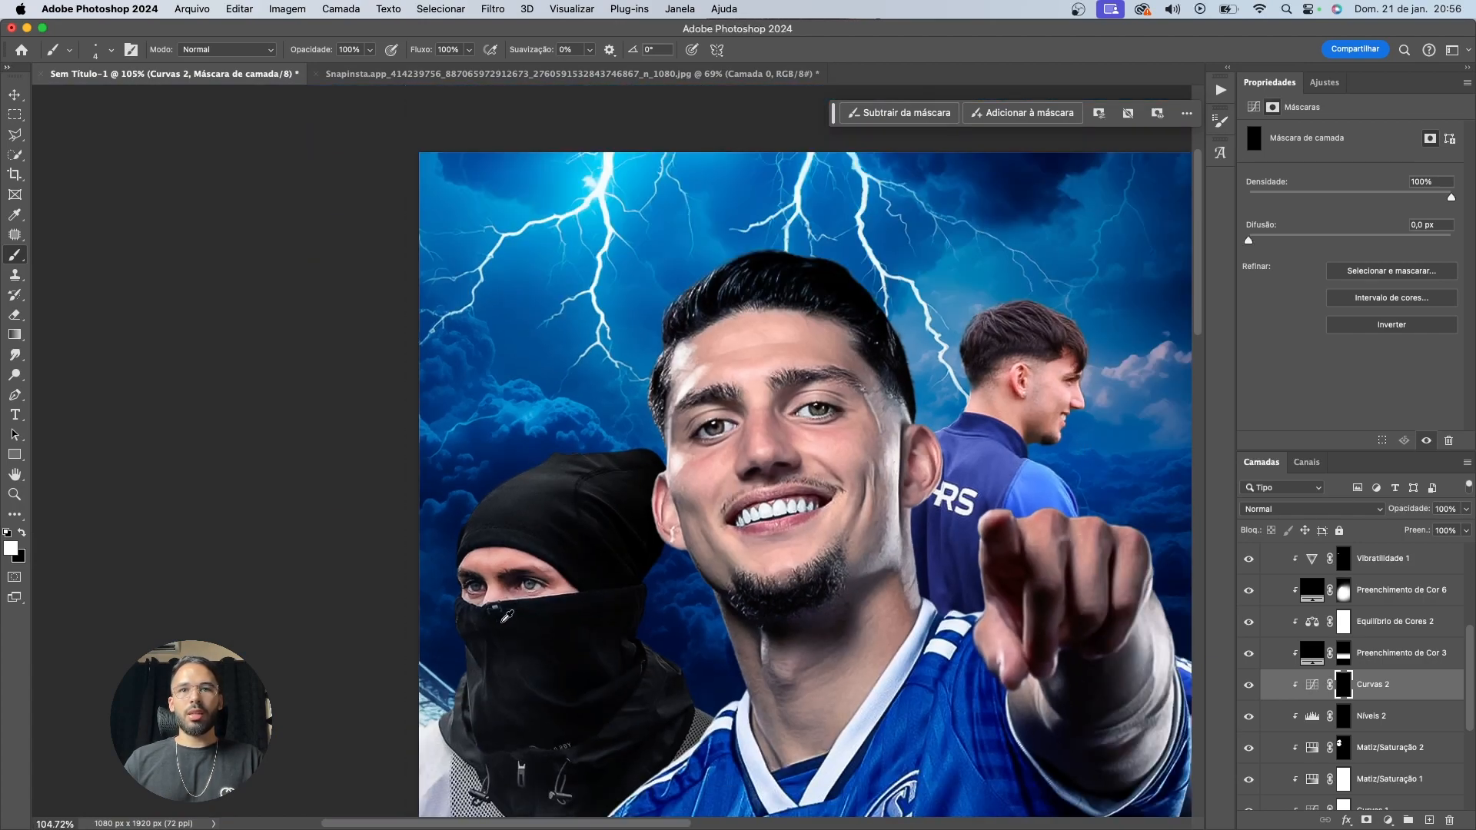
Add a Hue/Saturation adjustment limited to the irises above Curvas 2 and set its saturation to +25
scroll(531, 584, "up", 12)
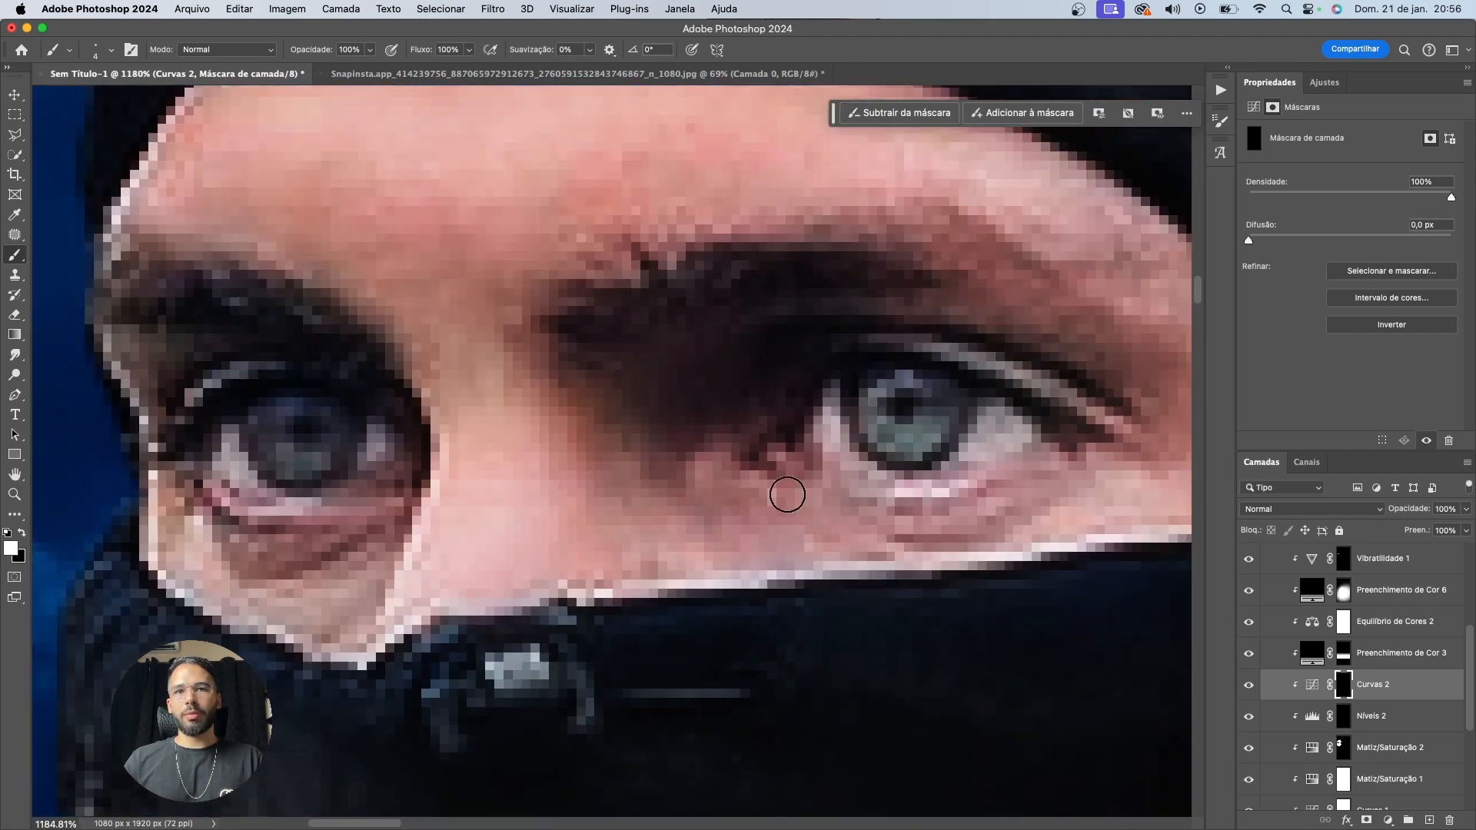
key("v")
left_click(1312, 685)
left_click(1388, 820)
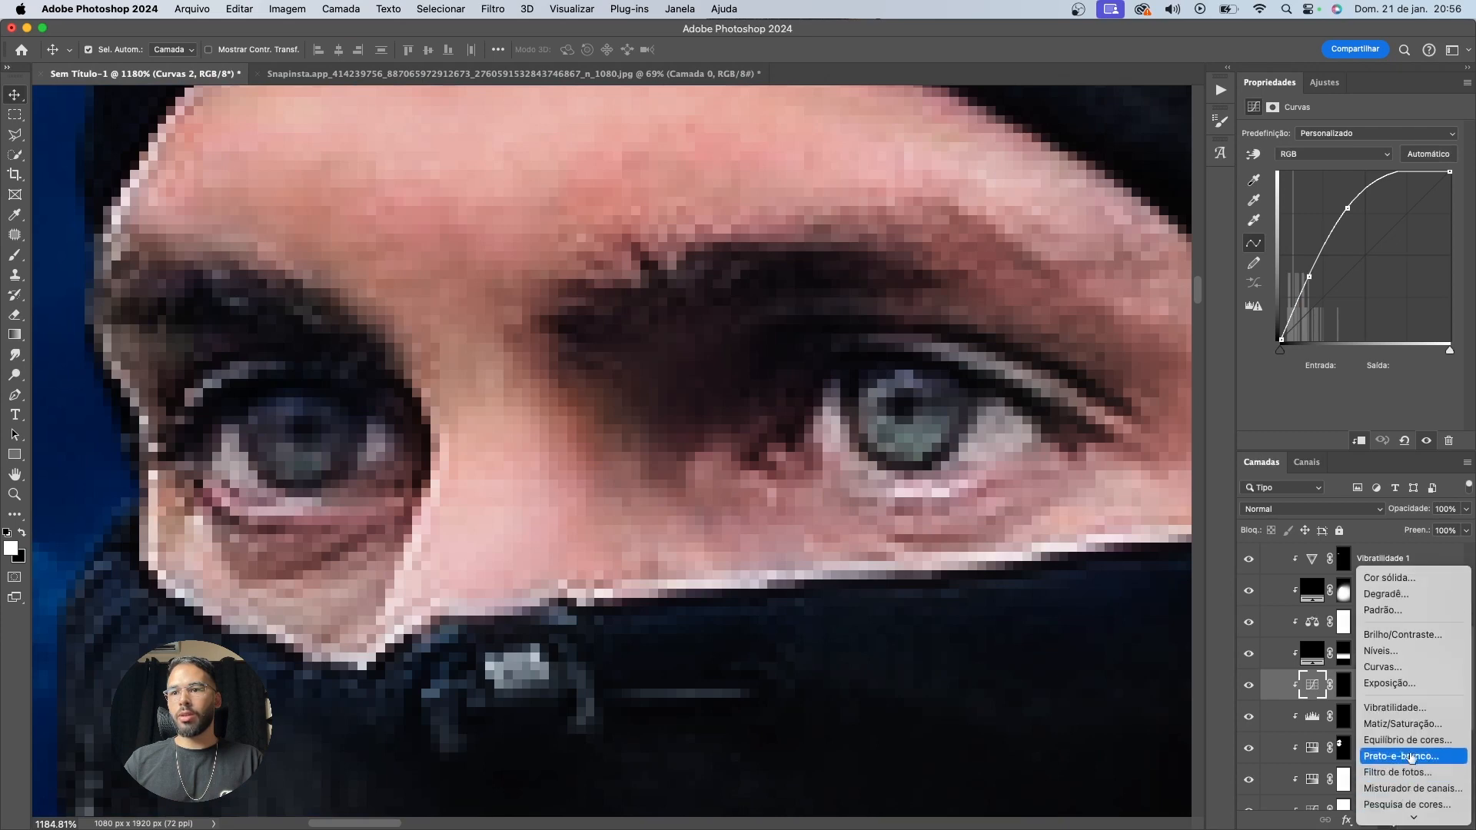
left_click(1402, 724)
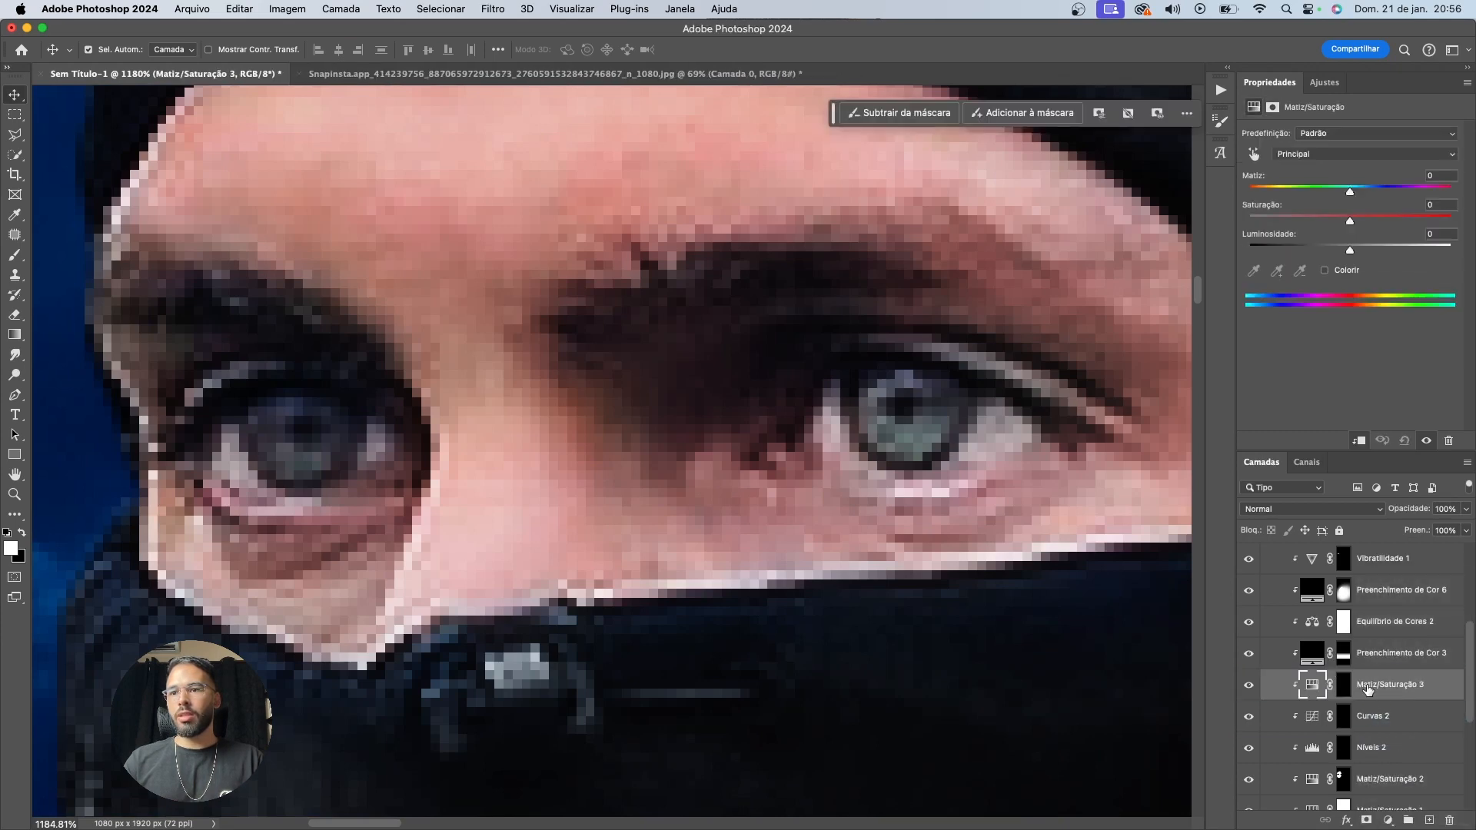
mouse_move(1404, 224)
left_mouse_down()
mouse_move(1438, 223)
mouse_move(1378, 222)
mouse_move(1445, 219)
mouse_move(1387, 218)
left_mouse_up()
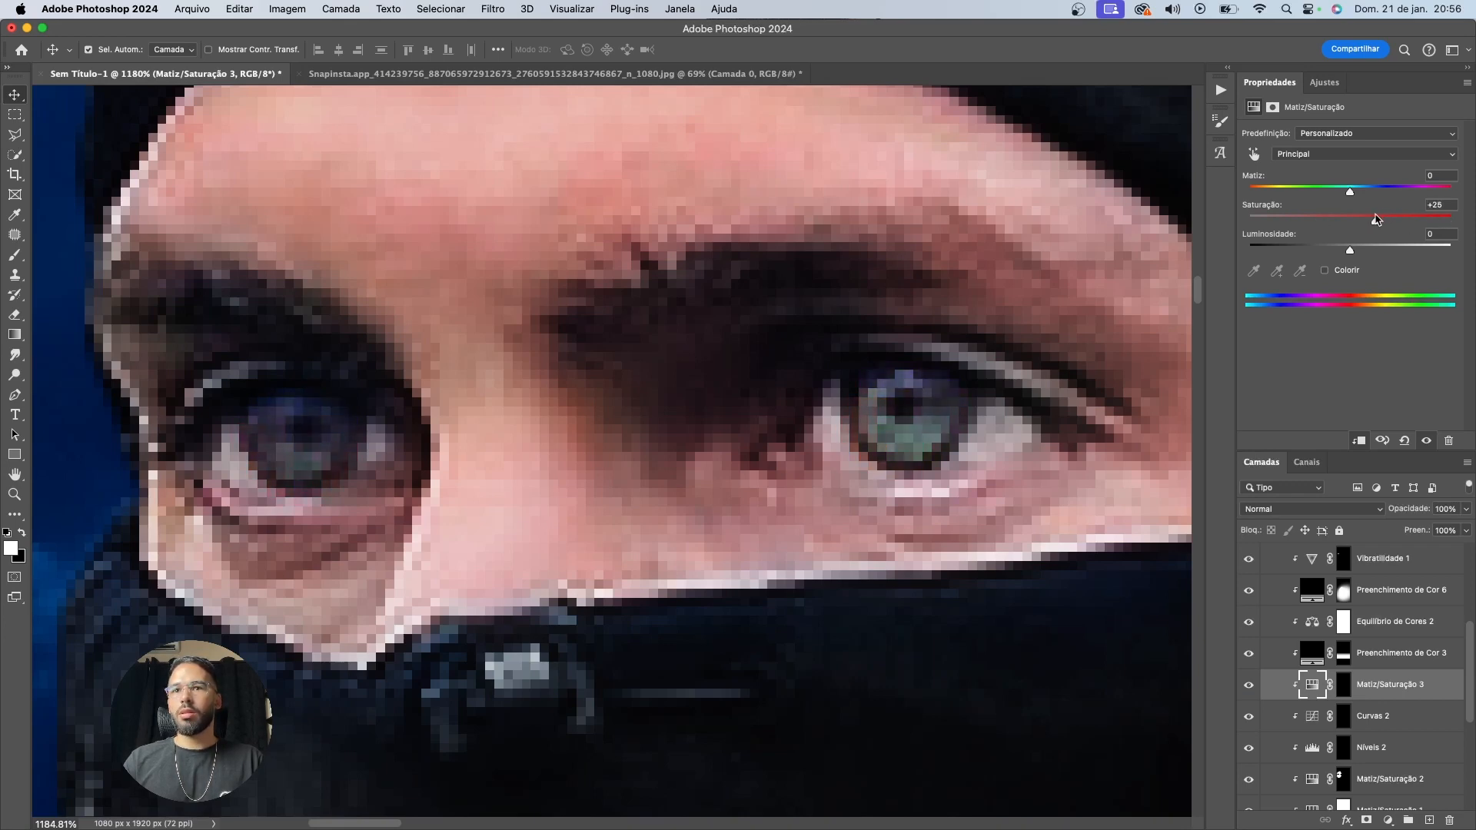
Compare the composite with and without the ninja's eye adjustments, then examine the whole poster and the upper figures
scroll(740, 485, "down", 10)
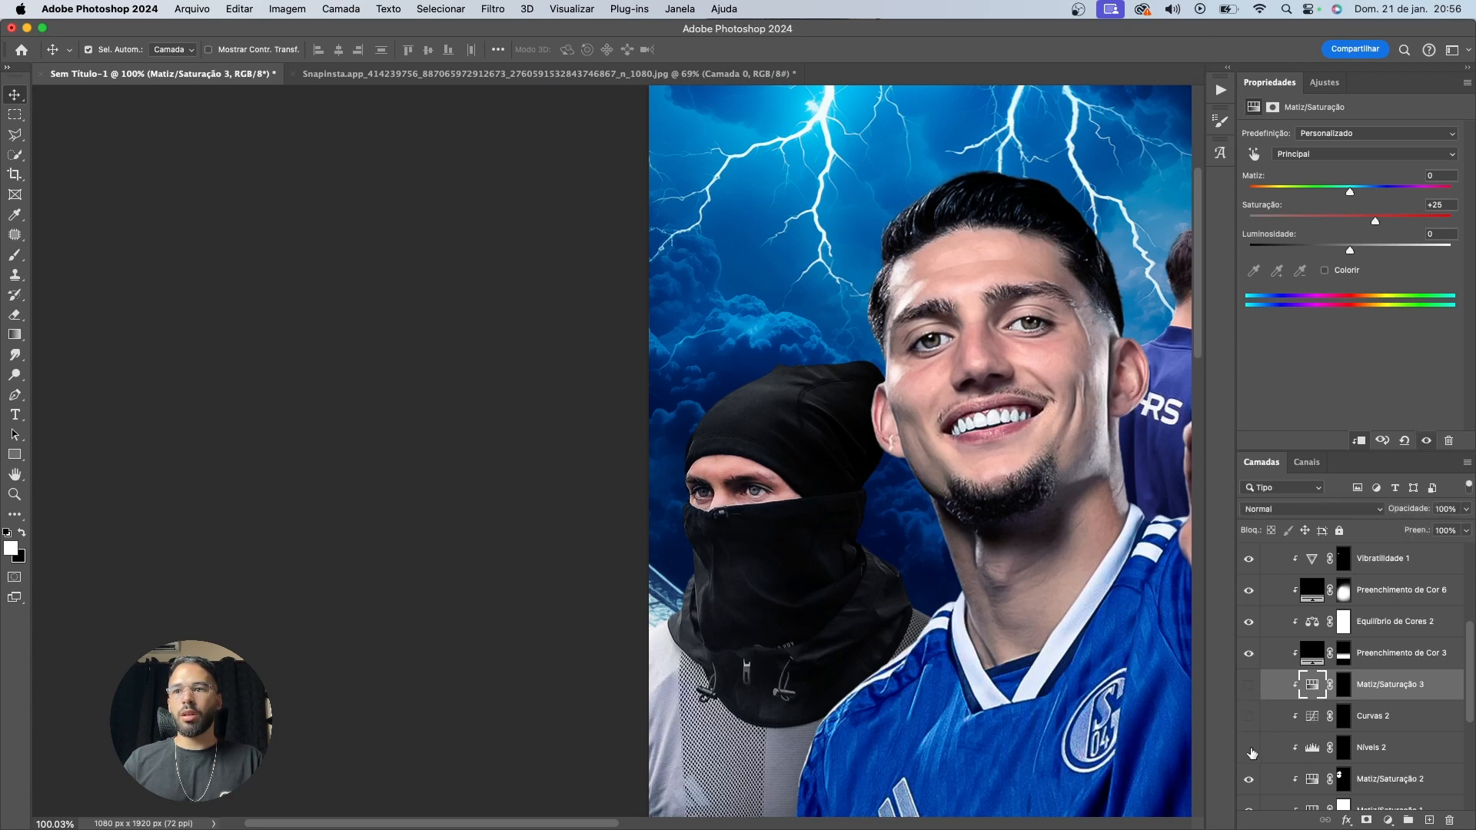
key("super+z")
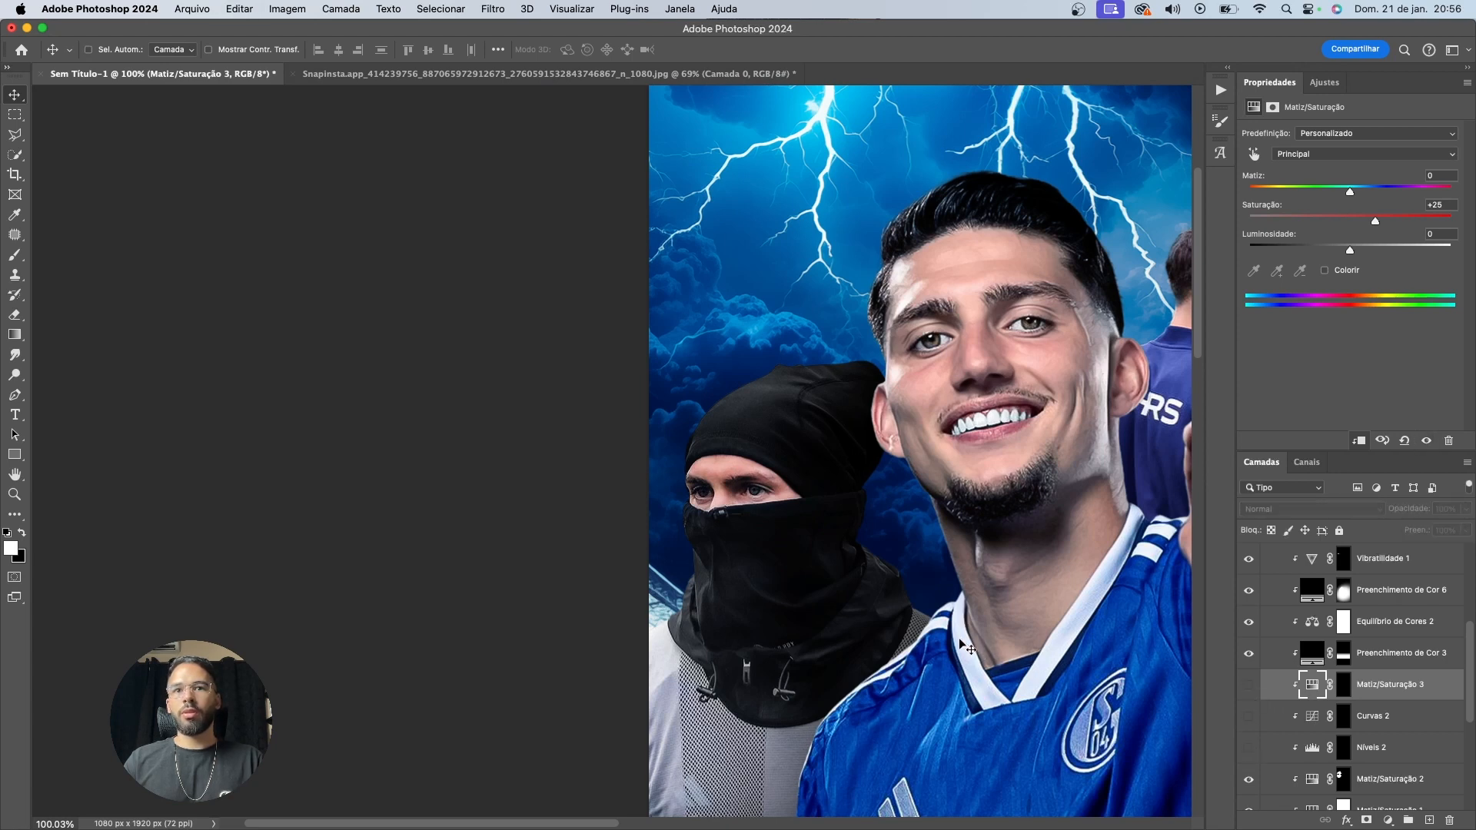
left_click_drag(889, 644, 596, 543)
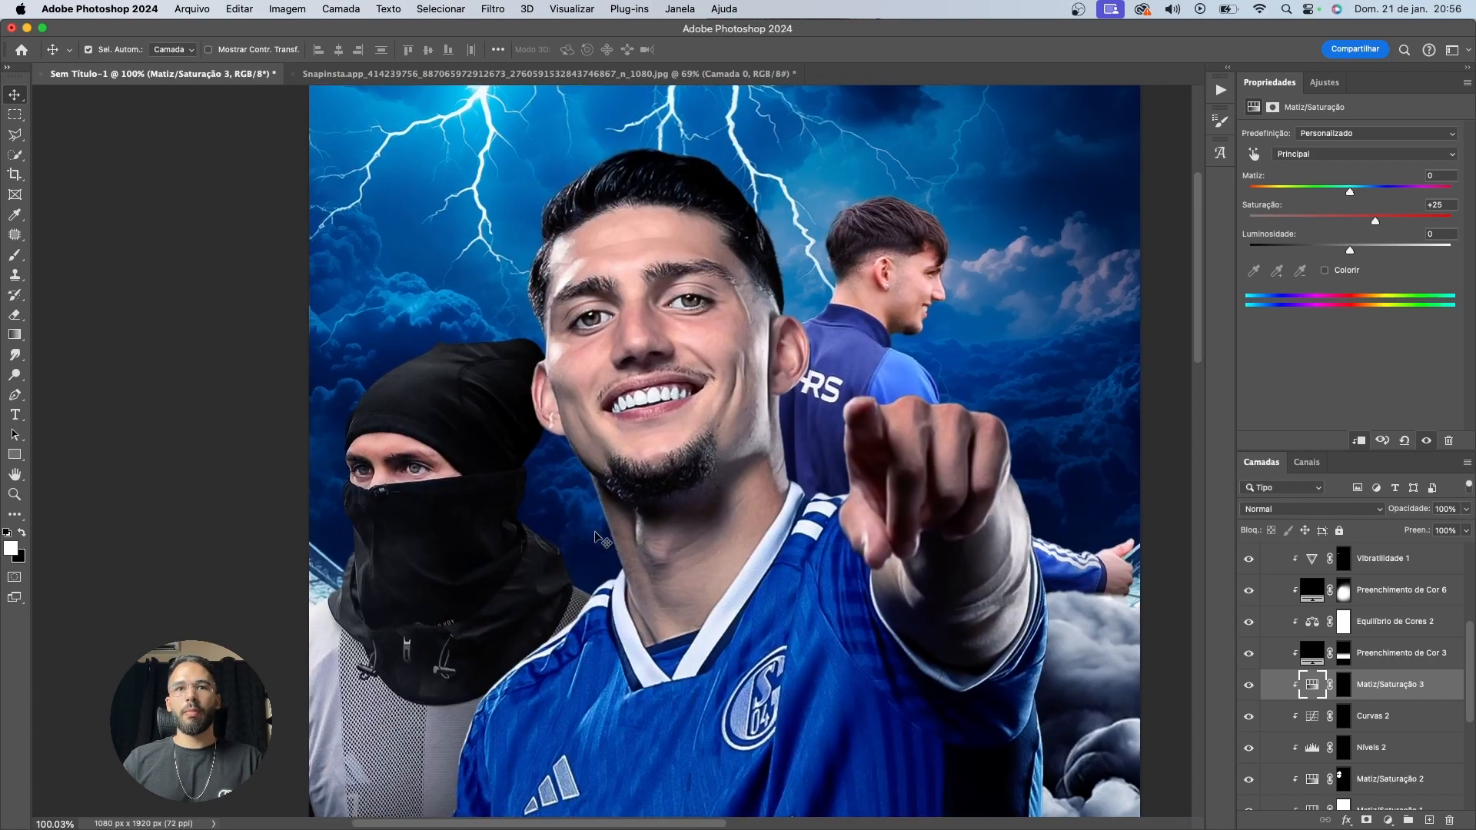
scroll(638, 500, "down", 3)
scroll(639, 501, "down", 3)
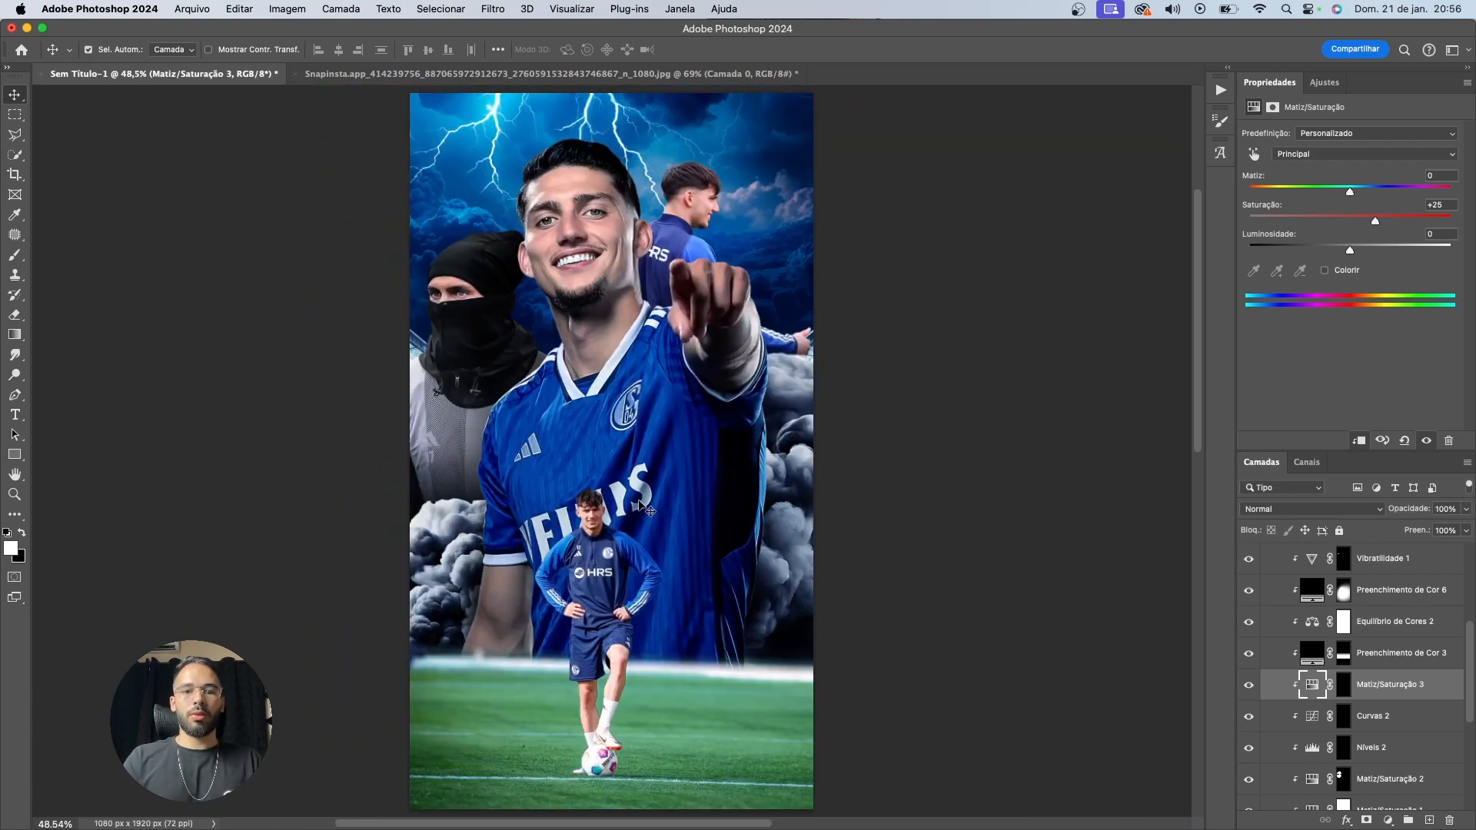
scroll(655, 216, "up", 1)
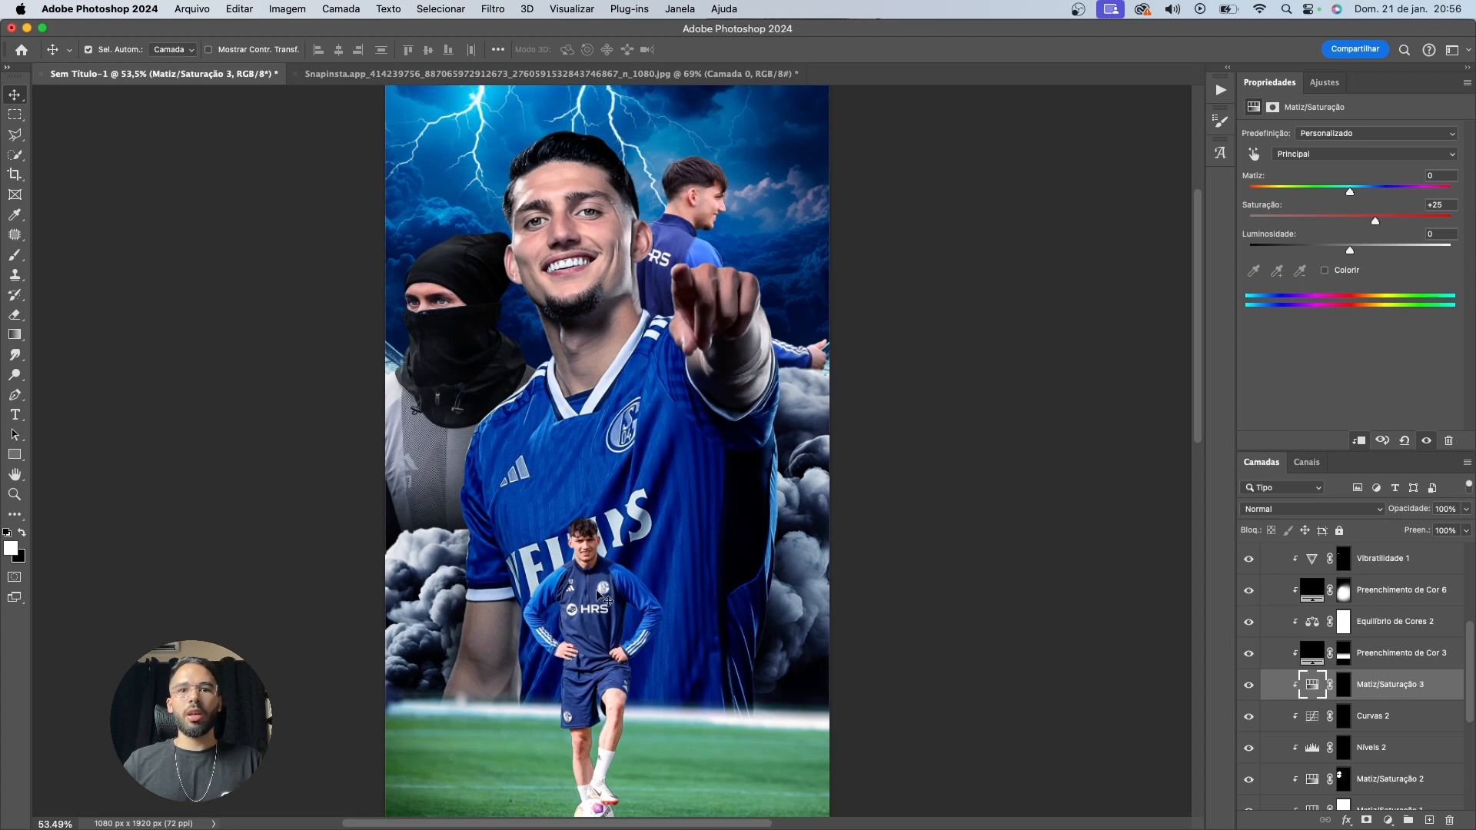
scroll(619, 620, "down", 3)
scroll(626, 600, "up", 4)
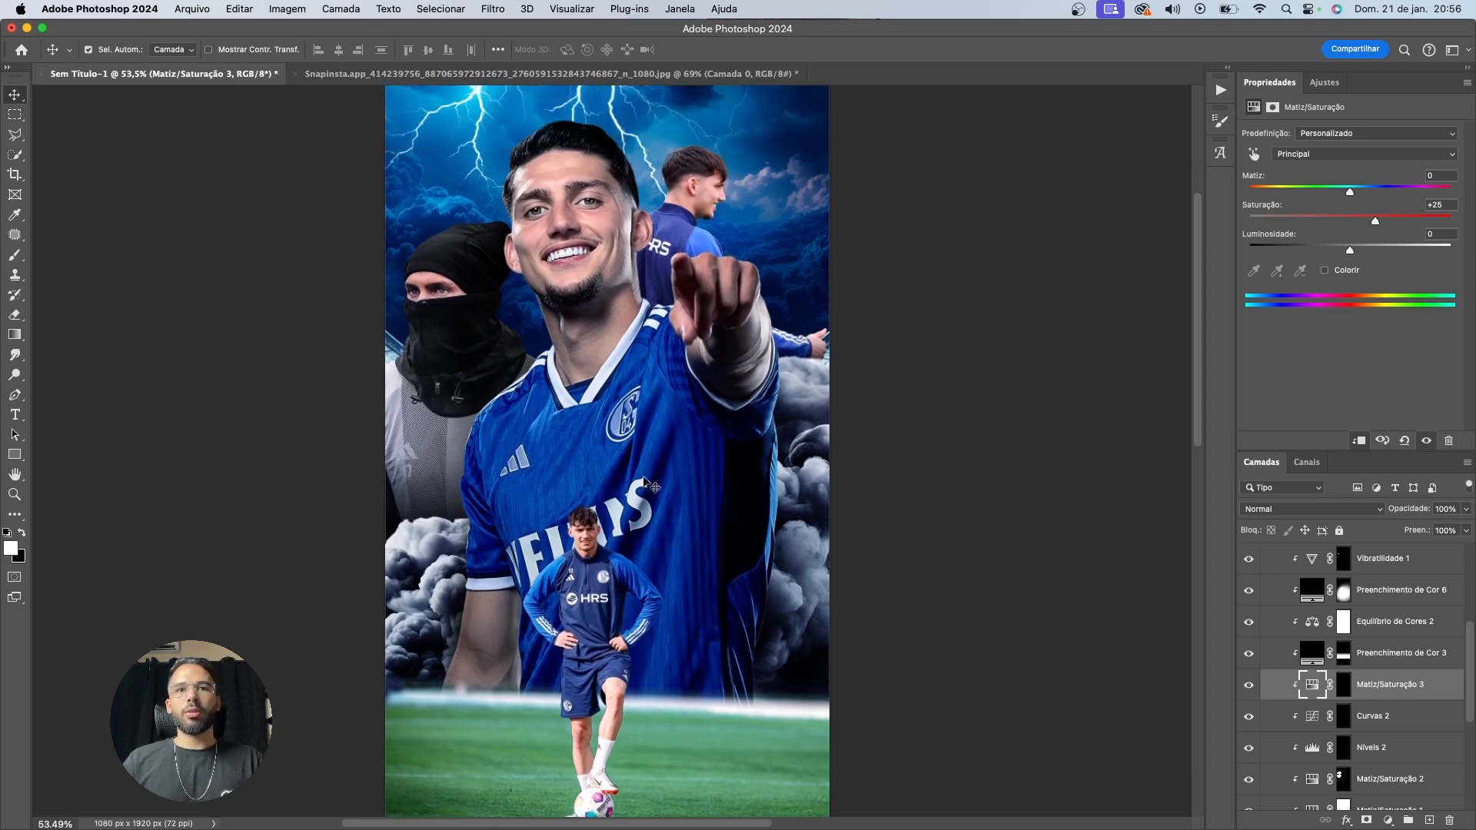
scroll(653, 355, "up", 5)
Add a black (000000) Solid Color fill layer above Preenchimento de Cor 4 in the JOINHA group
left_click(716, 372)
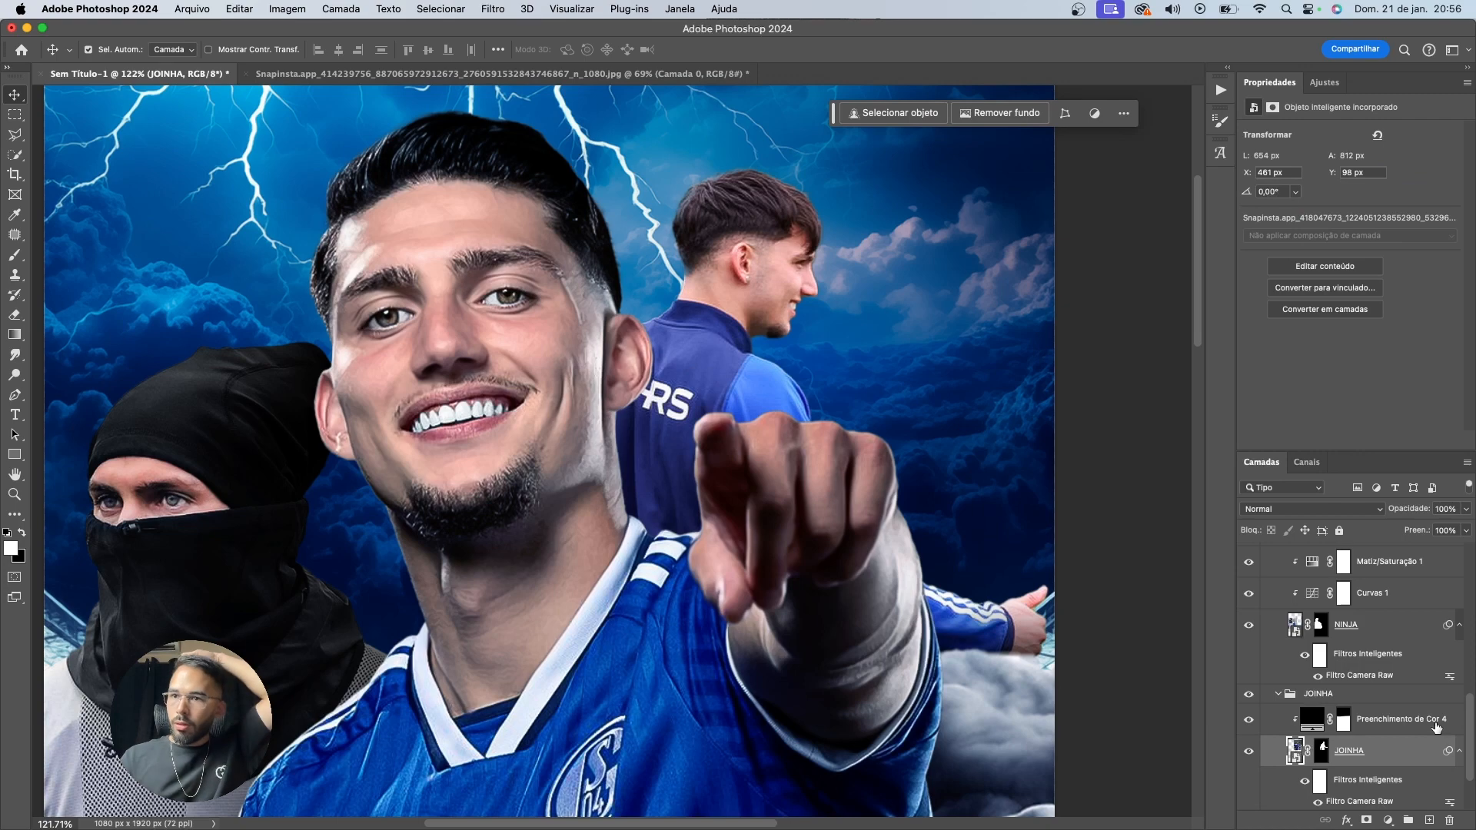
left_click(1434, 726)
left_click(1388, 820)
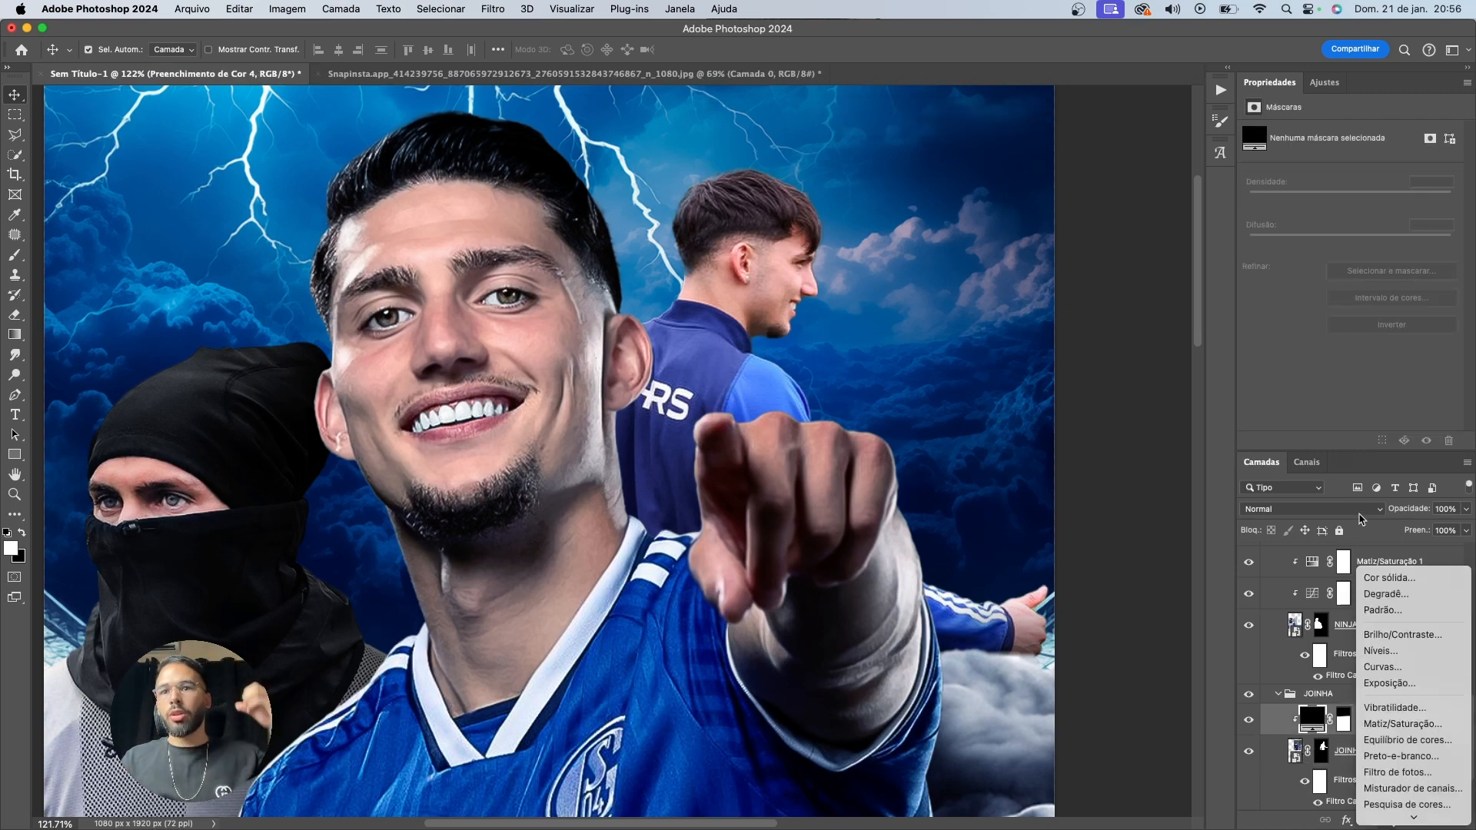
left_click(1380, 572)
type("000000")
key("Return")
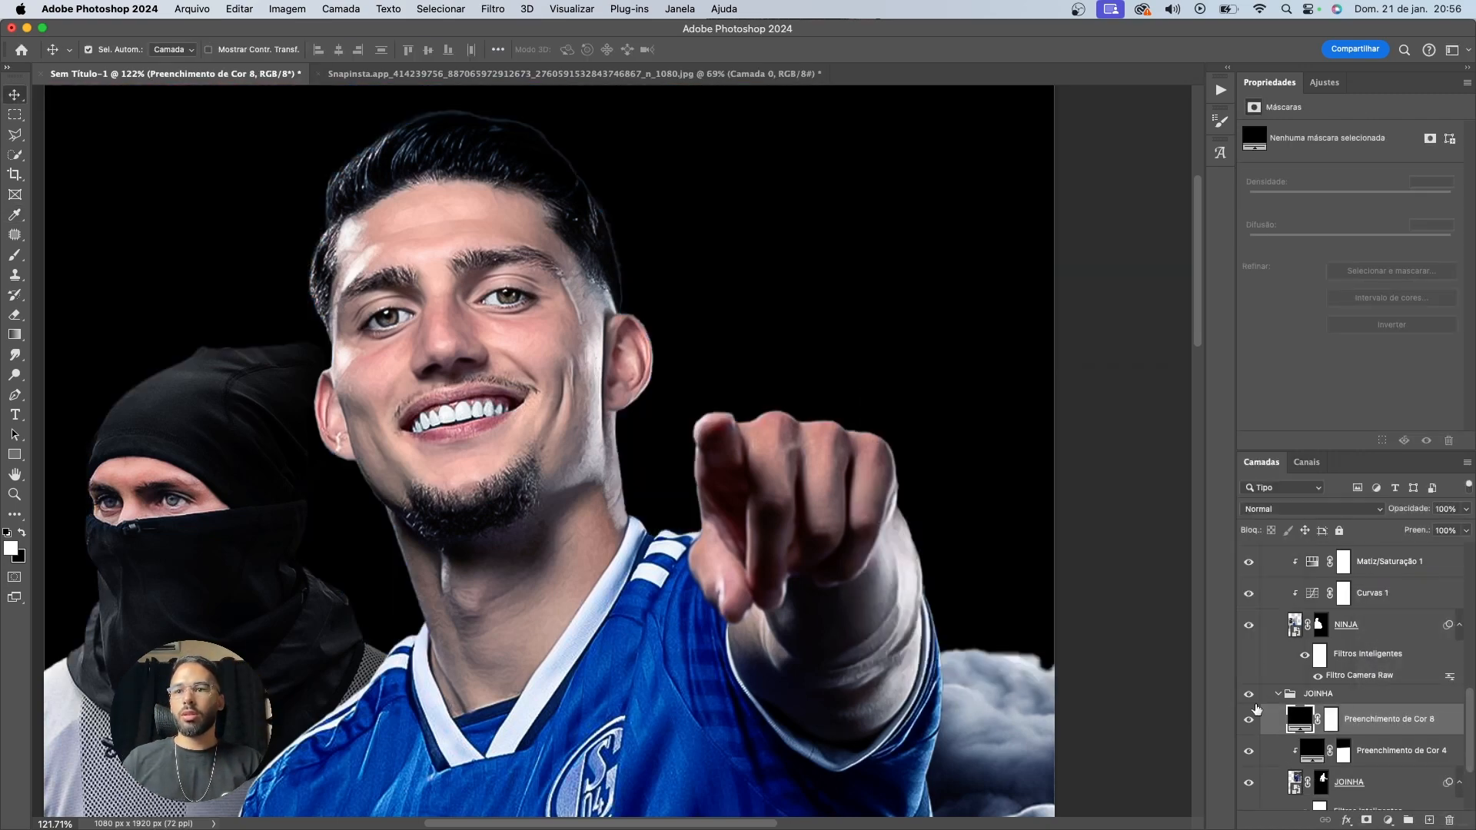
Clip the new black fill to the JOINHA player and invert its mask to black
left_click(1356, 731, "alt")
left_click(1341, 729)
key("b")
key("ctrl+i")
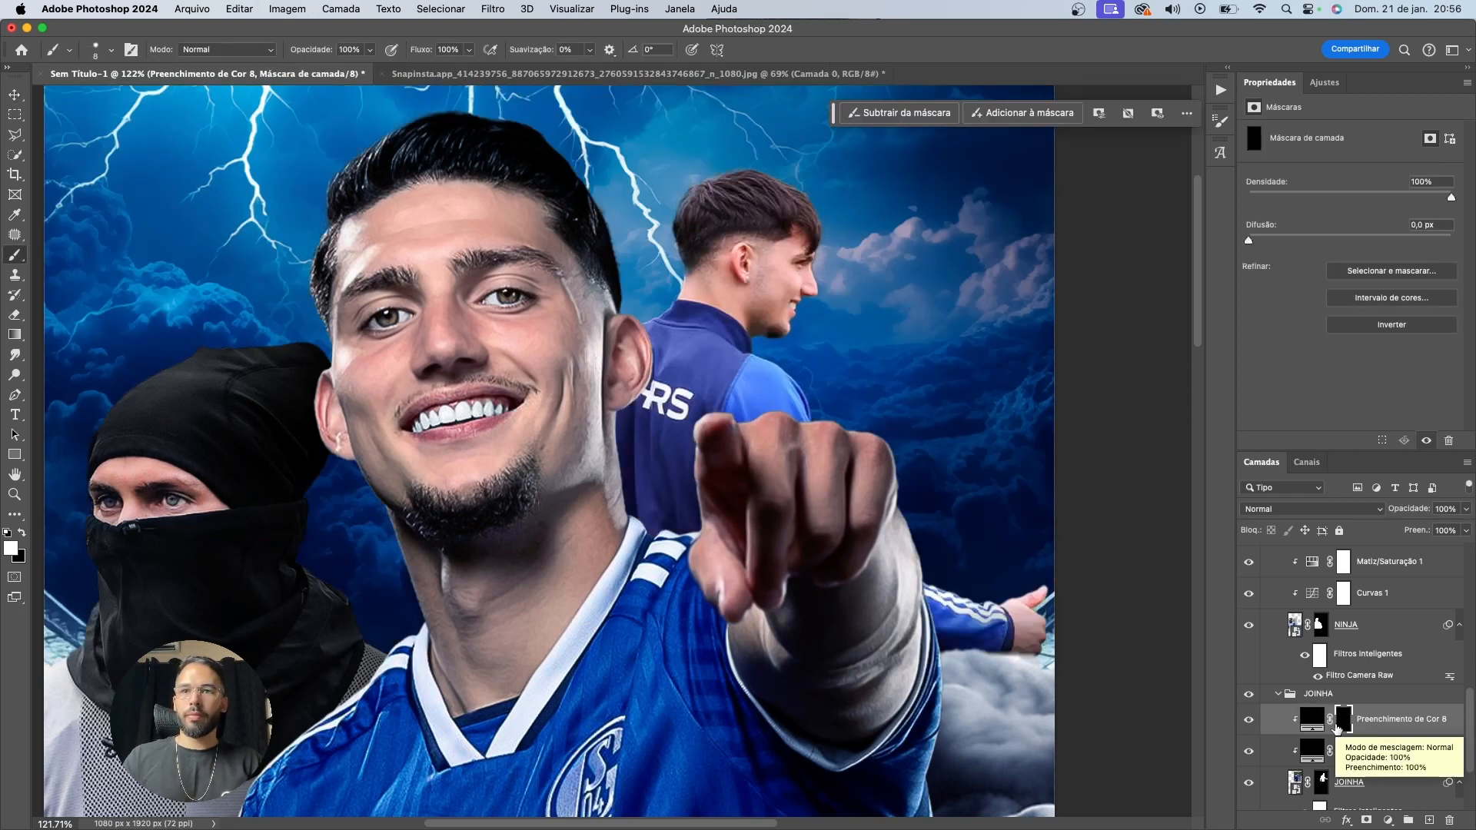
Shade the back-turned player behind the main figure by painting the fill's mask white with a soft 200 px brush at 10% flow
key("bracketright")
key("bracketright")
key("bracketright")
key("bracketright")
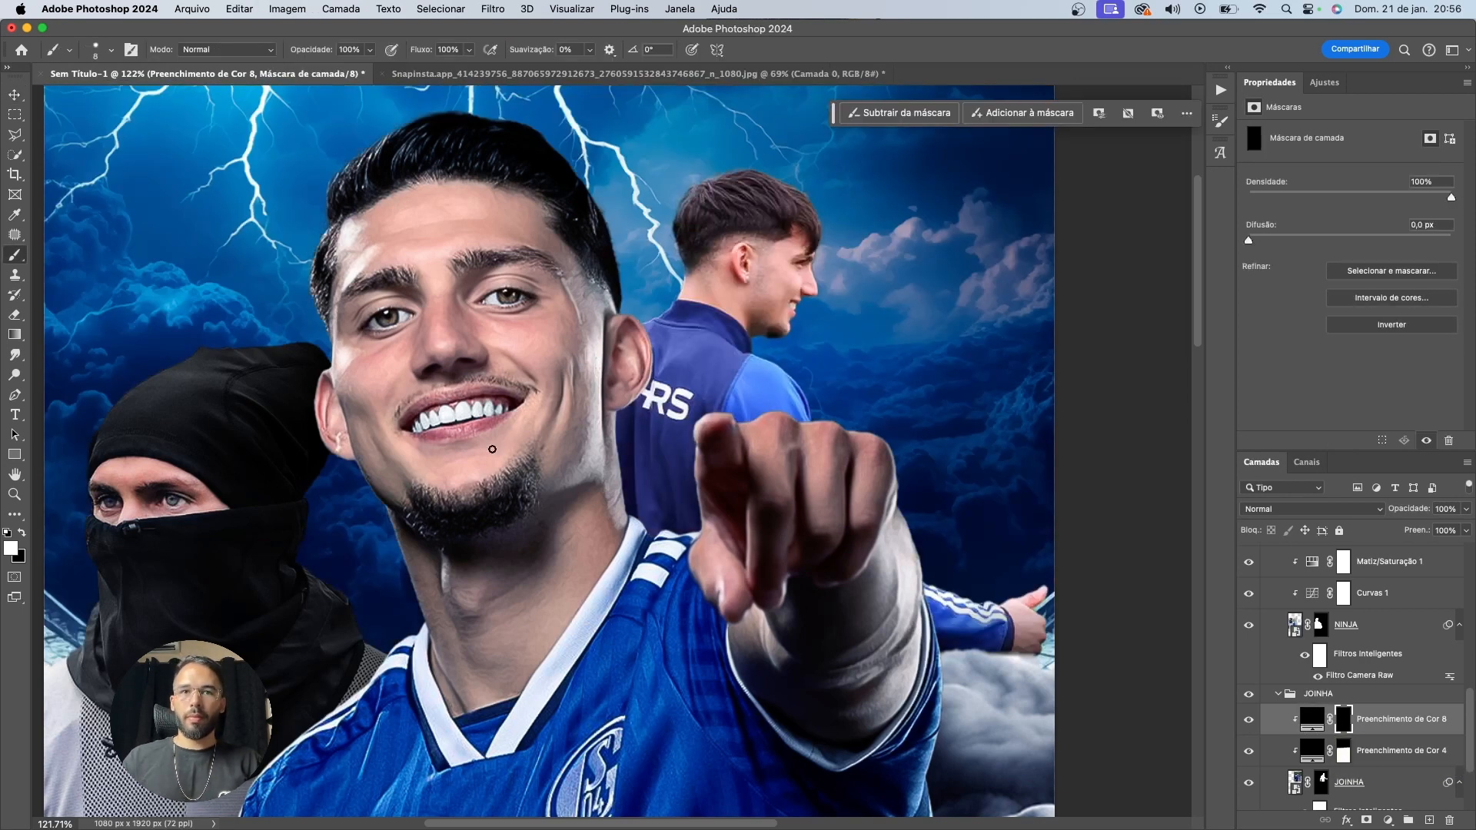
left_click(111, 49)
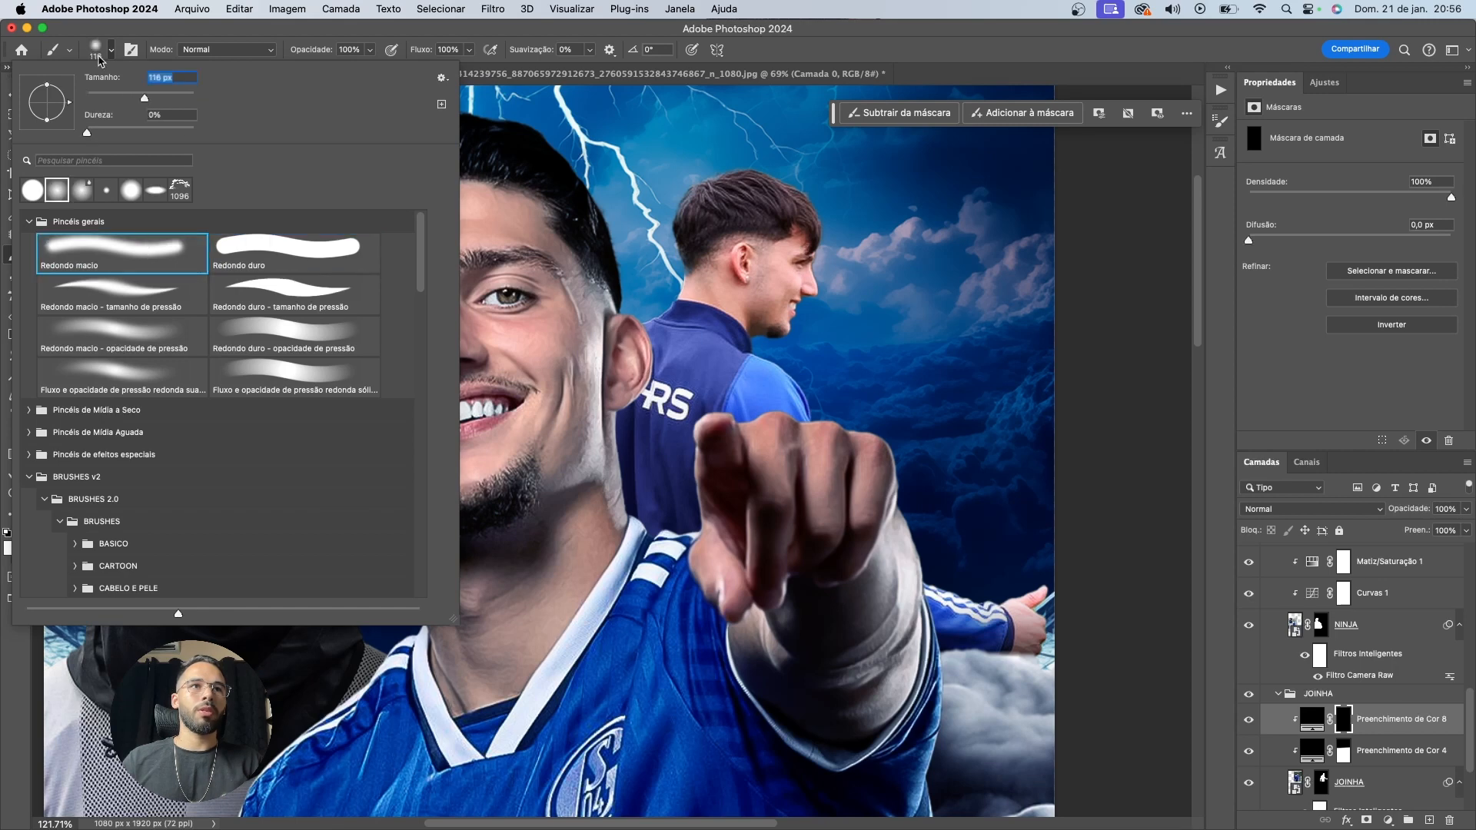
key("Return")
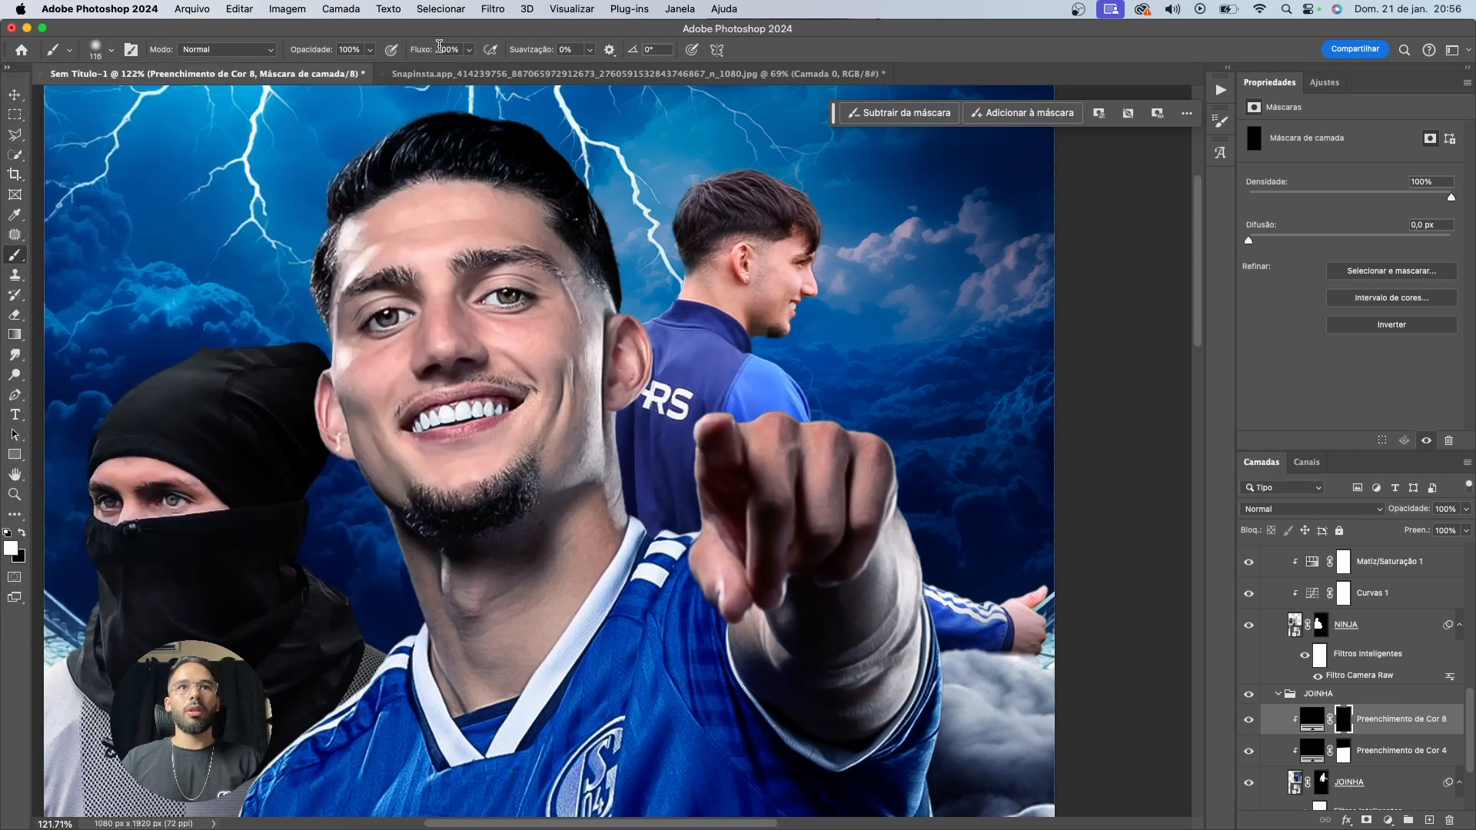
key("bracketright")
key("bracketright")
key("bracketright")
key("bracketright")
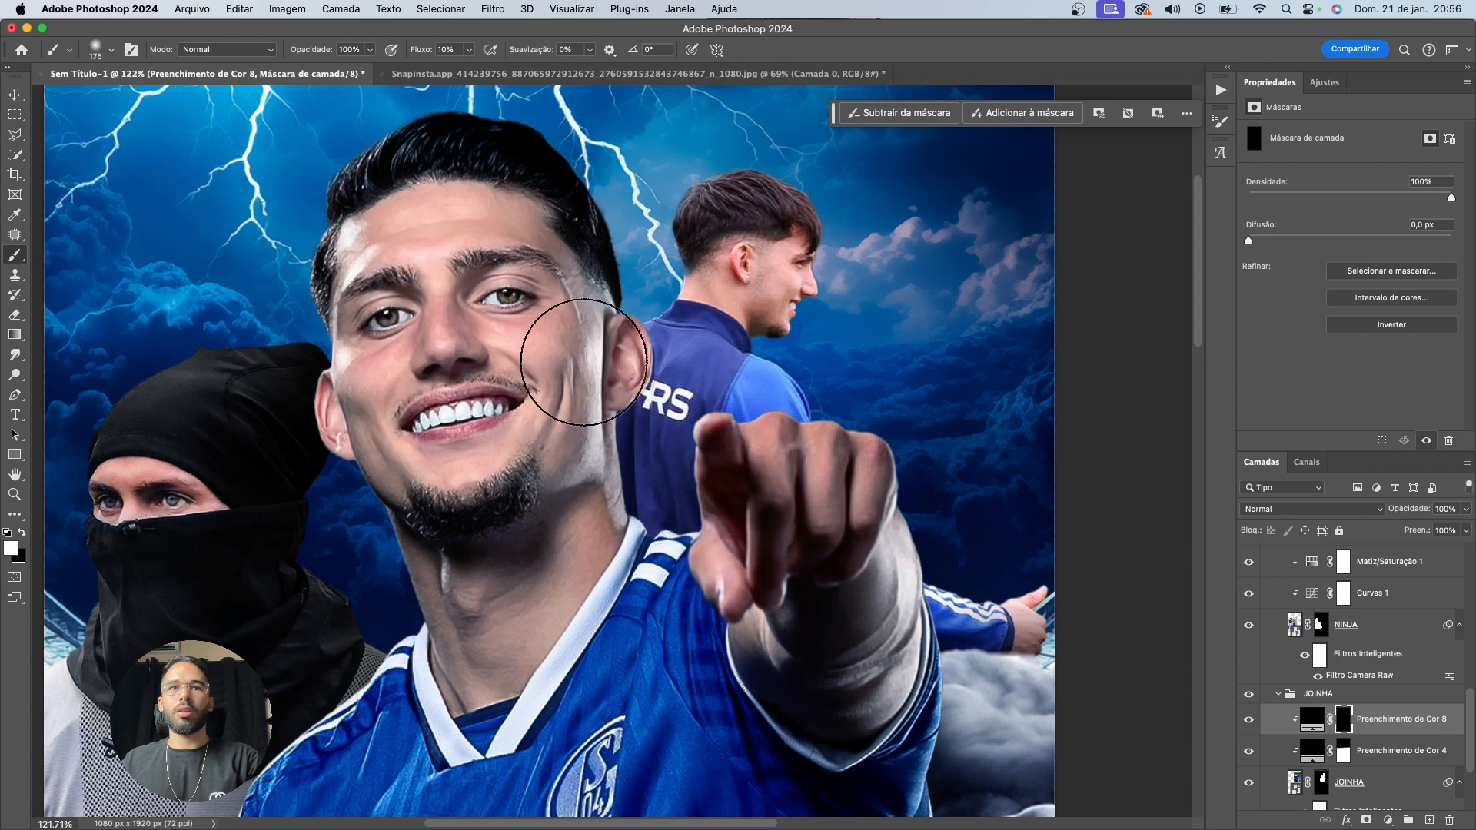
mouse_move(600, 360)
left_mouse_down()
mouse_move(612, 573)
mouse_move(761, 415)
mouse_move(892, 538)
mouse_move(824, 577)
mouse_move(715, 446)
mouse_move(766, 521)
left_mouse_up()
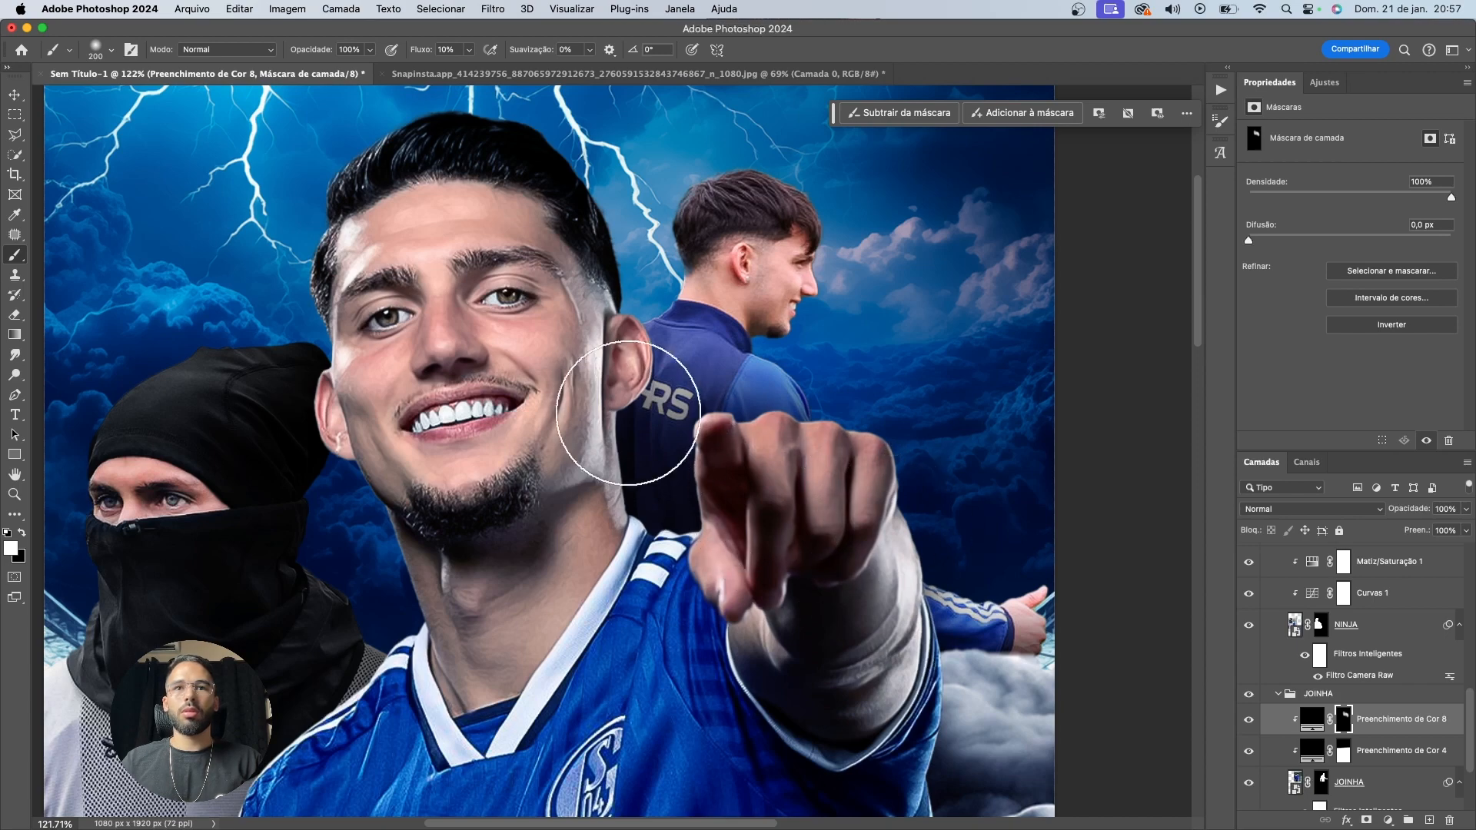
left_click_drag(596, 340, 604, 323)
mouse_move(631, 275)
left_mouse_down()
mouse_move(547, 404)
mouse_move(643, 227)
mouse_move(557, 495)
mouse_move(537, 486)
mouse_move(537, 519)
left_mouse_up()
scroll(551, 509, "down", 2)
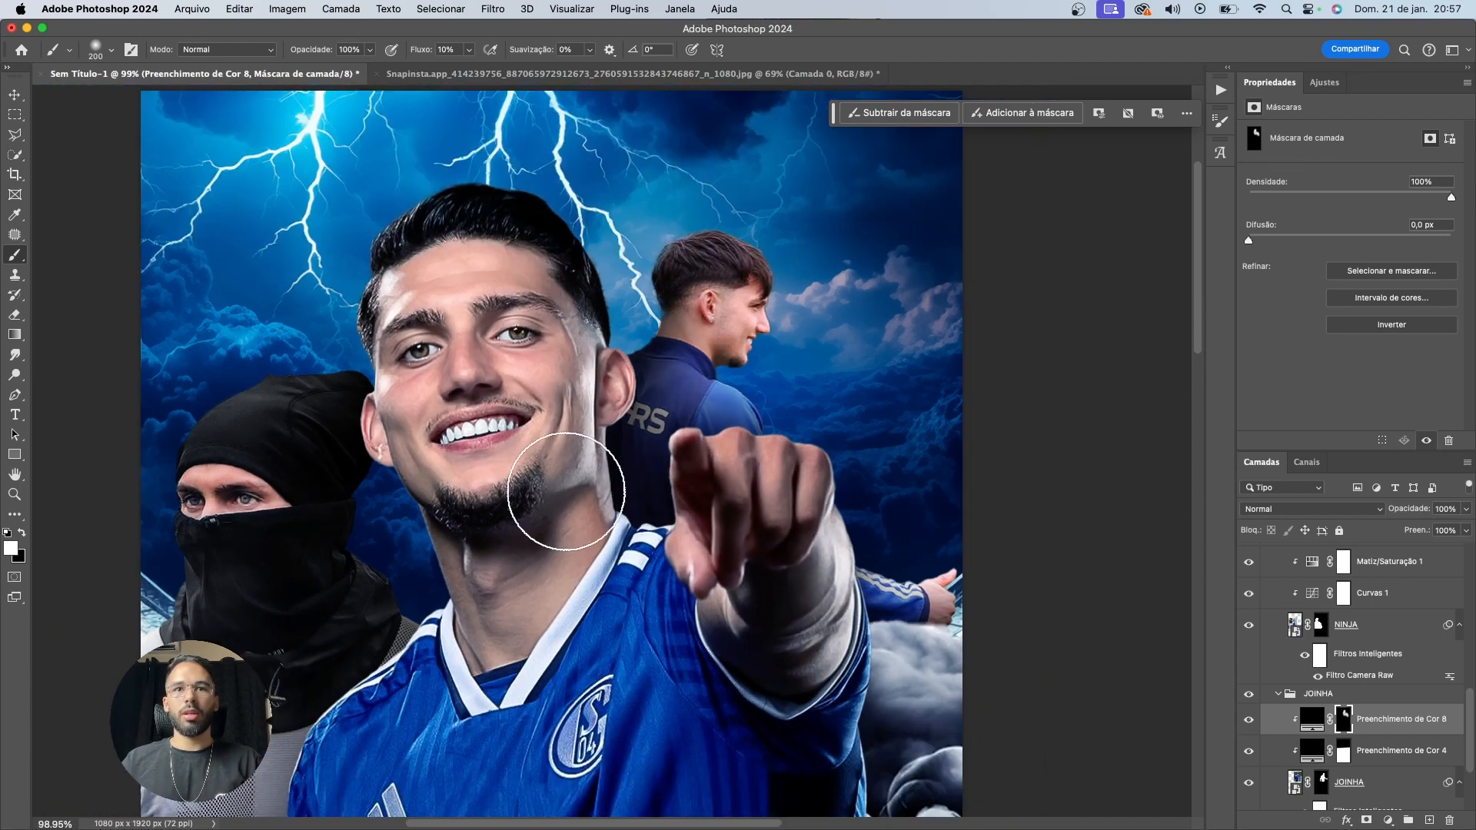
key("v")
Collapse the JOINHA layer group and expand the BG group
scroll(734, 576, "down", 5)
left_click_drag(701, 632, 714, 492)
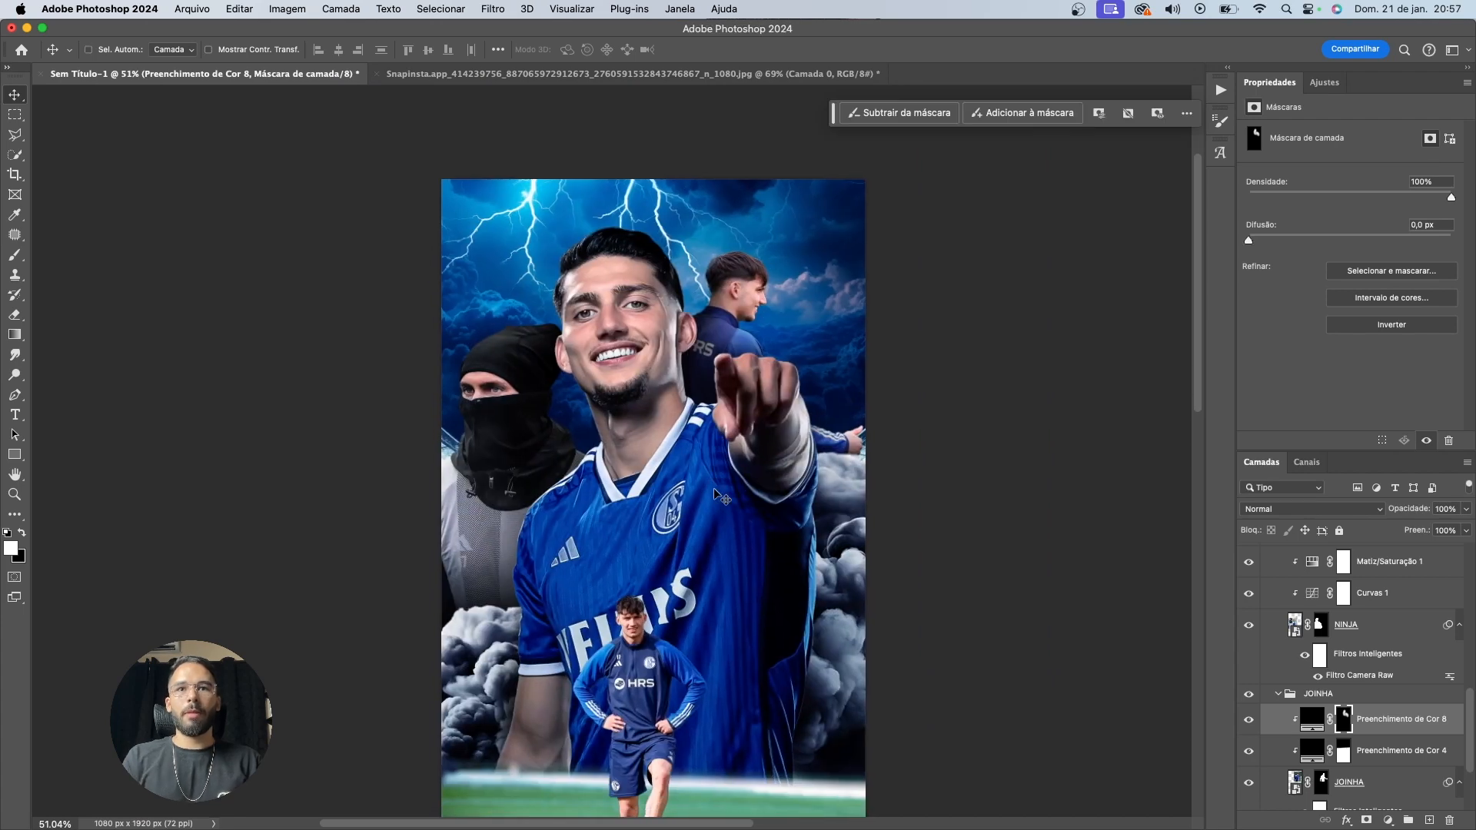
key("super+0")
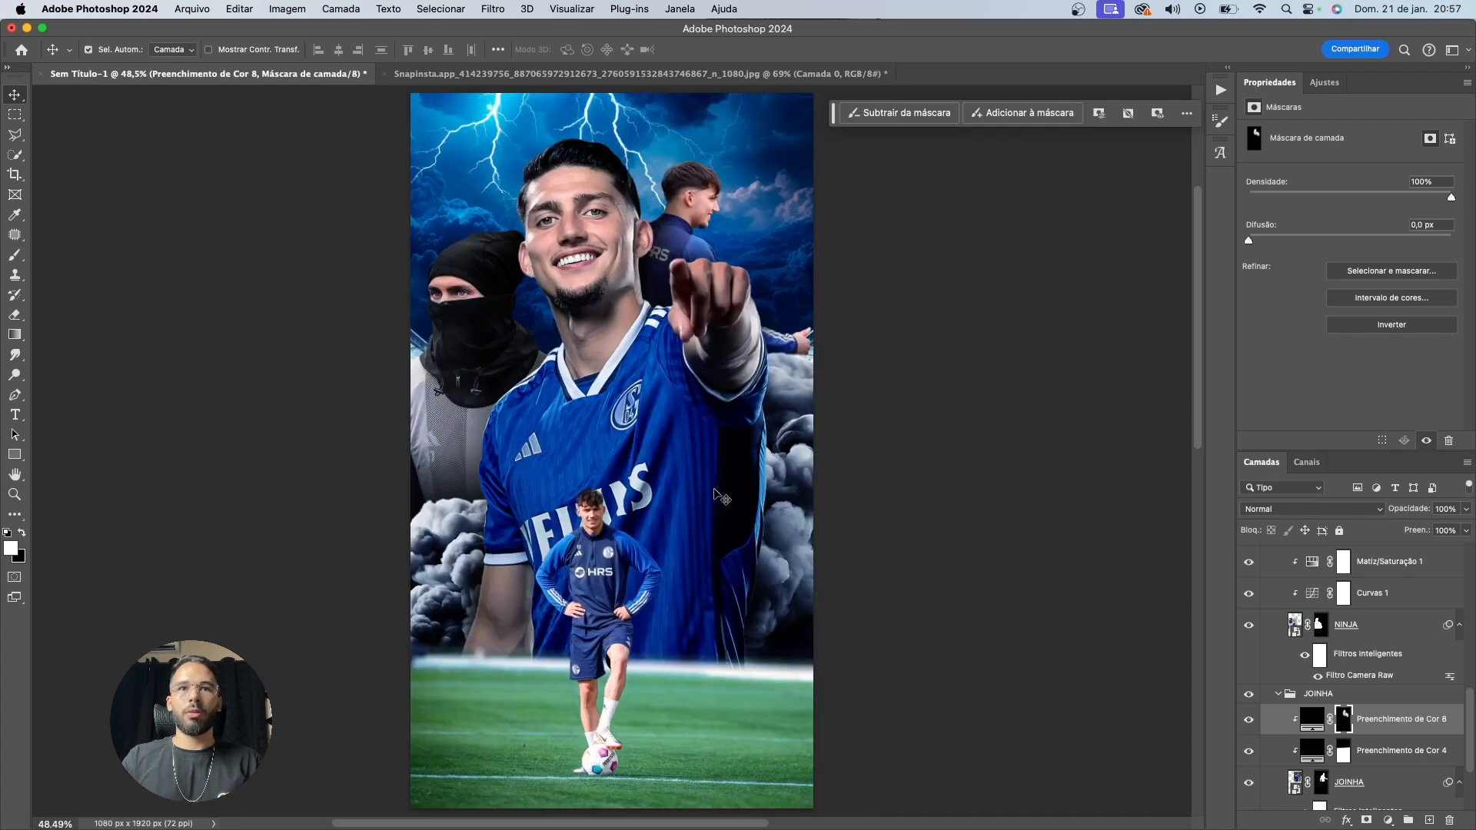
left_click(1278, 693)
left_click(1279, 738)
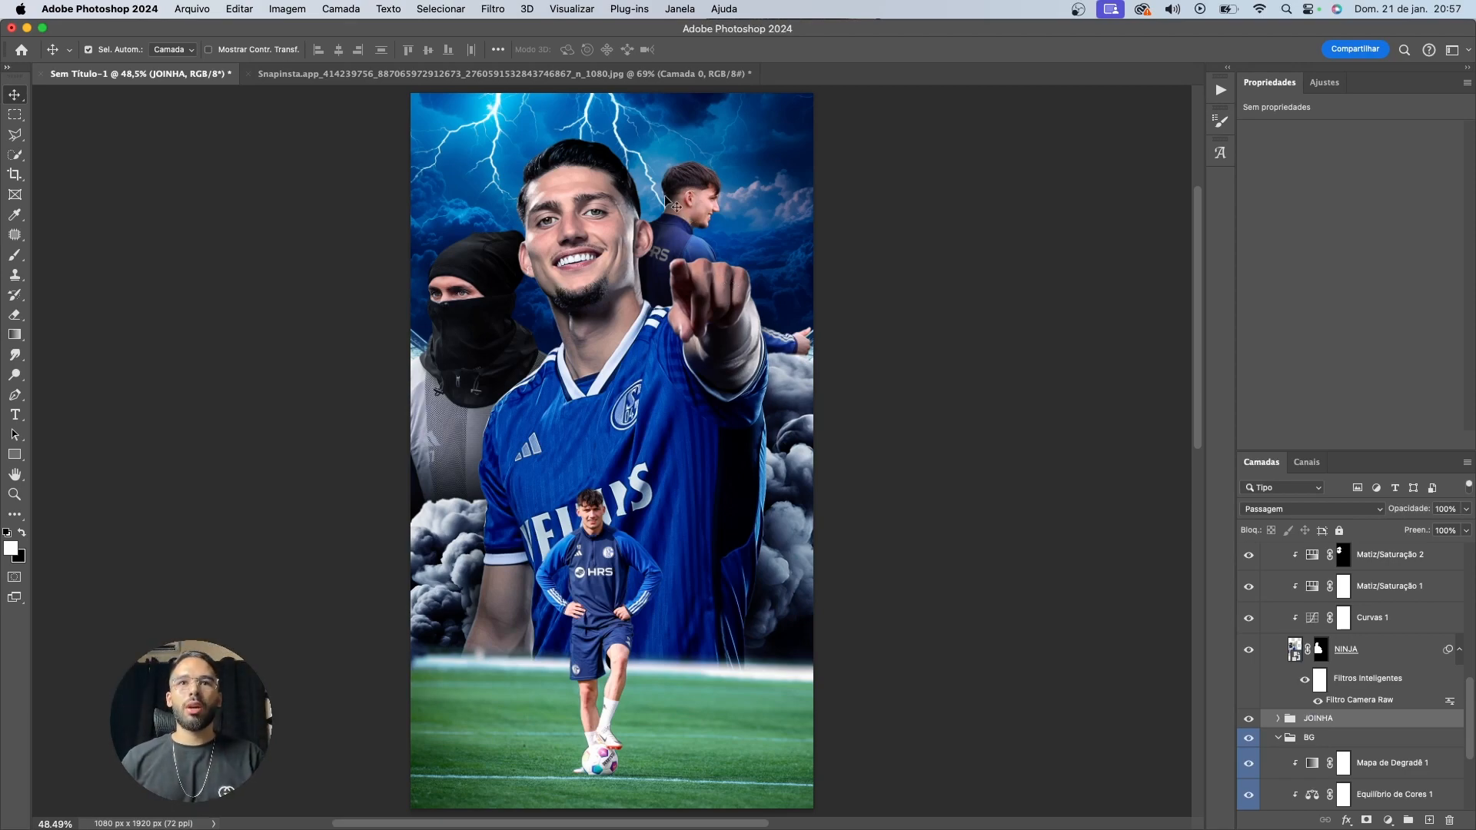
left_click_drag(676, 218, 749, 218)
left_click_drag(663, 112, 680, 464)
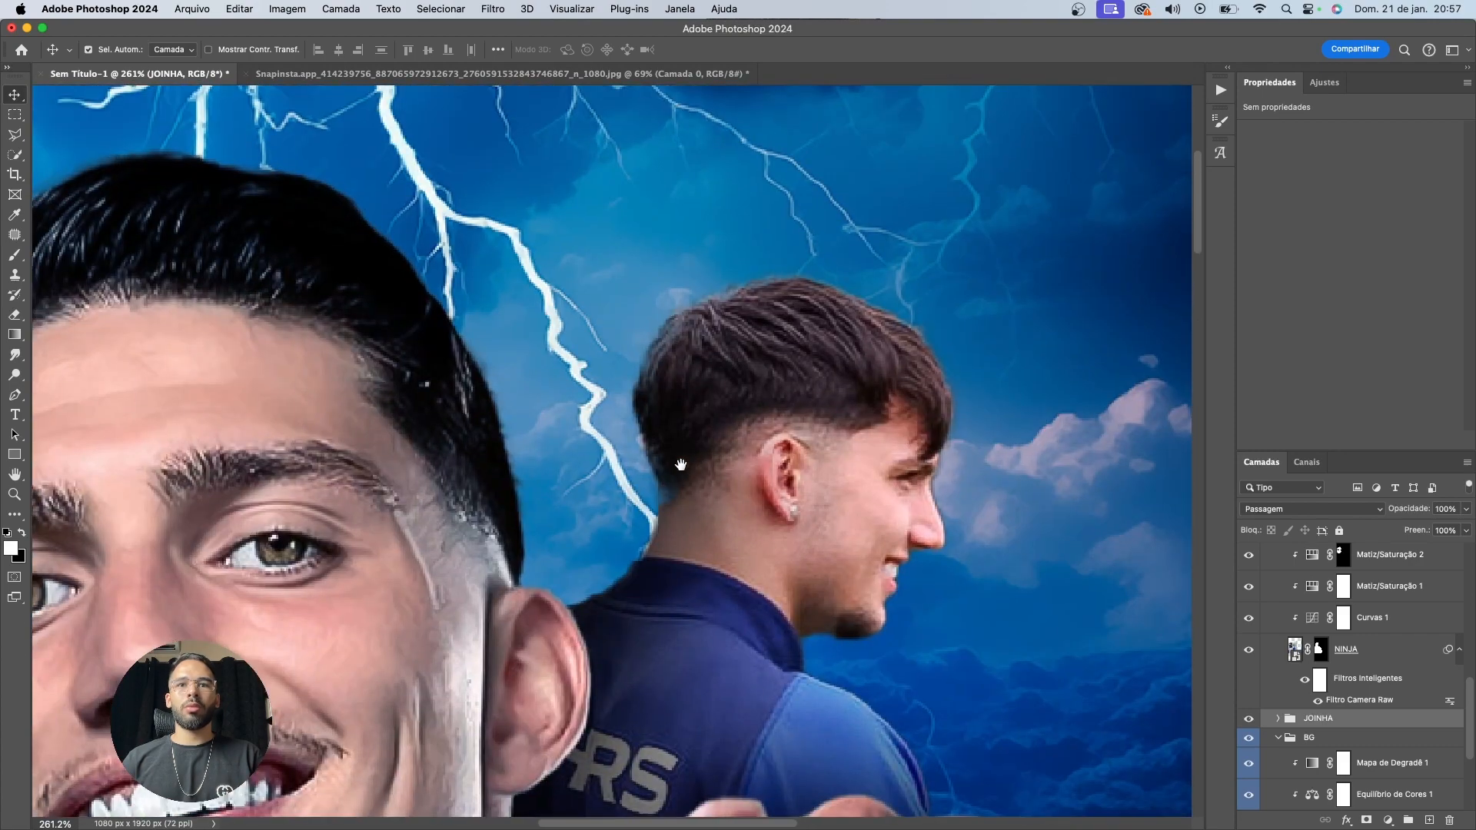
scroll(800, 434, "down", 10)
left_click_drag(805, 412, 787, 167)
scroll(1318, 751, "down", 4)
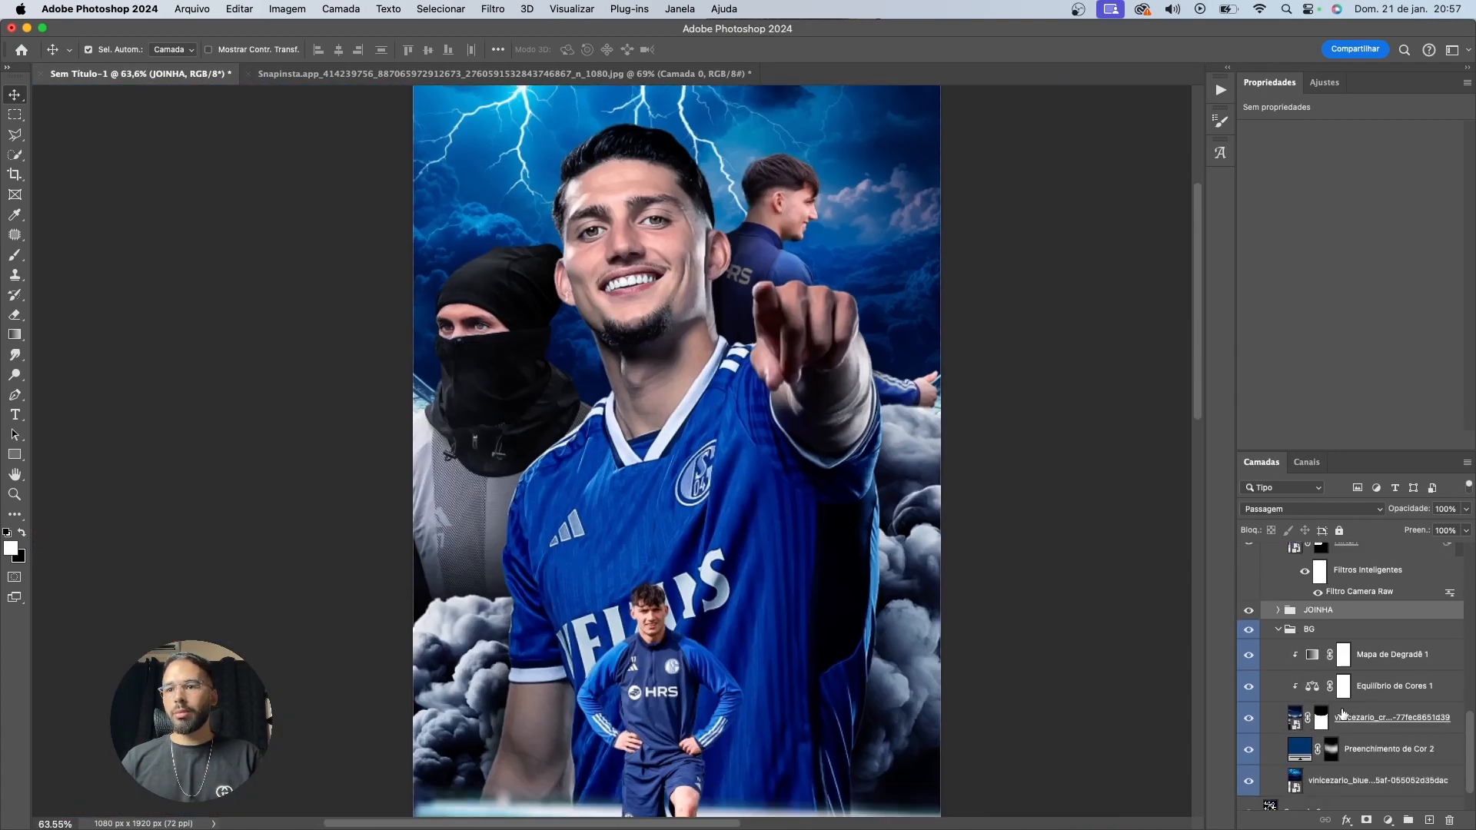
Add a black Solid Color fill layer above the soccer field image in the BG group
left_click(1381, 662)
left_click(1380, 727)
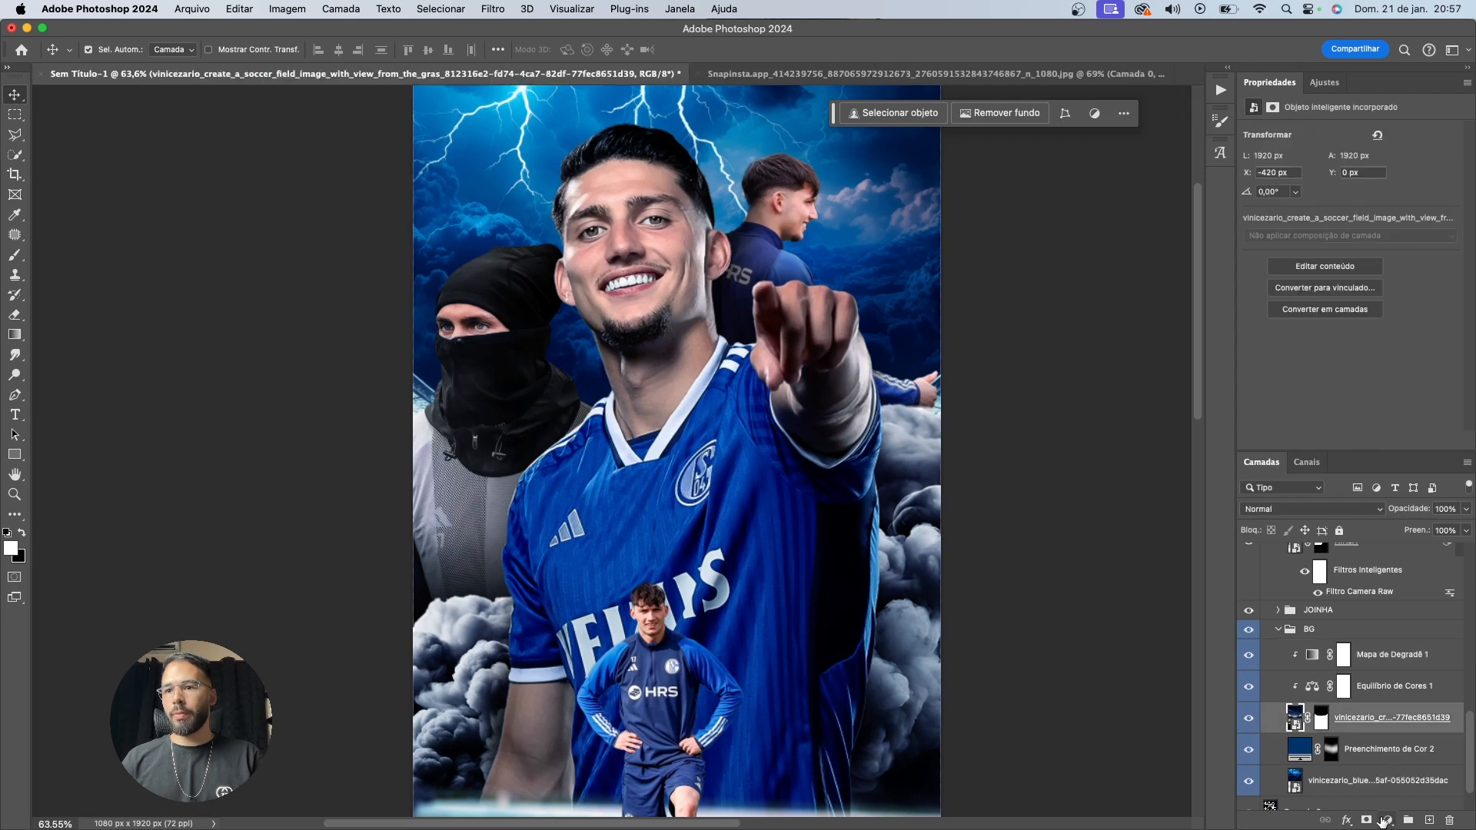
left_click(1388, 821)
left_click(1008, 576)
left_click_drag(999, 577, 808, 684)
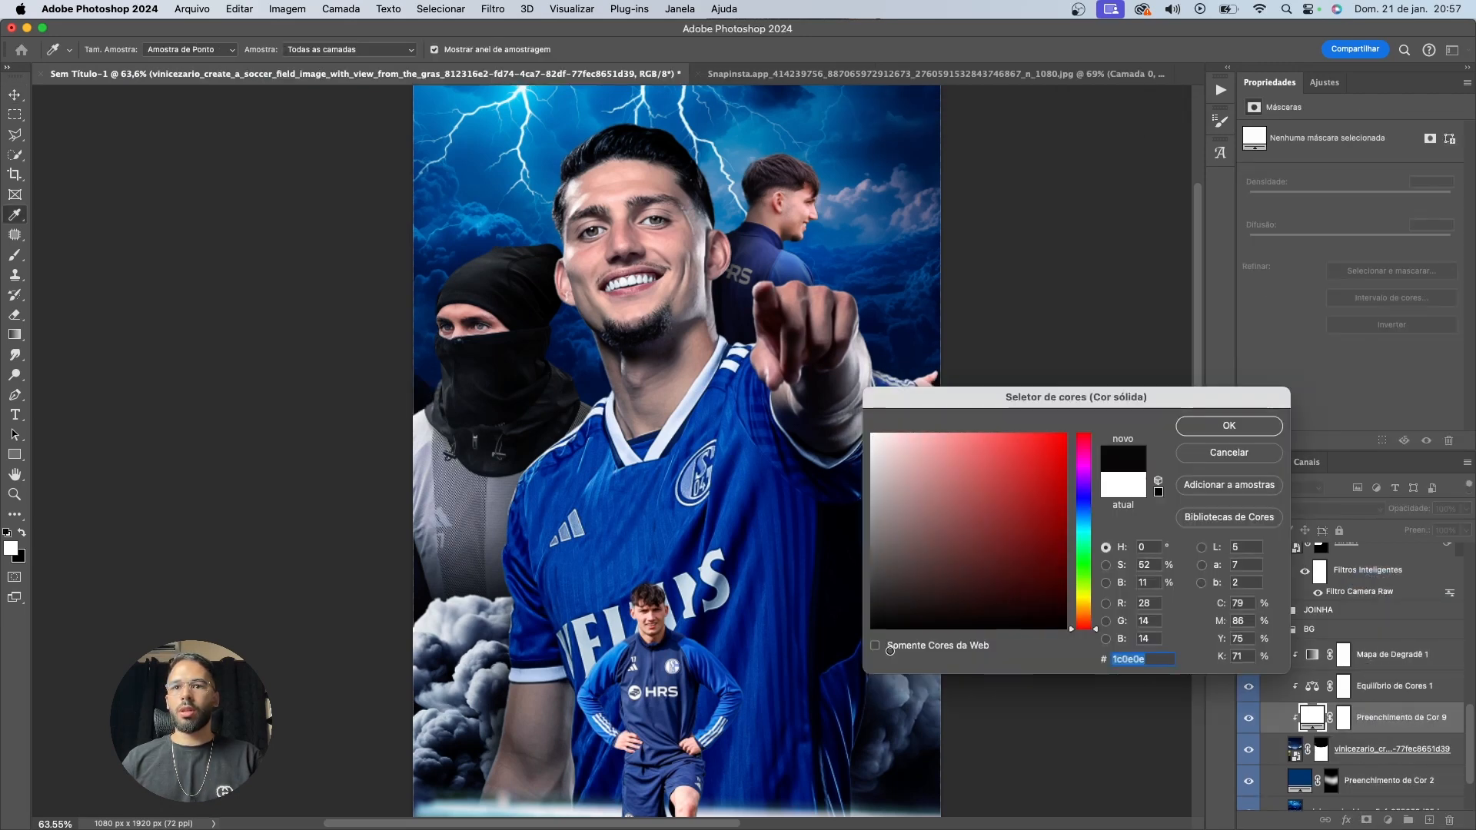
key("Return")
scroll(729, 576, "down", 3)
scroll(1076, 686, "down", 3)
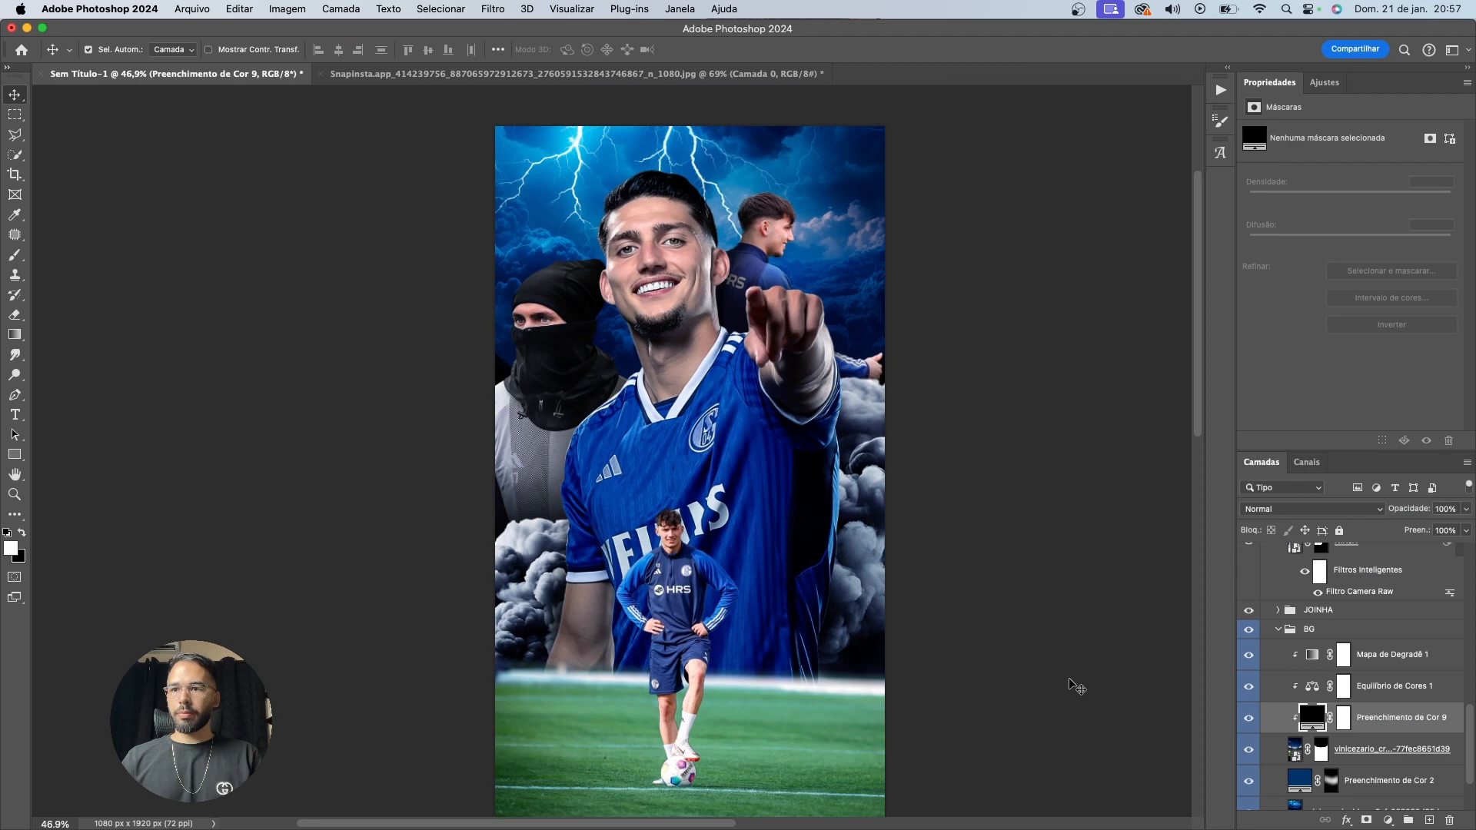
Move Preenchimento de Cor 9 above Mapa de Degradê 1 as an unclipped layer and invert its mask to black
left_click_drag(1403, 727, 1331, 656)
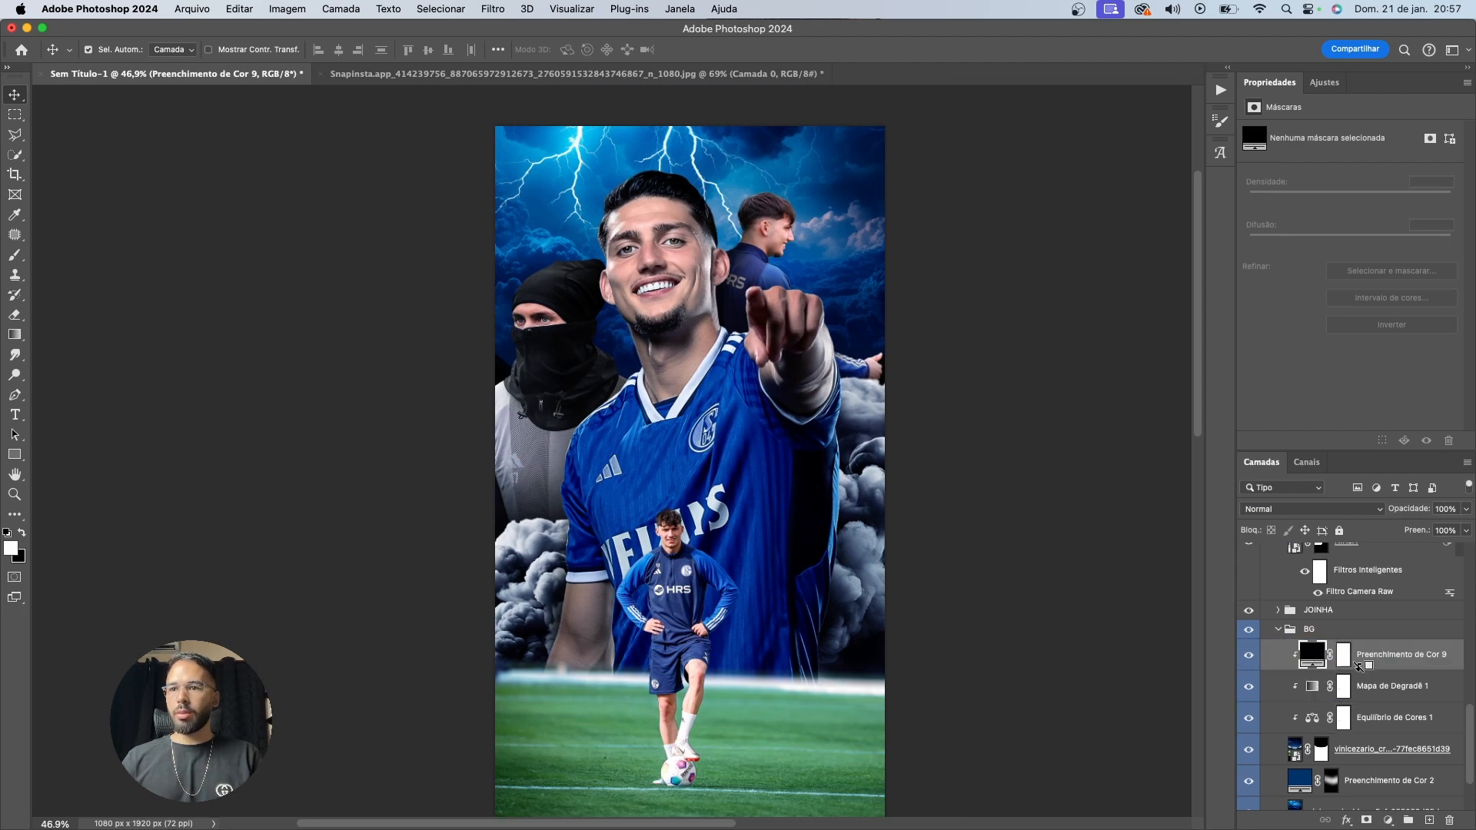
left_click(1331, 656)
key("ctrl+i")
Darken the background behind the players by painting the fill's mask white with a 700 px brush at 10% flow, and compare before and after
key("b")
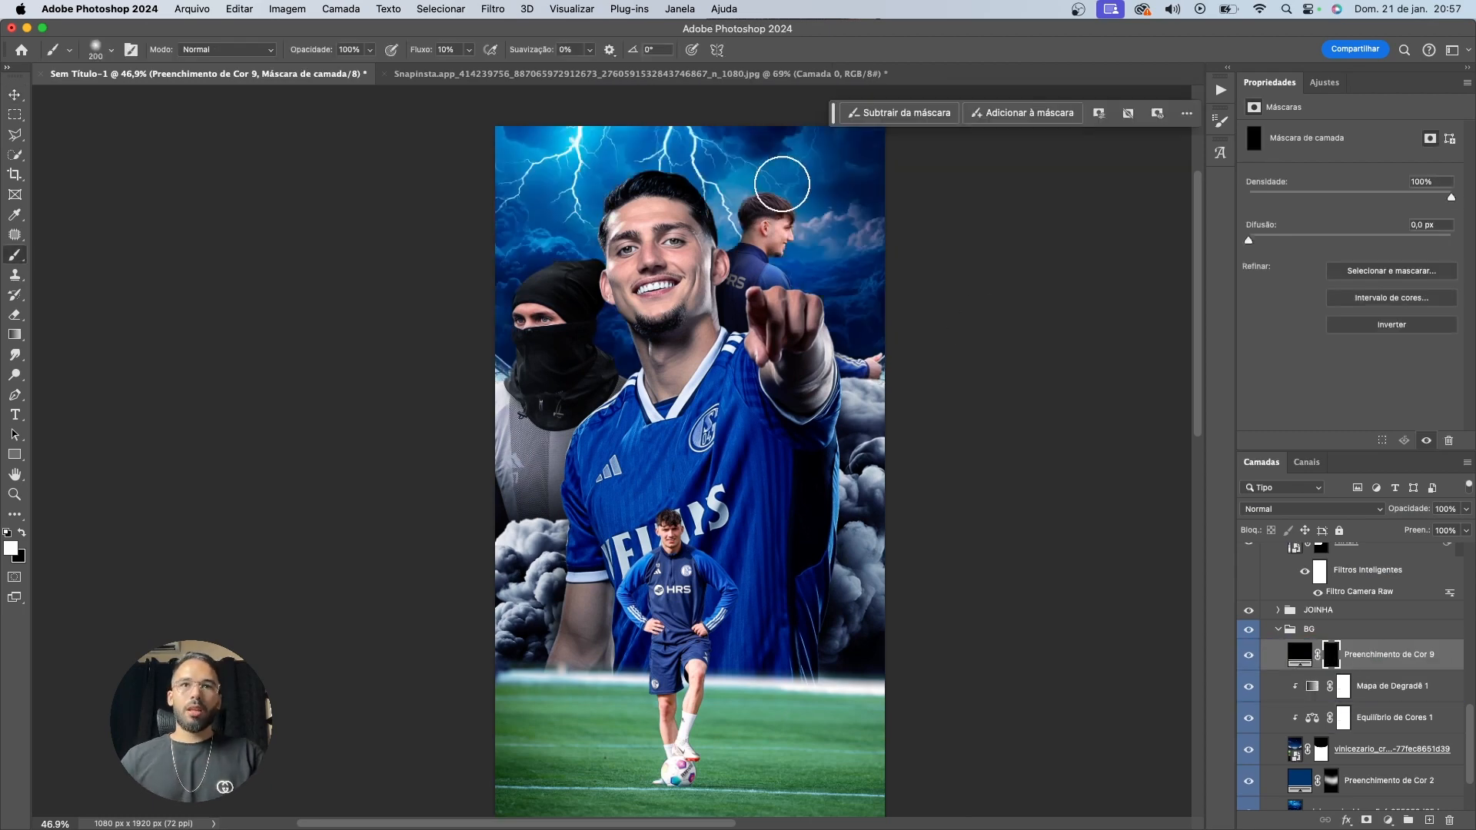
key("bracketright")
key("bracketright")
key("bracketright")
key("bracketright")
key("bracketright")
key("bracketright")
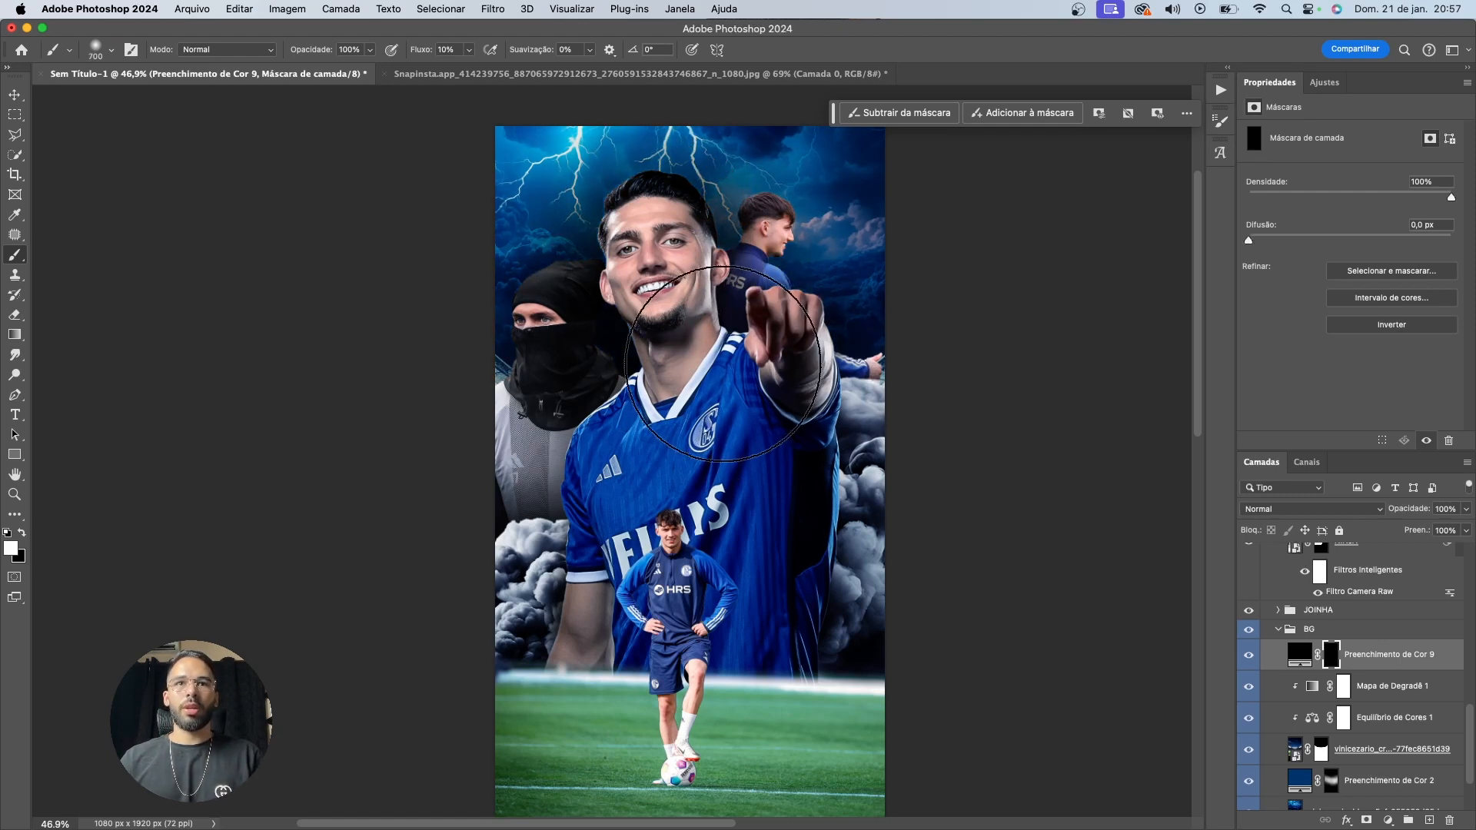
left_click_drag(773, 420, 758, 404)
key("v")
left_click(1383, 657)
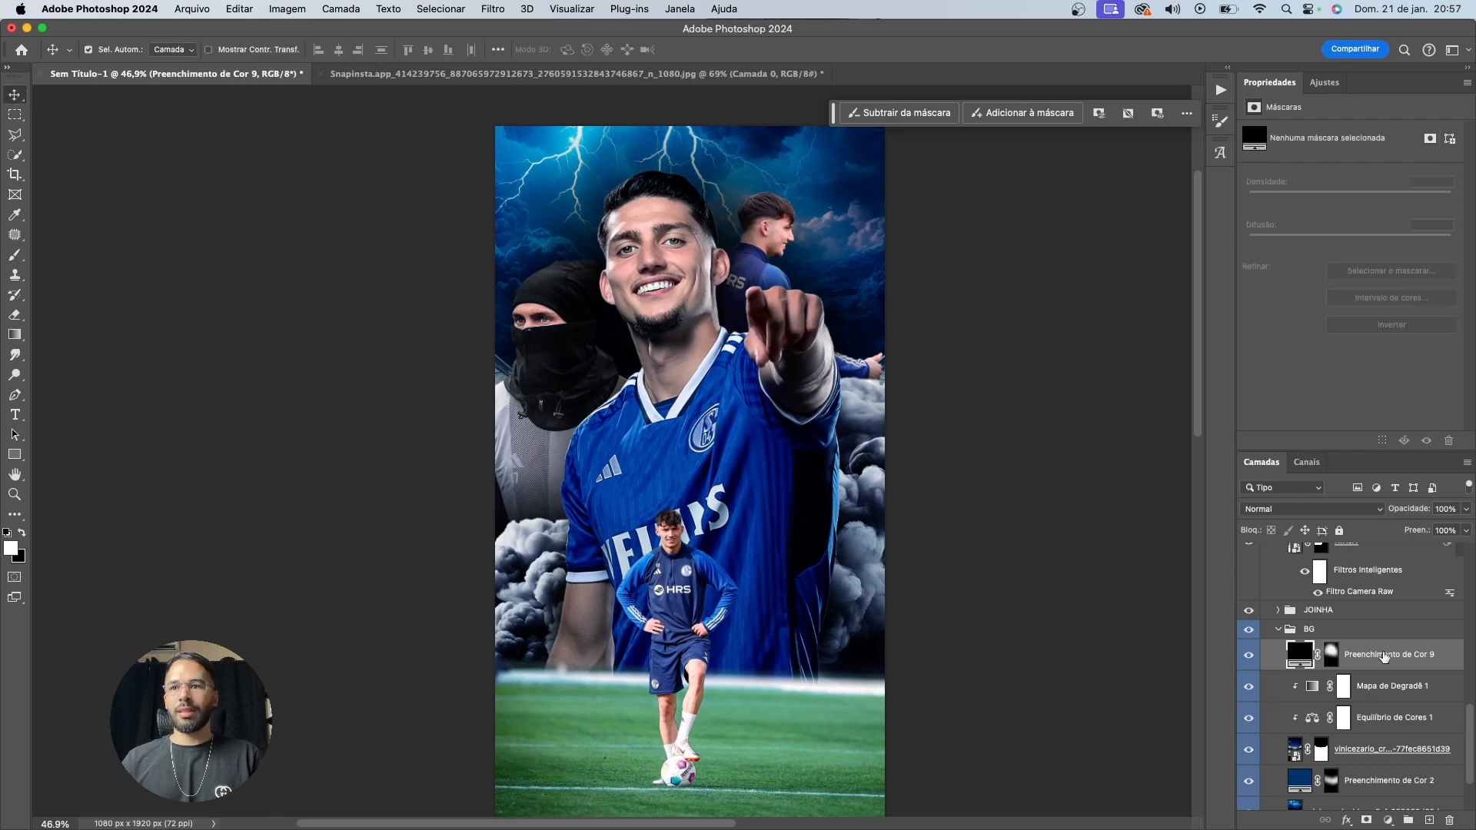
left_click(1250, 655)
left_click(1250, 654)
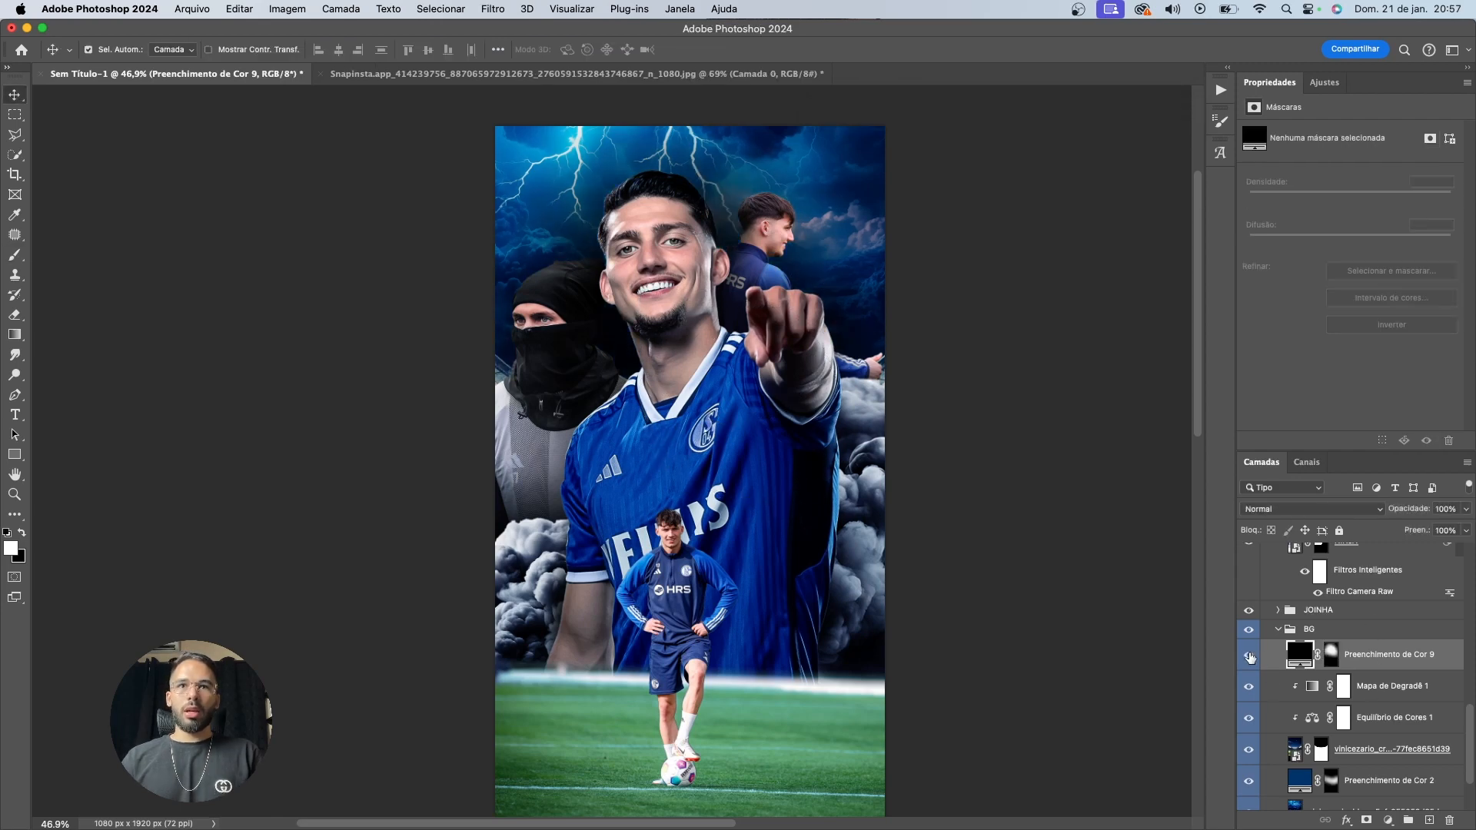
Paint black on Preenchimento de Cor 9's mask over the lightning tip beside the right background player, using a 10 px brush at 100% flow
left_click(1333, 654)
key("b")
scroll(603, 246, "up", 5)
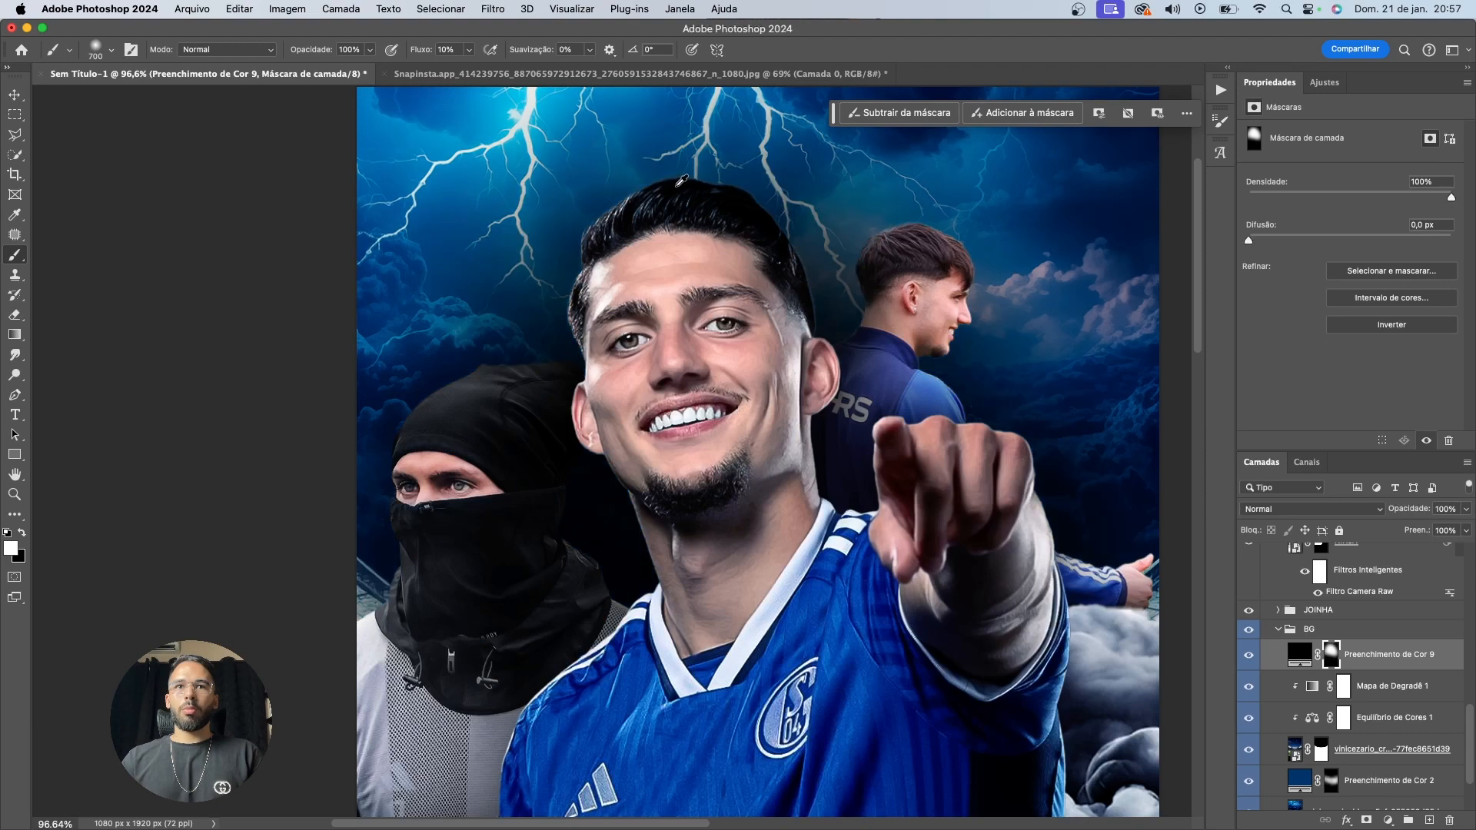
key("bracketleft")
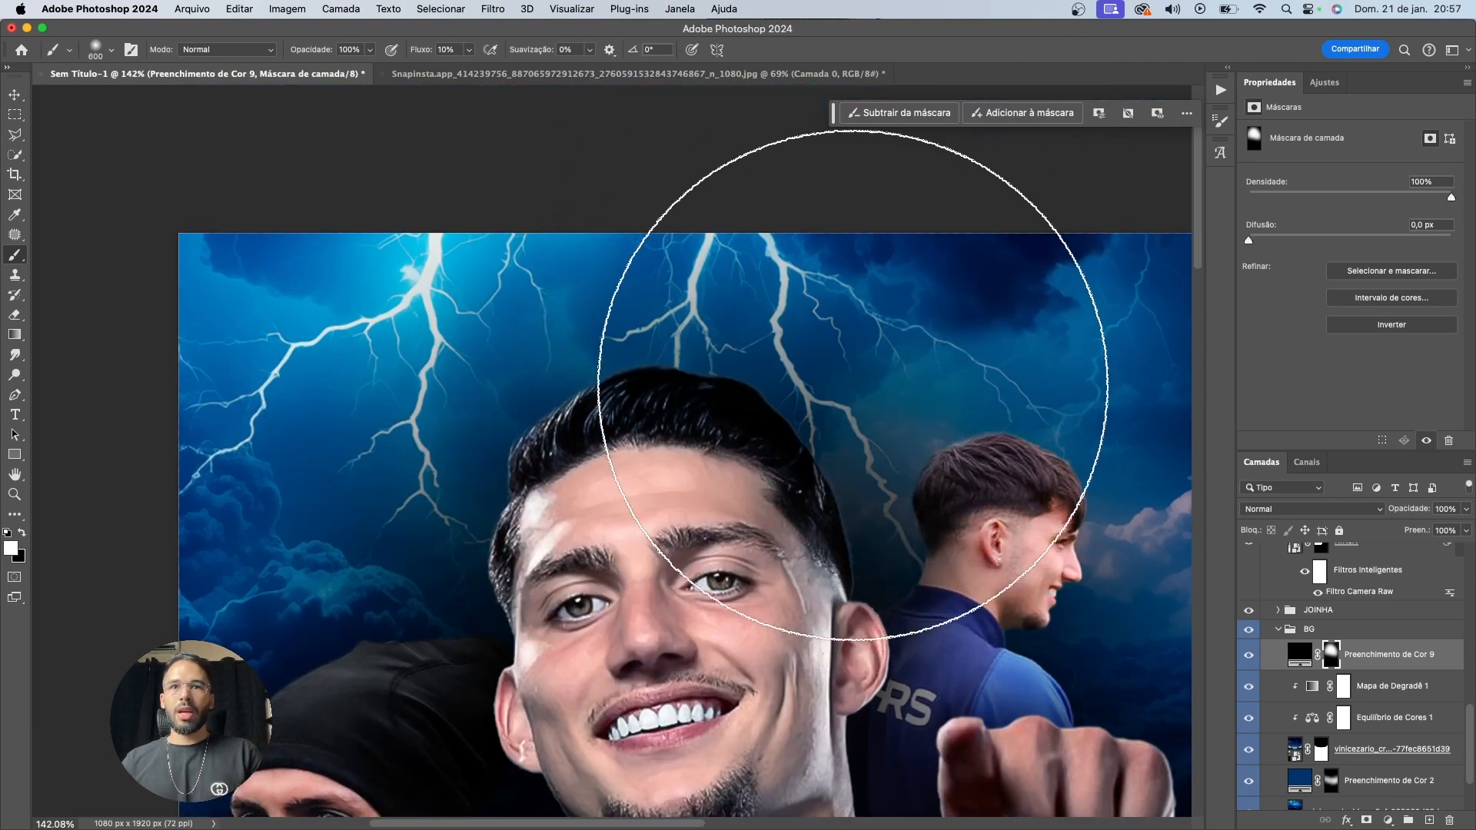
scroll(849, 246, "up", 3)
key("bracketleft")
key("bracketleft")
key("bracketleft")
key("bracketleft")
key("bracketleft")
key("bracketleft")
key("bracketleft")
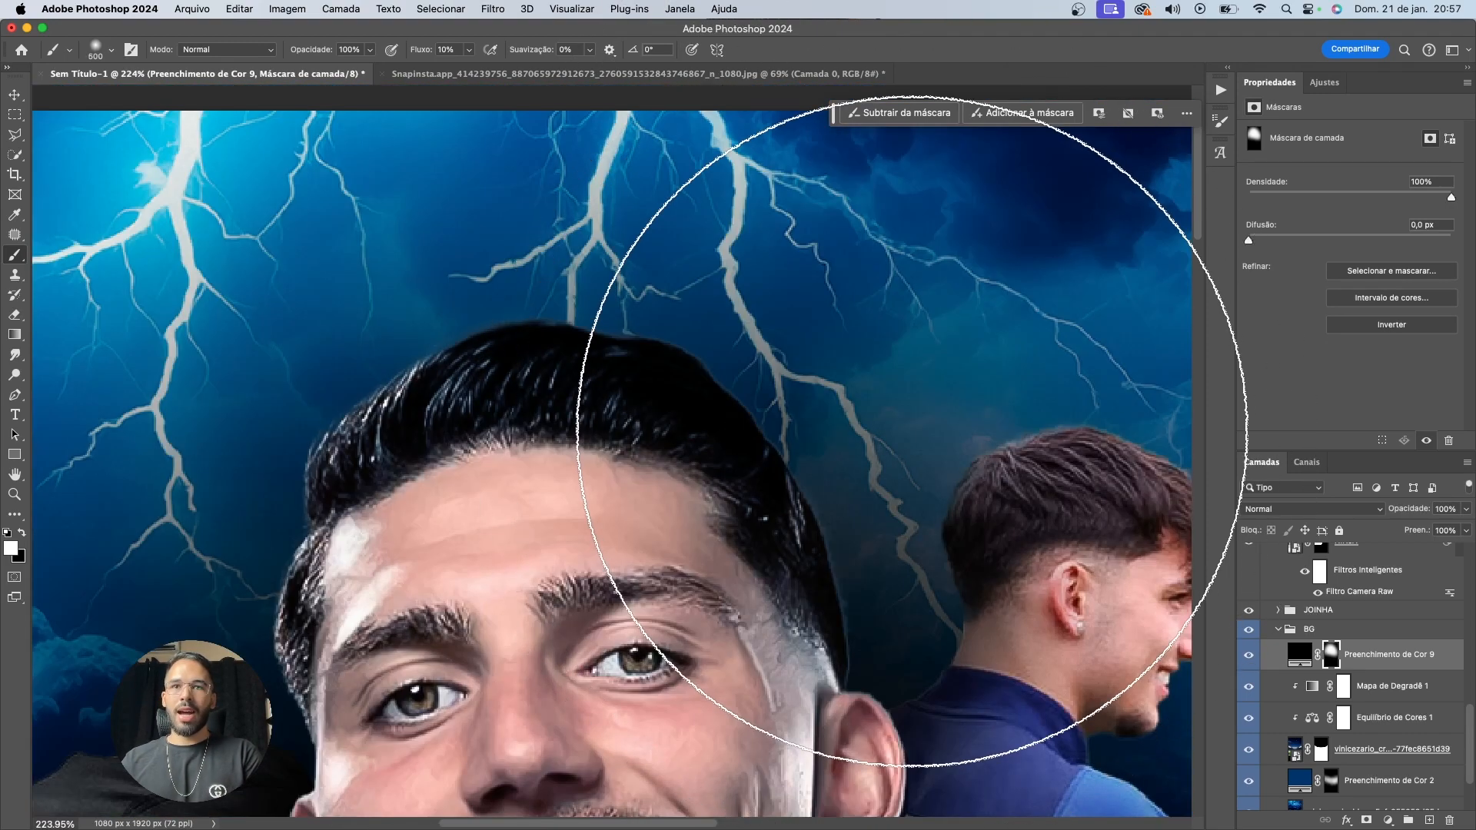
key("bracketleft")
key("bracketleft")
key("bracketleft")
left_click_drag(419, 51, 492, 50)
key("bracketleft")
key("bracketleft")
key("bracketleft")
key("bracketleft")
key("bracketleft")
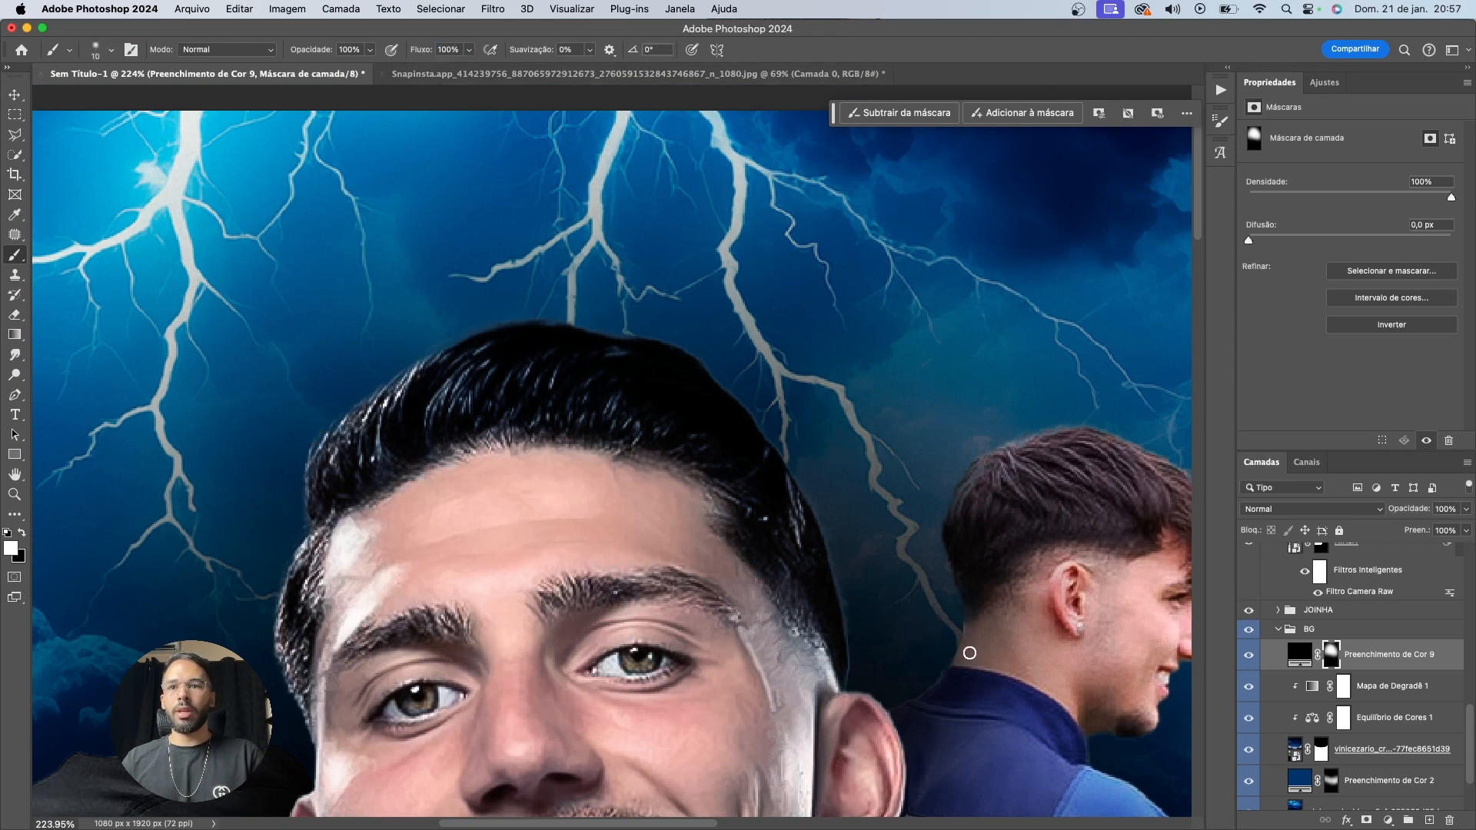
left_click_drag(949, 621, 973, 655)
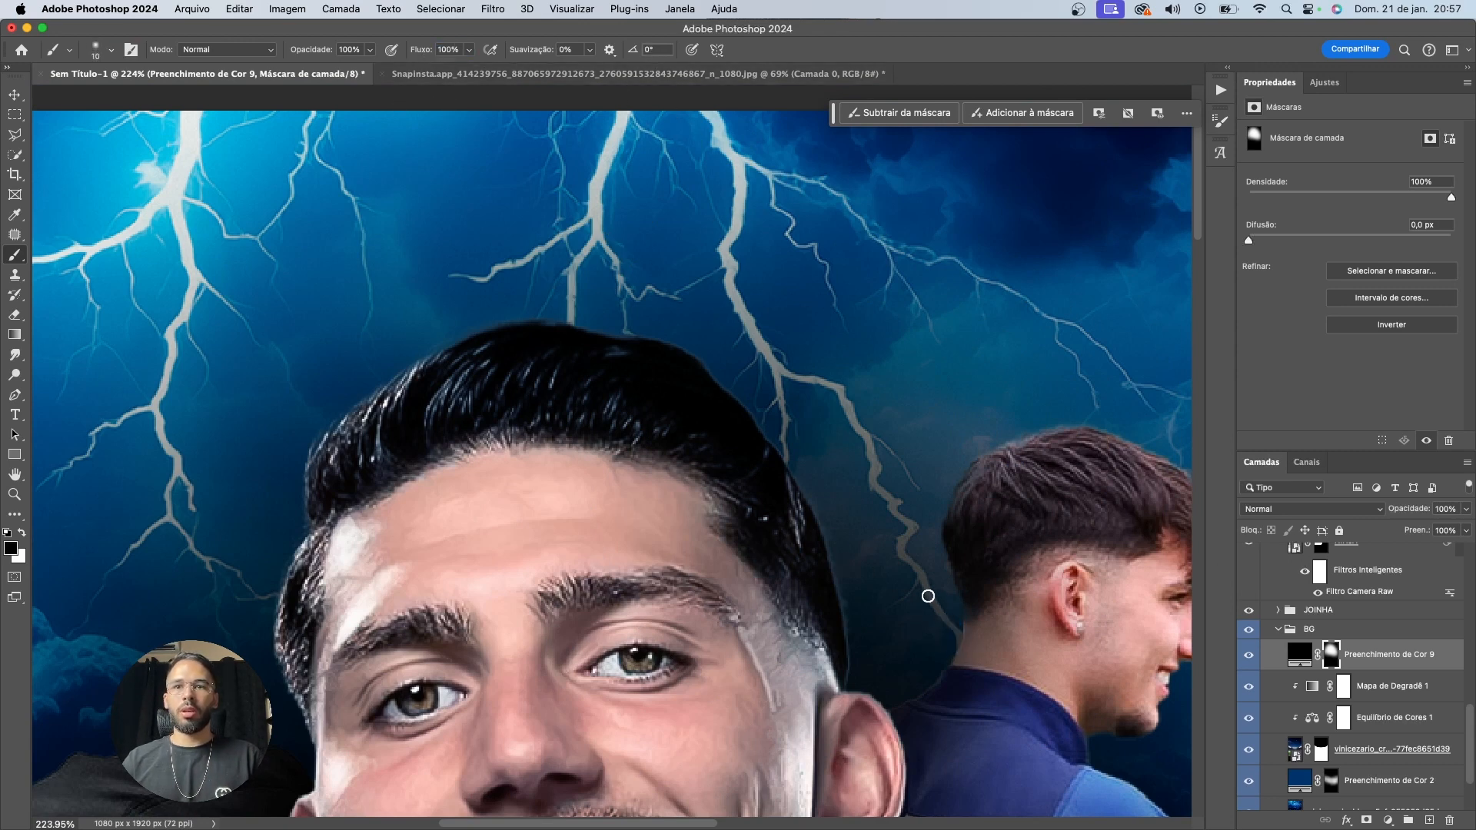
Select the lightning bolt above and between the players on the storm sky layer with the Object Selection tool
key("w")
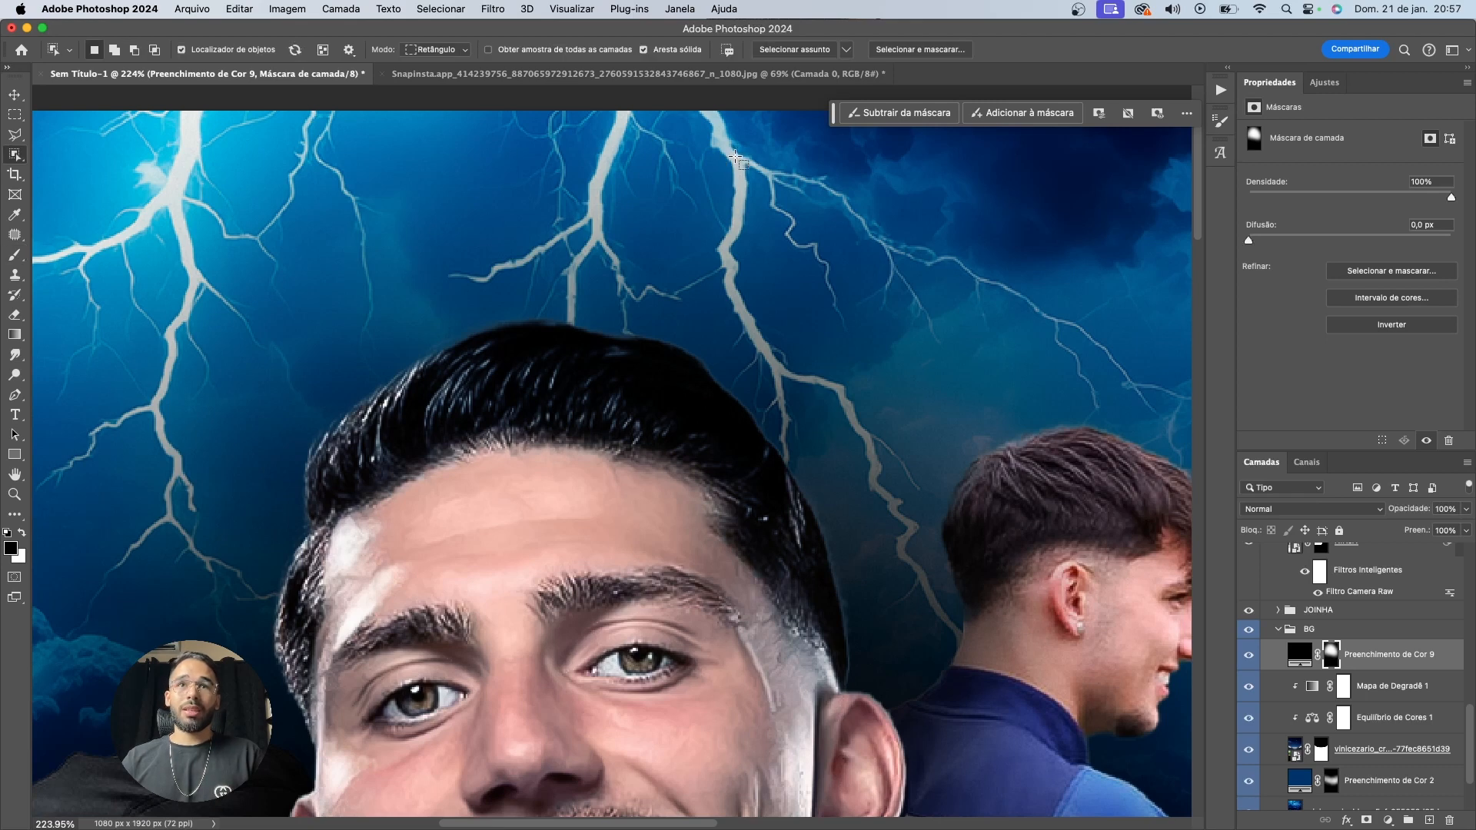
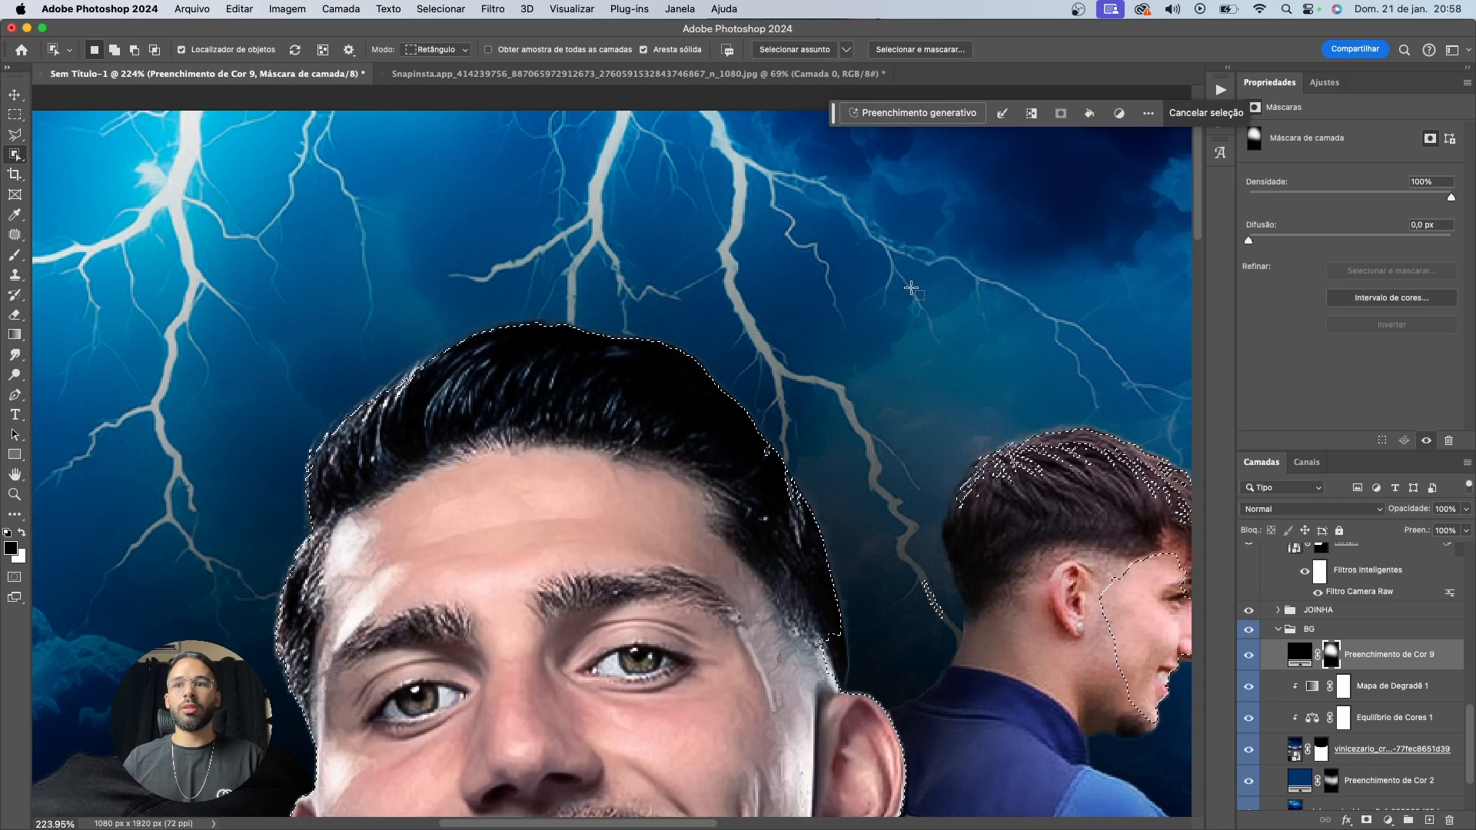
scroll(1352, 714, "down", 2)
left_click(1356, 708)
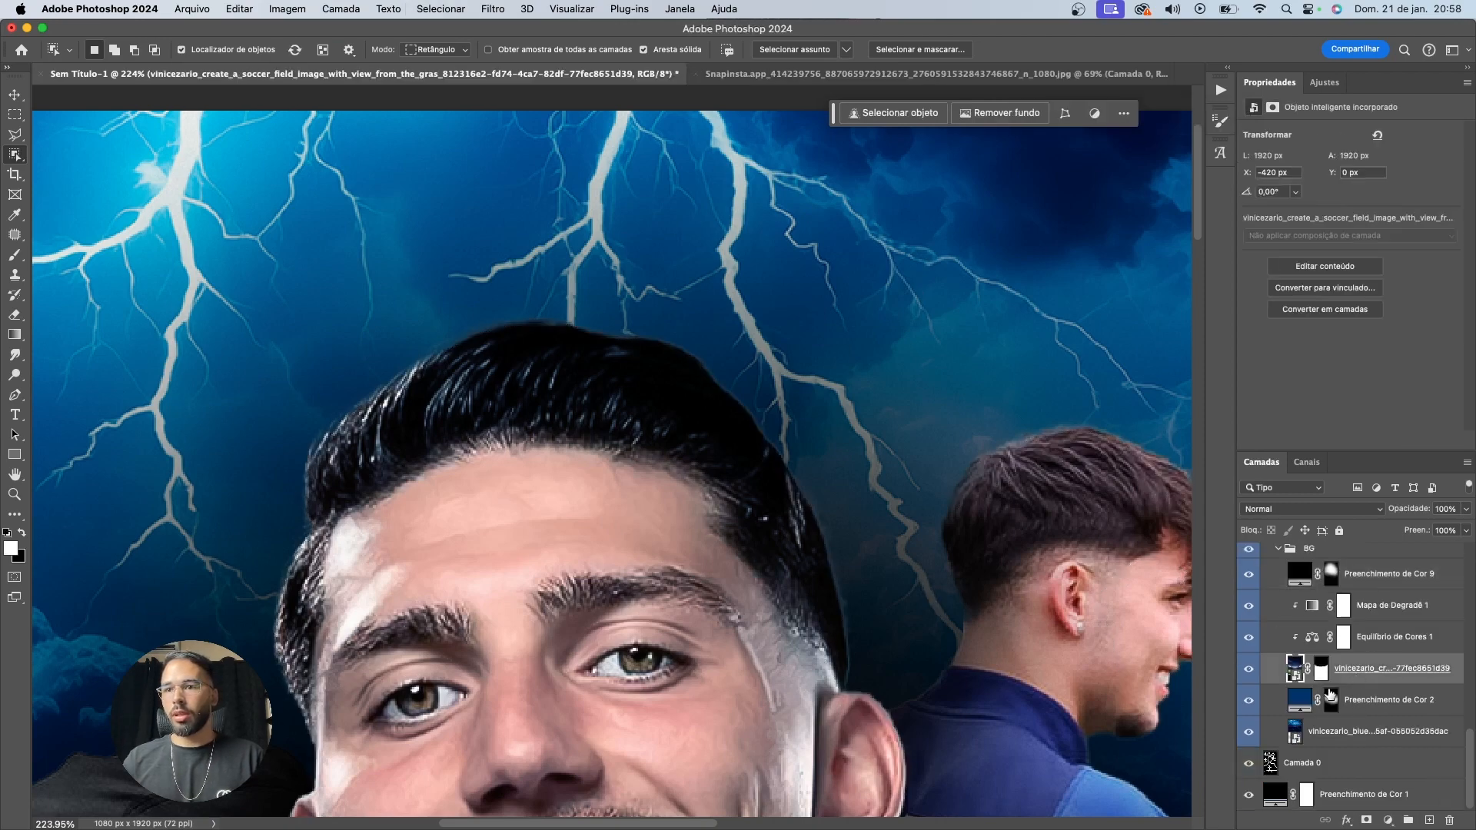
left_click(1315, 734)
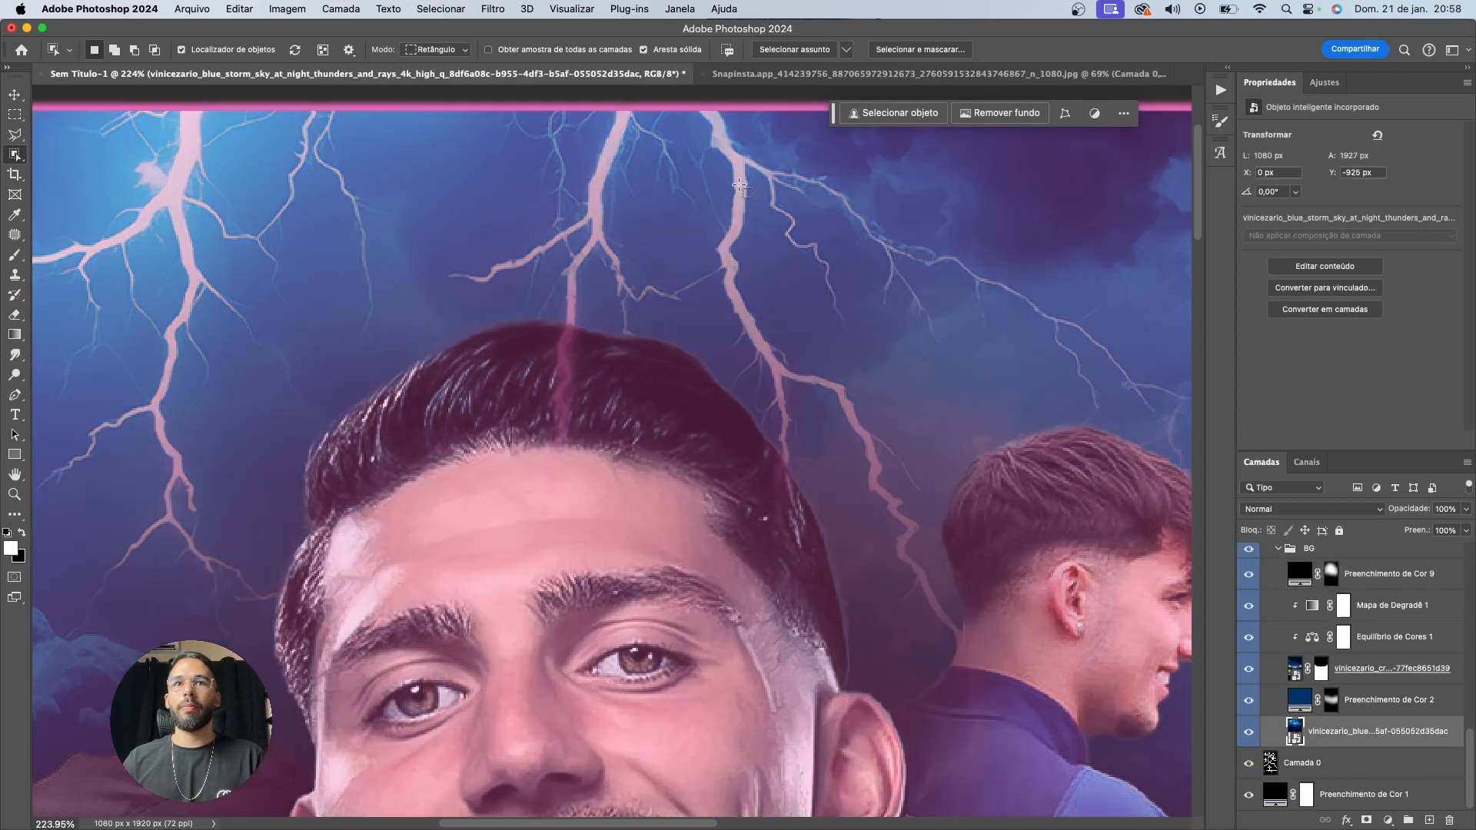
left_click(749, 427)
scroll(749, 427, "down", 3)
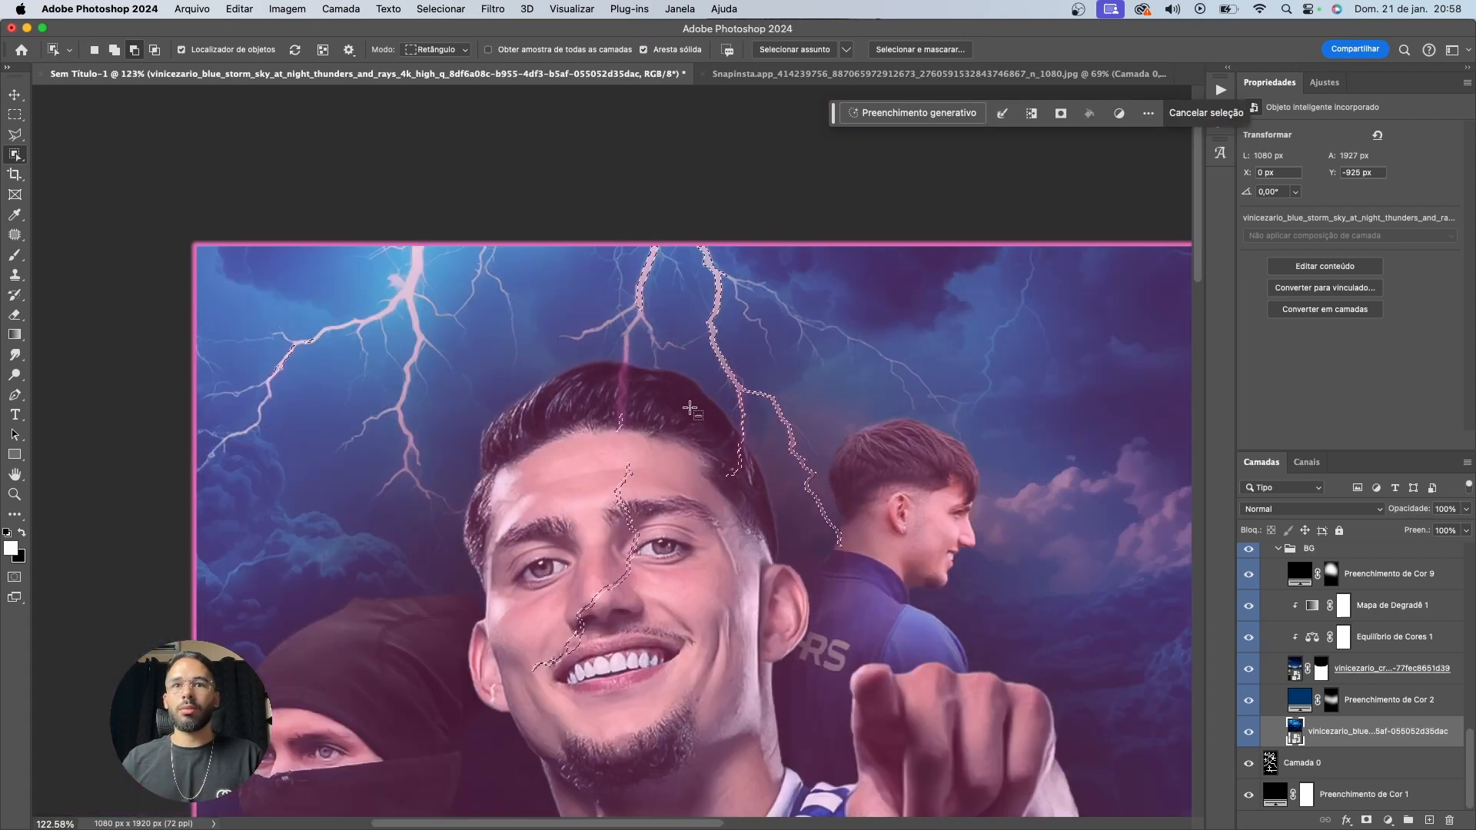
Brighten the selected lightning by painting black on Preenchimento de Cor 9's mask with a 45 px brush, and deselect
key("b")
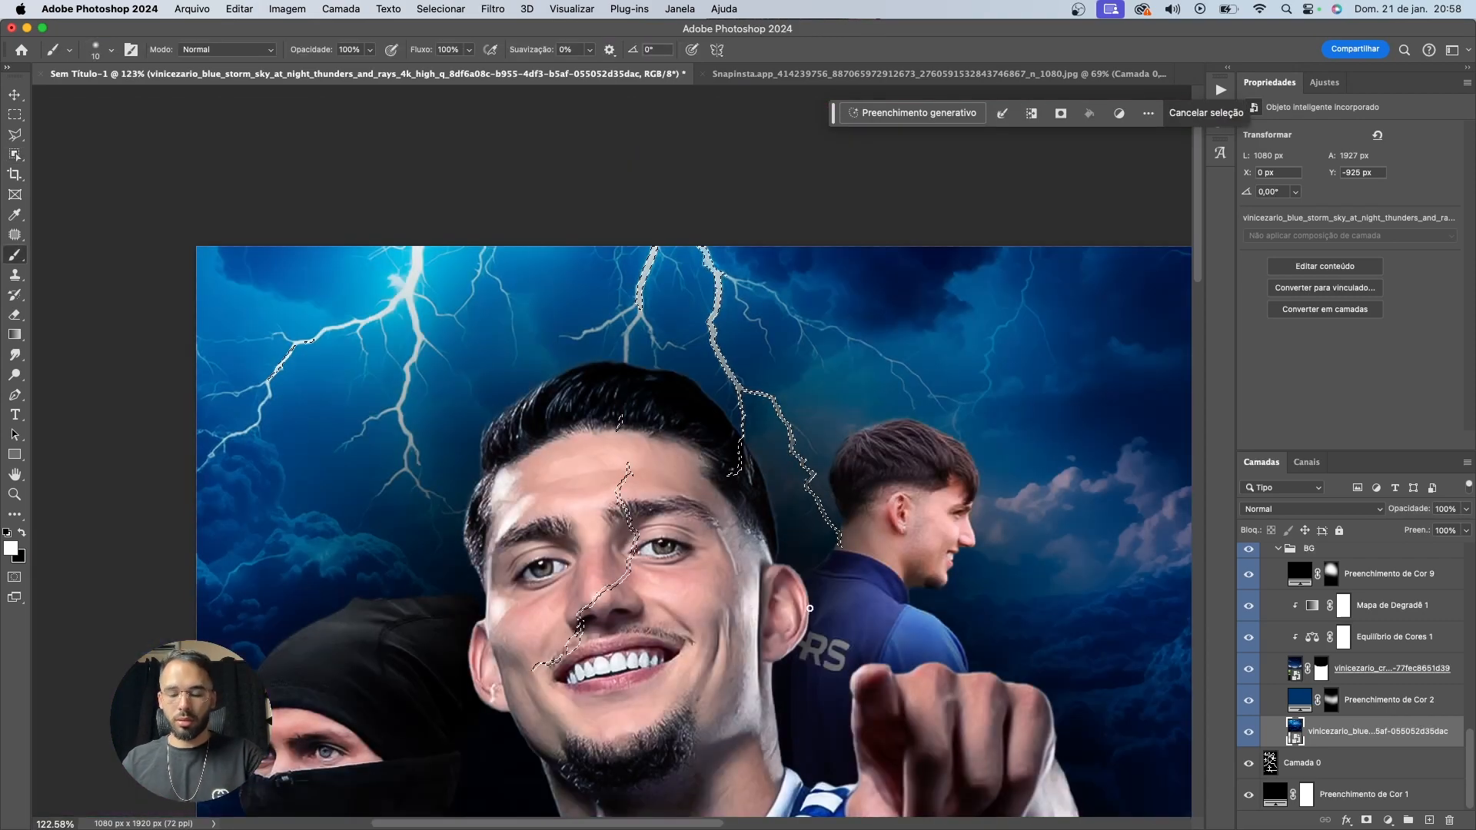
key("bracketright")
key("bracketright")
key("x")
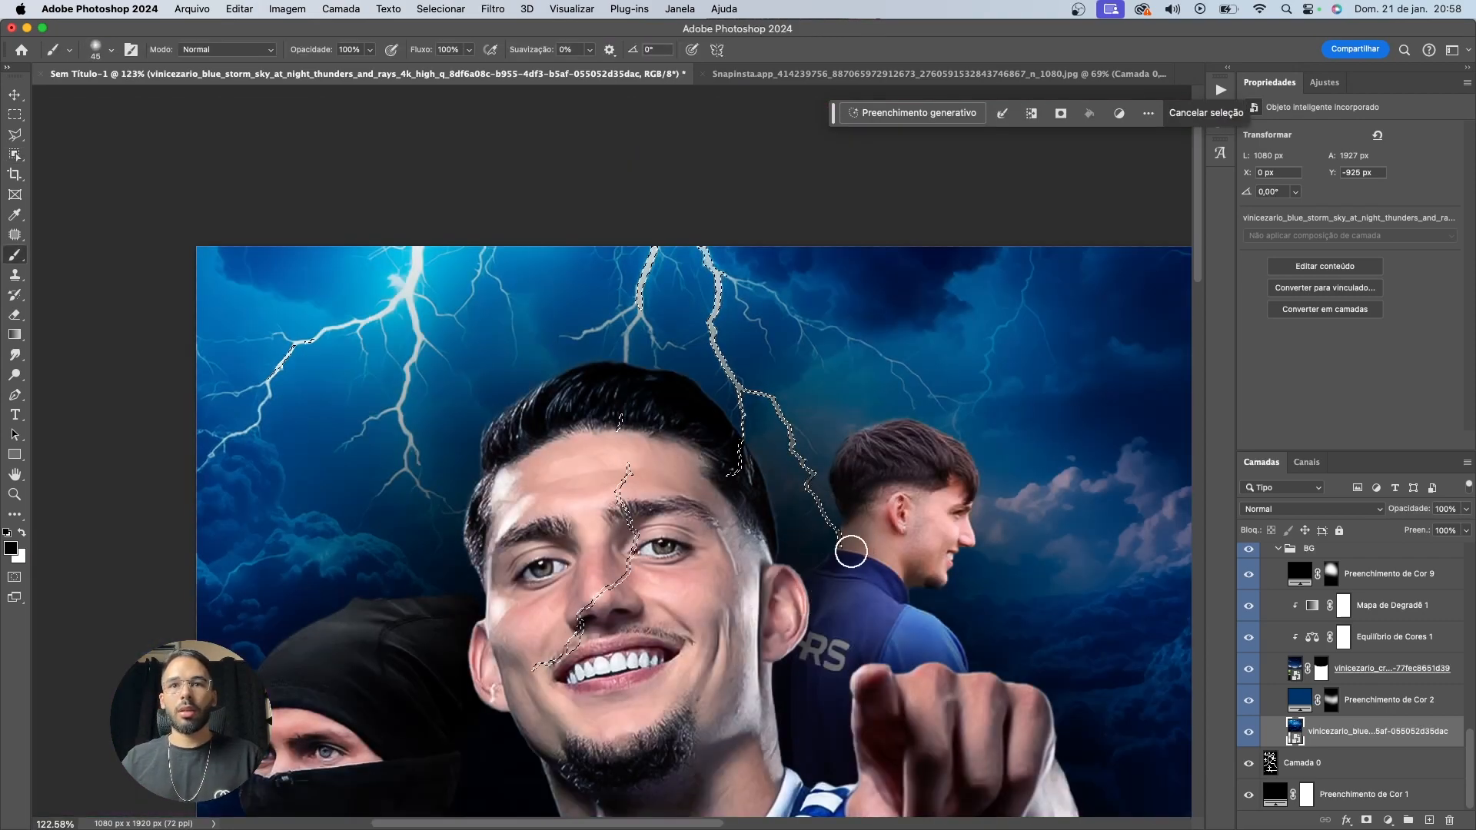
key("super+shift+alt+n")
key("super+z")
scroll(1249, 577, "down", 4)
left_click(1311, 797)
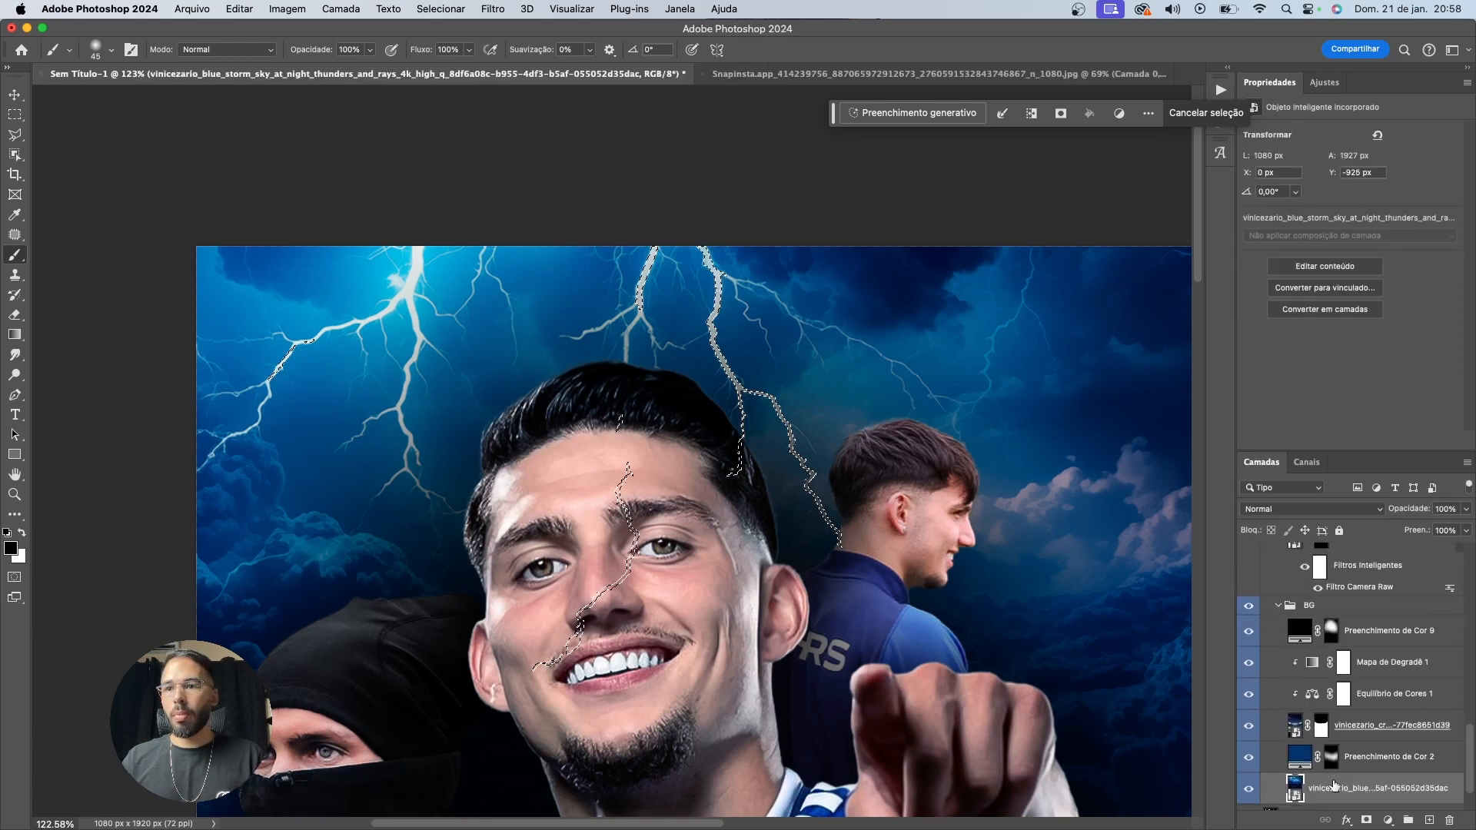
left_click(1331, 624)
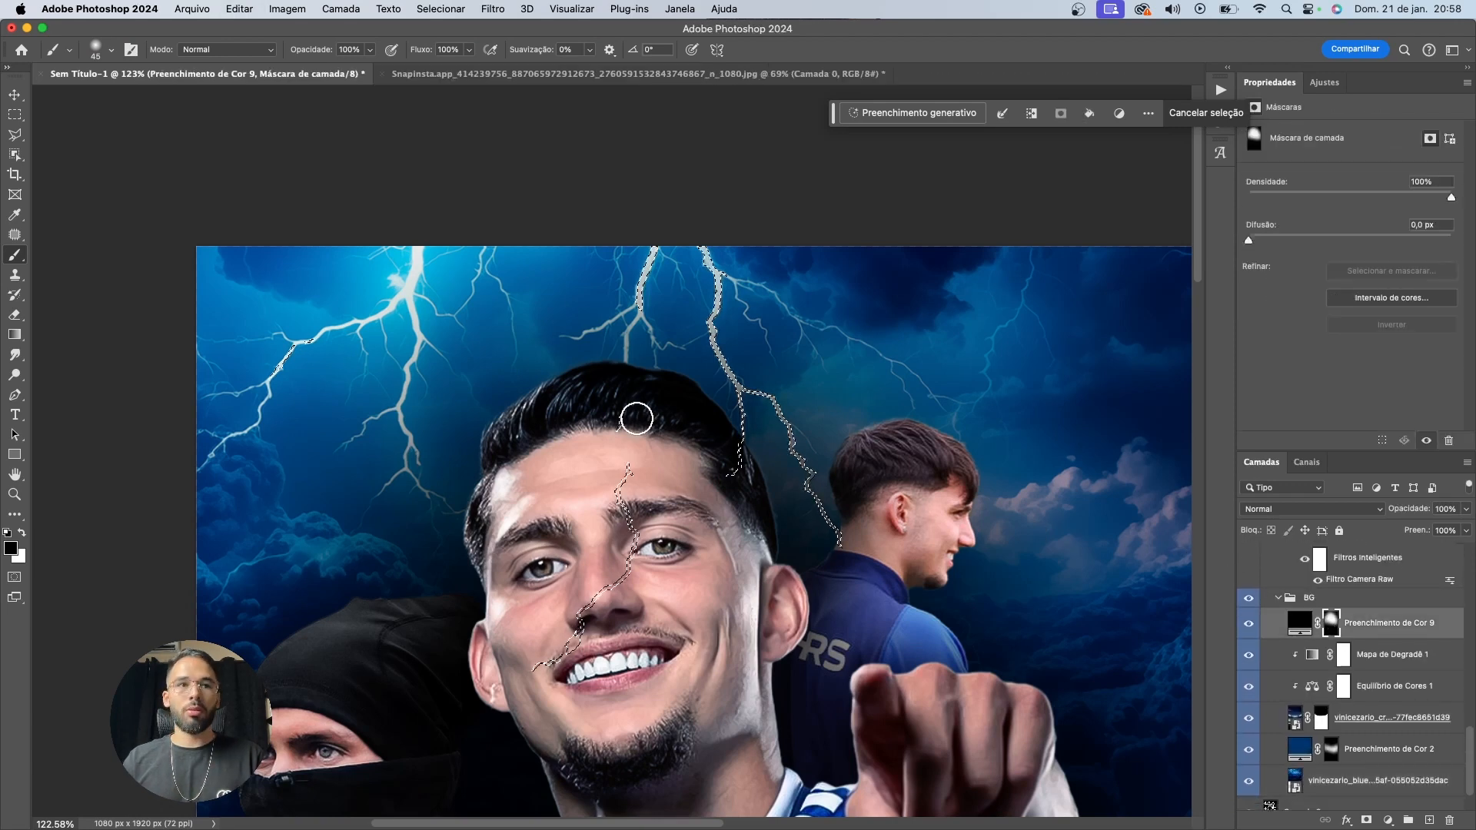
mouse_move(764, 455)
left_mouse_down()
mouse_move(761, 377)
mouse_move(811, 414)
mouse_move(808, 471)
mouse_move(781, 408)
left_mouse_up()
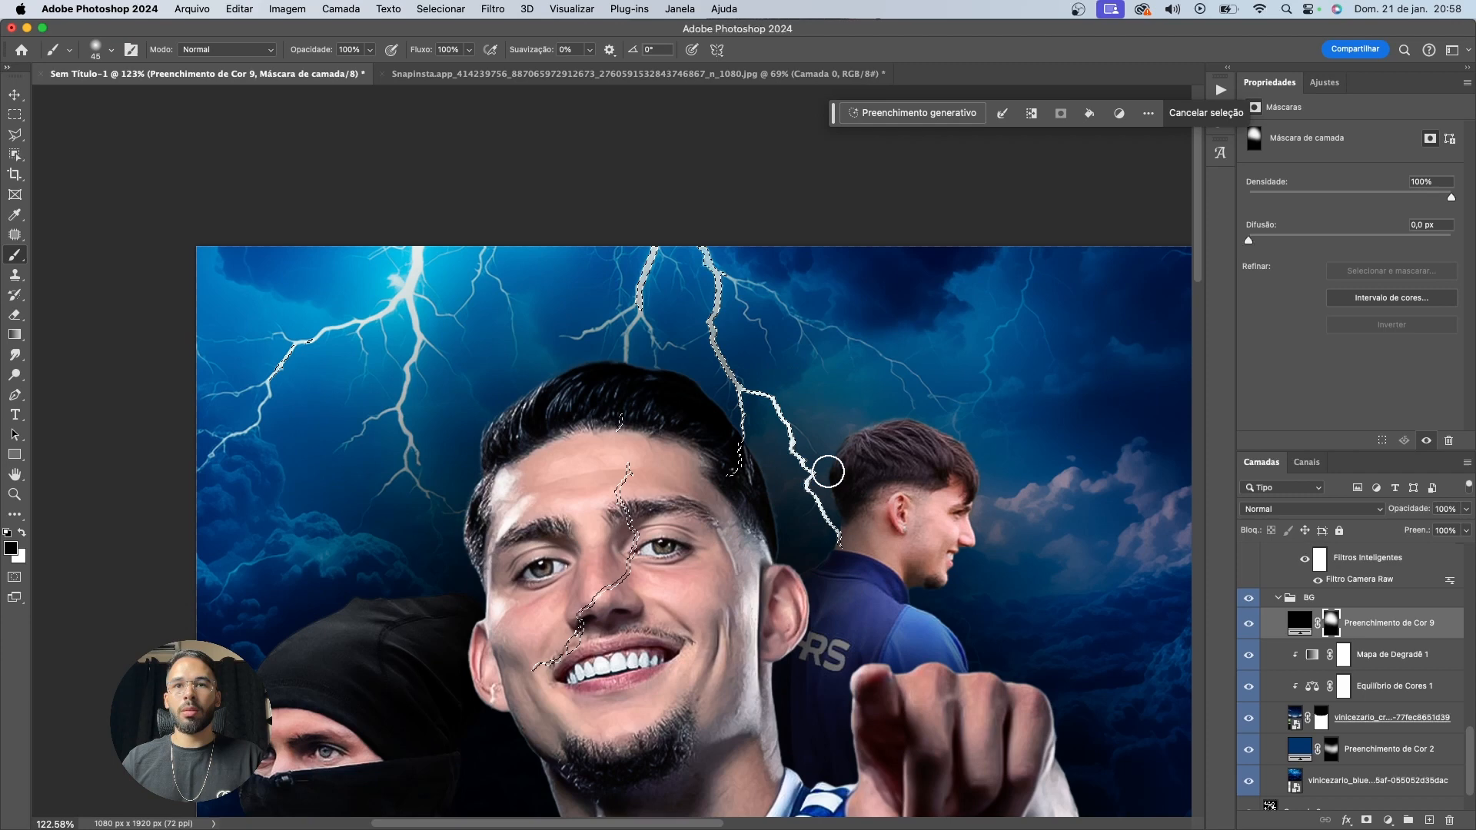
key("super+d")
scroll(863, 607, "down", 3)
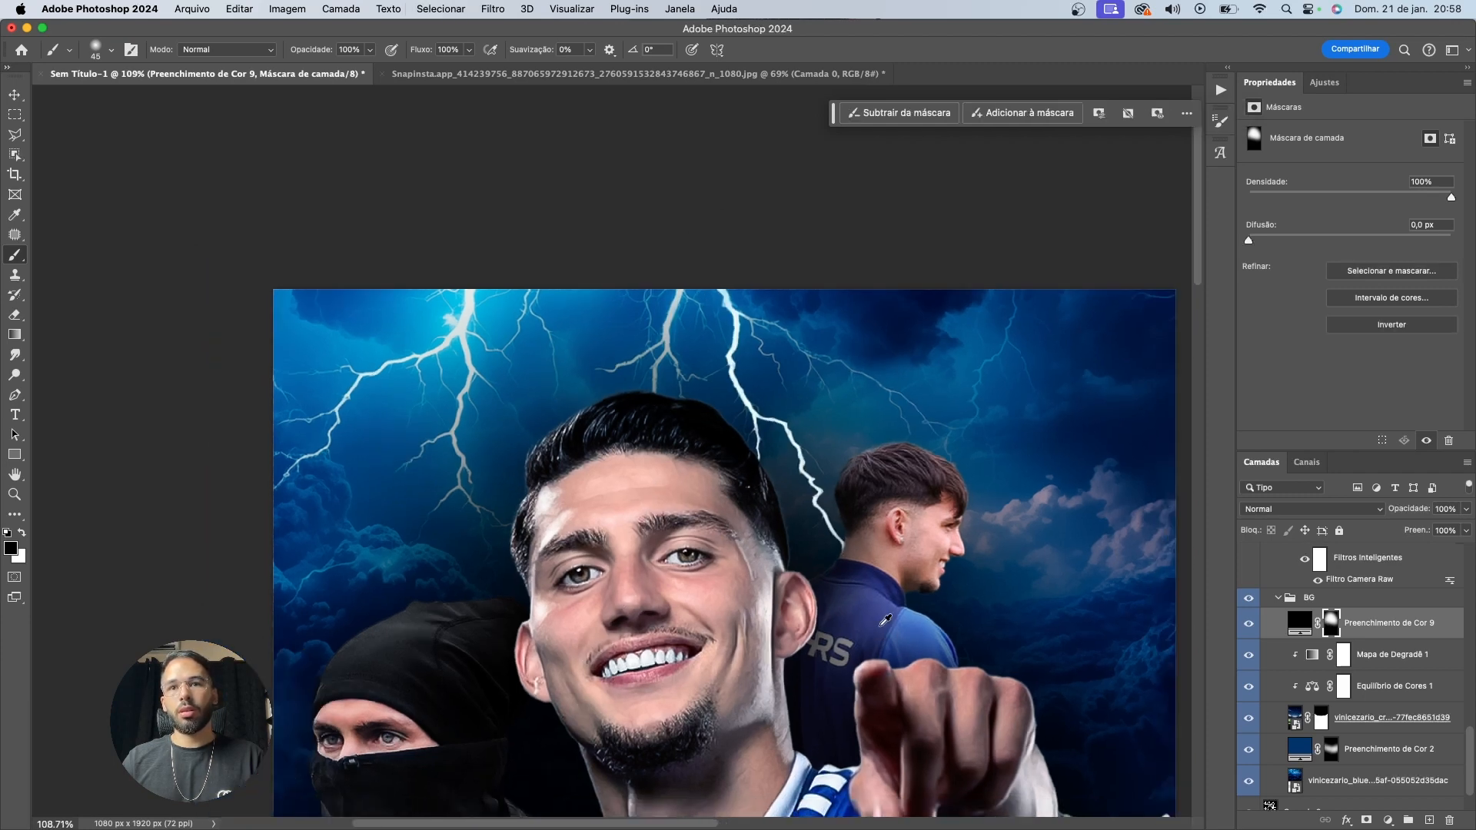
scroll(821, 555, "down", 5)
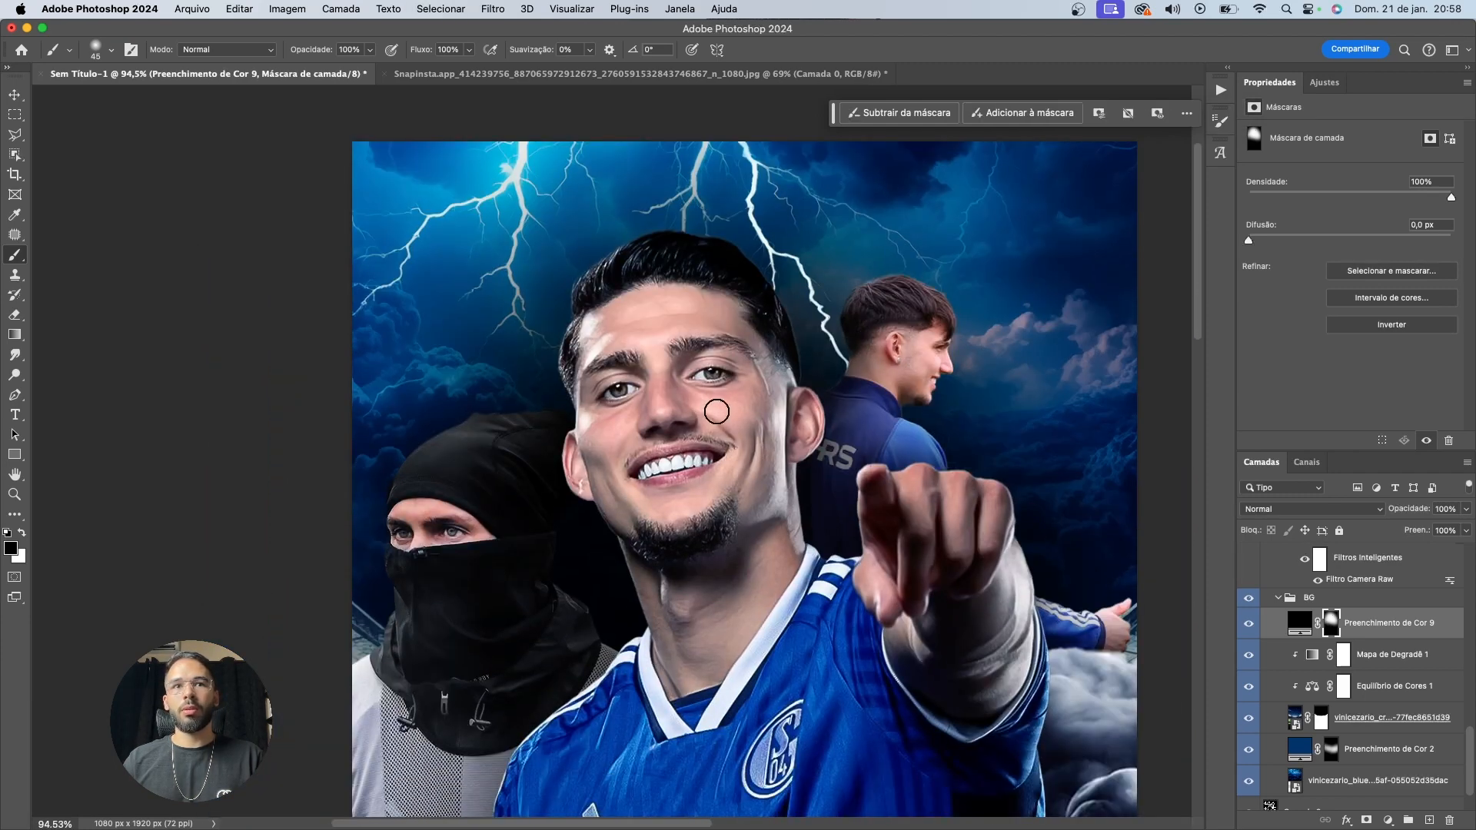
Select the middle lightning bolt and its branches on the storm sky layer with the Magic Wand, and switch to the Brush tool
scroll(810, 311, "up", 8)
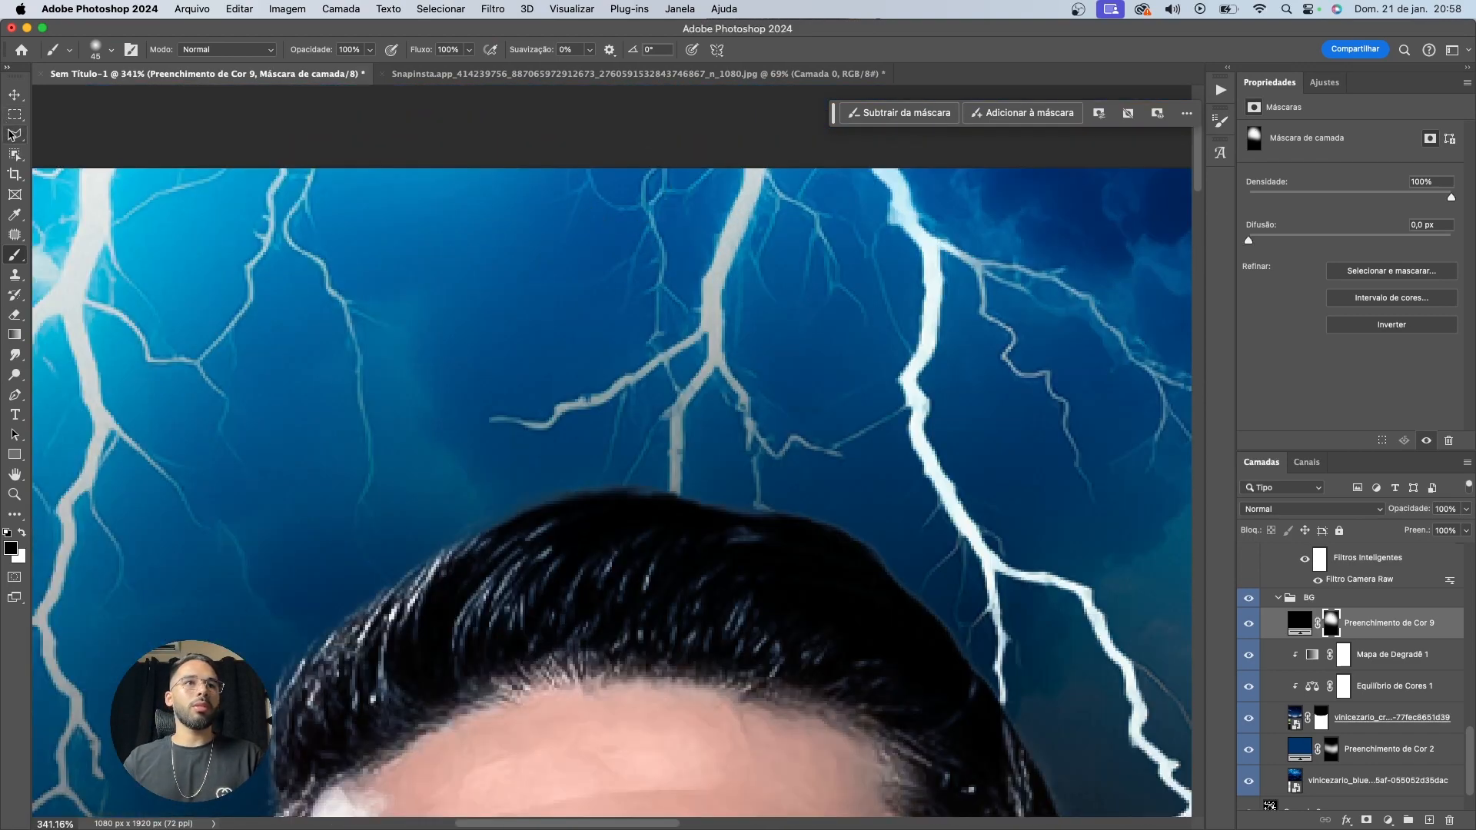
left_click(11, 137)
left_click(13, 154)
key("shift+w")
key("shift+w")
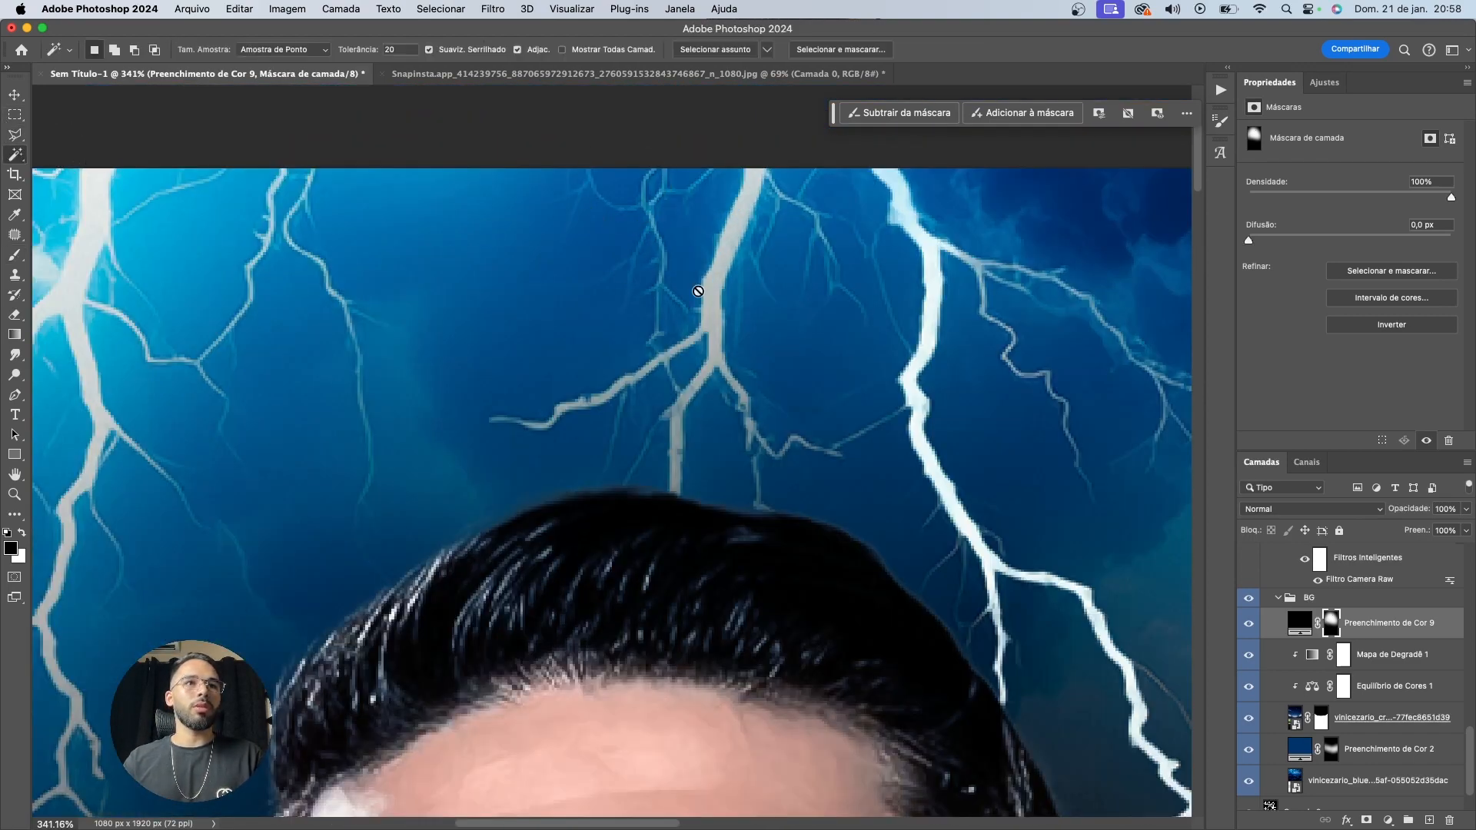
left_click(1368, 781)
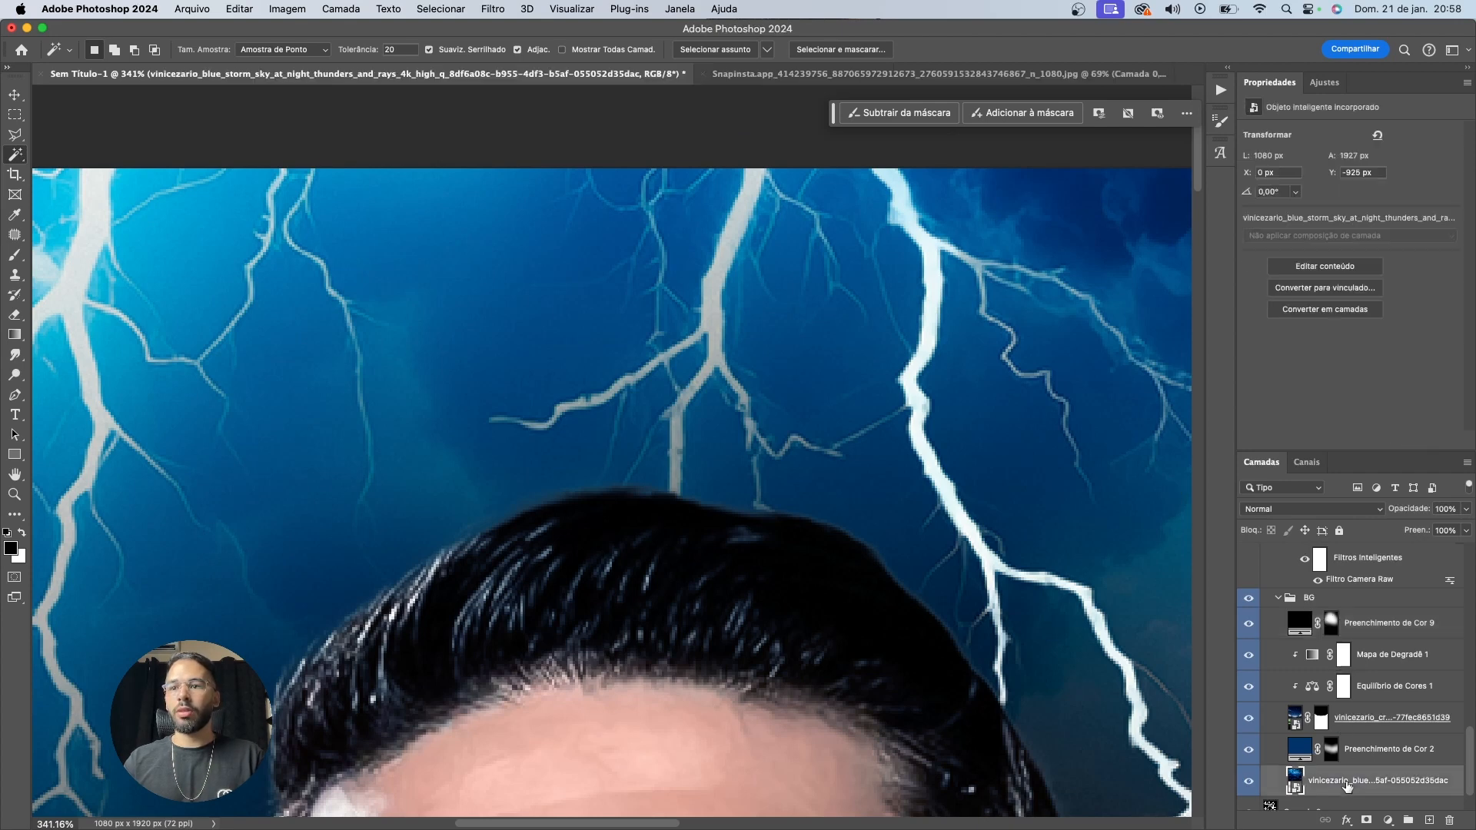
left_click(696, 380)
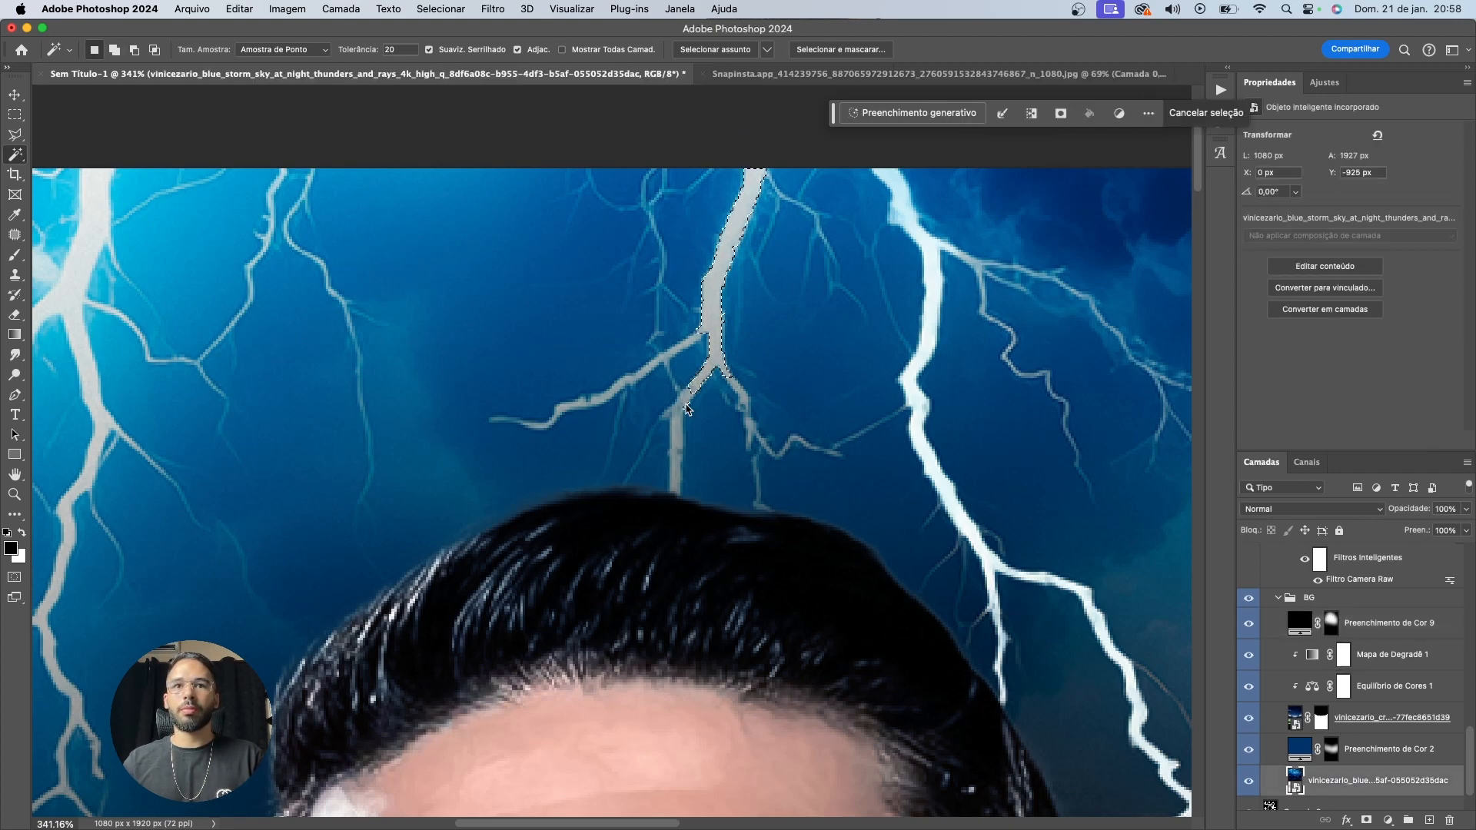
left_click(676, 459, "shift")
left_click(675, 486, "shift")
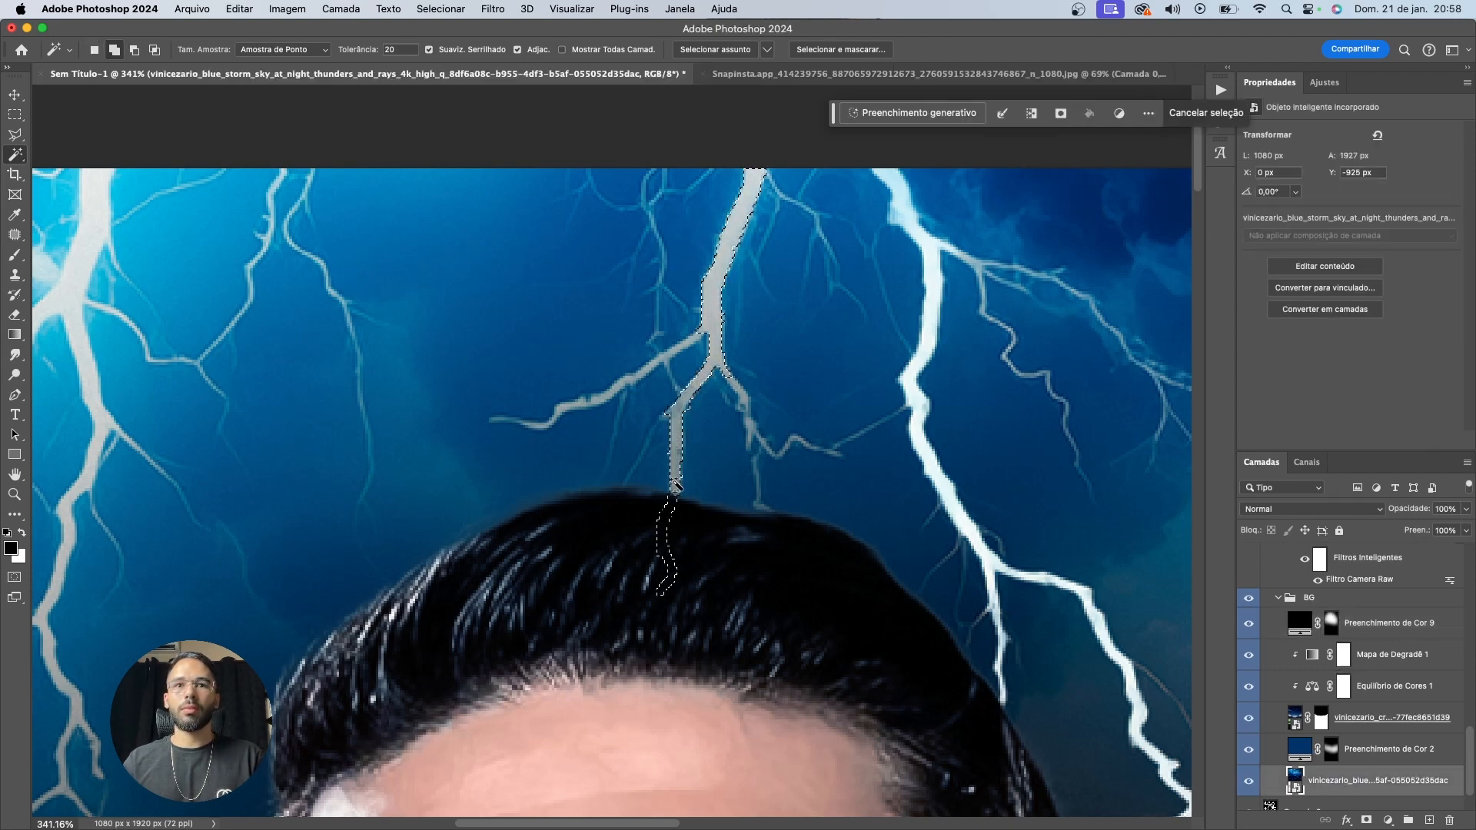
left_click(734, 380, "shift")
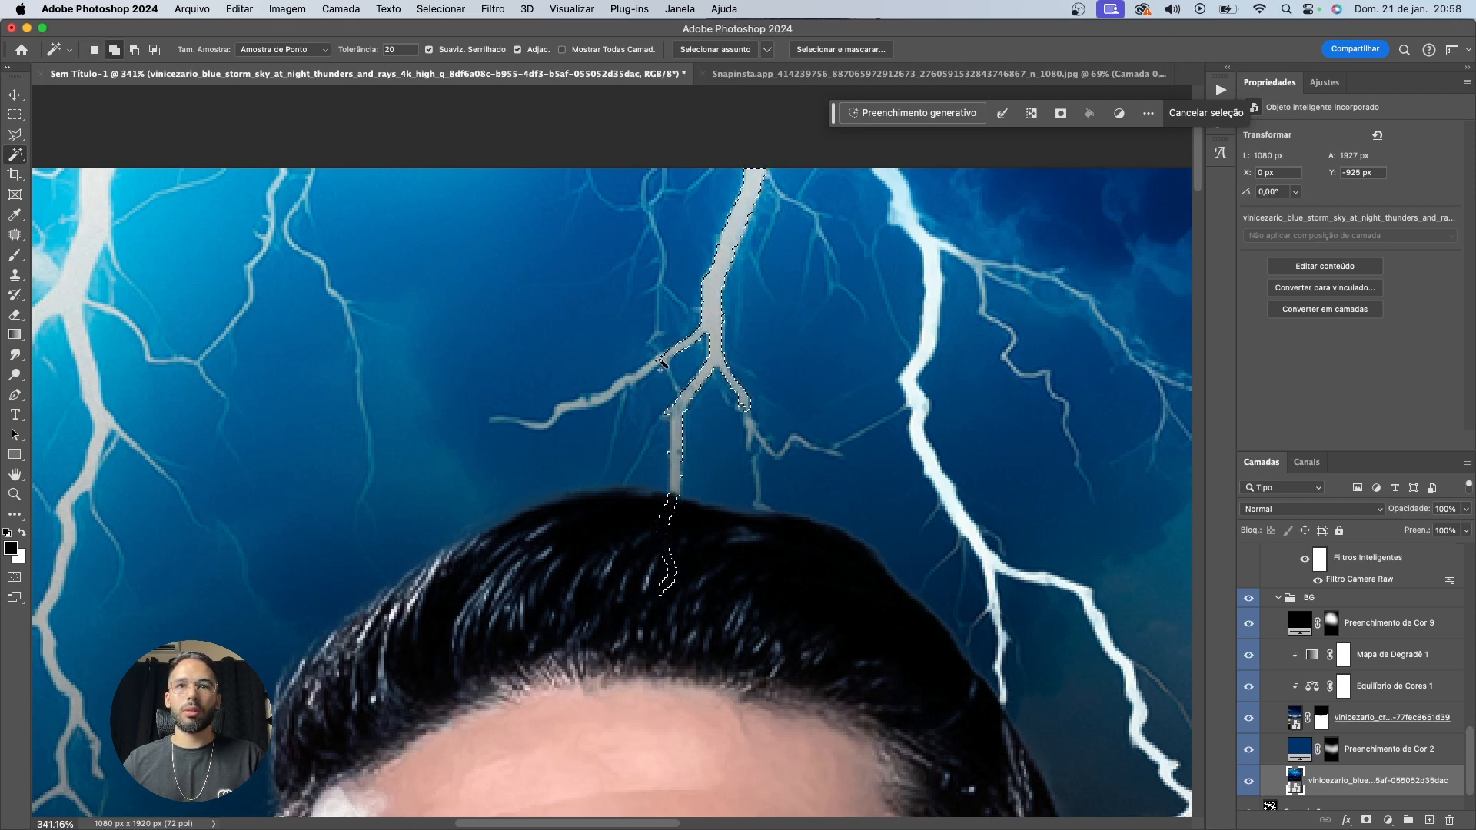
left_click(549, 423, "shift")
key("b")
key("alt+shift+super+n")
mouse_move(673, 523)
left_mouse_down()
mouse_move(725, 250)
mouse_move(701, 500)
left_mouse_up()
key("super+z")
key("super+z")
Paint black on Preenchimento de Cor 9's mask inside the middle bolt's selection to brighten it, and deselect
scroll(1311, 719, "down", 2)
scroll(1312, 716, "up", 2)
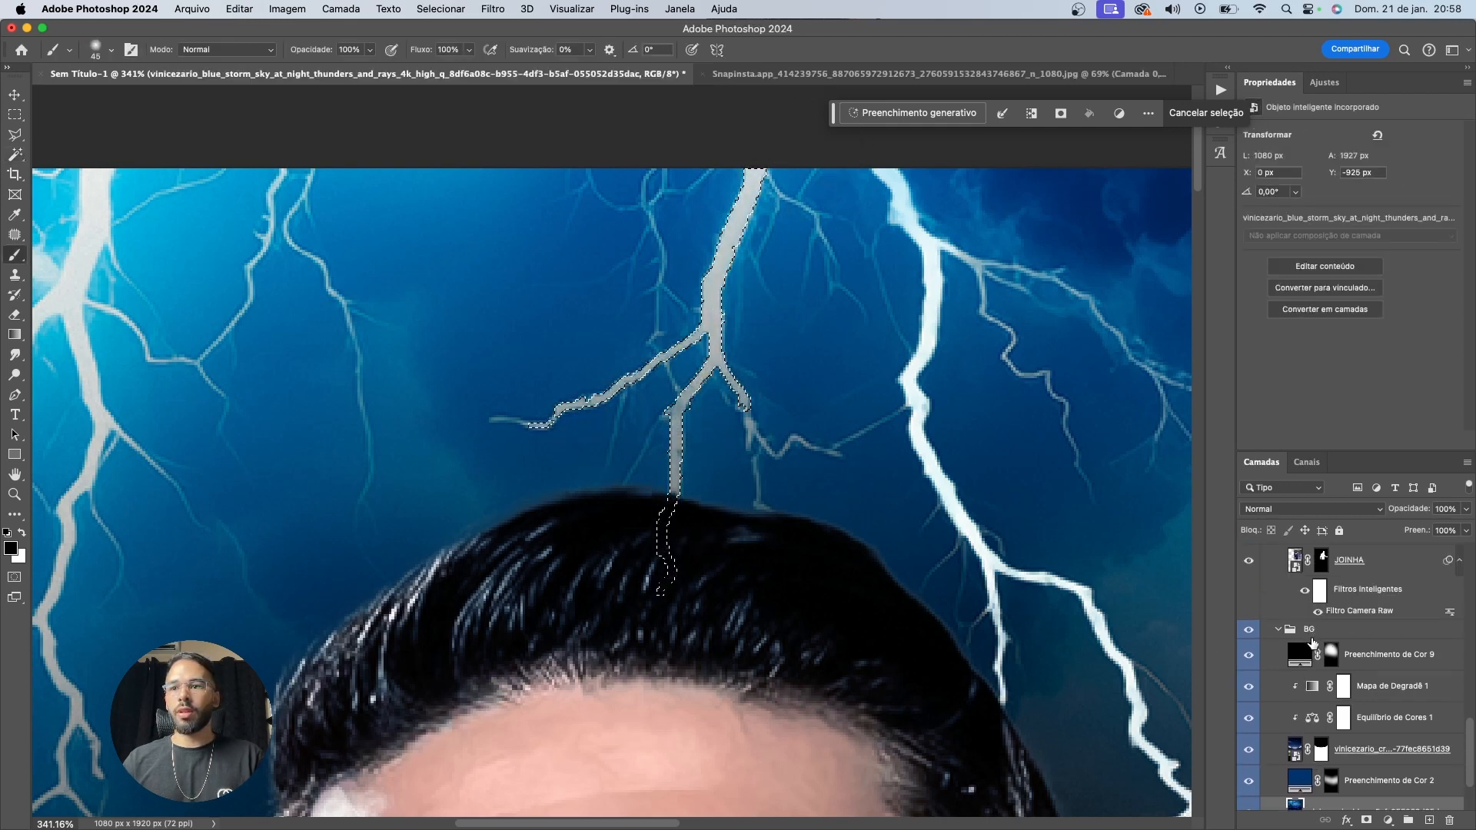
left_click(1330, 654)
mouse_move(626, 594)
left_mouse_down()
mouse_move(702, 198)
mouse_move(646, 454)
left_mouse_up()
key("super+d")
scroll(637, 447, "down", 5)
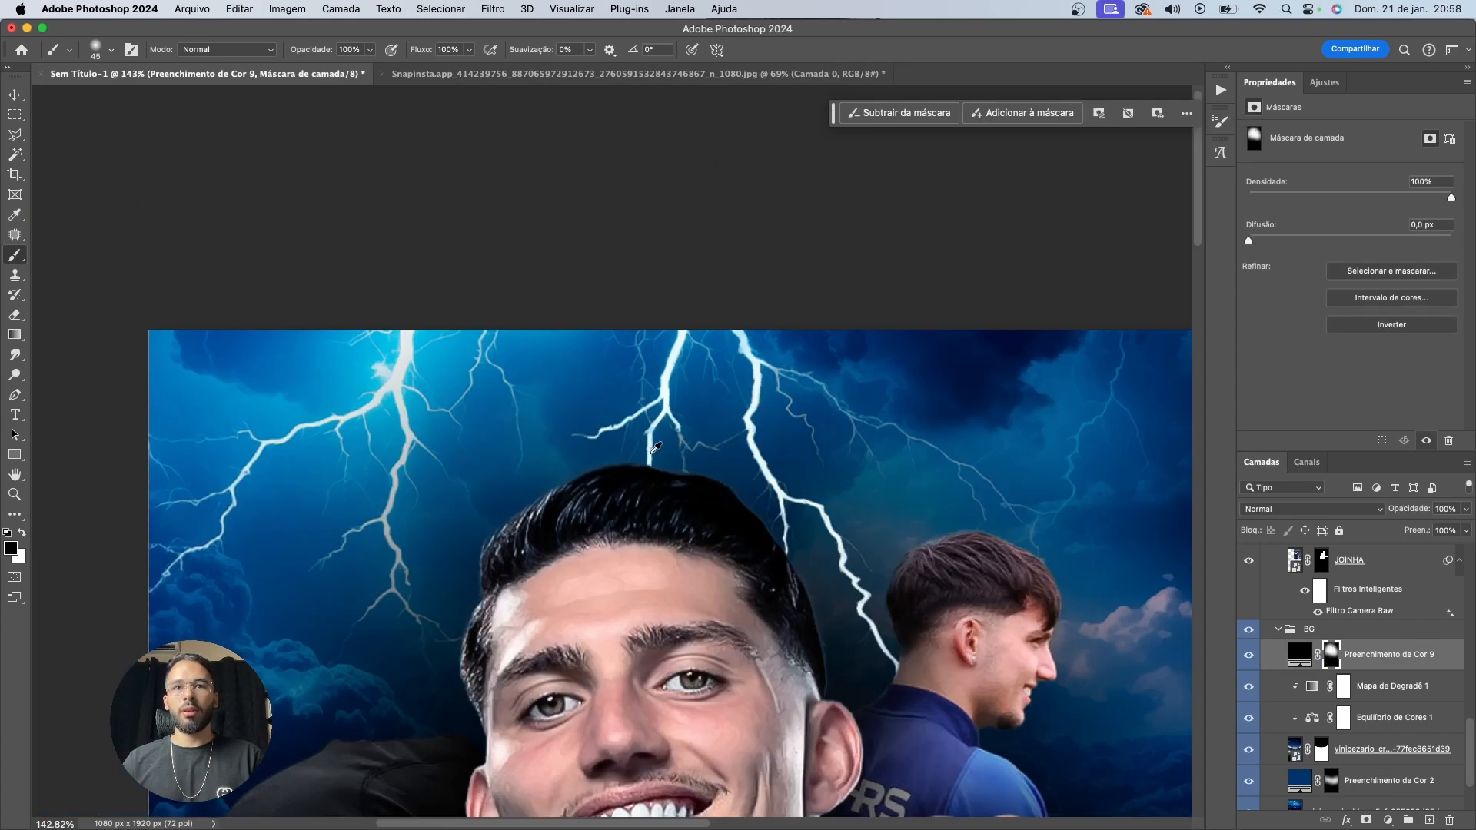
scroll(632, 448, "down", 3)
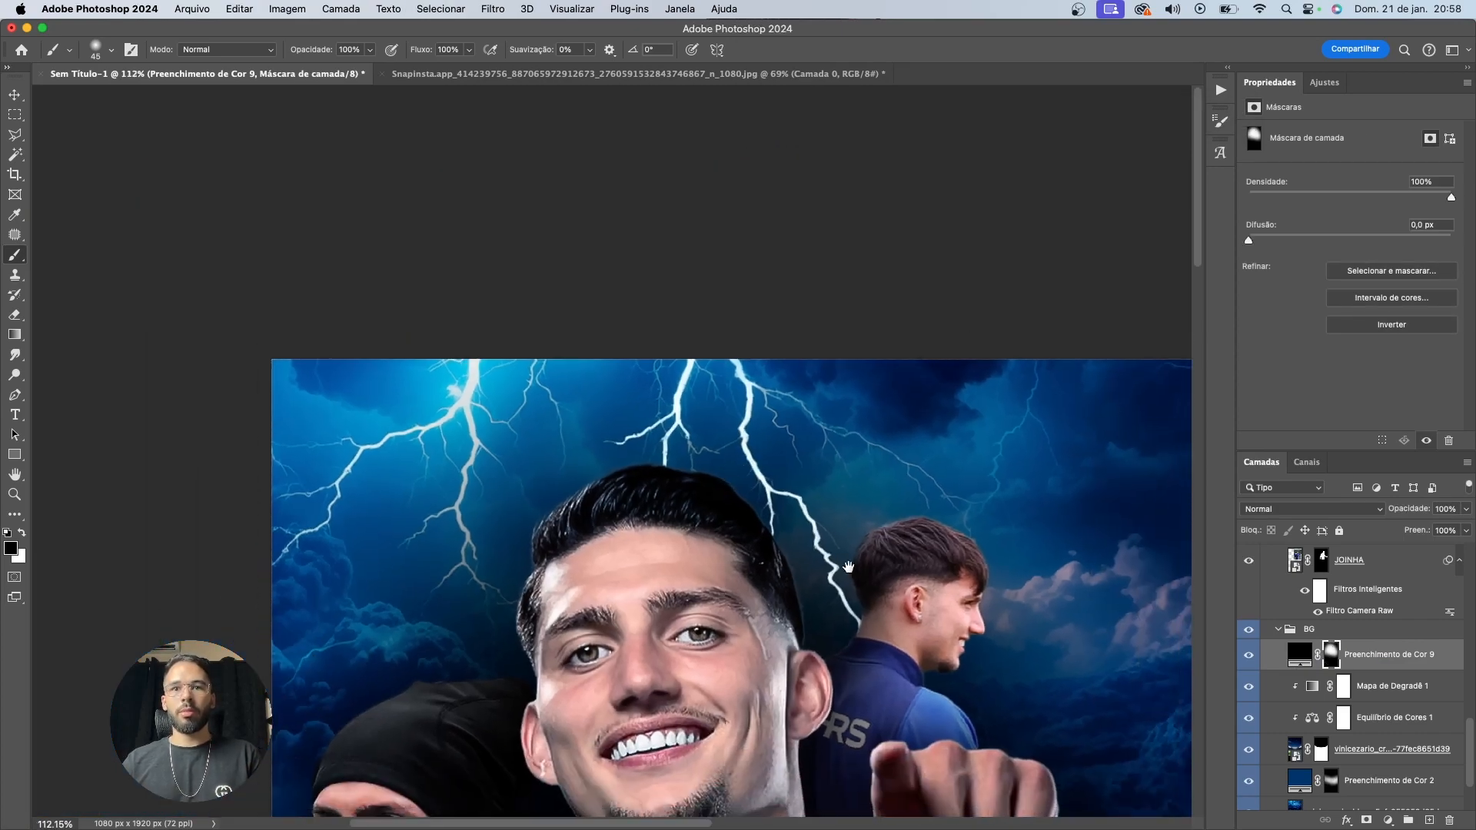
Try to select the left lightning bolt with a 7 px Quick Selection brush while the fill's mask is active, and deselect
left_click_drag(858, 581, 745, 394)
left_click_drag(323, 277, 550, 281)
scroll(545, 274, "up", 3)
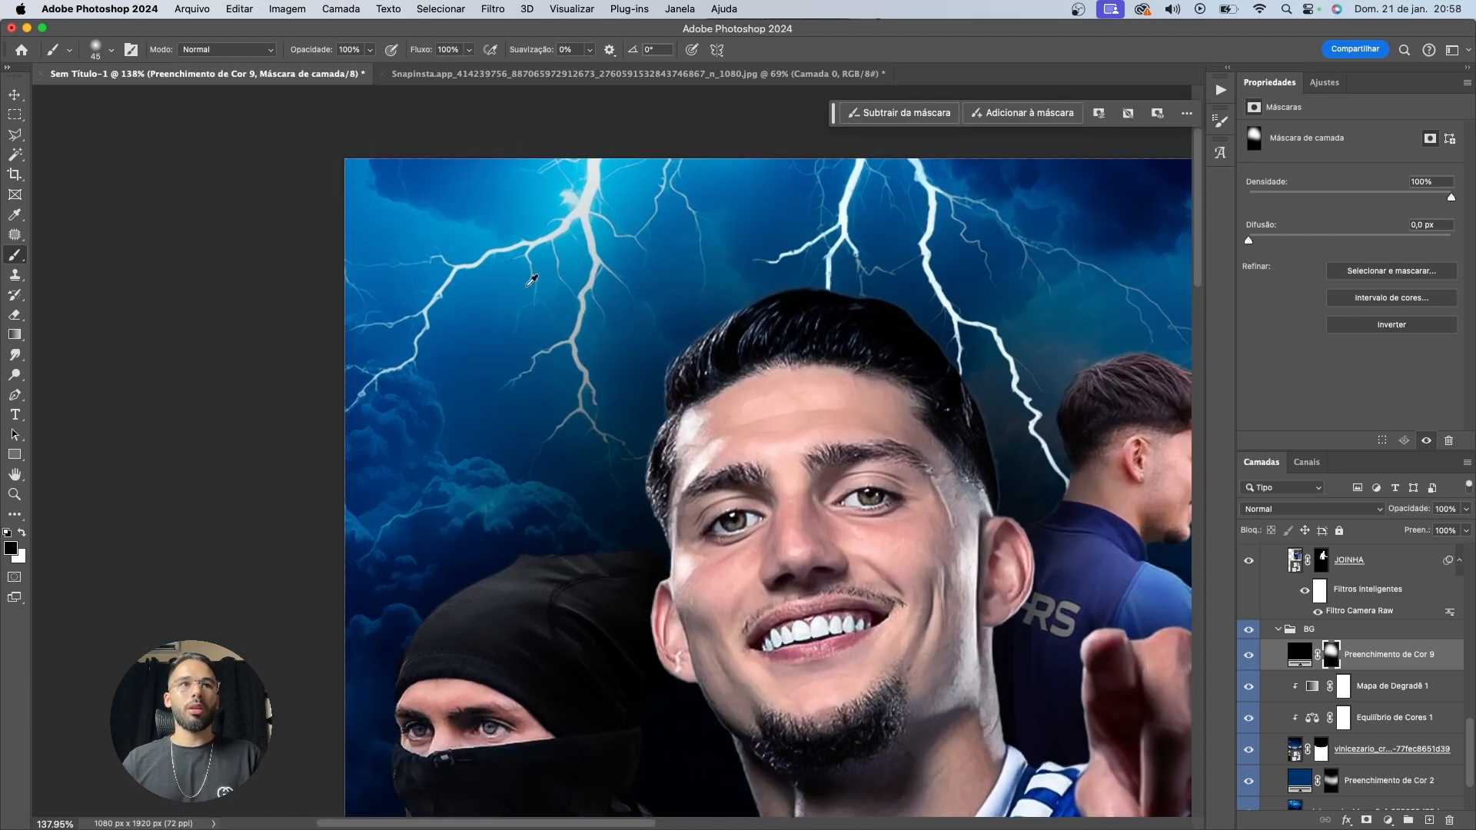
scroll(530, 288, "up", 5)
left_click(15, 155)
key("bracketleft")
left_click_drag(688, 93, 705, 177)
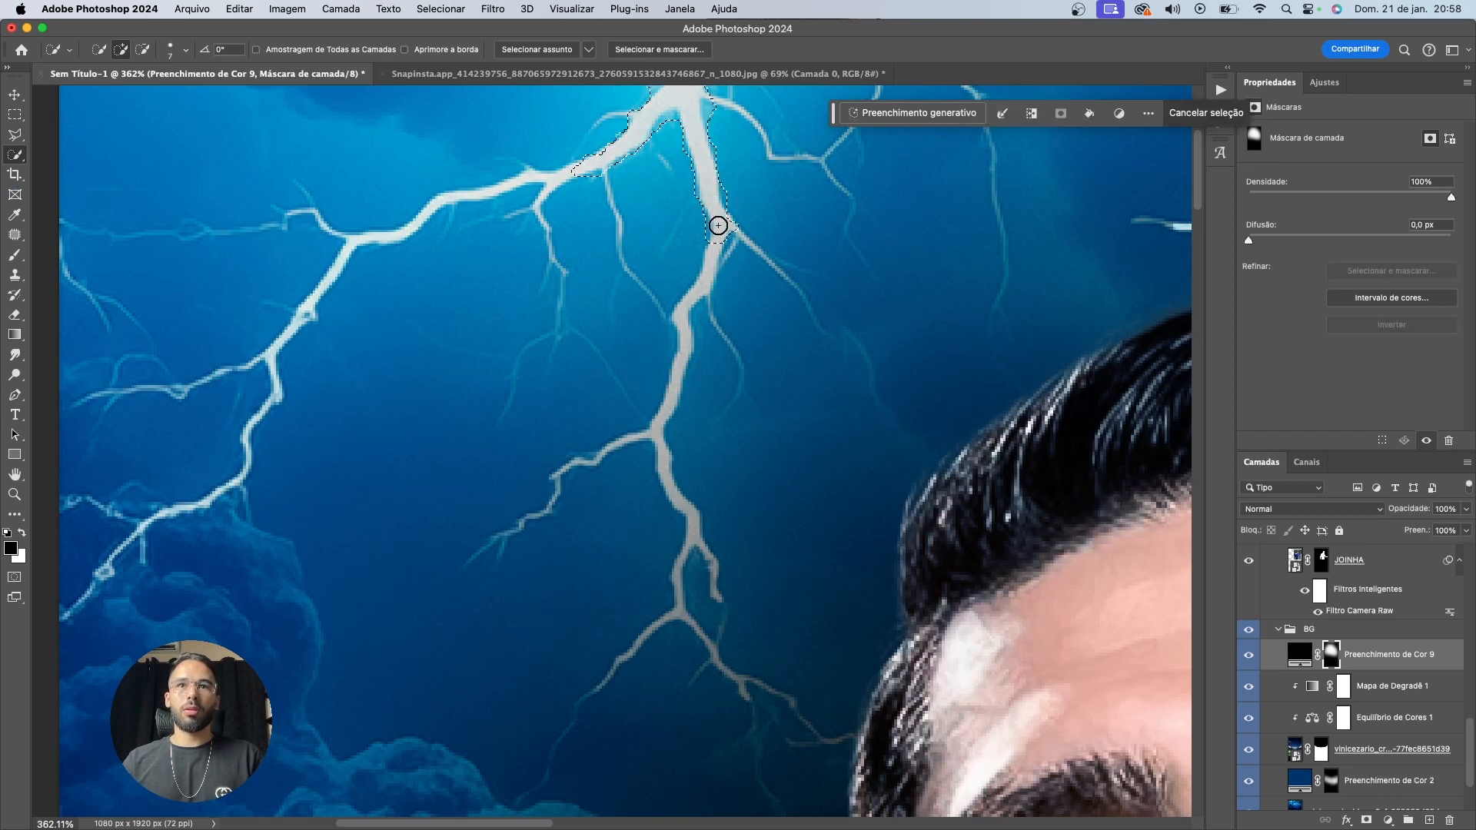
left_click_drag(686, 519, 702, 575)
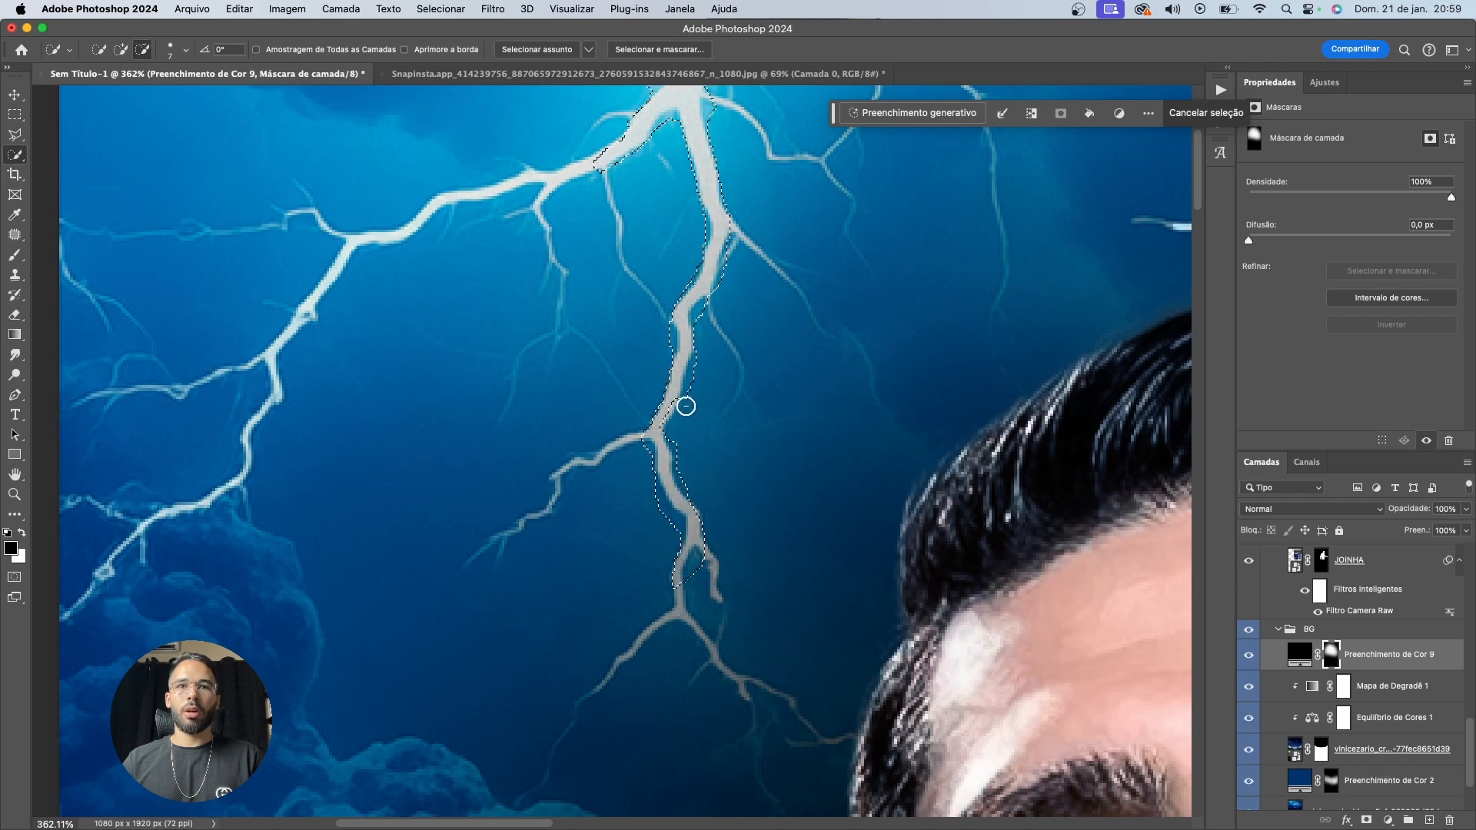
left_click(711, 306, "alt")
scroll(735, 307, "up", 4)
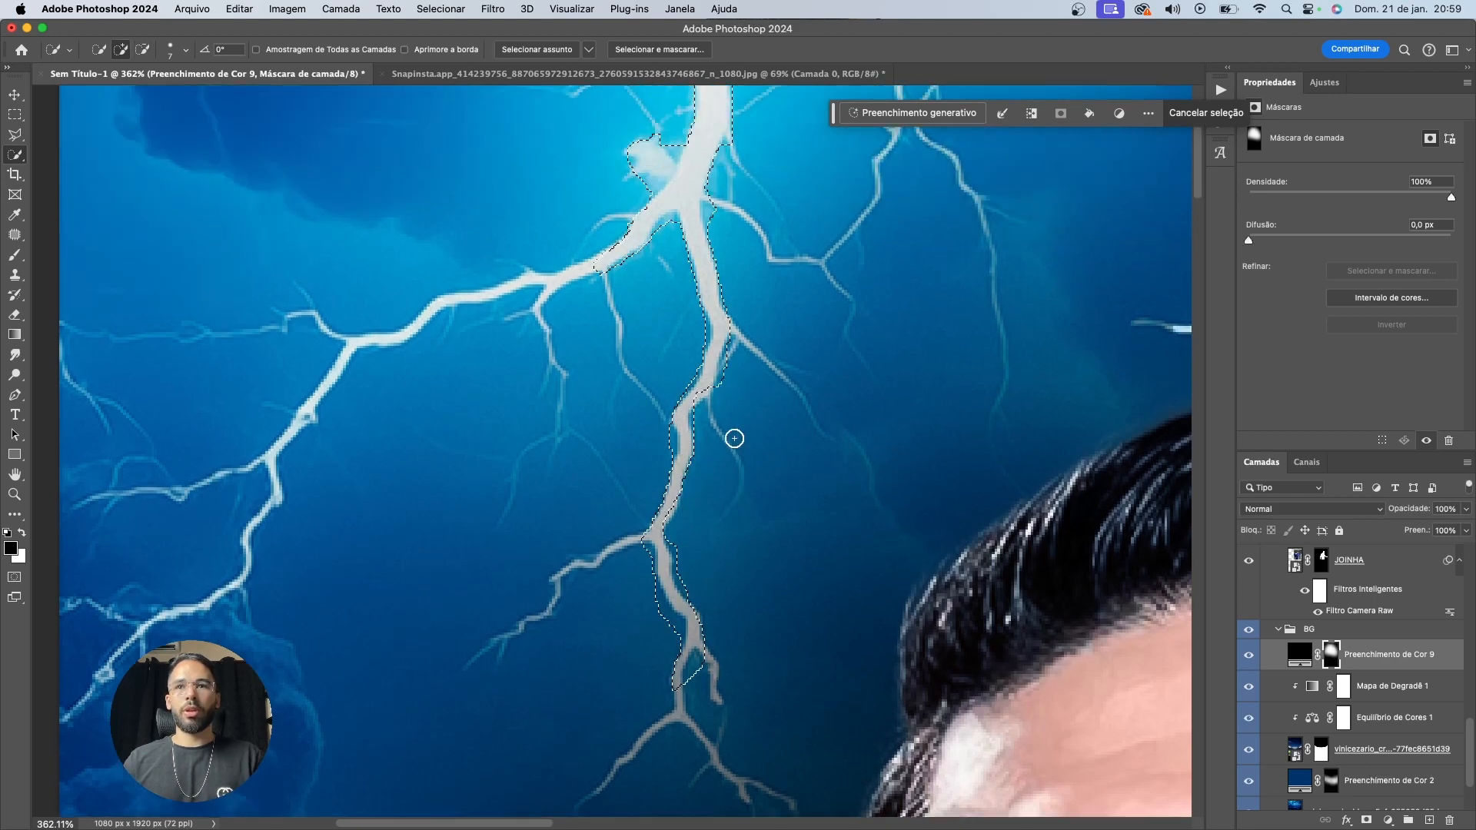
scroll(1352, 677, "down", 3)
key("super+d")
Select the left lightning bolt's main trunk on the storm sky layer with the 7 px Quick Selection brush, trimming the excess around its lower fork
left_click(1376, 731)
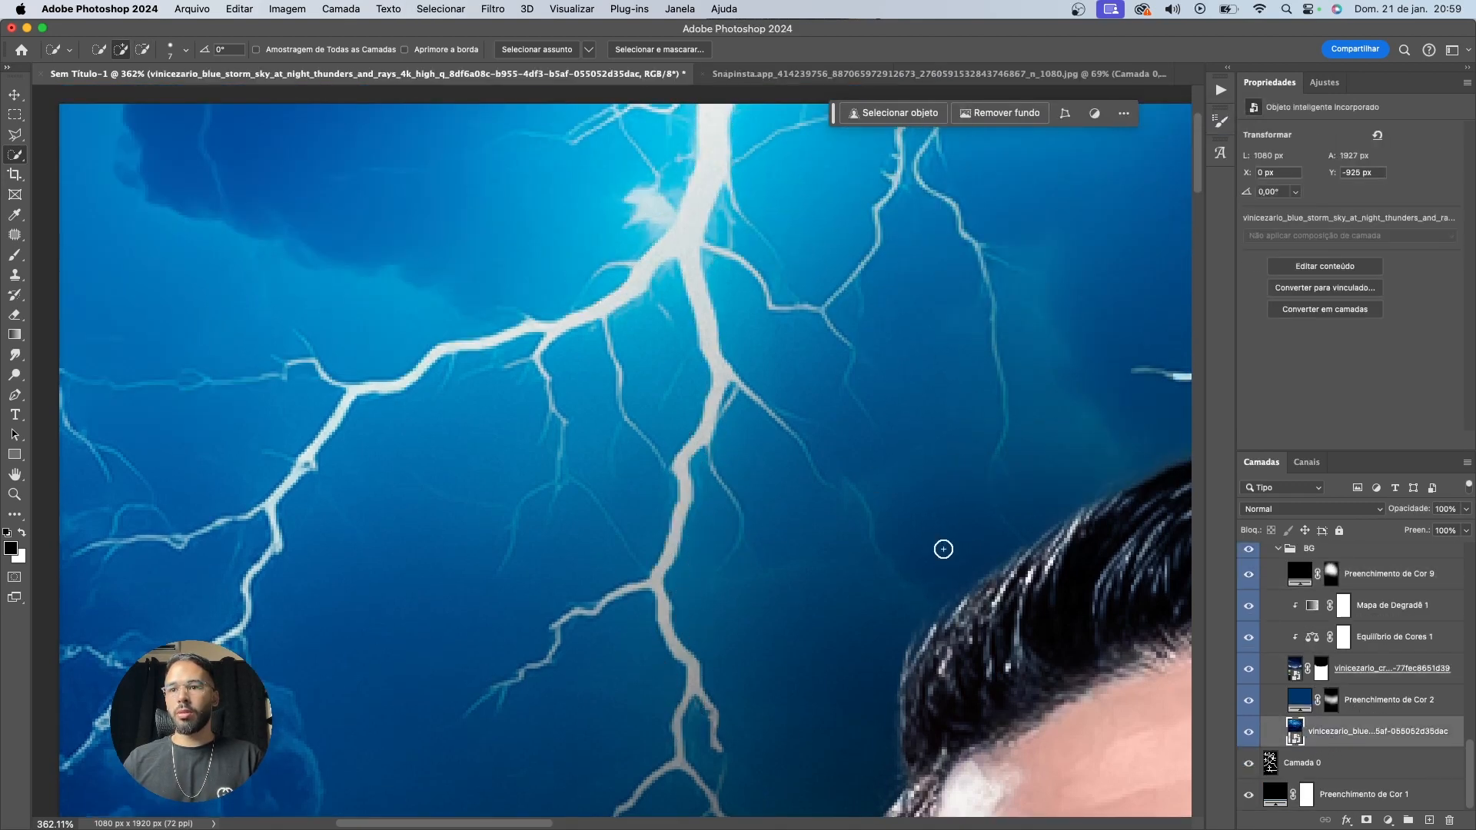
left_click_drag(698, 289, 701, 452)
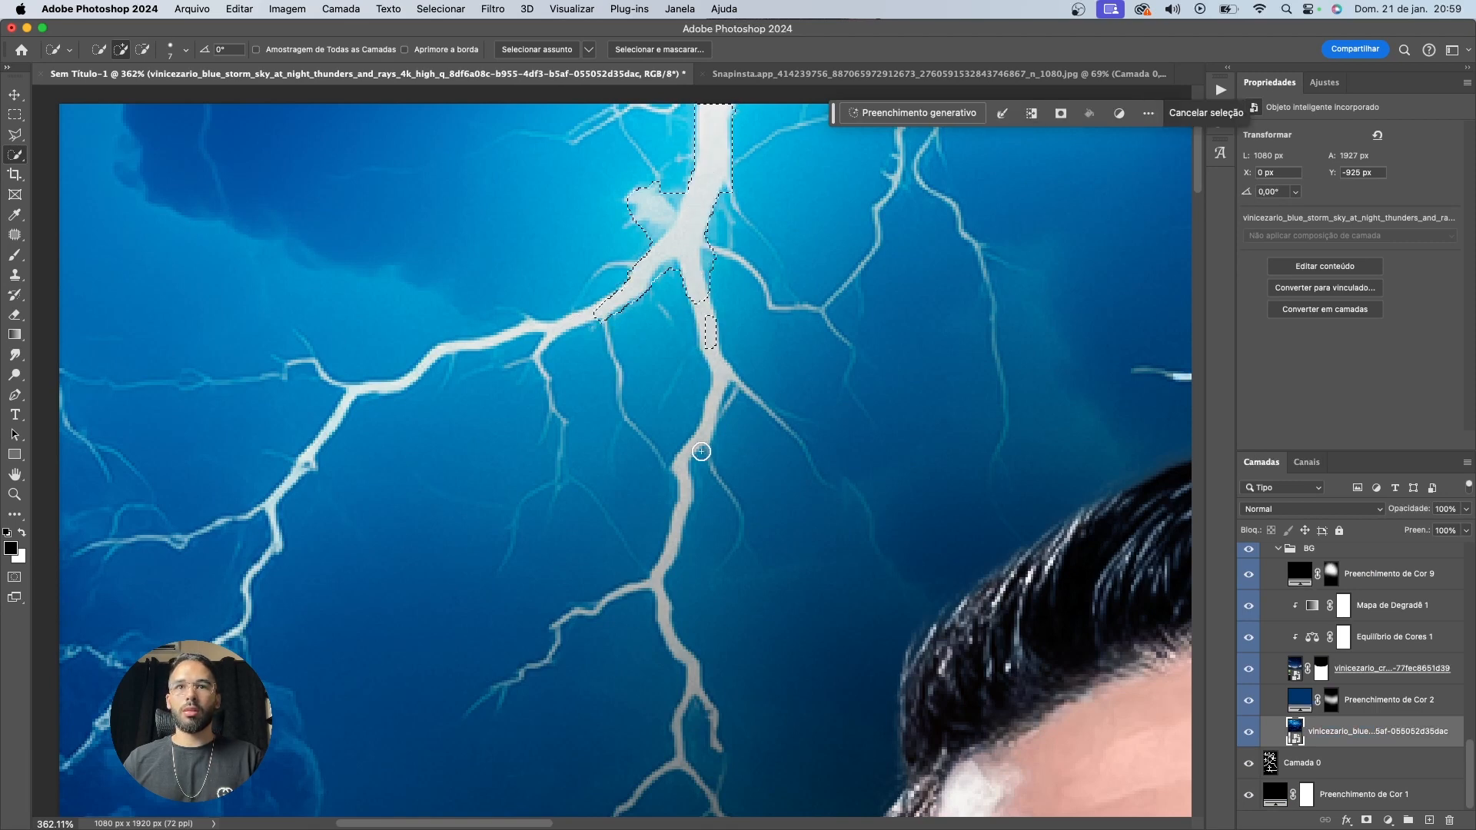
mouse_move(674, 540)
left_mouse_down()
mouse_move(675, 586)
mouse_move(680, 569)
left_mouse_up()
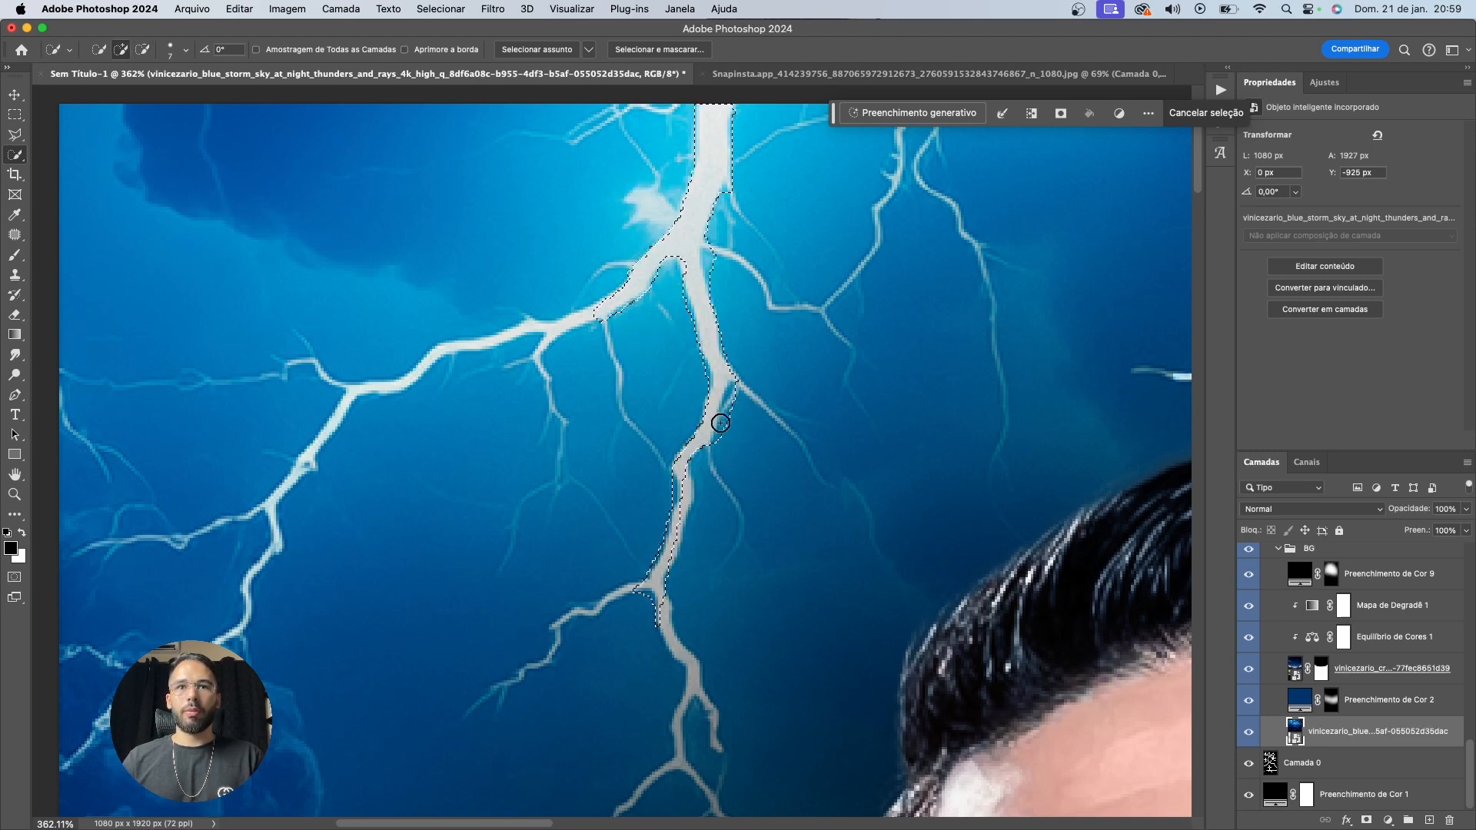
scroll(722, 466, "down", 3)
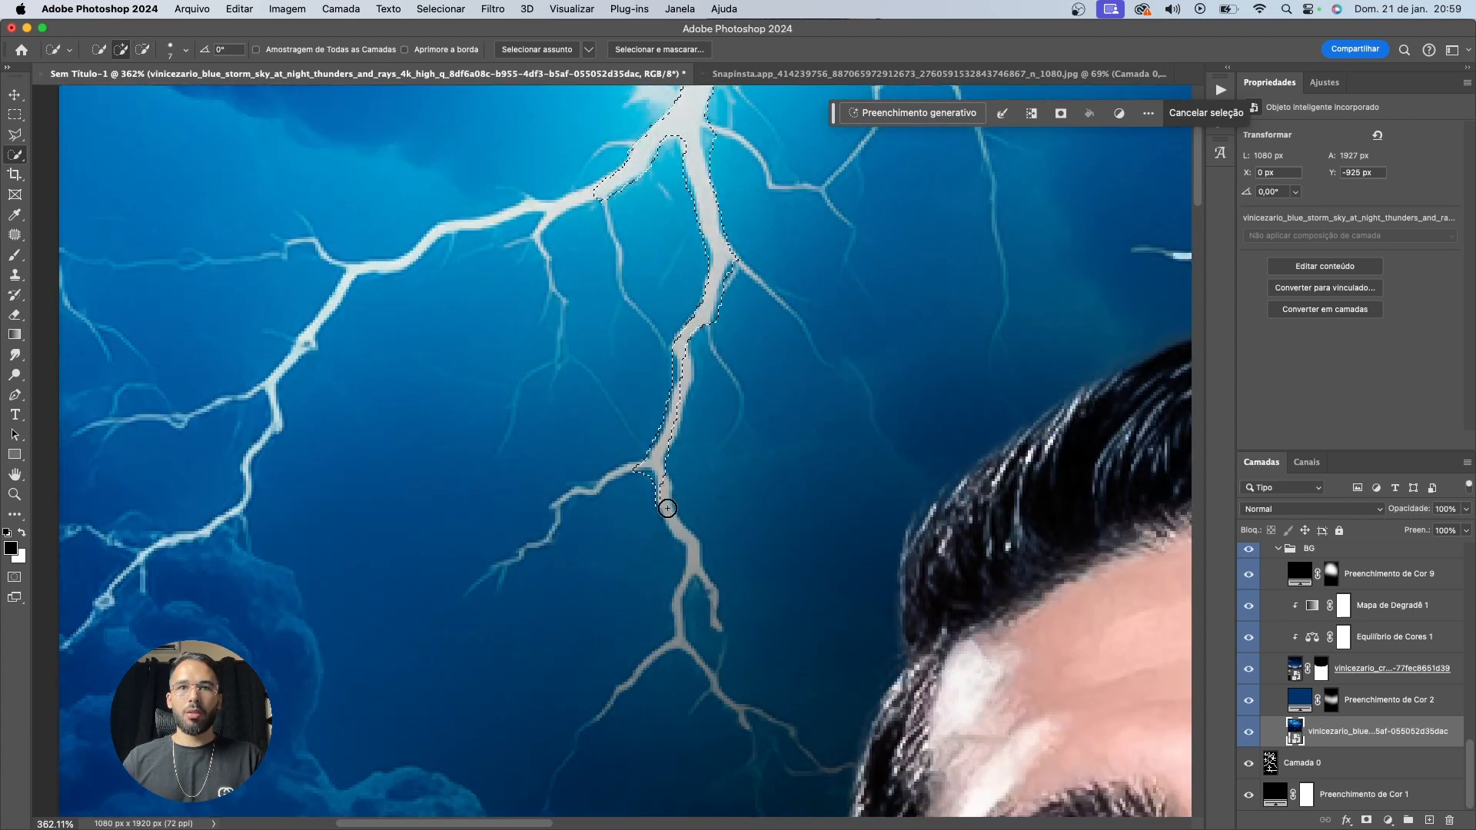
scroll(683, 586, "down", 2)
key("alt")
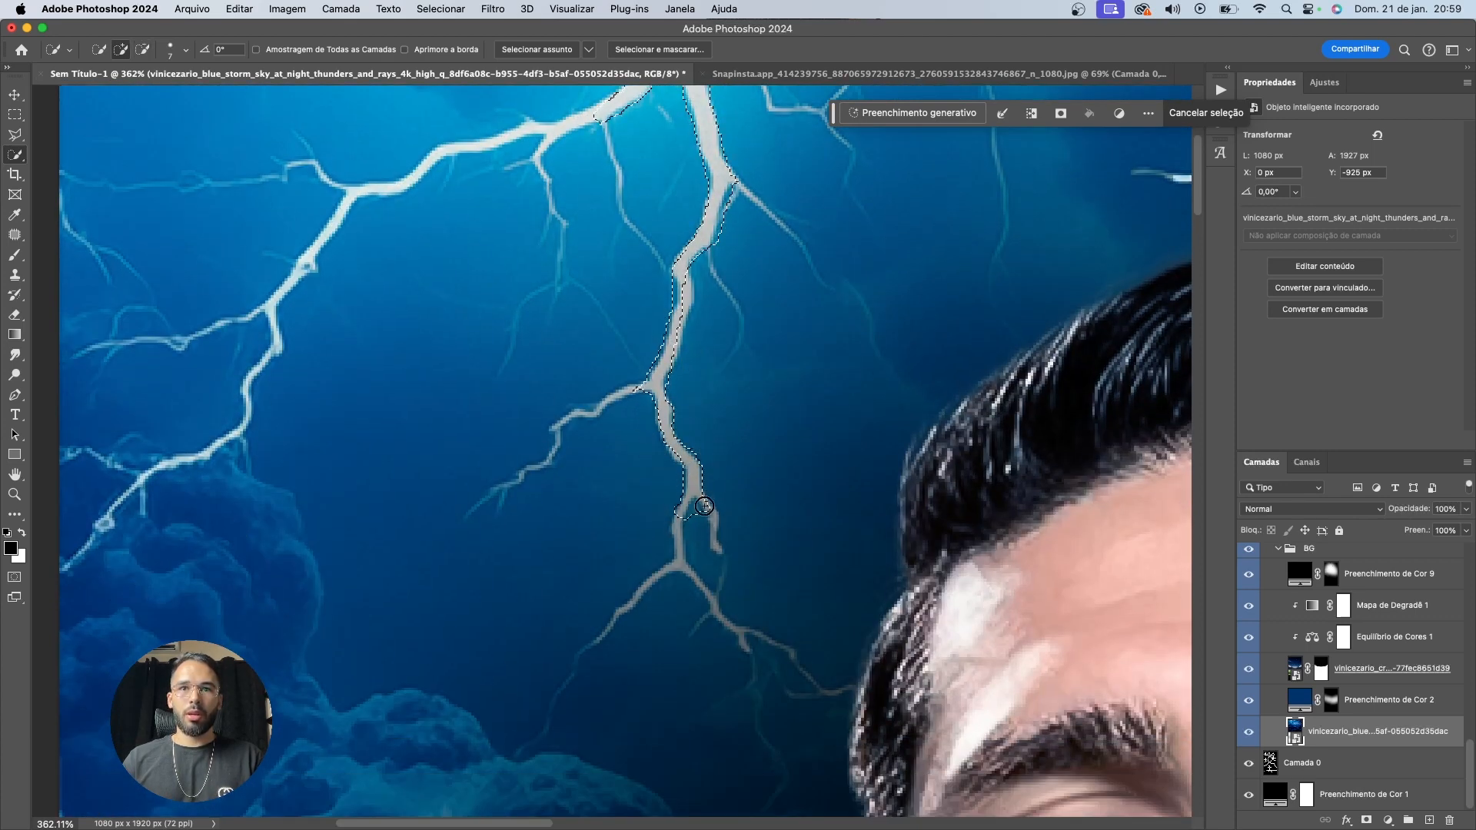
left_click(691, 514, "alt")
key("alt")
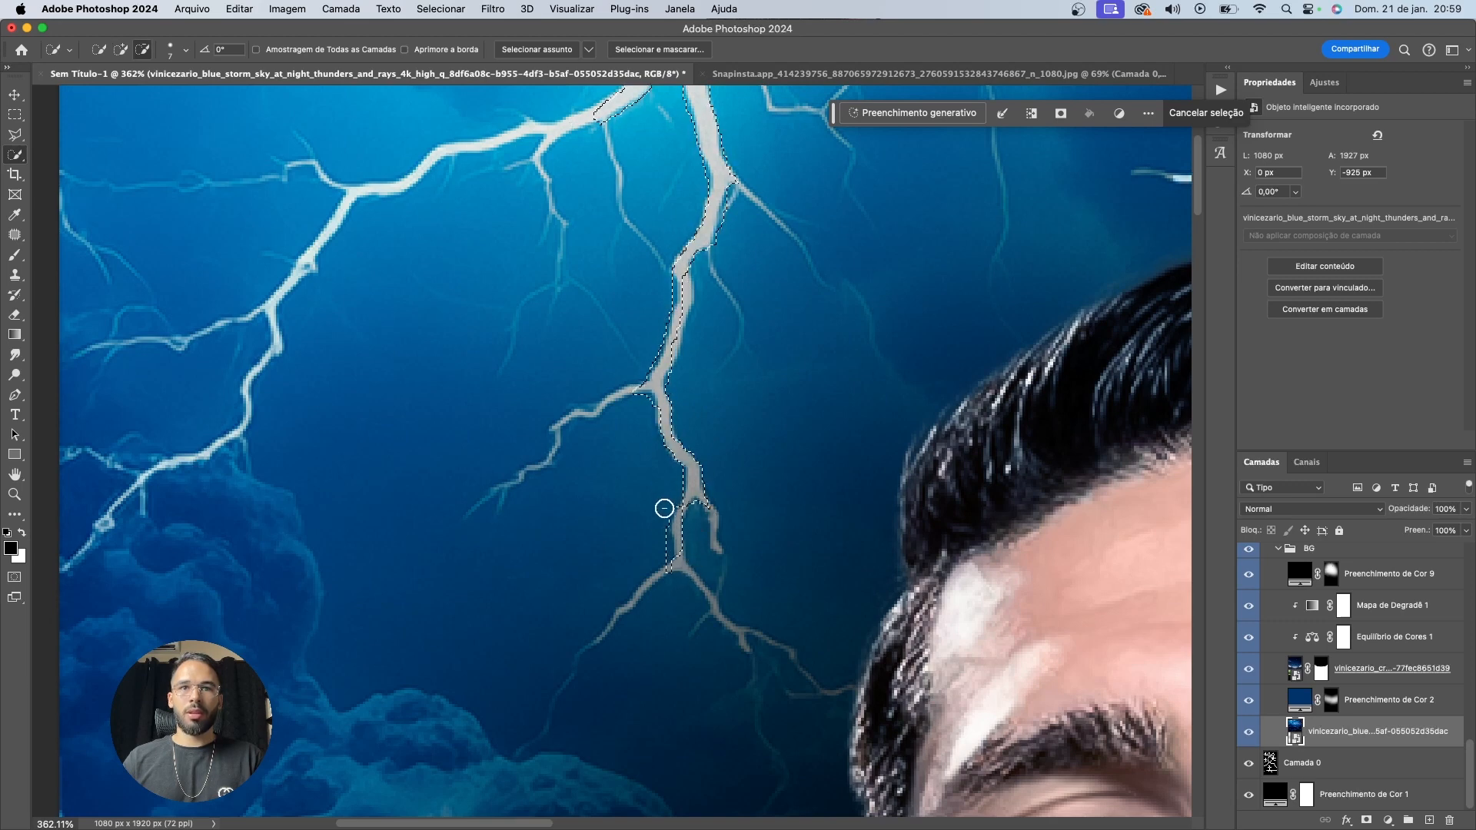
scroll(657, 567, "down", 3)
Paint black on Preenchimento de Cor 9's mask inside the left bolt's selection to brighten it, and deselect
key("b")
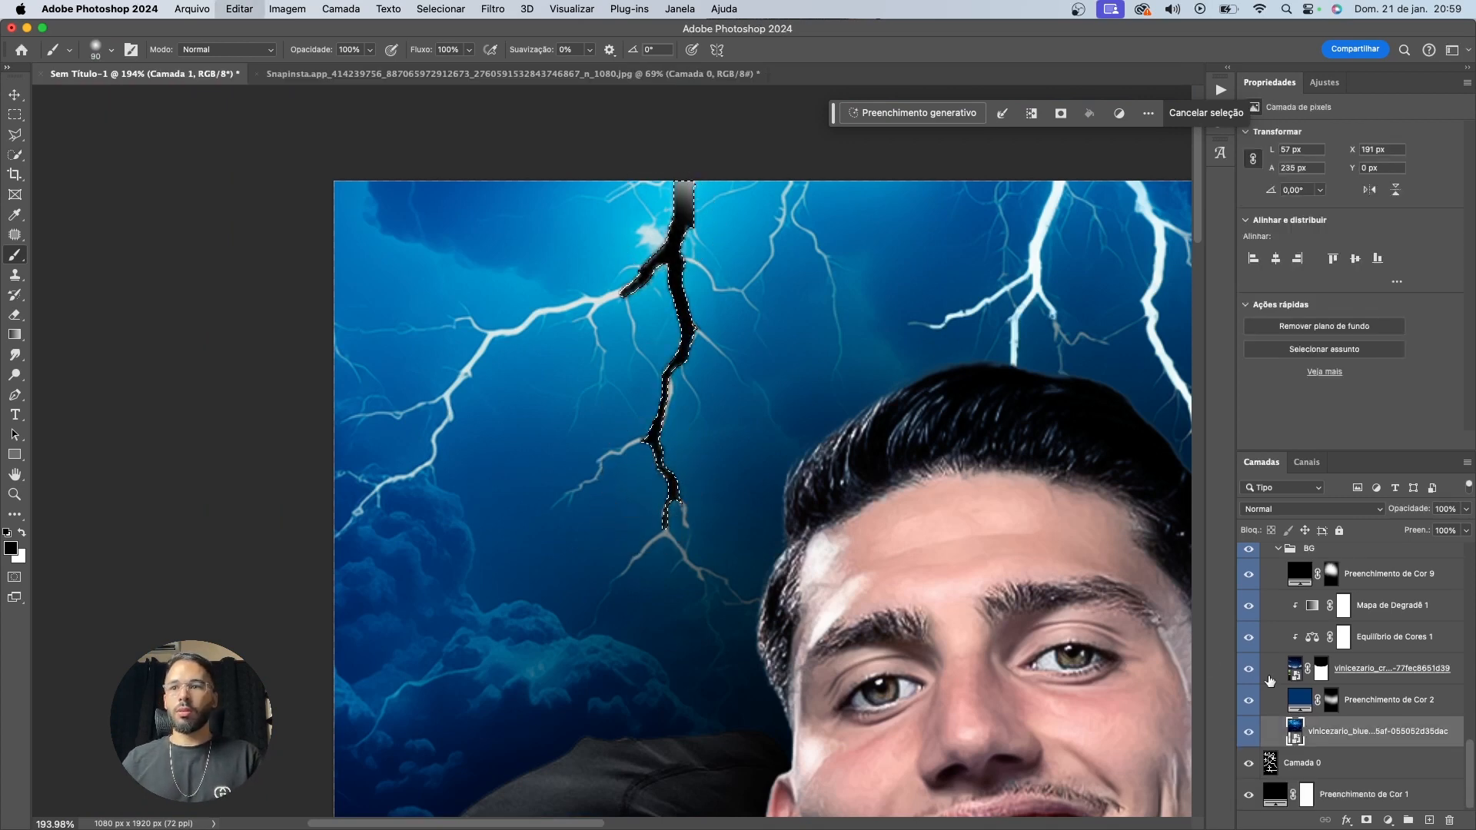
left_click(1329, 575)
left_click_drag(680, 208, 638, 461)
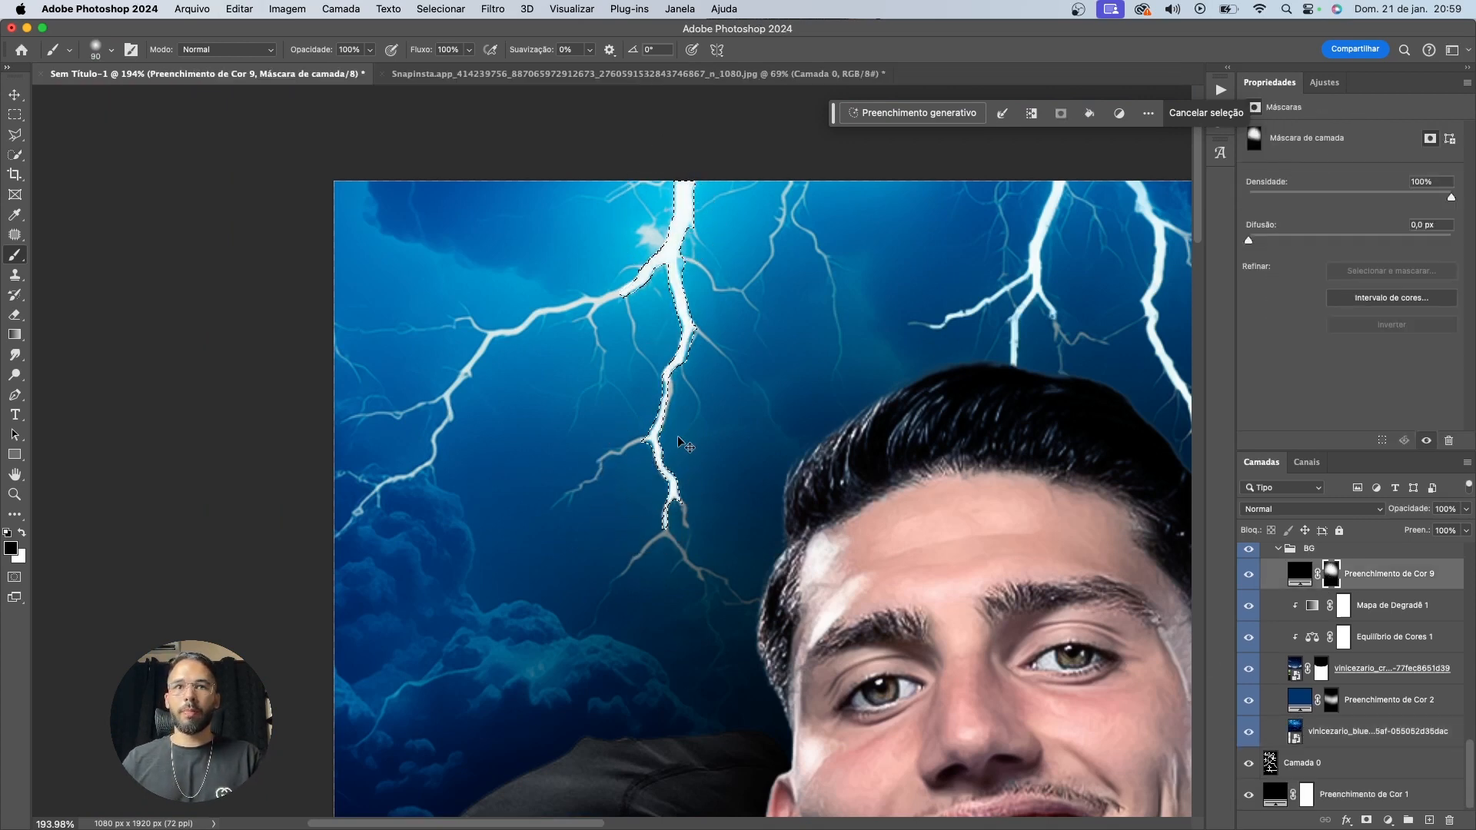
key("ctrl+d")
scroll(769, 423, "down", 5)
scroll(951, 494, "up", 4)
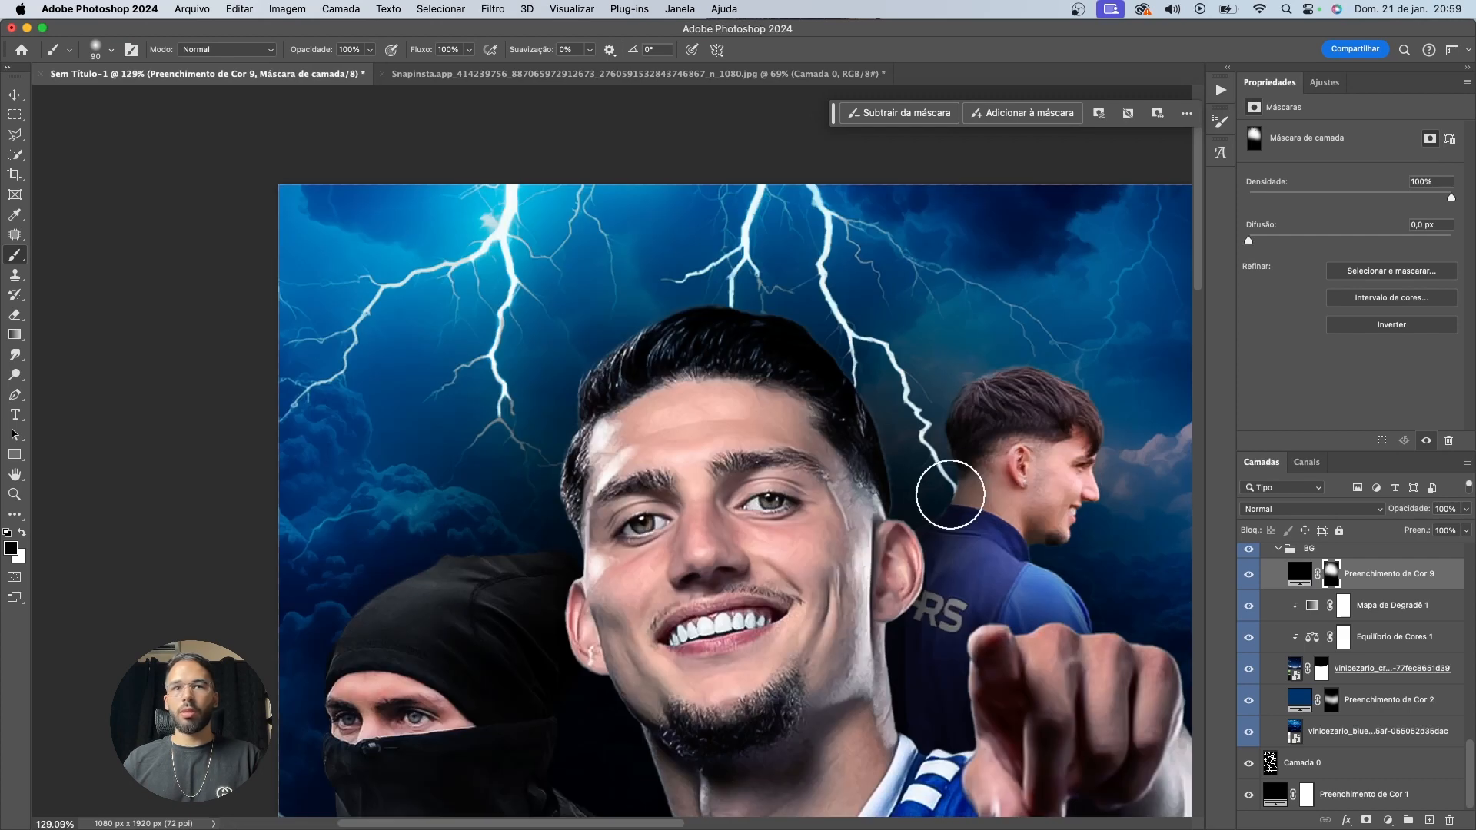
Lower the opacity of the Preenchimento de Cor 9 layer to 60% and check the whole poster
scroll(950, 495, "up", 1)
key("v")
key("ctrl+0")
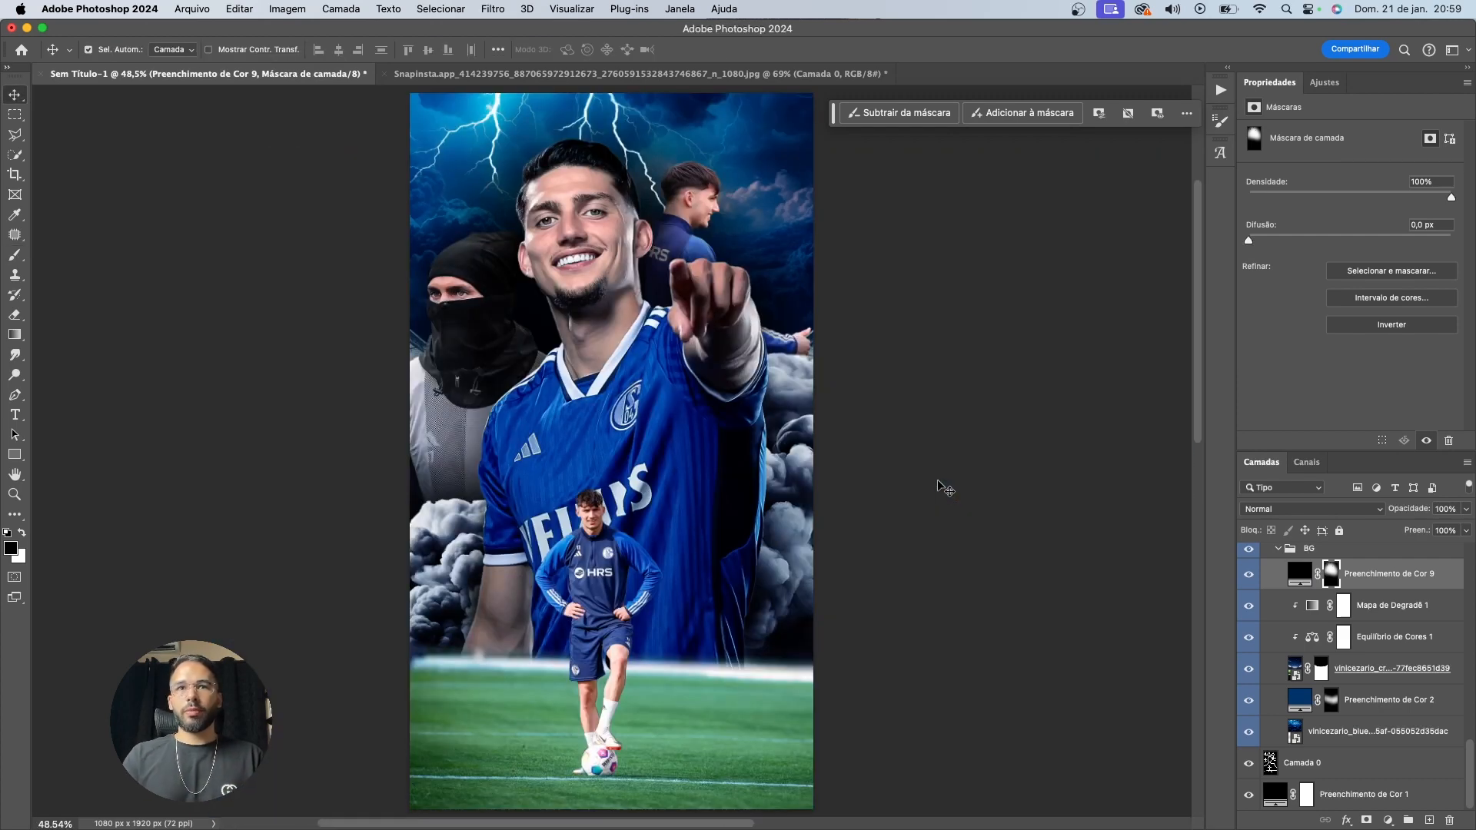
scroll(584, 185, "up", 2)
scroll(568, 175, "up", 5)
scroll(584, 200, "up", 2)
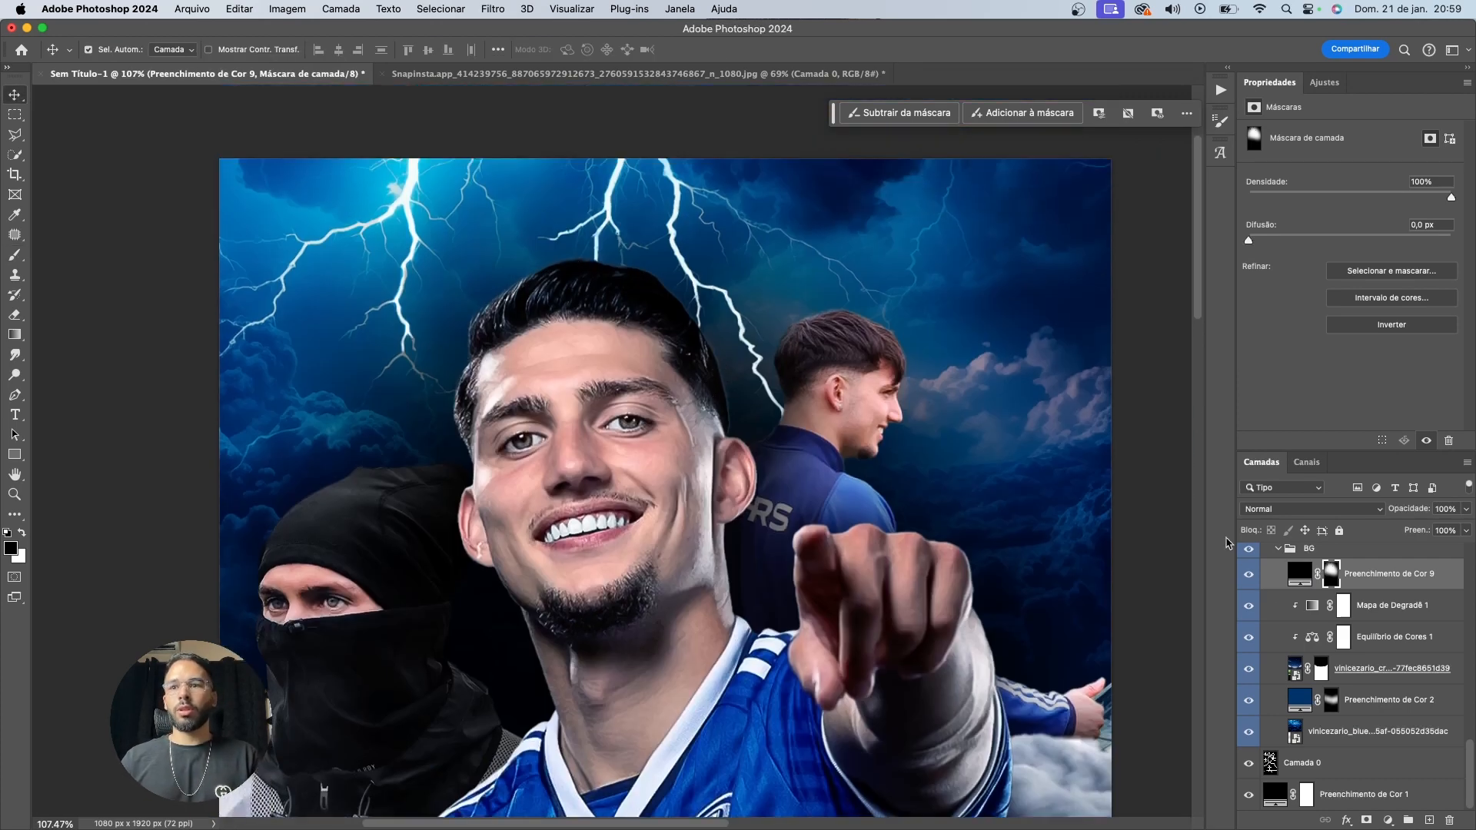
left_click(1363, 577)
key("6")
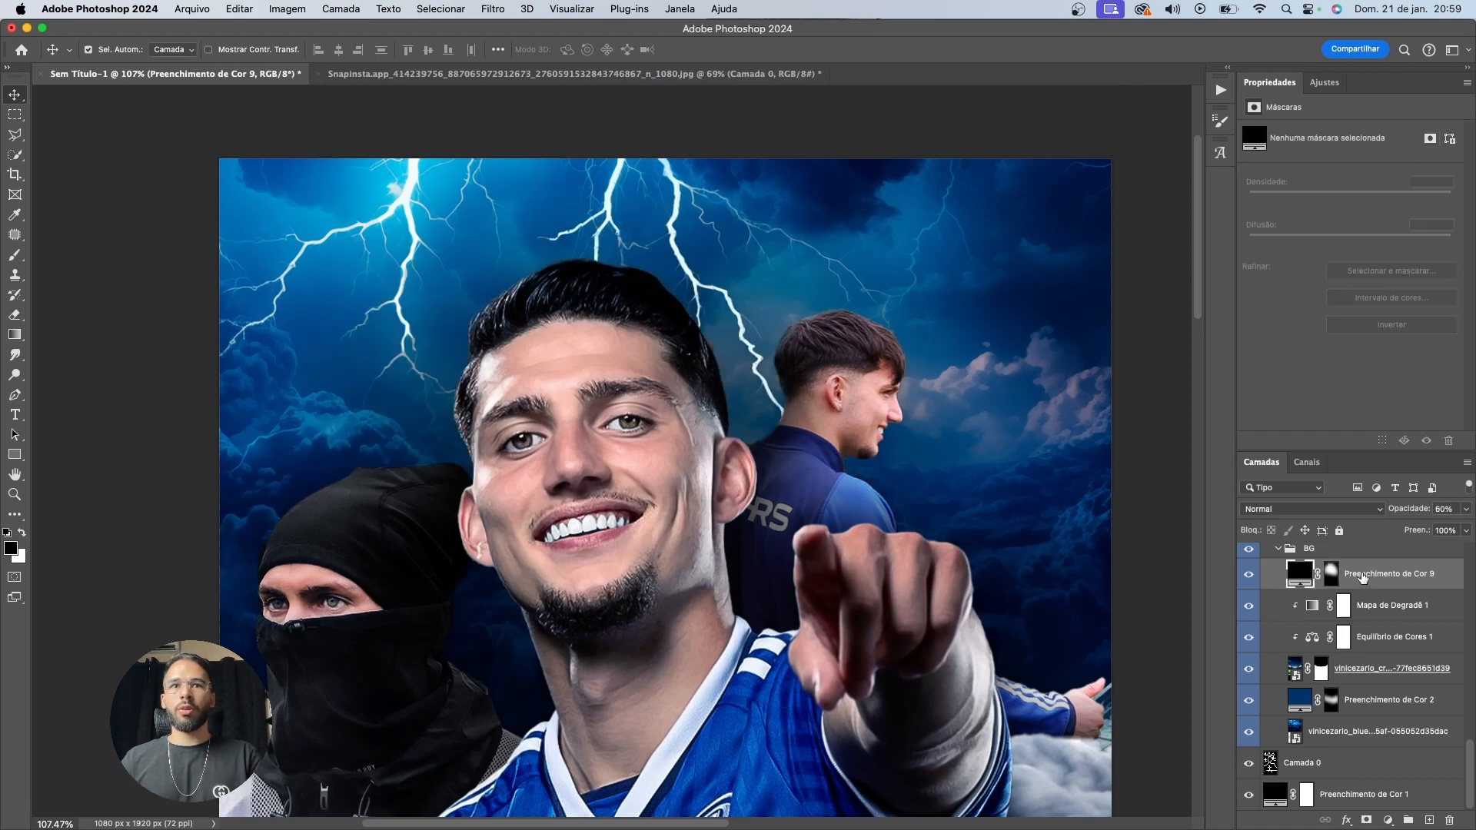
scroll(810, 476, "down", 2)
key("ctrl+0")
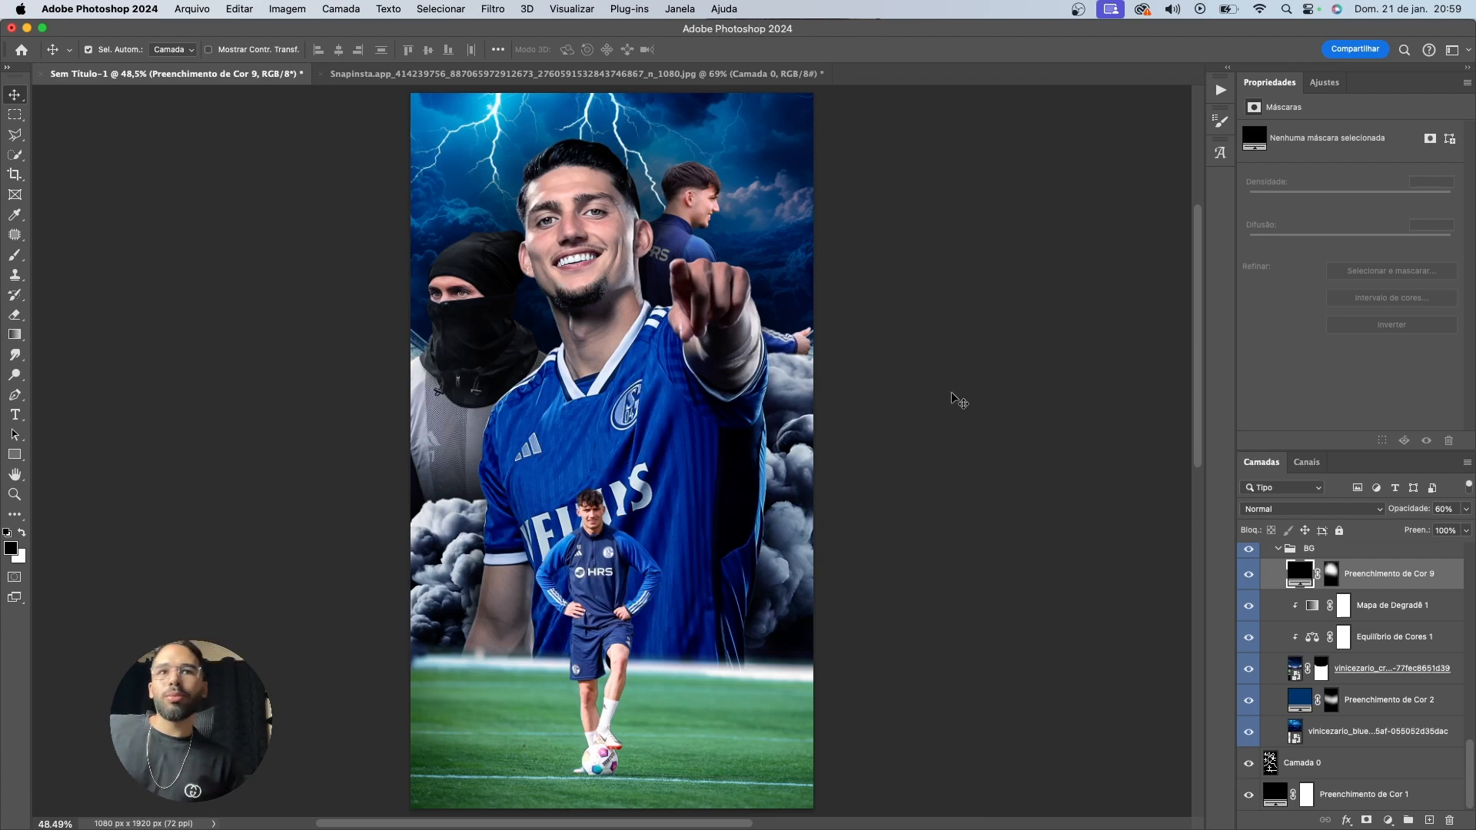
Tidy the layer stack by collapsing the NINJA, JOINHA, BG and FOTO JOGADOR groups
scroll(503, 273, "up", 5)
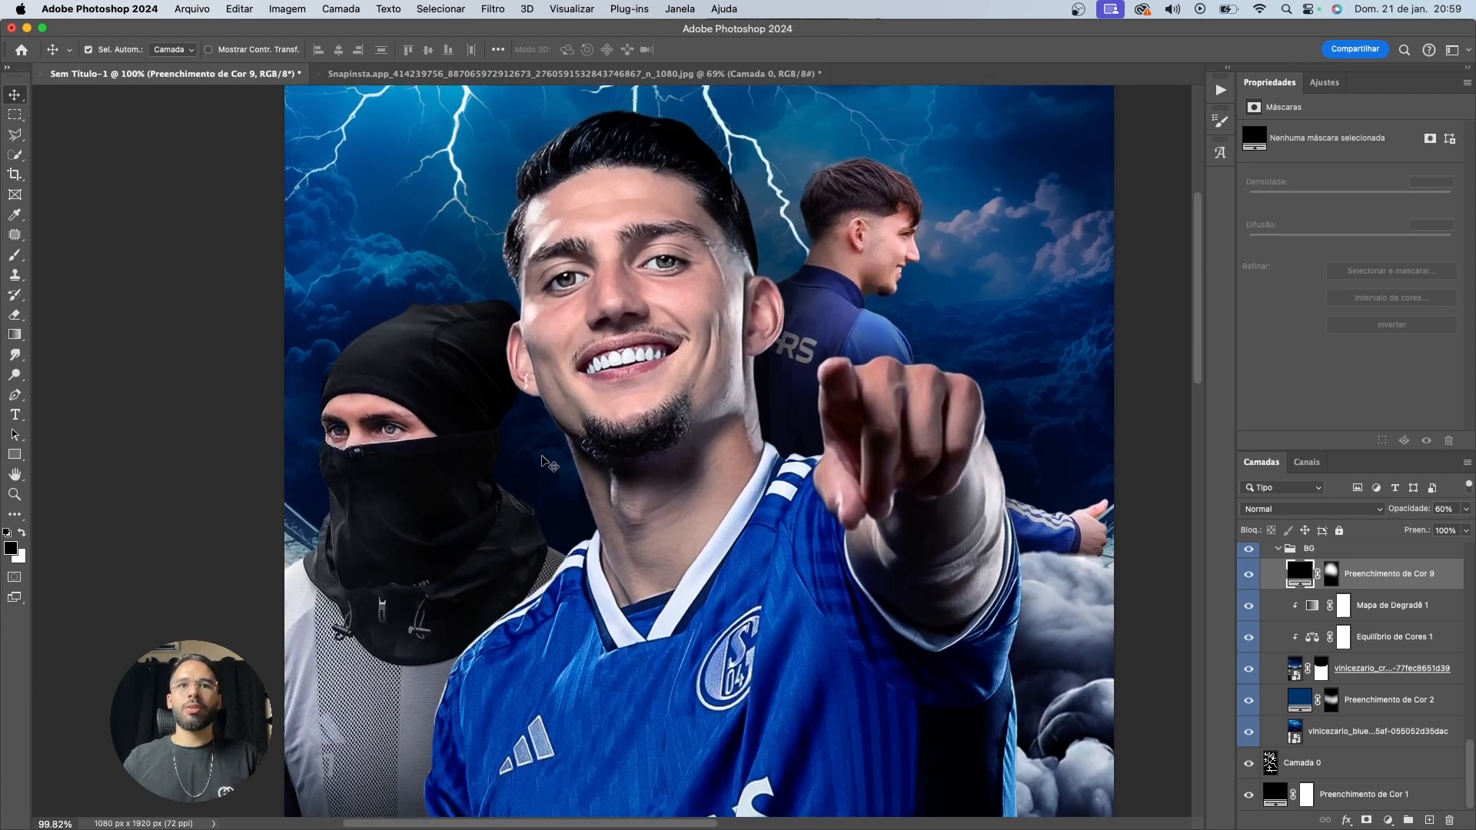
left_click(542, 457)
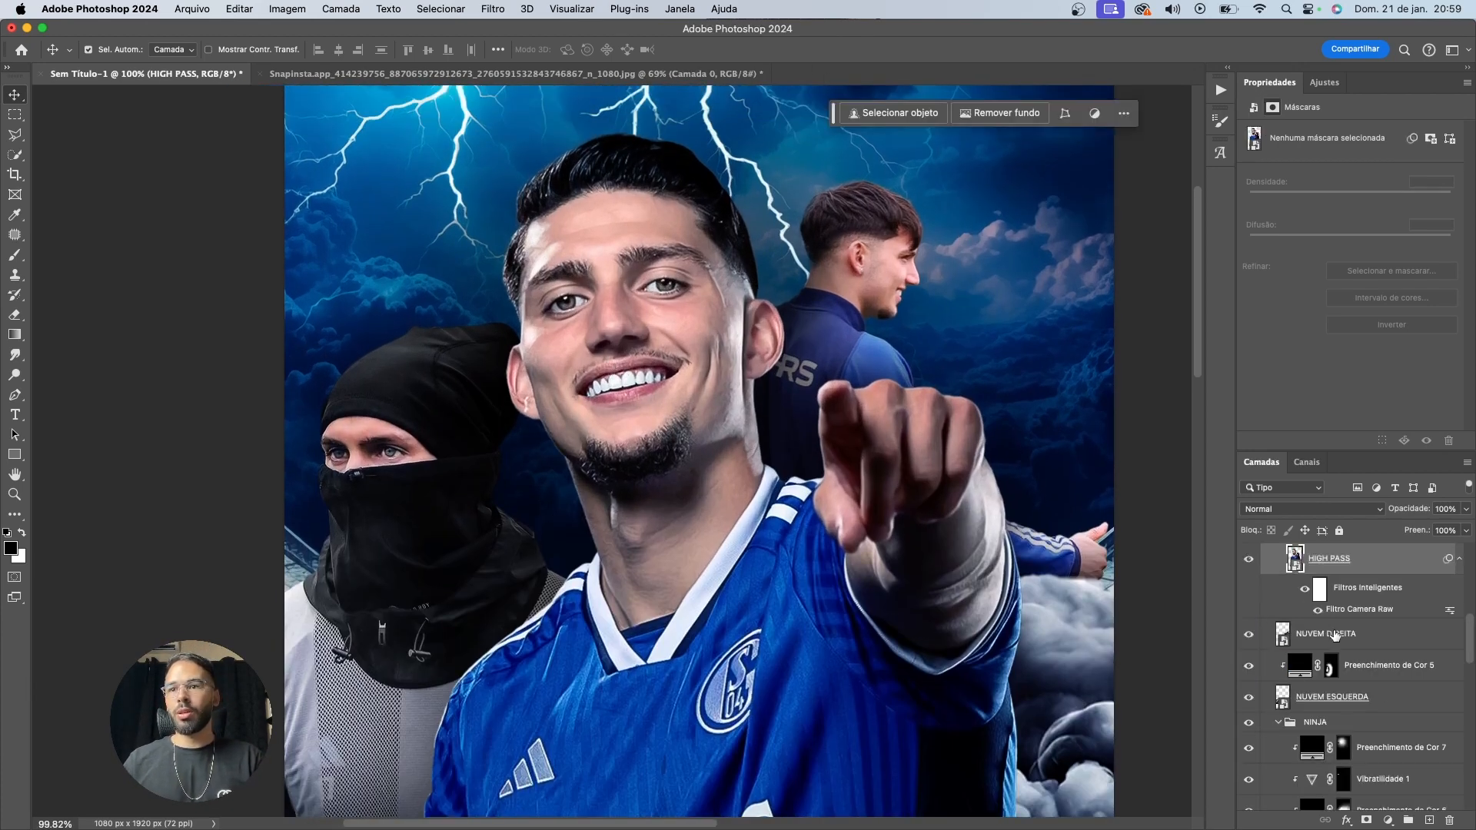
left_click(1279, 722)
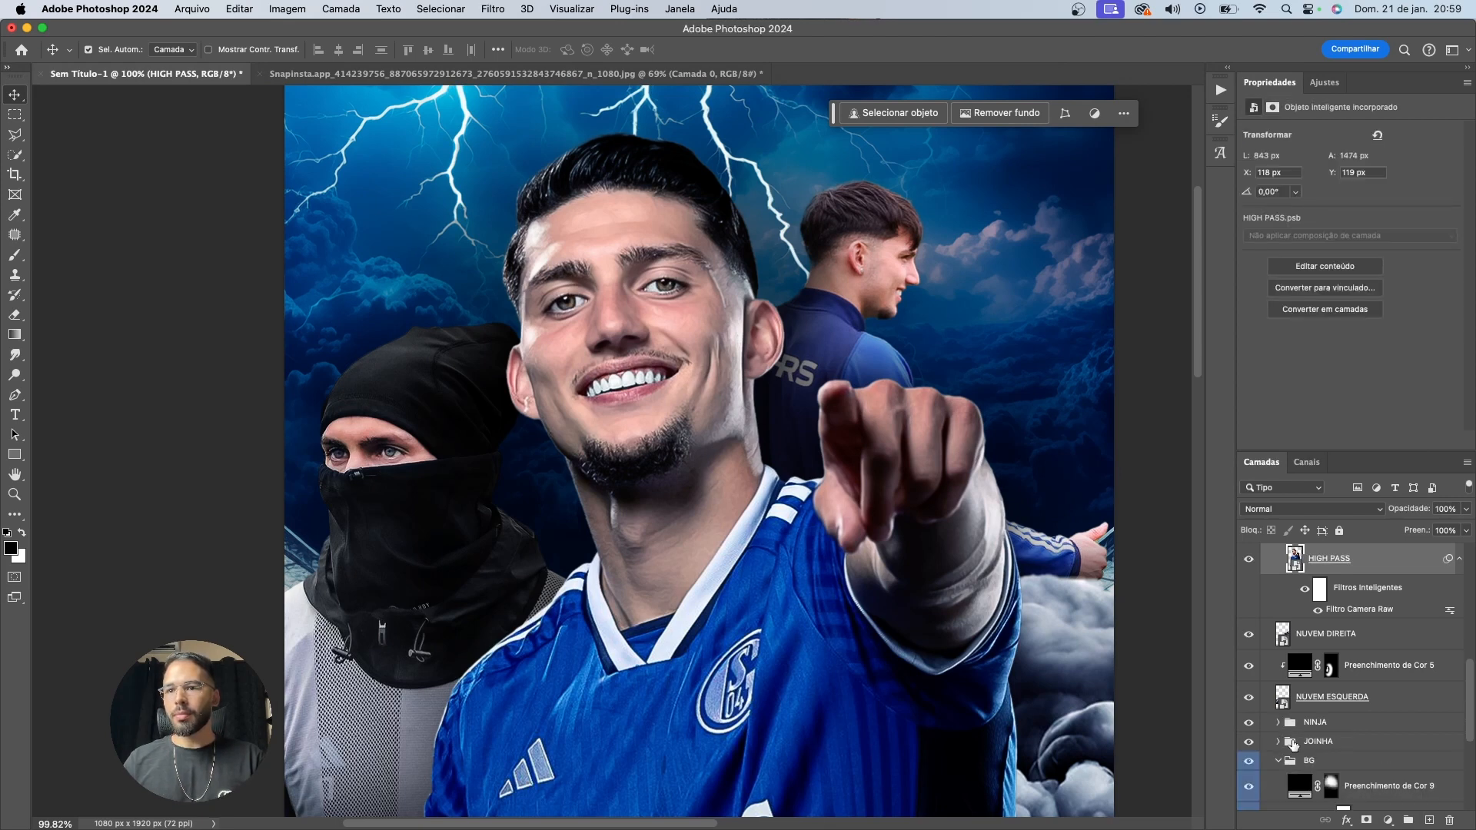
scroll(1307, 751, "up", 1)
scroll(1307, 751, "up", 3)
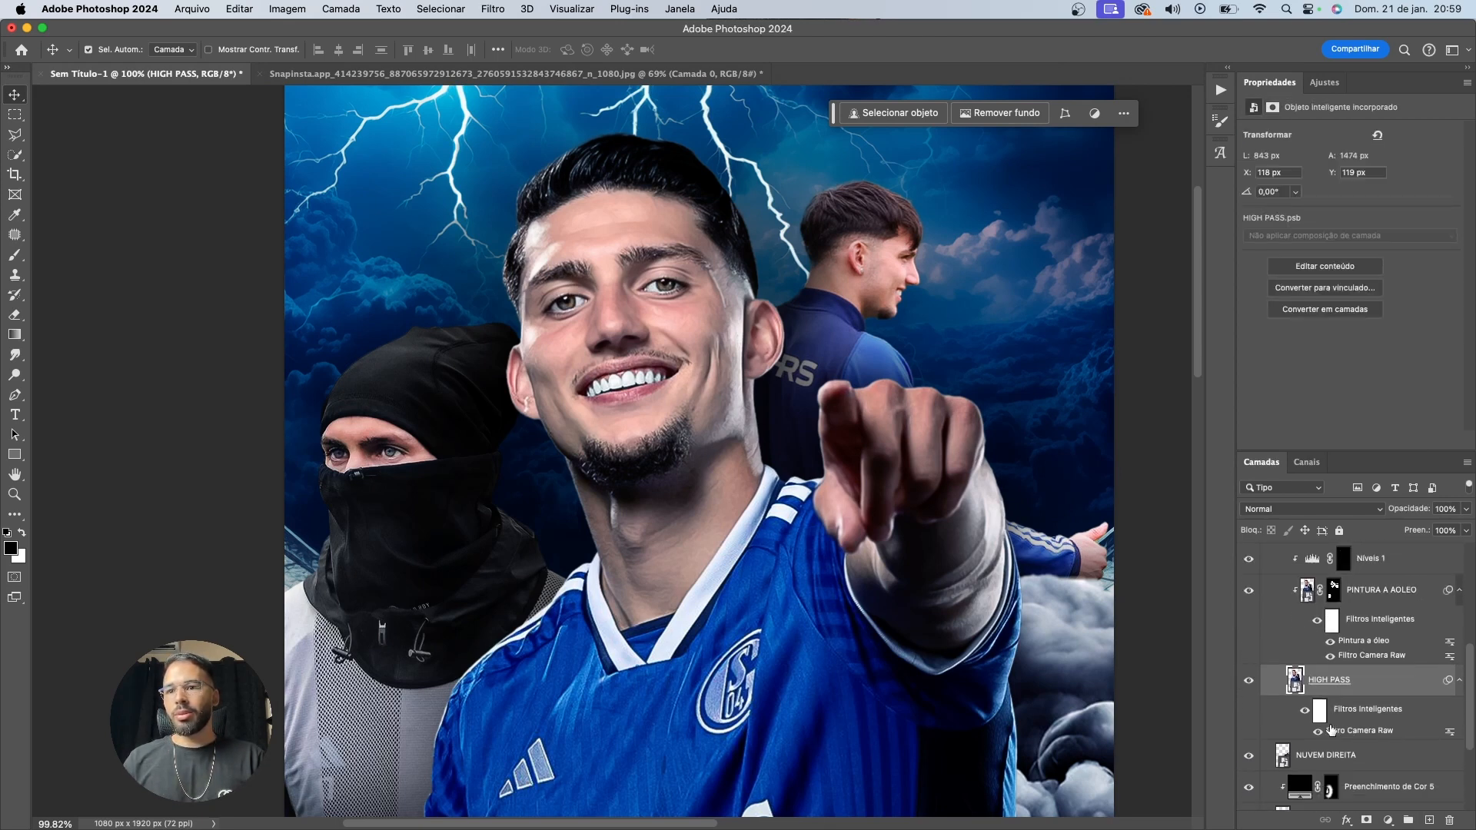
left_click(1343, 757)
scroll(1307, 692, "up", 8)
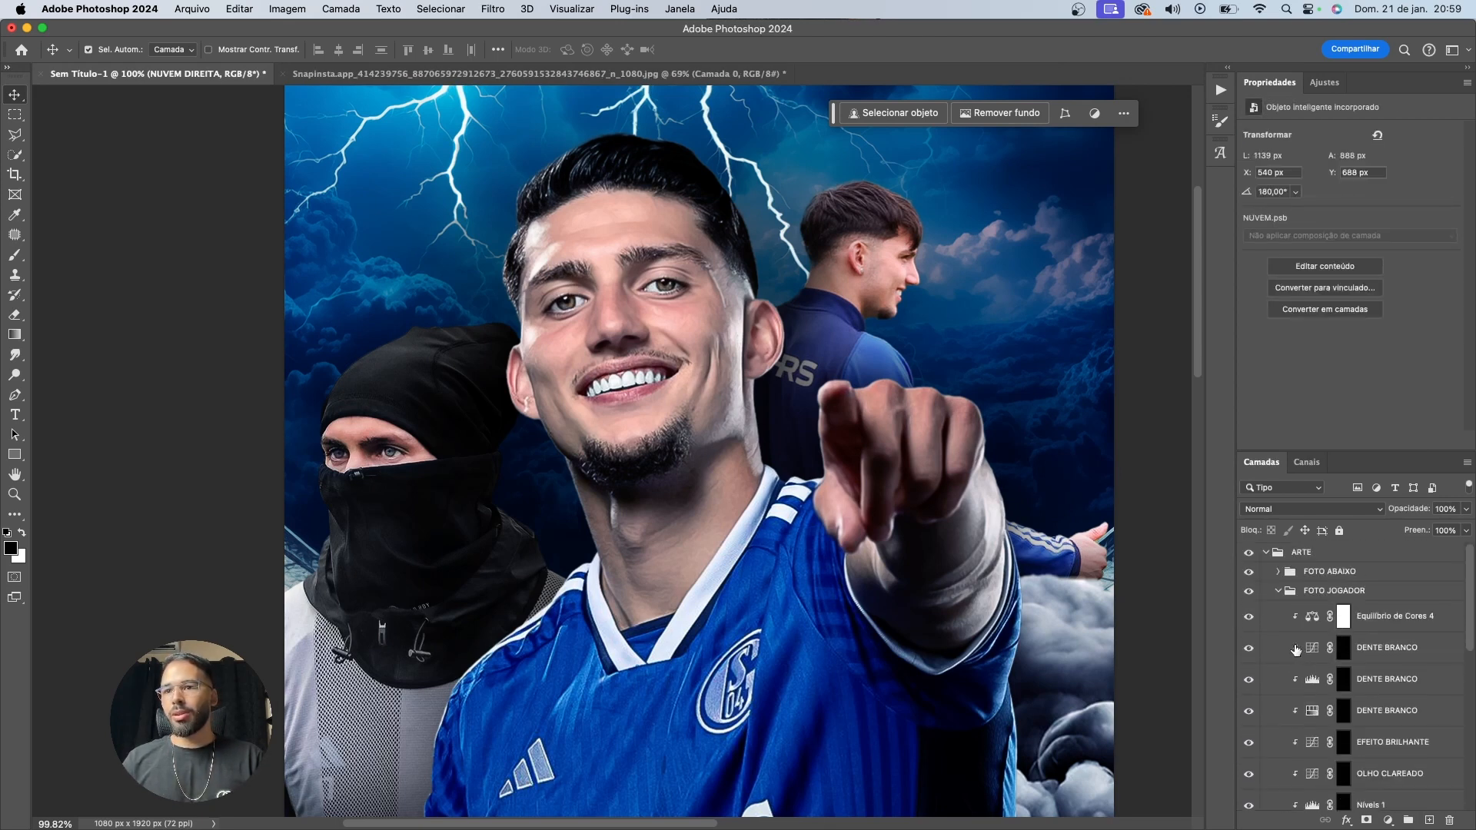
left_click(1281, 593)
Give the FOTO JOGADOR group an orange (Laranja) colour label
right_click(1310, 598)
left_click(1338, 593)
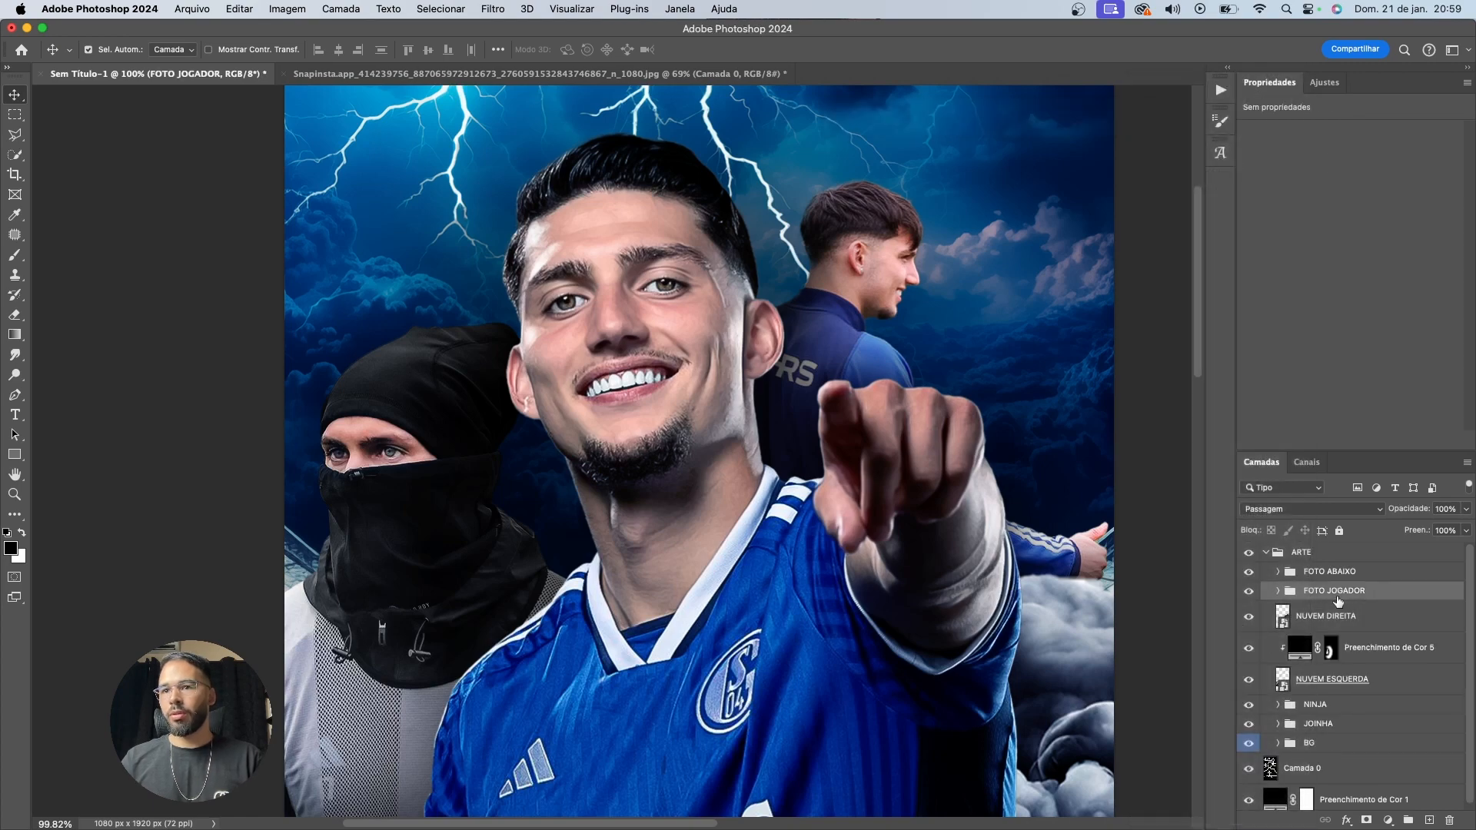
right_click(1311, 596)
left_click(1219, 733)
Group the layers from NUVEM DIREITA through NUVEM ESQUERDA, including the clipped fill, and name the group NUVENS
left_click(1353, 621)
key("super+g")
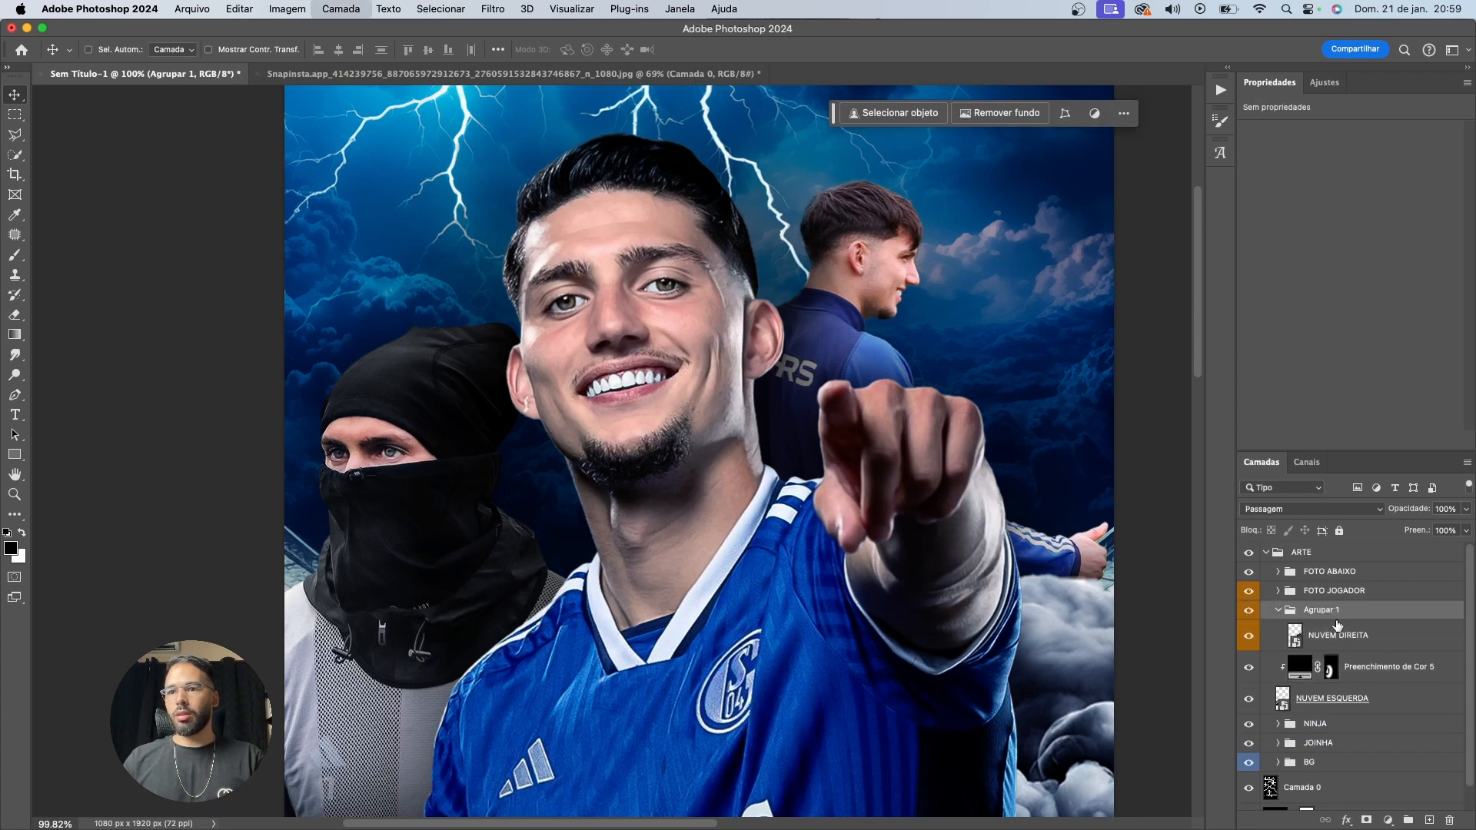
key("super+shift+g")
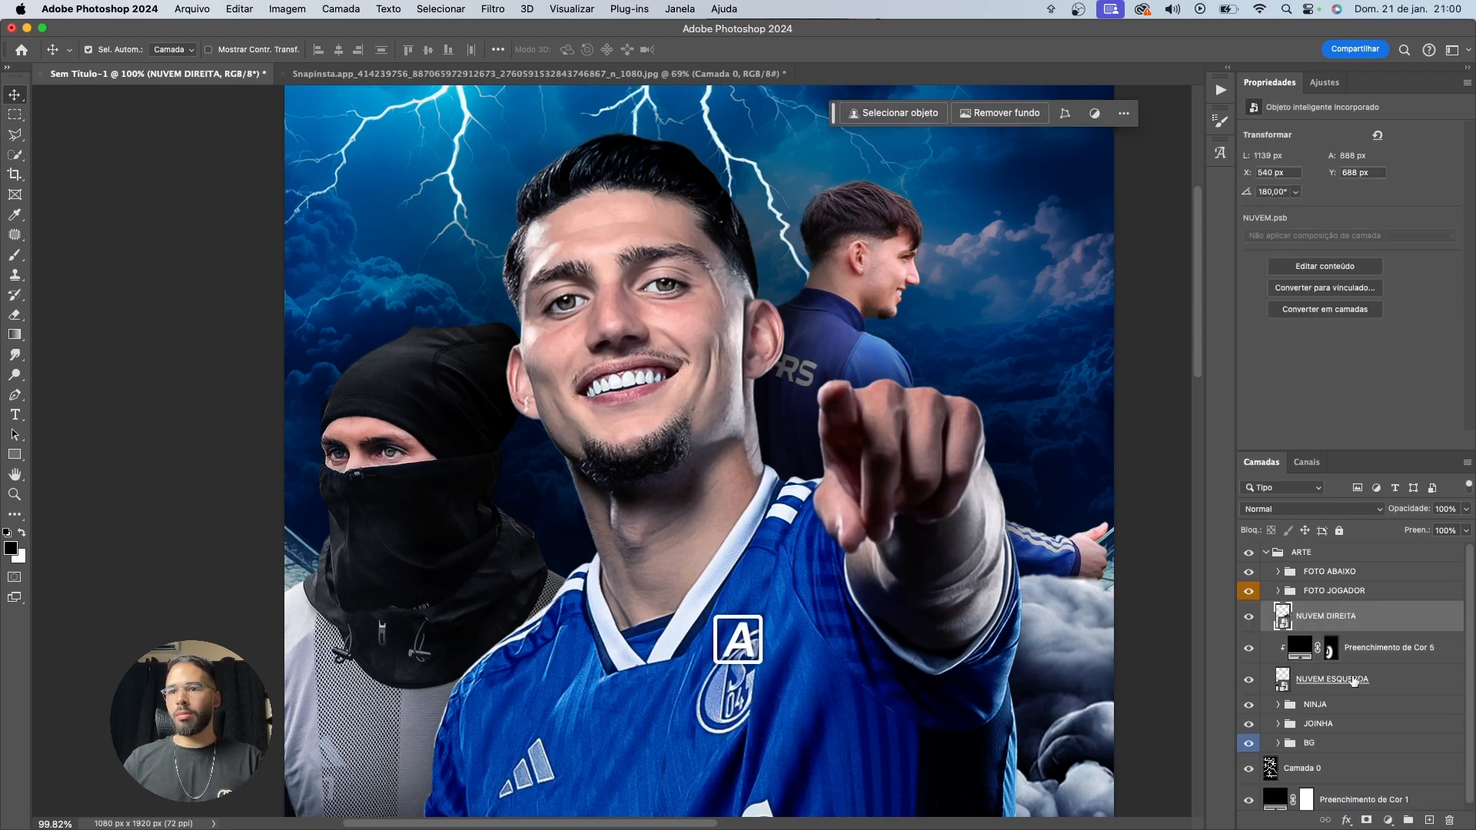
left_click(1353, 679, "shift")
key("super+g")
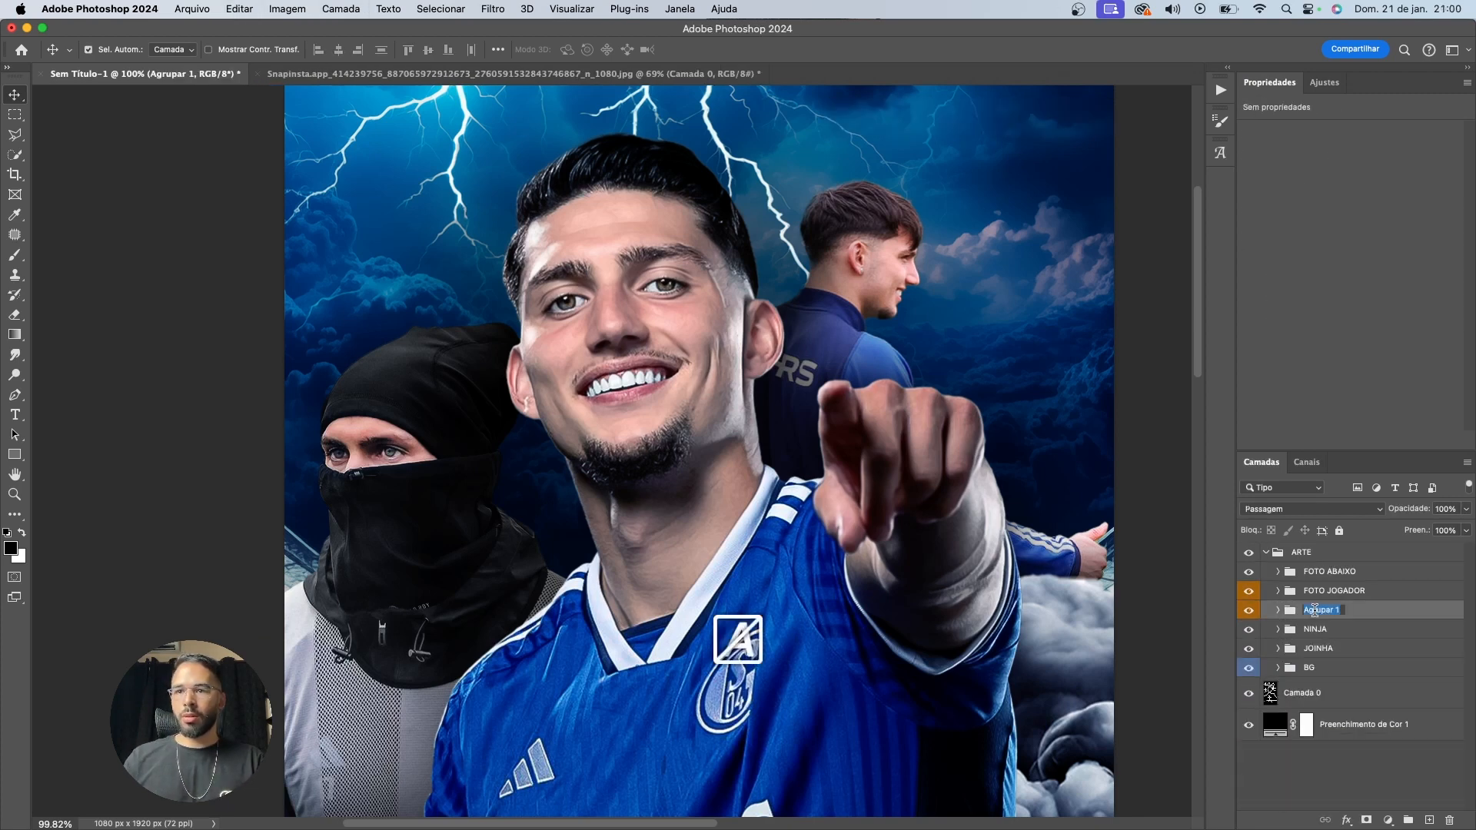
type("nuvens")
key("Return")
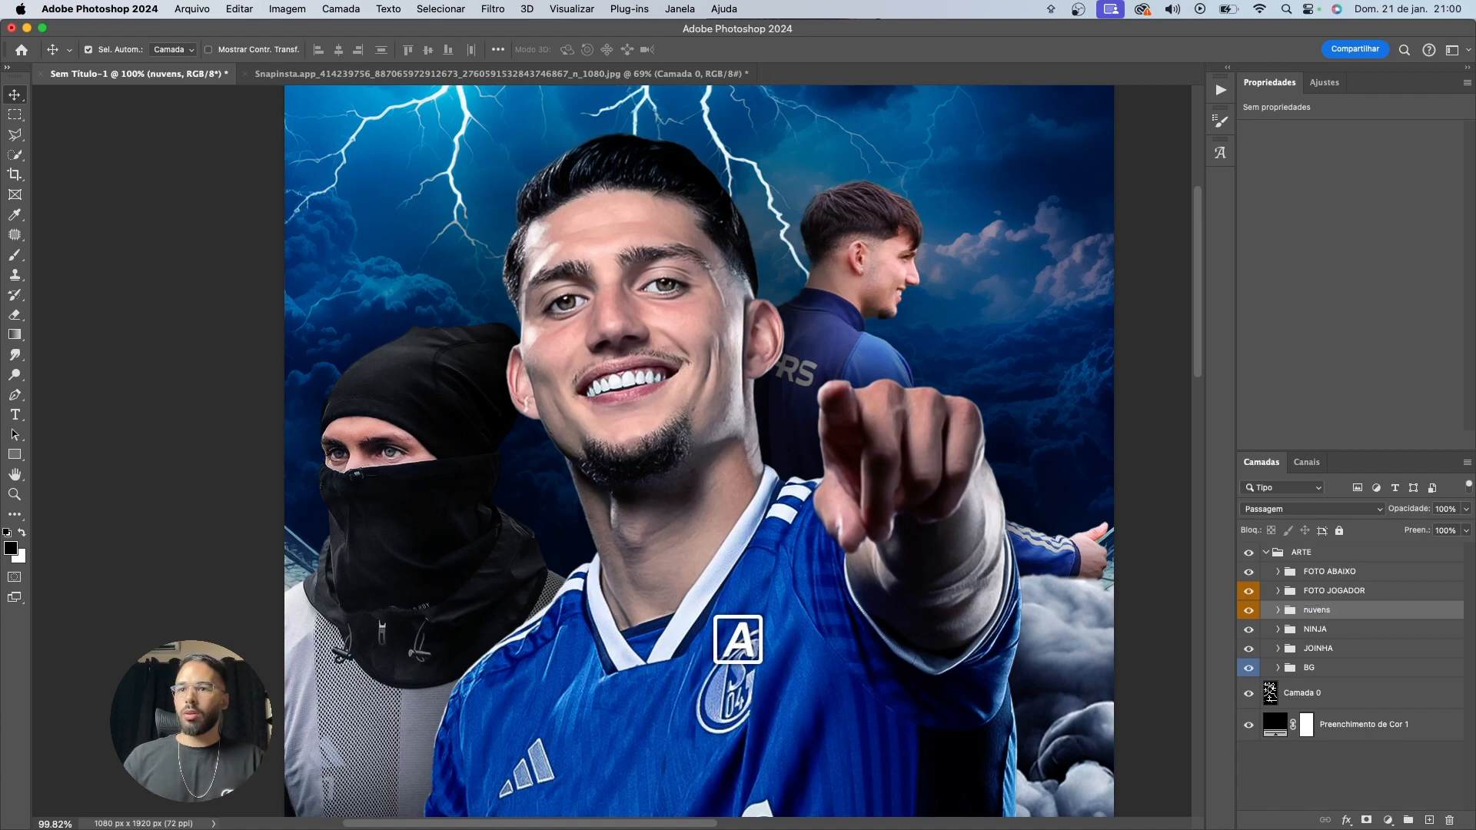
type("NUVENS")
key("Return")
Label the NUVENS group red (Vermelho) and the NINJA and JOINHA groups orange (Laranja)
right_click(1315, 613)
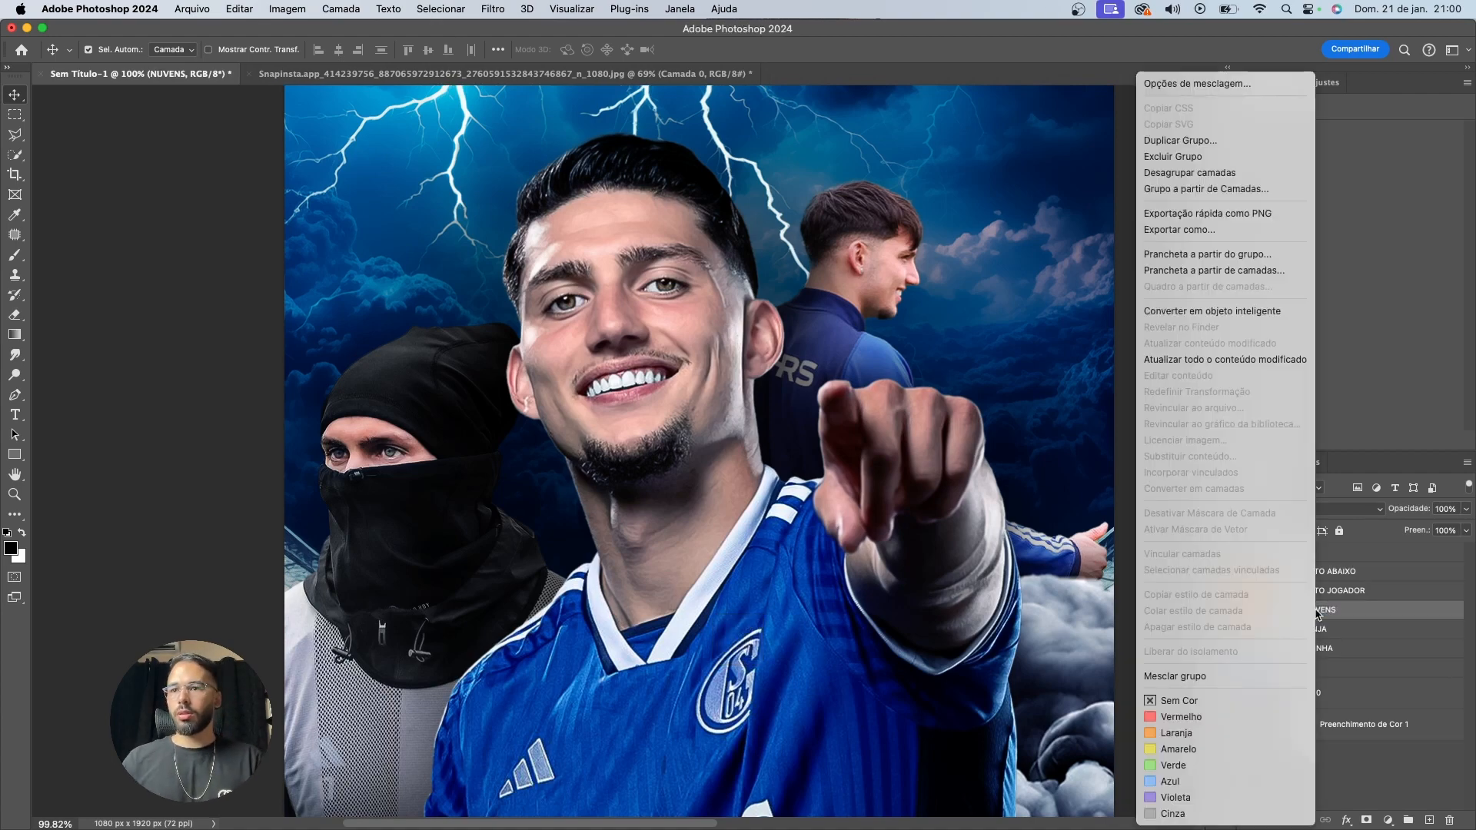
left_click(1236, 715)
left_click(1334, 636)
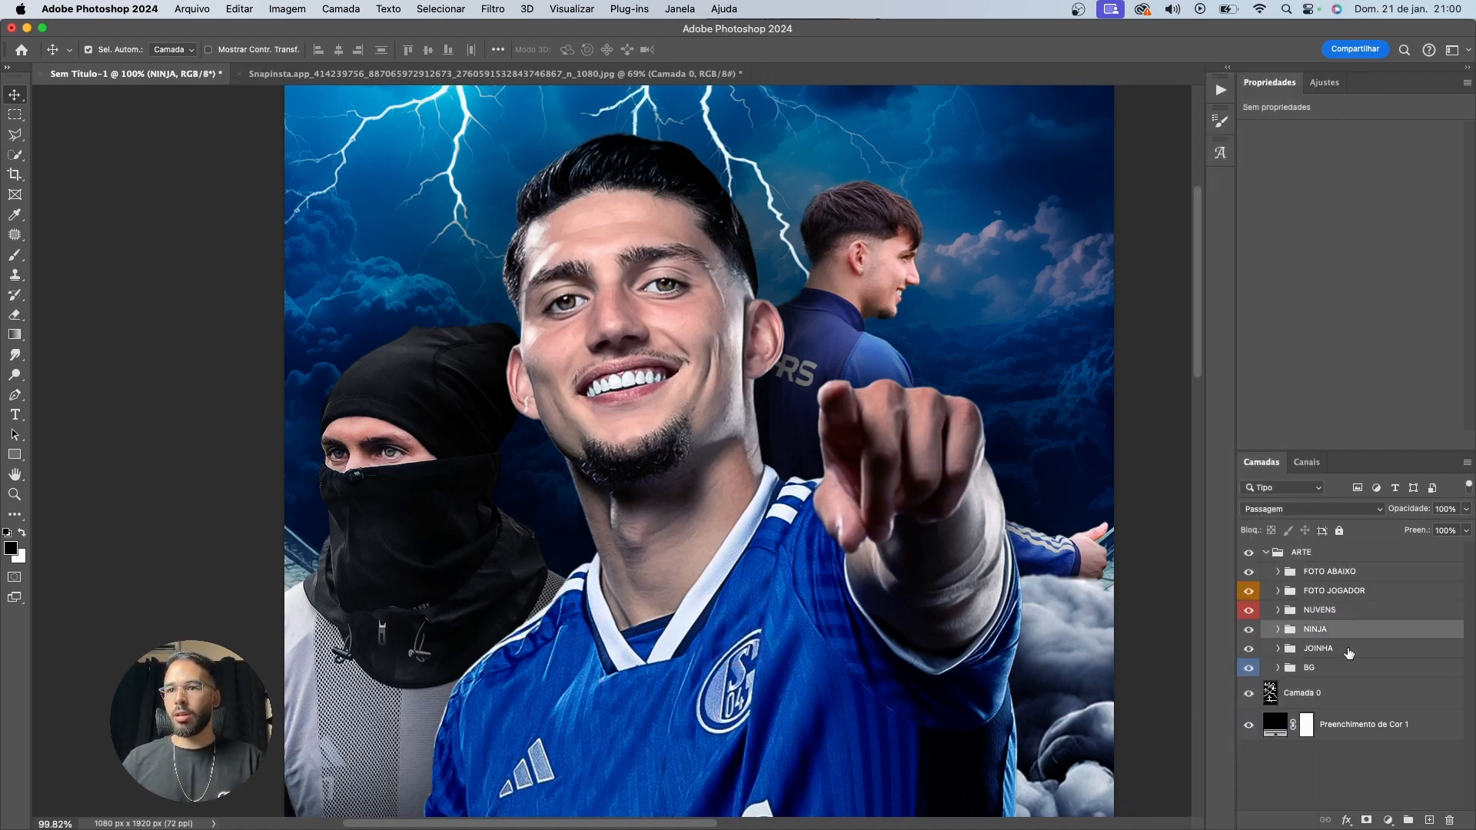
left_click(1349, 653, "shift")
right_click(1349, 653)
left_click(1224, 732)
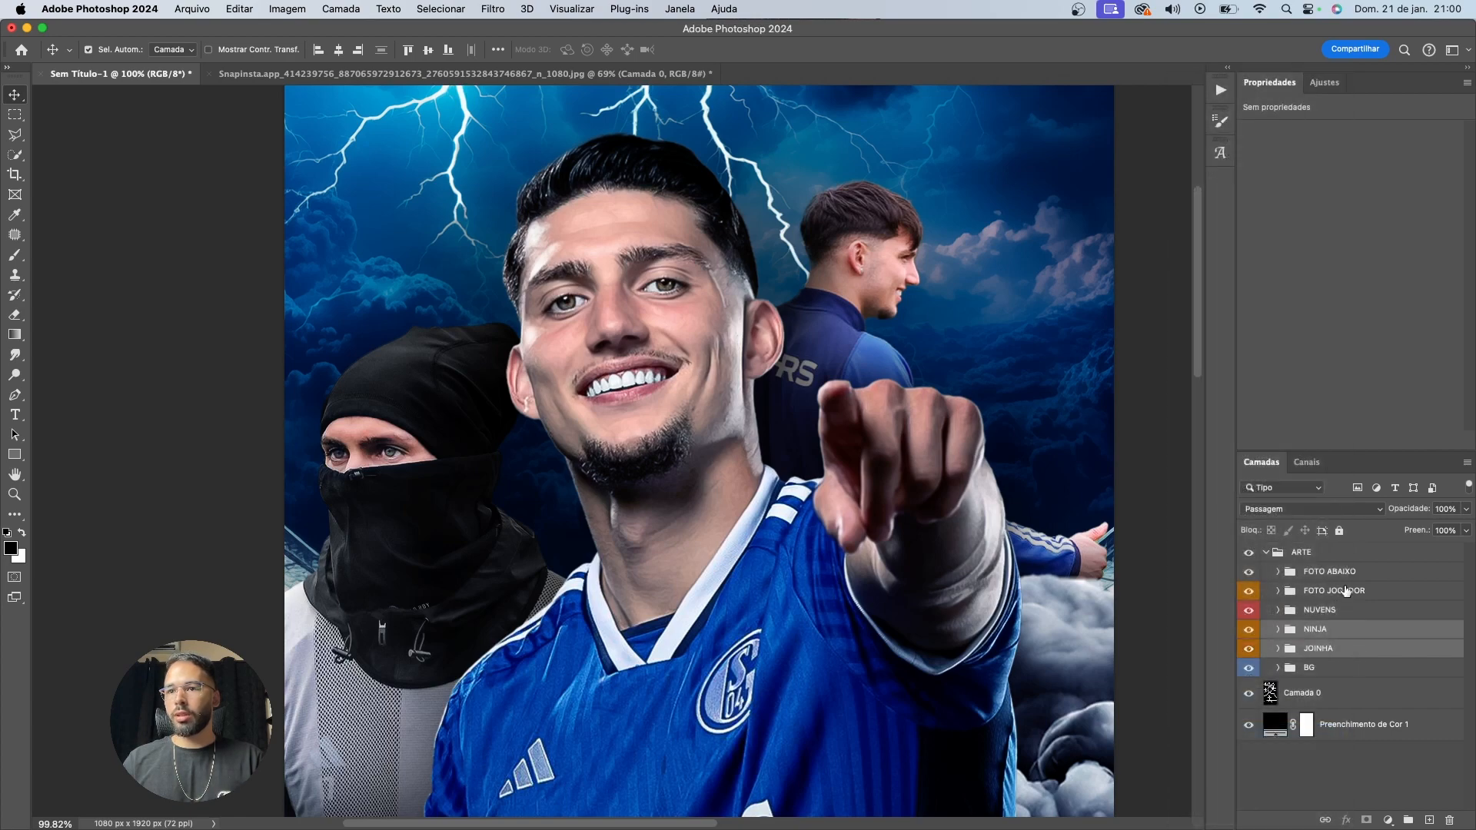
Give the FOTO ABAIXO group a yellow (Amarelo) colour label
left_click(1335, 572)
right_click(1335, 573)
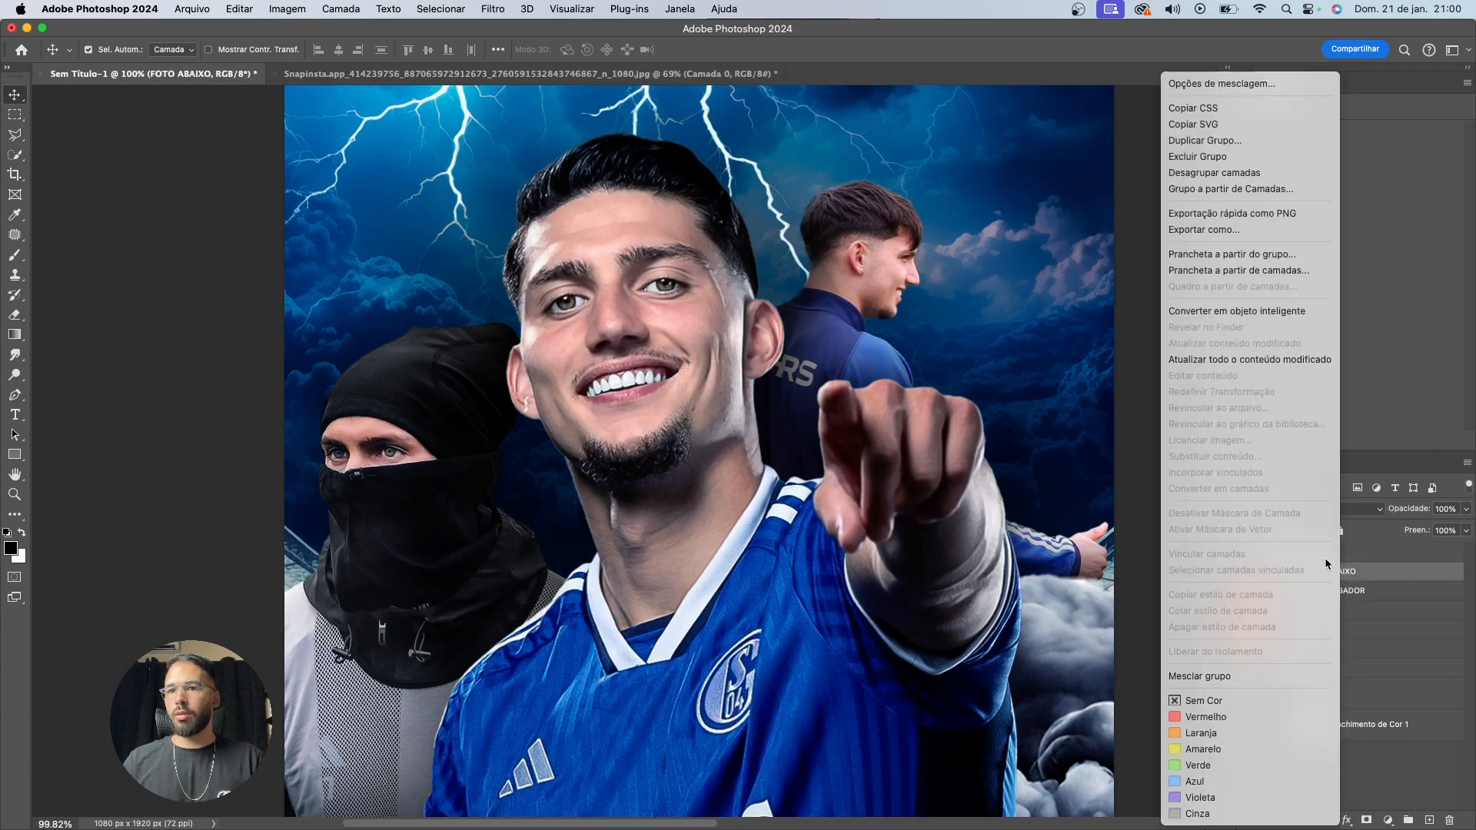
left_click(1217, 749)
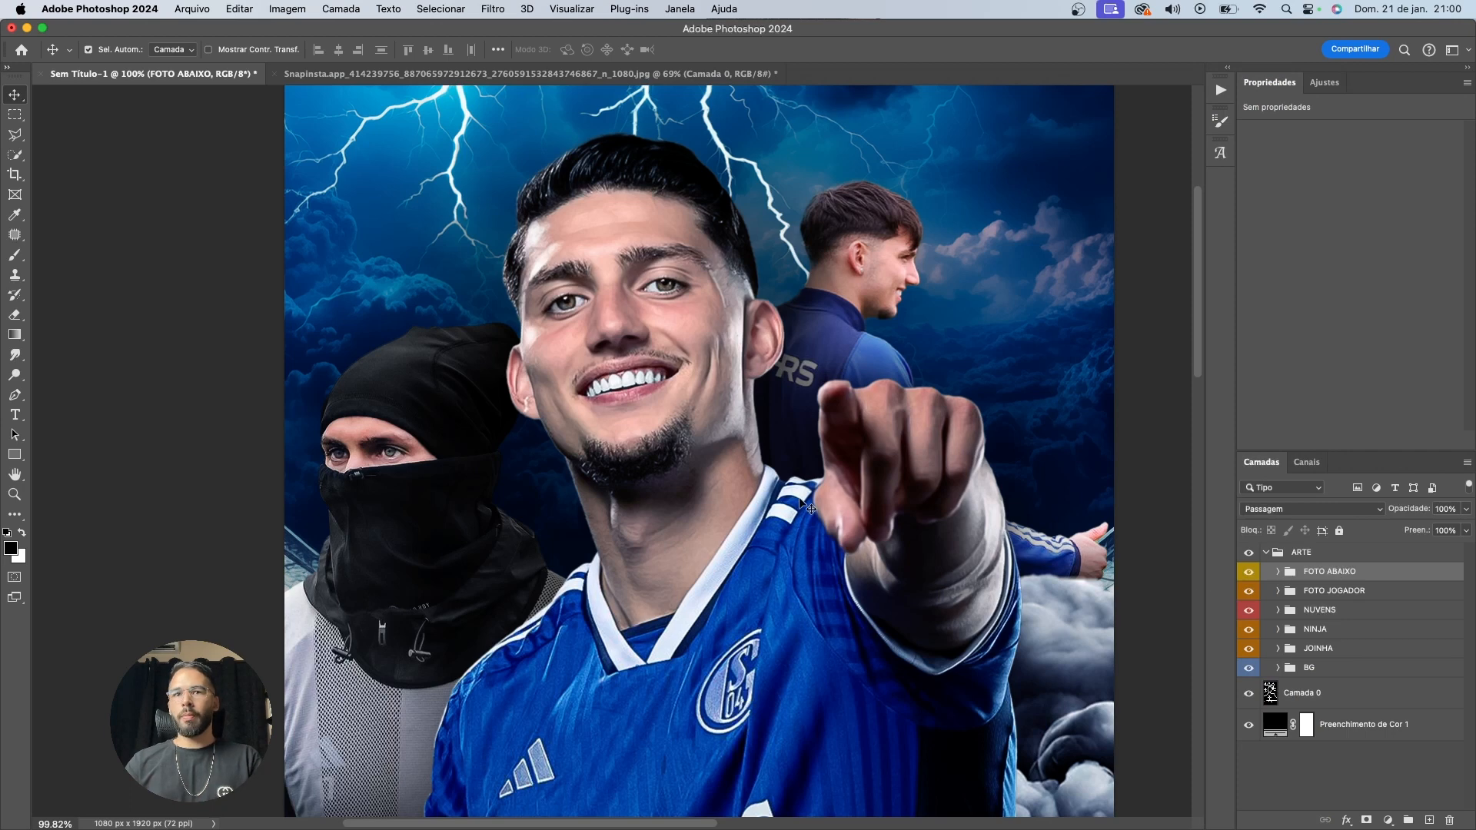
Reveal the main player's layers and select the NUVENS group directly below them
left_click(707, 354)
scroll(1360, 708, "down", 3)
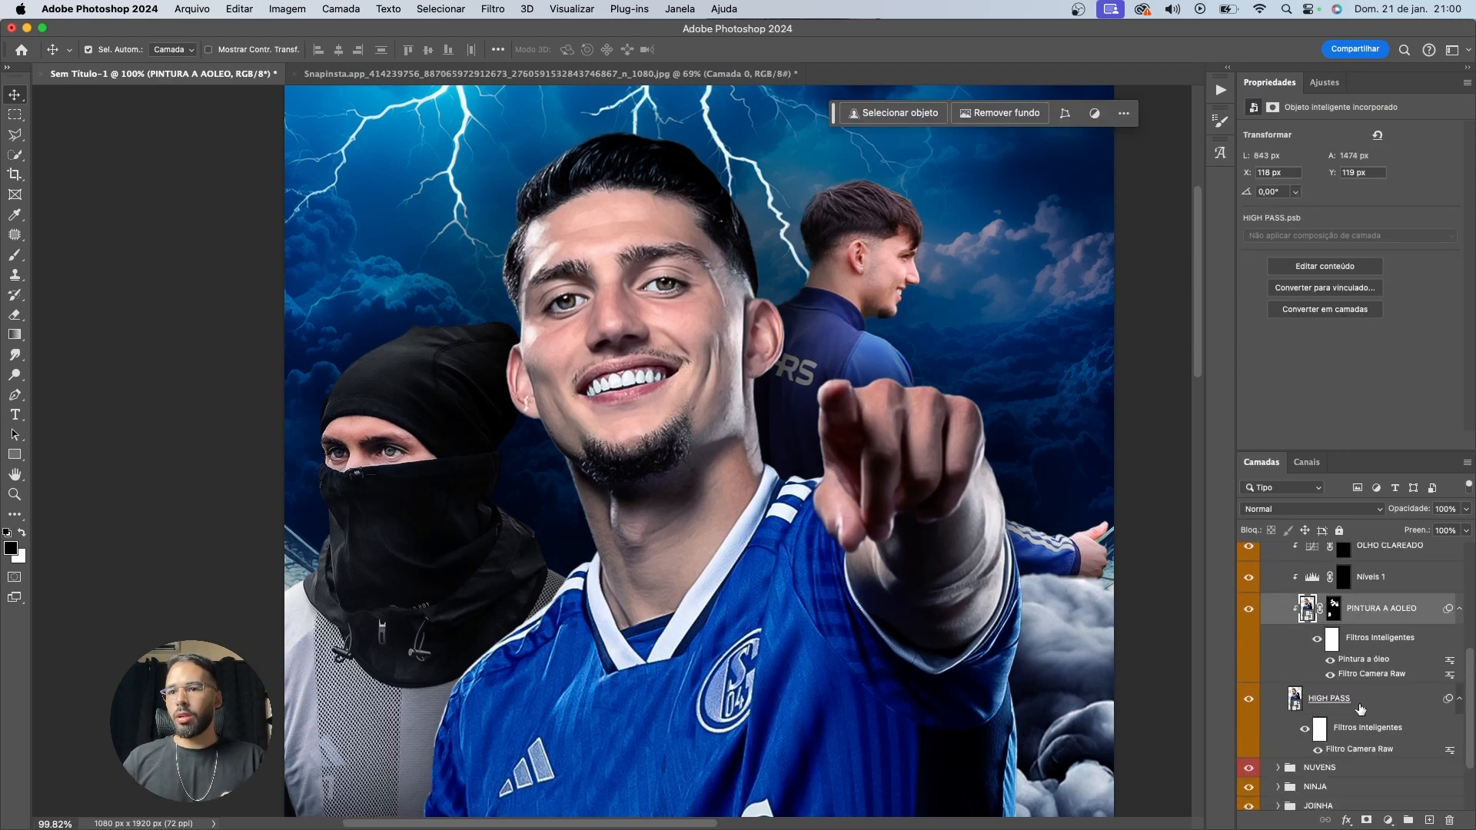
left_click(1355, 769)
left_click(1388, 820)
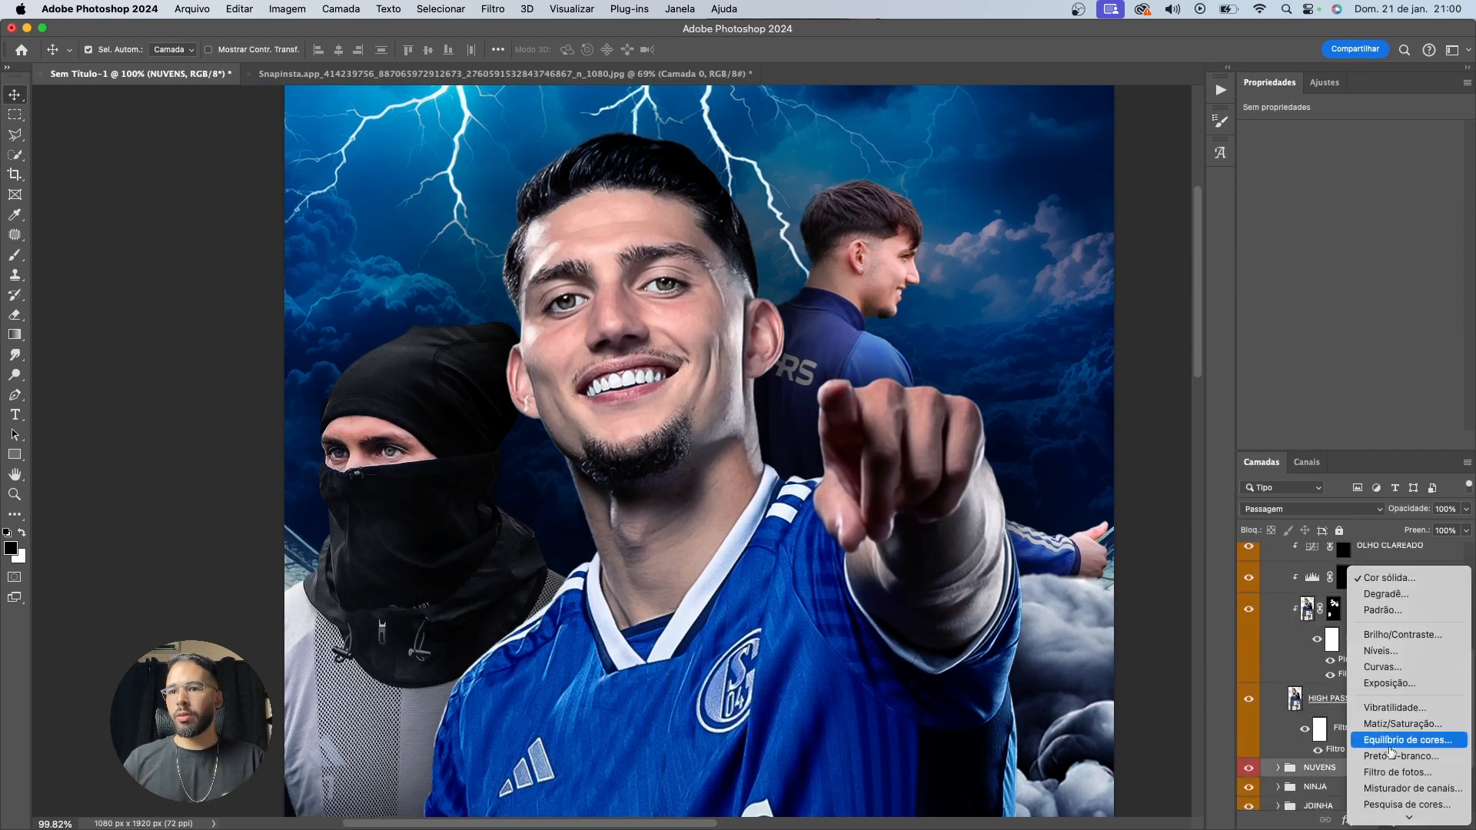
left_click(1394, 580)
left_click(1083, 531)
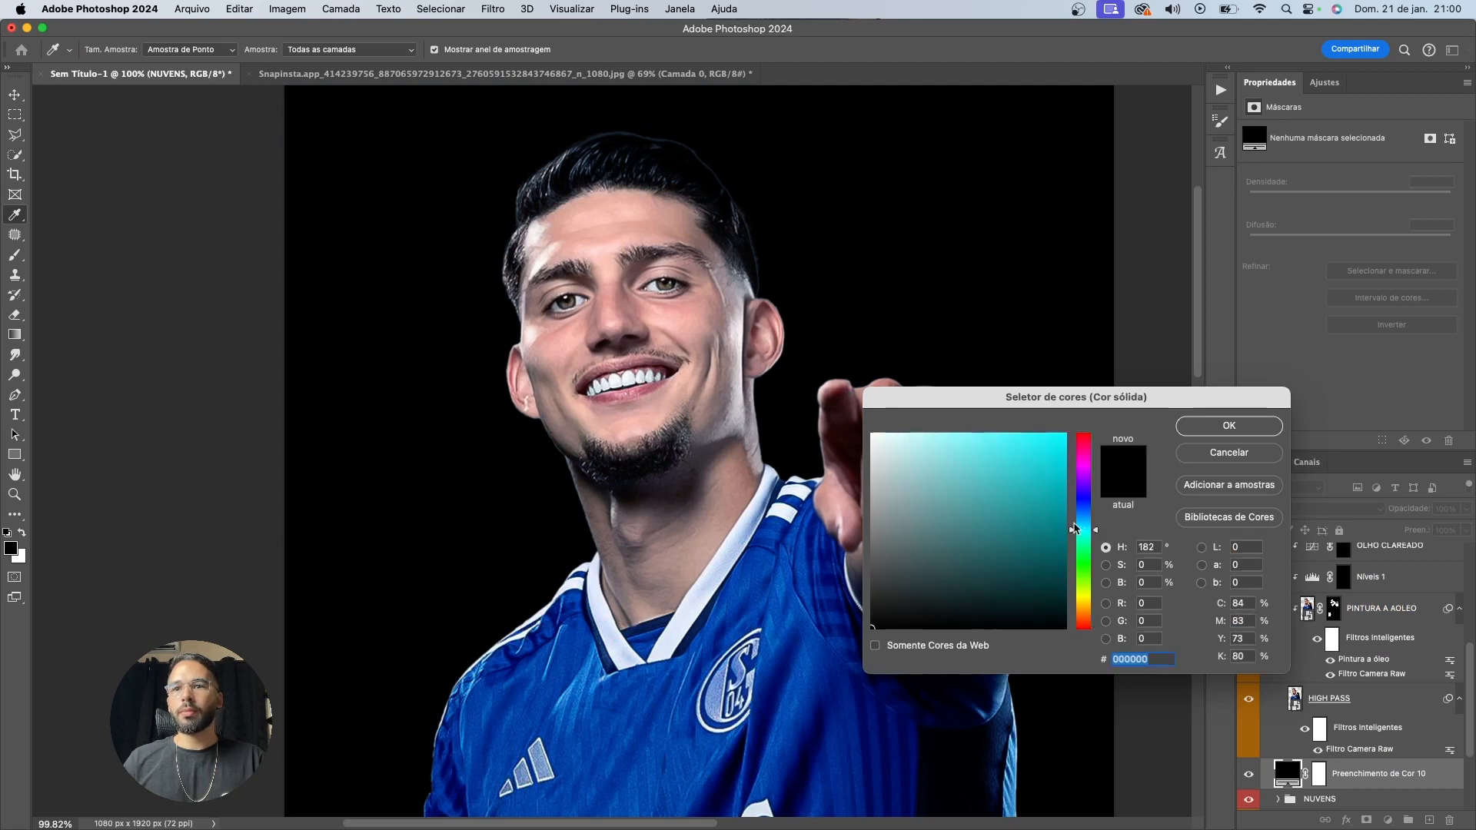
left_click(794, 634)
left_click(999, 469)
left_click(1220, 452)
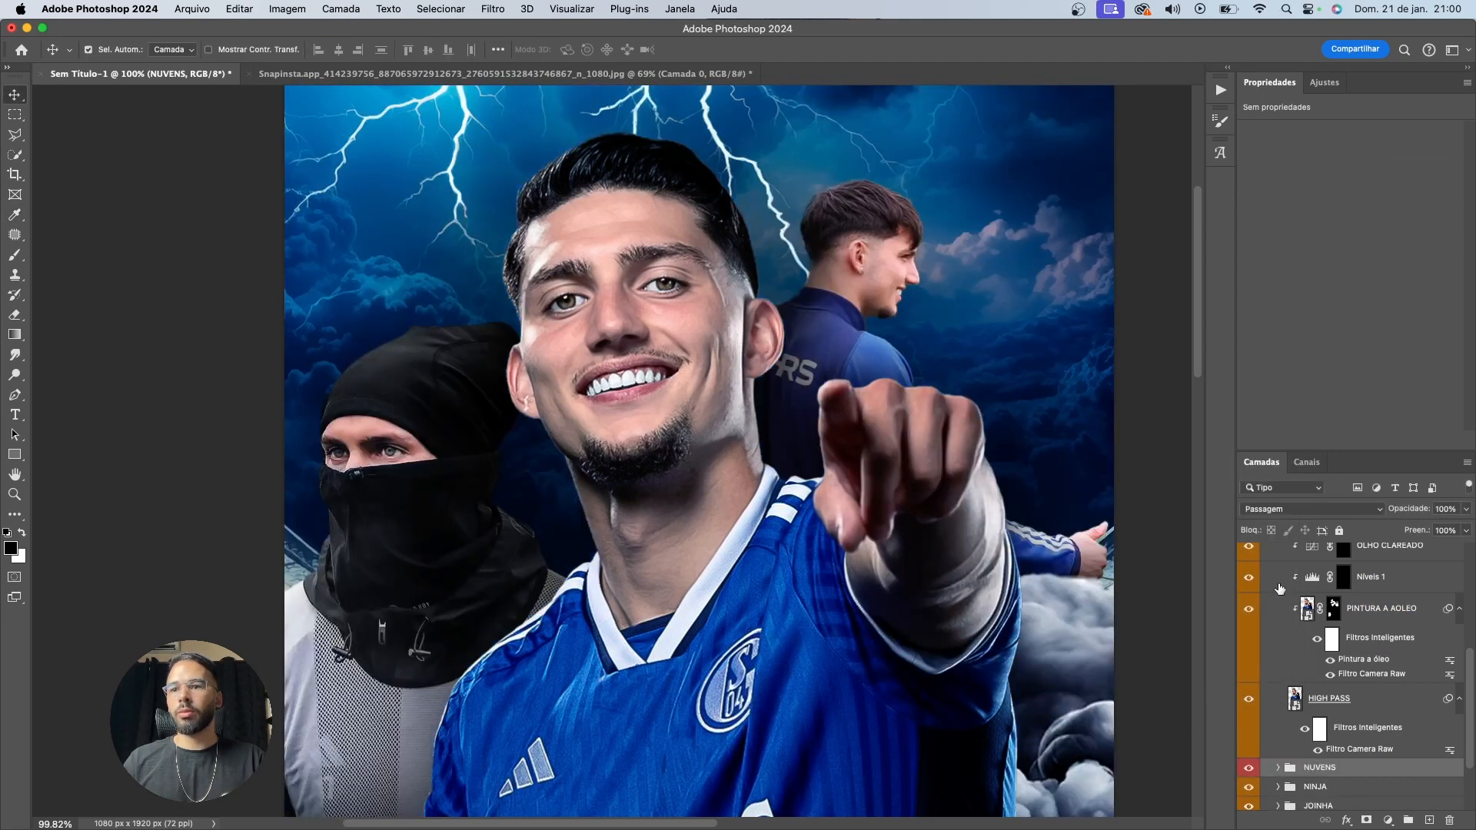
Add a solid colour fill layer in bright blue #007cff directly above the NUVENS group, behind the main player
left_click(1388, 820)
left_click(1394, 580)
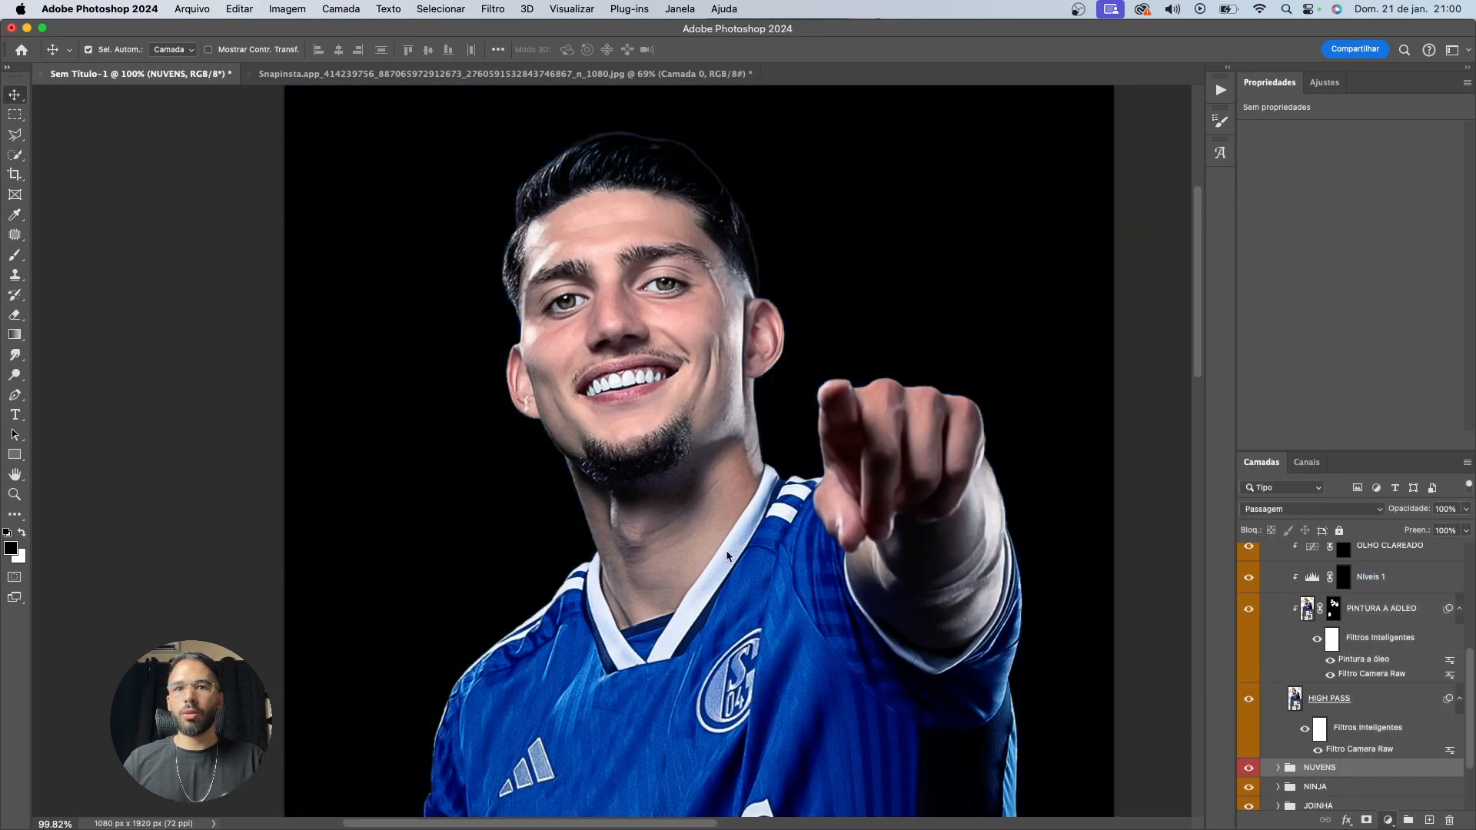
left_click(759, 585)
left_click_drag(1083, 501, 1083, 514)
left_click_drag(1041, 442, 1066, 432)
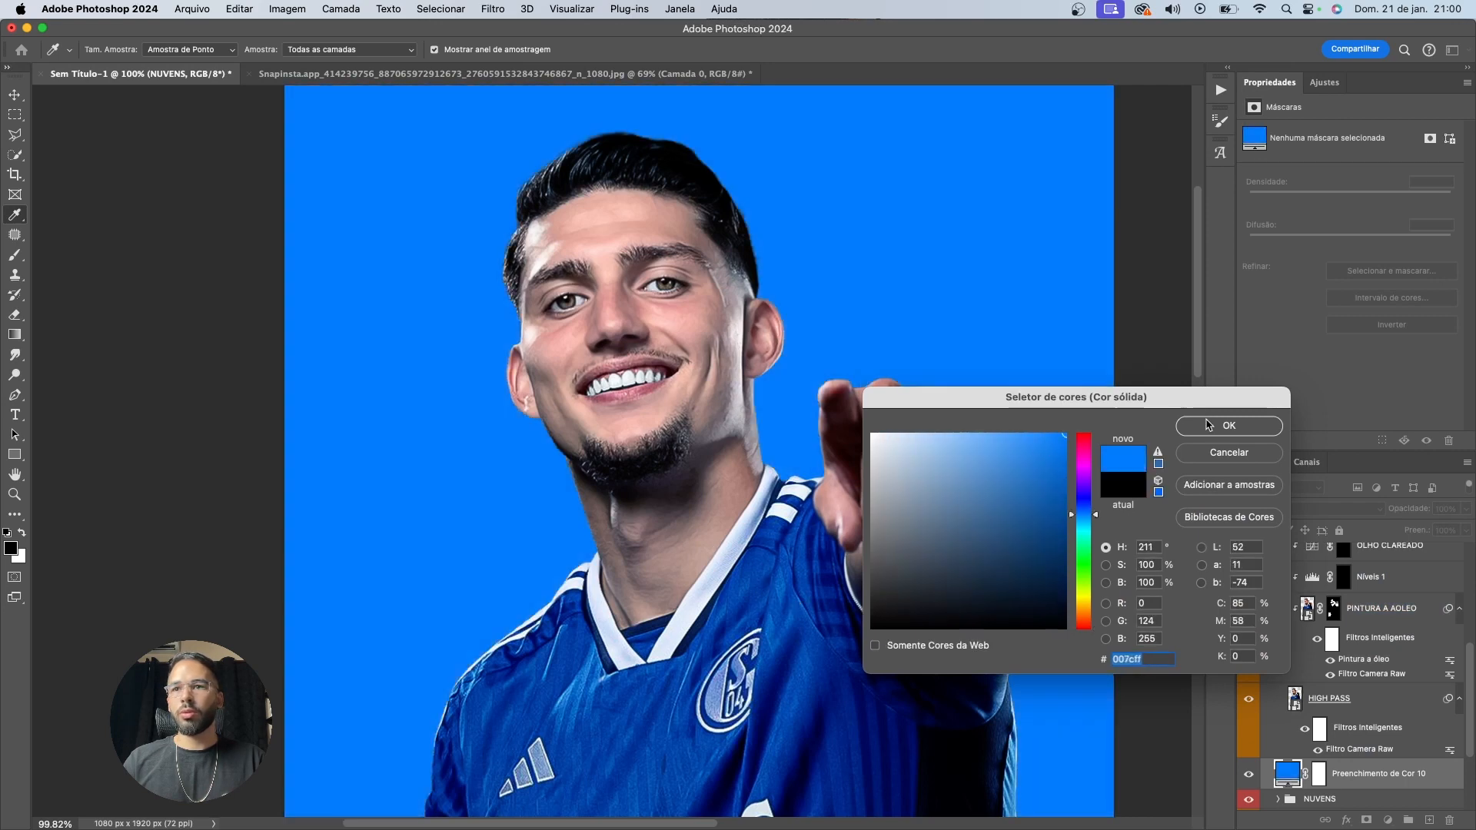
left_click(1197, 425)
Invert the new blue fill layer's mask to black and switch to the Brush tool
left_click(1324, 781)
key("ctrl+i")
key("b")
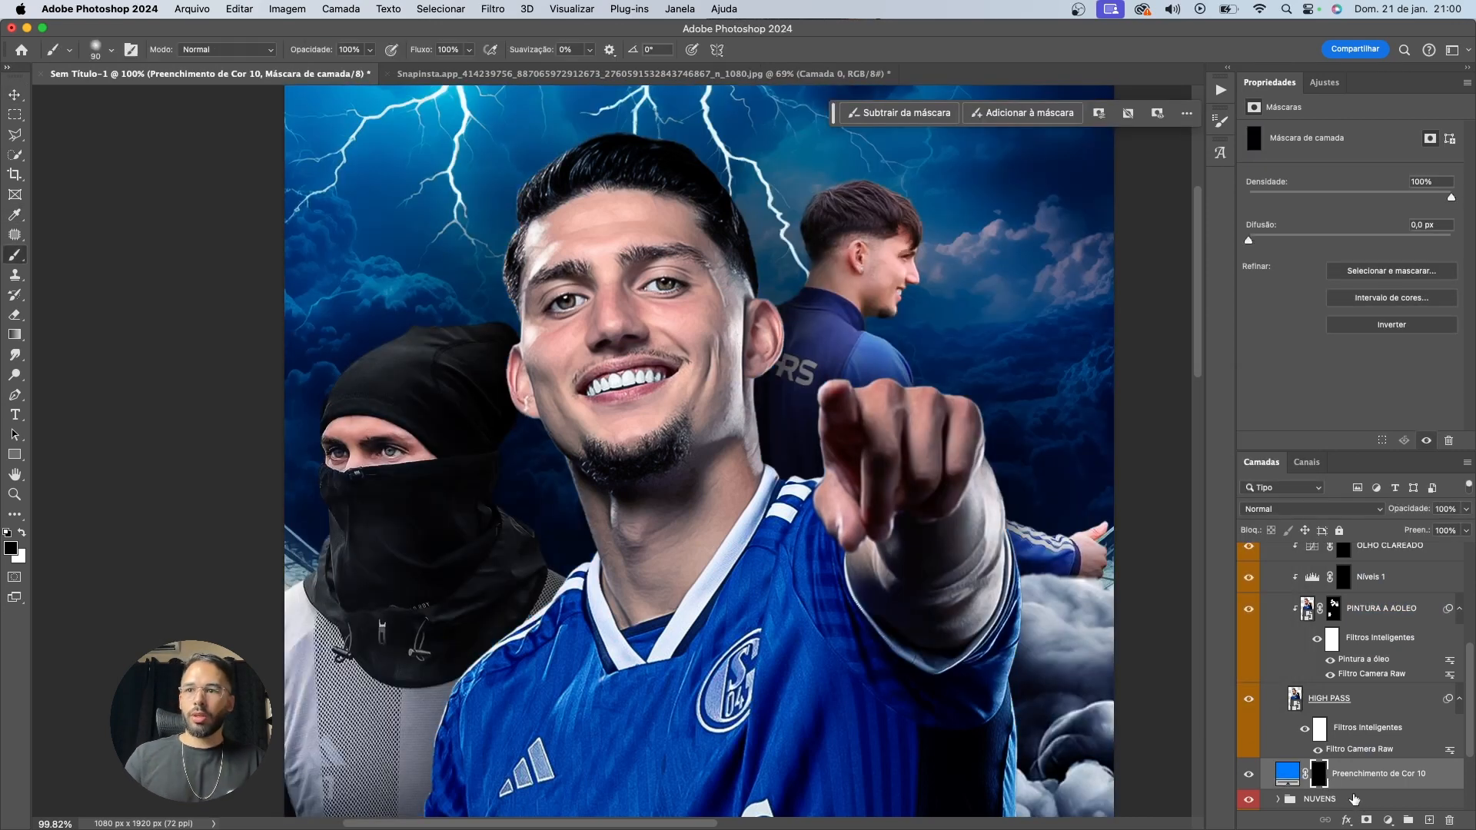
Move the blue fill into the FOTO JOGADOR group and dab white on its mask at the player's neck with an 800 px brush
left_click_drag(1353, 771, 1350, 755)
left_click(1330, 781)
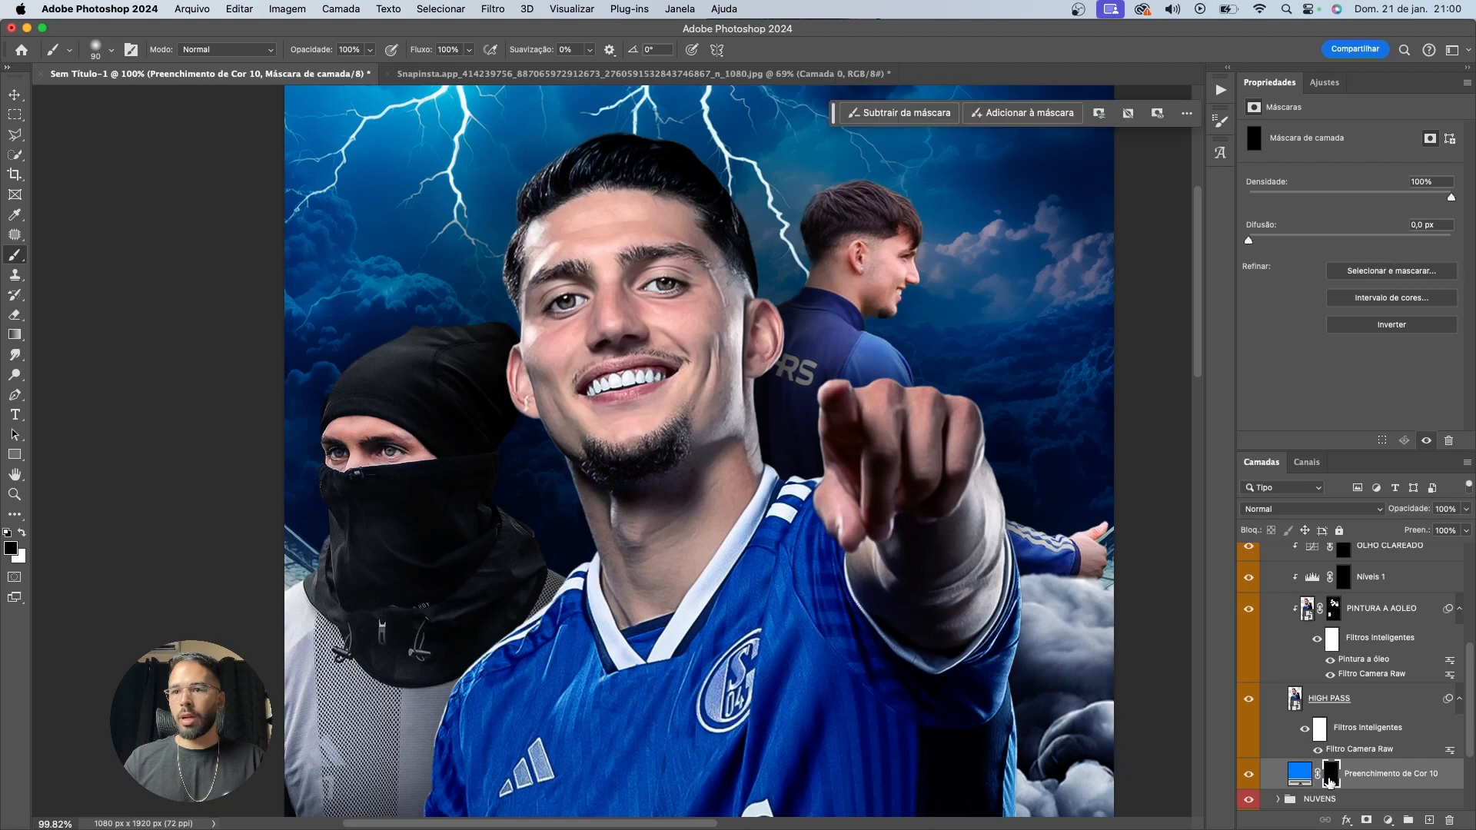
scroll(638, 302, "down", 5)
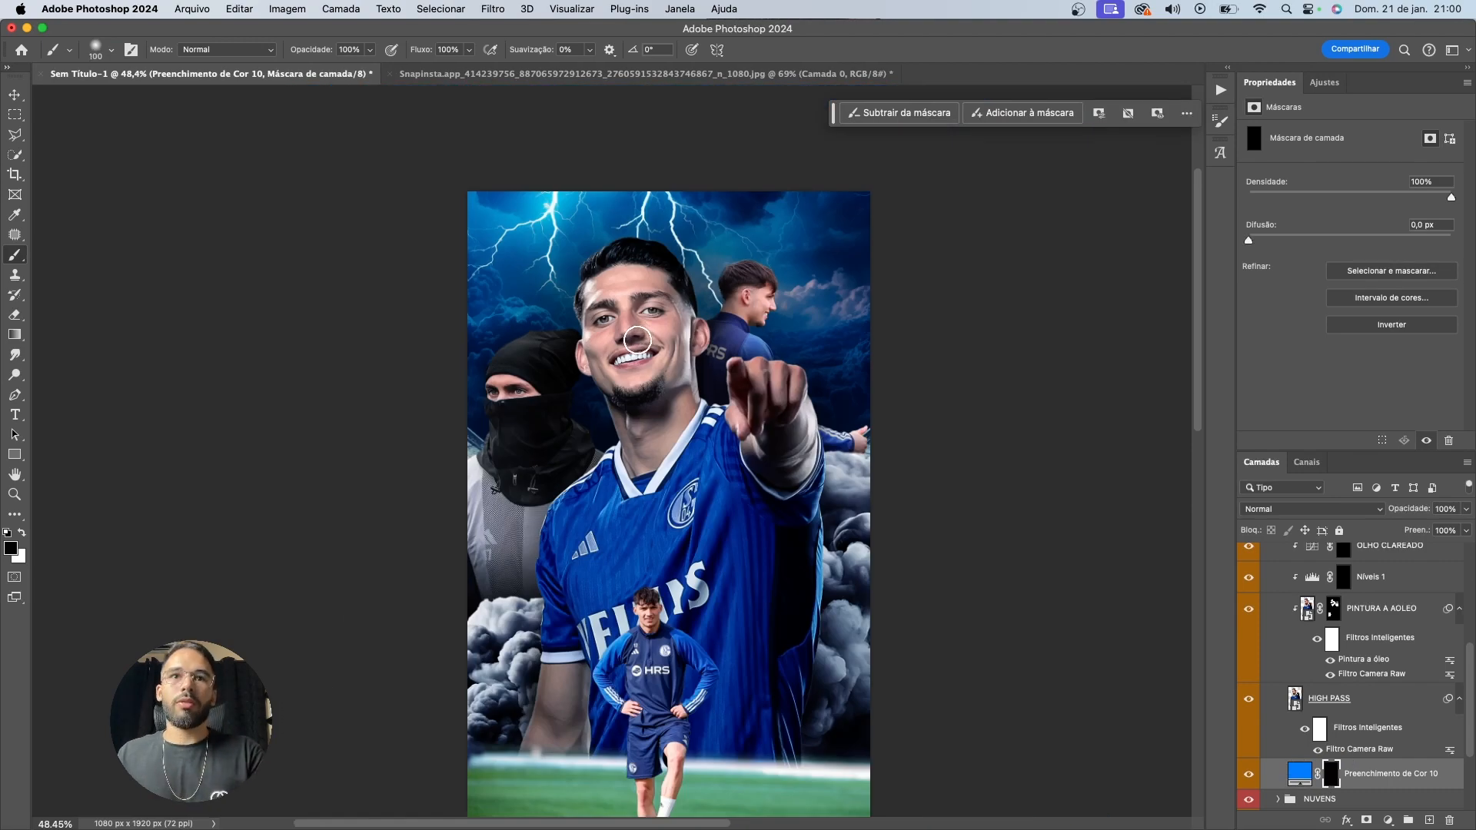
key("bracketright")
key("bracketright")
key("bracketright")
key("bracketright")
key("bracketright")
key("bracketright")
key("bracketright")
key("x")
scroll(646, 354, "up", 2)
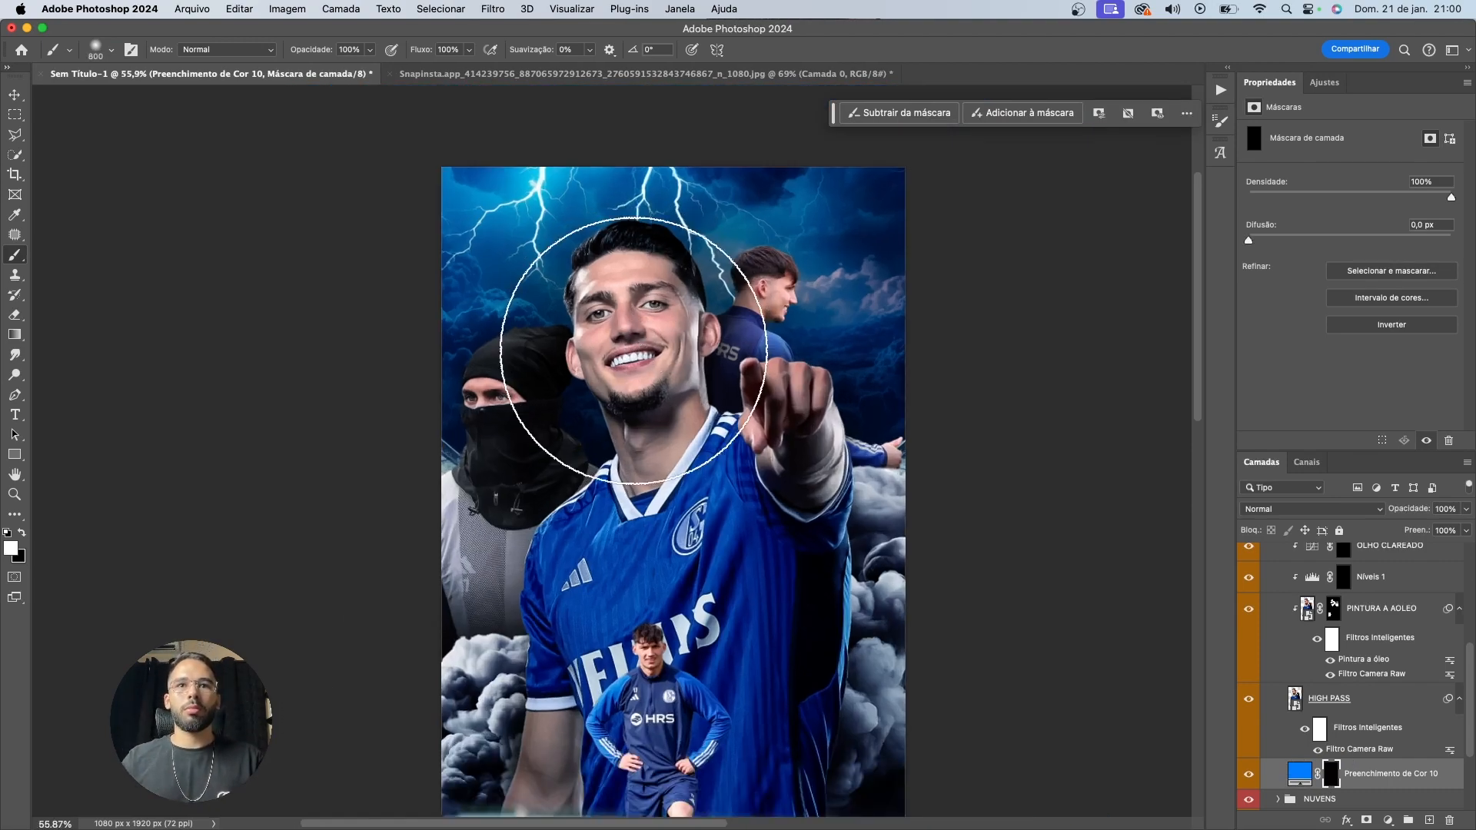
scroll(646, 354, "up", 4)
left_click(654, 469)
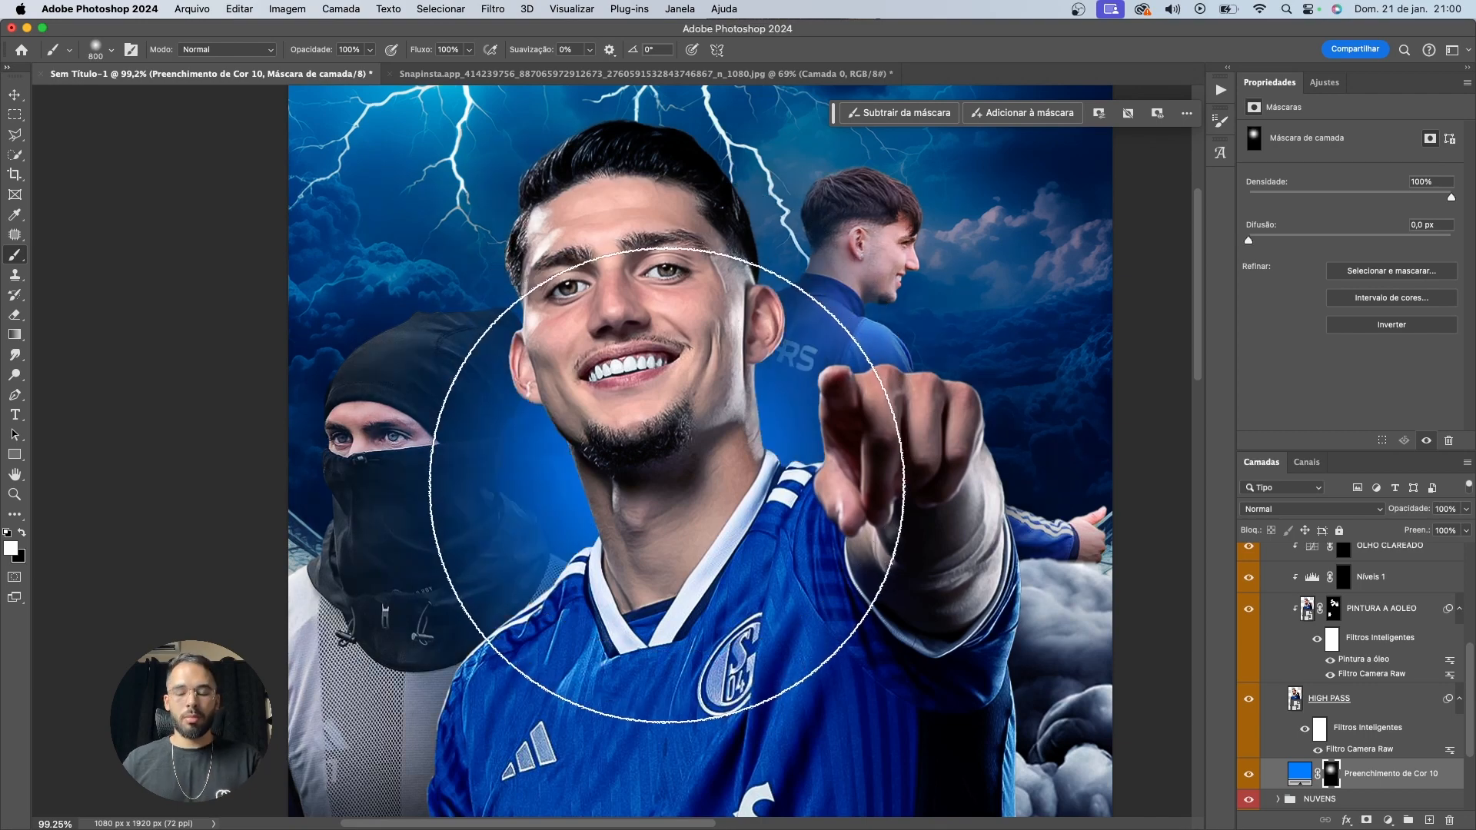
Widen the blue glow by dabbing white on its mask at the player's neck with a larger brush
key("bracketright")
key("bracketright")
key("bracketright")
key("bracketright")
left_click(659, 484)
Intensify the centre of the blue glow by dabbing white on its mask below the player's chin with a 200 px brush
key("bracketleft")
key("bracketleft")
key("bracketleft")
key("bracketleft")
key("bracketleft")
key("bracketleft")
key("bracketleft")
key("bracketleft")
key("bracketleft")
key("bracketleft")
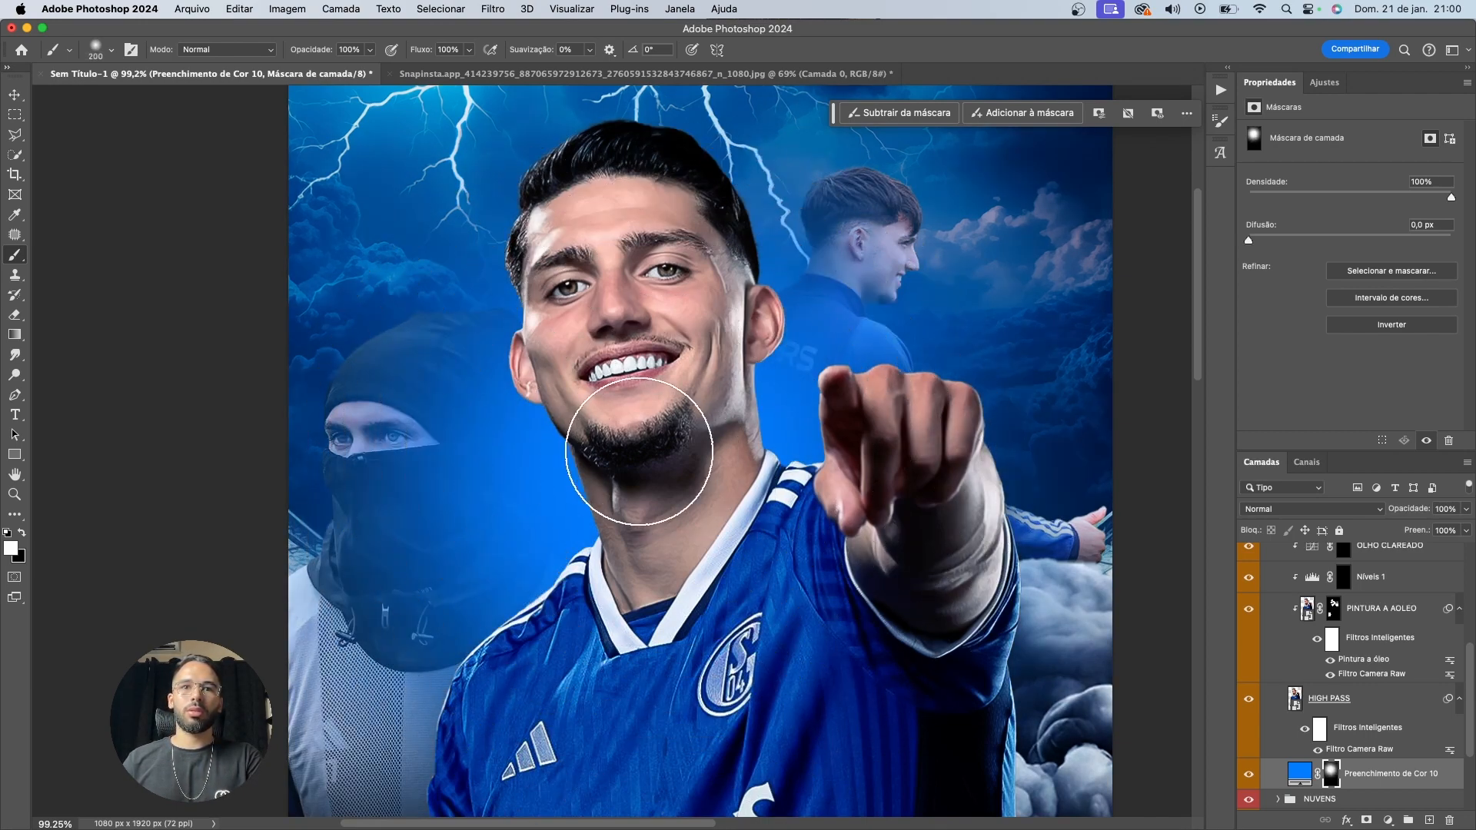
left_click(629, 497)
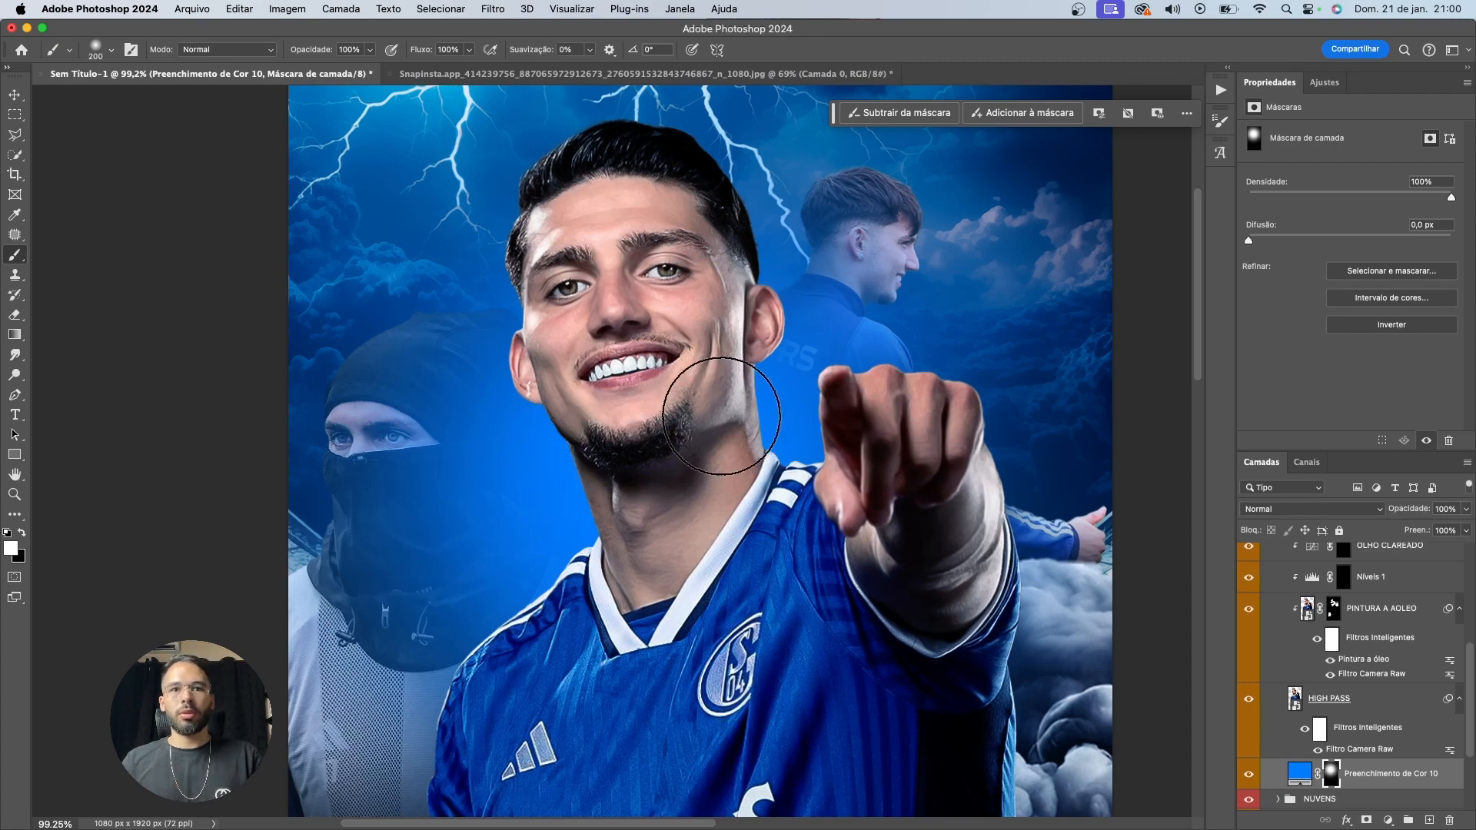
Set the blue glow layer's blend mode to Subexposição Linear (Adicionar)
left_click(1284, 507)
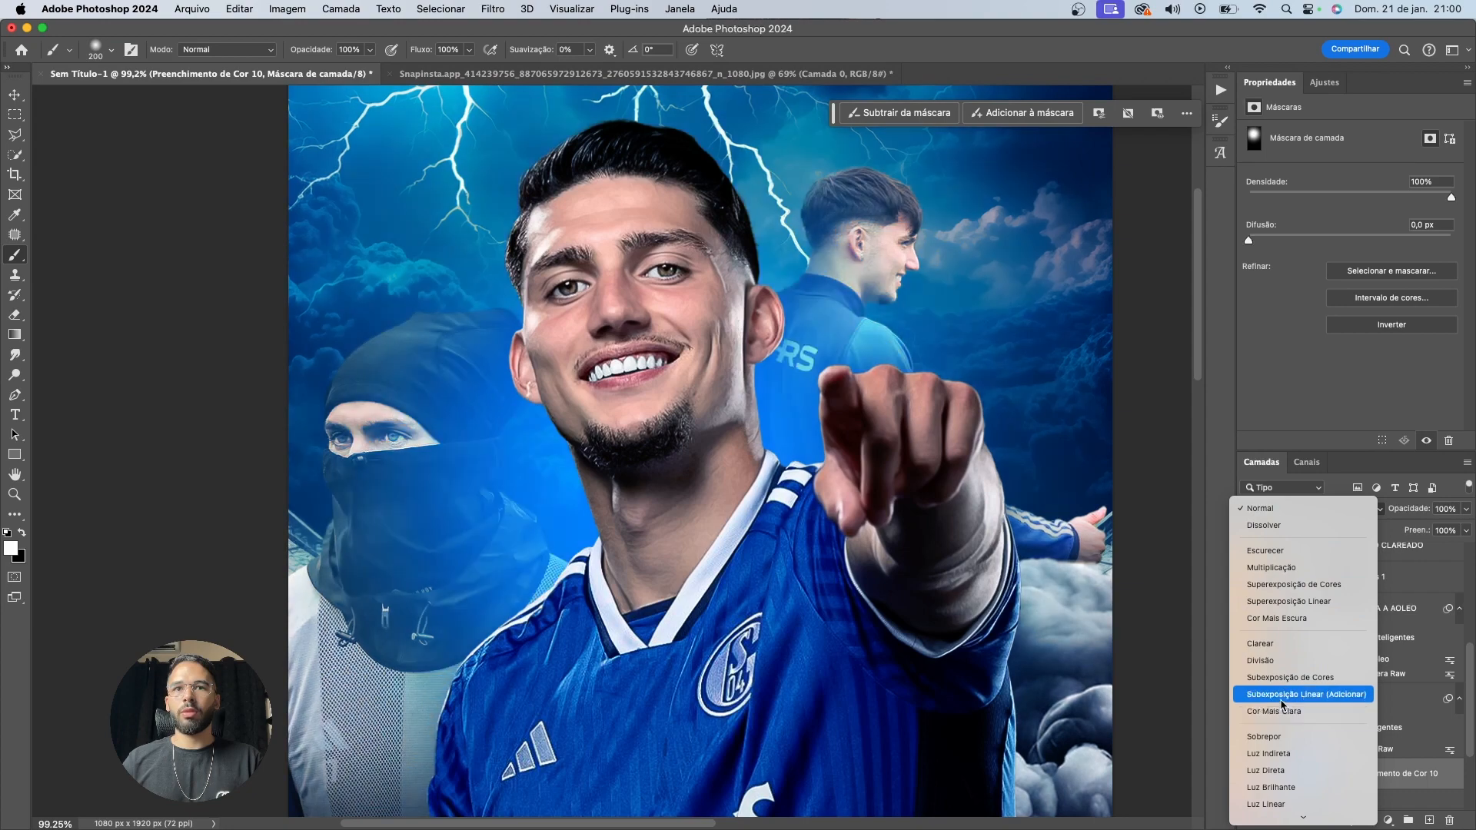
left_click(1282, 701)
key("v")
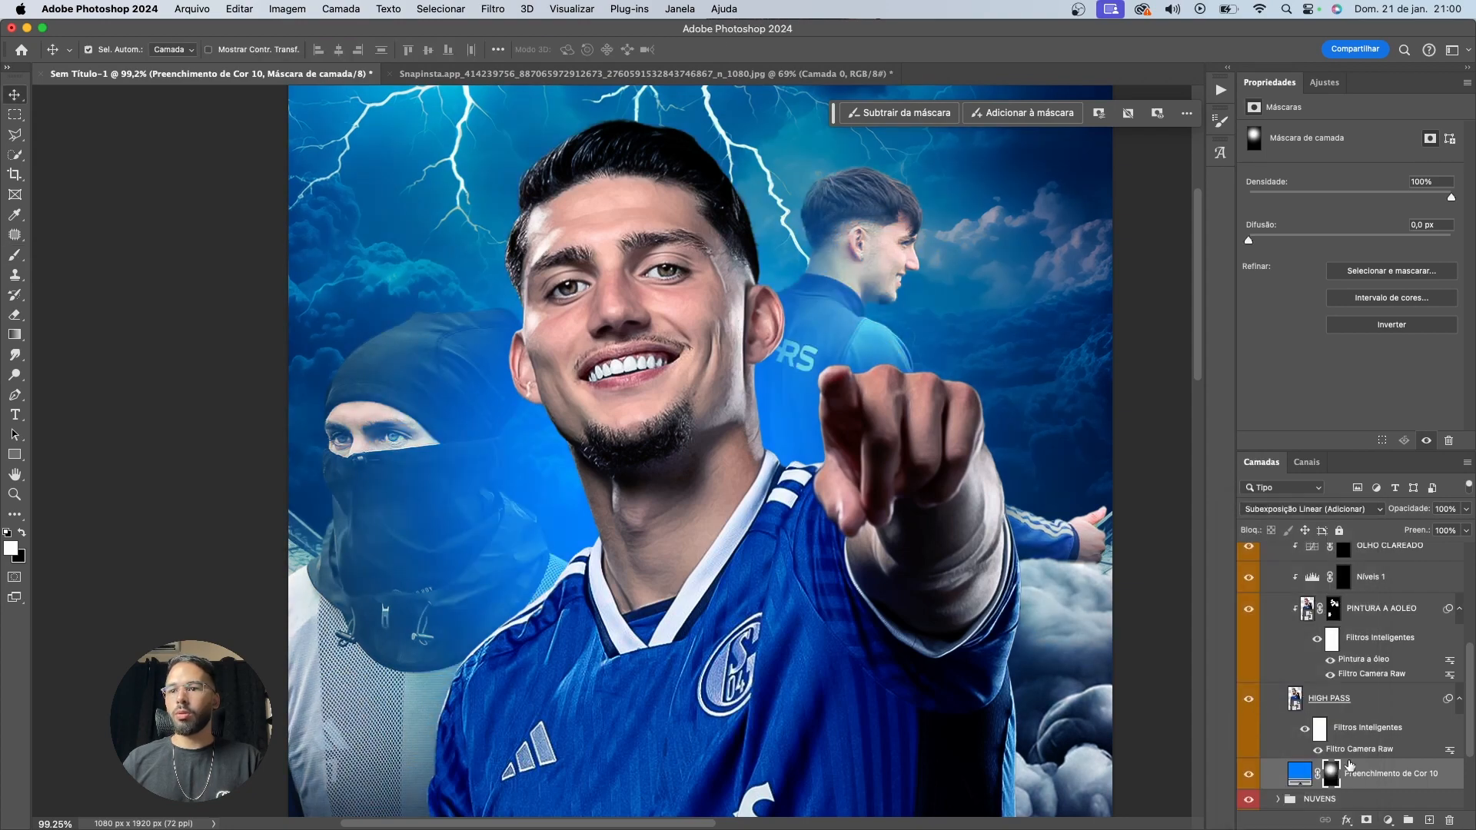
Add a solid colour fill layer in cyan #00c0ff directly above the first blue glow layer
left_click(1299, 772)
left_click(1388, 819)
left_click(1388, 577)
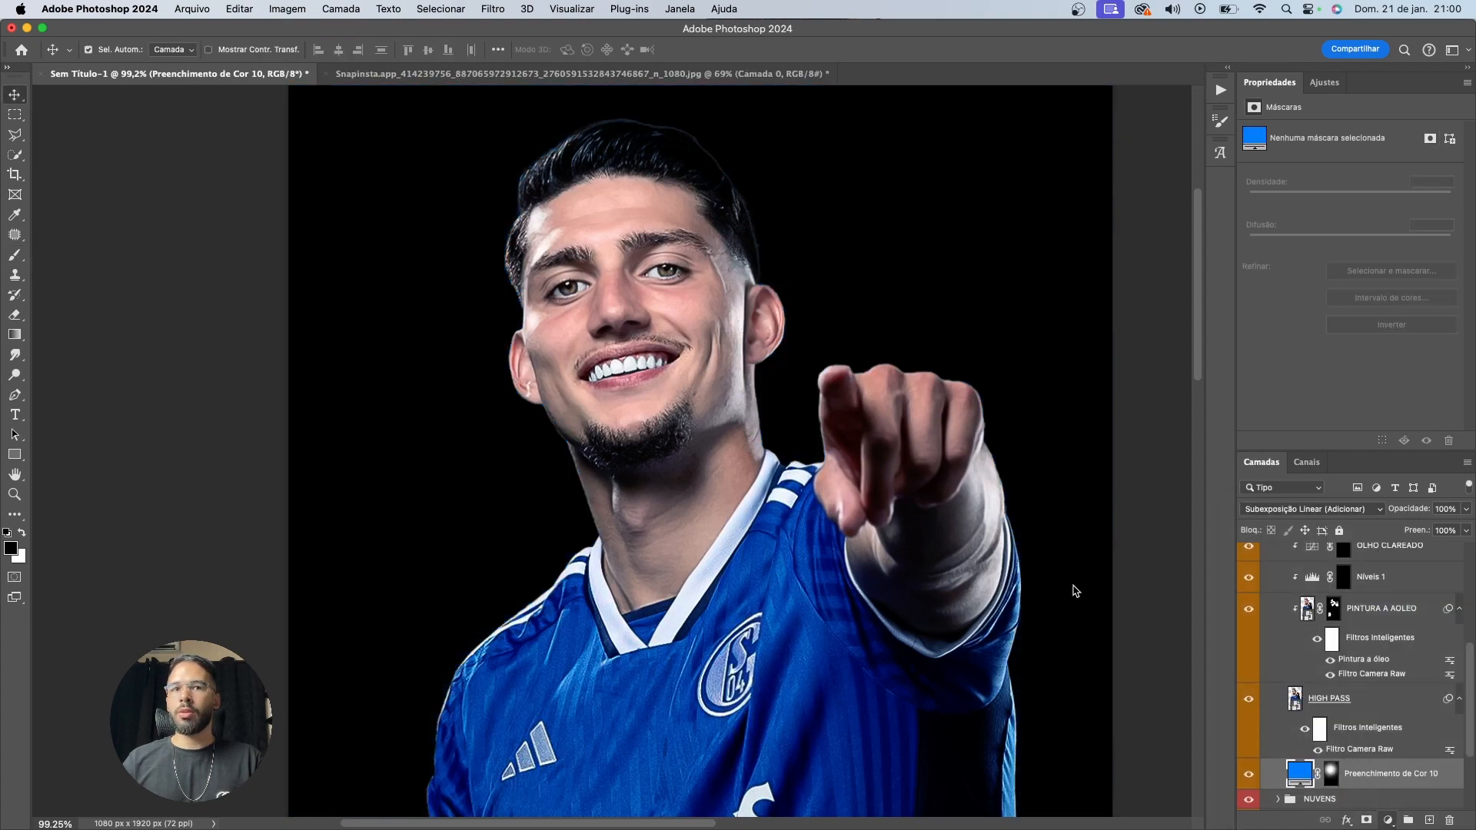
left_click(1085, 524)
left_click_drag(1086, 525, 1090, 523)
left_click(1065, 434)
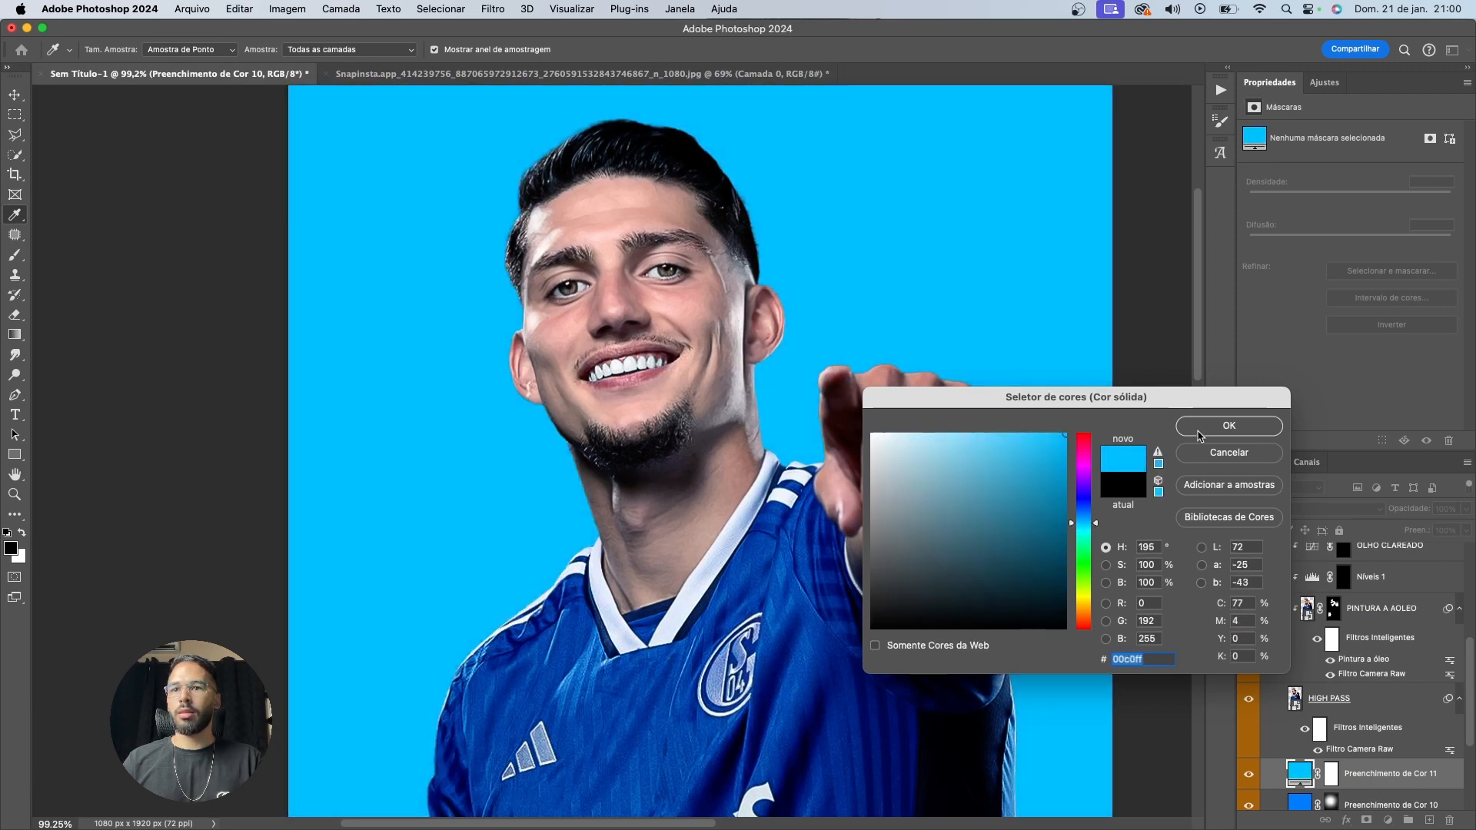
left_click(1193, 429)
Invert the cyan fill's mask to black and paint white around the player's neck and jaw with a 200 px brush
left_click(1334, 778)
key("ctrl+i")
key("b")
key("x")
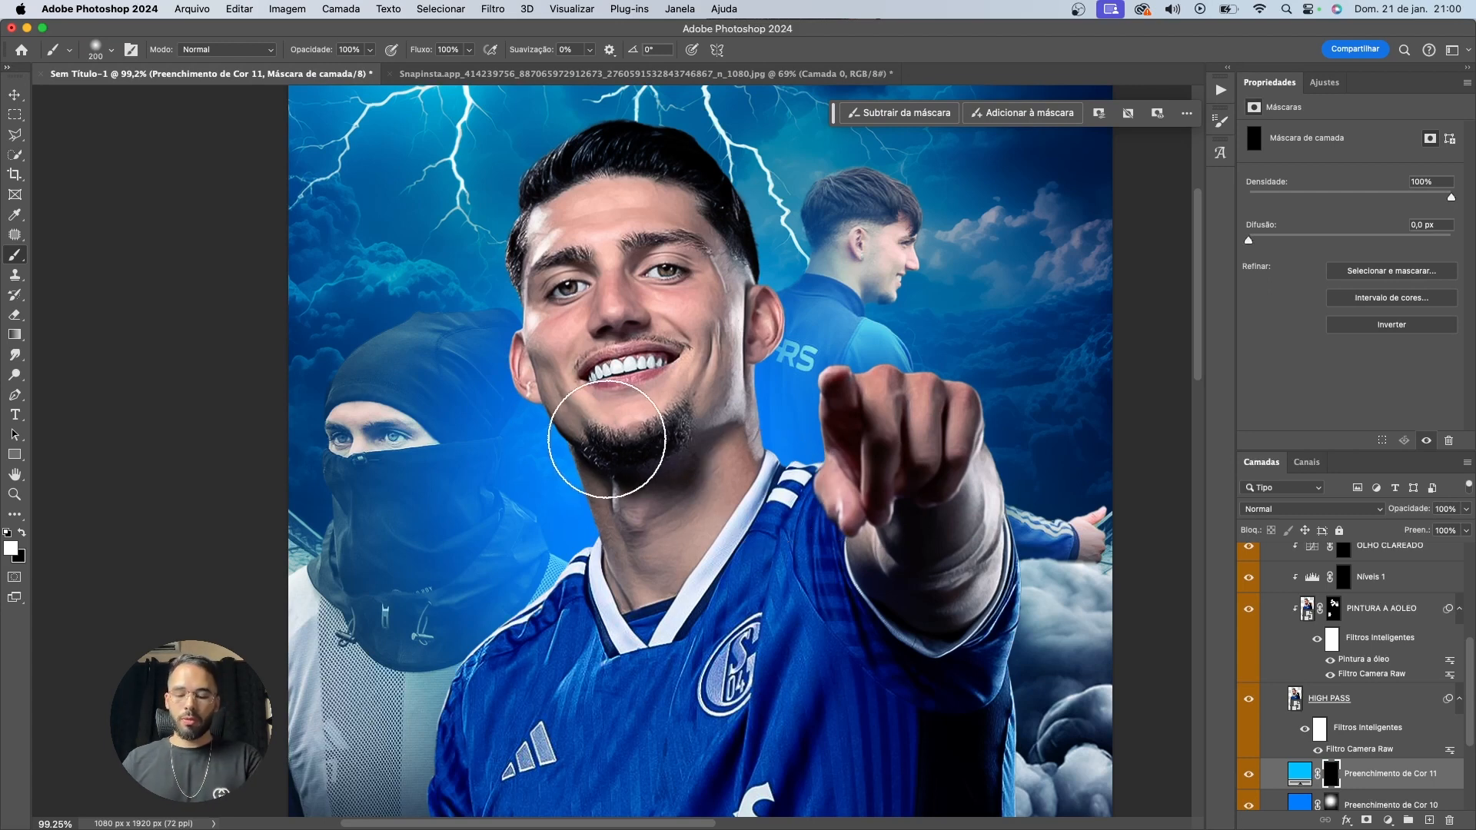
key("]")
mouse_move(718, 359)
left_mouse_down()
mouse_move(700, 305)
mouse_move(715, 362)
mouse_move(704, 452)
mouse_move(653, 422)
mouse_move(659, 561)
mouse_move(648, 567)
mouse_move(649, 517)
mouse_move(641, 618)
left_mouse_up()
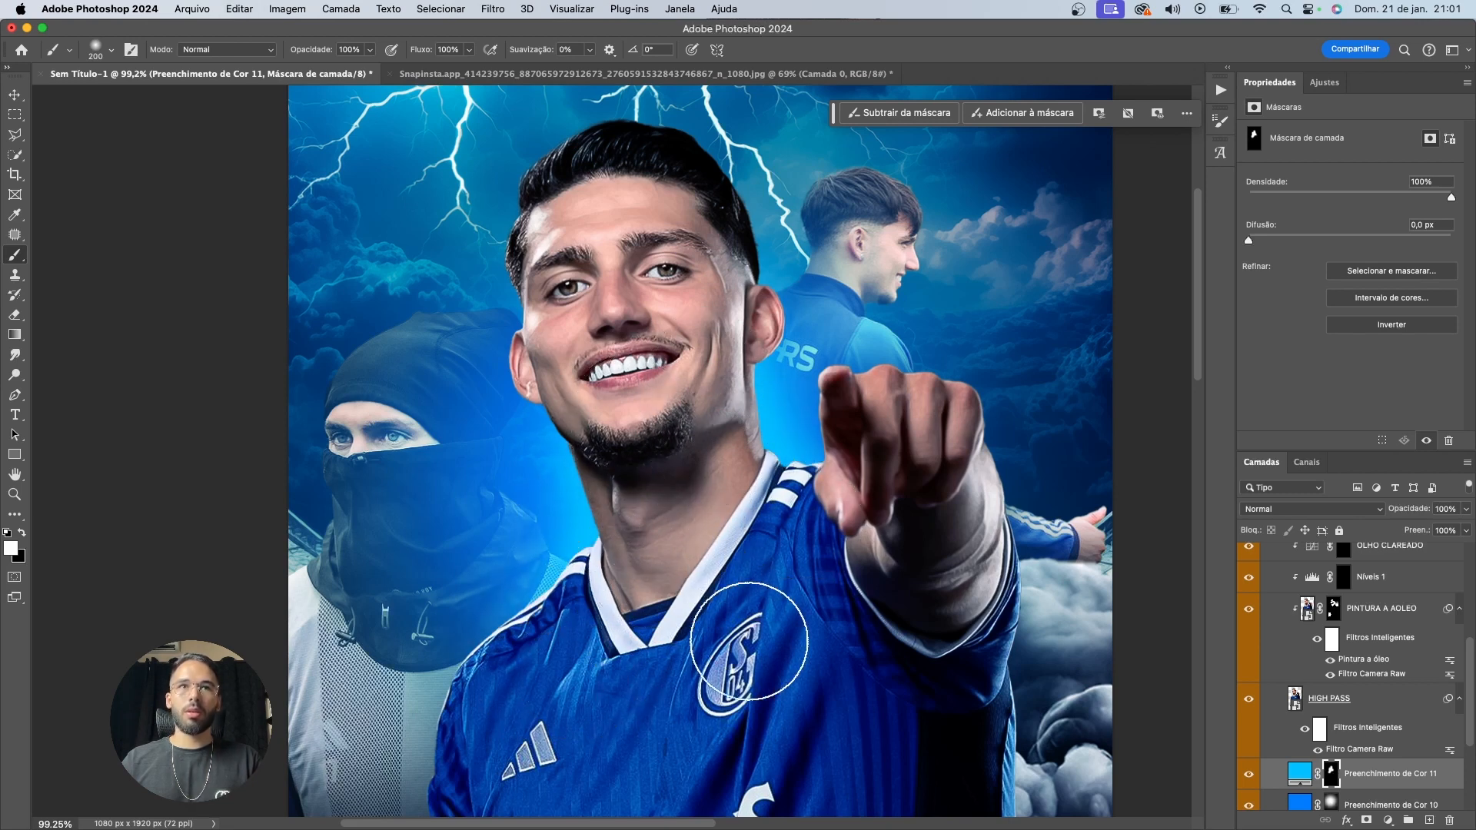
Set the cyan fill layer's blend mode to Subexposição Linear (Adicionar)
key("v")
left_click(1305, 512)
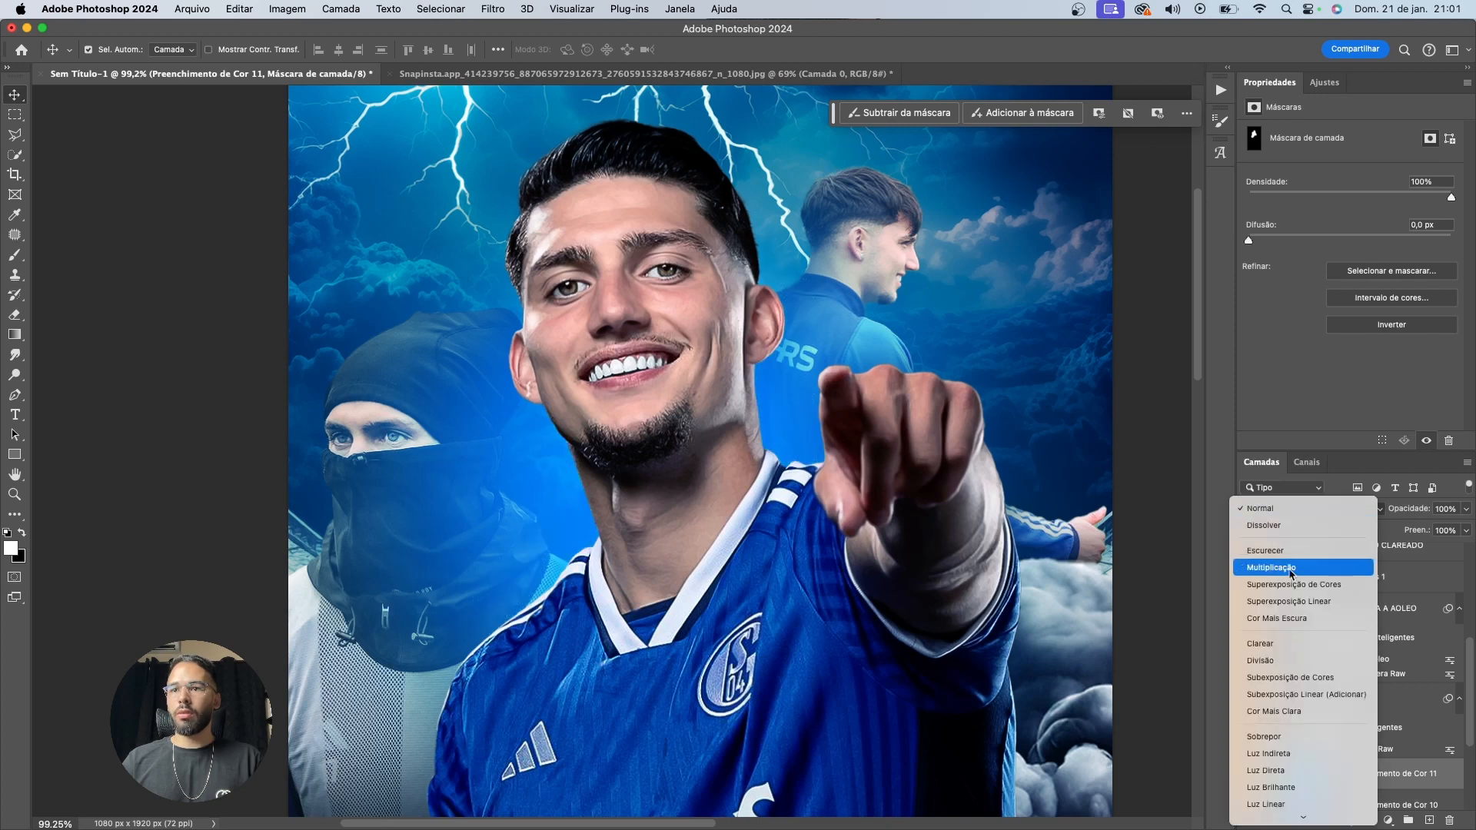
left_click(1296, 695)
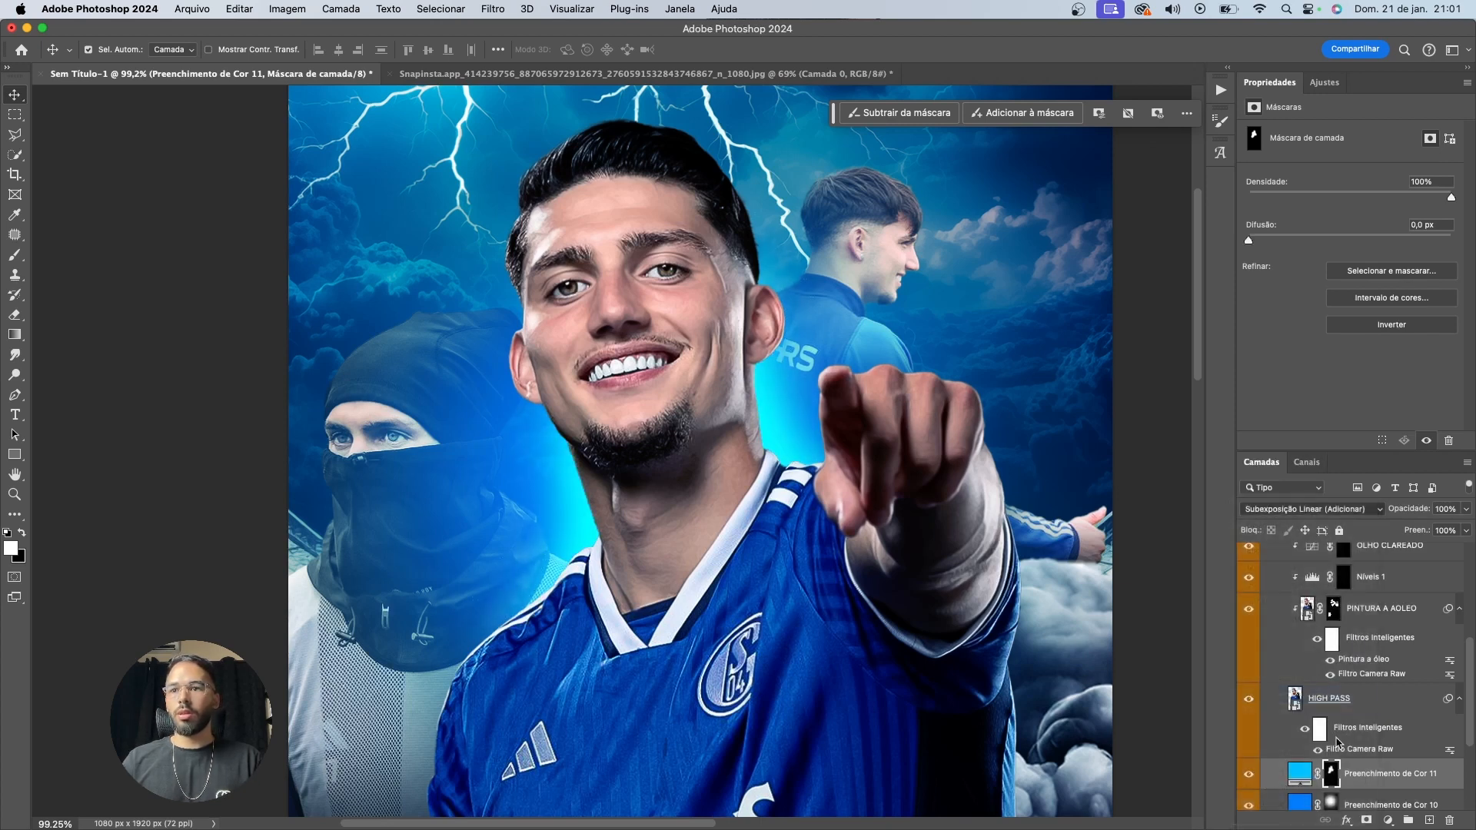
Build up the cyan glow around the player's neck on its mask with a 300 px white brush at 10% flow
key("b")
key("x")
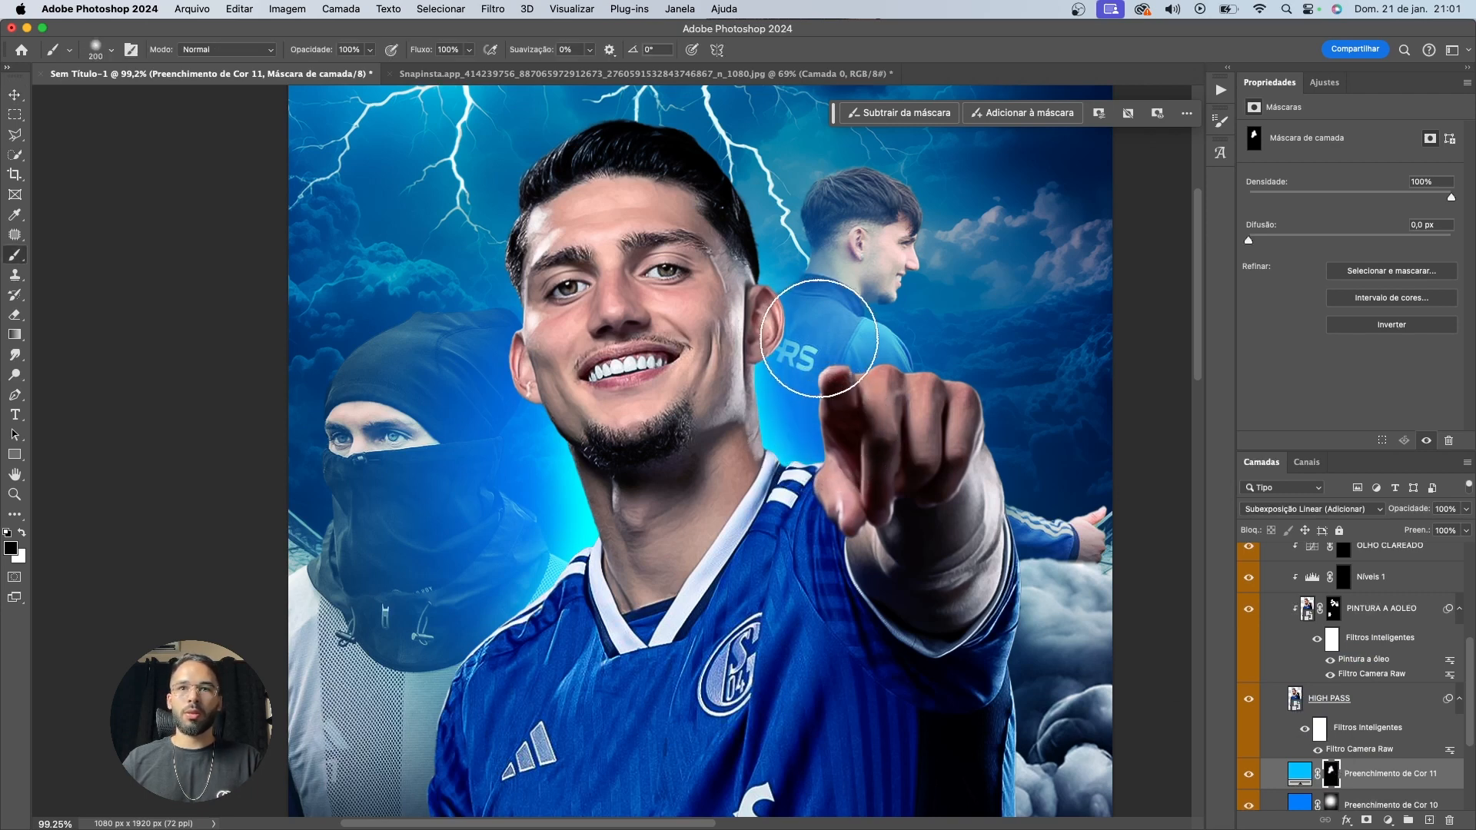
key("x")
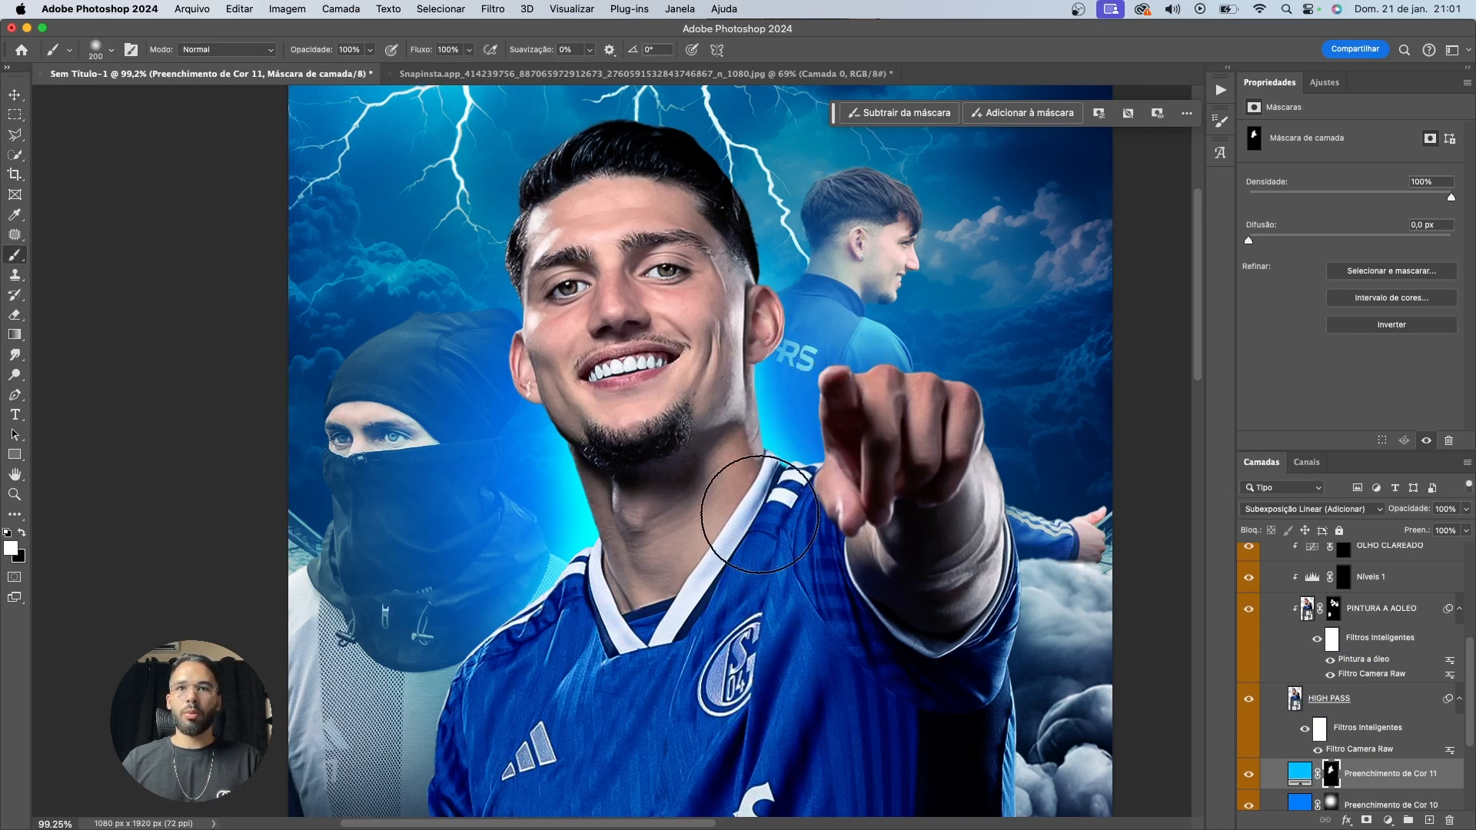
left_click_drag(609, 608, 550, 671)
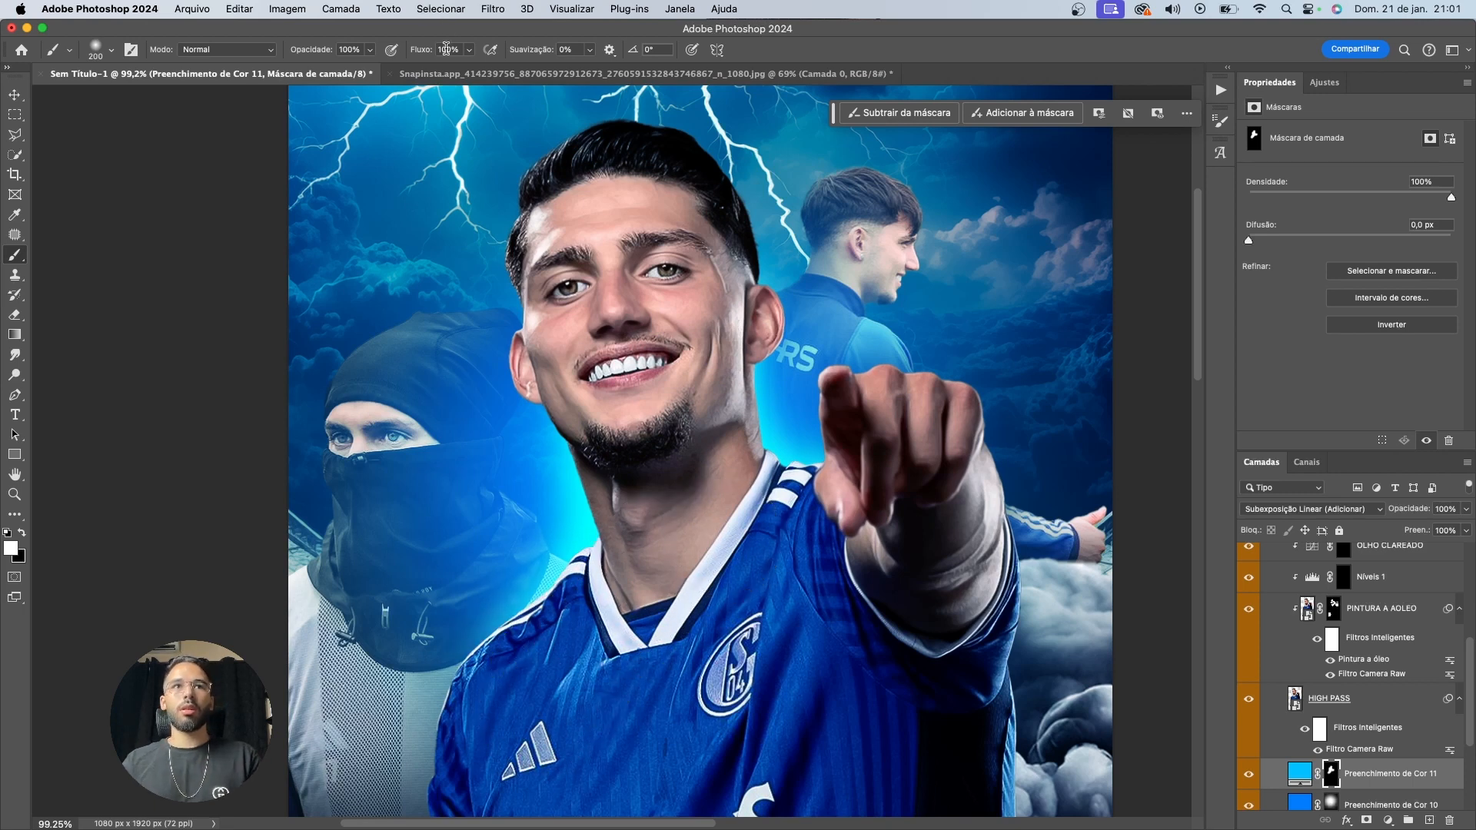
key("bracketright")
key("bracketright")
key("super+z")
mouse_move(701, 336)
left_mouse_down()
mouse_move(845, 540)
mouse_move(746, 323)
mouse_move(731, 497)
mouse_move(500, 811)
left_mouse_up()
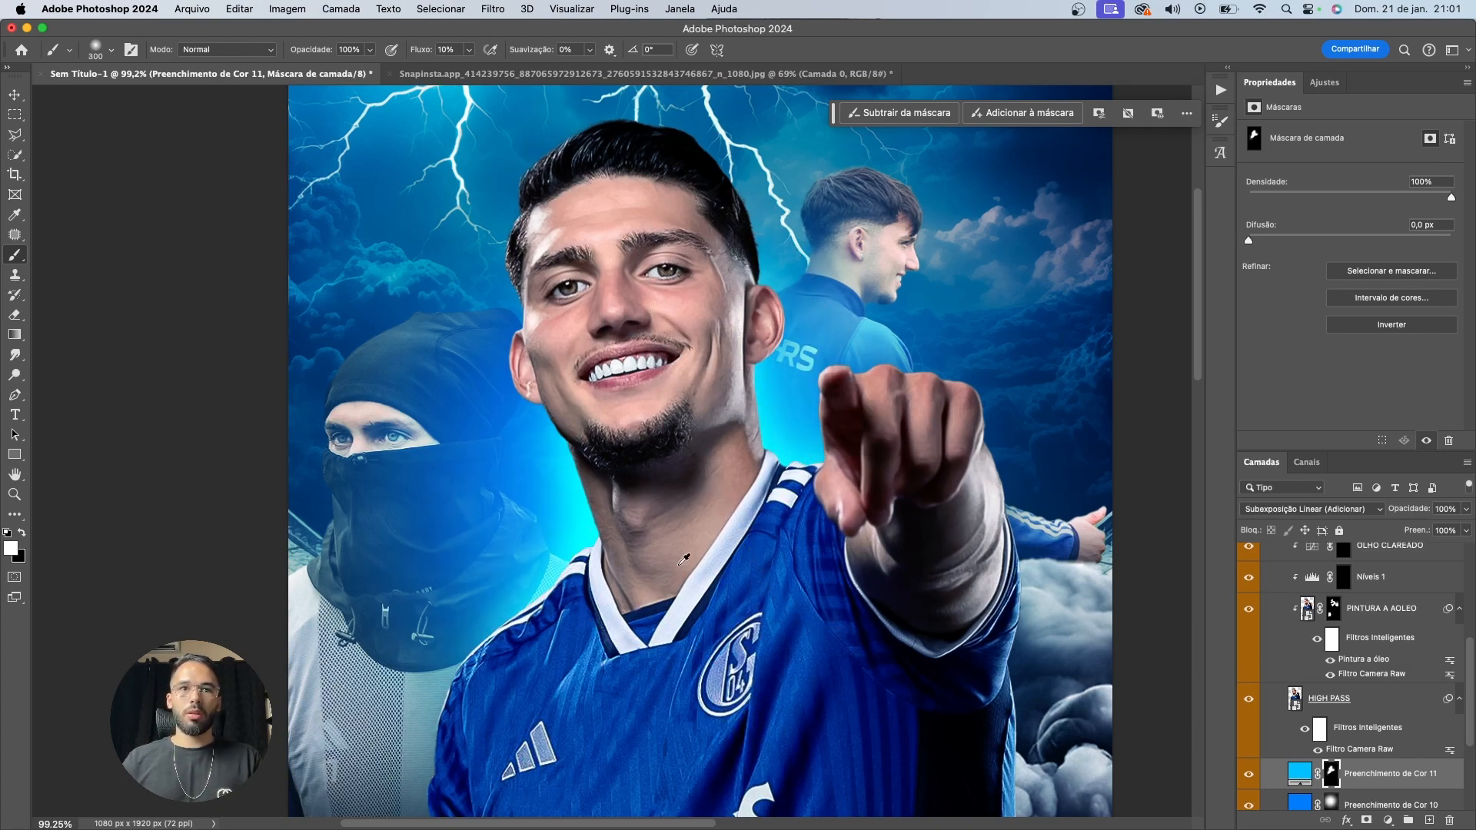
scroll(679, 564, "down", 4)
scroll(633, 521, "down", 3)
scroll(599, 446, "up", 2)
scroll(654, 372, "up", 1)
key("v")
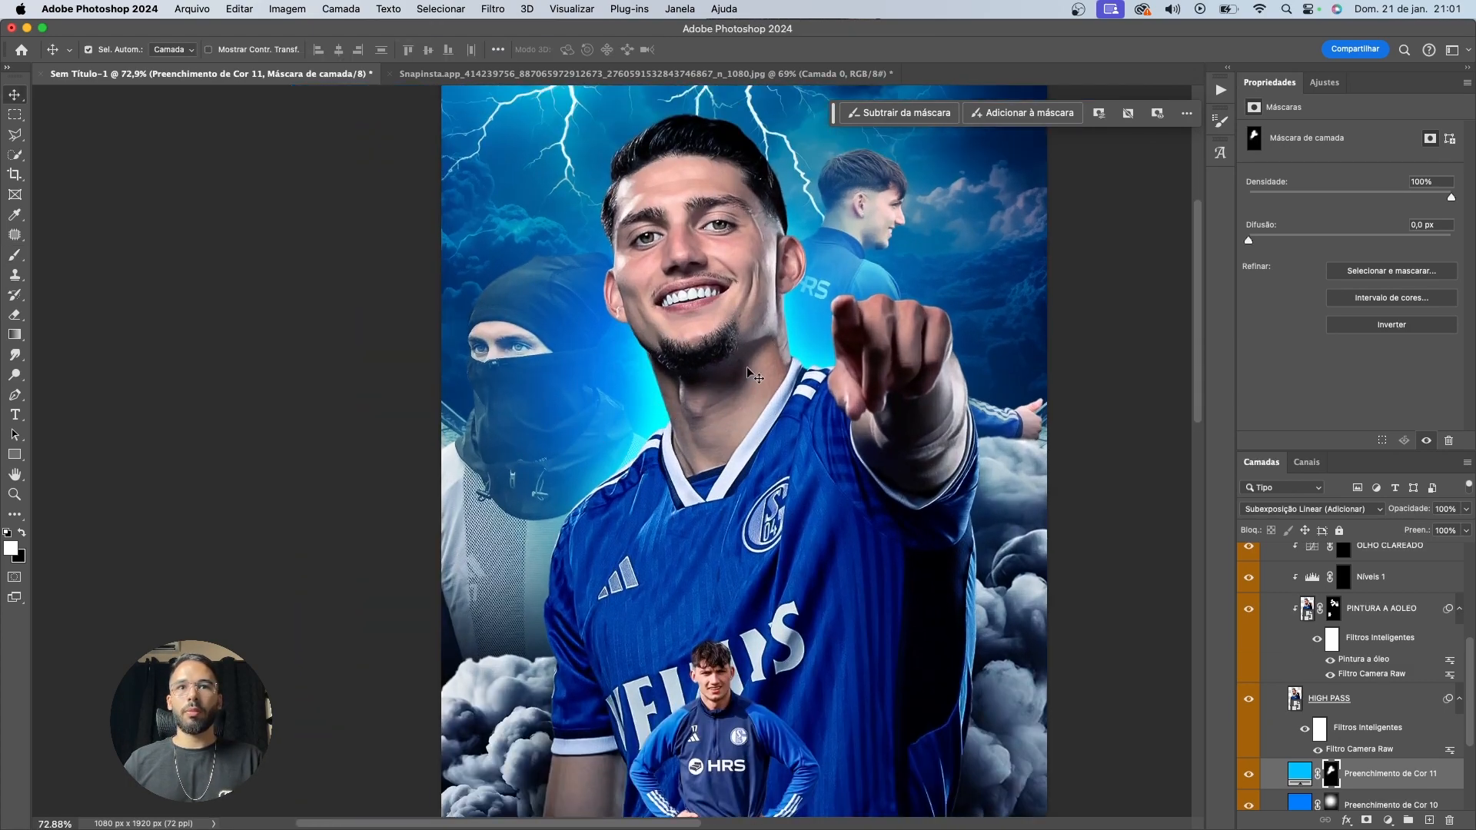
Add a solid colour fill layer in pale cyan directly above the cyan glow layer
scroll(751, 373, "up", 3)
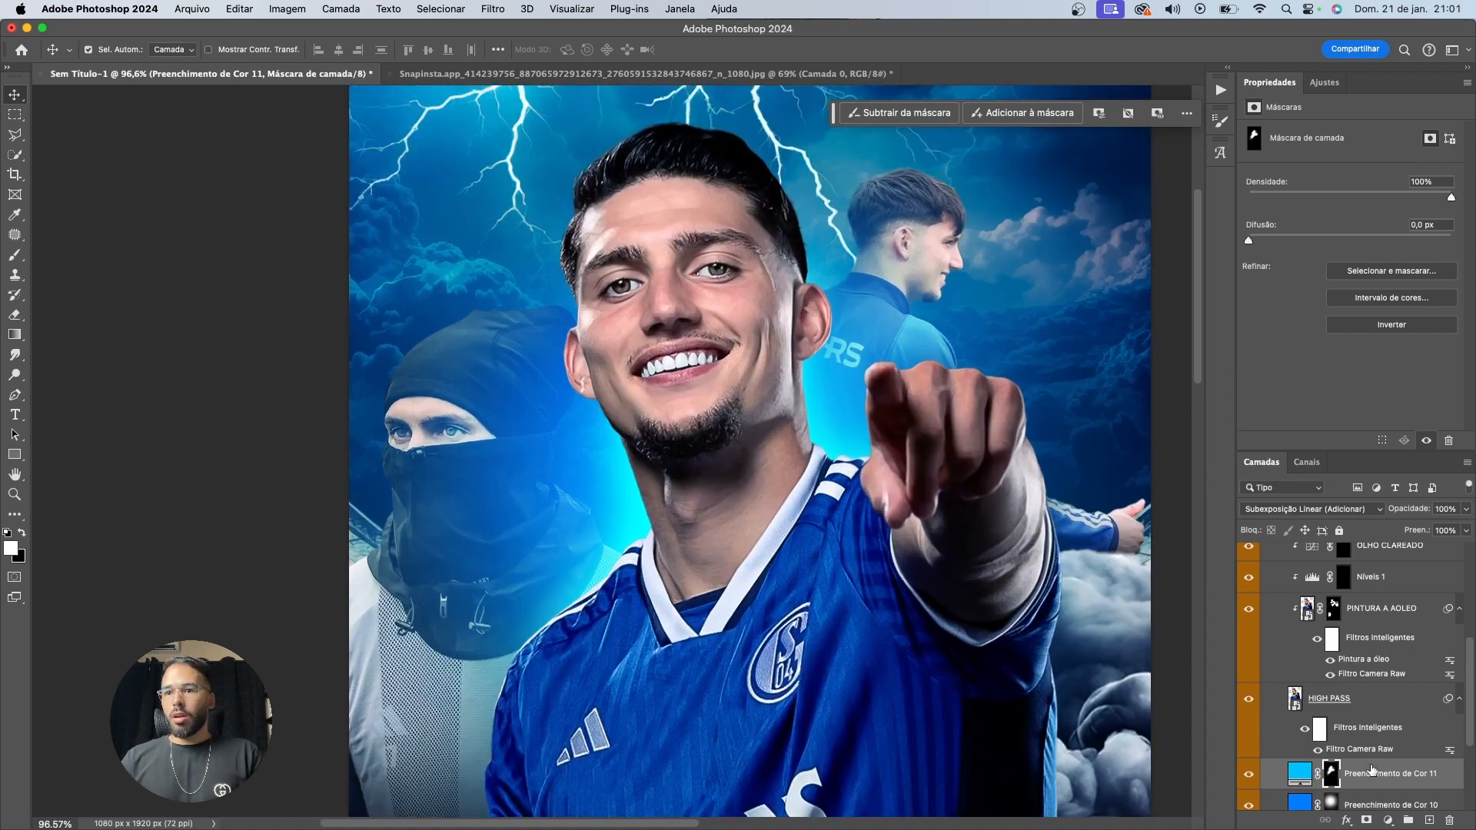
left_click(1370, 772)
left_click(1388, 820)
left_click(1384, 577)
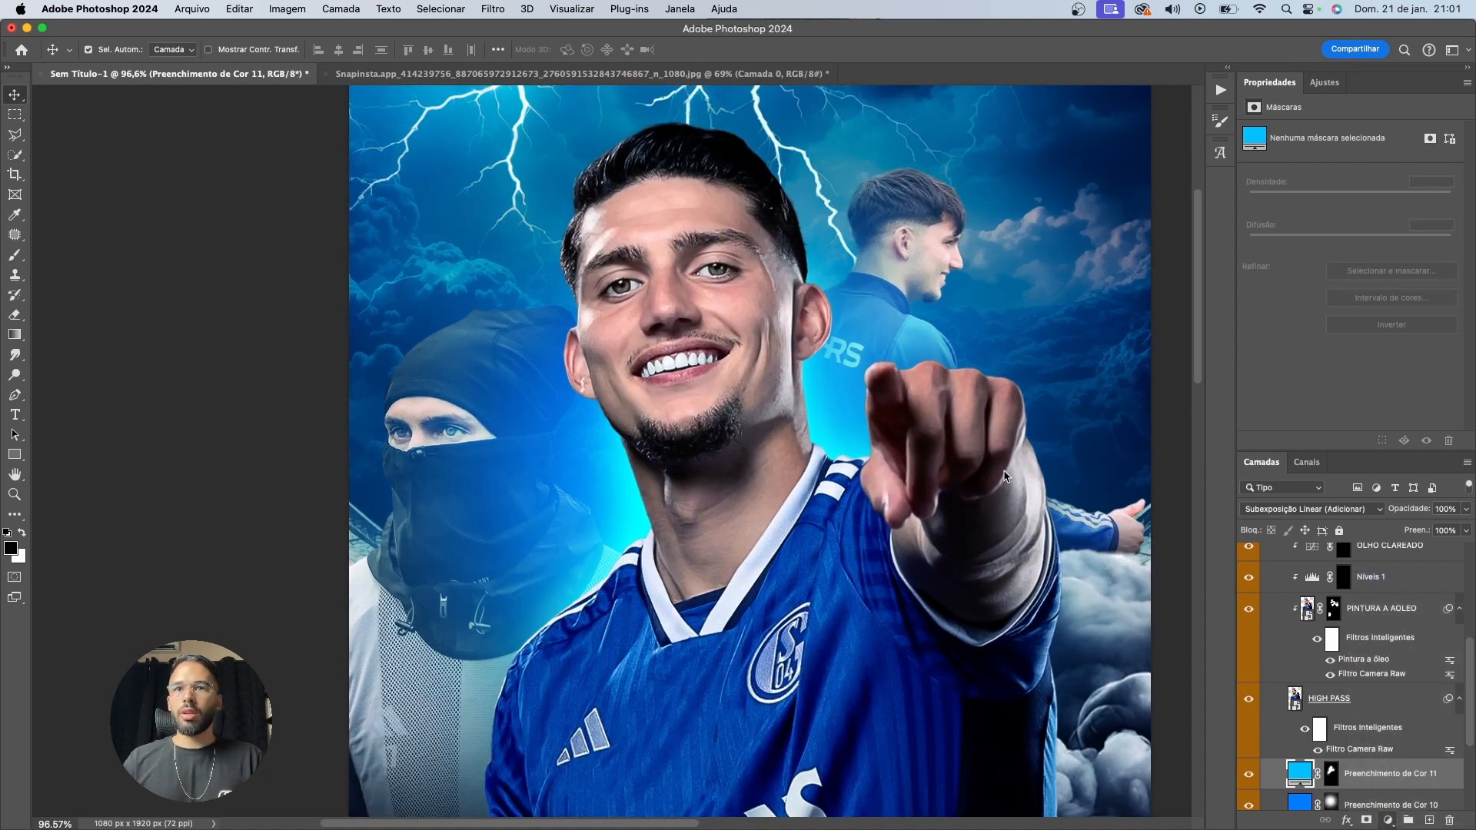
left_click(1085, 533)
left_click_drag(990, 475, 945, 413)
left_click(1228, 427)
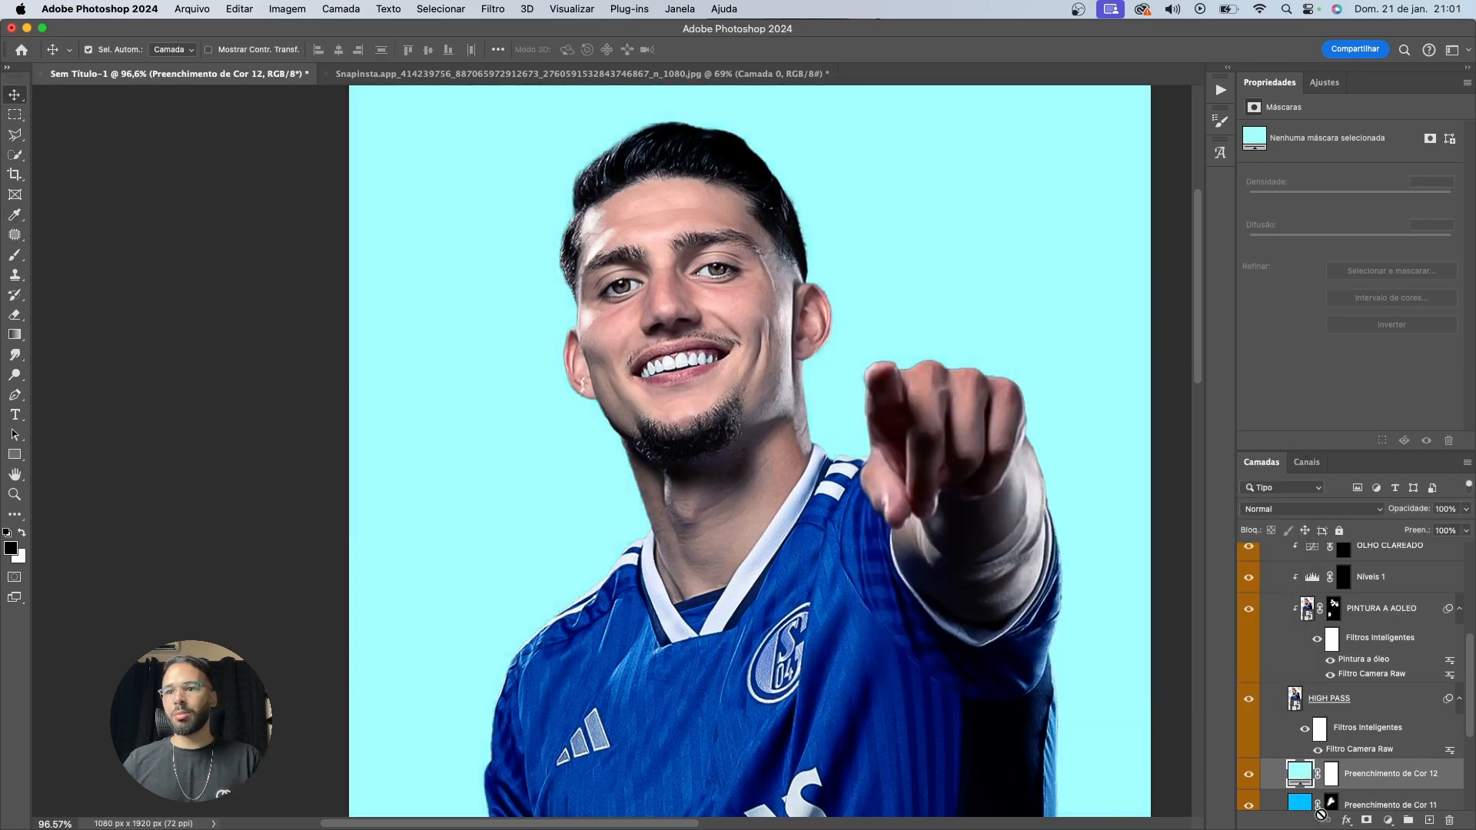
Invert the pale cyan fill's mask to black and paint white beside the player's neck with a 100 px brush at 10% flow
left_click(1329, 778)
key("super+i")
key("b")
key("x")
key("bracketleft")
key("bracketleft")
key("bracketleft")
key("bracketleft")
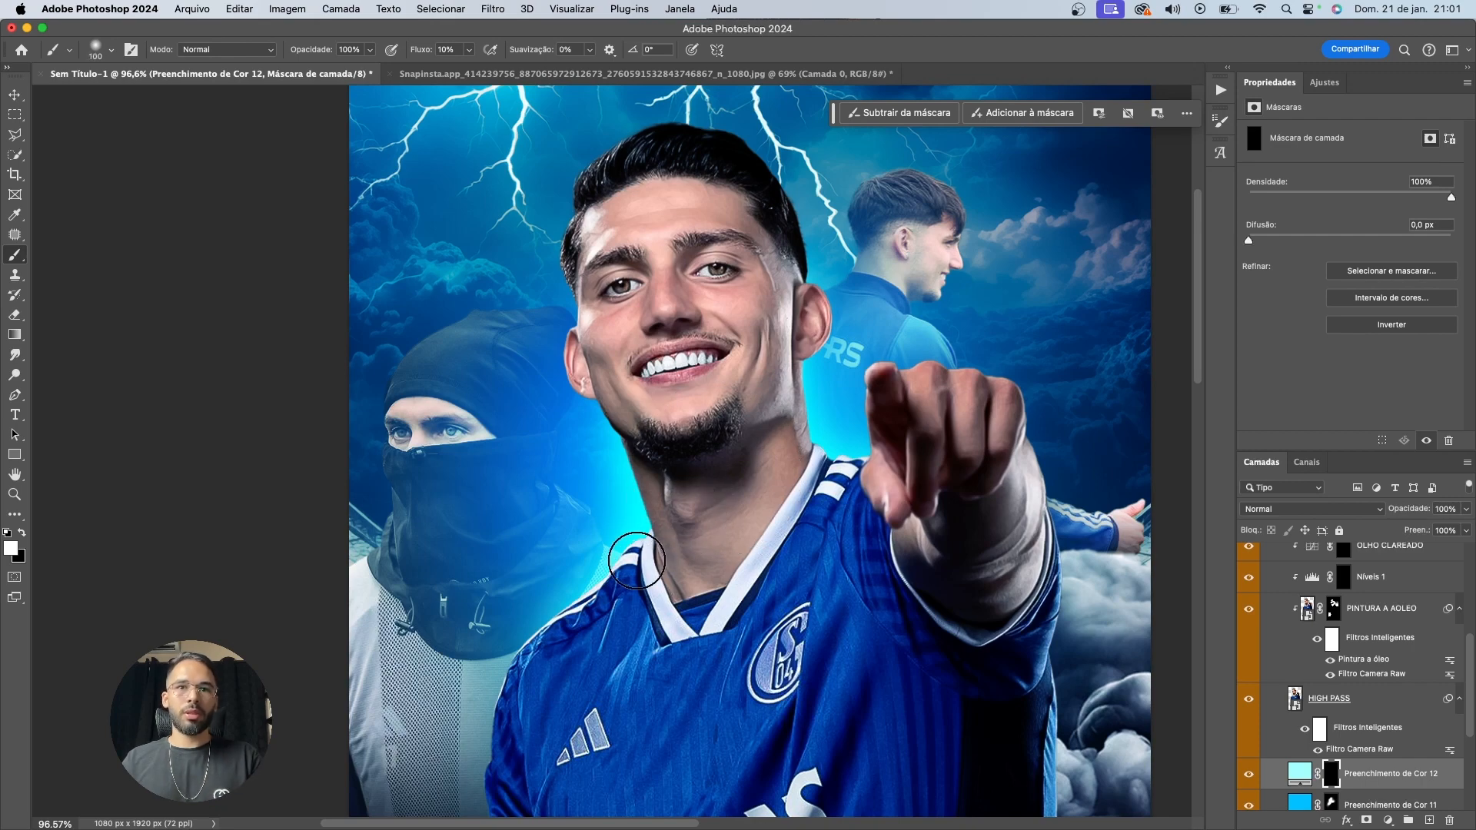
scroll(640, 561, "up", 5)
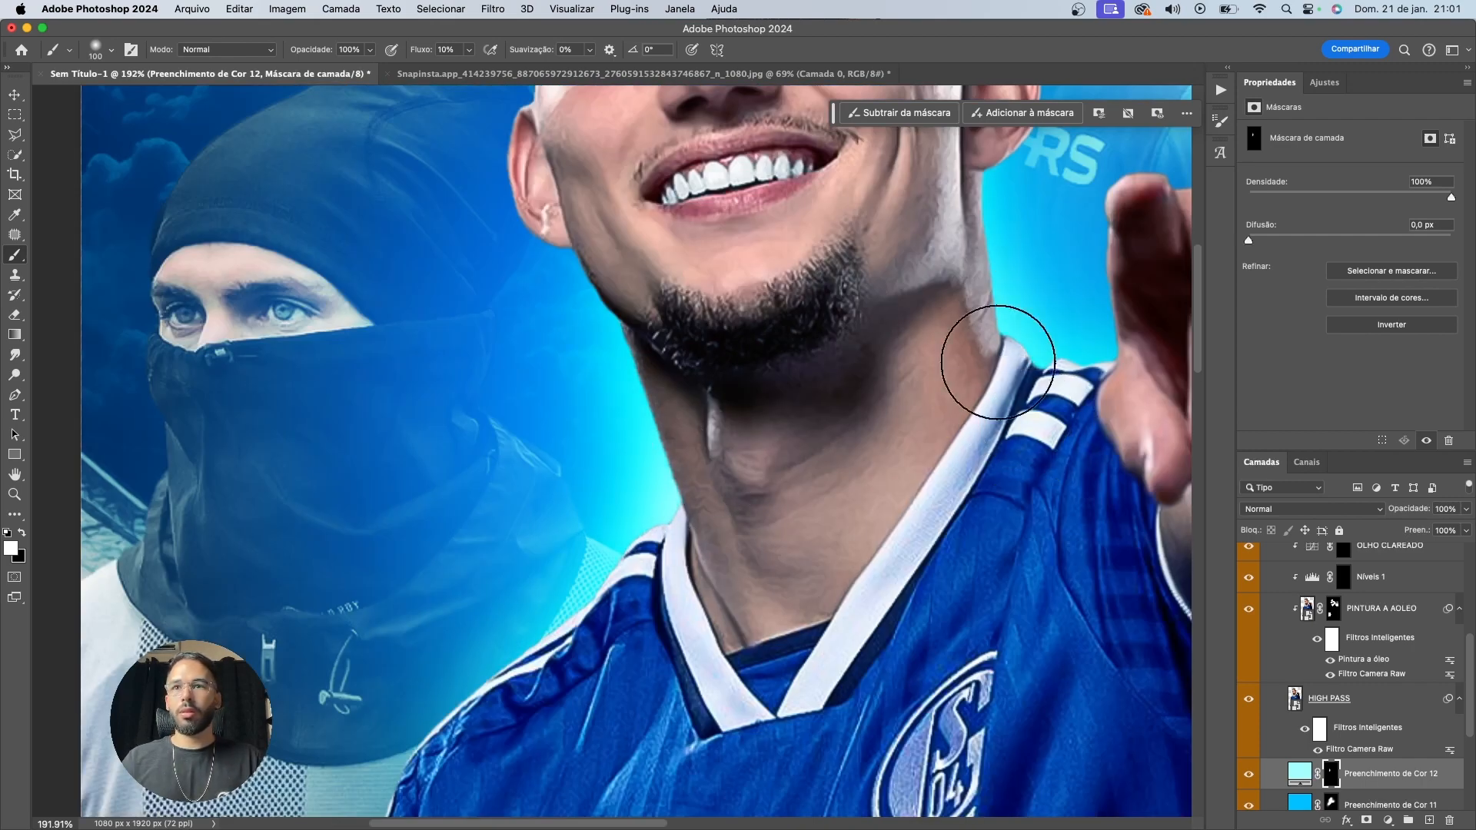
Set the pale cyan fill layer's blend mode to Divisão and change its colour to white
left_click(1310, 509)
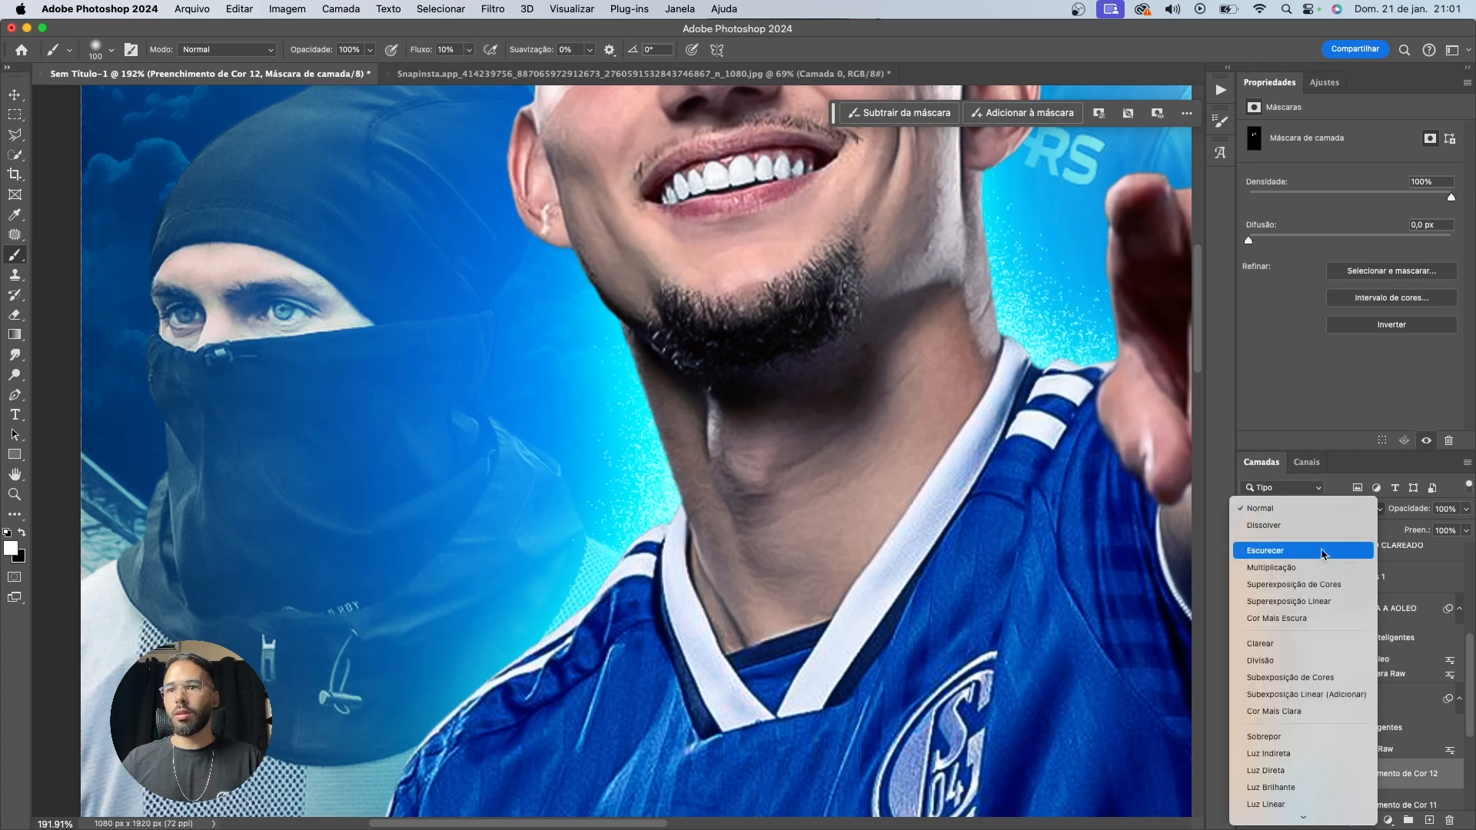
left_click(1336, 750)
double_click(1299, 774)
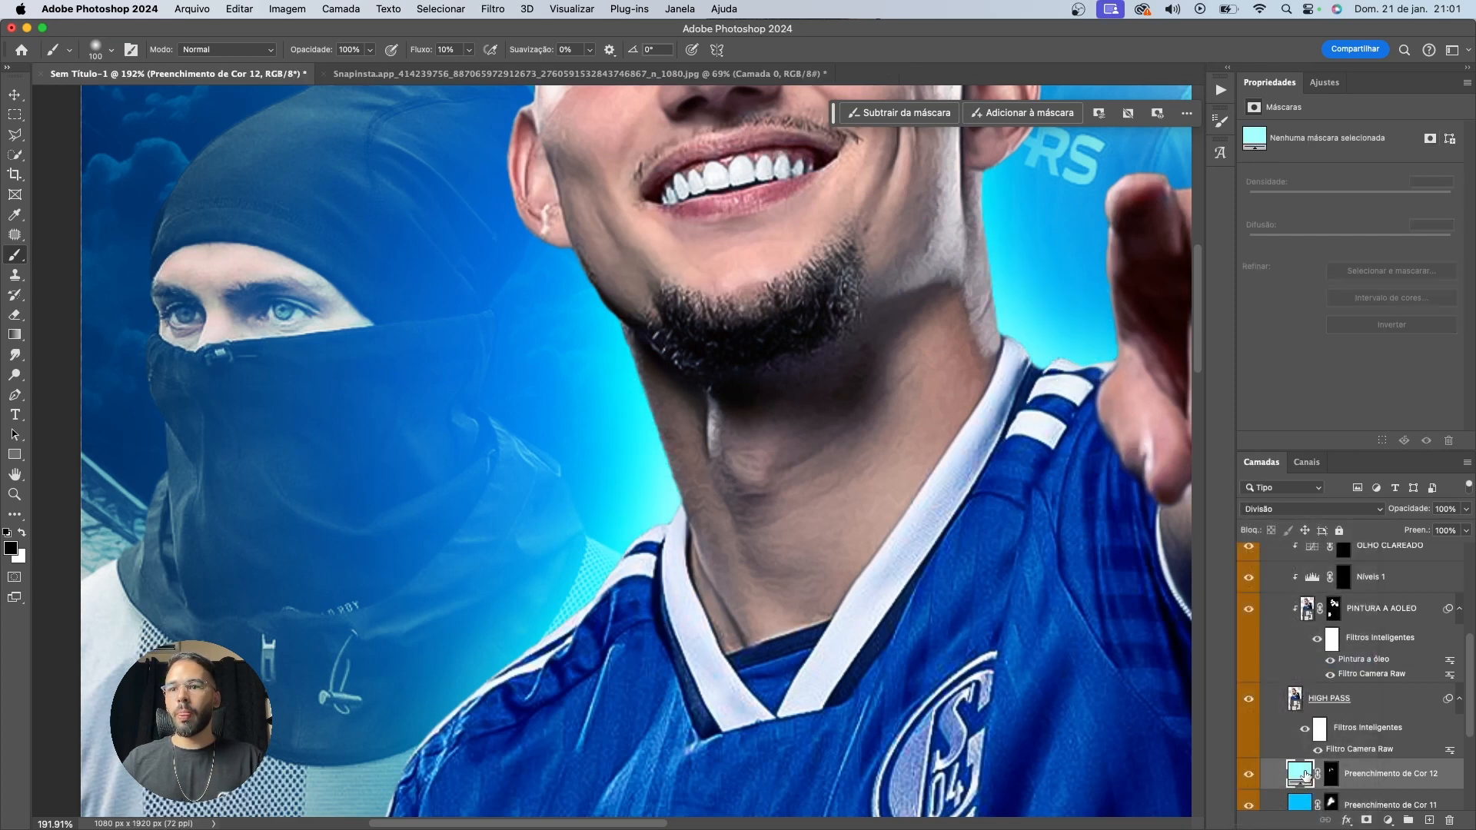
key("Return")
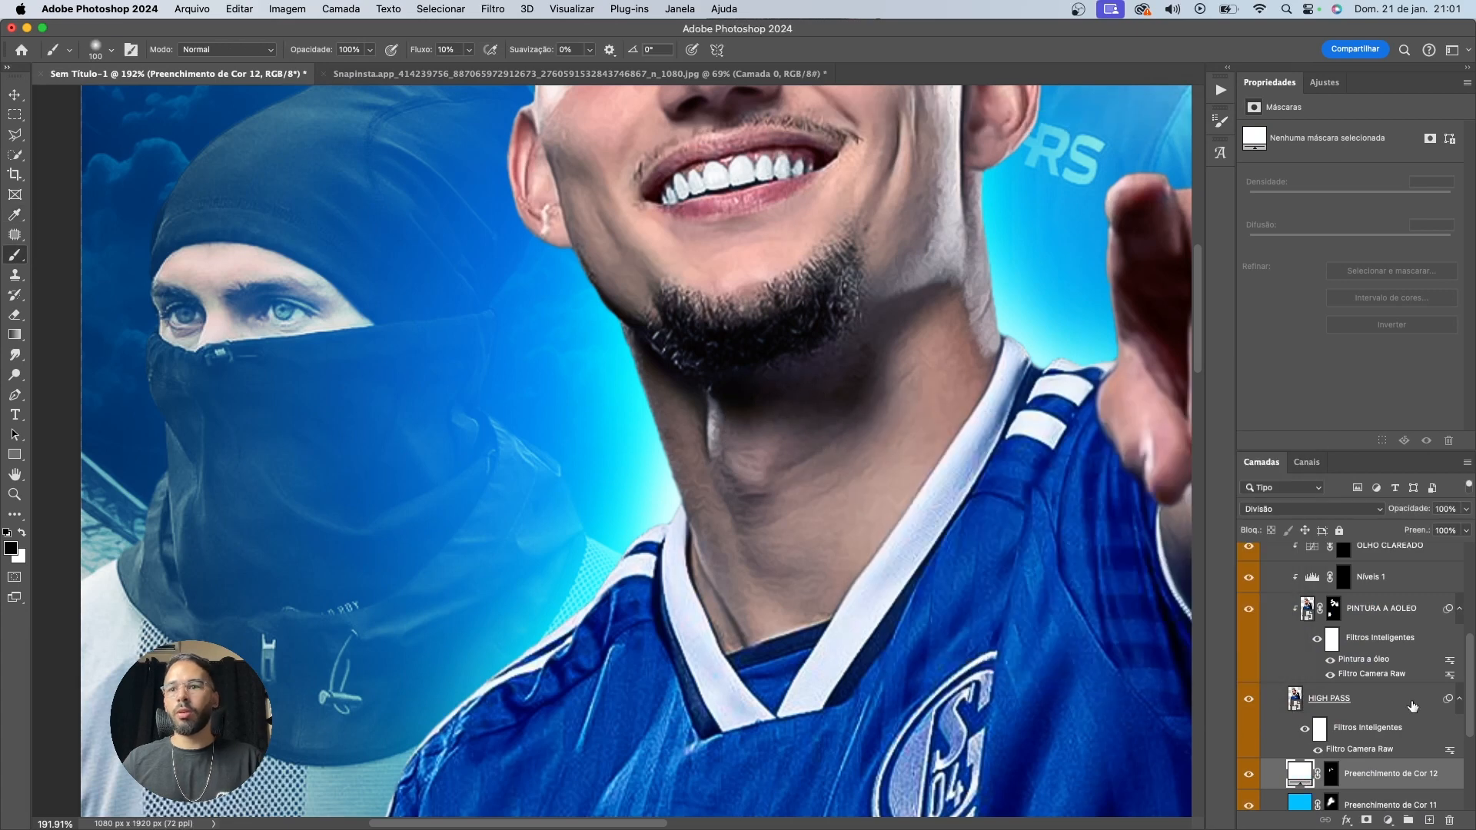
Paint a white inner glow along both sides of the player's neck on the layer's mask with a 70 px brush
left_click(1329, 780)
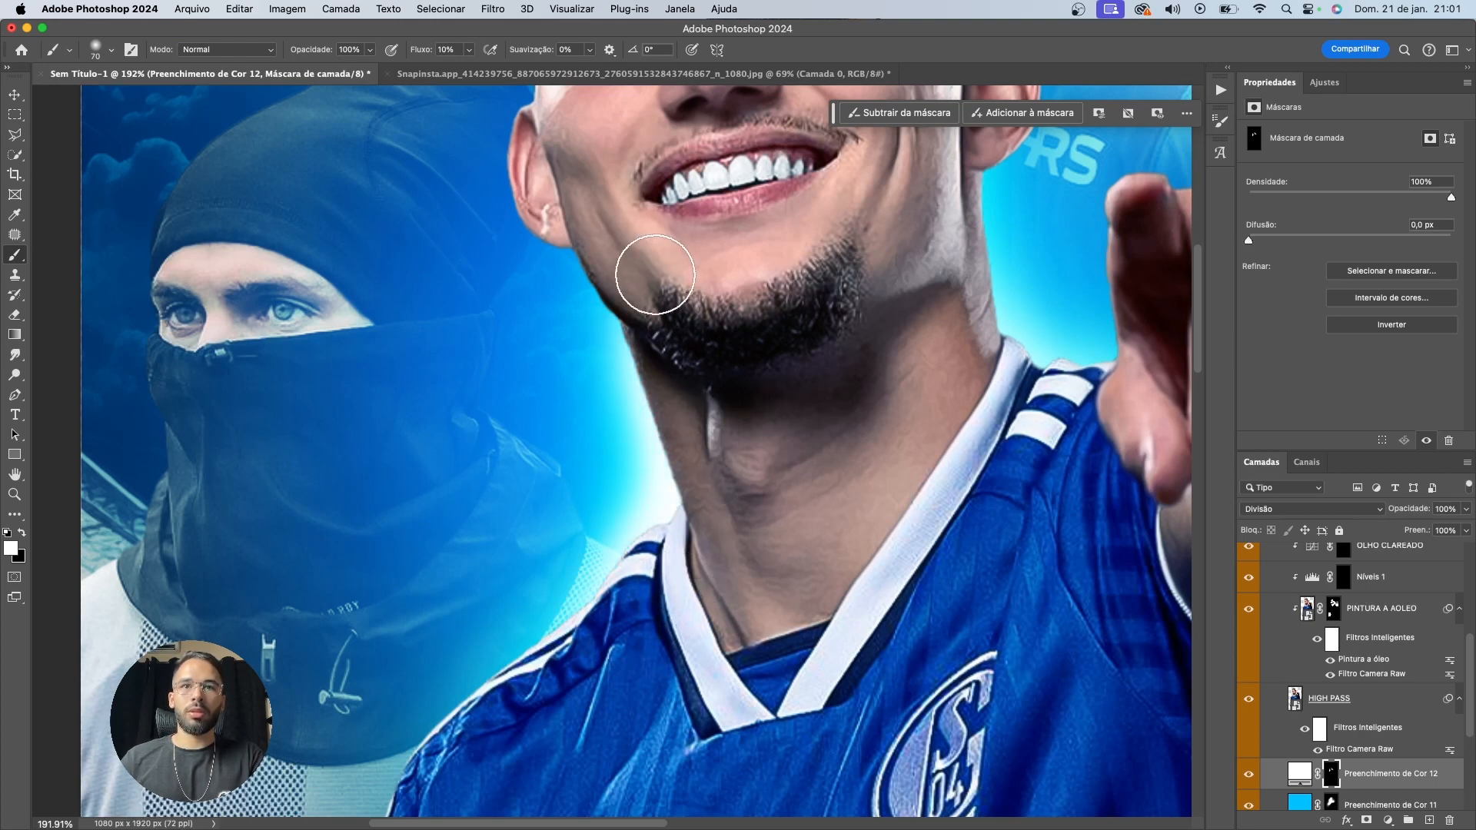
left_click_drag(1009, 365, 797, 473)
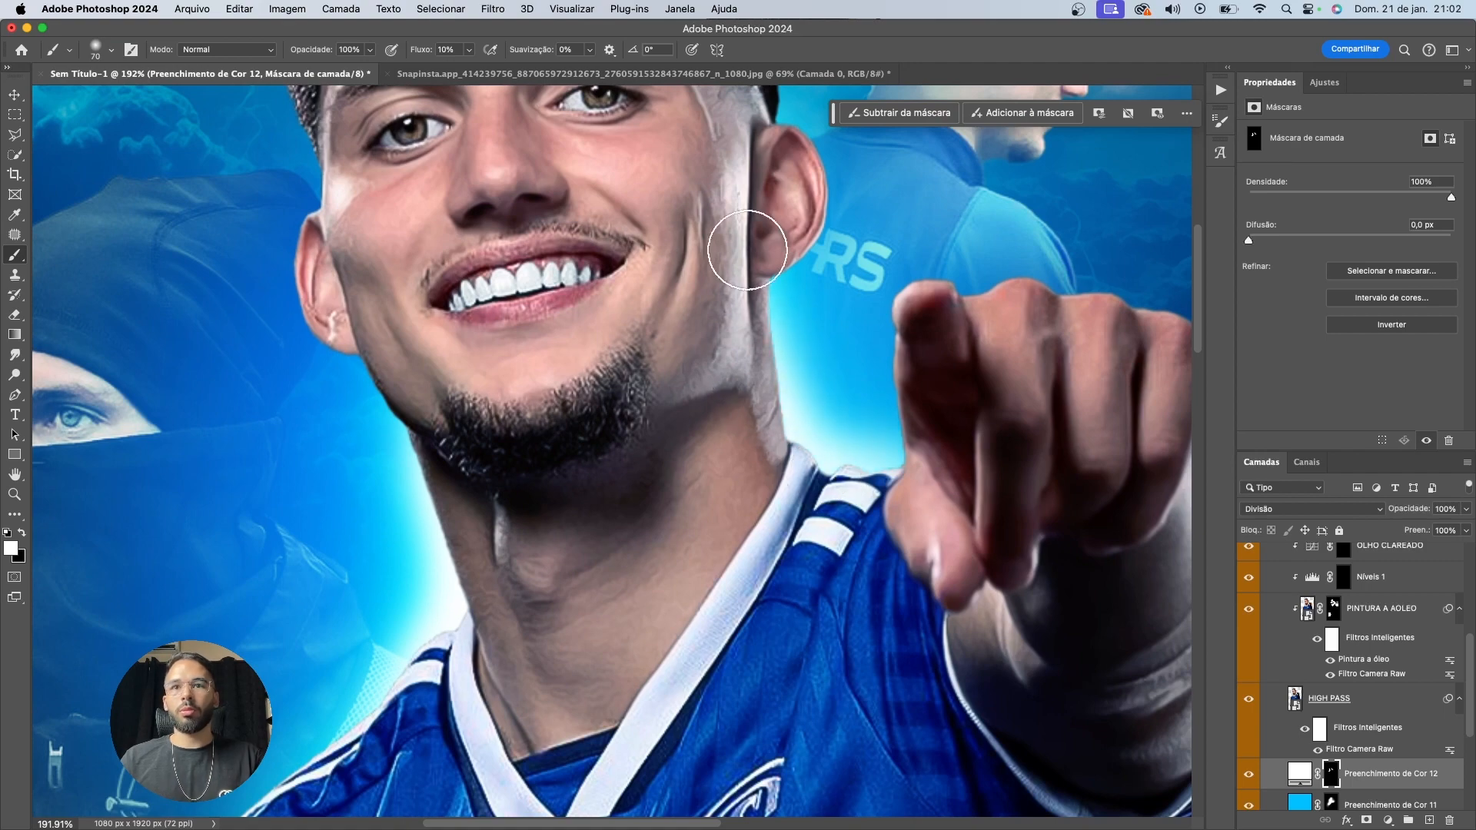
scroll(731, 303, "down", 5)
key("v")
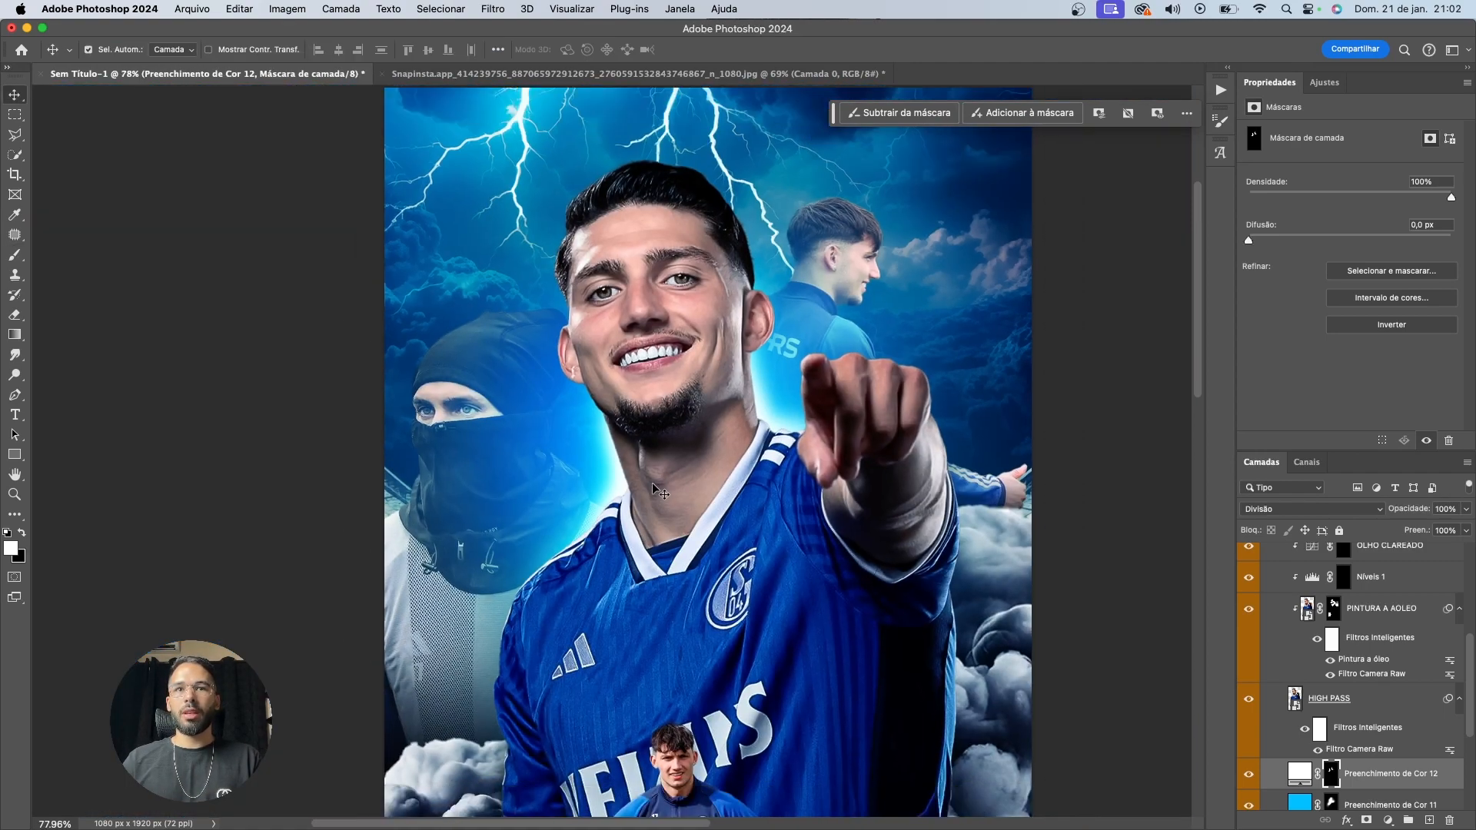
Add a saturated blue solid colour fill layer above Equilíbrio de Cores 4 in the FOTO JOGADOR group
scroll(654, 492, "down", 1)
left_click(1392, 783)
scroll(708, 551, "up", 2)
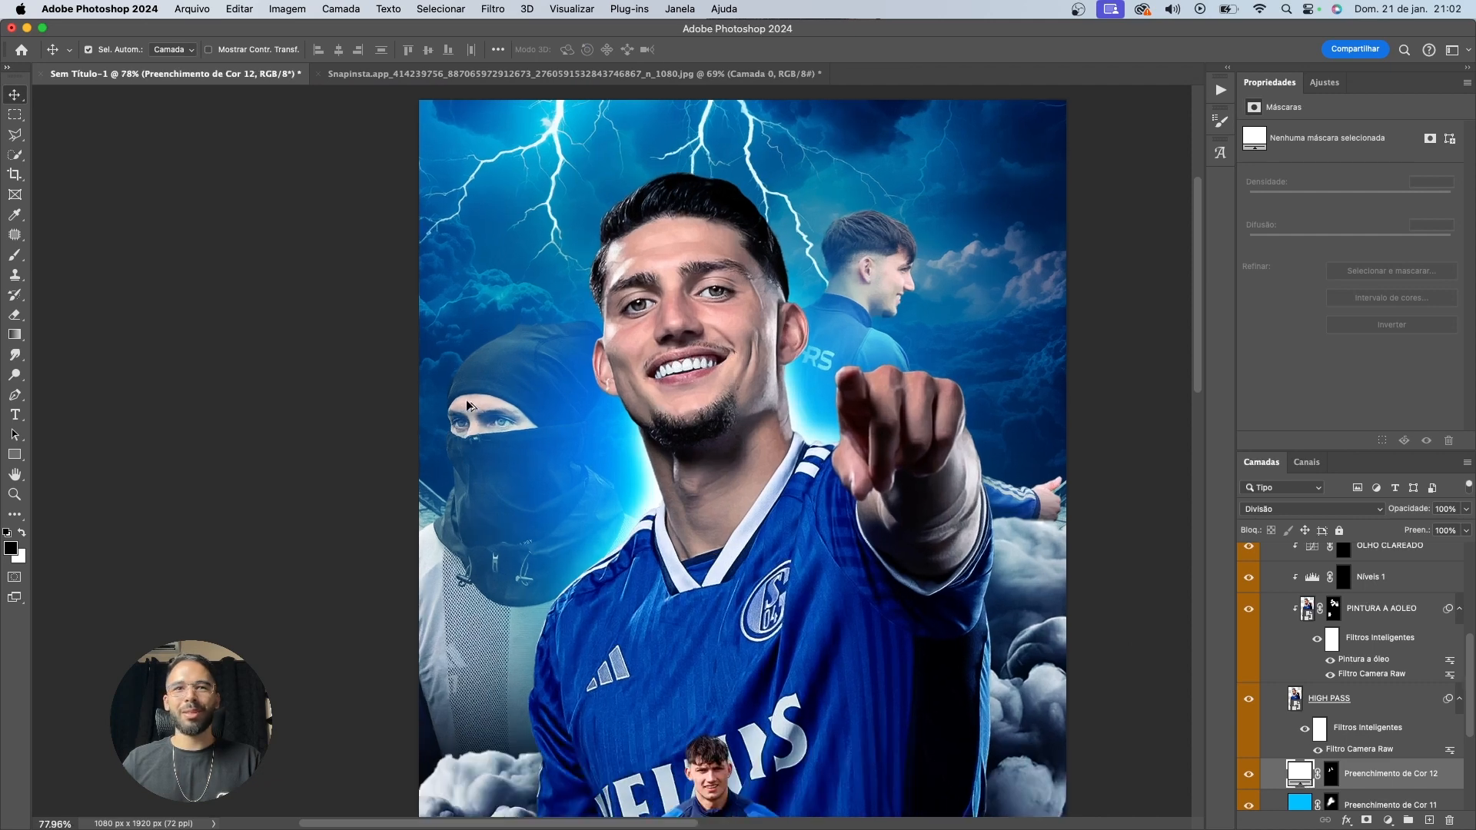
scroll(1307, 676, "up", 5)
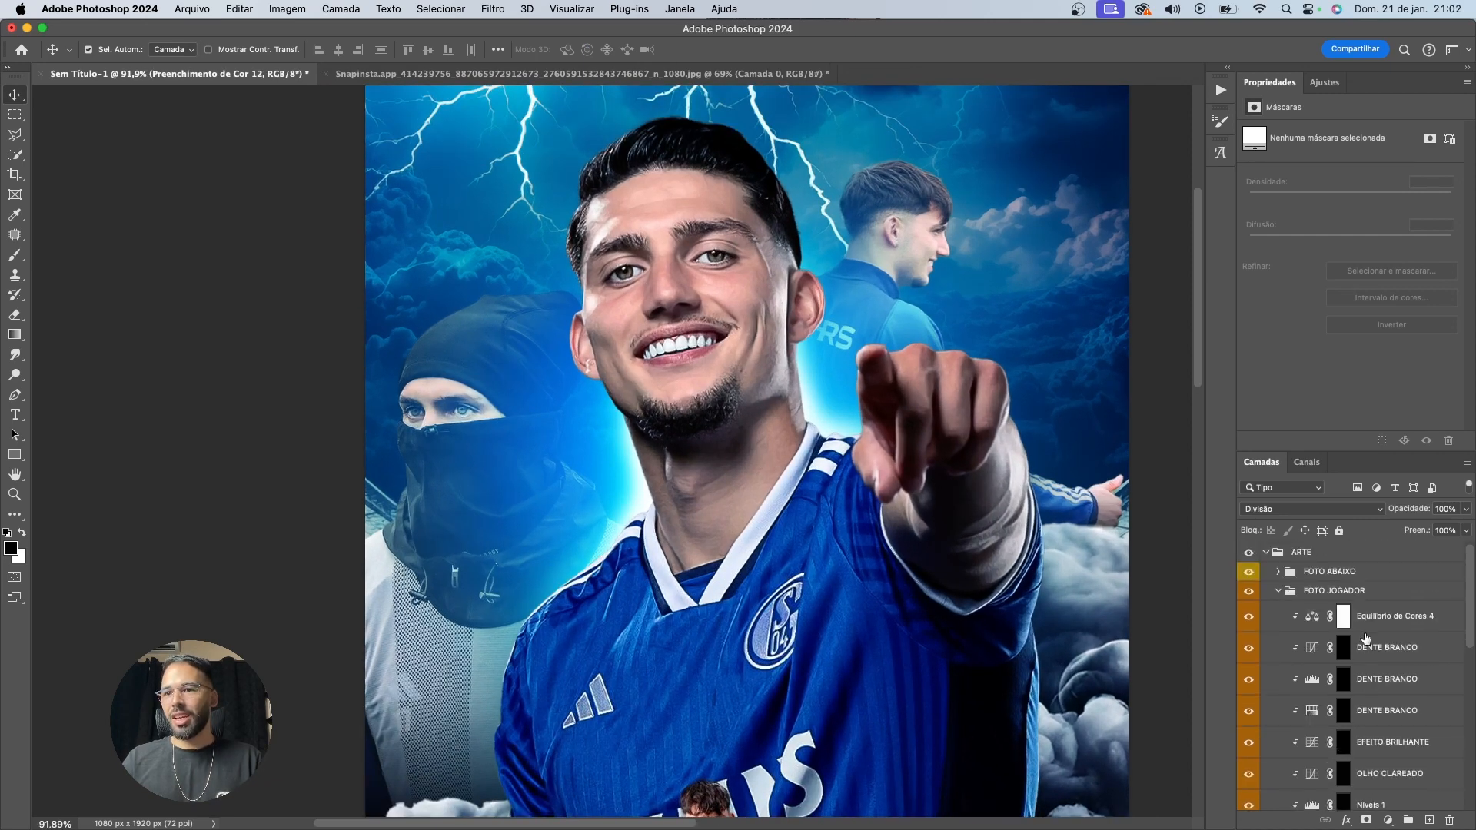
left_click(1365, 624)
left_click(1388, 821)
left_click(1376, 566)
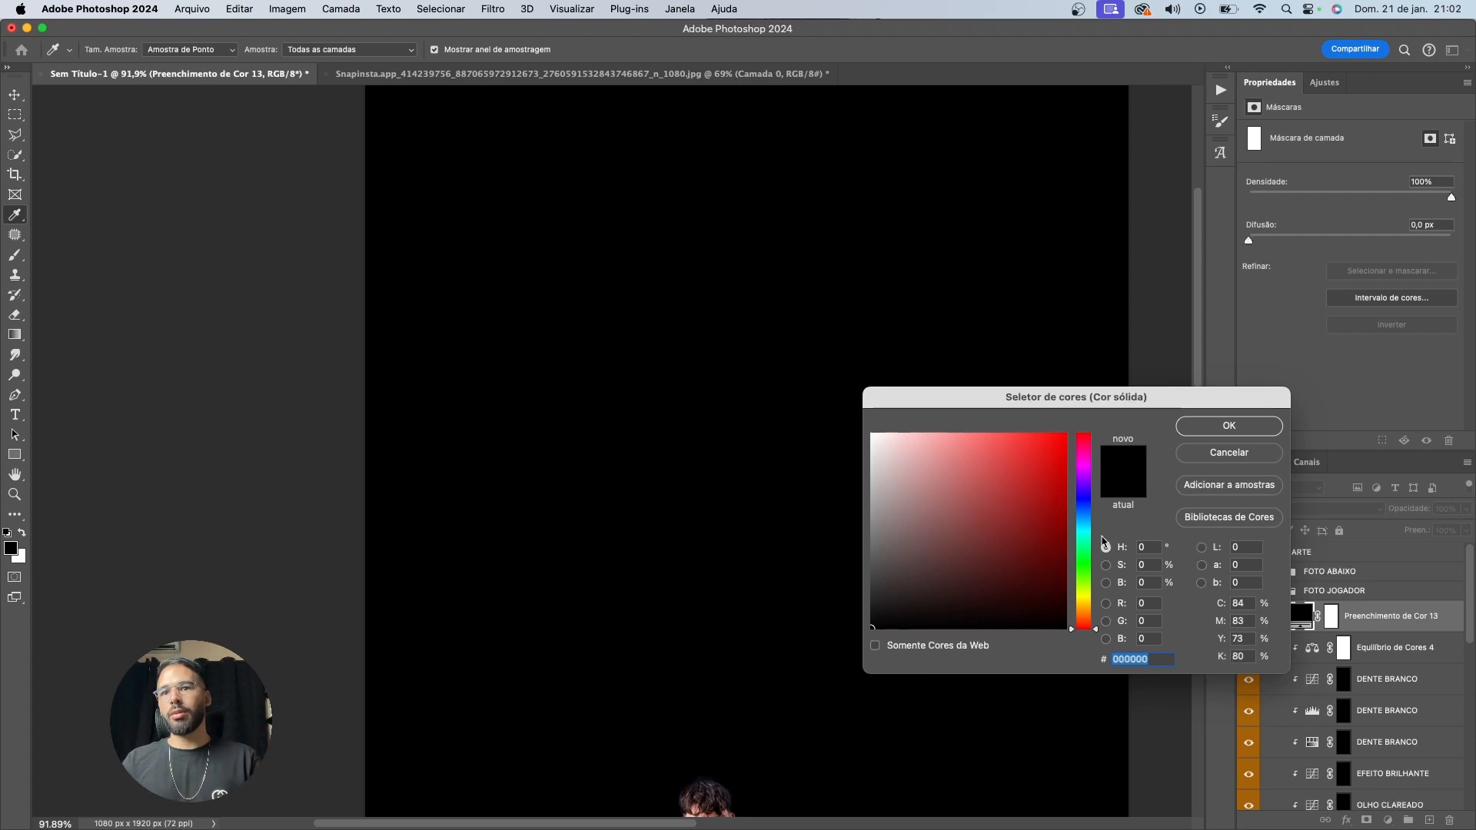
left_click_drag(1088, 497, 1106, 425)
left_click(1228, 426)
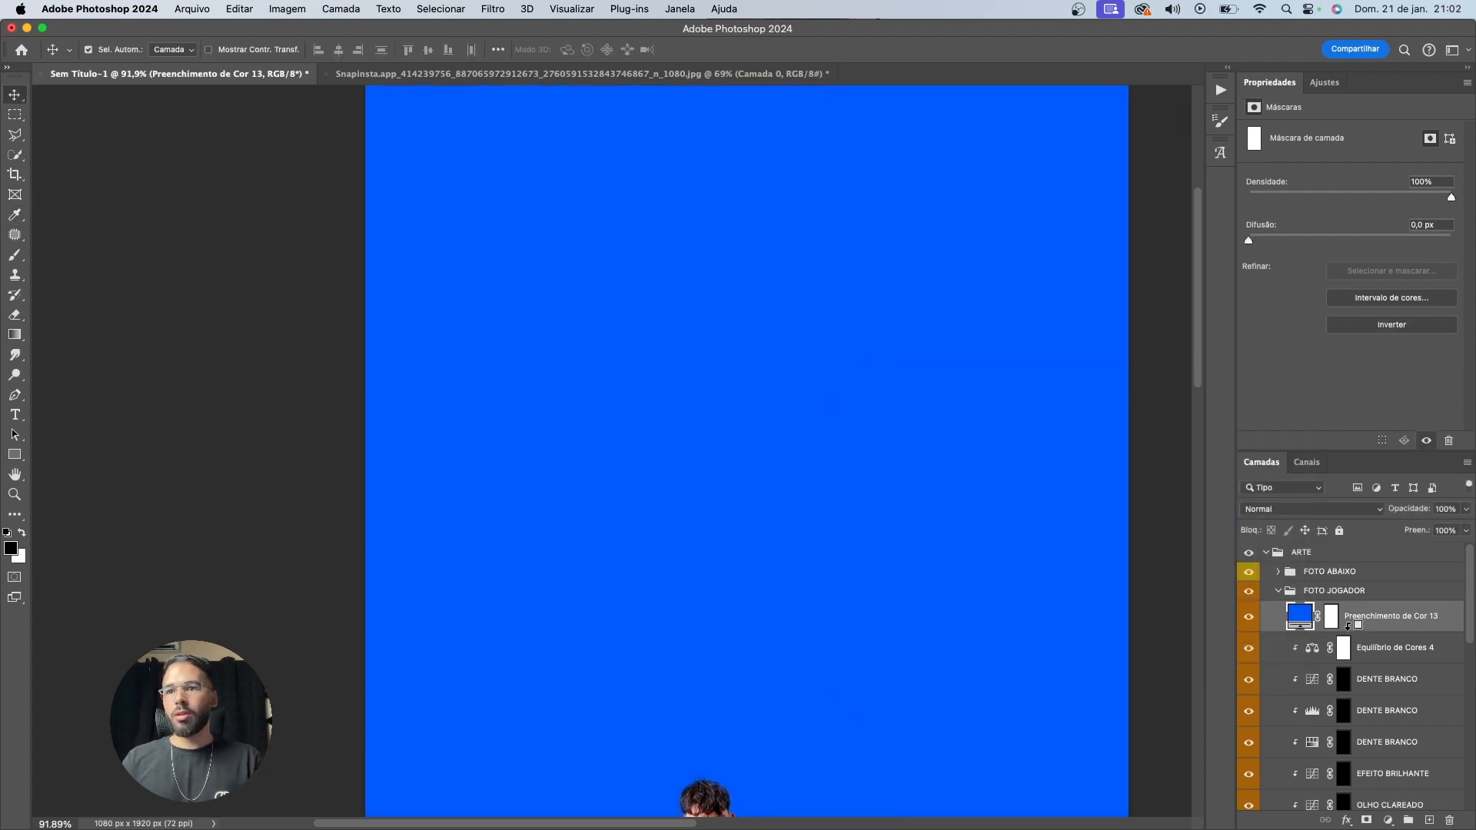
Clip the new blue fill to the player layers and invert its mask to black, ready for brush painting
key("super+alt+g")
left_click(1344, 621)
key("super+i")
key("b")
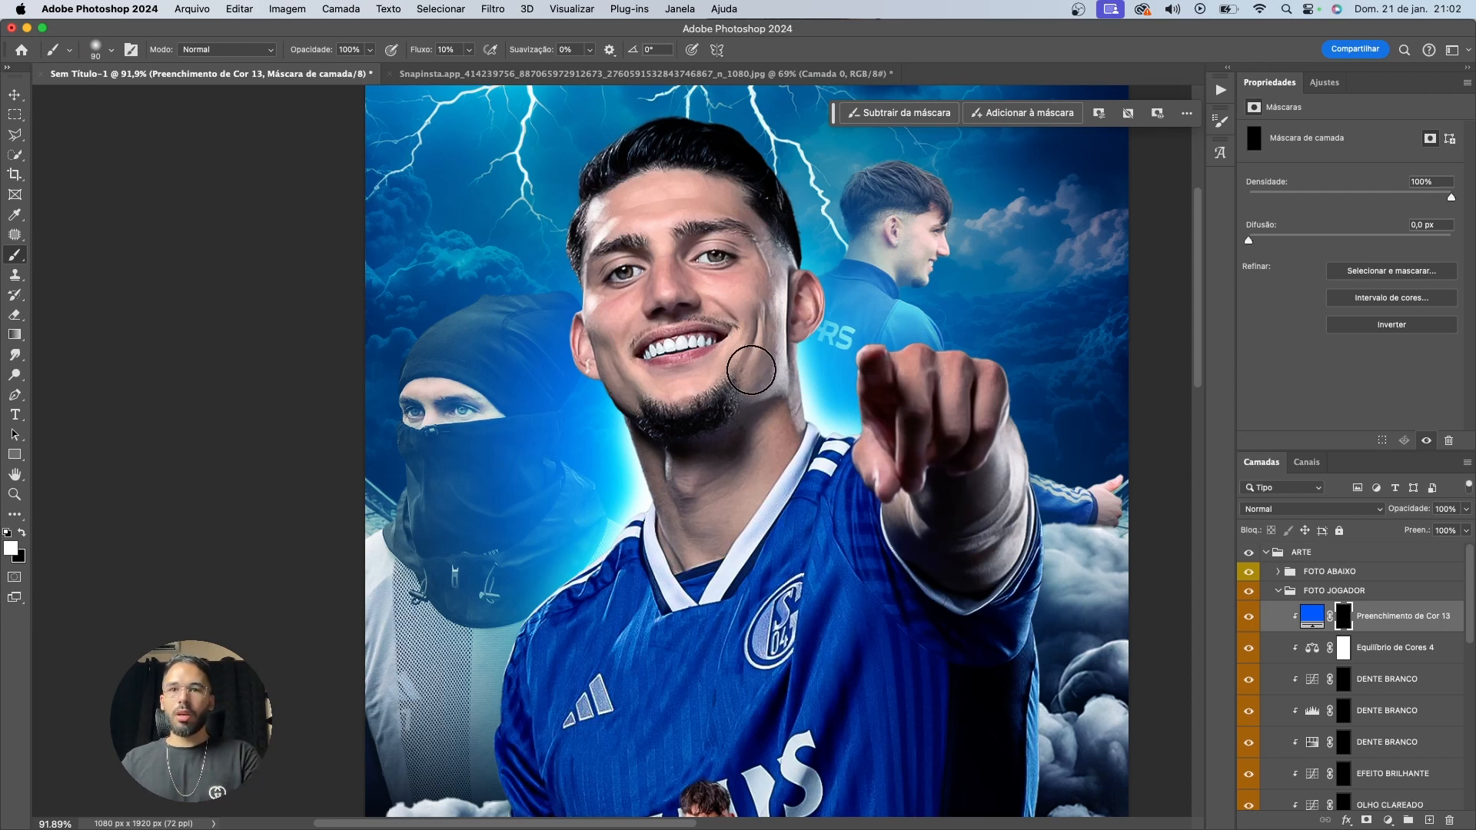
Select the pointing hand and forearm on the HIGH PASS layer with Quick Selection and invert the selection for the blue fill's mask
key("w")
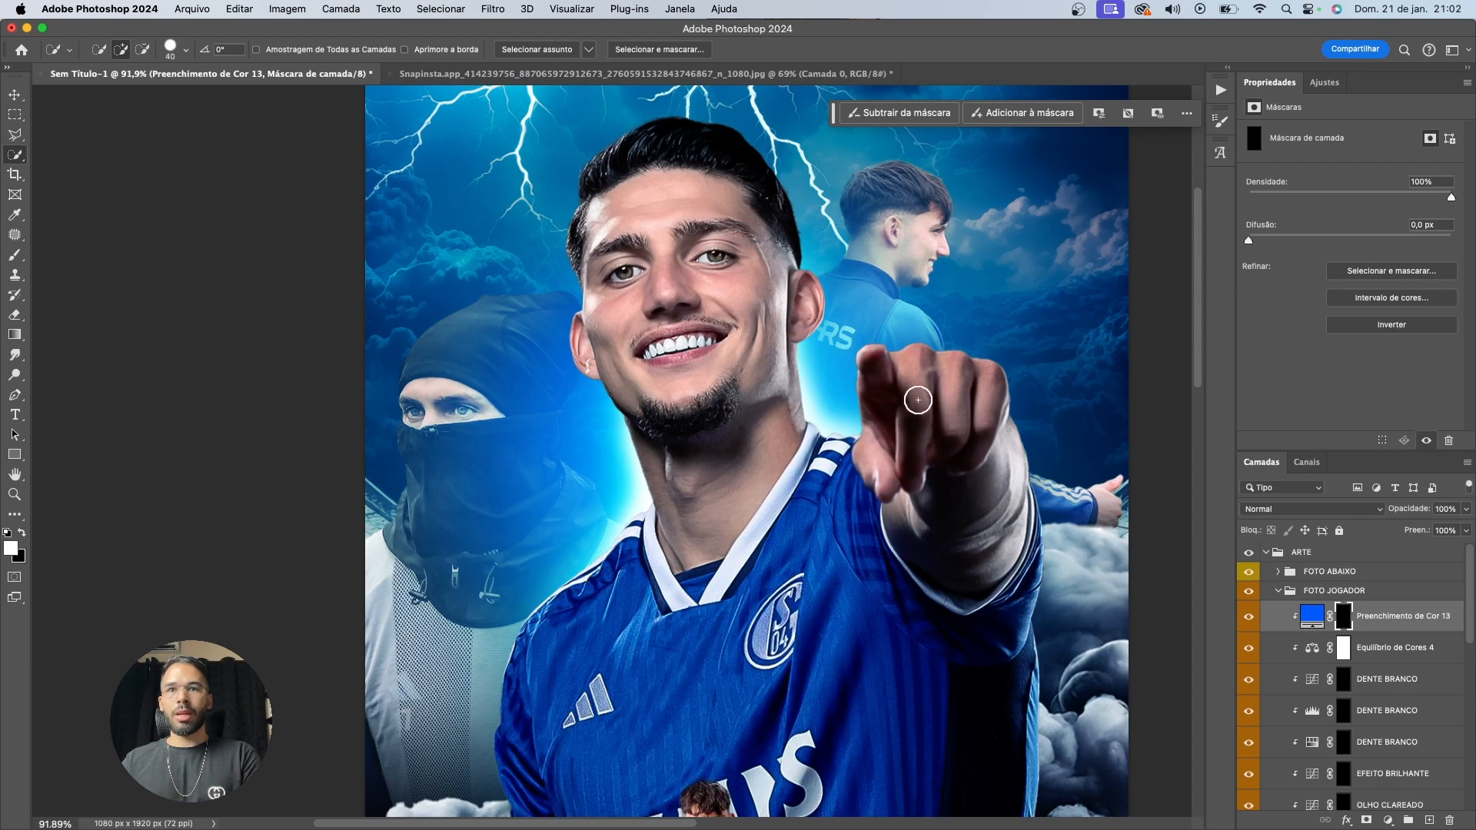
scroll(1341, 578, "down", 5)
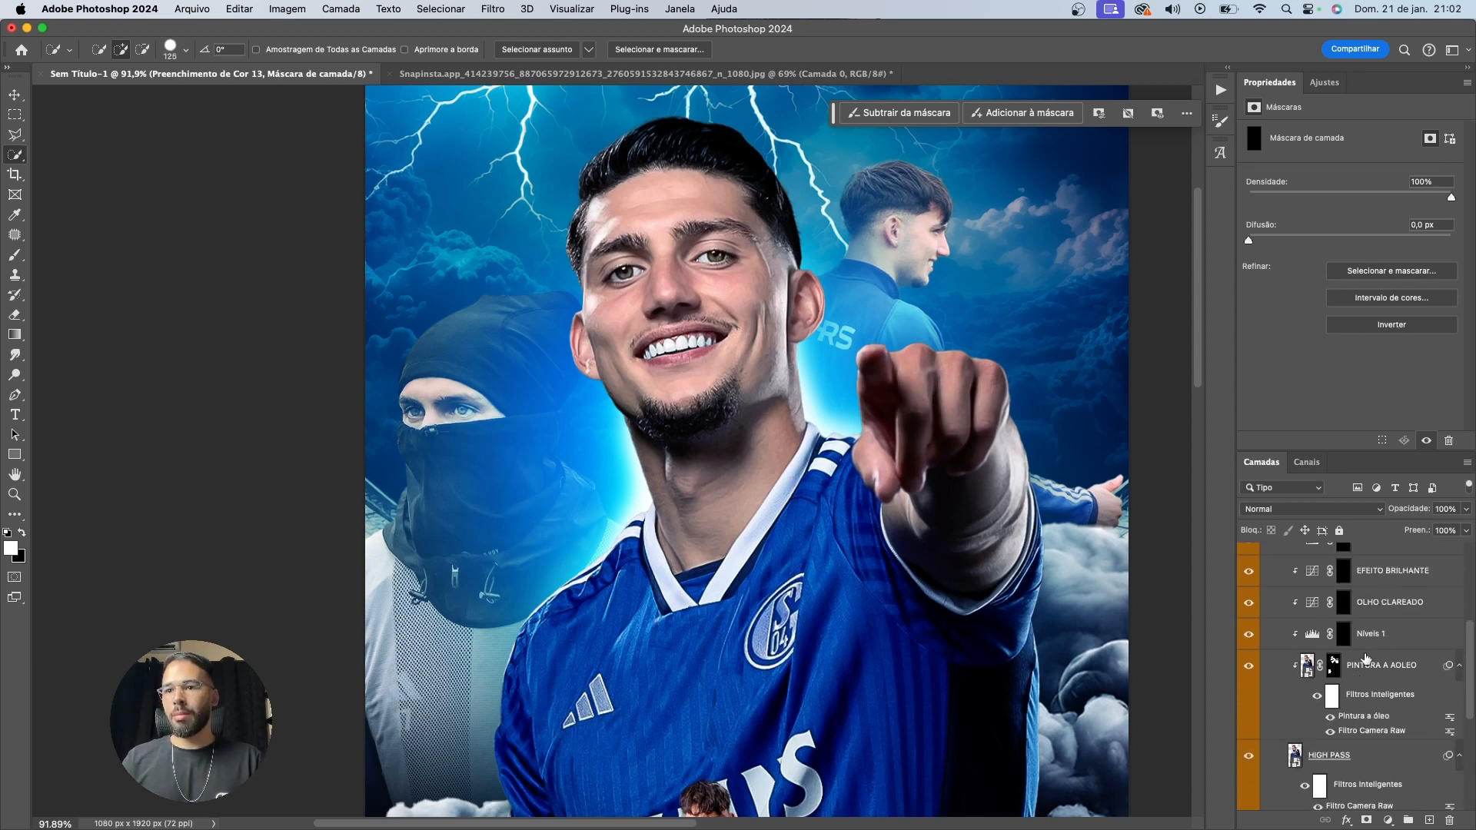
left_click(1322, 667)
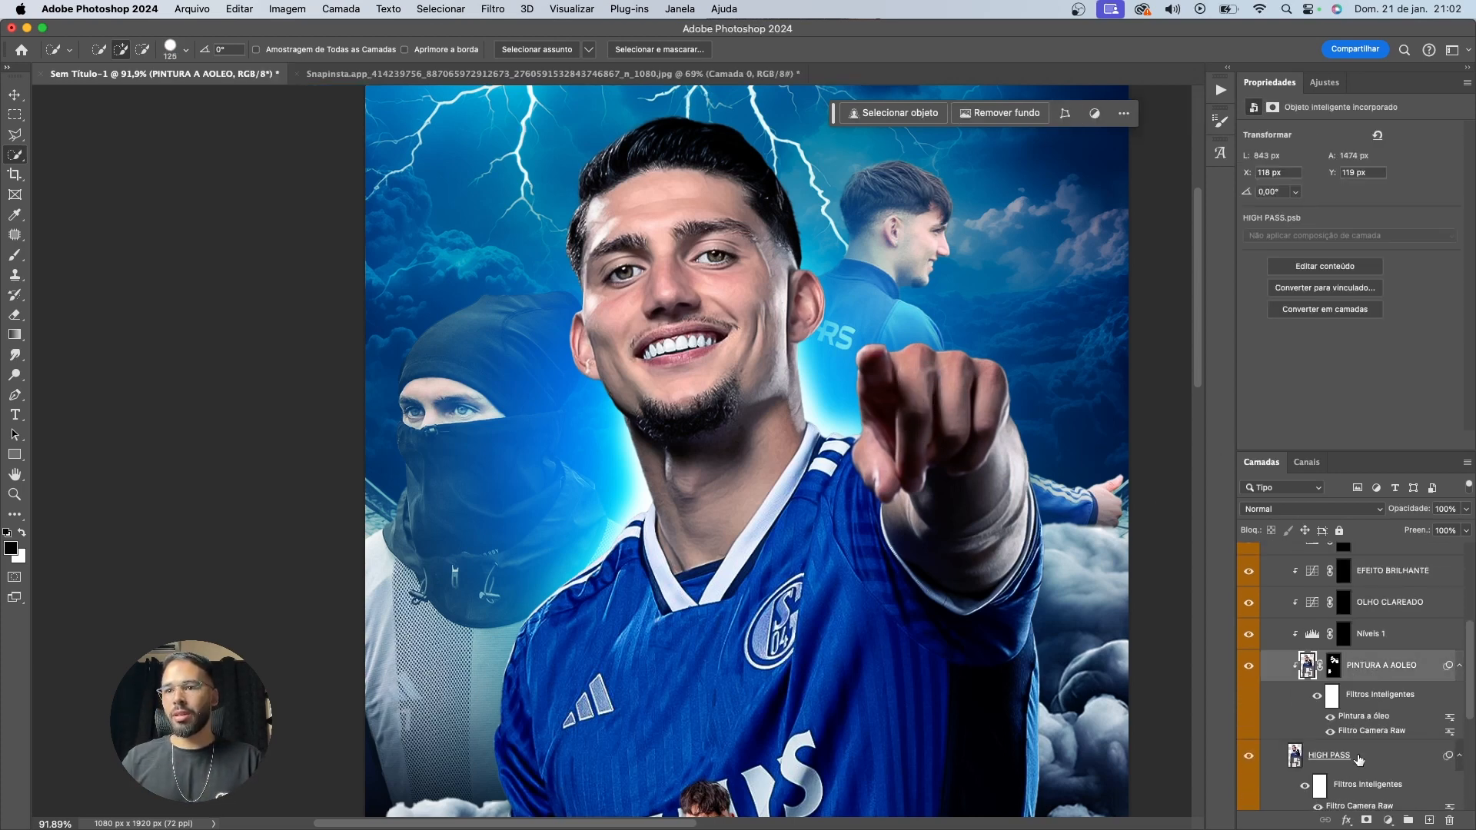
left_click(1013, 372, "alt")
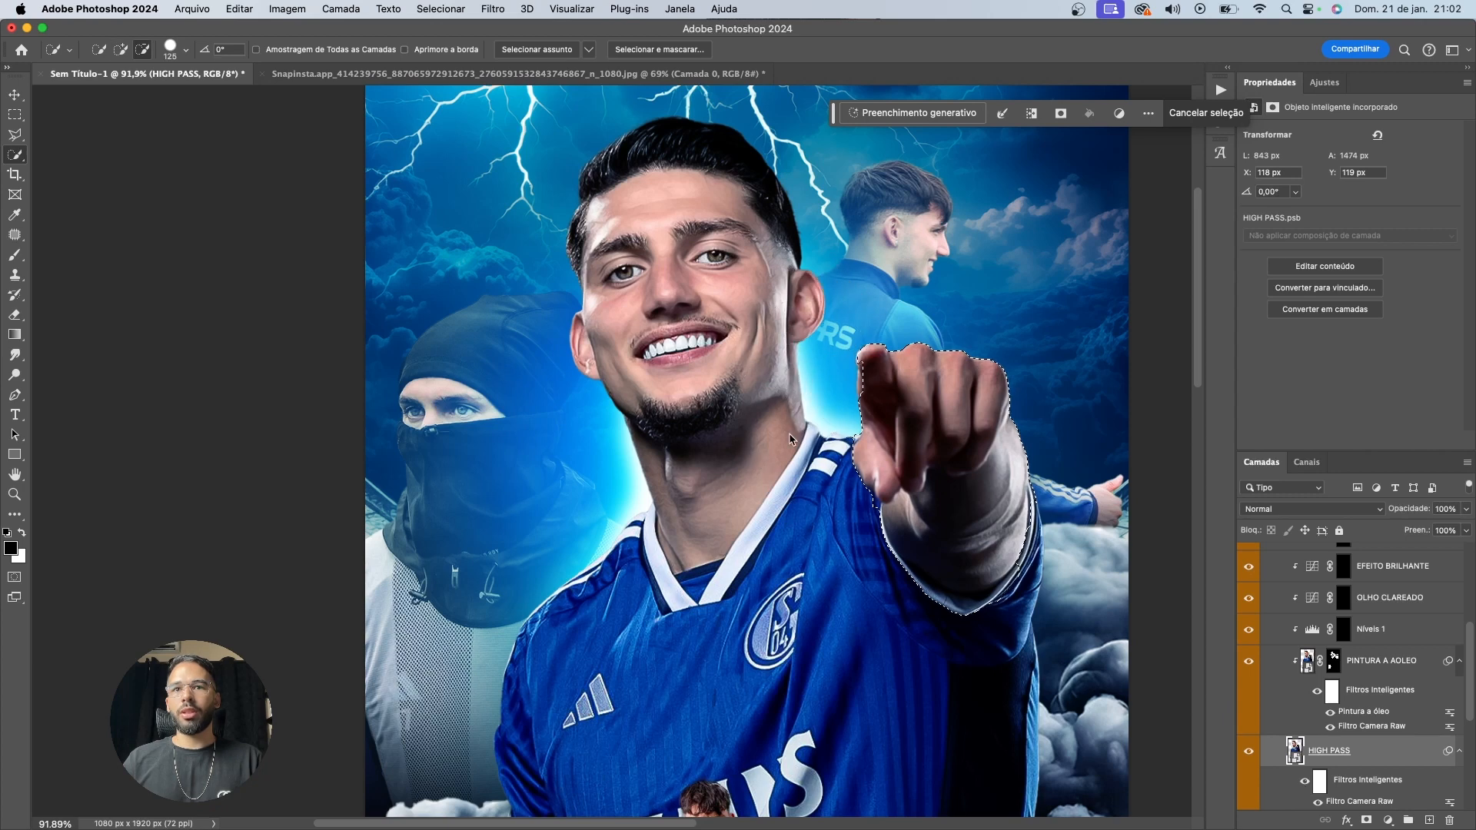
scroll(1248, 606, "up", 6)
left_click(1342, 616)
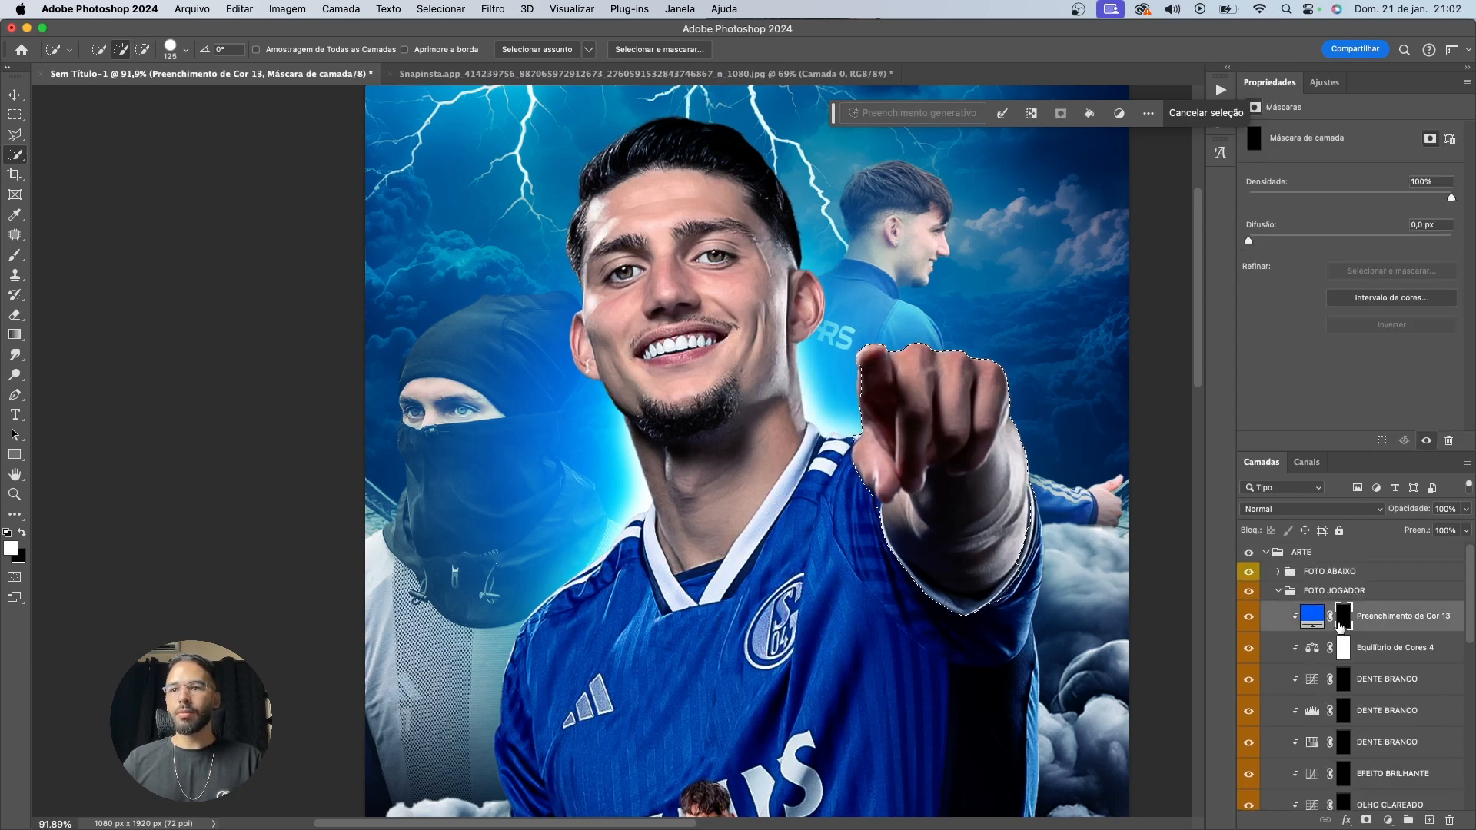
key("super+shift+i")
Paint soft blue light over the sides of the player's face, ears and neck on the mask with a 500 px brush
key("b")
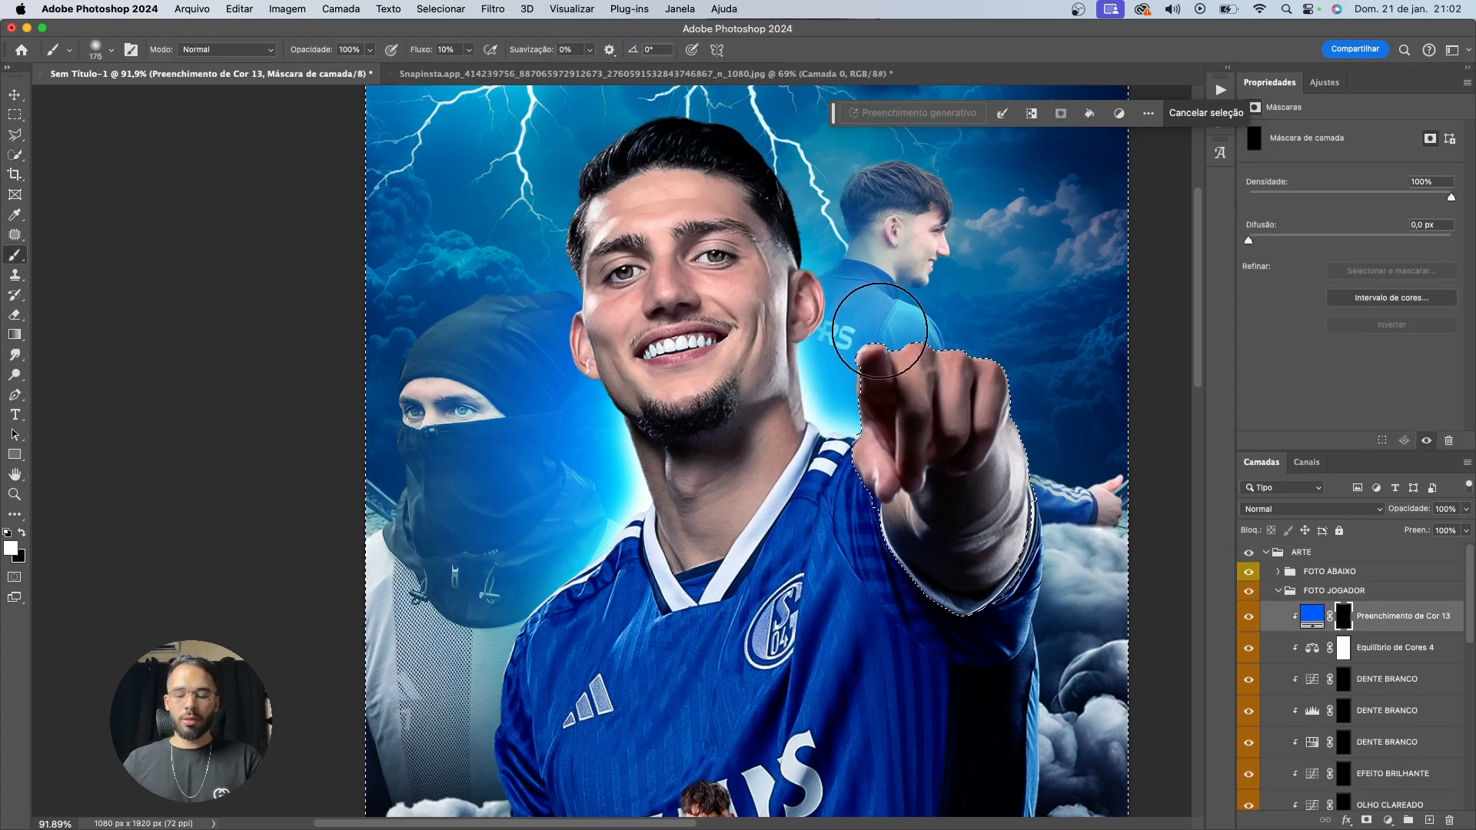
key("bracketright")
key("bracketright")
key("bracketright")
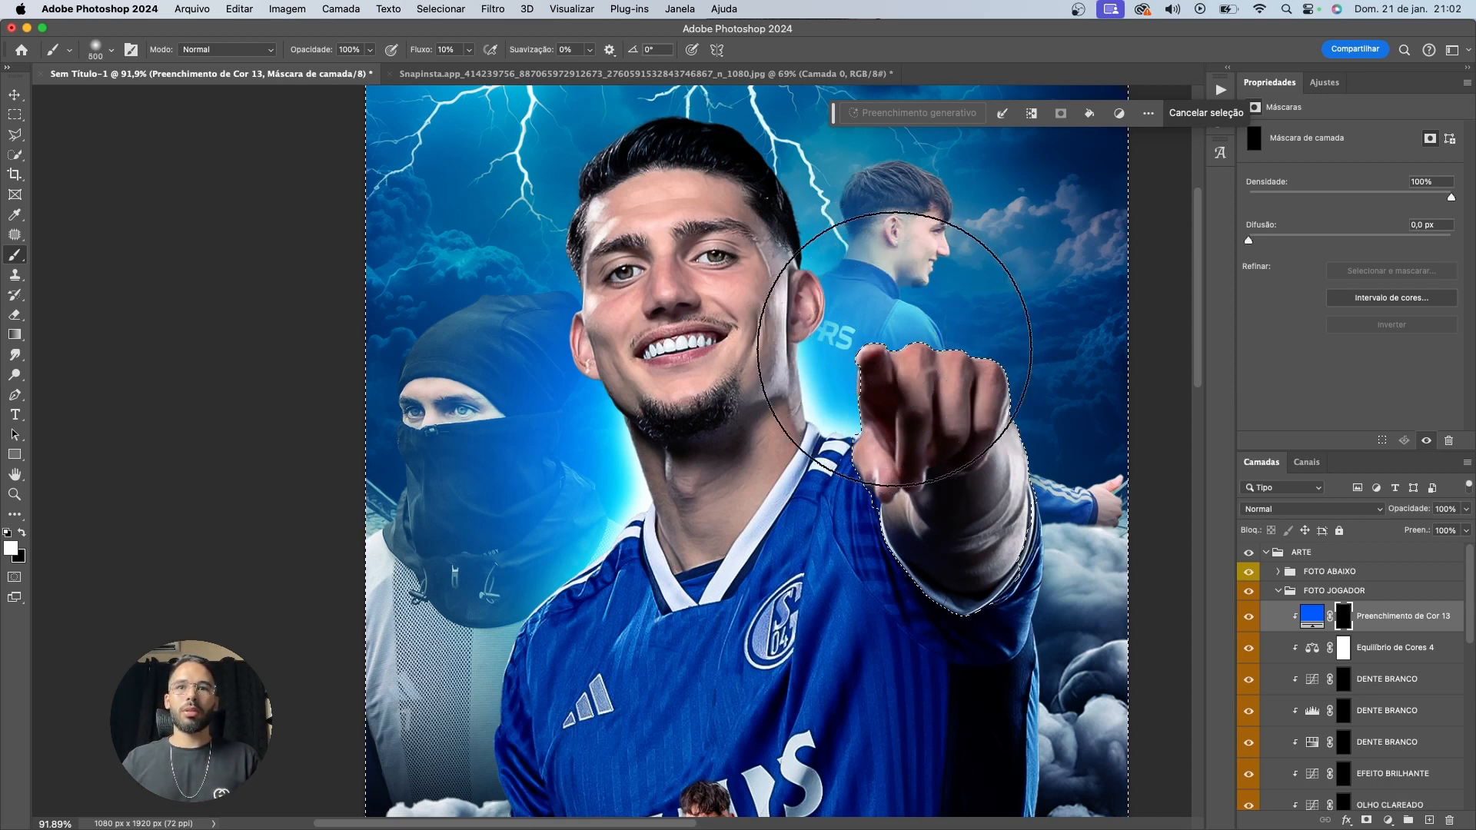
mouse_move(922, 419)
left_mouse_down()
mouse_move(949, 231)
mouse_move(861, 439)
left_mouse_up()
mouse_move(497, 339)
left_mouse_down()
mouse_move(515, 318)
mouse_move(496, 496)
left_mouse_up()
key("super+z")
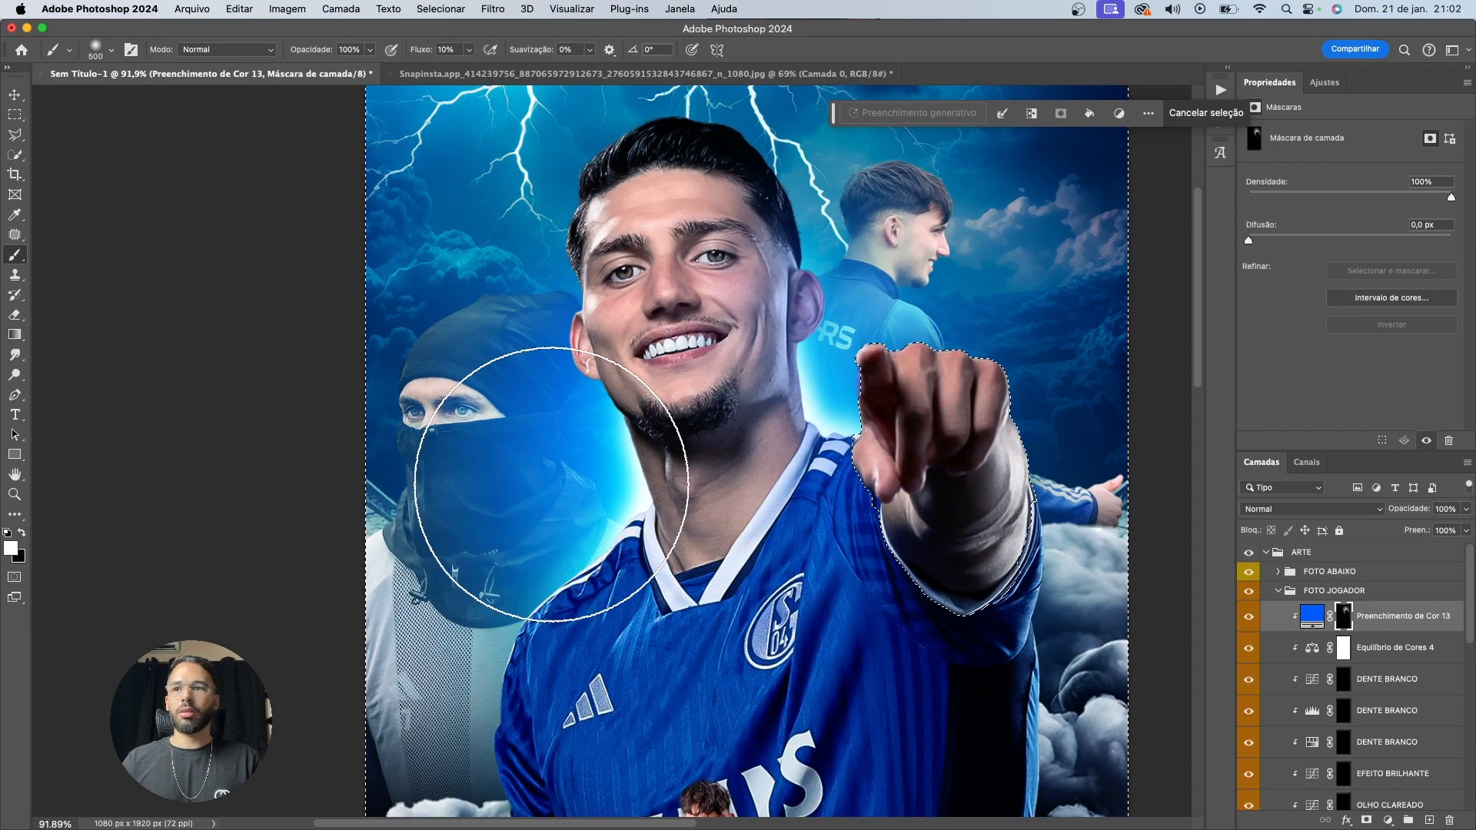
mouse_move(585, 323)
left_mouse_down()
mouse_move(487, 290)
mouse_move(315, 396)
left_mouse_up()
key("super+z")
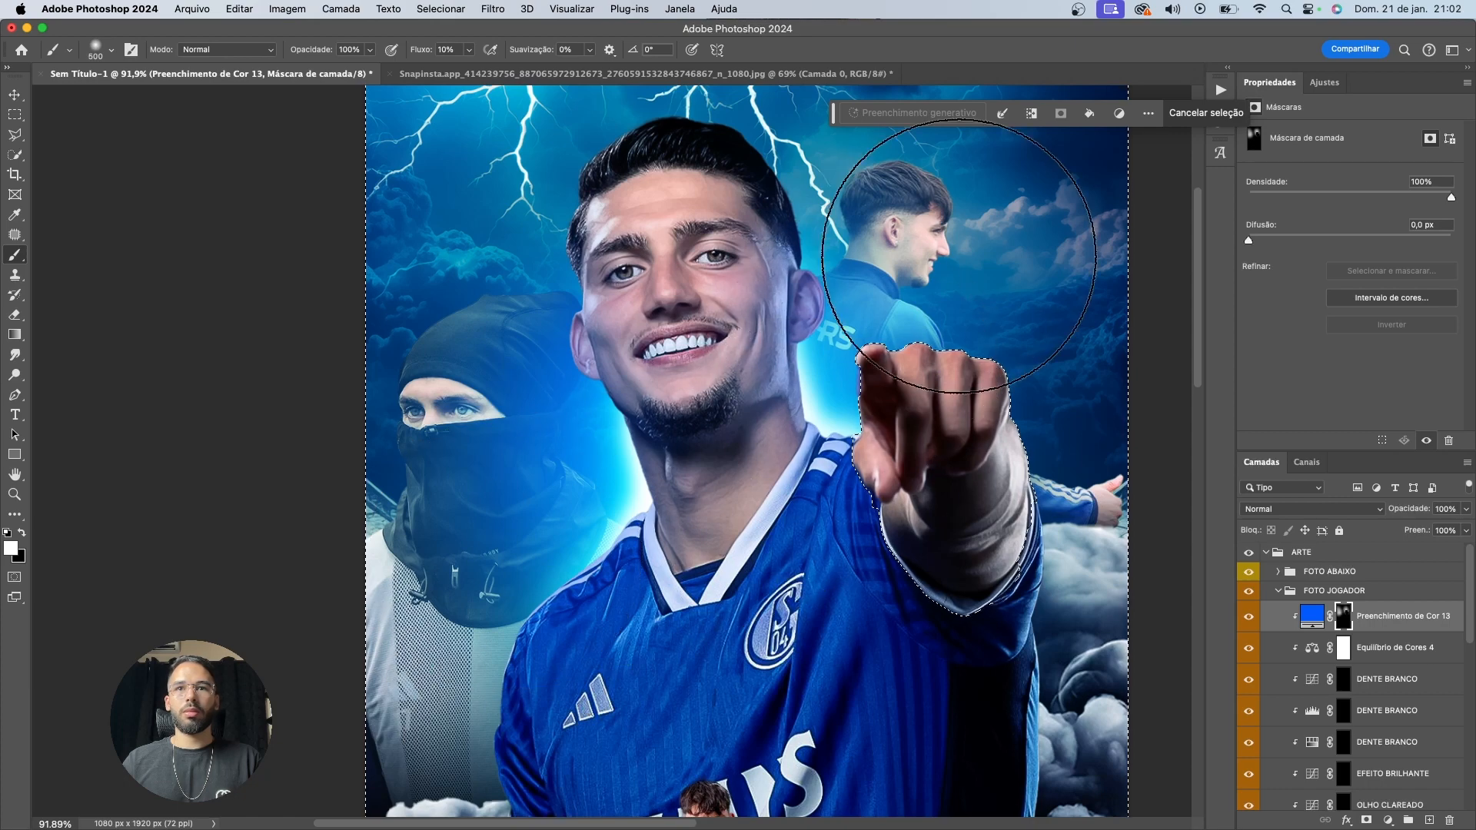
Clear the selection around the hand and reduce the brush size to 100 px
key("super+d")
scroll(845, 324, "up", 5)
key("bracketleft")
key("bracketleft")
key("bracketleft")
key("bracketleft")
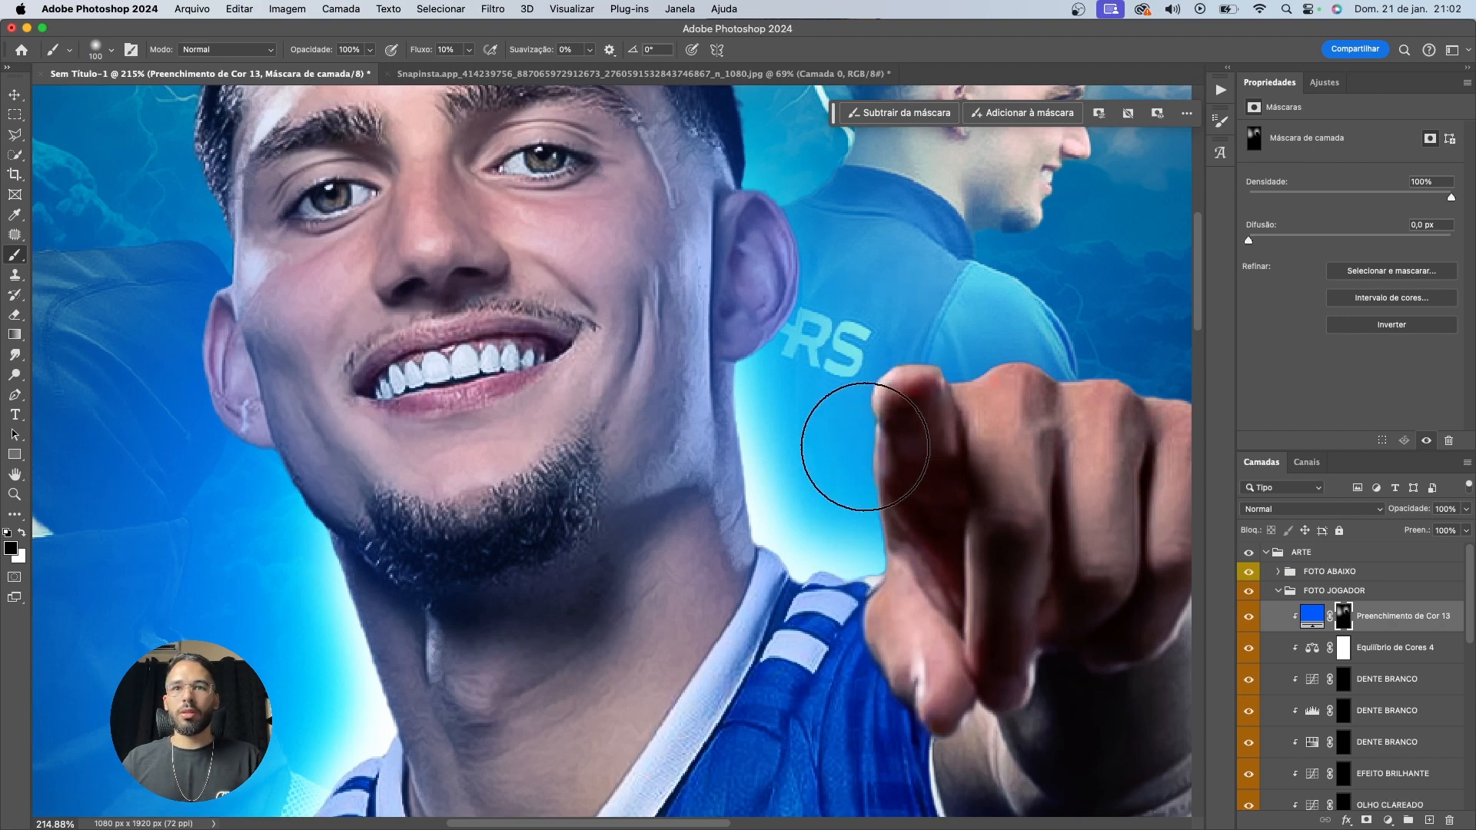
left_click_drag(963, 312, 661, 326)
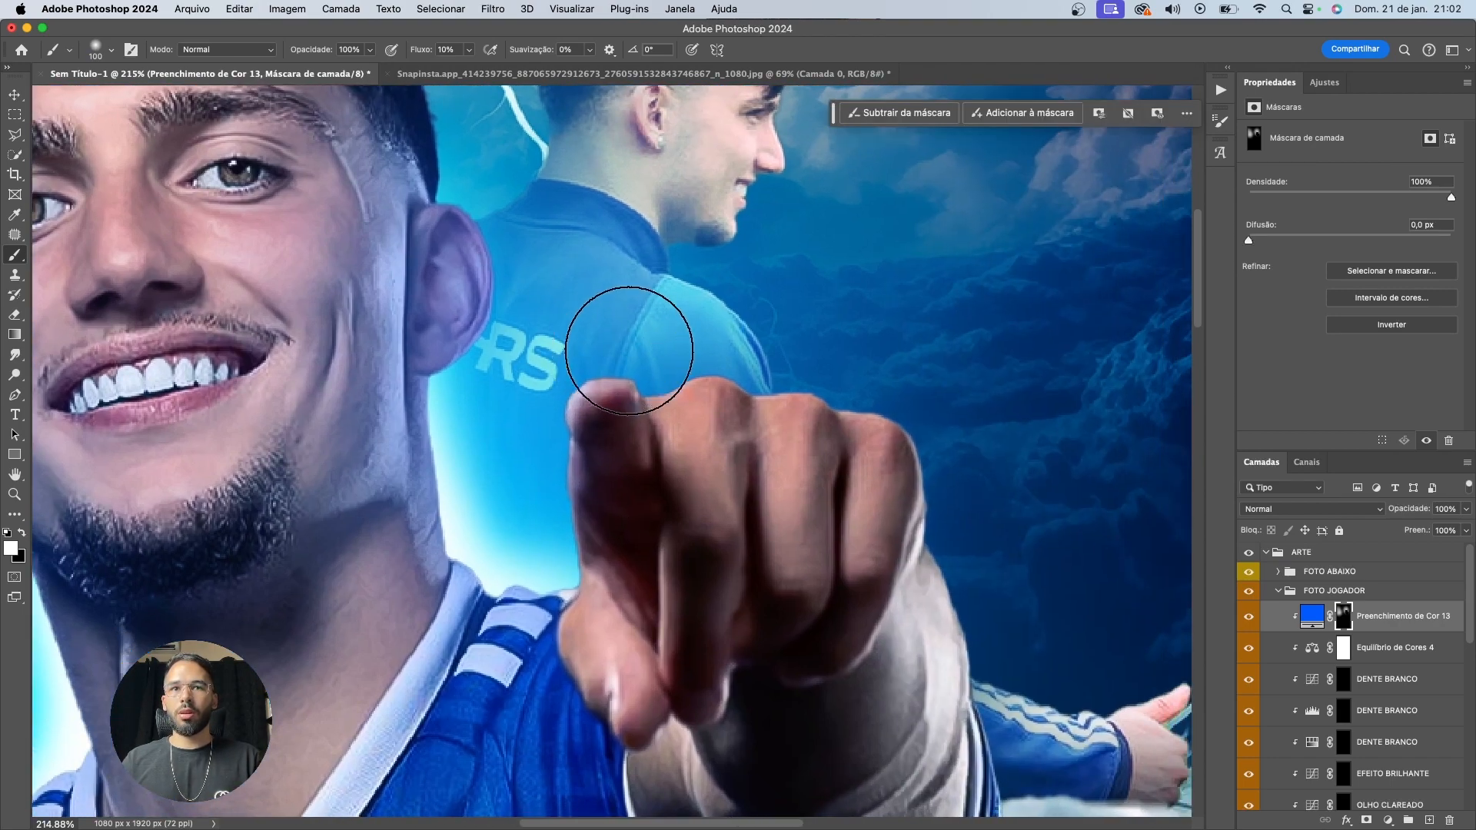
scroll(915, 346, "down", 6)
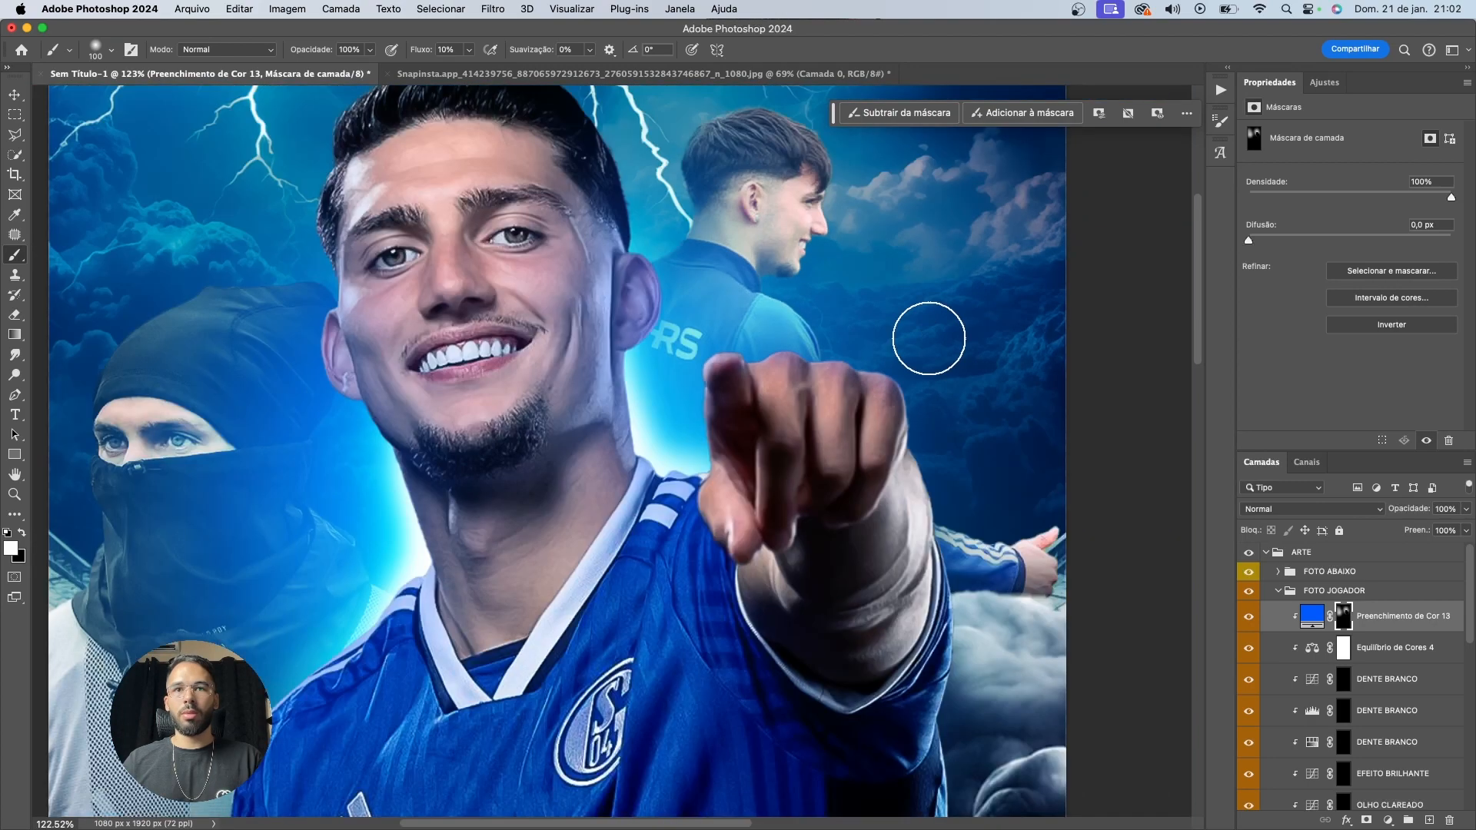
Set the blue fill layer's blend mode to Subexposição de Cores
key("v")
left_click_drag(781, 441, 853, 482)
left_click(1312, 615)
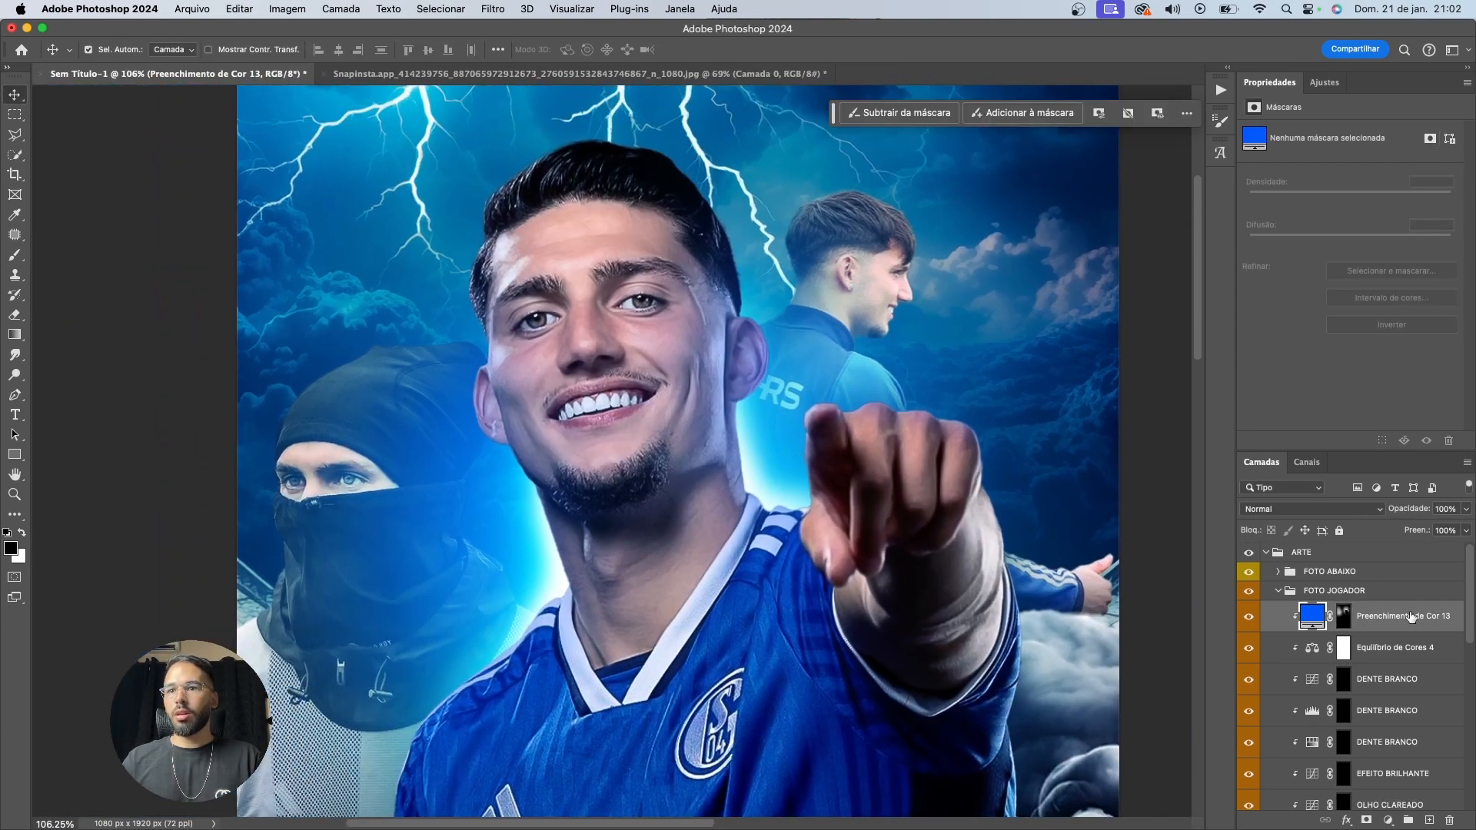
left_click(1323, 508)
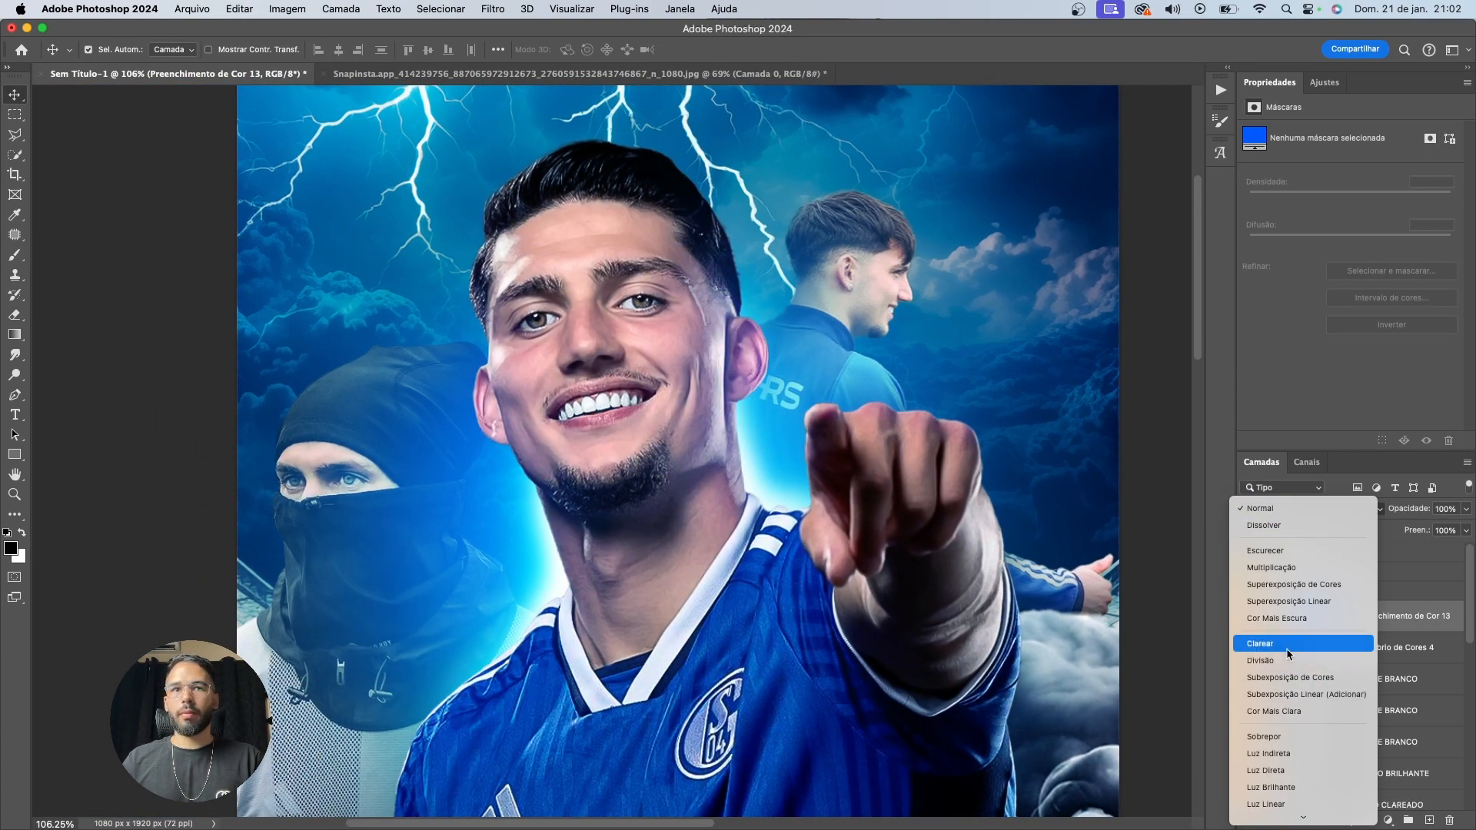
scroll(1292, 667, "down", 5)
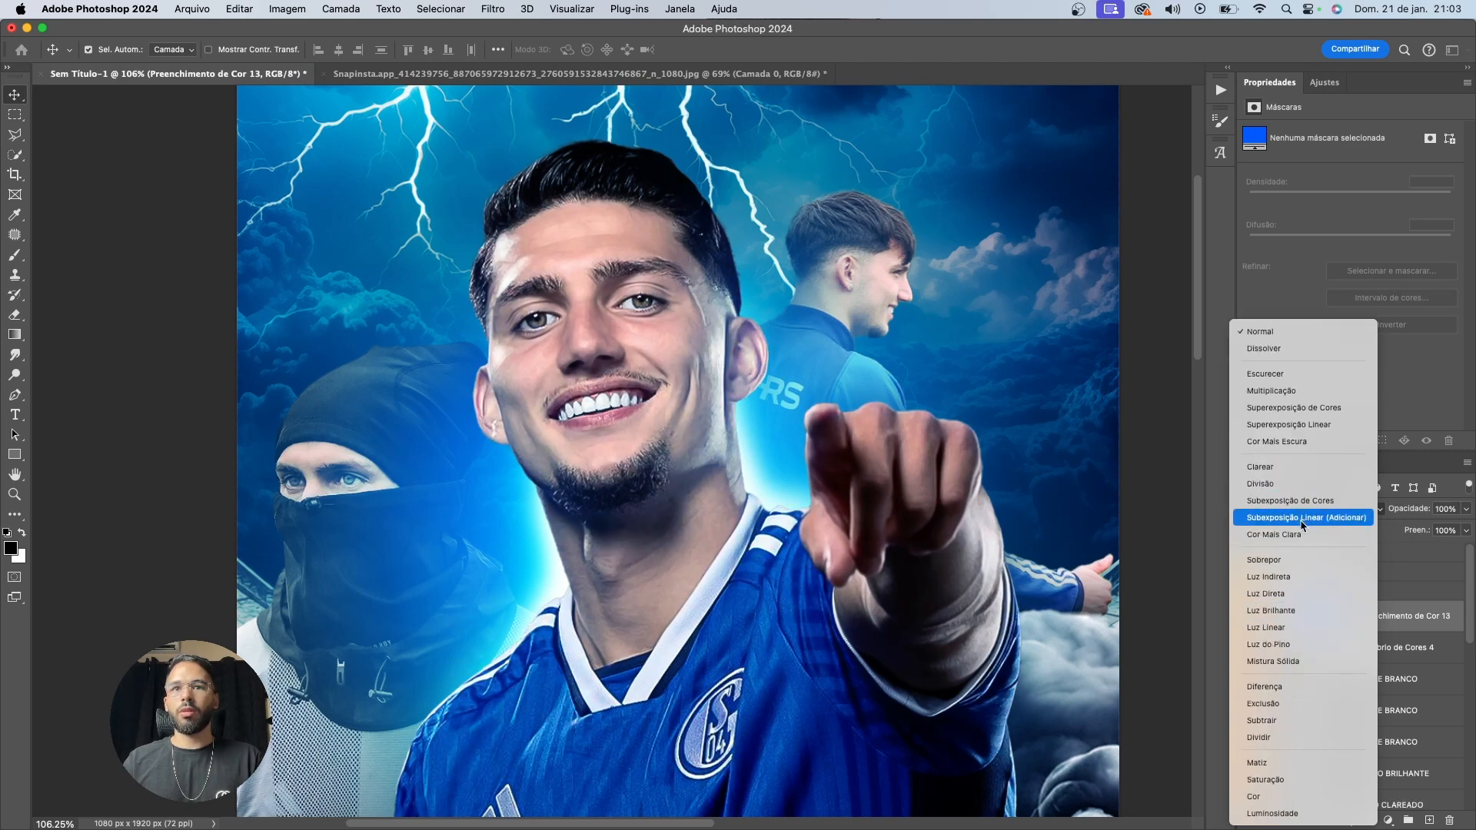
left_click(1290, 501)
scroll(763, 442, "down", 5)
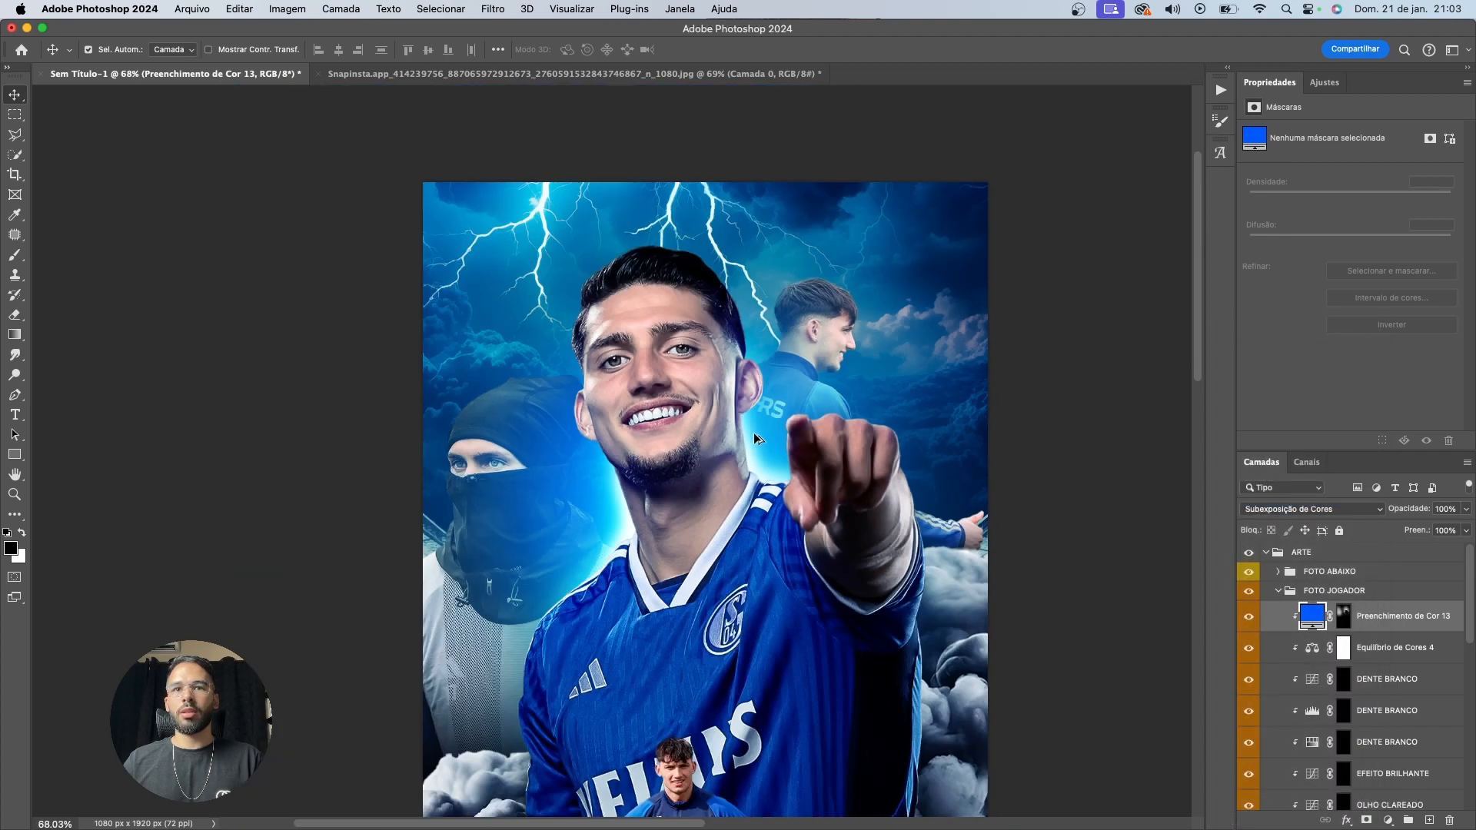
scroll(736, 486, "up", 5)
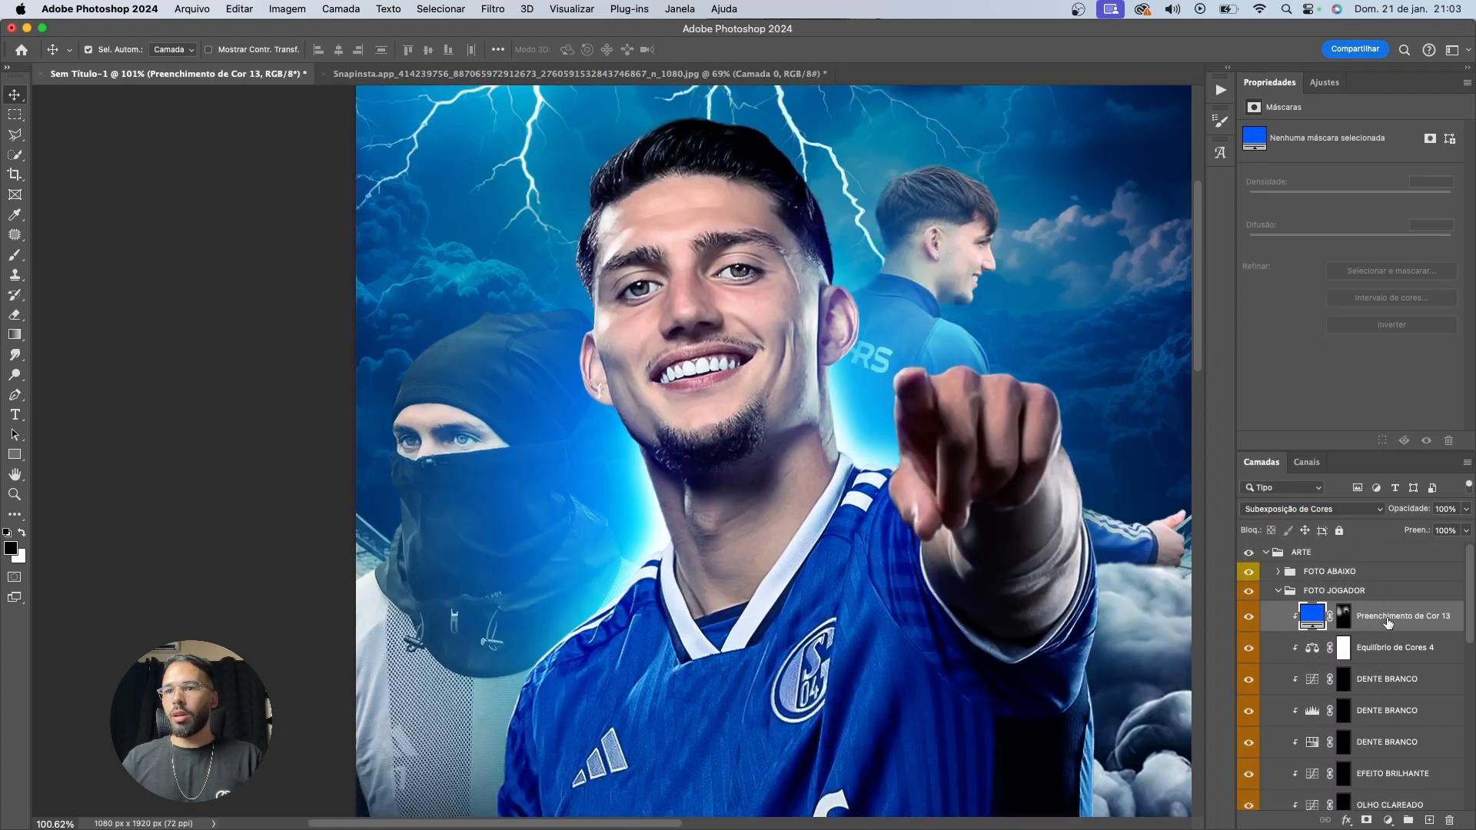
Add a bright cyan solid colour fill layer clipped above the blue fill and invert its mask to black
left_click(1387, 819)
left_click(1395, 582)
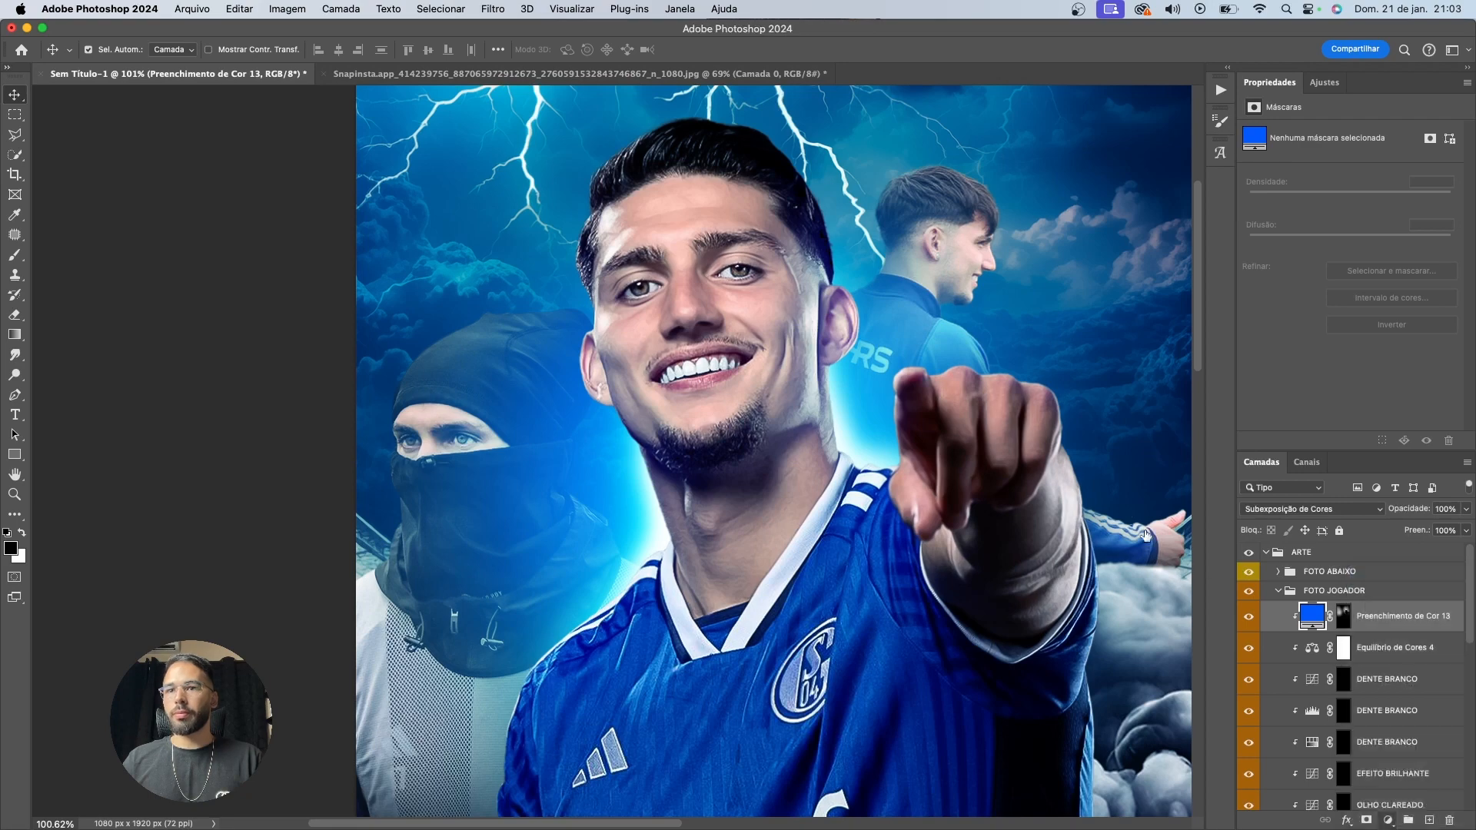
left_click_drag(1083, 538, 1084, 530)
left_click(1063, 437)
left_click(1230, 425)
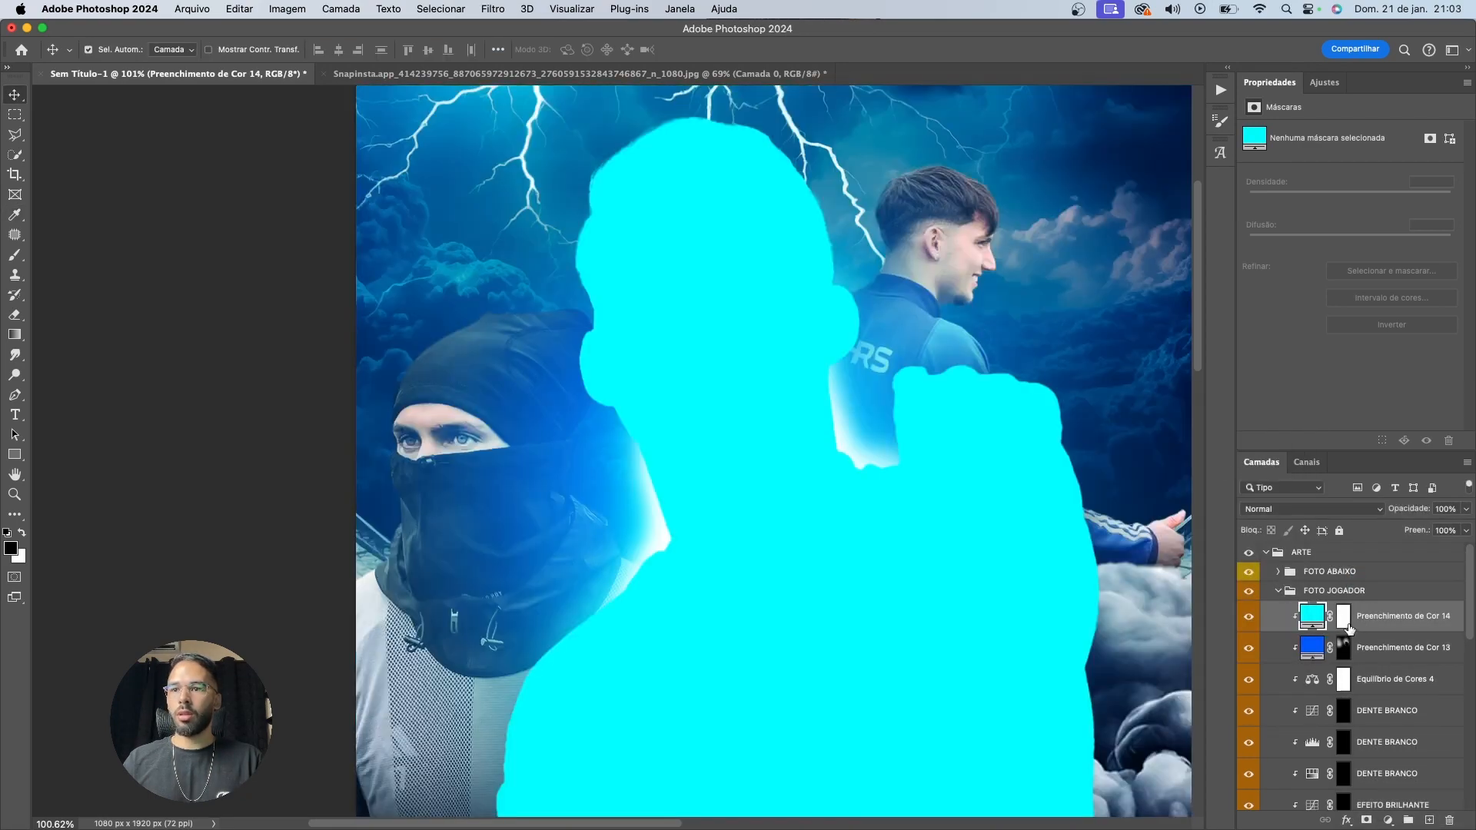
left_click(1344, 627)
key("super+i")
Paint cyan light along both sides of the player's face, ears and neck on the mask with a 175 px brush
key("b")
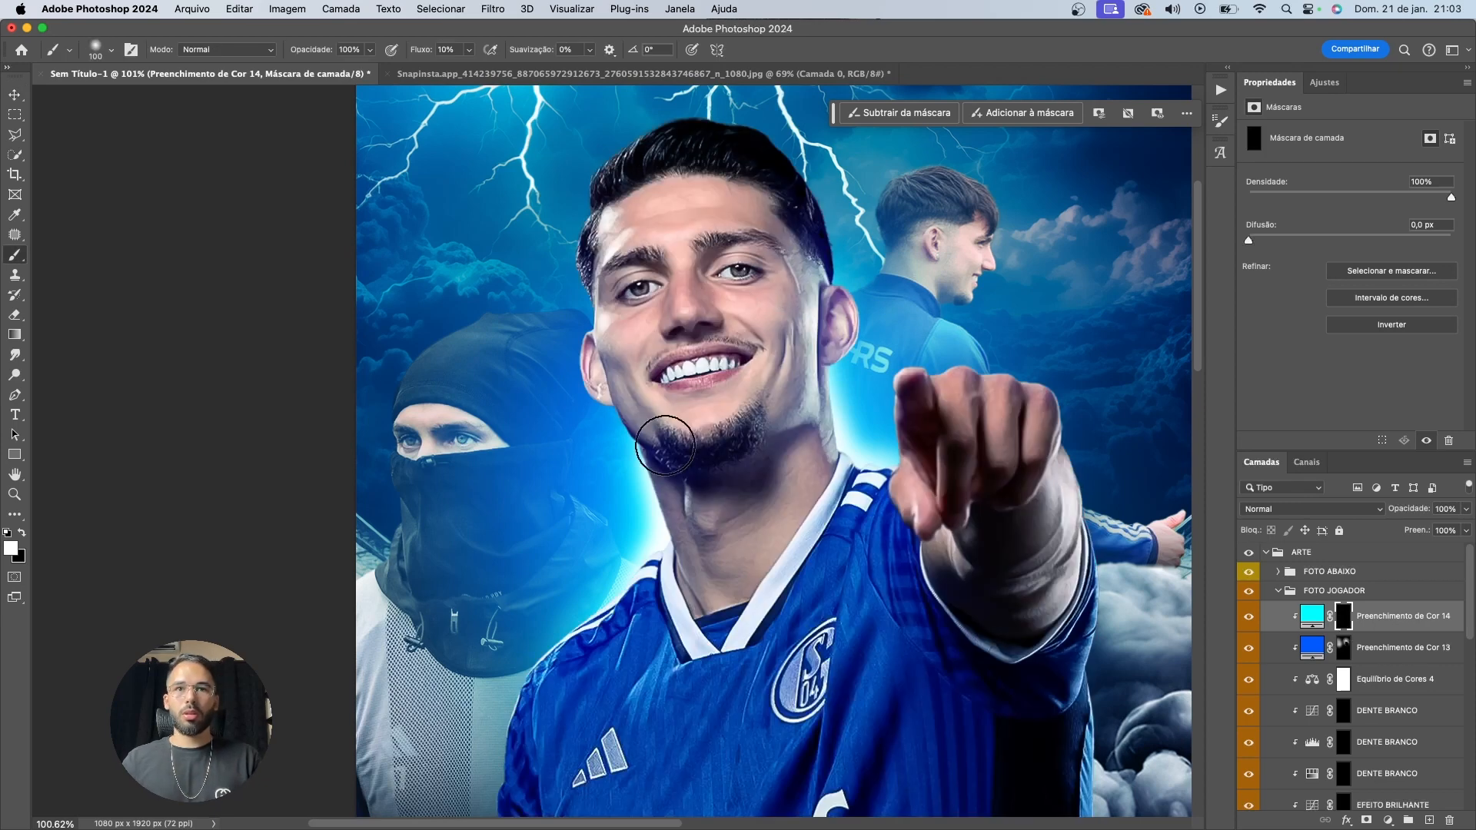
scroll(637, 490, "up", 3)
key("bracketright")
key("bracketright")
key("bracketright")
mouse_move(637, 484)
left_mouse_down()
mouse_move(614, 587)
mouse_move(551, 422)
mouse_move(528, 422)
mouse_move(619, 501)
mouse_move(619, 528)
mouse_move(777, 593)
left_mouse_up()
left_click_drag(1029, 431, 638, 554)
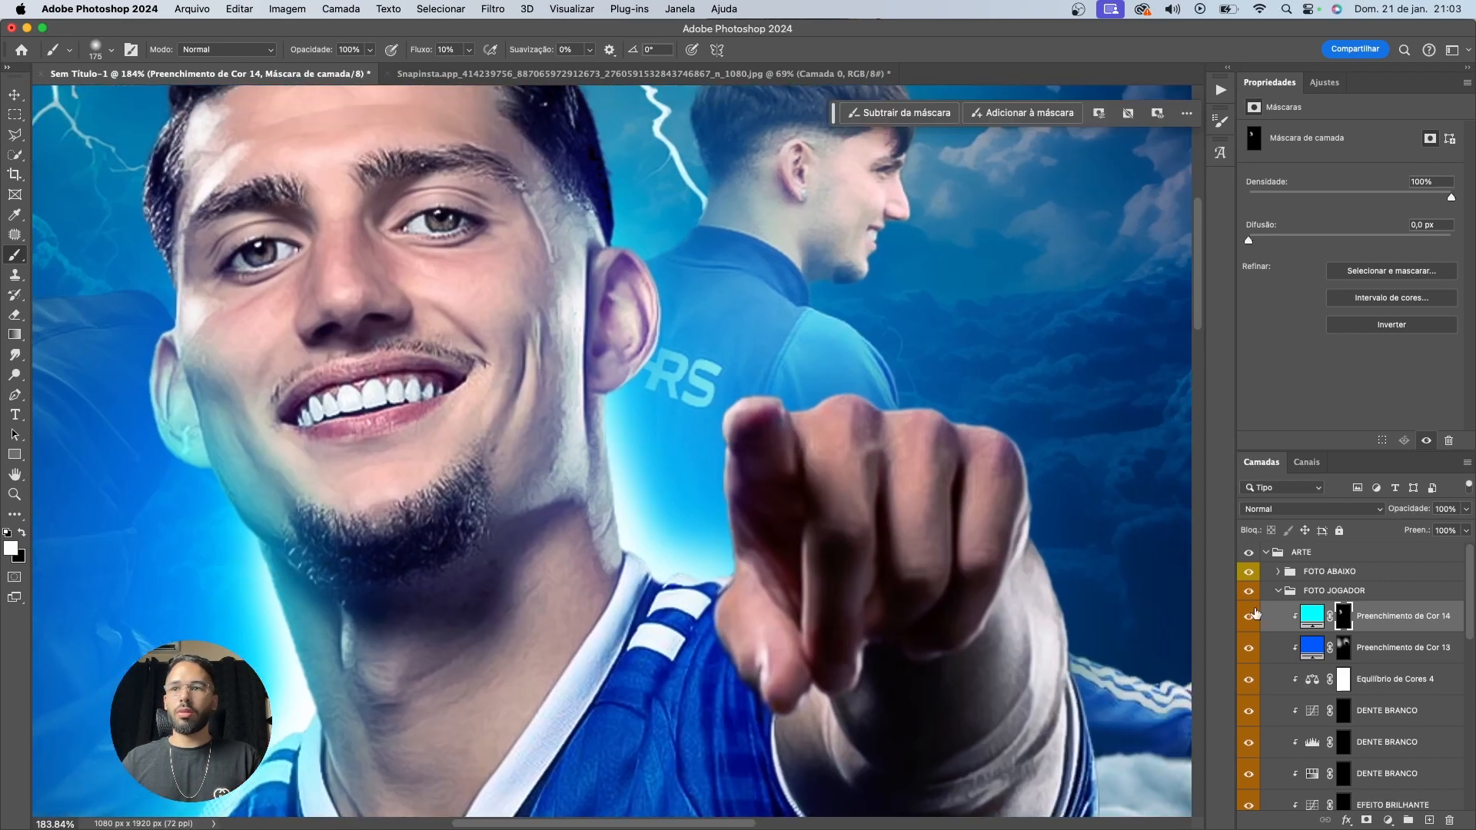
left_click(1345, 650, "super")
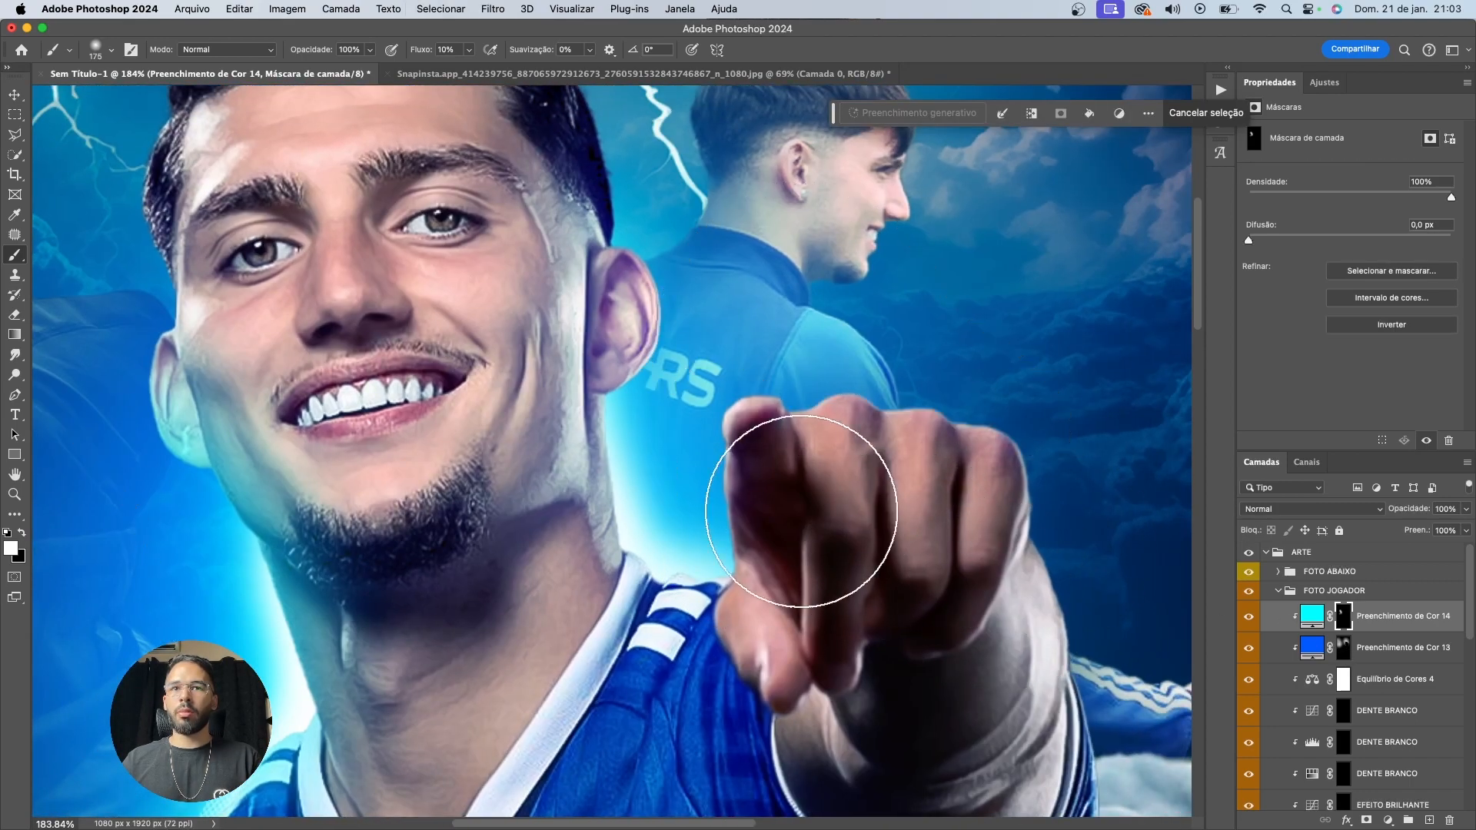
mouse_move(642, 415)
left_mouse_down()
mouse_move(717, 263)
mouse_move(758, 346)
left_mouse_up()
scroll(757, 345, "up", 5)
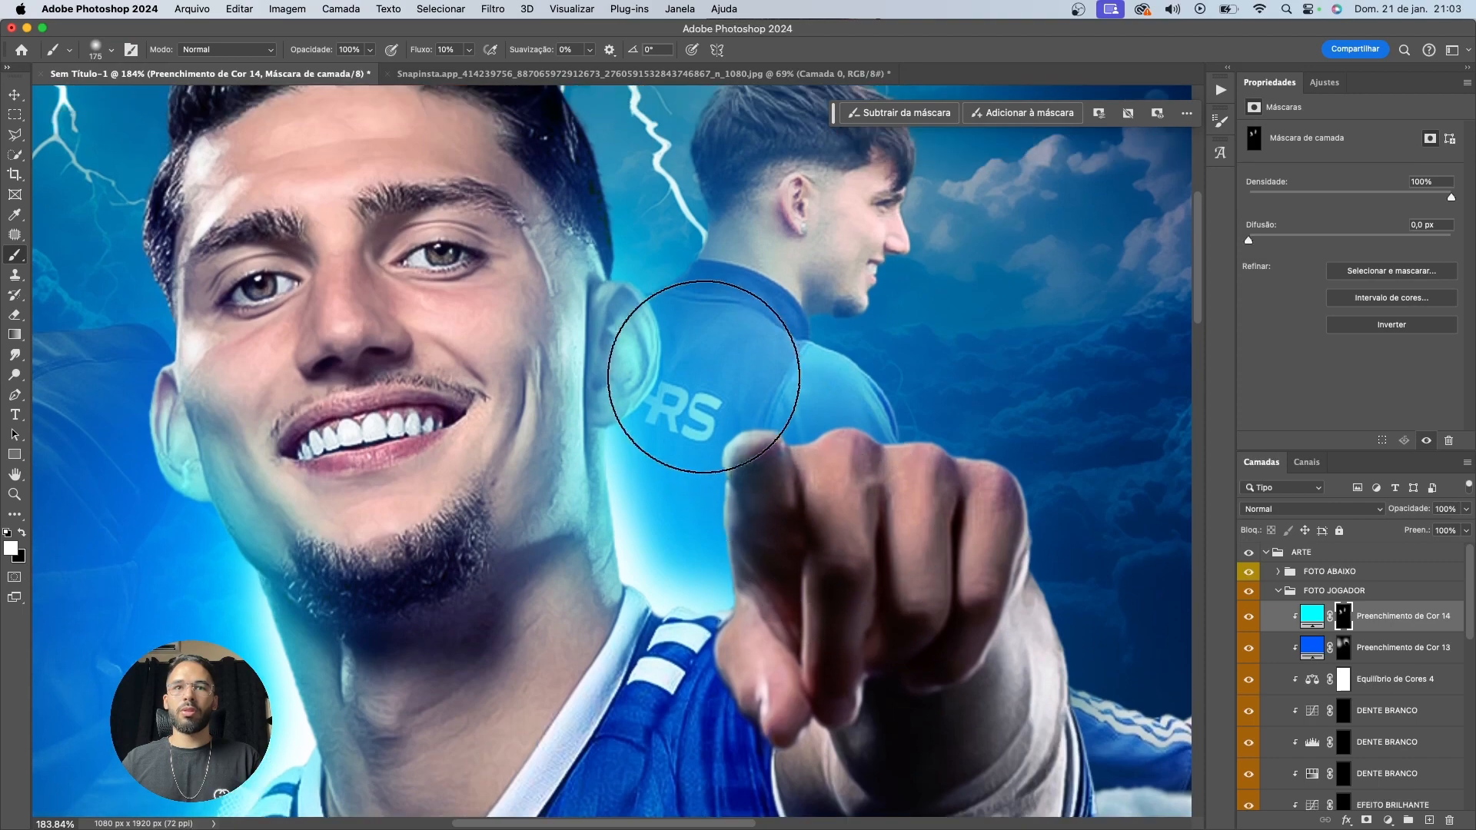
Mask out the excess cyan on the player's cheek and on the pointing hand with a black brush
key("x")
mouse_move(560, 439)
left_mouse_down()
mouse_move(571, 400)
mouse_move(516, 487)
mouse_move(566, 380)
left_mouse_up()
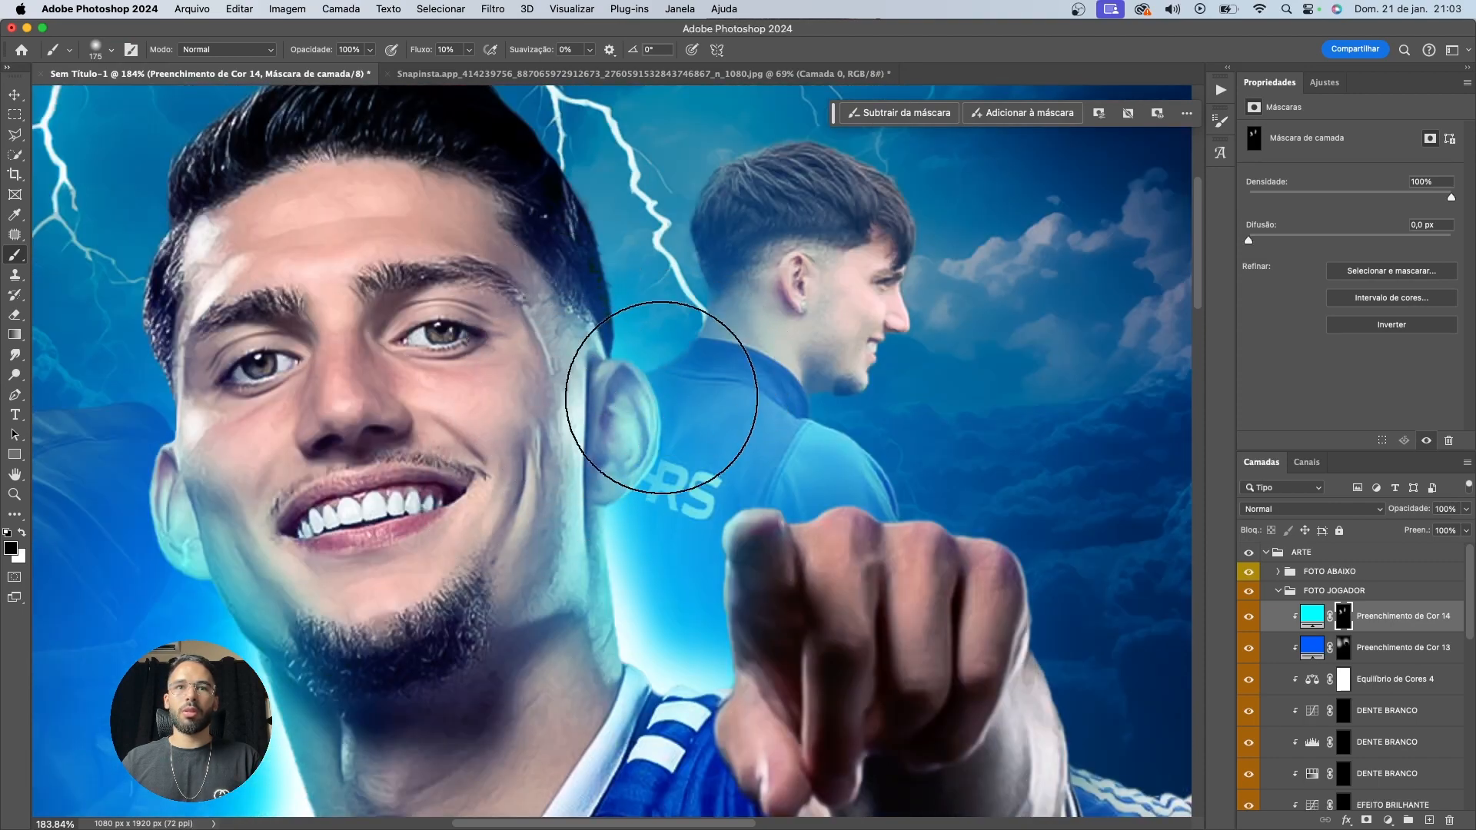
key("x")
scroll(769, 384, "down", 3)
key("x")
mouse_move(826, 469)
left_mouse_down()
mouse_move(781, 477)
mouse_move(788, 620)
mouse_move(833, 478)
left_mouse_up()
scroll(833, 477, "down", 5)
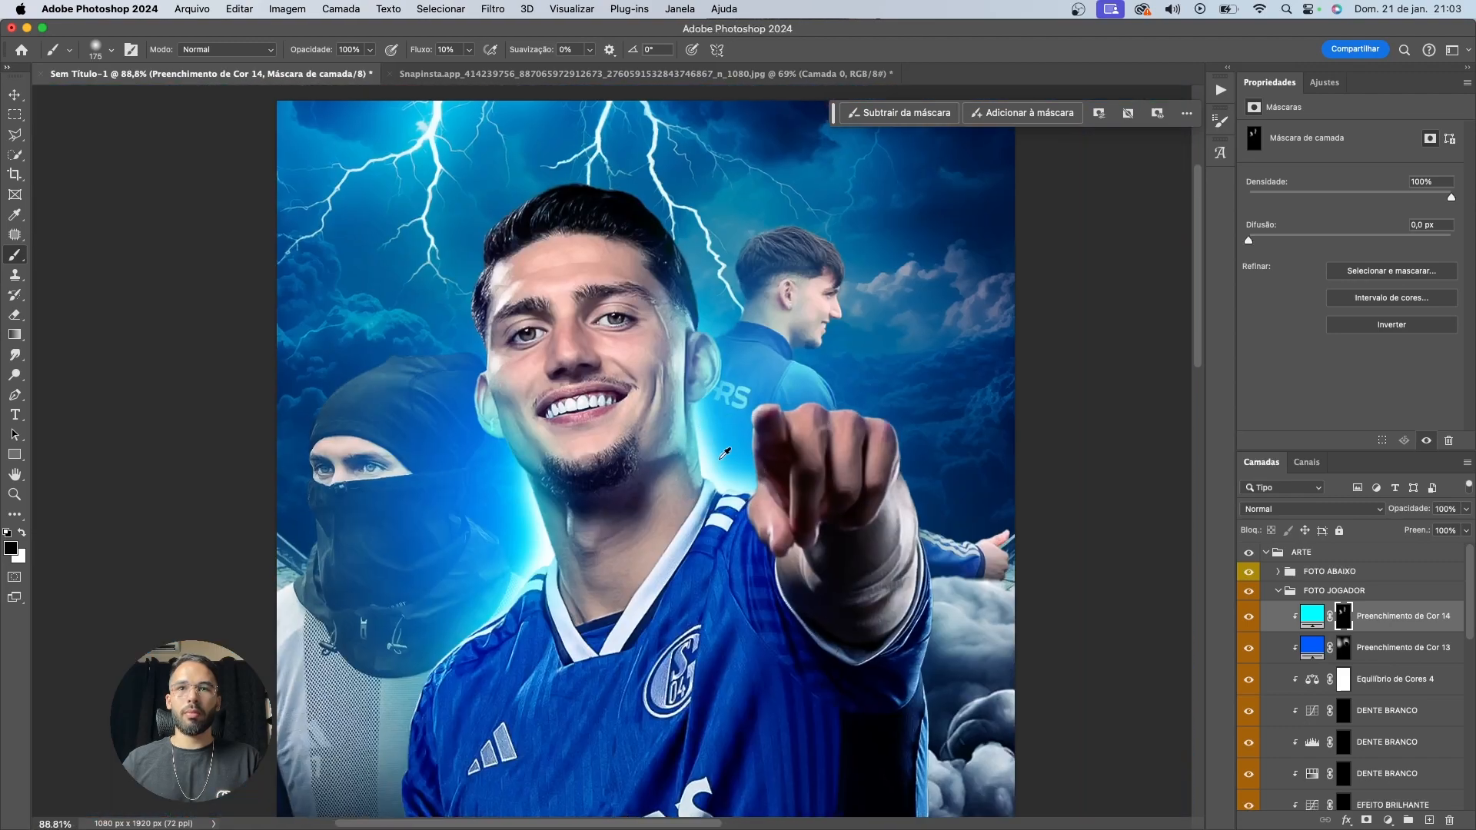
Try to brush cyan light onto the edge of the pointing index finger
scroll(746, 458, "up", 4)
key("x")
left_click_drag(746, 459, 776, 396)
key("super+z")
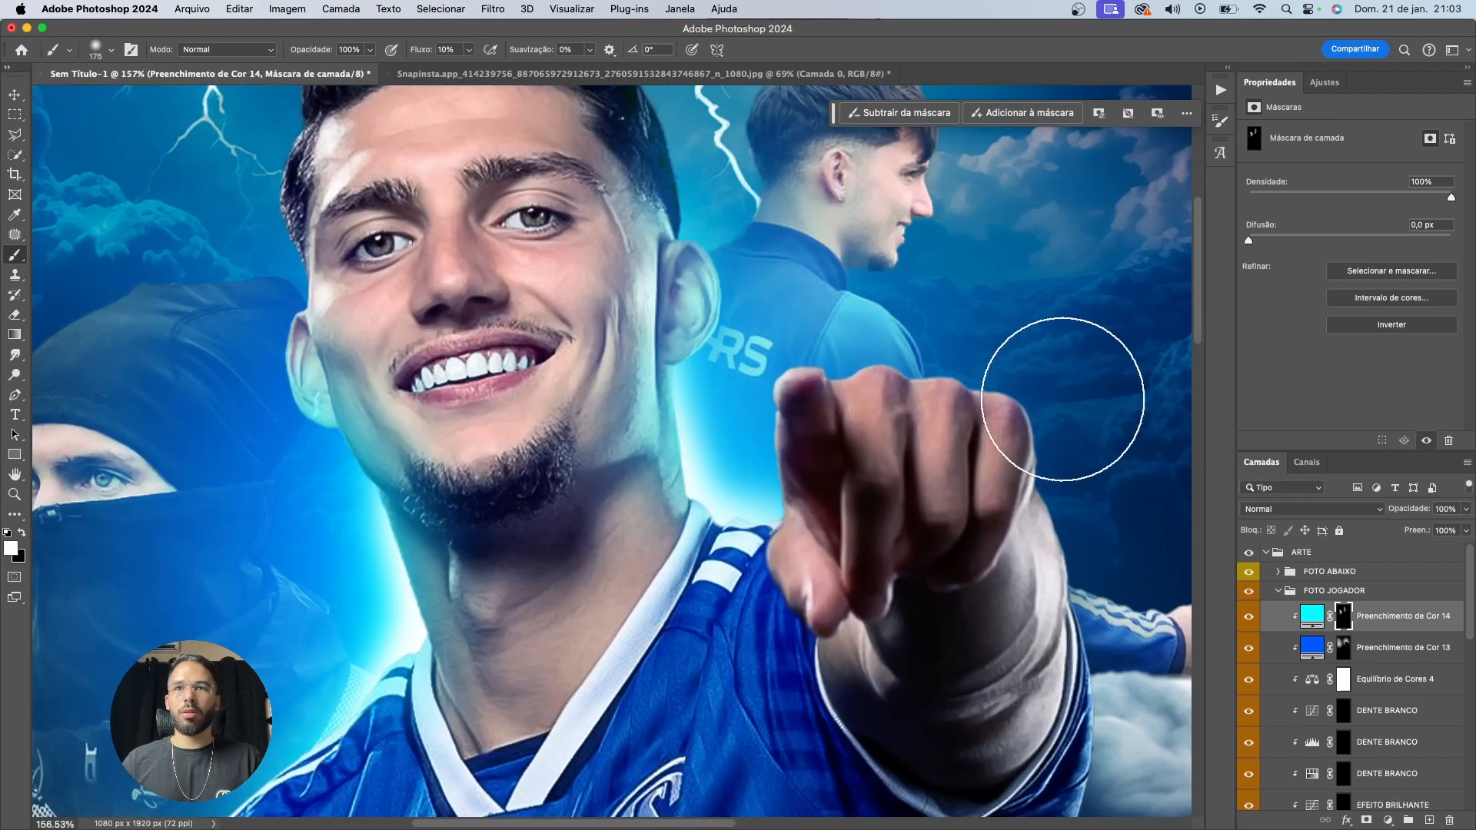
Reduce the brush to 90 px and set the cyan fill layer's blend mode to Subexposição de Cores
key("bracketleft")
key("bracketleft")
key("bracketleft")
key("bracketleft")
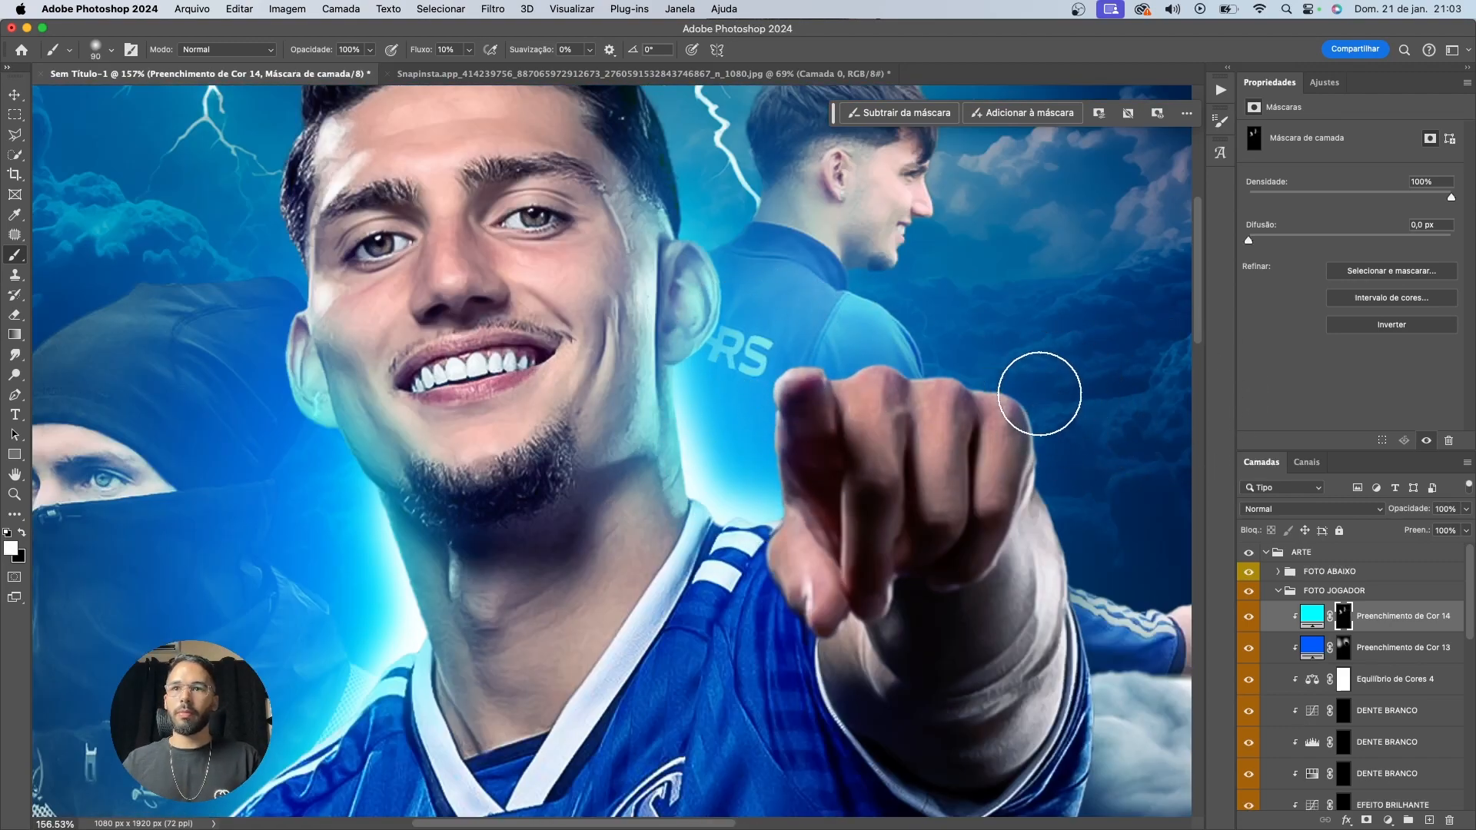
scroll(942, 434, "down", 5)
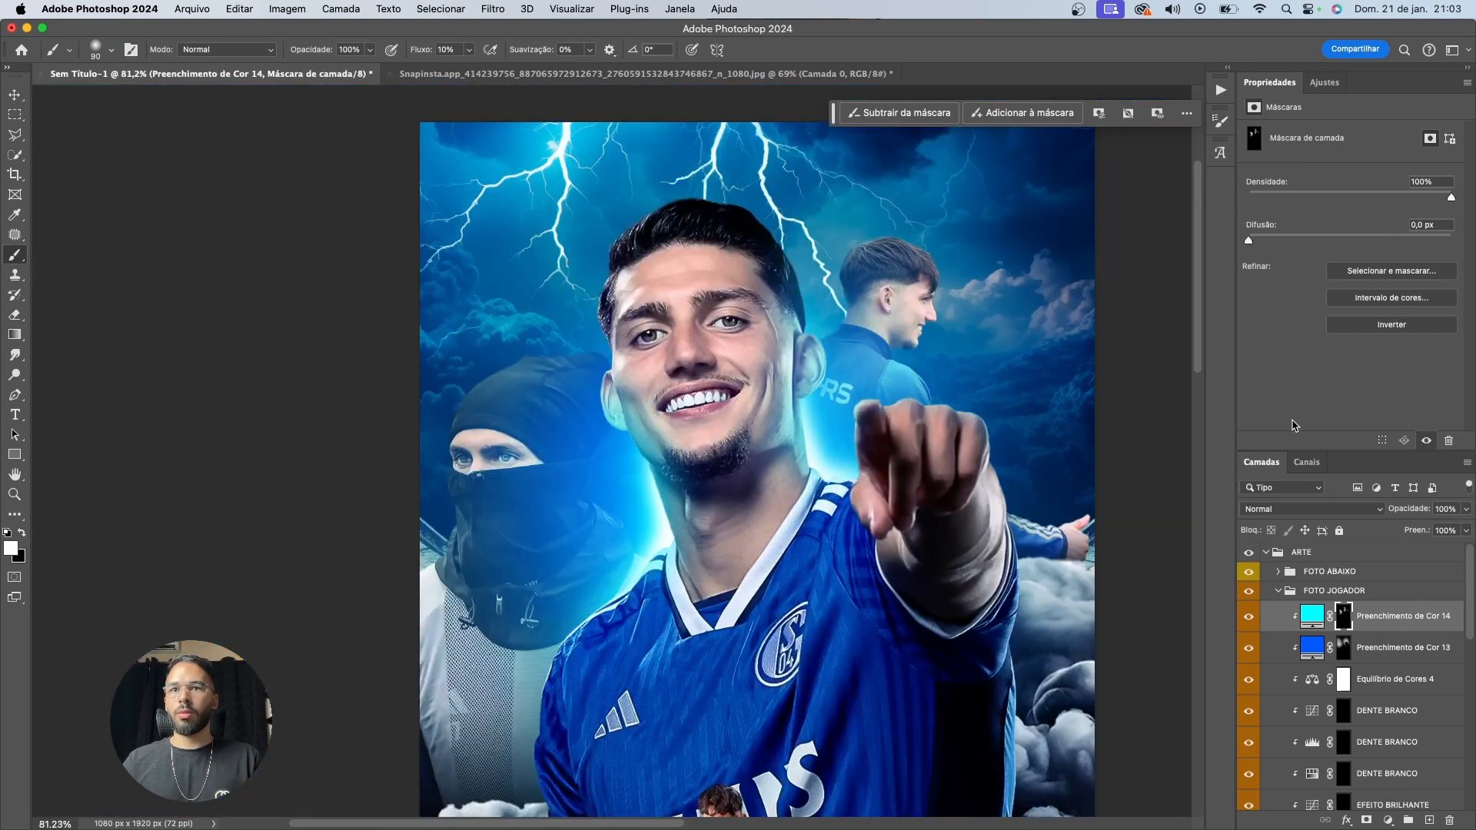
left_click(1334, 509)
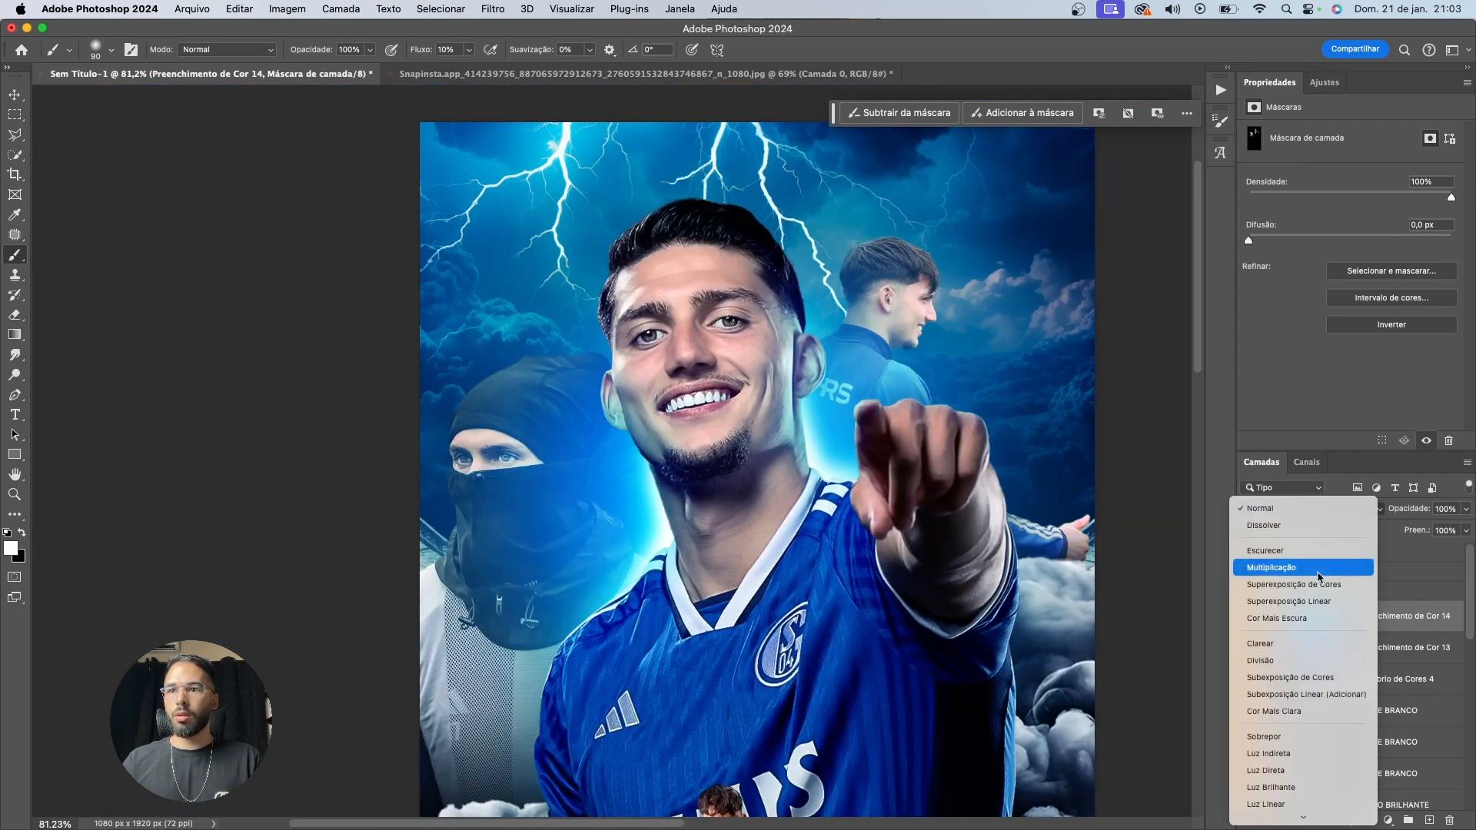
left_click(1298, 684)
scroll(917, 466, "up", 3)
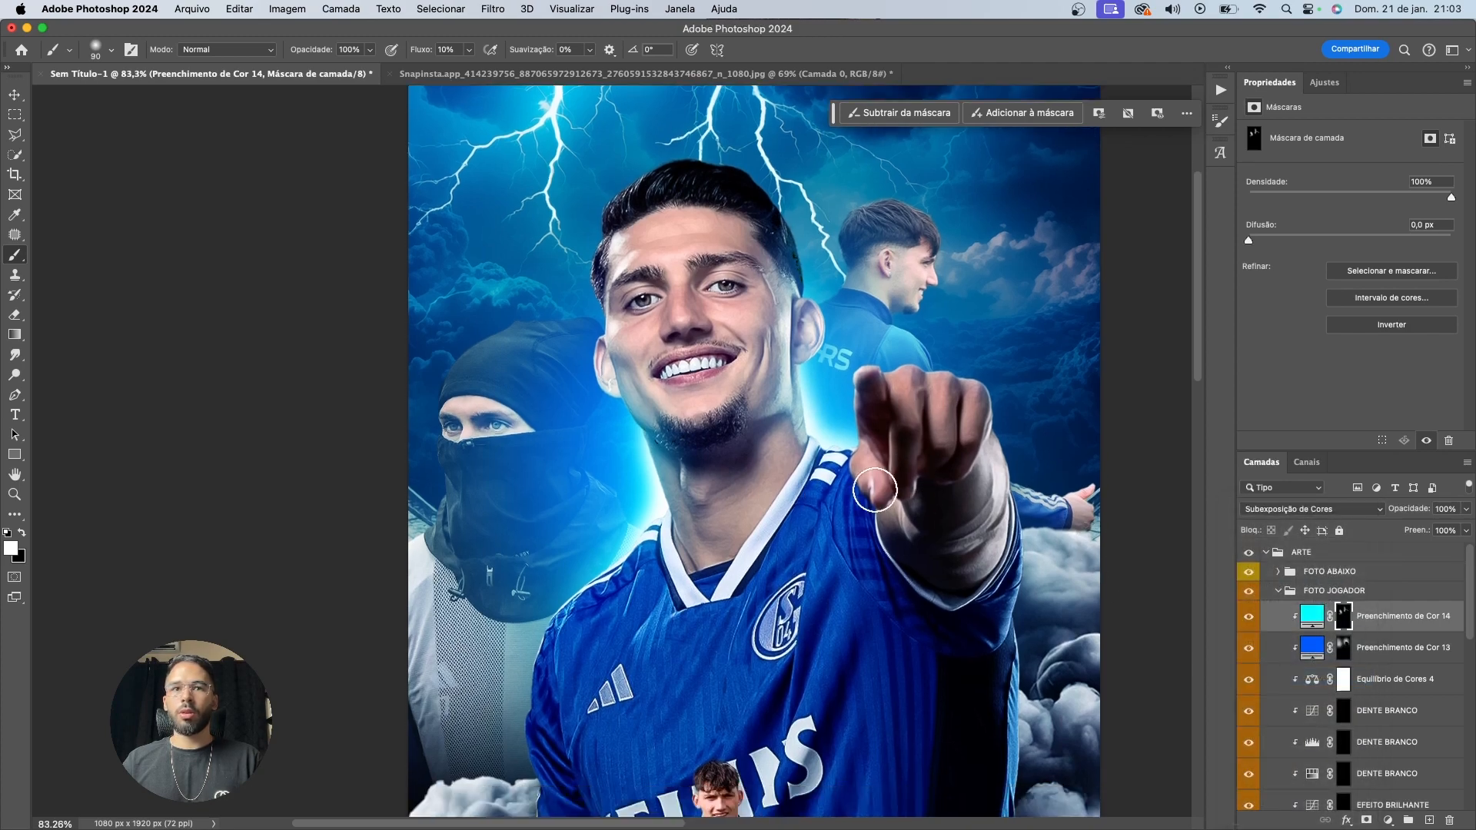
Add a white solid colour fill layer (ffffff) above the cyan fill in the FOTO JOGADOR group
key("v")
scroll(801, 433, "up", 3)
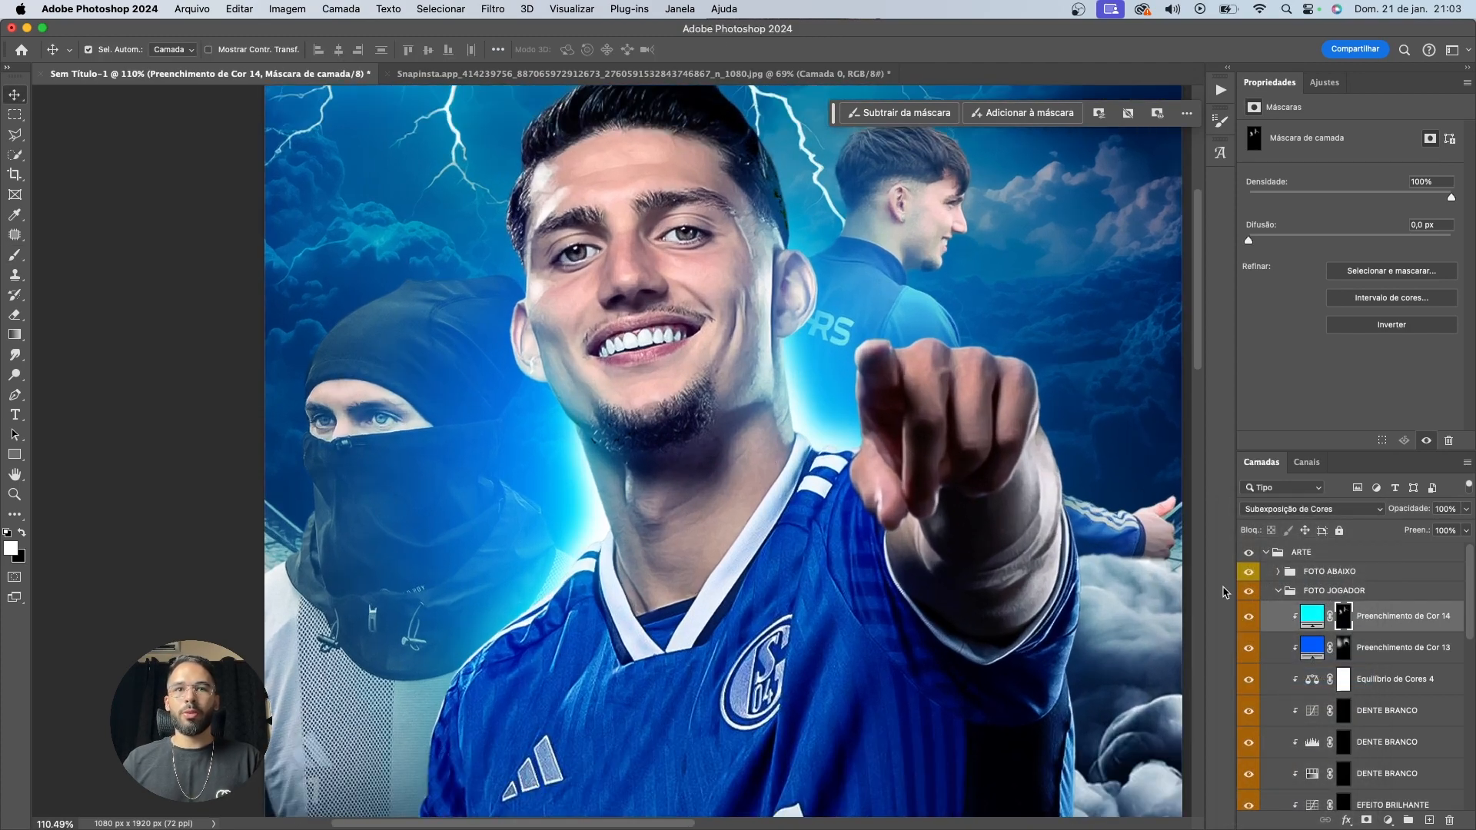
left_click(1402, 610)
left_click(1386, 820)
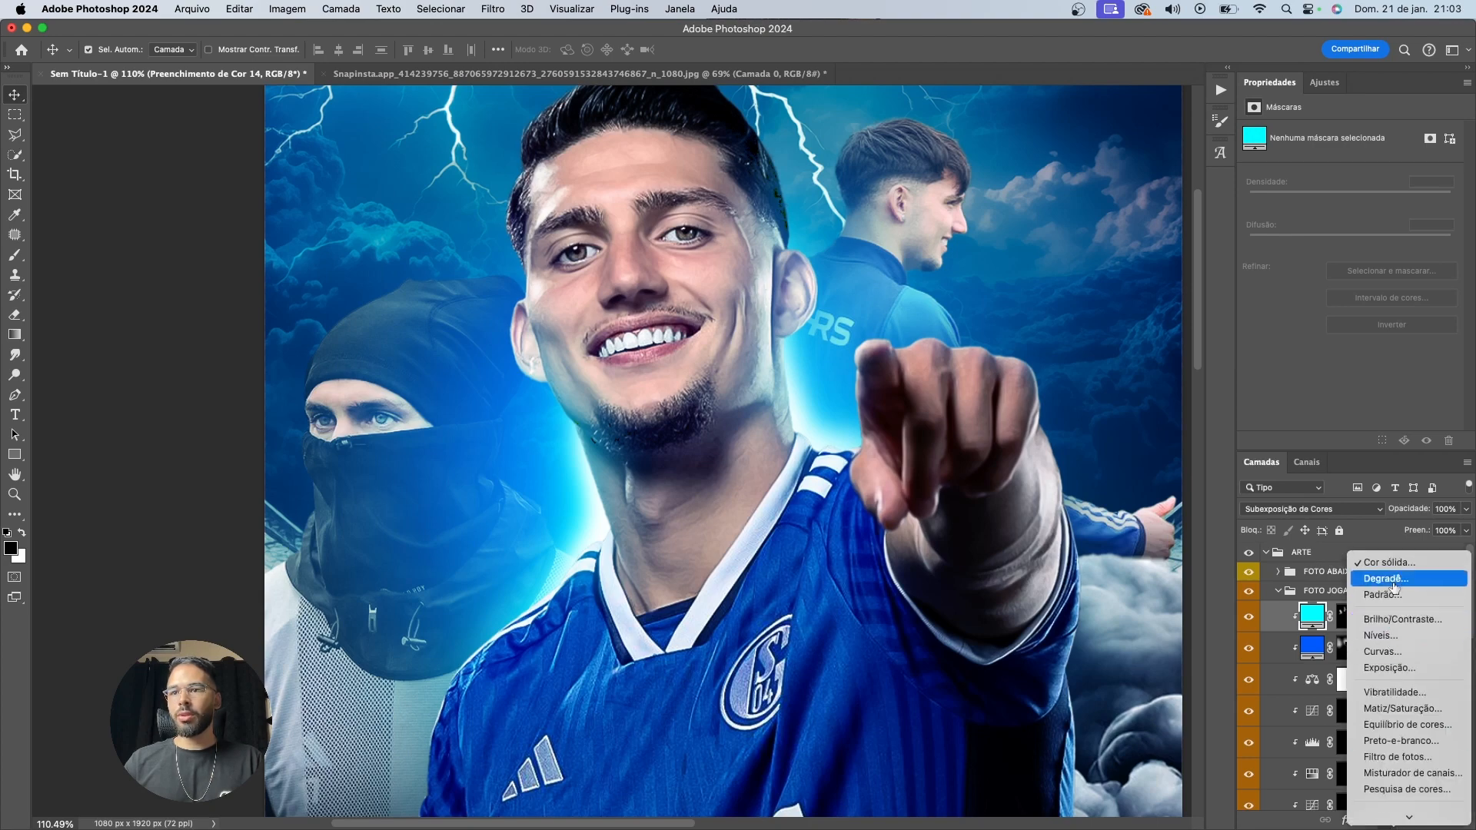
left_click(1399, 563)
left_click_drag(907, 432, 838, 389)
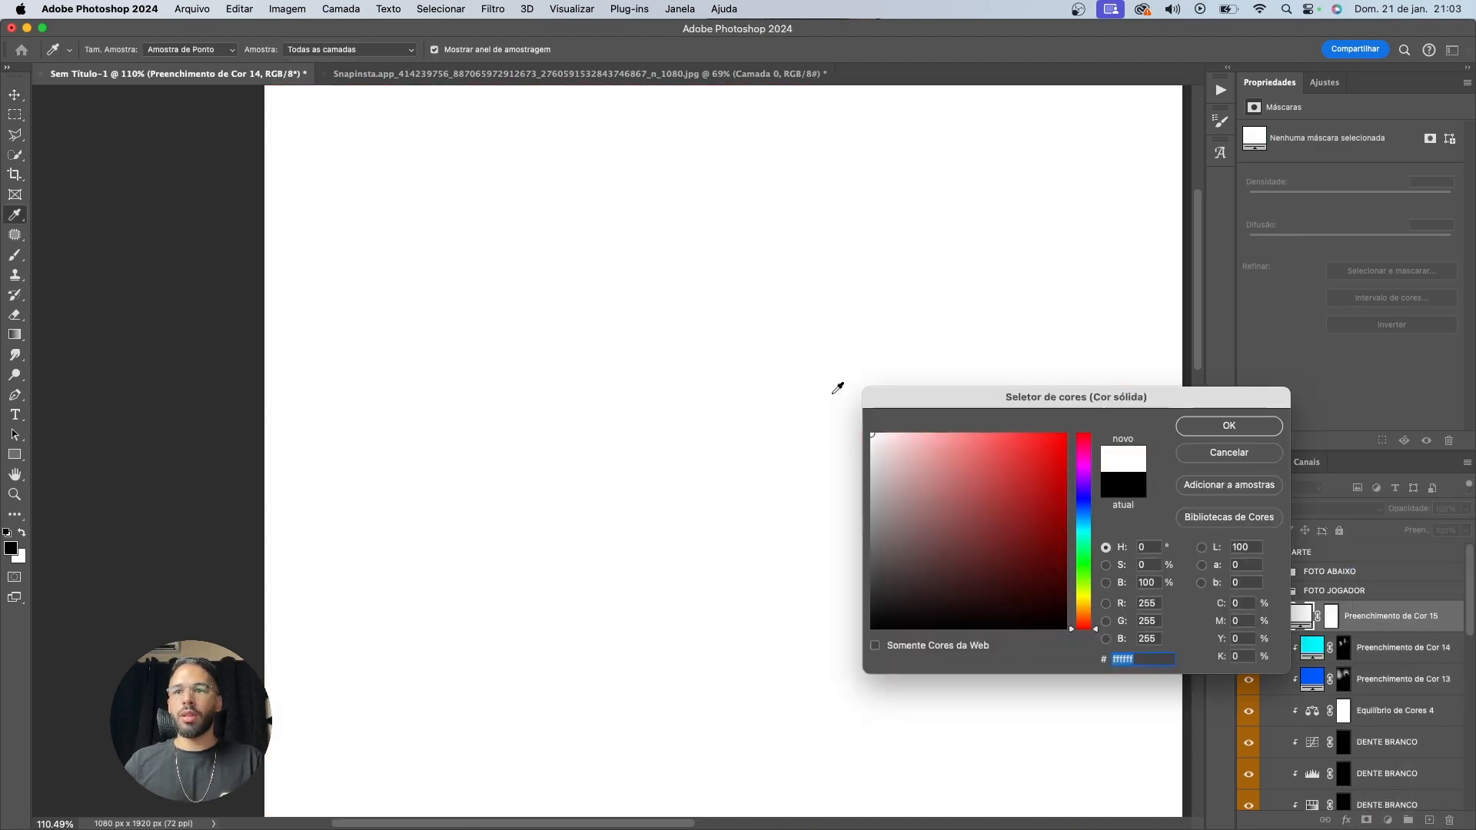
key("Return")
Clip the white fill to the player layers and invert its mask to black, ready for brush painting at the neck
left_click(1373, 631, "alt")
left_click(1345, 620)
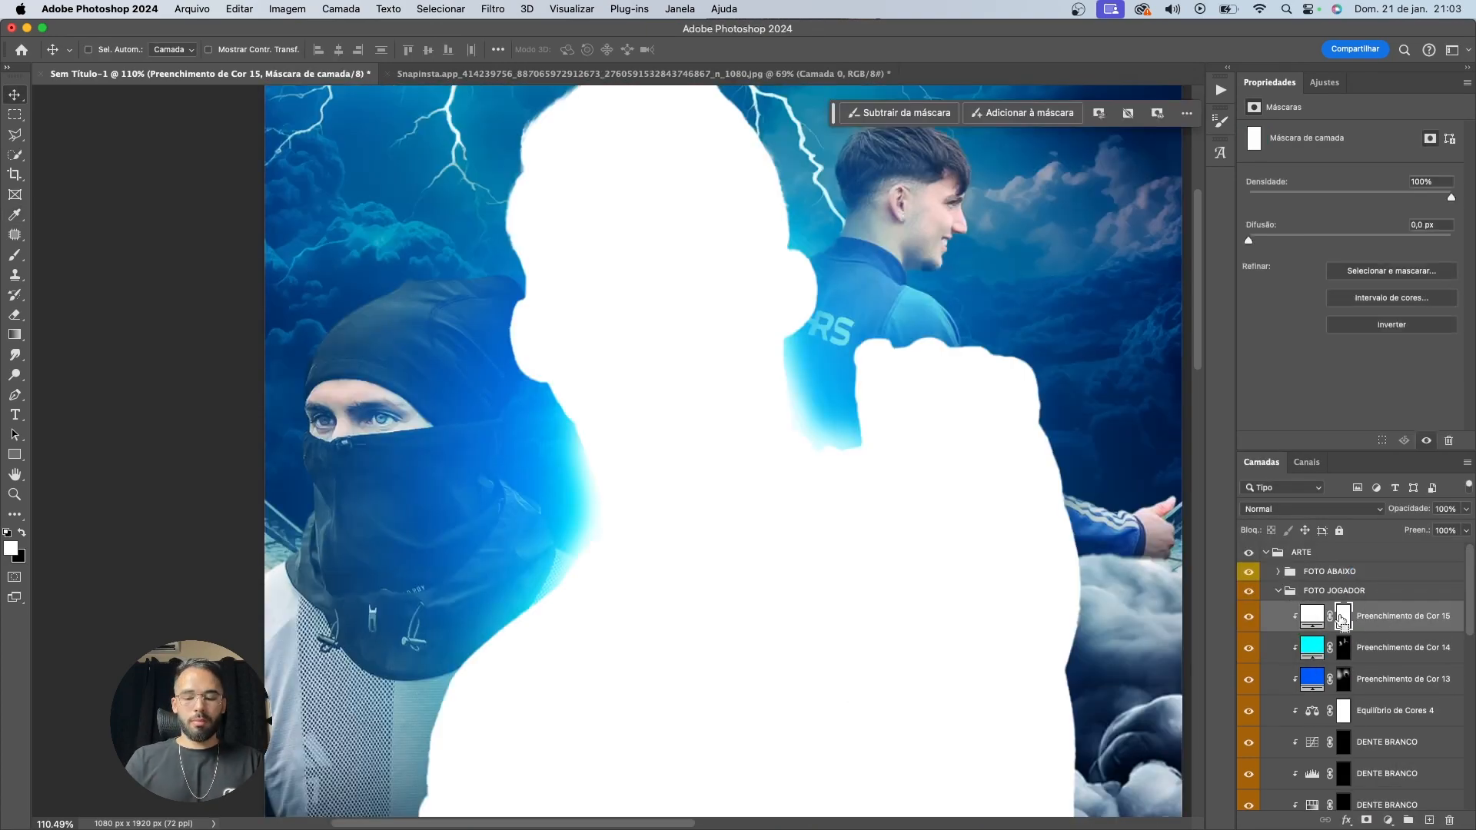
key("super+i")
key("b")
scroll(584, 448, "up", 3)
scroll(576, 543, "down", 1)
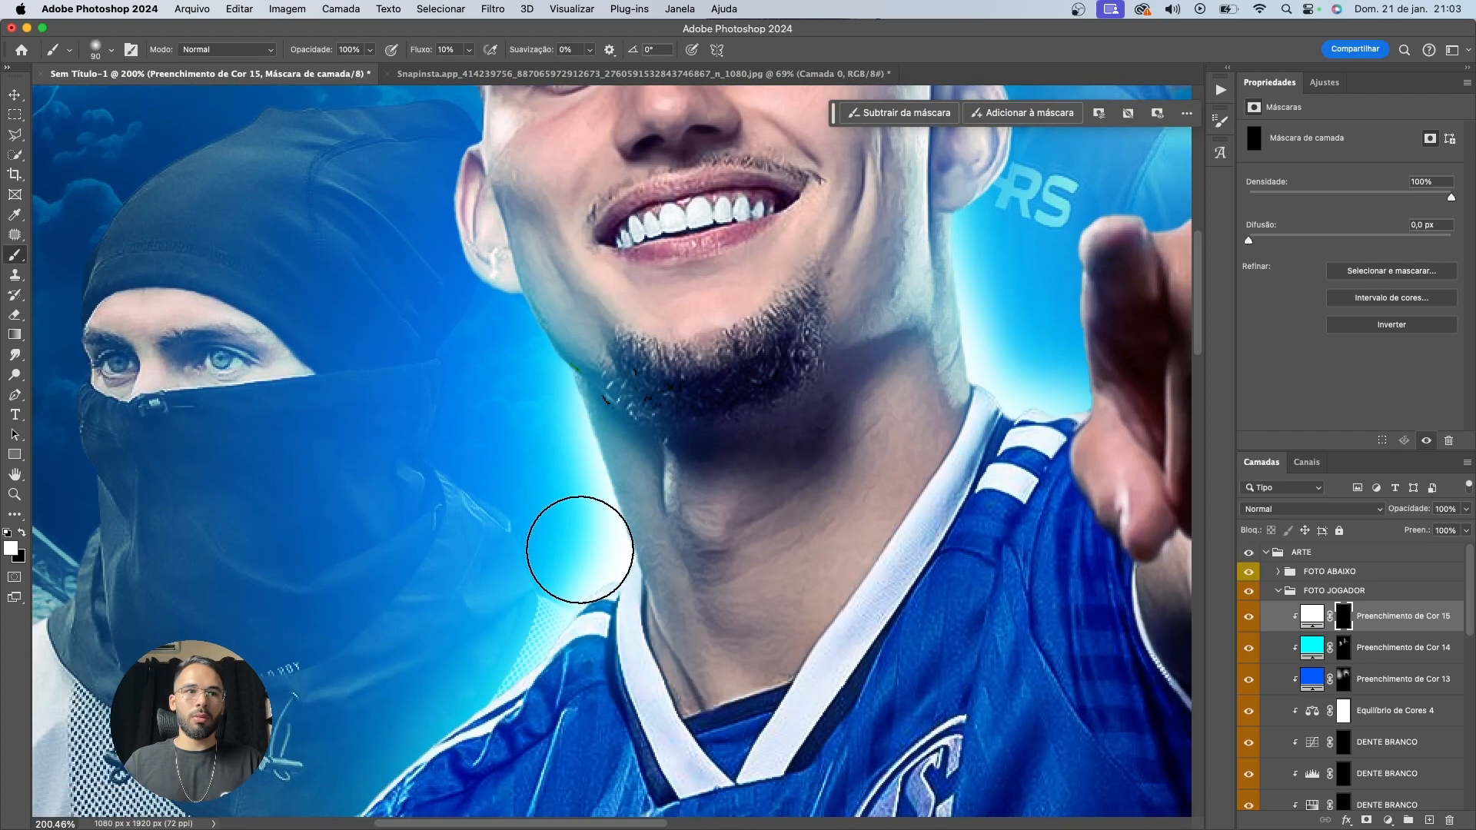
Paint soft white light on both edges of the main player's neck through the white fill's mask with the 90 px brush
mouse_move(631, 586)
left_mouse_down()
mouse_move(543, 389)
mouse_move(578, 520)
mouse_move(537, 633)
mouse_move(528, 620)
mouse_move(587, 602)
left_mouse_up()
scroll(1038, 389, "right", 2)
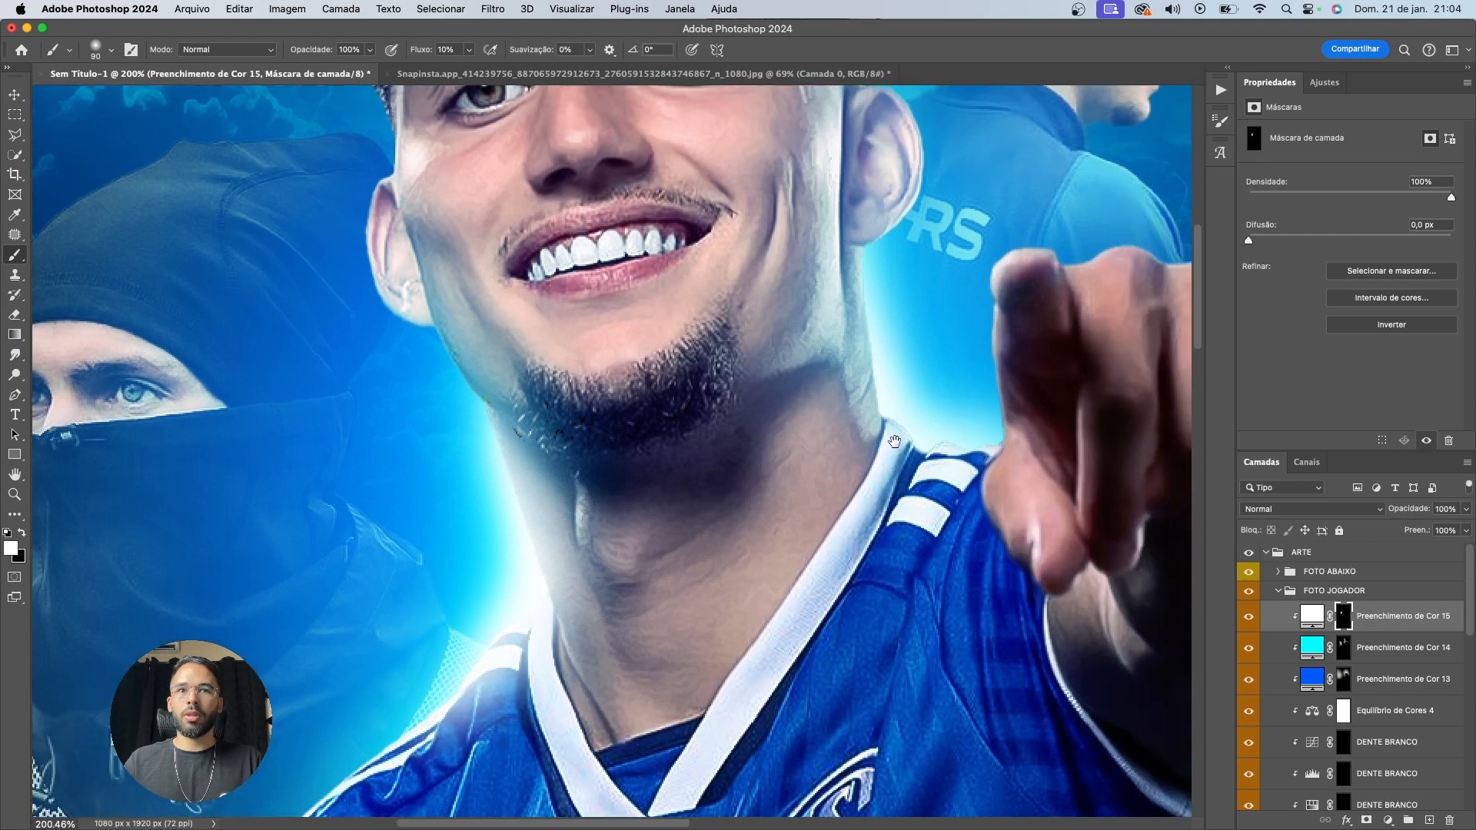
mouse_move(884, 418)
left_mouse_down()
mouse_move(926, 409)
mouse_move(866, 377)
mouse_move(877, 414)
mouse_move(900, 338)
mouse_move(948, 453)
mouse_move(968, 434)
mouse_move(892, 389)
mouse_move(912, 246)
mouse_move(868, 336)
mouse_move(951, 439)
mouse_move(898, 255)
left_mouse_up()
scroll(945, 389, "up", 3)
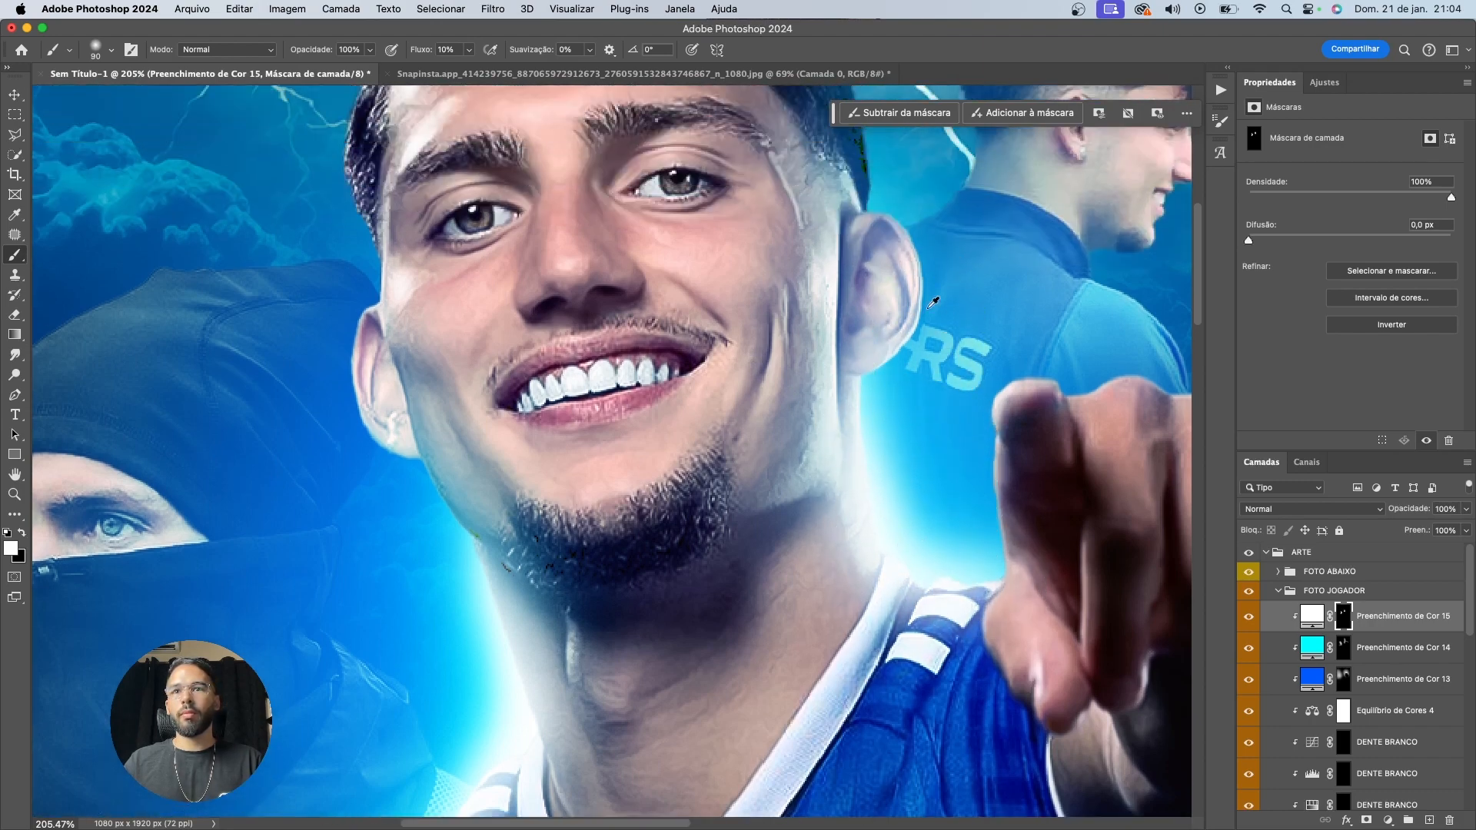
Reduce the brush to 45 px and paint white light along the neck edge beneath the ear on the pointing-hand side
scroll(922, 303, "up", 5)
key("[")
key("[")
key("[")
key("[")
key("[")
mouse_move(851, 418)
left_mouse_down()
mouse_move(885, 426)
mouse_move(919, 404)
left_mouse_up()
Set the white fill layer's blend mode to Divisão and check the glow on the player's neck
scroll(960, 389, "down", 5)
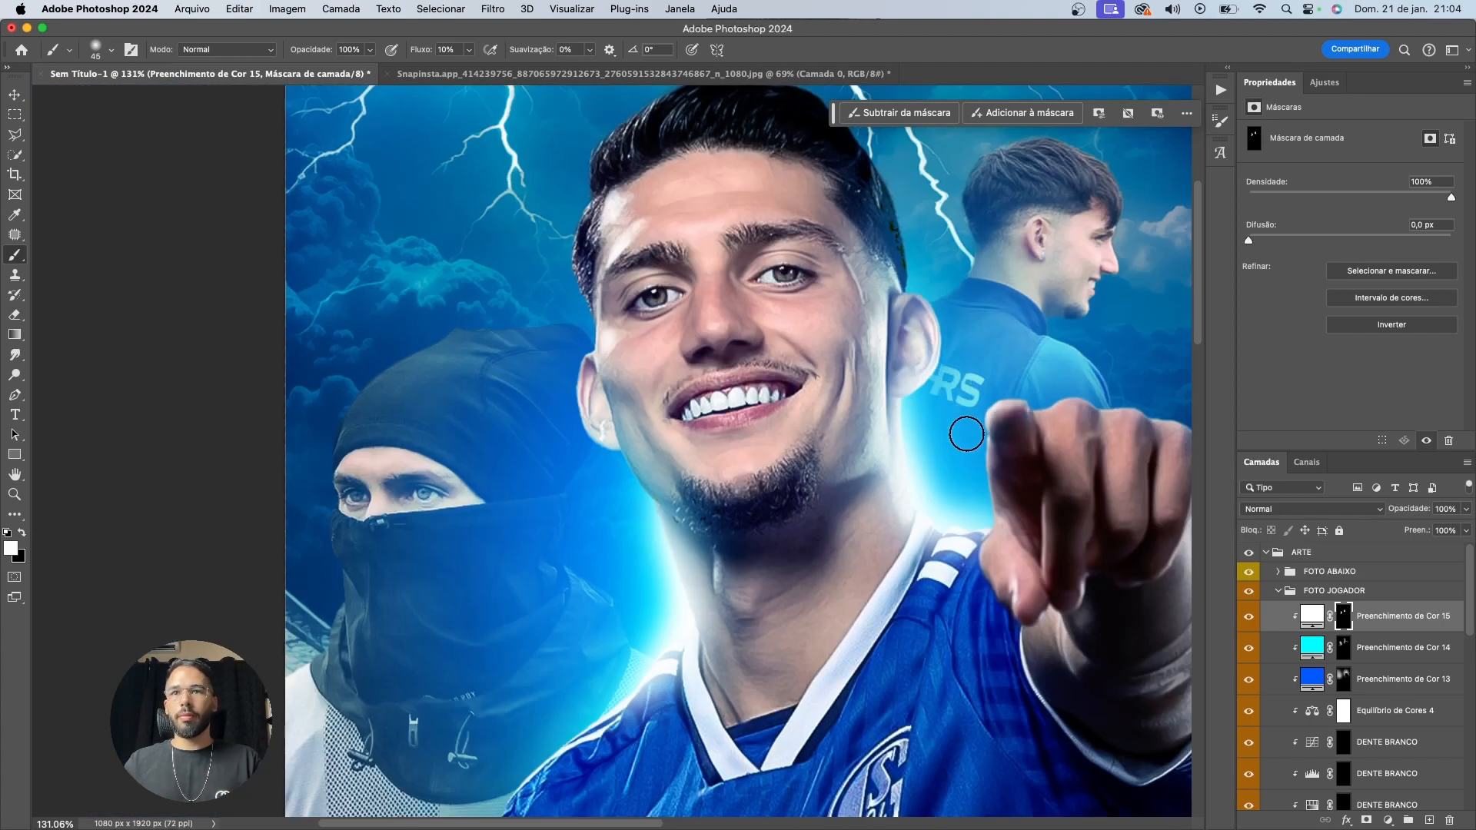
left_click(1282, 511)
left_click(1280, 660)
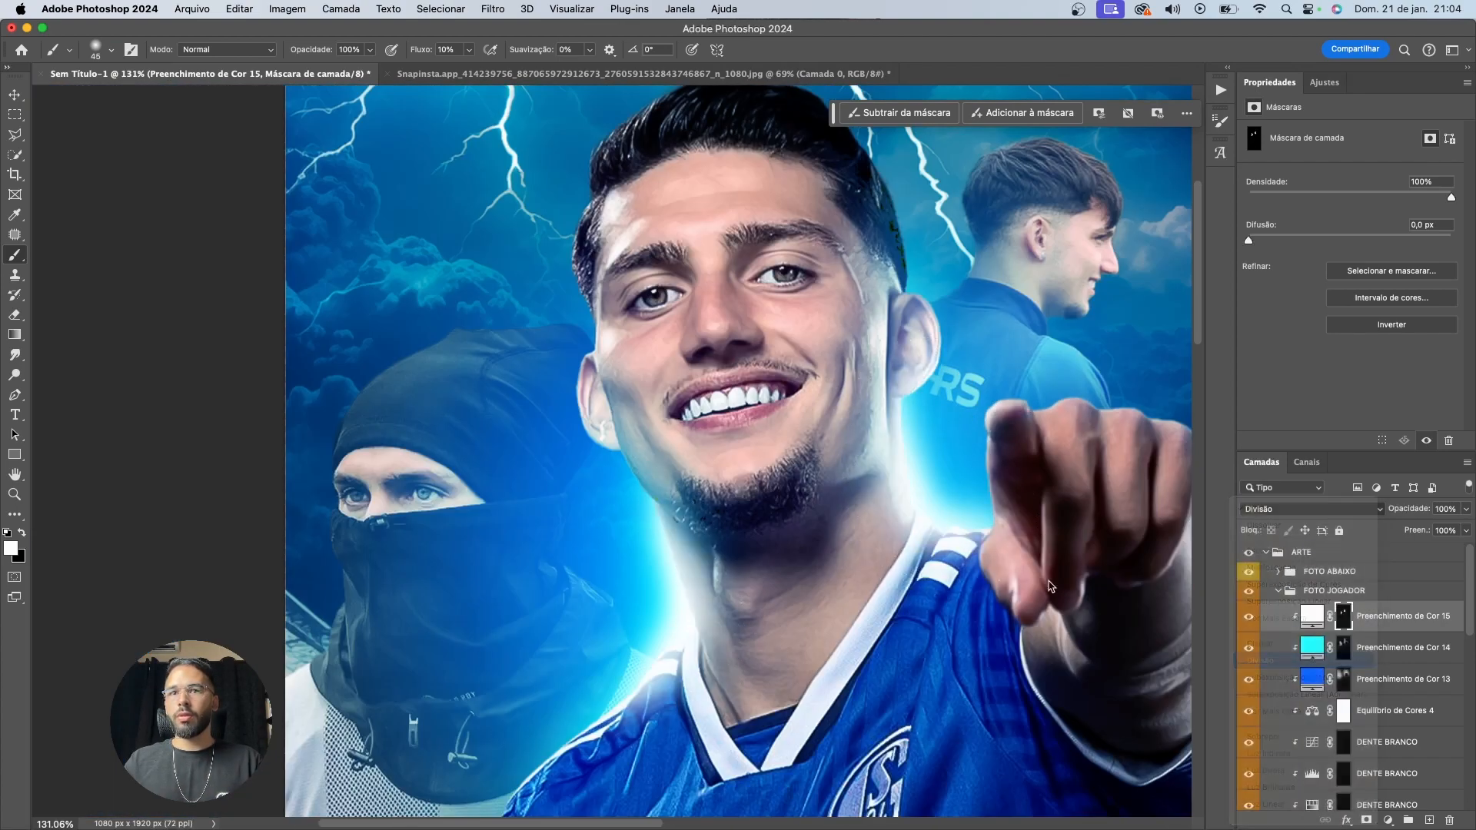
key("v")
scroll(784, 536, "down", 5)
scroll(786, 507, "down", 3)
scroll(816, 495, "down", 2)
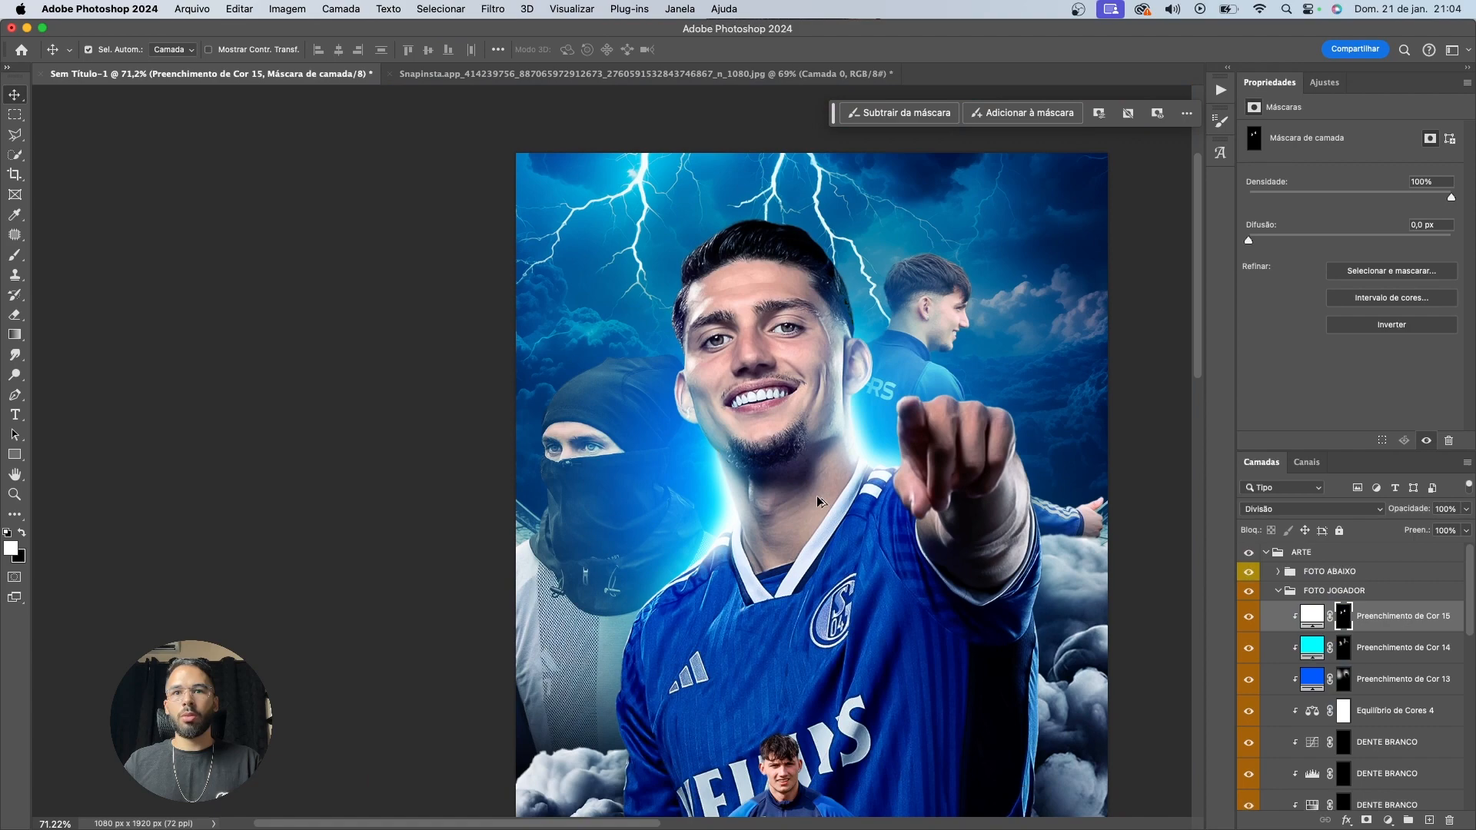
scroll(819, 463, "up", 5)
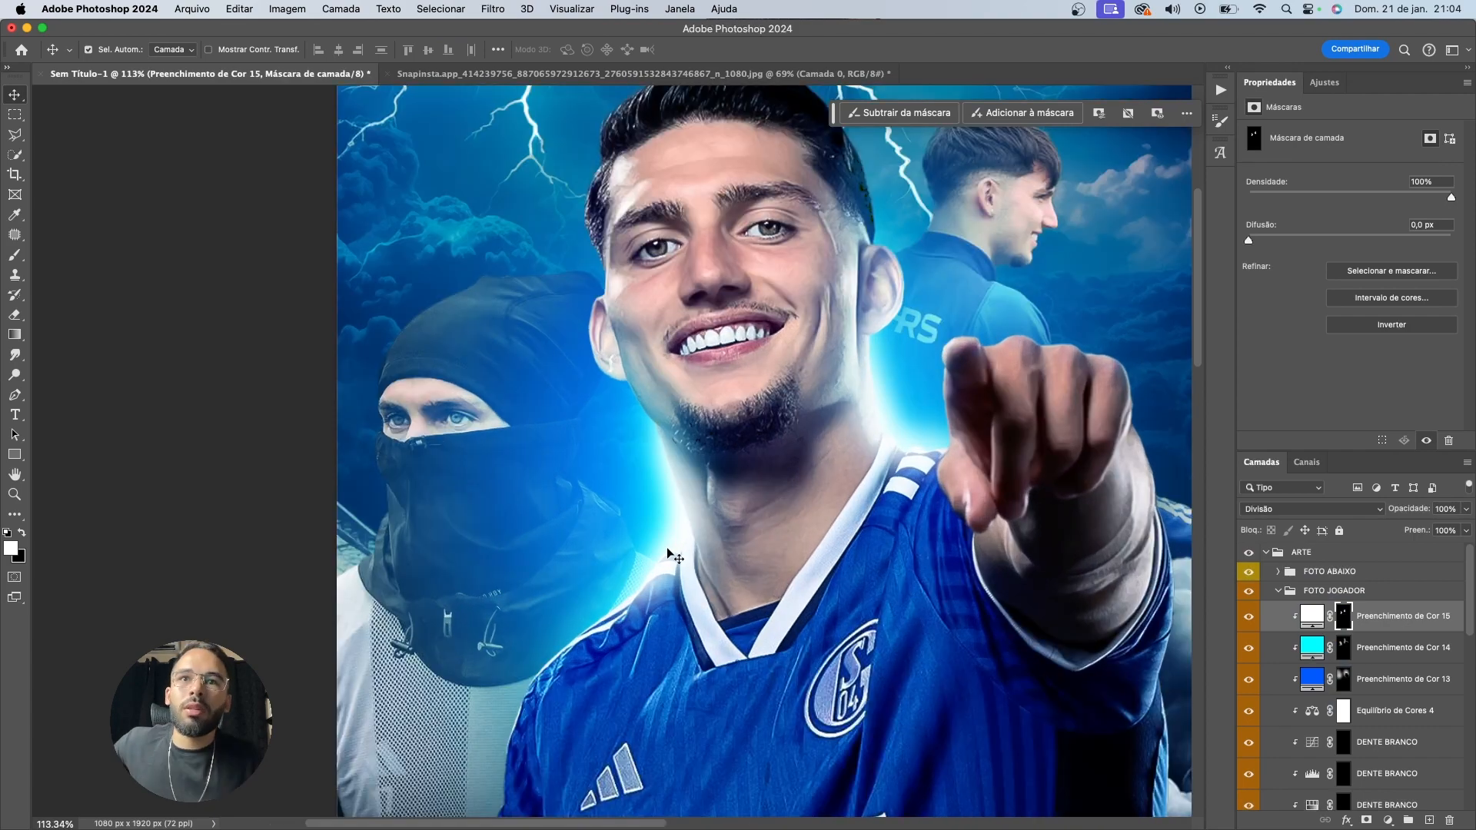
scroll(675, 551, "up", 8)
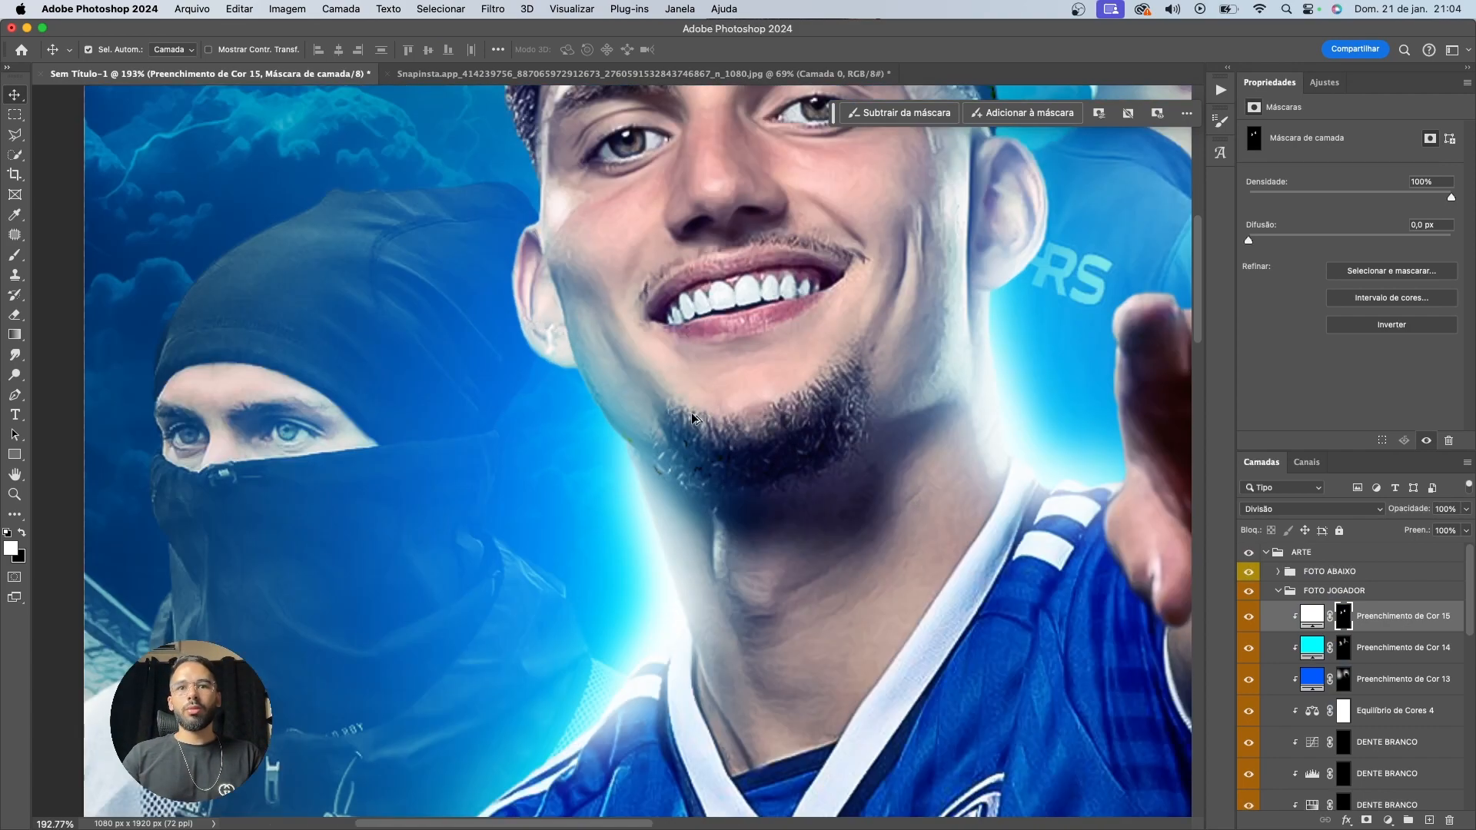
Change the cyan fill layer Preenchimento de Cor 14 to the Subexposição Linear (Adicionar) blend mode
left_click(1347, 652)
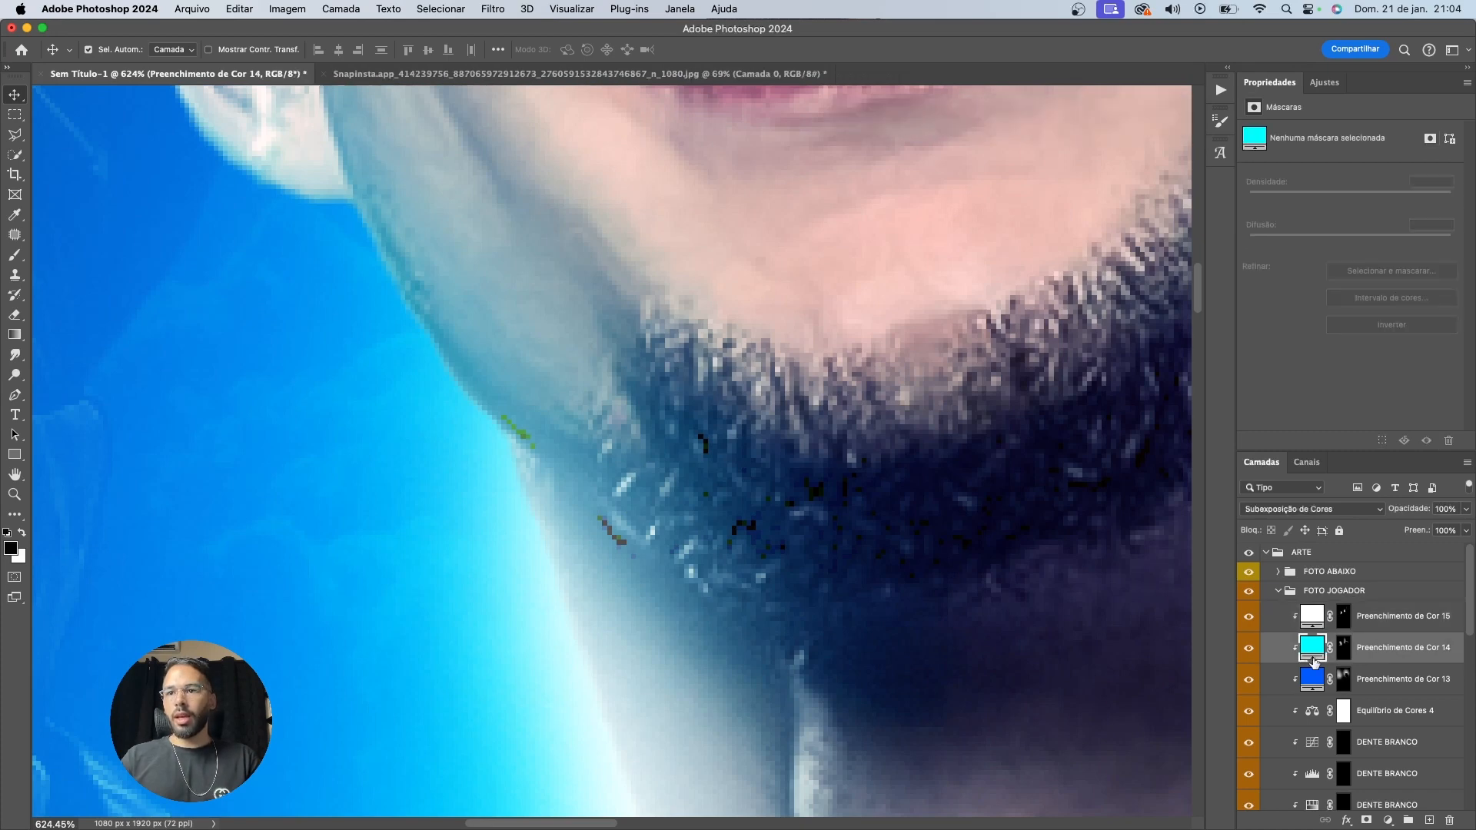
left_click(1247, 650)
left_click(1248, 689)
left_click(1353, 510)
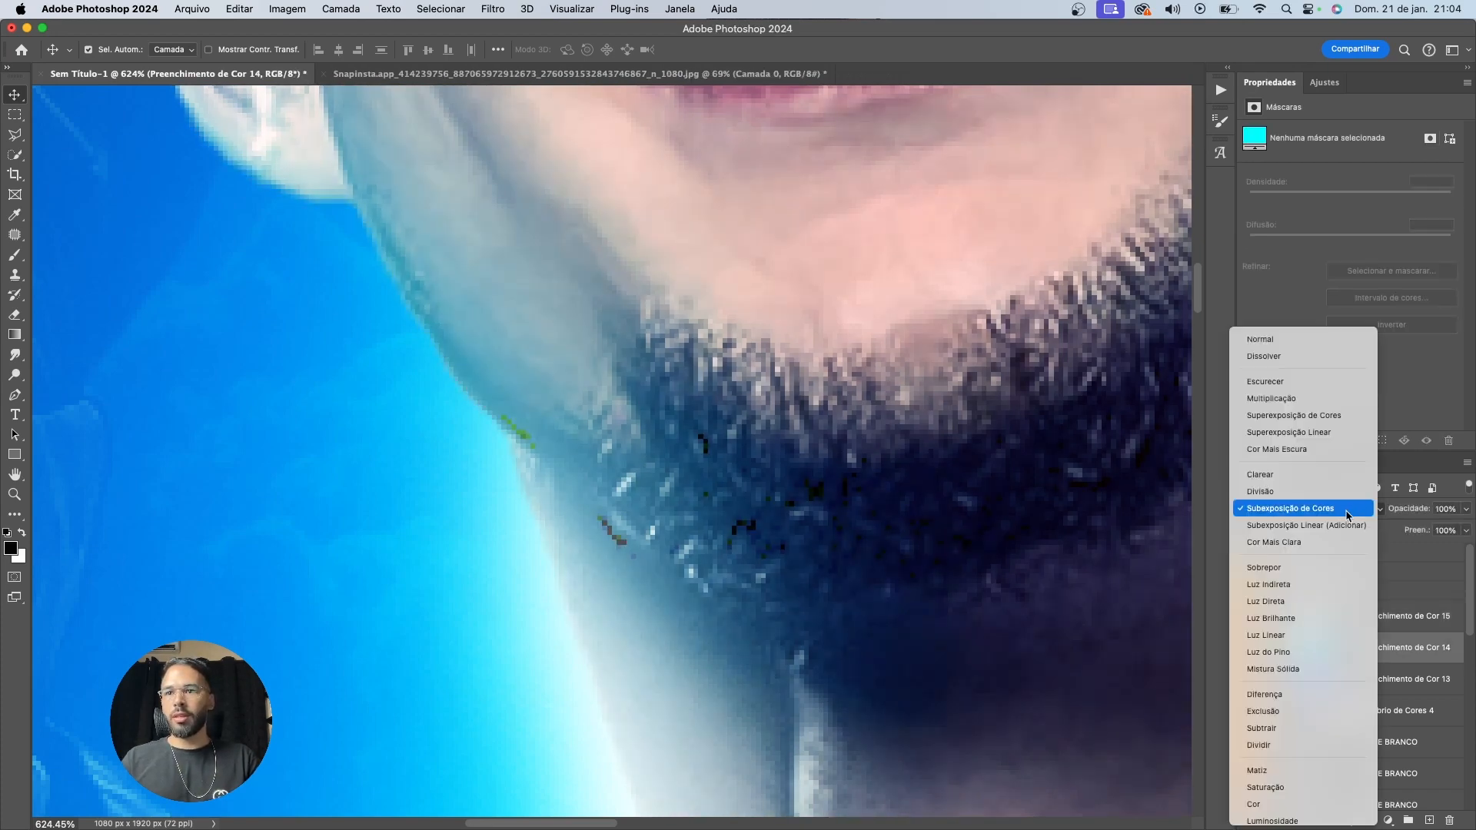
left_click(1336, 529)
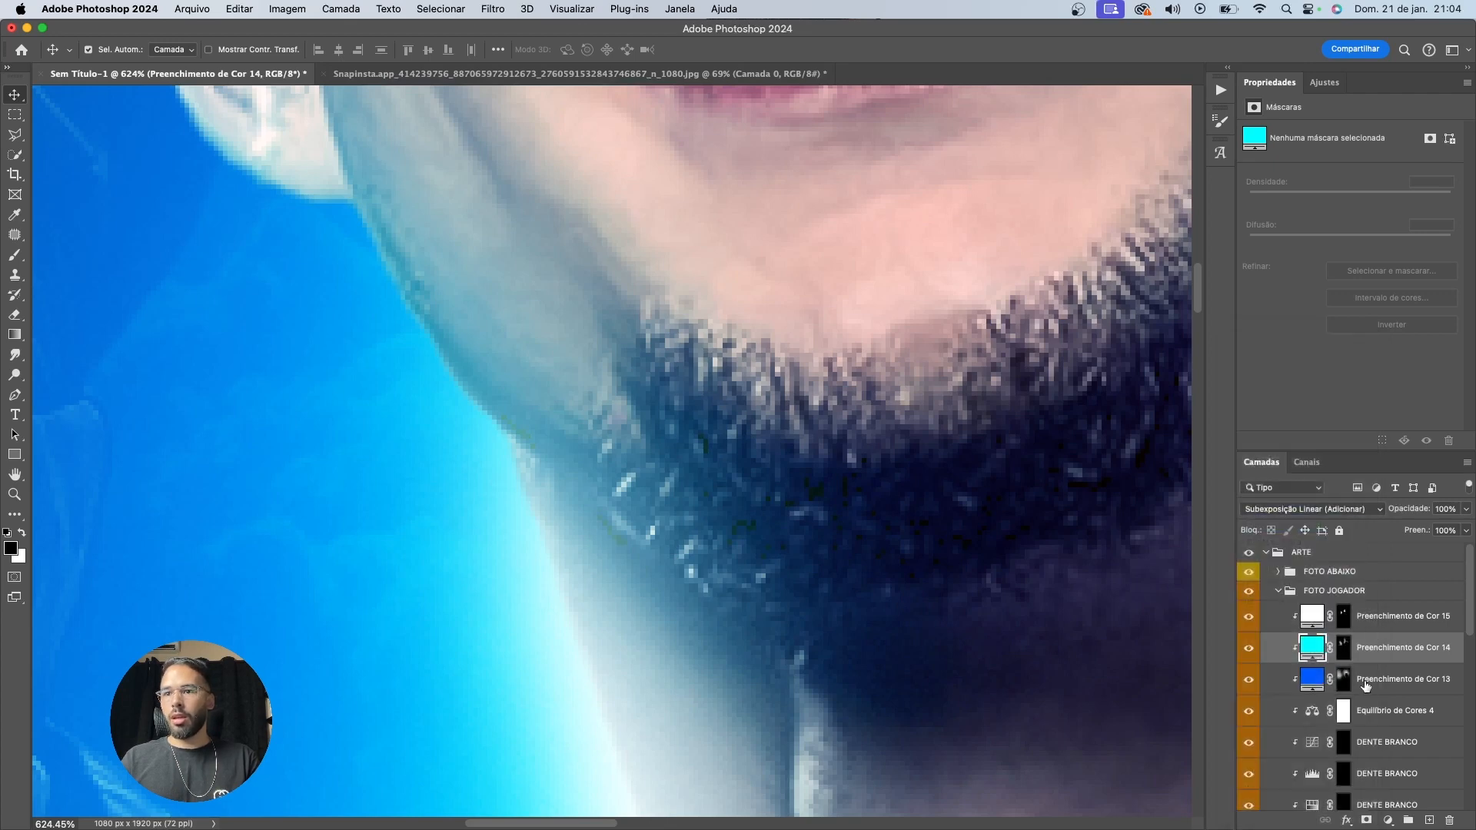
Examine the painted light around the player's beard and neck, the whole poster and the hooded figure behind him
left_click(1365, 682)
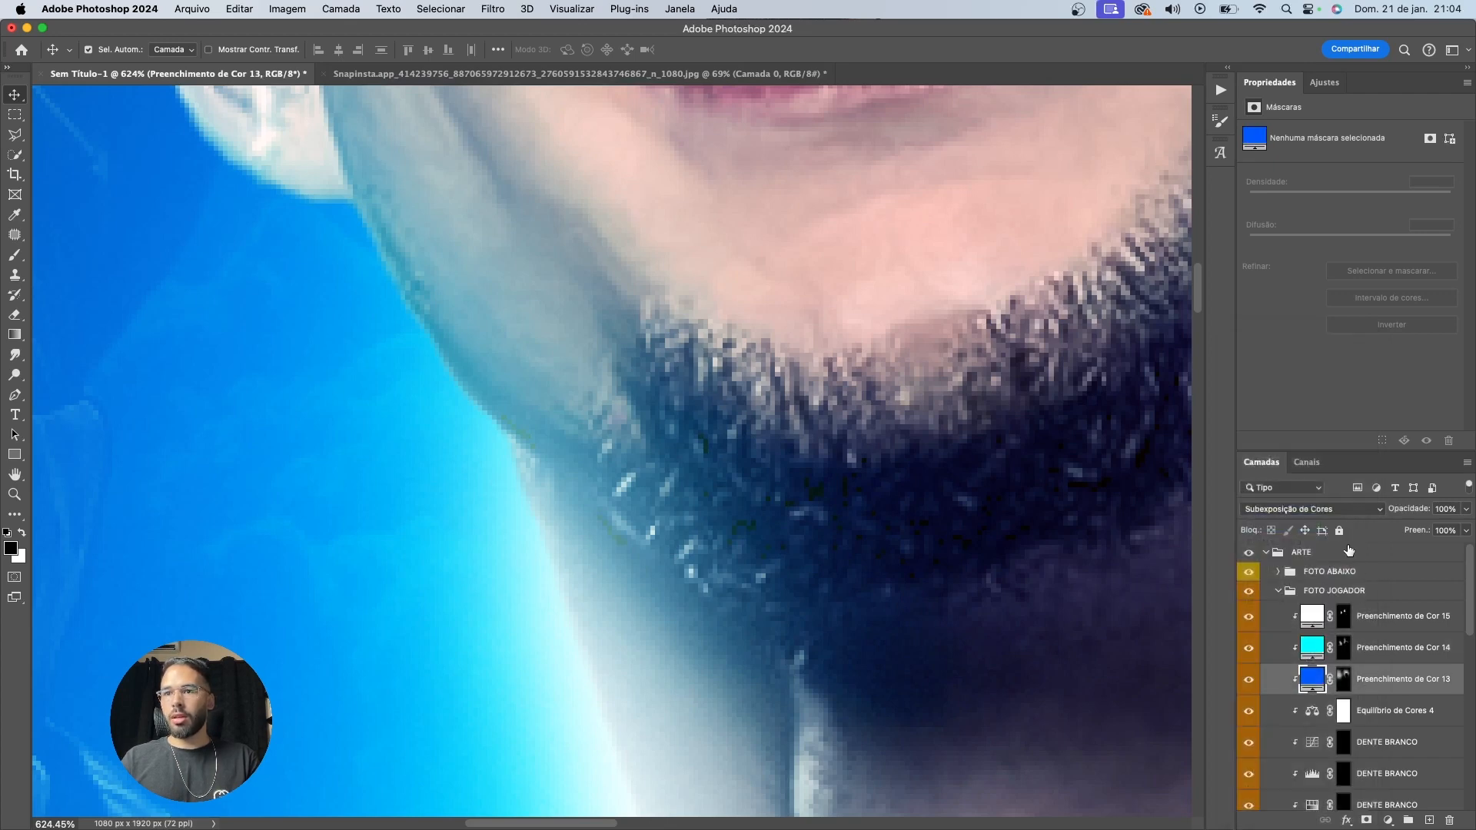
left_click(1344, 681)
scroll(544, 544, "down", 5)
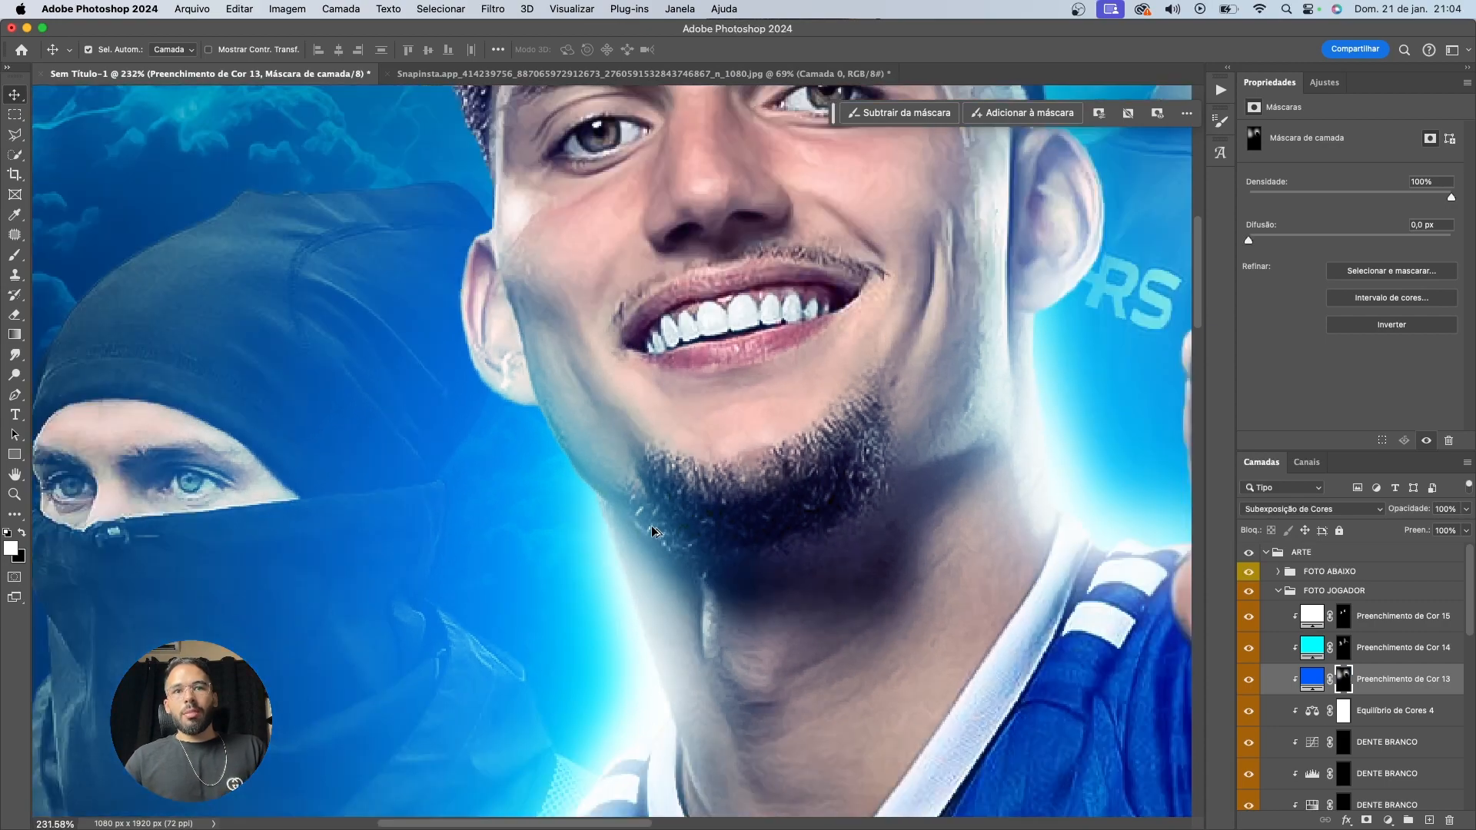
scroll(652, 531, "down", 6)
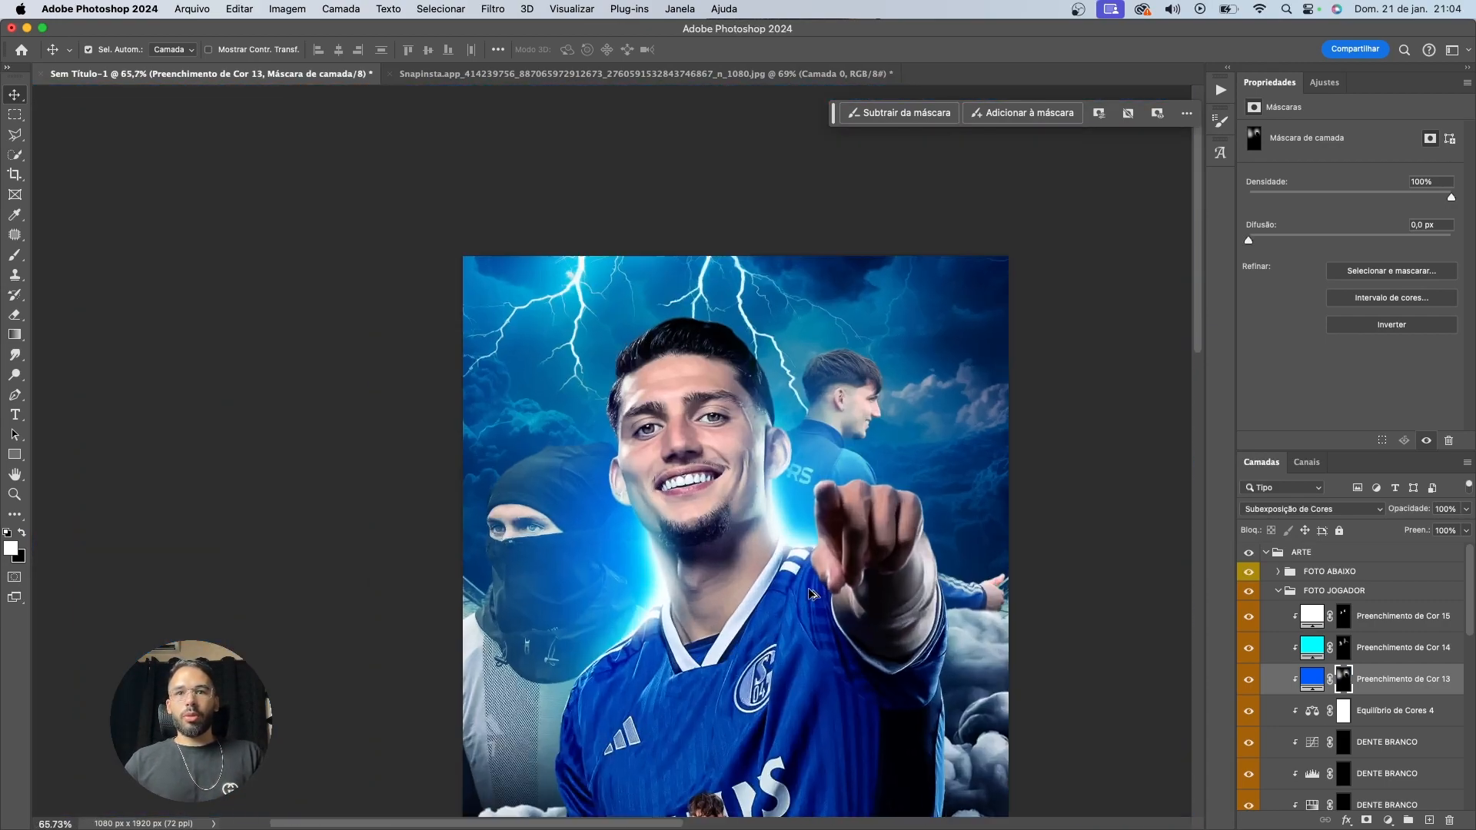
scroll(811, 594, "up", 4)
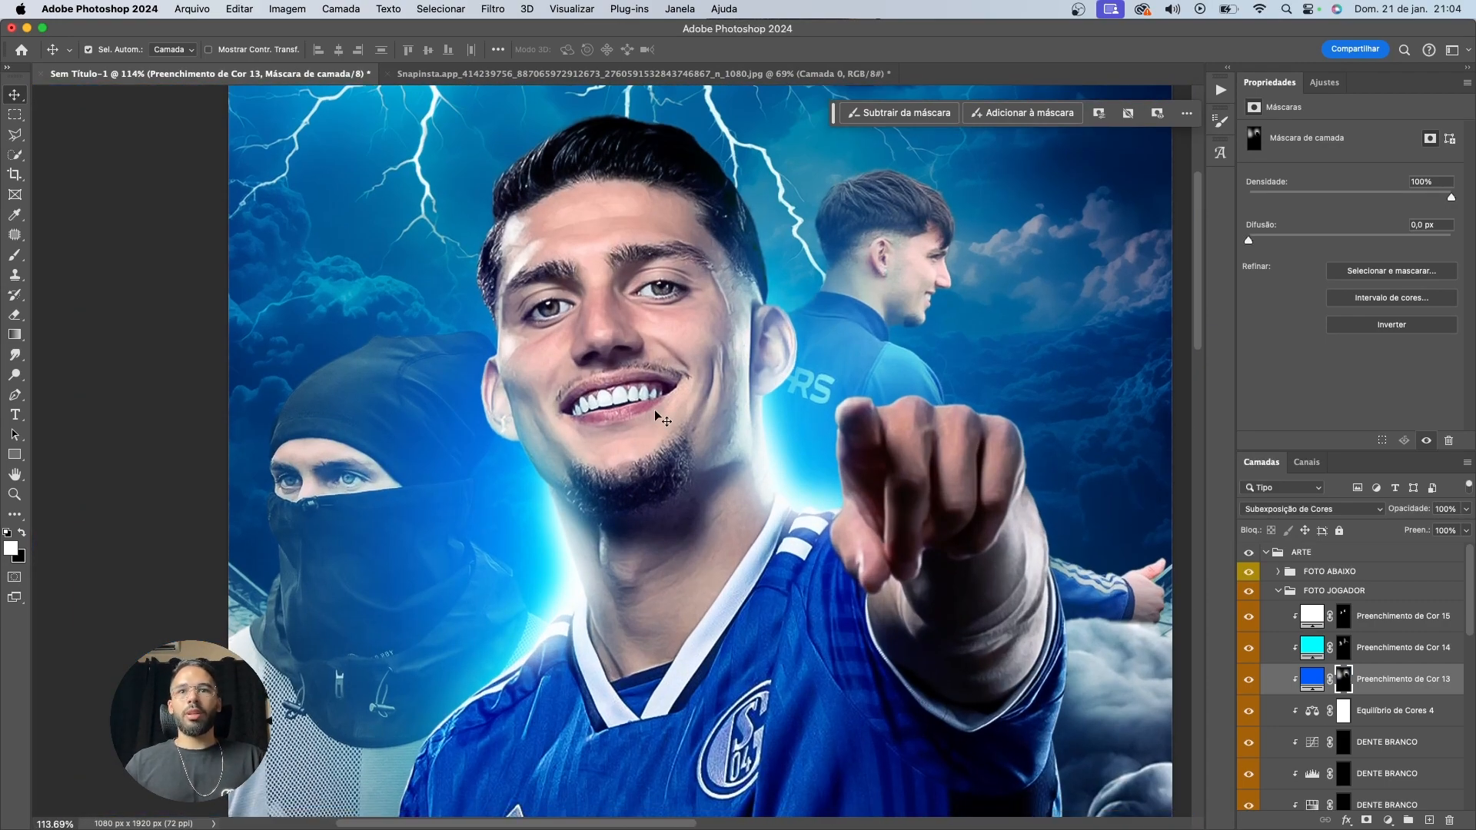
scroll(661, 419, "down", 3)
scroll(652, 421, "down", 1)
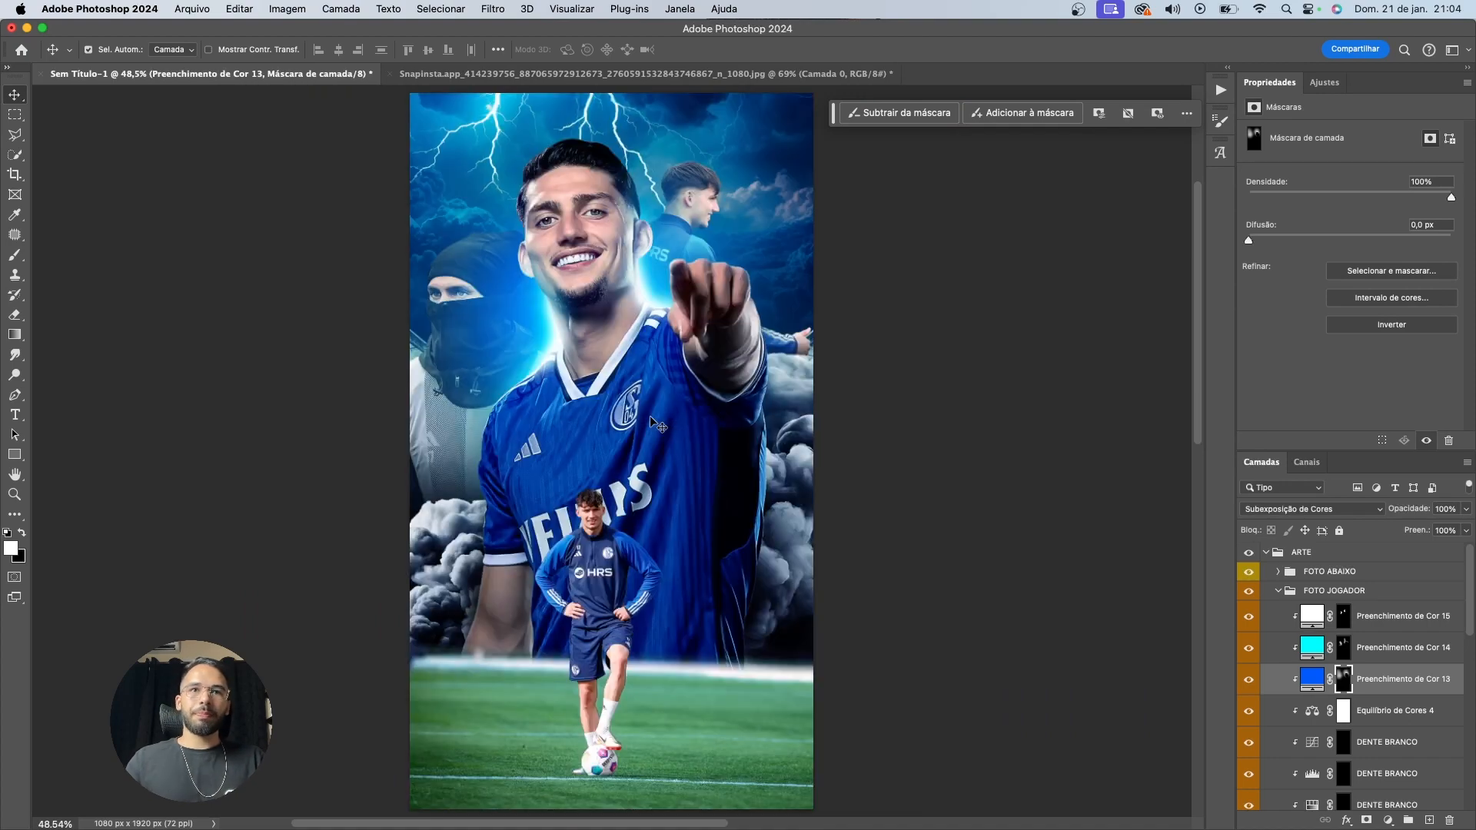
scroll(584, 325, "up", 5)
scroll(499, 390, "left", 3)
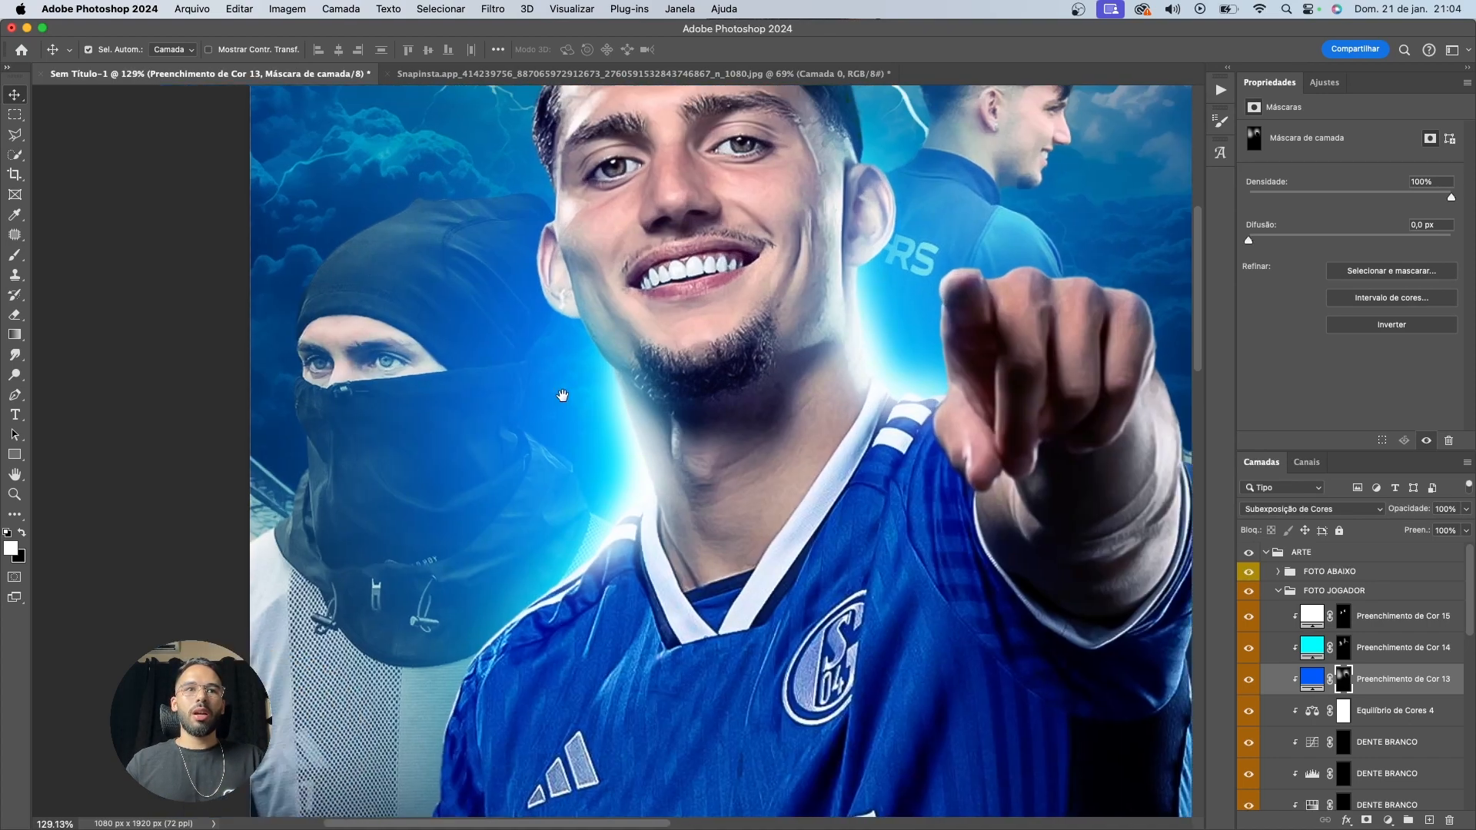
scroll(433, 384, "up", 3)
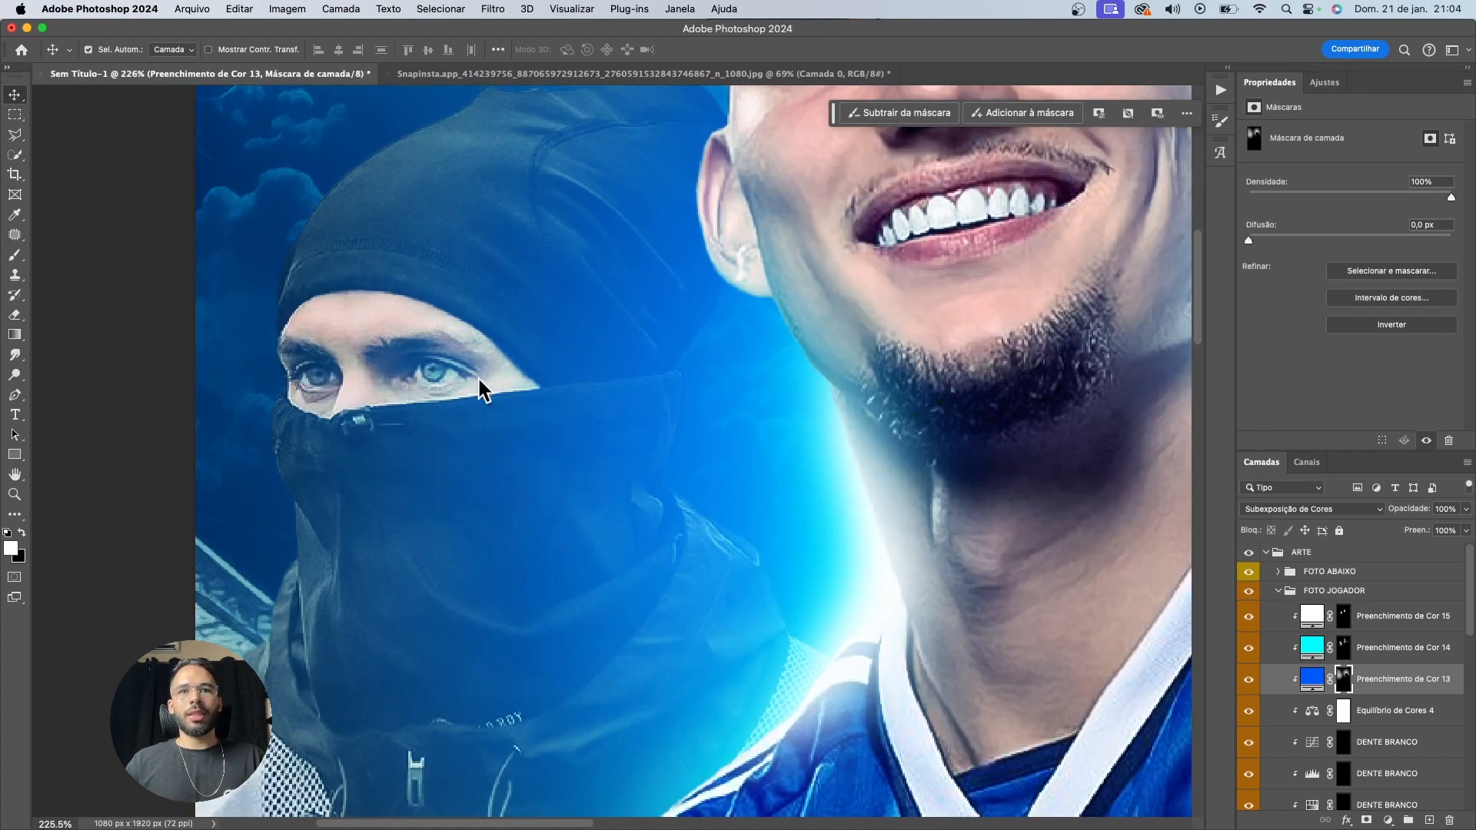
scroll(538, 438, "down", 3)
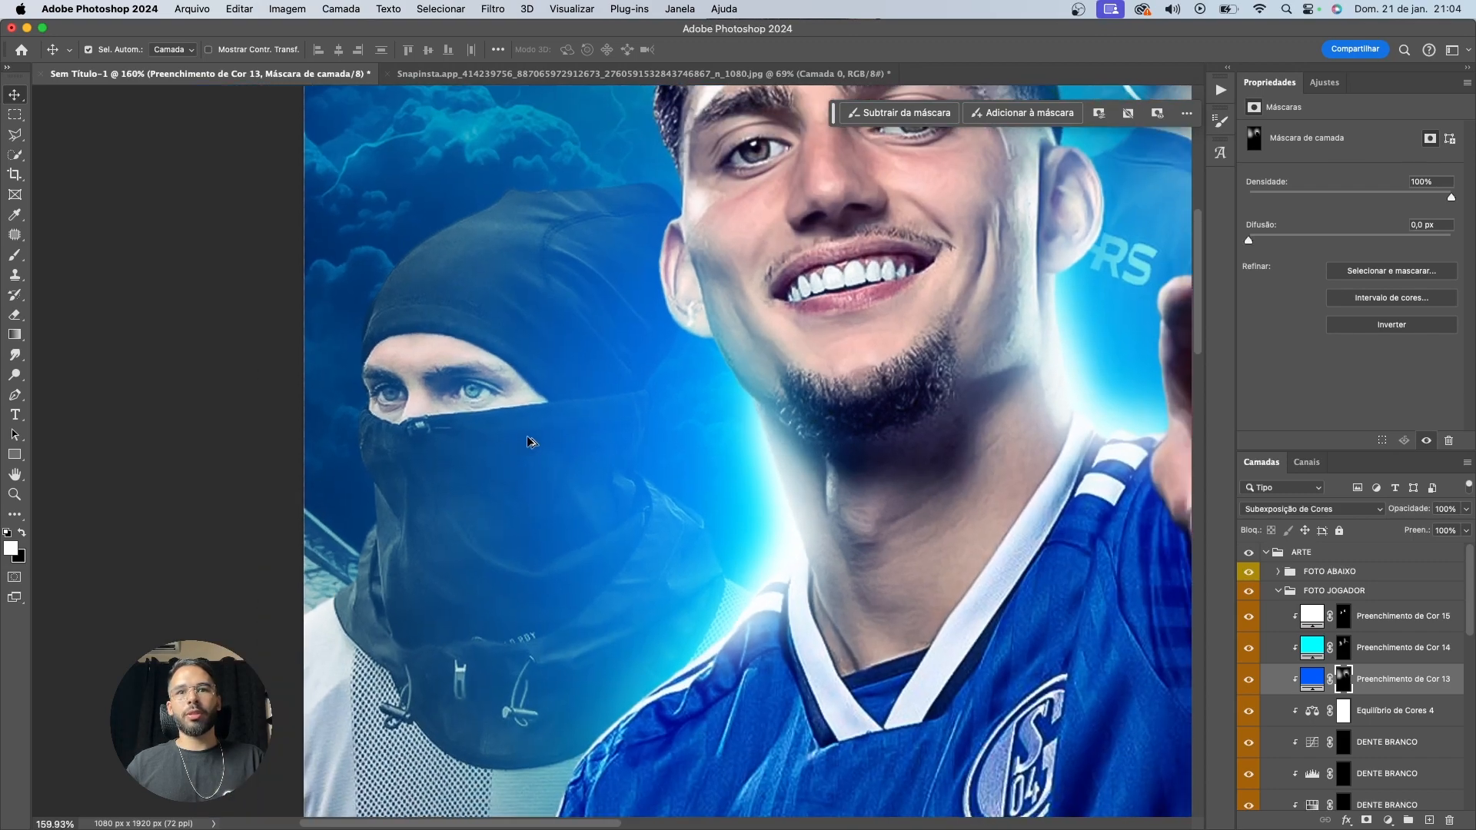
scroll(529, 441, "up", 1)
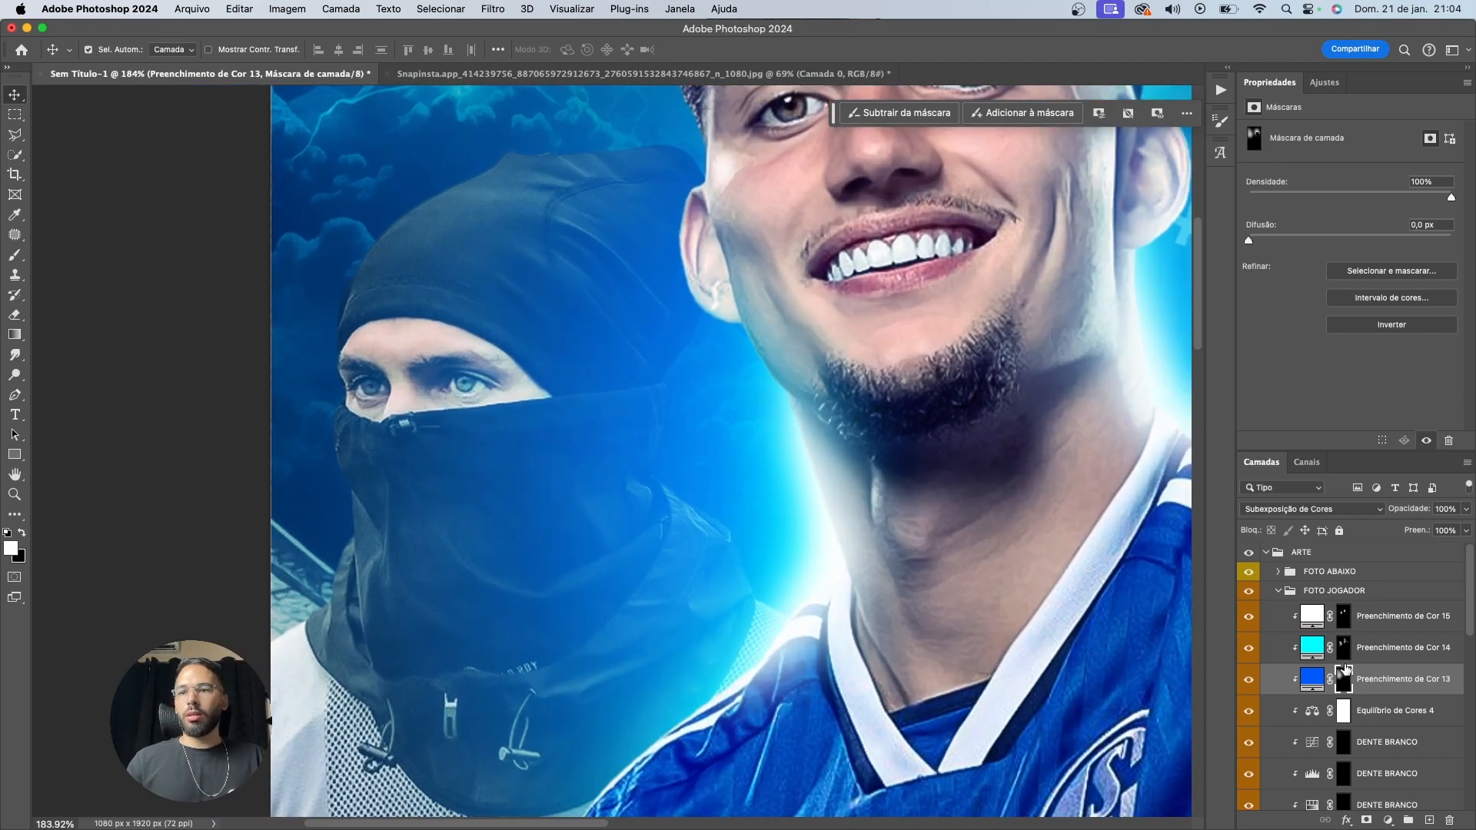
Collapse the FOTO JOGADOR group and lock it against accidental selection
left_click(1278, 592)
scroll(713, 219, "down", 3)
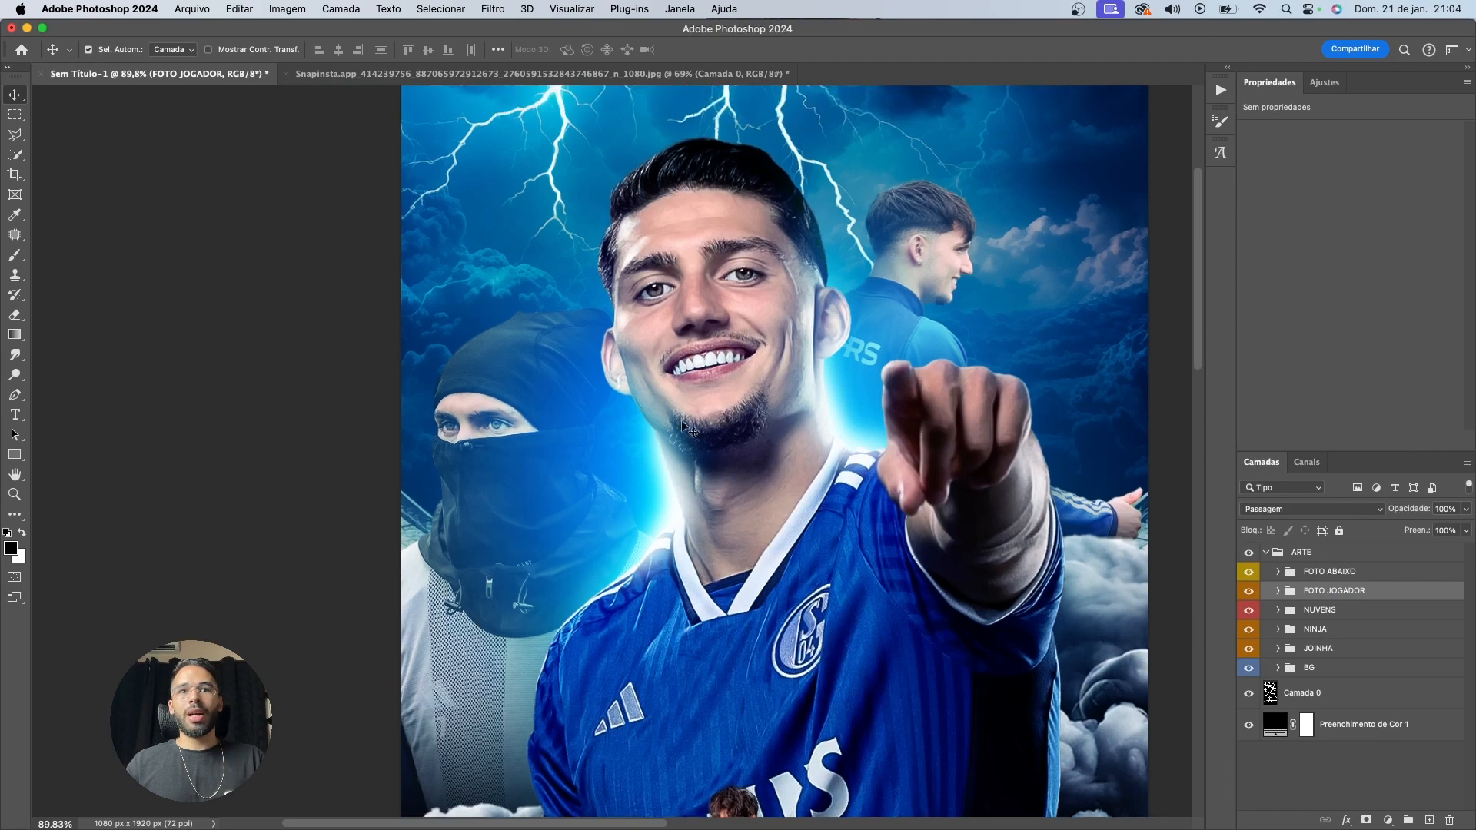
scroll(546, 395, "up", 1)
scroll(546, 395, "up", 2)
left_click(648, 430)
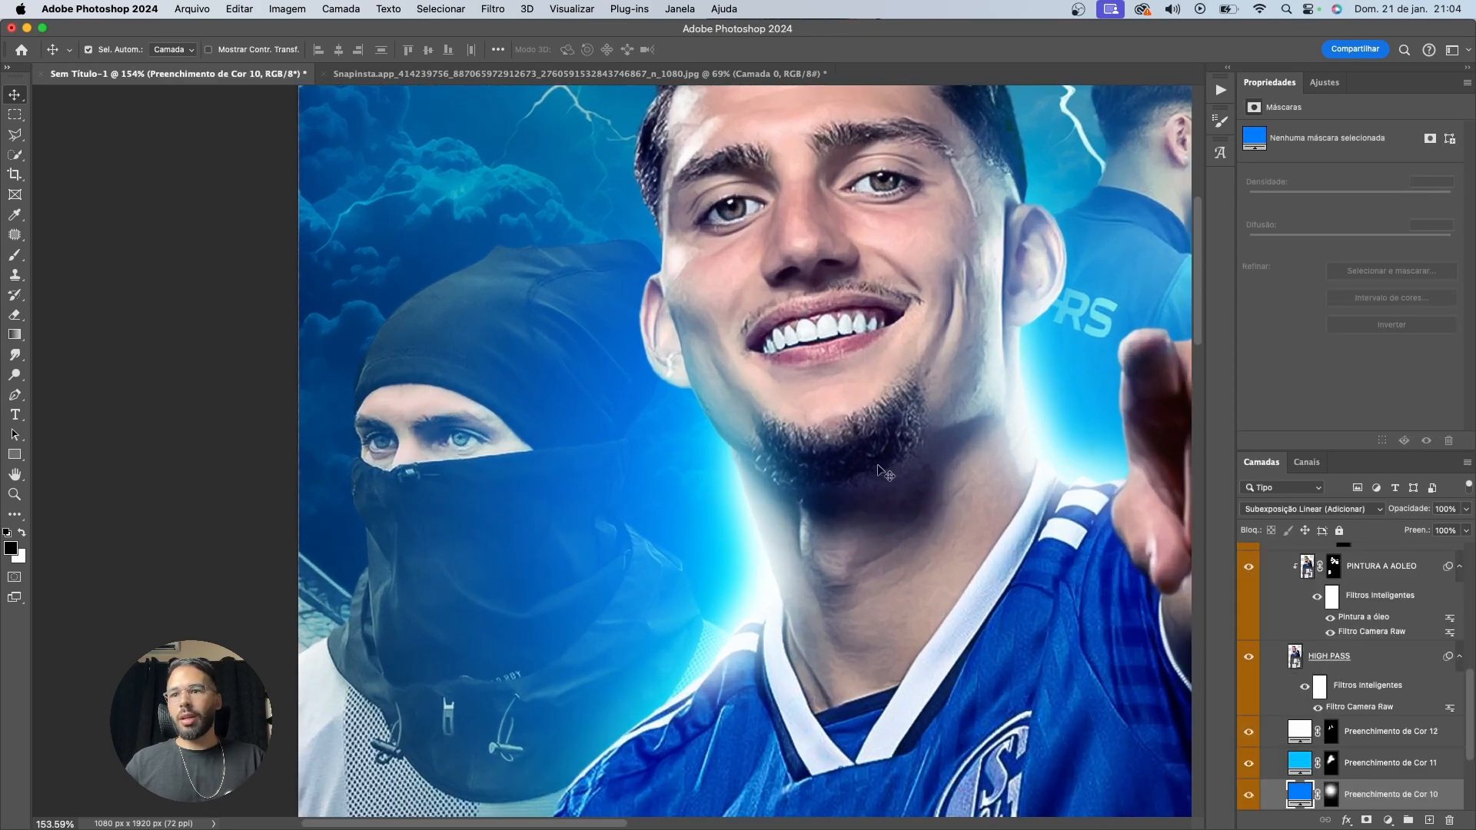
scroll(1319, 655, "up", 5)
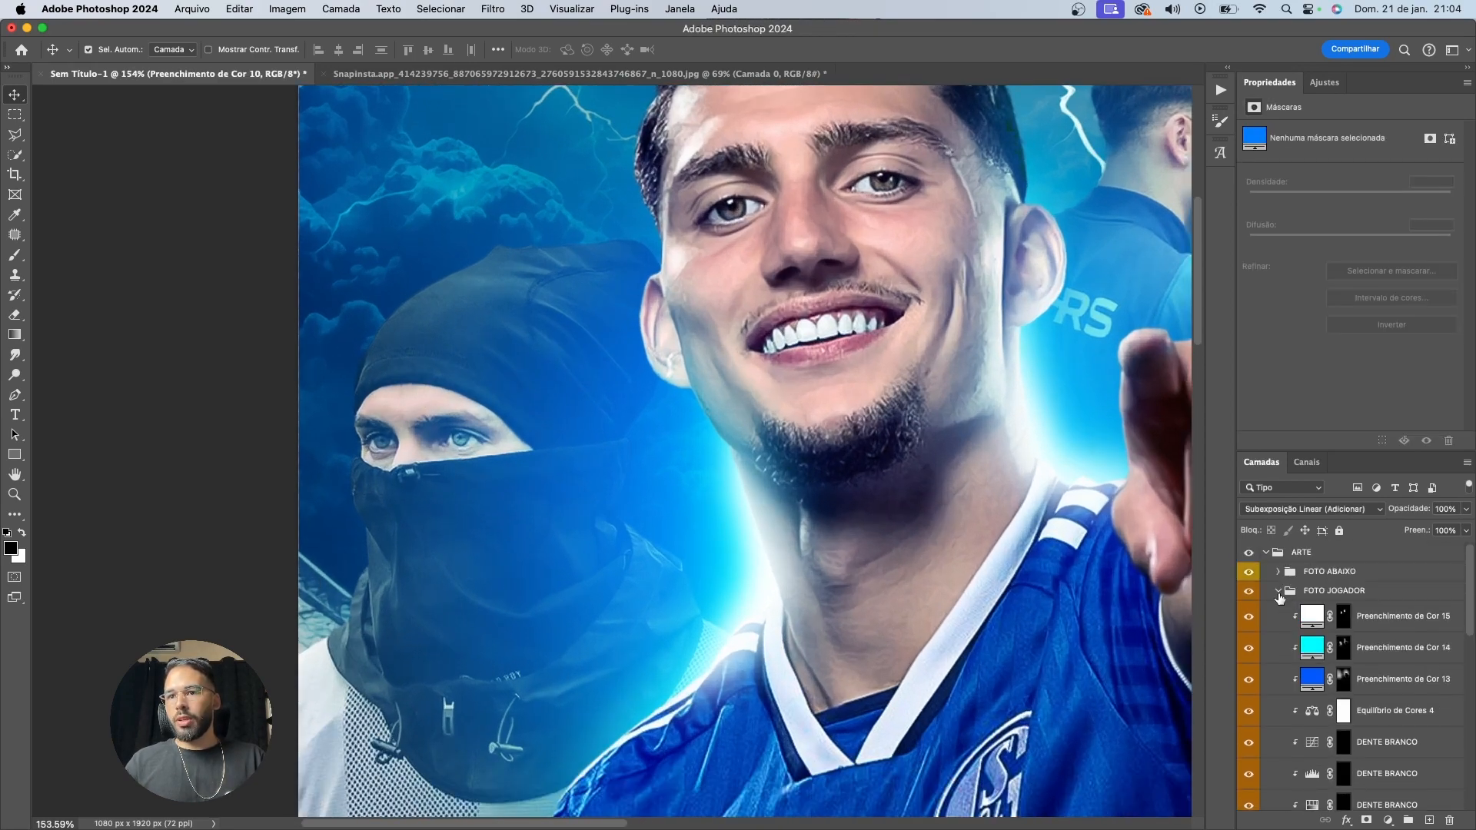
left_click(1280, 594)
left_click(1337, 530)
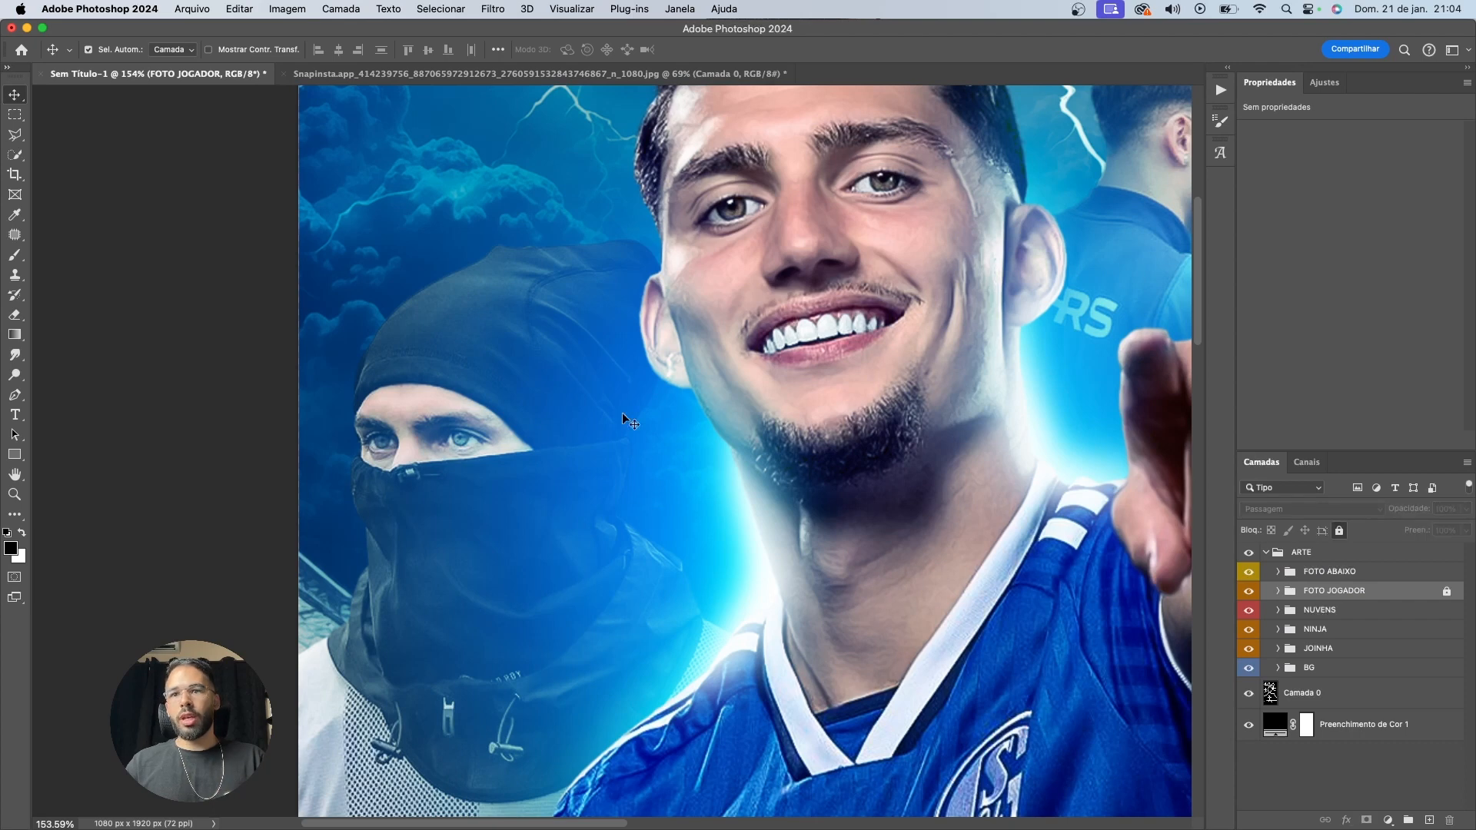
Add a bright cyan solid colour fill layer above Preenchimento de Cor 7 in the NINJA group
left_click(600, 392)
left_click(1388, 820)
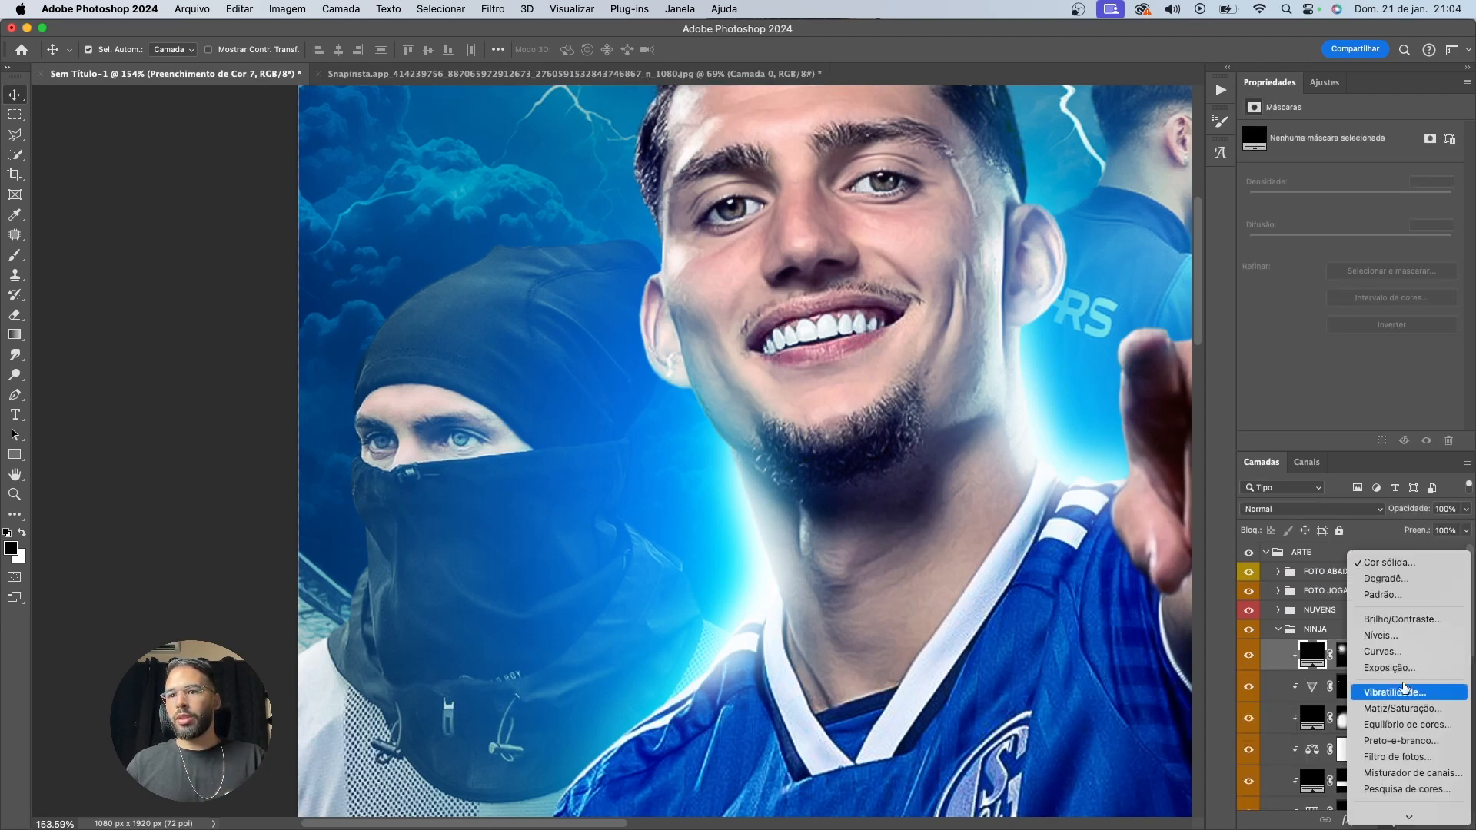
left_click(1388, 562)
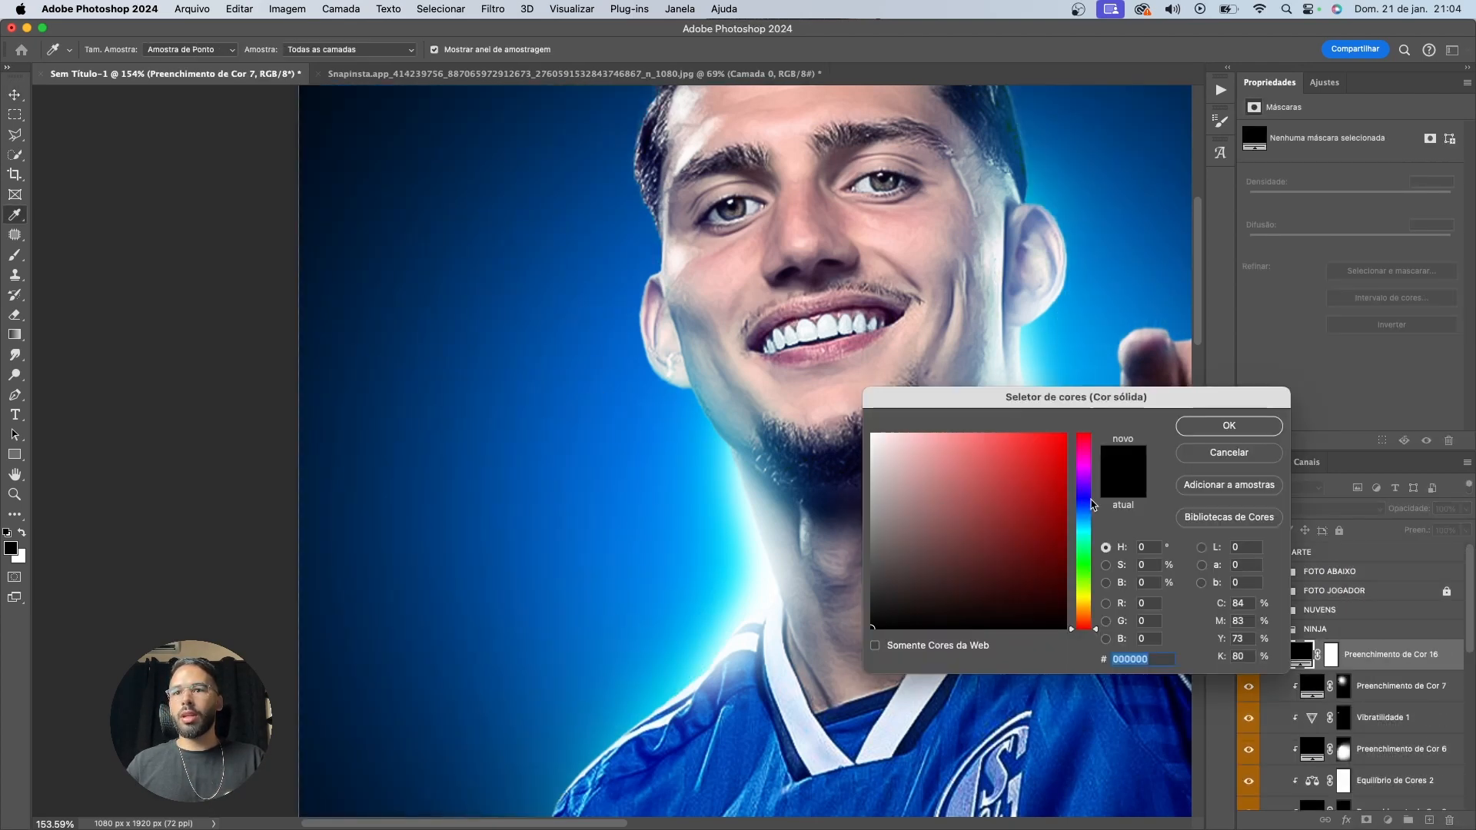
left_click(1085, 529)
left_click(1065, 434)
left_click(1199, 427)
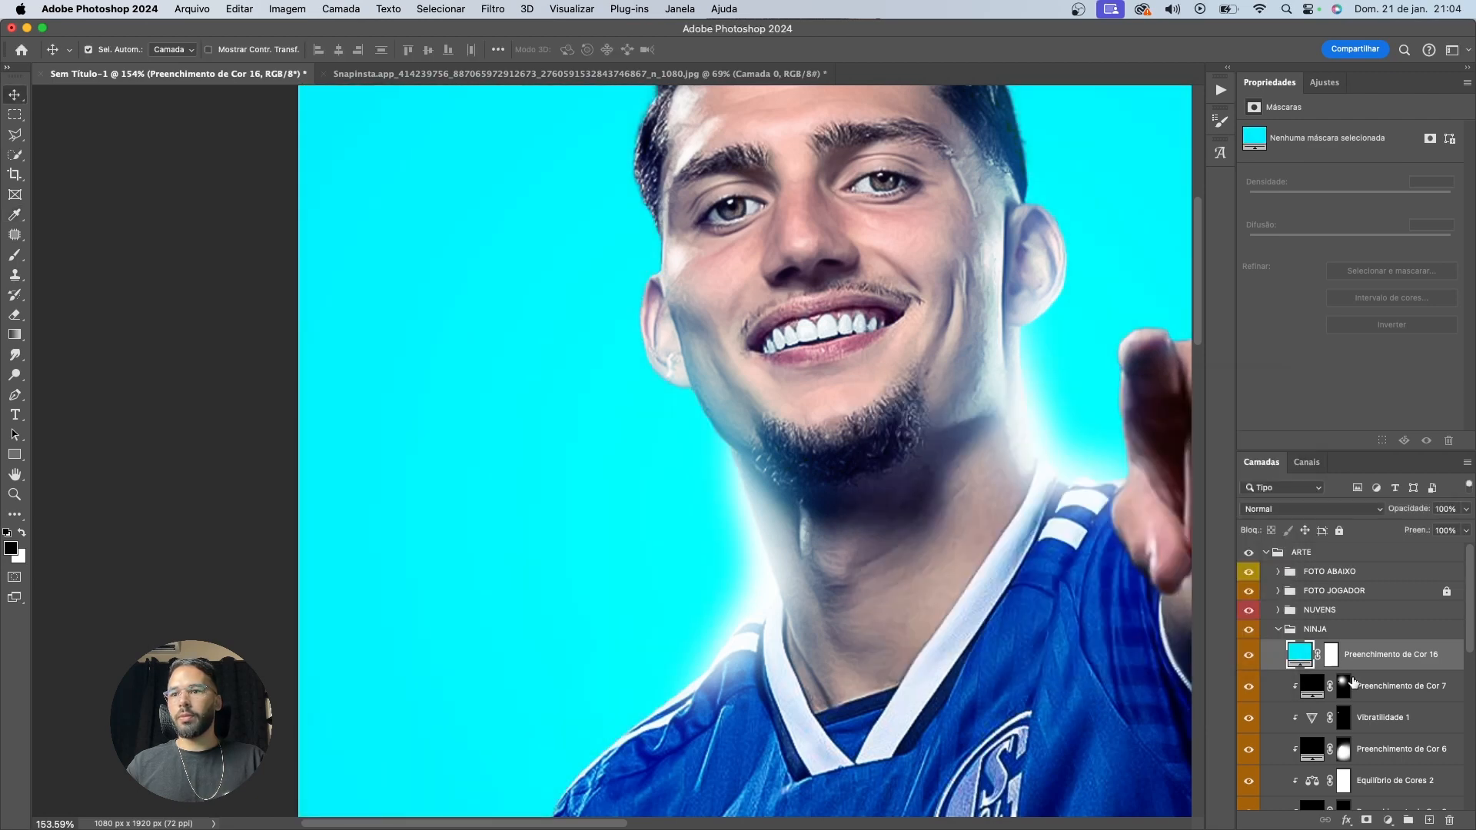
Clip the cyan fill to the ninja layers and invert its mask to black
key("super+0")
left_click(1356, 669, "alt")
left_click(1343, 658)
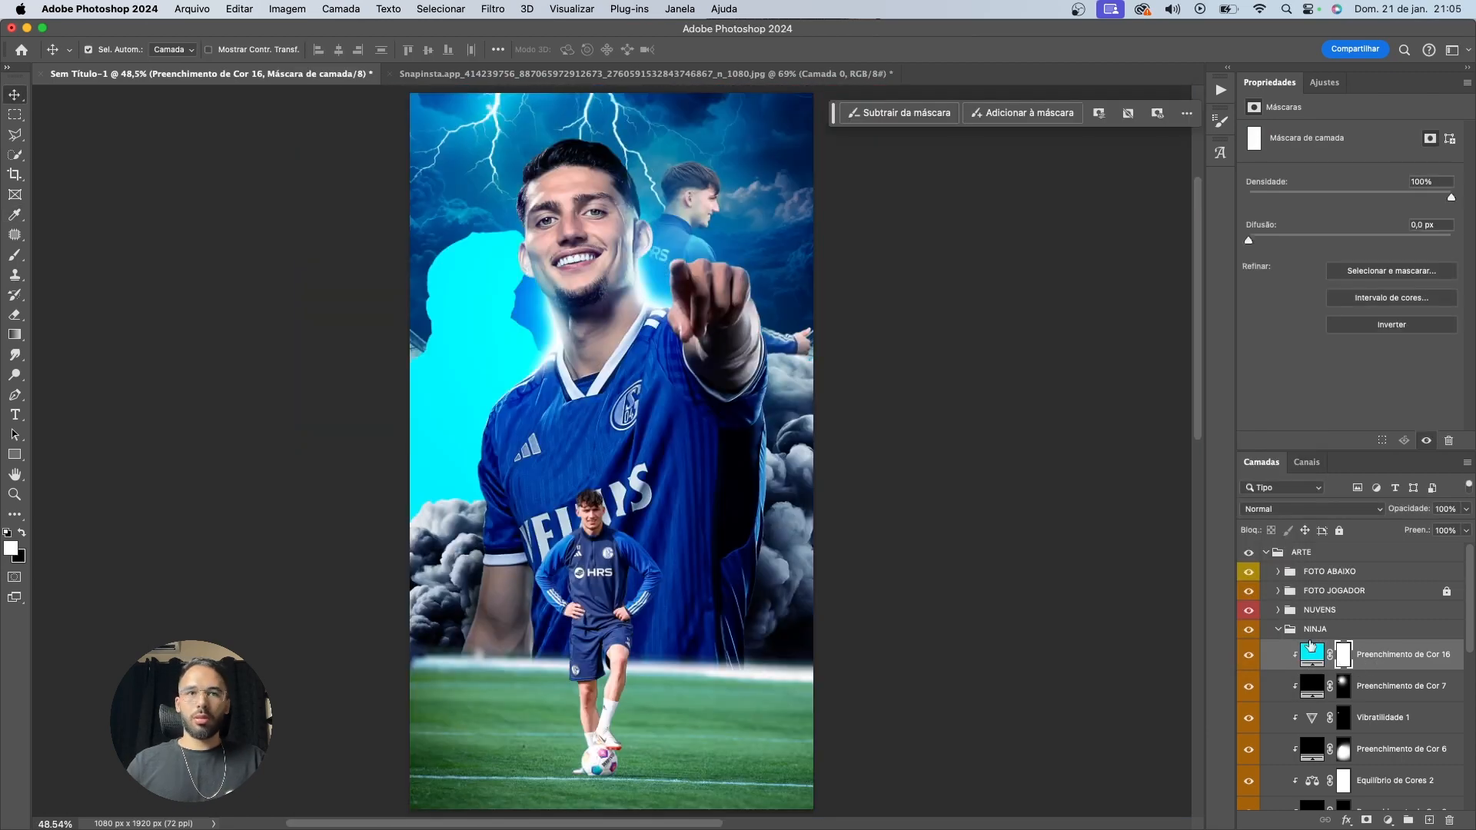
Enlarge the brush to 200 px and paint cyan light on the hooded figure's side facing the main player
key("b")
scroll(475, 275, "up", 5)
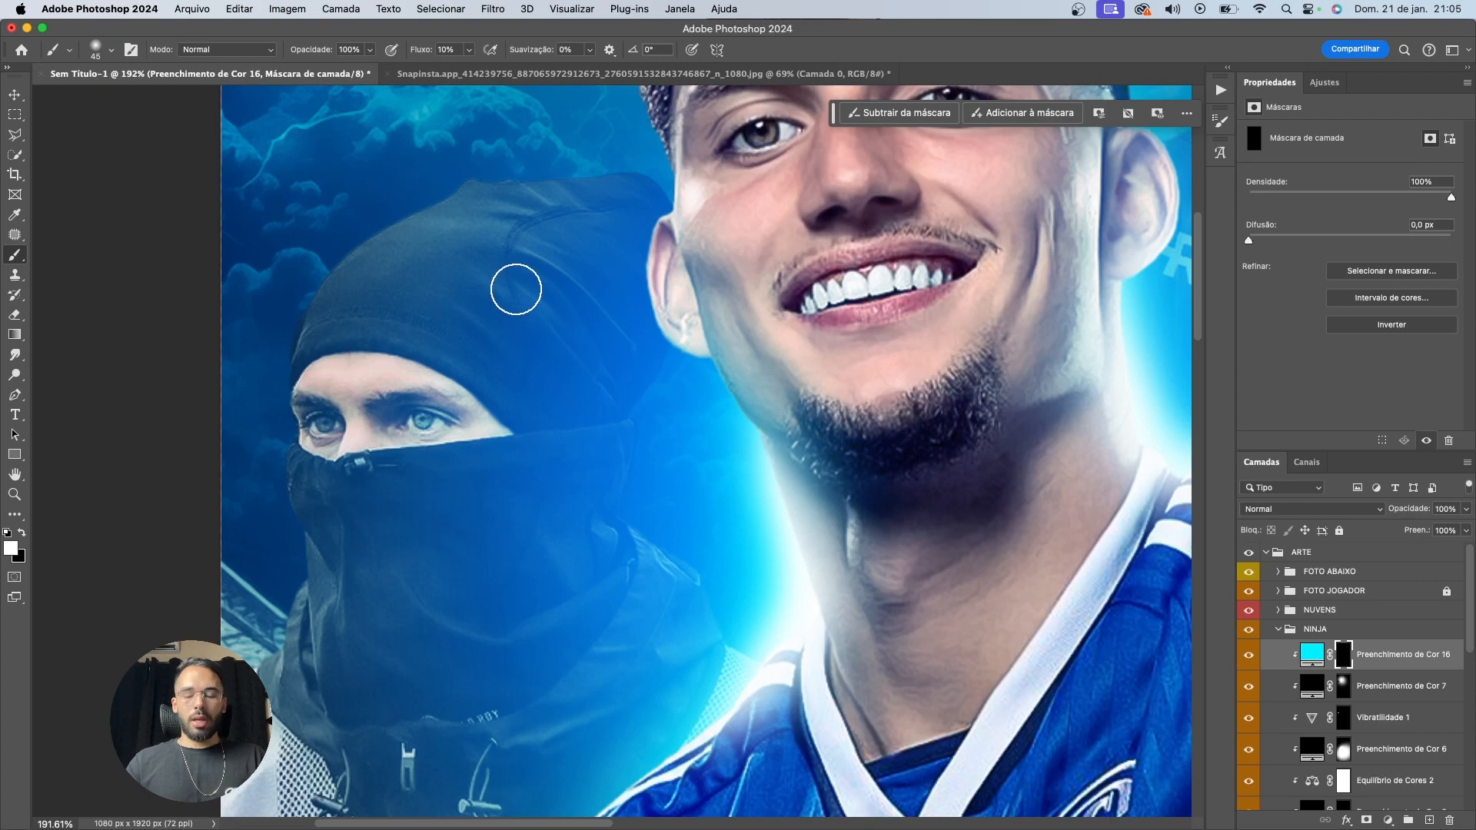
key("]")
key("]")
key("]")
key("]")
key("]")
key("]")
key("]")
key("]")
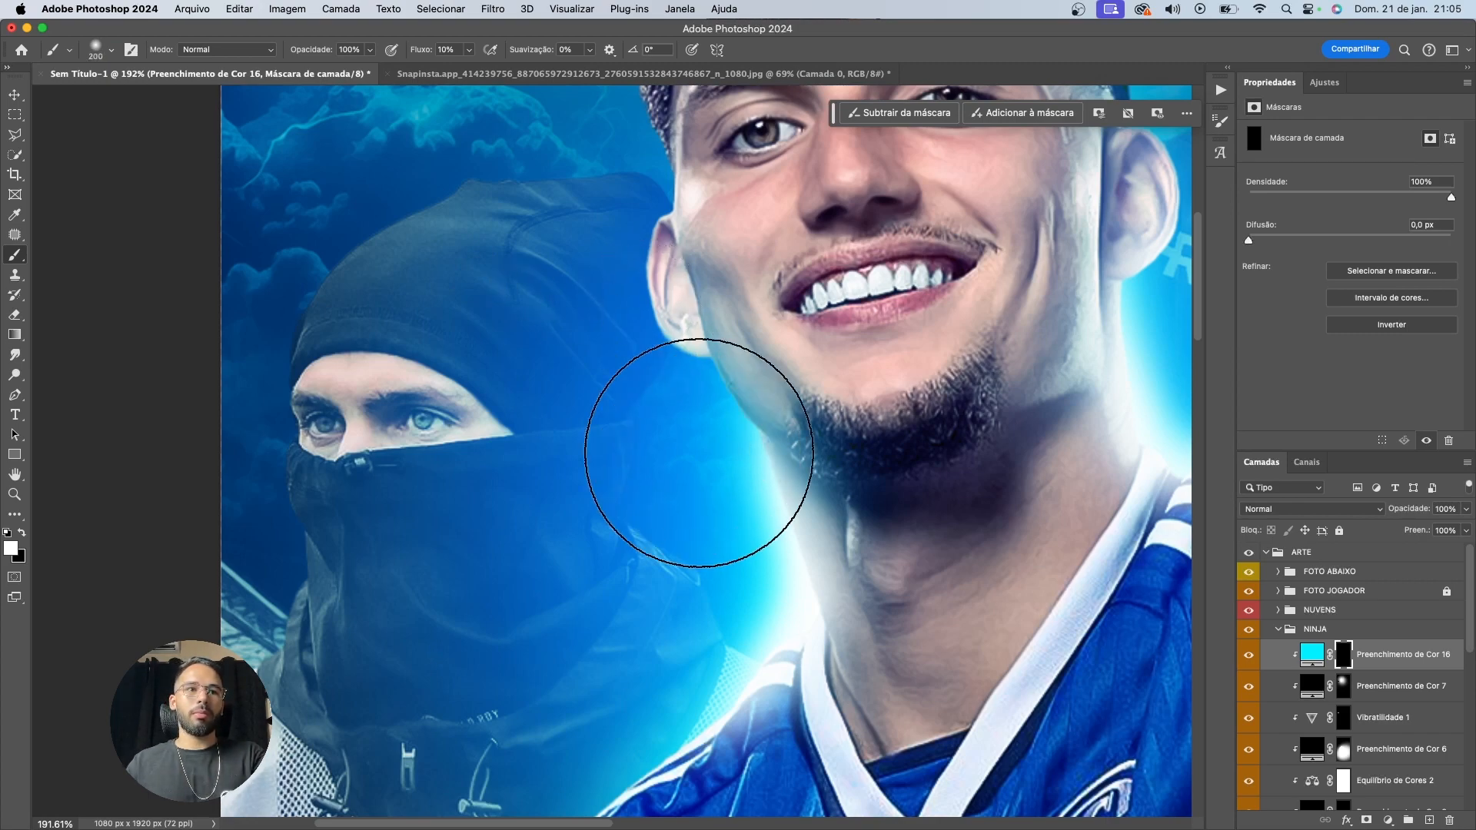
left_click_drag(709, 492, 748, 336)
key("super+z")
mouse_move(800, 419)
left_mouse_down()
mouse_move(791, 613)
mouse_move(678, 684)
left_mouse_up()
left_click_drag(640, 303, 660, 684)
Switch to black with a 175 px brush and mask out excess cyan beside the main player's jaw and neck
key("x")
key("[")
key("[")
key("[")
key("[")
mouse_move(750, 657)
left_mouse_down()
mouse_move(677, 516)
mouse_move(647, 393)
mouse_move(775, 259)
left_mouse_up()
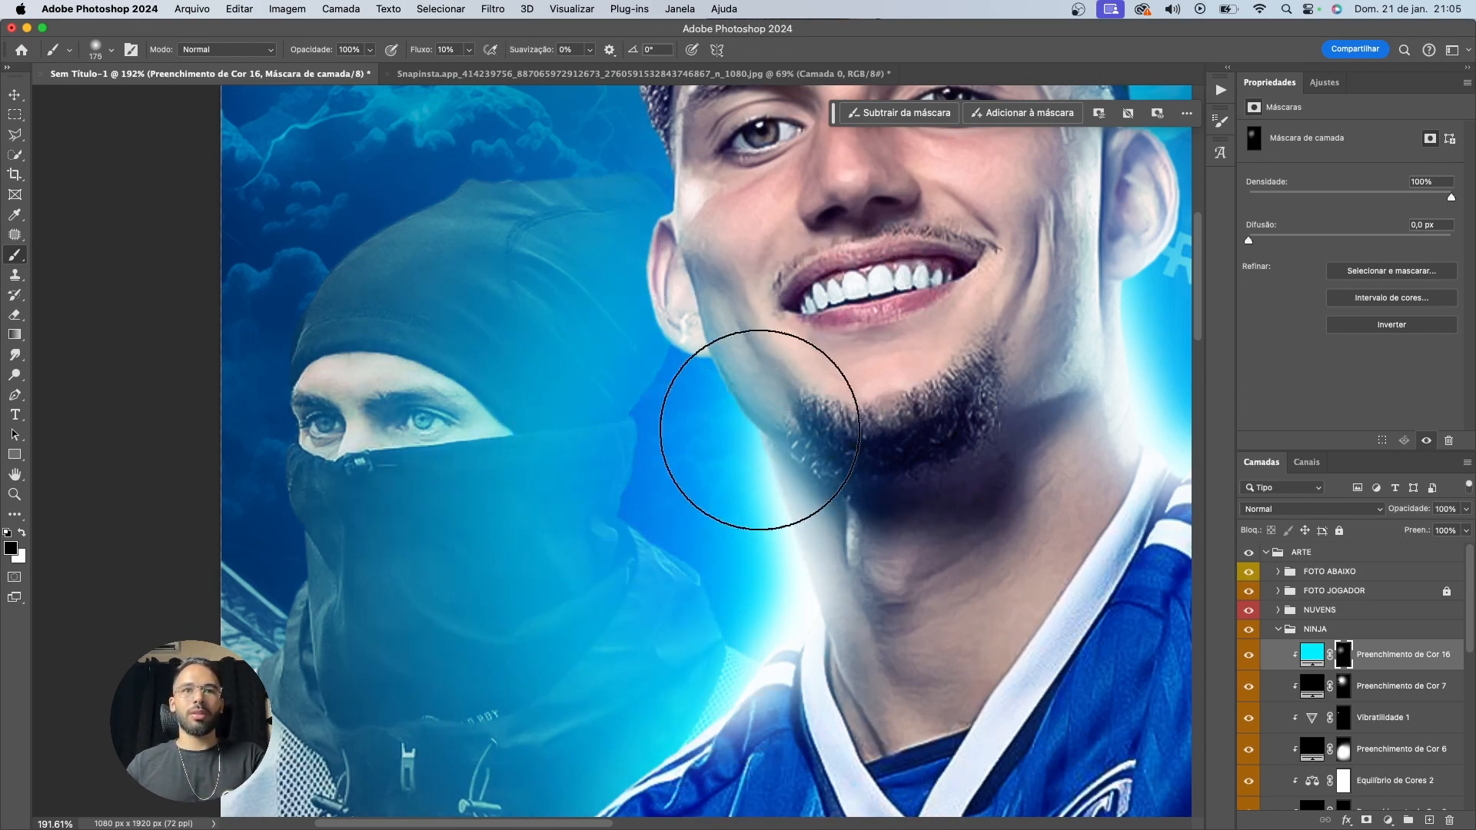
Try the Divisão blend mode on the ninja's cyan fill, settle on Clarear and compare the layer on and off
key("v")
left_click(1285, 509)
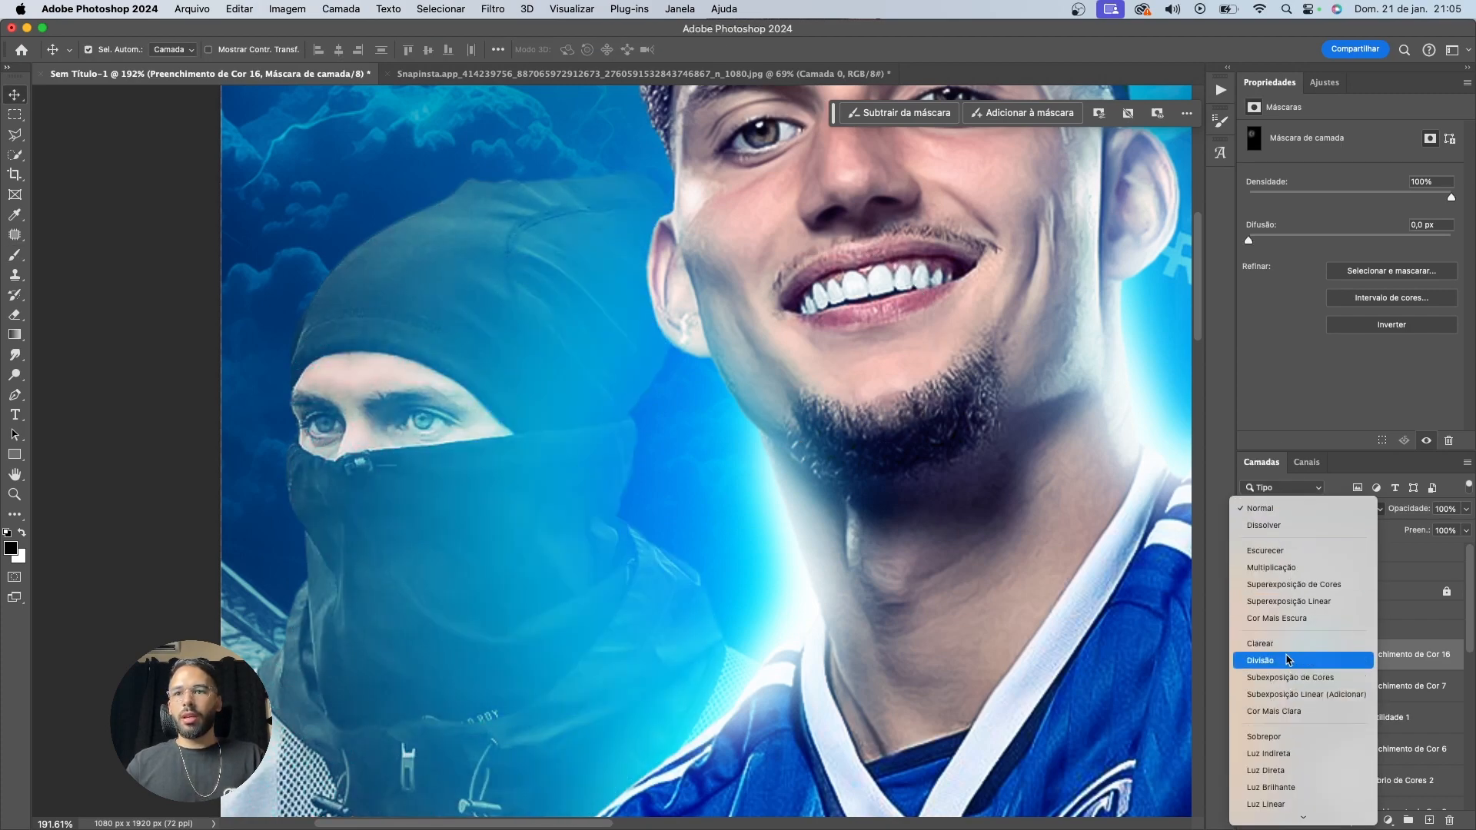
left_click(1260, 661)
scroll(820, 519, "down", 1)
left_click(1285, 509)
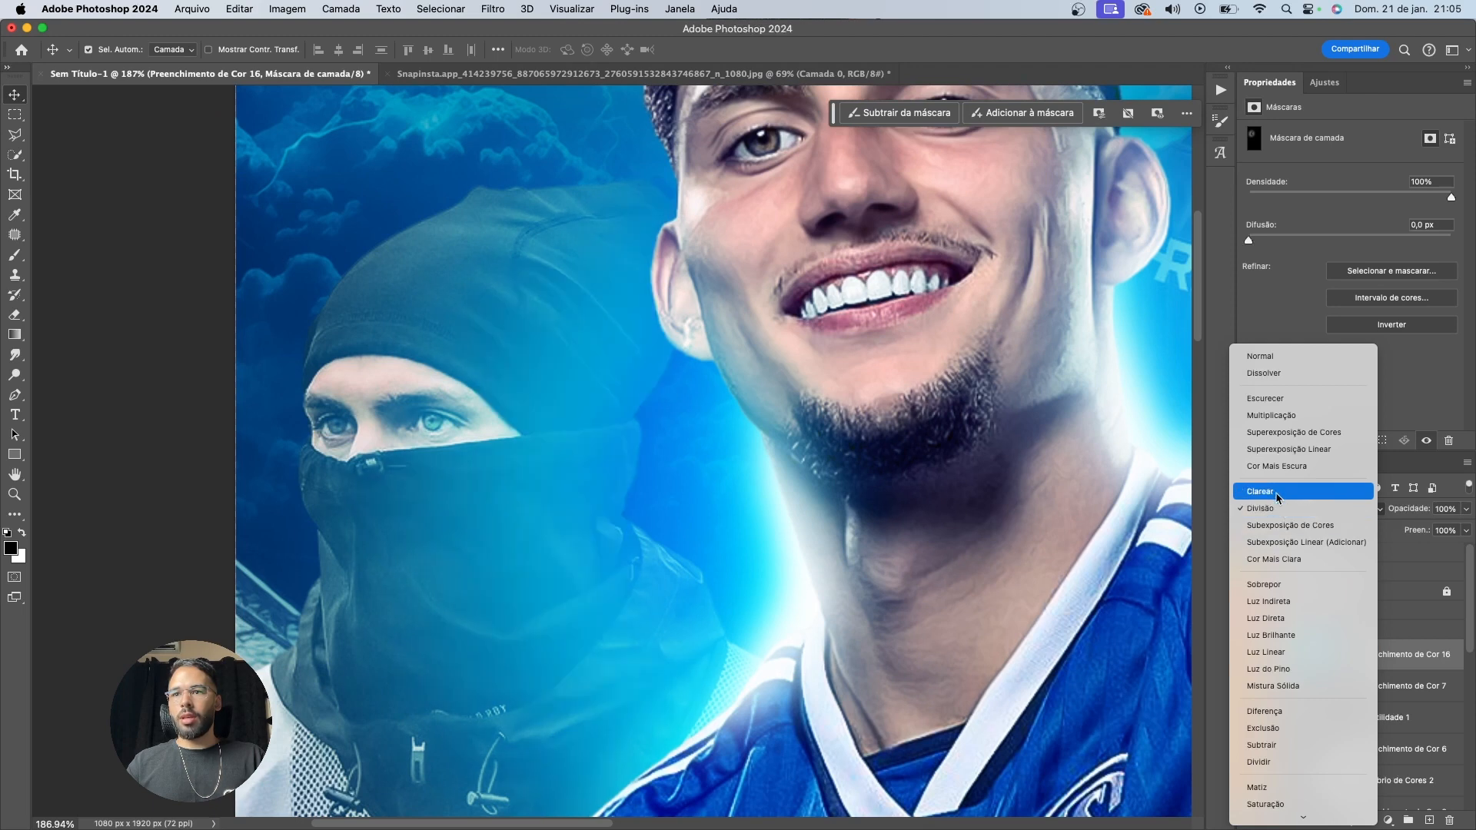
left_click(1276, 492)
left_click(1249, 655)
left_click(1251, 657)
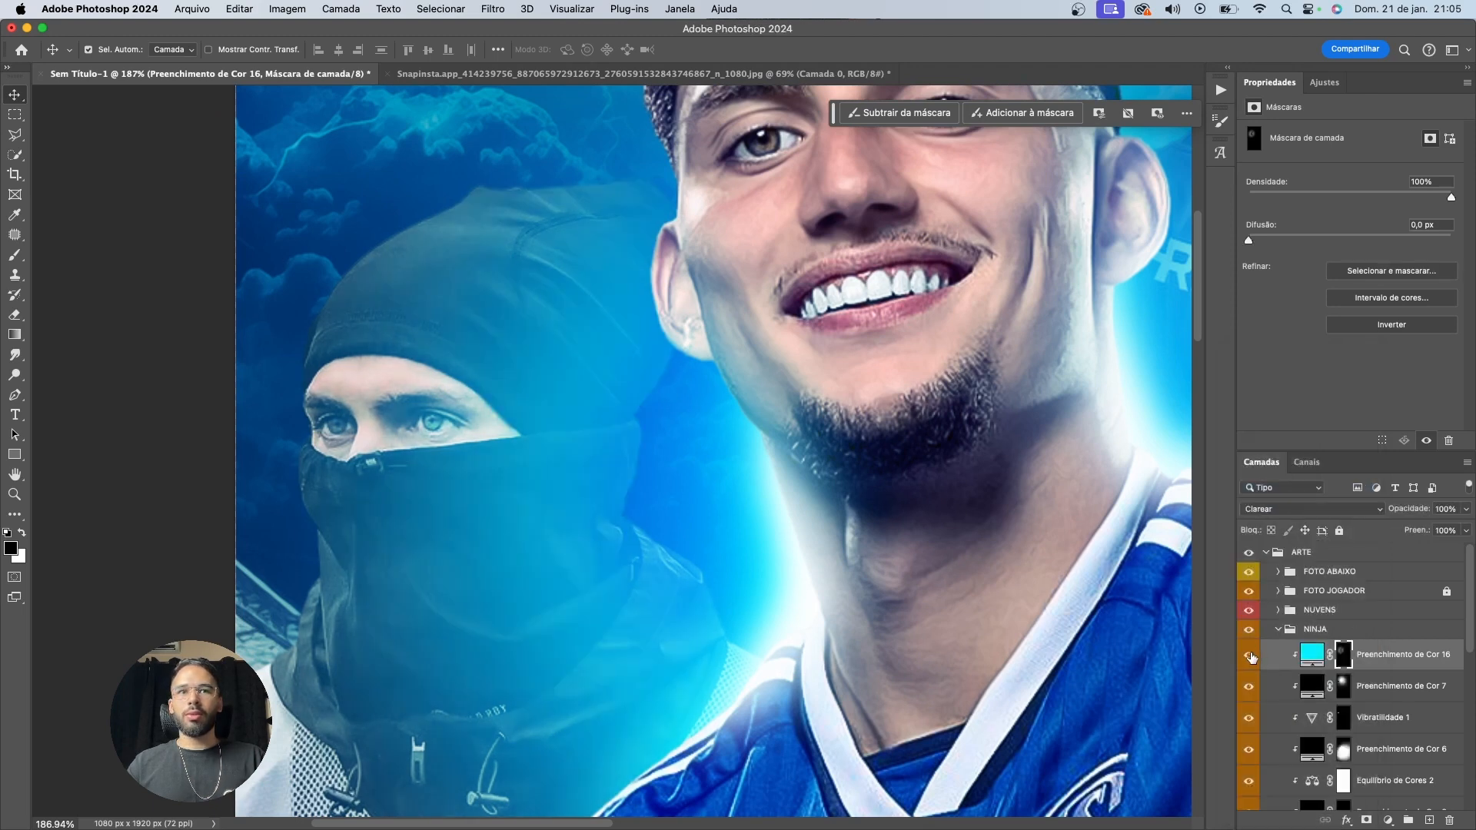
Lower the ninja's cyan fill layer to 40% opacity and compare the image with and without it
left_click(1380, 652)
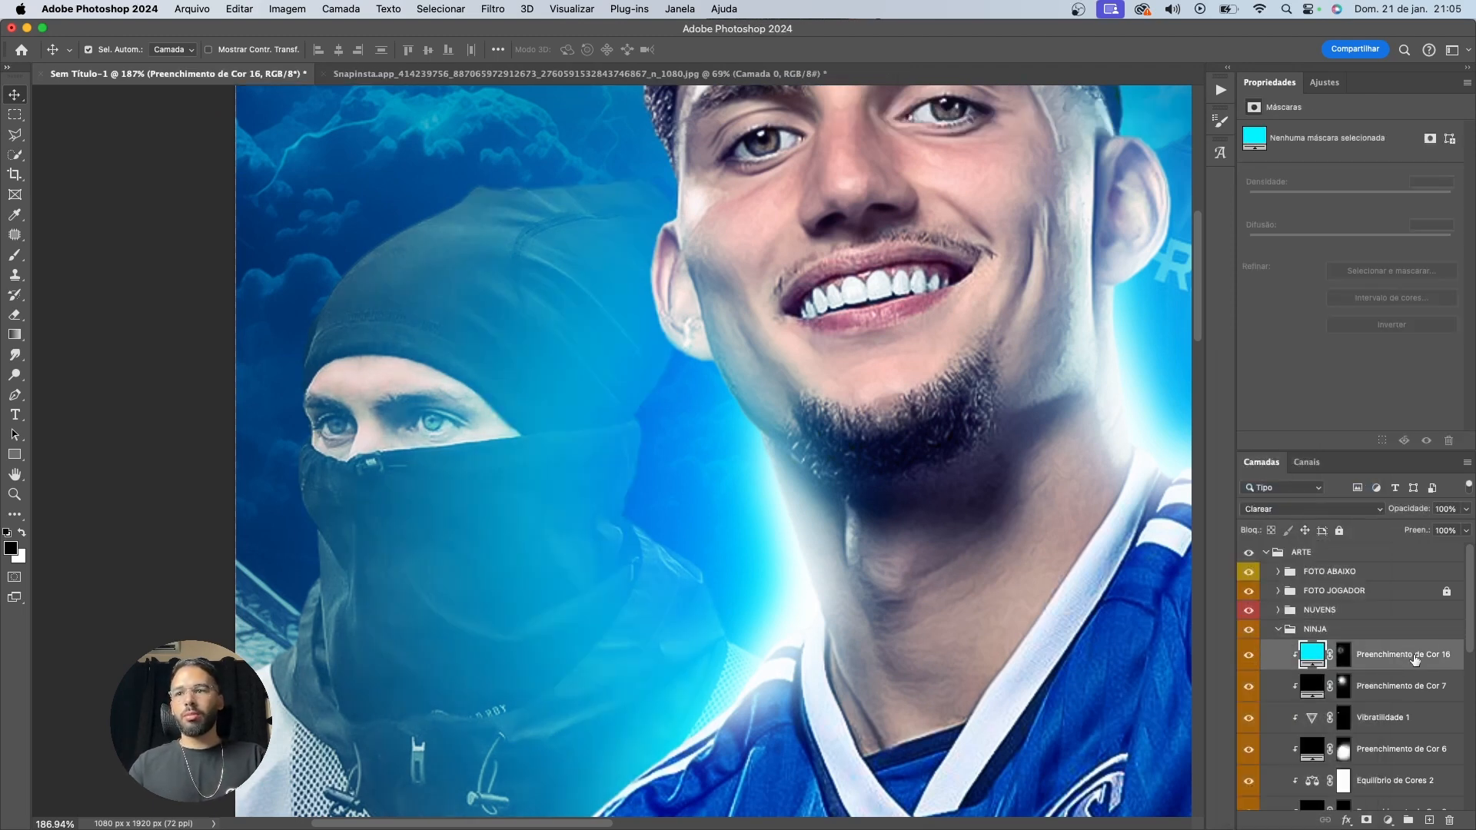
key("4")
left_click(1251, 662)
left_click(1251, 662)
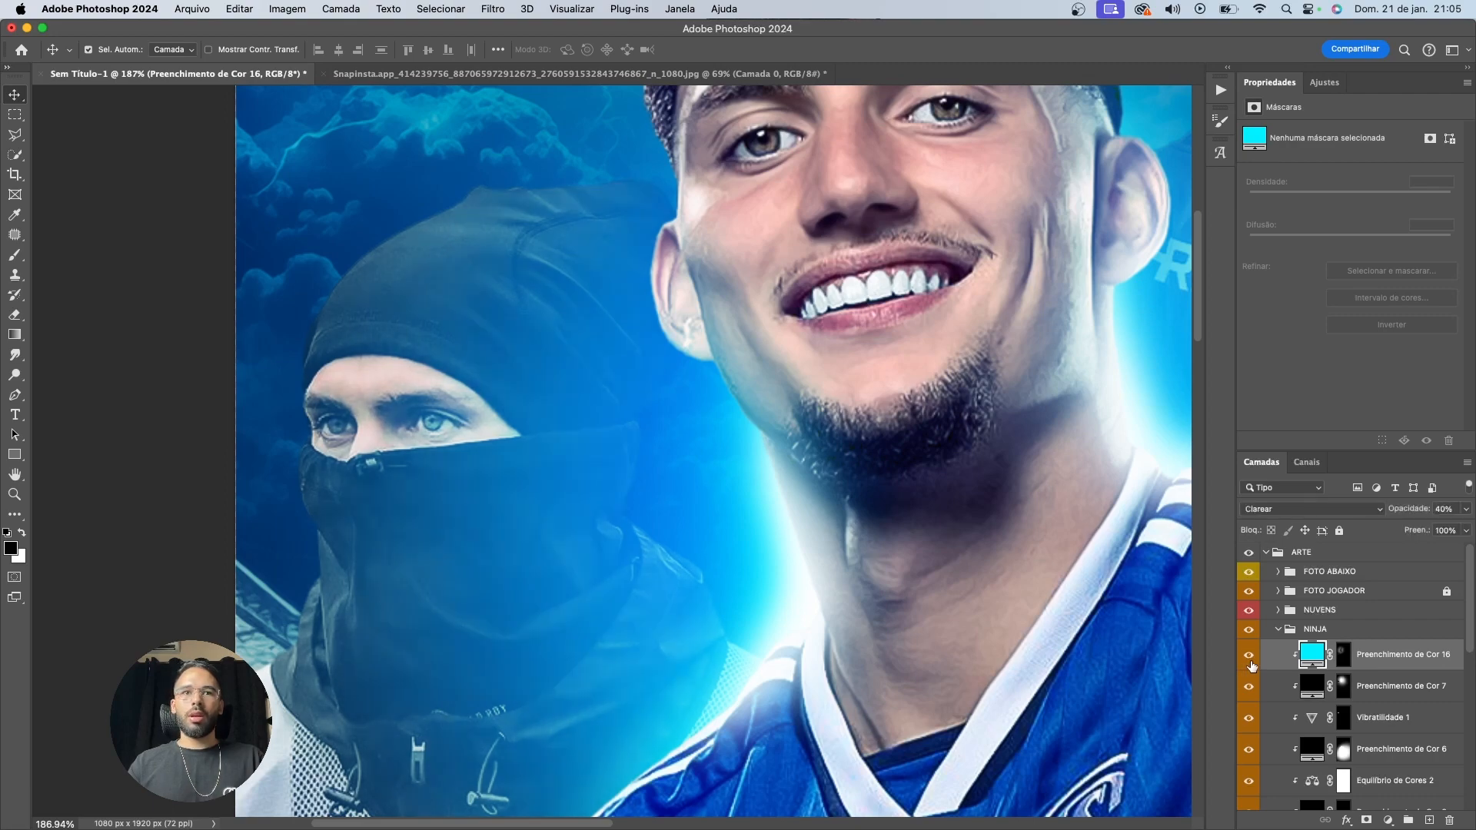
Compare the ninja's cyan fill on and off and inspect the light across the whole poster at several zoom levels
scroll(689, 536, "down", 5)
scroll(689, 537, "down", 2)
scroll(688, 536, "down", 2)
left_click(1249, 656)
left_click(1249, 655)
scroll(648, 501, "down", 2)
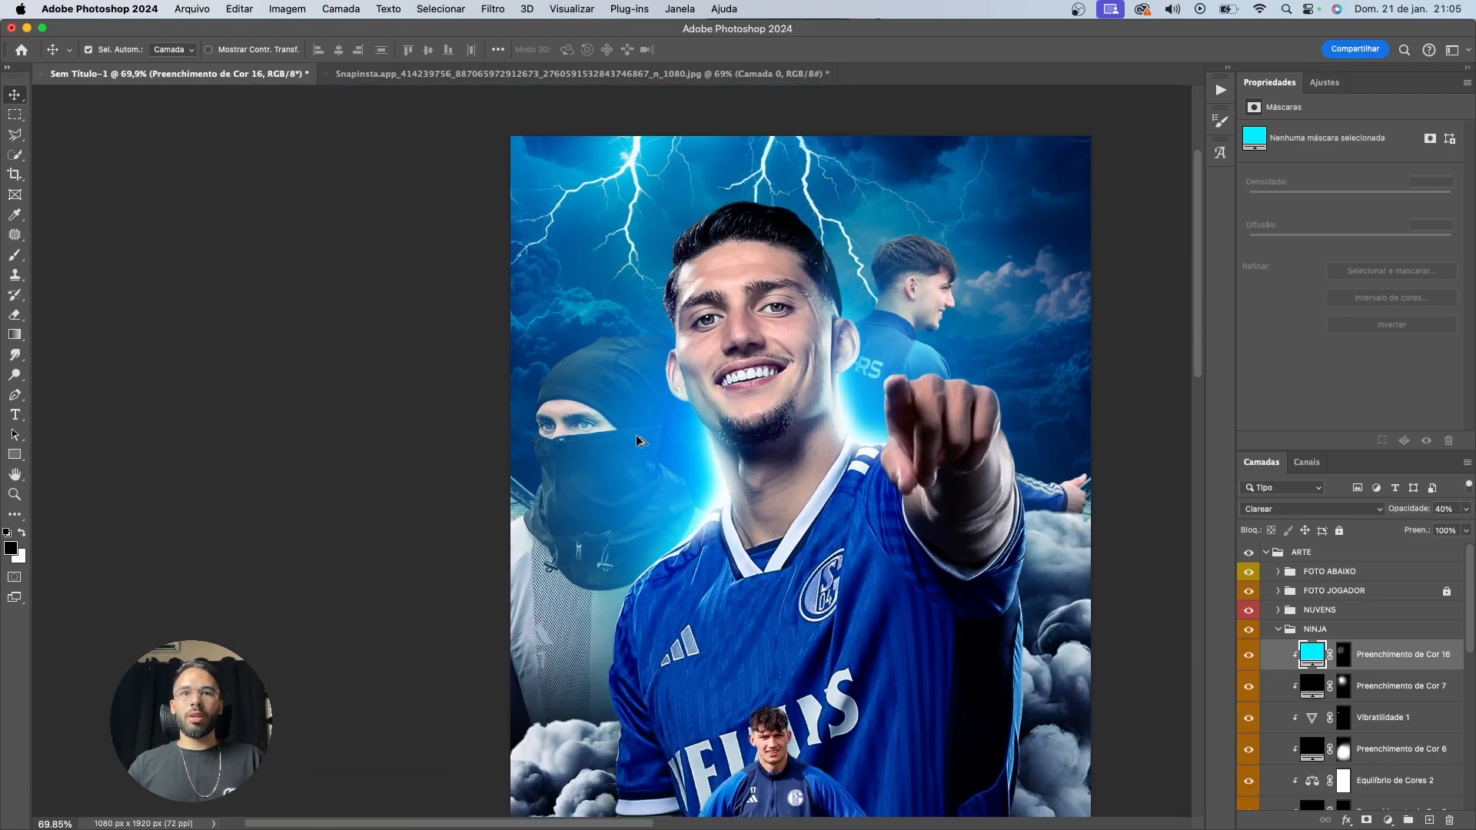
scroll(596, 499, "up", 2)
scroll(846, 368, "down", 1)
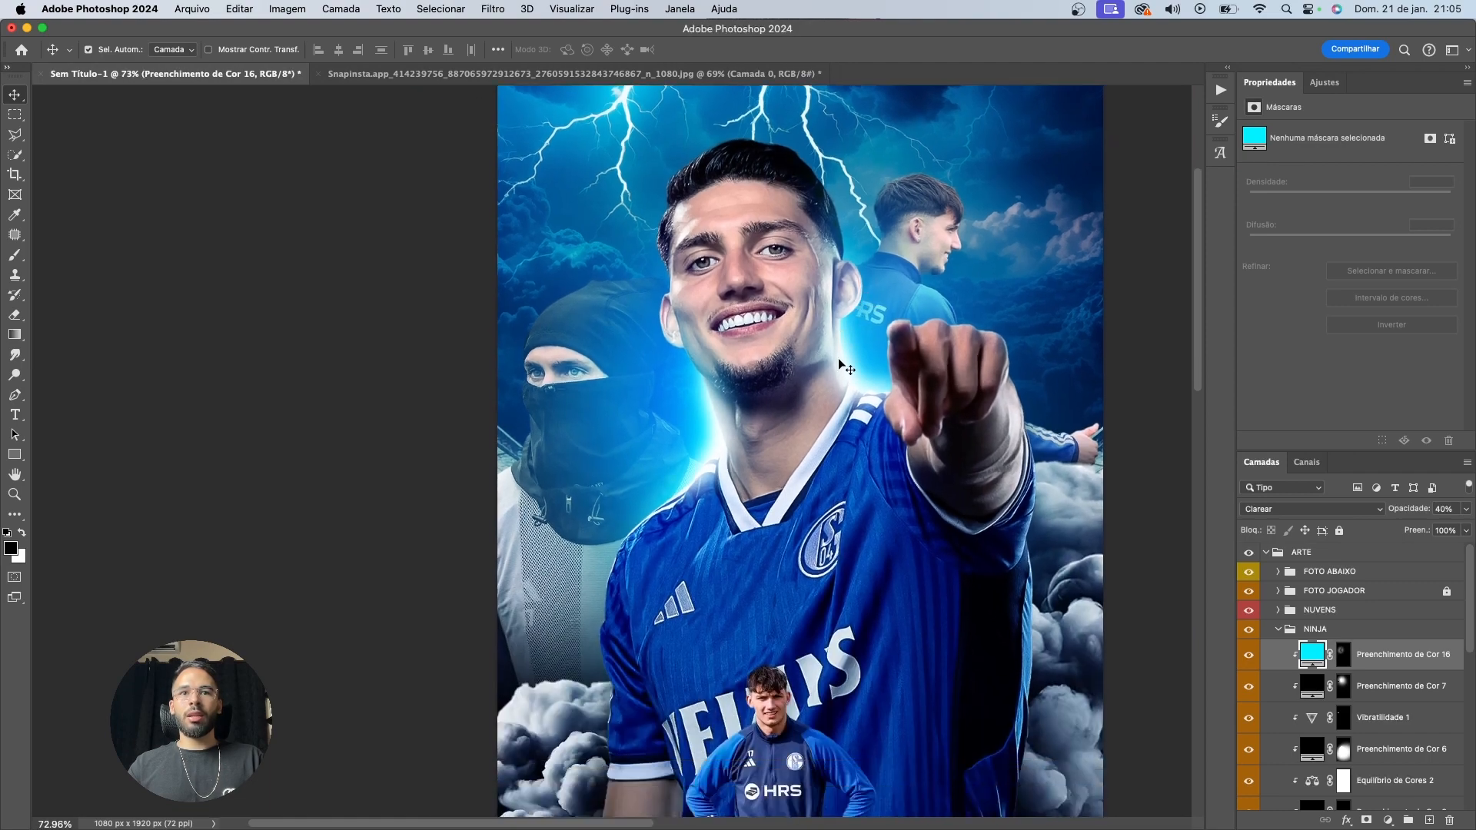
scroll(845, 367, "down", 2)
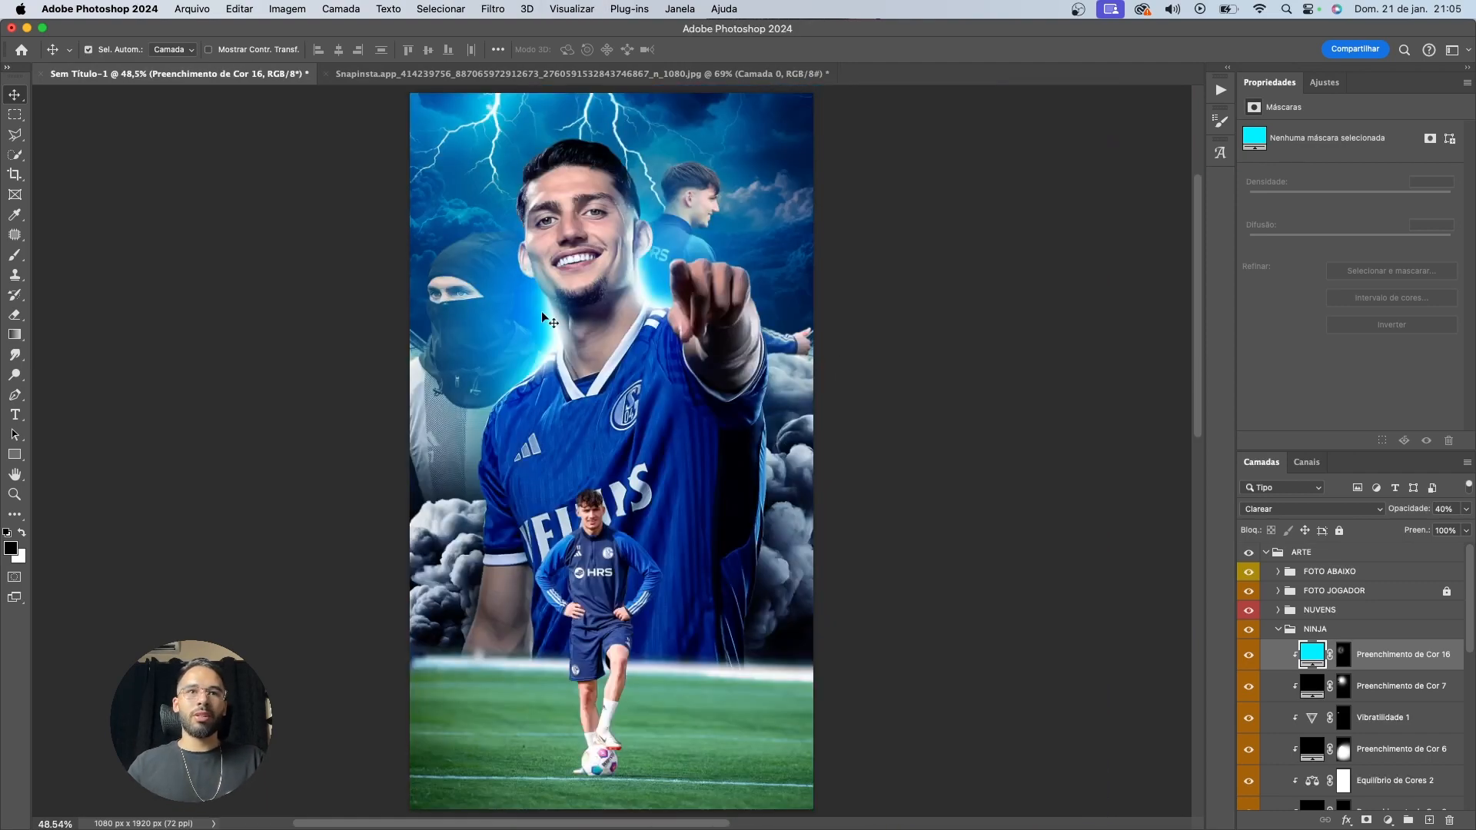
scroll(592, 338, "up", 1)
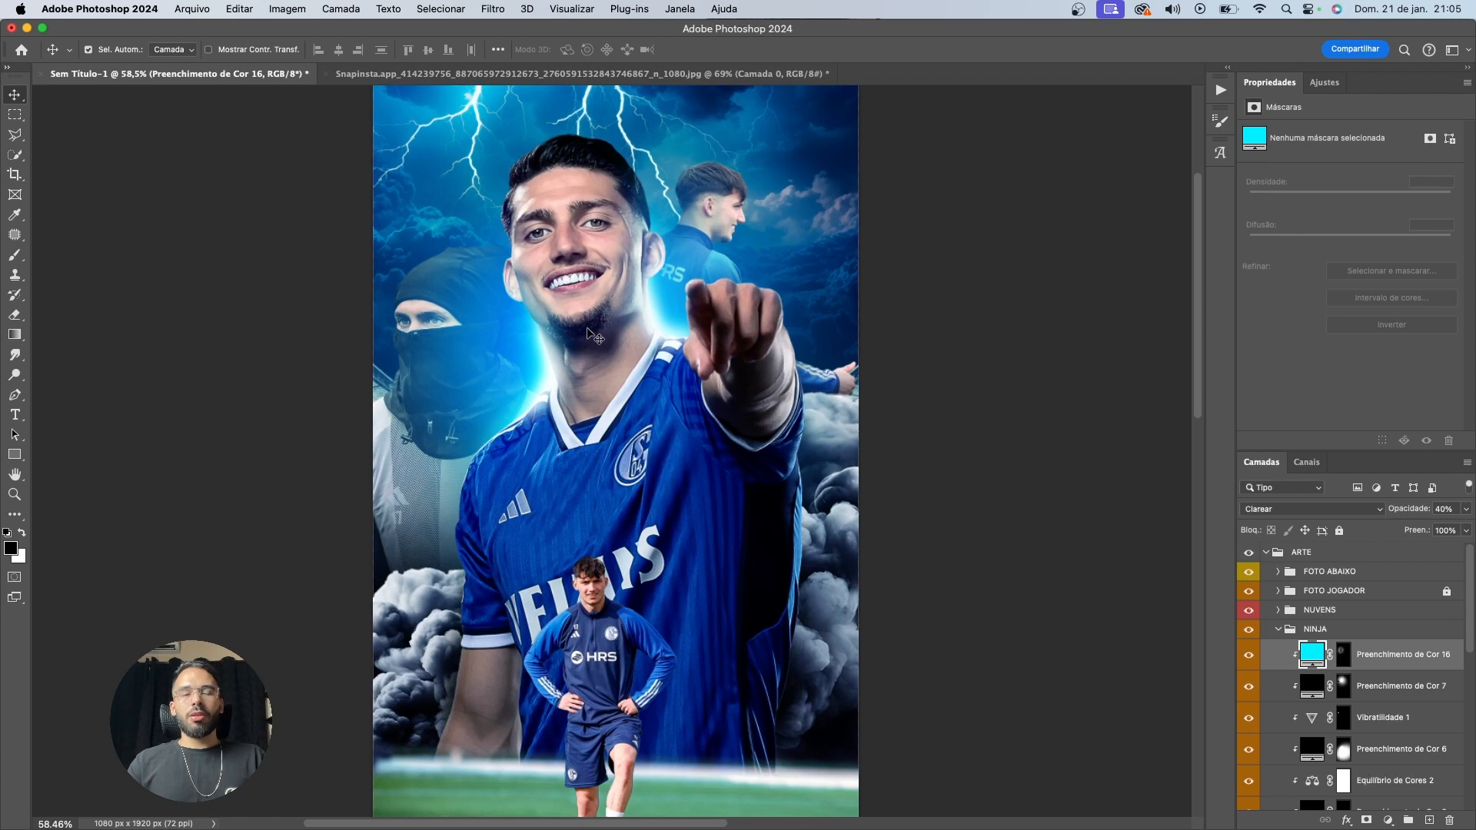
scroll(402, 343, "up", 3)
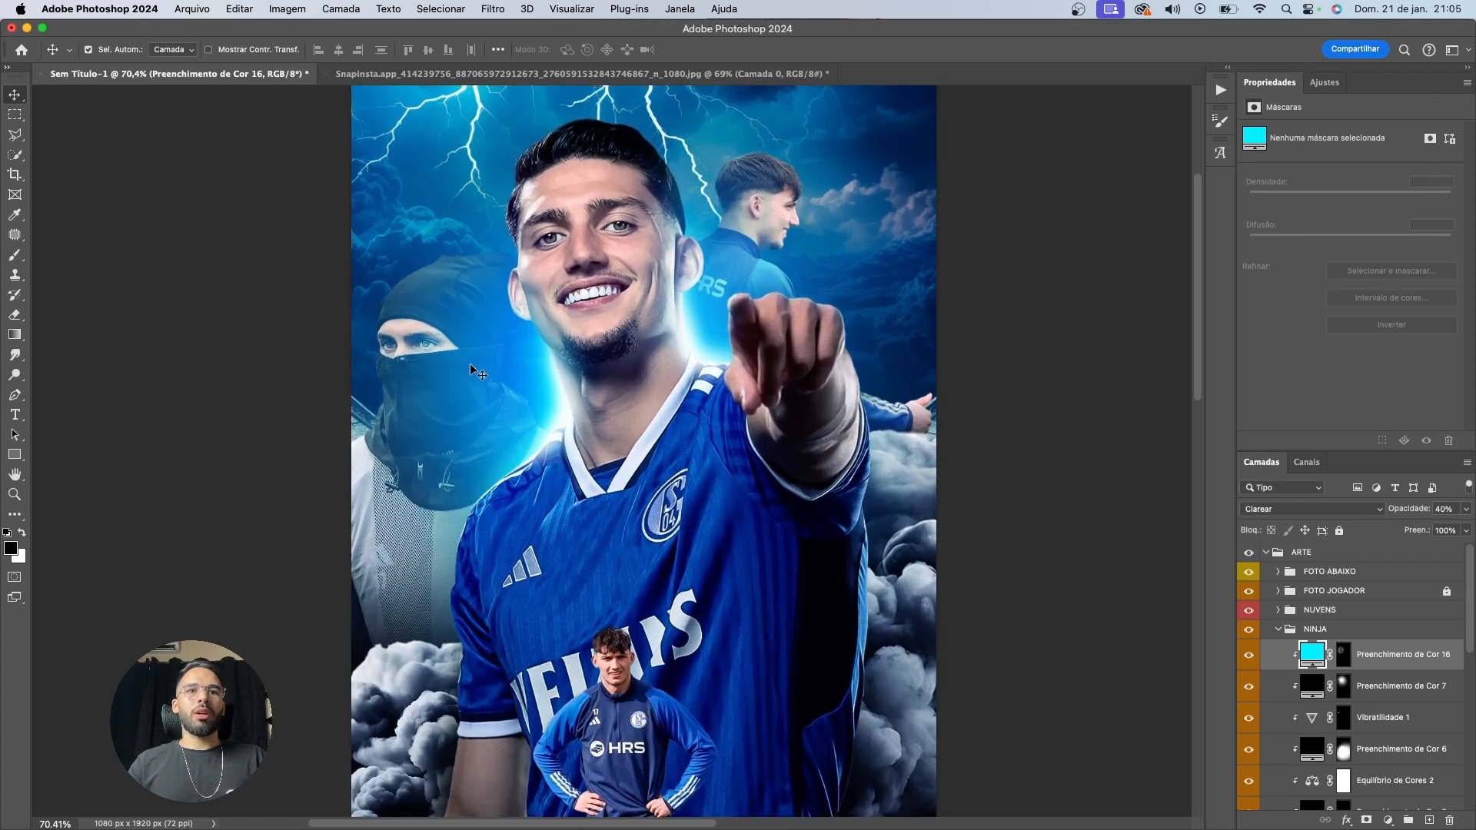
scroll(450, 371, "up", 2)
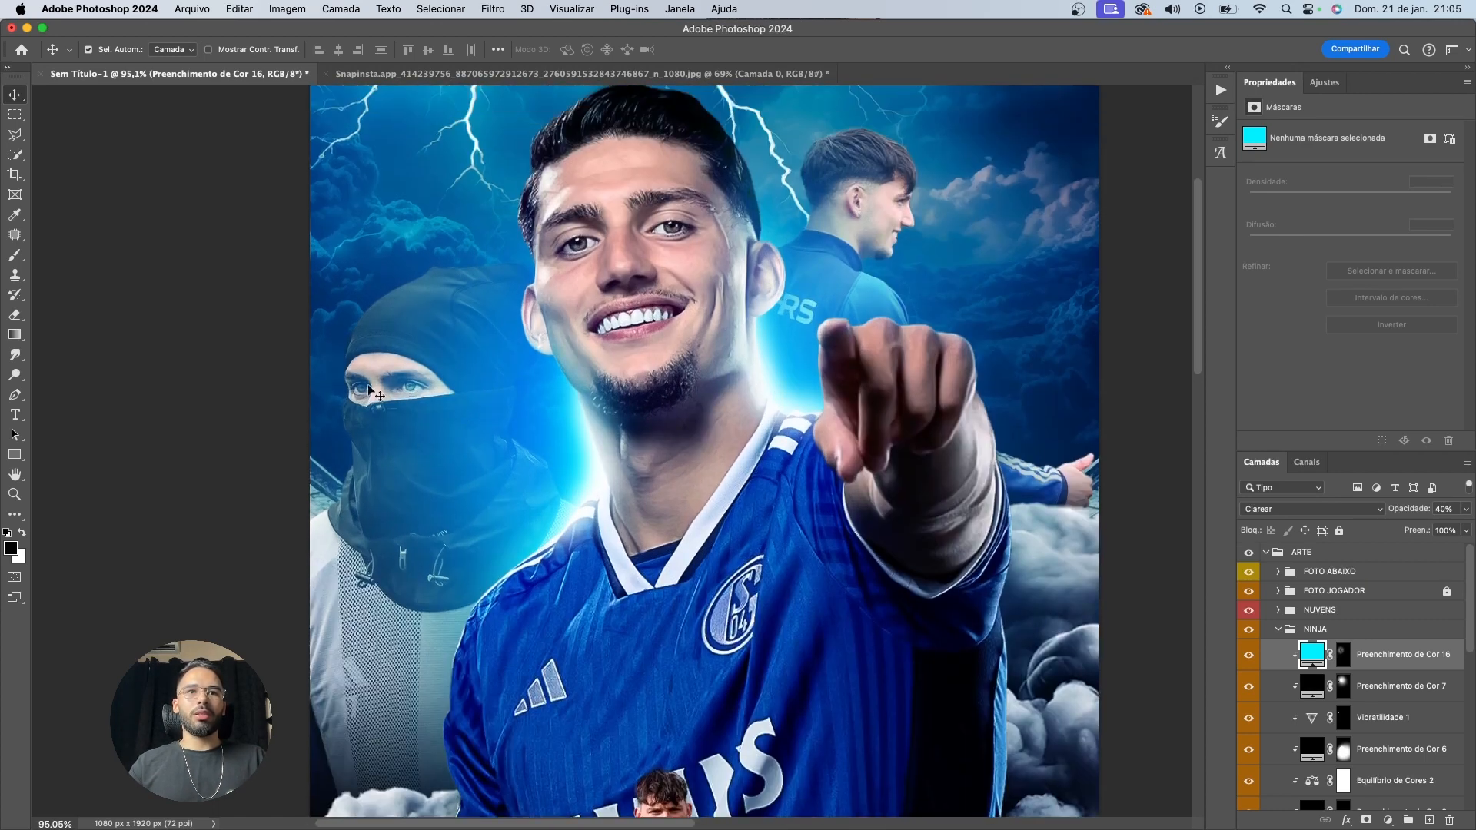
scroll(377, 388, "up", 2)
scroll(844, 440, "right", 3)
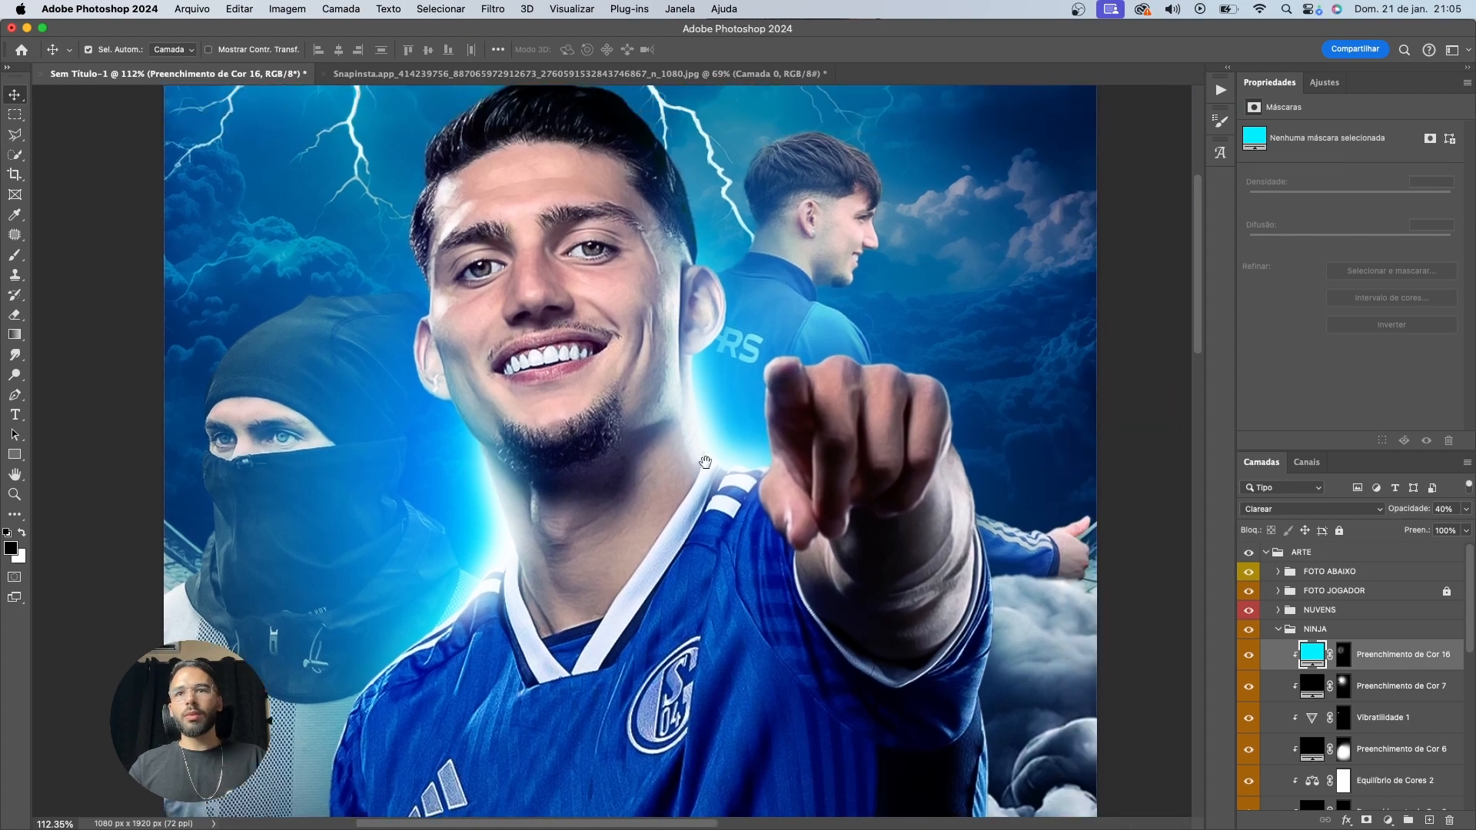
scroll(744, 403, "up", 2)
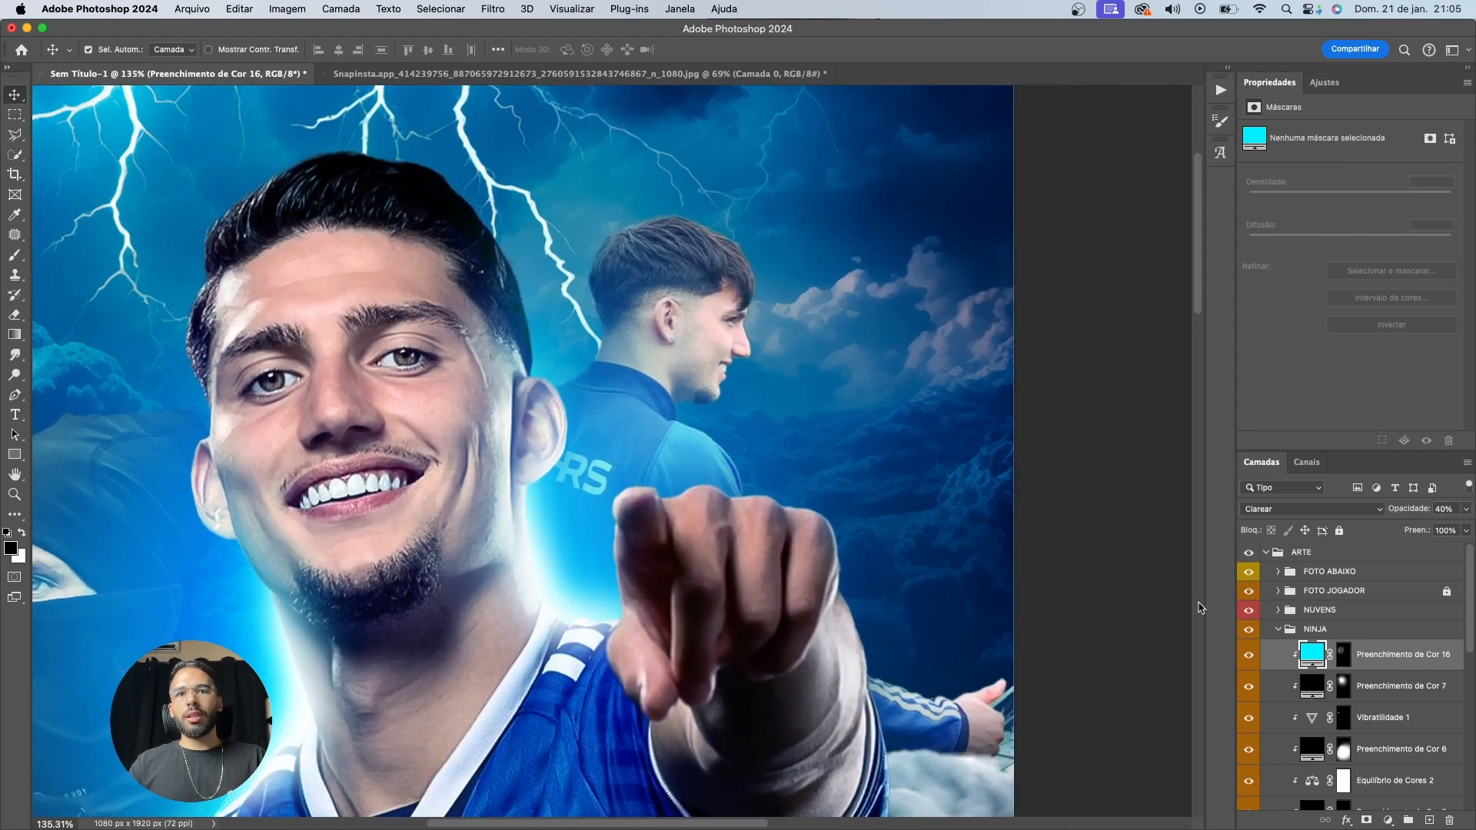
Collapse the NINJA group, expand JOINHA and create a cyan solid color fill layer directly above the BG group
left_click(1278, 631)
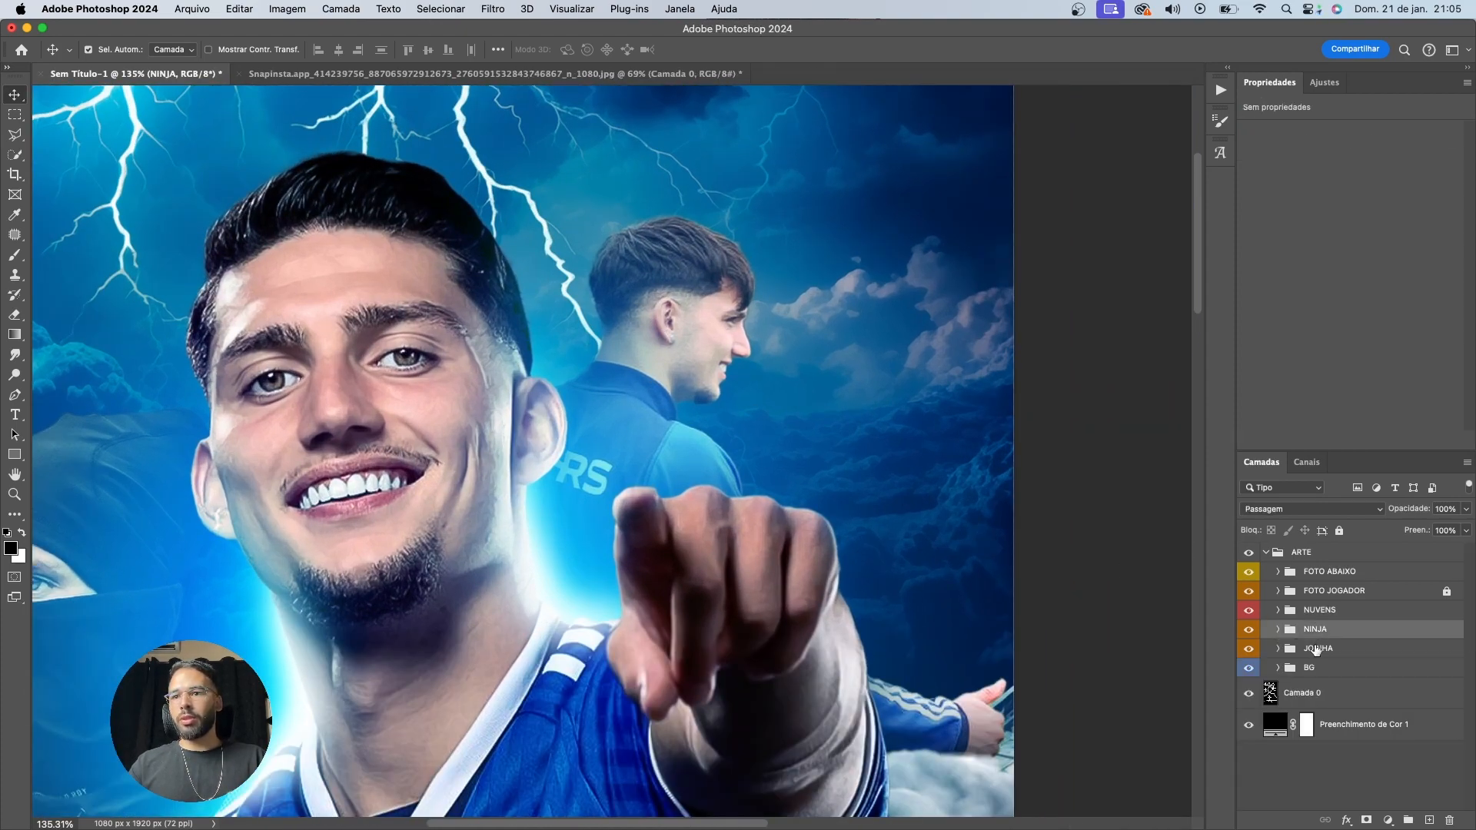
left_click(1316, 650)
left_click(1278, 649)
scroll(1353, 711, "down", 3)
left_click(1356, 740)
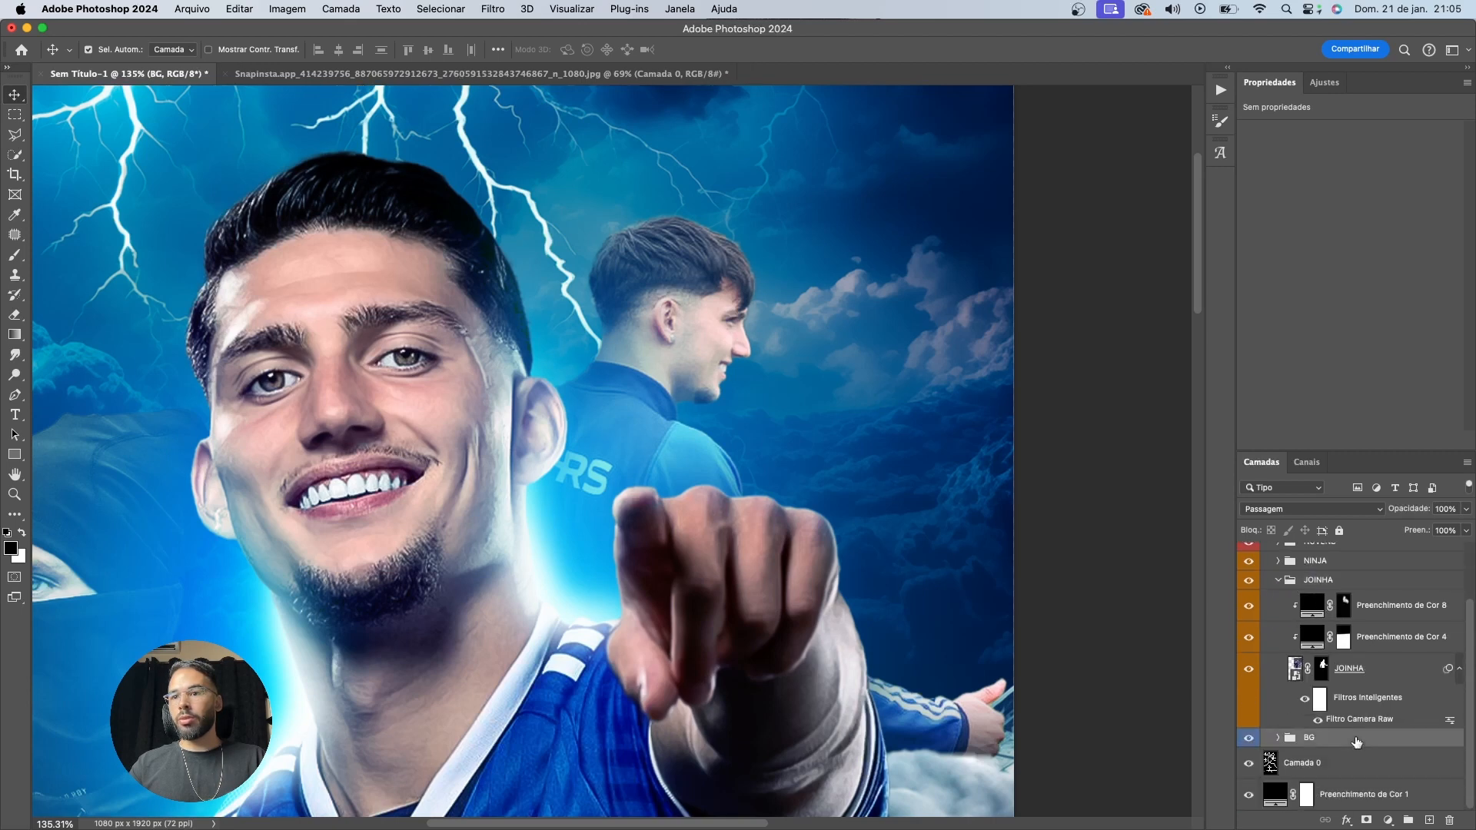
left_click(1388, 821)
left_click(1357, 578)
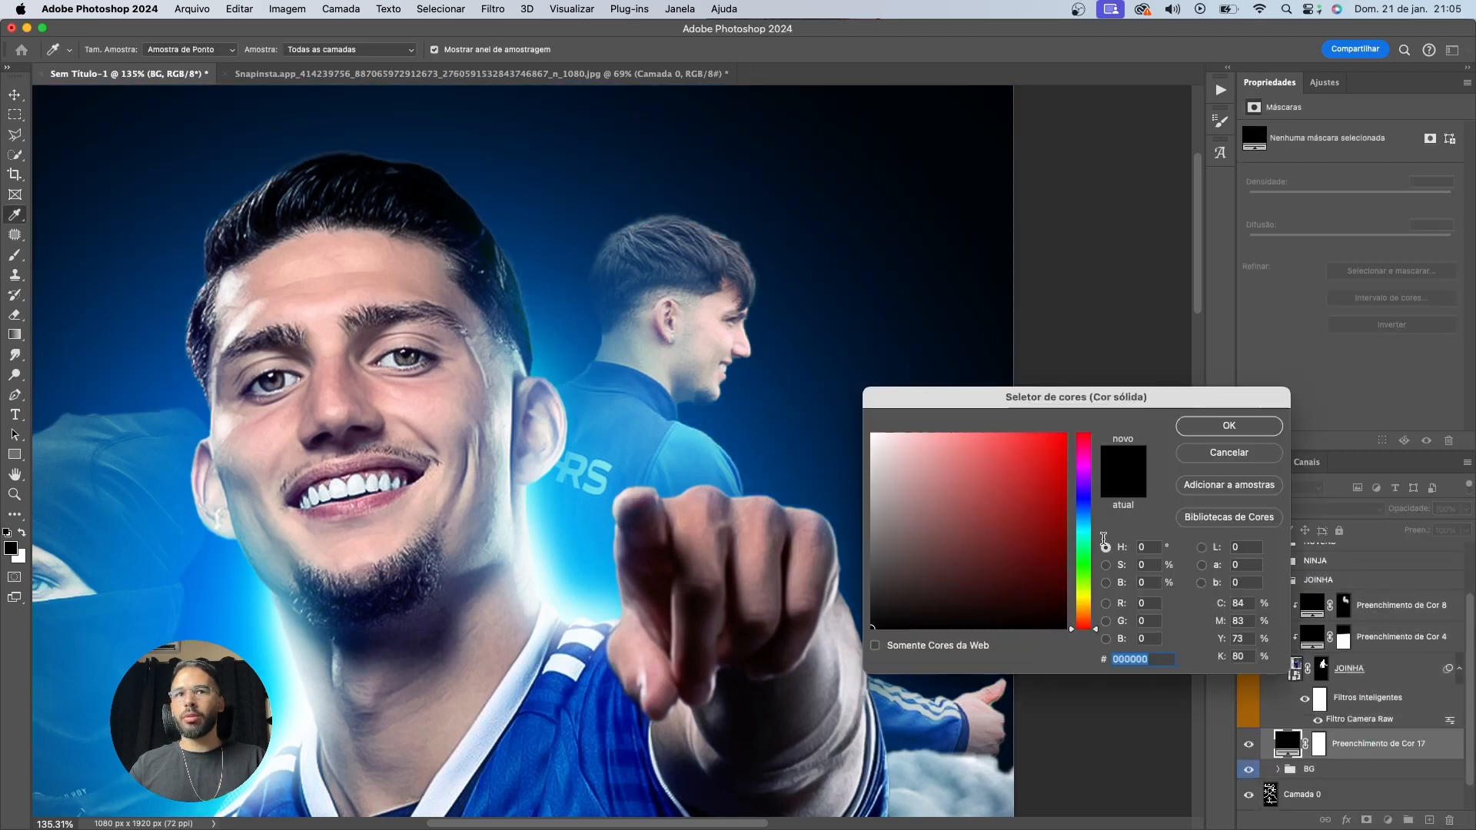
left_click(1085, 538)
left_click(1060, 438)
left_click(1229, 426)
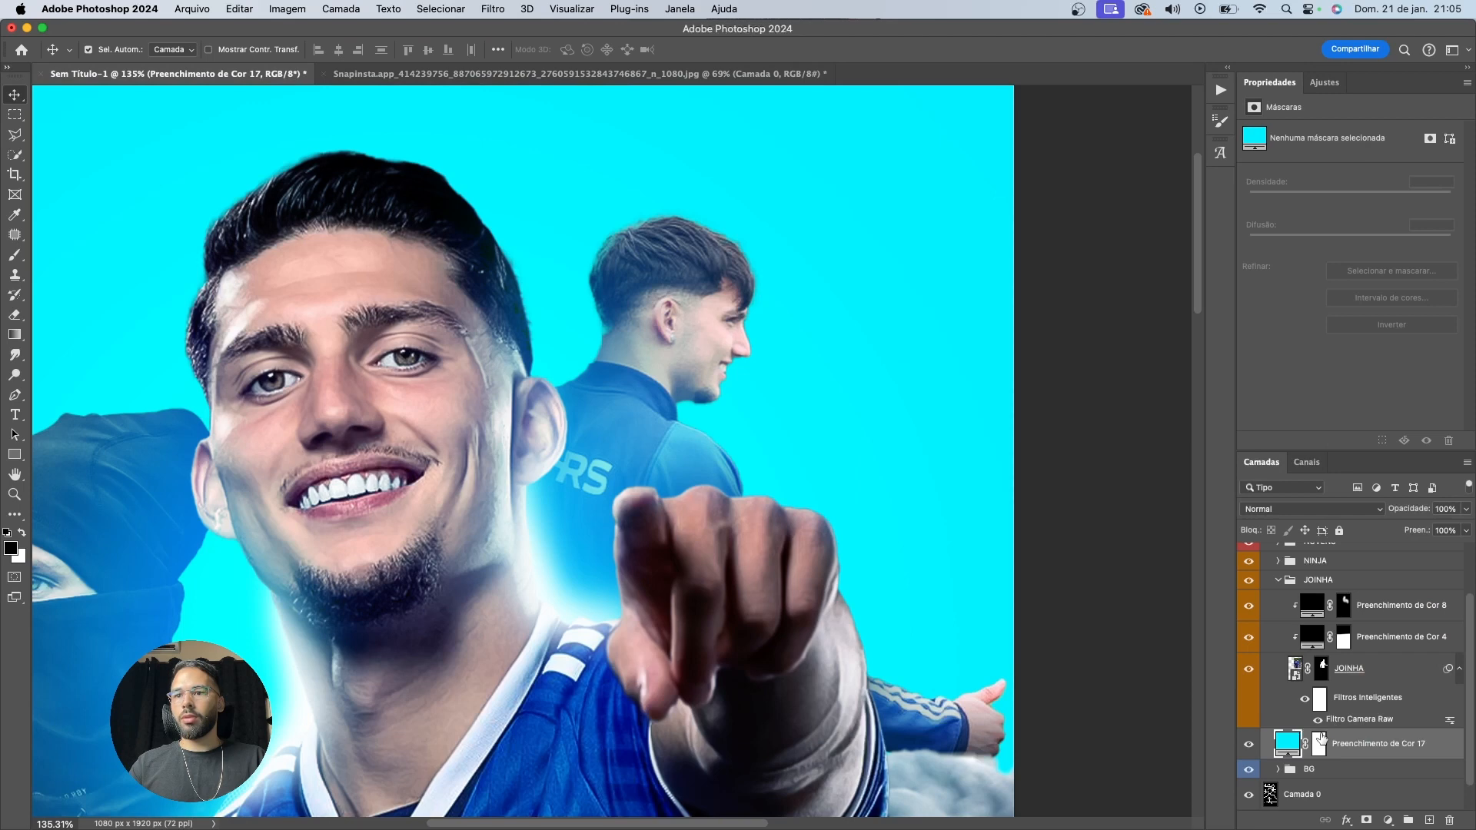
Invert the cyan fill's mask and paint cyan glow behind the background player's neck and chin with a 60 px white brush
key("ctrl+i")
key("b")
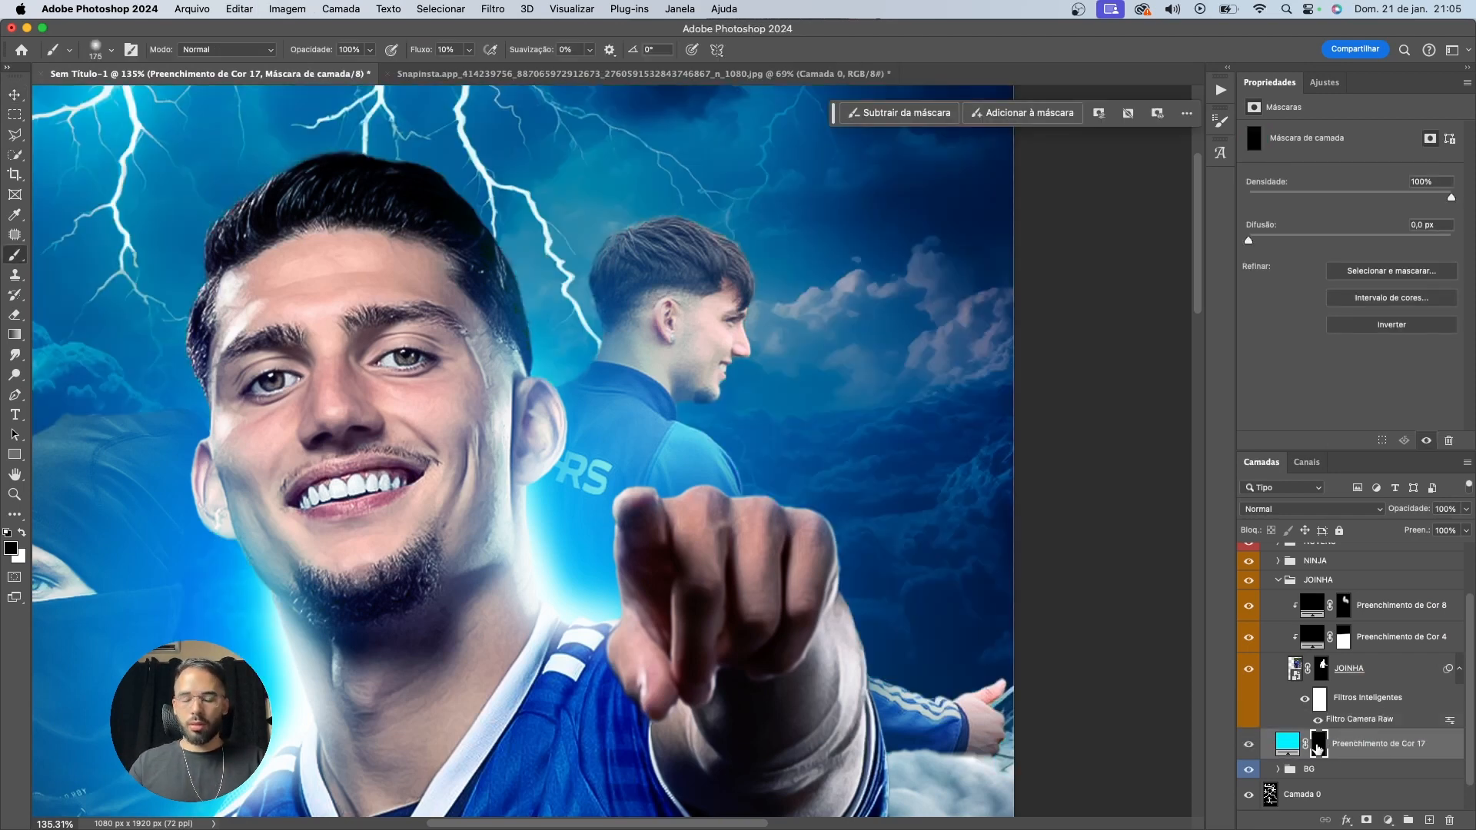
key("x")
key("bracketleft")
key("bracketleft")
key("bracketleft")
key("bracketleft")
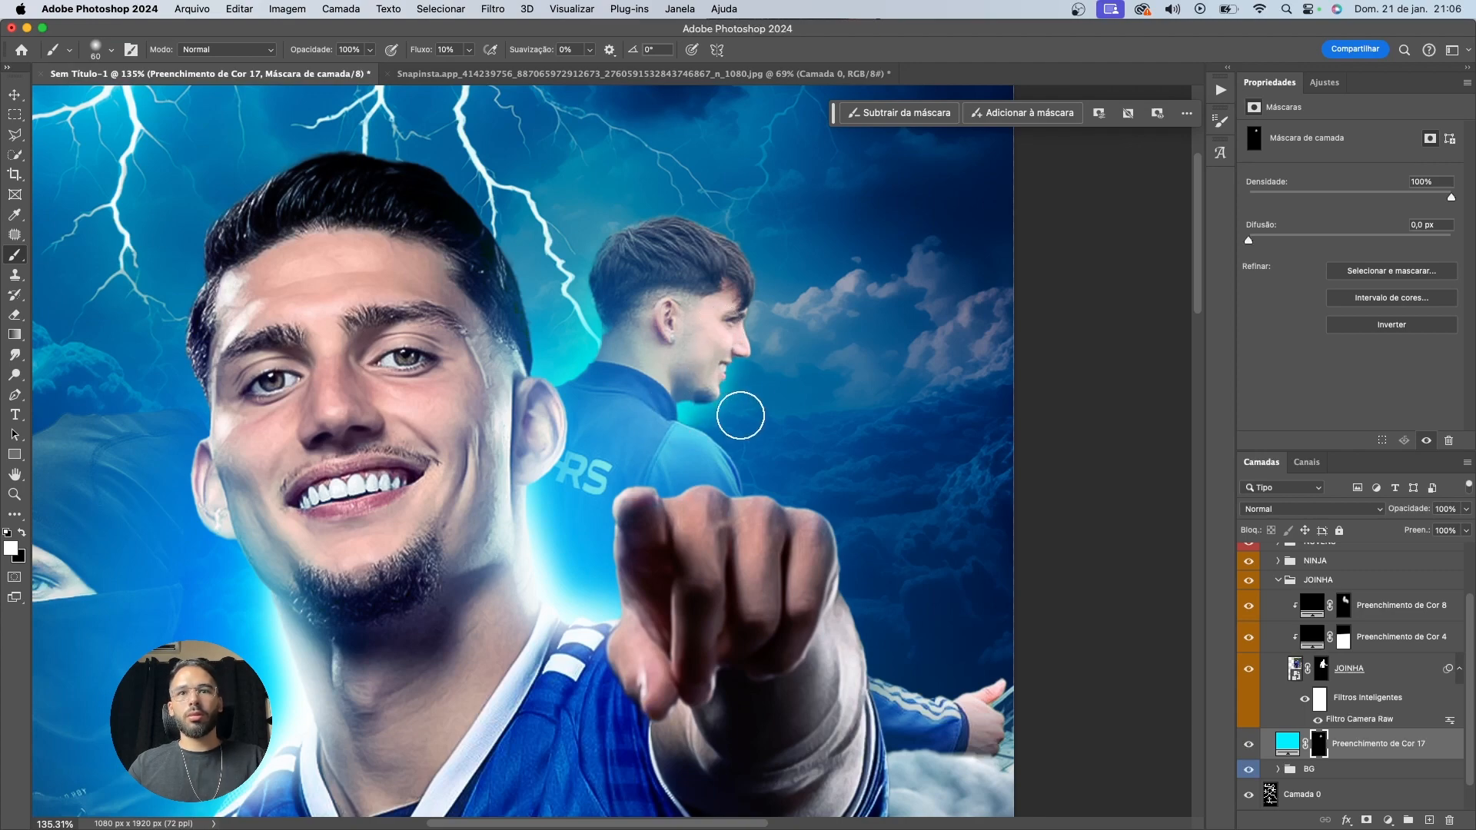
Set the blend mode of the cyan glow behind the background player to Divisão
left_click(1311, 508)
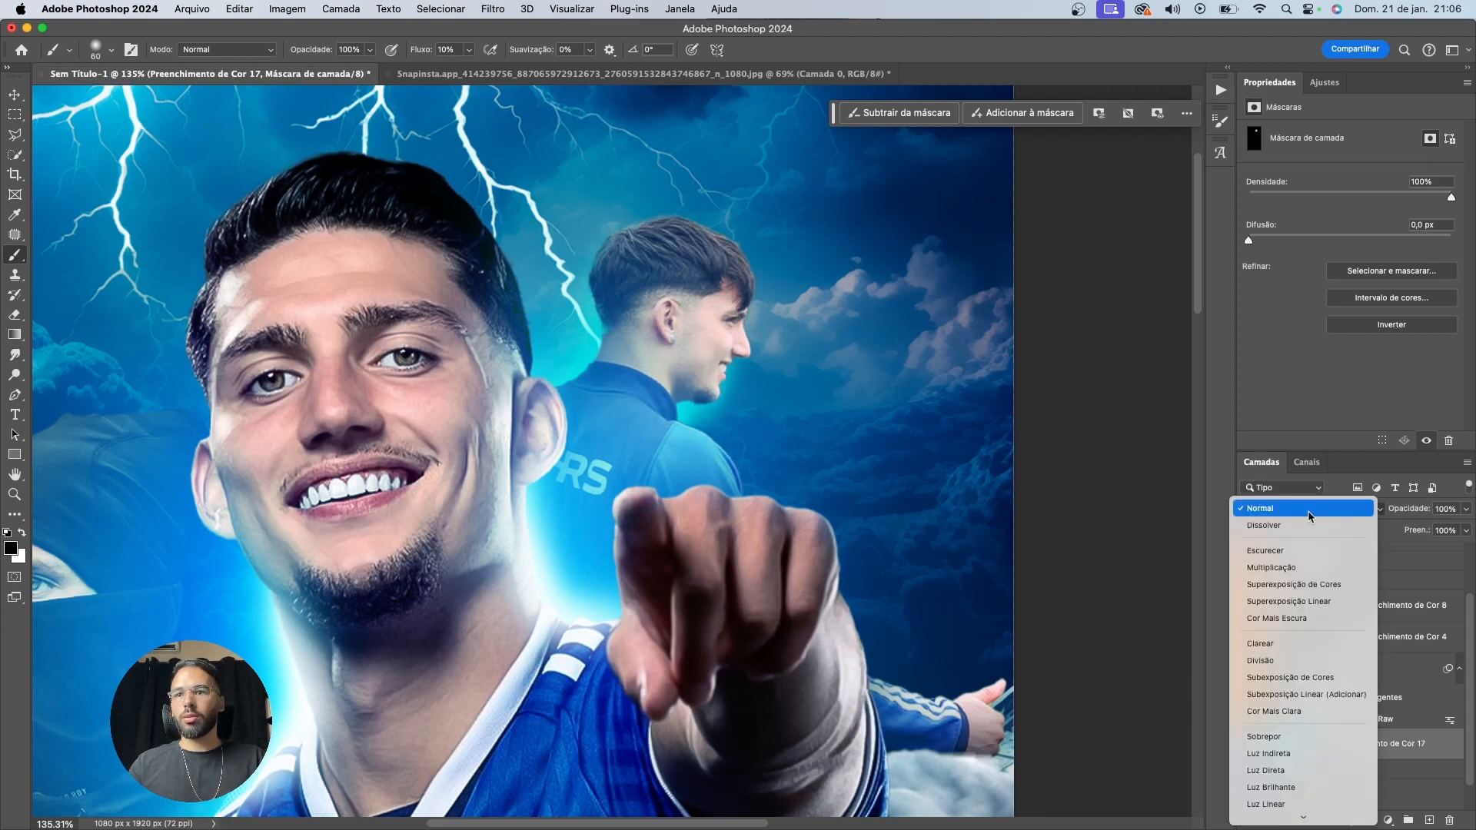
left_click(1282, 661)
left_click_drag(552, 346, 897, 482)
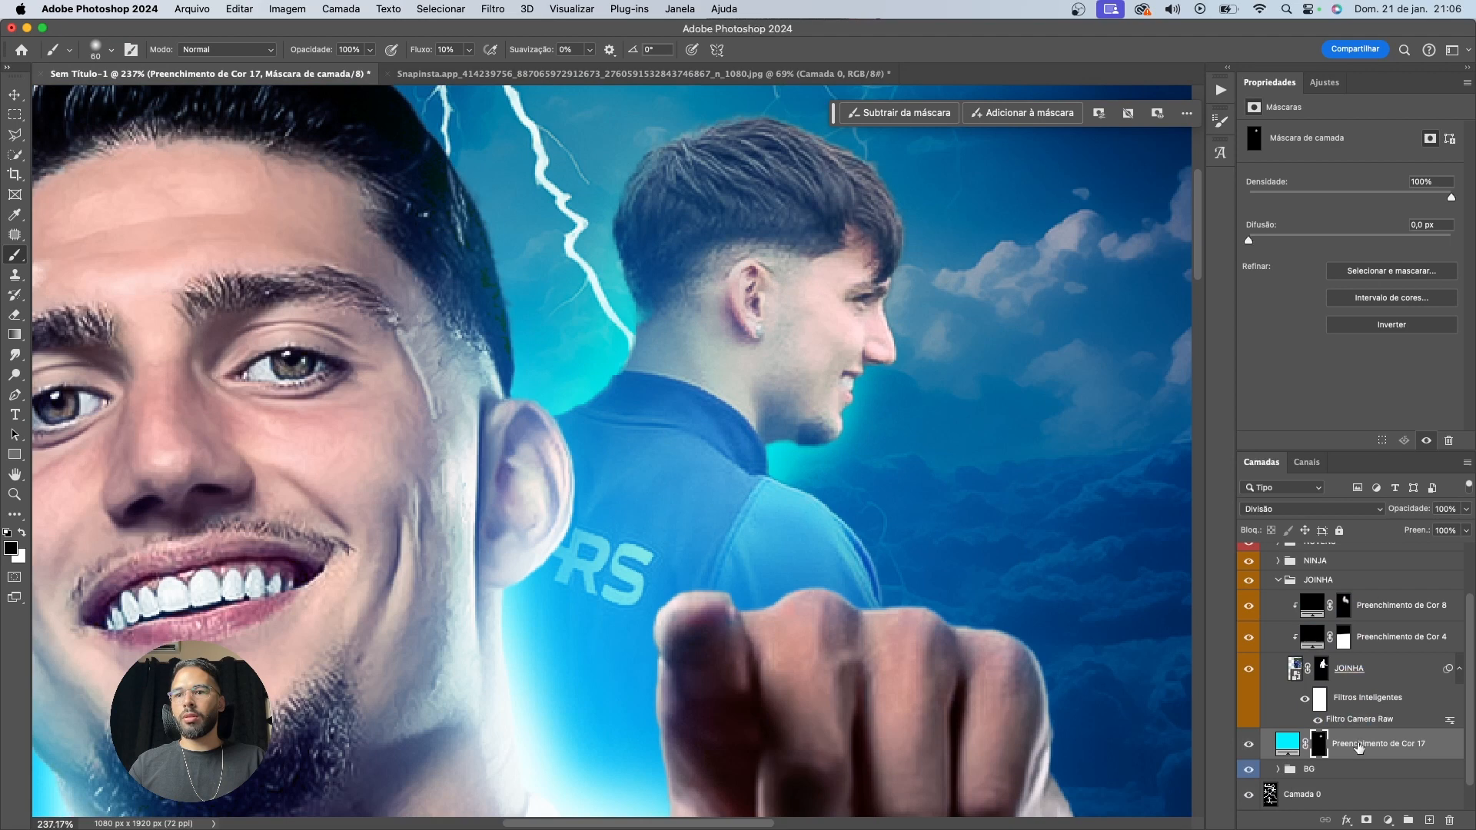
Create a white solid color fill layer above the background player's cyan glow
left_click(1354, 740)
left_click(1387, 820)
left_click(1383, 562)
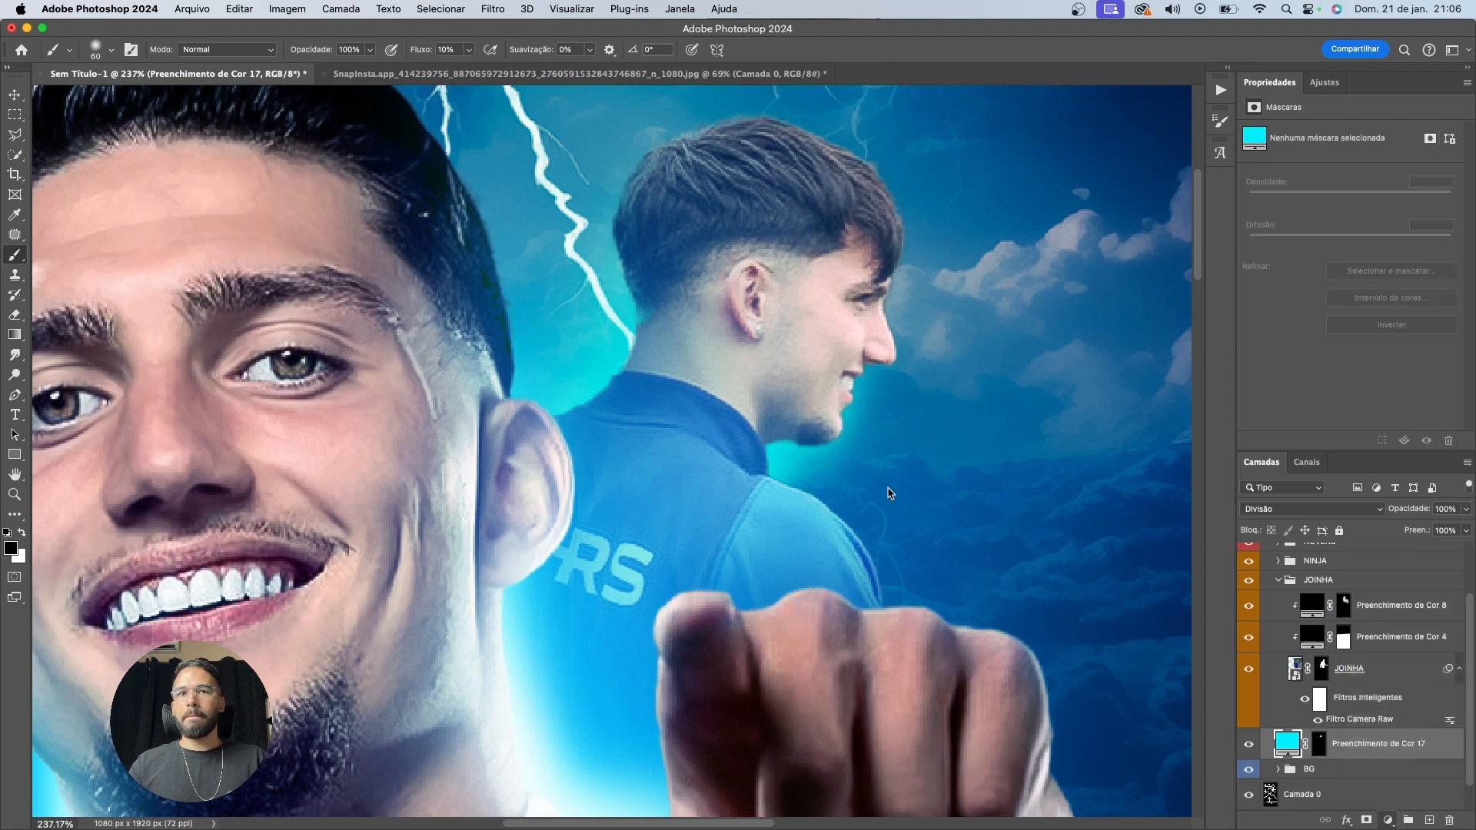
left_click_drag(871, 464, 834, 372)
key("Return")
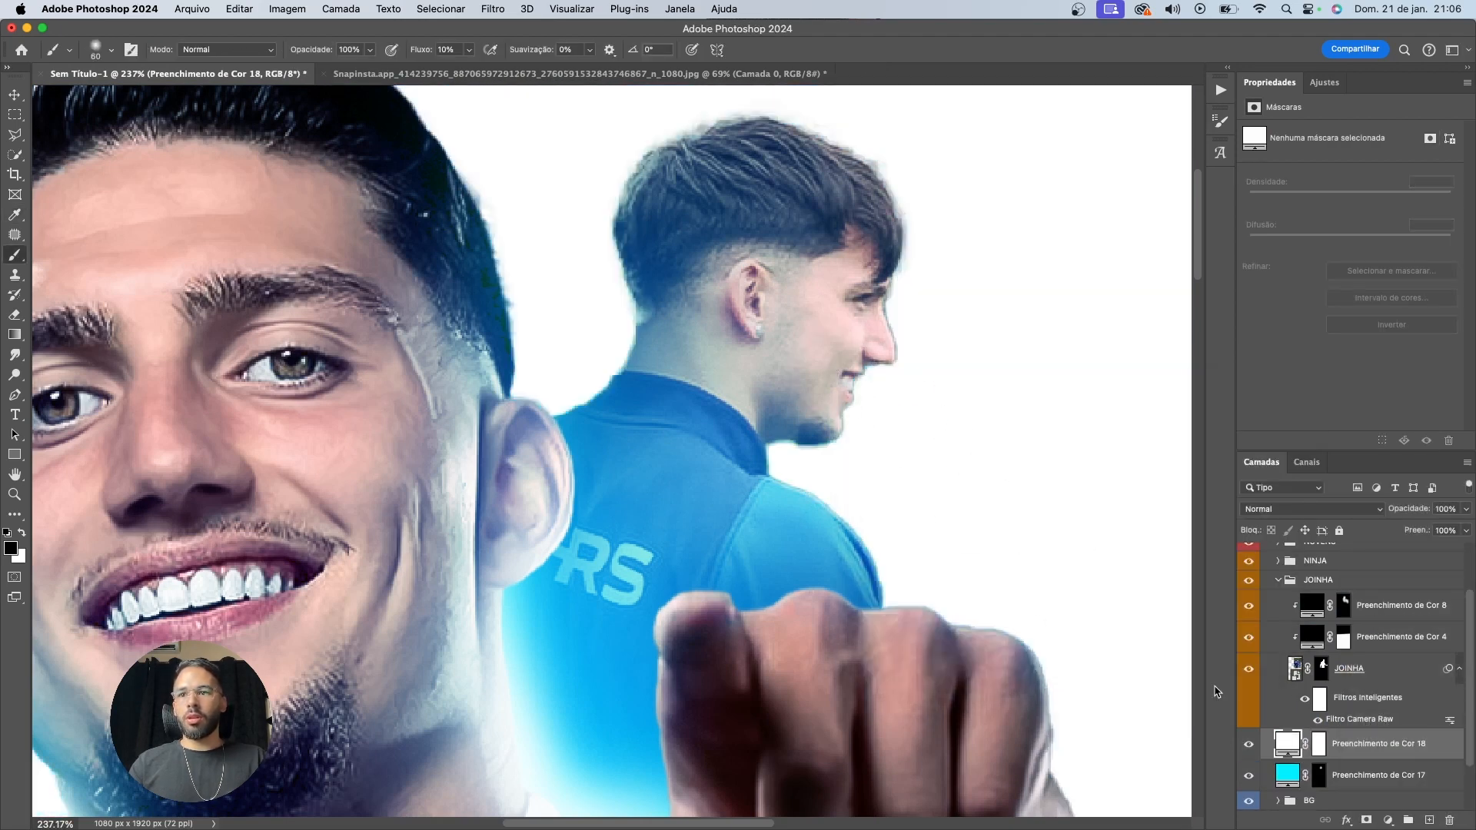
Invert the white fill's mask and paint white light behind the background player's neck and under his chin with a 40 px brush
left_click(1320, 745)
key("super+i")
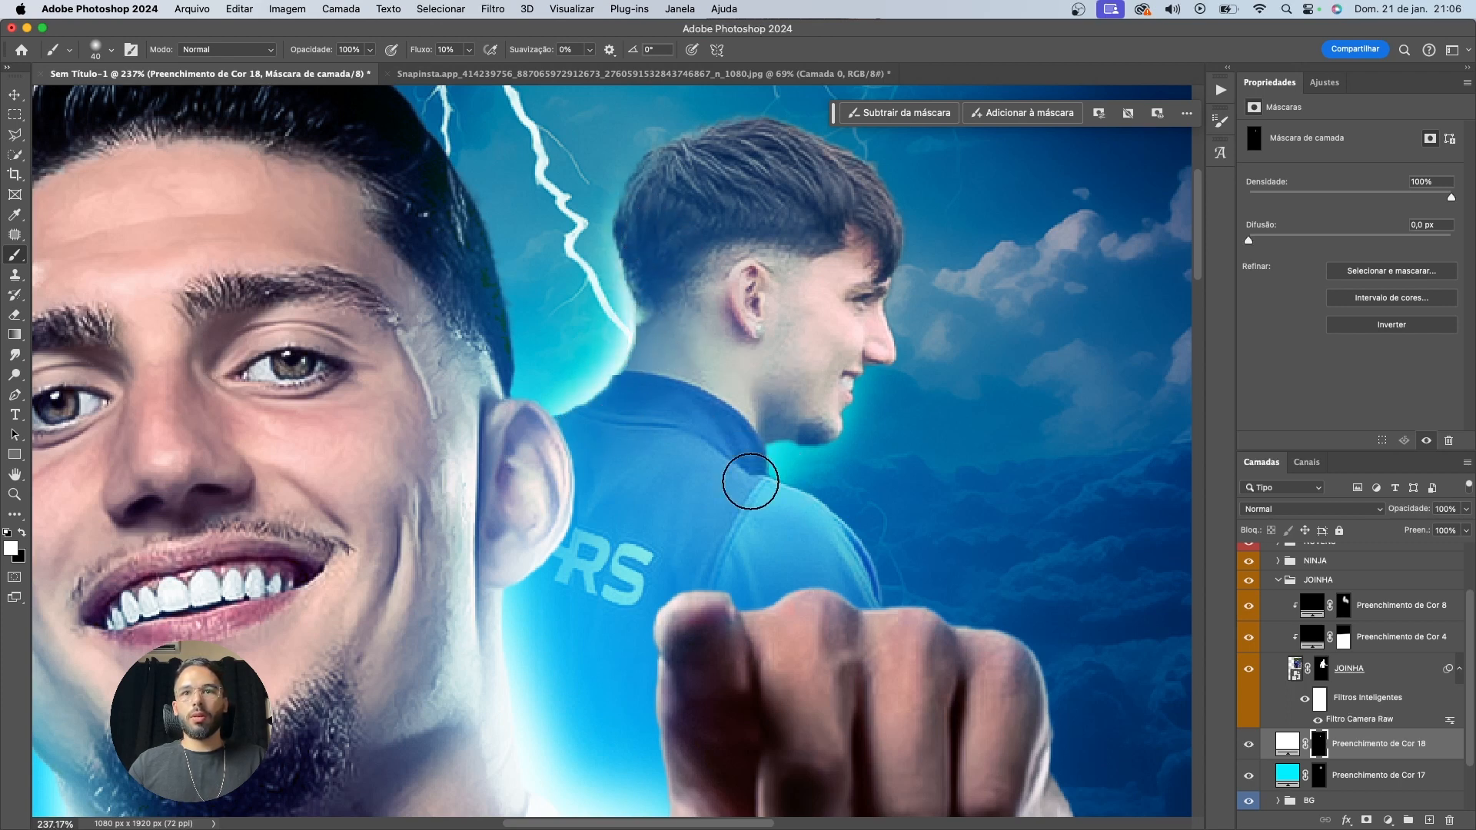
left_click_drag(768, 474, 738, 458)
left_click_drag(771, 420, 870, 412)
key("x")
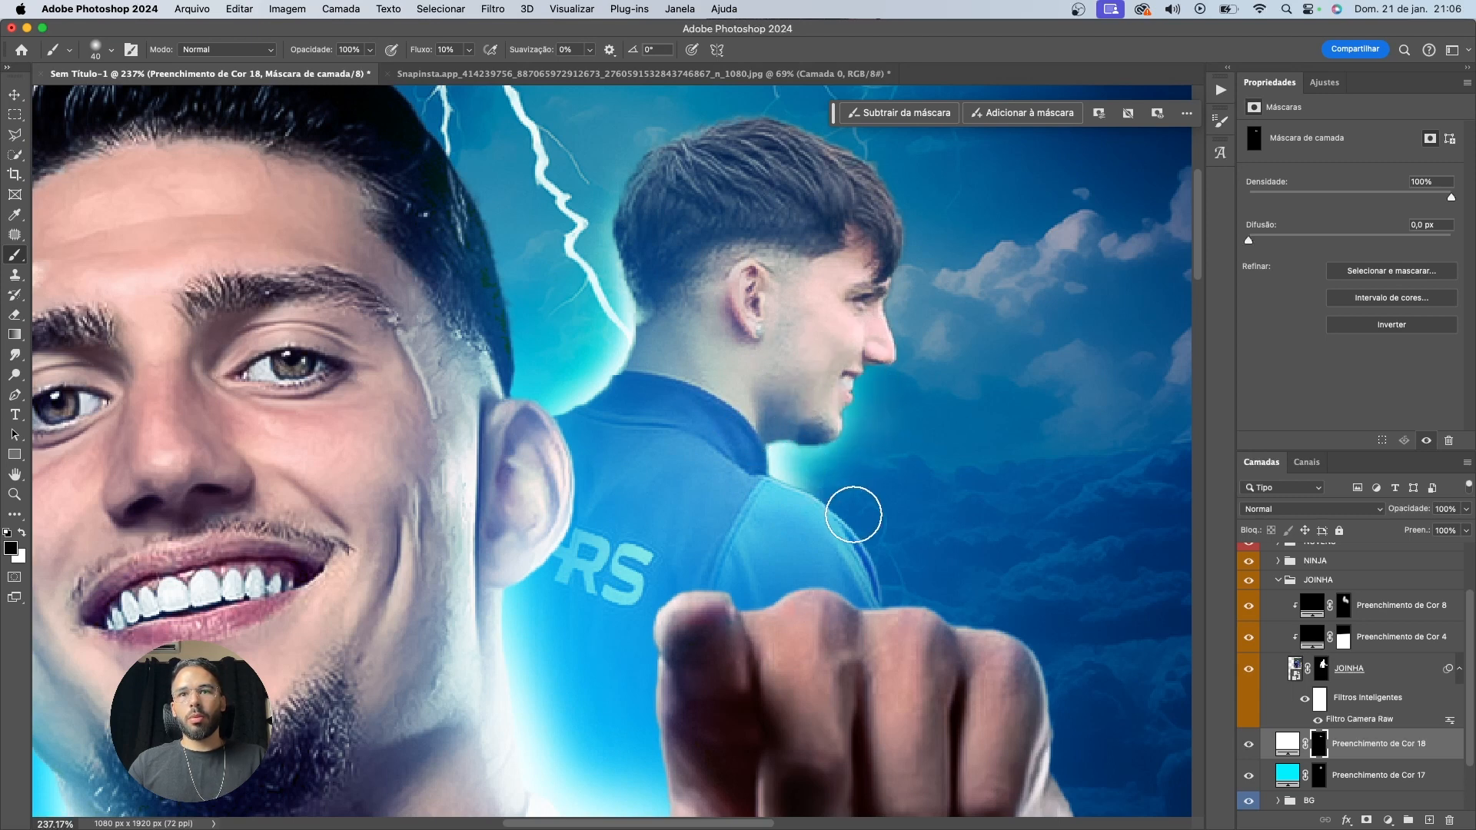
key("x")
key("v")
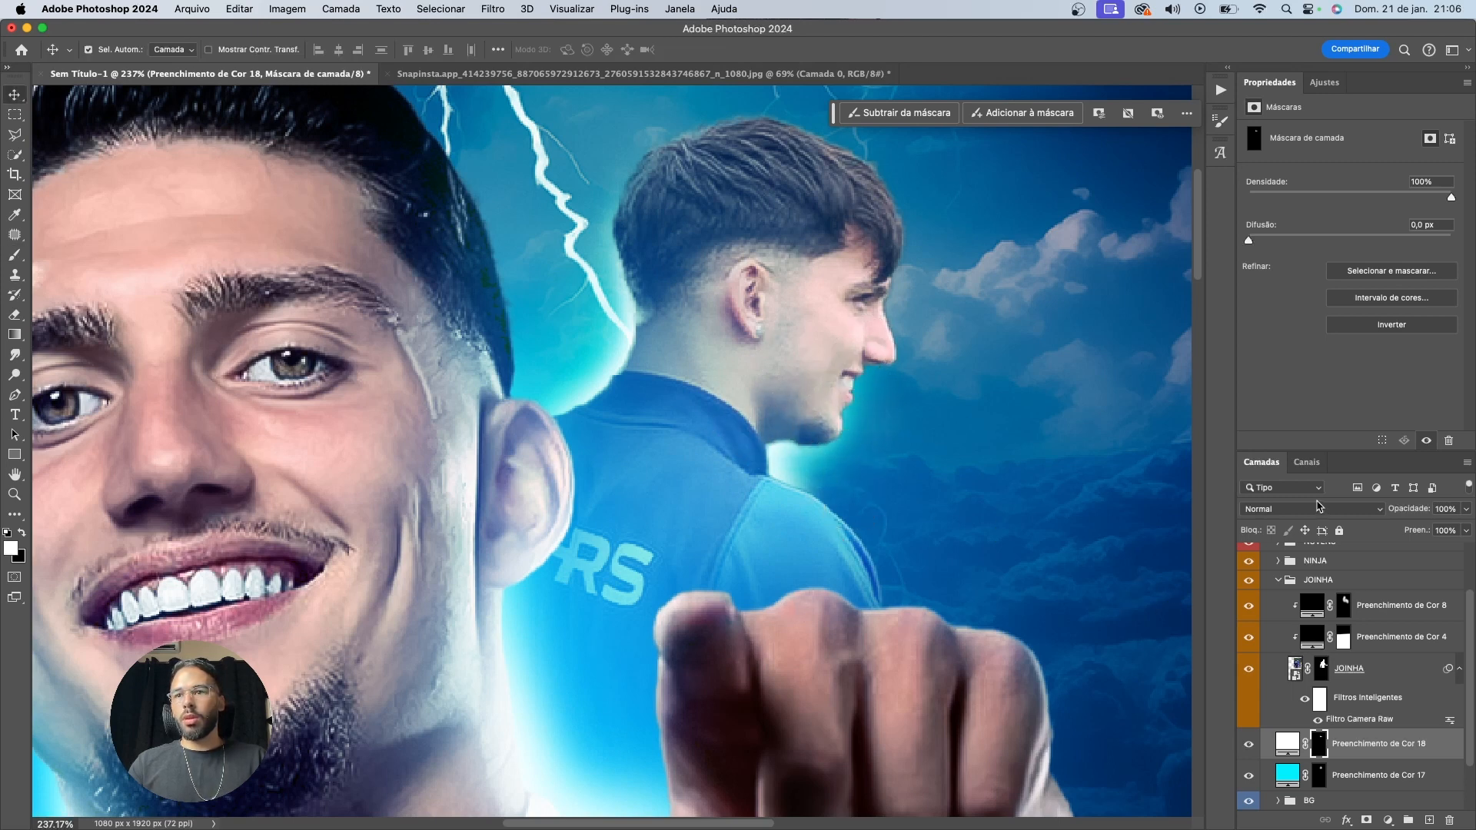
Set the white glow layer's blend mode to Clarear and check it against the wider poster
left_click(1311, 509)
left_click(1299, 772)
scroll(715, 422, "down", 5)
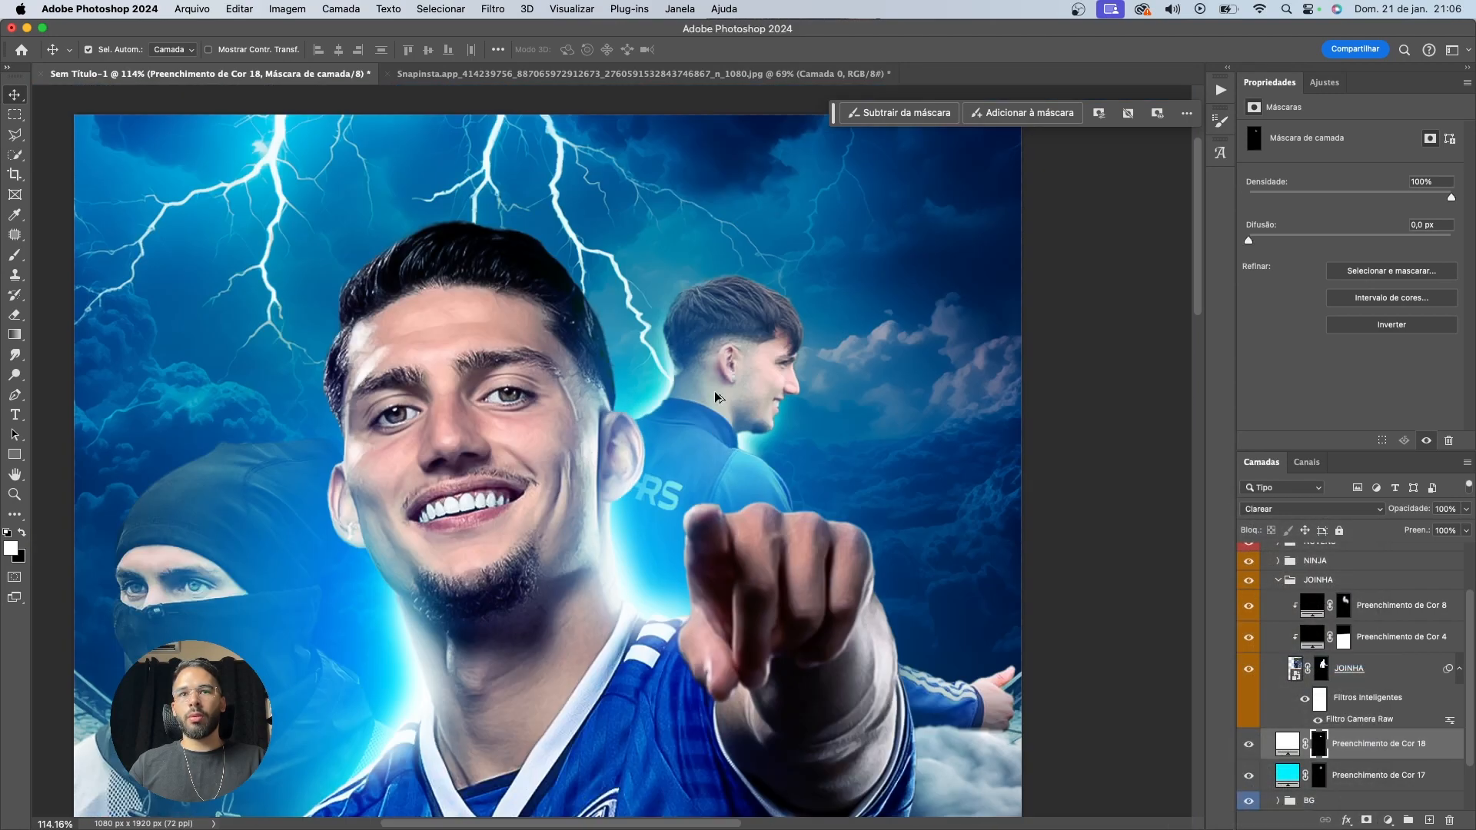
Try the Redondo duro brush at 100% flow on the JOINHA layer mask and switch back to Redondo macio
scroll(722, 400, "up", 6)
left_click(1323, 675)
key("b")
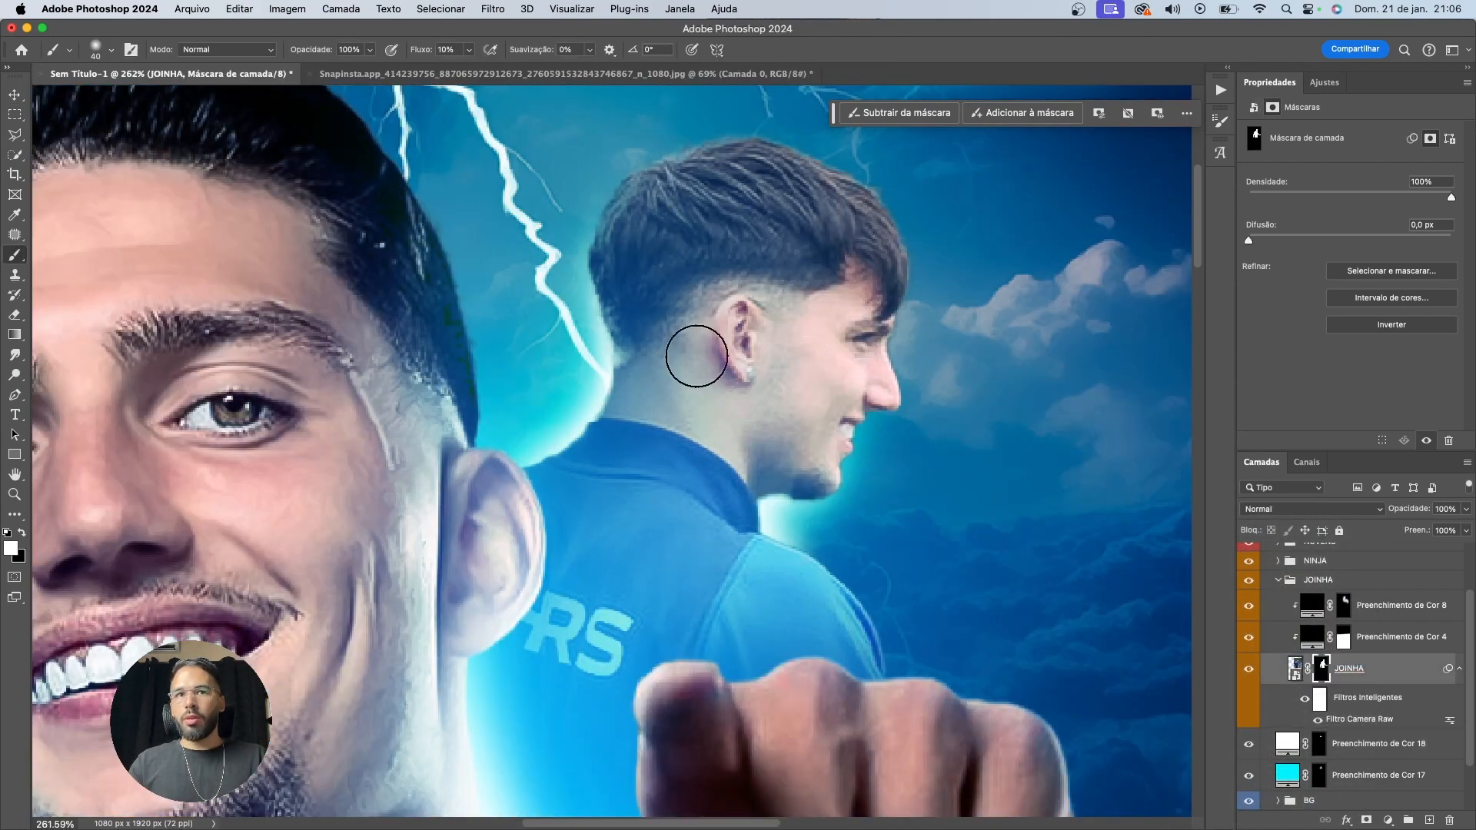
key("shift+0")
key("x")
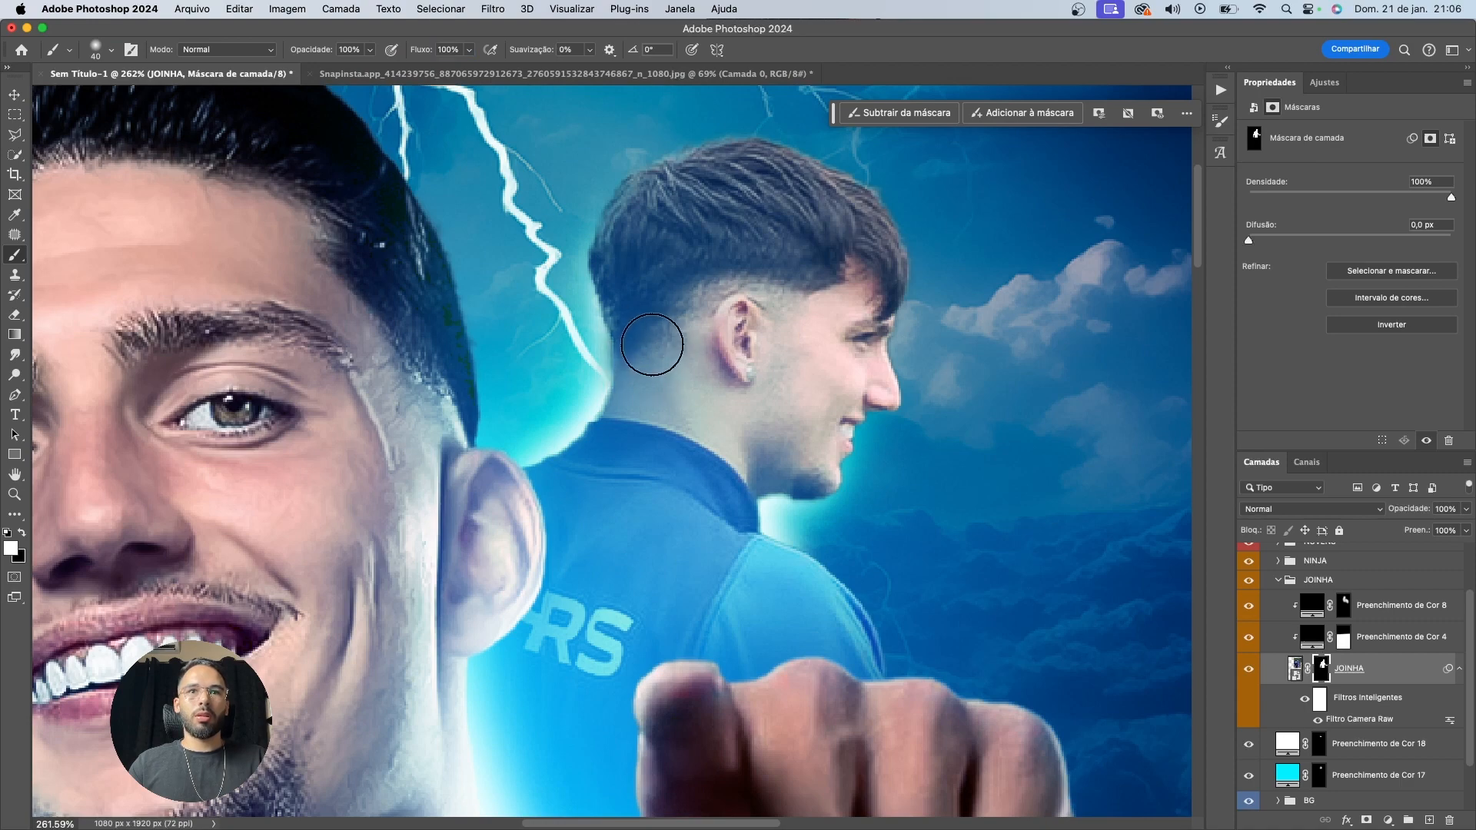
left_click(113, 51)
left_click(250, 245)
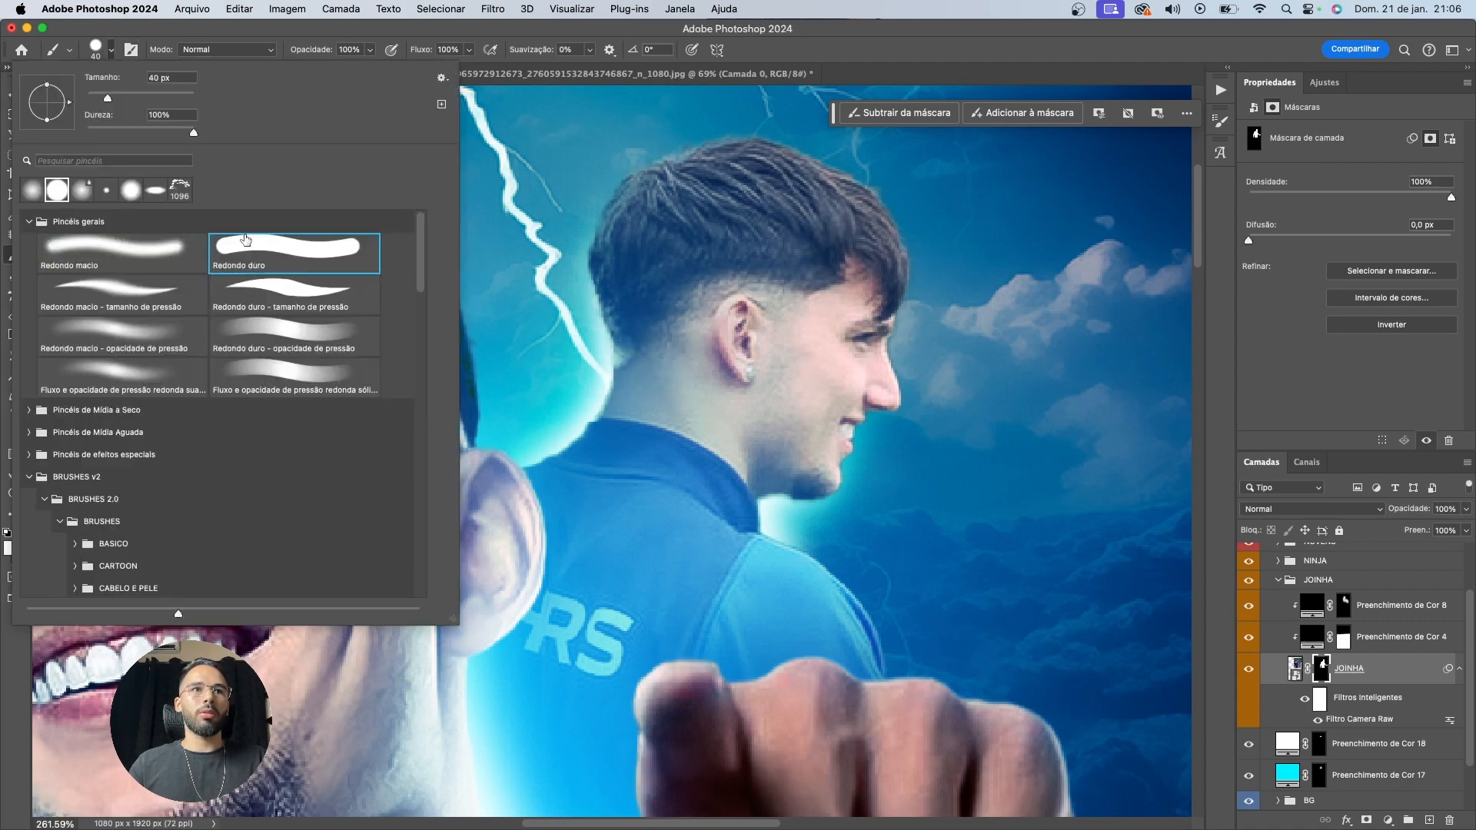
left_click(95, 52)
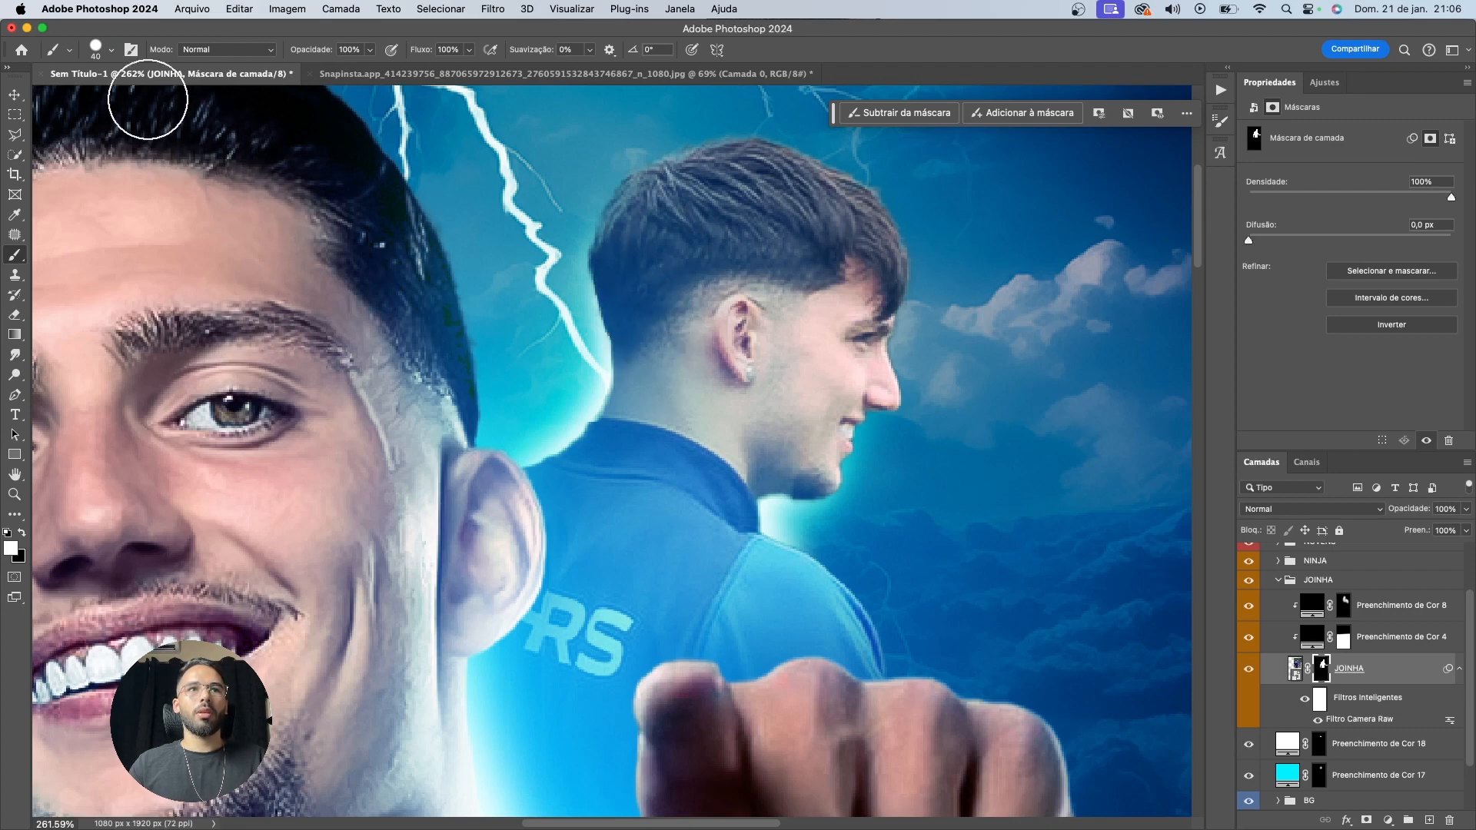
left_click(112, 53)
left_click(86, 239)
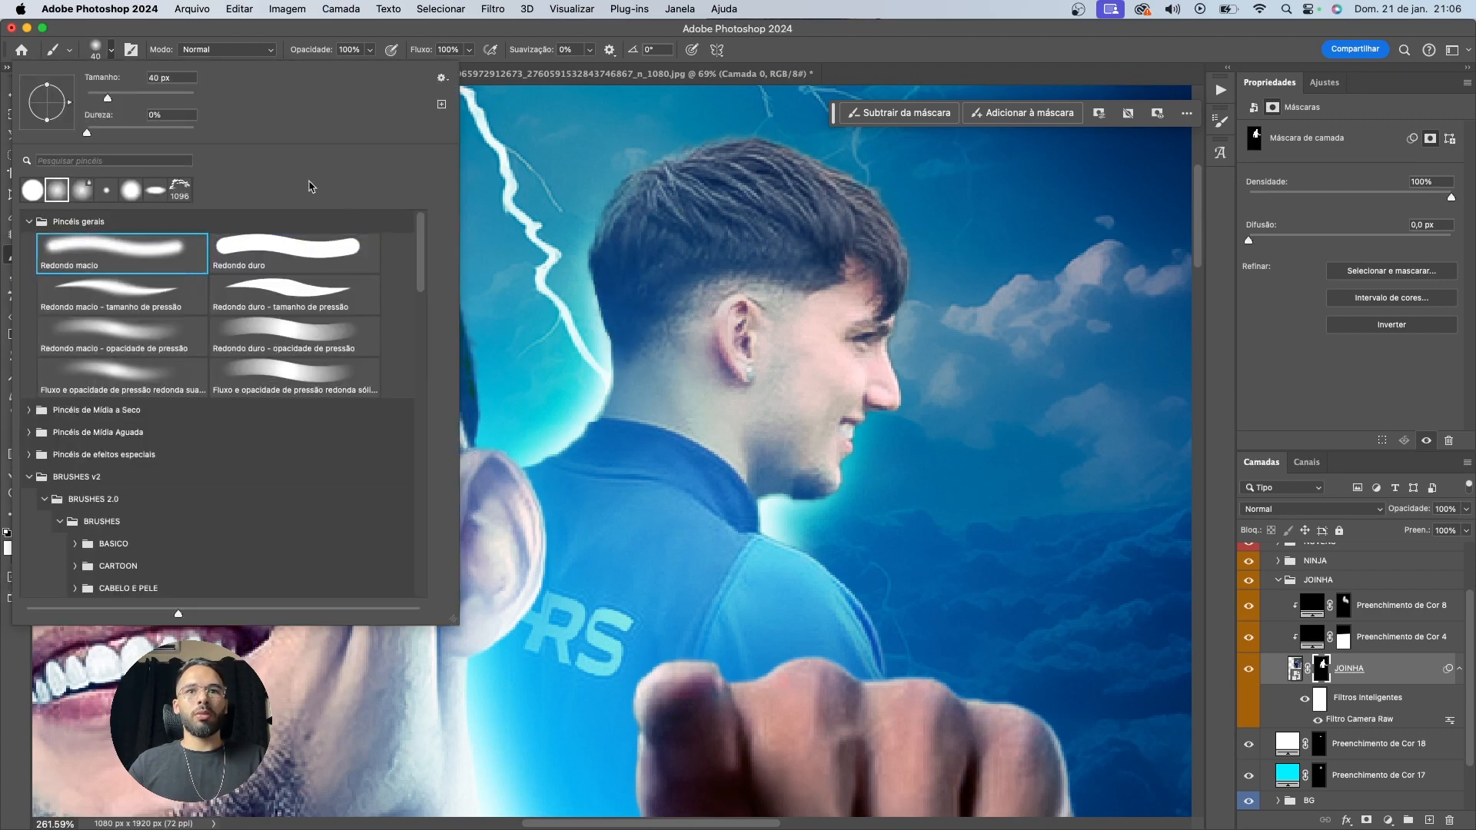
left_click(98, 52)
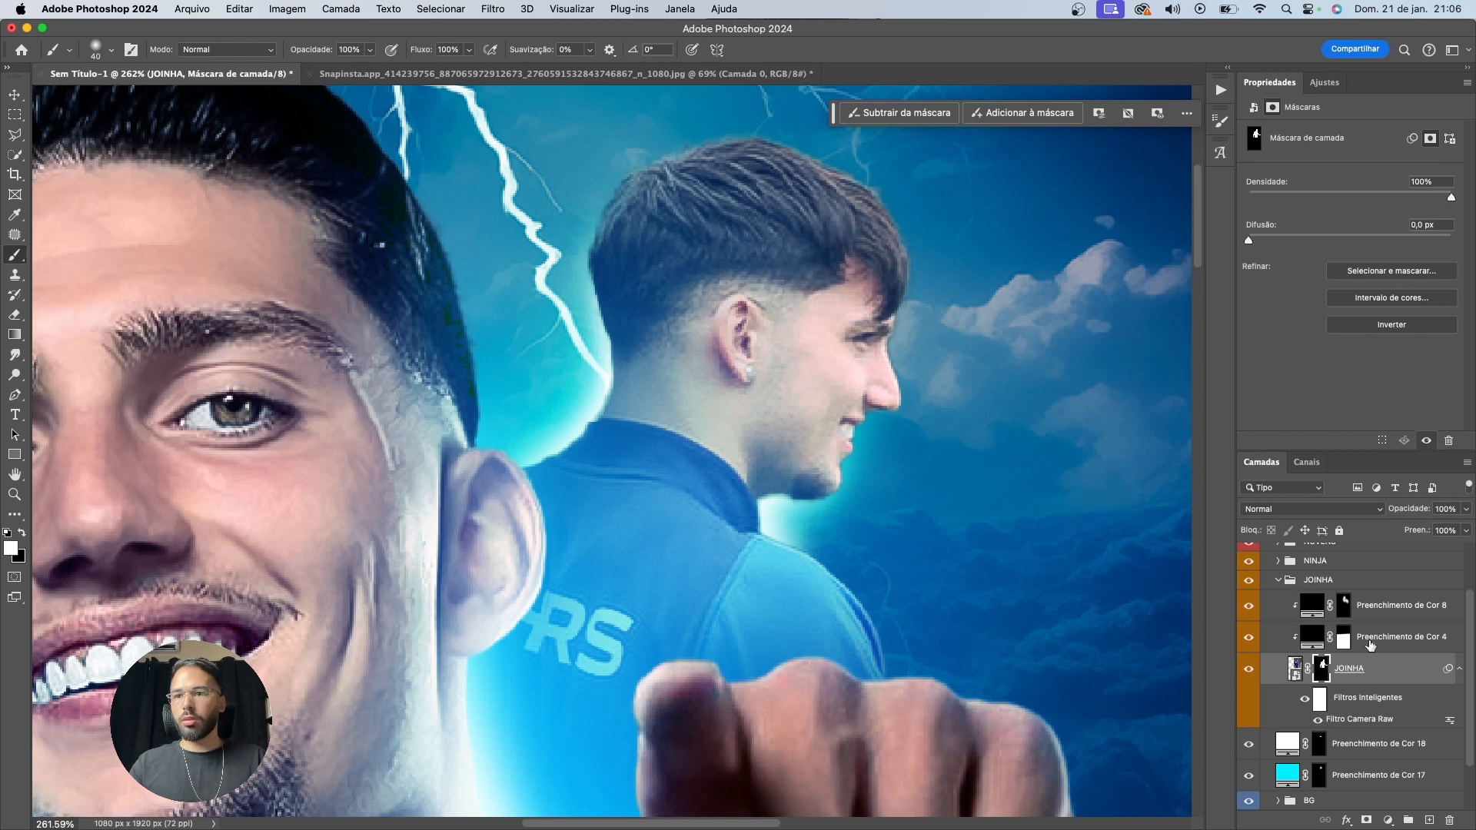
Create a cyan solid color fill (00ffea) above Preenchimento de Cor 8, clipped to the JOINHA player
left_click(1374, 668)
key("v")
left_click(1312, 608)
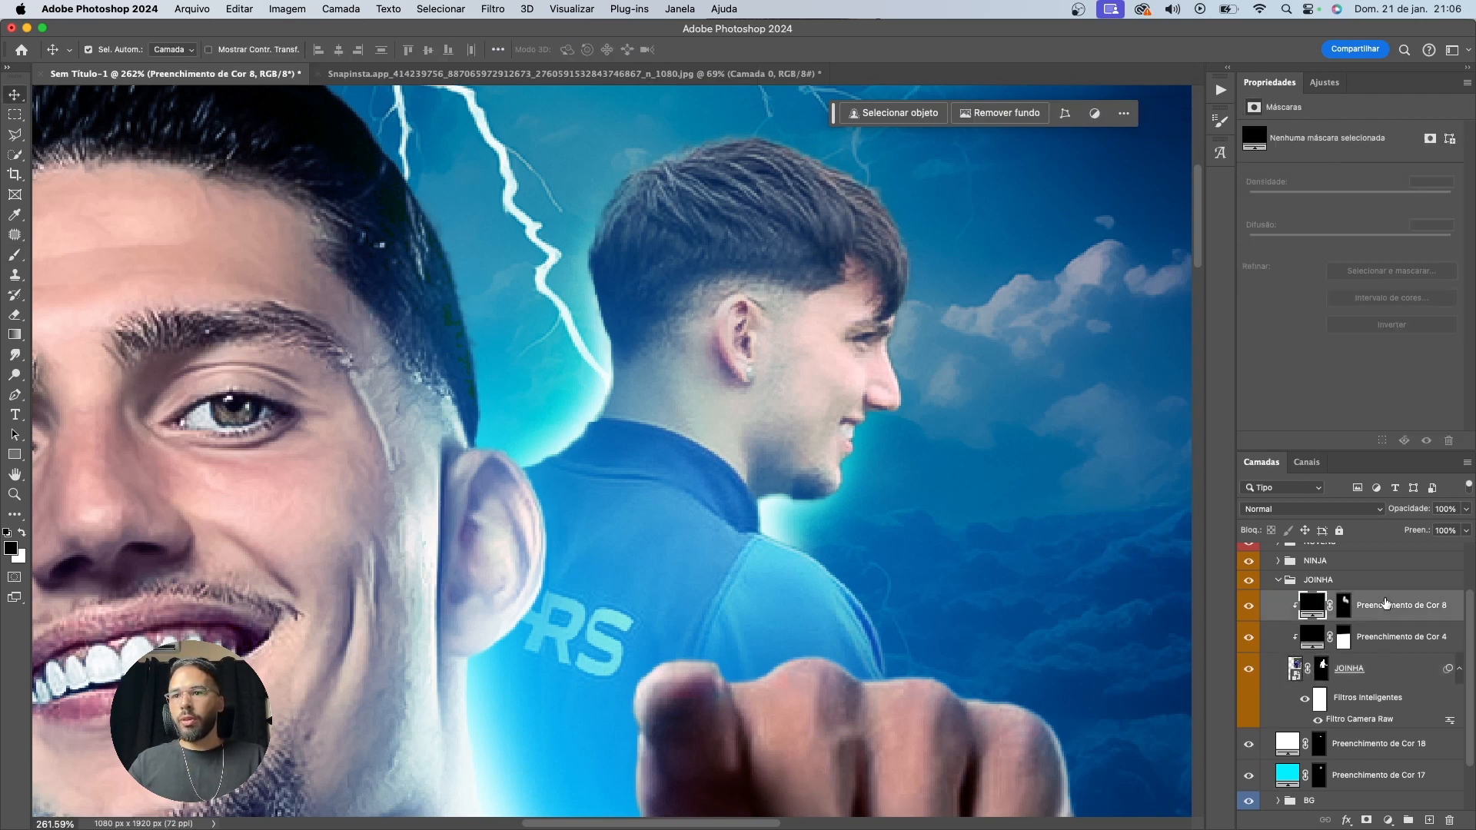
left_click(1388, 821)
left_click(1379, 568)
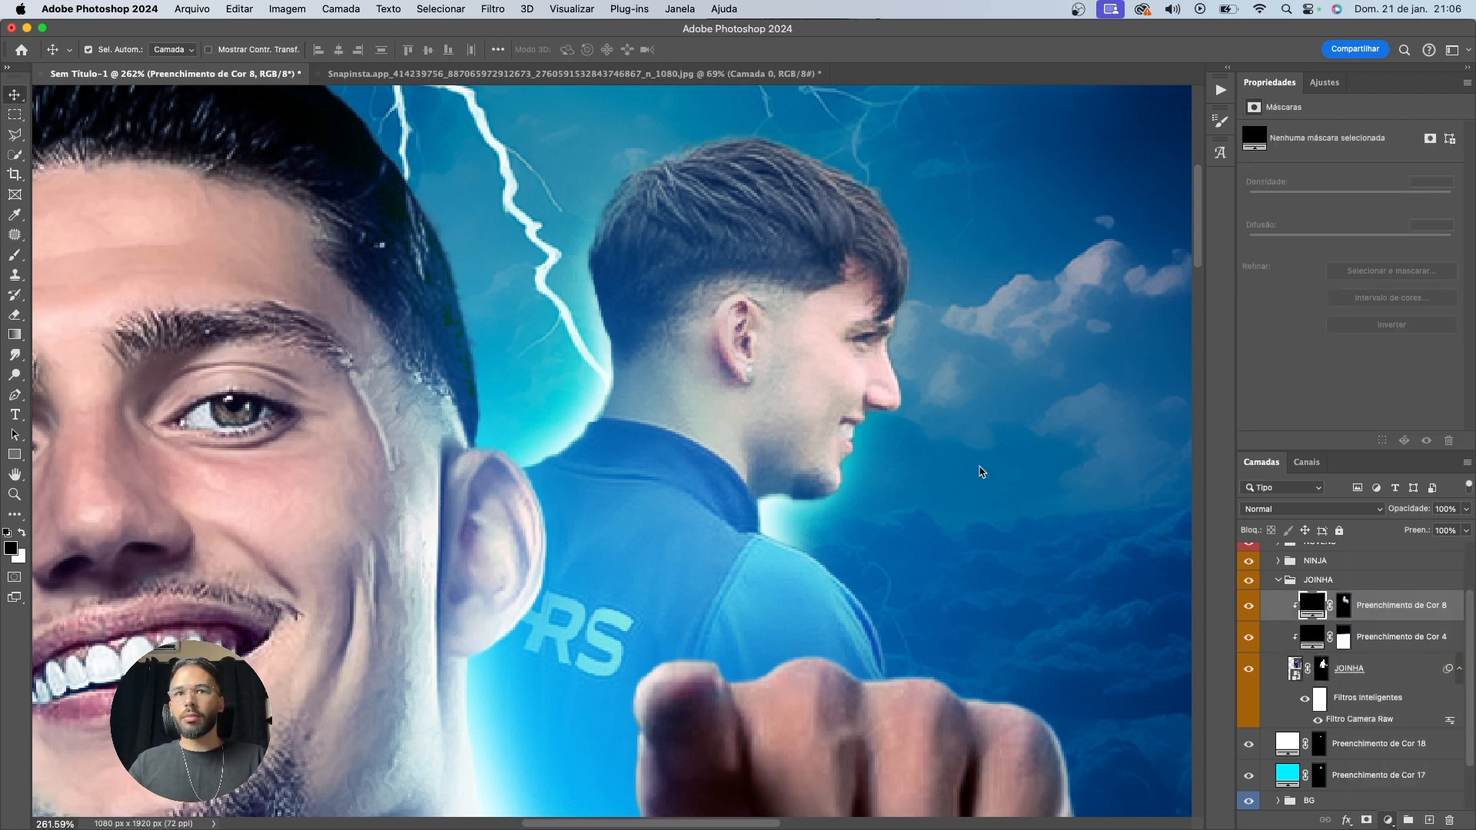
left_click_drag(1084, 615, 1085, 533)
left_click(1057, 478)
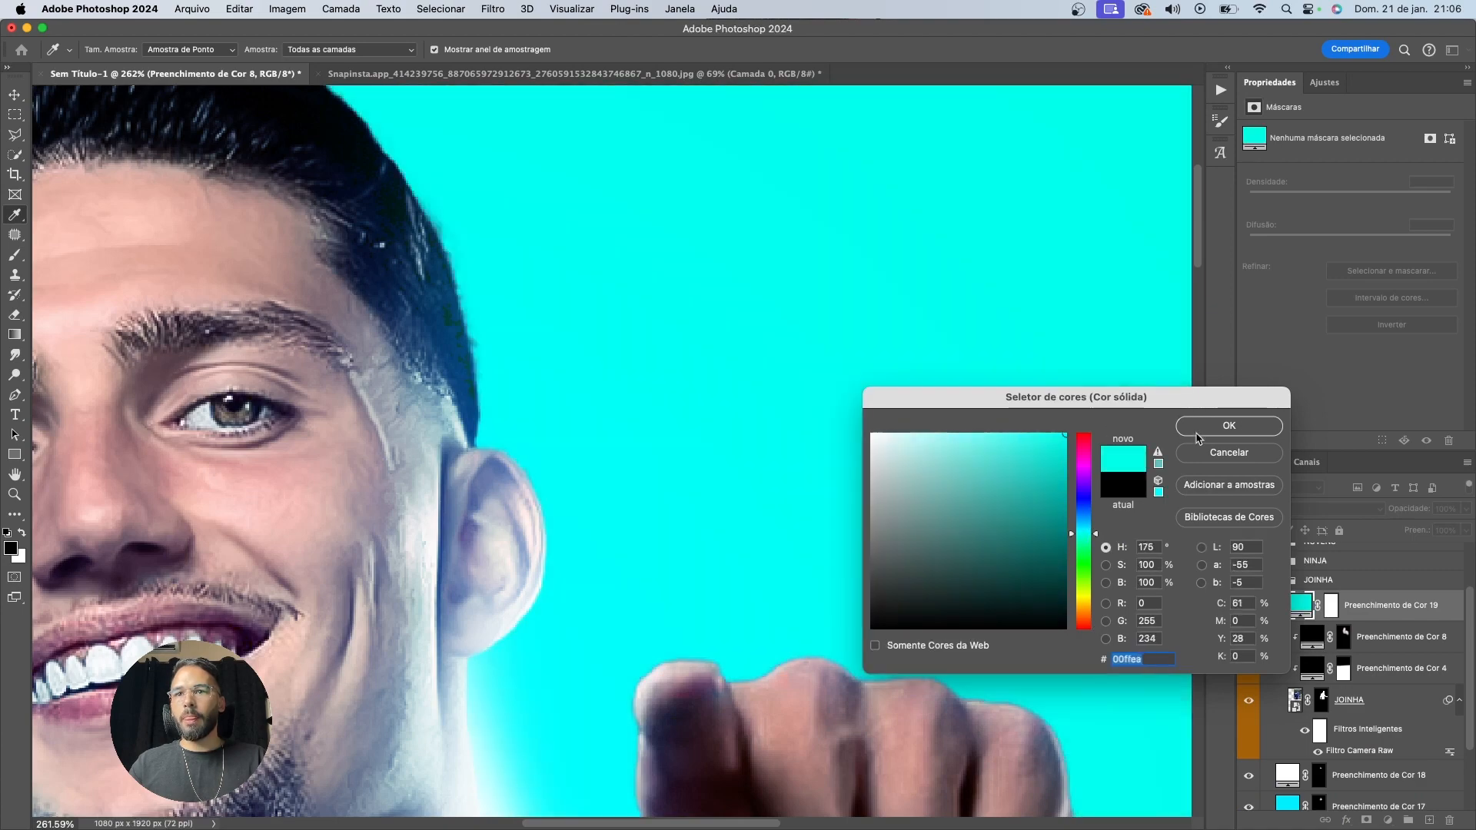
key("Return")
key("super+0")
Invert the clipped cyan fill's mask and paint cyan light along the background player's nape with a white 40 px brush at 10% flow
left_click(1343, 605)
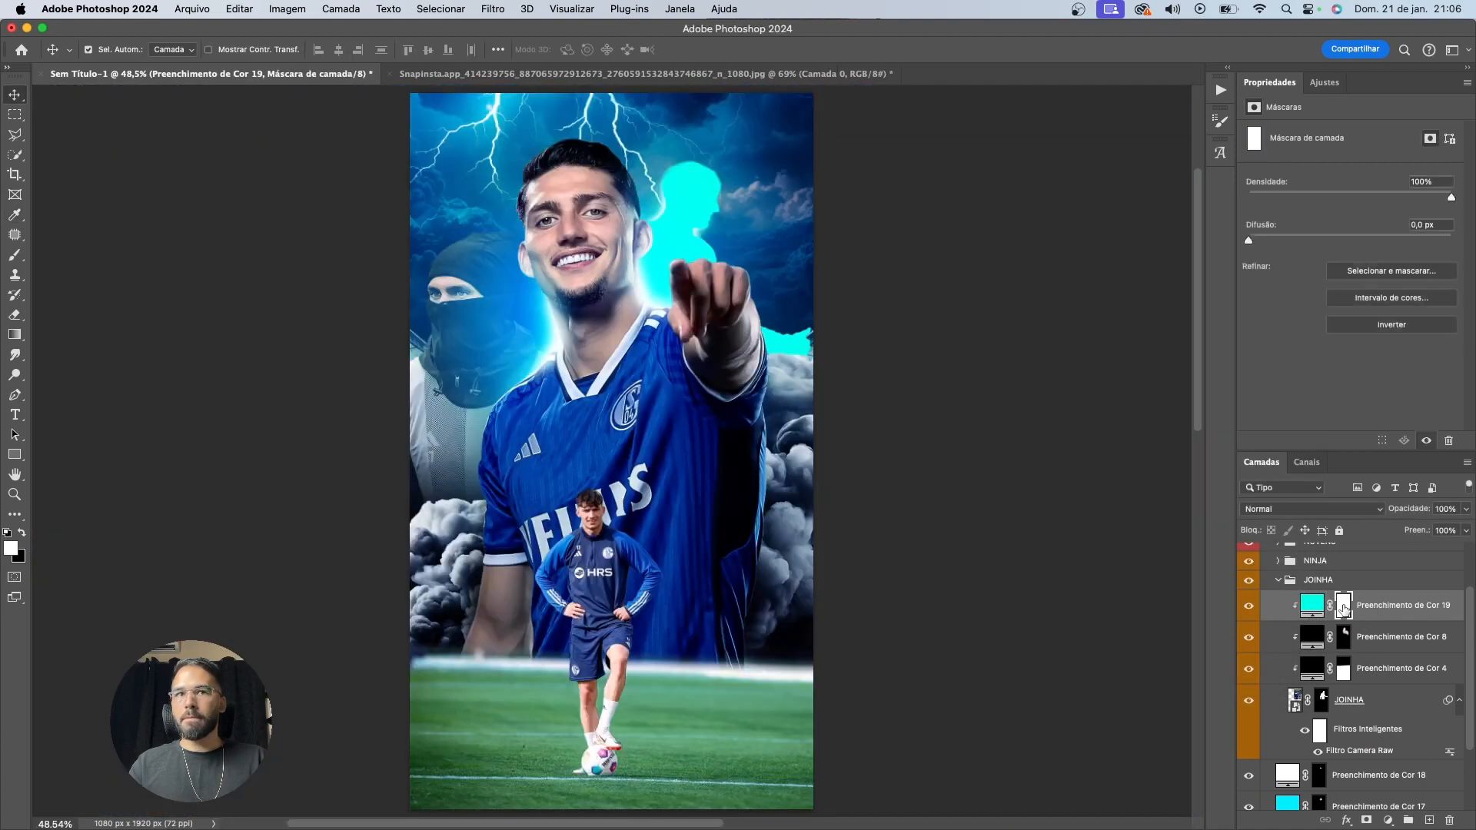
key("super+i")
key("b")
key("x")
scroll(669, 211, "up", 5)
scroll(677, 200, "up", 4)
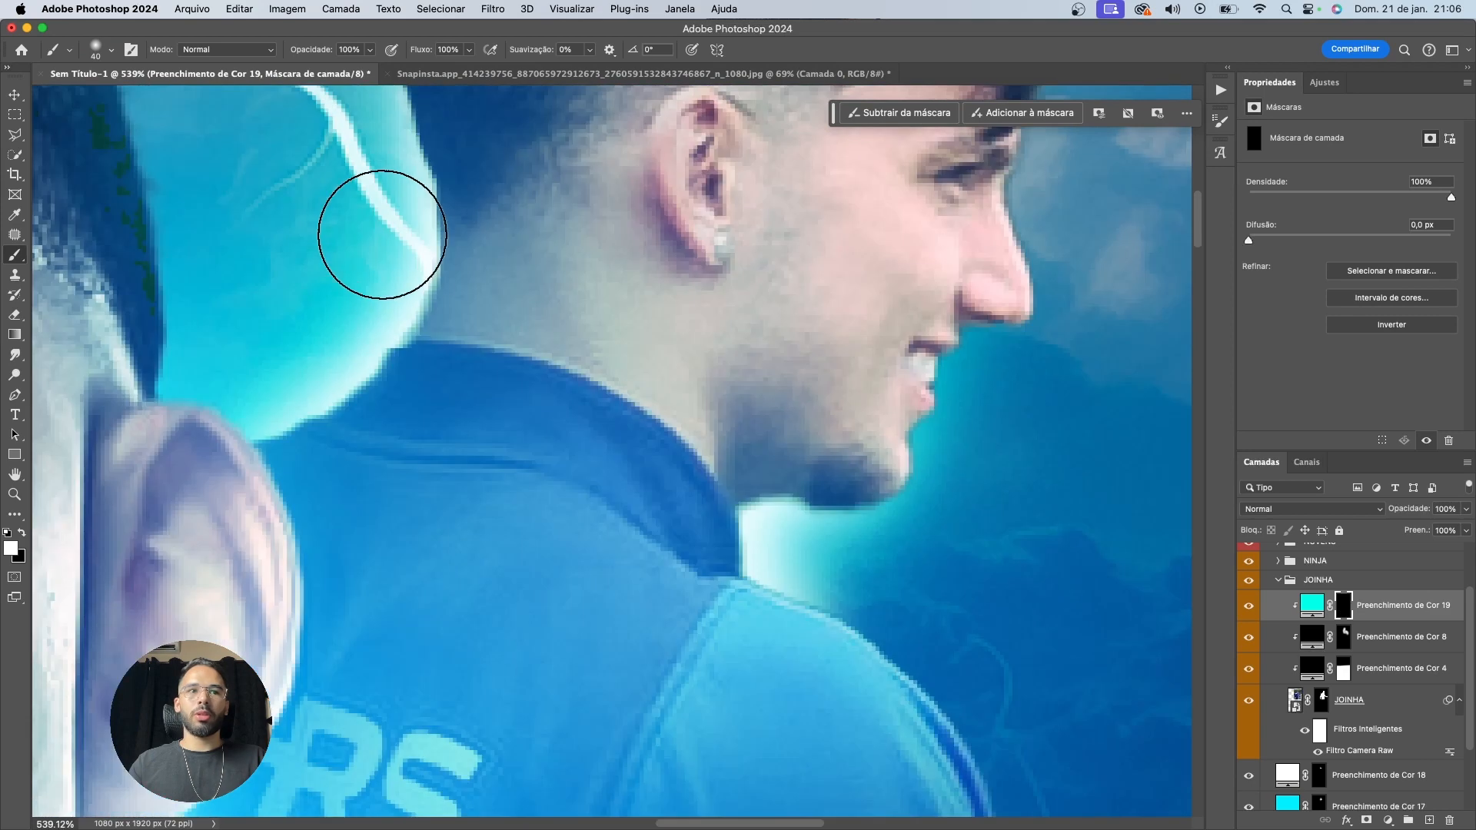
scroll(379, 231, "up", 2)
left_click_drag(493, 364, 676, 427)
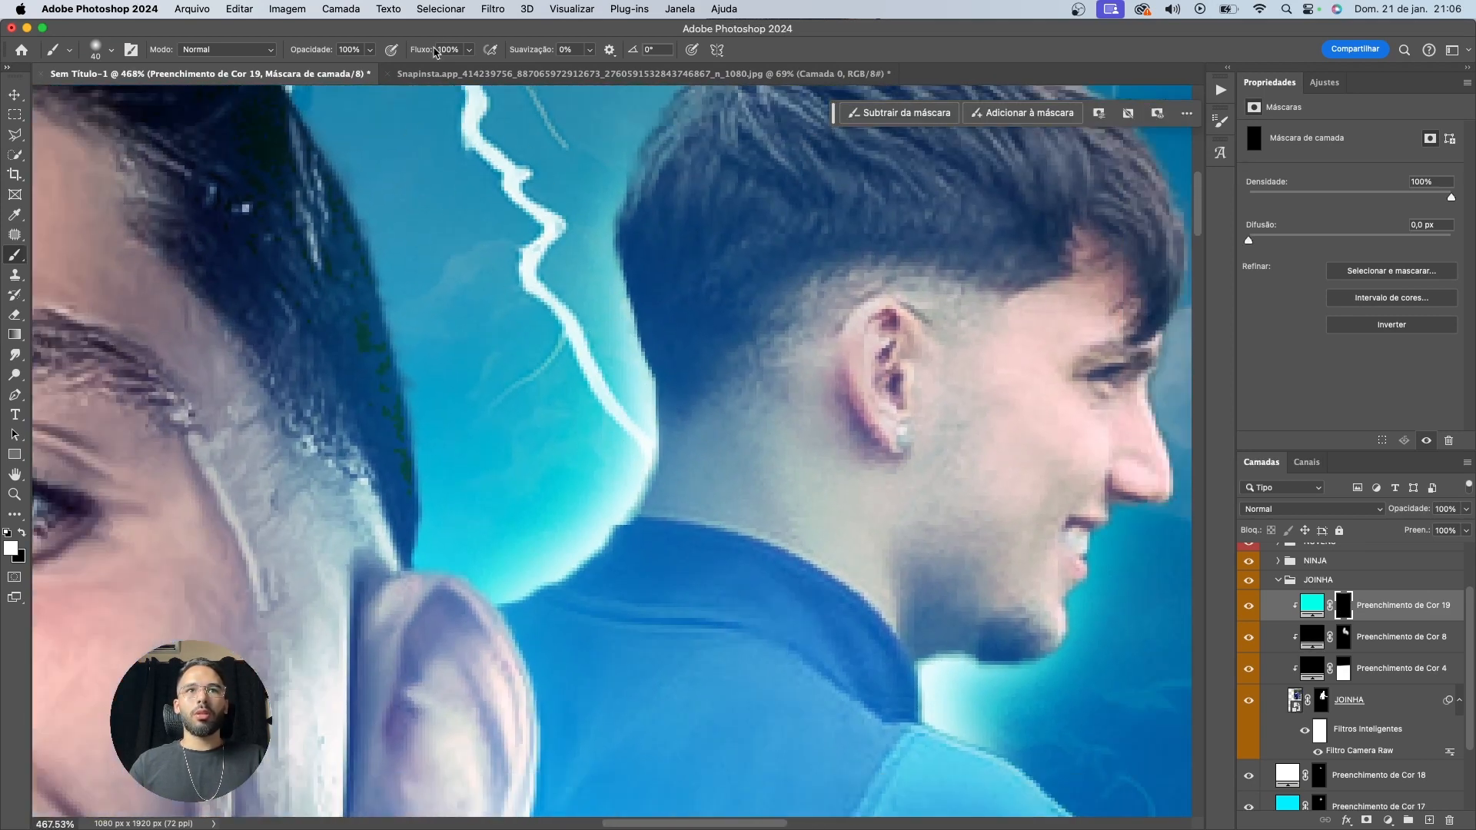
mouse_move(616, 469)
left_mouse_down()
mouse_move(533, 576)
mouse_move(626, 395)
mouse_move(593, 329)
left_mouse_up()
scroll(593, 329, "down", 4)
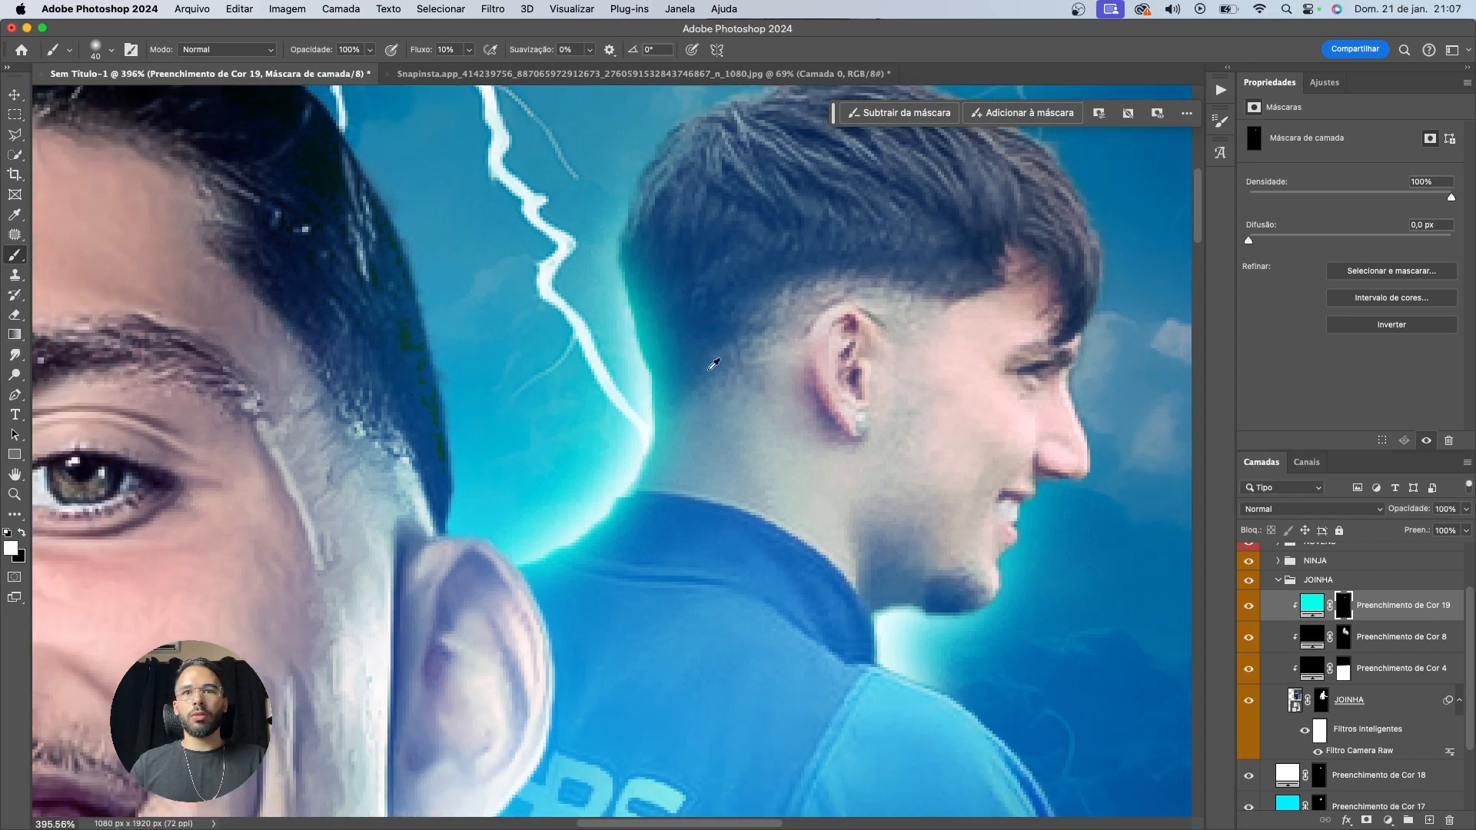
Paint broad, soft cyan light over the back of the background player's head on the Preenchimento de Cor 19 mask, enlarging the brush to 300 px
mouse_move(659, 395)
left_mouse_down()
mouse_move(648, 449)
mouse_move(581, 486)
mouse_move(656, 409)
left_mouse_up()
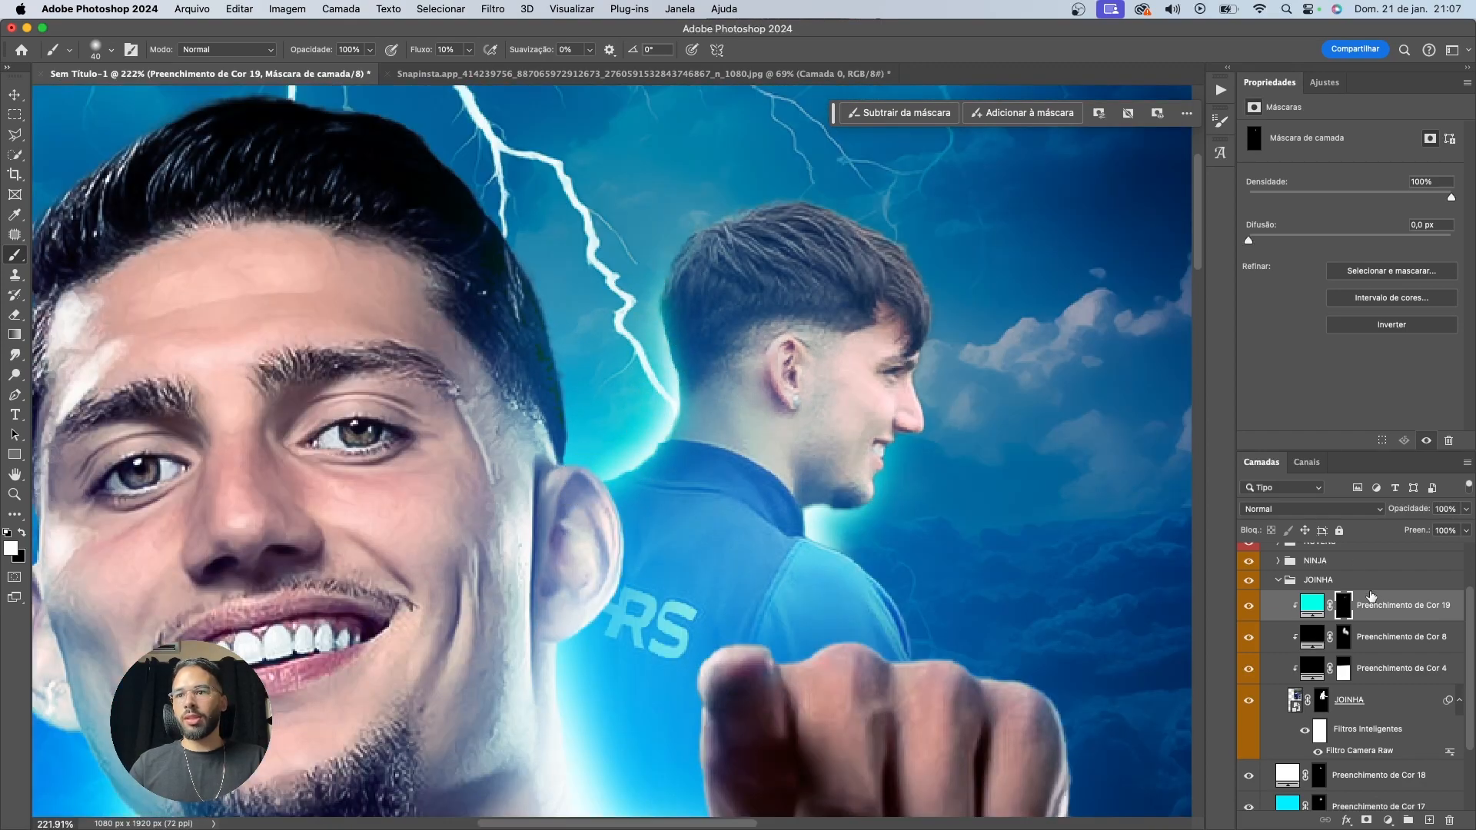
left_click(1369, 584)
left_click(1362, 610)
left_click(1342, 606)
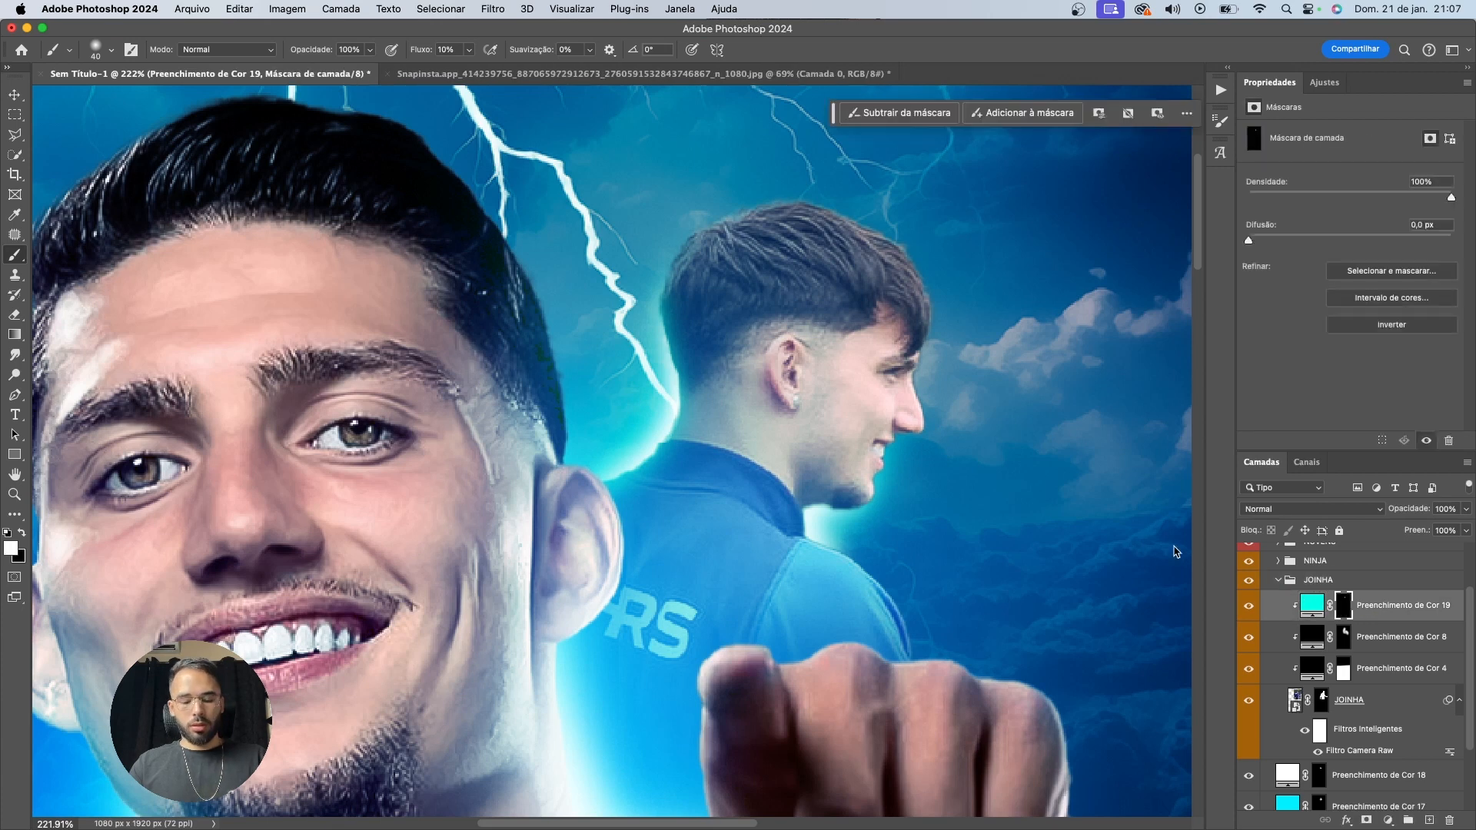
key("bracketright")
key("bracketright")
key("bracketright")
key("bracketright")
key("bracketright")
key("bracketright")
key("bracketright")
key("bracketright")
key("bracketright")
key("bracketright")
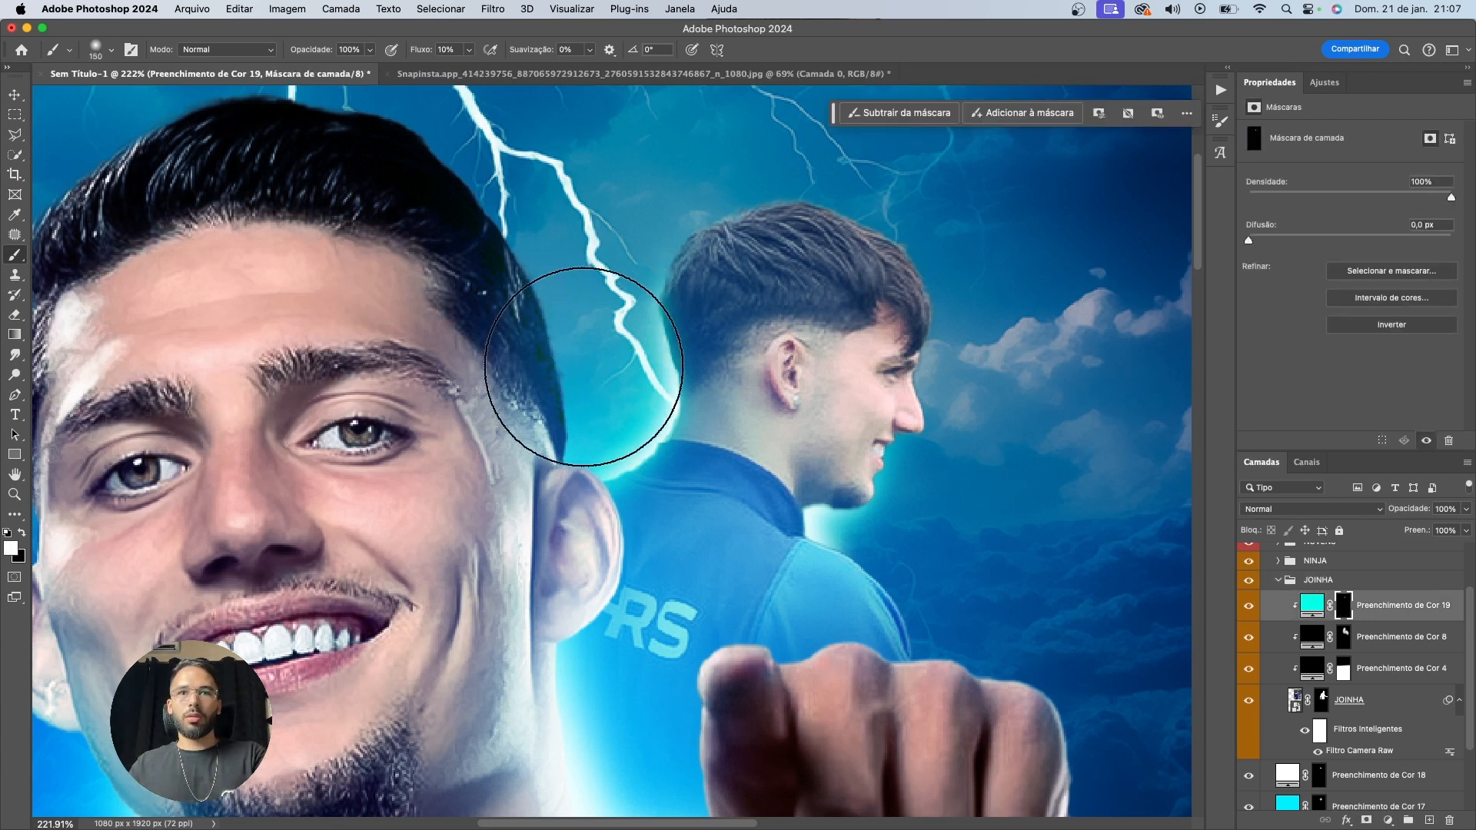
key("bracketright")
left_click(586, 384)
left_click(586, 385)
left_click(586, 384)
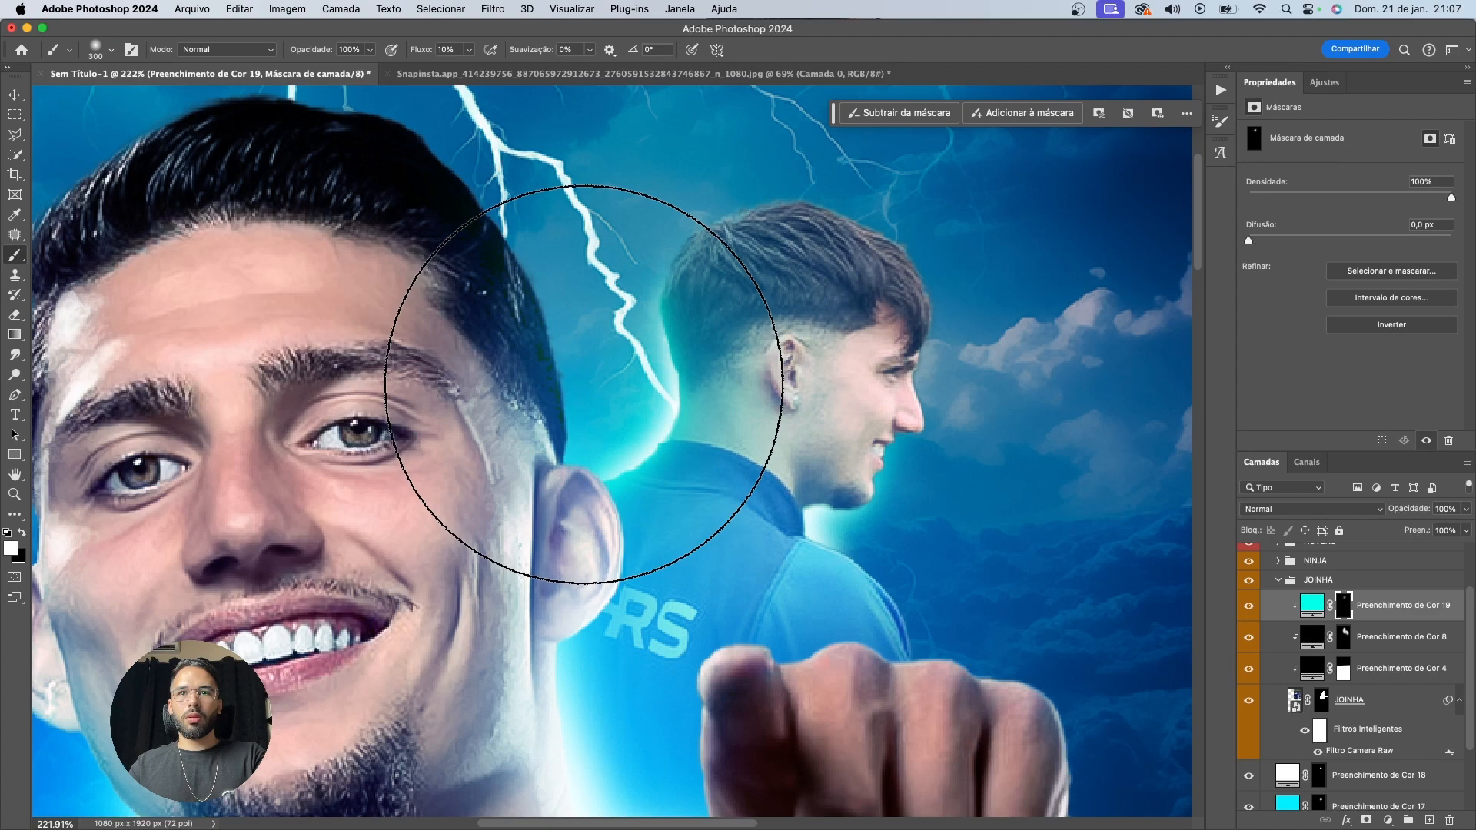
Create a white (ffffff) solid color fill clipped above Preenchimento de Cor 19 and invert its mask
left_click(1382, 610)
left_click(1387, 817)
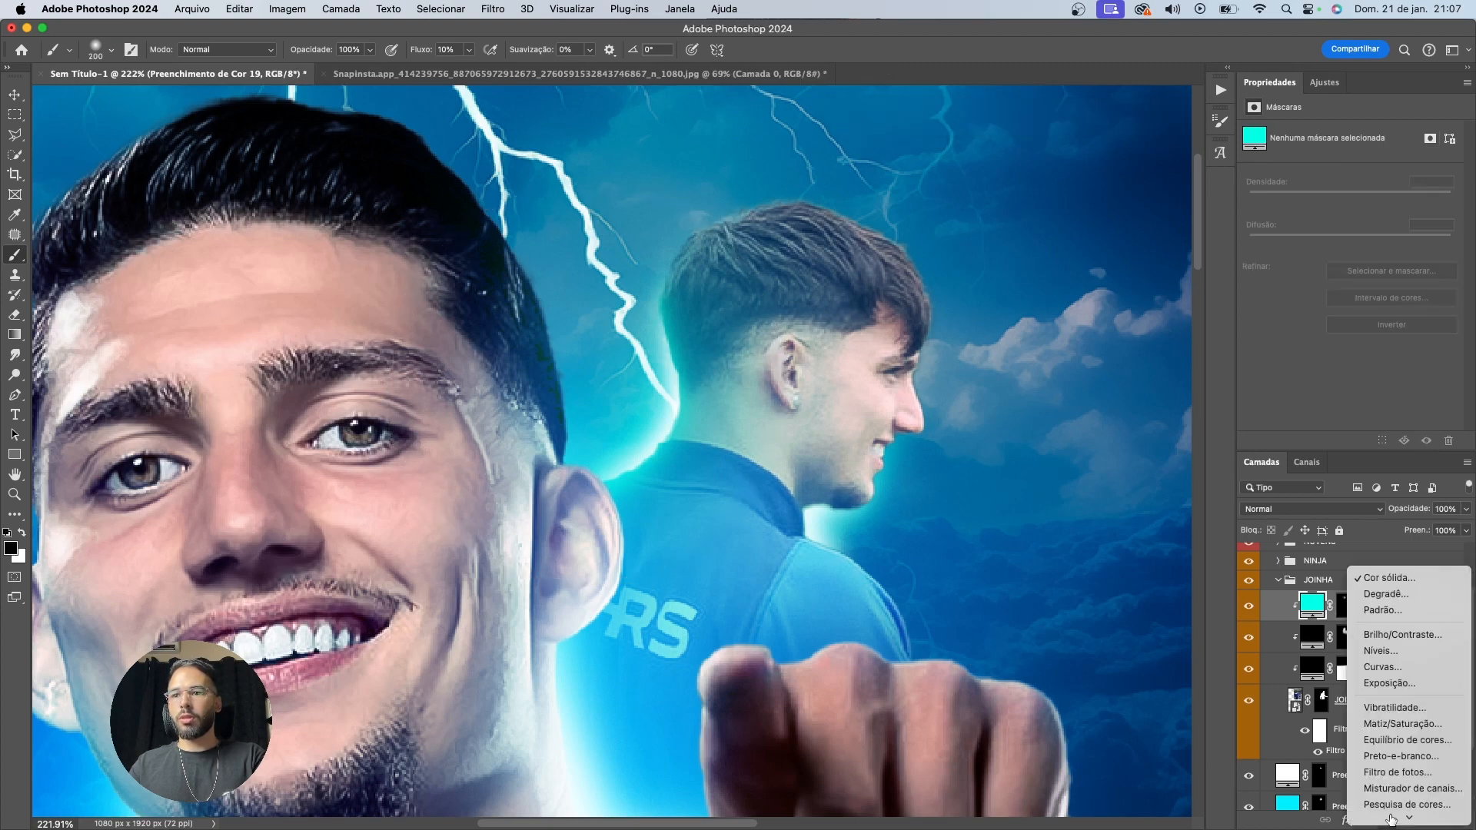
left_click(1403, 577)
left_click_drag(859, 436, 830, 379)
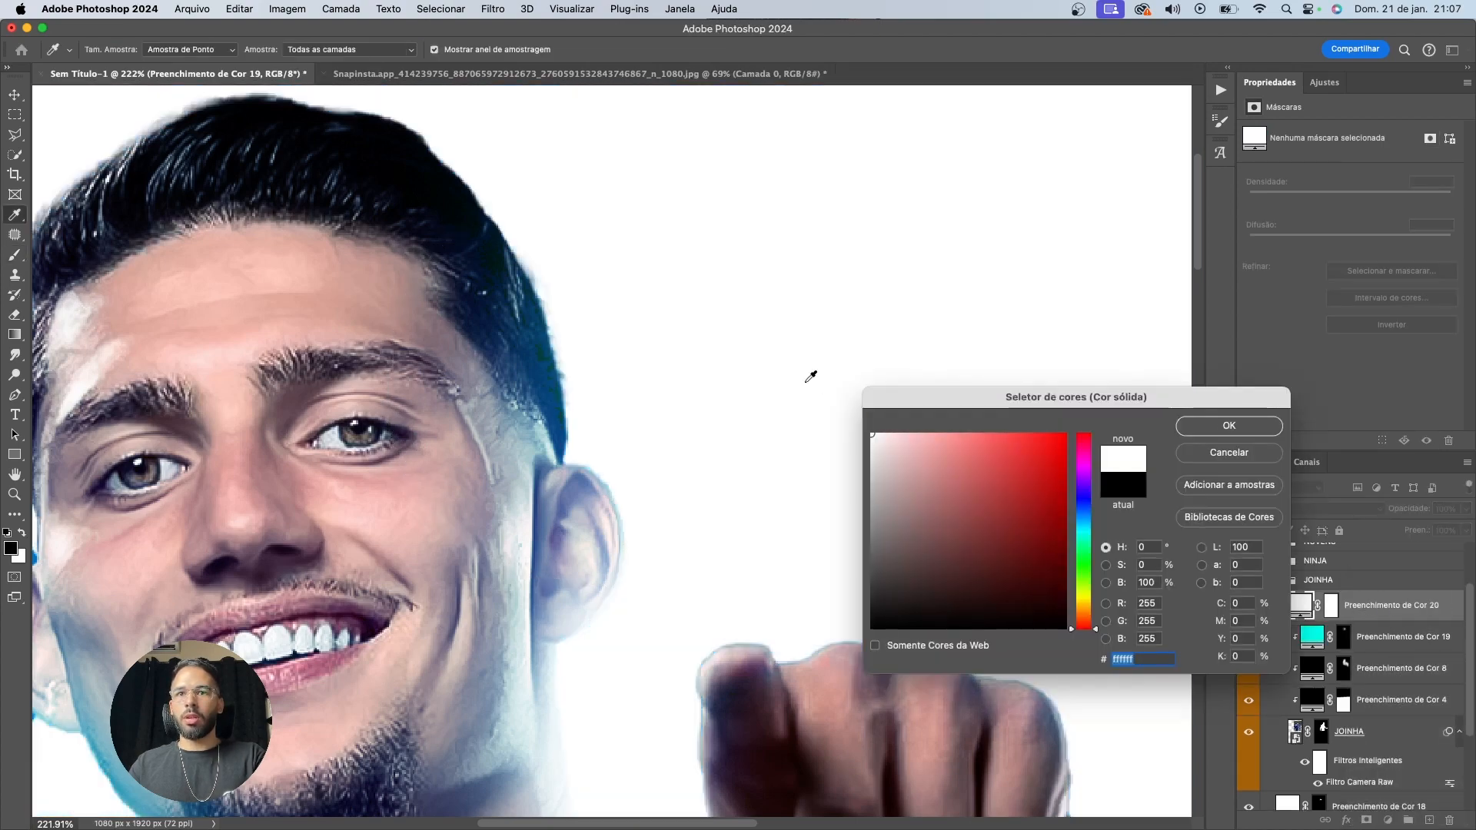
key("Return")
key("super+0")
left_click(1385, 620, "alt")
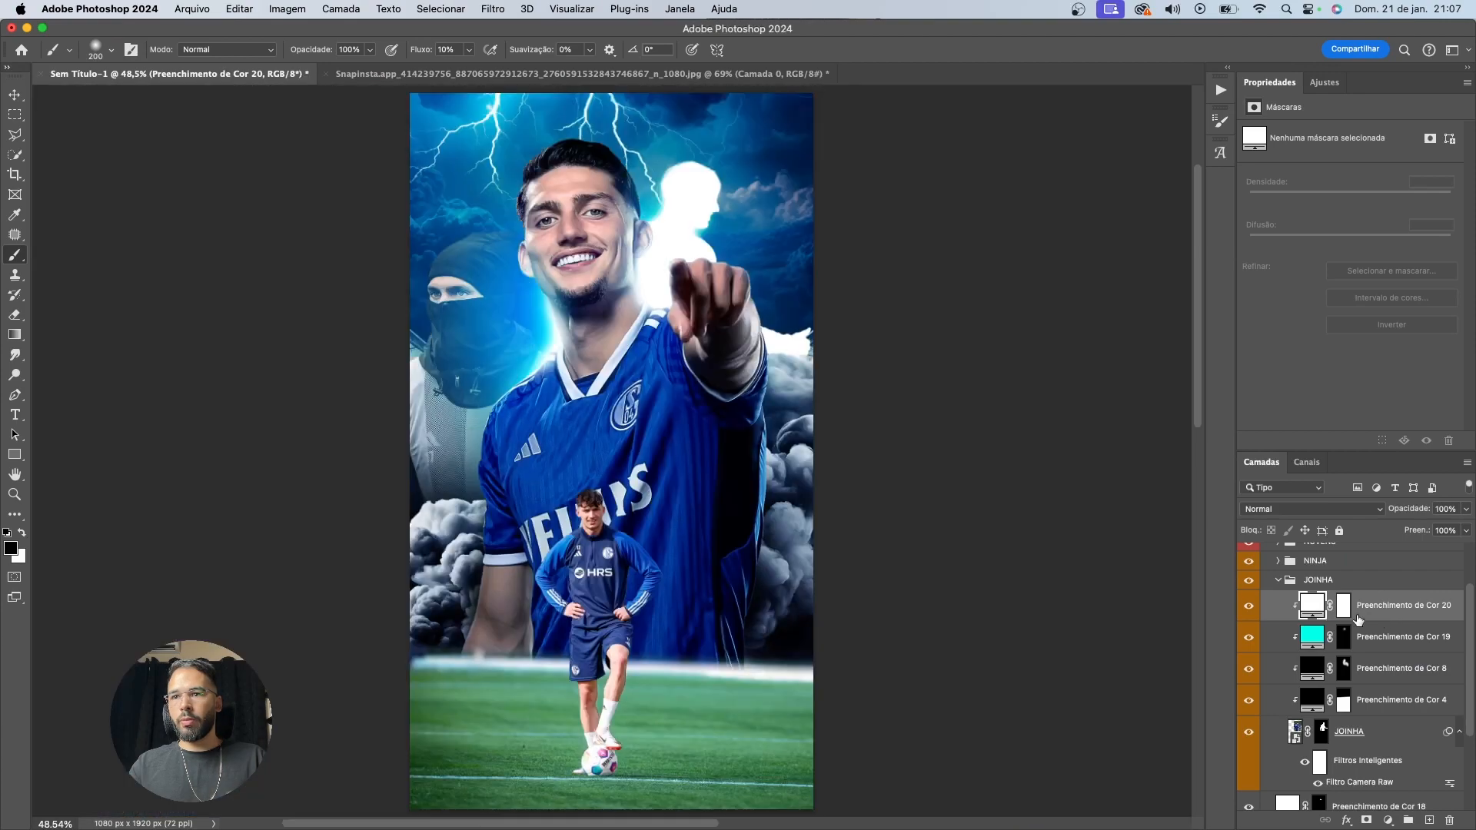
left_click(1347, 614)
key("super+i")
Paint thin white light along the background player's nape on the white fill's mask with a small soft brush at 10% flow
scroll(533, 144, "up", 6)
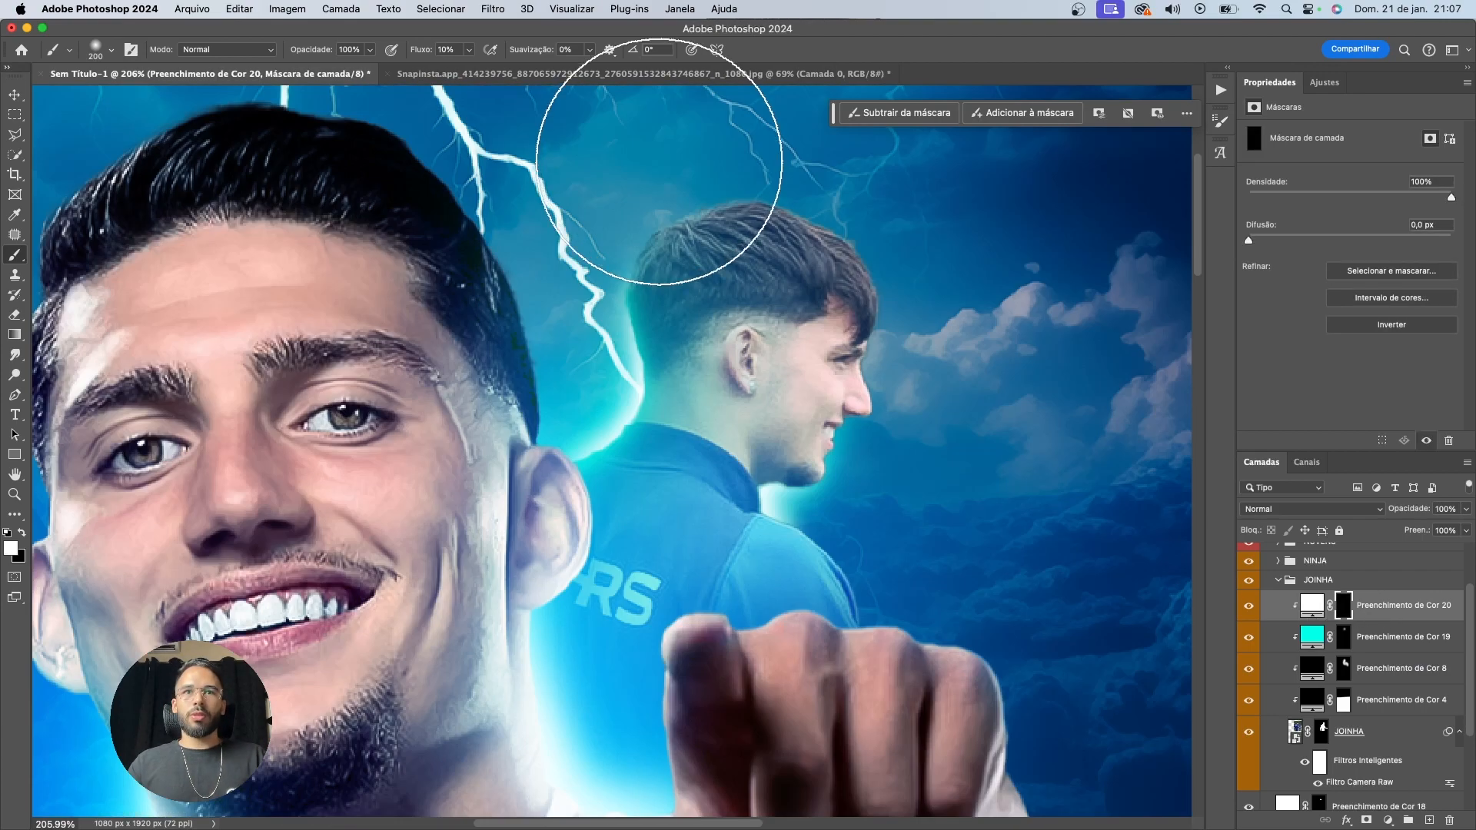
key("bracketleft")
key("bracketleft")
key("bracketleft")
key("bracketleft")
key("bracketleft")
key("bracketleft")
key("bracketleft")
key("bracketleft")
key("bracketleft")
mouse_move(587, 422)
left_mouse_down()
mouse_move(607, 438)
mouse_move(587, 462)
mouse_move(613, 404)
mouse_move(604, 333)
left_mouse_up()
key("bracketleft")
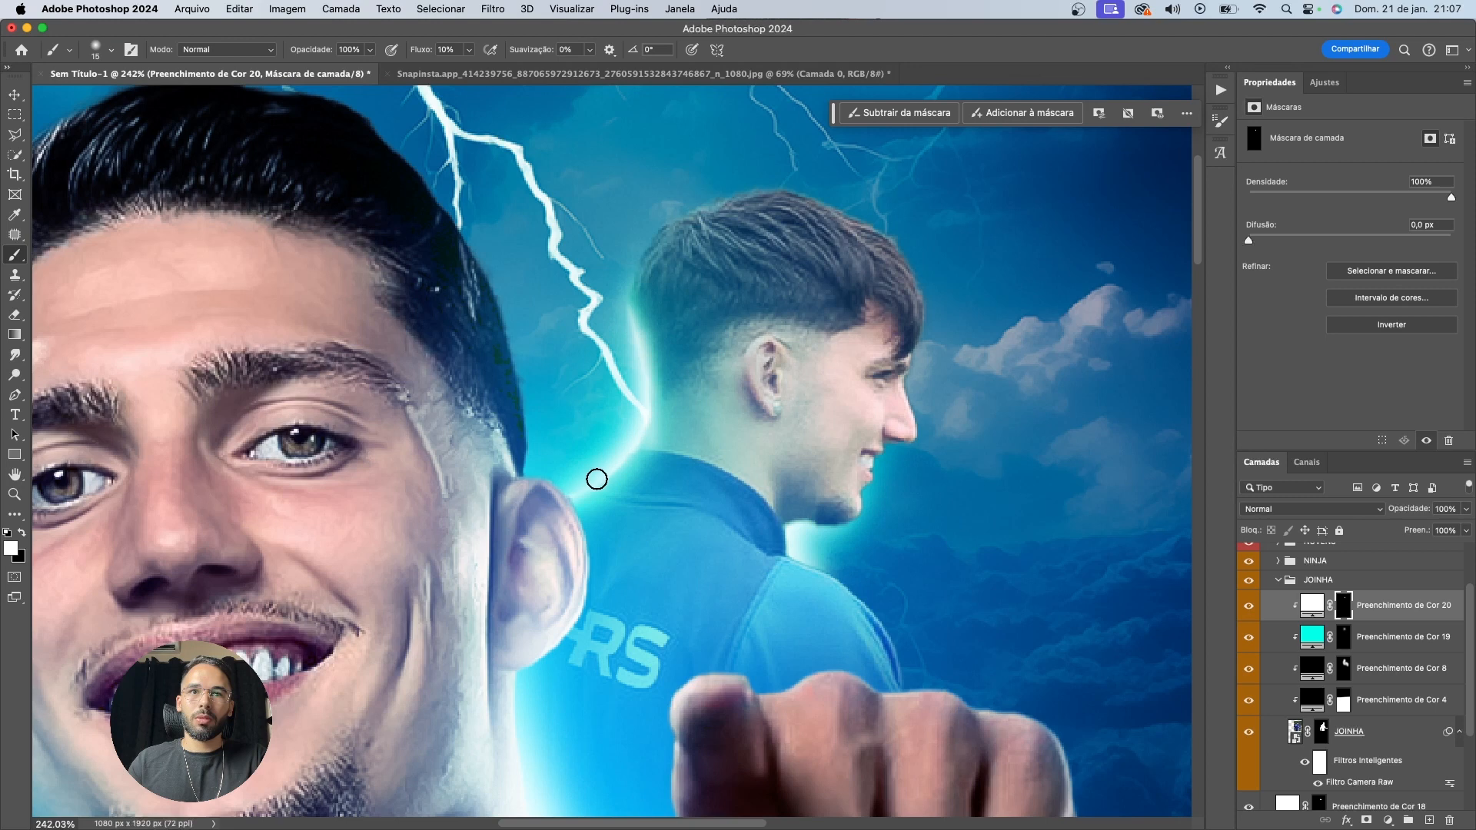
Set the blend mode of the clipped white fill Preenchimento de Cor 20 to Divisão
key("v")
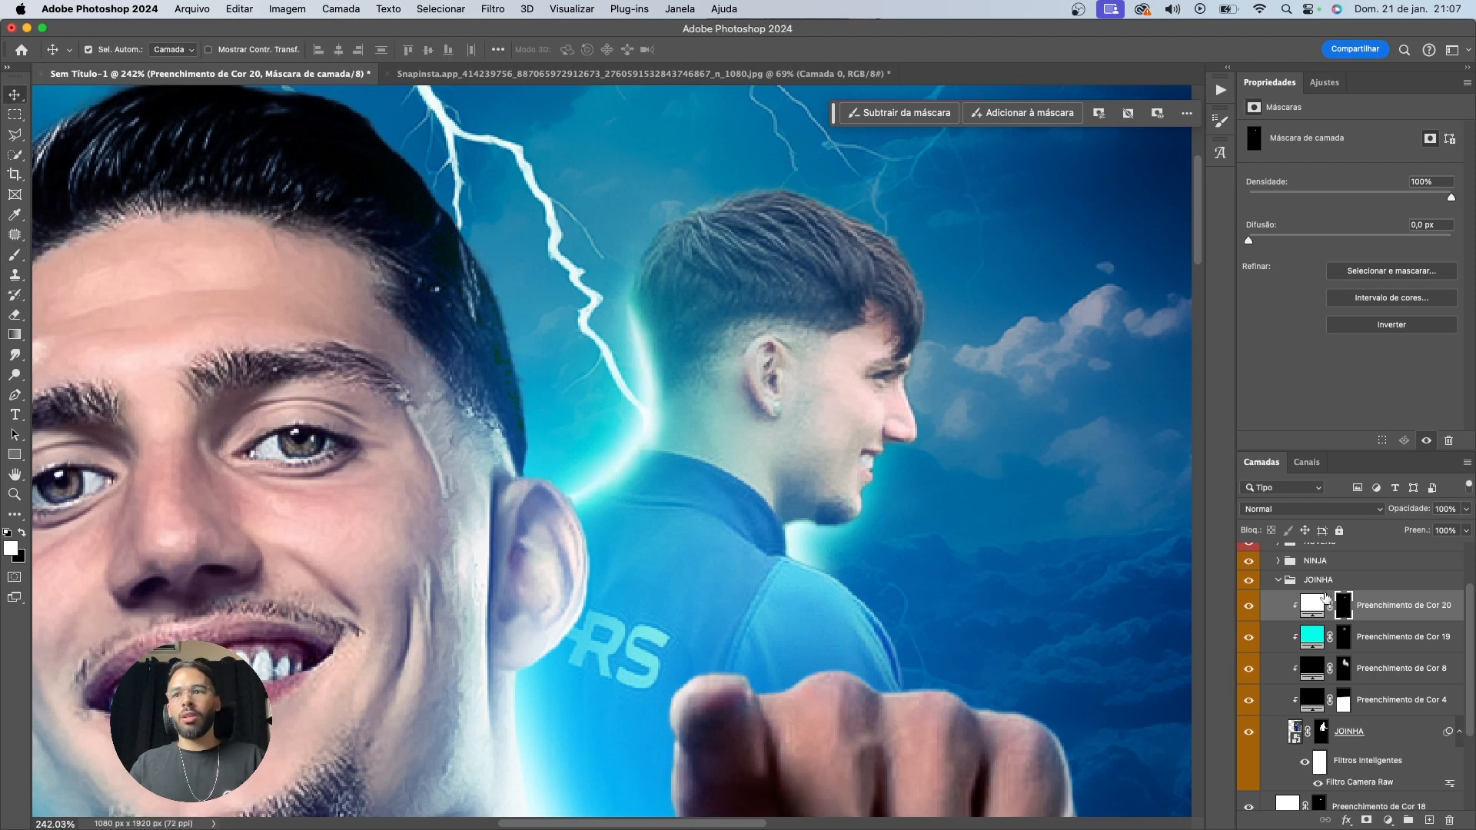
left_click(1313, 605)
left_click(1311, 509)
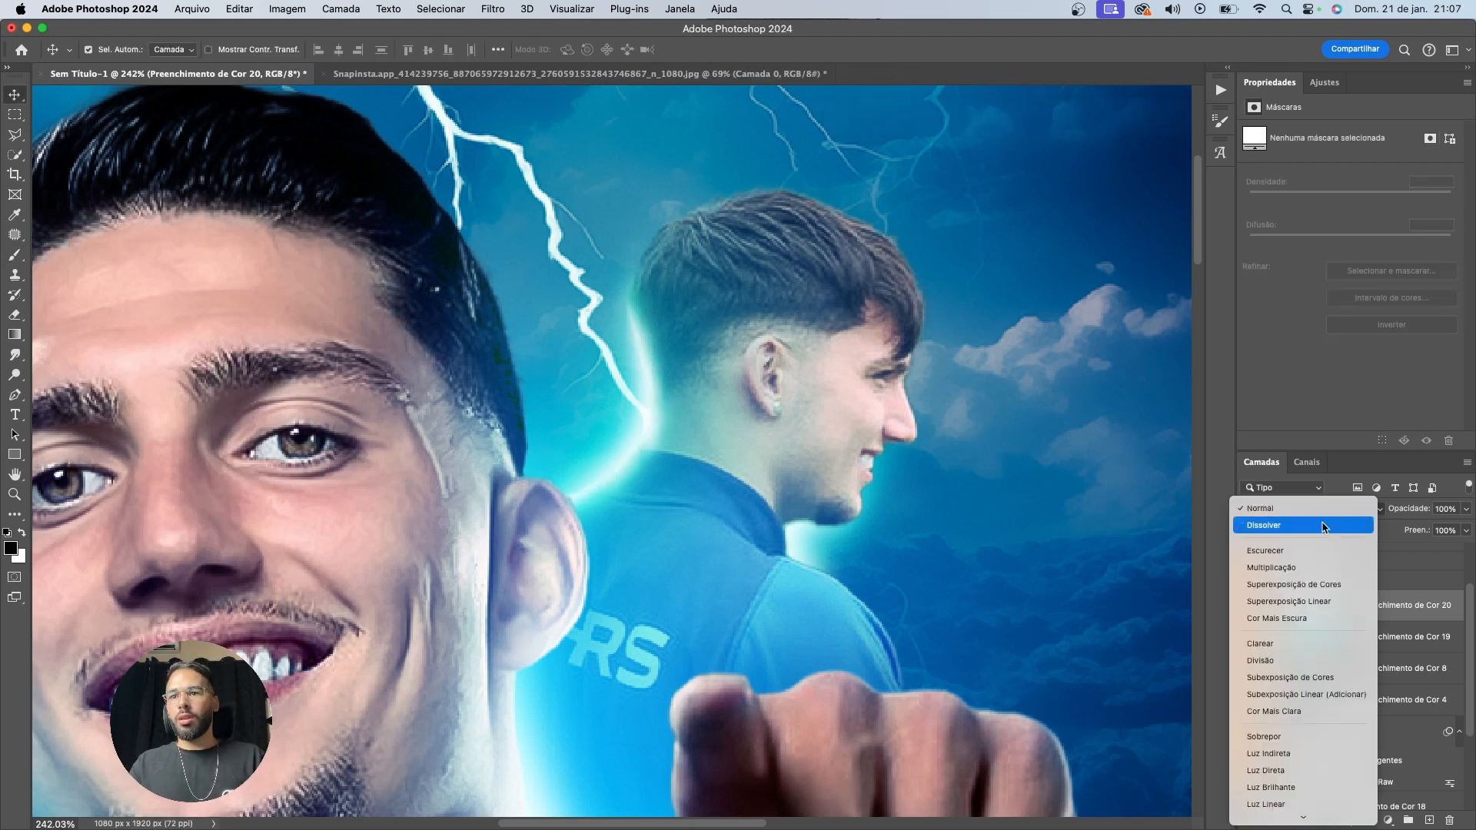
left_click(1278, 661)
Fade the white nape light with a black-to-transparent linear gradient on the Preenchimento de Cor 20 mask
left_click(1345, 613)
key("g")
key("x")
left_click_drag(678, 324, 659, 470)
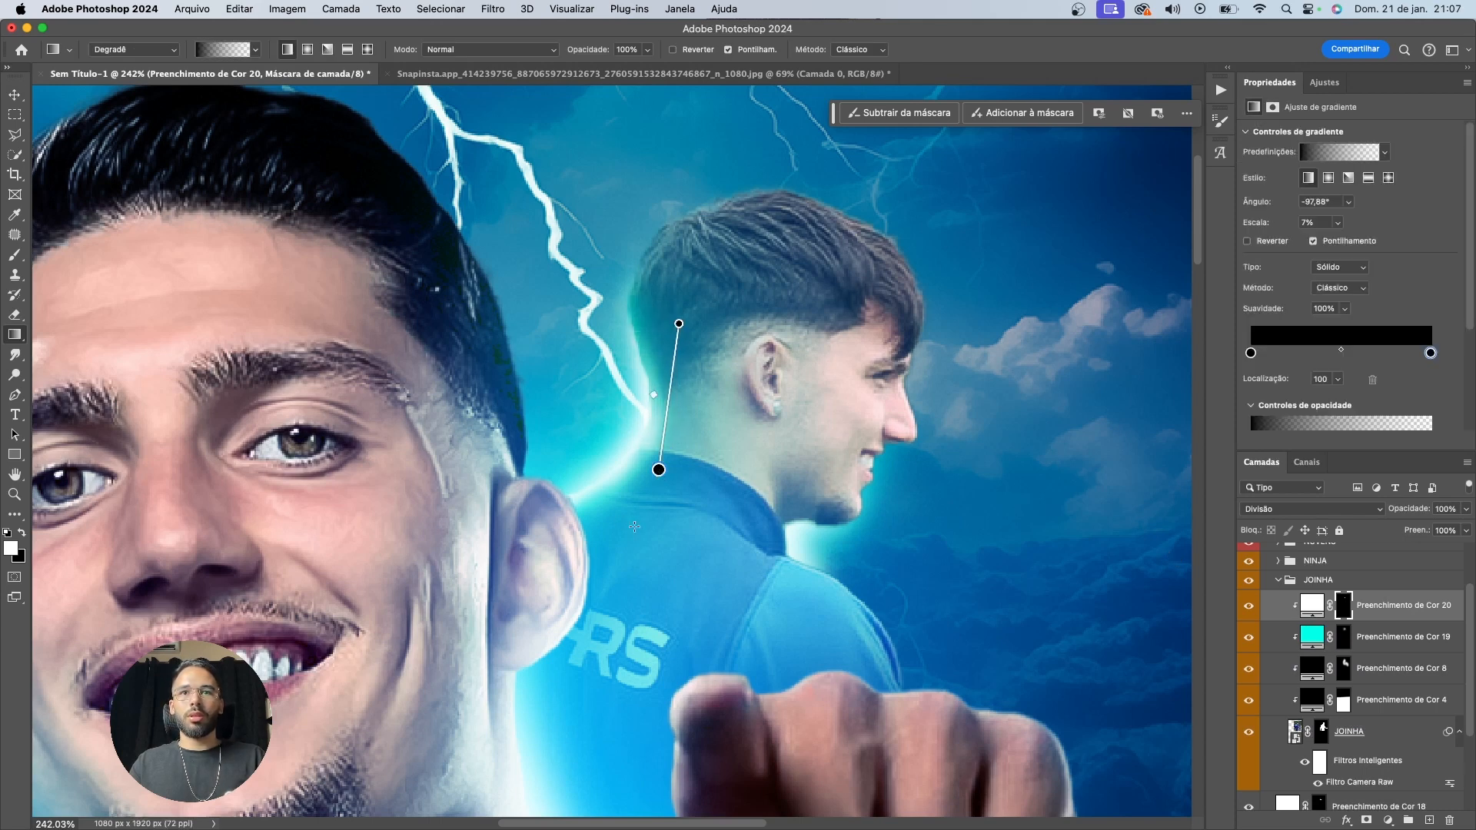
Paint white light under the background player's chin, then try a cyan stroke there on the Preenchimento de Cor 19 mask and undo it
key("b")
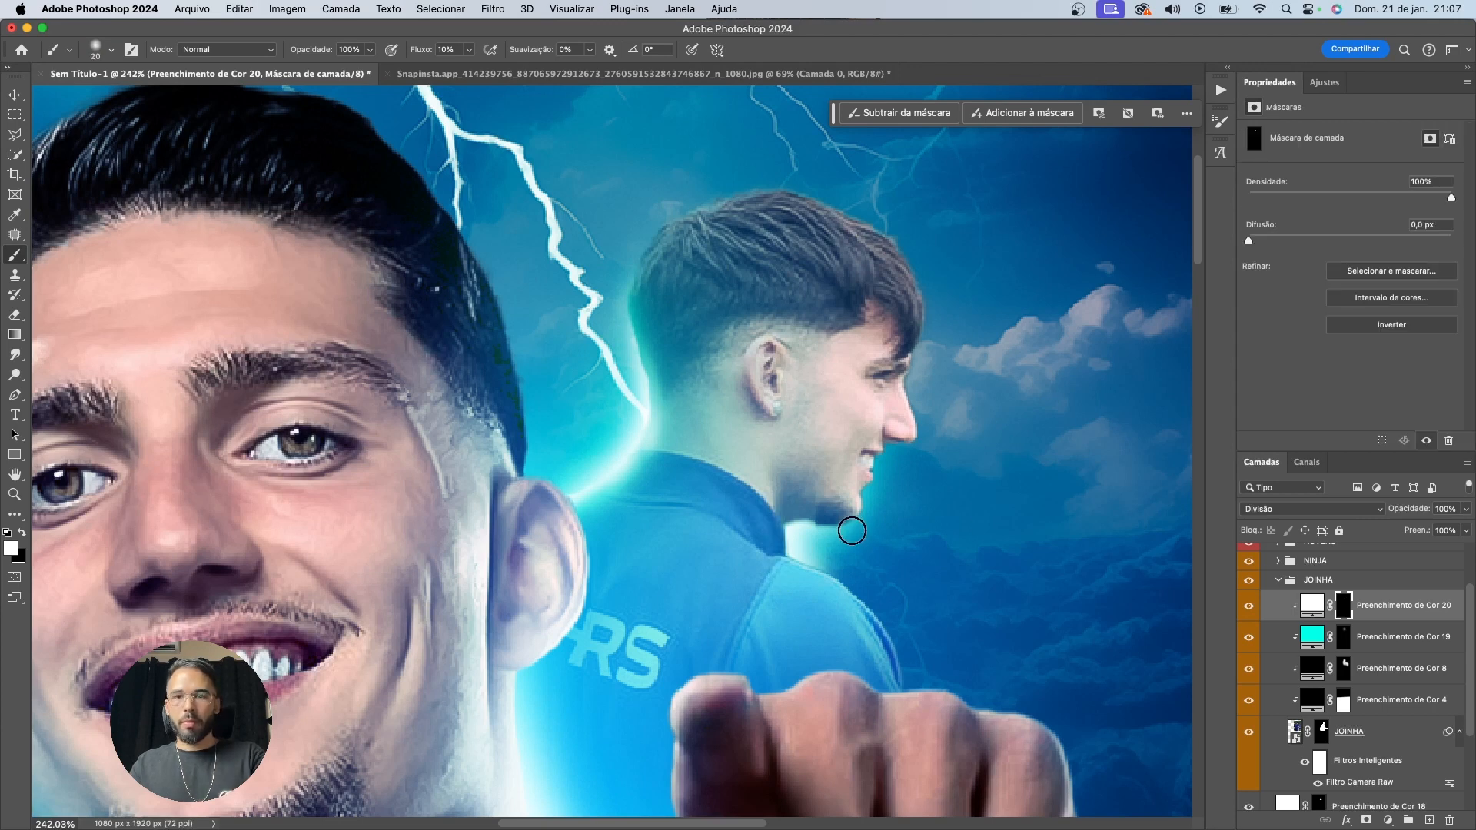
mouse_move(801, 541)
left_mouse_down()
mouse_move(828, 565)
mouse_move(791, 539)
mouse_move(819, 525)
mouse_move(801, 549)
mouse_move(854, 566)
mouse_move(795, 543)
mouse_move(864, 529)
left_mouse_up()
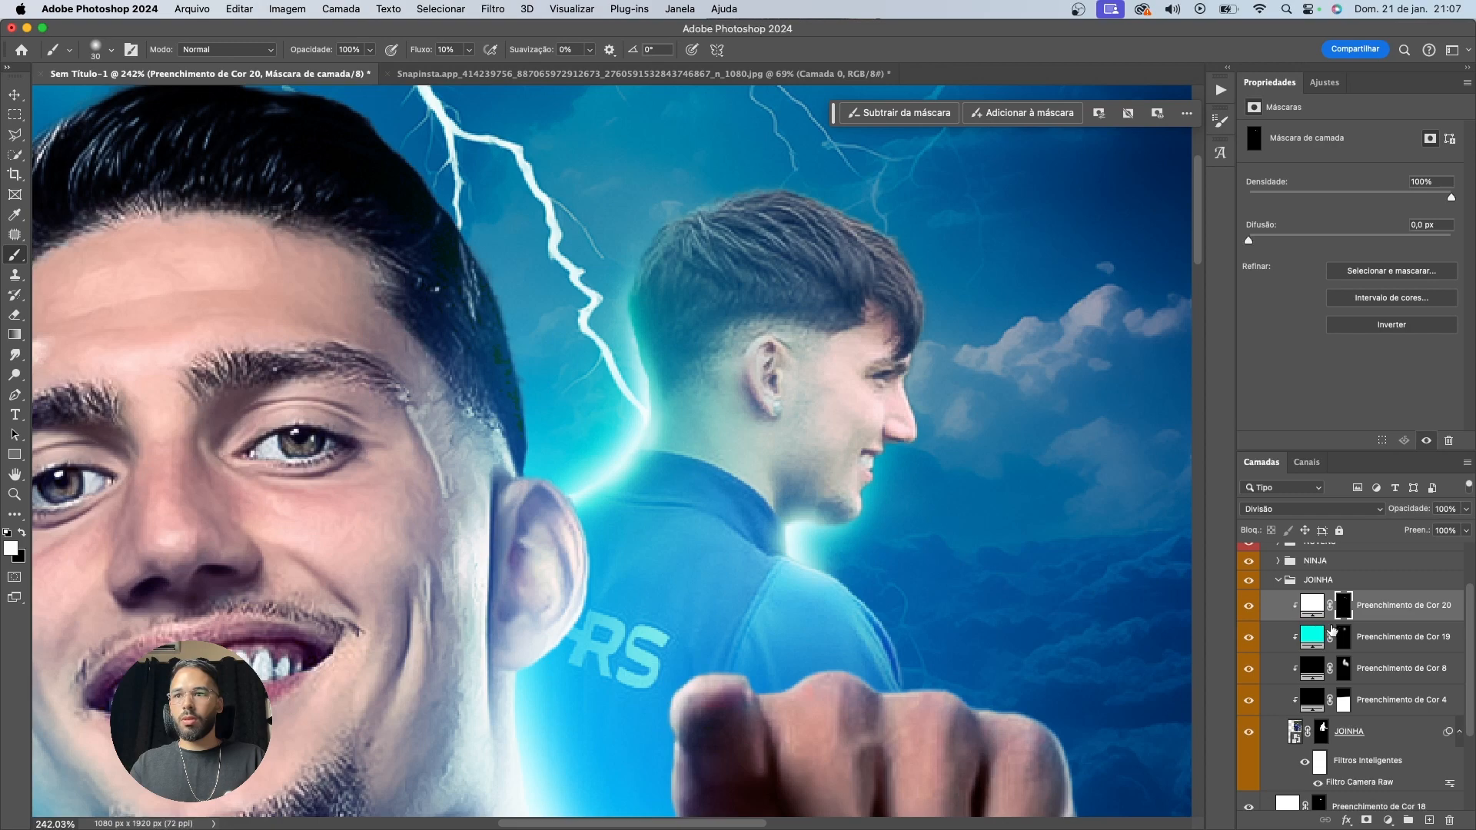
left_click(1340, 636)
left_click_drag(863, 562, 878, 534)
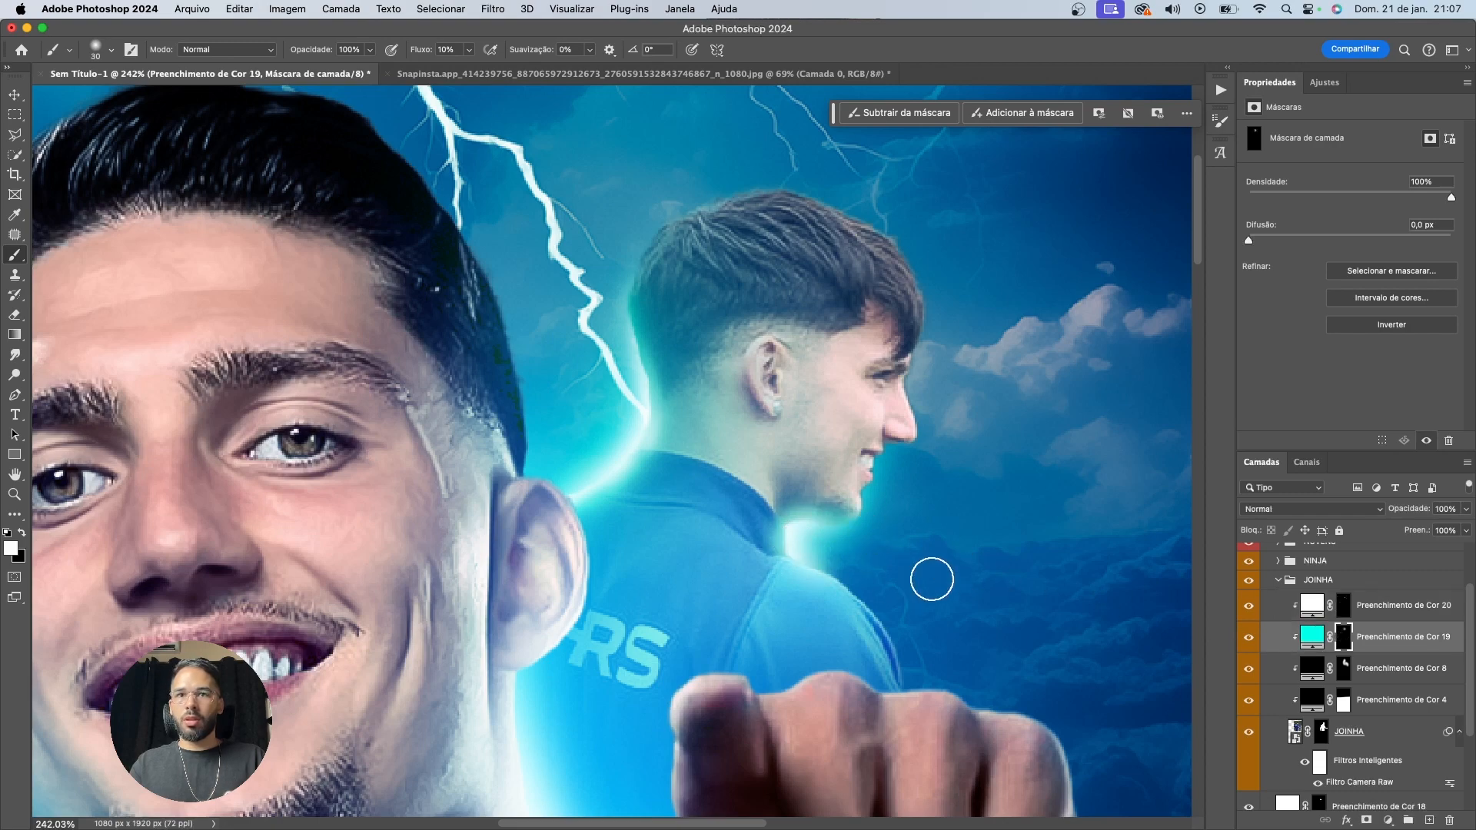
key("super+z")
scroll(903, 548, "down", 6)
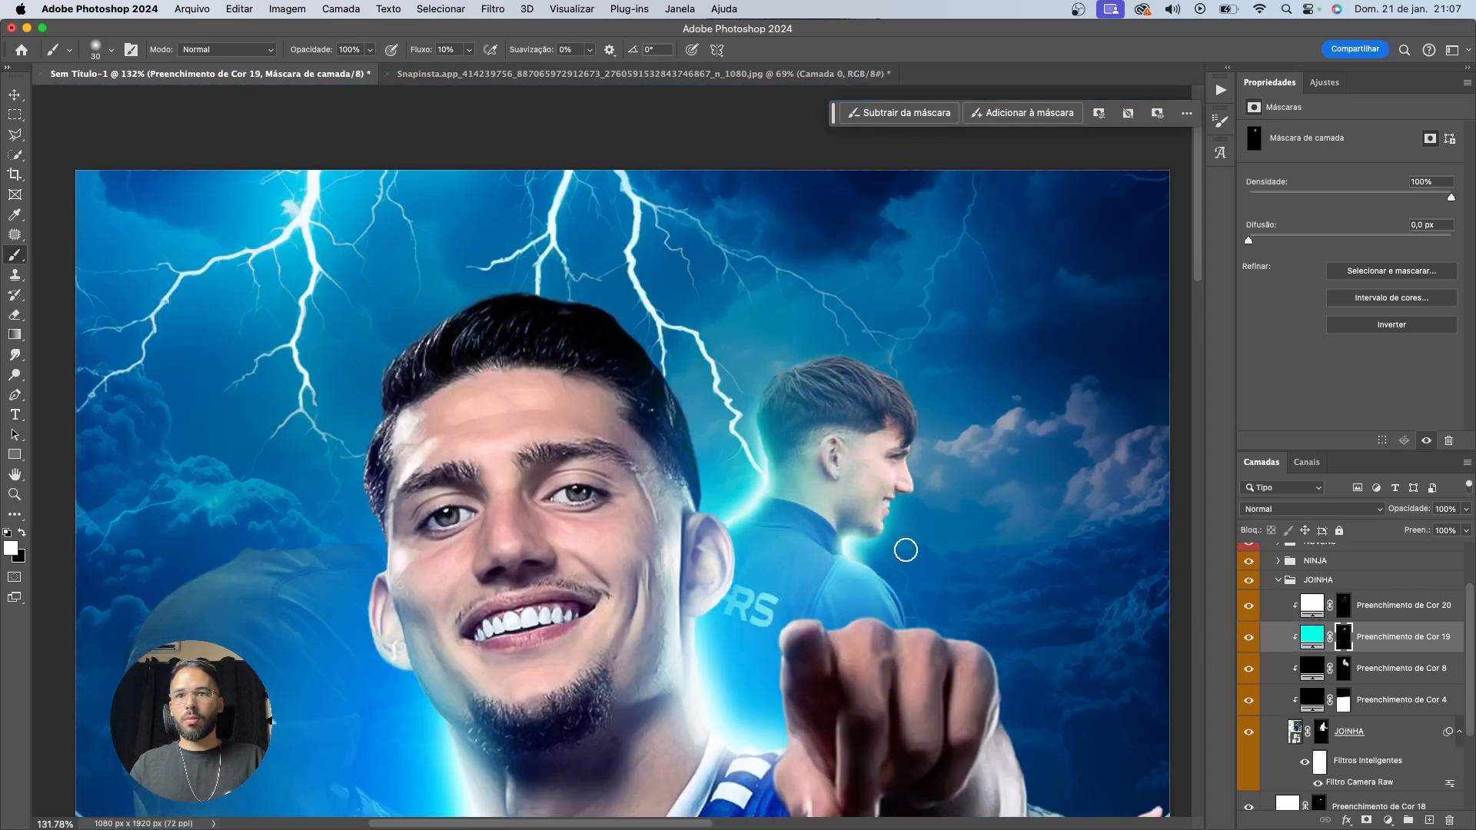
scroll(884, 538, "up", 7)
Set the opacity of the clipped cyan fill Preenchimento de Cor 19 to 50% and the white fill Preenchimento de Cor 20 to 66%
key("v")
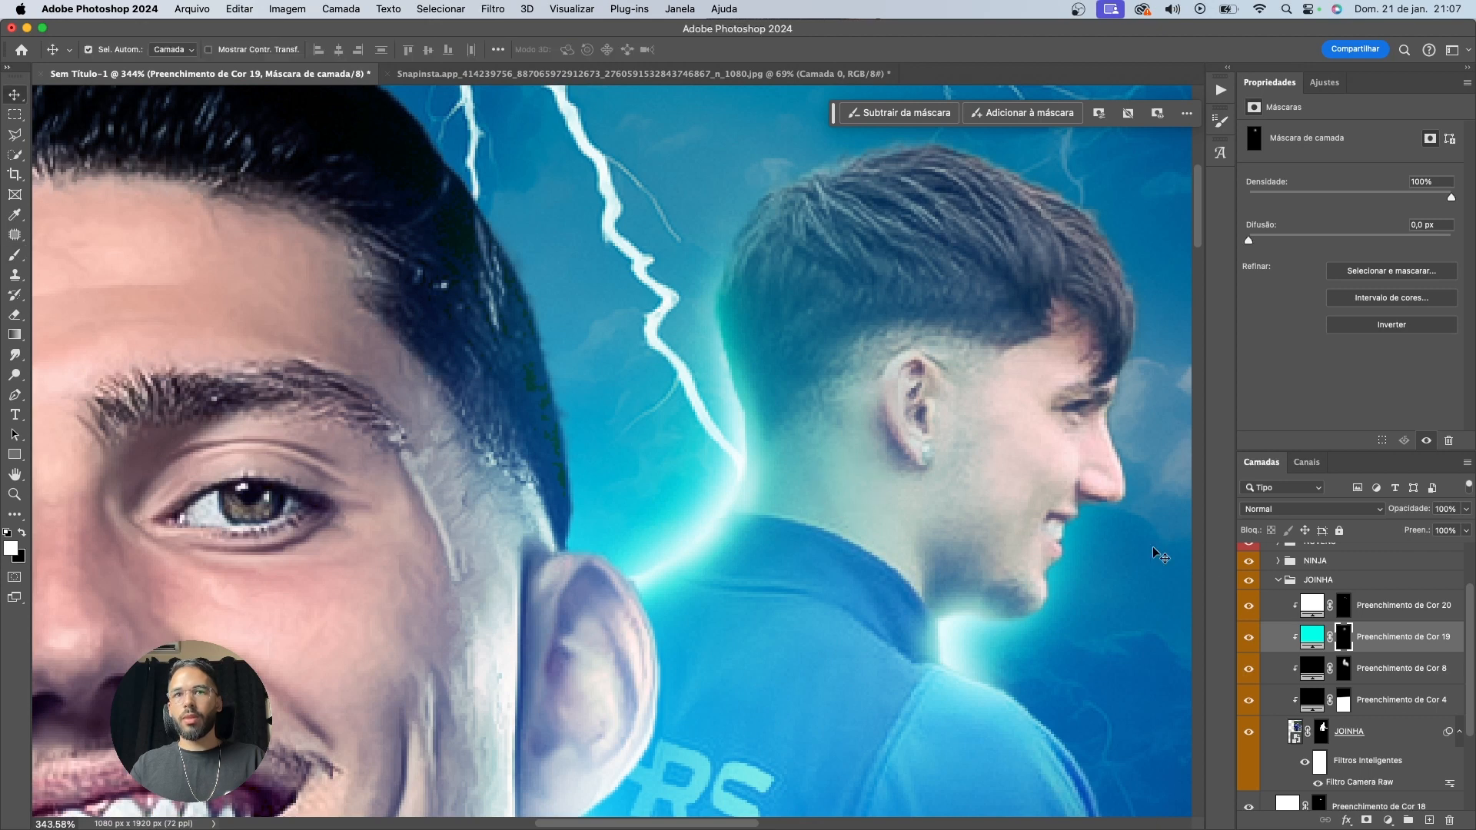
left_click(1367, 642)
key("4")
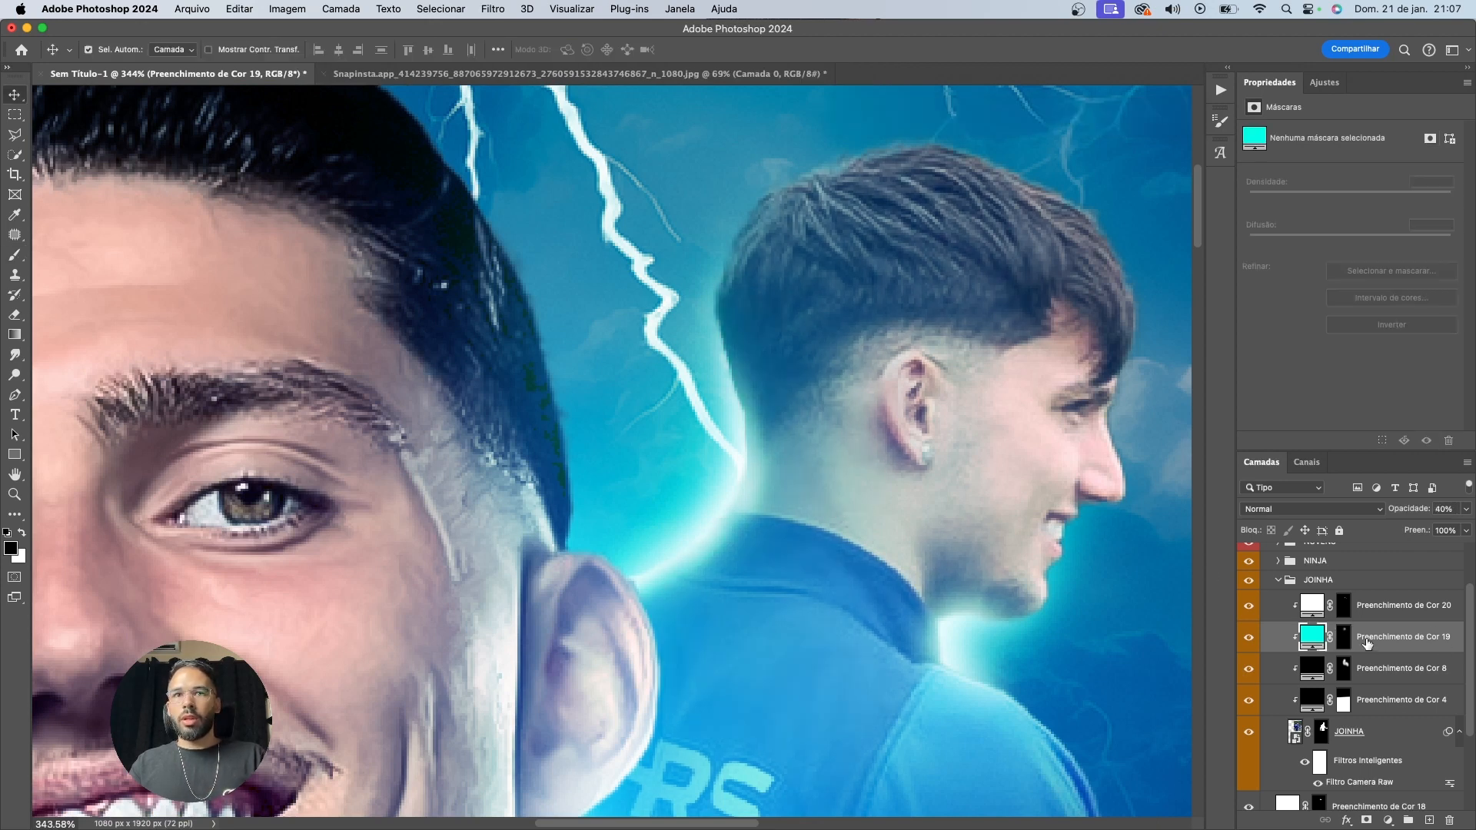
key("5")
left_click(1363, 618)
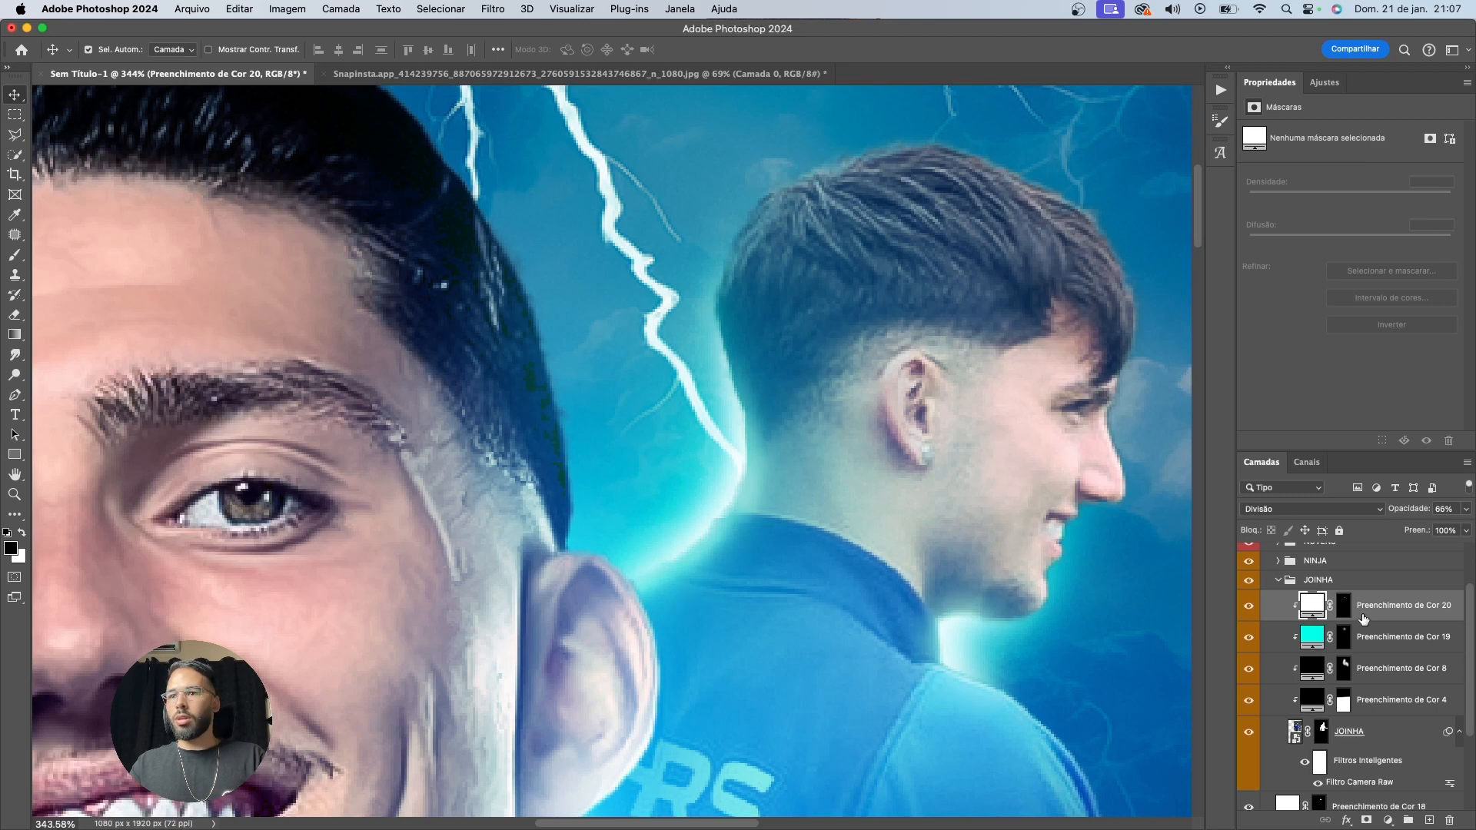
Set the opacity of the white glow Preenchimento de Cor 18 to 90% and the cyan glow Preenchimento de Cor 17 to 60%
scroll(1363, 619, "down", 4)
left_click(1353, 686)
left_click(1365, 714)
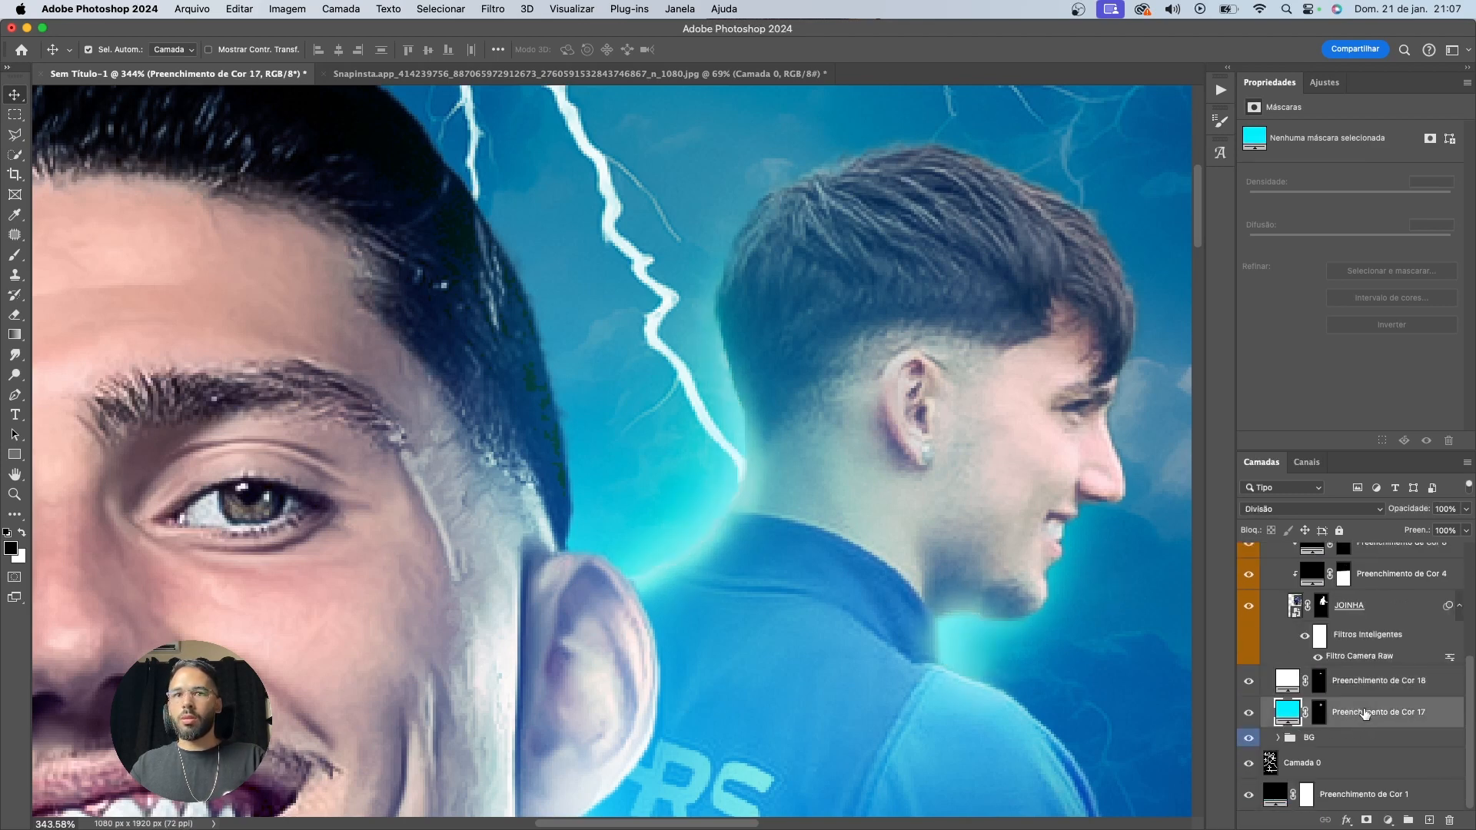
left_click(1359, 693)
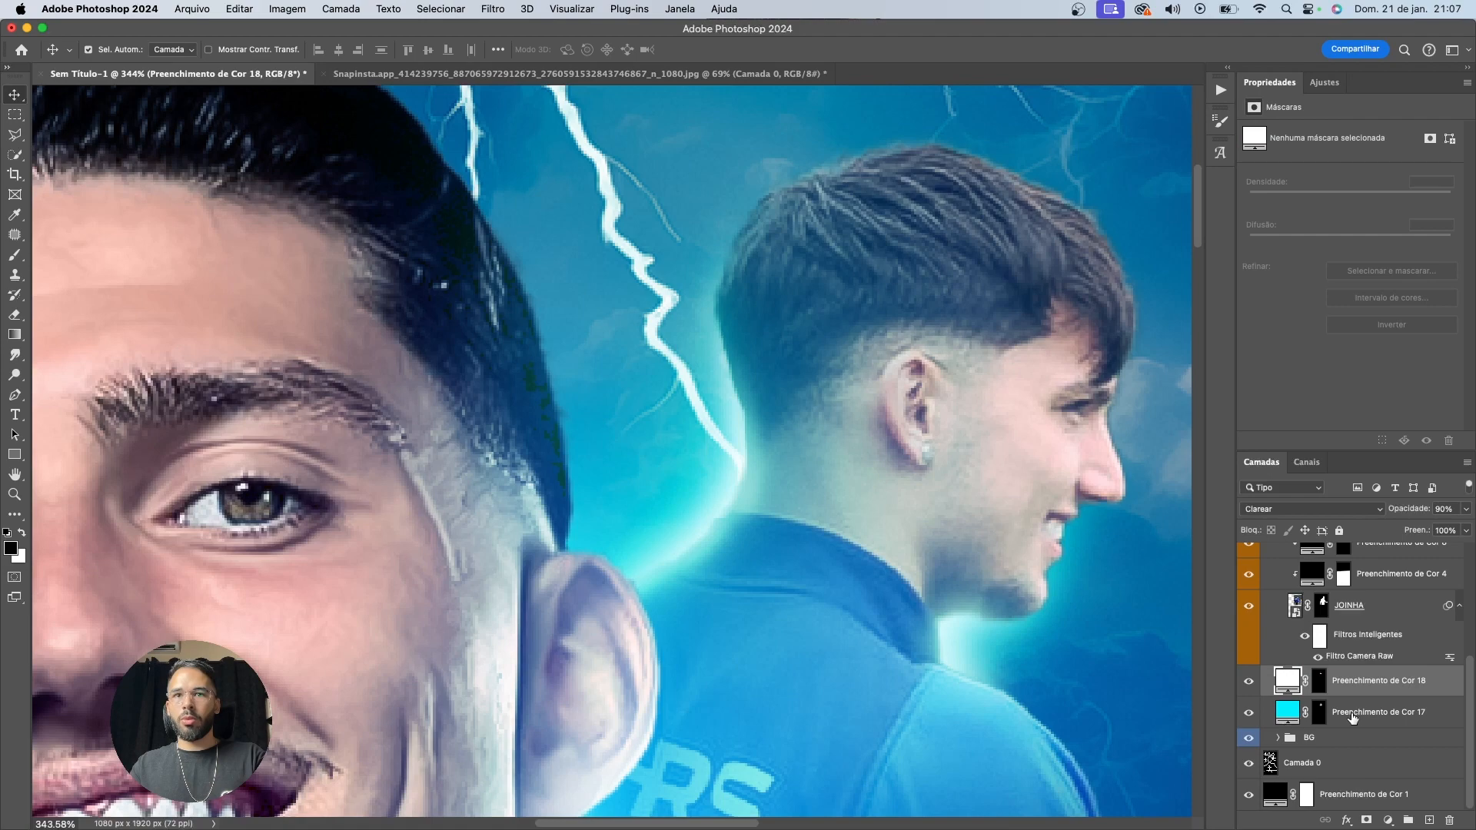
left_click(1353, 714)
key("6")
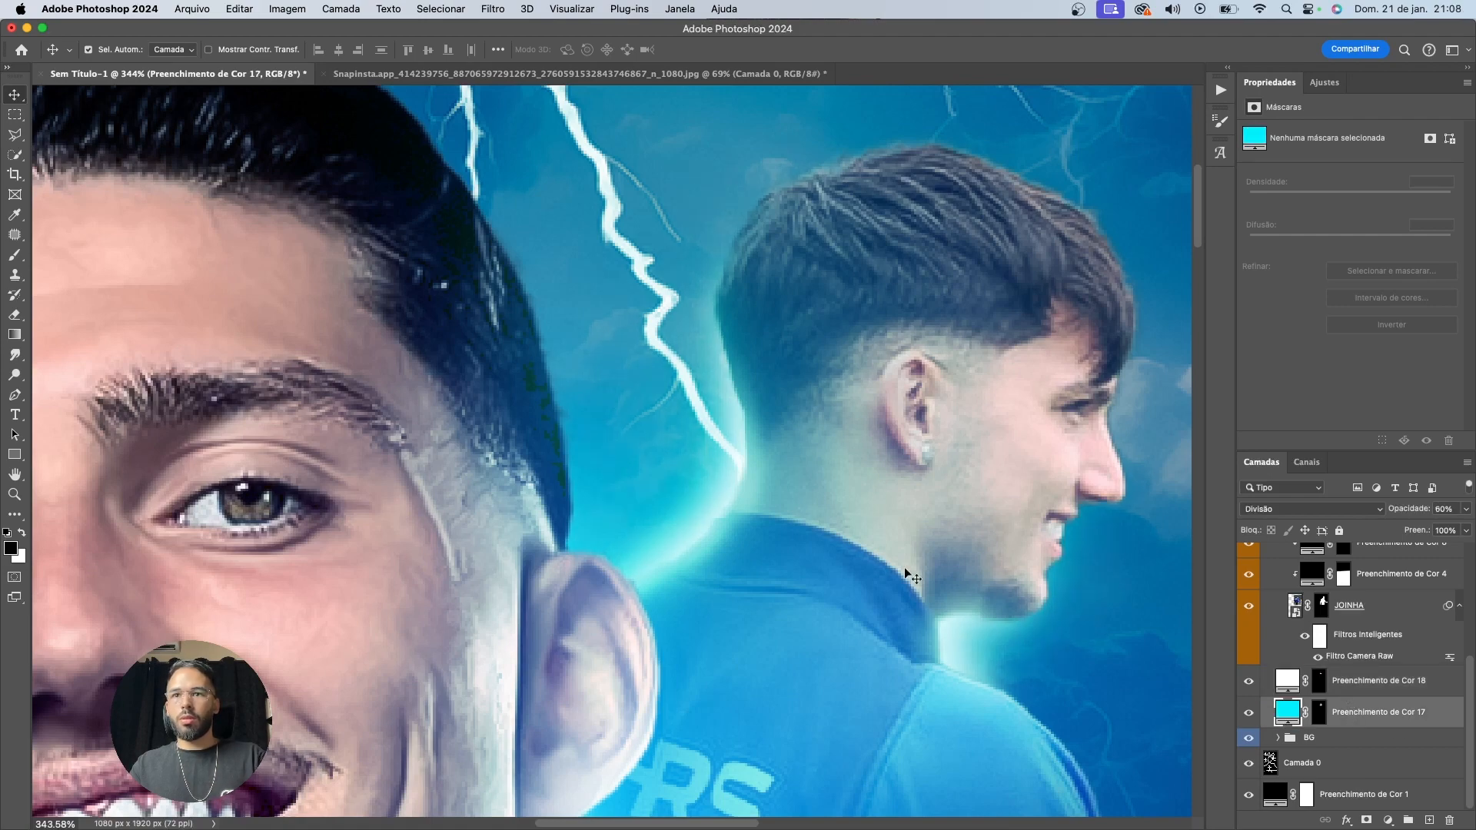
Check the glow against the whole poster by toggling the visibility of Preenchimento de Cor 18
scroll(832, 524, "down", 5)
left_click_drag(844, 656, 839, 398)
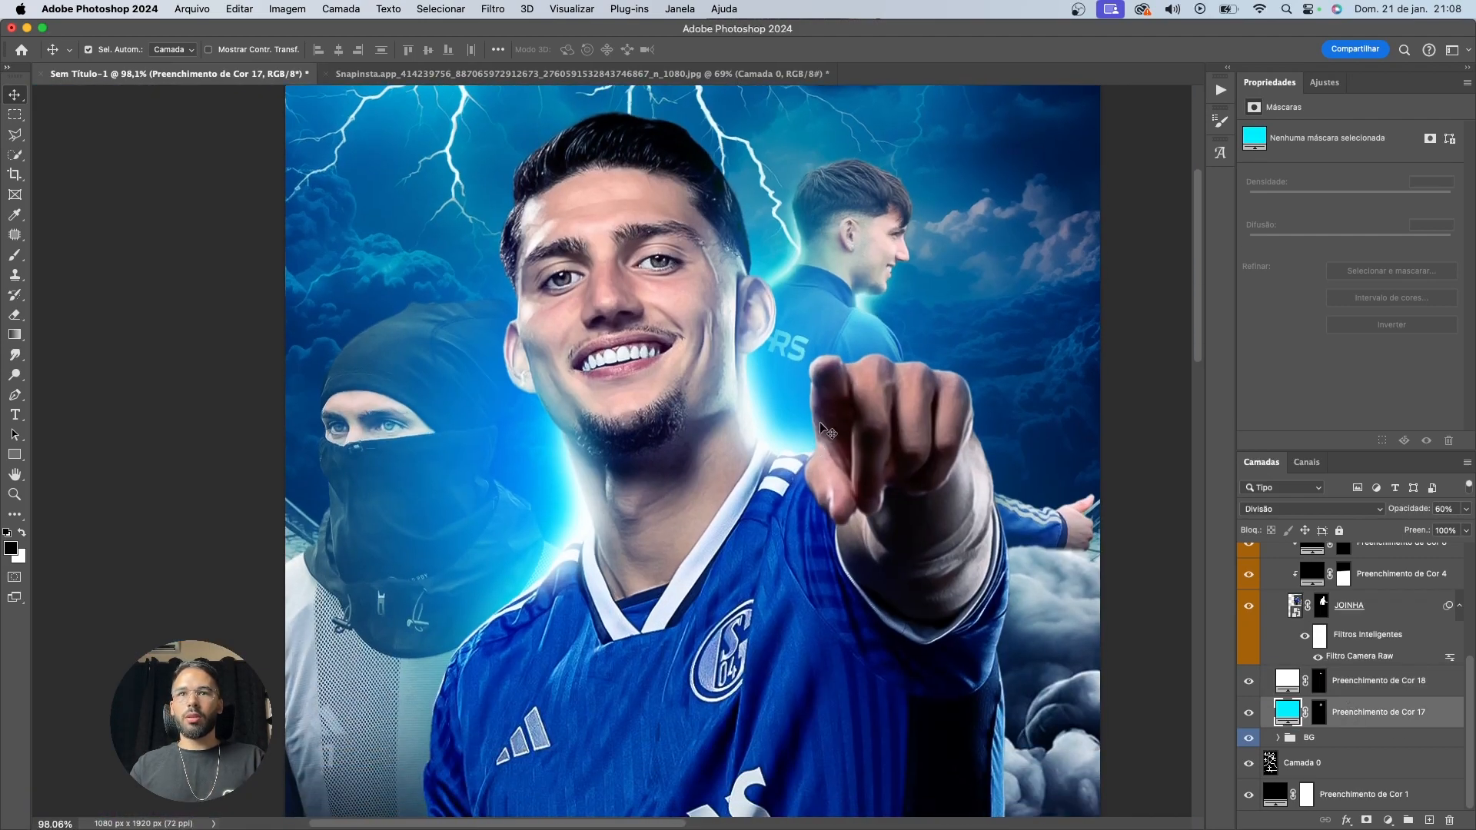
scroll(815, 327, "down", 4)
scroll(815, 326, "up", 2)
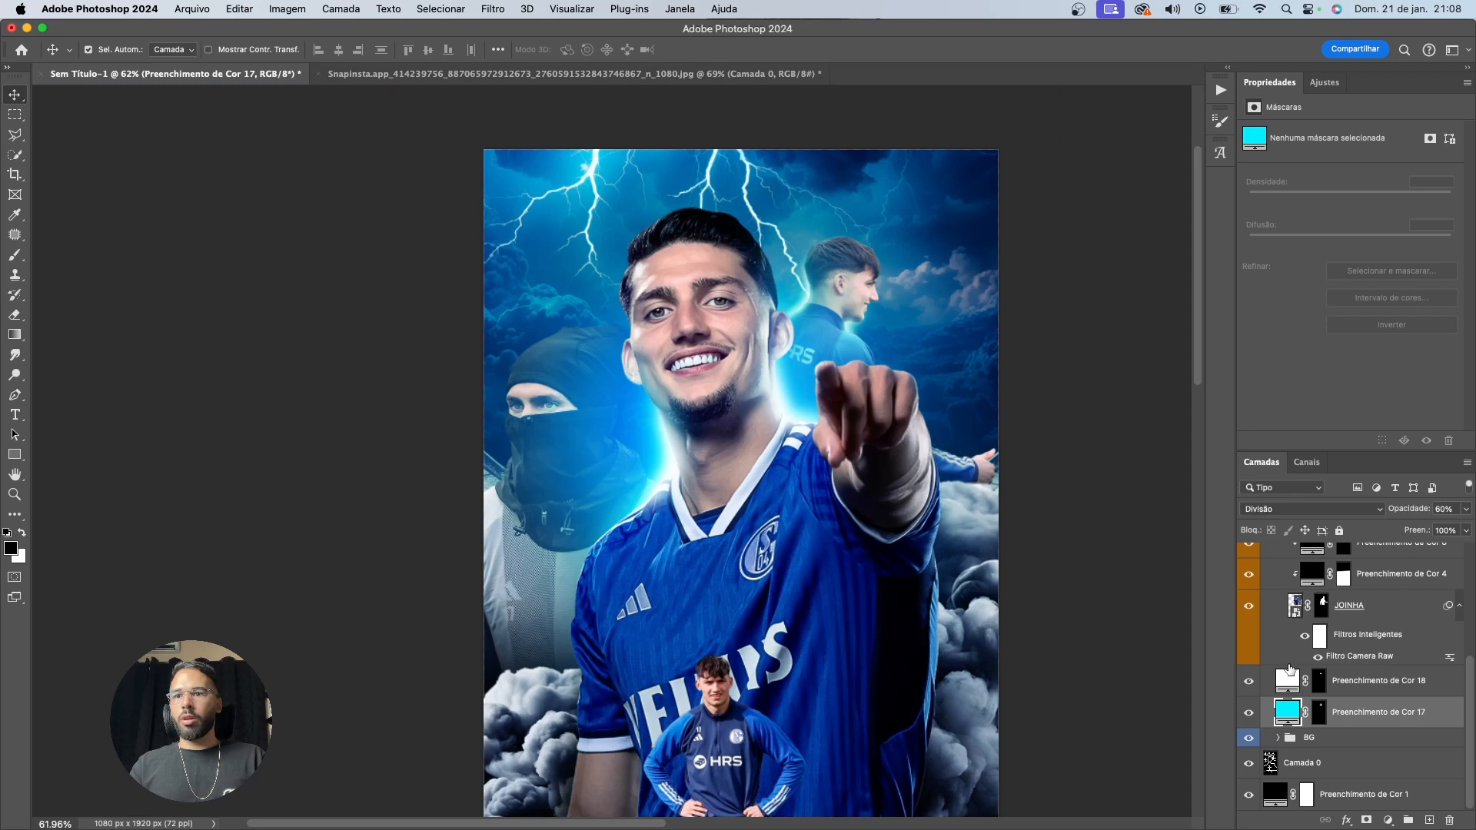
left_click(1249, 680)
scroll(797, 287, "up", 5)
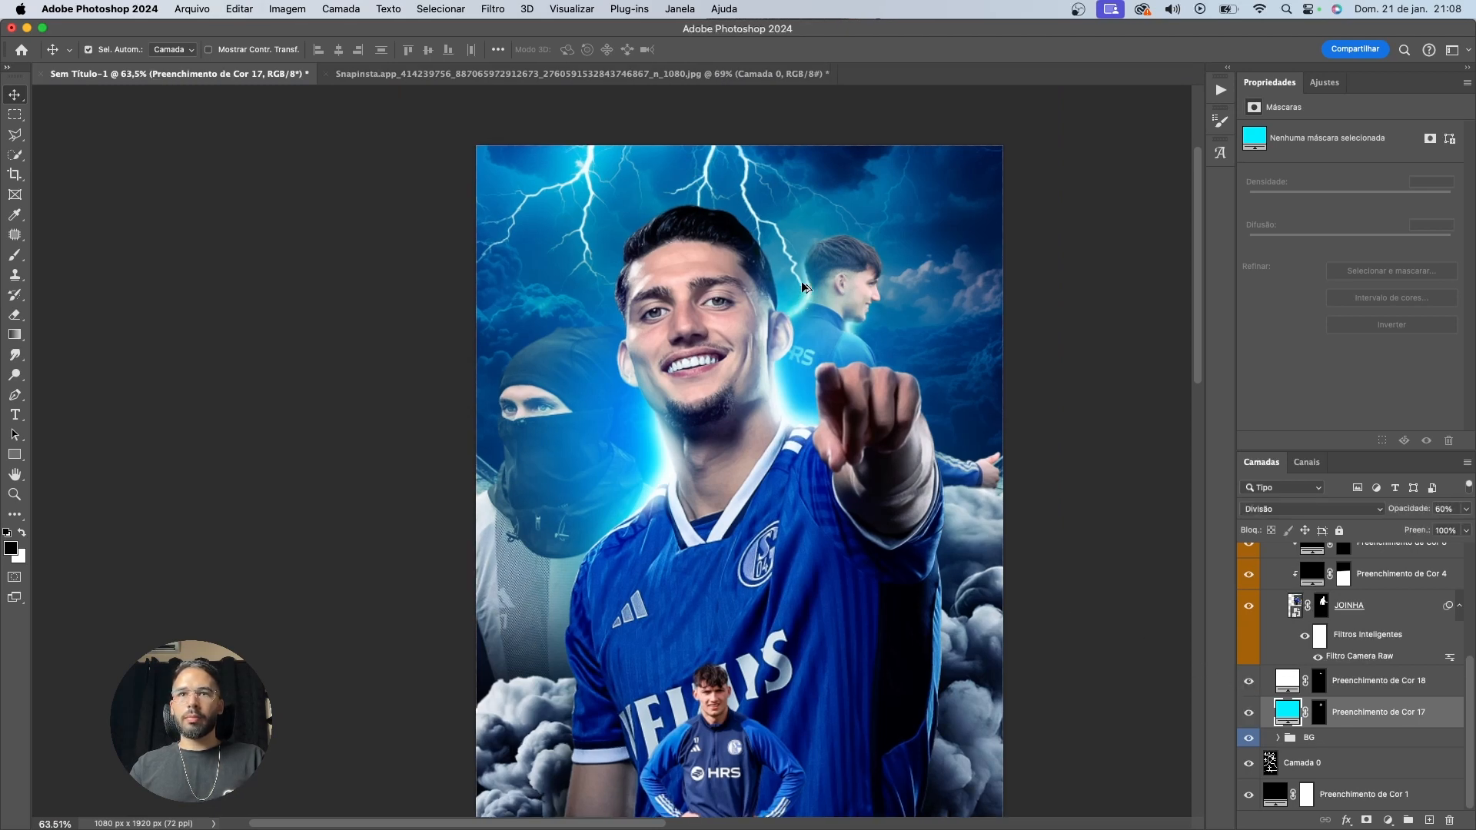
scroll(1023, 446, "down", 1)
Create a medium blue solid color fill above Preenchimento de Cor 18, invert its mask and ready a white brush
left_click(1360, 688)
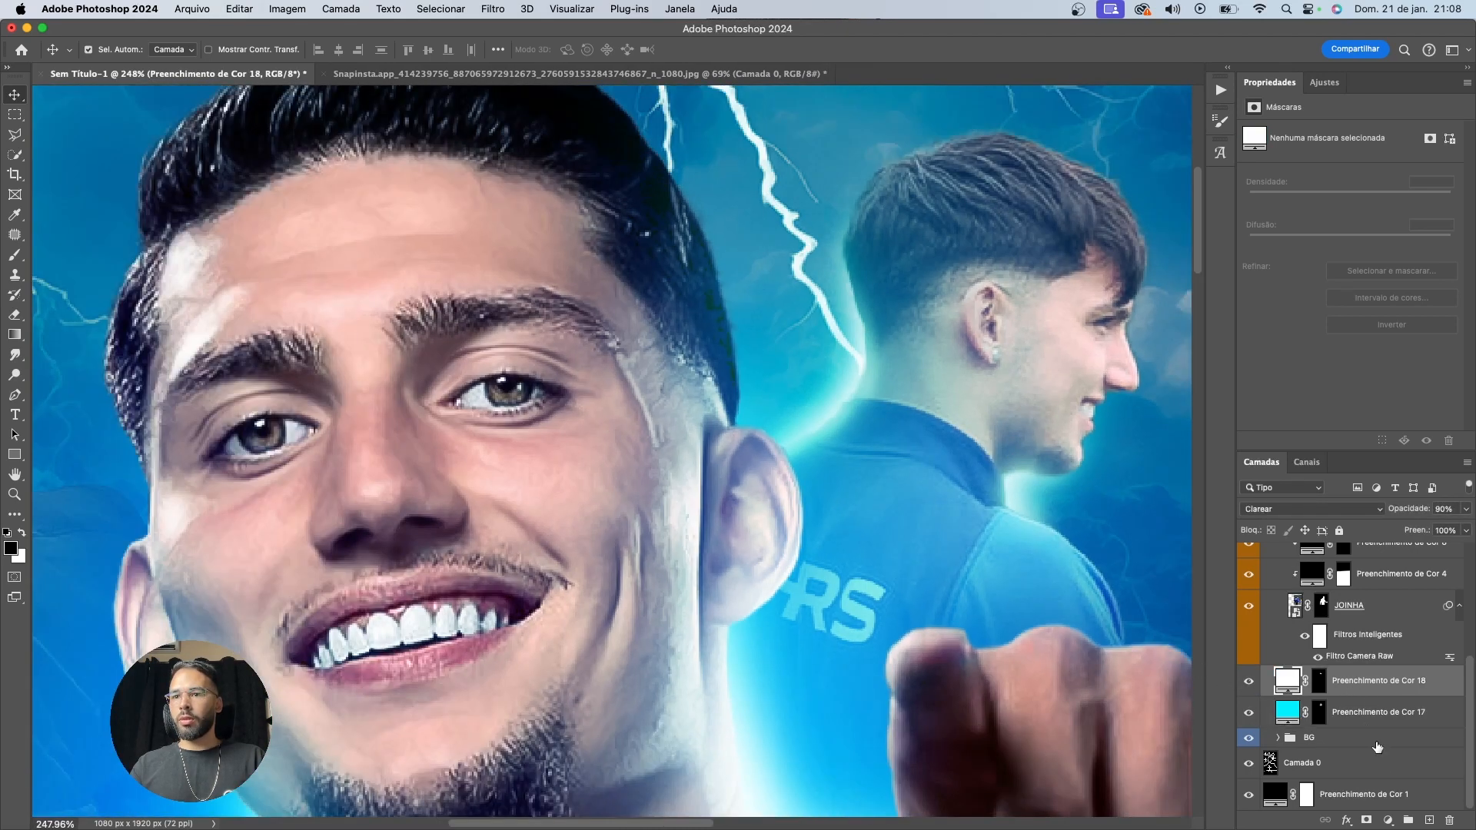
left_click(1388, 819)
left_click(1372, 562)
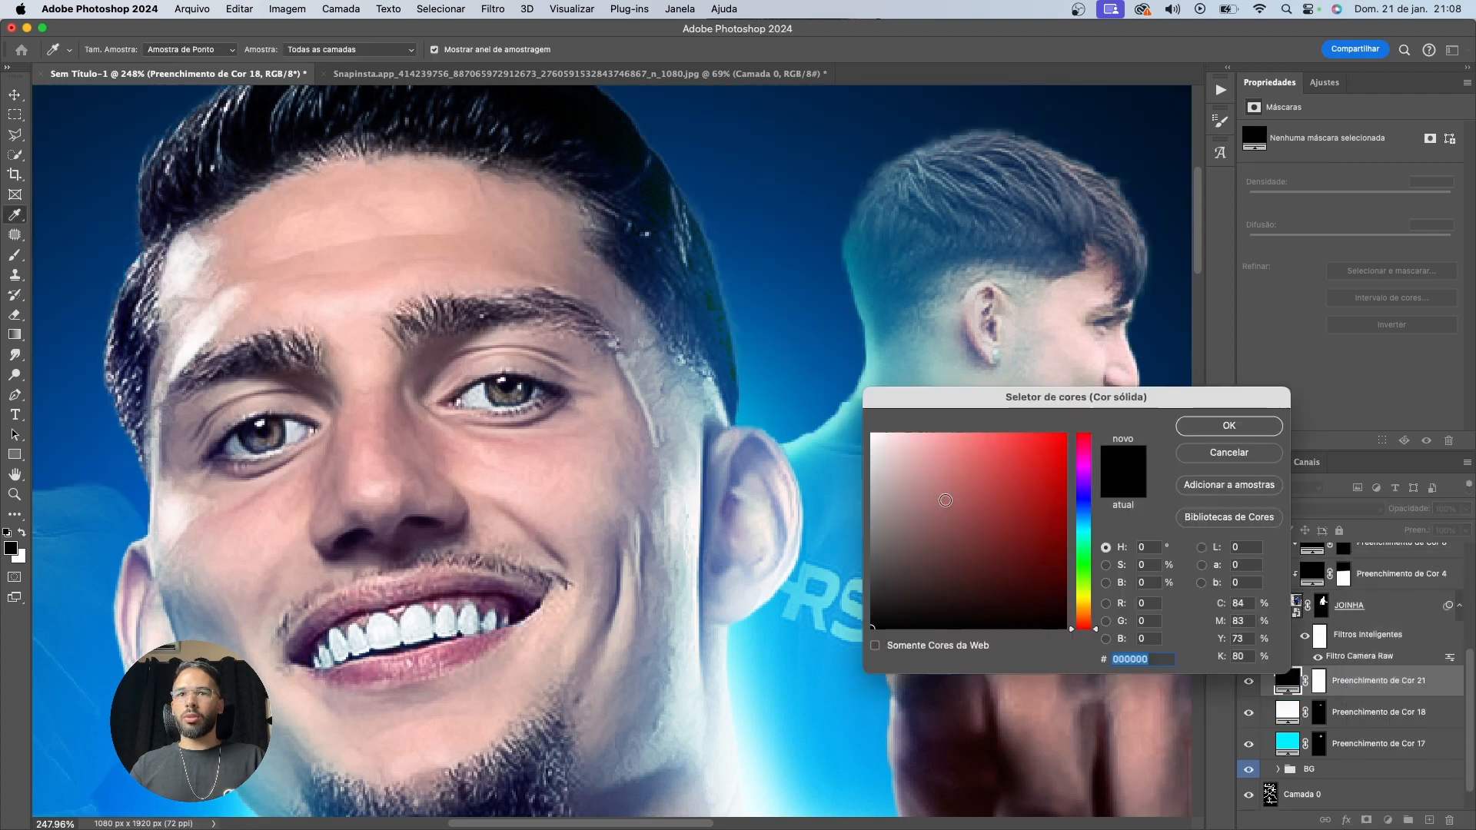
left_click_drag(1084, 516, 1084, 501)
left_click_drag(1000, 469, 1040, 481)
left_click(1229, 425)
left_click(1317, 680)
key("b")
key("super+i")
key("x")
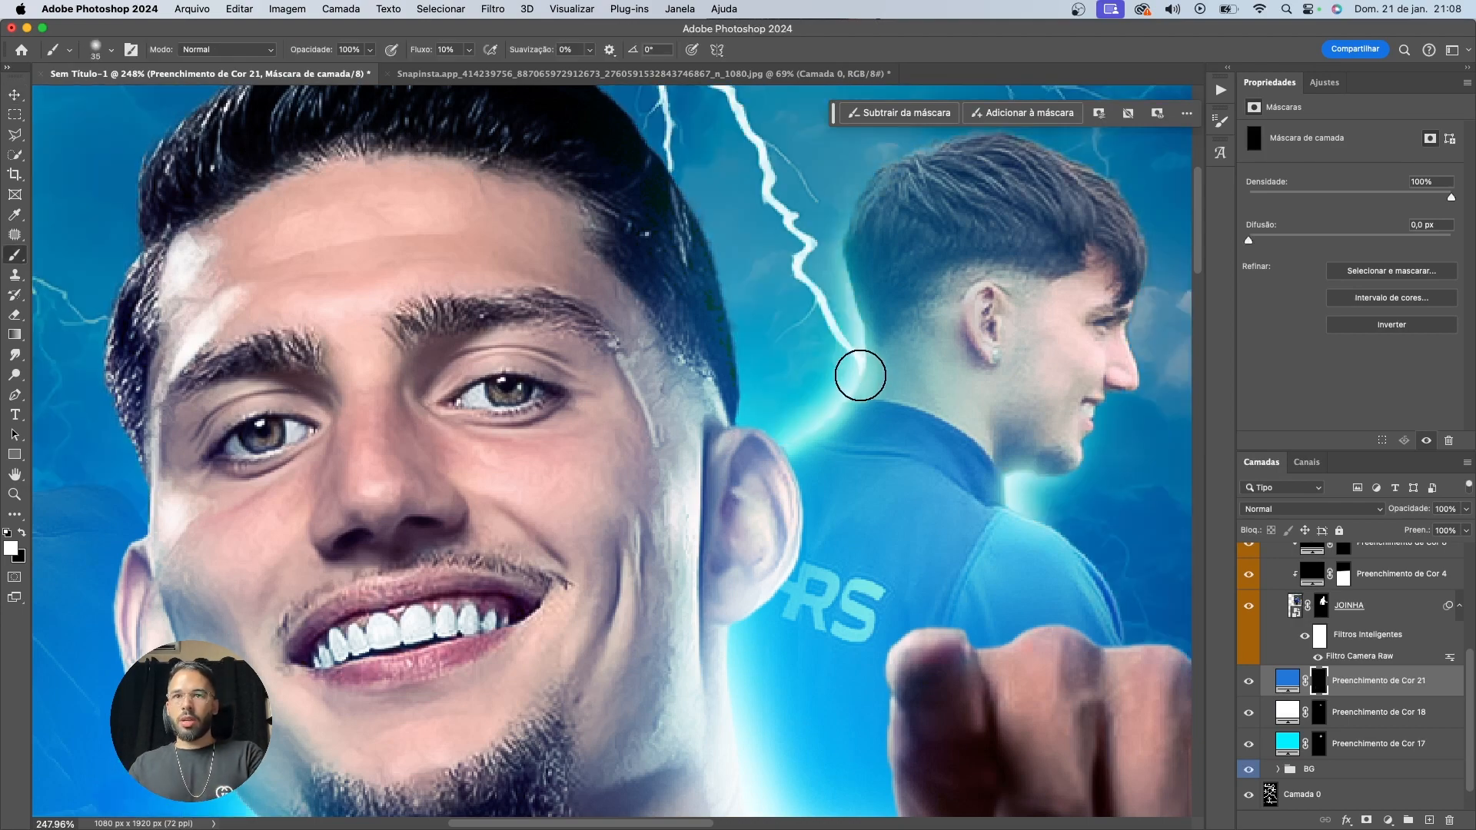
Paint a broad blue glow behind the background player on the blue fill's mask with a large soft brush at 10% flow
key("bracketright")
key("bracketright")
key("bracketright")
key("bracketright")
key("bracketright")
key("bracketright")
key("bracketright")
key("bracketright")
key("bracketright")
key("bracketright")
key("bracketright")
key("bracketright")
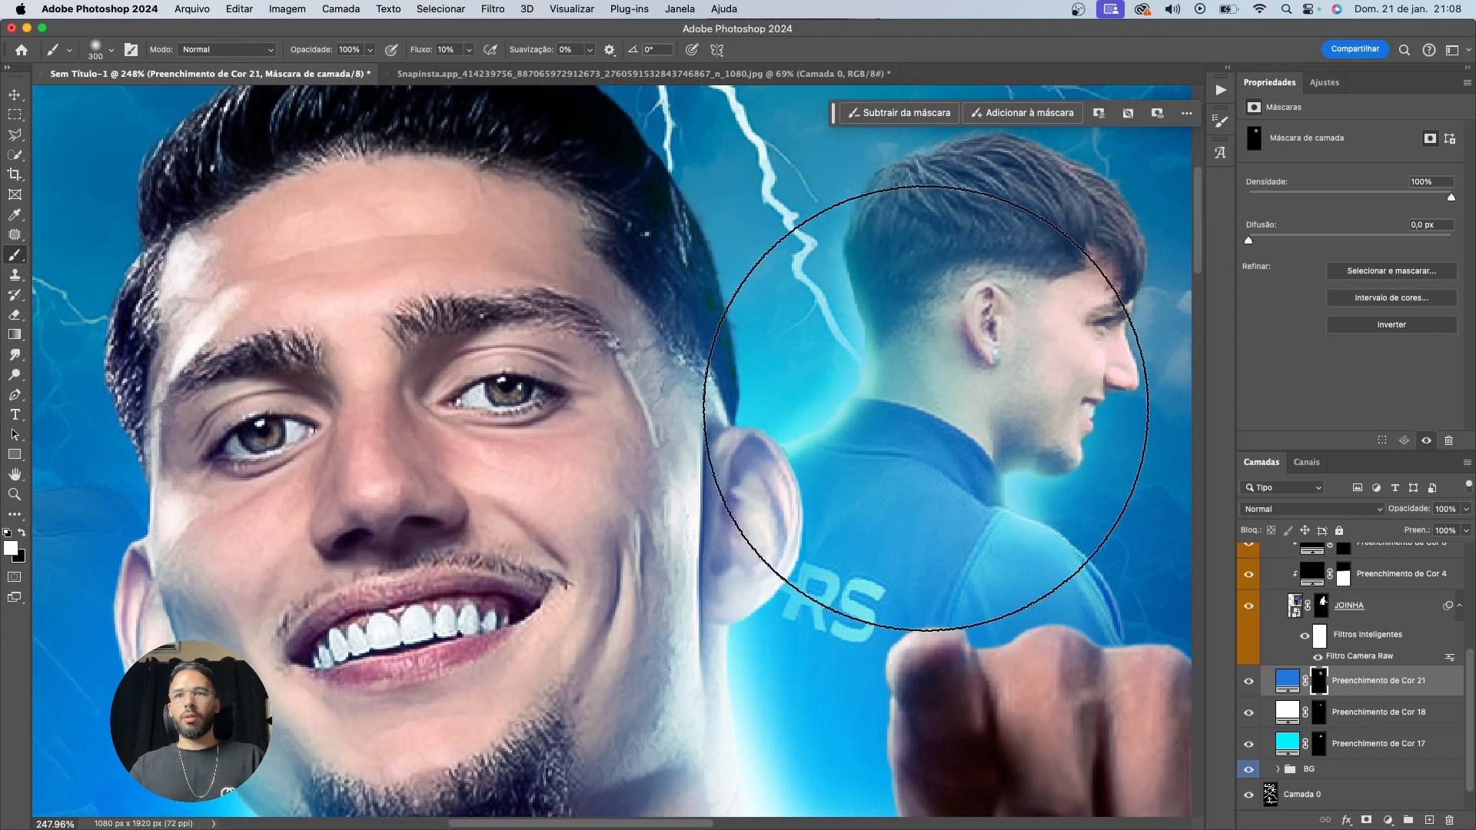
scroll(926, 399, "down", 5)
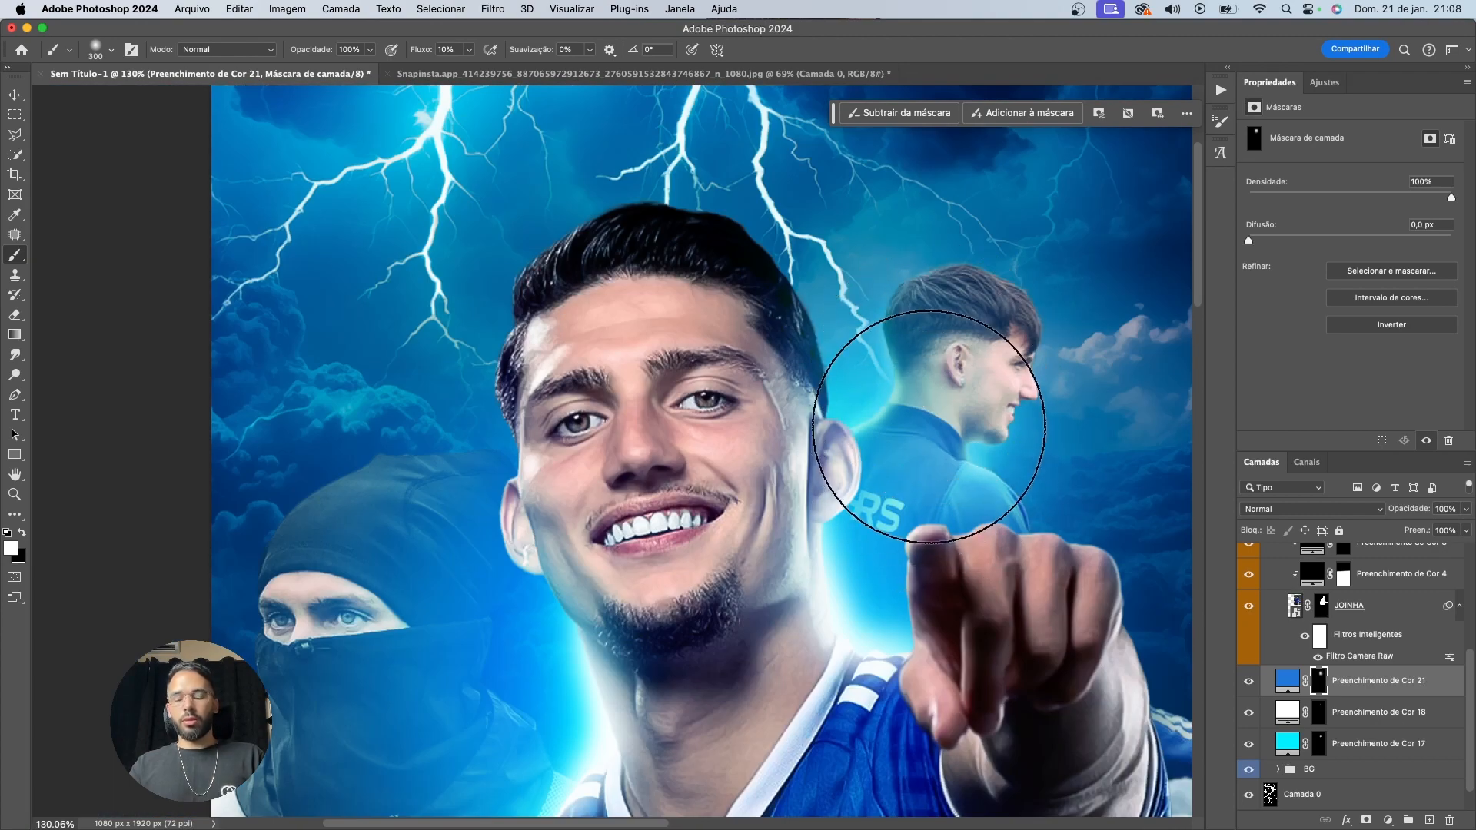
key("bracketleft")
key("bracketleft")
key("bracketleft")
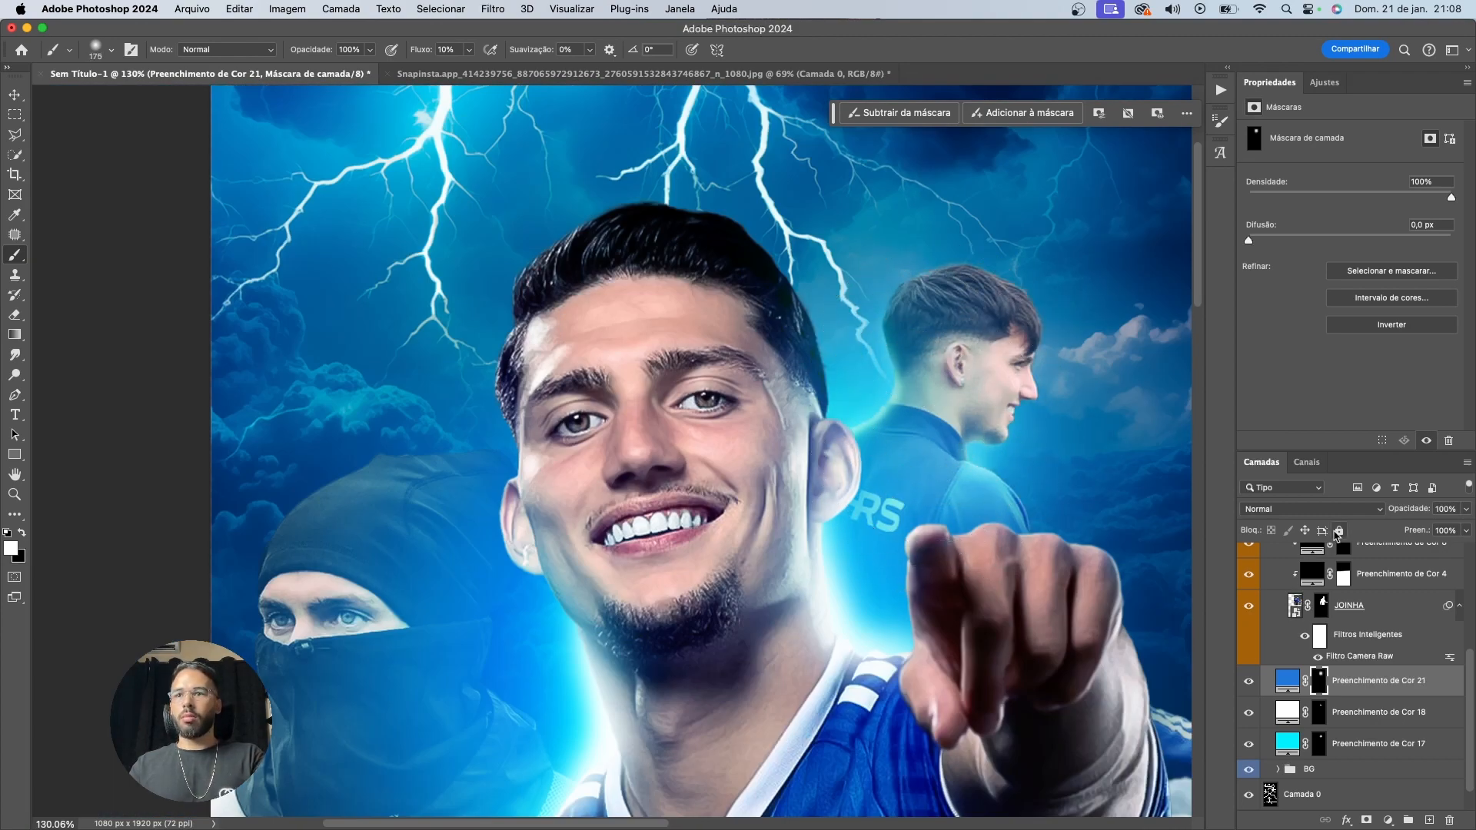
Try Divisão on the blue fill Preenchimento de Cor 21, set its blend mode to Subexposição Linear (Adicionar) and lower its opacity
left_click(1318, 509)
left_click(1282, 658)
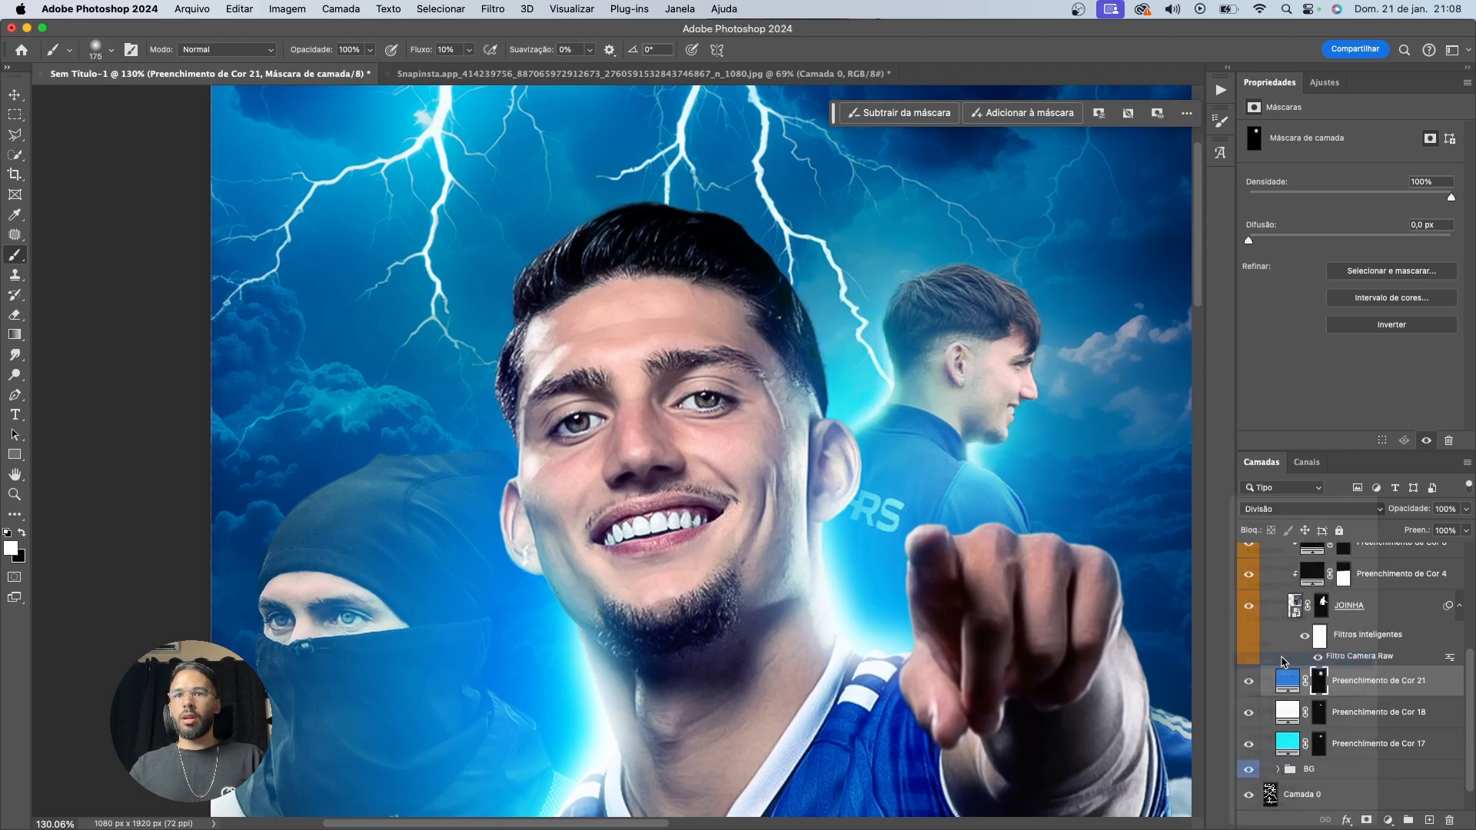
left_click(1289, 510)
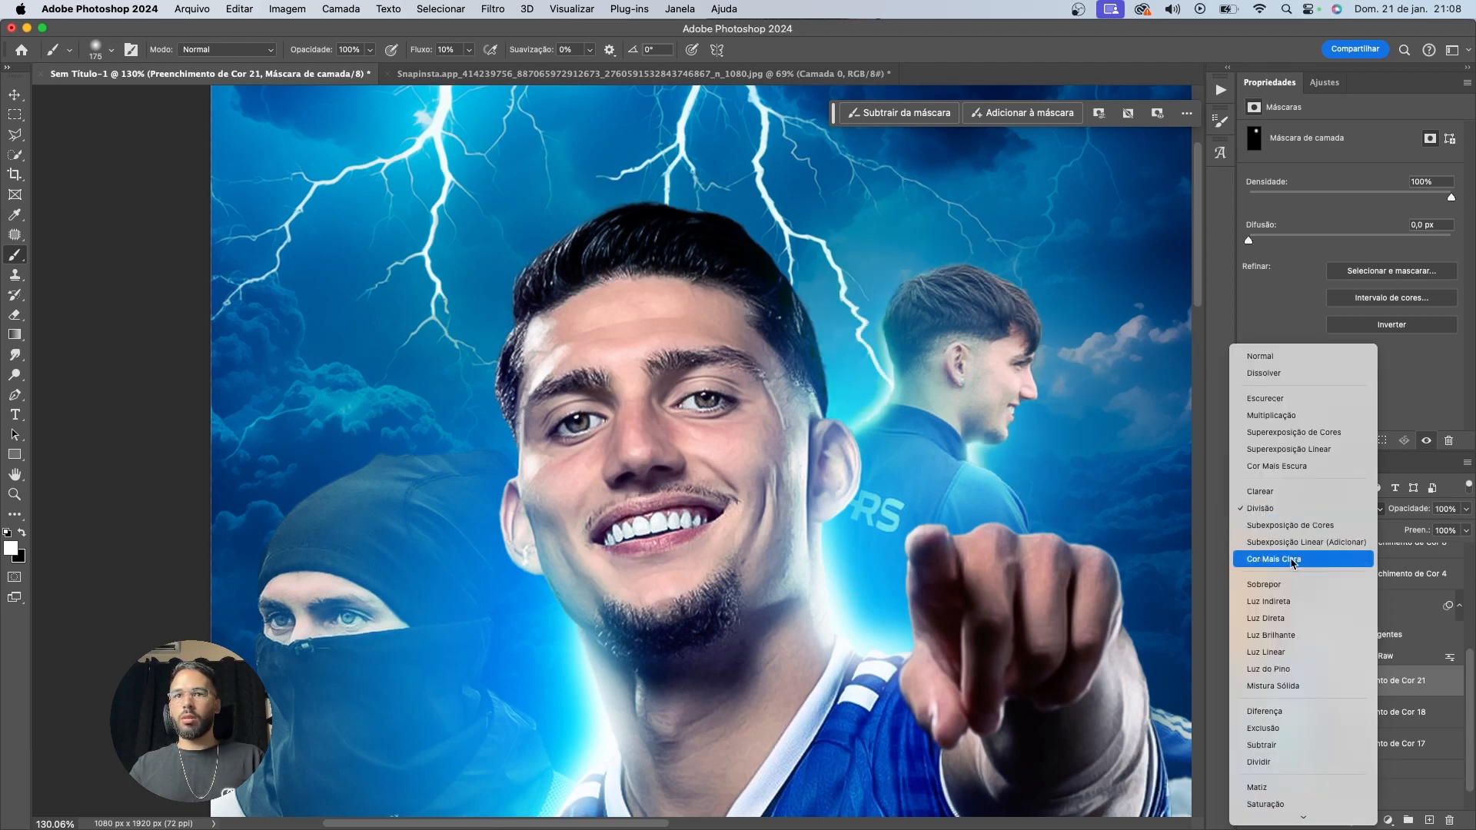
left_click(1289, 551)
left_click(1342, 678)
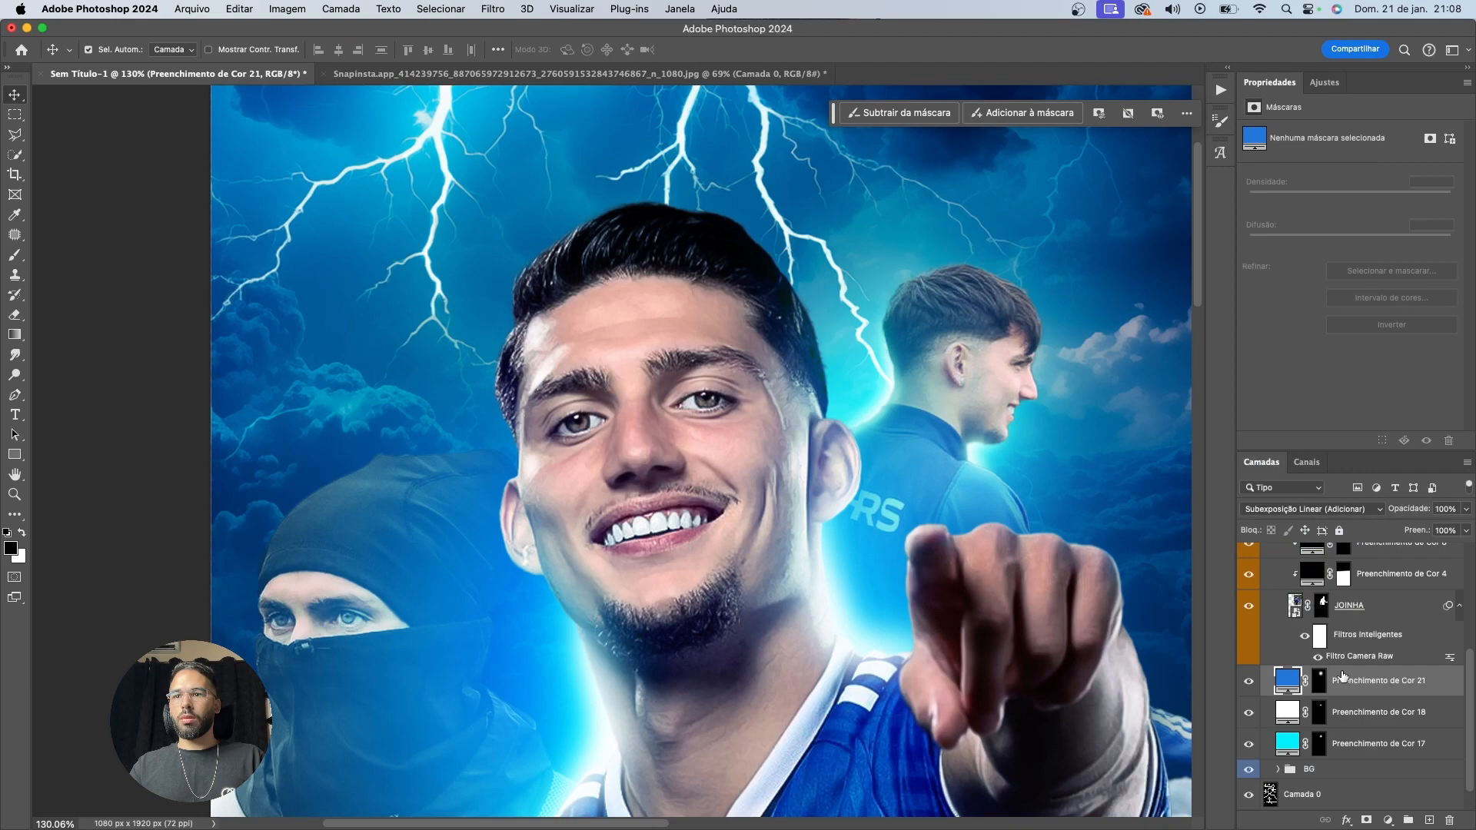
key("v")
key("2")
scroll(841, 514, "down", 5)
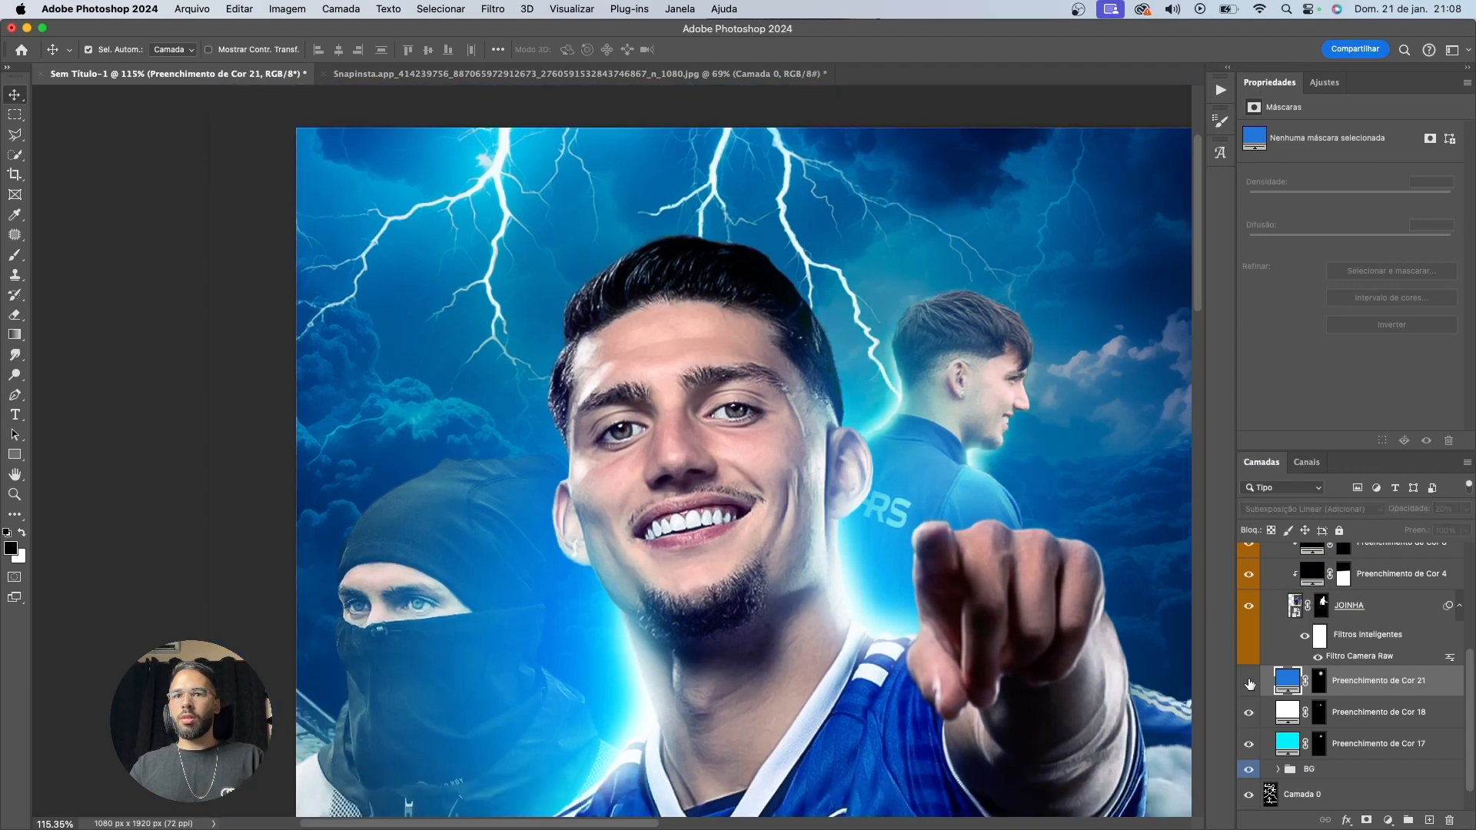
Hide the three glow fills Preenchimento de Cor 17, 18 and 21 and collapse the JOINHA group
key("super+0")
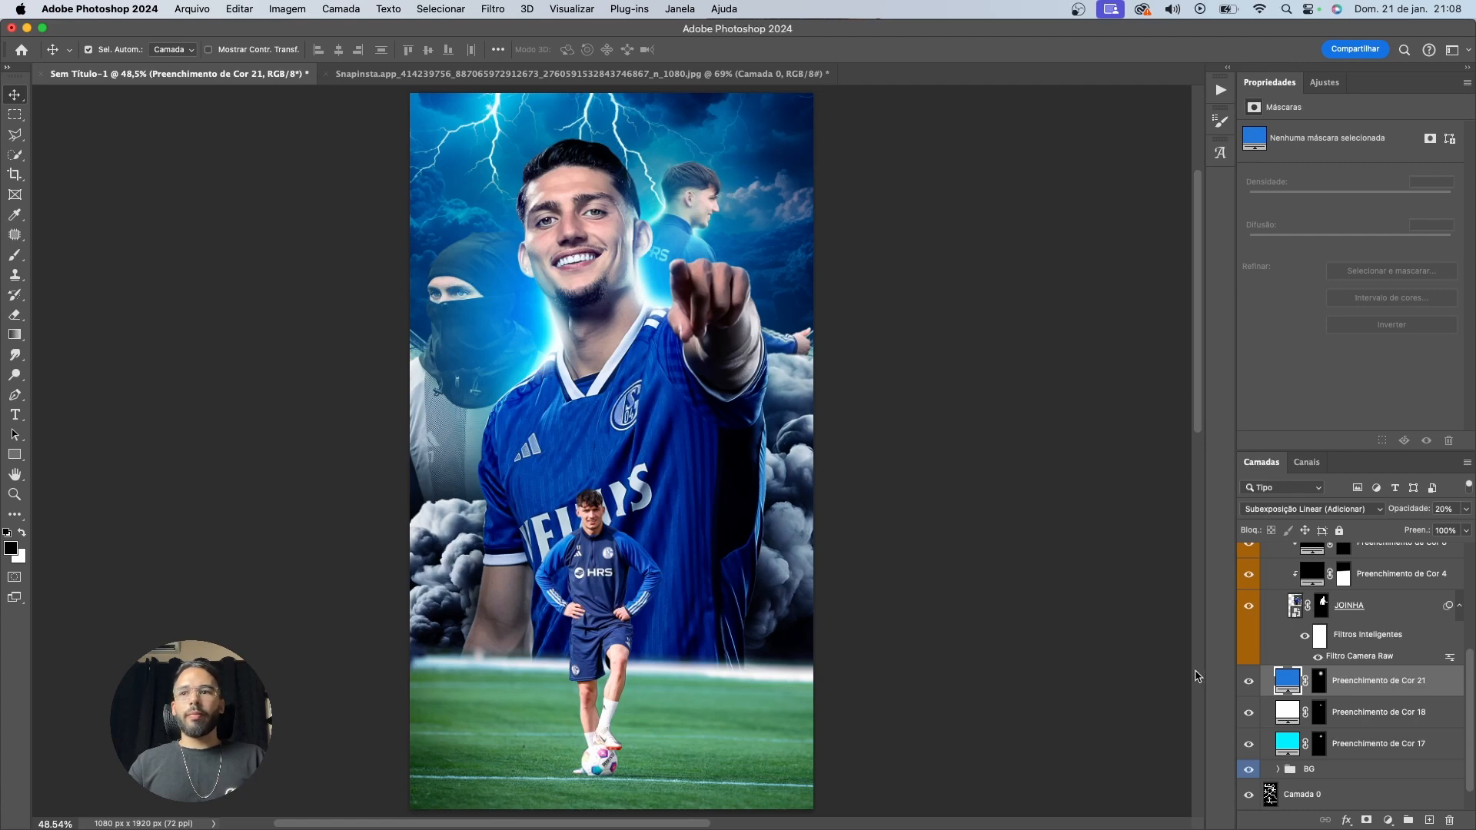
left_click_drag(1248, 744, 1248, 680)
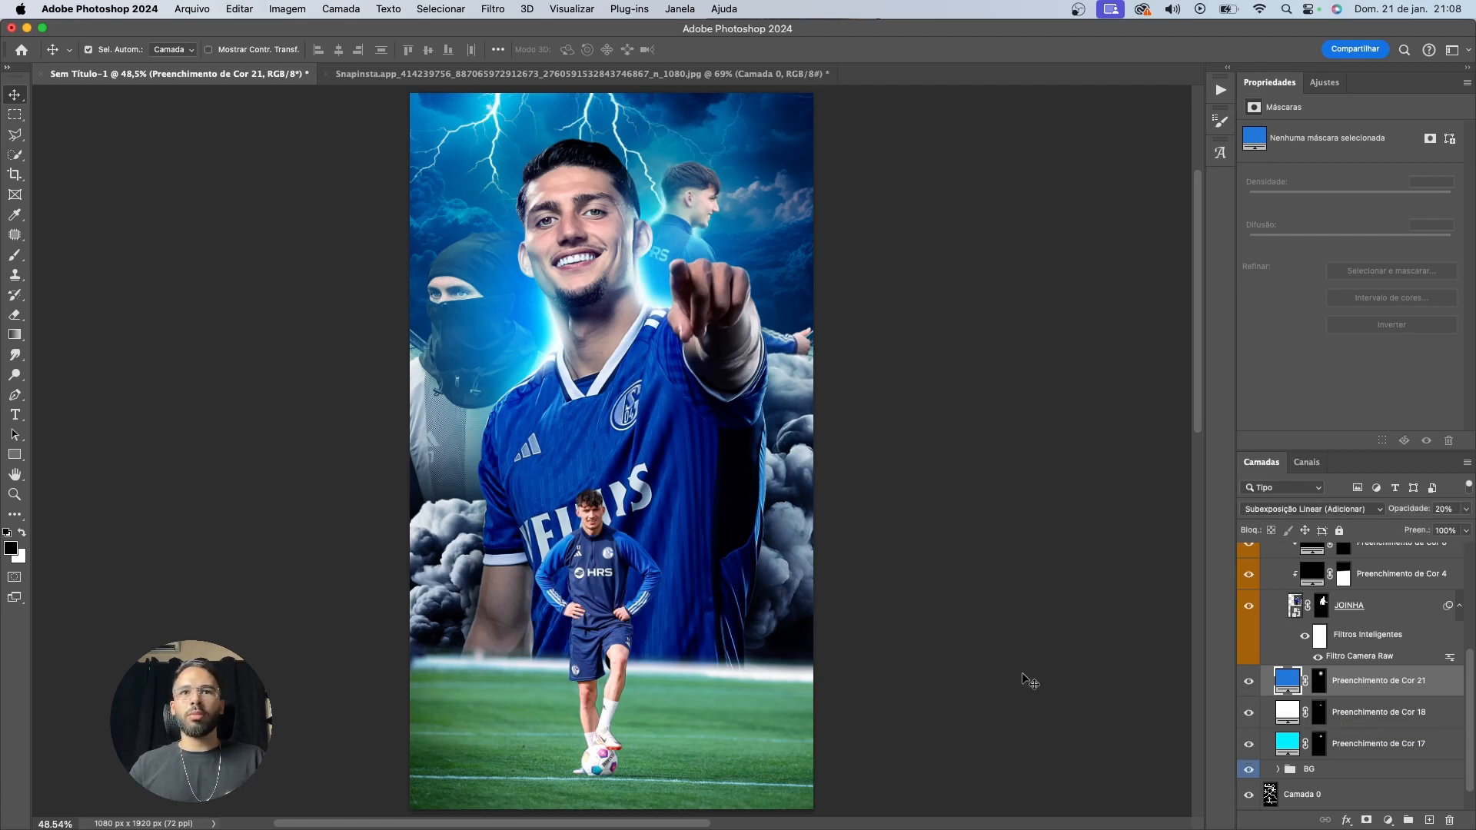
left_click(909, 620, "super")
scroll(1246, 651, "up", 4)
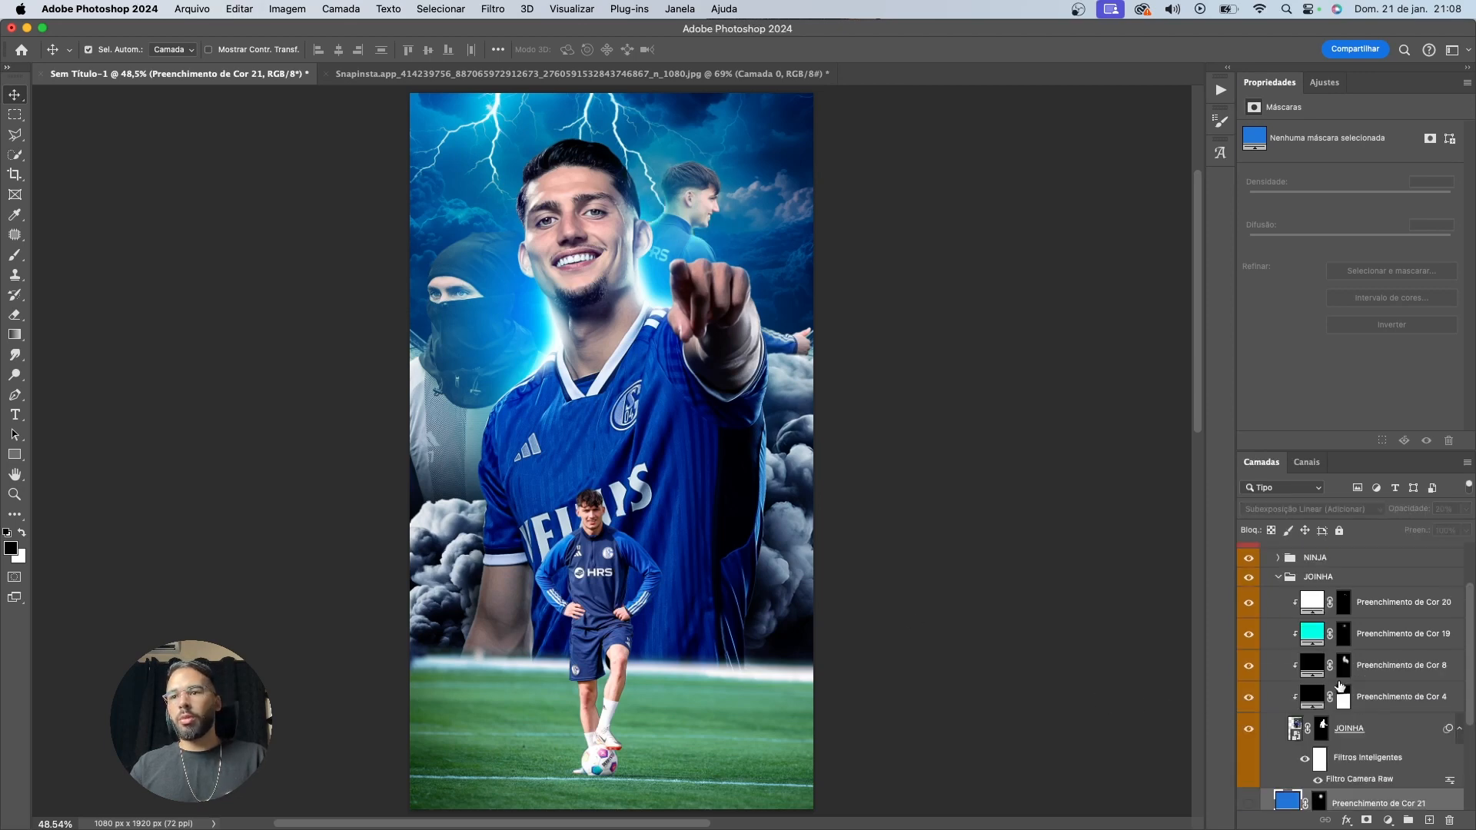
left_click(1279, 609)
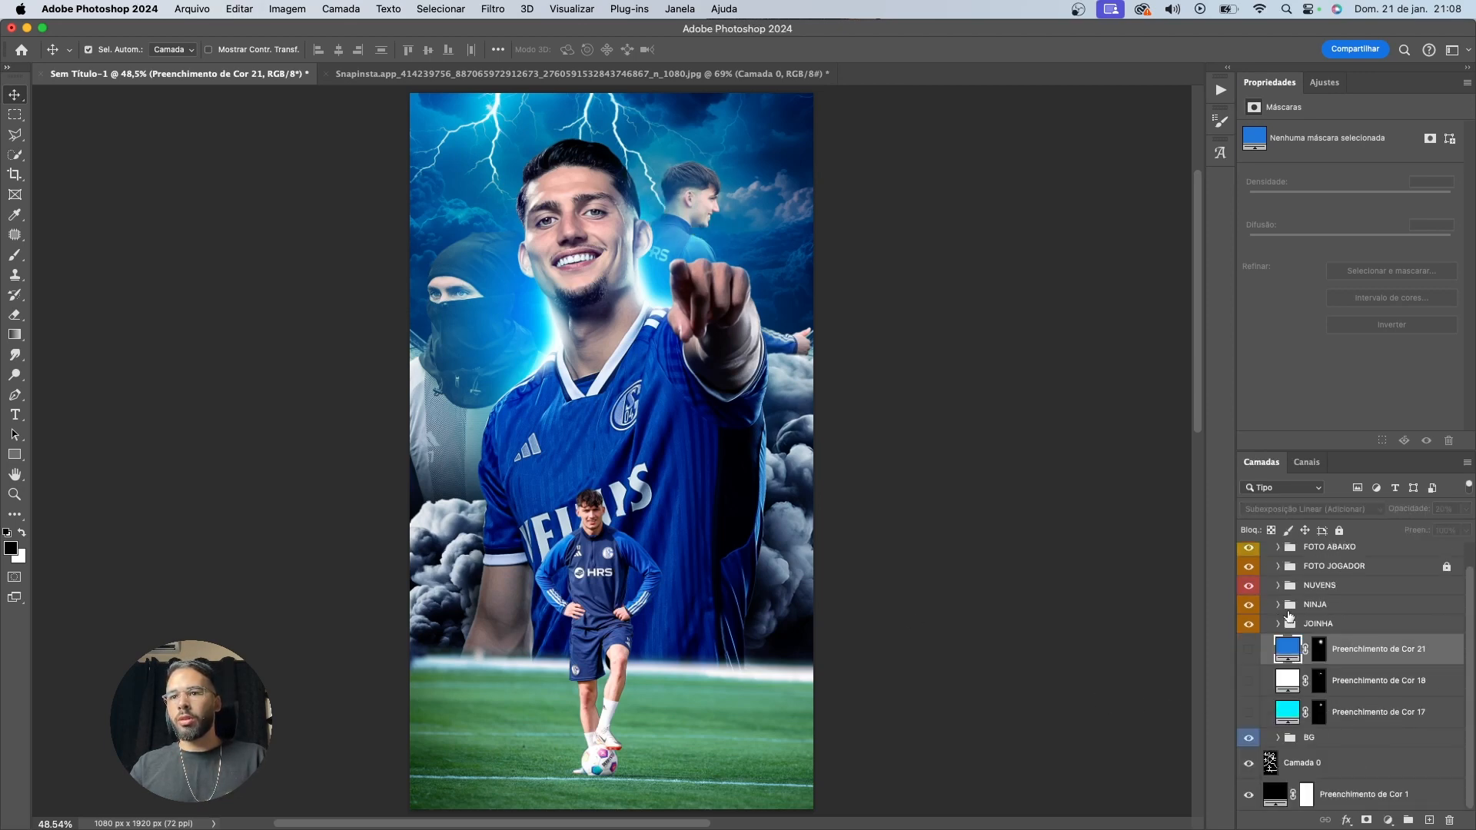
Add a black solid color fill directly above the NINJA group and set its opacity to 40%
left_click(1318, 609)
left_click(1389, 822)
left_click(1376, 573)
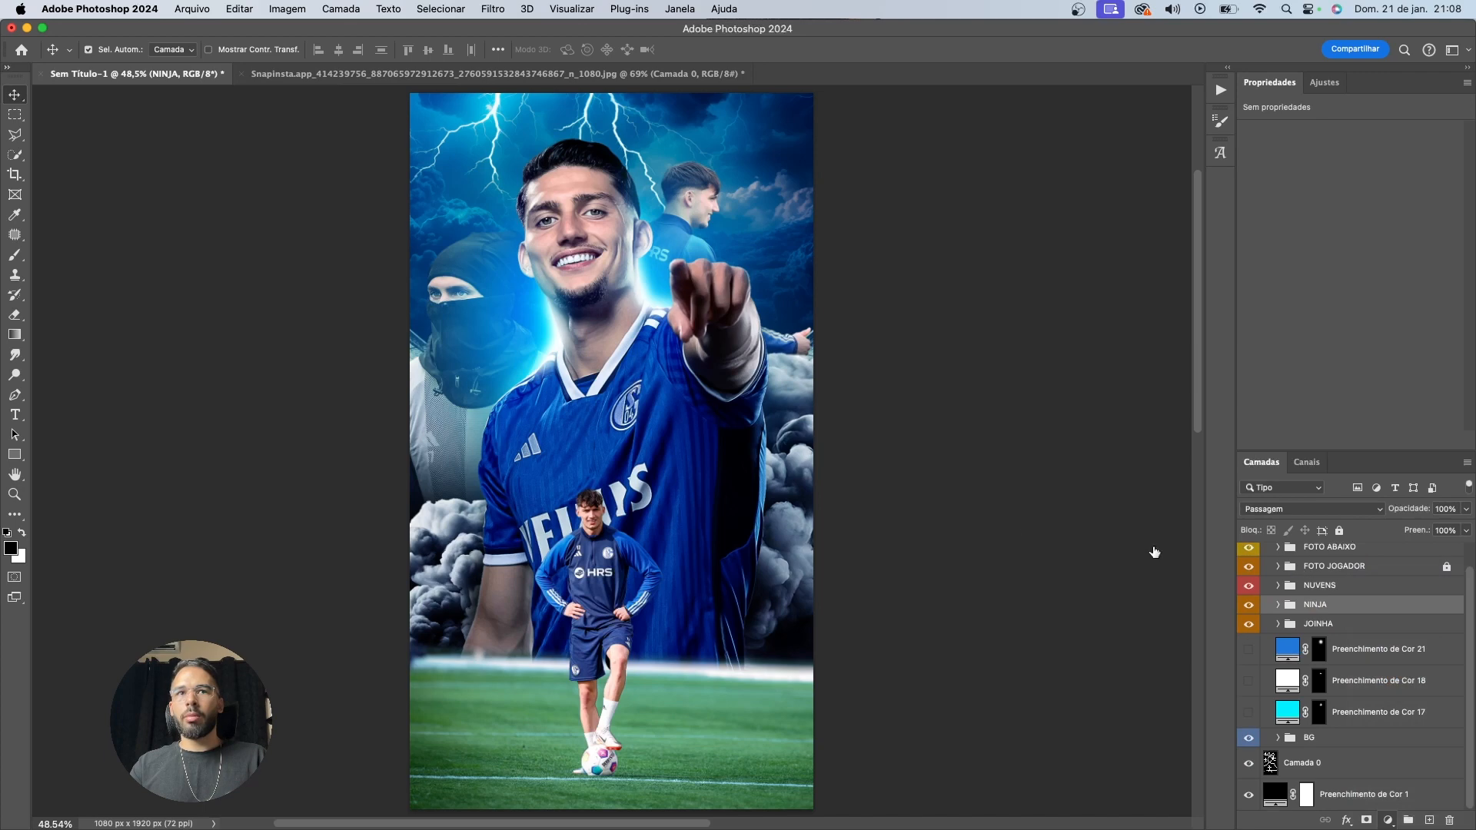
key("Return")
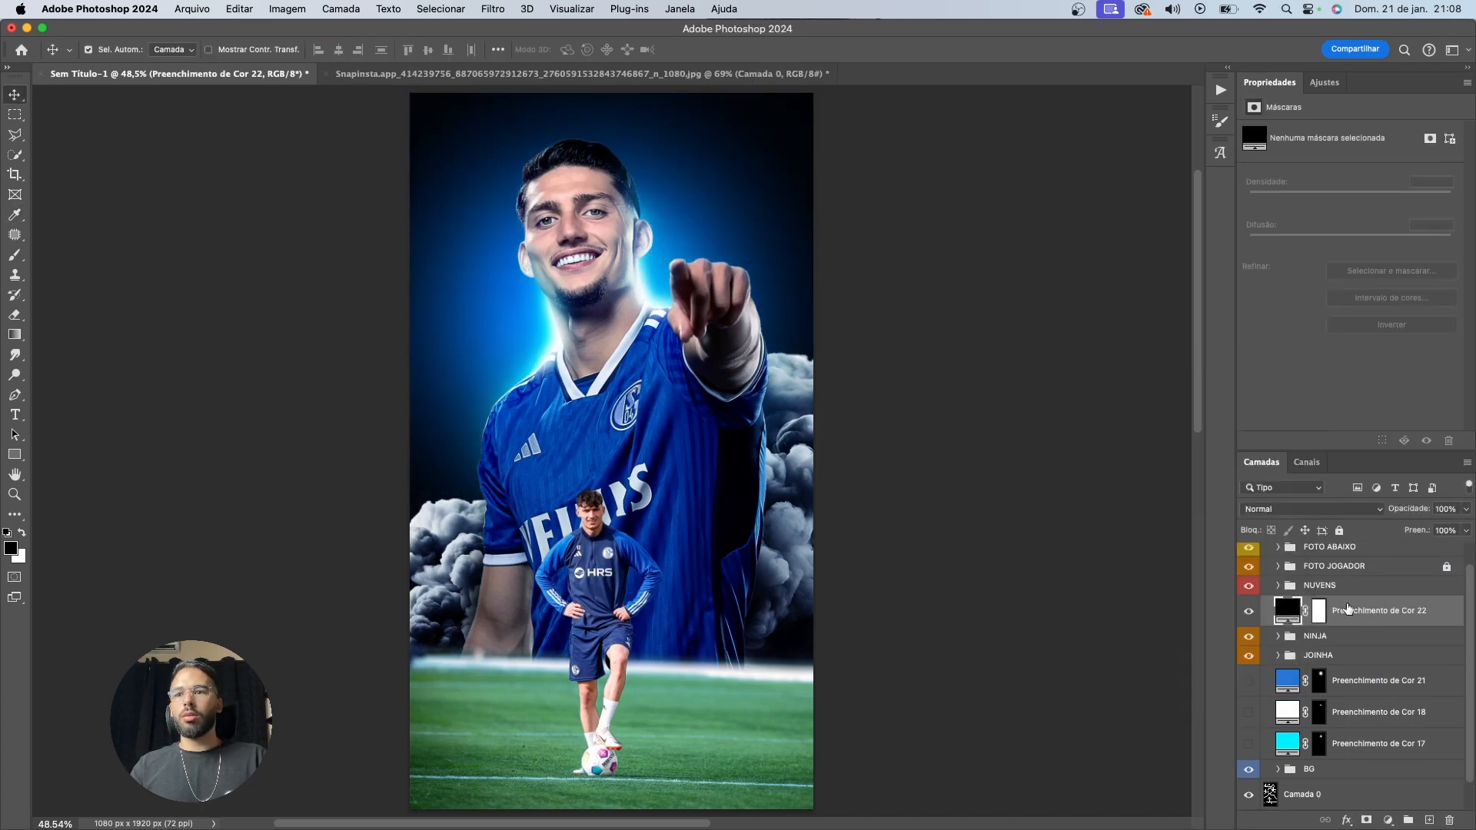
key("5")
key("4")
key("2")
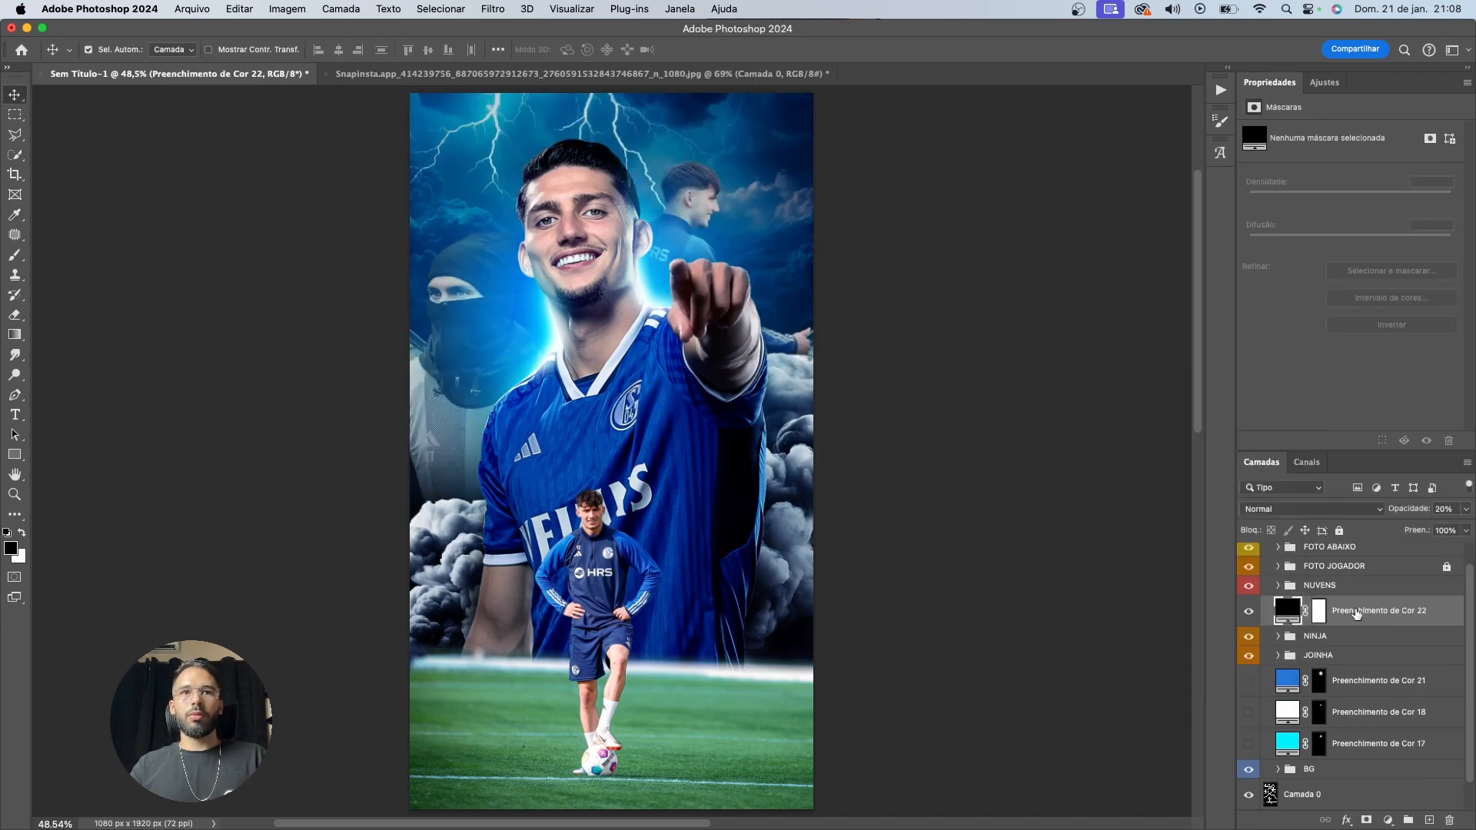
key("4")
Paint black on the dark fill's mask over the hooded figure with a soft brush at 100% flow, comparing with undo and redo
scroll(494, 235, "up", 1)
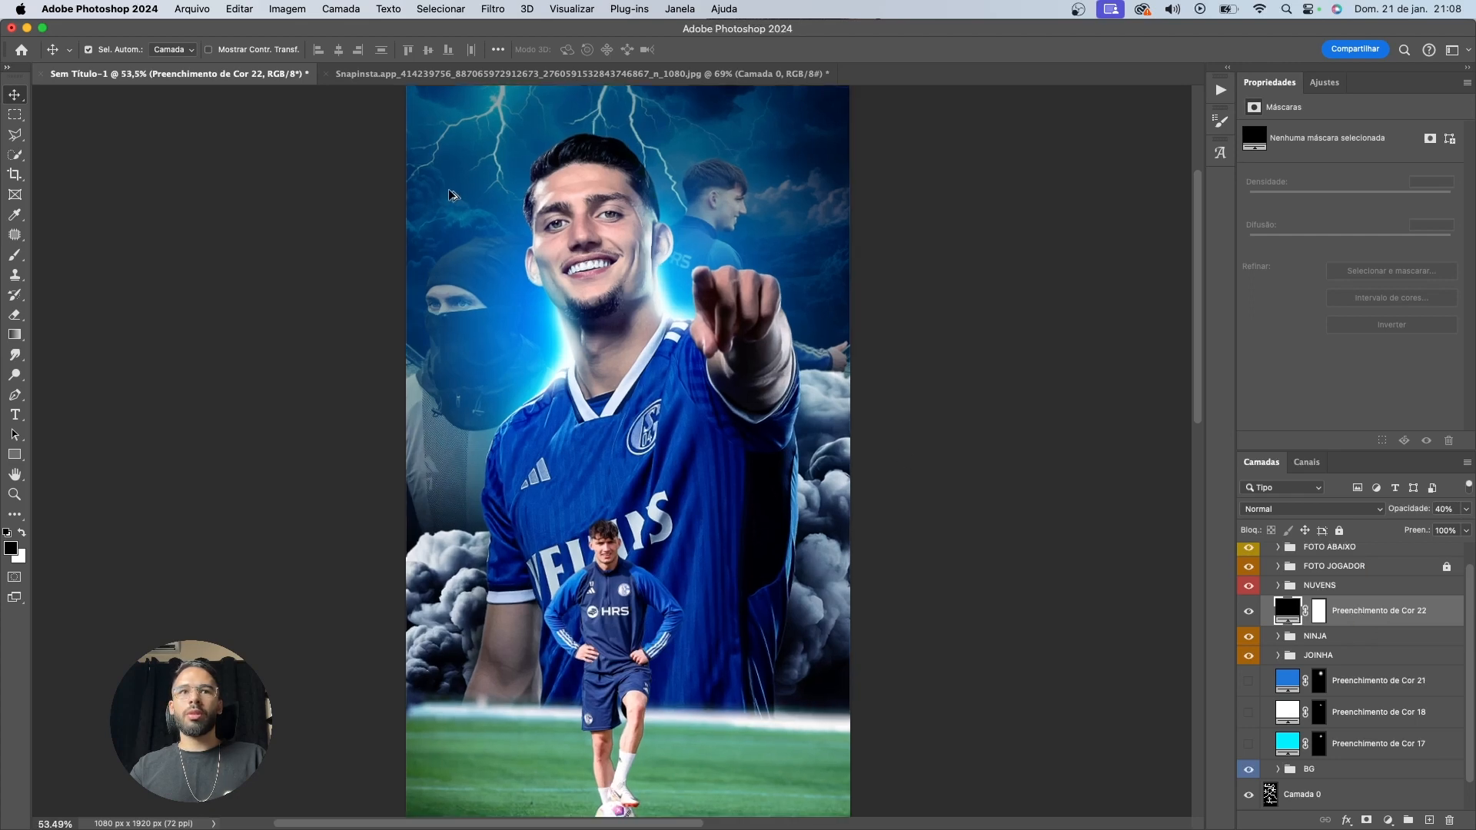
scroll(492, 231, "up", 5)
left_click(1318, 610)
key("b")
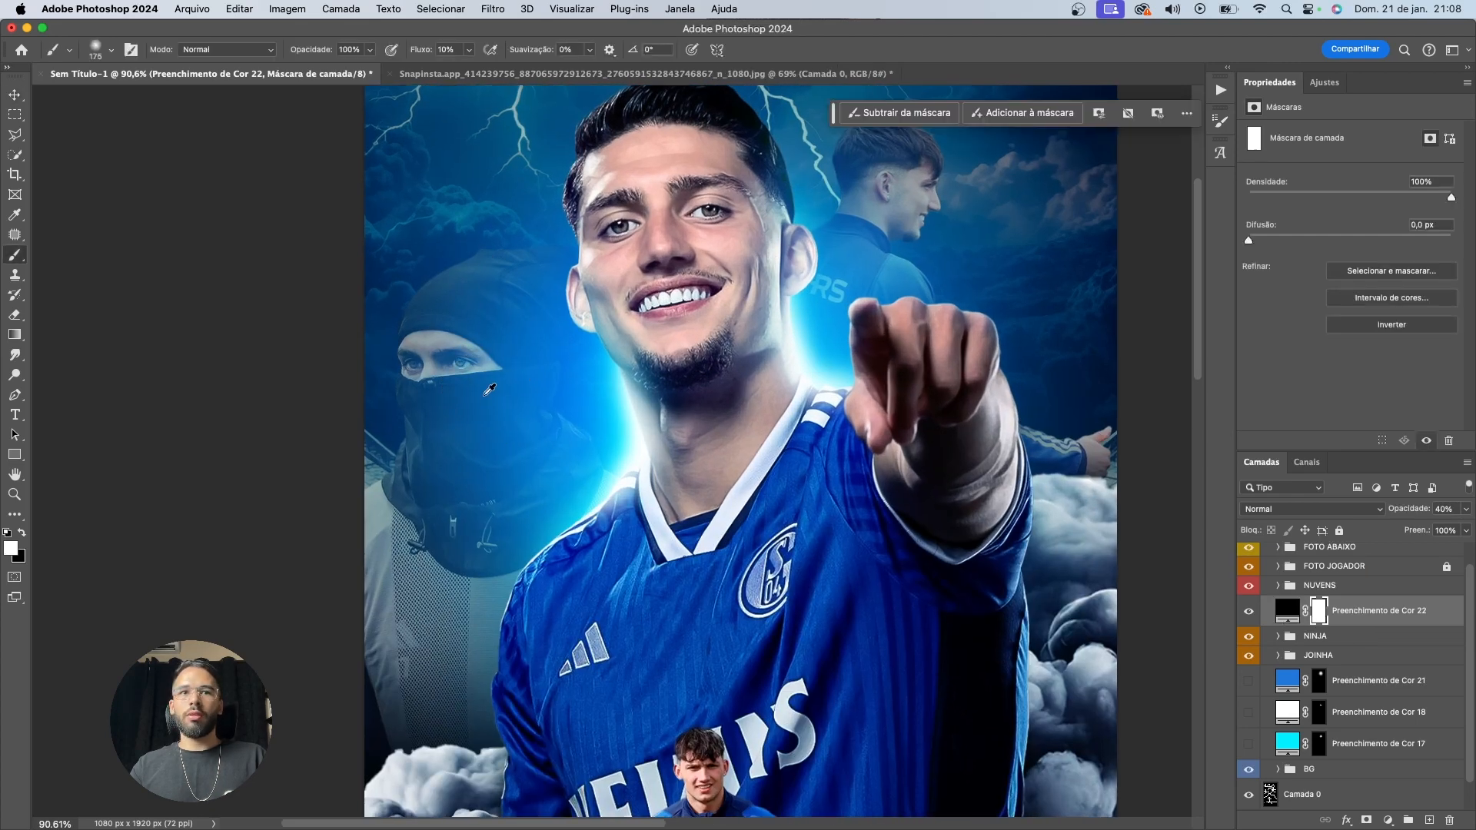
scroll(465, 378, "up", 2)
key("x")
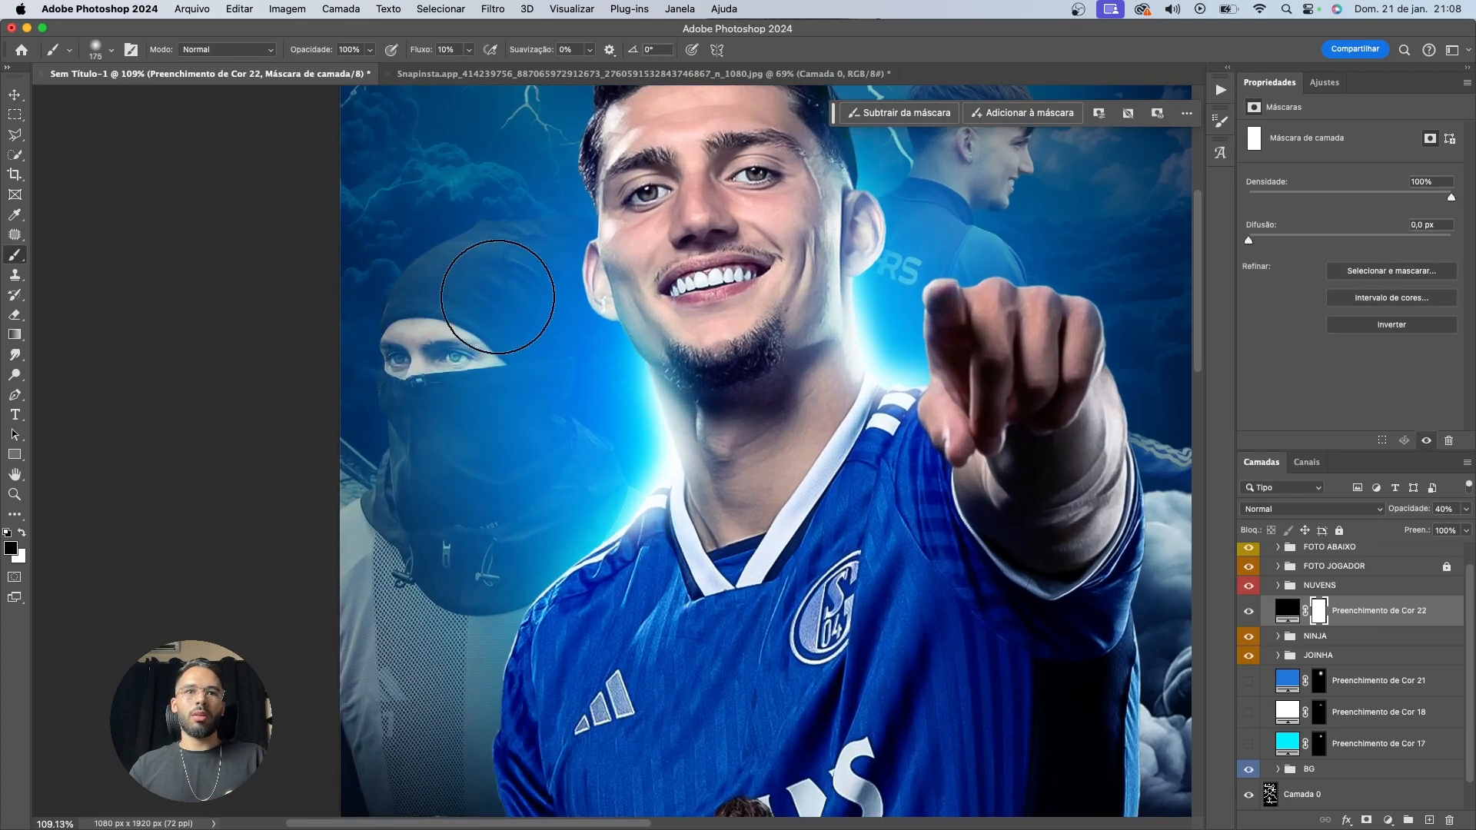
mouse_move(517, 367)
left_mouse_down()
mouse_move(527, 428)
mouse_move(484, 205)
left_mouse_up()
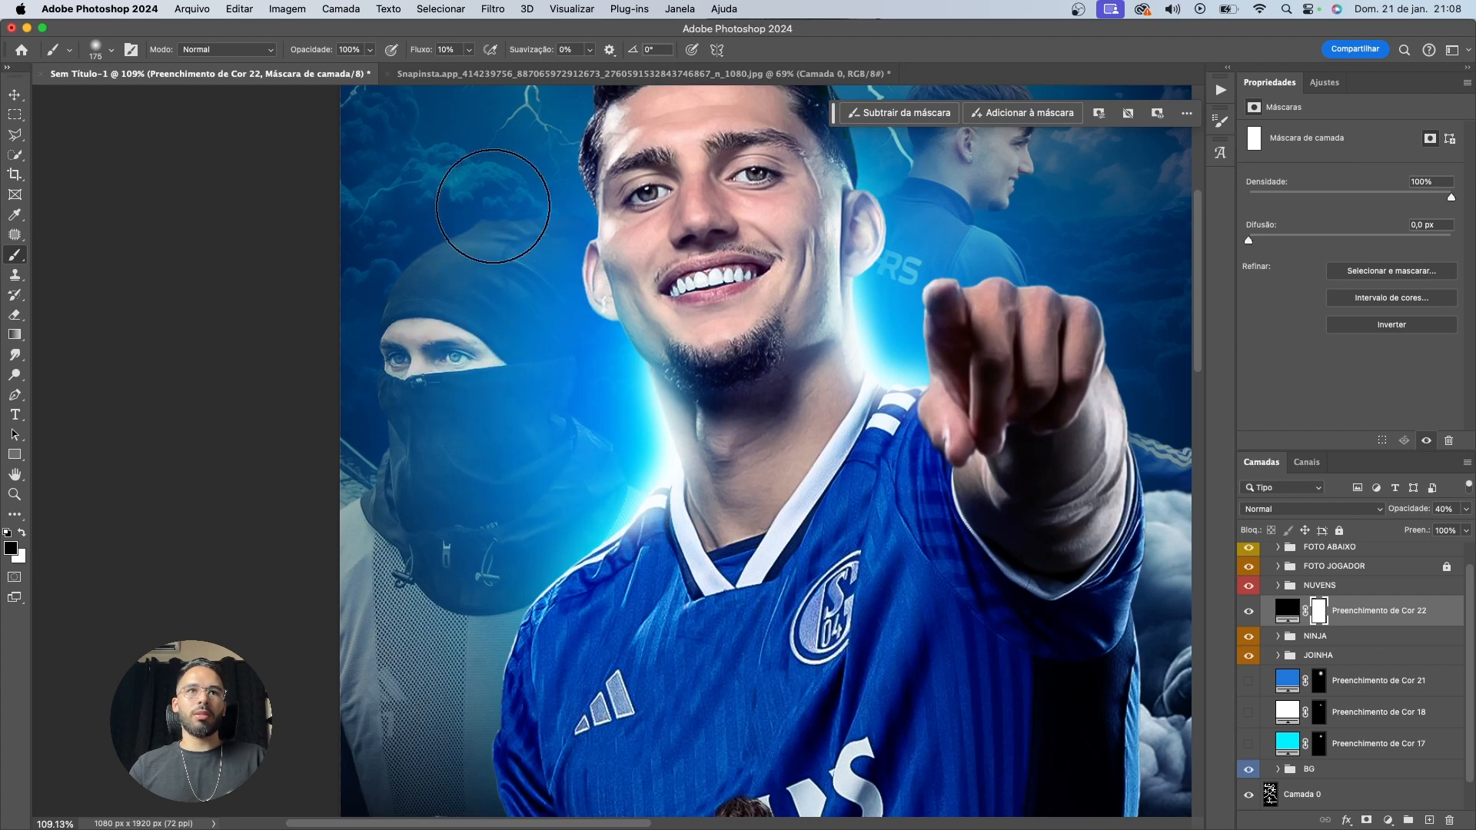
left_click_drag(422, 52, 485, 54)
mouse_move(532, 244)
left_mouse_down()
mouse_move(455, 279)
mouse_move(402, 402)
mouse_move(451, 544)
mouse_move(374, 536)
left_mouse_up()
key("super+z")
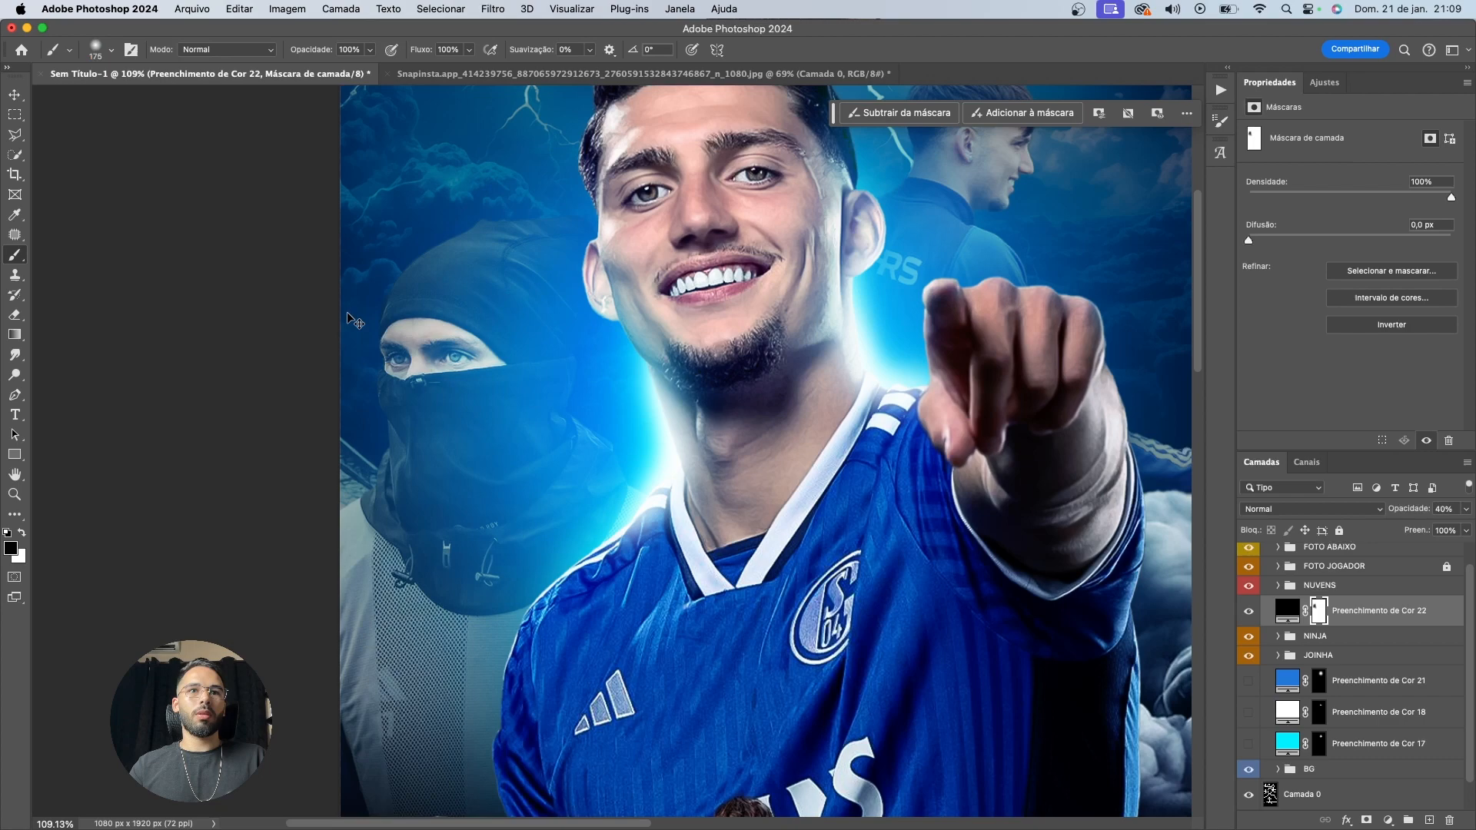
key("super+shift+z")
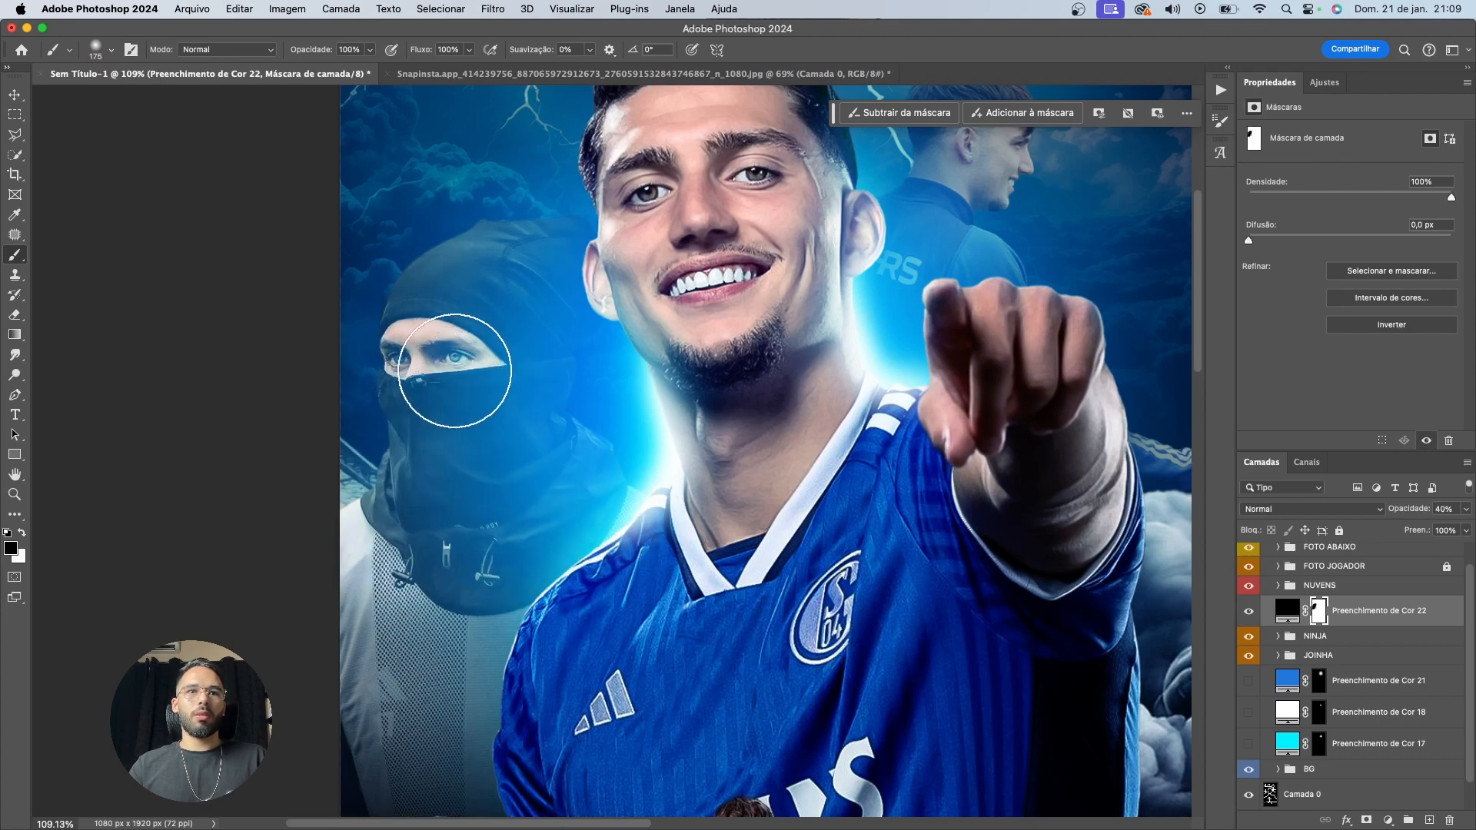
Paint black on the dark fill's mask over the background player's head, shoulders and arm to remove the darkening there
scroll(815, 370, "up", 3)
mouse_move(942, 297)
left_mouse_down()
mouse_move(984, 318)
mouse_move(948, 231)
mouse_move(873, 438)
mouse_move(953, 395)
mouse_move(976, 492)
mouse_move(890, 444)
left_mouse_up()
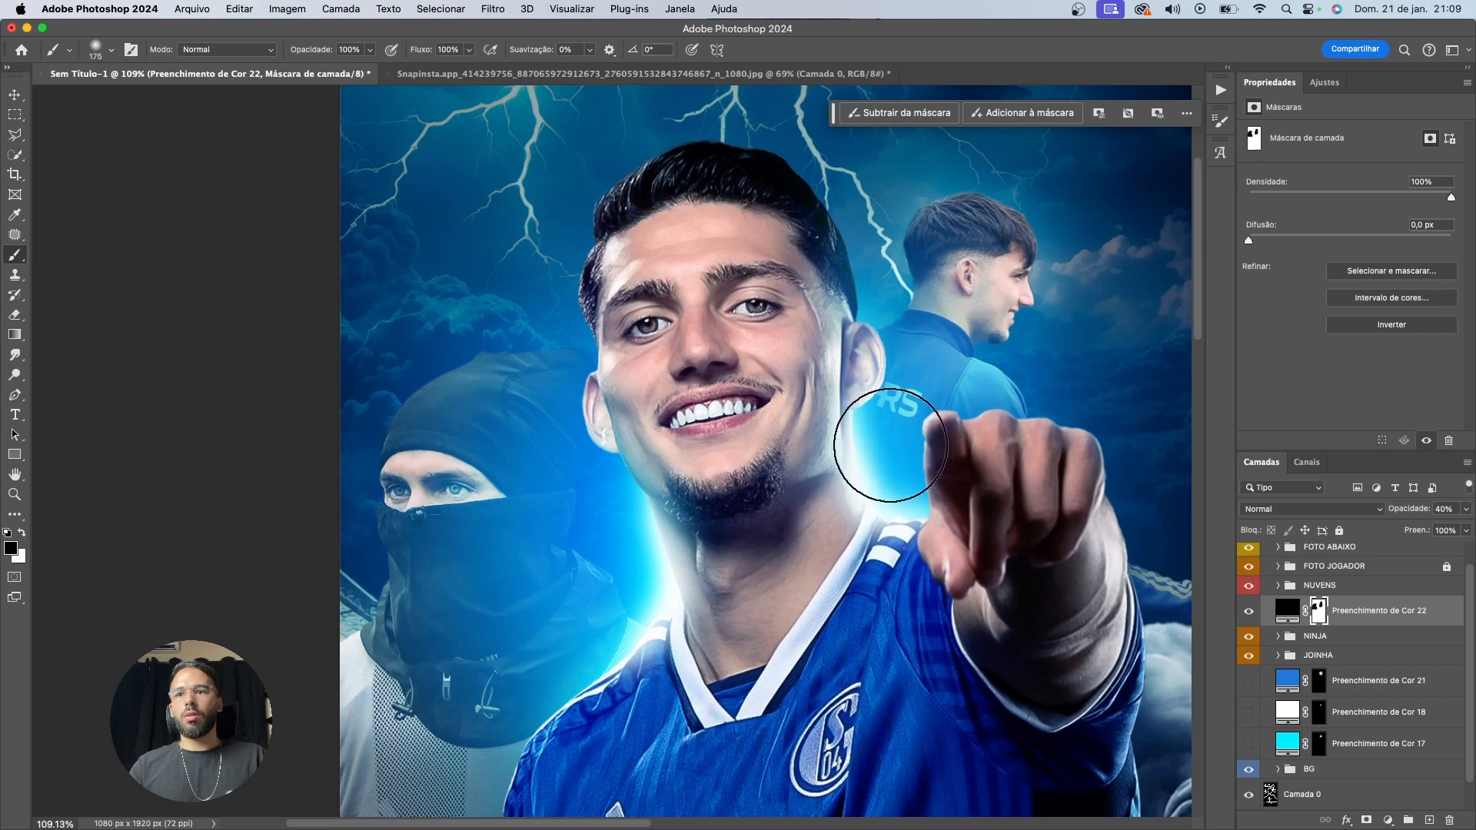
scroll(891, 444, "down", 5)
scroll(784, 288, "up", 8)
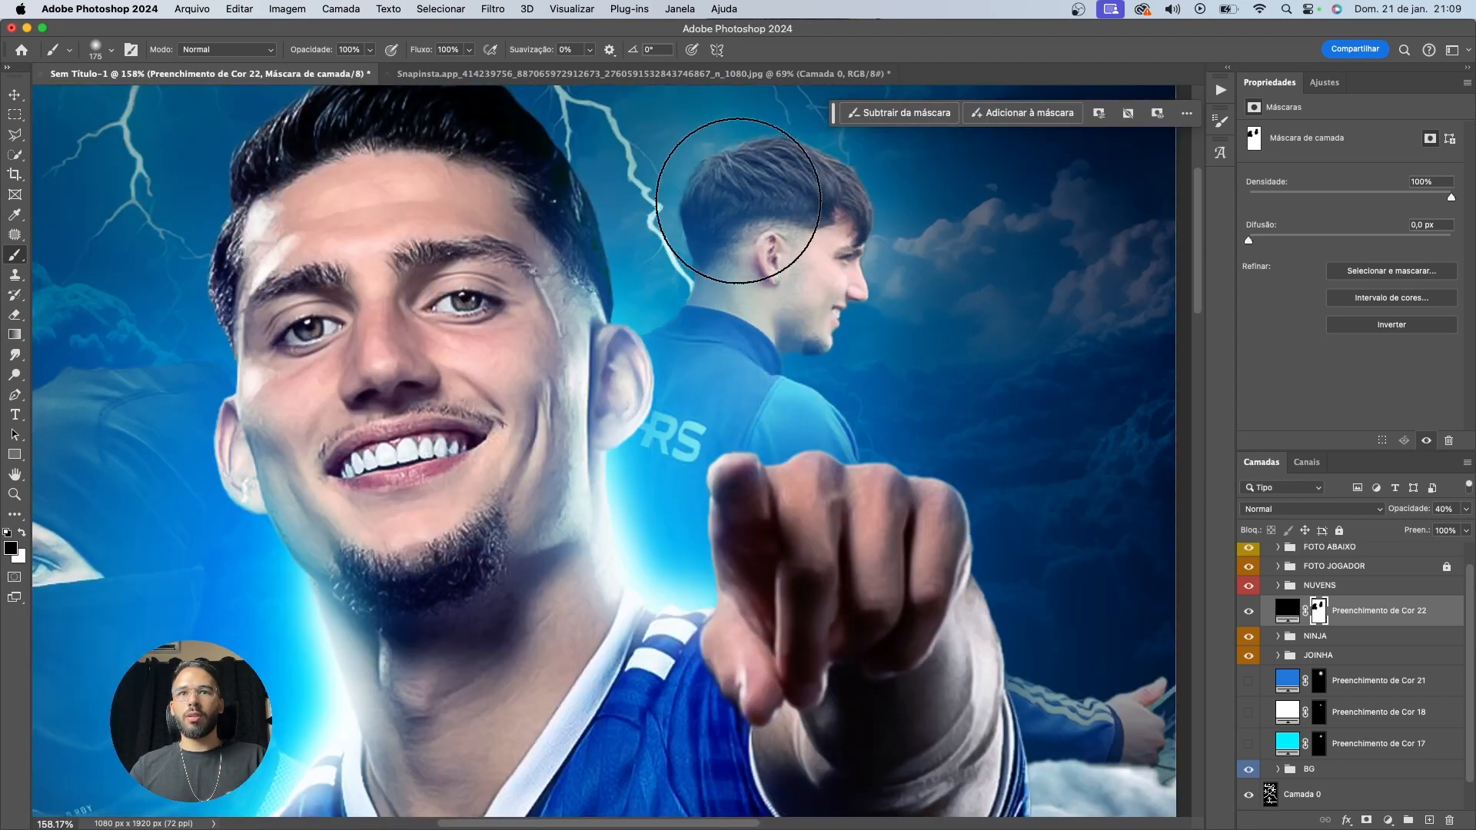
mouse_move(738, 200)
left_mouse_down()
mouse_move(777, 296)
mouse_move(777, 372)
mouse_move(906, 619)
mouse_move(1186, 692)
left_mouse_up()
scroll(628, 553, "down", 5)
scroll(559, 632, "up", 4)
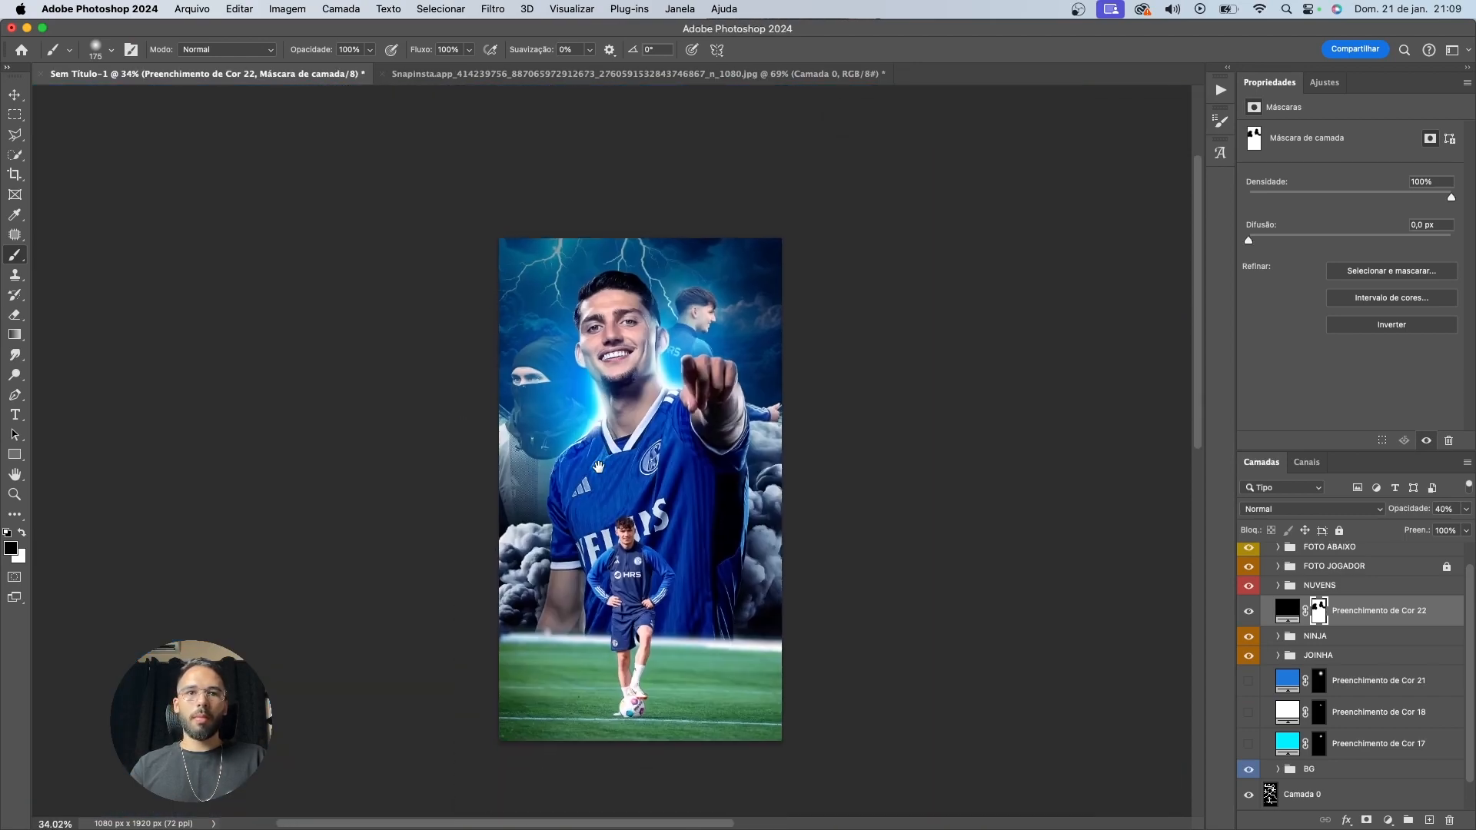
key("v")
scroll(618, 478, "down", 2)
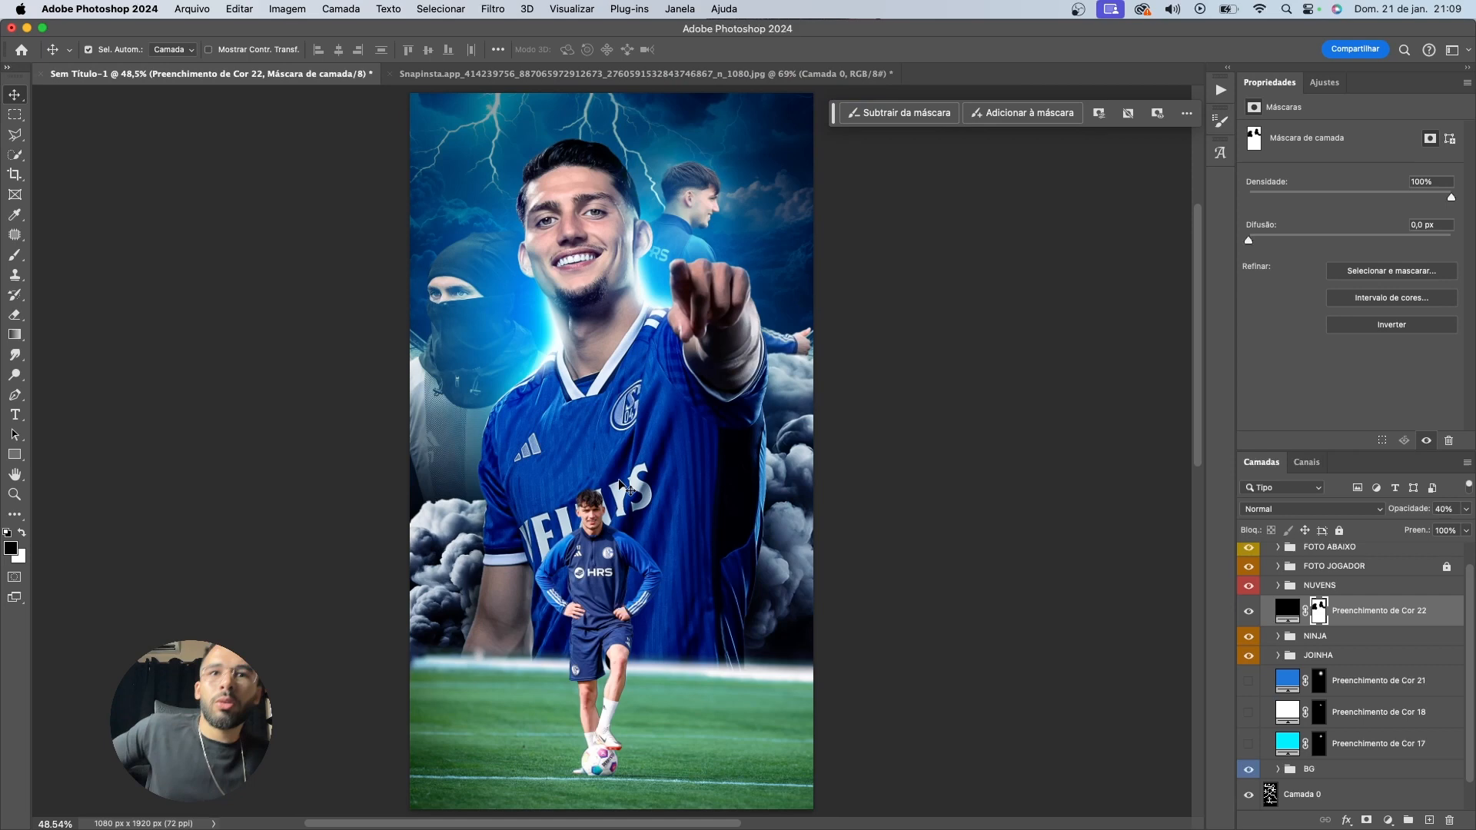
Group Preenchimento de Cor 22 with the NINJA and JOINHA groups and name the new group IMAGENS DE TRÁS
scroll(727, 491, "down", 1)
scroll(1322, 565, "up", 1)
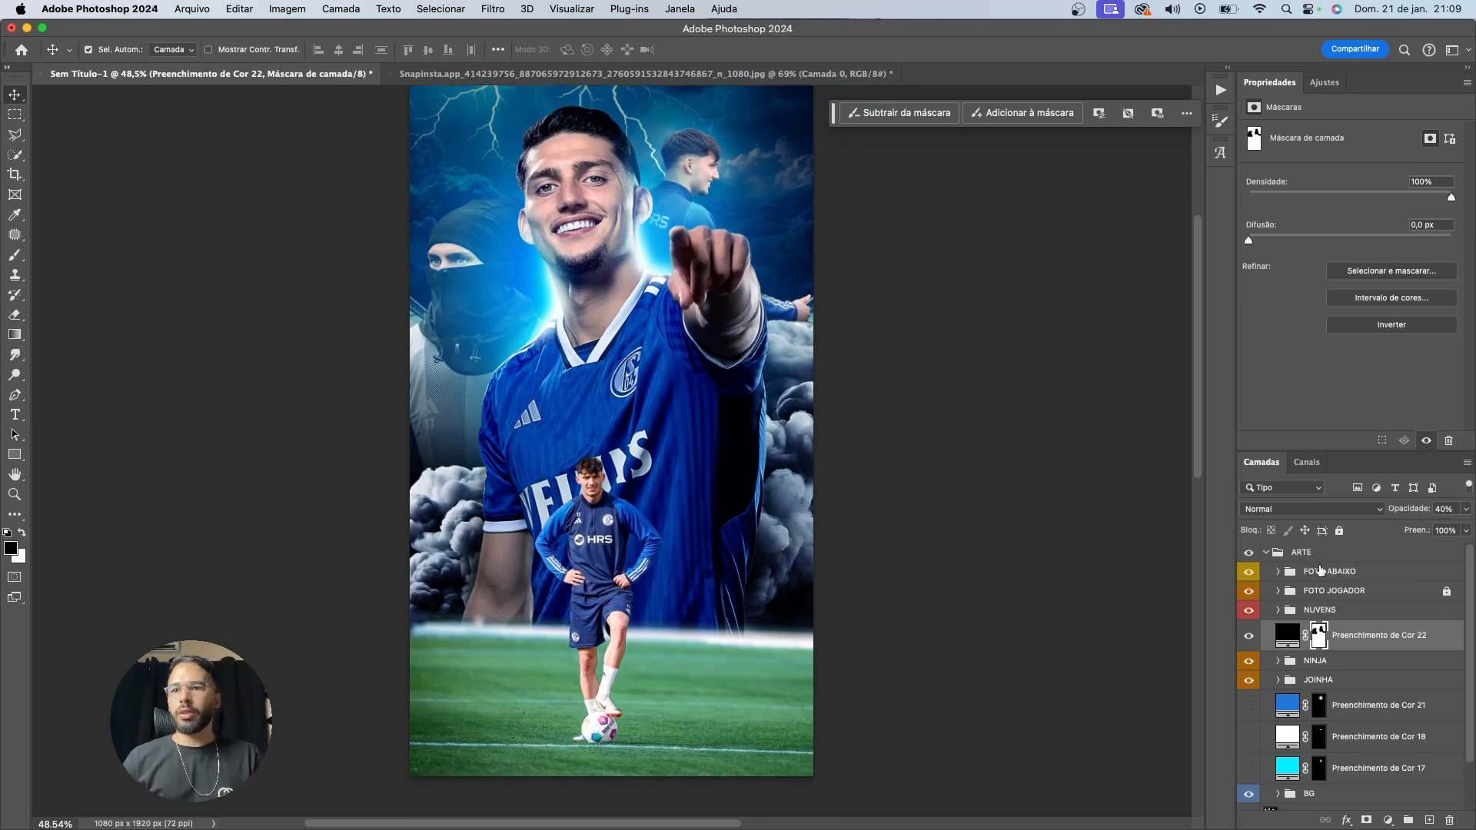
left_click(1352, 639)
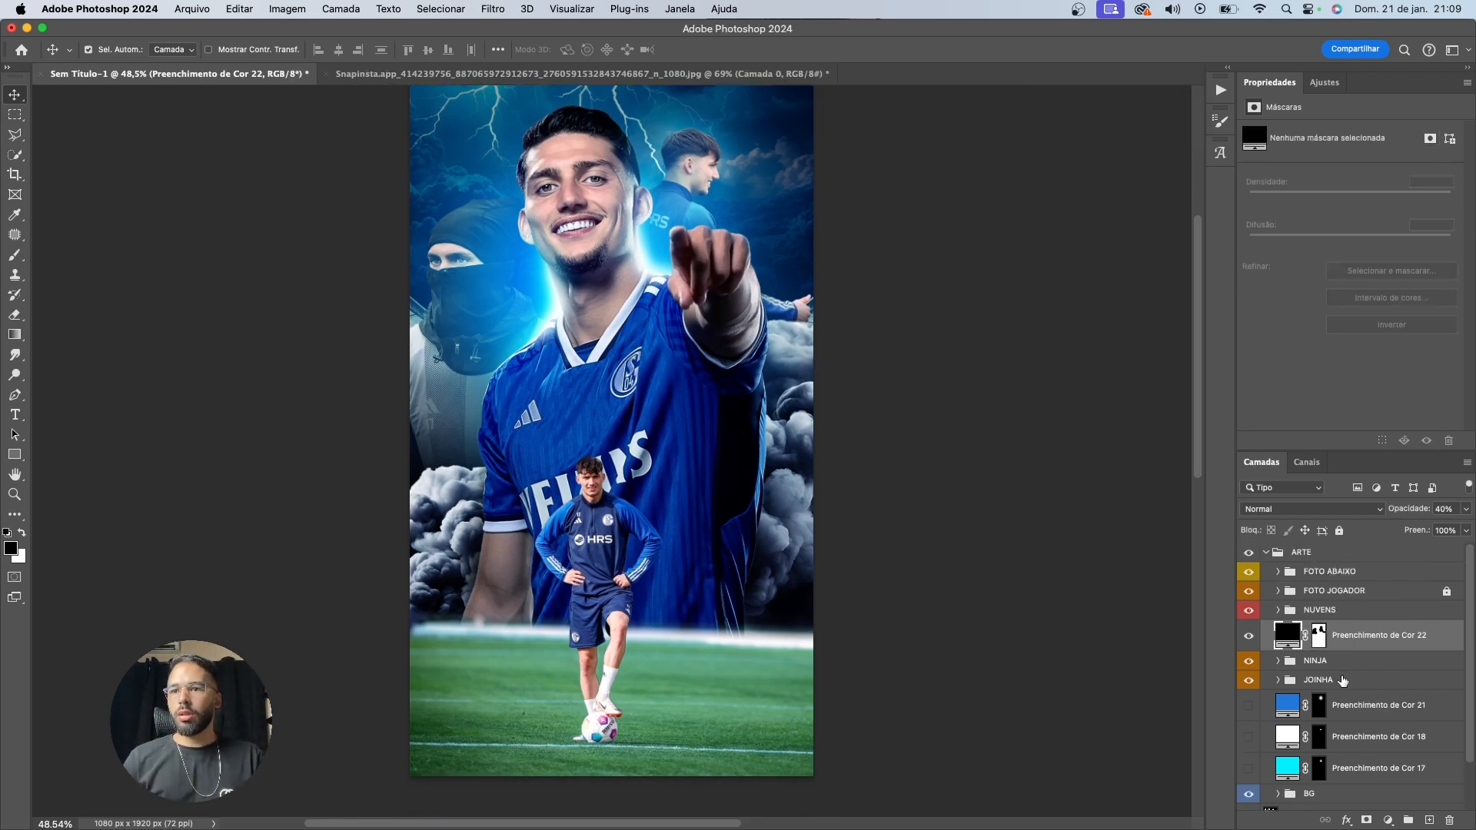
left_click(1343, 680, "shift")
key("super+g")
double_click(1318, 632)
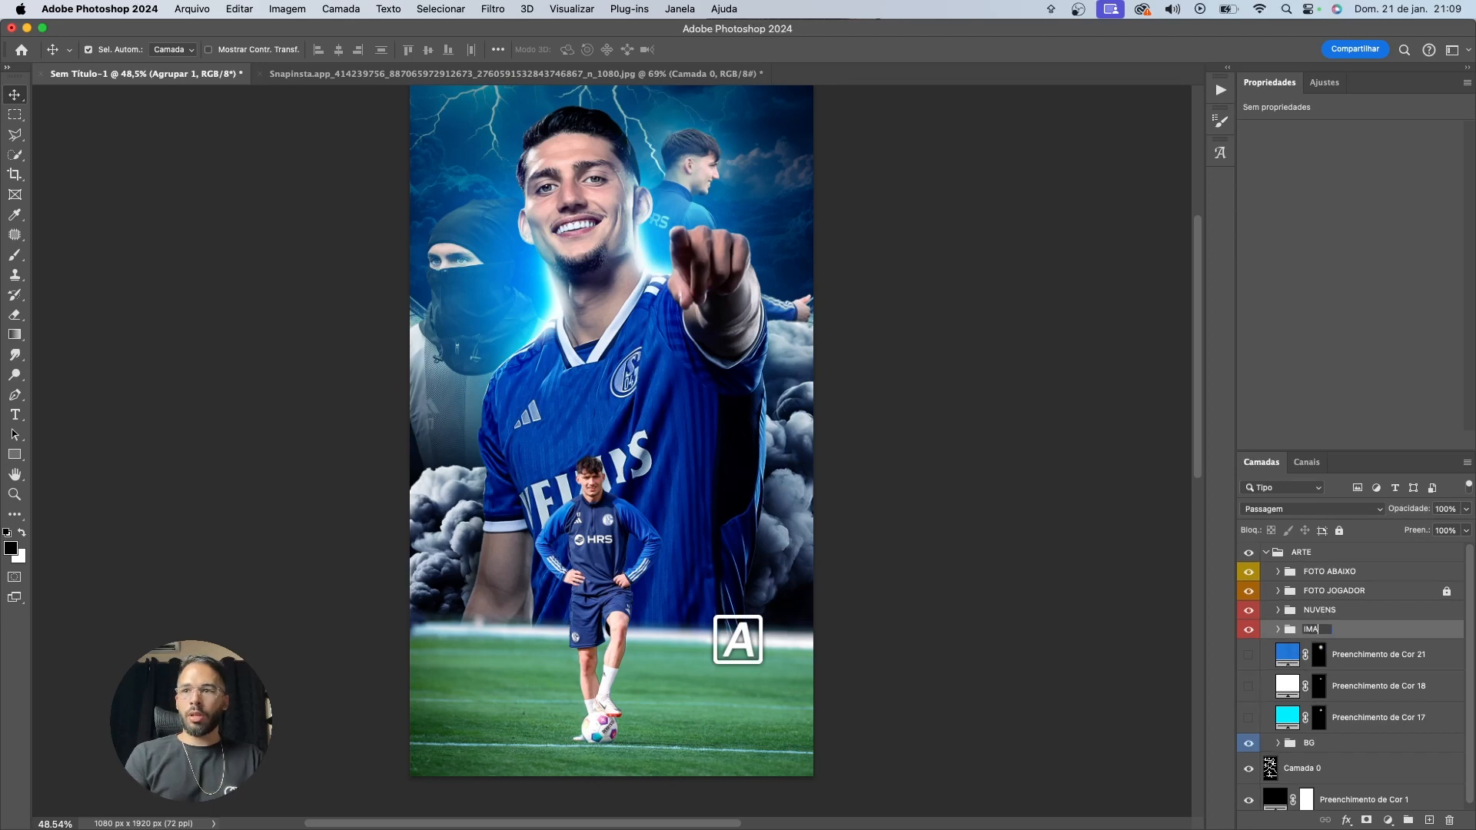
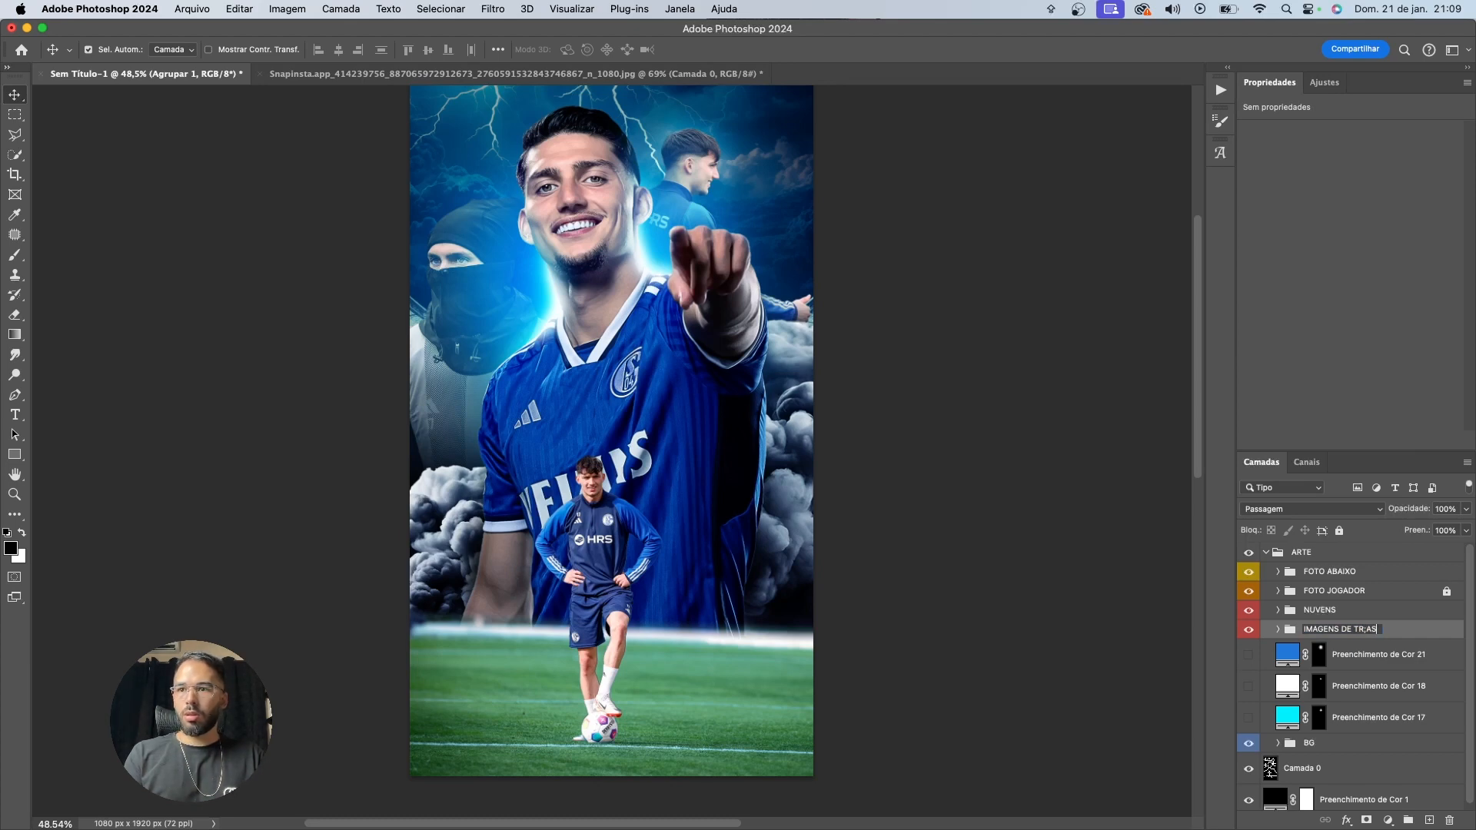
key("Return")
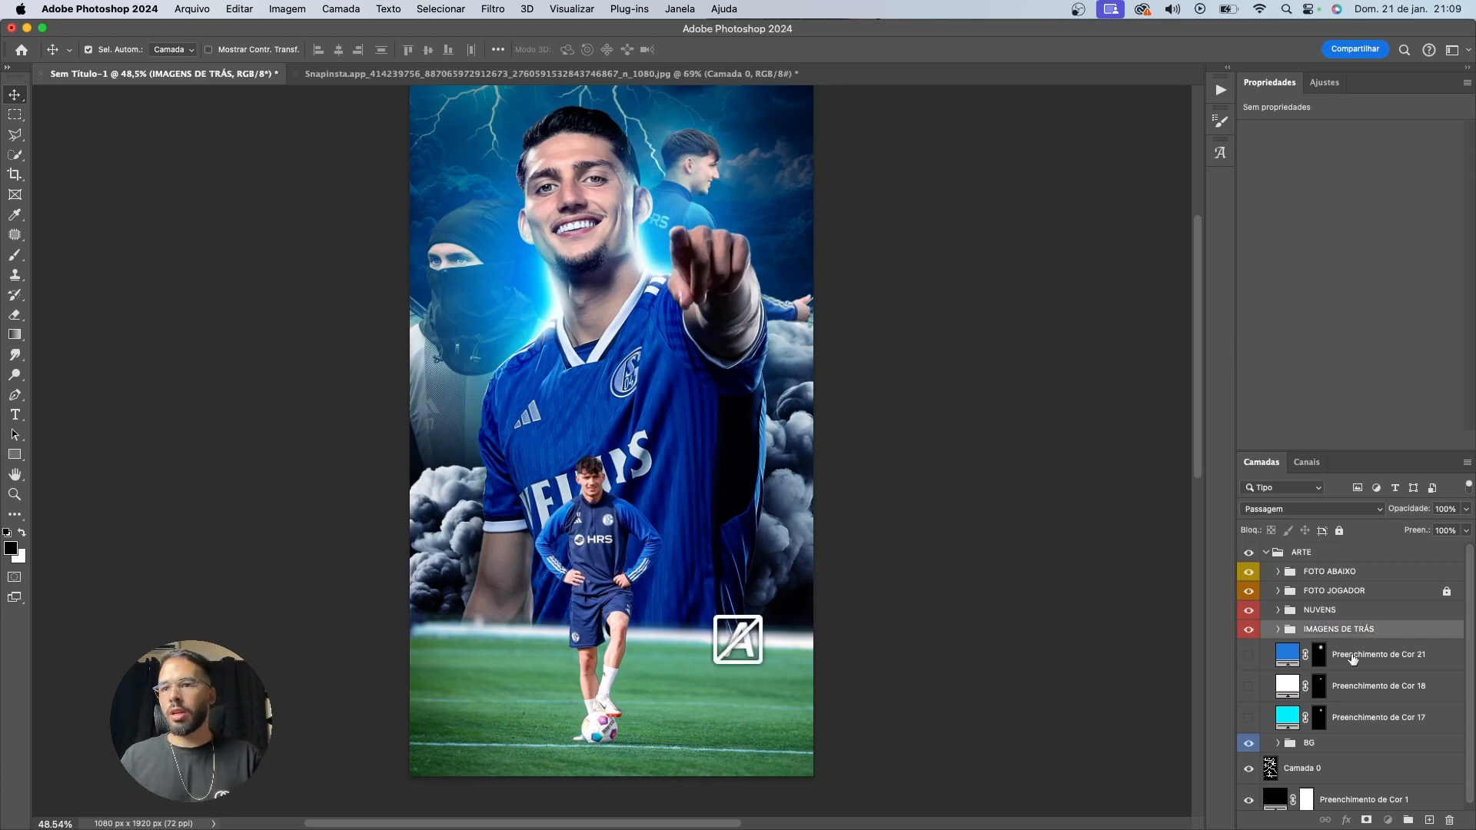
Delete the three hidden glow fills Preenchimento de Cor 21, 18 and 17 above the BG group
left_click(1353, 657)
left_click(1341, 719, "shift")
key("BackSpace")
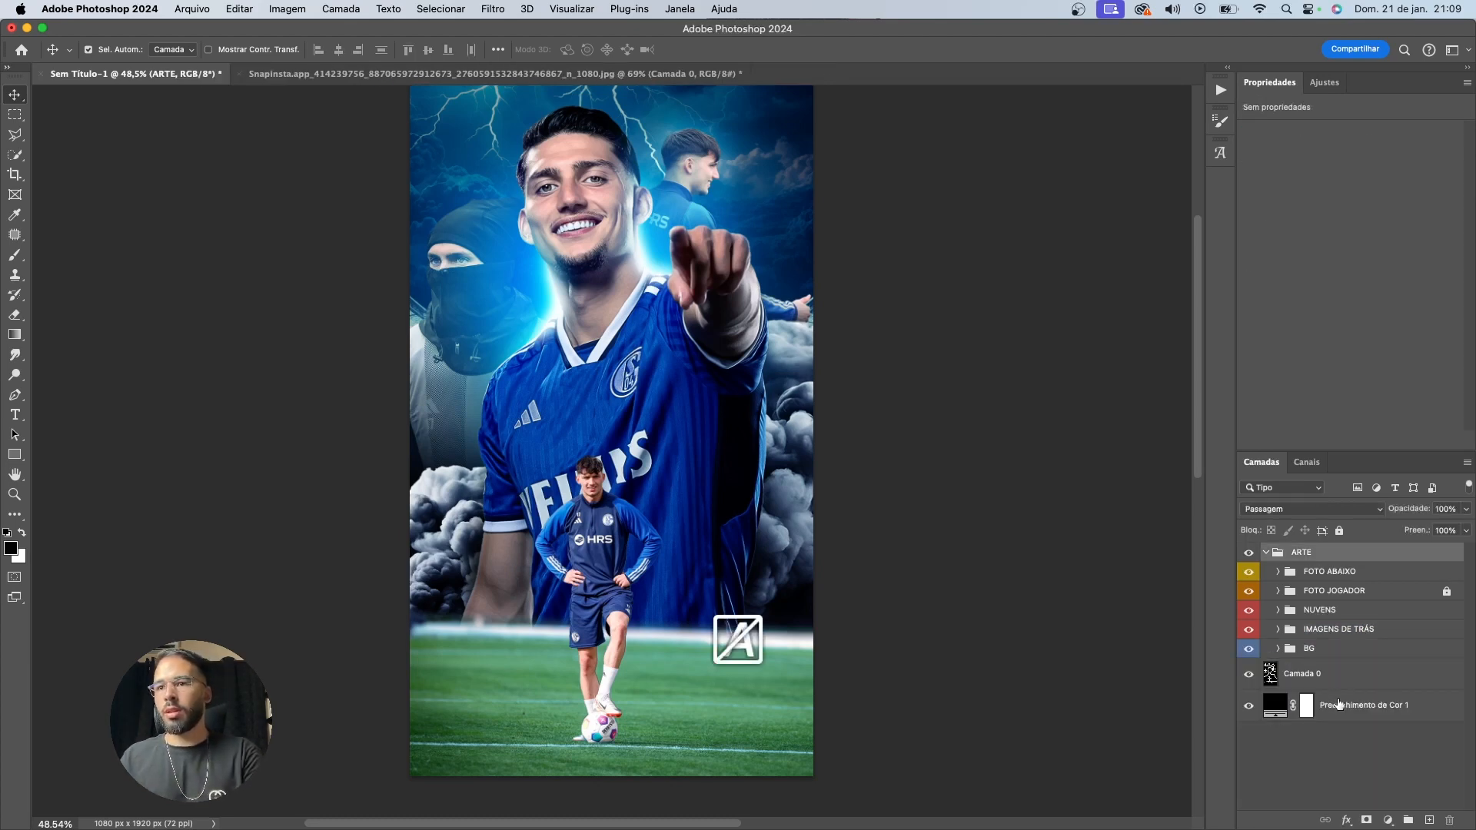
Check what the FOTO ABAIXO group contributes to the poster by toggling its visibility
left_click(1302, 650)
left_click(1314, 577)
left_click(1249, 572)
left_click(1249, 572)
left_click(1249, 573)
left_click(1250, 573)
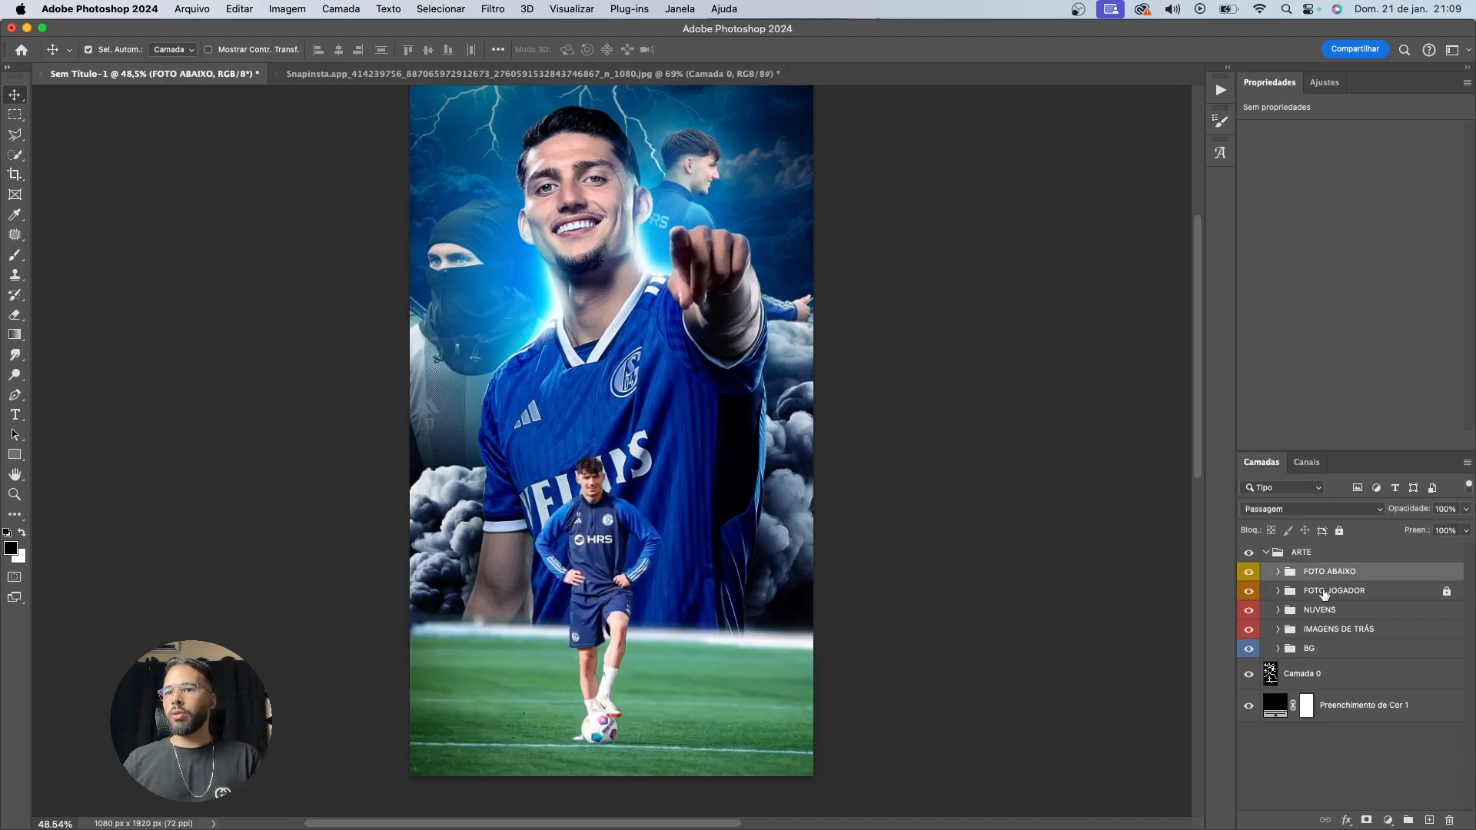
Start adding a solid color fill above the FOTO JOGADOR group
left_click(1324, 592)
left_click(1387, 819)
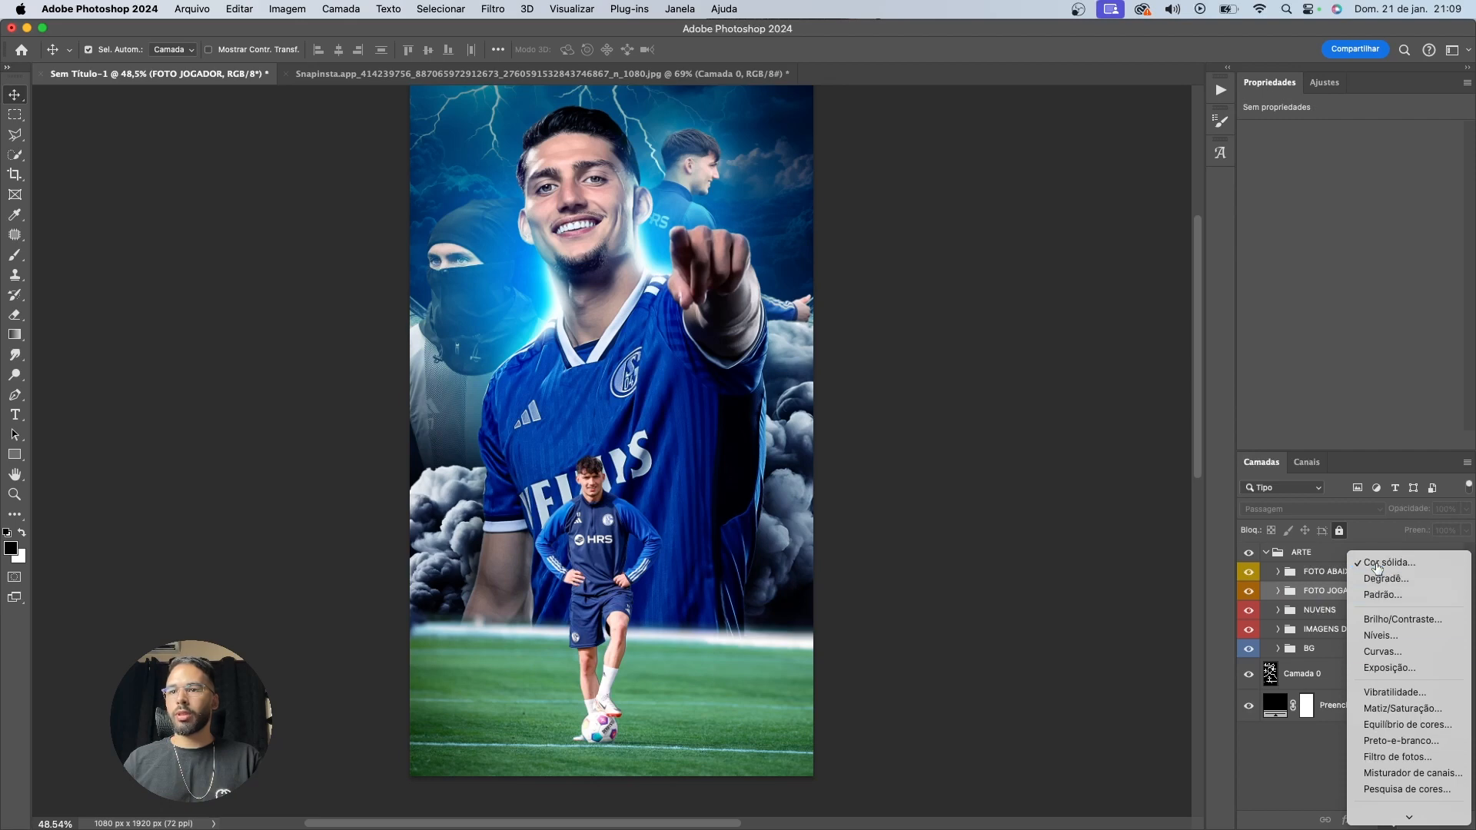
Add a black solid color fill above the FOTO JOGADOR group and fade its mask with a vertical gradient to darken the lower jersey
left_click(1337, 560)
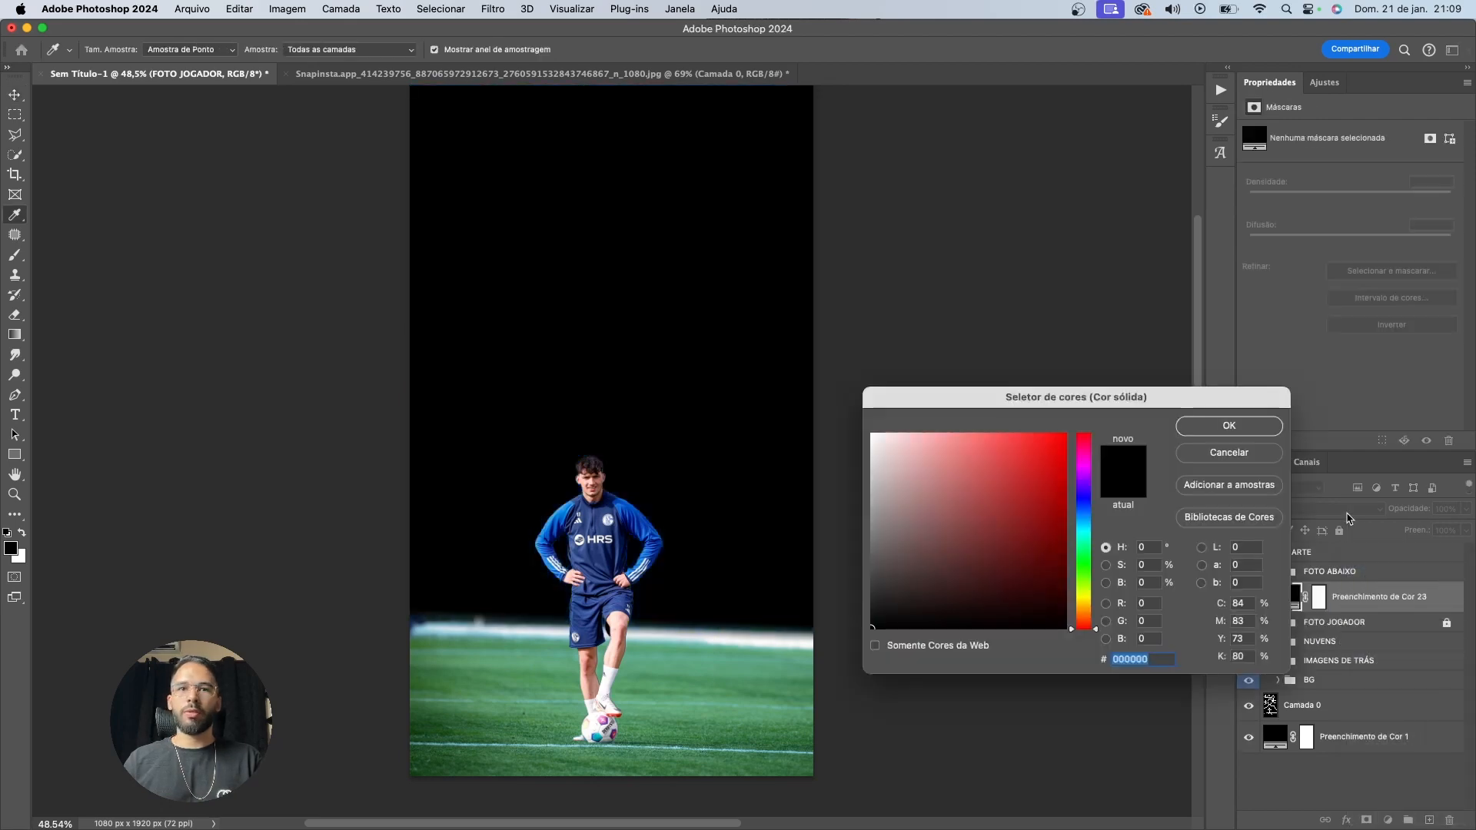
left_click(1319, 598)
key("g")
left_click_drag(657, 483, 656, 649)
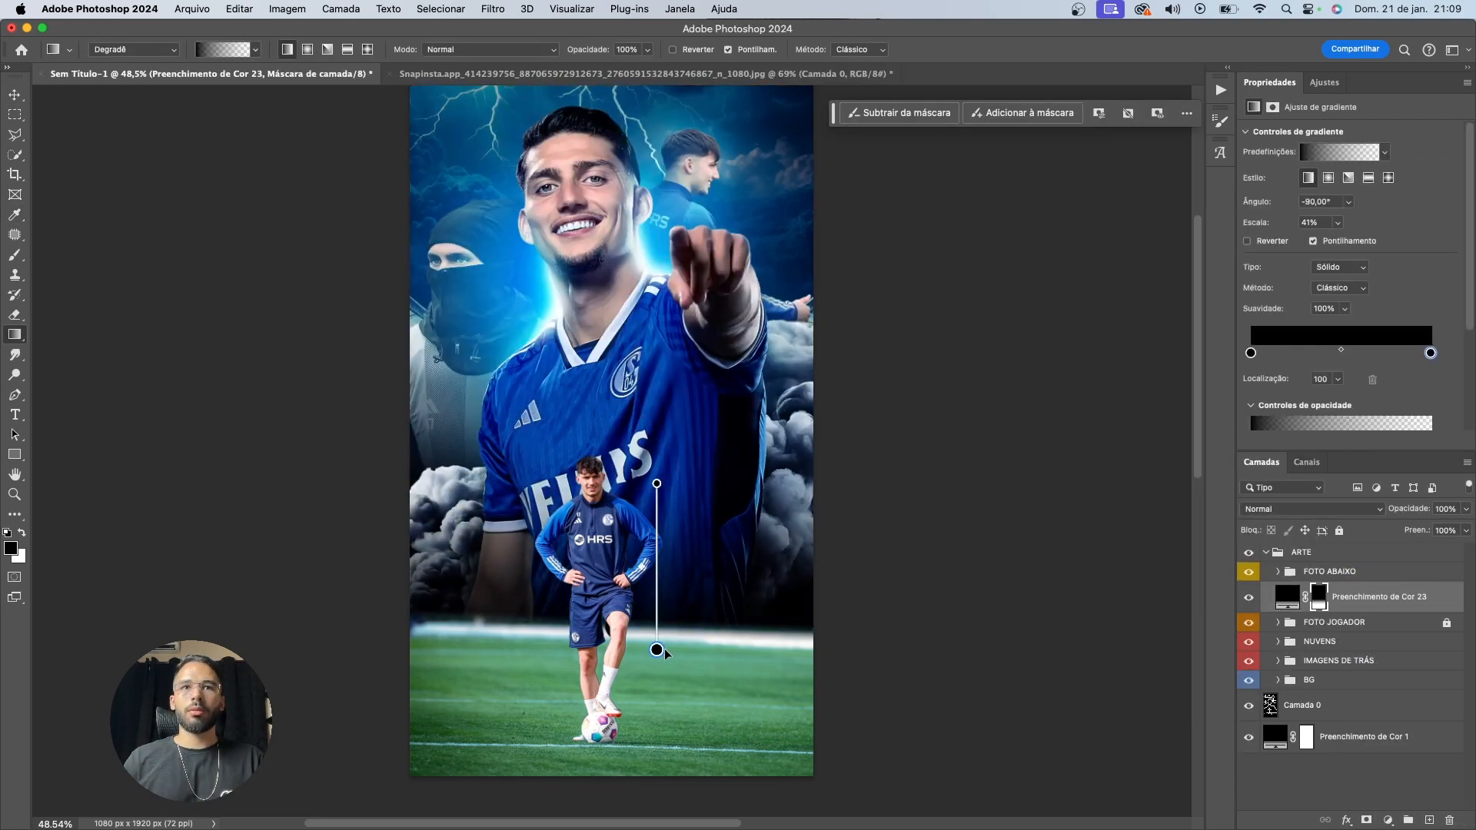
key("v")
scroll(672, 649, "up", 2)
scroll(686, 638, "down", 2)
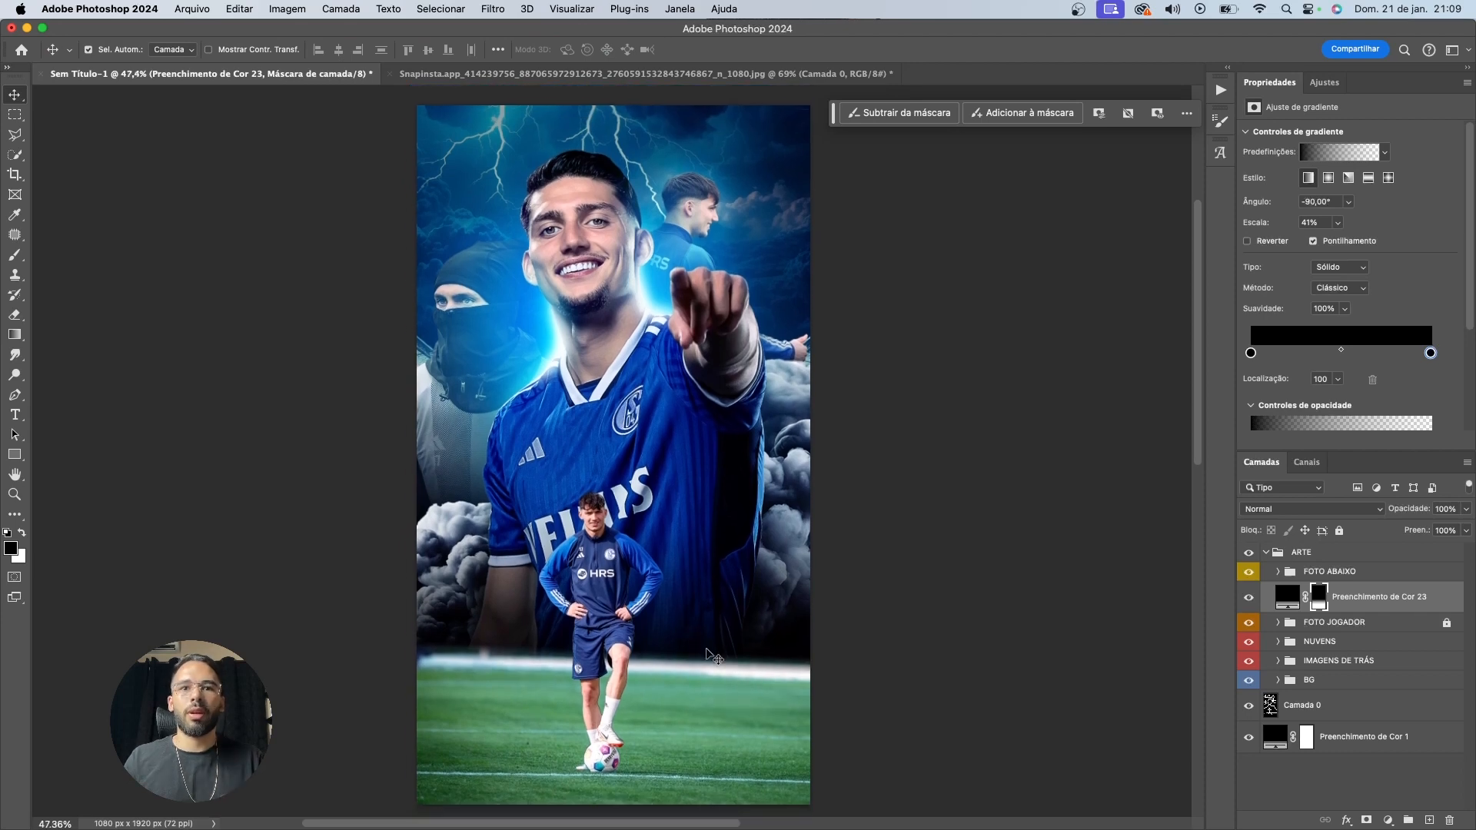
Set the gradient map in the FOTO ABAIXO group to 100% opacity and enable its dithering (Pontilhamento)
left_click(723, 686)
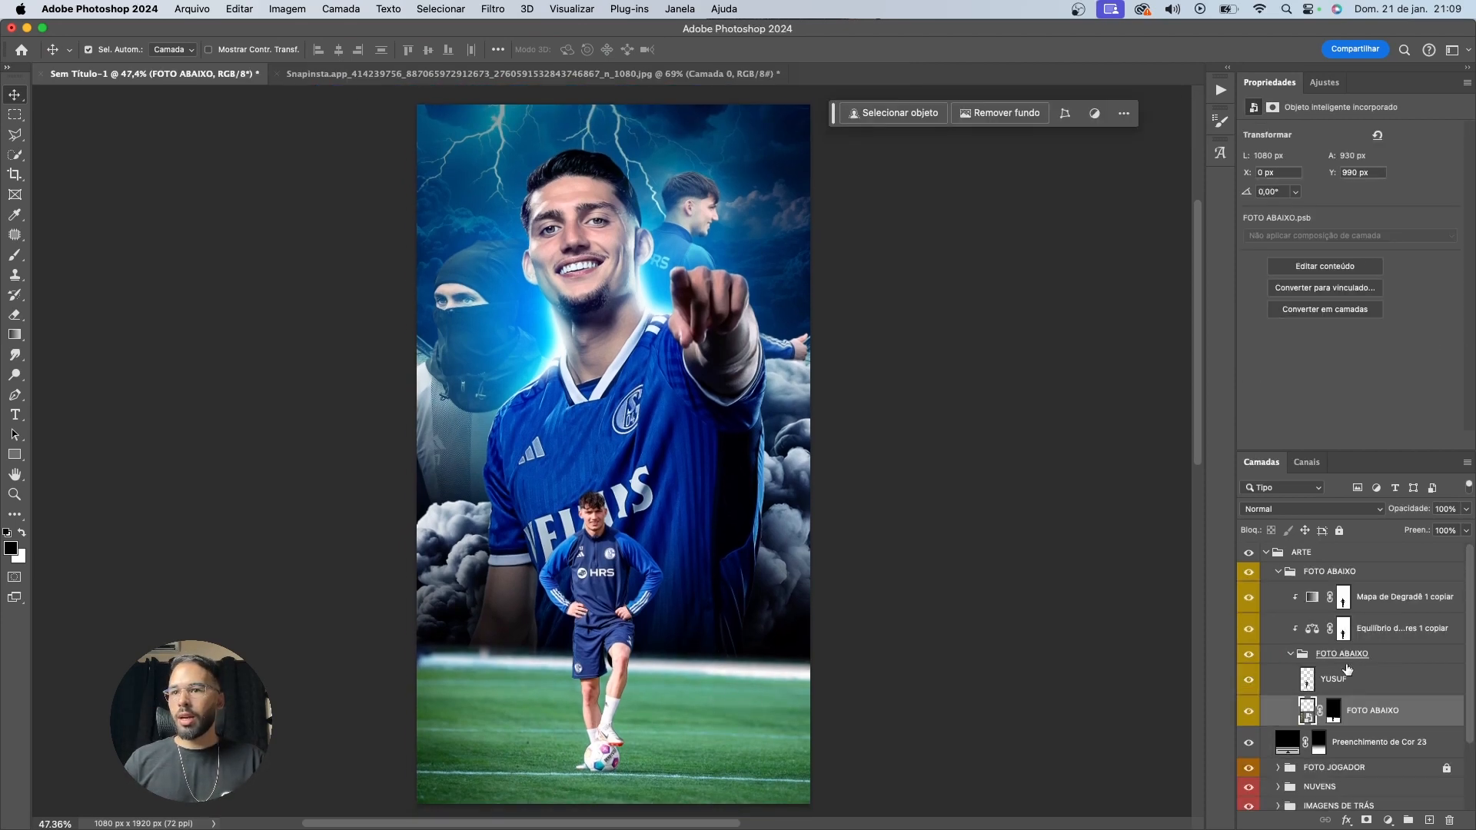
left_click(1291, 654)
left_click(1343, 597)
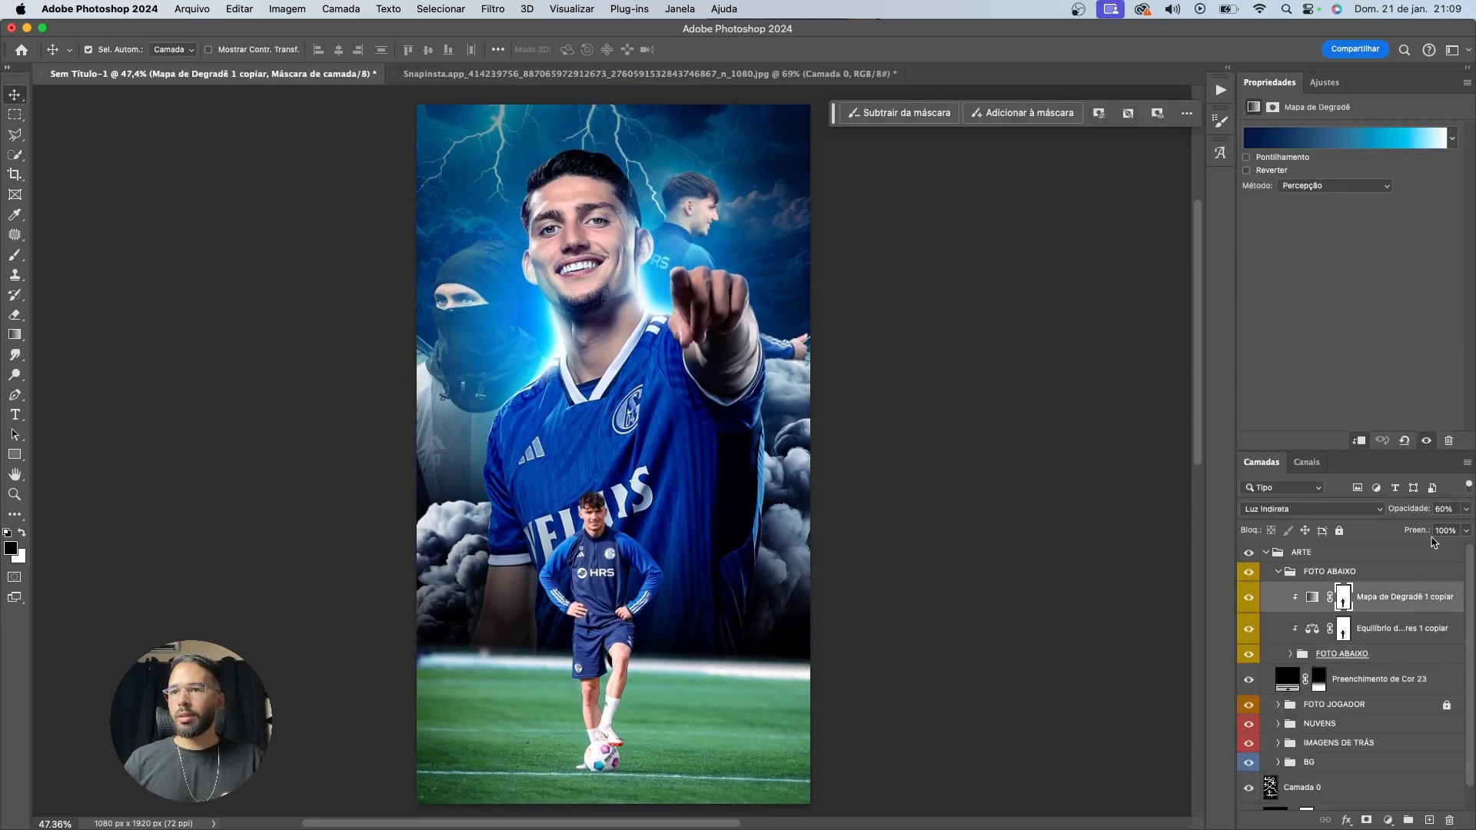
left_click_drag(1473, 515, 1474, 514)
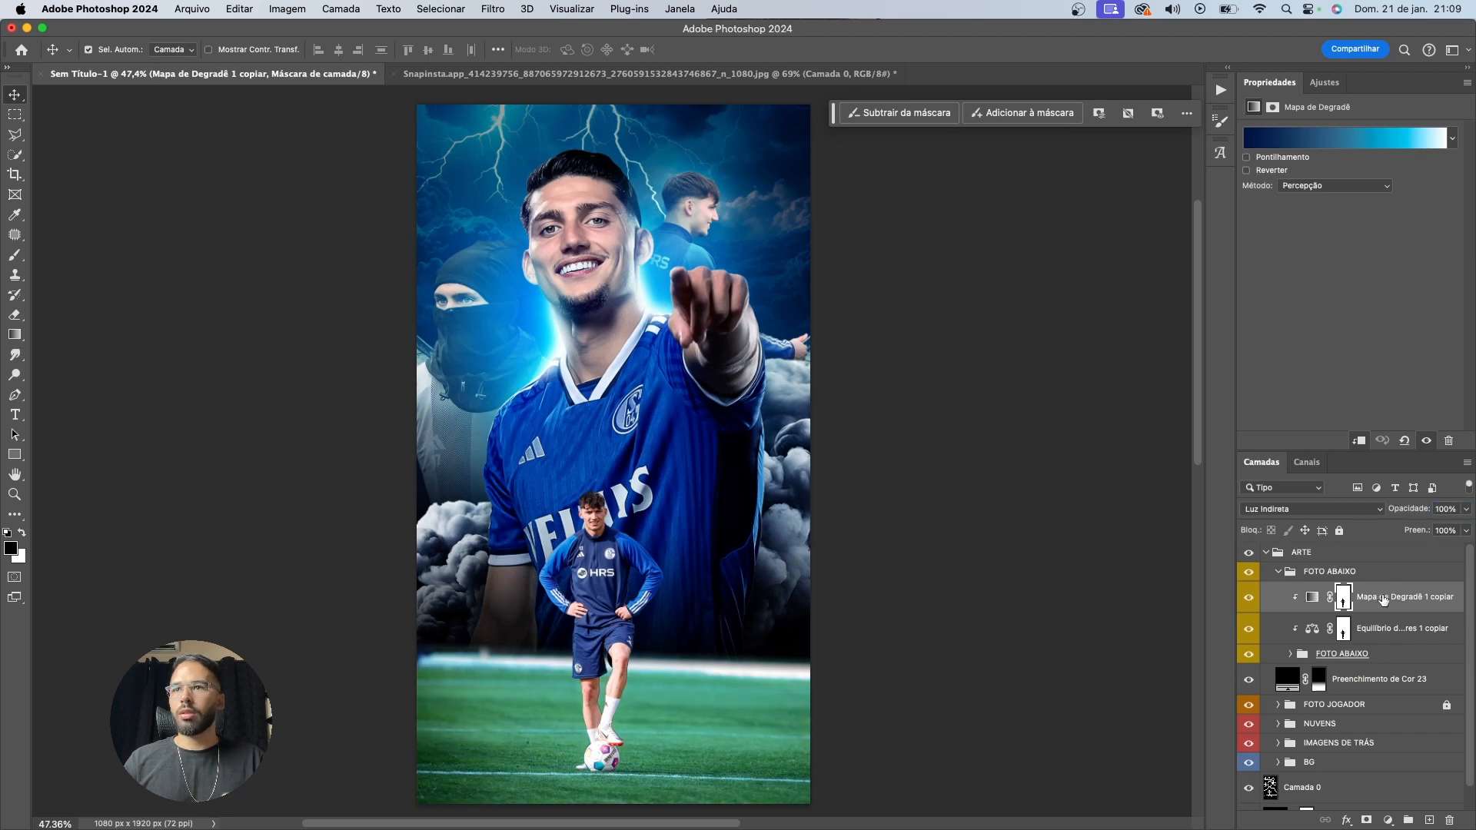
left_click(1278, 157)
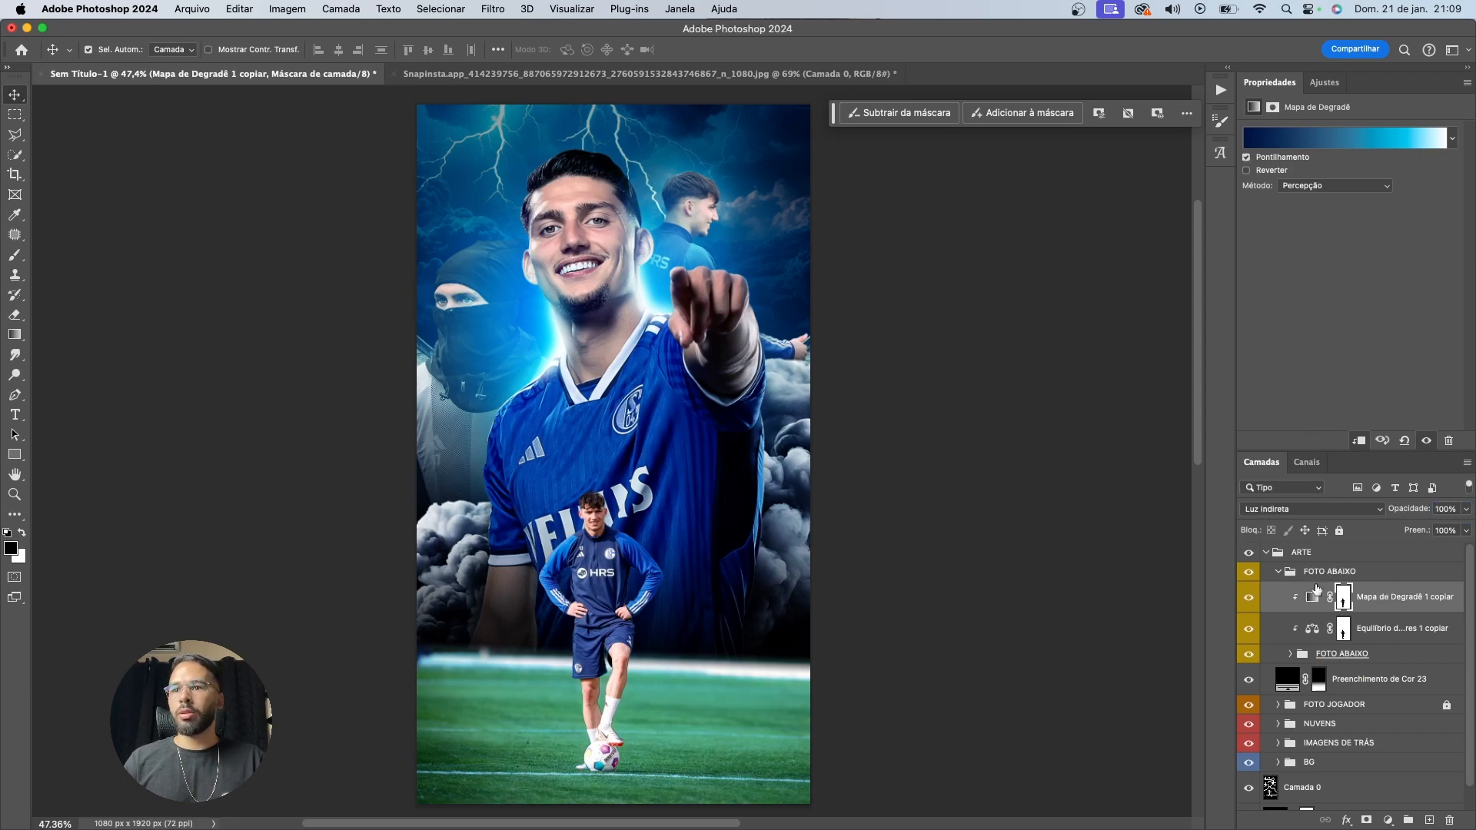
Review the color balance and gradient map adjustments, and inspect how the small player blends with the jersey behind him
left_click(1376, 636)
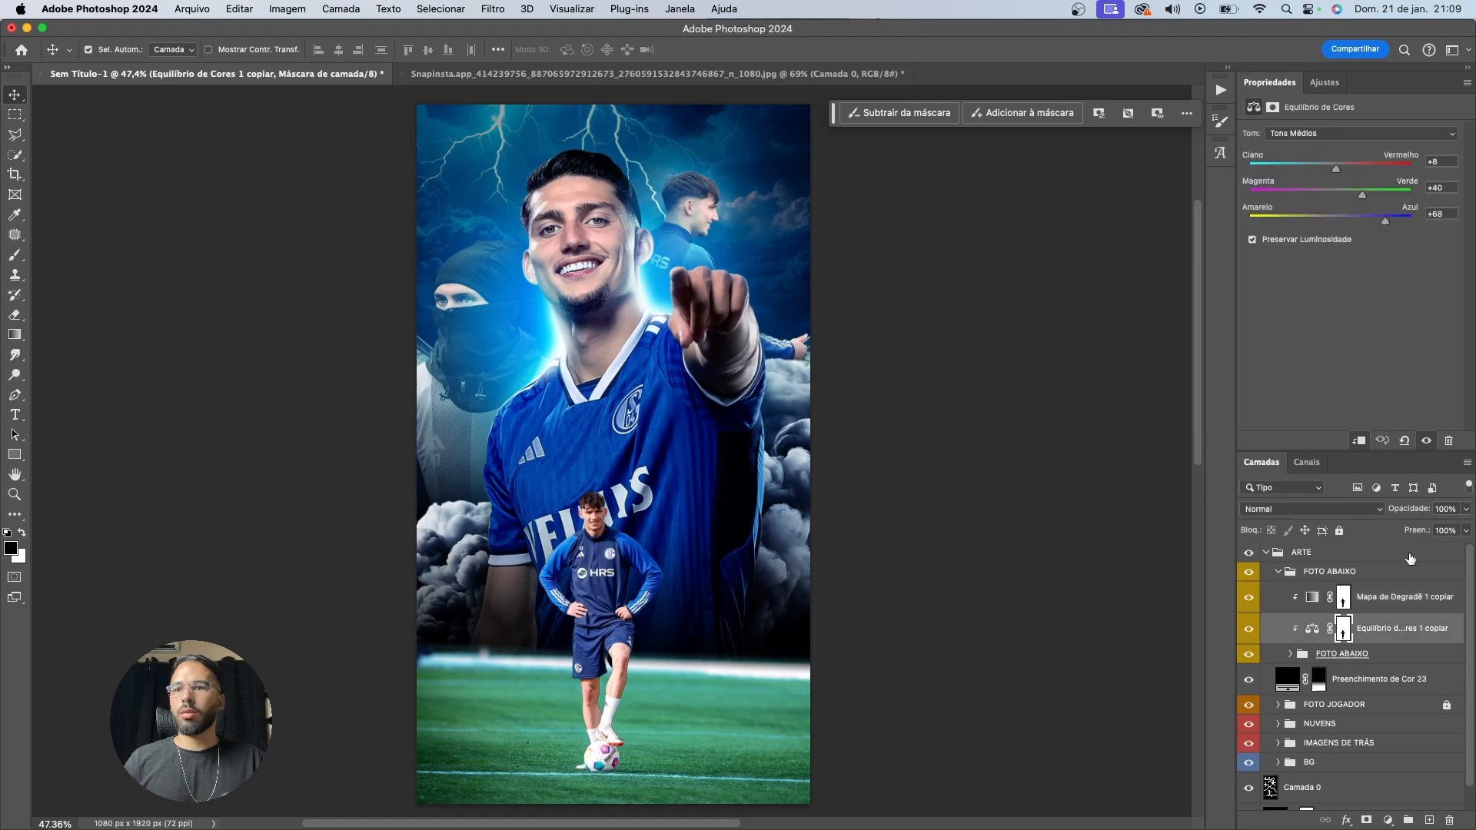
left_click(1380, 598)
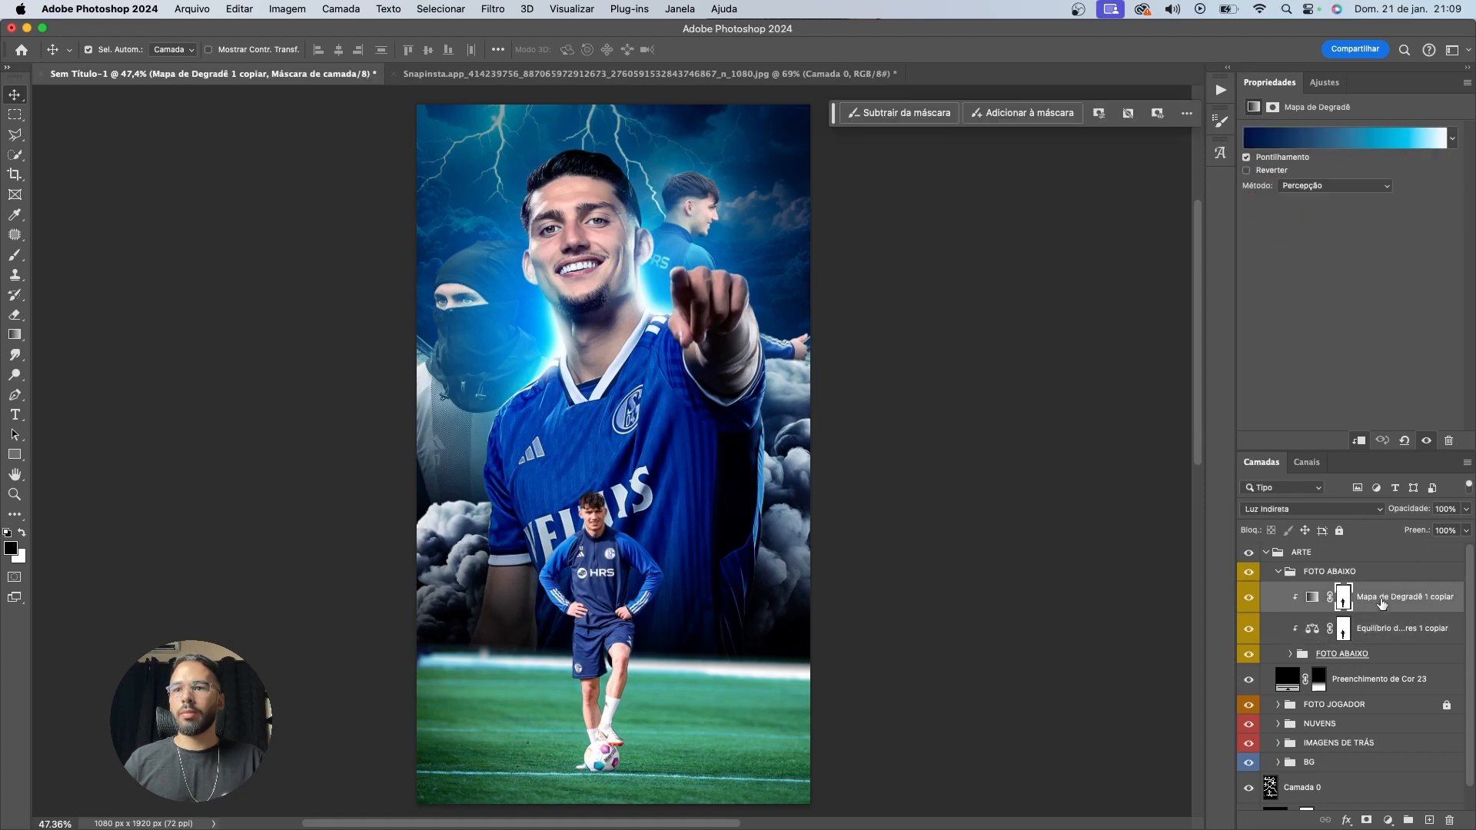
scroll(771, 600, "down", 1)
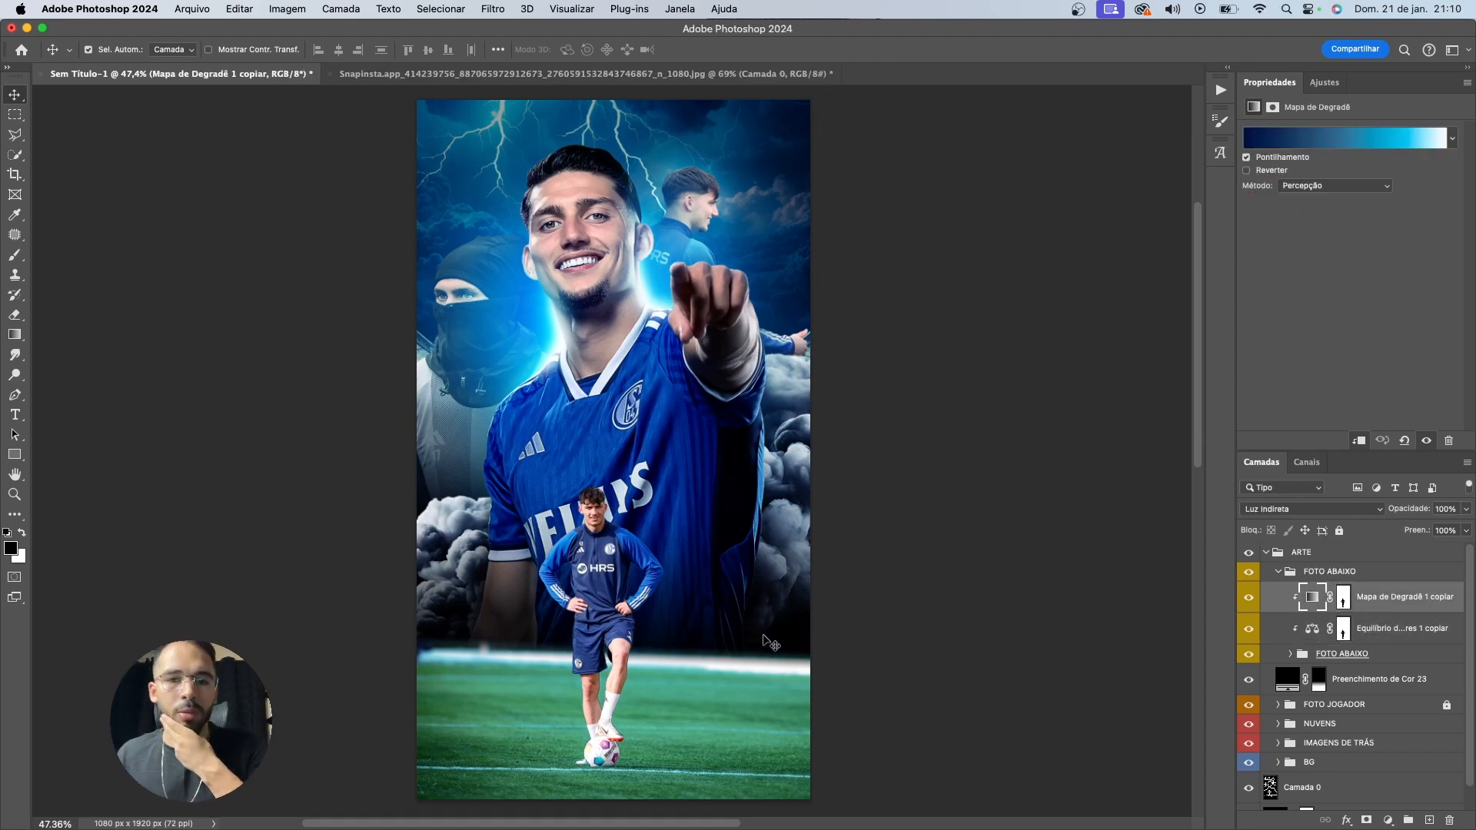
scroll(768, 642, "up", 1)
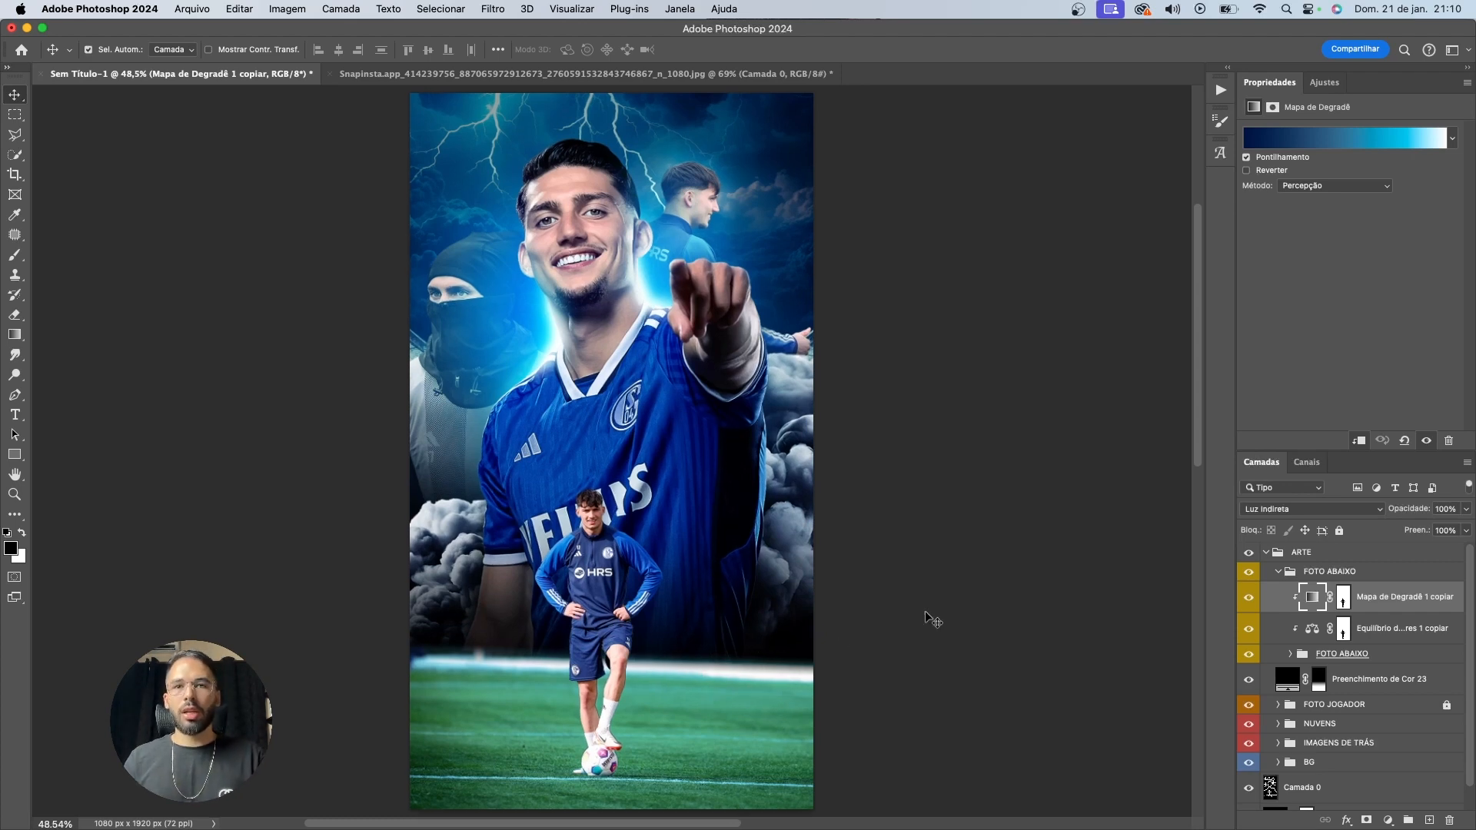
left_click(1289, 573)
left_click(1390, 598)
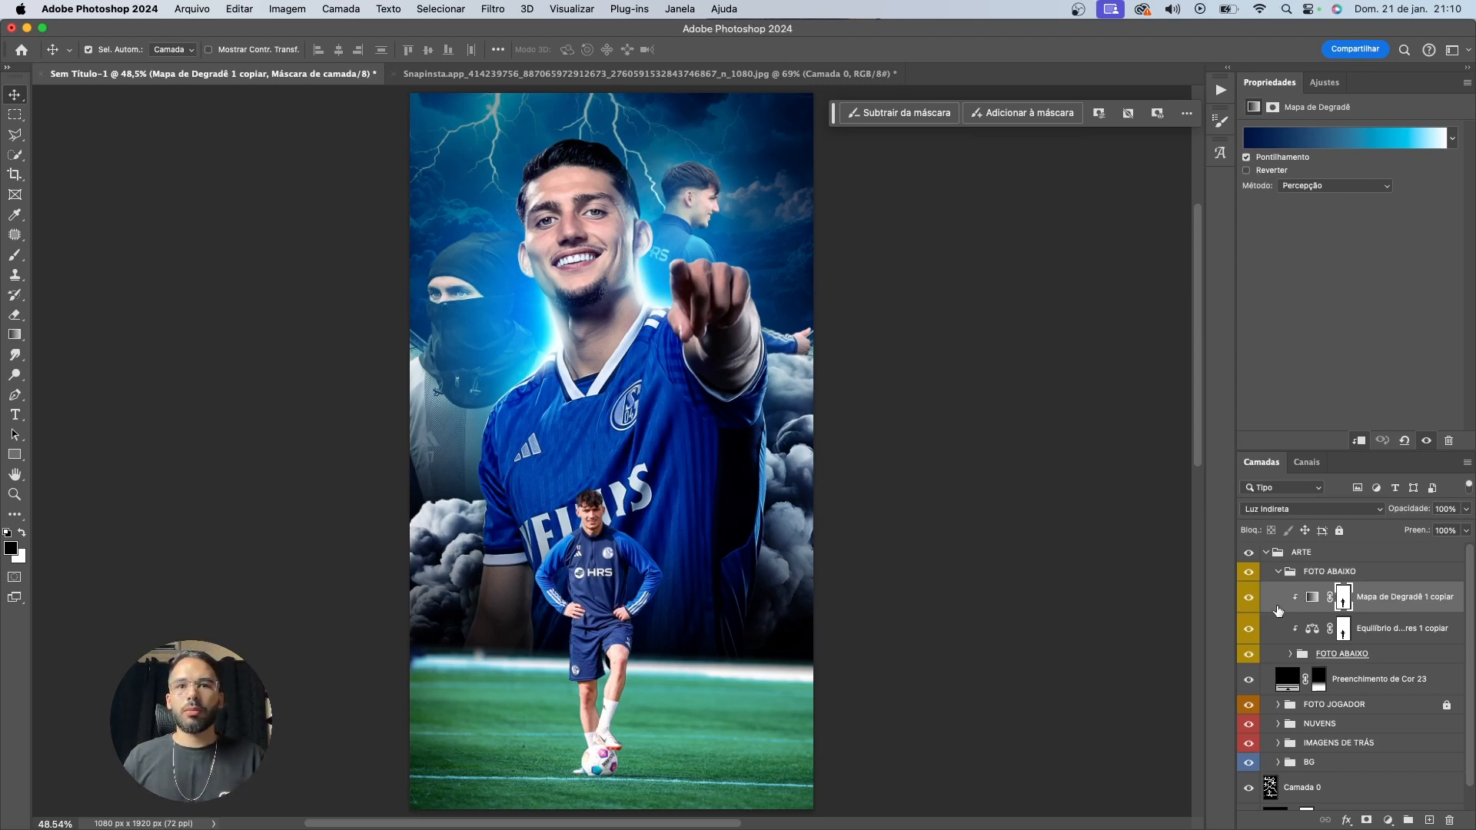
left_click(1278, 572)
scroll(617, 587, "up", 8)
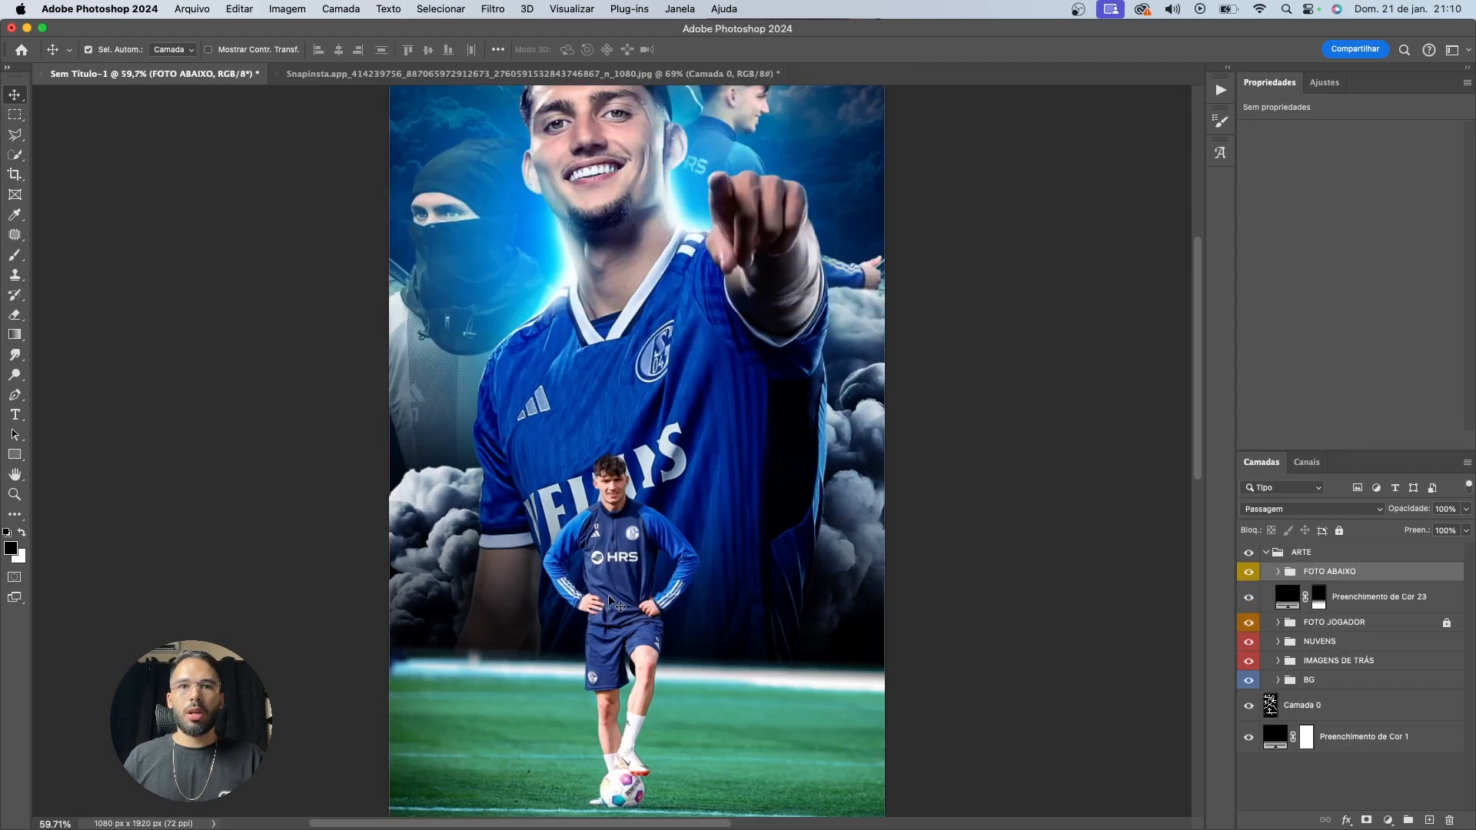
scroll(616, 588, "up", 6)
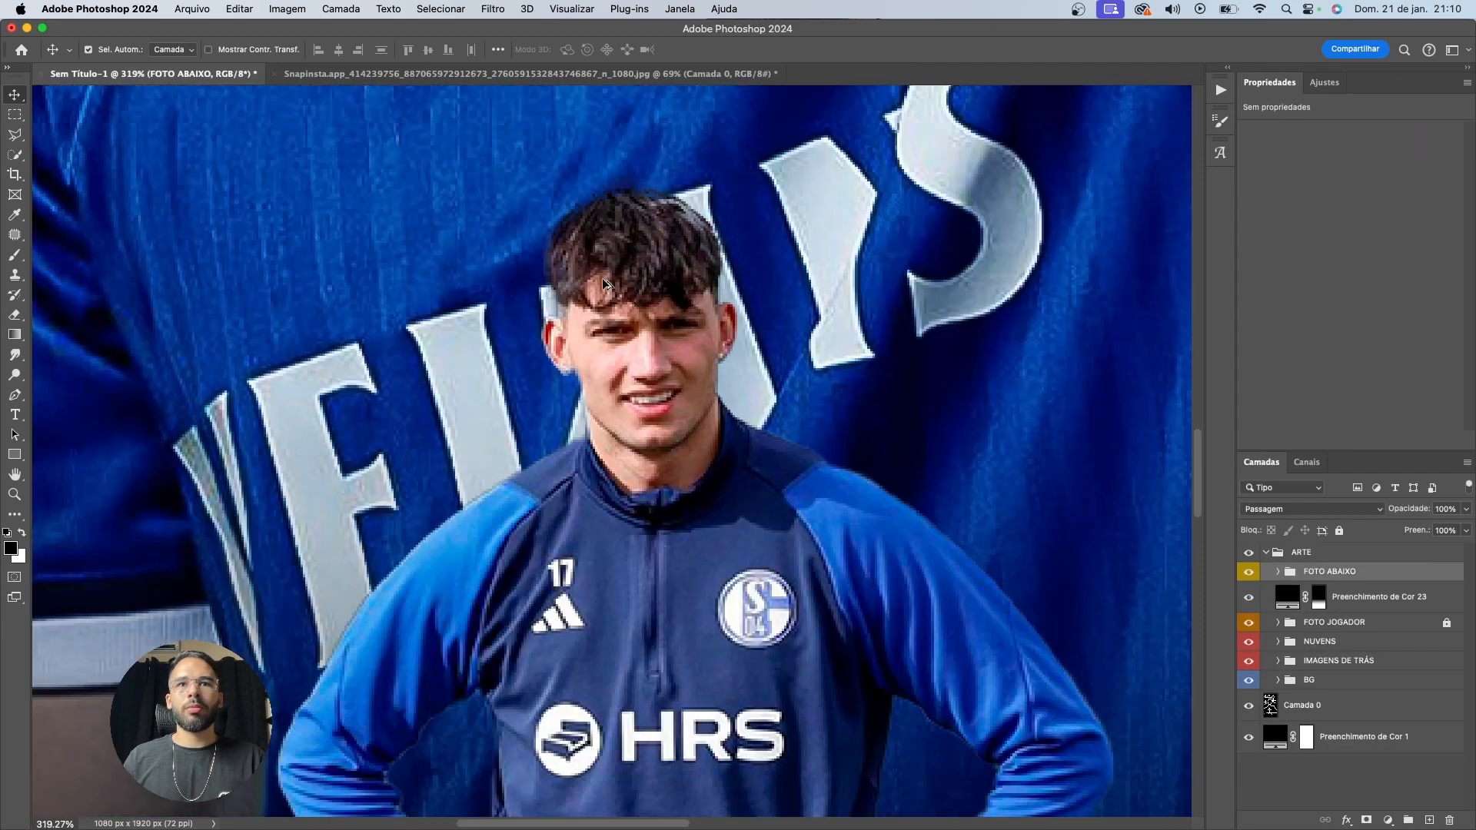
Add a black solid color fill and place it beneath the nested FOTO ABAIXO group holding the small player
left_click(715, 335)
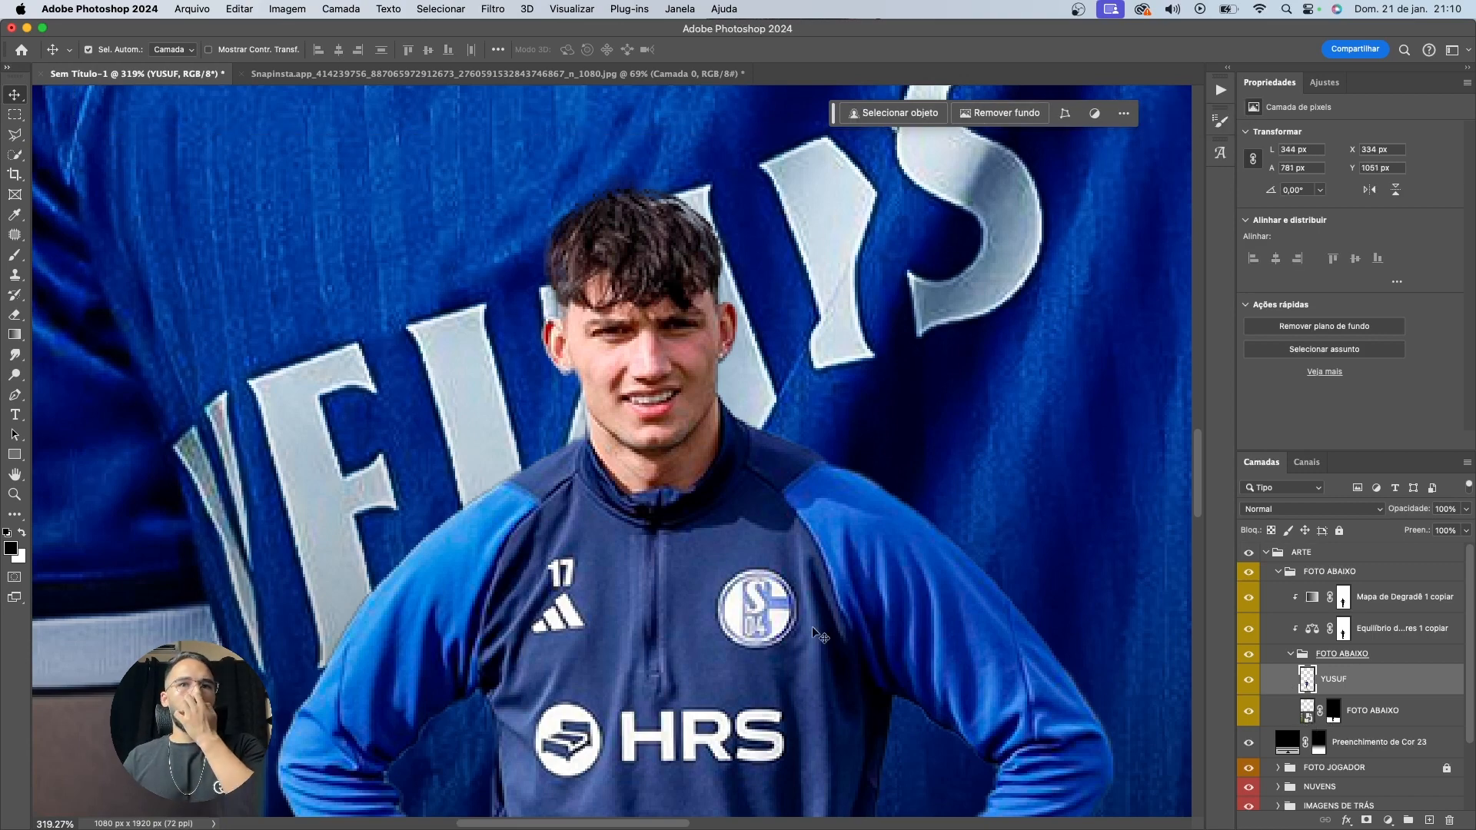
scroll(659, 575, "down", 5)
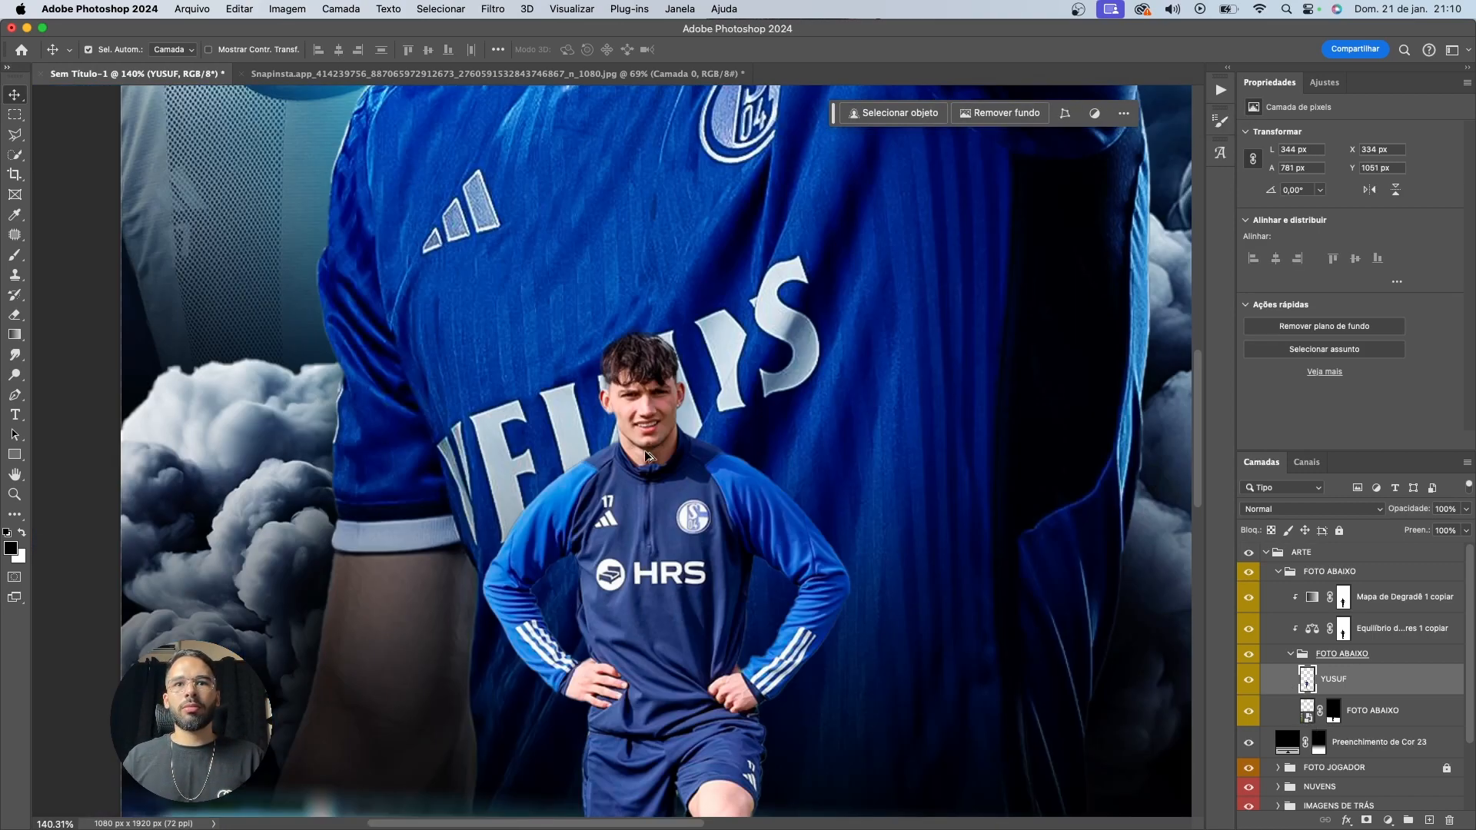
left_click(1388, 820)
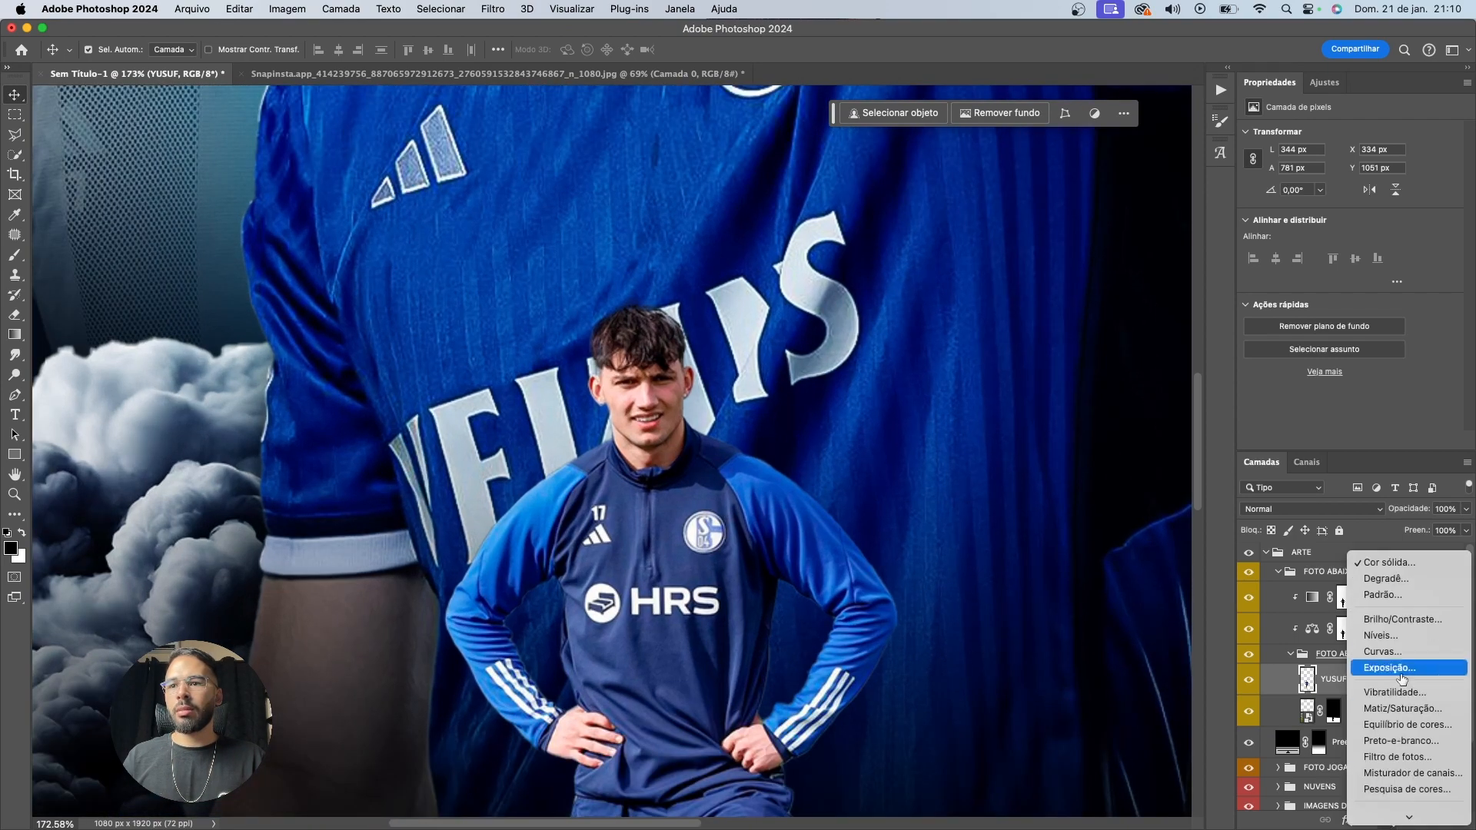
left_click(1372, 562)
left_click_drag(959, 524, 831, 667)
key("Return")
left_click_drag(1391, 688, 1382, 750)
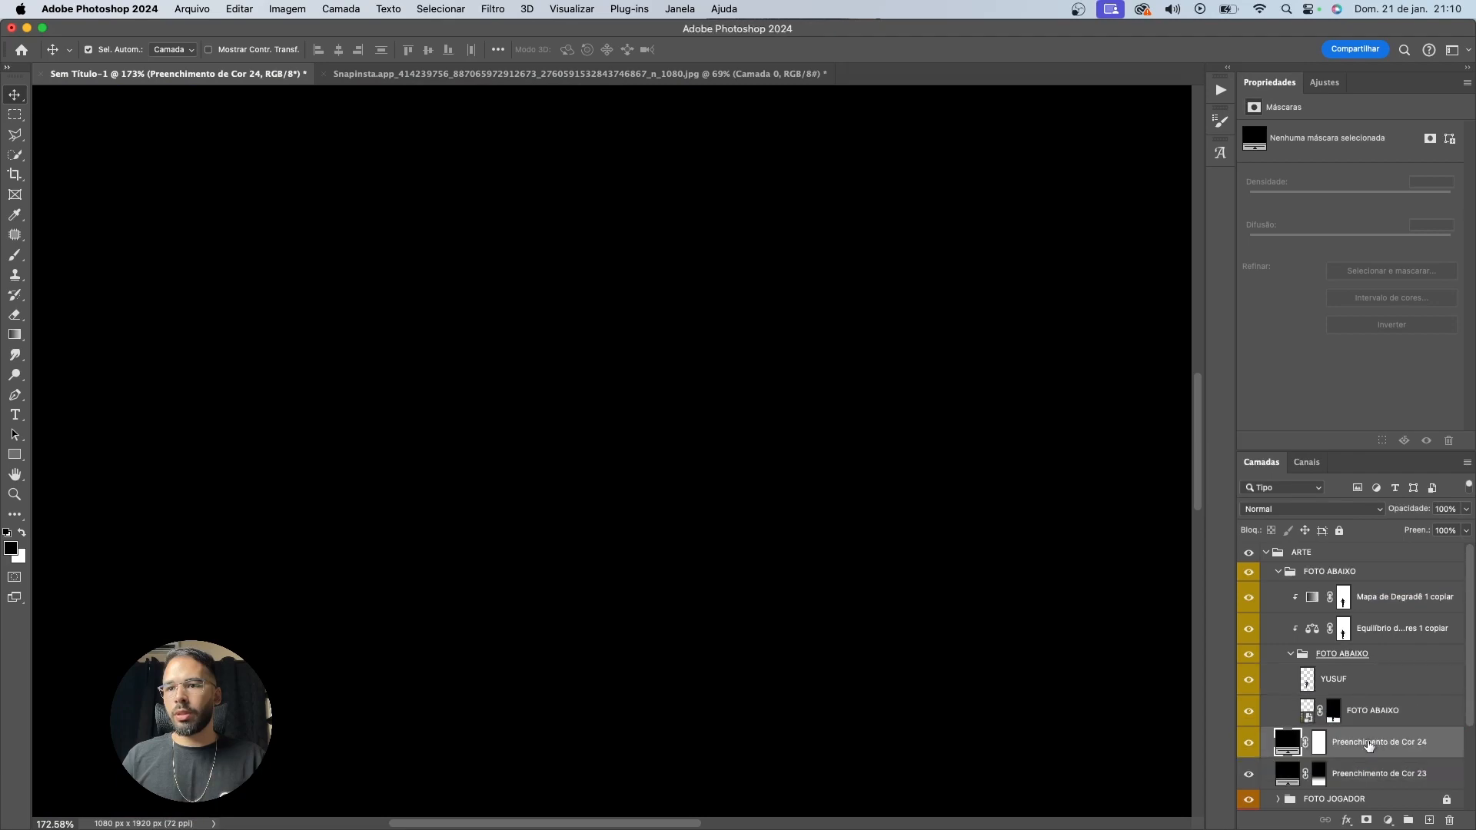
left_click(1292, 654)
Invert the new black fill's mask and paint a soft shadow behind the small player with a 400 px white brush
left_click(1319, 679)
key("b")
key("super+i")
scroll(644, 532, "down", 3)
key("]")
key("]")
key("]")
key("]")
key("]")
key("x")
left_click(696, 517)
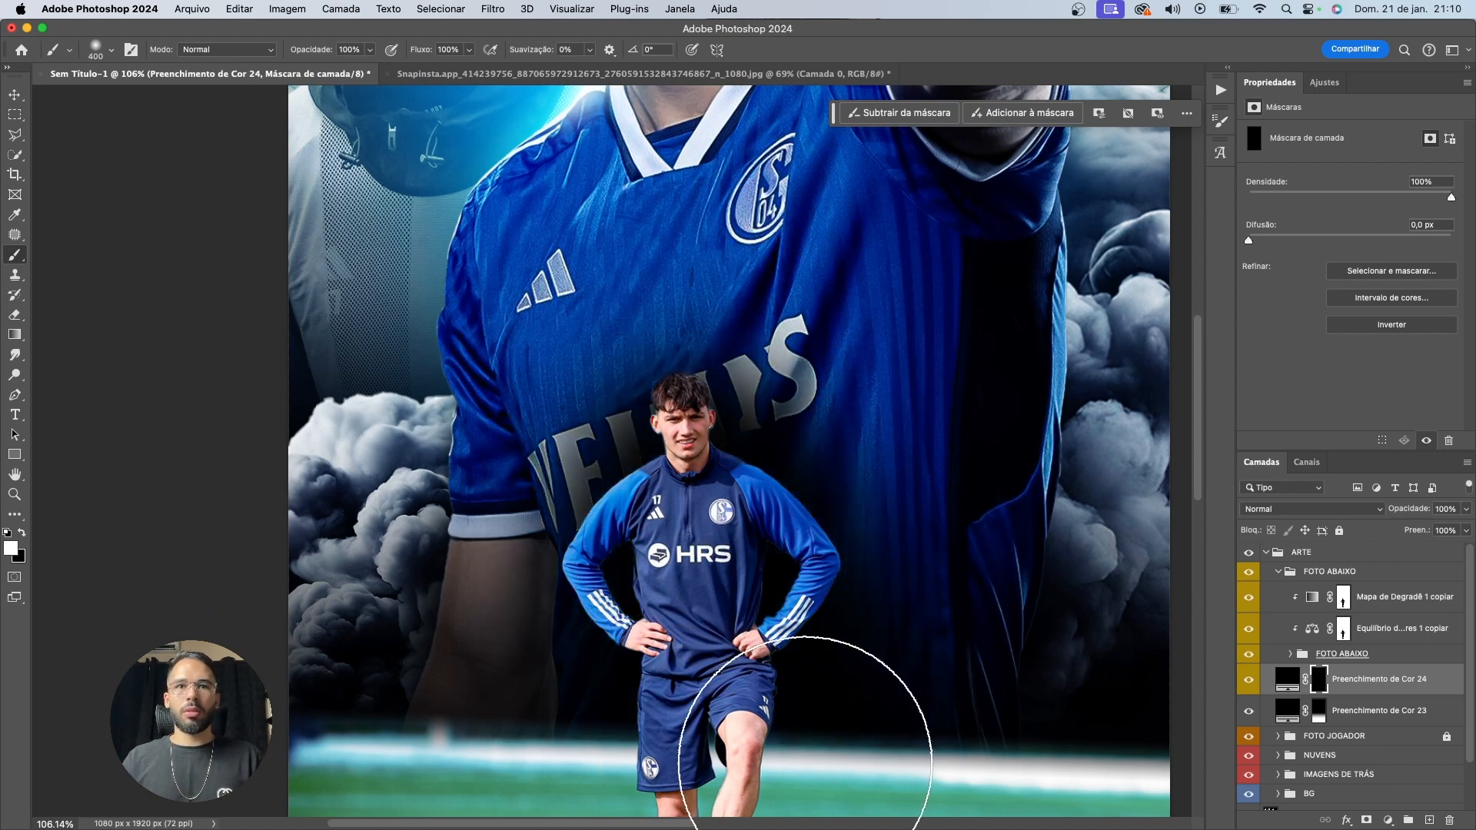
scroll(807, 395, "down", 2)
key("x")
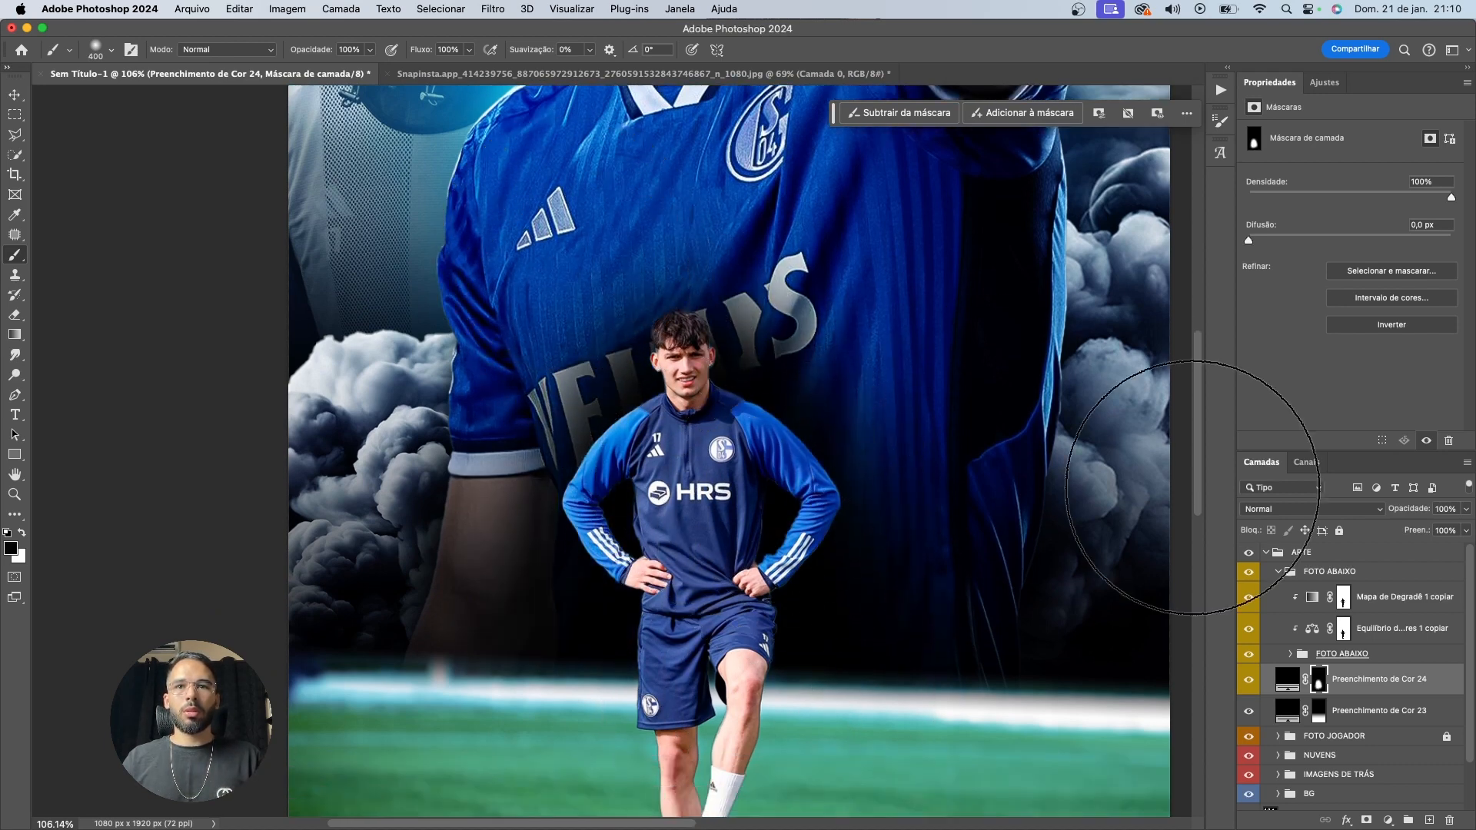
Reduce the opacity of the shadow fill behind the small player to 45%
key("v")
key("7")
left_click(1347, 682)
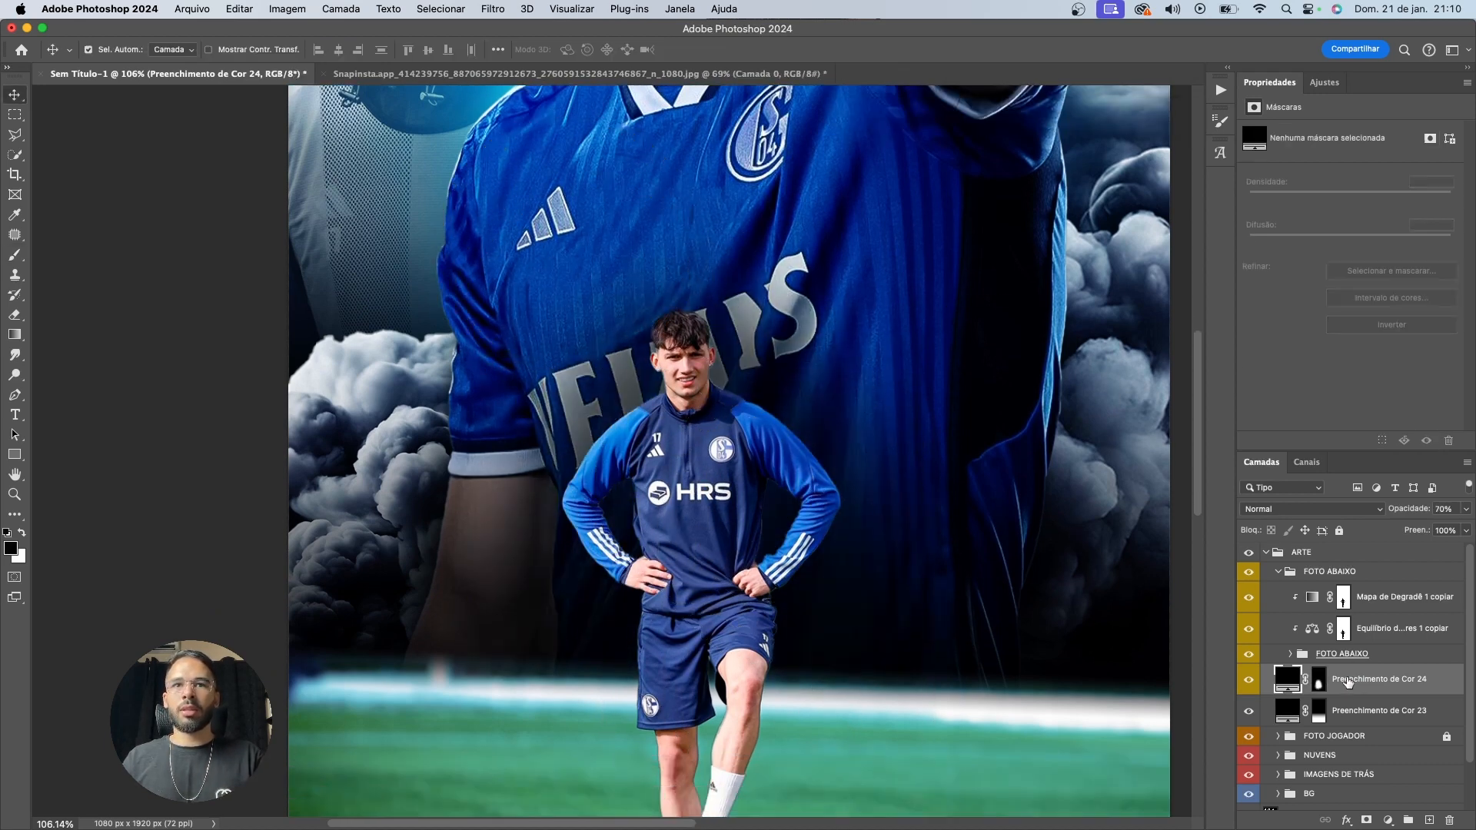
scroll(544, 460, "down", 3)
scroll(591, 437, "up", 3)
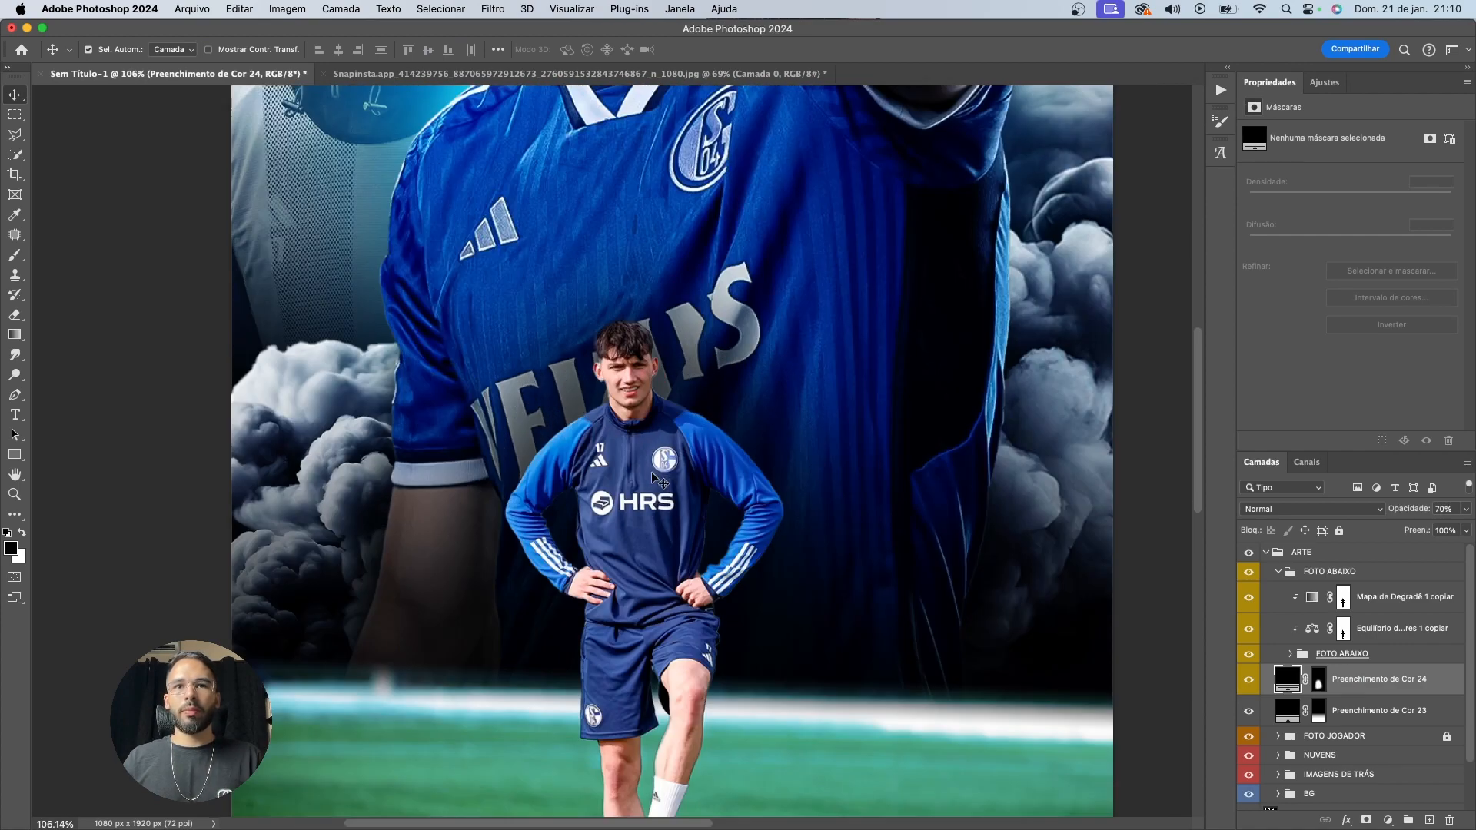
key("4")
scroll(673, 466, "up", 2)
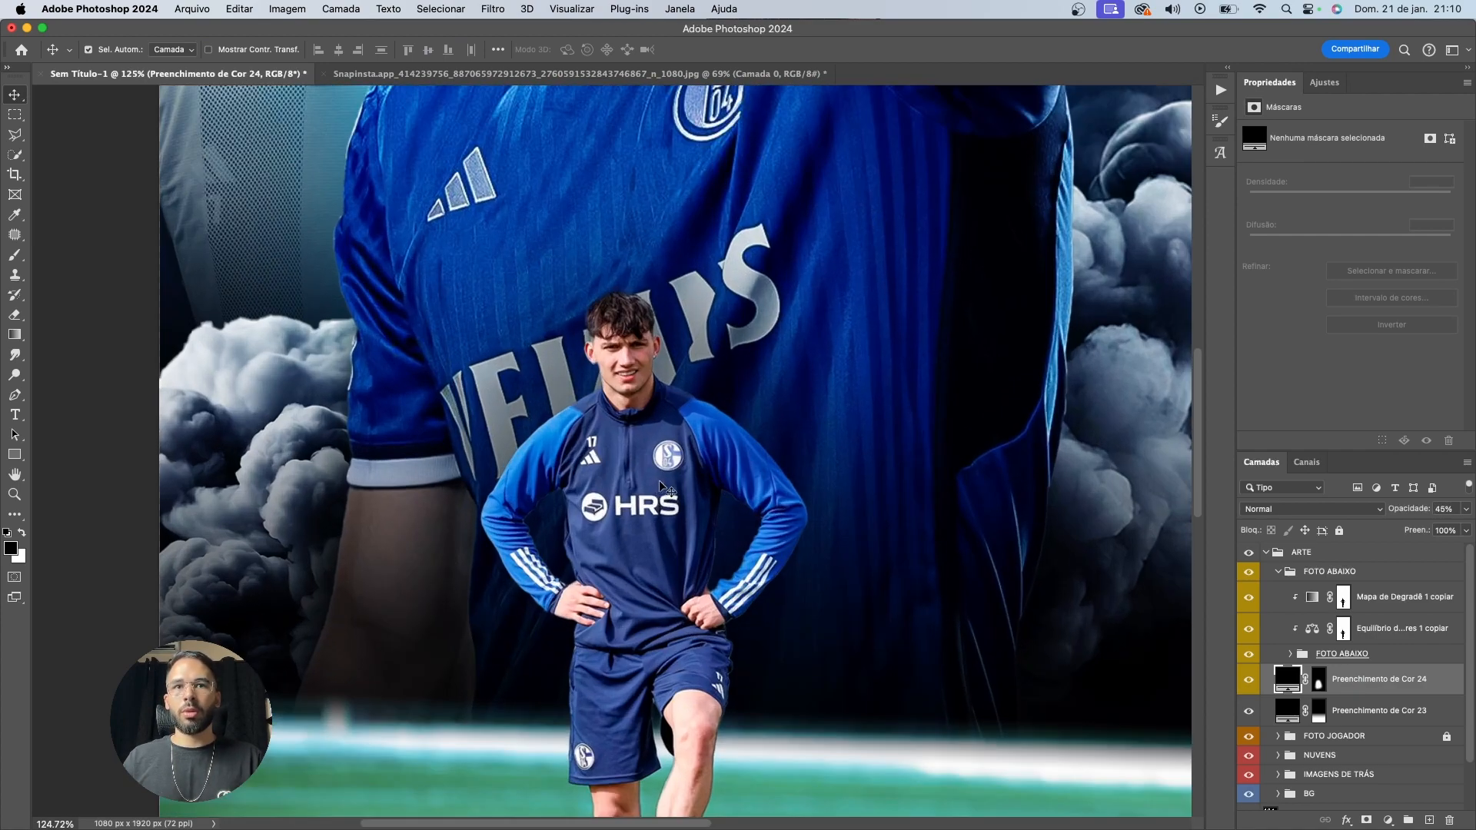
Add a bright cyan solid color fill directly above the shadow fill behind the small player
left_click(1307, 571)
left_click(1278, 572)
left_click(1279, 571)
left_click(1376, 679)
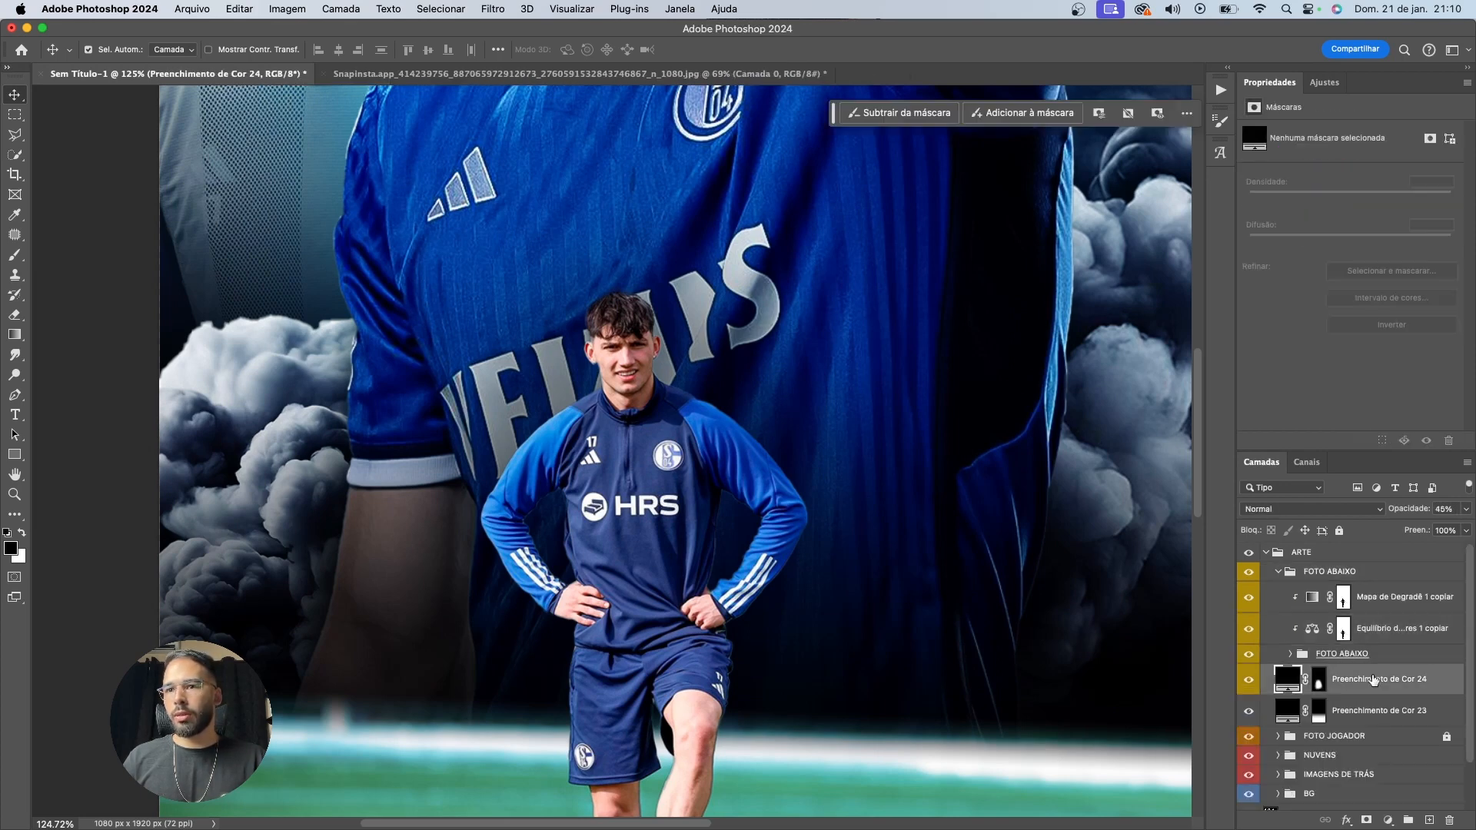
left_click(1388, 820)
left_click(1379, 579)
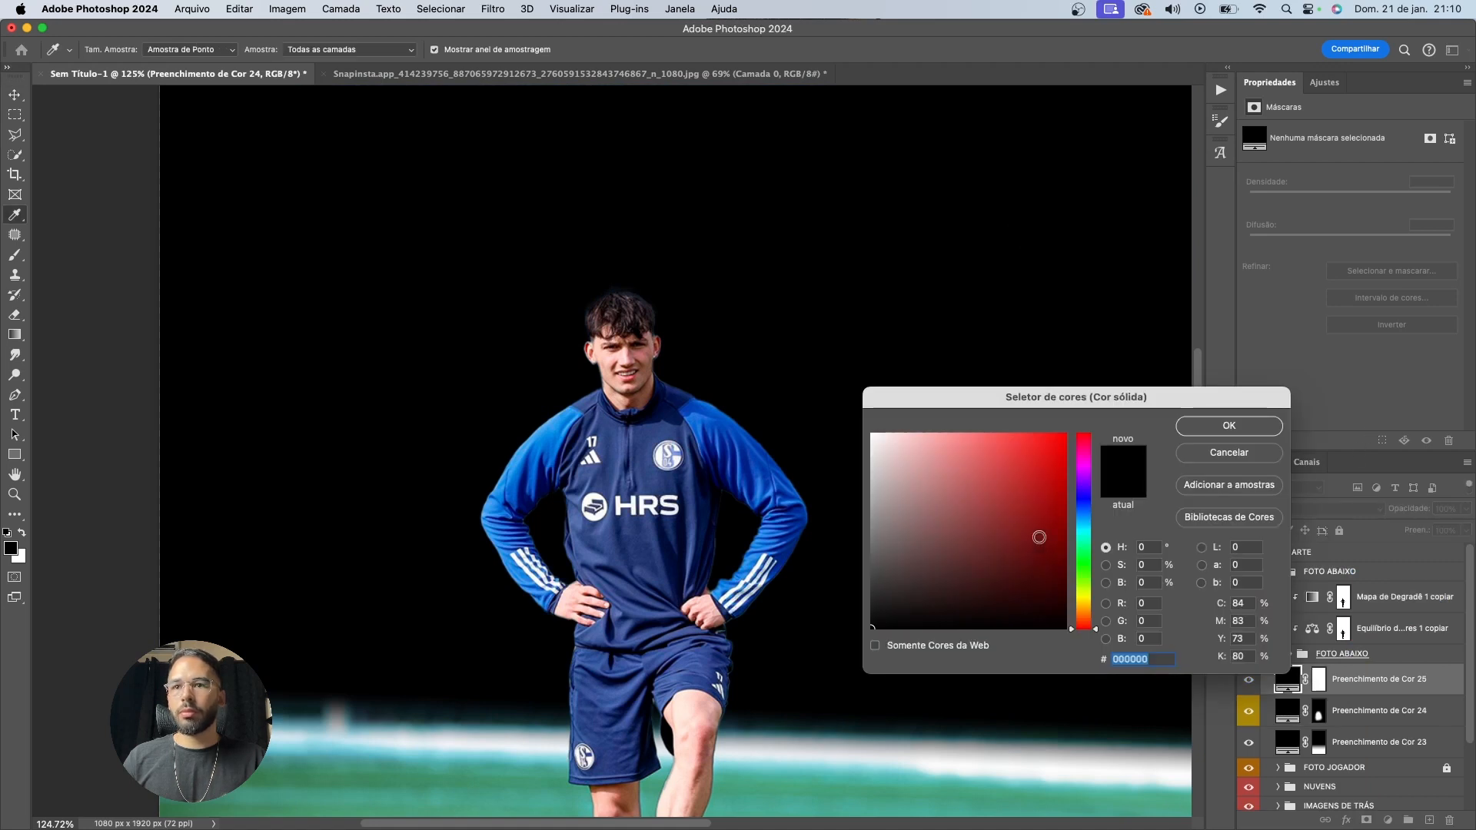
left_click(1083, 526)
left_click_drag(1139, 407, 1203, 428)
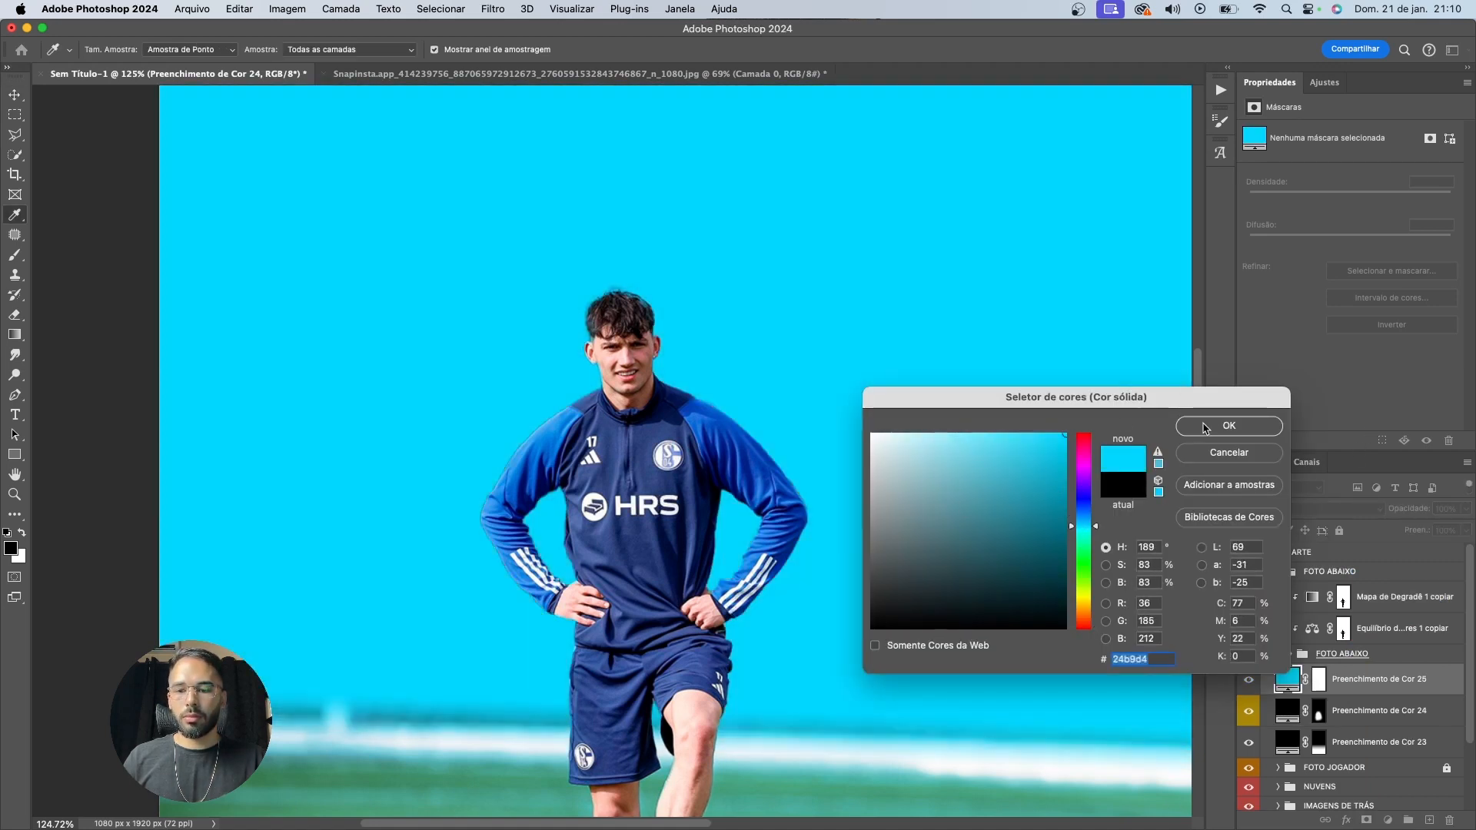
left_click(1228, 426)
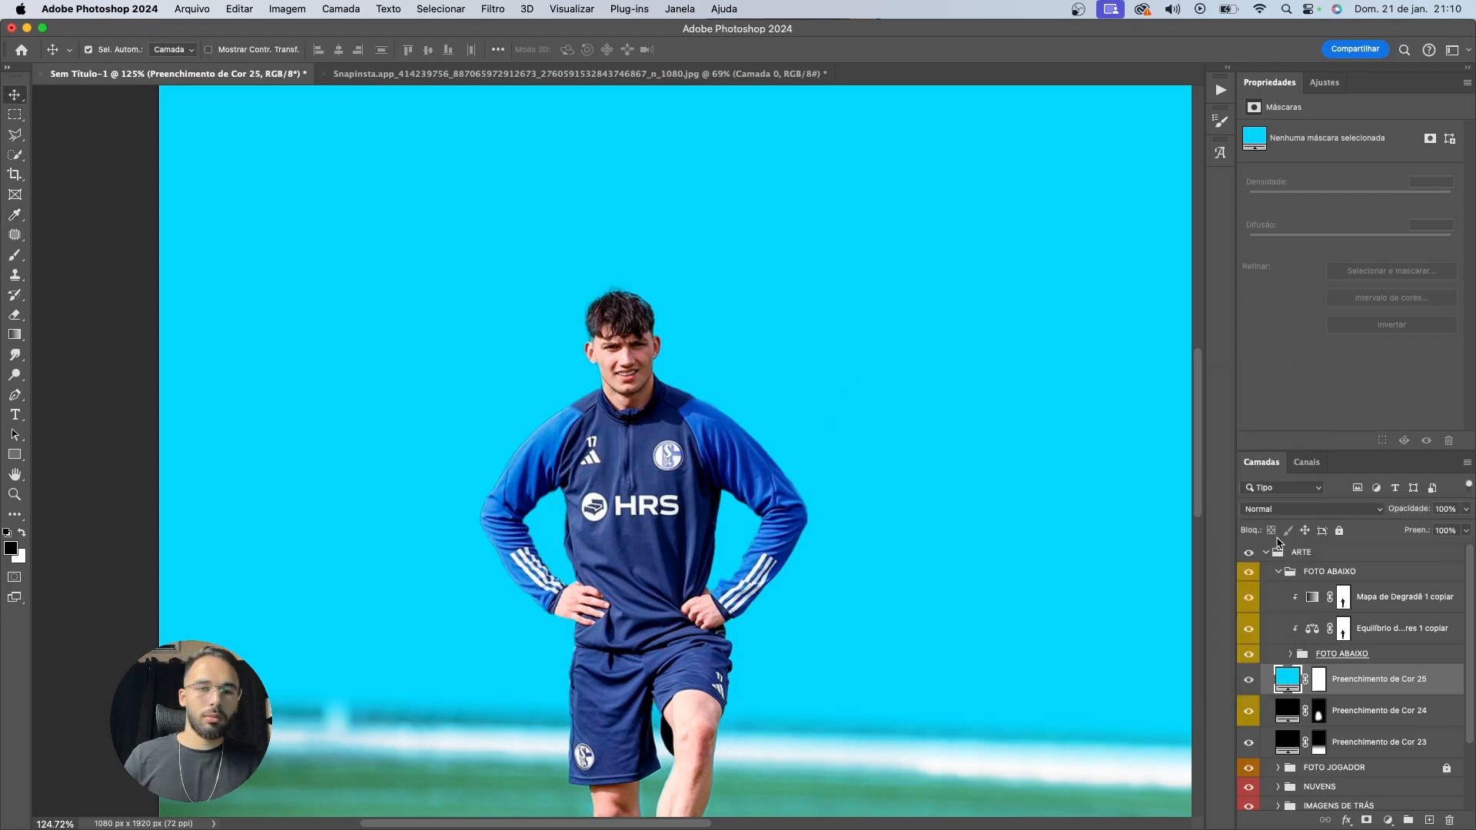
Invert the cyan fill's mask and paint a glow around the small player's head using a 200 px white brush at 10% flow
left_click(1318, 679)
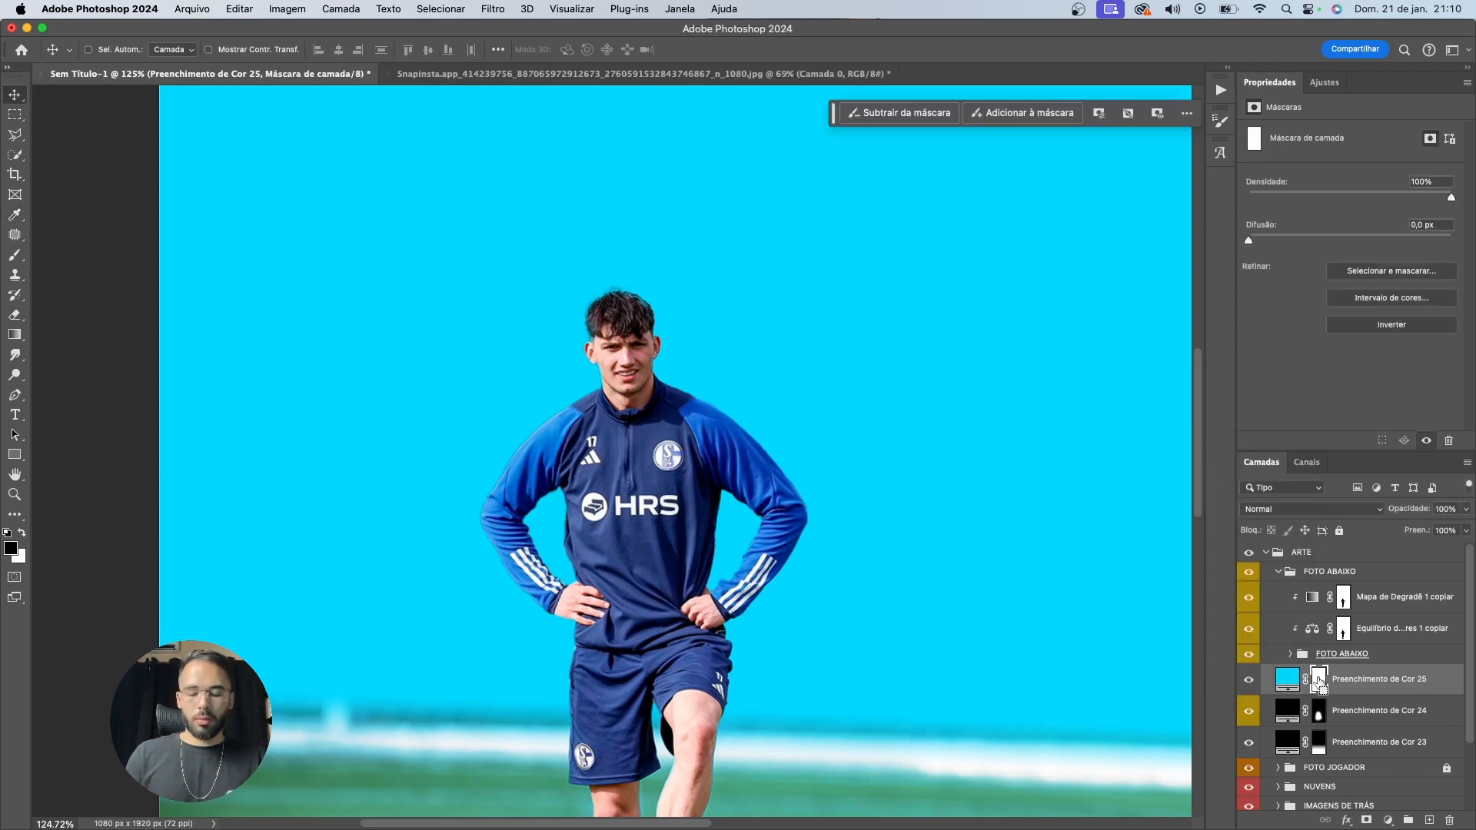
key("ctrl+i")
key("b")
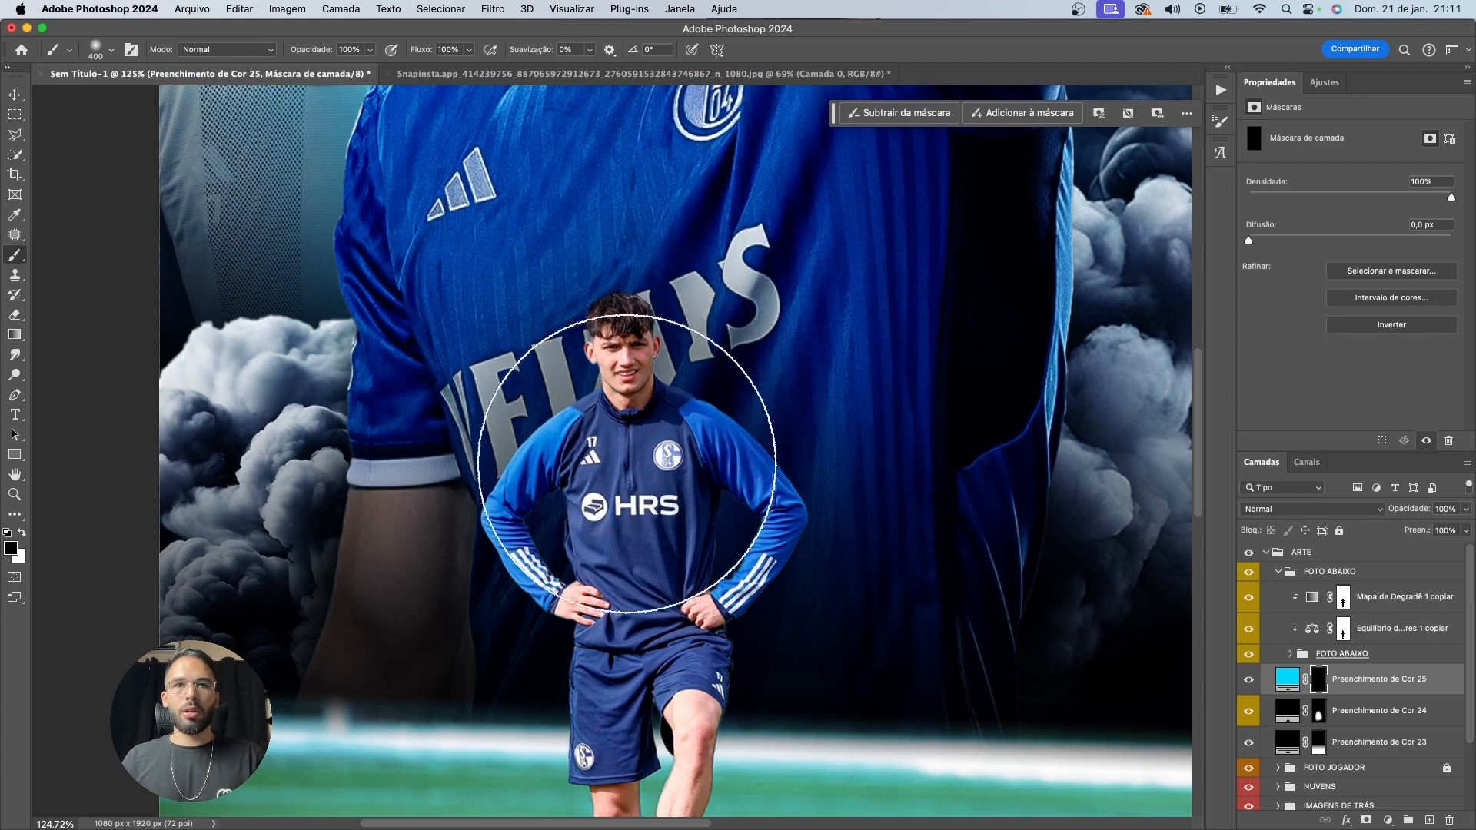
key("x")
scroll(632, 454, "up", 5)
key("bracketleft")
key("bracketleft")
key("bracketleft")
key("bracketleft")
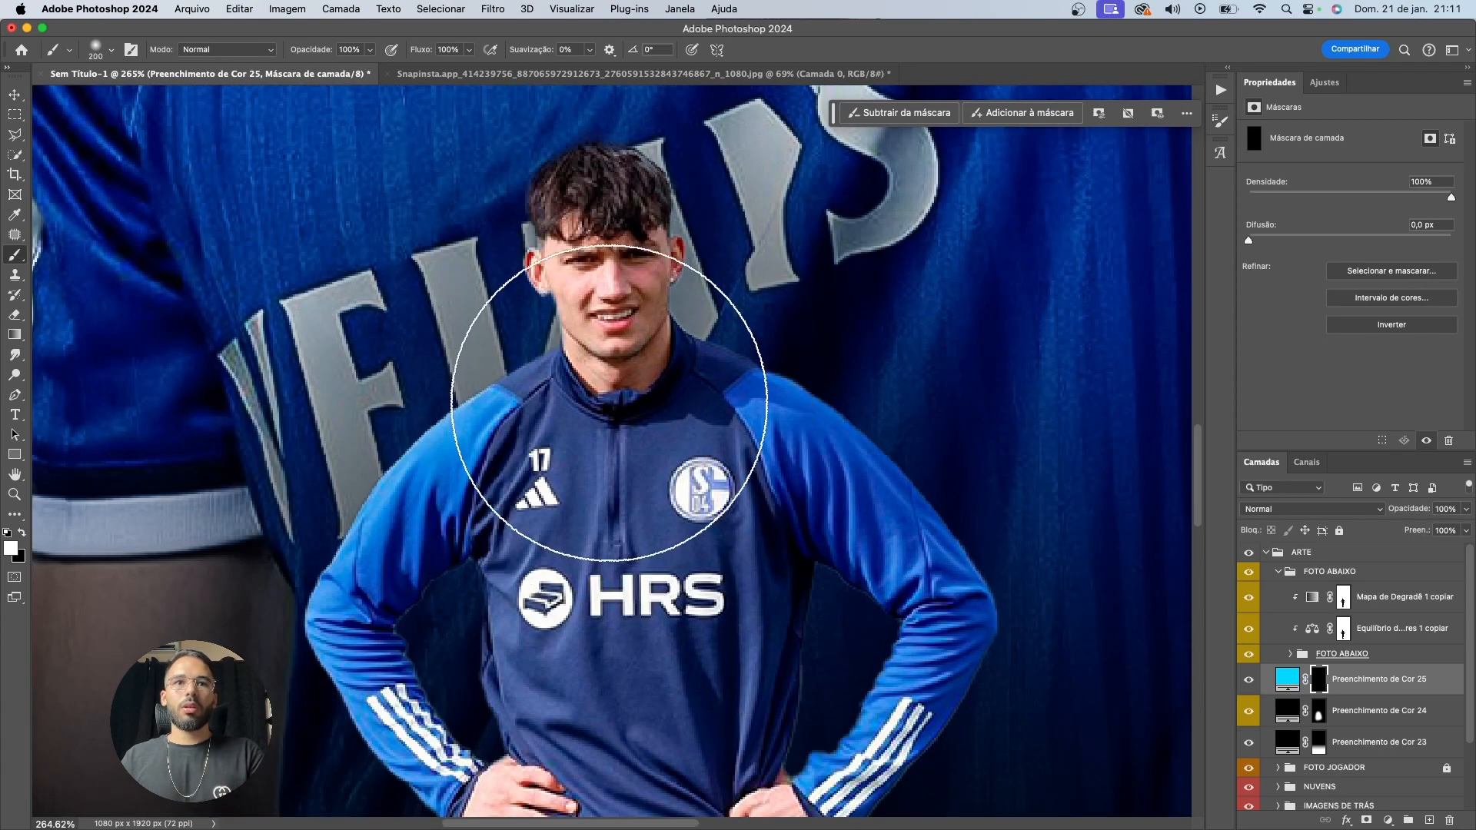
key("bracketright")
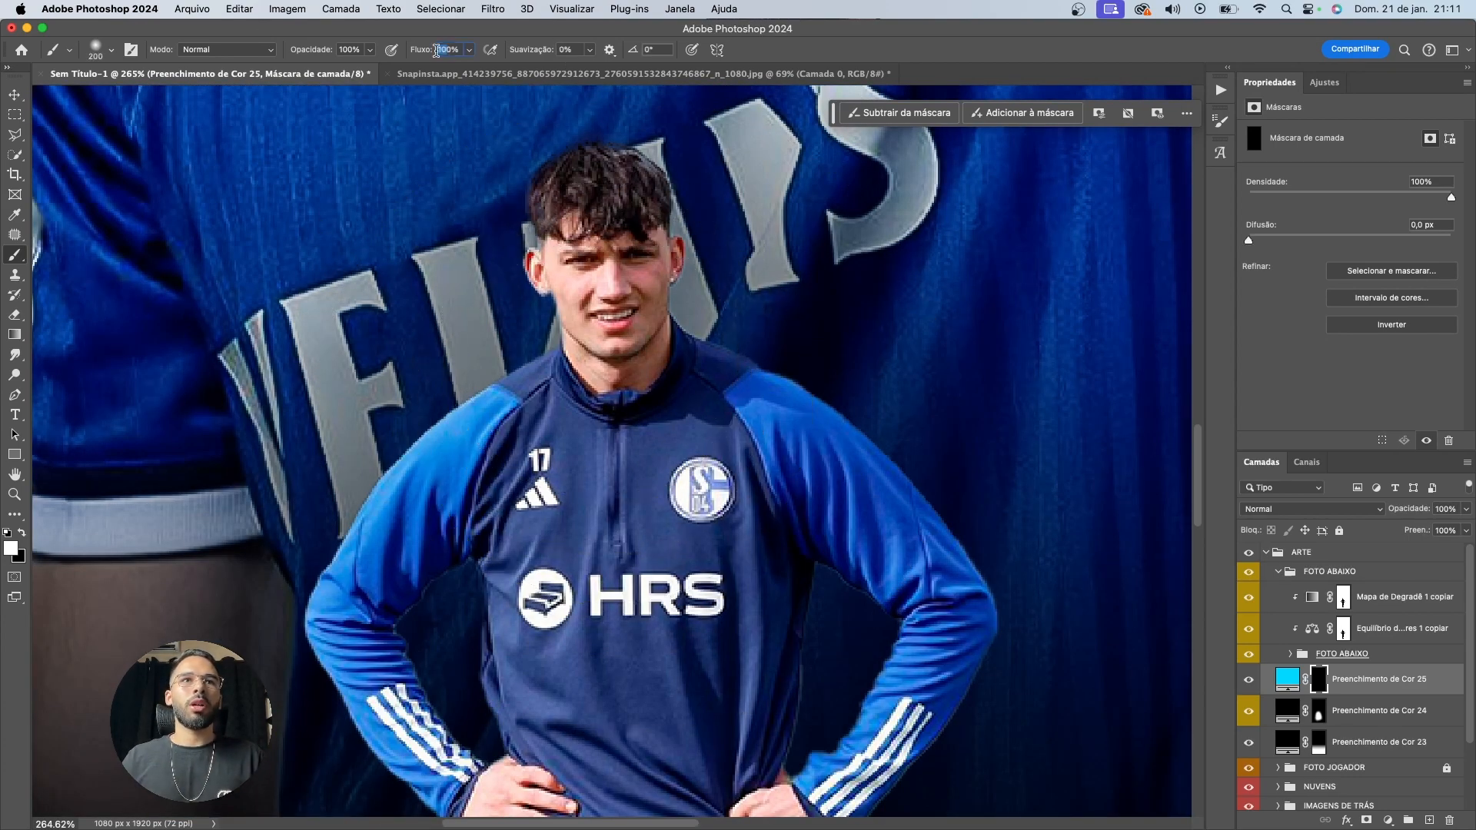
mouse_move(623, 307)
left_mouse_down()
mouse_move(708, 448)
mouse_move(589, 441)
mouse_move(643, 310)
mouse_move(544, 247)
mouse_move(576, 297)
left_mouse_up()
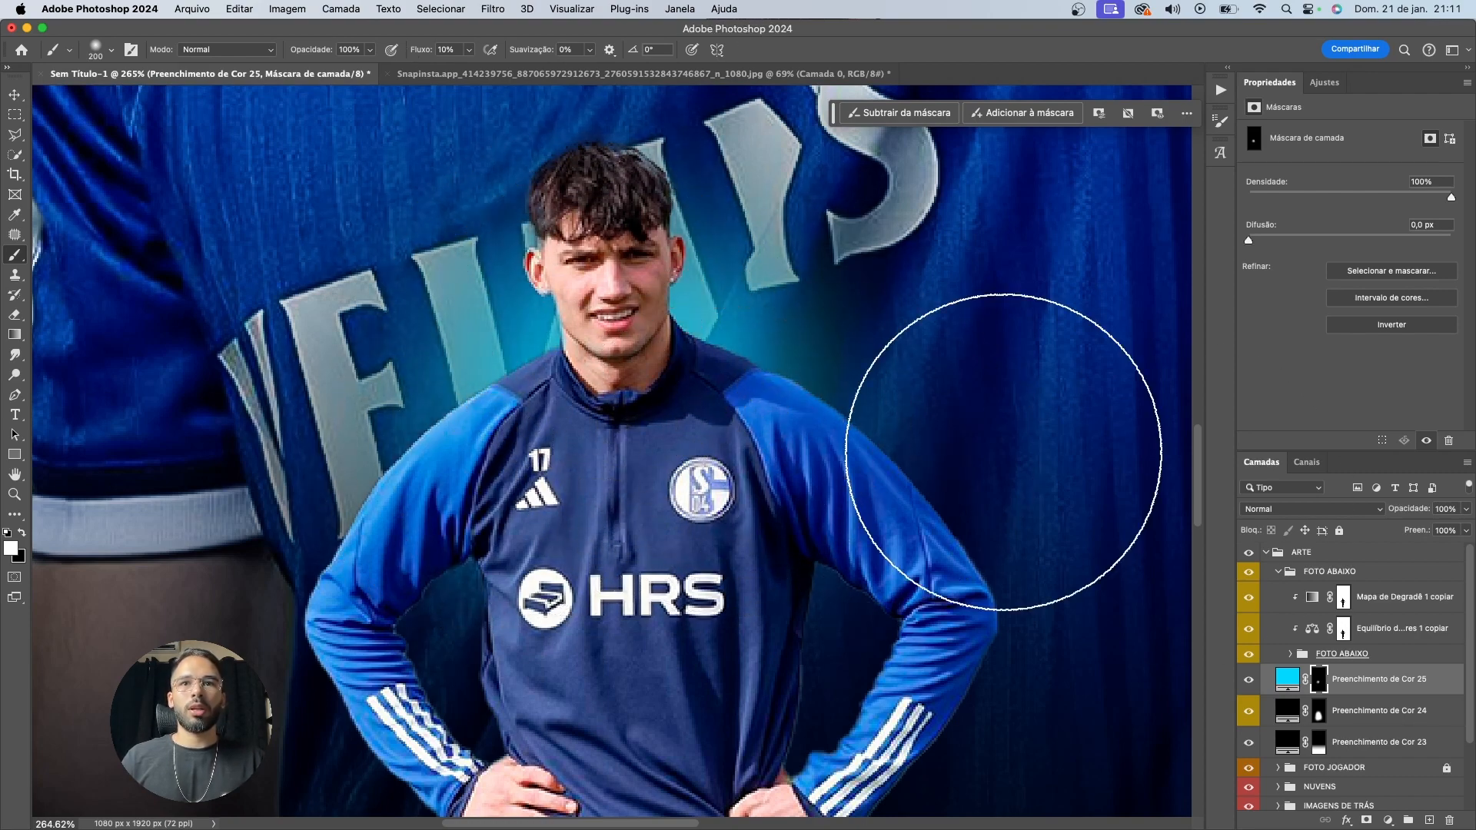
Set the blend mode of the cyan glow fill to Divisão
key("v")
left_click(1309, 499)
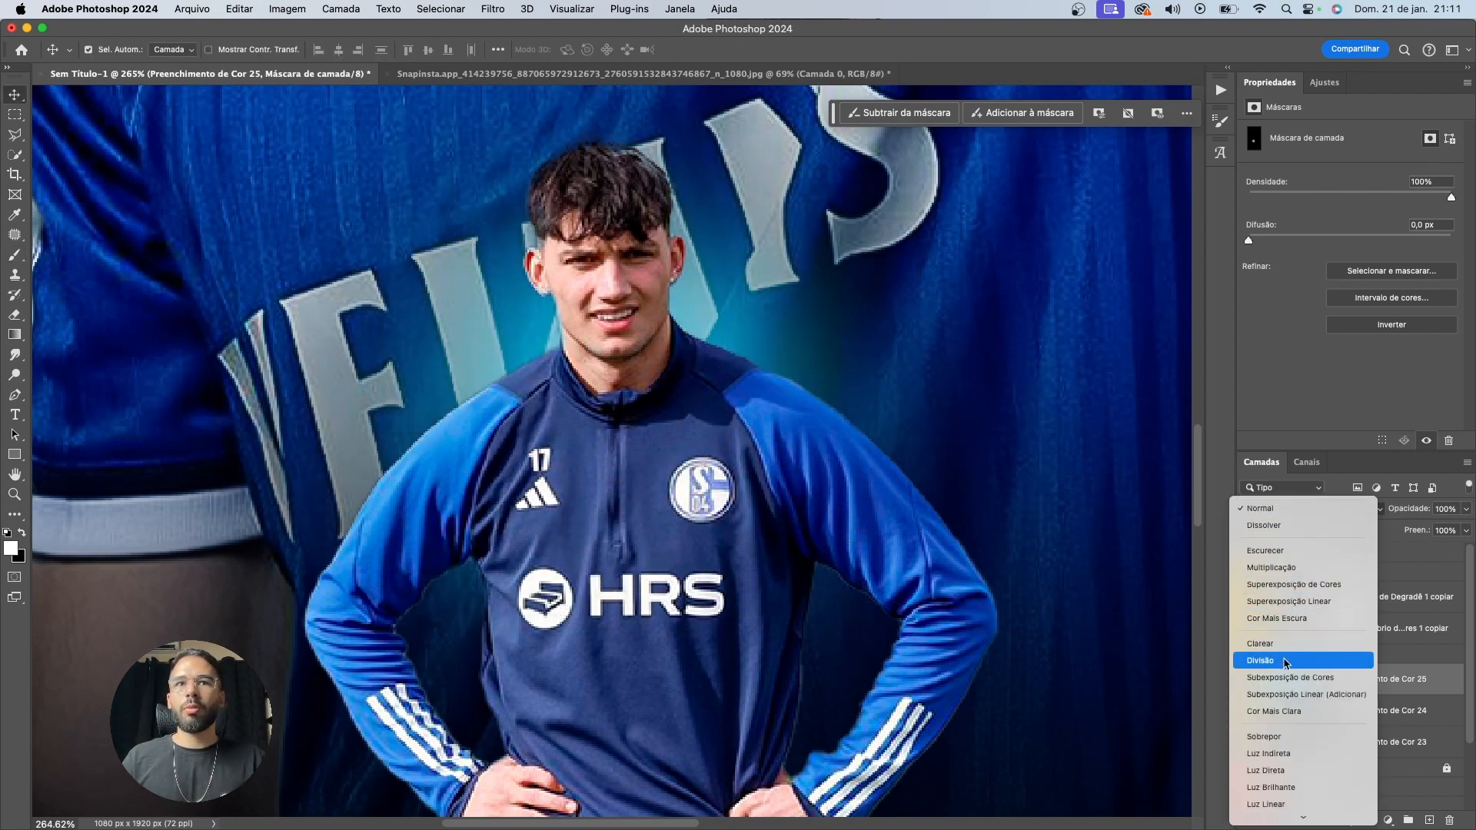
left_click(1301, 660)
Add a white (ffffff) solid color fill above the cyan glow and invert its mask to hide it
left_click(1371, 690)
left_click(1388, 820)
left_click(1384, 589)
left_click(881, 456)
left_click_drag(881, 456, 871, 432)
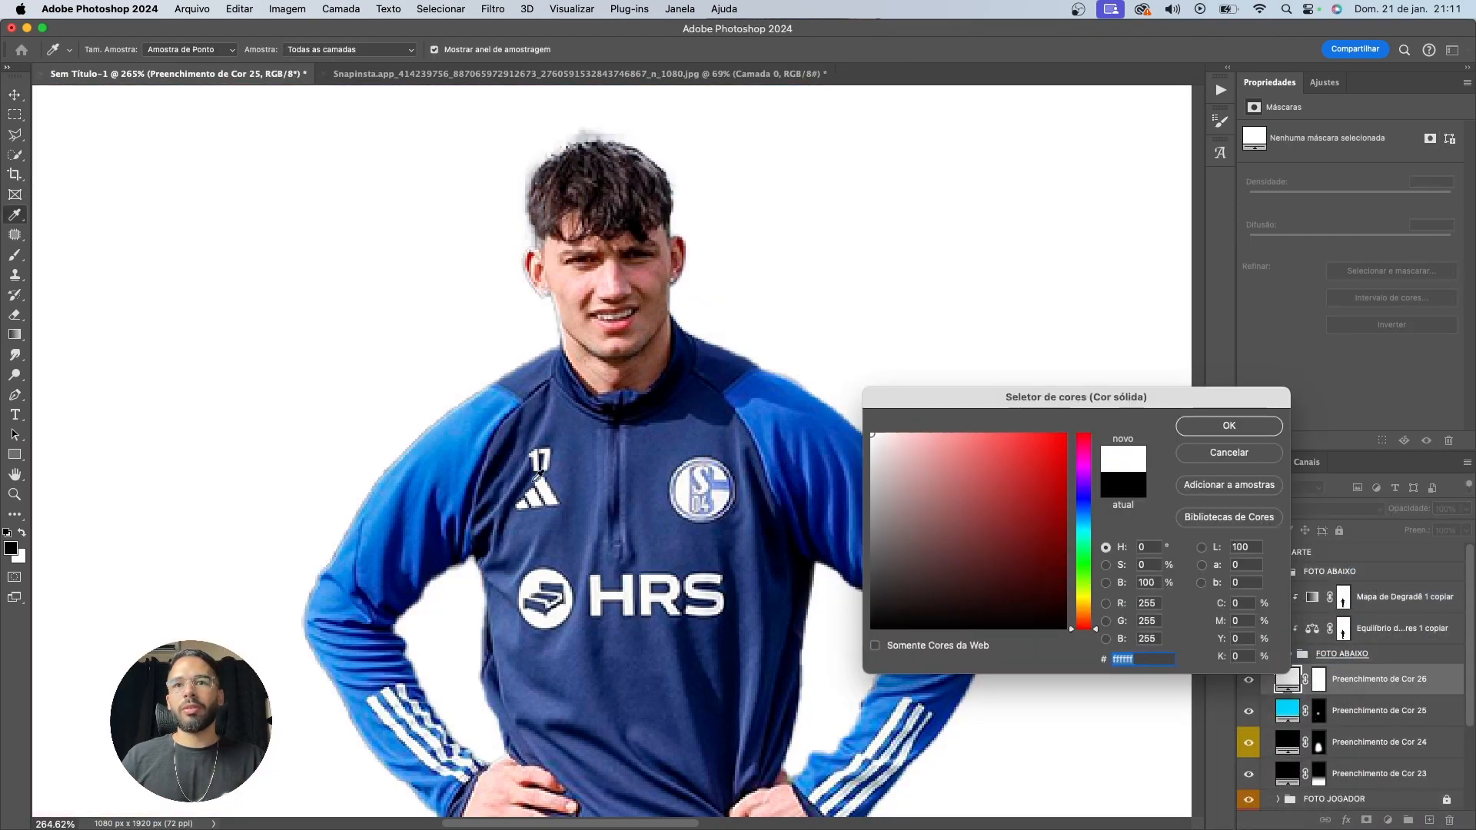
key("Return")
left_click(1319, 685)
key("super+i")
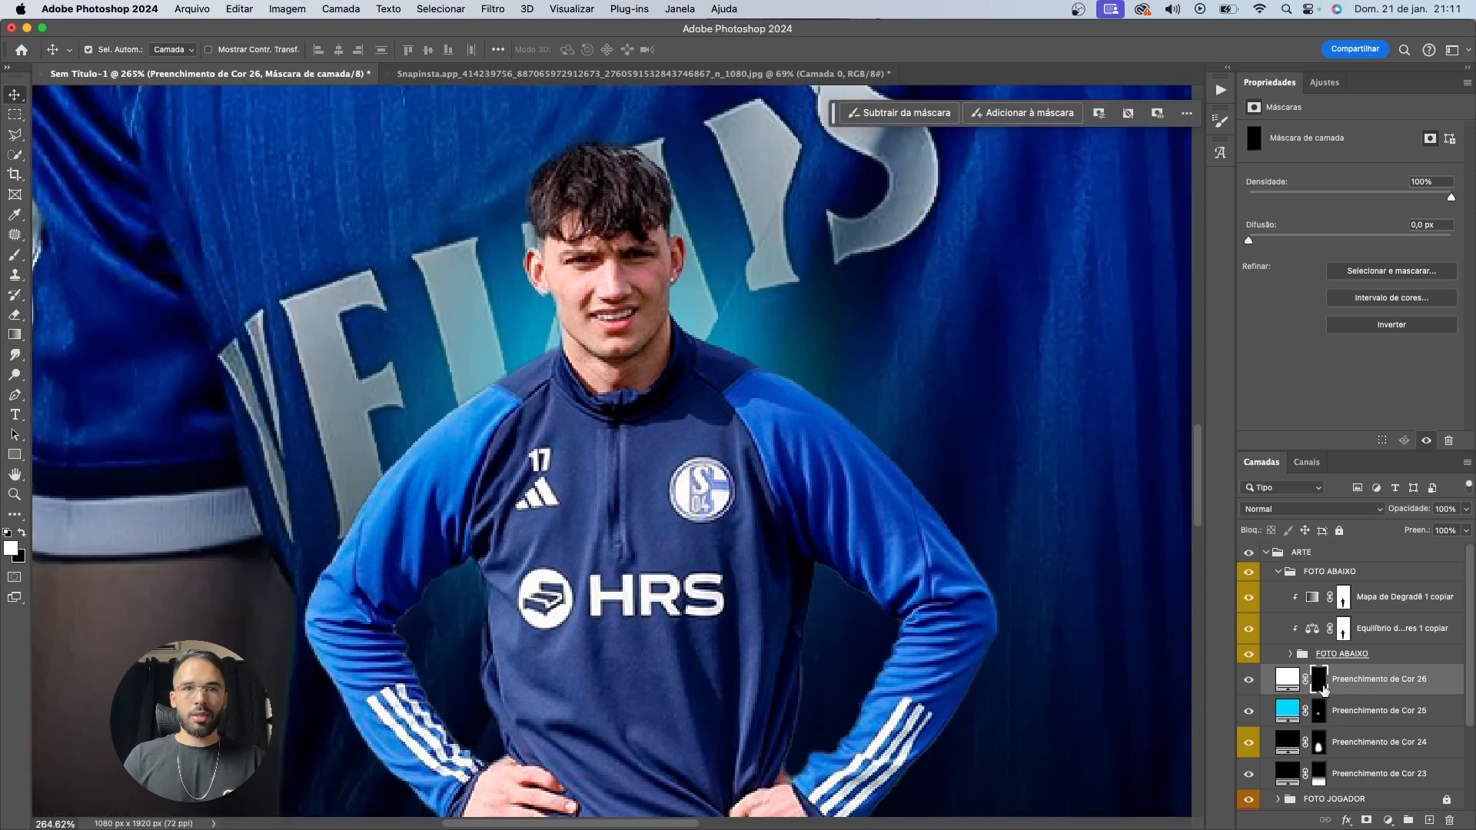
Paint white light around the small player's neck on the white fill's mask and set that layer's blend mode to Divisão
key("b")
key("bracketleft")
key("bracketleft")
key("bracketleft")
key("bracketleft")
key("bracketleft")
key("bracketleft")
key("bracketleft")
key("bracketleft")
key("bracketleft")
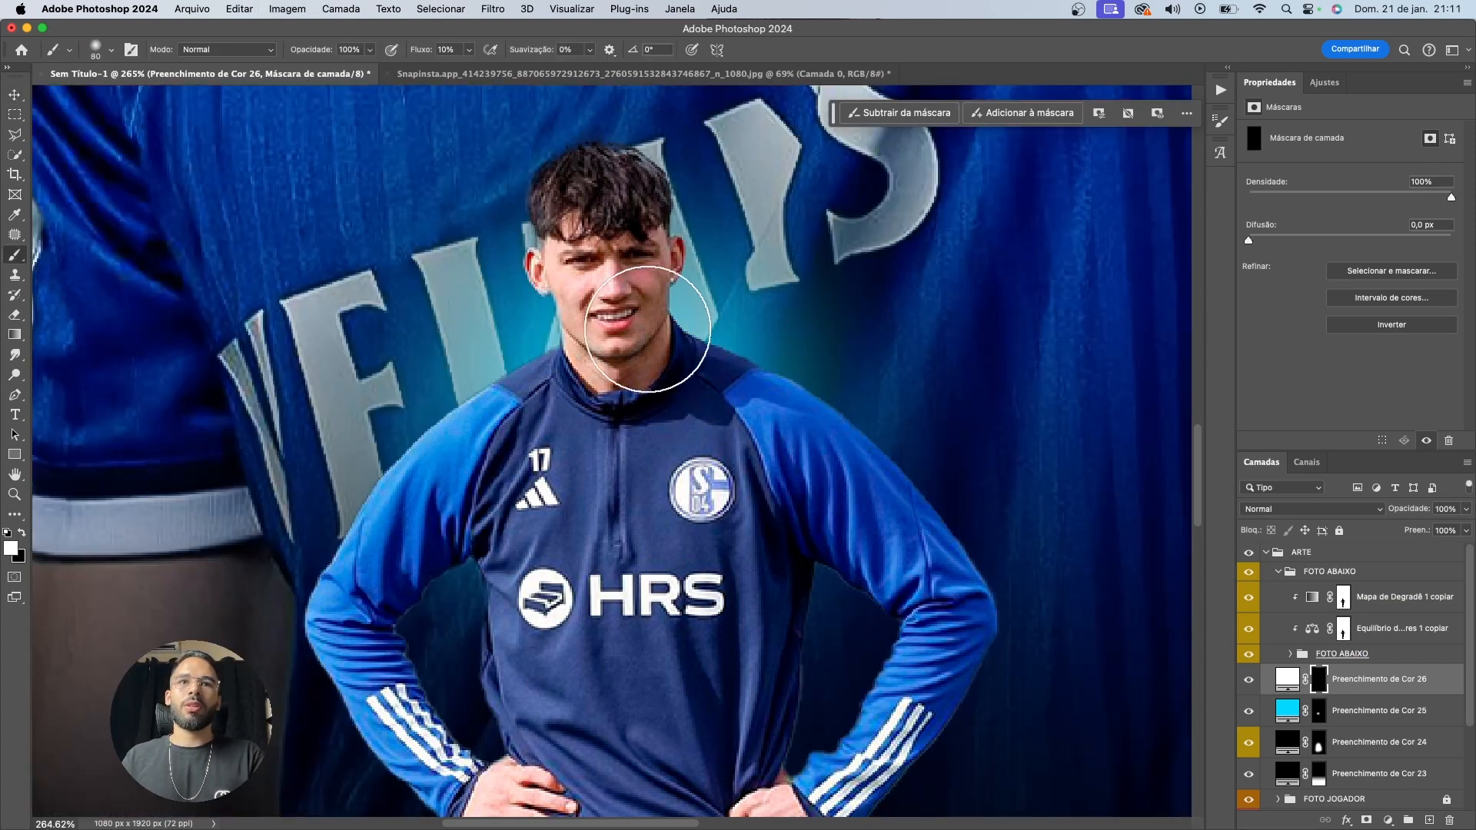
mouse_move(673, 346)
left_mouse_down()
mouse_move(629, 259)
mouse_move(645, 257)
mouse_move(593, 289)
mouse_move(568, 334)
mouse_move(574, 290)
left_mouse_up()
scroll(661, 384, "up", 2)
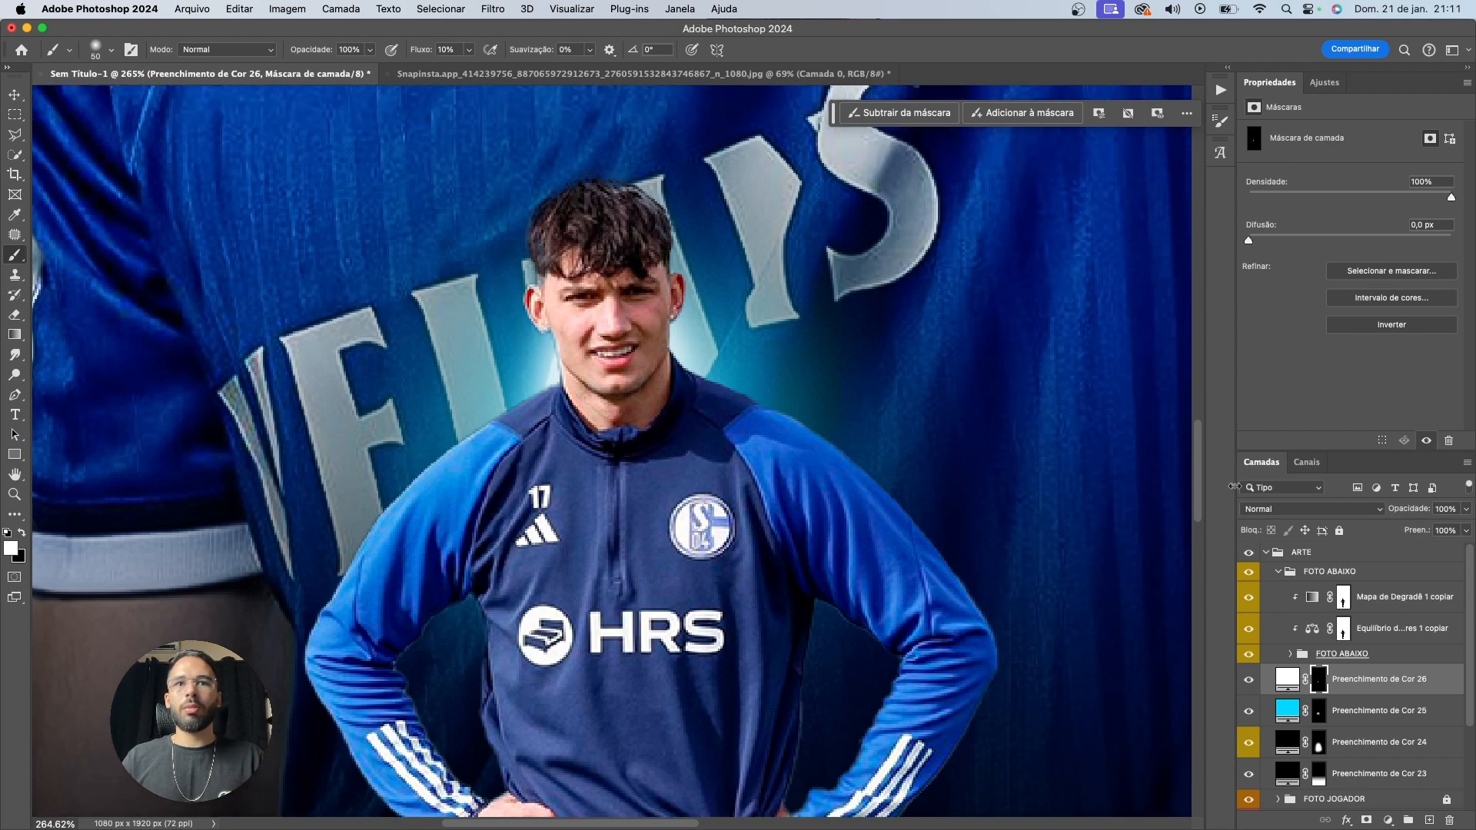
left_click(1313, 509)
left_click(1341, 670)
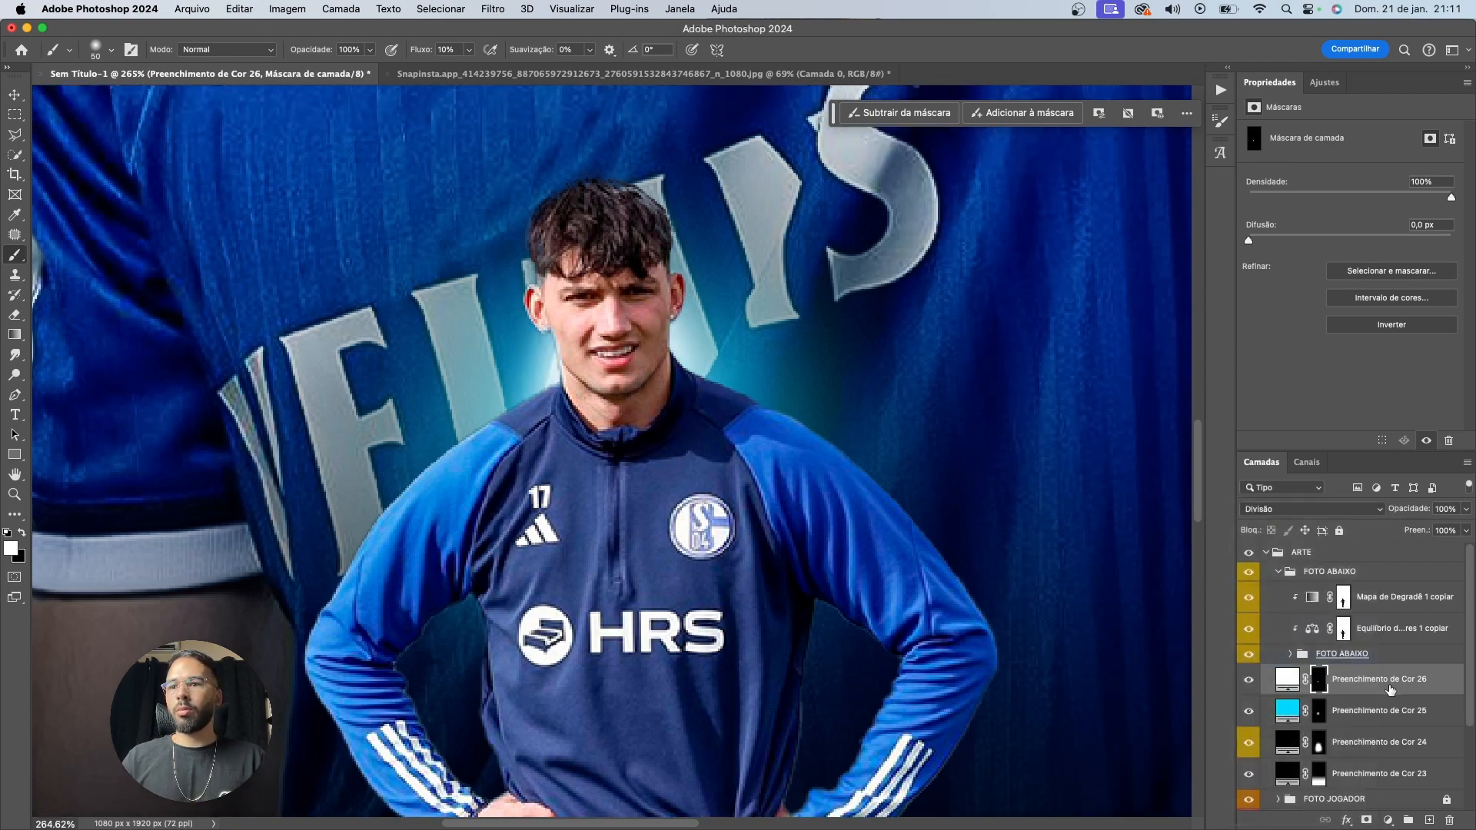
Add a bright blue solid color fill above the gradient map and clip it to the small player's group
left_click(1371, 605)
left_click(1387, 820)
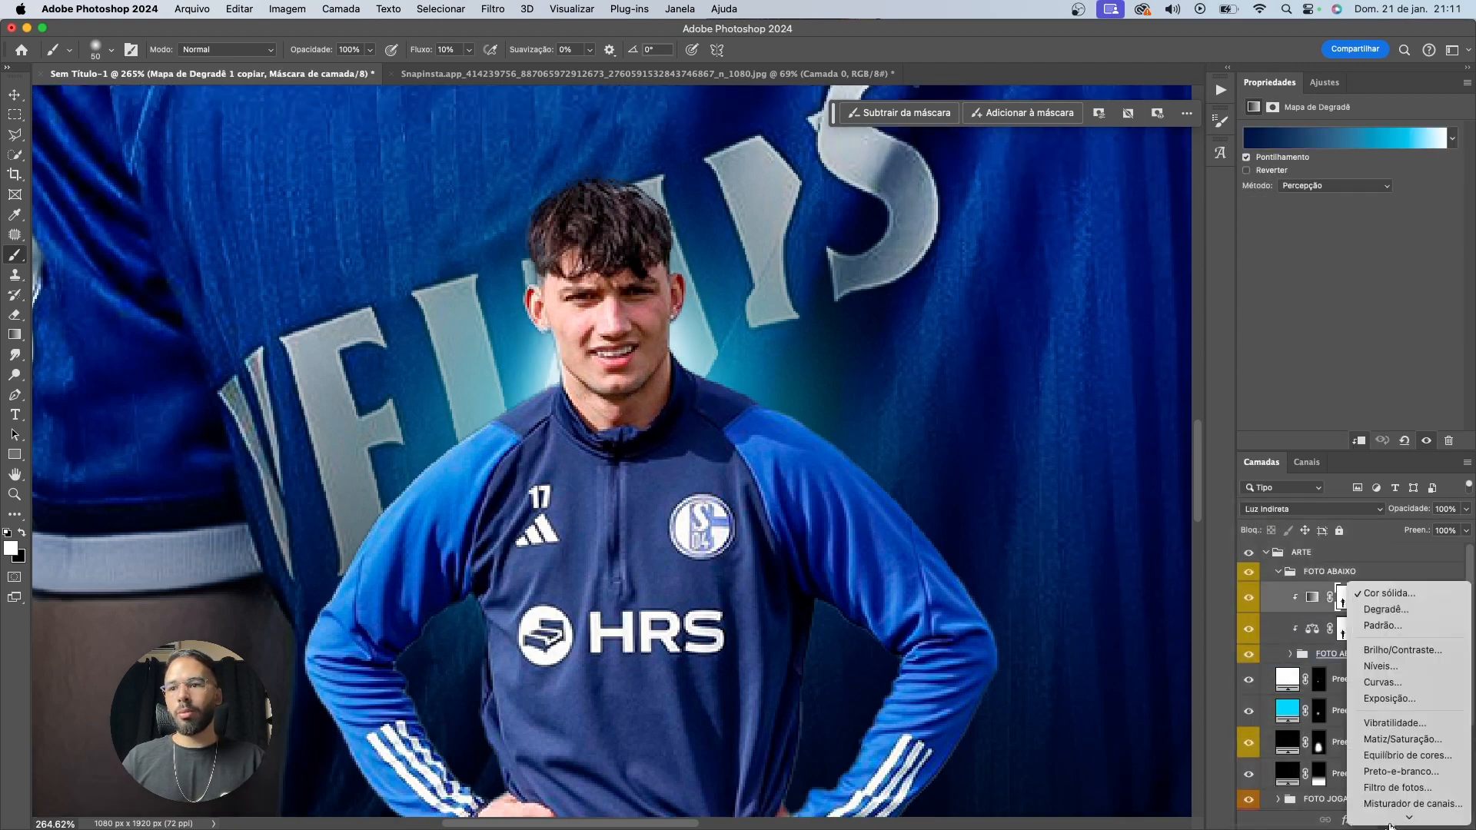
left_click(1382, 578)
left_click(1087, 521)
left_click_drag(1038, 490, 1099, 402)
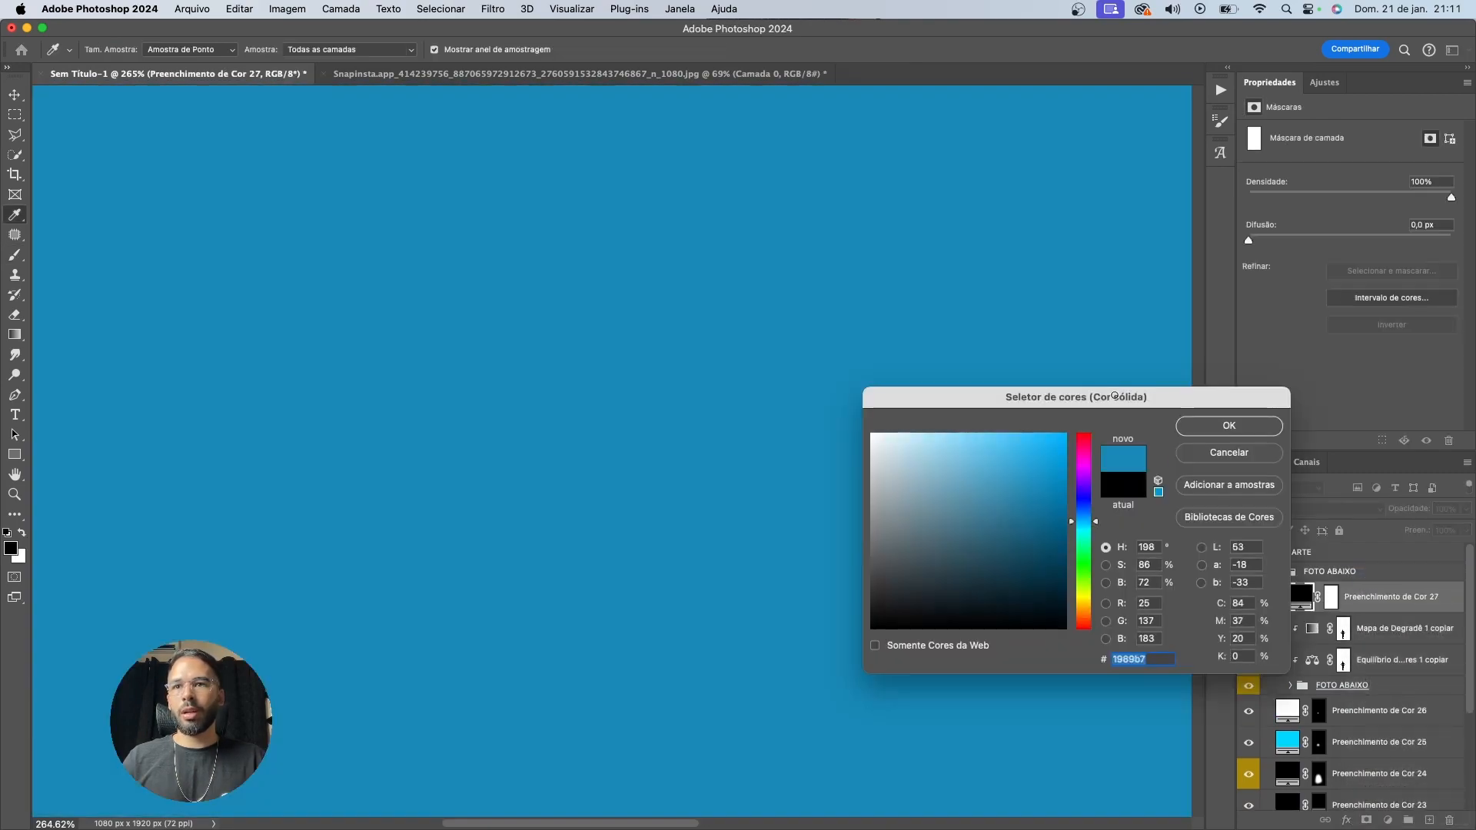
left_click(1222, 433)
left_click(1367, 611, "alt")
left_click(1343, 598)
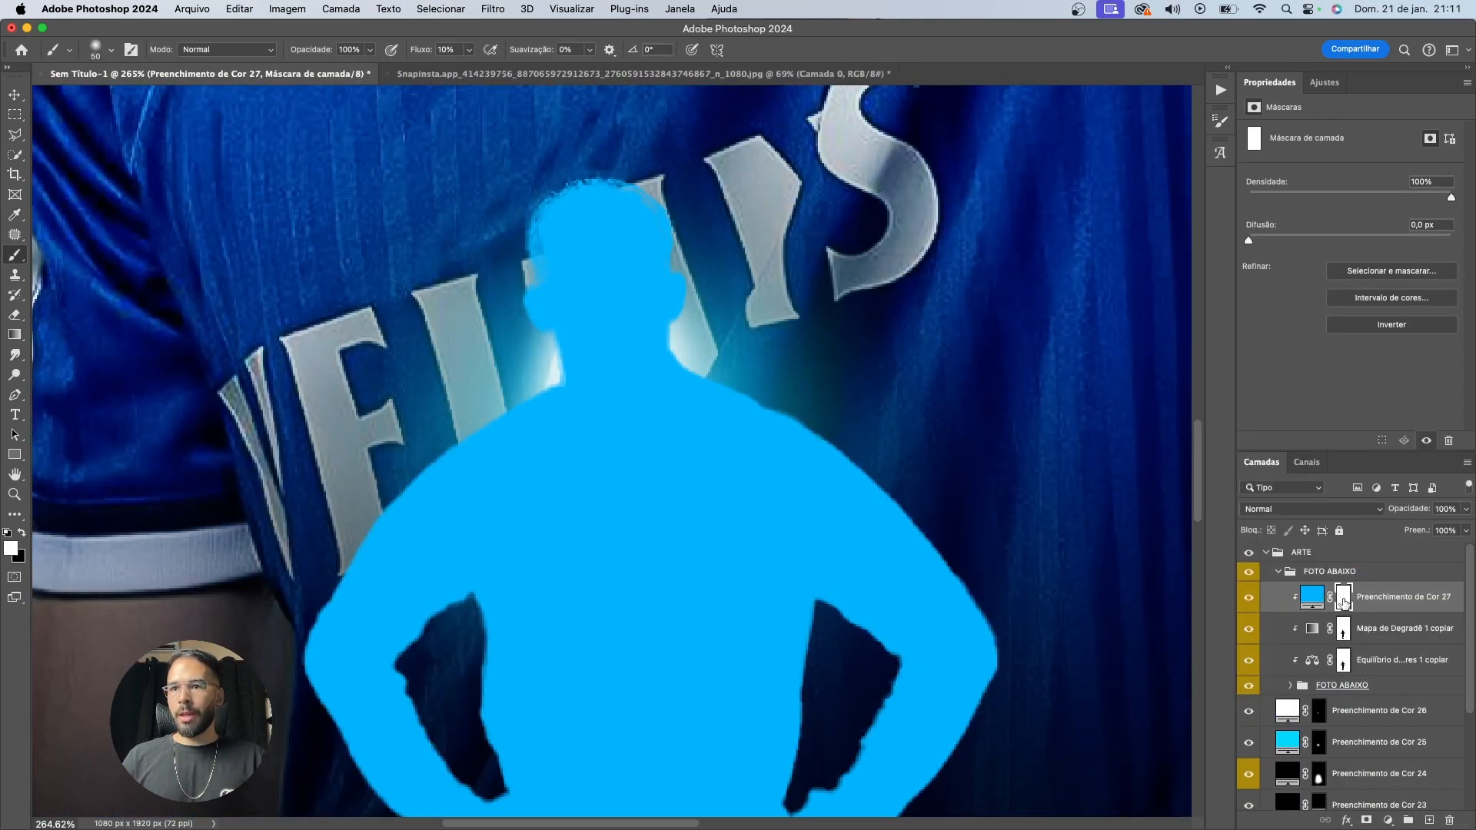
Invert the blue fill's mask and paint blue light along the small player's neck, shoulders and edges of the face with a soft white brush
key("super+i")
key("bracketright")
key("bracketright")
key("bracketright")
key("bracketright")
mouse_move(727, 351)
left_mouse_down()
mouse_move(757, 354)
mouse_move(718, 333)
mouse_move(723, 267)
mouse_move(812, 394)
mouse_move(715, 317)
mouse_move(808, 390)
mouse_move(684, 268)
mouse_move(519, 317)
mouse_move(521, 347)
mouse_move(482, 402)
mouse_move(493, 262)
mouse_move(525, 400)
left_mouse_up()
scroll(529, 306, "up", 5)
key("x")
key("bracketleft")
key("bracketleft")
key("bracketleft")
key("bracketleft")
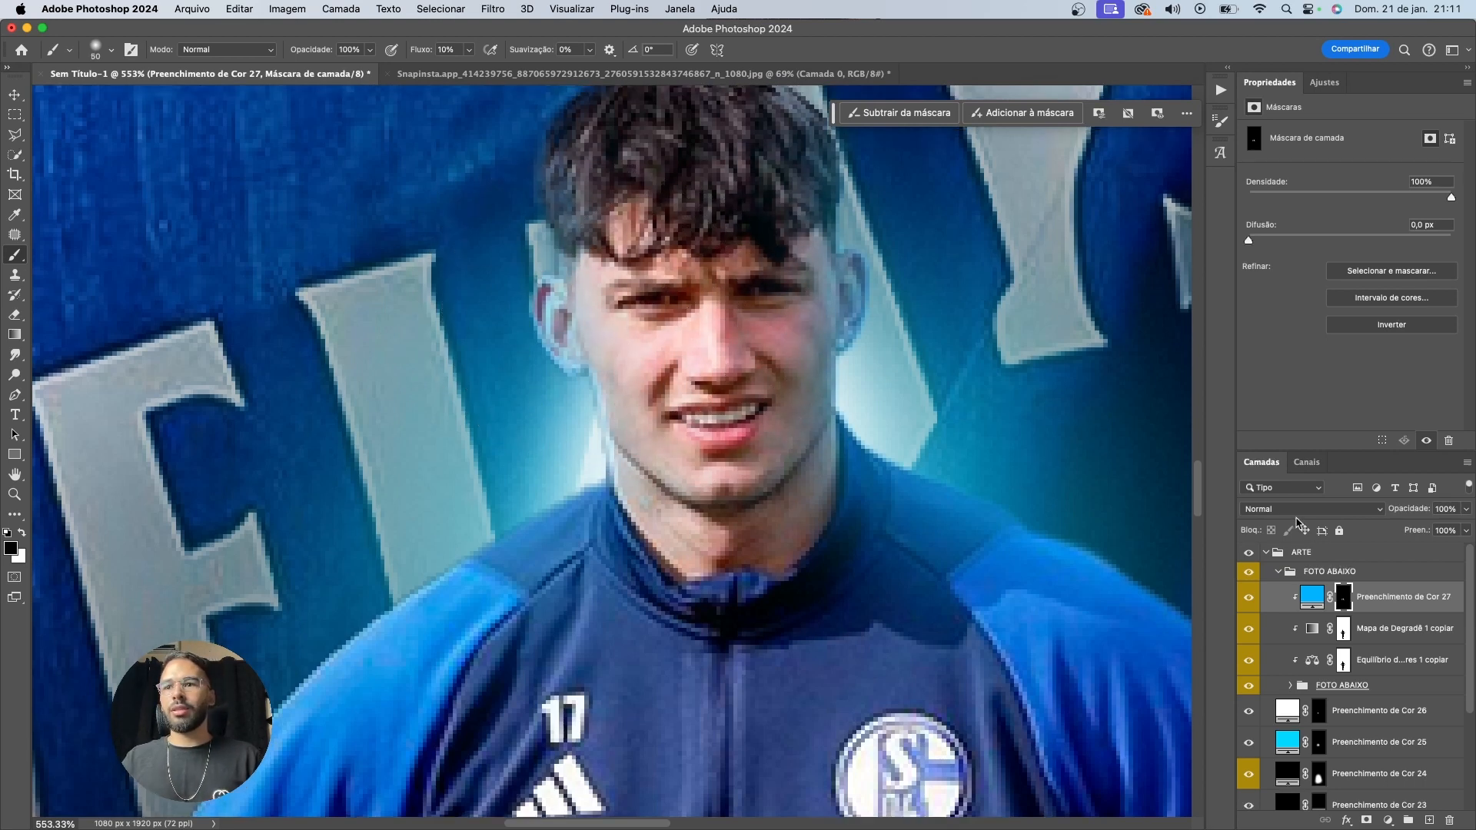
Set the blend mode of the clipped blue fill to Subexposição Linear (Adicionar)
left_click(1298, 511)
left_click(1301, 658)
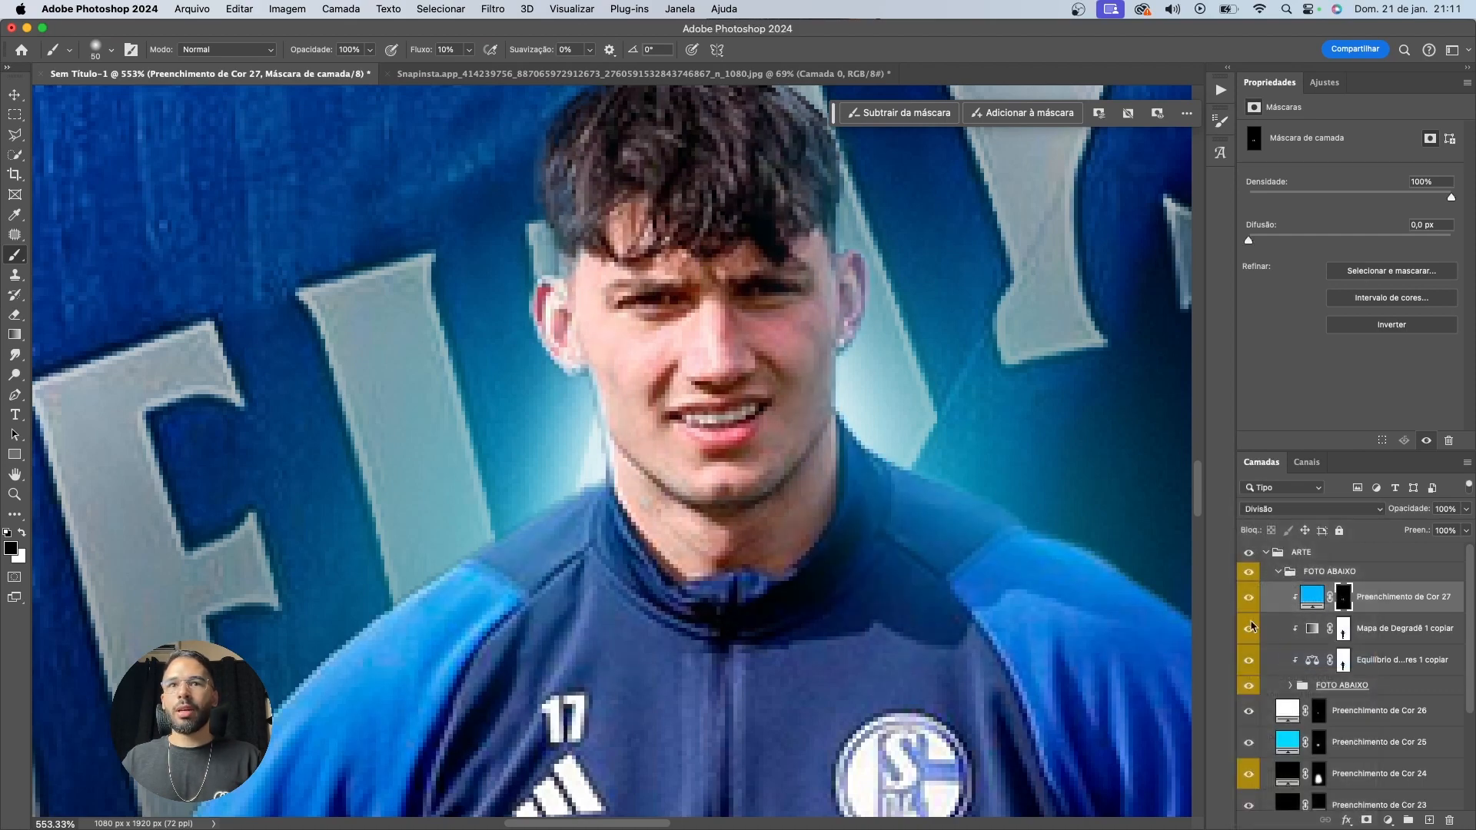
scroll(761, 493, "down", 5)
left_click(1276, 509)
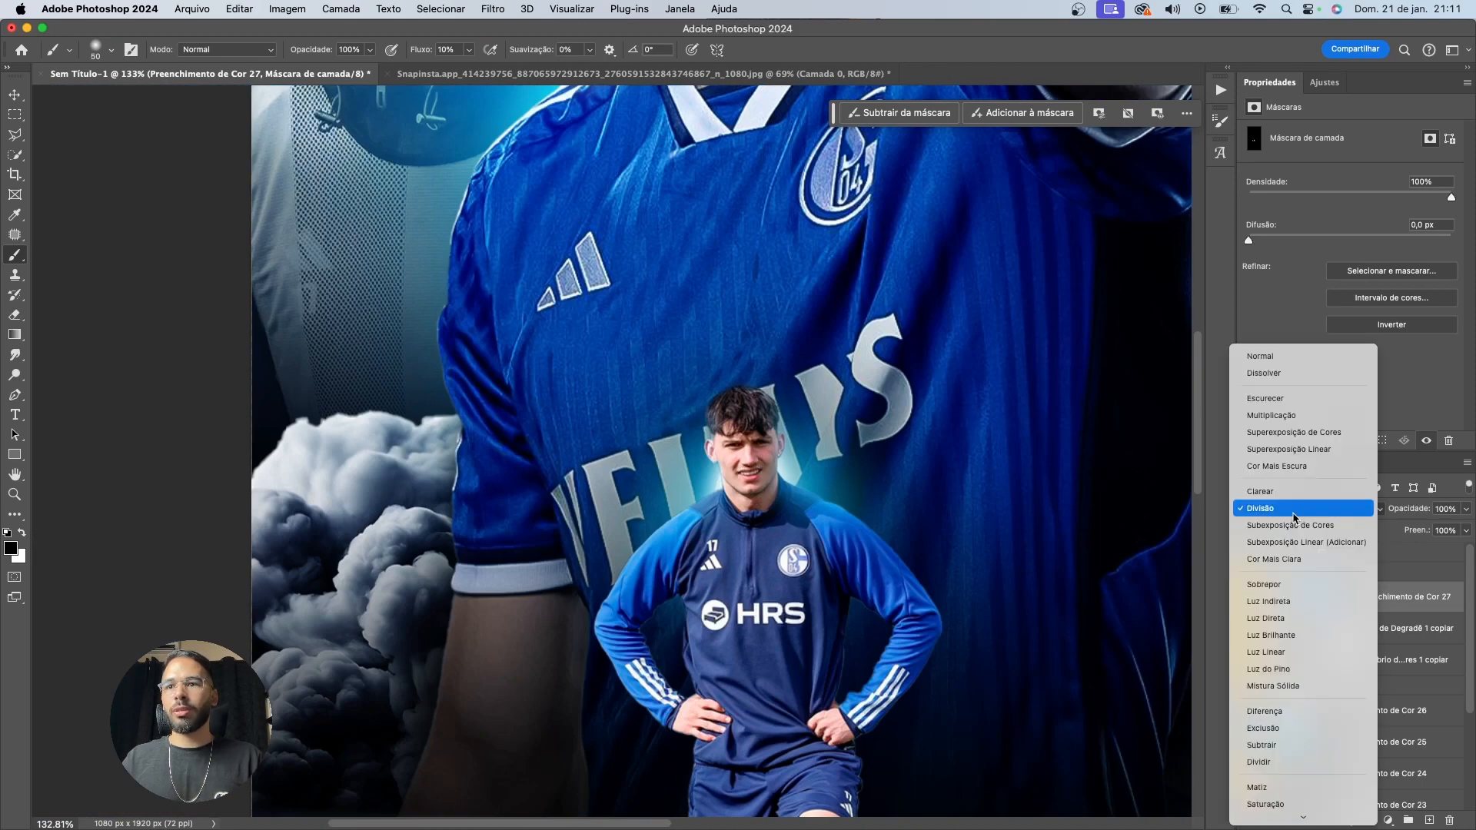
left_click(1302, 540)
scroll(770, 442, "down", 1)
scroll(770, 442, "down", 3)
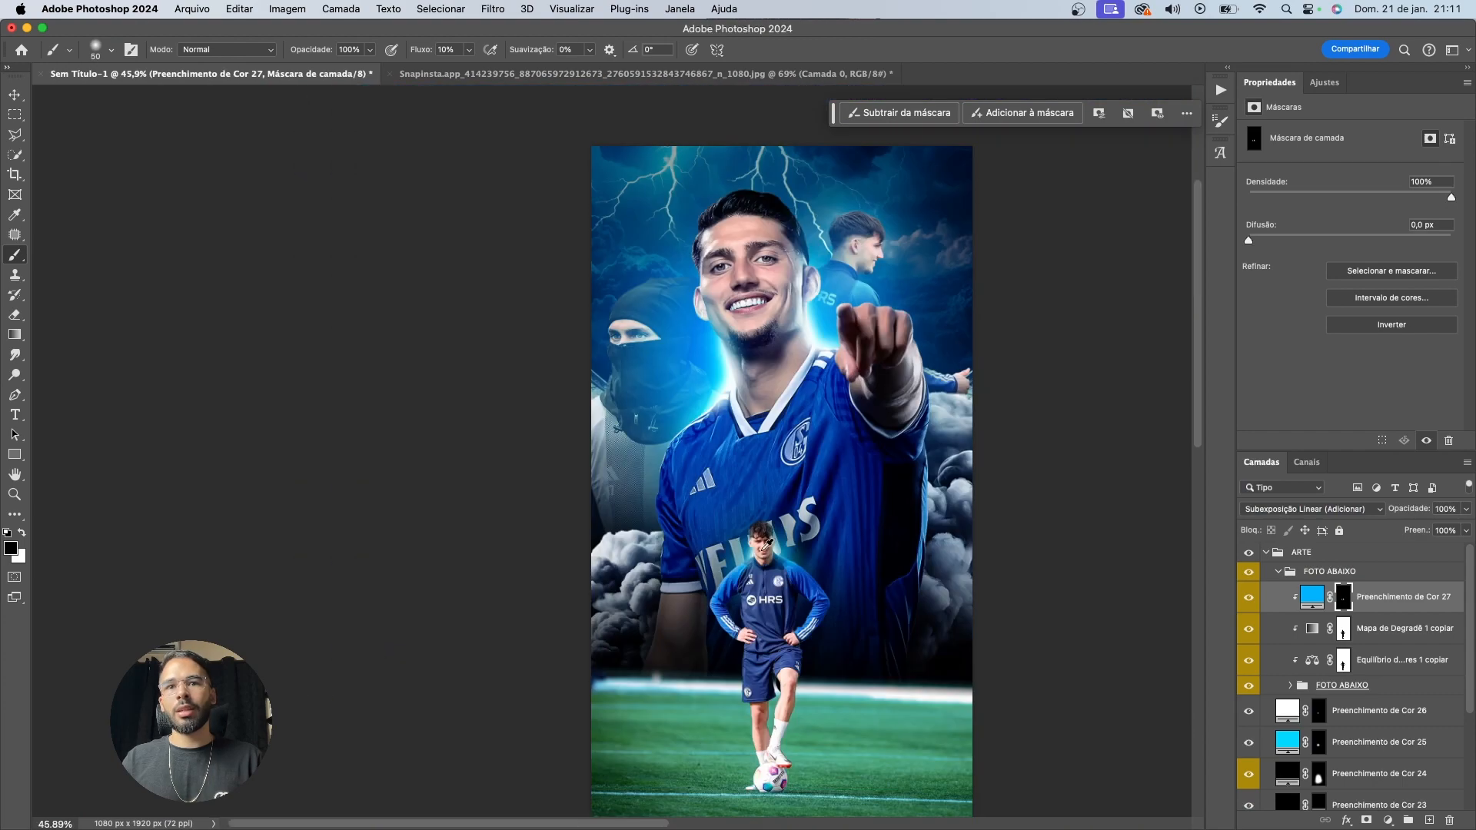
Add a clipped white (ffffff) solid color fill directly above the small player's gradient map and invert its mask
scroll(827, 483, "up", 8)
scroll(826, 483, "up", 1)
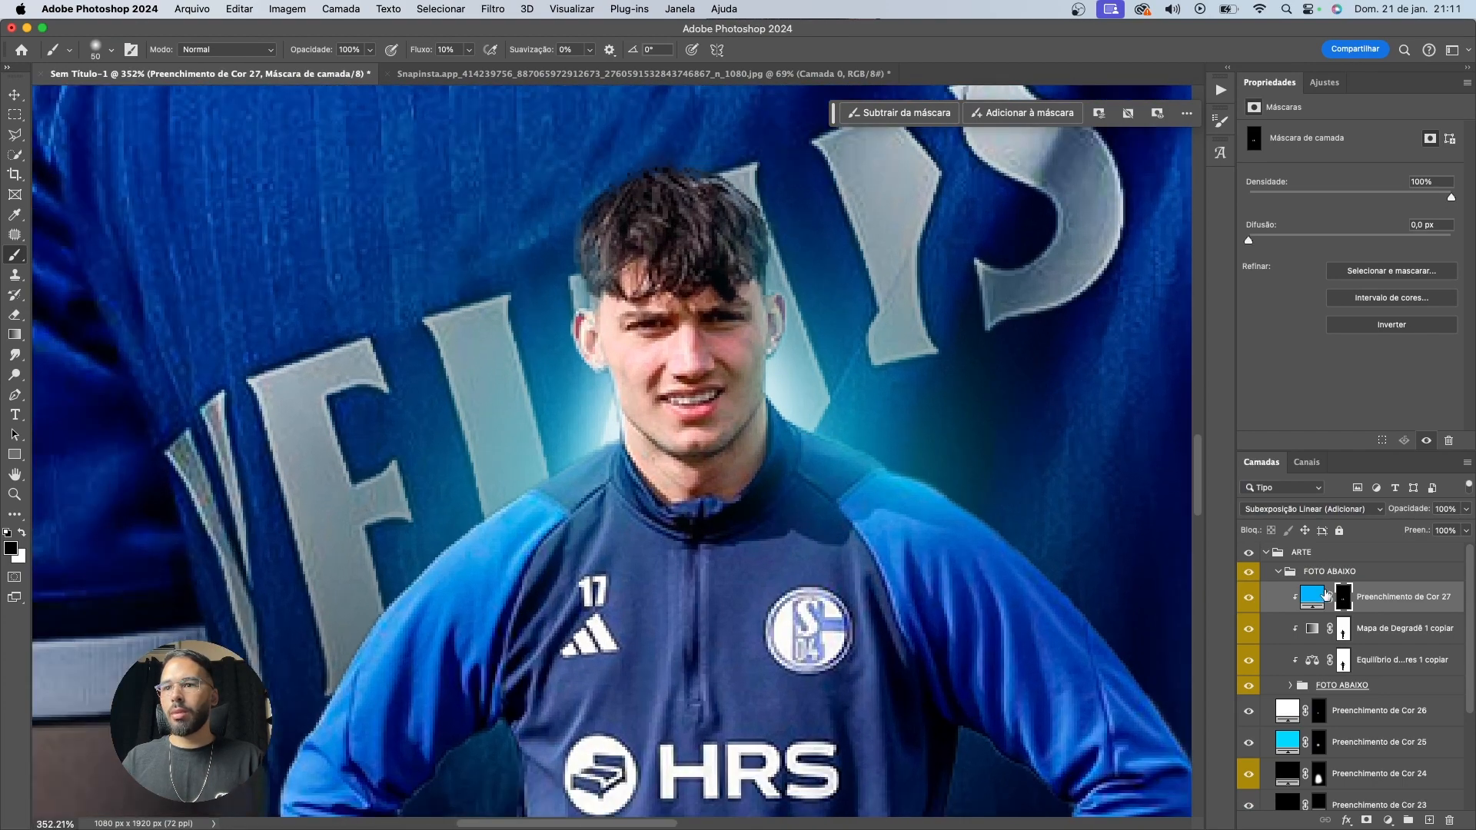
left_click(1376, 628)
left_click(1390, 819)
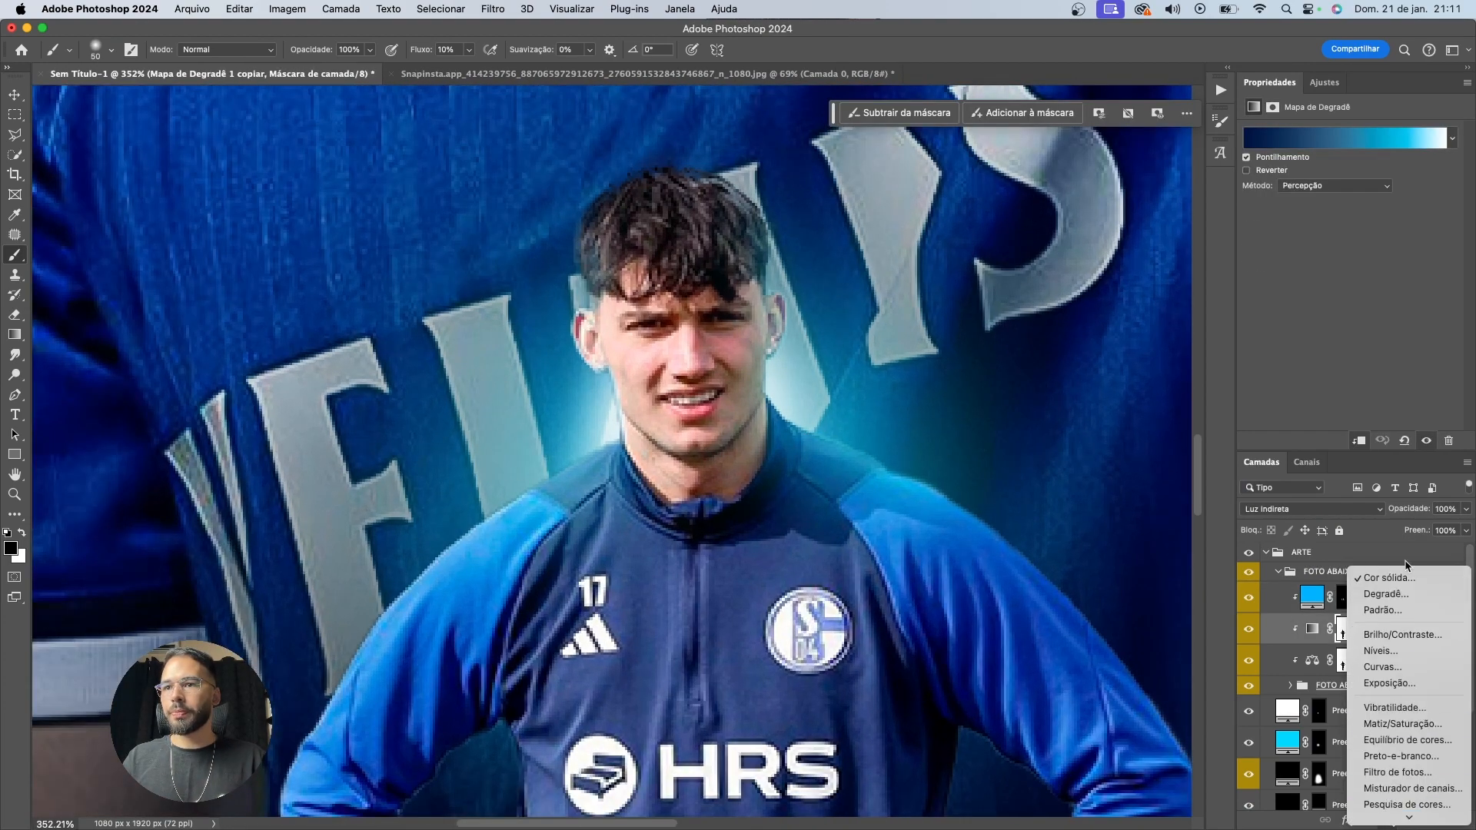
left_click(1376, 572)
type("ffffff")
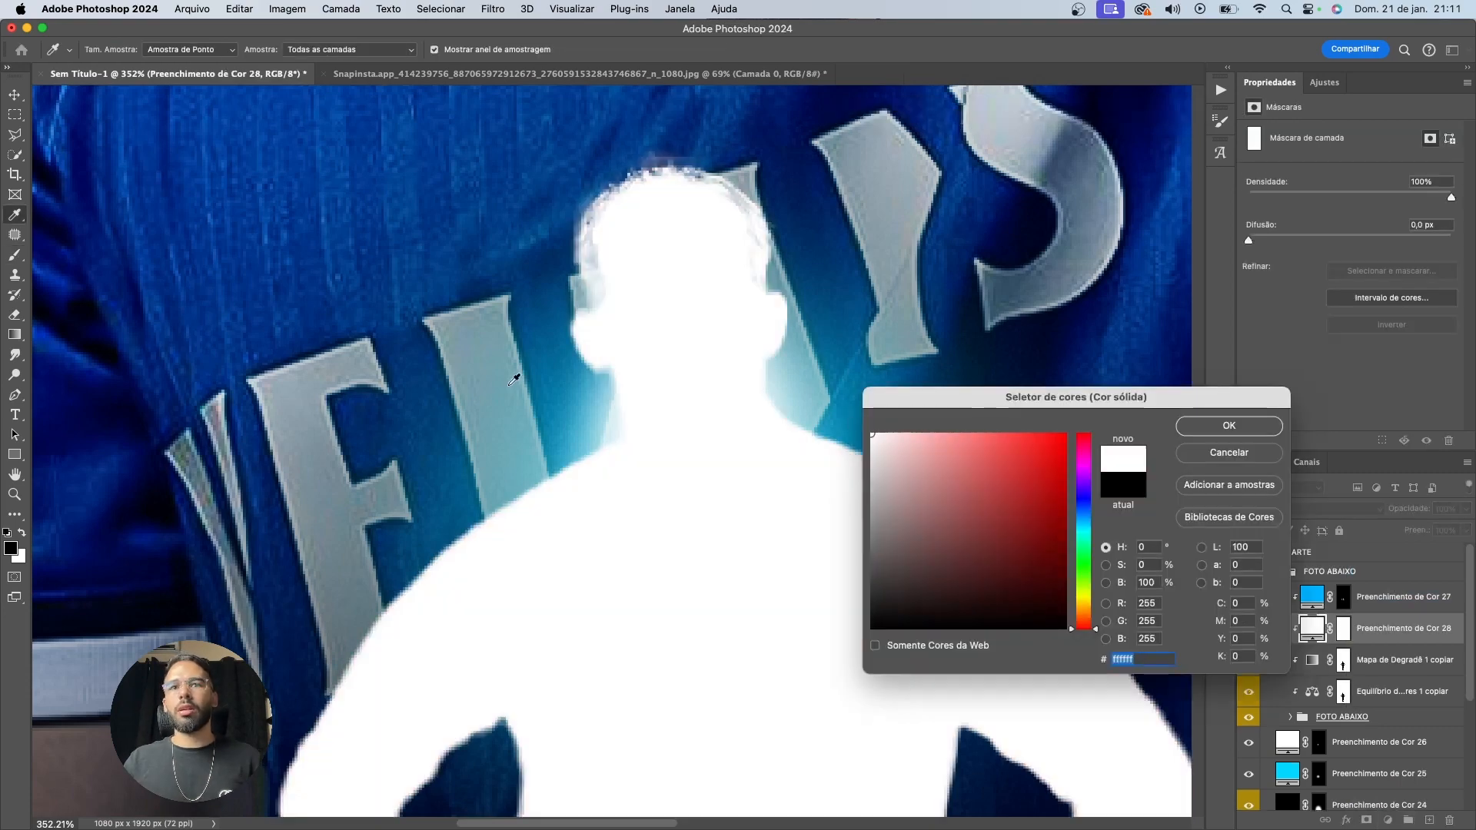
key("Return")
left_click(1344, 629)
key("super+i")
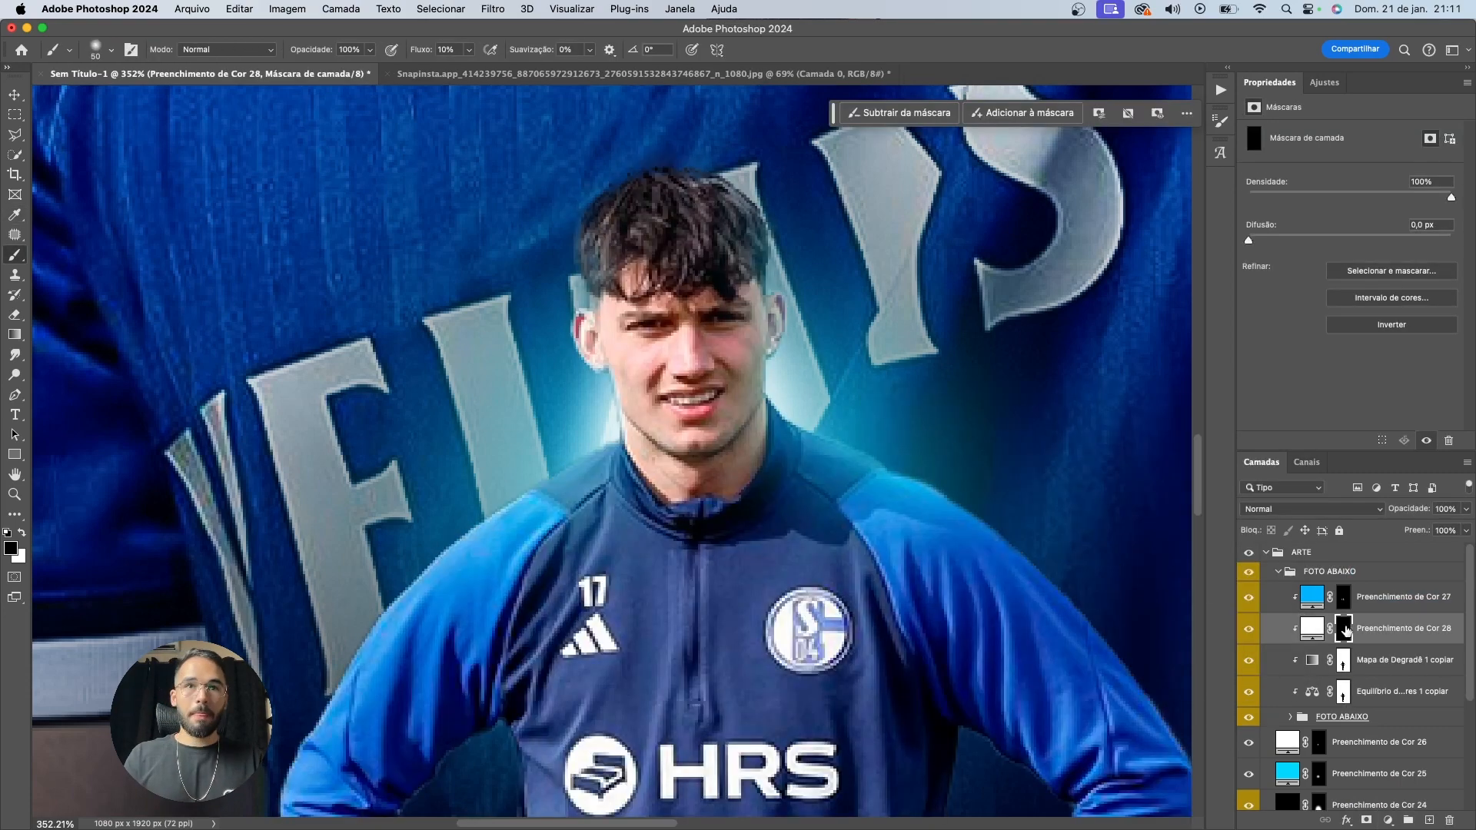
Paint white rim light on both sides of the small player's jaw and neck with a 20 px white brush on the mask
scroll(738, 373, "up", 2)
key("bracketleft")
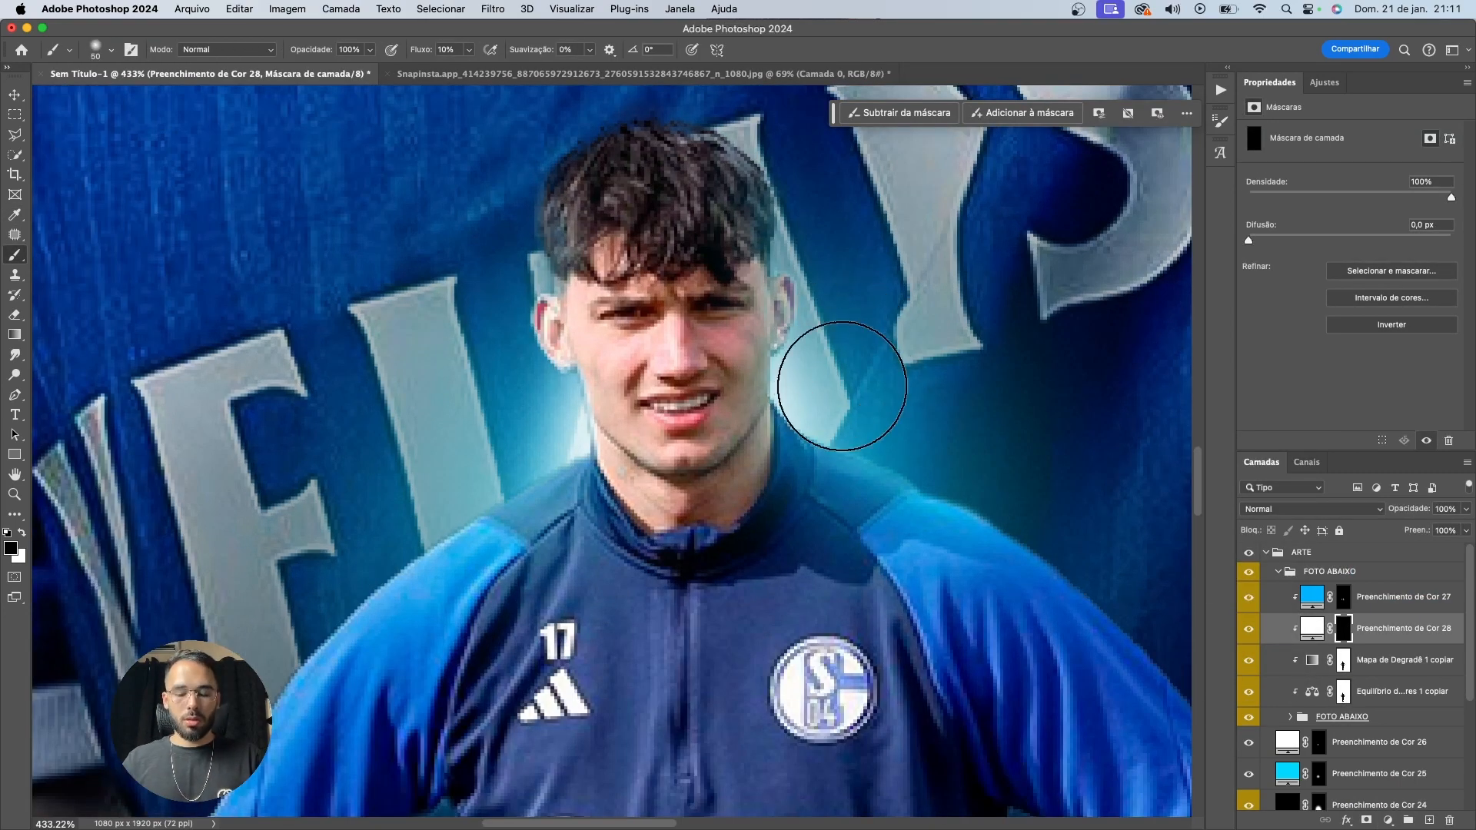
key("bracketleft")
key("bracketleft")
key("bracketleft")
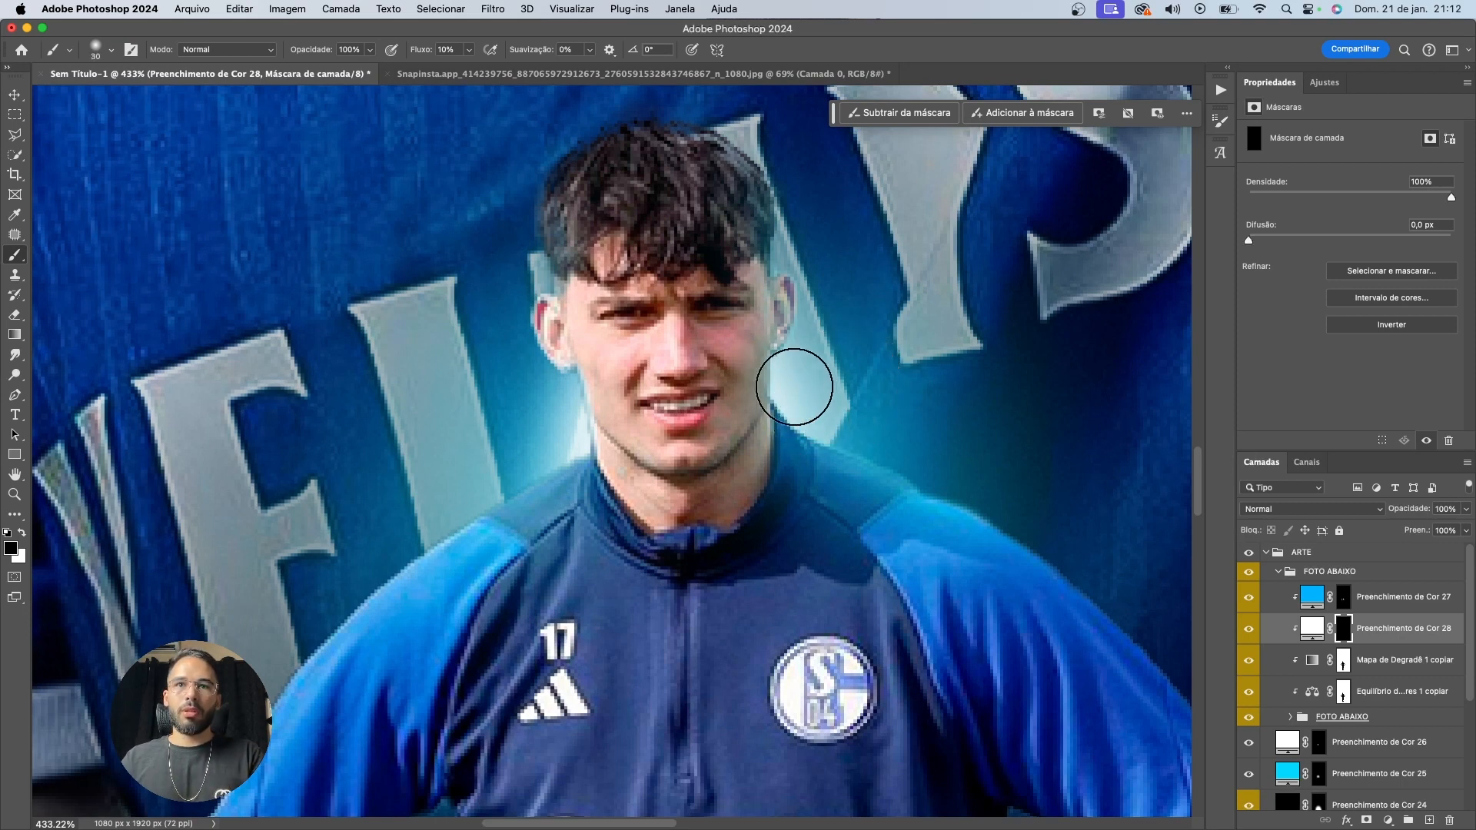
key("x")
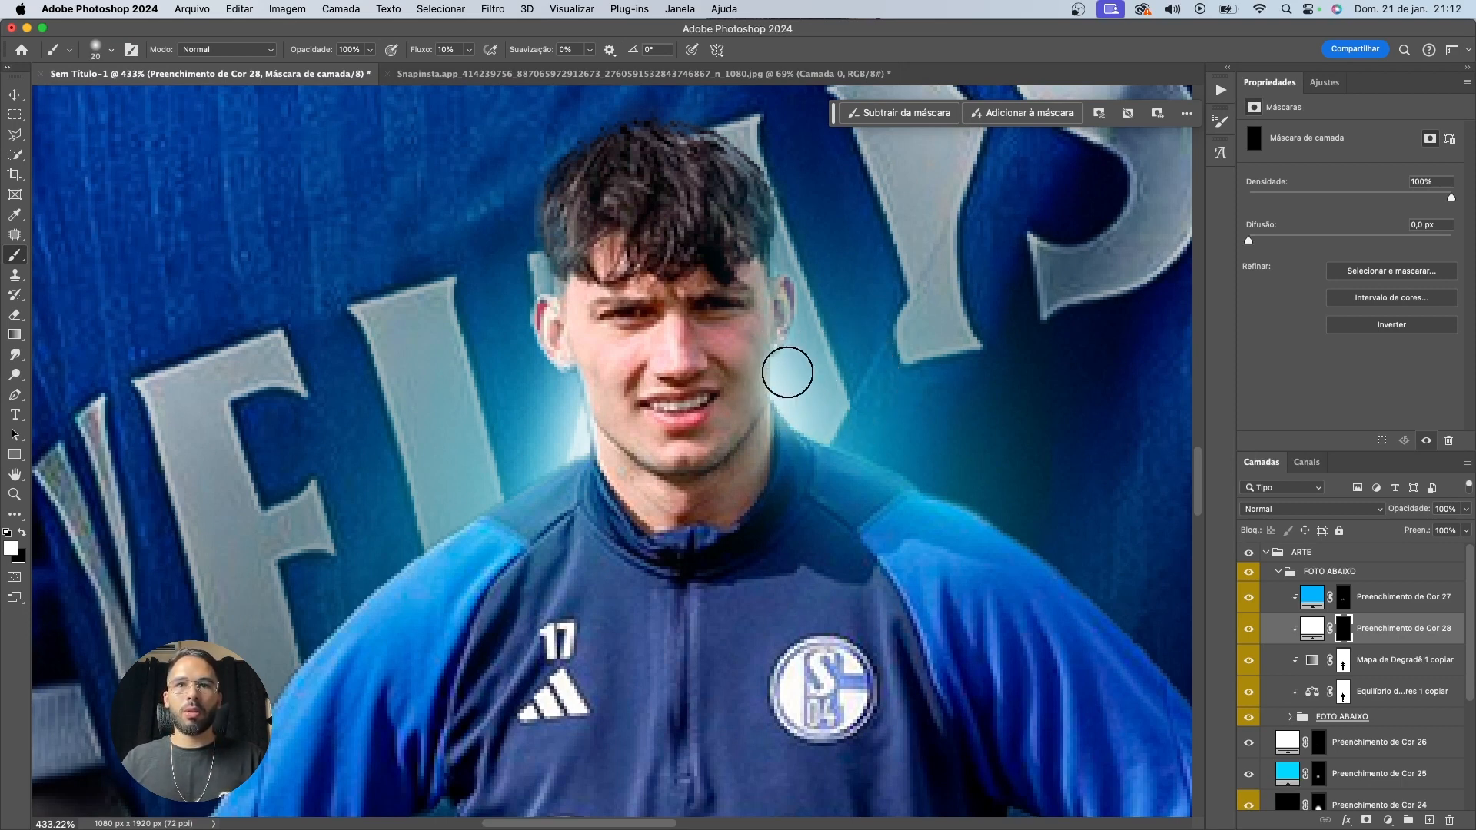
left_click_drag(771, 386, 798, 413)
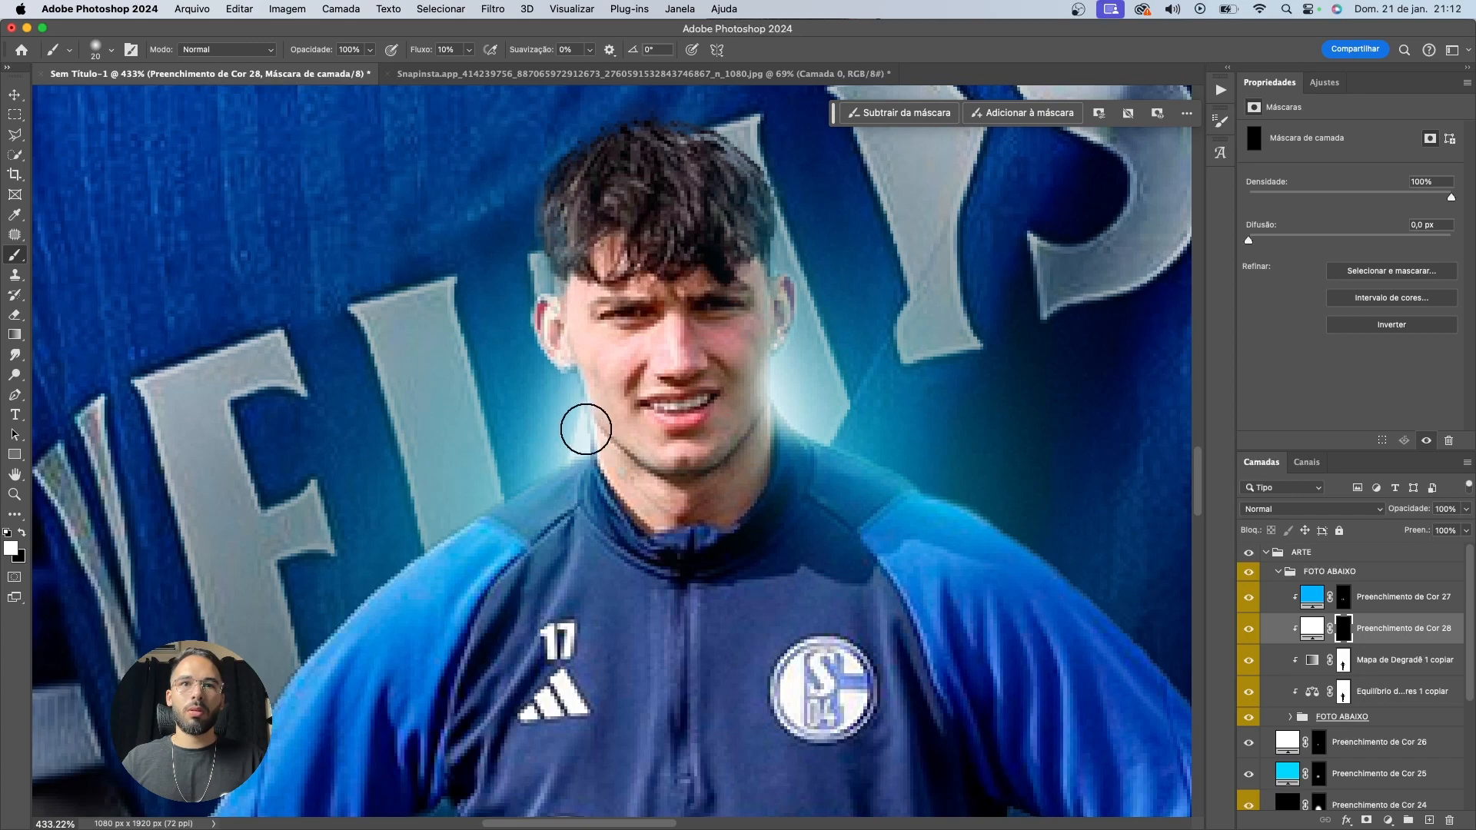
left_click_drag(575, 442, 571, 448)
scroll(570, 418, "down", 10)
key("v")
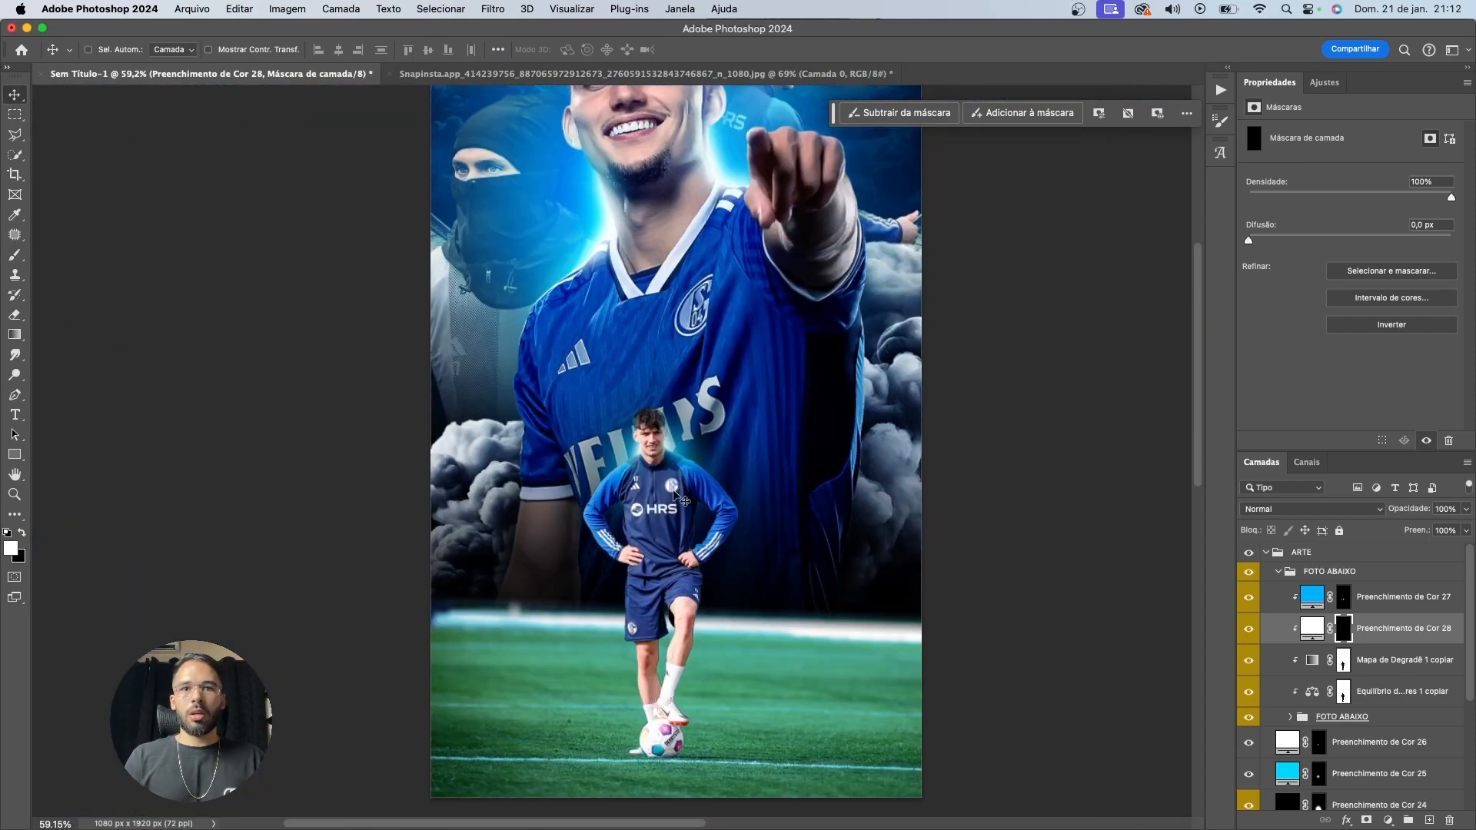
scroll(675, 496, "down", 2)
Add a black (000000) solid color fill above the clipped blue fill and clip it to the small player's group
left_click(1328, 571)
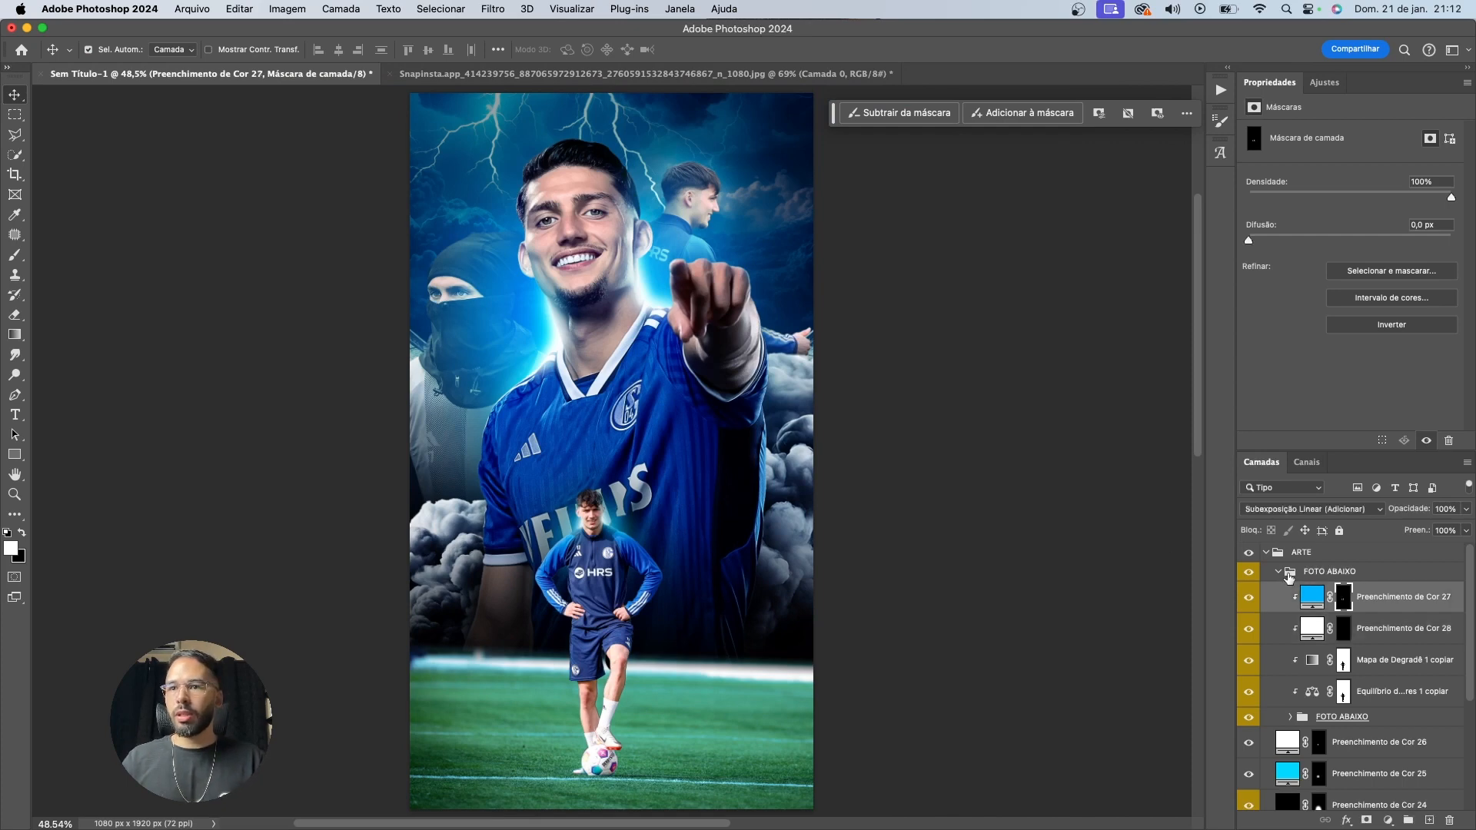
left_click(1279, 572)
left_click(1278, 572)
left_click(1380, 598)
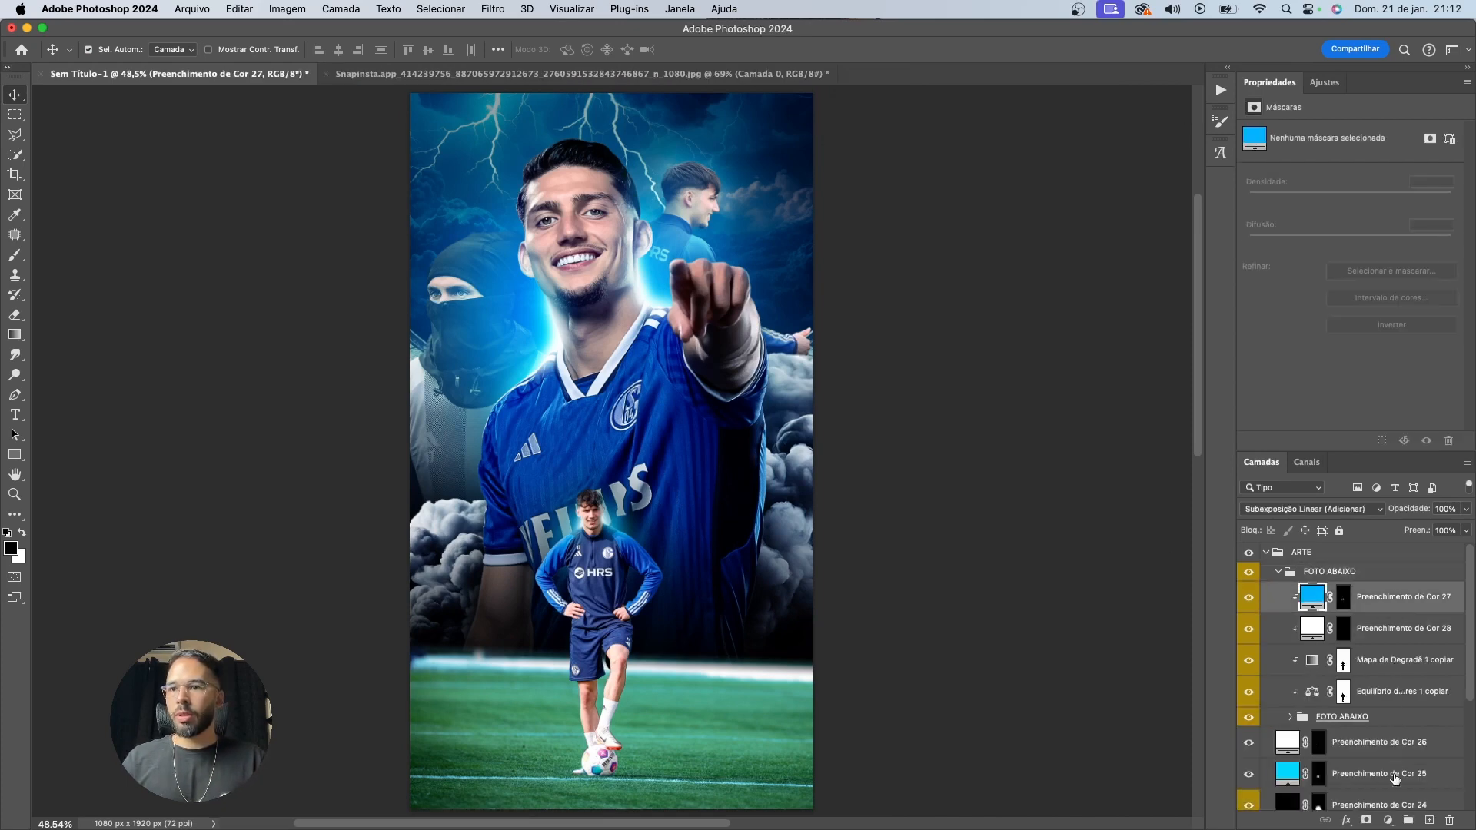
left_click(1389, 819)
left_click(1388, 578)
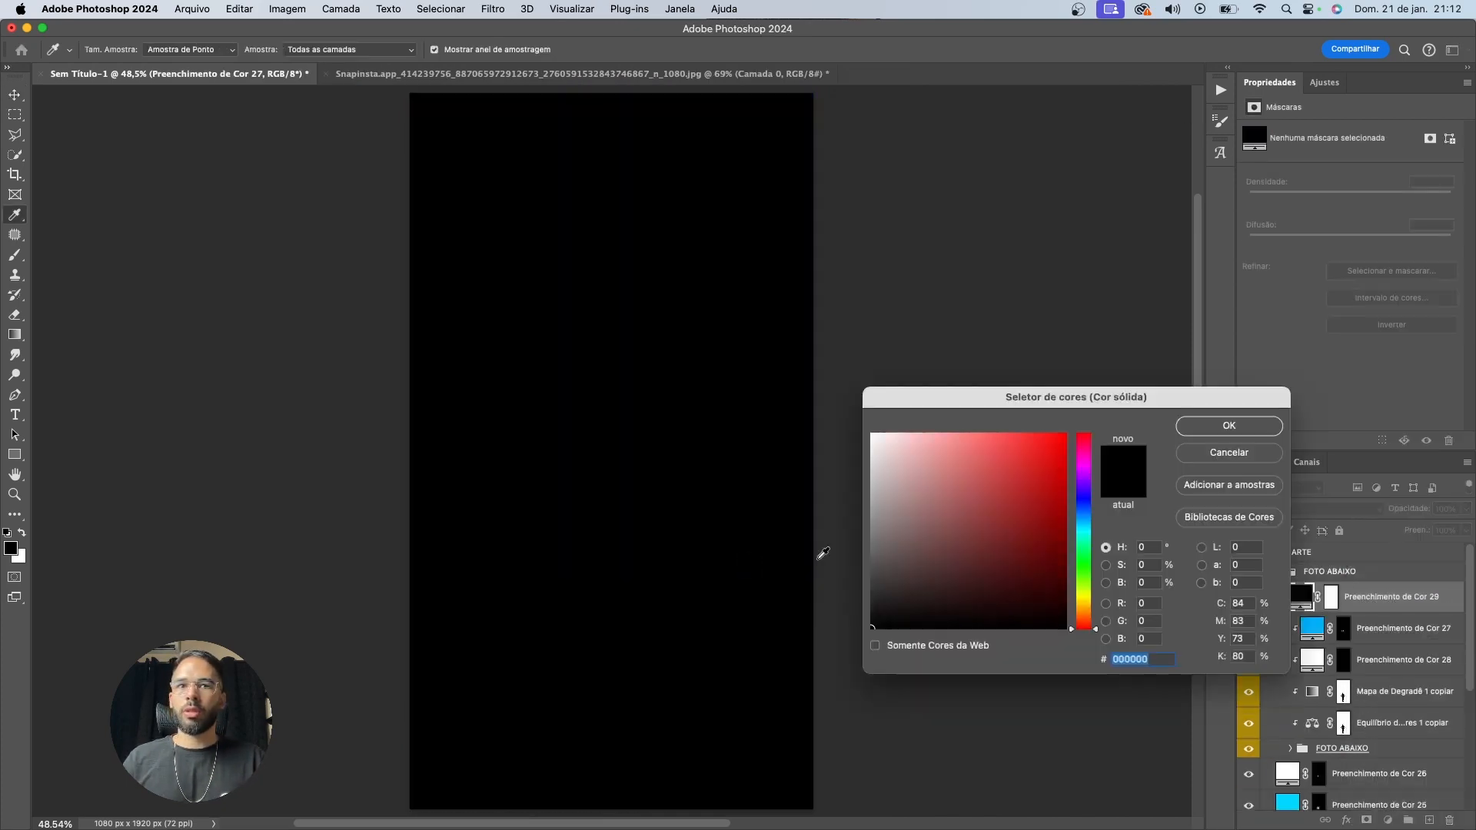
key("Return")
left_click(1355, 611, "alt")
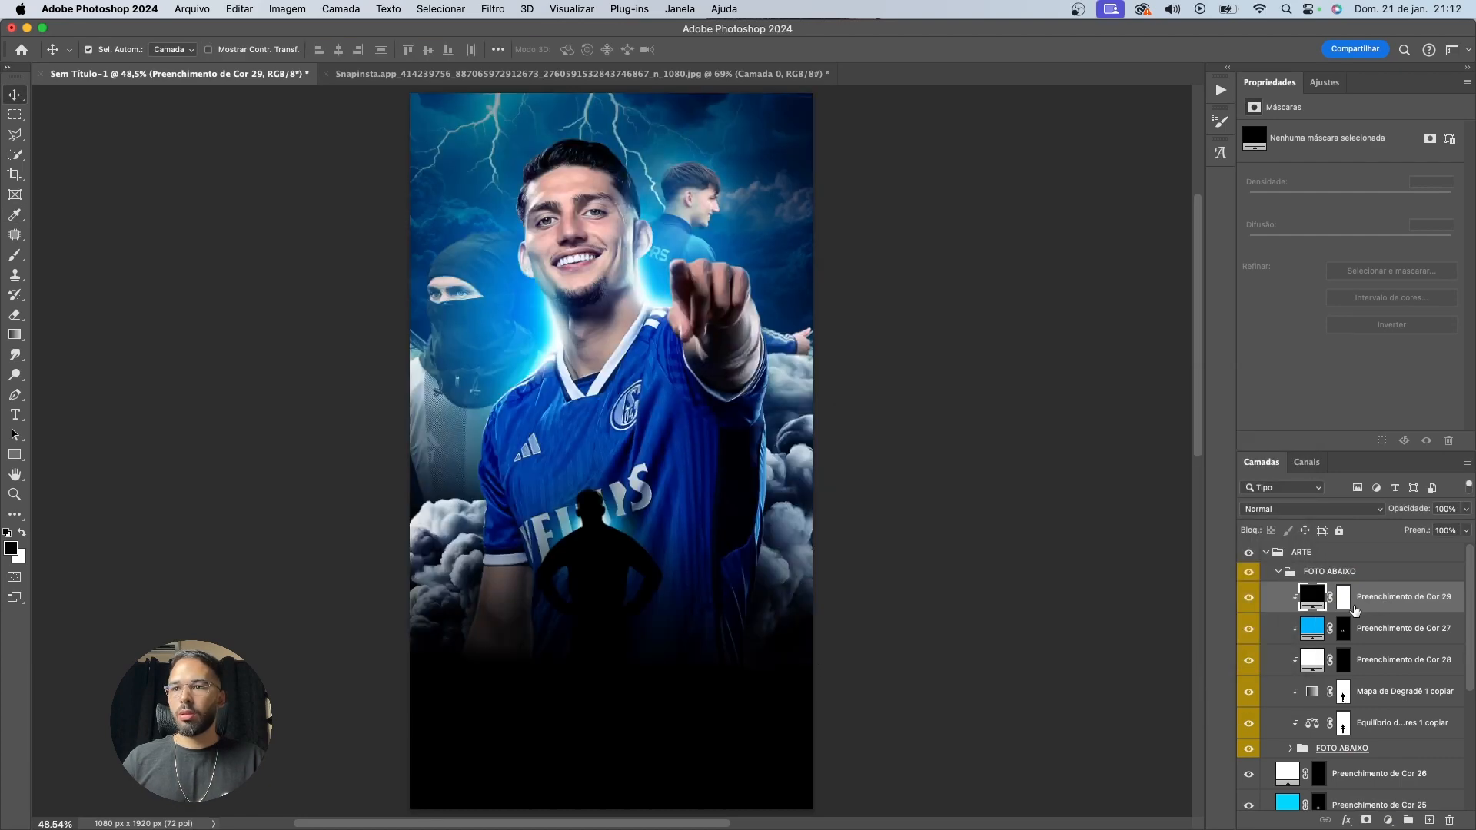
Invert the black fill's mask and darken the lower edge of the grass with a 600 px white brush
left_click(1343, 599)
key("b")
key("cmd+i")
scroll(627, 641, "down", 3)
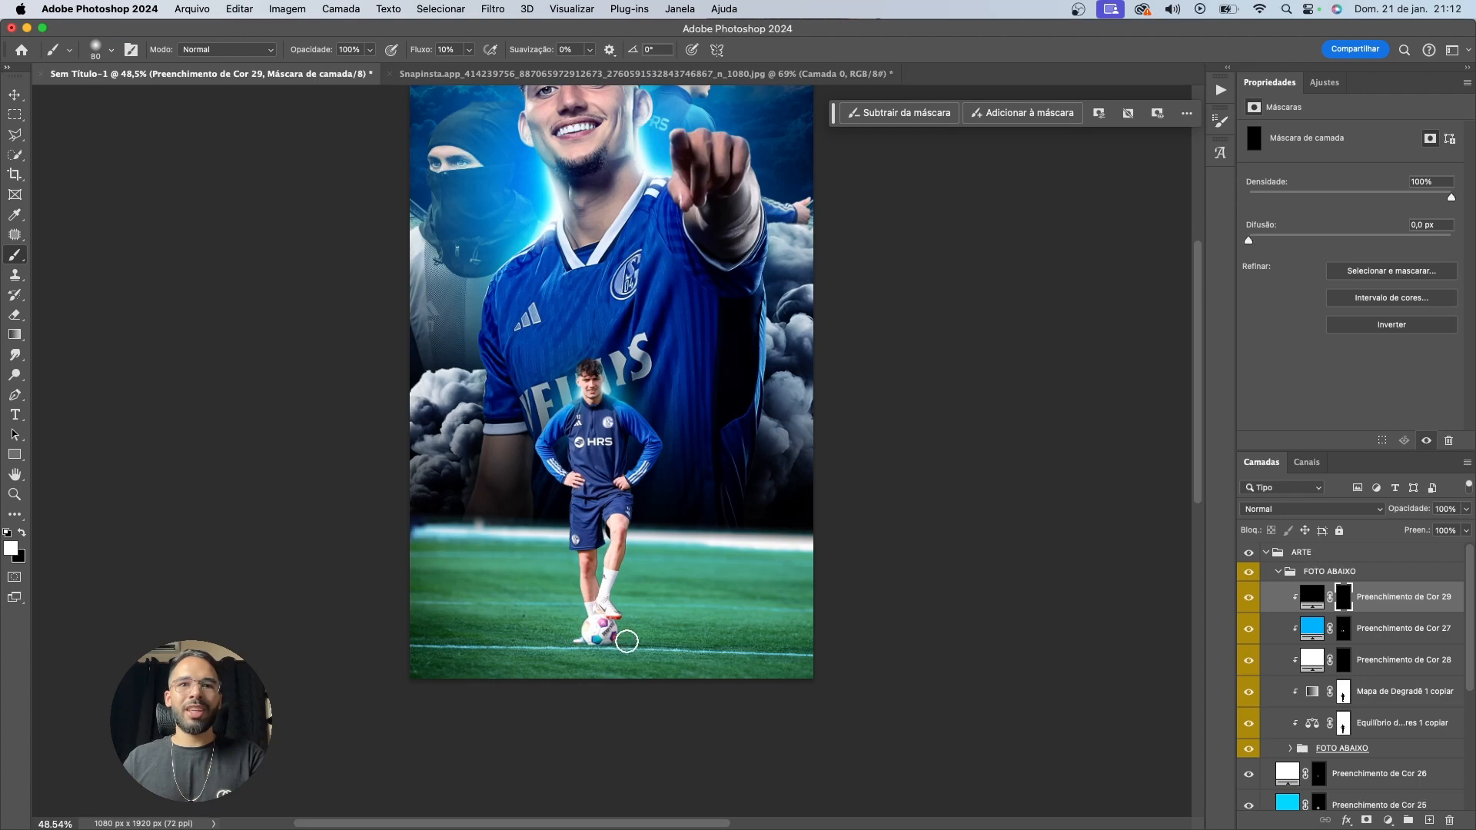
key("bracketright")
key("bracketright")
key("bracketright")
key("bracketright")
key("bracketright")
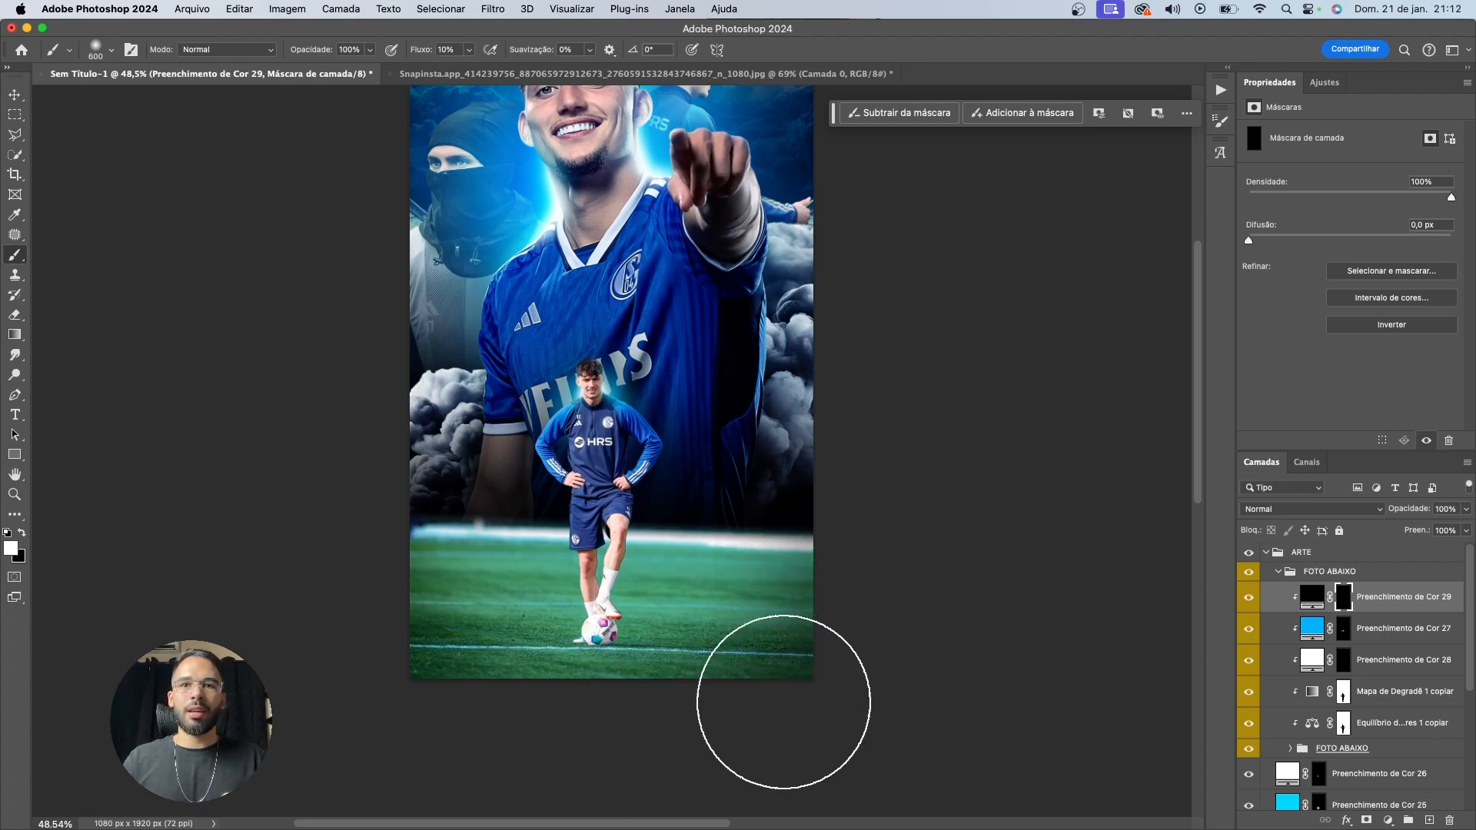
mouse_move(736, 697)
left_mouse_down()
mouse_move(490, 692)
mouse_move(603, 735)
mouse_move(646, 669)
left_mouse_up()
scroll(615, 647, "up", 5)
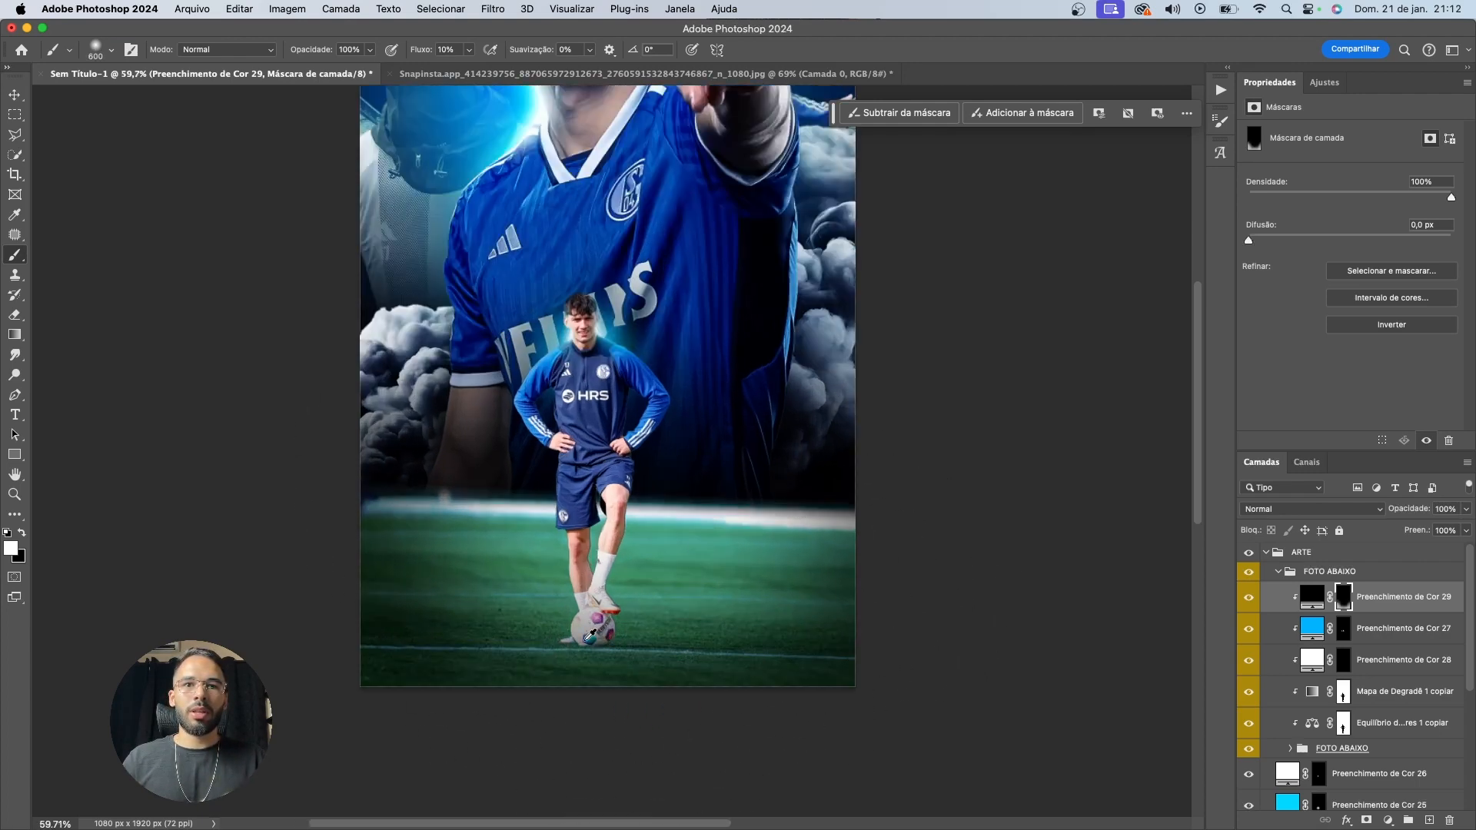
Remove the dark shading from the ball and boots by painting the black fill's mask with a 125 px black brush
key("x")
scroll(579, 578, "up", 3)
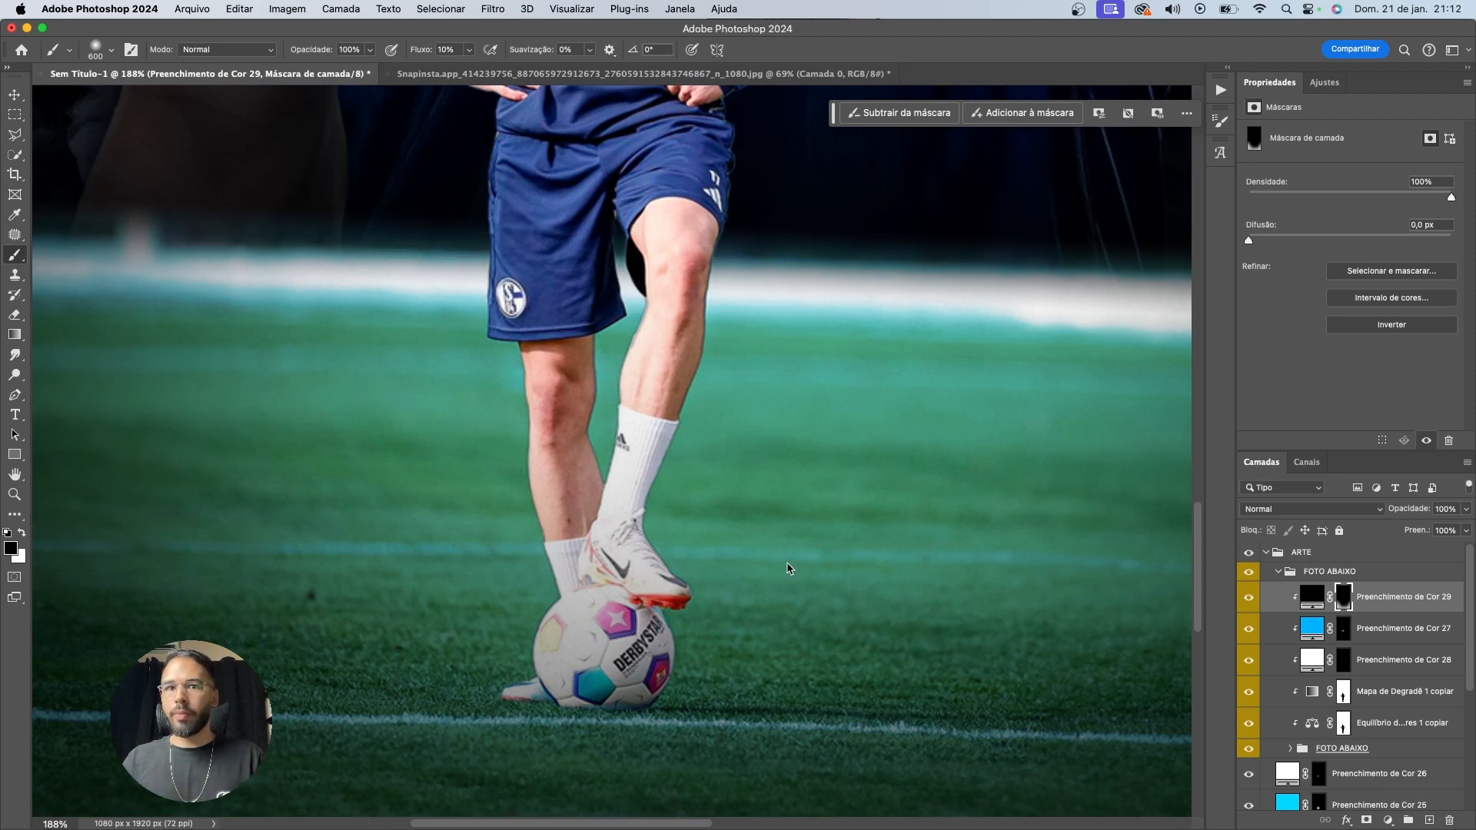
key("bracketleft")
key("bracketleft")
key("bracketleft")
key("bracketleft")
key("bracketleft")
key("bracketleft")
key("bracketleft")
key("bracketleft")
key("x")
mouse_move(615, 605)
left_mouse_down()
mouse_move(600, 641)
mouse_move(600, 610)
mouse_move(603, 643)
mouse_move(604, 625)
mouse_move(646, 617)
mouse_move(578, 664)
mouse_move(607, 656)
mouse_move(643, 620)
left_mouse_up()
key("super+z")
key("x")
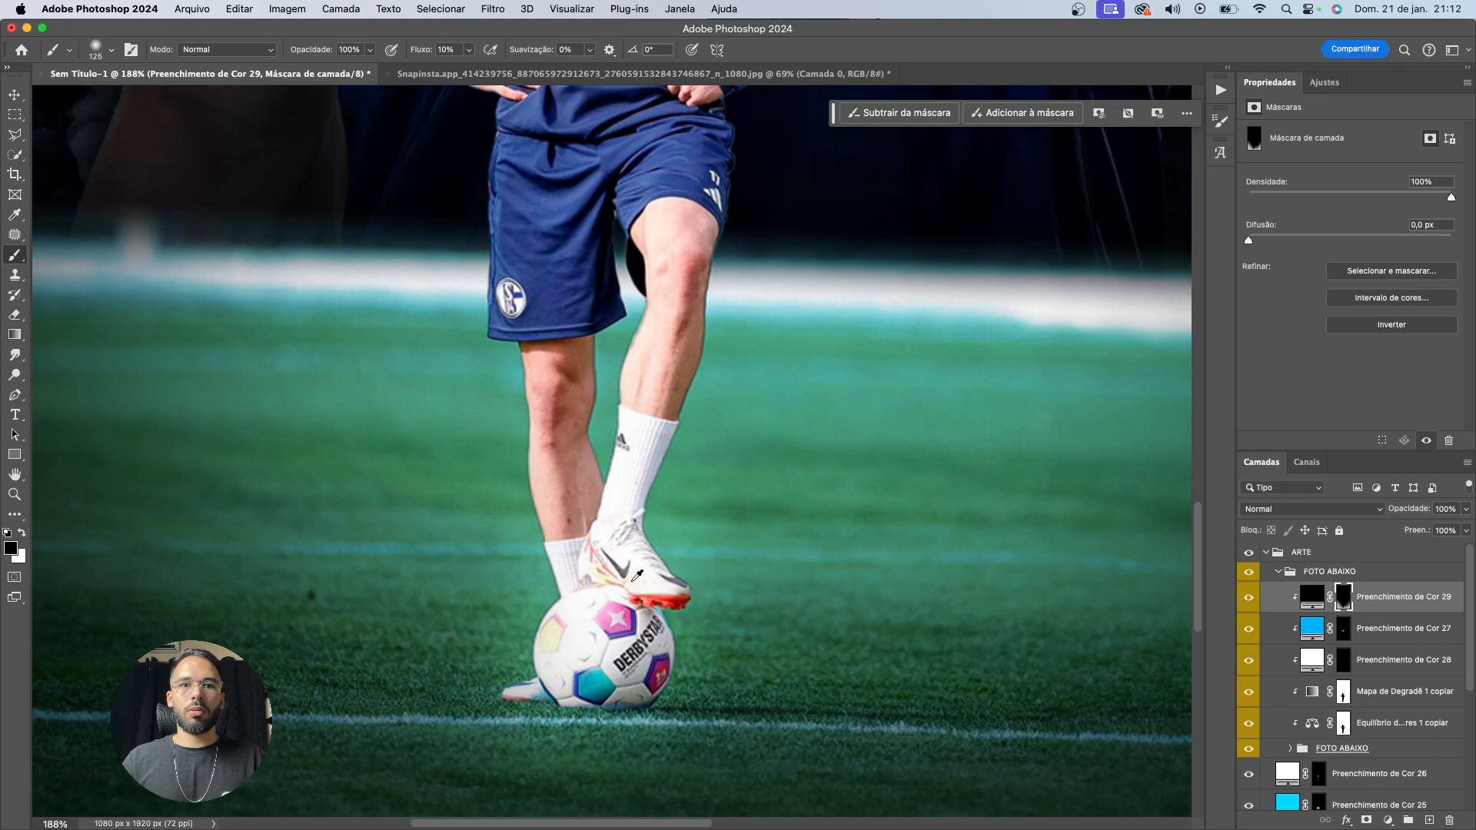
Collapse the outer FOTO ABAIXO layer group
scroll(637, 575, "down", 3)
scroll(646, 570, "down", 6)
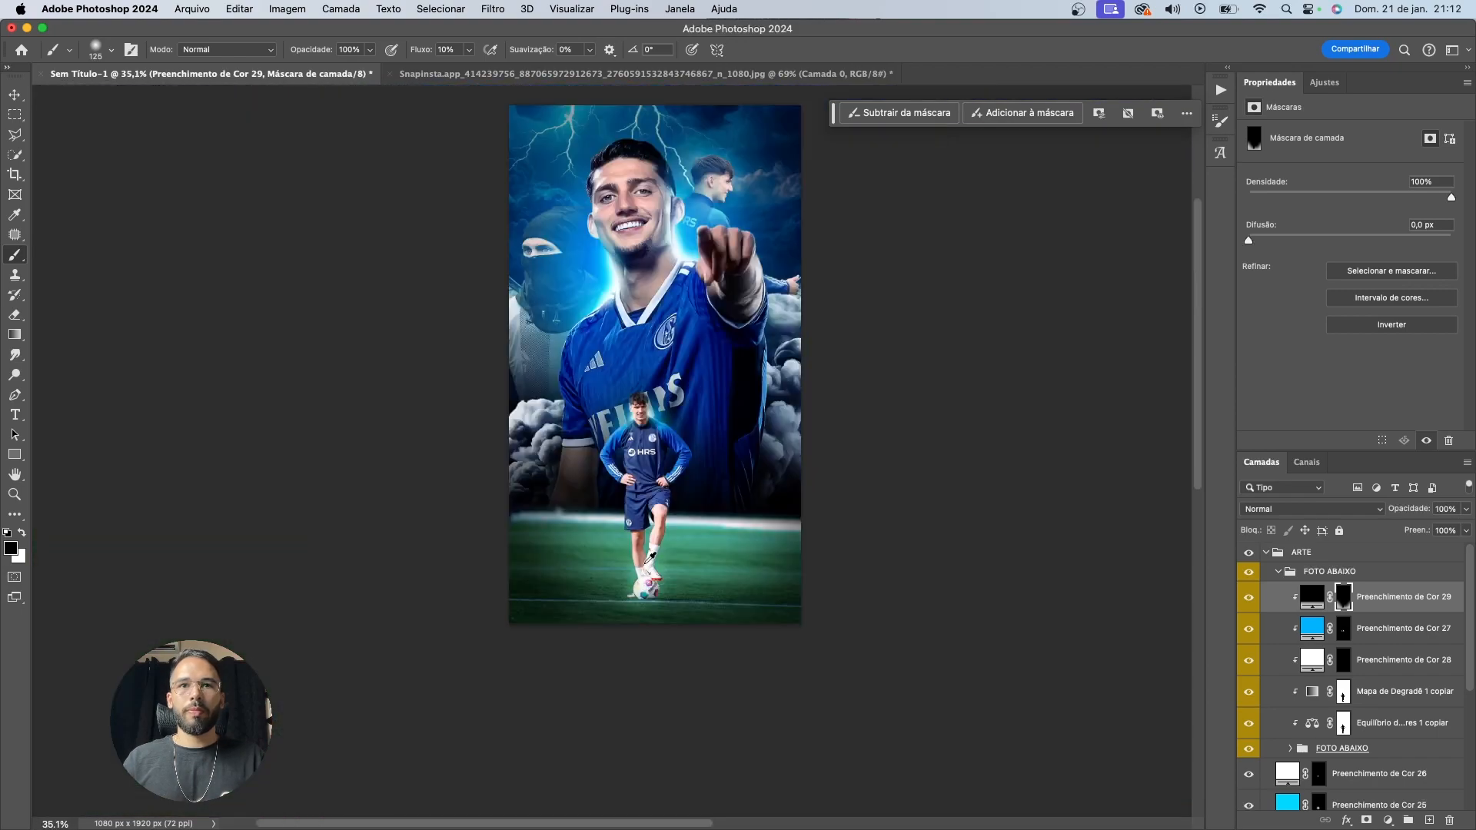
scroll(639, 554, "down", 4)
key("v")
scroll(639, 552, "up", 6)
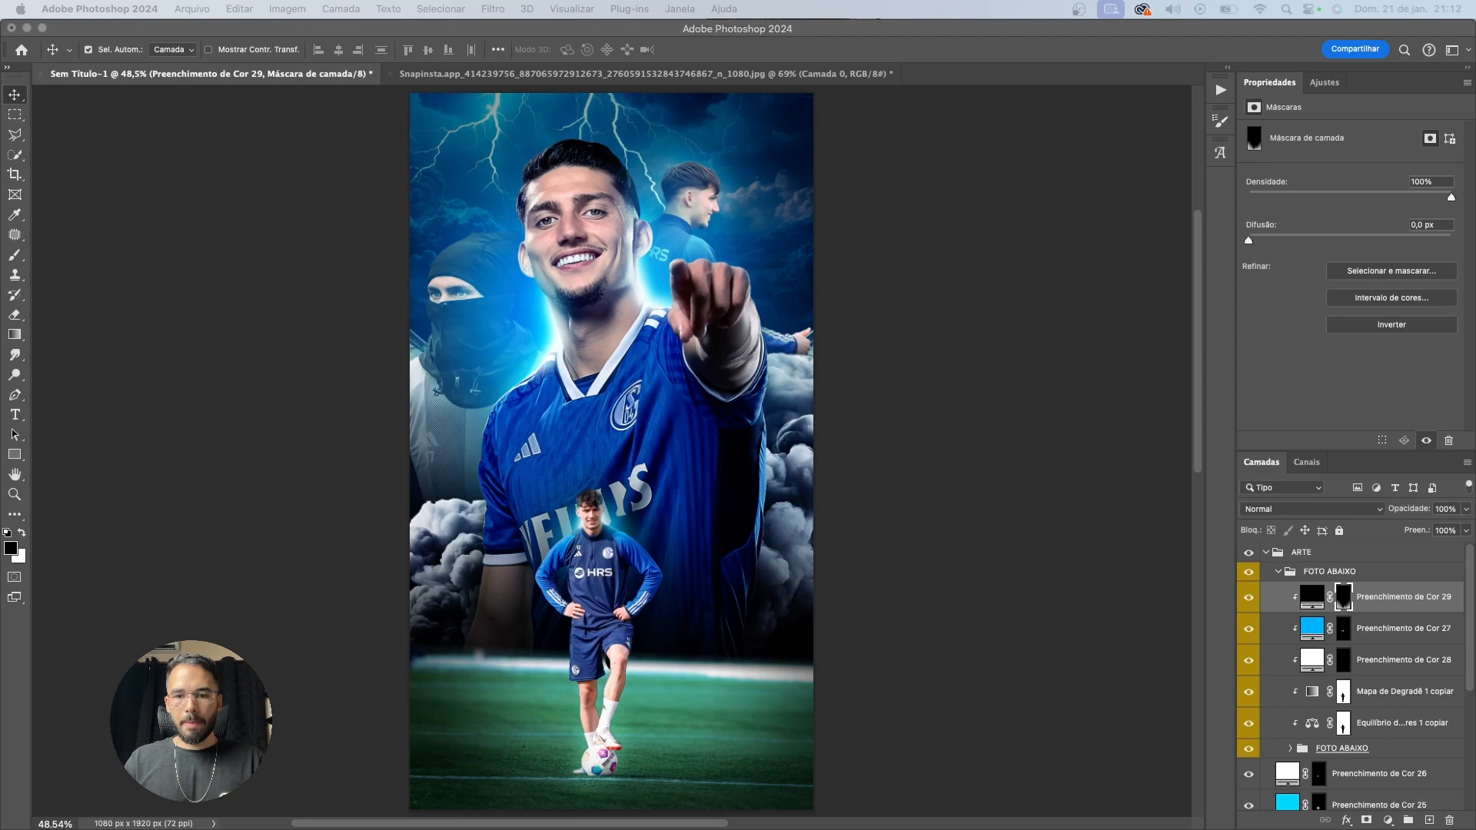
left_click(1394, 601)
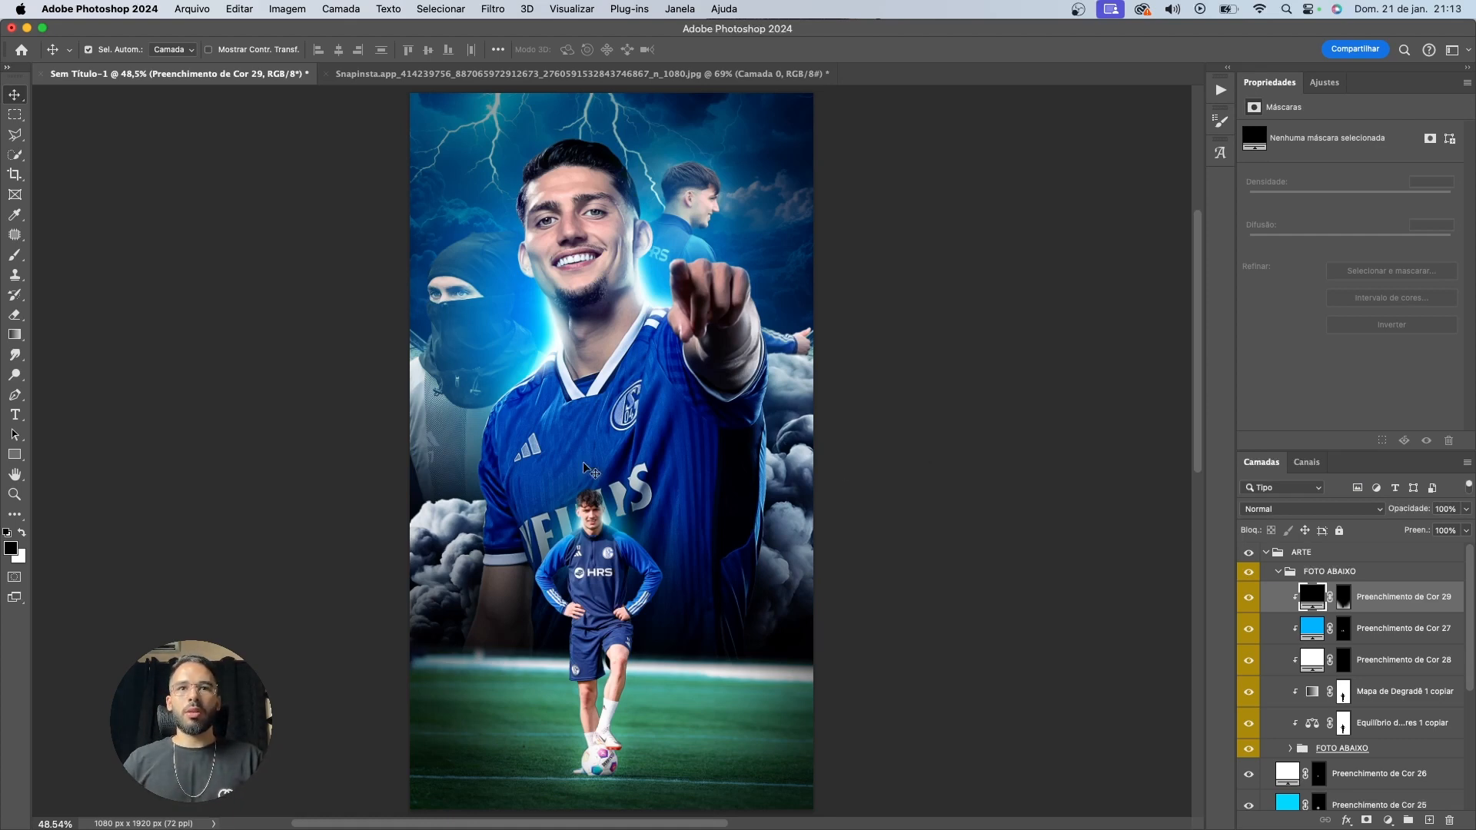
left_click(1278, 574)
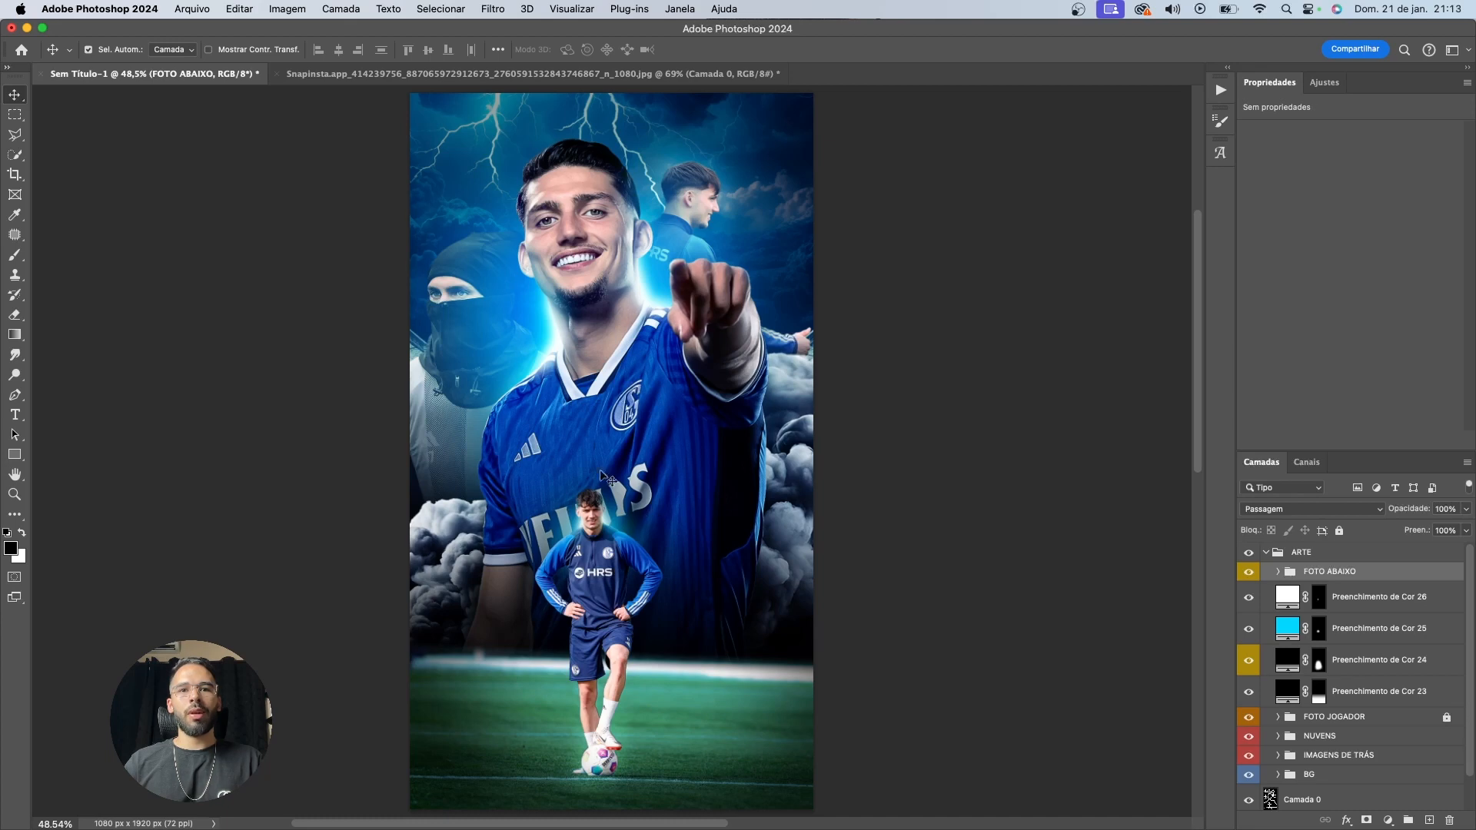
Add the text "YUSUF" on the large player's chest in the DEADLY KILLERS DEMO Regular font
key("t")
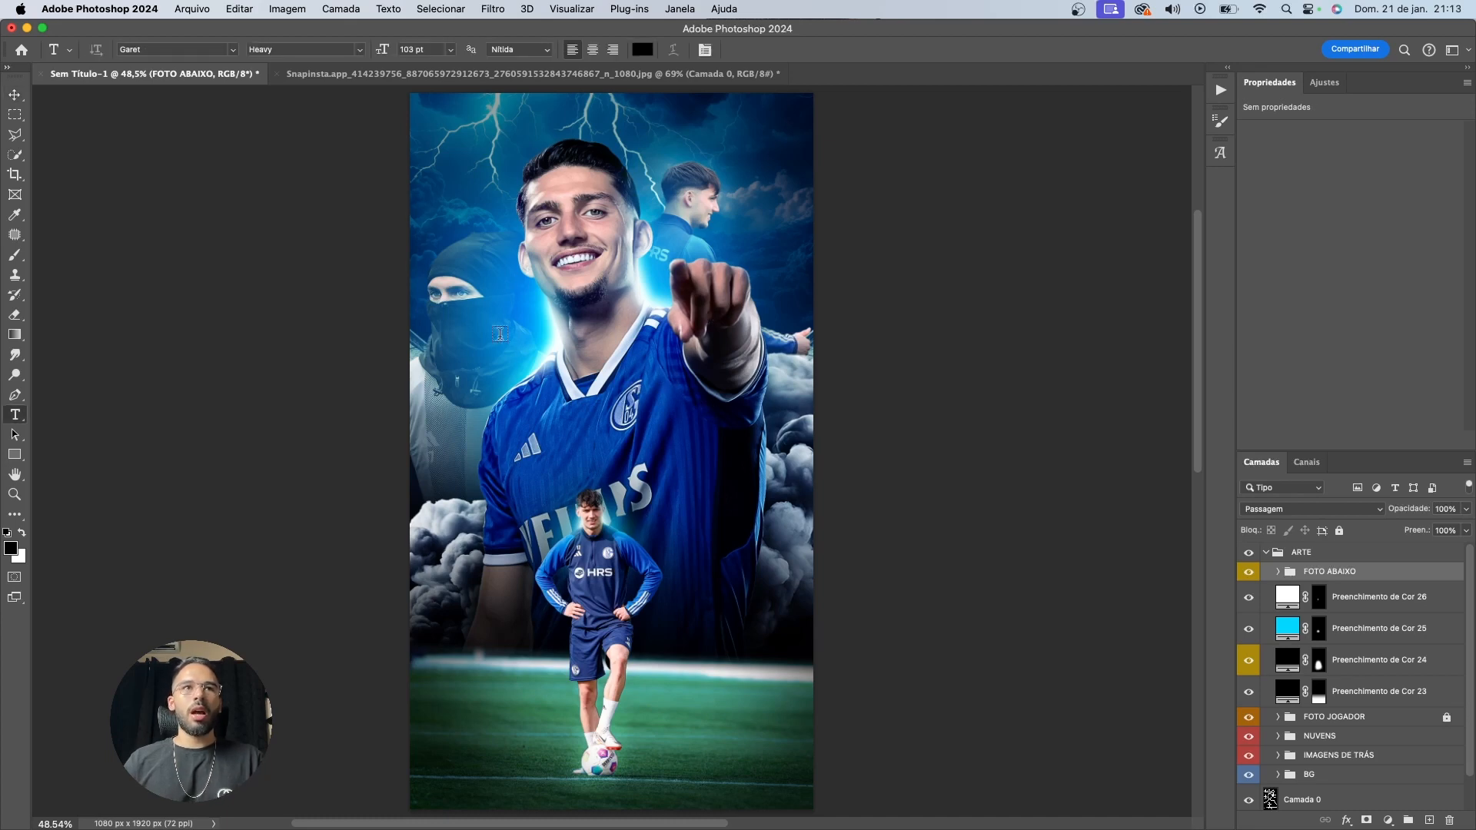
left_click(232, 51)
type("dead")
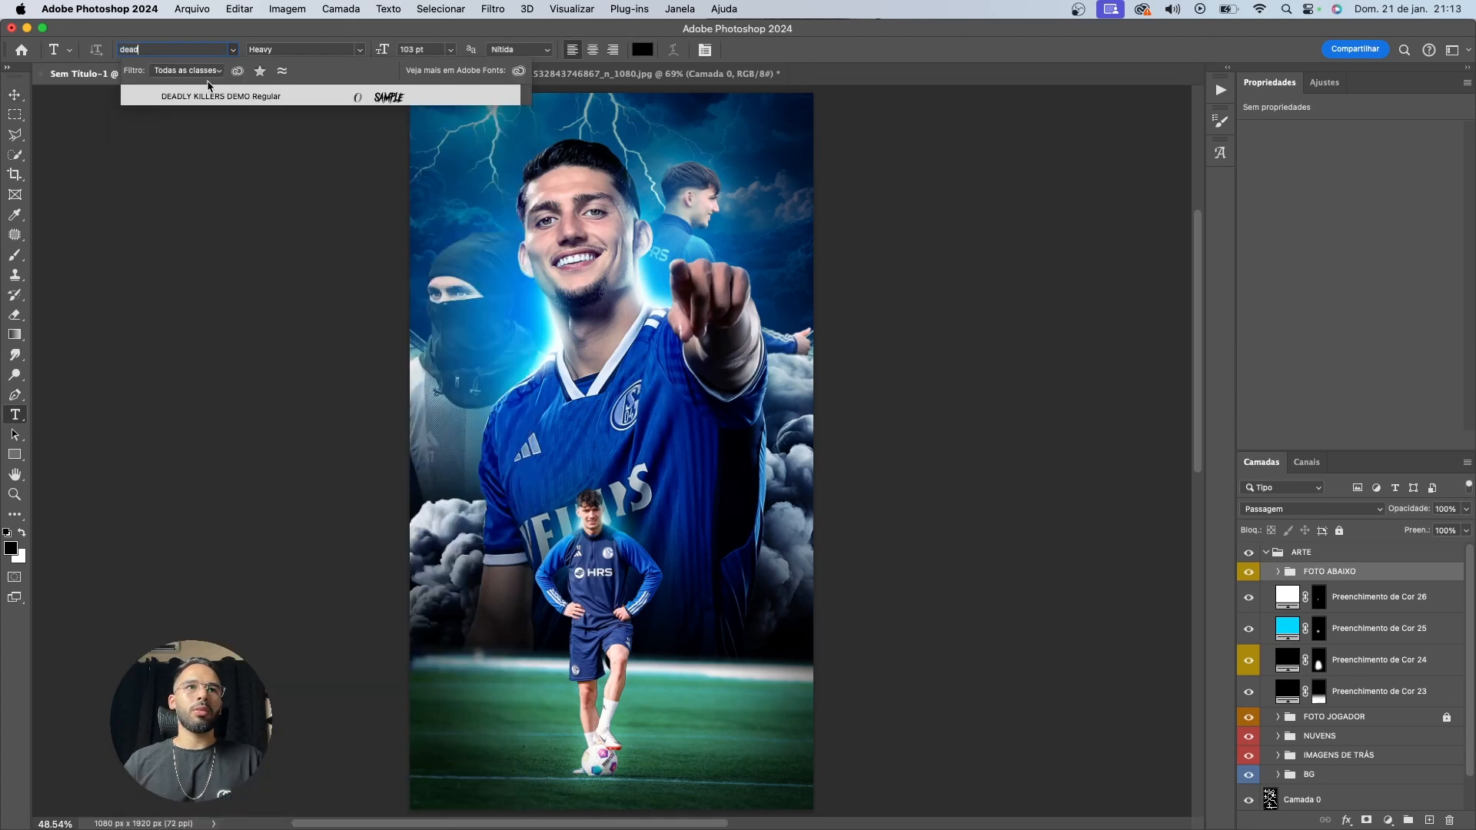
left_click(209, 97)
left_click(515, 384)
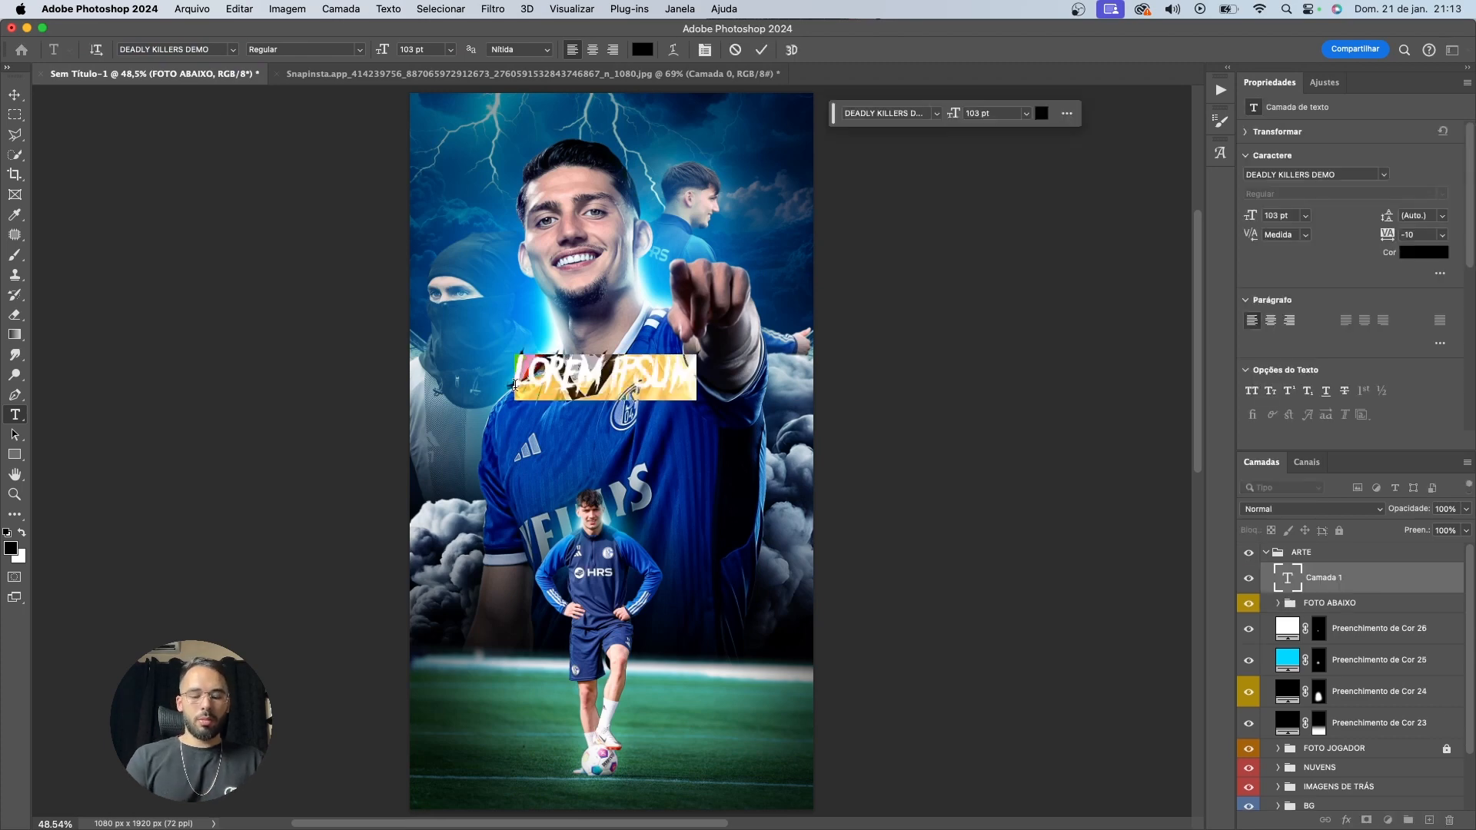
type("YUSUF")
Enlarge the YUSUF text to about 490 pt and centre it over the small standing player
key("super+t")
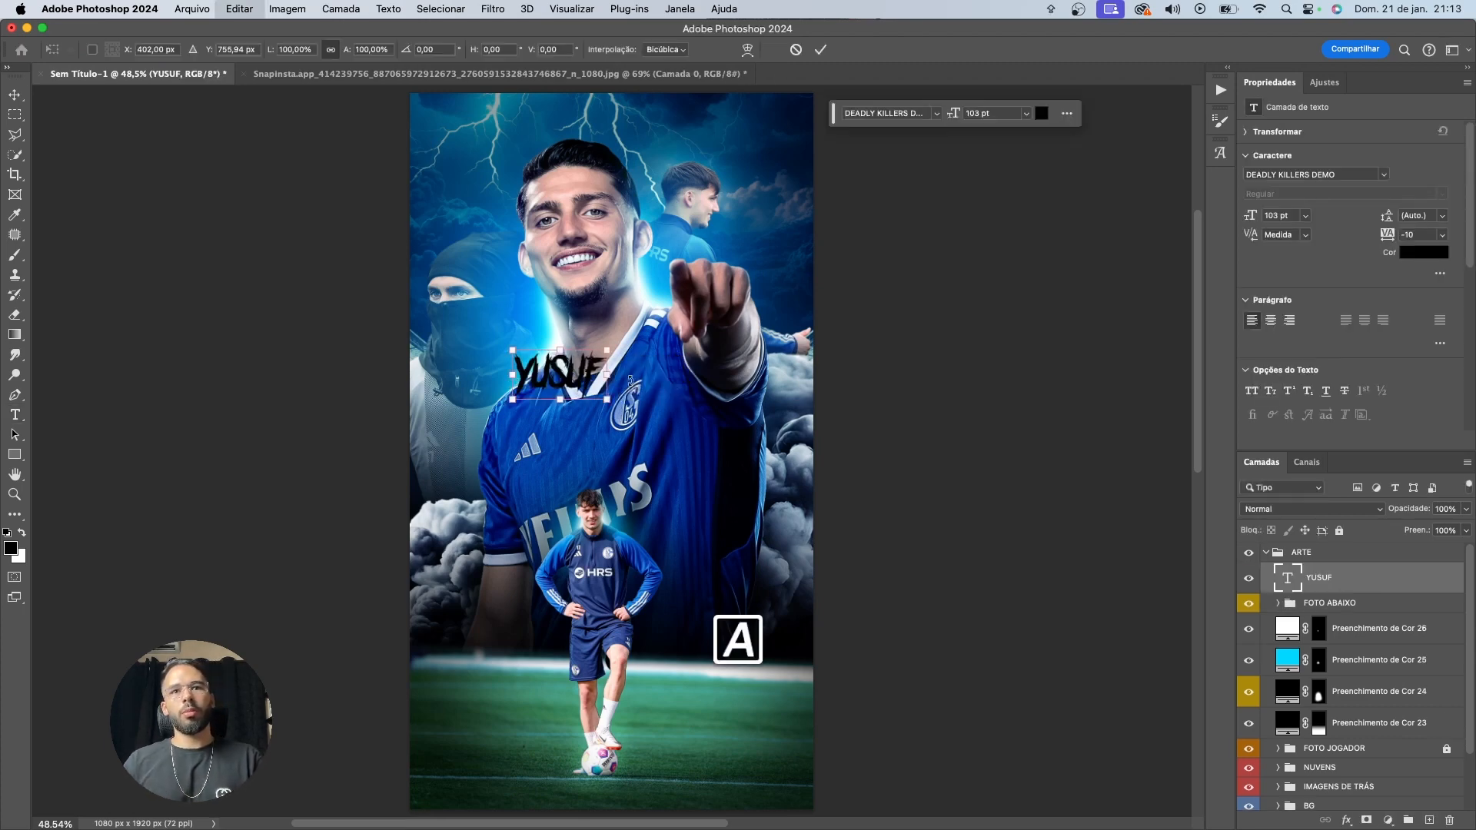
left_click_drag(615, 377, 961, 373)
left_click_drag(809, 395, 670, 559)
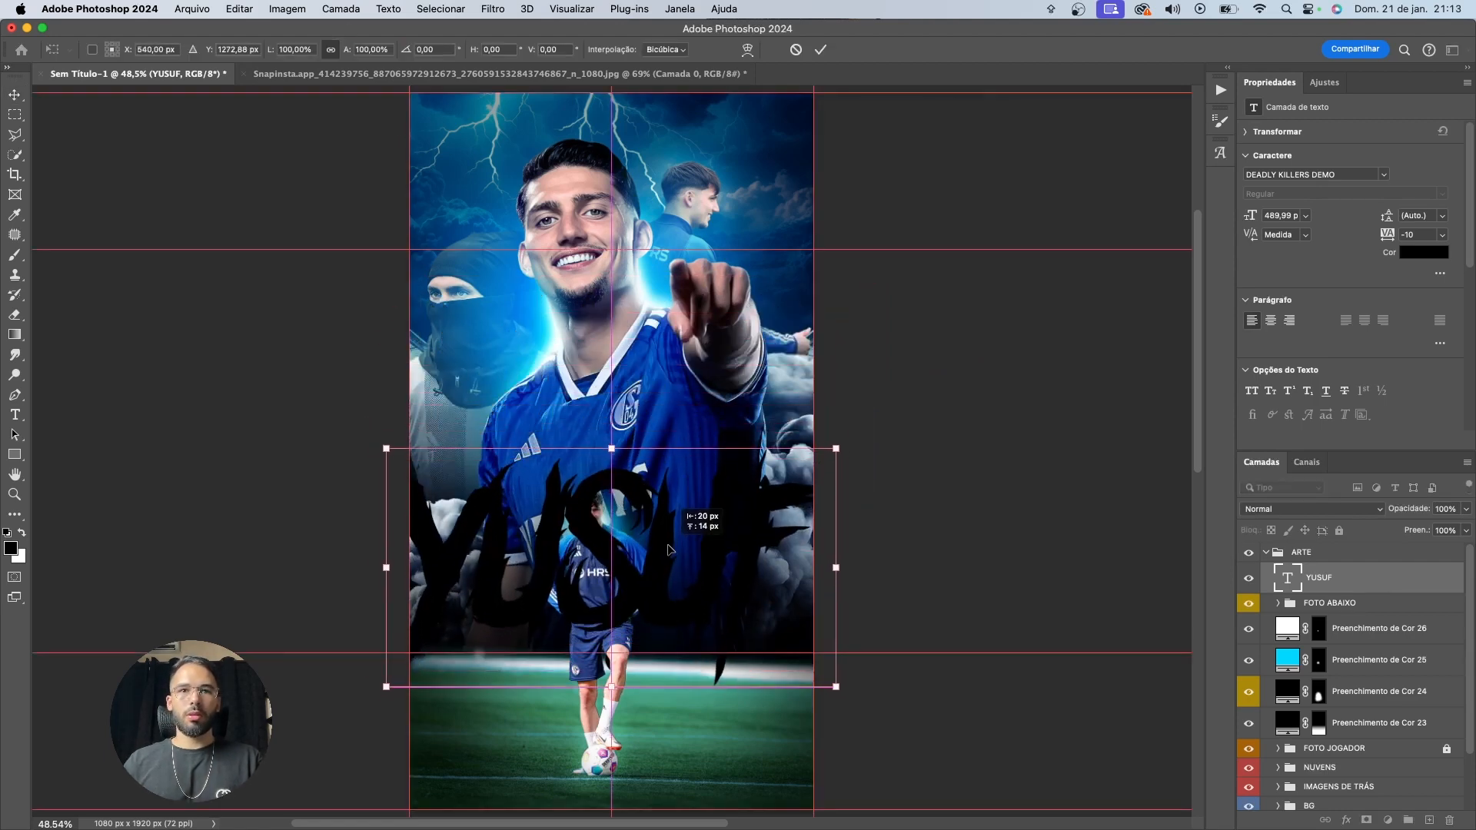
key("Return")
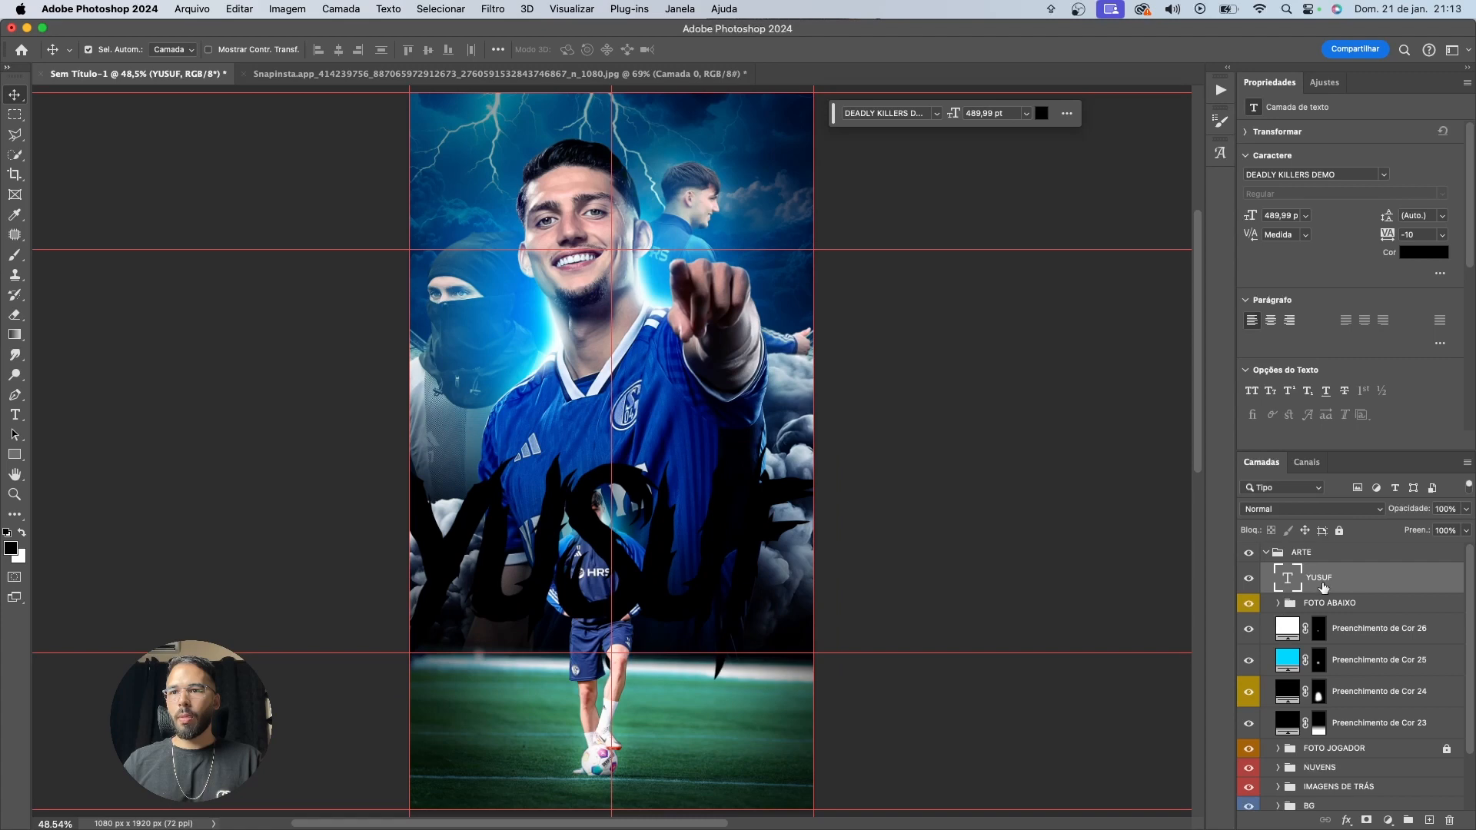
Move the fill layers Preenchimento de Cor 26, 25 and 24 into the outer FOTO ABAIXO group
left_click(1334, 604)
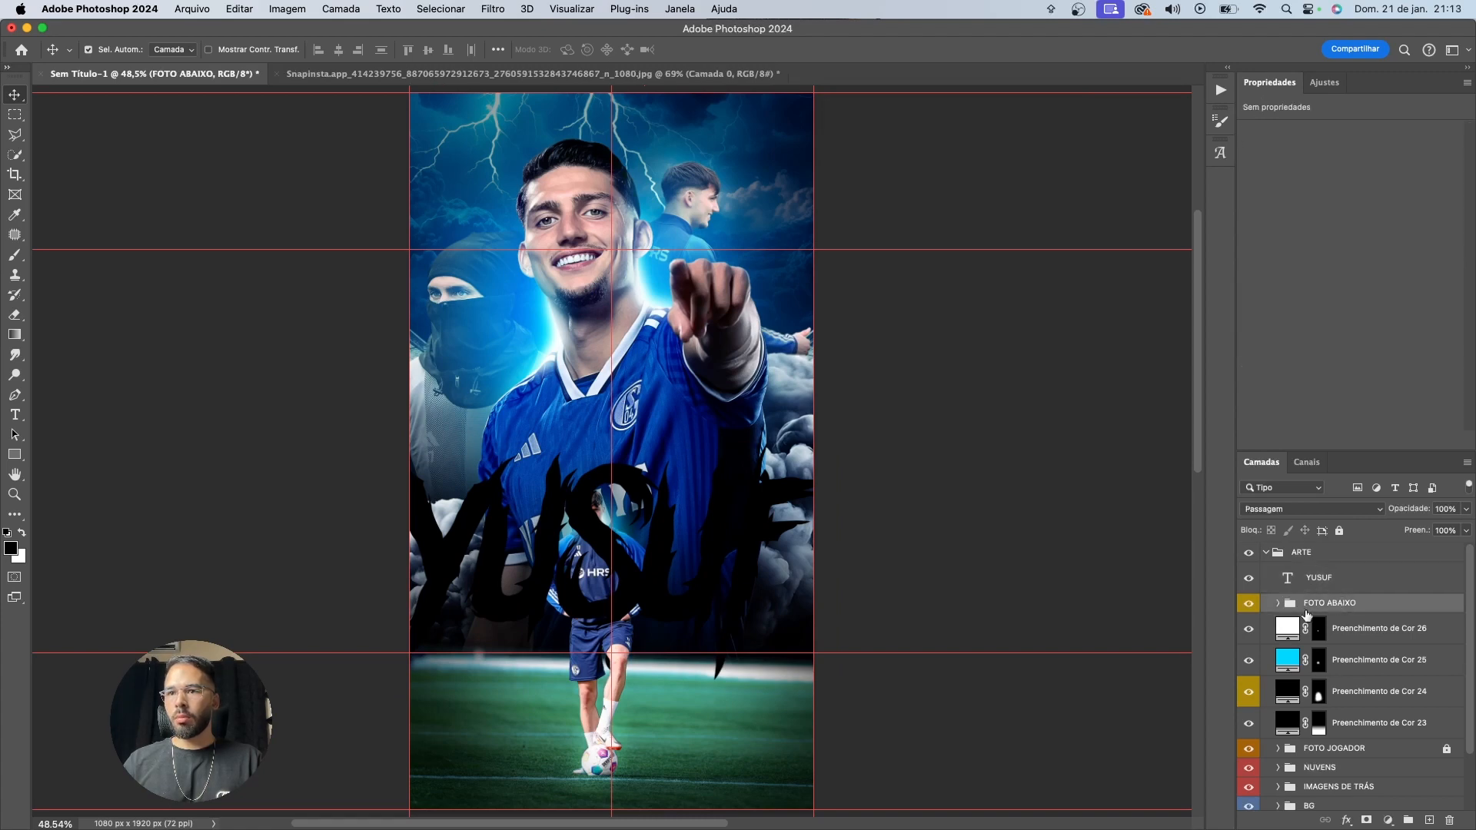
left_click(1344, 630)
left_click(1339, 707, "shift")
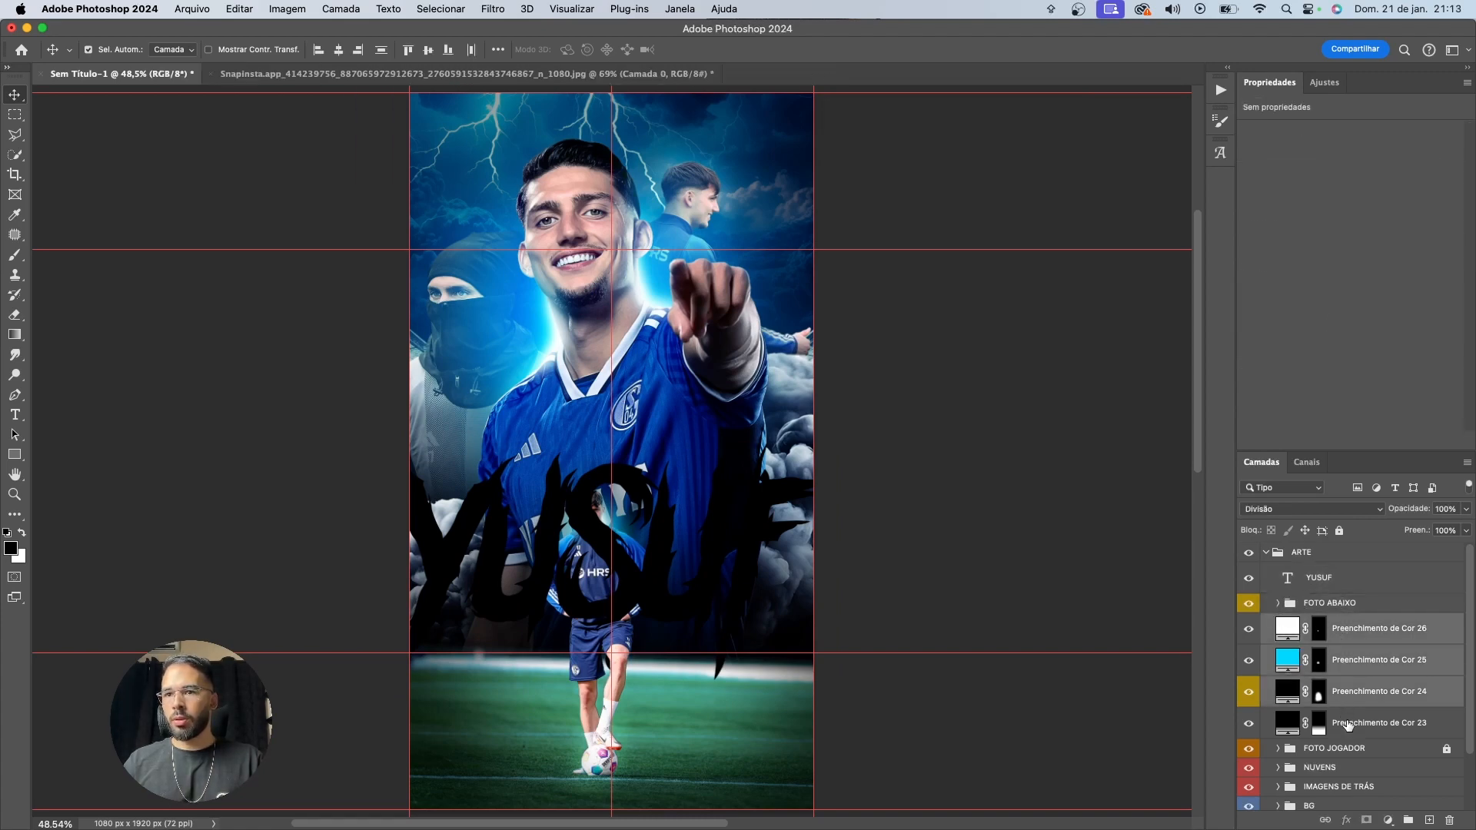
left_click_drag(1354, 629, 1316, 612)
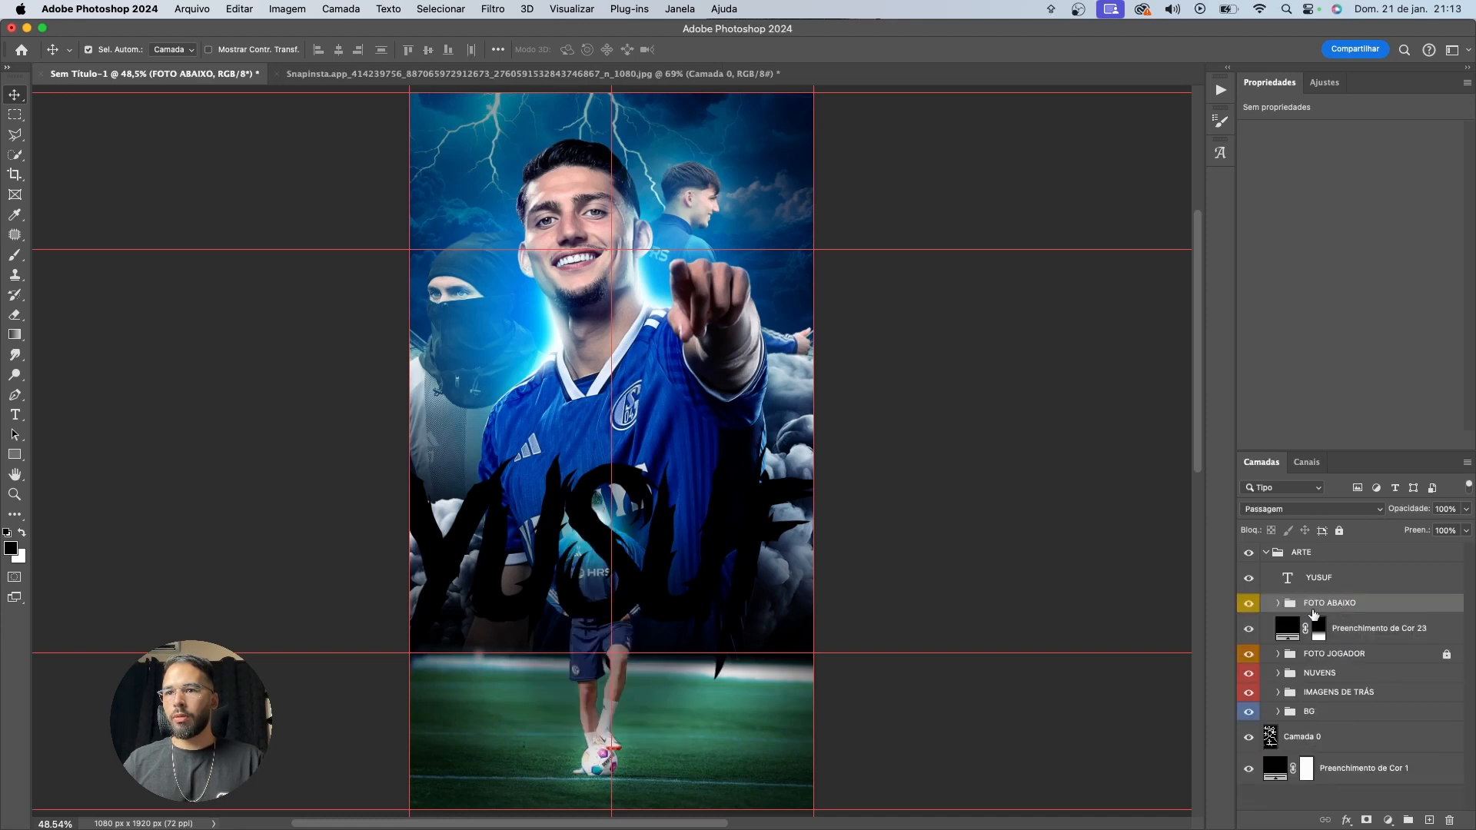
Place the three moved fill layers beneath the inner FOTO ABAIXO group and collapse the outer group
left_click(1277, 604)
left_click(1359, 638)
left_click(1376, 701, "shift")
scroll(1374, 661, "down", 4)
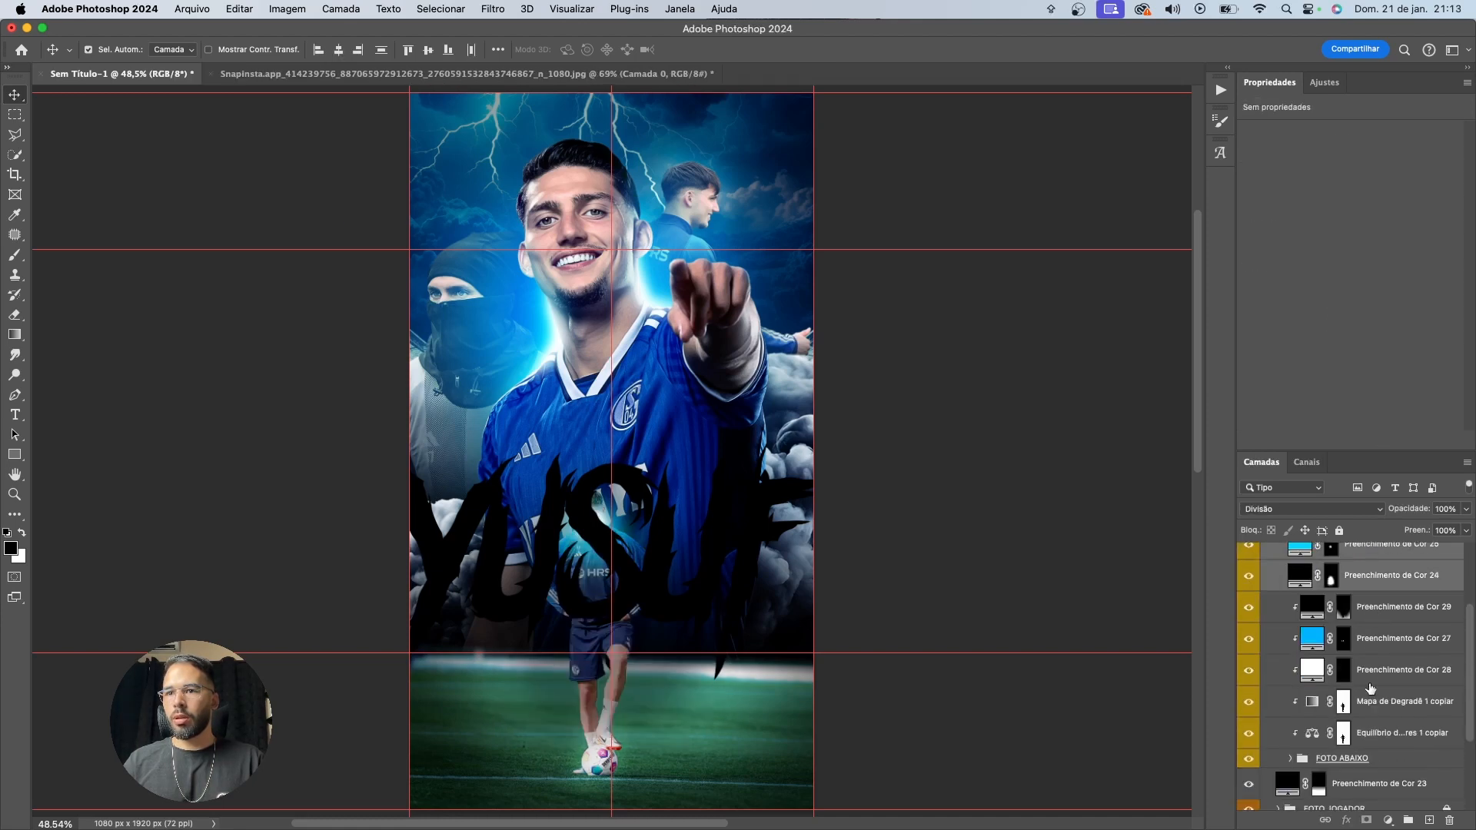
left_click_drag(1357, 586, 1360, 770)
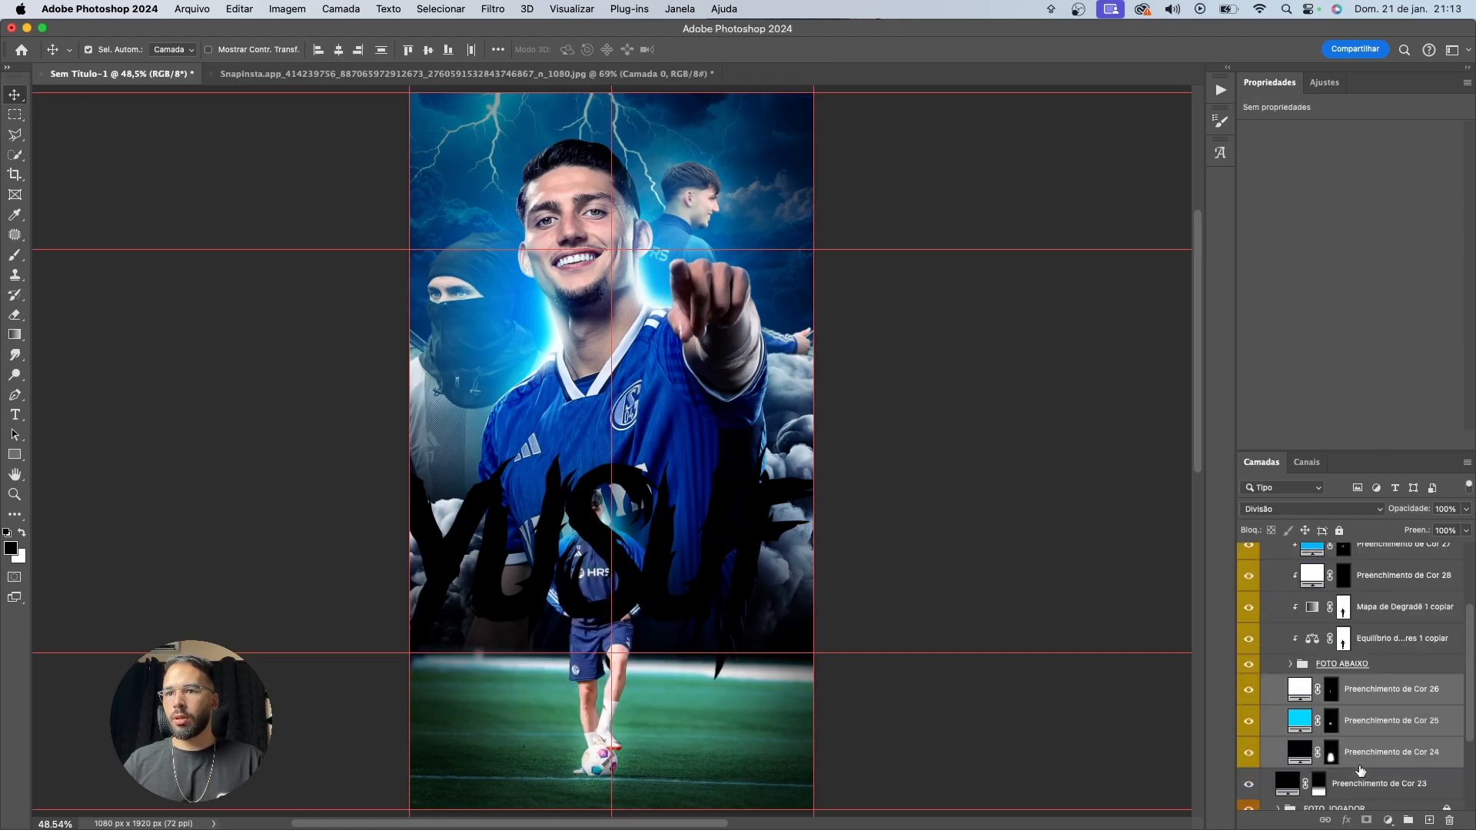
scroll(1302, 632, "up", 4)
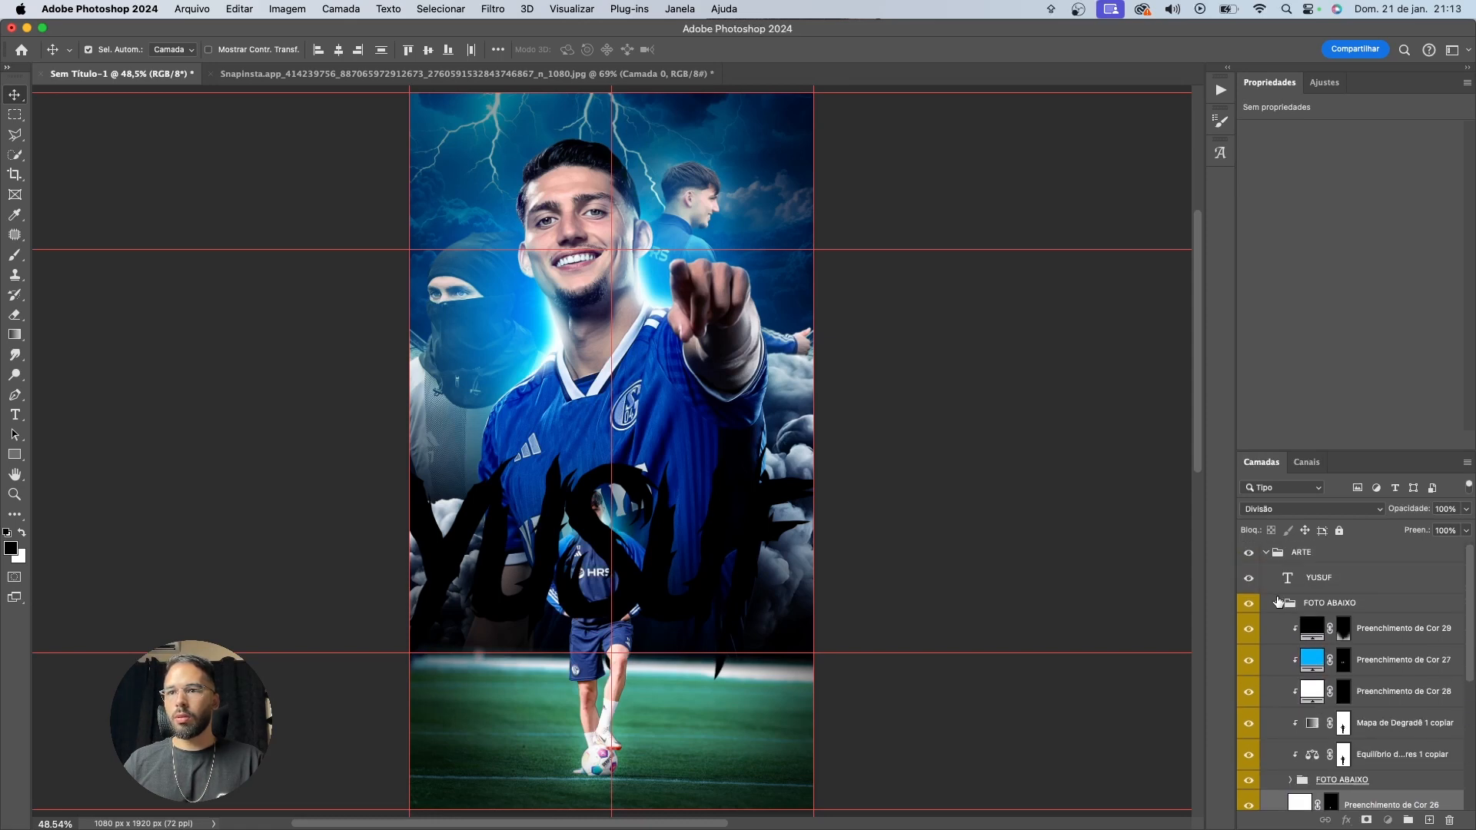
left_click(1278, 602)
Move the YUSUF text layer below the FOTO ABAIXO group and change the text colour to white
left_click(1346, 634)
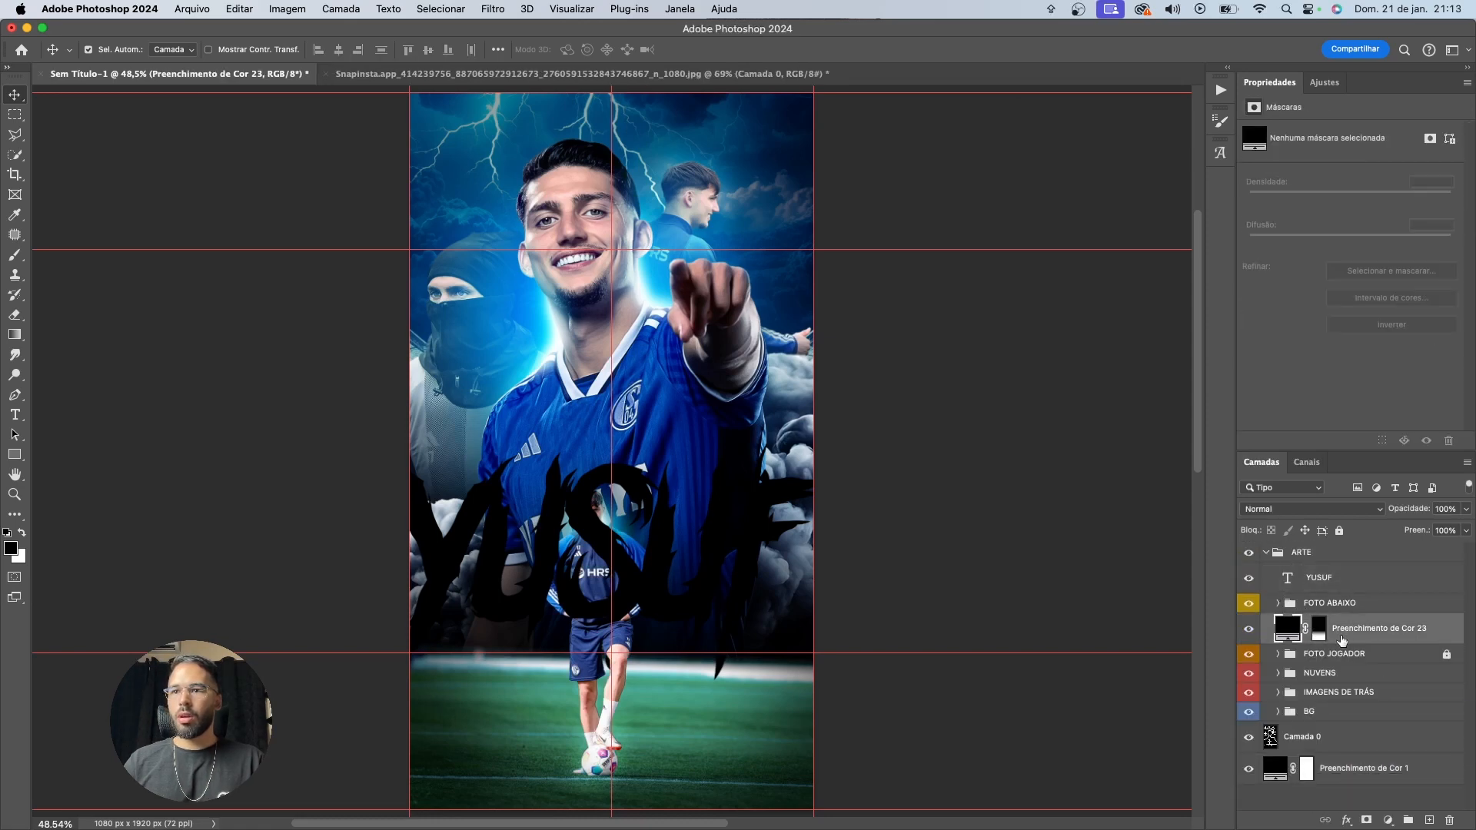
left_click_drag(1320, 582, 1319, 624)
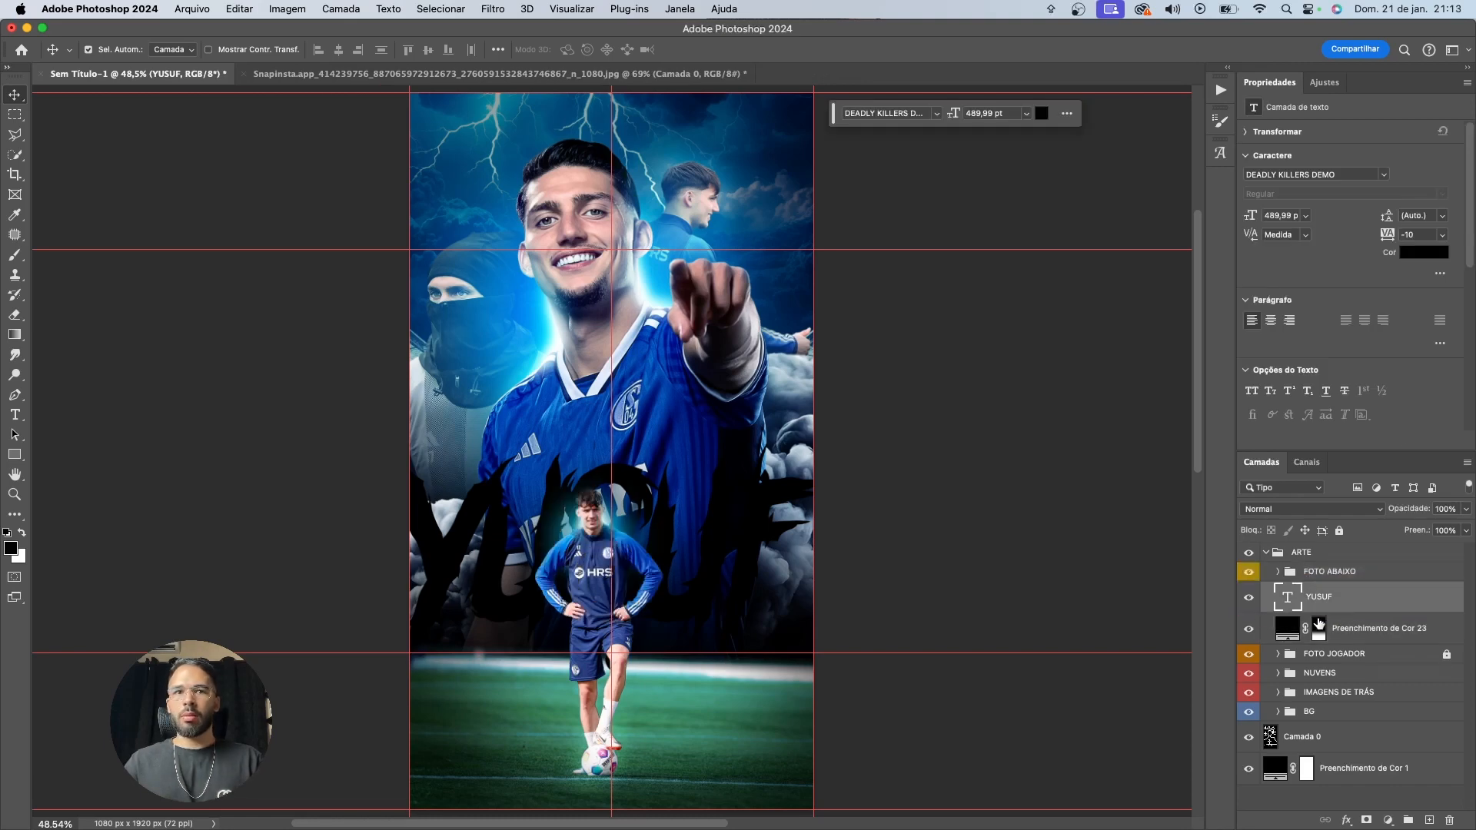
left_click(1422, 253)
left_click(875, 429)
key("Return")
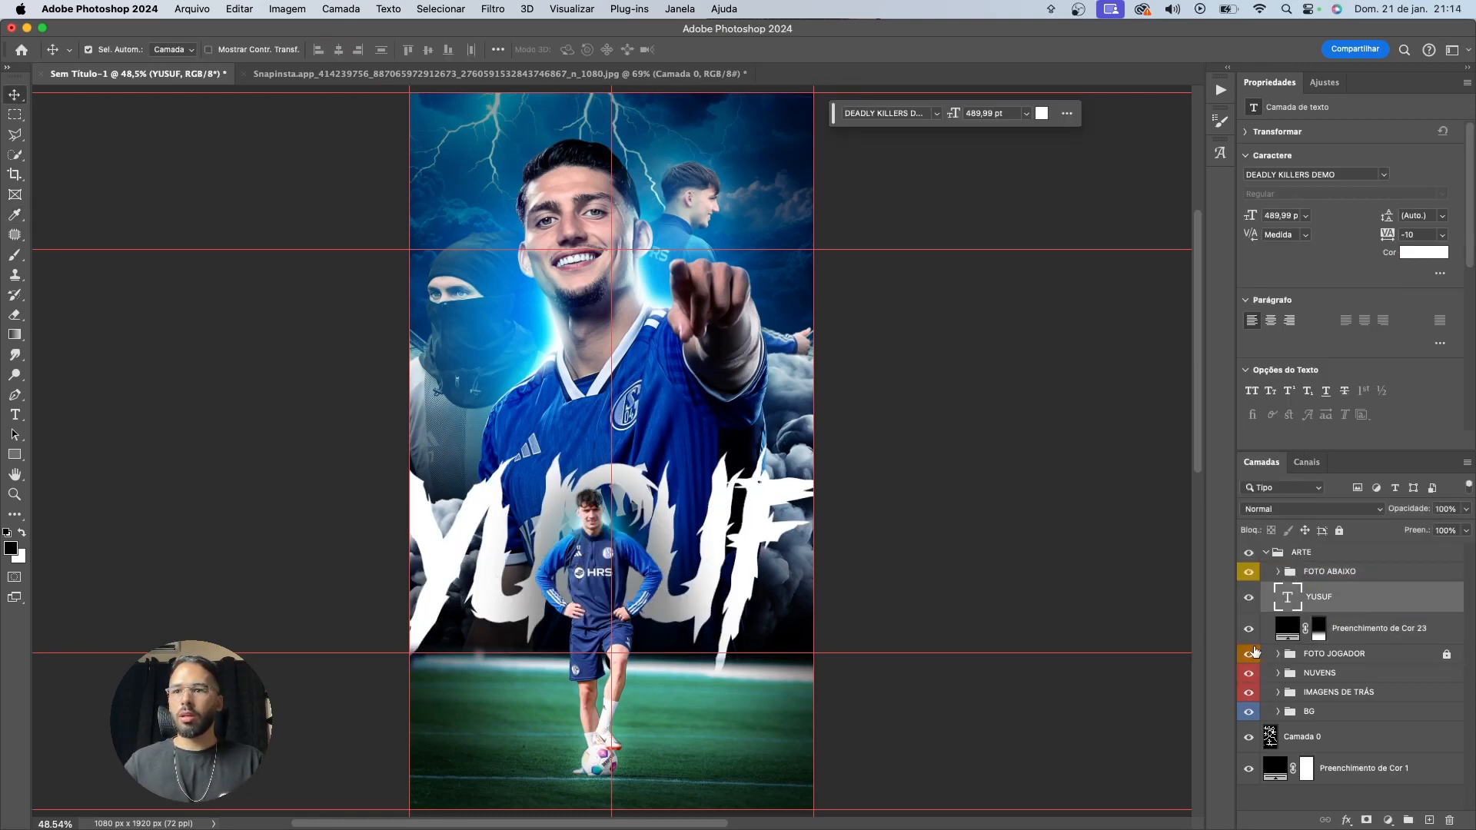
Resize the YUSUF text to about 491 pt and reposition it across the poster's width behind the small player
key("super+t")
left_click_drag(838, 560, 857, 560)
left_click_drag(754, 557, 783, 577)
left_click_drag(876, 581, 851, 585)
left_click_drag(727, 579, 698, 578)
key("Return")
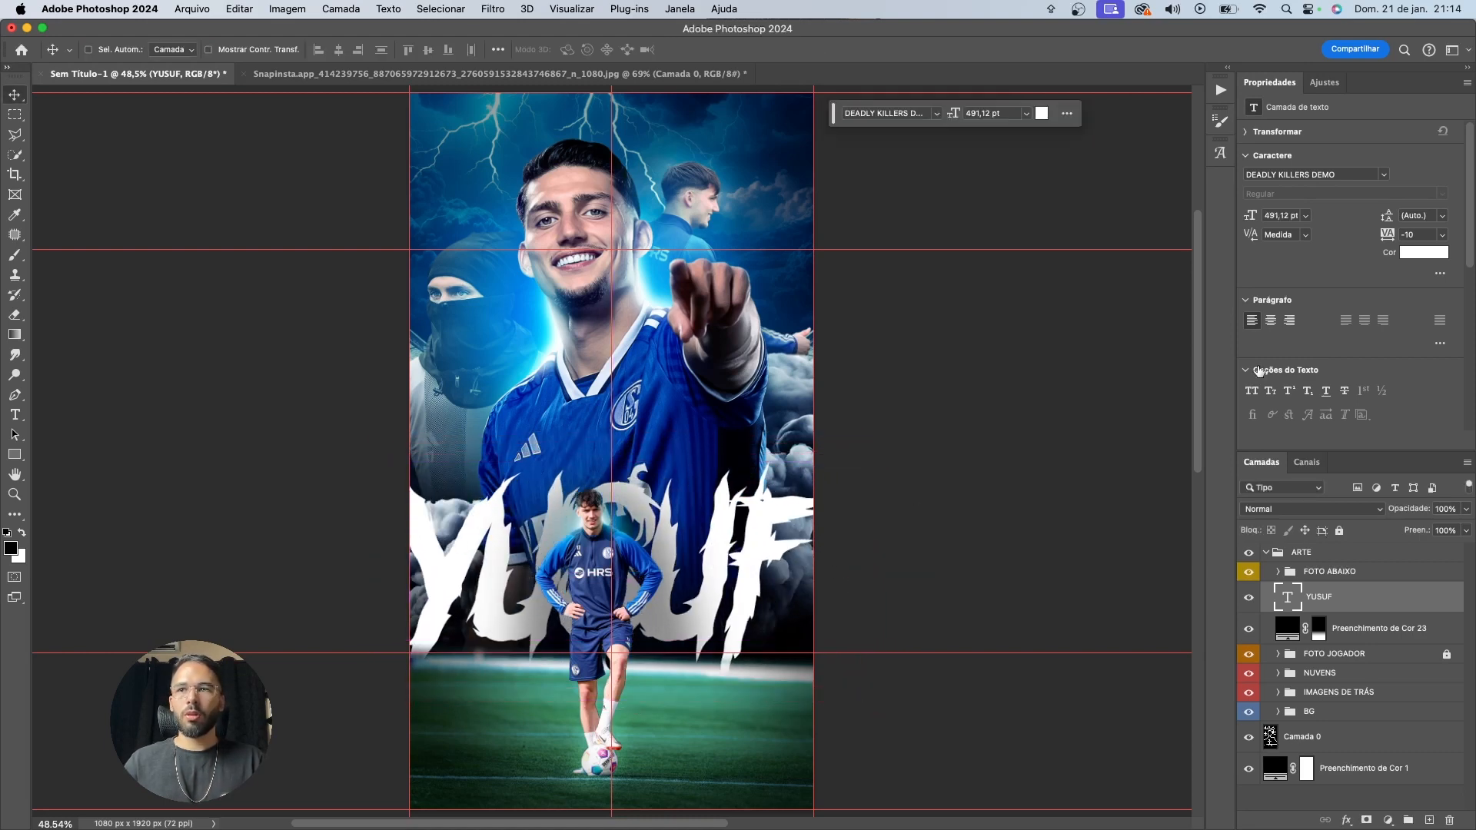
left_click(1299, 510)
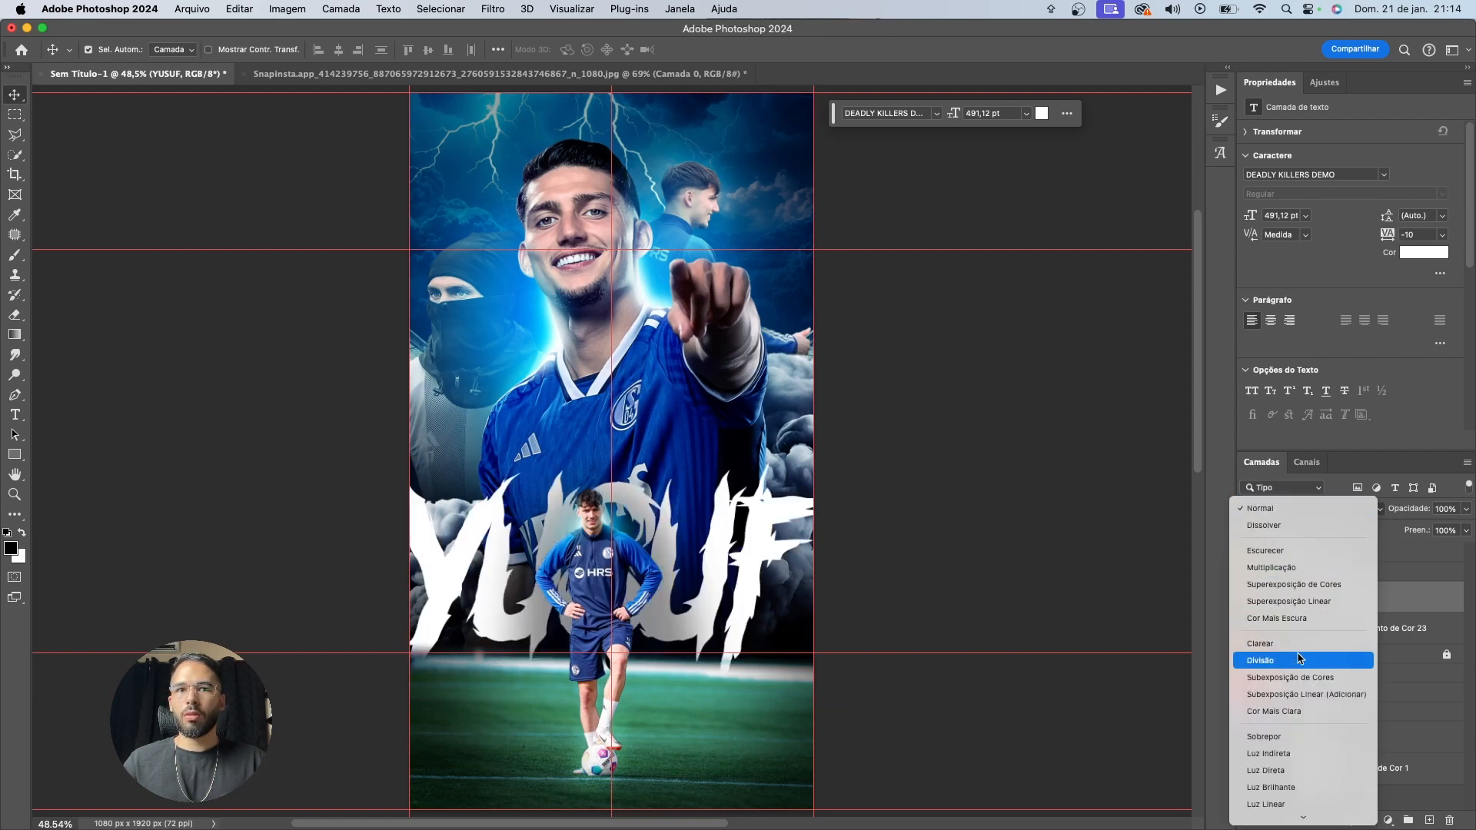
scroll(1288, 606, "down", 2)
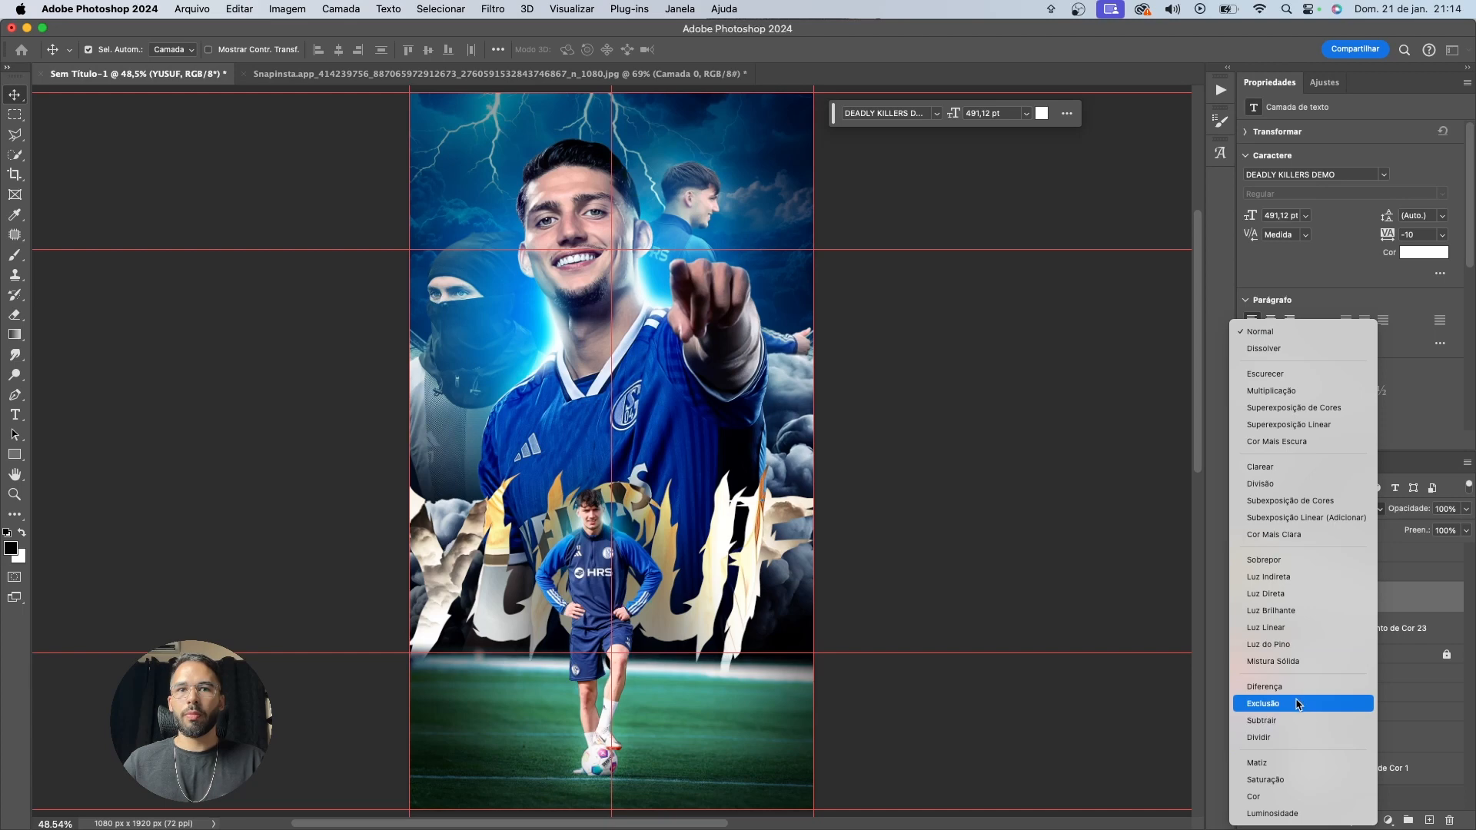
key("Escape")
Blend the YUSUF text with the layers beneath by splitting the underlying layer's black Blend If slider to 0 / 44
double_click(1369, 596)
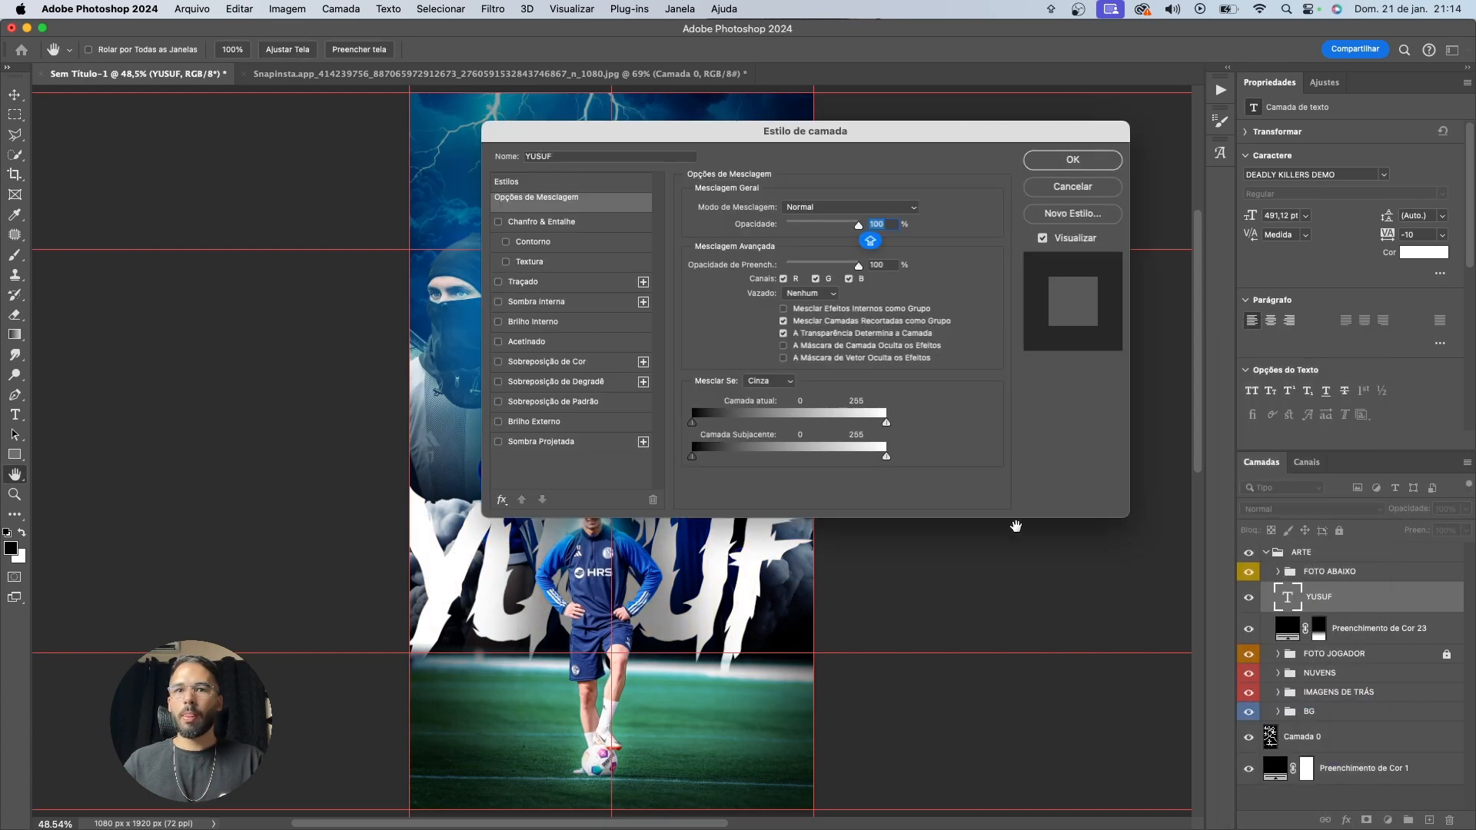
left_click_drag(744, 138, 915, 122)
mouse_move(862, 441)
left_mouse_down()
mouse_move(959, 445)
mouse_move(861, 441)
left_mouse_up()
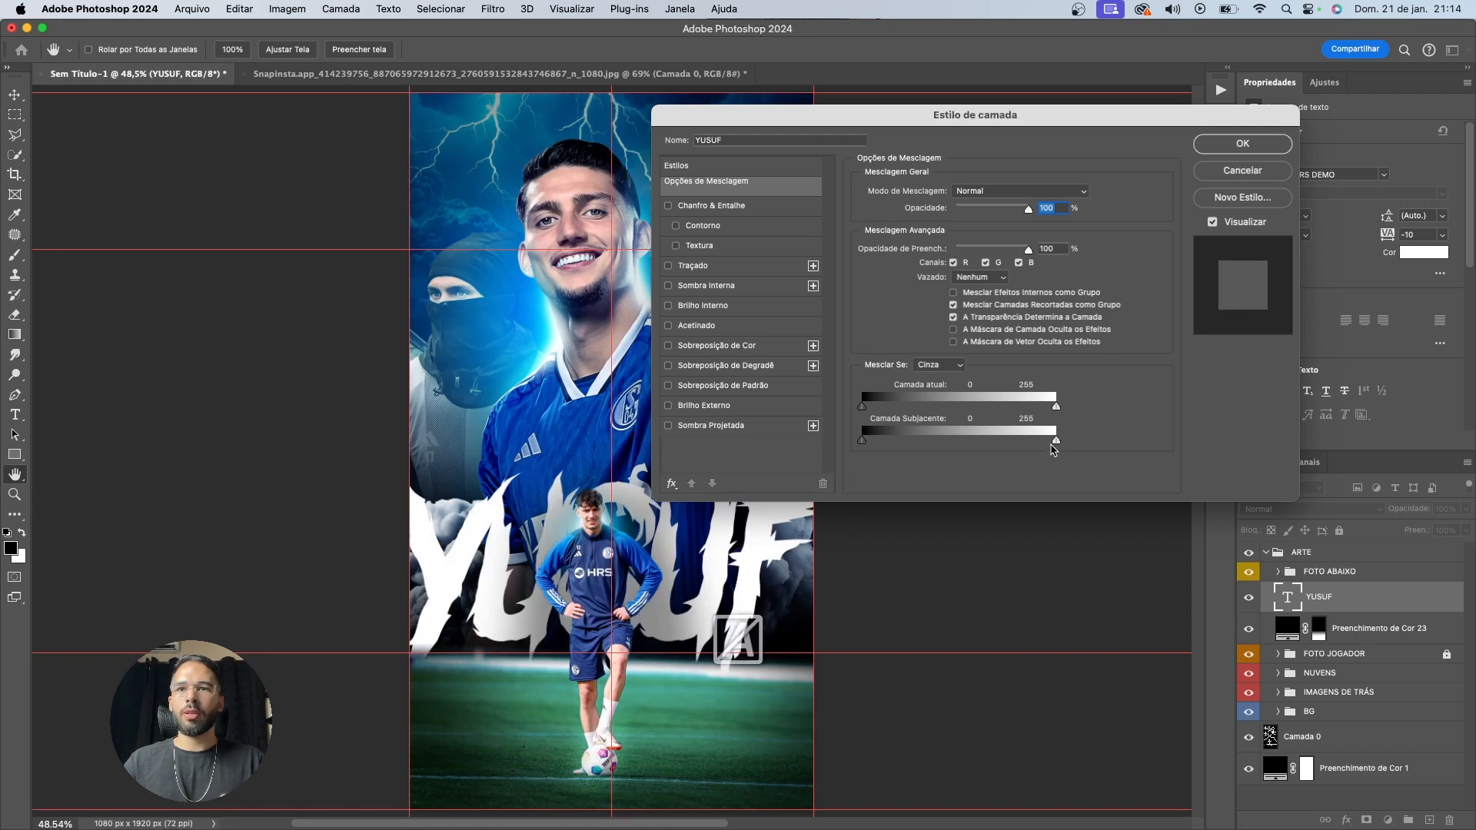
left_click_drag(1031, 445, 1170, 452)
left_click_drag(861, 440, 898, 449)
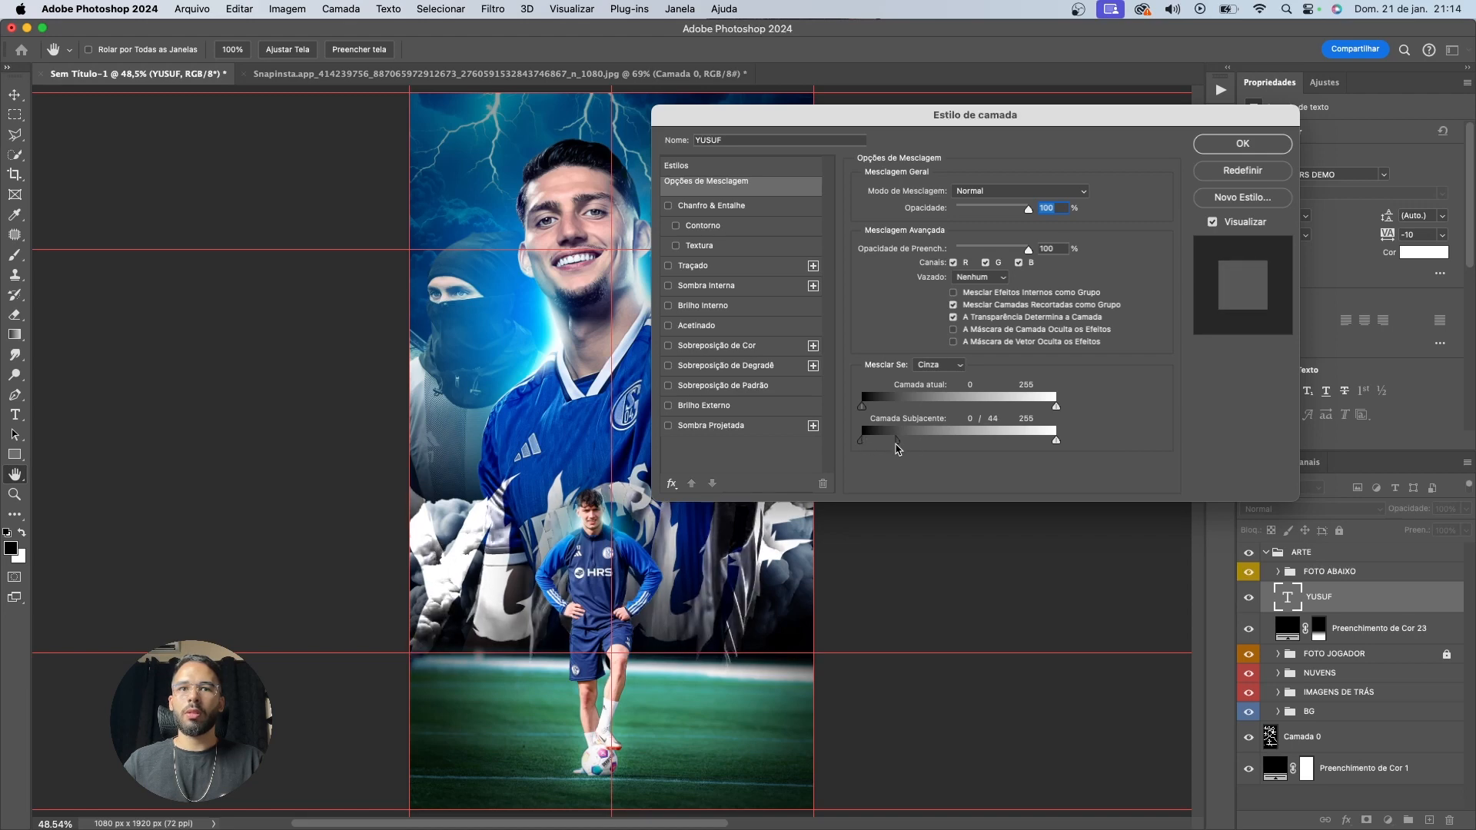
key("Return")
Set the YUSUF text layer's blend mode to Overlay (Sobrepor)
key("v")
scroll(630, 716, "up", 3)
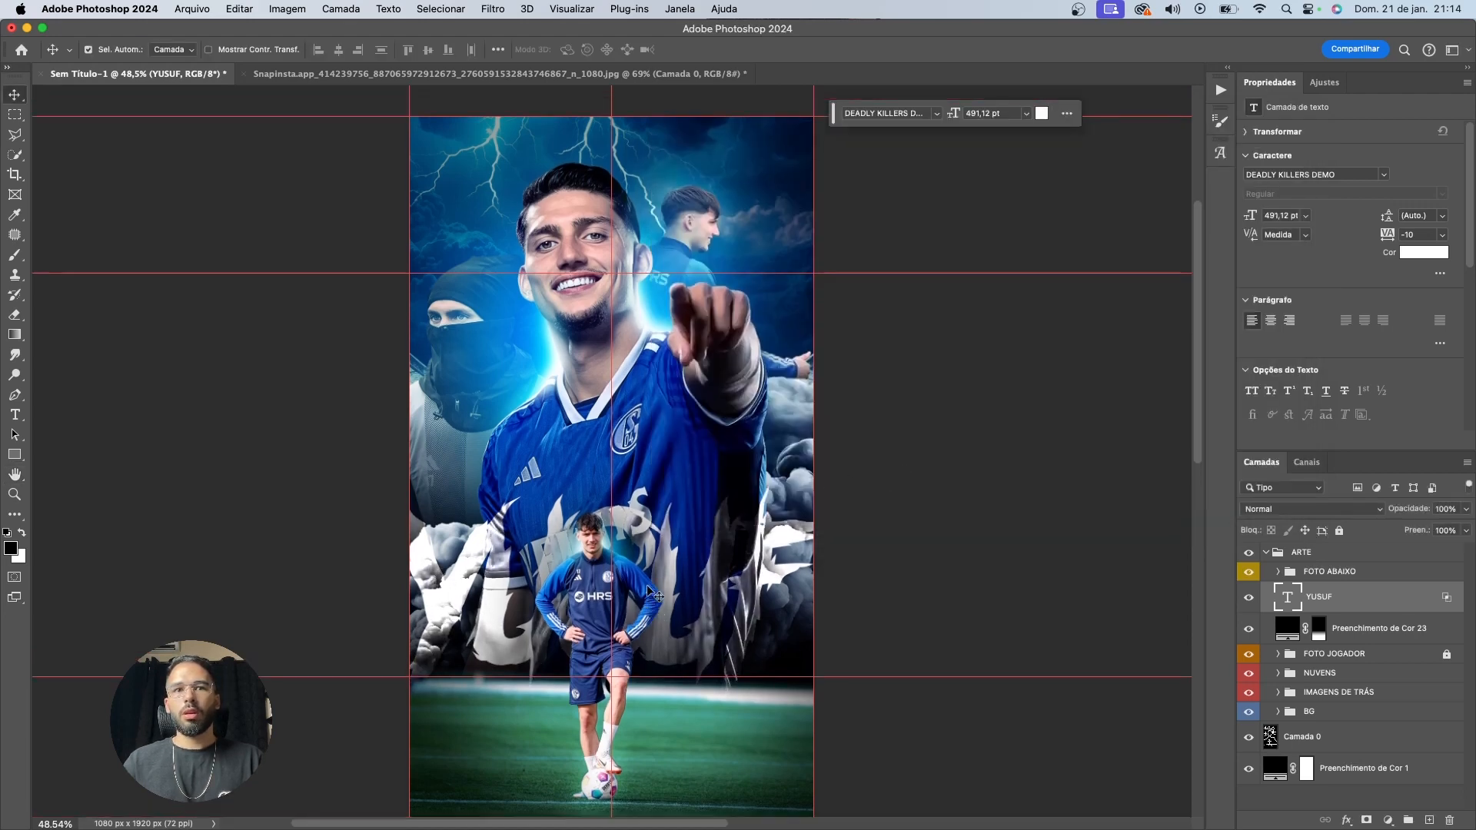
left_click(1306, 509)
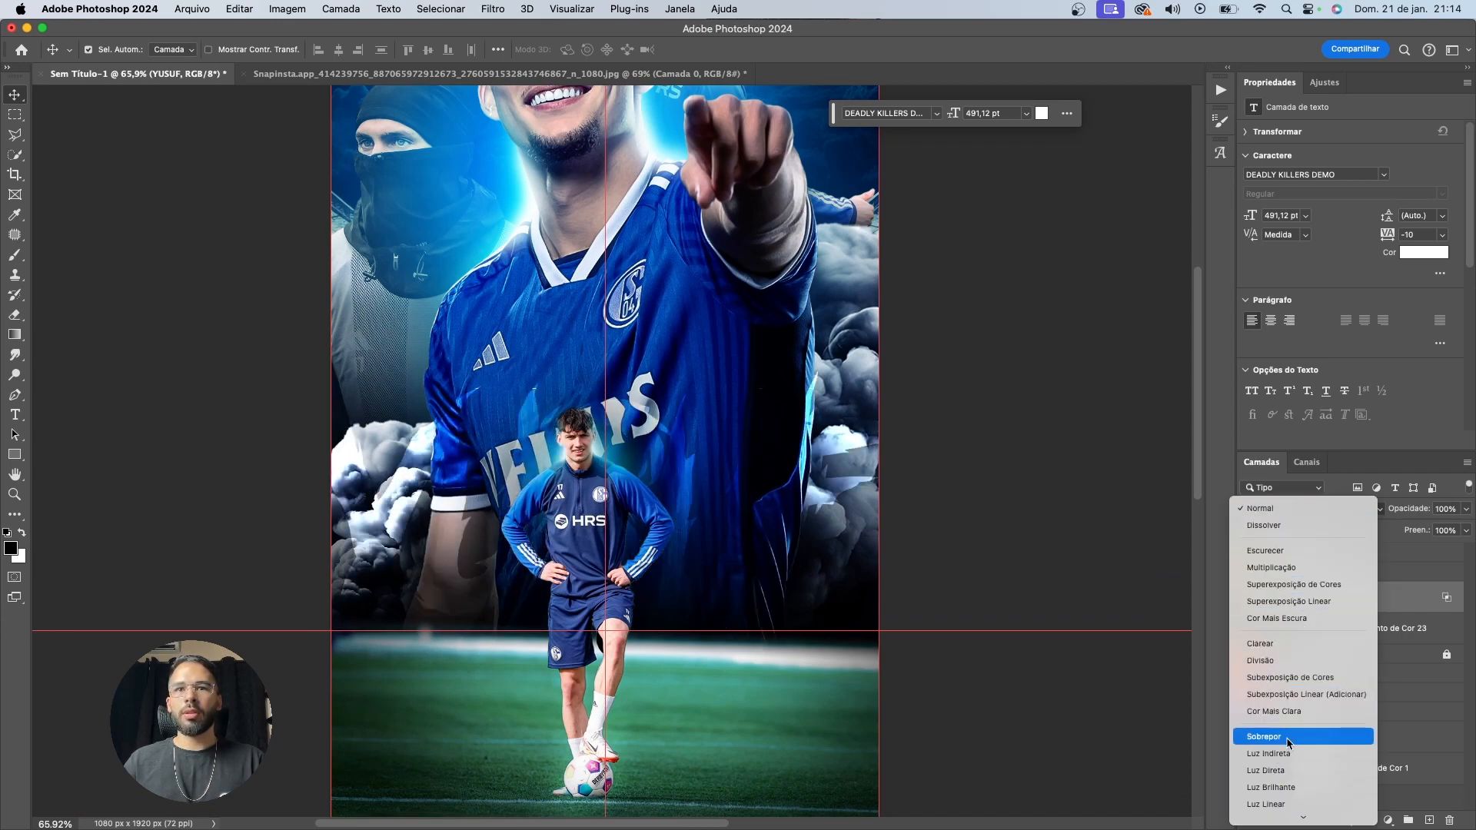
left_click(1288, 743)
Move the YUSUF text up to the upper part of the poster, across the large player's face
left_click_drag(727, 572, 729, 265)
scroll(729, 265, "up", 8)
left_click_drag(732, 532, 765, 457)
key("super+t")
left_click_drag(945, 359, 923, 263)
left_click_drag(678, 501, 677, 437)
key("Return")
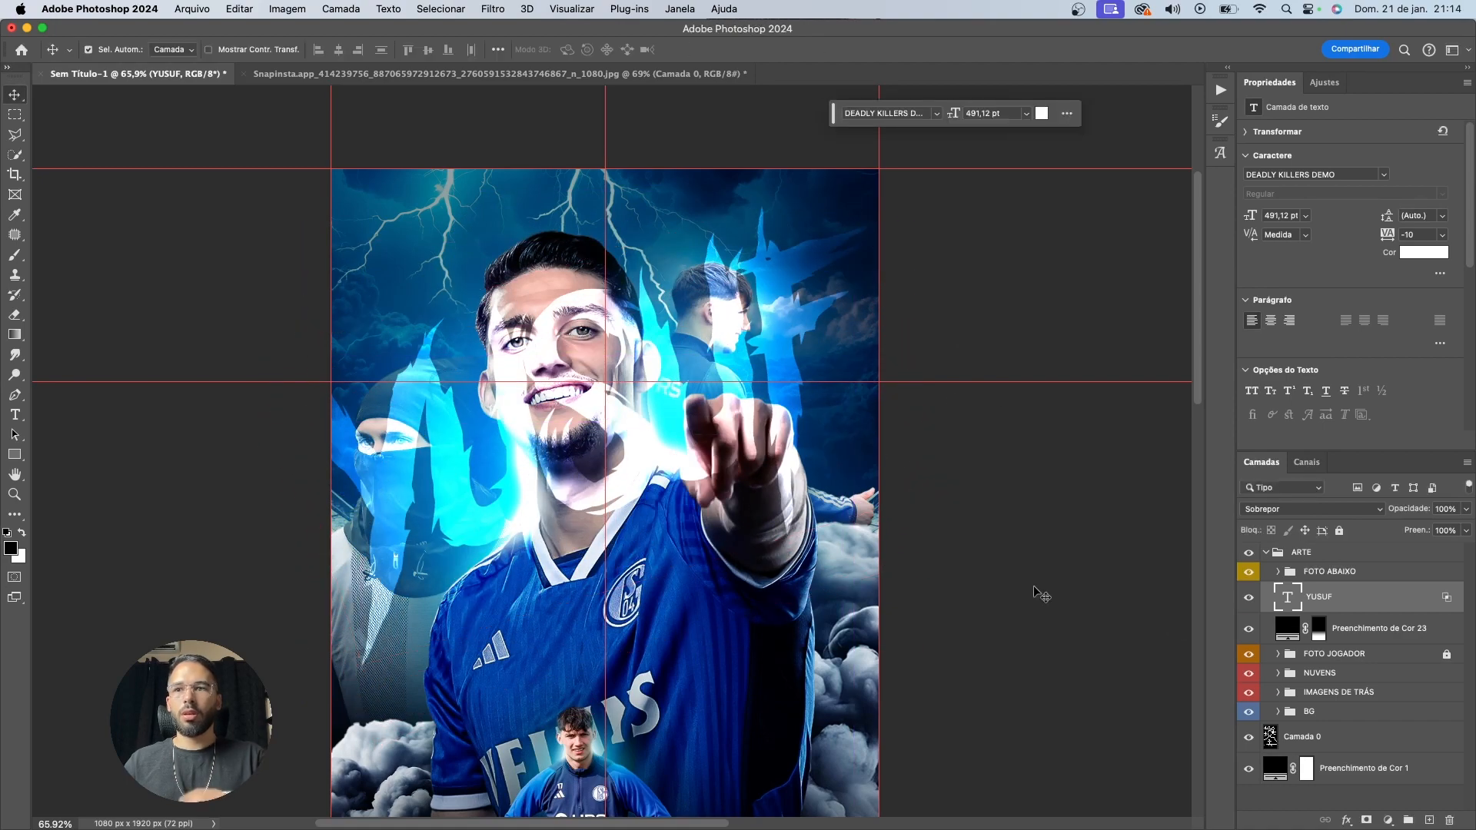
Move the YUSUF text into the FOTO JOGADOR group directly below the HIGH PASS layer and unlock the group
left_click_drag(1314, 599, 1318, 687)
left_click(1278, 653)
scroll(1345, 653, "down", 1)
scroll(1379, 676, "down", 4)
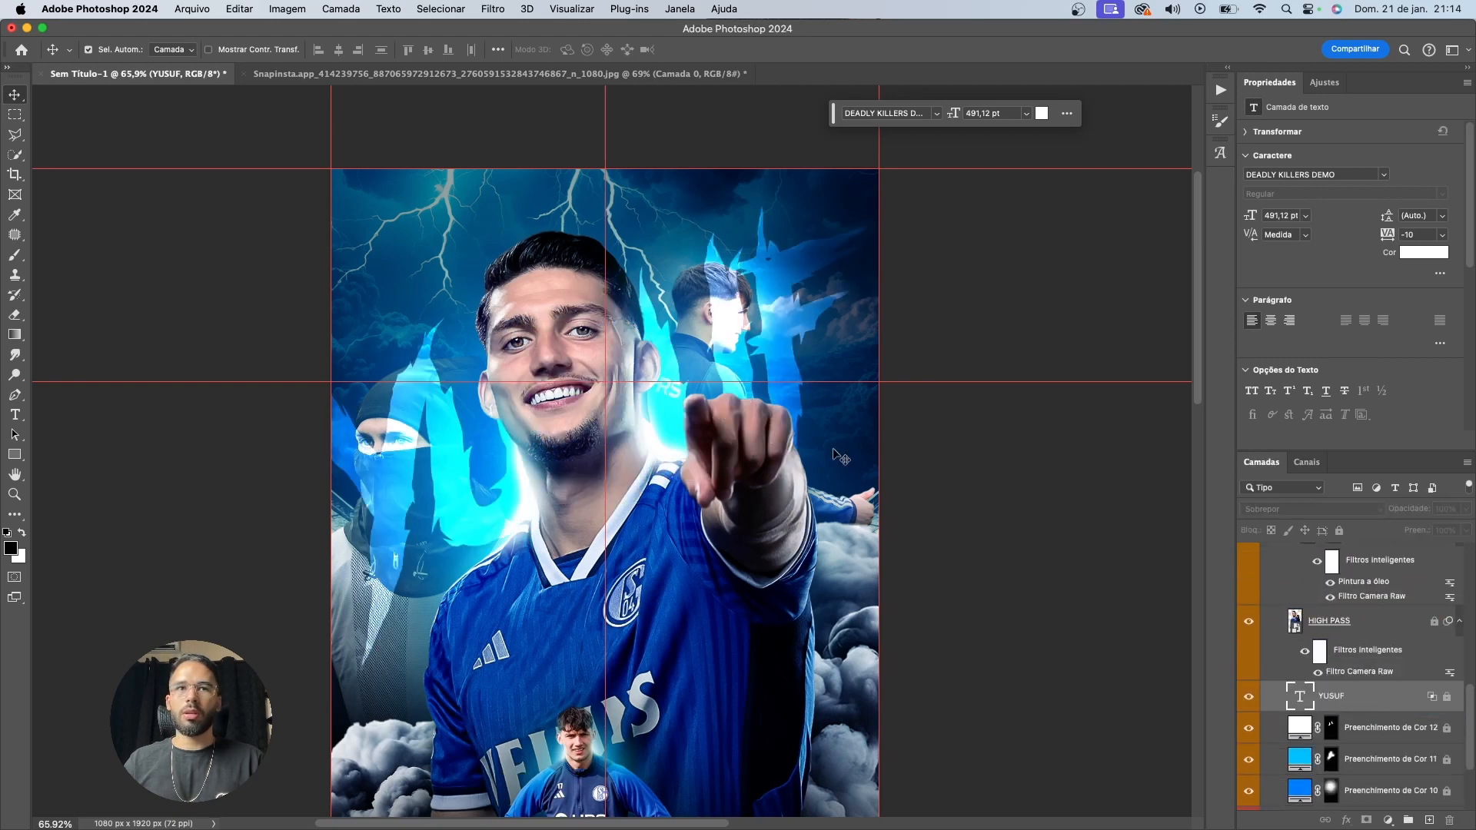
scroll(700, 367, "down", 2)
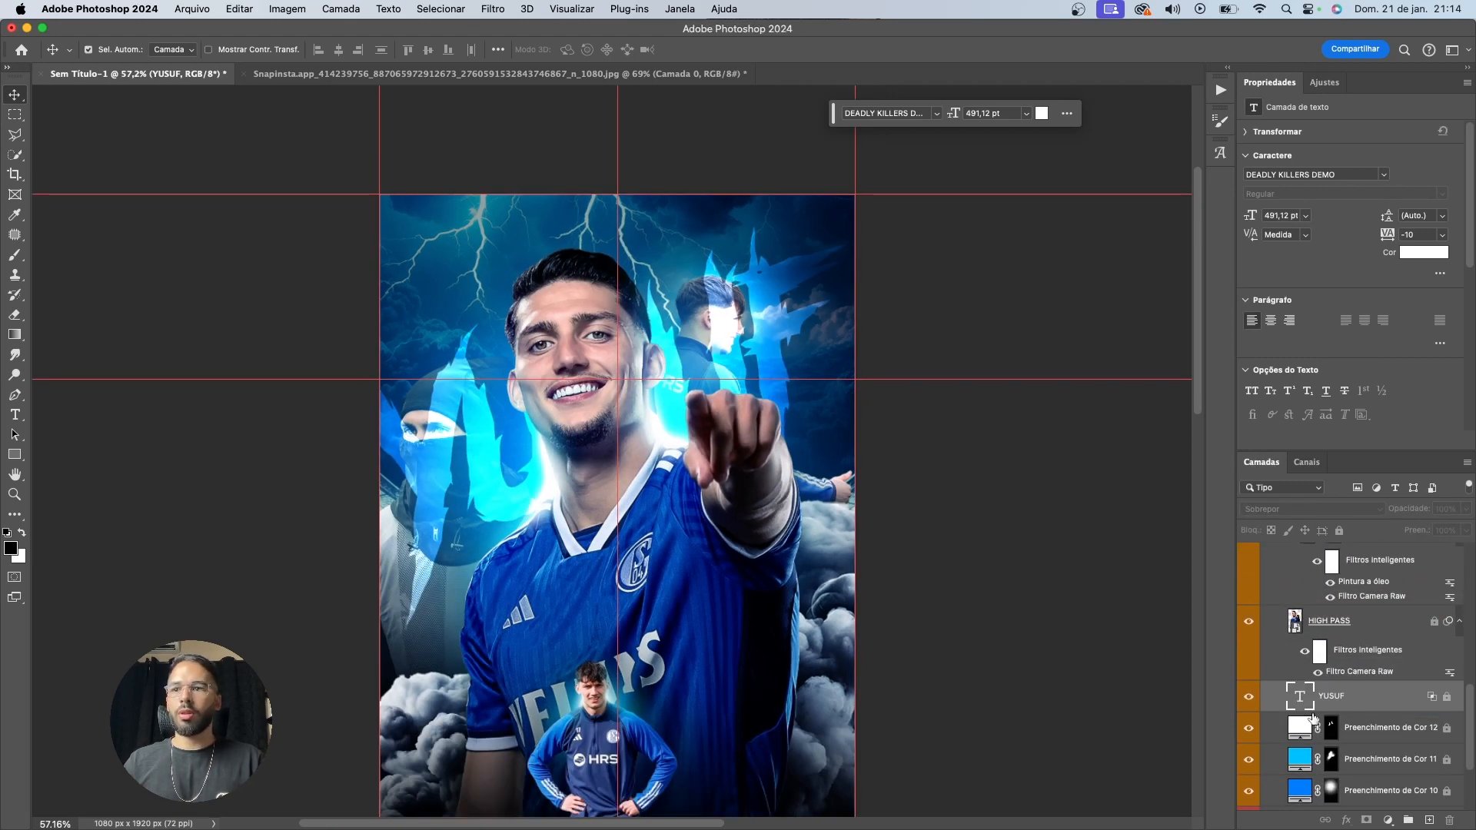
scroll(1418, 569, "up", 5)
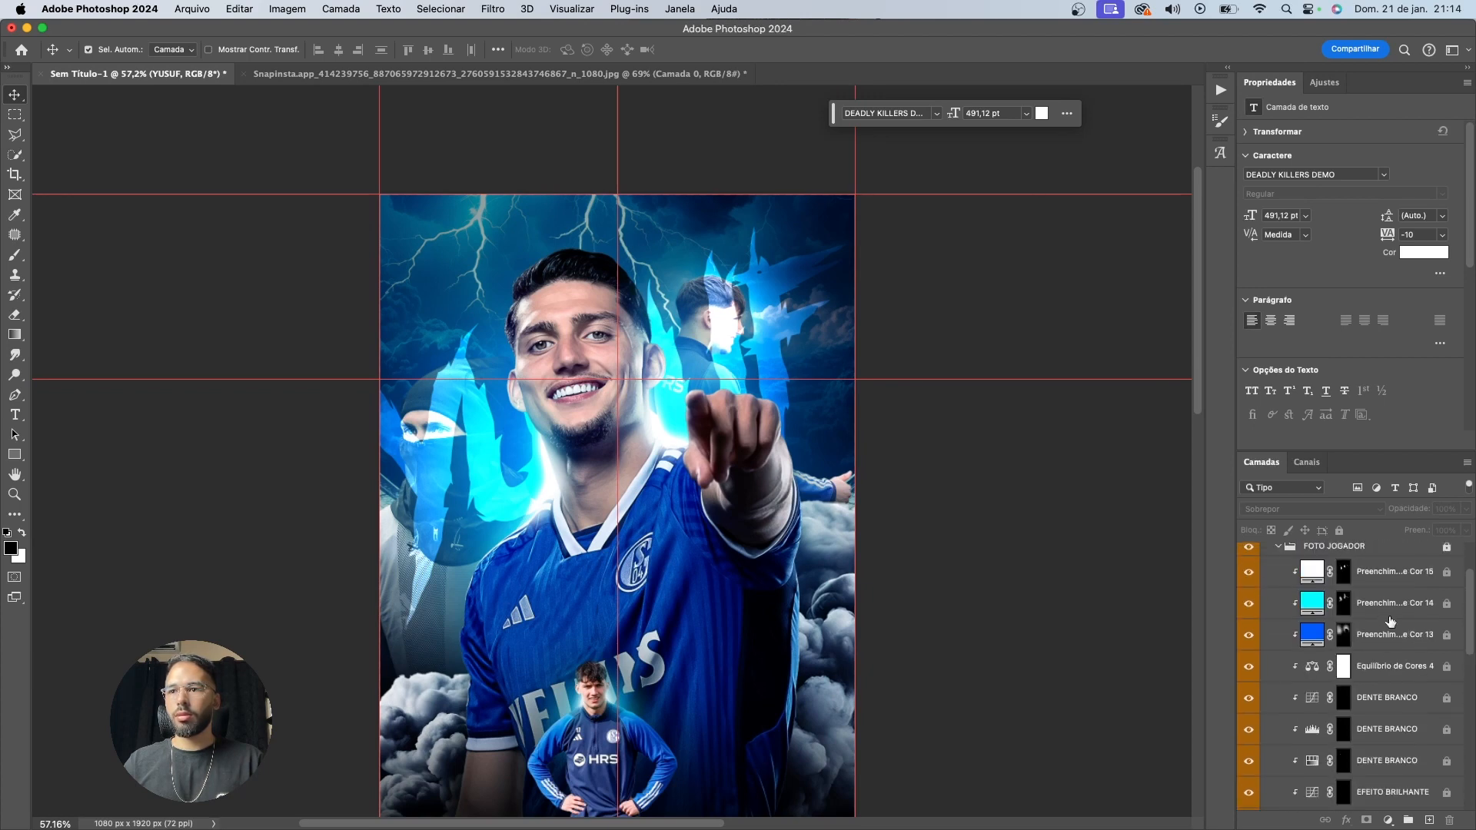
scroll(1318, 692, "down", 5)
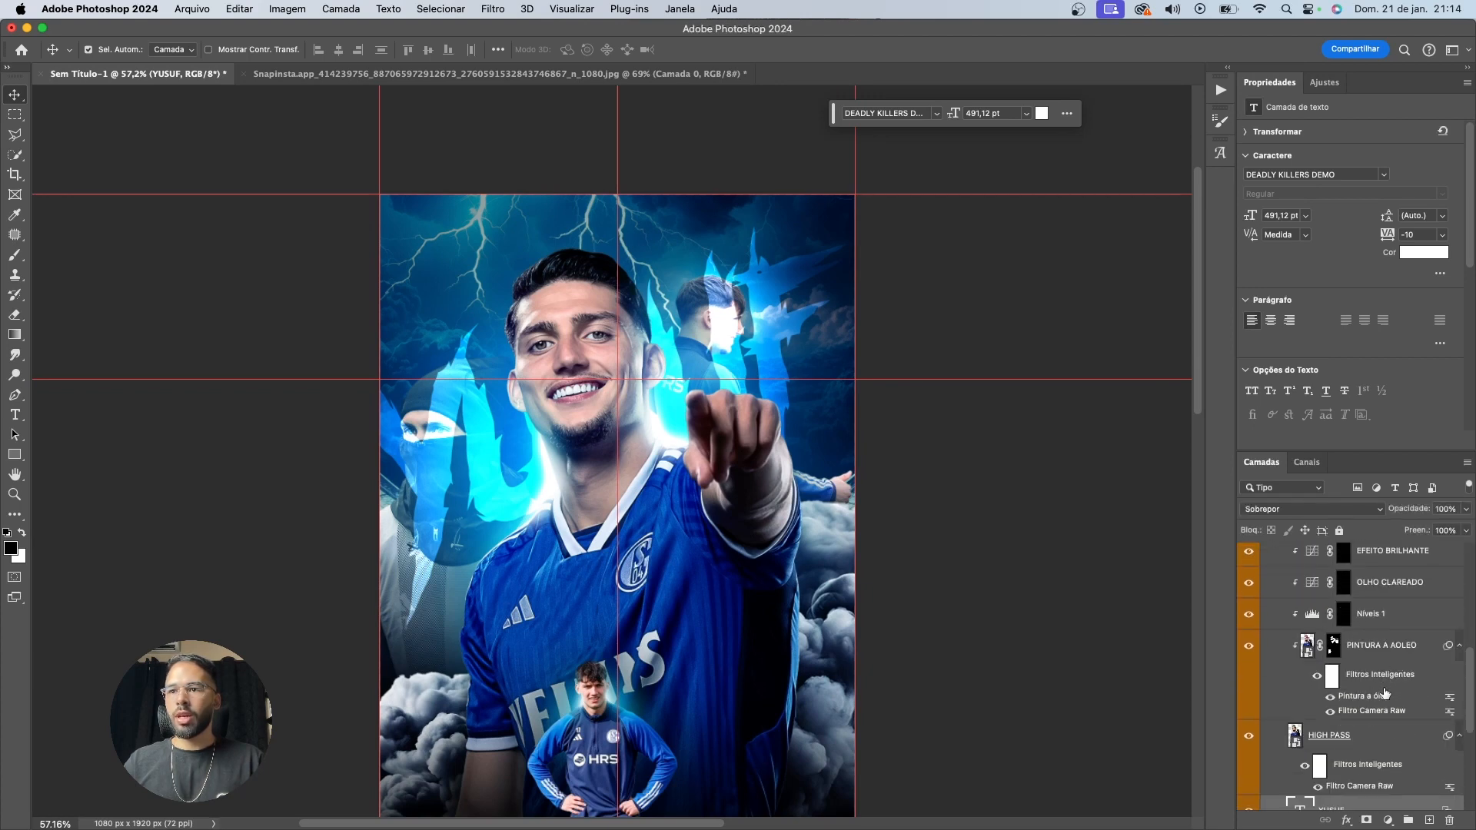
Enlarge the YUSUF text to about 548 pt behind the large player's head and hide the guides
key("cmd+t")
left_click_drag(914, 416, 949, 416)
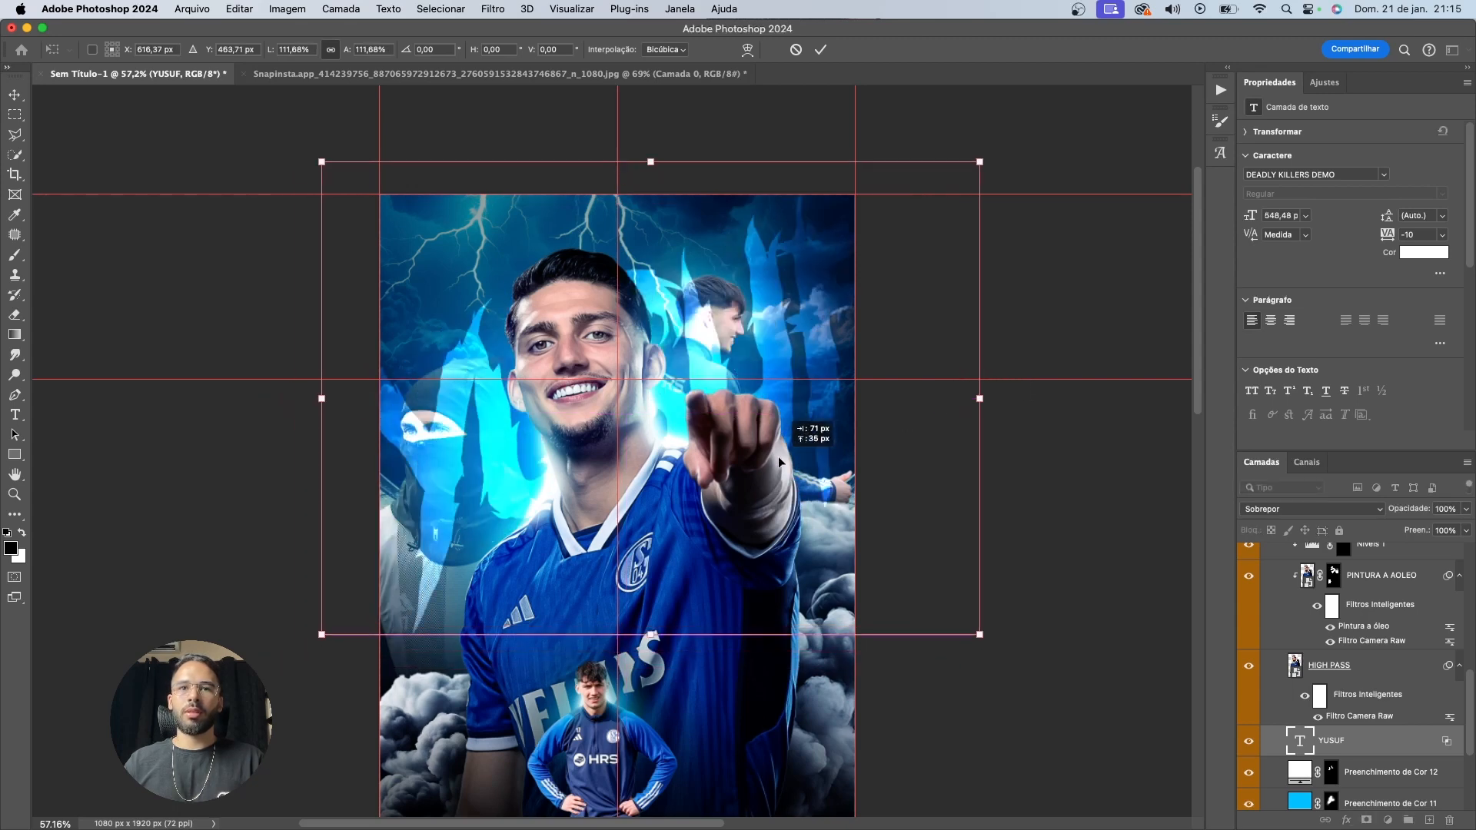
key("Return")
scroll(778, 457, "down", 3)
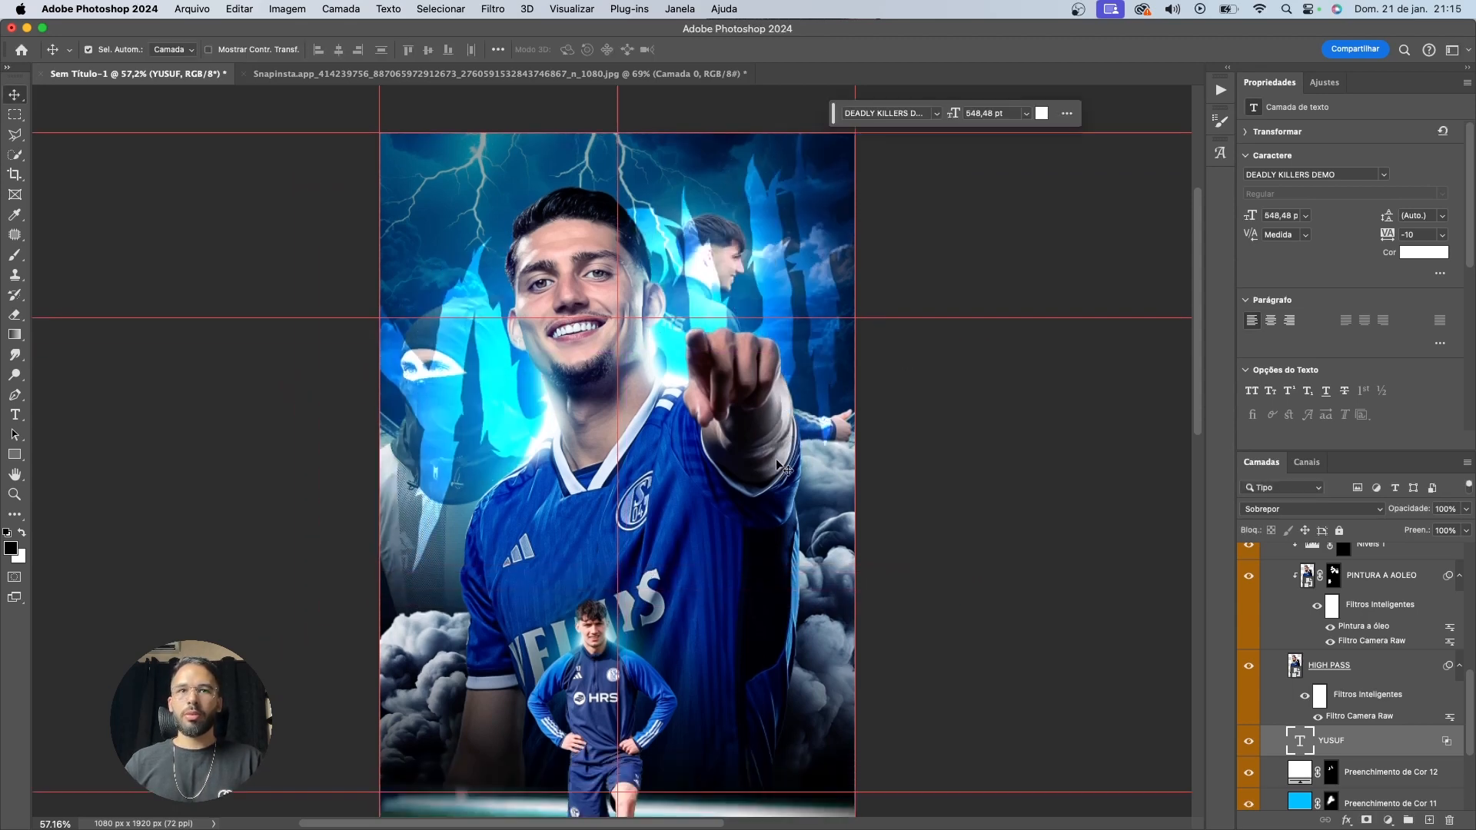
scroll(777, 465, "down", 2)
key("super+semicolon")
Try 20% opacity on the YUSUF text layer and restore it to 100%
key("2")
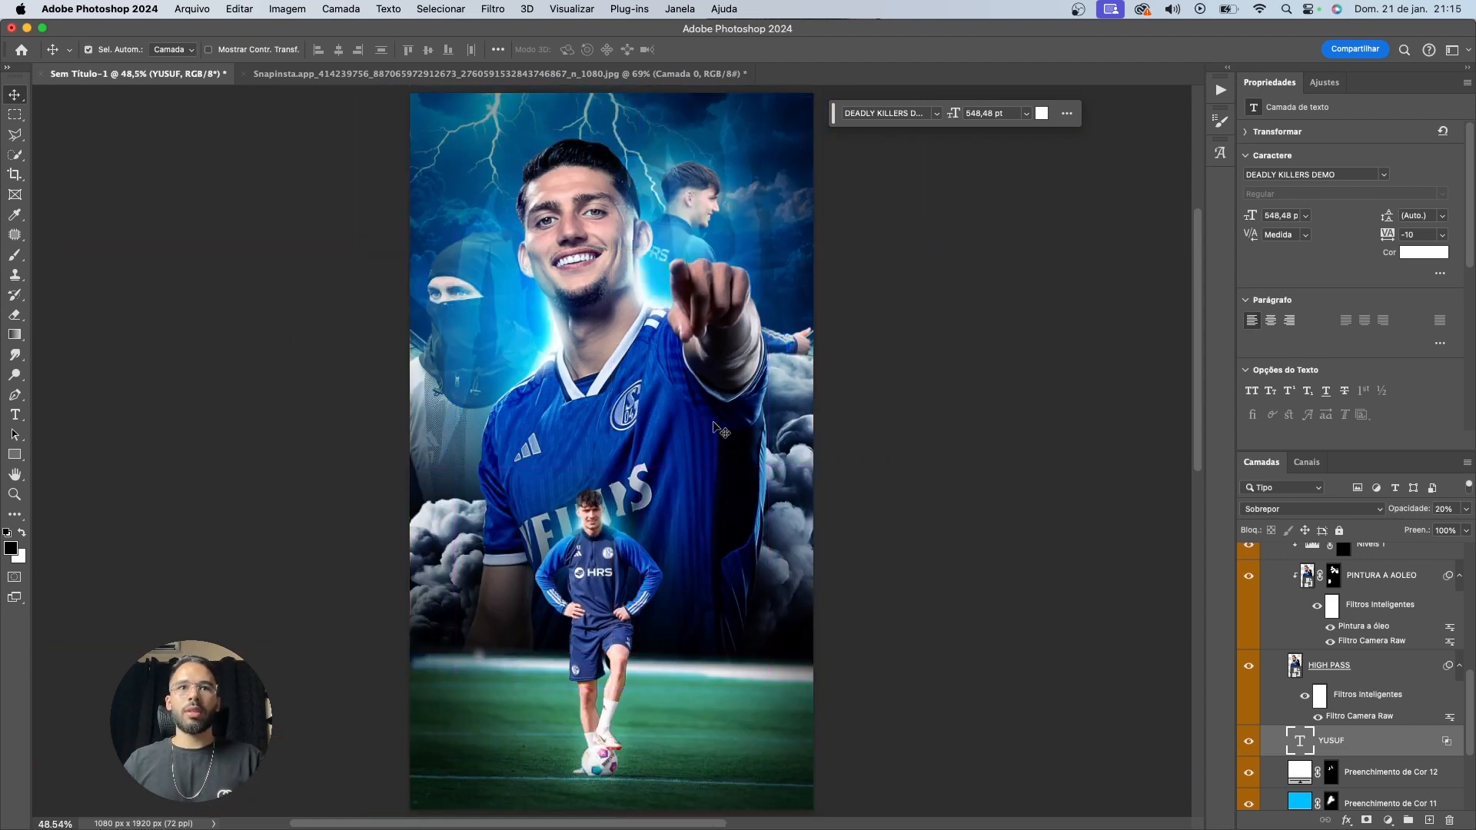
key("0")
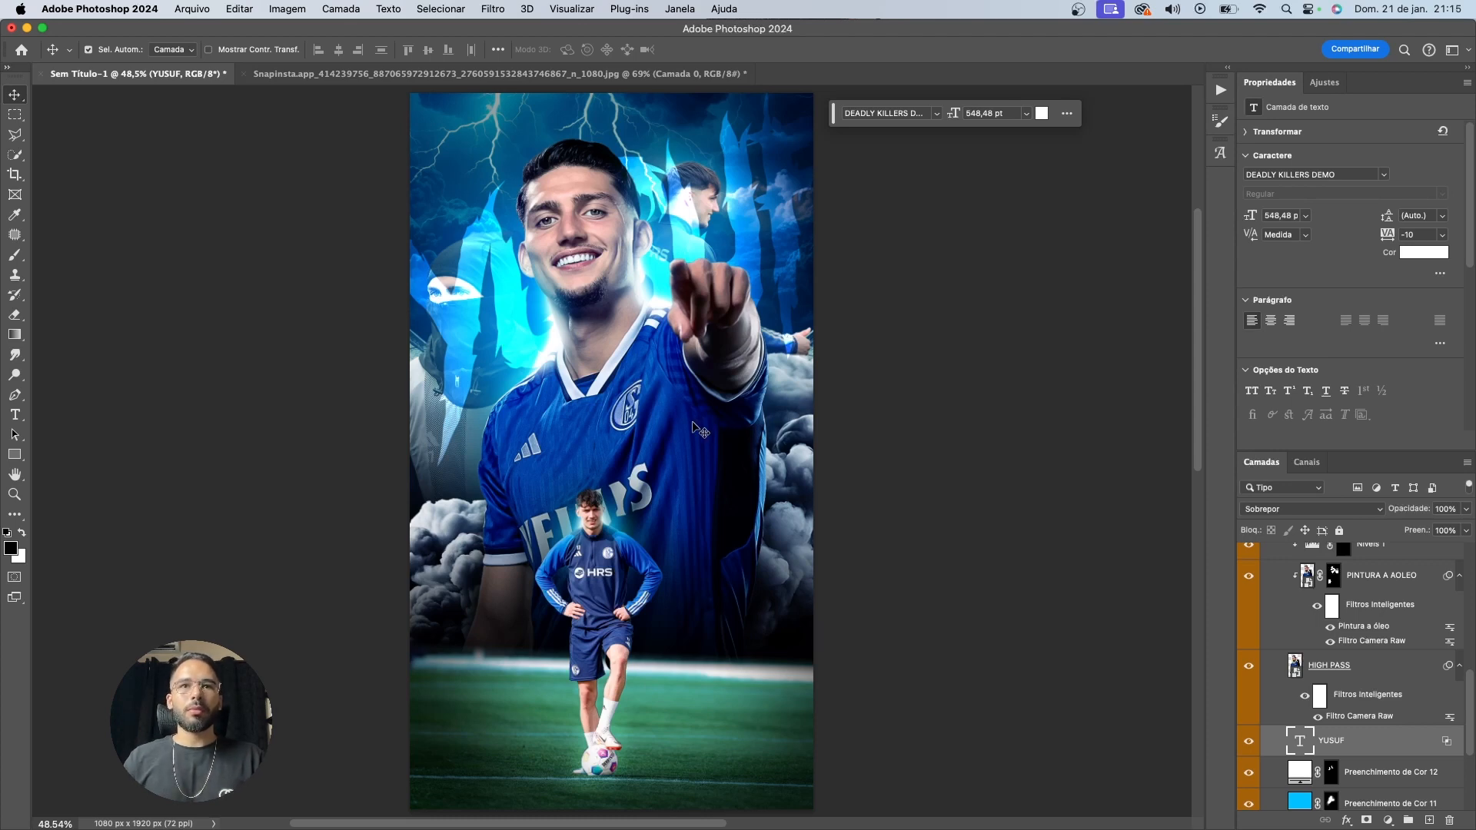
scroll(708, 433, "down", 1)
scroll(701, 429, "down", 3)
scroll(698, 435, "up", 3)
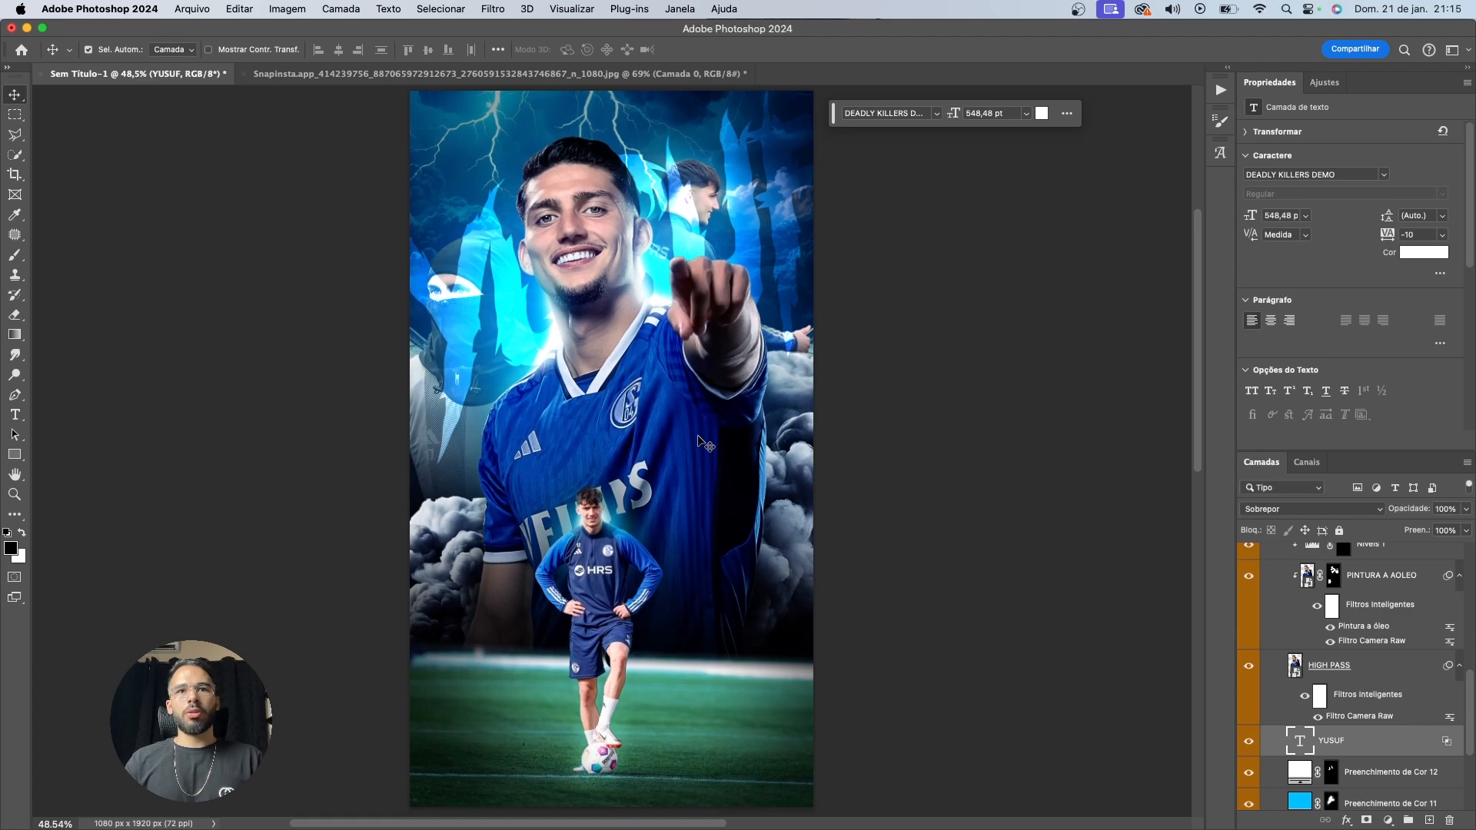
scroll(704, 446, "down", 1)
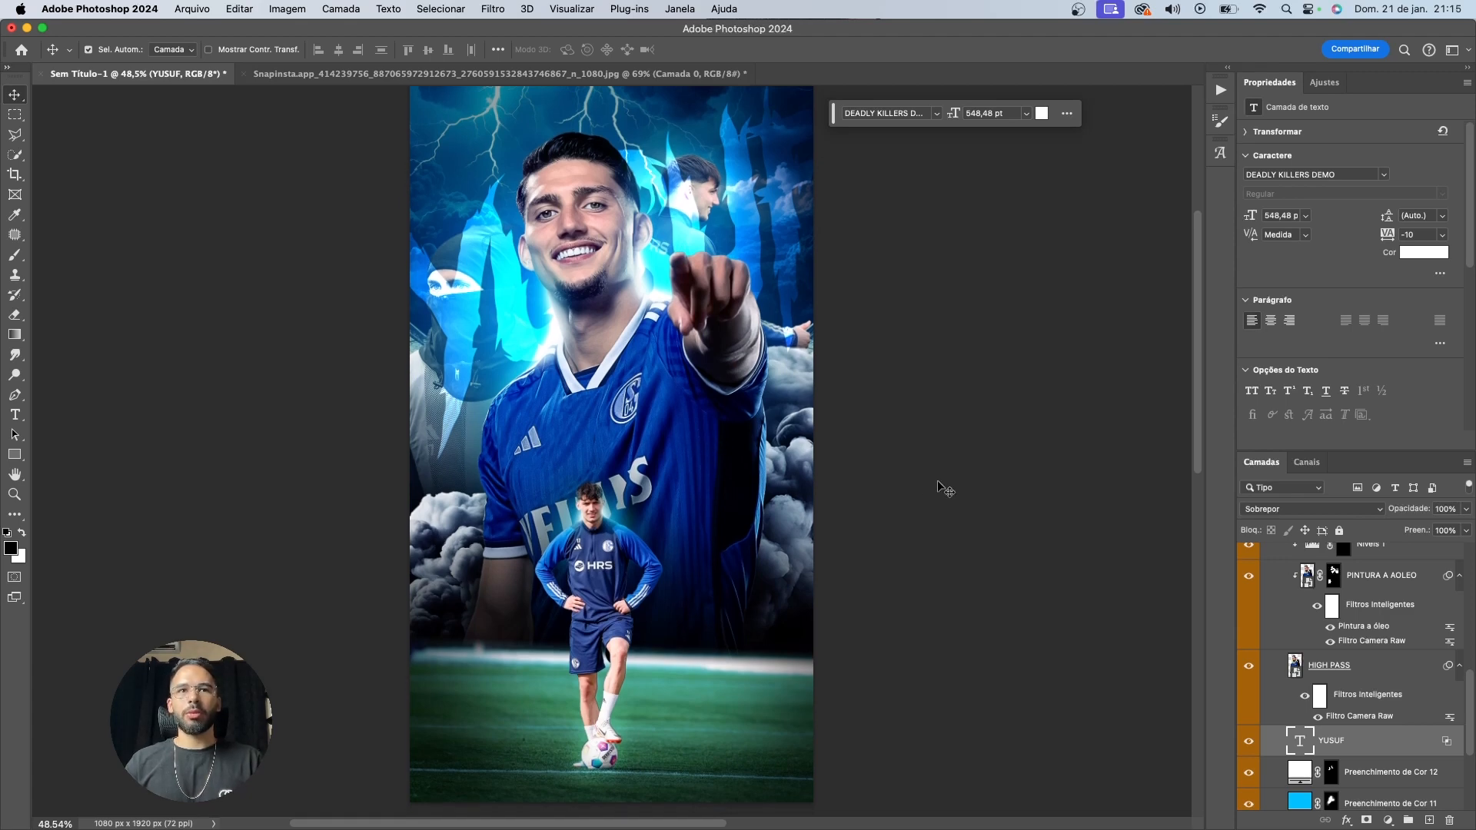
scroll(897, 481, "down", 1)
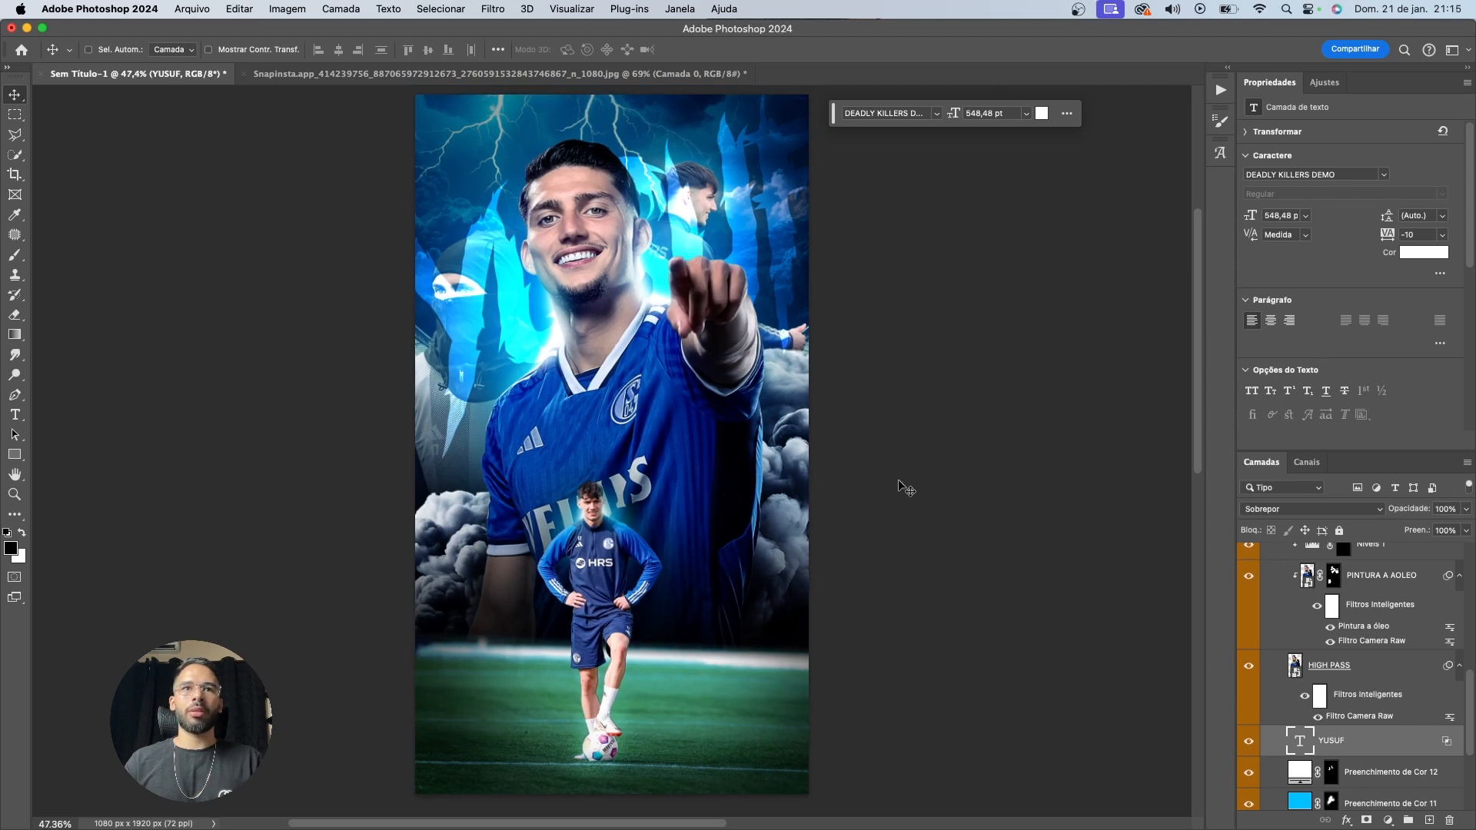
Add a solid color fill in cyan #00fff0 directly above Preenchimento de Cor 12, behind the large player
scroll(898, 479, "up", 1)
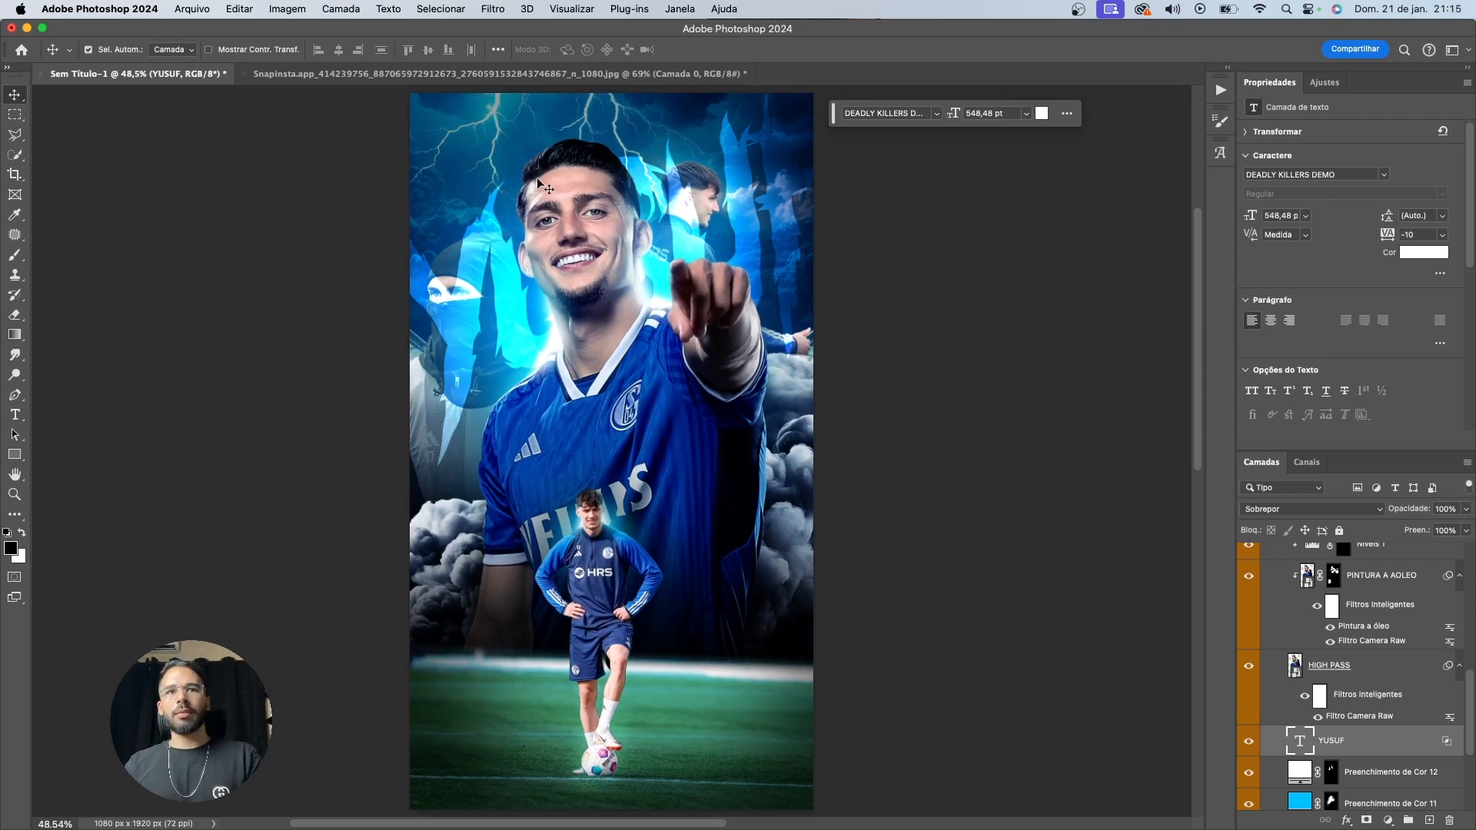
scroll(531, 185, "up", 10)
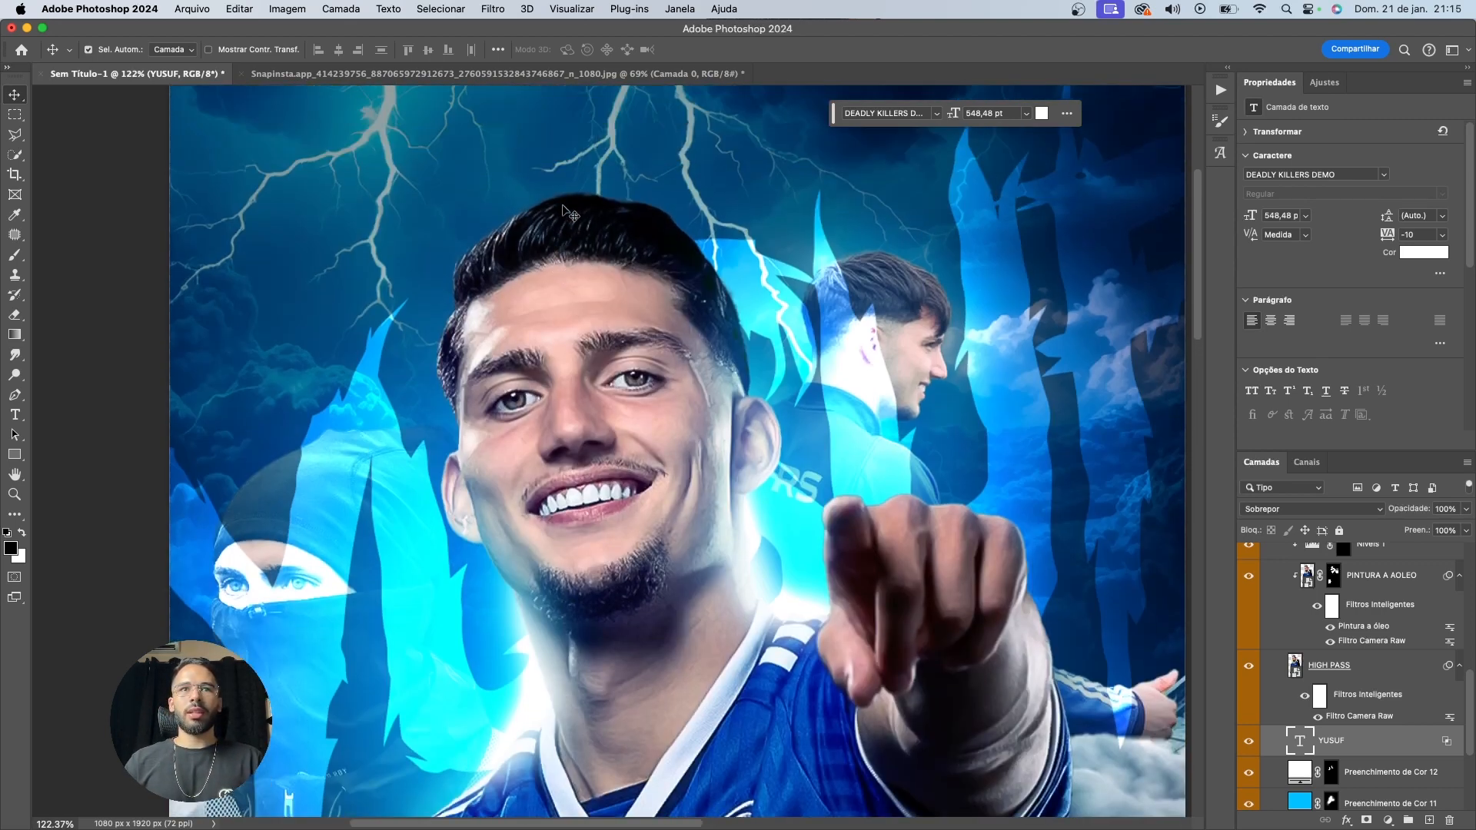
left_click(561, 265)
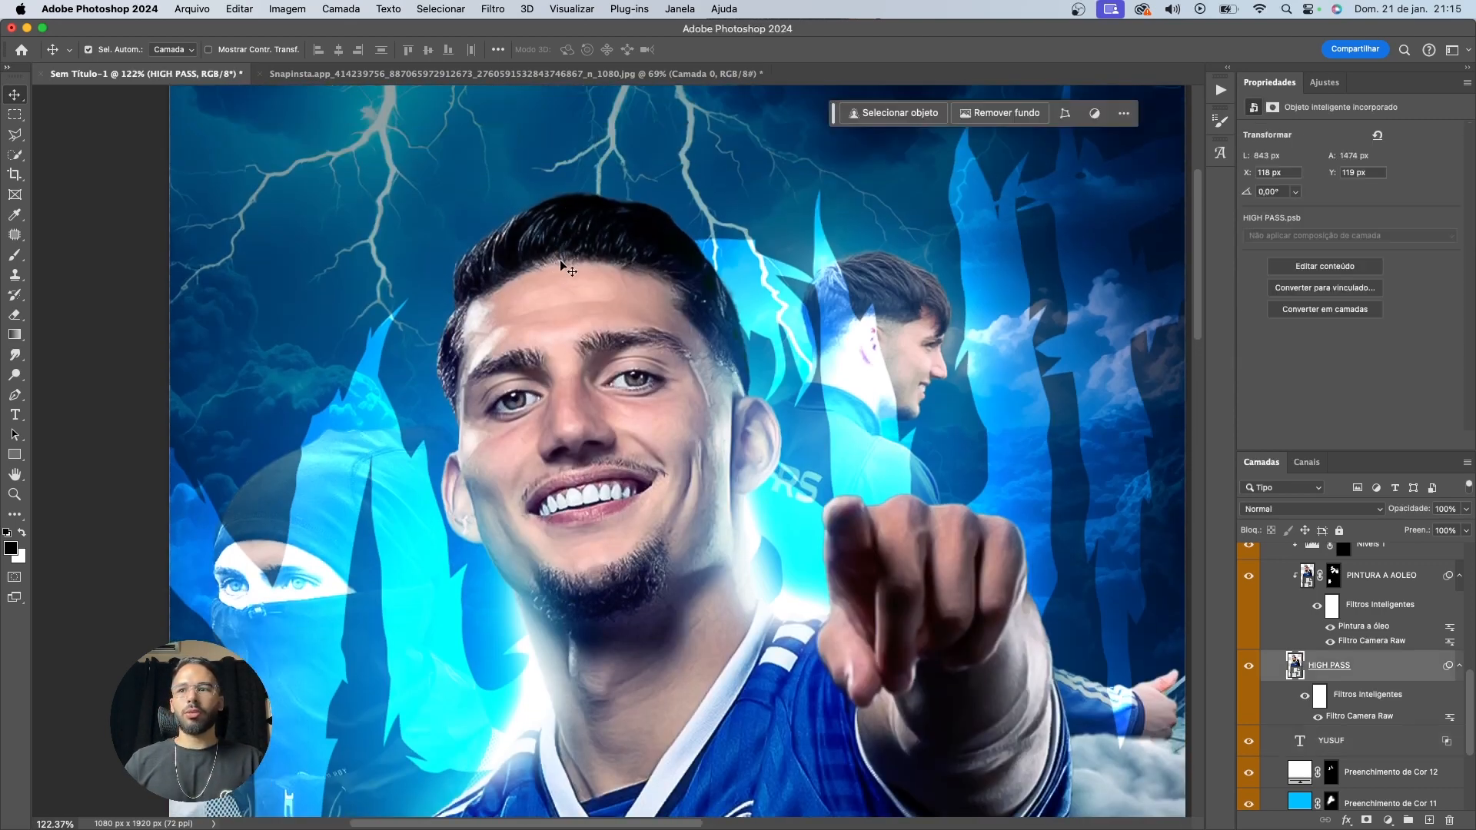
scroll(1353, 677, "down", 2)
left_click(1380, 701)
left_click(1387, 820)
left_click(1383, 578)
left_click(1388, 820)
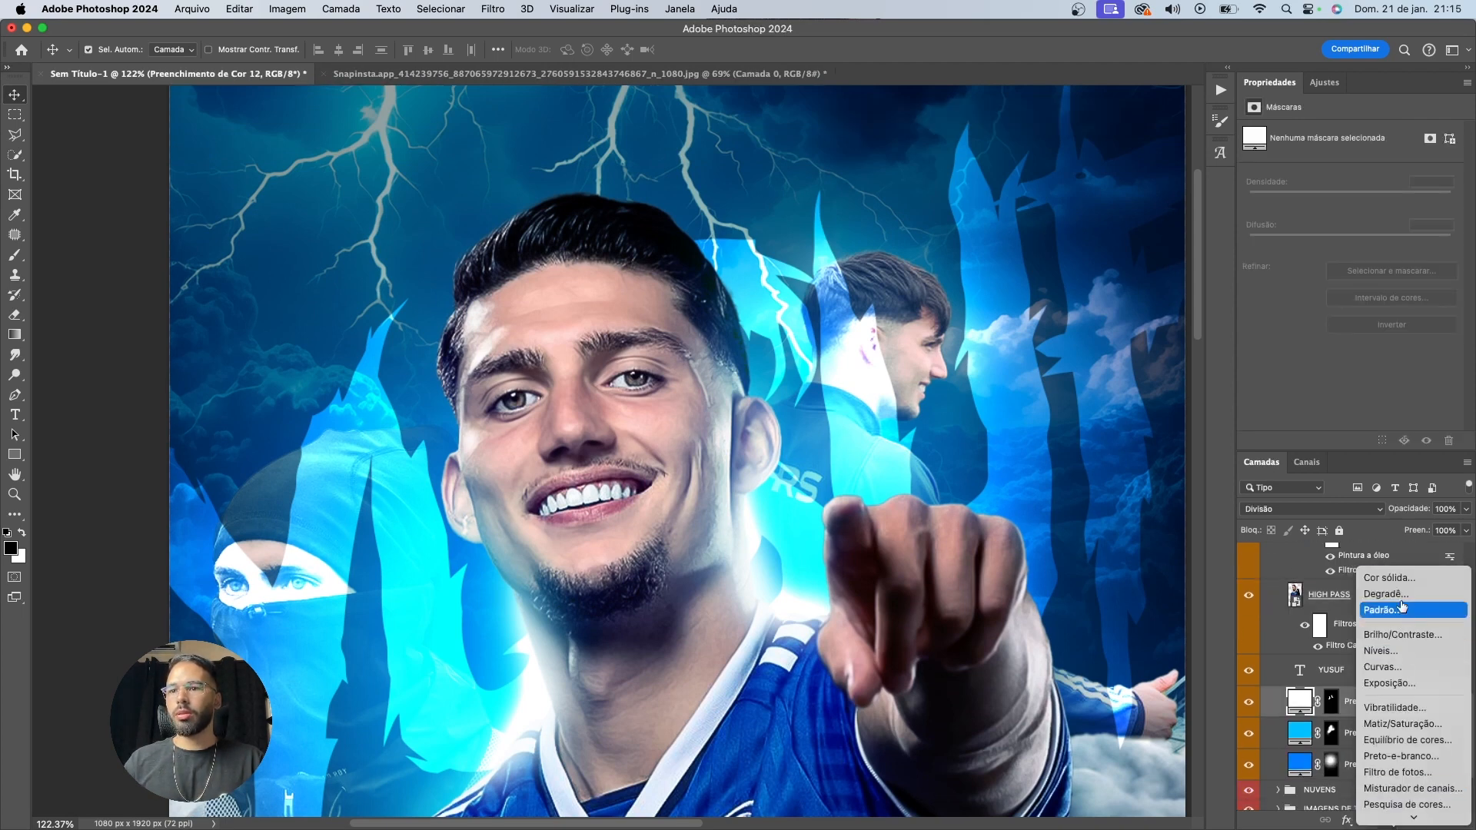
left_click(1383, 578)
left_click(1083, 530)
left_click(1031, 485)
left_click(1229, 425)
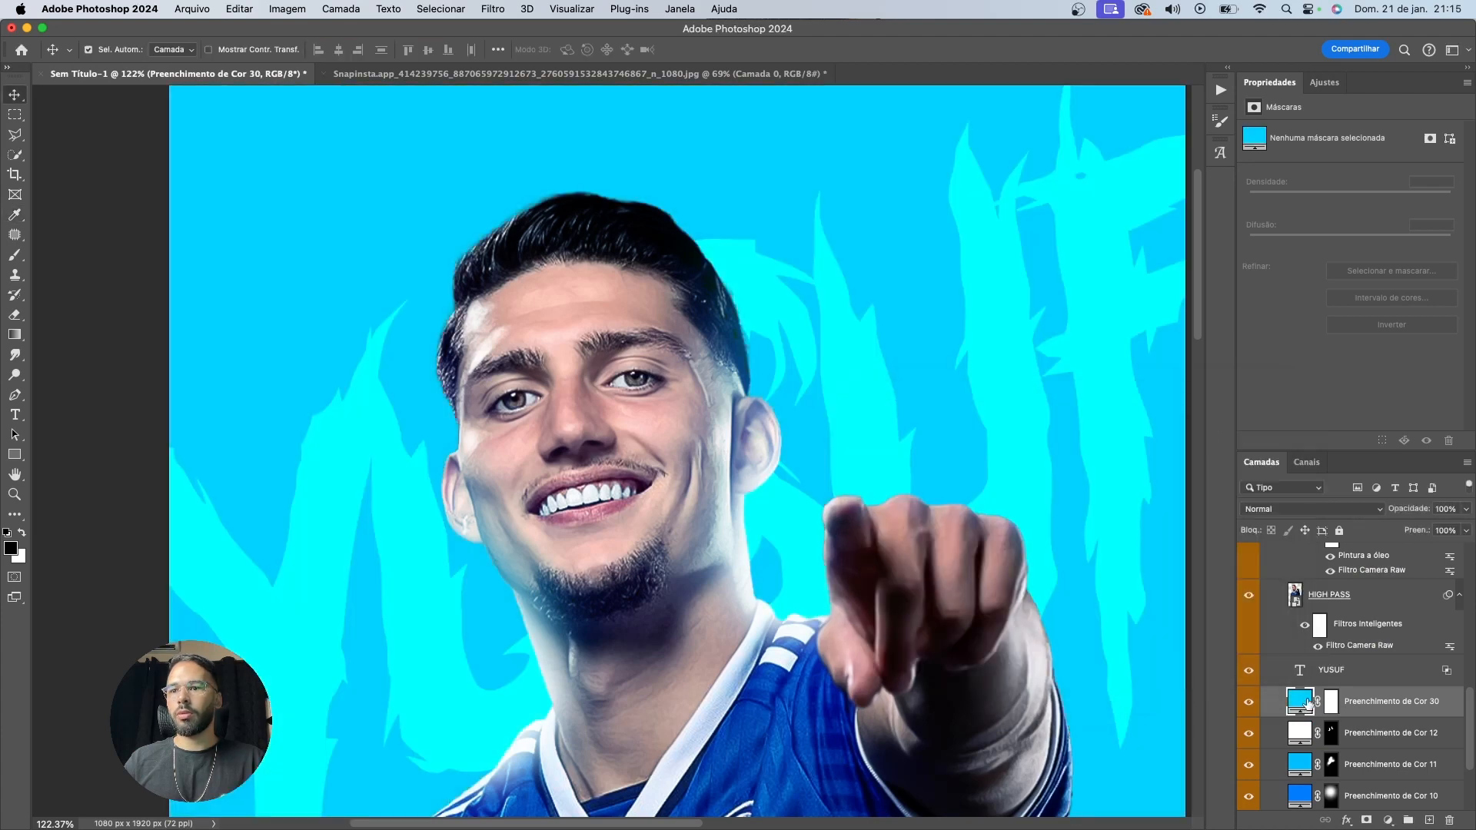
left_click(1083, 532)
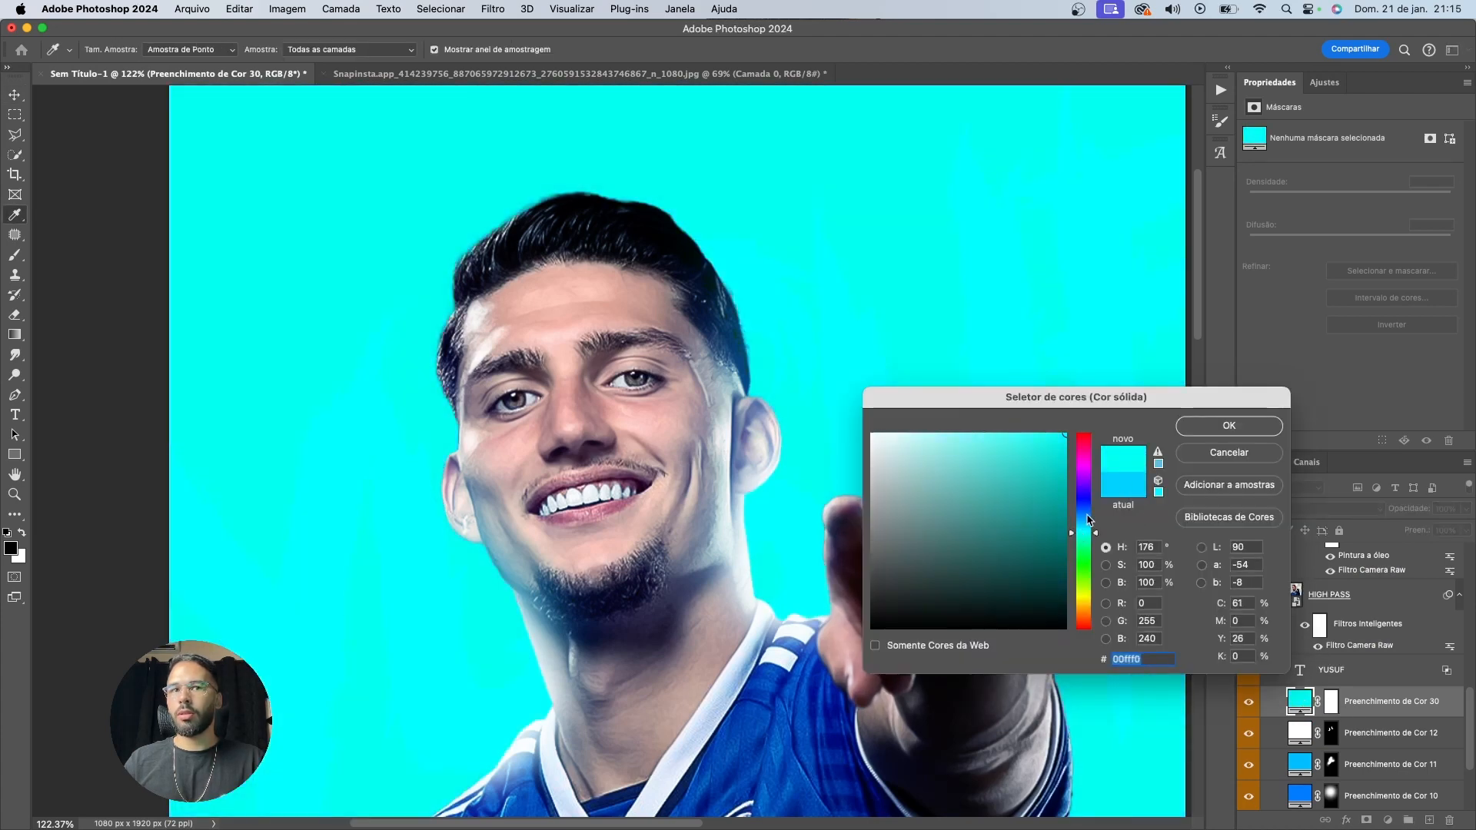
left_click(1211, 429)
Invert the new cyan fill's mask, then paint a glow around the large player's hair feathered to about 39.7 px
left_click(1331, 703)
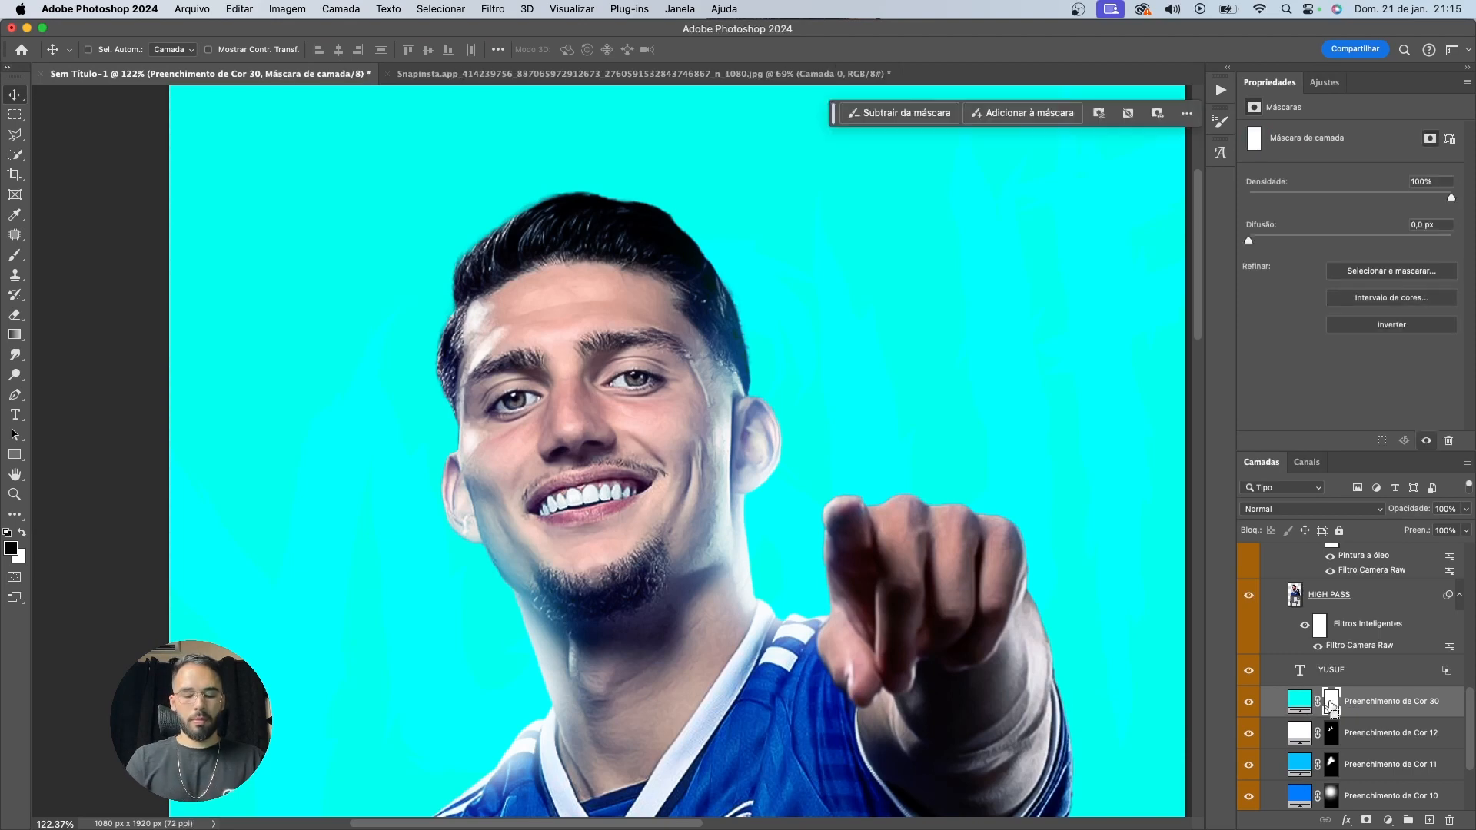
key("super+i")
key("b")
key("x")
mouse_move(525, 253)
left_mouse_down()
mouse_move(598, 240)
mouse_move(655, 254)
mouse_move(635, 236)
mouse_move(676, 311)
left_mouse_up()
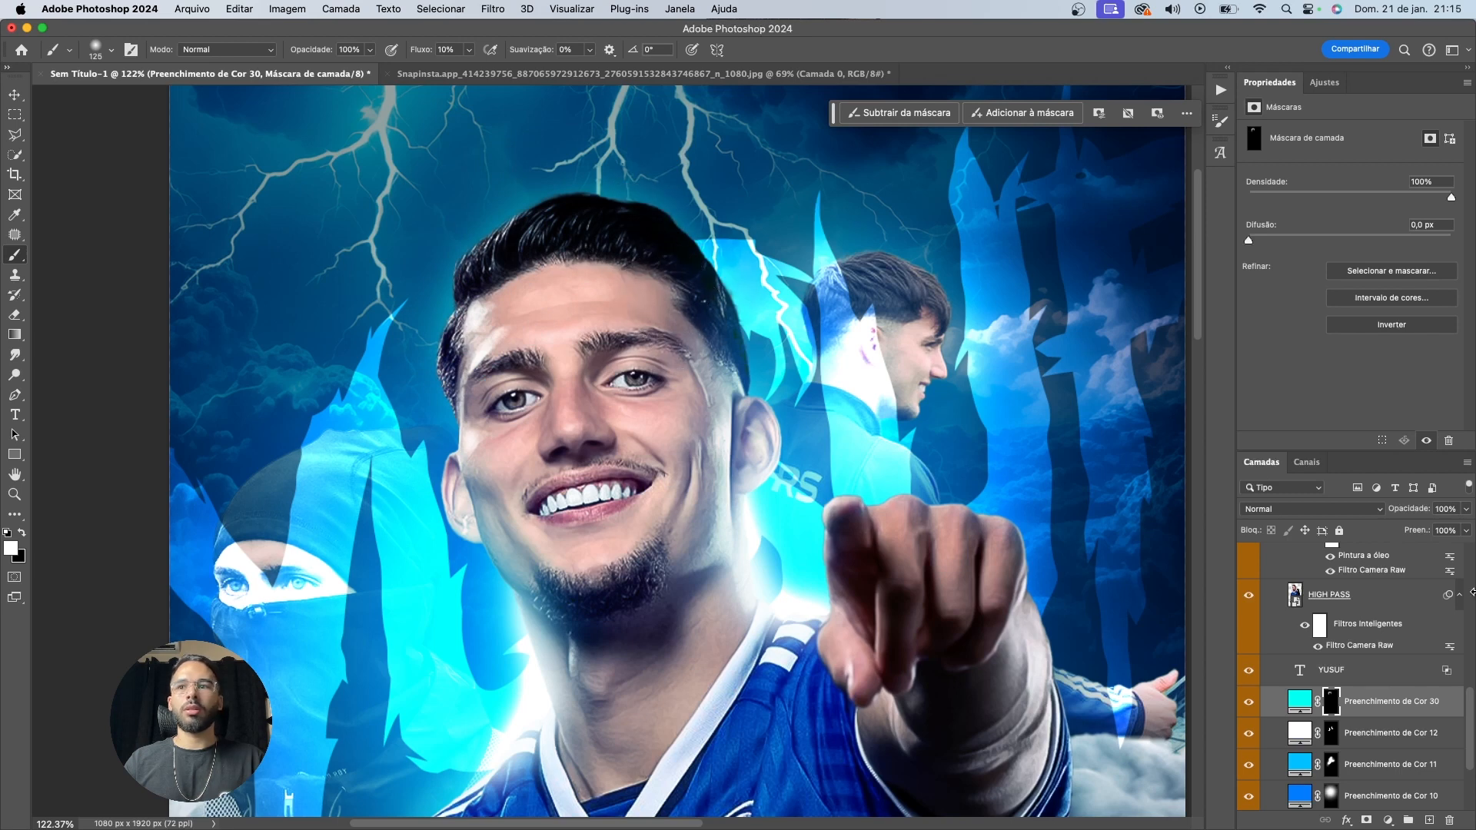
key("v")
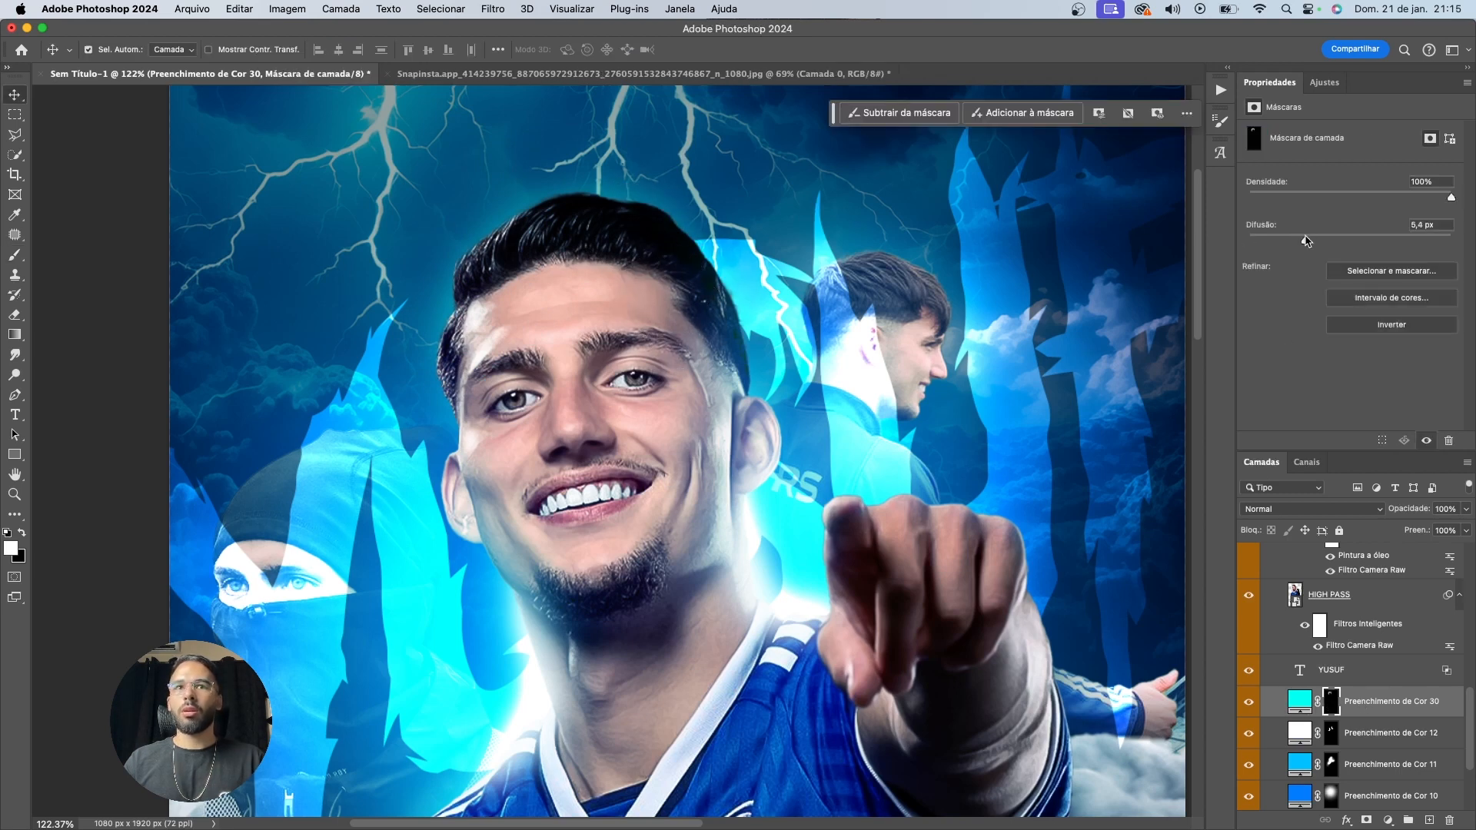
left_click_drag(1369, 241, 1373, 240)
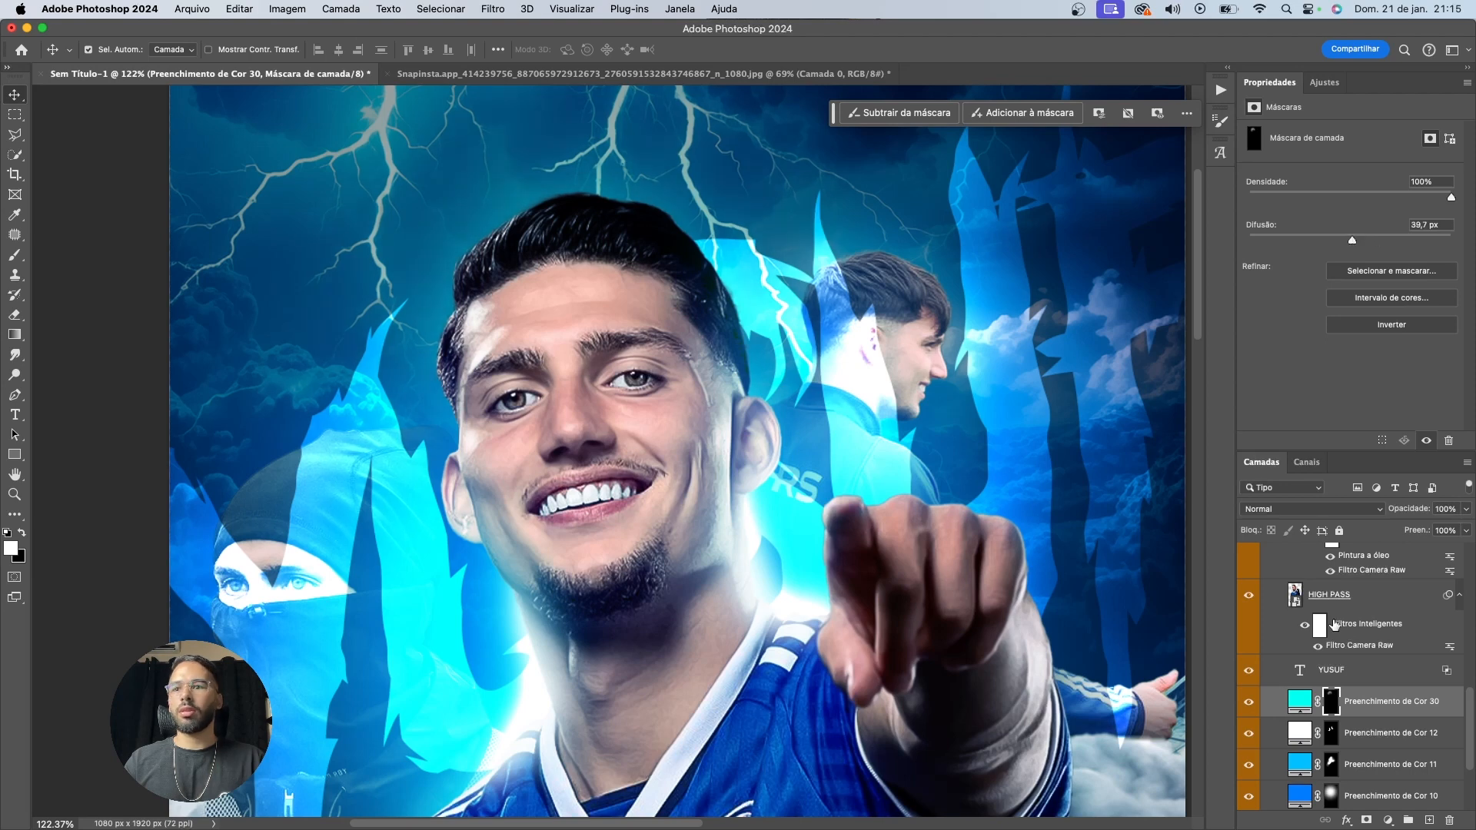
Add a bright cyan solid color fill clipped to the large player, directly above Preenchimento de Cor 13
scroll(1359, 643, "down", 5)
left_click(1360, 648)
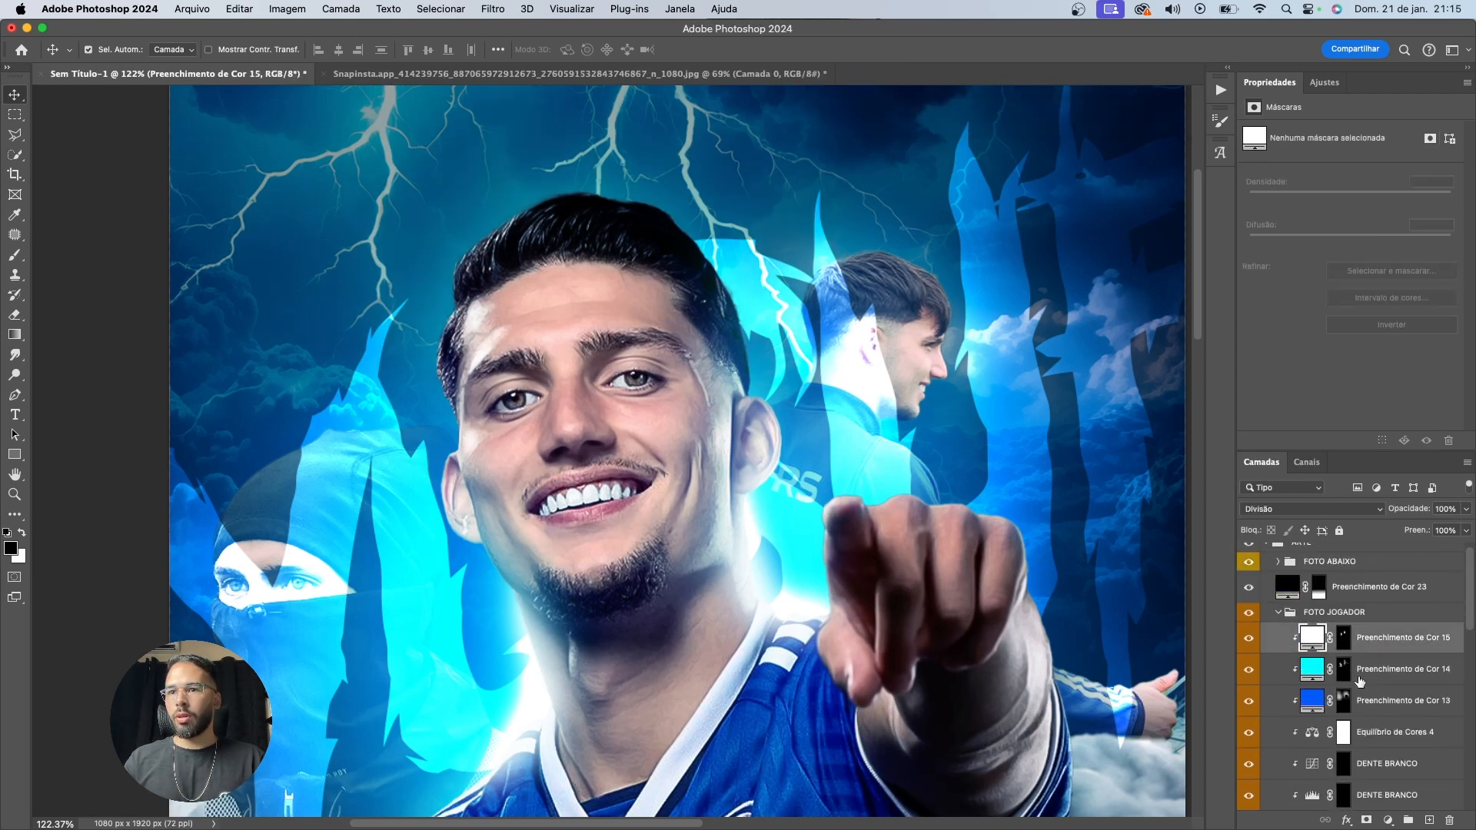
left_click(1370, 702)
left_click(1388, 820)
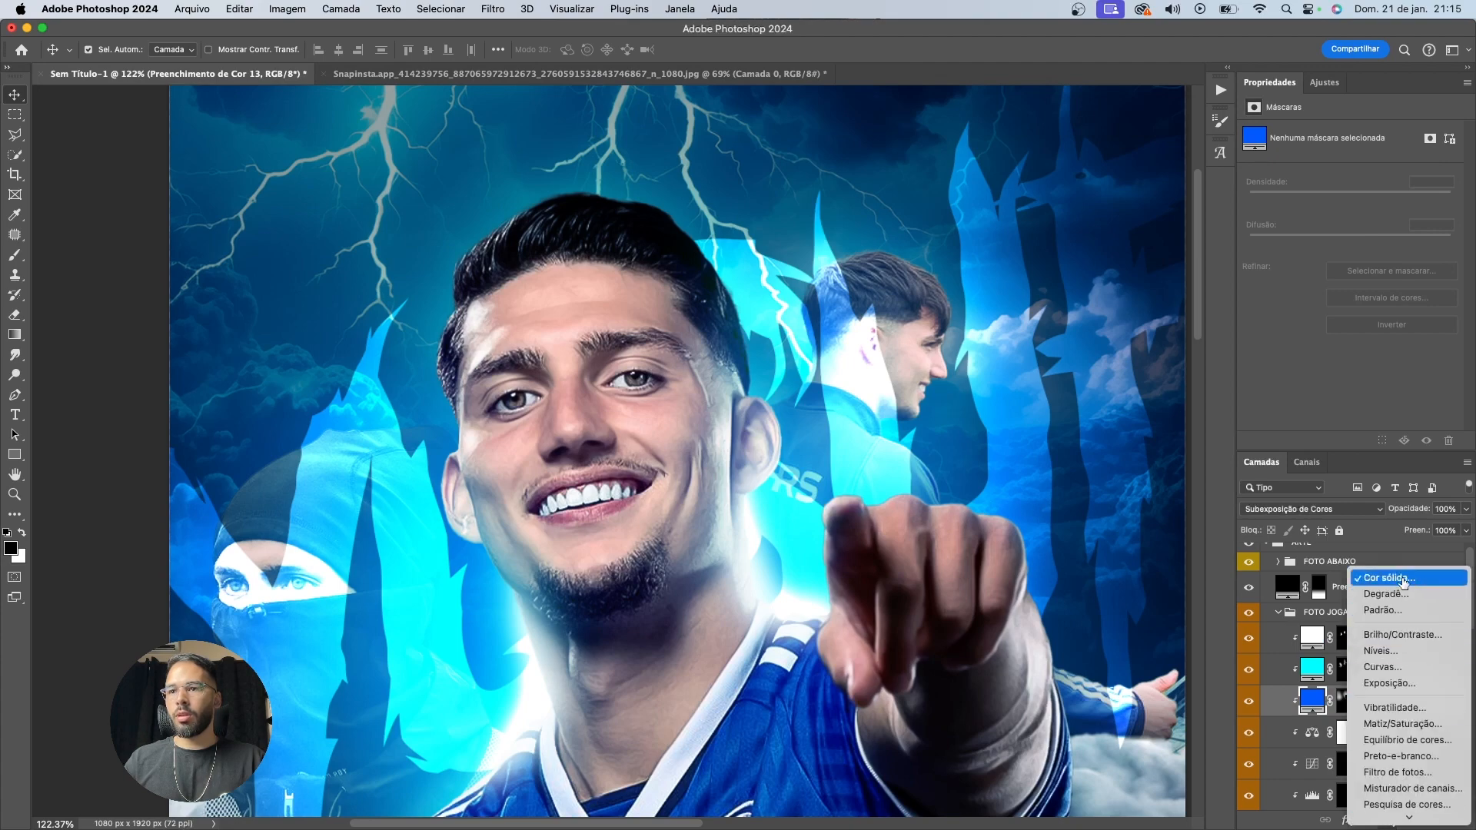
left_click(1239, 543)
left_click_drag(1085, 517, 1086, 528)
left_click_drag(1030, 469, 1066, 433)
left_click(1208, 425)
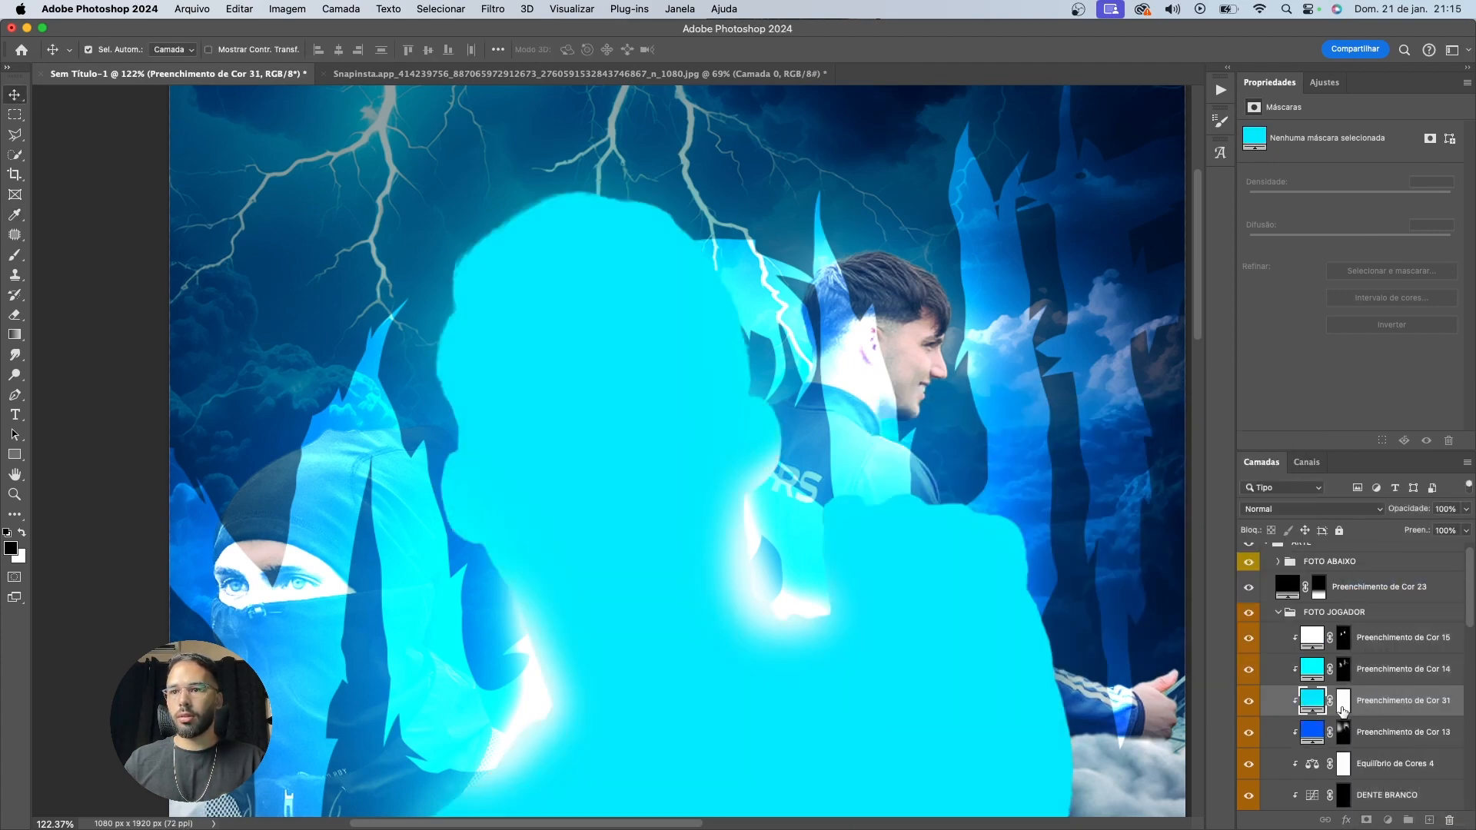
Invert the clipped cyan fill's mask and brush a rim light along the top edge of the large player's hair
left_click(1342, 711)
key("super+i")
key("b")
key("x")
mouse_move(505, 189)
left_mouse_down()
mouse_move(715, 190)
mouse_move(688, 218)
mouse_move(665, 180)
mouse_move(676, 234)
left_mouse_up()
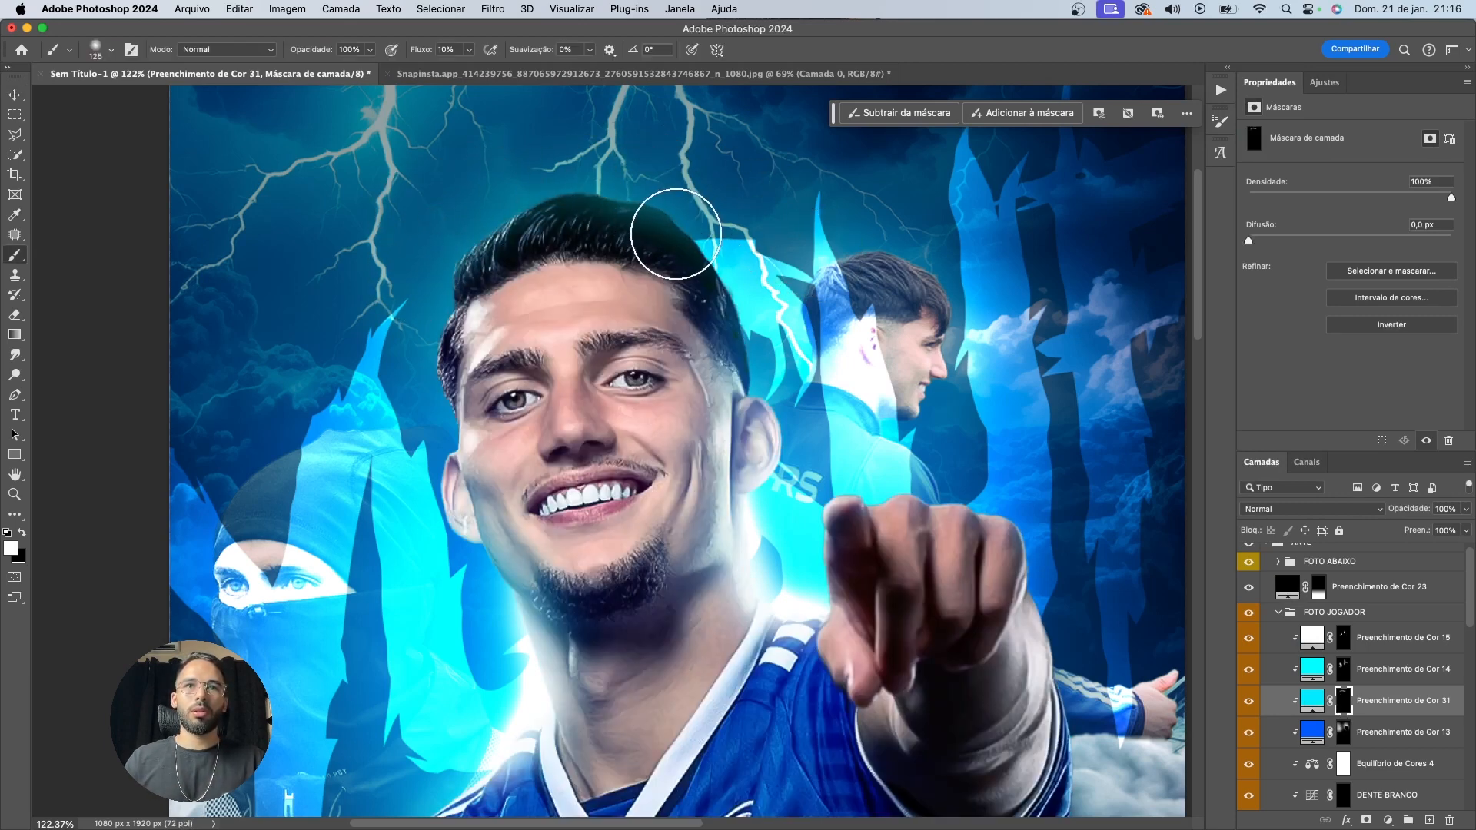
key("super+z")
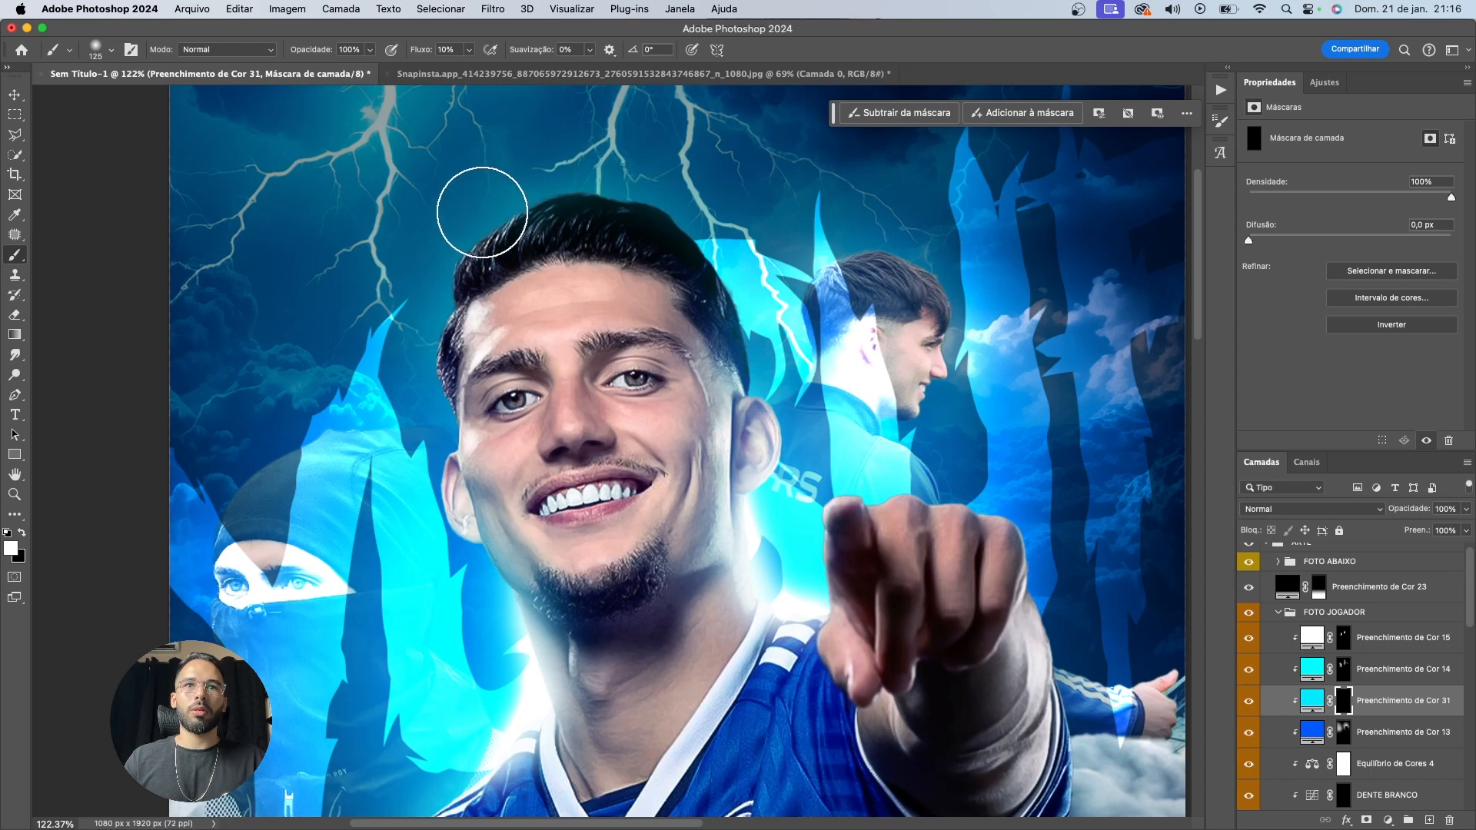
key("v")
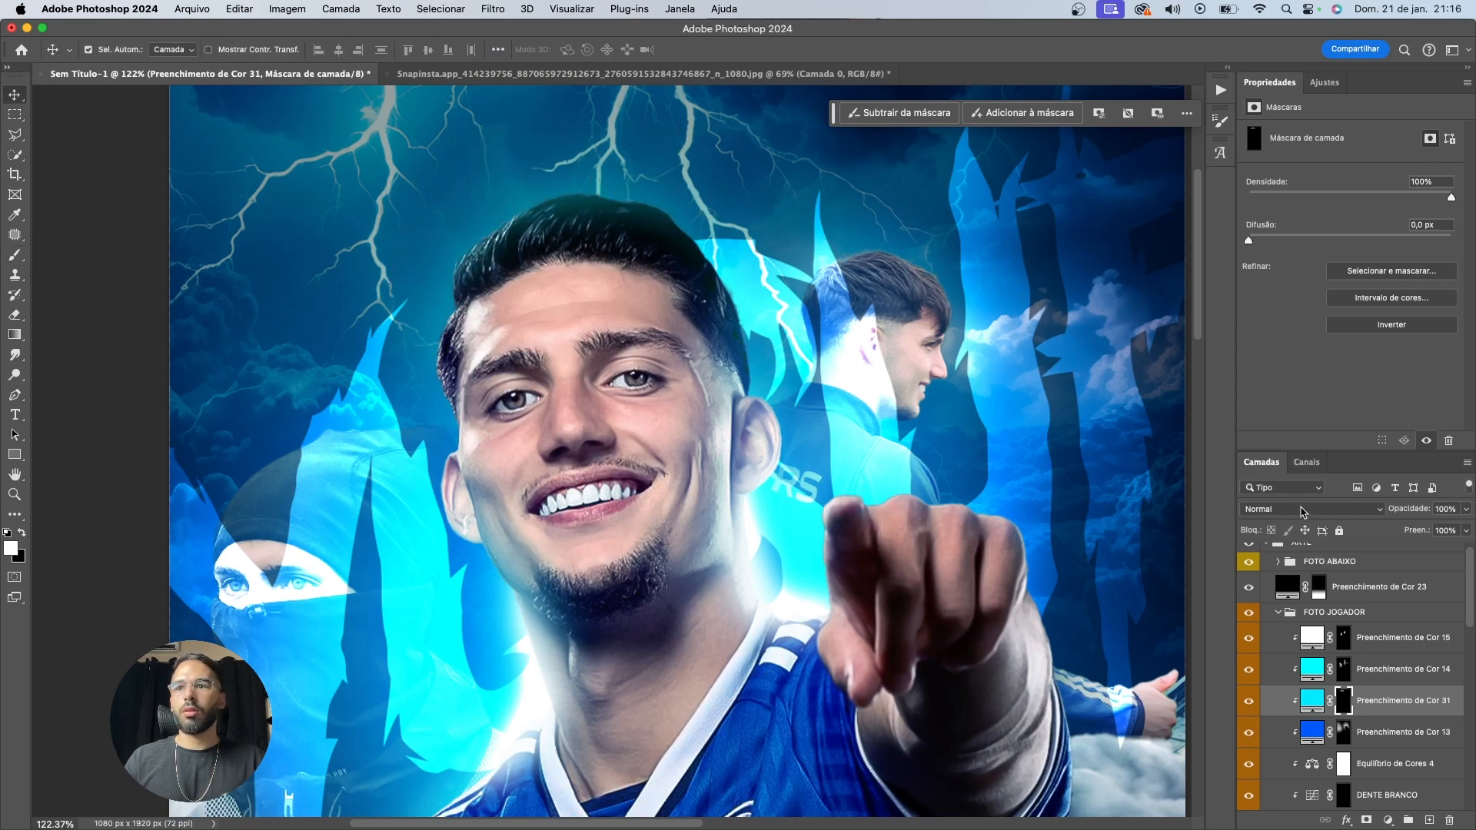
Set the hair rim light's blend mode to Divisão and refine its mask with a 90 px brush
left_click(1301, 509)
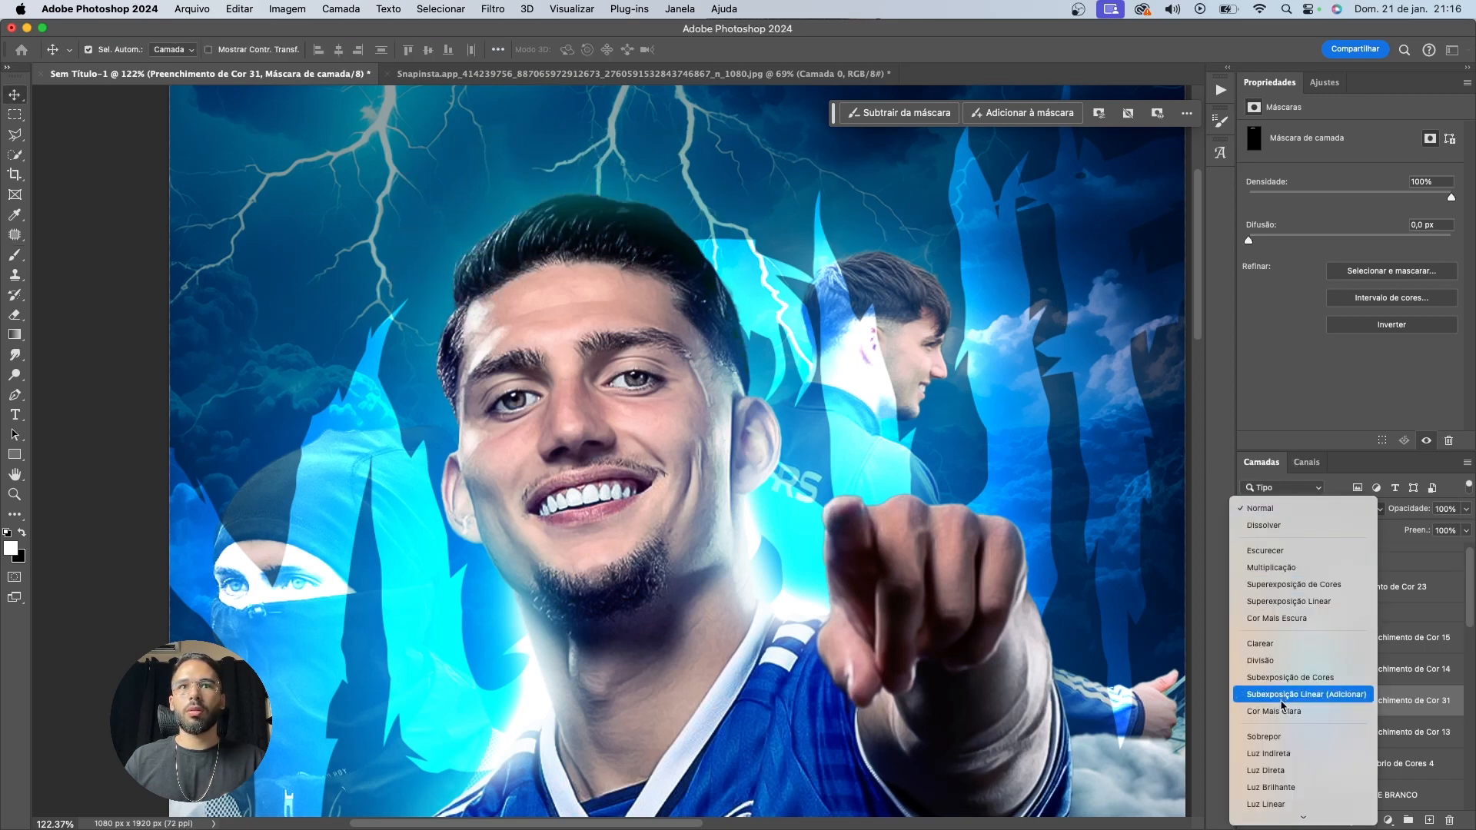
left_click(1276, 660)
key("b")
scroll(564, 199, "up", 2)
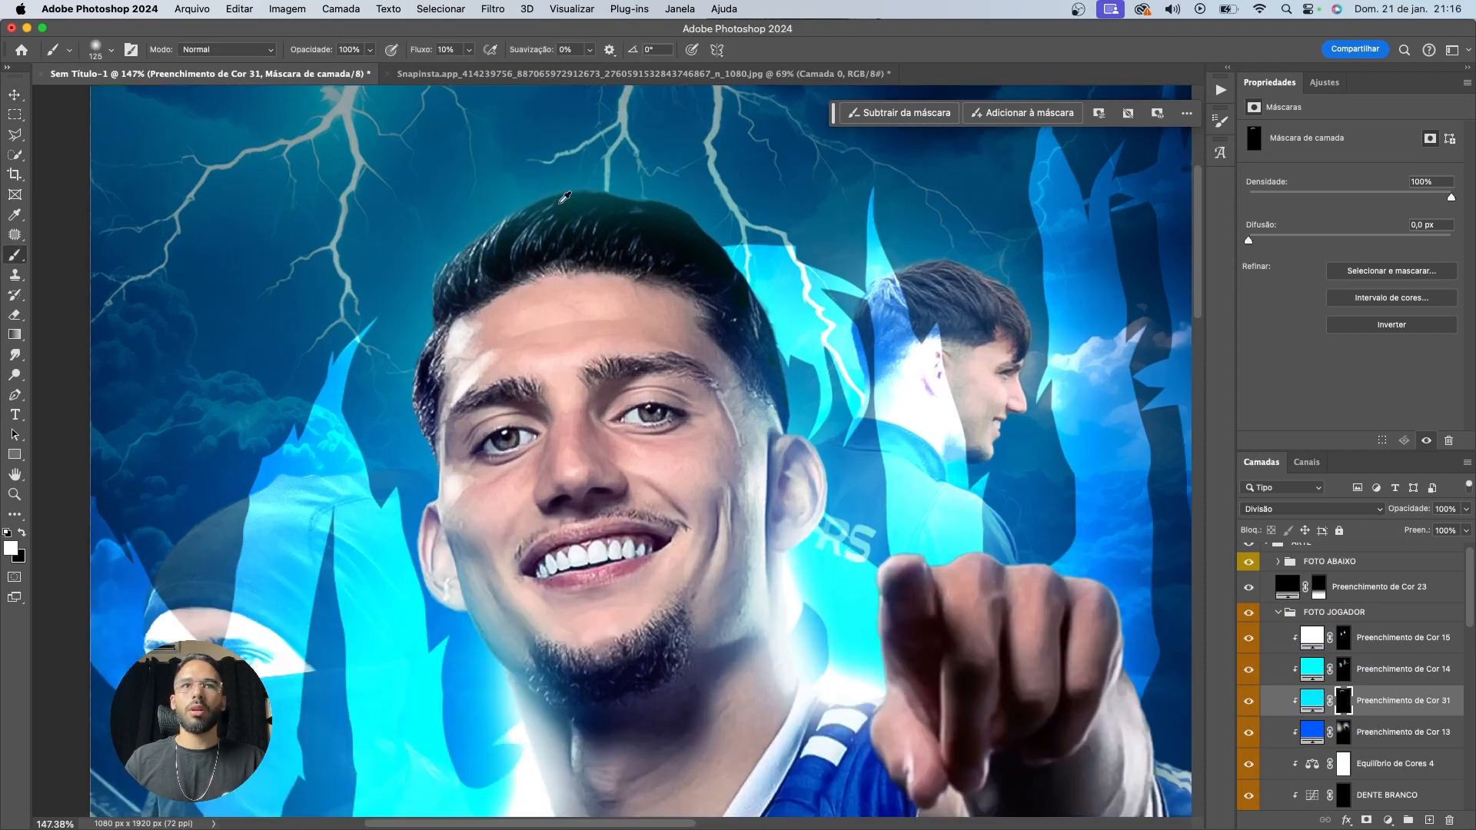
scroll(564, 199, "up", 4)
key("bracketleft")
key("bracketleft")
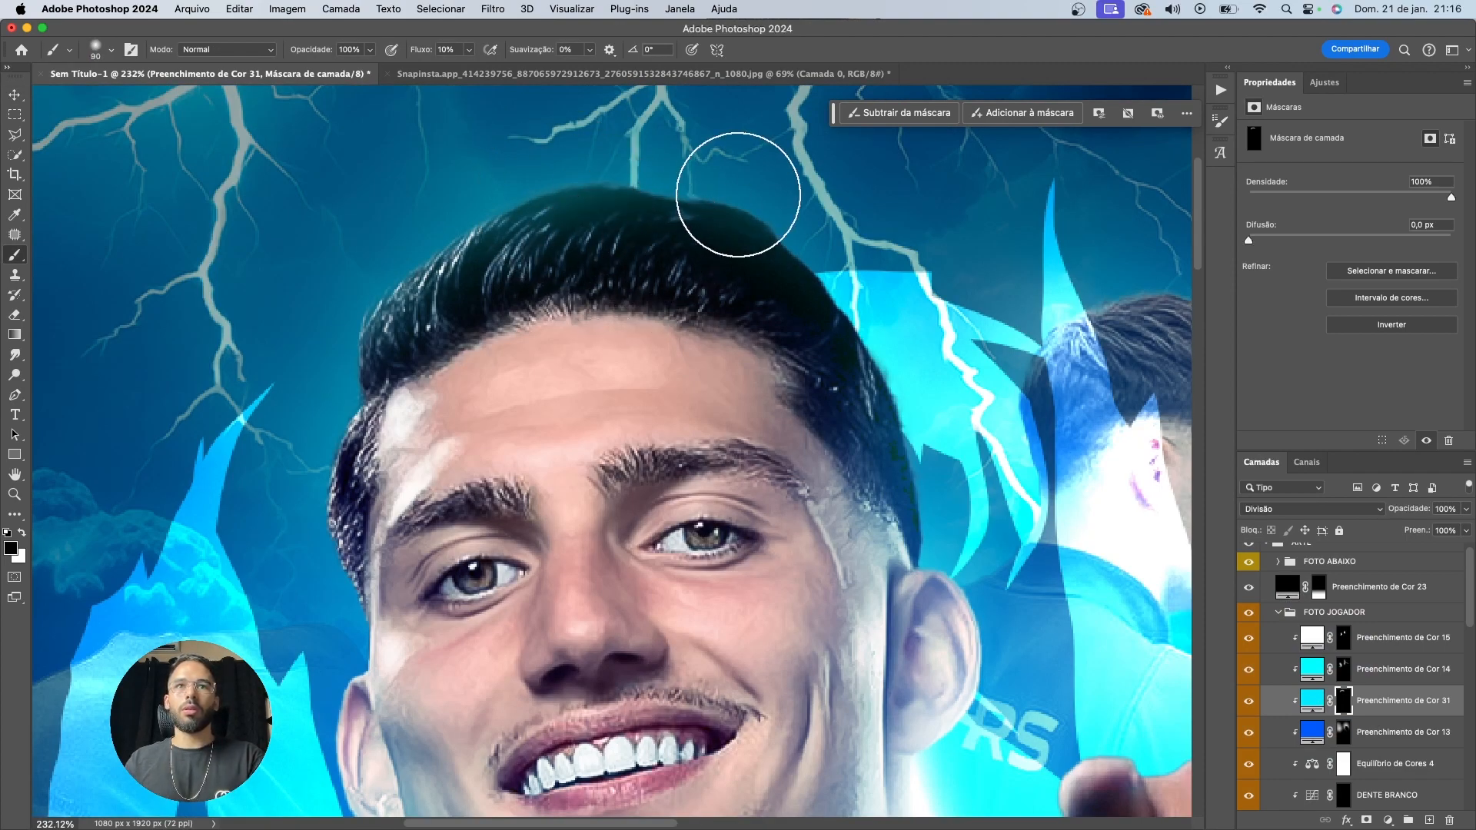
scroll(770, 297, "down", 1)
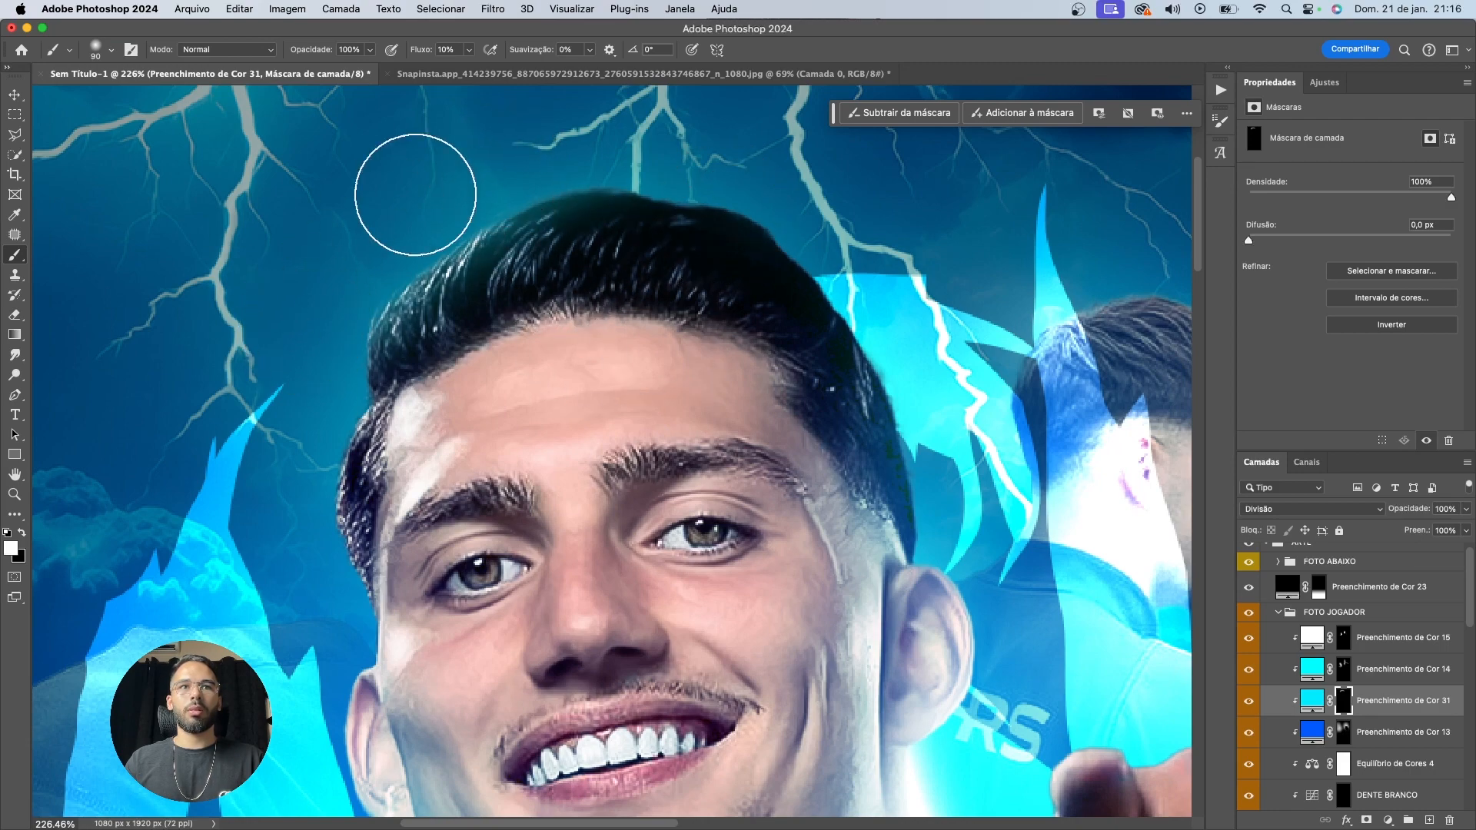
key("x")
key("x")
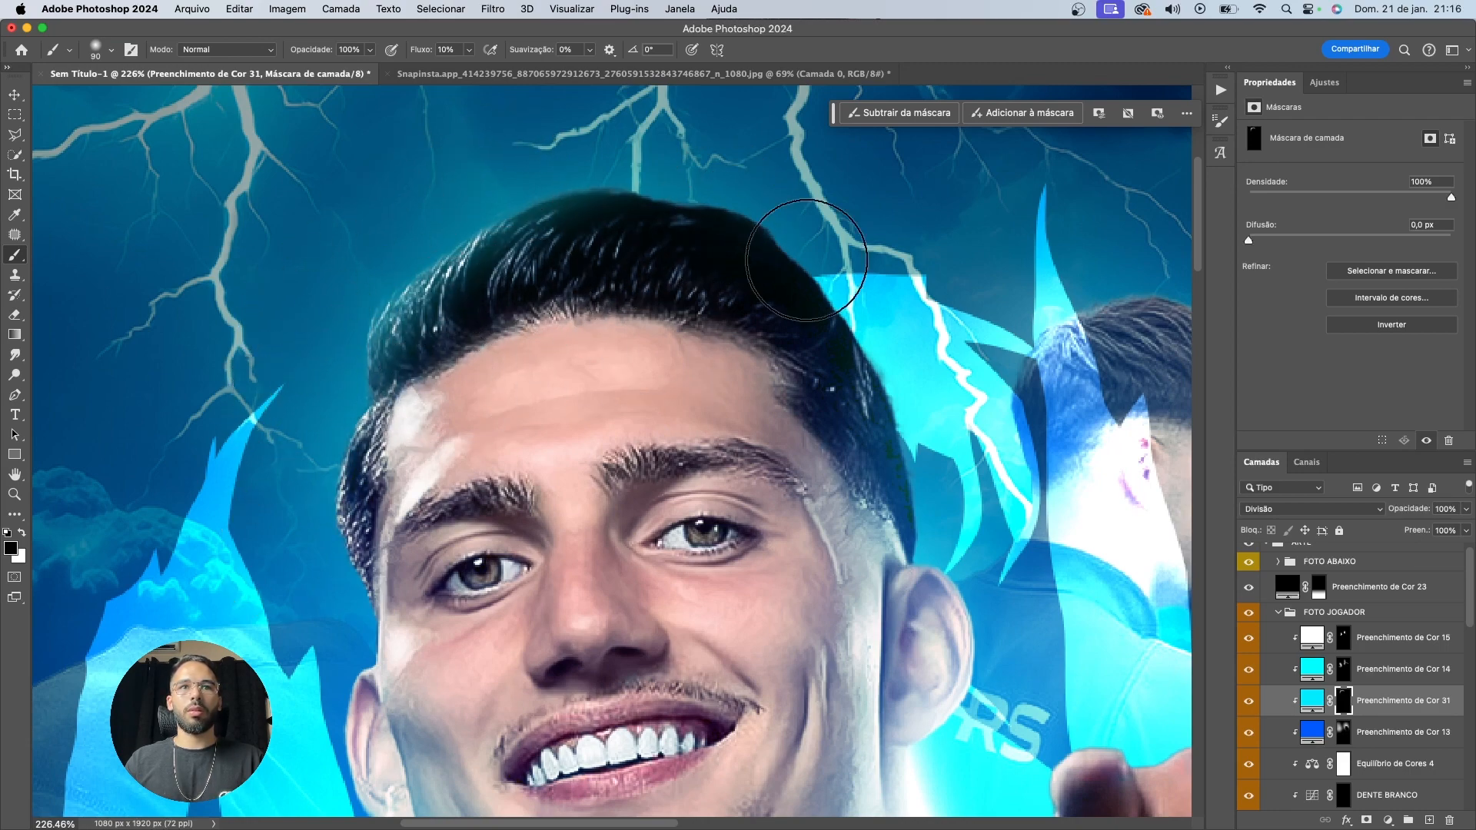
scroll(811, 375, "down", 10)
scroll(812, 382, "down", 3)
key("v")
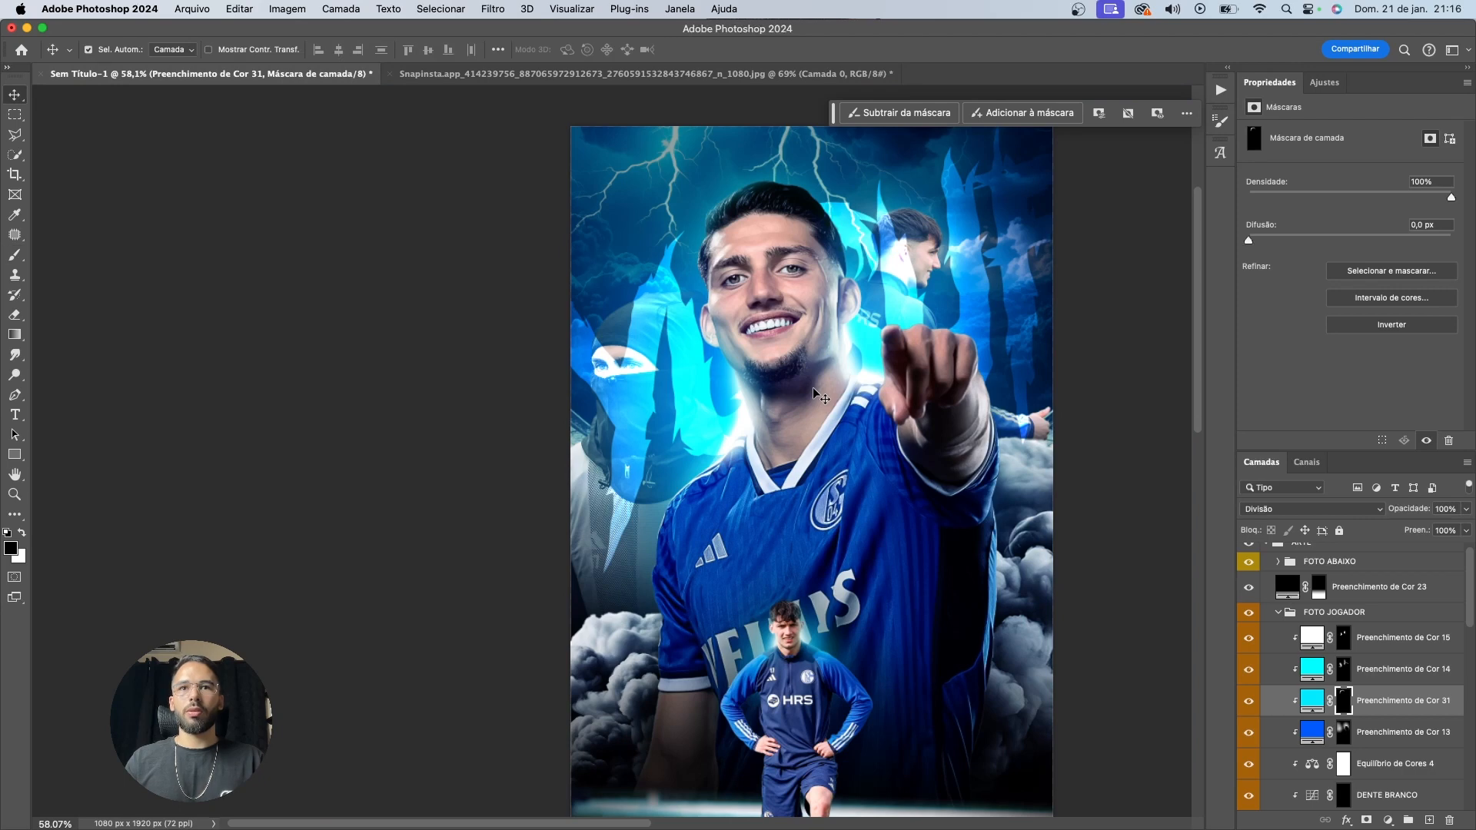
scroll(813, 386, "down", 2)
key("super+0")
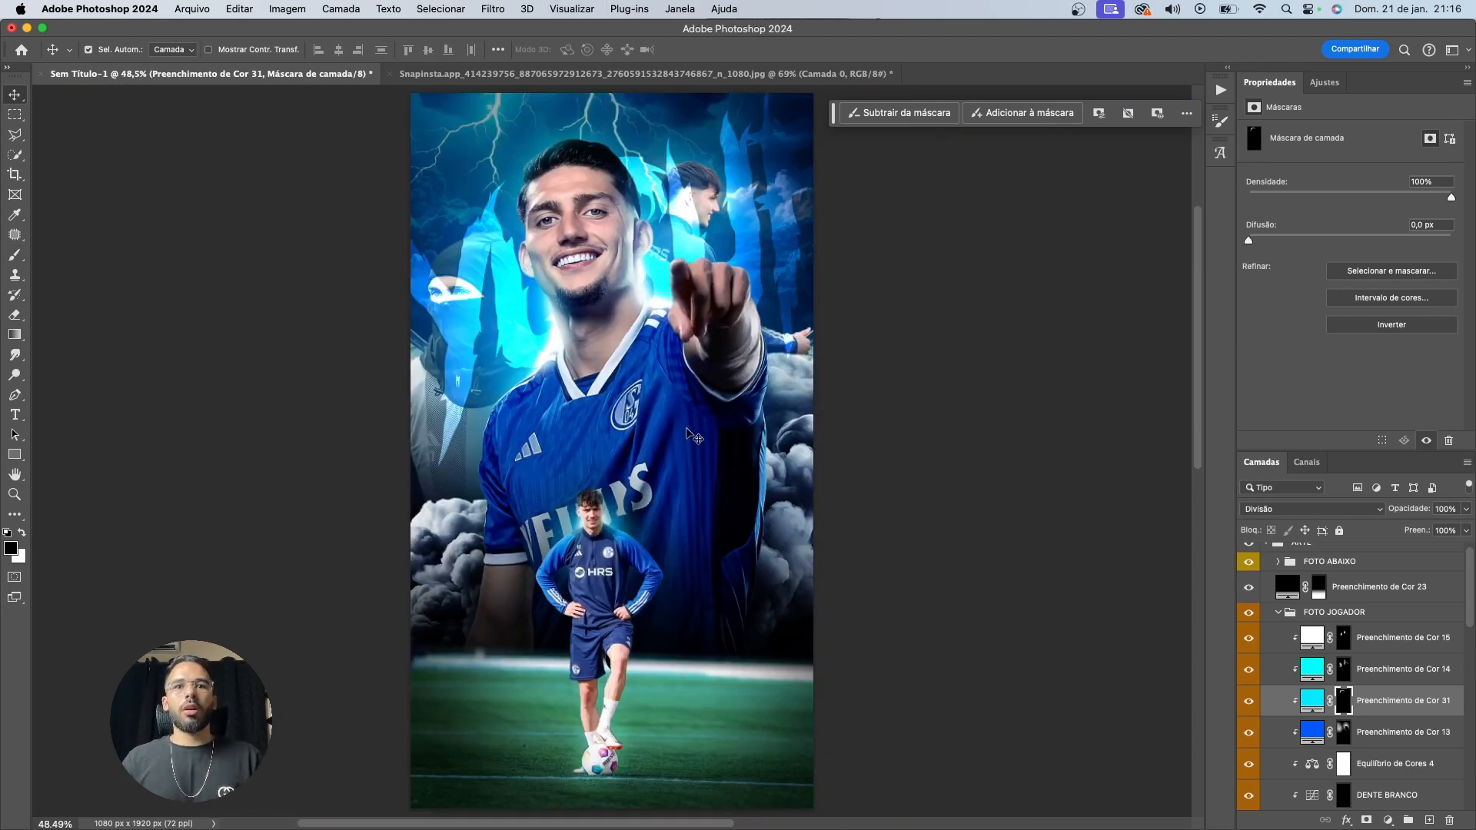
Add a black solid color fill clipped above Preenchimento de Cor 15 in the FOTO JOGADOR group and invert its mask
left_click(1324, 639)
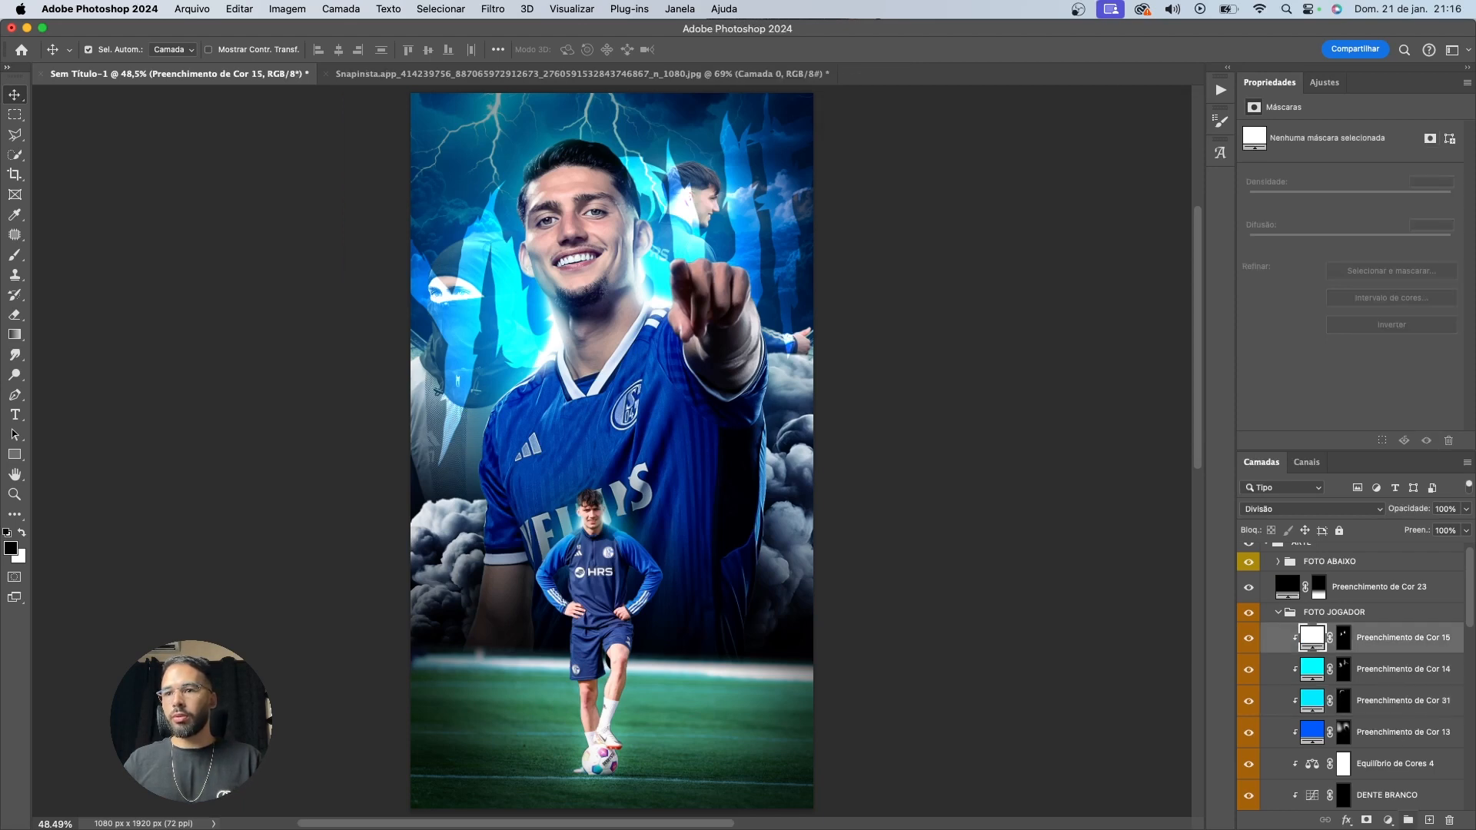
left_click(1388, 821)
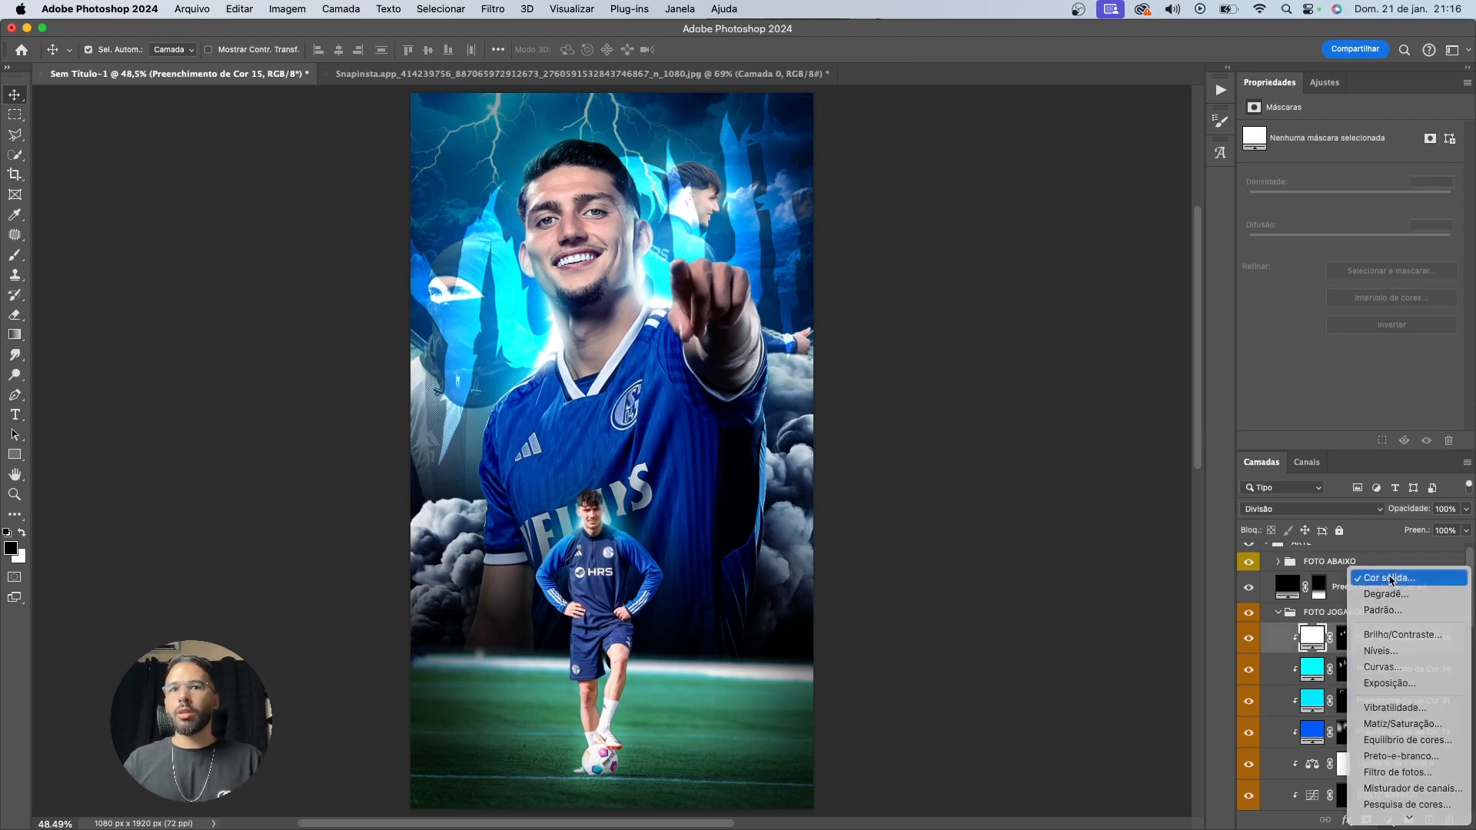
left_click(1376, 577)
left_click(1207, 430)
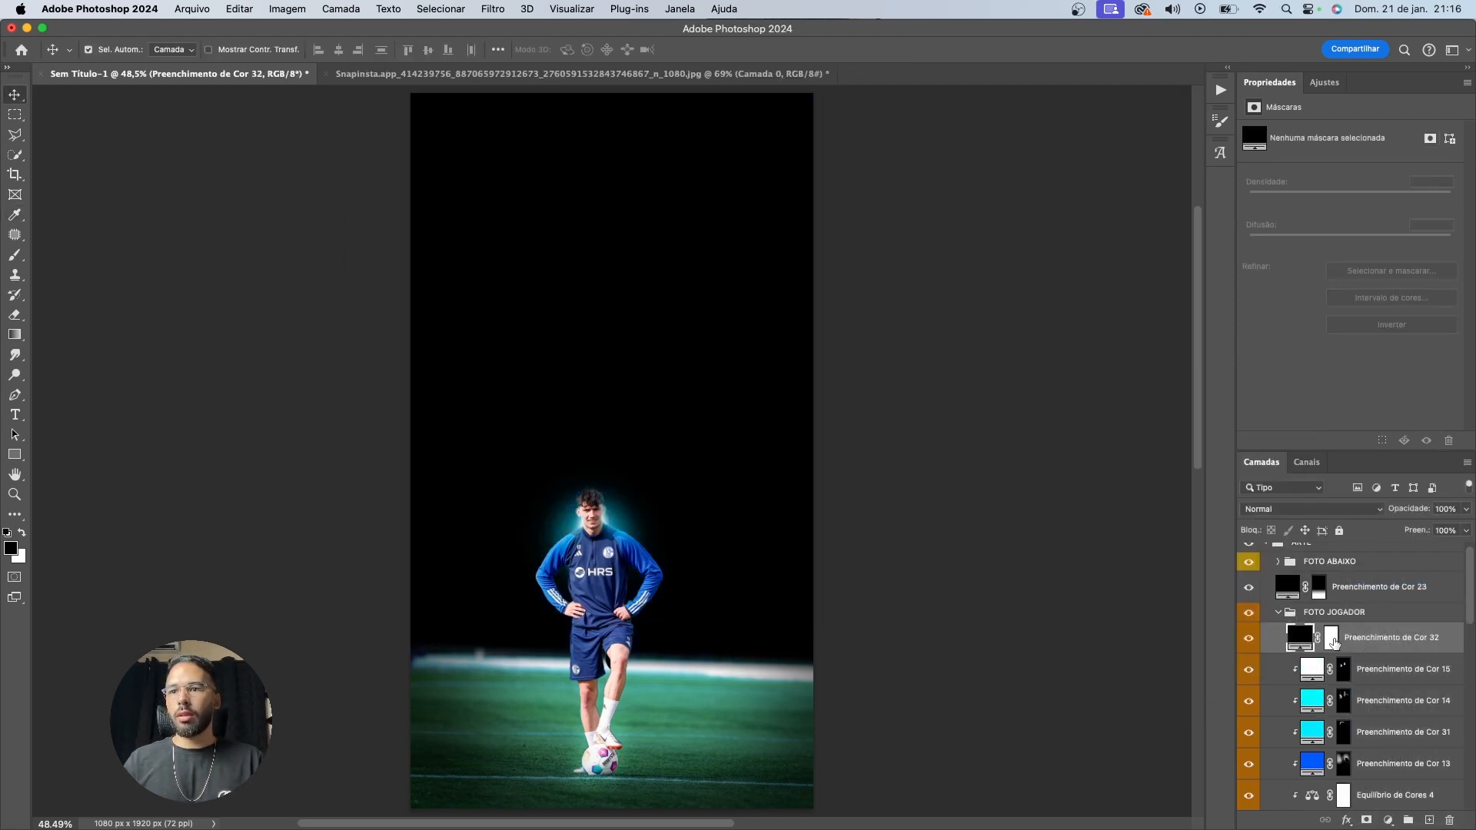
left_click(1357, 650, "alt")
left_click(1343, 638)
key("ctrl+i")
key("b")
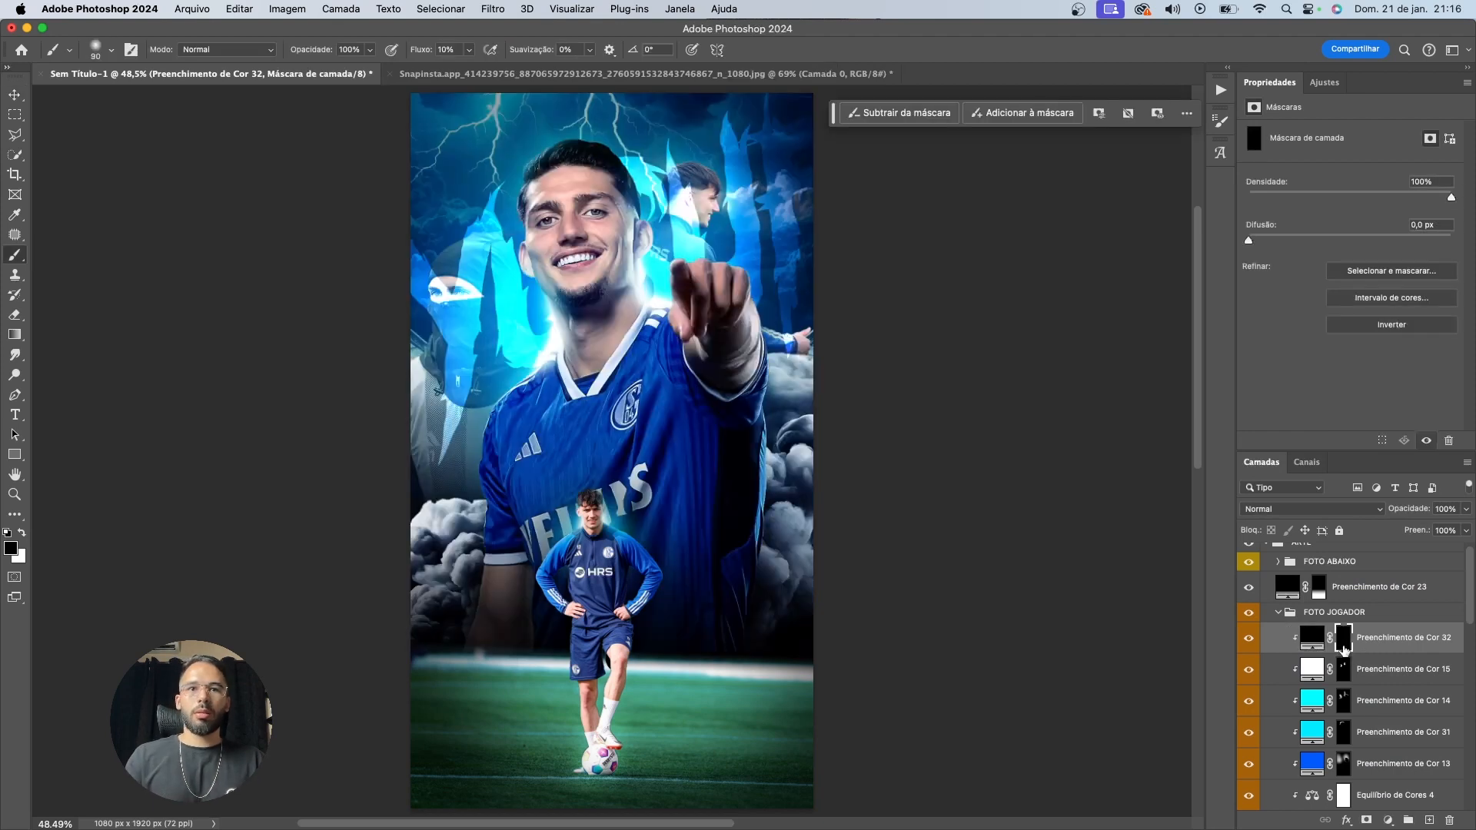
Paint a soft shadow with a 500 px brush over the large player's lower shirt, behind the small player
key("bracketright")
key("bracketright")
key("bracketright")
key("bracketright")
key("bracketright")
key("bracketright")
key("bracketright")
key("bracketright")
key("bracketright")
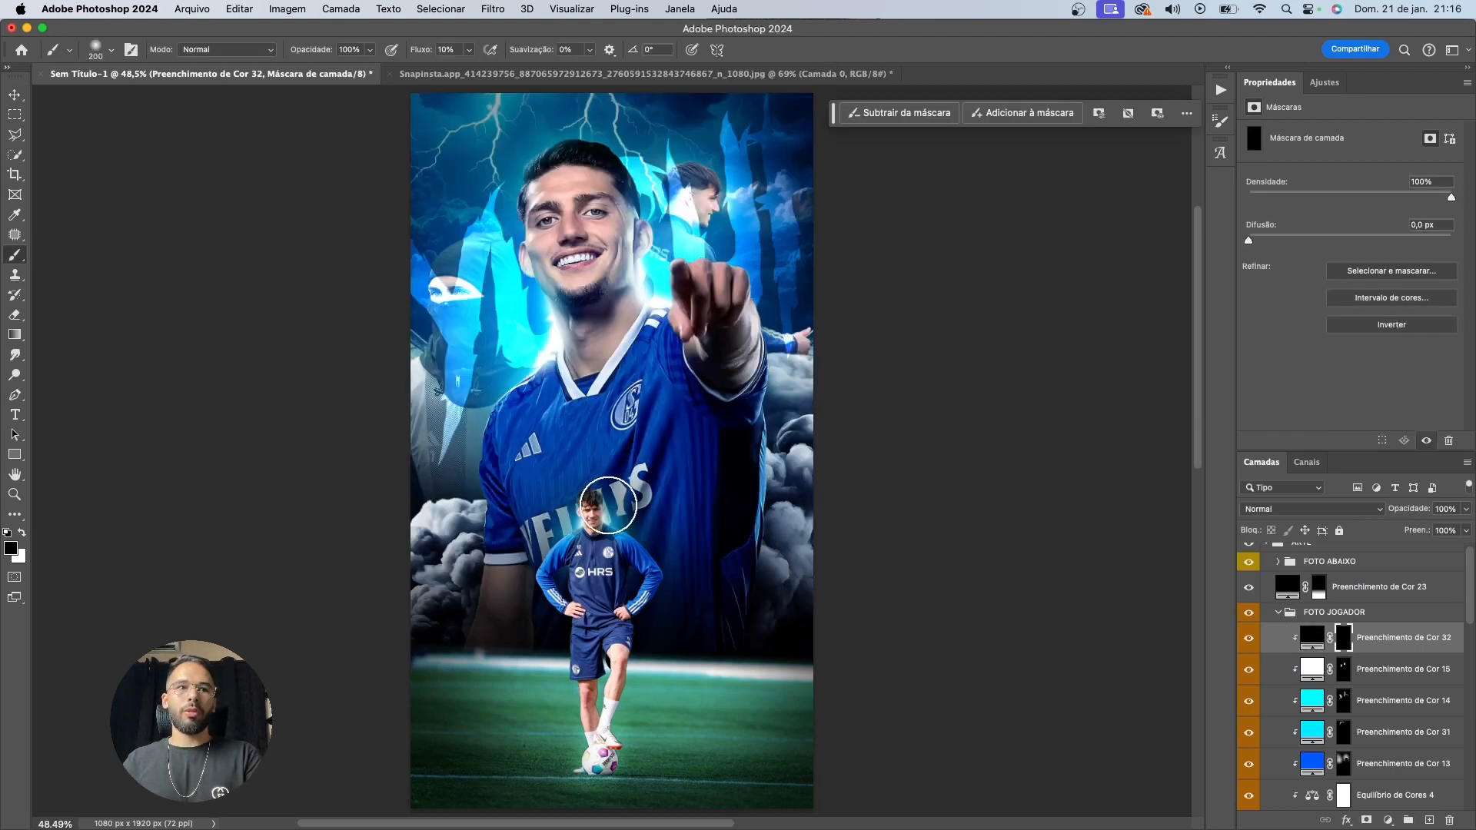
key("x")
mouse_move(602, 509)
left_mouse_down()
mouse_move(589, 641)
mouse_move(559, 457)
mouse_move(725, 590)
mouse_move(726, 641)
mouse_move(850, 526)
mouse_move(728, 520)
mouse_move(653, 672)
mouse_move(576, 654)
left_mouse_up()
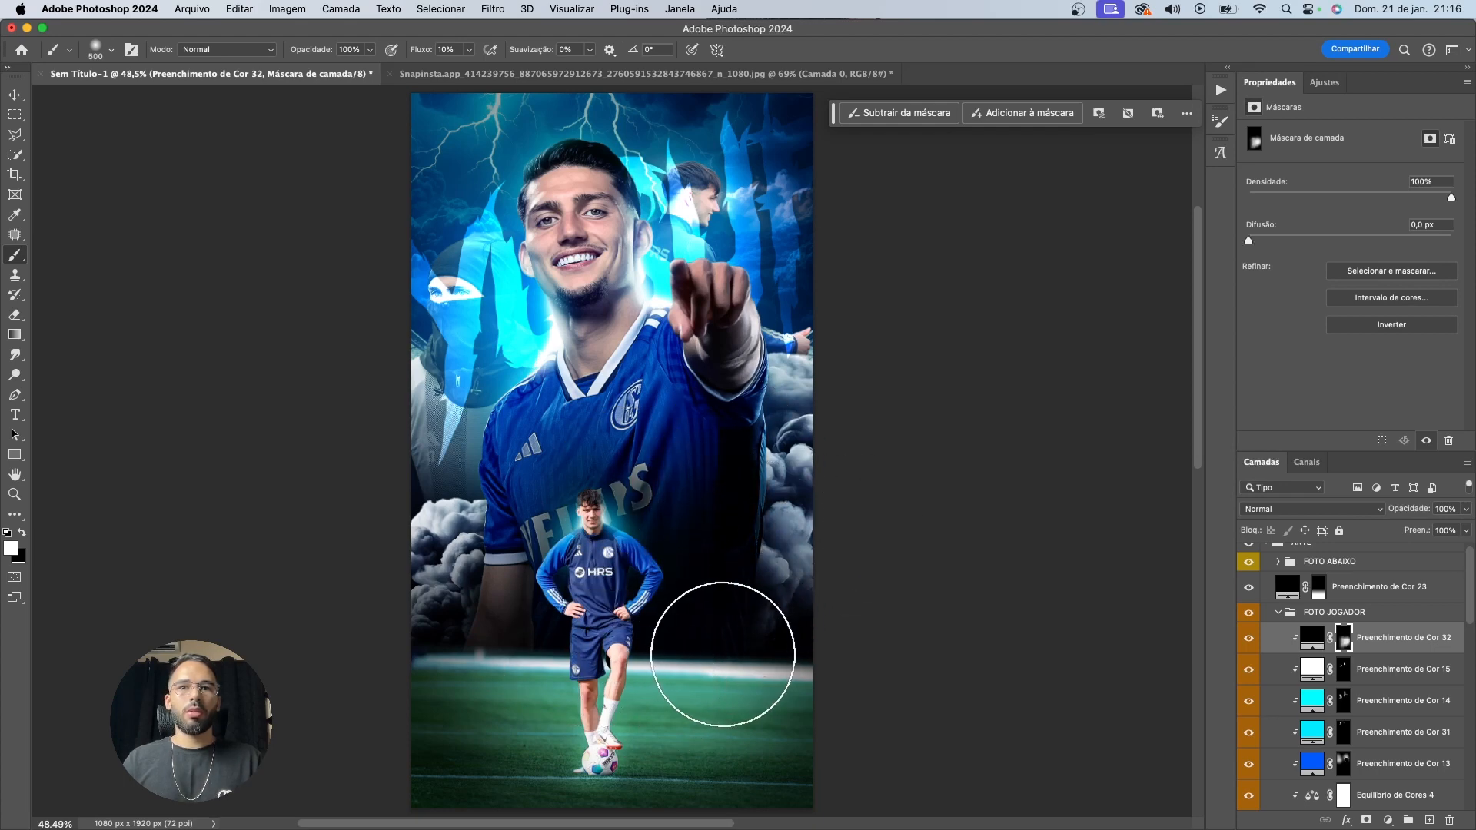
key("super+z")
mouse_move(534, 560)
left_mouse_down()
mouse_move(689, 551)
mouse_move(623, 505)
mouse_move(628, 481)
mouse_move(598, 711)
mouse_move(637, 723)
left_mouse_up()
Soften the shadow mask along the sides of the large player's shirt, reducing the brush to 200 px, and compare the result
key("x")
mouse_move(475, 376)
left_mouse_down()
mouse_move(428, 646)
mouse_move(408, 655)
mouse_move(474, 467)
left_mouse_up()
key("bracketleft")
key("bracketleft")
key("bracketleft")
key("bracketleft")
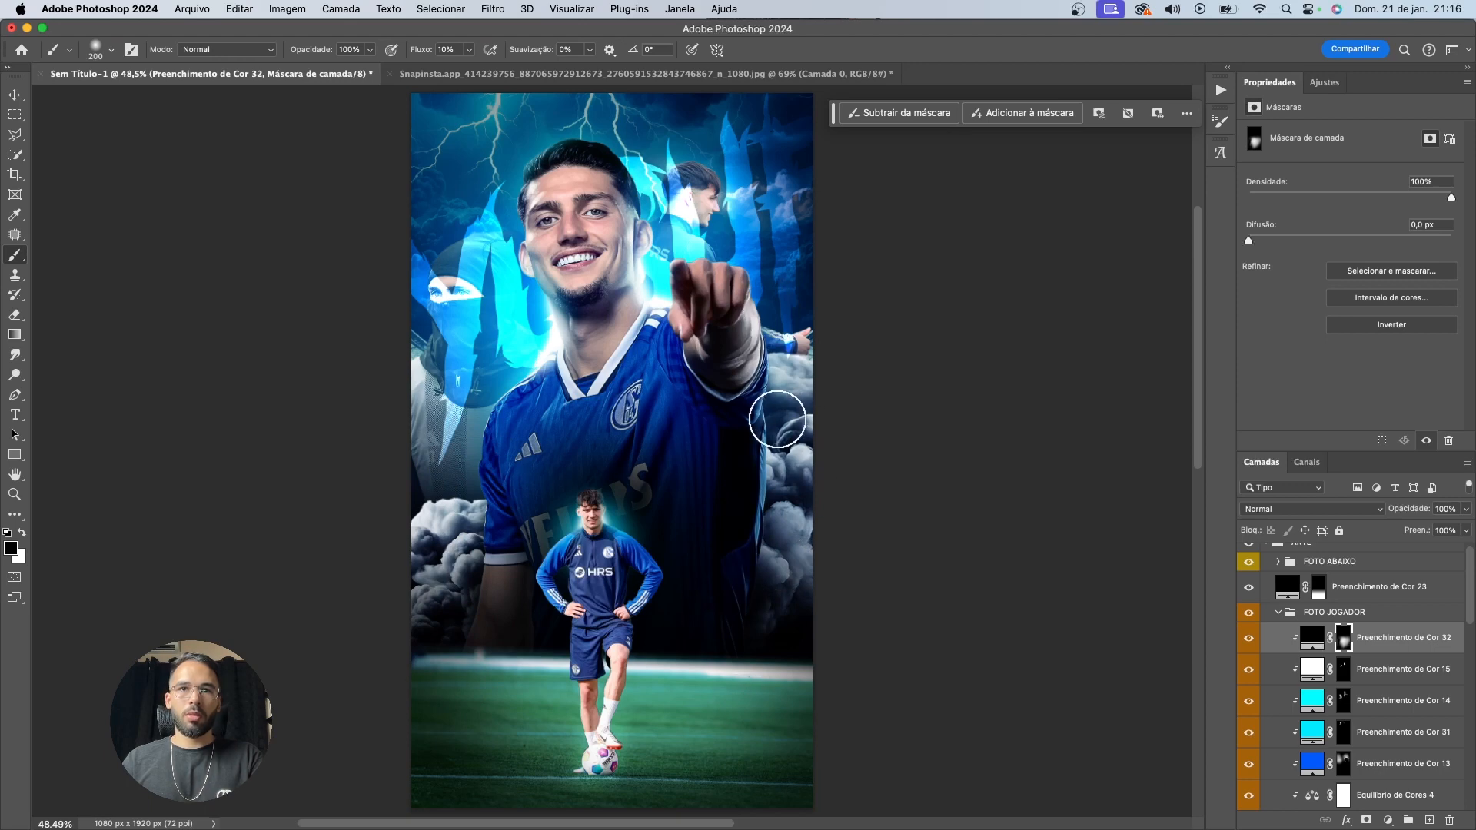
key("v")
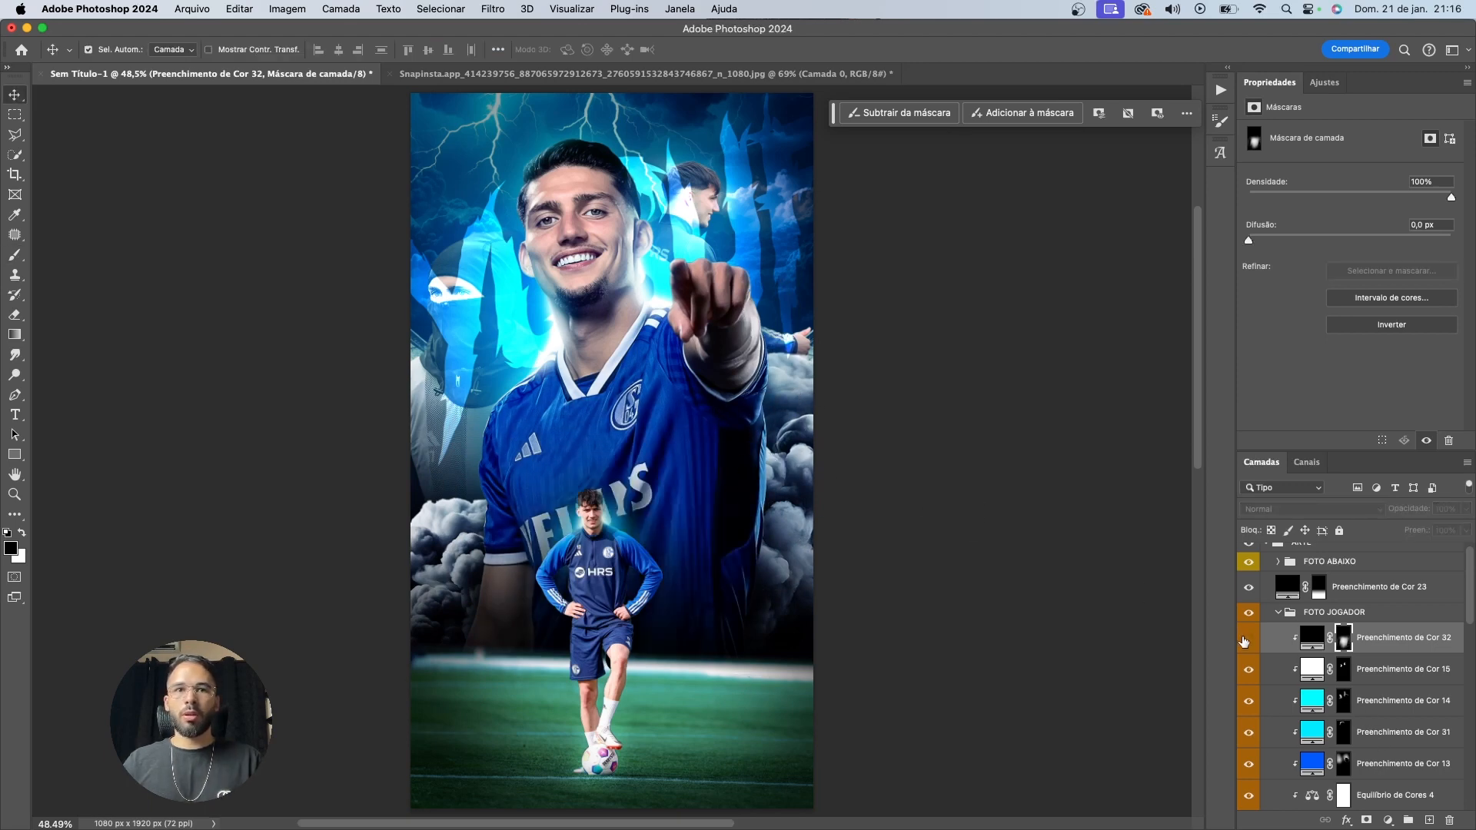
scroll(722, 578, "down", 1)
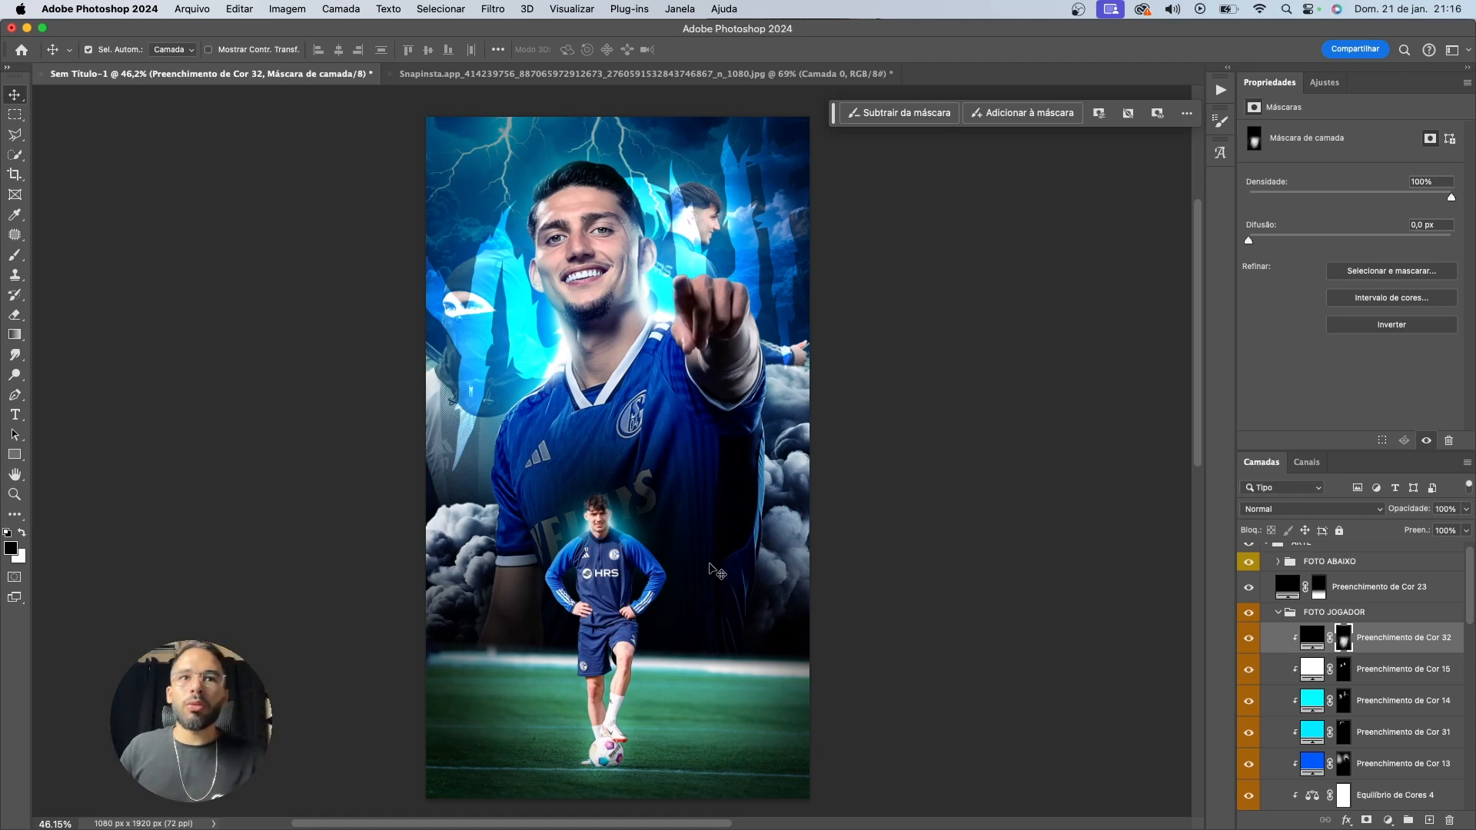
scroll(722, 561, "up", 4)
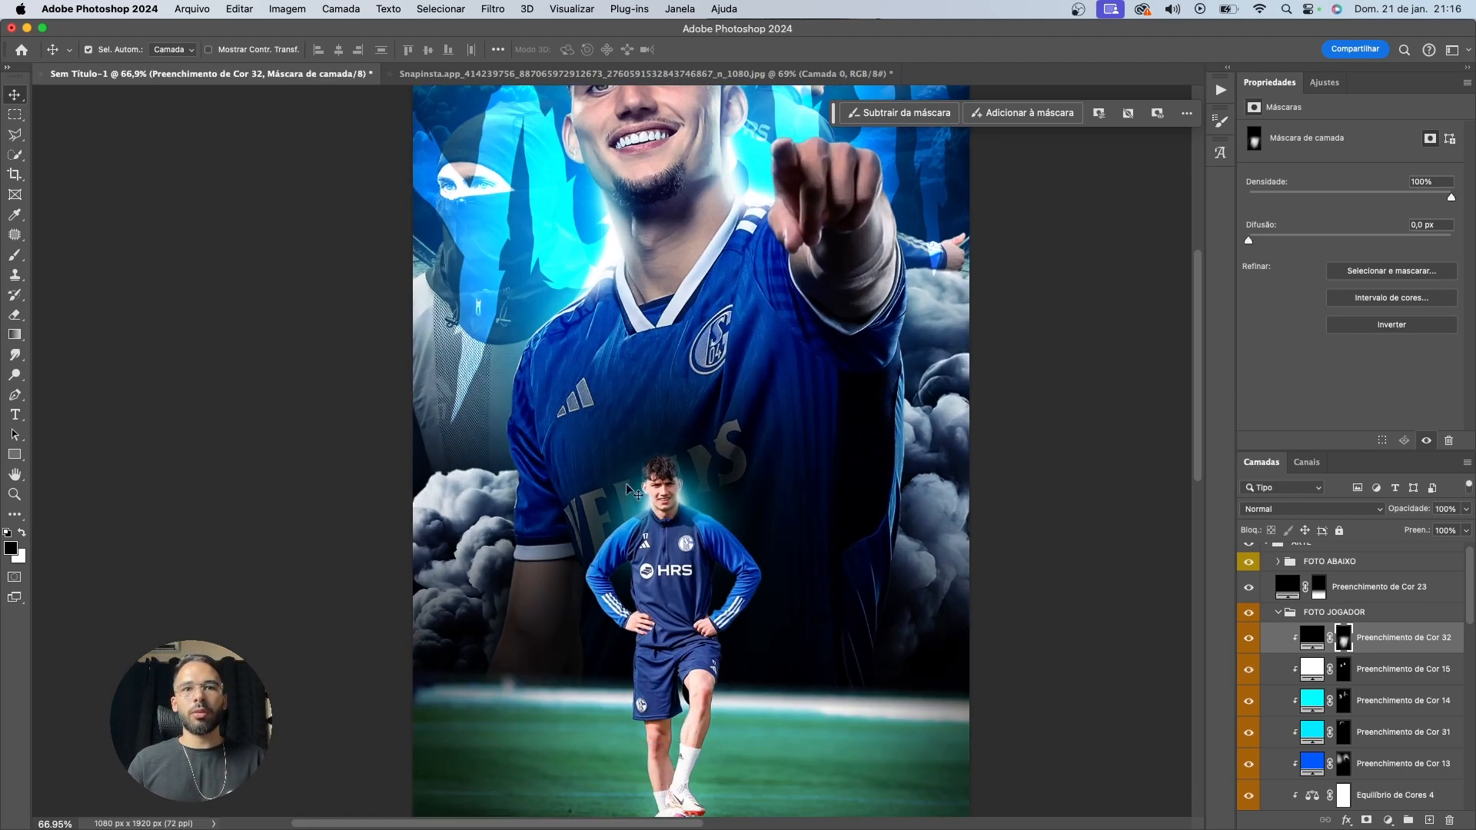
Add a black solid color fill layer directly above the NUVENS group
scroll(1347, 691, "down", 5)
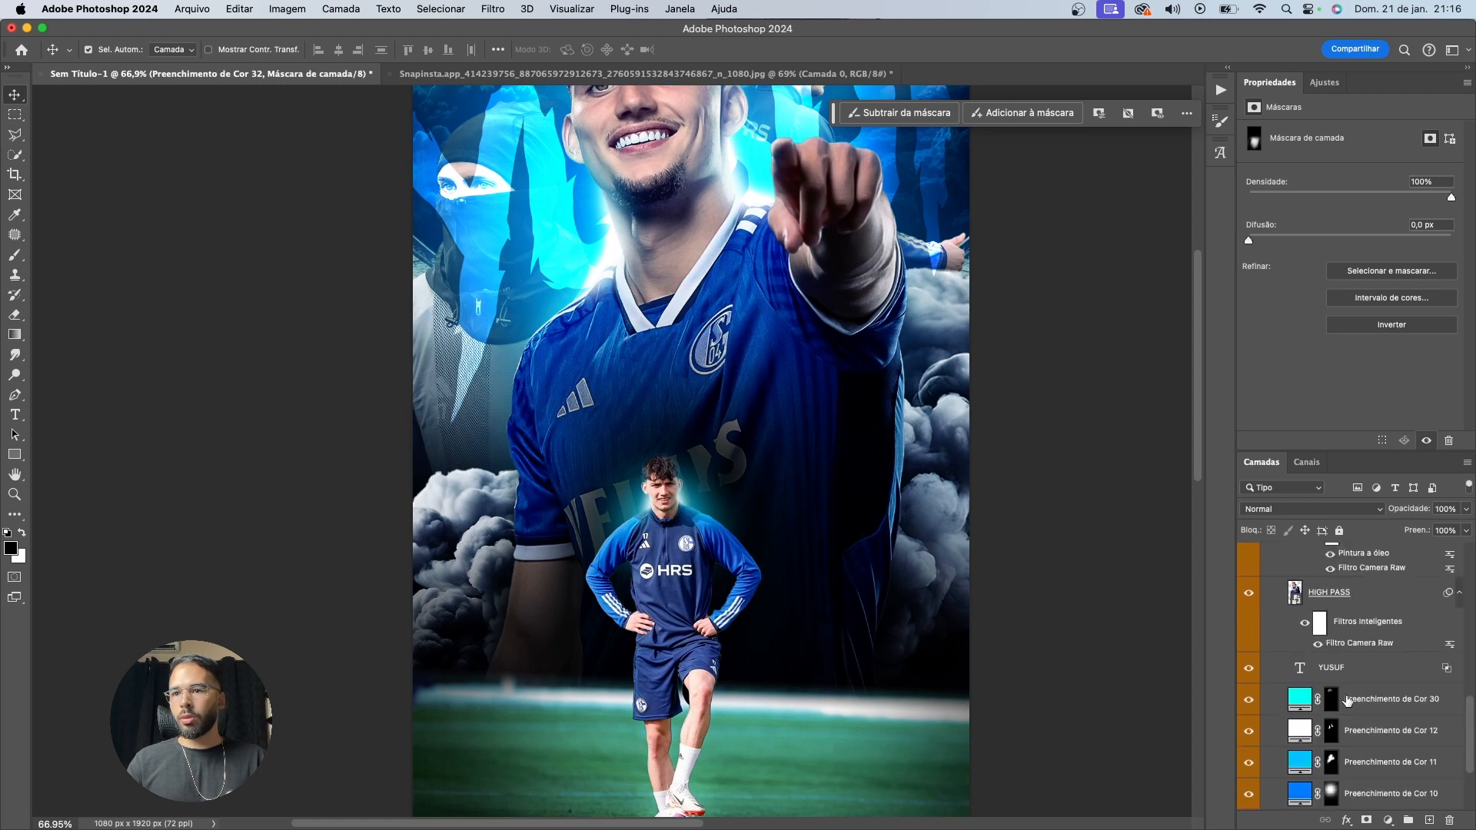
scroll(1347, 699, "down", 3)
left_click(1350, 701)
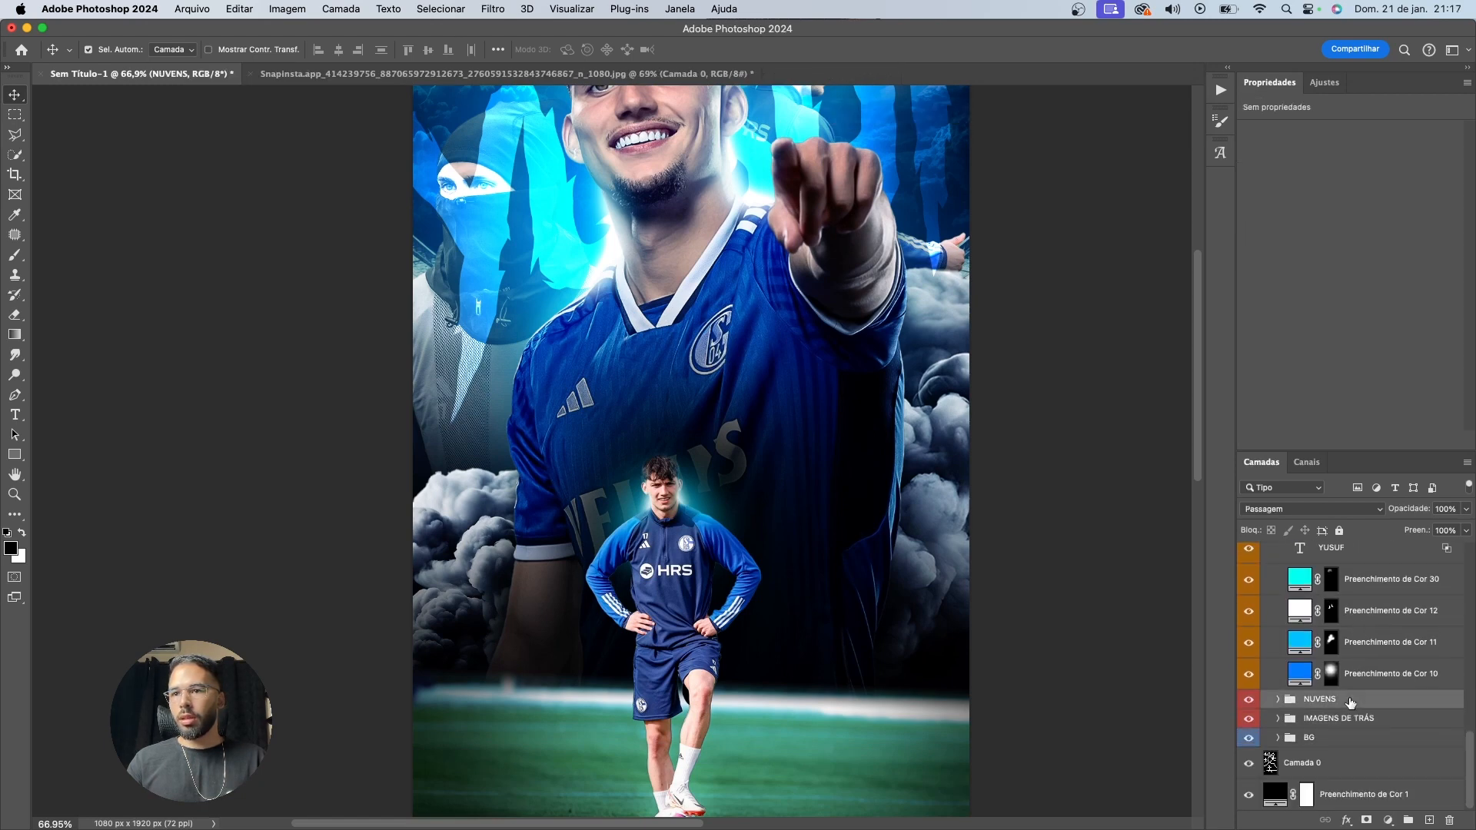
left_click(1387, 819)
left_click(1383, 529)
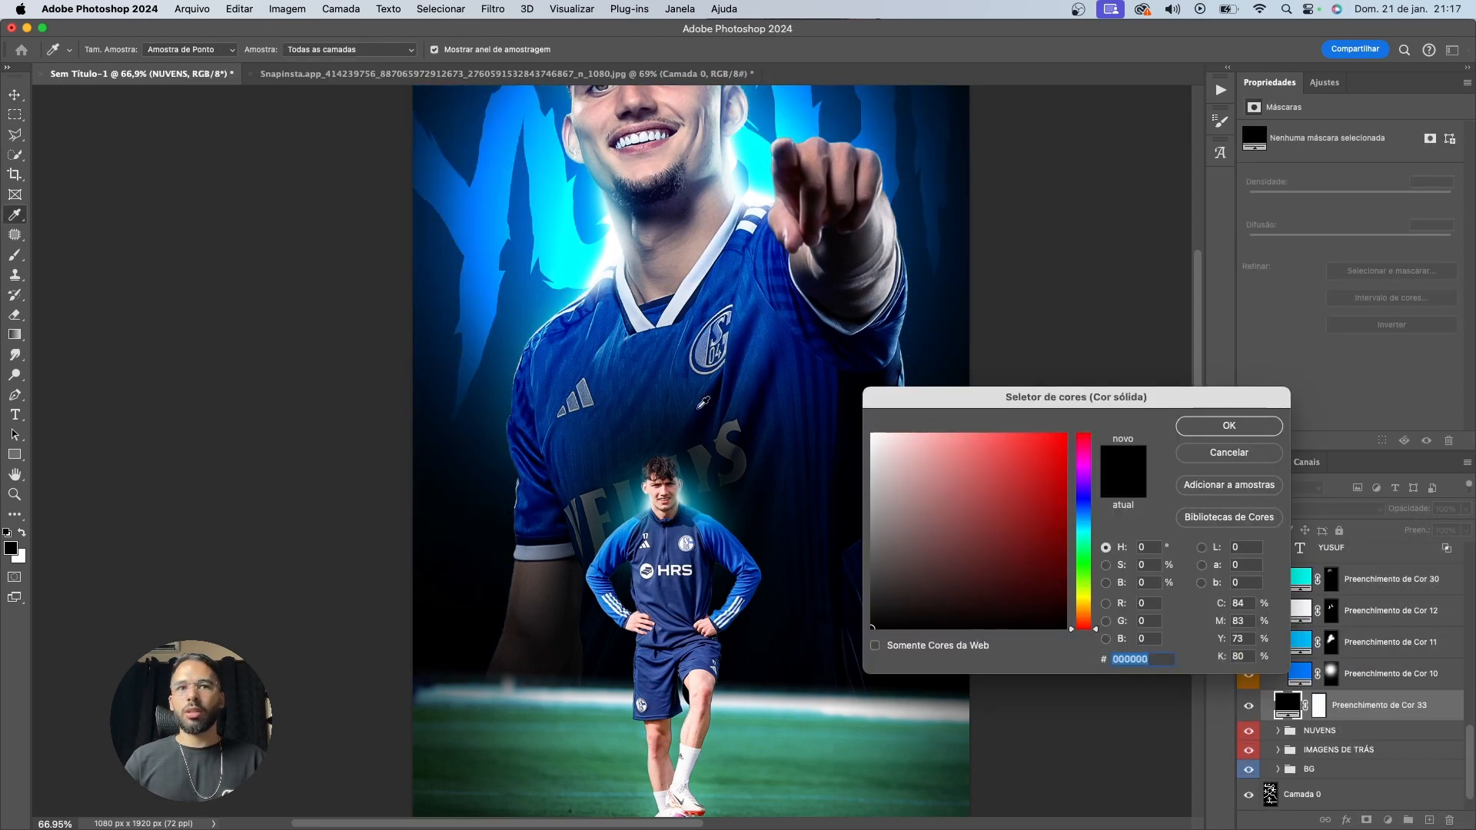
key("Return")
key("v")
Collapse the FOTO JOGADOR group and invert the mask of the new black fill beneath it
scroll(950, 626, "down", 3)
scroll(961, 622, "up", 1)
scroll(1345, 710, "up", 2)
scroll(1338, 718, "down", 2)
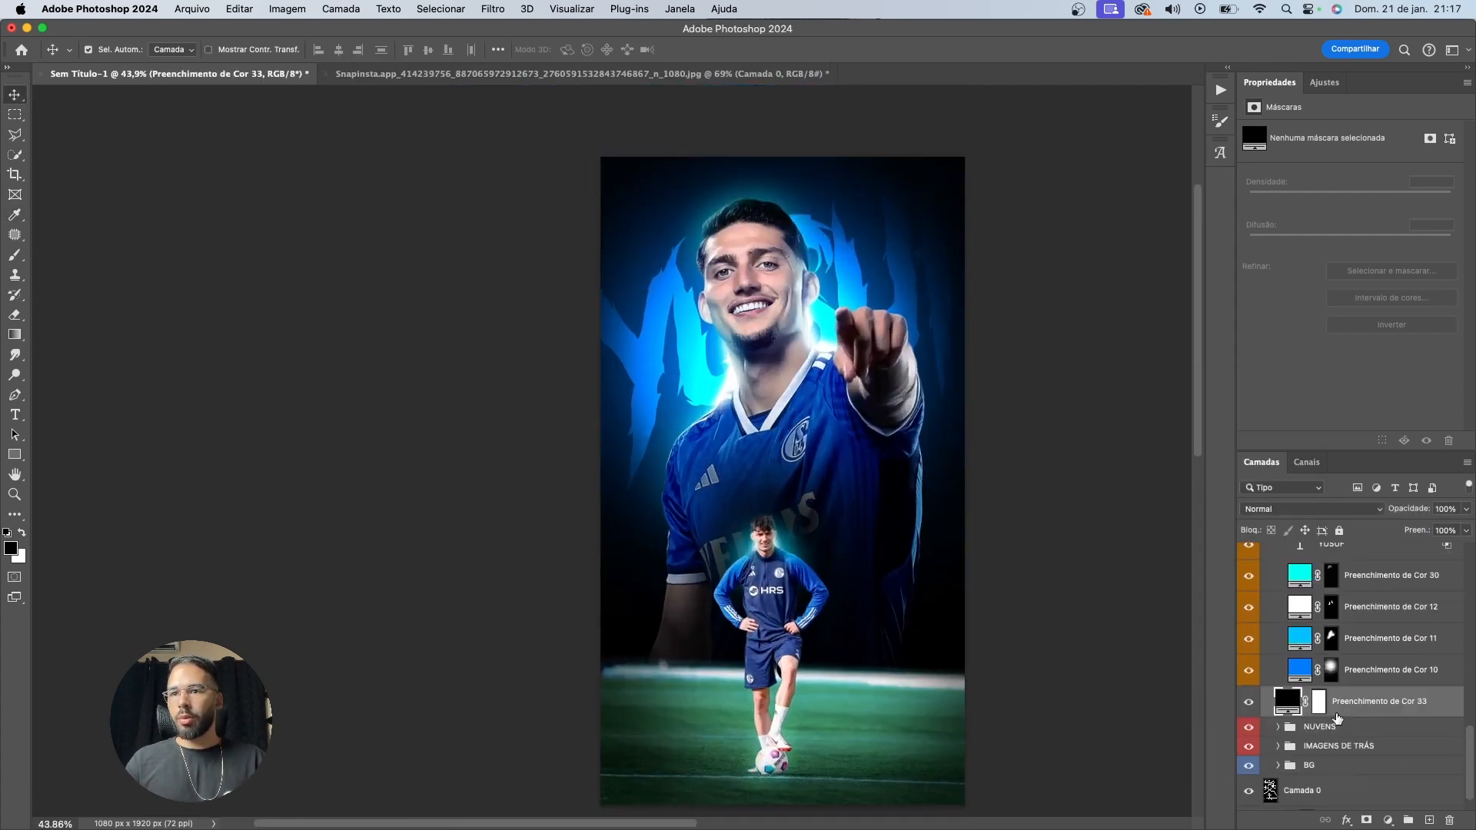
left_click(1277, 746)
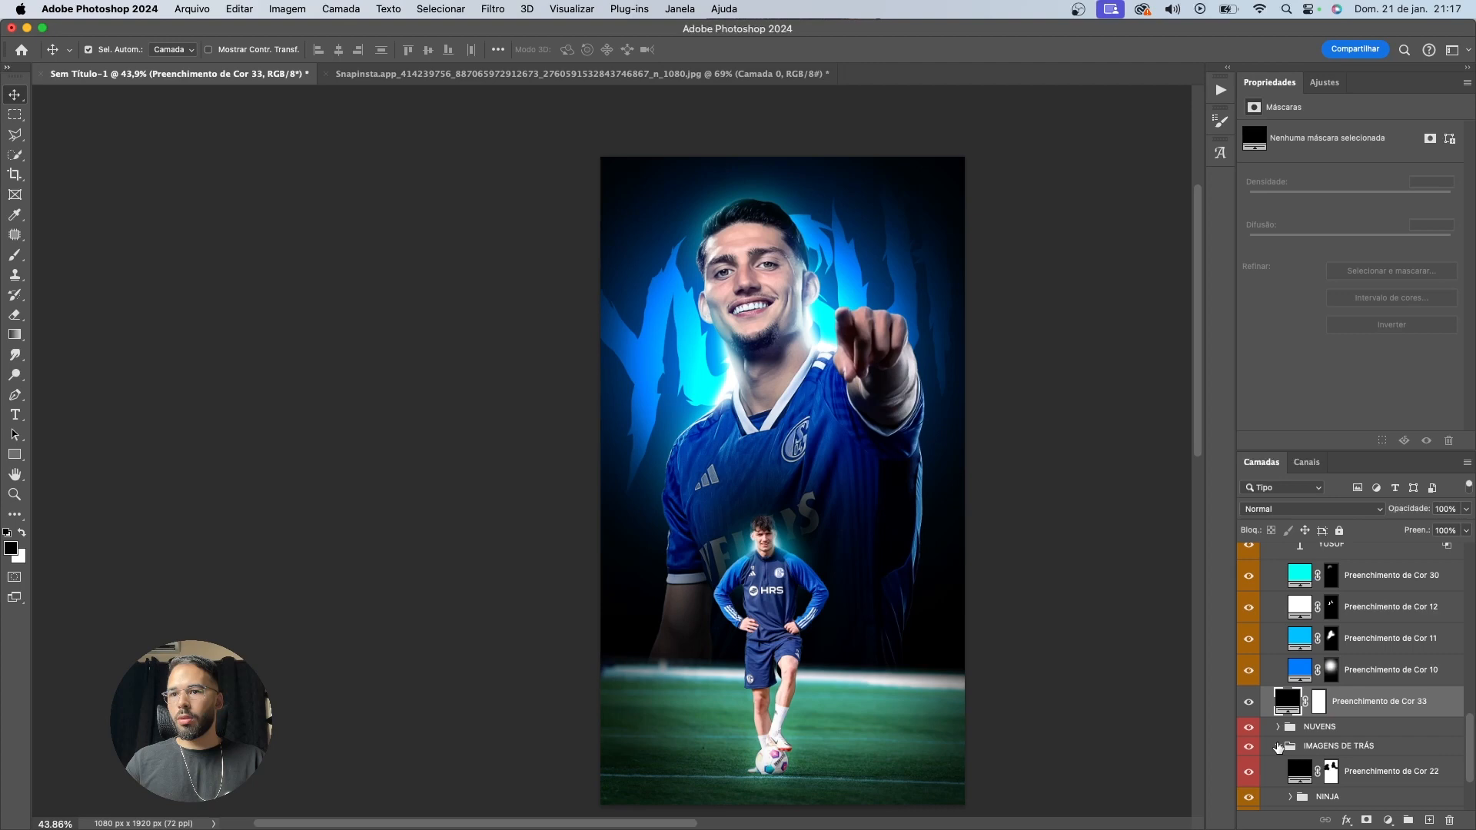
scroll(1287, 747, "up", 10)
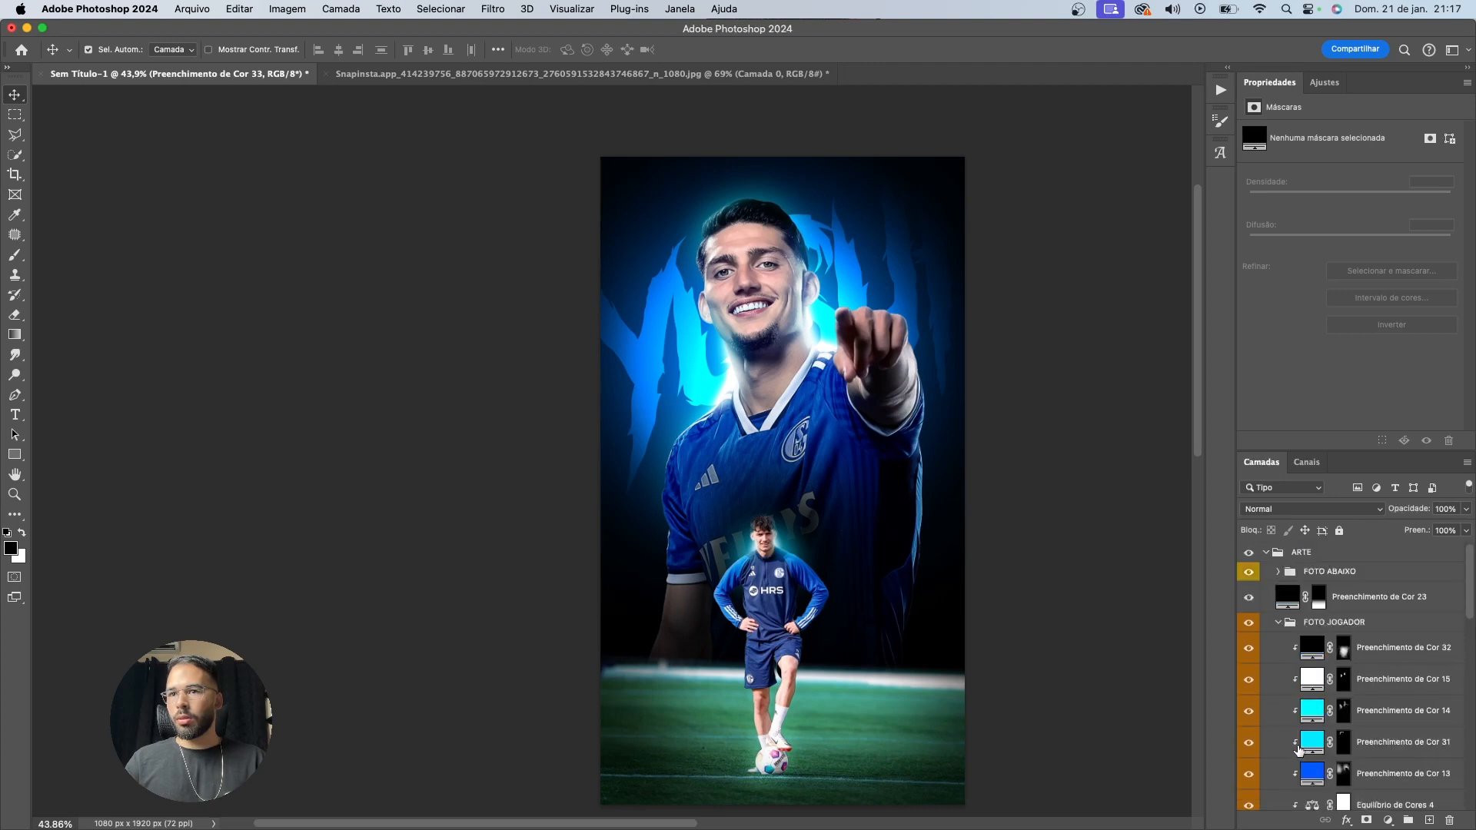
left_click(1277, 623)
left_click(1277, 622)
left_click(1277, 622)
left_click(1318, 648)
key("super+i")
Paint the black fill's mask with a soft 500 px brush behind the large player's torso to darken the shirt area
key("b")
key("bracketright")
key("bracketright")
key("x")
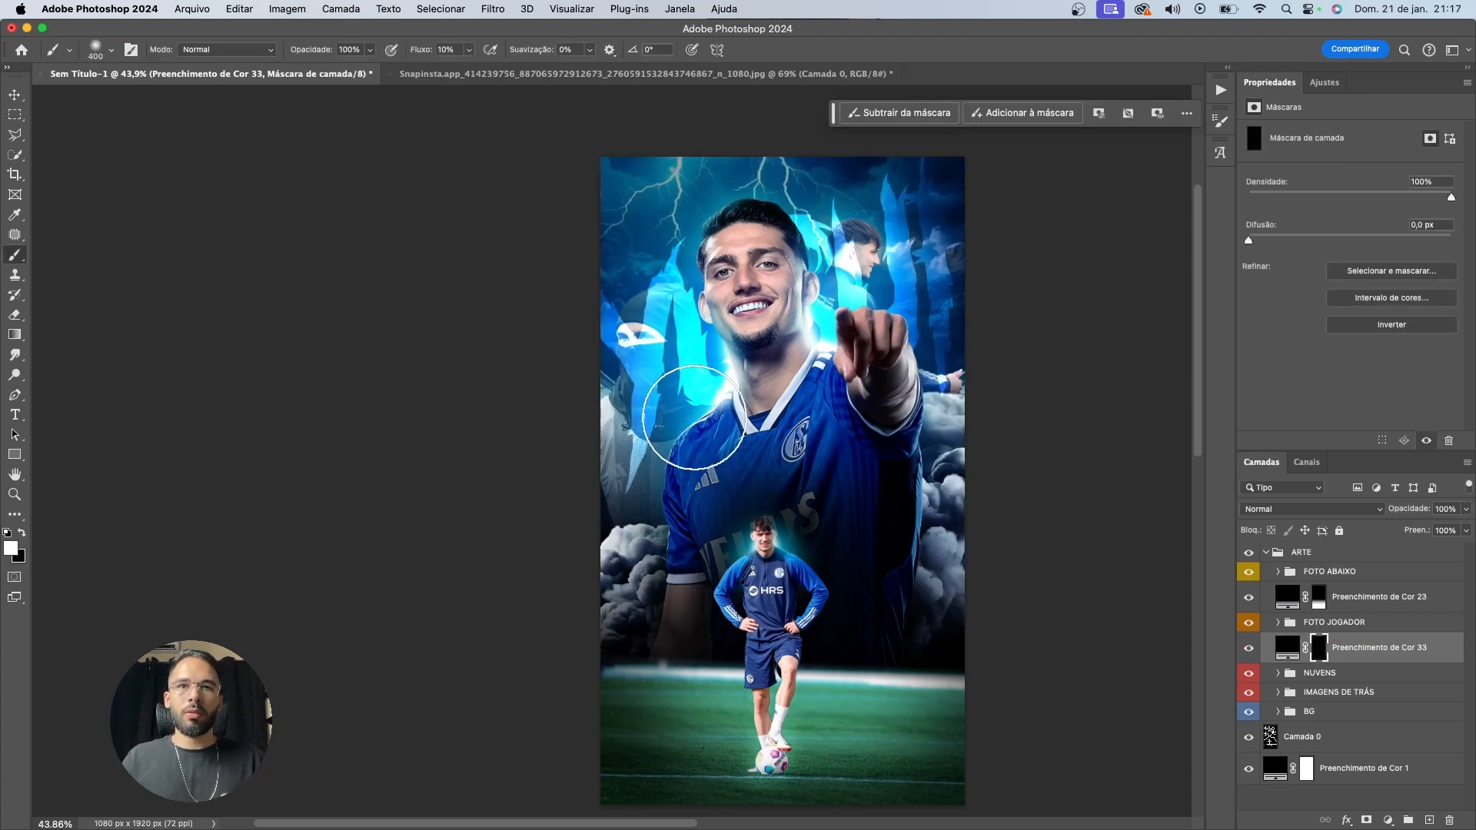
key("super+z")
key("bracketright")
scroll(742, 468, "up", 5)
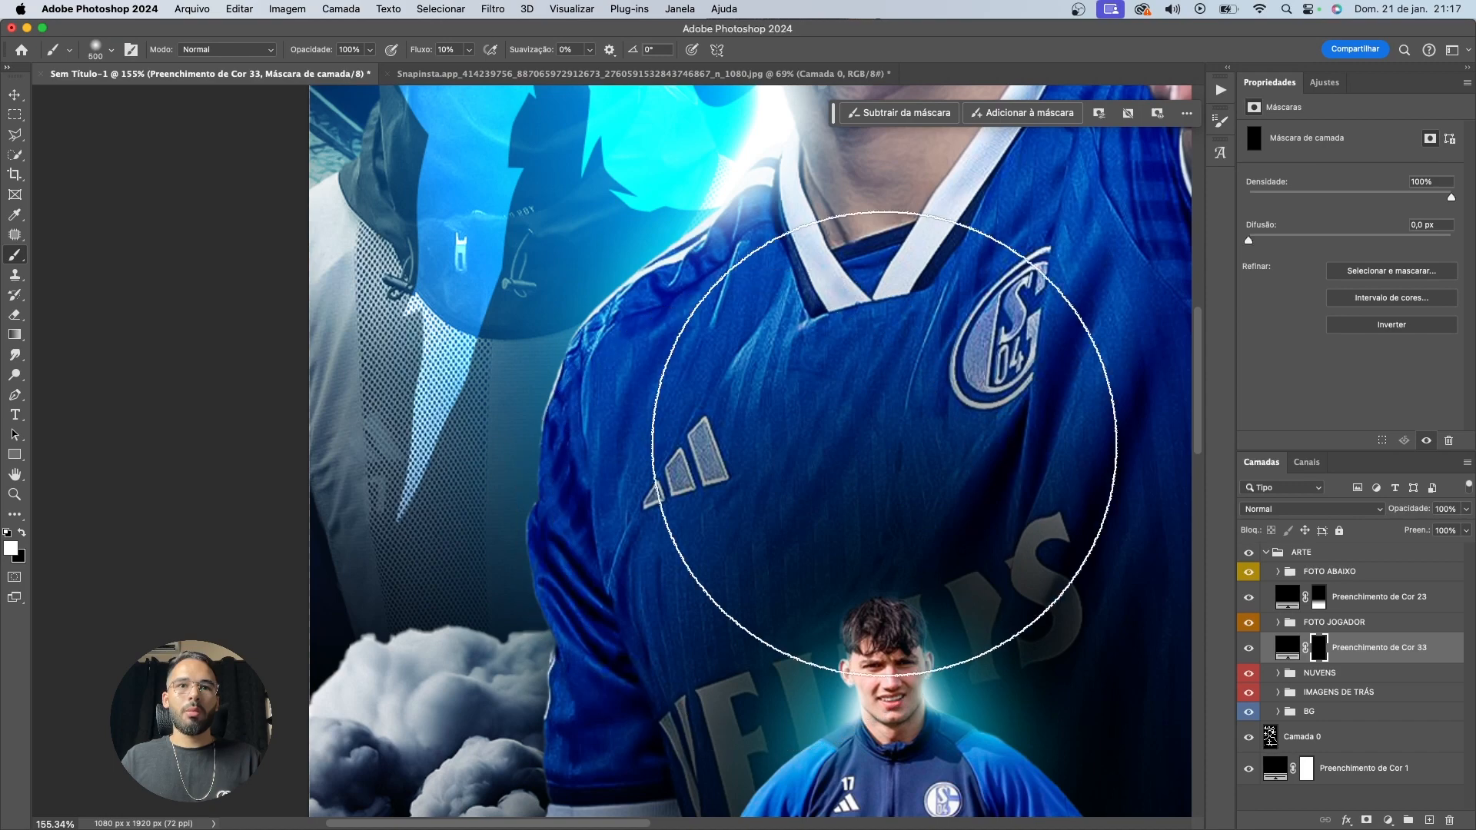
scroll(884, 419, "down", 5)
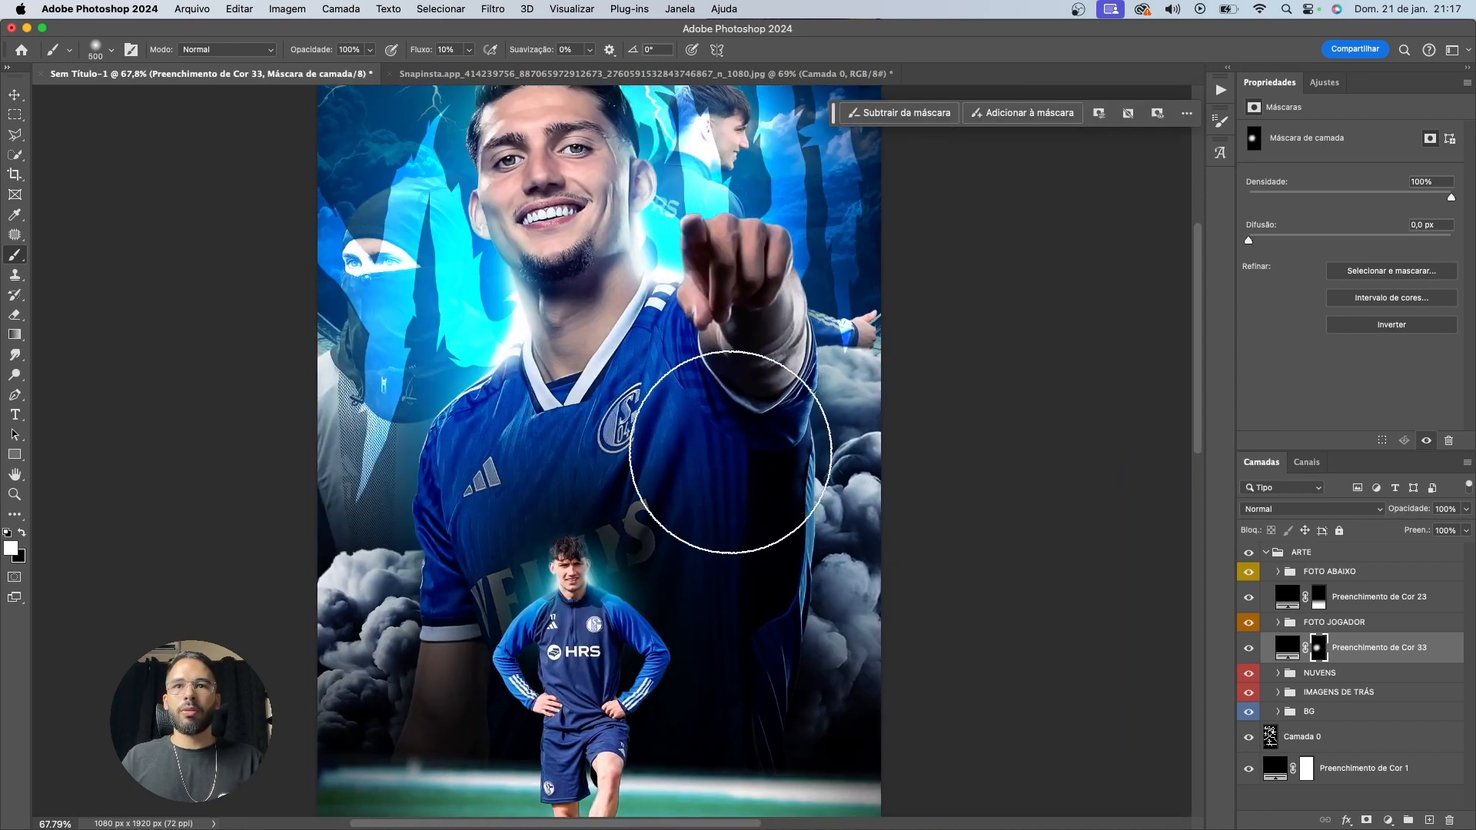
left_click_drag(716, 500, 717, 540)
scroll(726, 515, "down", 5)
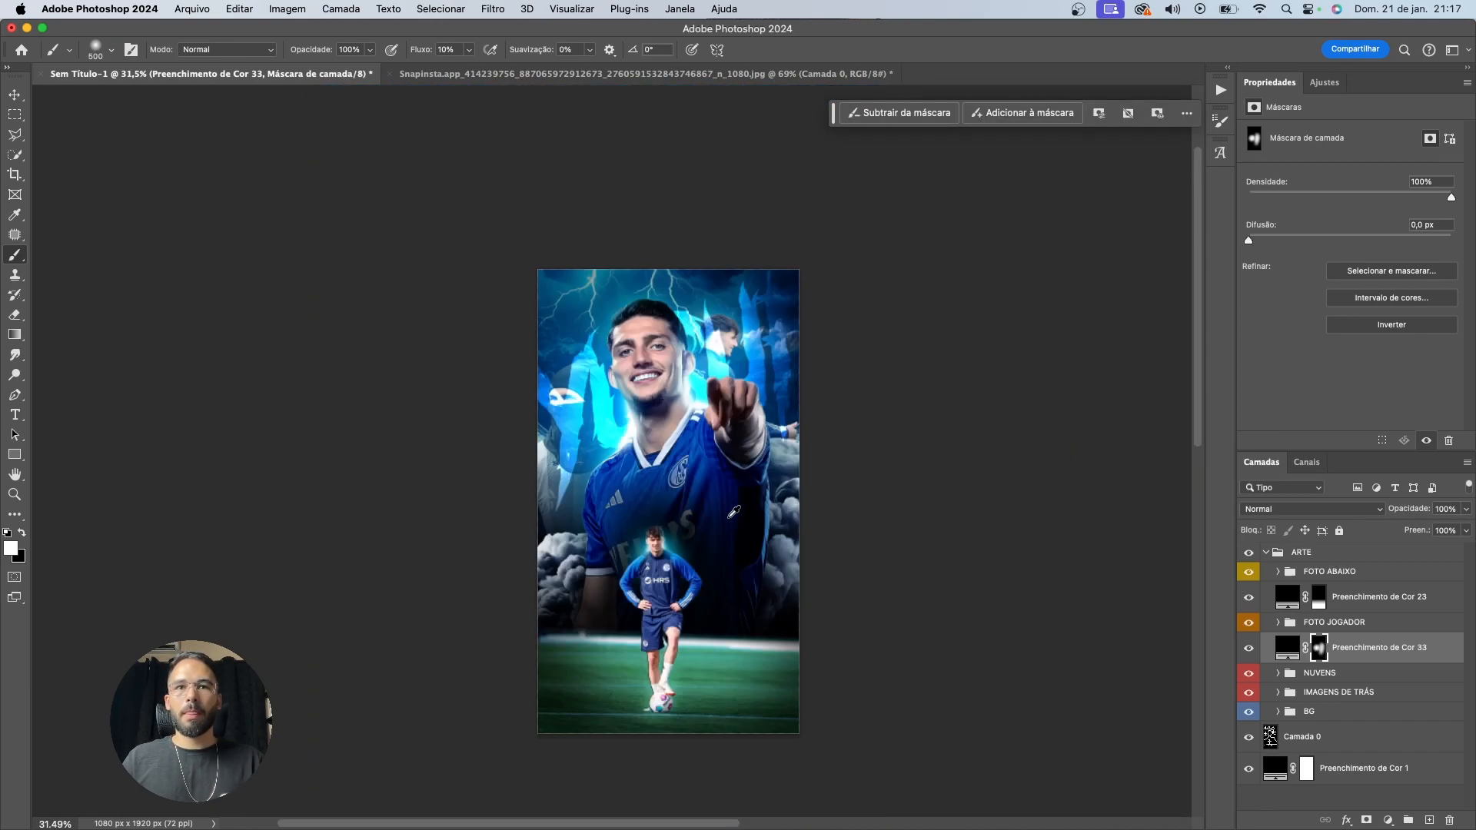
scroll(624, 553, "up", 2)
key("v")
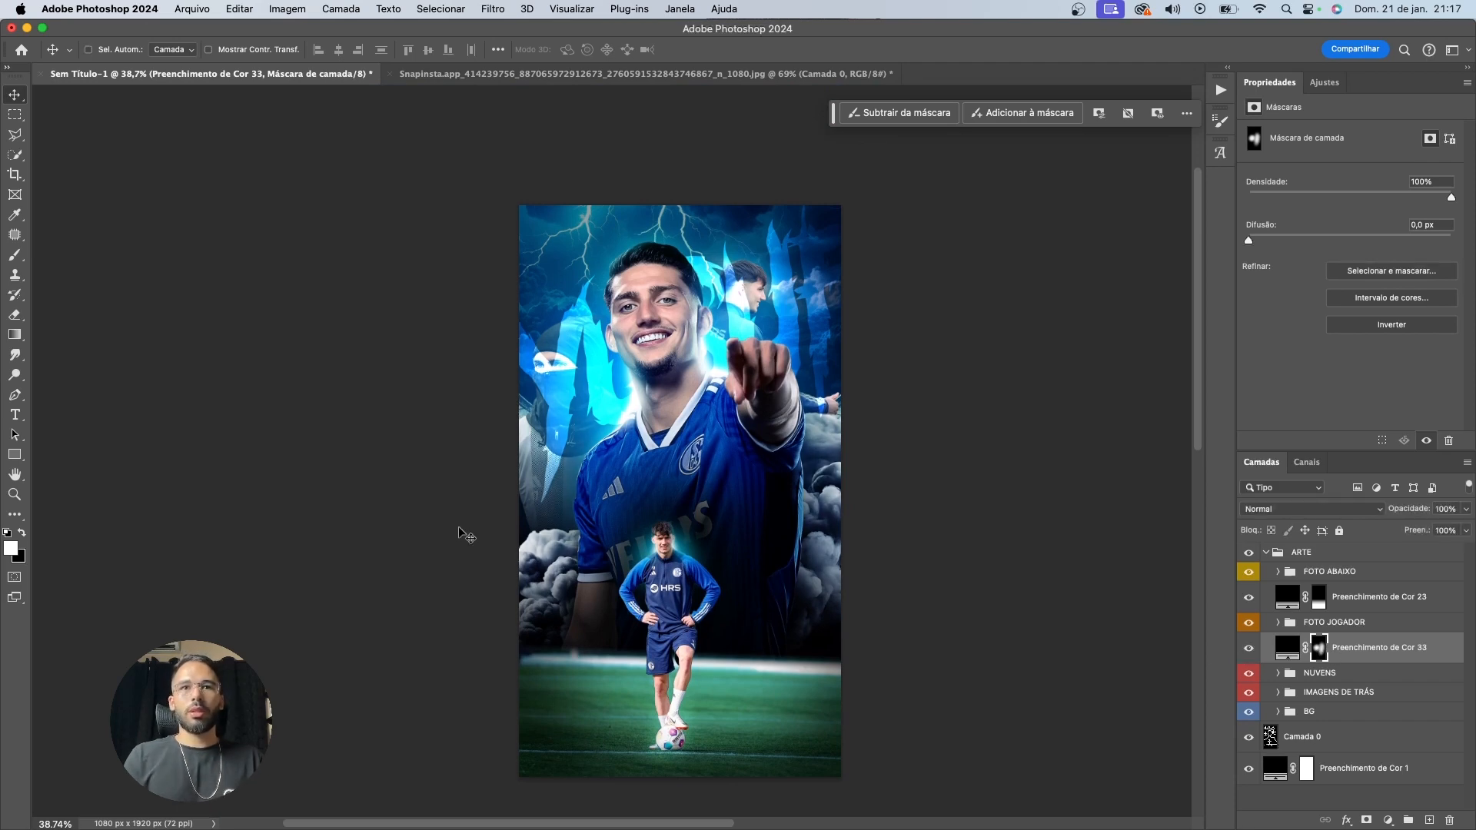
scroll(461, 532, "up", 2)
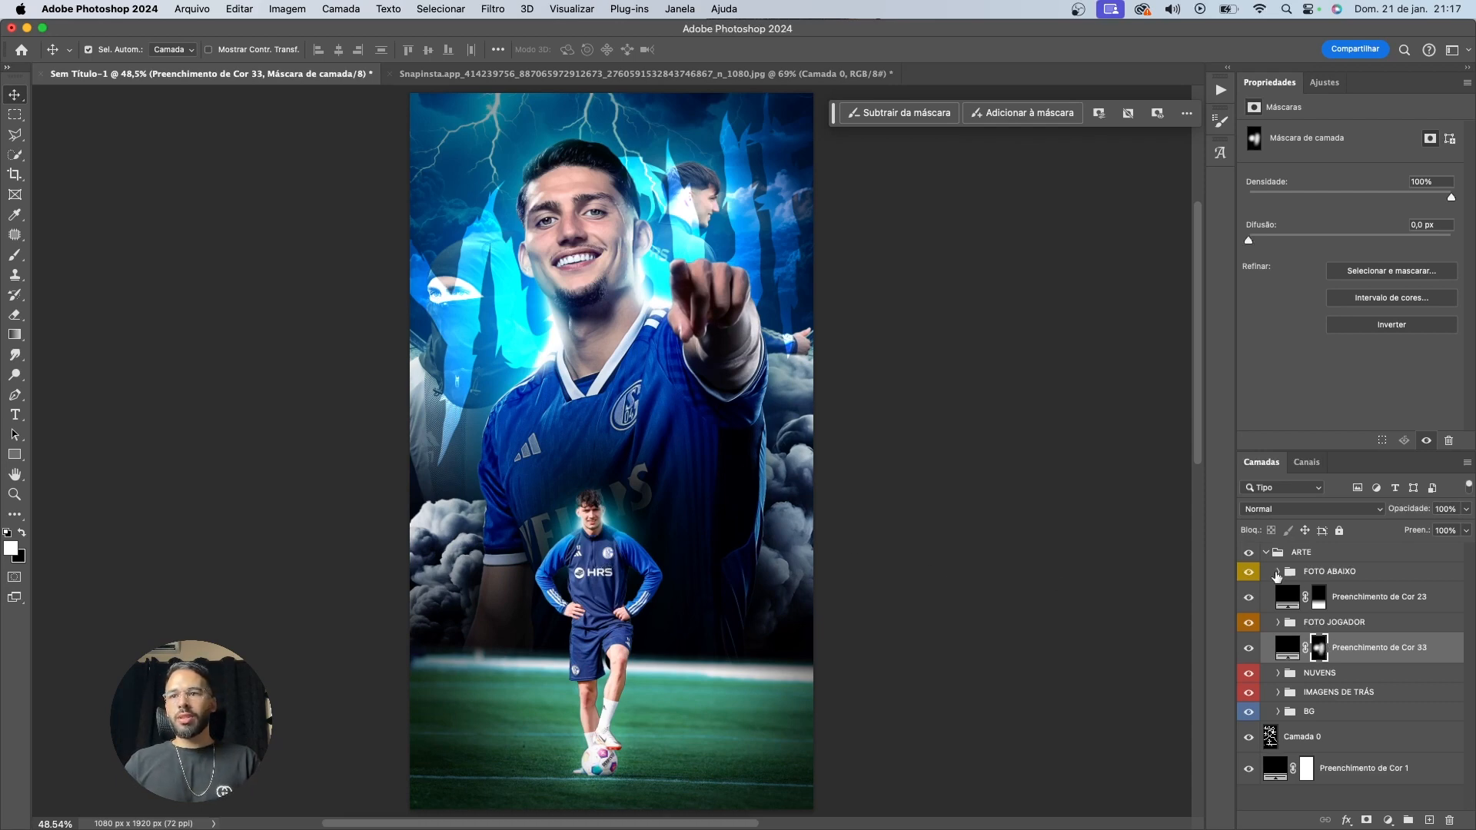
Hide the FOTO ABAIXO group
left_click(1253, 575)
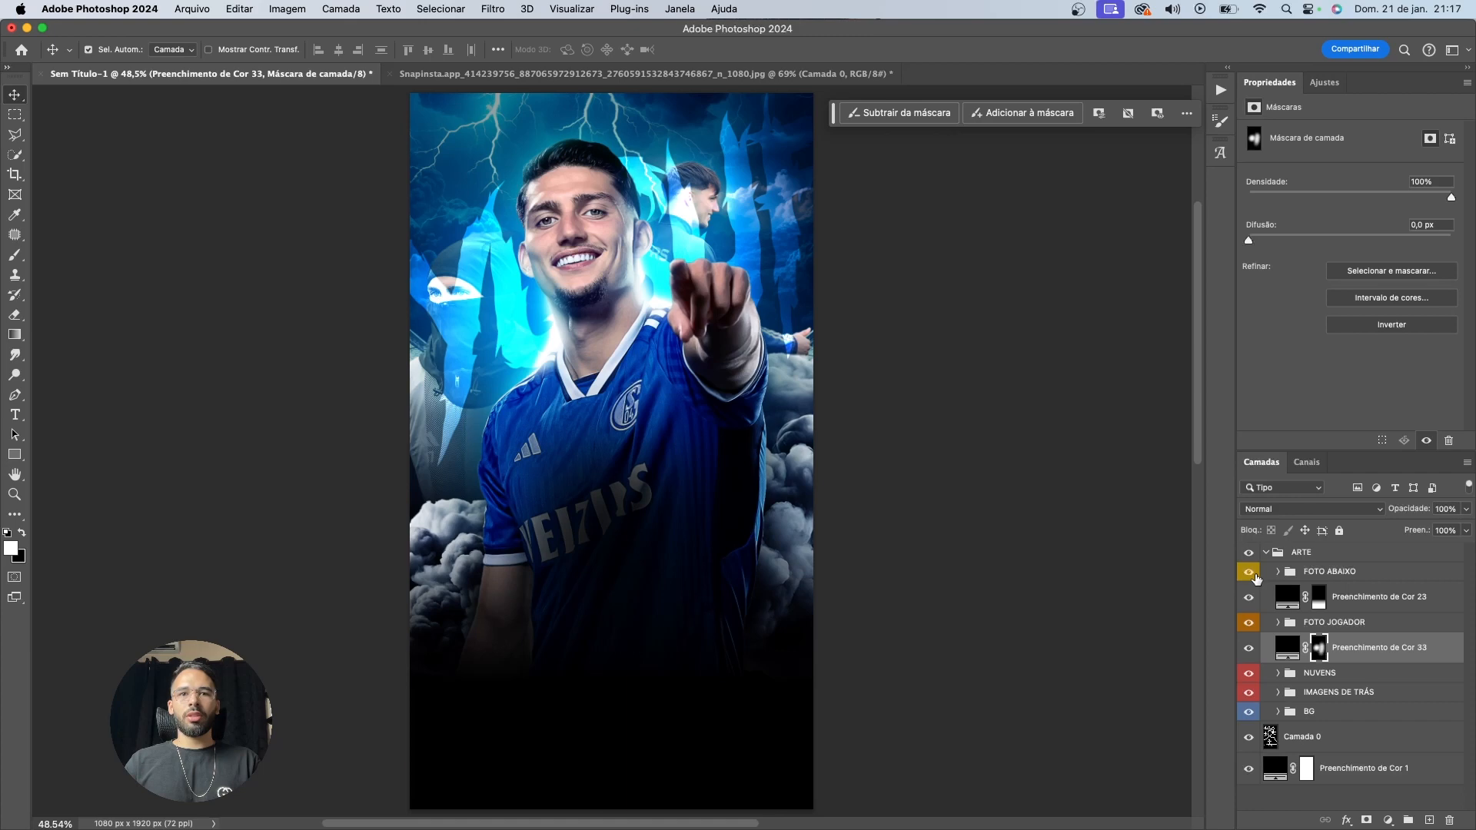
left_click(1255, 577)
left_click(1256, 577)
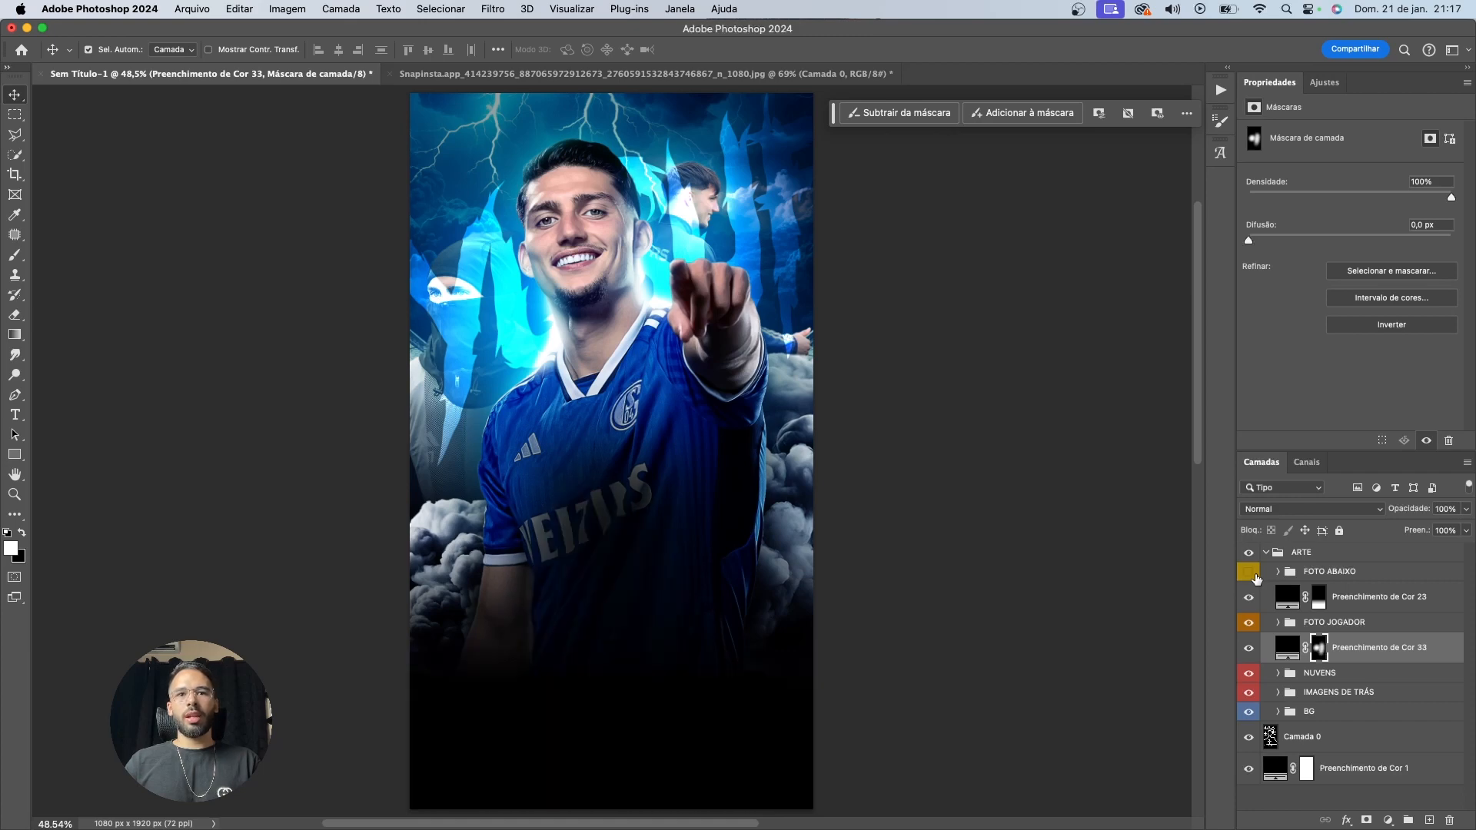
Scale the Schalke 04 logo to about 1150 px wide and position it over the poster's lower part, slightly past both sides
scroll(761, 640, "down", 2)
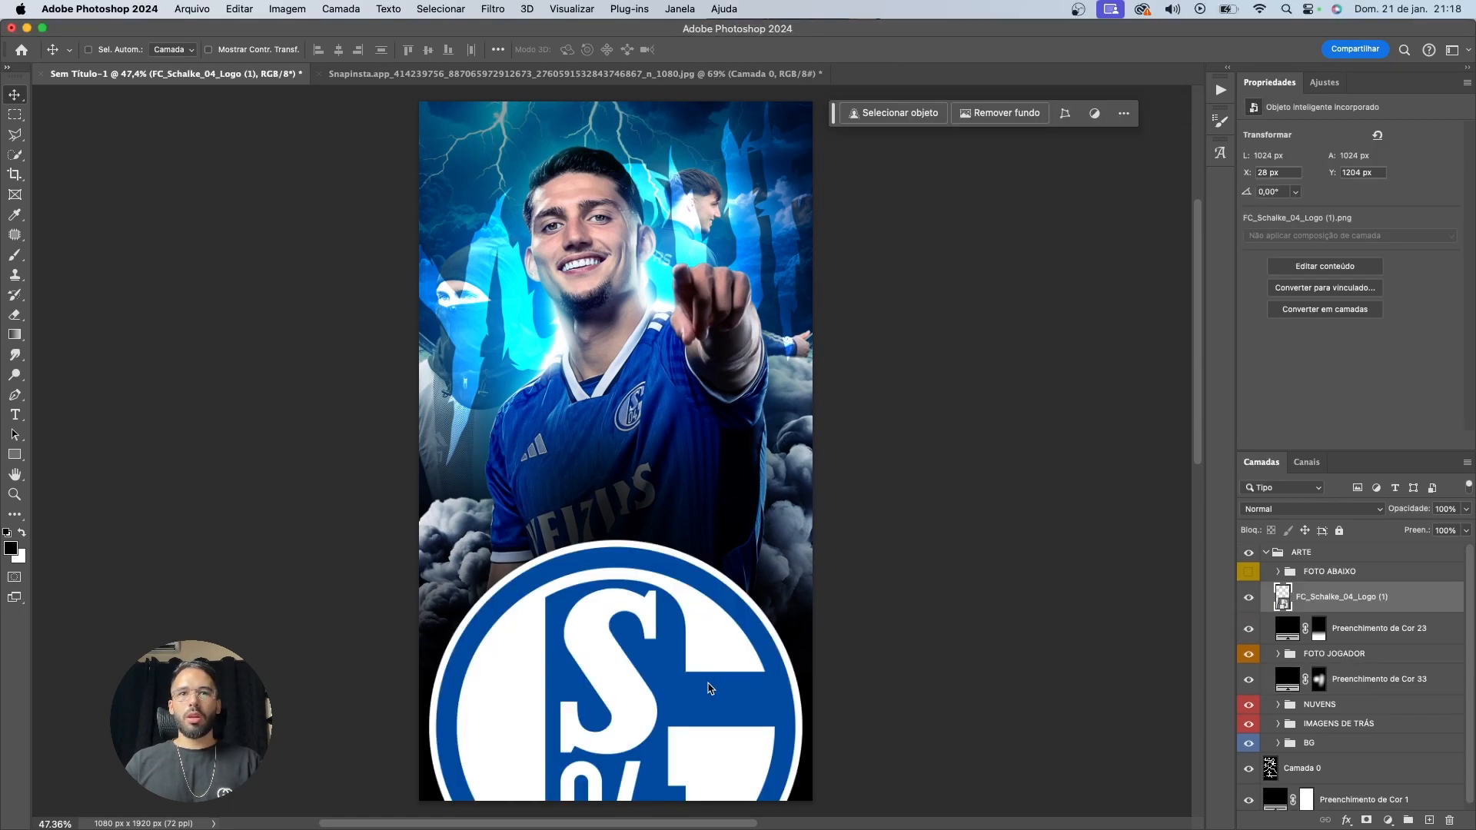
scroll(682, 658, "down", 1)
scroll(672, 645, "down", 2)
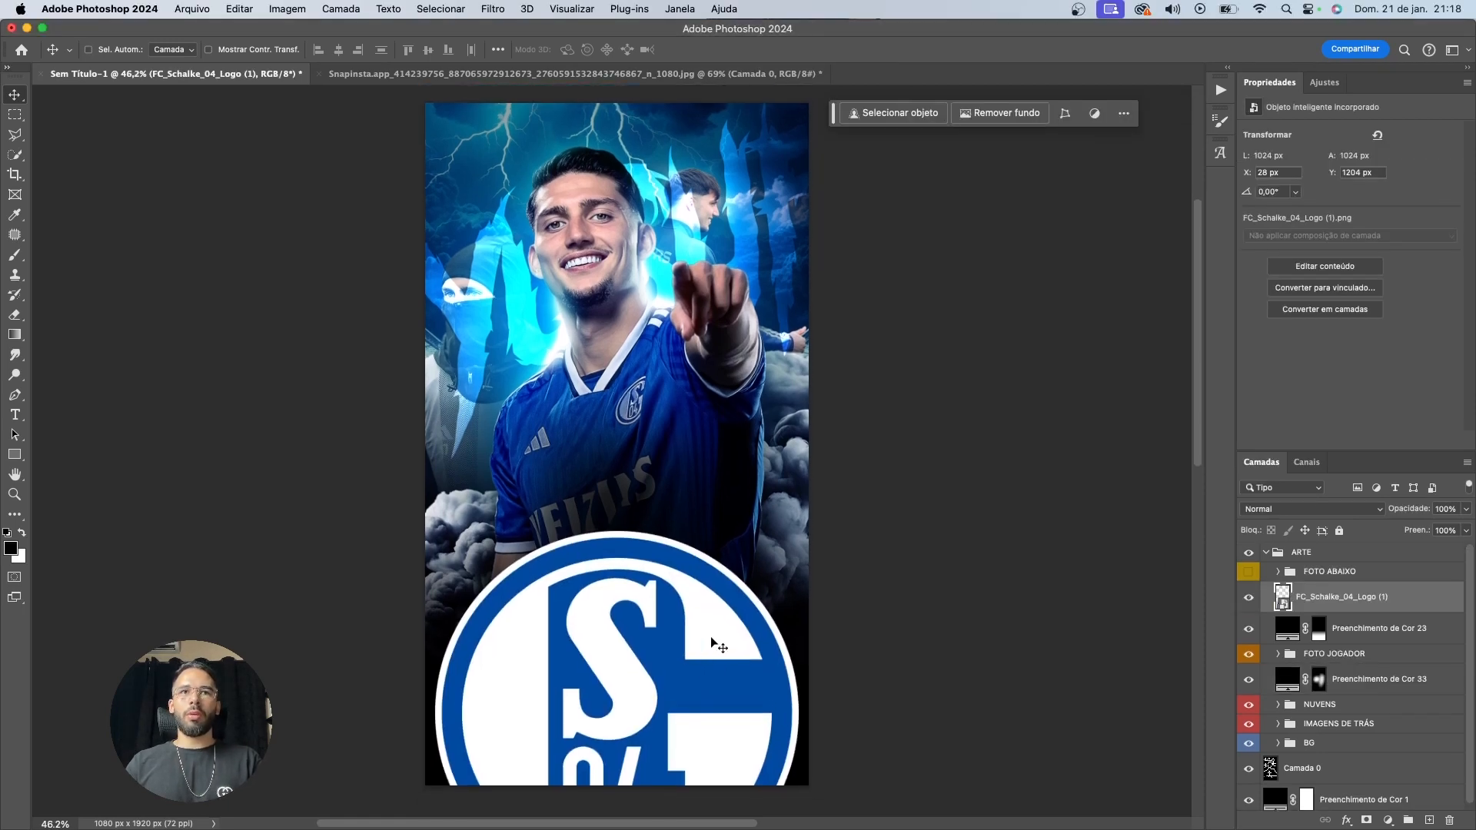
key("ctrl+t")
left_click_drag(799, 712, 849, 718)
key("Return")
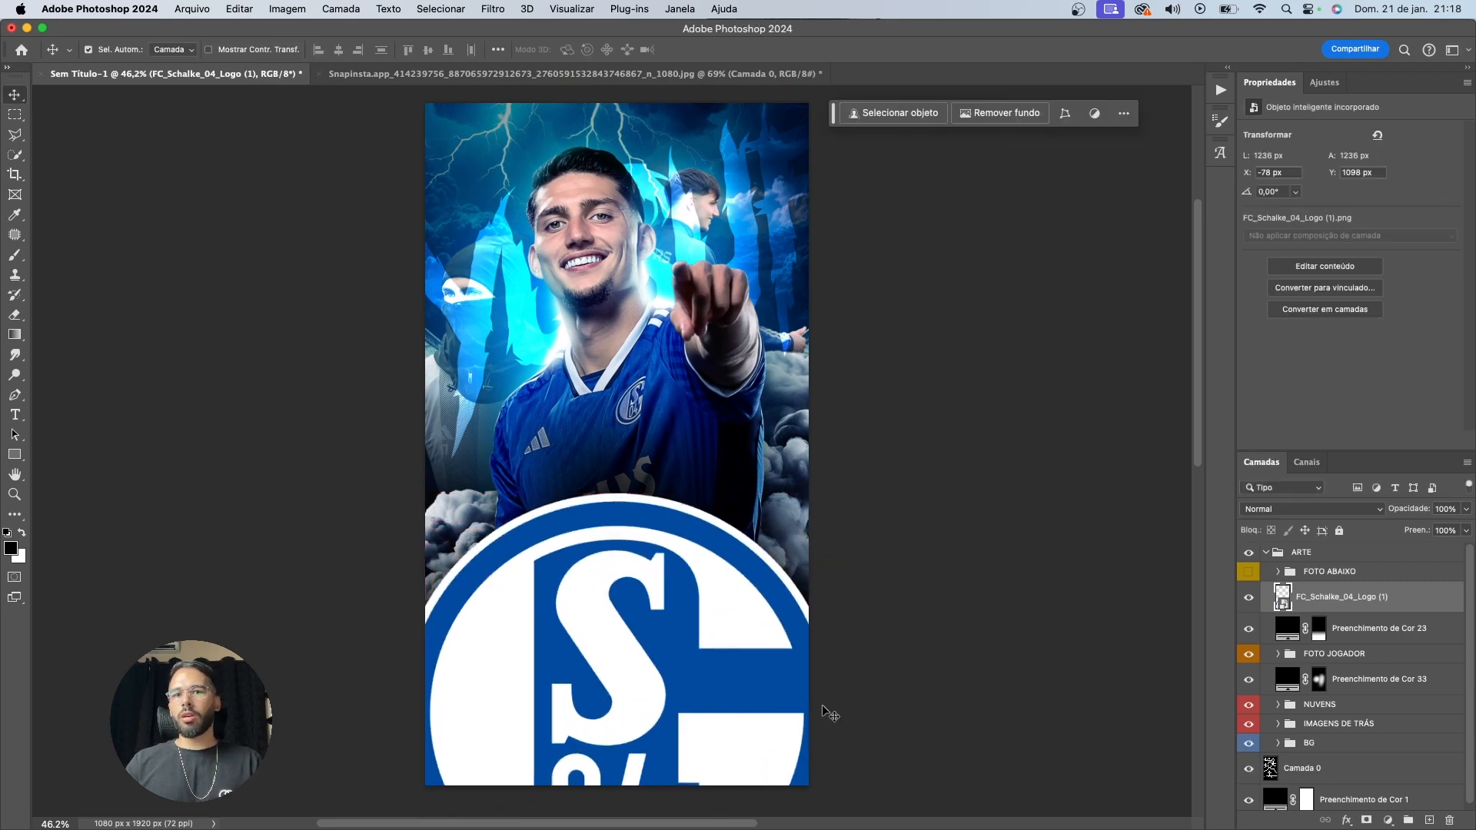
left_click_drag(712, 650, 712, 635)
key("ctrl+t")
left_click_drag(623, 478, 612, 496)
key("Return")
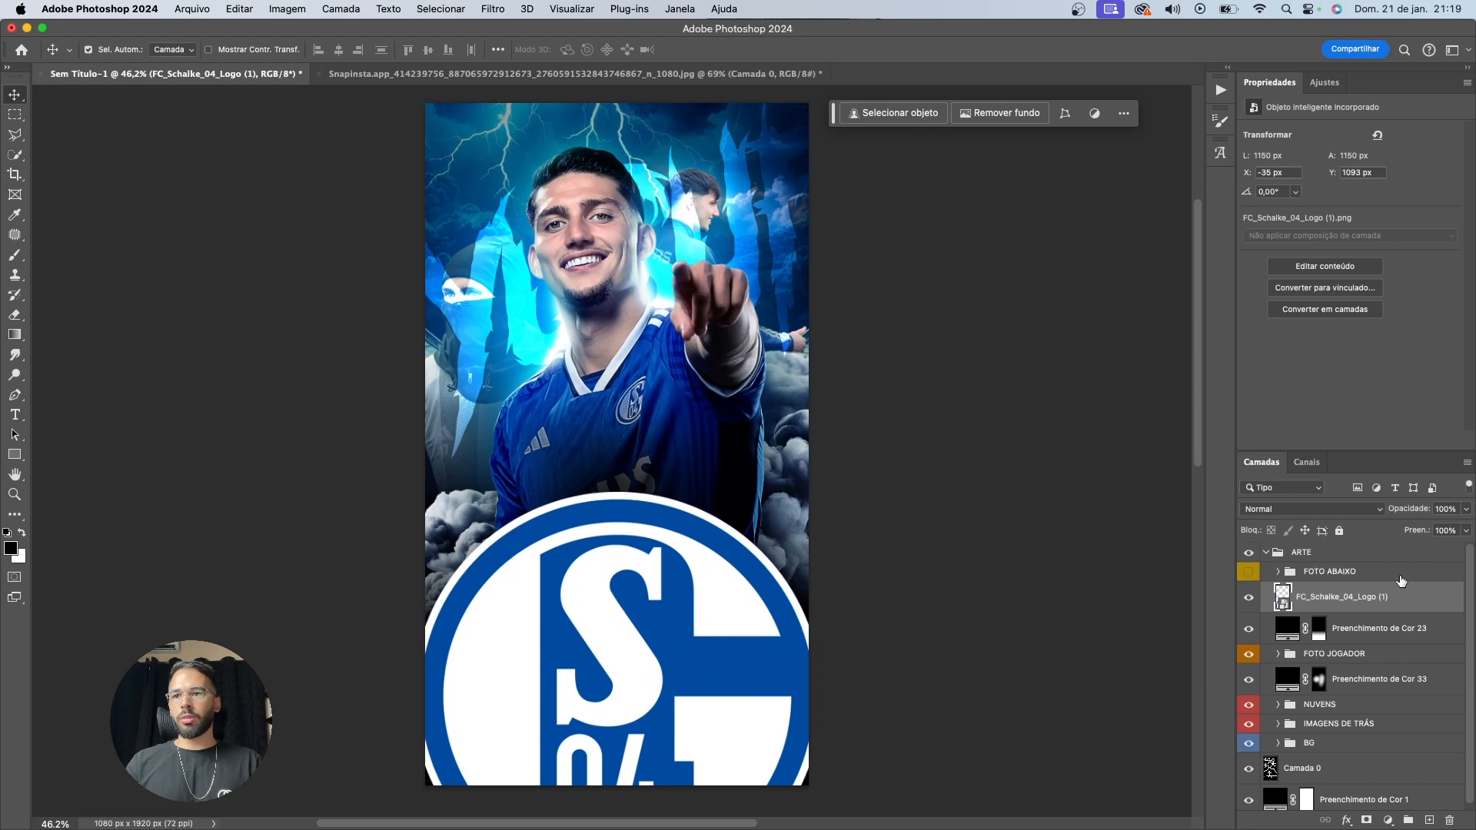
Add a black solid color fill clipped to the FC_Schalke_04_Logo (1) layer and invert its mask
left_click(1387, 820)
left_click(1384, 582)
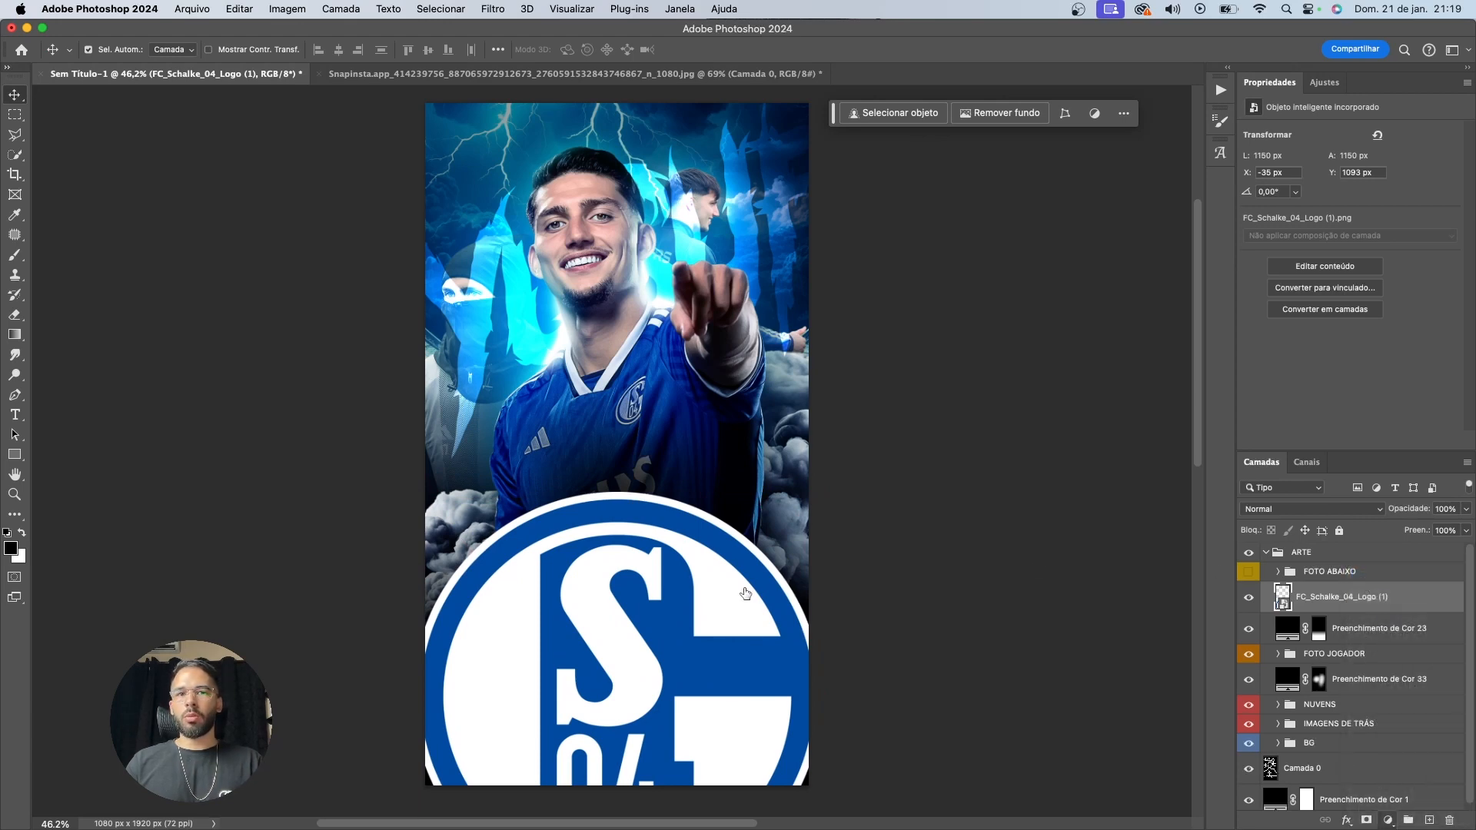
key("Return")
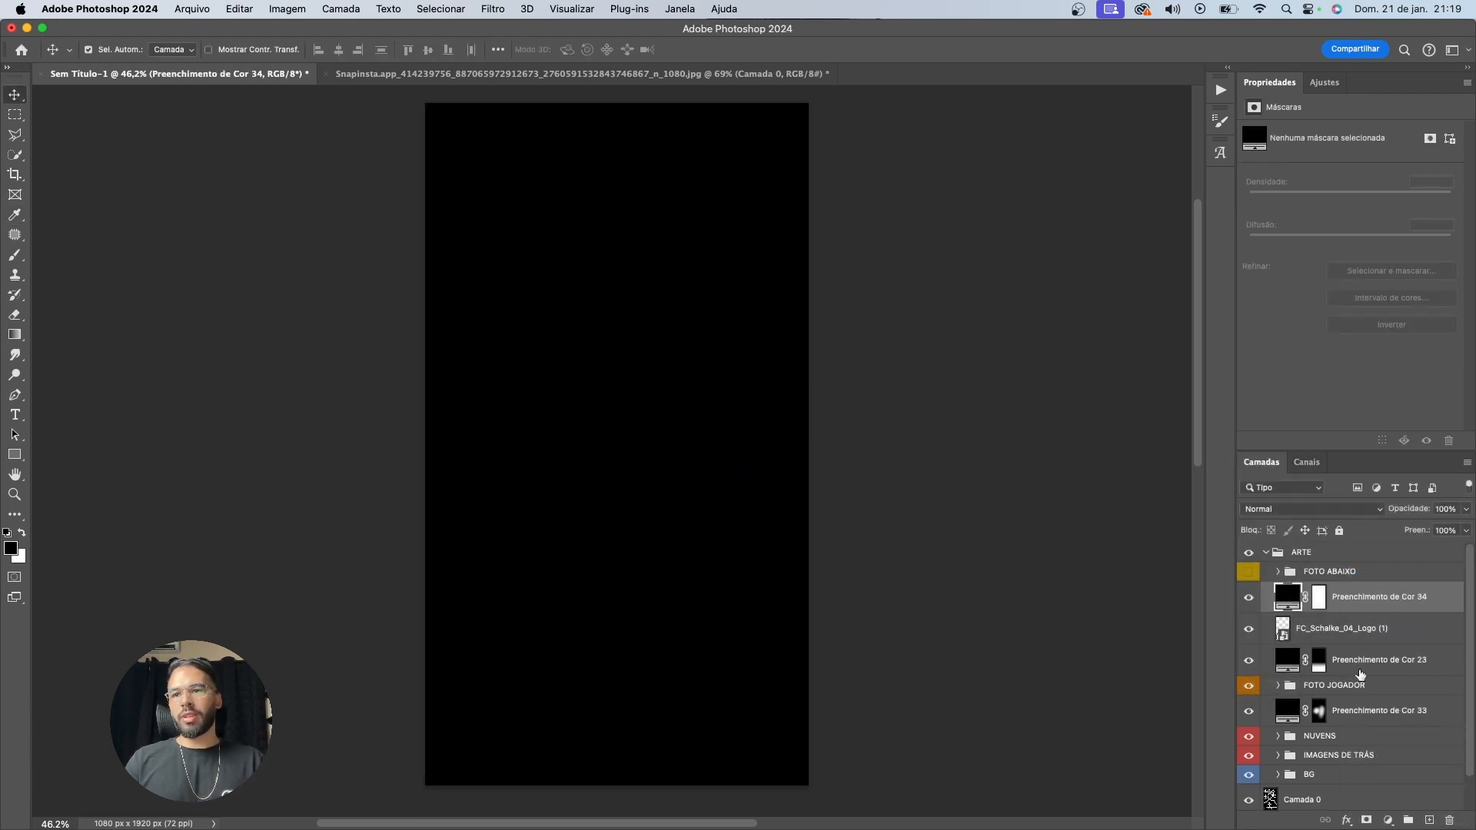
left_click_drag(1359, 608, 1339, 605)
key("super+z")
left_click(1344, 612, "alt")
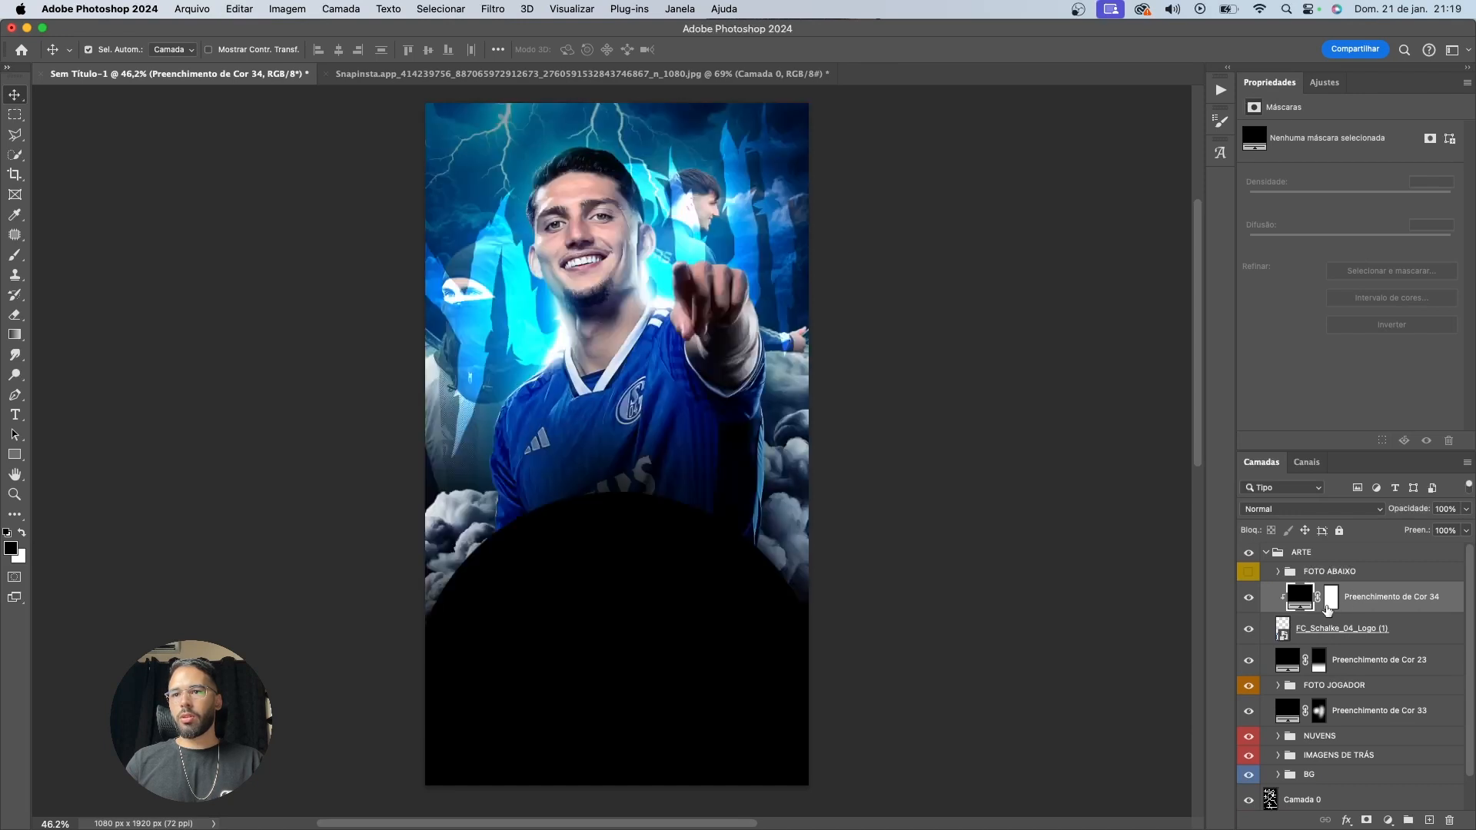
left_click(1326, 608)
key("super+i")
Paint a soft dark gradient over the logo's lower part, enlarging the brush from 500 px to 1100 px
key("b")
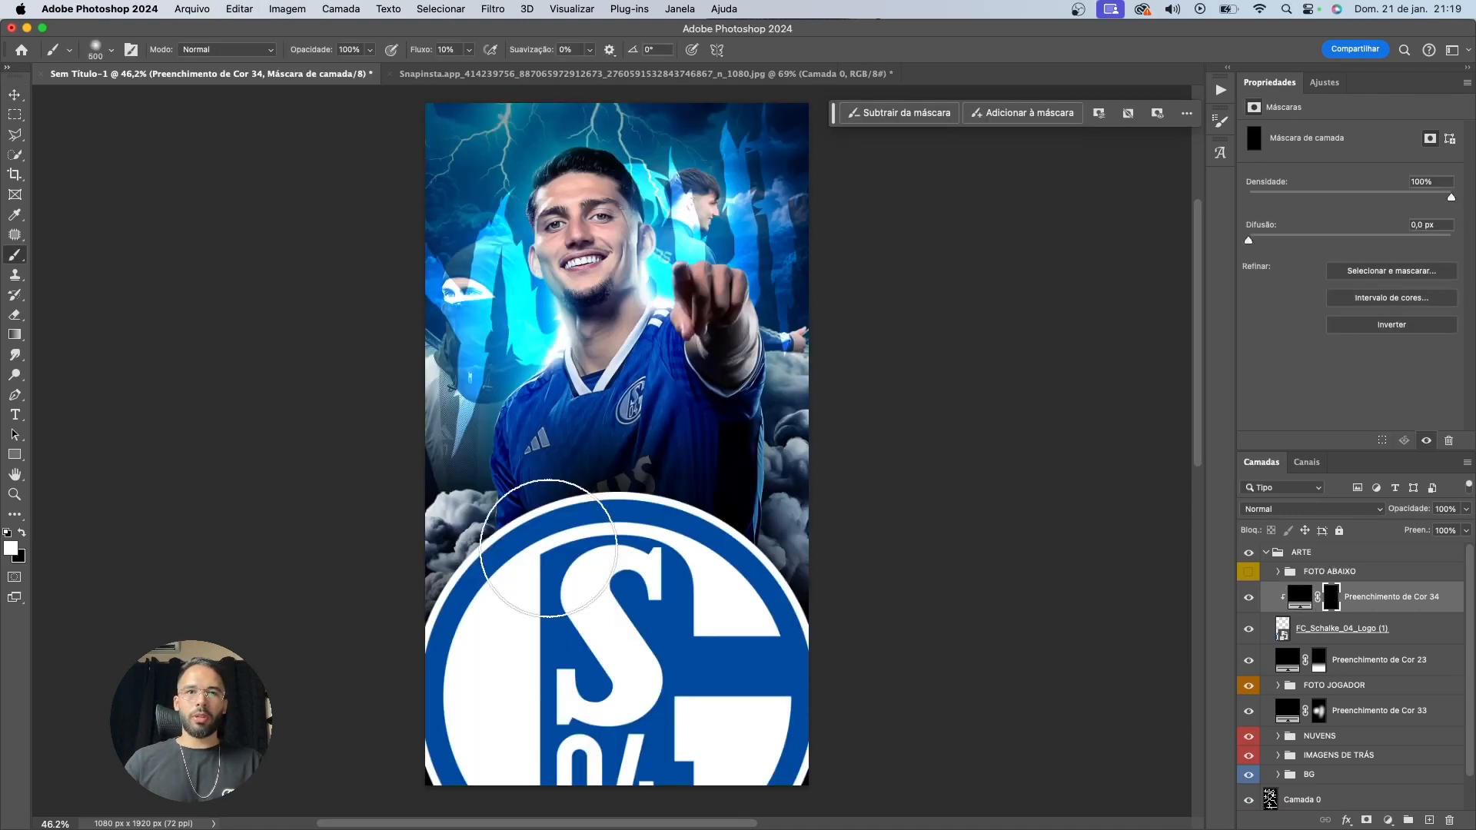
scroll(523, 538, "down", 2)
left_click_drag(445, 689, 400, 668)
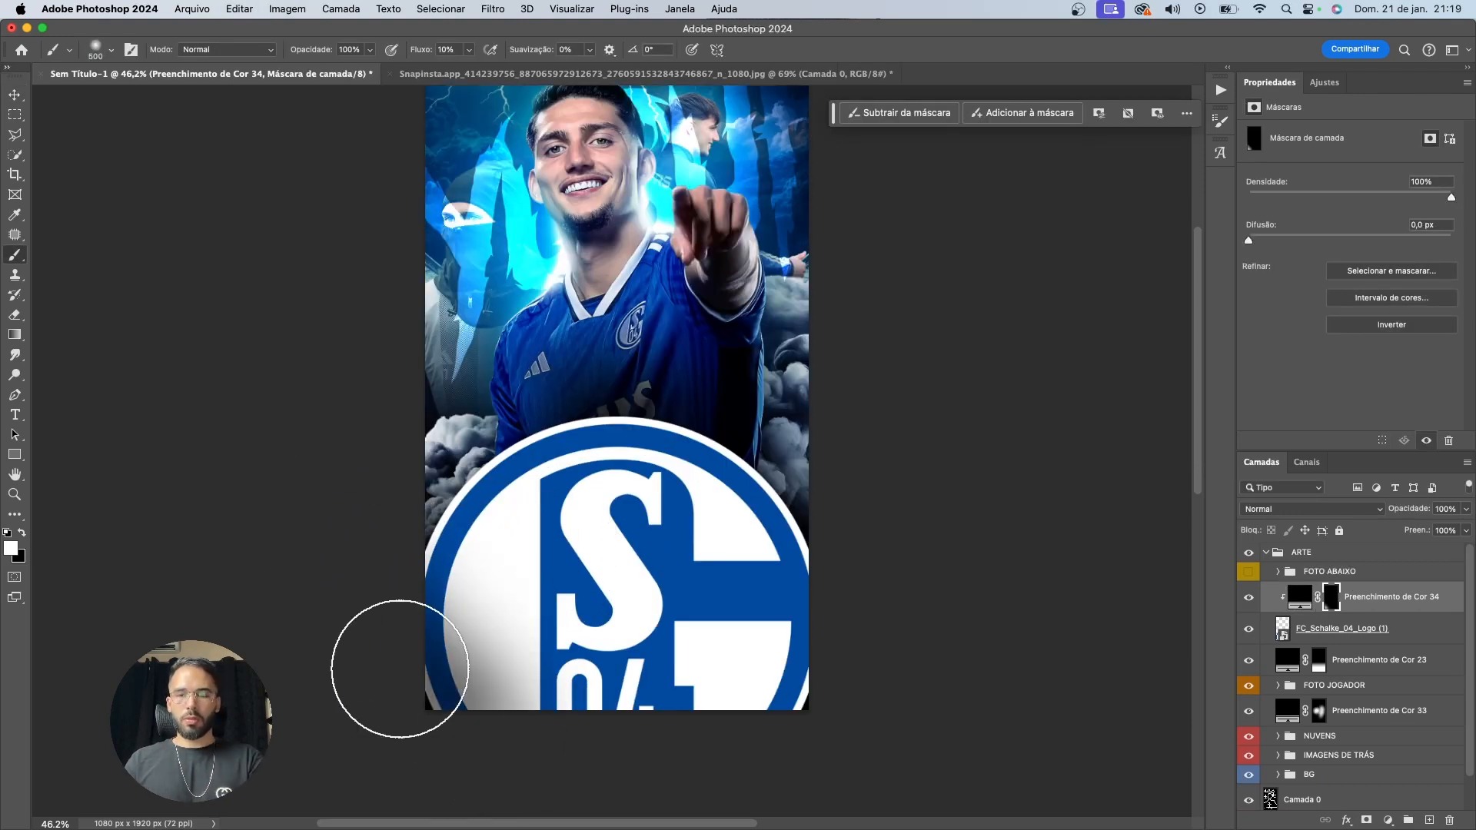
key("]")
key("]")
key("]")
key("]")
key("]")
key("]")
mouse_move(399, 653)
left_mouse_down()
mouse_move(1140, 691)
mouse_move(931, 626)
mouse_move(588, 767)
mouse_move(820, 781)
mouse_move(806, 718)
left_mouse_up()
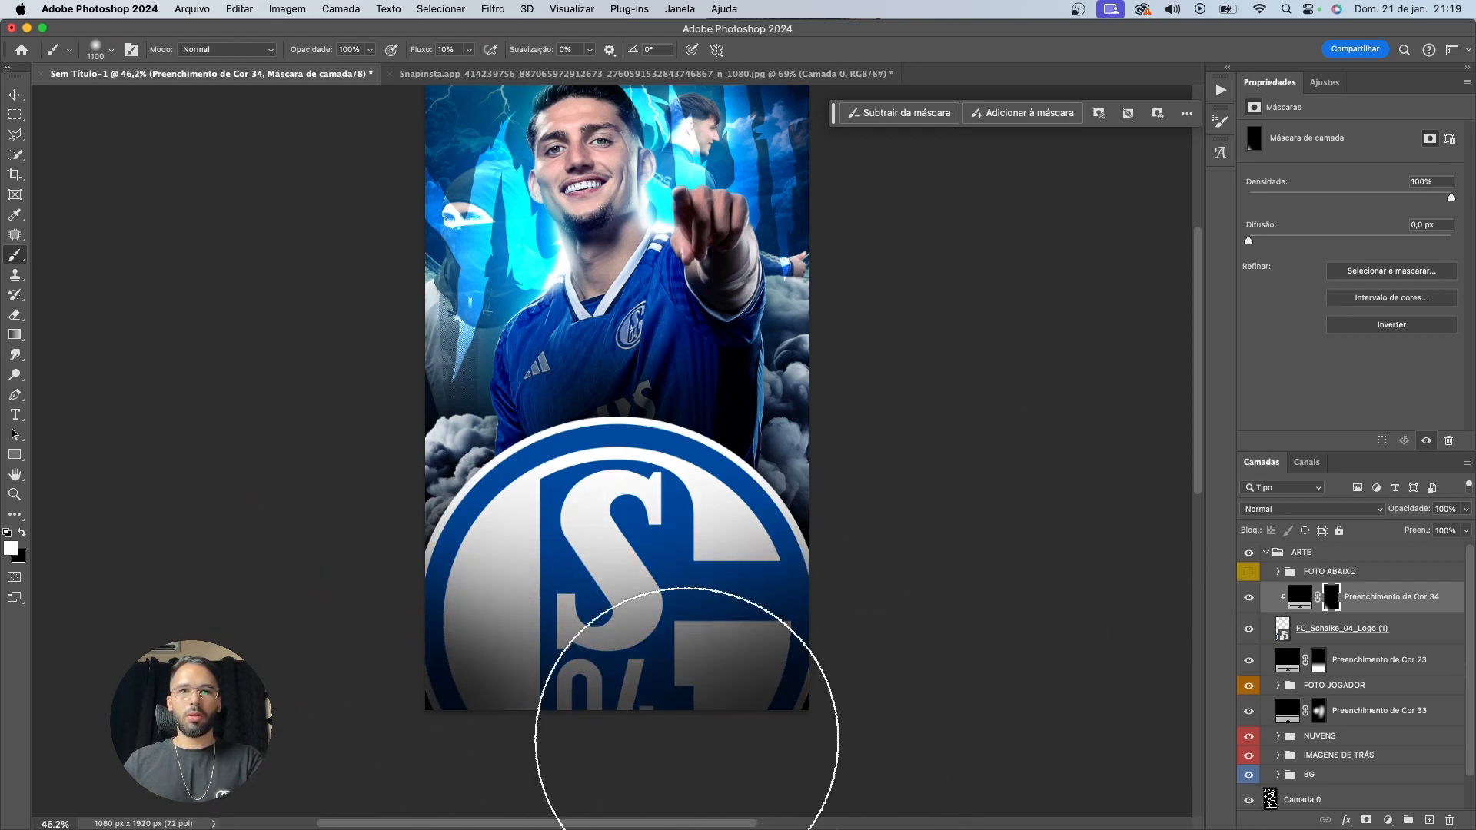
Extend the logo's shadow with a 1400 px brush stroke across its full width
key("]")
key("]")
key("]")
scroll(757, 544, "down", 1)
scroll(757, 545, "down", 3)
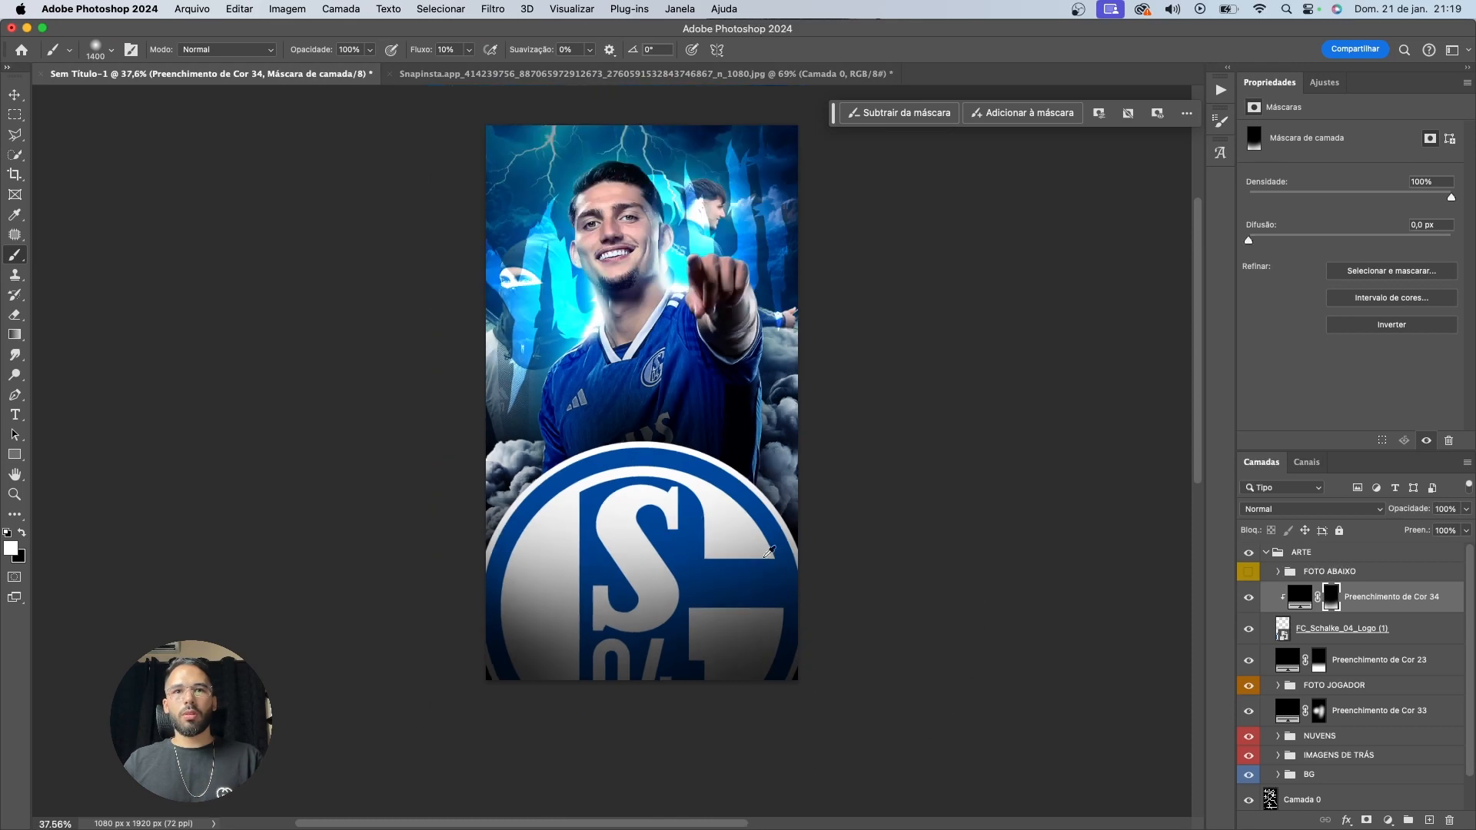
left_click_drag(906, 566, 348, 556)
key("v")
scroll(681, 538, "up", 3)
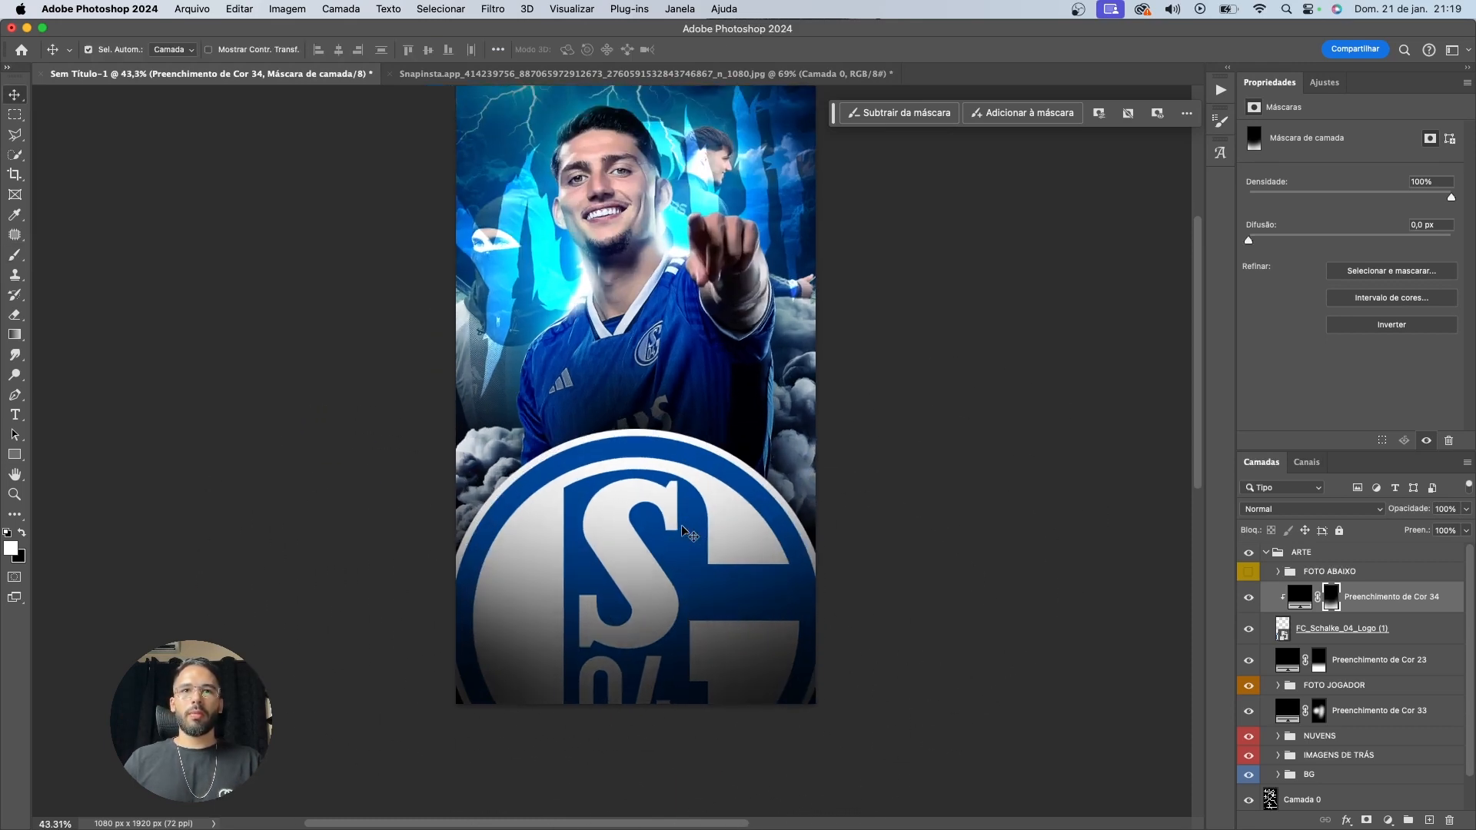
scroll(682, 531, "up", 2)
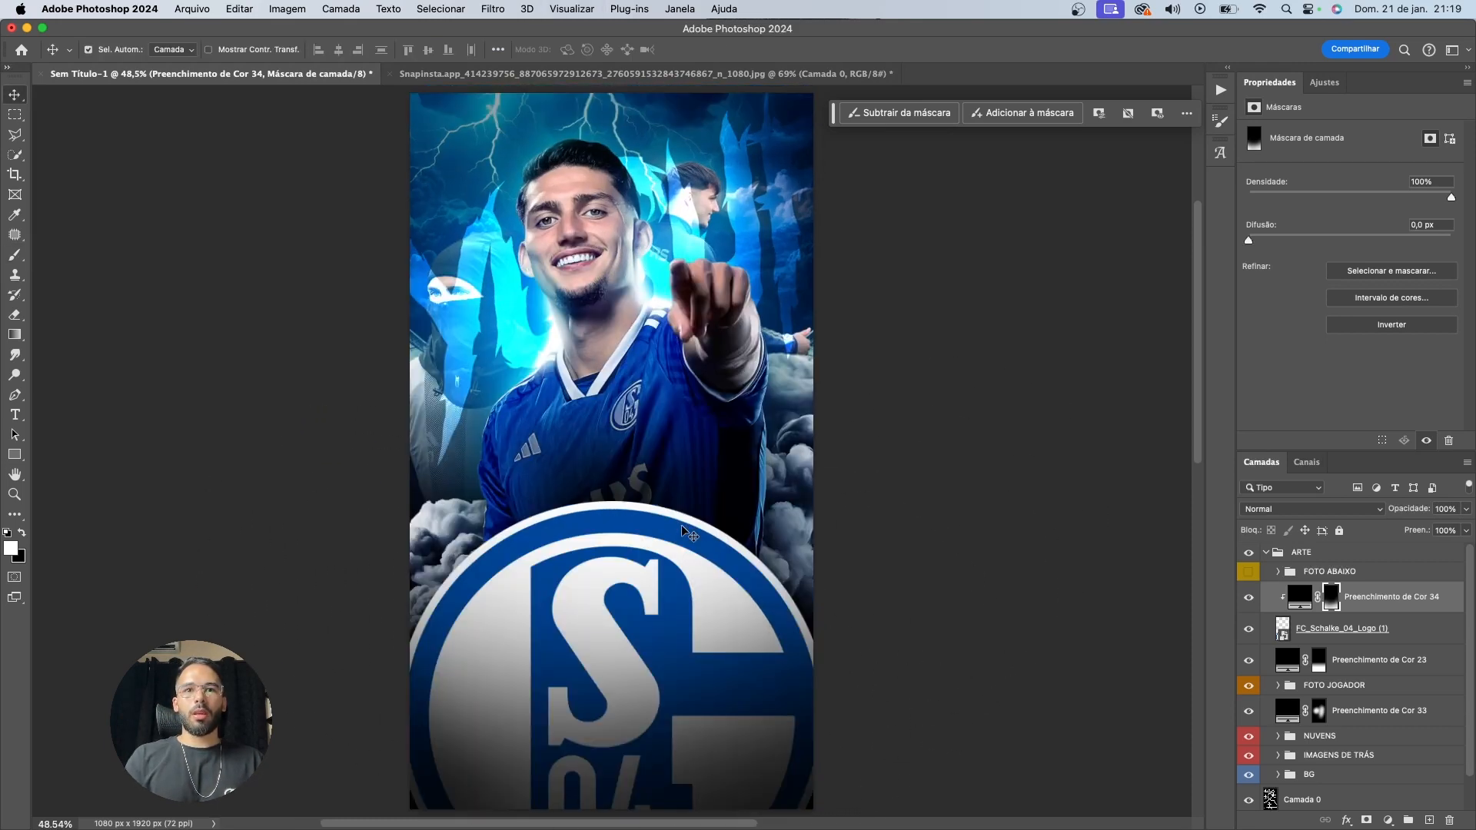
Set the logo layer's blend mode to Divisão and show the FOTO ABAIXO group again
left_click(1386, 628)
left_click(1329, 510)
scroll(1289, 684, "down", 5)
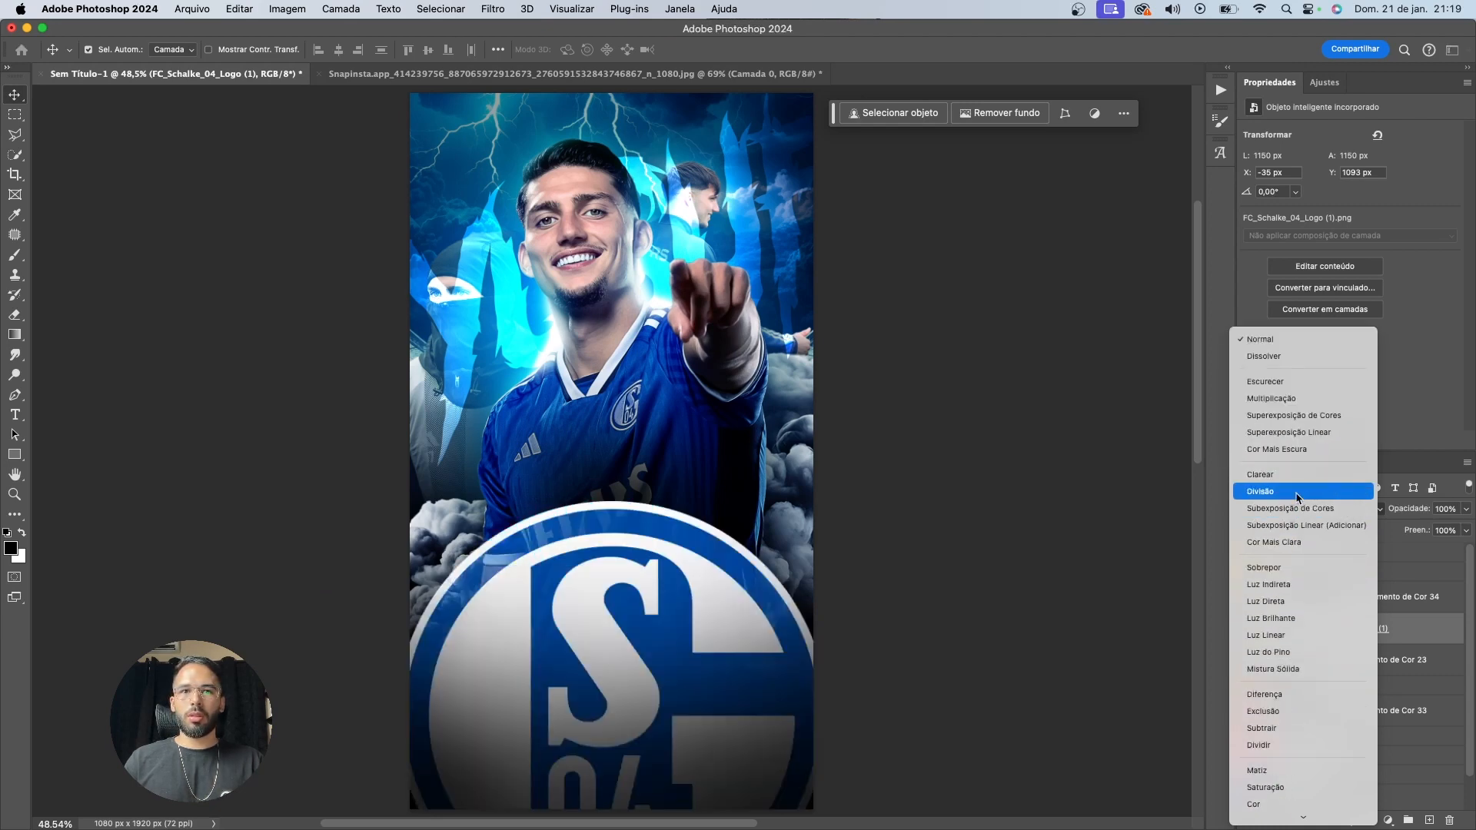
left_click(1299, 492)
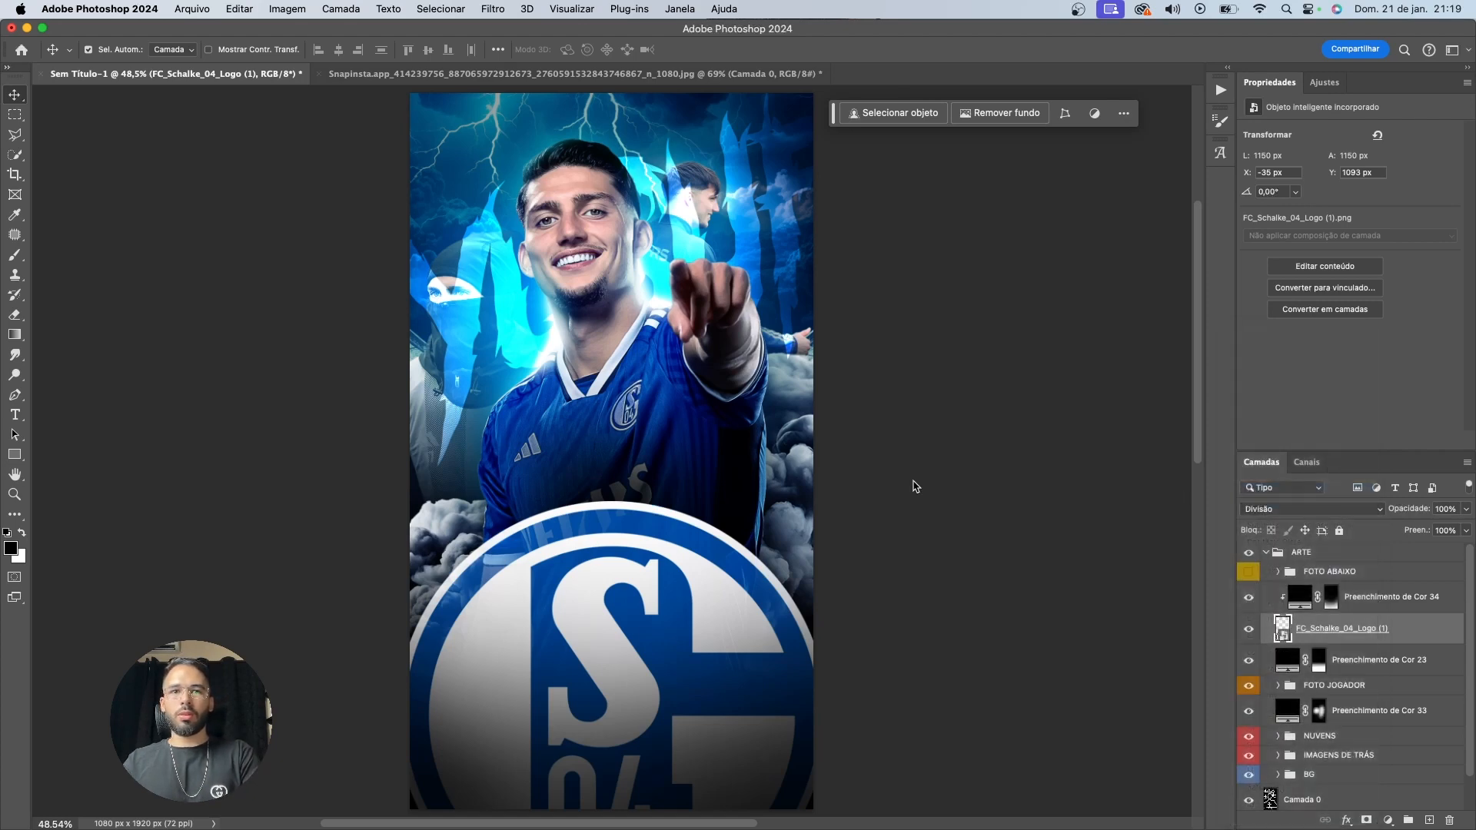
scroll(911, 480, "down", 1)
scroll(784, 467, "down", 2)
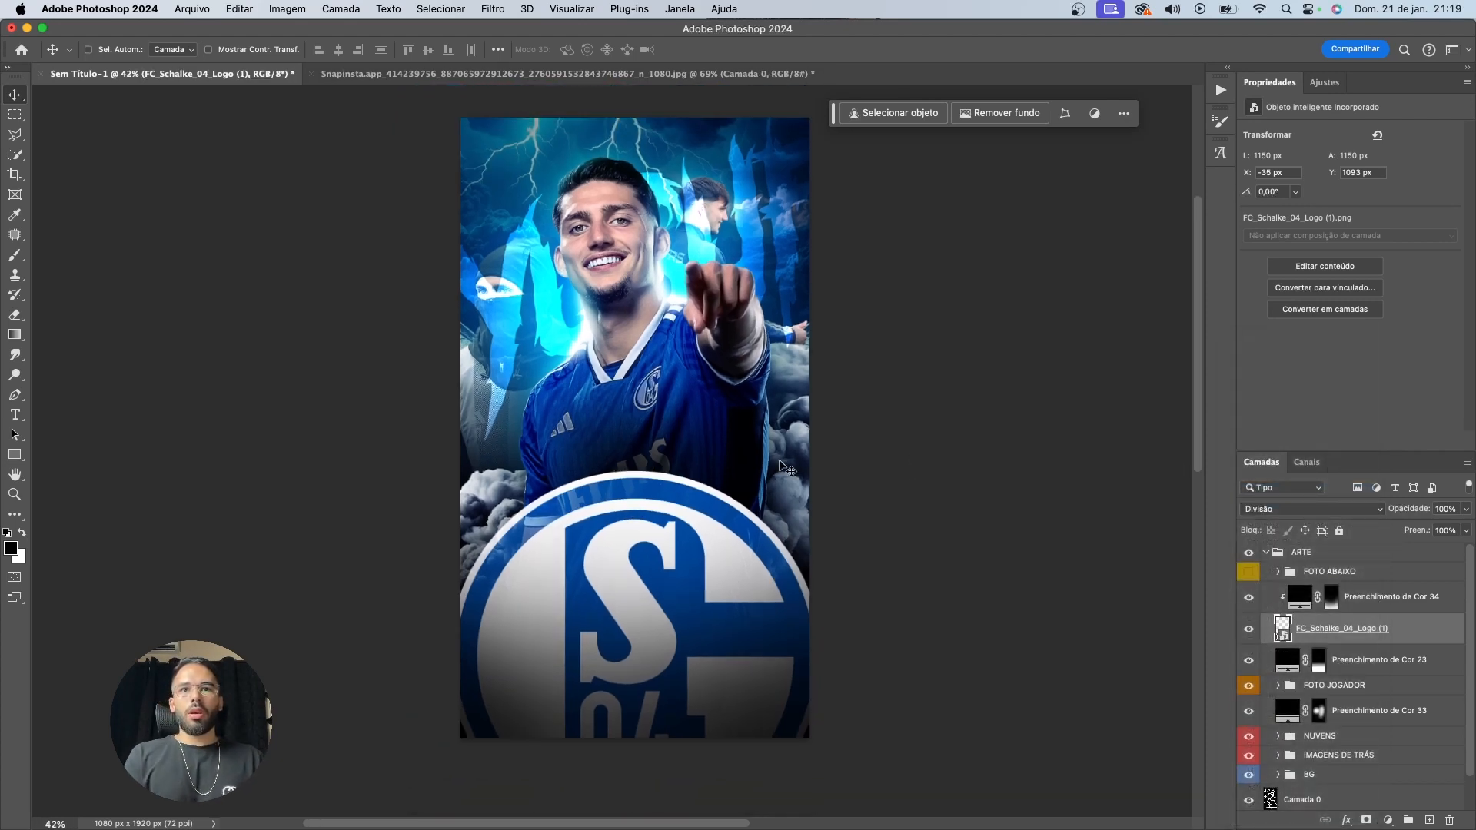
scroll(781, 463, "up", 1)
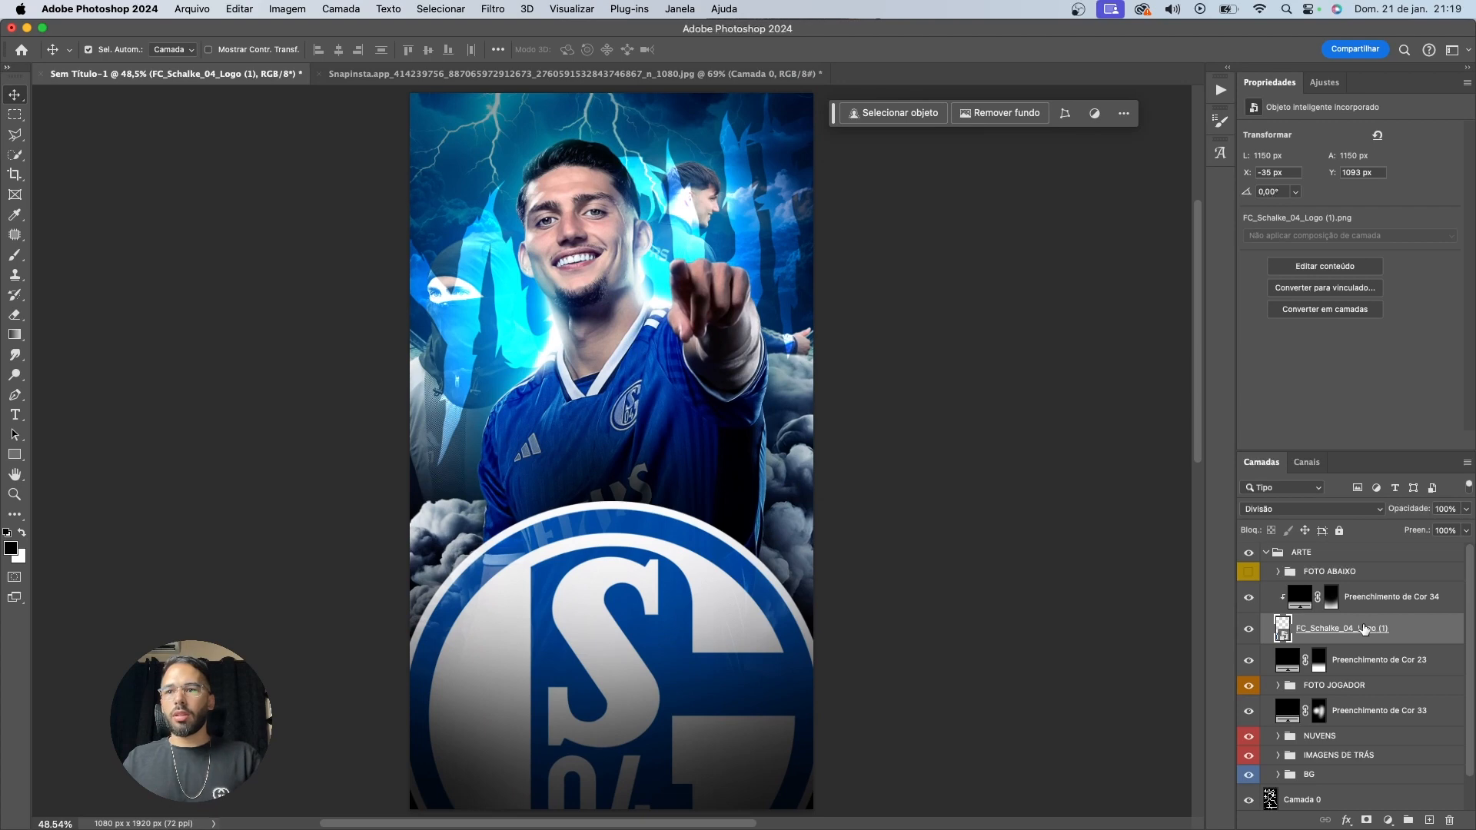
left_click(1250, 573)
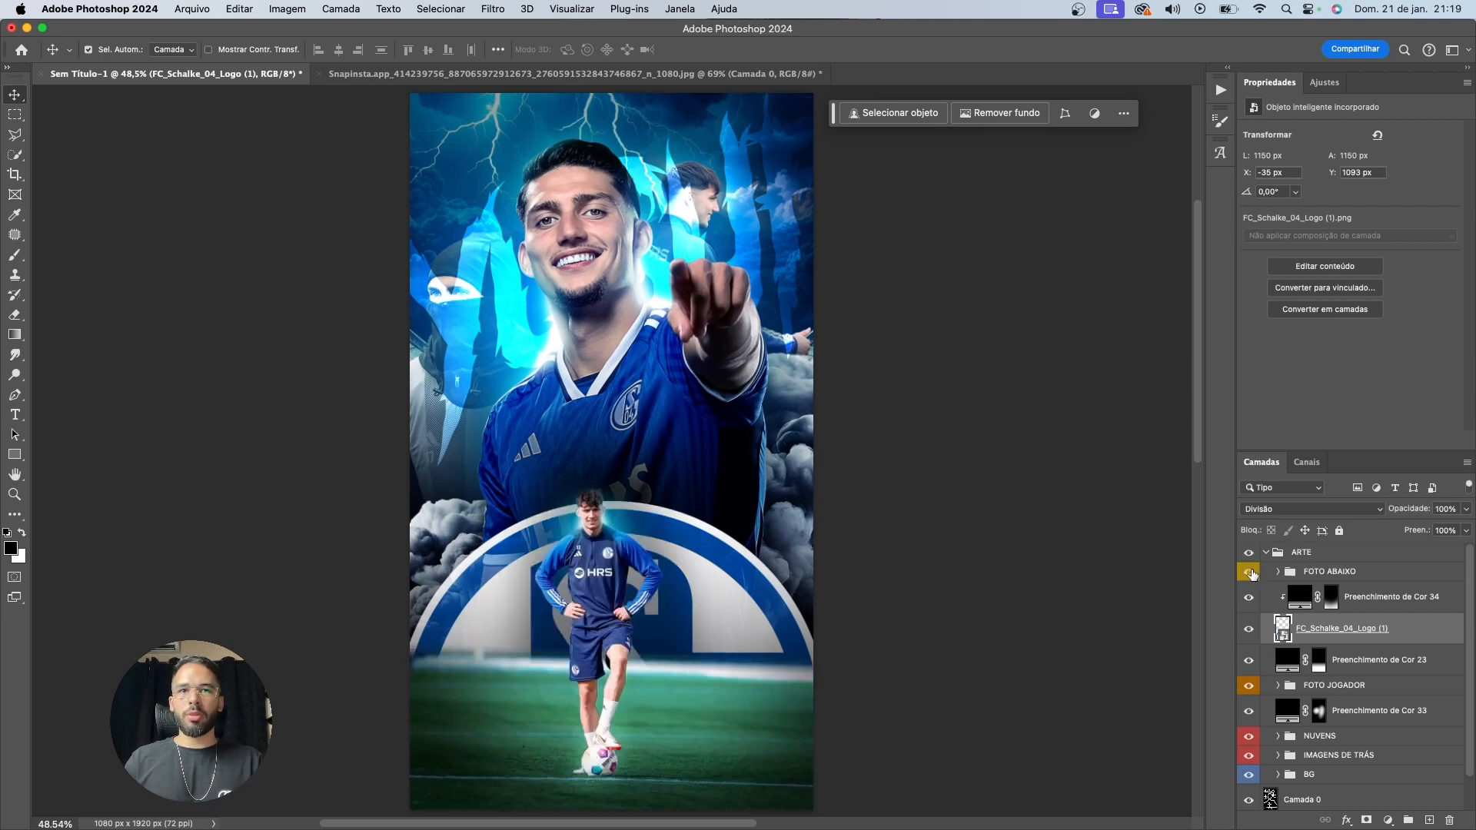
left_click(1323, 572)
key("ctrl+t")
scroll(586, 518, "down", 1)
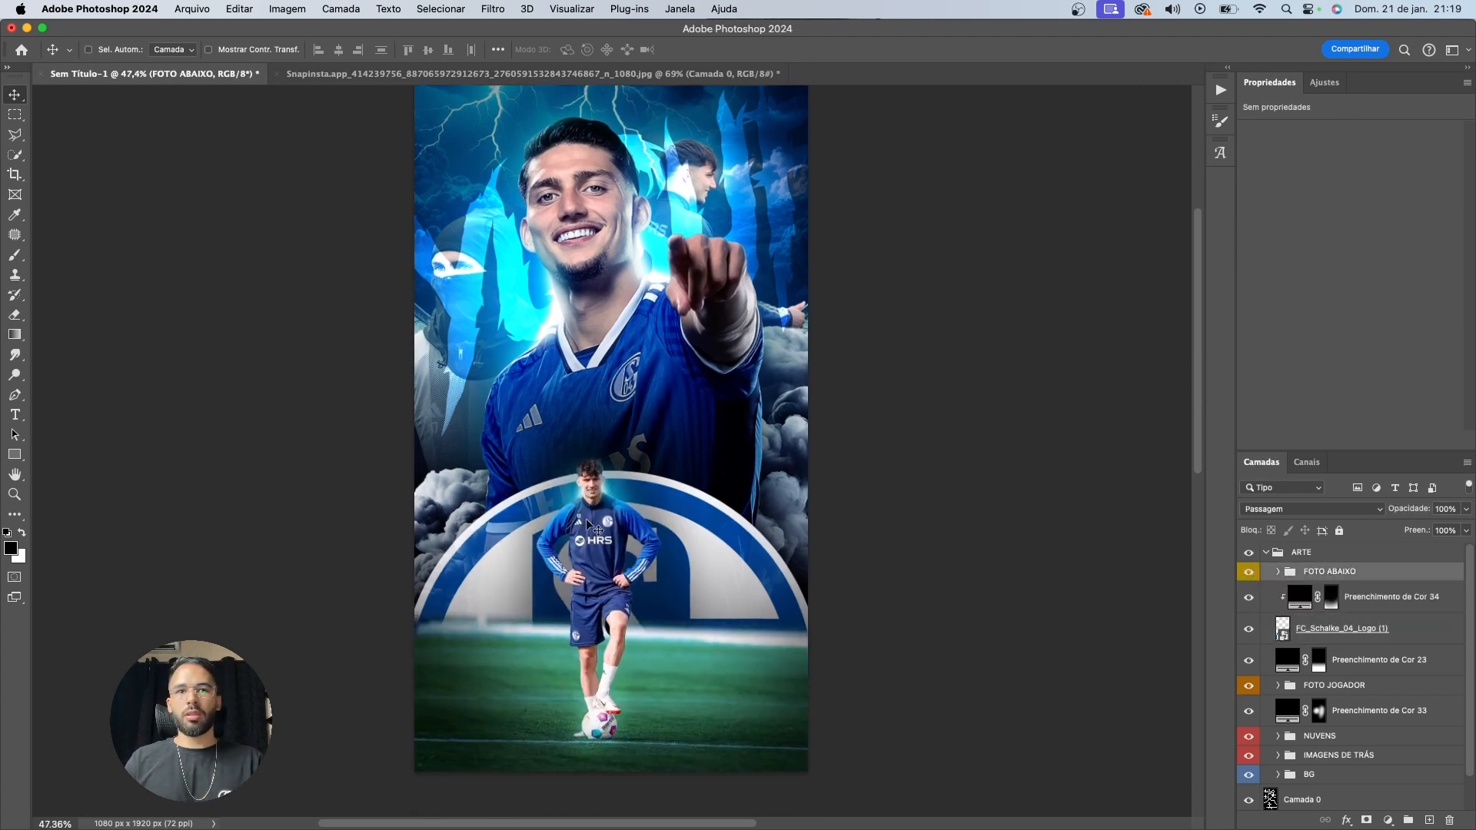
left_click_drag(617, 449, 617, 513)
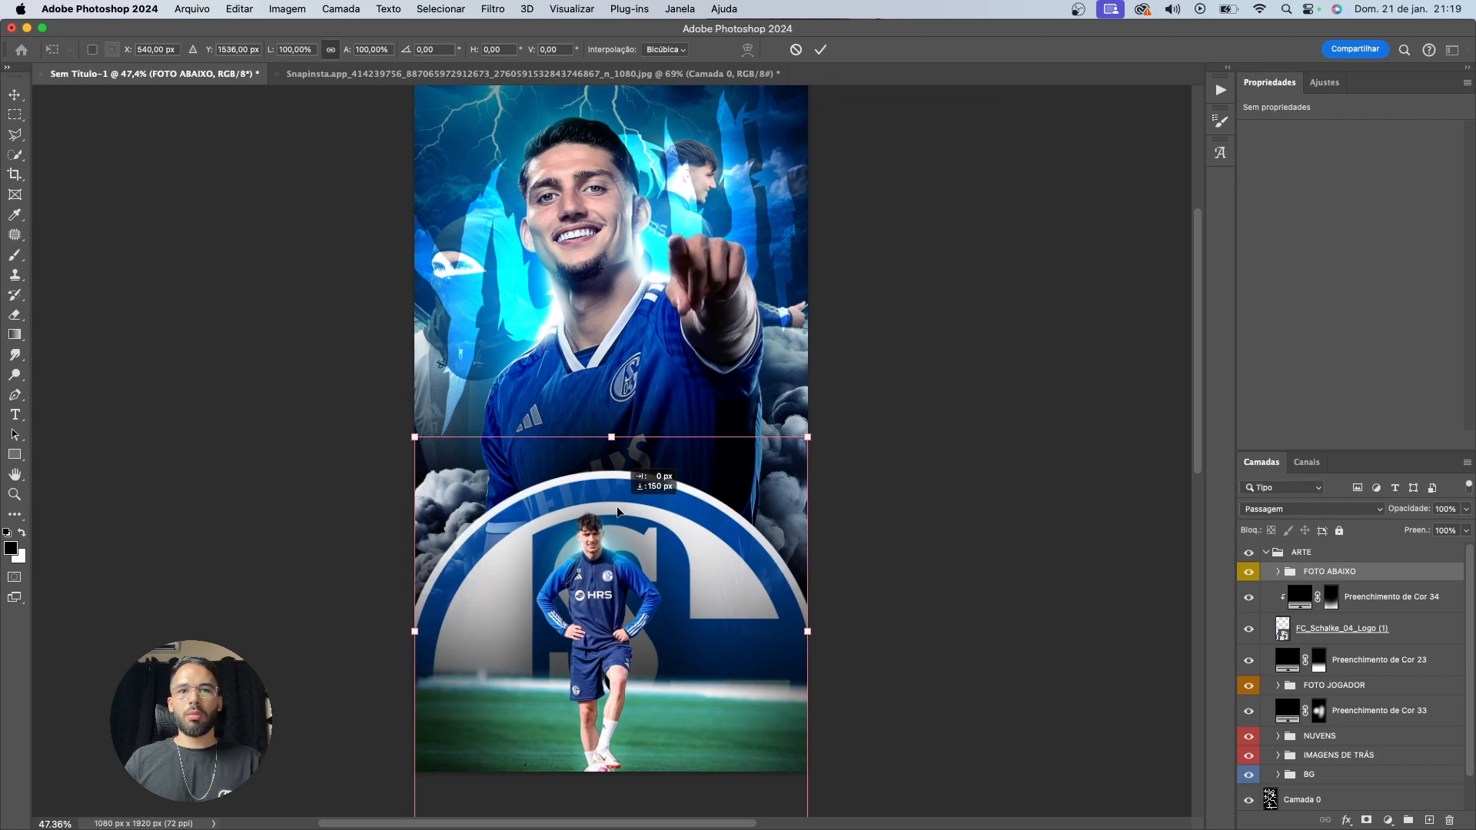
key("Escape")
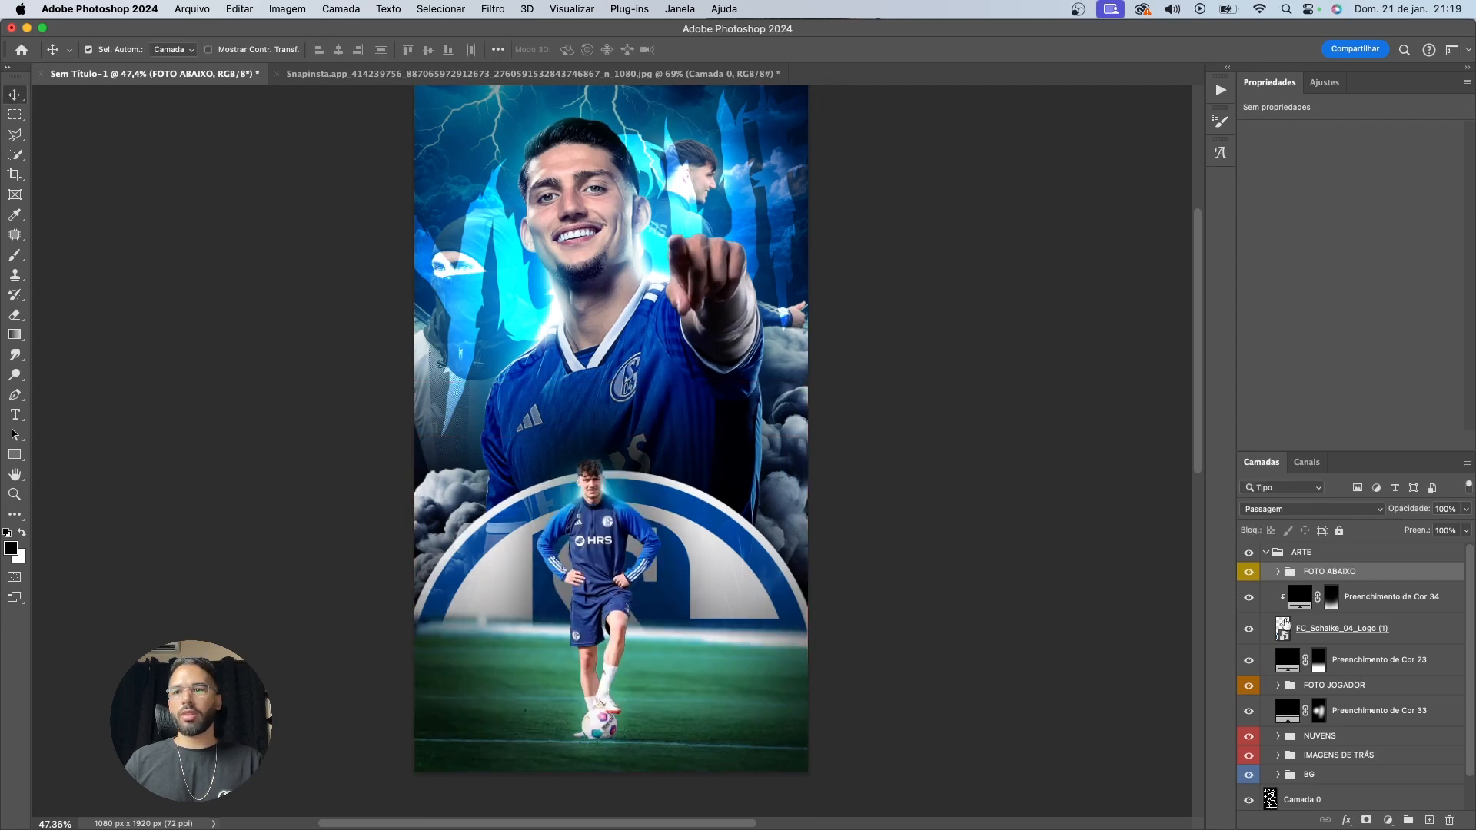
Move the Schalke logo together with its shadow fill higher, so the S sits behind the small player
left_click(773, 578)
key("ctrl+t")
left_click_drag(735, 532, 737, 451)
key("Return")
scroll(736, 442, "down", 2)
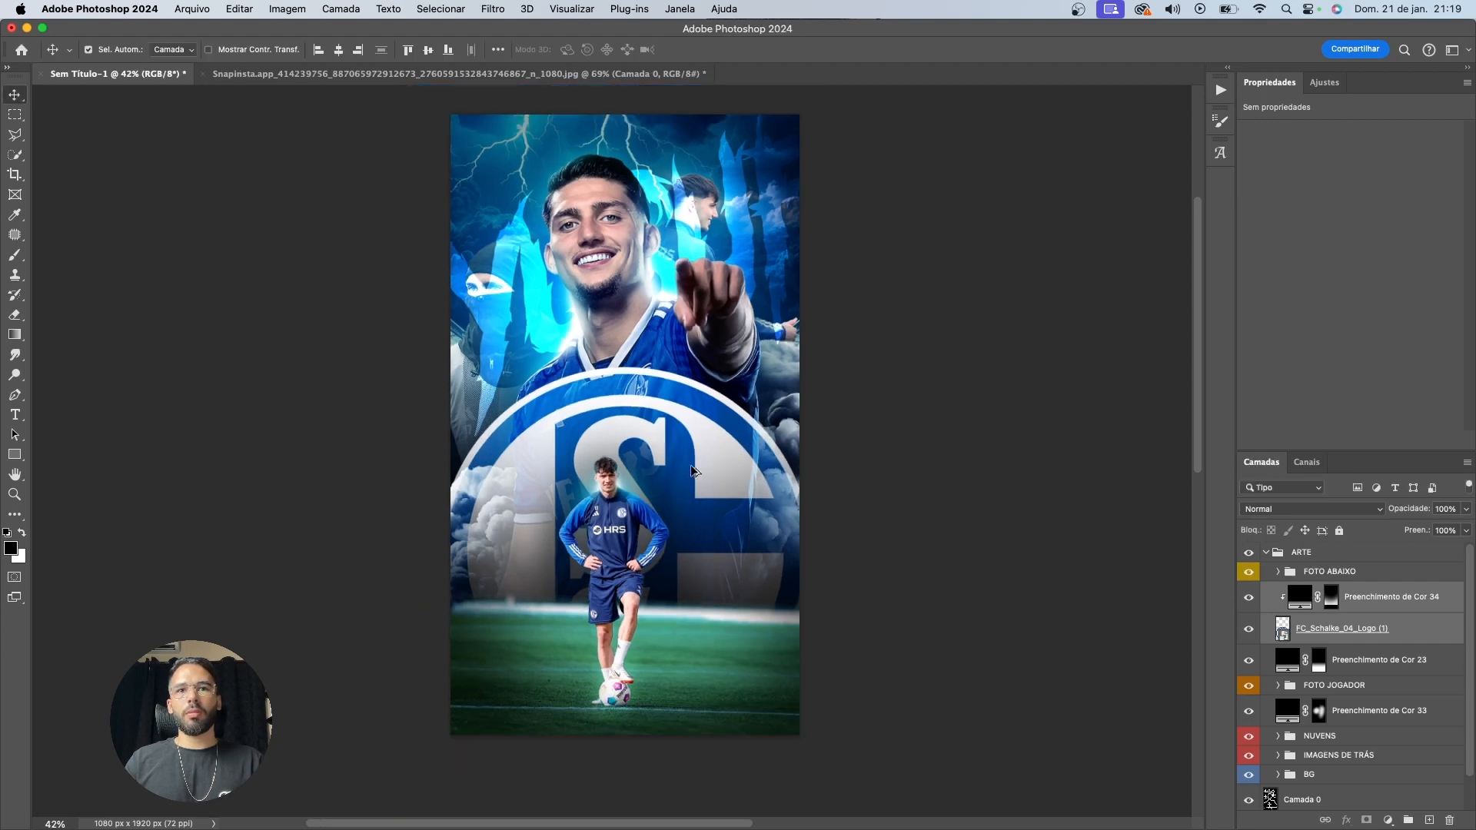
Group the logo with its shadow fill as LOGO SCHALKE, lower the group's opacity to 60% and compare with it hidden
scroll(688, 460, "up", 3)
key("super+g")
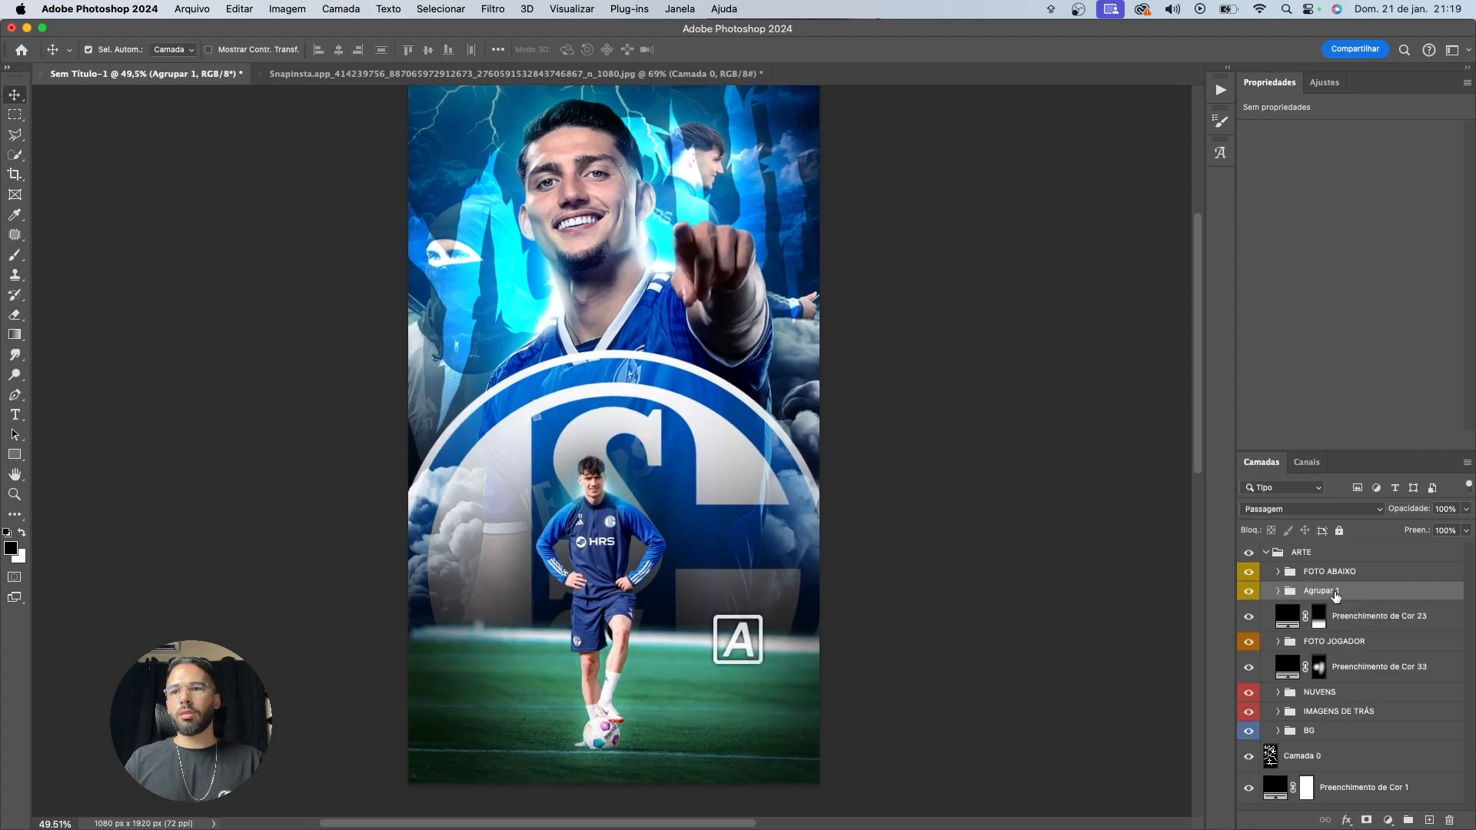
key("2")
type("LGKE")
key("Return")
key("7")
key("6")
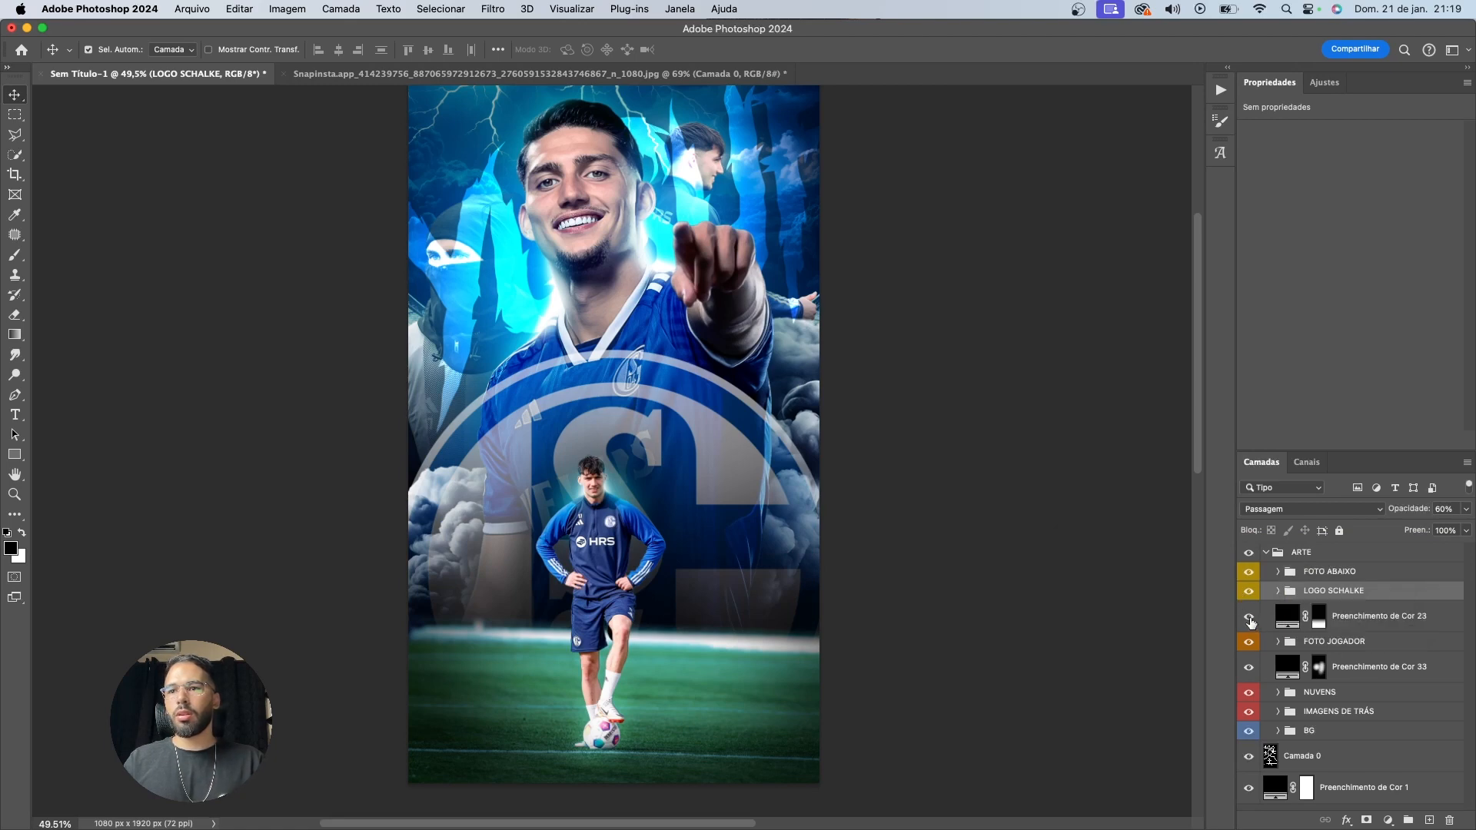
left_click(1248, 577)
left_click(1248, 578)
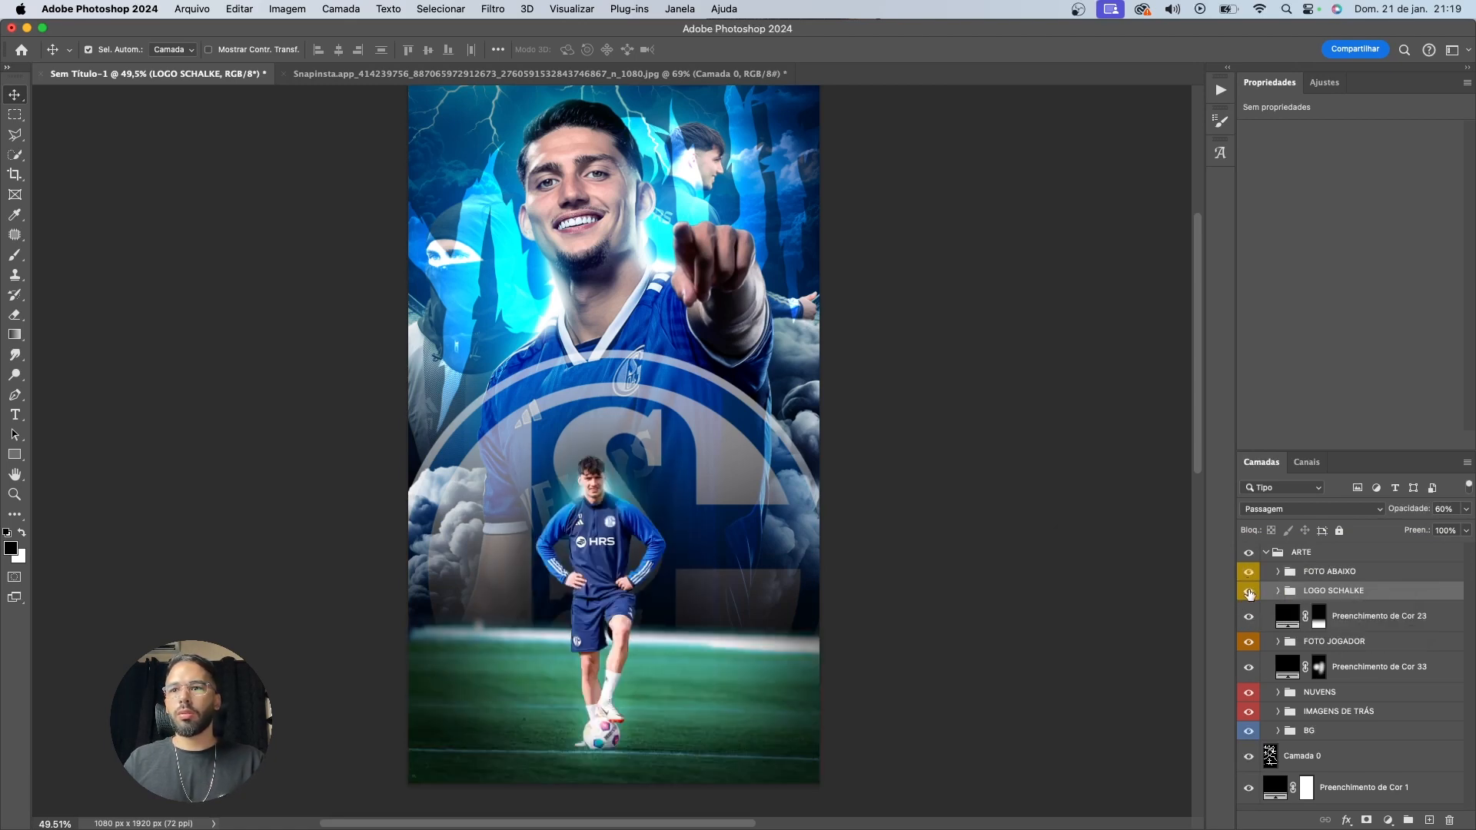
left_click(1250, 592)
left_click(1250, 592)
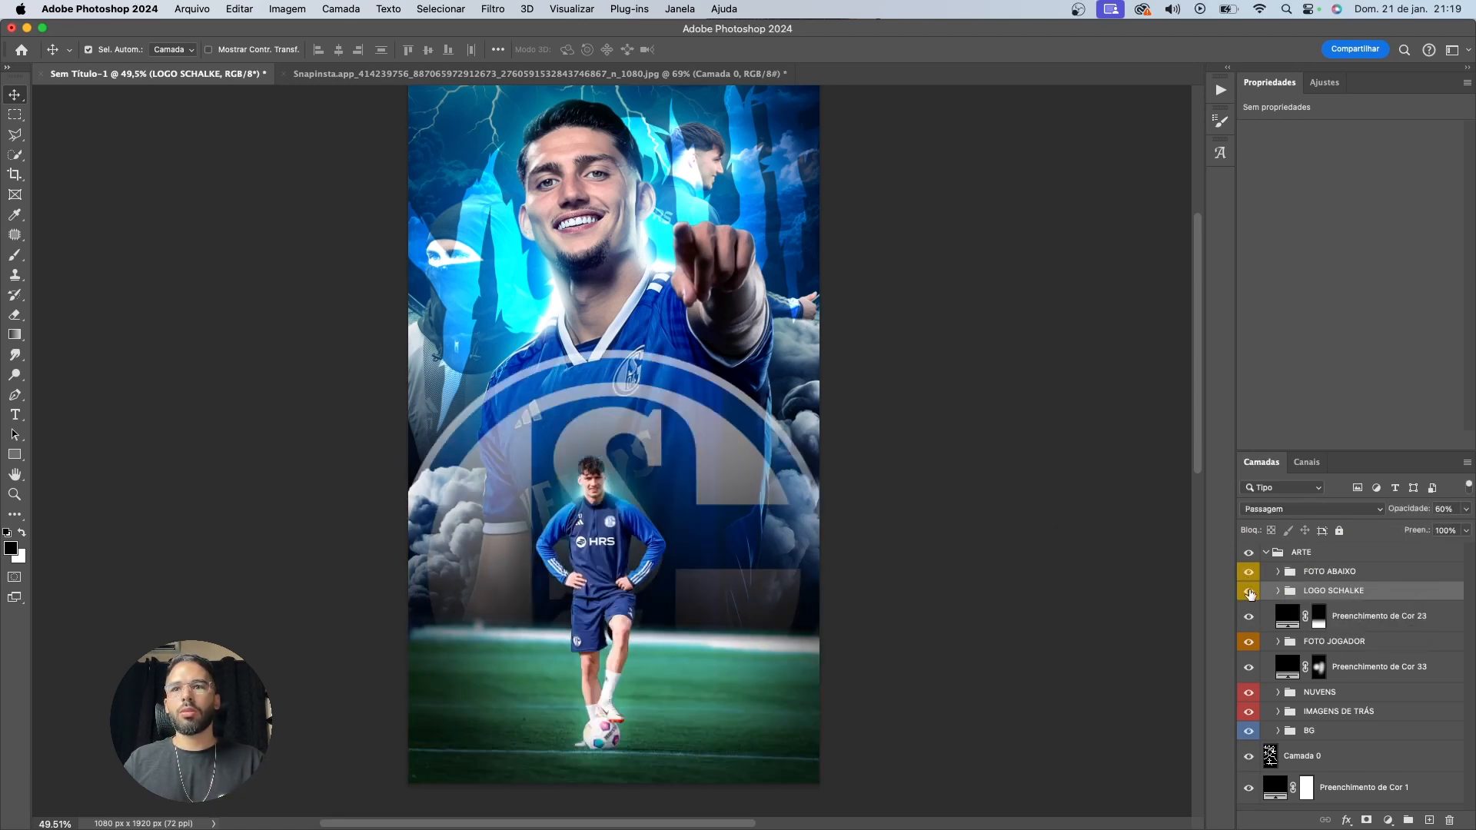
Undo the logo's opacity change, group renaming, grouping and repositioning, back to the hidden FOTO ABAIXO group
key("super+z")
key("super+z")
key("super+z")
key("super+z")
key("super+z")
key("super+z")
key("super+z")
key("super+z")
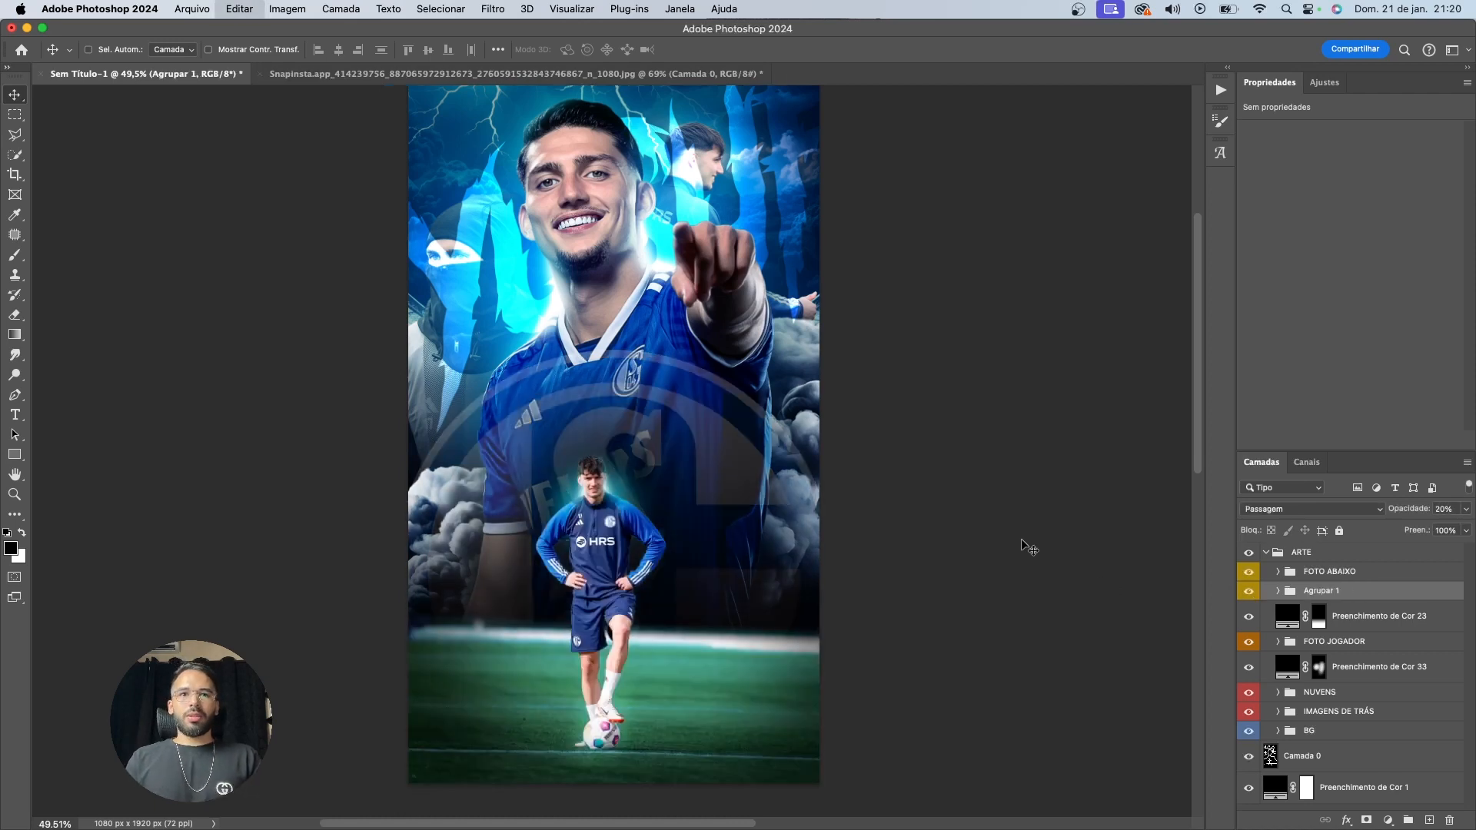
key("super+z")
key("super+z")
key("super+z")
key("super+z")
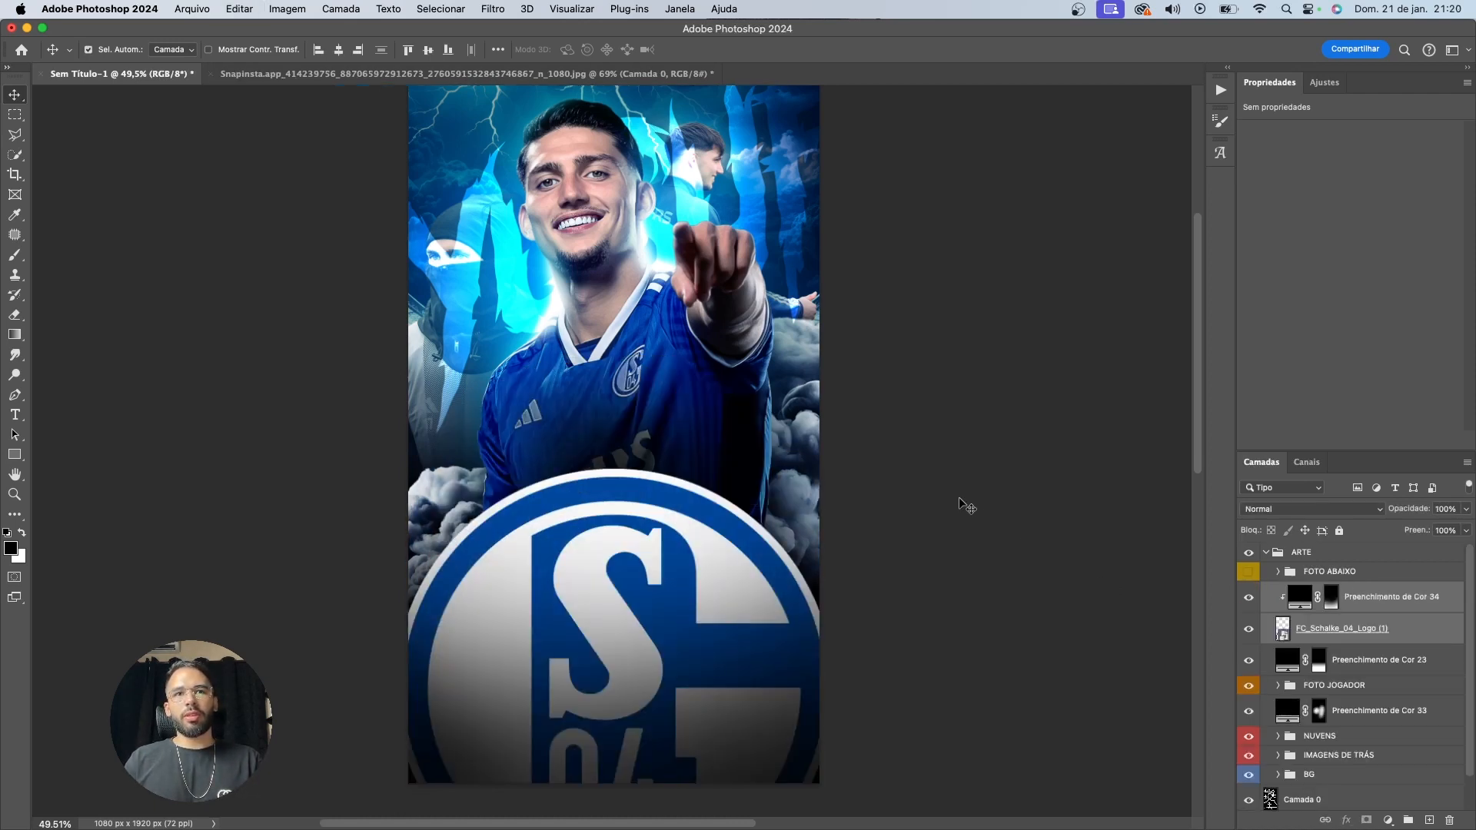
left_click_drag(958, 497, 935, 505)
key("super+z")
key("super+z")
scroll(940, 512, "up", 1)
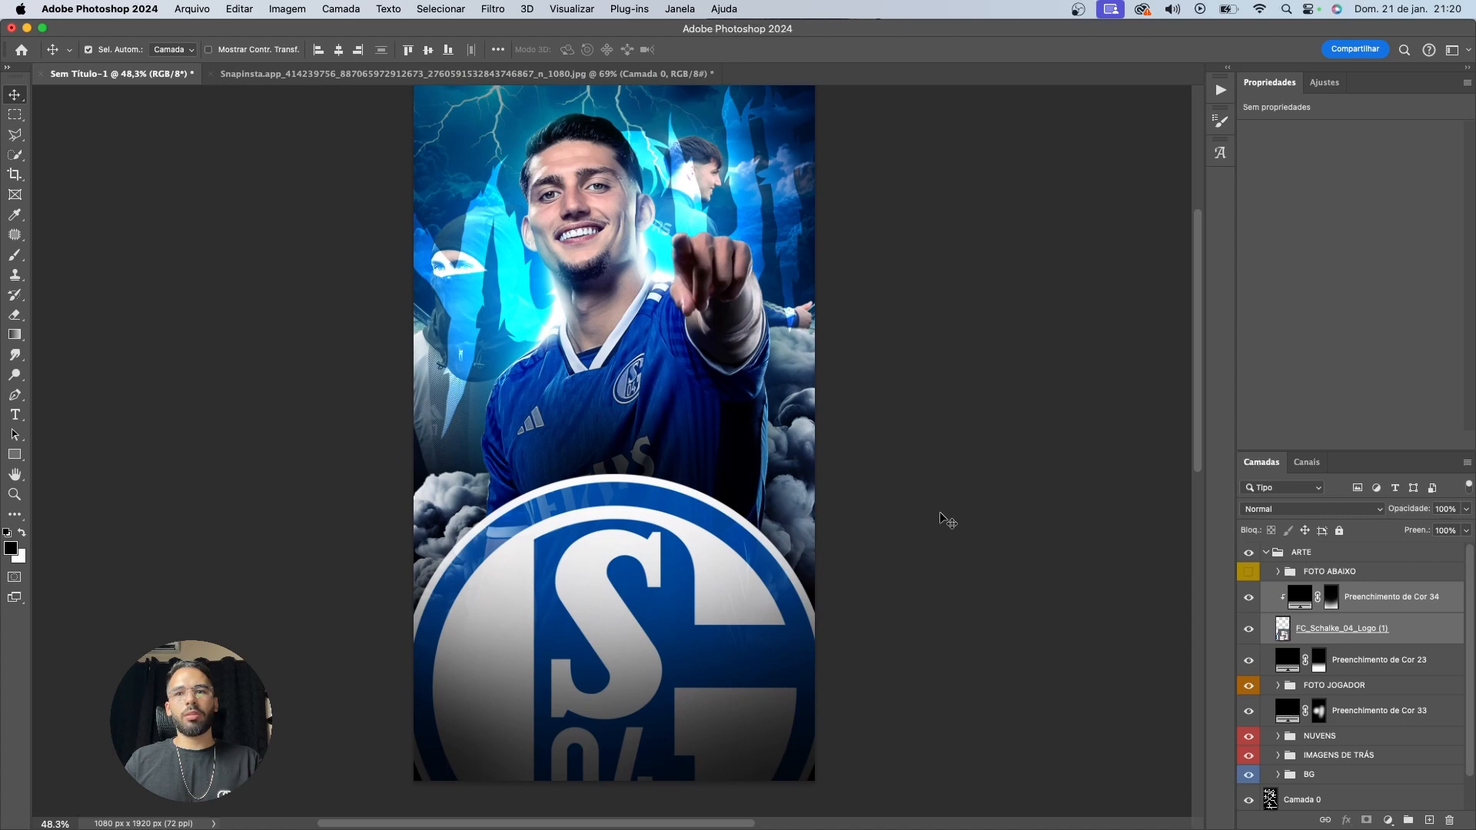
Try the Escurecer blend mode on the FC_Schalke_04_Logo (1) layer, then set it to Normal
left_click(1361, 630)
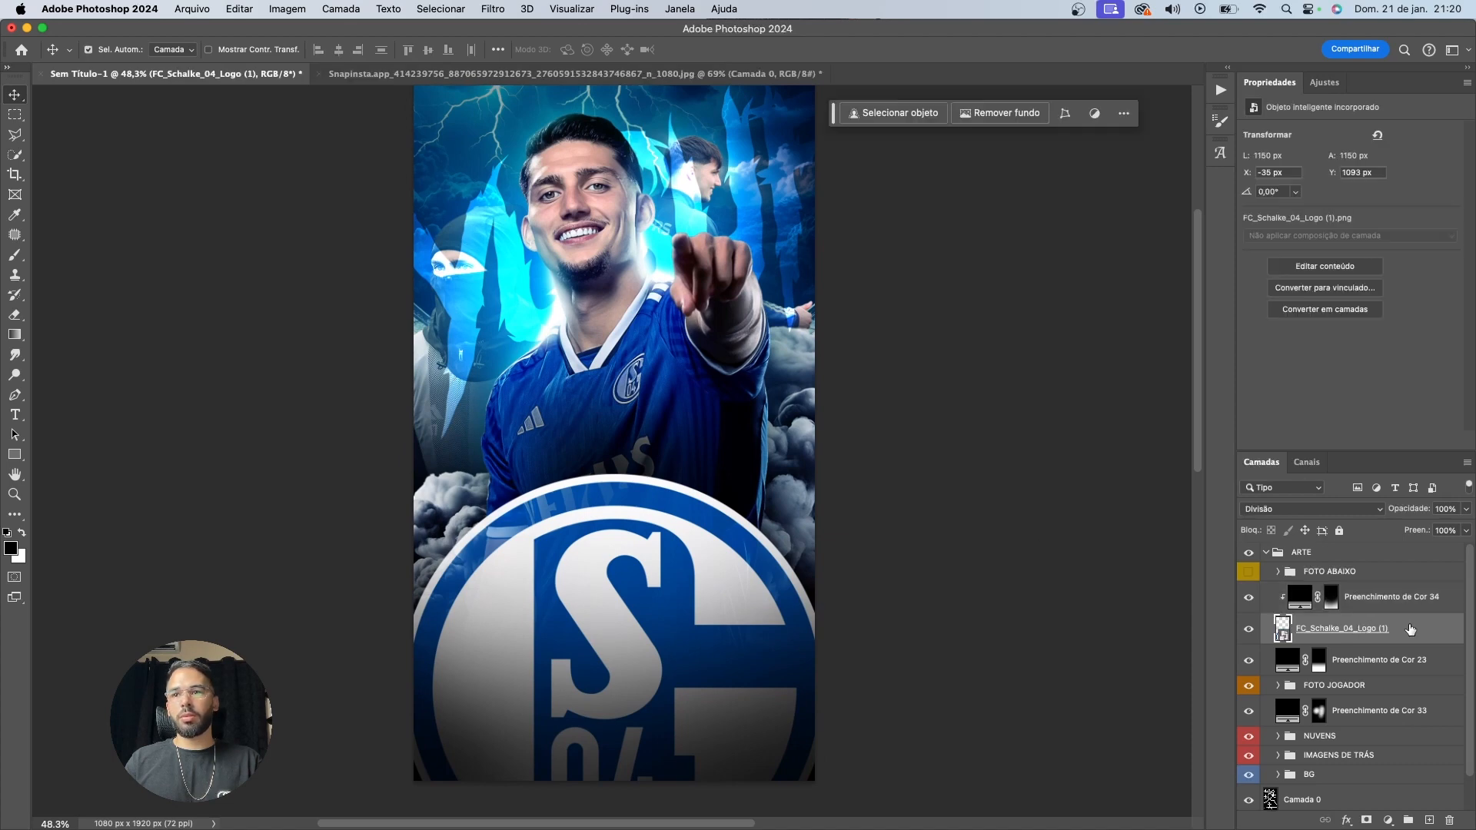
left_click(1318, 519)
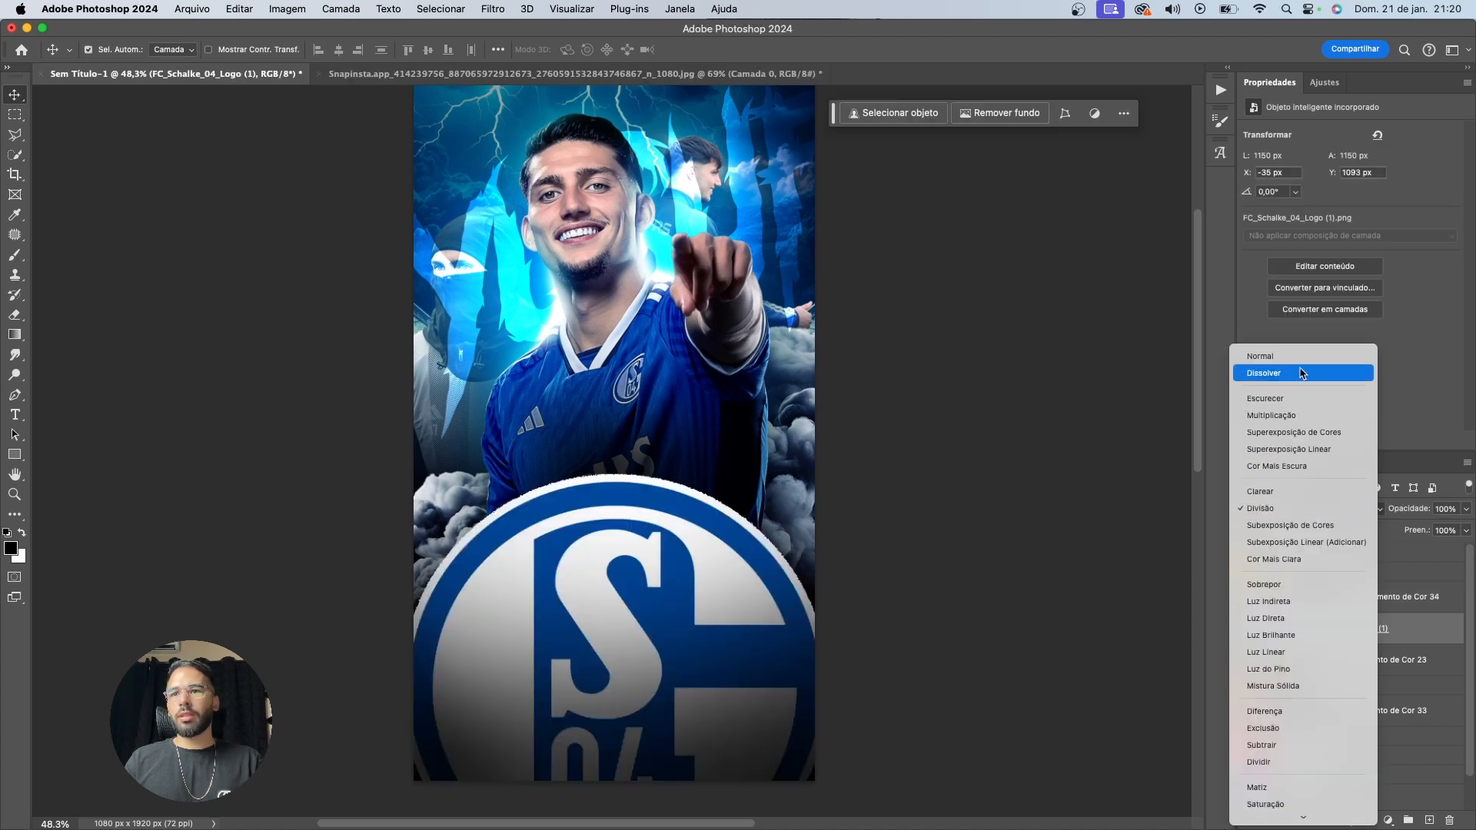
left_click(1273, 394)
left_click(1316, 514)
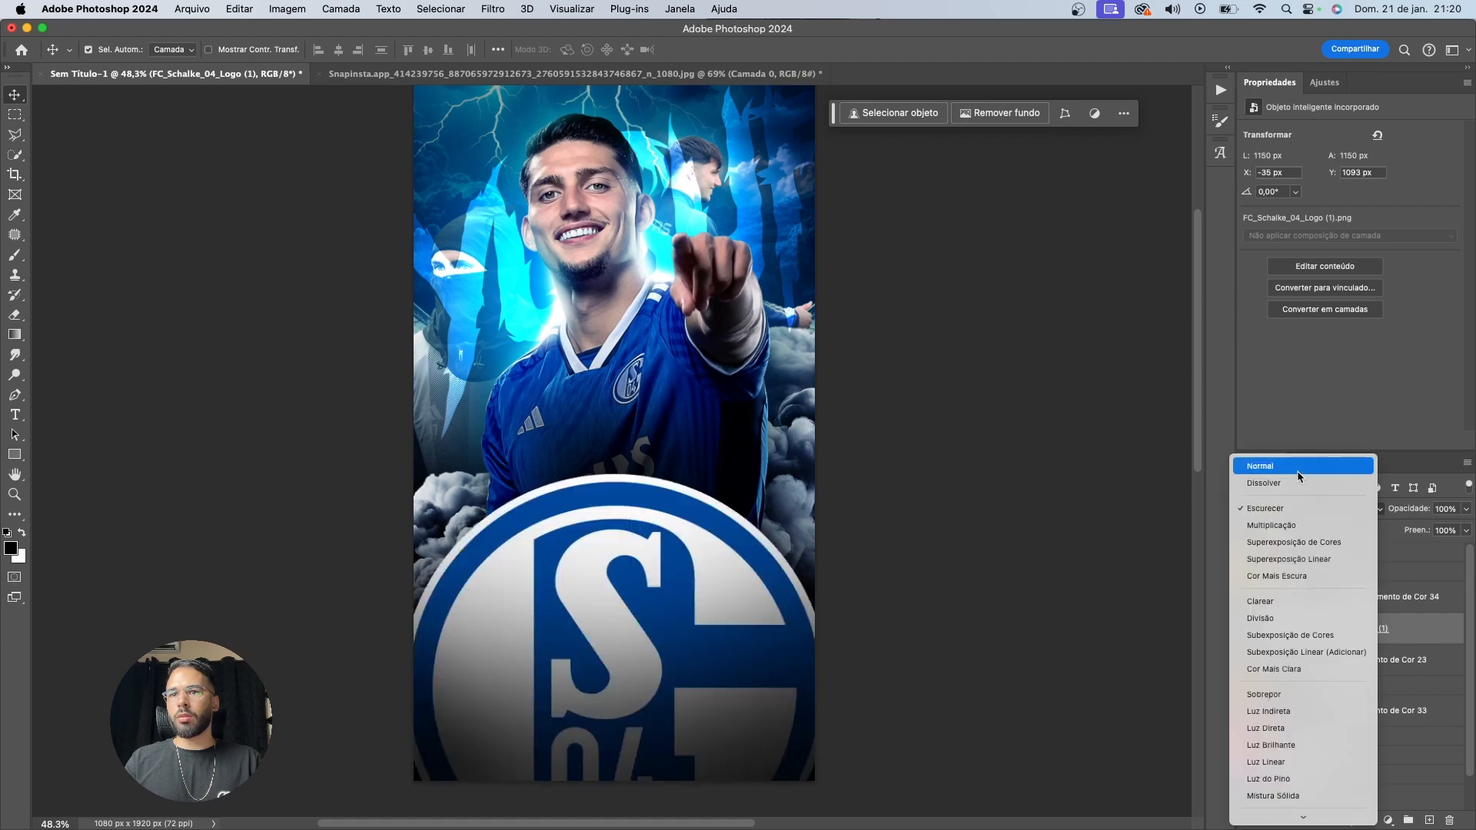
left_click(1299, 466)
In the logo's blending options, split the underlying layer's white Blend If slider to 45 / 193
double_click(1425, 634)
key("alt")
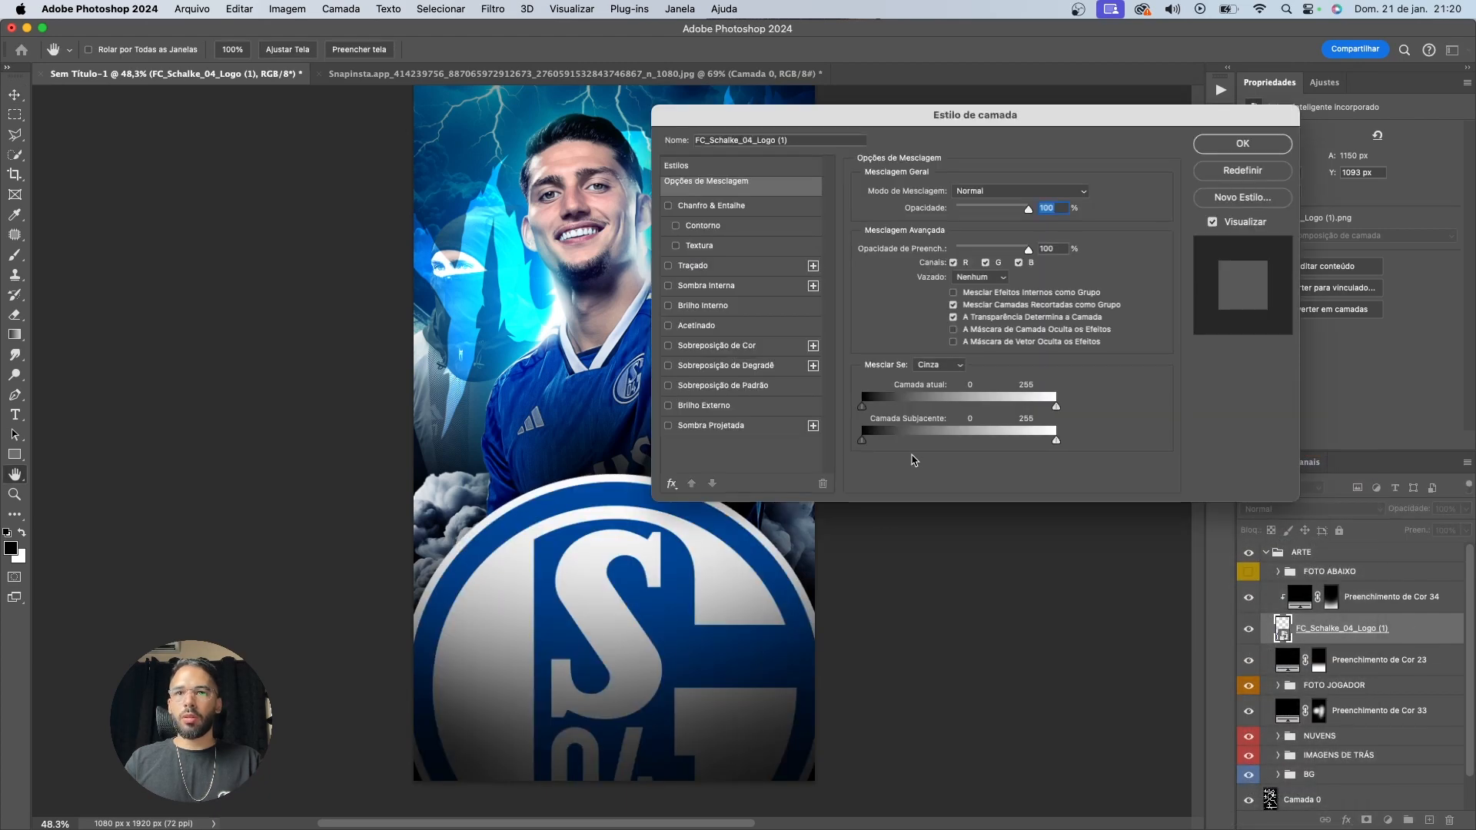
mouse_move(869, 445)
left_mouse_down()
mouse_move(926, 446)
mouse_move(862, 444)
left_mouse_up()
key("alt")
left_click_drag(1012, 447, 869, 444)
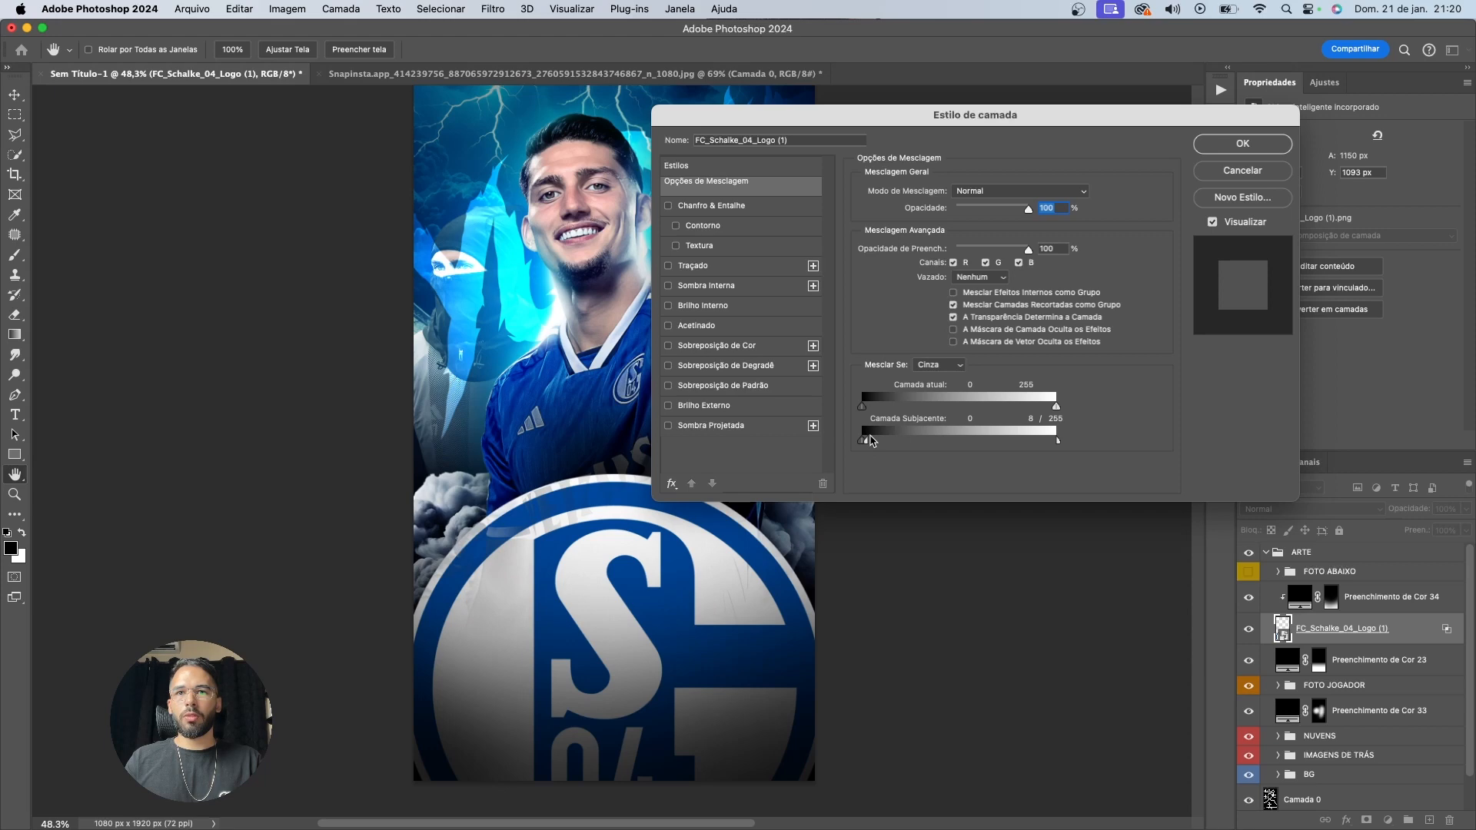
left_click_drag(871, 441, 888, 446)
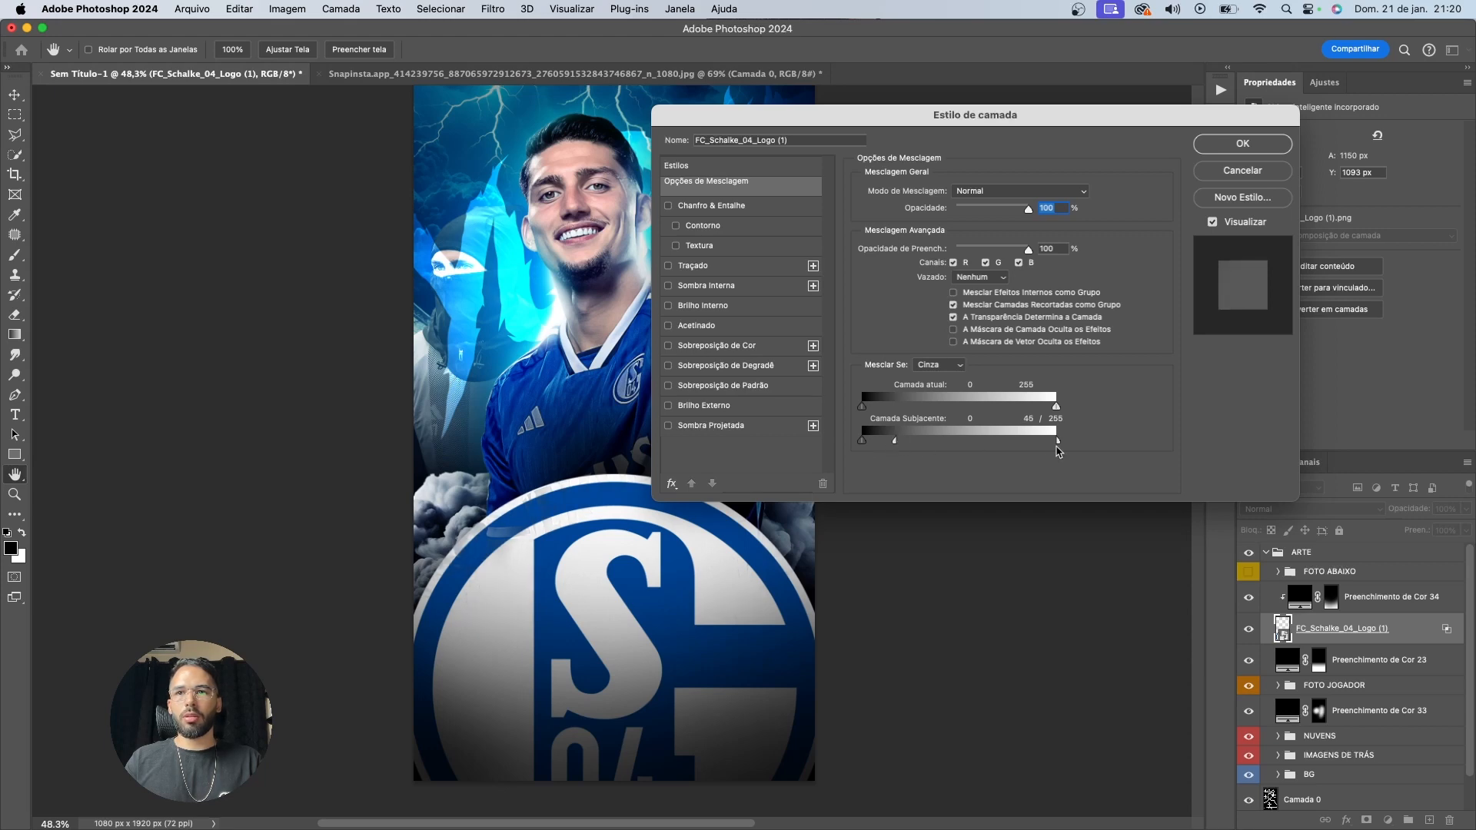
left_click_drag(1052, 443, 1011, 442)
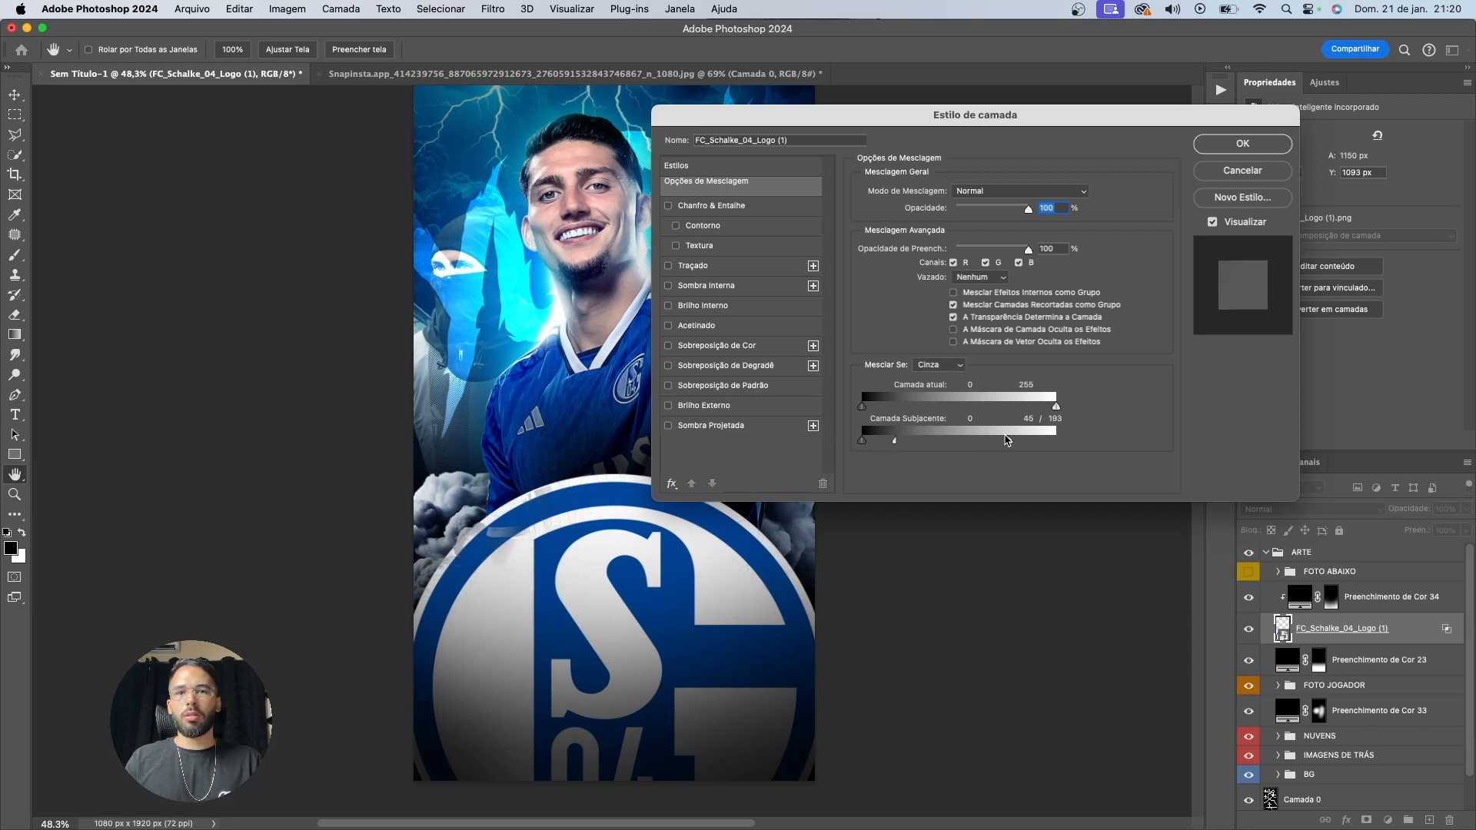
key("Return")
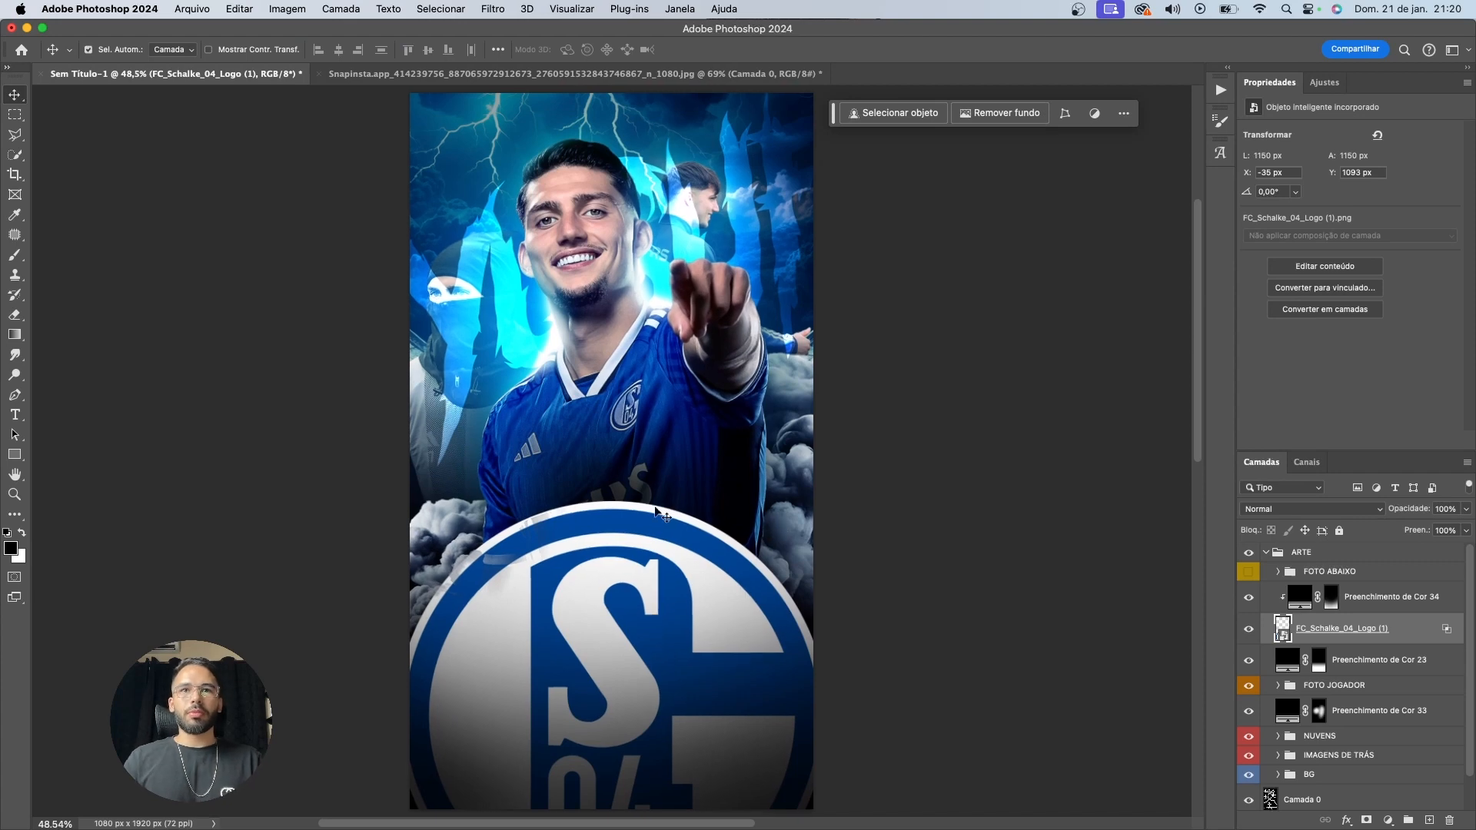
scroll(697, 257, "up", 6)
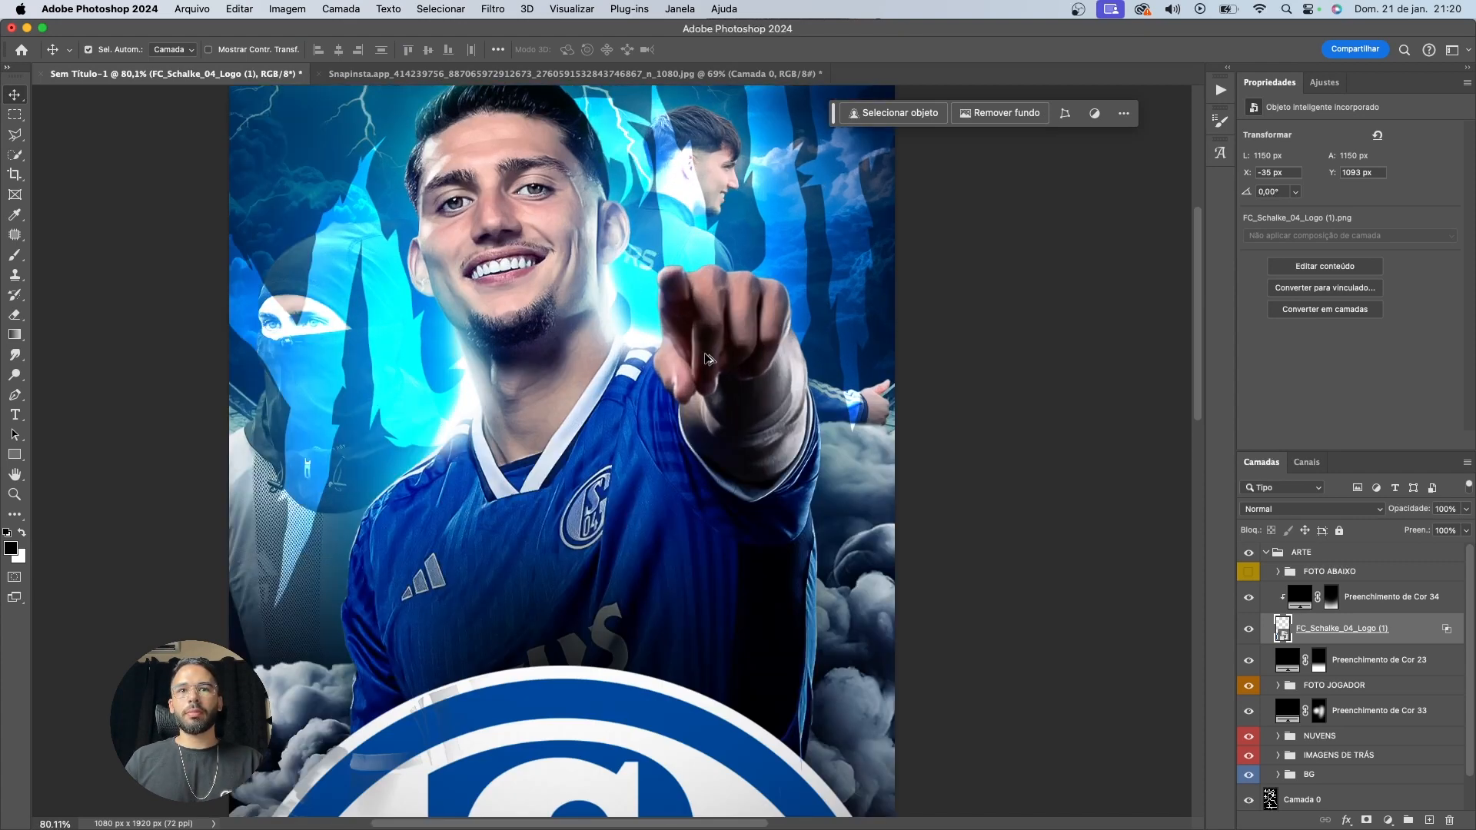
scroll(705, 353, "down", 7)
scroll(704, 358, "up", 3)
scroll(711, 338, "down", 2)
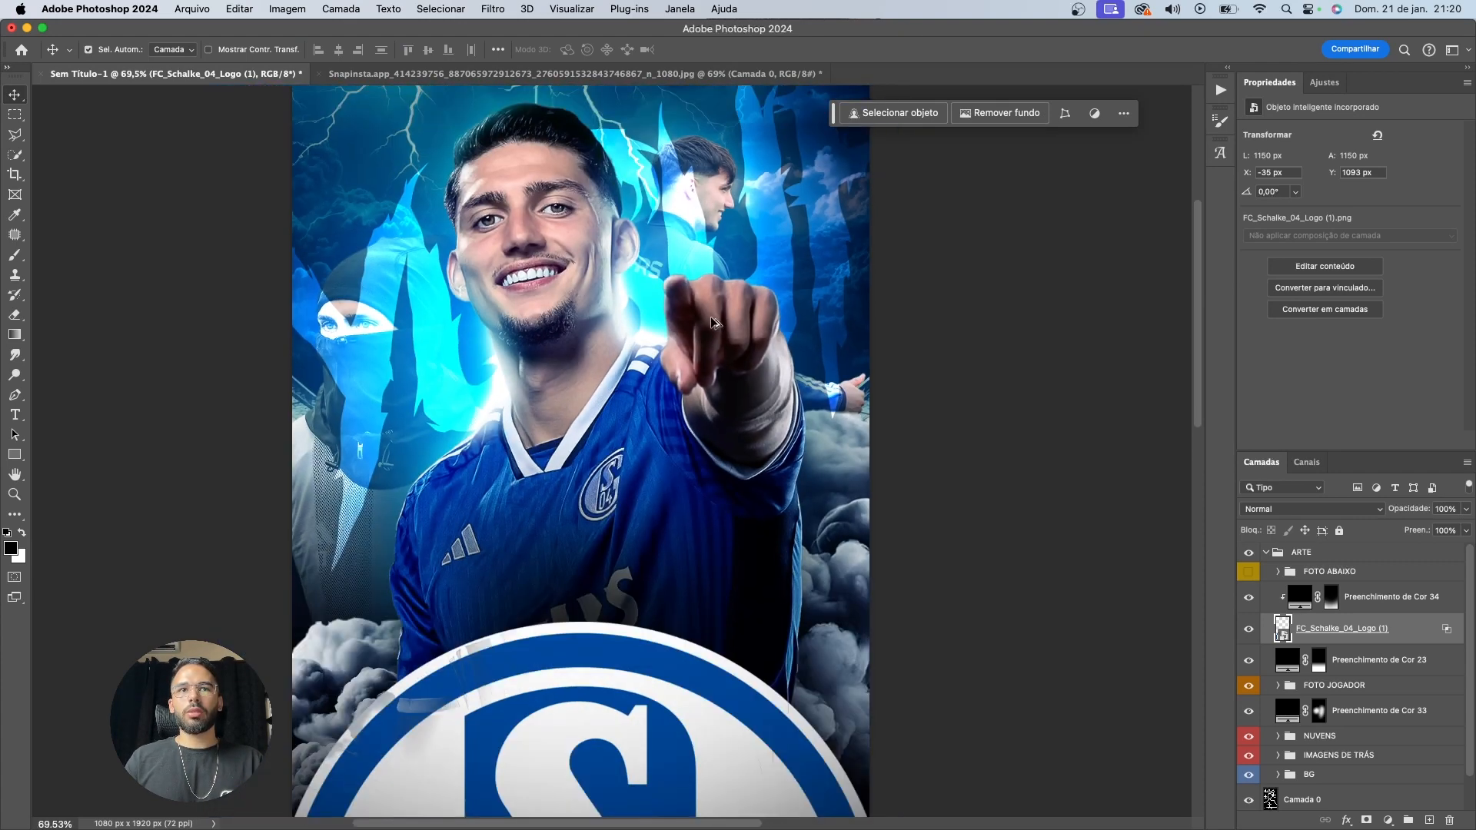
scroll(708, 320, "down", 1)
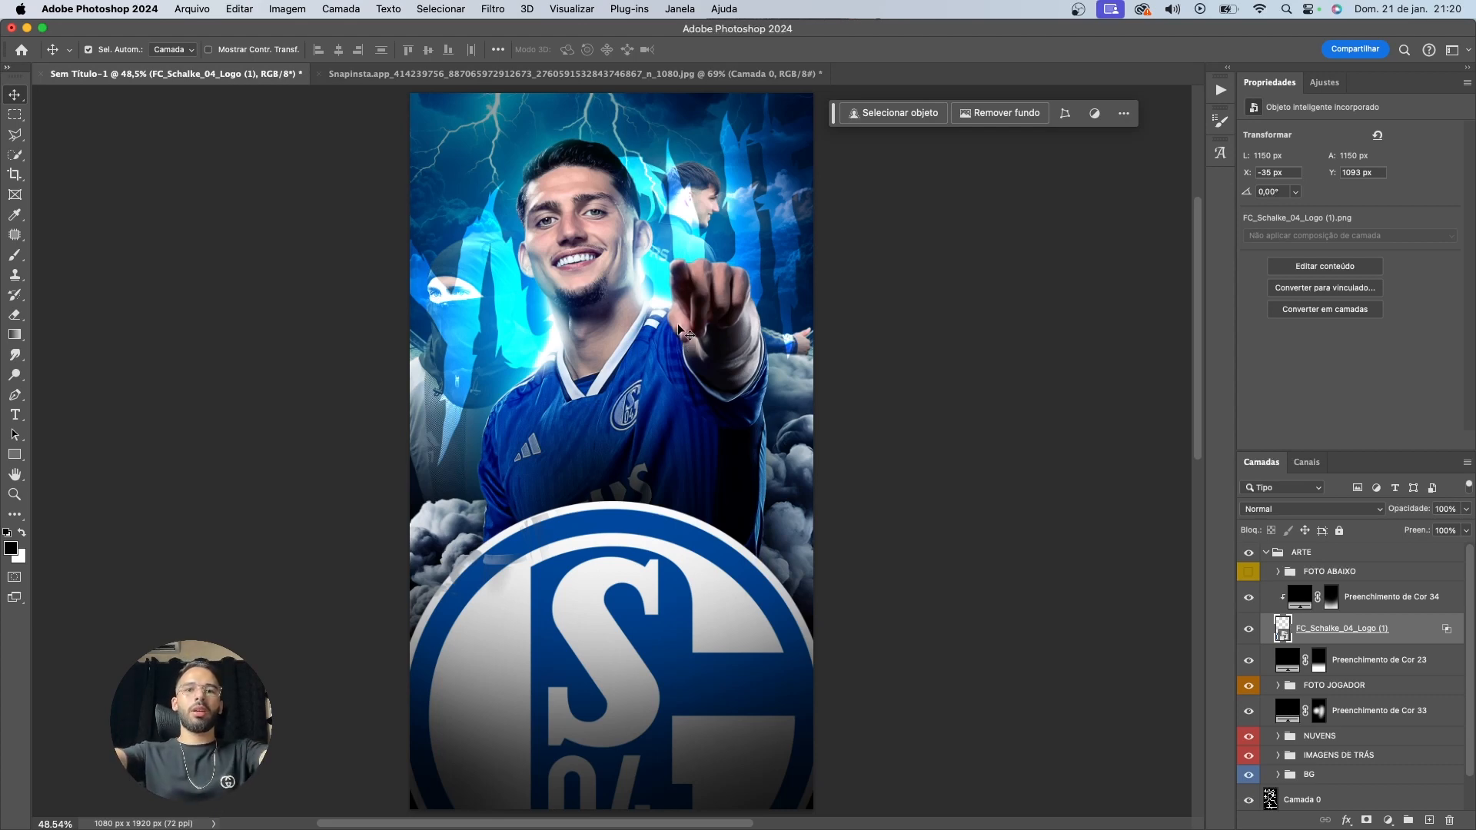
left_click(1265, 552)
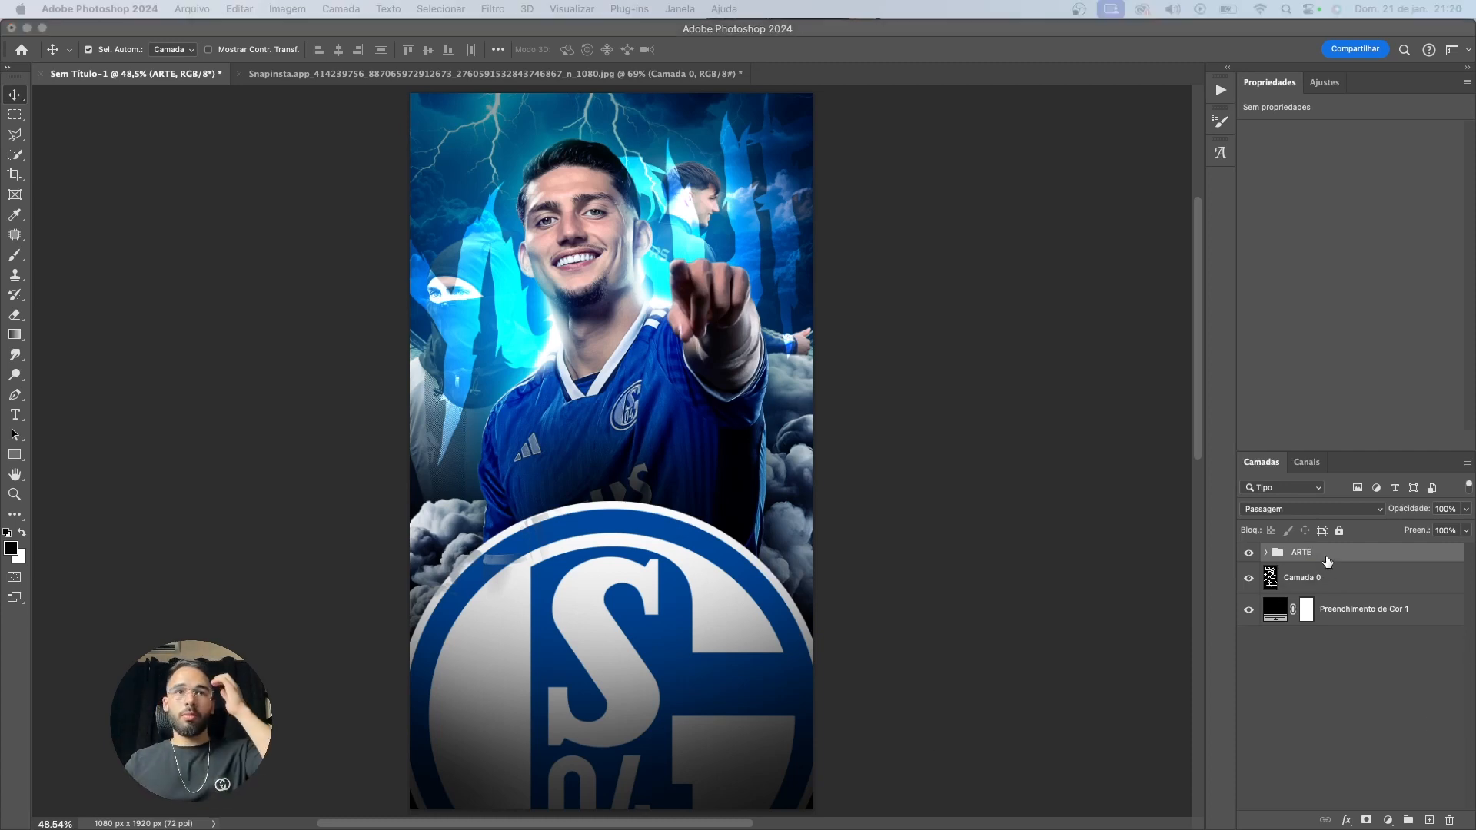
left_click(1266, 552)
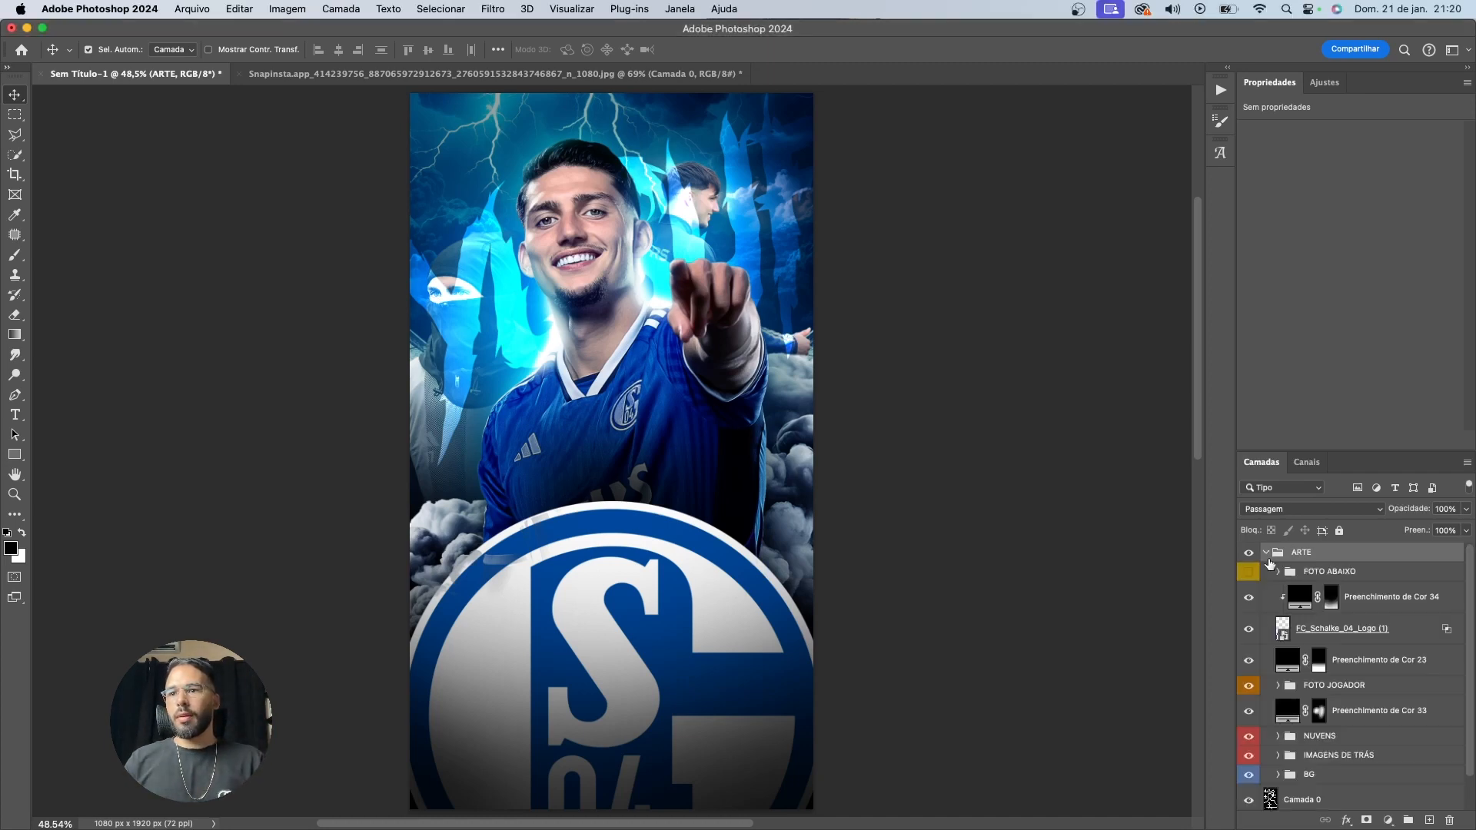
left_click(1278, 686)
left_click(1278, 686)
Select the YUSUF text layer behind the main player, compare the poster without it and set its opacity to 60%
left_click(468, 315)
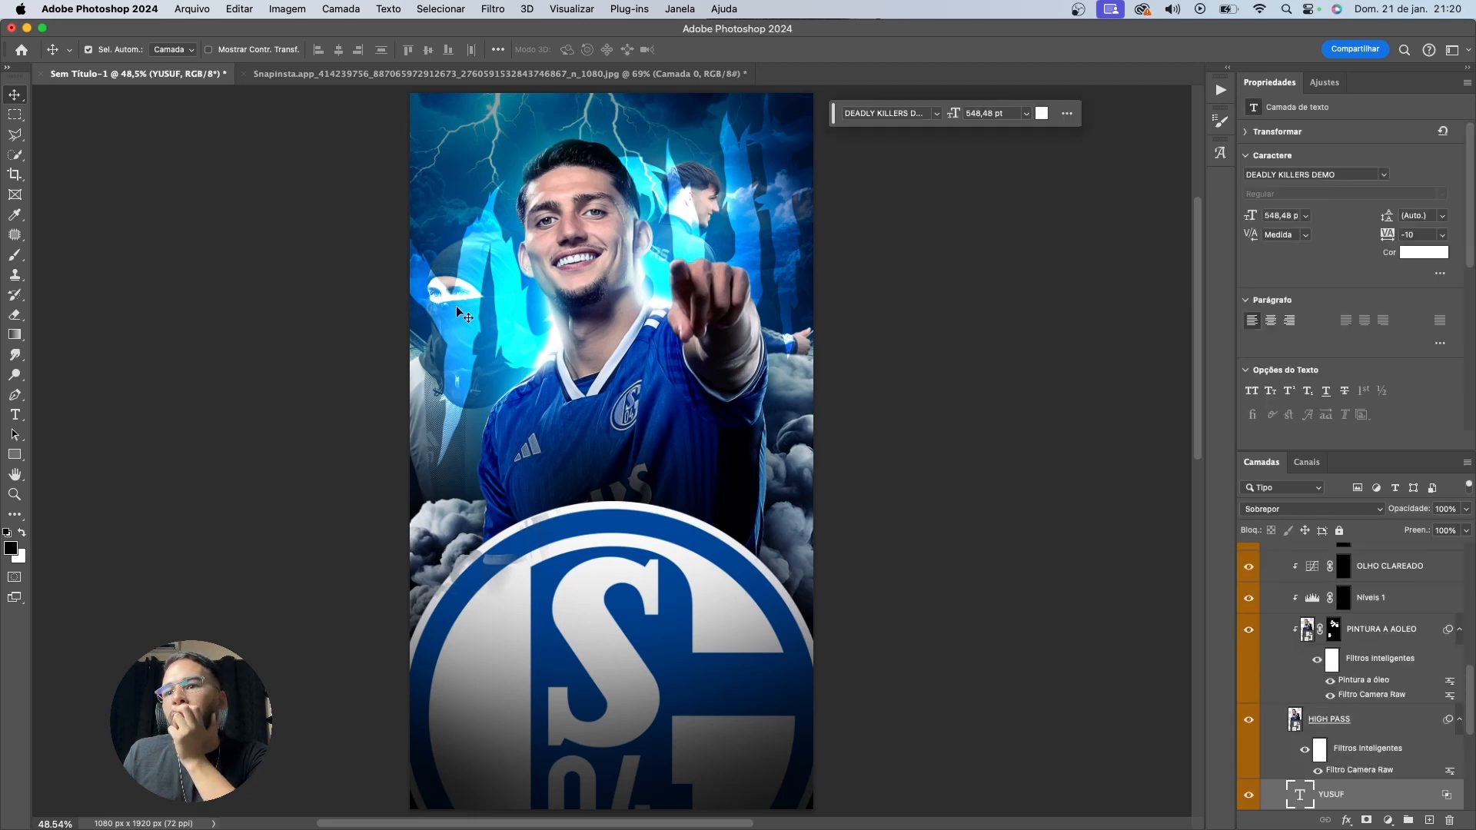
left_click(1250, 796)
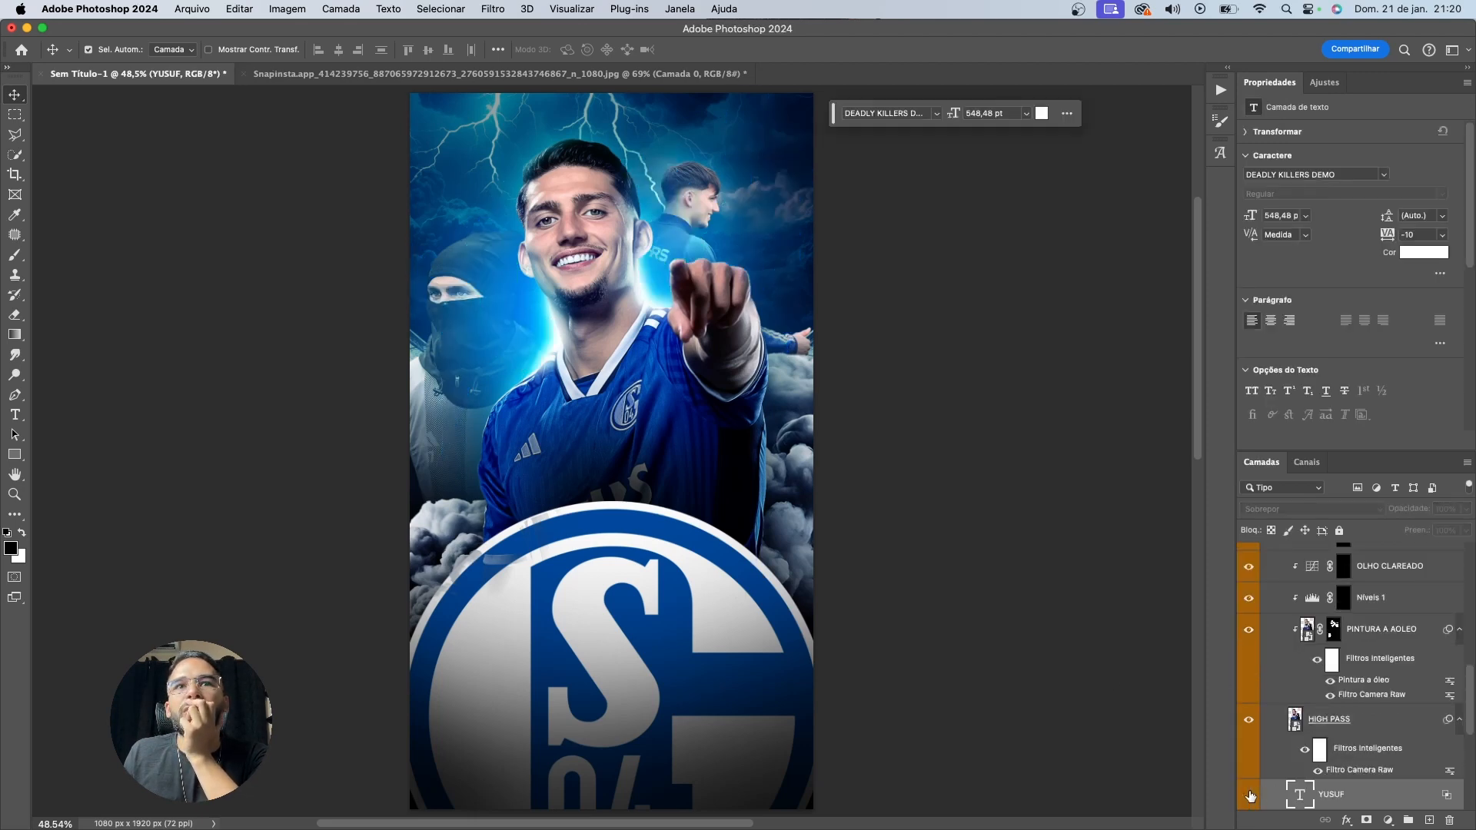
left_click(1250, 795)
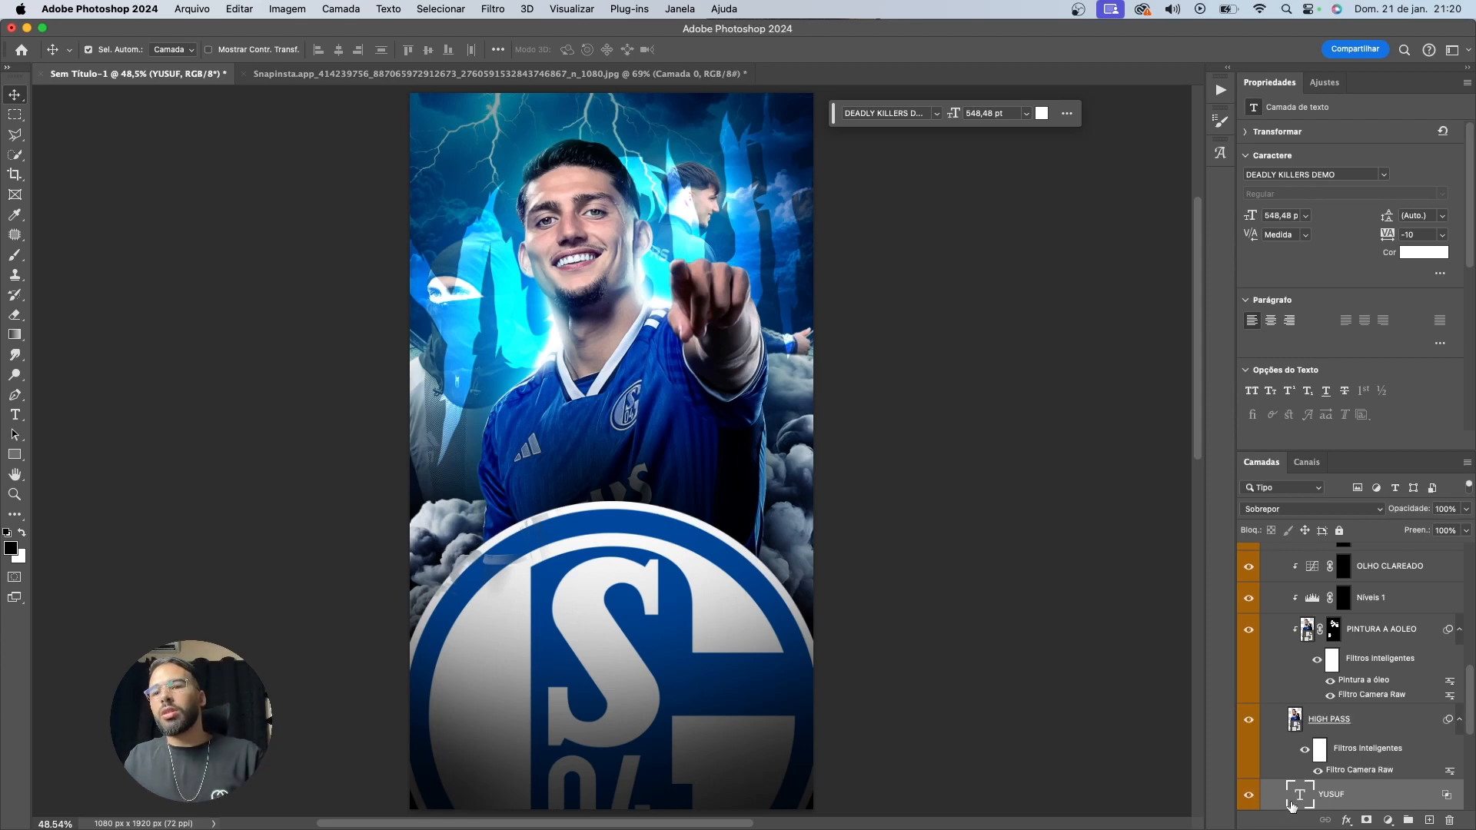
key("6")
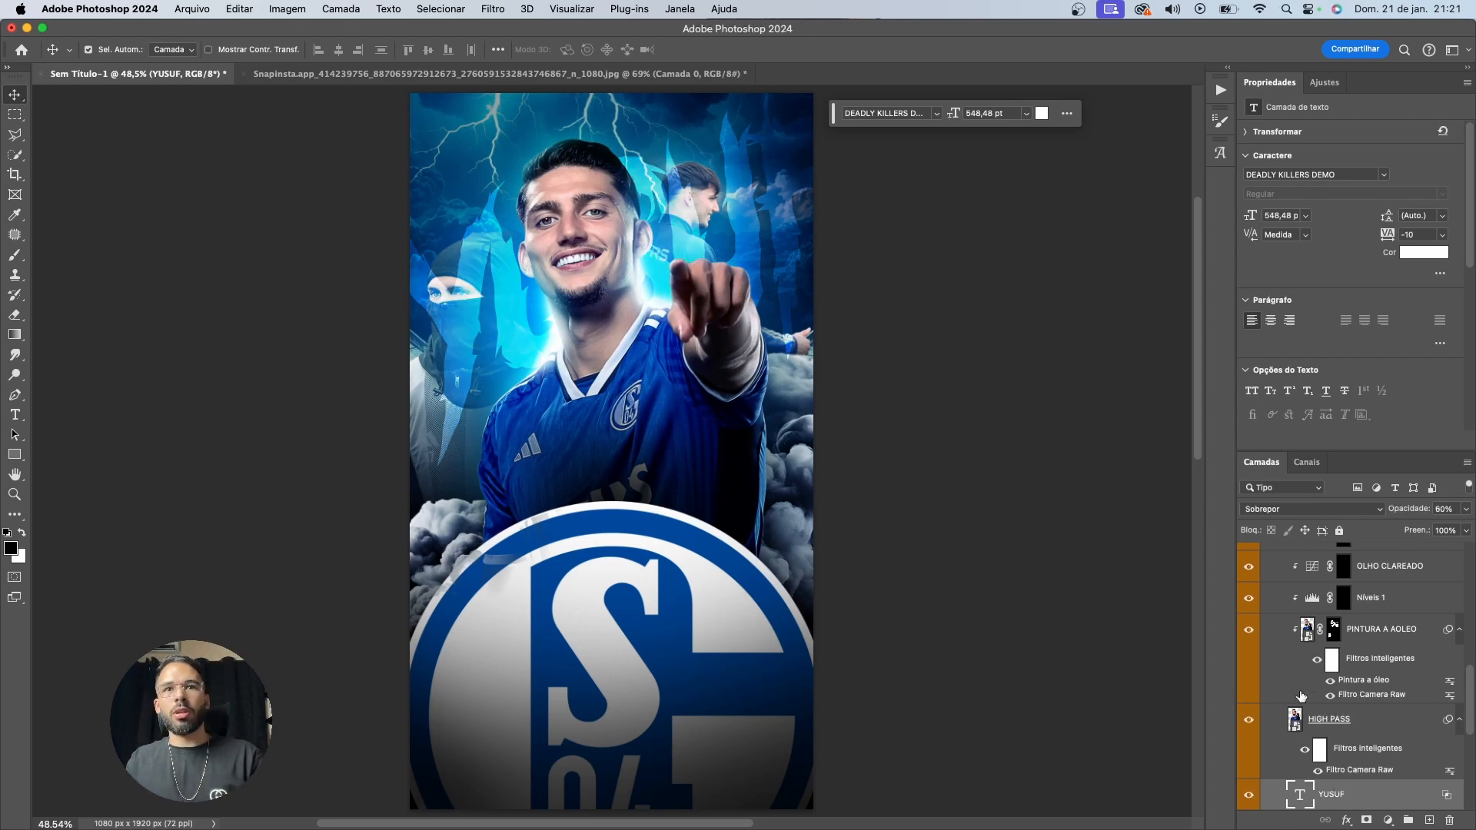
Collapse the ARTE group, stamp all visible layers into a new layer above it and convert that to a smart object
scroll(1300, 696, "up", 15)
left_click(1267, 553)
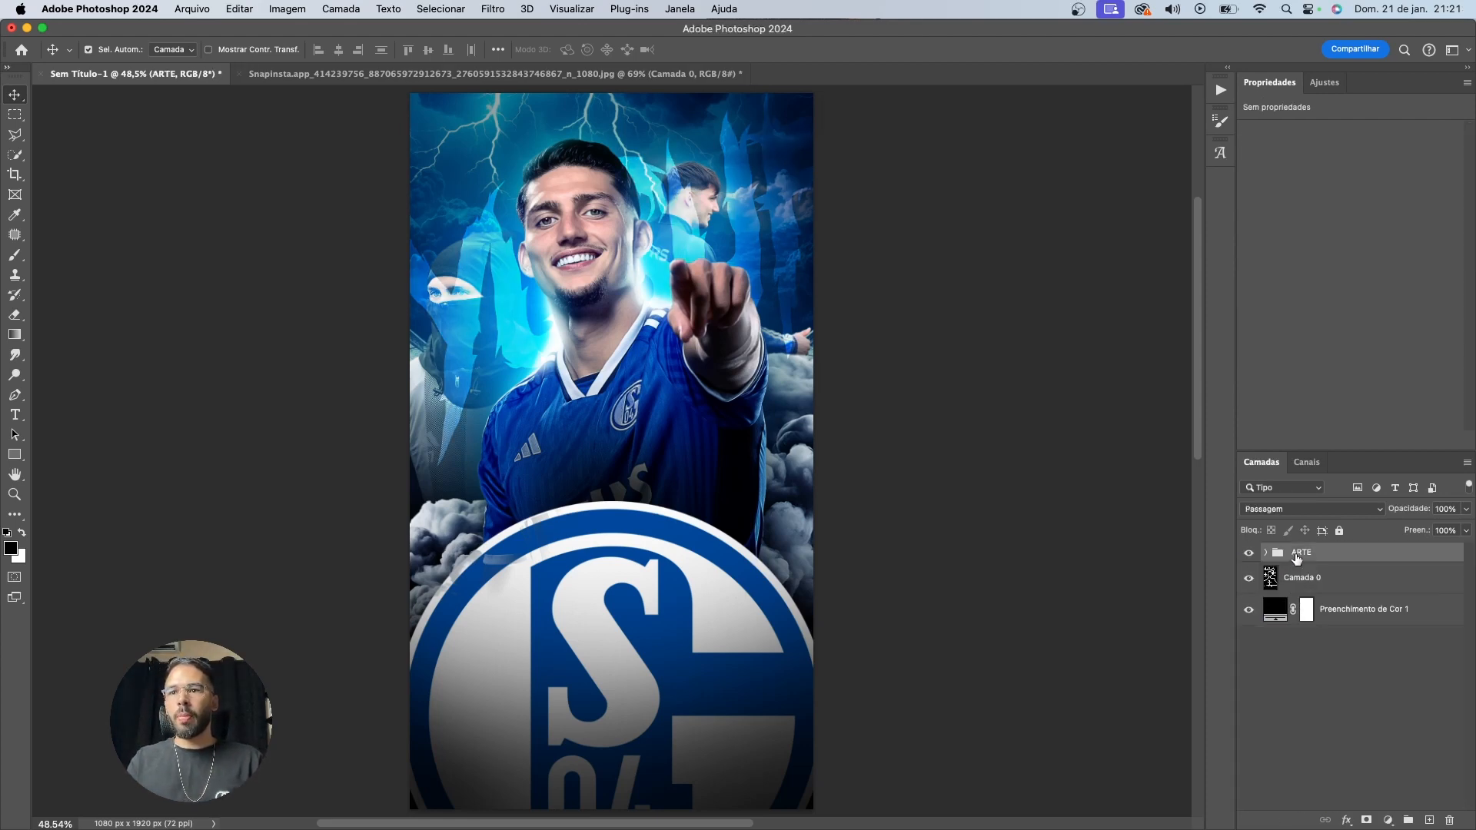
key("super+alt+shift+e")
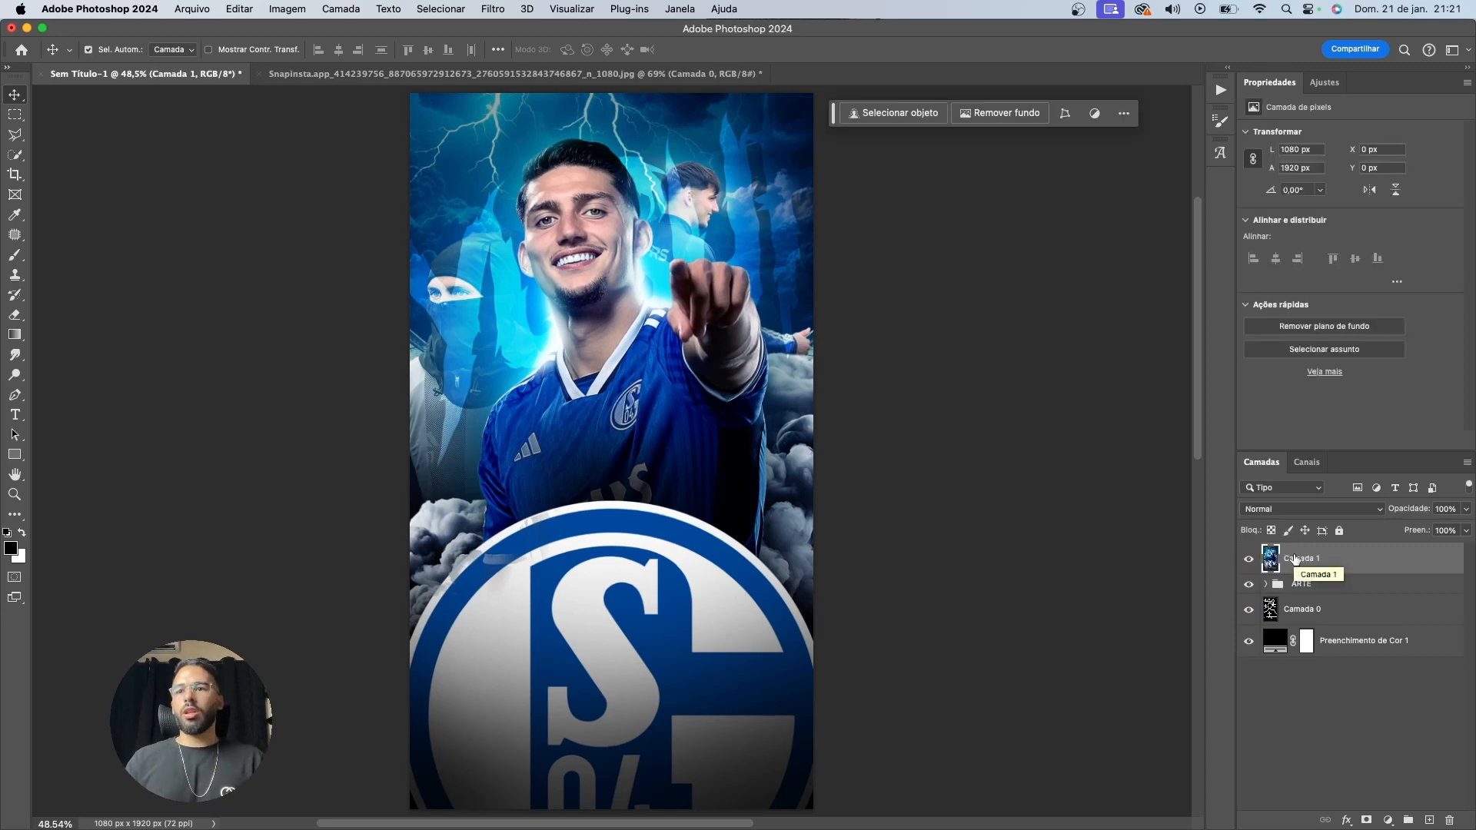
right_click(1296, 559)
left_click(1362, 342)
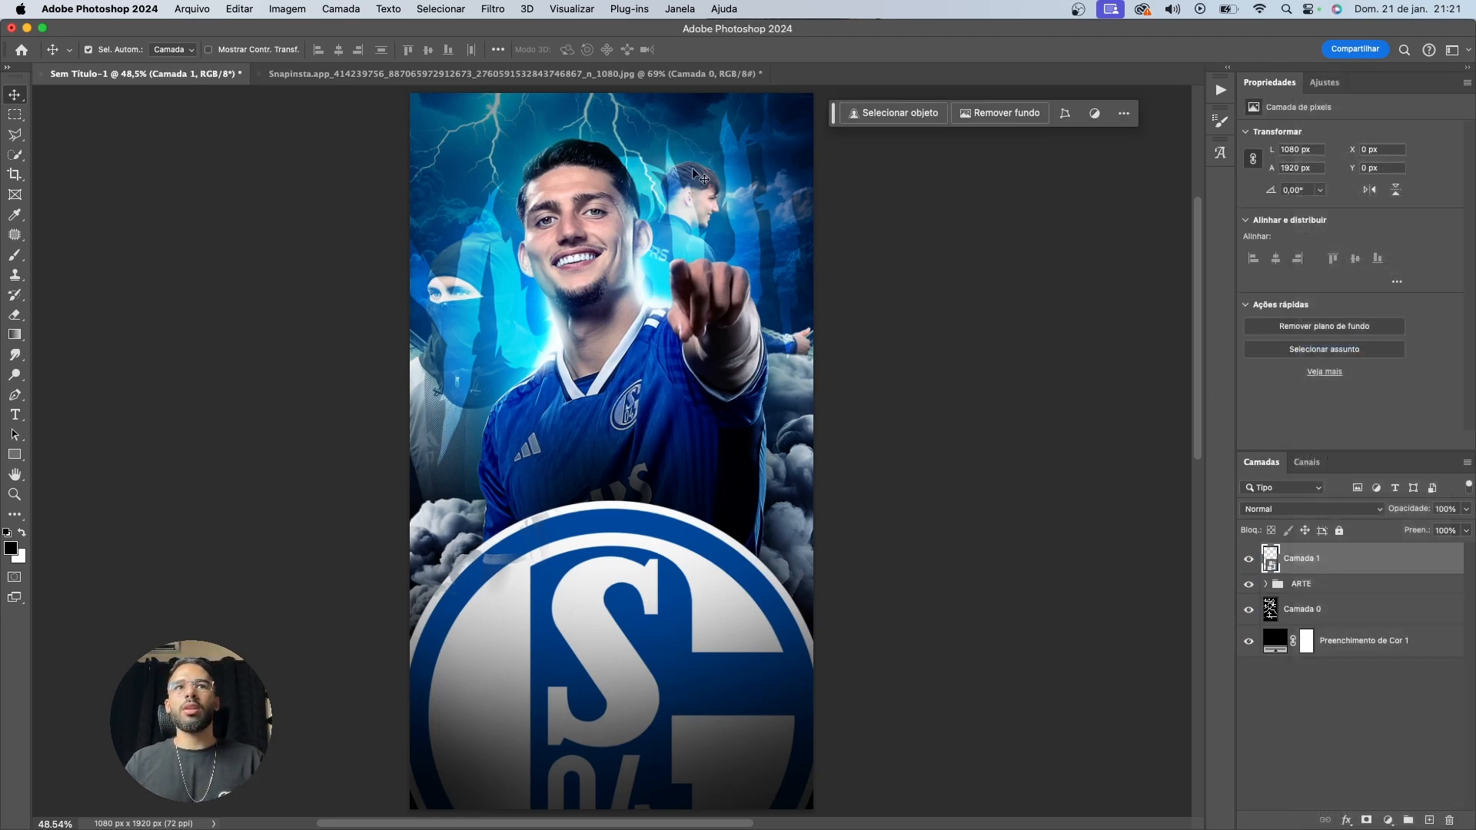
Apply a Field Blur to Camada 1 with a 15 px pin on the logo and a 0 px pin on the main player
left_click(489, 11)
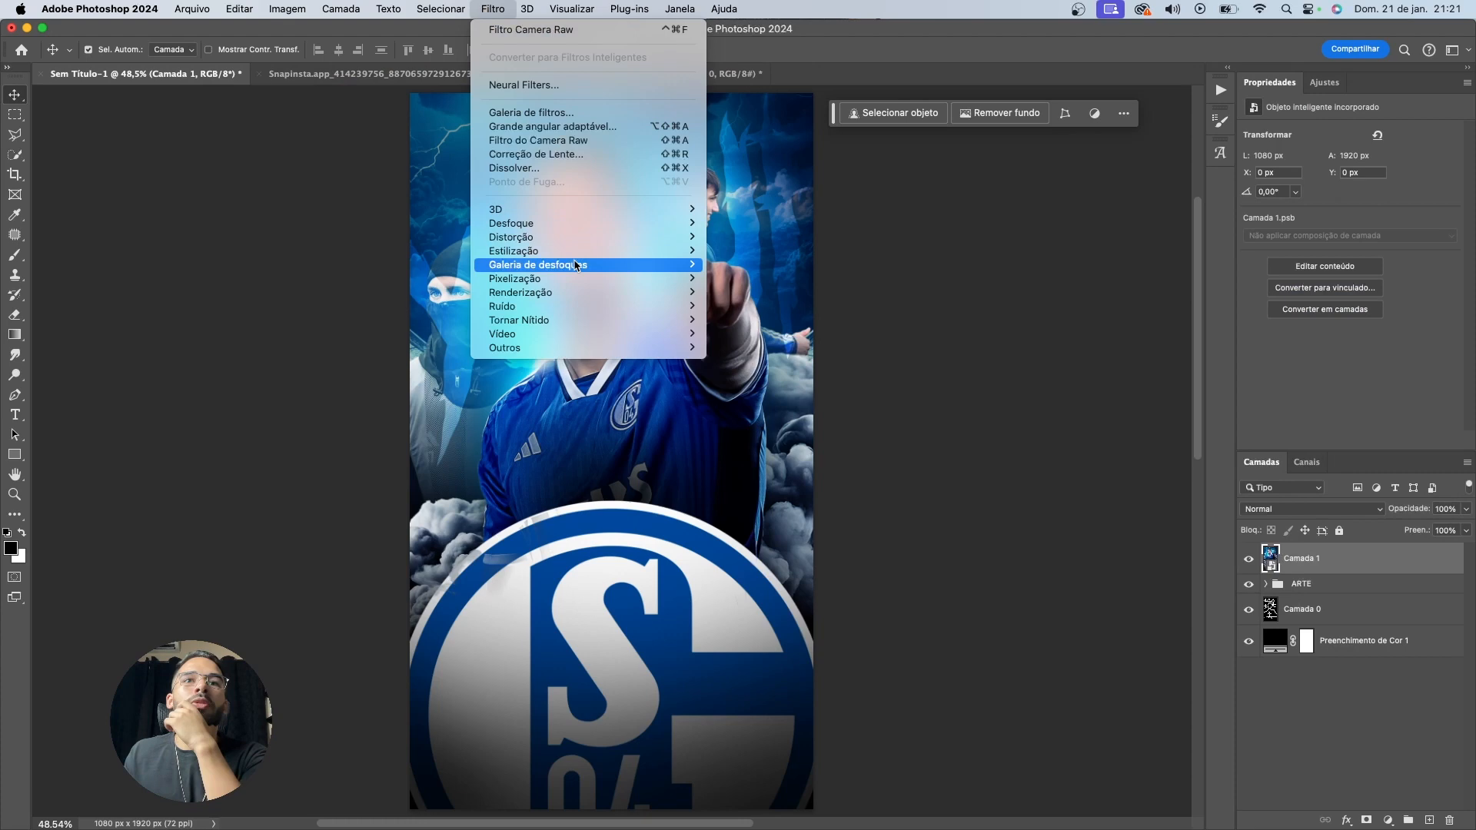
left_click(749, 268)
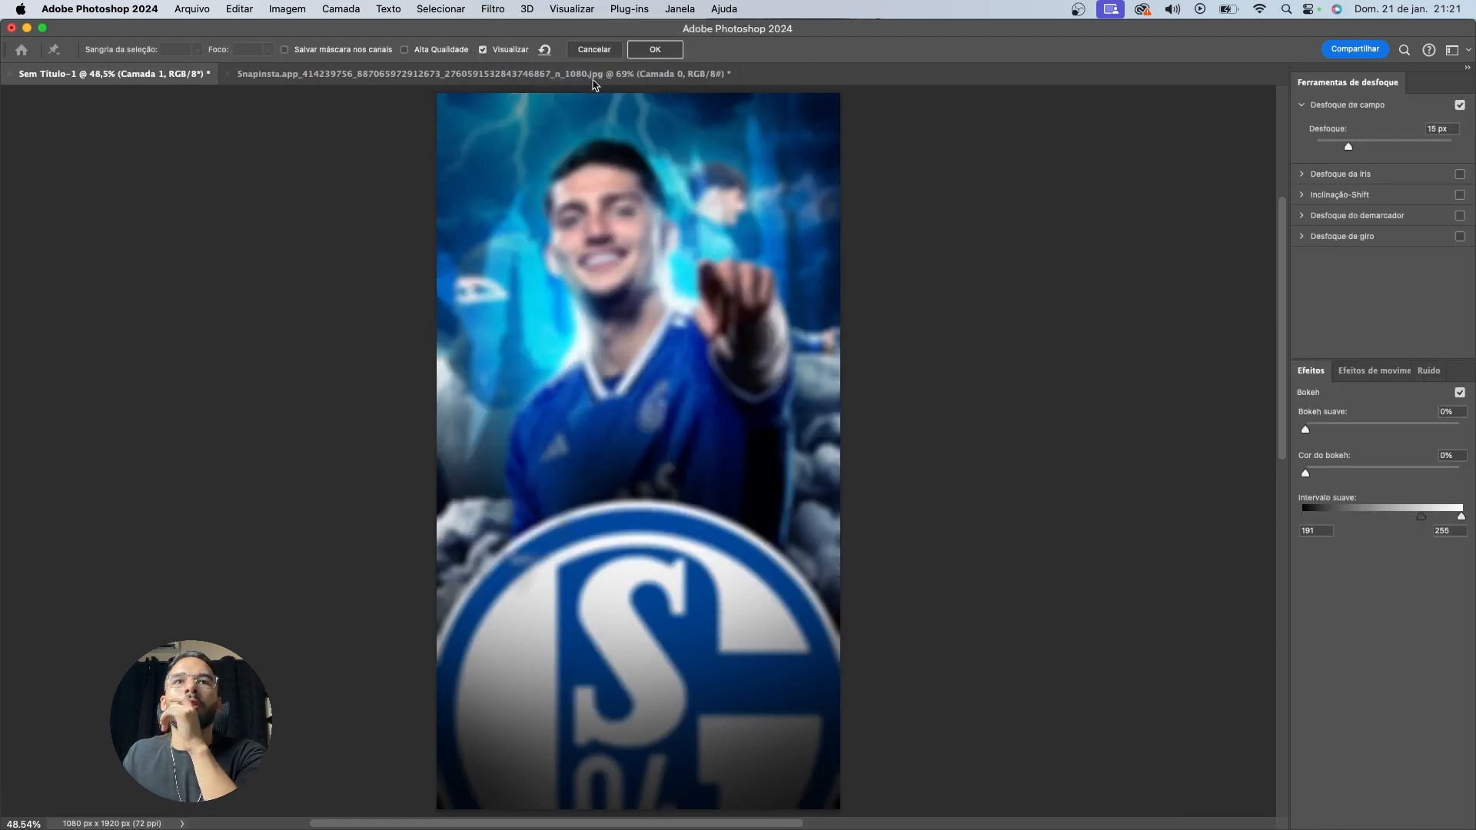
key("BackSpace")
left_click(630, 680)
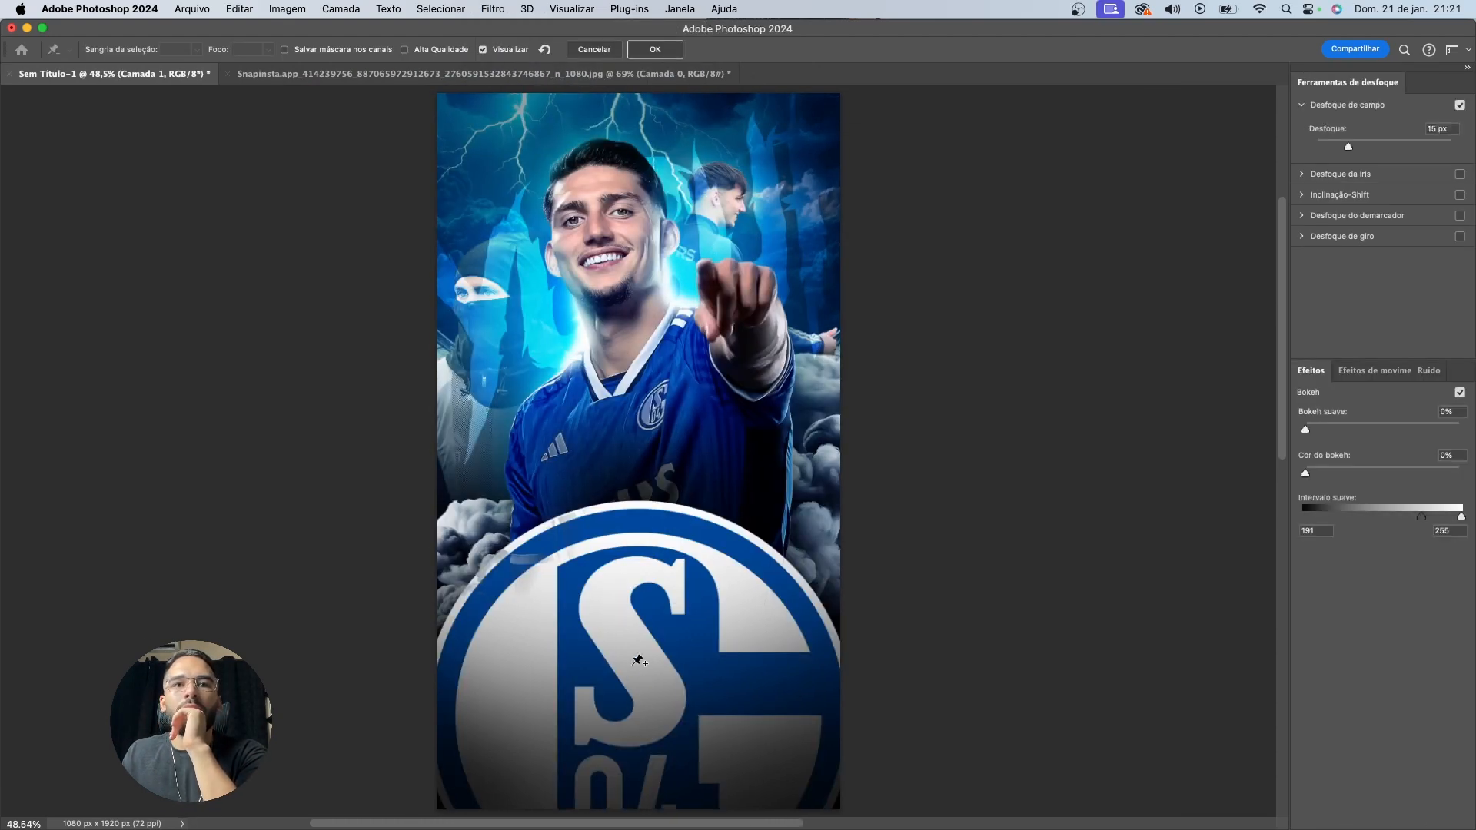
left_click(633, 450)
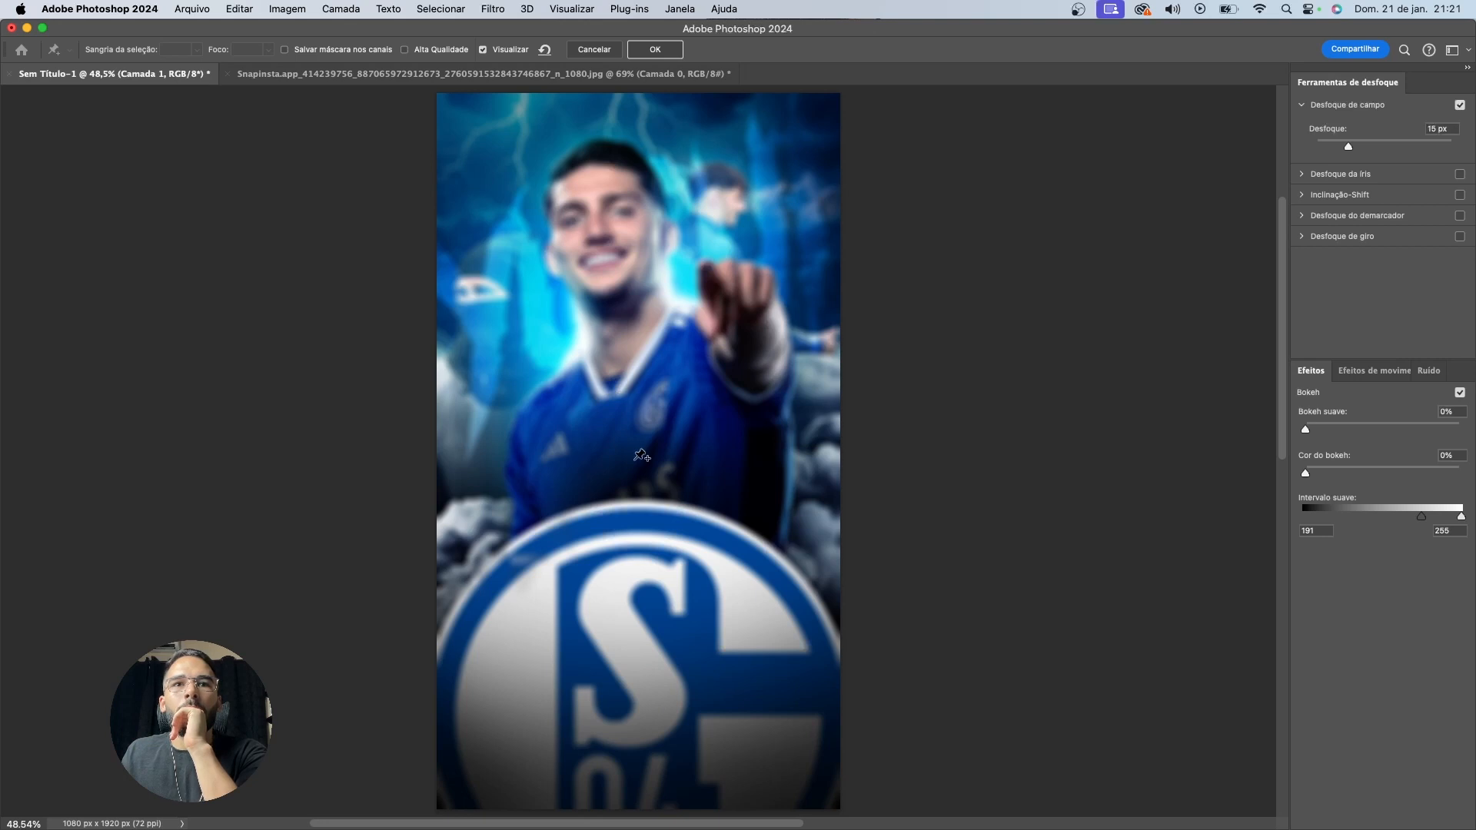
left_click_drag(646, 455, 638, 436)
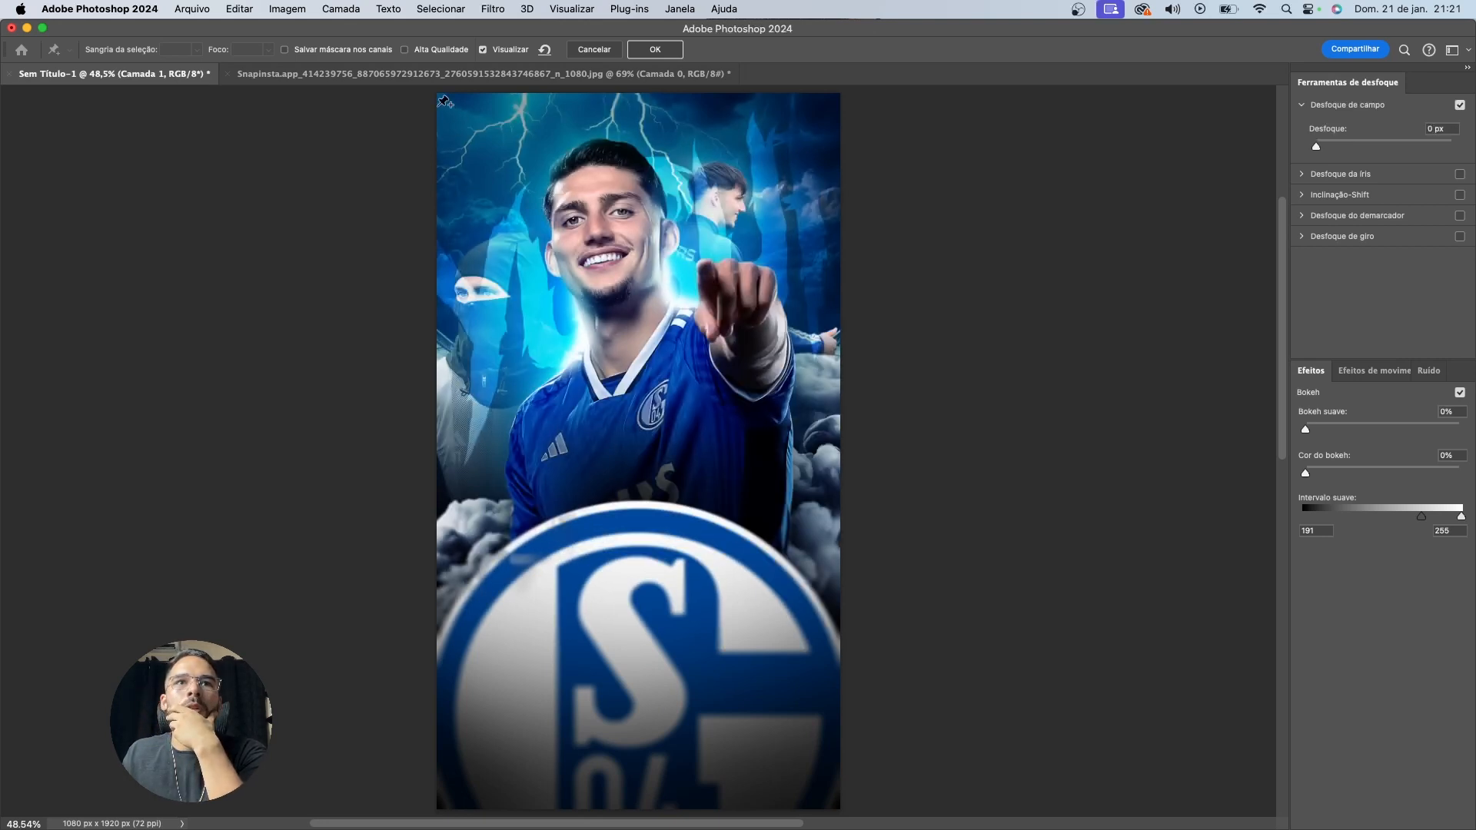
left_click(655, 51)
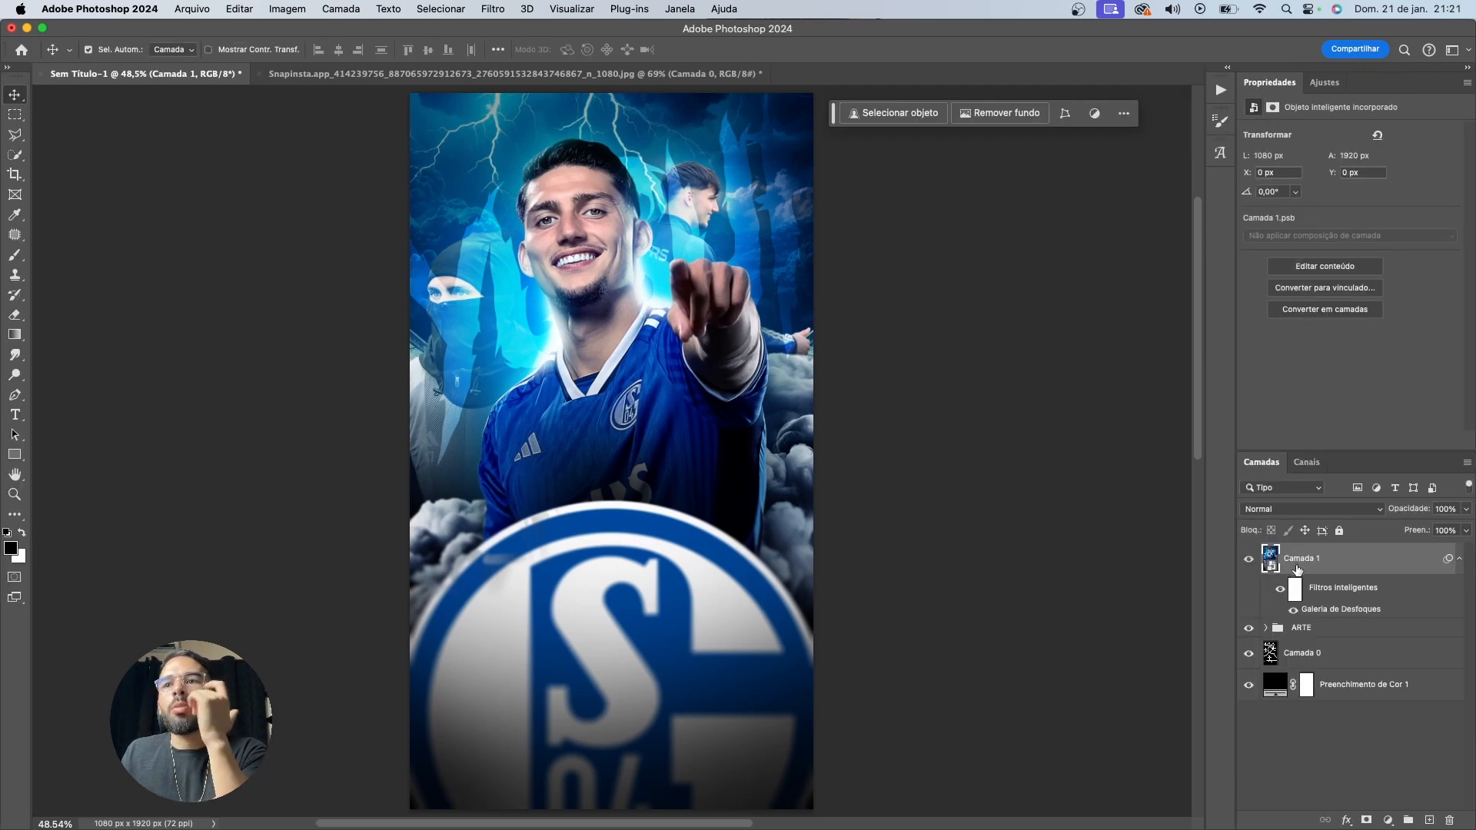
Hide Camada 1 and group the FC_Schalke_04_Logo layer with its Preenchimento de Cor 34 shading inside the ARTE group
left_click(1250, 561)
left_click(1265, 627)
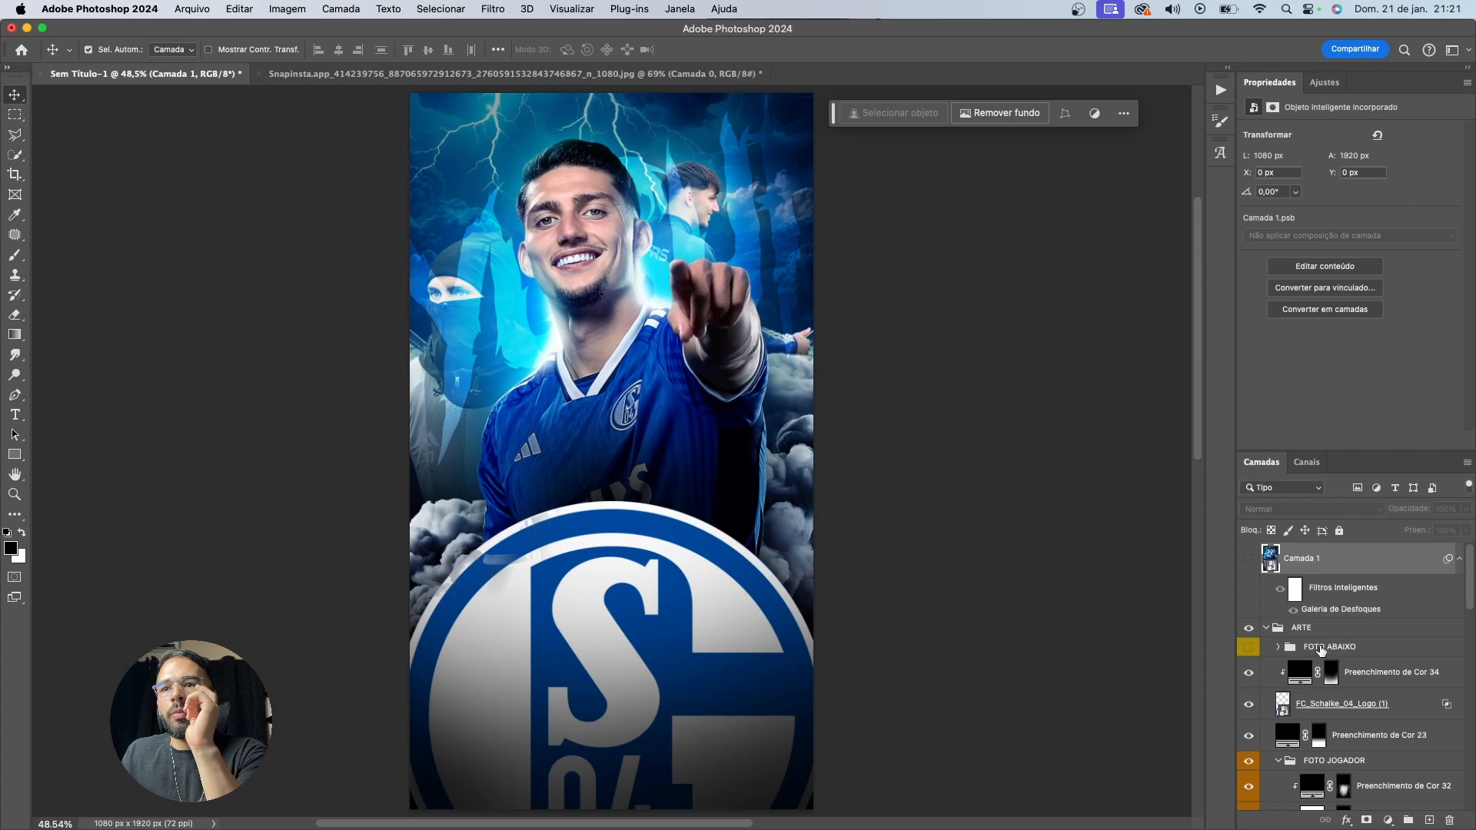
left_click(1297, 644)
left_click(1358, 700)
left_click(1382, 674, "shift")
key("super+g")
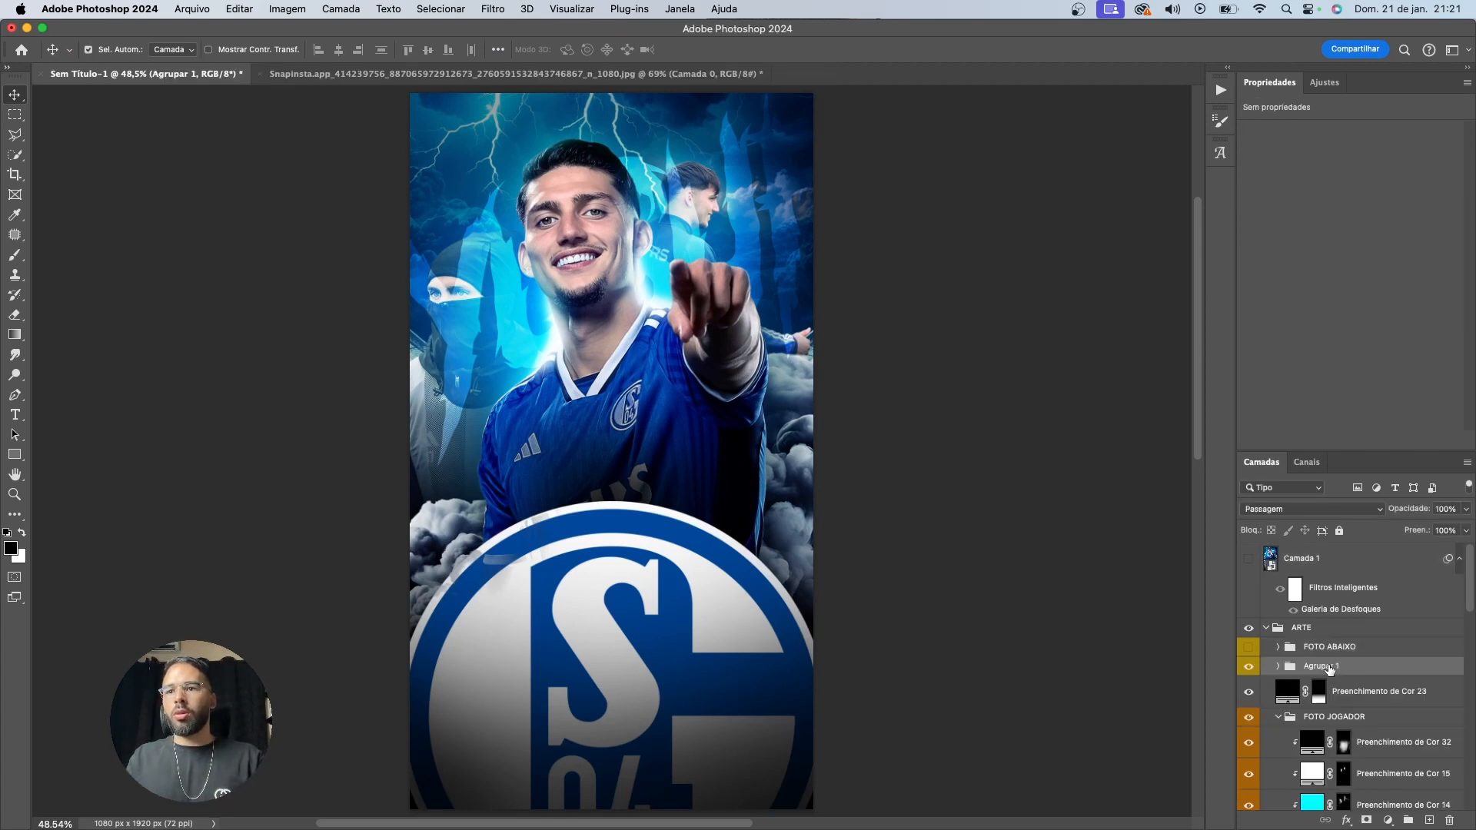
Rename the new logo group LOGO DO SCHALKE and convert it to a smart object
double_click(1322, 666)
type("LOGO DO SCHALKE")
key("Return")
right_click(1359, 690)
left_click(1394, 670)
right_click(1393, 670)
left_click(1298, 313)
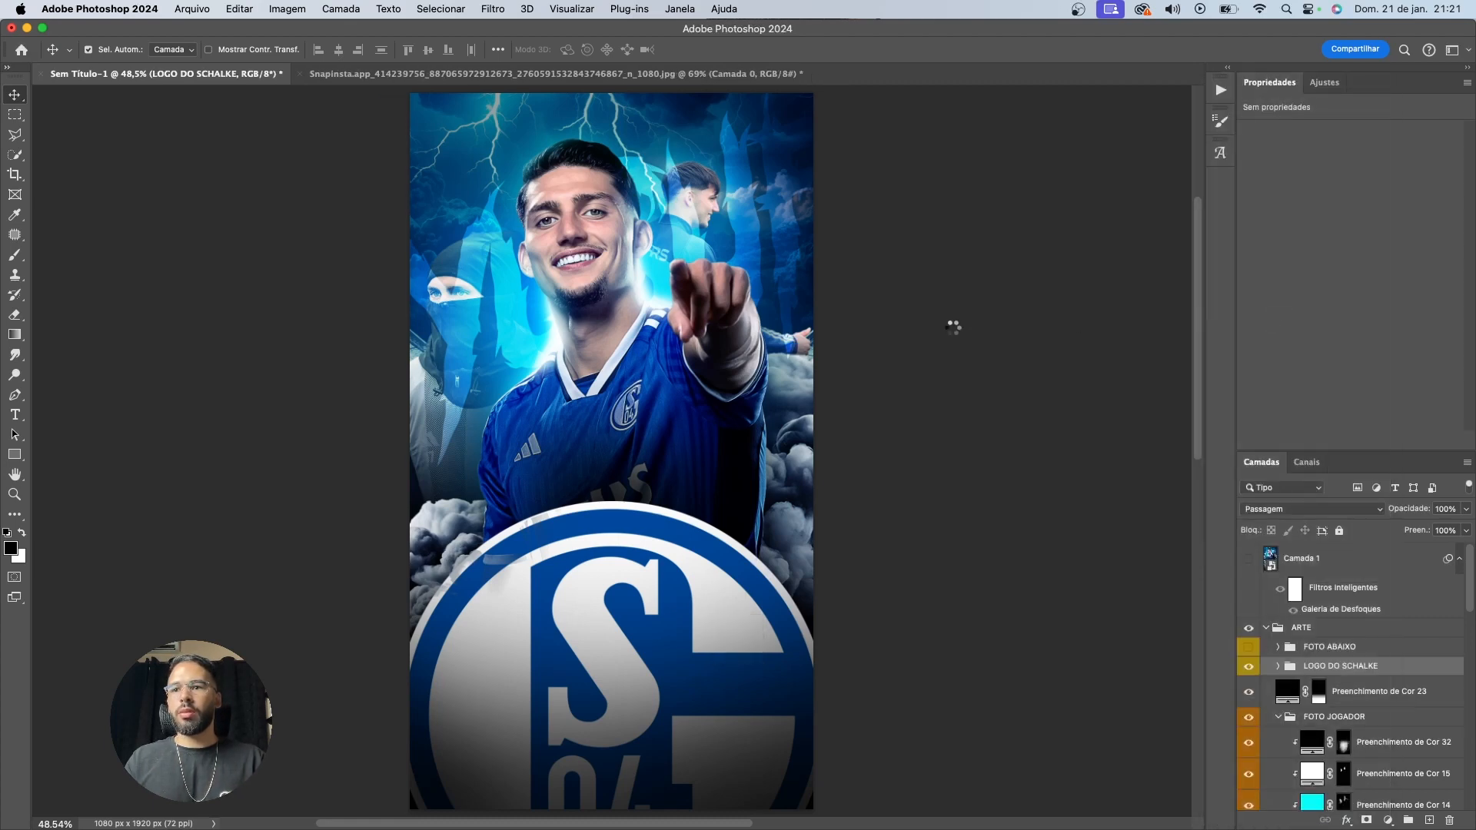
Apply a Gaussian Blur with a 20 px radius to the LOGO DO SCHALKE smart object
left_click(500, 9)
mouse_move(576, 224)
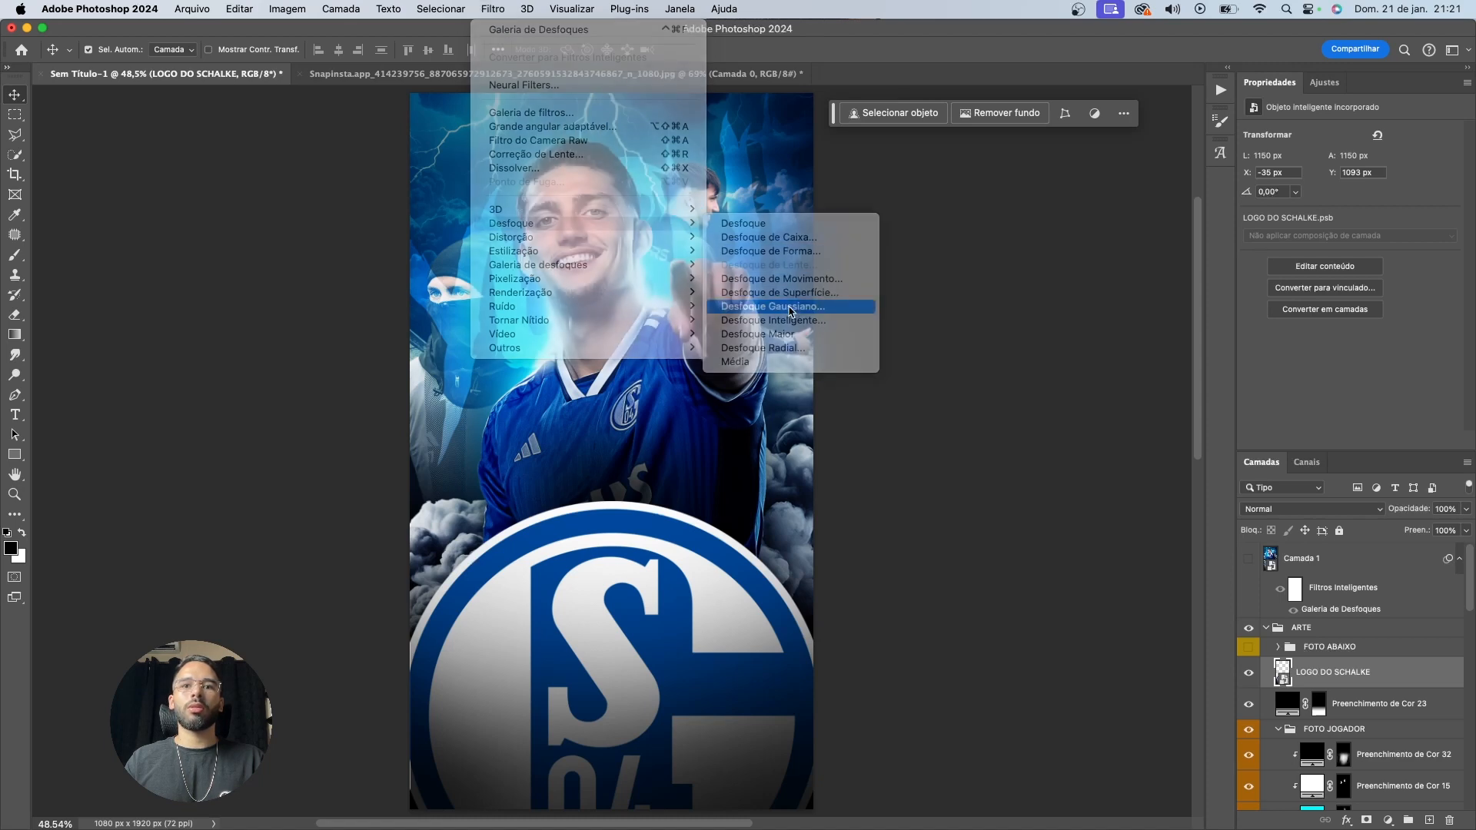
left_click(790, 307)
type("20")
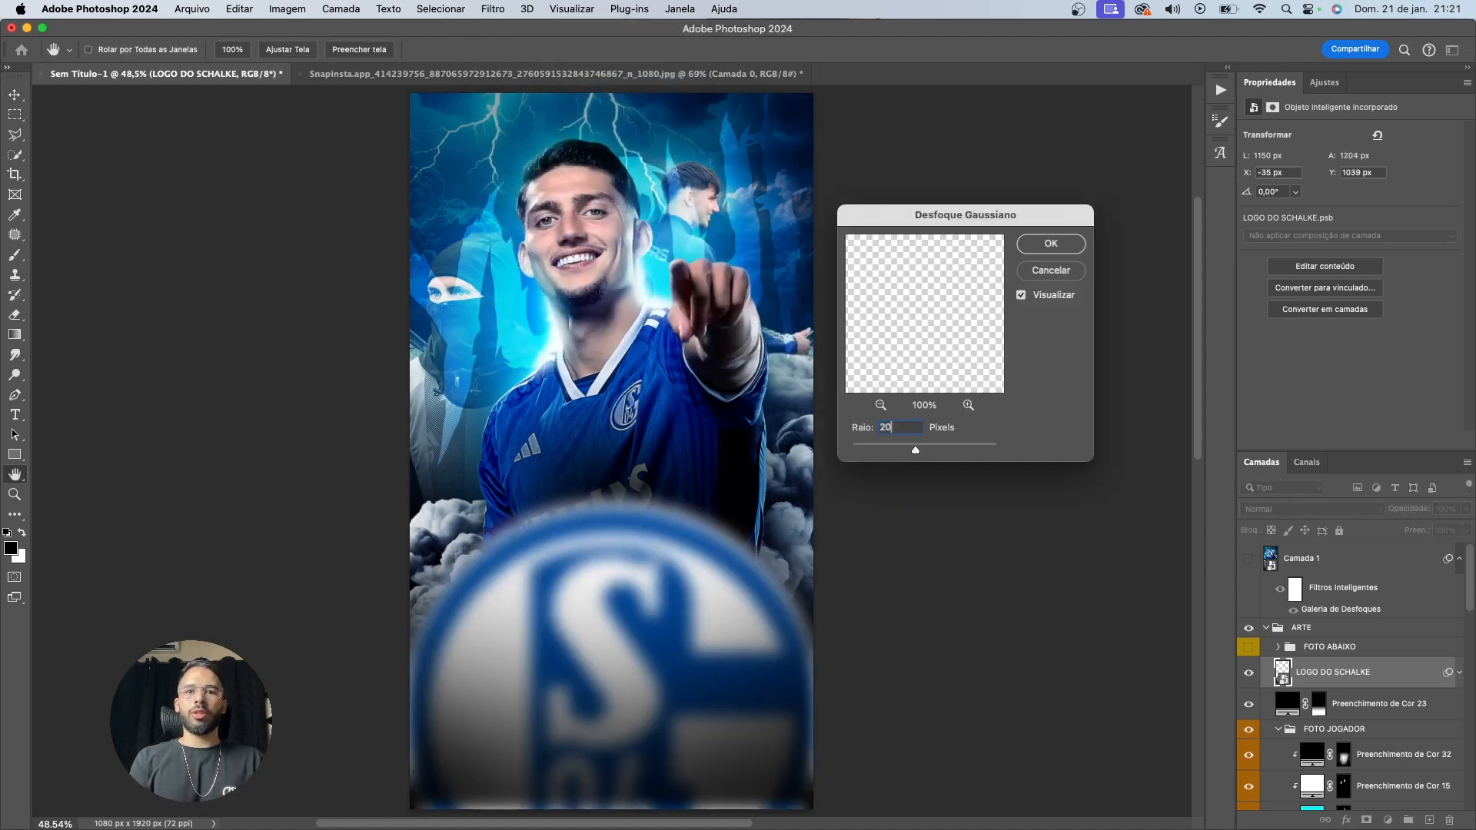
key("Return")
Enlarge the blurred logo proportionally about its centre to about 1270 px wide
key("ctrl+t")
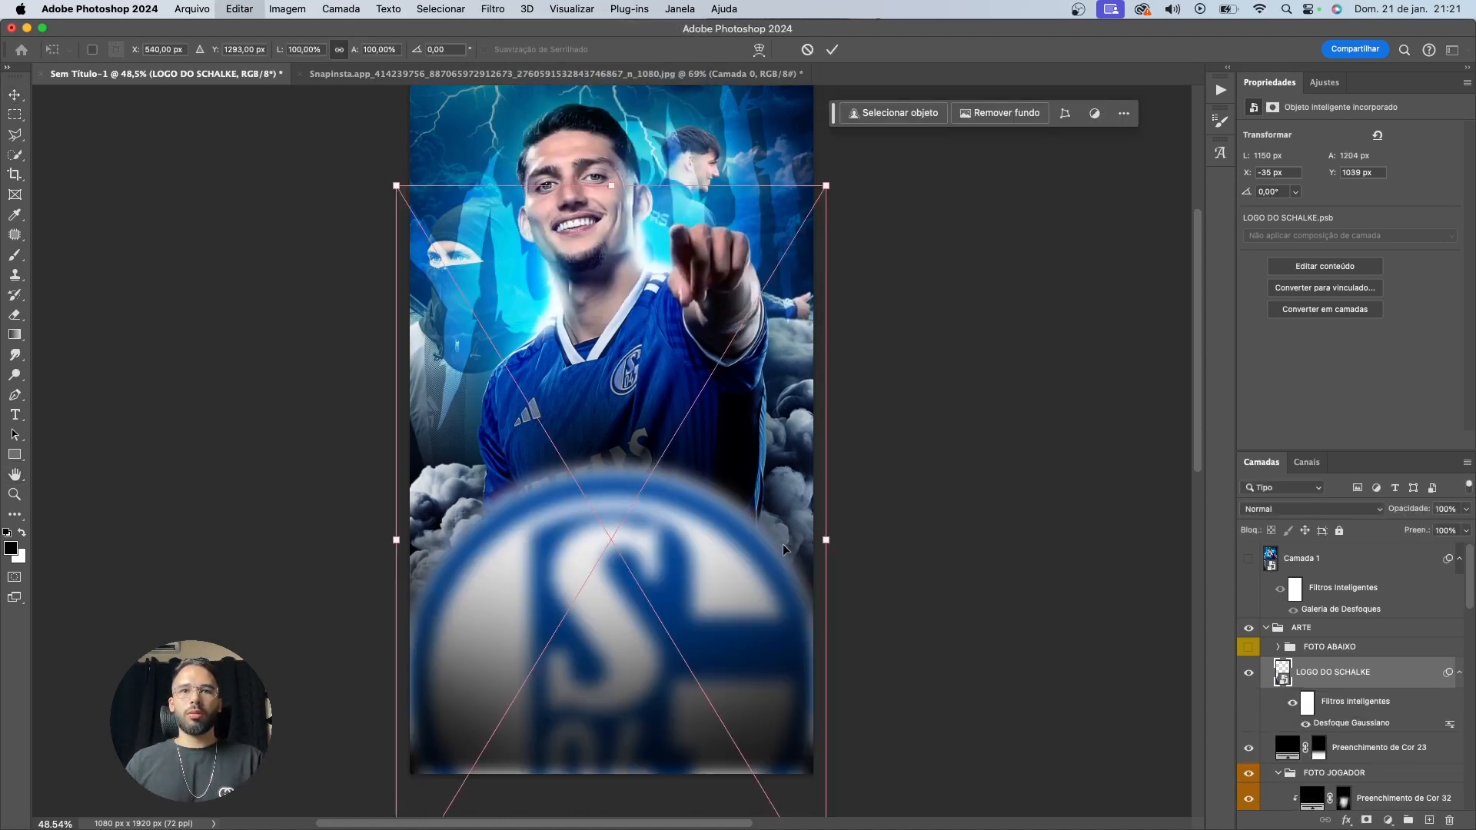
left_click_drag(837, 541, 849, 542)
key("Return")
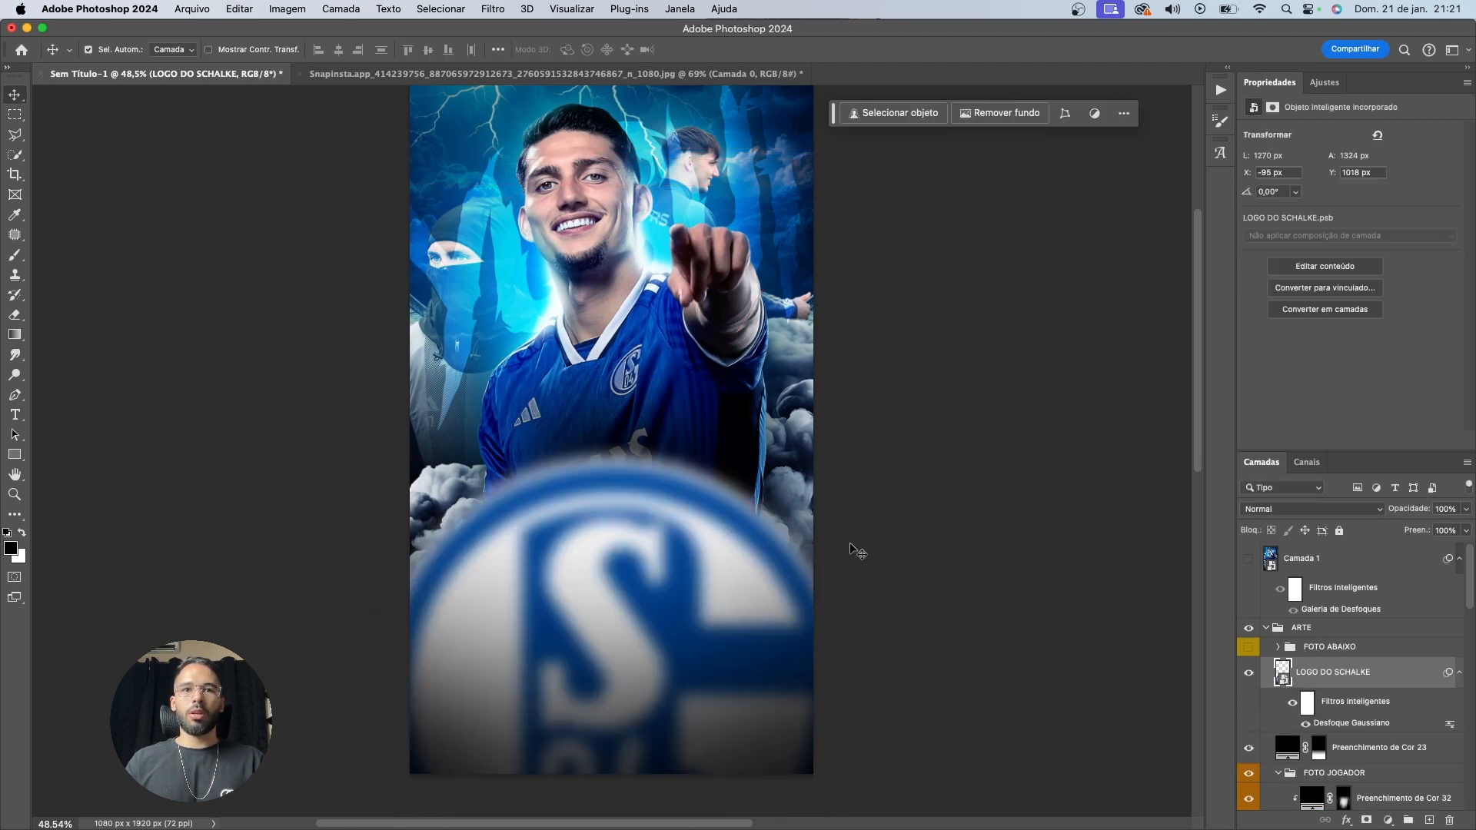
Set the logo's Gaussian Blur radius to 10 px and scale the logo about its centre to about 103.74%
scroll(757, 582, "down", 1)
double_click(1361, 725)
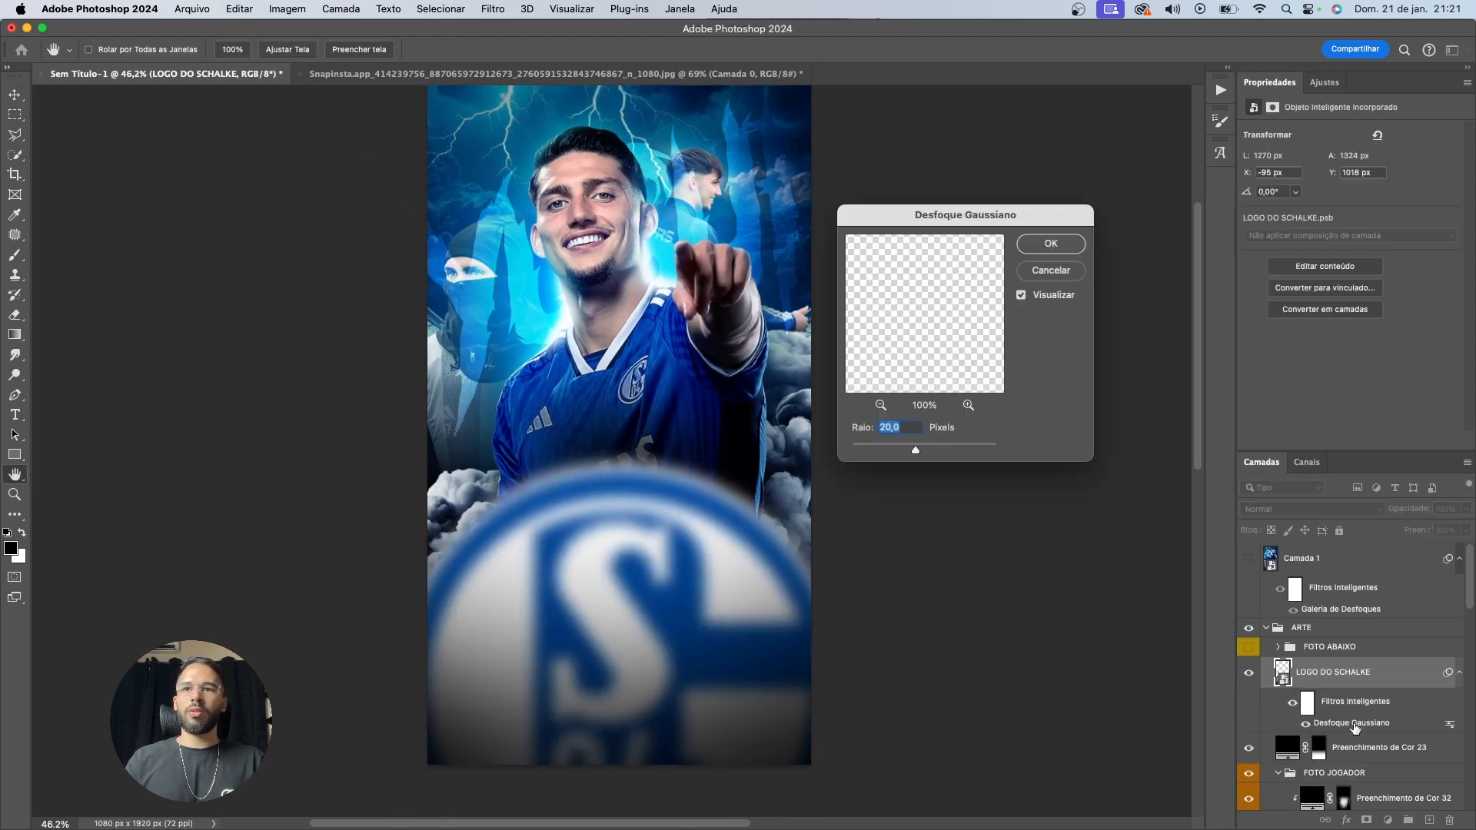
type("10")
key("Return")
key("super+t")
left_click_drag(849, 544, 835, 545)
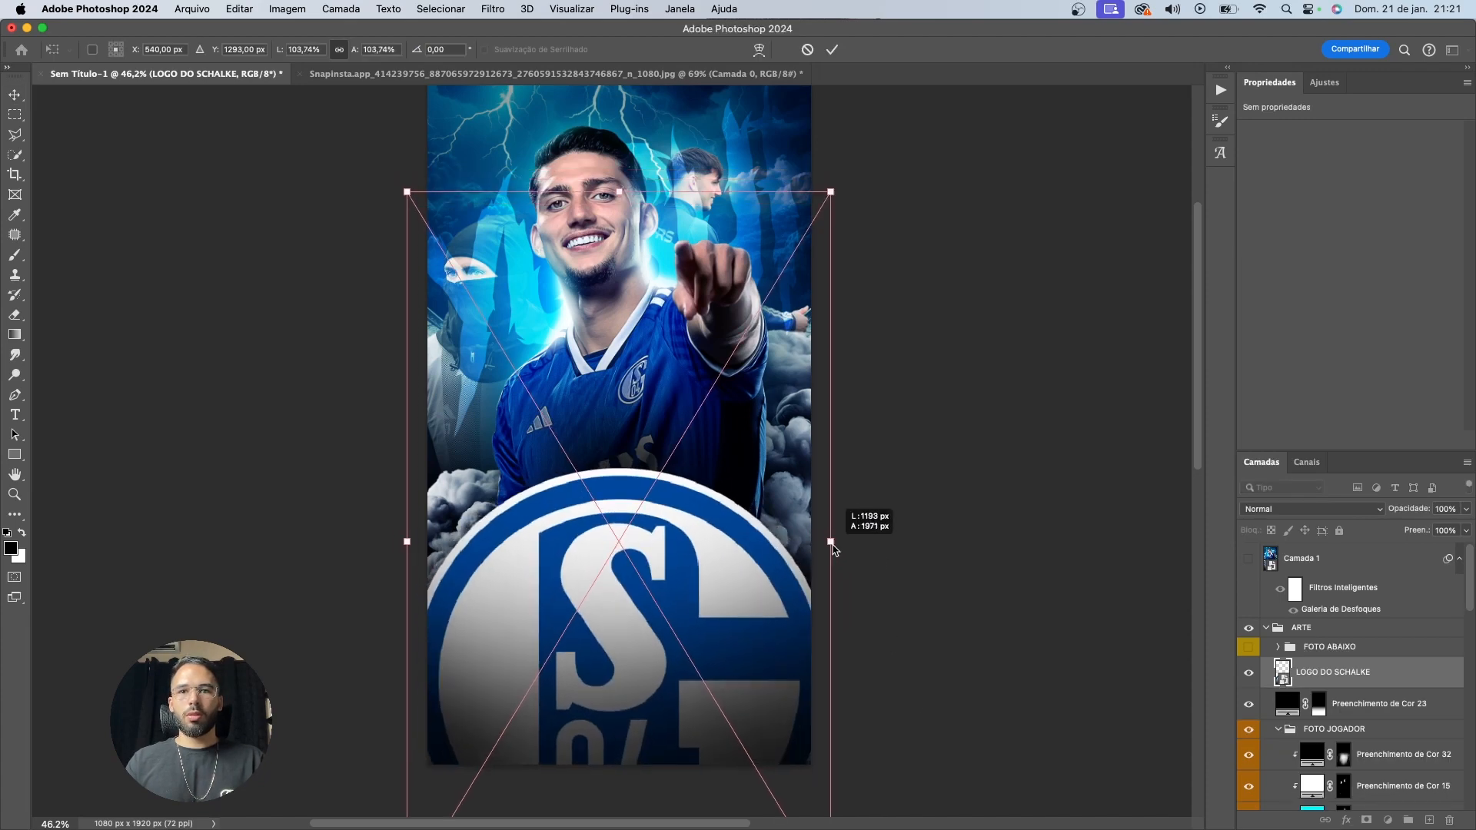
key("Return")
scroll(858, 552, "up", 1)
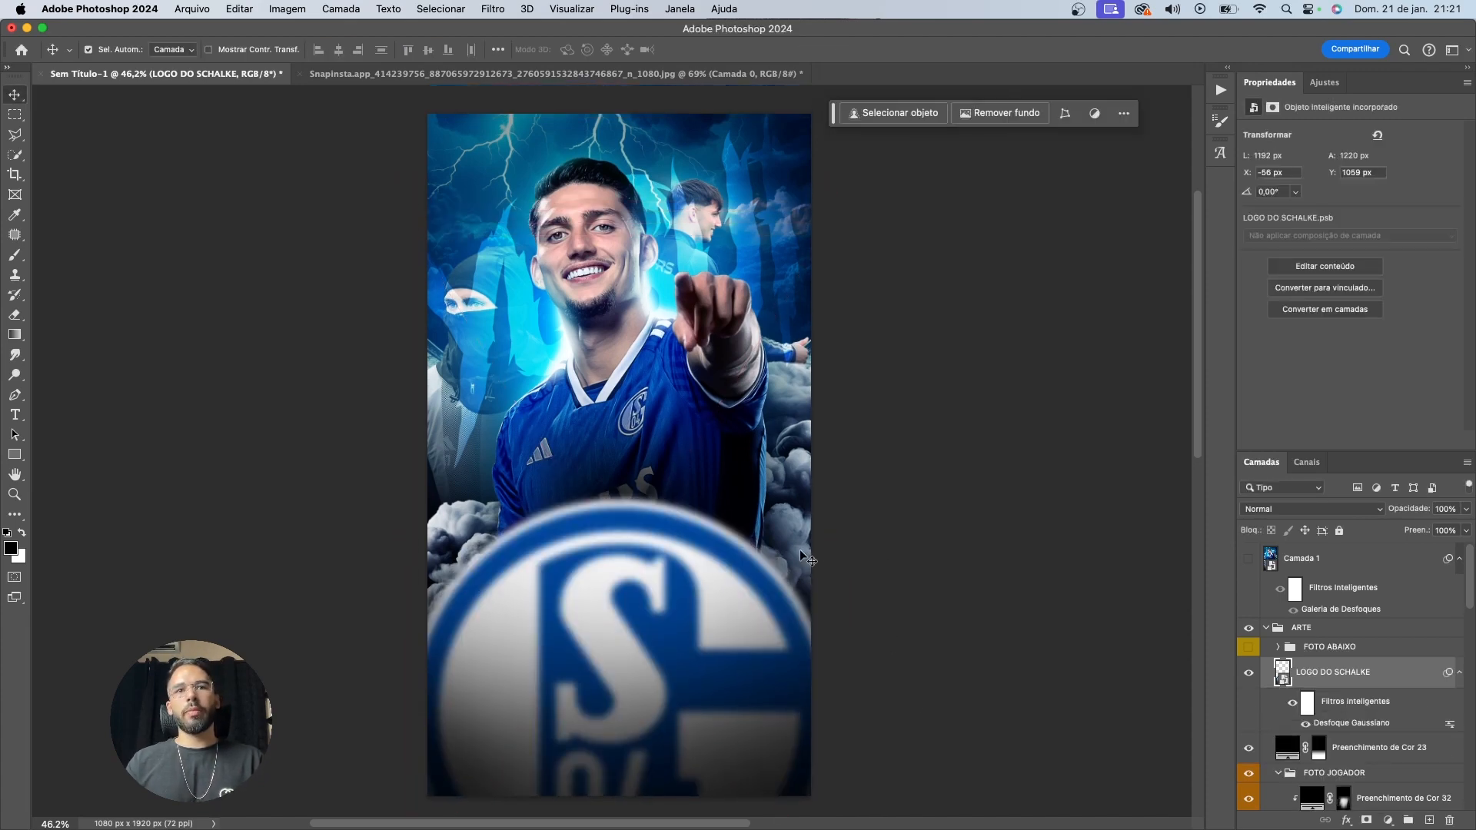
scroll(1394, 692, "down", 5)
scroll(1393, 691, "down", 5)
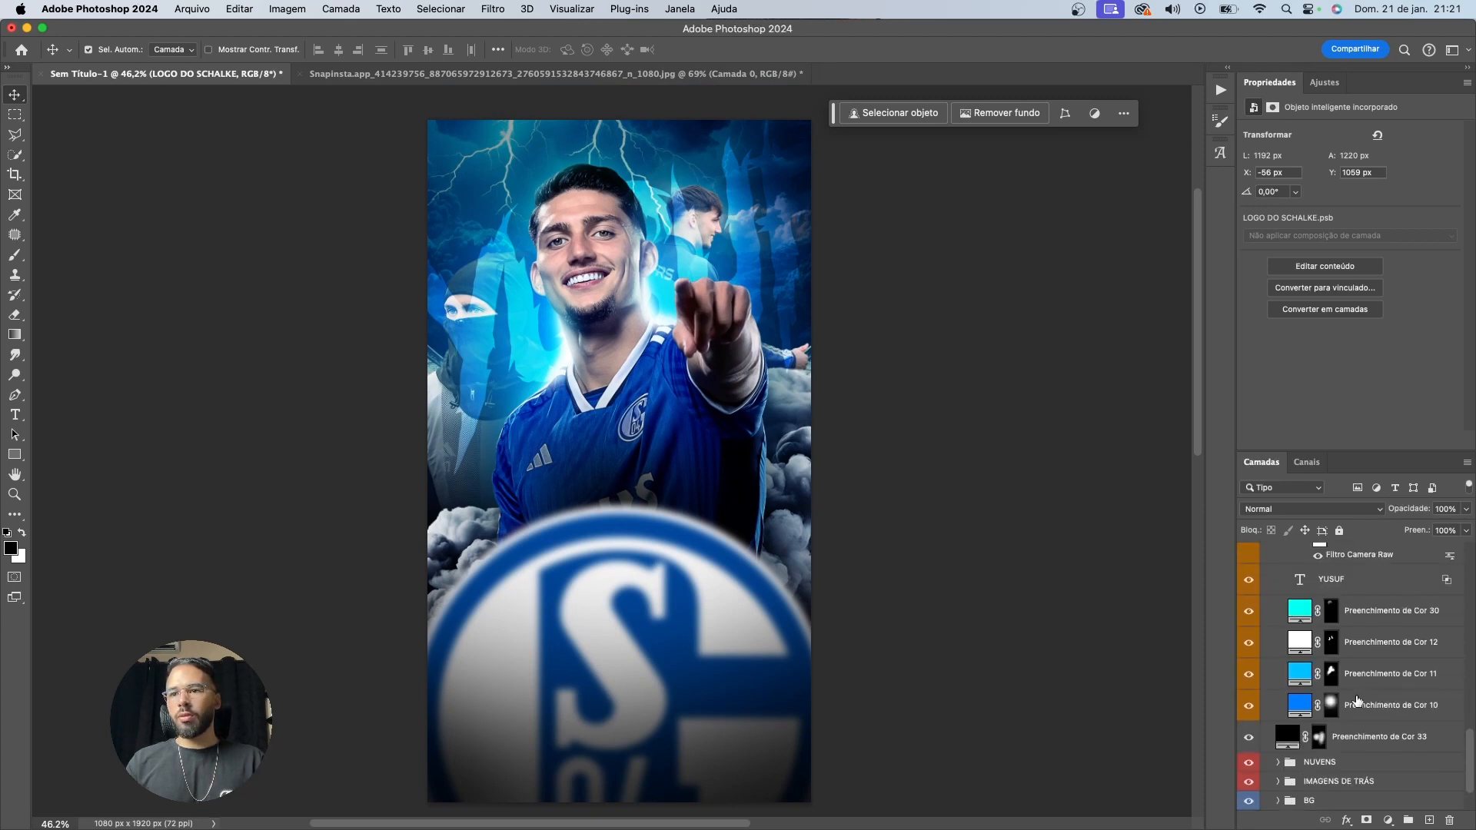
left_click(1323, 738)
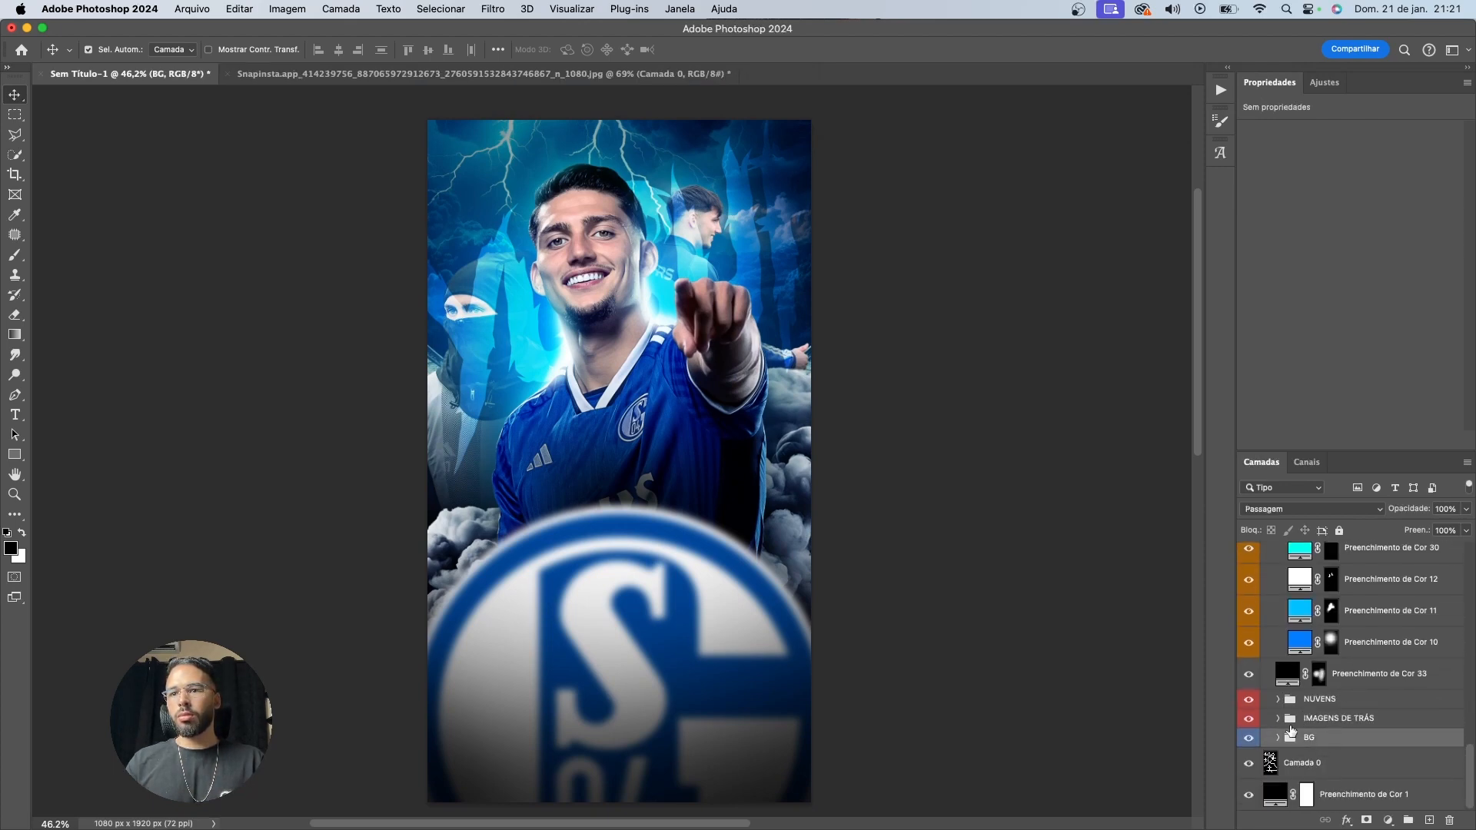
right_click(1334, 744)
left_click(1364, 717)
left_click(1280, 738)
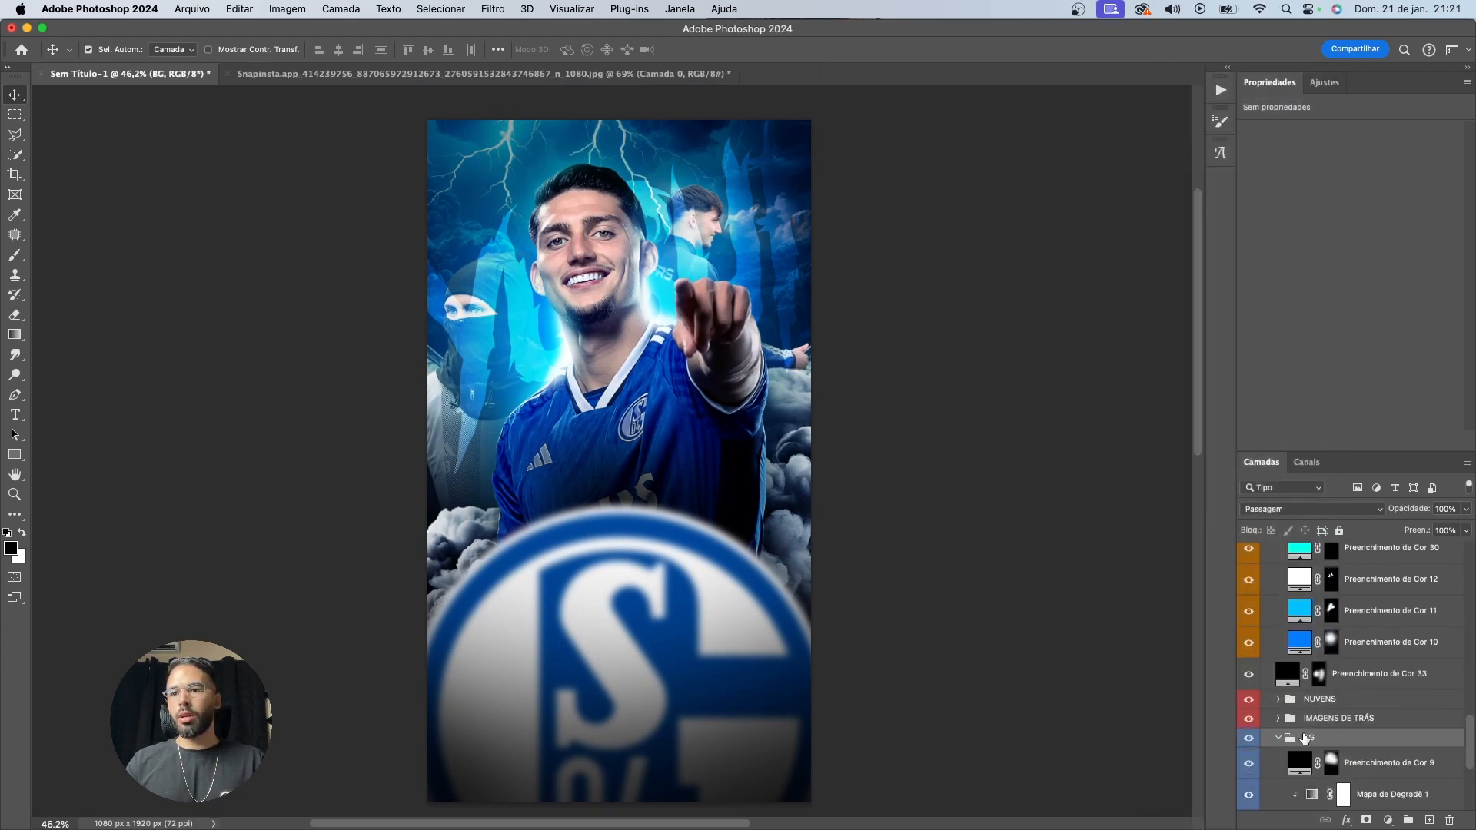
scroll(1347, 712, "down", 5)
left_click(1375, 600)
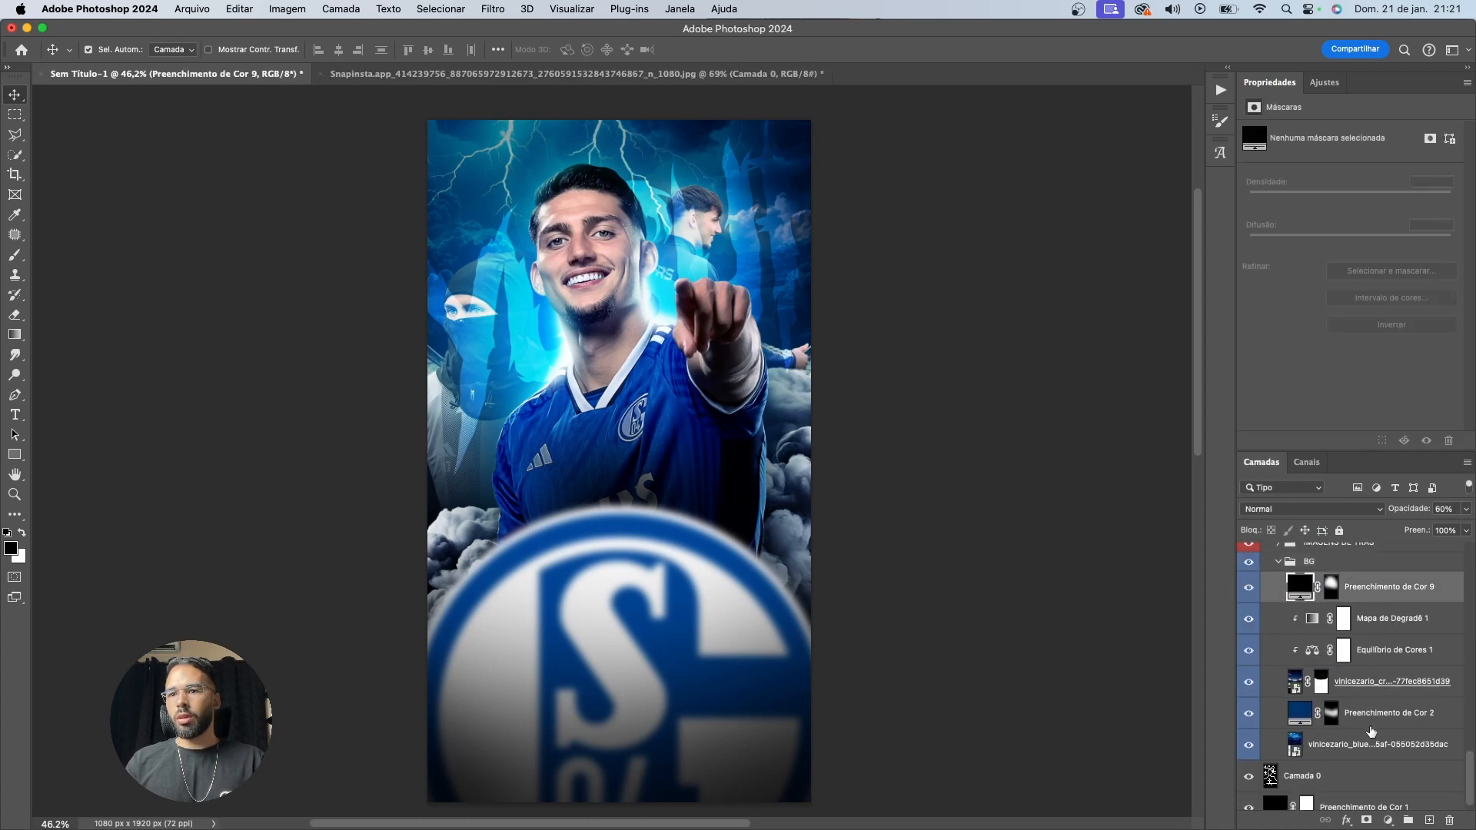
left_click(1368, 751, "shift")
key("super+g")
key("Caps_Lock")
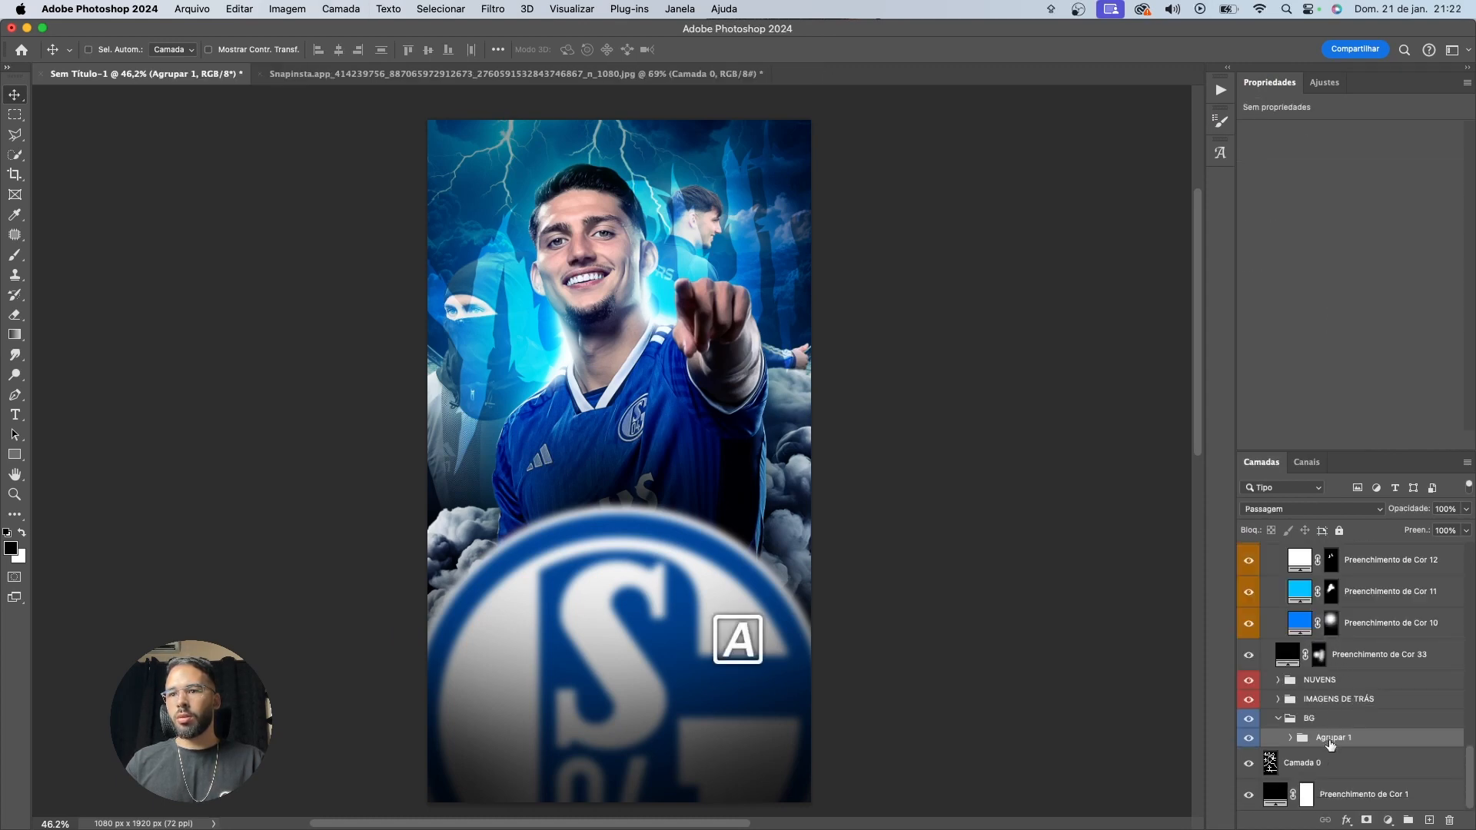
key("super+z")
left_click(1289, 723)
scroll(1298, 717, "up", 1)
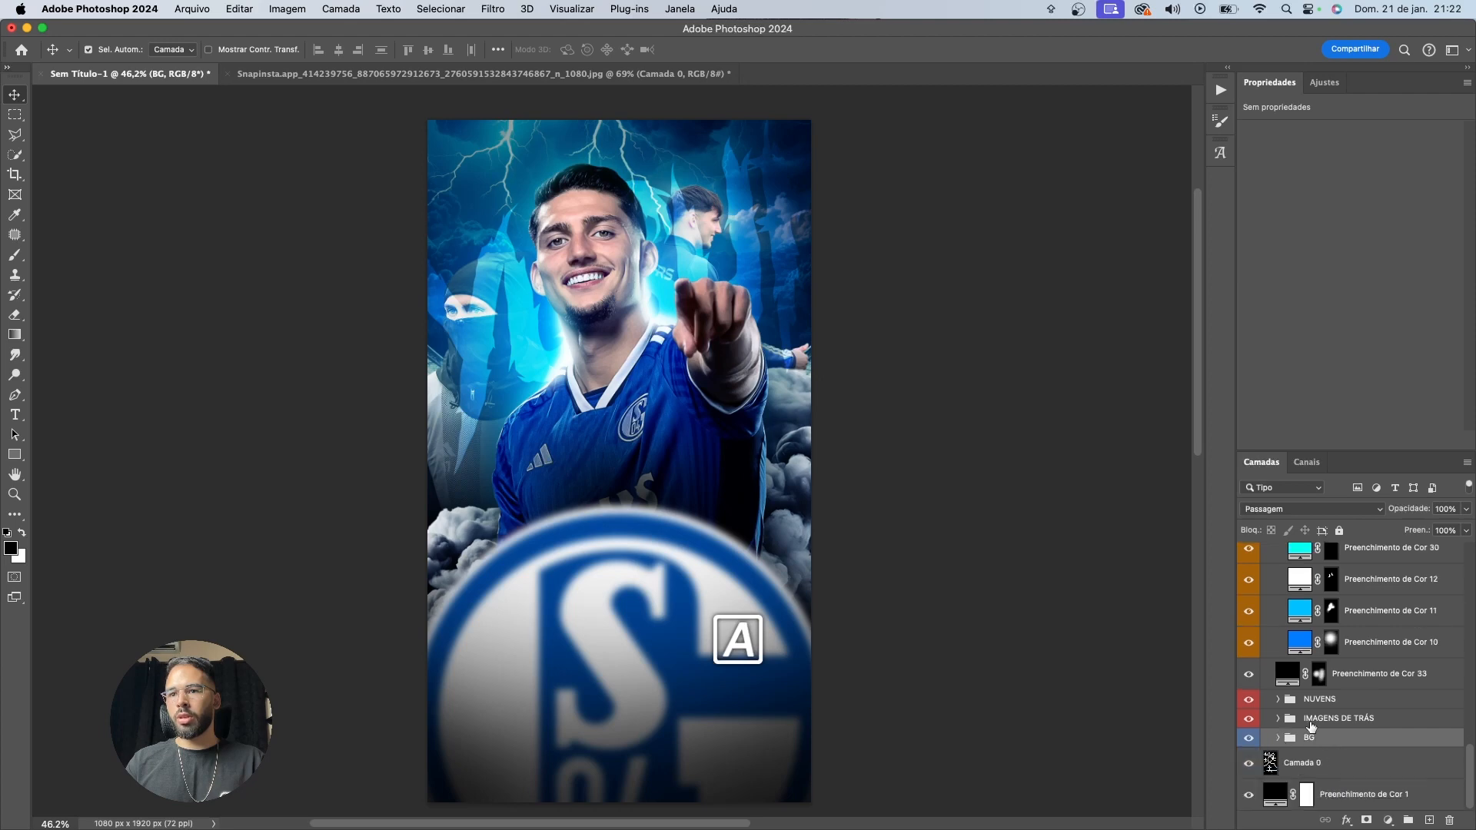
Convert the BG group to a smart object and apply a Gaussian Blur with a 5 px radius to it
right_click(1322, 737)
left_click(1237, 311)
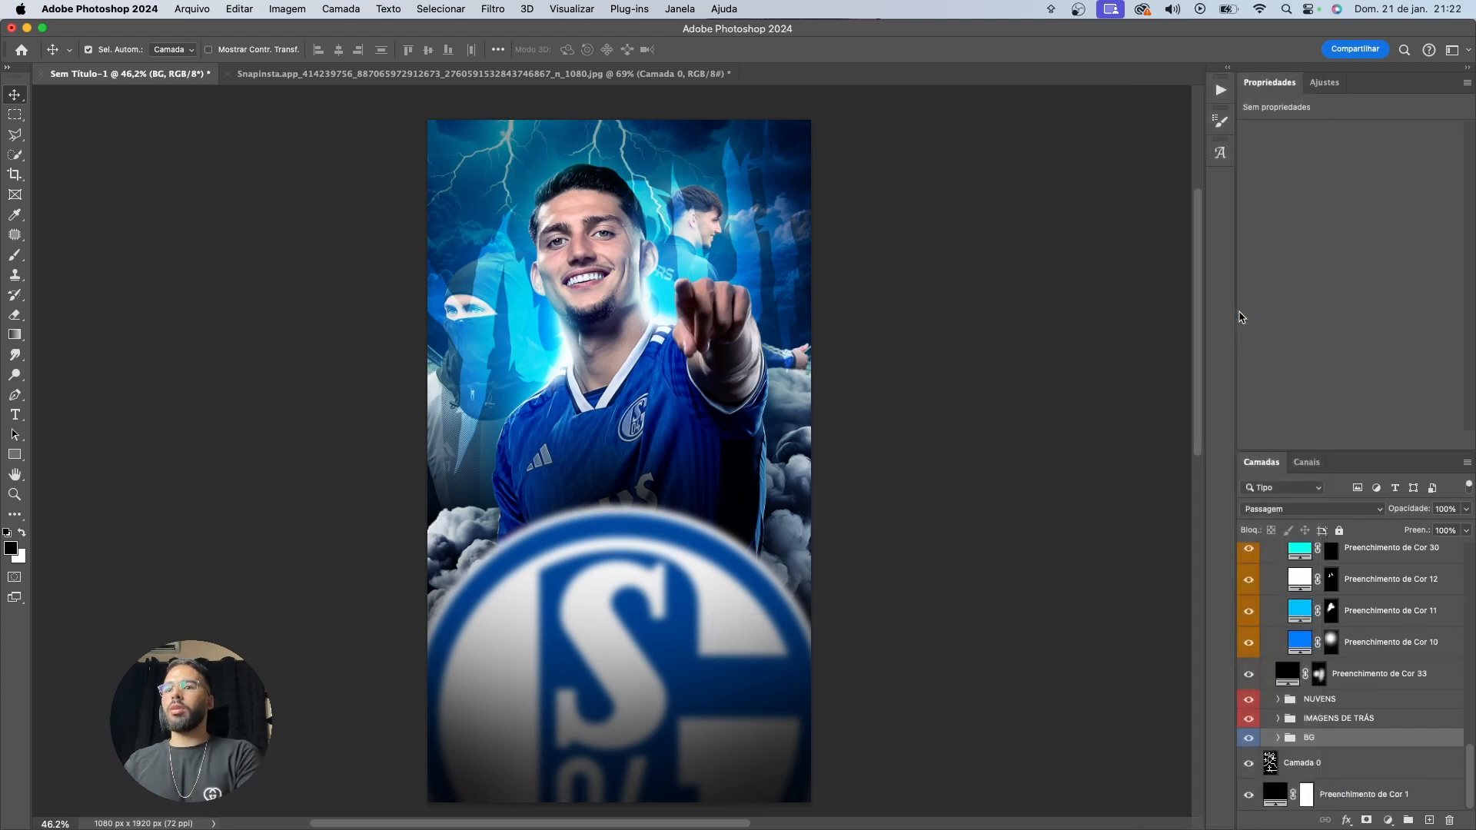
left_click(493, 8)
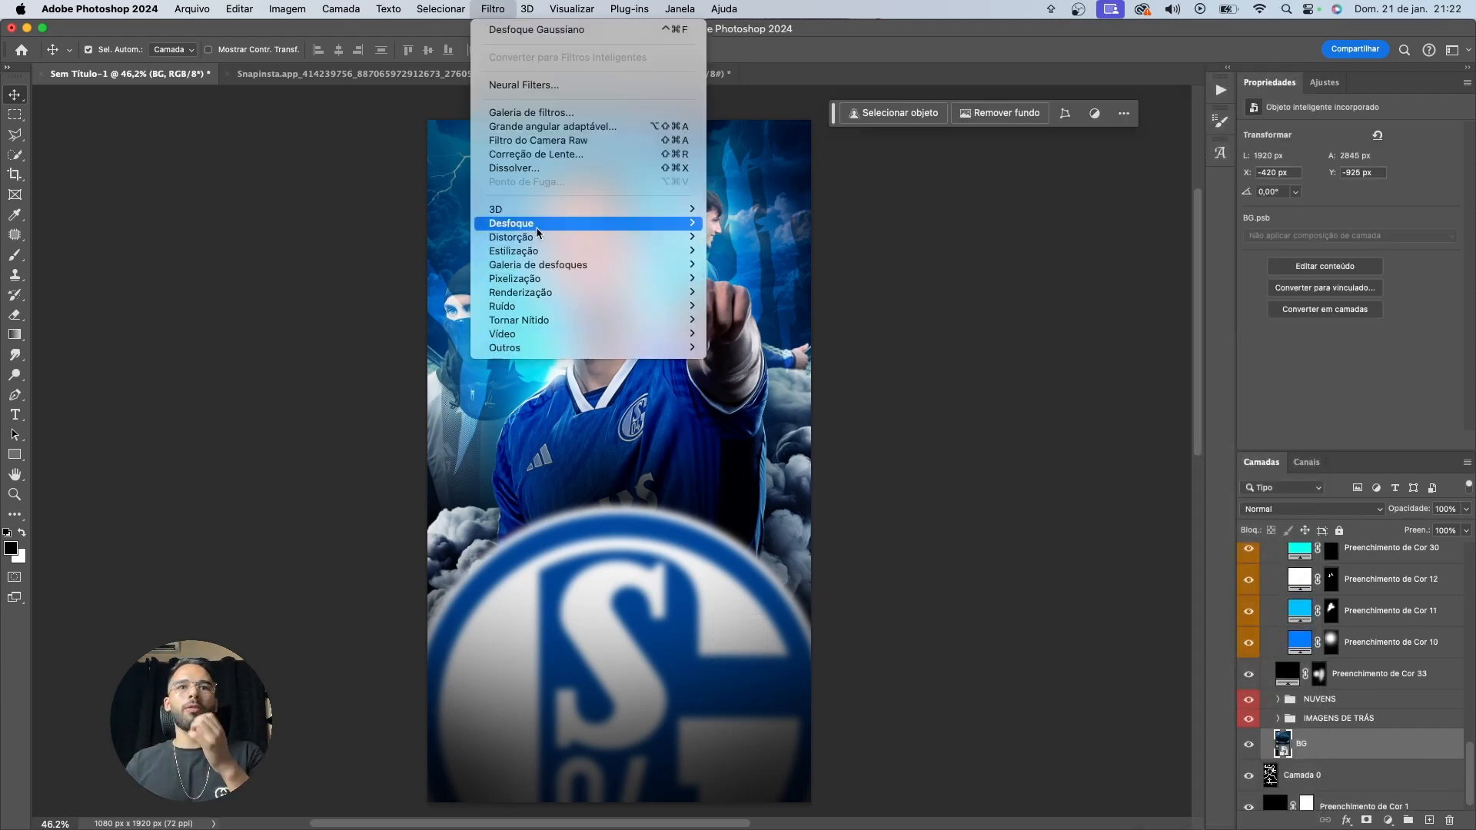
mouse_move(584, 223)
left_click(809, 306)
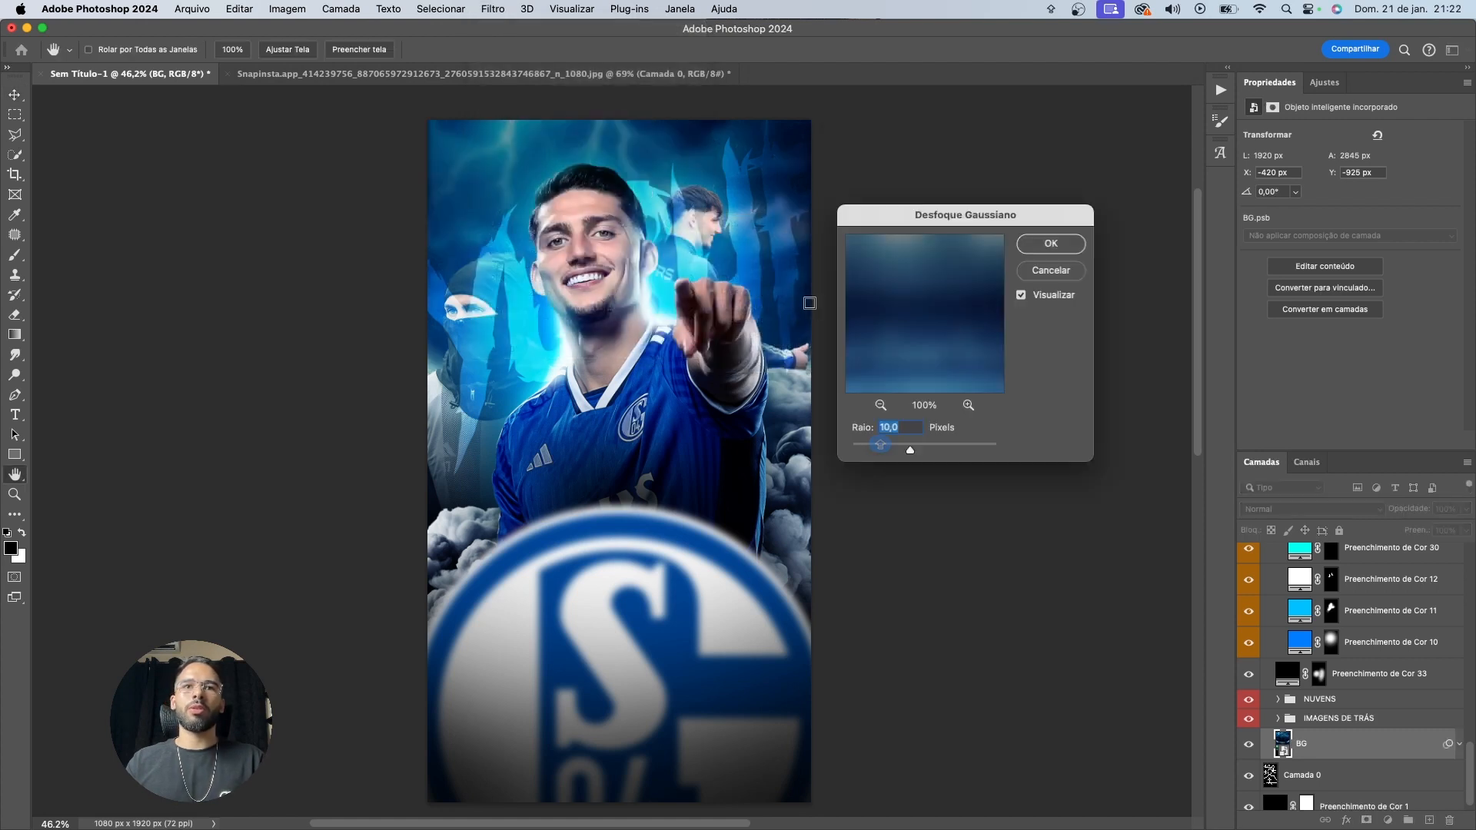
type("20")
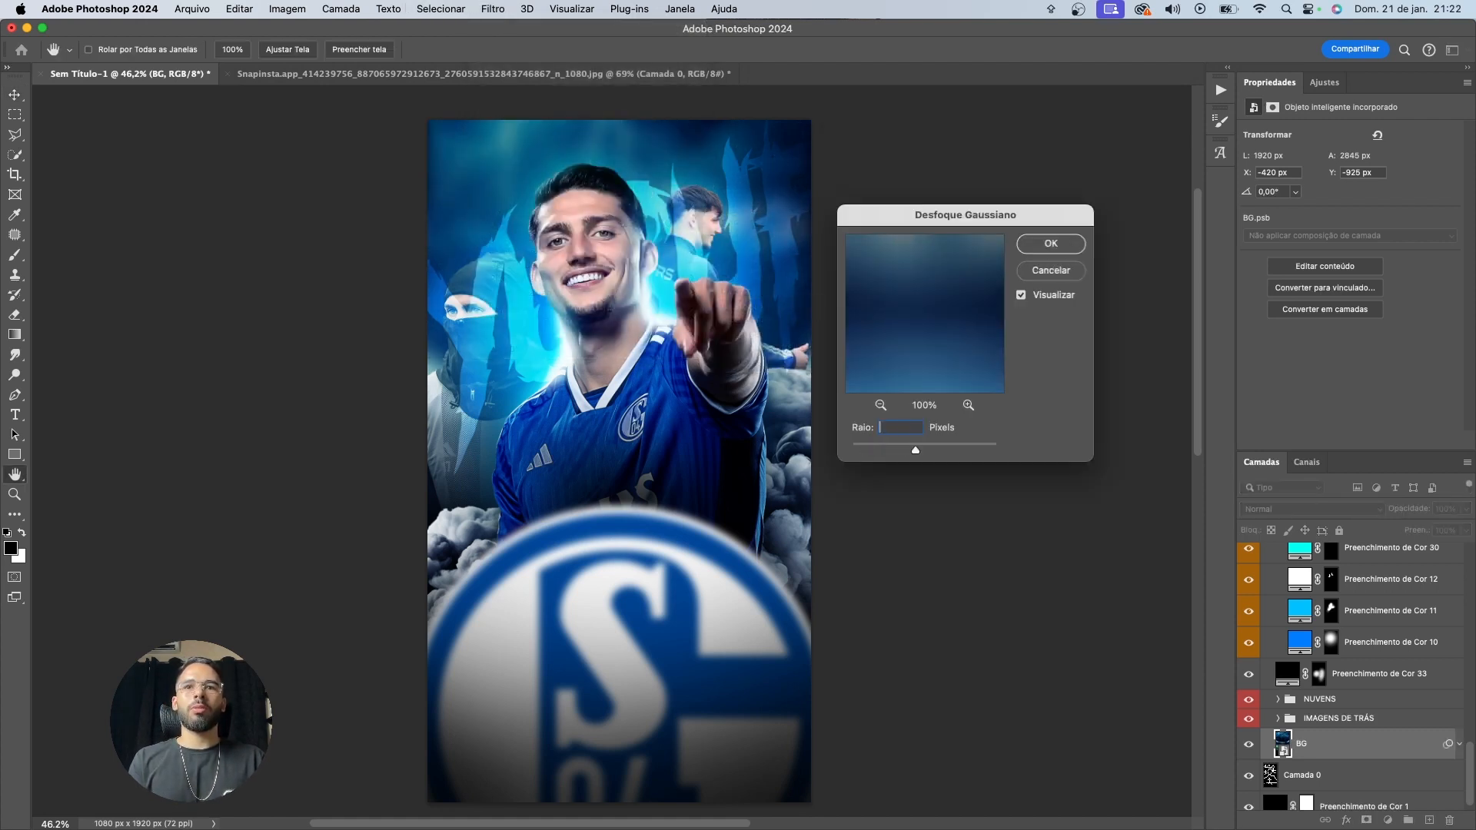
type("1")
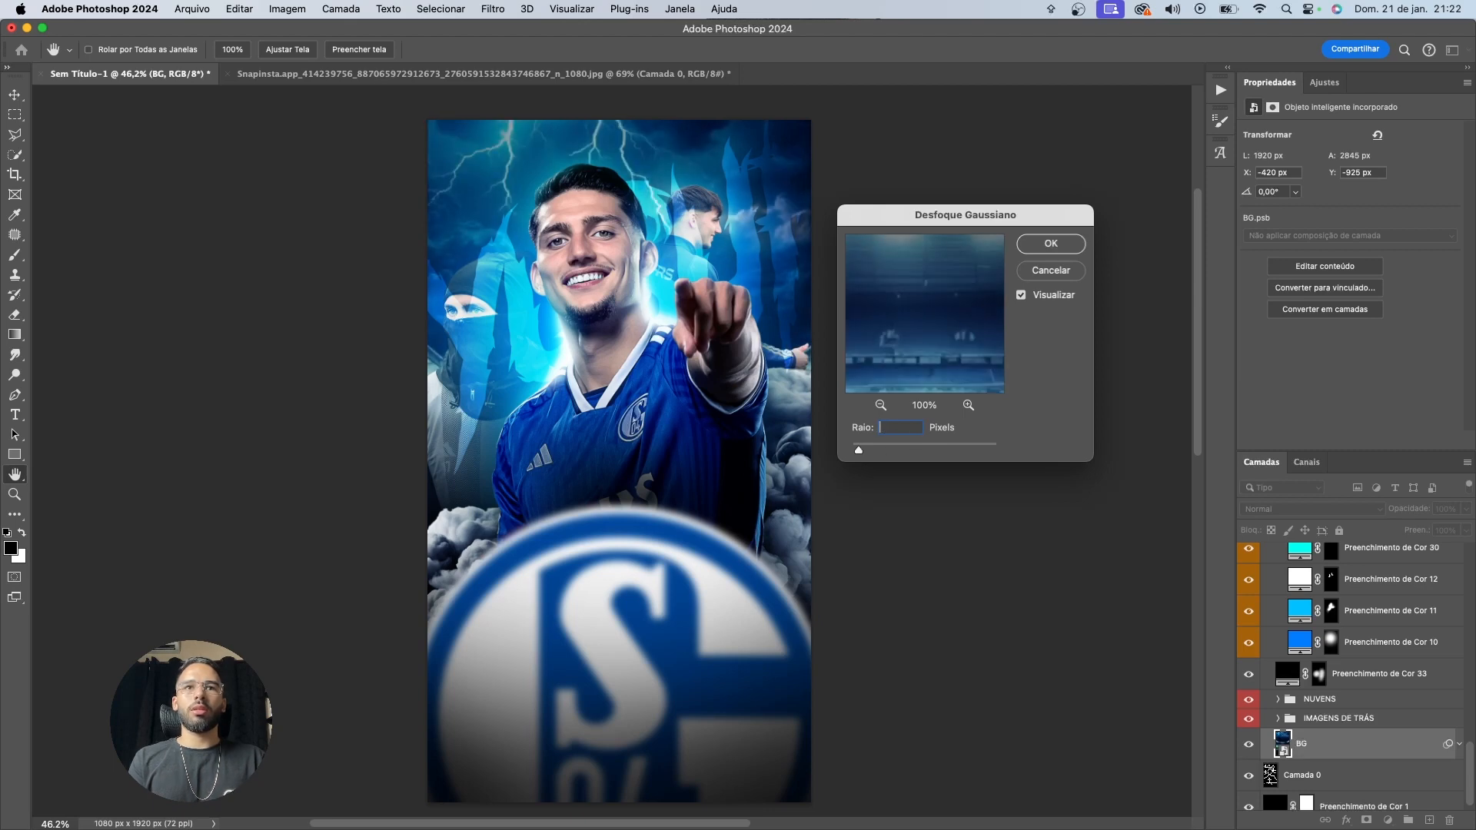
key("BackSpace")
type("5")
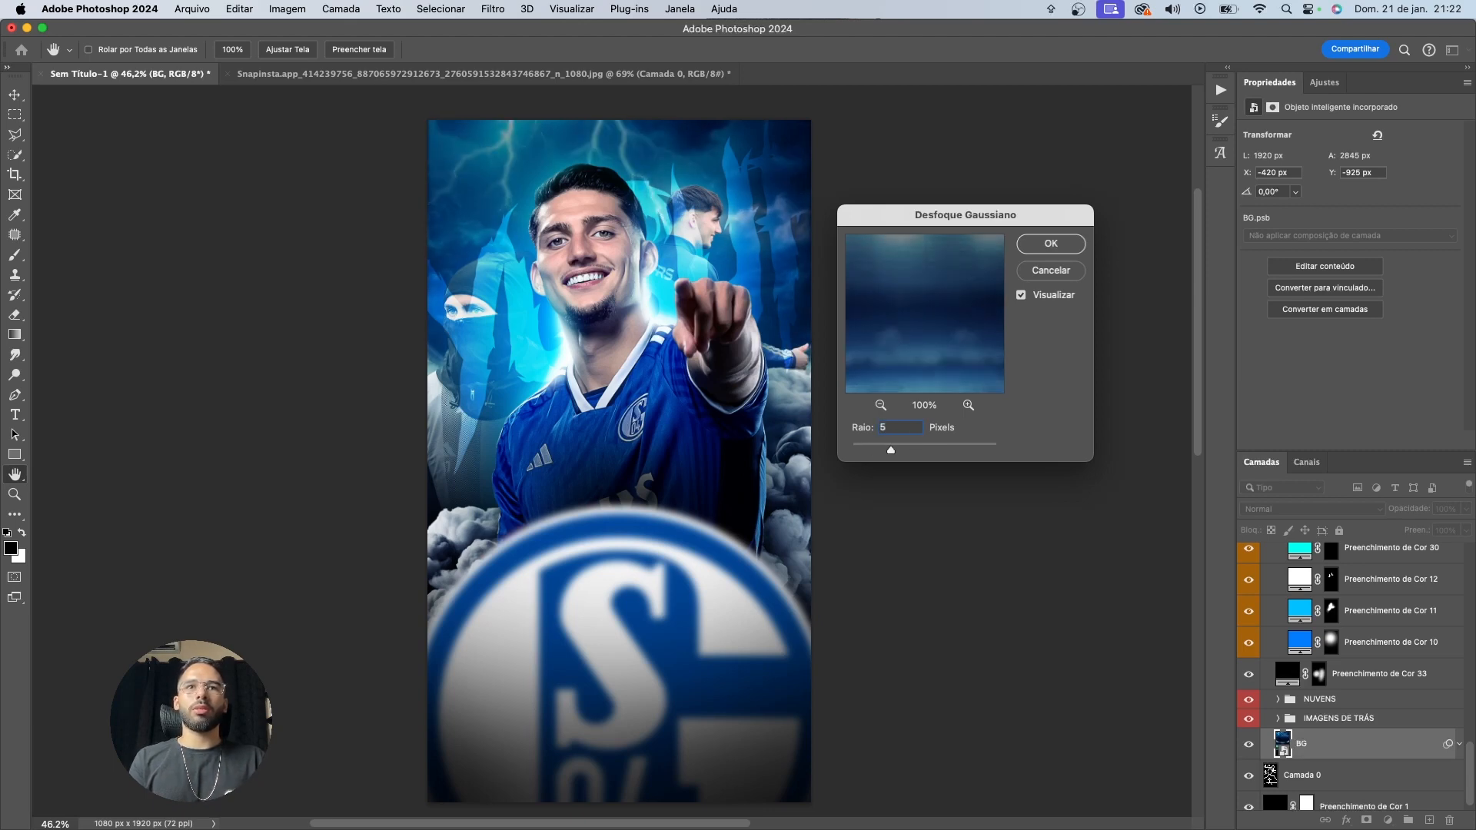
key("Return")
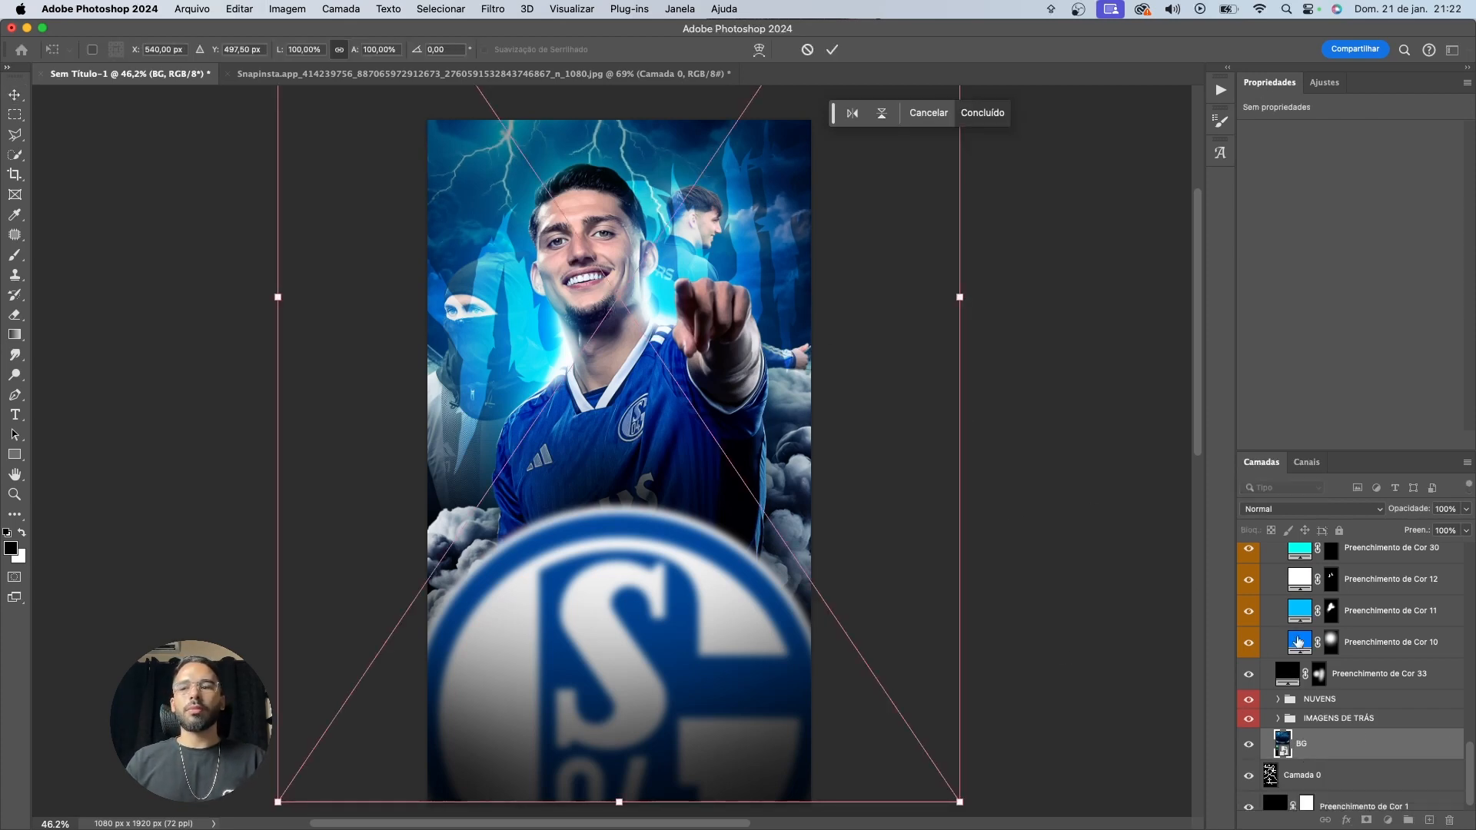
Enlarge the blurred BG smart object proportionally about its centre to about 1952 px wide
scroll(1307, 742, "down", 2)
key("super+t")
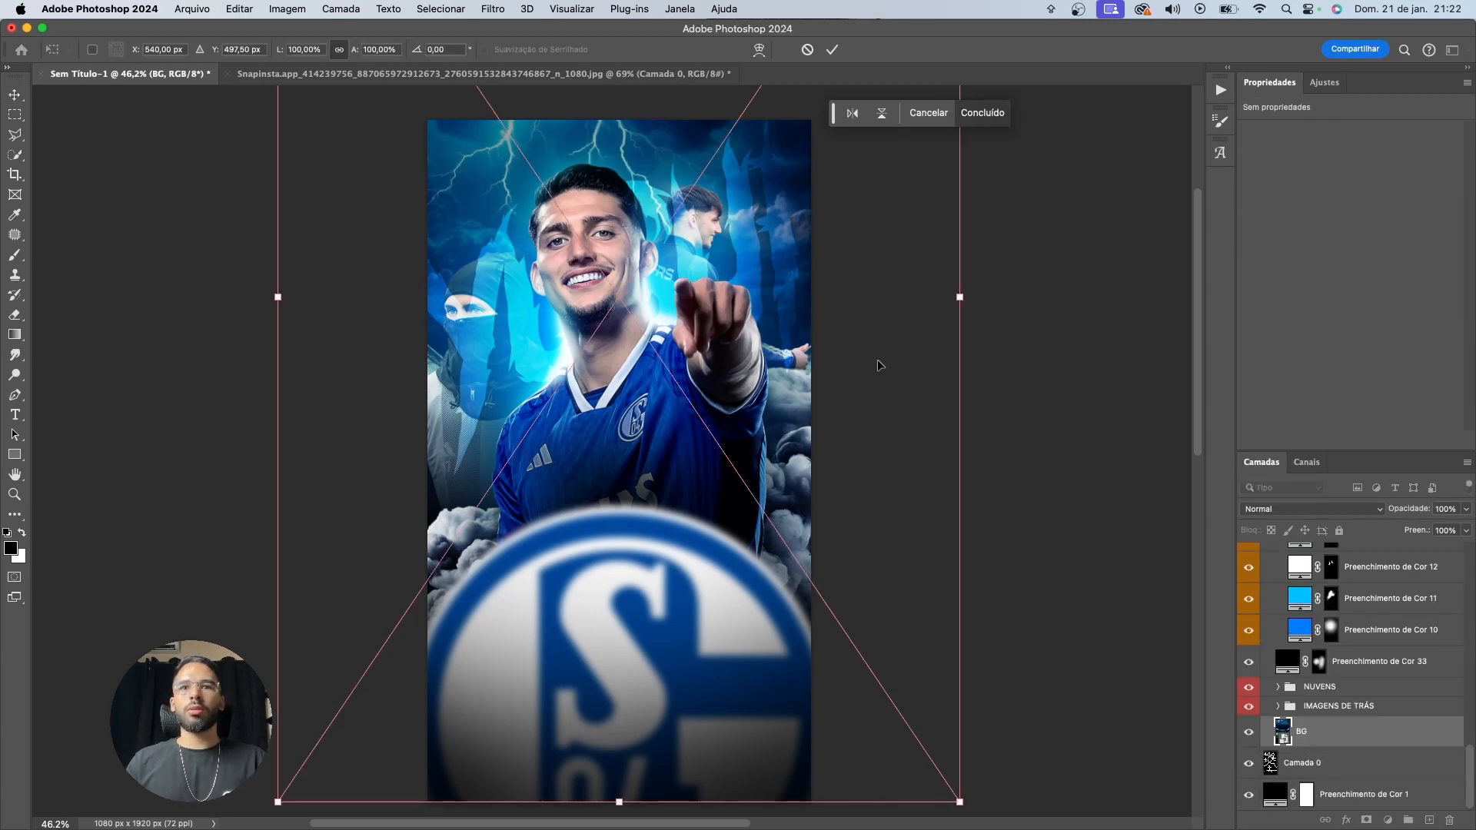
left_click_drag(958, 299, 972, 301)
key("Return")
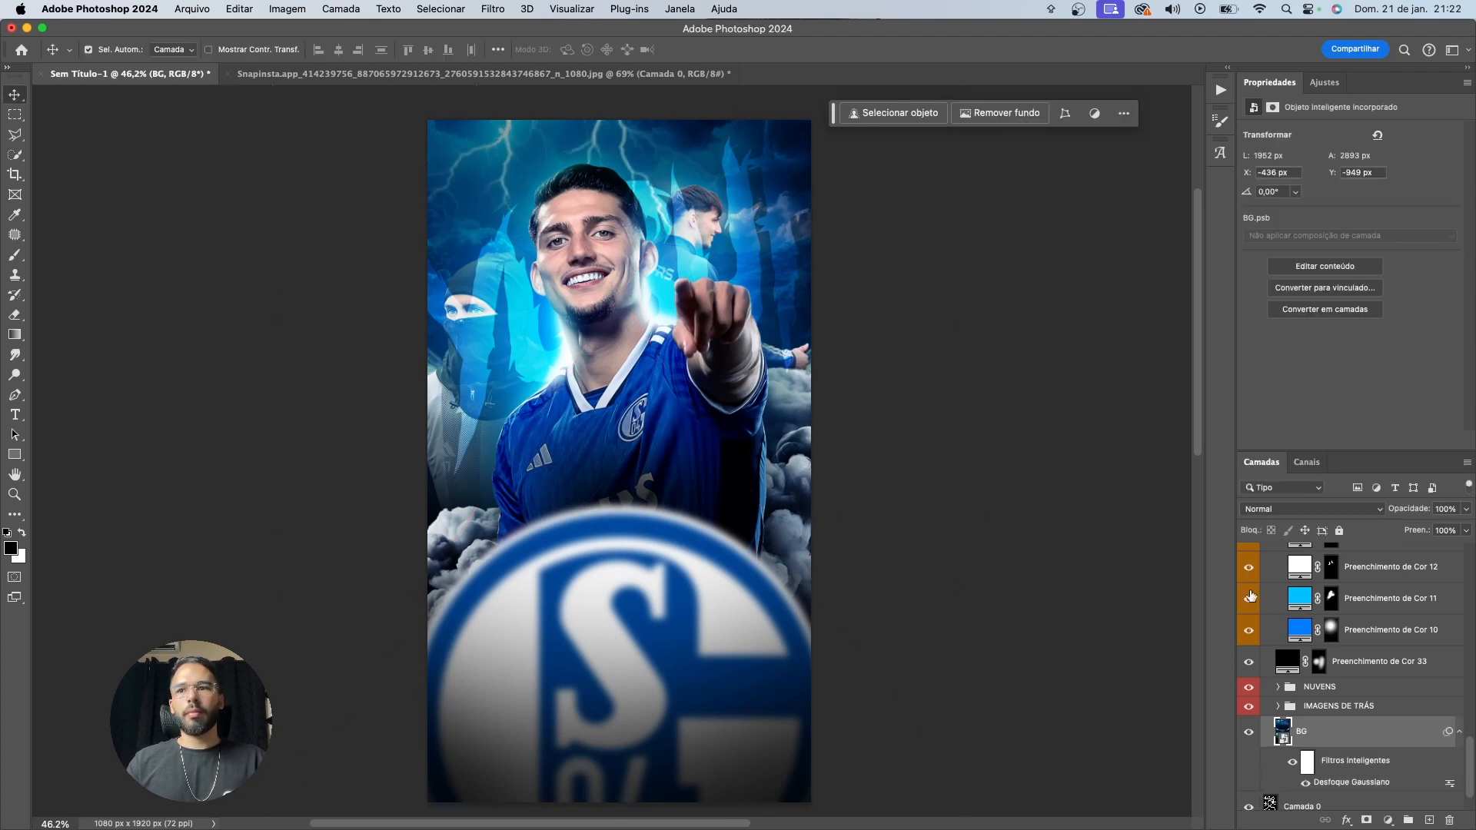
Collapse the ARTE group and delete the hidden Camada 1 layer with its blur filter
scroll(1347, 728, "up", 5)
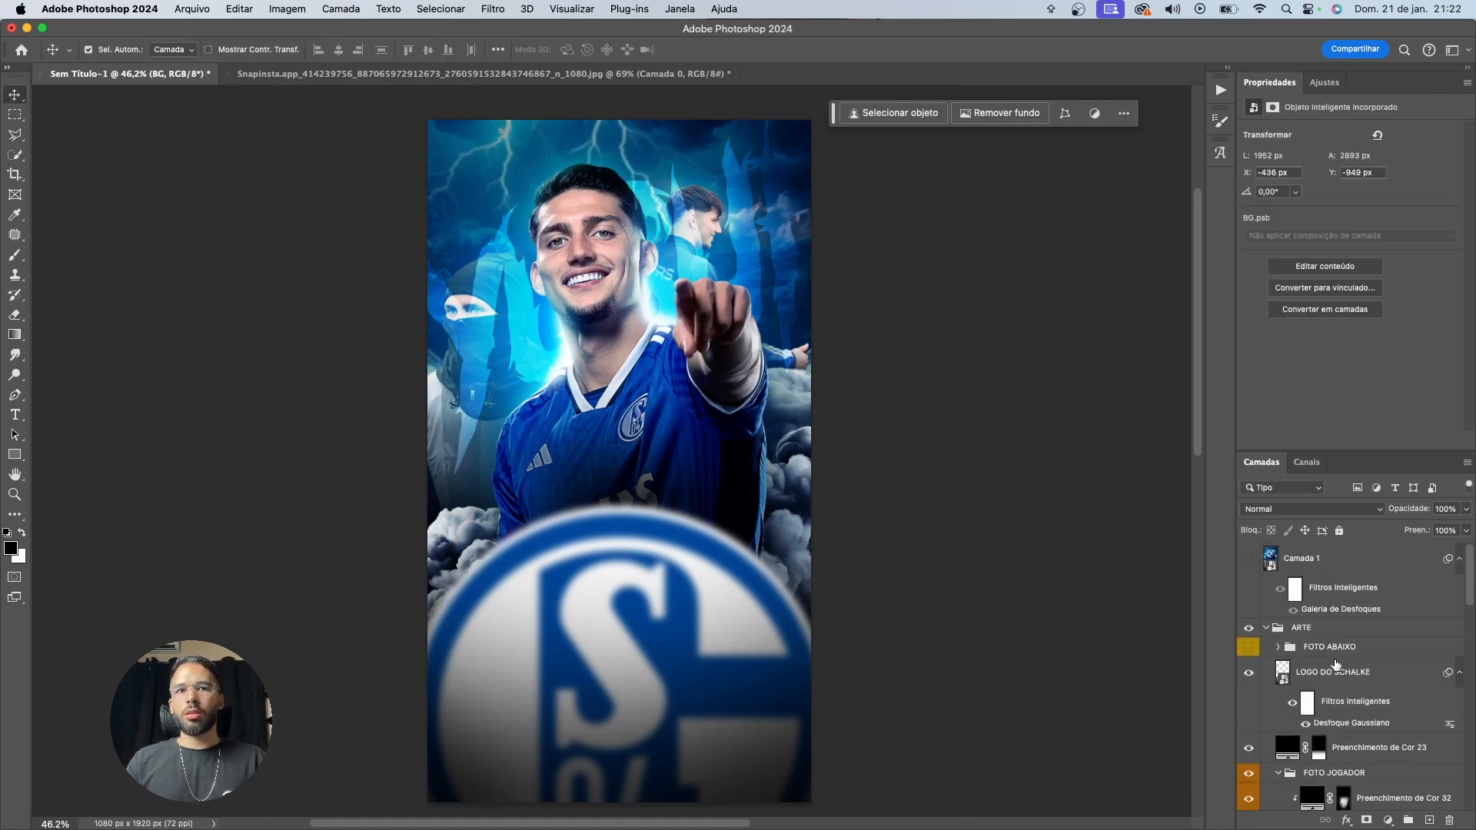
left_click(1266, 628)
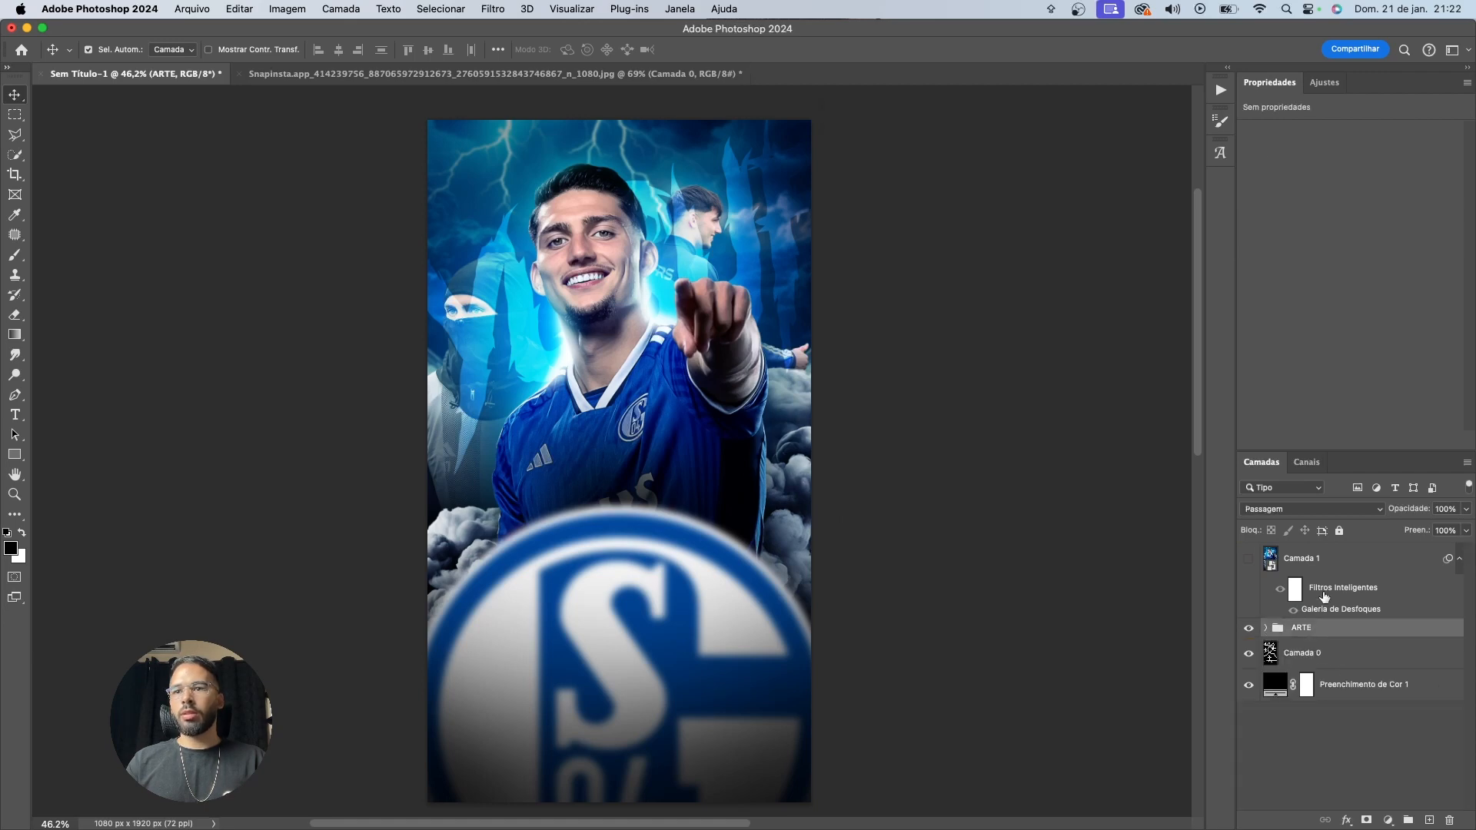
left_click(1314, 566)
left_click(1324, 633)
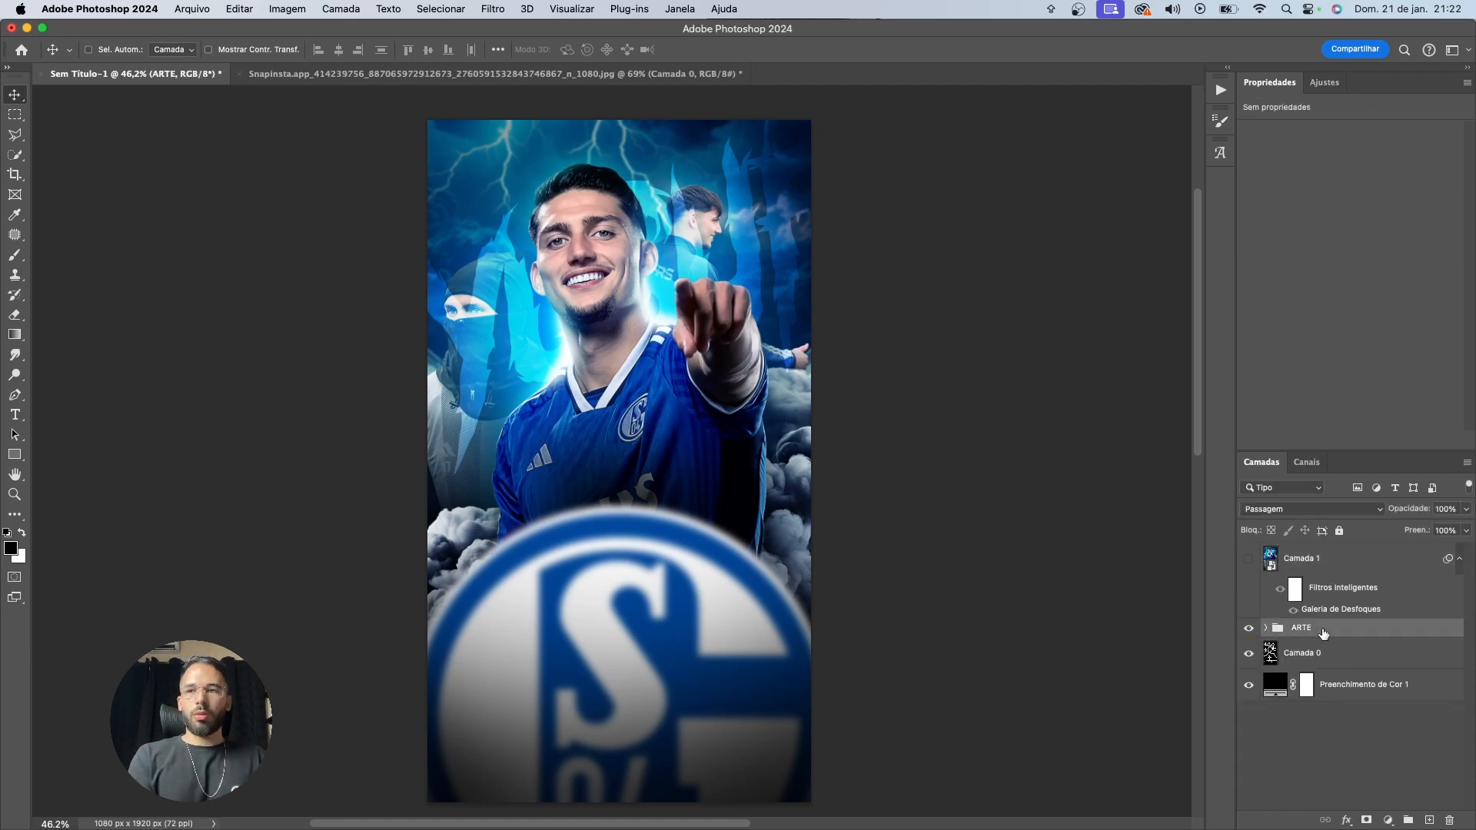
Stamp all visible layers into a new layer above the ARTE group and convert it to a smart object
key("super+alt+shift+e")
right_click(1323, 634)
left_click(1284, 520)
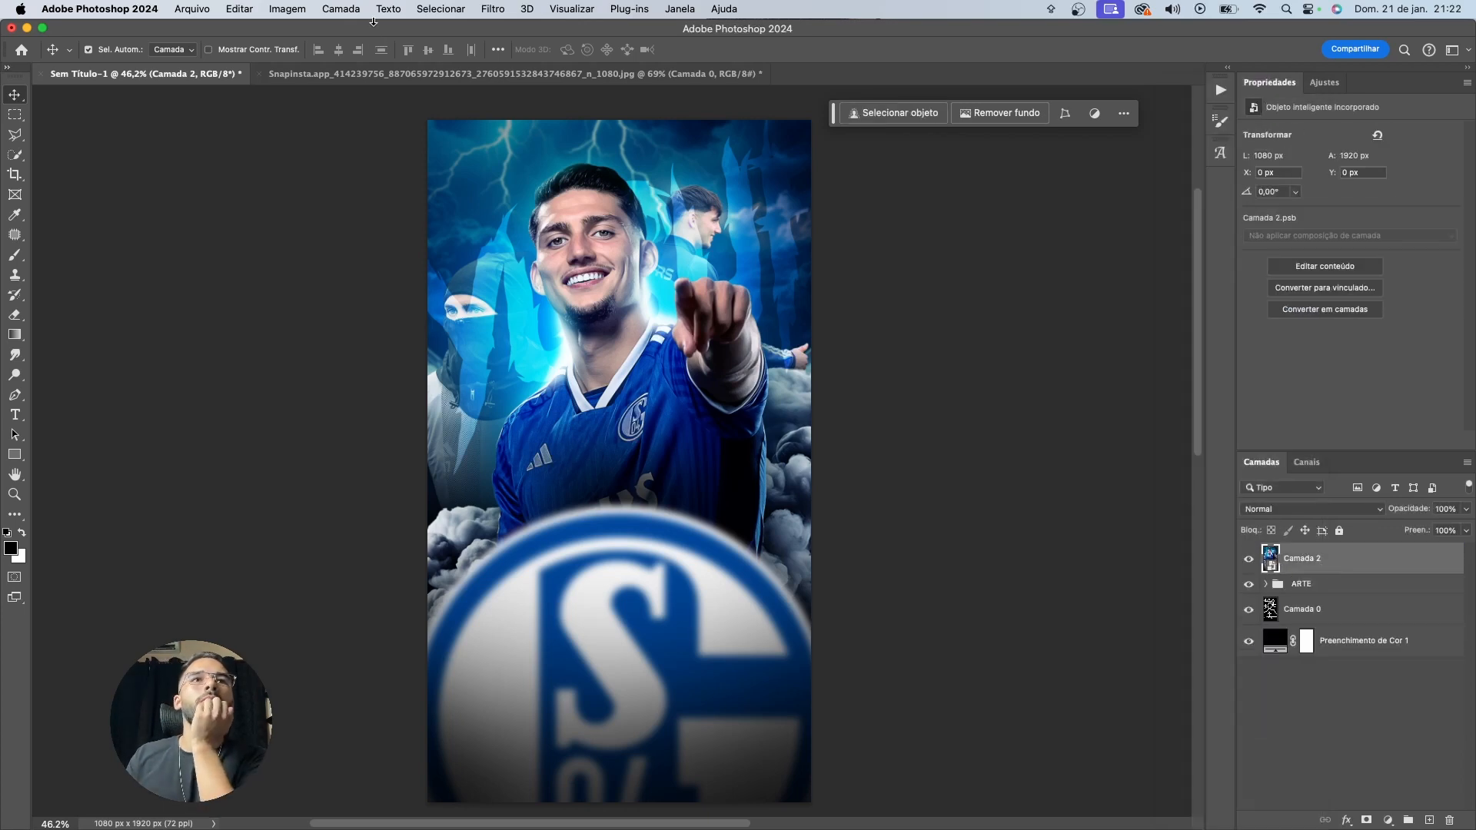
In a Camera Raw Filter on the stamped layer, set Exposure +0.45, Contrast +10, Highlights +7, Shadows -9, Whites -8 and Blacks +19
left_click(502, 9)
left_click(677, 140)
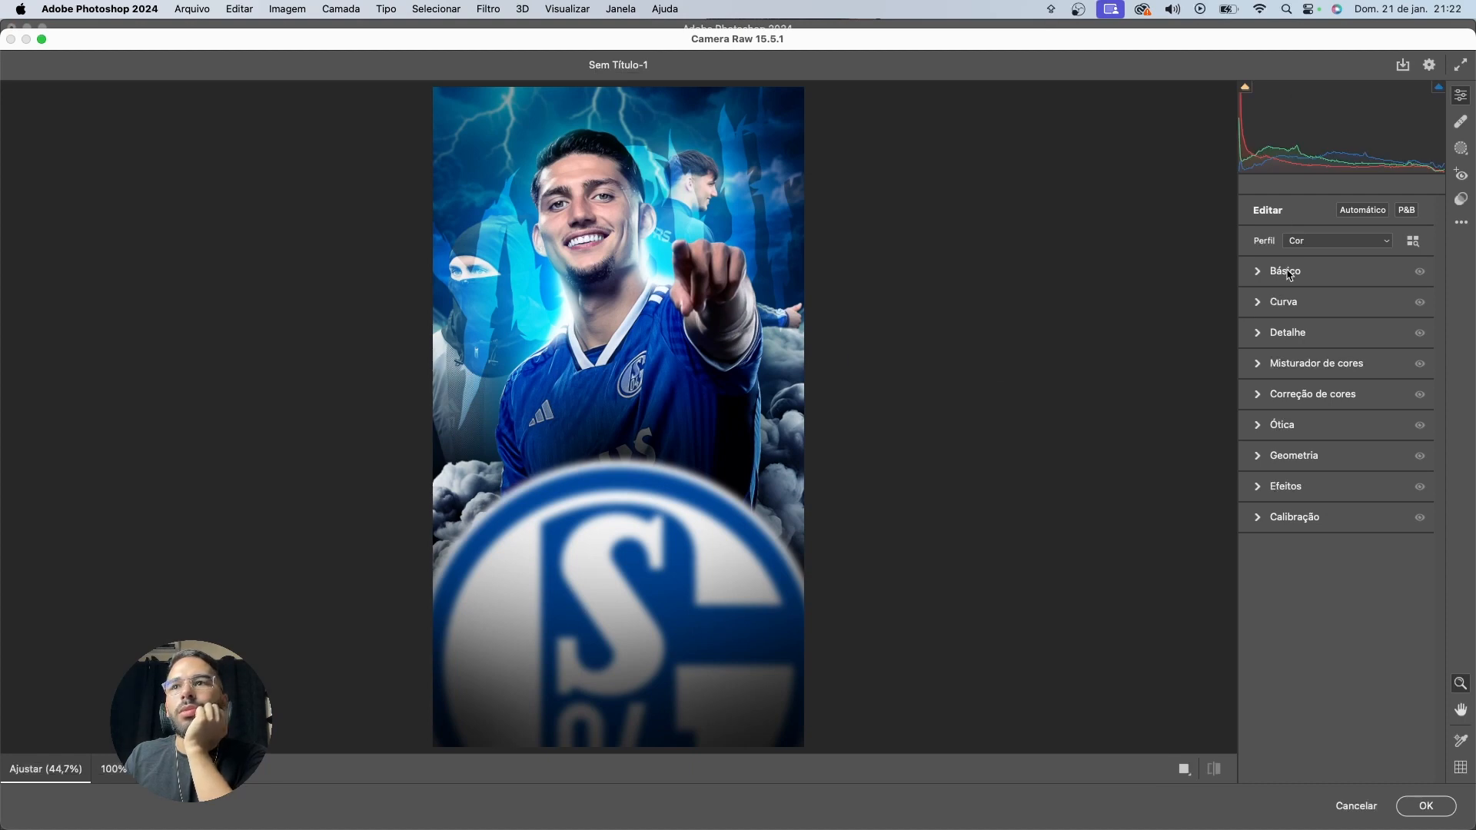
left_click(1289, 271)
left_click_drag(1272, 388, 1219, 459)
left_click_drag(1365, 460, 1329, 464)
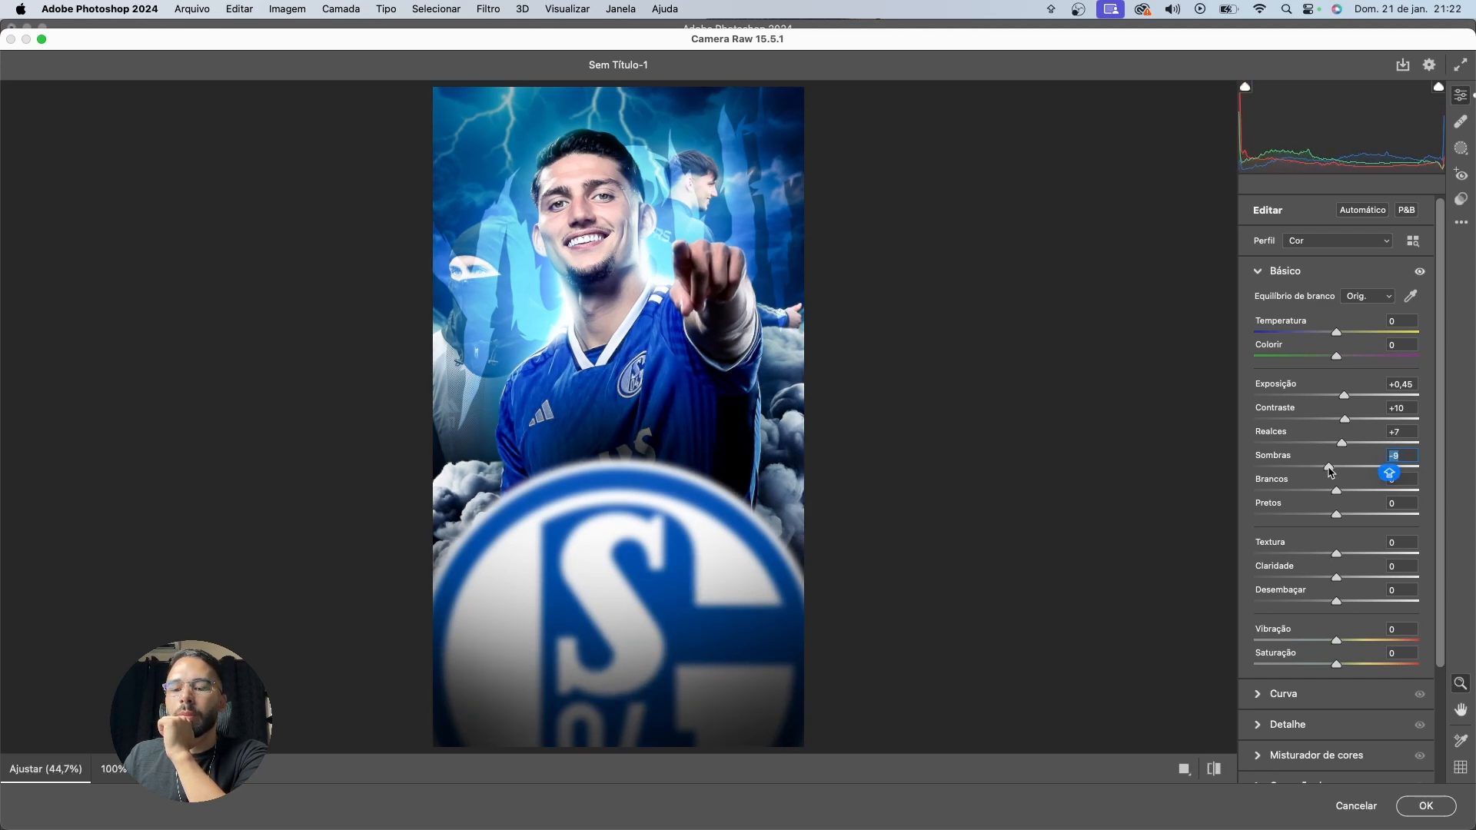
mouse_move(1336, 492)
left_mouse_down()
mouse_move(1212, 494)
mouse_move(1473, 486)
mouse_move(1330, 491)
mouse_move(1327, 517)
mouse_move(1352, 516)
left_mouse_up()
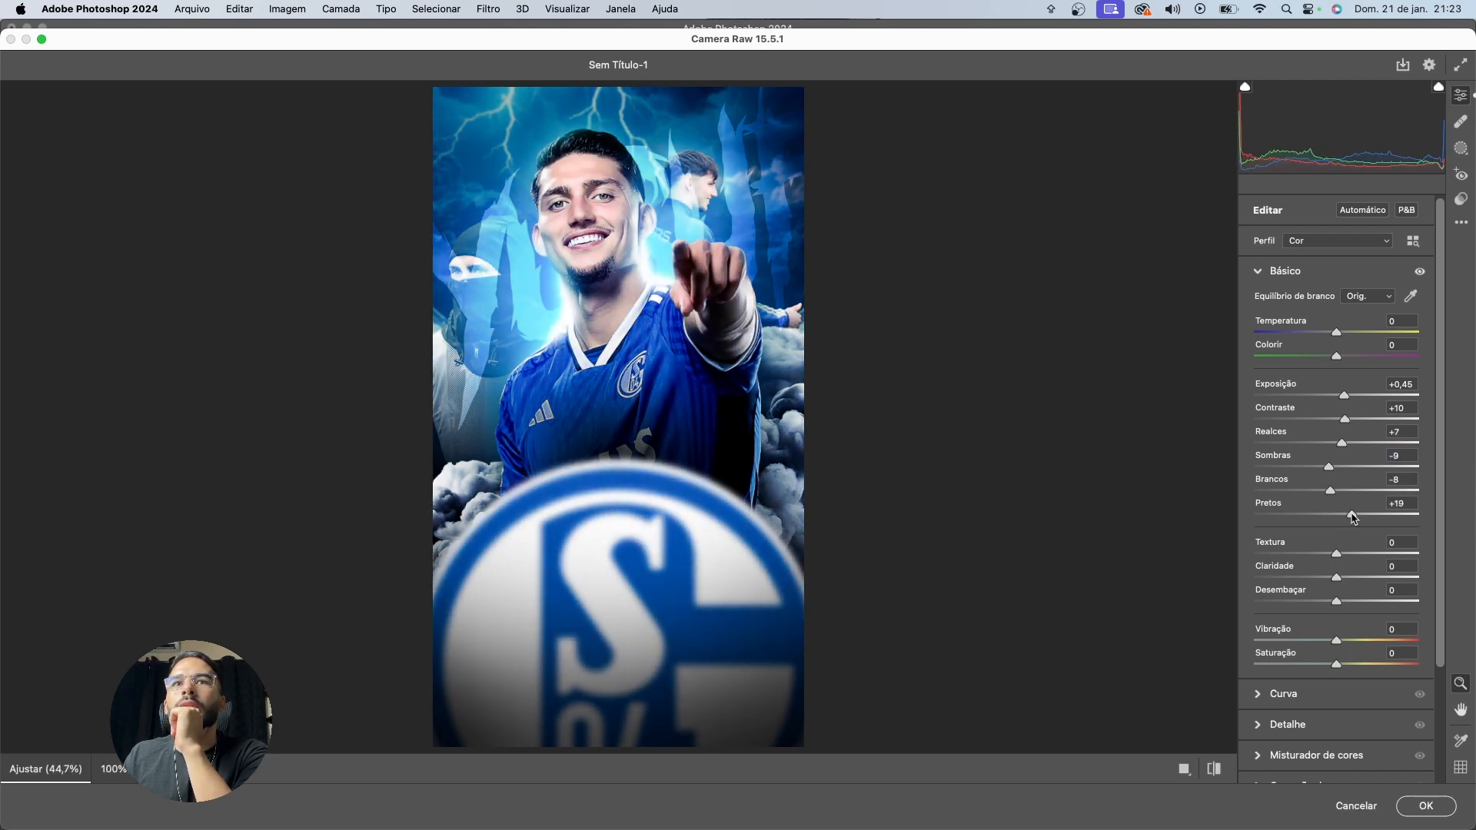
Set Temperature -4, Tint +3, Texture +35, Clarity +15, Dehaze +6, Vibrance +6 and Saturation +5 in the Basic adjustments
left_click_drag(1336, 333, 1328, 333)
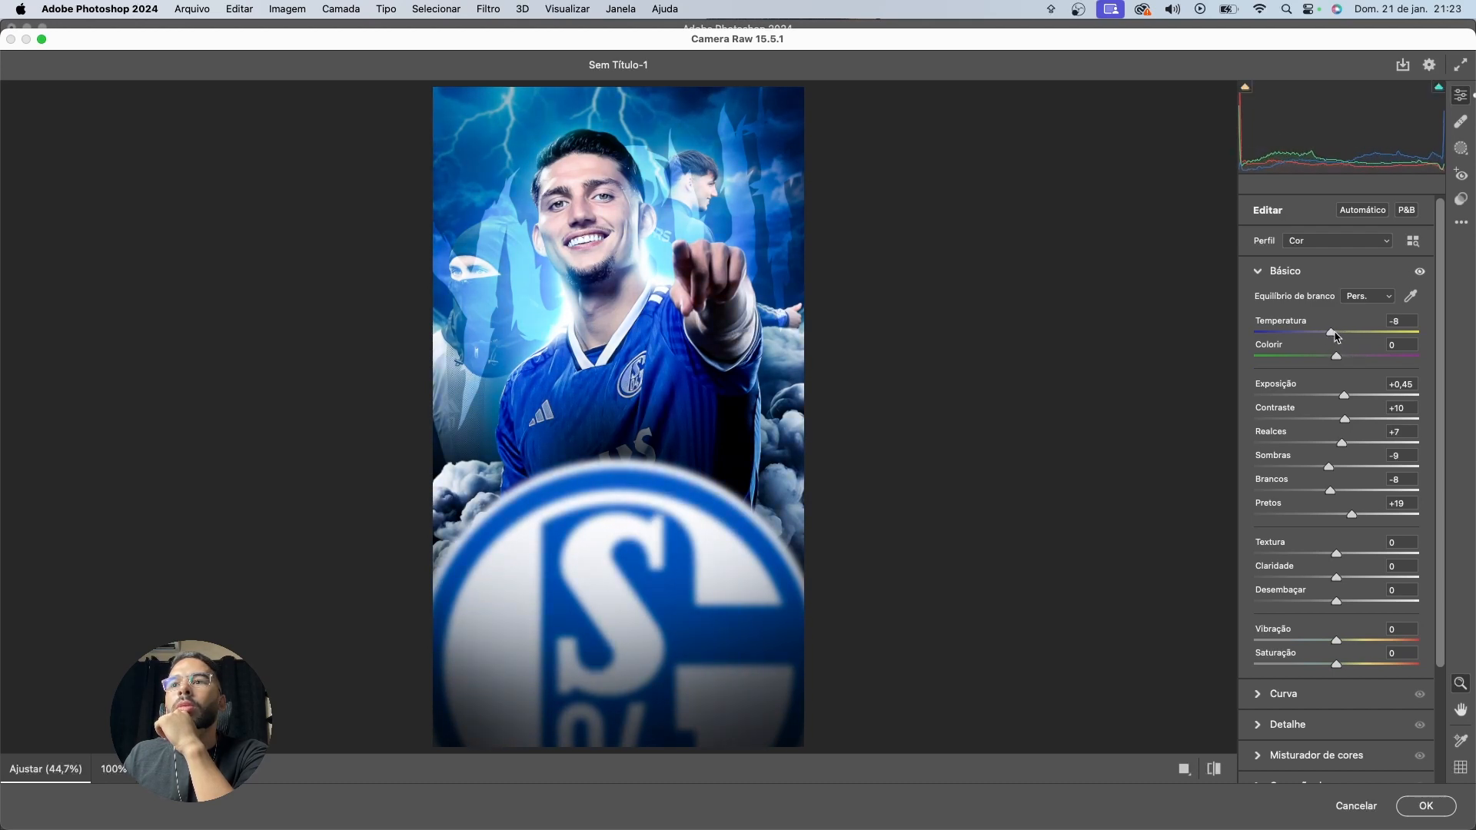
left_click_drag(1337, 356, 1341, 357)
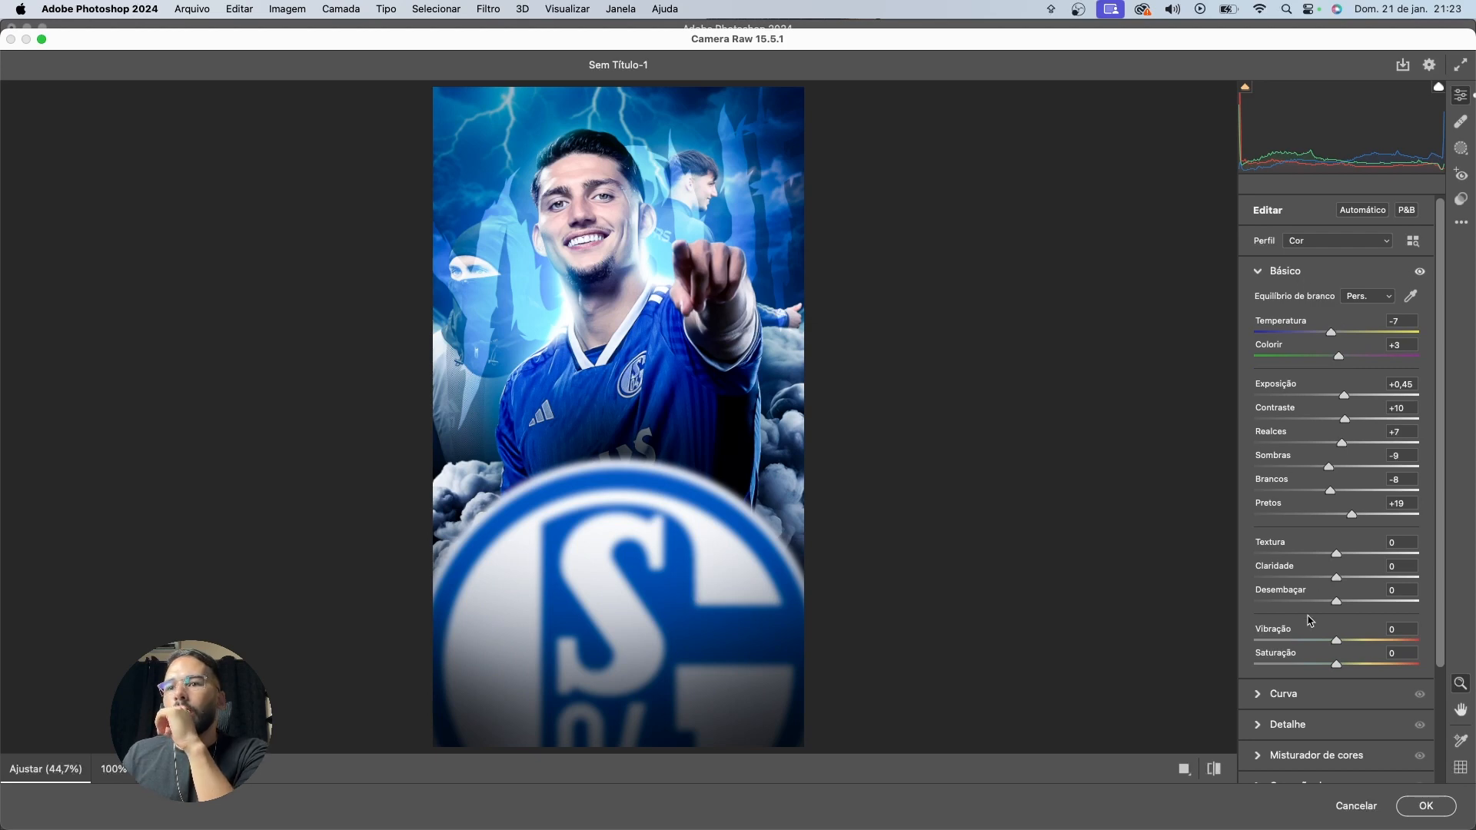
left_click_drag(1336, 553, 1353, 582)
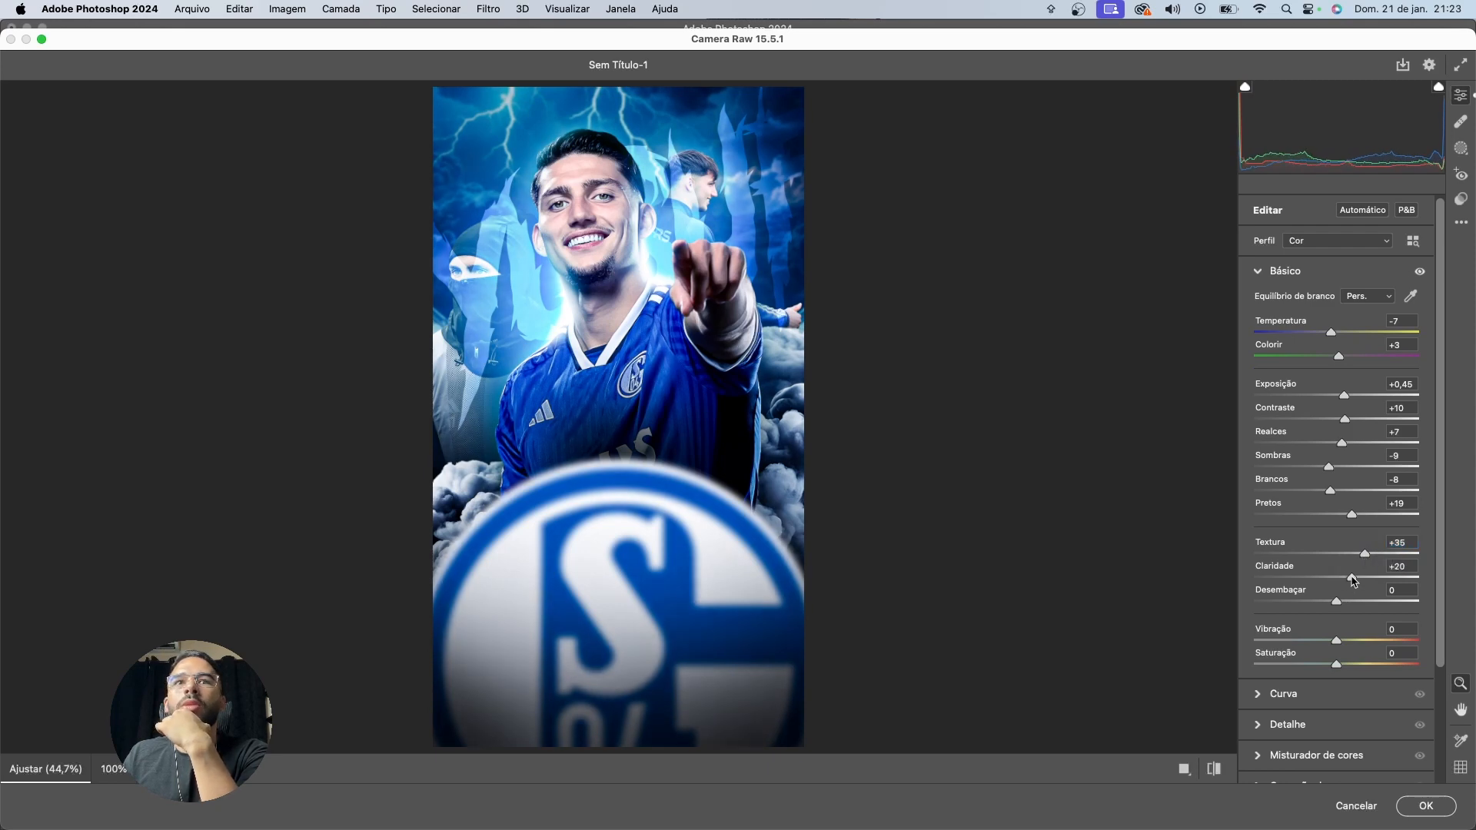
left_click_drag(1336, 606, 1340, 606)
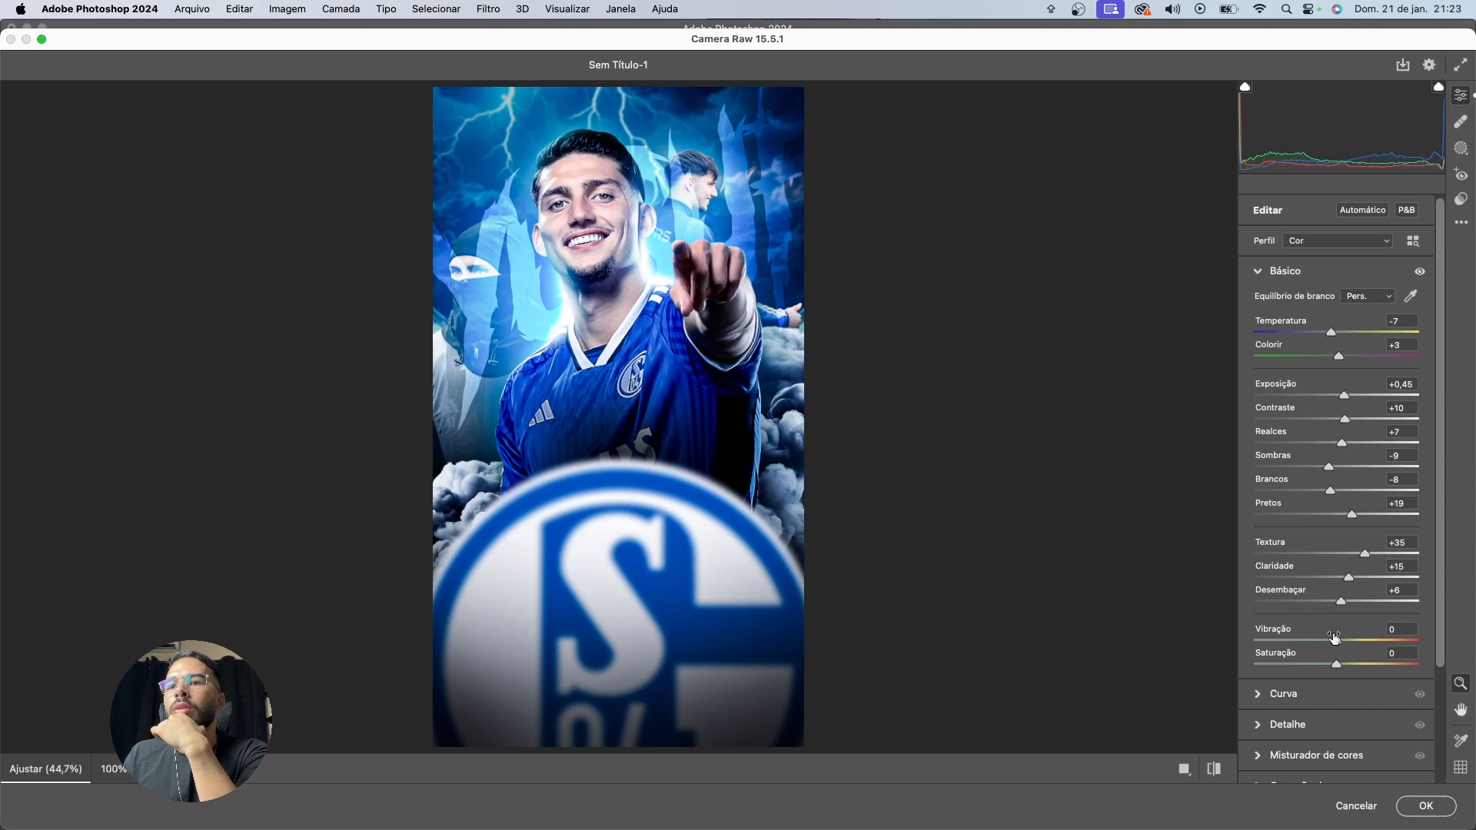
left_click_drag(1337, 667, 1341, 670)
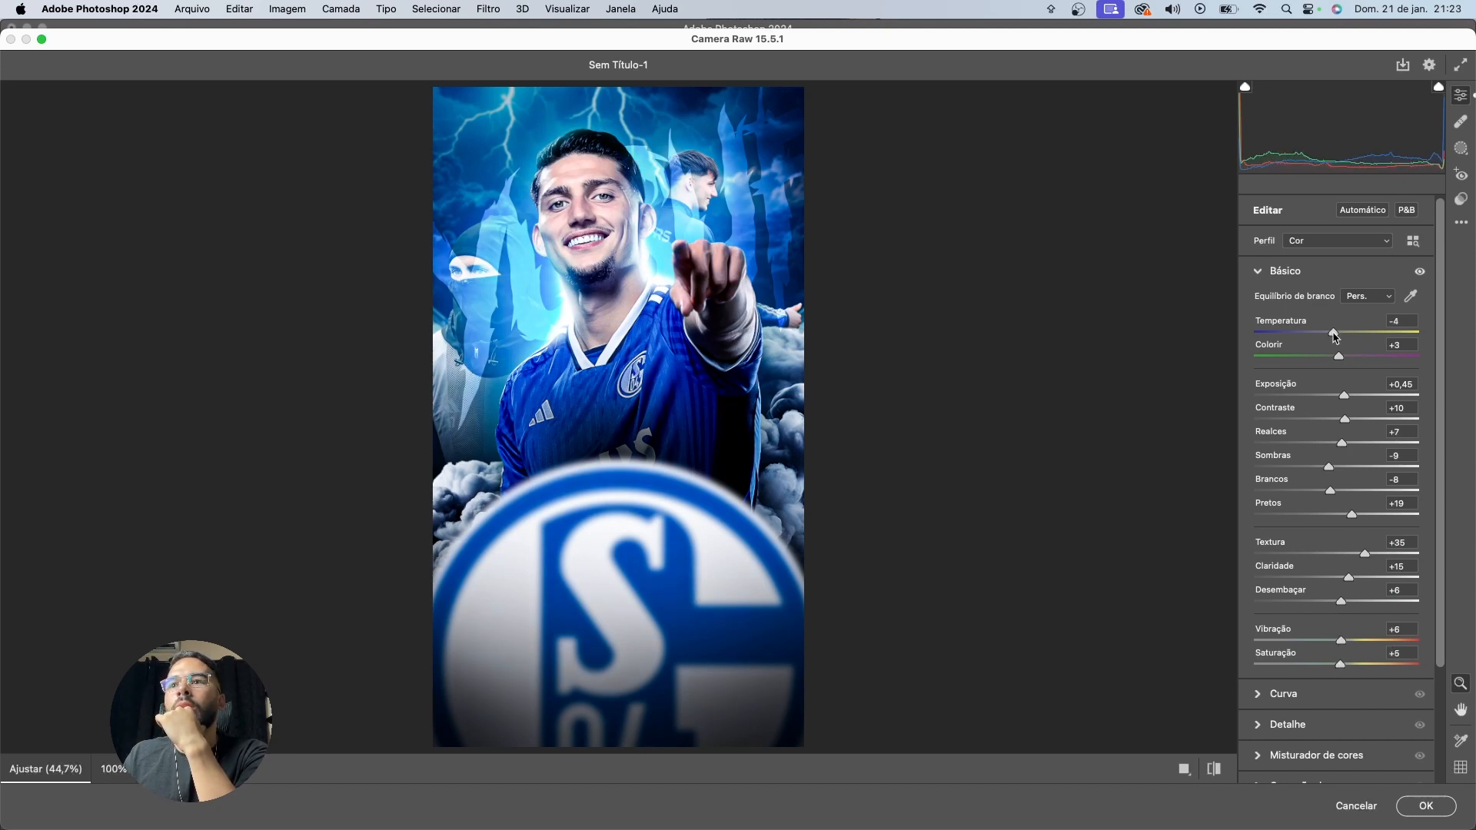
left_click(1312, 271)
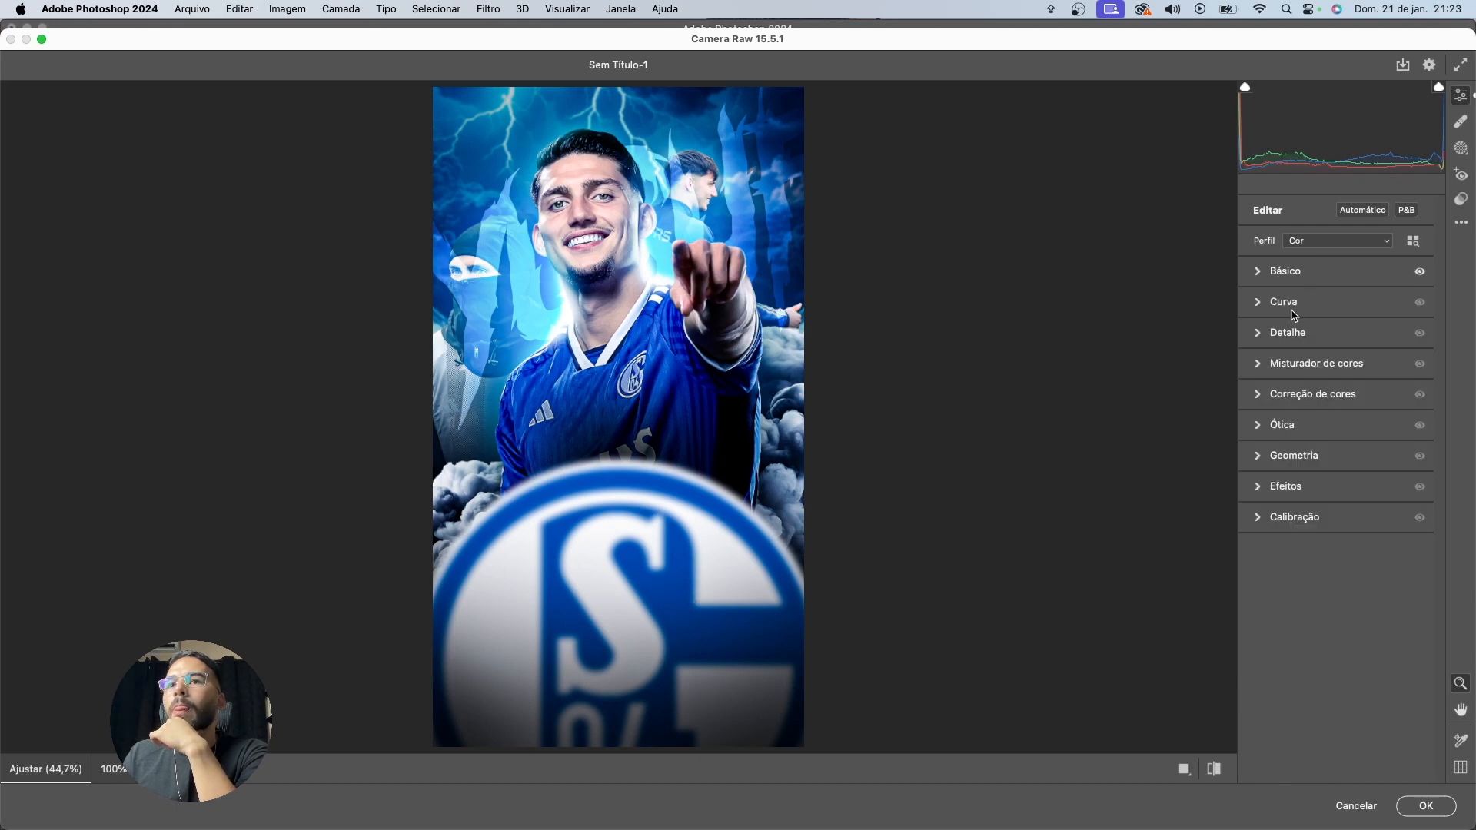
Move the point curve's black point to input 5, output 0, and add some sharpening in the Detail adjustments
left_click(1294, 312)
left_click_drag(1253, 516, 1255, 516)
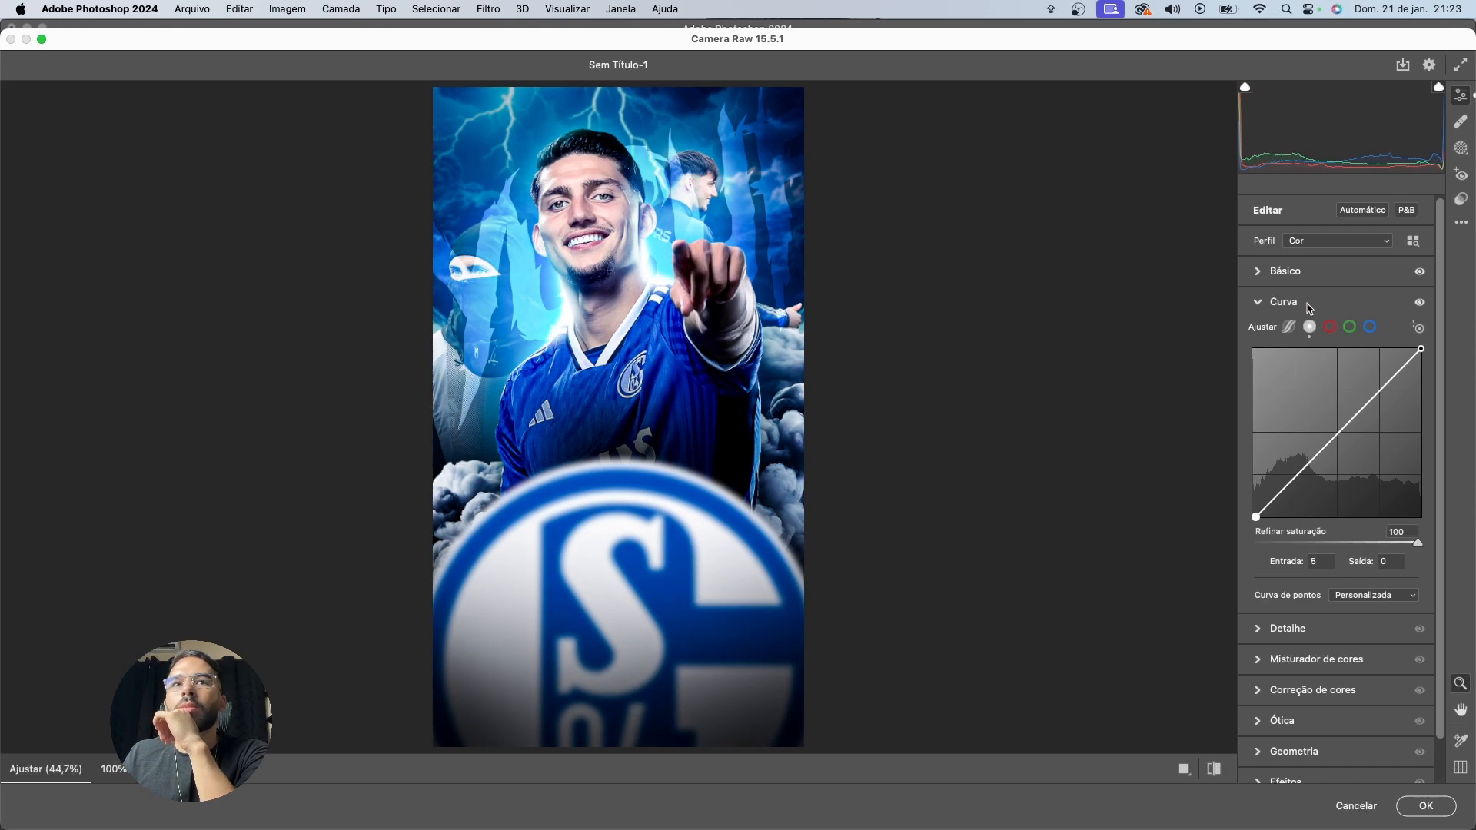
left_click(1309, 308)
left_click(1303, 344)
left_click(1282, 371)
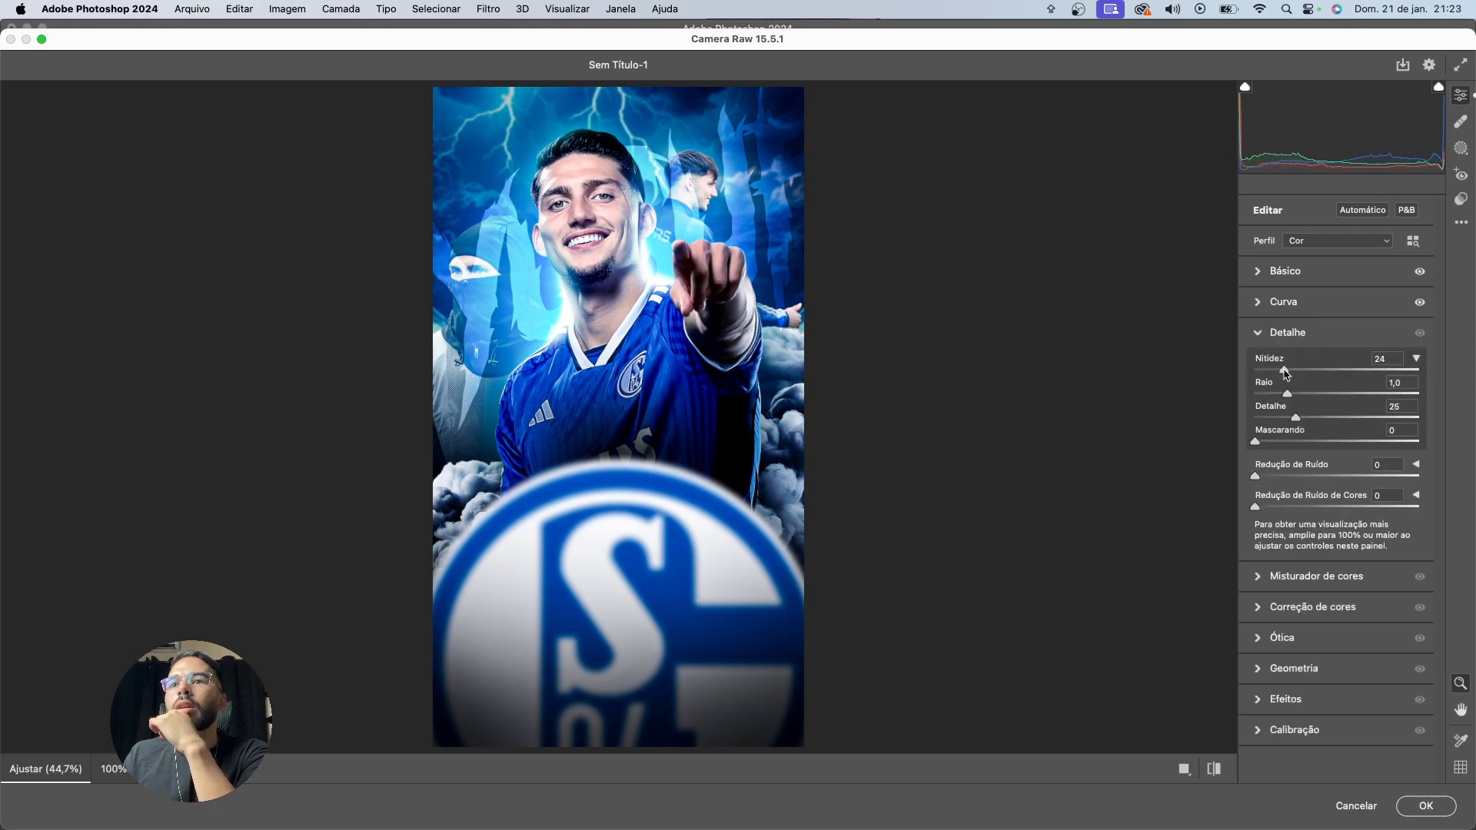
mouse_move(1268, 382)
left_mouse_down()
mouse_move(1267, 396)
mouse_move(1326, 417)
mouse_move(1268, 370)
left_mouse_up()
left_click(1286, 337)
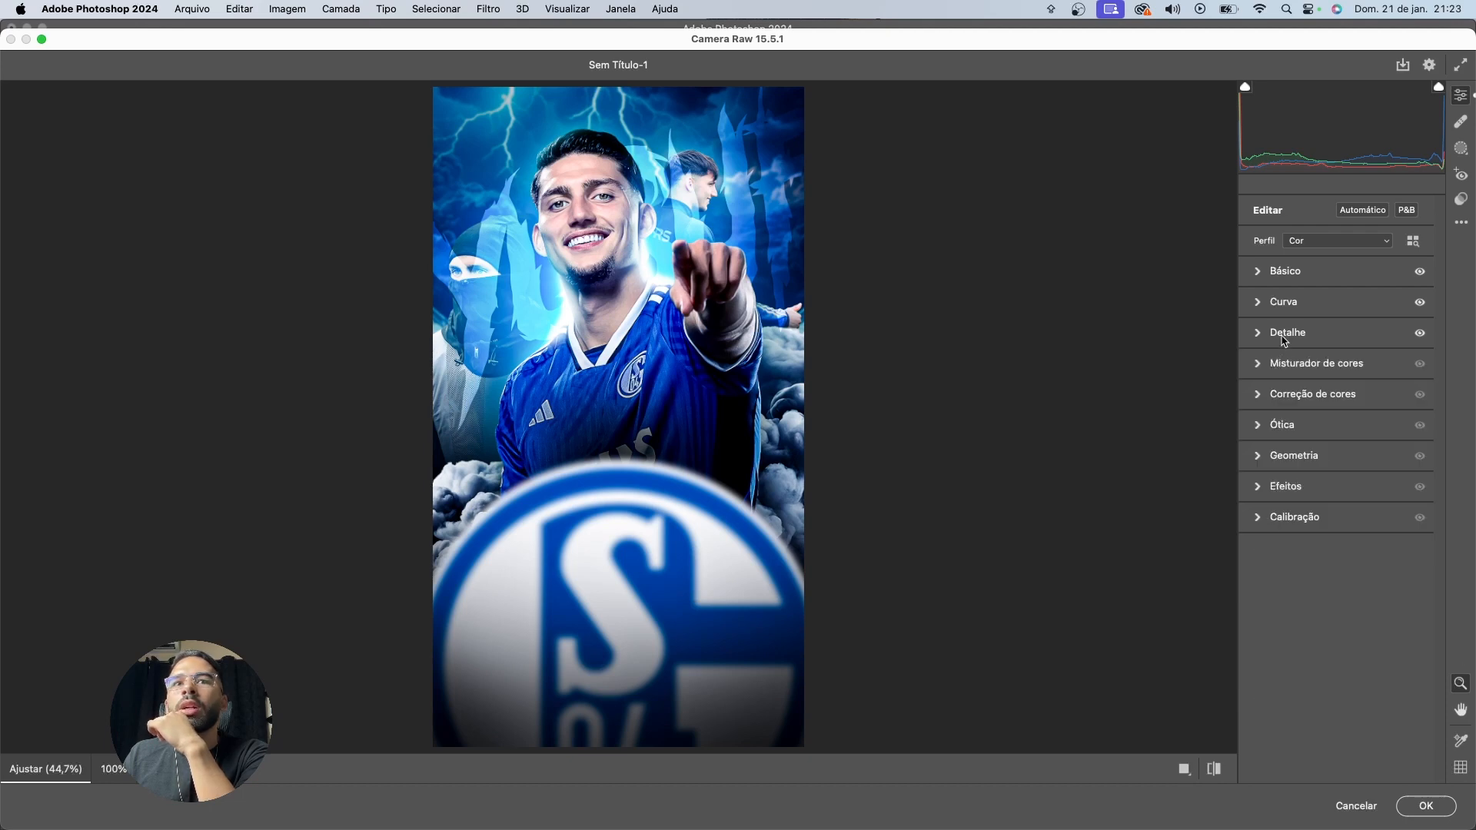
Colour-grade the midtones with a subtle blue tint and luminance -51
left_click(1292, 395)
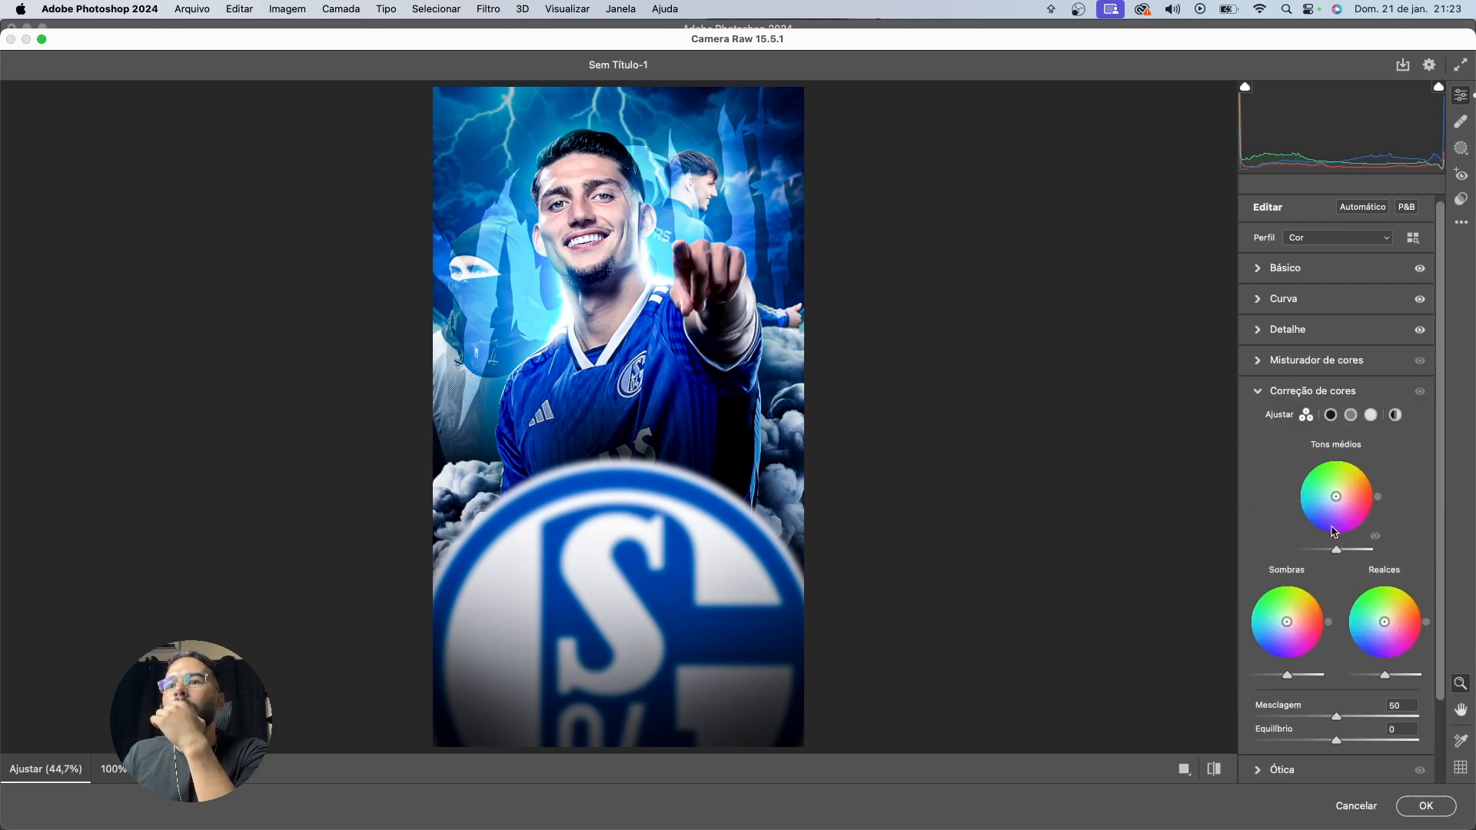
mouse_move(1337, 554)
left_mouse_down()
mouse_move(1355, 553)
mouse_move(1318, 553)
left_mouse_up()
mouse_move(1357, 505)
left_mouse_down()
mouse_move(1351, 474)
mouse_move(1366, 496)
mouse_move(1311, 474)
mouse_move(1322, 523)
mouse_move(1333, 504)
left_mouse_up()
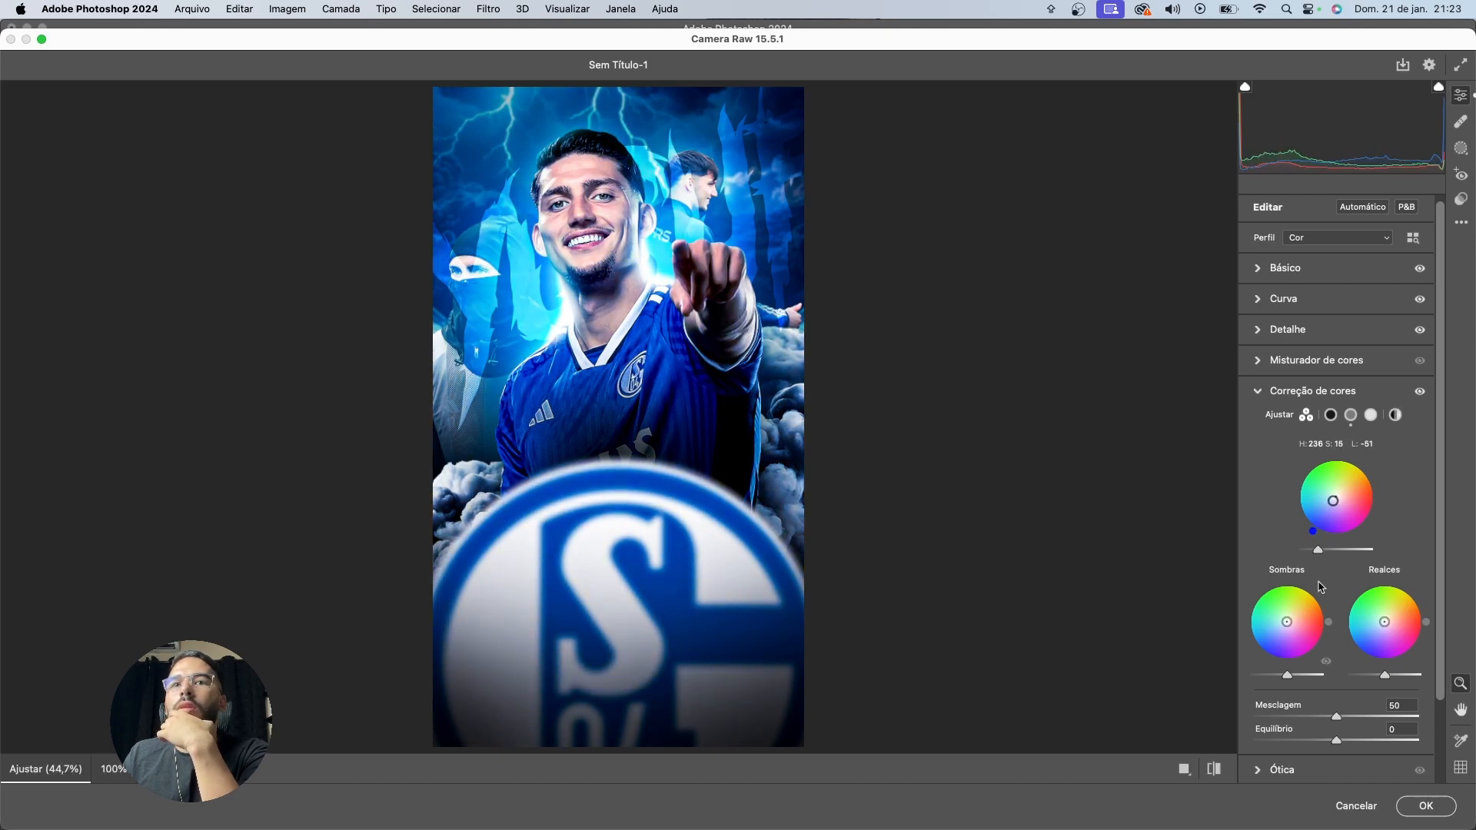
Grade the shadows to hue 247, saturation 18 and luminance -25, and tint the highlights faintly teal
mouse_move(1298, 648)
left_mouse_down()
mouse_move(1289, 628)
mouse_move(1273, 644)
mouse_move(1306, 641)
mouse_move(1276, 644)
left_mouse_up()
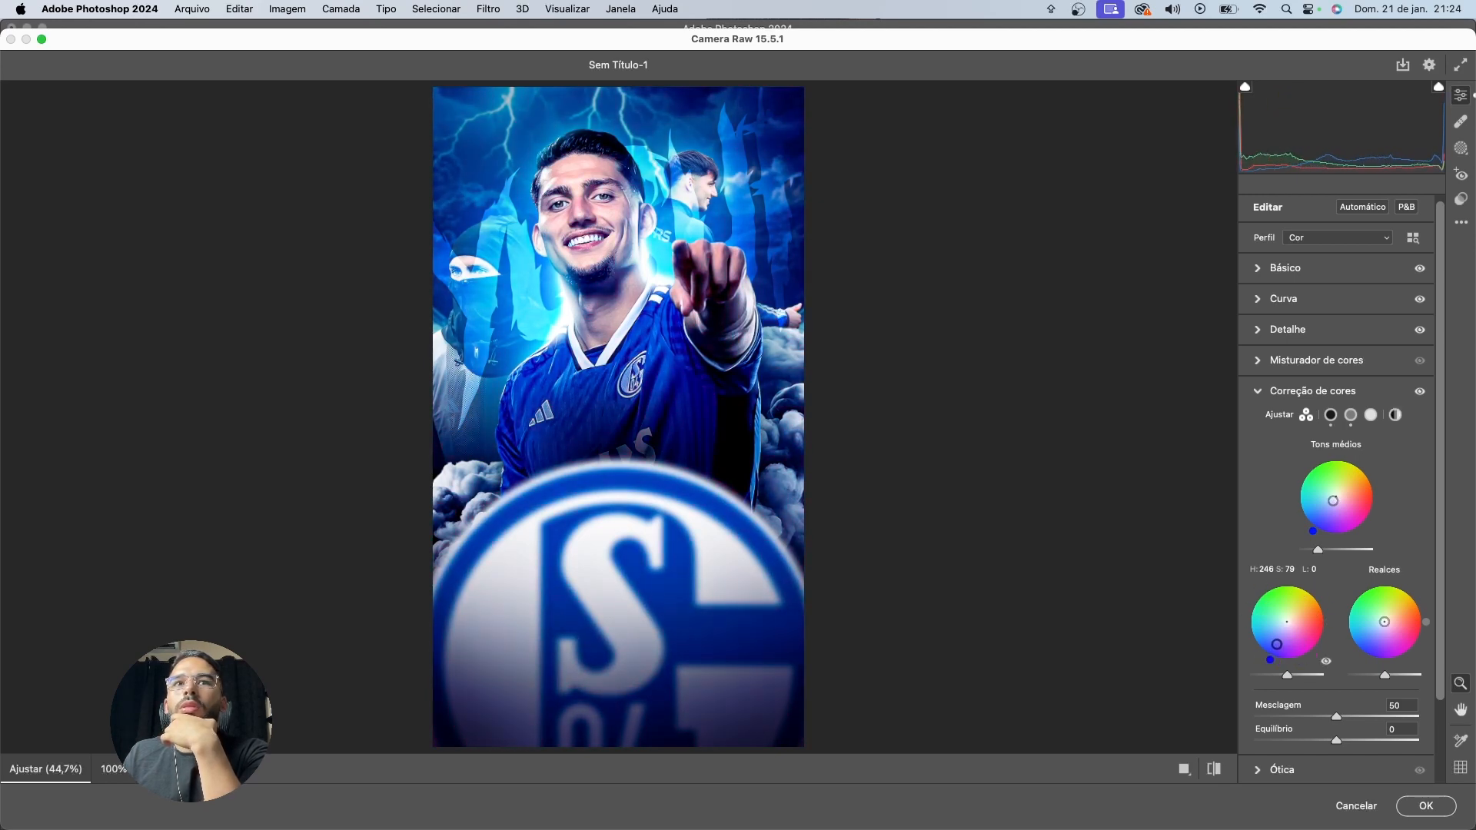
left_click_drag(1272, 632, 1278, 651)
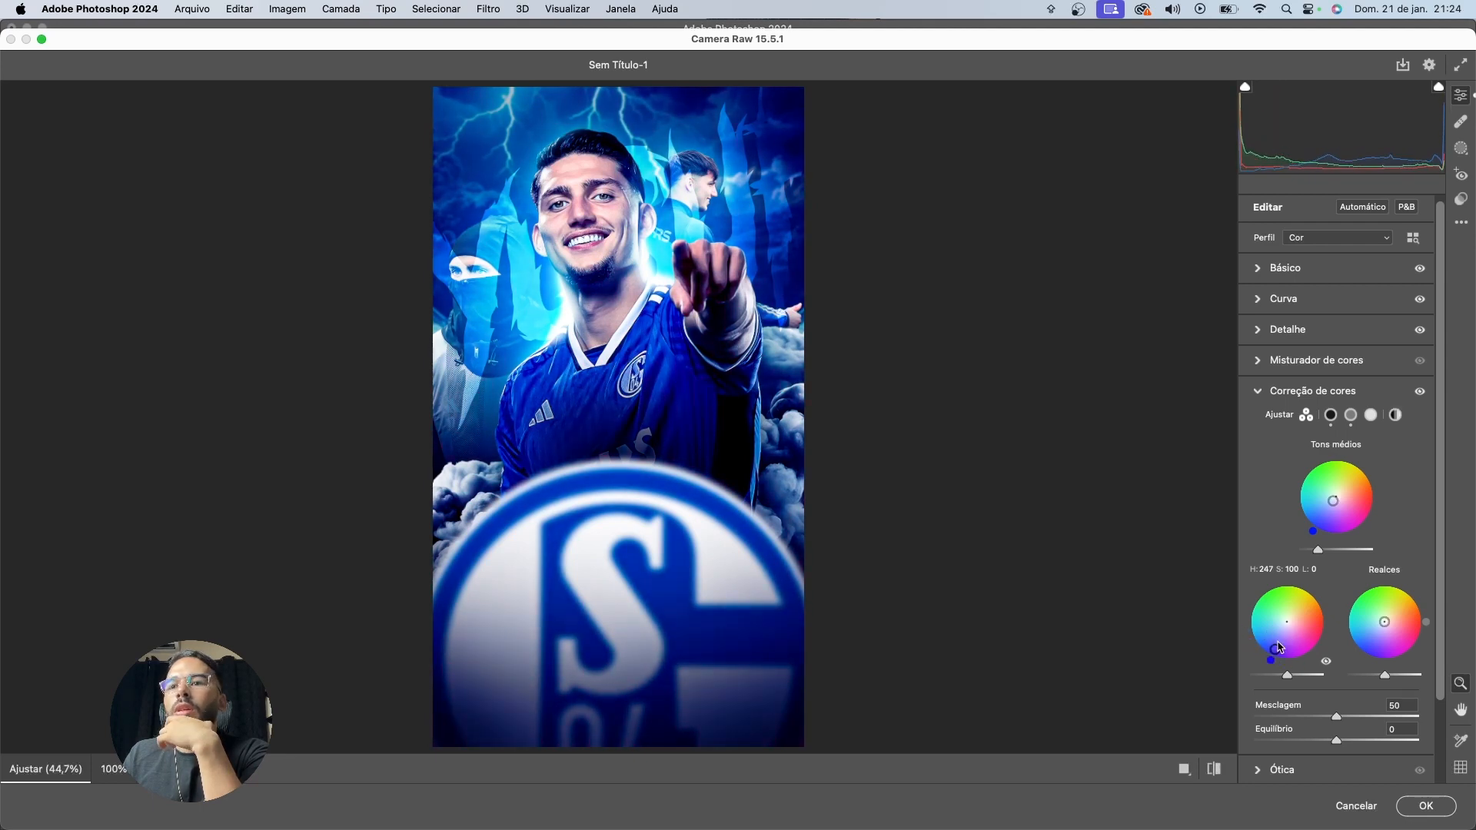
left_click_drag(1286, 677, 1268, 676)
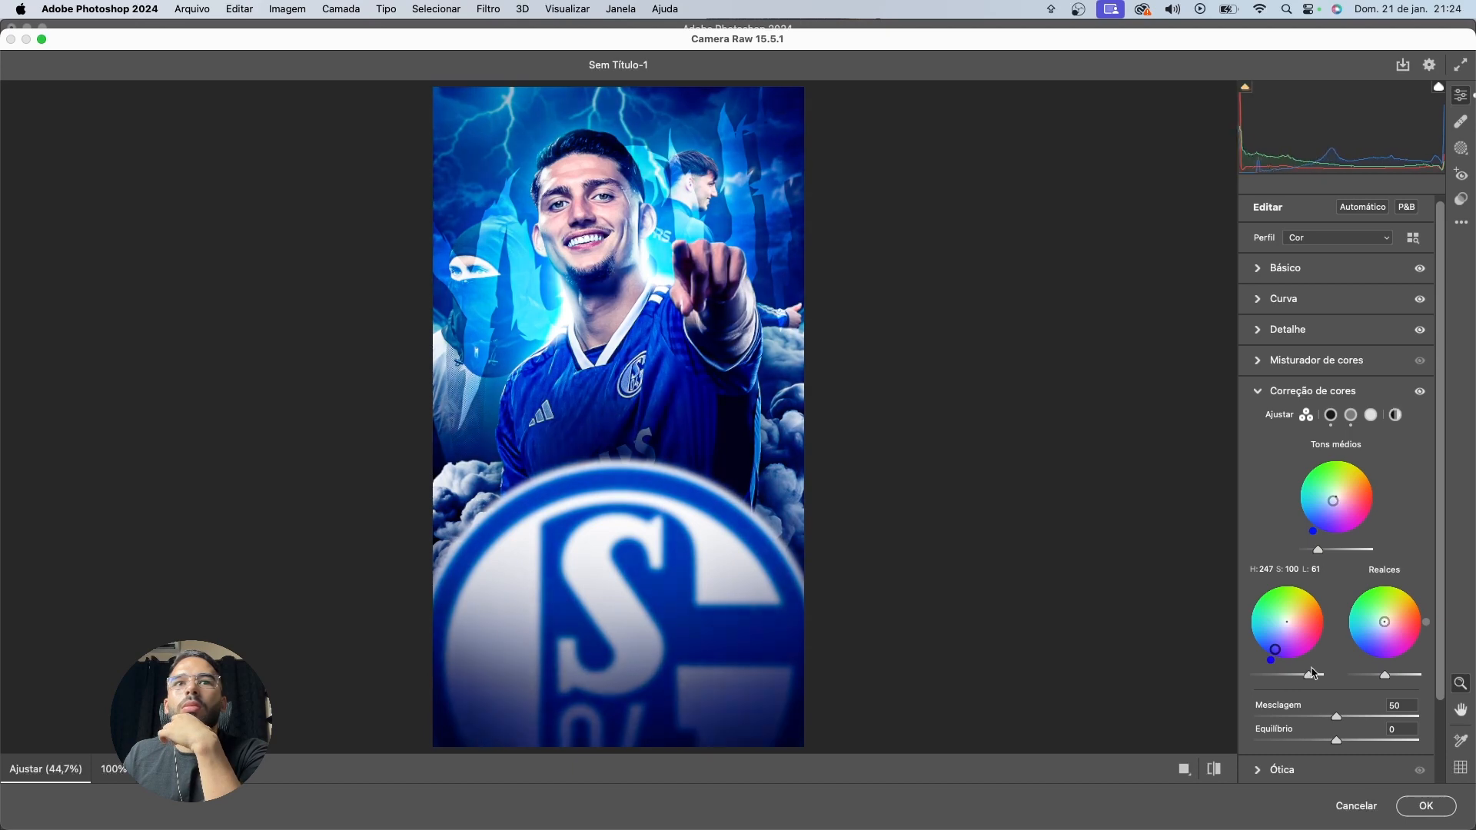
left_click(1280, 676)
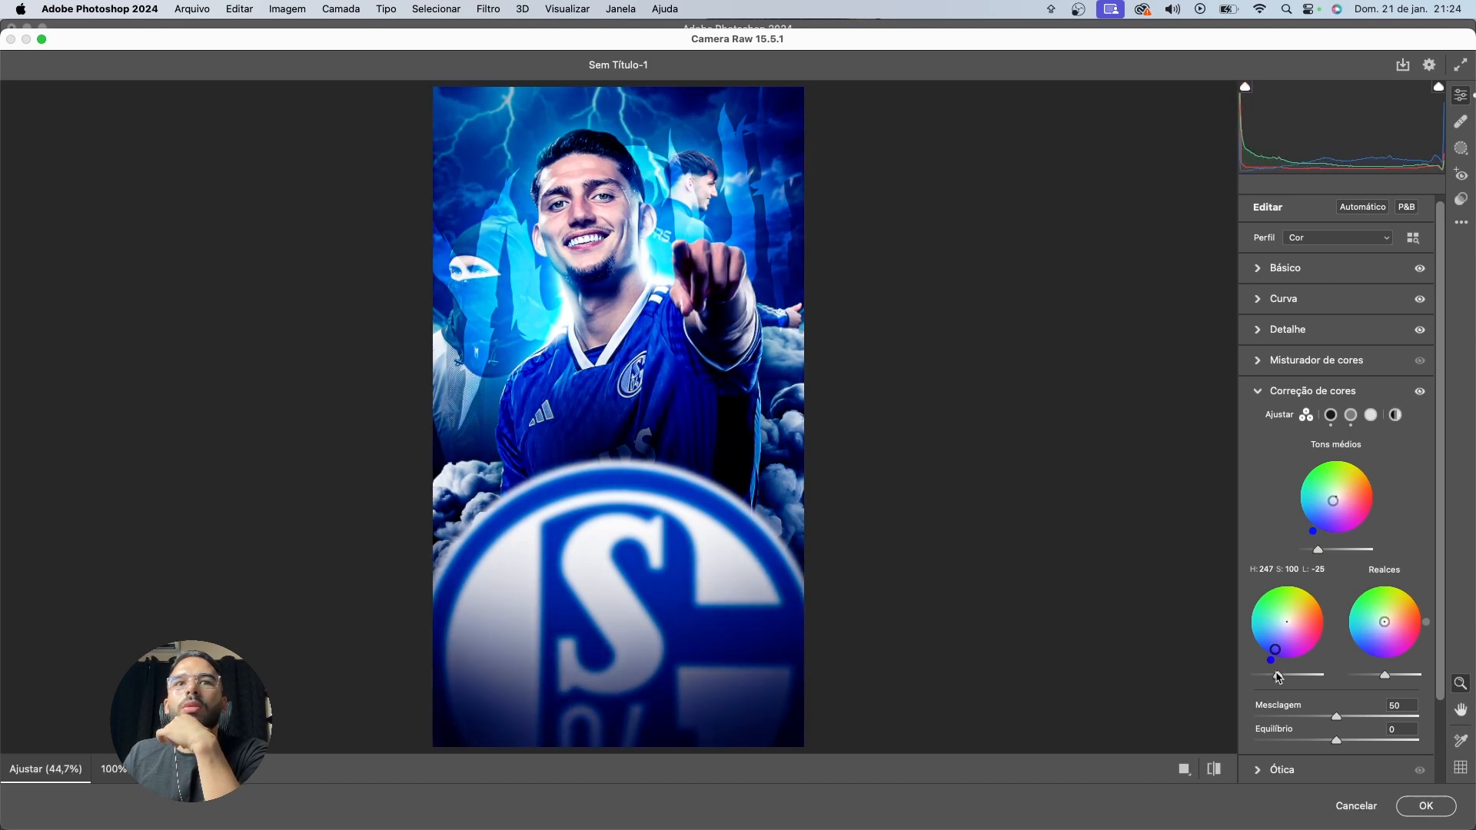
left_click_drag(1274, 649, 1284, 627)
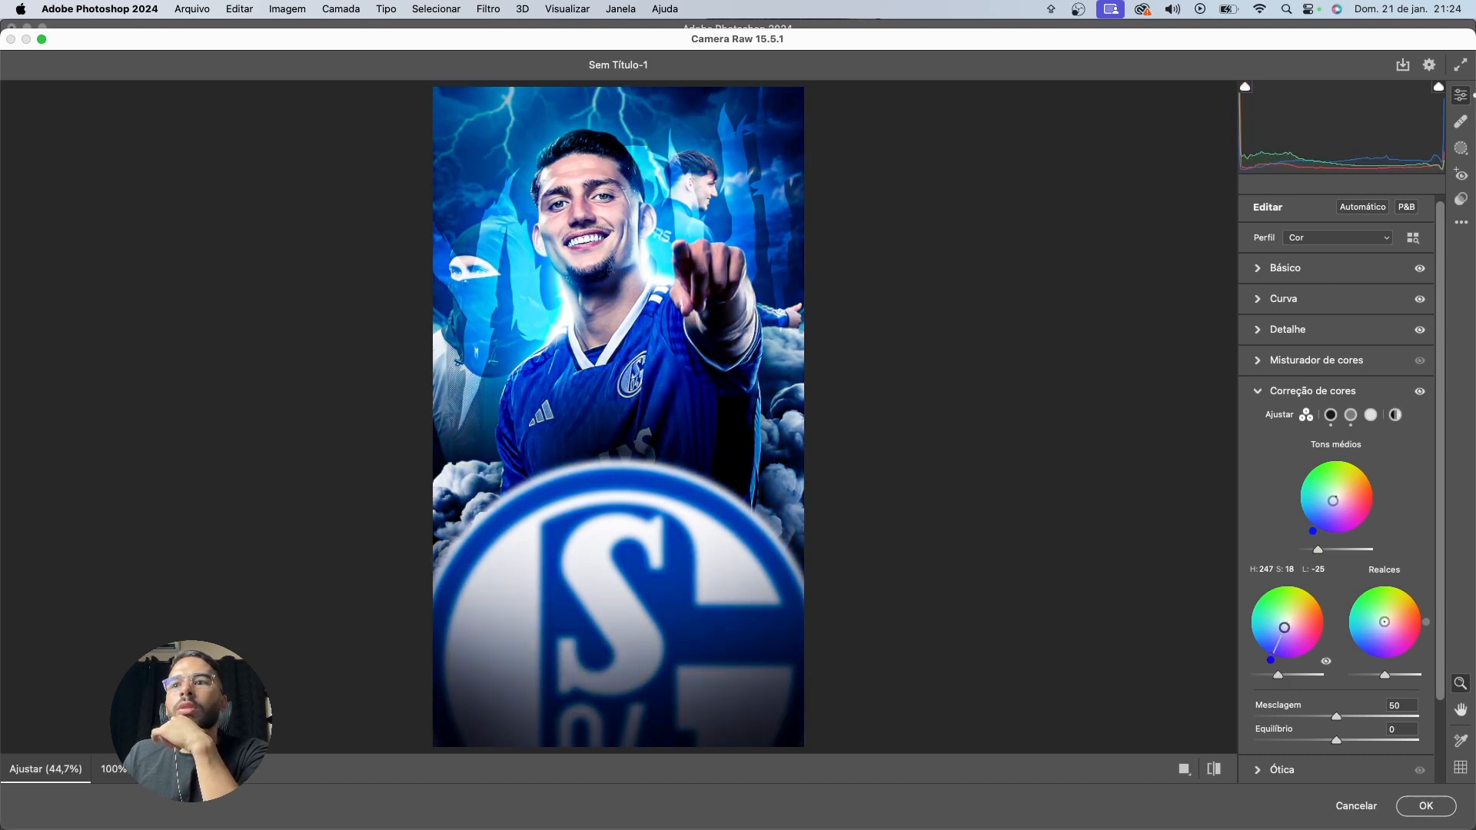
mouse_move(1387, 628)
left_mouse_down()
mouse_move(1410, 607)
mouse_move(1399, 592)
mouse_move(1372, 589)
mouse_move(1357, 634)
mouse_move(1381, 621)
left_mouse_up()
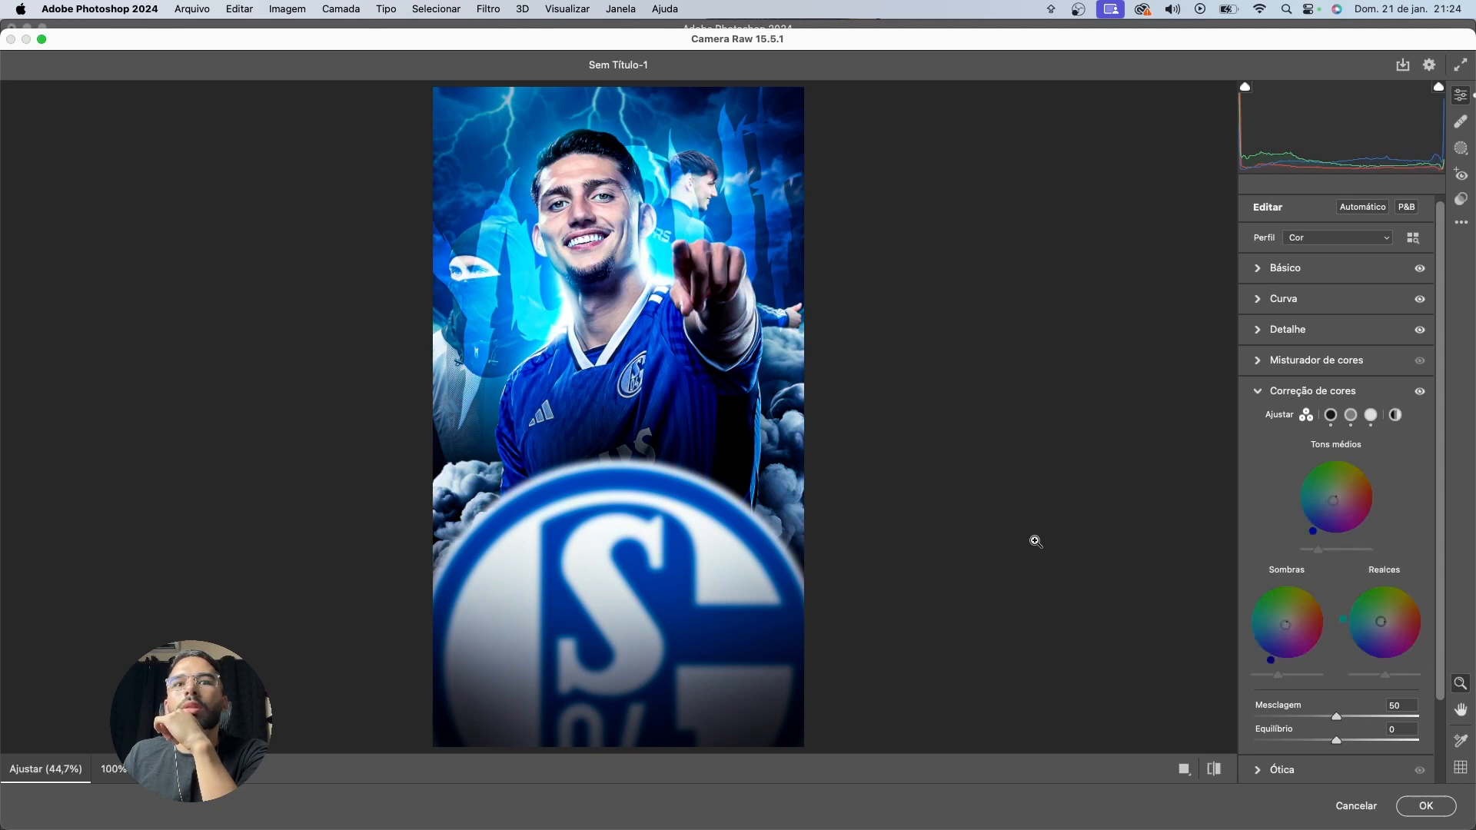
Add film grain of 15 in the Effects adjustments, judging it on an enlarged view of the player's face
left_click(1282, 403)
left_click(1301, 428)
left_click(1300, 428)
left_click(1307, 459)
left_click(1307, 459)
left_click(1304, 488)
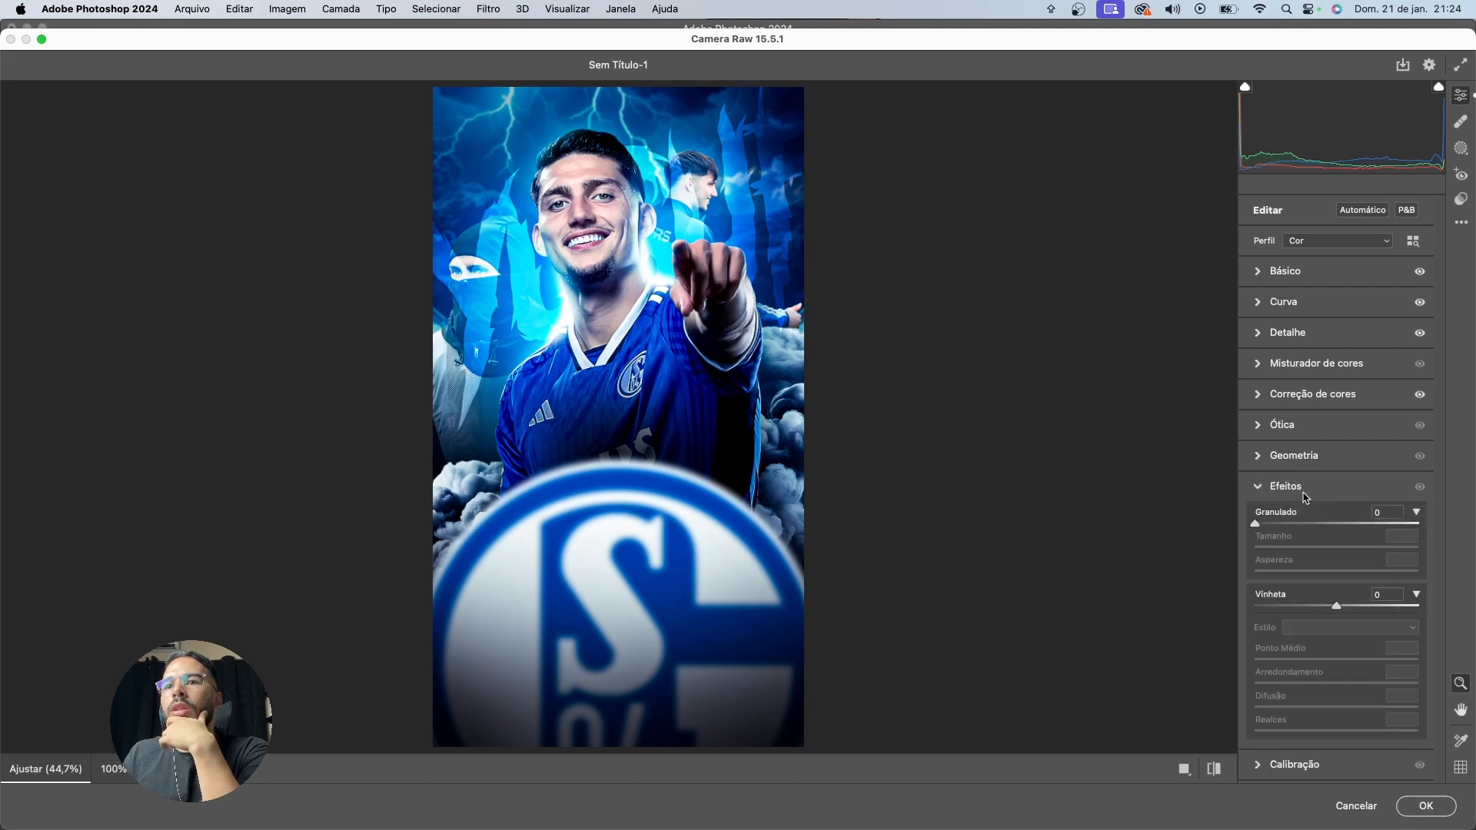
left_click_drag(1291, 515, 1352, 518)
type("10")
left_click_drag(624, 268, 667, 452)
key("space")
left_click_drag(669, 356, 738, 356)
left_click_drag(1270, 524, 1302, 519)
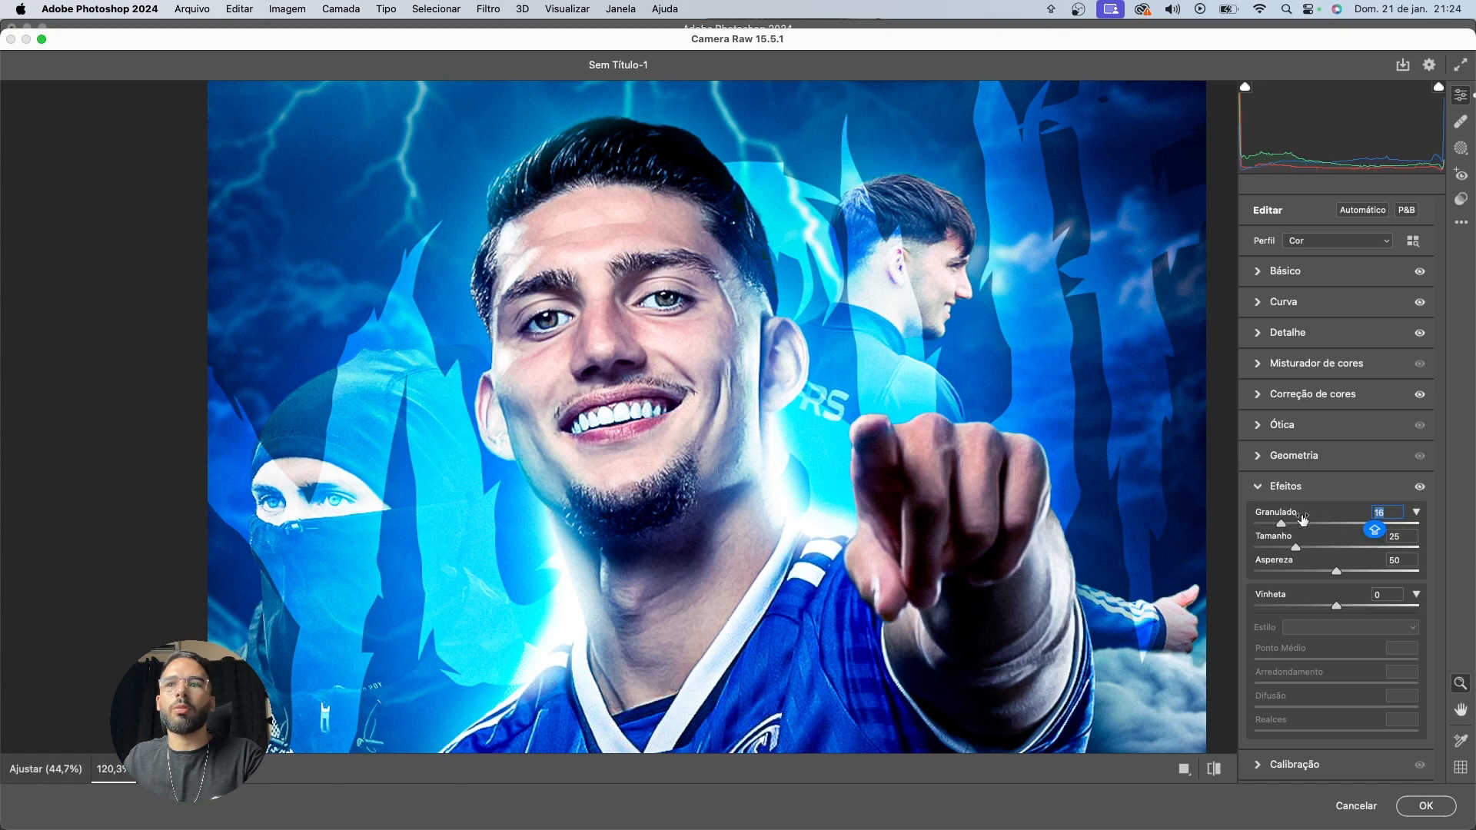
type("1")
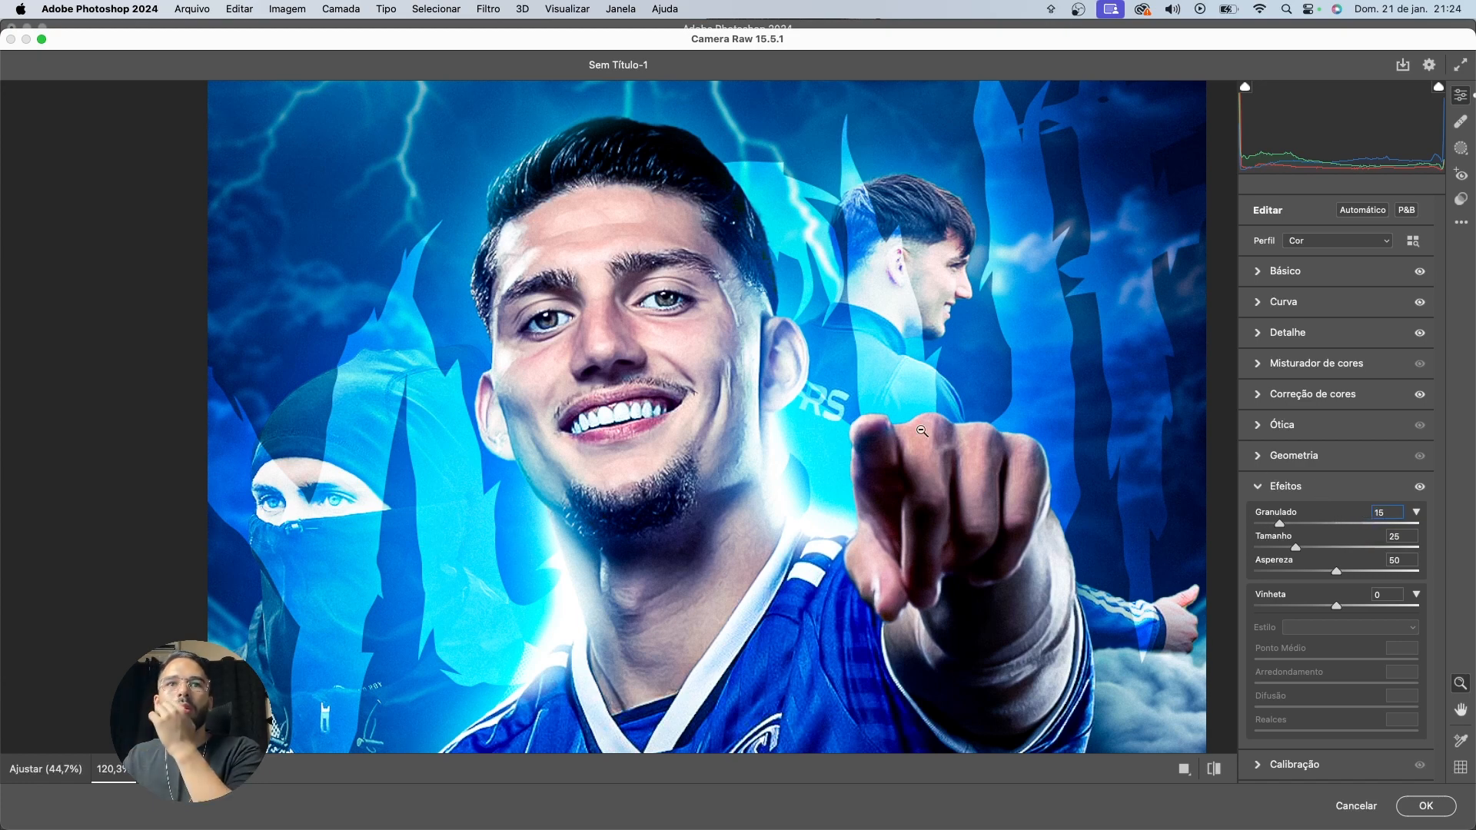
left_click(1290, 496)
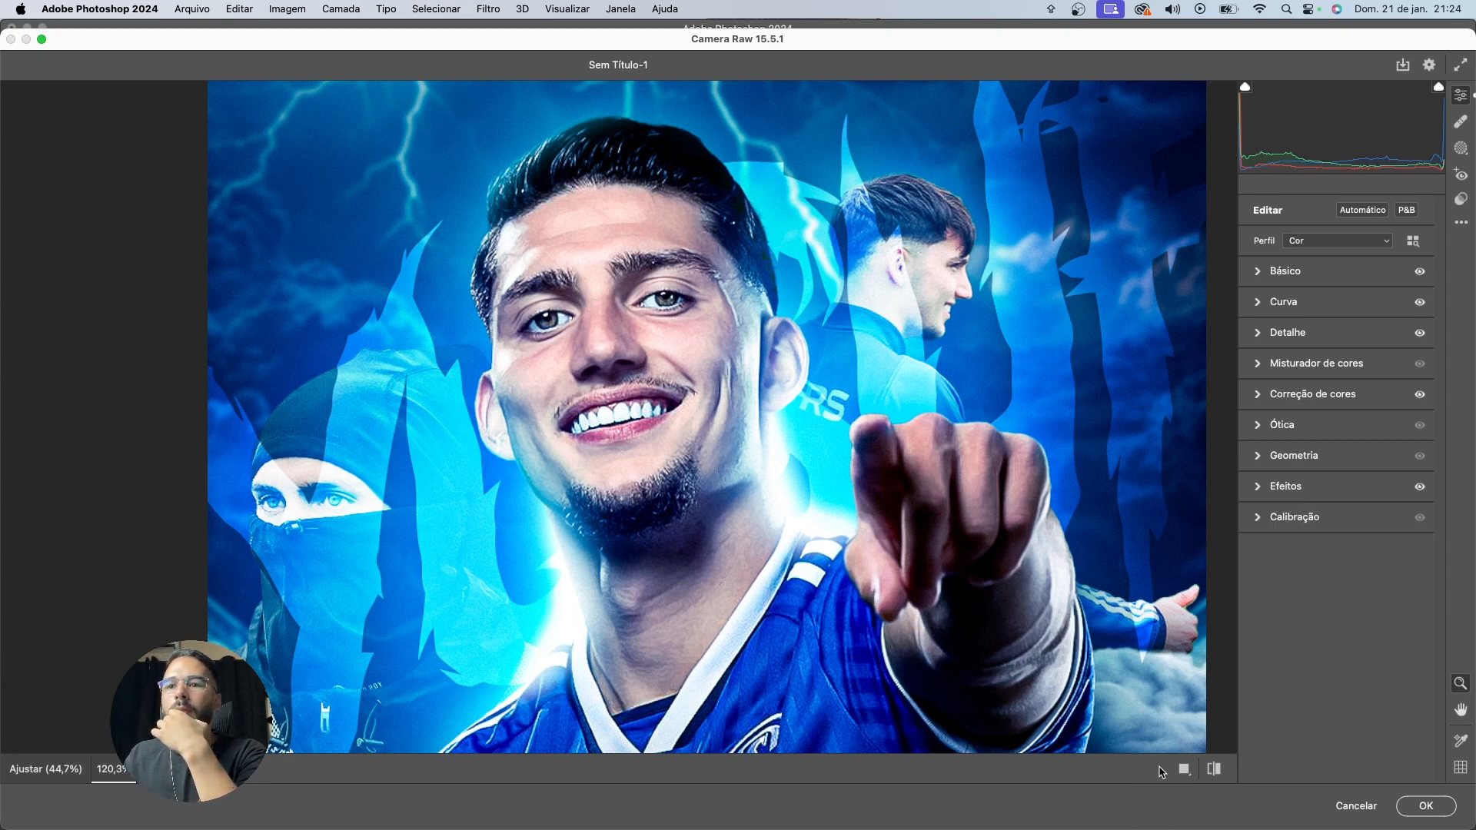
Apply the Moderno 10 colour profile at intensity 62 and compare the artwork before and after
key("super+0")
left_click(1290, 249)
left_click(1307, 281)
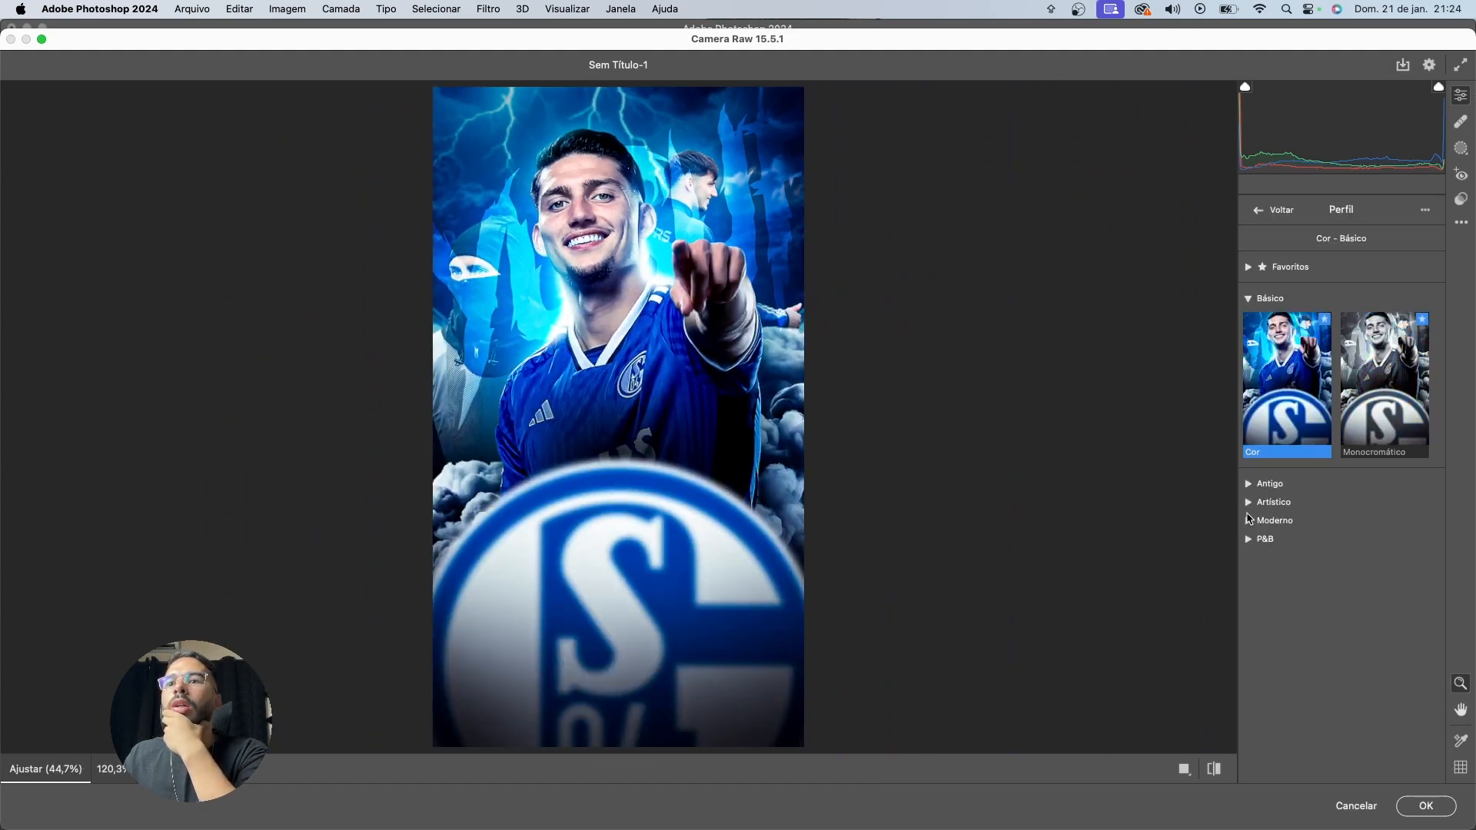
left_click(1250, 521)
scroll(1307, 385, "down", 5)
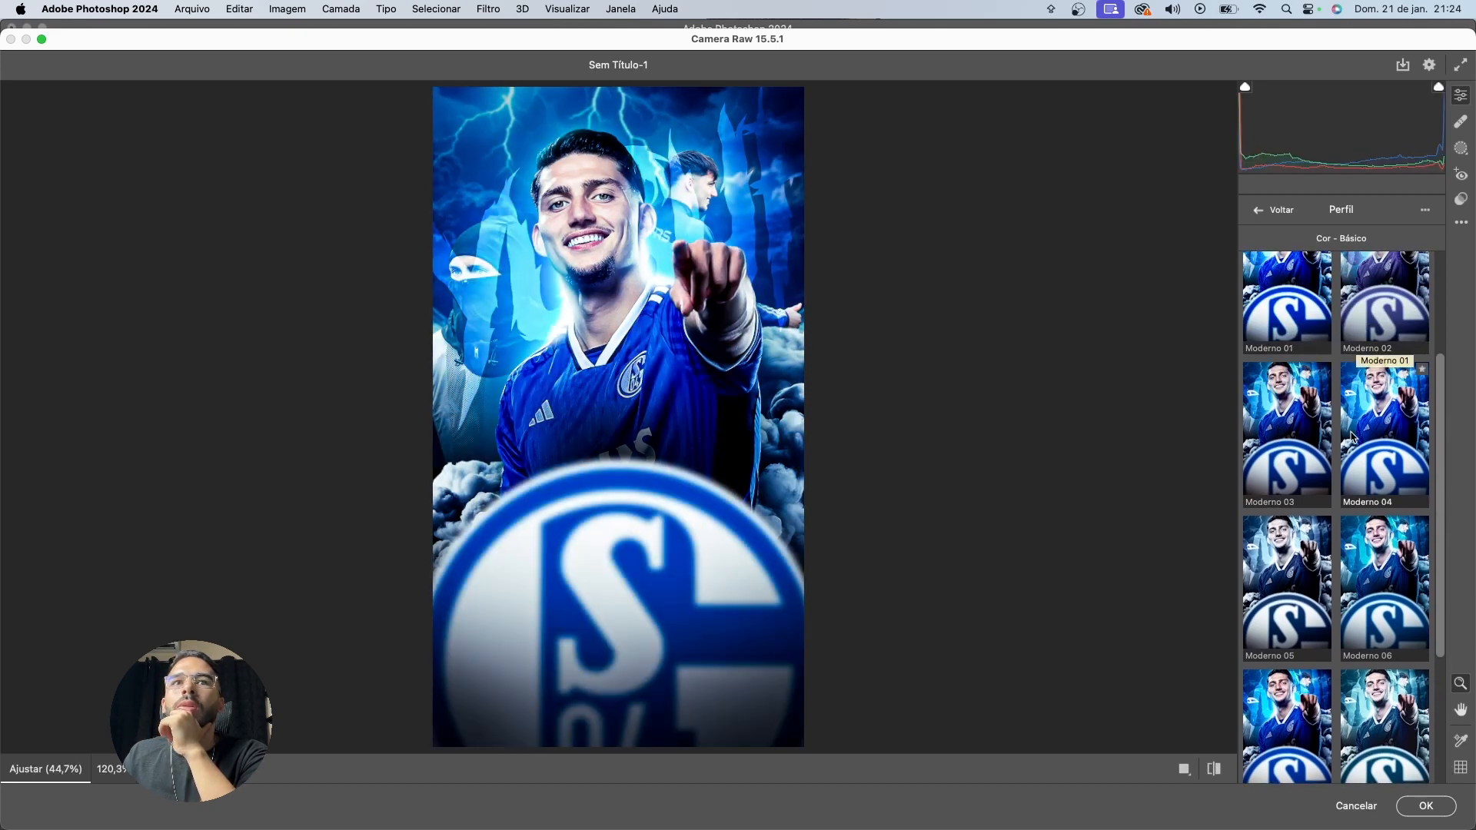
left_click(1354, 573)
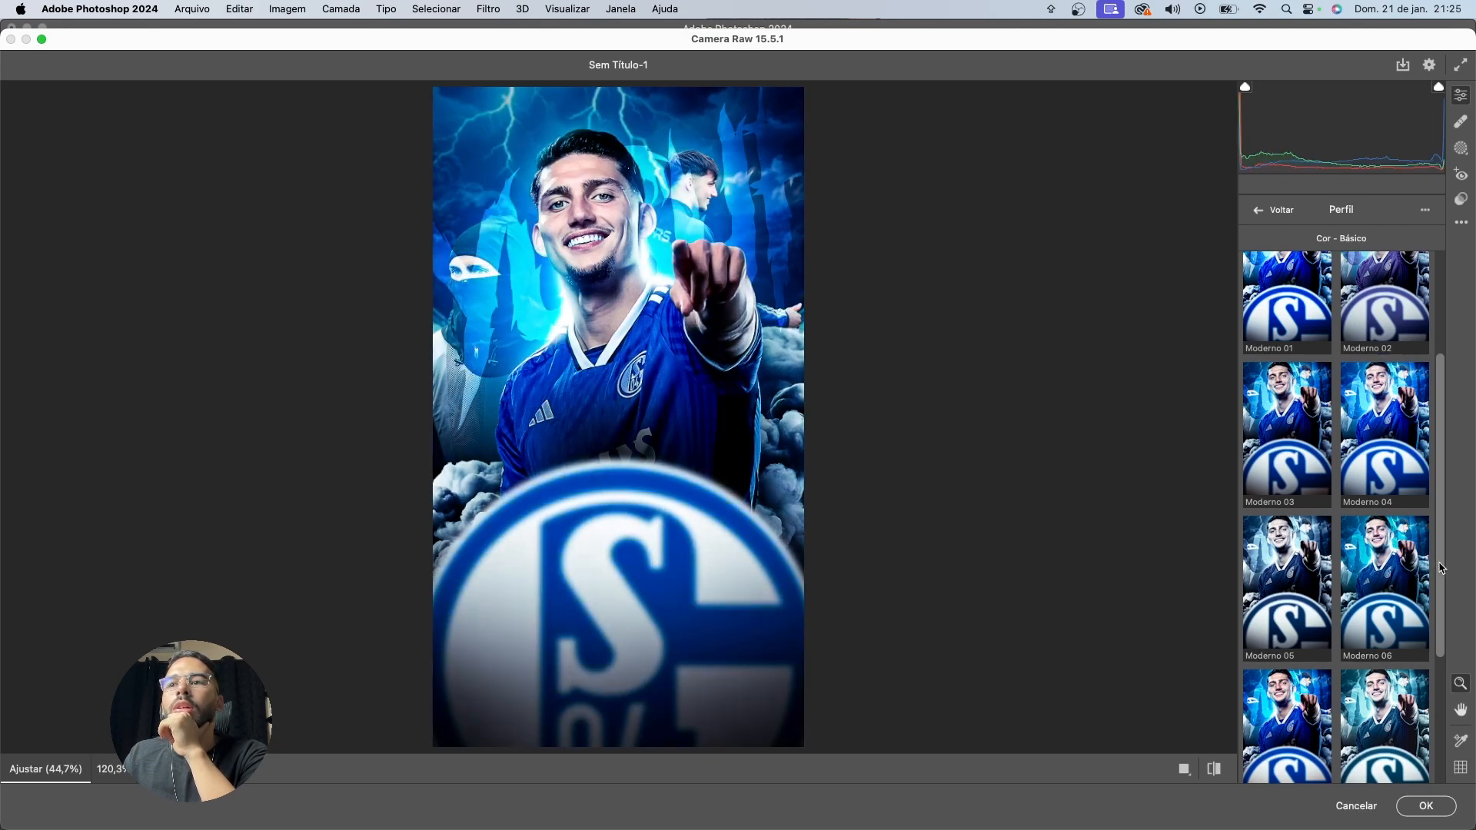
scroll(1392, 638, "down", 5)
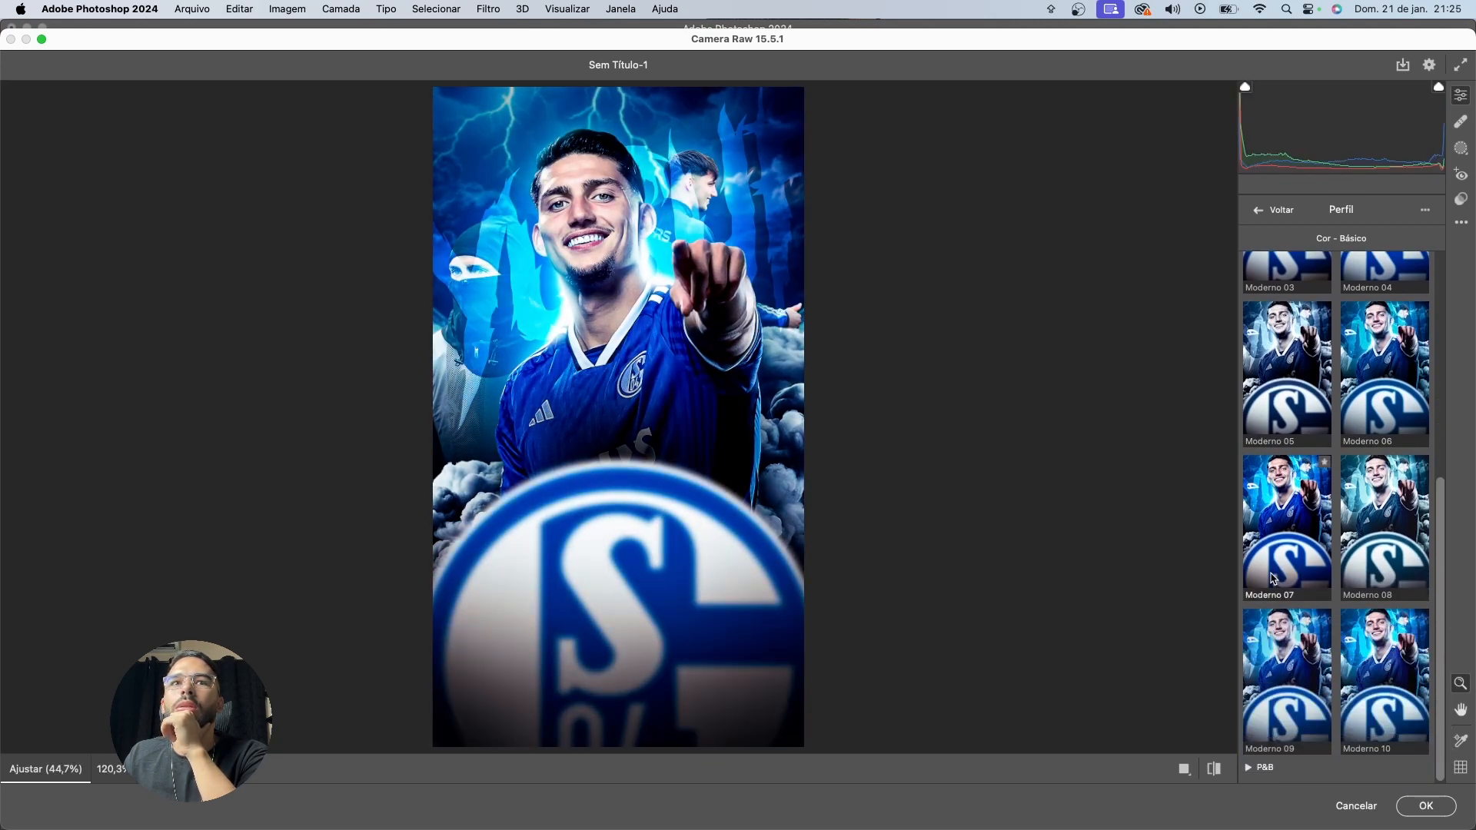
left_click(1346, 687)
left_click_drag(1293, 773, 1300, 775)
scroll(1351, 639, "down", 1)
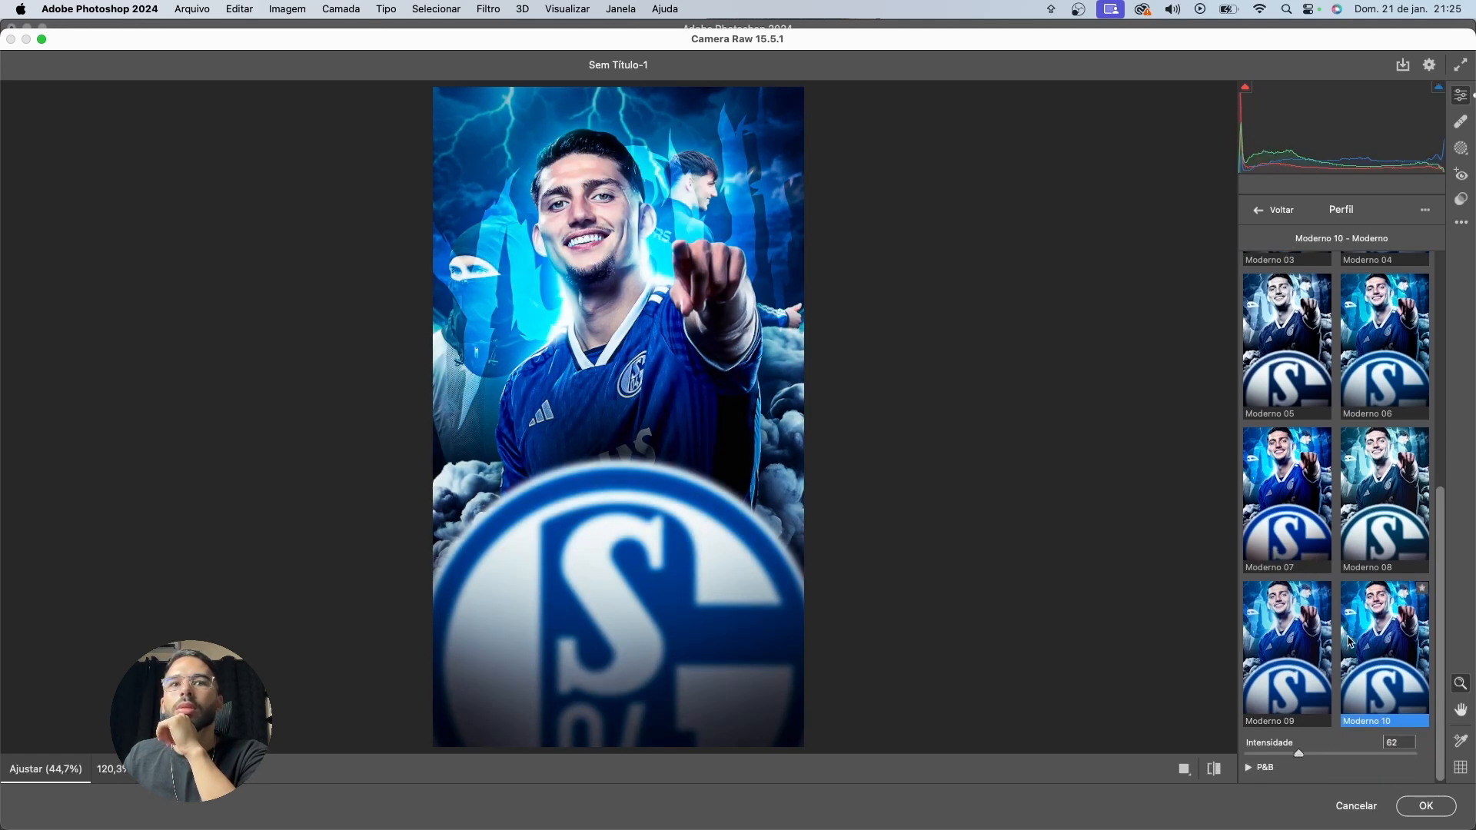
left_click(1215, 769)
left_click(1215, 770)
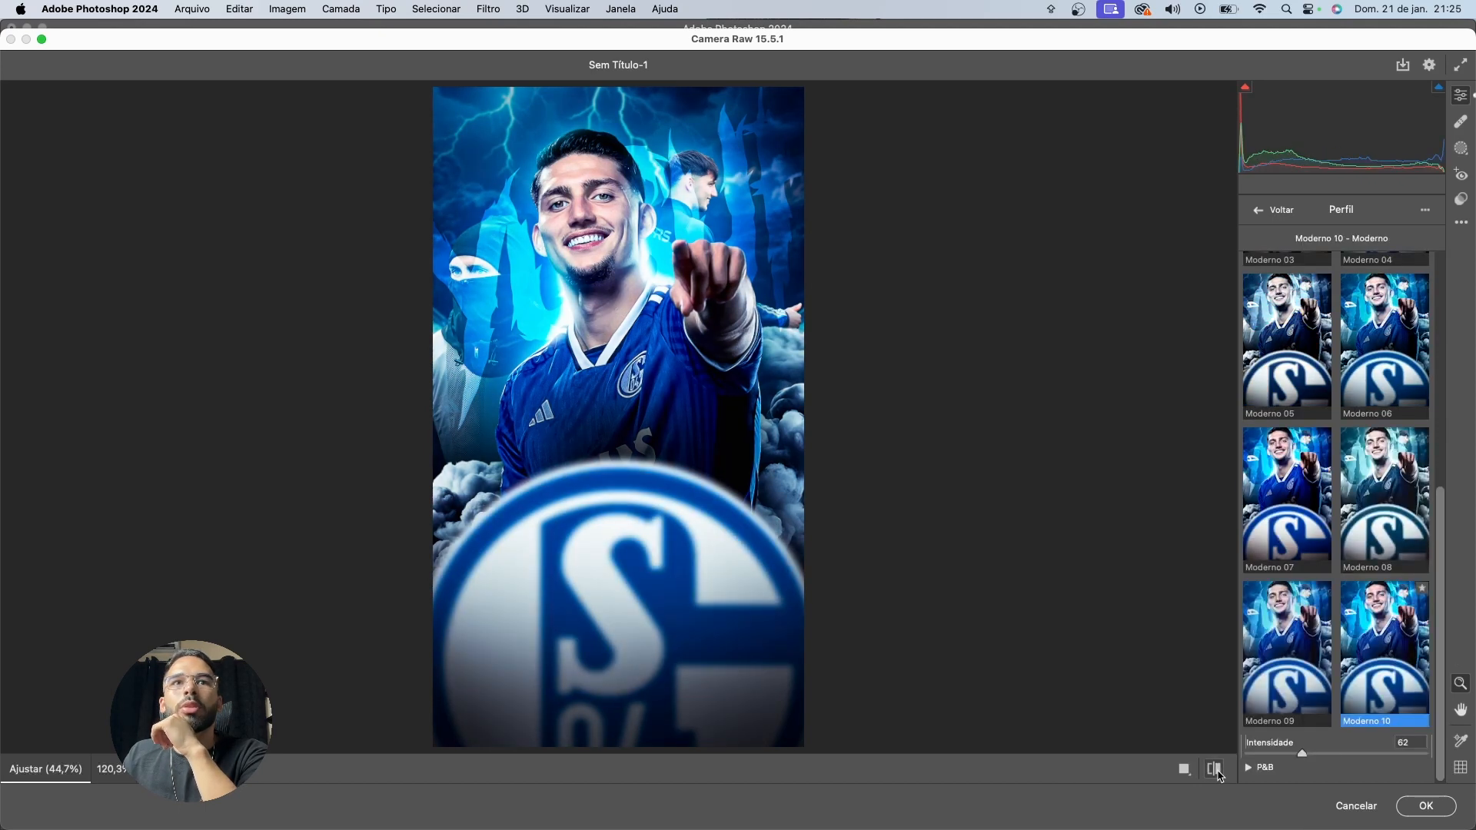
left_click(1215, 769)
left_click(1215, 769)
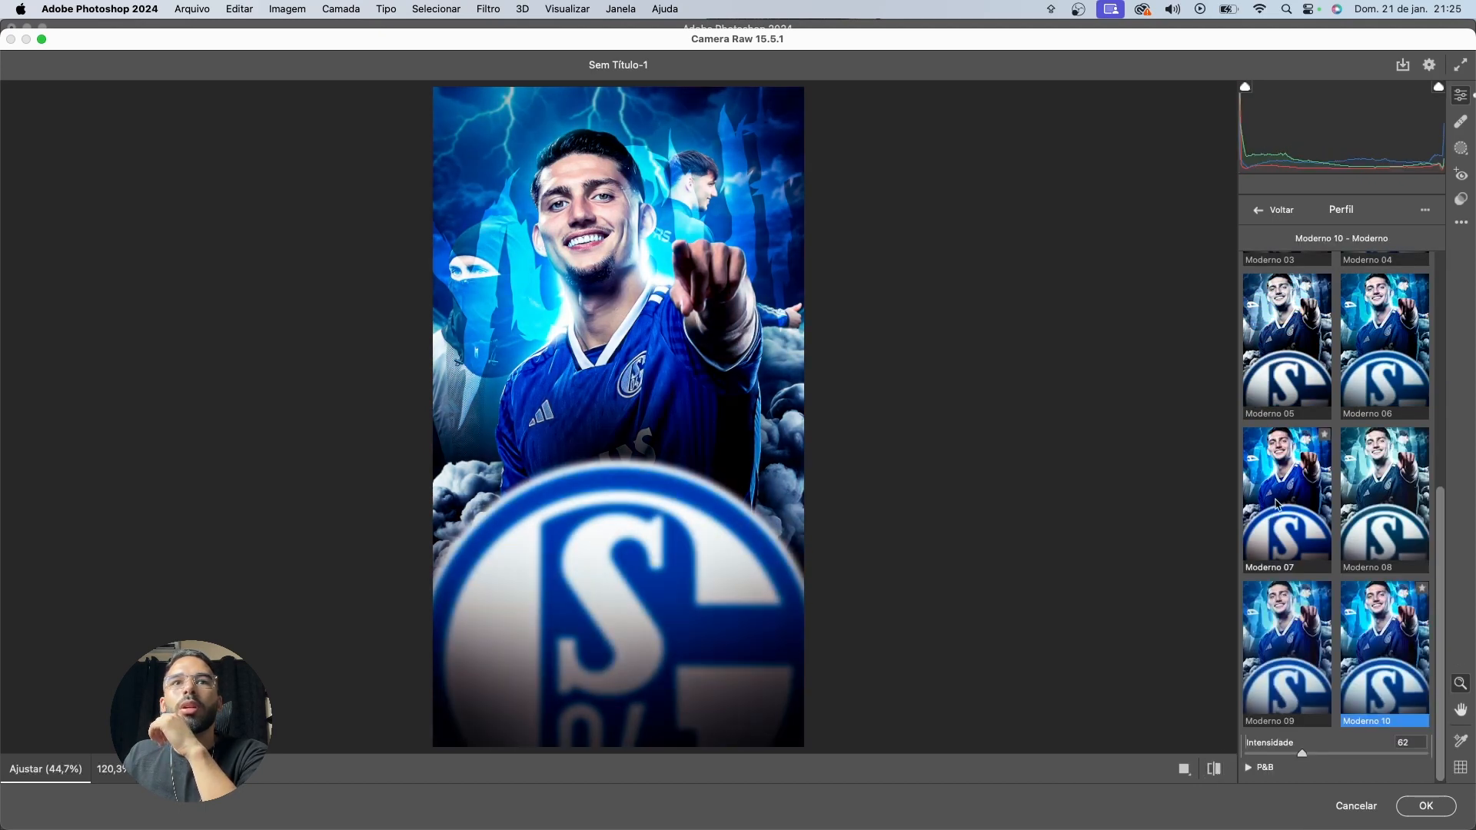
scroll(1314, 384, "up", 6)
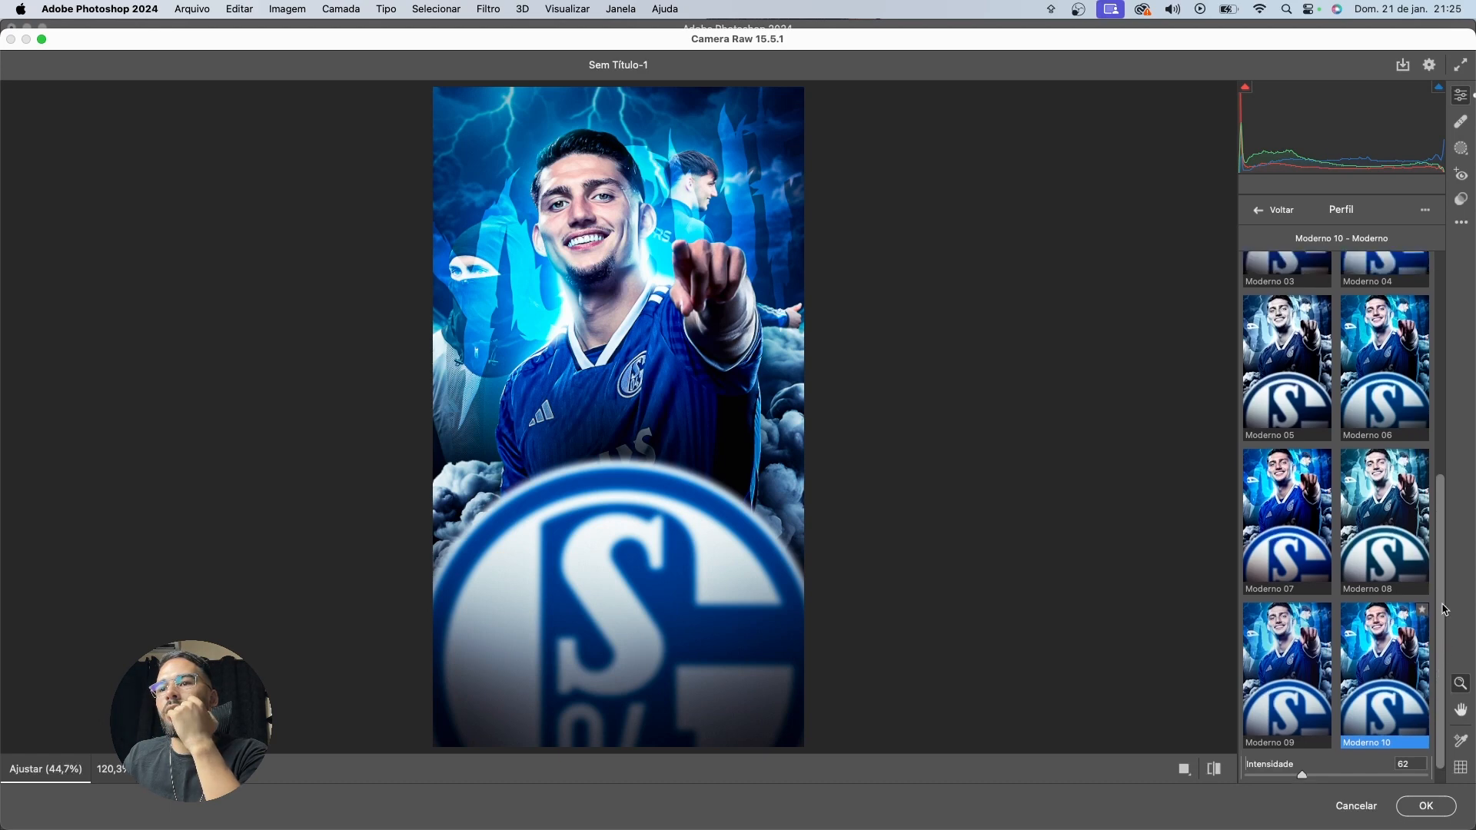
Lower Exposure to +0.27 and Highlights to +4, compare before and after, and apply the Camera Raw Filter
left_click(1287, 213)
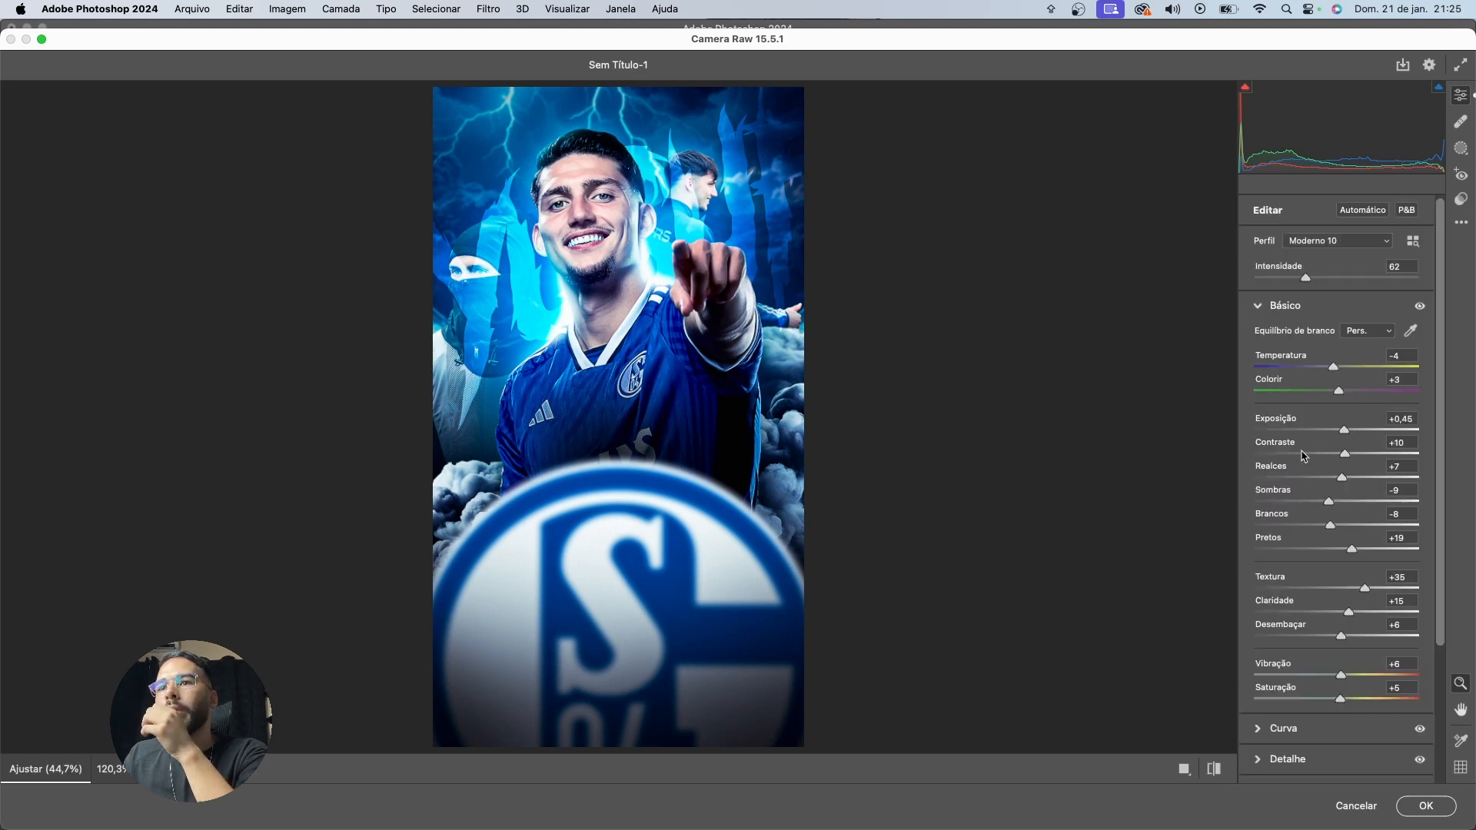
key("Down")
key("Down")
left_click_drag(1283, 424, 1276, 421)
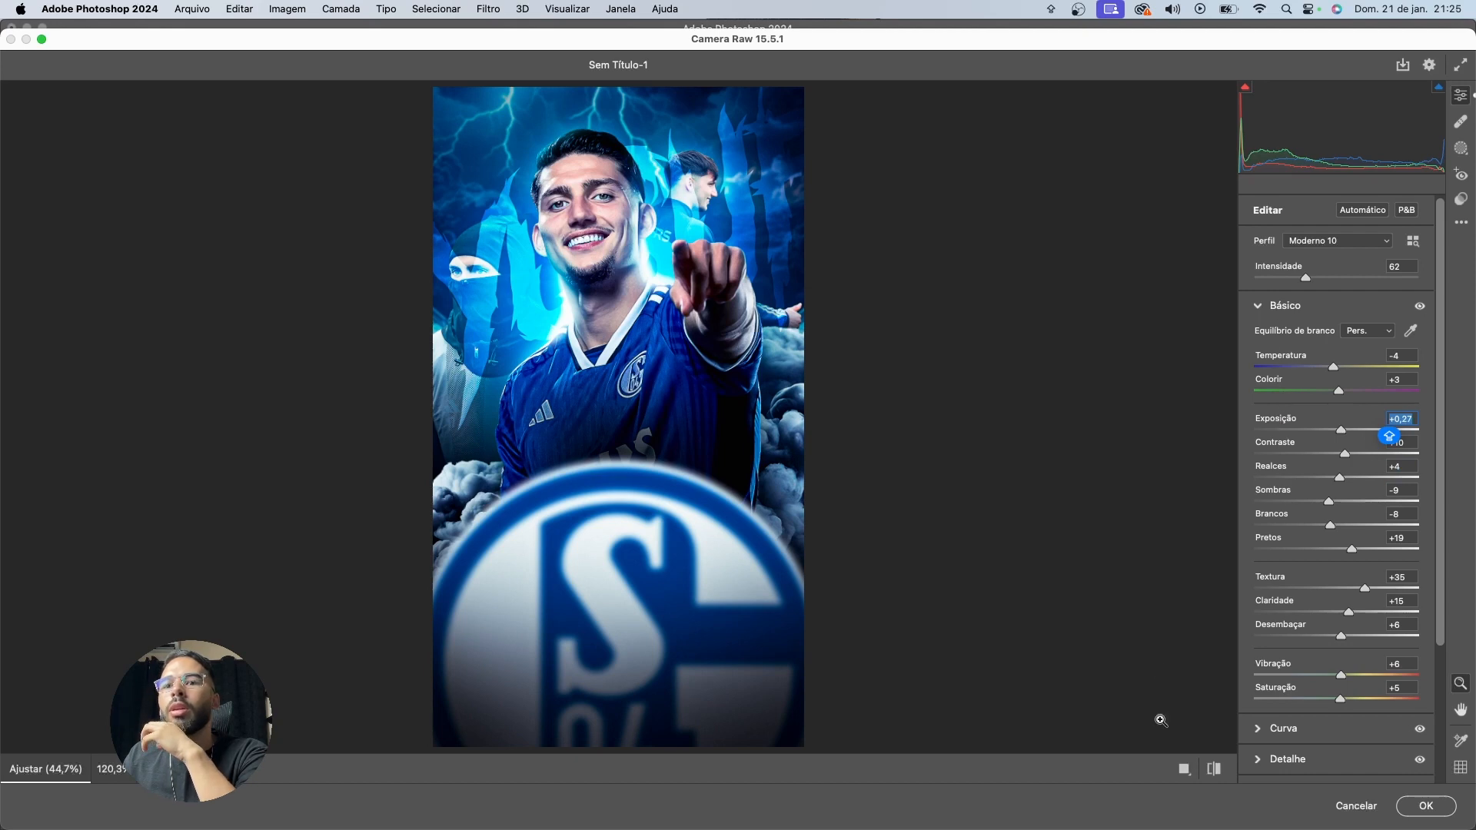
left_click(1223, 770)
left_click(1223, 770)
left_click(1223, 770)
left_click(1223, 770)
left_click(1305, 306)
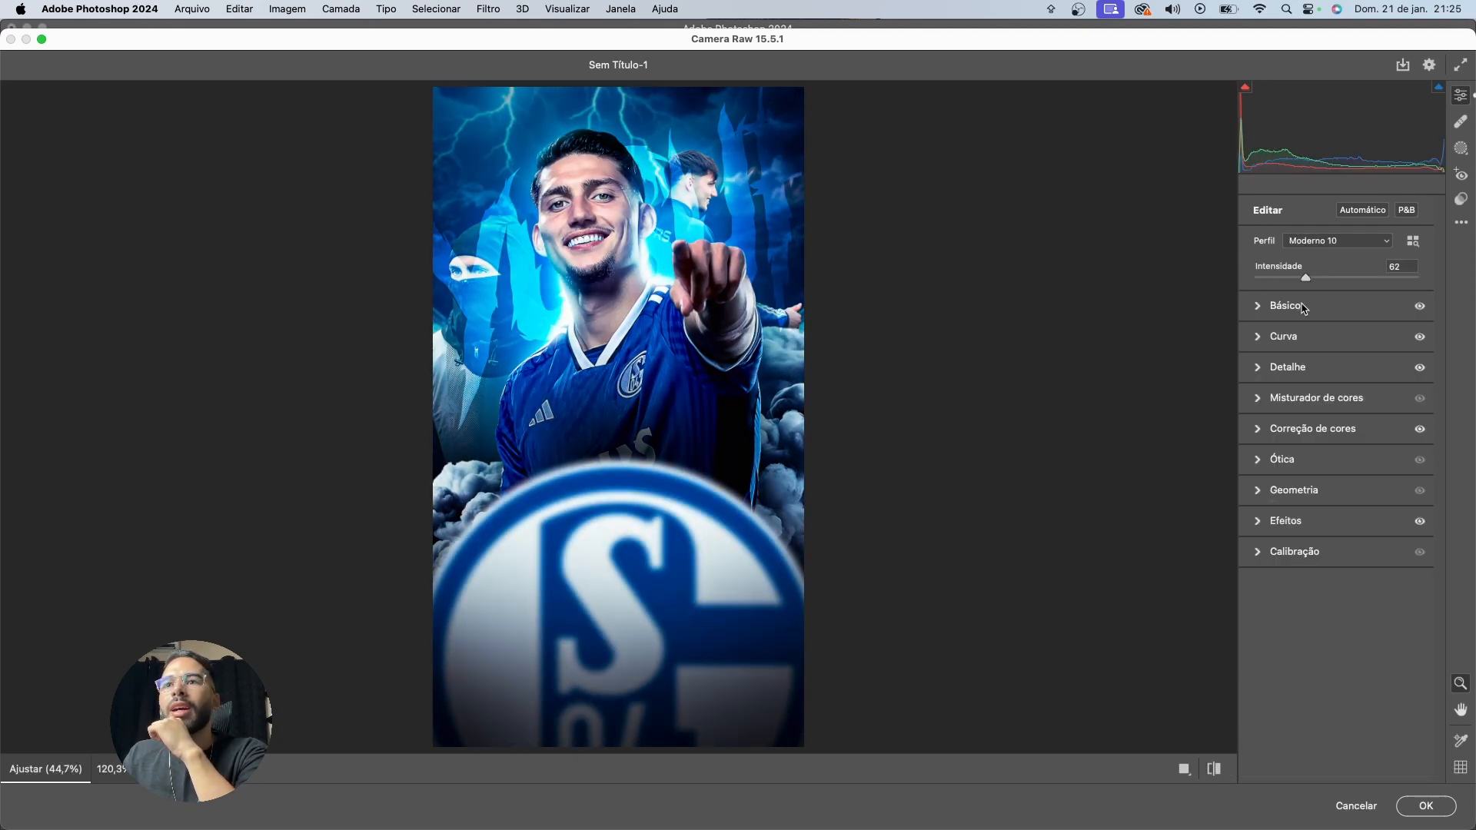
left_click(1426, 805)
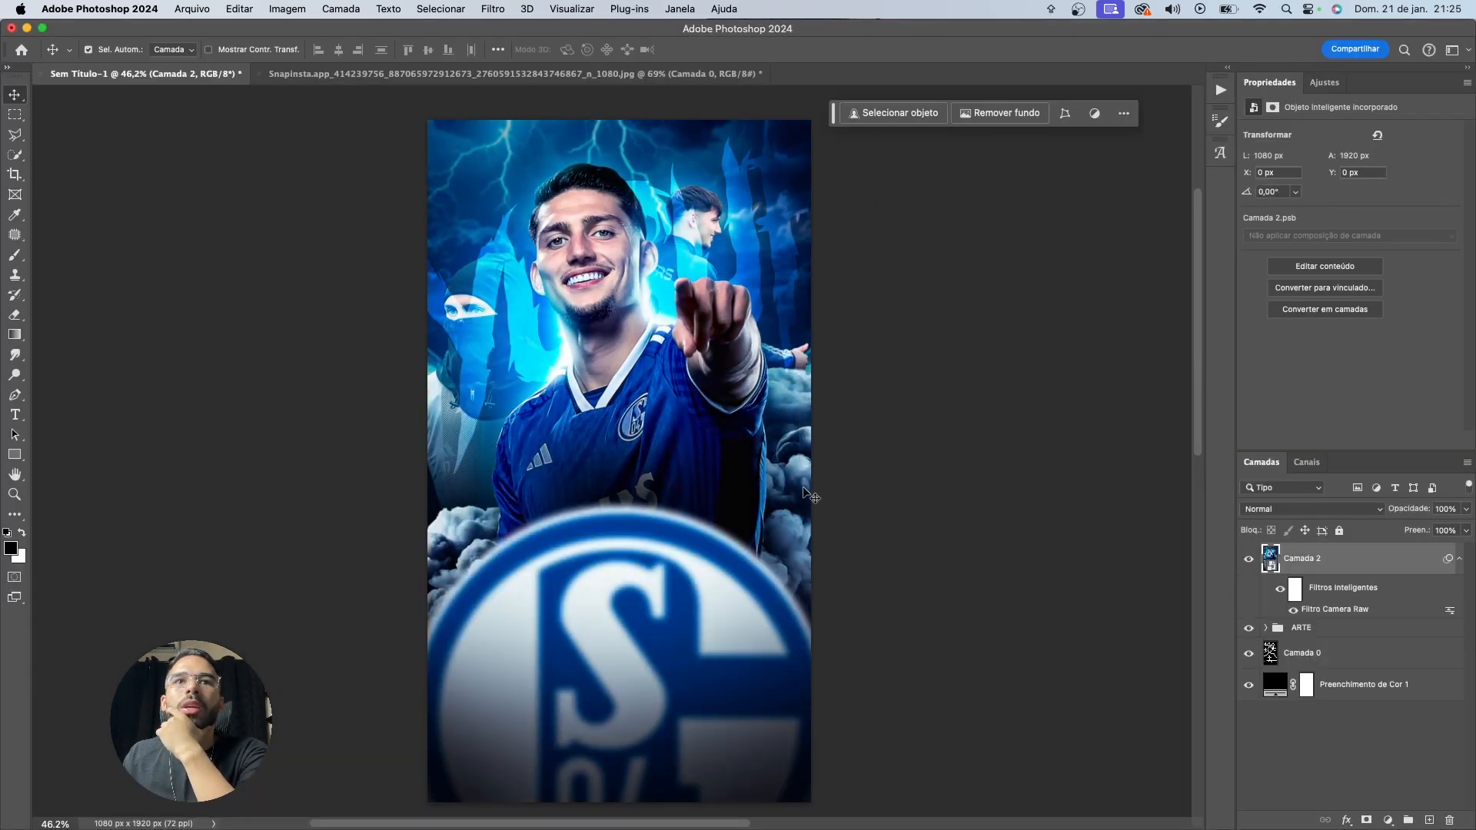
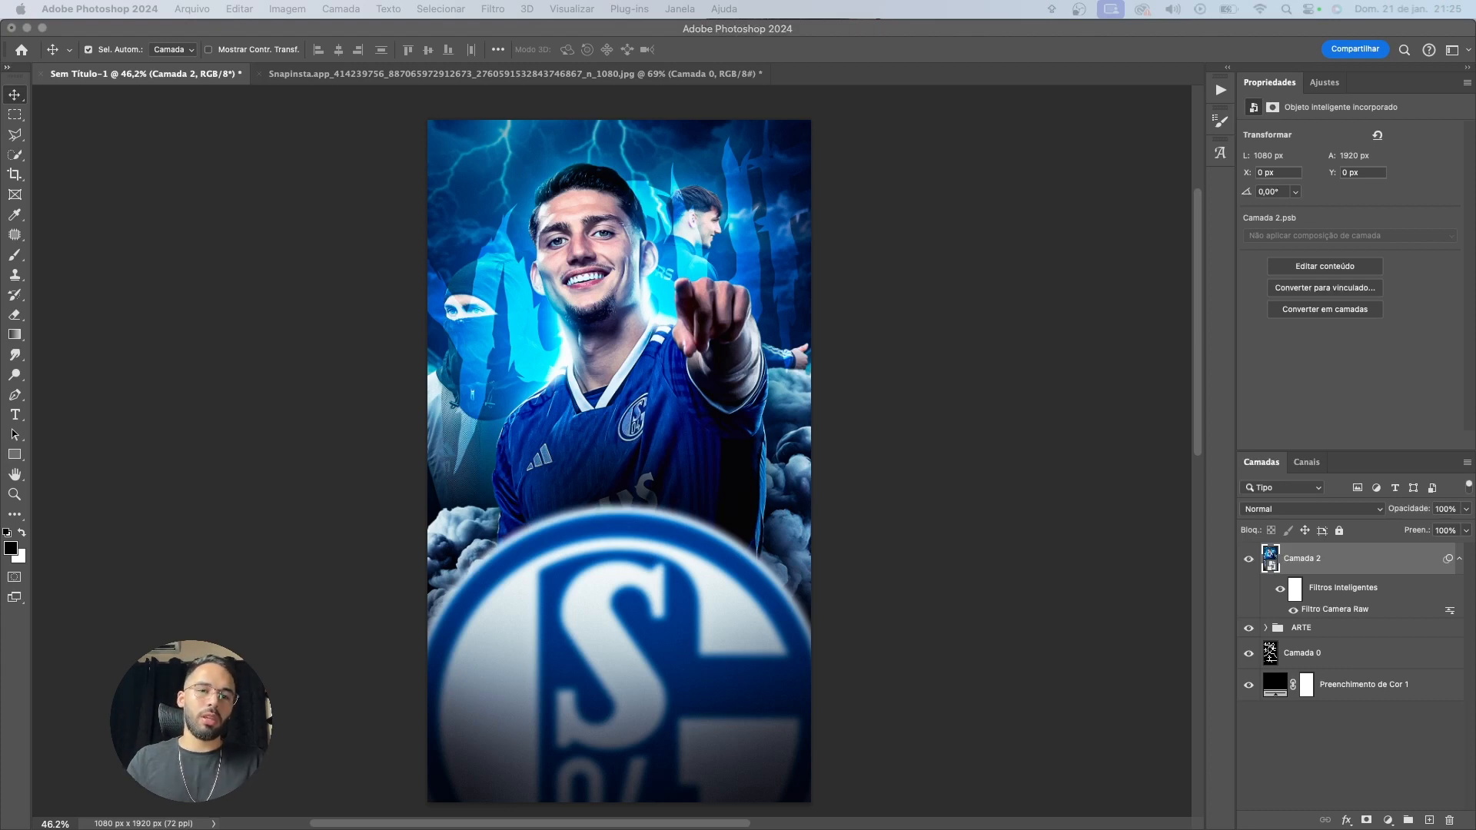
key("Caps_Lock")
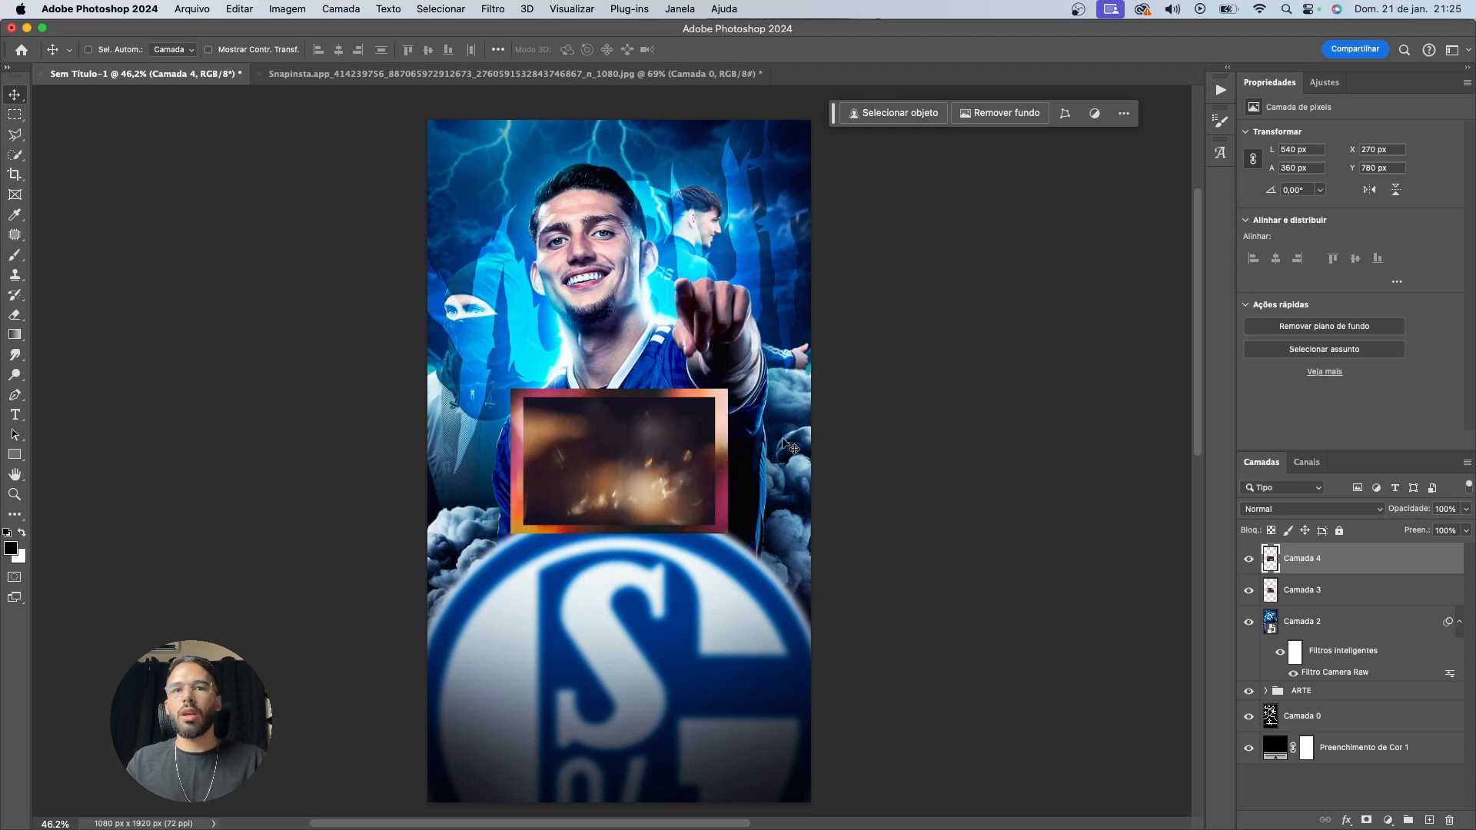
Convert the Camada 4 light-particle texture to a smart object, then enlarge and tilt it about -108° over the poster's upper-right area
key("super+t")
key("Return")
right_click(1405, 564)
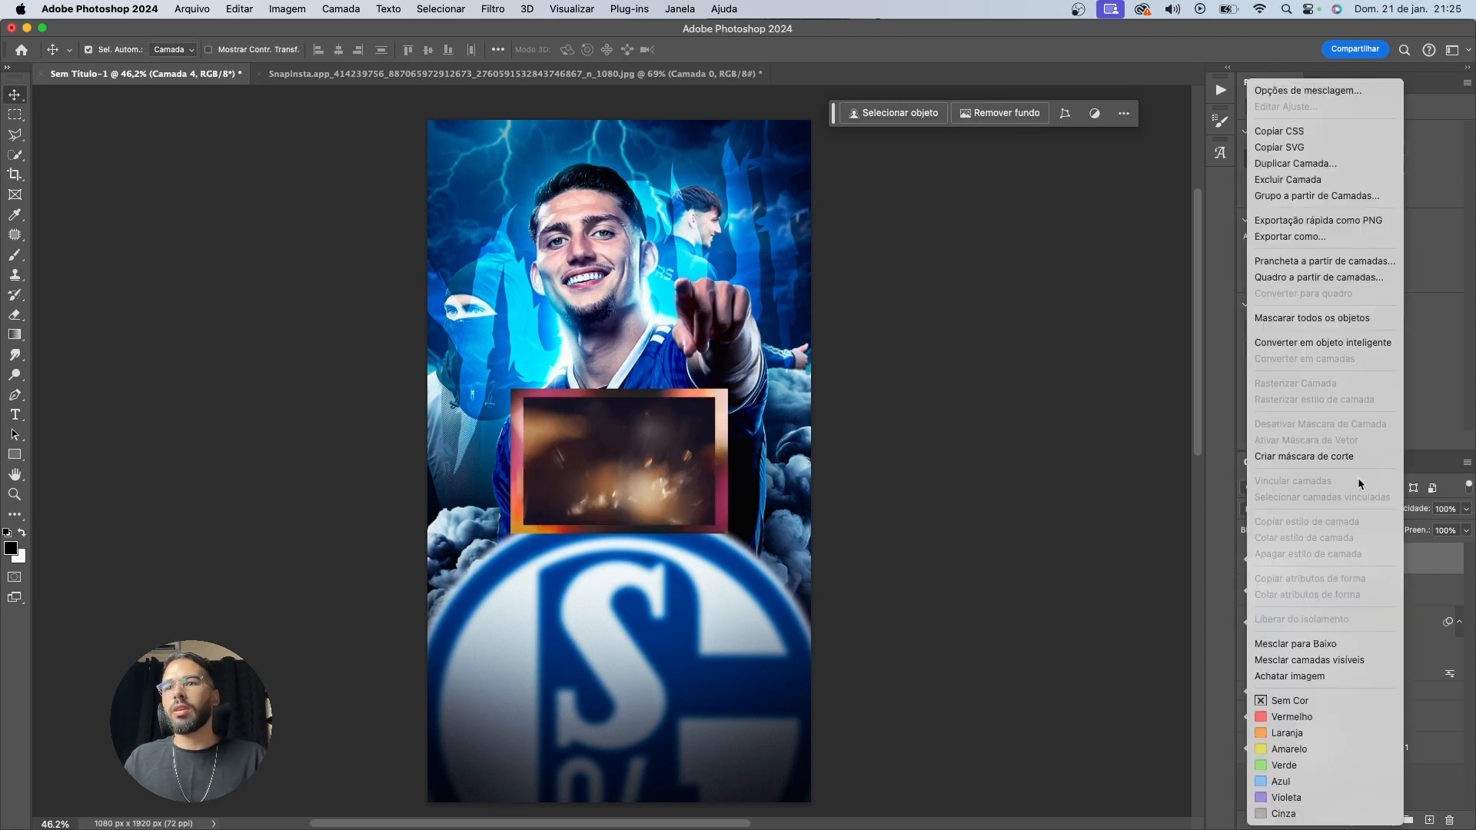
left_click(1322, 342)
key("super+t")
left_click_drag(676, 567, 754, 364)
left_click_drag(680, 441, 798, 422)
left_click_drag(713, 489, 771, 292)
key("Return")
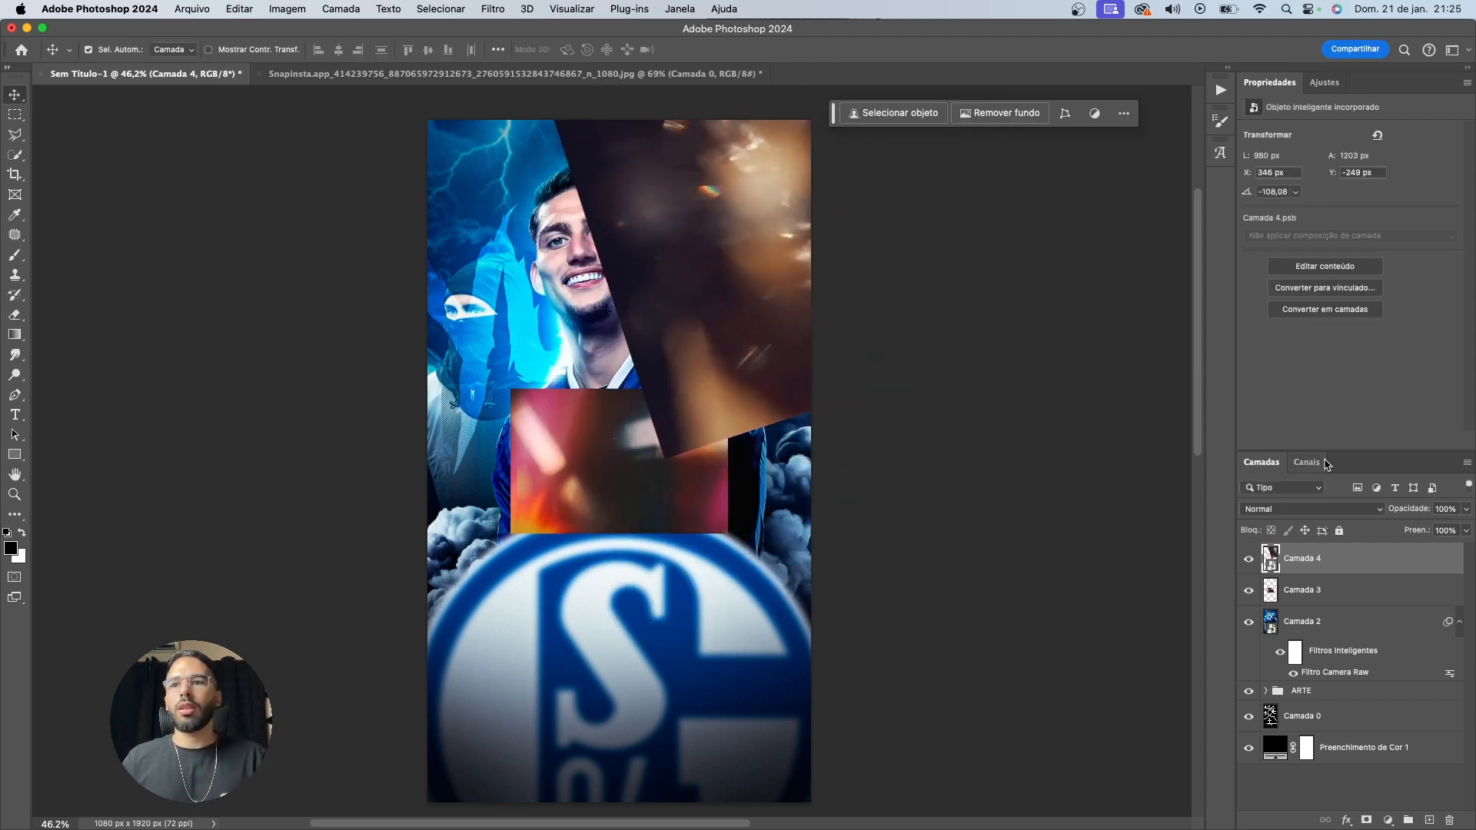
Set Camada 4's blend mode to Divisão and rotate it to about -127°, shifting it further into the poster's upper-right corner
left_click(1297, 511)
left_click(1271, 666)
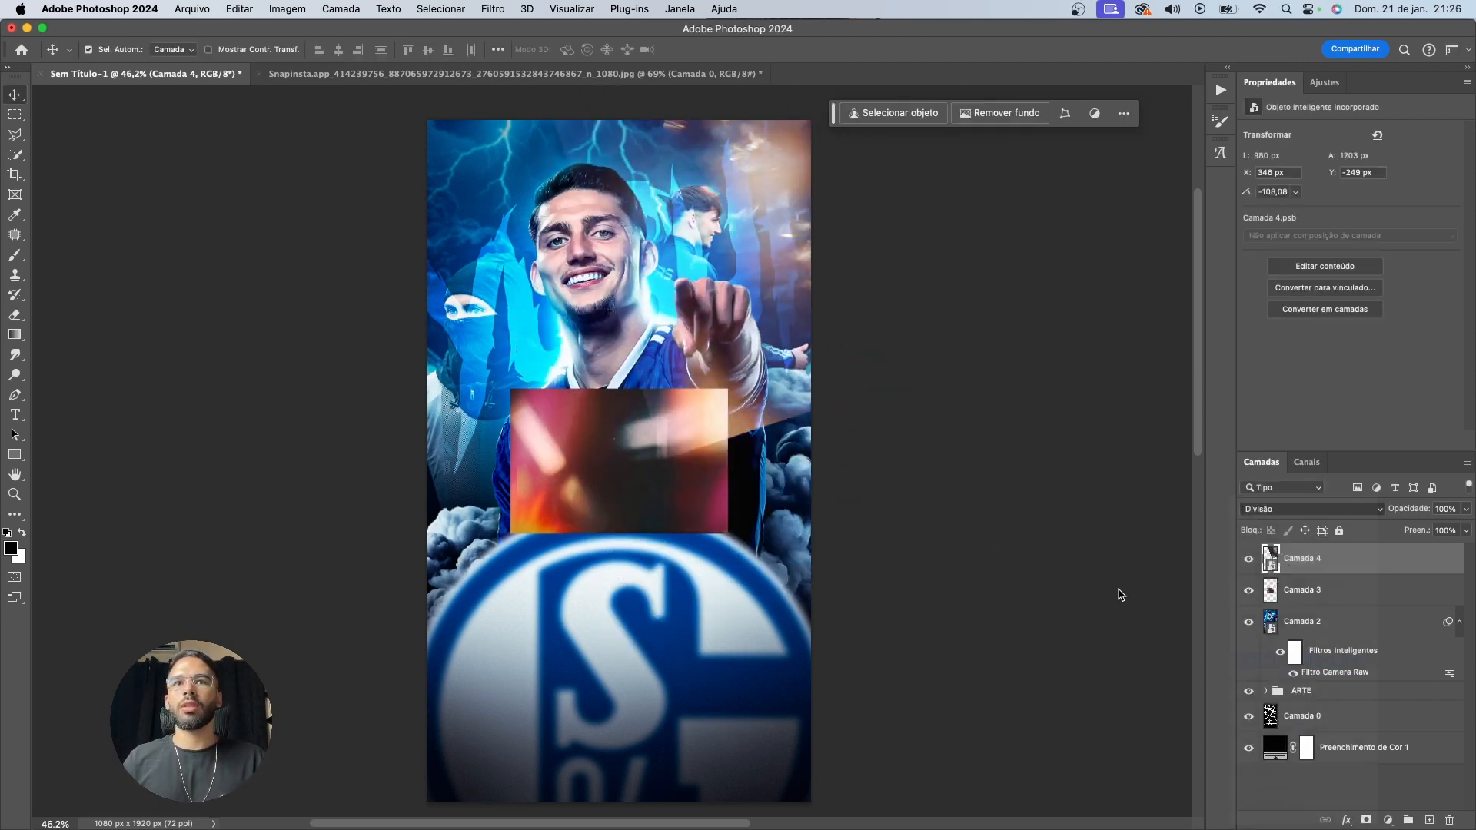
key("ctrl+t")
left_click_drag(803, 492, 897, 495)
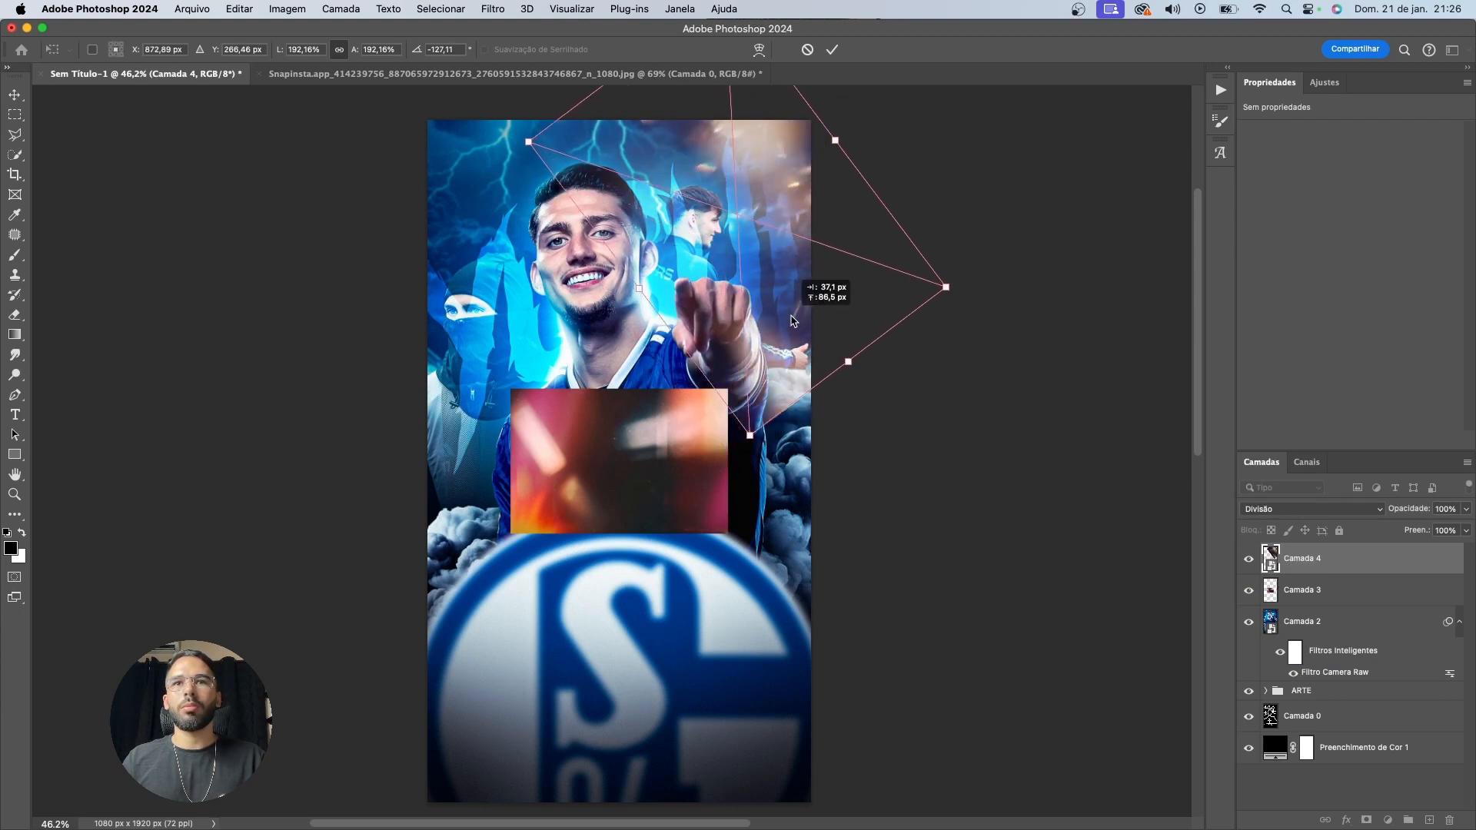
key("Return")
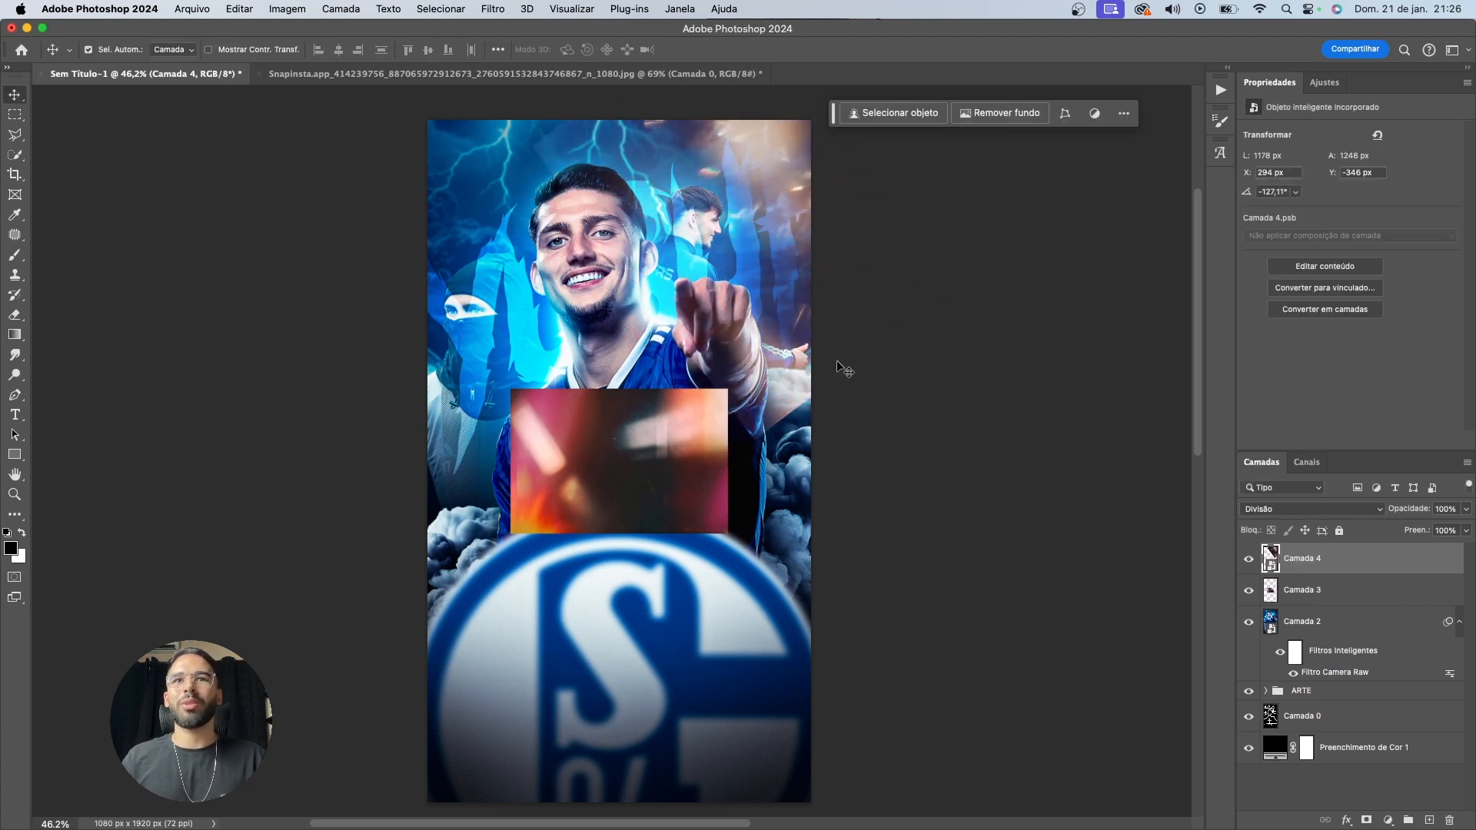
Add a mask to Camada 4 and paint out its light over the player using a black brush at 100% flow, reduced to 300 px
left_click(1365, 821)
key("b")
key("x")
scroll(660, 253, "up", 2)
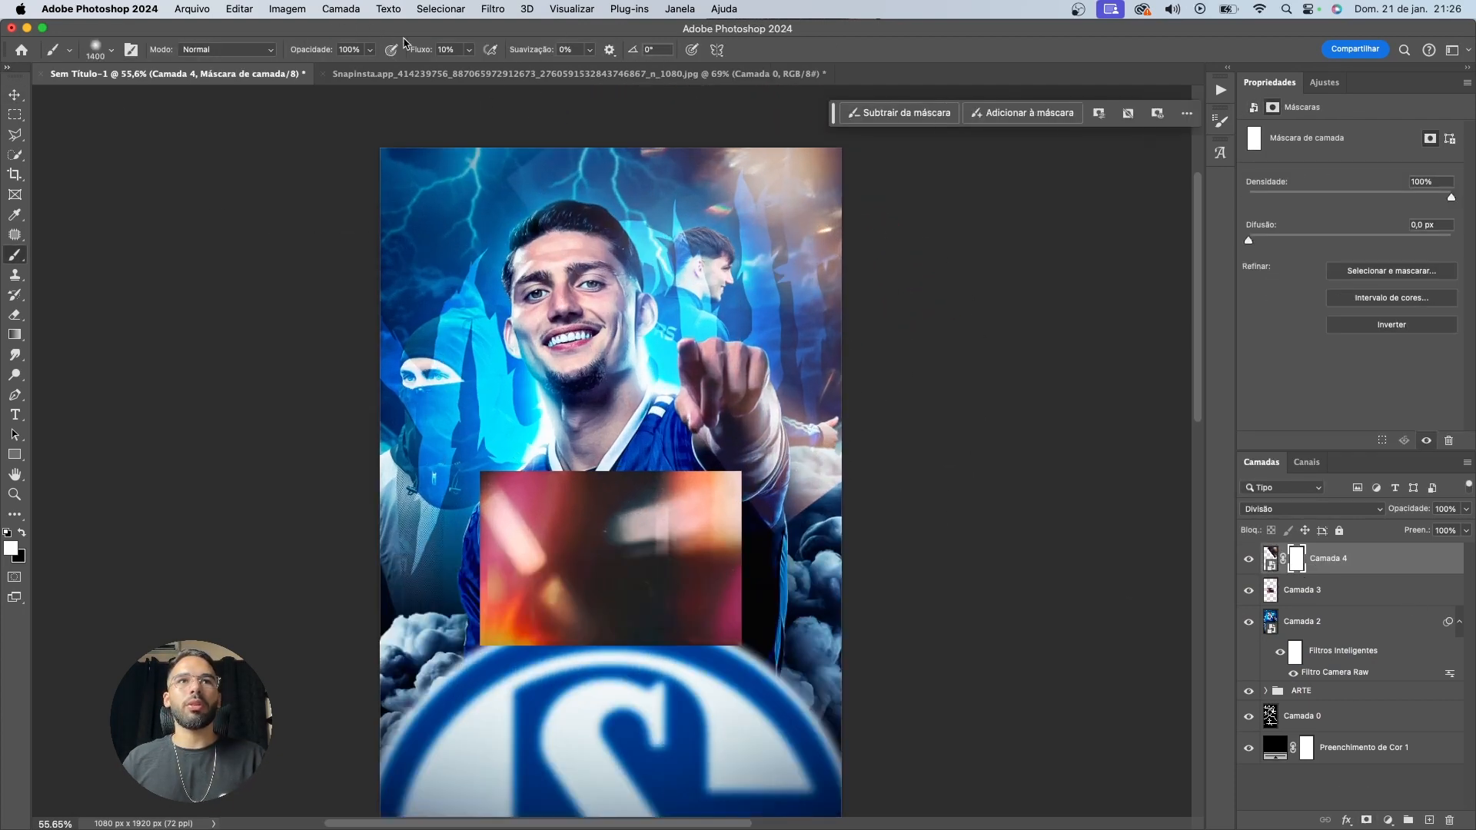
key("shift+0")
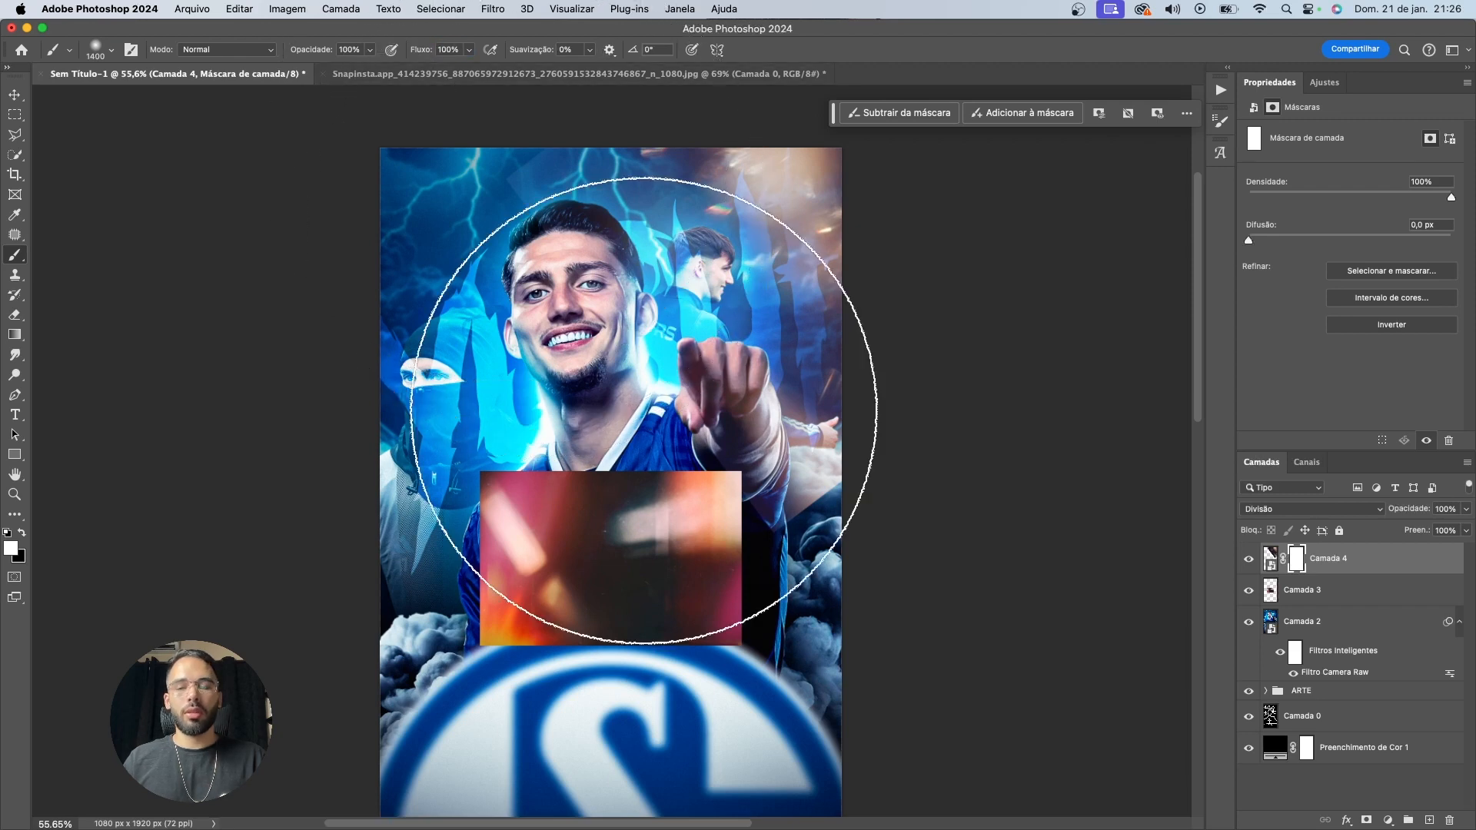
key("bracketleft")
key("bracketleft")
key("bracketleft")
key("bracketleft")
key("bracketleft")
key("bracketleft")
key("bracketleft")
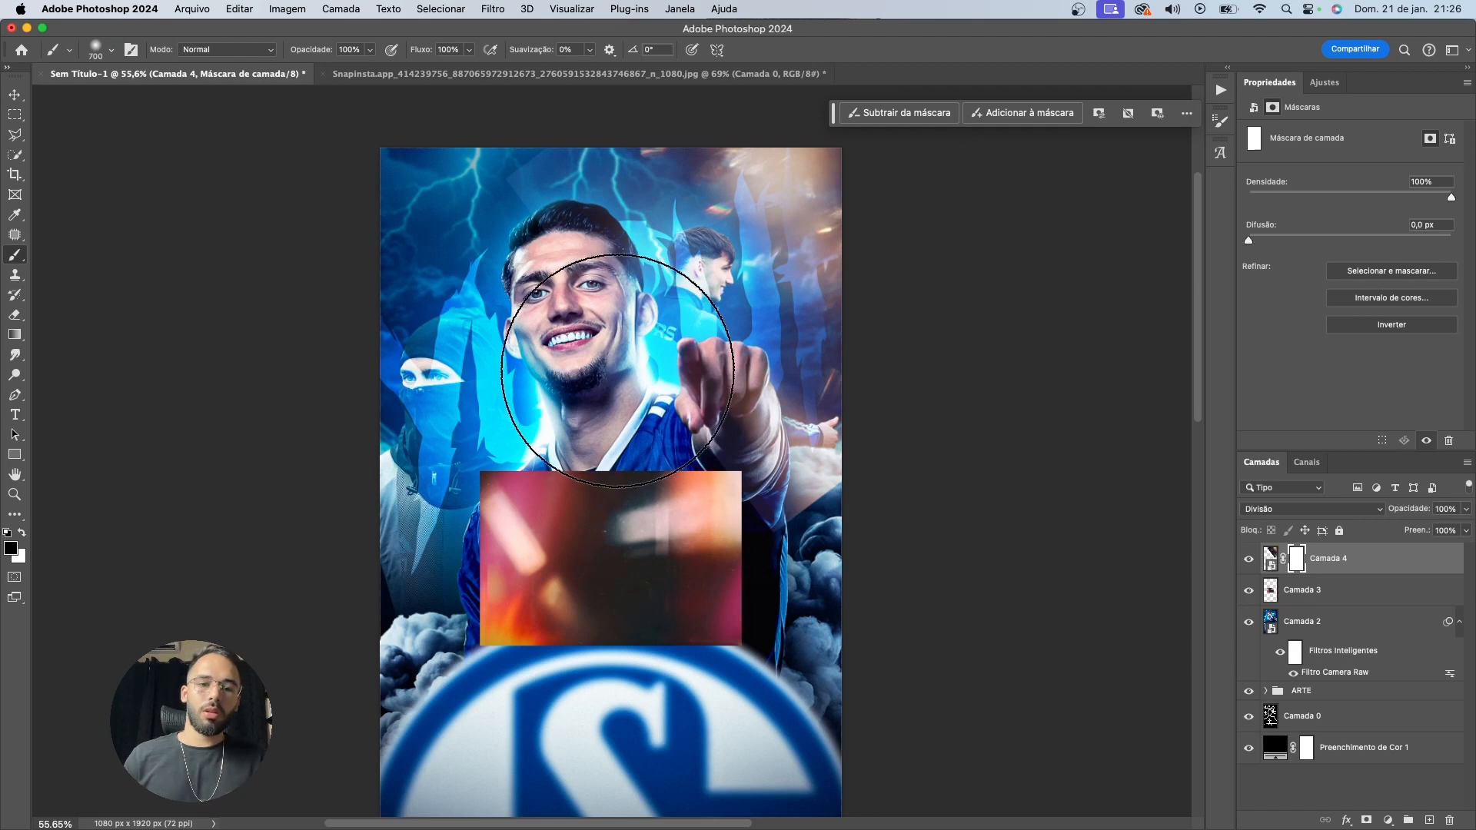
key("bracketleft")
key("bracketleft")
key("bracketleft")
key("bracketleft")
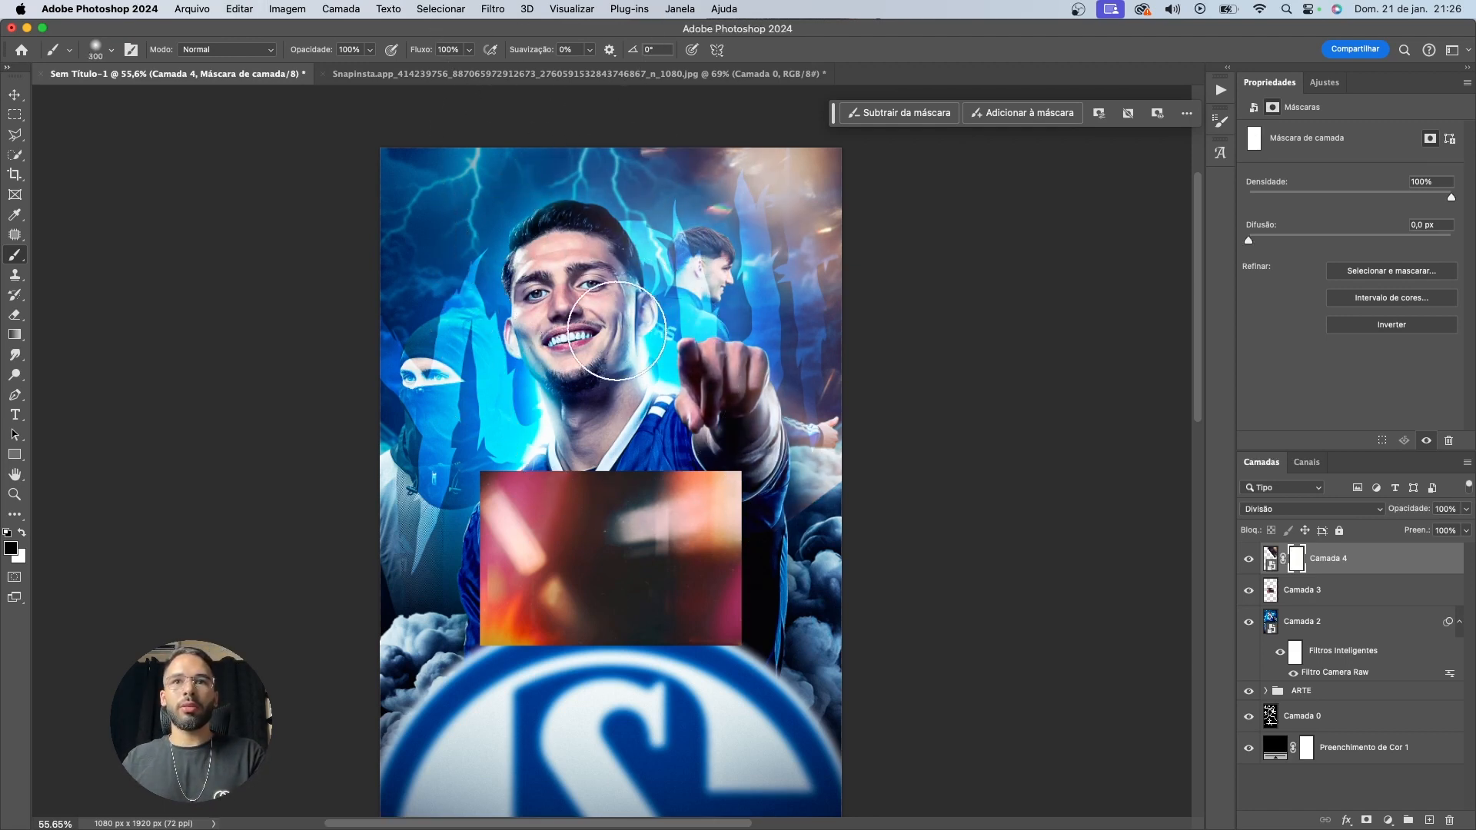
Rotate the Camada 3 light leak upright and enlarge it to about 870 × 1294 px over the left side of the poster
key("v")
left_click(1326, 590)
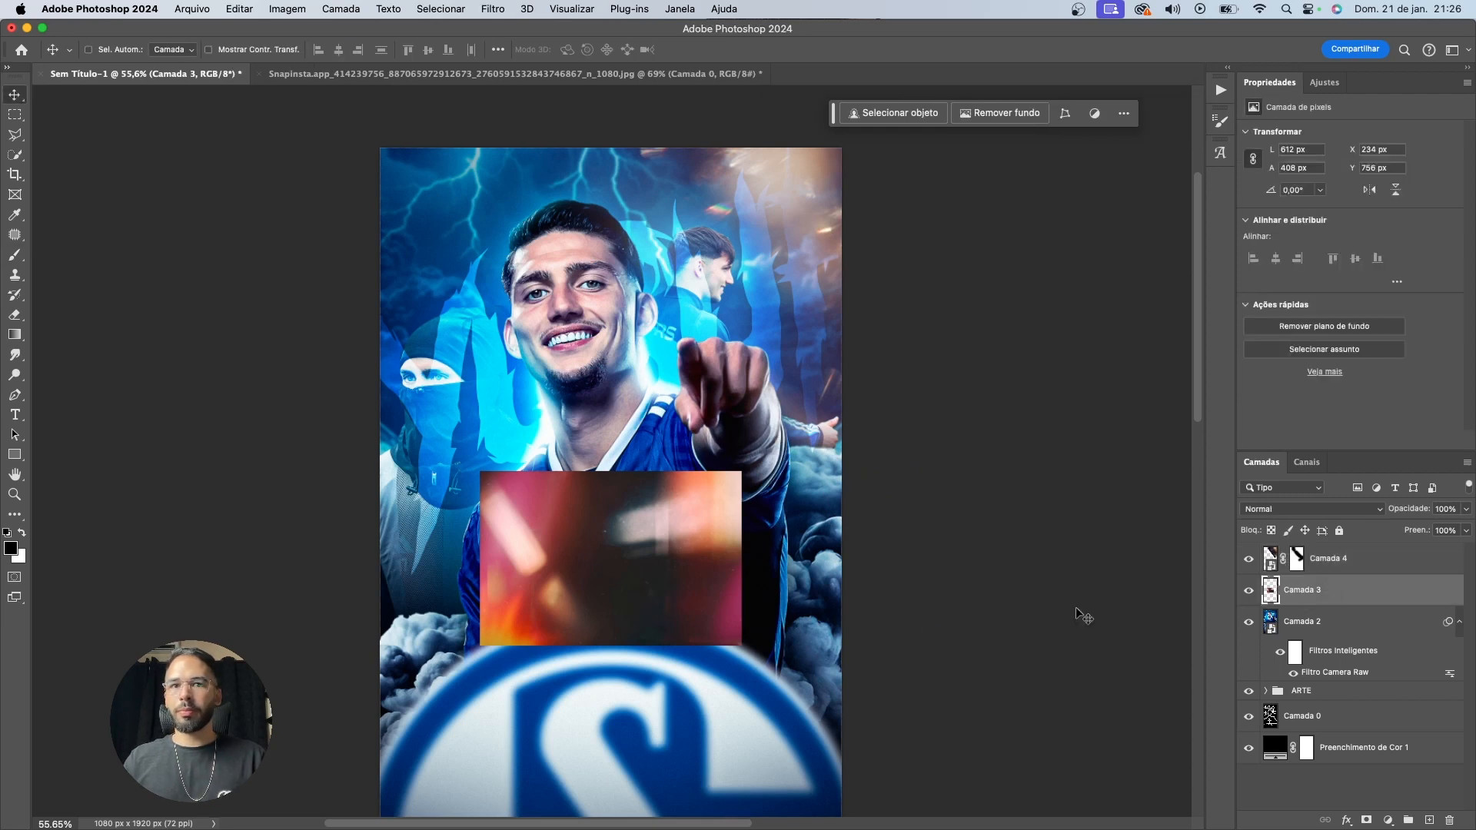
key("ctrl+t")
left_click_drag(612, 470, 614, 372)
left_click_drag(654, 363, 804, 601)
left_click_drag(596, 585, 486, 486)
key("Return")
scroll(649, 542, "down", 1)
left_click_drag(629, 550, 610, 500)
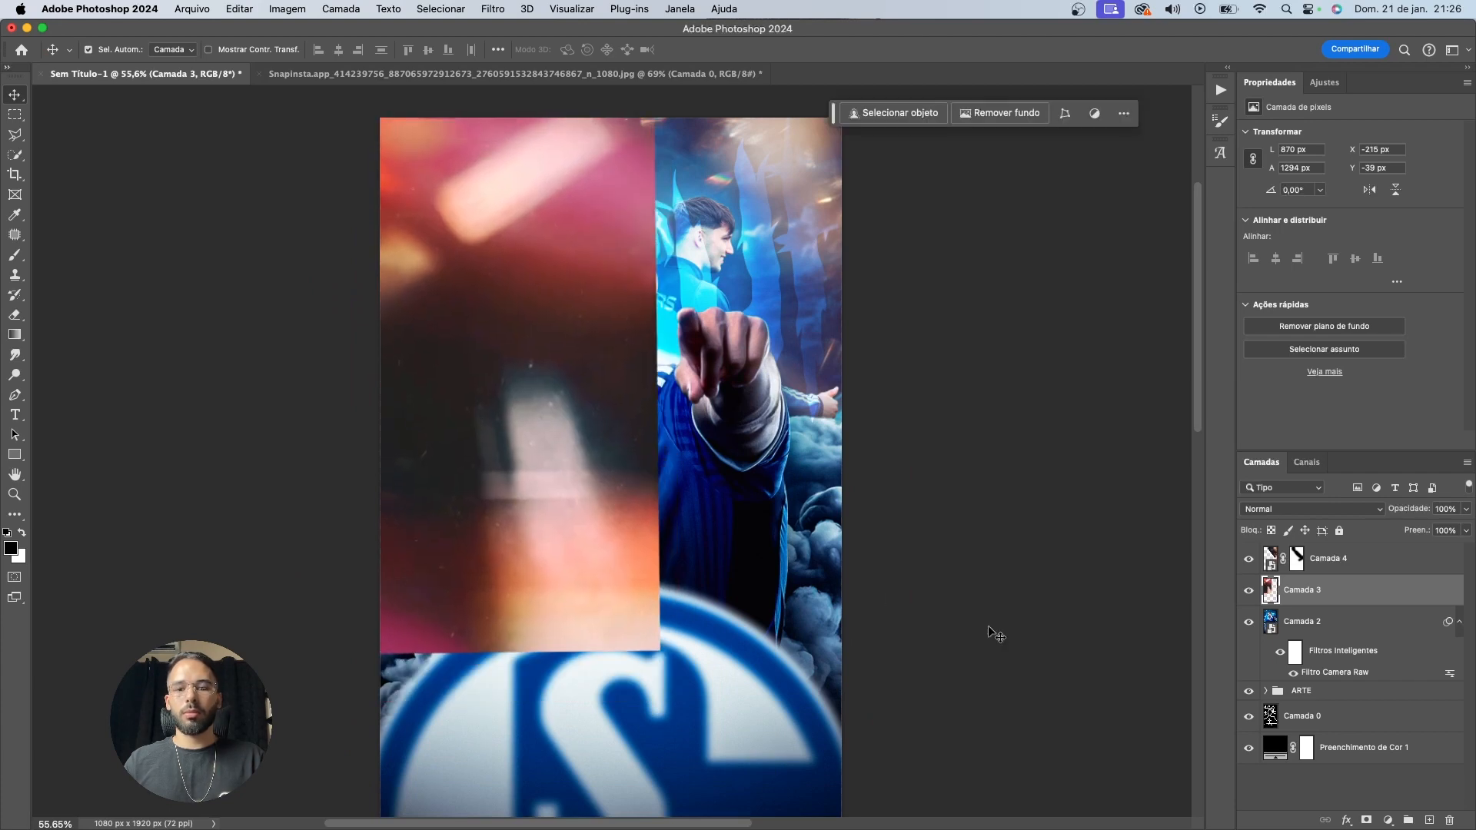
Set Camada 3's blend mode to Divisão and shift the light leak up and left to about X -302, Y -117 px
left_click(1303, 512)
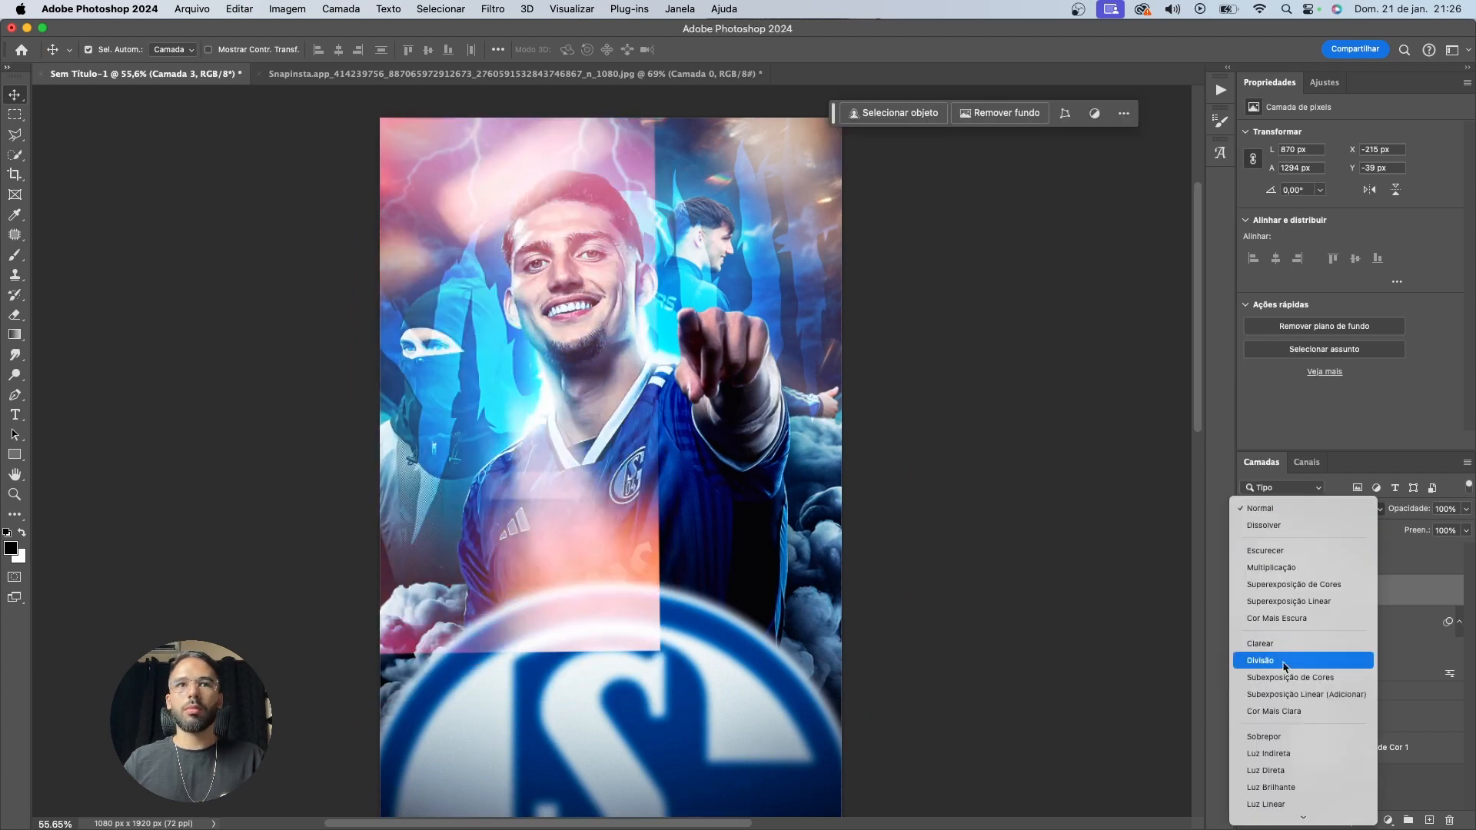
left_click(1285, 663)
left_click_drag(656, 460, 619, 427)
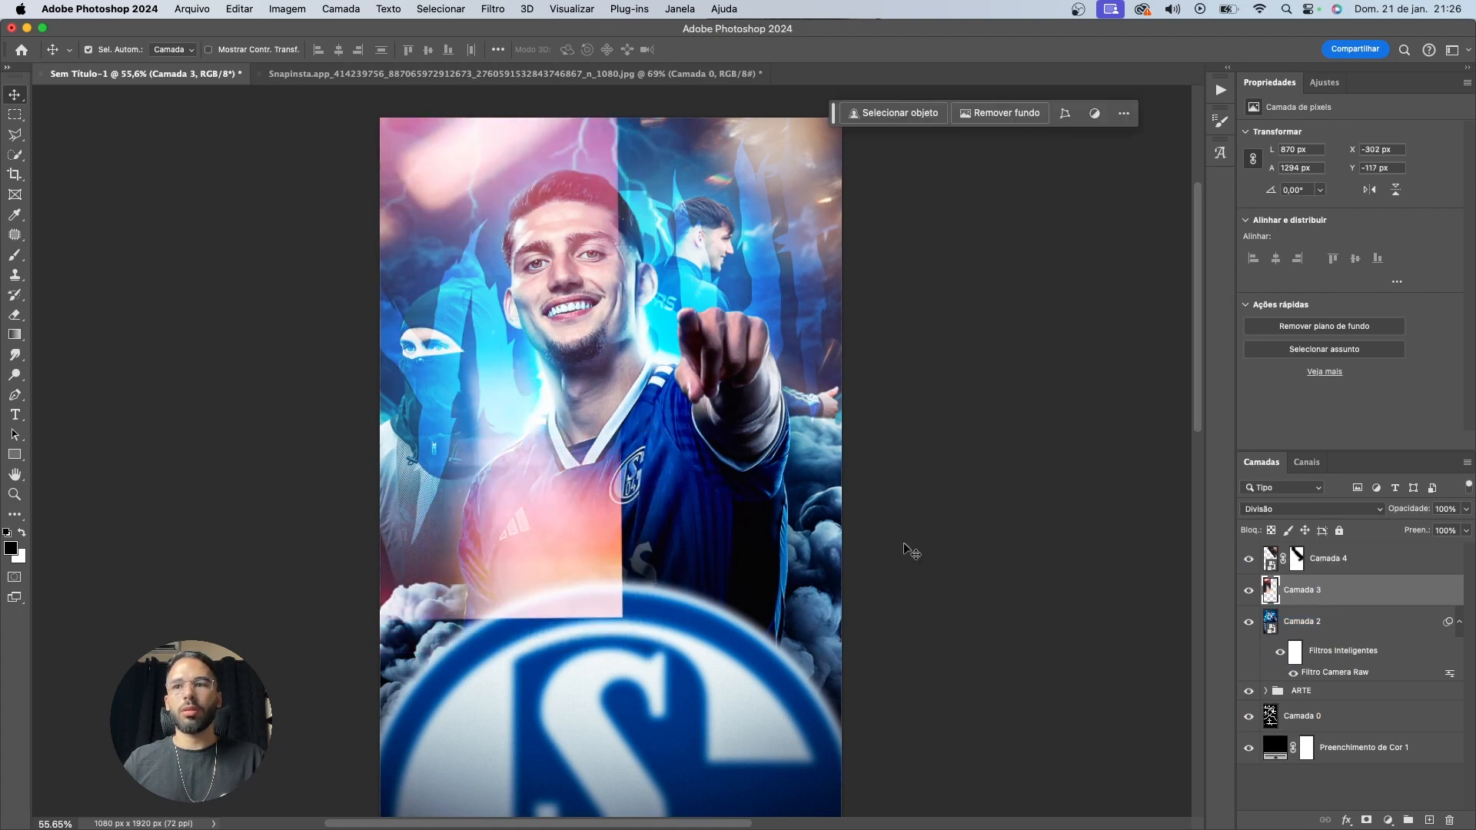
Add a mask to Camada 3 and brush away the light leak's hard edges over the player and badge with a black brush enlarged to 600 px
left_click(1366, 821)
key("b")
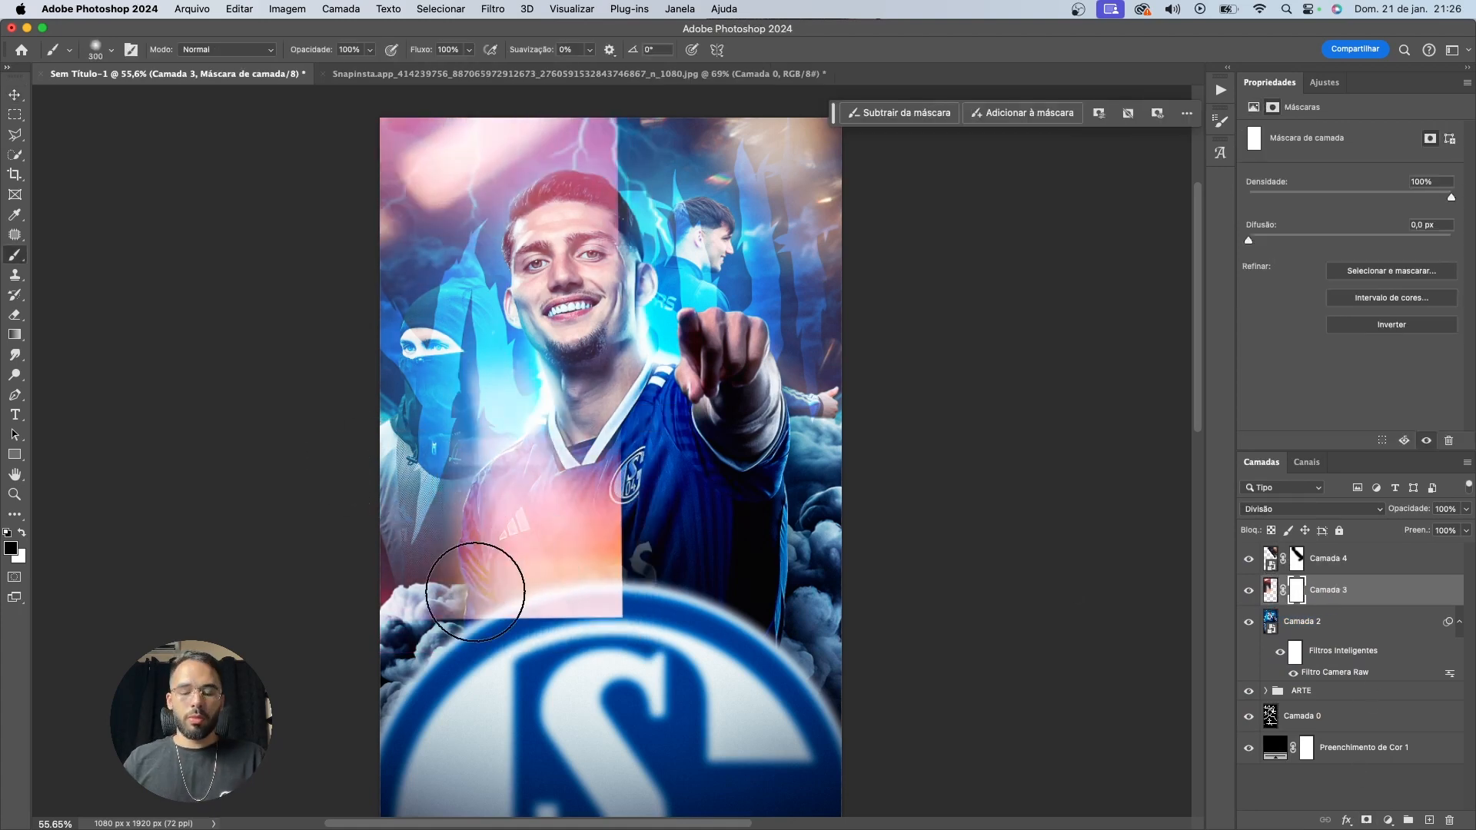
mouse_move(625, 661)
left_mouse_down()
mouse_move(459, 697)
mouse_move(332, 698)
mouse_move(592, 692)
left_mouse_up()
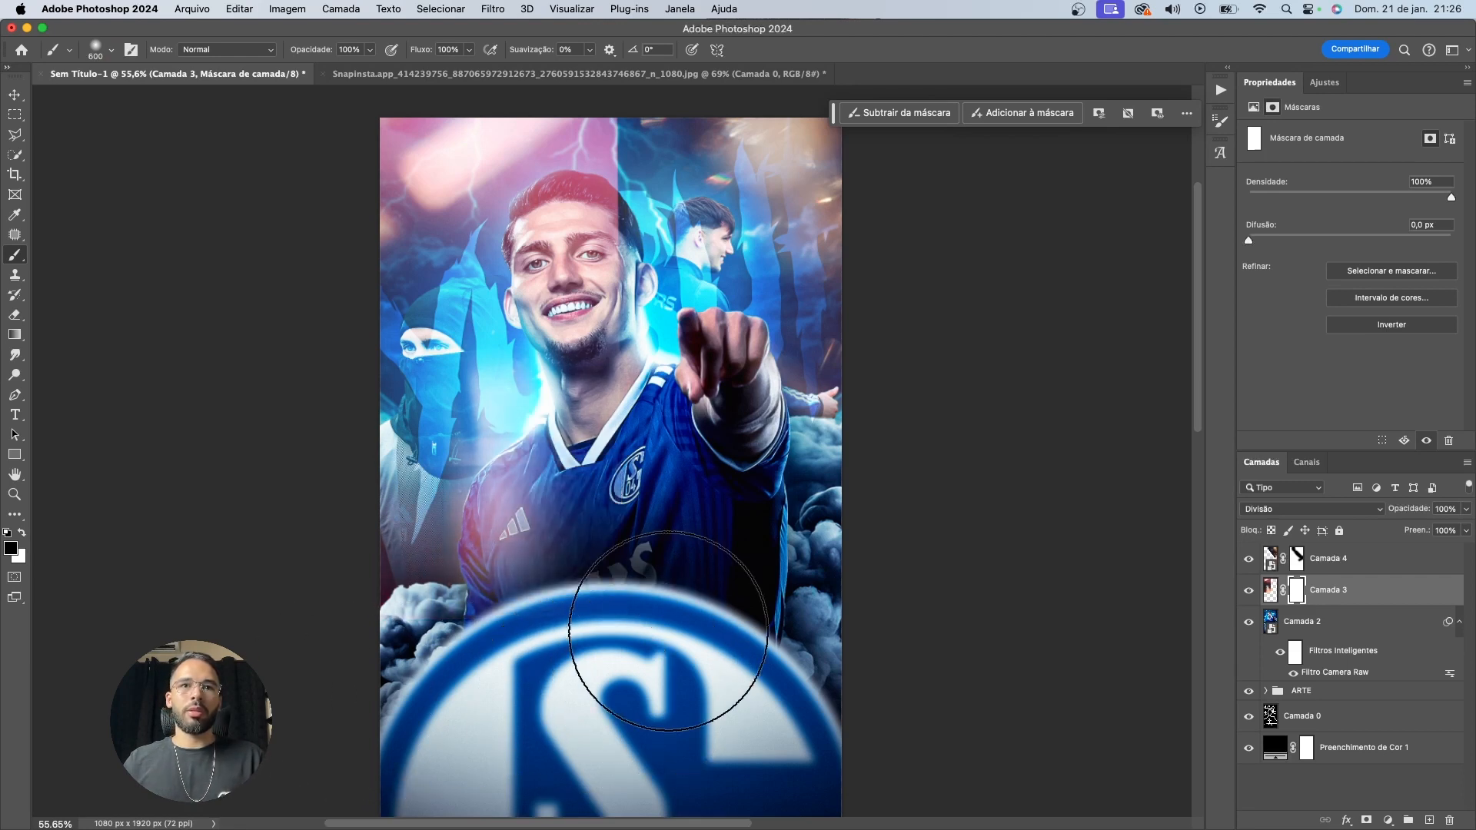
mouse_move(733, 90)
left_mouse_down()
mouse_move(701, 237)
mouse_move(731, 198)
mouse_move(731, 247)
mouse_move(778, 314)
left_mouse_up()
key("v")
key("b")
key("v")
left_click_drag(758, 202, 753, 204)
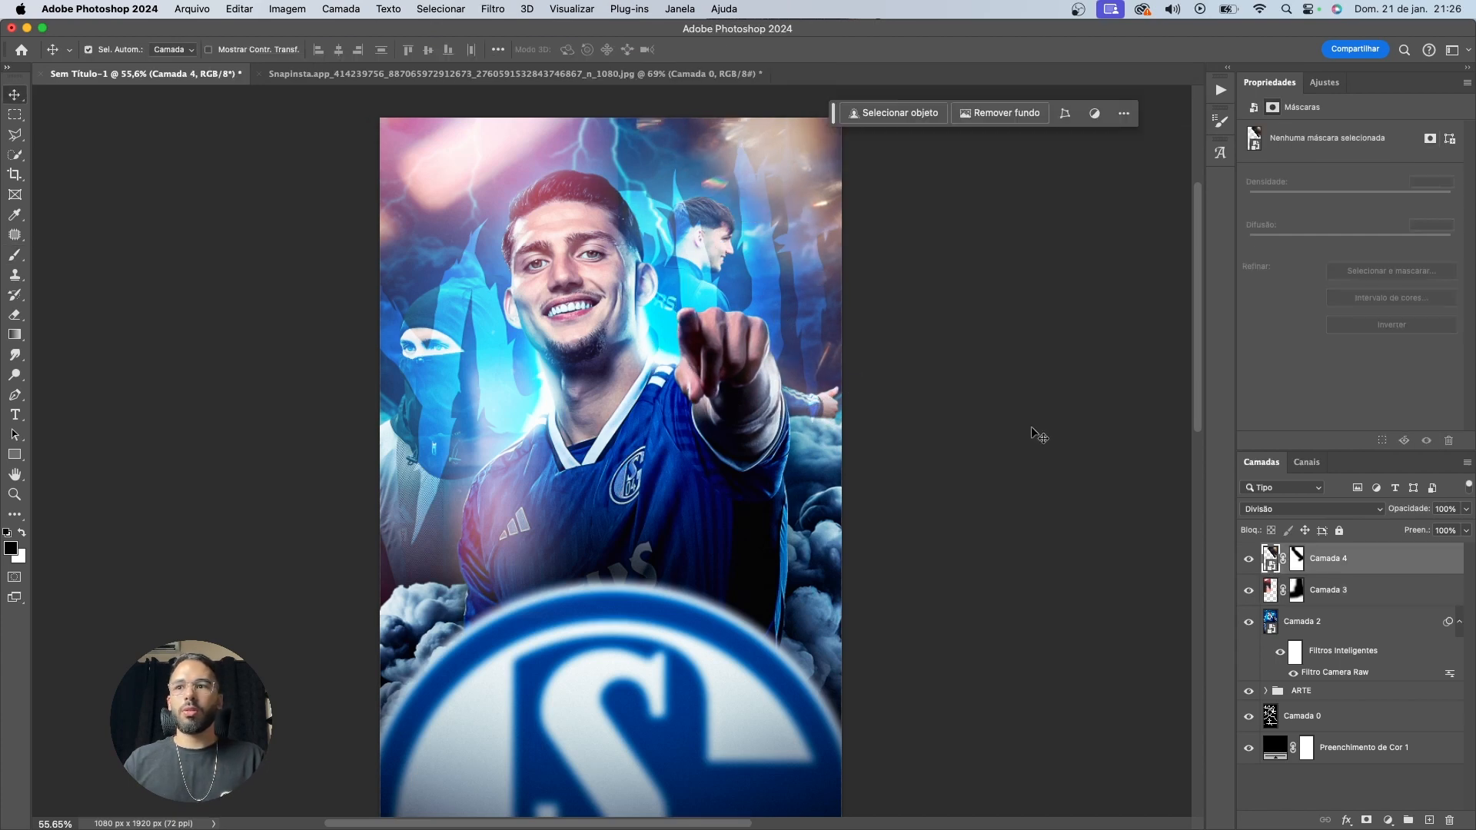
Try an extra brush stroke on Camada 4's mask near the second player and undo it
left_click(1307, 569)
key("b")
mouse_move(675, 263)
left_mouse_down()
mouse_move(699, 214)
mouse_move(699, 239)
left_mouse_up()
key("super+z")
left_click(1296, 589)
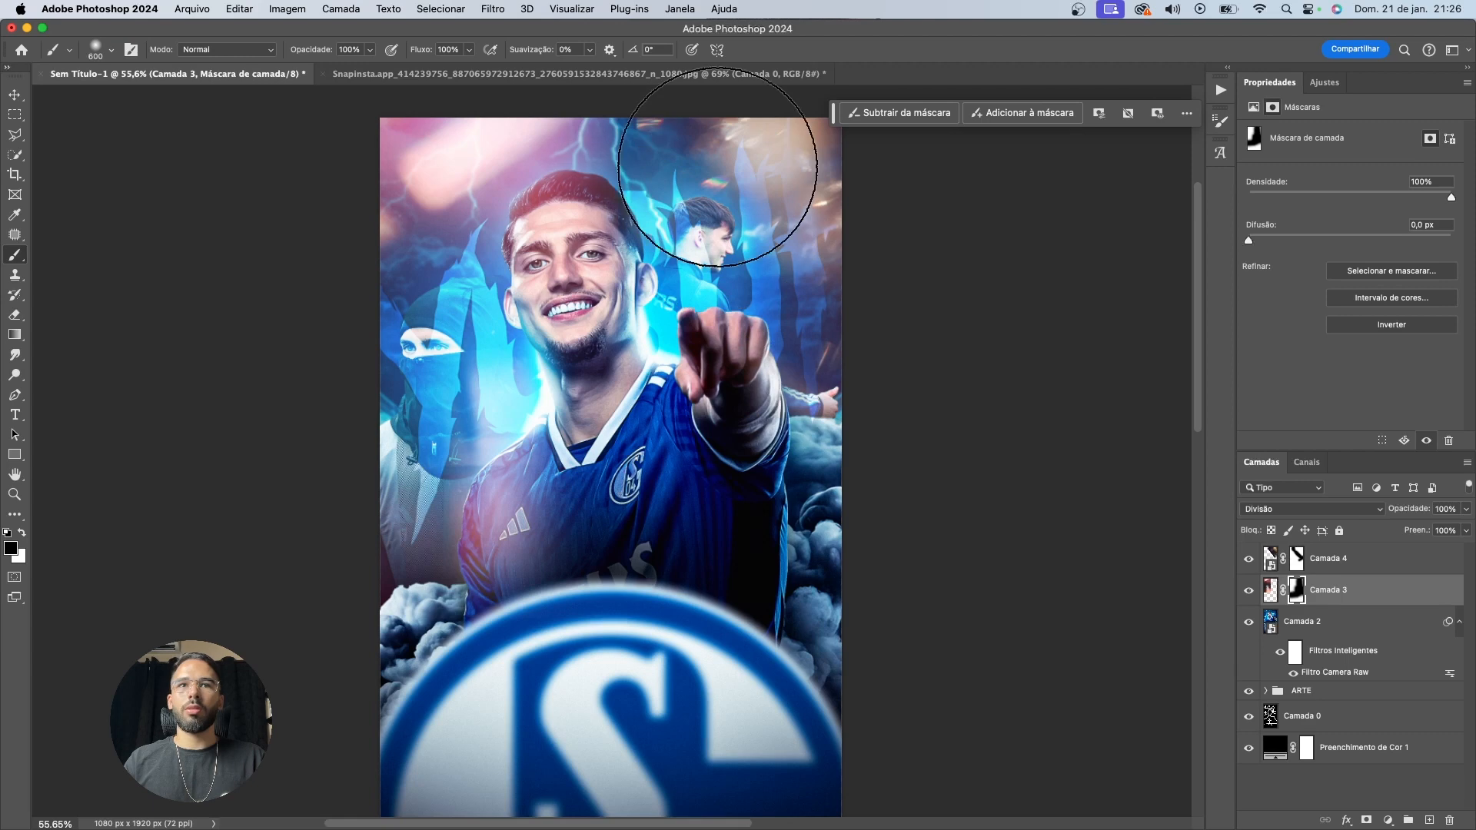
Hide Camada 2 and move the Camada 4 and Camada 3 light textures beneath it, keeping both visible above the ARTE group
key("v")
left_click(1270, 590)
left_click_drag(1248, 559, 1249, 590)
left_click(1248, 623)
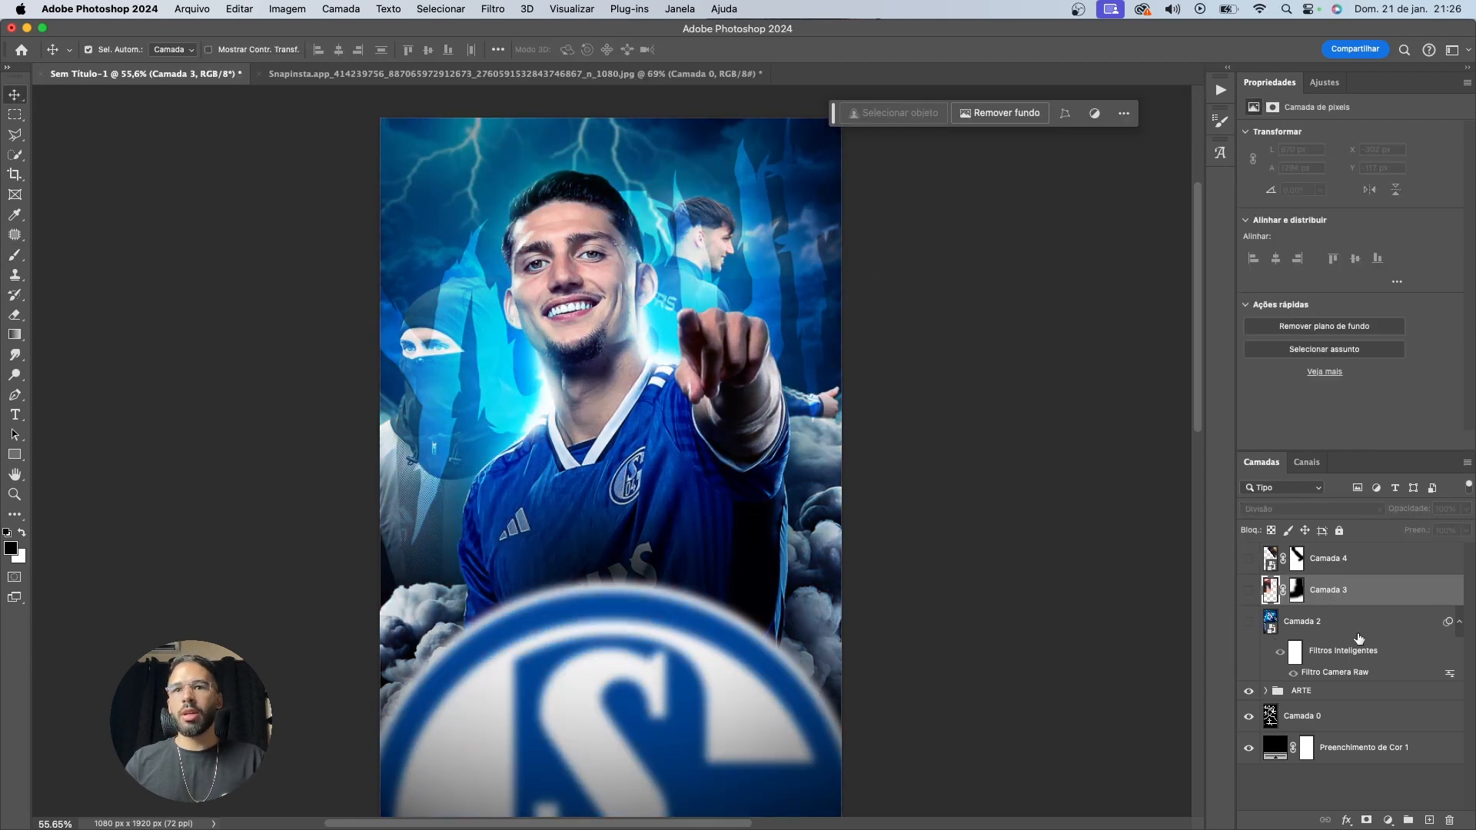
left_click(1336, 571, "shift")
left_click_drag(1331, 597, 1312, 677)
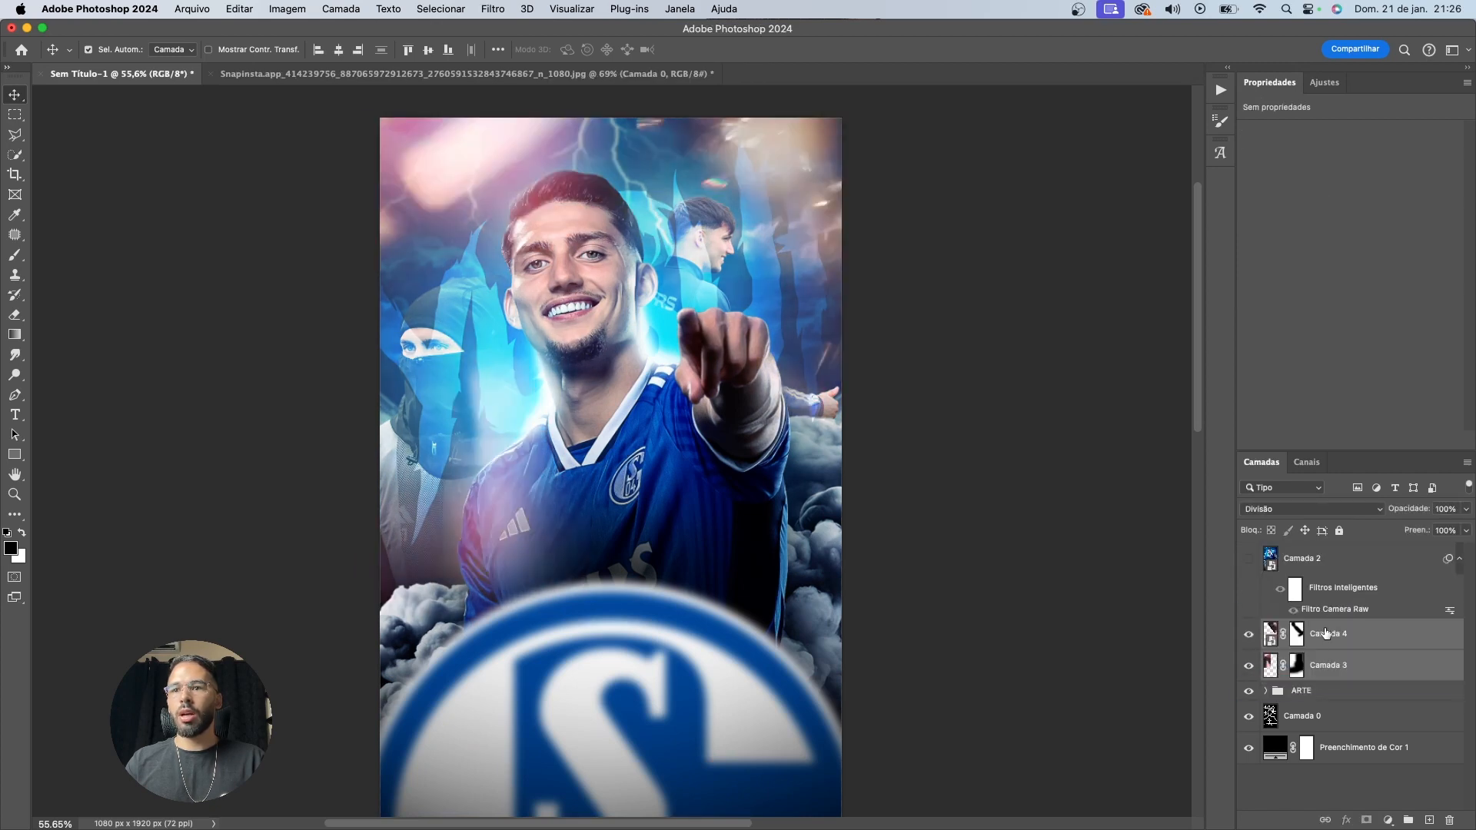
Stamp the visible artwork onto a new layer above Camada 4 as a smart object and move Camada 2's Camera Raw smart filter onto it
left_click(1325, 633)
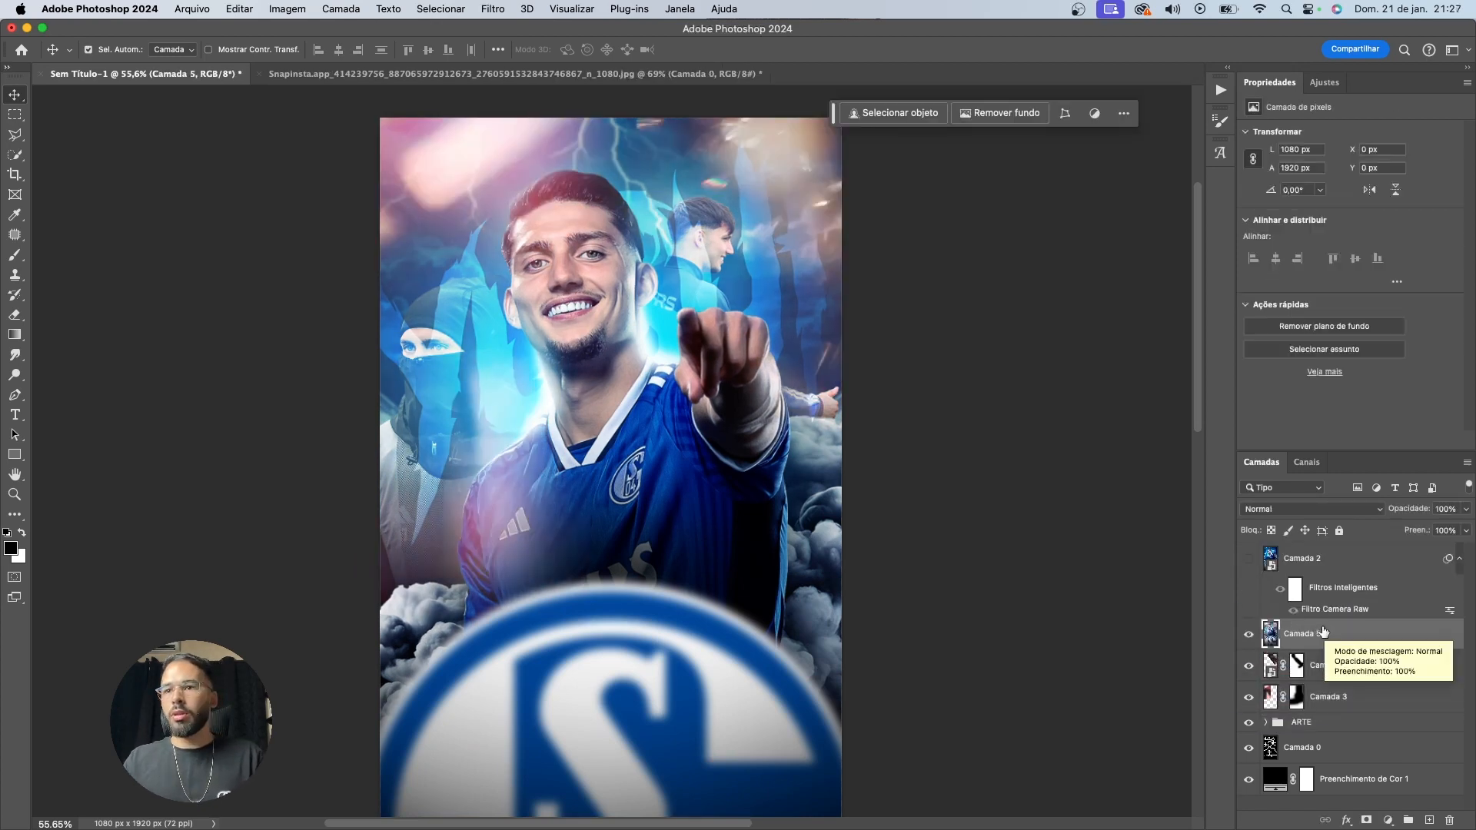
right_click(1322, 631)
left_click(1257, 330)
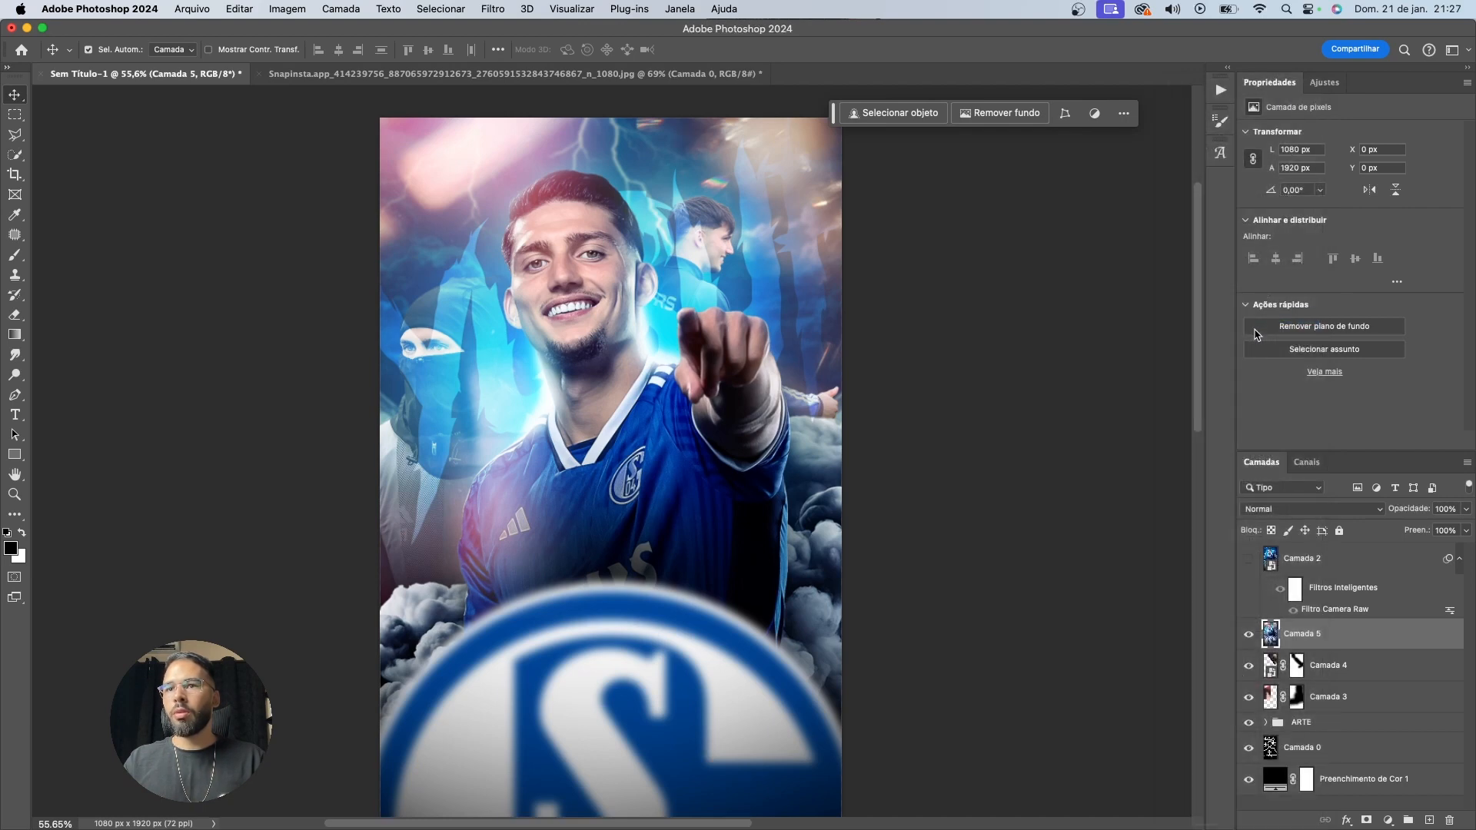
right_click(1332, 640)
left_click(1276, 343)
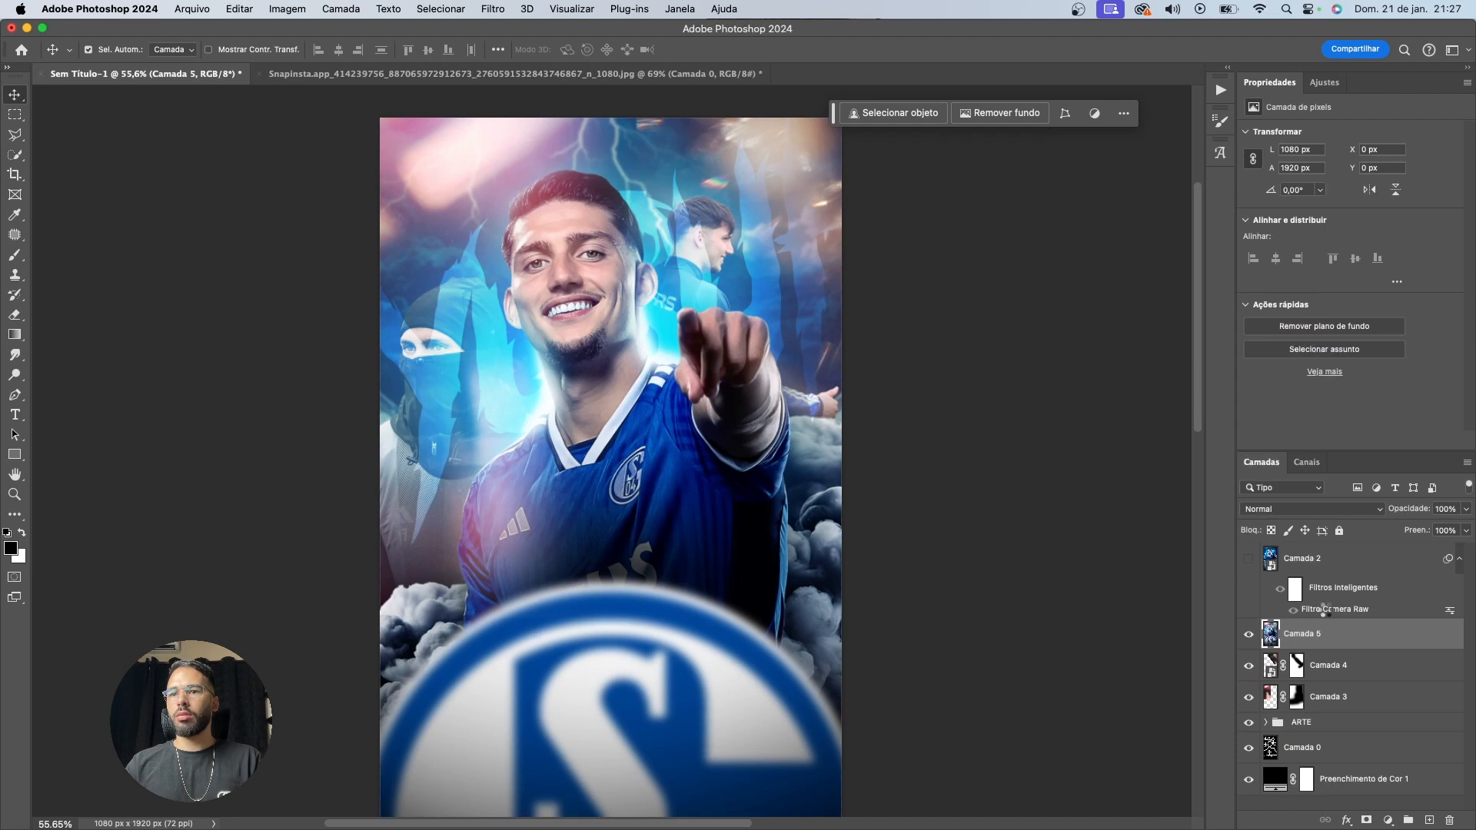
left_click_drag(1328, 608, 1298, 624)
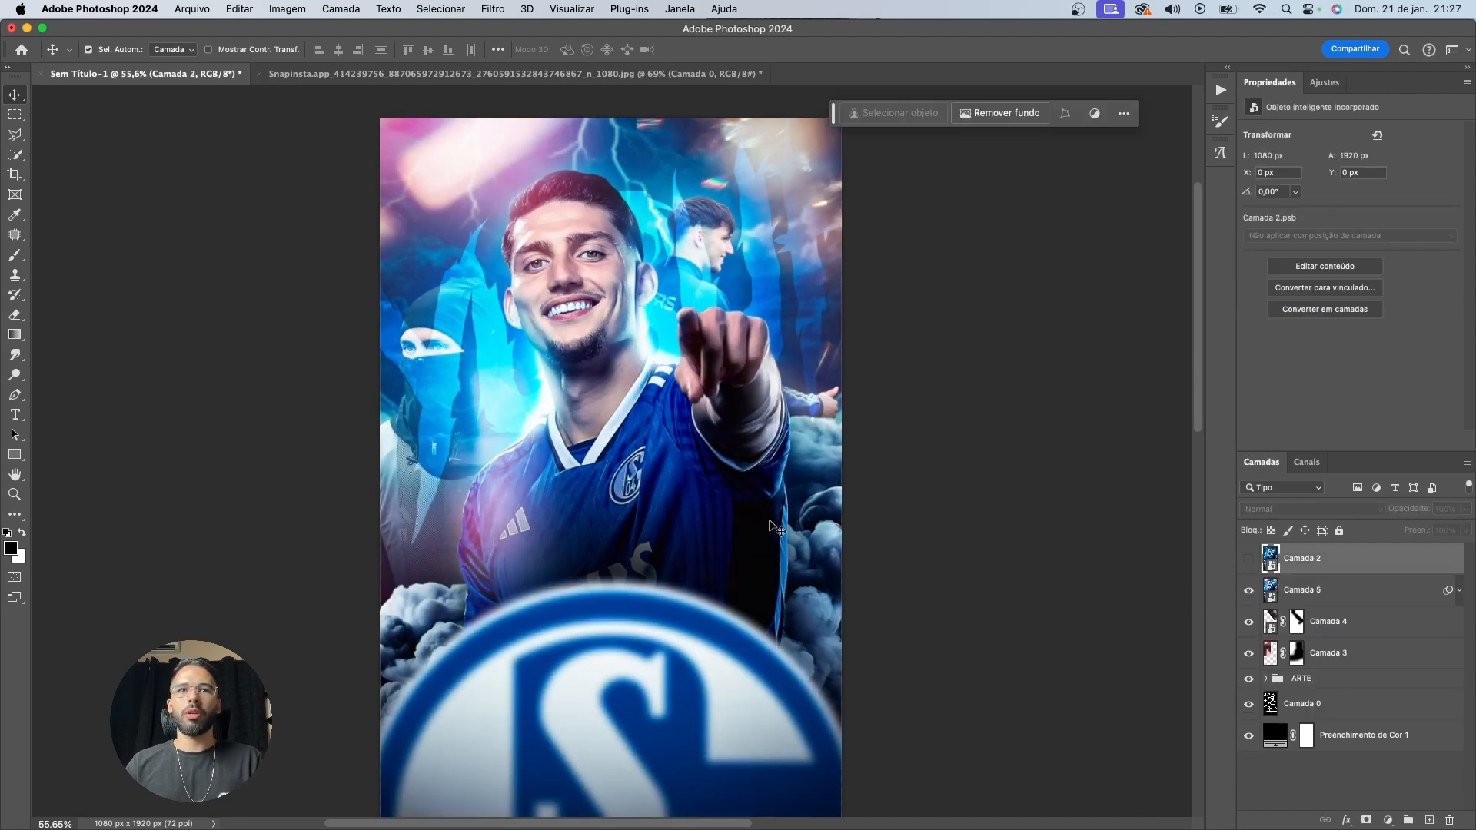
Inspect the graded light textures around the player's face up close and delete the hidden Camada 2 layer
key("super+0")
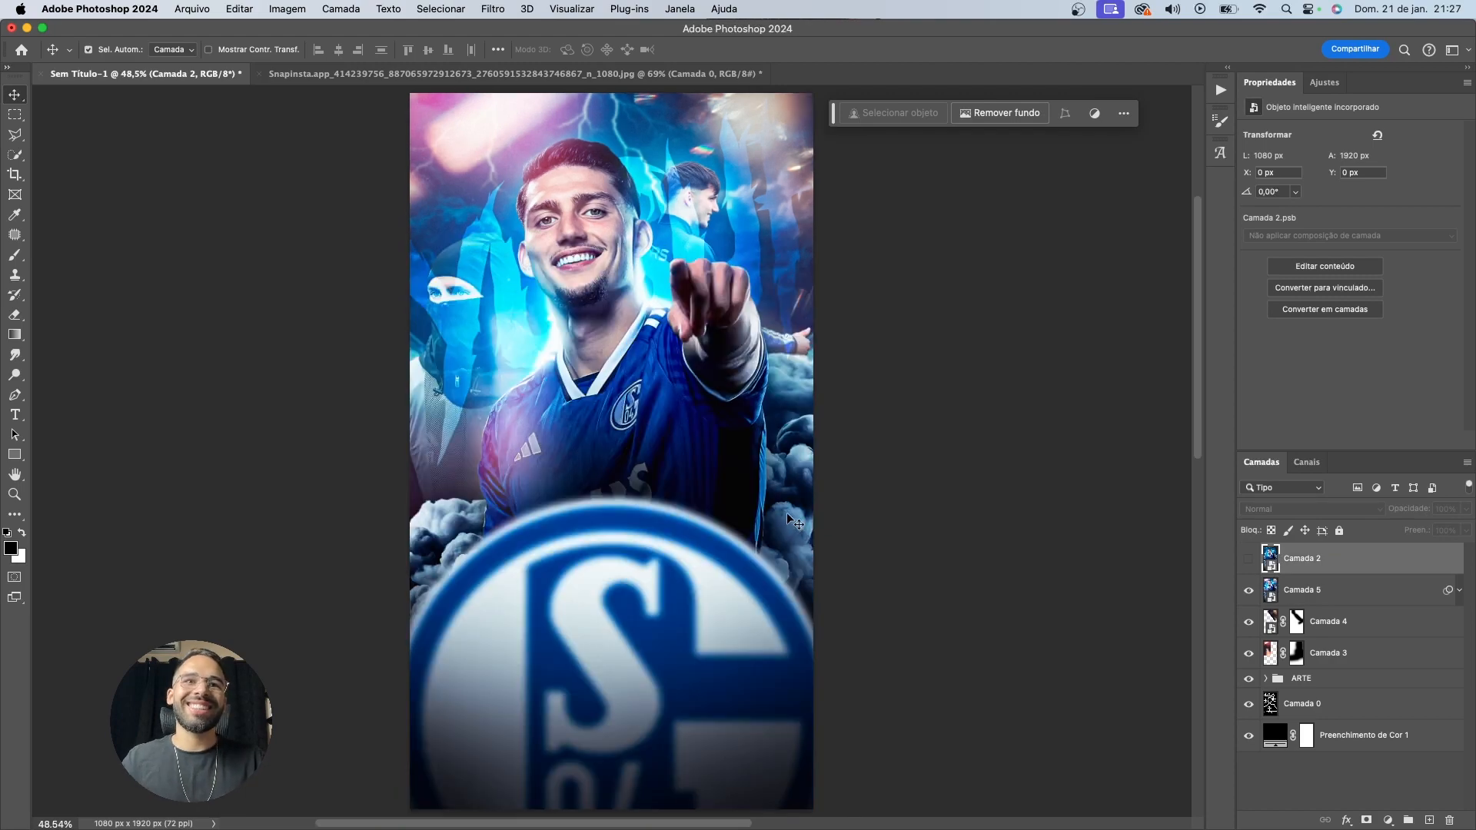
scroll(510, 260, "up", 3)
scroll(596, 230, "up", 3)
left_click_drag(632, 230, 641, 455)
left_click_drag(655, 370, 622, 398)
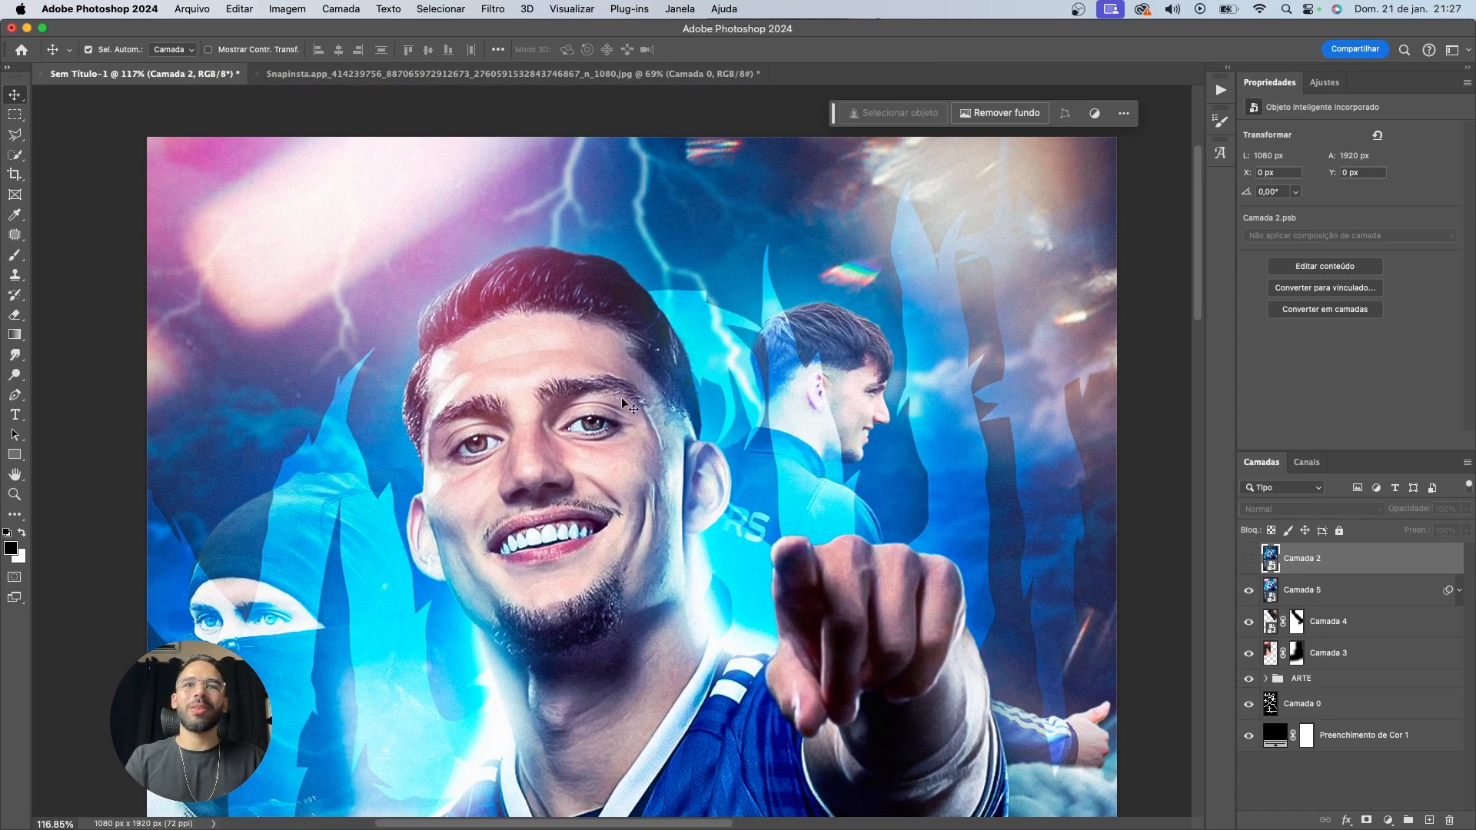
key("super+0")
key("t")
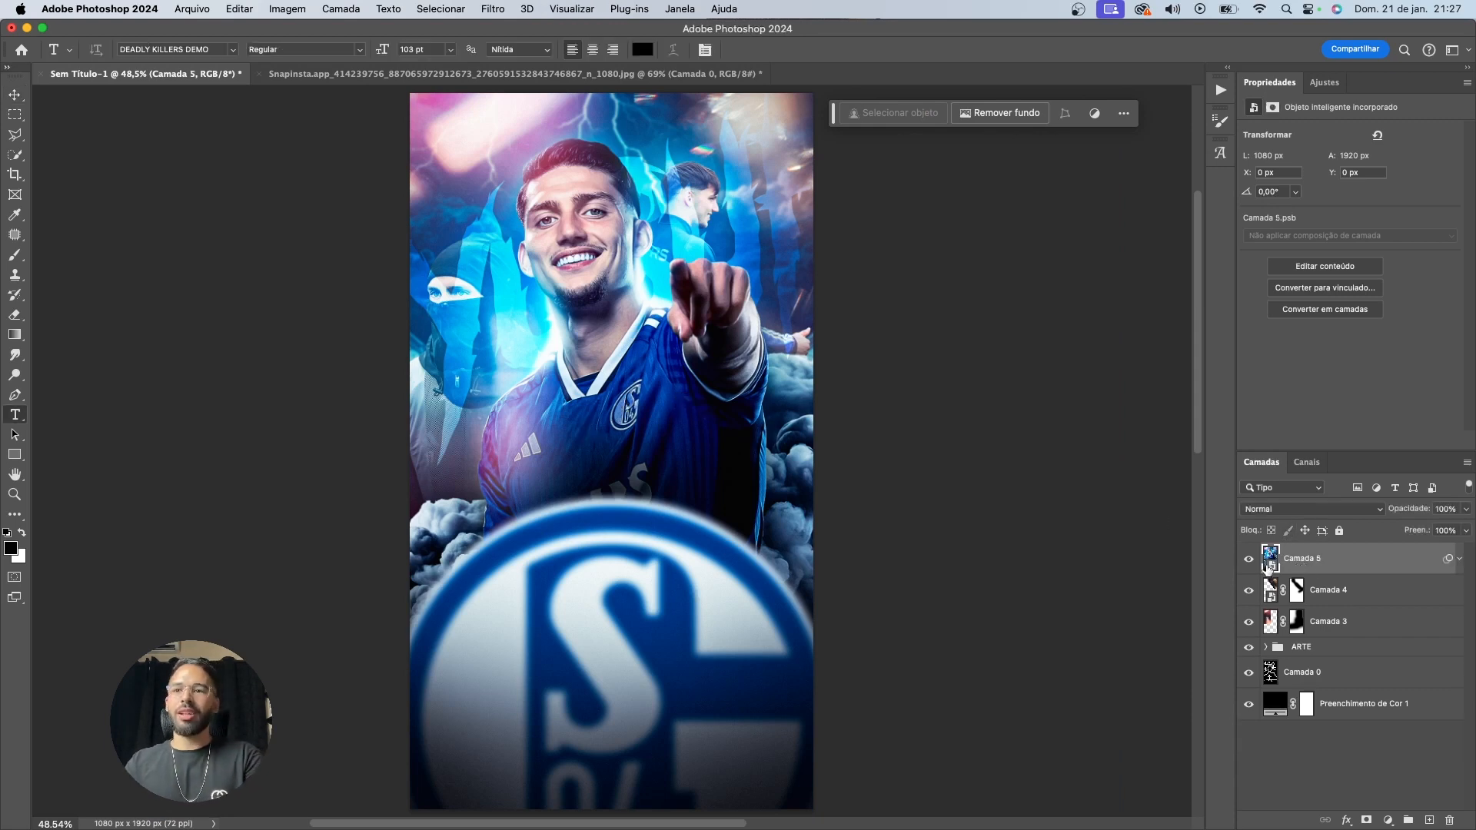
left_click(559, 427)
key("Escape")
scroll(1284, 621, "up", 5)
left_click(1266, 648)
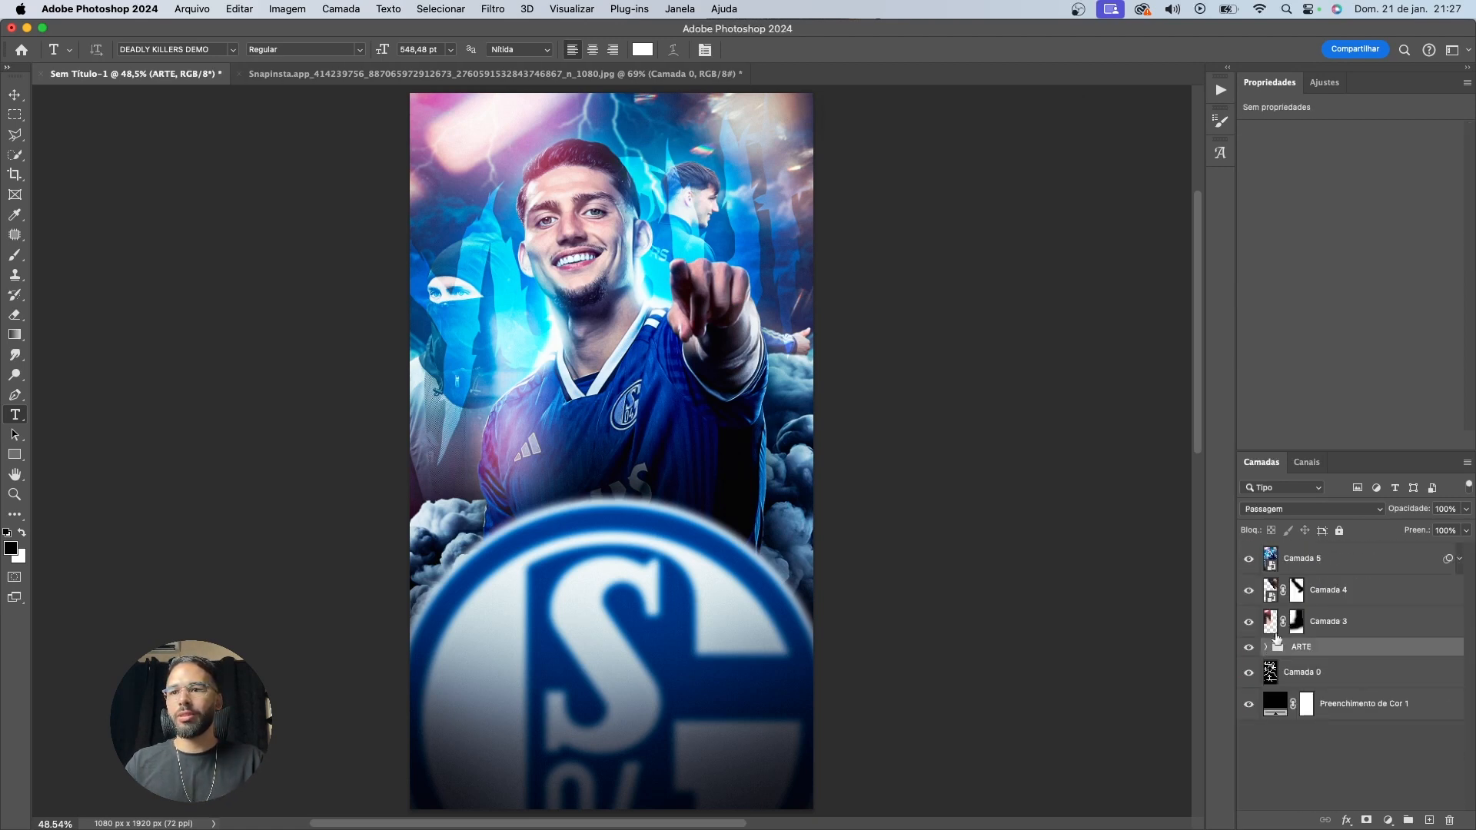
Group all layers from Camada 5 down to Preenchimento de Cor 1
left_click(1328, 568)
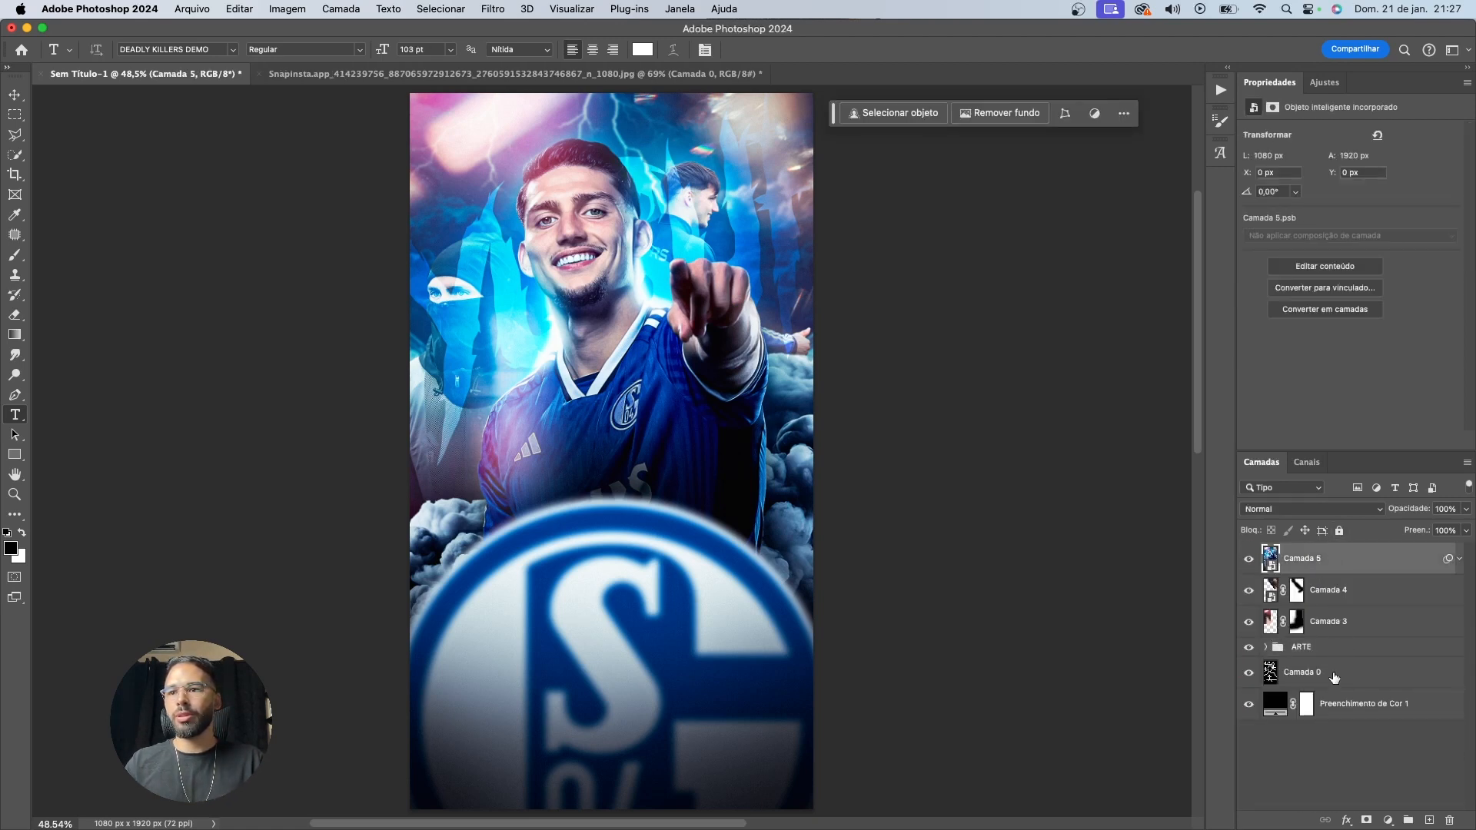
left_click(1333, 677, "shift")
left_click(1338, 703, "shift")
key("super+g")
Rename the new group ARTE FINALIZADA and lock it
double_click(1298, 552)
key("Caps_Lock")
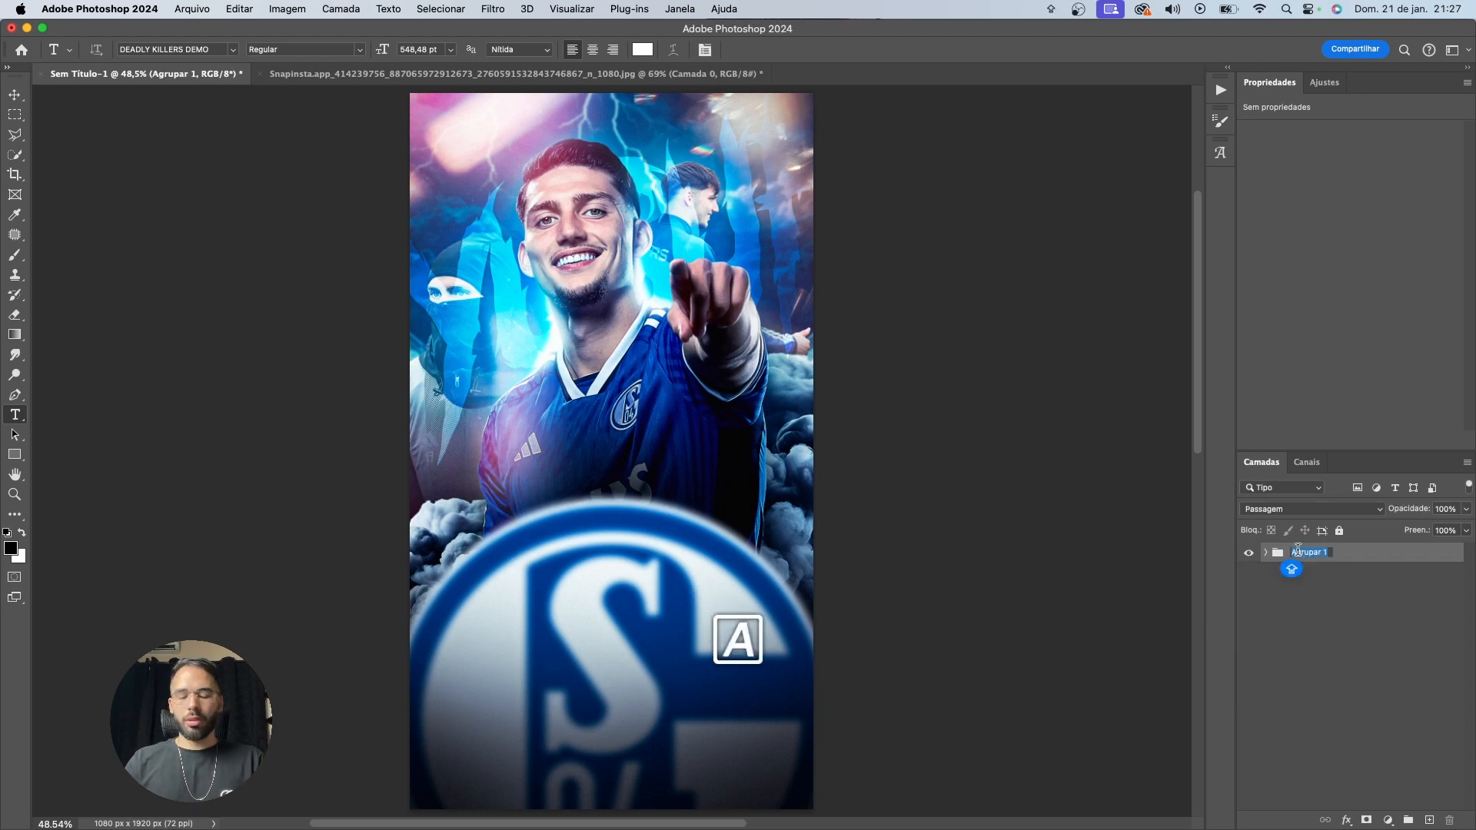
type("ARTE FINALIZADA")
key("Return")
key("Caps_Lock")
key("super+slash")
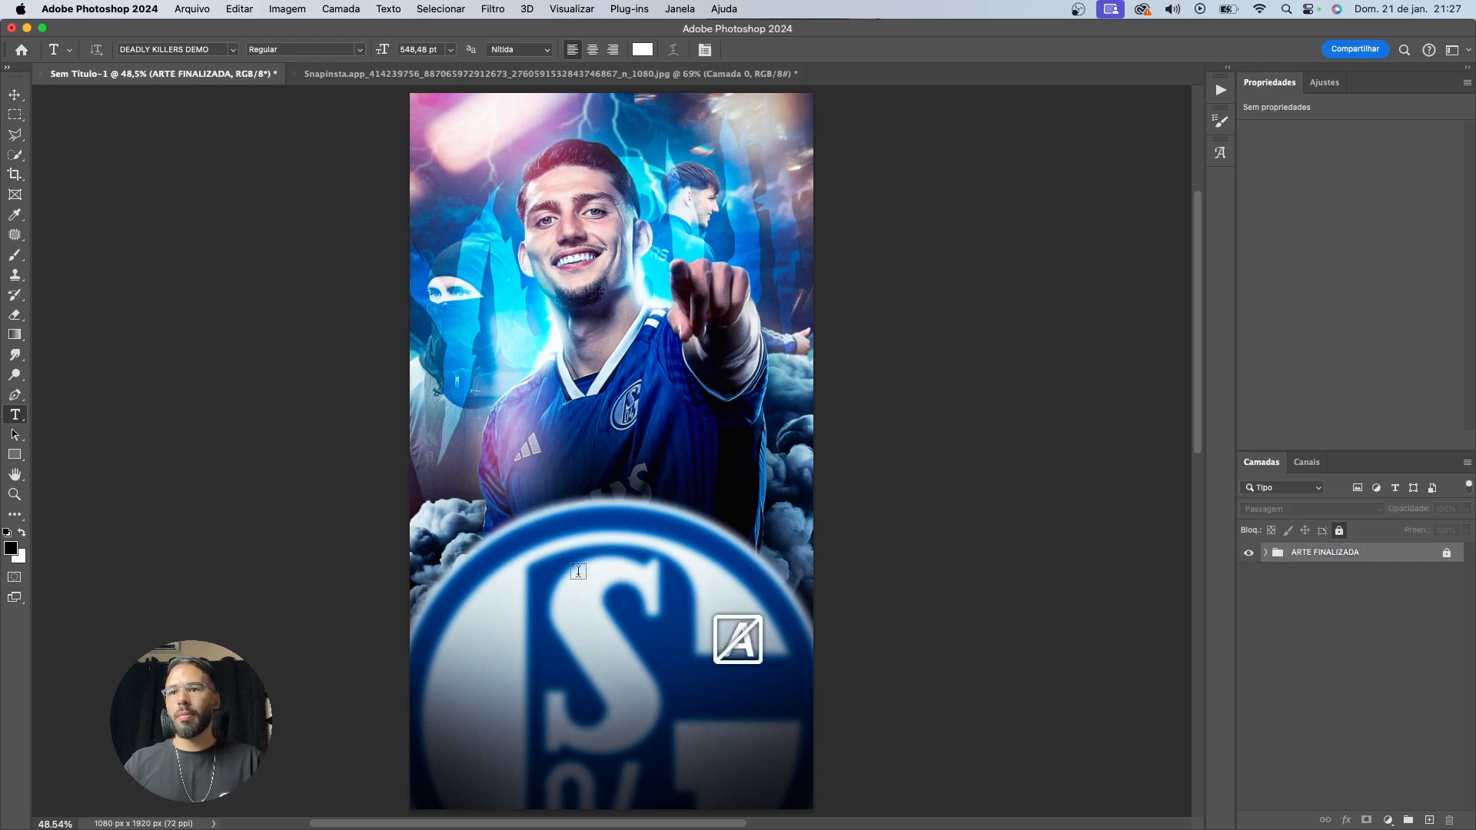
Add a white 103 pt text line in DEADLY KILLERS DEMO over the club badge, entering the full name in capitals
left_click(536, 621)
type("V")
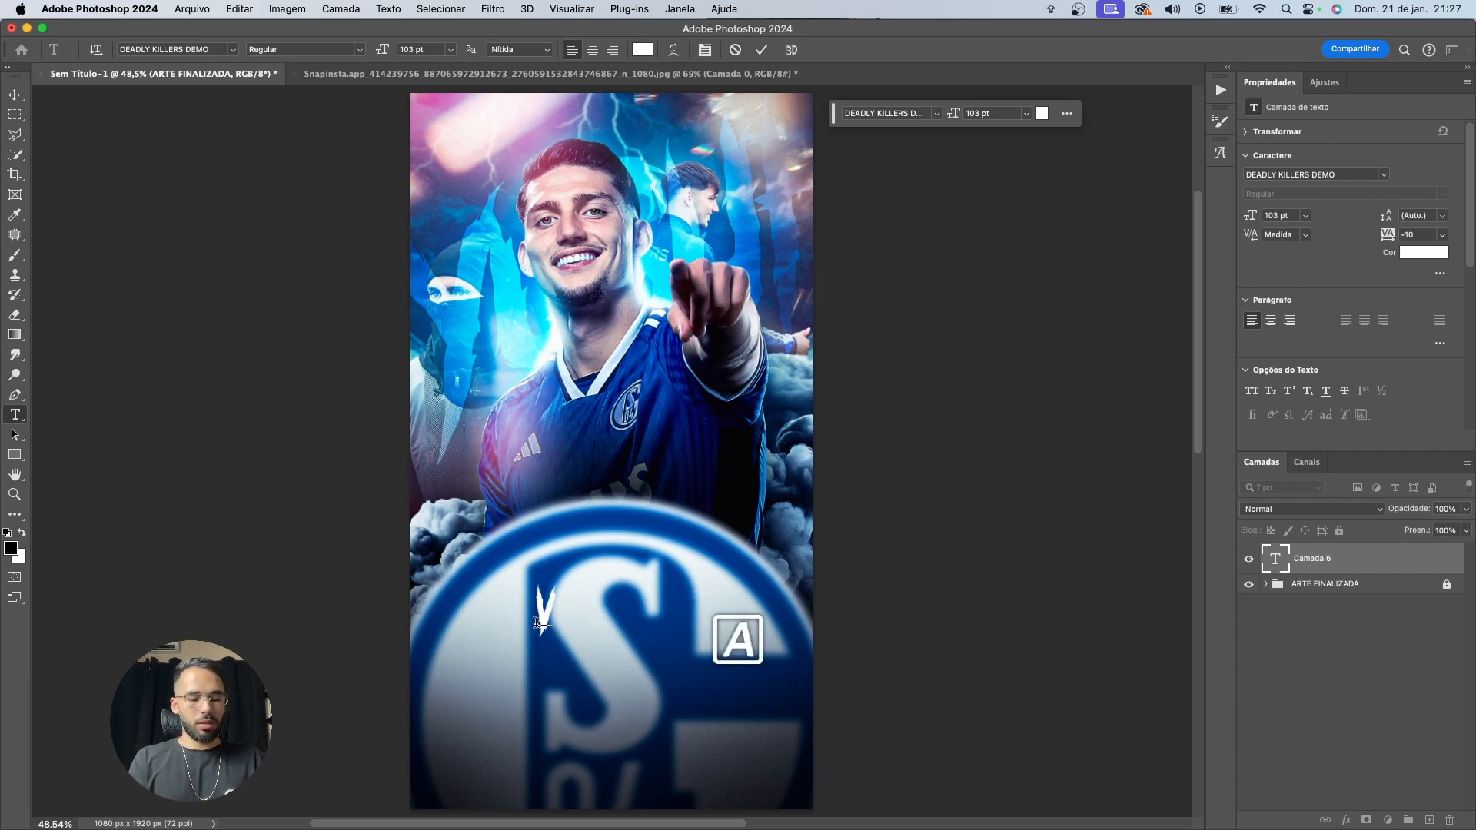
type("INI")
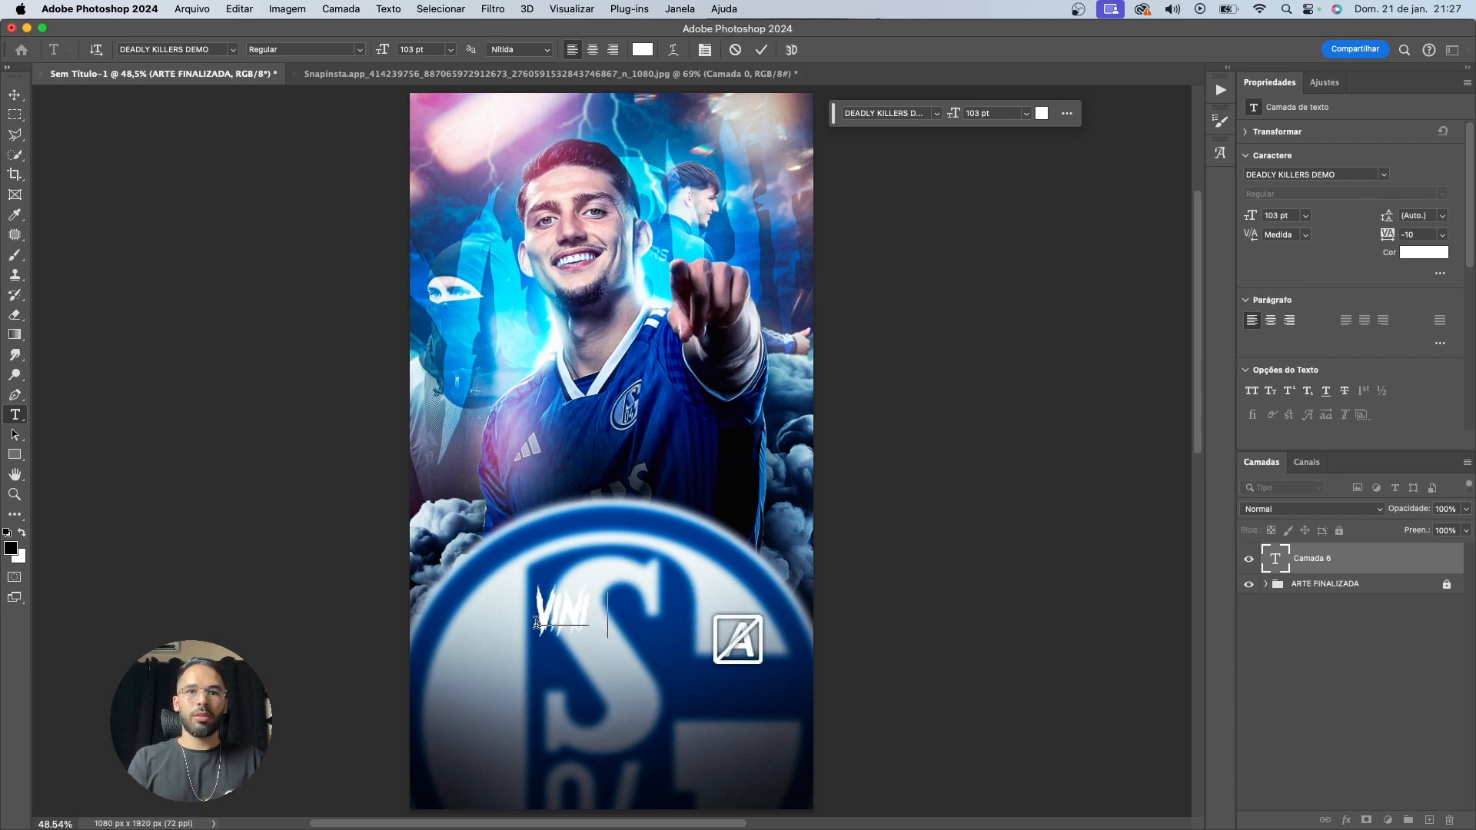
type("CIUS CEZARIO")
Change the font of the whole name text to Autography
key("super+a")
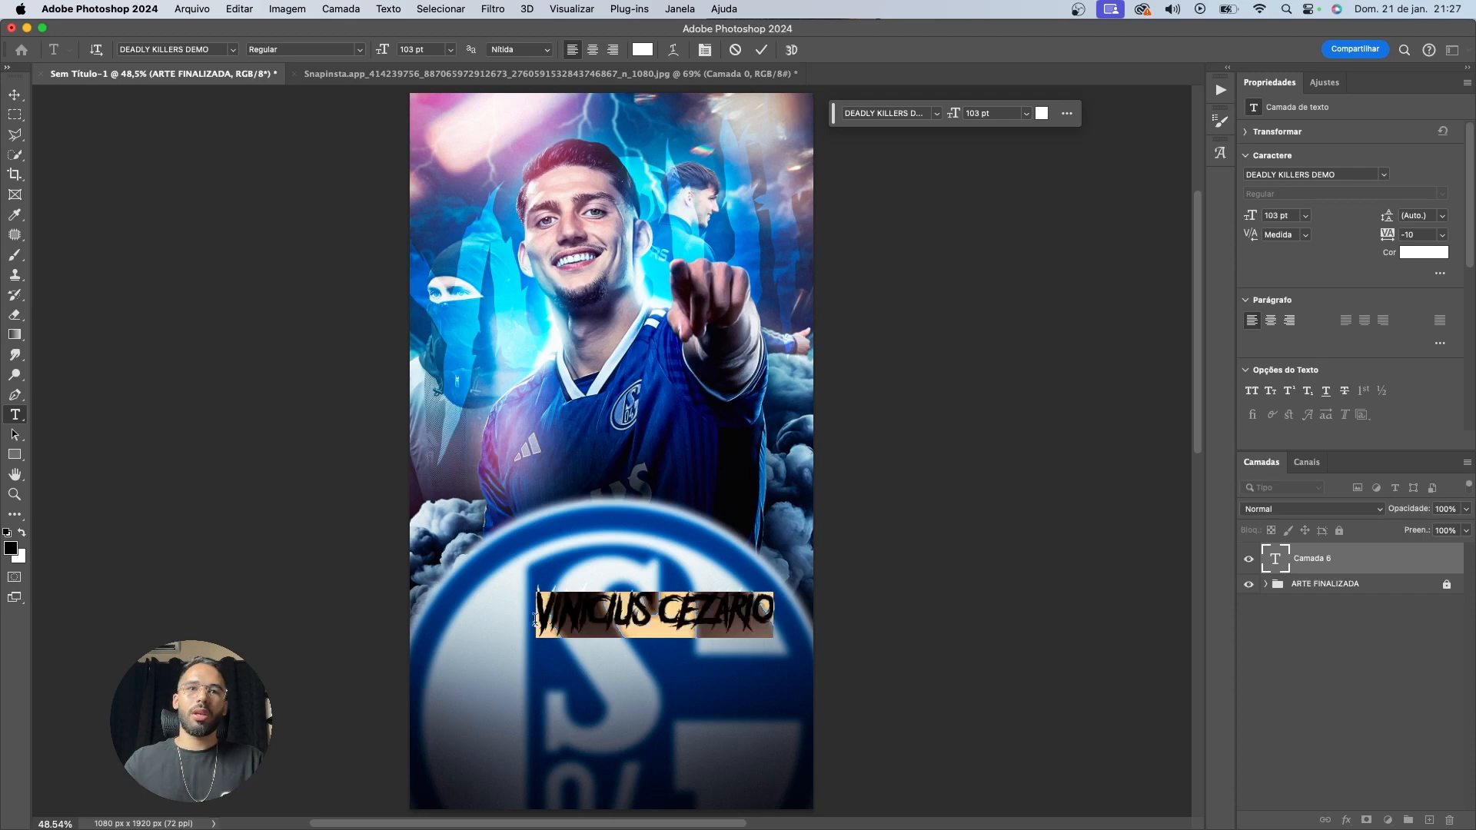
left_click(226, 48)
type("sign")
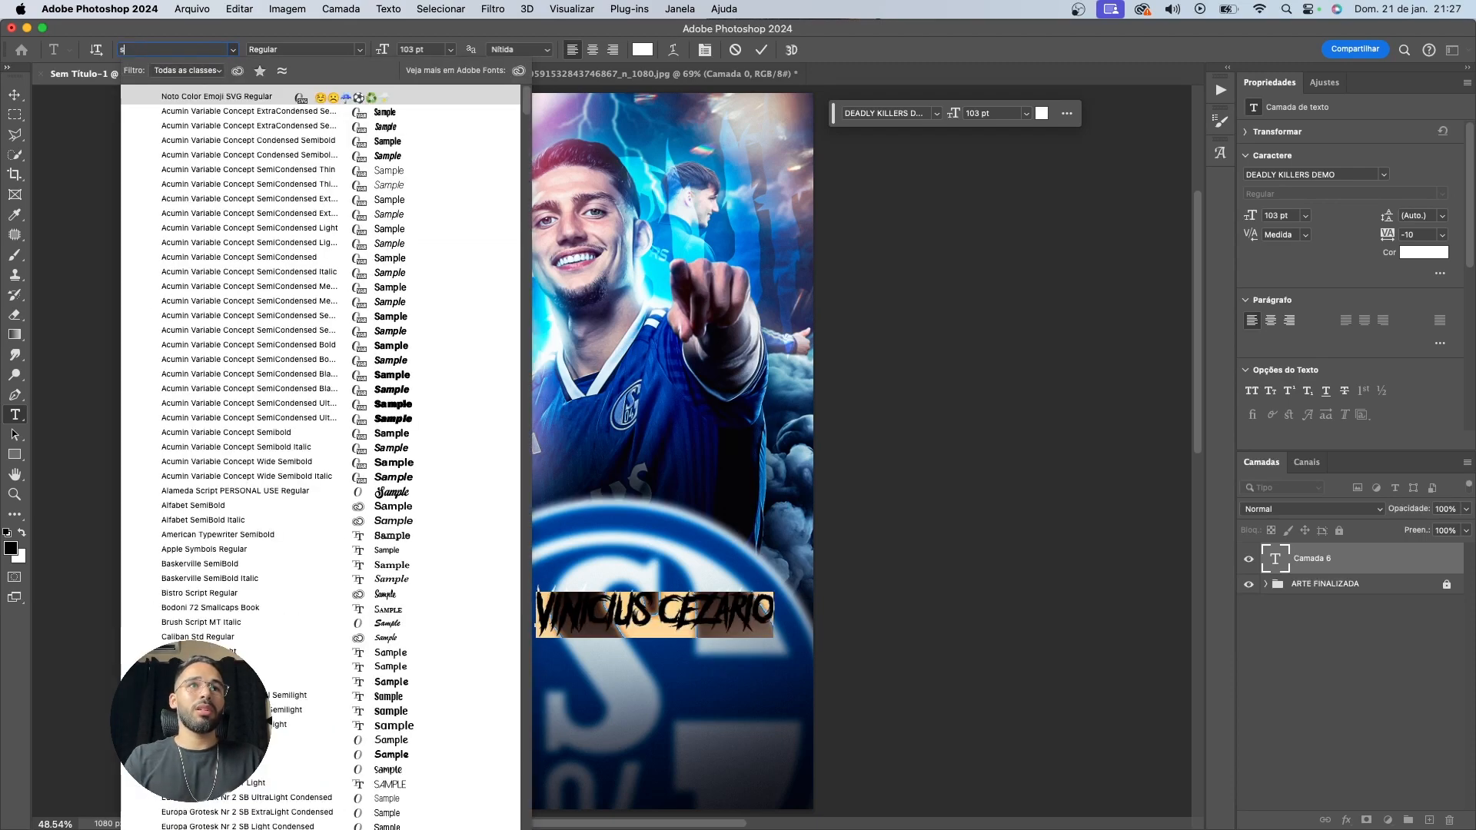
key("BackSpace")
key("BackSpace")
key("BackSpace")
key("BackSpace")
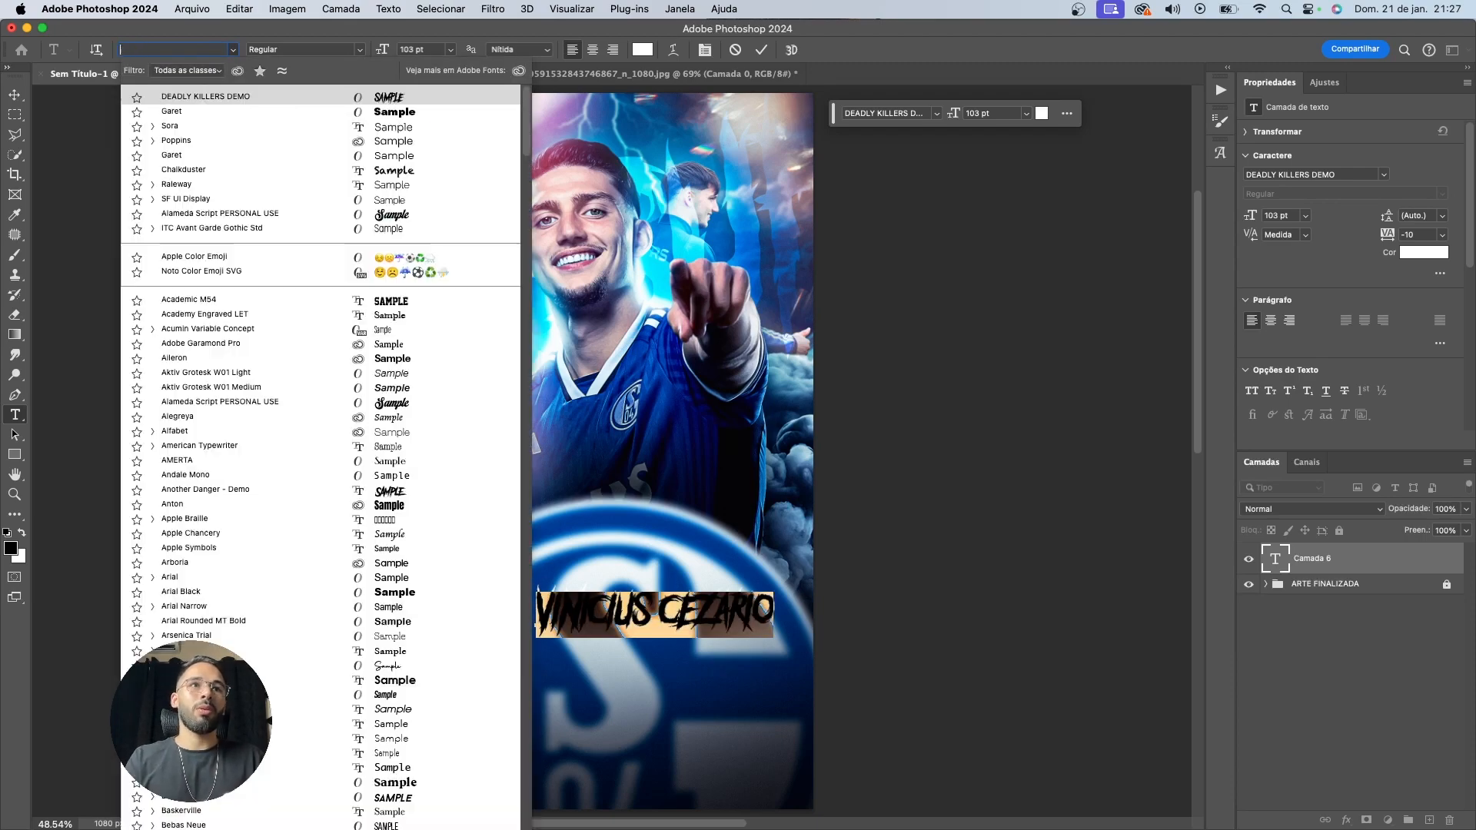
type("auto")
key("Return")
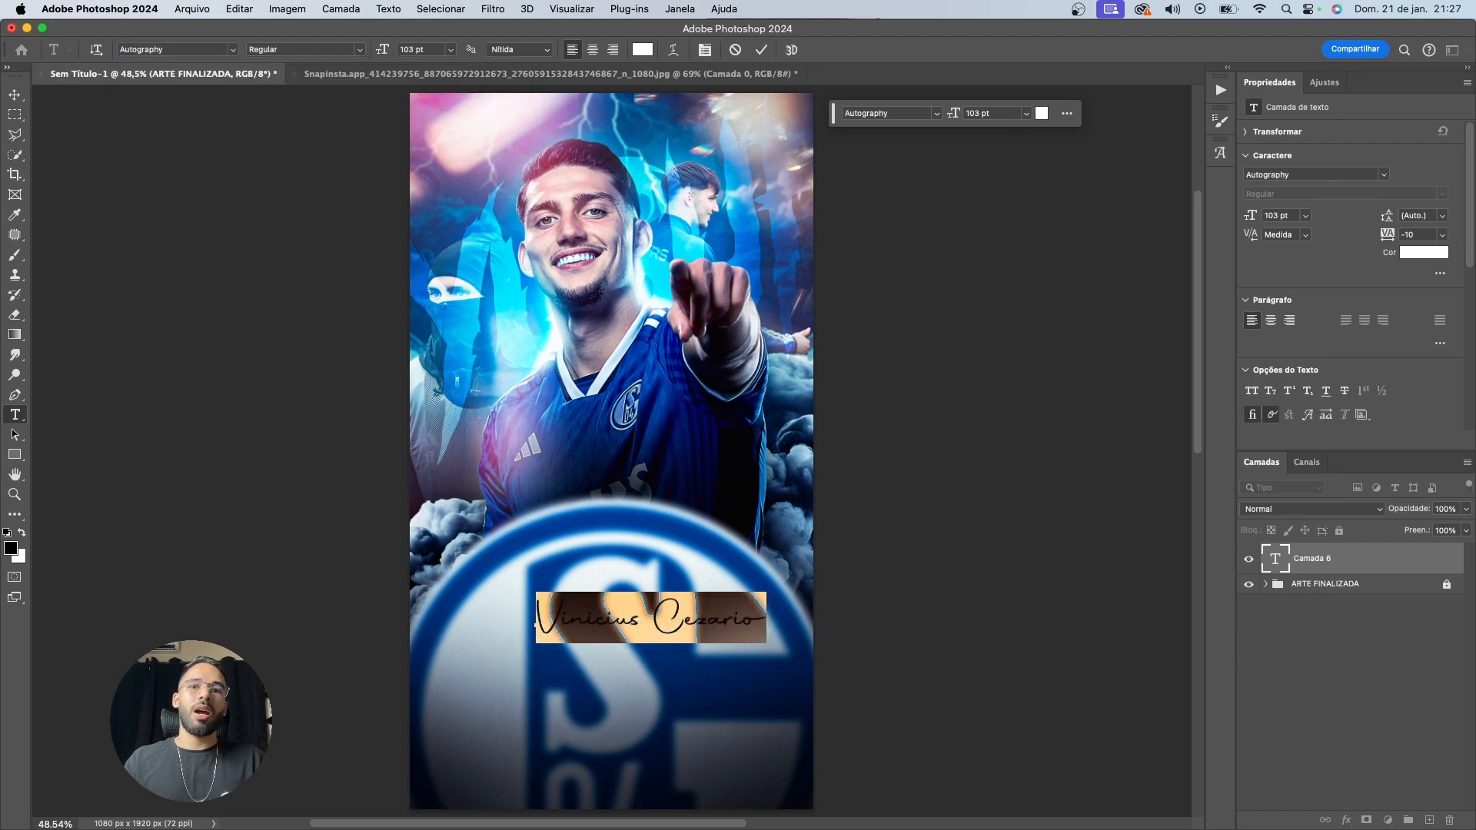
Correct the spelling of the name by adding the accents í in the first name and á in the surname
left_click_drag(719, 617, 714, 615)
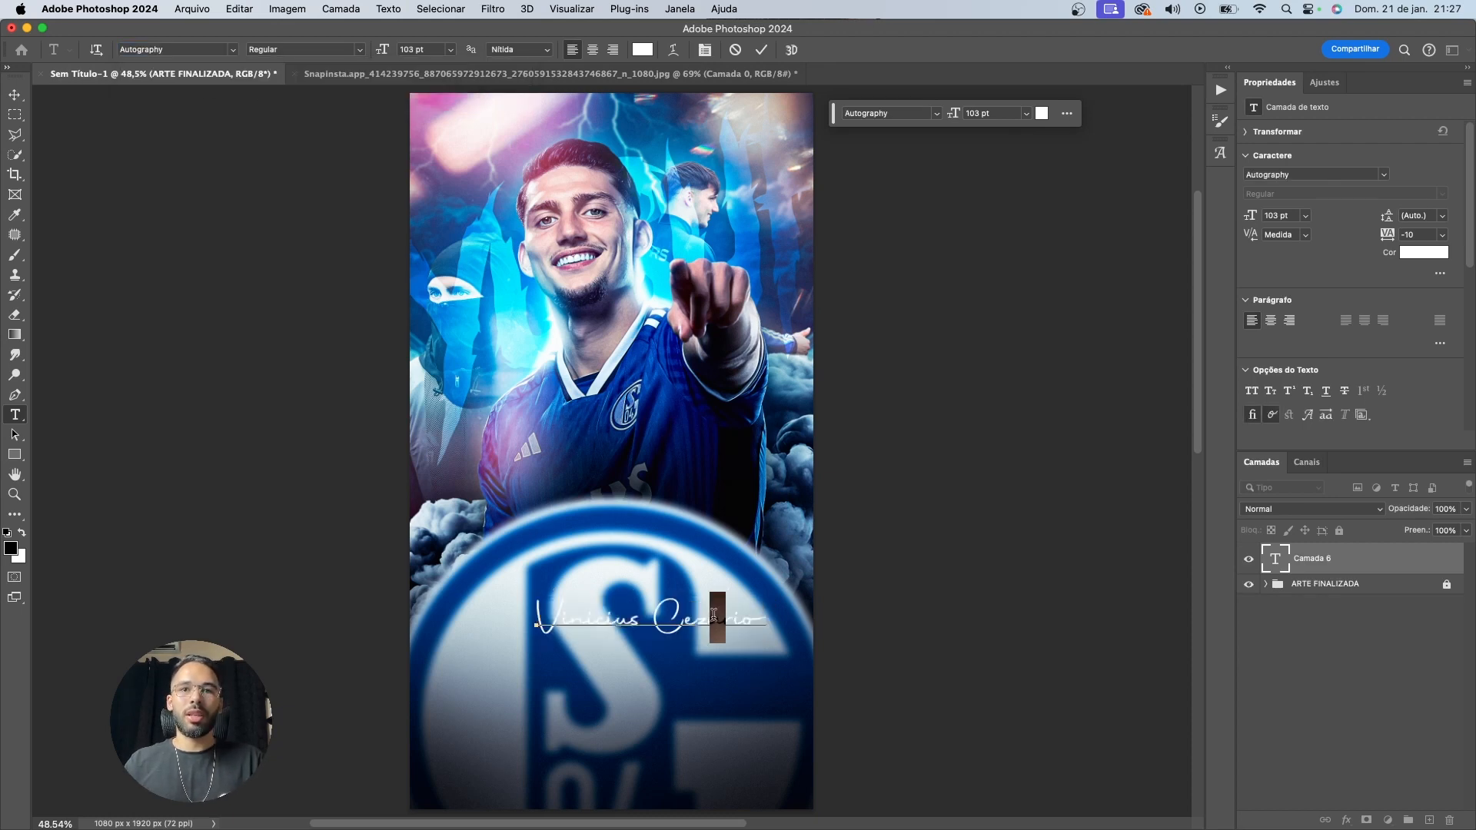
type("a")
left_click_drag(585, 607, 596, 609)
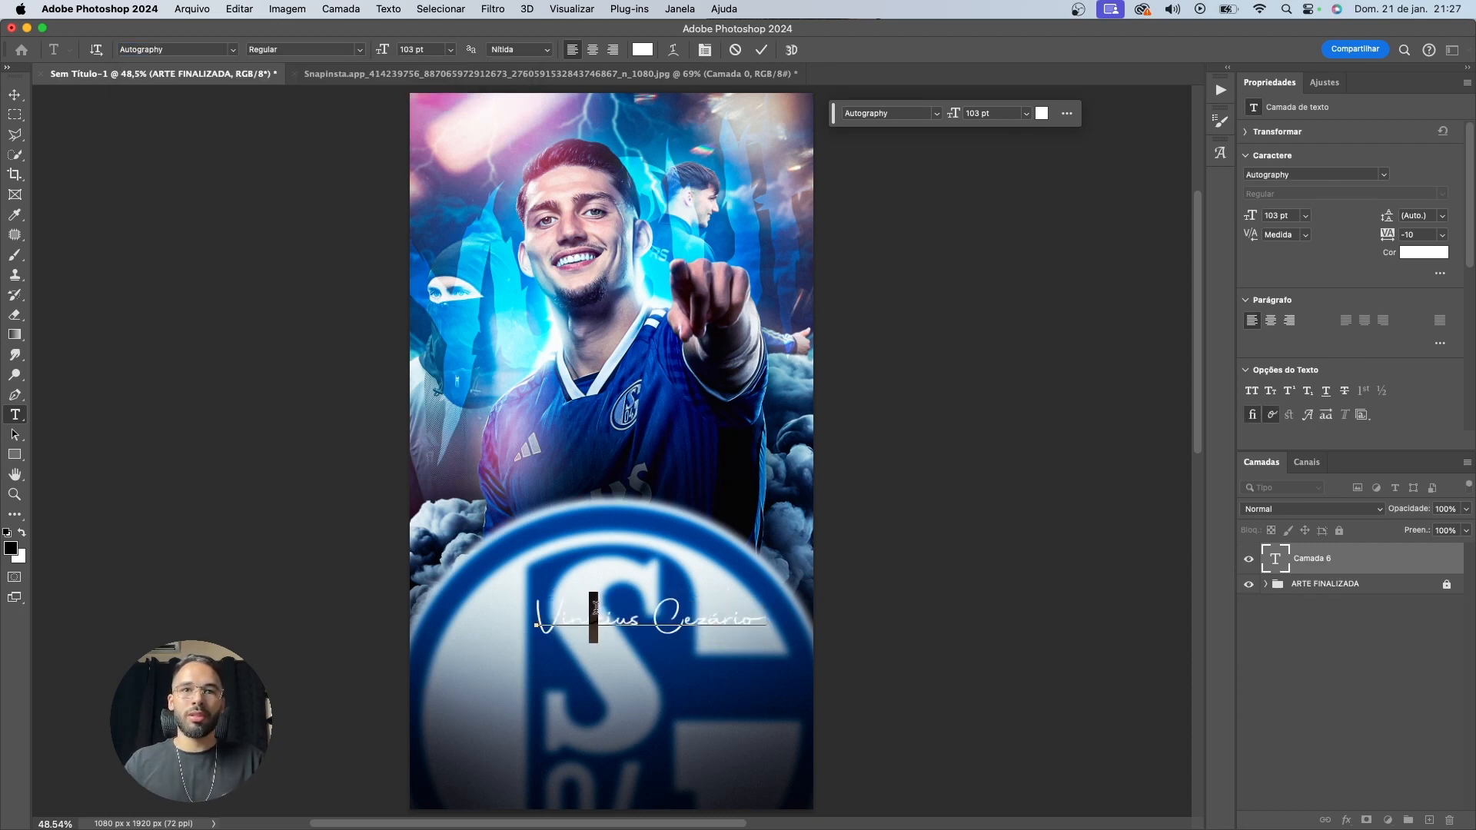
type("í")
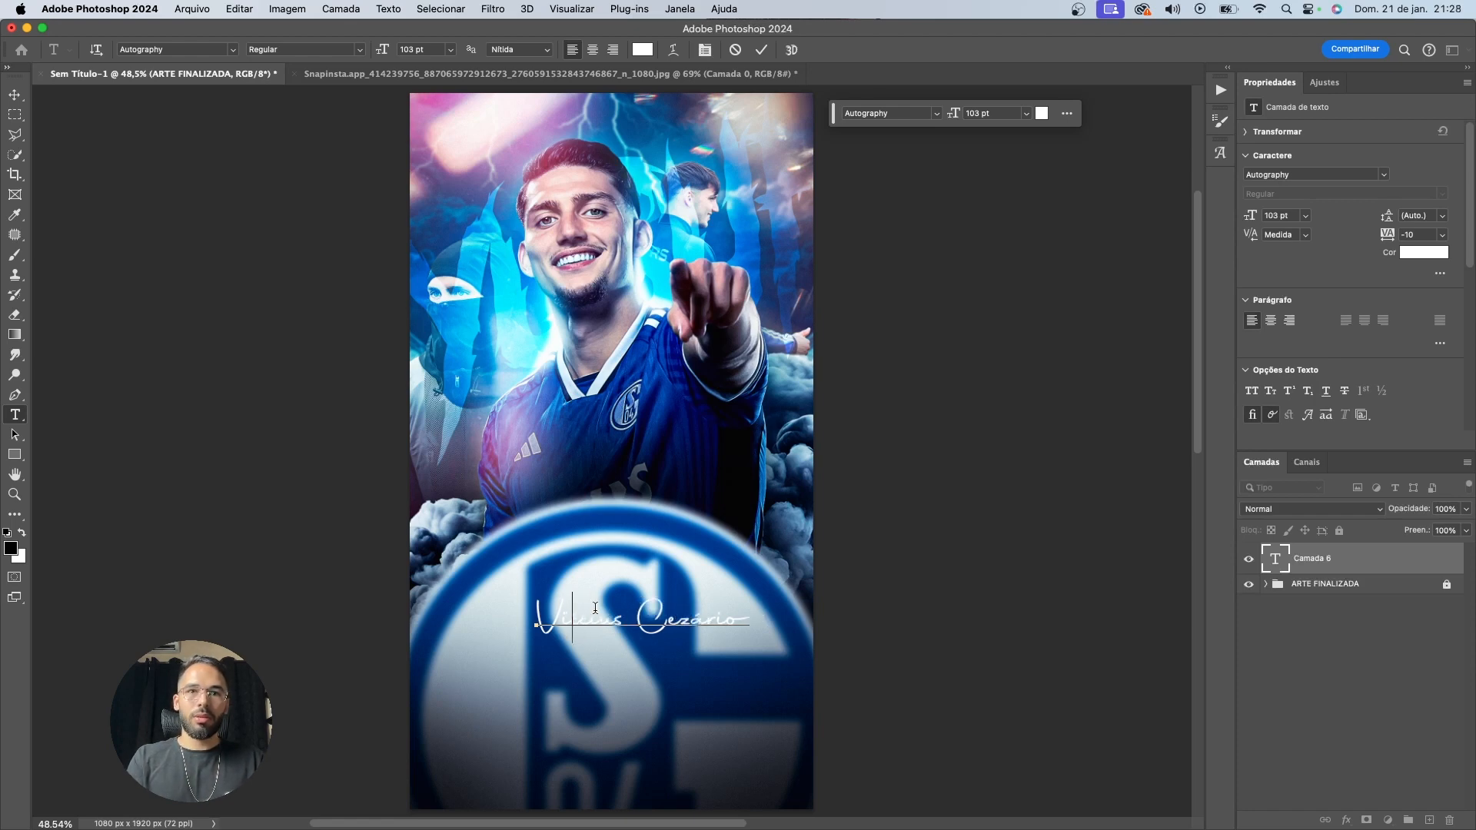
key("BackSpace")
key("BackSpace")
type("ní")
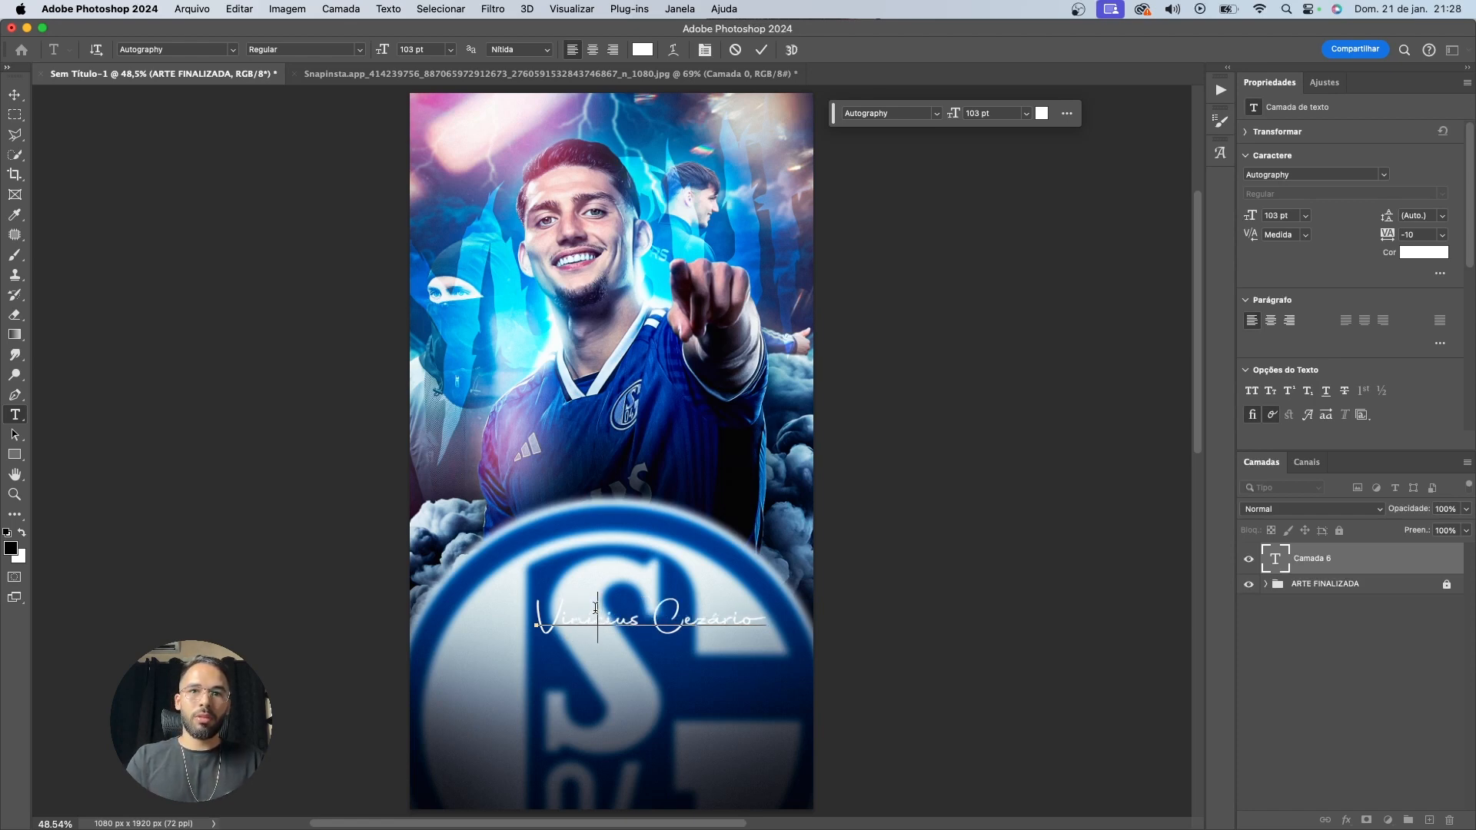
Move the name to the lower part of the badge, scale it down to 58,27 pt and centre it horizontally on the poster
key("super+Return")
key("v")
left_click_drag(657, 628, 645, 745)
key("super+t")
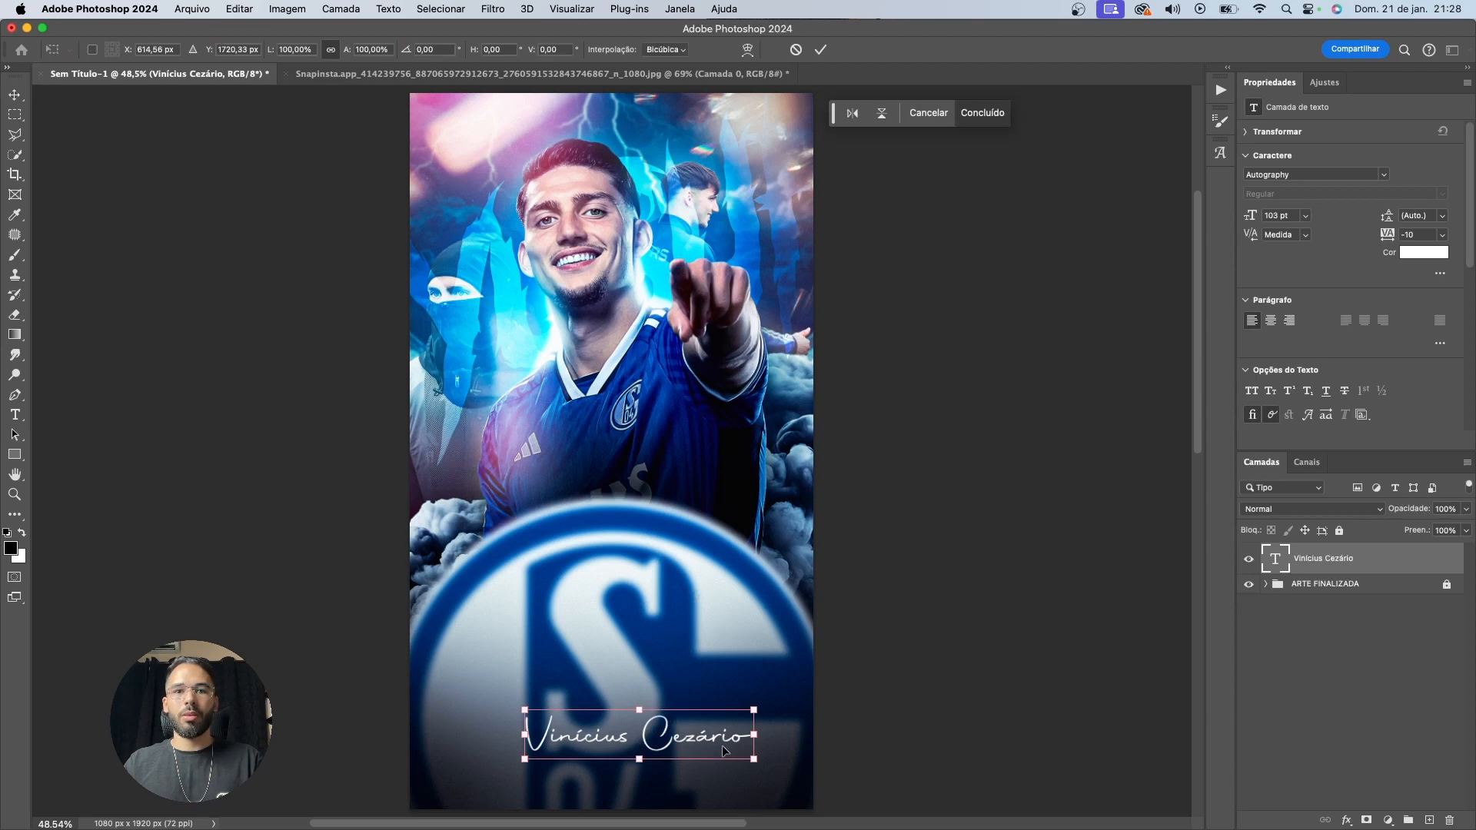
left_click_drag(754, 732, 600, 742)
key("Return")
key("super+t")
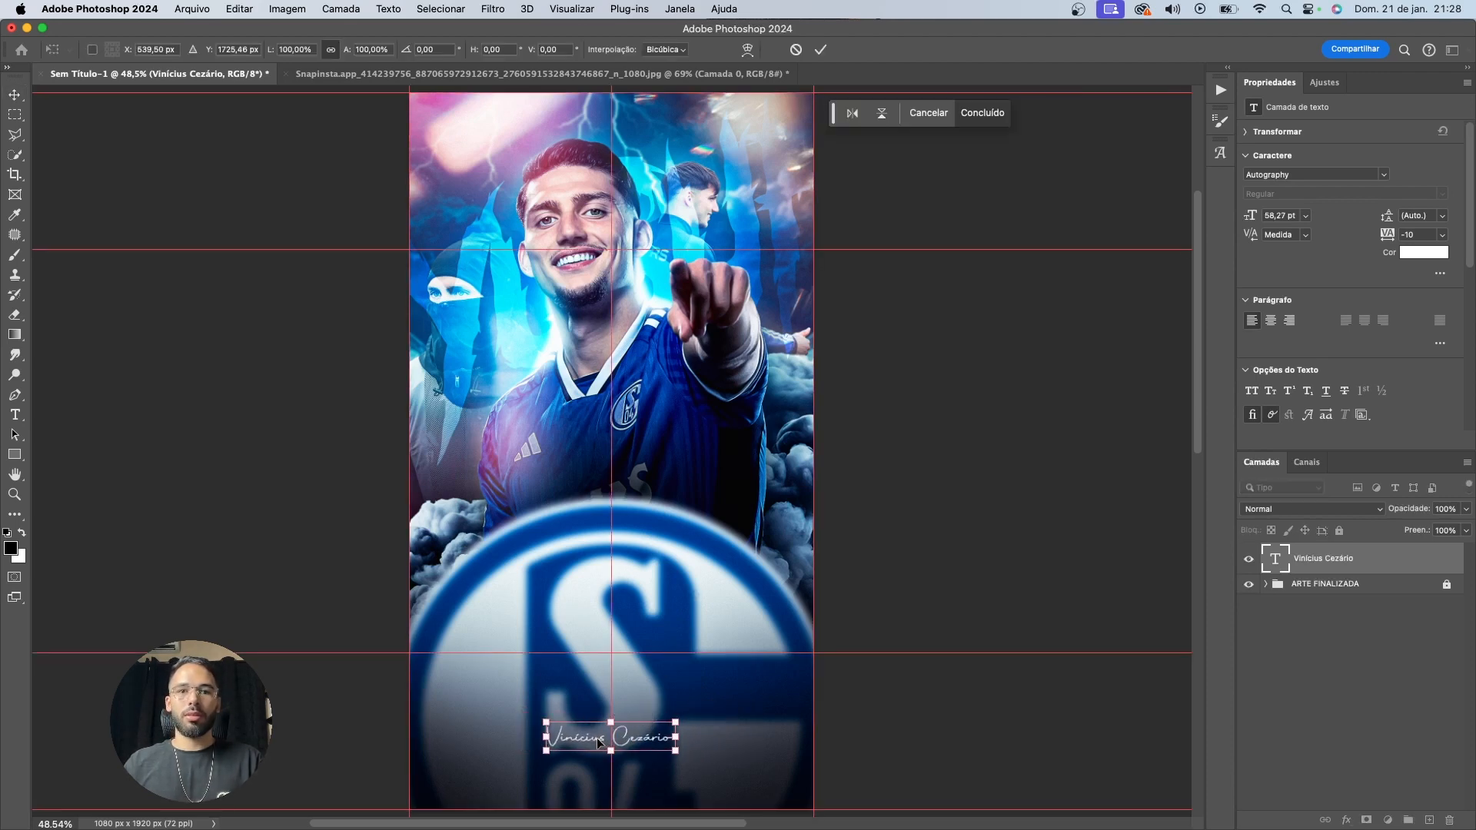
key("Return")
Add a second line to the signature with an ampersand followed by the player's full name
scroll(597, 739, "up", 5)
scroll(591, 736, "down", 3)
key("t")
left_click(729, 614)
type("& Yusuf Kab")
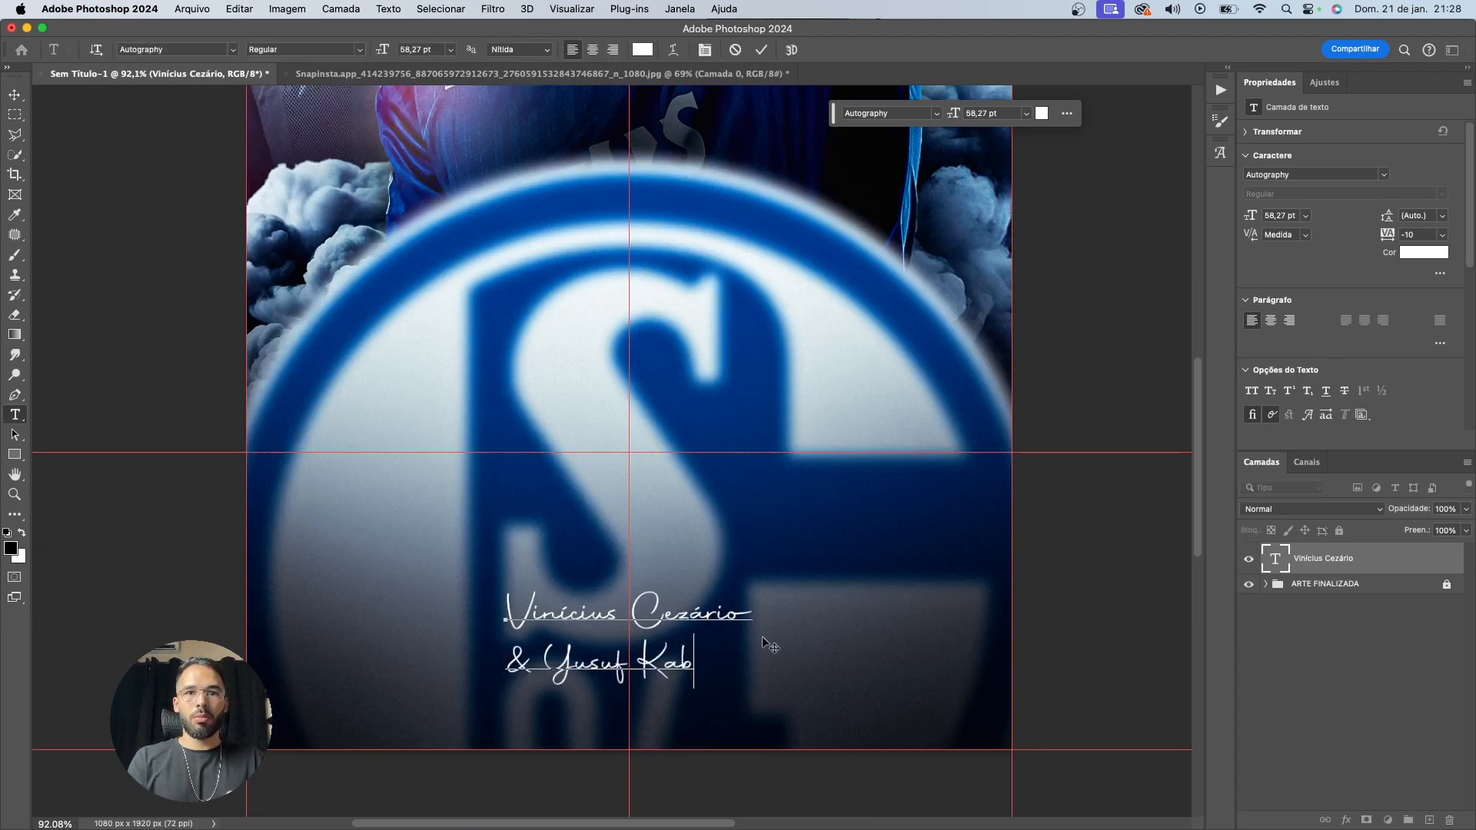
type("aday")
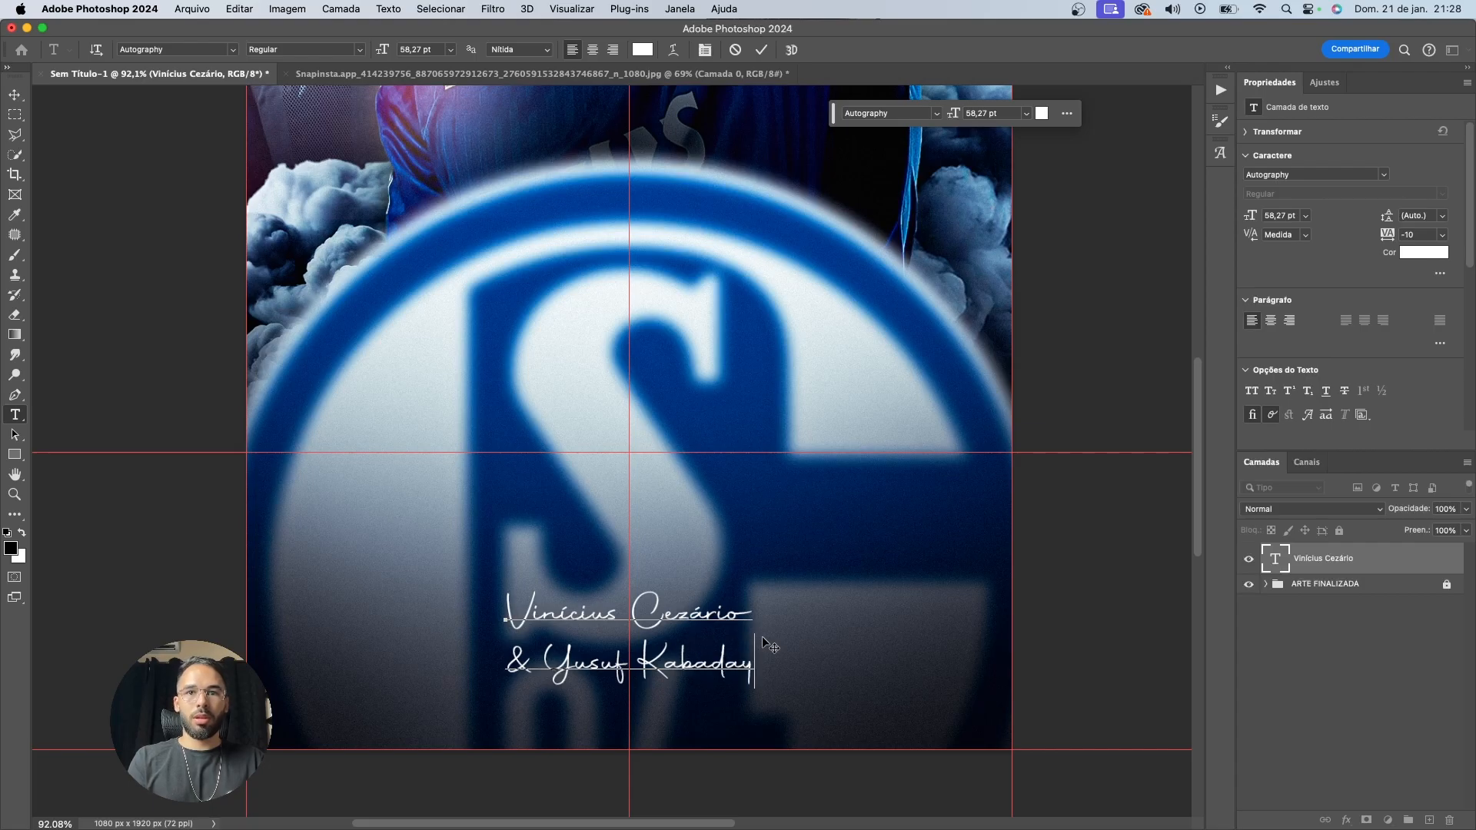
type("i")
key("super+Return")
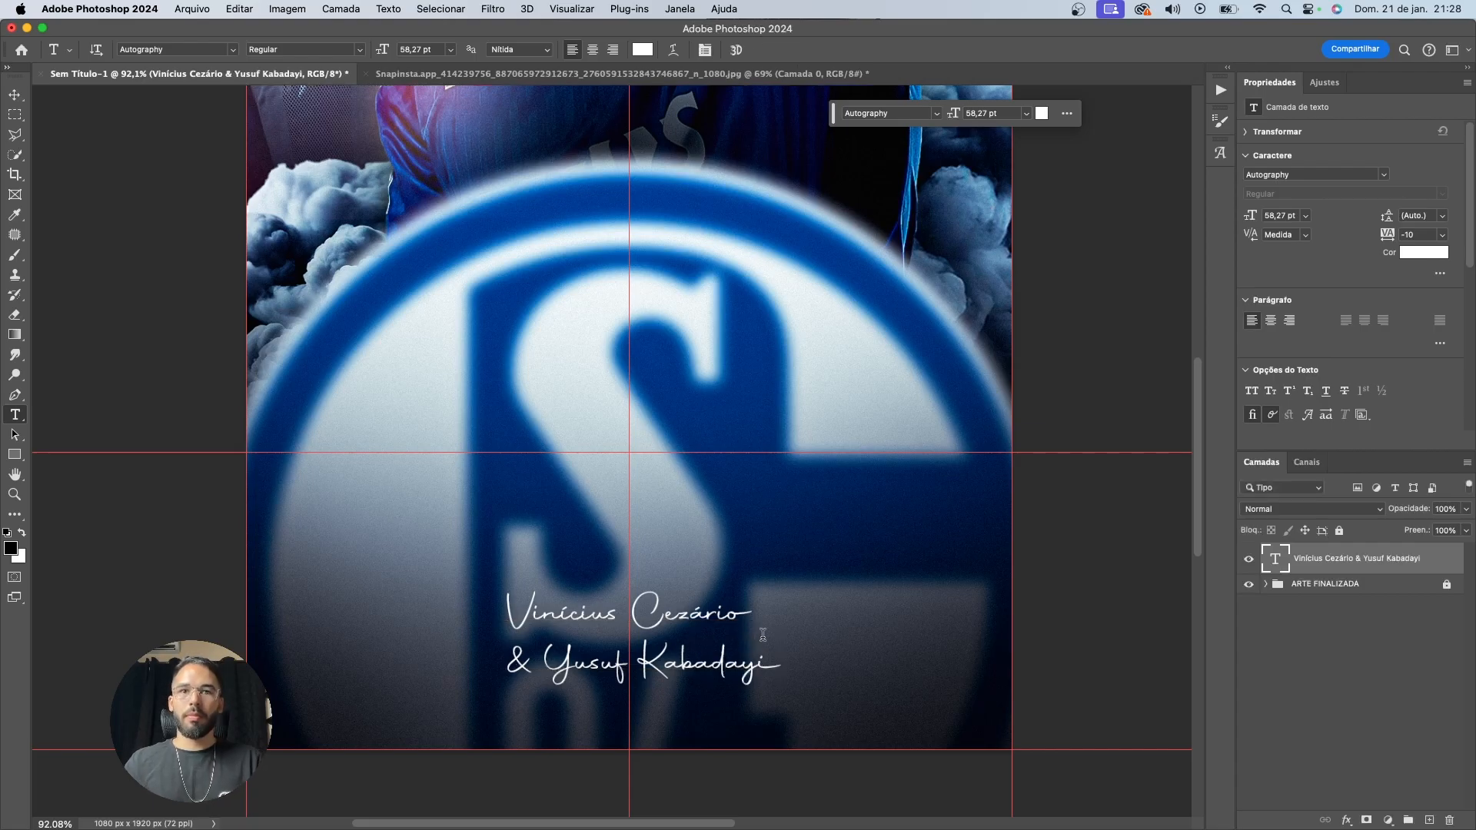
Centre-align the two signature lines, centre the text on the poster and tighten the leading to 57 pt
left_click(592, 49)
key("v")
left_click_drag(553, 621, 677, 622)
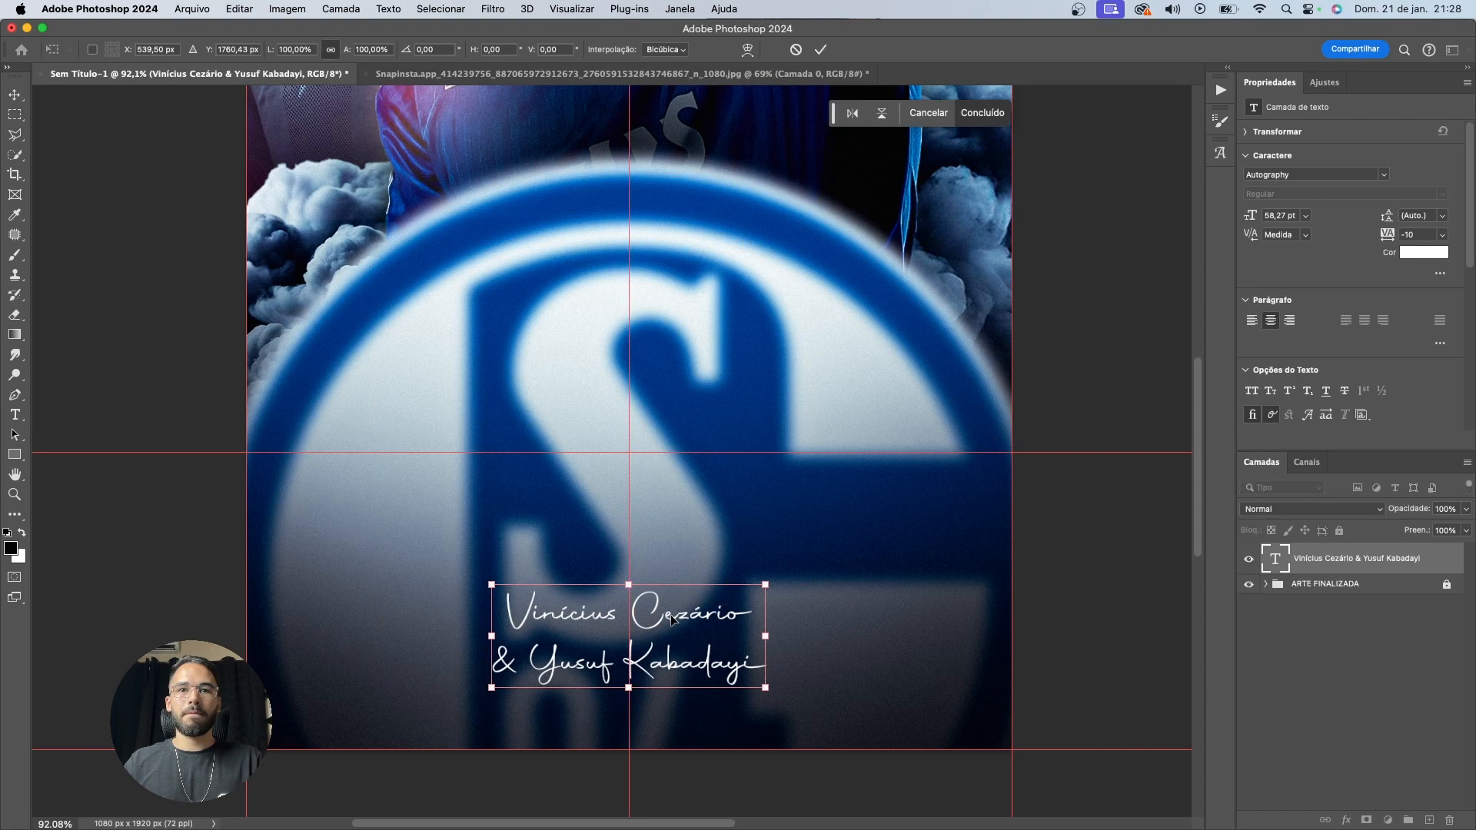
key("super+0")
left_click_drag(1389, 219, 1379, 221)
Join the two signature lines into a single line by removing the line break before the ampersand
scroll(614, 757, "up", 4)
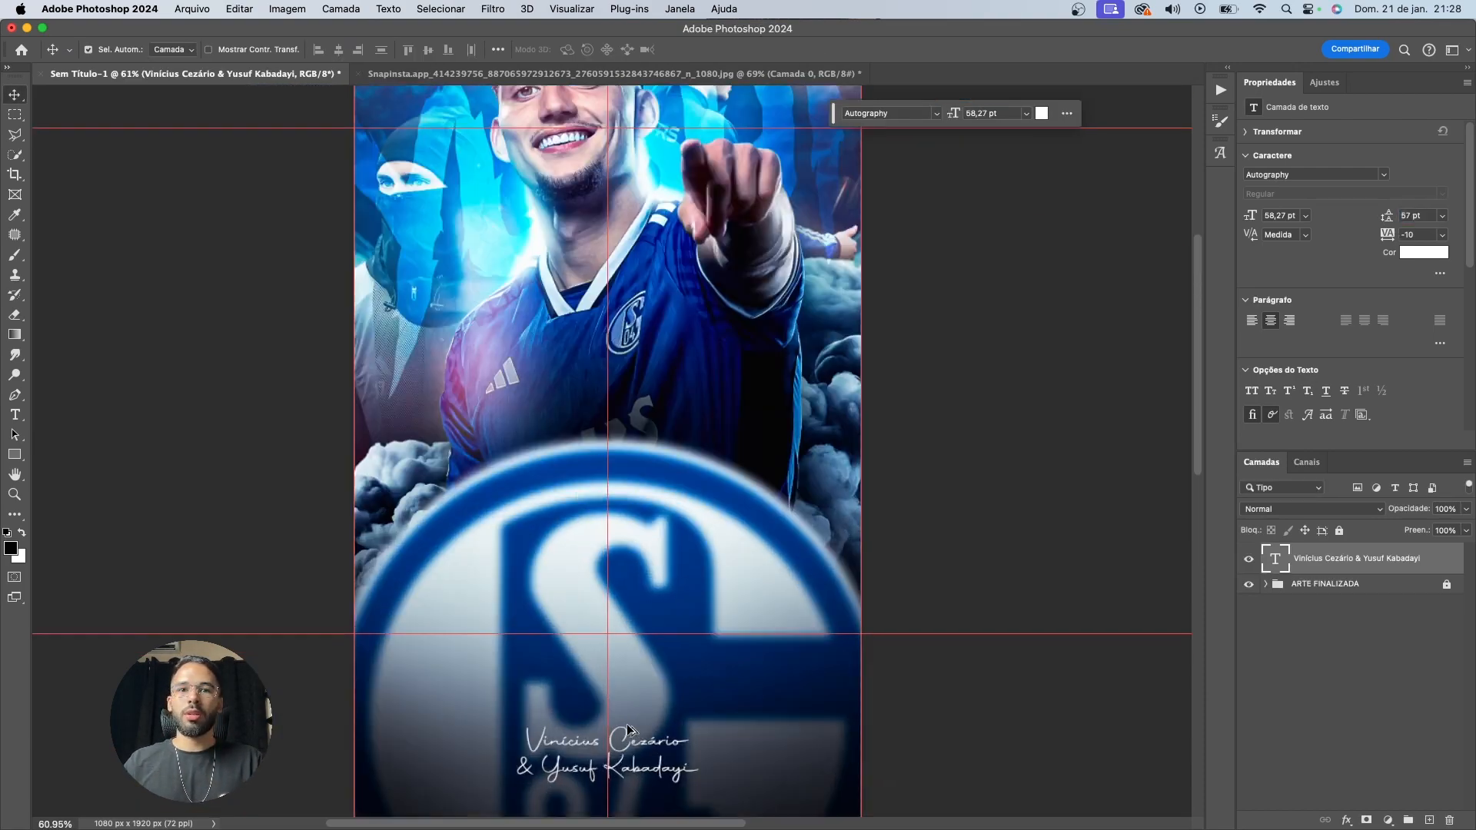
scroll(613, 757, "up", 6)
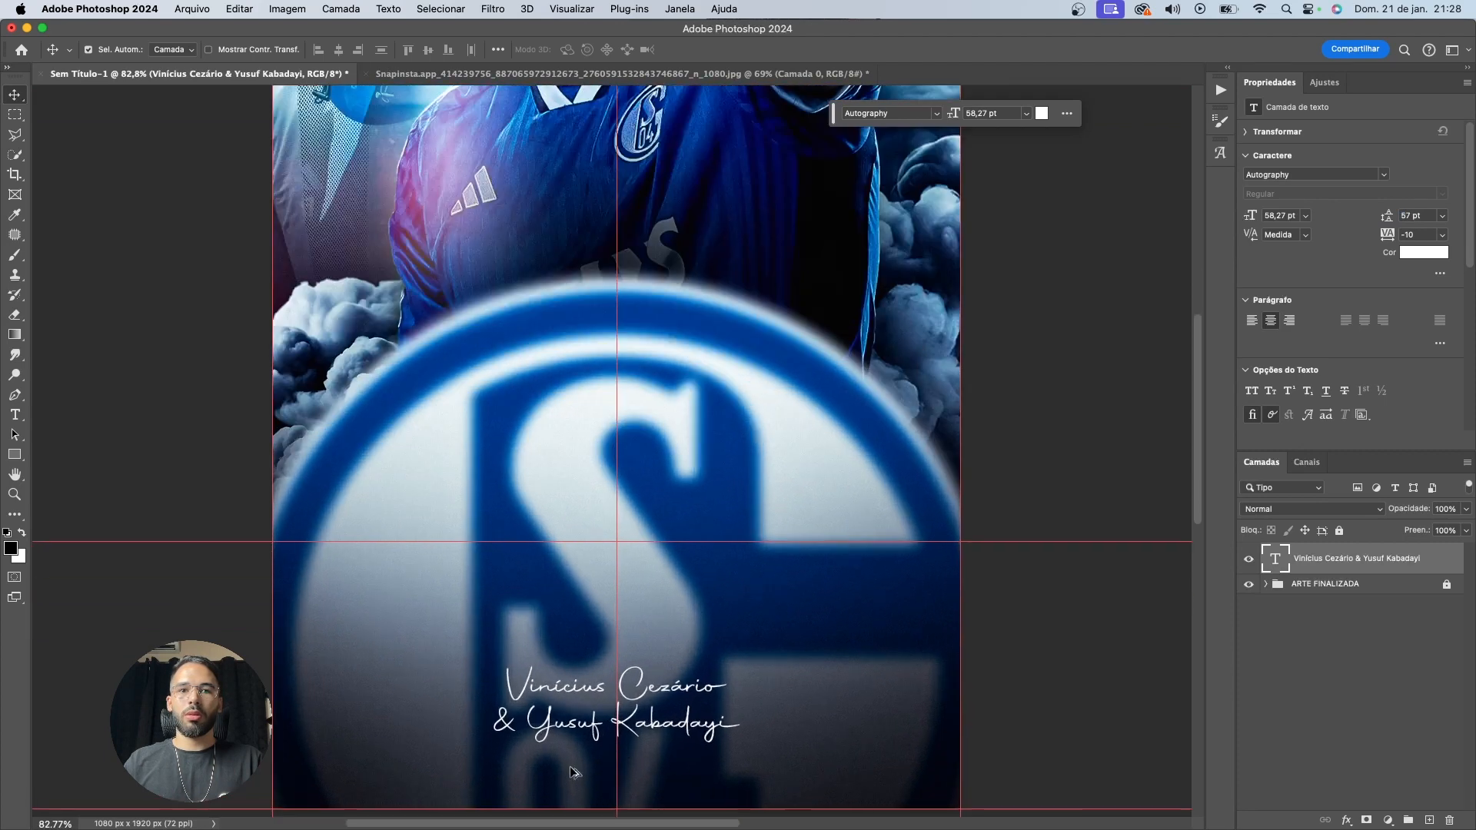
double_click(449, 690)
key("BackSpace")
key("super+Return")
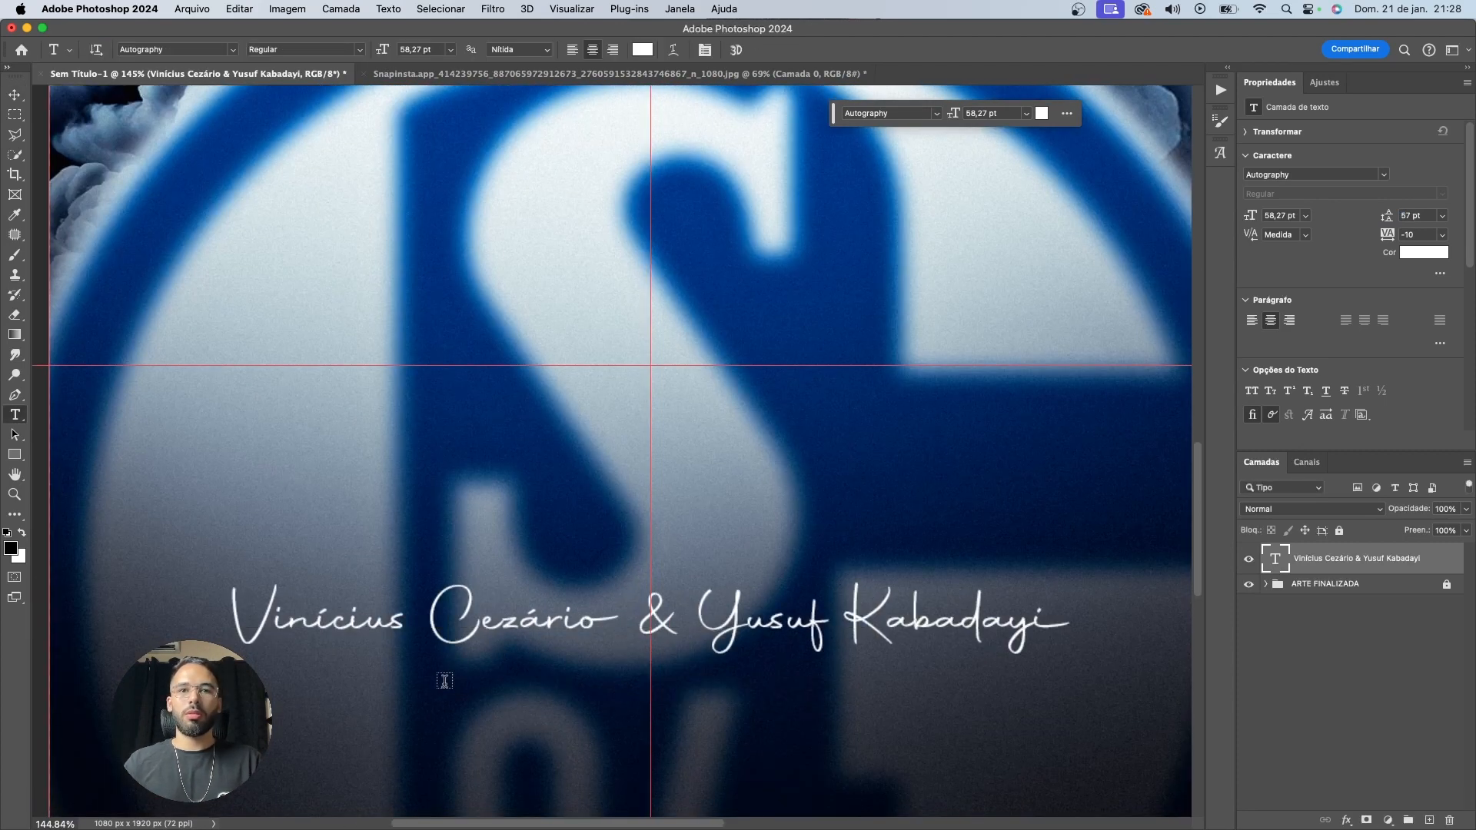
Scale the one-line signature down to 37,08 pt and keep it centred low on the badge
key("v")
scroll(670, 597, "down", 6)
key("super+t")
left_click_drag(690, 613, 690, 627)
key("Return")
key("super+t")
left_click_drag(855, 619, 792, 619)
key("Return")
Change the signature's text colour from white to a light neutral grey
scroll(846, 604, "up", 1)
left_click(1413, 254)
left_click_drag(864, 471, 851, 499)
key("Return")
left_click(1413, 253)
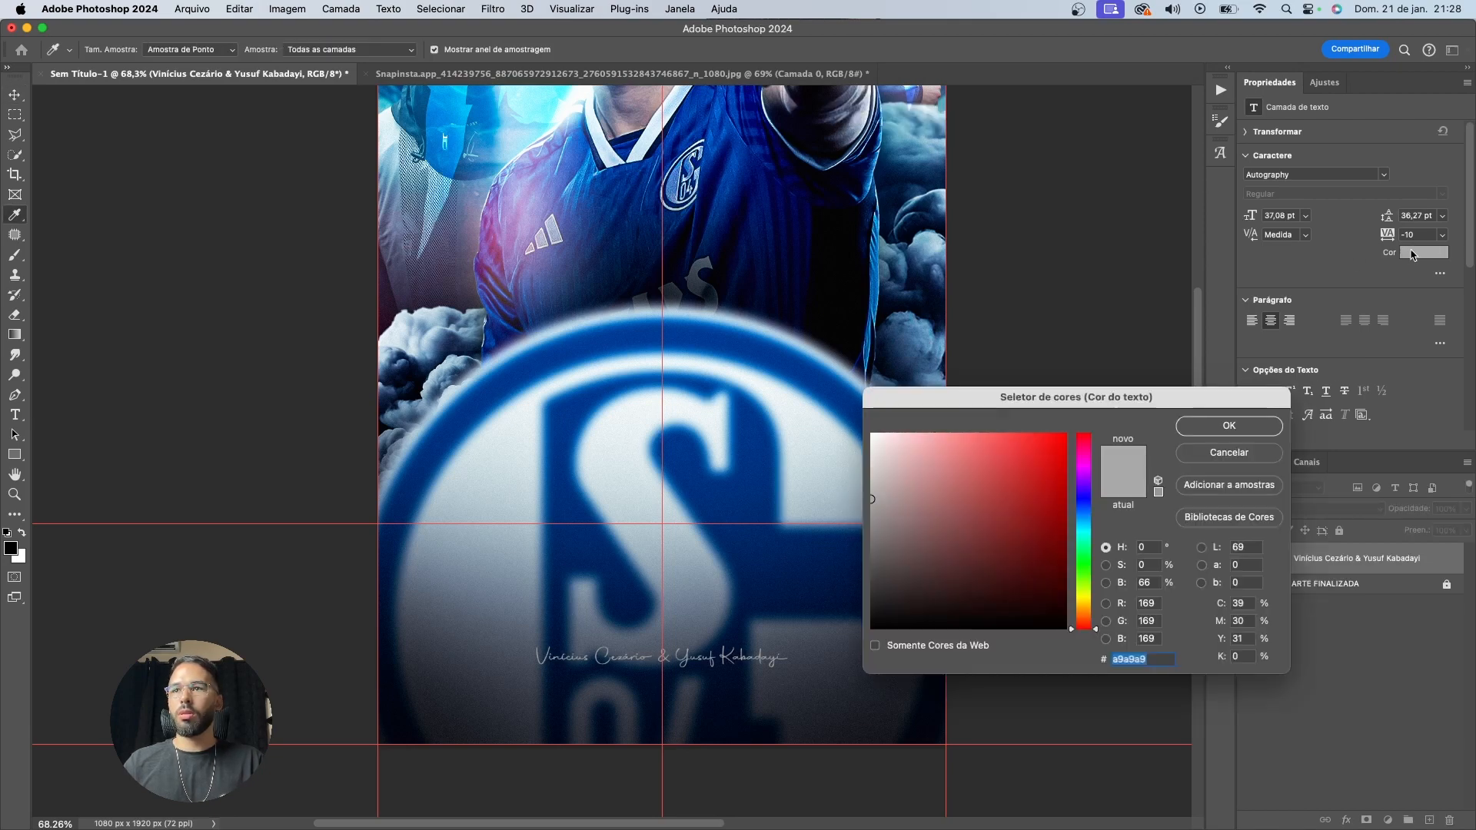
left_click_drag(896, 477, 853, 469)
key("Return")
Hide the guides and enlarge the signature to 46,68 pt around its centre
key("super+0")
key("super+;")
key("super+s")
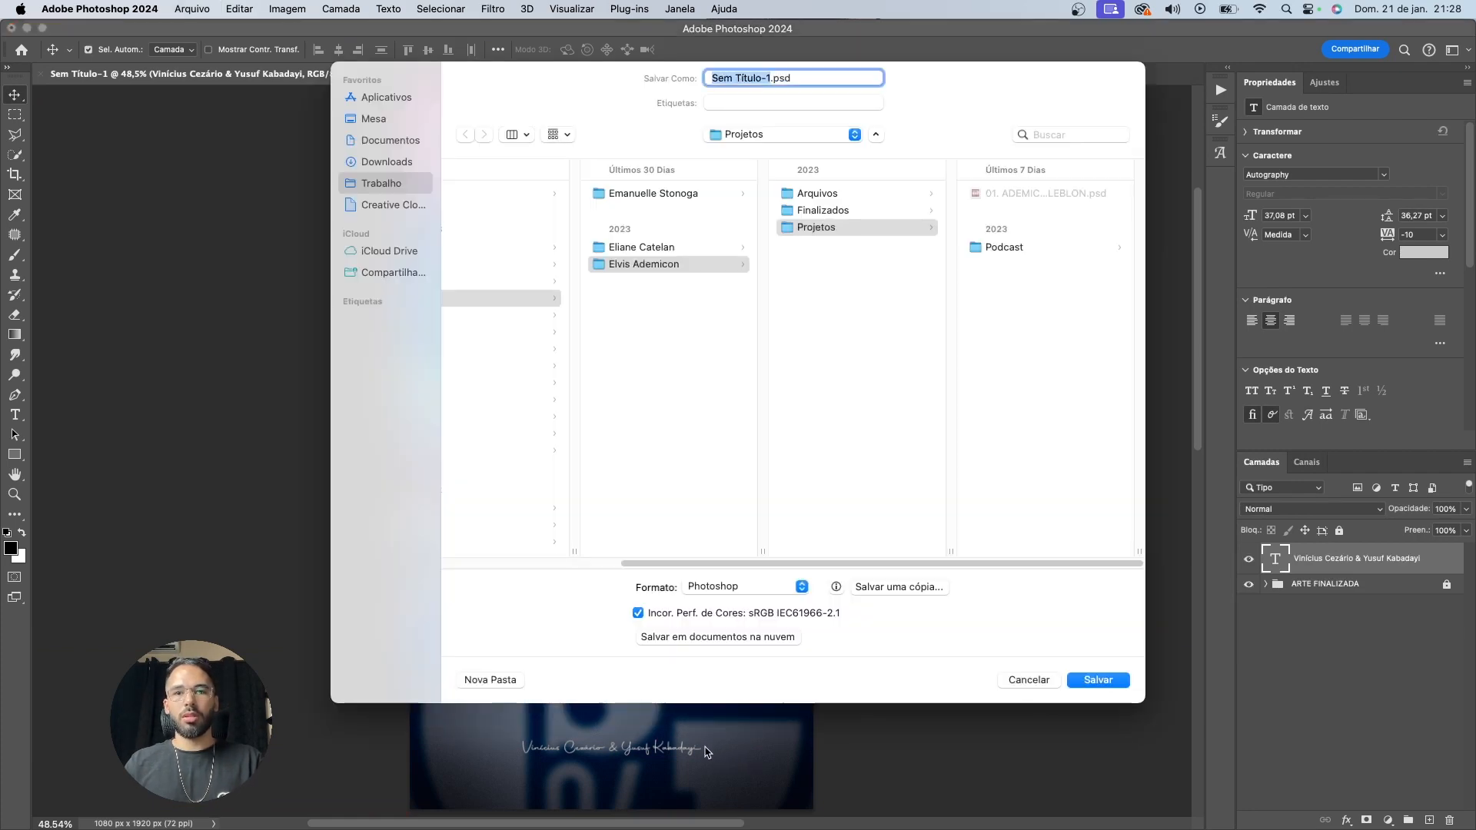
key("Escape")
key("super+t")
left_click_drag(701, 747, 726, 747)
key("Return")
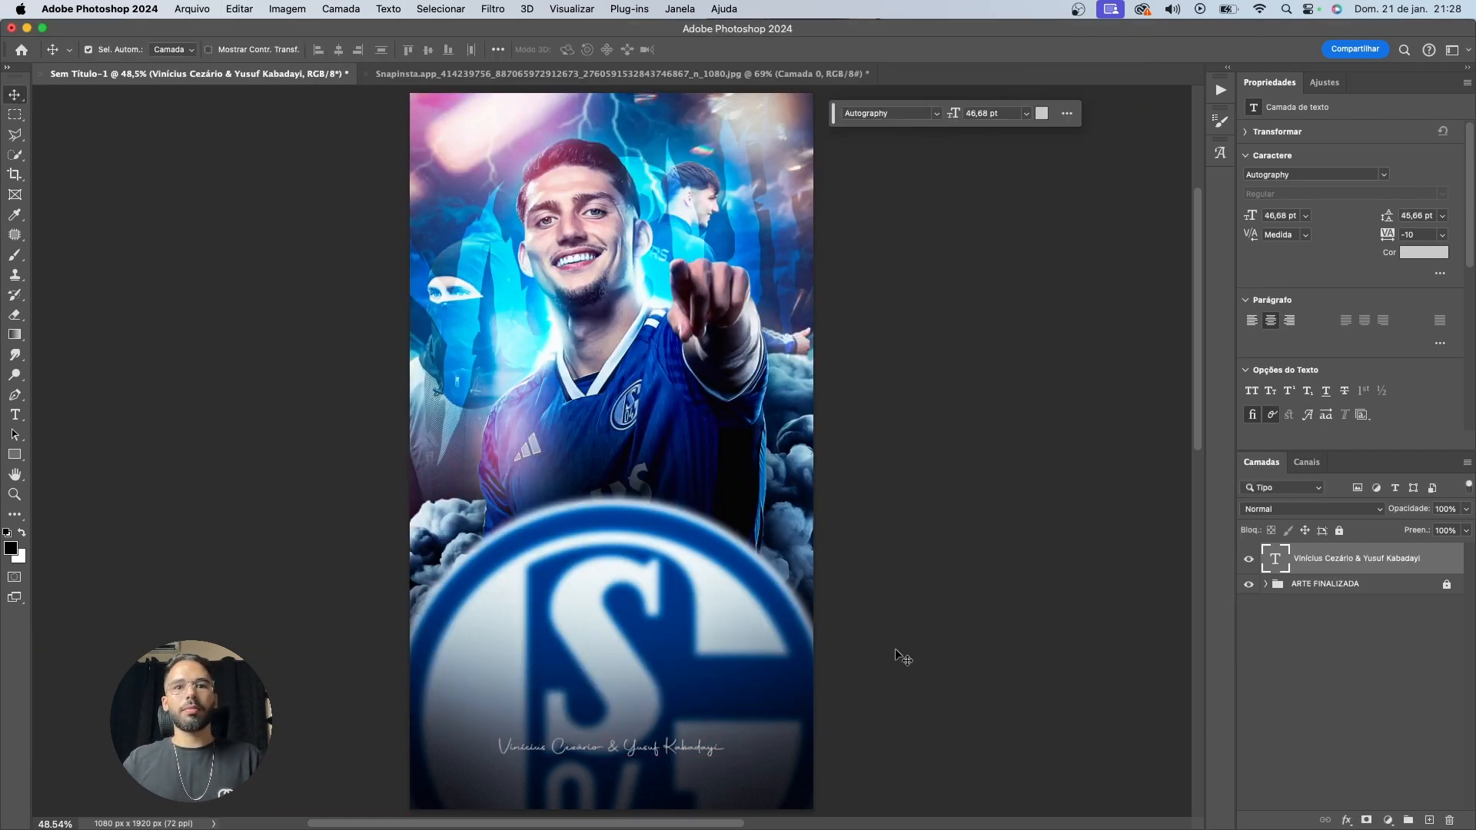
Move the signature down near the poster's lower edge, centred horizontally, and hide the guides again
mouse_move(753, 716)
left_mouse_down()
mouse_move(731, 737)
mouse_move(736, 759)
mouse_move(726, 750)
left_mouse_up()
key("super+t")
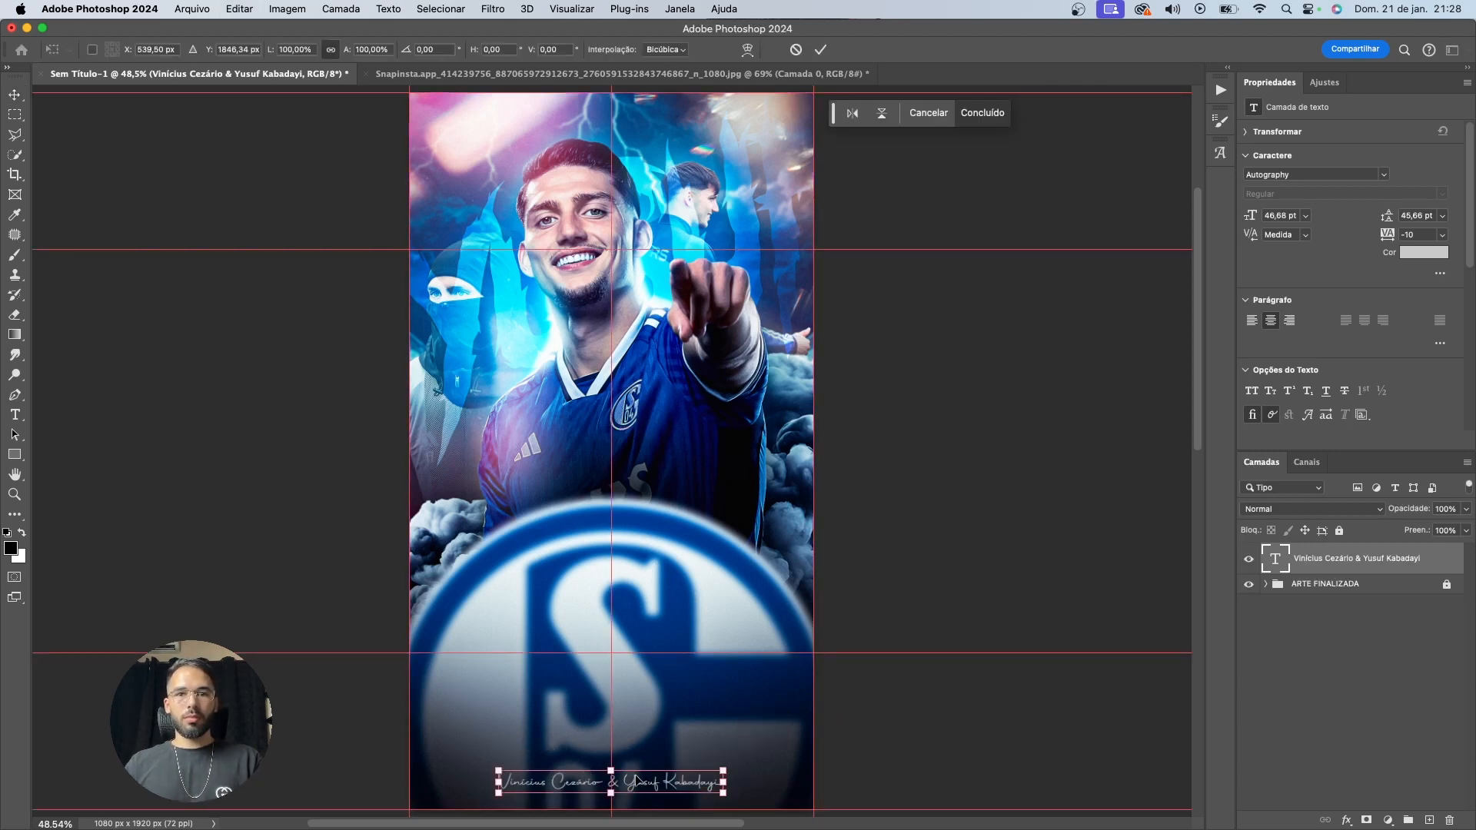
left_click_drag(632, 775, 637, 766)
key("Return")
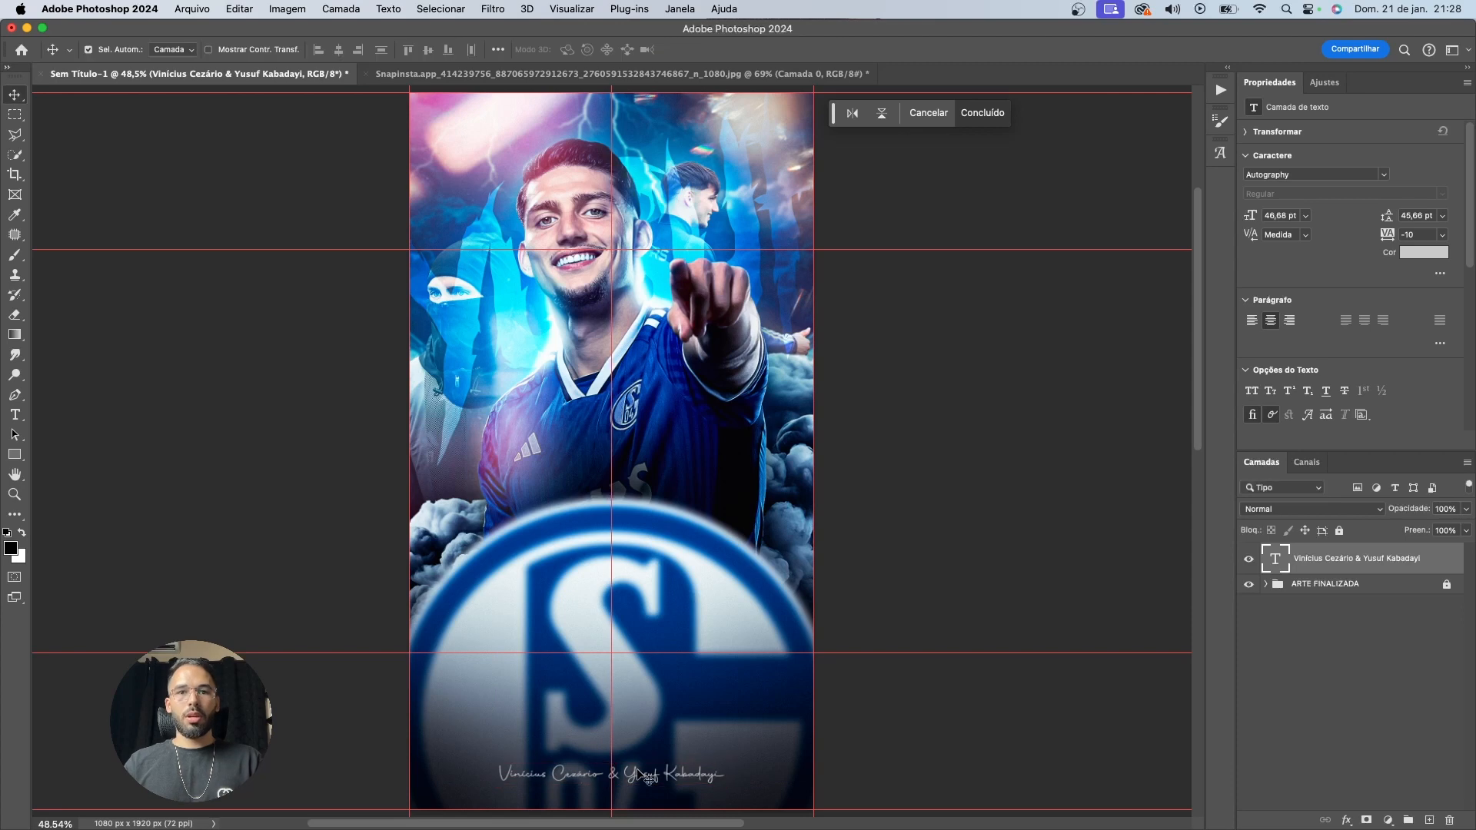
key("super+semicolon")
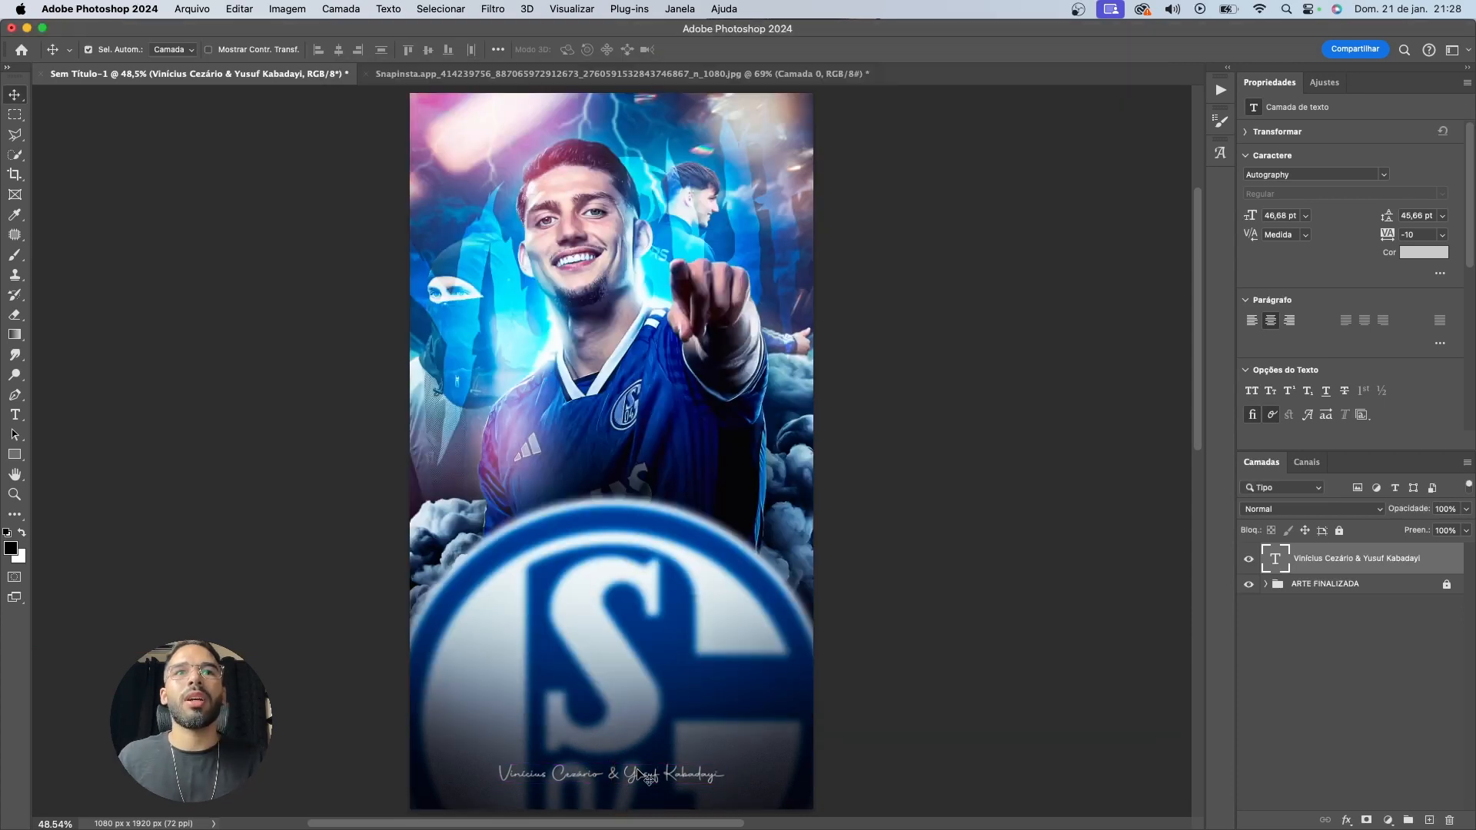